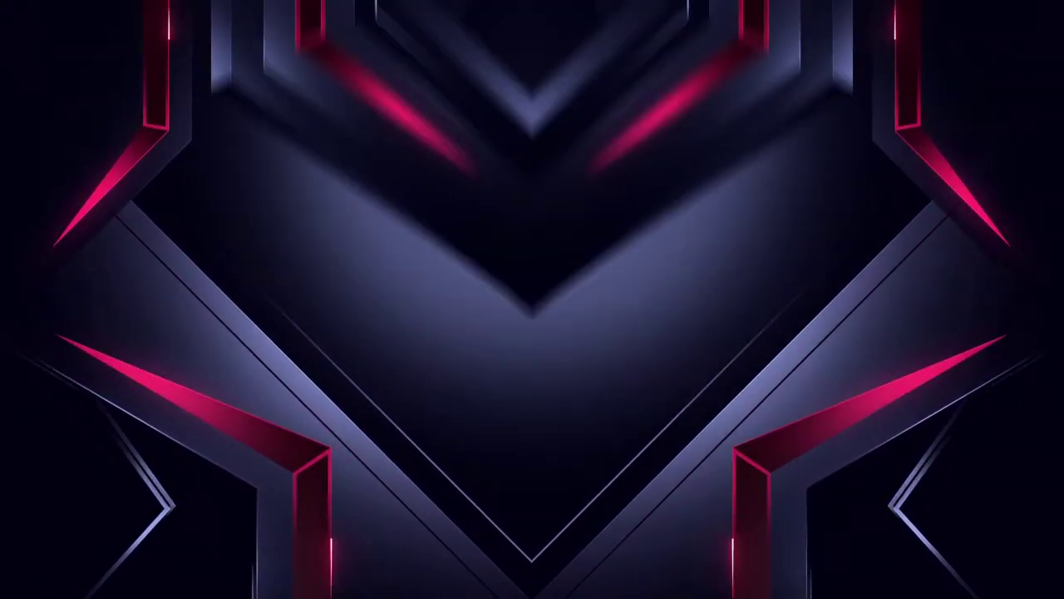
# Step: Switch the live broadcast to the Livescreen scene
pyautogui.click(86, 435)
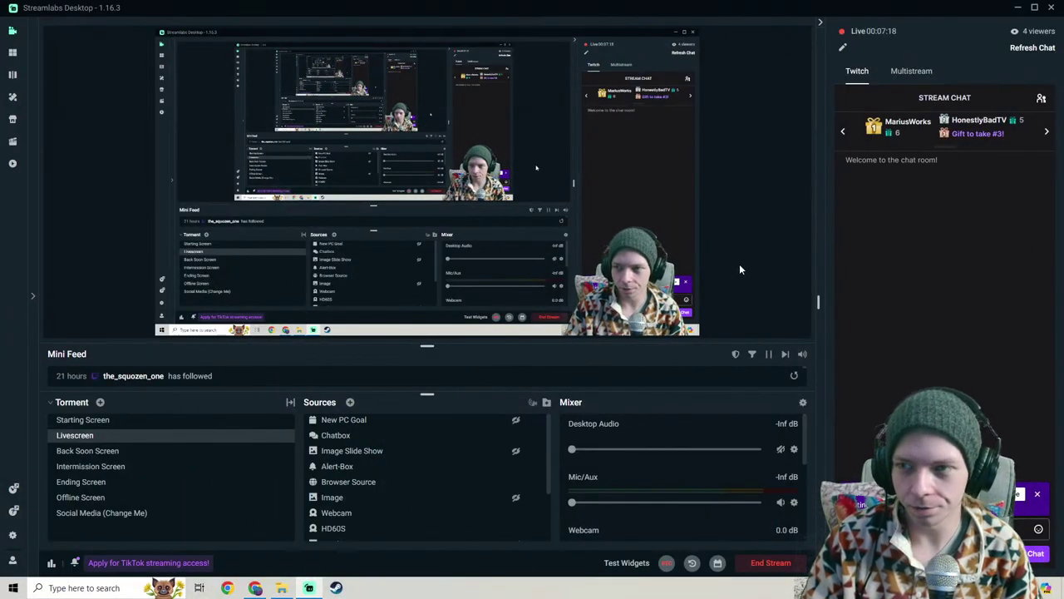
# Step: Switch to the Epic Games Launcher and open the StAgnesAsylum project from the Unreal Engine library
pyautogui.click(13, 588)
pyautogui.scroll(-5, 49, 510)
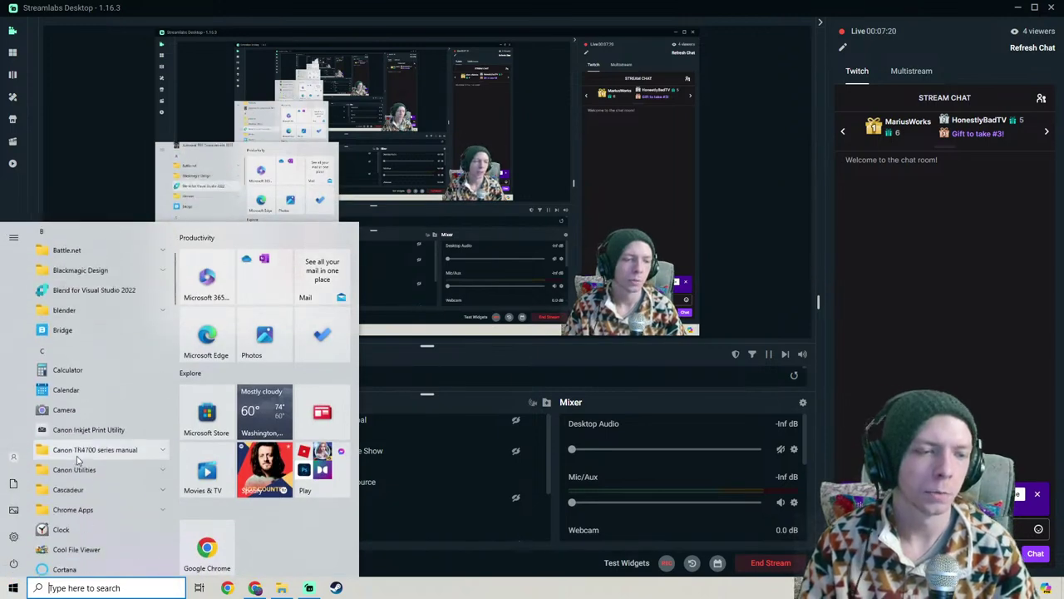
pyautogui.click(86, 502)
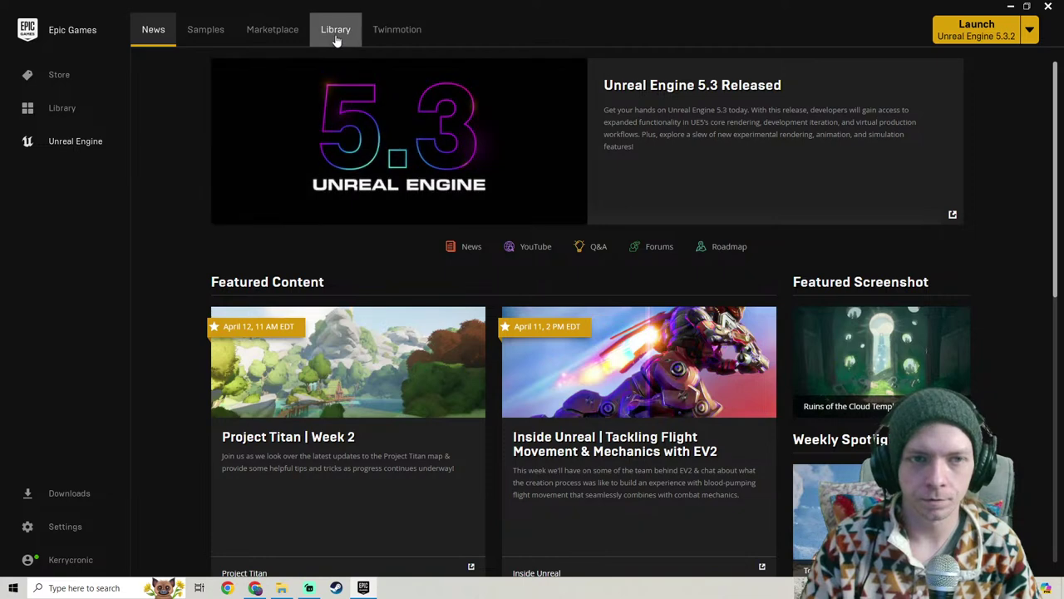
pyautogui.click(336, 33)
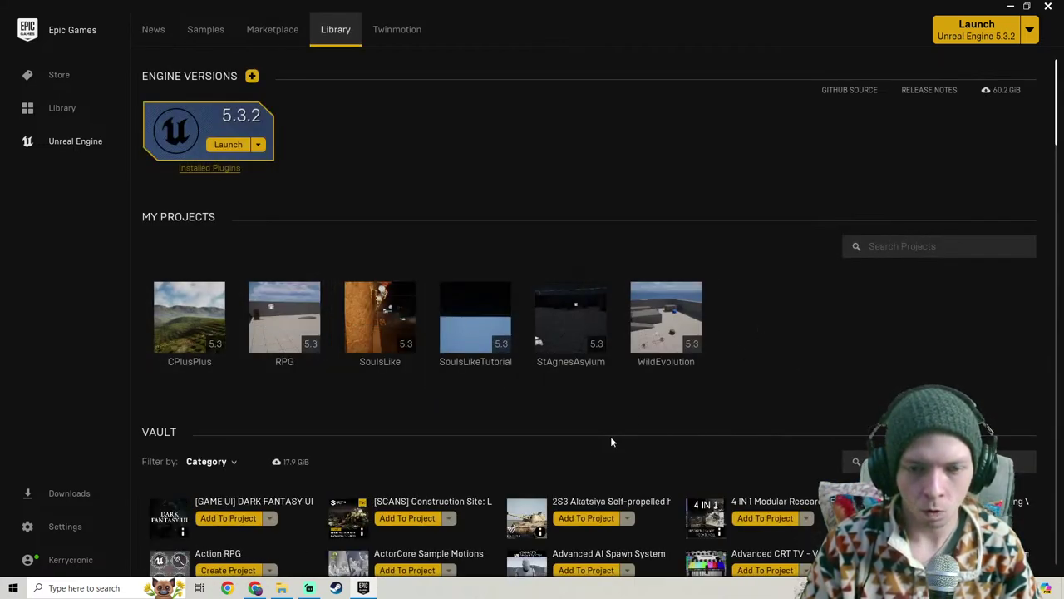
pyautogui.doubleClick(570, 311)
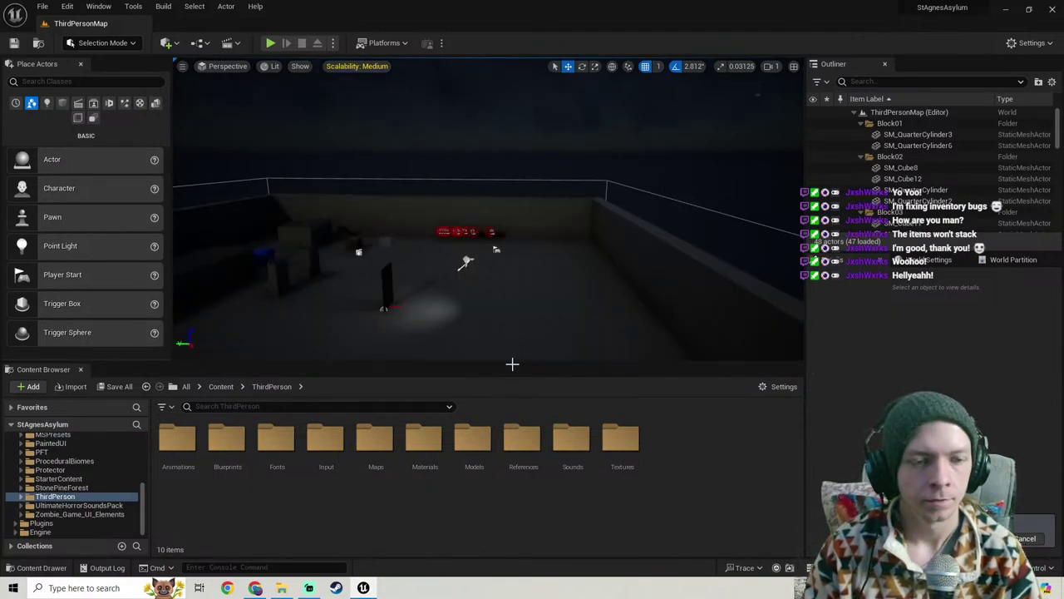
# Step: Start a play test of ThirdPersonMap and look at the character's item inventory, closing it again
pyautogui.moveTo(512, 350); pyautogui.dragTo(526, 303, button='right')
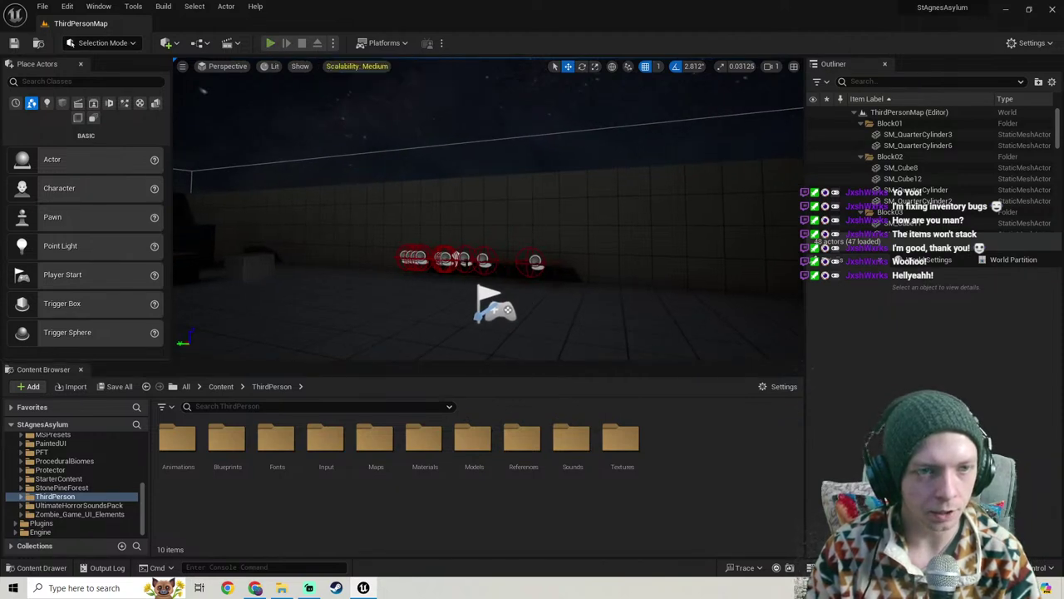
pyautogui.hotkey('alt', 'p')
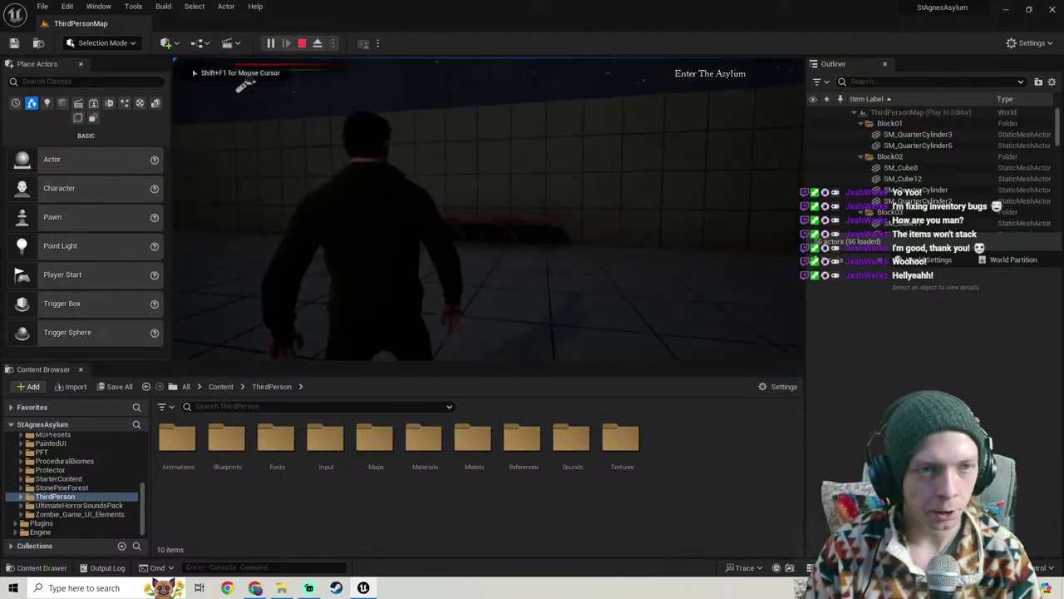
pyautogui.press('w')
pyautogui.press('Tab')
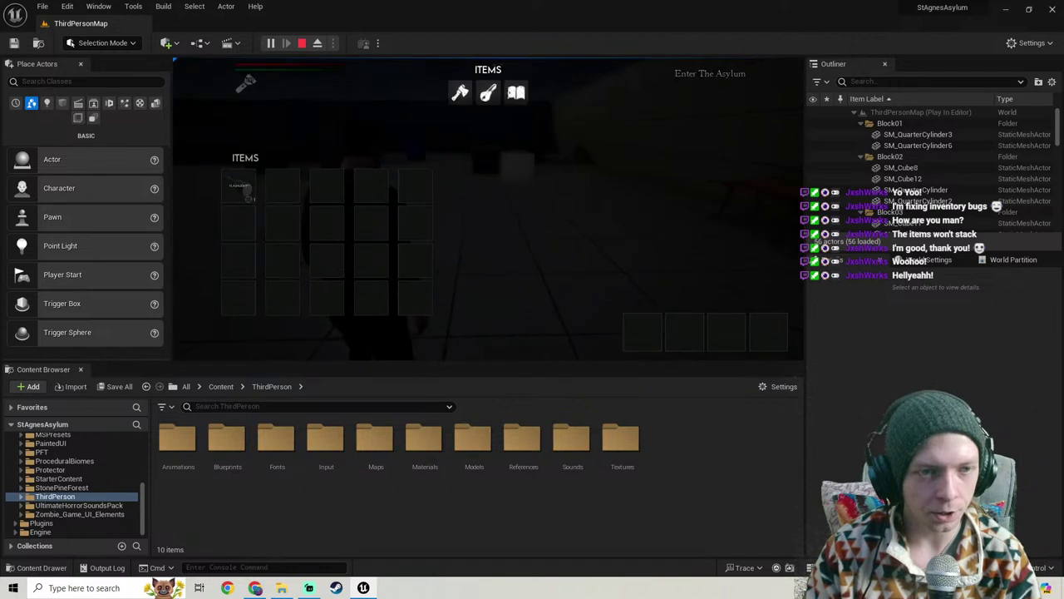
pyautogui.press('Tab')
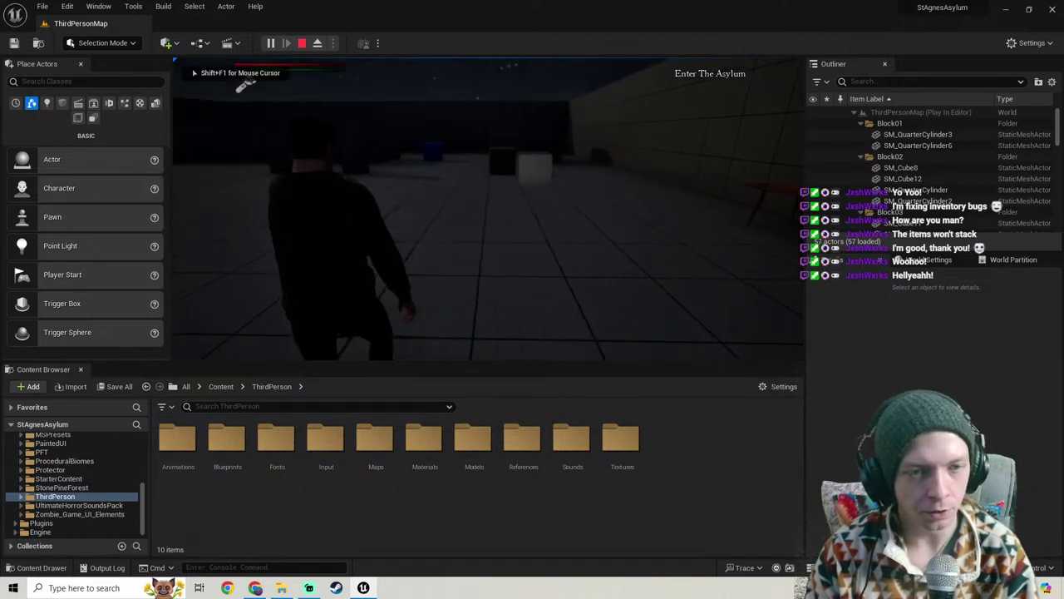
# Step: Walk the character around the map with the game view in full screen to show the flashlight and environment
pyautogui.press('w')
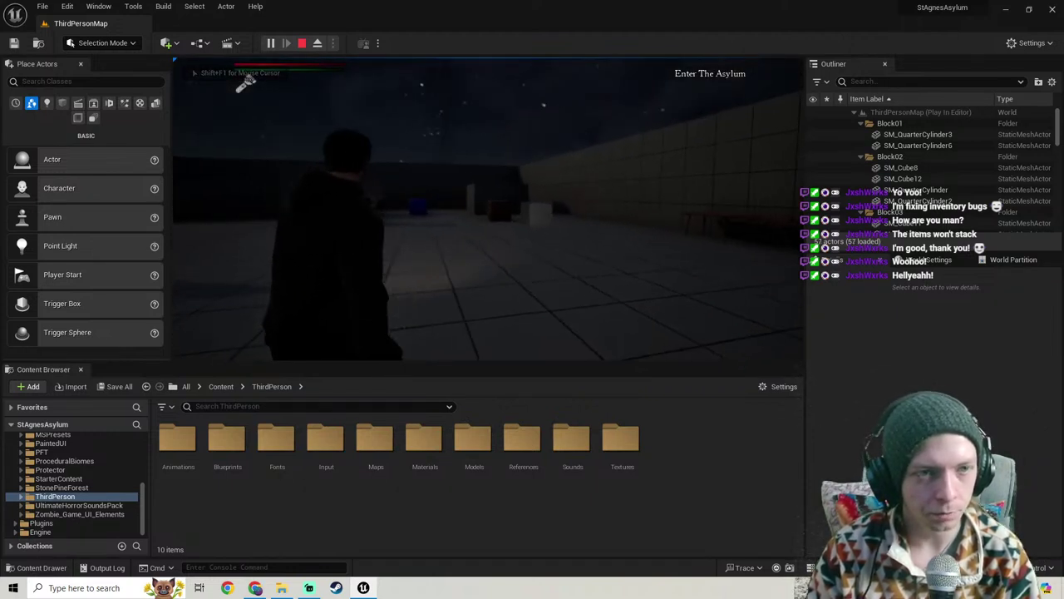
pyautogui.press('w')
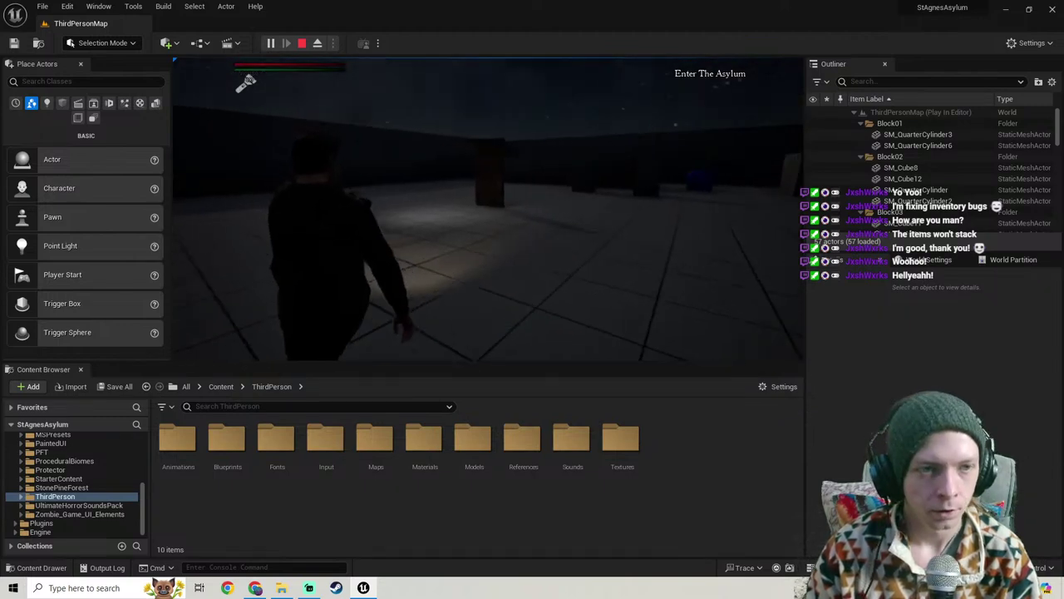
pyautogui.press('w')
pyautogui.press('F11')
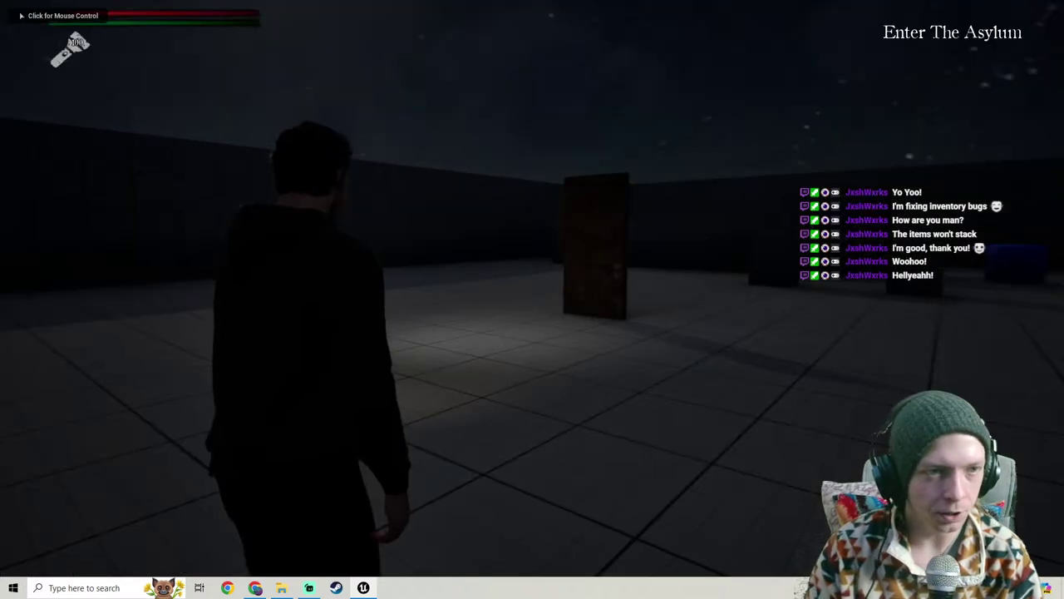
pyautogui.click(512, 253)
pyautogui.press('w')
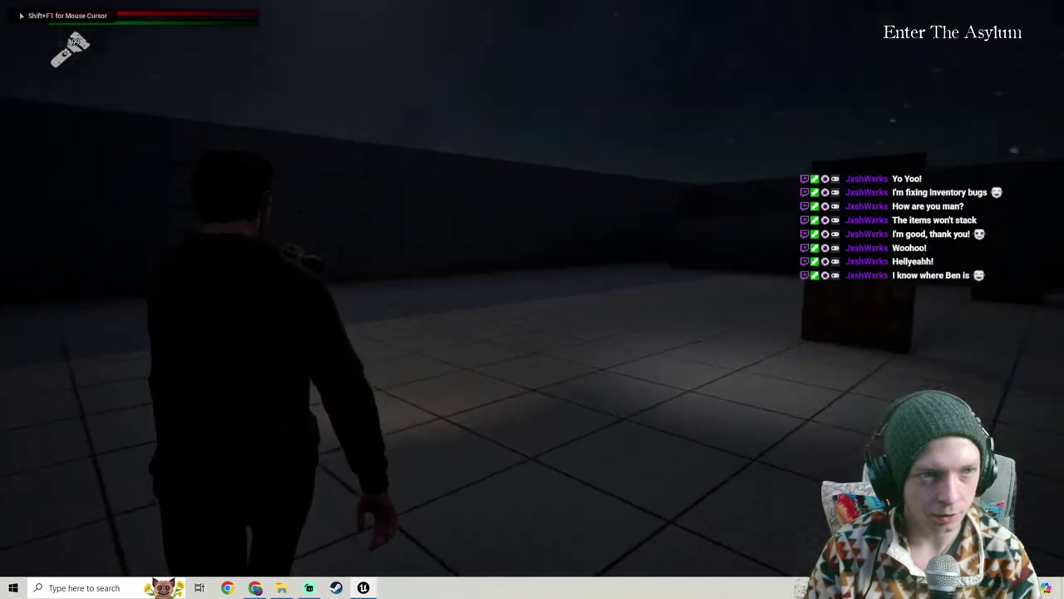
pyautogui.press('w')
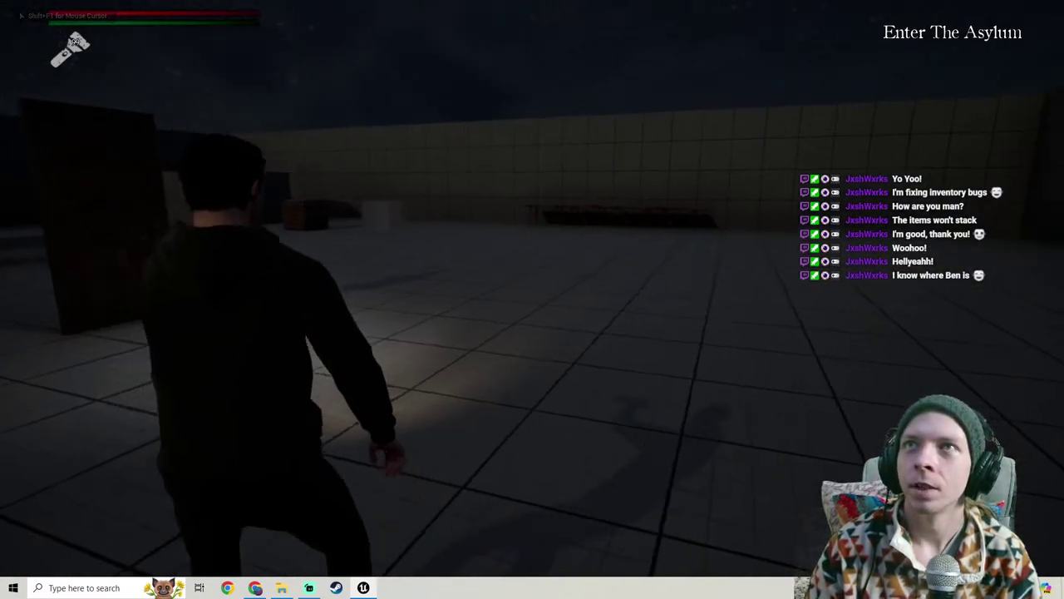
pyautogui.press('w')
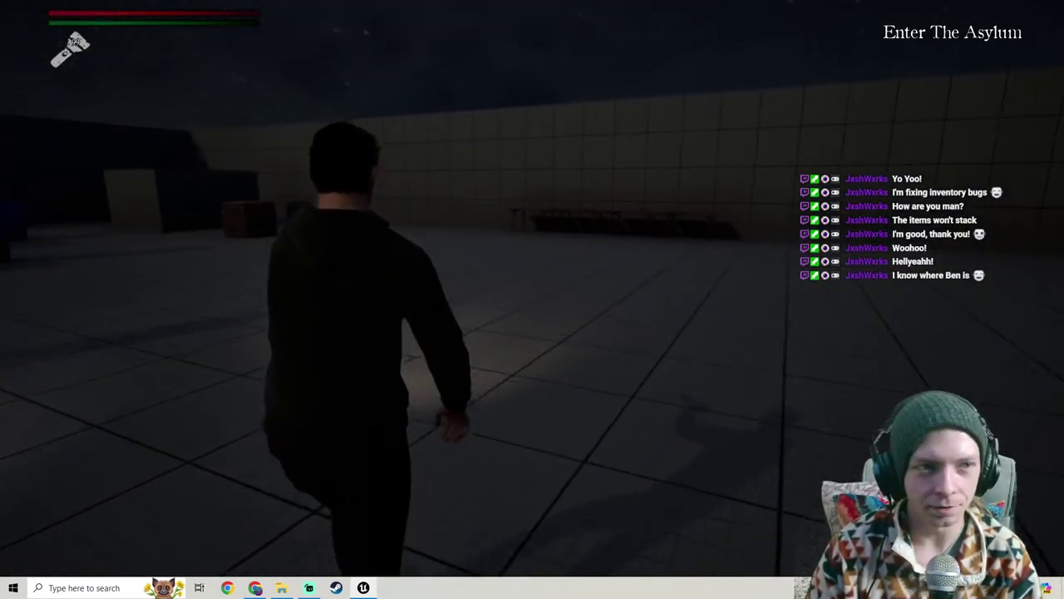
# Step: Test the character's crouching and standing up, combined with forward and sideways movement
pyautogui.press('c')
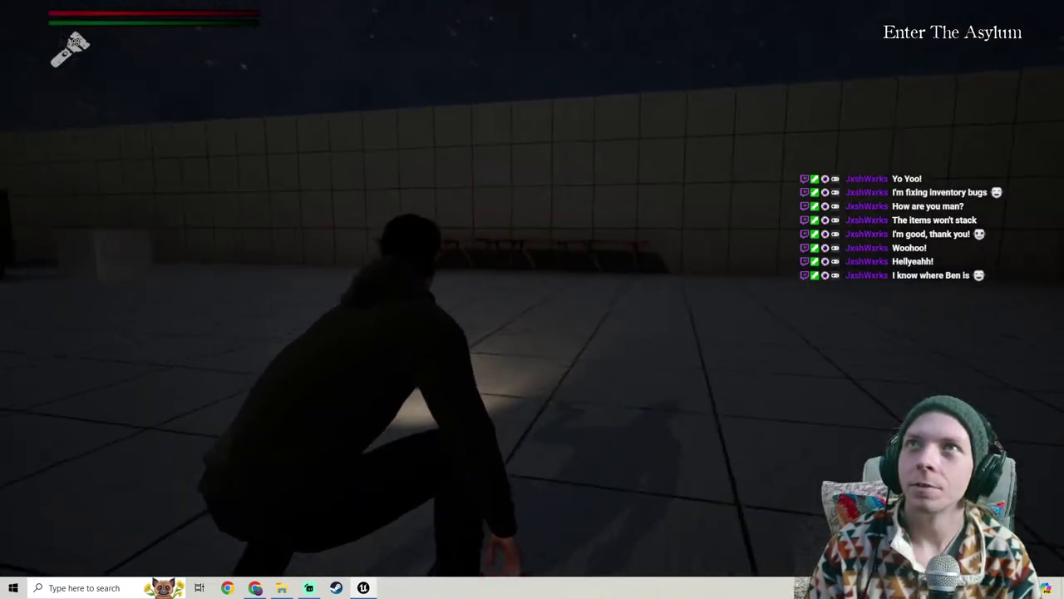
pyautogui.press('c')
pyautogui.press('w')
pyautogui.press('c')
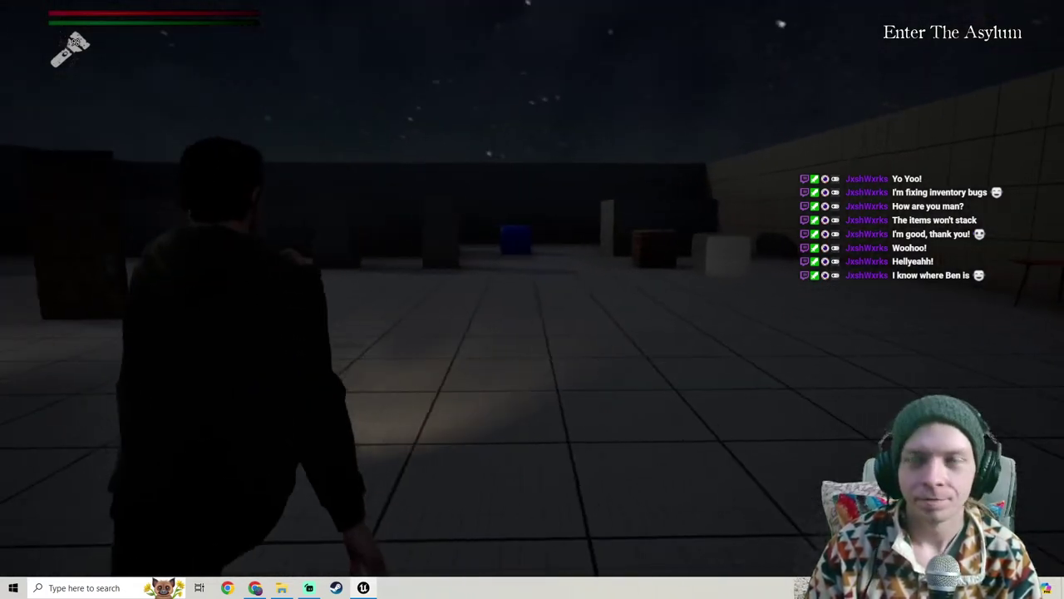
pyautogui.press('d')
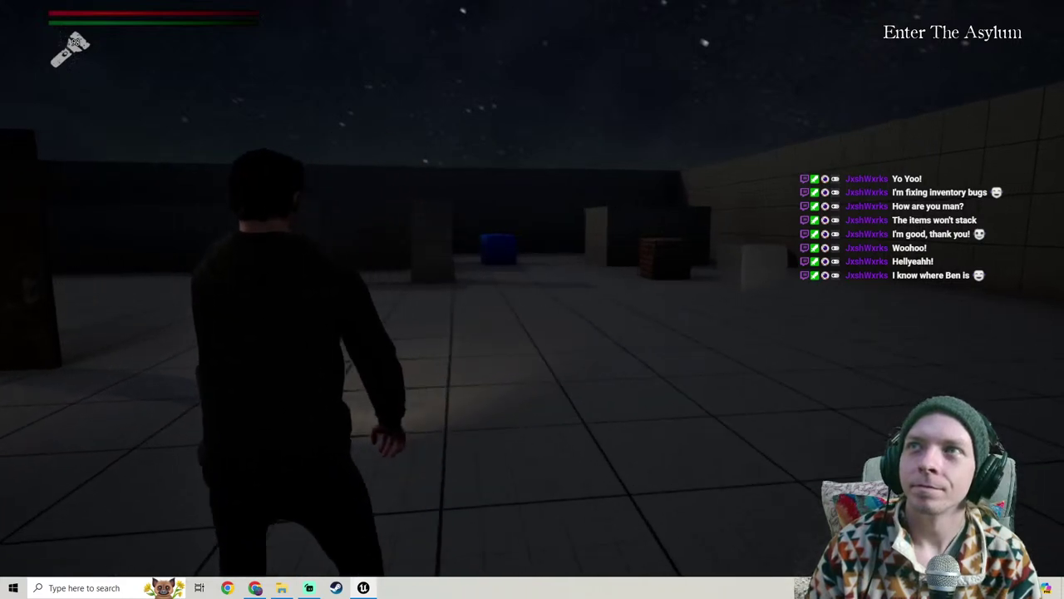
pyautogui.press('a')
pyautogui.press('d')
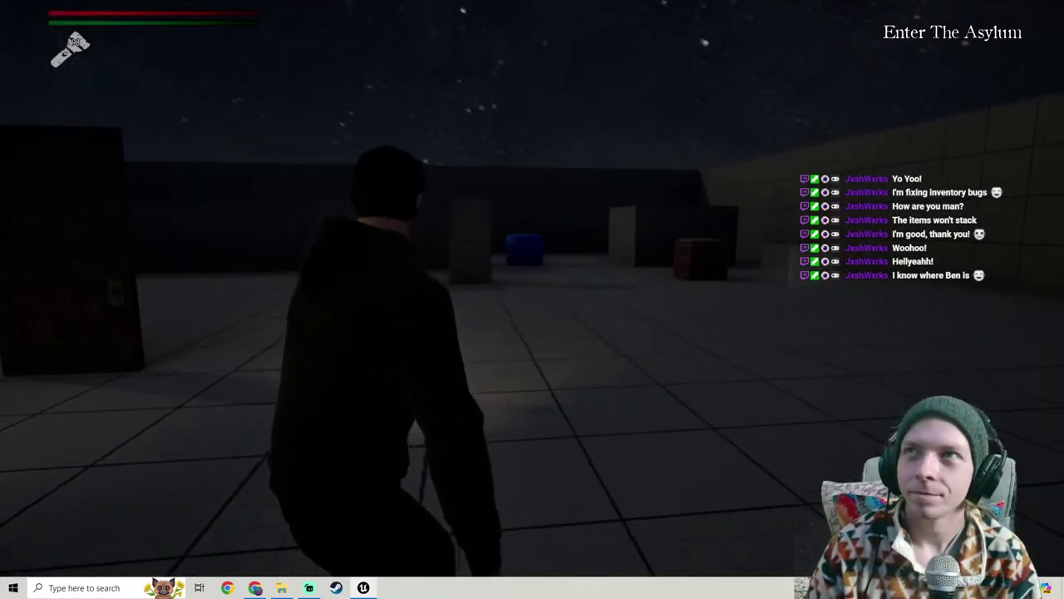
pyautogui.press('c')
pyautogui.press('w')
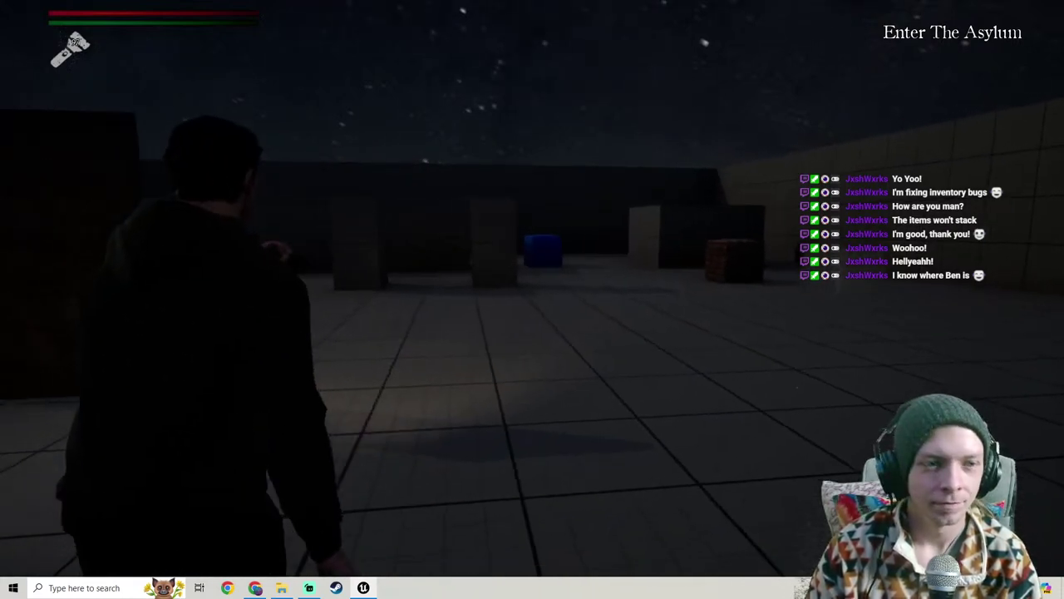
pyautogui.press('w')
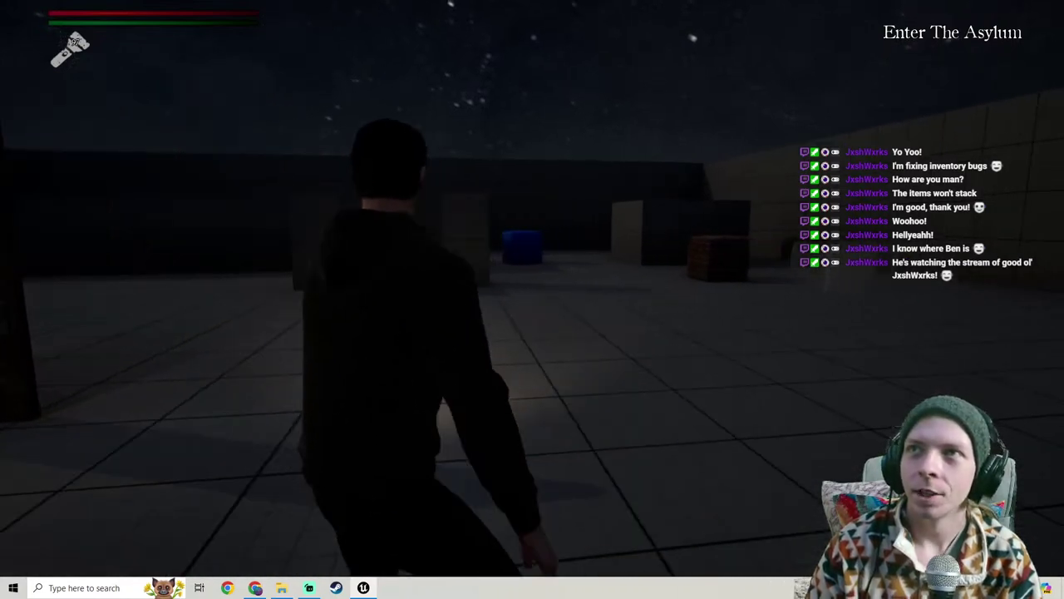
pyautogui.press('w')
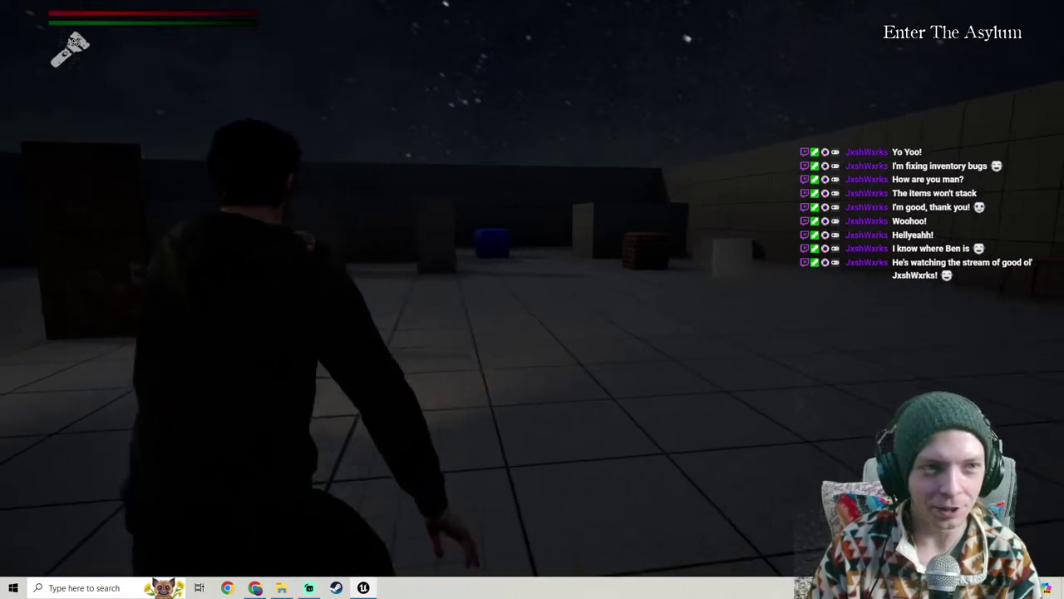
pyautogui.press('a')
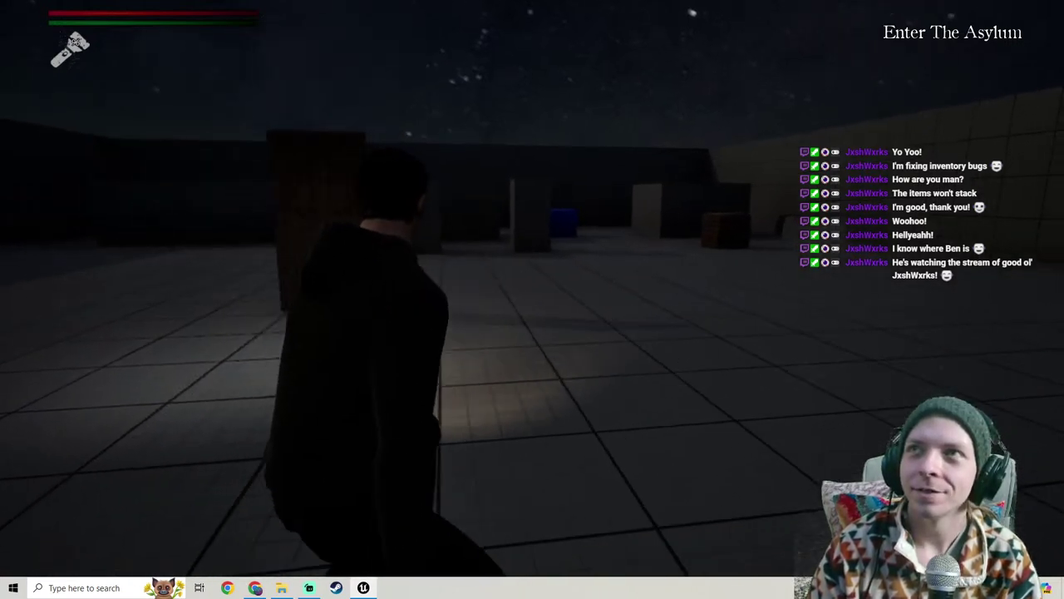
pyautogui.press('w')
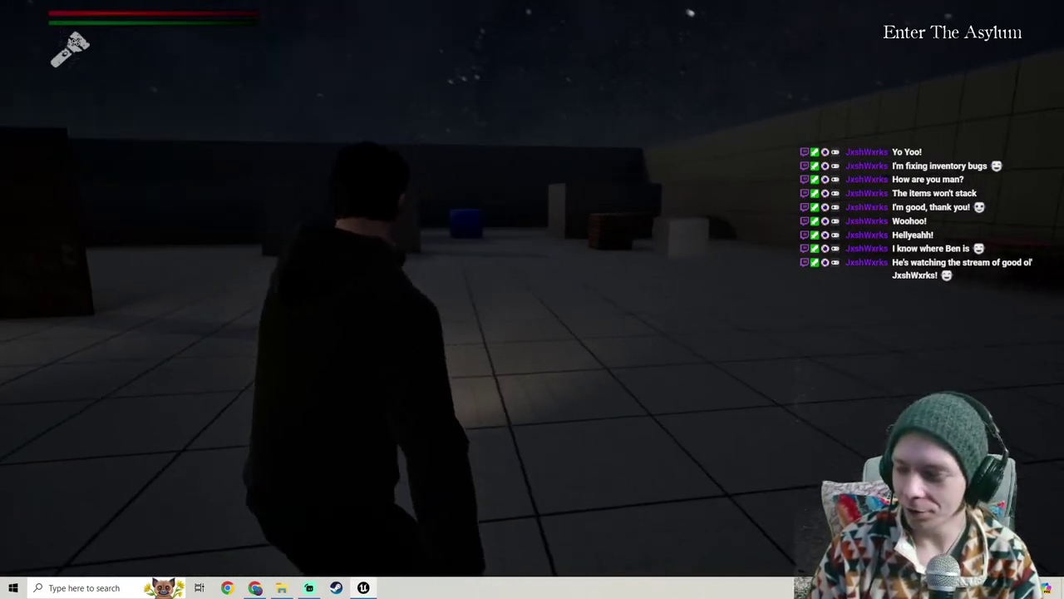
pyautogui.press('w')
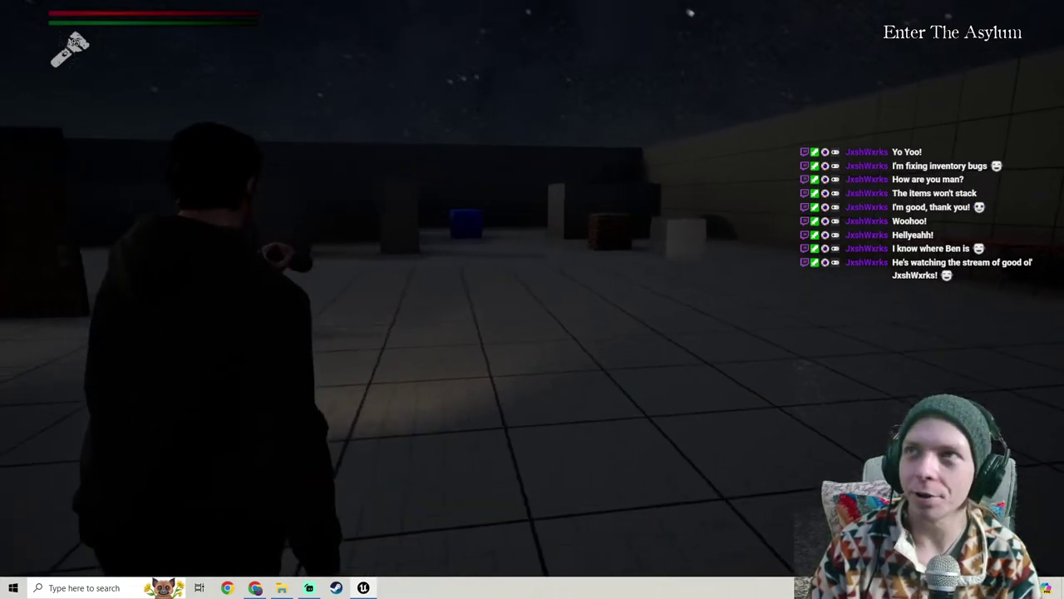
pyautogui.press('w')
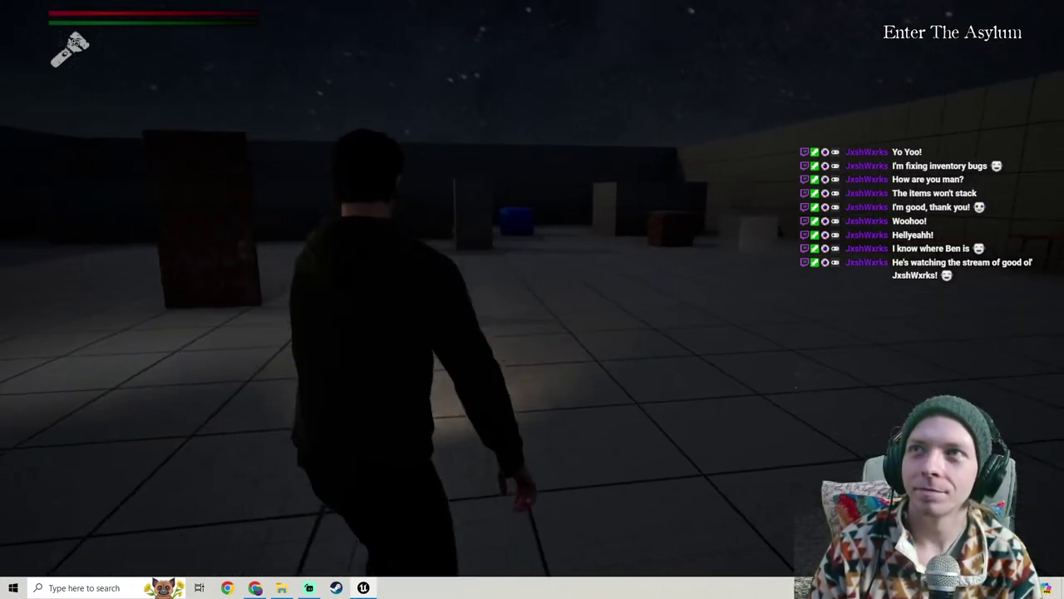
pyautogui.press('w')
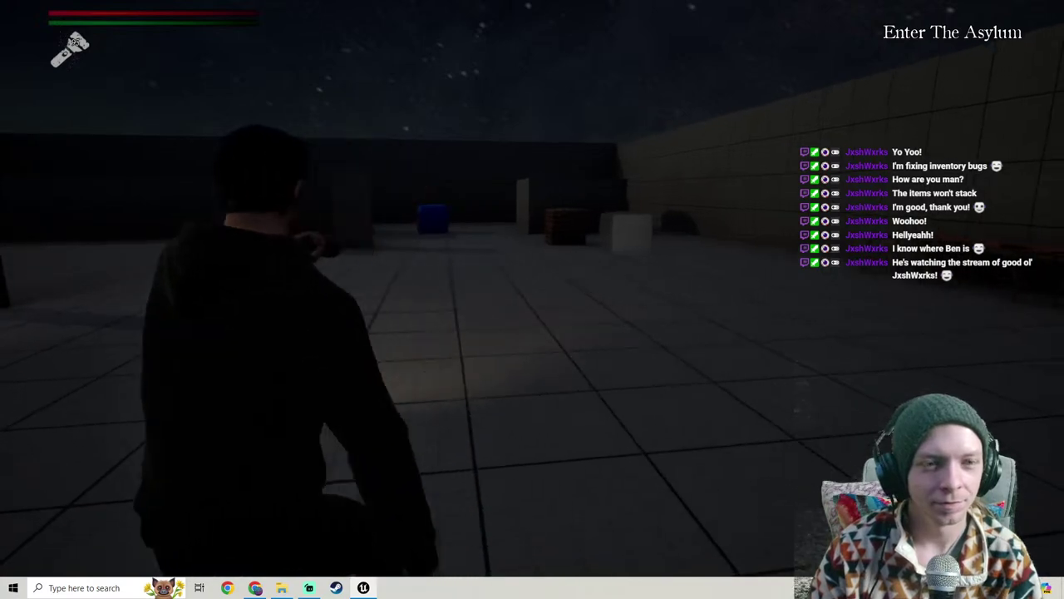
pyautogui.press('w')
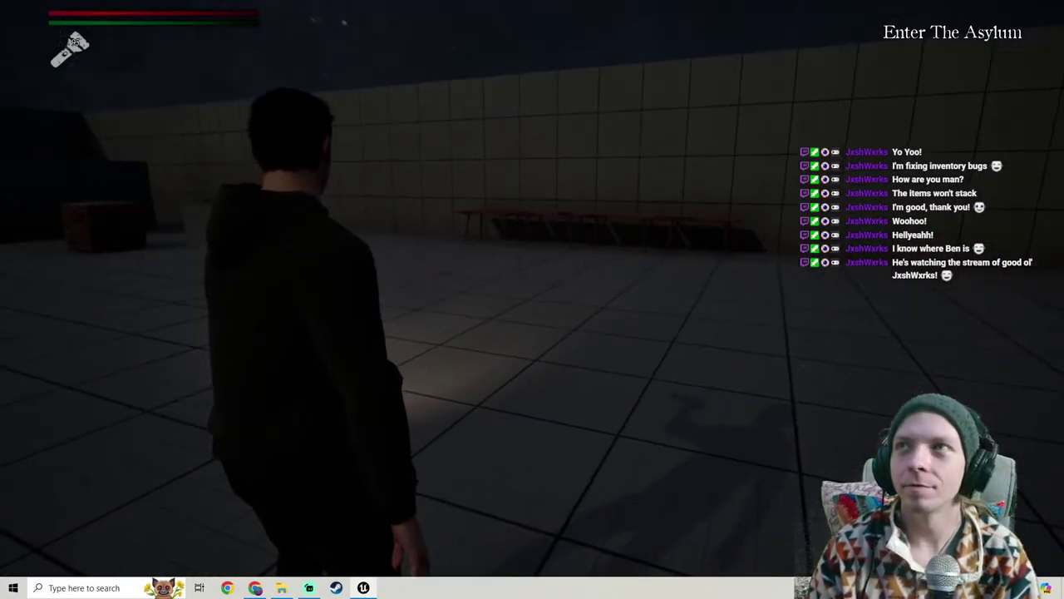
# Step: End the play test and return the viewport from full screen to the normal editor layout
pyautogui.press('Escape')
pyautogui.moveTo(590, 261); pyautogui.dragTo(400, 249, button='right')
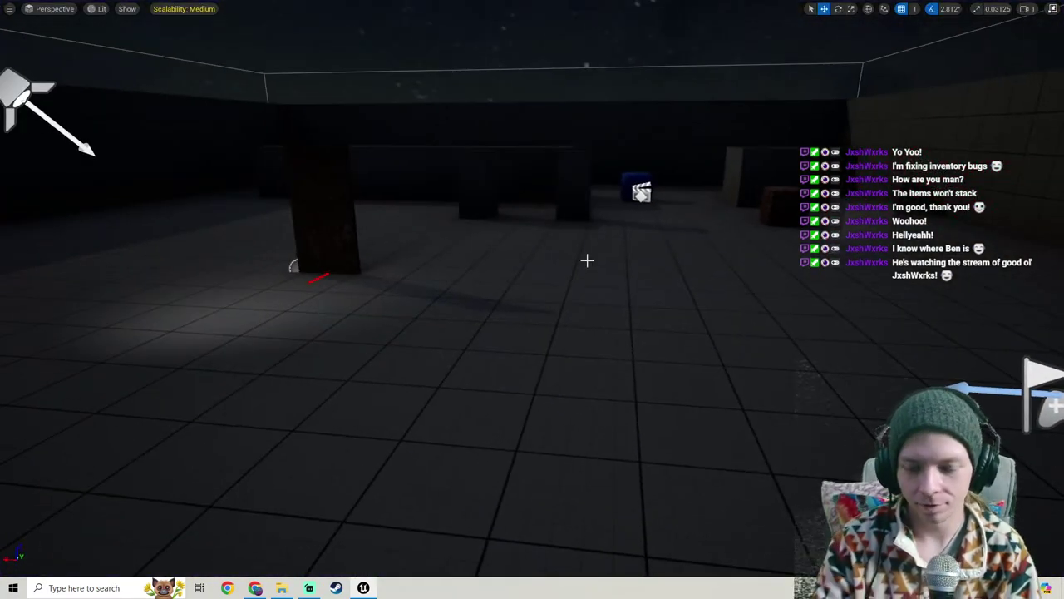
pyautogui.press('F11')
pyautogui.moveTo(574, 231); pyautogui.dragTo(551, 197, button='right')
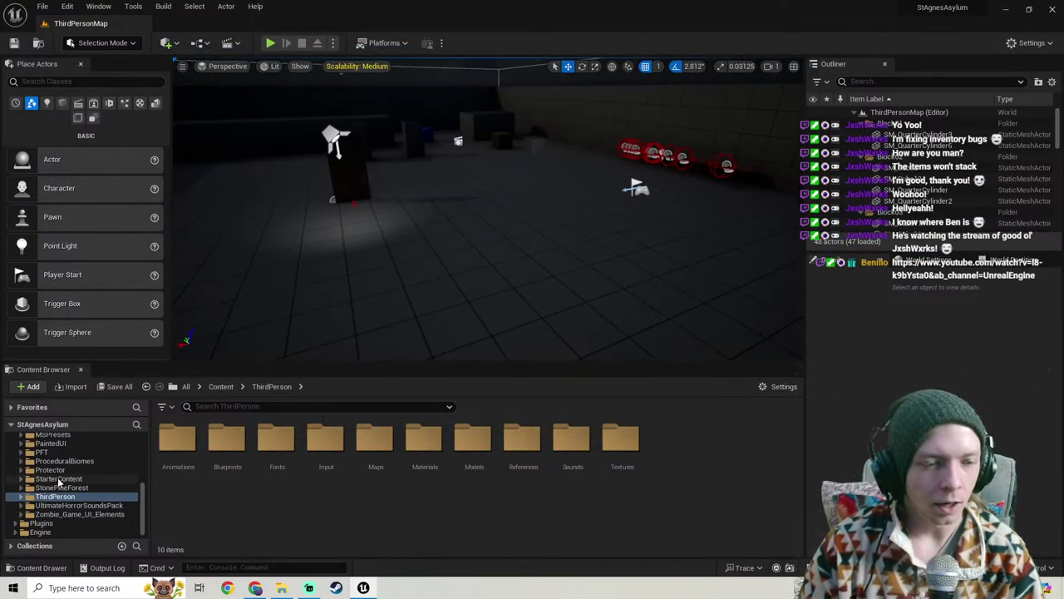
pyautogui.moveTo(368, 336); pyautogui.dragTo(283, 324, button='right')
pyautogui.press('w')
pyautogui.moveTo(488, 210); pyautogui.dragTo(705, 211, button='right')
pyautogui.moveTo(399, 326); pyautogui.dragTo(353, 326, button='right')
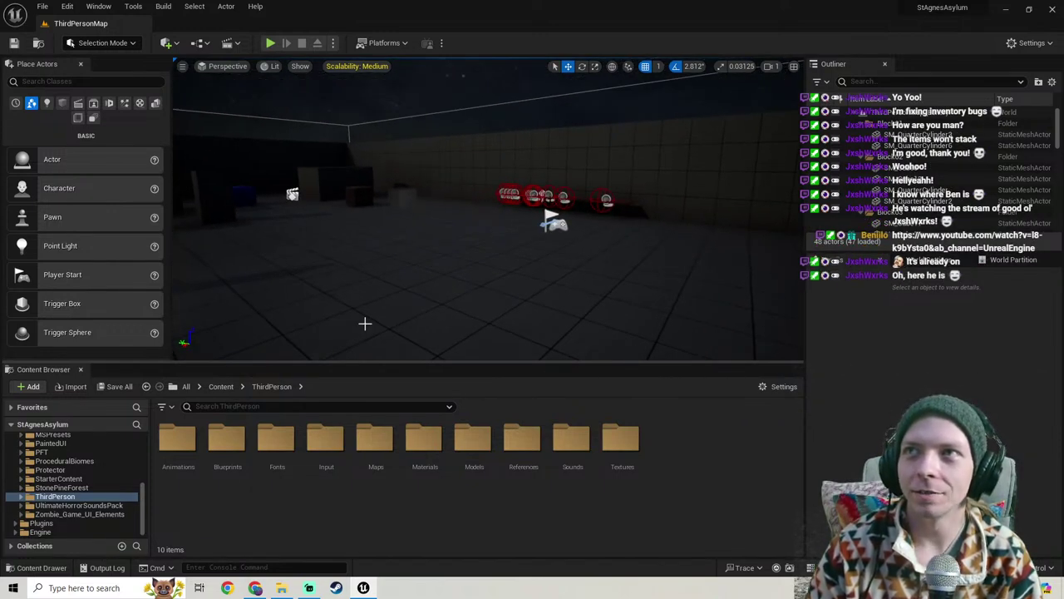
# Step: Switch to Streamlabs Desktop, open the active chatter's Twitch channel from the stream chat, and follow the channel
pyautogui.click(308, 588)
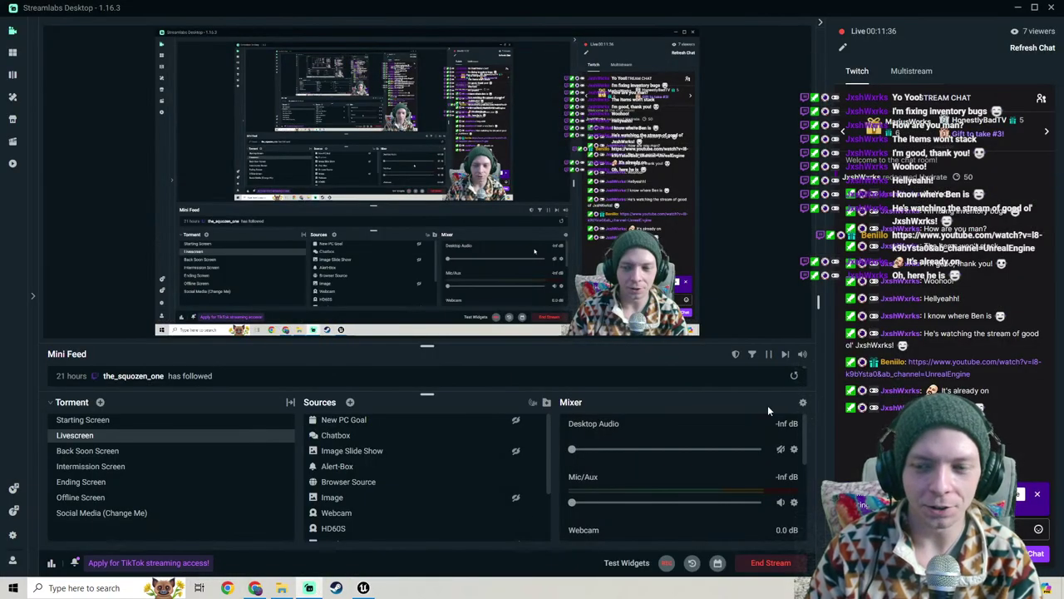
pyautogui.click(896, 334)
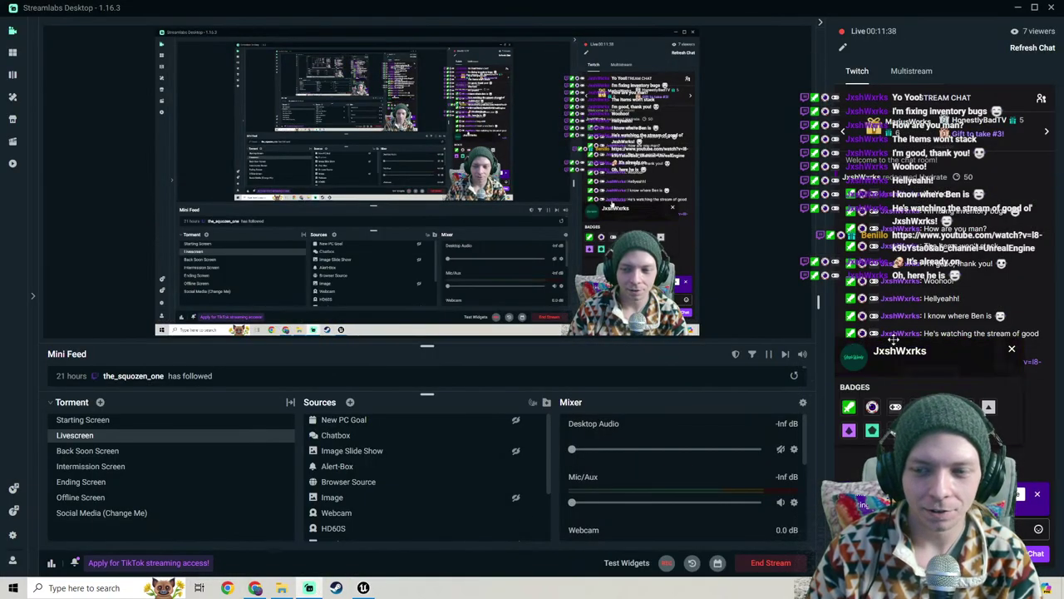
pyautogui.click(891, 350)
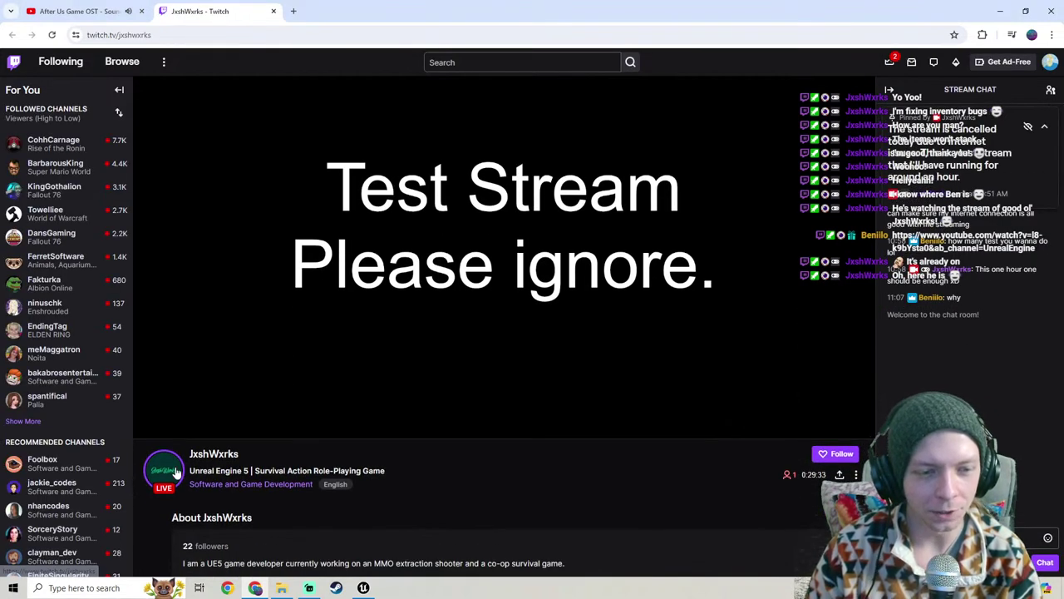
pyautogui.scroll(-2, 324, 416)
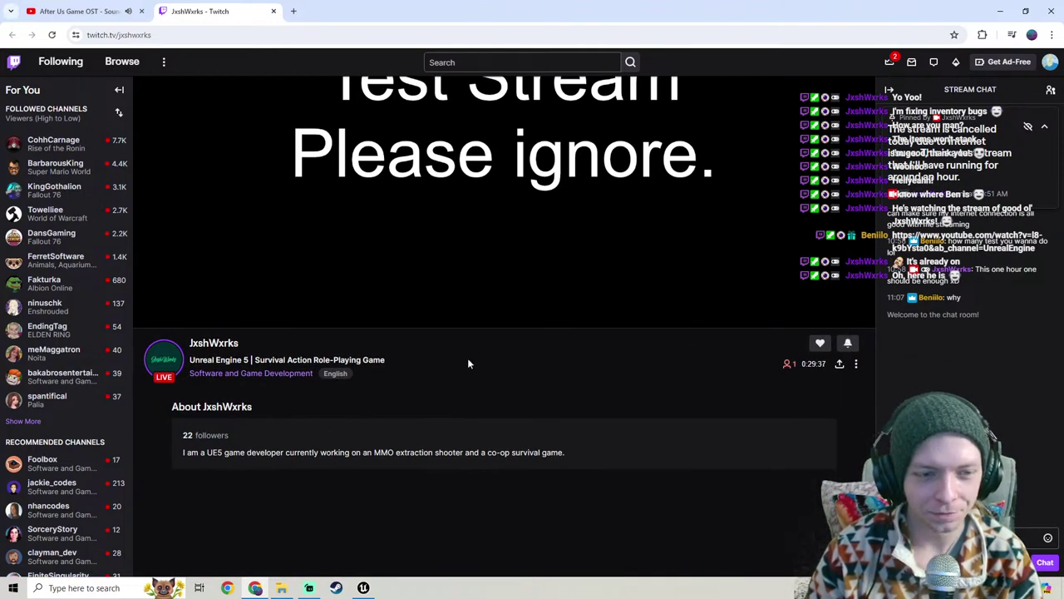
# Step: Post two HYPE emotes in the open Twitch channel's chat and close the channel's page
pyautogui.scroll(1, 467, 363)
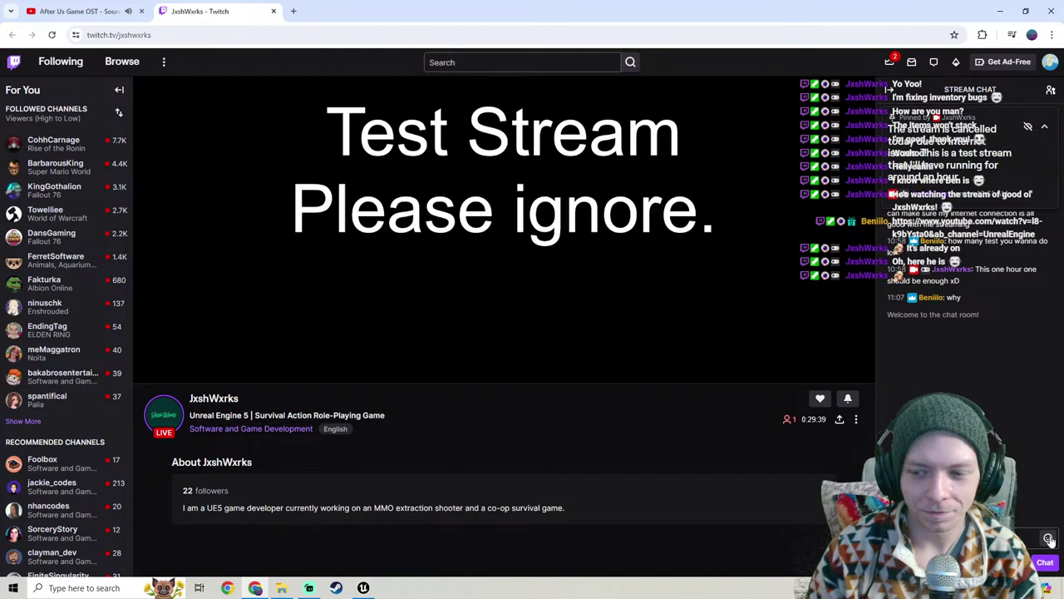
pyautogui.click(1049, 538)
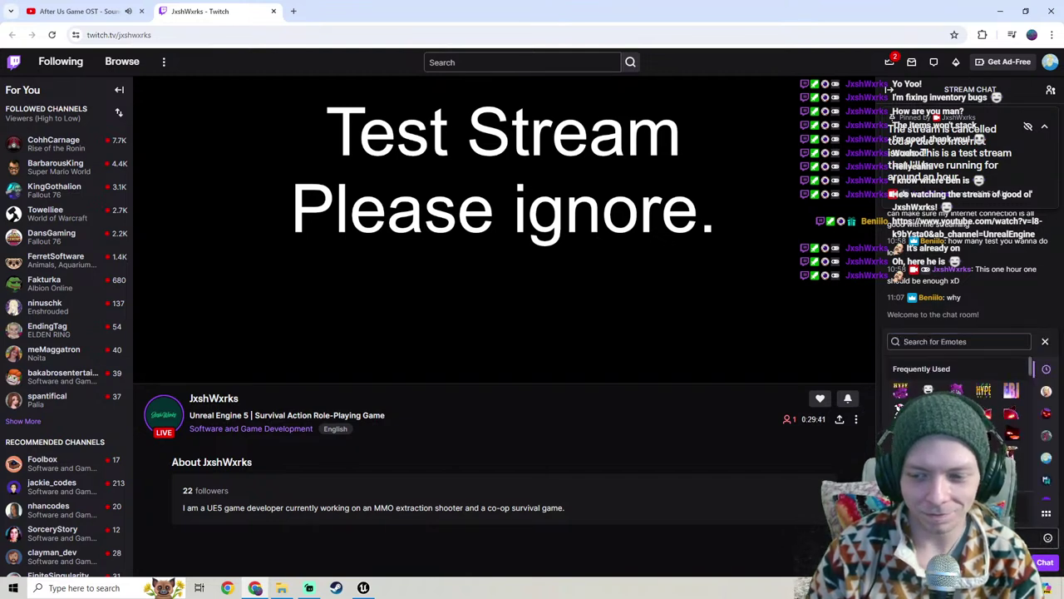
pyautogui.press('Return')
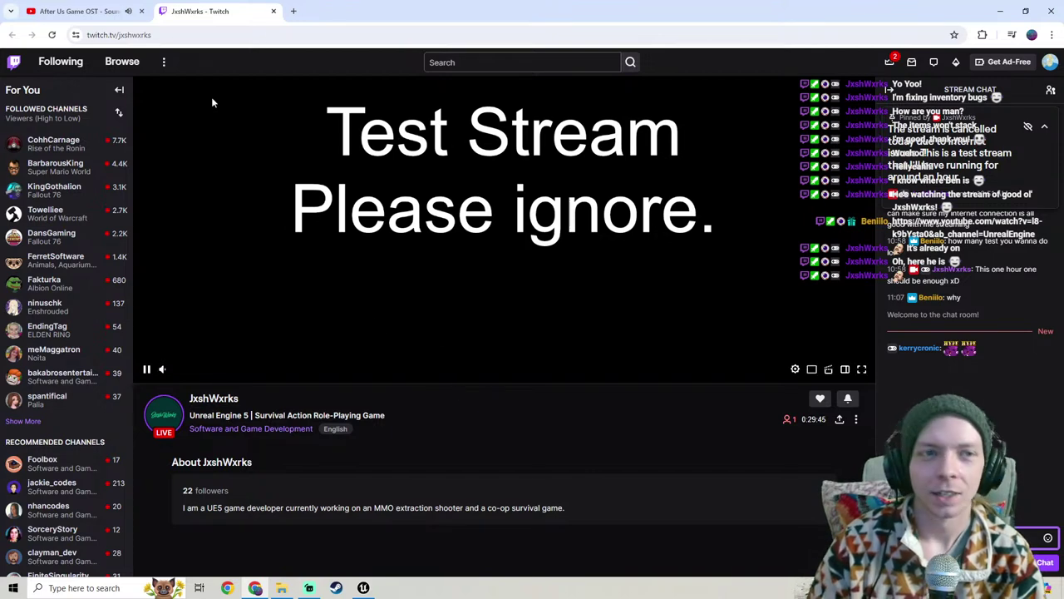
pyautogui.click(274, 12)
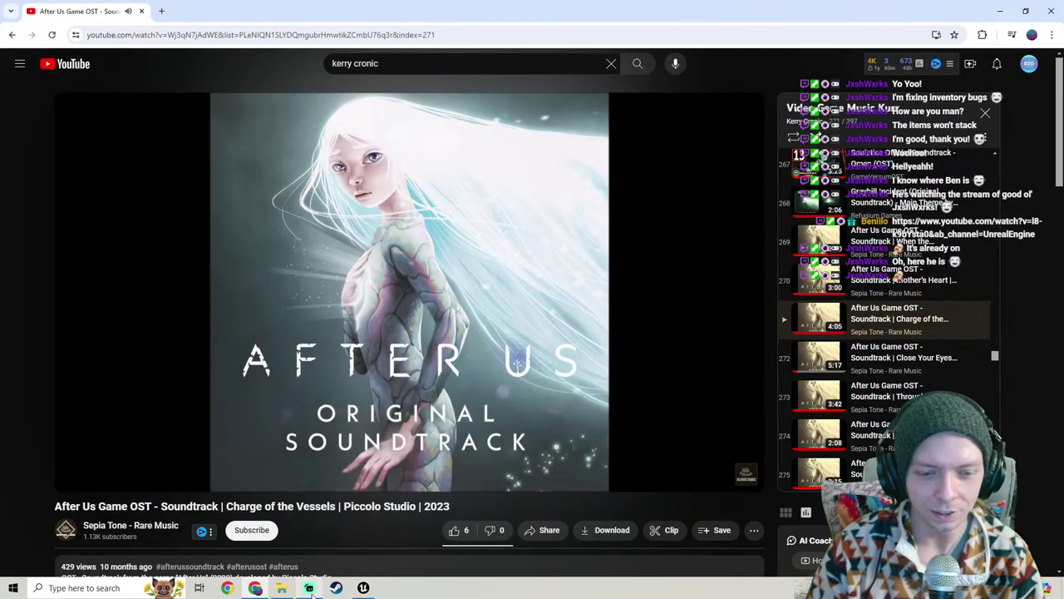
# Step: Switch to Streamlabs Desktop, open the YouTube link posted in the stream chat, and pause the linked video
pyautogui.hotkey('alt', 'Tab')
pyautogui.click(1012, 348)
pyautogui.moveTo(935, 366)
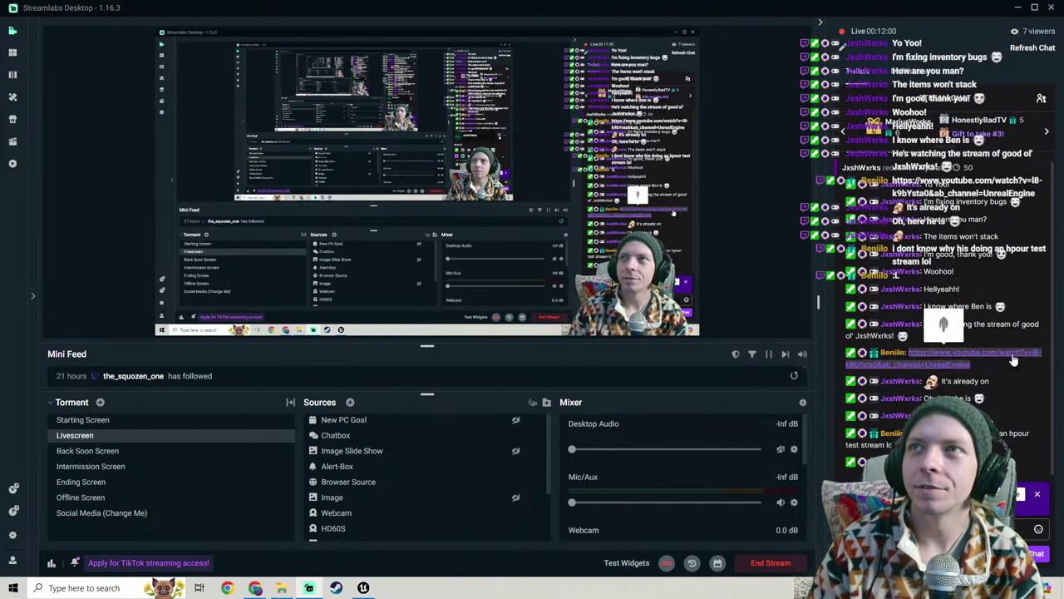
pyautogui.click(933, 355)
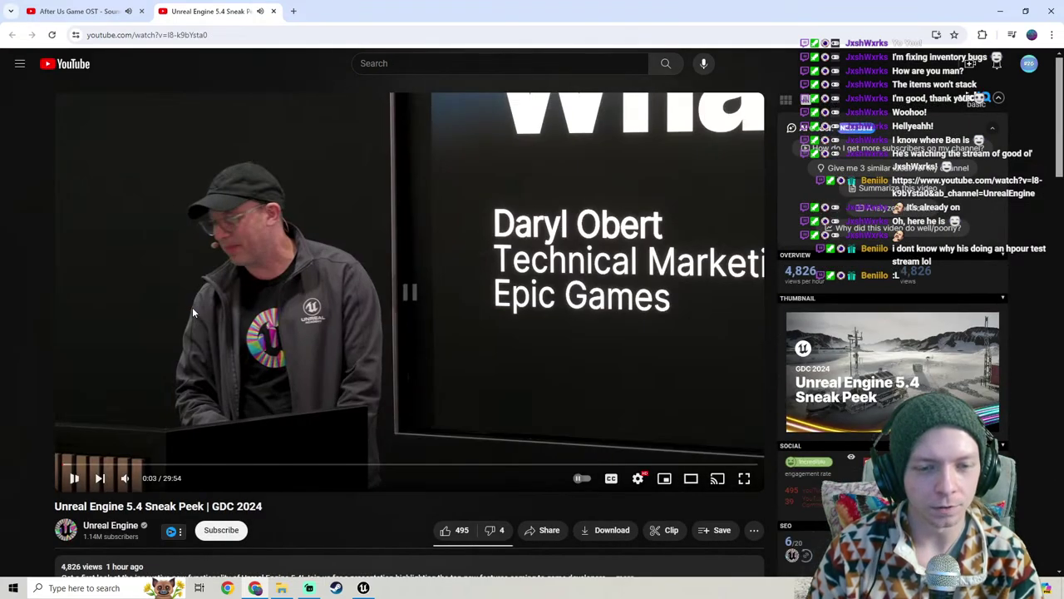
pyautogui.click(156, 295)
# Step: Examine the Unreal Engine 5.4 Sneak Peek video's title, upload time and description, and return to the music video
pyautogui.scroll(-2, 58, 355)
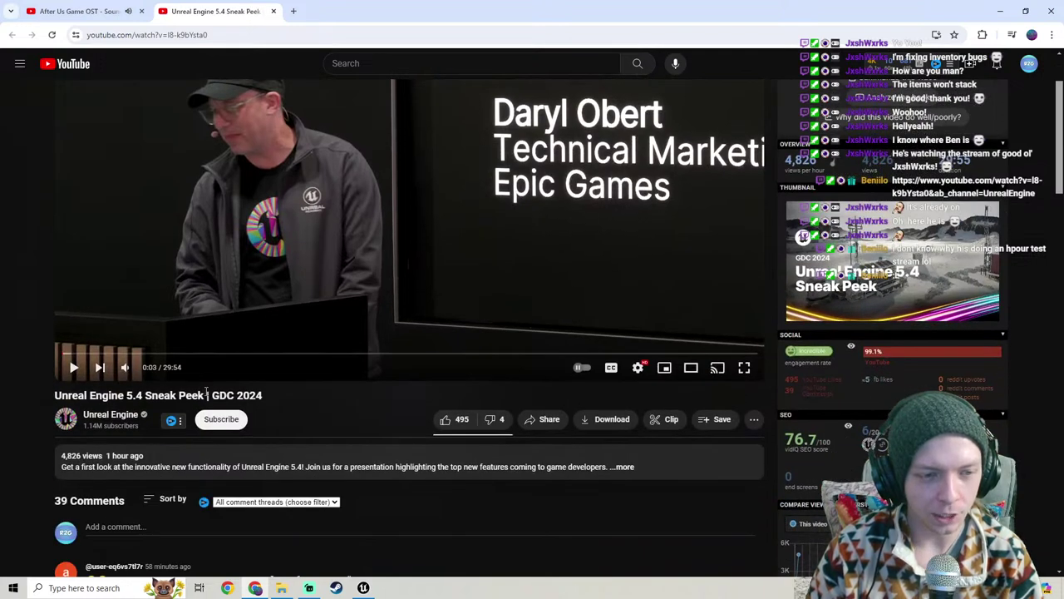
pyautogui.scroll(-1, 206, 391)
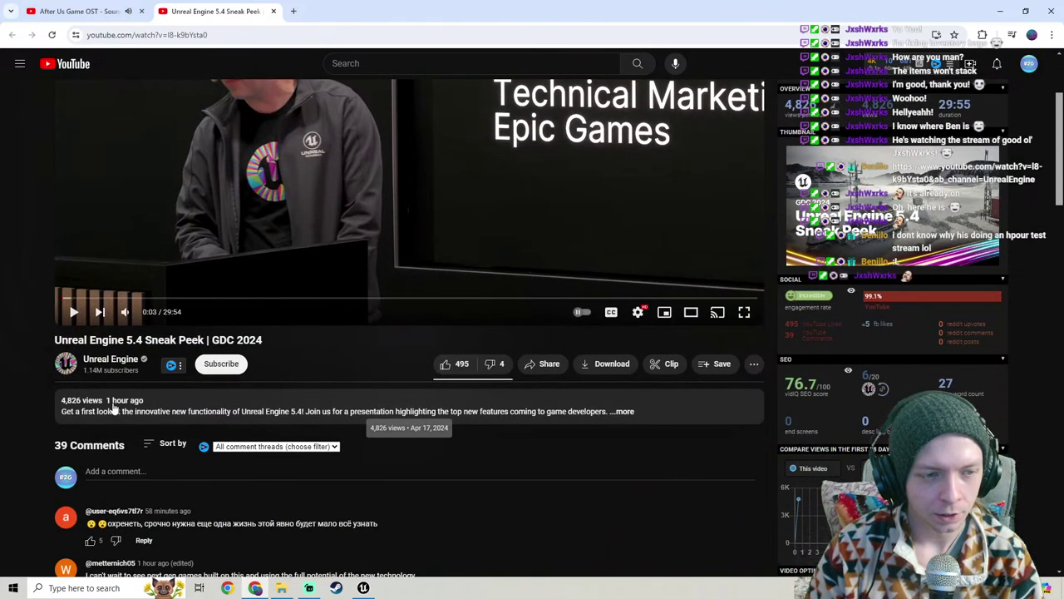
pyautogui.scroll(3, 175, 336)
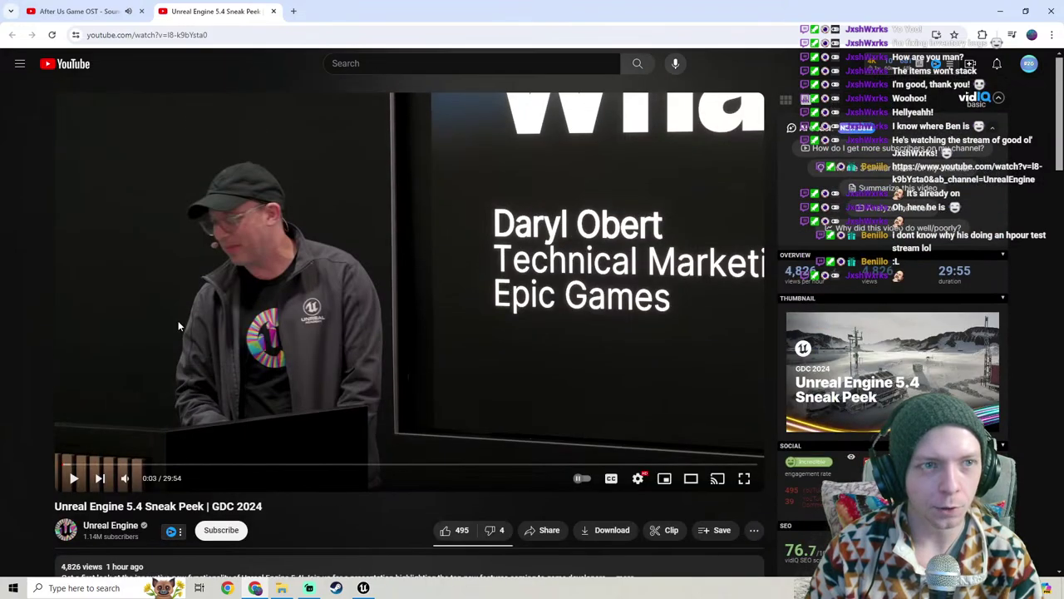
pyautogui.click(83, 11)
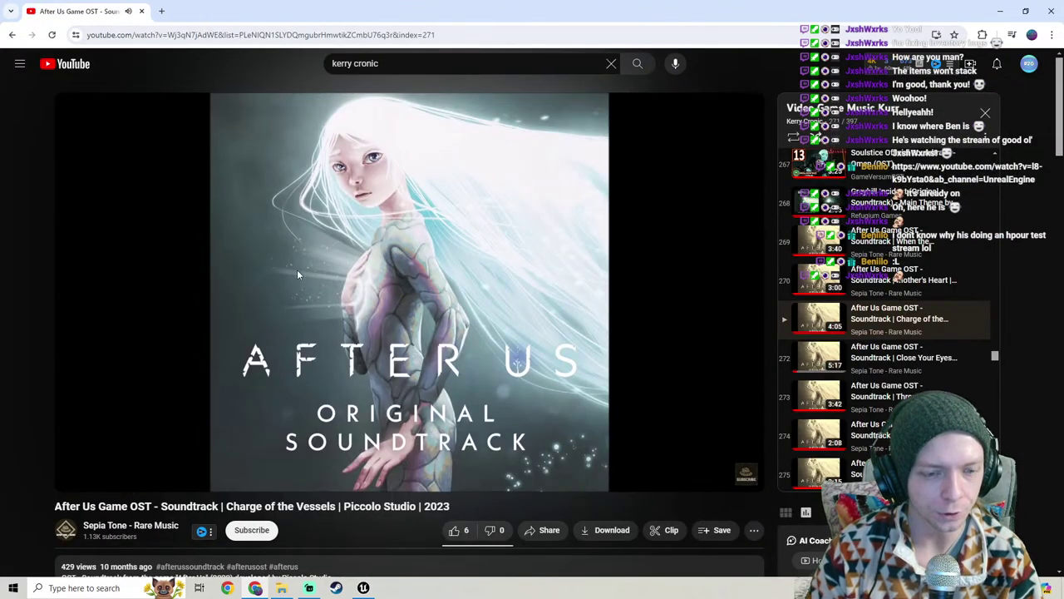
# Step: Switch to Unreal Editor, open the Sounds folder inside ThirdPerson, and look over the SC_Ambiance and SC_UI sound classes
pyautogui.click(364, 588)
pyautogui.moveTo(414, 312)
pyautogui.mouseDown(button='right')
pyautogui.moveTo(586, 335)
pyautogui.moveTo(454, 319)
pyautogui.moveTo(432, 322)
pyautogui.moveTo(441, 328)
pyautogui.moveTo(412, 313)
pyautogui.moveTo(357, 328)
pyautogui.moveTo(454, 323)
pyautogui.moveTo(403, 323)
pyautogui.mouseUp(button='right')
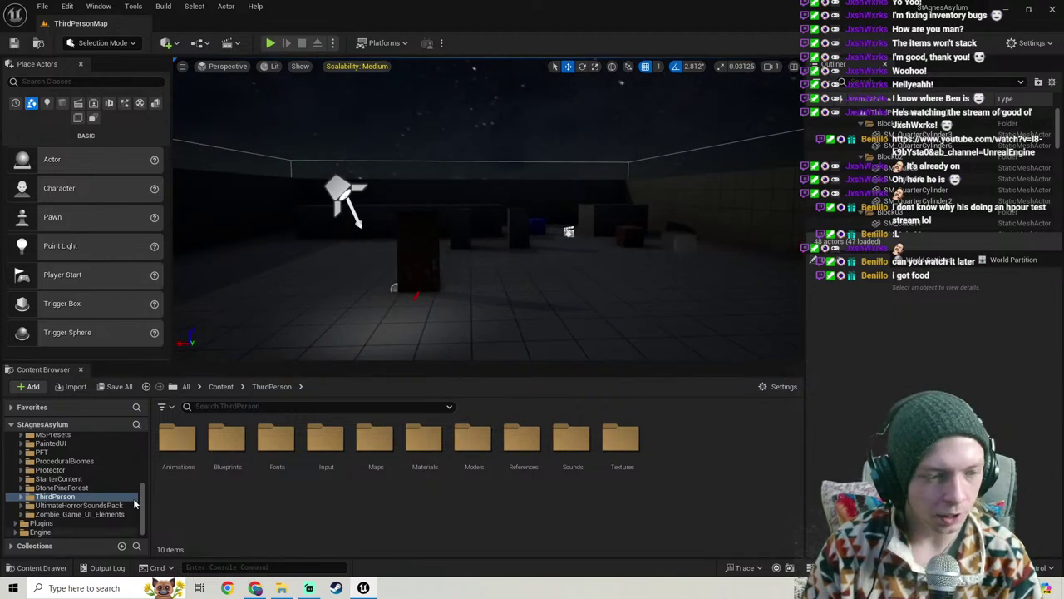
pyautogui.moveTo(327, 298); pyautogui.dragTo(391, 297, button='right')
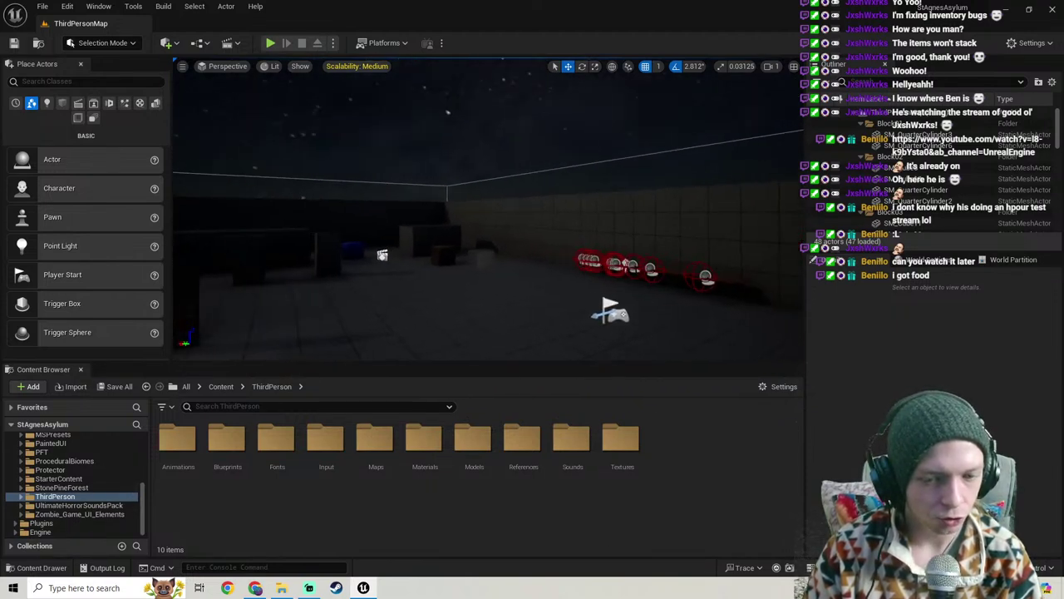
pyautogui.doubleClick(572, 441)
pyautogui.moveTo(495, 357)
pyautogui.mouseDown(button='right')
pyautogui.moveTo(512, 357)
pyautogui.moveTo(497, 358)
pyautogui.mouseUp(button='right')
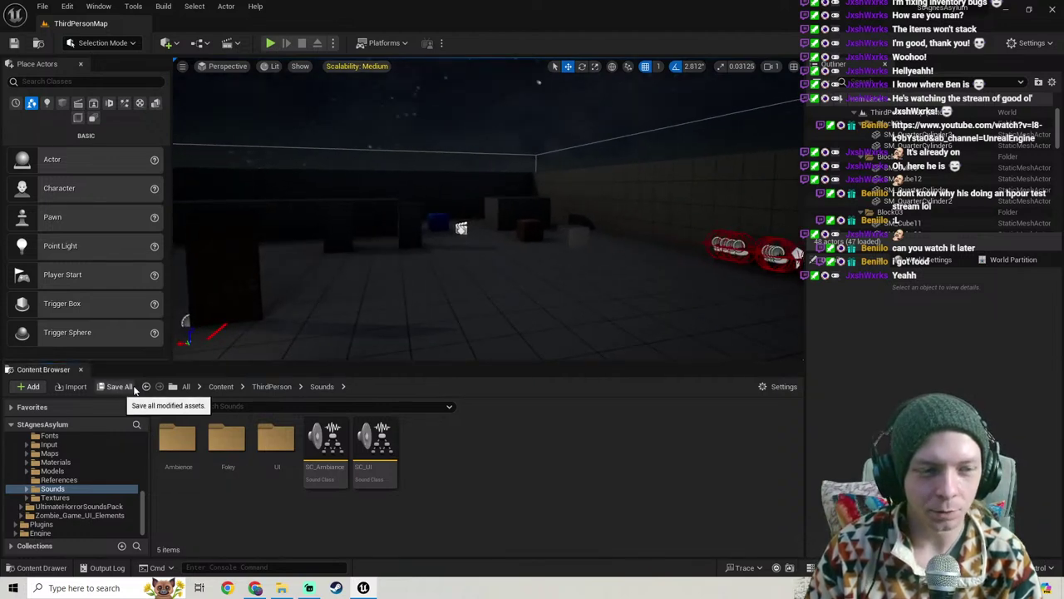
pyautogui.moveTo(359, 321)
pyautogui.mouseDown(button='right')
pyautogui.moveTo(457, 331)
pyautogui.moveTo(361, 323)
pyautogui.mouseUp(button='right')
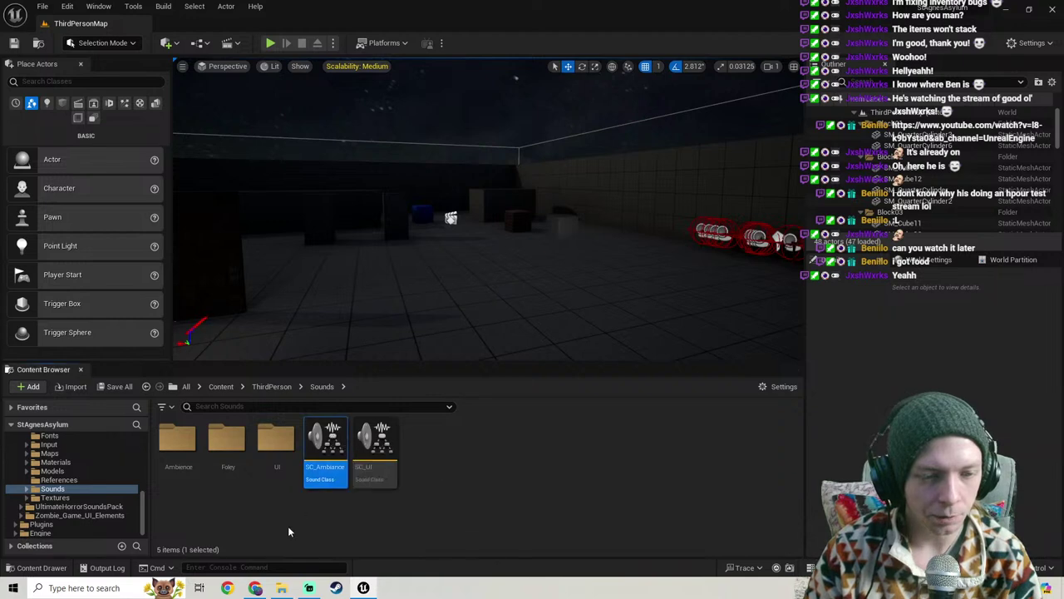
pyautogui.click(364, 453)
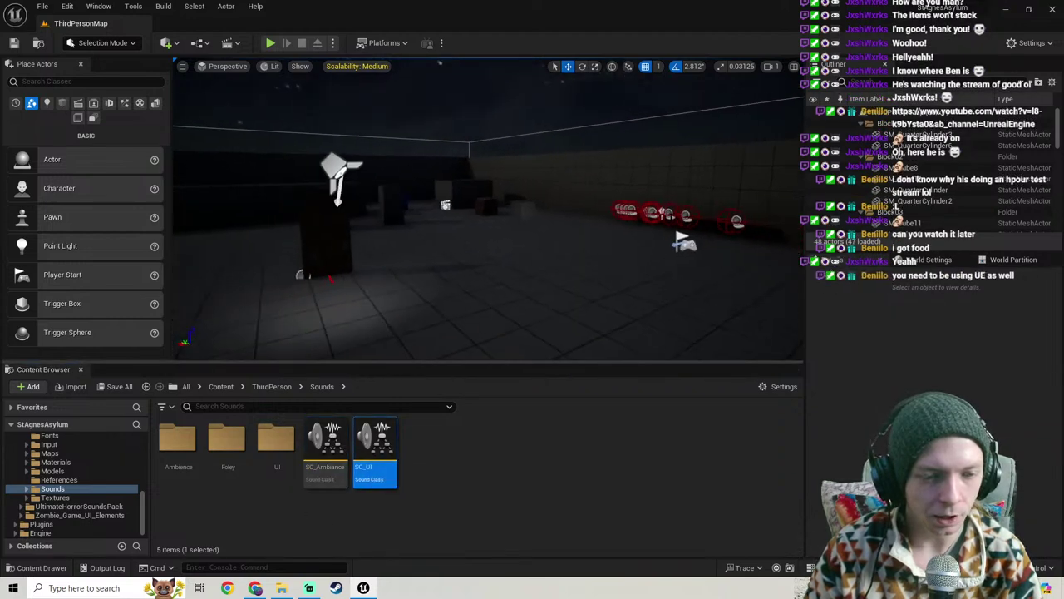
pyautogui.moveTo(488, 208); pyautogui.dragTo(507, 208, button='right')
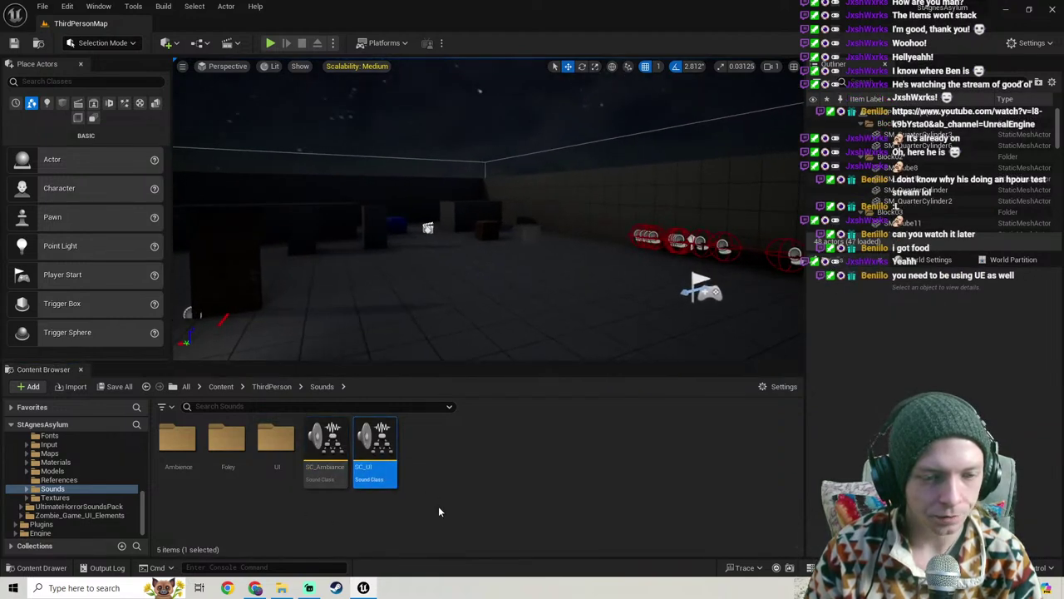
pyautogui.rightClick(431, 460)
pyautogui.moveTo(480, 453)
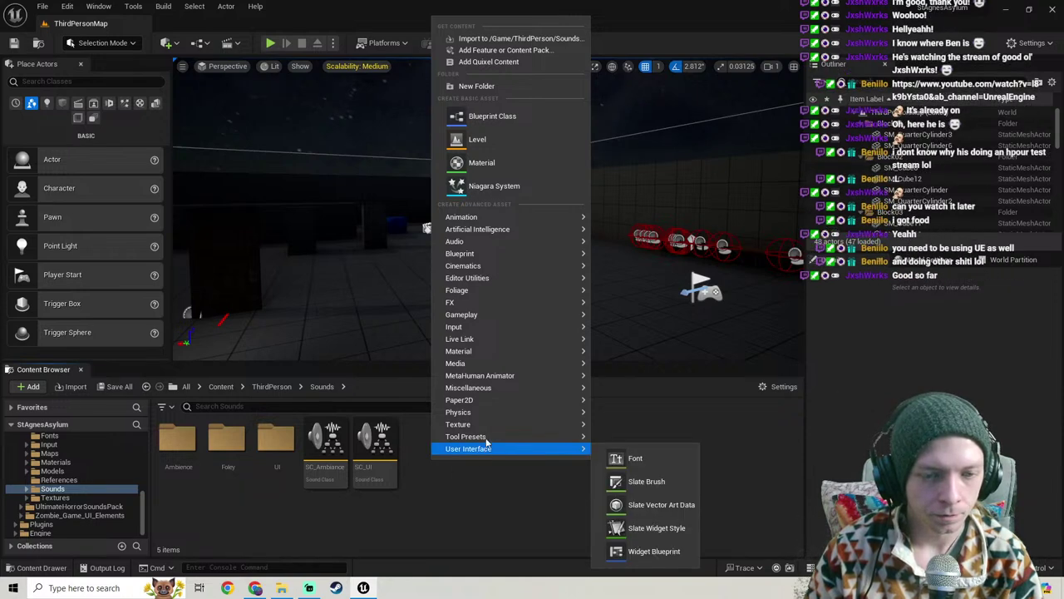
pyautogui.moveTo(506, 349)
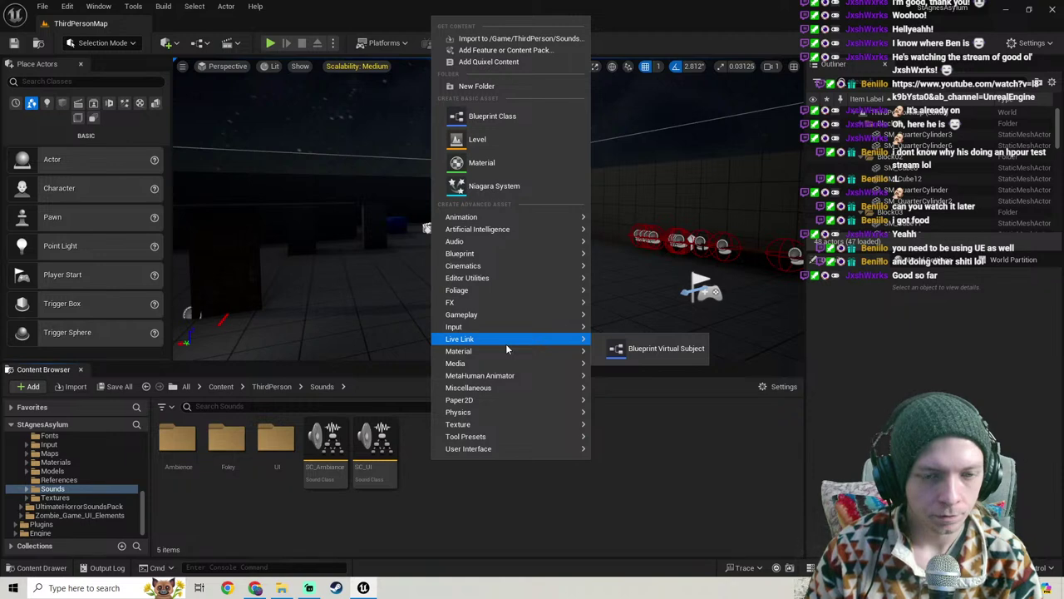
pyautogui.moveTo(509, 413)
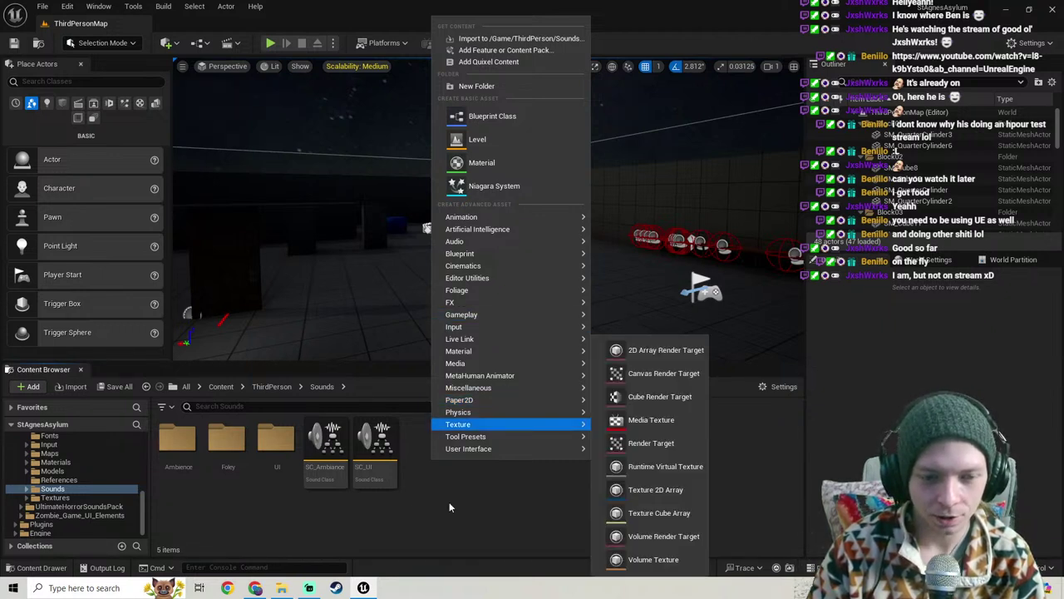
pyautogui.click(395, 487)
pyautogui.click(386, 484)
pyautogui.click(333, 485)
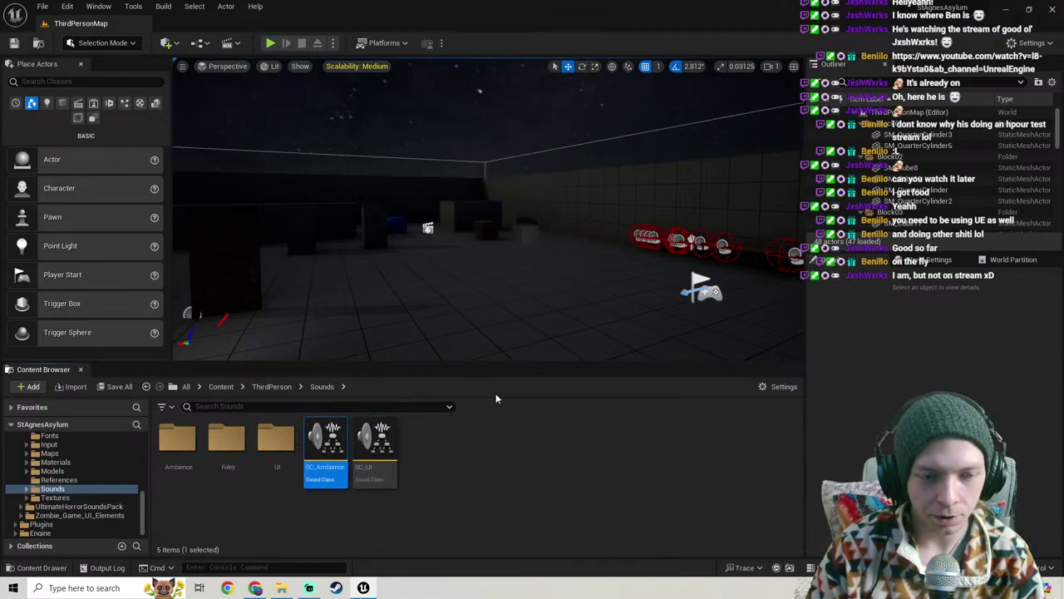
pyautogui.moveTo(527, 333); pyautogui.dragTo(499, 316, button='right')
pyautogui.click(281, 588)
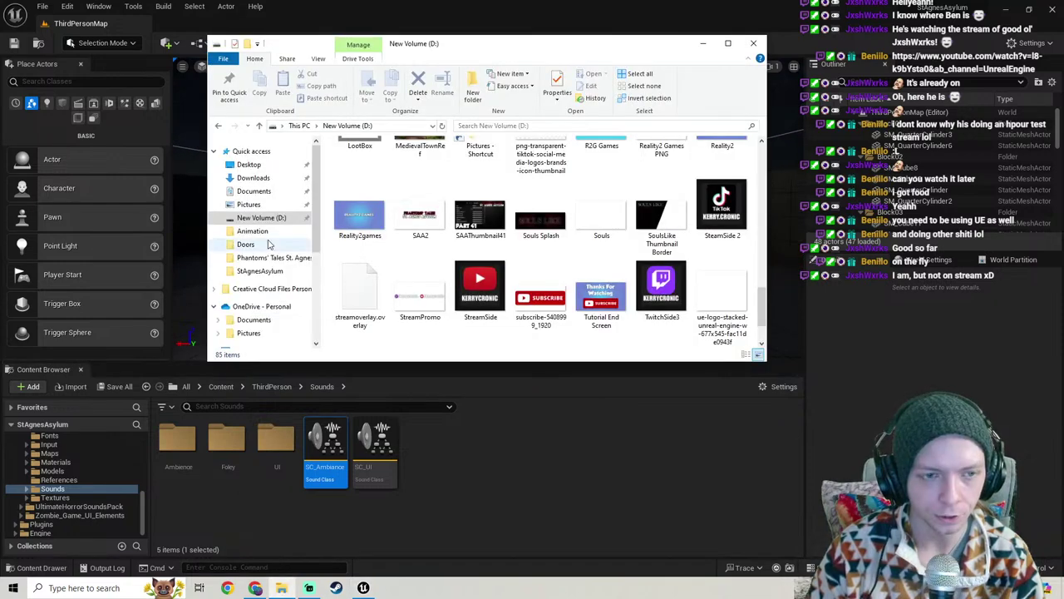
pyautogui.click(249, 204)
pyautogui.scroll(-15, 480, 262)
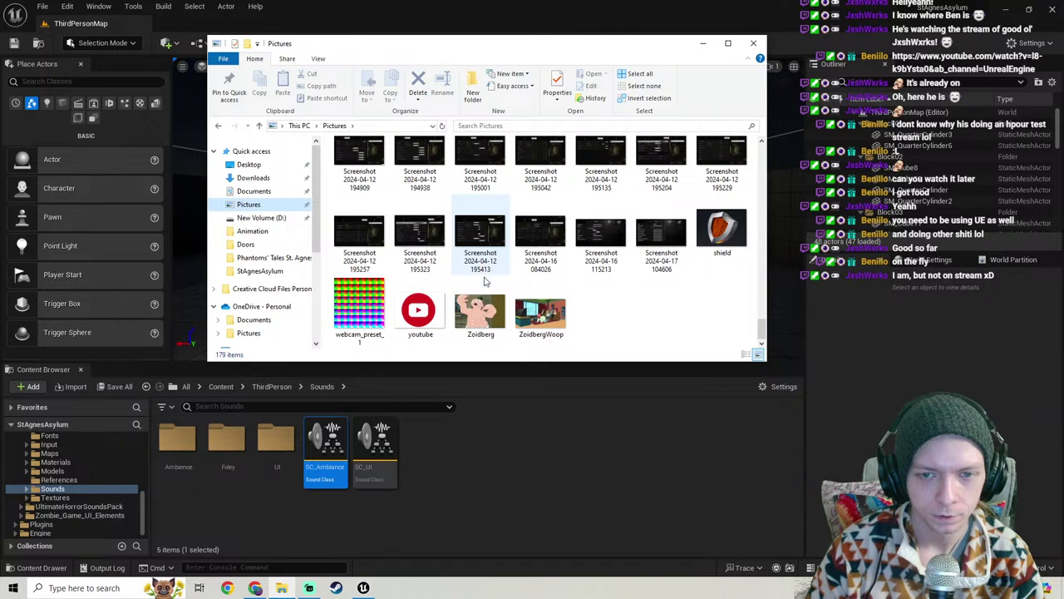
pyautogui.click(537, 237)
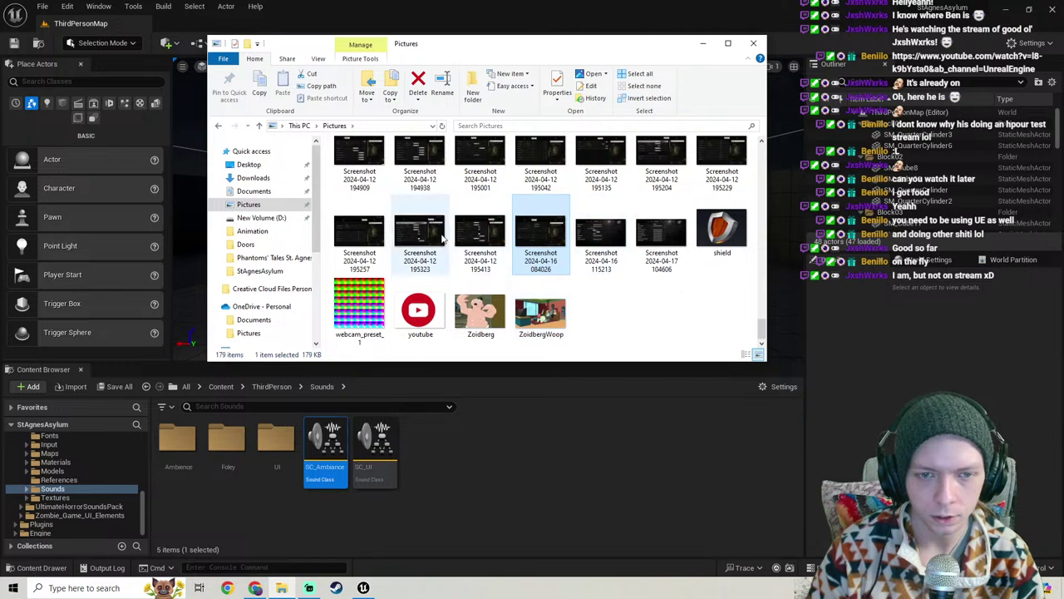
pyautogui.click(355, 235)
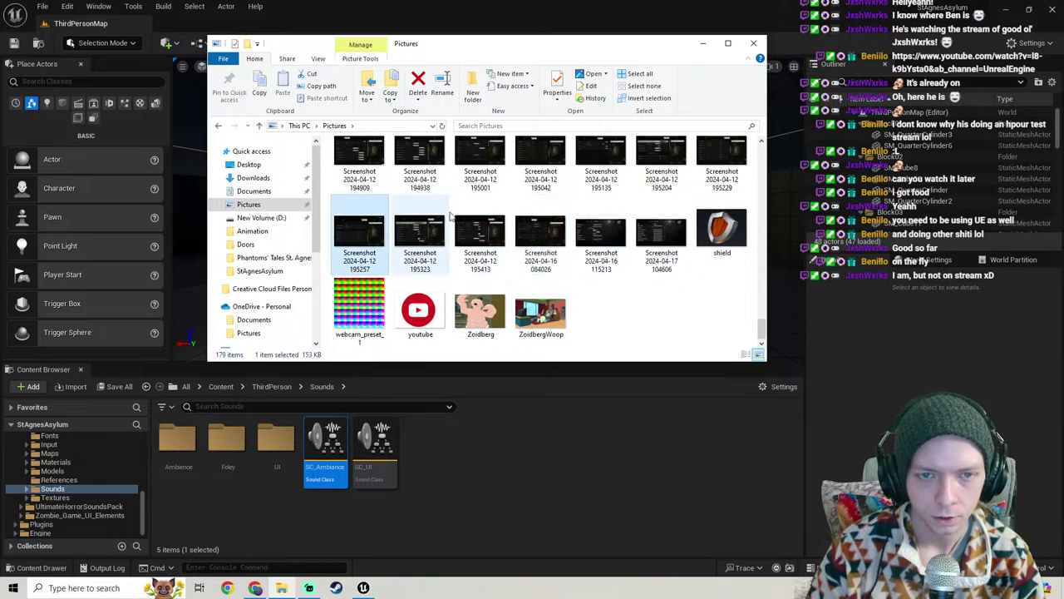
pyautogui.doubleClick(600, 158)
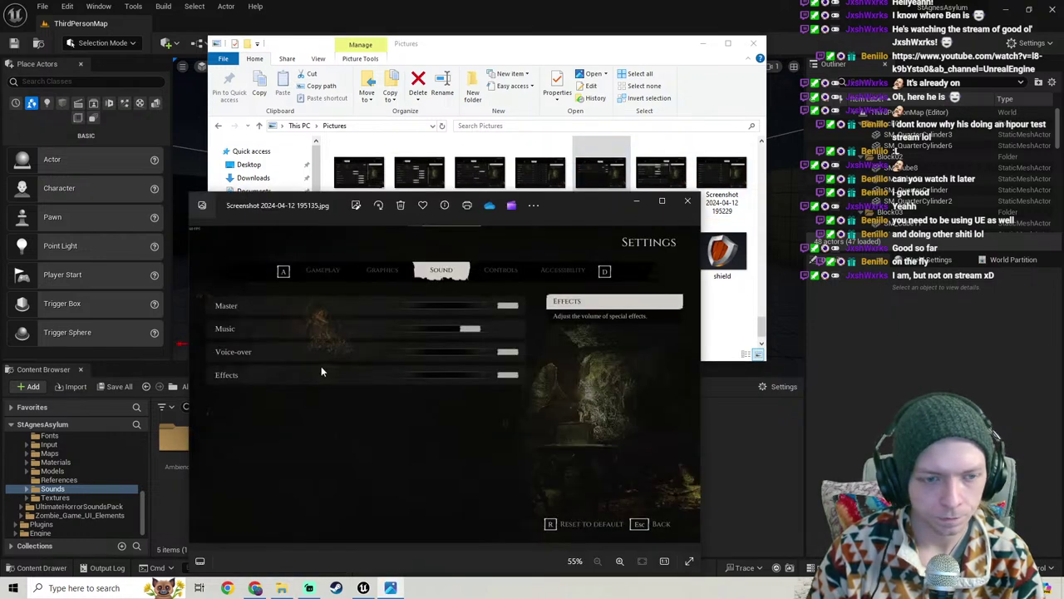
pyautogui.click(690, 201)
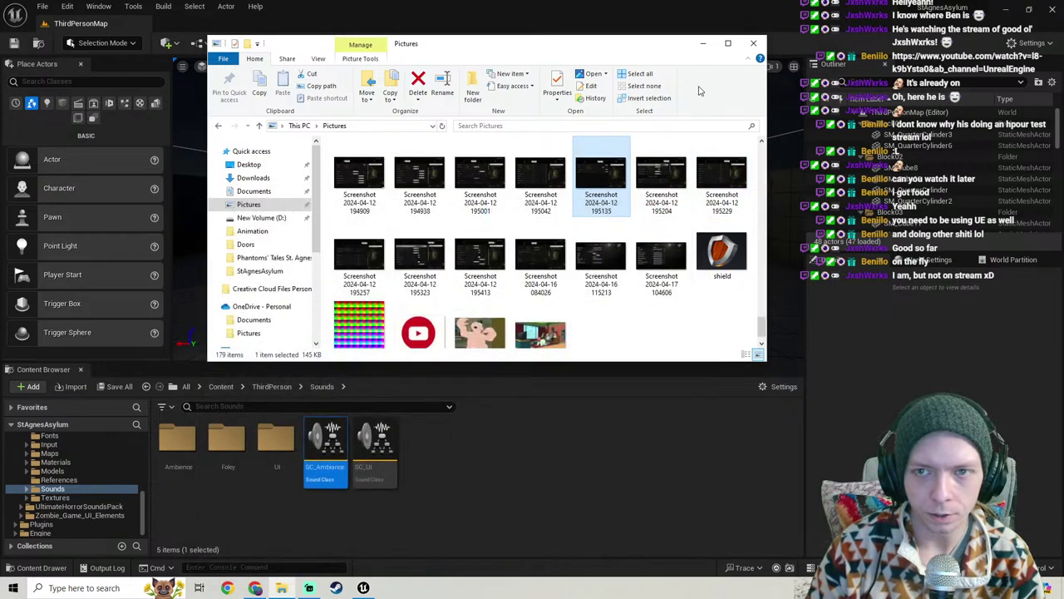
pyautogui.click(703, 42)
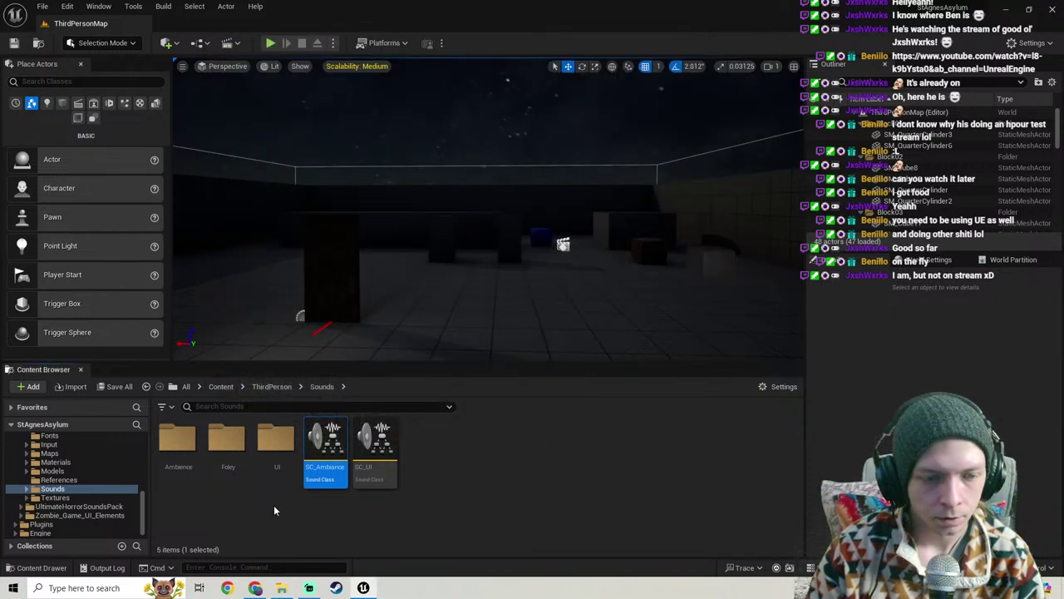
# Step: Open the OpenBag sound wave from the Sounds/UI/OpenBag folder and maximize its editor window
pyautogui.click(287, 445)
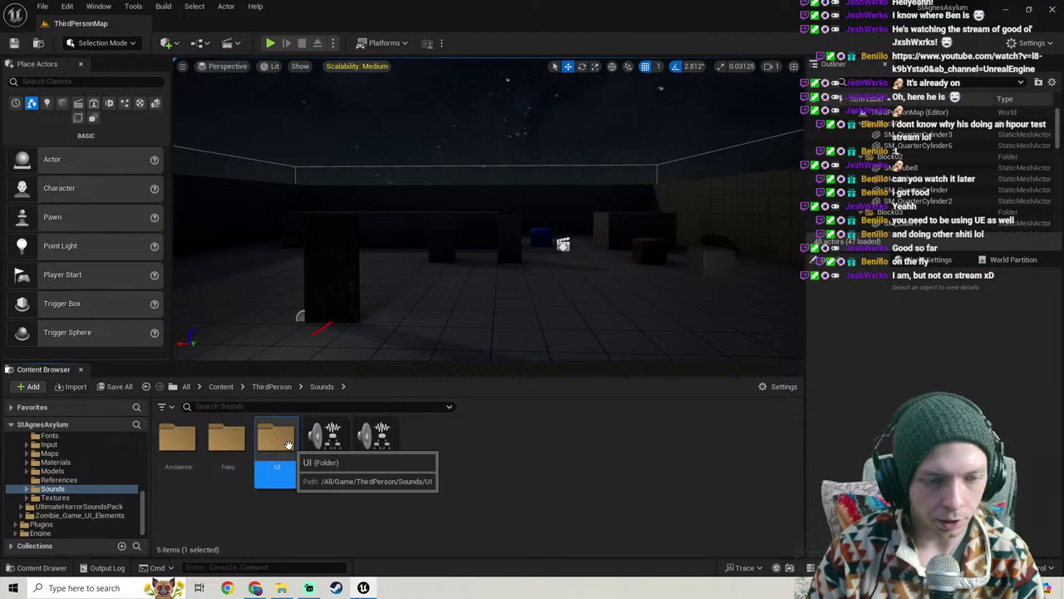
pyautogui.doubleClick(287, 445)
pyautogui.doubleClick(277, 441)
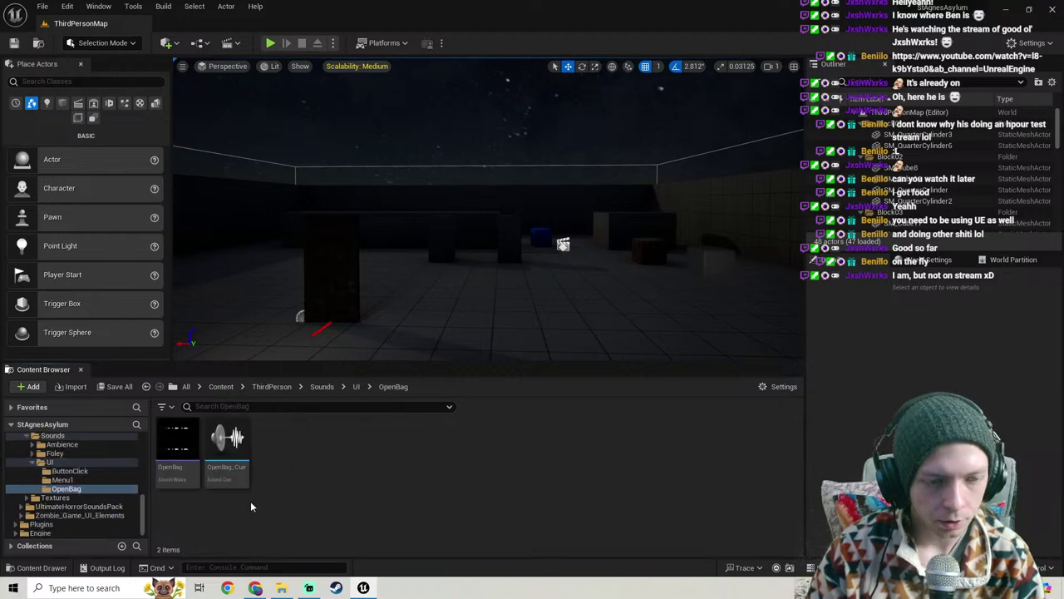
pyautogui.doubleClick(178, 453)
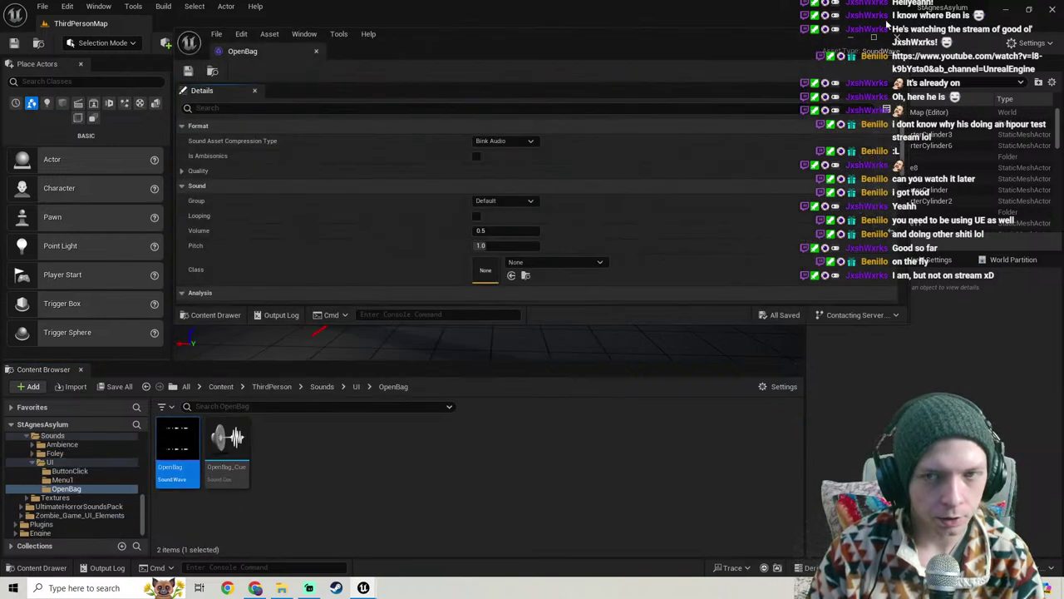
pyautogui.click(873, 37)
# Step: Look through the sound classes available for the OpenBag sound wave's Class setting, and close its editor
pyautogui.click(512, 235)
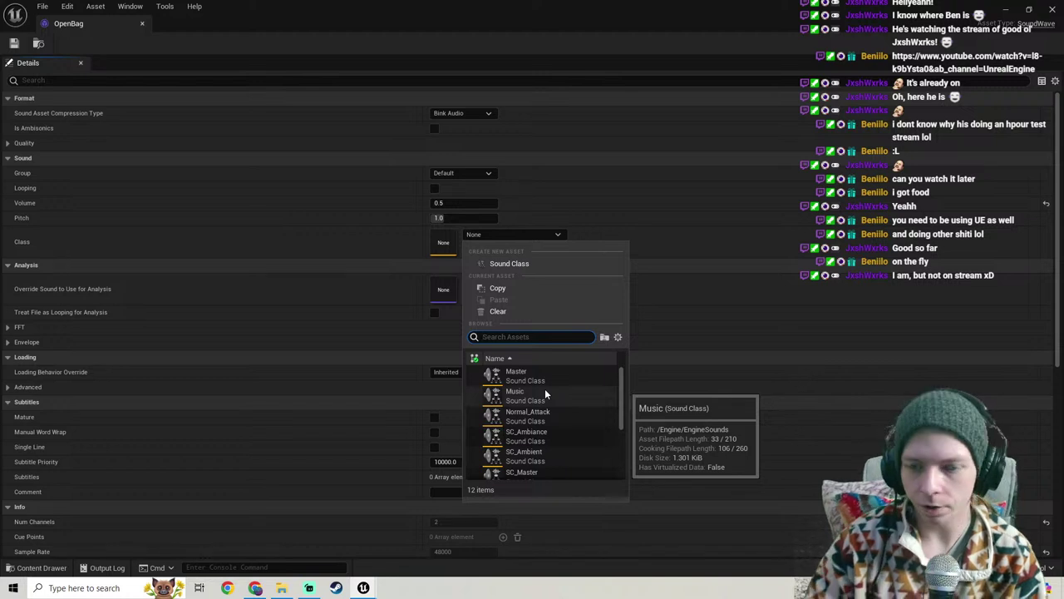
pyautogui.scroll(-2, 545, 388)
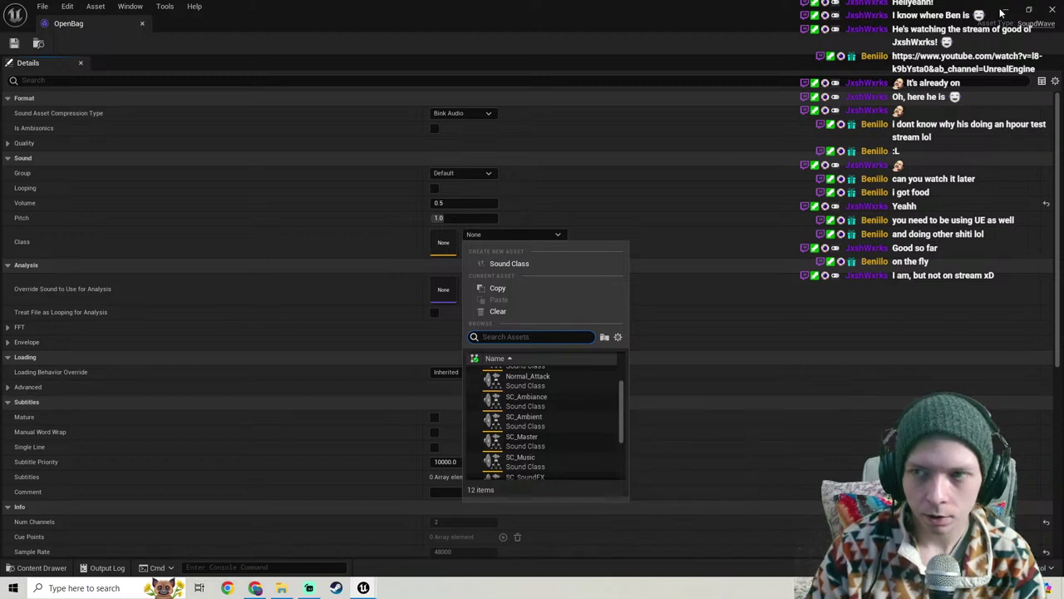
pyautogui.scroll(-1, 550, 413)
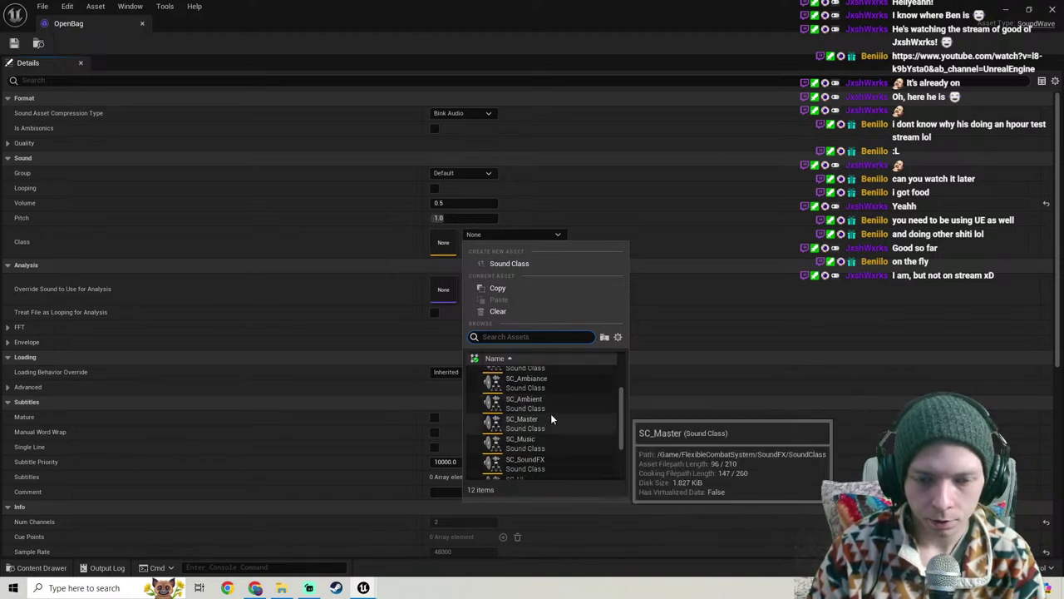
pyautogui.scroll(-1, 550, 413)
pyautogui.scroll(-1, 550, 414)
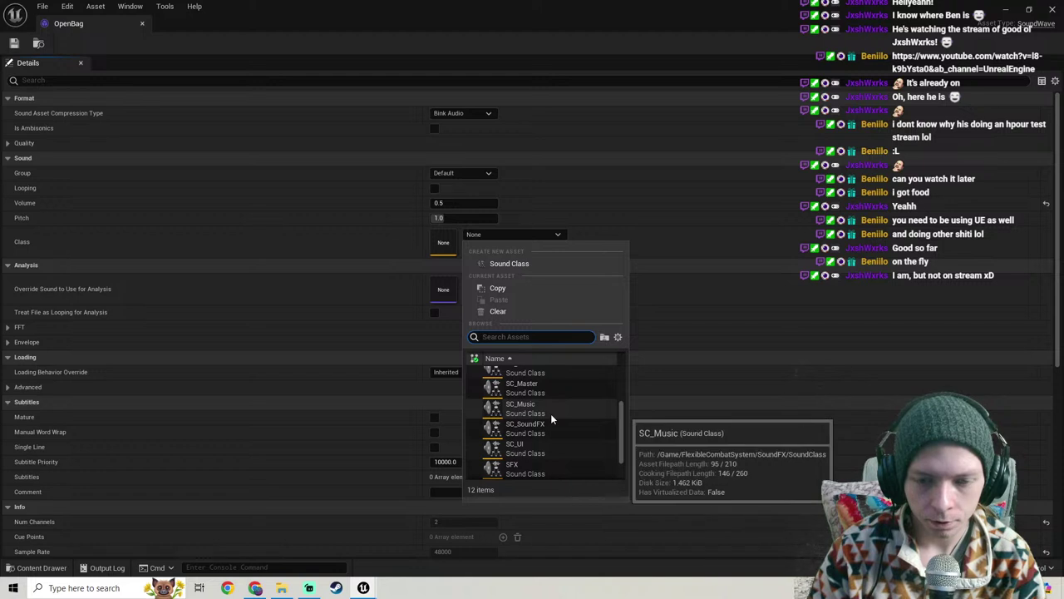
pyautogui.scroll(-1, 548, 407)
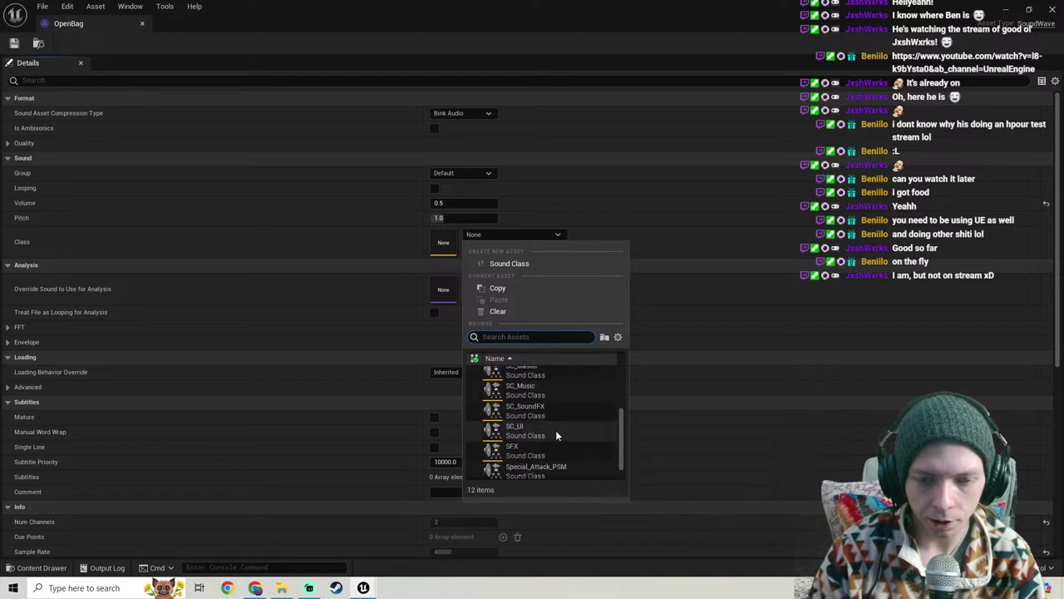
pyautogui.scroll(-1, 555, 430)
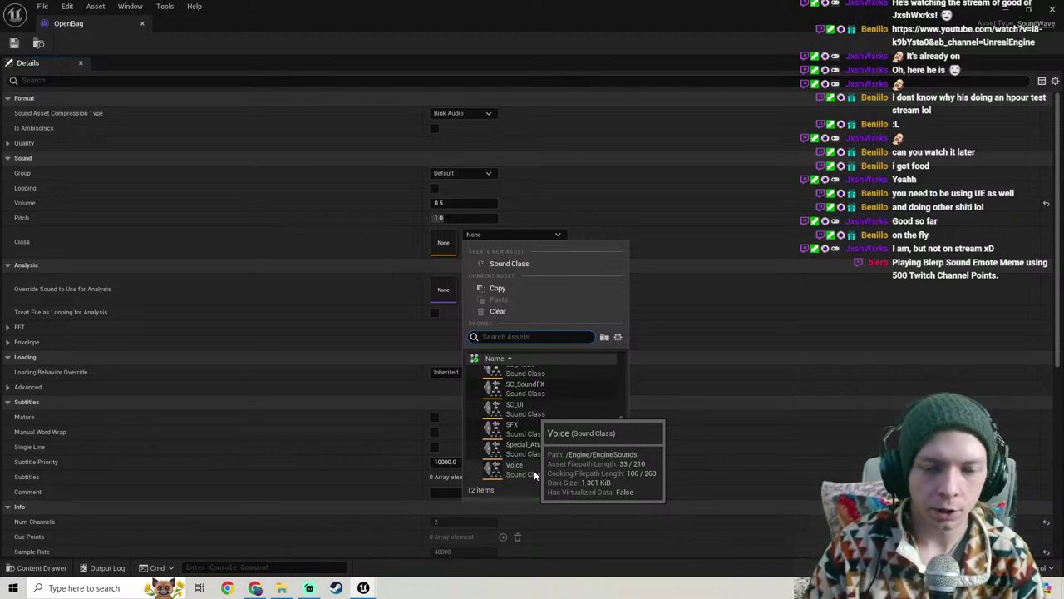
pyautogui.click(143, 26)
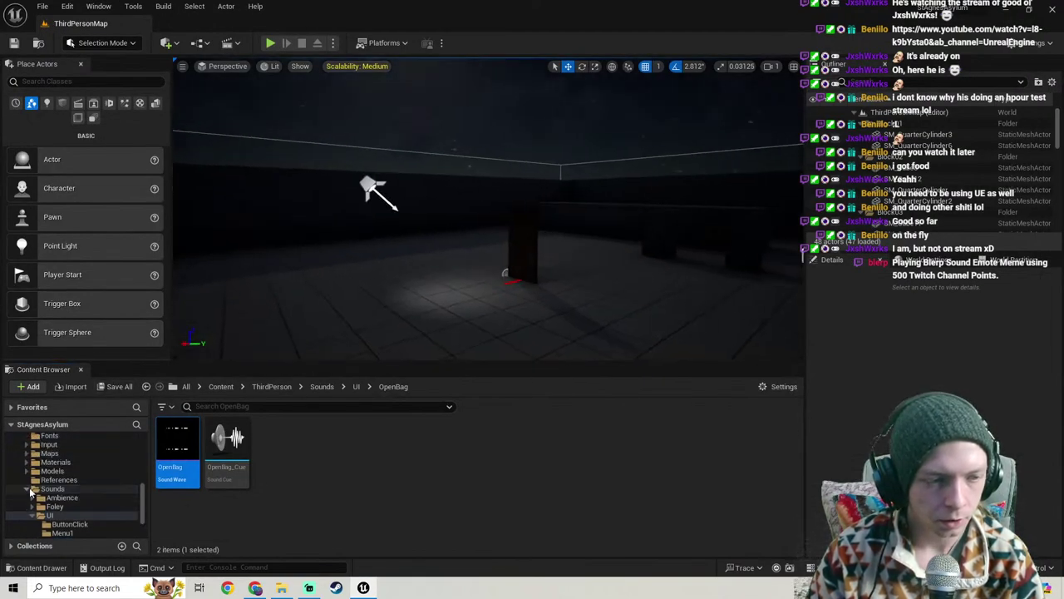
# Step: Open the Settings widgets folder under ThirdPerson/Blueprints/Widgets
pyautogui.click(65, 489)
pyautogui.scroll(3, 67, 487)
pyautogui.click(58, 479)
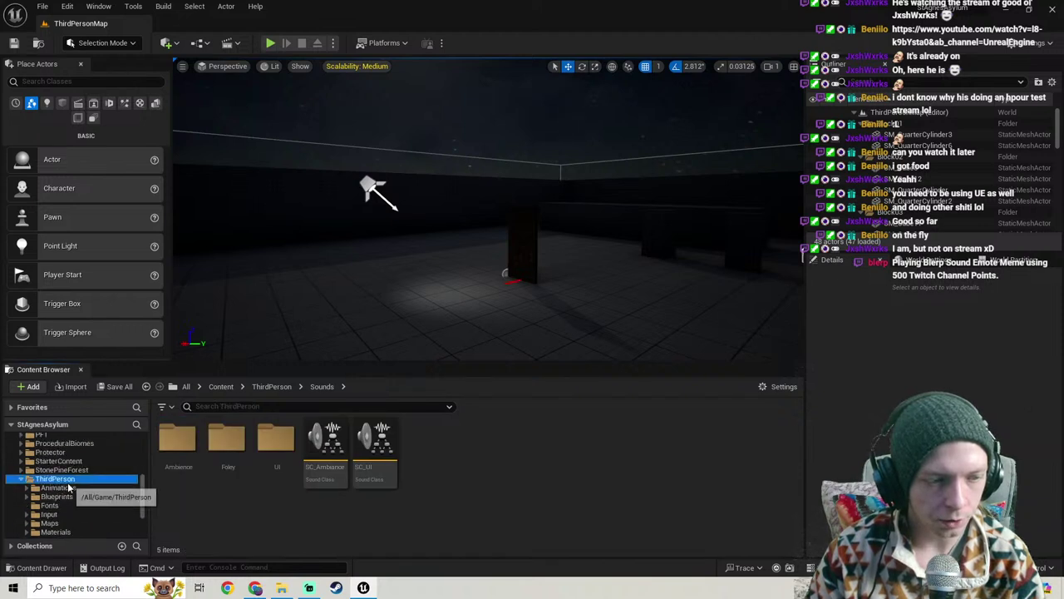
pyautogui.doubleClick(215, 453)
pyautogui.doubleClick(706, 436)
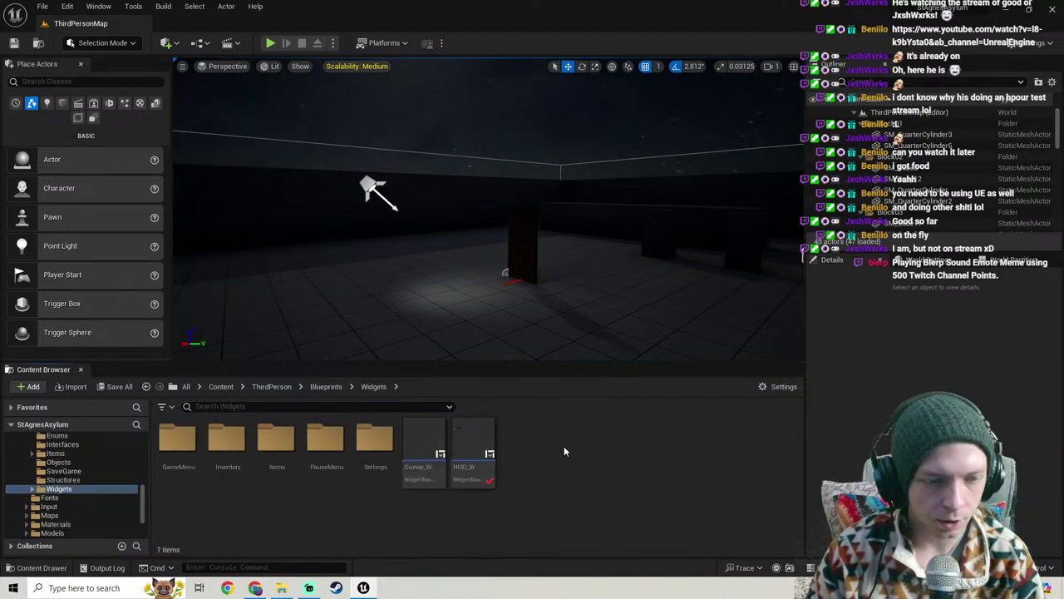
pyautogui.doubleClick(375, 445)
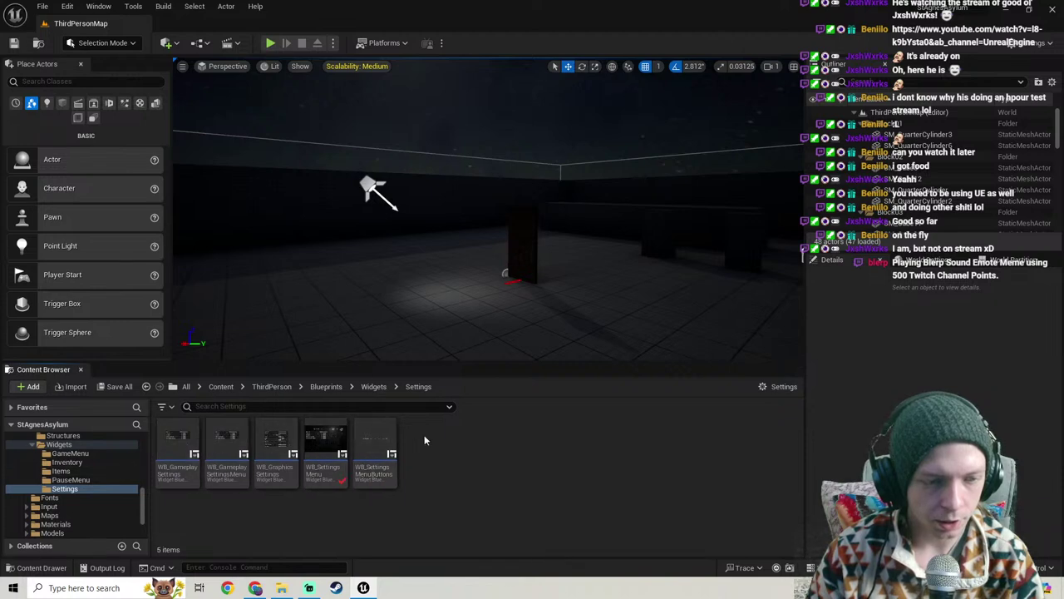
pyautogui.moveTo(307, 299); pyautogui.dragTo(287, 310, button='right')
pyautogui.moveTo(399, 174); pyautogui.dragTo(580, 174, button='right')
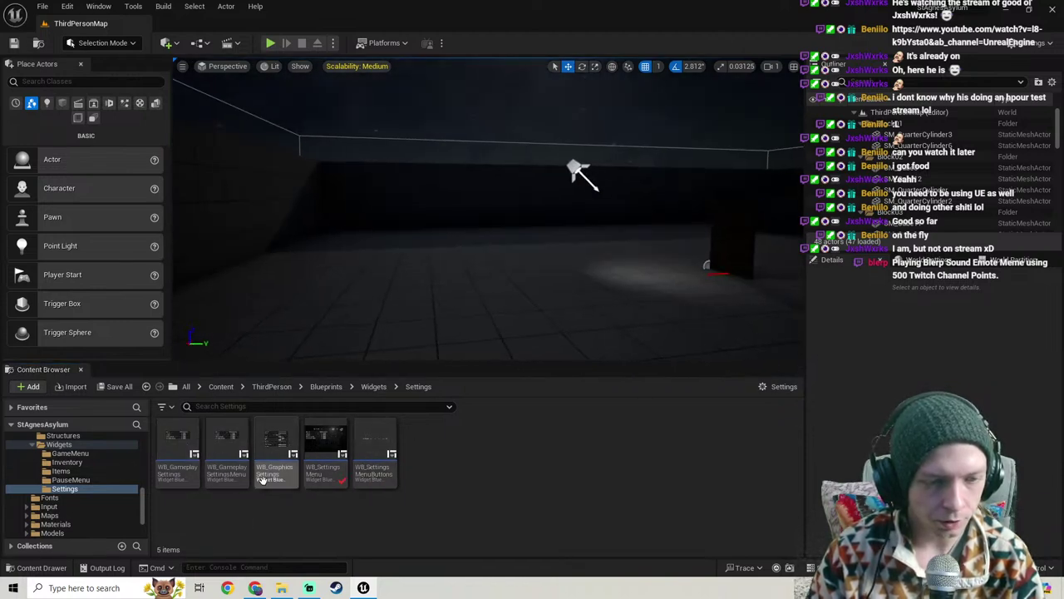
# Step: Duplicate the WB_GraphicsSettings widget blueprint and name the copy WB_SoundSettings
pyautogui.rightClick(279, 449)
pyautogui.moveTo(340, 285)
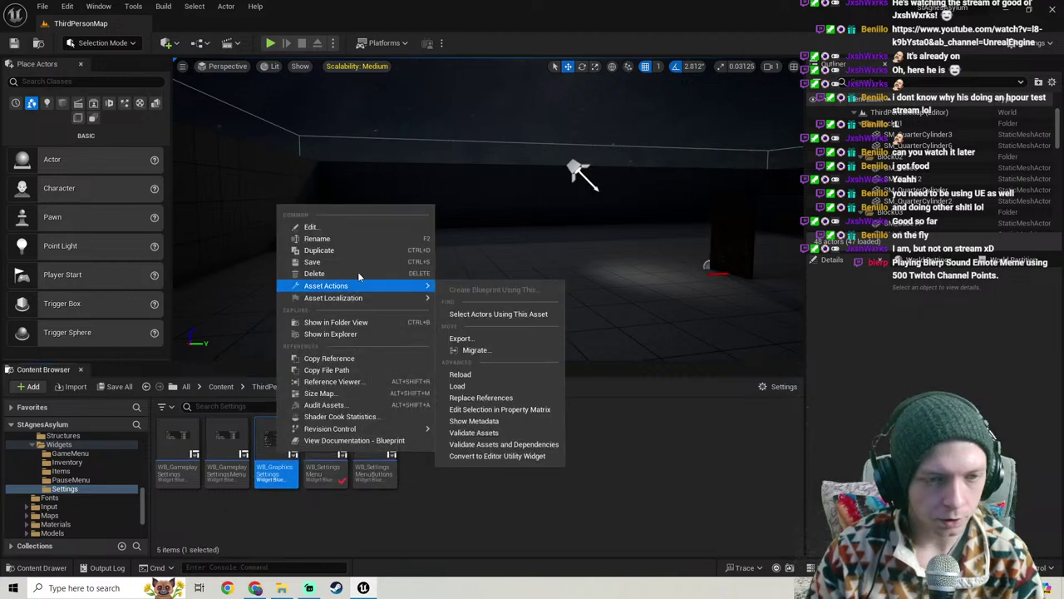
pyautogui.click(326, 250)
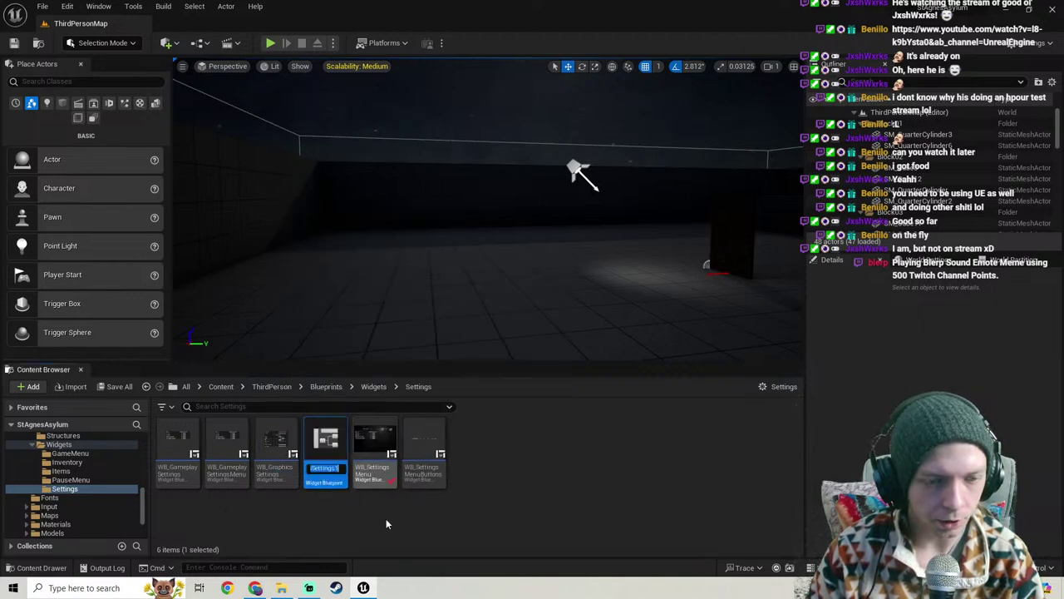
pyautogui.click(337, 470)
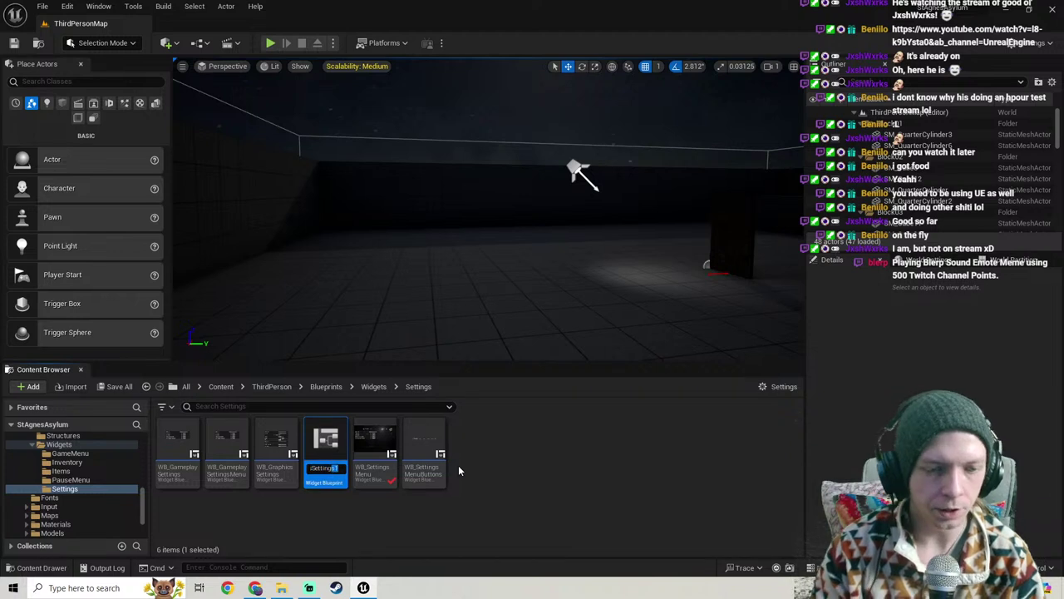
pyautogui.press('BackSpace')
pyautogui.press('BackSpace')
pyautogui.press('BackSpace')
pyautogui.press('BackSpace')
pyautogui.press('BackSpace')
pyautogui.press('BackSpace')
pyautogui.press('BackSpace')
pyautogui.press('BackSpace')
pyautogui.press('BackSpace')
pyautogui.press('BackSpace')
pyautogui.press('BackSpace')
pyautogui.press('BackSpace')
pyautogui.press('BackSpace')
pyautogui.press('BackSpace')
pyautogui.press('BackSpace')
pyautogui.press('BackSpace')
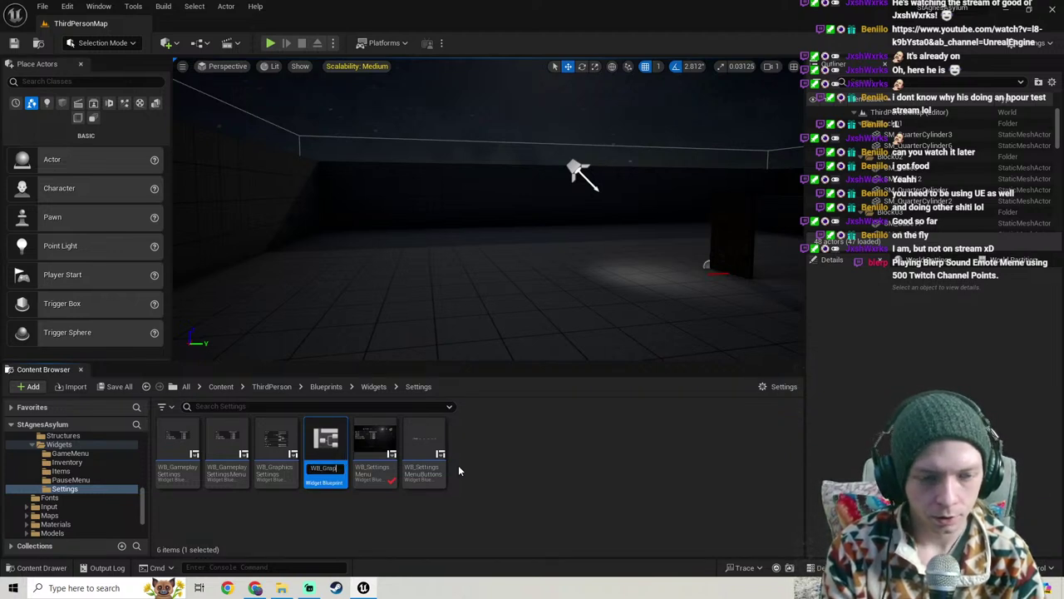
pyautogui.press('BackSpace')
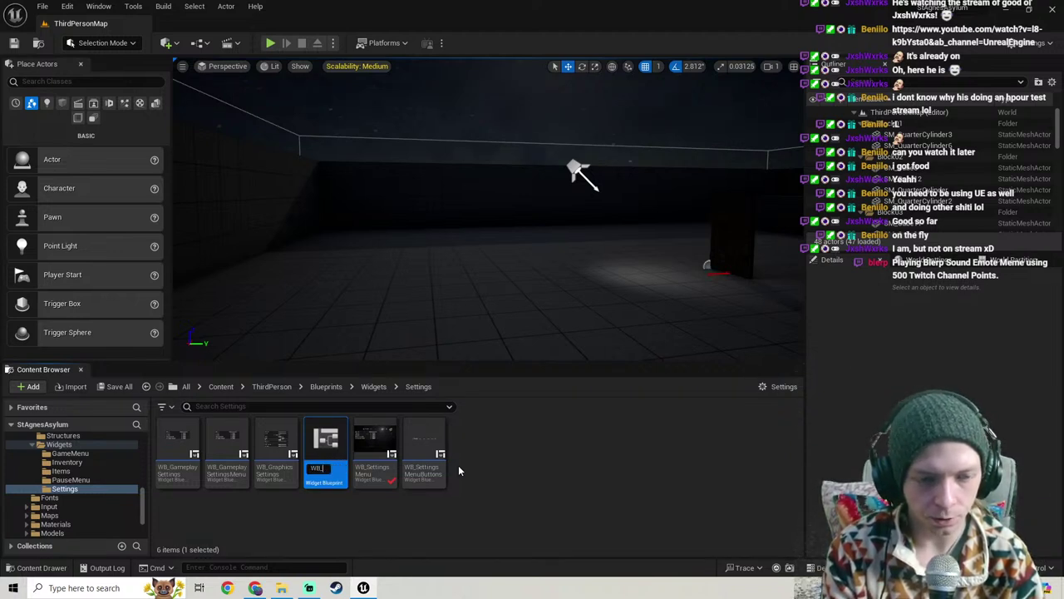
pyautogui.write('S')
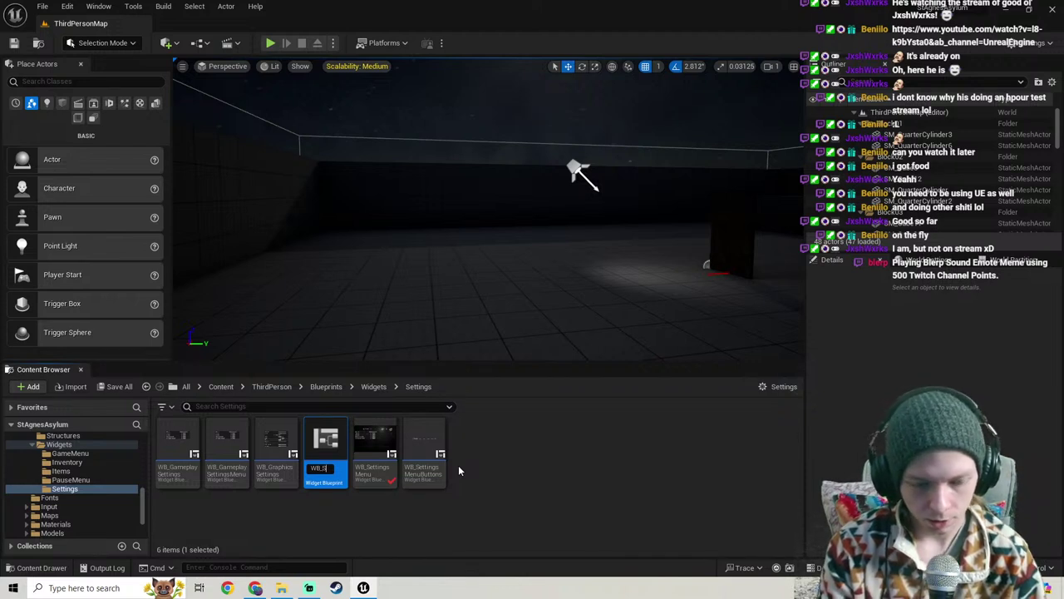
pyautogui.write('oundMenu')
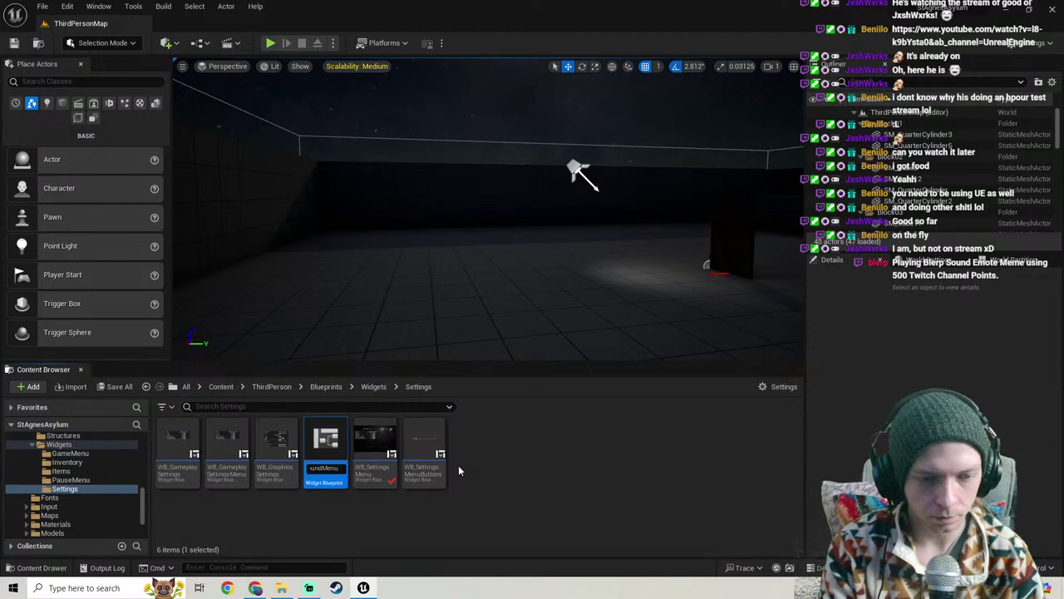
pyautogui.press('BackSpace')
pyautogui.press('BackSpace')
pyautogui.press('BackSpace')
pyautogui.press('BackSpace')
pyautogui.press('BackSpace')
pyautogui.write('dSettings')
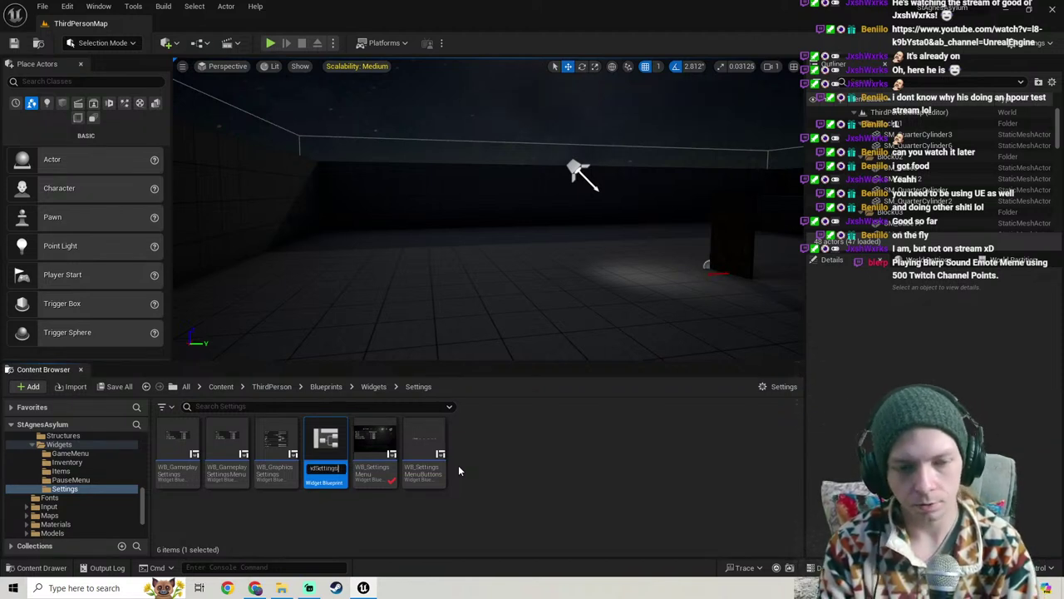
pyautogui.press('Return')
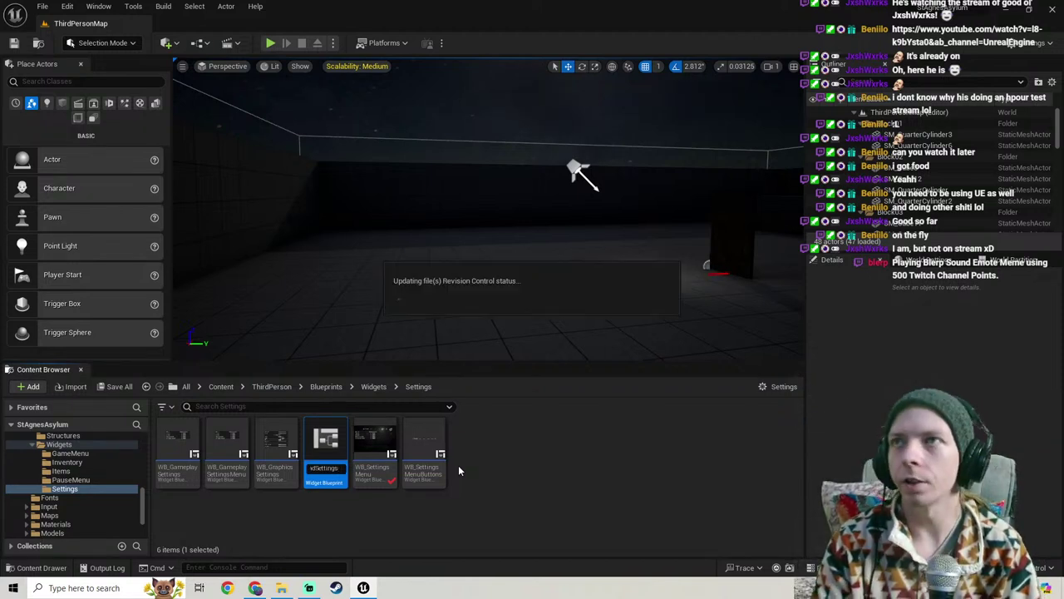
pyautogui.click(281, 588)
pyautogui.doubleClick(628, 174)
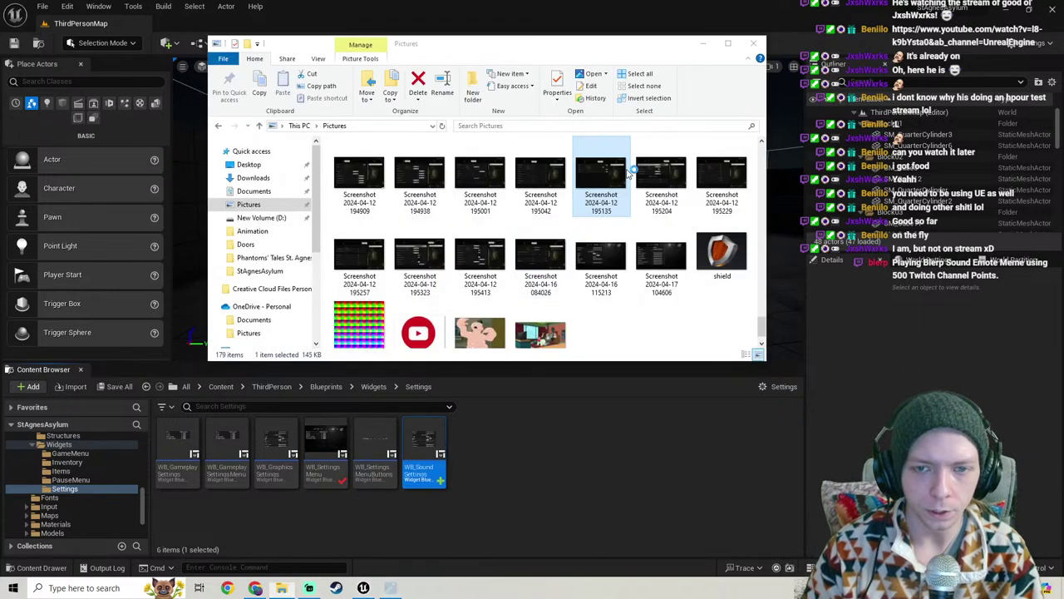
pyautogui.click(687, 200)
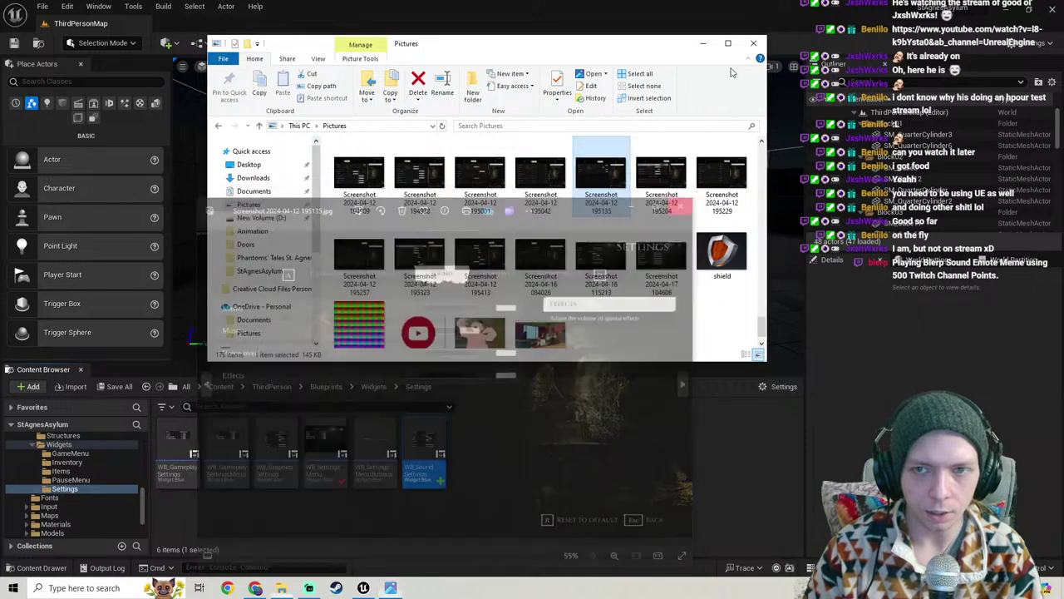
pyautogui.click(754, 43)
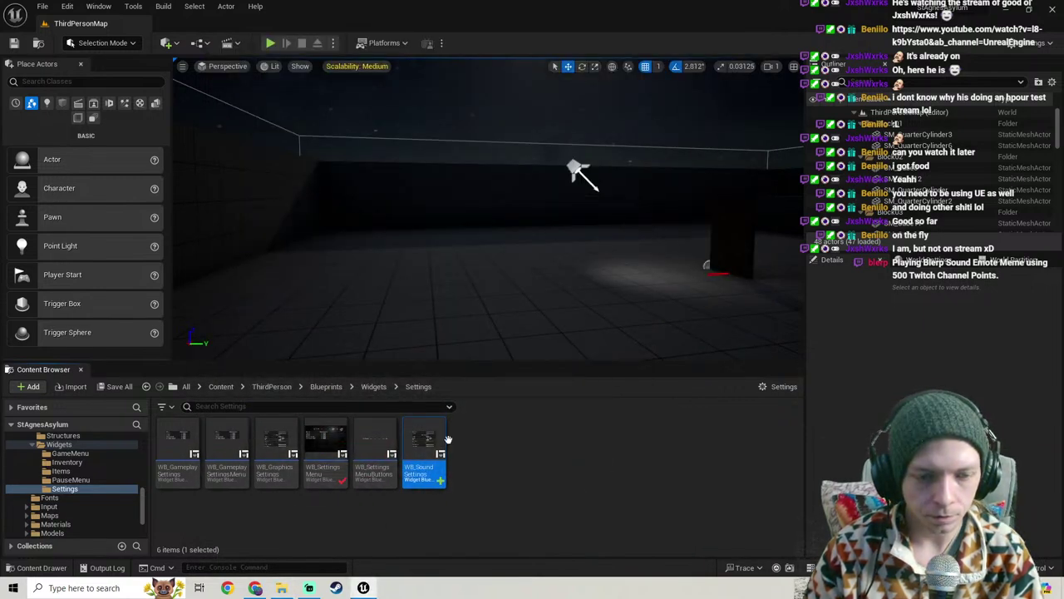
# Step: Open the WB_SoundSettings widget blueprint, check the music video in the browser meanwhile, and return to Unreal Editor
pyautogui.doubleClick(406, 439)
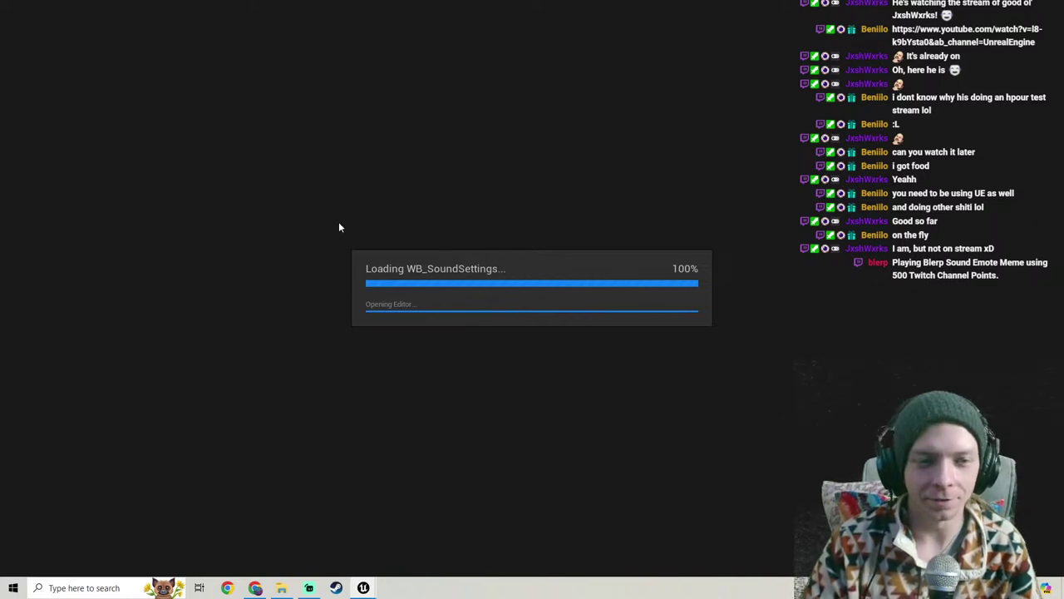
pyautogui.click(255, 588)
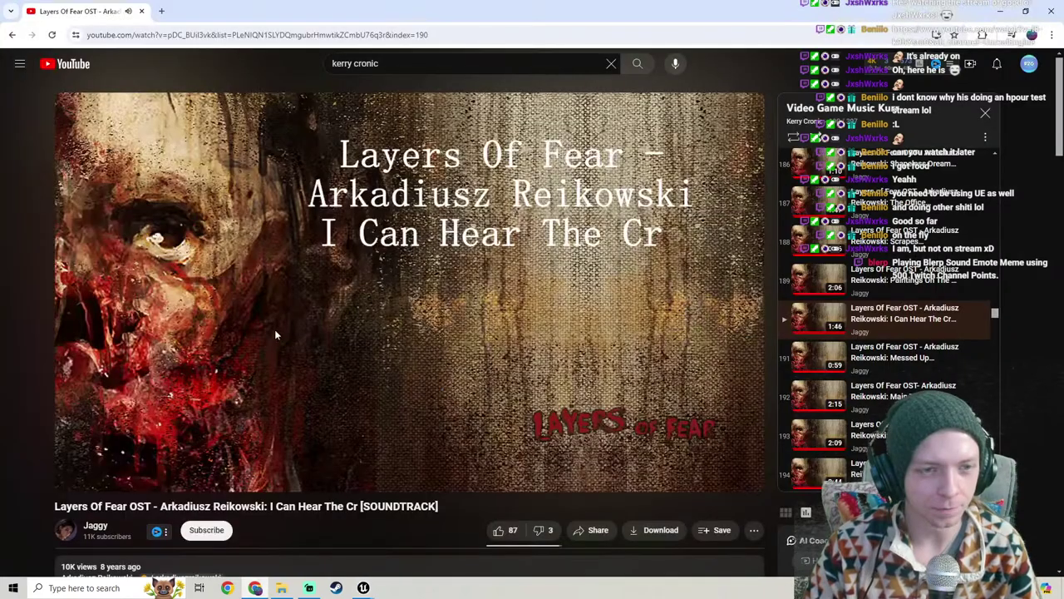
pyautogui.moveTo(364, 588)
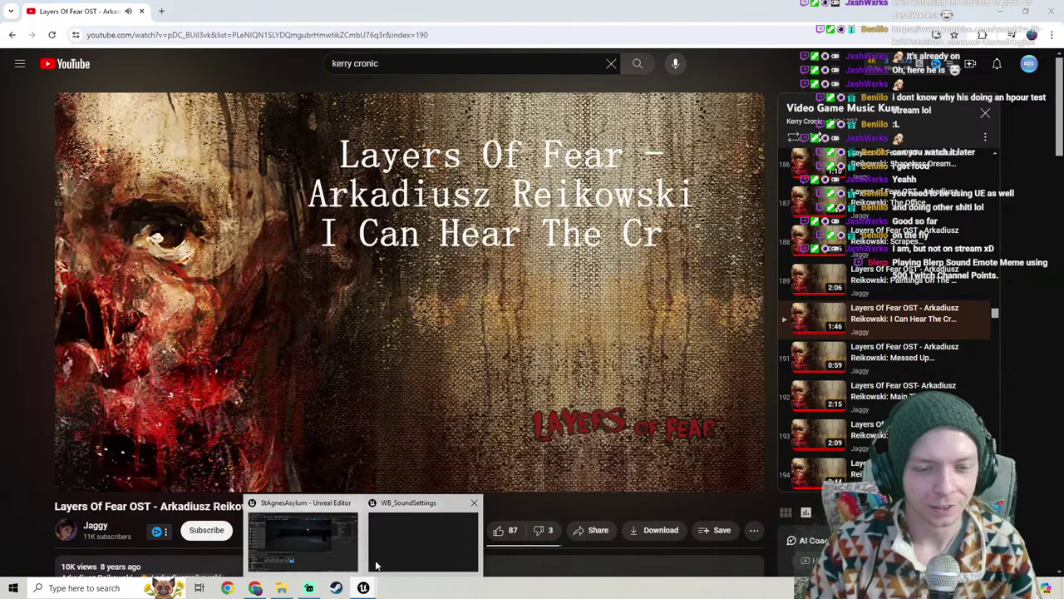
pyautogui.click(314, 546)
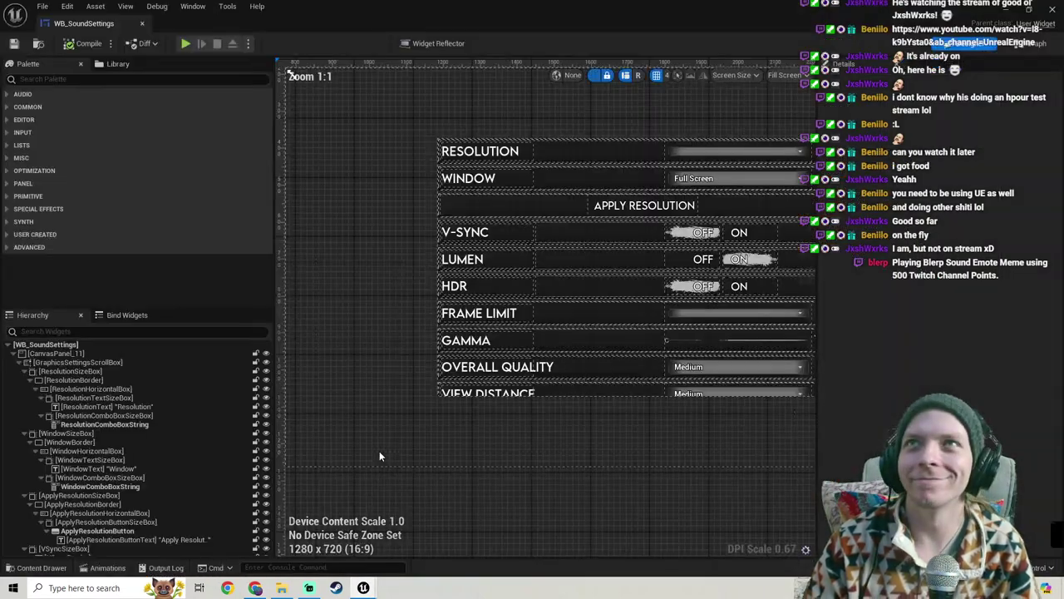
# Step: Delete the Shading, Foliage and Effects size boxes with their contents from the end of the WB_SoundSettings hierarchy
pyautogui.scroll(3, 416, 348)
pyautogui.moveTo(416, 348); pyautogui.dragTo(283, 300, button='right')
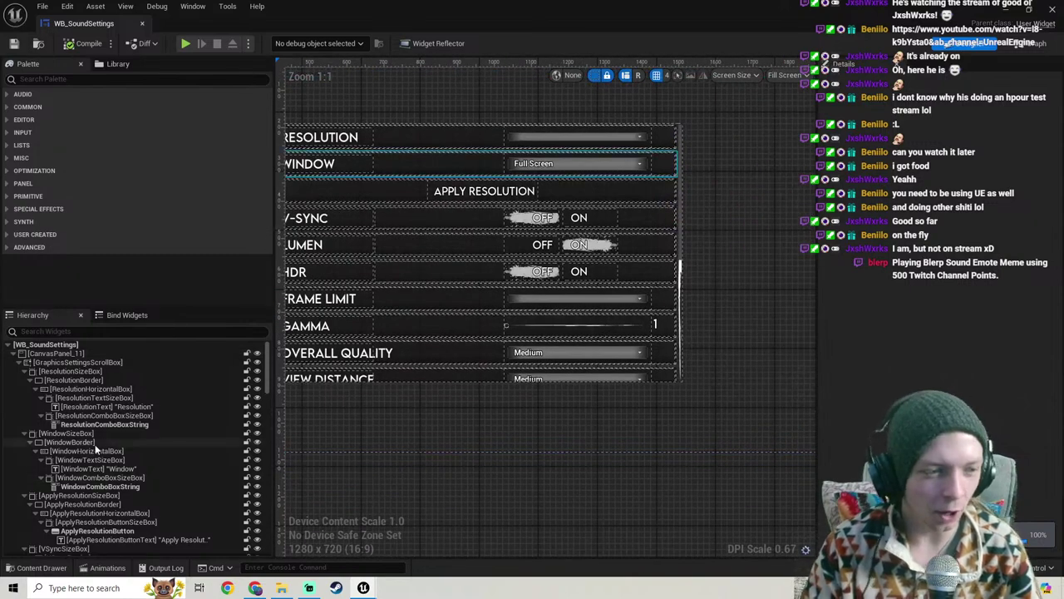
pyautogui.scroll(-5, 95, 444)
pyautogui.click(114, 468)
pyautogui.scroll(-10, 114, 468)
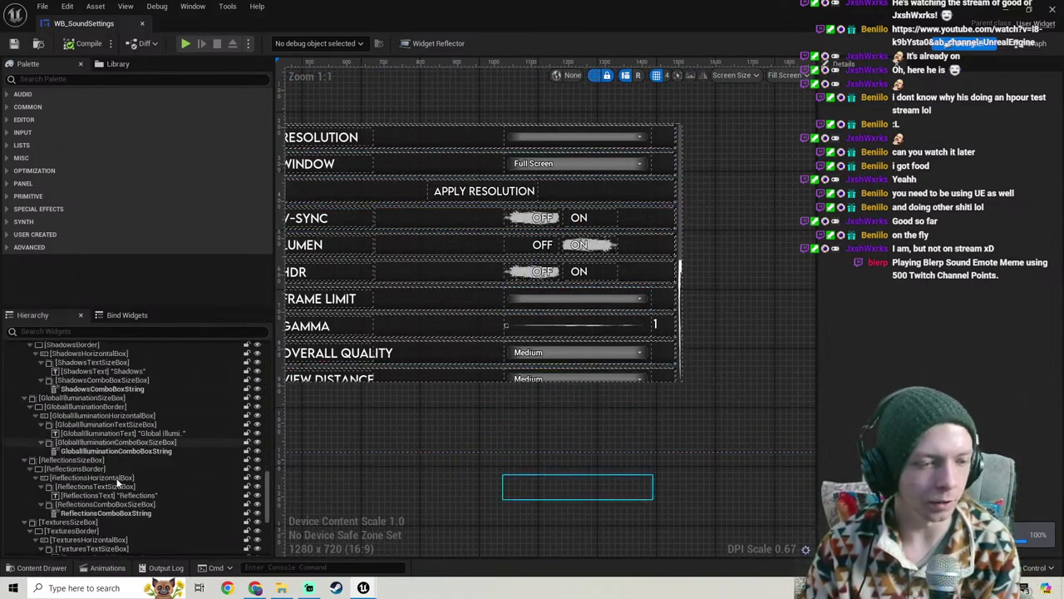
pyautogui.click(84, 497)
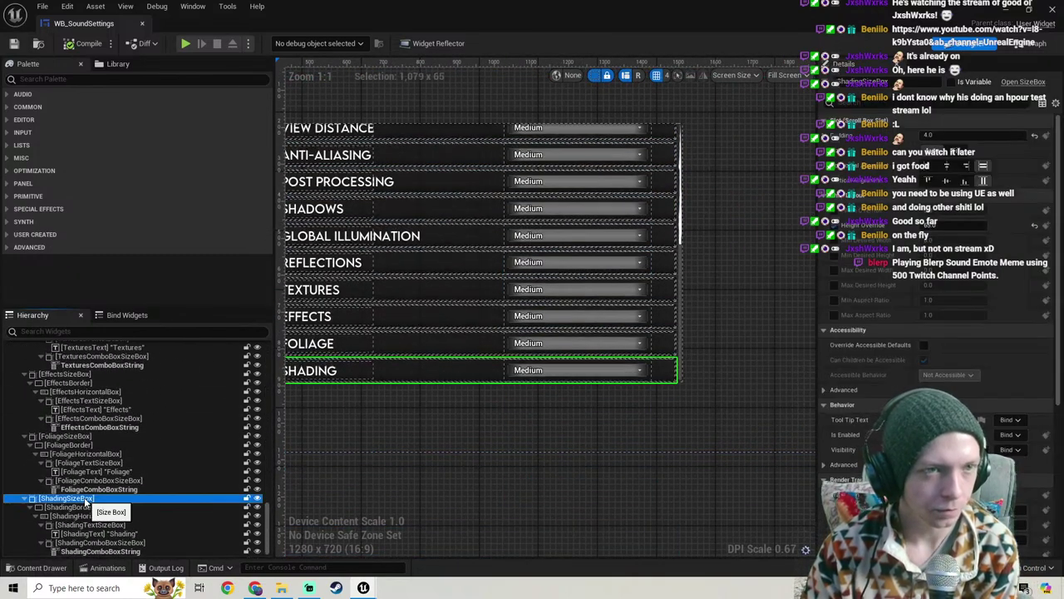
pyautogui.scroll(1, 84, 497)
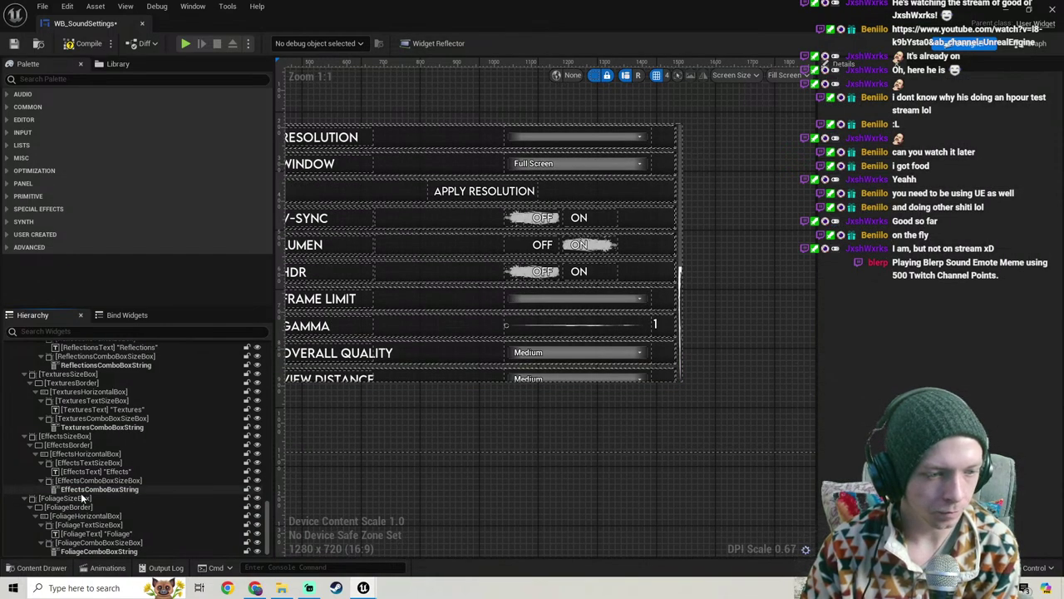
pyautogui.click(80, 497)
pyautogui.scroll(1, 83, 499)
pyautogui.click(80, 498)
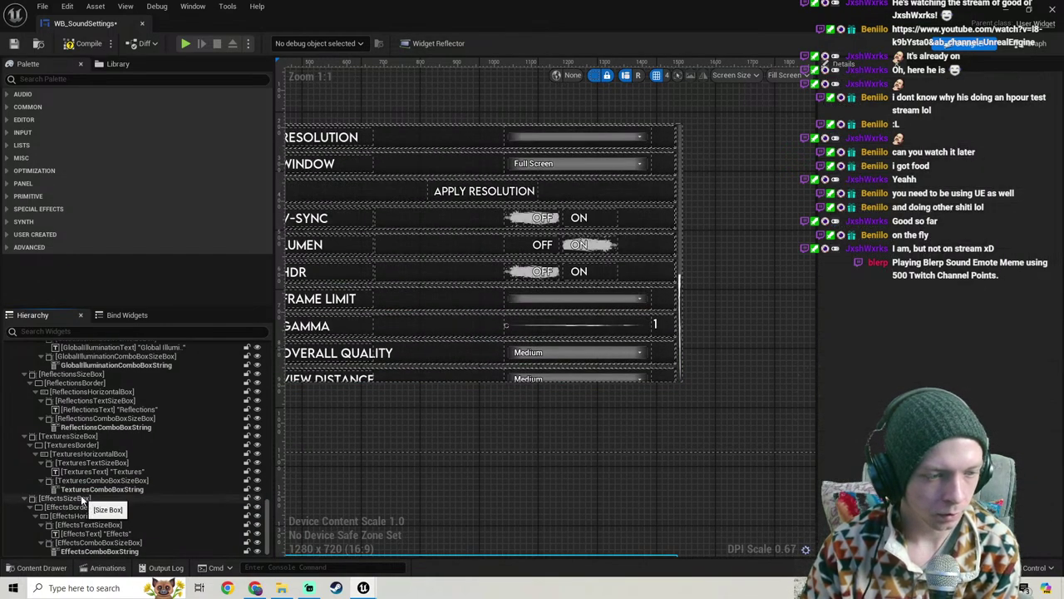
# Step: Delete the Textures, Reflections and Global Illumination size boxes with their contents from the WB_SoundSettings hierarchy
pyautogui.scroll(1, 83, 499)
pyautogui.click(81, 497)
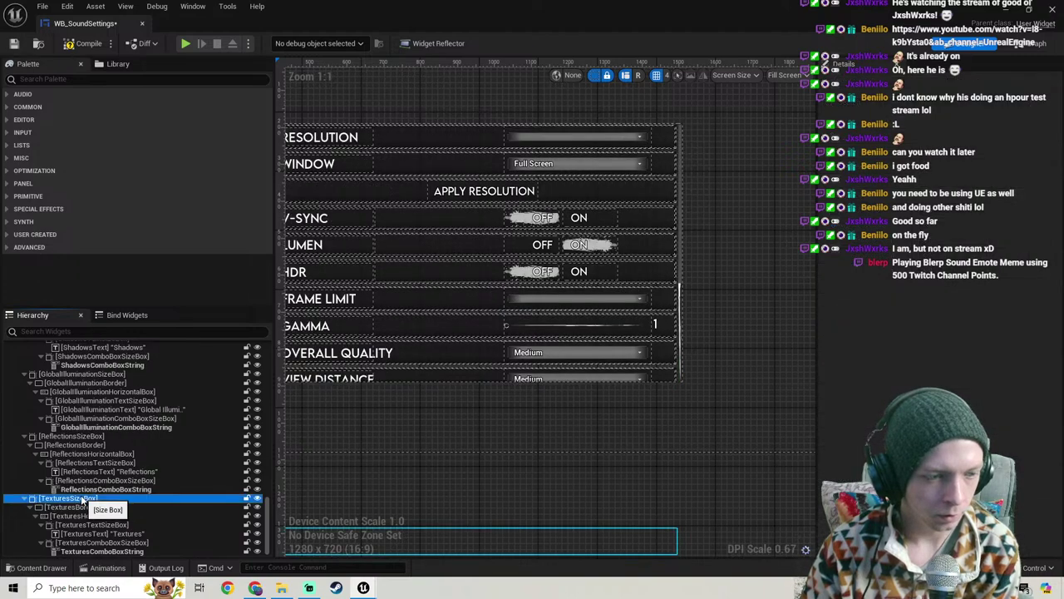
pyautogui.scroll(1, 83, 499)
pyautogui.click(81, 497)
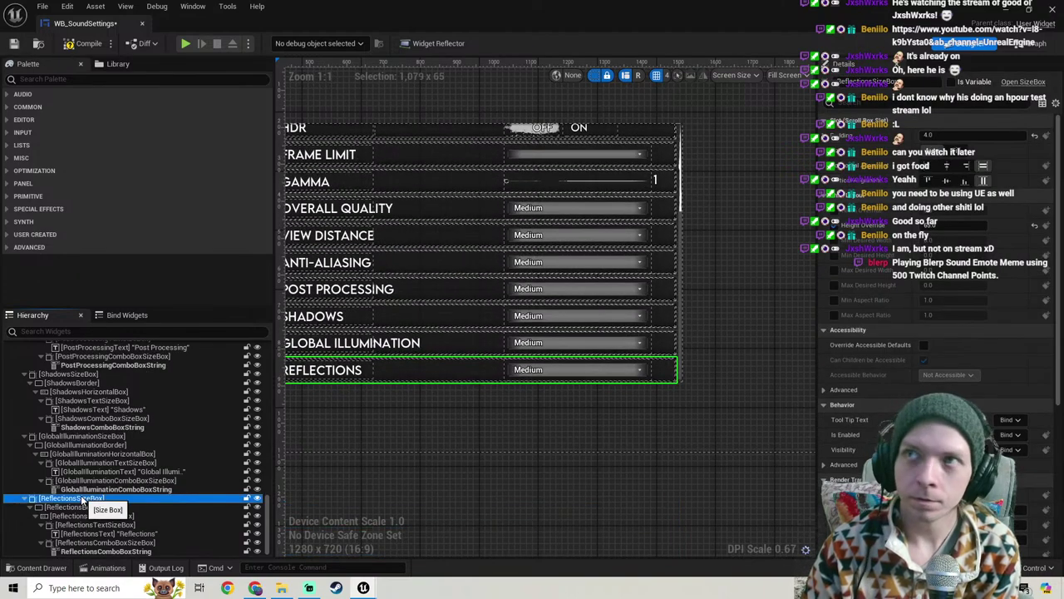
pyautogui.scroll(1, 83, 499)
pyautogui.click(81, 497)
pyautogui.scroll(1, 82, 499)
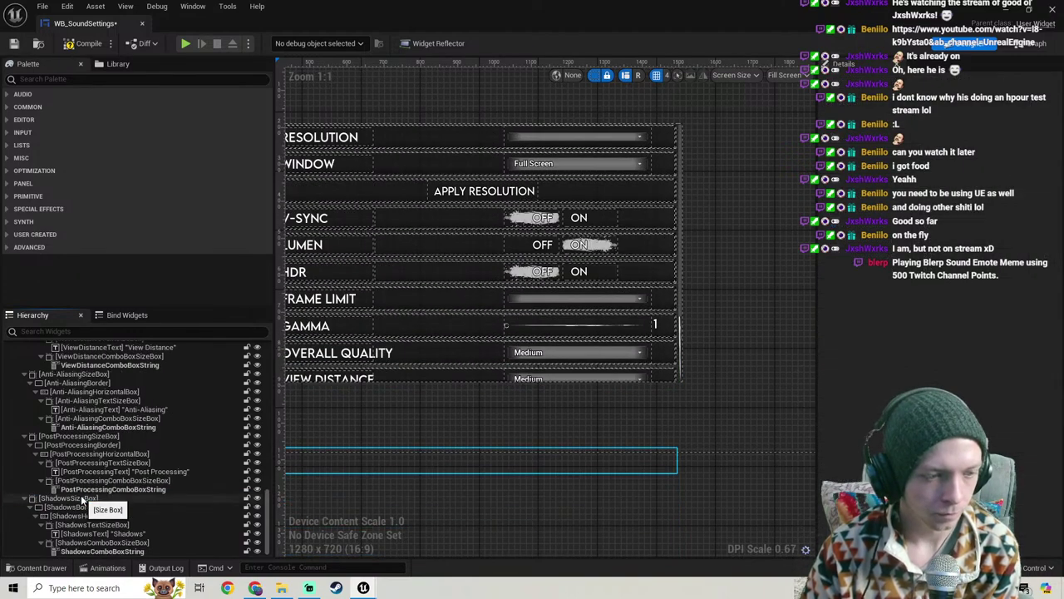
# Step: Delete the Shadows, Post Processing and Anti-Aliasing size boxes with their contents from the WB_SoundSettings hierarchy
pyautogui.click(81, 497)
pyautogui.scroll(1, 81, 497)
pyautogui.click(81, 497)
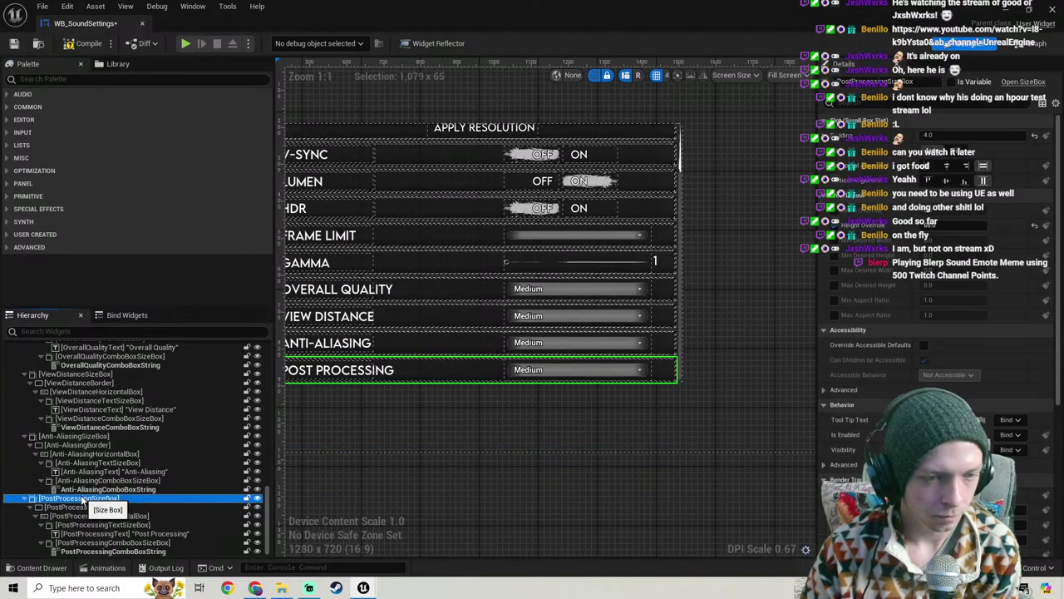
pyautogui.scroll(1, 81, 498)
pyautogui.click(81, 498)
pyautogui.scroll(1, 80, 497)
pyautogui.click(80, 497)
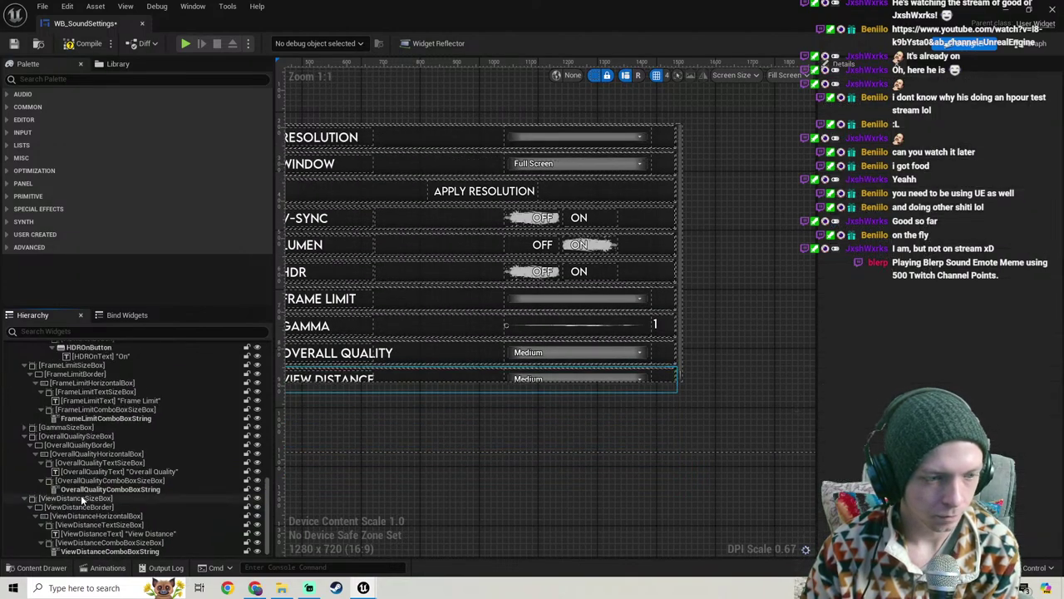
# Step: Delete the View Distance and Overall Quality size boxes with their contents, keeping the Gamma size box
pyautogui.click(81, 498)
pyautogui.scroll(1, 81, 497)
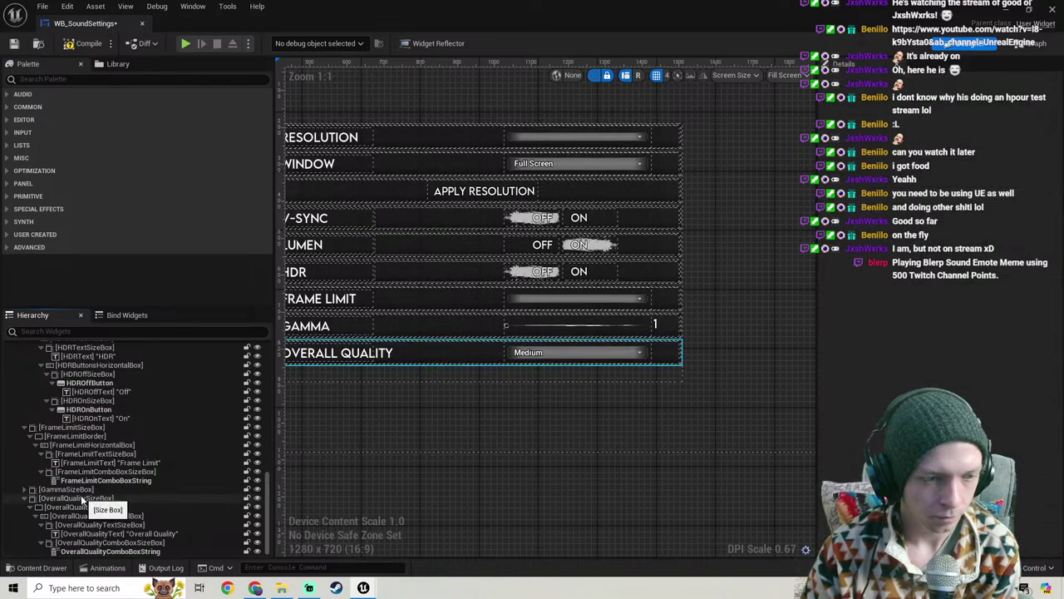
pyautogui.click(80, 497)
pyautogui.press('Delete')
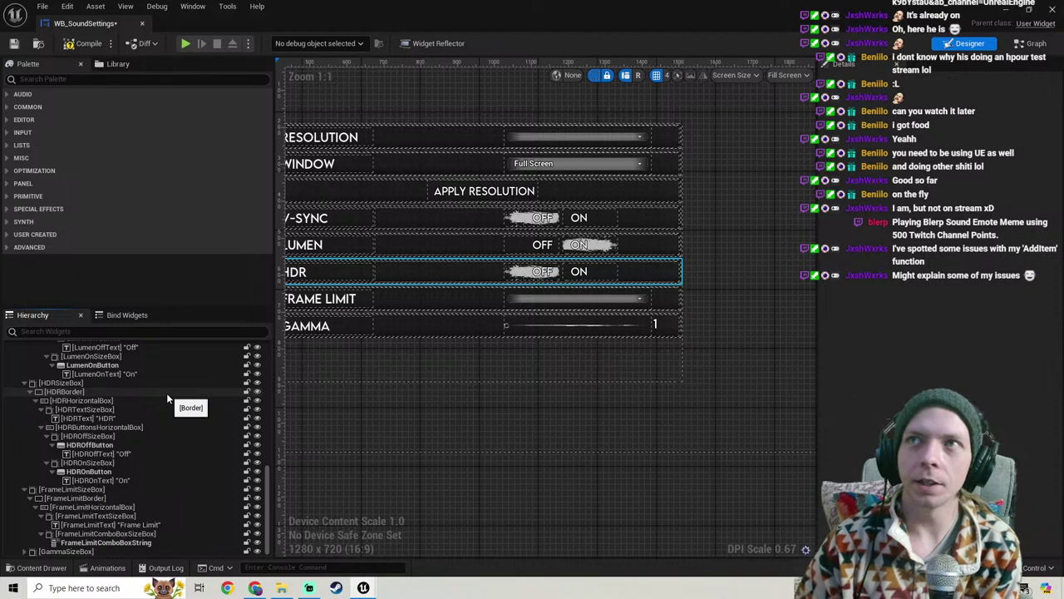
# Step: Delete the Frame Limit, HDR, Lumen and V-Sync size boxes with their contents from the hierarchy
pyautogui.click(79, 489)
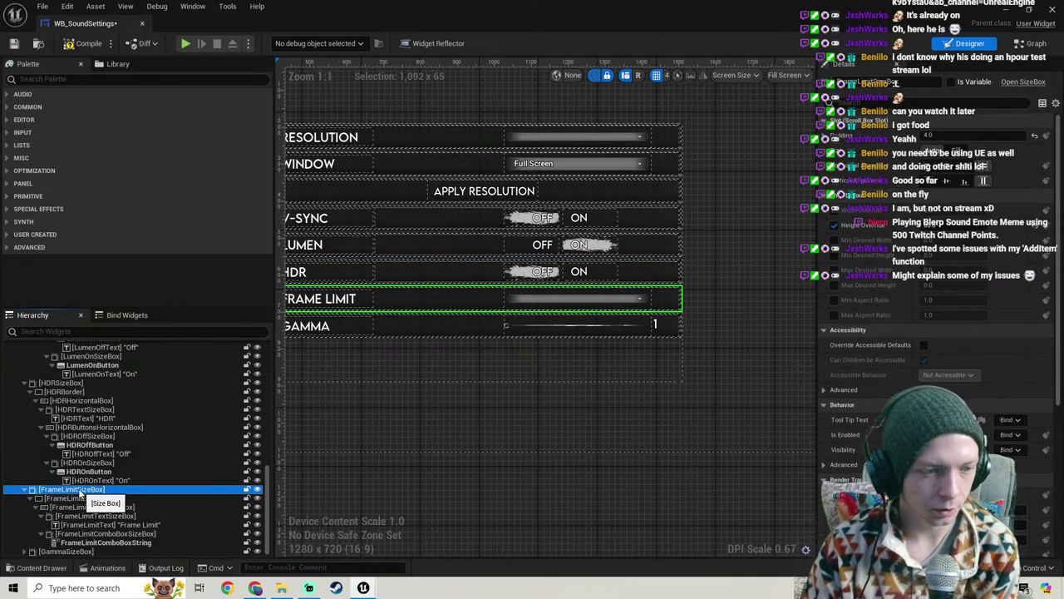
pyautogui.press('Delete')
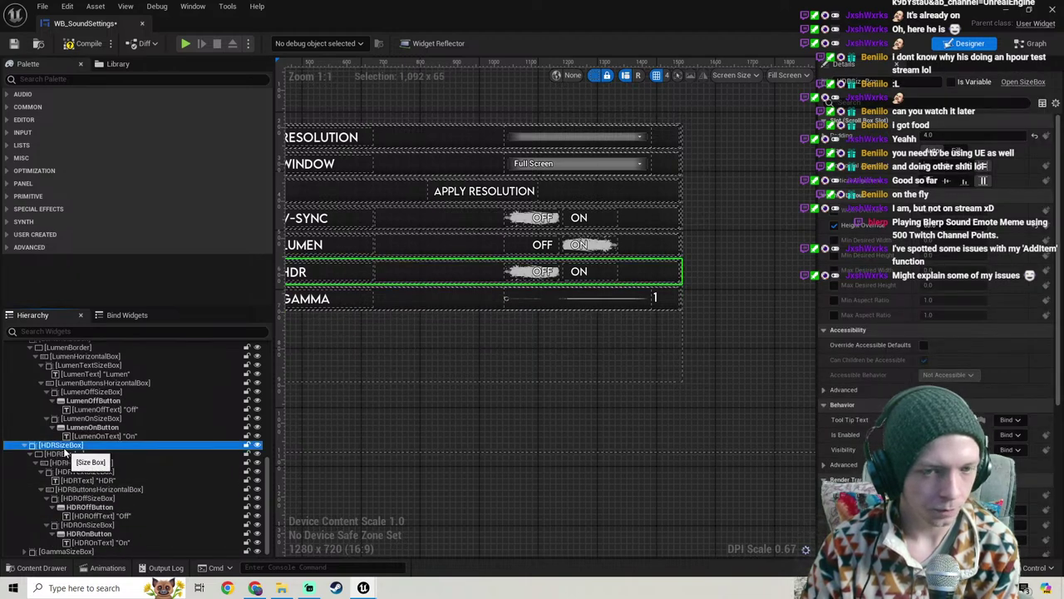
pyautogui.press('Delete')
pyautogui.click(65, 446)
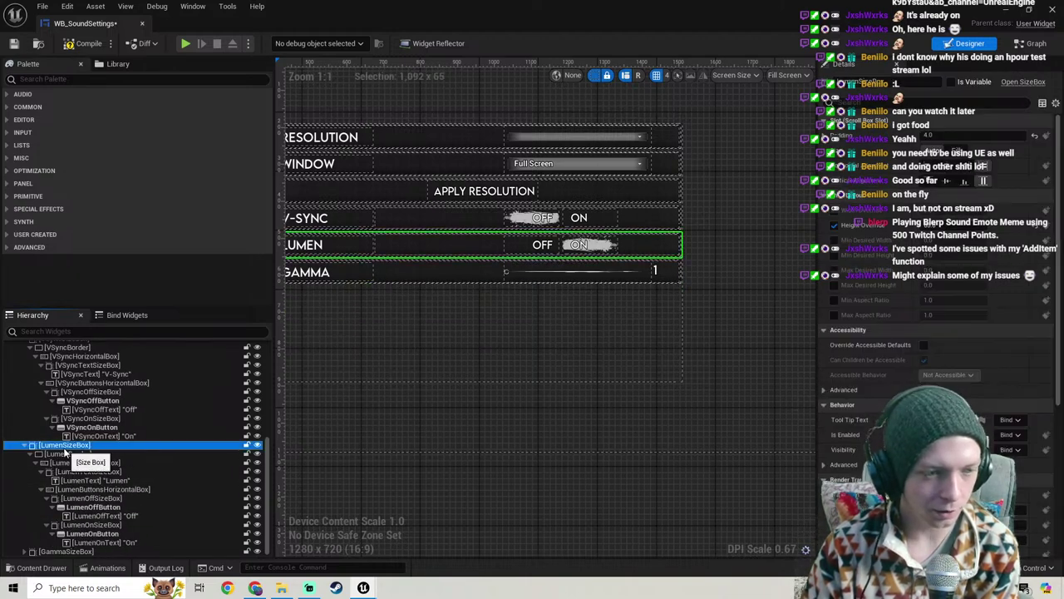
pyautogui.press('Delete')
pyautogui.click(65, 446)
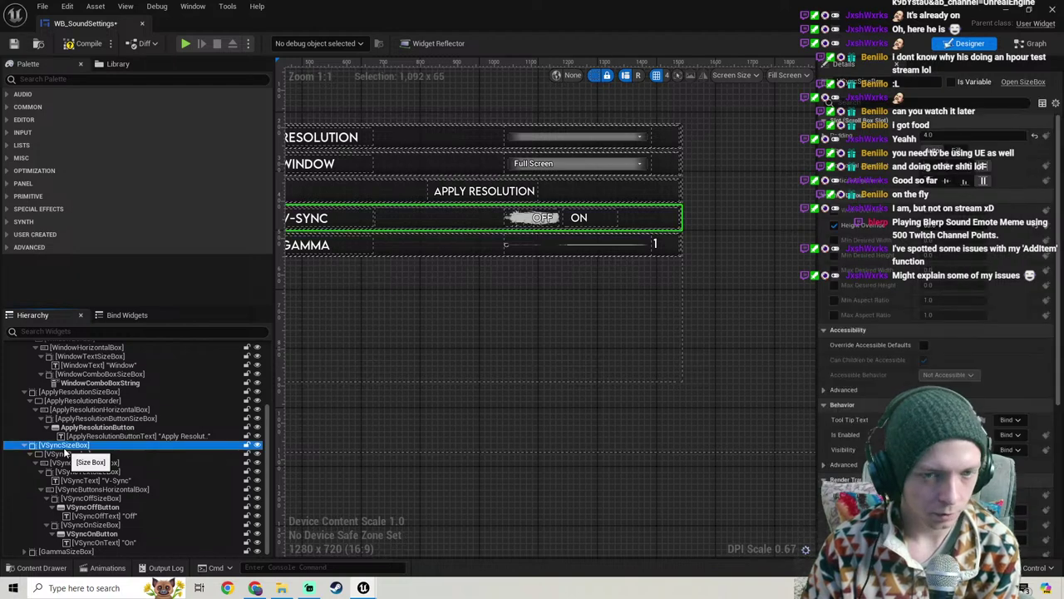
pyautogui.press('Delete')
# Step: Delete the Apply Resolution, Window and Resolution size boxes so only the Gamma row is left in the scroll box
pyautogui.click(72, 496)
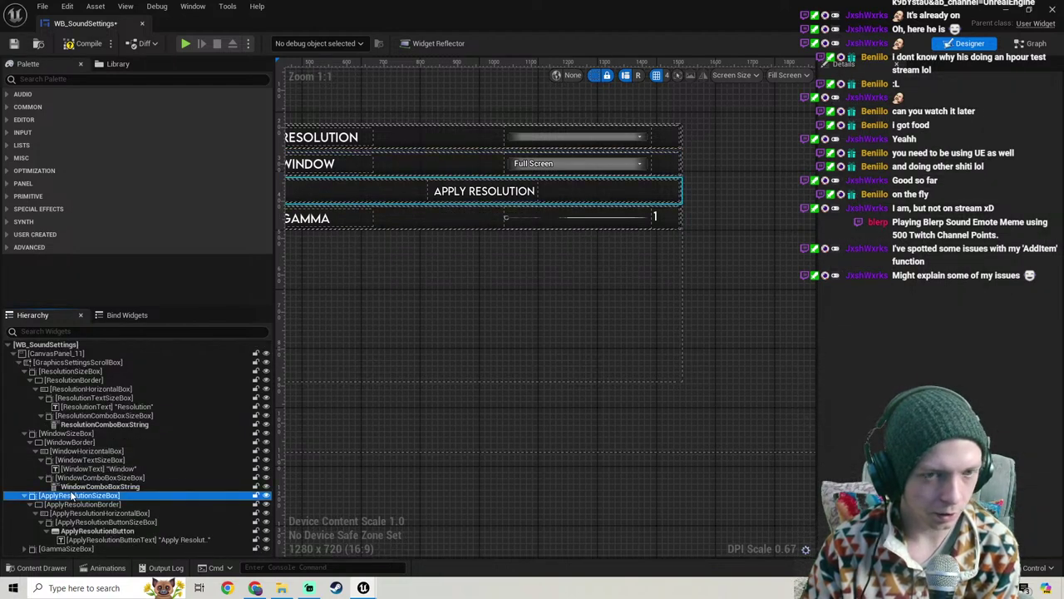
pyautogui.press('Delete')
pyautogui.click(67, 434)
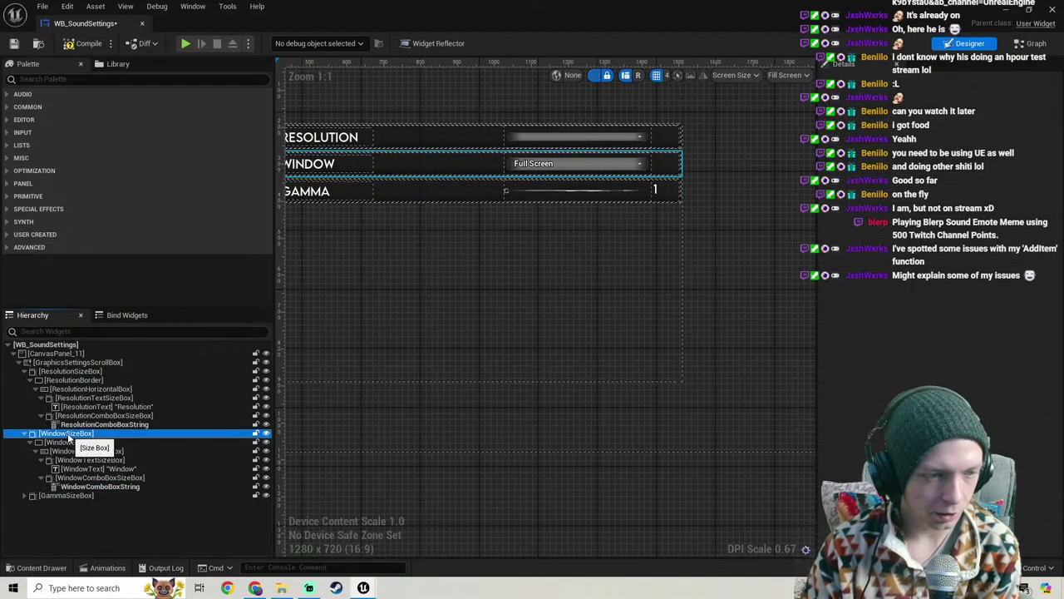
pyautogui.press('Delete')
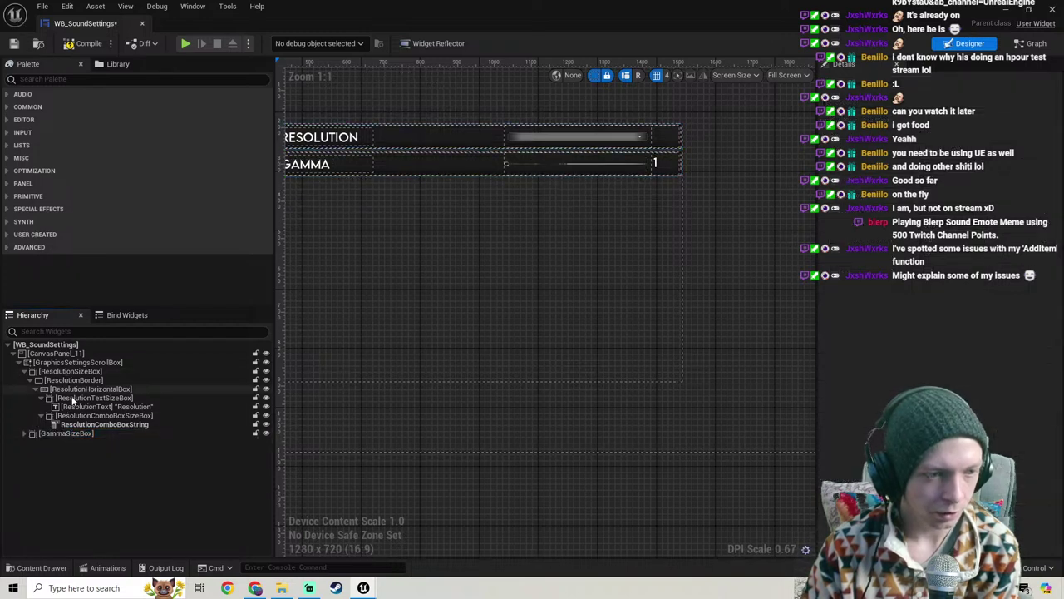
pyautogui.click(75, 389)
pyautogui.click(74, 381)
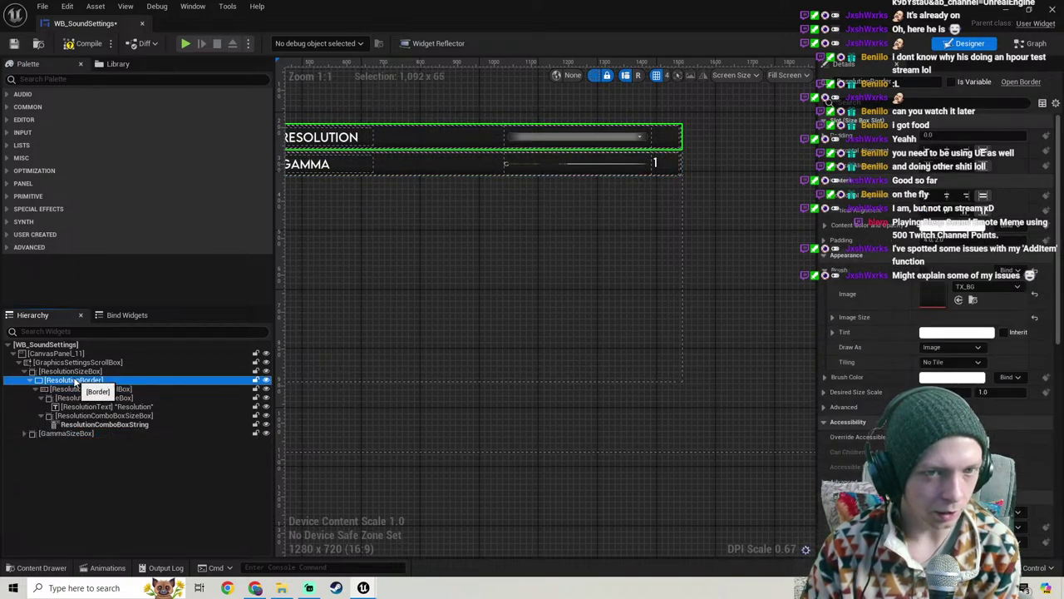
pyautogui.click(75, 371)
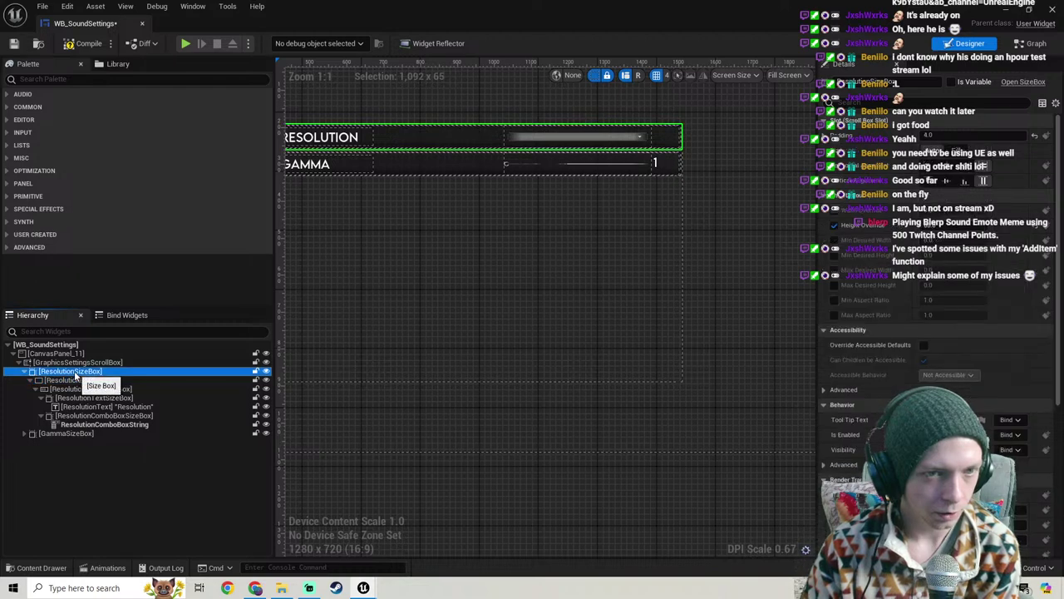
pyautogui.press('Delete')
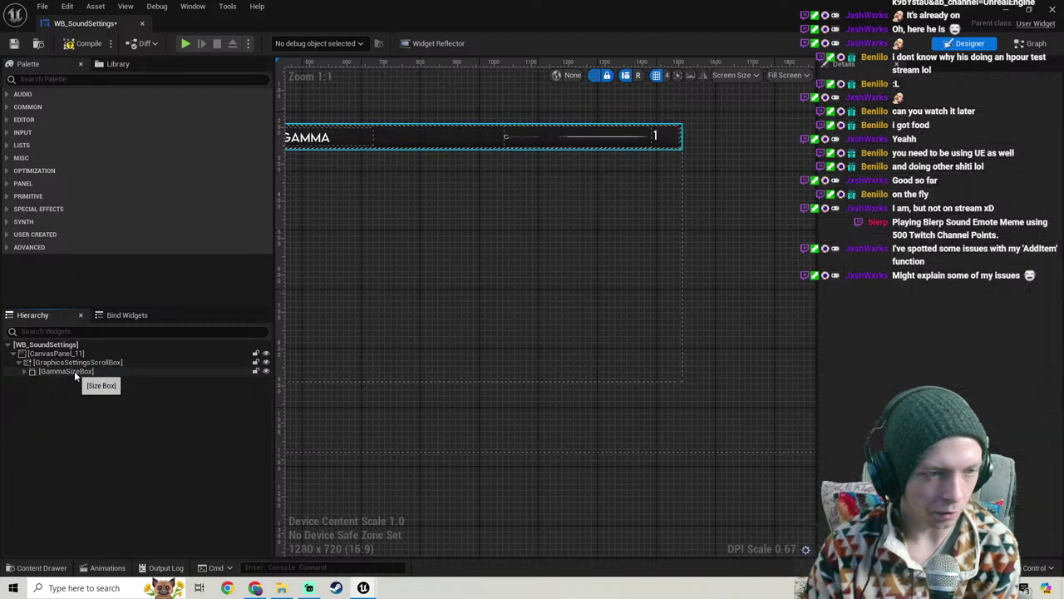
# Step: Rename GraphicsSettingsScrollBox to SoundSettingsScrollBox and save the widget blueprint
pyautogui.click(74, 363)
pyautogui.scroll(-1, 420, 249)
pyautogui.moveTo(422, 248); pyautogui.dragTo(526, 275, button='right')
pyautogui.scroll(1, 470, 264)
pyautogui.moveTo(468, 208); pyautogui.dragTo(407, 253, button='right')
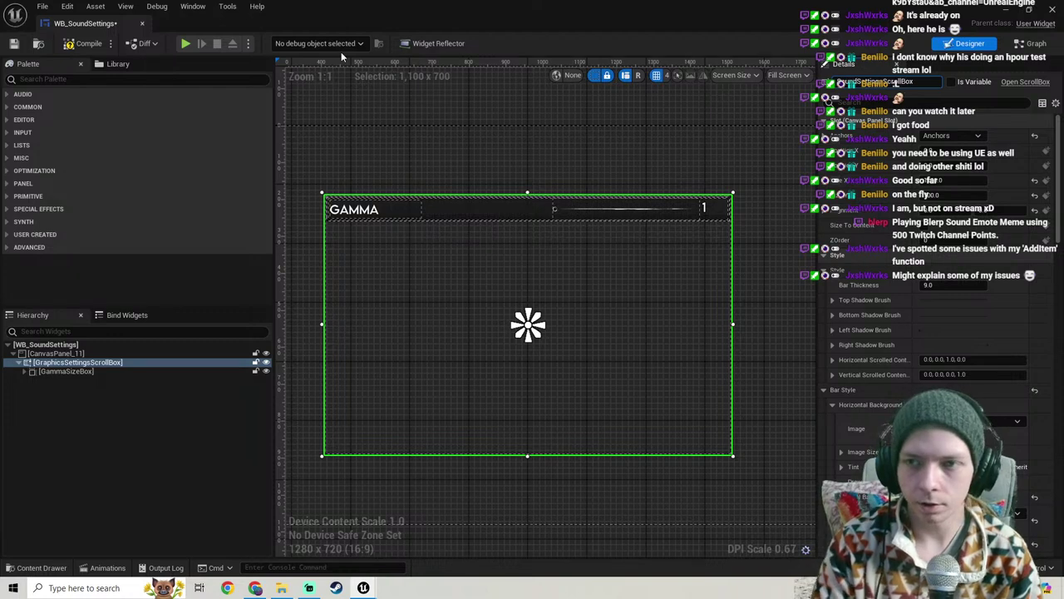
pyautogui.press('Return')
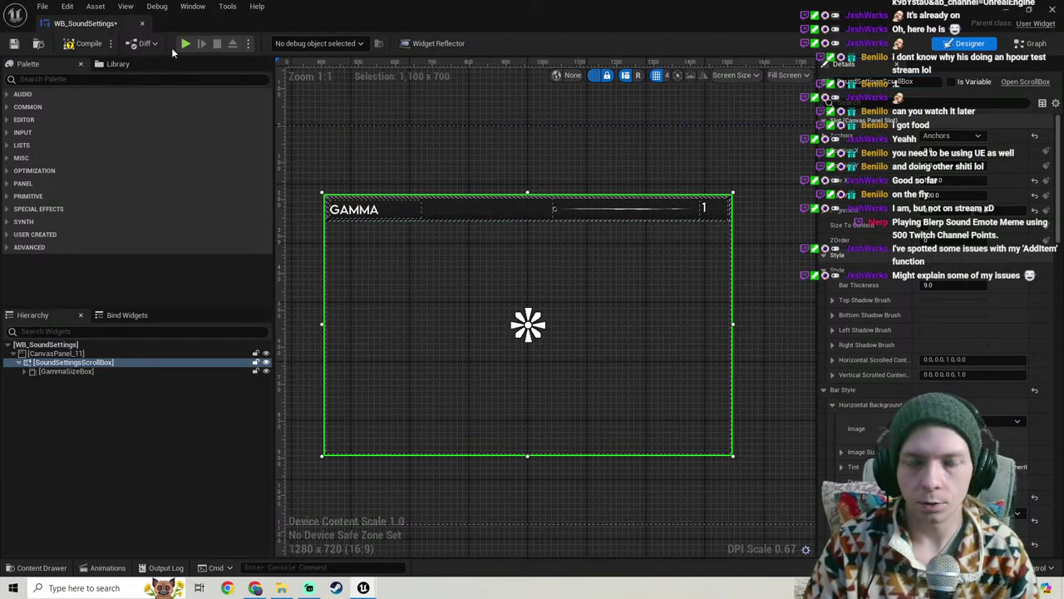
pyautogui.click(14, 44)
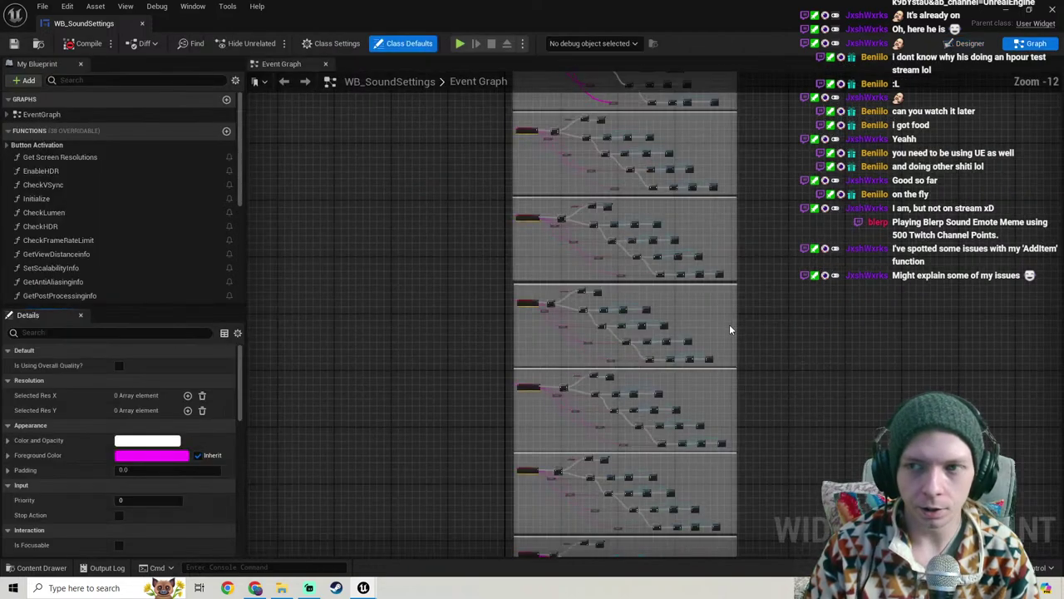
# Step: Delete all the large branching comment groups in the lower part of the Event Graph, including the leftover comment box and stray node
pyautogui.moveTo(737, 291); pyautogui.dragTo(653, 73, button='right')
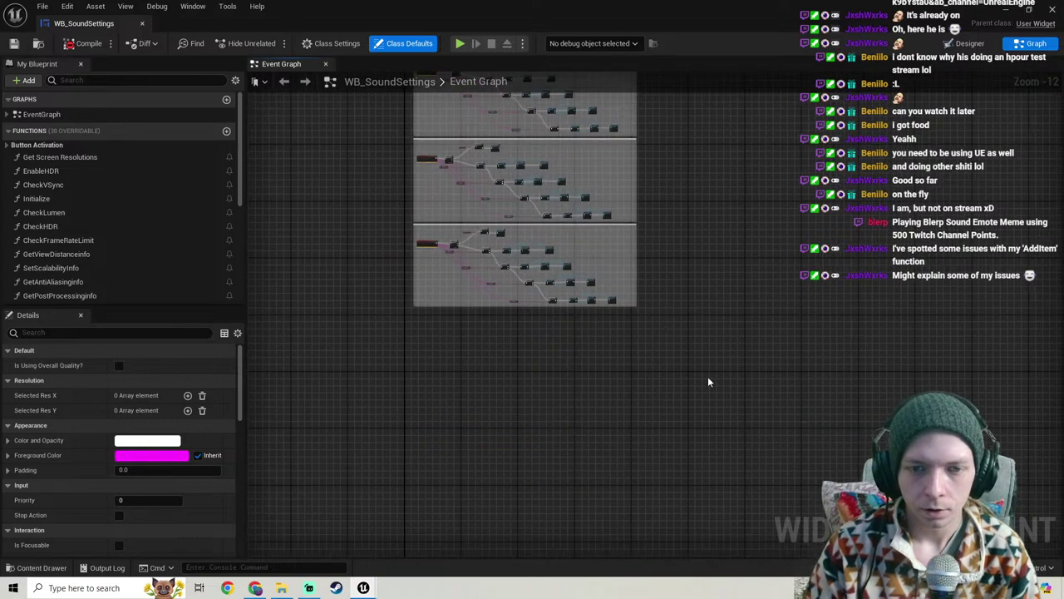
pyautogui.moveTo(716, 370); pyautogui.dragTo(449, 280)
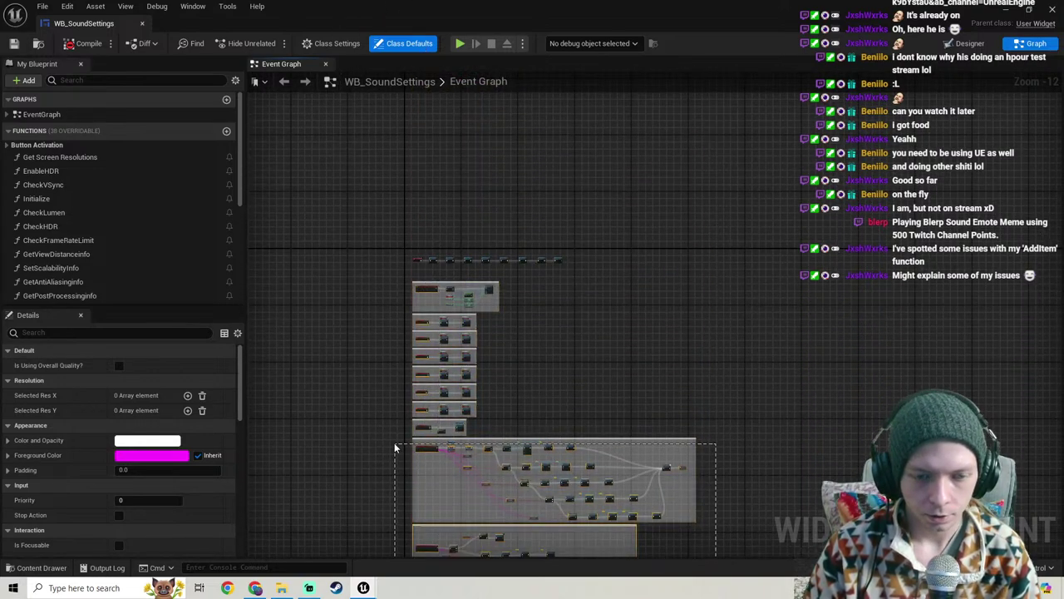
pyautogui.moveTo(394, 448); pyautogui.dragTo(394, 442)
pyautogui.press('Delete')
pyautogui.scroll(3, 507, 459)
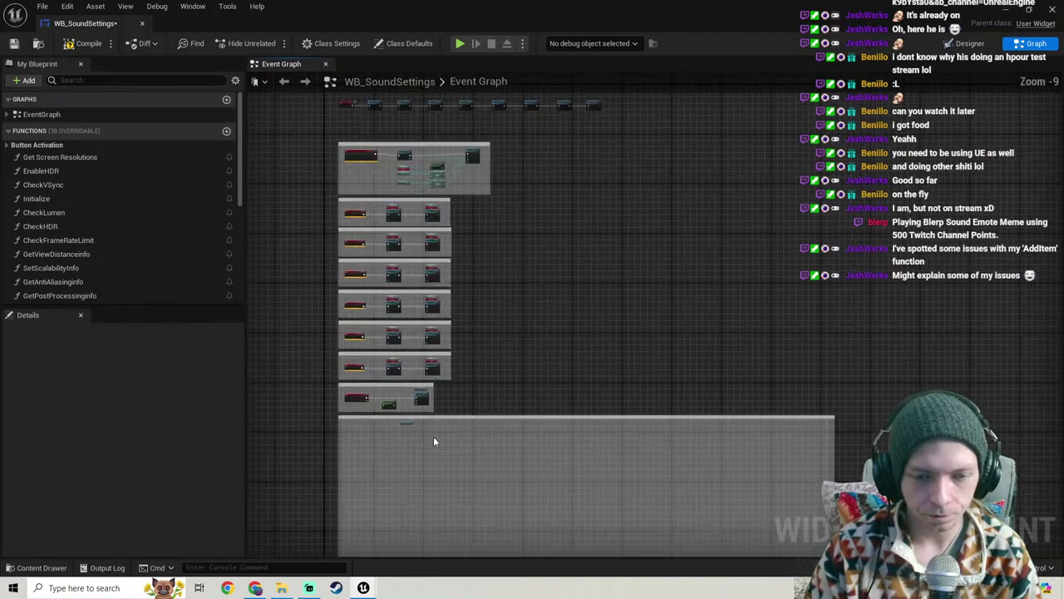
pyautogui.scroll(3, 440, 428)
pyautogui.click(452, 408)
pyautogui.press('Delete')
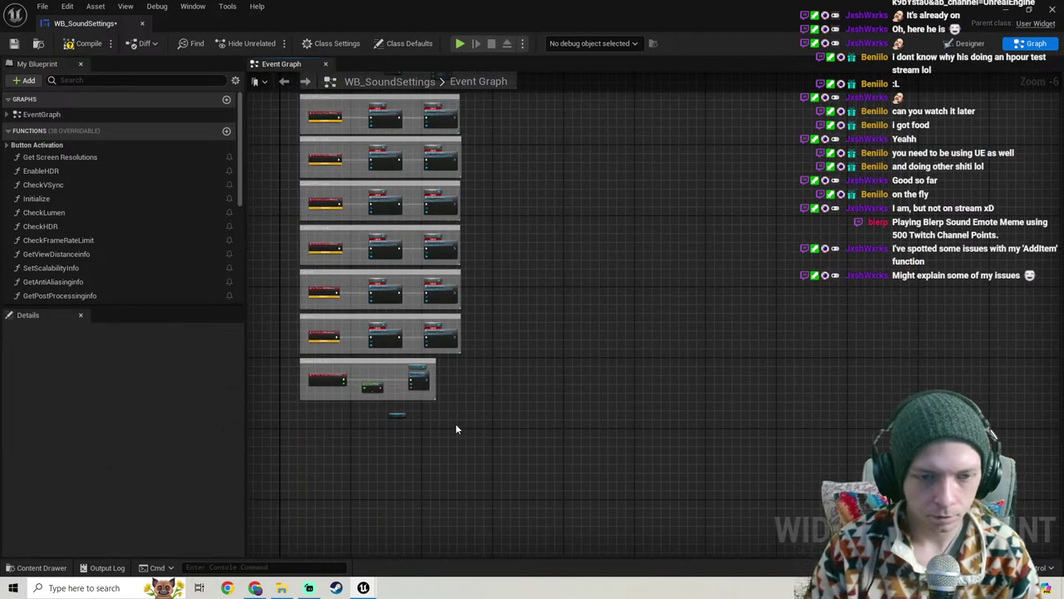
pyautogui.moveTo(388, 423); pyautogui.dragTo(386, 418)
pyautogui.press('Delete')
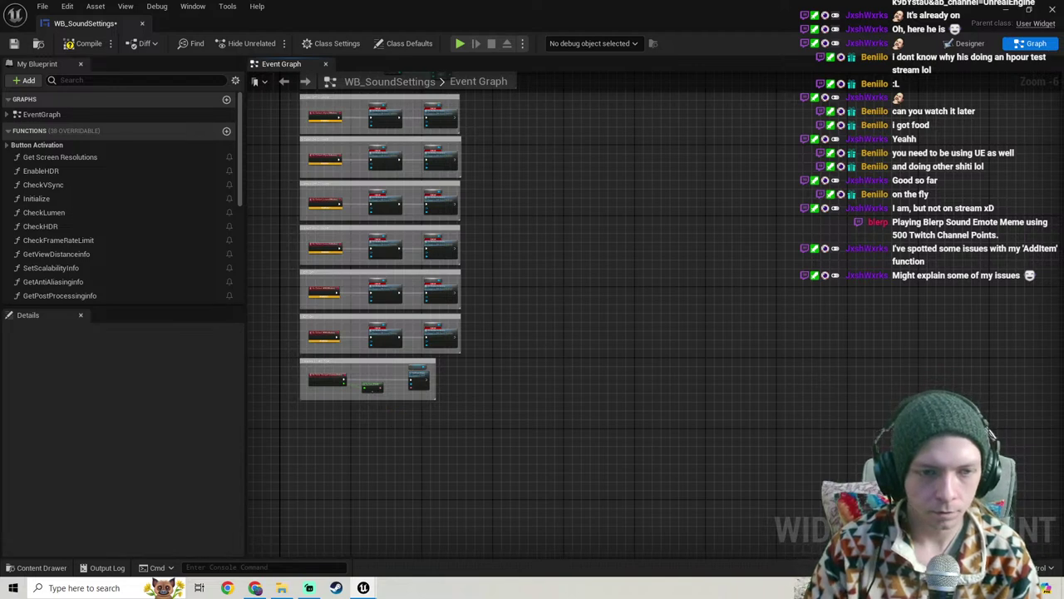
# Step: Delete the six similar comment groups, the larger group above them and the function call chain behind the topmost event node
pyautogui.moveTo(536, 343); pyautogui.dragTo(610, 449, button='right')
pyautogui.moveTo(557, 461); pyautogui.dragTo(358, 209)
pyautogui.press('Delete')
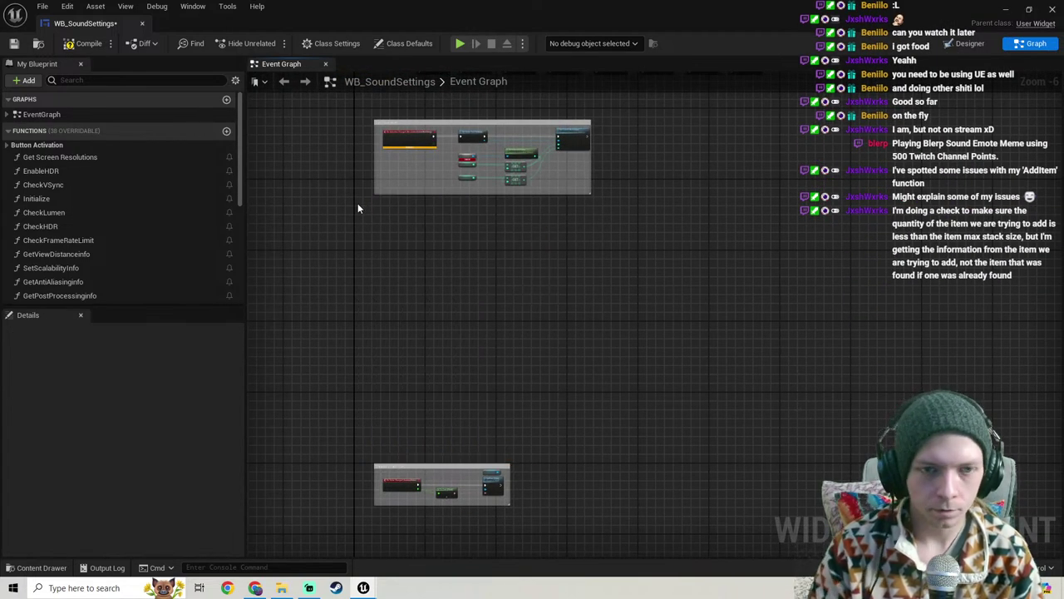
pyautogui.moveTo(357, 209); pyautogui.dragTo(382, 282, button='right')
pyautogui.moveTo(663, 300); pyautogui.dragTo(338, 181)
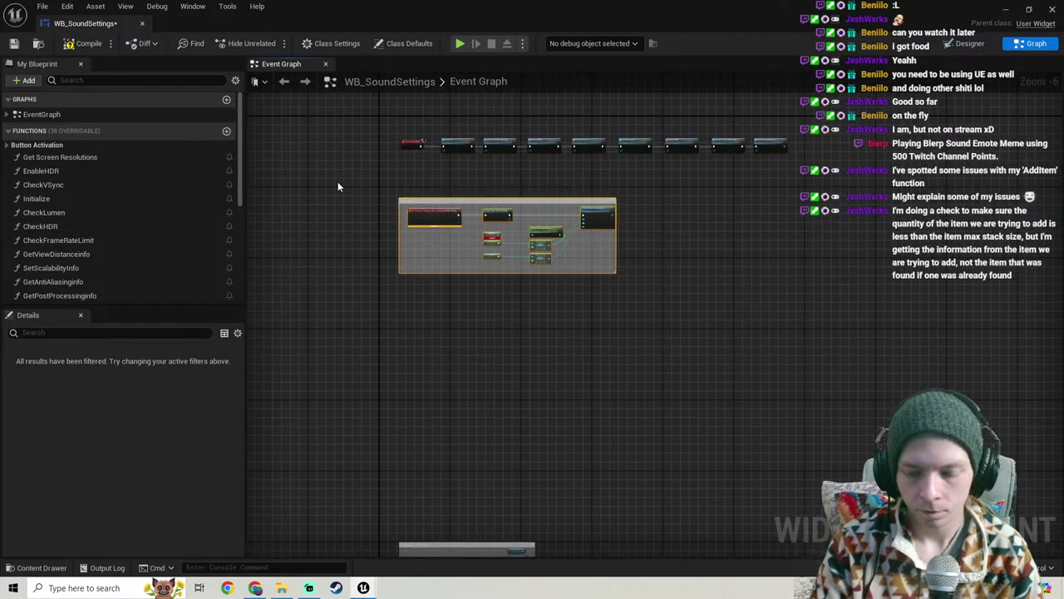
pyautogui.press('Delete')
pyautogui.moveTo(627, 256); pyautogui.dragTo(592, 284, button='right')
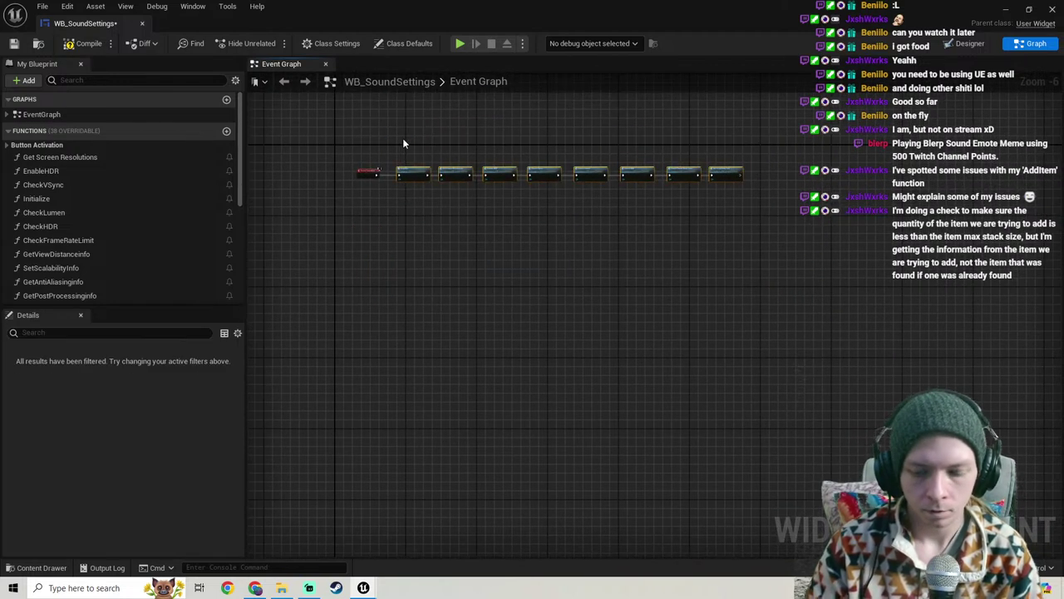
pyautogui.press('Delete')
# Step: Delete the functions Get Screen Resolutions, EnableHDR, CheckVSync, Initialize, CheckLumen, CheckHDR and CheckFrameRateLimit from the blueprint
pyautogui.click(72, 157)
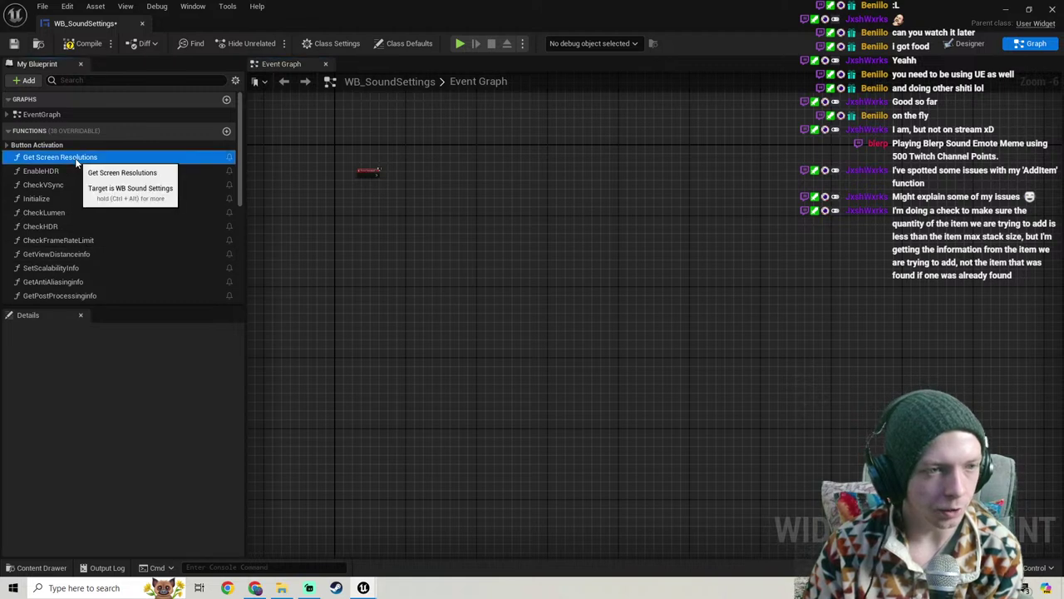
pyautogui.press('Delete')
pyautogui.click(75, 158)
pyautogui.press('Delete')
pyautogui.click(75, 158)
pyautogui.press('Delete')
pyautogui.click(75, 158)
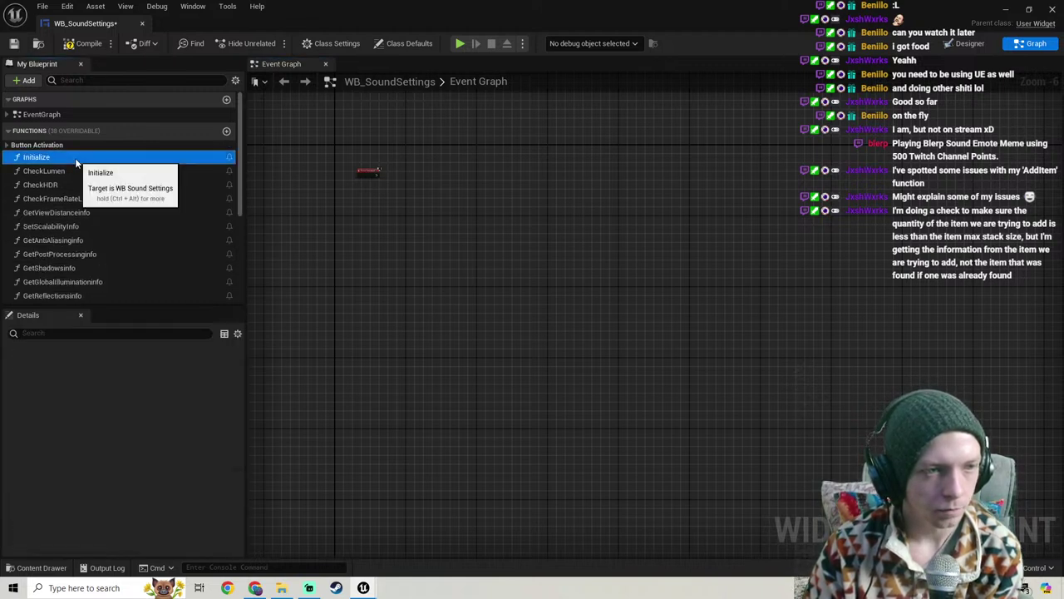
pyautogui.press('Delete')
pyautogui.click(75, 158)
pyautogui.press('Delete')
pyautogui.click(75, 158)
pyautogui.press('Delete')
pyautogui.click(75, 158)
pyautogui.press('Delete')
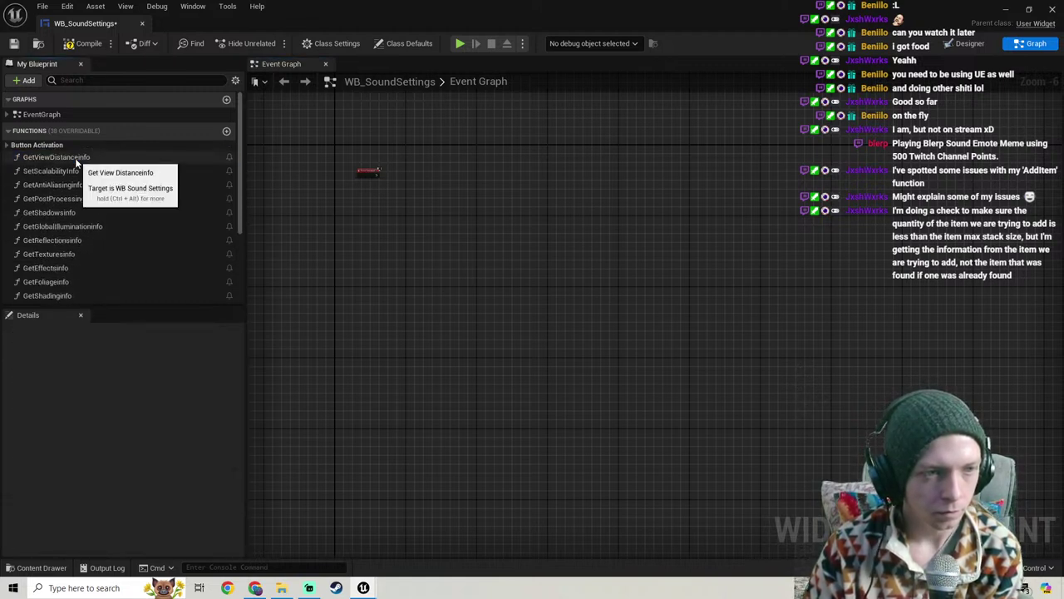
# Step: Open the GetViewDistanceinfo function graph and look through the blueprint's remaining functions
pyautogui.doubleClick(75, 159)
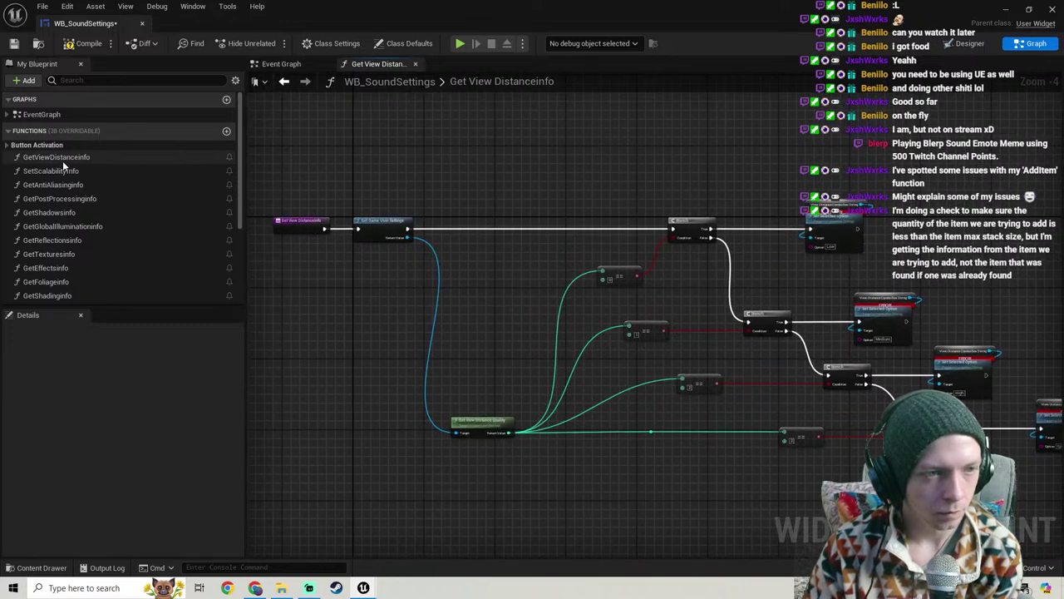
pyautogui.scroll(-5, 86, 255)
pyautogui.scroll(5, 89, 252)
# Step: Undo the function deletions back to Get Screen Resolutions and review the function list
pyautogui.hotkey('ctrl', 'z')
pyautogui.hotkey('ctrl', 'z')
pyautogui.hotkey('ctrl', 'z')
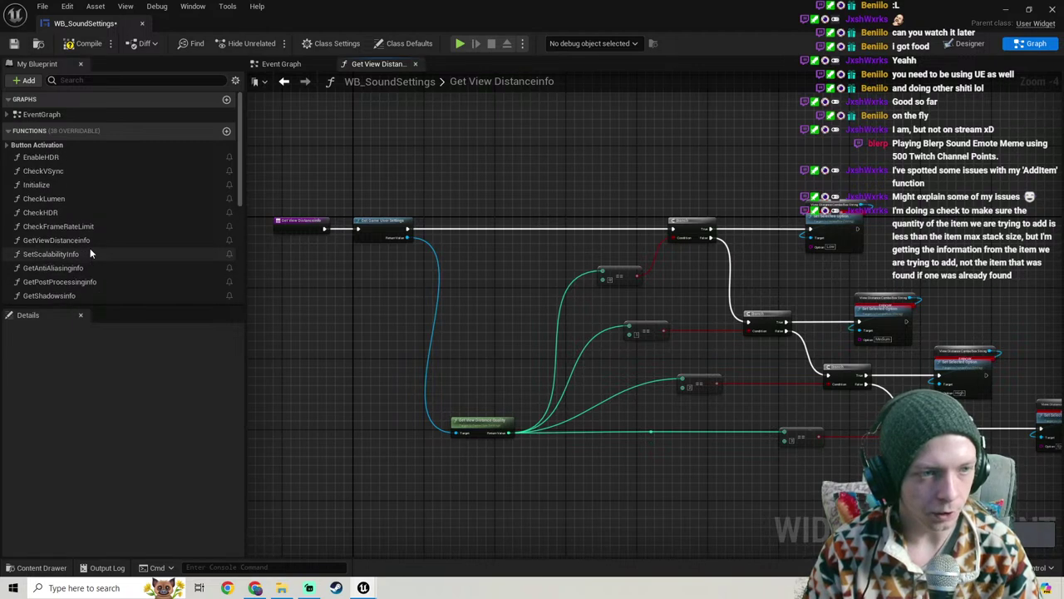
pyautogui.scroll(2, 90, 253)
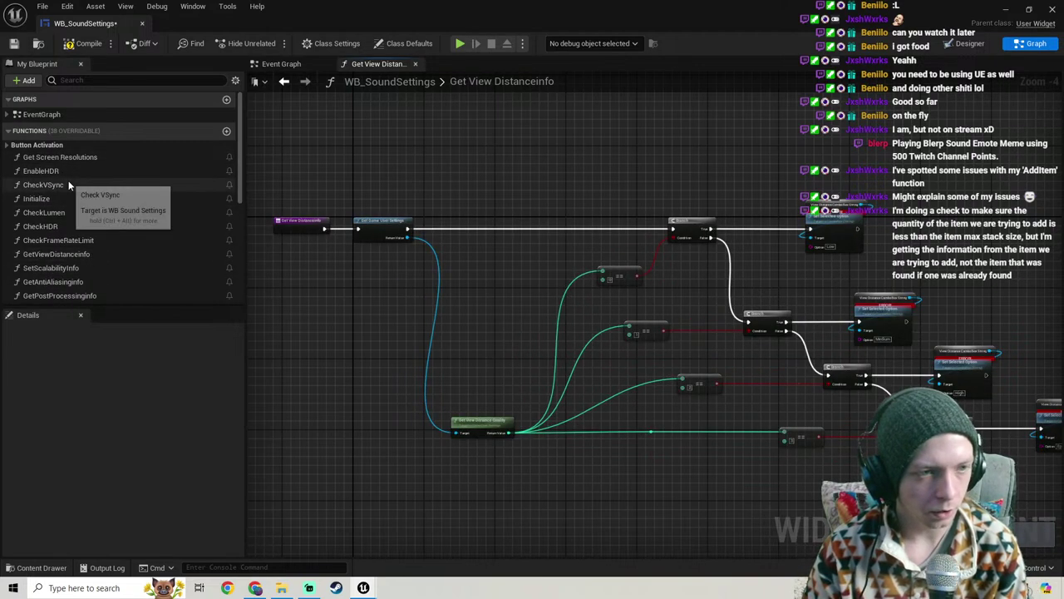
pyautogui.scroll(-2, 90, 215)
pyautogui.scroll(3, 93, 217)
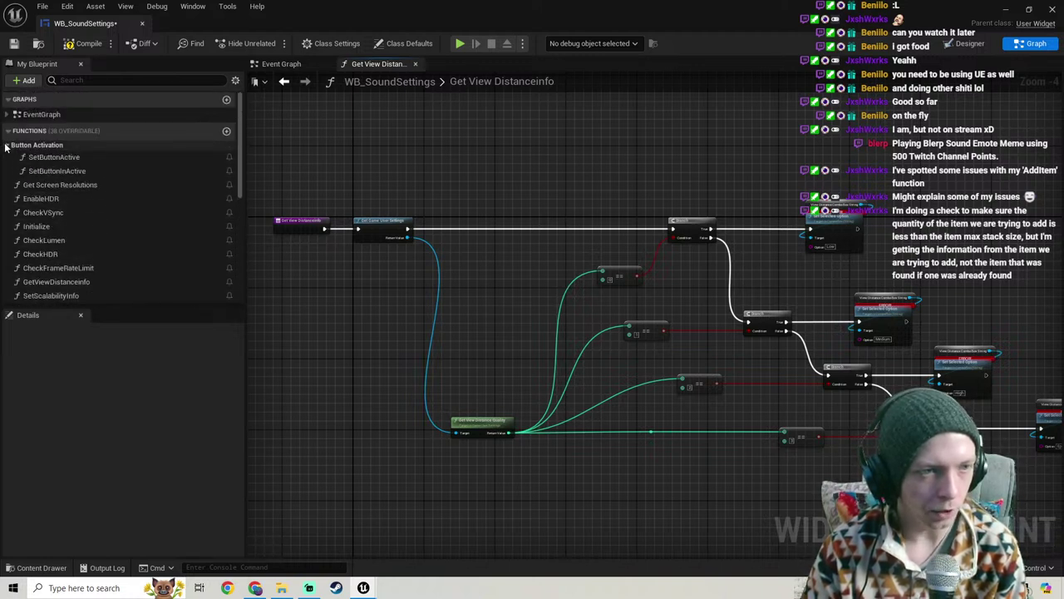
# Step: Delete the Get Screen Resolutions function and confirm its removal although it is in use
pyautogui.click(55, 159)
pyautogui.press('Delete')
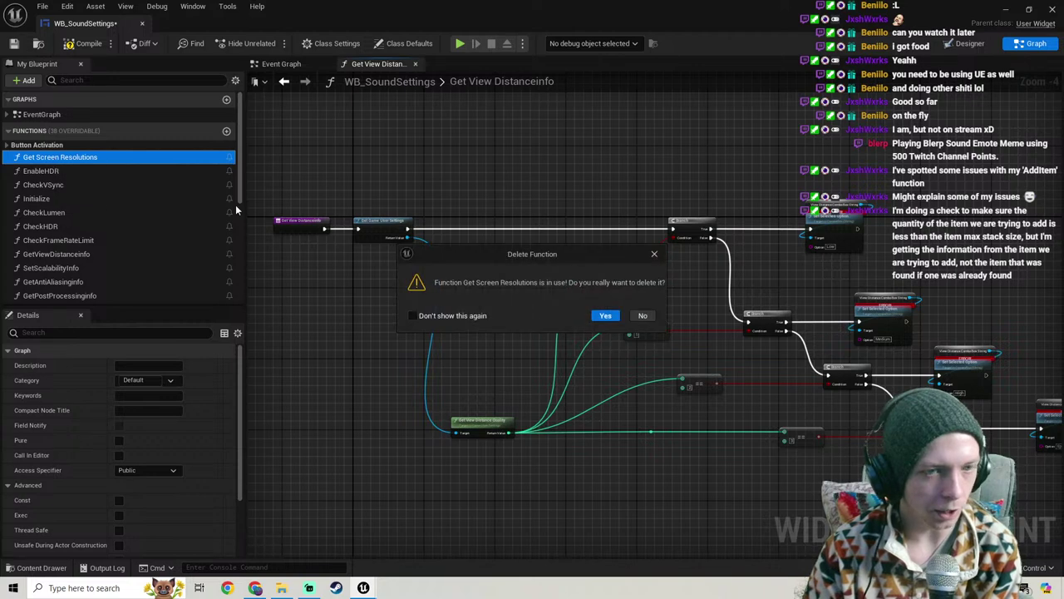
pyautogui.click(606, 315)
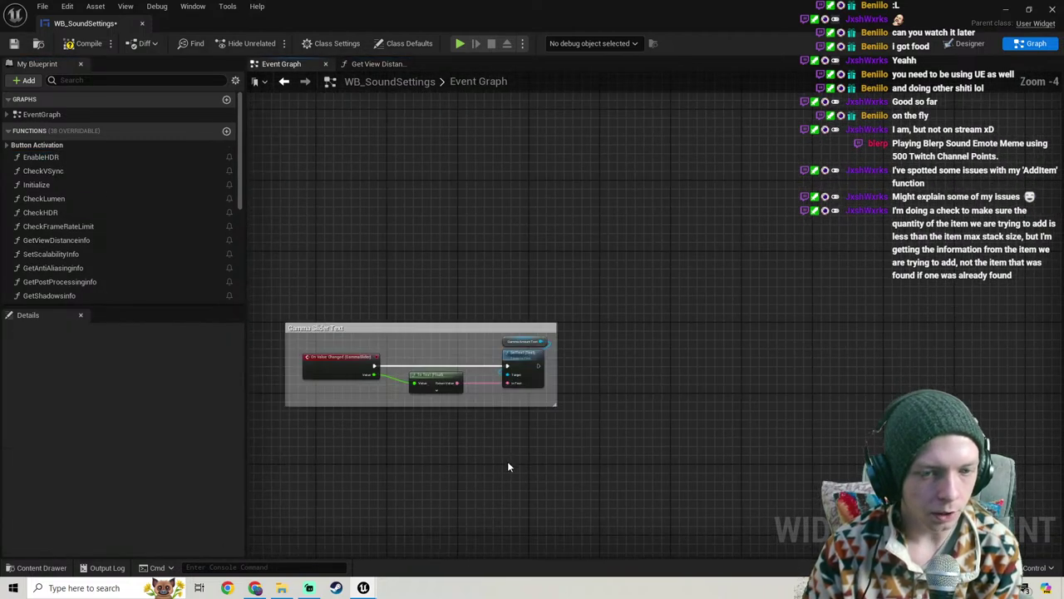
# Step: Delete the Gamma Slider Text comment group with its nodes from the Event Graph
pyautogui.moveTo(585, 435); pyautogui.dragTo(280, 298)
pyautogui.press('Delete')
pyautogui.scroll(-4, 440, 216)
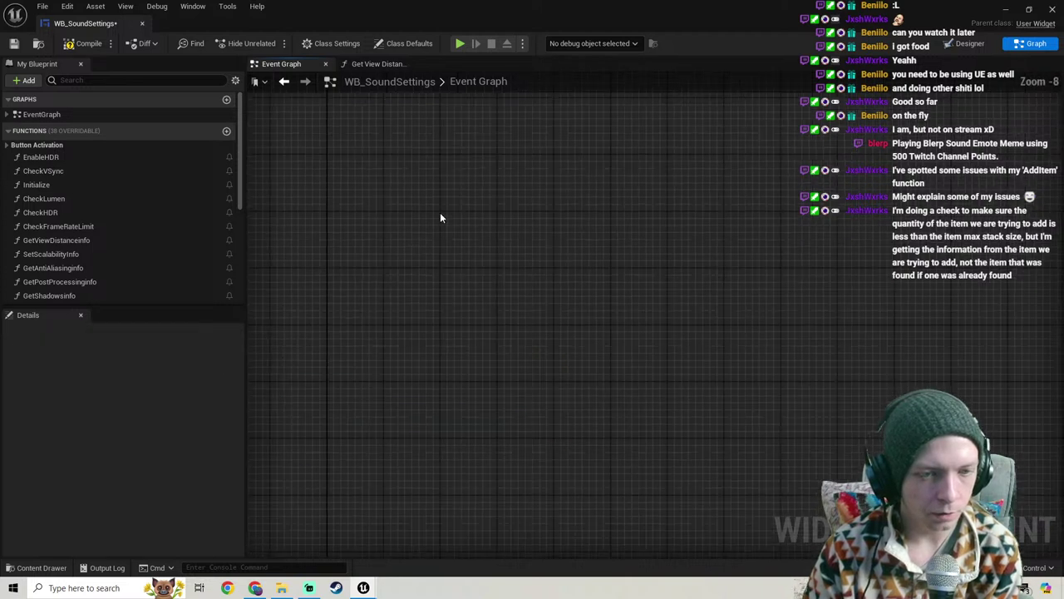
pyautogui.moveTo(440, 216); pyautogui.dragTo(436, 466, button='right')
pyautogui.click(82, 158)
pyautogui.press('Delete')
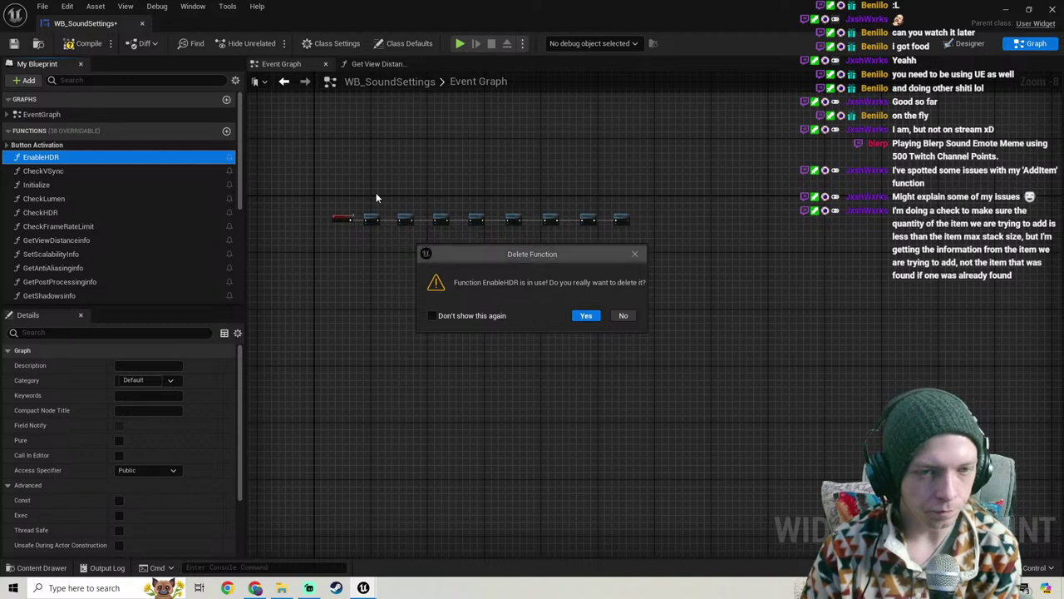
pyautogui.click(622, 316)
# Step: Delete the chain of function-call nodes following Event Construct in the Event Graph, keeping the event node itself
pyautogui.moveTo(367, 175); pyautogui.dragTo(598, 312)
pyautogui.press('Delete')
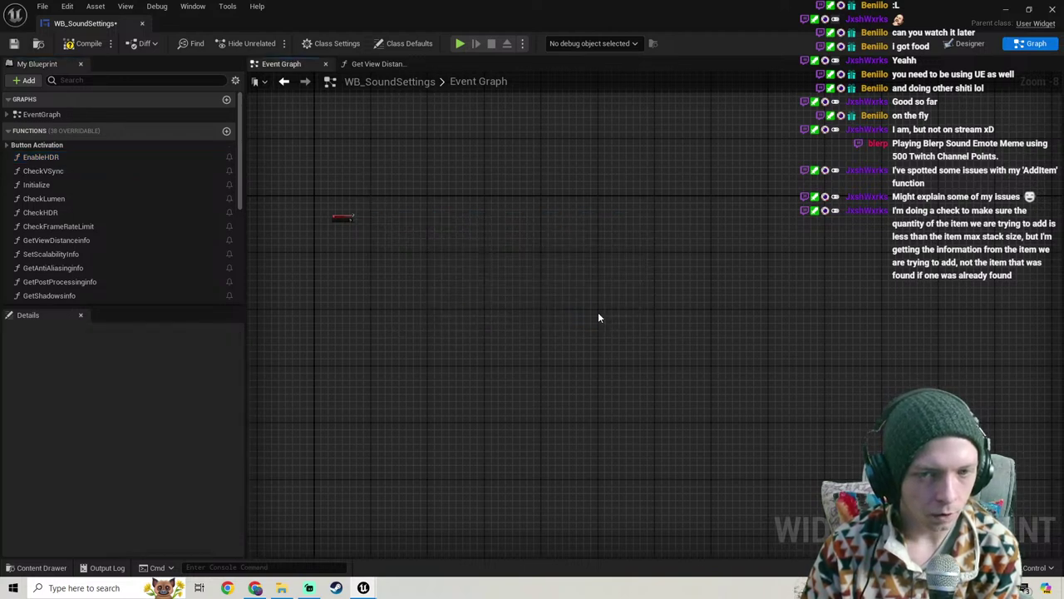
pyautogui.scroll(8, 595, 349)
pyautogui.scroll(-3, 456, 267)
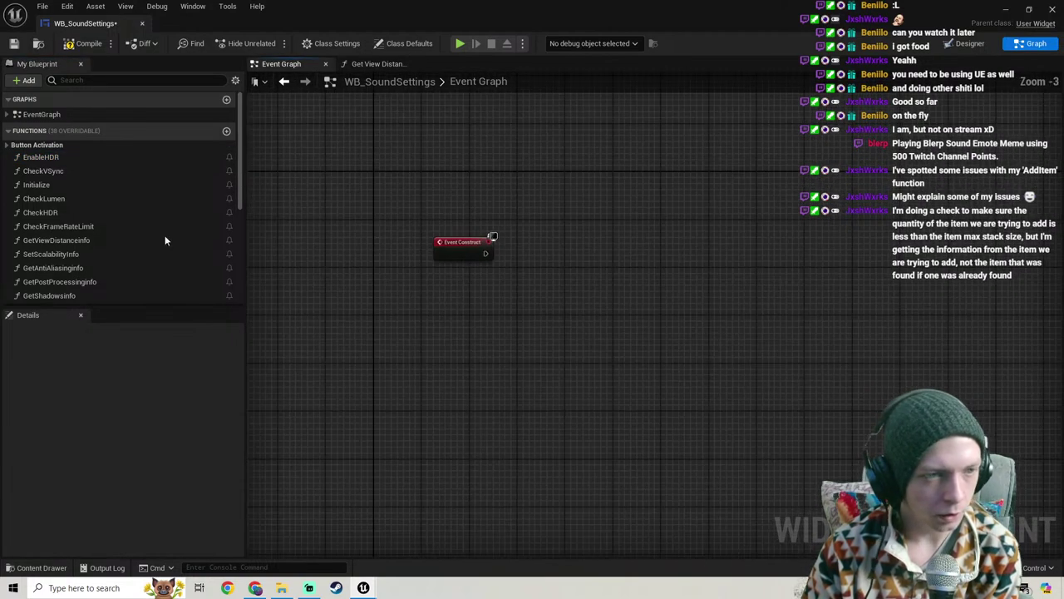
# Step: Delete the EnableHDR, CheckVSync, Initialize and CheckLumen functions, checking the Initialize graph before removing it
pyautogui.scroll(-2, 49, 159)
pyautogui.doubleClick(37, 157)
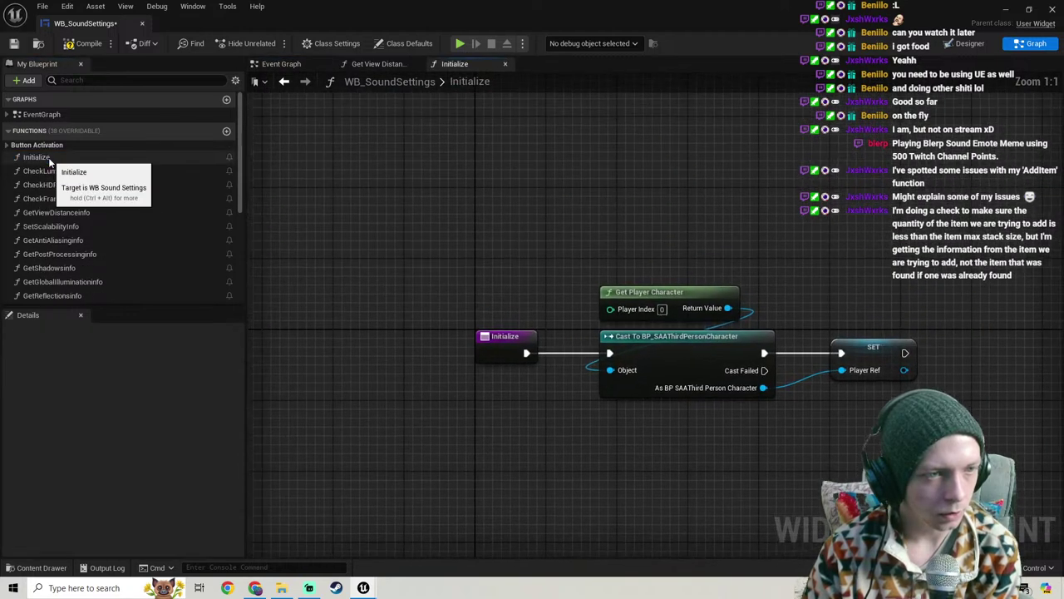
pyautogui.click(283, 83)
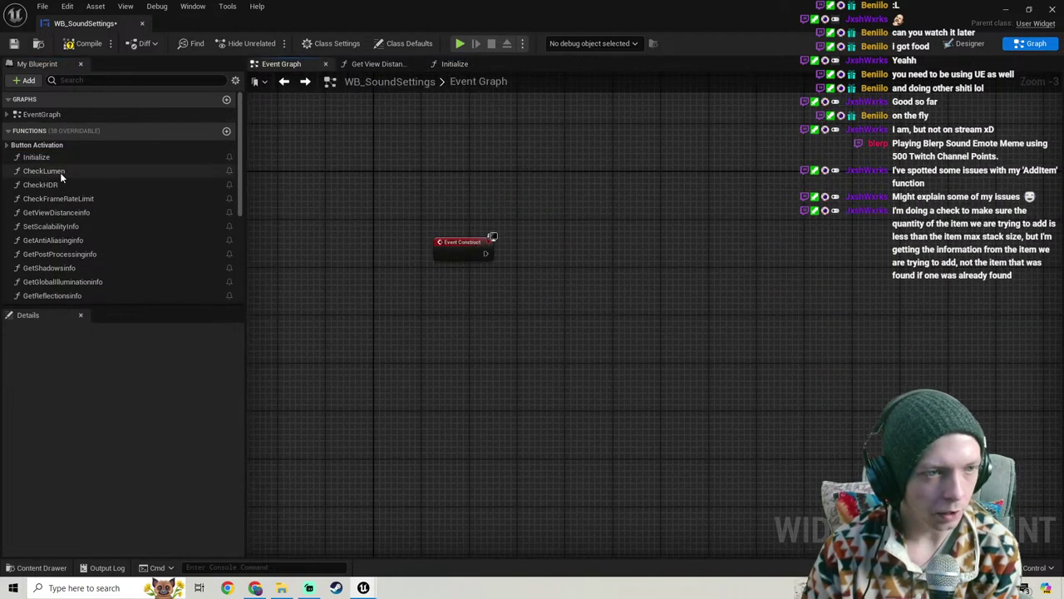
pyautogui.click(58, 157)
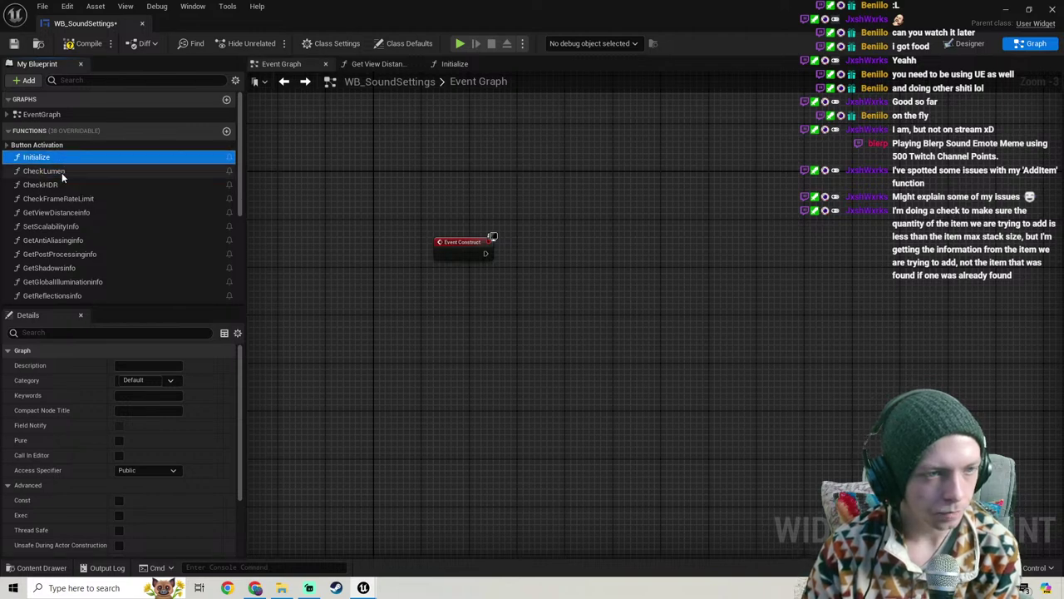
pyautogui.press('Delete')
pyautogui.scroll(-2, 86, 161)
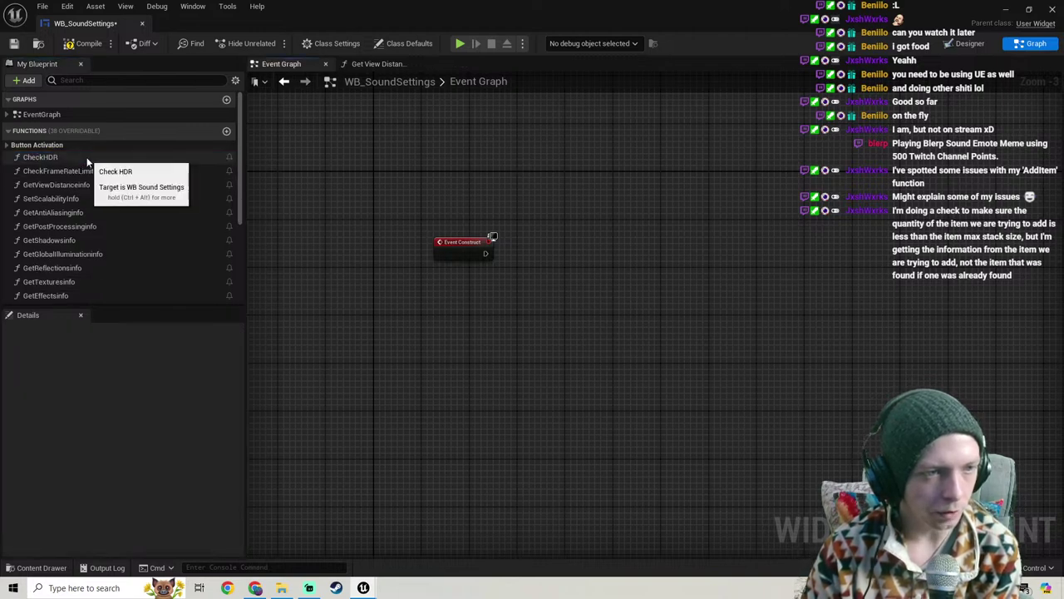
# Step: Delete the CheckHDR, CheckFrameRateLimit and GetViewDistanceinfo functions, confirming the removal of GetViewDistanceinfo
pyautogui.doubleClick(87, 158)
pyautogui.press('Delete')
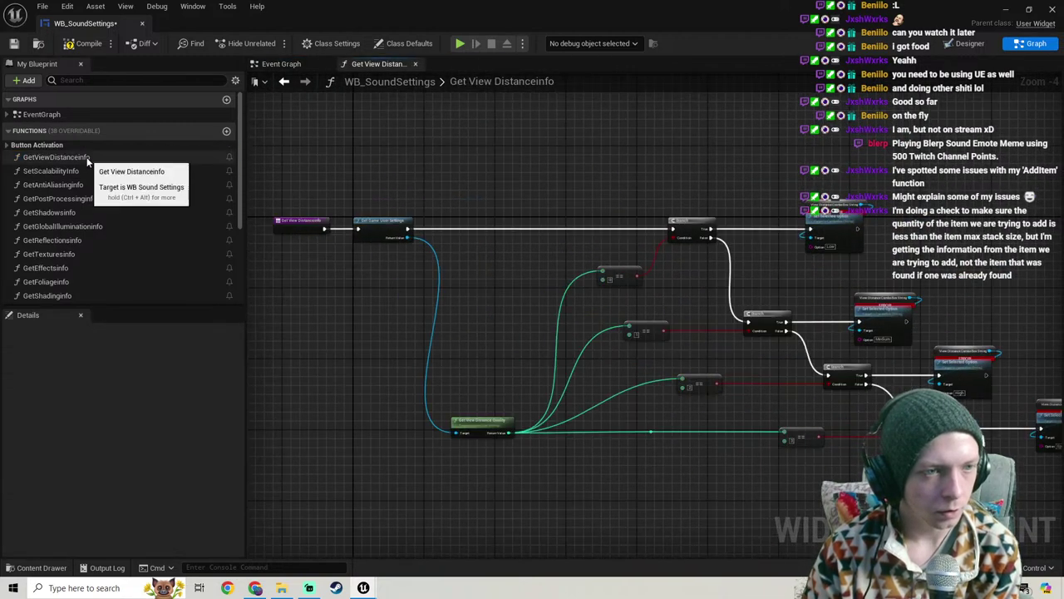
pyautogui.click(88, 158)
pyautogui.press('Delete')
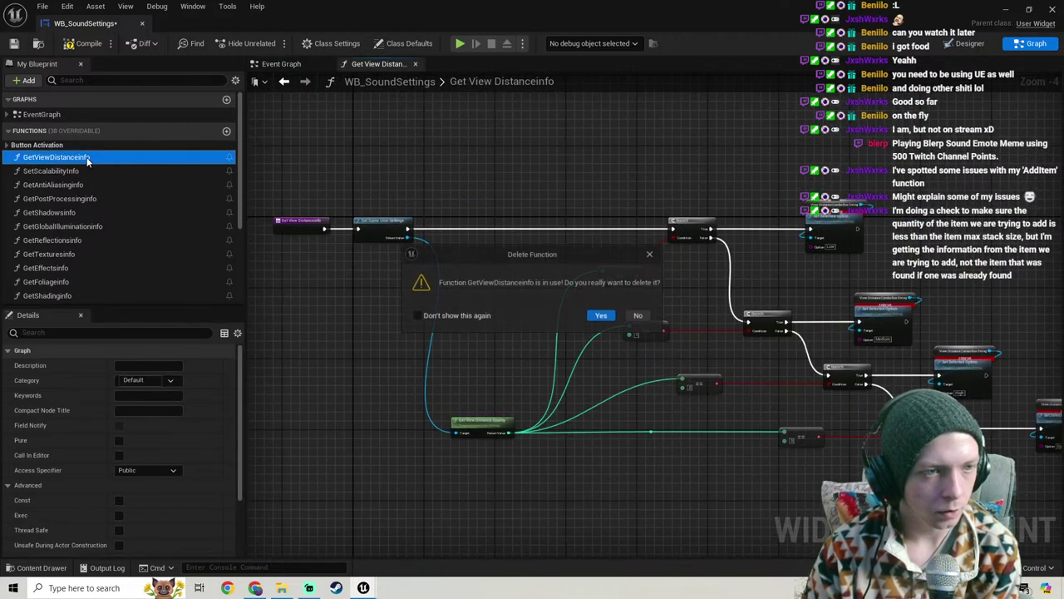
pyautogui.click(601, 316)
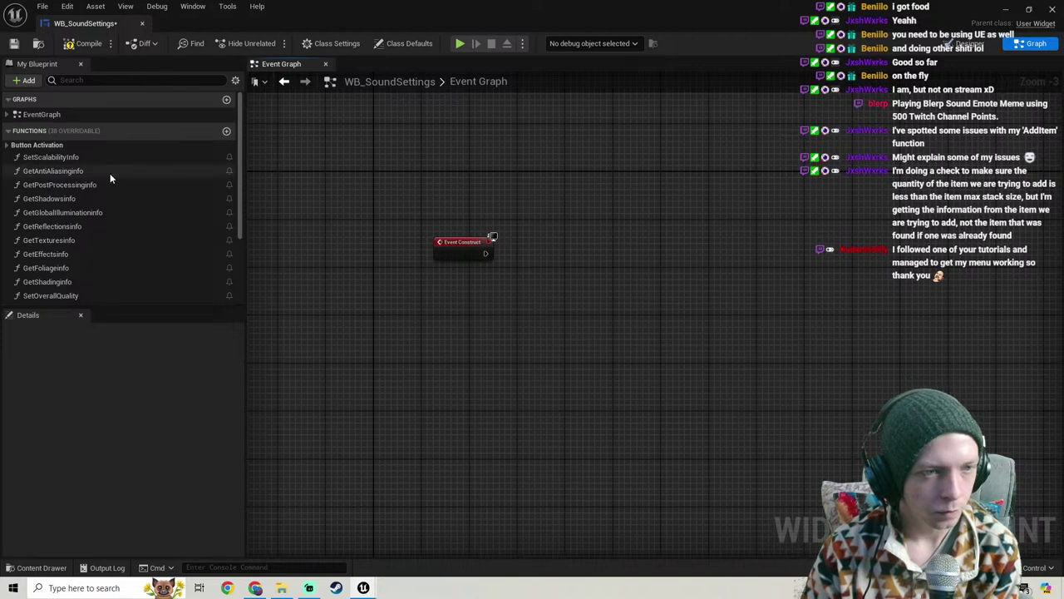
# Step: Delete the SetScalabilityInfo, GetAntiAliasinginfo, GetPostProcessinginfo, GetShadowsinfo, GetGlobalIlluminationinfo and GetReflectionsinfo functions from the blueprint
pyautogui.click(83, 157)
pyautogui.press('Delete')
pyautogui.click(83, 156)
pyautogui.press('Delete')
pyautogui.click(83, 157)
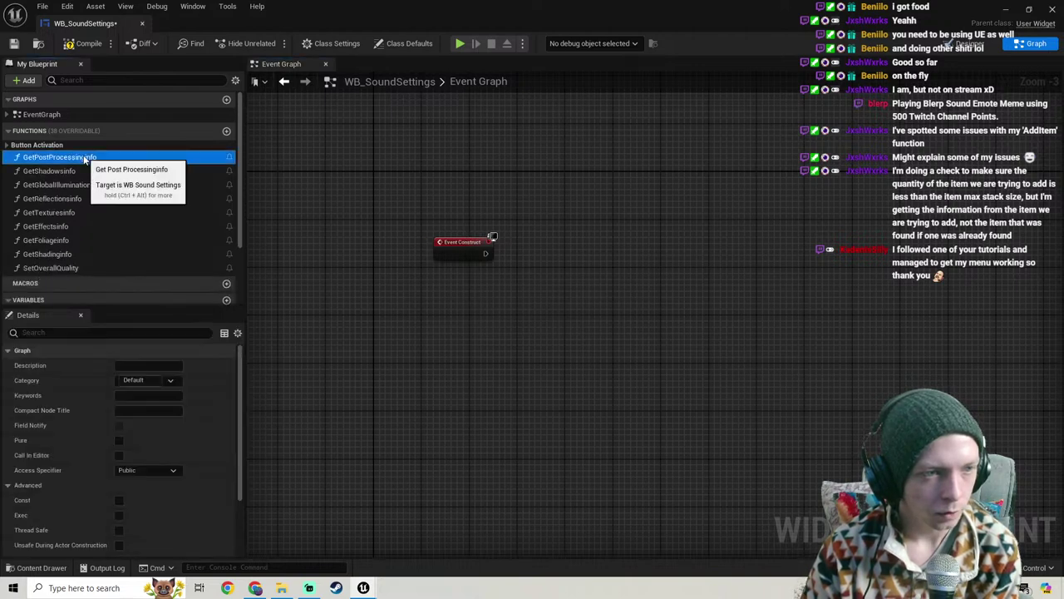
pyautogui.press('Delete')
pyautogui.click(83, 156)
pyautogui.press('Delete')
pyautogui.click(83, 157)
pyautogui.press('Delete')
pyautogui.click(83, 157)
pyautogui.press('Delete')
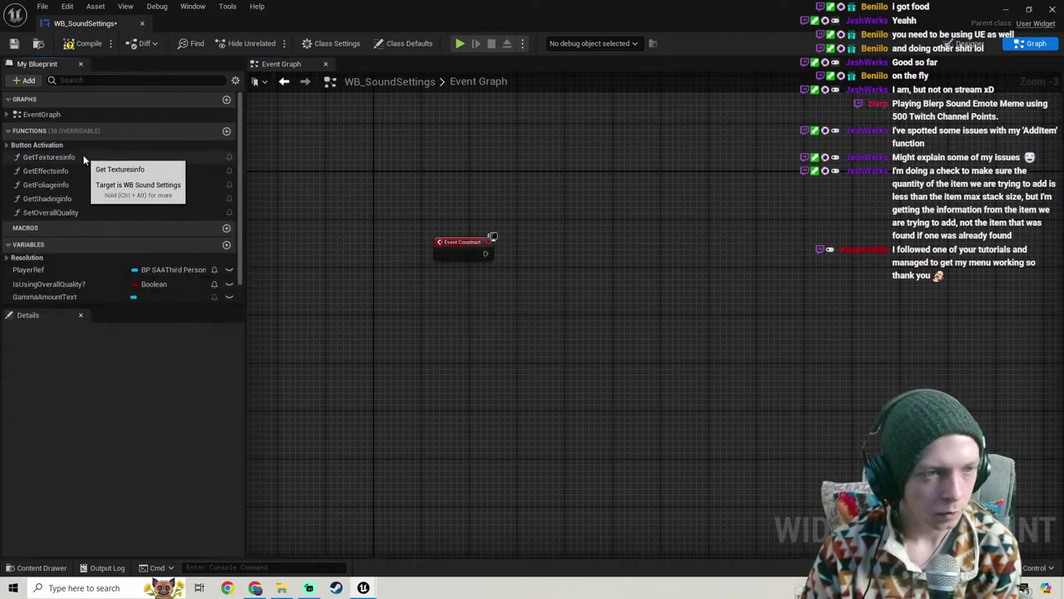
# Step: Delete the remaining quality functions GetTexturesinfo, GetEffectsinfo, GetFoliageinfo, GetShadinginfo and SetOverallQuality
pyautogui.click(83, 156)
pyautogui.press('Delete')
pyautogui.click(83, 156)
pyautogui.press('Delete')
pyautogui.click(83, 157)
pyautogui.press('Delete')
pyautogui.doubleClick(83, 156)
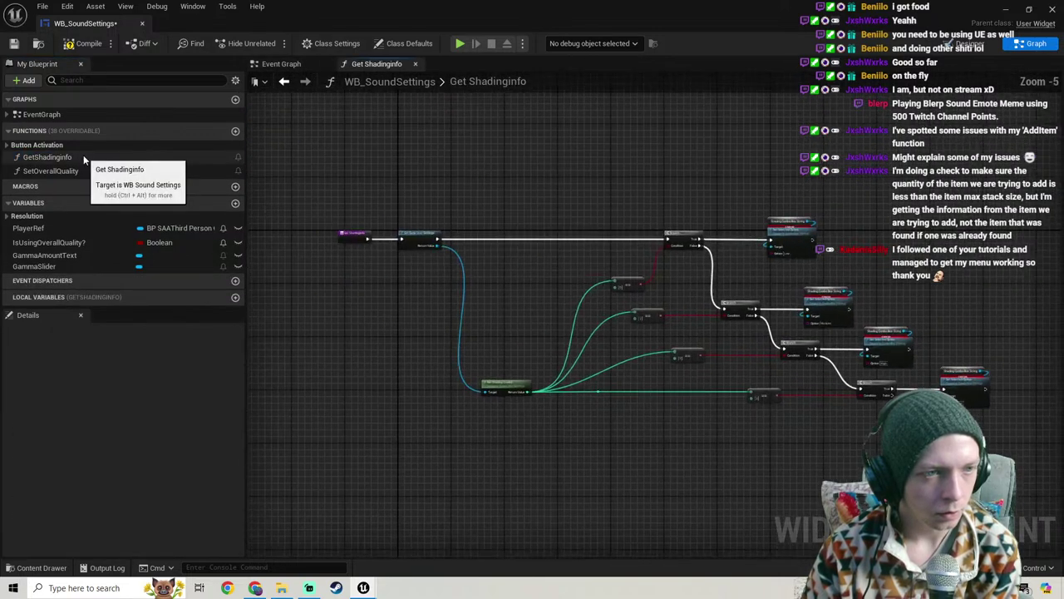
pyautogui.press('Delete')
pyautogui.click(83, 157)
pyautogui.press('Delete')
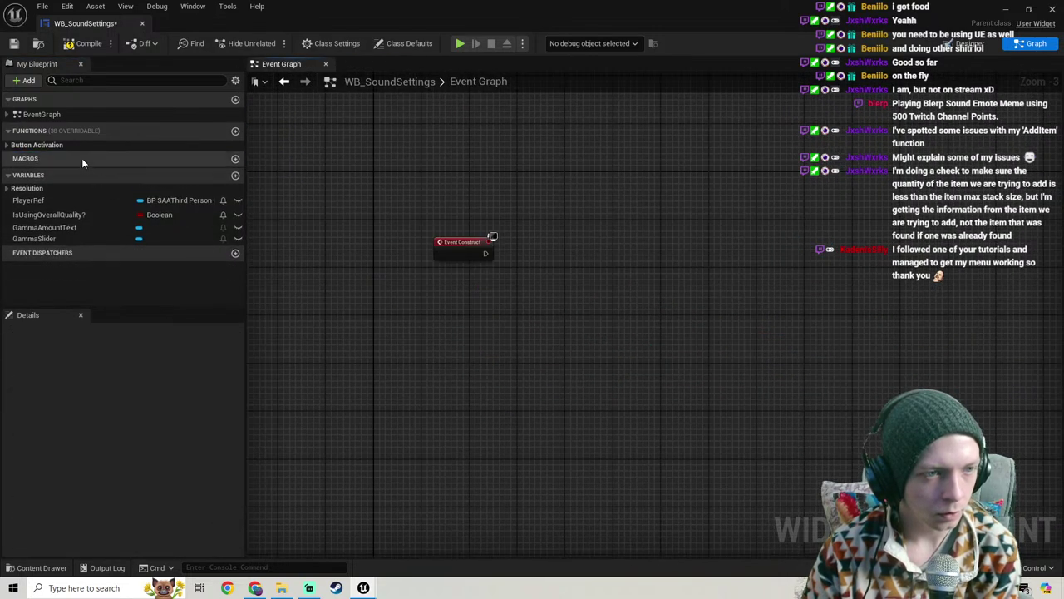
# Step: Delete the IsUsingOverallQuality?, PlayerRef, SelectedResX and SelectedResY variables and compile the widget blueprint
pyautogui.click(41, 240)
pyautogui.click(52, 216)
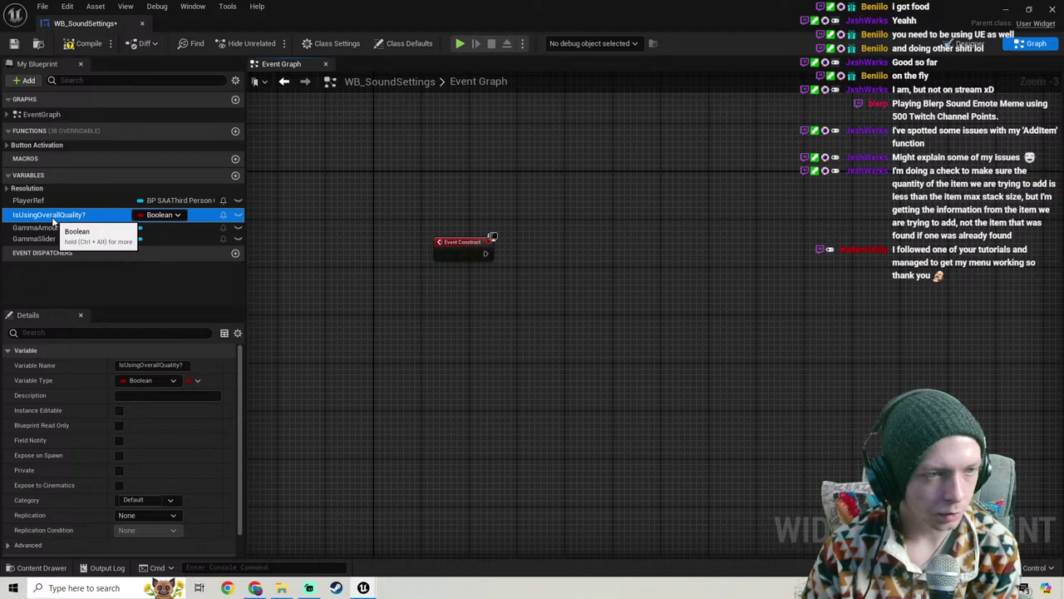
pyautogui.press('Delete')
pyautogui.click(48, 270)
pyautogui.press('Delete')
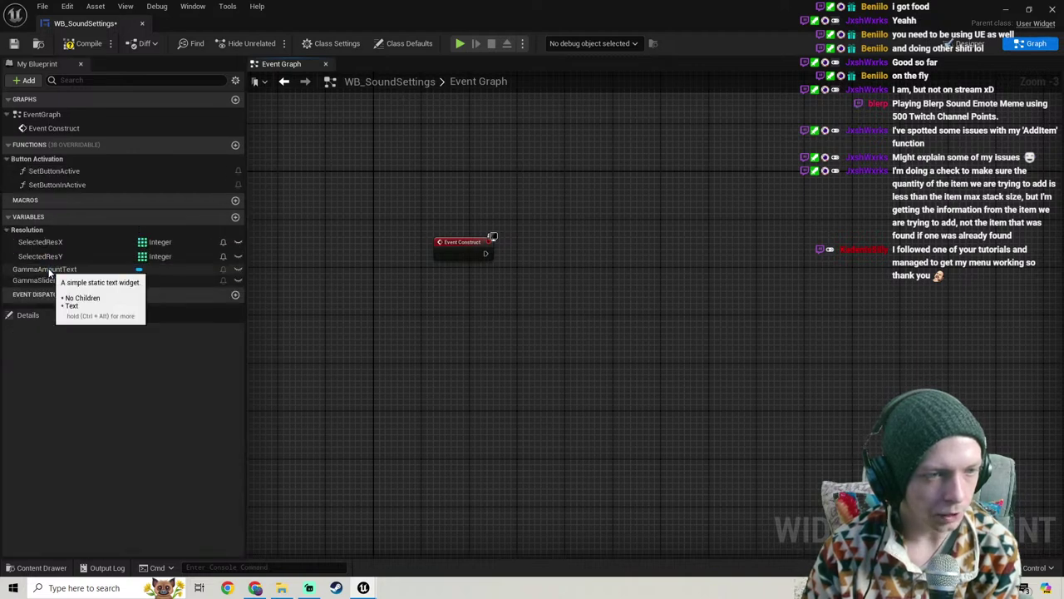
pyautogui.click(55, 254)
pyautogui.press('Delete')
pyautogui.click(57, 238)
pyautogui.press('Delete')
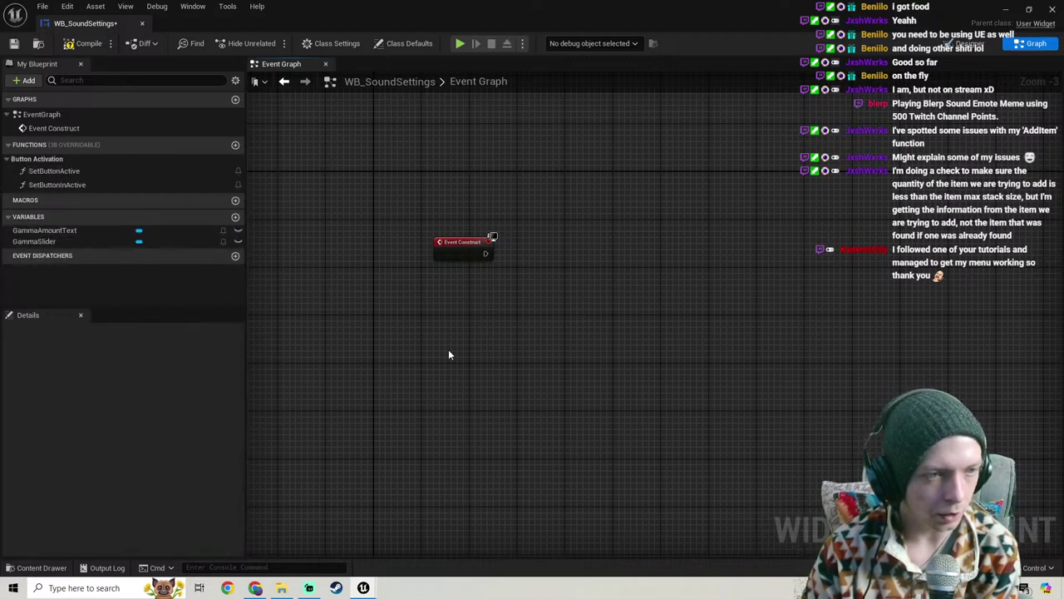
pyautogui.click(83, 43)
pyautogui.scroll(-4, 412, 209)
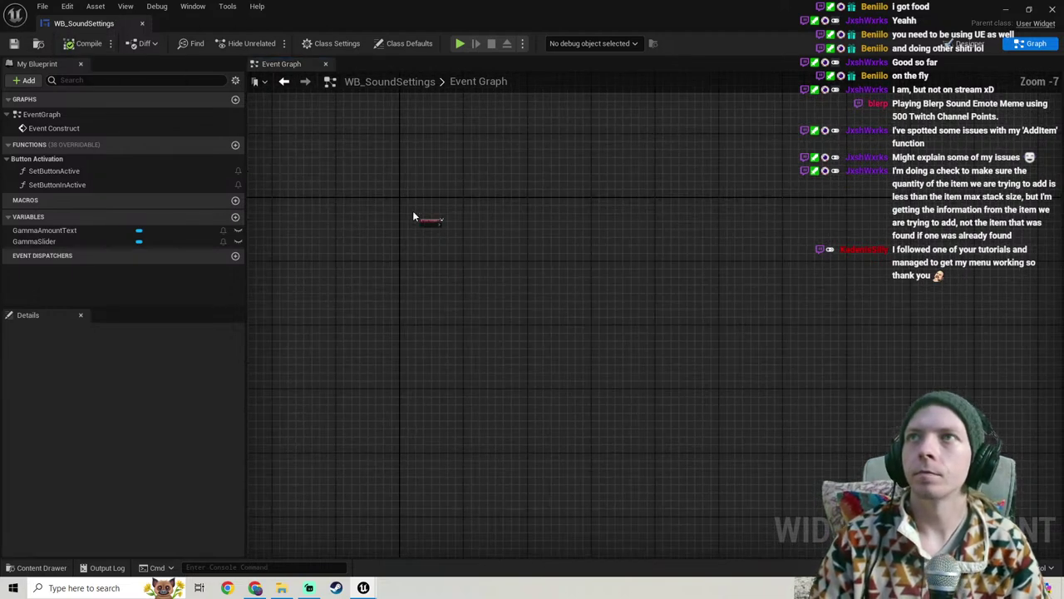
pyautogui.moveTo(386, 177); pyautogui.dragTo(489, 168, button='right')
pyautogui.scroll(3, 579, 236)
pyautogui.scroll(1, 521, 182)
pyautogui.scroll(1, 522, 187)
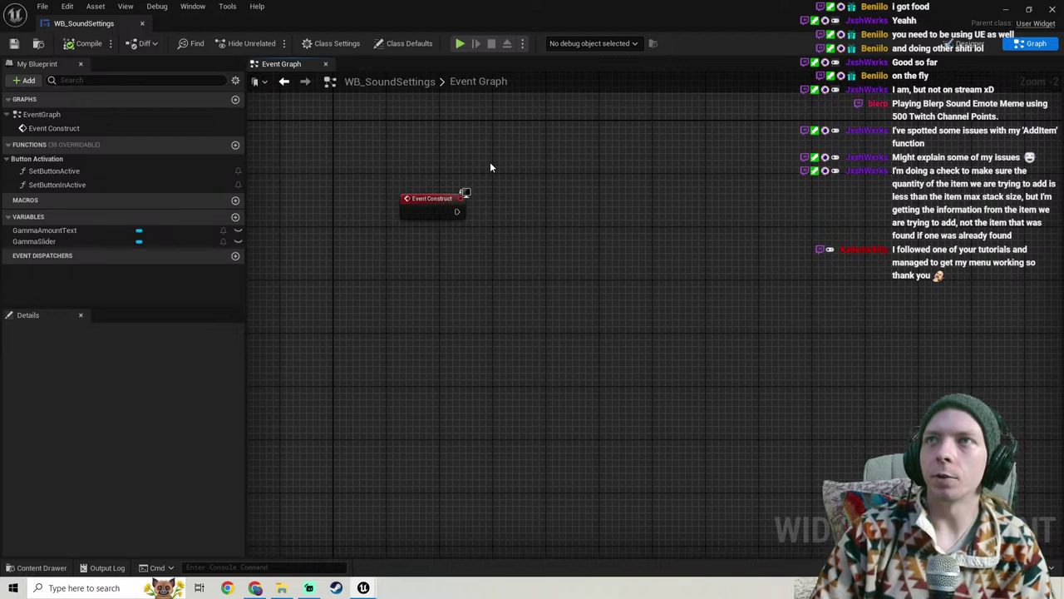
pyautogui.scroll(-3, 416, 265)
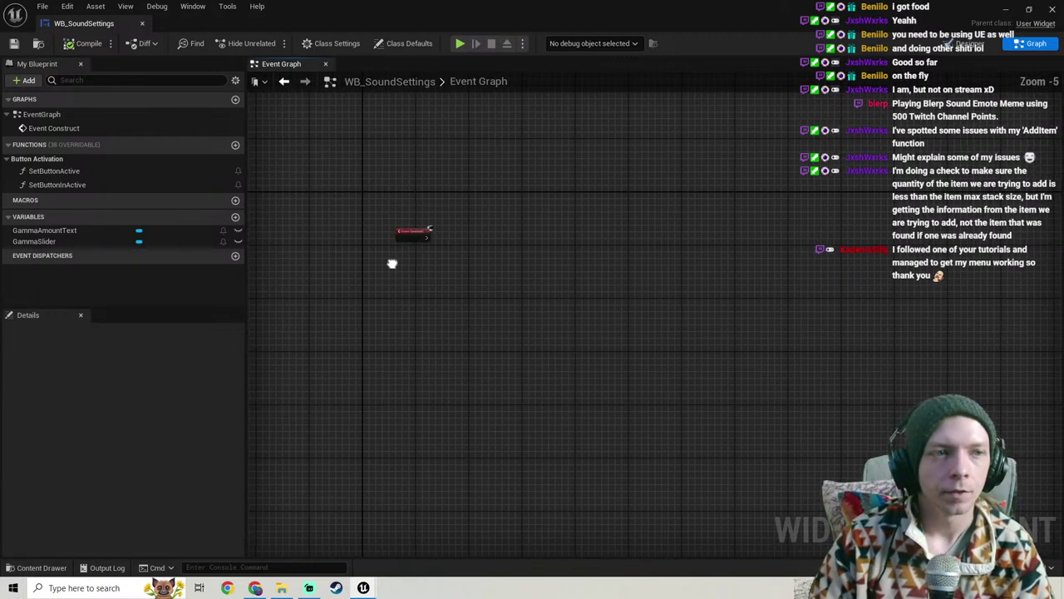
# Step: Open the Inventory_AC component from the Blueprints Components folder and show its AddToMainInventory function graph
pyautogui.click(1009, 7)
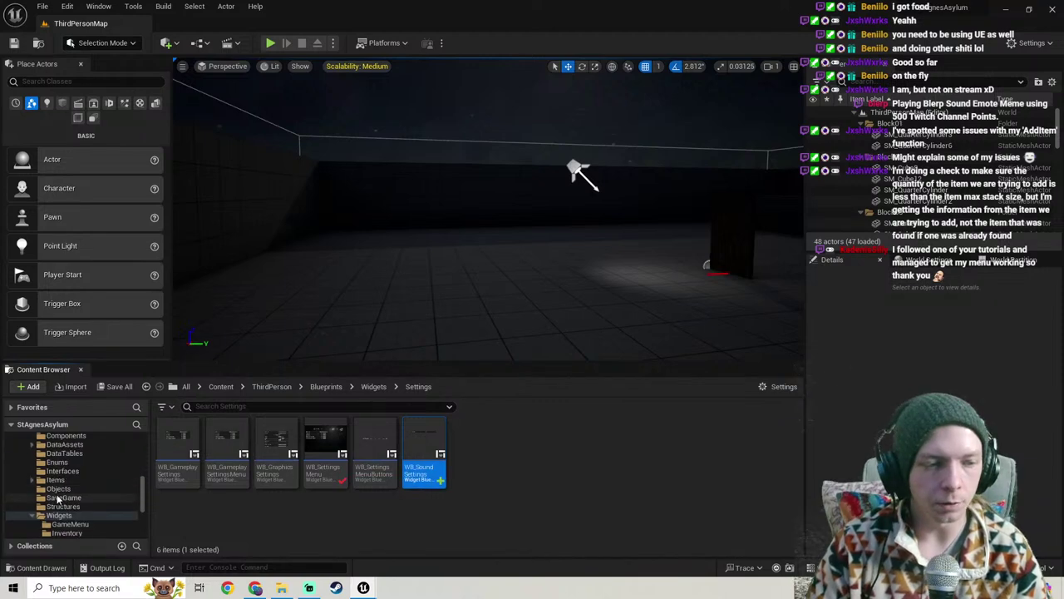
pyautogui.click(65, 490)
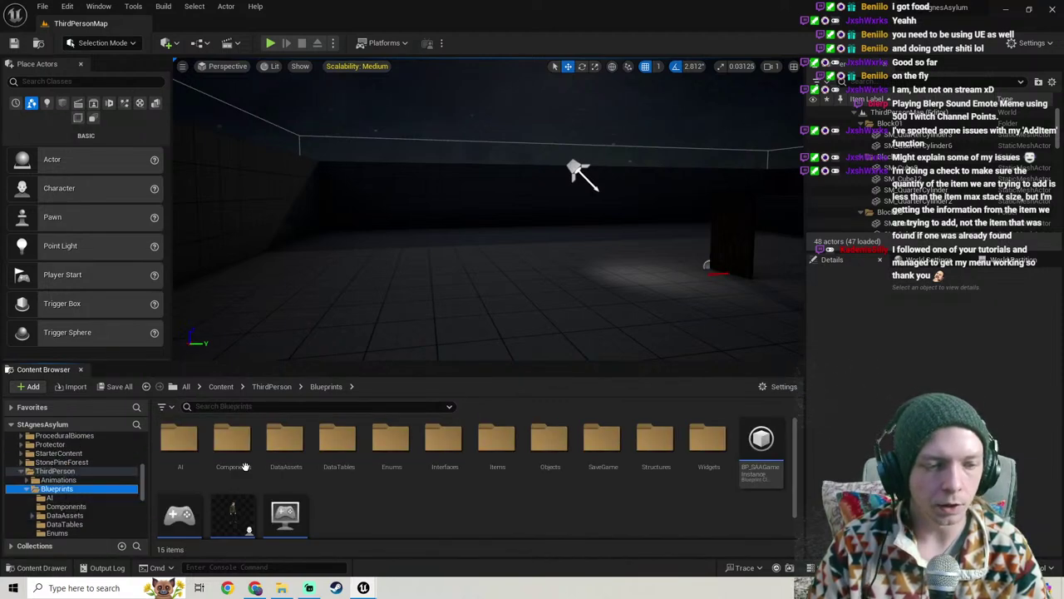
pyautogui.doubleClick(226, 441)
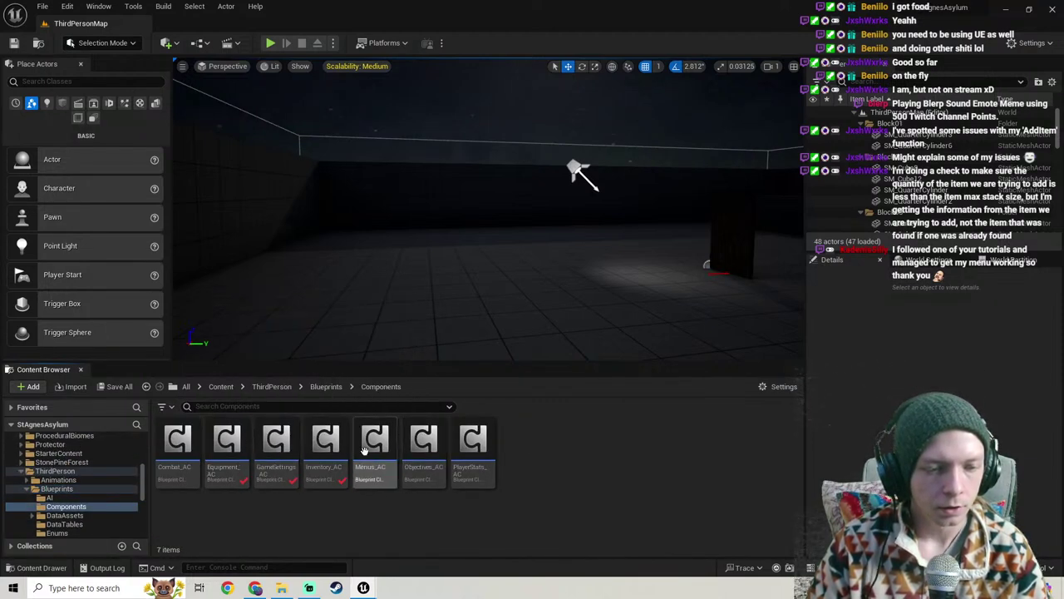
pyautogui.doubleClick(324, 441)
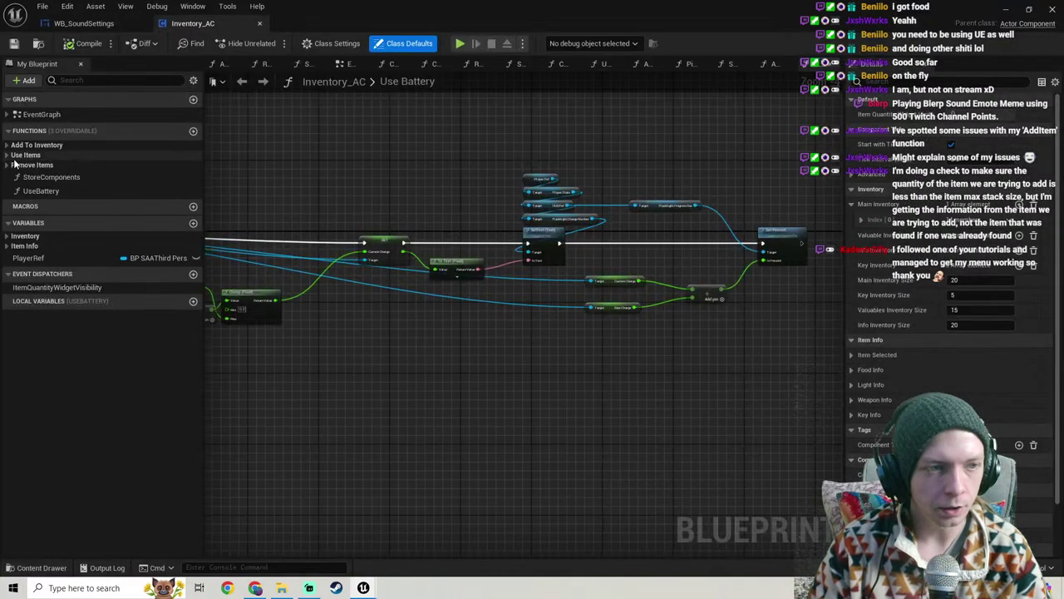
pyautogui.click(12, 145)
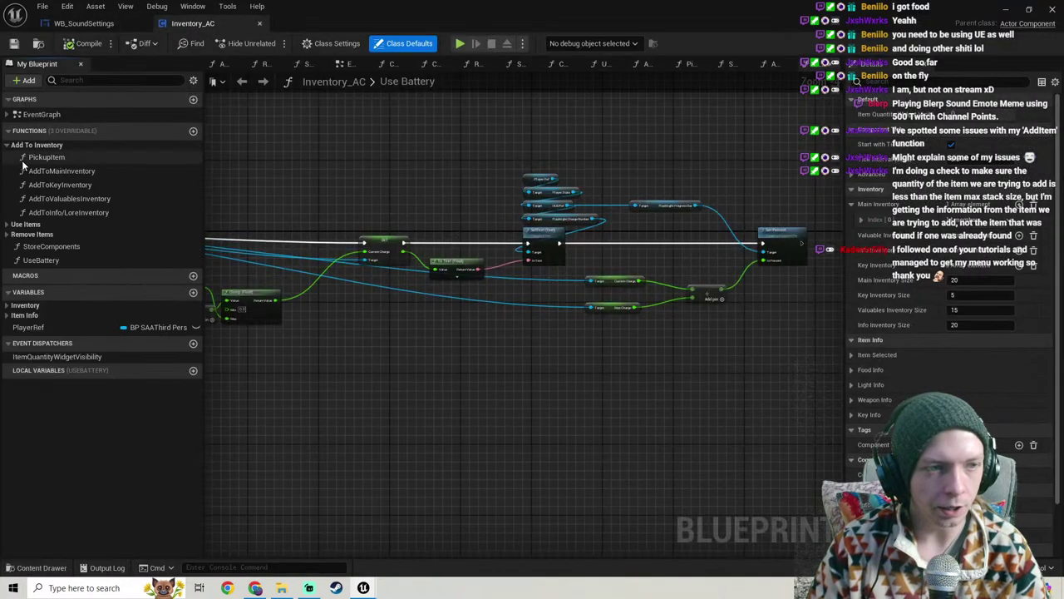
pyautogui.doubleClick(75, 171)
# Step: Examine how the Main Inventory array feeds the For Each Loop with Break in the Add to Main Inventory graph
pyautogui.scroll(-3, 380, 277)
pyautogui.scroll(4, 424, 257)
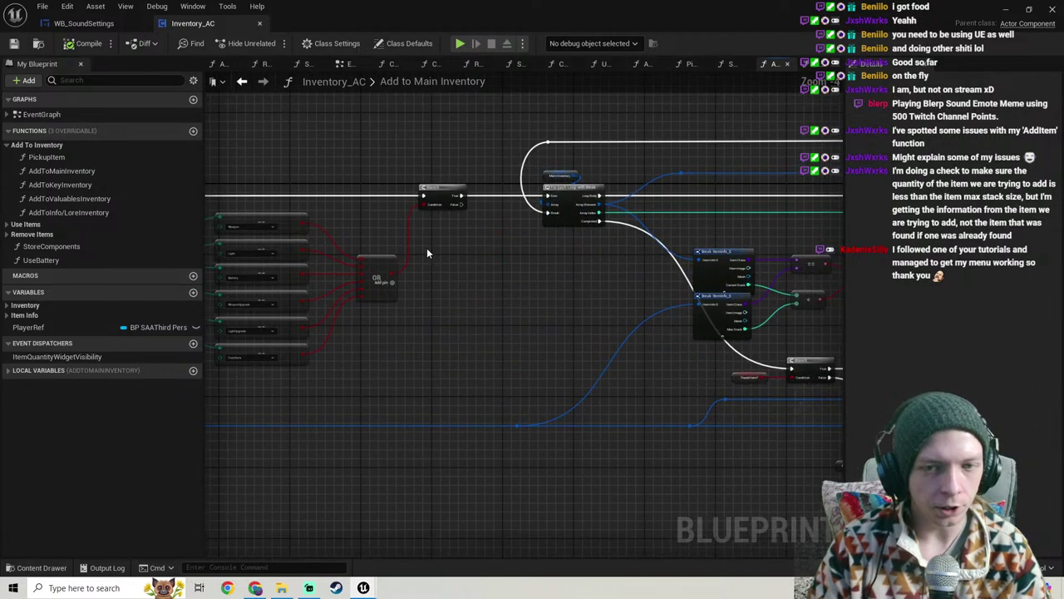
pyautogui.moveTo(490, 251); pyautogui.dragTo(331, 304, button='right')
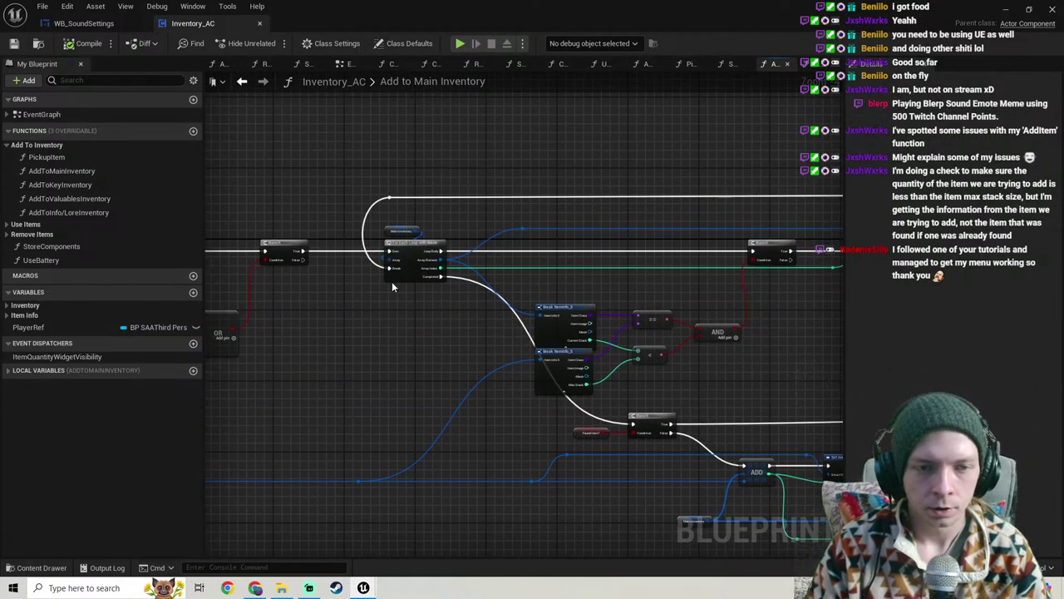
pyautogui.scroll(2, 392, 281)
pyautogui.moveTo(413, 342); pyautogui.dragTo(435, 193)
pyautogui.moveTo(446, 187); pyautogui.dragTo(382, 199, button='right')
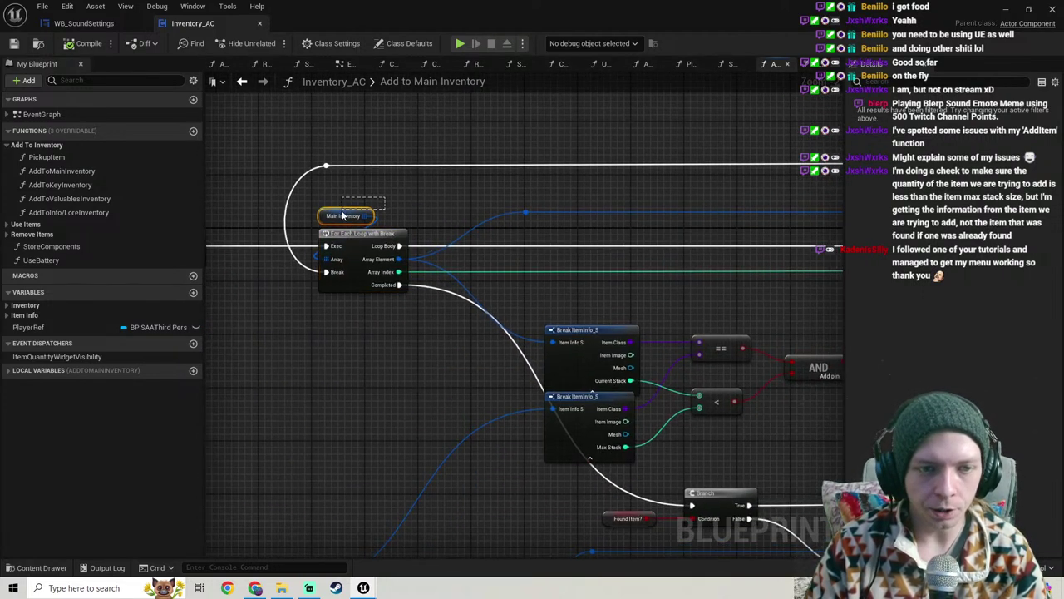
pyautogui.click(343, 215)
pyautogui.scroll(-1, 432, 237)
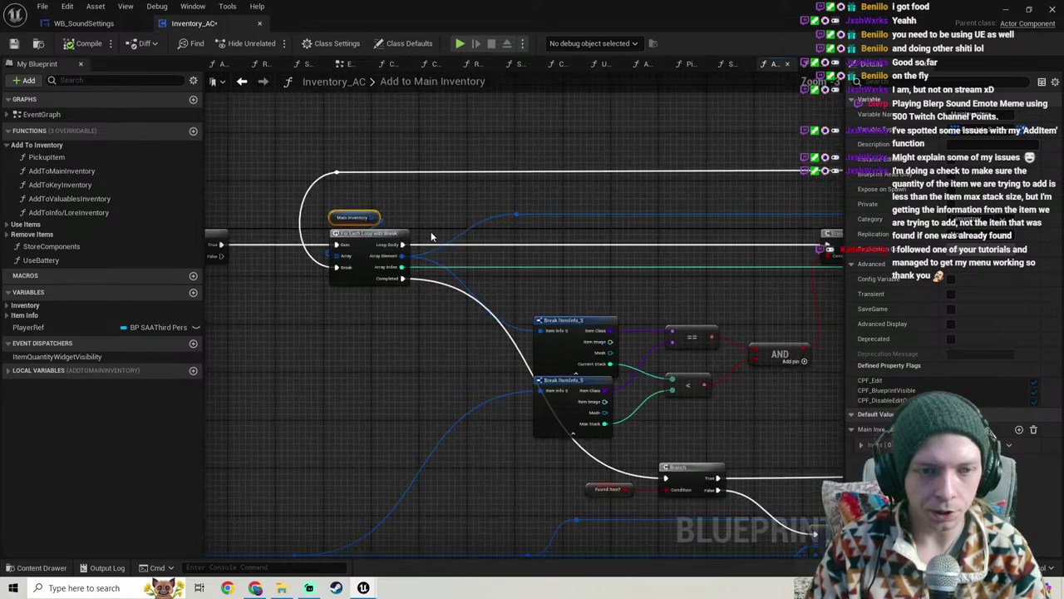
pyautogui.moveTo(432, 237); pyautogui.dragTo(350, 226, button='right')
pyautogui.moveTo(331, 284); pyautogui.dragTo(336, 284)
# Step: Examine how the two Break ItemInfo_S nodes' Item Class, Current Stack and Max Stack comparisons feed the AND condition of the loop's Branch
pyautogui.moveTo(511, 252); pyautogui.dragTo(500, 179, button='right')
pyautogui.scroll(-1, 475, 229)
pyautogui.moveTo(479, 228); pyautogui.dragTo(451, 200, button='right')
pyautogui.scroll(2, 450, 201)
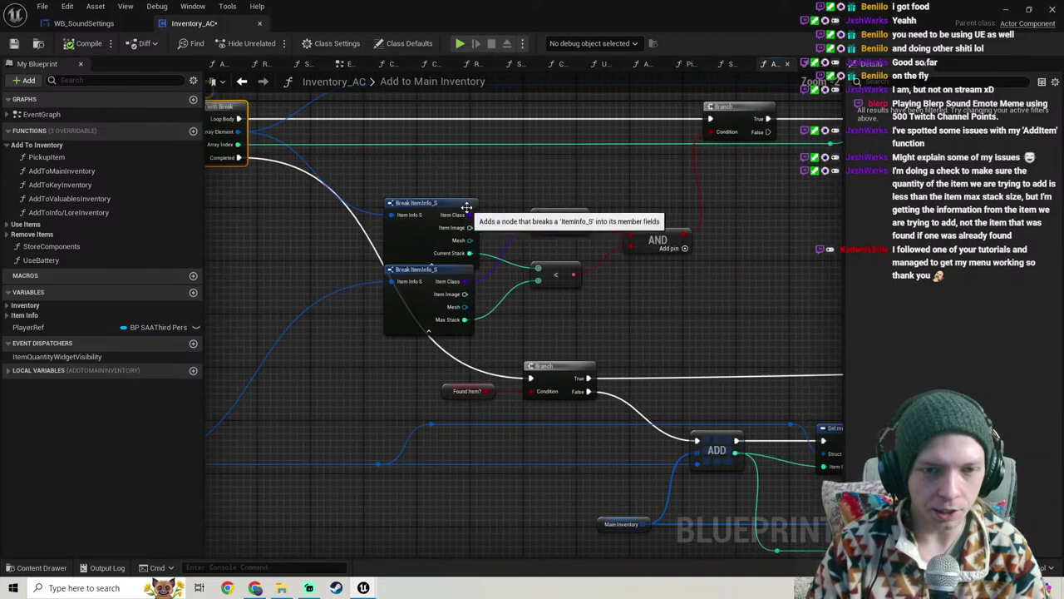
pyautogui.moveTo(464, 214); pyautogui.dragTo(538, 218)
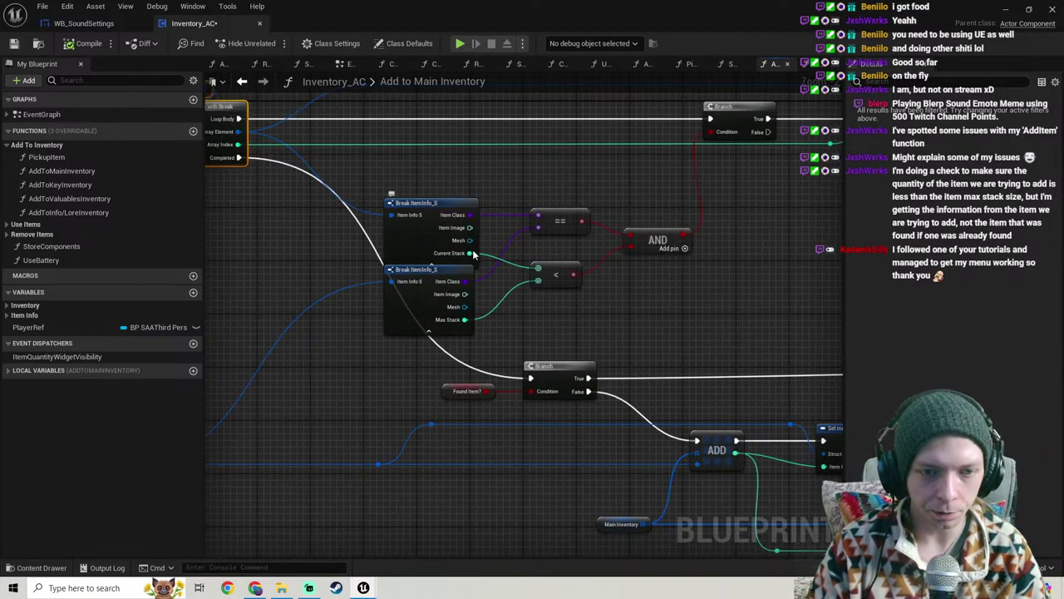
pyautogui.scroll(-3, 451, 281)
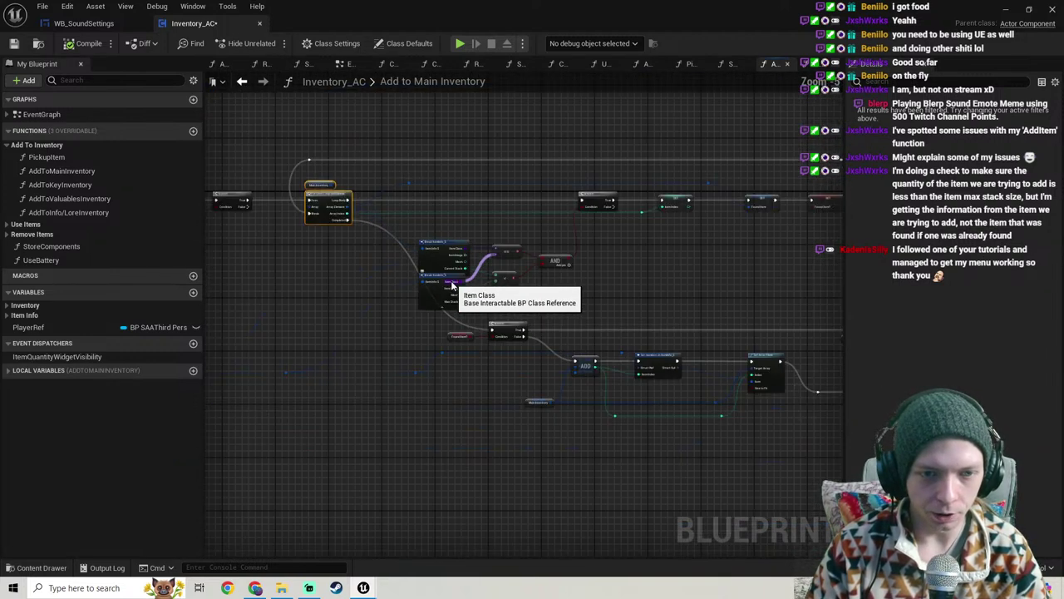
pyautogui.scroll(1, 452, 281)
pyautogui.moveTo(303, 257); pyautogui.dragTo(462, 279, button='right')
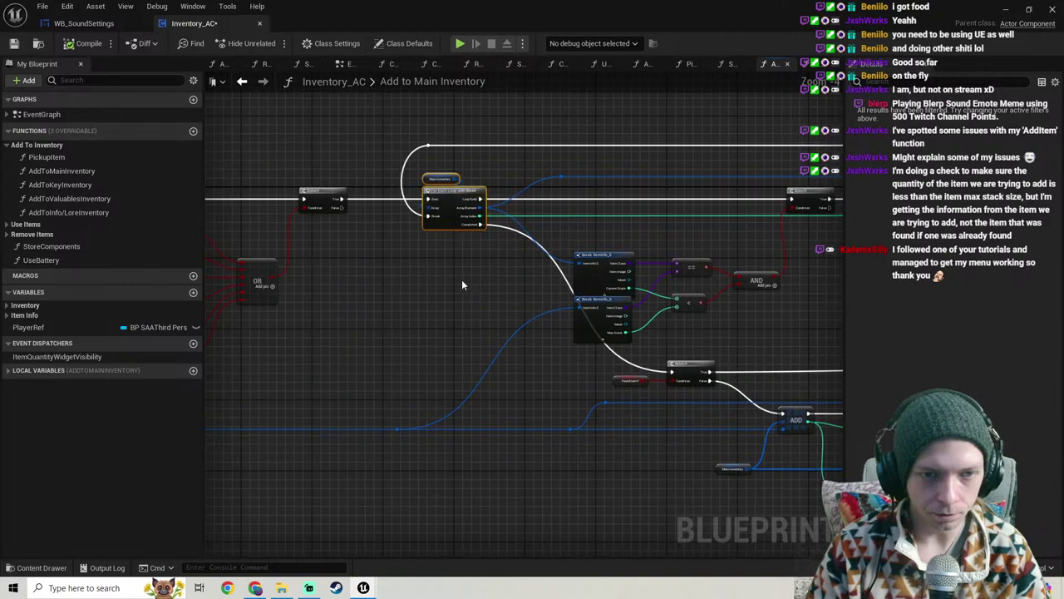
pyautogui.click(438, 177)
pyautogui.moveTo(550, 220); pyautogui.dragTo(300, 234, button='right')
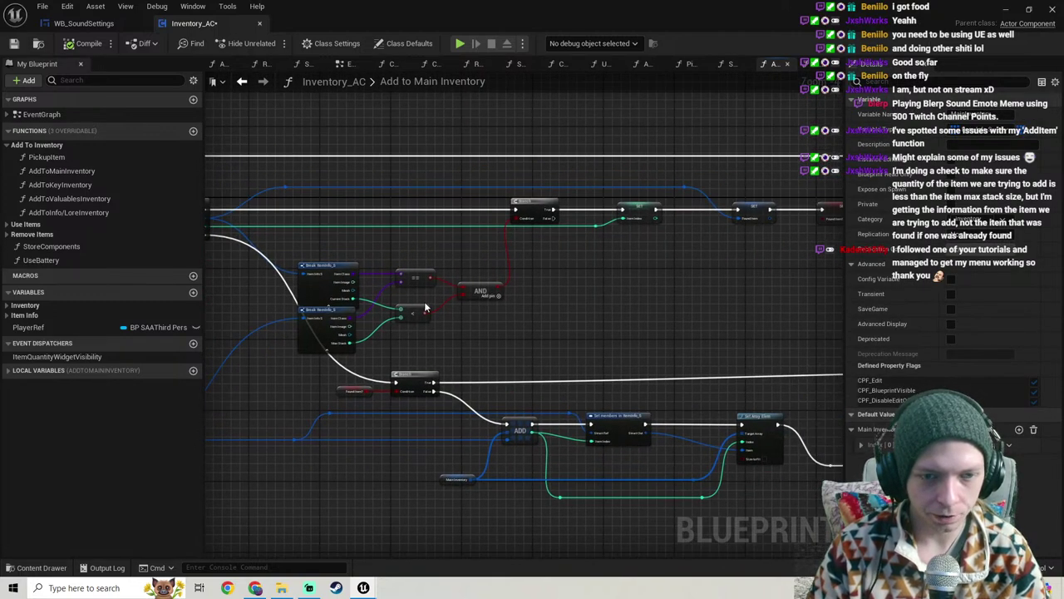
pyautogui.scroll(2, 425, 304)
pyautogui.moveTo(425, 303); pyautogui.dragTo(435, 302, button='right')
pyautogui.moveTo(380, 335); pyautogui.dragTo(466, 290, button='right')
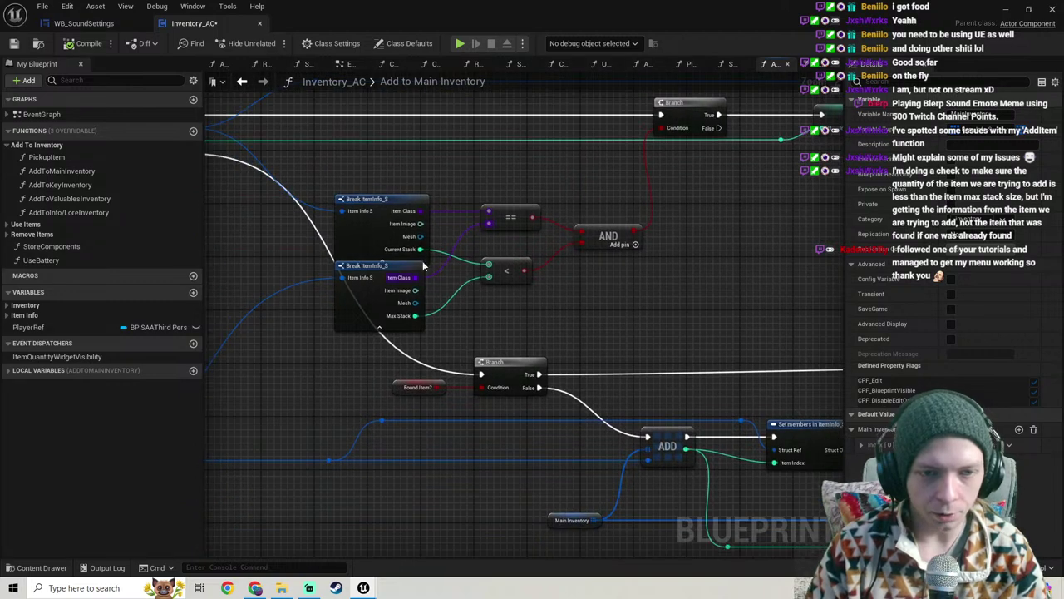
# Step: Examine how the AND condition drives the Branch on the Loop Body of the For Each Loop with Break
pyautogui.moveTo(602, 275); pyautogui.dragTo(402, 343, button='right')
pyautogui.click(389, 303)
pyautogui.scroll(-2, 476, 292)
pyautogui.moveTo(477, 292); pyautogui.dragTo(298, 319, button='right')
pyautogui.scroll(2, 401, 268)
pyautogui.moveTo(401, 268); pyautogui.dragTo(414, 283, button='right')
pyautogui.moveTo(275, 299); pyautogui.dragTo(574, 276, button='right')
pyautogui.moveTo(407, 281); pyautogui.dragTo(632, 268, button='right')
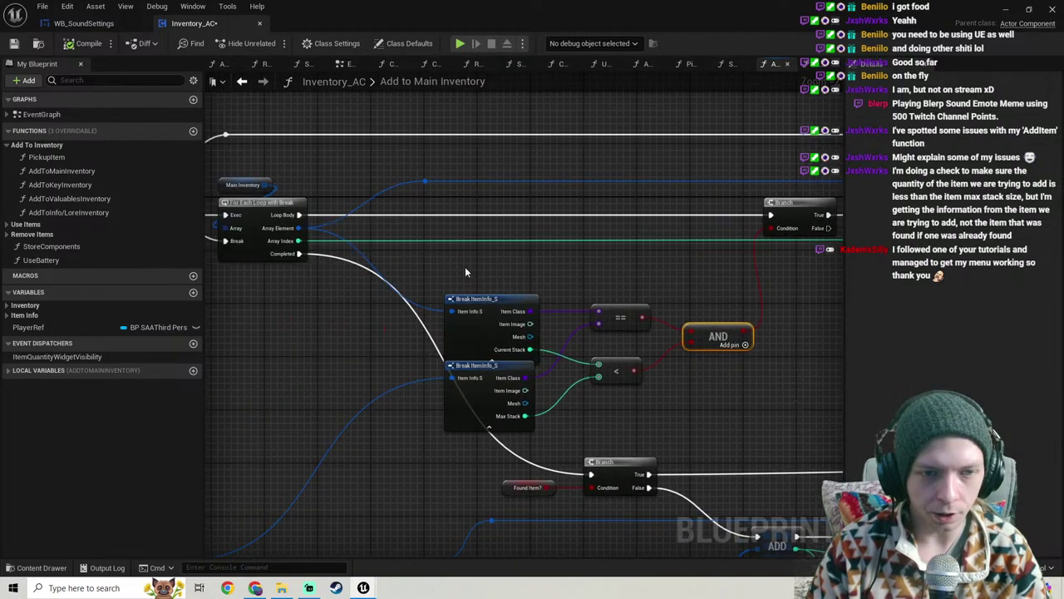
# Step: Examine how the SET nodes for ItemIndex, Found Item and Found Item? follow the Branch and lead back to the loop's Break input
pyautogui.moveTo(778, 279); pyautogui.dragTo(334, 239, button='right')
pyautogui.click(513, 232)
pyautogui.scroll(-2, 454, 288)
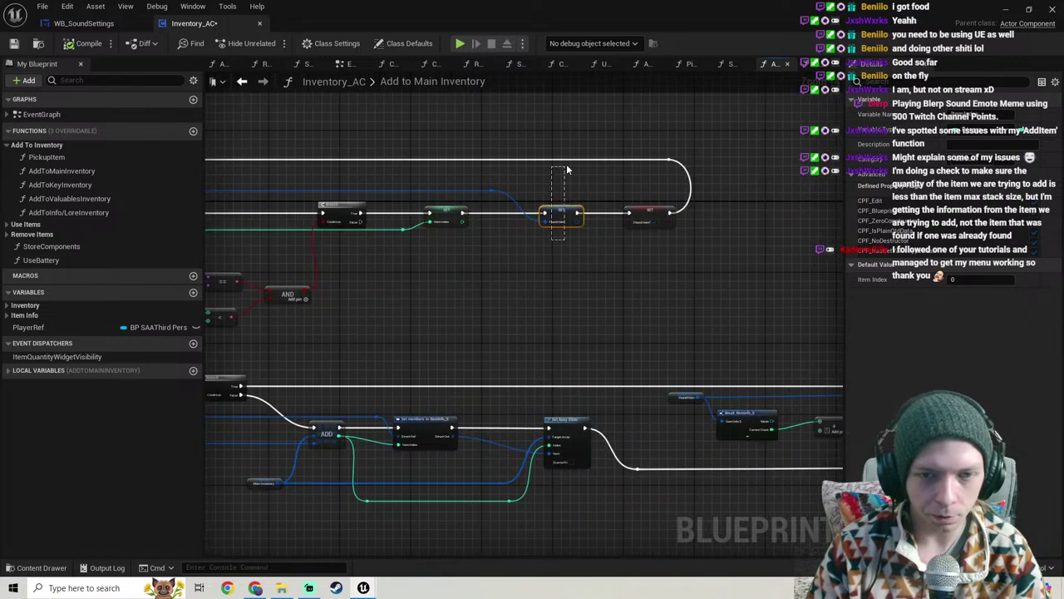
pyautogui.moveTo(567, 170); pyautogui.dragTo(566, 169)
pyautogui.moveTo(612, 231); pyautogui.dragTo(407, 267, button='right')
pyautogui.scroll(2, 541, 241)
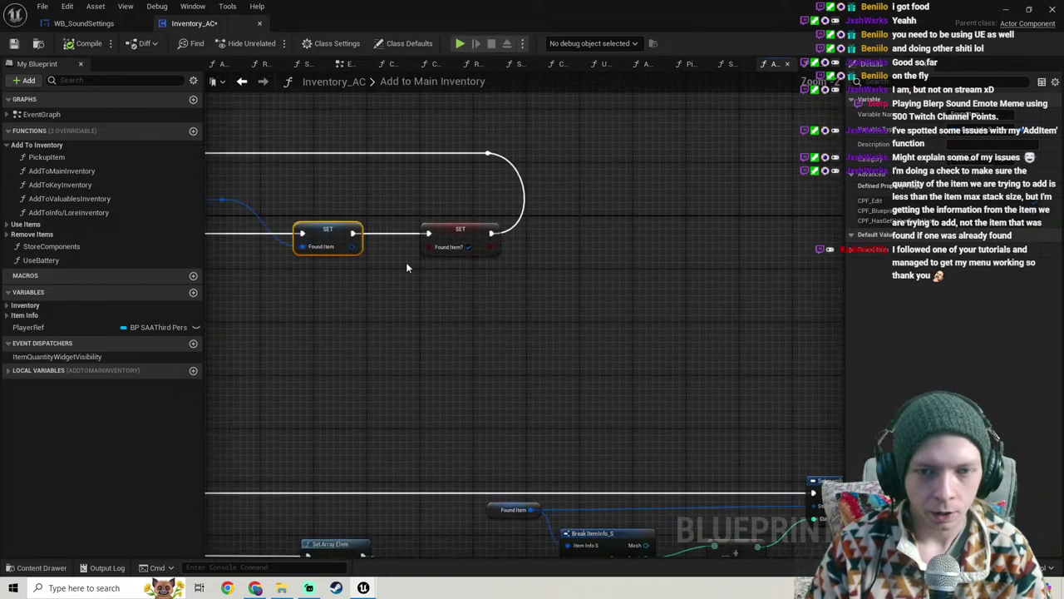
pyautogui.click(35, 414)
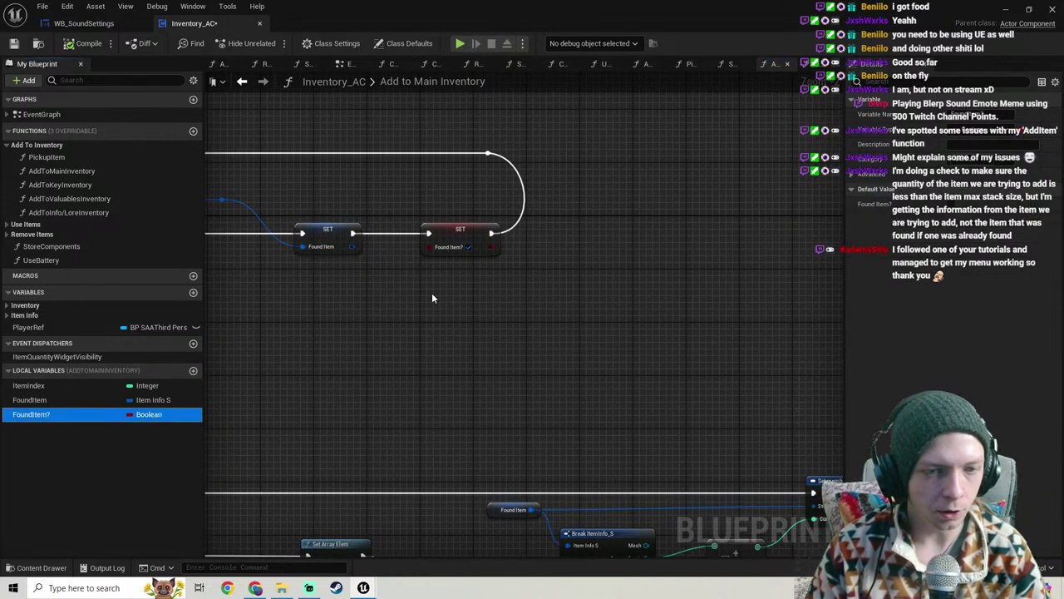
pyautogui.click(458, 236)
pyautogui.scroll(-4, 416, 231)
pyautogui.scroll(3, 449, 245)
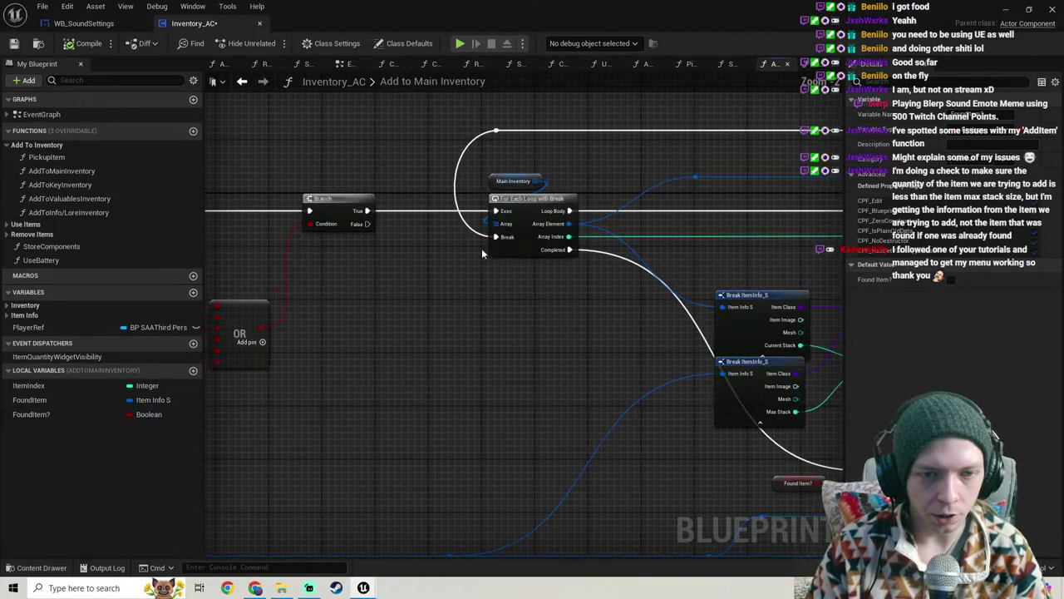
# Step: Examine how the loop's Completed output reaches the Branch that is conditioned on Found Item?
pyautogui.scroll(-2, 510, 260)
pyautogui.moveTo(509, 259); pyautogui.dragTo(204, 121, button='right')
pyautogui.scroll(3, 360, 263)
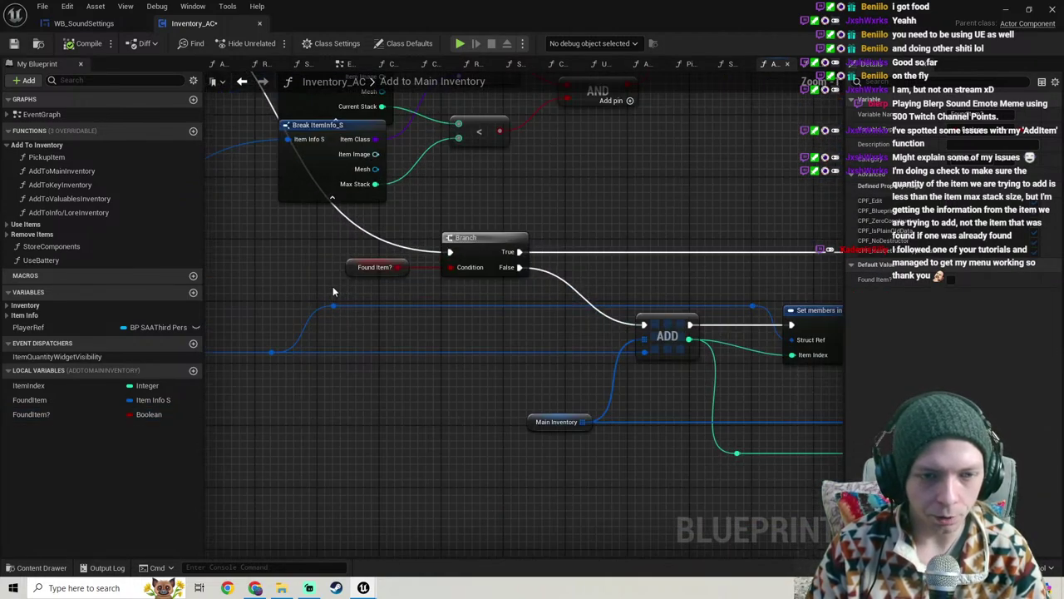
pyautogui.moveTo(332, 286); pyautogui.dragTo(561, 232)
pyautogui.scroll(-1, 561, 238)
pyautogui.moveTo(561, 238); pyautogui.dragTo(414, 202, button='right')
pyautogui.moveTo(552, 187); pyautogui.dragTo(433, 143, button='right')
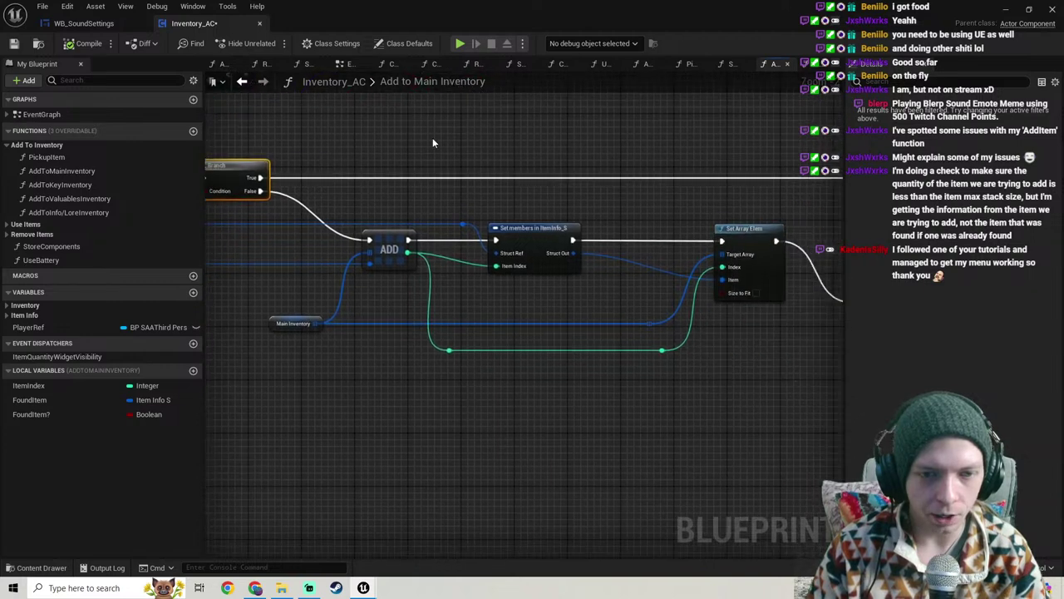
# Step: Examine the Branch's False path through the ADD, Set members in ItemInfo_S and Set Array Elem nodes
pyautogui.scroll(-1, 332, 217)
pyautogui.moveTo(333, 217); pyautogui.dragTo(344, 202, button='right')
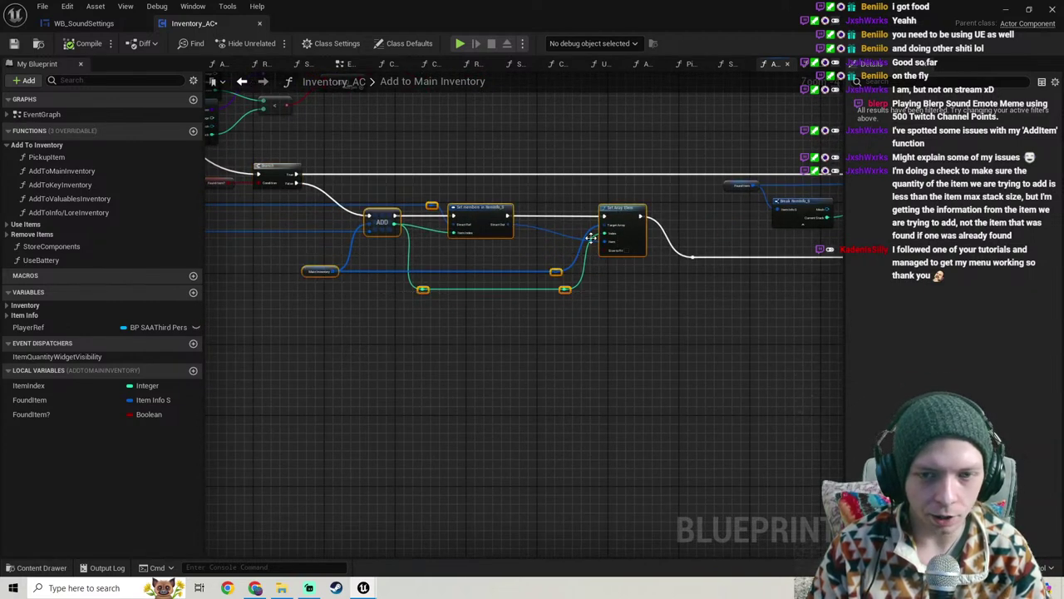
pyautogui.moveTo(591, 237); pyautogui.dragTo(487, 263, button='right')
pyautogui.scroll(2, 486, 260)
pyautogui.moveTo(396, 246); pyautogui.dragTo(478, 247, button='right')
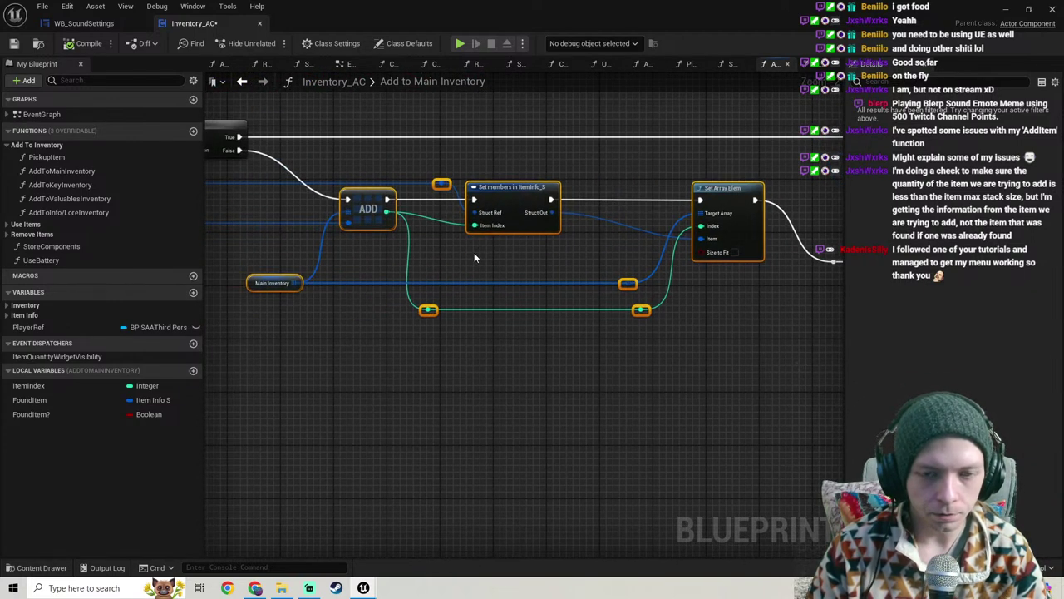
pyautogui.moveTo(568, 242); pyautogui.dragTo(486, 269, button='right')
pyautogui.scroll(-1, 510, 260)
pyautogui.moveTo(249, 193); pyautogui.dragTo(391, 205, button='right')
pyautogui.moveTo(491, 188); pyautogui.dragTo(205, 194, button='right')
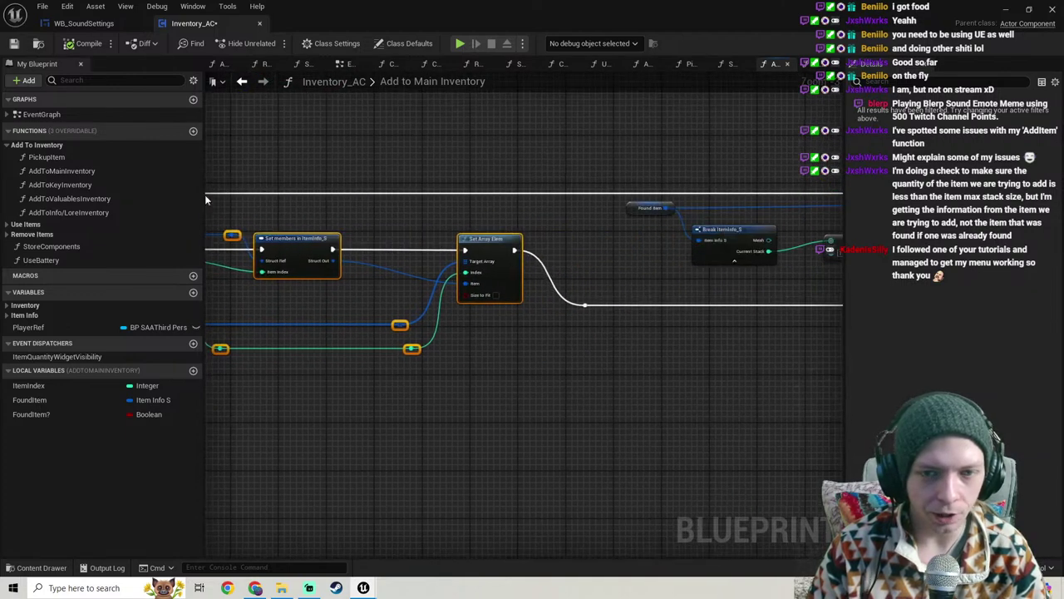
# Step: Examine the True path that increments Found Item's Current Stack and writes it back to Main Inventory at Item Index
pyautogui.moveTo(692, 204); pyautogui.dragTo(380, 217, button='right')
pyautogui.scroll(-1, 420, 211)
pyautogui.moveTo(281, 170); pyautogui.dragTo(686, 282)
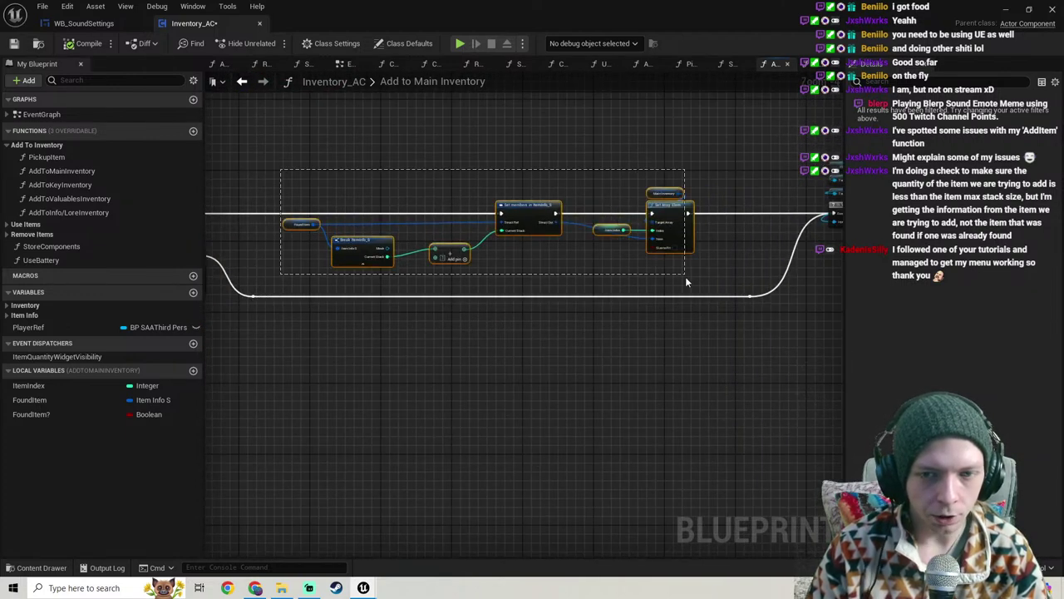
pyautogui.click(318, 186)
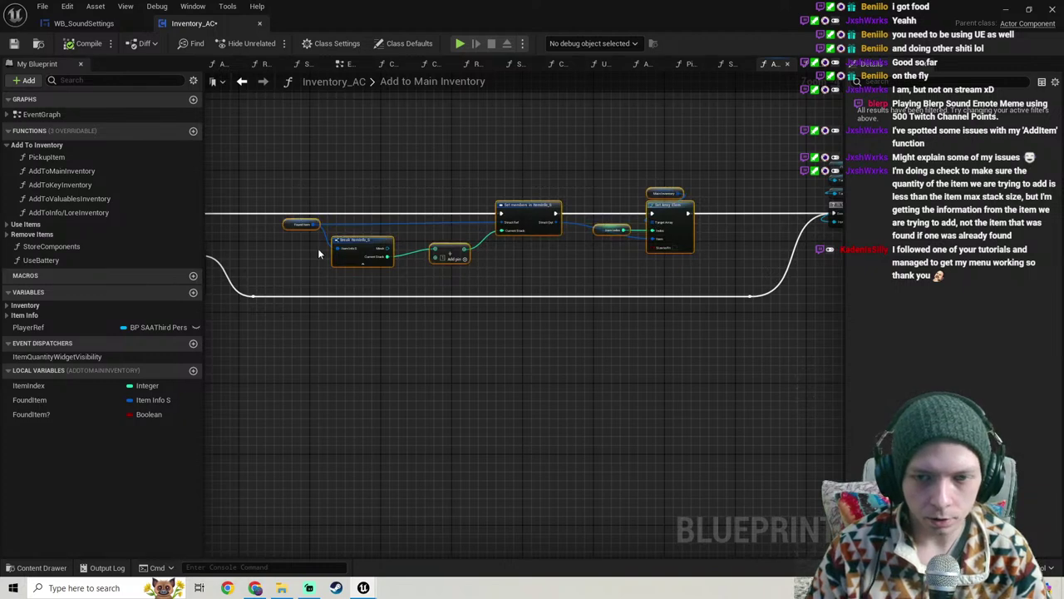
pyautogui.scroll(3, 318, 247)
pyautogui.click(271, 208)
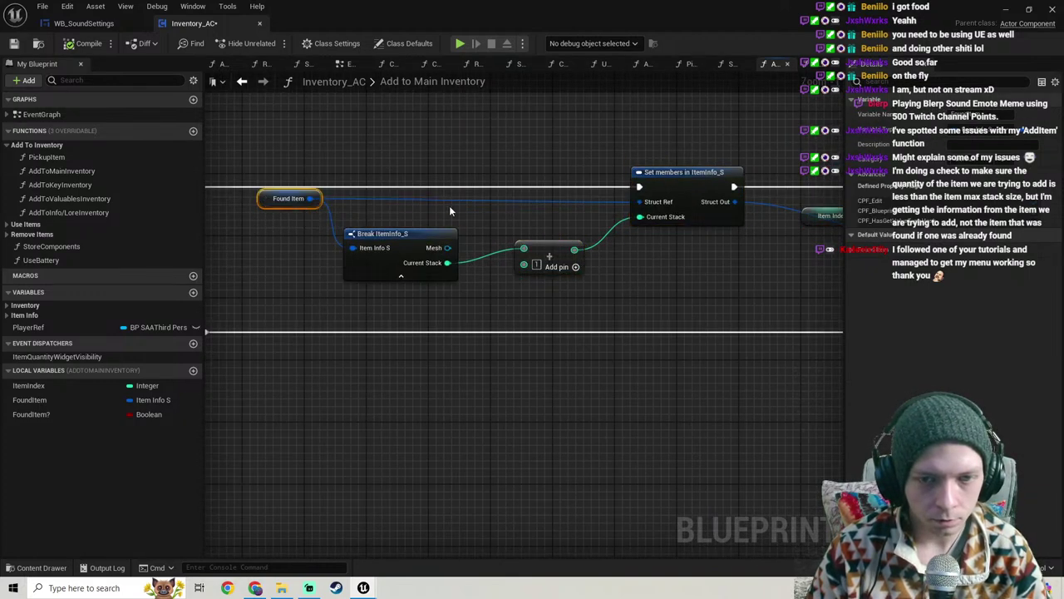
pyautogui.scroll(-1, 450, 206)
pyautogui.moveTo(449, 206); pyautogui.dragTo(364, 222, button='right')
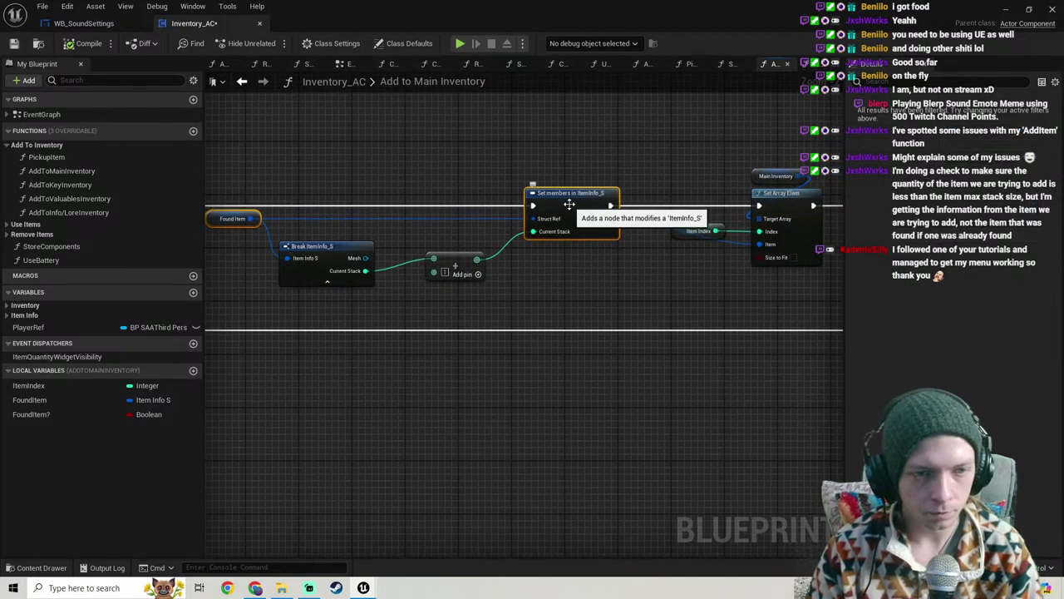
# Step: Save the Inventory_AC blueprint after an overview of the Add to Main Inventory graph
pyautogui.scroll(-4, 571, 207)
pyautogui.moveTo(319, 225); pyautogui.dragTo(487, 199, button='right')
pyautogui.scroll(-2, 353, 182)
pyautogui.moveTo(352, 182); pyautogui.dragTo(706, 292, button='right')
pyautogui.moveTo(630, 268)
pyautogui.mouseDown(button='right')
pyautogui.moveTo(763, 202)
pyautogui.moveTo(640, 260)
pyautogui.mouseUp(button='right')
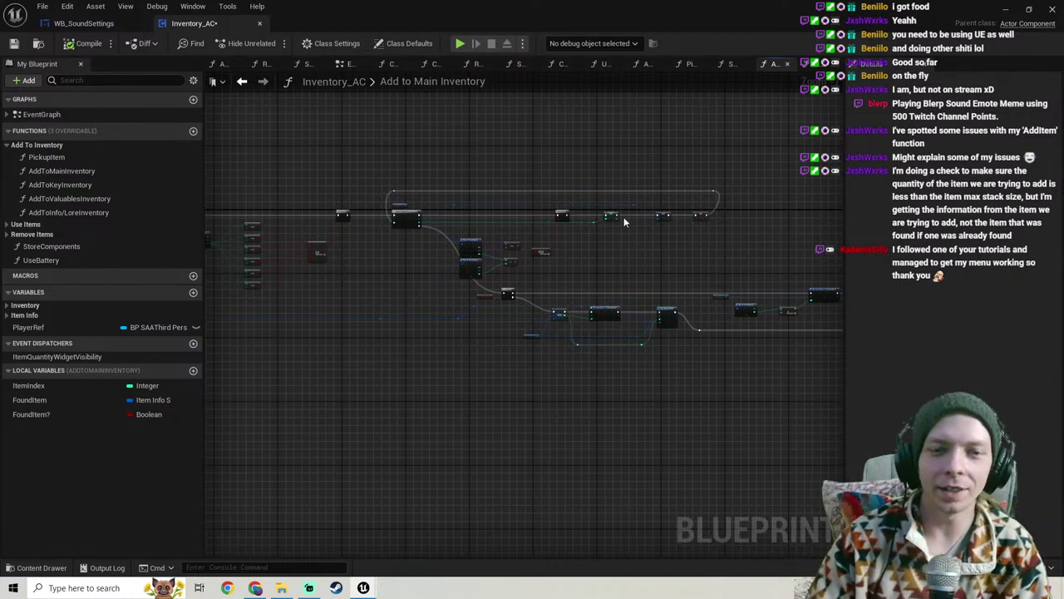
pyautogui.moveTo(624, 220); pyautogui.dragTo(875, 229, button='right')
pyautogui.click(15, 45)
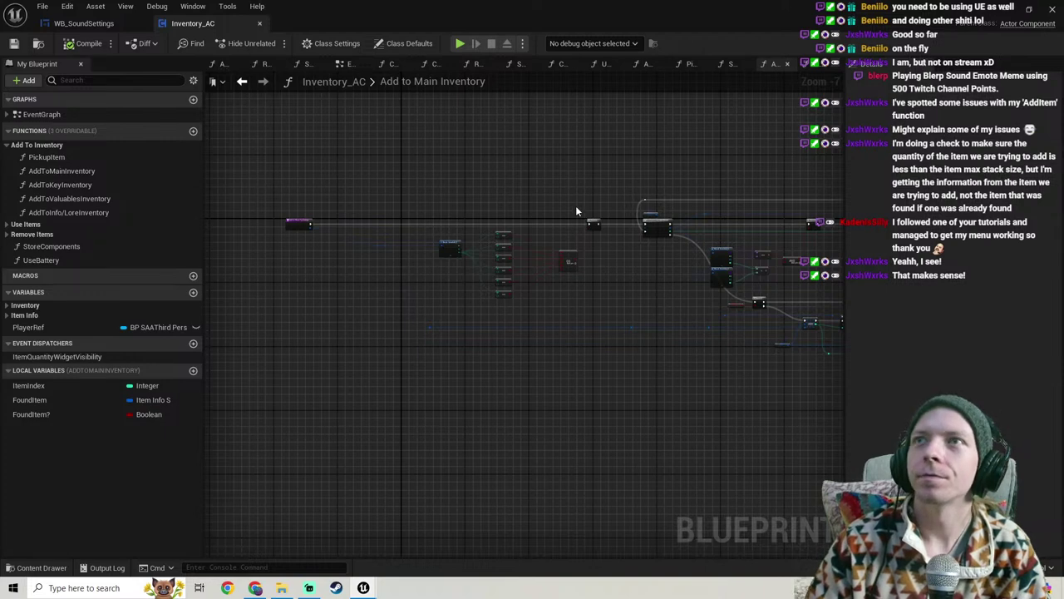
# Step: Close all open Inventory_AC function graphs, including Use Battery, keeping only the Event Graph and Add to Main Inventory open
pyautogui.moveTo(575, 210); pyautogui.dragTo(361, 218, button='right')
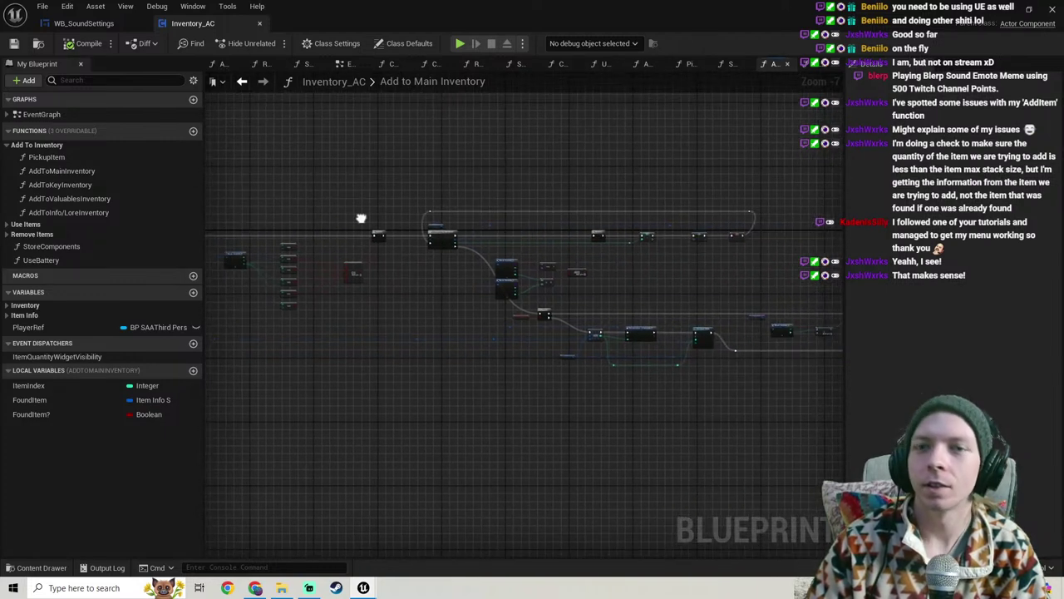
pyautogui.click(743, 64)
pyautogui.click(742, 62)
pyautogui.click(733, 64)
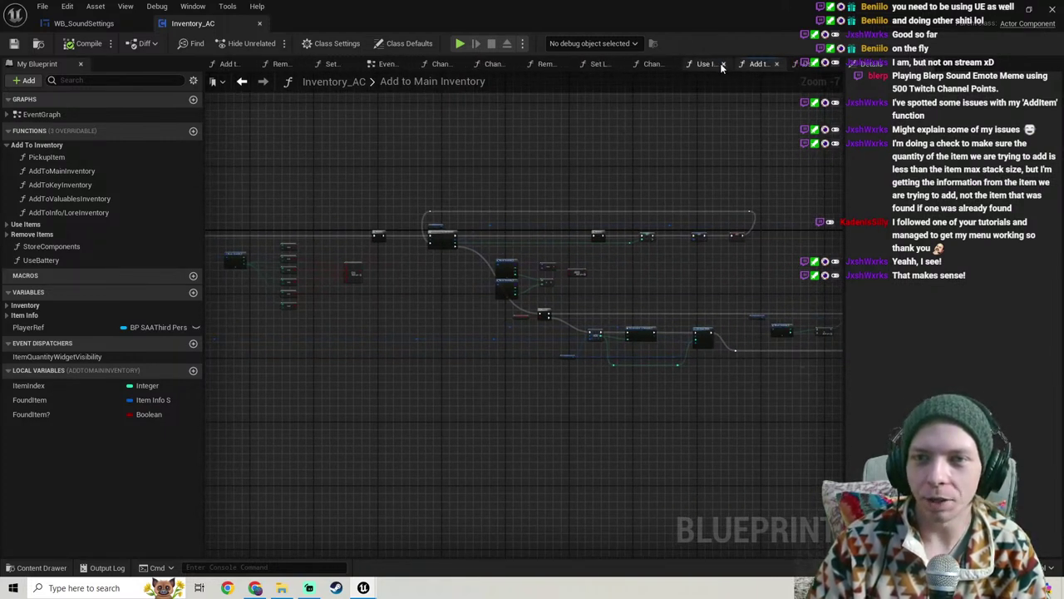
pyautogui.click(720, 64)
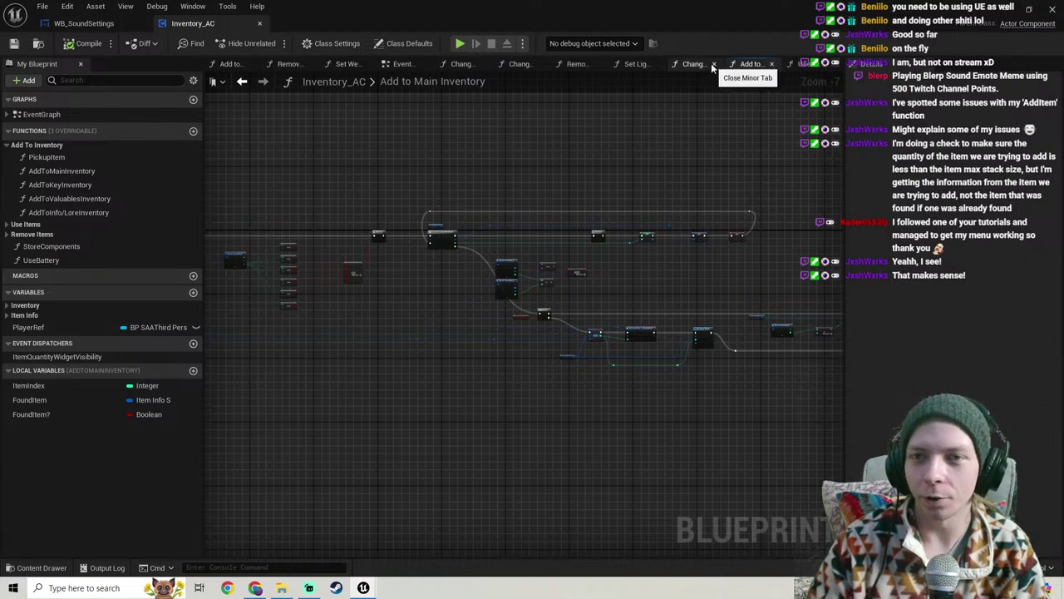
pyautogui.click(712, 64)
pyautogui.click(698, 64)
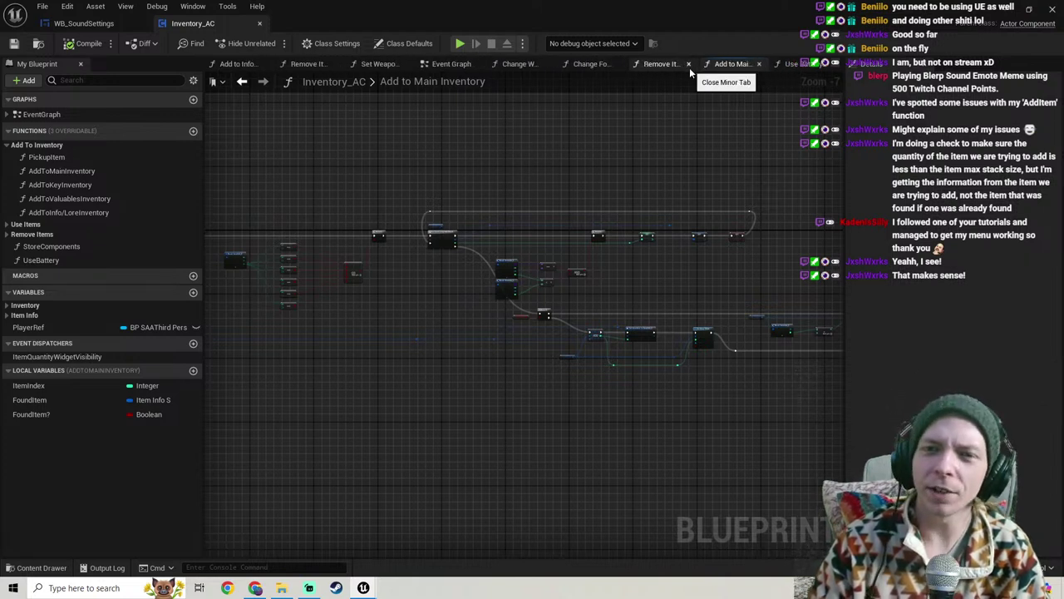
pyautogui.click(688, 64)
pyautogui.click(671, 64)
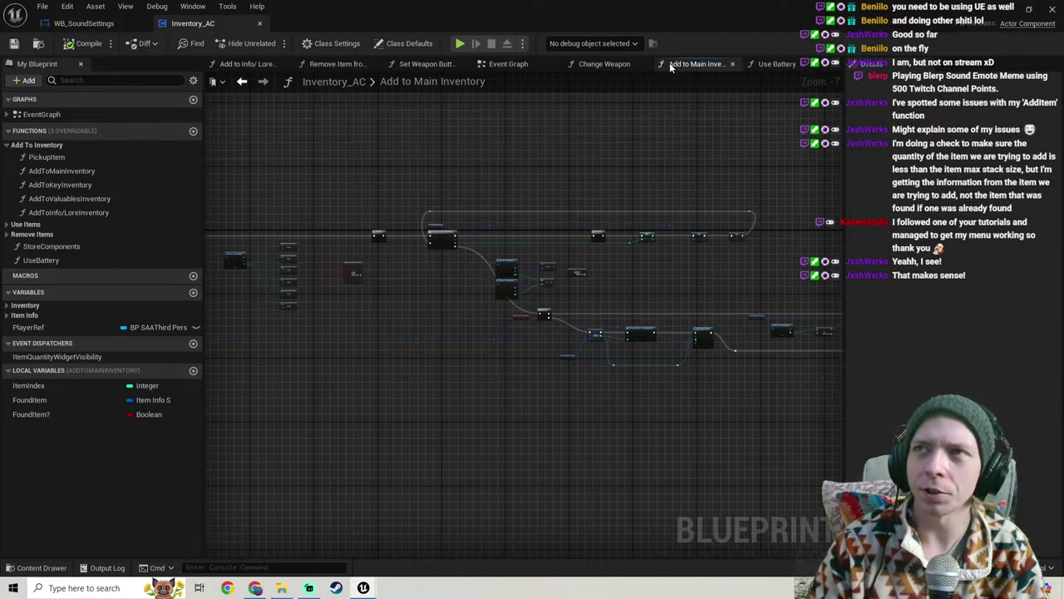
pyautogui.click(642, 66)
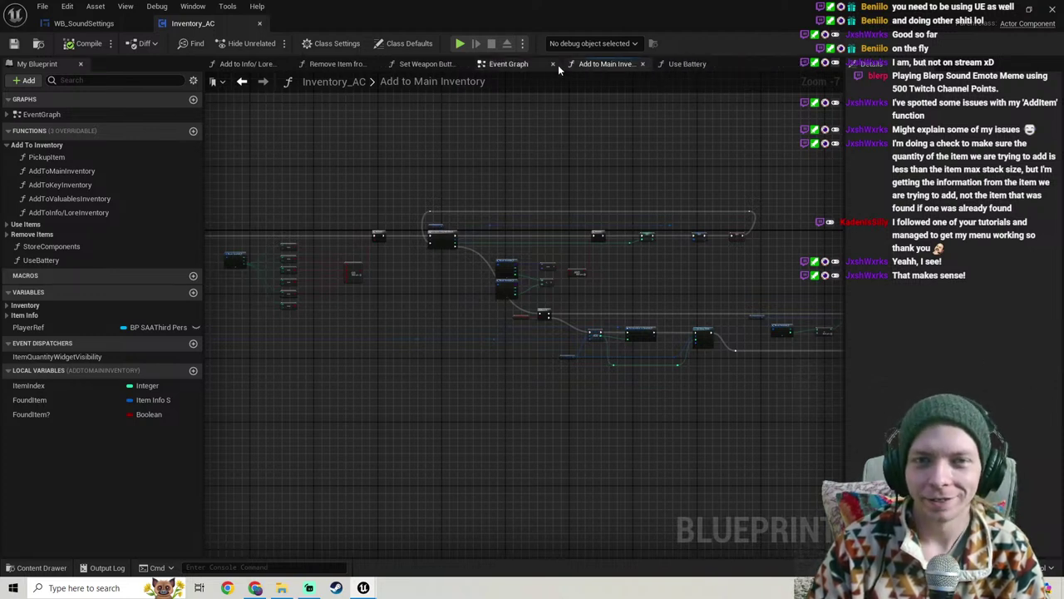
pyautogui.click(463, 64)
pyautogui.click(377, 64)
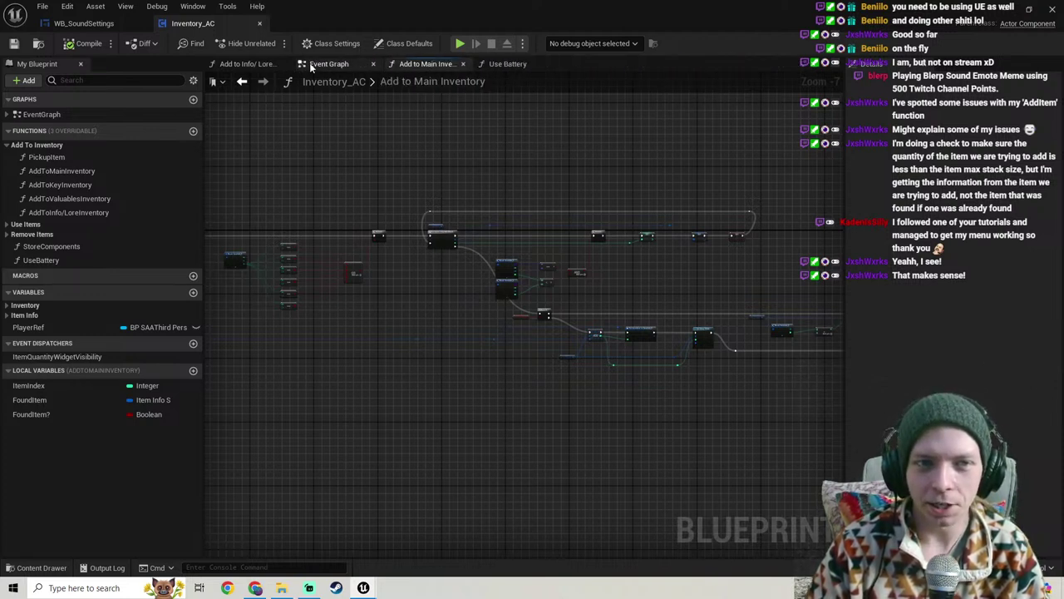
pyautogui.click(283, 65)
pyautogui.scroll(2, 375, 125)
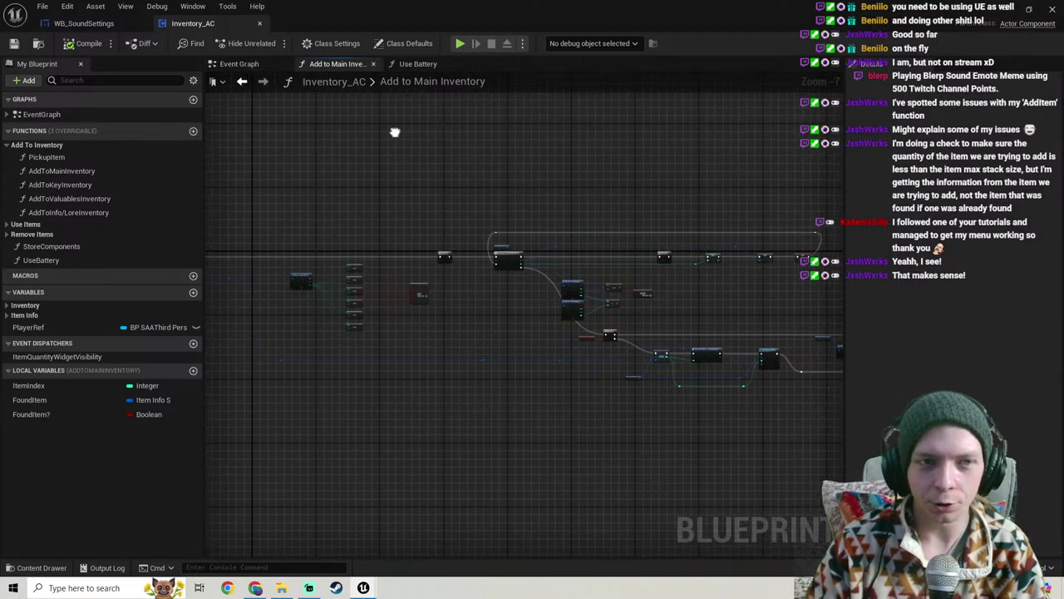
pyautogui.click(436, 65)
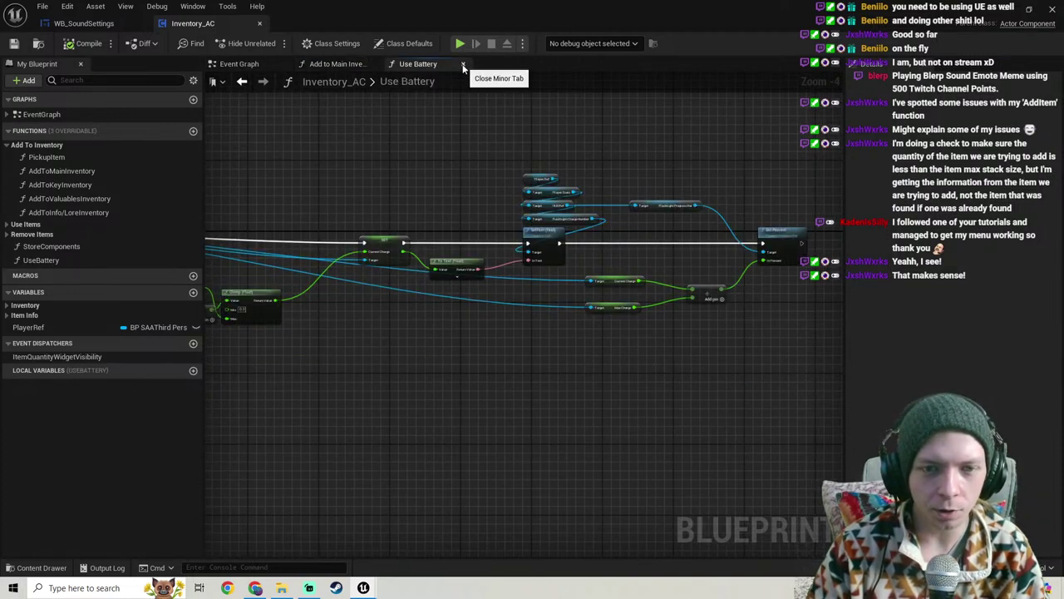
pyautogui.click(463, 66)
# Step: Review both paths of the Found Item? Branch up to where they rejoin after the Set Array Elem nodes
pyautogui.scroll(-5, 425, 171)
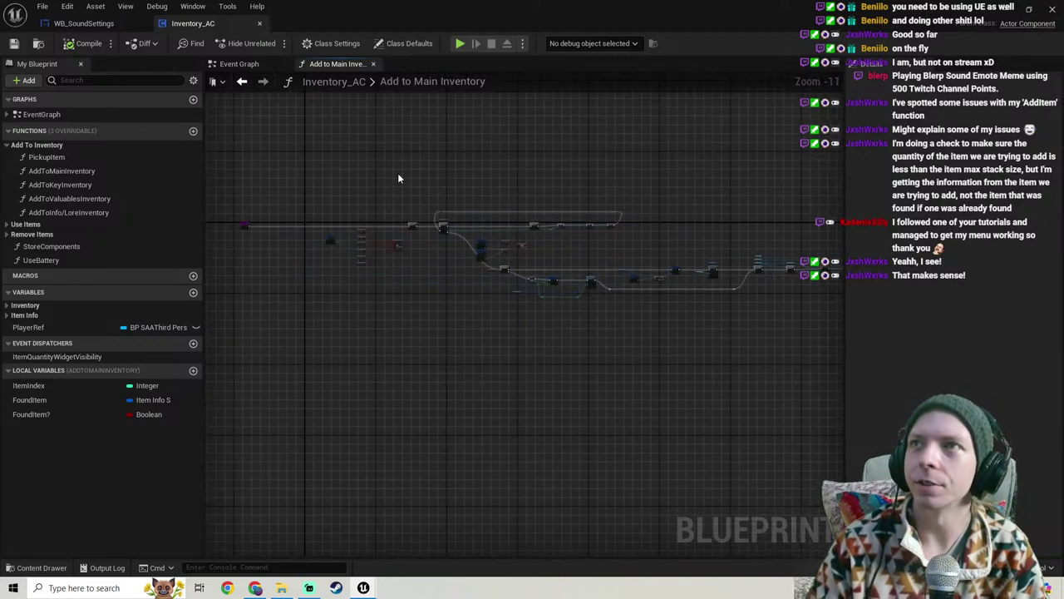
pyautogui.scroll(7, 541, 304)
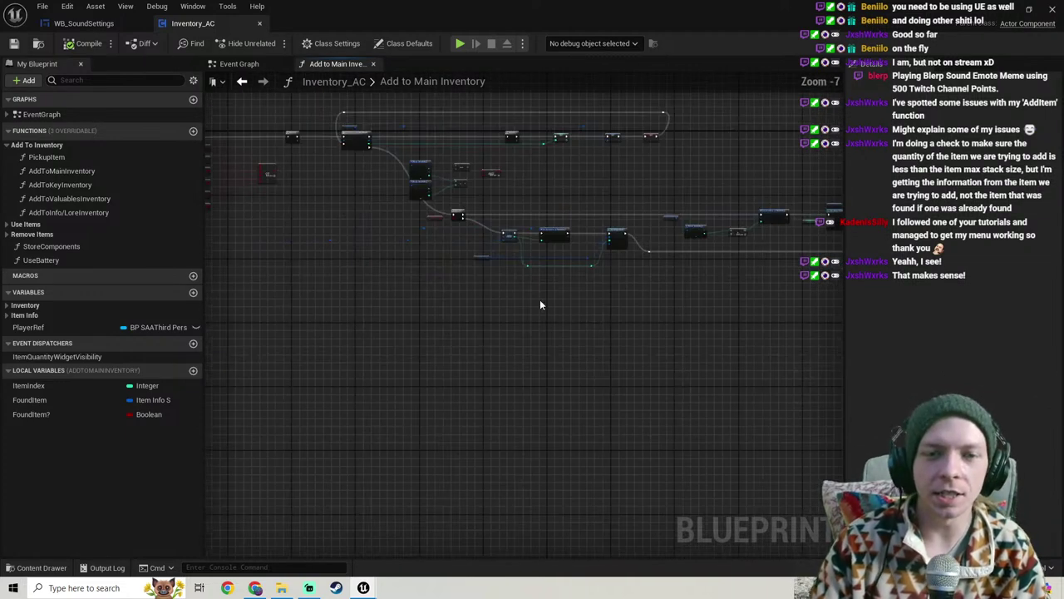
pyautogui.moveTo(504, 233); pyautogui.dragTo(382, 280, button='right')
pyautogui.scroll(-1, 458, 290)
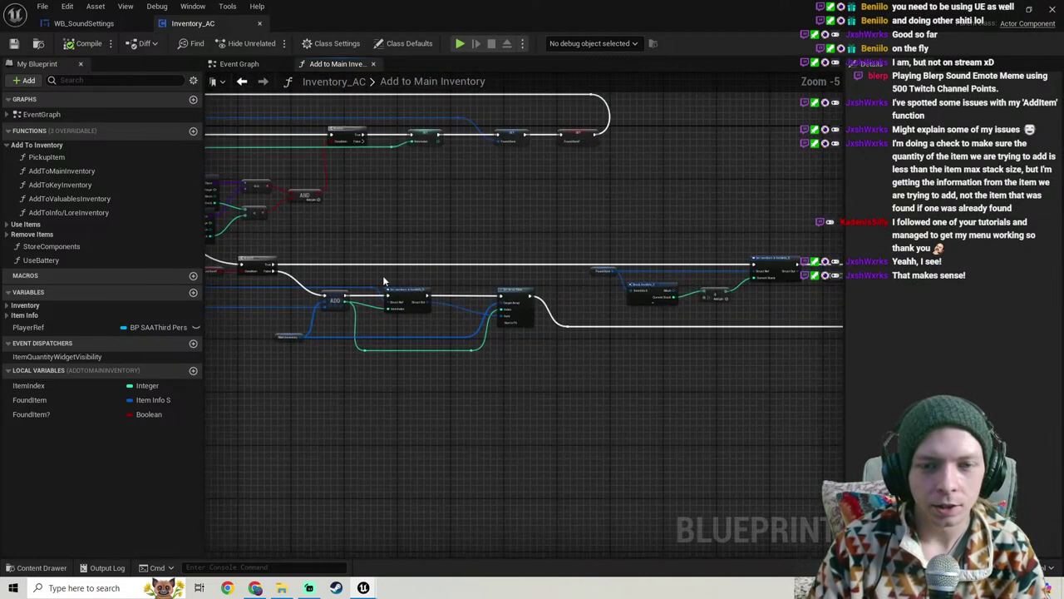
pyautogui.moveTo(642, 279); pyautogui.dragTo(252, 293, button='right')
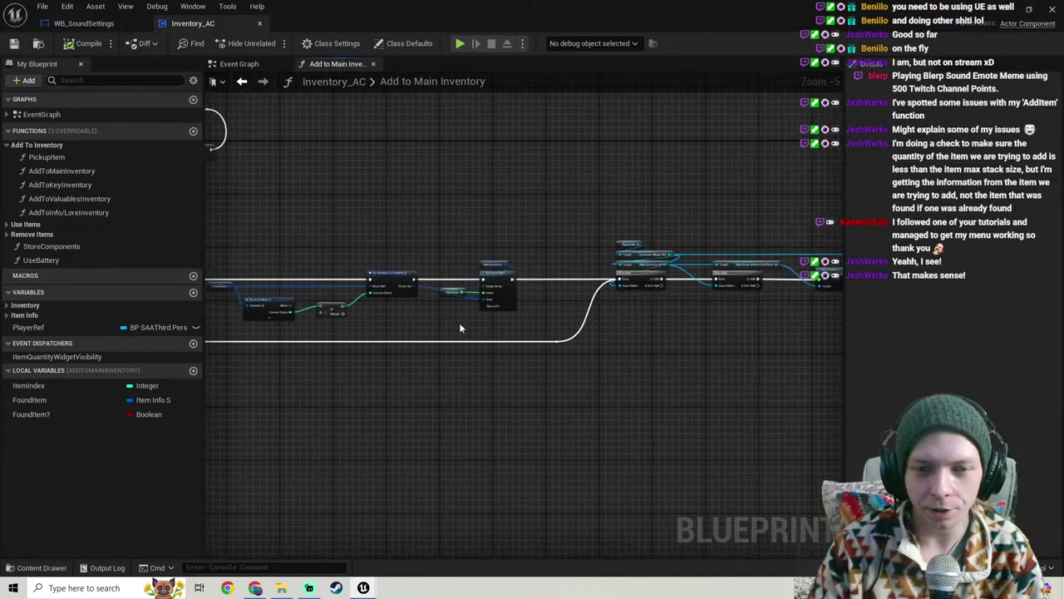
pyautogui.scroll(2, 459, 323)
pyautogui.click(532, 274)
pyautogui.scroll(-4, 561, 247)
pyautogui.scroll(3, 509, 286)
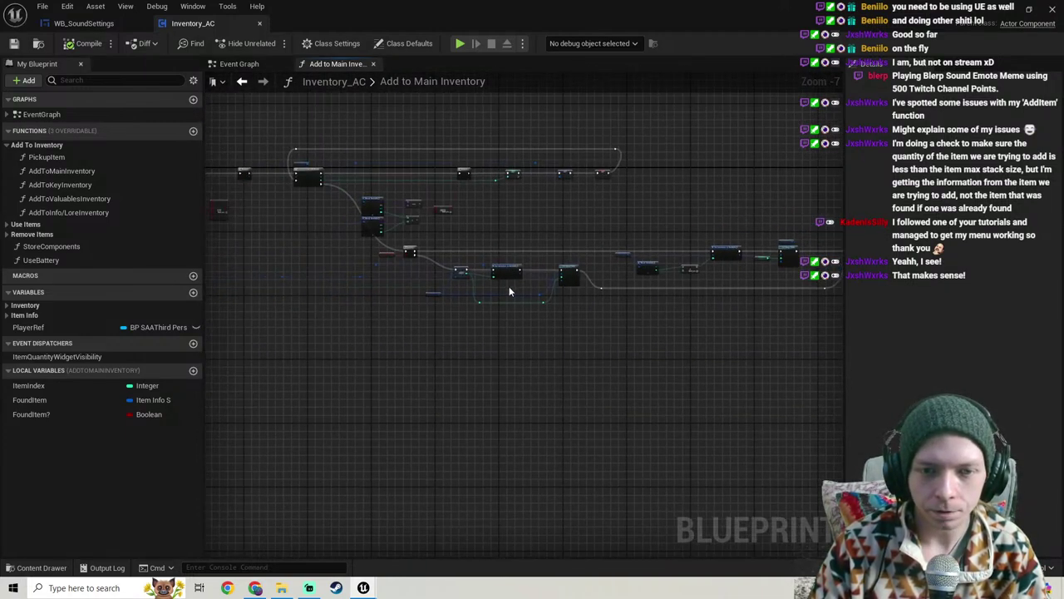
pyautogui.moveTo(468, 286); pyautogui.dragTo(779, 384, button='right')
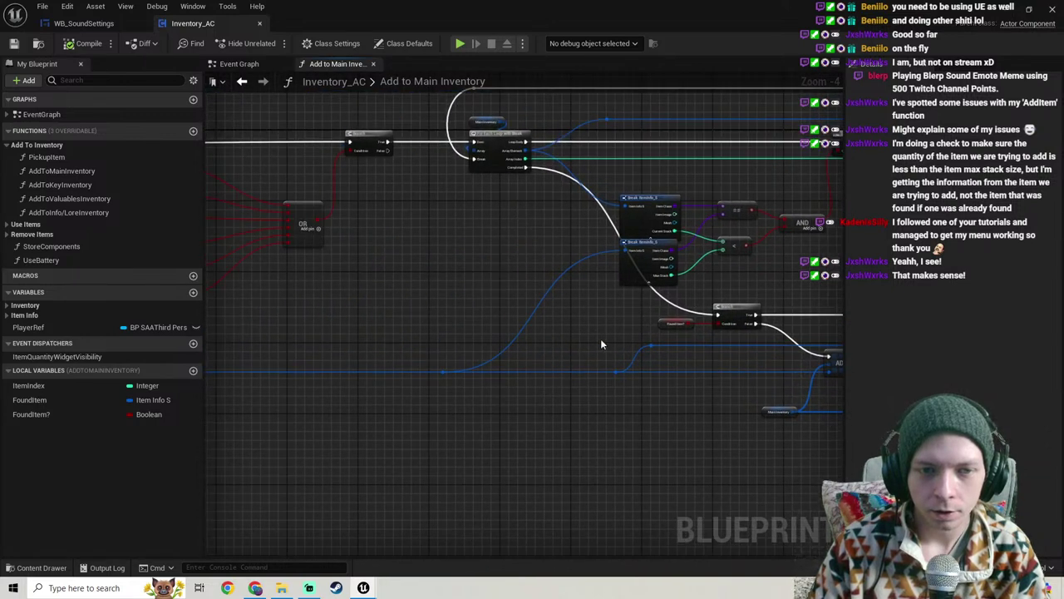
# Step: Examine how the six Item Type equality checks, from Weapon to Food Item, feed the OR node and the first Branch
pyautogui.scroll(-1, 407, 310)
pyautogui.moveTo(406, 310); pyautogui.dragTo(620, 309, button='right')
pyautogui.scroll(3, 491, 333)
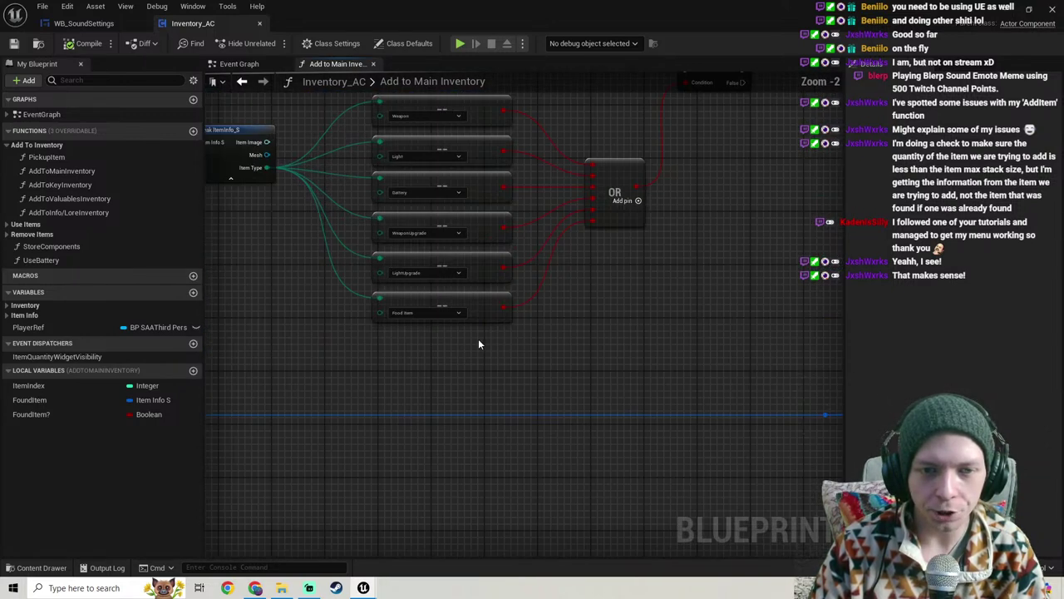
pyautogui.moveTo(477, 344); pyautogui.dragTo(399, 98)
pyautogui.scroll(-1, 697, 318)
pyautogui.moveTo(697, 319); pyautogui.dragTo(631, 388, button='right')
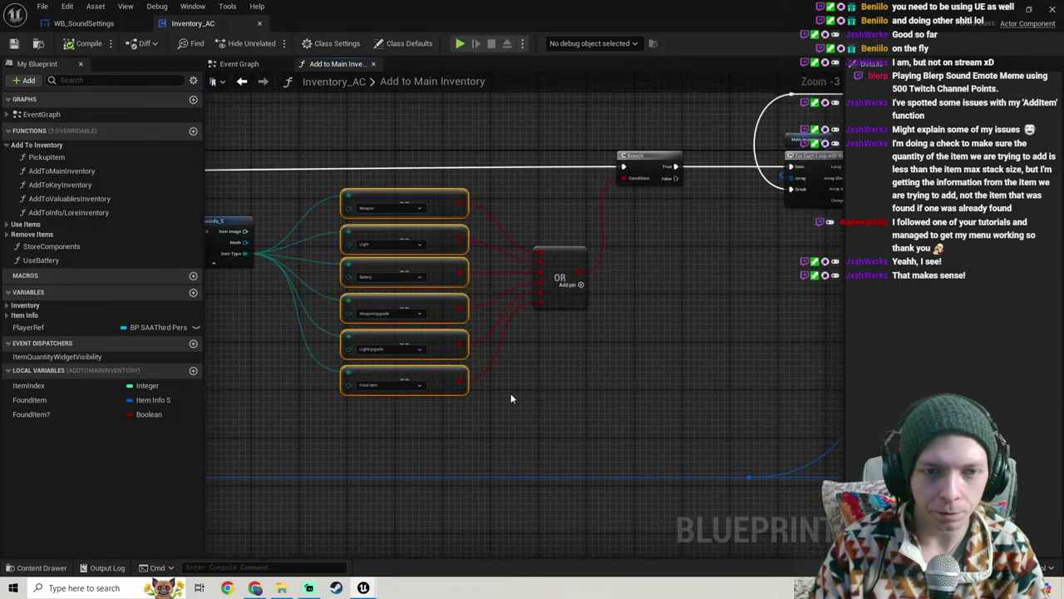
pyautogui.moveTo(442, 444); pyautogui.dragTo(396, 192)
pyautogui.moveTo(366, 280); pyautogui.dragTo(515, 258, button='right')
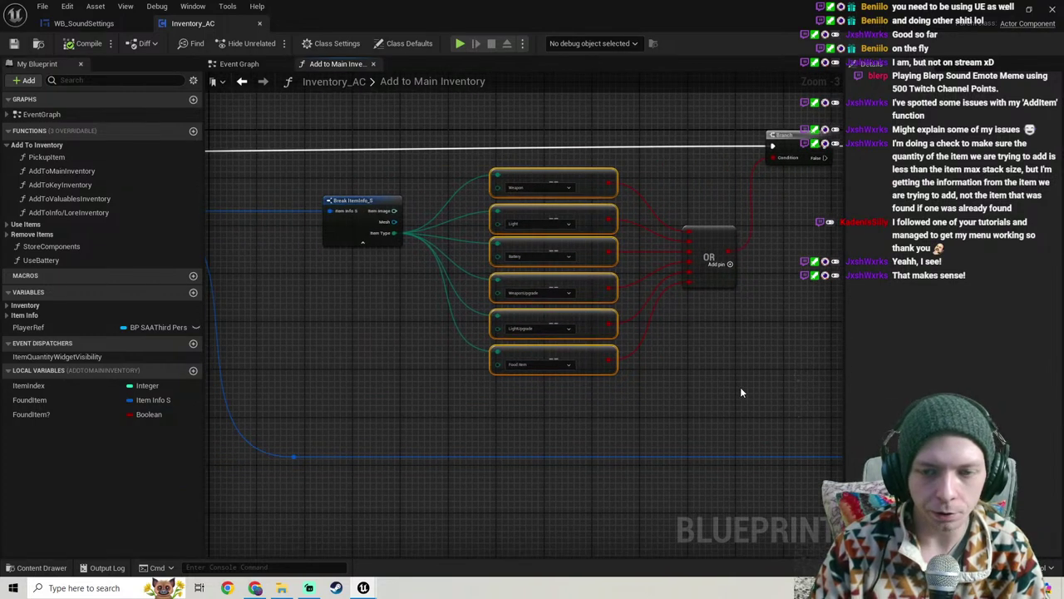
pyautogui.moveTo(627, 280); pyautogui.dragTo(613, 294, button='right')
pyautogui.click(645, 291)
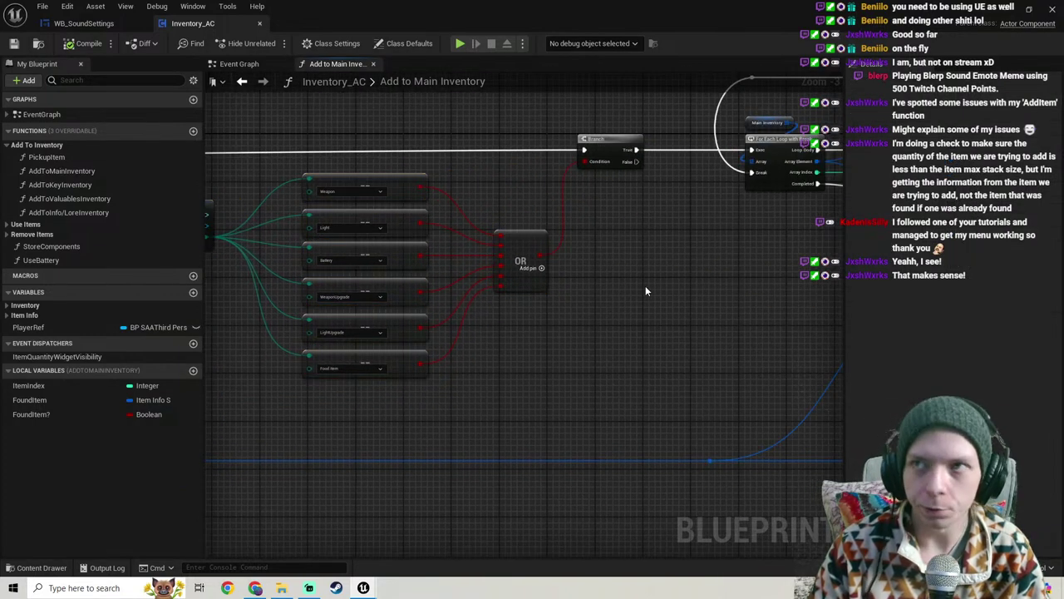
# Step: Trace the Item Type checks from the function input through Break ItemInfo_S and the OR node to the For Each Loop with Break
pyautogui.scroll(-2, 535, 272)
pyautogui.moveTo(405, 269); pyautogui.dragTo(613, 281, button='right')
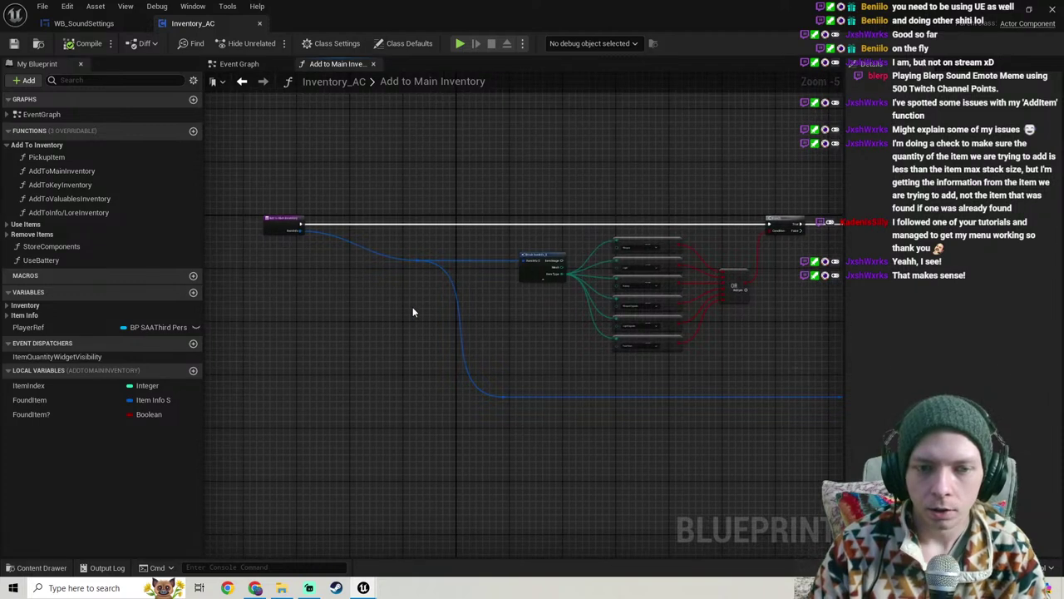
pyautogui.scroll(2, 423, 274)
pyautogui.moveTo(549, 274); pyautogui.dragTo(323, 254, button='right')
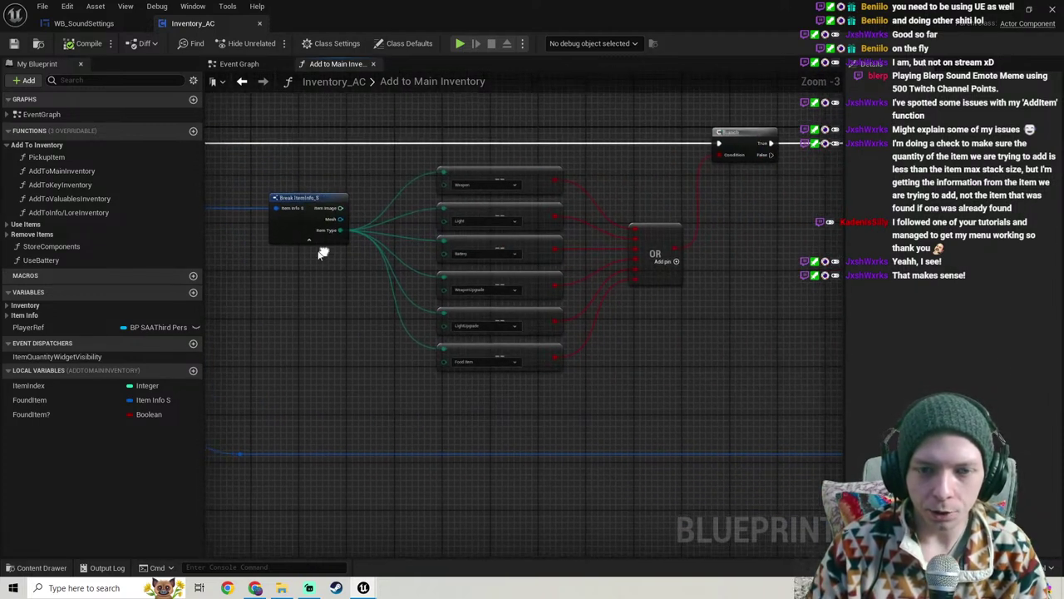
pyautogui.moveTo(694, 380); pyautogui.dragTo(333, 166)
pyautogui.scroll(-2, 413, 249)
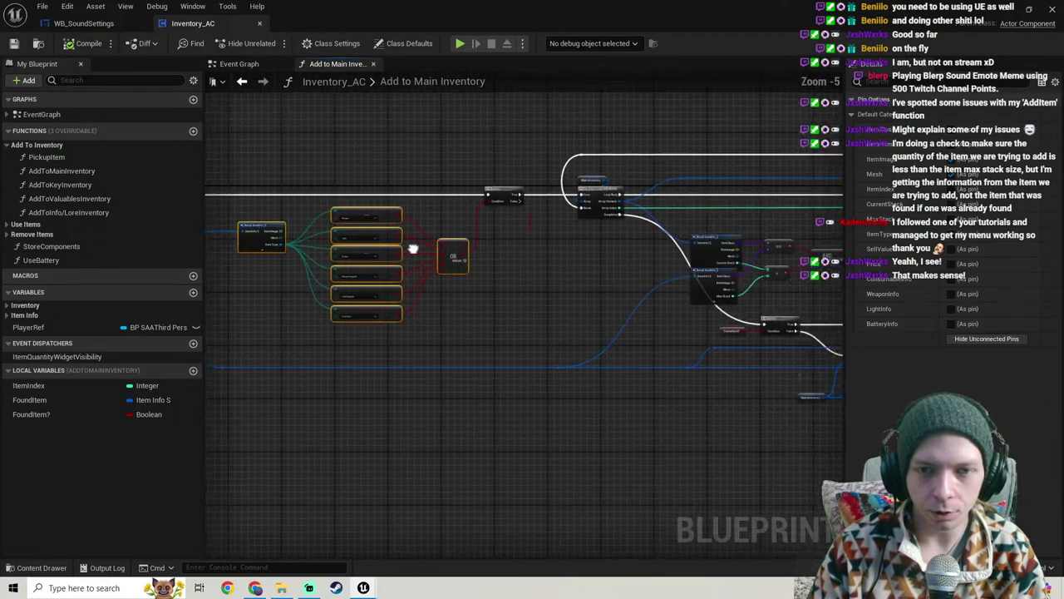
pyautogui.moveTo(413, 249); pyautogui.dragTo(383, 265, button='right')
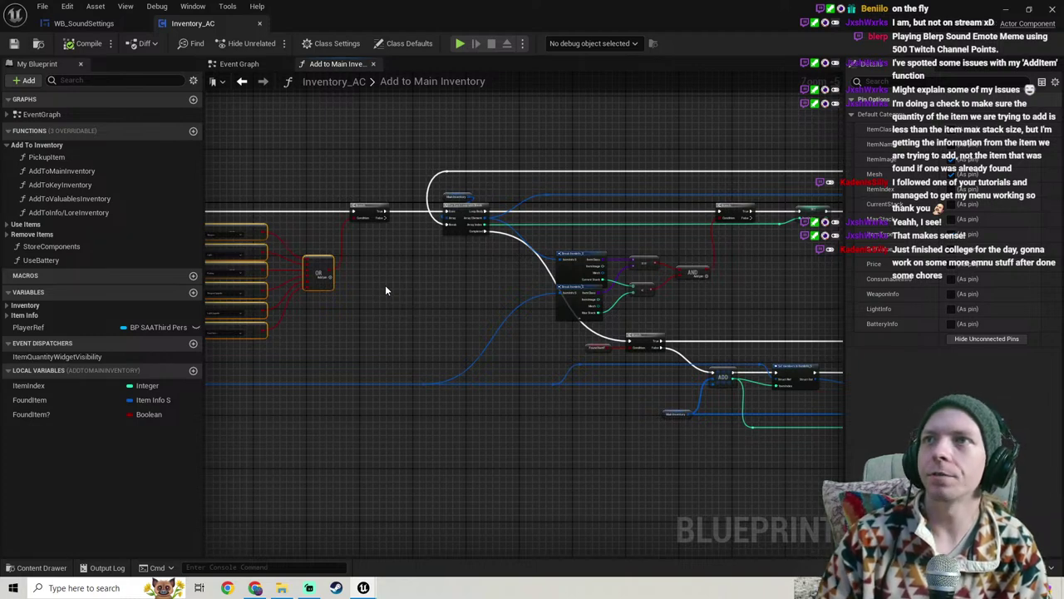
pyautogui.scroll(-1, 461, 311)
pyautogui.moveTo(461, 312); pyautogui.dragTo(370, 277, button='right')
pyautogui.scroll(3, 416, 268)
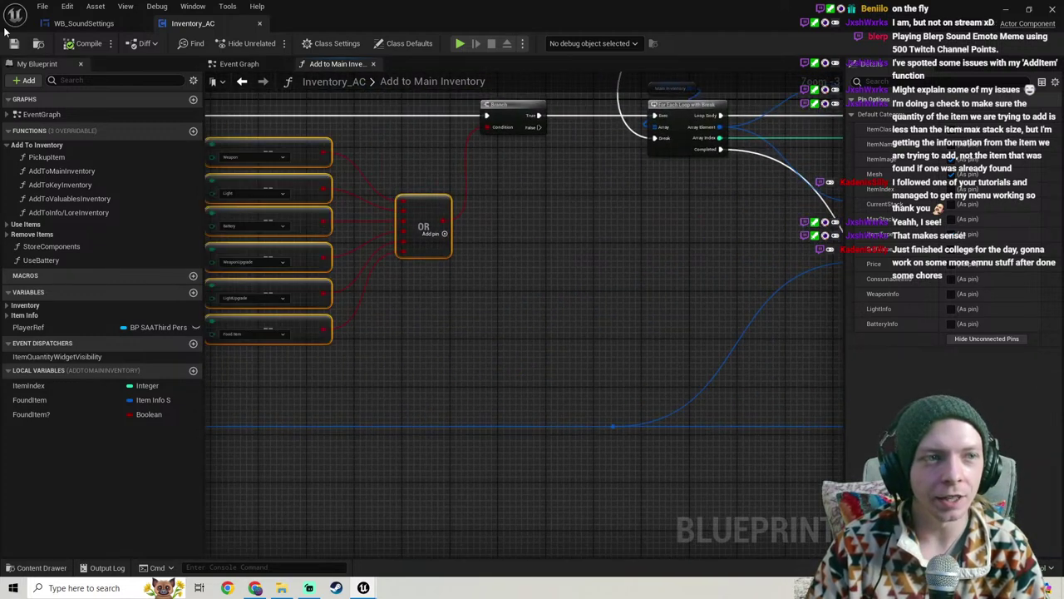
# Step: Save the Inventory_AC blueprint and close it, returning to WB_SoundSettings
pyautogui.click(15, 43)
pyautogui.click(83, 24)
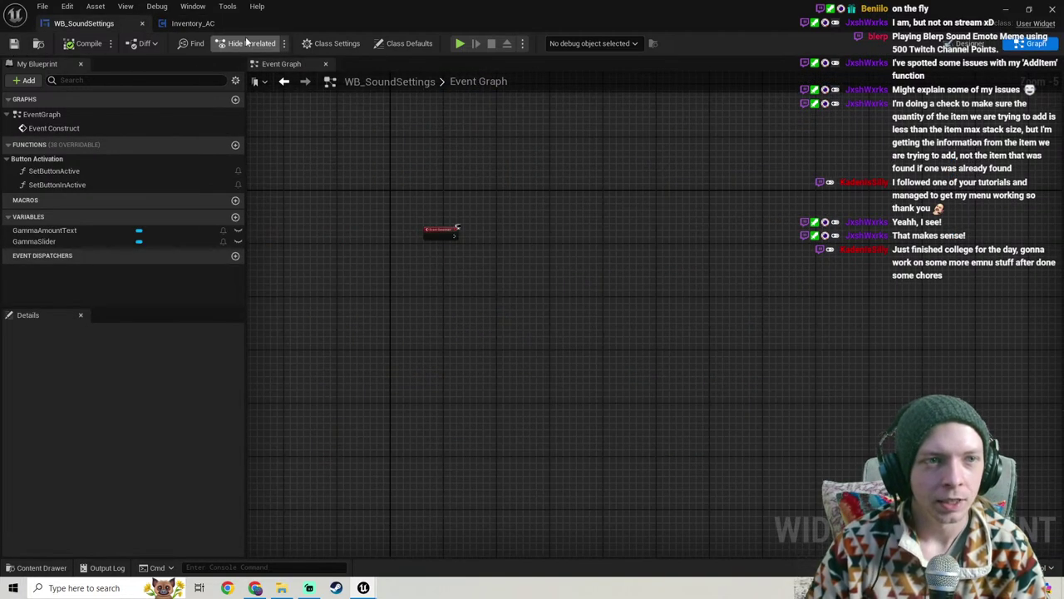
pyautogui.click(260, 24)
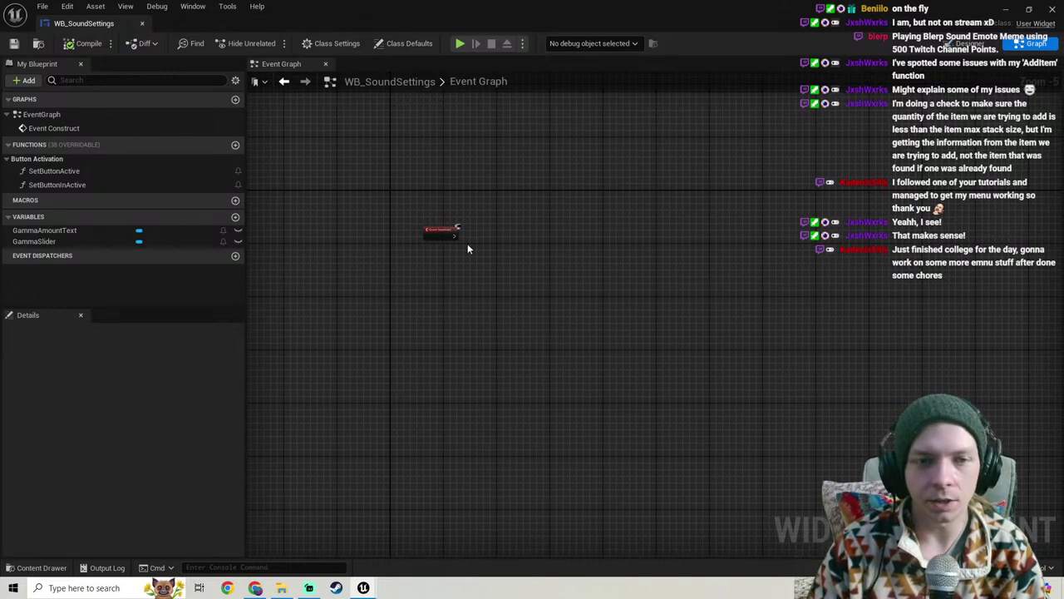
# Step: In the WB_SoundSettings designer, expand the gamma row's full hierarchy and rename GammaSizeBox to MasterSizeBox
pyautogui.scroll(2, 471, 248)
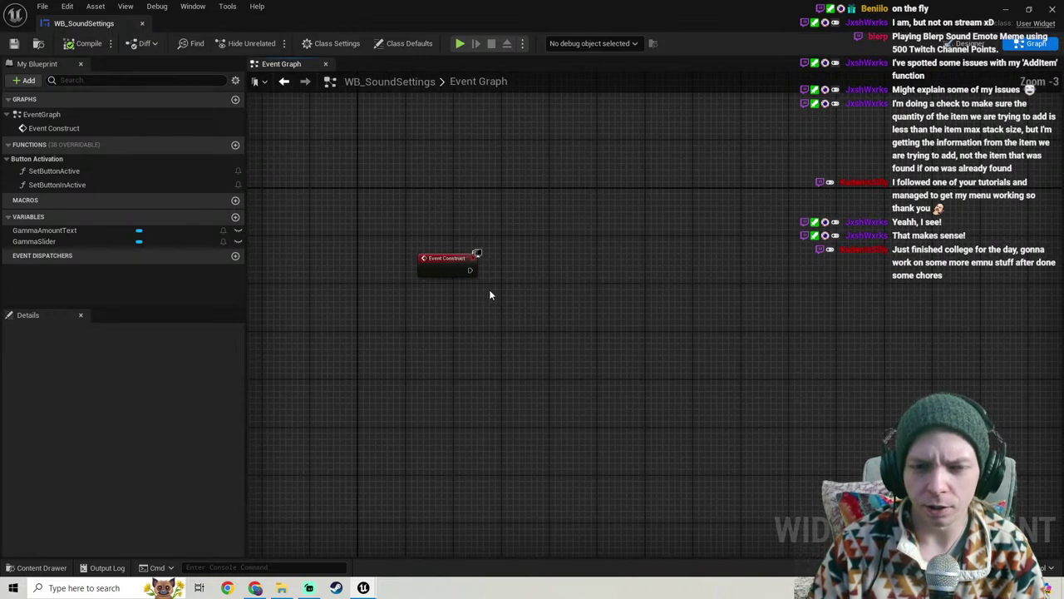
pyautogui.click(967, 43)
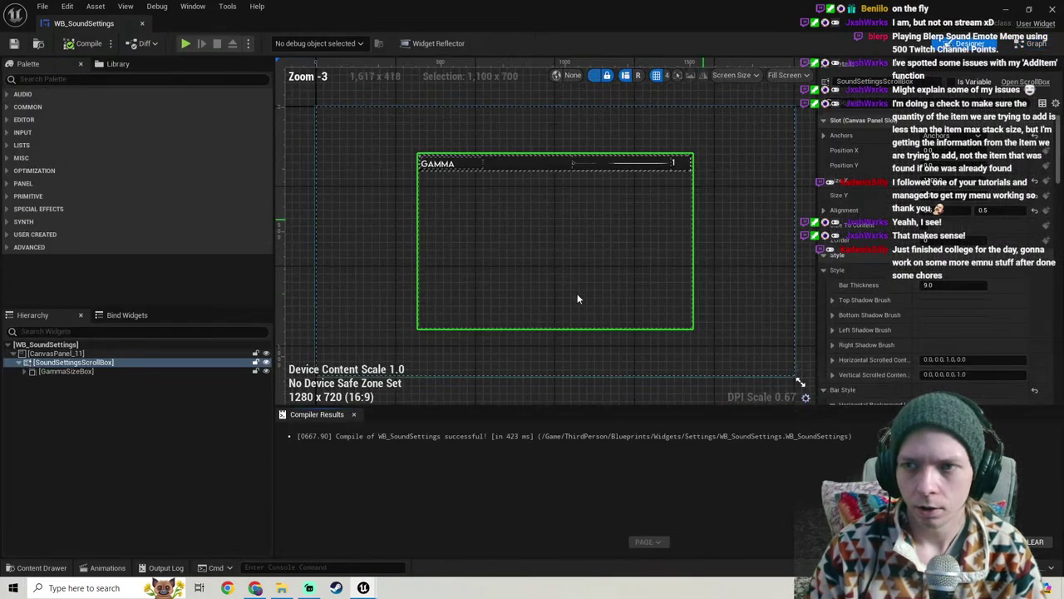
pyautogui.click(65, 370)
pyautogui.click(25, 371)
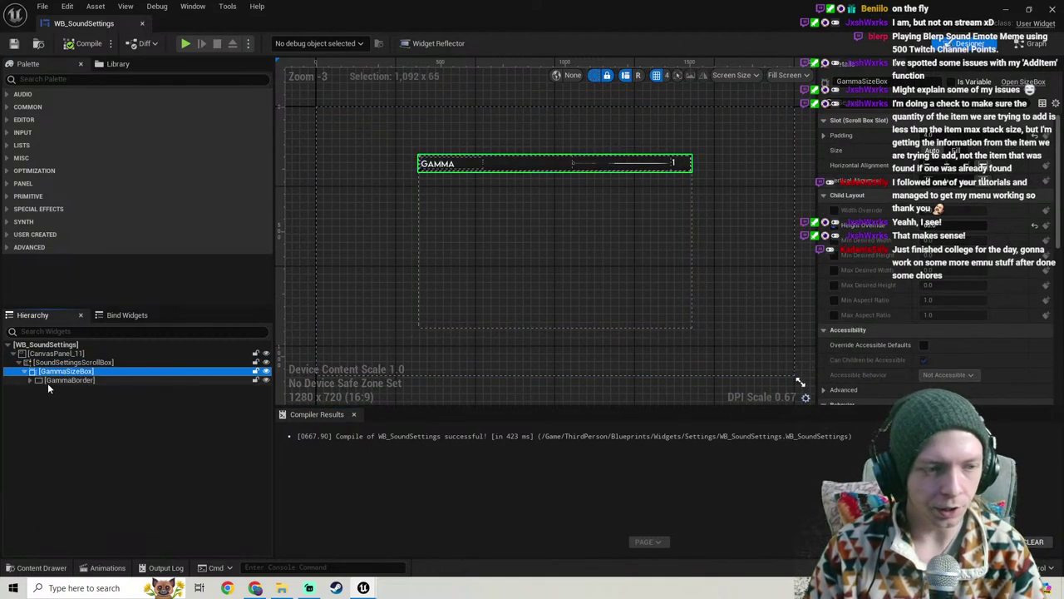
pyautogui.click(31, 381)
pyautogui.click(34, 389)
pyautogui.click(41, 398)
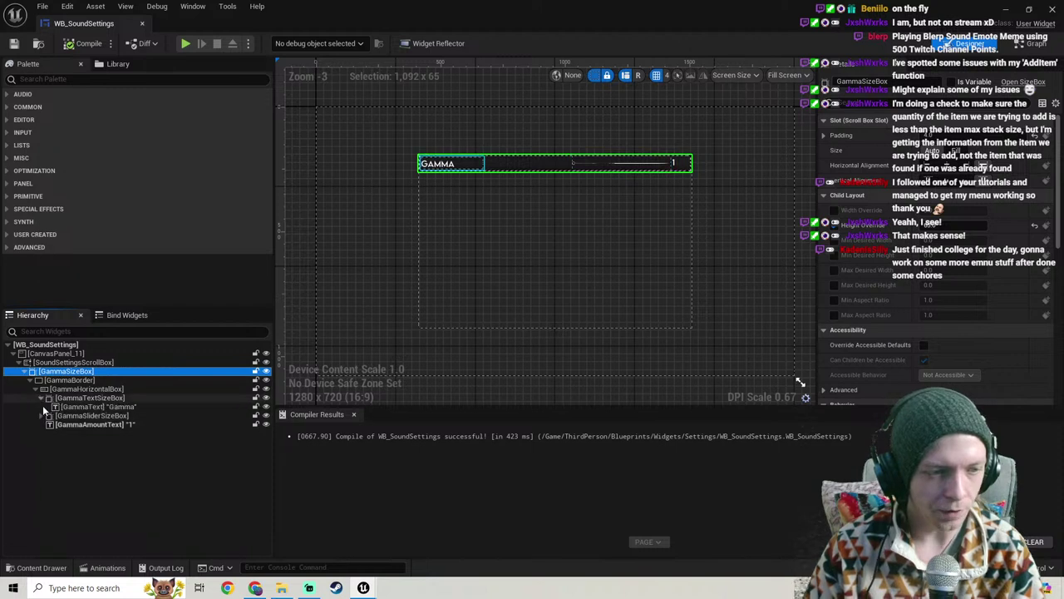
pyautogui.click(39, 416)
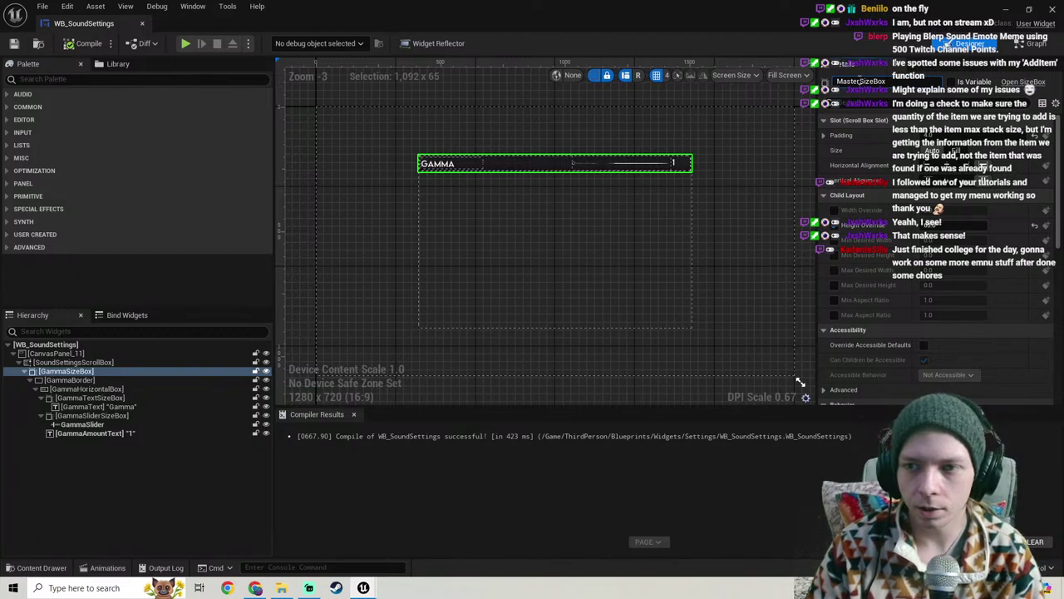
pyautogui.press('Return')
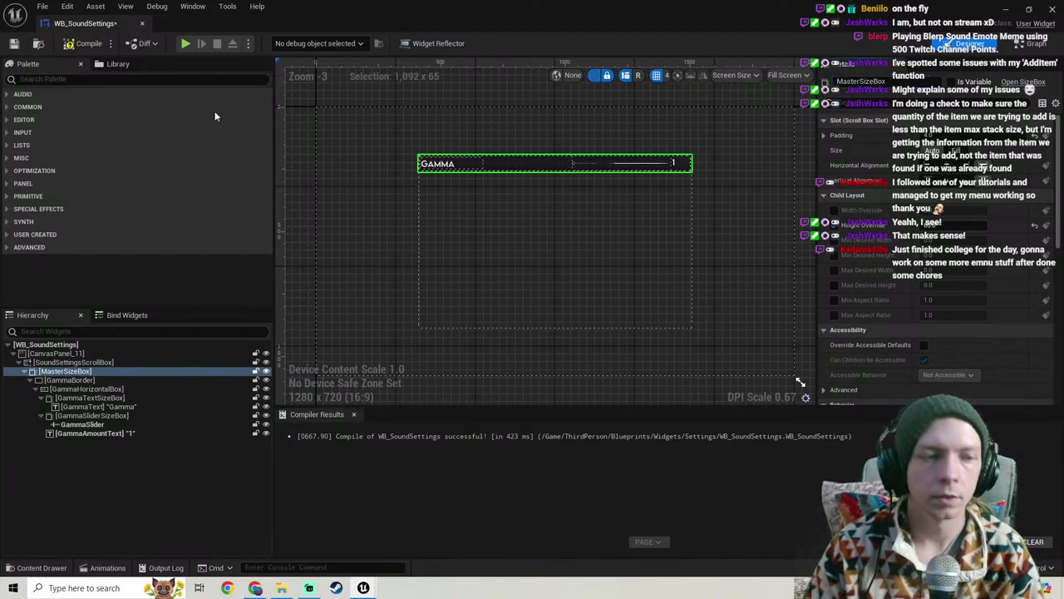
# Step: Rename GammaBorder to MasterBorder and GammaHorizontalBox to MasterHorizontalBox
pyautogui.click(70, 380)
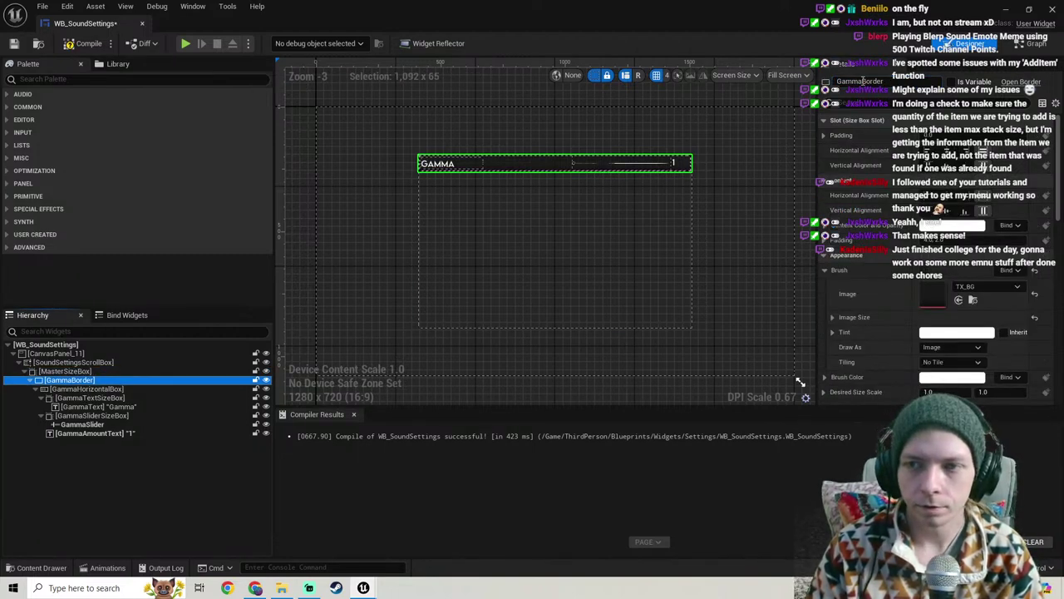
pyautogui.moveTo(863, 80); pyautogui.dragTo(835, 81)
pyautogui.write('Master')
pyautogui.press('Return')
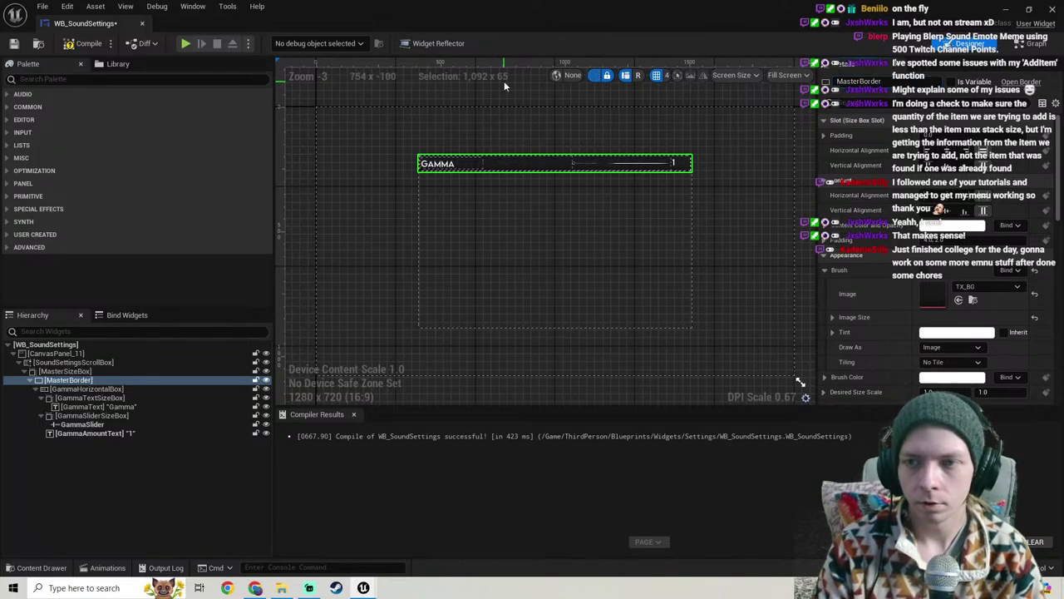
pyautogui.click(117, 390)
pyautogui.moveTo(865, 81); pyautogui.dragTo(413, 58)
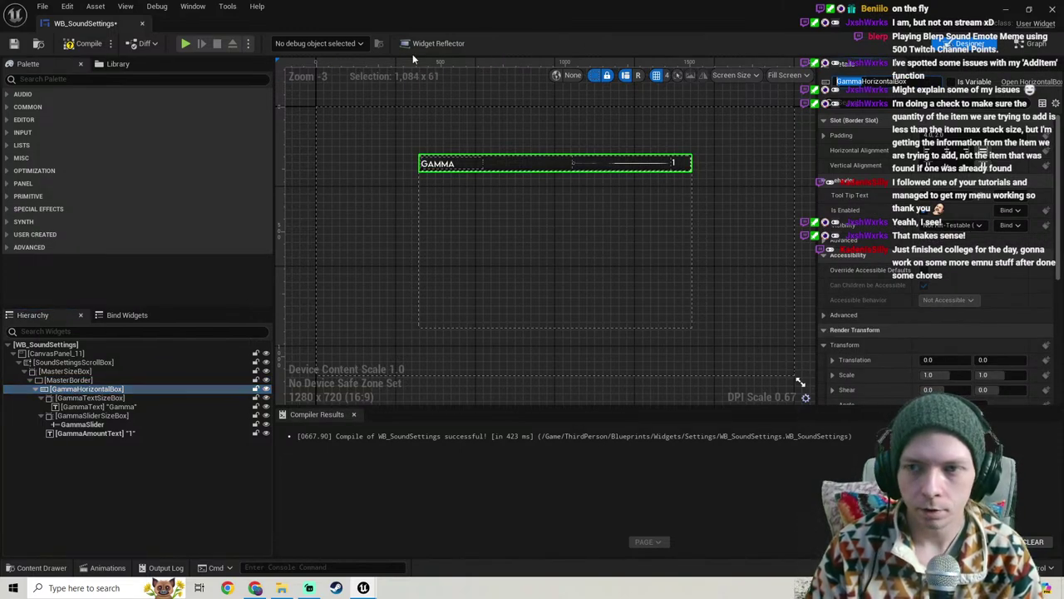
pyautogui.write('Master')
pyautogui.press('Return')
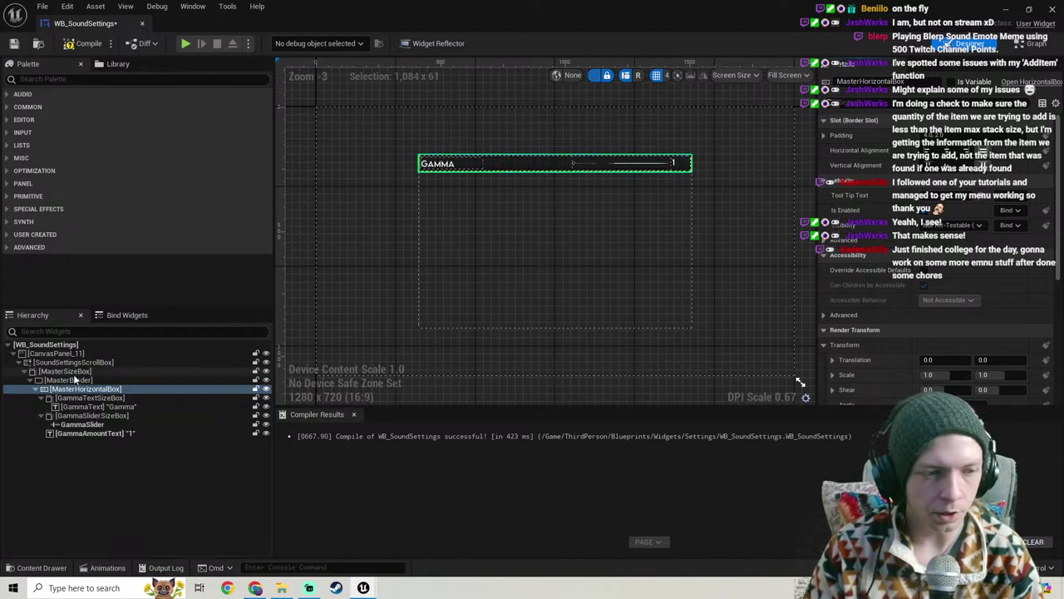
# Step: Rename the size box around the row's label from GammaTextSizeBox to MasterTextSizeBox
pyautogui.click(89, 397)
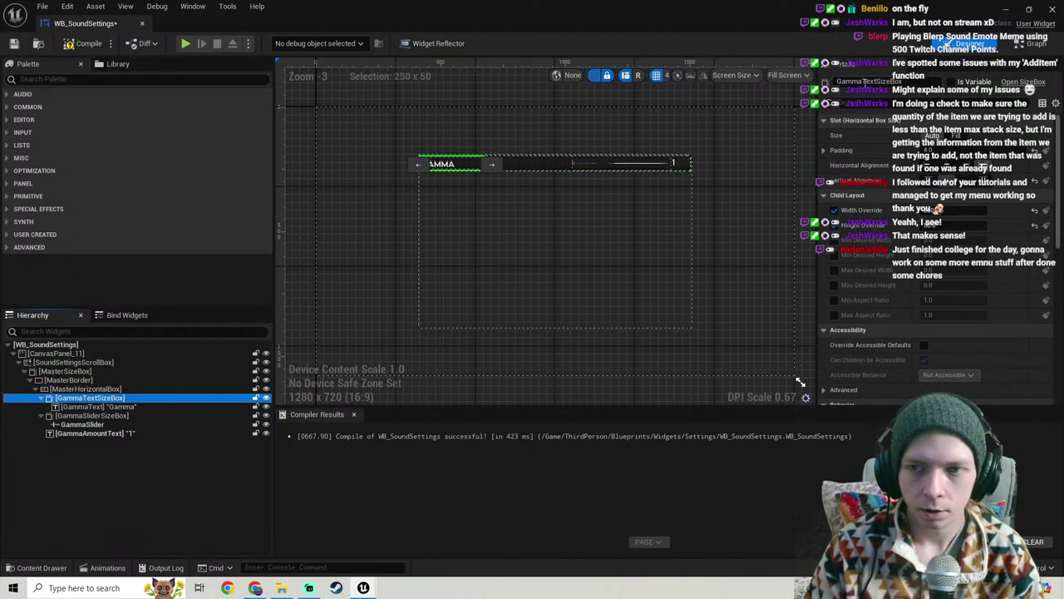
pyautogui.doubleClick(848, 81)
pyautogui.write('Master')
pyautogui.press('Return')
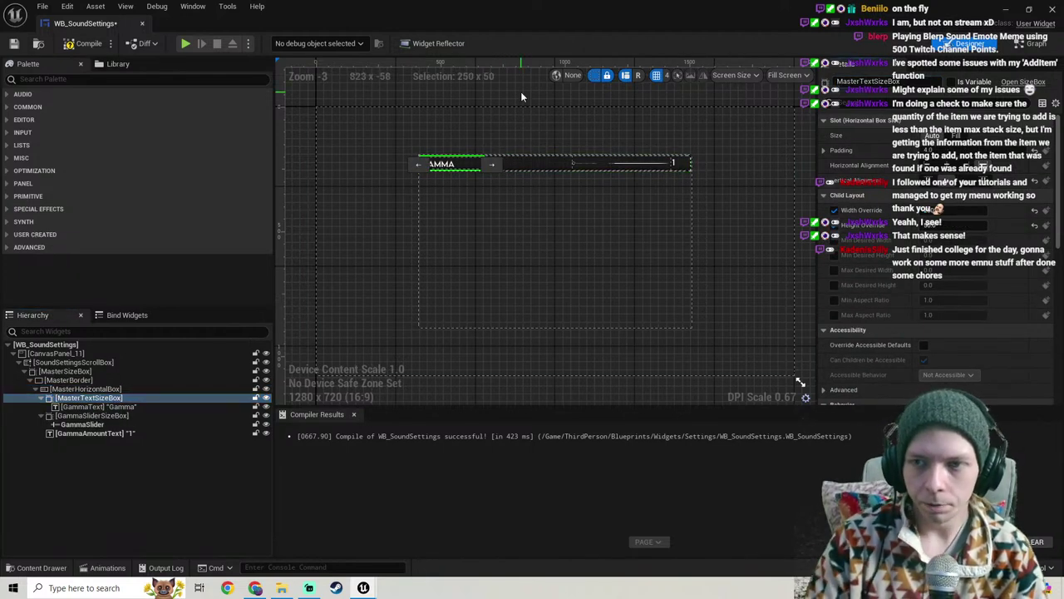
# Step: Rename the GammaText label to MasterText and set its displayed text to "Master"
pyautogui.click(86, 407)
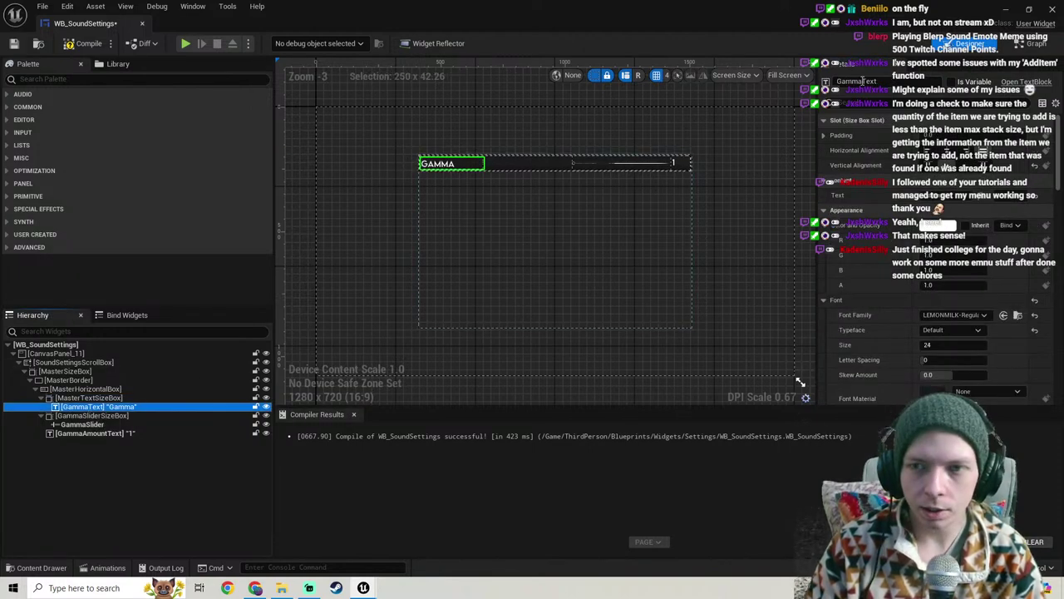
pyautogui.moveTo(863, 81); pyautogui.dragTo(835, 82)
pyautogui.write('Master')
pyautogui.press('Return')
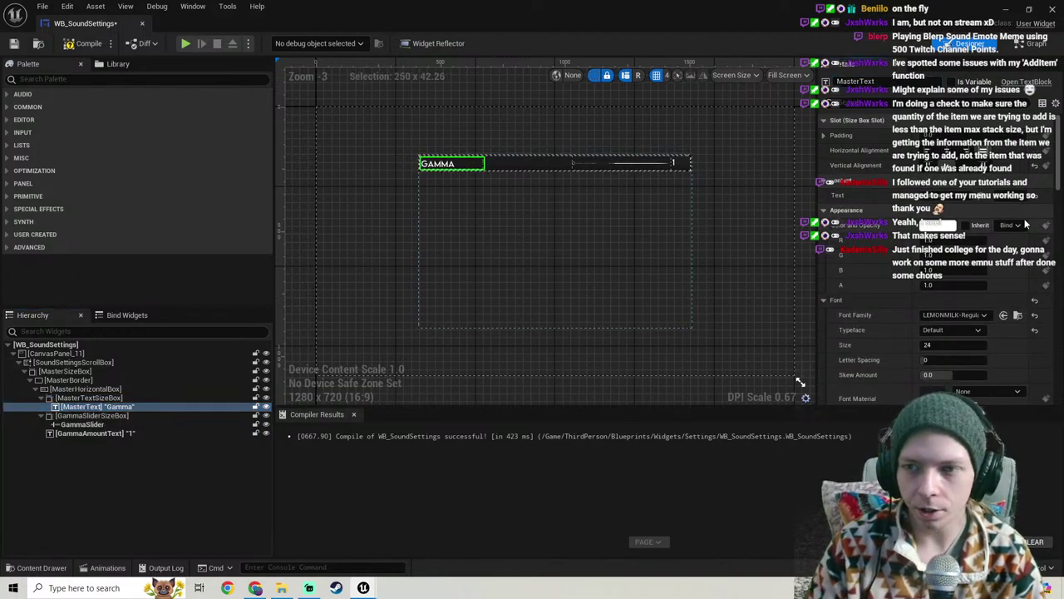
pyautogui.click(945, 194)
pyautogui.write('Master')
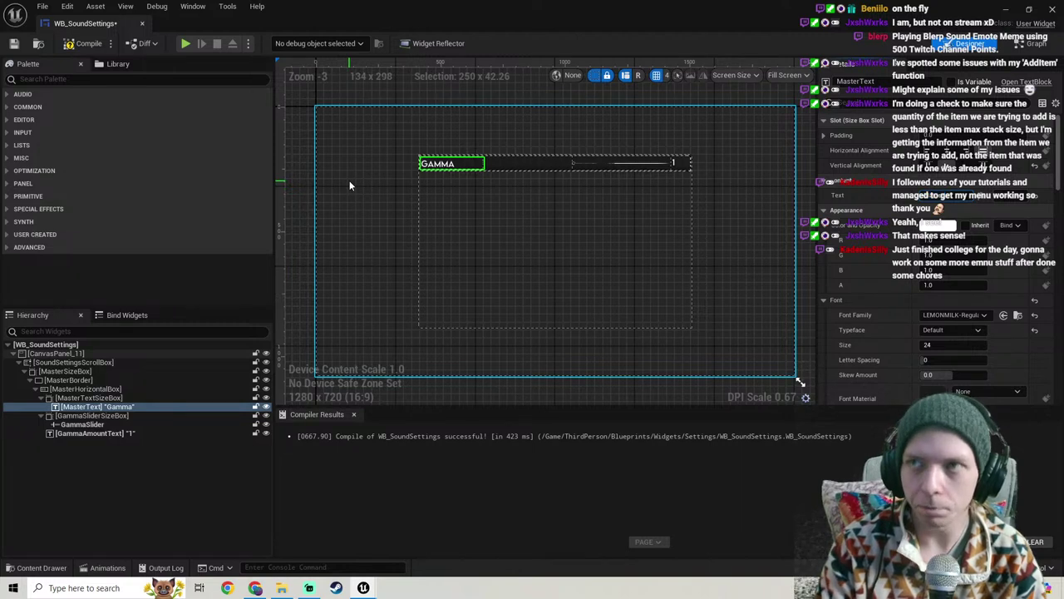
pyautogui.press('Return')
# Step: Rename GammaSliderSizeBox to MasterSliderSizeBox and the slider inside it to MasterSlider
pyautogui.click(92, 415)
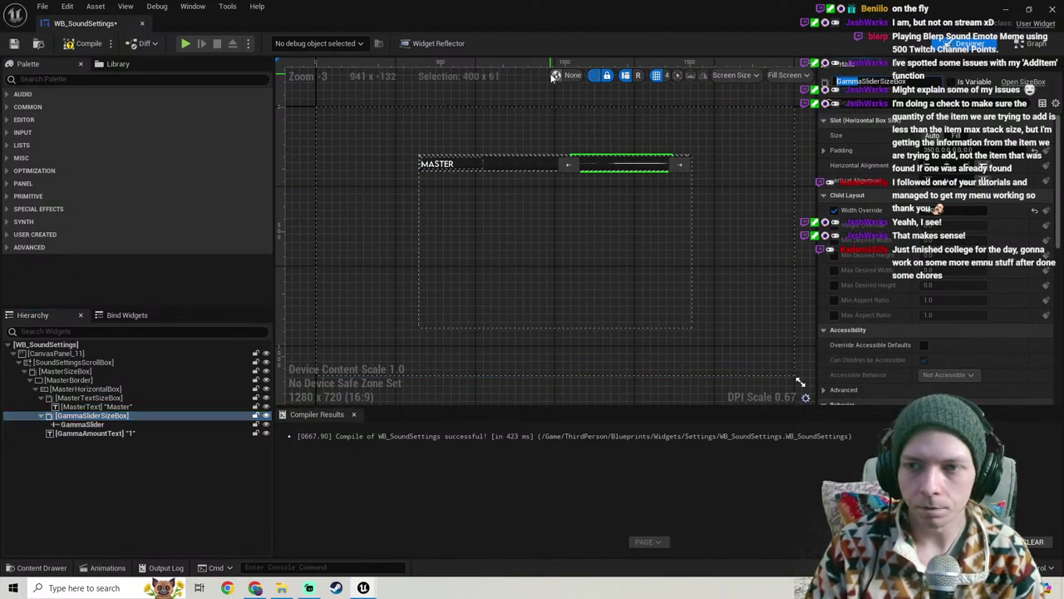
pyautogui.write('Master')
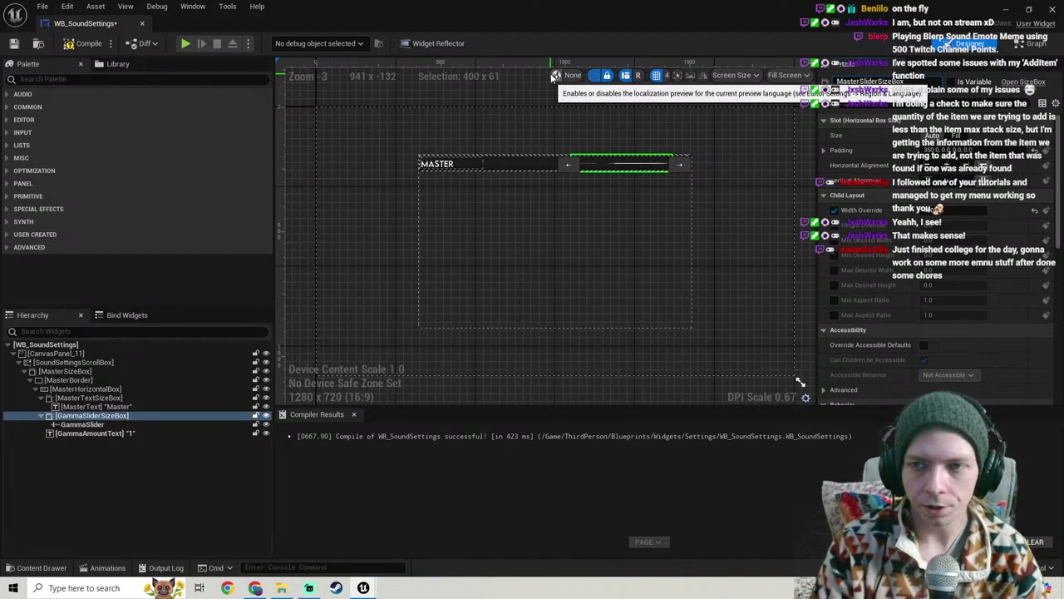
pyautogui.press('Return')
pyautogui.click(85, 427)
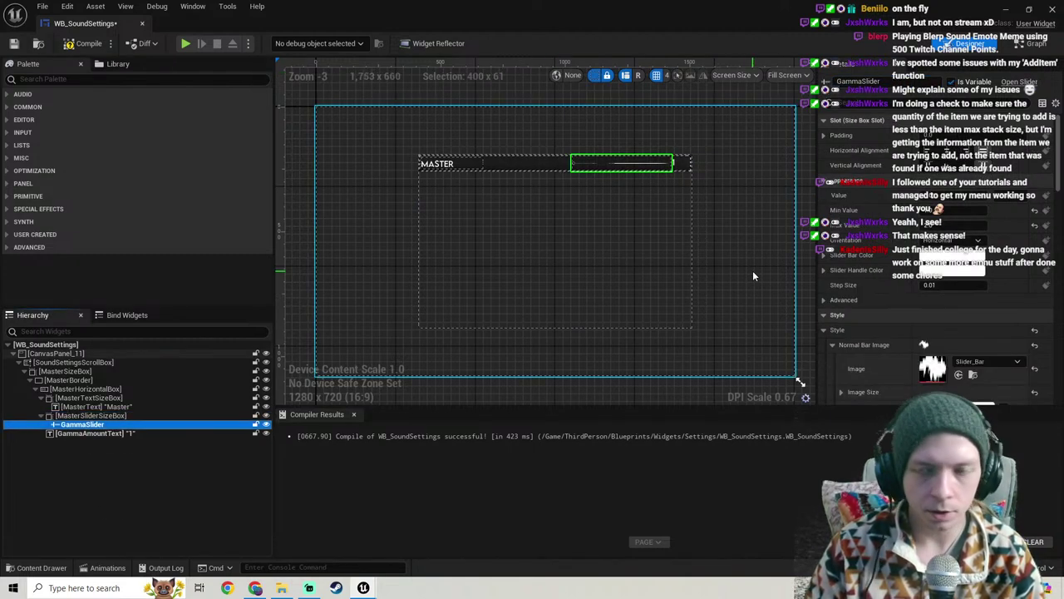
pyautogui.moveTo(862, 79); pyautogui.dragTo(437, 70)
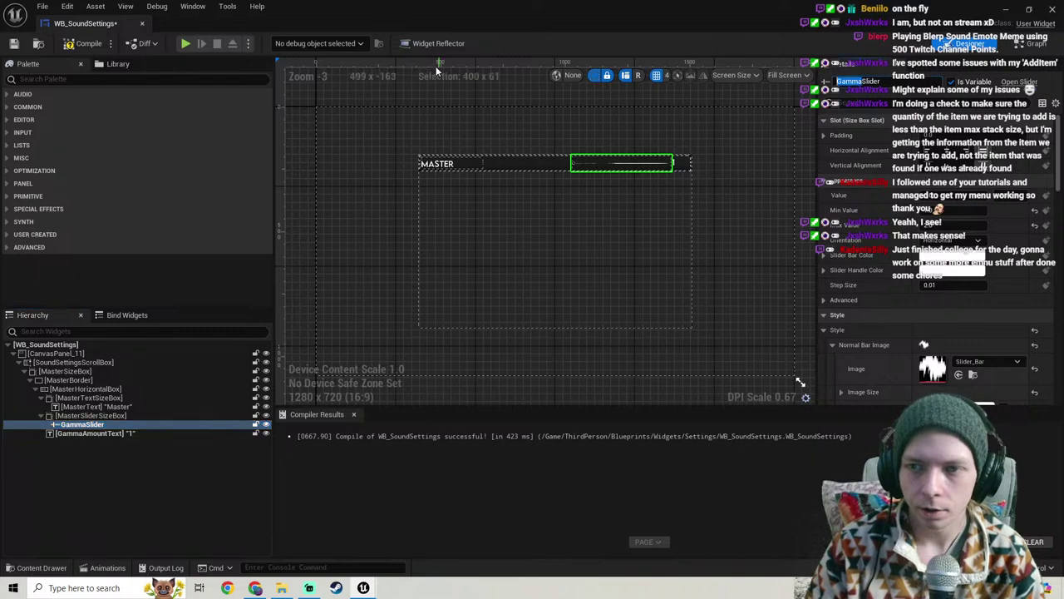
pyautogui.press('Return')
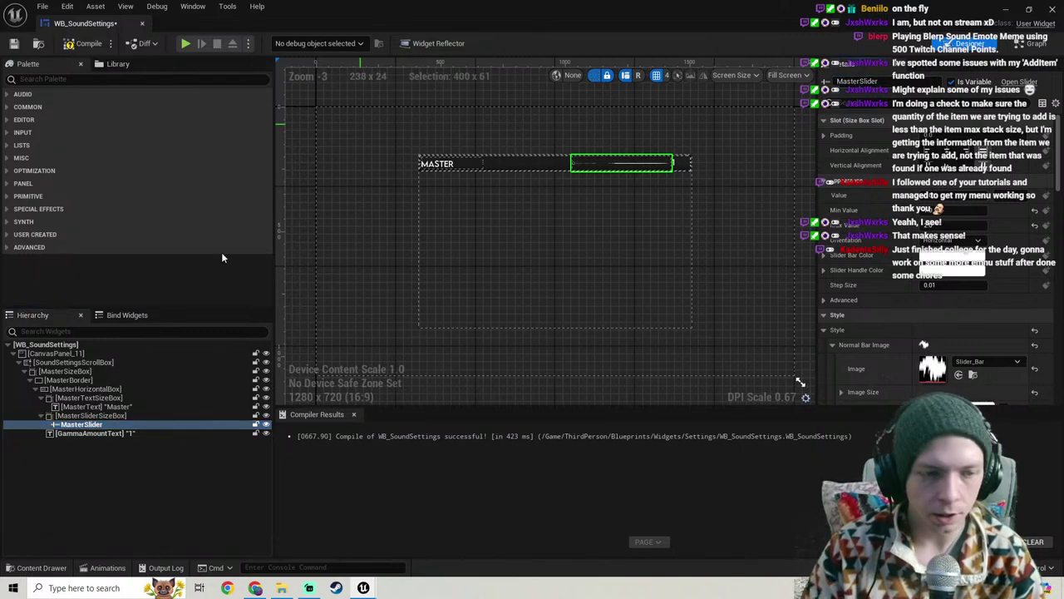
# Step: Rename GammaAmountText to MasterAmountText and save the WB_SoundSettings widget
pyautogui.click(108, 433)
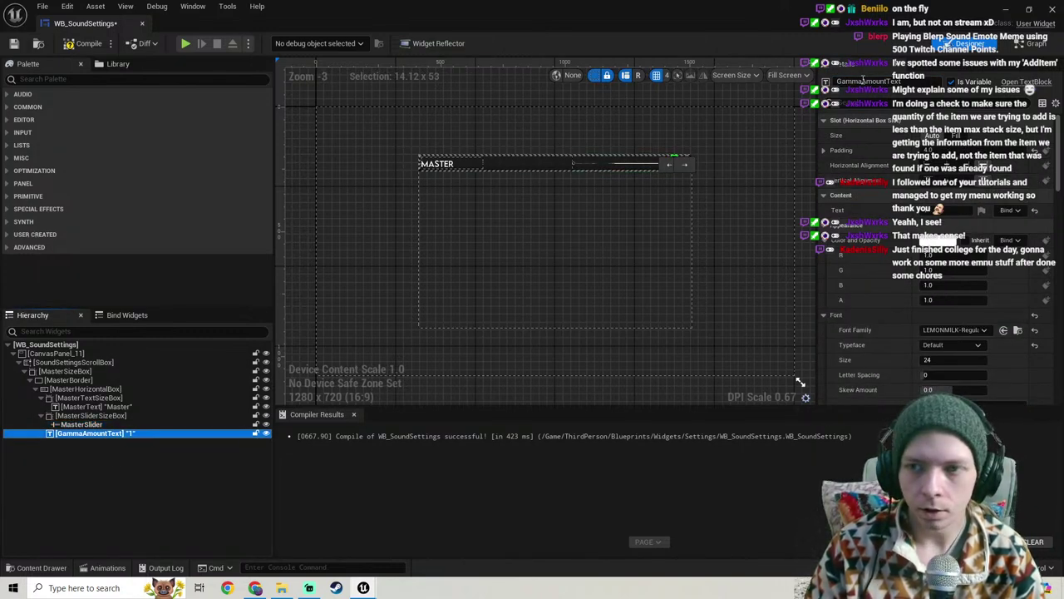
pyautogui.scroll(3, 594, 166)
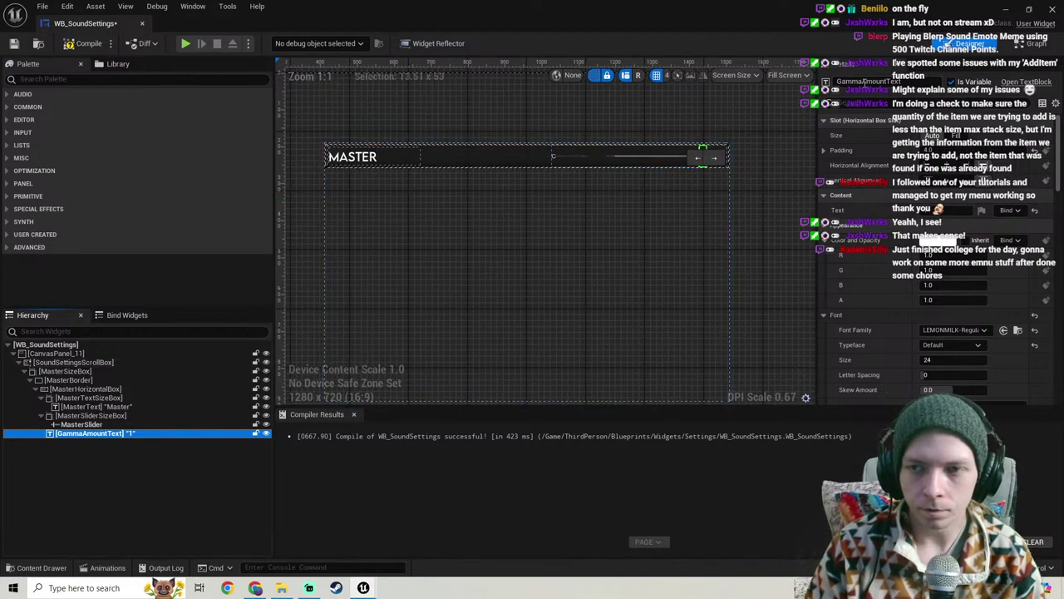
pyautogui.moveTo(865, 82); pyautogui.dragTo(834, 82)
pyautogui.write('Master')
pyautogui.press('Return')
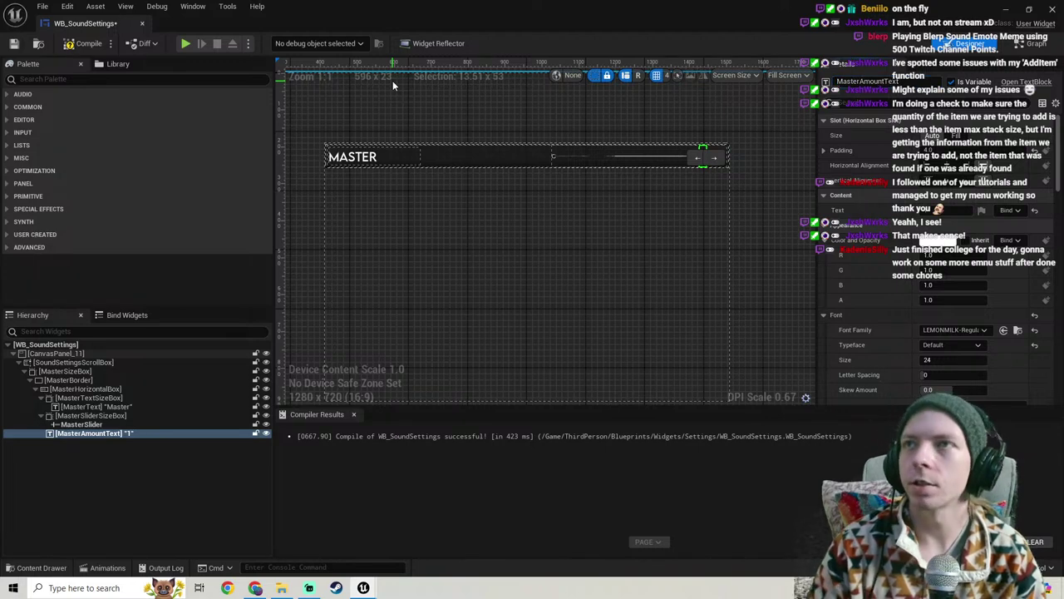
pyautogui.click(13, 45)
pyautogui.click(603, 219)
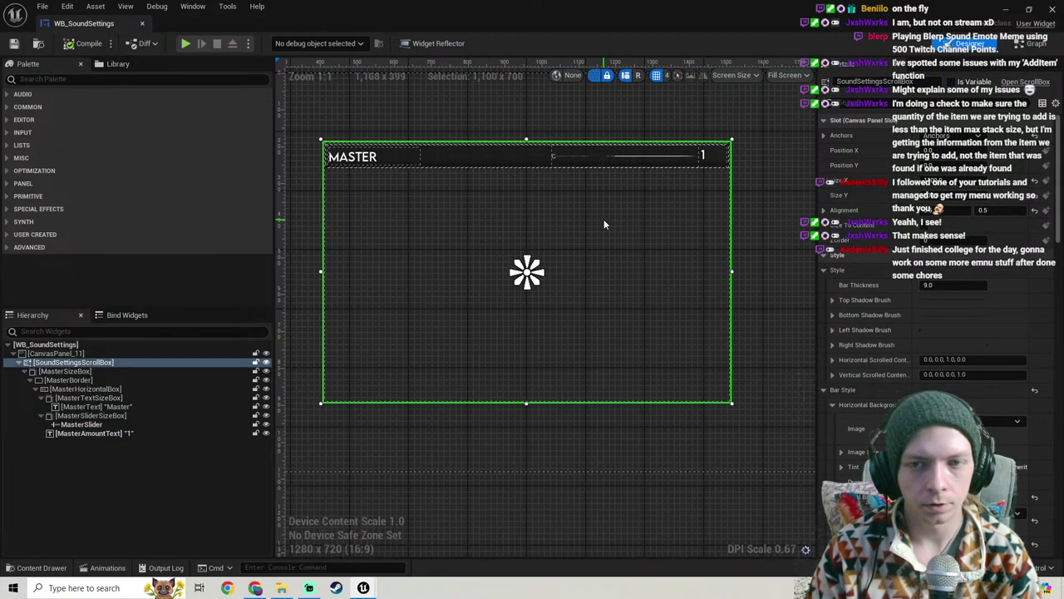
# Step: Return to the level editor and open the Maps & Modes page of the project settings
pyautogui.click(1005, 10)
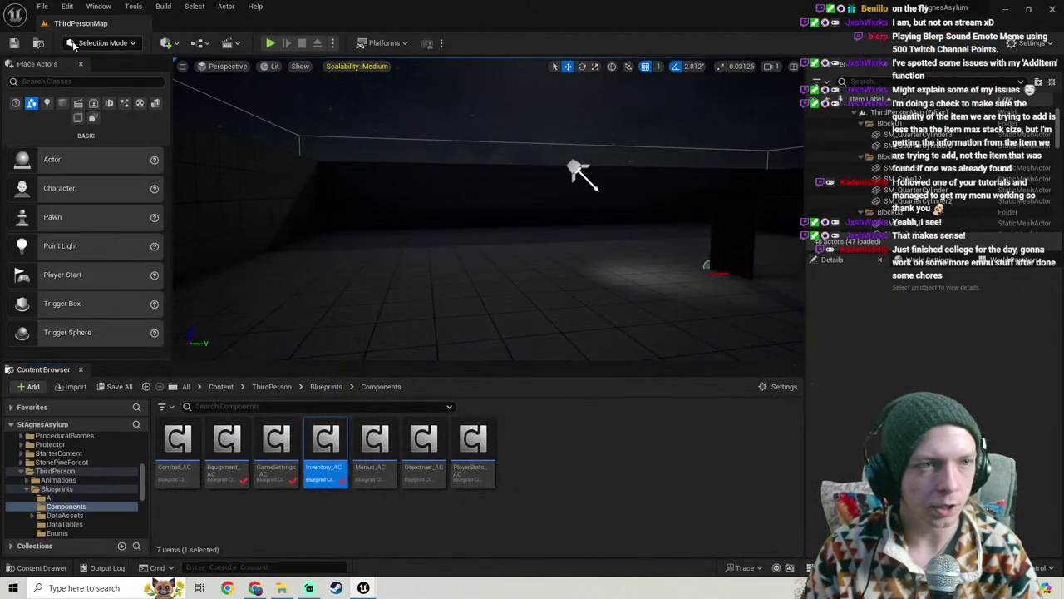
pyautogui.click(68, 6)
pyautogui.click(103, 166)
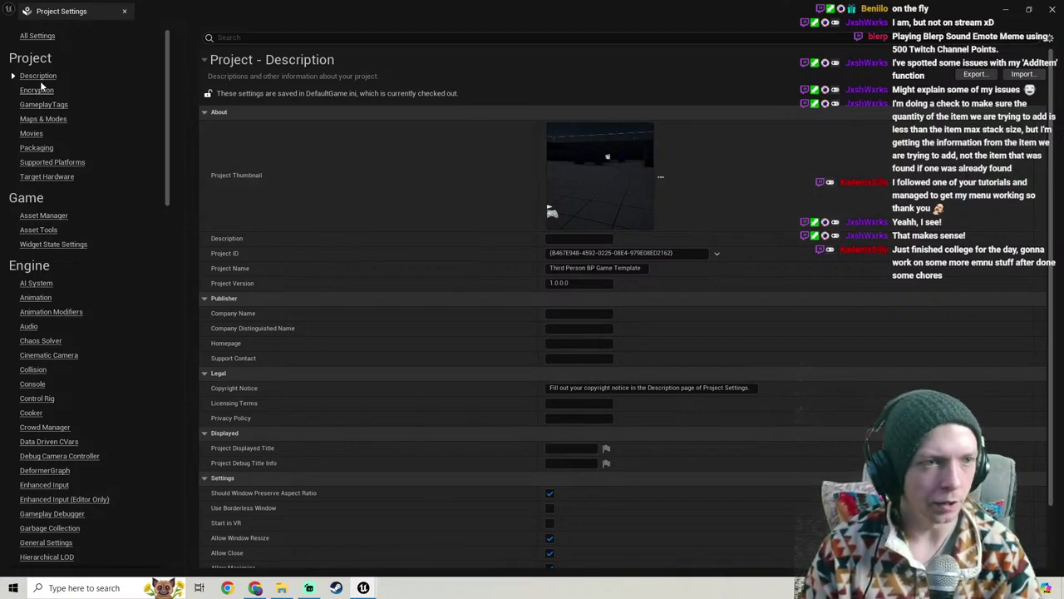
pyautogui.click(44, 119)
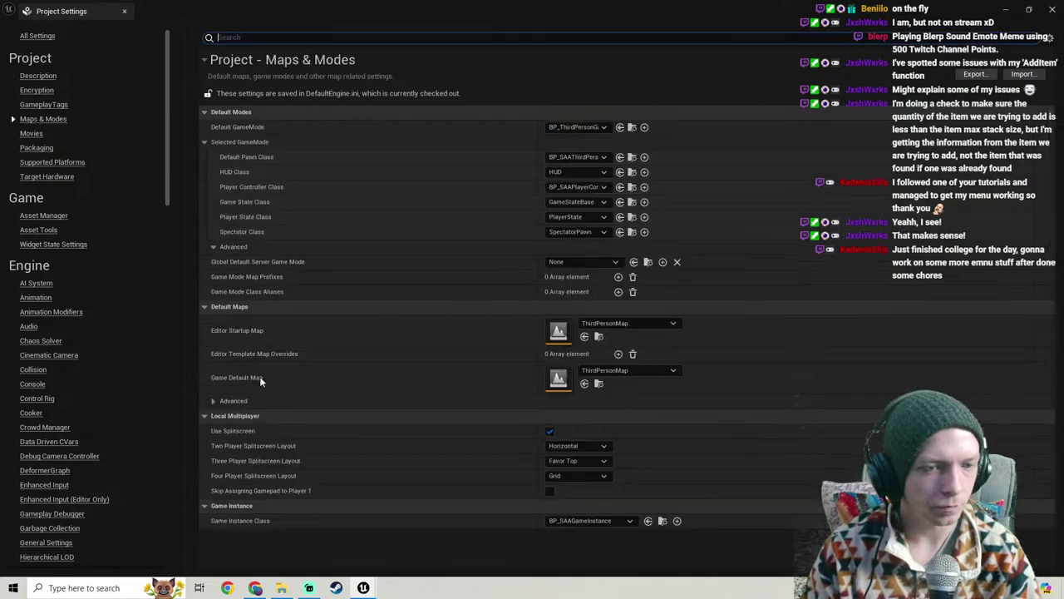
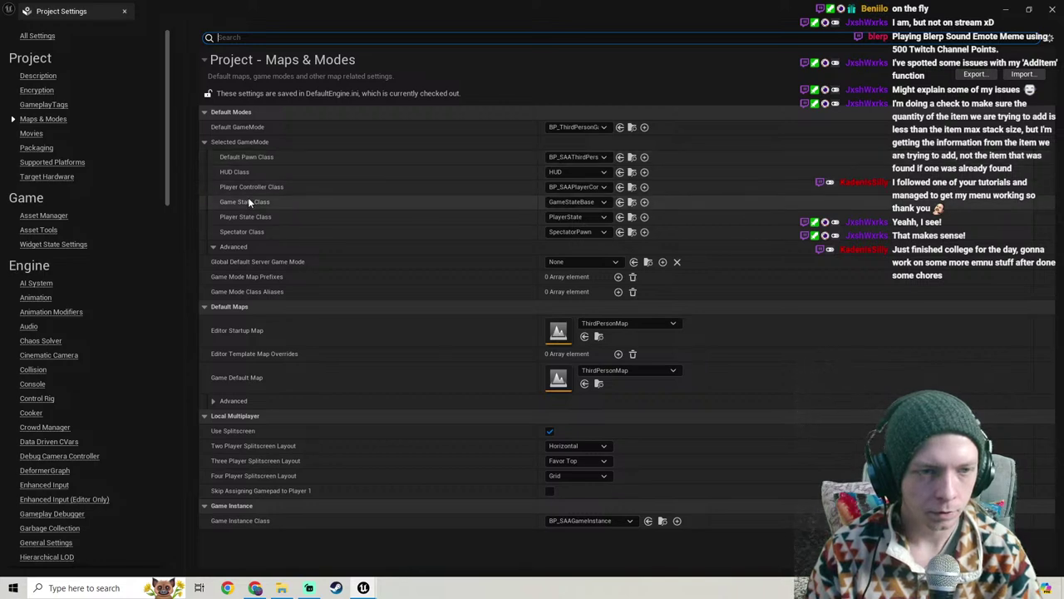
# Step: Inspect the default game mode blueprint BP_ThirdPersonGameMode, then return to the project settings
pyautogui.click(632, 127)
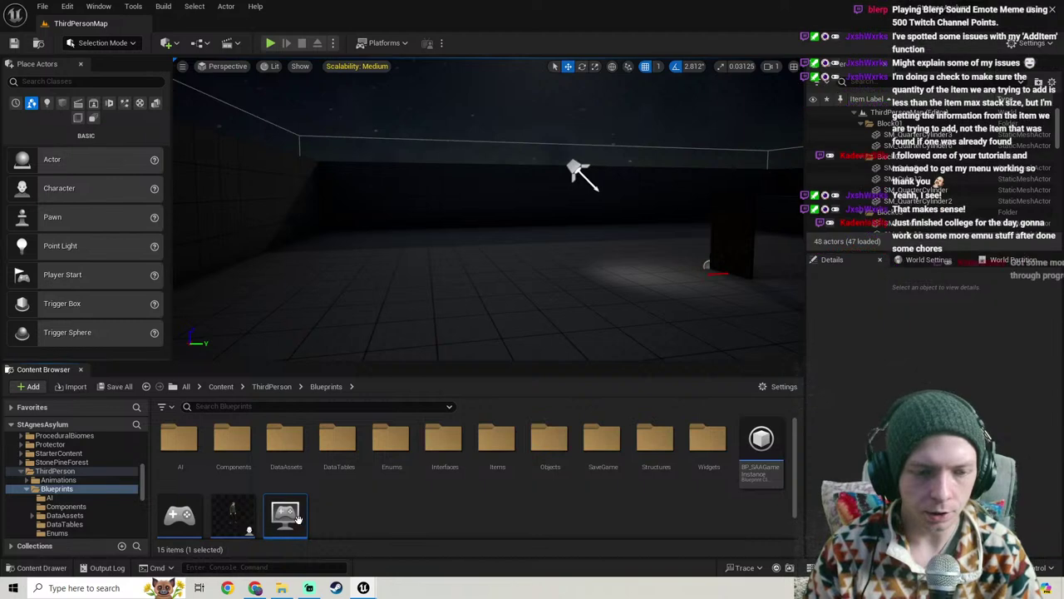
pyautogui.doubleClick(285, 516)
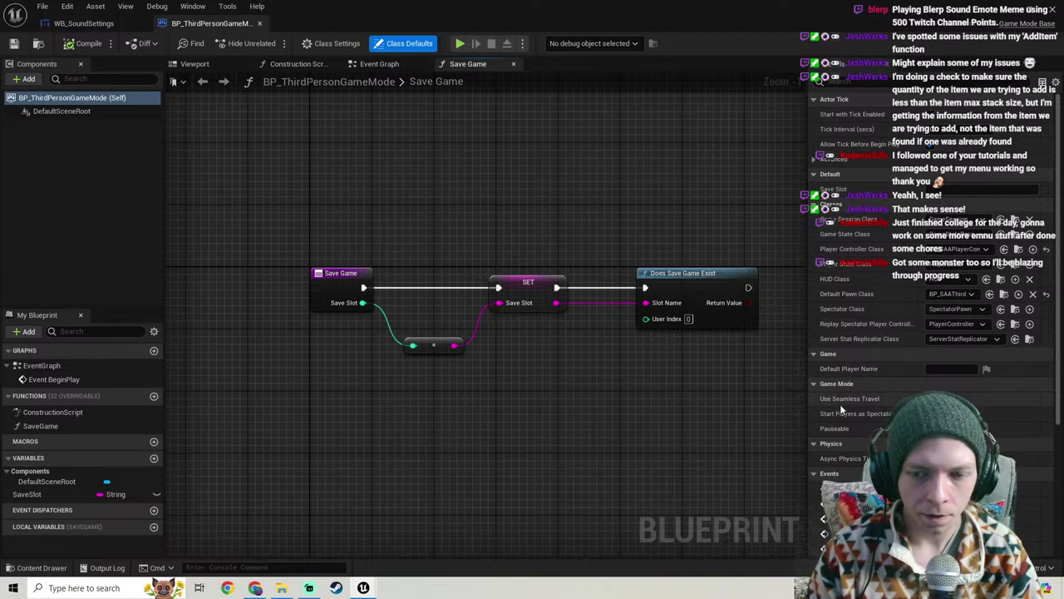
pyautogui.click(84, 24)
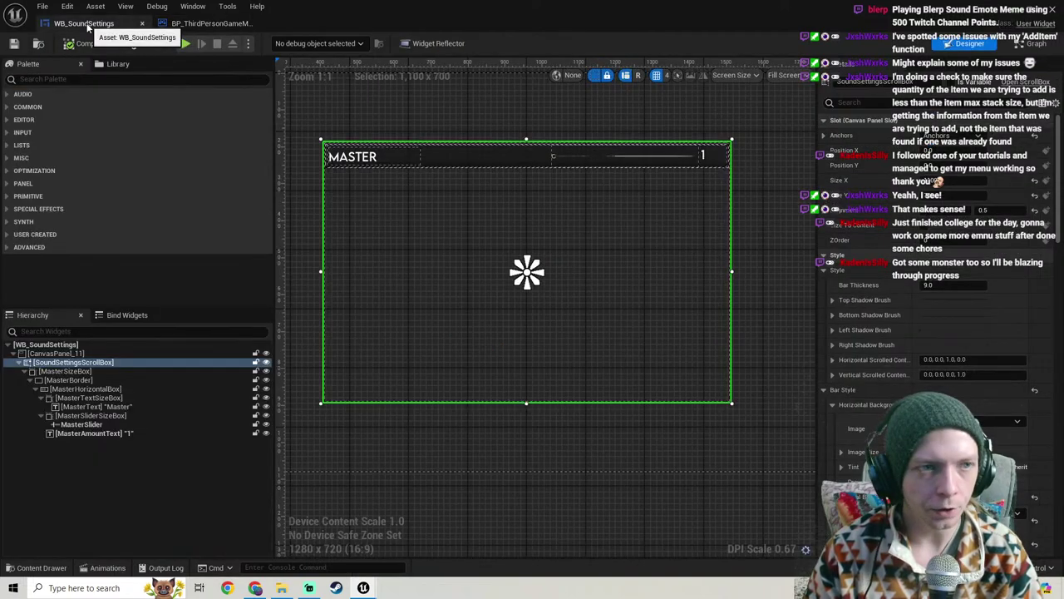
pyautogui.click(1020, 7)
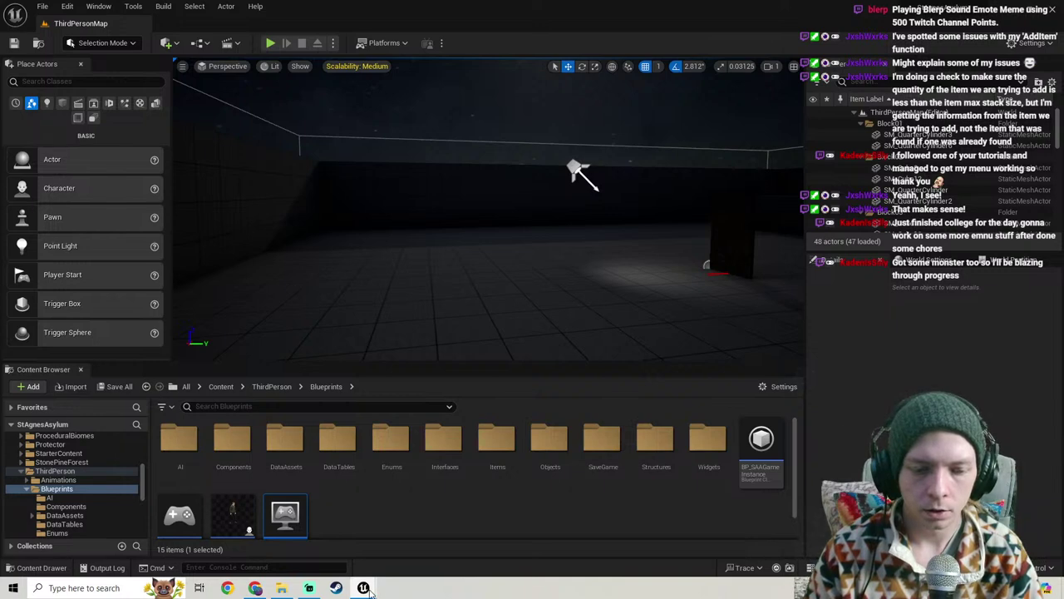
pyautogui.moveTo(364, 588)
pyautogui.click(457, 544)
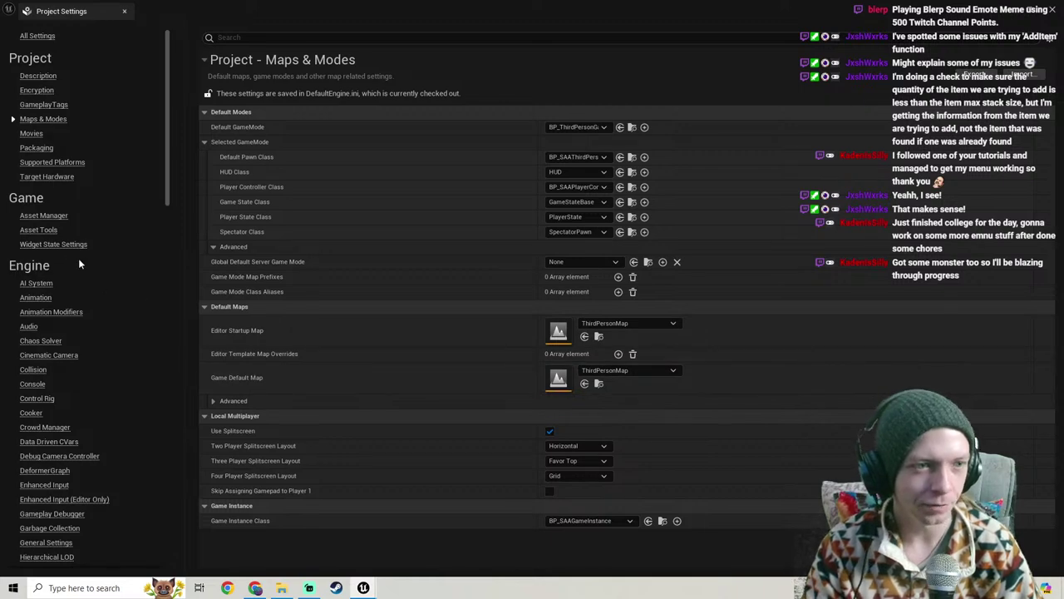
# Step: Open the Engine Audio project settings and open the default sound class Master in its editor
pyautogui.scroll(-3, 53, 202)
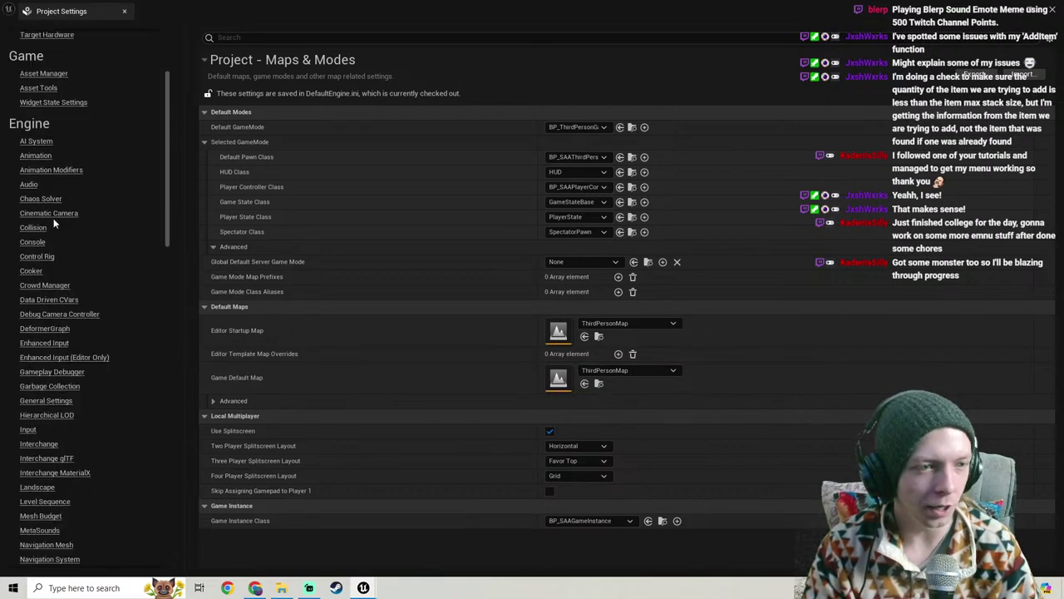
pyautogui.click(31, 185)
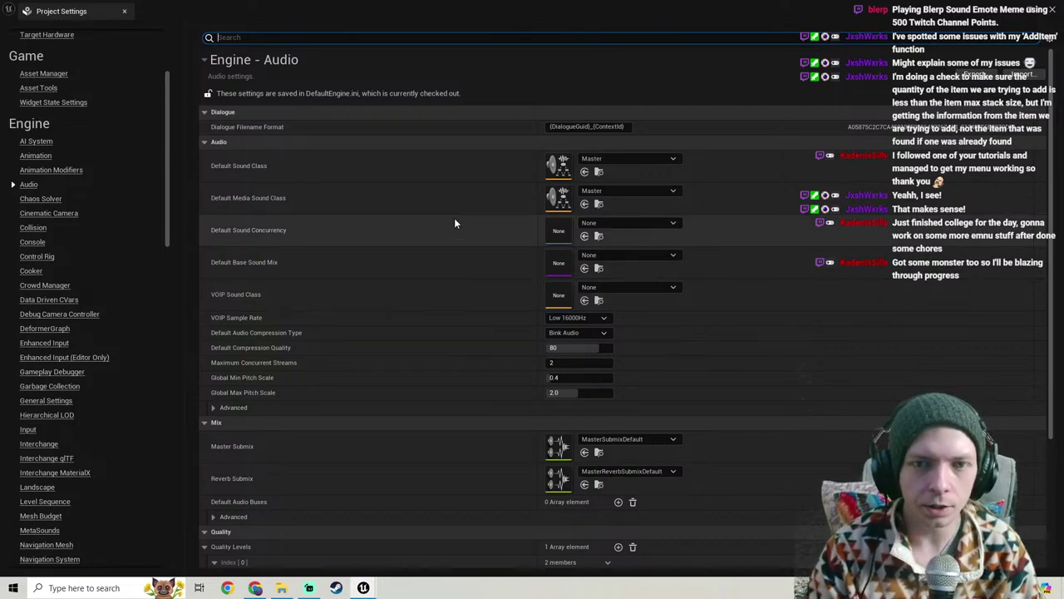
pyautogui.doubleClick(550, 163)
pyautogui.scroll(-1, 427, 220)
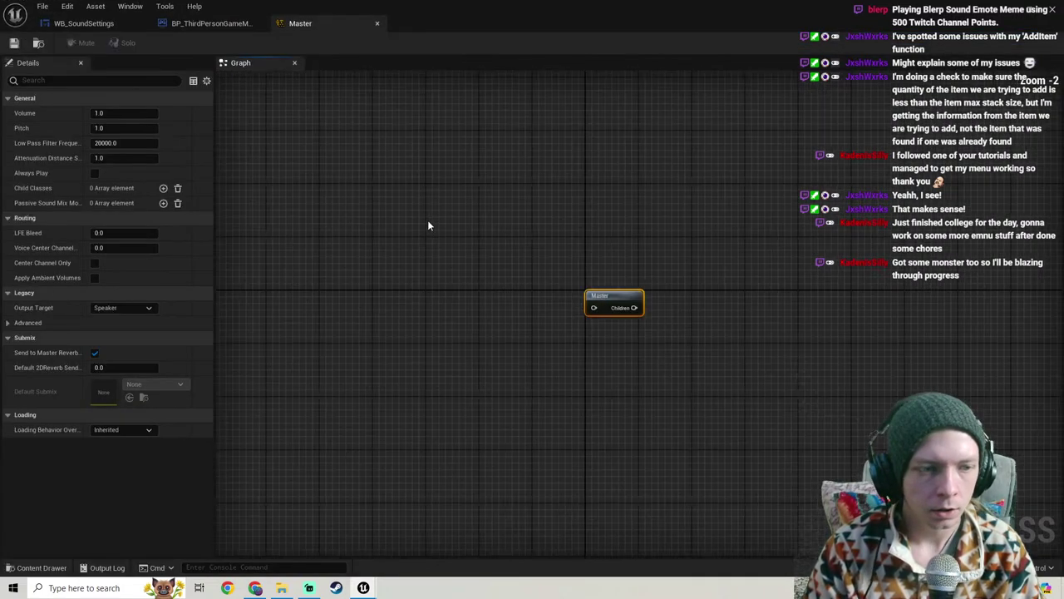
pyautogui.moveTo(410, 213); pyautogui.dragTo(377, 215, button='right')
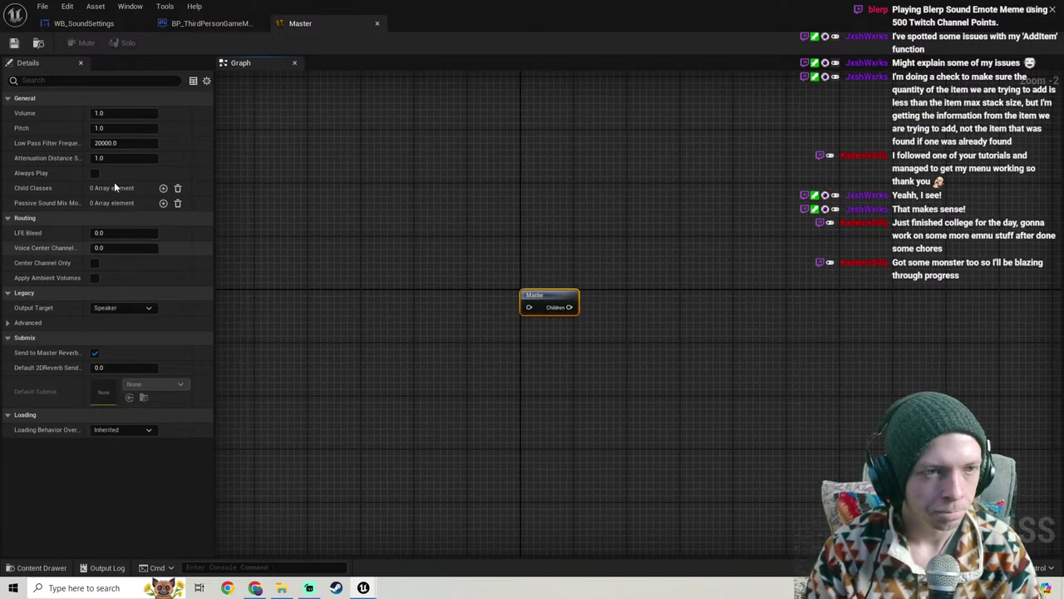
pyautogui.moveTo(451, 266); pyautogui.dragTo(388, 237, button='right')
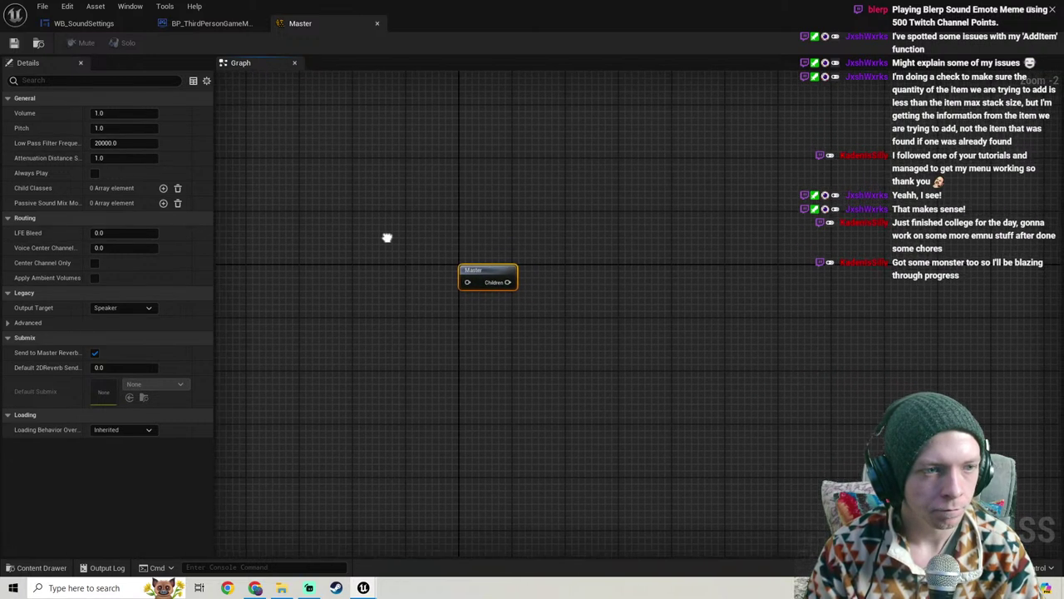
pyautogui.scroll(1, 391, 257)
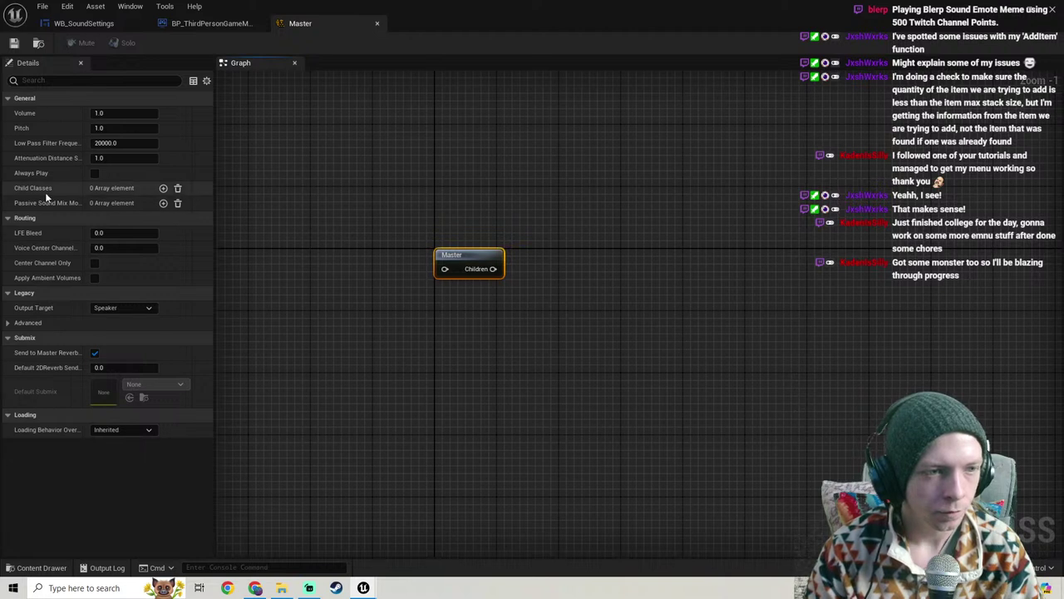
# Step: Add a child class entry to the Master sound class and assign SFX to it
pyautogui.click(164, 188)
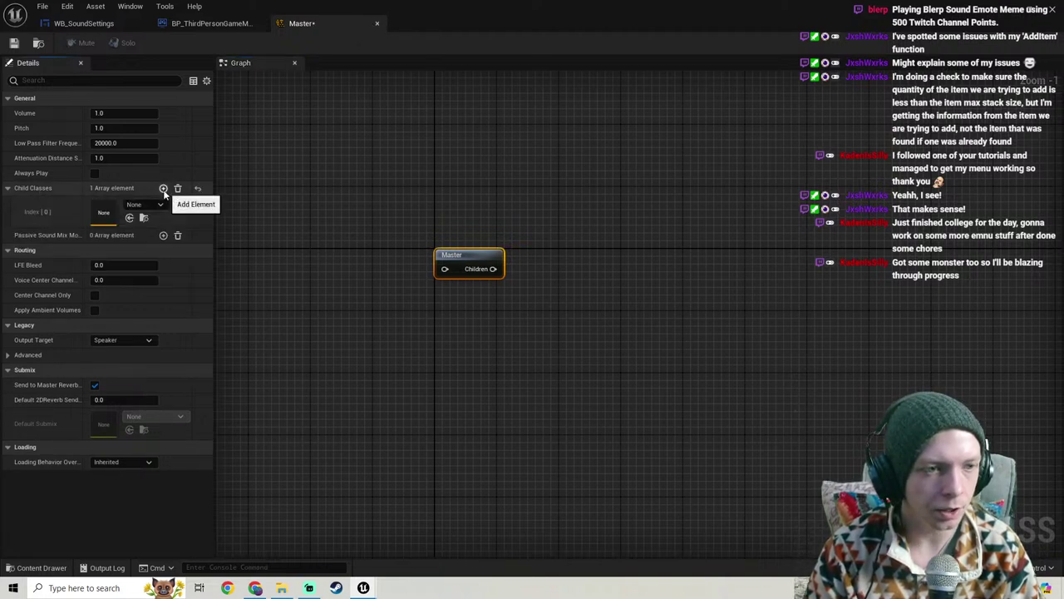
pyautogui.click(1028, 11)
pyautogui.scroll(-4, 489, 267)
pyautogui.moveTo(526, 238); pyautogui.dragTo(478, 159, button='right')
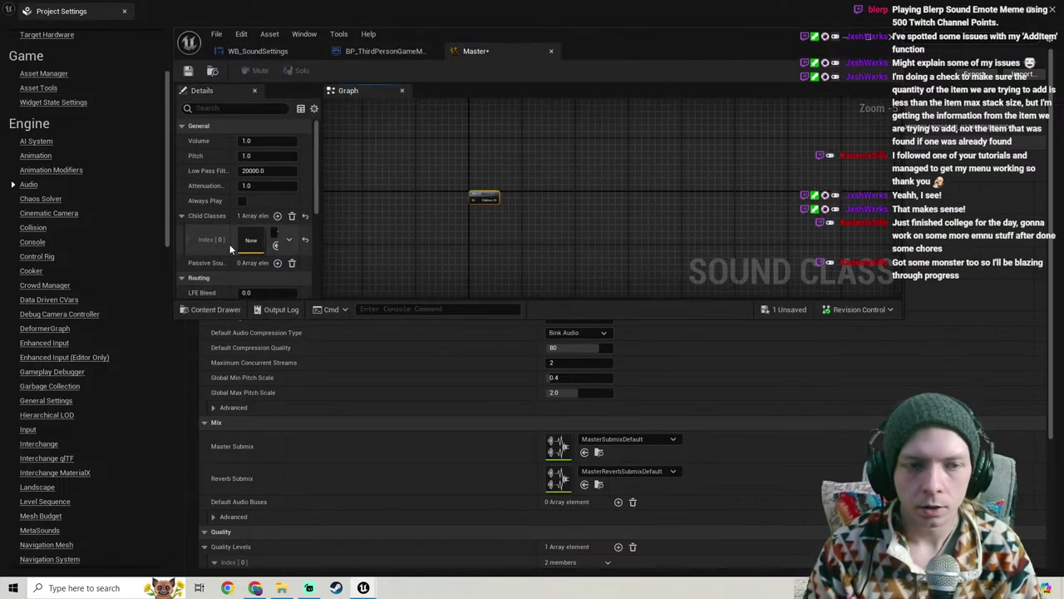
pyautogui.doubleClick(868, 39)
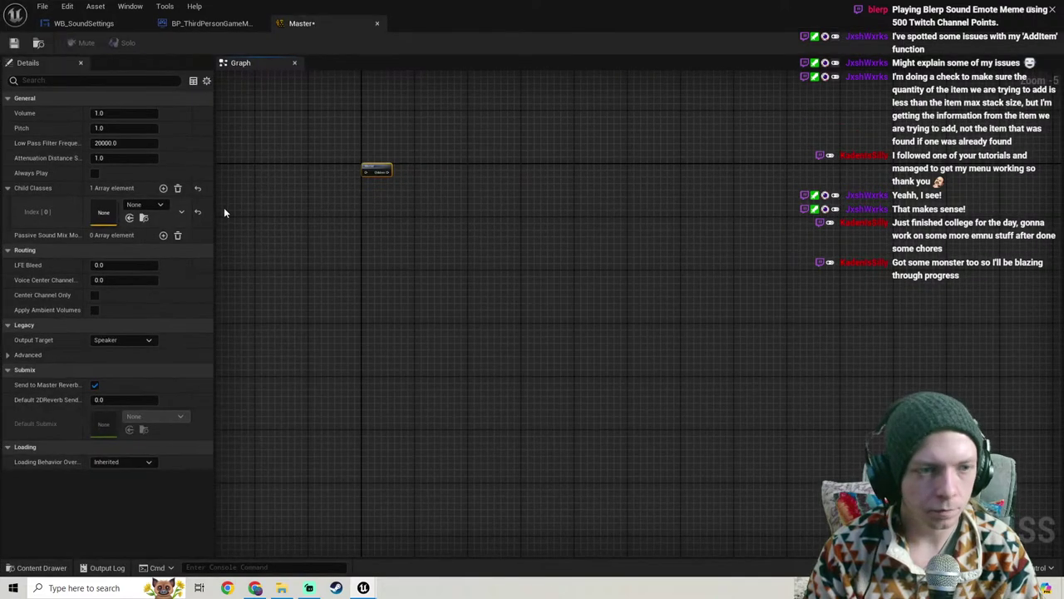
pyautogui.click(145, 204)
pyautogui.scroll(-3, 213, 391)
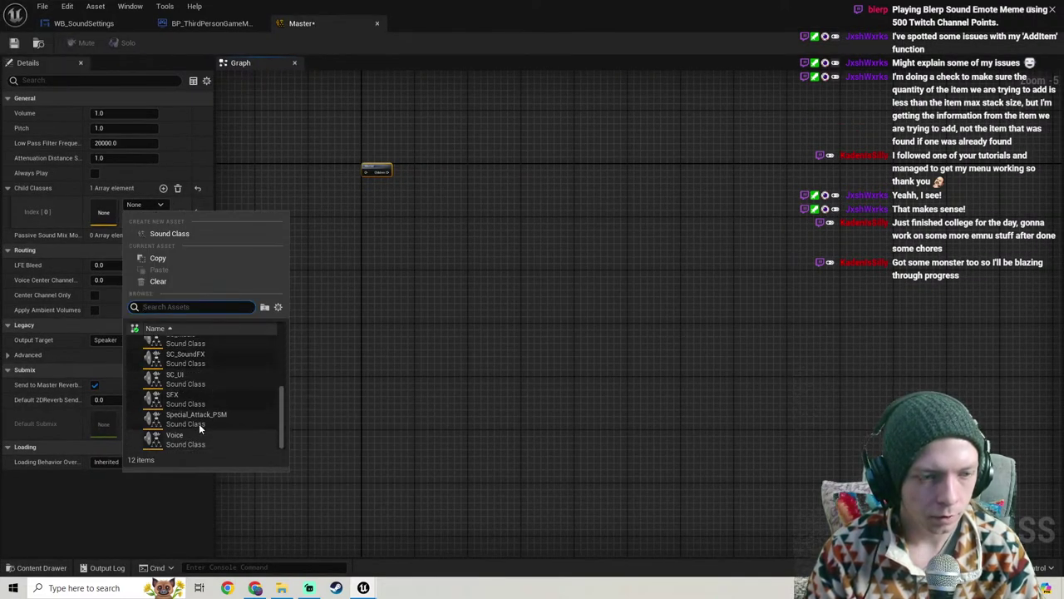
pyautogui.click(188, 397)
pyautogui.scroll(2, 456, 219)
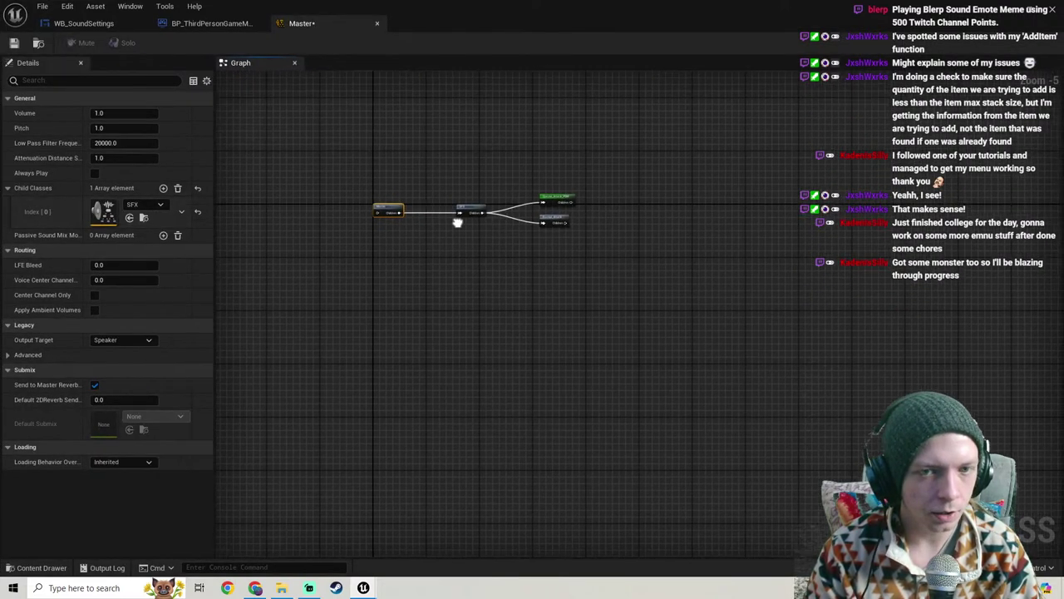
# Step: Add a second child class entry to Master and assign SFX to it as well
pyautogui.click(163, 188)
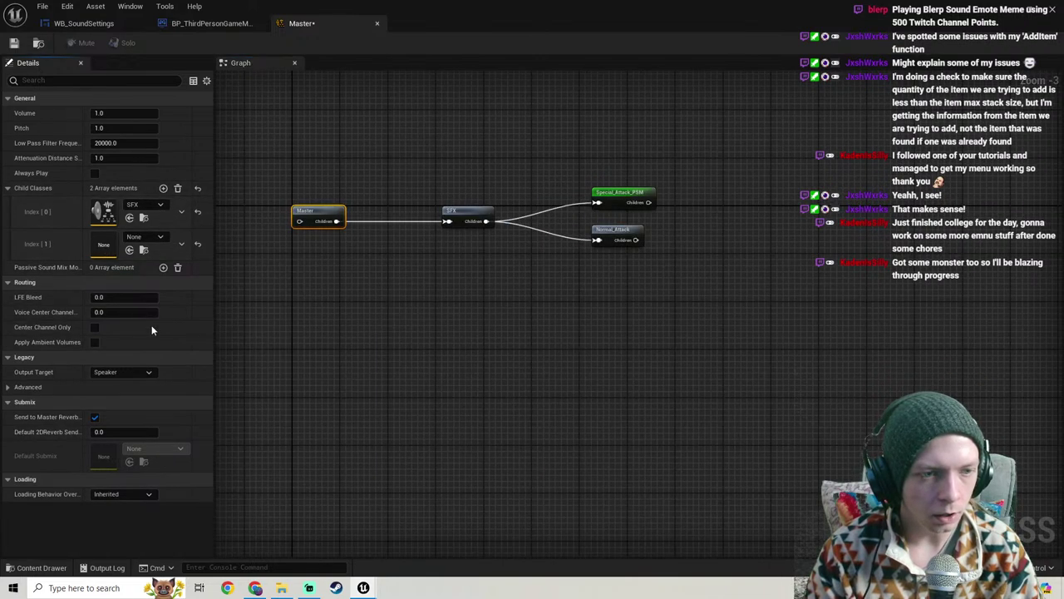
pyautogui.click(152, 238)
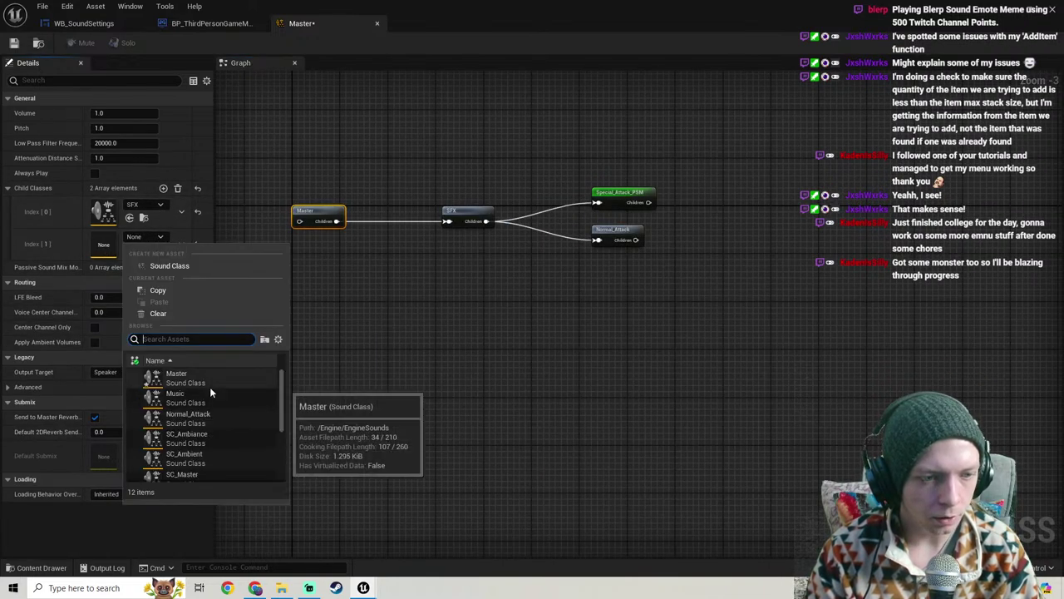
pyautogui.press('Escape')
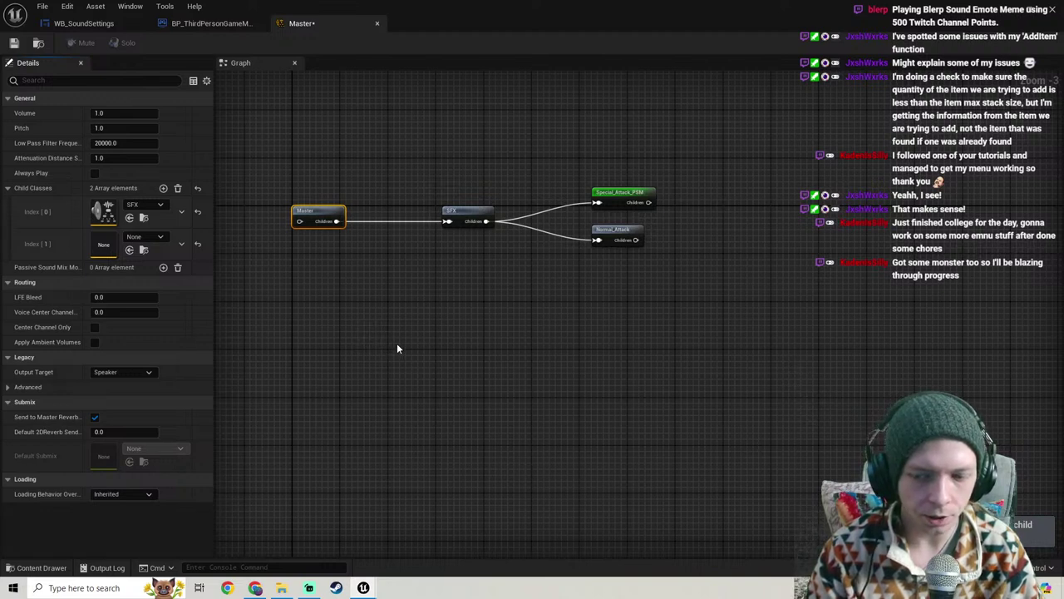
pyautogui.click(145, 238)
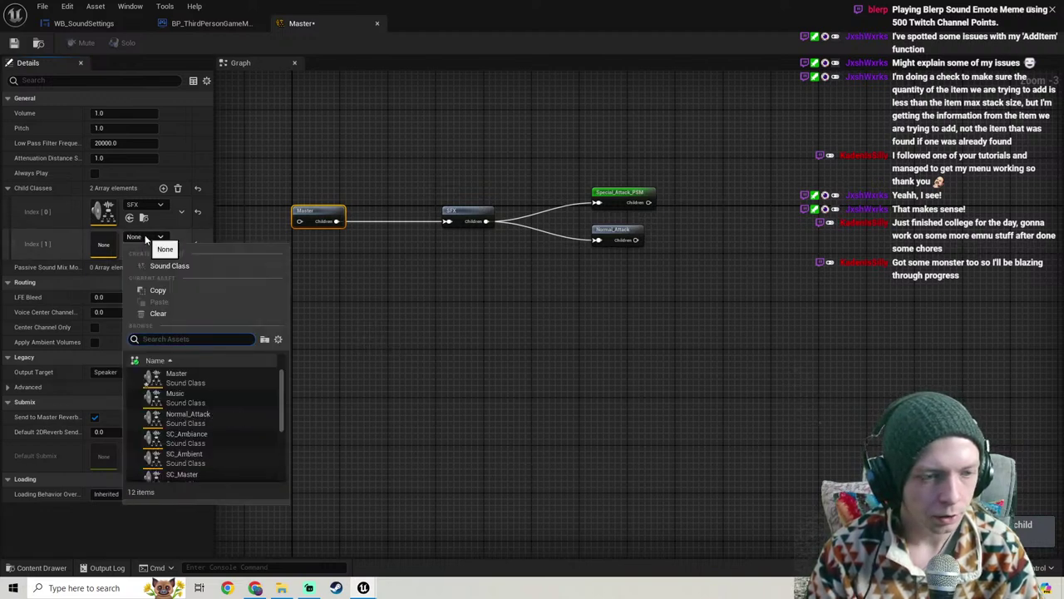
pyautogui.click(146, 239)
pyautogui.click(145, 238)
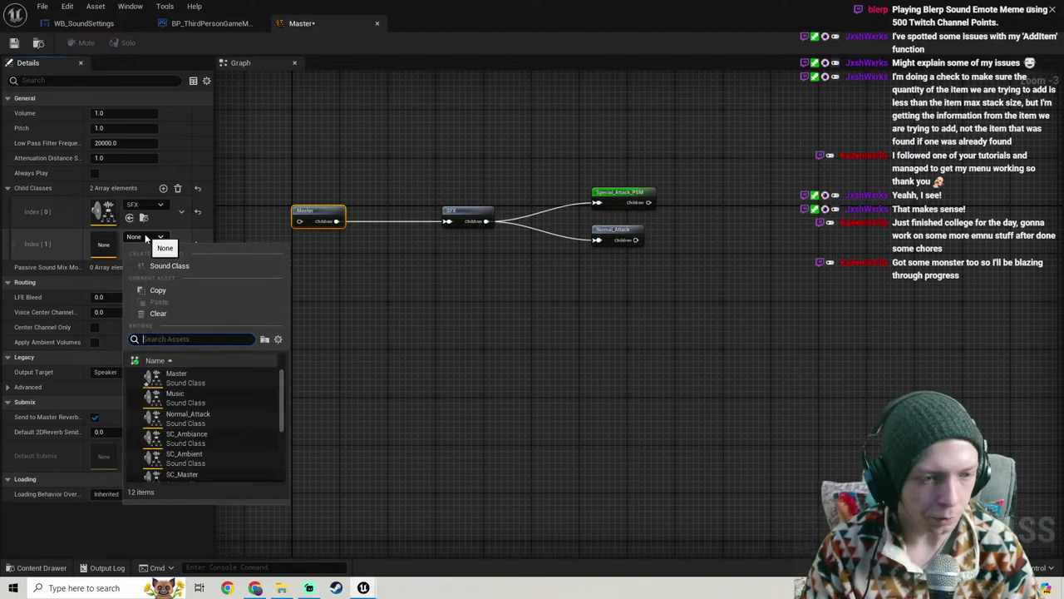
pyautogui.scroll(-3, 226, 410)
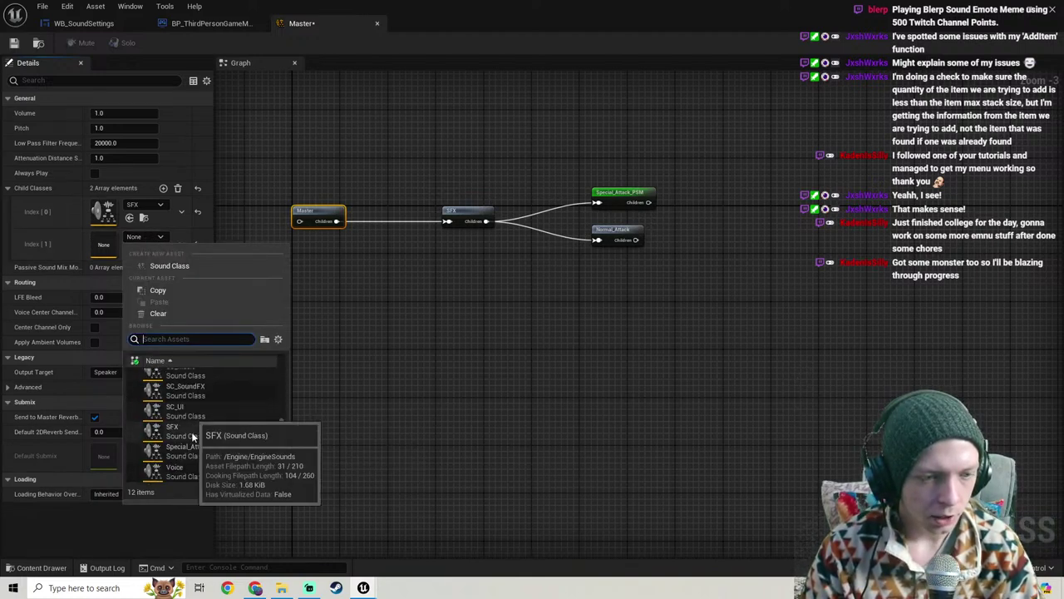
pyautogui.click(191, 432)
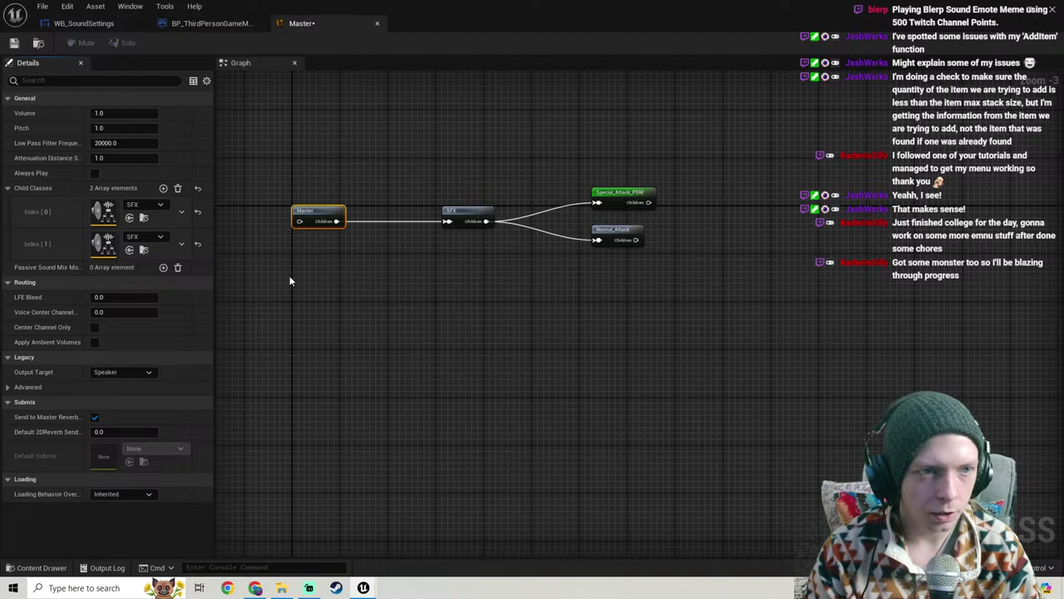
# Step: Add a child class entry set to SC_UI to Master and delete the duplicate SFX entry at index 1
pyautogui.press('XF86AudioRaiseVolume')
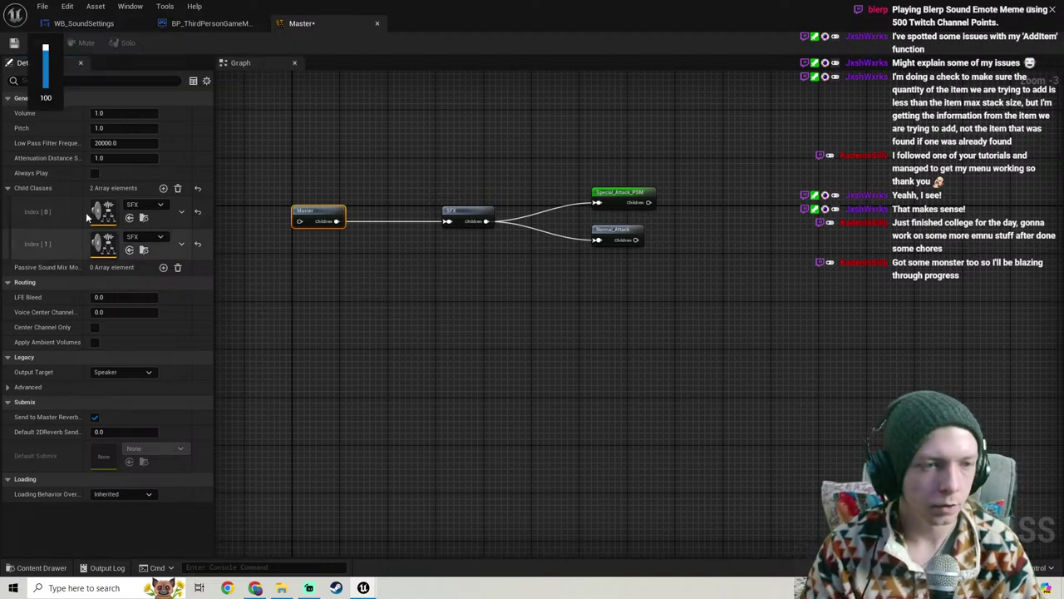
pyautogui.click(163, 188)
pyautogui.click(154, 268)
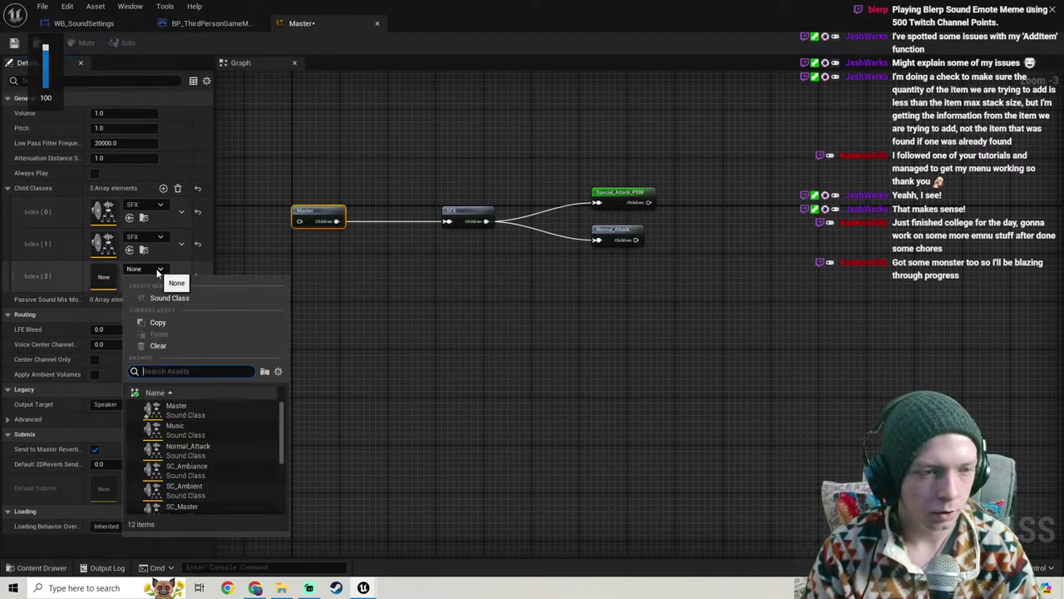
pyautogui.scroll(-5, 209, 432)
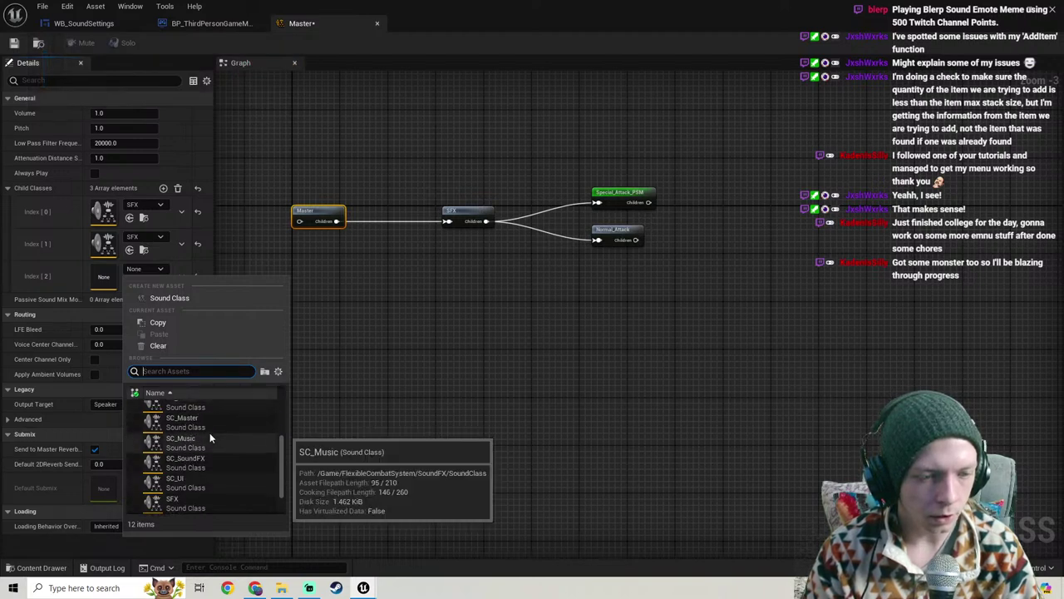
pyautogui.scroll(-1, 222, 437)
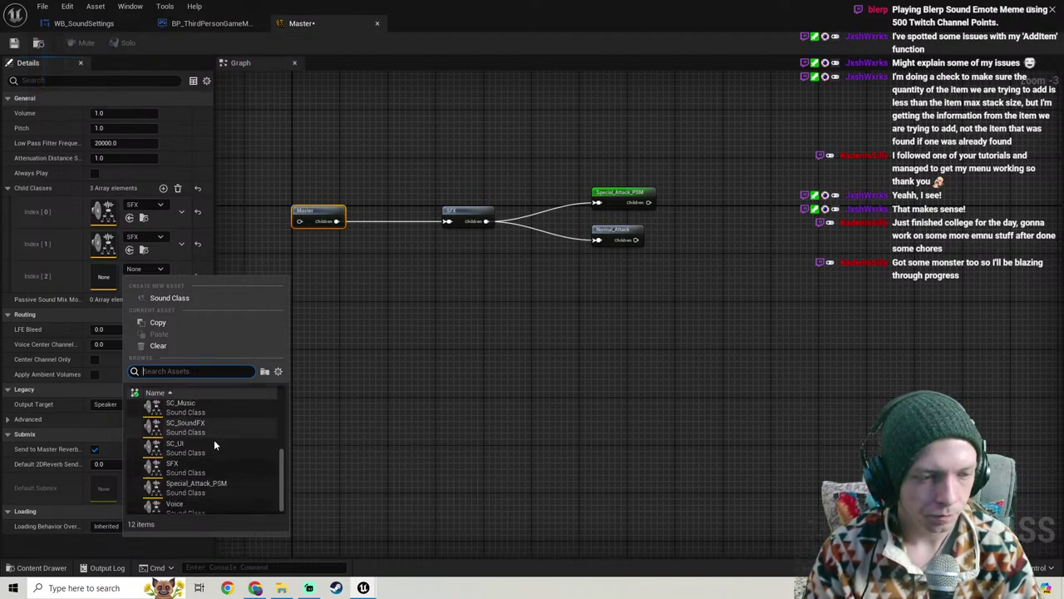
pyautogui.click(198, 446)
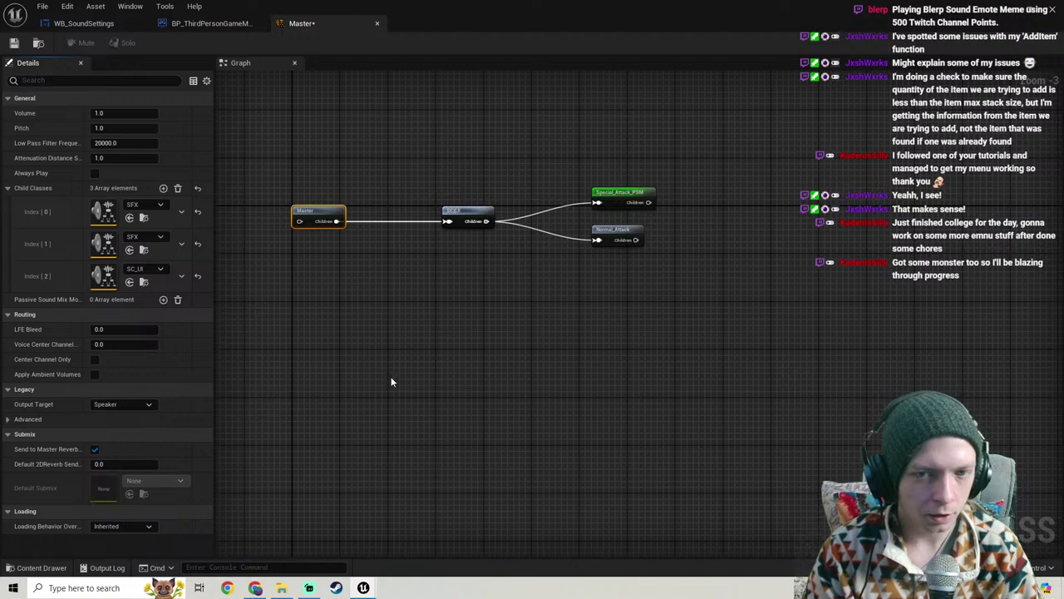
pyautogui.click(181, 244)
pyautogui.click(198, 274)
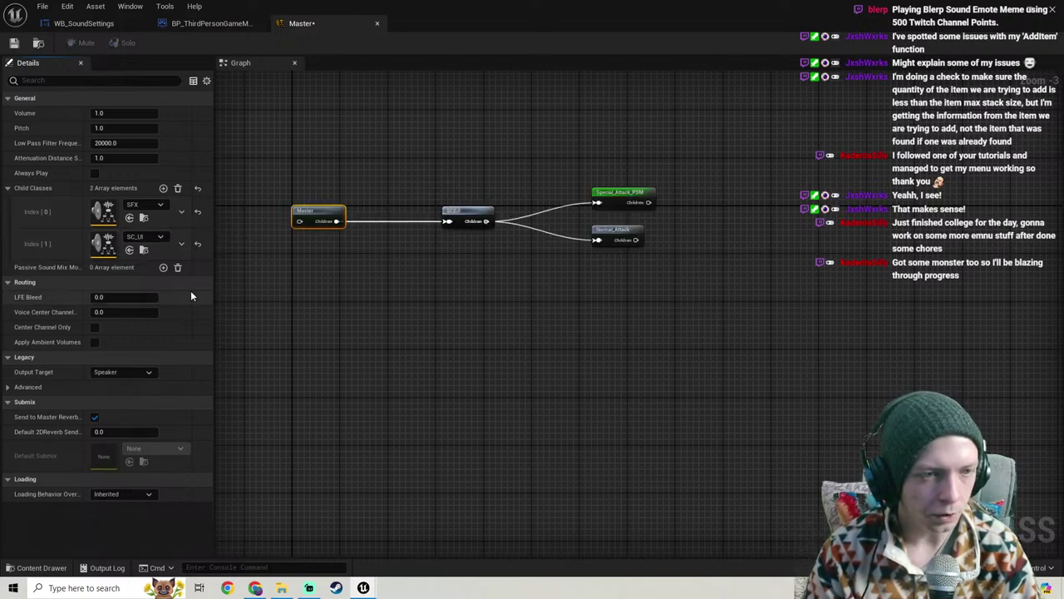
# Step: Add a third child class entry to Master, assign SC_Ambiance to it, and save the sound class
pyautogui.click(162, 191)
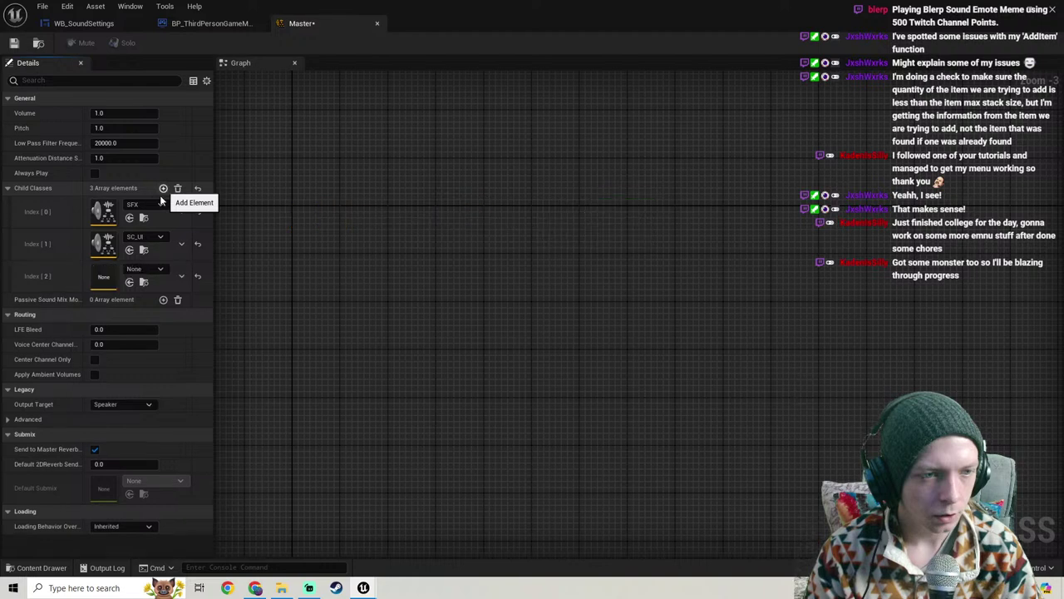
pyautogui.click(146, 269)
pyautogui.scroll(-1, 219, 442)
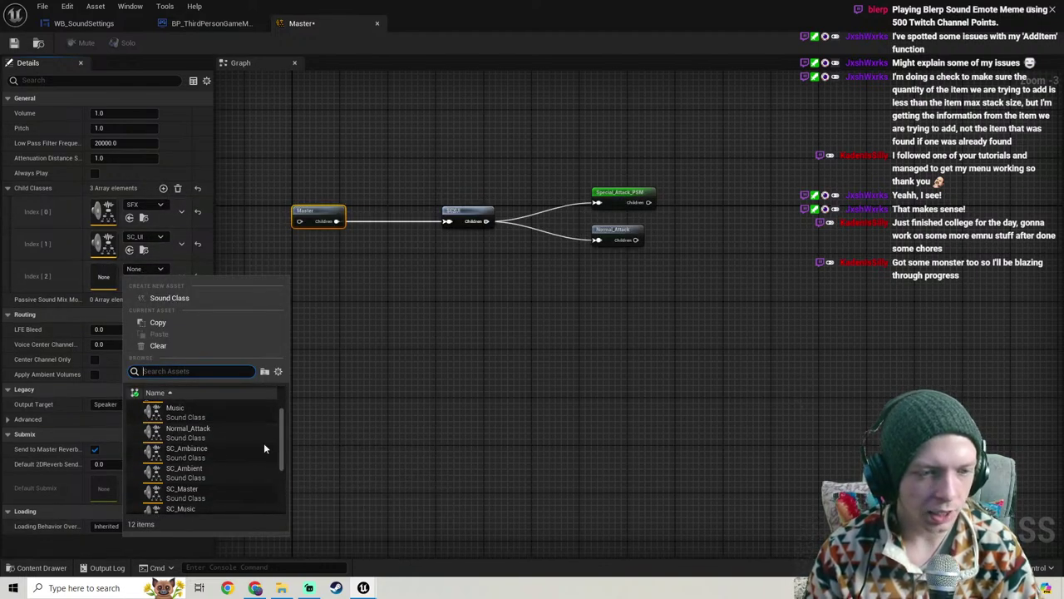
pyautogui.click(215, 451)
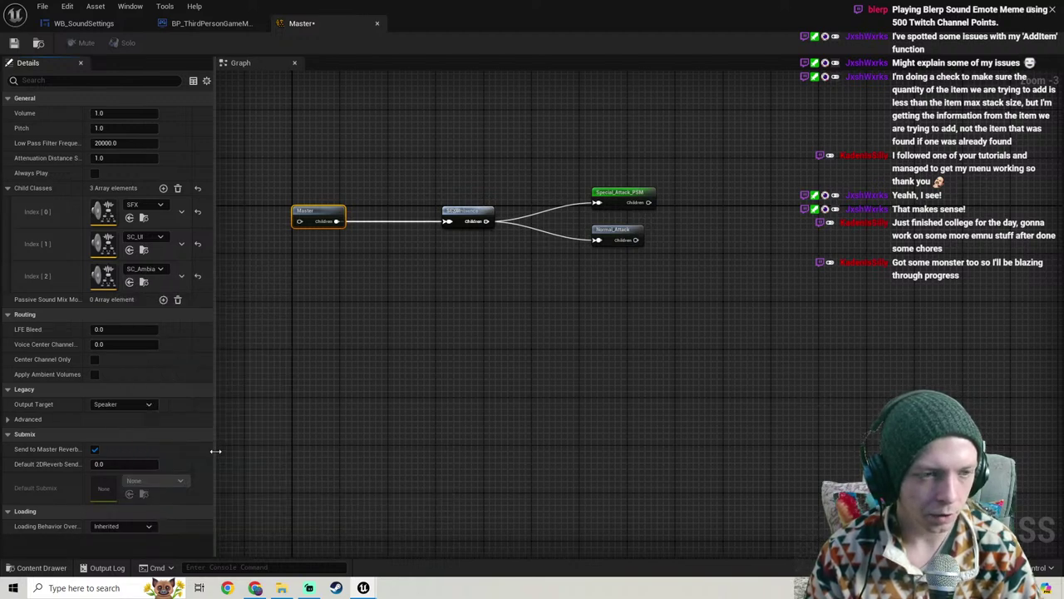
pyautogui.click(15, 45)
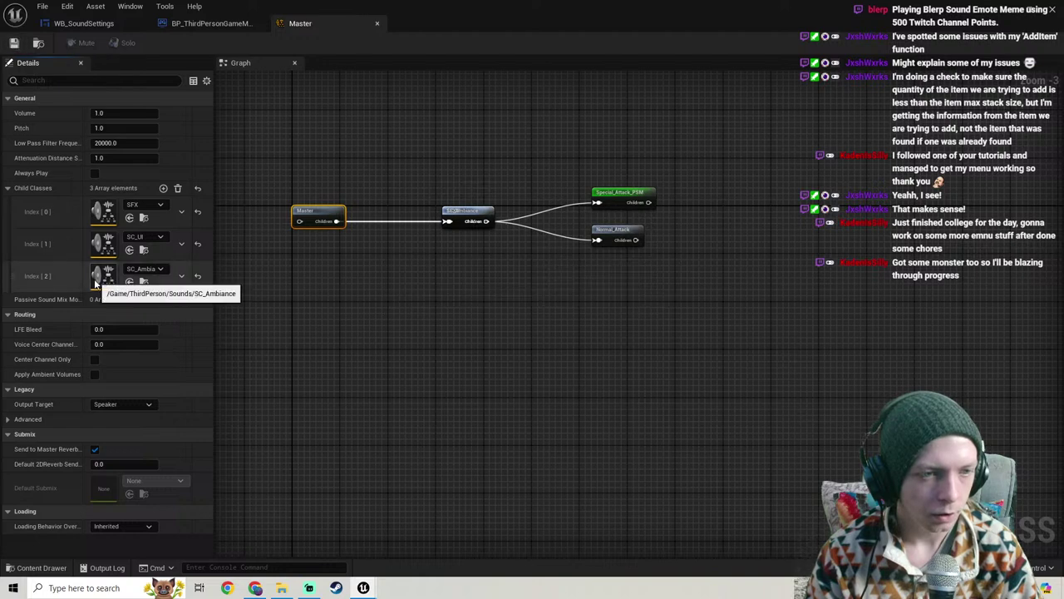
# Step: Add a fourth child class entry to the Master sound class, assign Voice to it, and save the asset
pyautogui.click(164, 188)
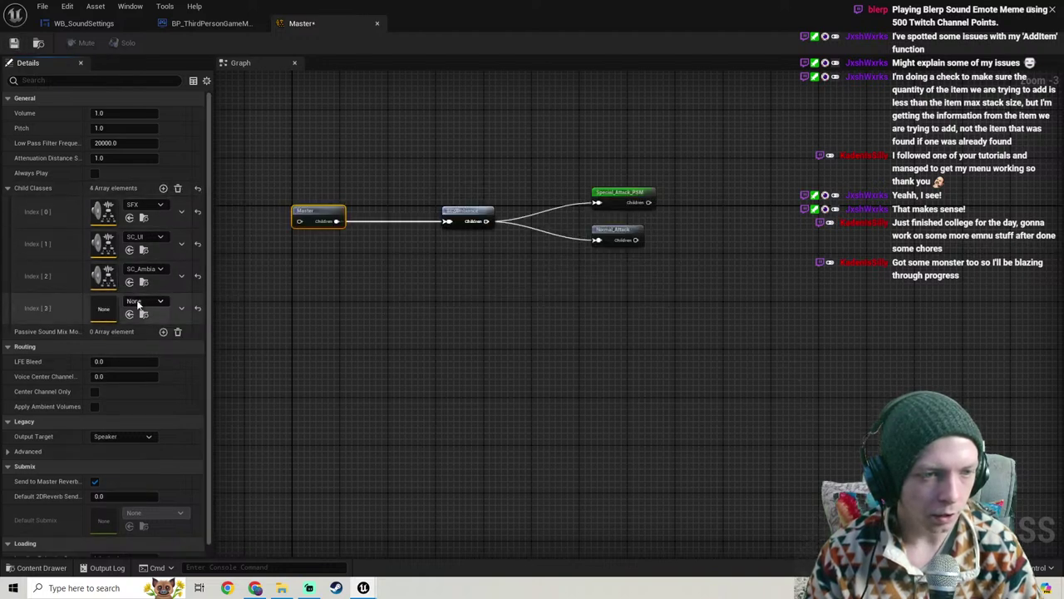
pyautogui.click(150, 301)
pyautogui.scroll(-3, 198, 474)
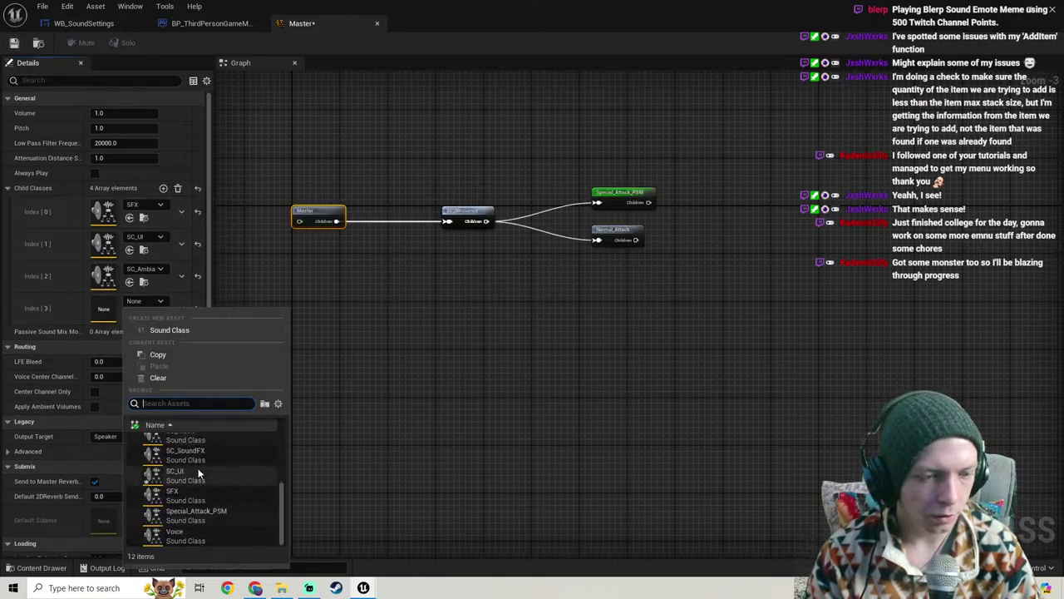
pyautogui.click(176, 537)
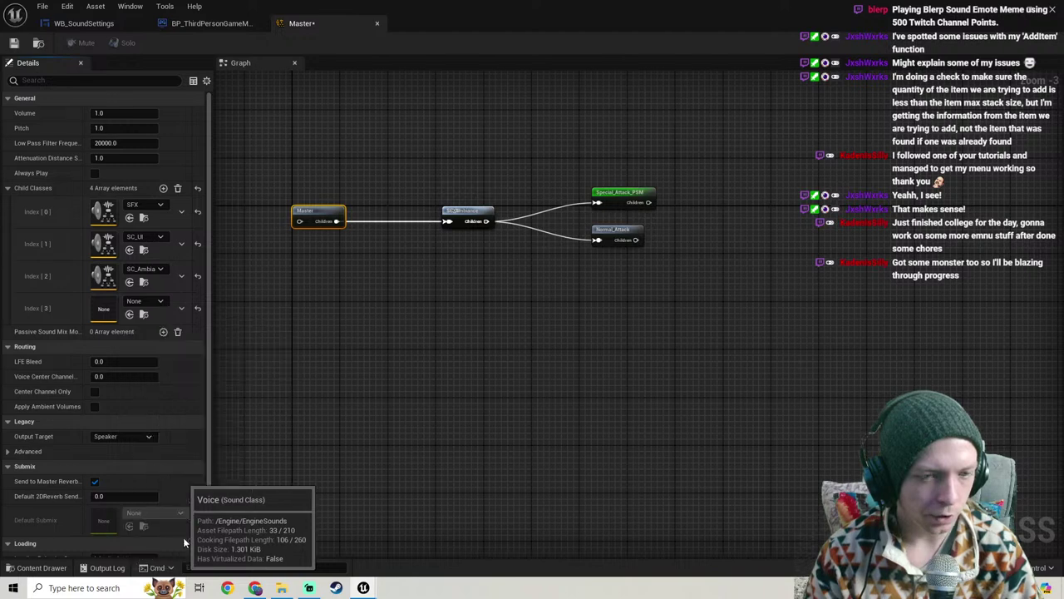
pyautogui.click(14, 42)
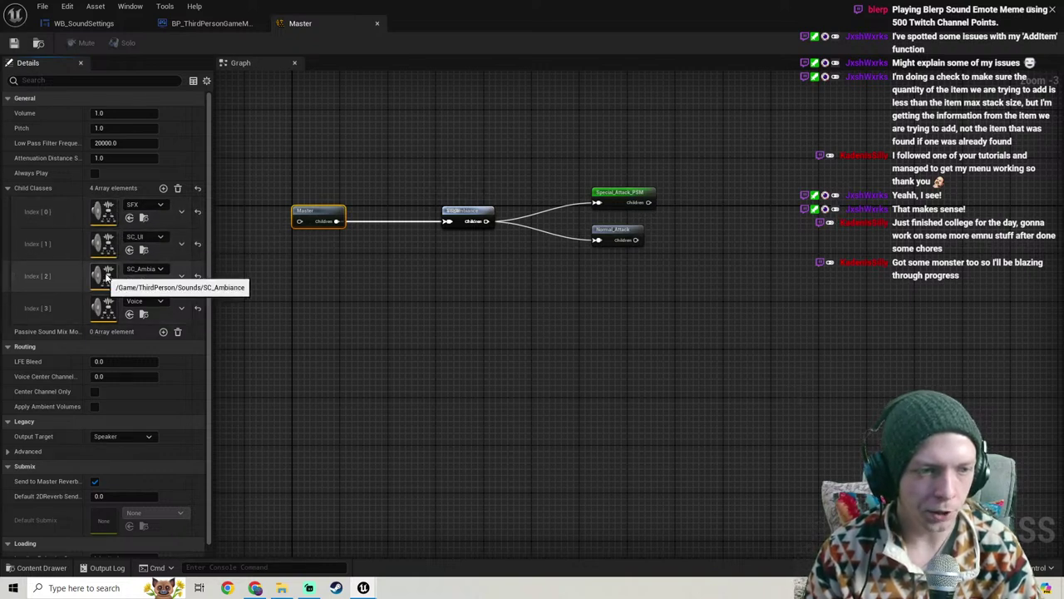
# Step: Close Project Settings and open the ThirdPerson Sounds folder in the content browser, with the asset editor out of the way
pyautogui.click(1001, 11)
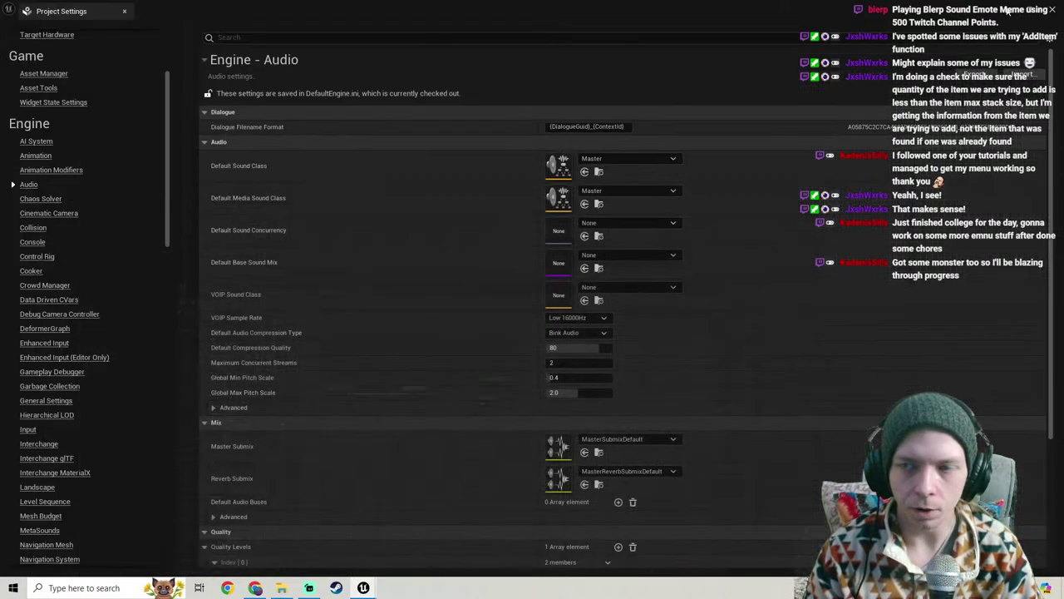
pyautogui.click(1051, 10)
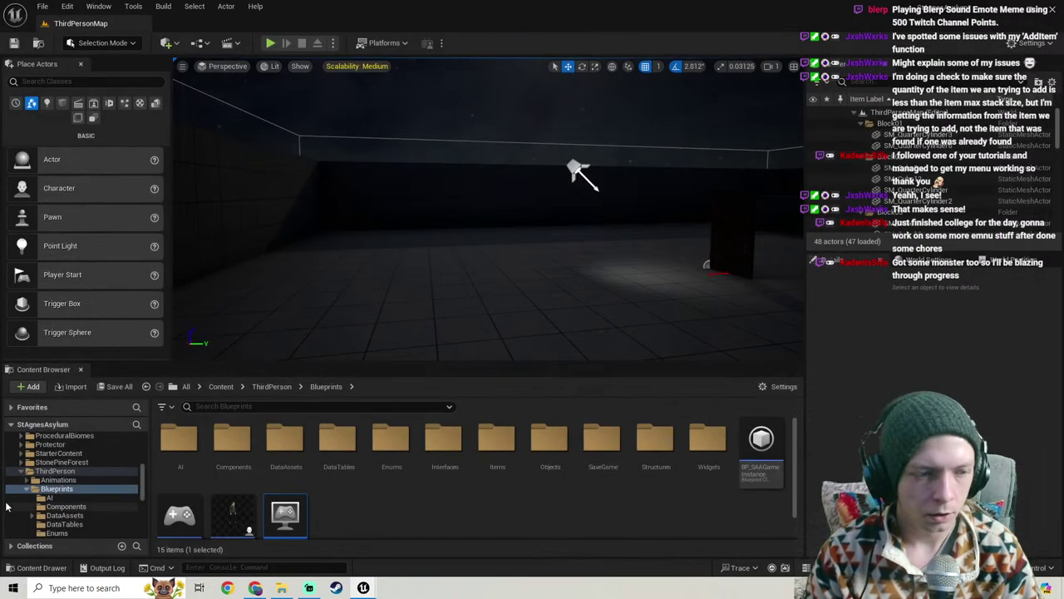
pyautogui.click(54, 471)
pyautogui.click(22, 471)
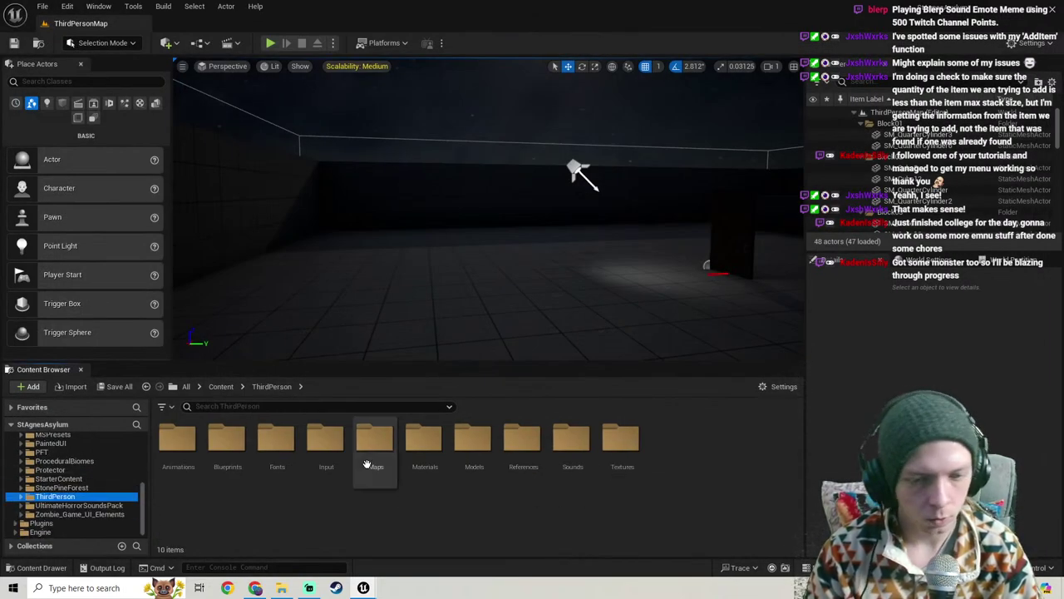
pyautogui.moveTo(386, 340); pyautogui.dragTo(385, 311)
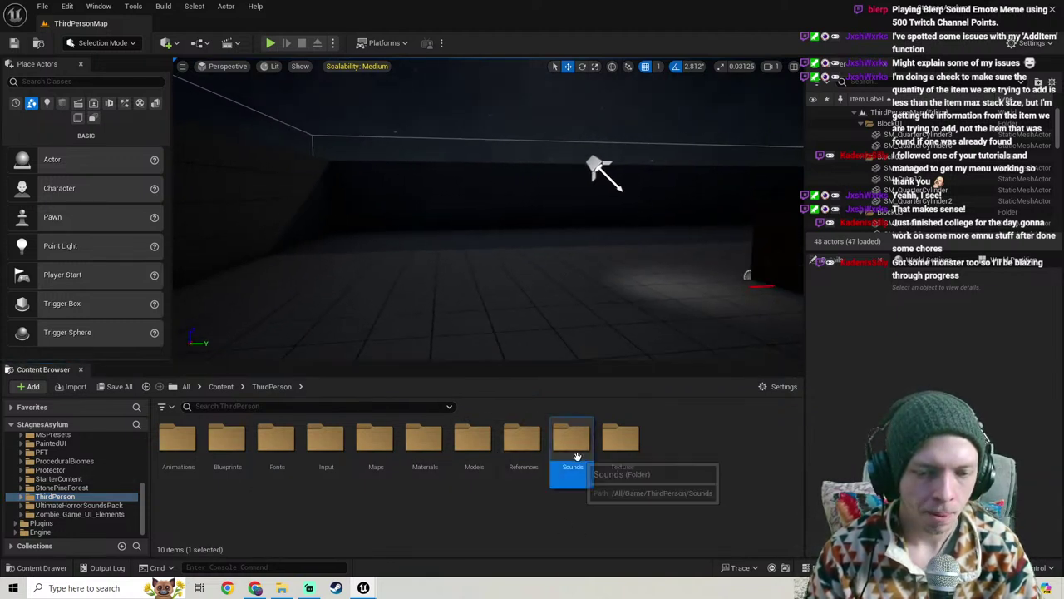
pyautogui.doubleClick(573, 440)
# Step: Rename the SC_Ambiance sound class to SC_Music and save all modified assets
pyautogui.click(321, 468)
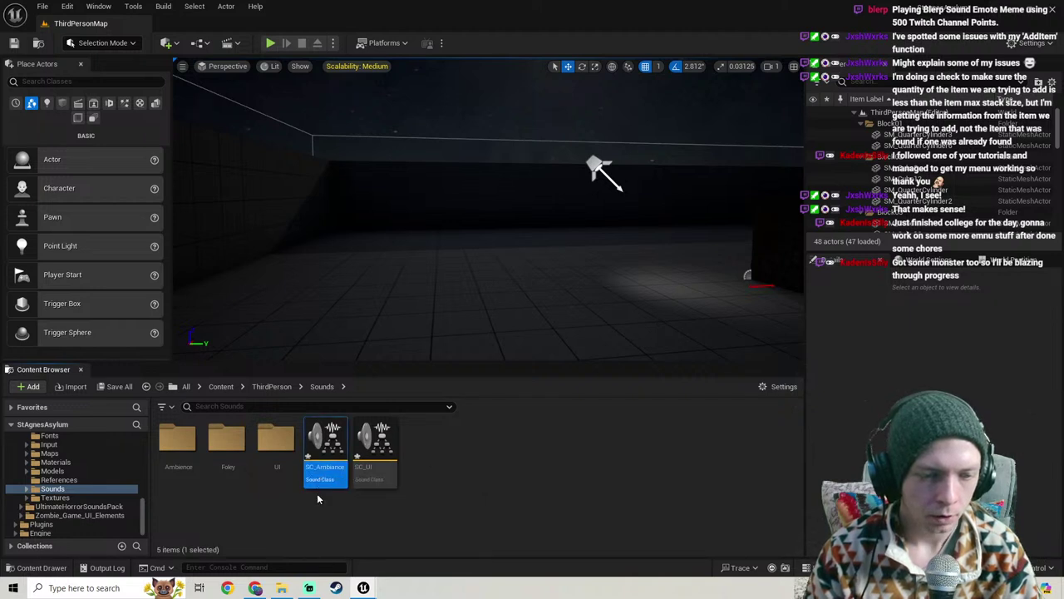
pyautogui.click(321, 469)
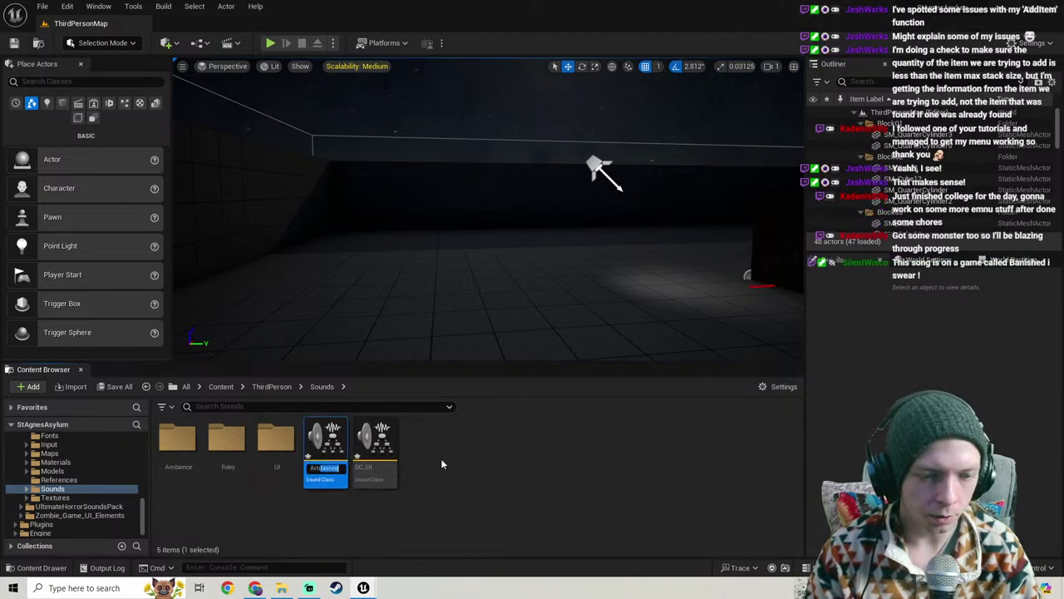
pyautogui.write('SC_')
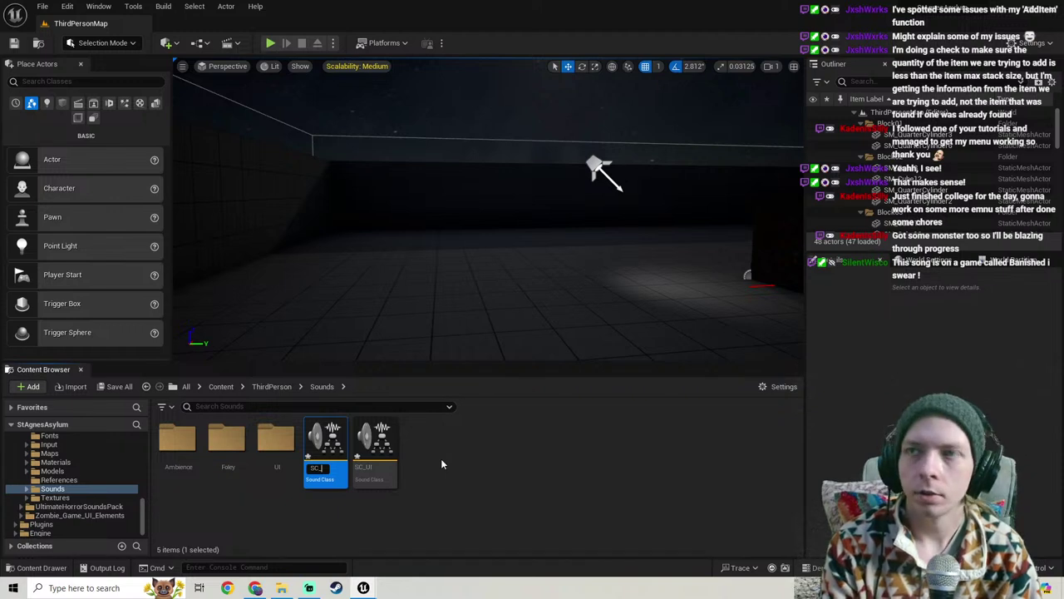
pyautogui.write('Music')
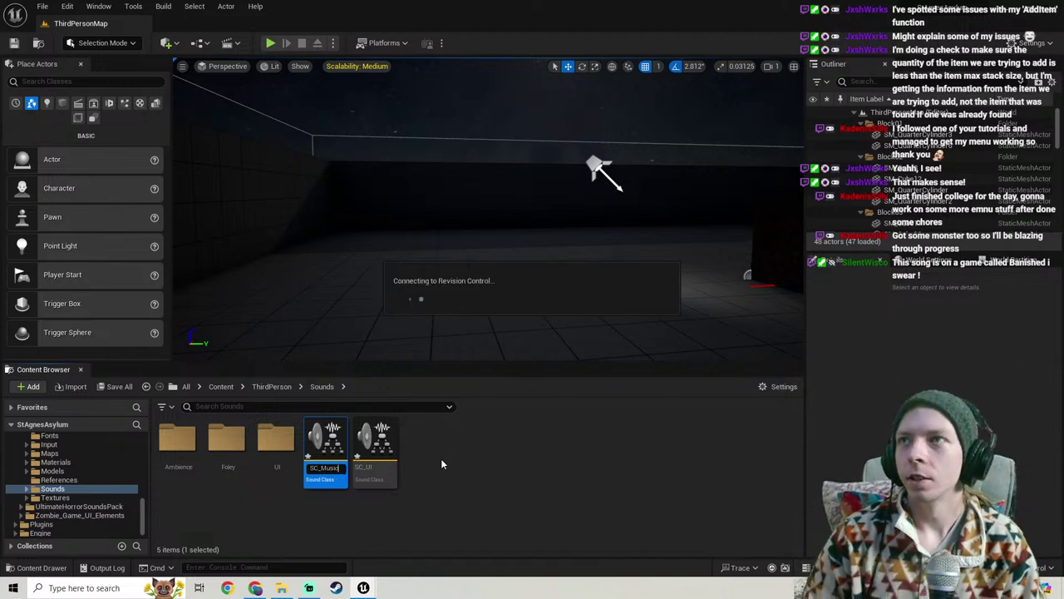
pyautogui.press('Return')
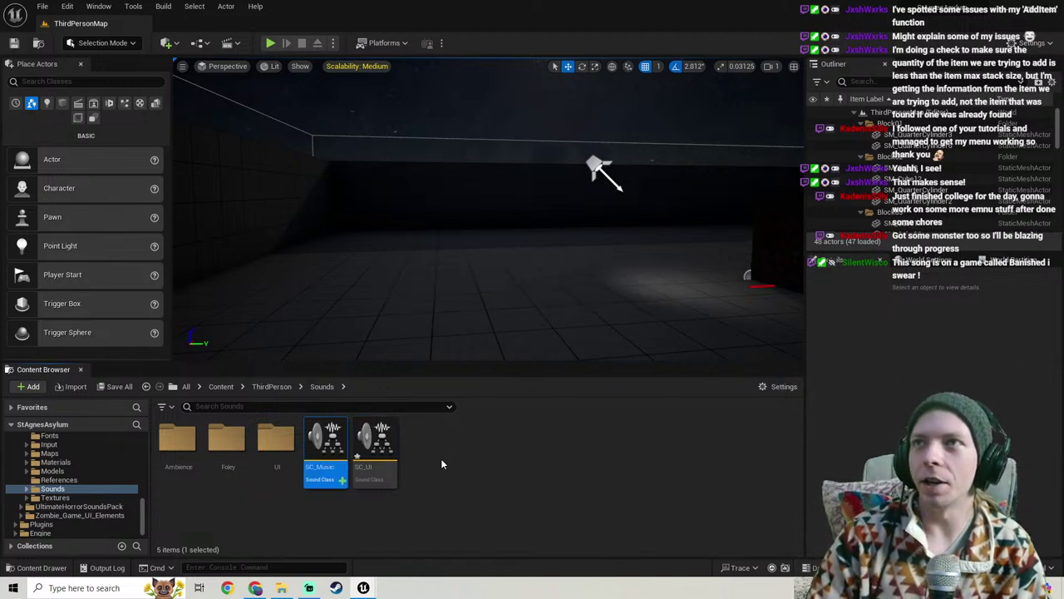
pyautogui.click(121, 388)
pyautogui.click(616, 420)
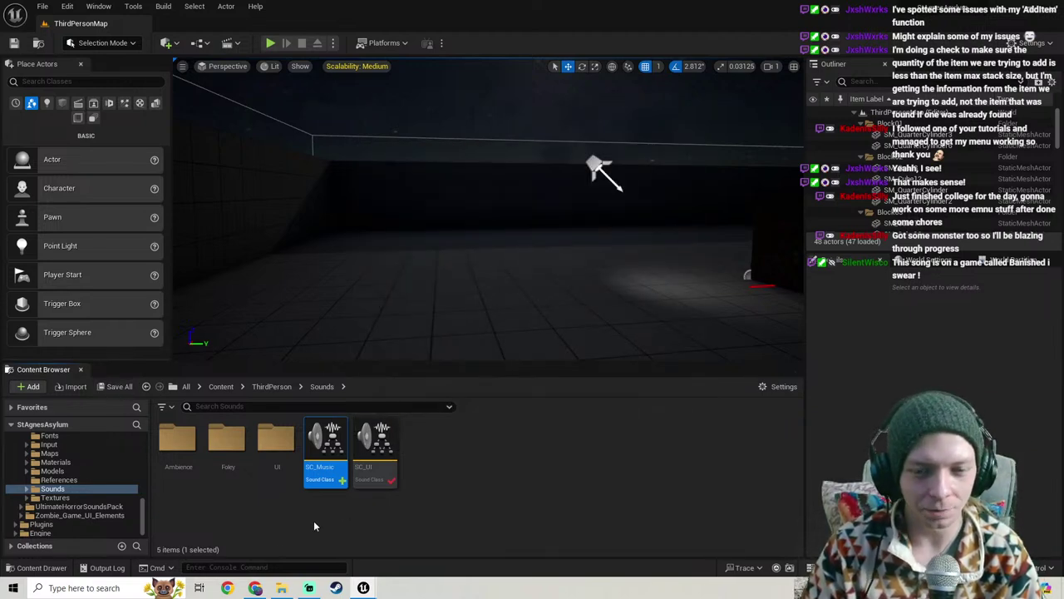
# Step: Switch to the browser to check the playing track, return to Unreal Editor, and look over the Master sound class graph
pyautogui.click(256, 588)
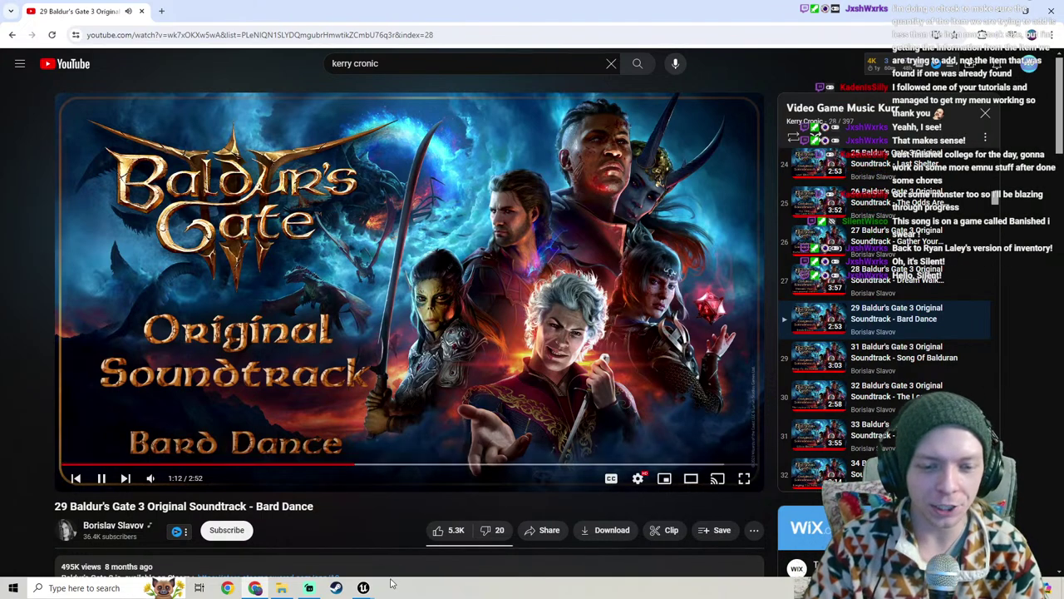
pyautogui.click(364, 588)
pyautogui.click(430, 540)
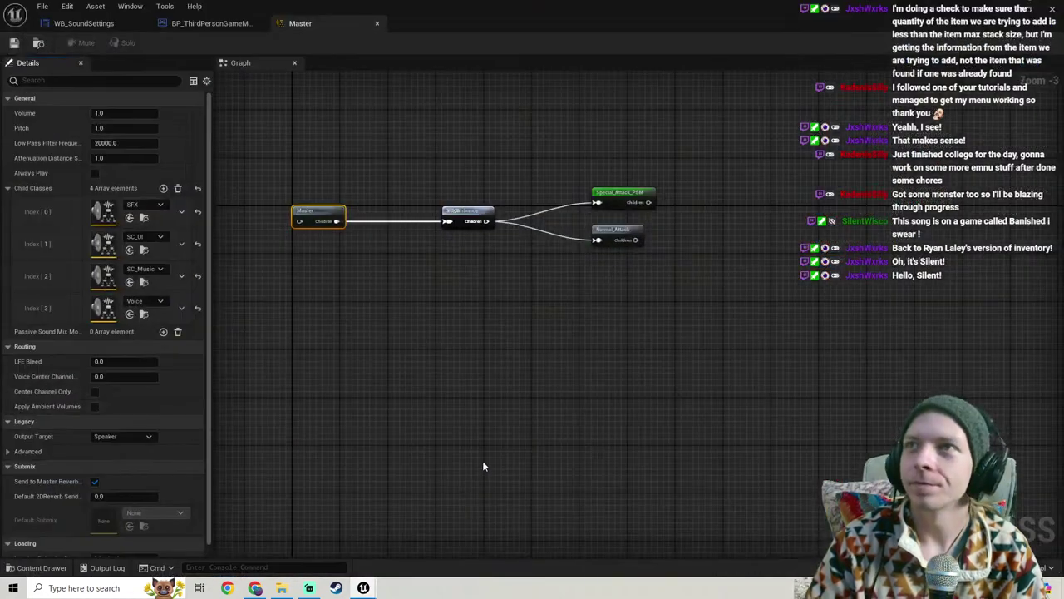
pyautogui.scroll(-4, 459, 357)
pyautogui.moveTo(539, 336); pyautogui.dragTo(435, 283, button='right')
pyautogui.scroll(6, 440, 310)
pyautogui.scroll(-3, 456, 290)
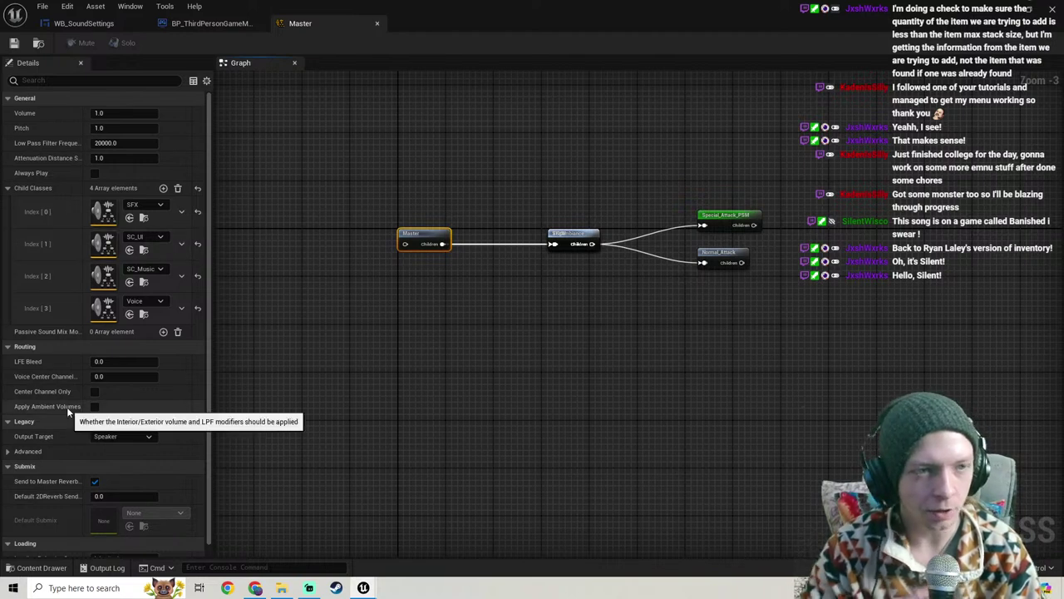
# Step: Close the BP_ThirdPersonGameMode blueprint and return to the WB_SoundSettings widget
pyautogui.click(218, 25)
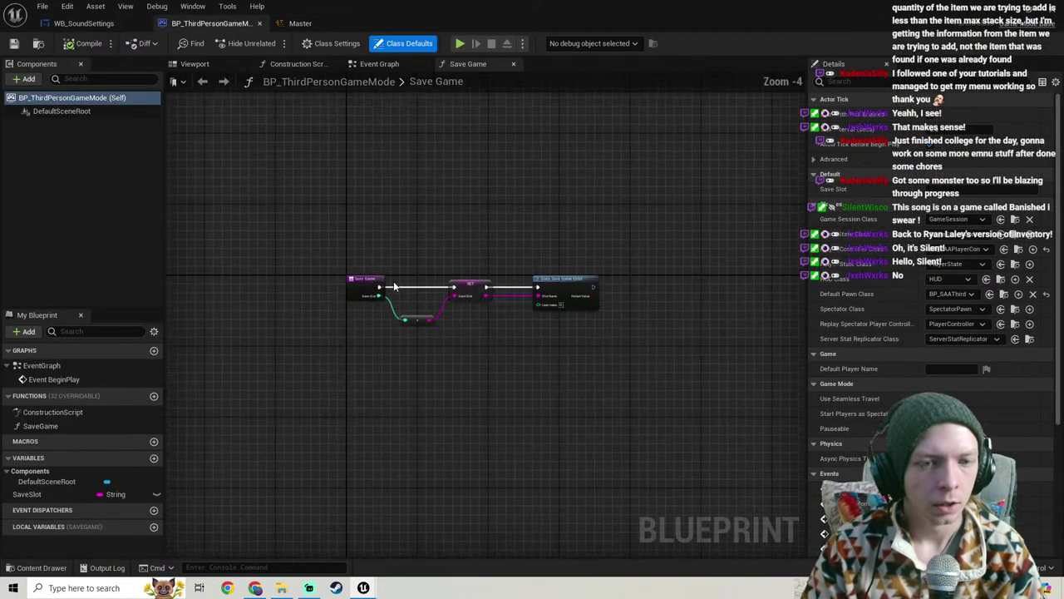
pyautogui.moveTo(394, 286); pyautogui.dragTo(375, 264, button='right')
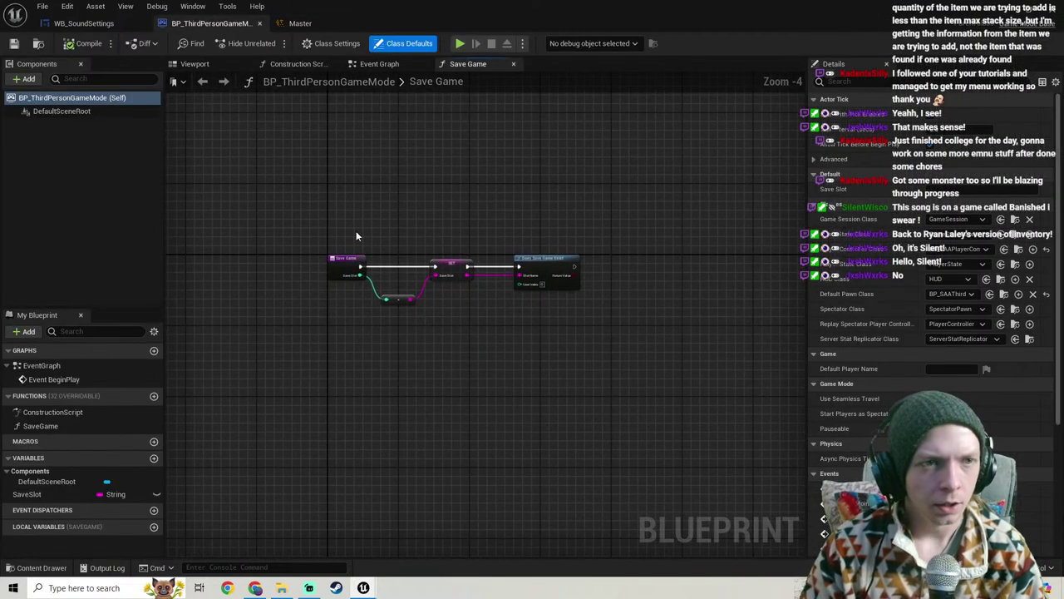
pyautogui.click(260, 24)
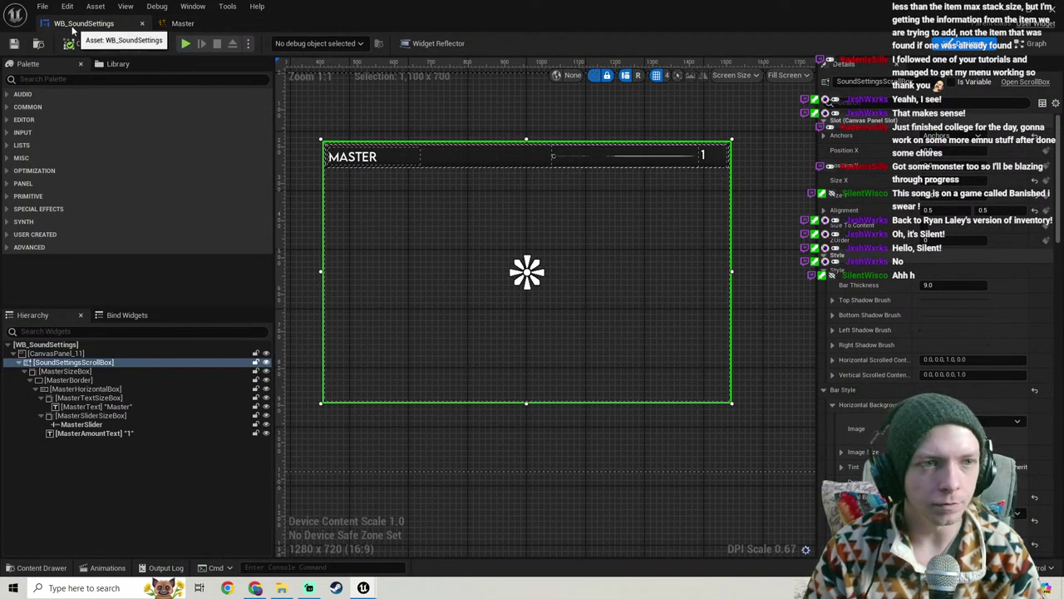
# Step: Add an On Value Changed event for MasterSlider to the widget's event graph
pyautogui.scroll(1, 516, 261)
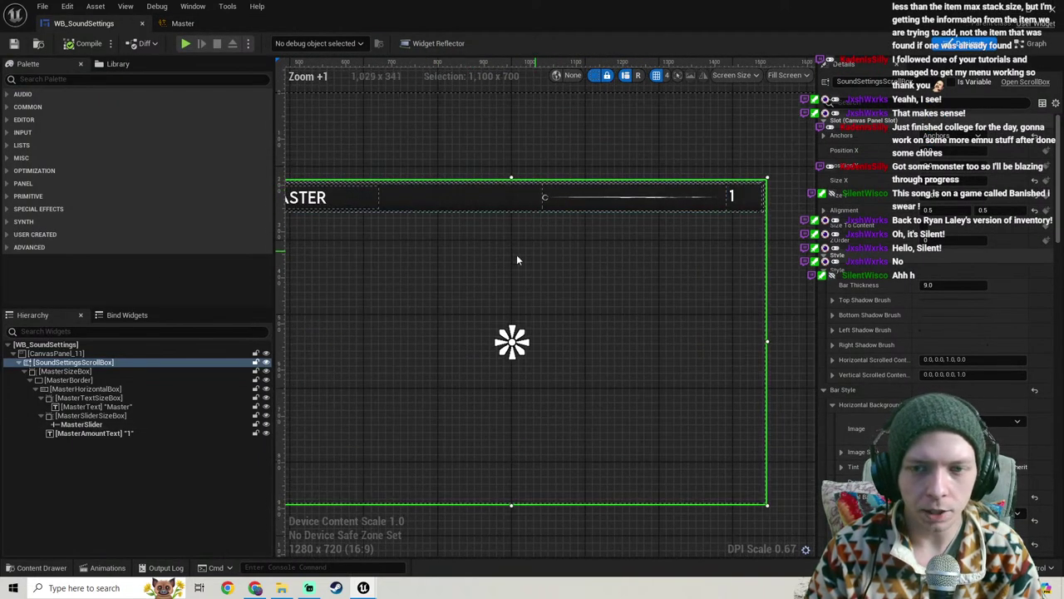
pyautogui.click(608, 202)
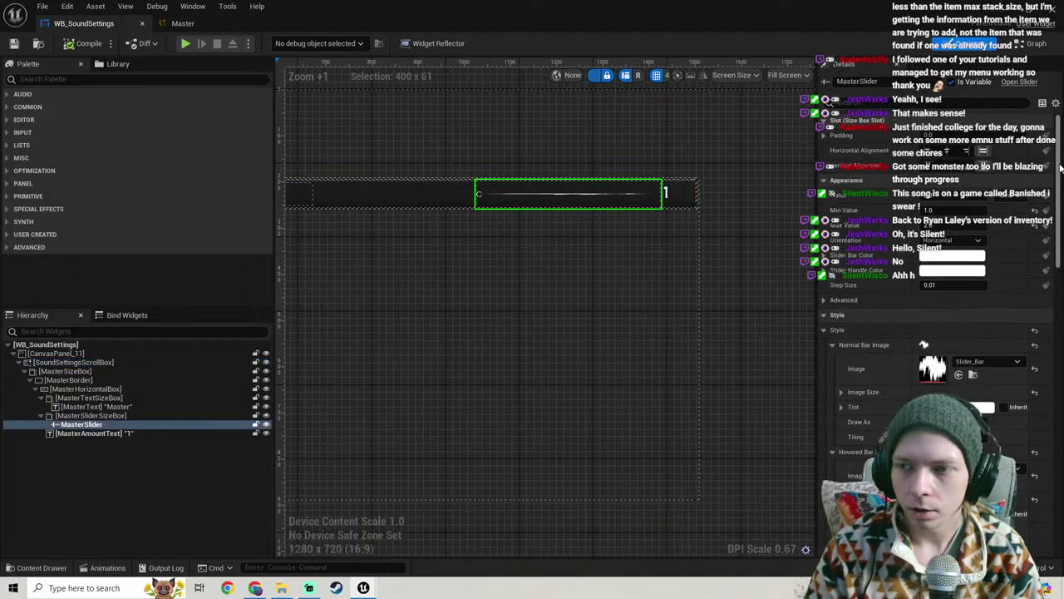
pyautogui.scroll(-10, 936, 333)
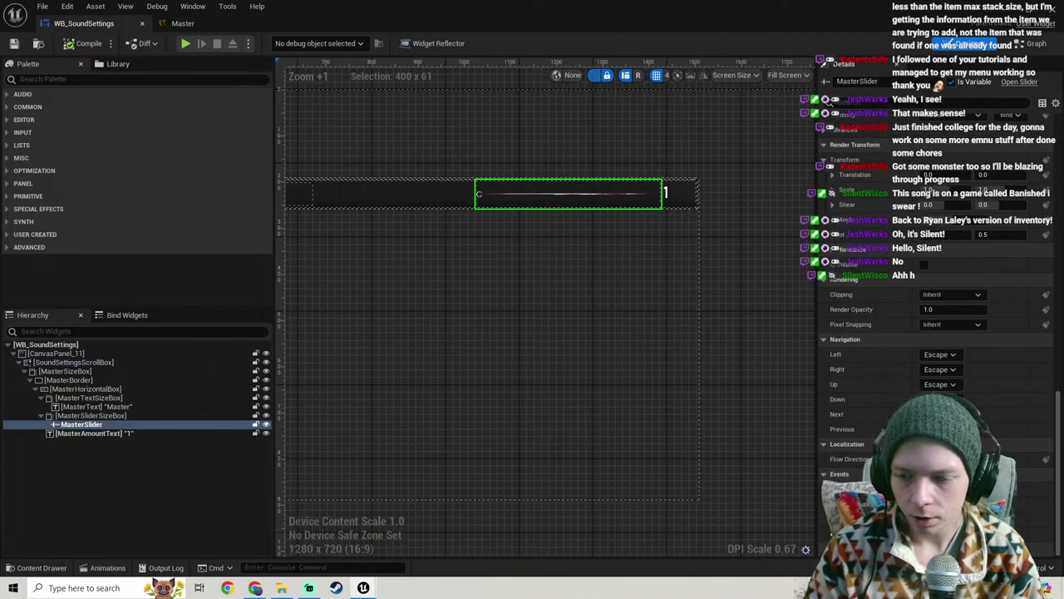
pyautogui.click(950, 549)
pyautogui.scroll(-3, 632, 338)
pyautogui.moveTo(593, 326); pyautogui.dragTo(483, 316, button='right')
pyautogui.scroll(3, 694, 341)
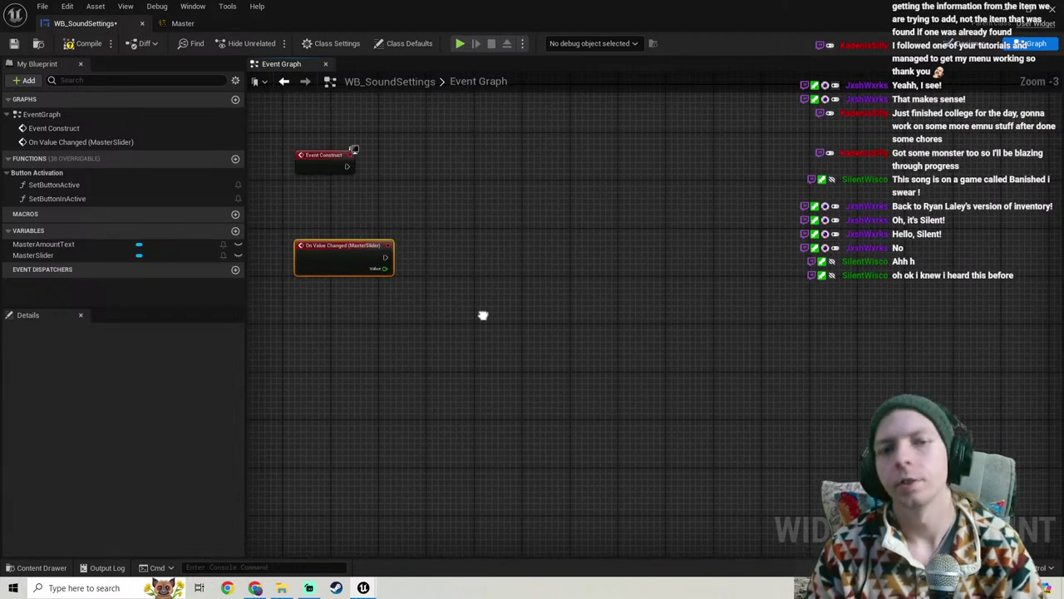
# Step: Add a Set Sound Mix Class Override node executed by the MasterSlider value change event and view its In Sound Class choices
pyautogui.moveTo(385, 255); pyautogui.dragTo(511, 260)
pyautogui.write('sou')
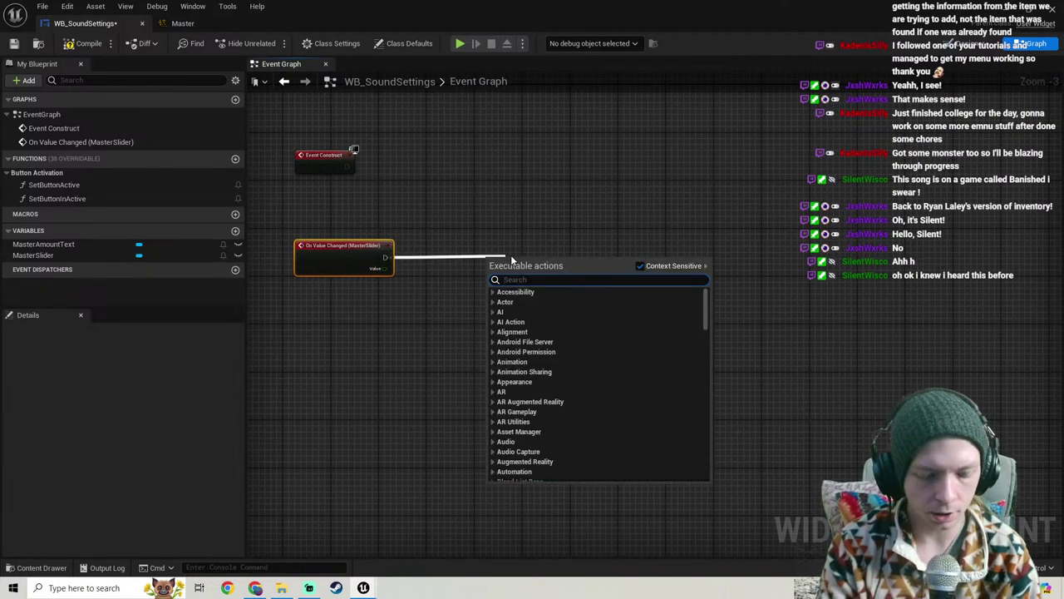
pyautogui.write('nd class')
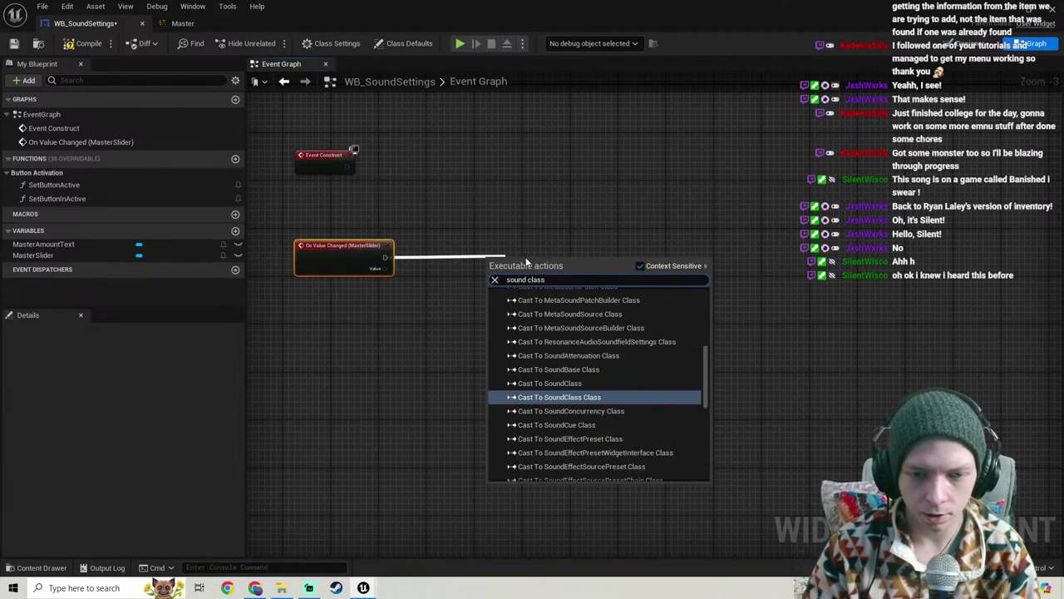
pyautogui.scroll(5, 584, 402)
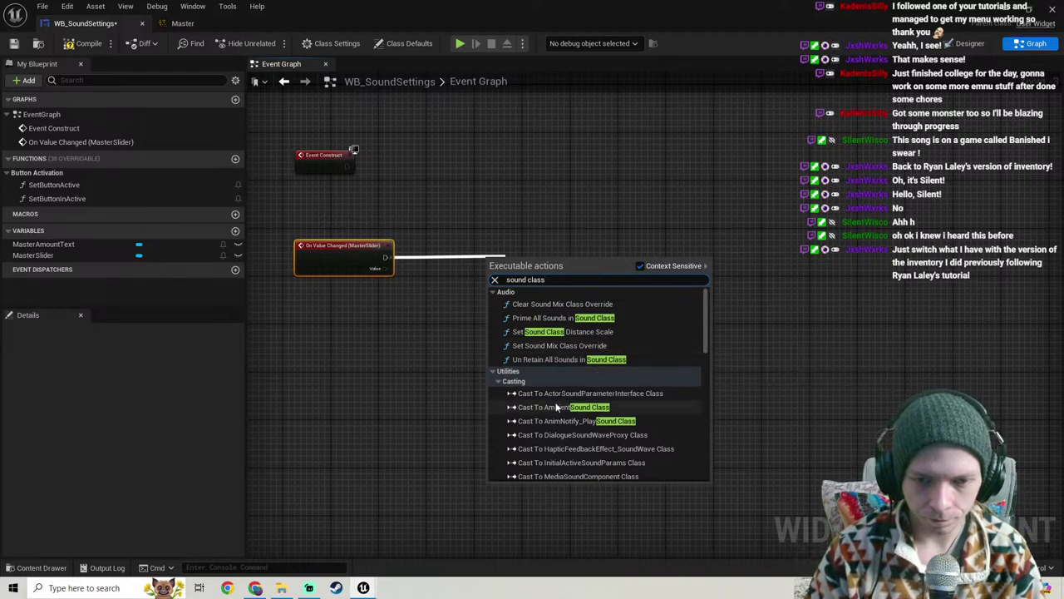
pyautogui.click(541, 345)
pyautogui.scroll(3, 440, 344)
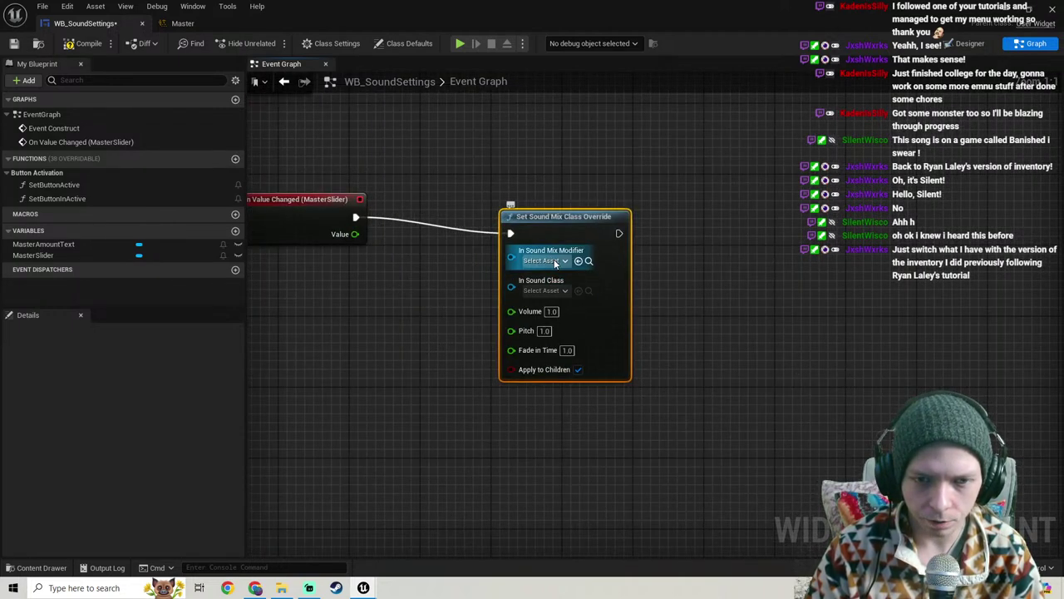
pyautogui.click(545, 290)
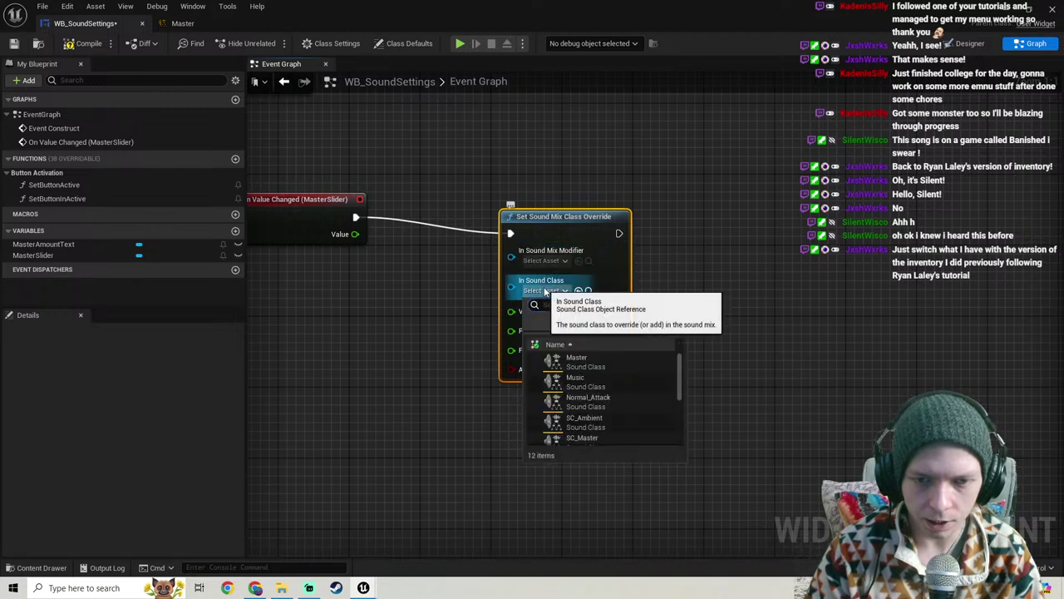
pyautogui.click(382, 304)
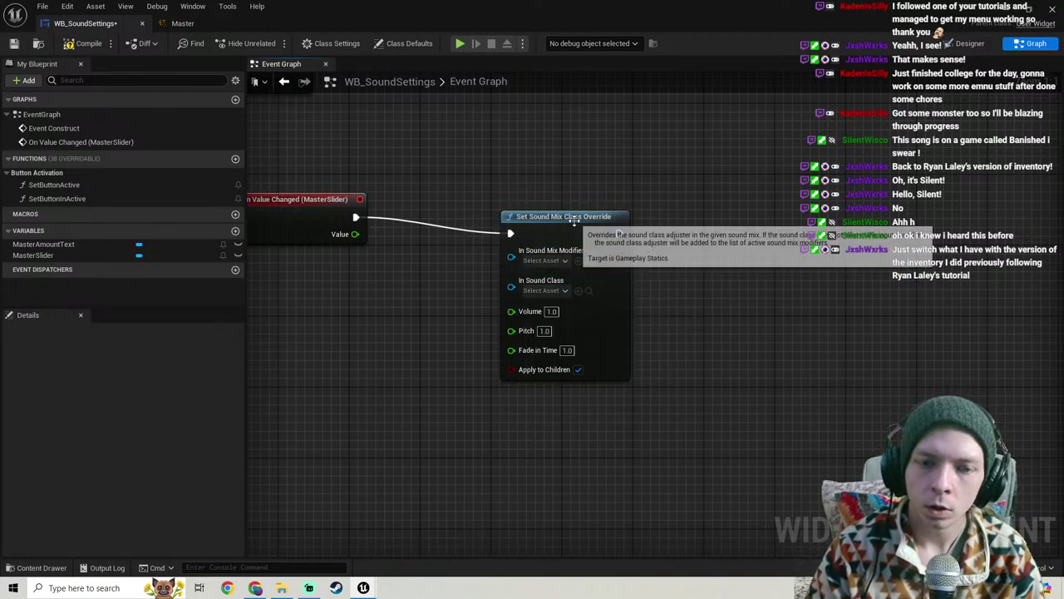
# Step: Move the Set Sound Mix Class Override node slightly away from the MasterSlider event and straighten the connection between them
pyautogui.moveTo(570, 218); pyautogui.dragTo(597, 218)
pyautogui.scroll(-1, 422, 309)
pyautogui.moveTo(421, 309); pyautogui.dragTo(469, 340, button='right')
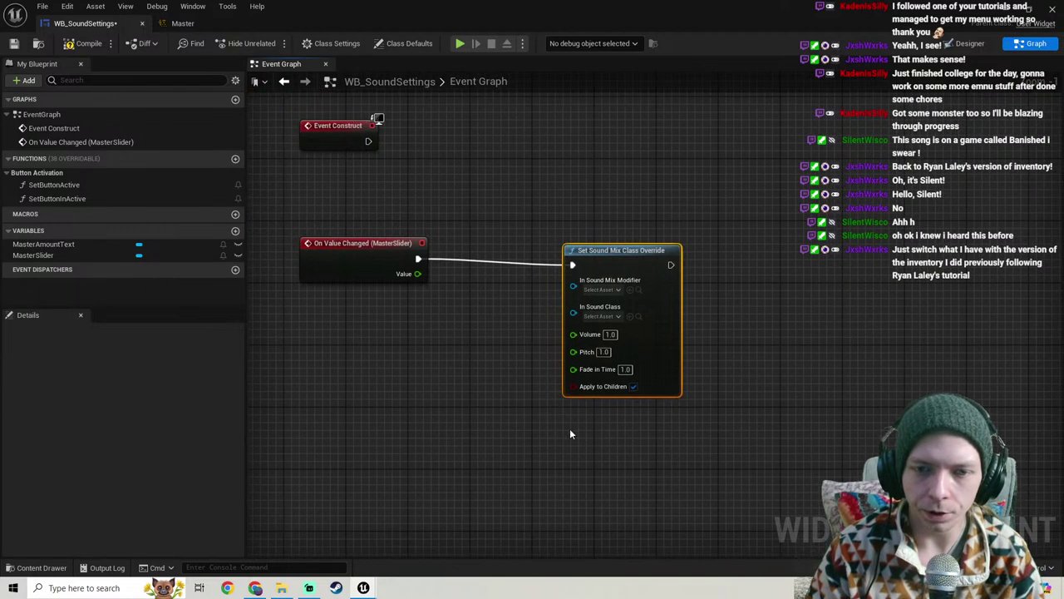
pyautogui.moveTo(313, 276); pyautogui.dragTo(310, 271)
pyautogui.press('q')
pyautogui.moveTo(429, 342); pyautogui.dragTo(306, 312, button='right')
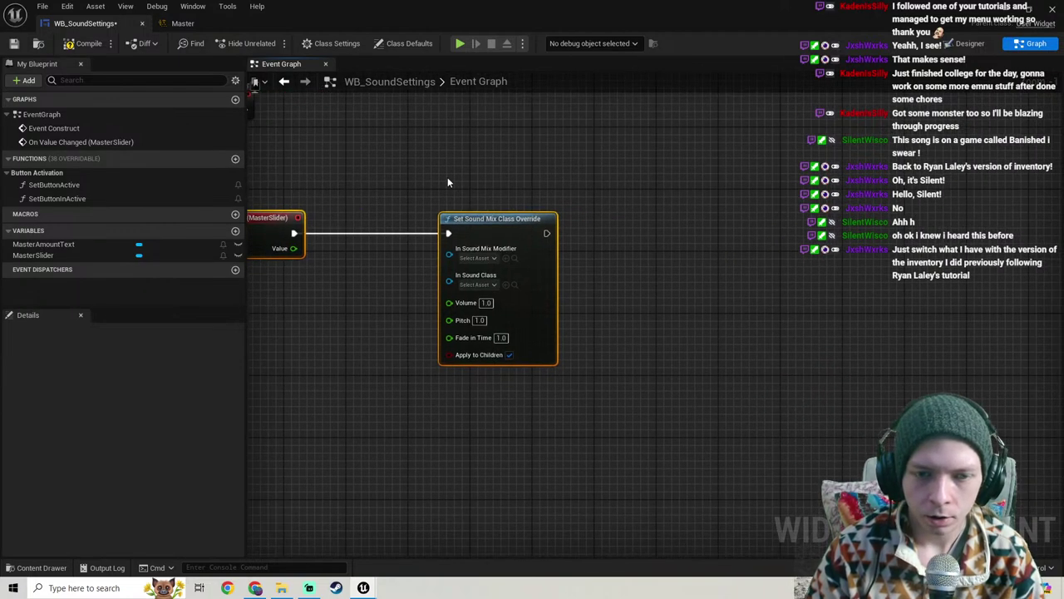
# Step: Inspect the Set Sound Mix Class Override node and the asset choices for its In Sound Mix Modifier input
pyautogui.moveTo(445, 179); pyautogui.dragTo(539, 183, button='right')
pyautogui.scroll(-1, 539, 182)
pyautogui.click(574, 188)
pyautogui.scroll(1, 582, 258)
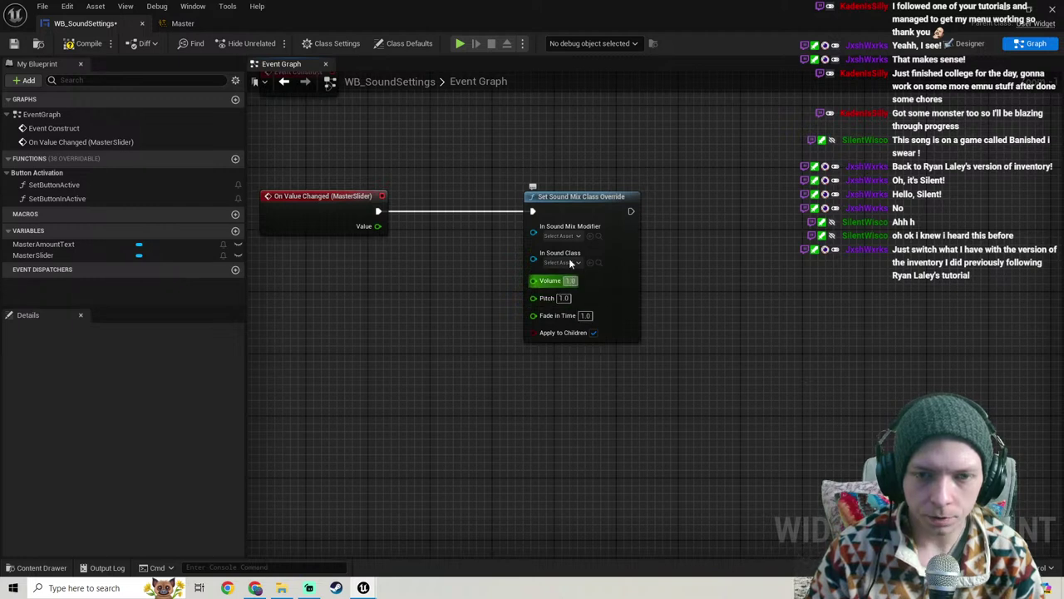
pyautogui.click(553, 194)
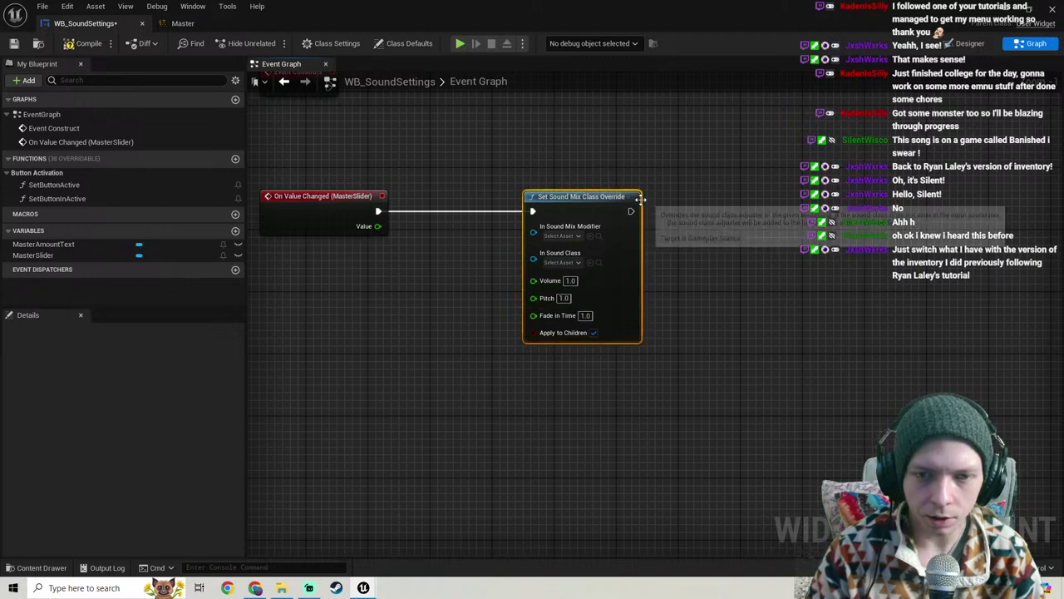
pyautogui.click(565, 238)
pyautogui.click(566, 238)
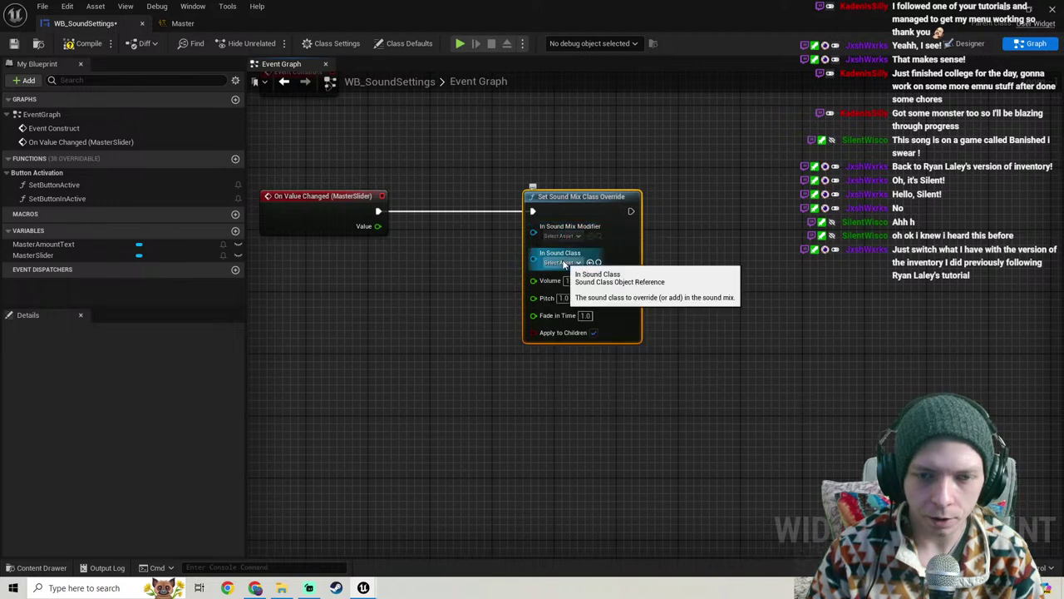
# Step: Set the In Sound Class of the Set Sound Mix Class Override node to the Master sound class
pyautogui.click(565, 263)
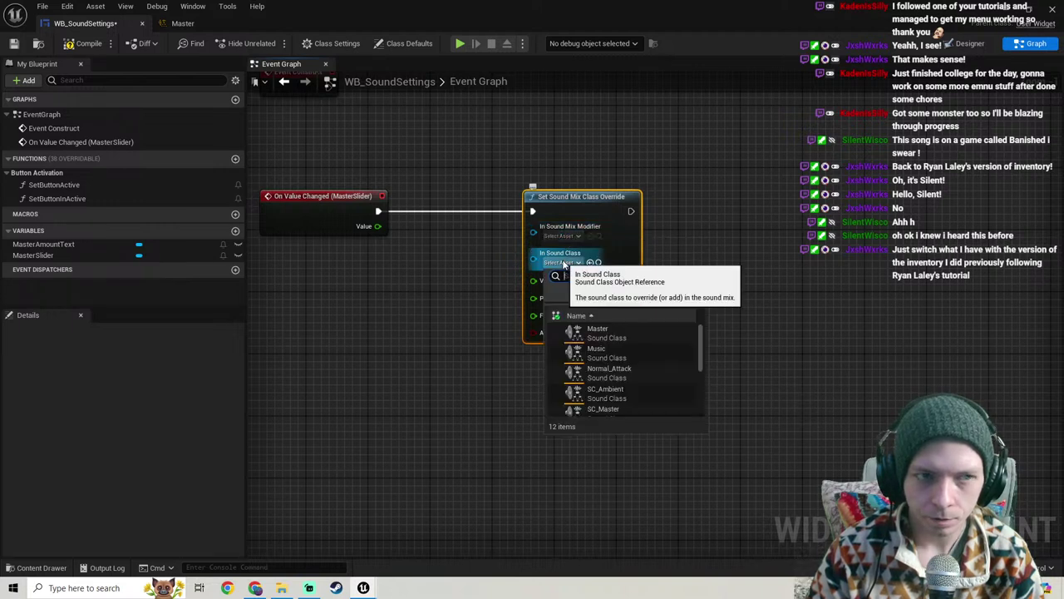
pyautogui.click(369, 588)
pyautogui.click(565, 263)
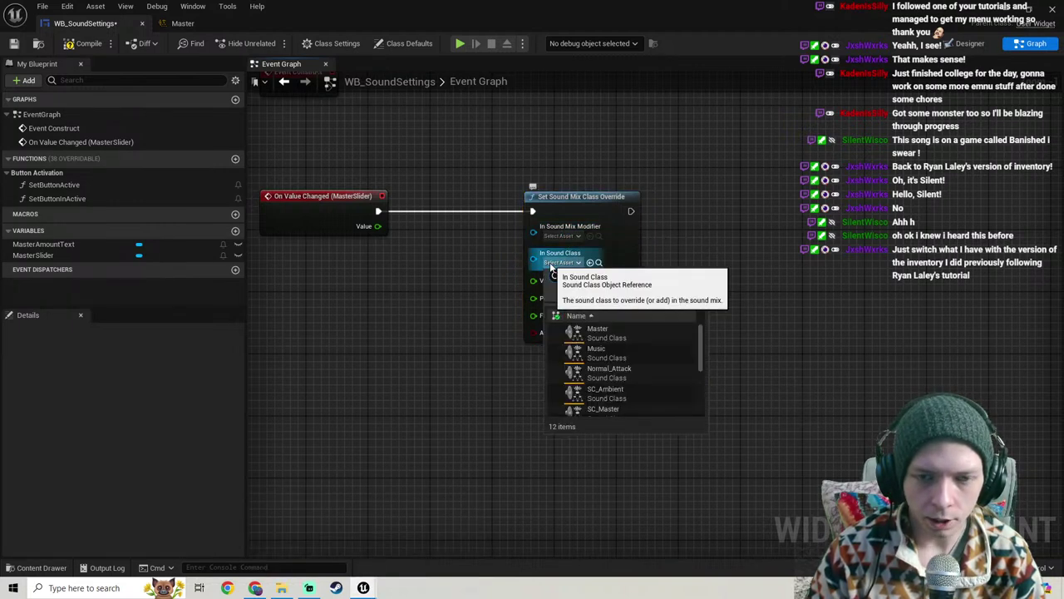
pyautogui.click(616, 299)
pyautogui.scroll(-1, 446, 383)
# Step: Feed the MasterSlider event's Value into the Volume input of Set Sound Mix Class Override and compile the widget
pyautogui.moveTo(446, 384); pyautogui.dragTo(475, 361, button='right')
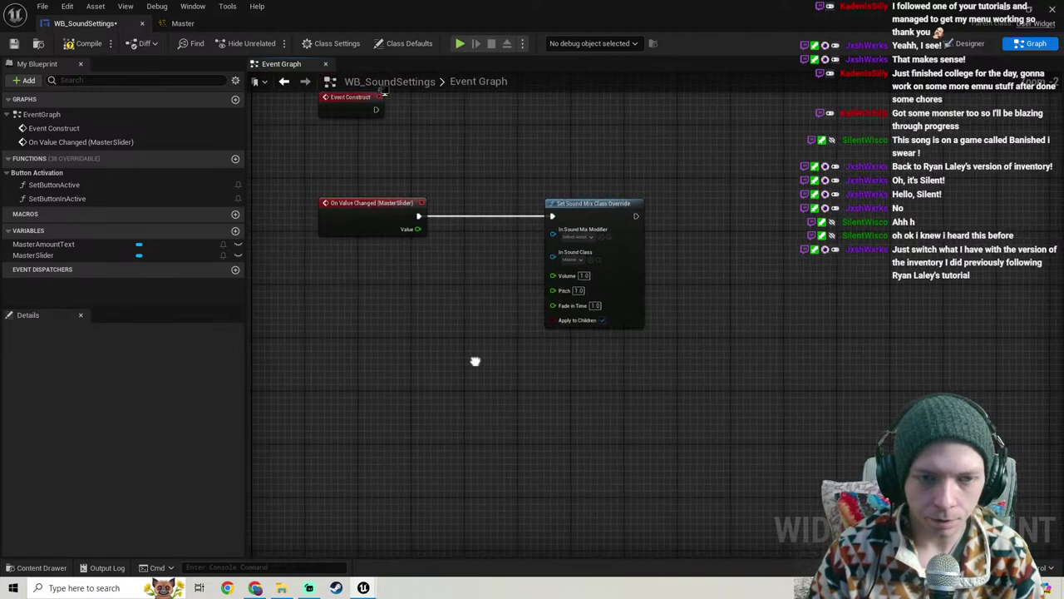
pyautogui.moveTo(415, 231); pyautogui.dragTo(556, 276)
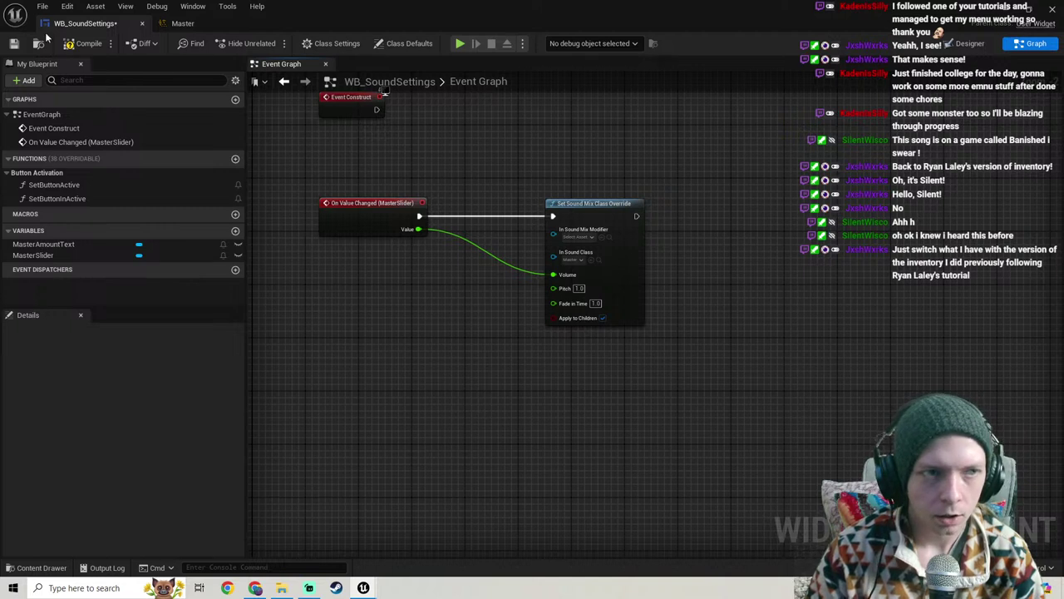
pyautogui.click(72, 44)
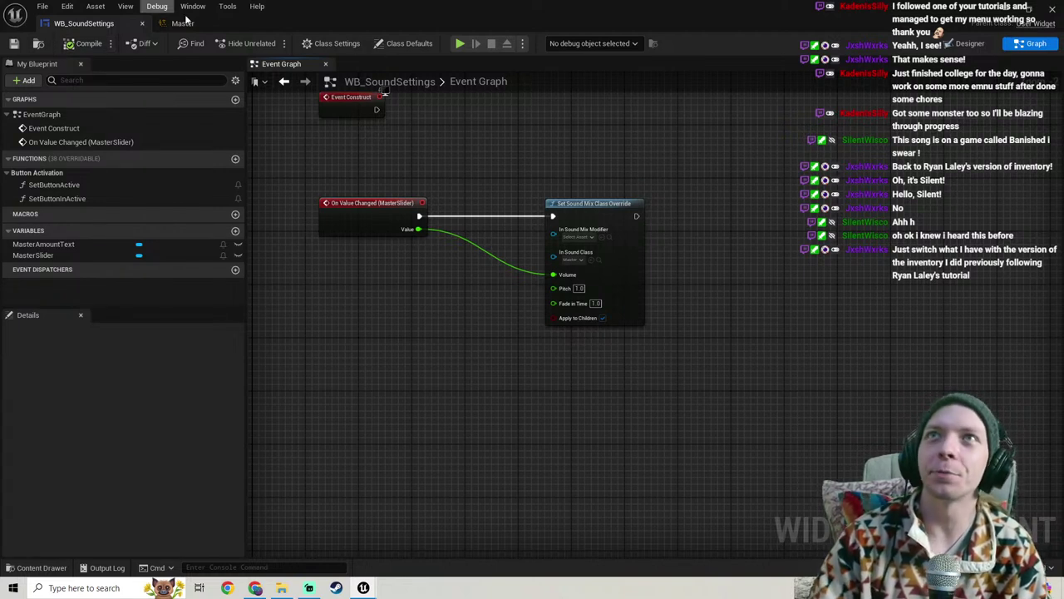
pyautogui.click(257, 588)
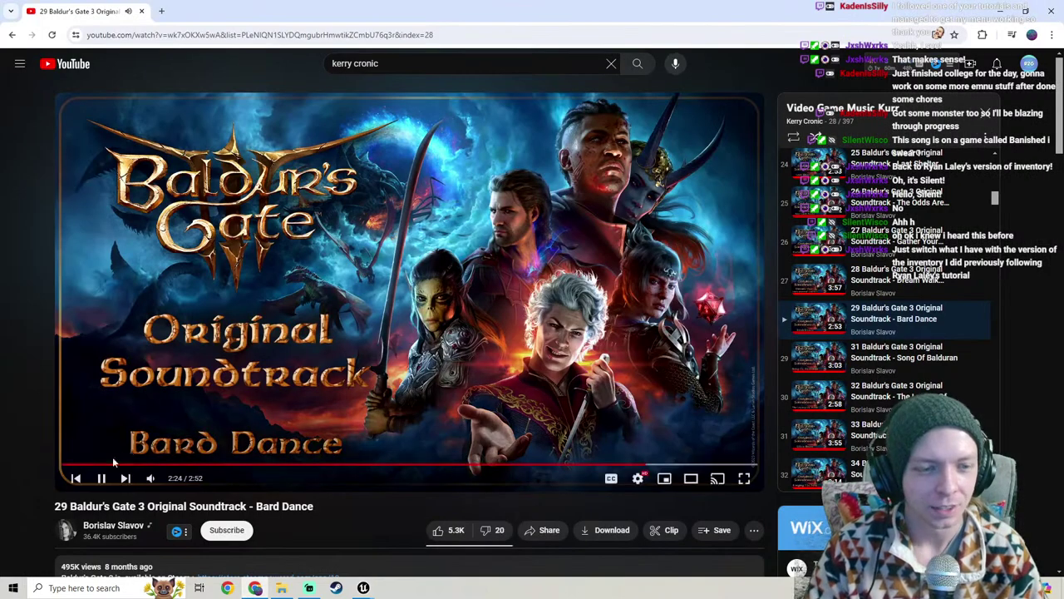
pyautogui.moveTo(162, 482)
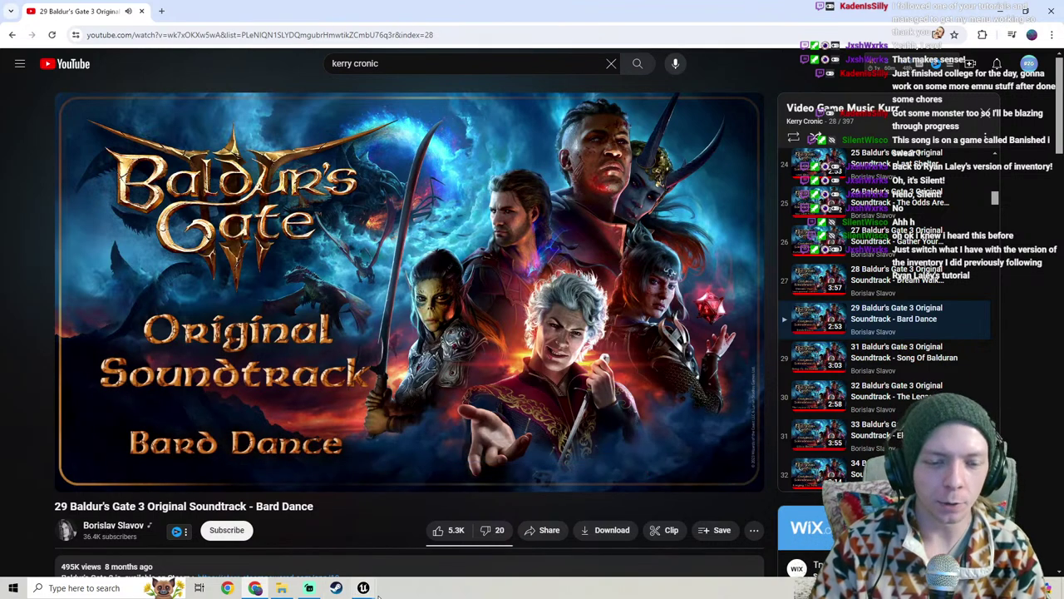
pyautogui.moveTo(364, 588)
pyautogui.click(429, 516)
# Step: Save the widget and move the On Value Changed (MasterSlider) event slightly in the event graph
pyautogui.moveTo(446, 355); pyautogui.dragTo(410, 355, button='right')
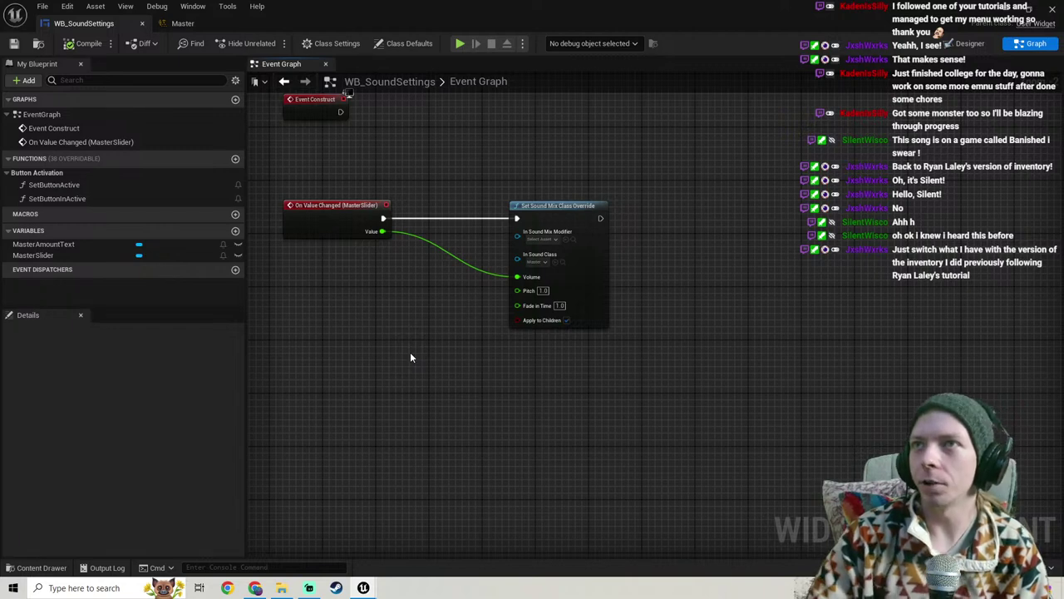
pyautogui.moveTo(466, 256); pyautogui.dragTo(471, 310, button='right')
pyautogui.scroll(-3, 499, 328)
pyautogui.scroll(2, 471, 310)
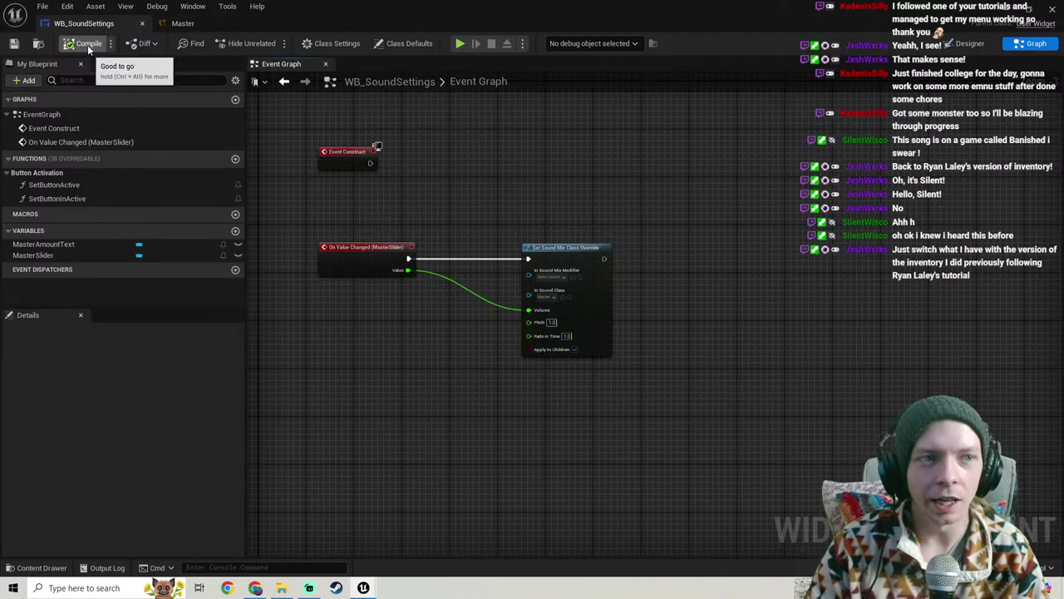
pyautogui.click(14, 44)
pyautogui.moveTo(537, 222); pyautogui.dragTo(590, 240, button='right')
pyautogui.scroll(1, 539, 296)
pyautogui.moveTo(678, 231); pyautogui.dragTo(399, 349)
pyautogui.click(469, 373)
pyautogui.moveTo(398, 277); pyautogui.dragTo(395, 254)
pyautogui.moveTo(597, 452); pyautogui.dragTo(496, 432, button='right')
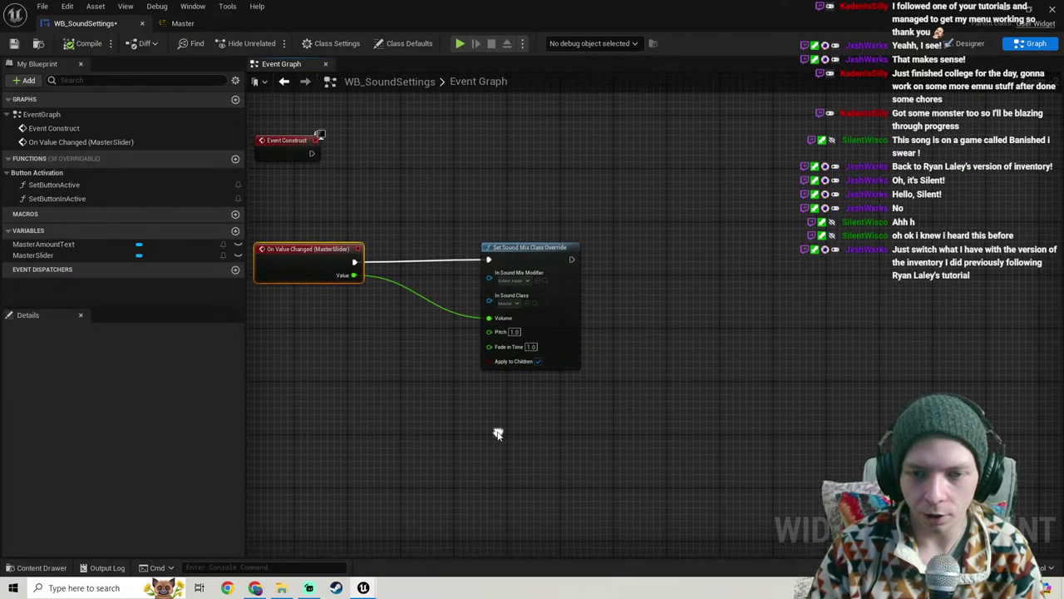
pyautogui.scroll(1, 513, 400)
# Step: Open the project settings from the level editor and examine the Engine Audio settings from the sound classes down to Panning
pyautogui.click(1010, 7)
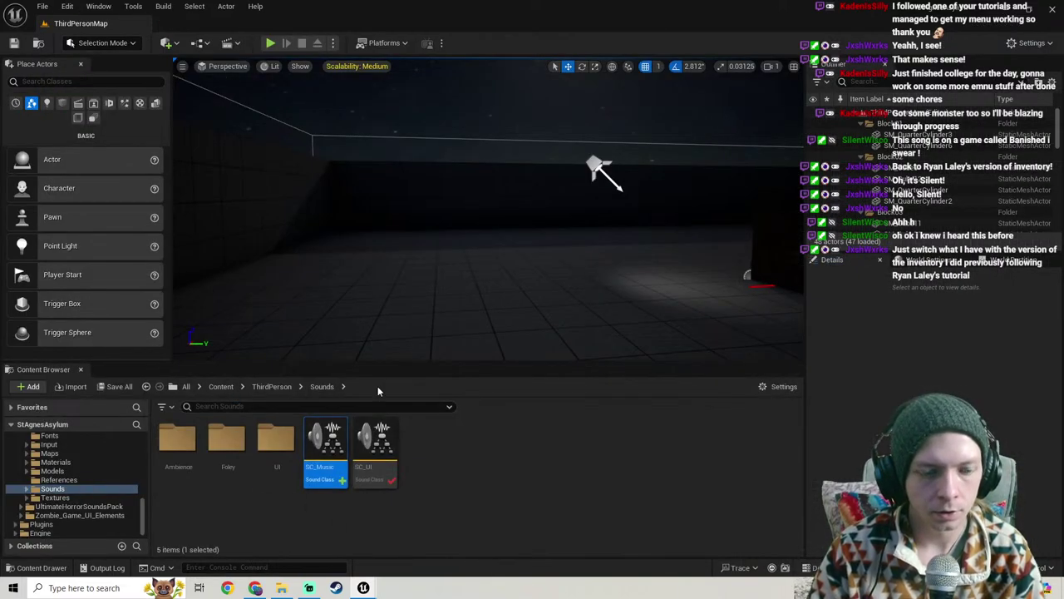
pyautogui.click(67, 6)
pyautogui.click(127, 165)
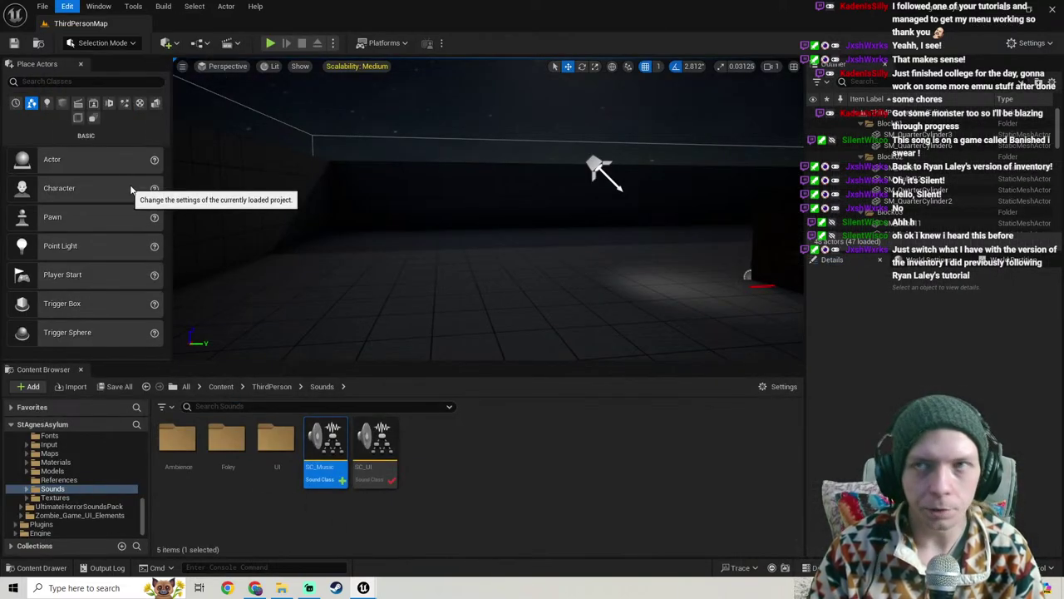
pyautogui.scroll(-3, 108, 345)
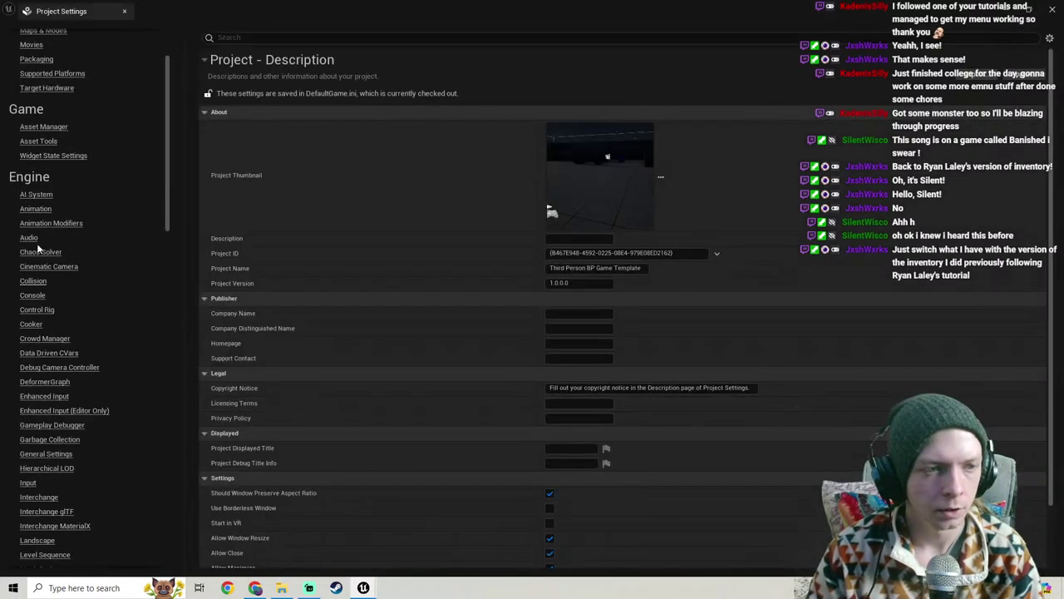
pyautogui.click(29, 238)
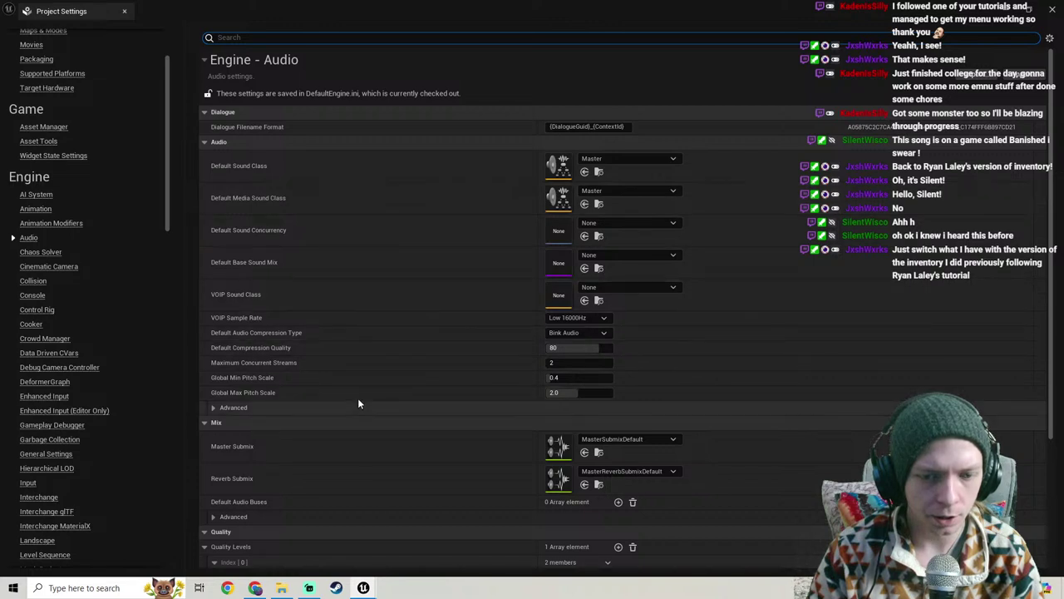
pyautogui.scroll(-1, 357, 399)
pyautogui.scroll(-1, 357, 402)
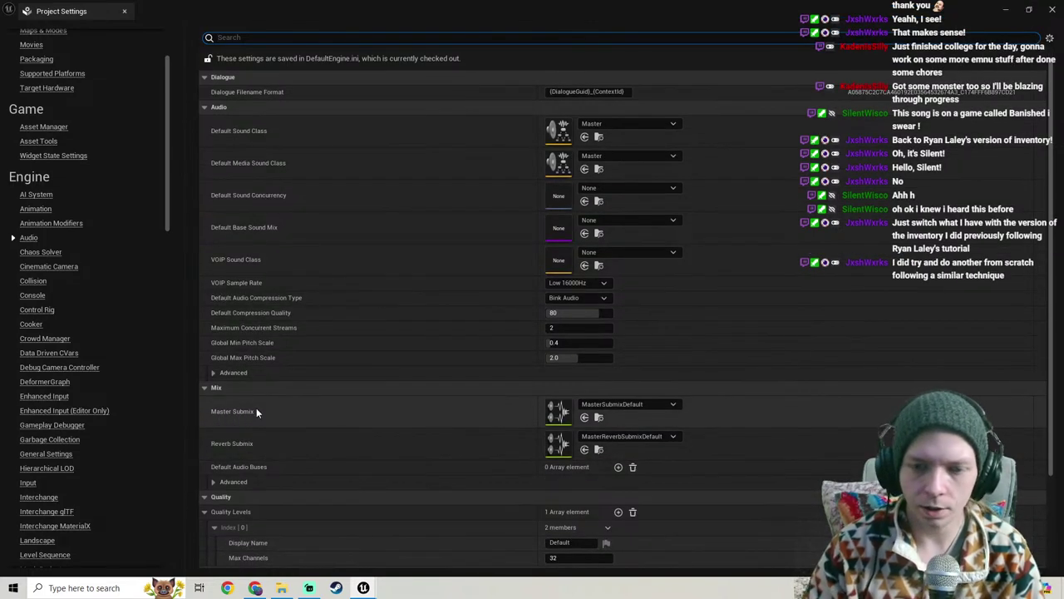
pyautogui.scroll(-2, 300, 382)
pyautogui.scroll(-3, 300, 377)
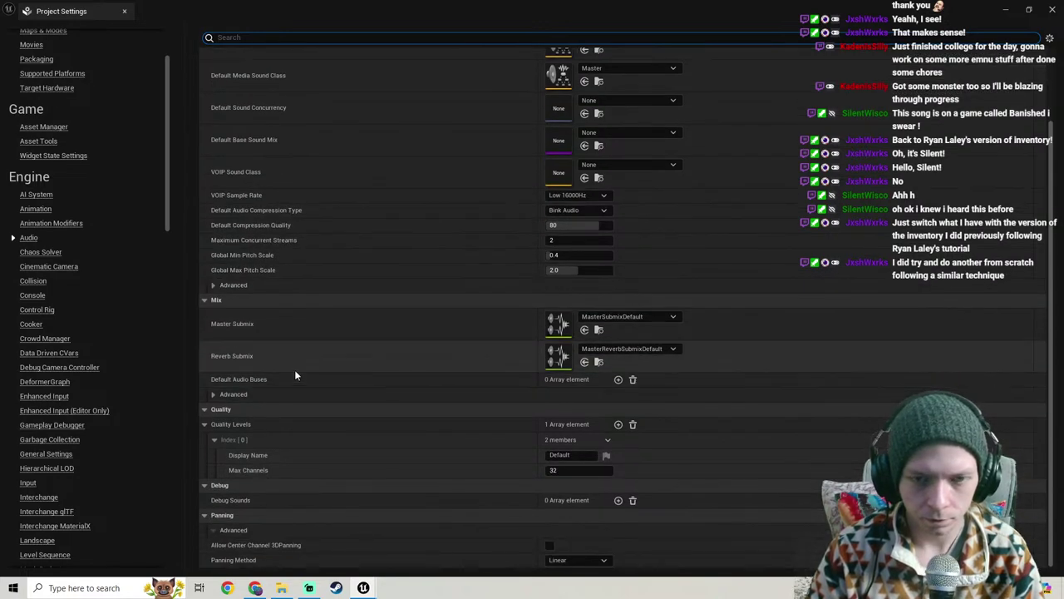
pyautogui.scroll(4, 295, 375)
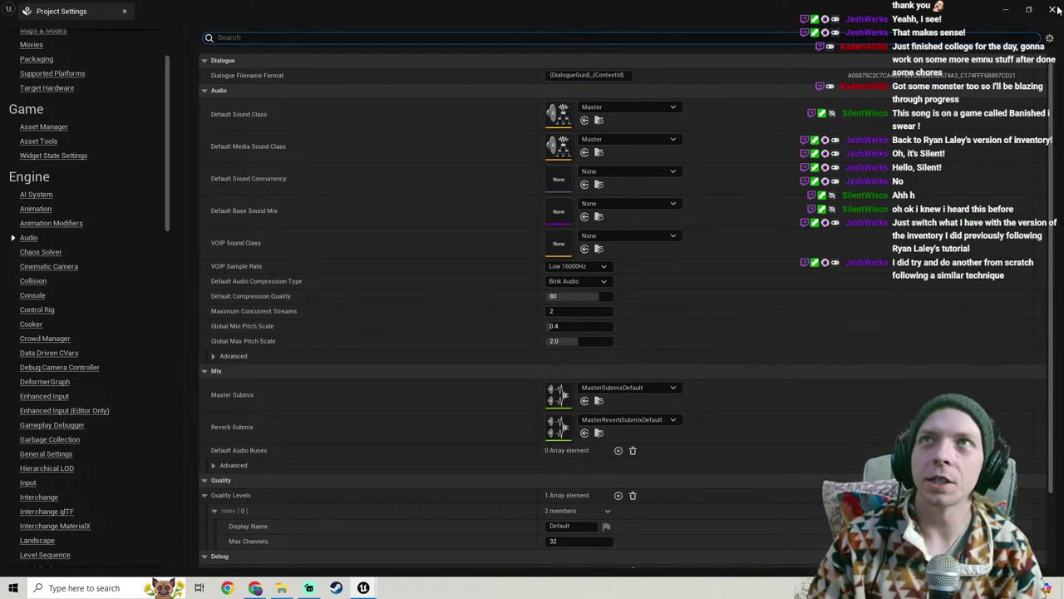
pyautogui.moveTo(1055, 184); pyautogui.dragTo(1056, 353)
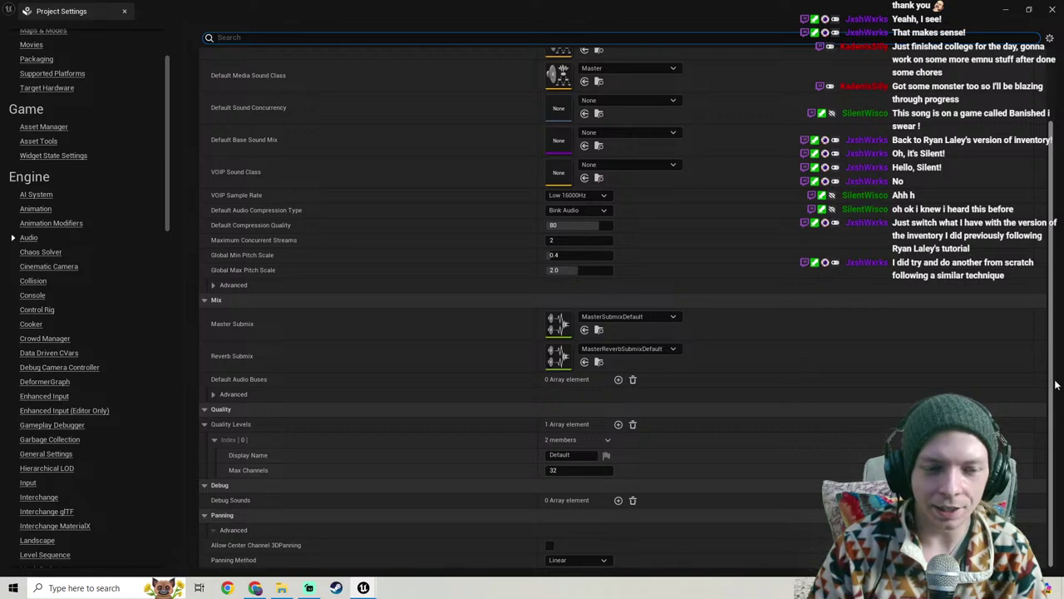
pyautogui.moveTo(1051, 190); pyautogui.dragTo(1051, 118)
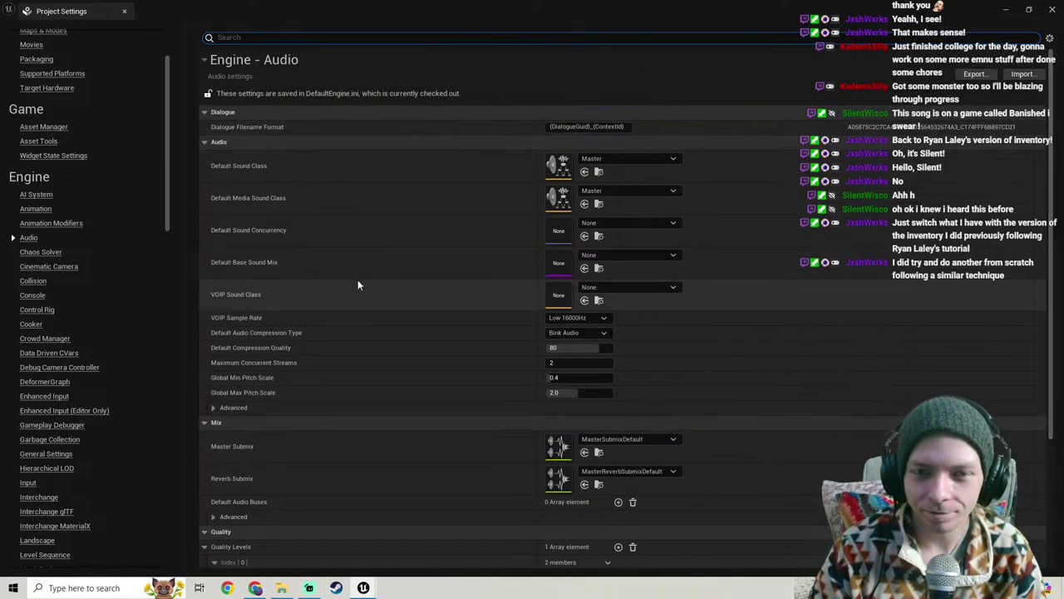
# Step: View the asset choices for the project's Default Sound Class and close the project settings
pyautogui.click(632, 158)
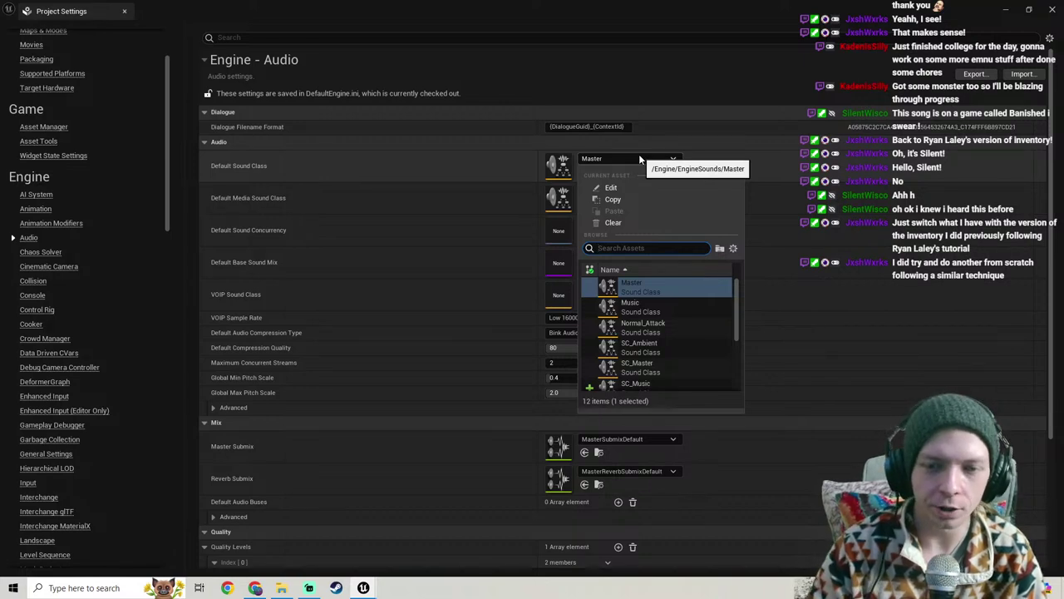
pyautogui.click(639, 158)
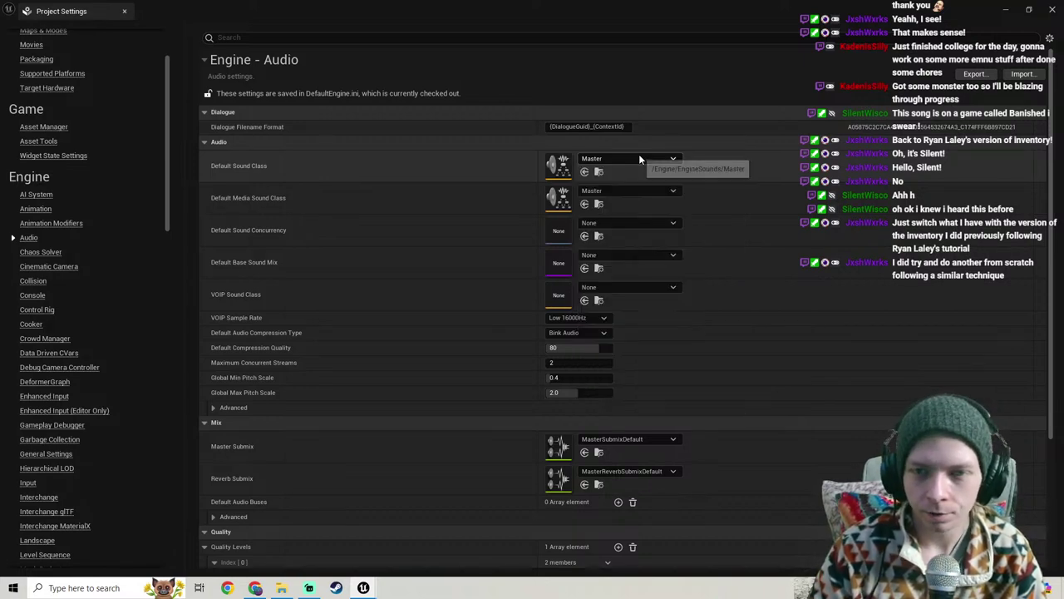
pyautogui.click(1053, 10)
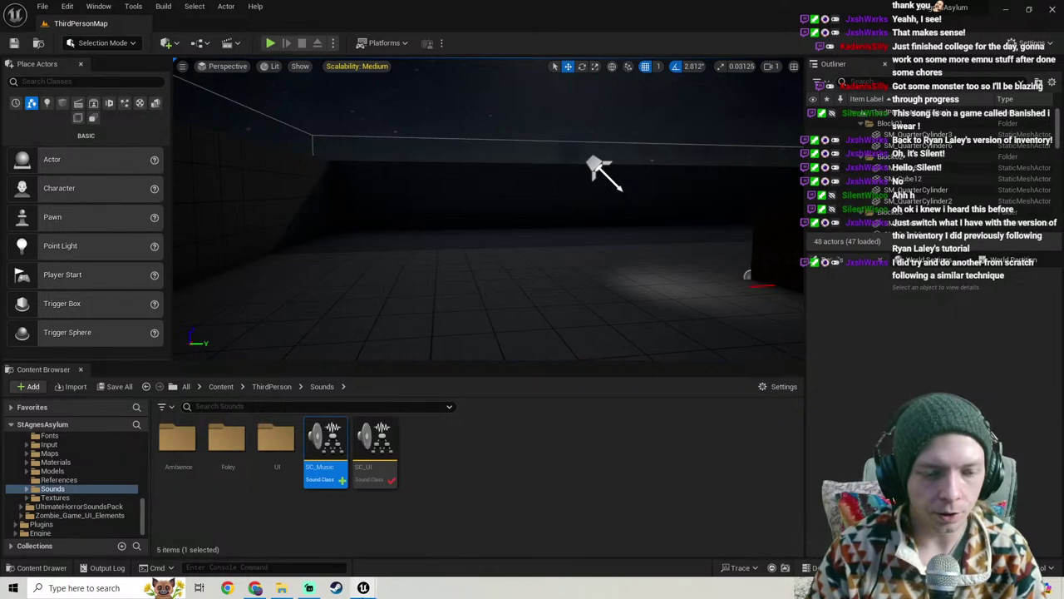
# Step: Return to the WB_SoundSettings event graph and save the widget with its repositioned MasterSlider event
pyautogui.moveTo(364, 588)
pyautogui.click(400, 555)
pyautogui.moveTo(389, 356); pyautogui.dragTo(466, 373, button='right')
pyautogui.moveTo(596, 209); pyautogui.dragTo(359, 391)
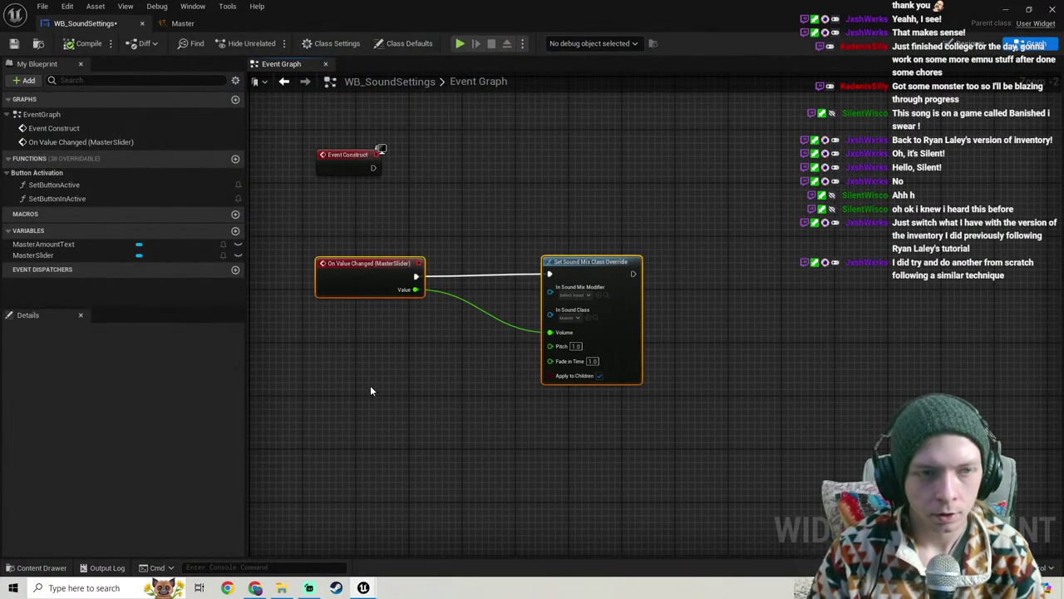
pyautogui.click(370, 385)
pyautogui.hotkey('ctrl', 's')
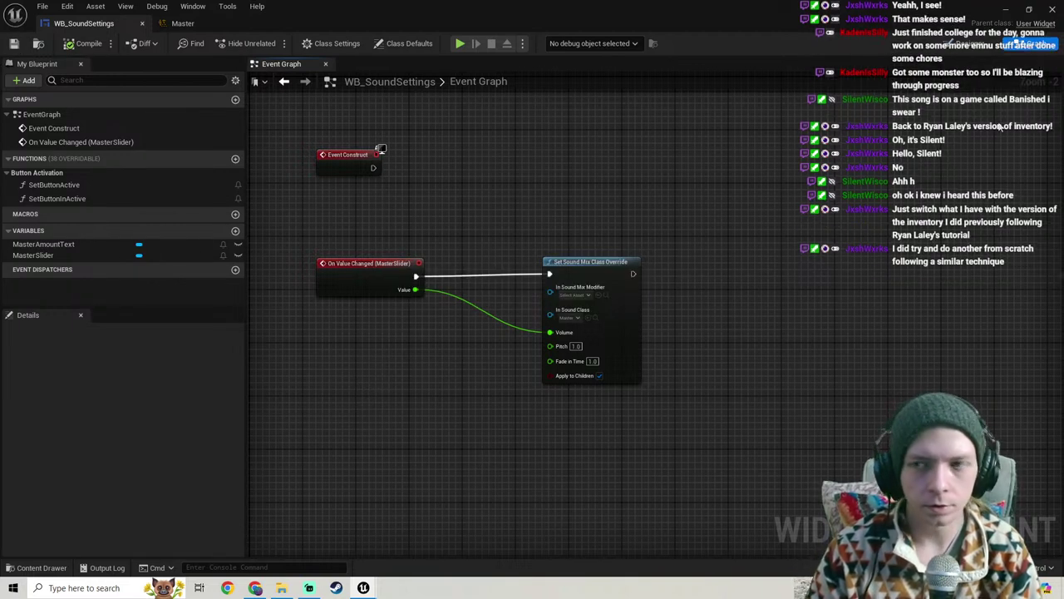
# Step: Bring up the MasterSlider properties in the WB_SoundSettings designer, and compile and save the widget
pyautogui.click(971, 48)
pyautogui.scroll(4, 521, 282)
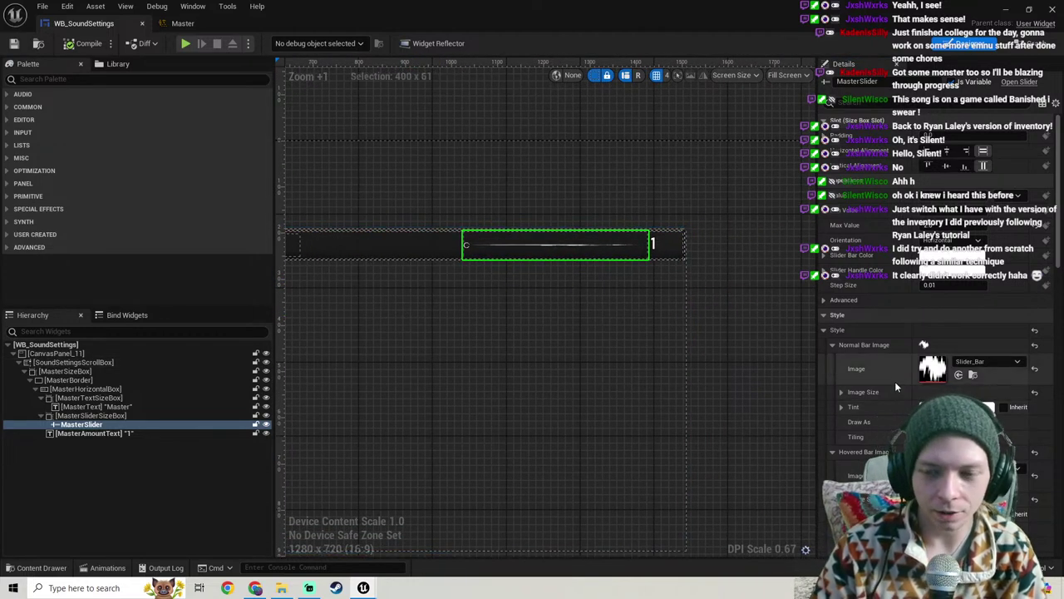
pyautogui.moveTo(1058, 219); pyautogui.dragTo(1057, 218)
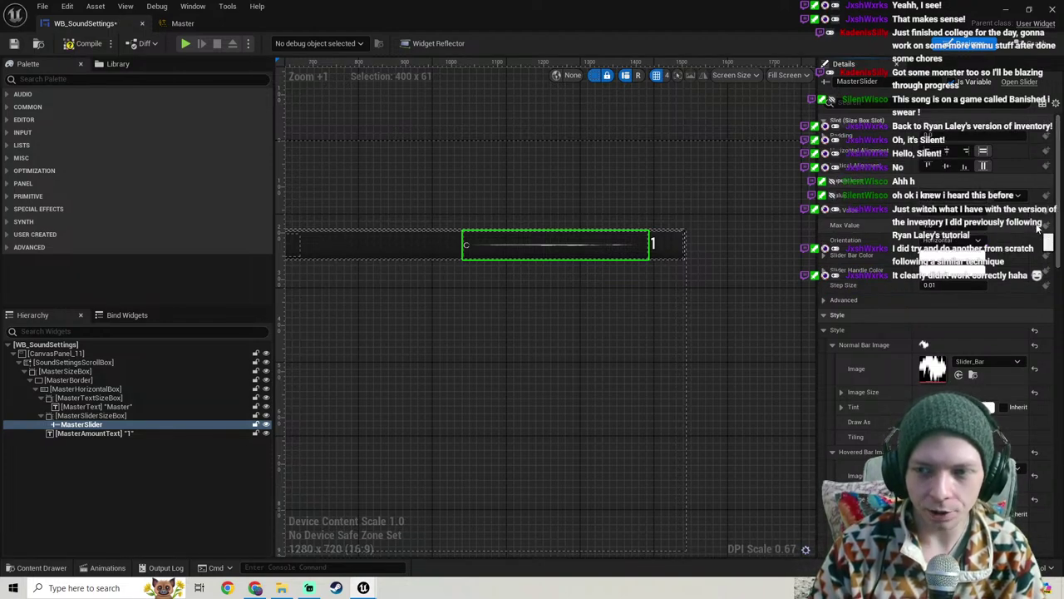
pyautogui.click(79, 41)
pyautogui.click(13, 43)
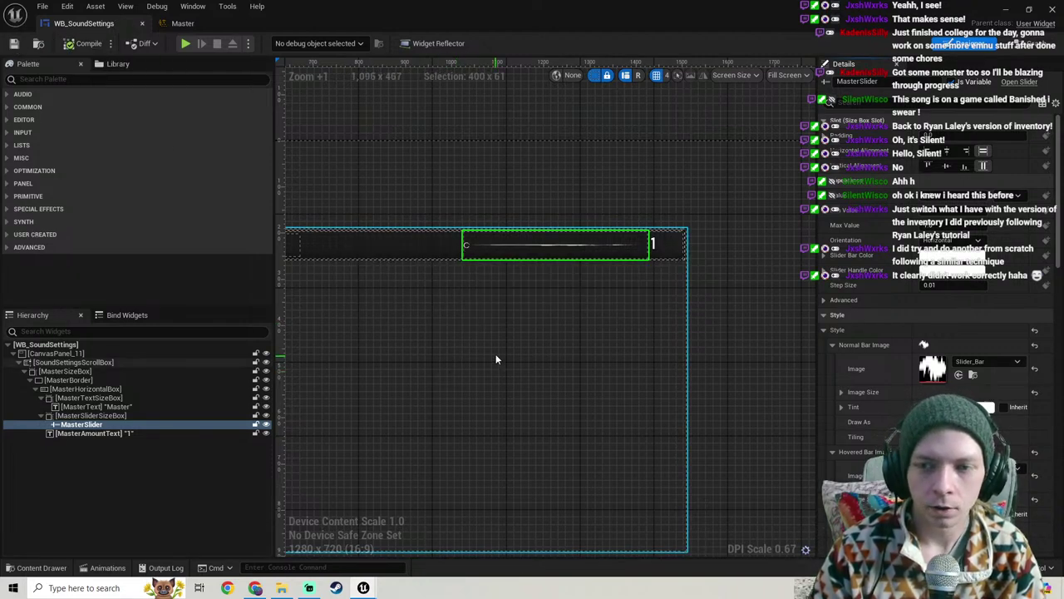
# Step: Close the Master sound class editor, keeping the WB_SoundSettings designer open
pyautogui.scroll(1, 496, 357)
pyautogui.moveTo(496, 353); pyautogui.dragTo(547, 348, button='right')
pyautogui.scroll(-2, 535, 347)
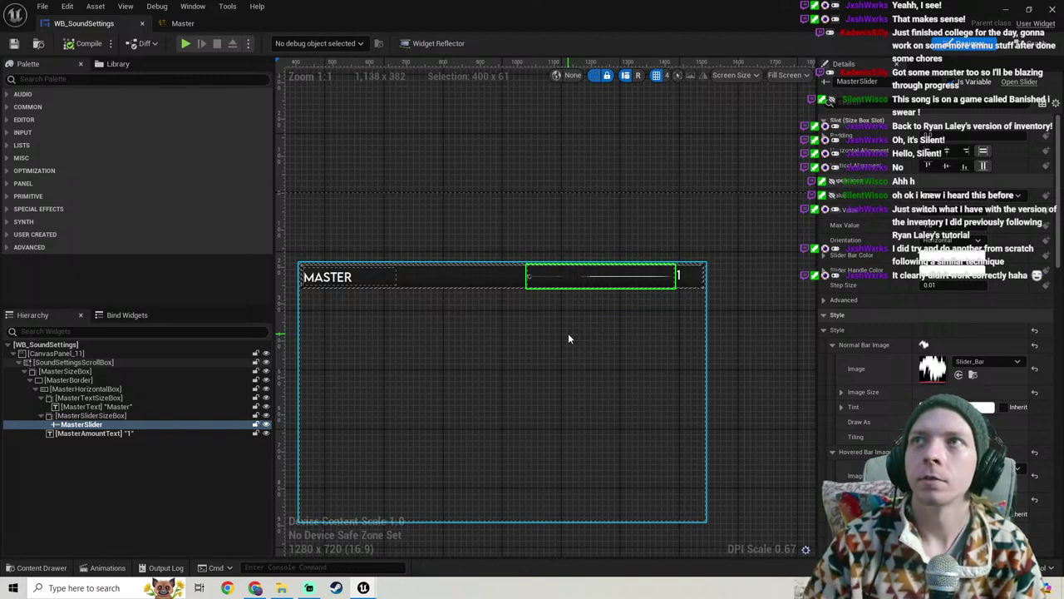
pyautogui.scroll(2, 583, 307)
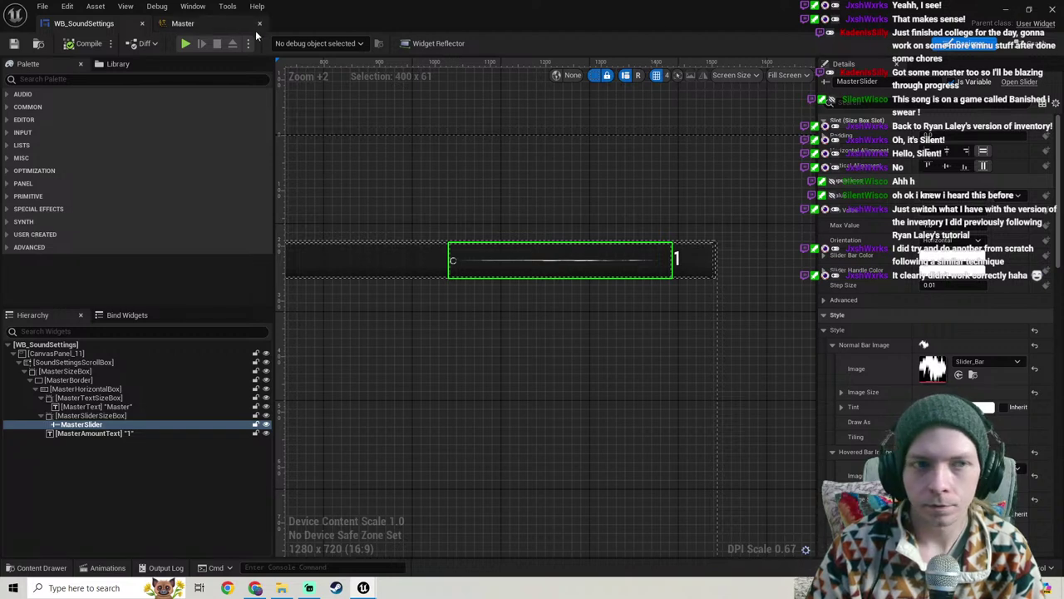
pyautogui.click(182, 24)
pyautogui.click(105, 28)
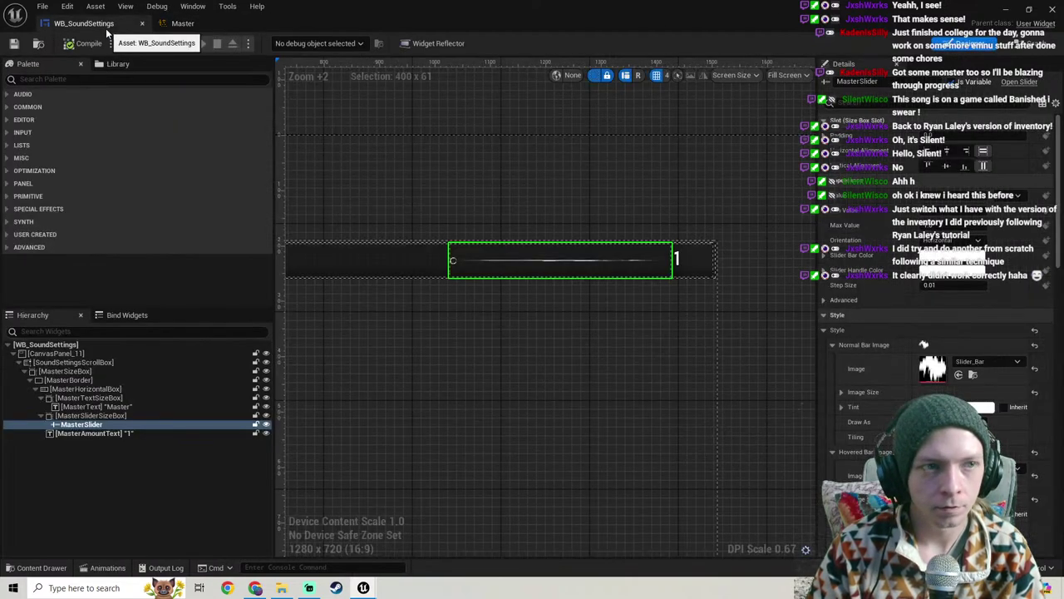
pyautogui.click(260, 26)
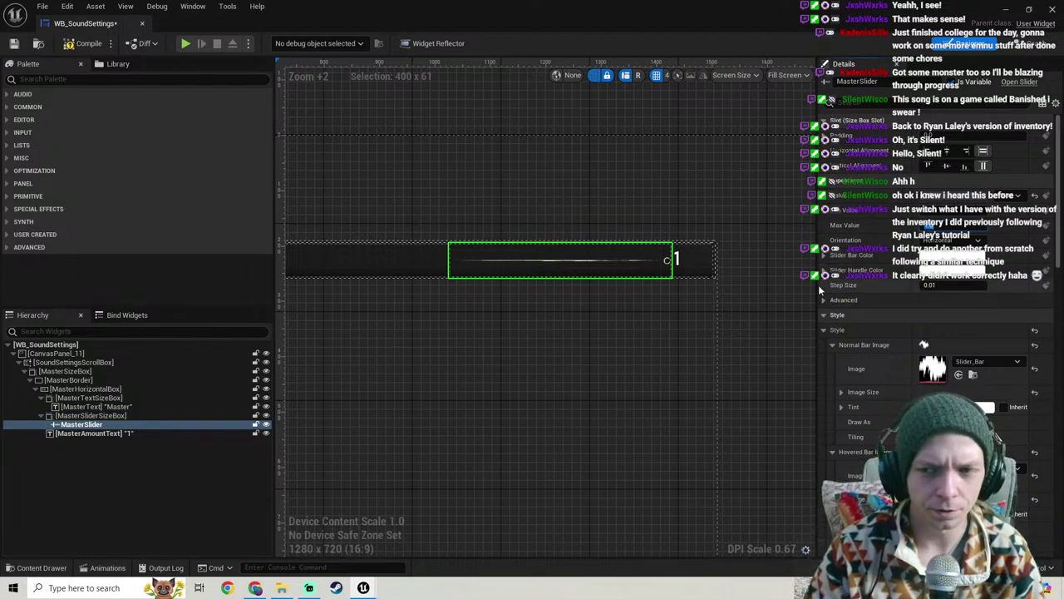
# Step: View the sound settings reference image Screenshot 2024-04-12 195135.jpg from the Pictures folder and put both windows away
pyautogui.click(281, 588)
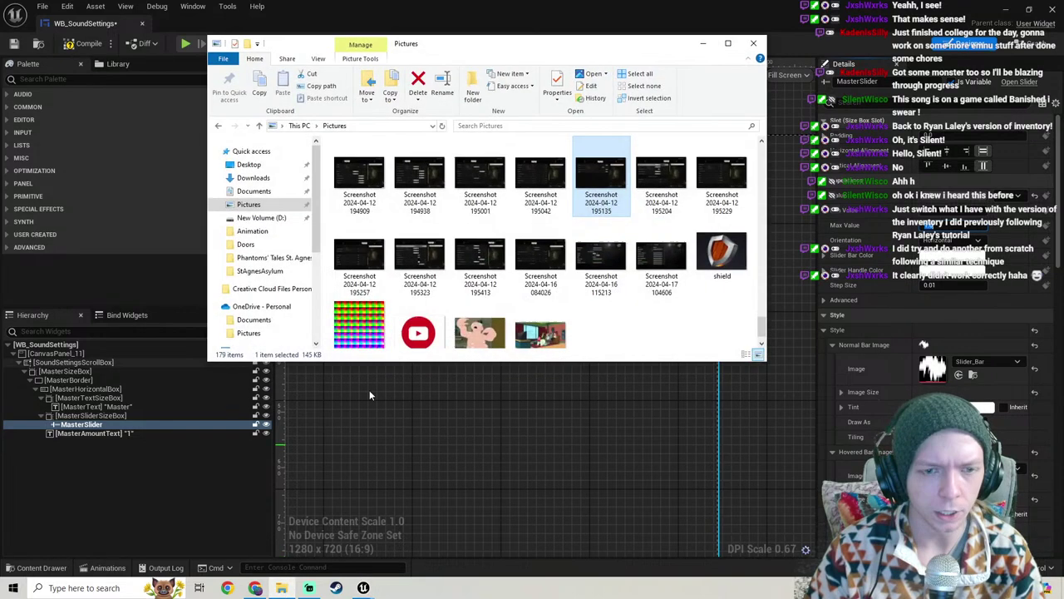
pyautogui.doubleClick(604, 178)
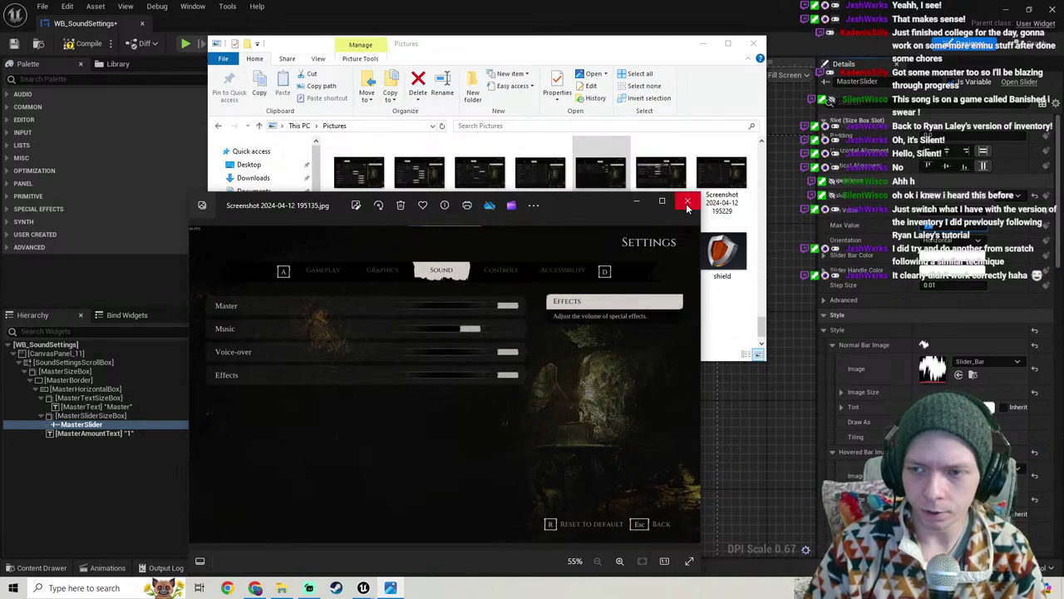
pyautogui.click(703, 43)
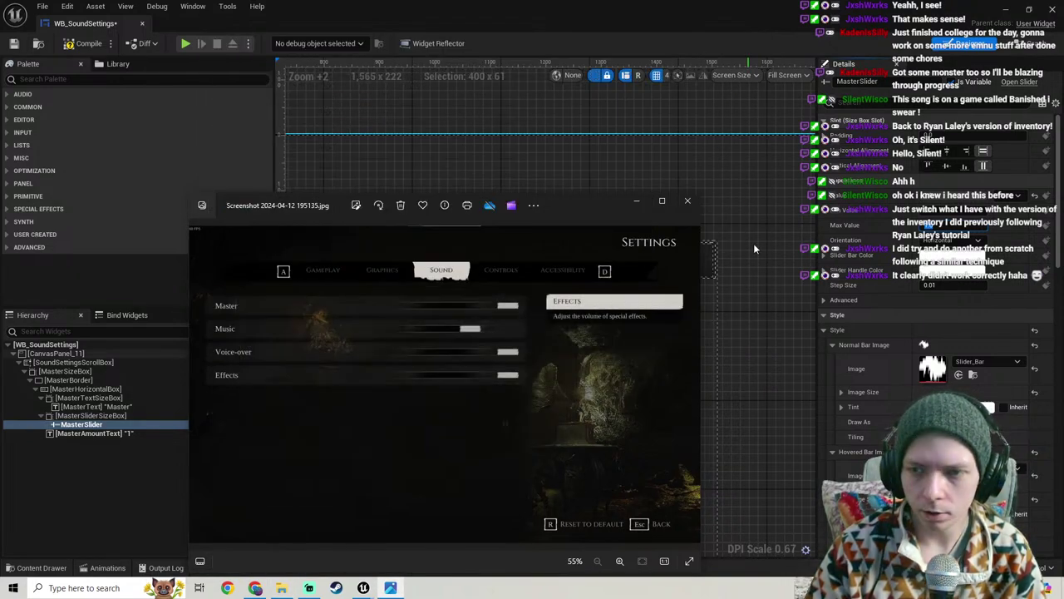
pyautogui.click(639, 202)
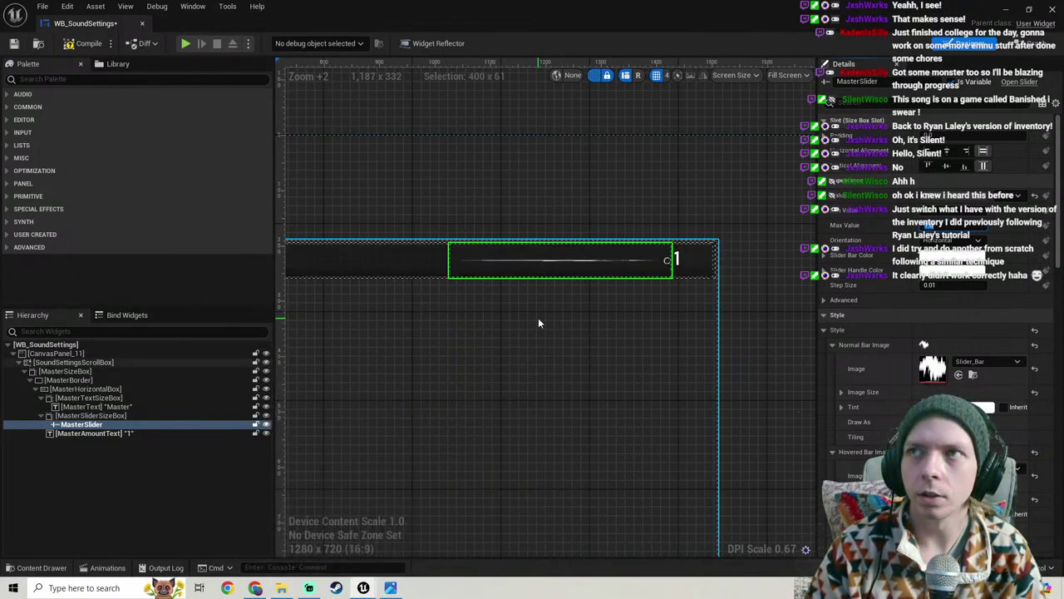
# Step: Compile and save WB_SoundSettings, and put its window away to look over the level viewport
pyautogui.click(88, 45)
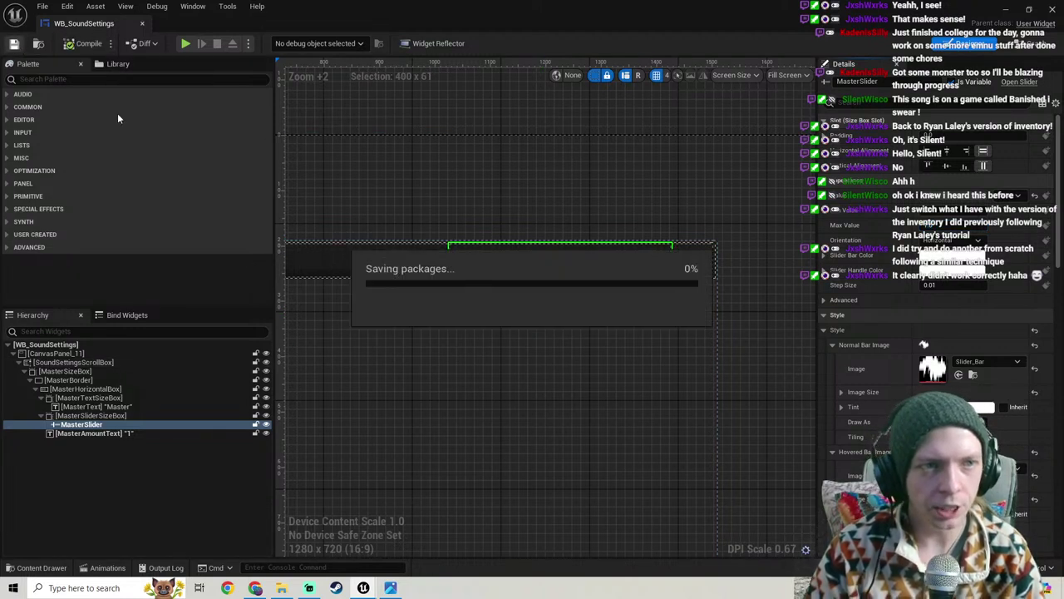
pyautogui.click(1004, 11)
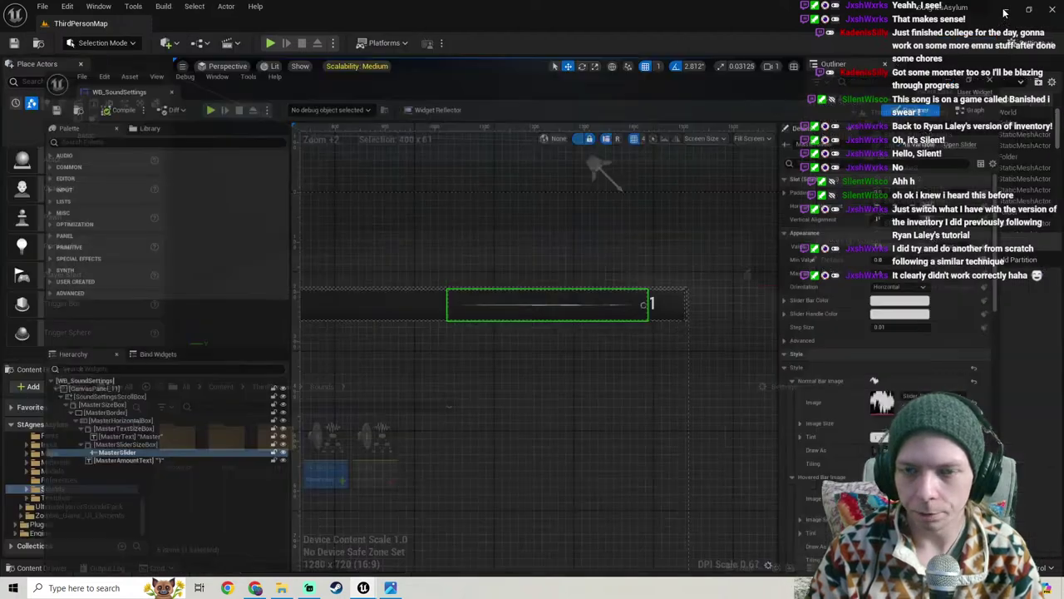
pyautogui.moveTo(589, 130); pyautogui.dragTo(773, 237, button='right')
pyautogui.moveTo(678, 85); pyautogui.dragTo(699, 74, button='right')
# Step: Return to the WB_SoundSettings event graph and examine the MasterSlider value-changed event and its Set Sound Mix Class Override node
pyautogui.click(414, 551)
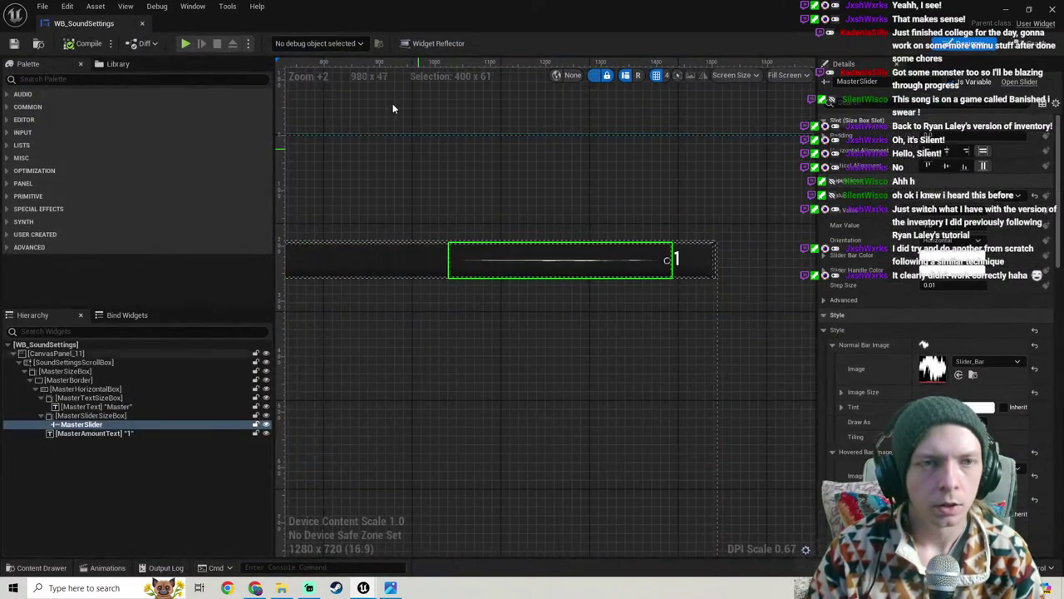
pyautogui.click(1031, 43)
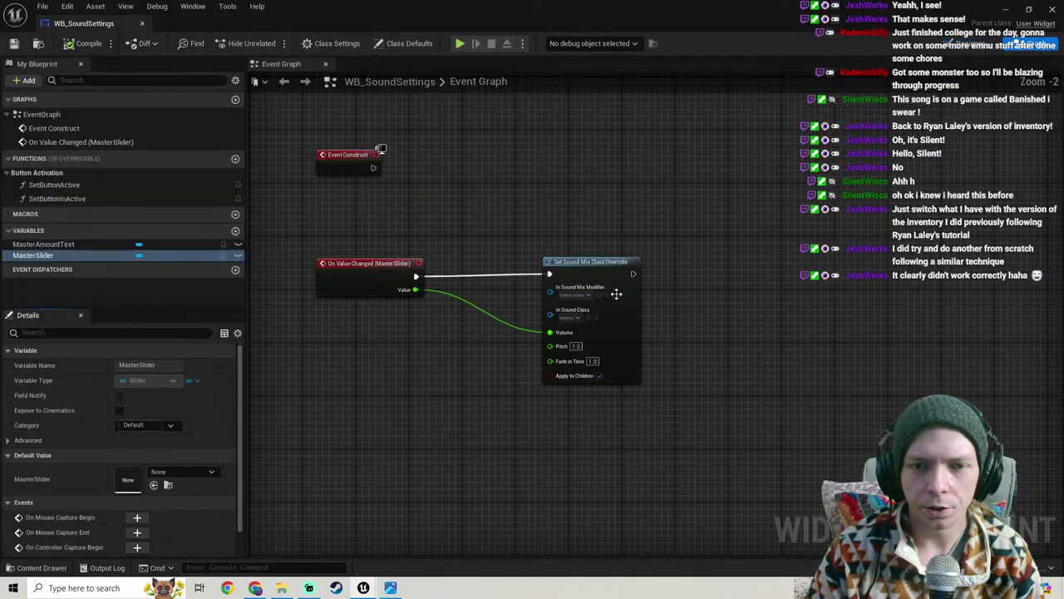
pyautogui.moveTo(755, 323); pyautogui.dragTo(683, 309, button='right')
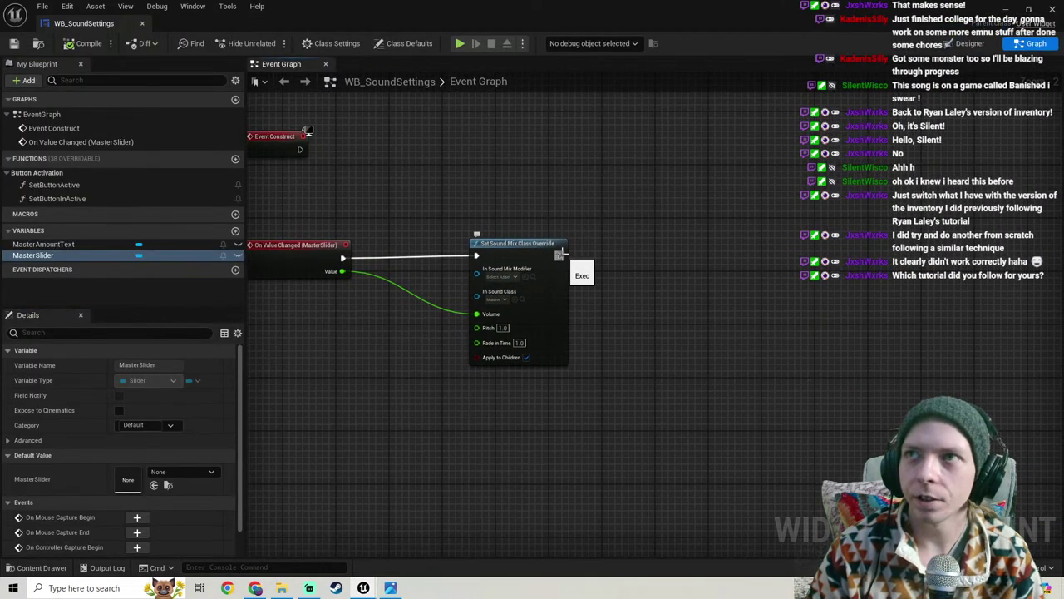
pyautogui.scroll(-2, 563, 251)
pyautogui.moveTo(563, 252); pyautogui.dragTo(613, 265, button='right')
pyautogui.moveTo(712, 253); pyautogui.dragTo(576, 275, button='right')
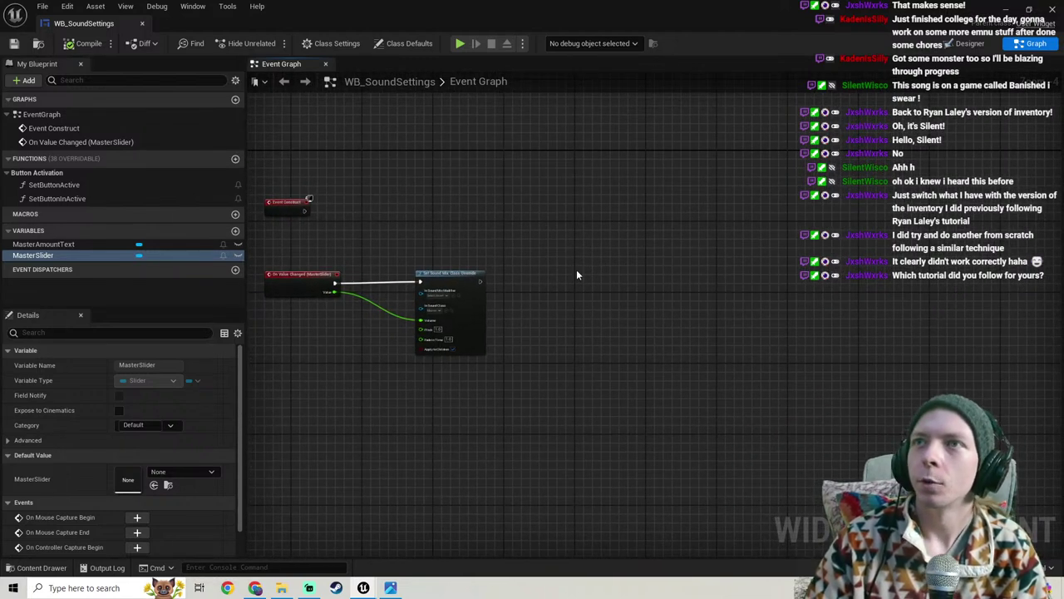
# Step: Switch to the browser's second YouTube page and search for "crystal clear game studio"
pyautogui.click(256, 588)
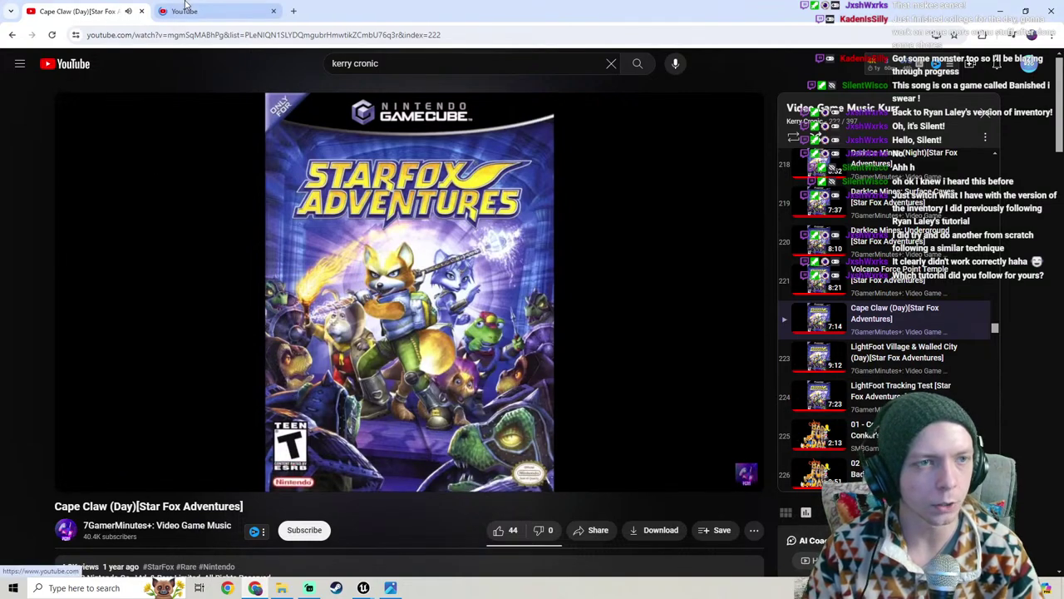
pyautogui.click(186, 8)
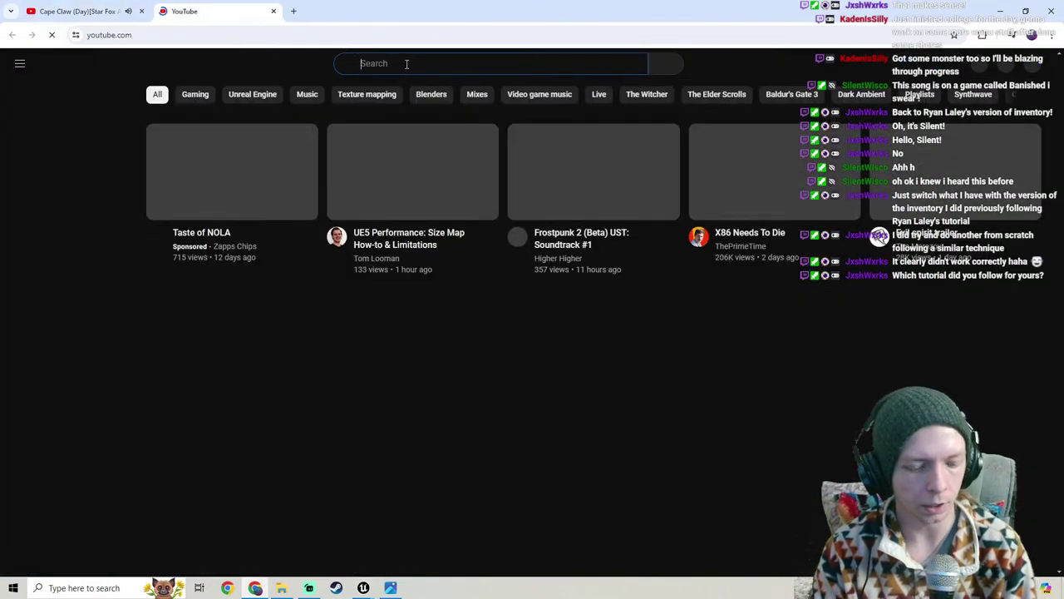
pyautogui.click(406, 63)
pyautogui.write('c')
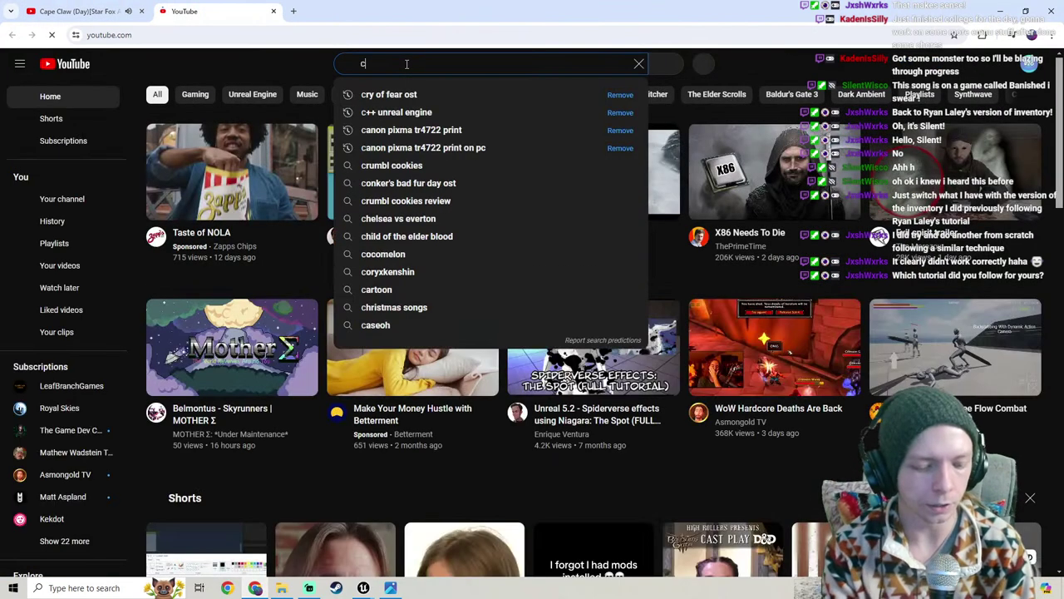
pyautogui.write('rystal clea')
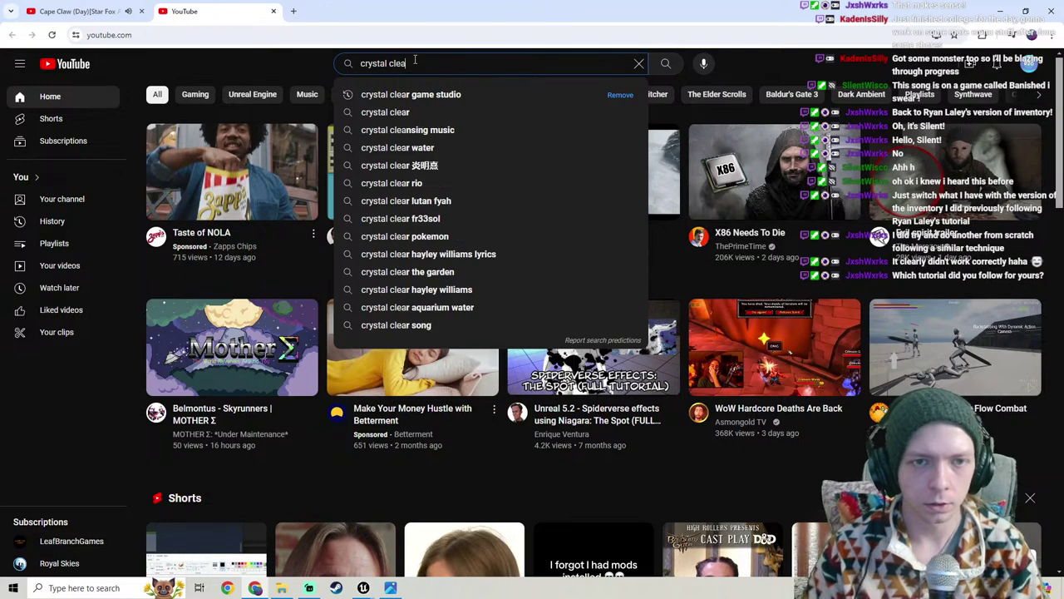
pyautogui.click(443, 94)
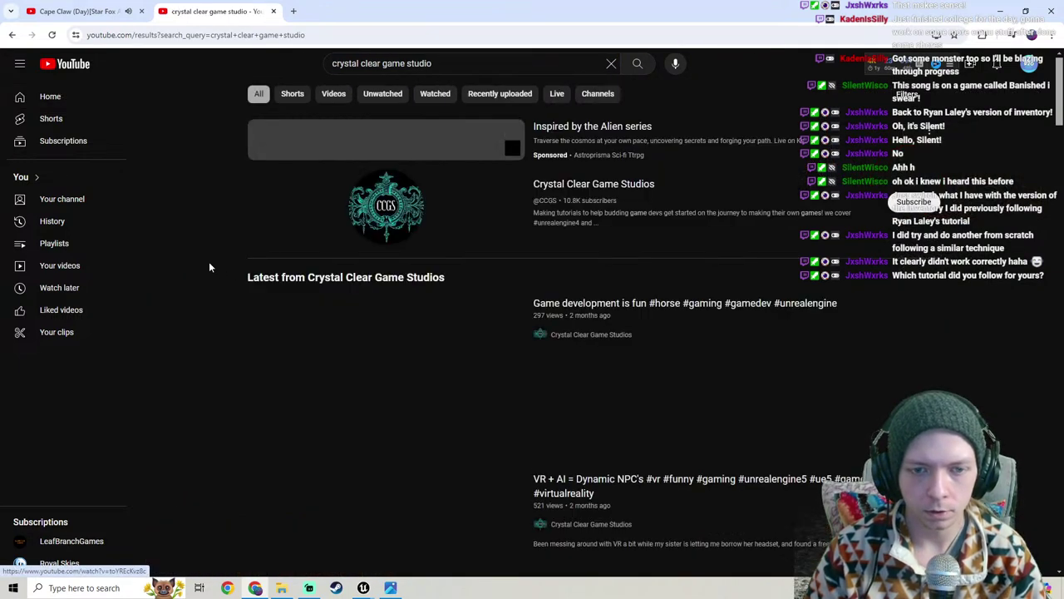
# Step: Open the Crystal Clear Game Studios channel and browse its latest videos
pyautogui.scroll(-2, 206, 261)
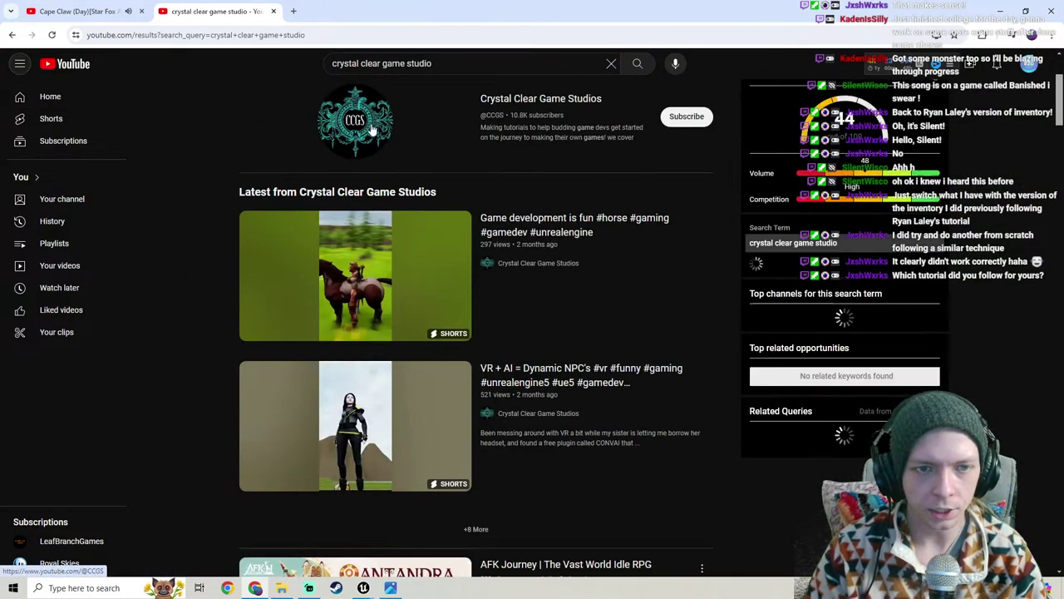
pyautogui.click(373, 129)
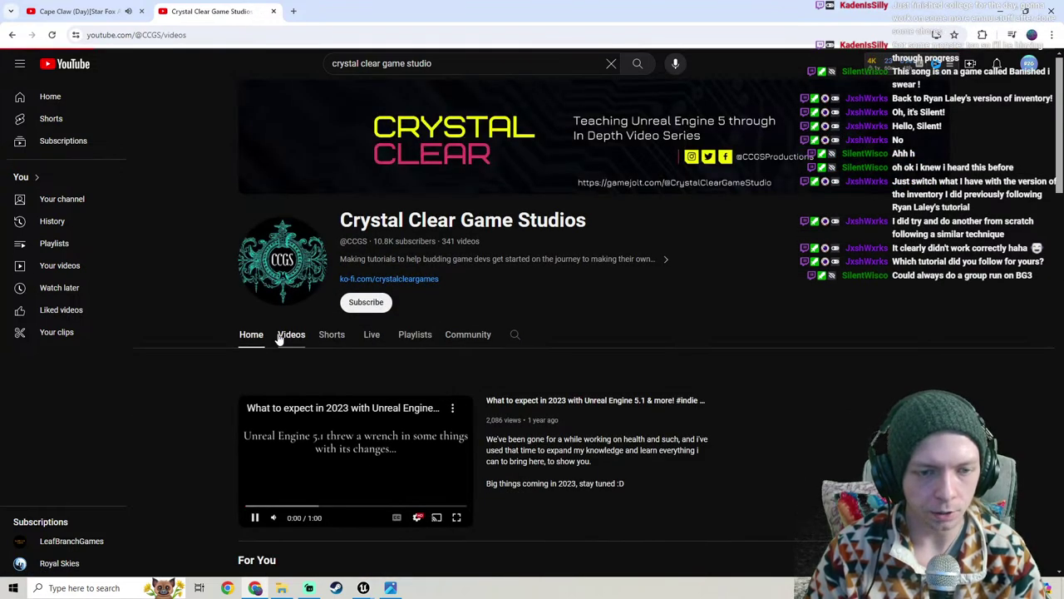
pyautogui.click(283, 335)
pyautogui.scroll(-1, 237, 331)
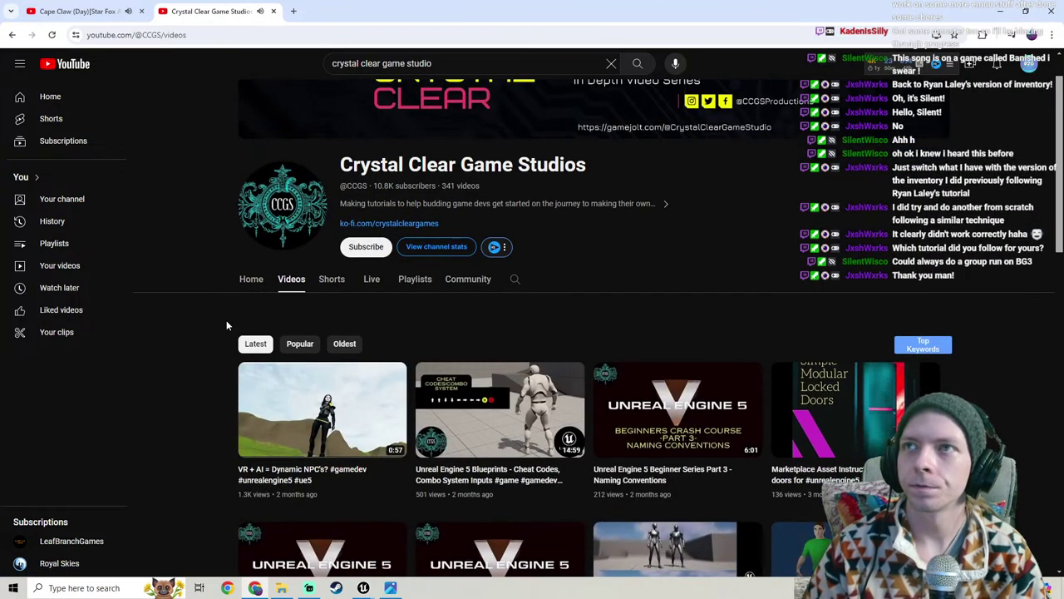
pyautogui.scroll(-3, 228, 324)
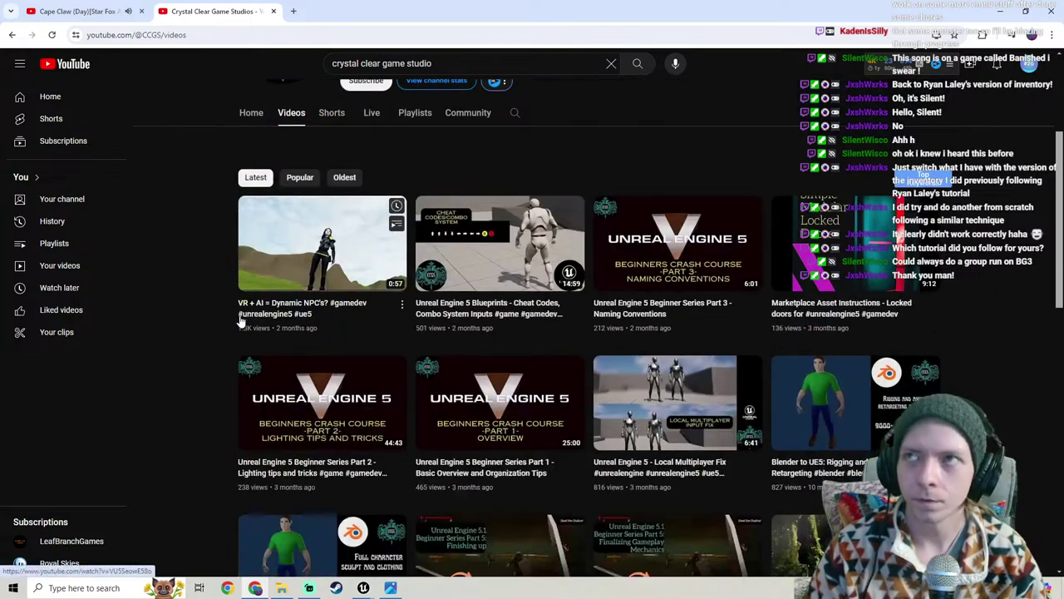
# Step: Look through the channel's videos, then open the Unreal Engine Tutorial RPG Series playlist from its playlists
pyautogui.scroll(-1, 239, 319)
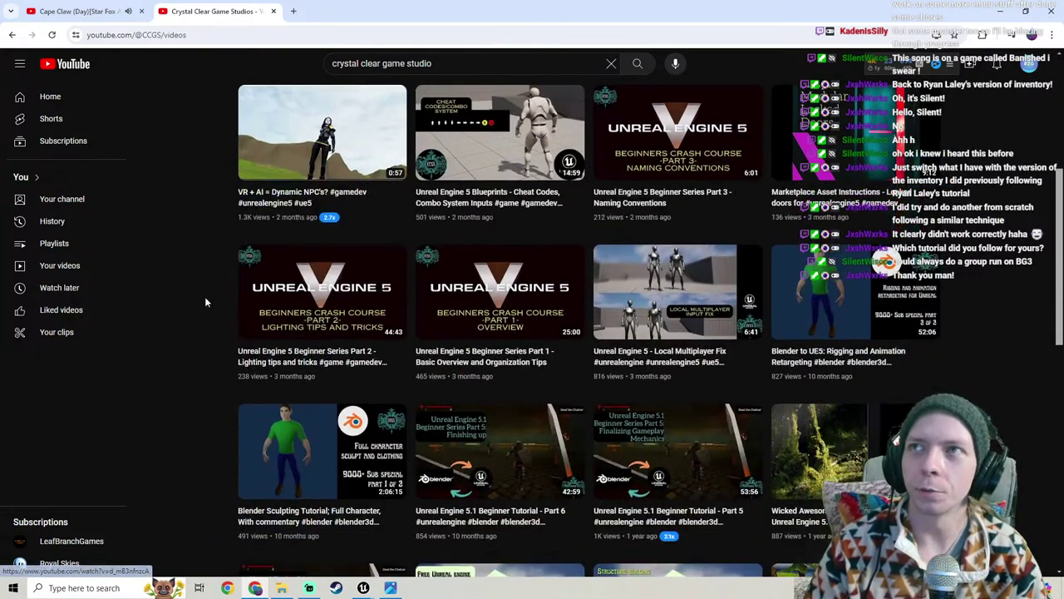
pyautogui.scroll(-1, 208, 283)
pyautogui.scroll(-5, 206, 276)
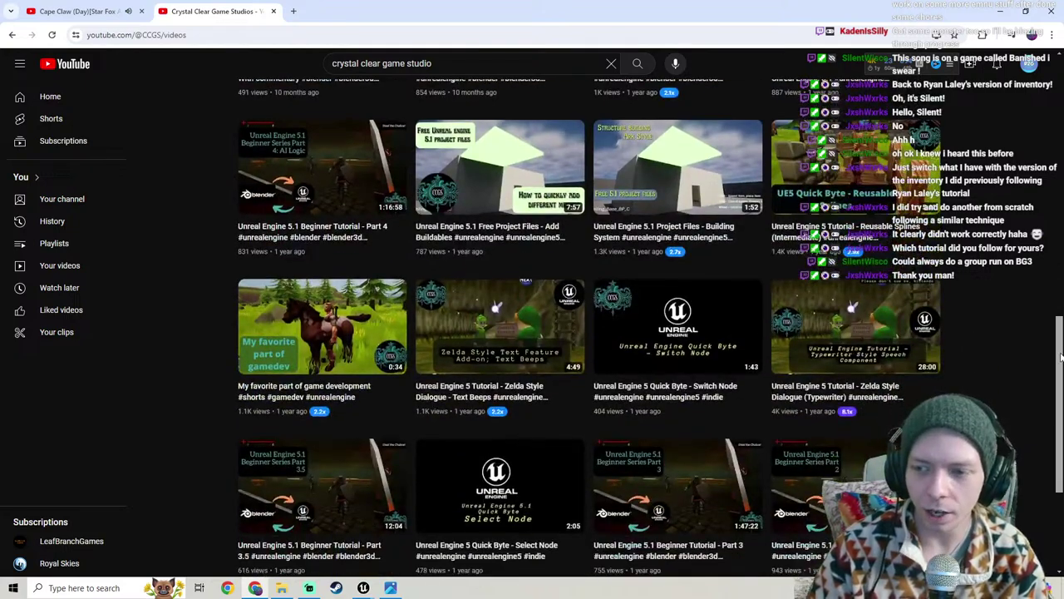
pyautogui.moveTo(1061, 356); pyautogui.dragTo(1061, 145)
pyautogui.click(404, 196)
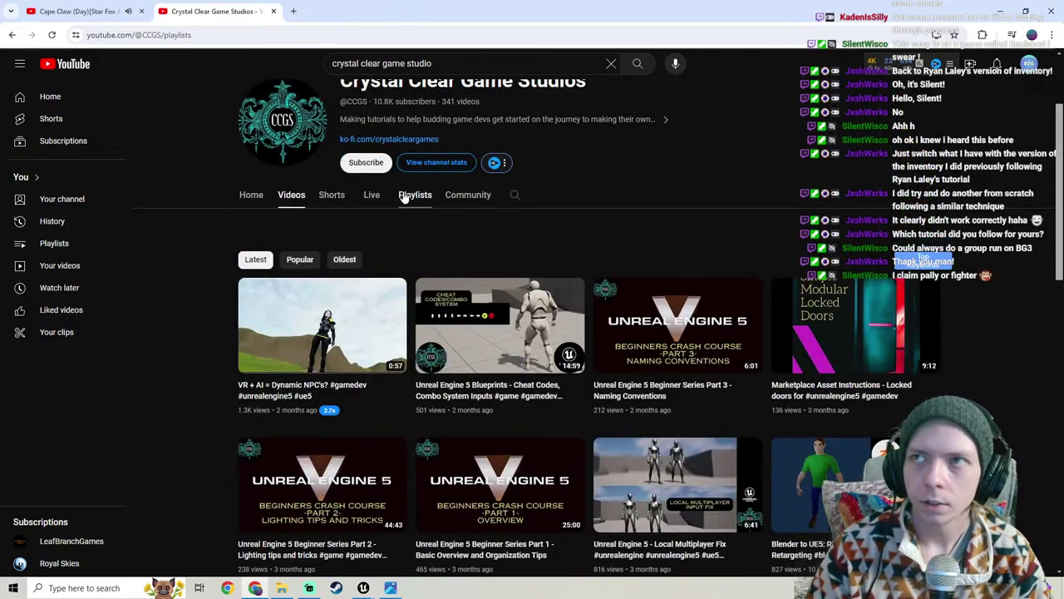
pyautogui.scroll(-3, 240, 339)
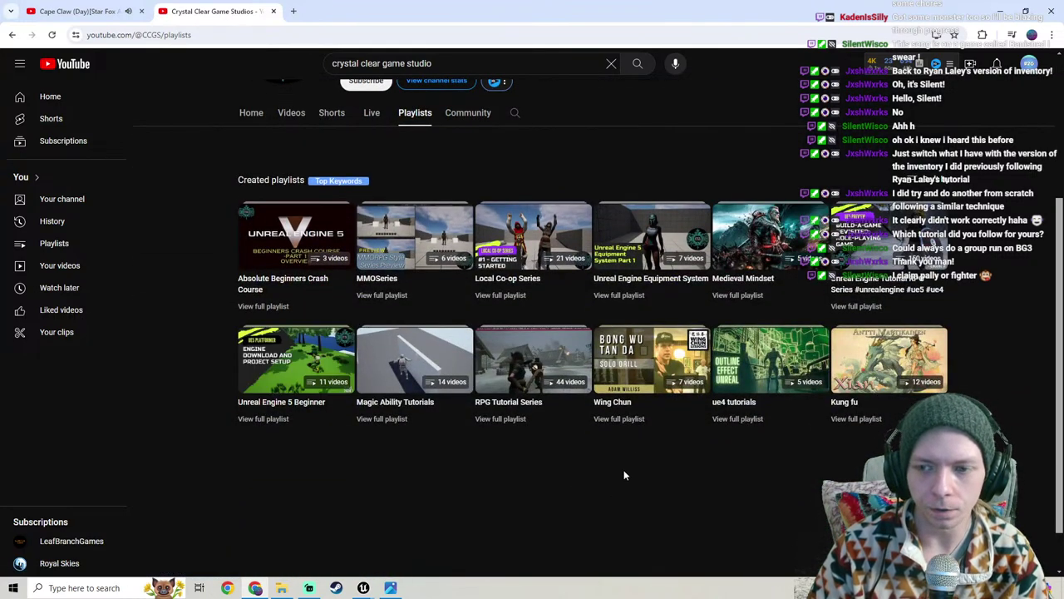
pyautogui.click(851, 270)
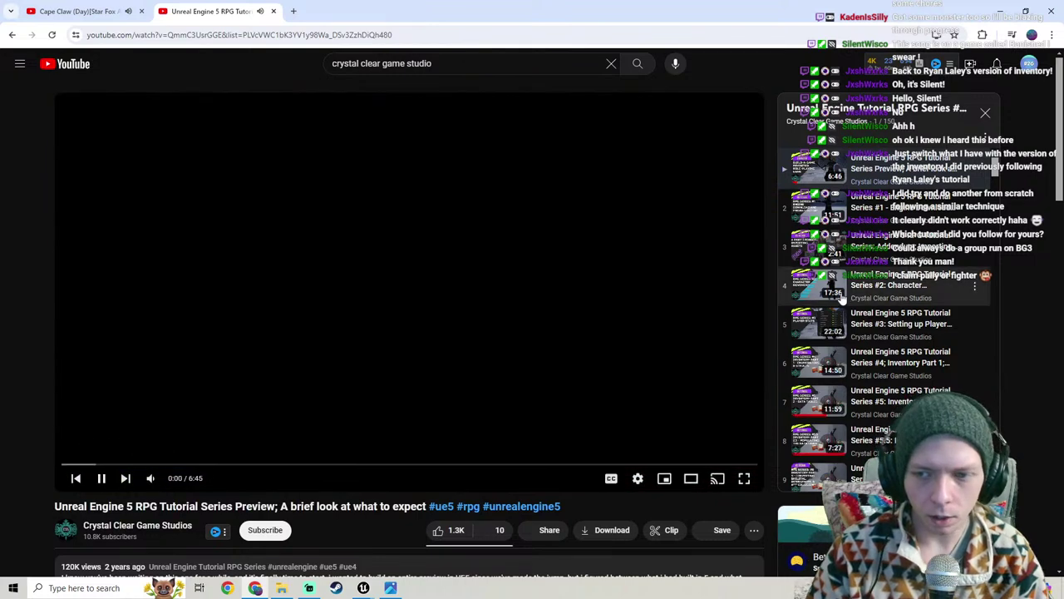
# Step: Open the playlist's Unreal Engine 5 RPG Tutorial Series #4, Inventory Part 1 video and pause it
pyautogui.click(559, 308)
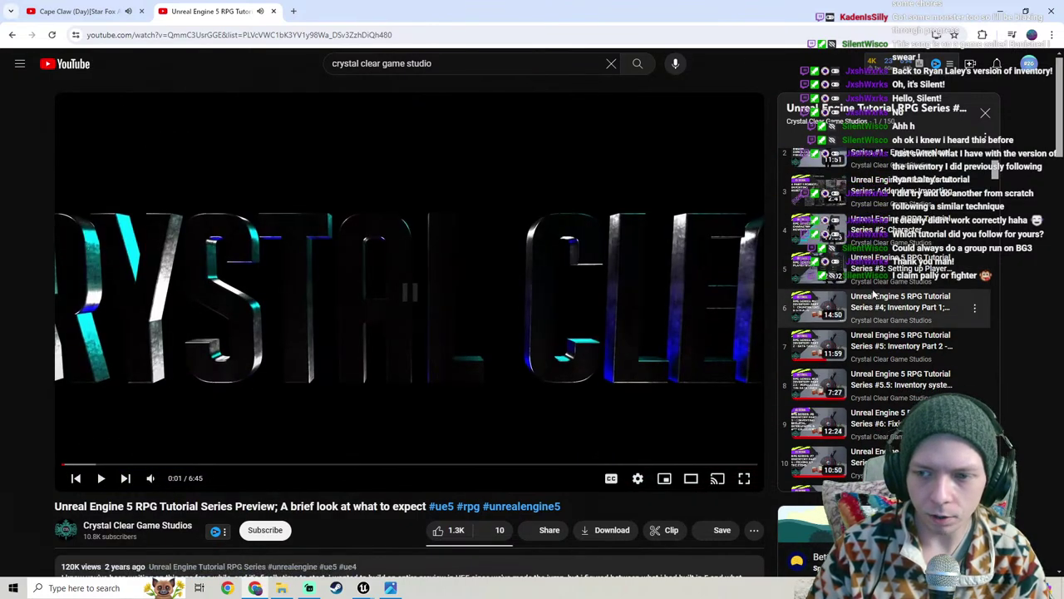
pyautogui.click(914, 311)
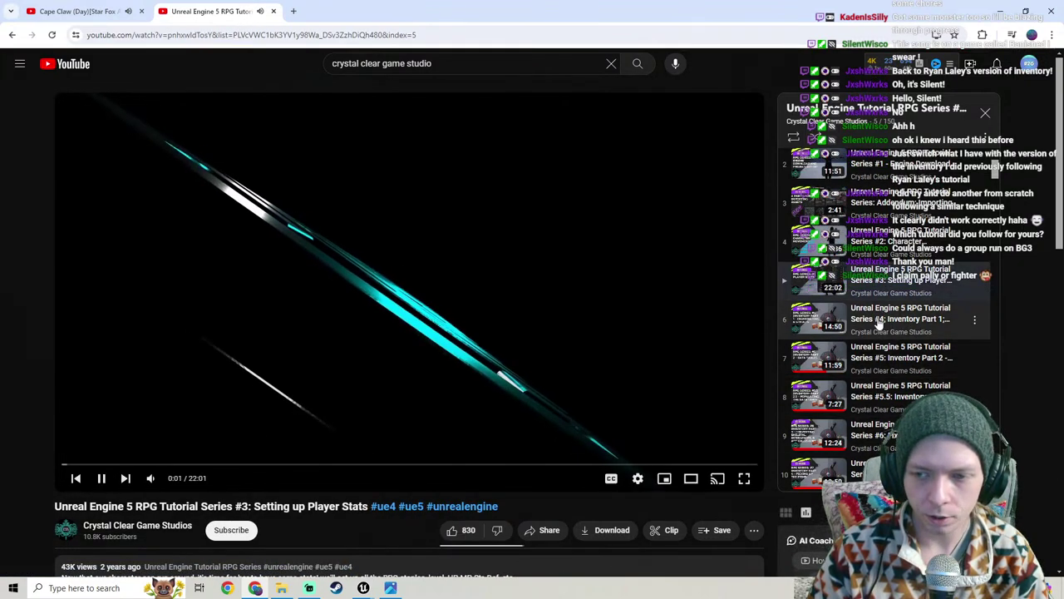
pyautogui.click(318, 341)
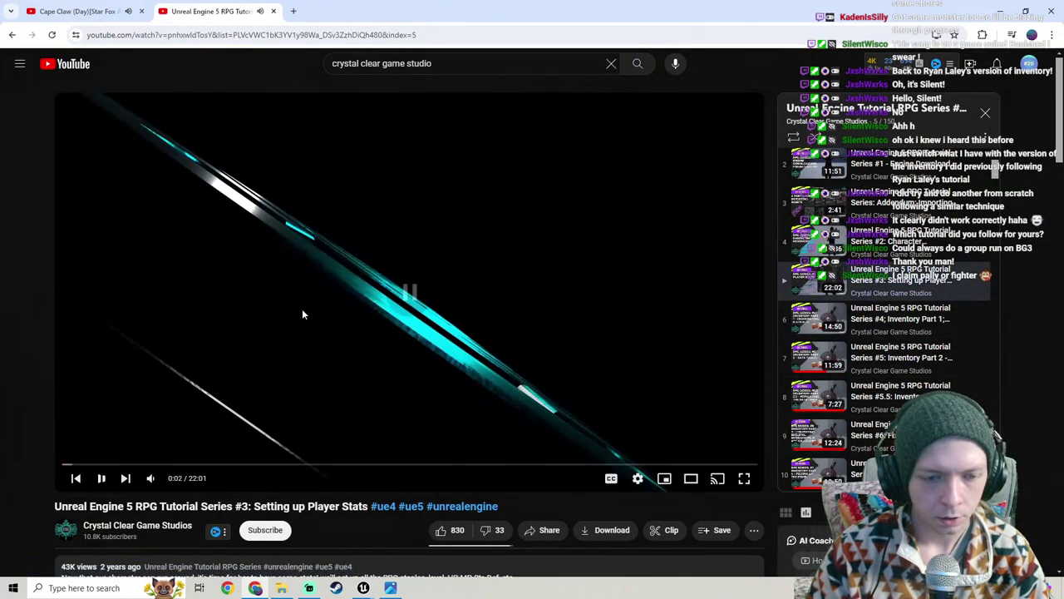
pyautogui.click(904, 315)
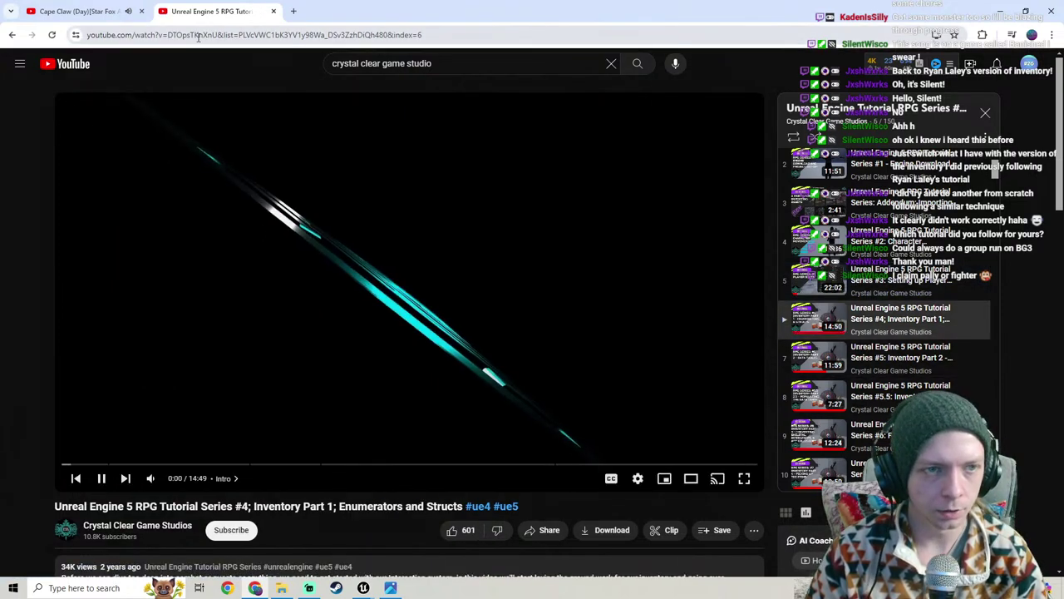
pyautogui.click(250, 226)
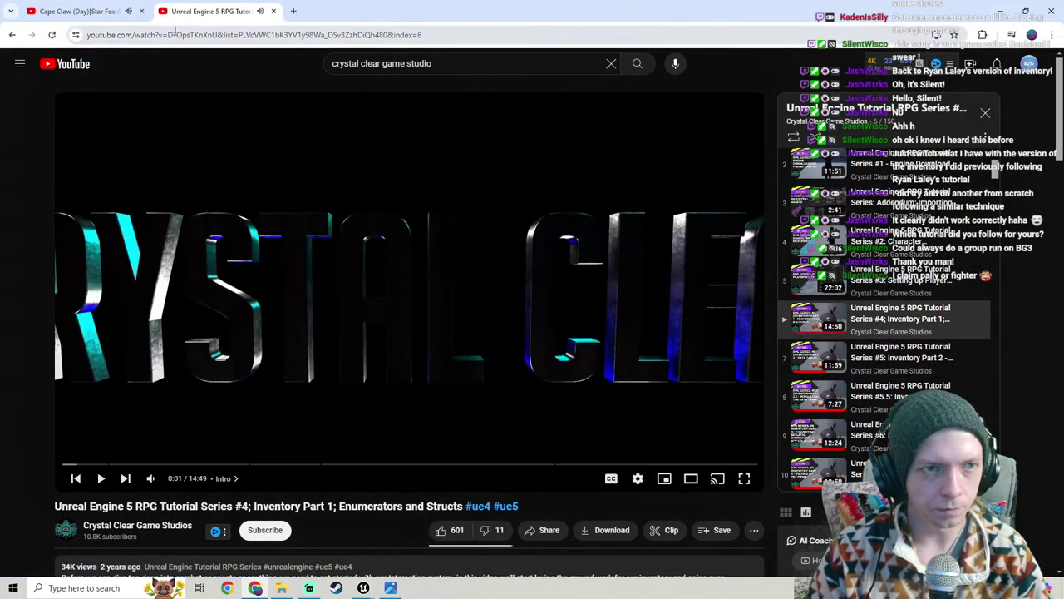
# Step: Copy the web address of the Inventory Part 1 tutorial video
pyautogui.click(175, 35)
pyautogui.rightClick(179, 36)
pyautogui.click(217, 137)
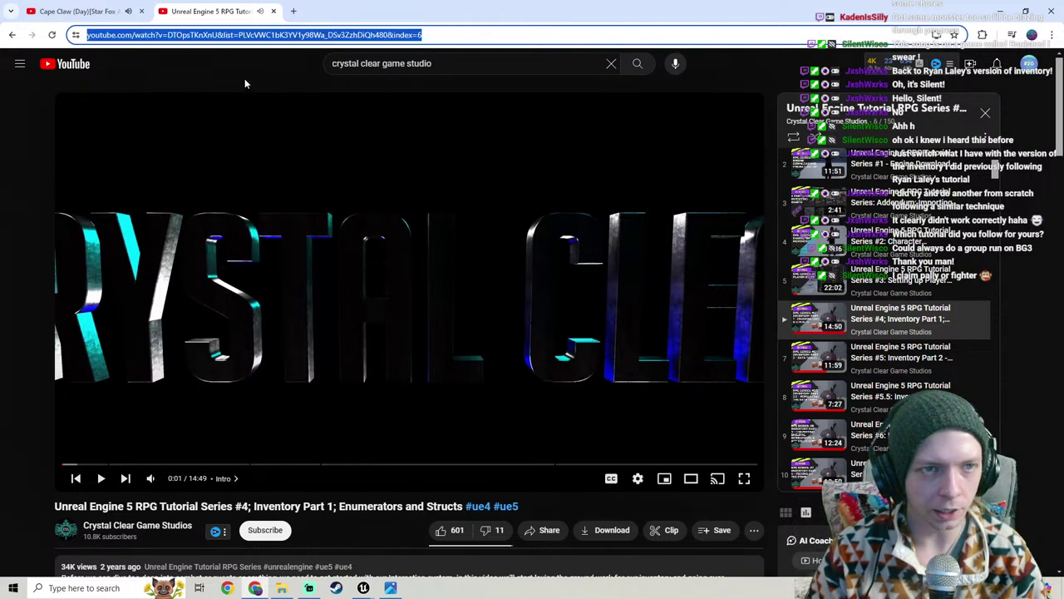
# Step: Go to the streamer's own Twitch channel, post the copied video link in the stream chat, and close the page
pyautogui.write('tw')
pyautogui.click(146, 60)
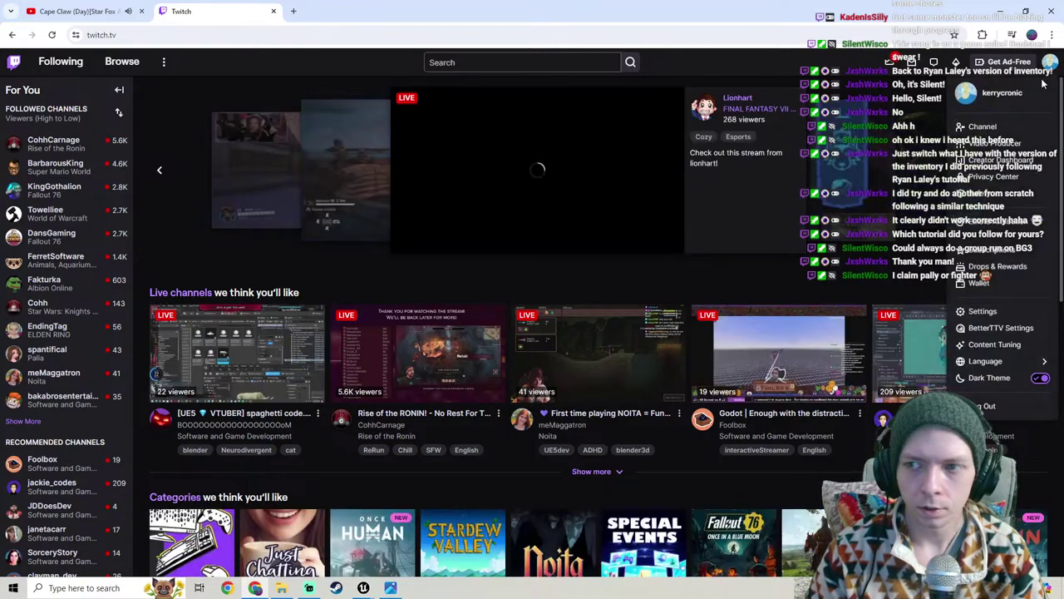
pyautogui.click(533, 306)
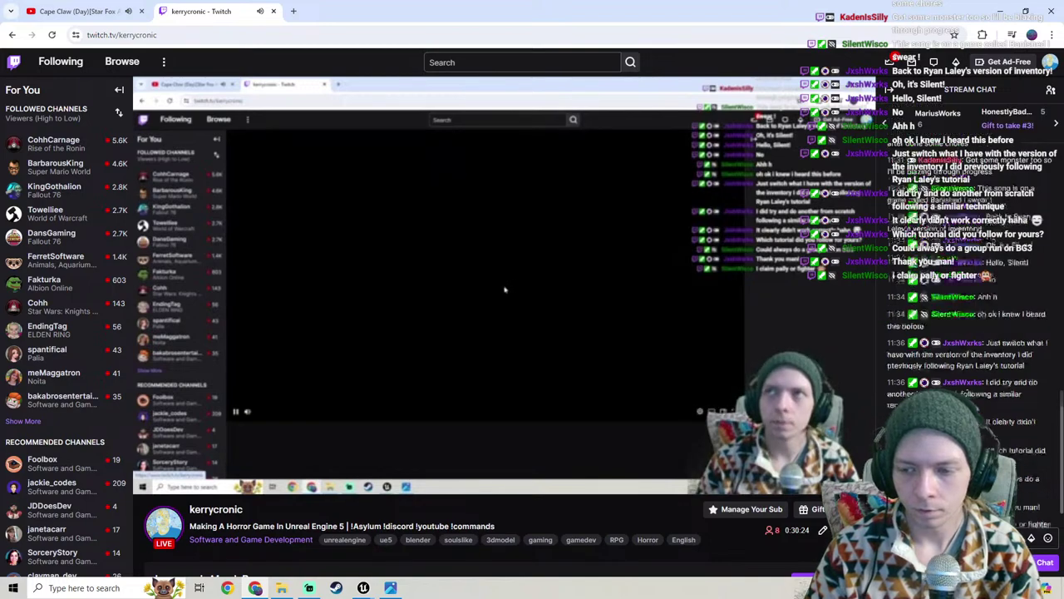
pyautogui.click(956, 537)
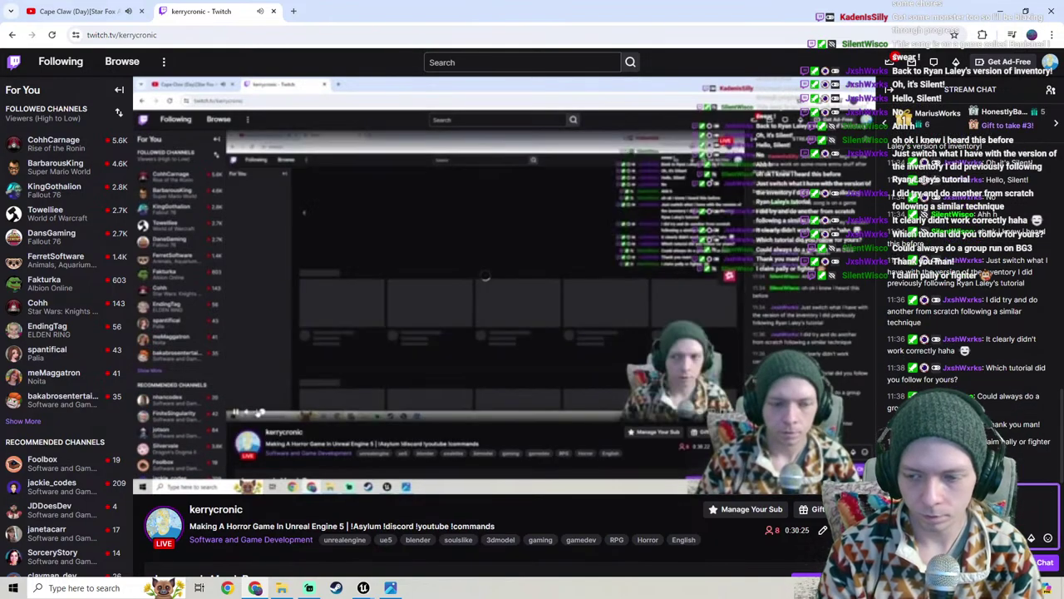
pyautogui.click(274, 11)
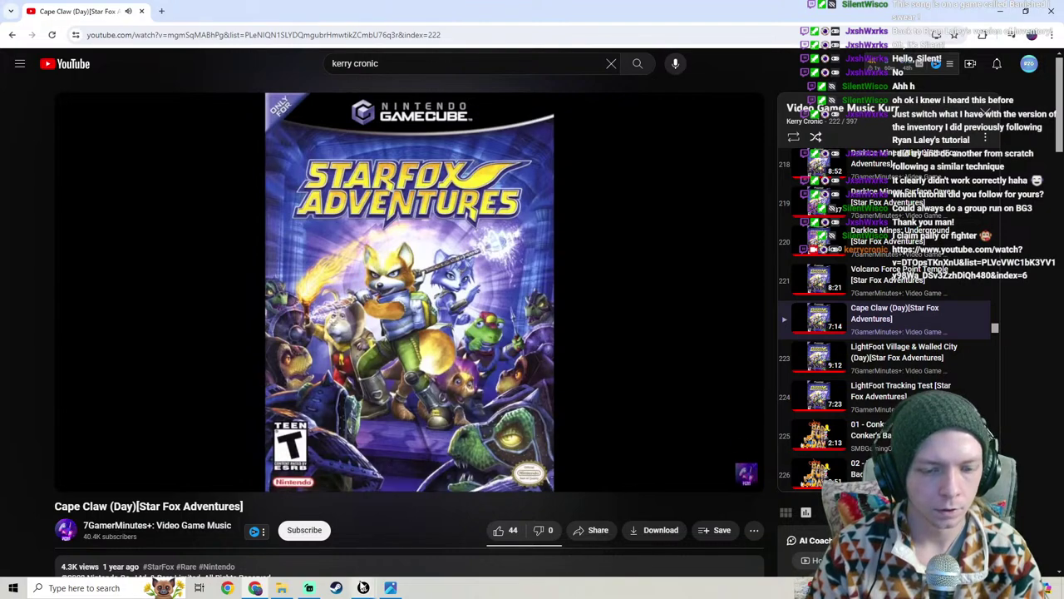
# Step: Switch to Unreal Engine's WB_SoundSettings event graph, line up the On Value Changed (MasterSlider) node with Set Sound Mix Class Override, and save
pyautogui.click(391, 588)
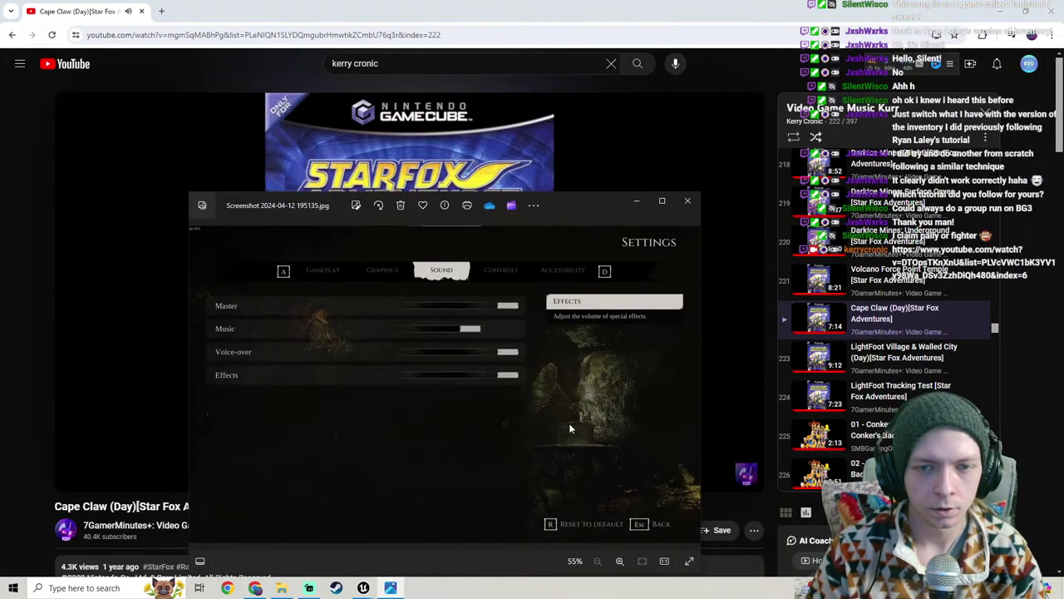
pyautogui.click(364, 588)
pyautogui.scroll(-2, 523, 344)
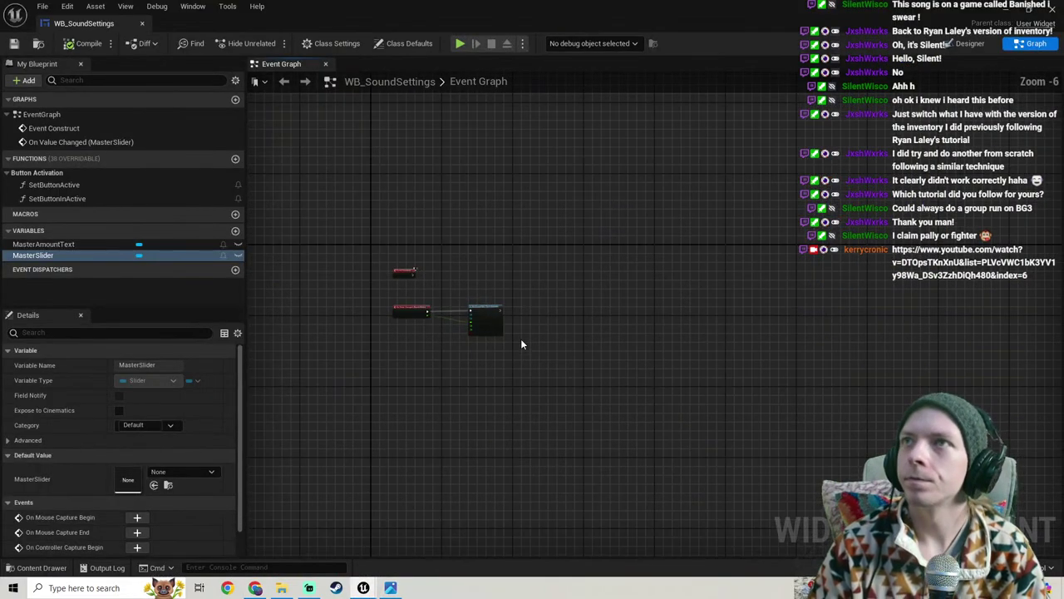
pyautogui.moveTo(523, 344); pyautogui.dragTo(566, 347, button='right')
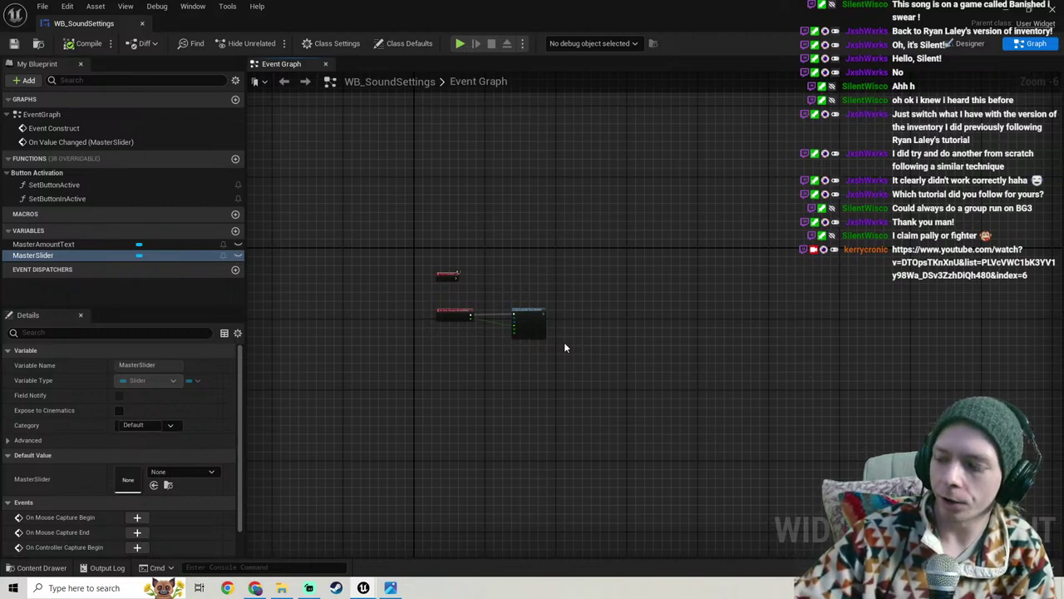
pyautogui.scroll(4, 564, 348)
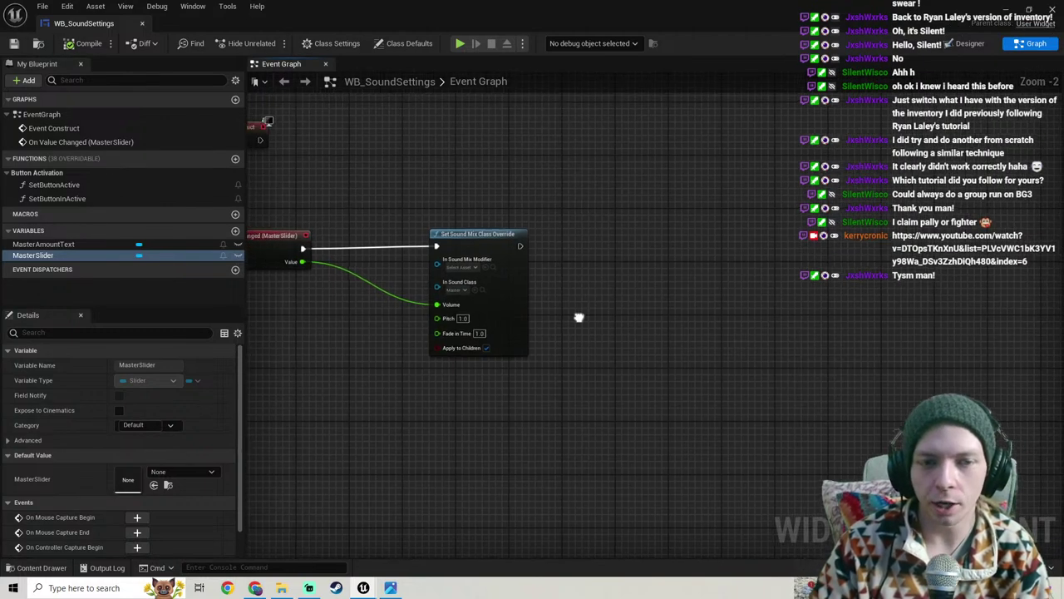
pyautogui.moveTo(579, 317); pyautogui.dragTo(638, 322, button='right')
pyautogui.moveTo(516, 218); pyautogui.dragTo(263, 316)
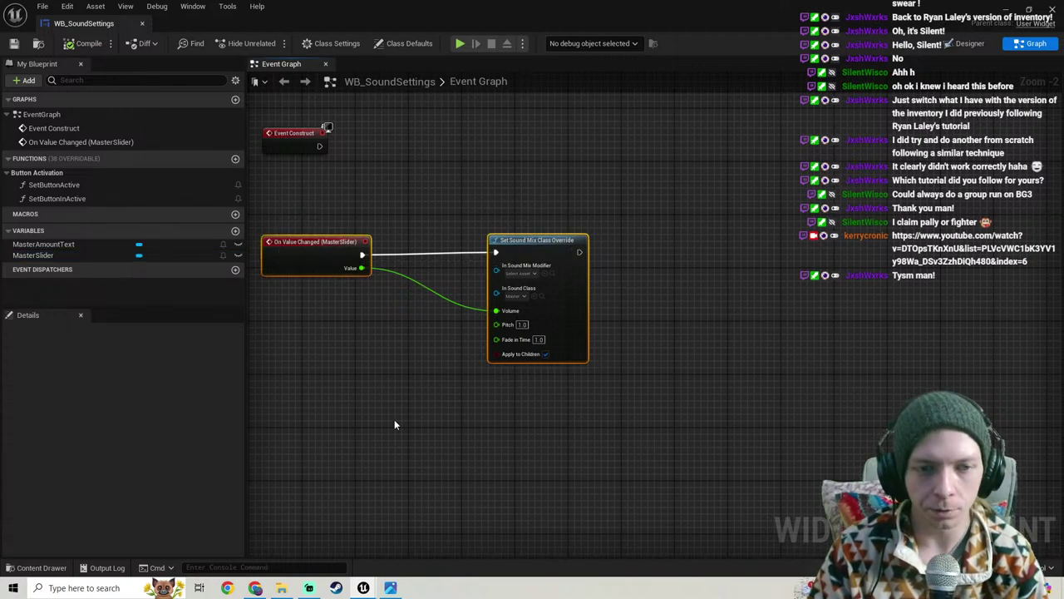
pyautogui.press('q')
pyautogui.click(374, 401)
pyautogui.hotkey('ctrl', 'z')
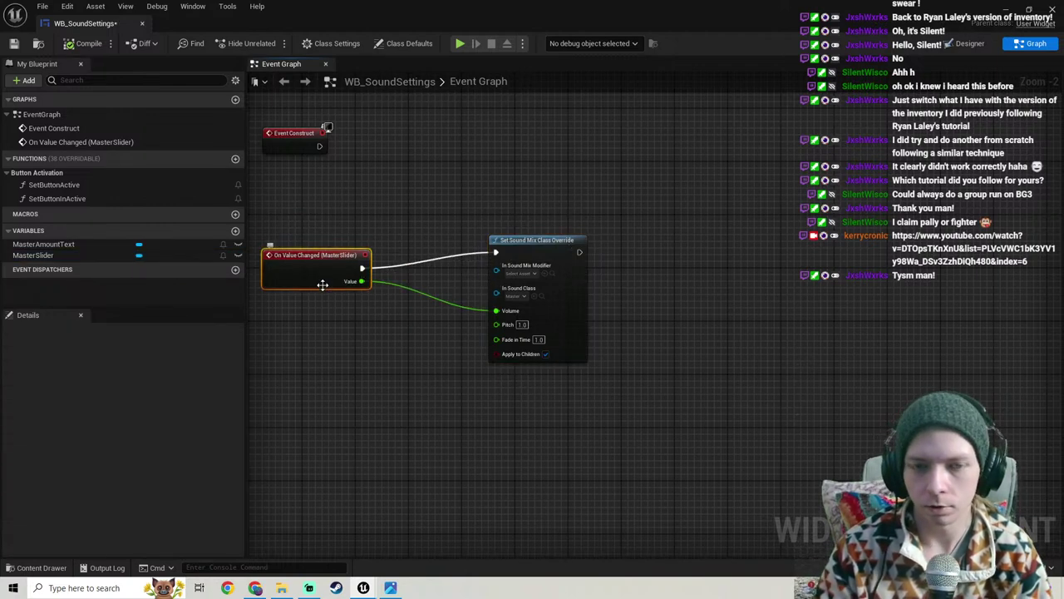
pyautogui.click(13, 44)
# Step: Nudge the On Value Changed (MasterSlider) node slightly upward to refine its alignment and save the widget blueprint
pyautogui.moveTo(389, 366); pyautogui.dragTo(448, 353, button='right')
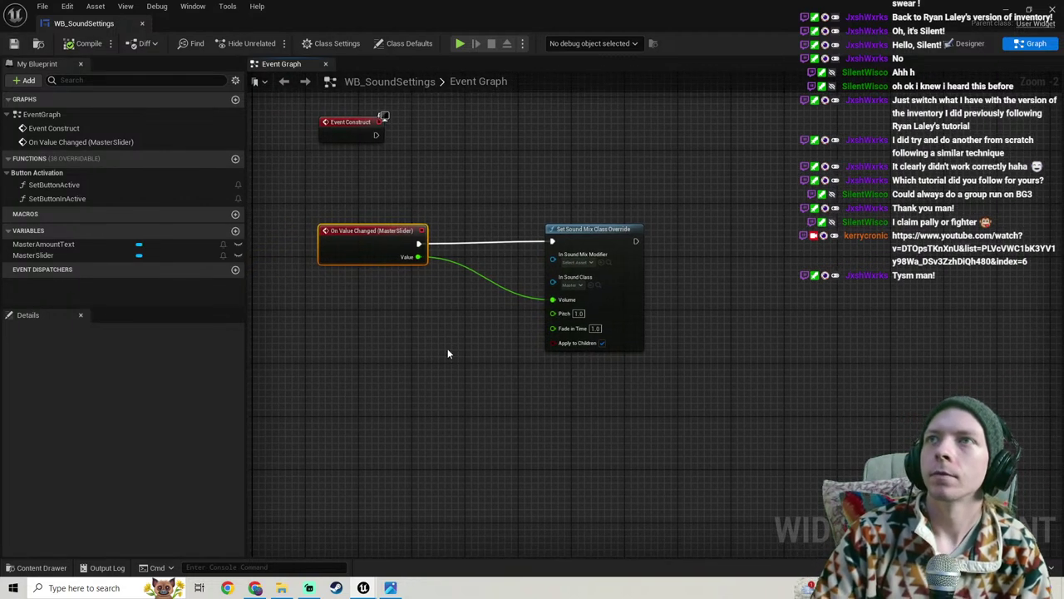
pyautogui.moveTo(415, 323); pyautogui.dragTo(393, 340, button='right')
pyautogui.moveTo(598, 209); pyautogui.dragTo(399, 348)
pyautogui.click(399, 348)
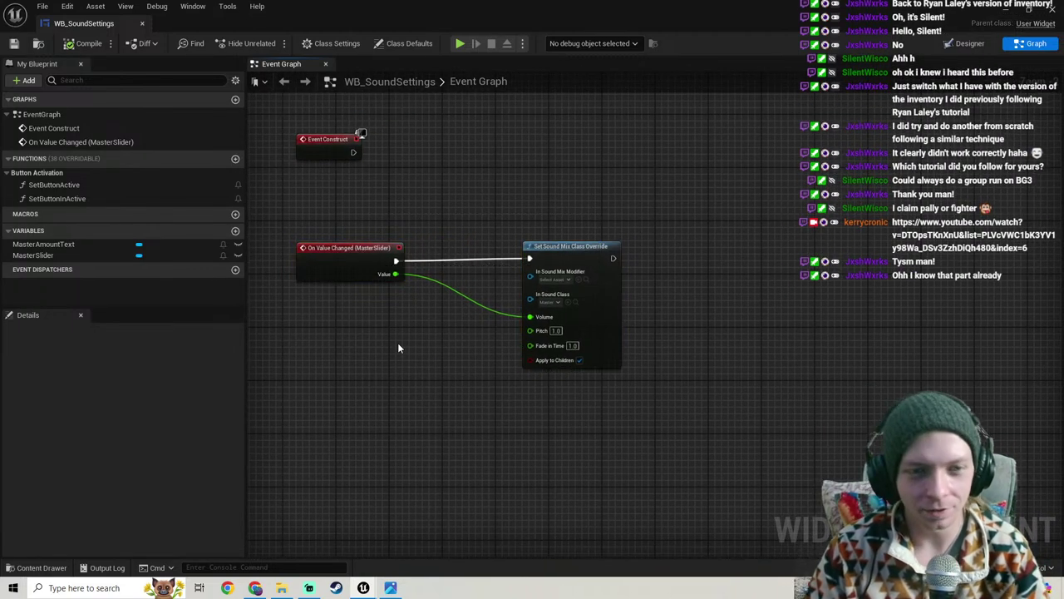
pyautogui.click(341, 273)
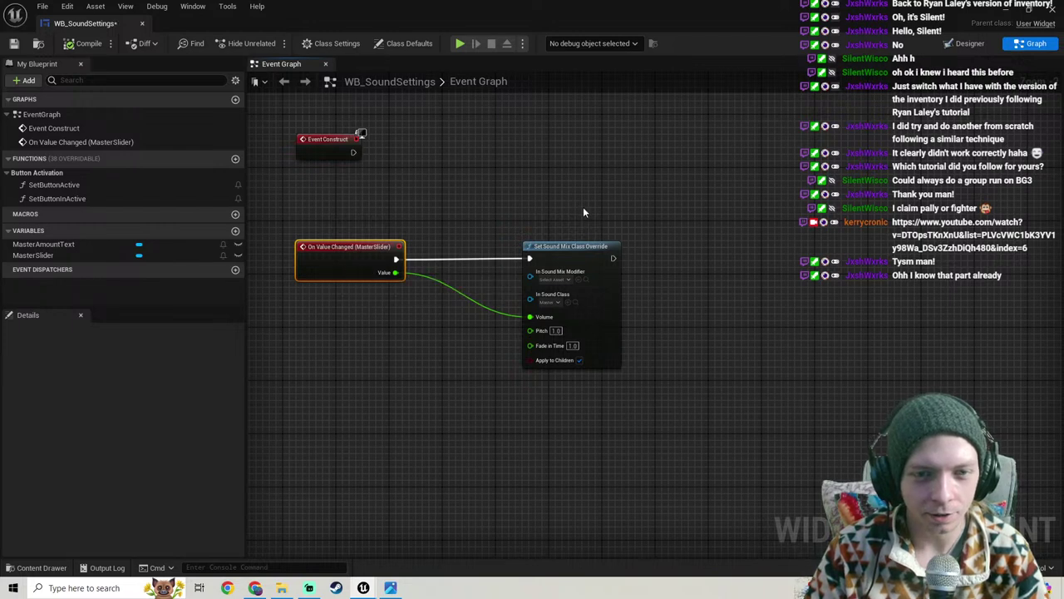
pyautogui.click(14, 44)
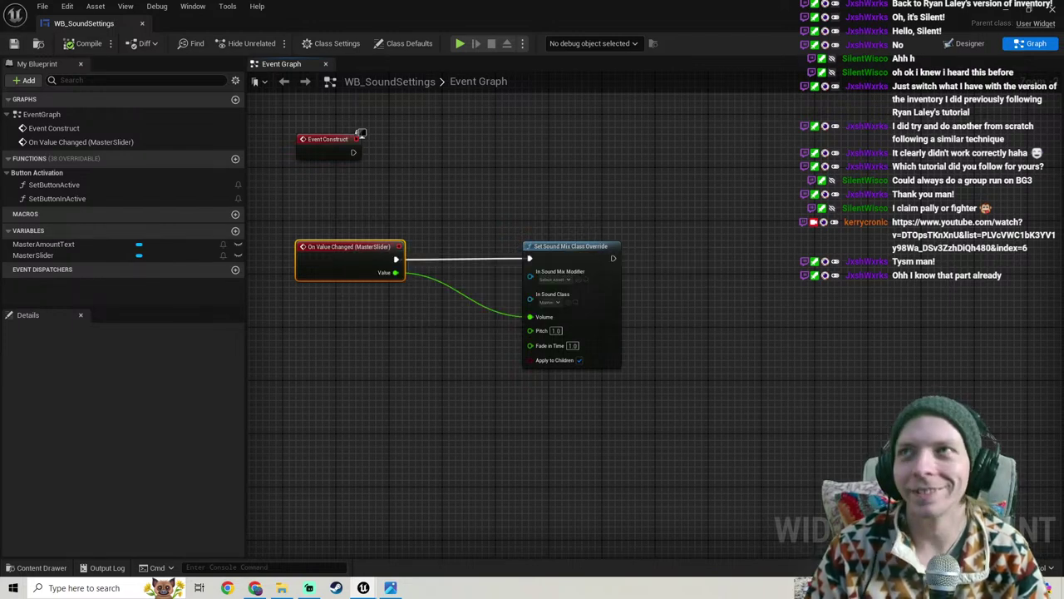
pyautogui.moveTo(421, 330); pyautogui.dragTo(476, 333, button='right')
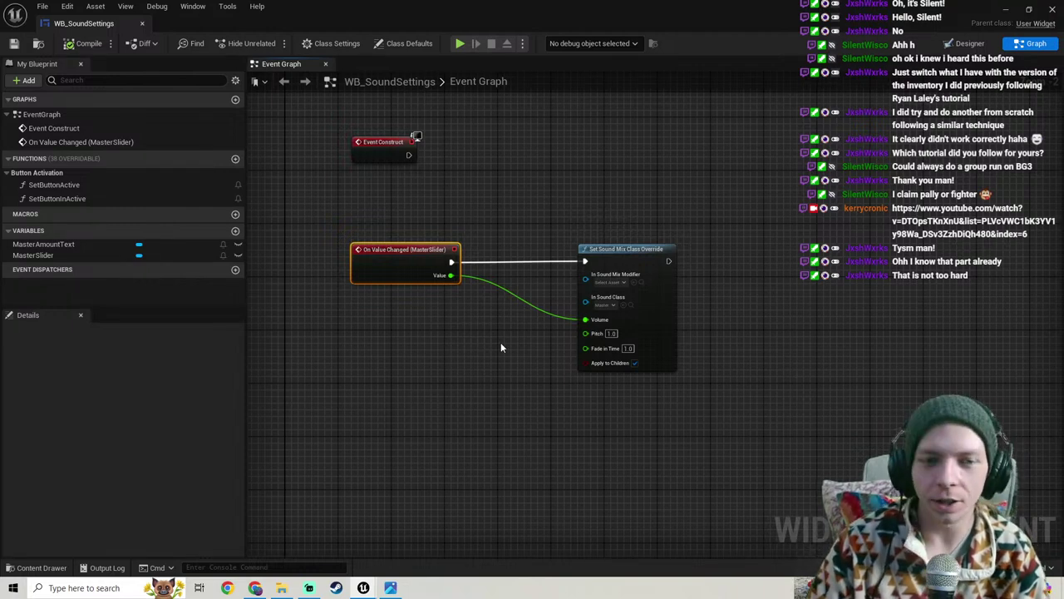
pyautogui.moveTo(474, 346); pyautogui.dragTo(446, 330, button='right')
pyautogui.scroll(2, 449, 317)
pyautogui.scroll(-2, 377, 312)
pyautogui.scroll(2, 419, 305)
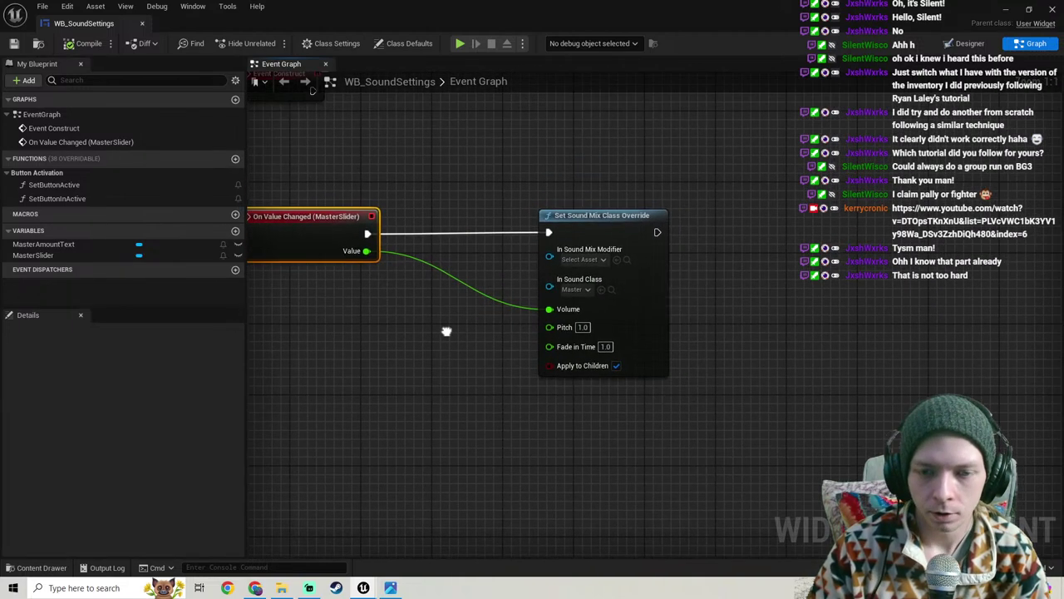
pyautogui.click(1008, 10)
pyautogui.click(256, 587)
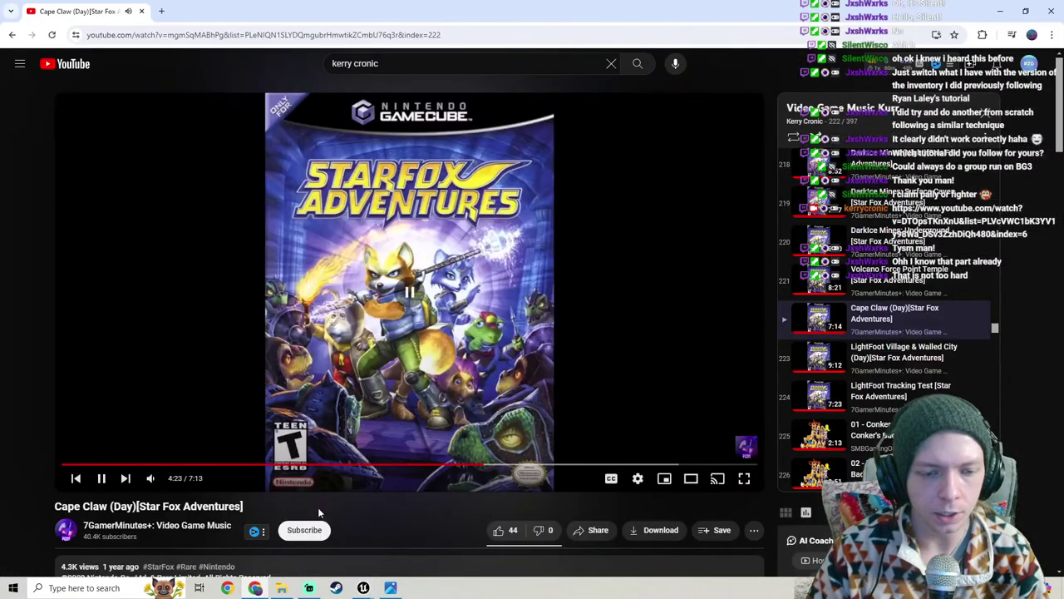
pyautogui.moveTo(363, 588)
pyautogui.click(430, 549)
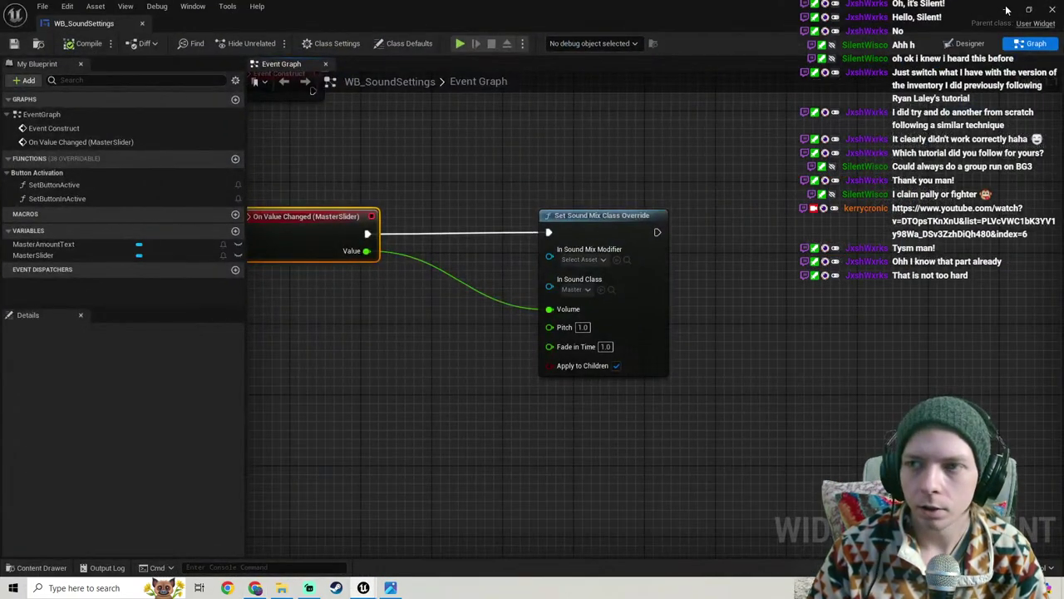
# Step: Switch to the ThirdPersonMap level editor, start a play session in the viewport, and stop it
pyautogui.click(1007, 10)
pyautogui.click(270, 42)
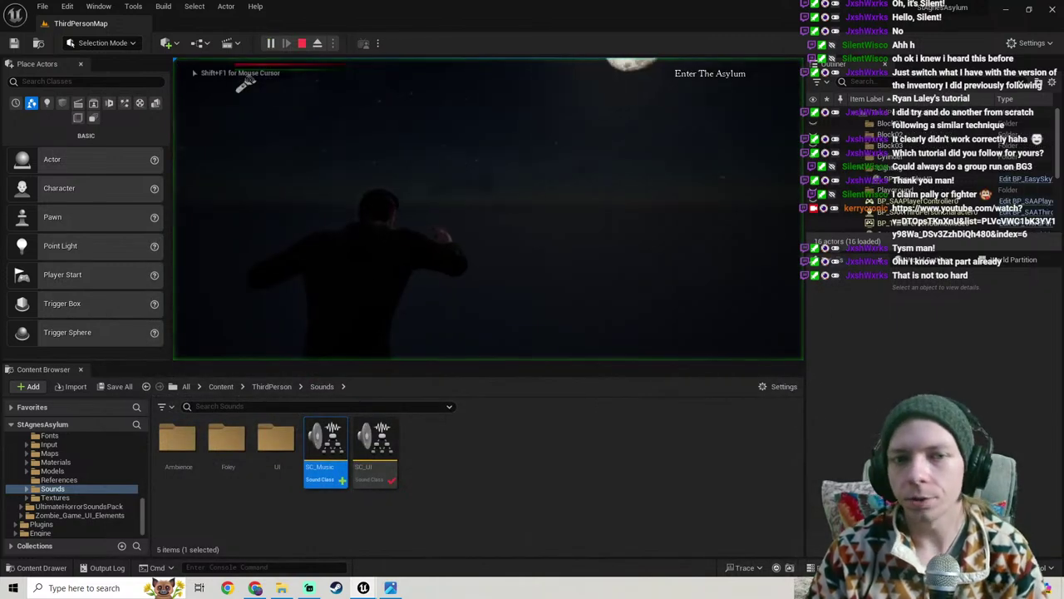
pyautogui.press('Escape')
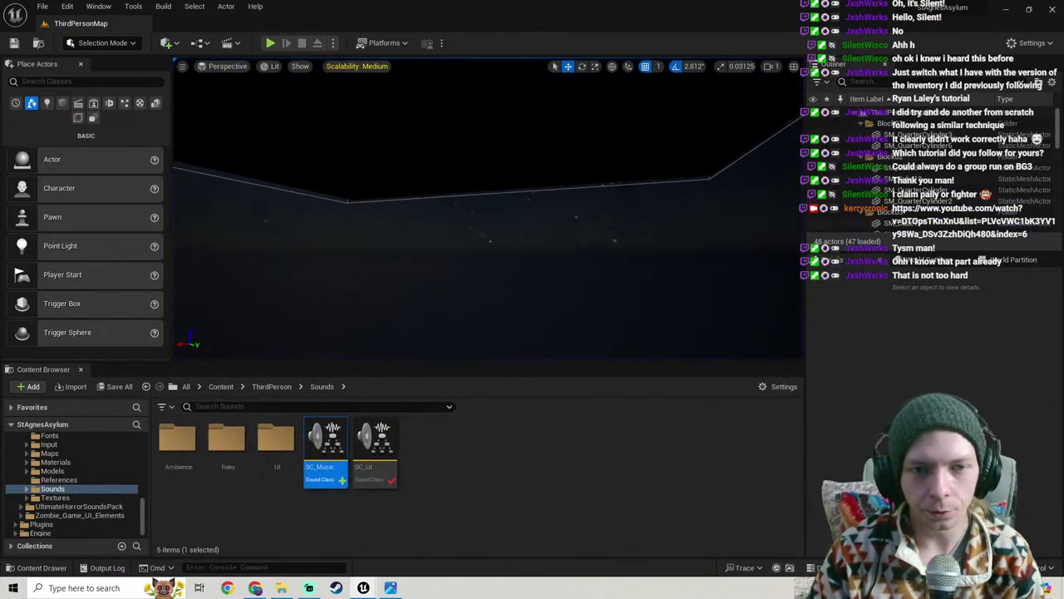
# Step: Play-test the level from the playground area, bring up the in-game pause menu, and end the session
pyautogui.moveTo(418, 259)
pyautogui.mouseDown(button='right')
pyautogui.moveTo(632, 308)
pyautogui.moveTo(419, 259)
pyautogui.mouseUp(button='right')
pyautogui.click(408, 207)
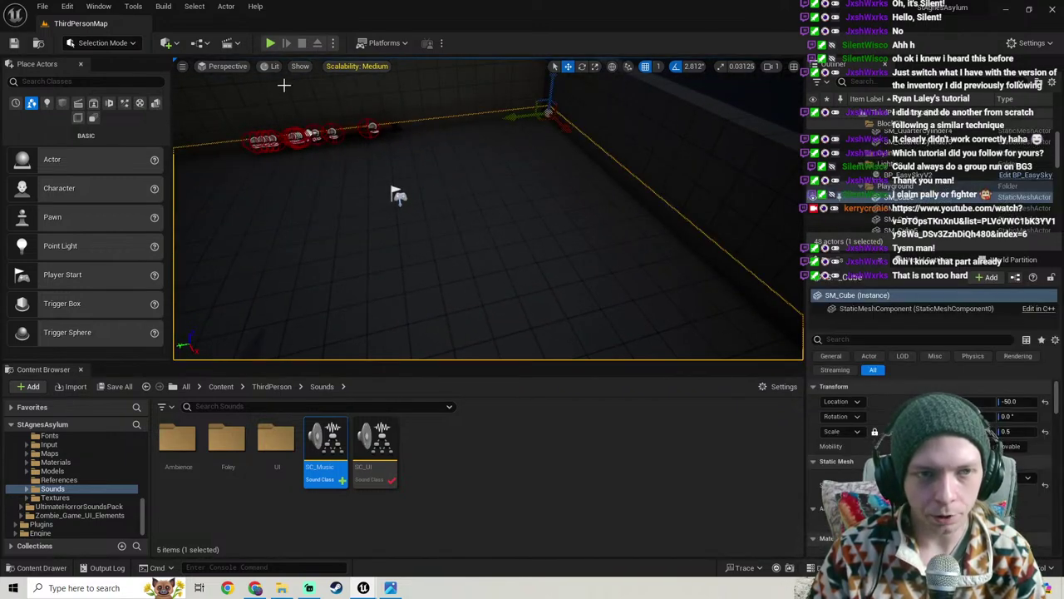
pyautogui.click(270, 44)
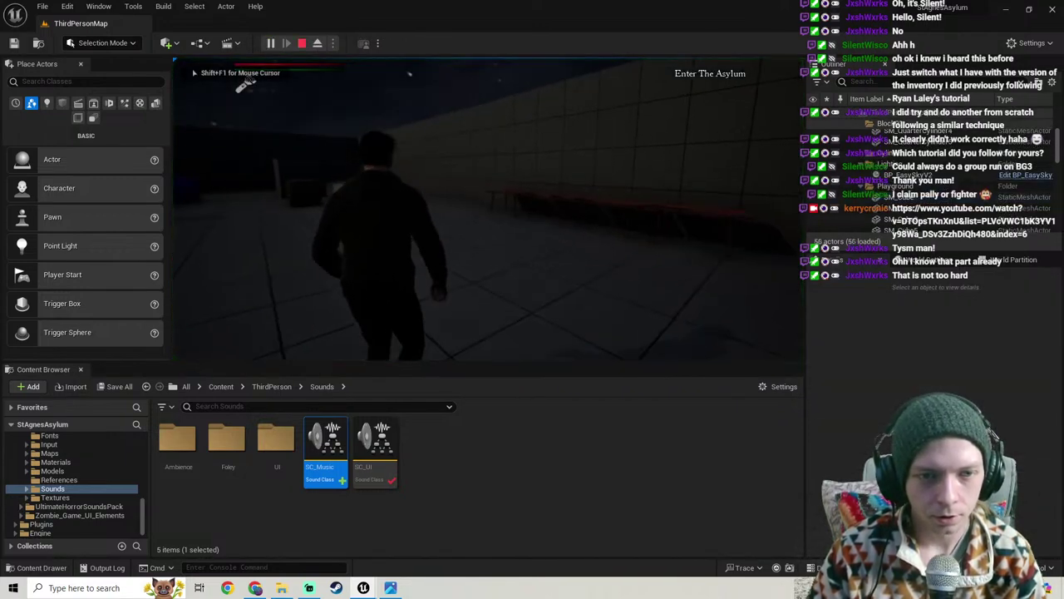
pyautogui.press('i')
pyautogui.press('i')
pyautogui.press('Escape')
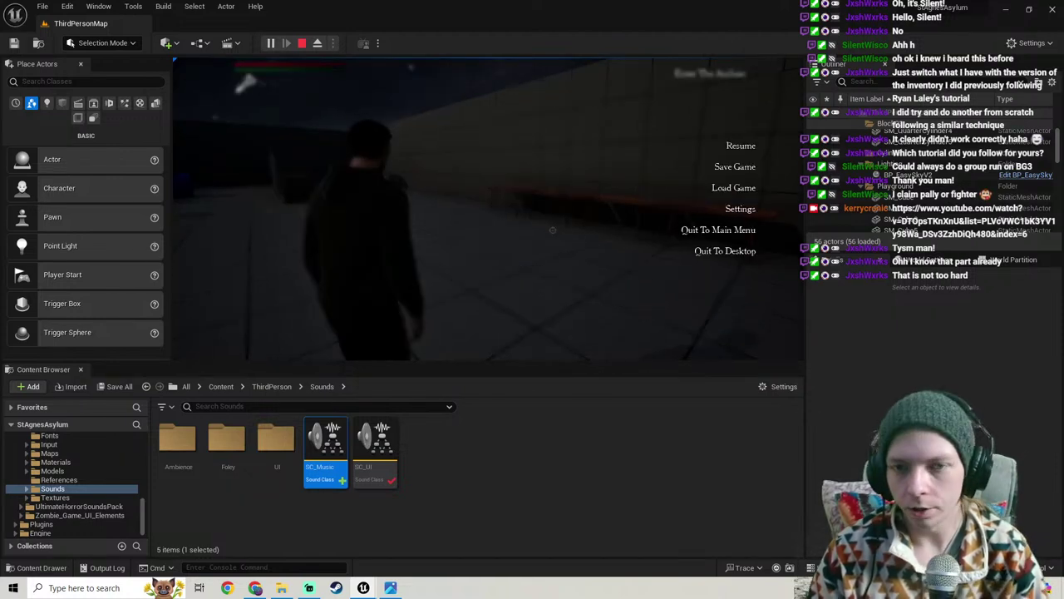
pyautogui.press('Escape')
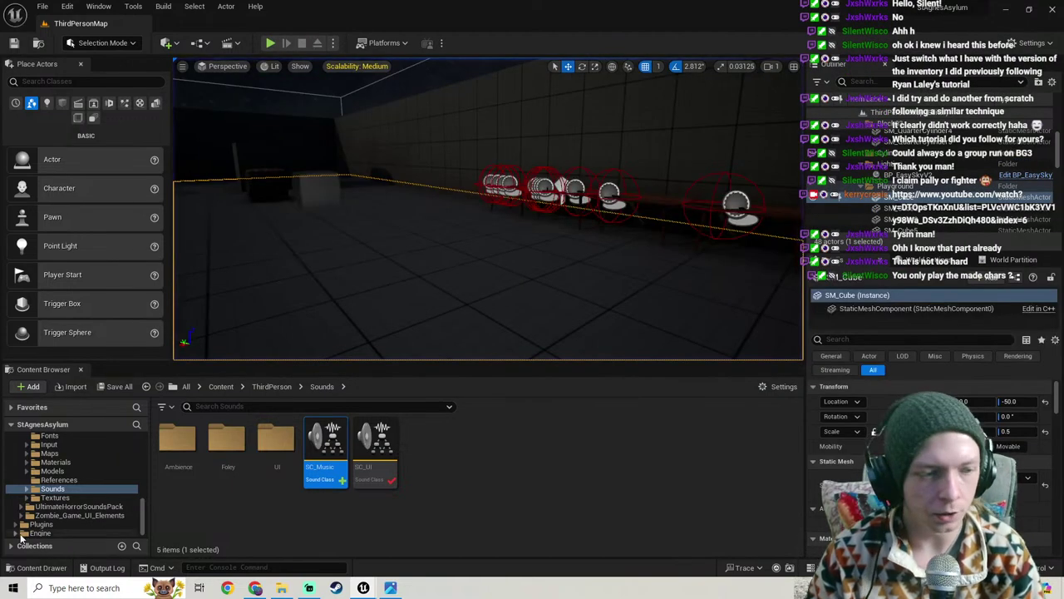
# Step: Return to the WB_SoundSettings event graph and examine the link between On Value Changed (MasterSlider) and Set Sound Mix Class Override
pyautogui.scroll(2, 33, 520)
pyautogui.click(256, 588)
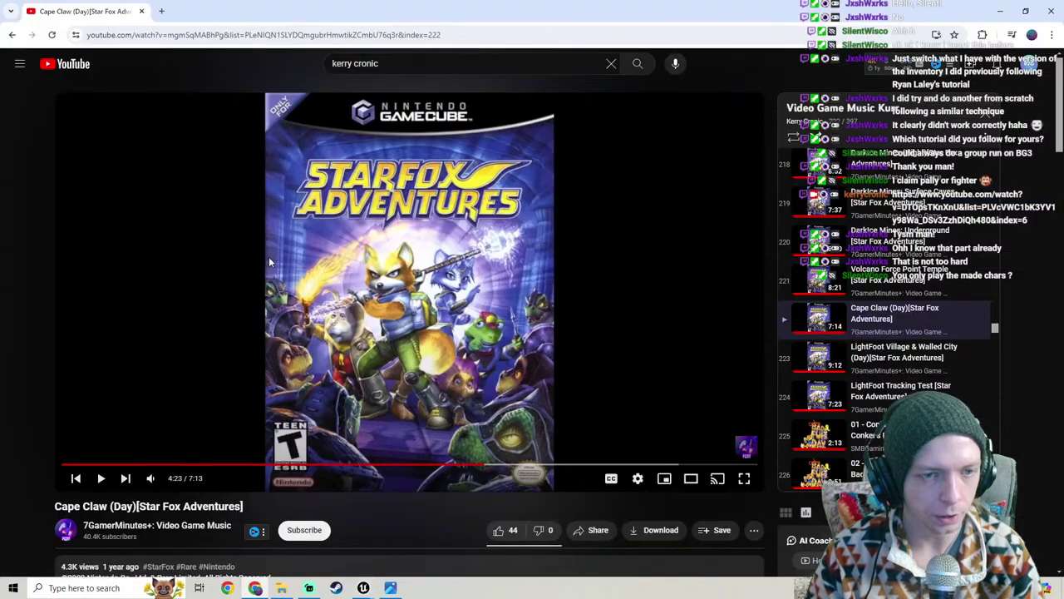
pyautogui.moveTo(363, 588)
pyautogui.click(414, 546)
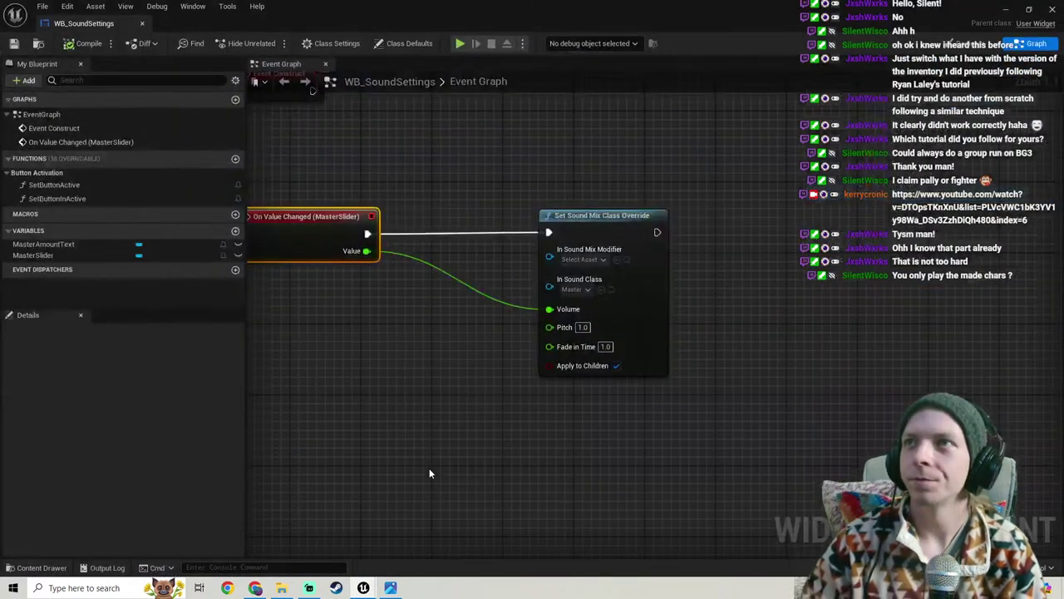
pyautogui.scroll(-2, 499, 332)
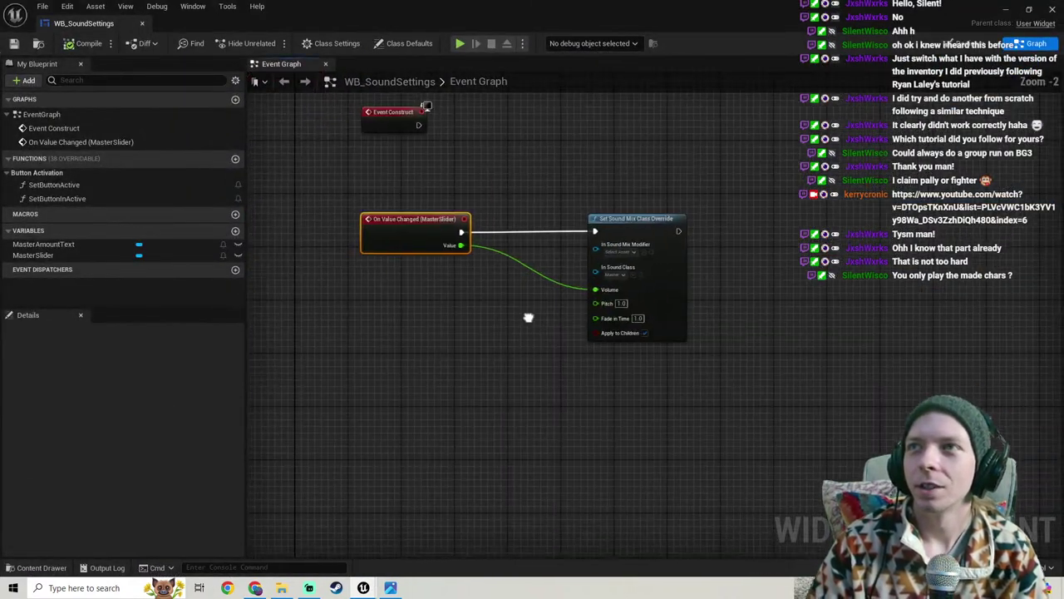
pyautogui.moveTo(484, 323); pyautogui.dragTo(451, 341, button='right')
pyautogui.scroll(1, 508, 294)
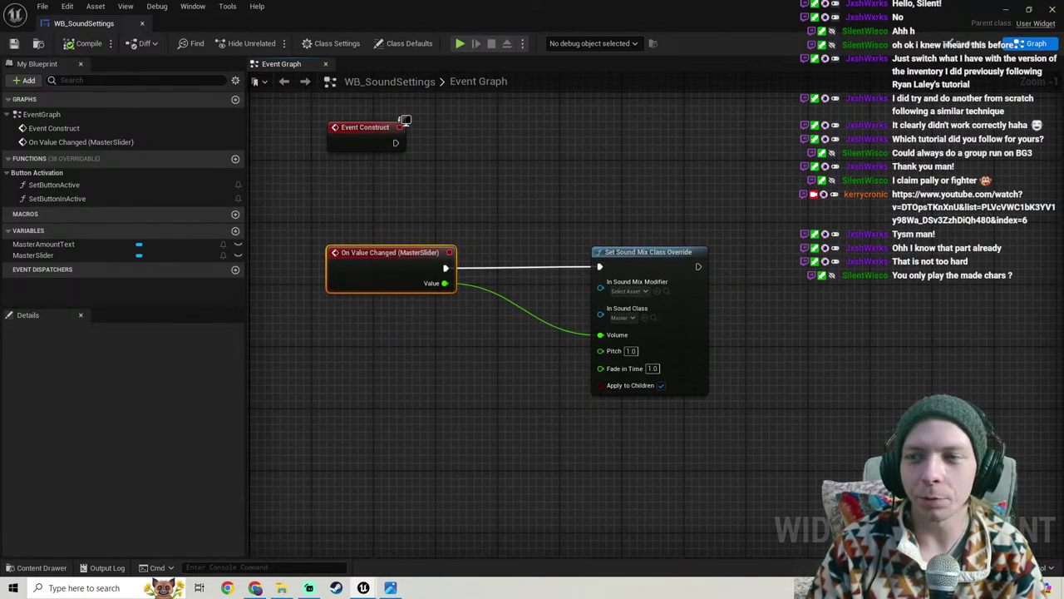
# Step: Go back to the ThirdPersonMap level editor and display the ThirdPerson folder's contents with its subfolders collapsed in the folder tree
pyautogui.click(1006, 10)
pyautogui.moveTo(458, 264); pyautogui.dragTo(500, 242, button='right')
pyautogui.click(518, 112)
pyautogui.moveTo(518, 112); pyautogui.dragTo(472, 96, button='right')
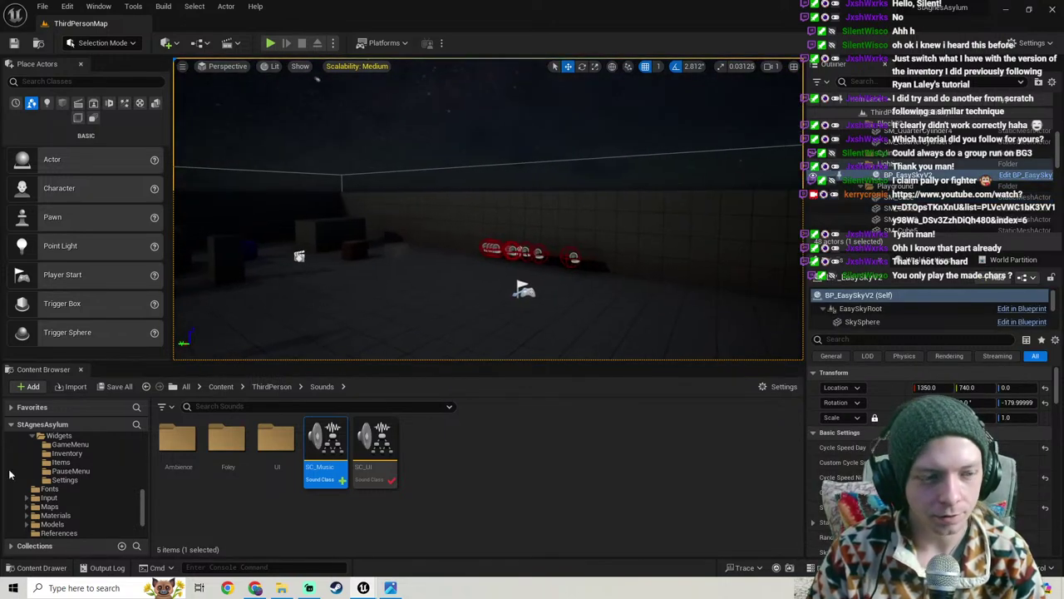
pyautogui.scroll(5, 60, 499)
pyautogui.scroll(3, 61, 483)
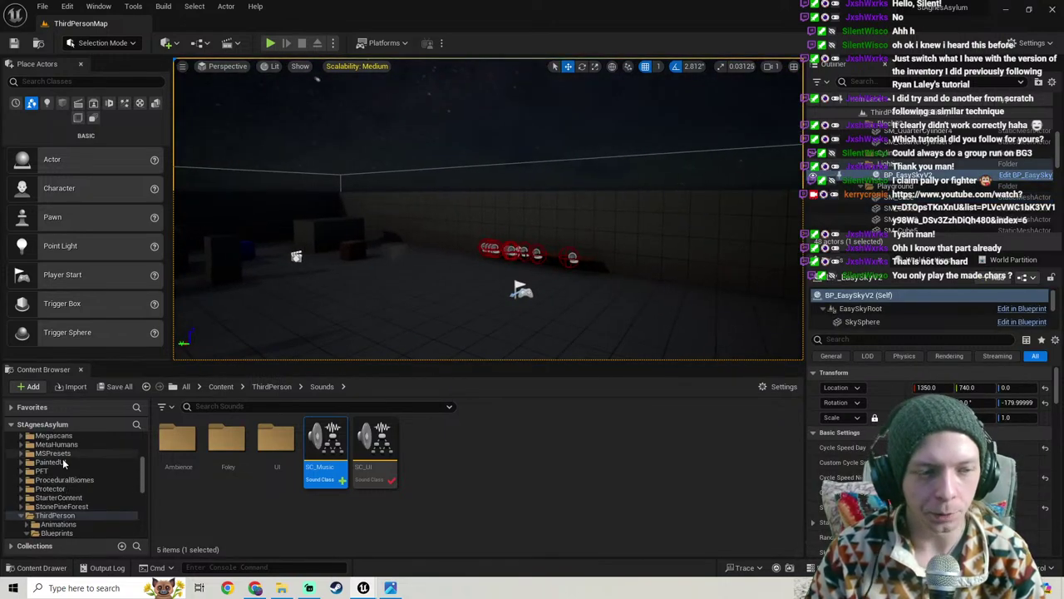
pyautogui.click(23, 515)
pyautogui.moveTo(466, 249); pyautogui.dragTo(503, 251, button='right')
pyautogui.press('s')
pyautogui.press('w')
pyautogui.moveTo(407, 261); pyautogui.dragTo(420, 259, button='right')
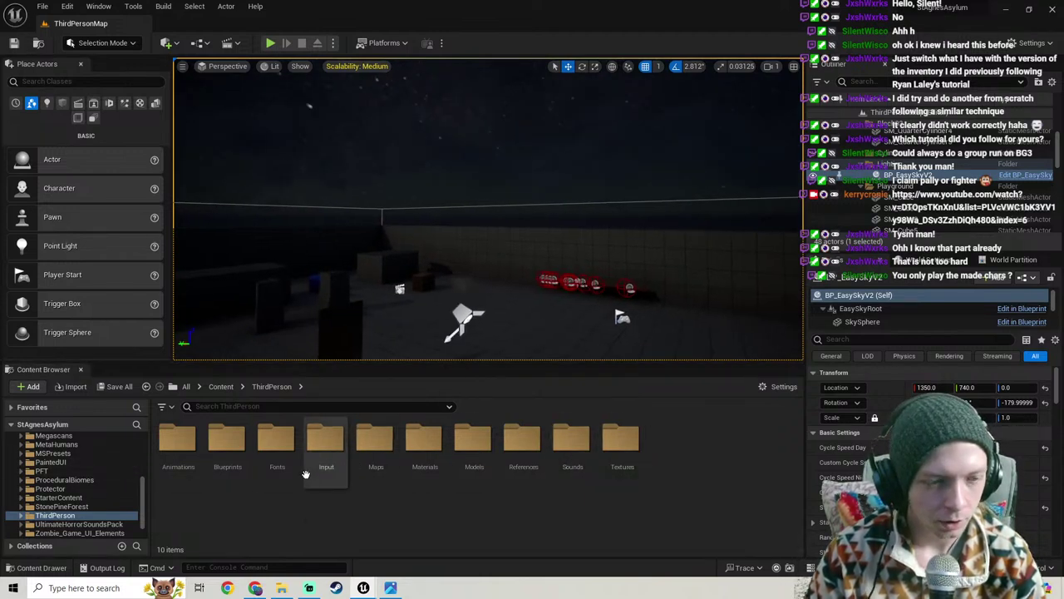
# Step: Browse to Blueprints > Widgets > Settings and open the WB_SettingsMenu widget blueprint
pyautogui.doubleClick(227, 438)
pyautogui.doubleClick(708, 440)
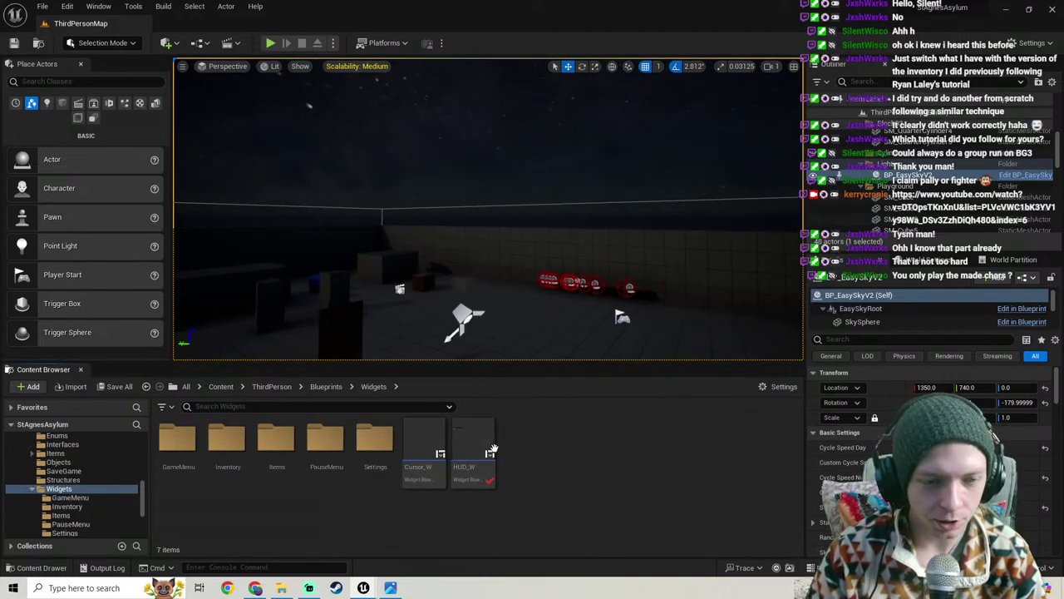
pyautogui.click(373, 446)
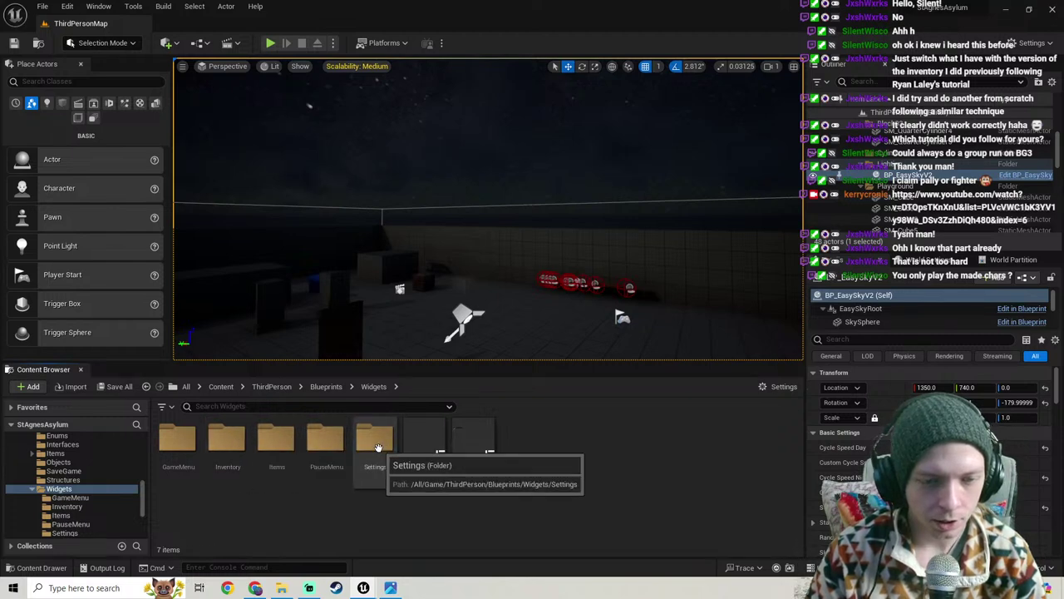
pyautogui.doubleClick(374, 446)
pyautogui.doubleClick(325, 449)
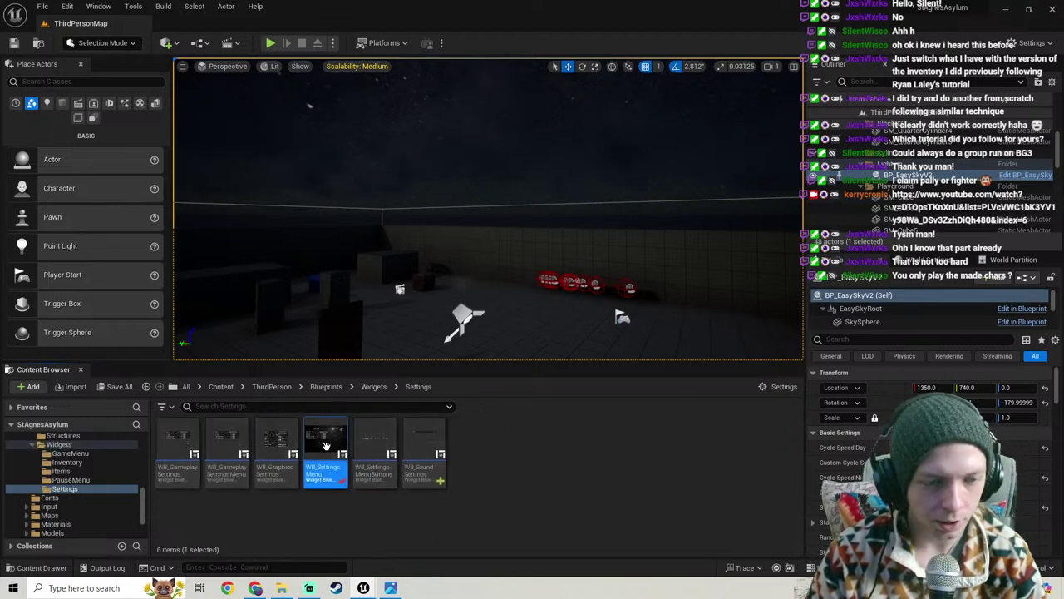
# Step: Switch WB_SettingsMenu to its event graph and examine the Graphics Button Clicked and Gameplay Button Clicked groups
pyautogui.click(541, 209)
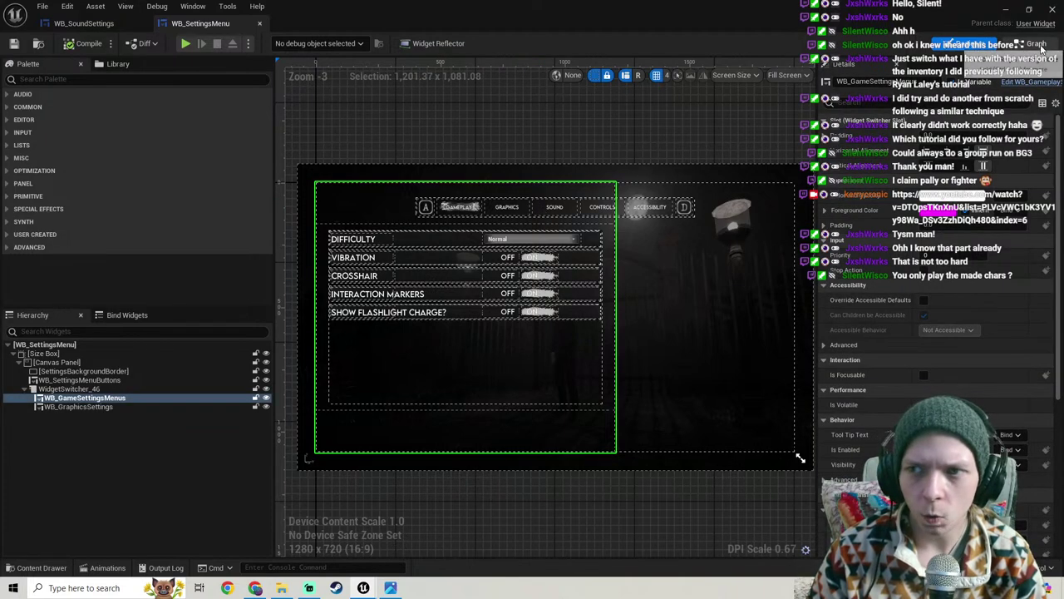
pyautogui.click(86, 390)
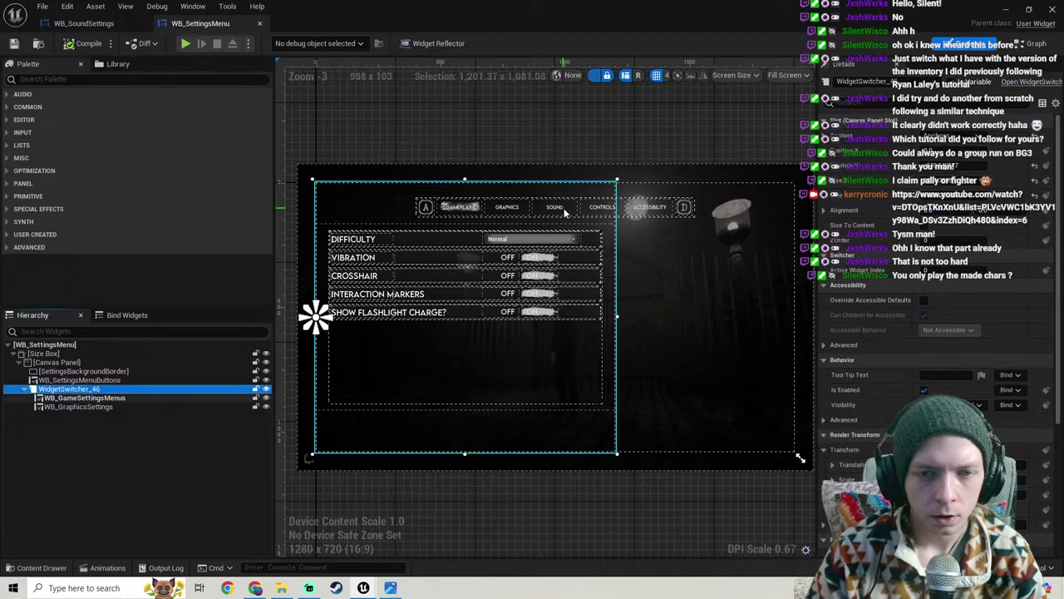
pyautogui.click(1031, 43)
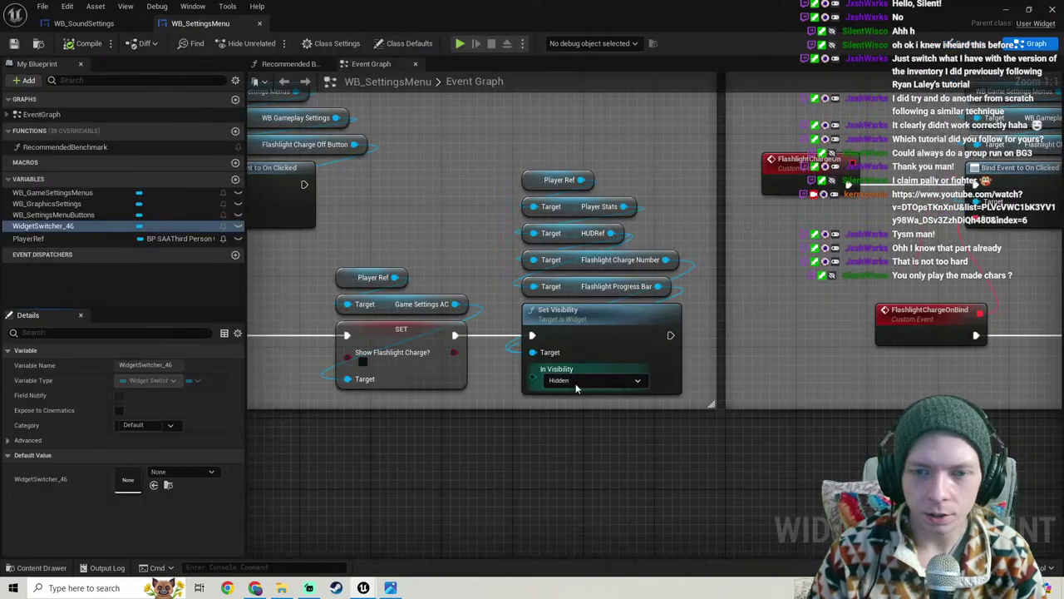
pyautogui.scroll(-12, 577, 389)
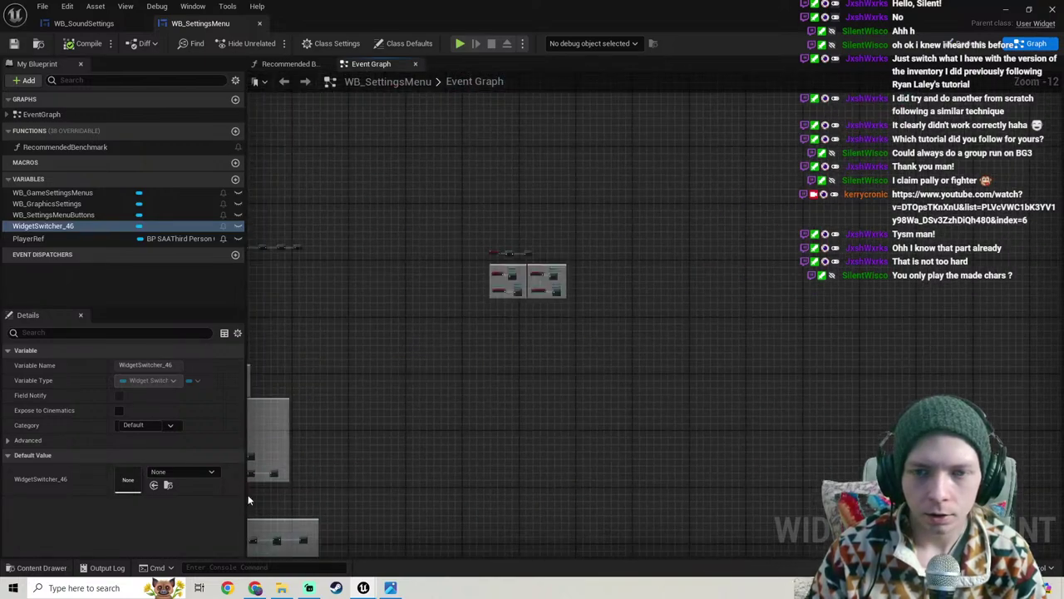
pyautogui.scroll(10, 518, 281)
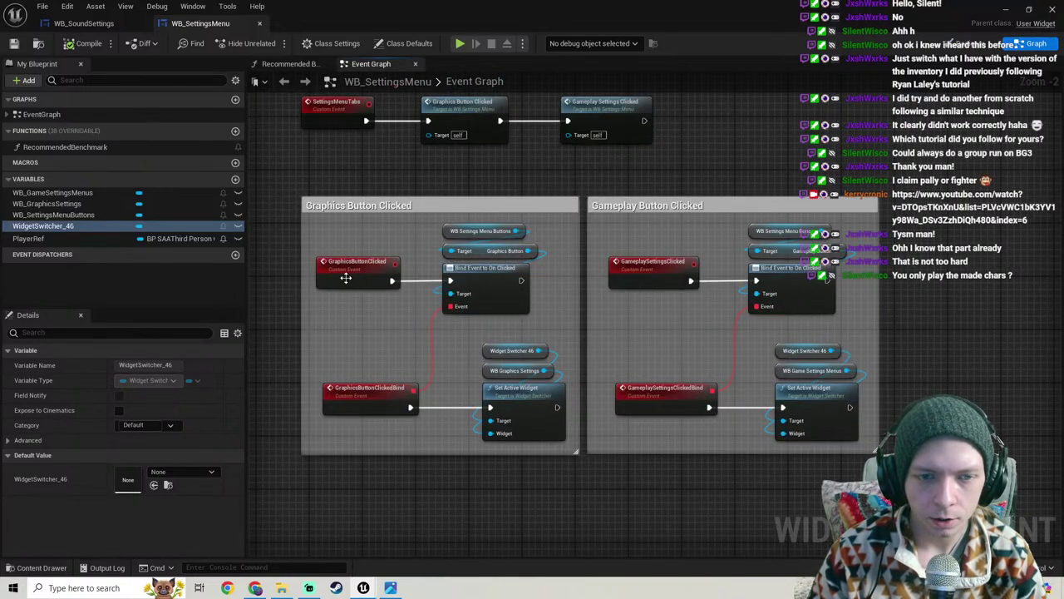
pyautogui.click(344, 274)
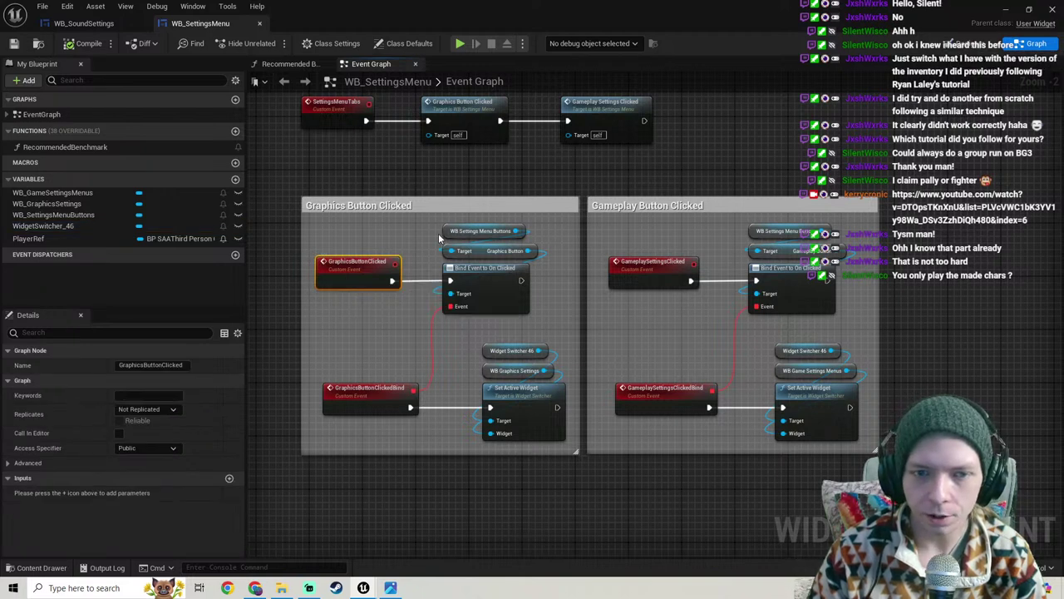
# Step: Copy the WB Settings Menu Buttons reference from the graphics group and paste it in the empty area beside the Gameplay Button Clicked group
pyautogui.scroll(-2, 478, 329)
pyautogui.moveTo(520, 352); pyautogui.dragTo(310, 324, button='right')
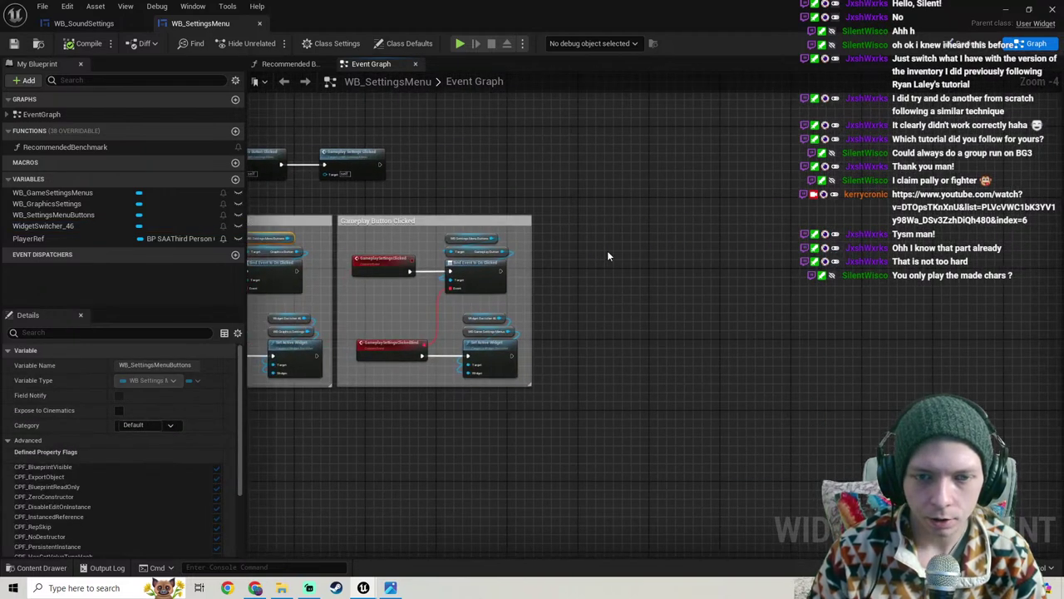
pyautogui.scroll(4, 607, 257)
pyautogui.hotkey('ctrl', 'v')
pyautogui.moveTo(624, 218); pyautogui.dragTo(491, 218)
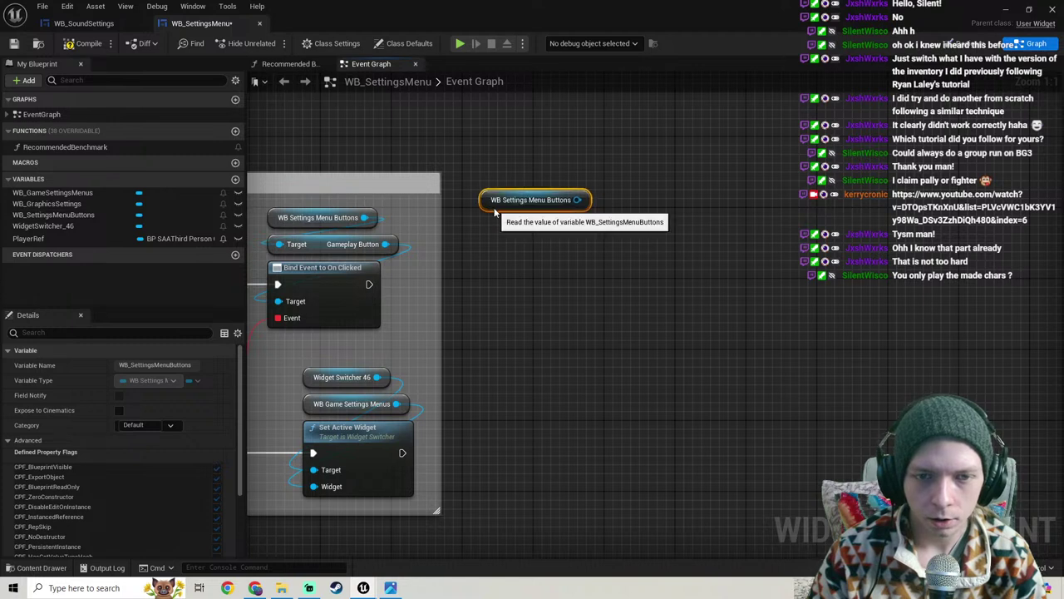
# Step: Get Sound Button from the pasted WB Settings Menu Buttons reference, stack it underneath, and move both nodes further right of the gameplay group
pyautogui.moveTo(579, 209); pyautogui.dragTo(610, 268)
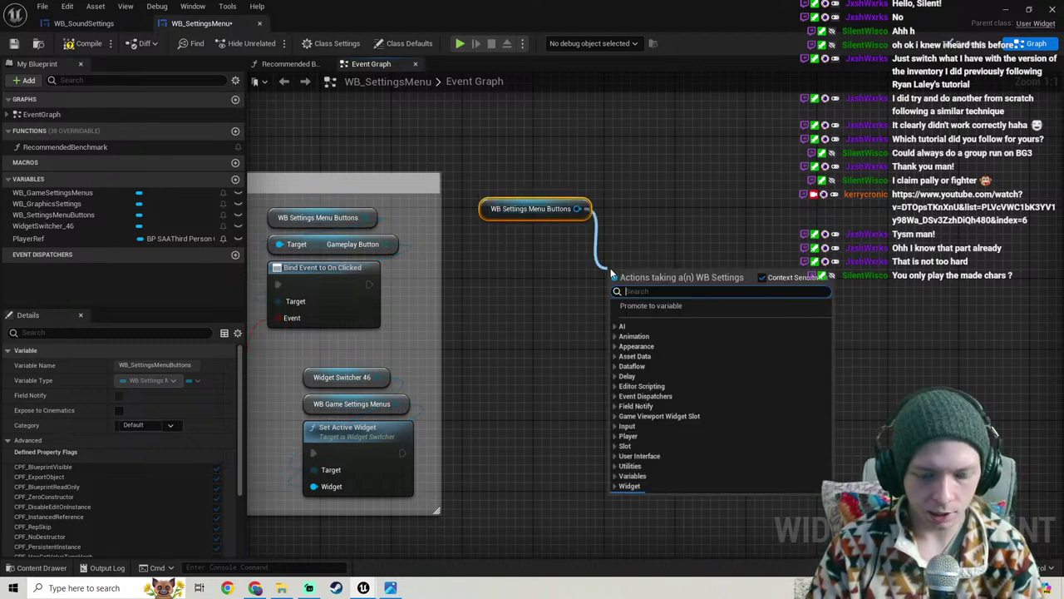
pyautogui.write('sound')
pyautogui.click(674, 449)
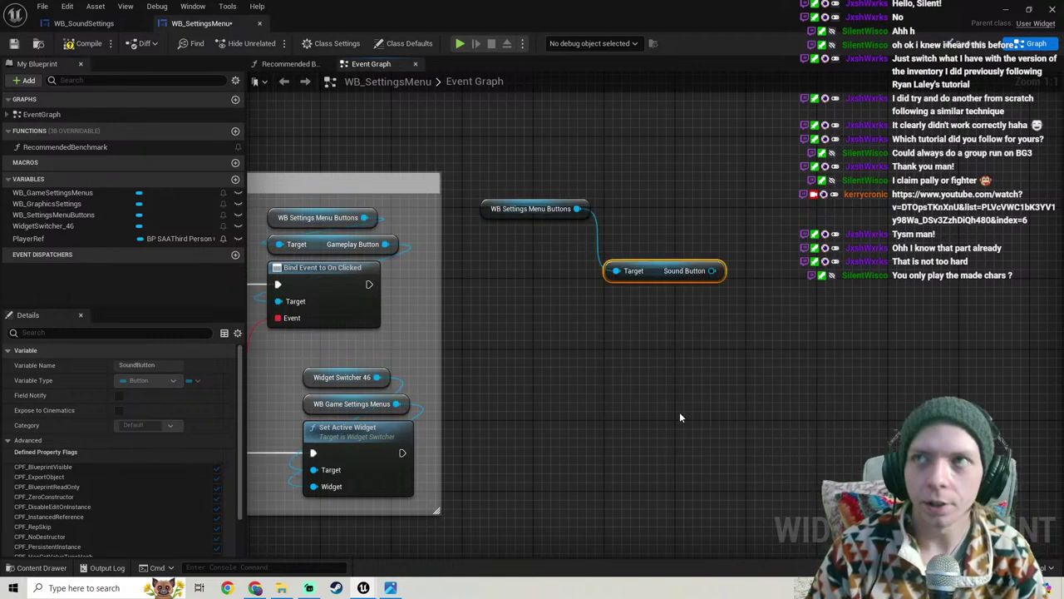
pyautogui.moveTo(653, 277); pyautogui.dragTo(529, 236)
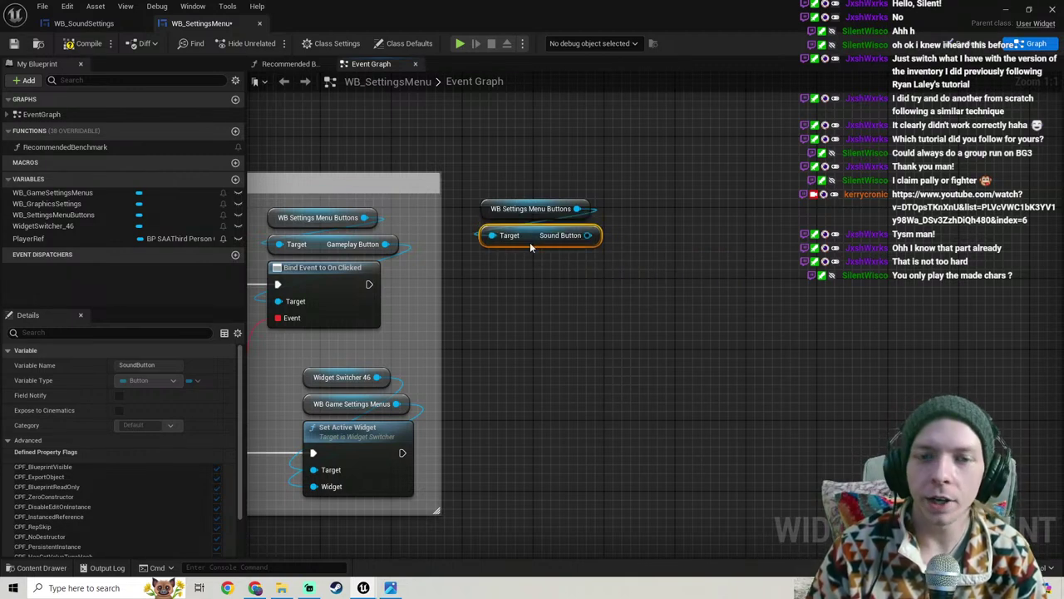
pyautogui.scroll(-1, 528, 302)
pyautogui.moveTo(528, 302); pyautogui.dragTo(460, 286, button='right')
pyautogui.keyDown('ctrl'); pyautogui.click(471, 213); pyautogui.keyUp('ctrl')
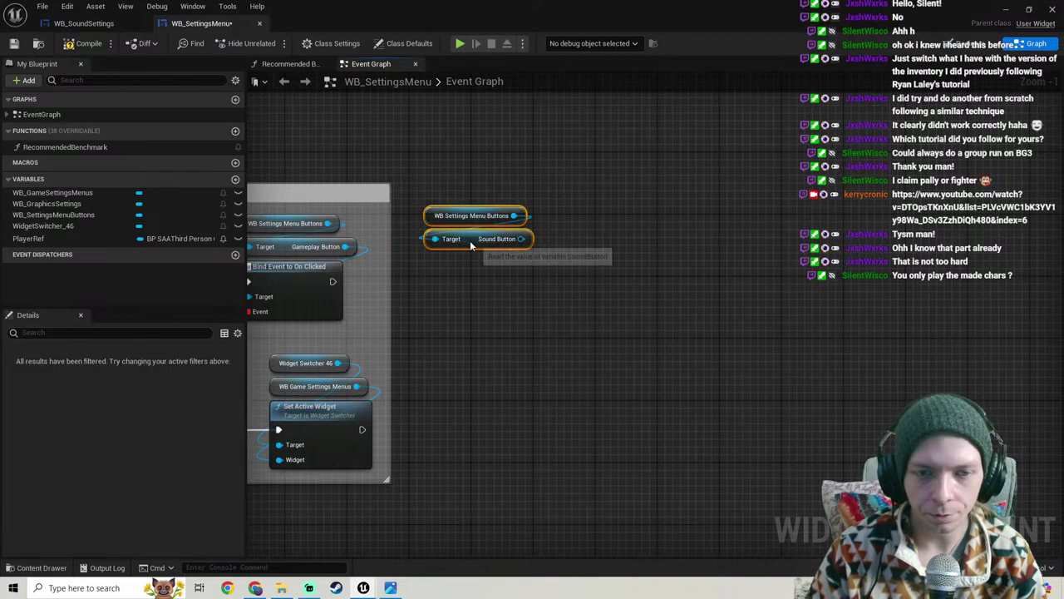
pyautogui.moveTo(472, 245); pyautogui.dragTo(574, 249)
pyautogui.moveTo(641, 284); pyautogui.dragTo(542, 226, button='right')
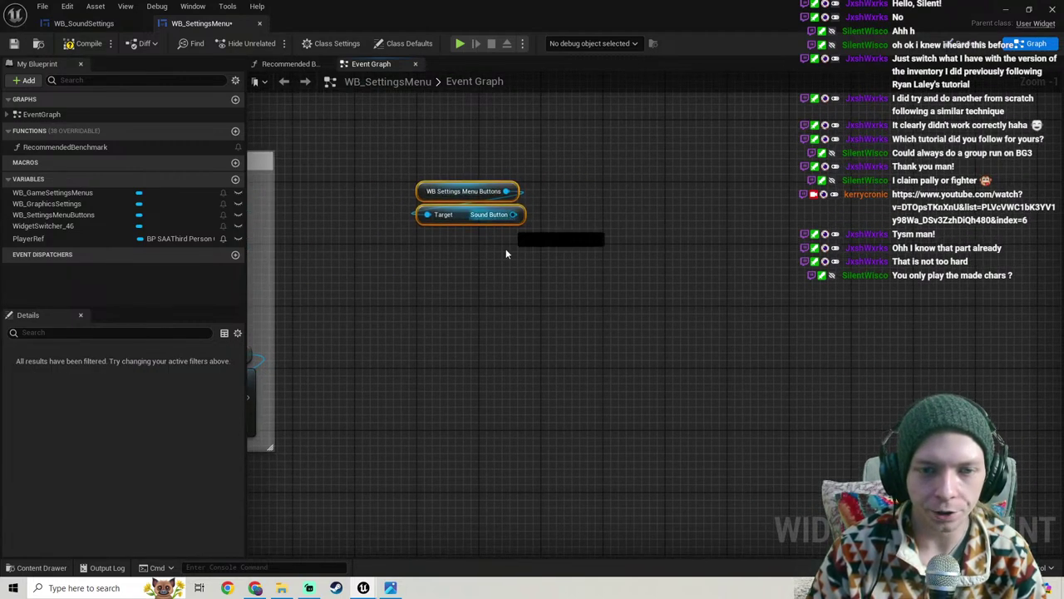
# Step: Add a Bind Event to On Clicked node for Sound Button, stack it below, and shift the three nodes right together
pyautogui.moveTo(514, 215); pyautogui.dragTo(502, 275)
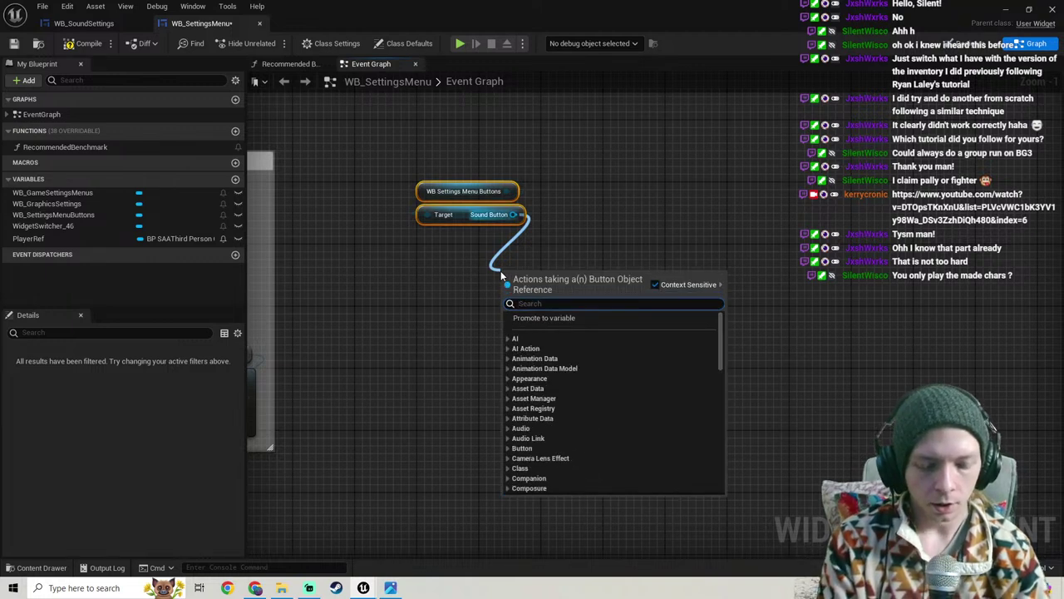
pyautogui.write('on vi')
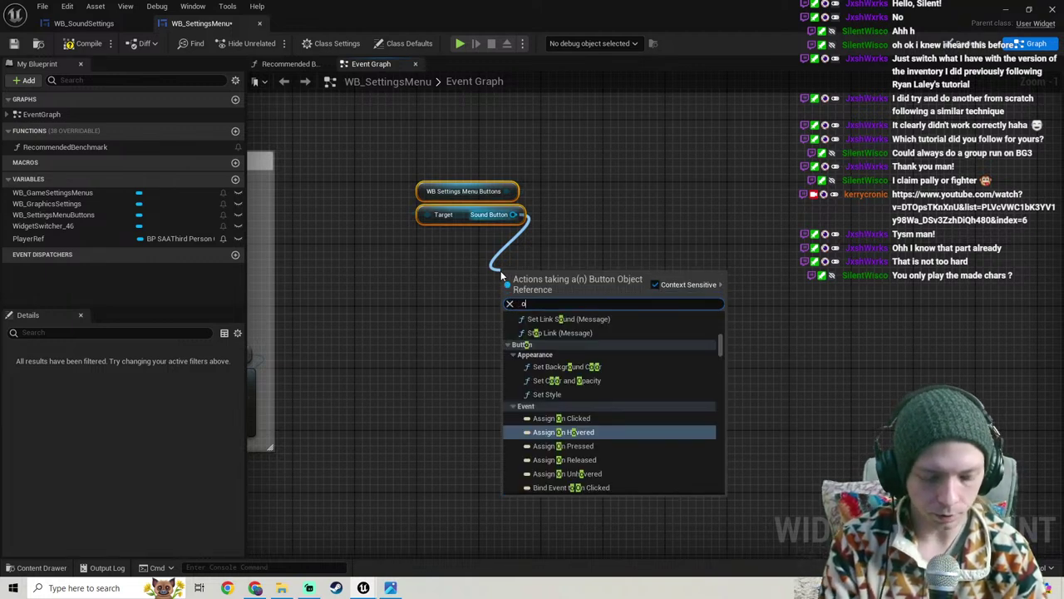
pyautogui.press('BackSpace')
pyautogui.press('BackSpace')
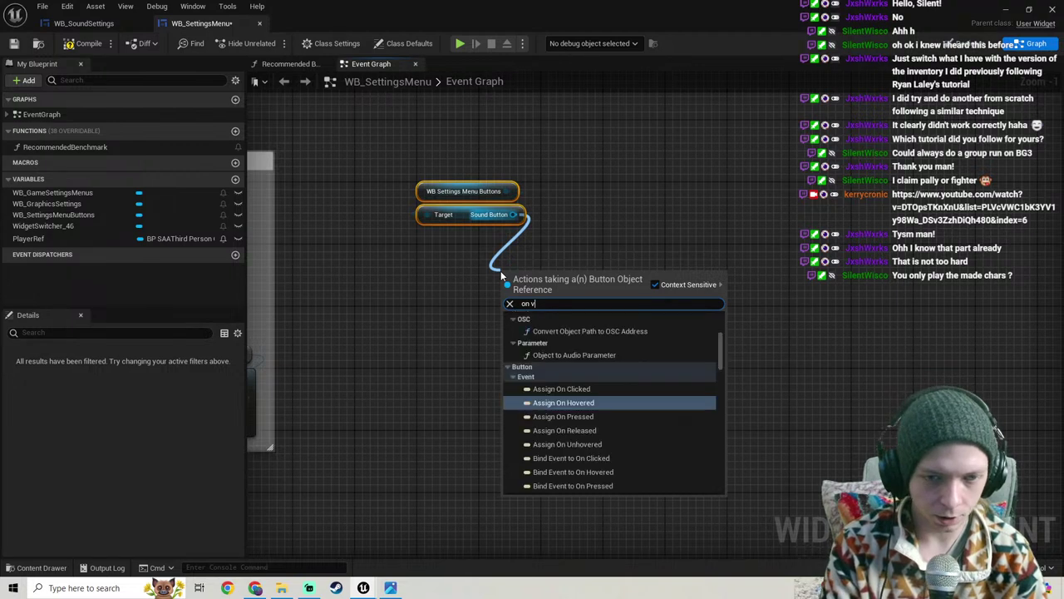
pyautogui.write('click')
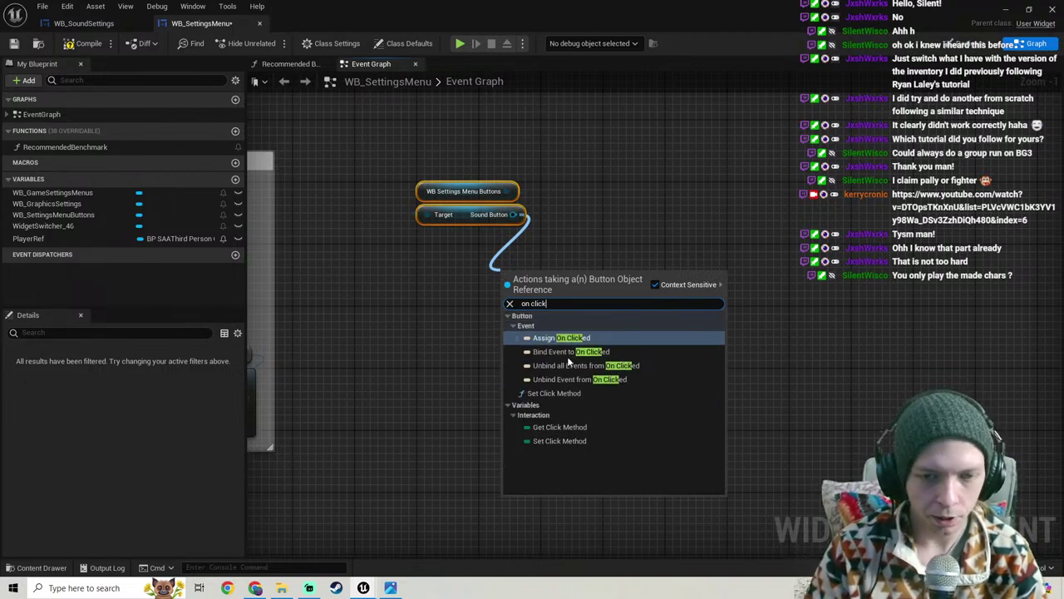
pyautogui.click(568, 352)
pyautogui.moveTo(542, 286); pyautogui.dragTo(462, 246)
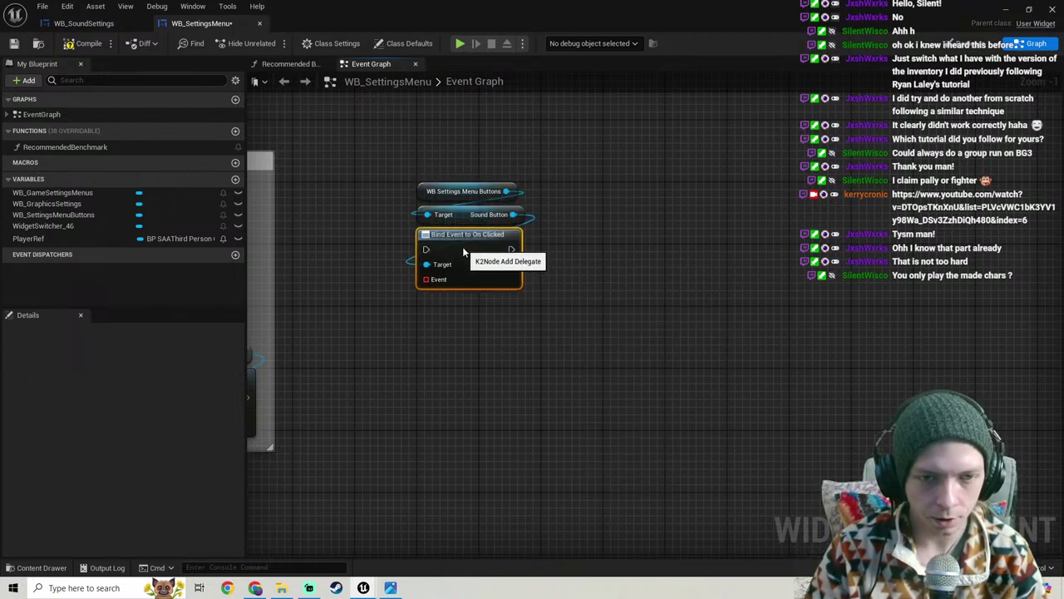
pyautogui.moveTo(461, 374); pyautogui.dragTo(464, 164)
pyautogui.moveTo(487, 246); pyautogui.dragTo(657, 238)
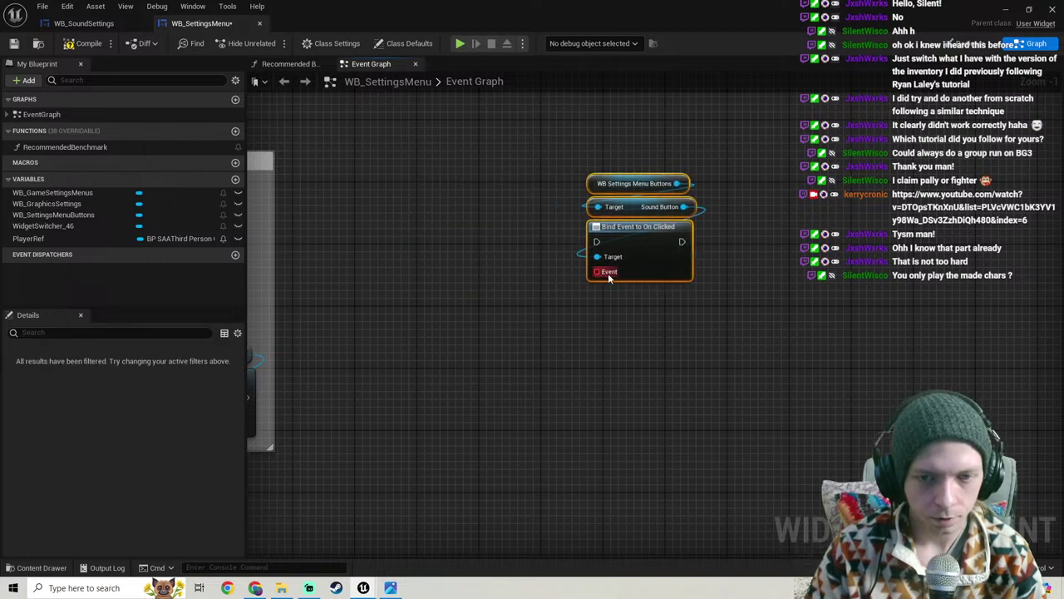
# Step: Add a custom event wired to the Event input of the Sound Button's Bind Event to On Clicked node
pyautogui.moveTo(609, 275); pyautogui.dragTo(544, 328)
pyautogui.write('custom')
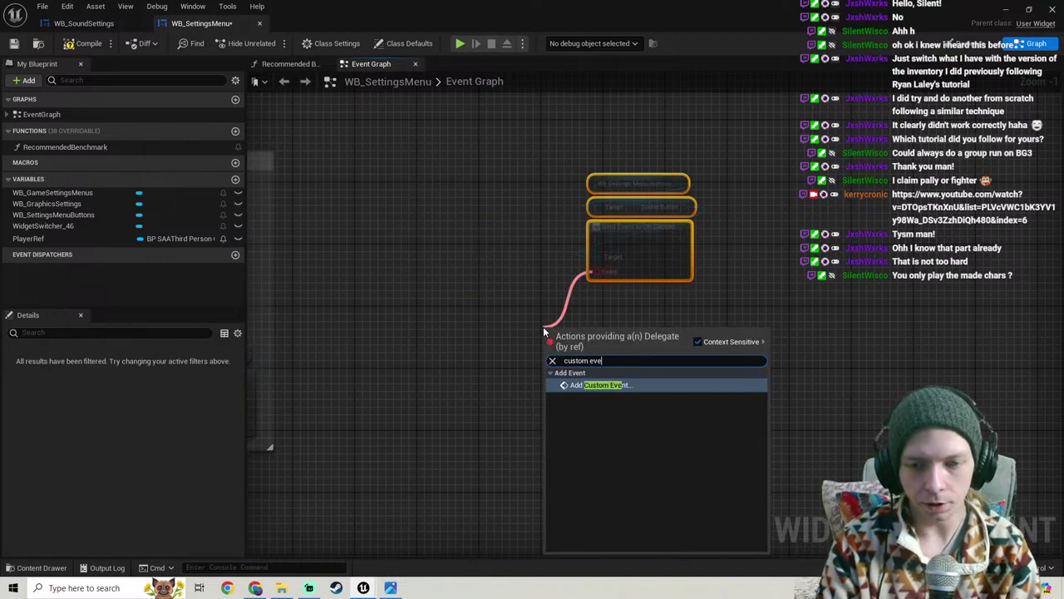
pyautogui.write(' eve')
pyautogui.press('Return')
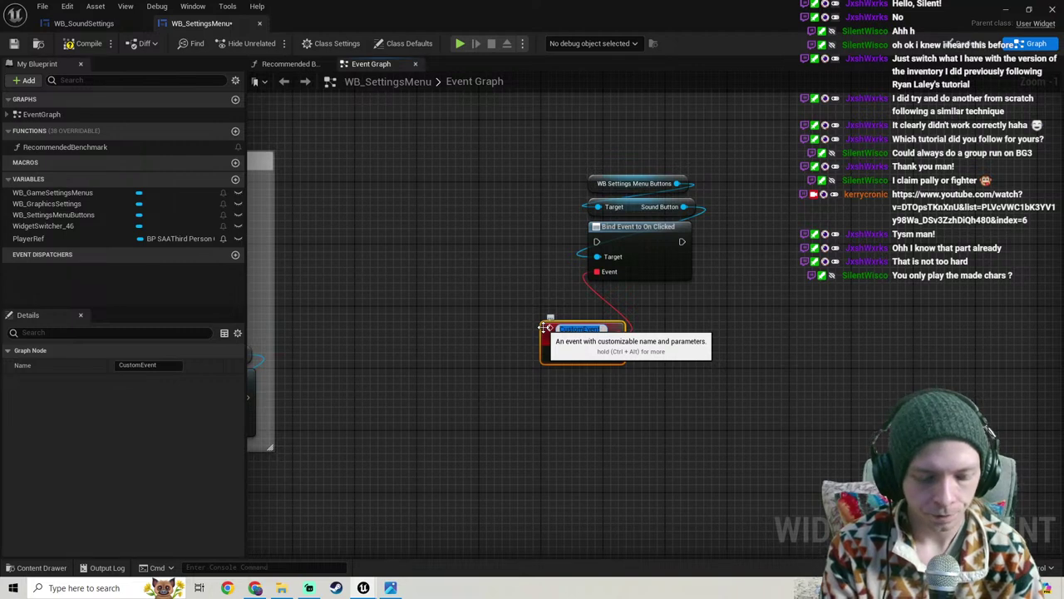
# Step: Add a second custom event named SoundButtonClicked and place it to the left of the Sound Button's Bind Event to On Clicked node
pyautogui.press('Tab')
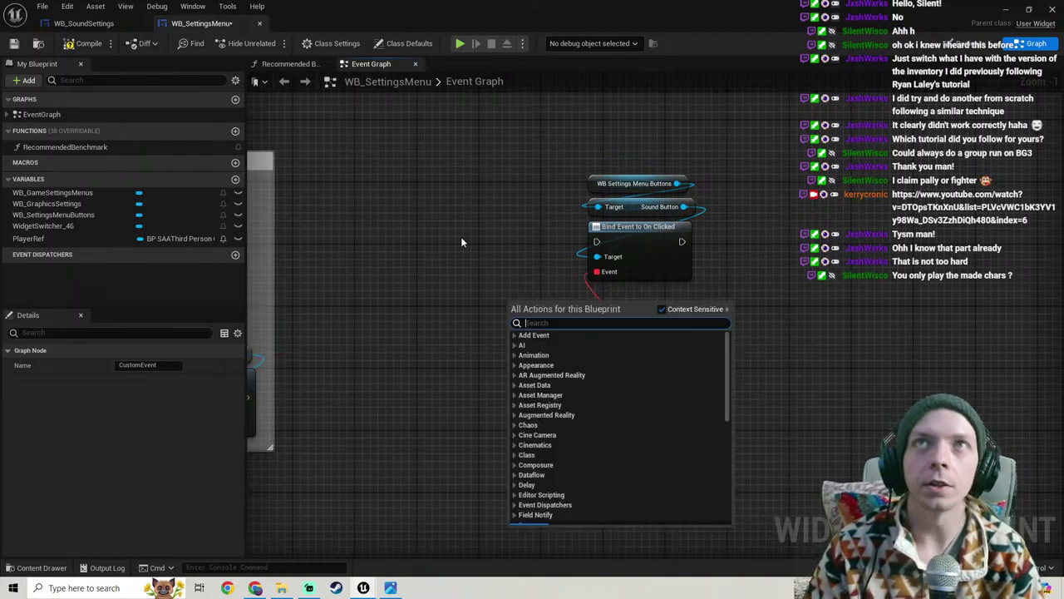
pyautogui.write('custom')
pyautogui.press('Return')
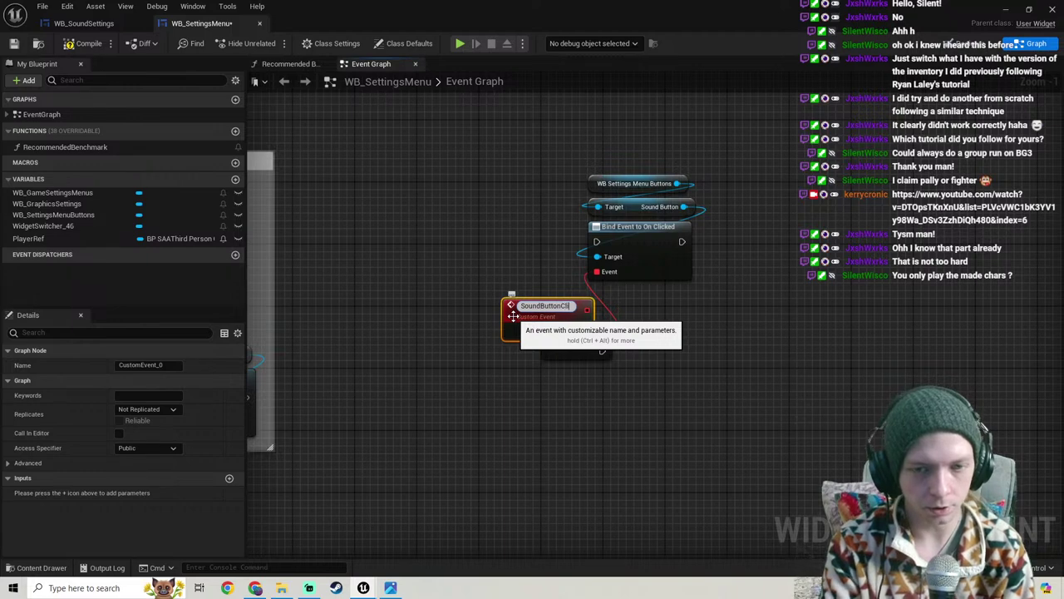
pyautogui.press('Return')
pyautogui.moveTo(451, 250); pyautogui.dragTo(635, 257, button='right')
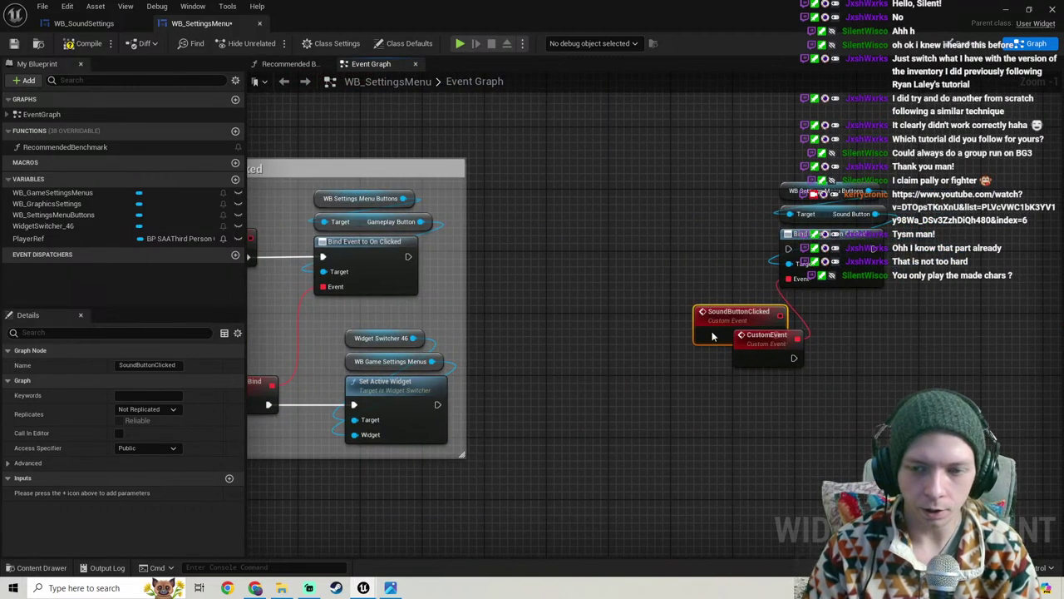
pyautogui.moveTo(711, 336); pyautogui.dragTo(615, 245)
pyautogui.moveTo(615, 244); pyautogui.dragTo(521, 246, button='right')
pyautogui.moveTo(471, 303); pyautogui.dragTo(805, 248, button='right')
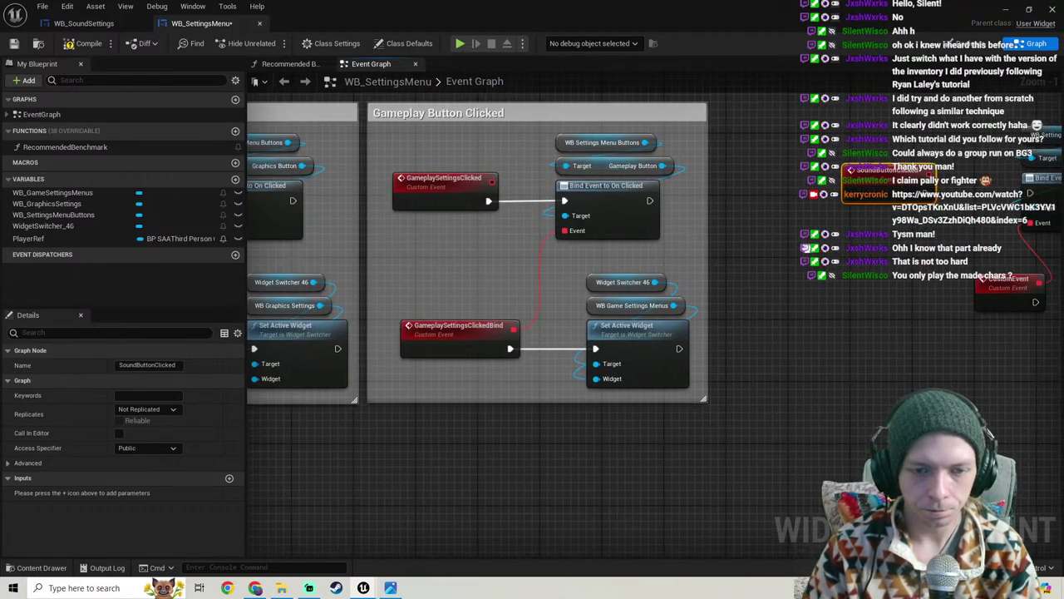
# Step: Connect the SoundButtonClicked event's execution output to the Sound Button's Bind Event to On Clicked node
pyautogui.moveTo(924, 197); pyautogui.dragTo(539, 247, button='right')
pyautogui.moveTo(540, 243); pyautogui.dragTo(667, 242)
pyautogui.moveTo(648, 243); pyautogui.dragTo(648, 244)
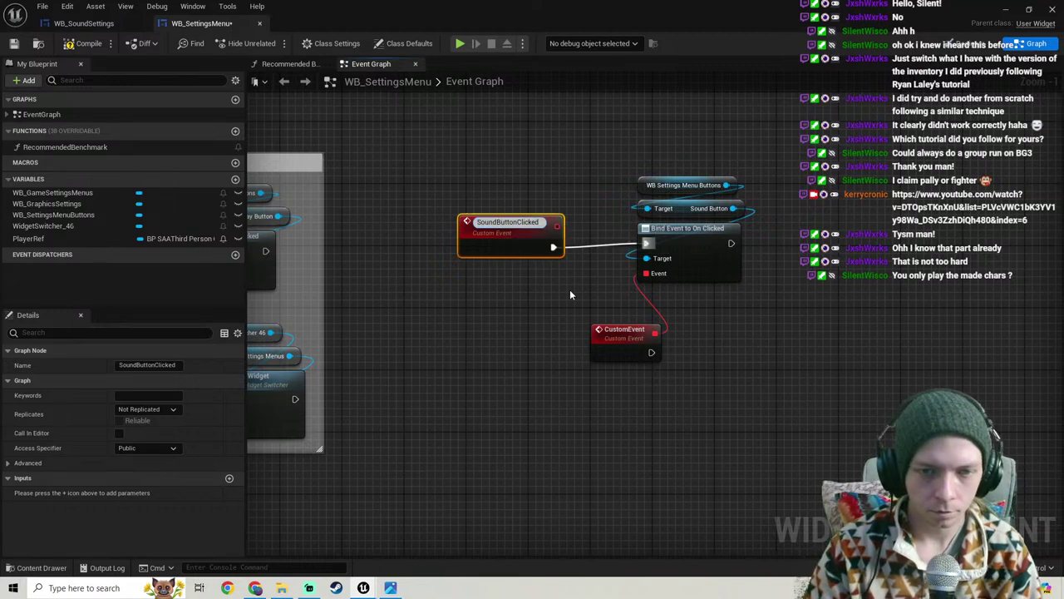
# Step: Rename the custom event bound to the Sound Button's click as SoundButtonClickedBind, reusing the SoundButtonClicked name
pyautogui.doubleClick(503, 223)
pyautogui.doubleClick(520, 223)
pyautogui.hotkey('ctrl', 'c')
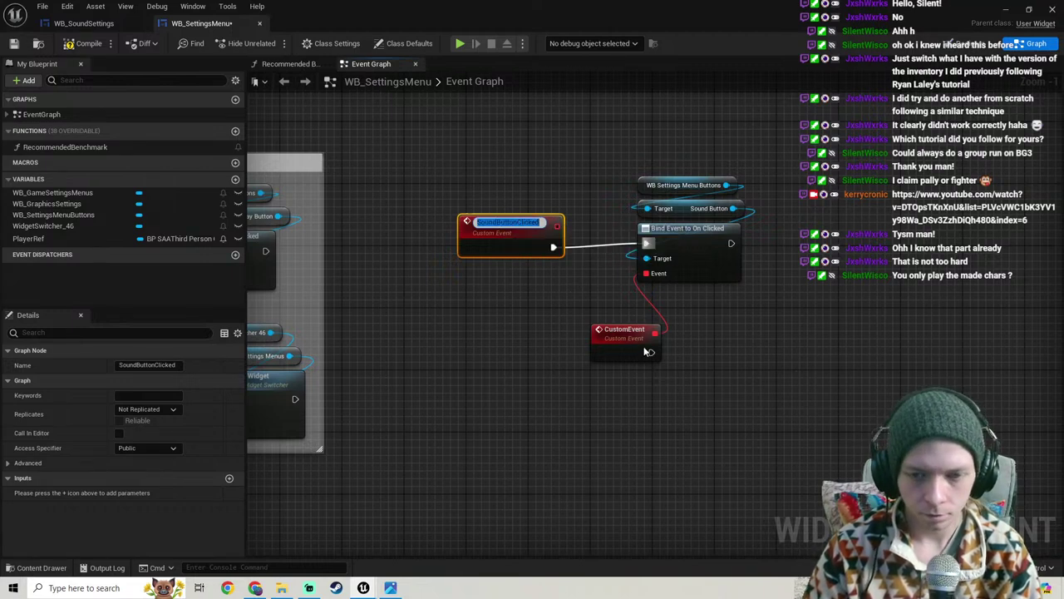
pyautogui.click(622, 333)
pyautogui.press('F2')
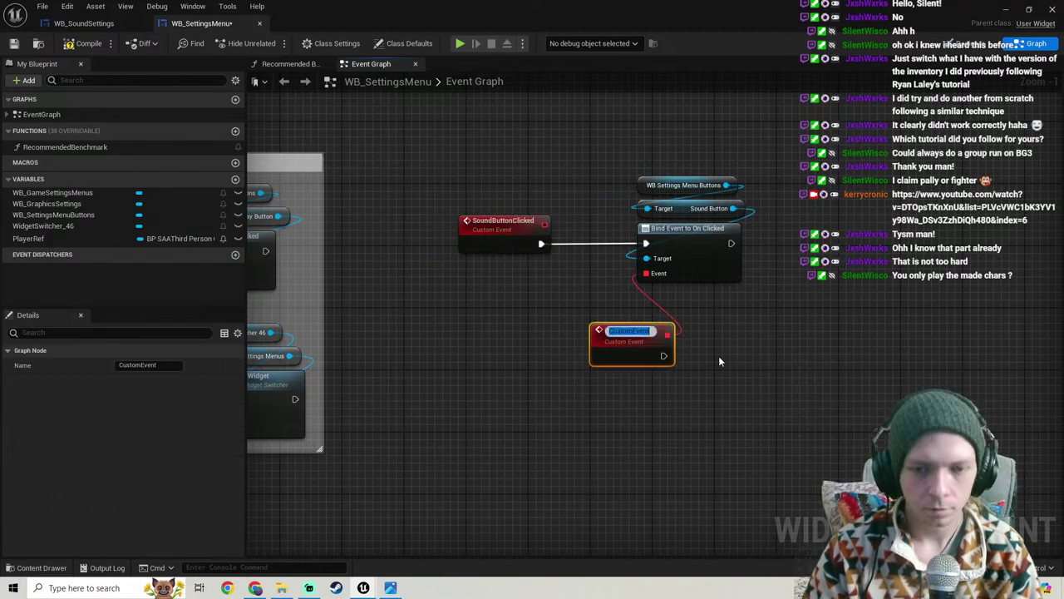
pyautogui.hotkey('ctrl', 'v')
pyautogui.write('Bind')
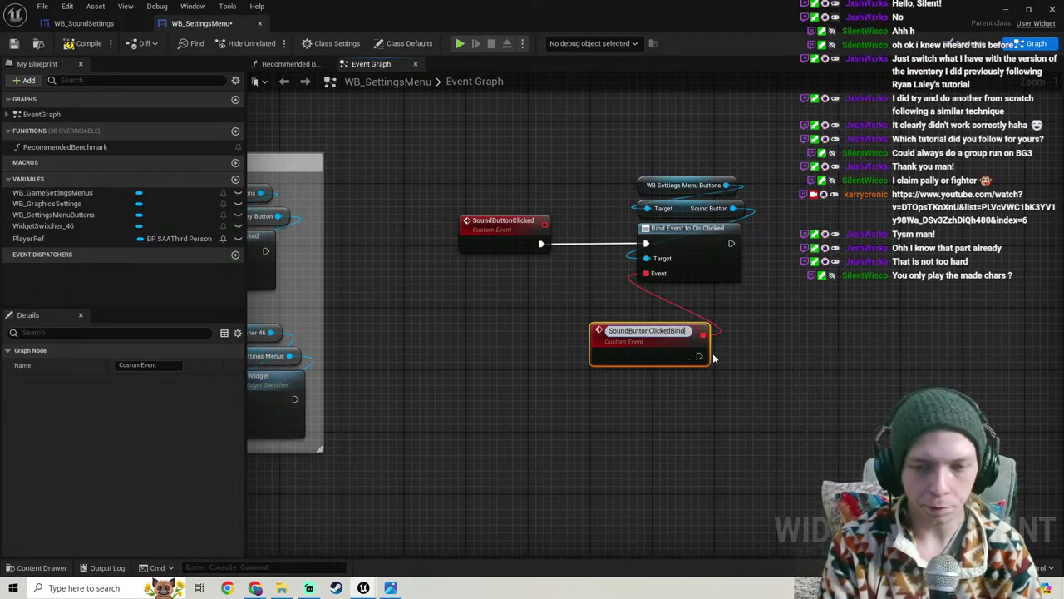
pyautogui.press('Return')
# Step: Duplicate the Gameplay group's Set Active Widget node with its two references, wire it to SoundButtonClickedBind, and align it with that event
pyautogui.moveTo(391, 403); pyautogui.dragTo(689, 358, button='right')
pyautogui.moveTo(491, 402); pyautogui.dragTo(544, 288)
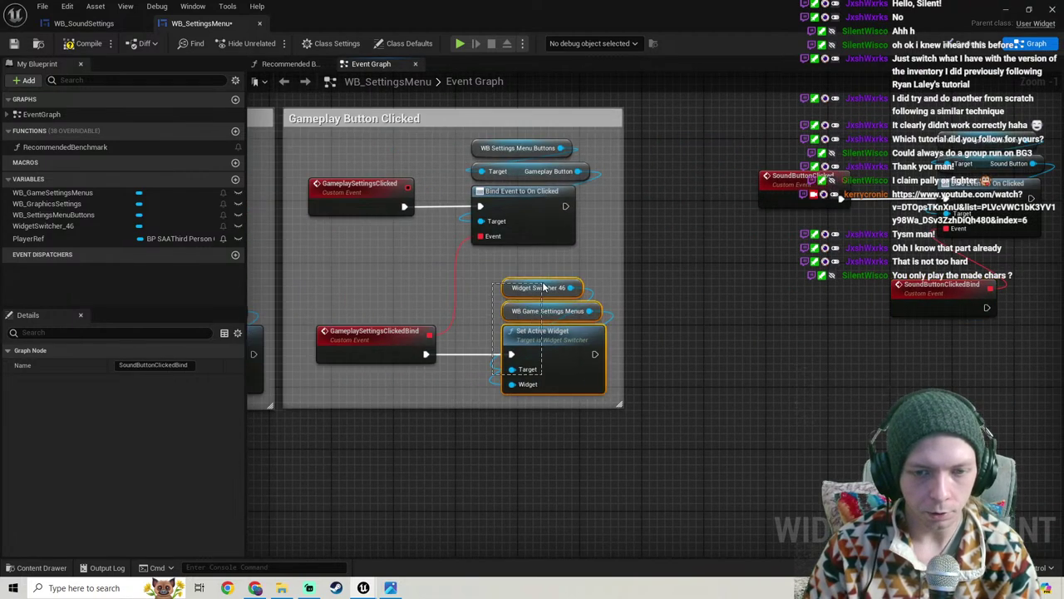
pyautogui.moveTo(886, 403); pyautogui.dragTo(353, 378, button='right')
pyautogui.hotkey('ctrl', 'v')
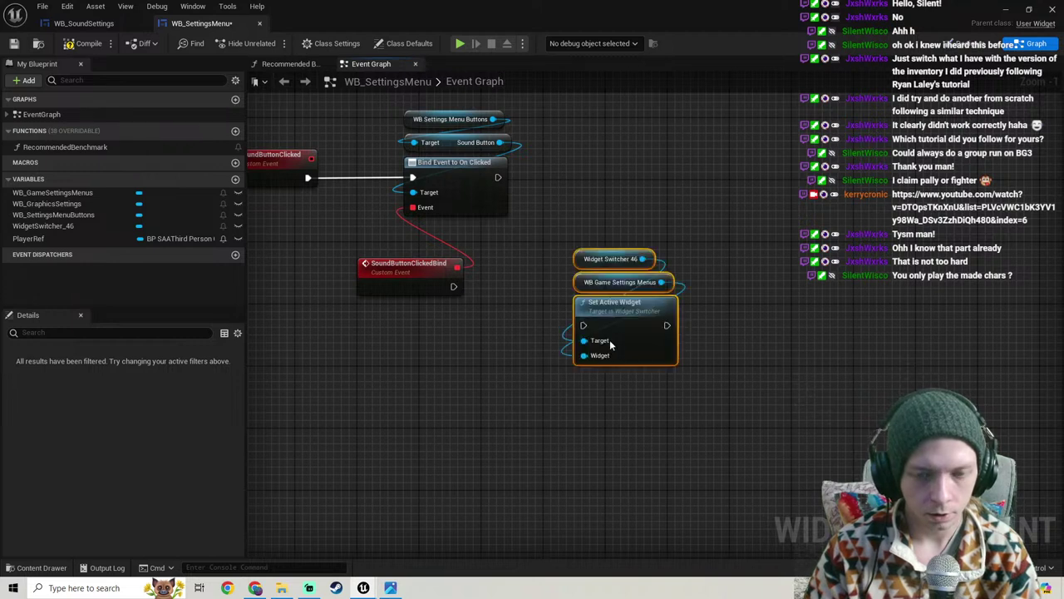
pyautogui.moveTo(583, 325); pyautogui.dragTo(453, 289)
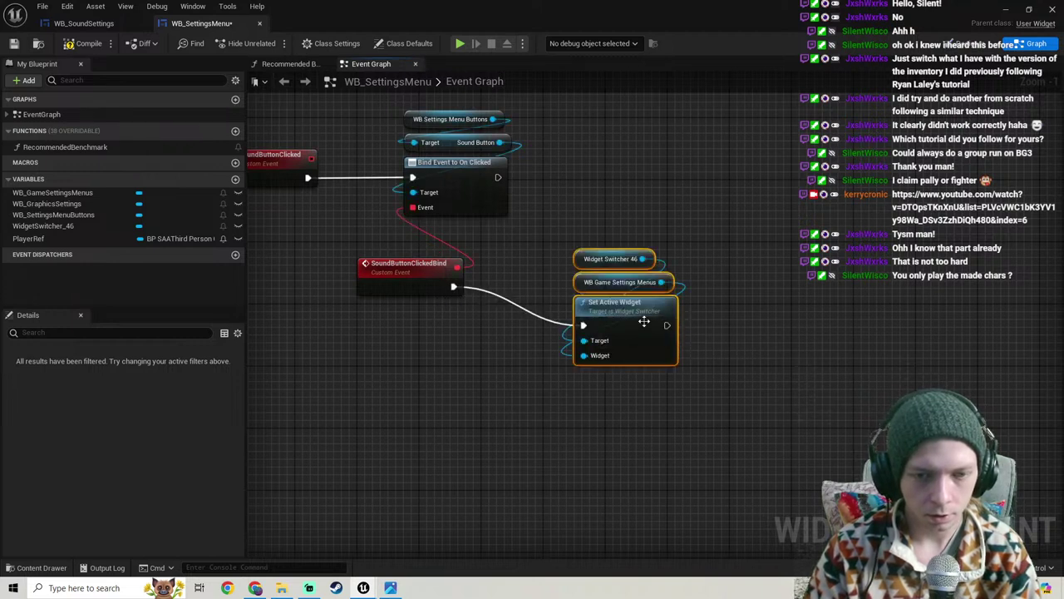
pyautogui.moveTo(619, 309); pyautogui.dragTo(608, 274)
# Step: Delete the duplicated WB Game Settings Menus reference above the new Set Active Widget node
pyautogui.moveTo(525, 258); pyautogui.dragTo(514, 263, button='right')
pyautogui.click(598, 249)
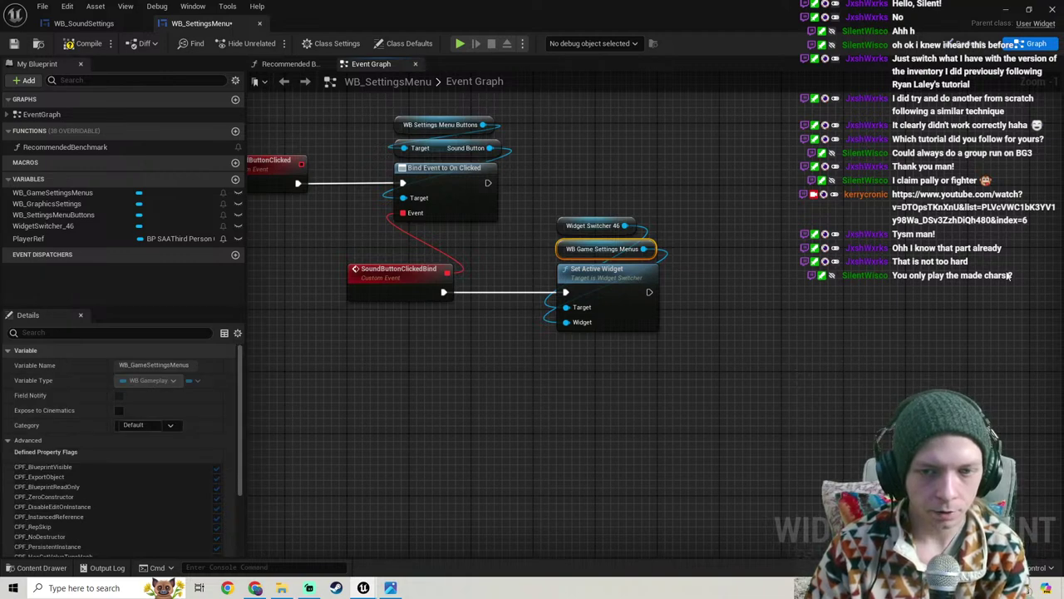
pyautogui.press('Delete')
# Step: In the widget designer, find the WB Sound Settings widget and place it inside WidgetSwitcher_46 under WB_GraphicsSettings
pyautogui.click(964, 44)
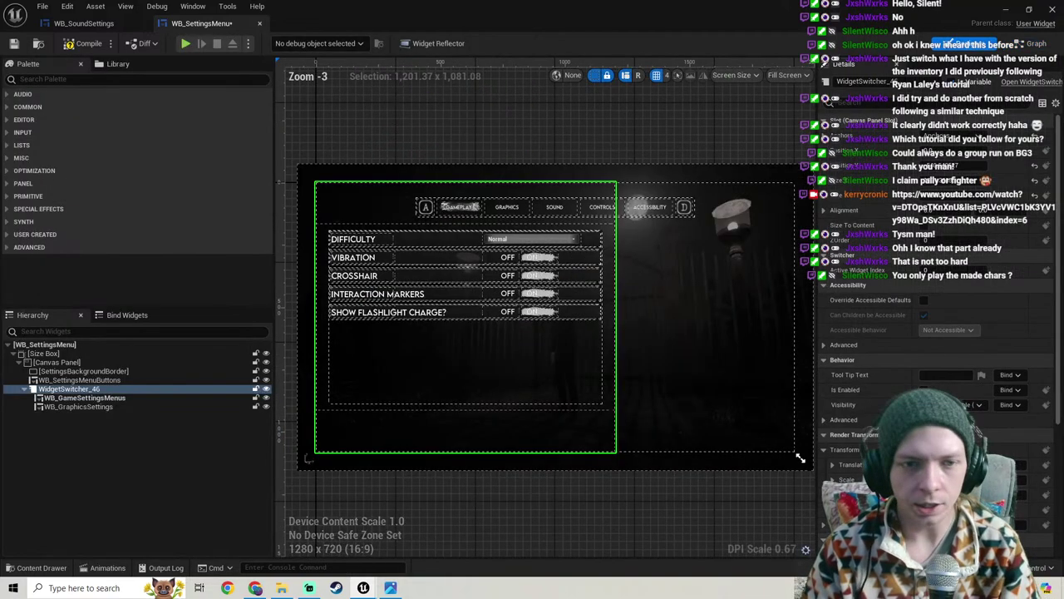
pyautogui.click(66, 79)
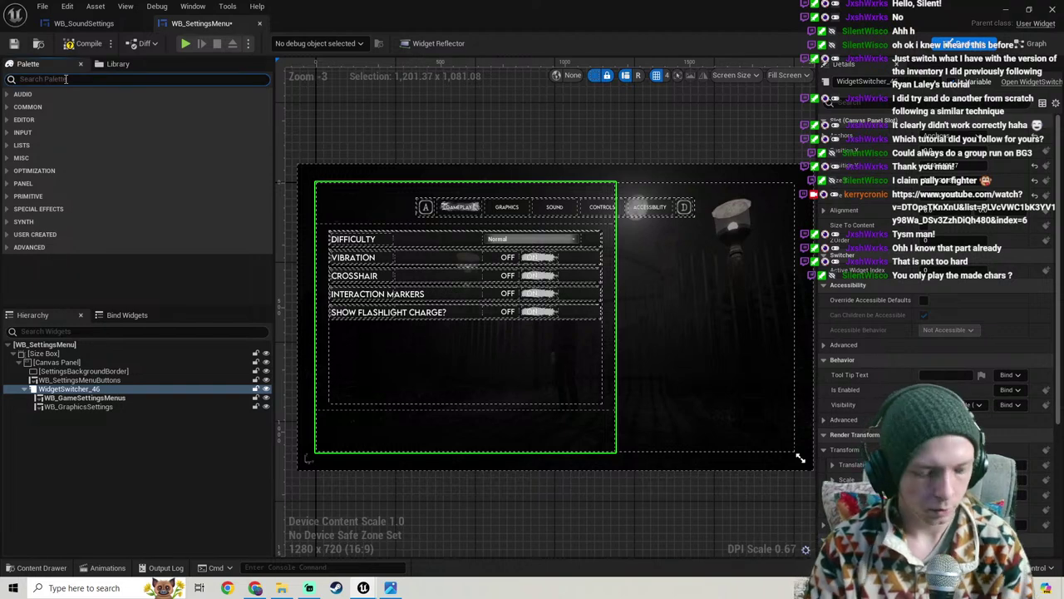
pyautogui.write('sound')
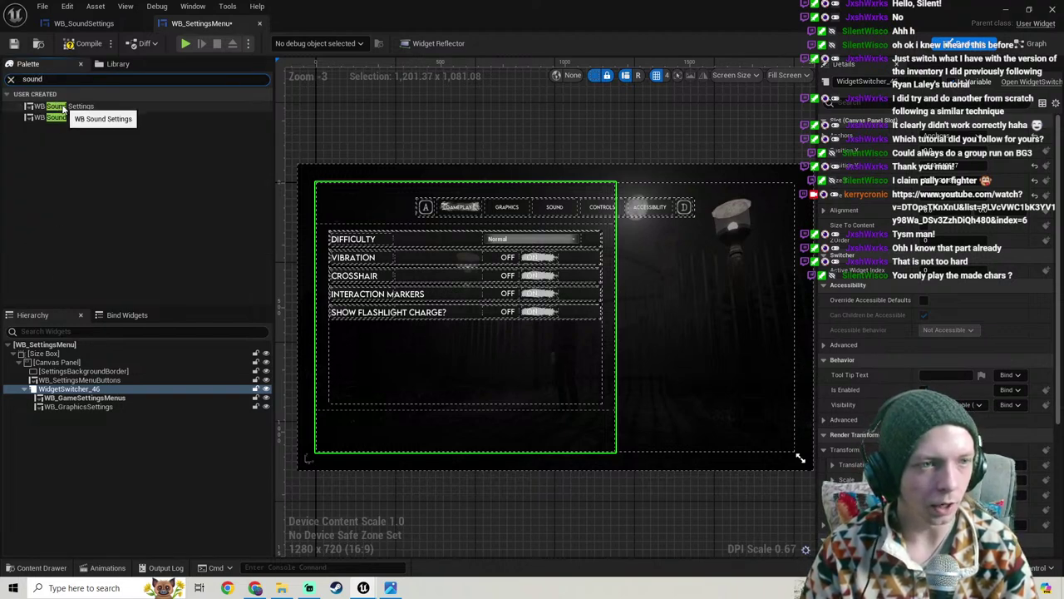
pyautogui.click(66, 109)
pyautogui.moveTo(69, 110); pyautogui.dragTo(58, 362)
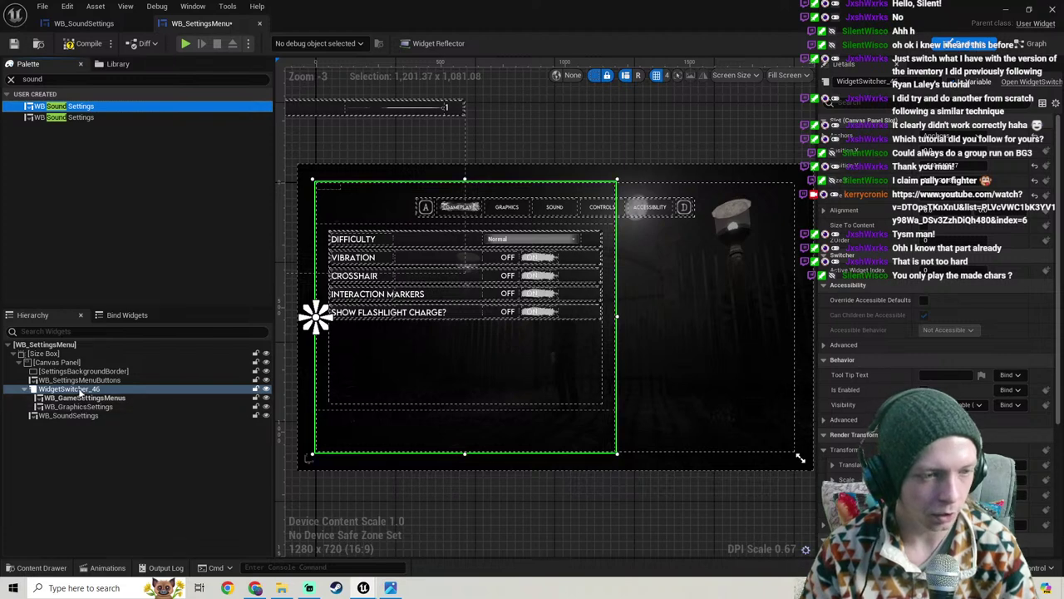
pyautogui.click(81, 391)
pyautogui.moveTo(88, 391); pyautogui.dragTo(86, 392)
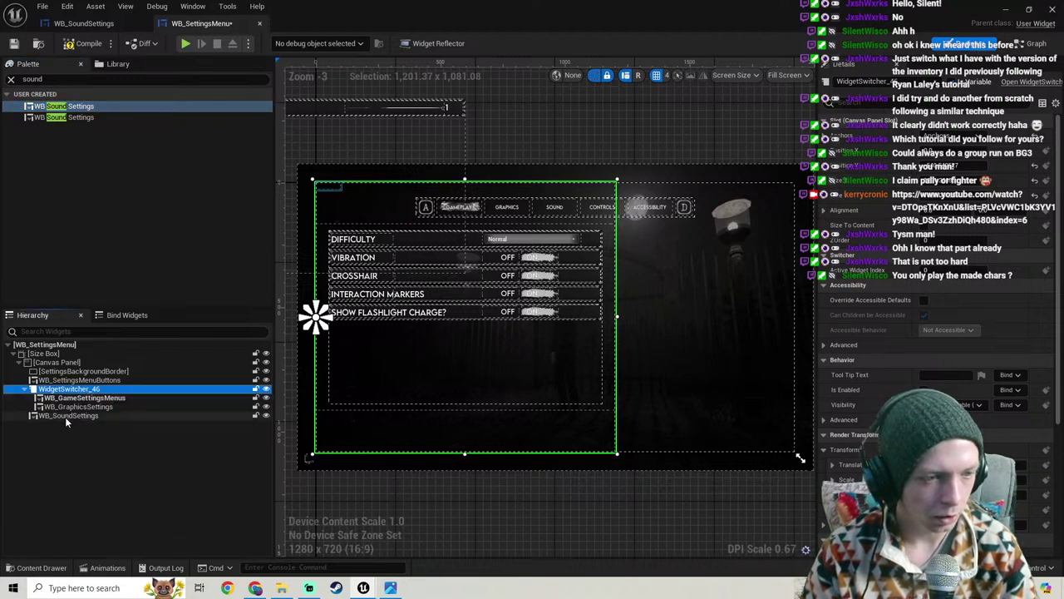
pyautogui.click(71, 416)
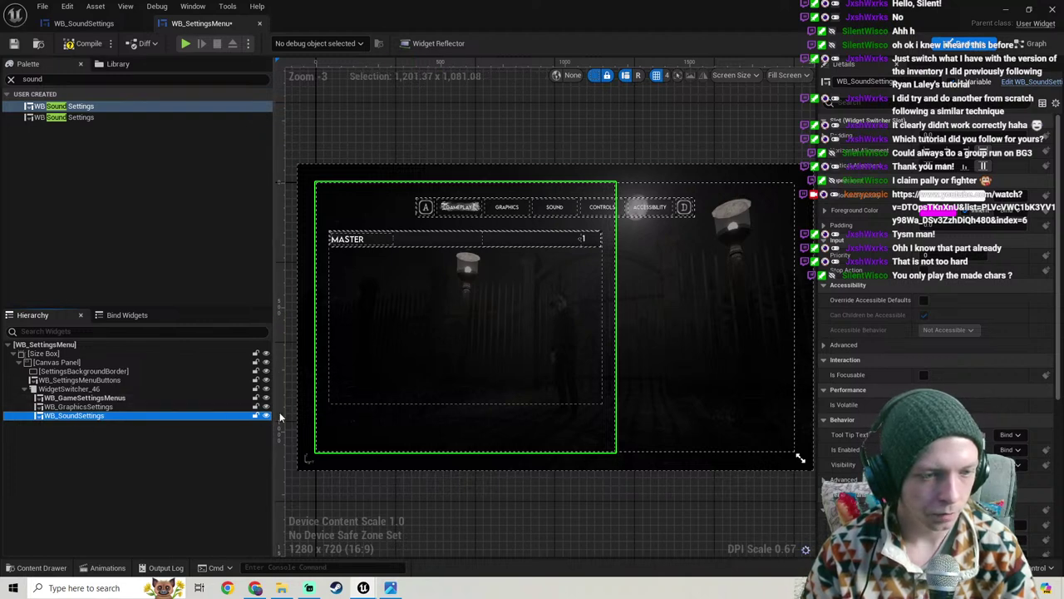
# Step: Compare the switcher's game, graphics and sound settings pages, and save the settings menu widget
pyautogui.click(110, 406)
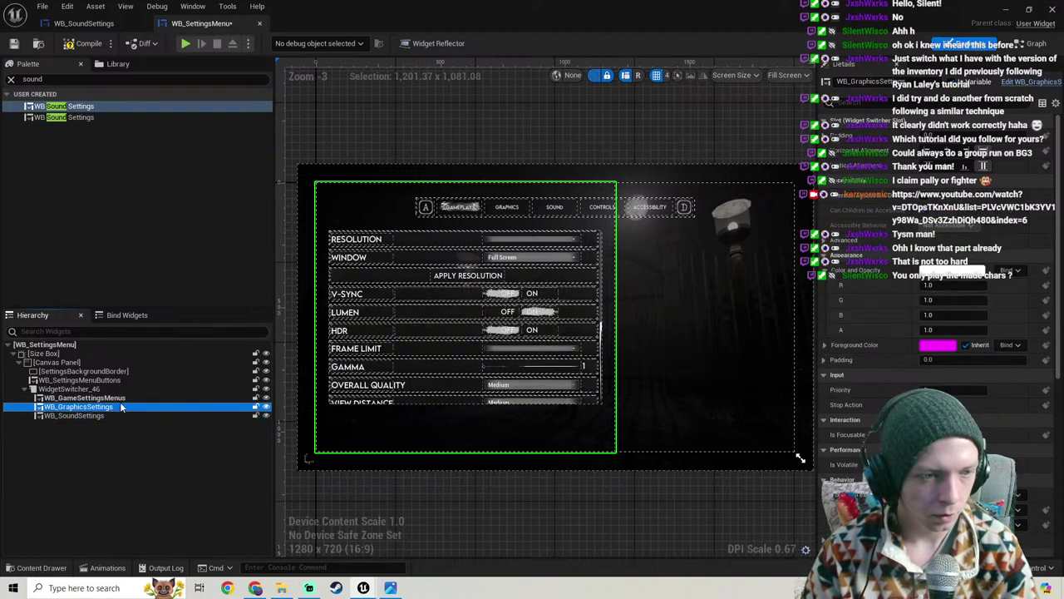
pyautogui.click(102, 415)
pyautogui.click(107, 398)
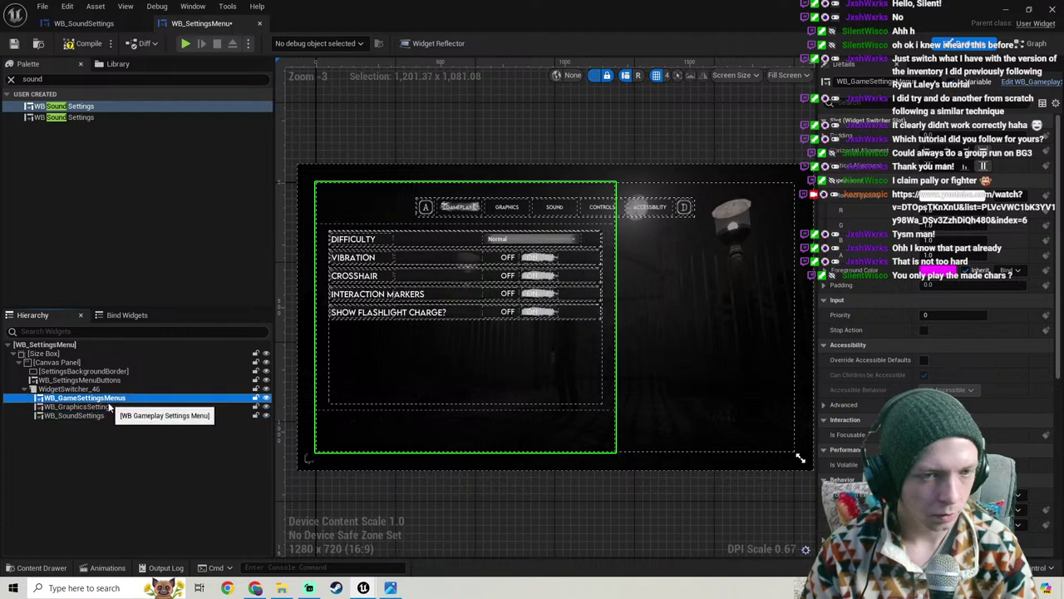
pyautogui.click(110, 406)
pyautogui.click(100, 416)
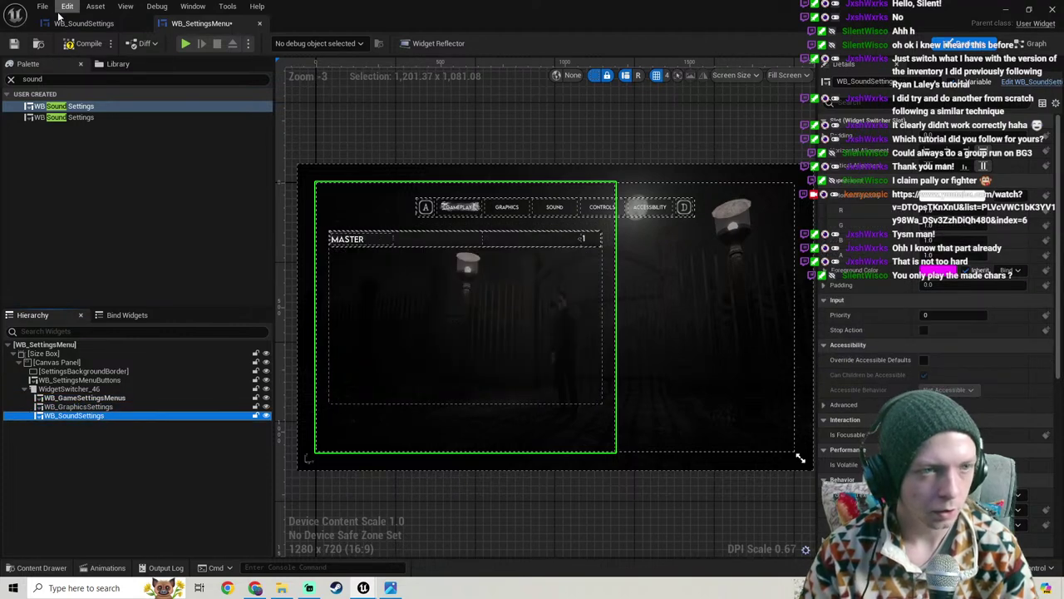
pyautogui.click(14, 44)
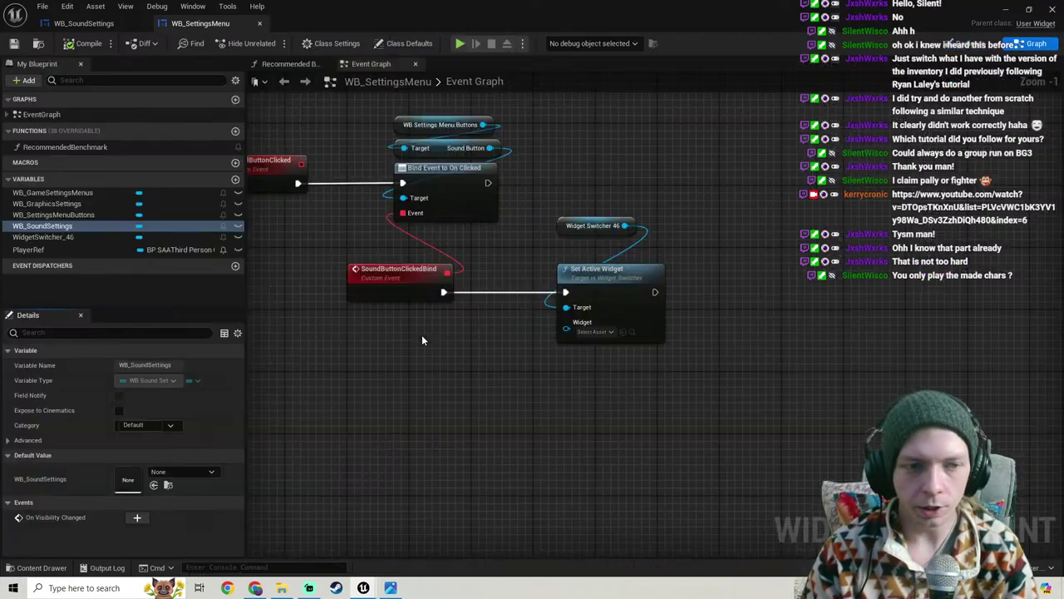
# Step: Connect a WB_SoundSettings reference to the new Set Active Widget's Widget input, stack it above the node, and compile and save
pyautogui.click(47, 229)
pyautogui.moveTo(48, 231); pyautogui.dragTo(569, 324)
pyautogui.moveTo(466, 332); pyautogui.dragTo(559, 255)
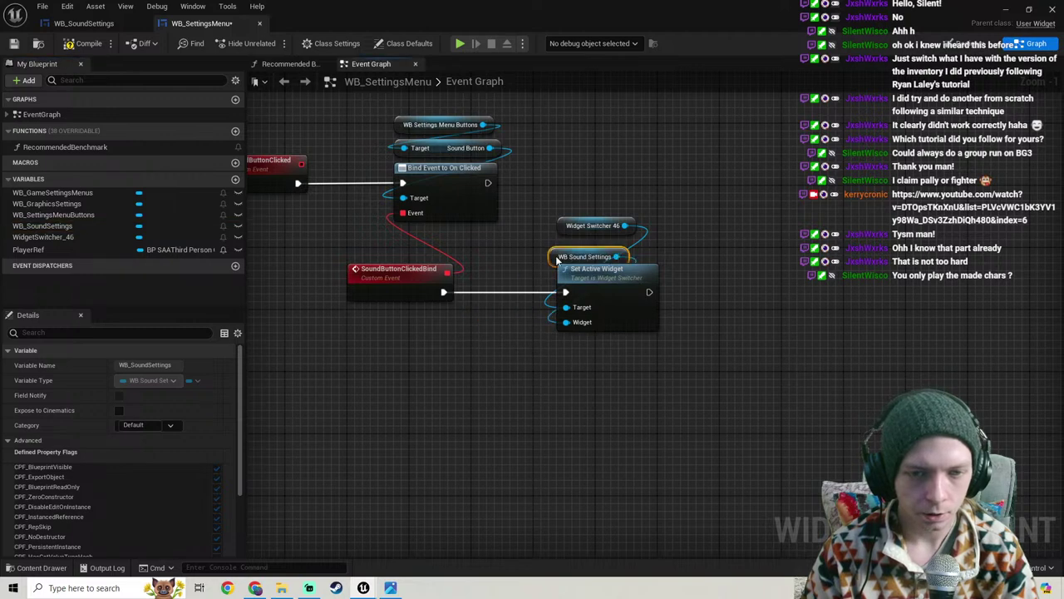
pyautogui.click(83, 42)
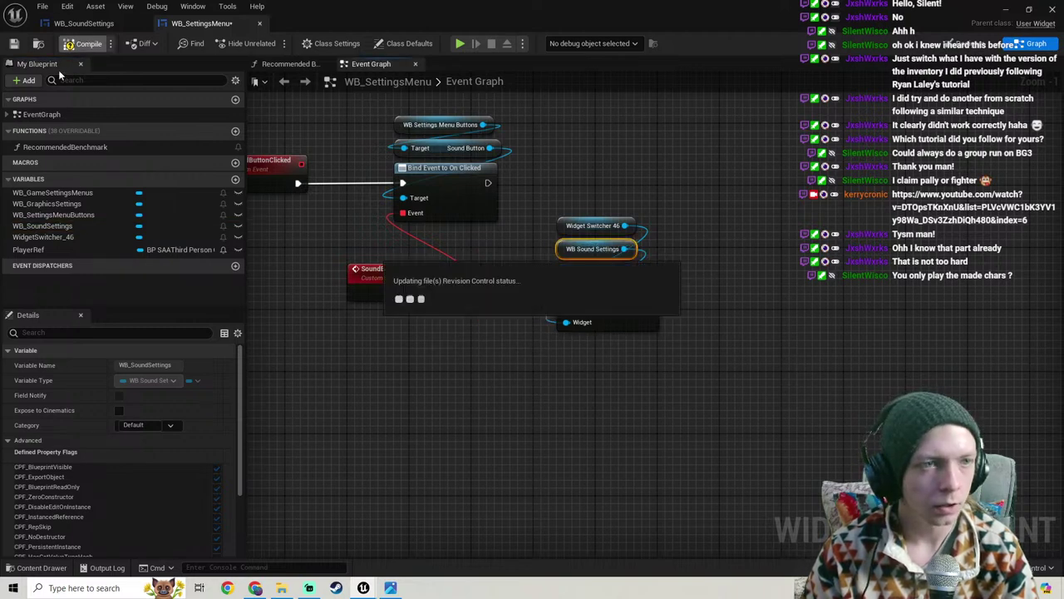
pyautogui.click(14, 44)
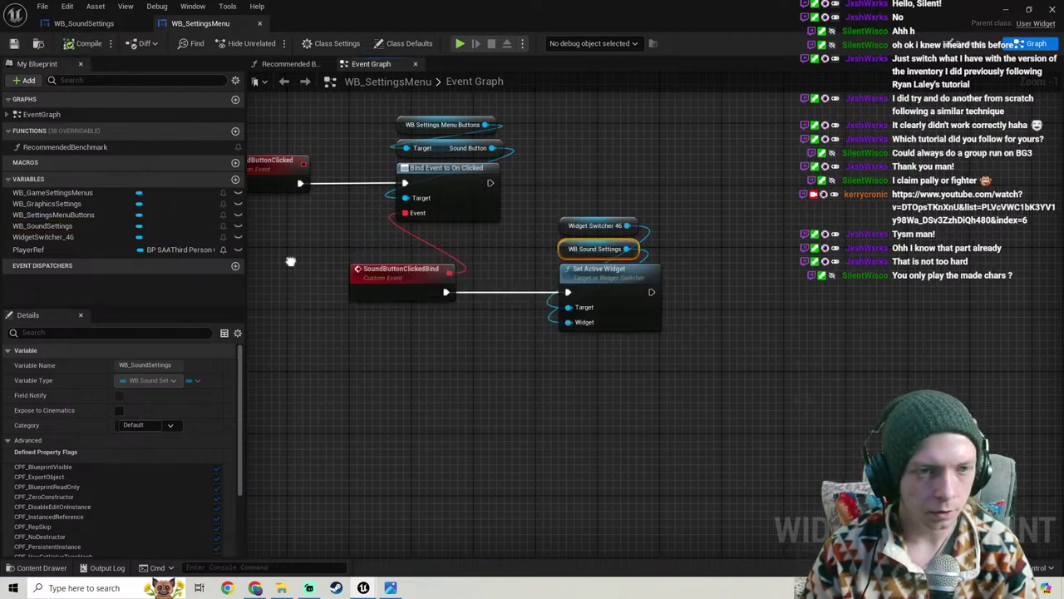
# Step: Add a Sound Button Clicked call, connect it after the Gameplay Settings Clicked call, and compile the blueprint
pyautogui.scroll(-8, 510, 292)
pyautogui.moveTo(441, 236); pyautogui.dragTo(584, 292, button='right')
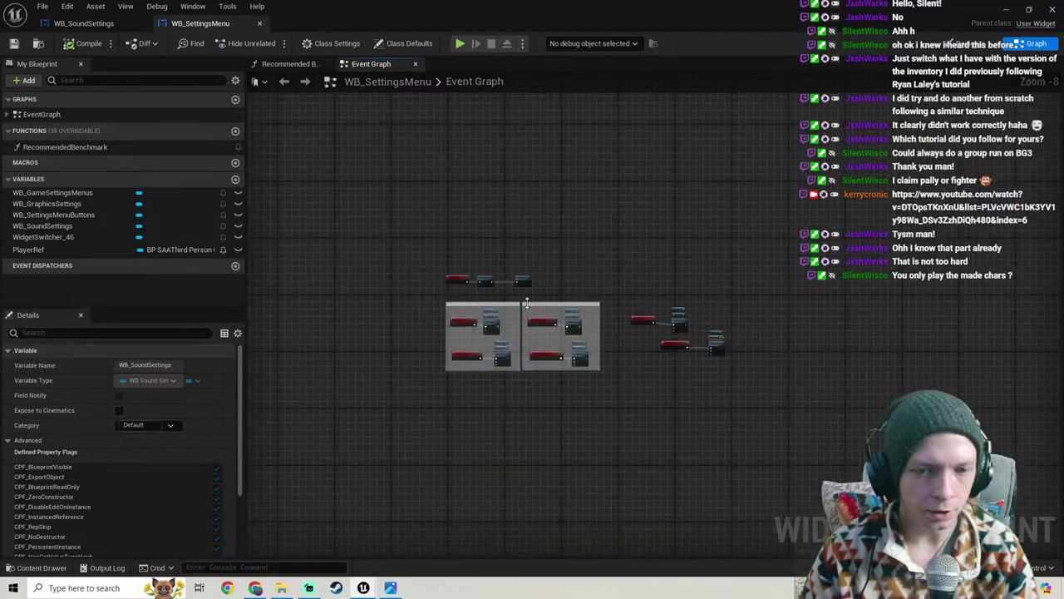
pyautogui.scroll(6, 508, 298)
pyautogui.rightClick(638, 251)
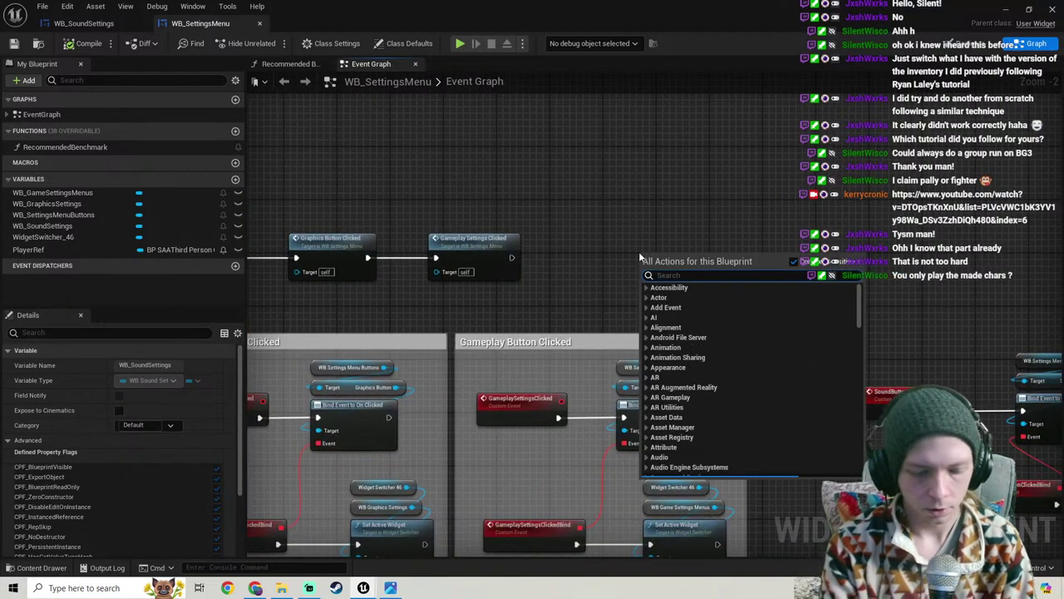
pyautogui.write('sound butt')
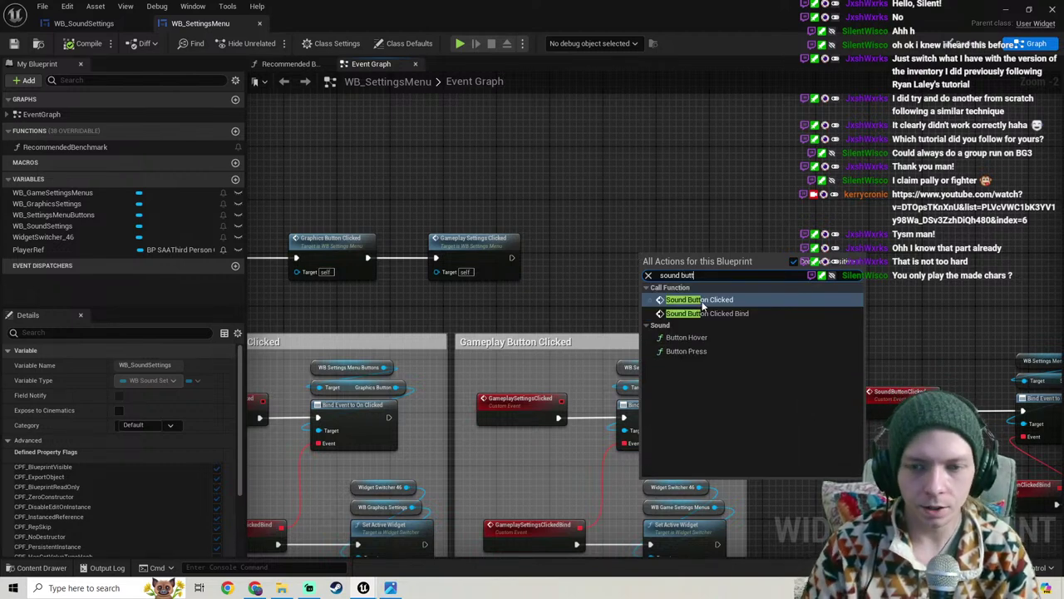
pyautogui.click(702, 301)
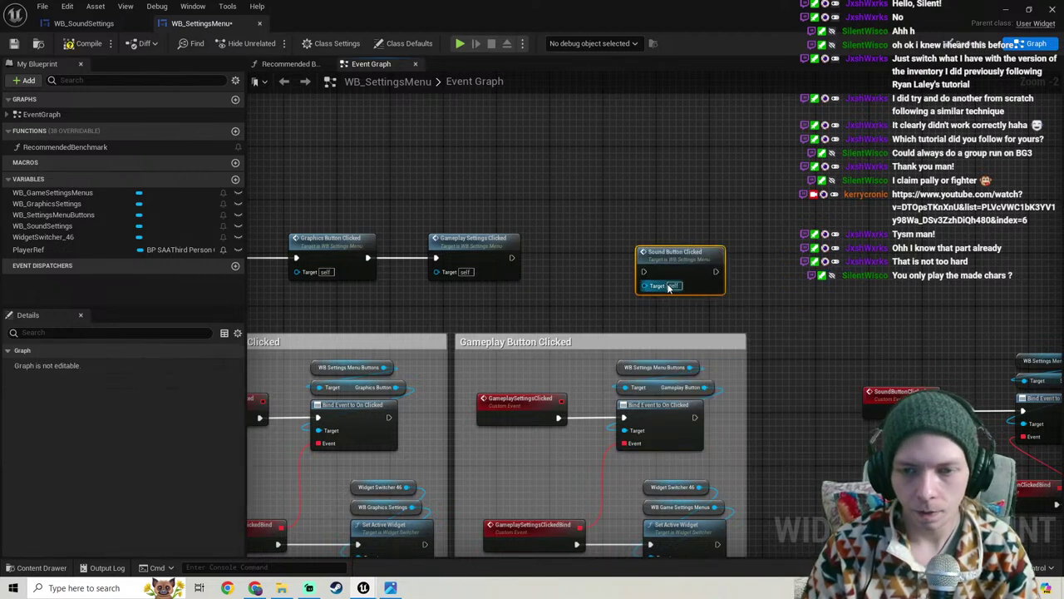
pyautogui.moveTo(511, 258); pyautogui.dragTo(597, 245)
pyautogui.scroll(-1, 597, 243)
pyautogui.moveTo(601, 231); pyautogui.dragTo(285, 211, button='right')
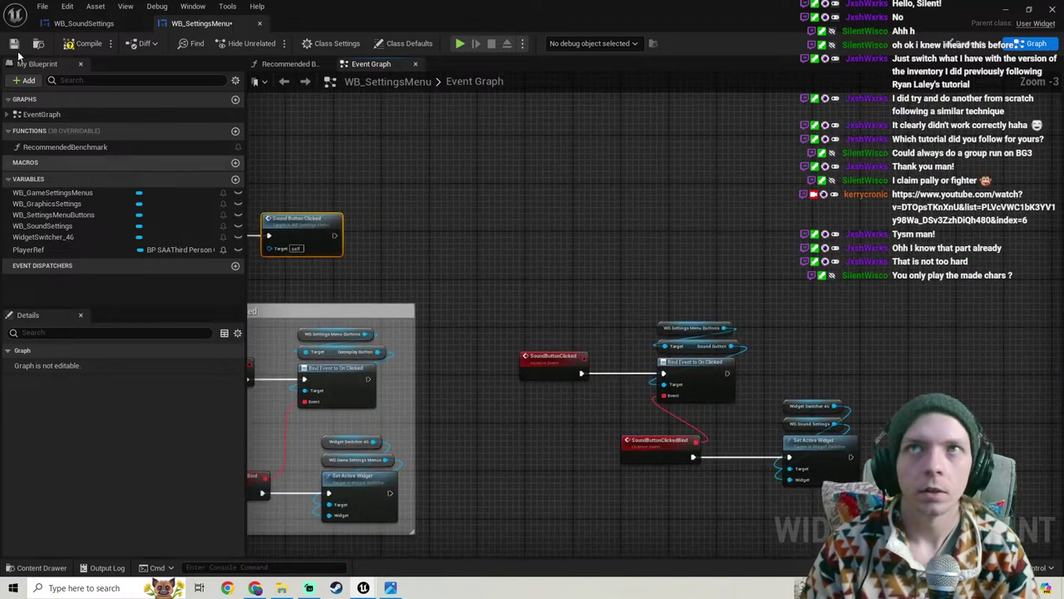
pyautogui.click(83, 43)
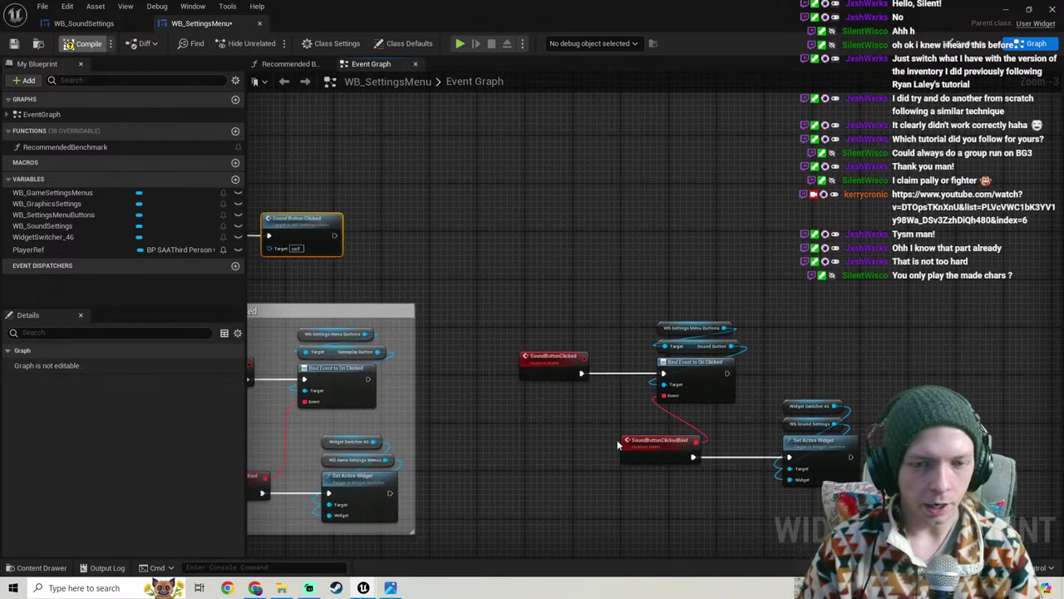
pyautogui.click(1005, 10)
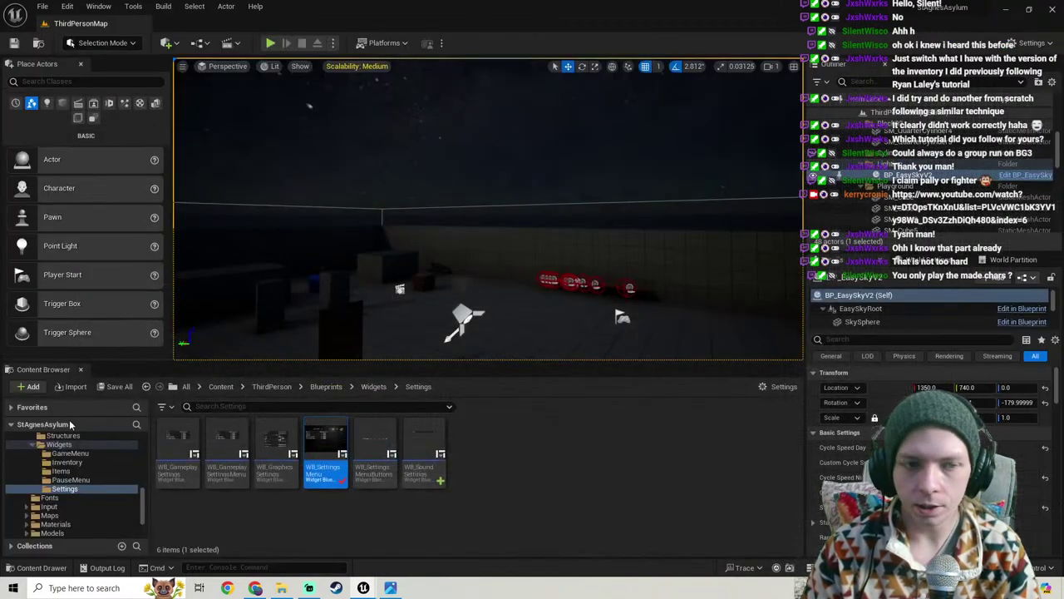
pyautogui.click(255, 588)
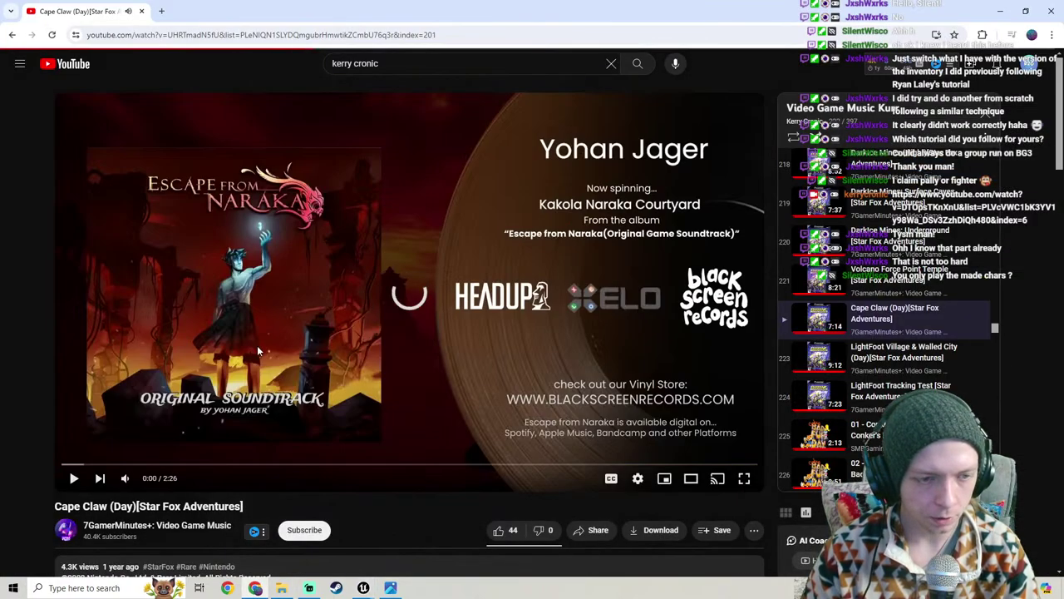
pyautogui.moveTo(363, 588)
pyautogui.click(438, 535)
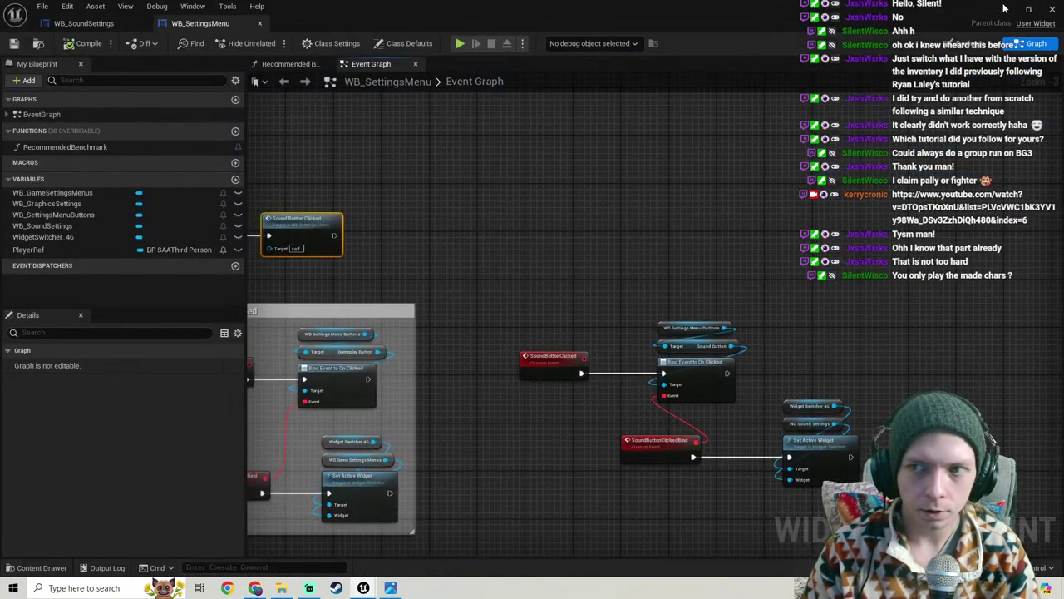
# Step: Play-test the level from the main editor and open the Sound page through the pause menu's Settings
pyautogui.click(1005, 9)
pyautogui.click(274, 43)
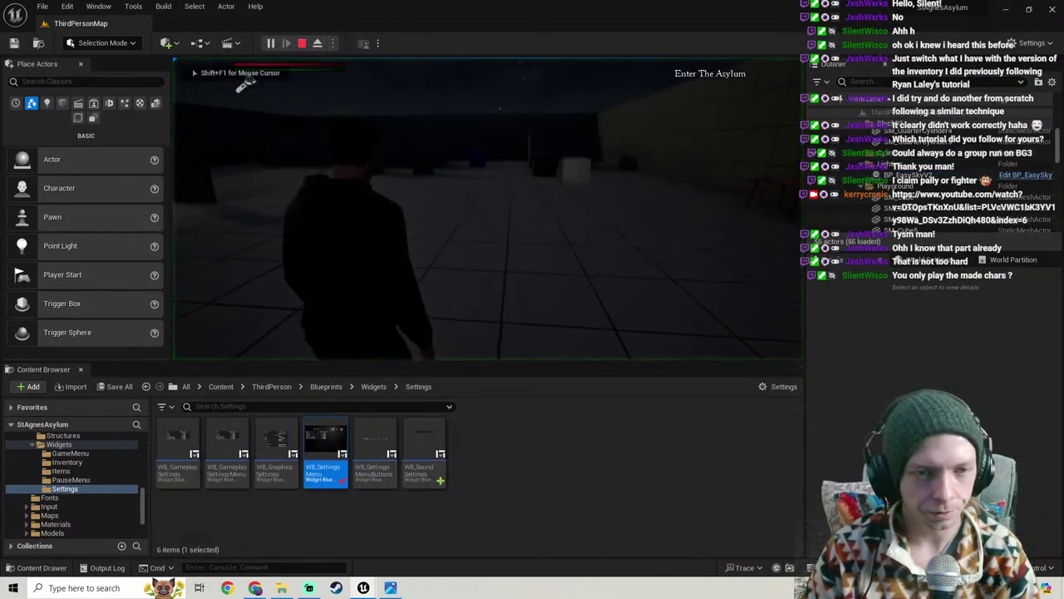
pyautogui.press('p')
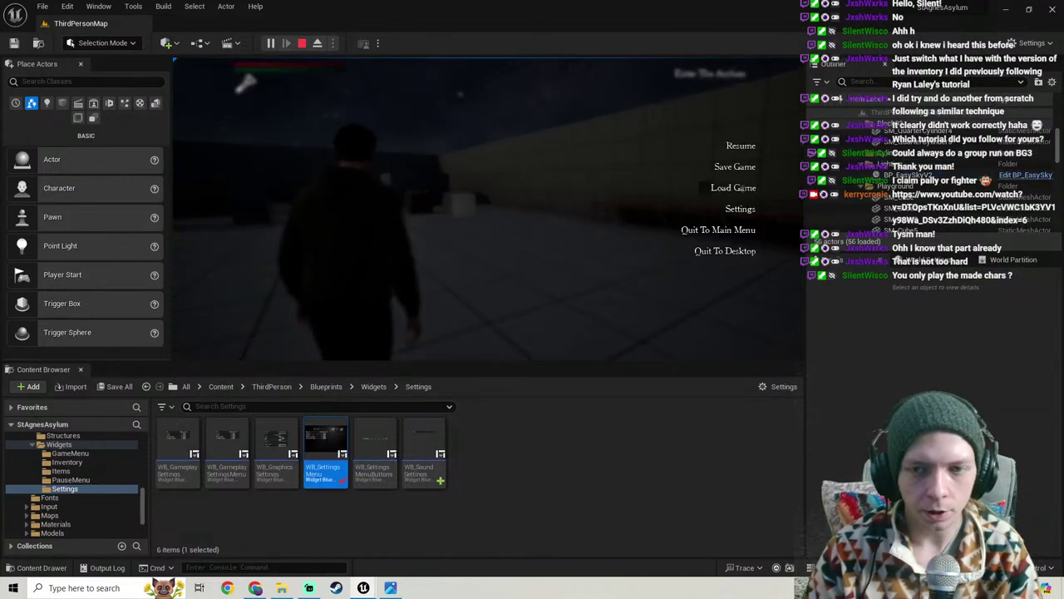
pyautogui.click(740, 209)
pyautogui.click(484, 87)
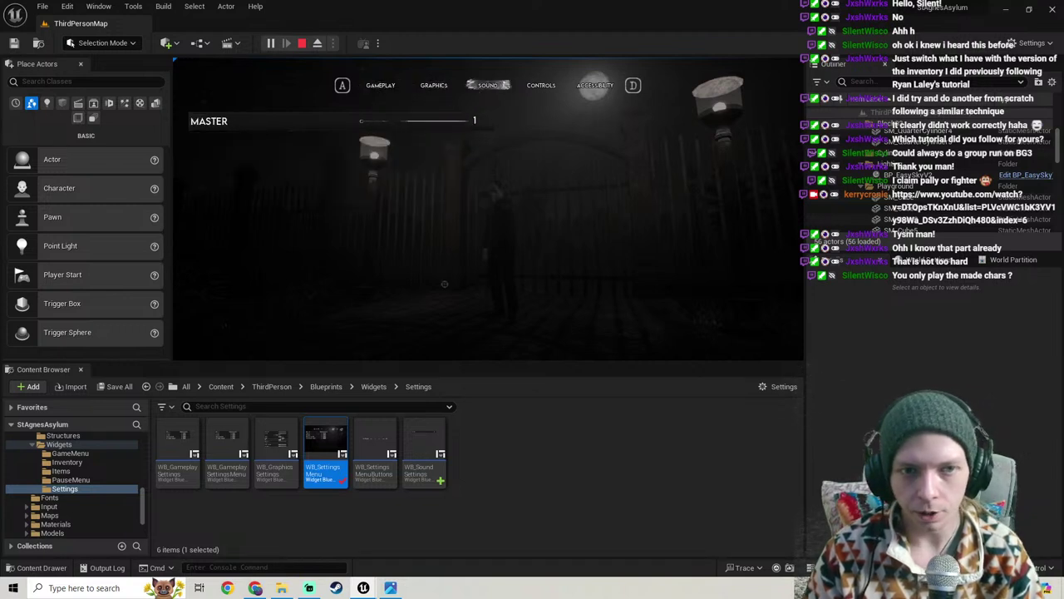
# Step: Back out of the in-game settings to gameplay and bring up the pause menu again
pyautogui.press('Escape')
pyautogui.press('Escape')
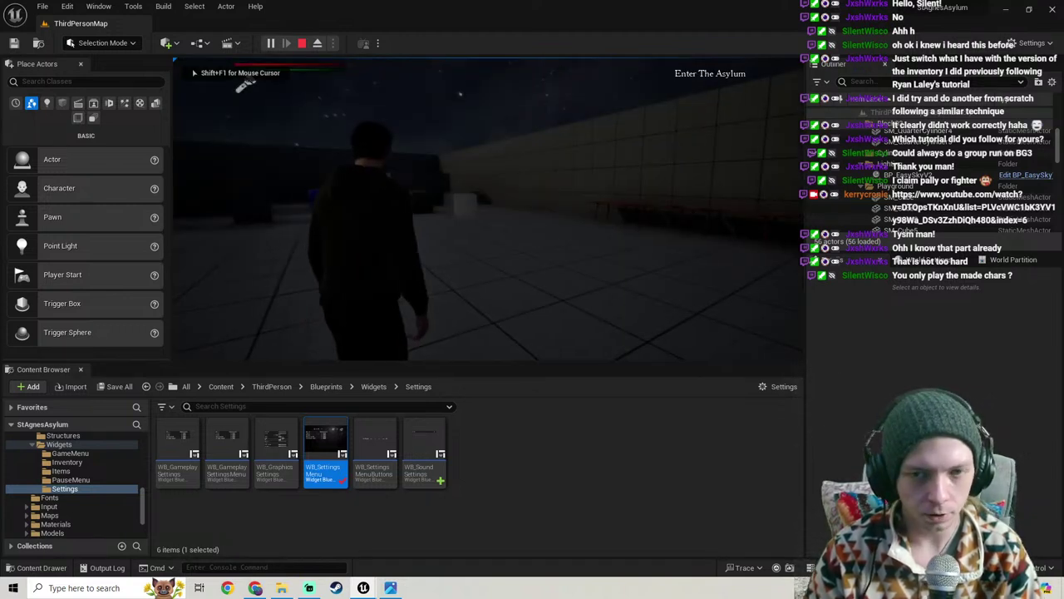
pyautogui.press('Escape')
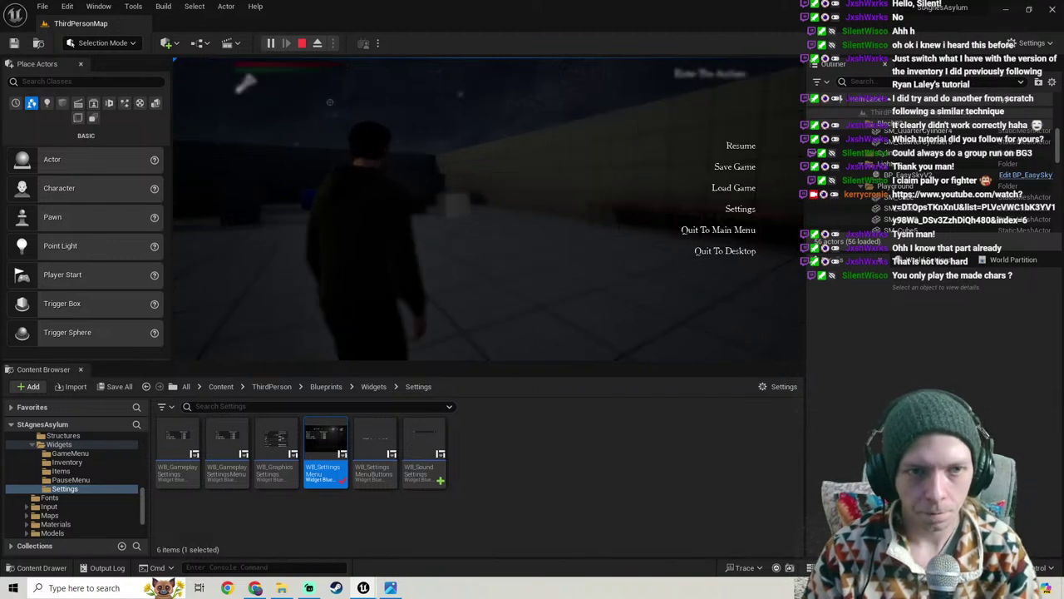
# Step: Check the Sound page in the pause menu's Settings, end the play test, and return to the WB_SoundSettings event graph
pyautogui.click(731, 207)
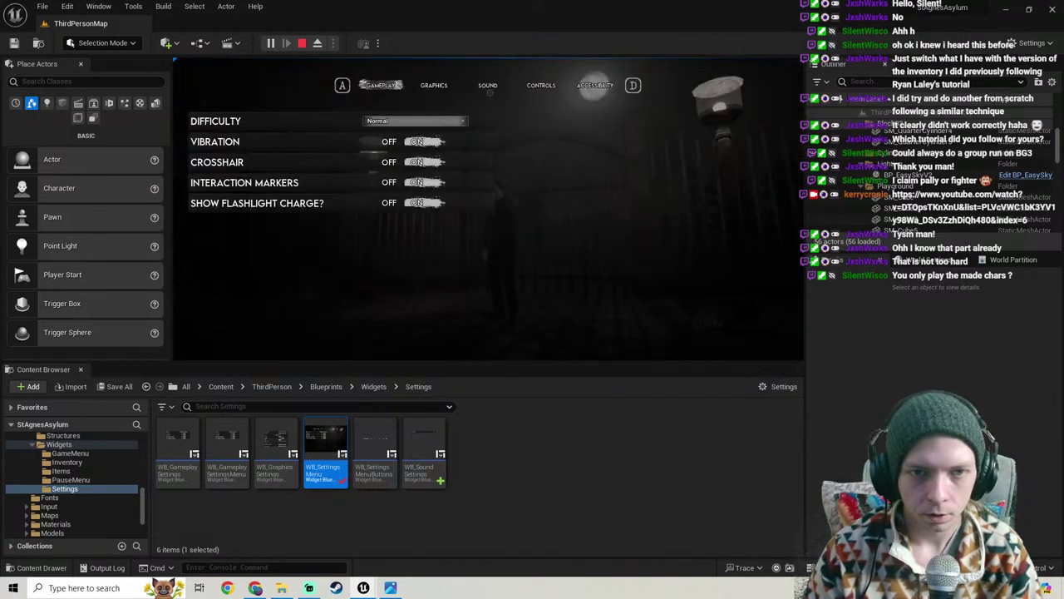
pyautogui.click(490, 92)
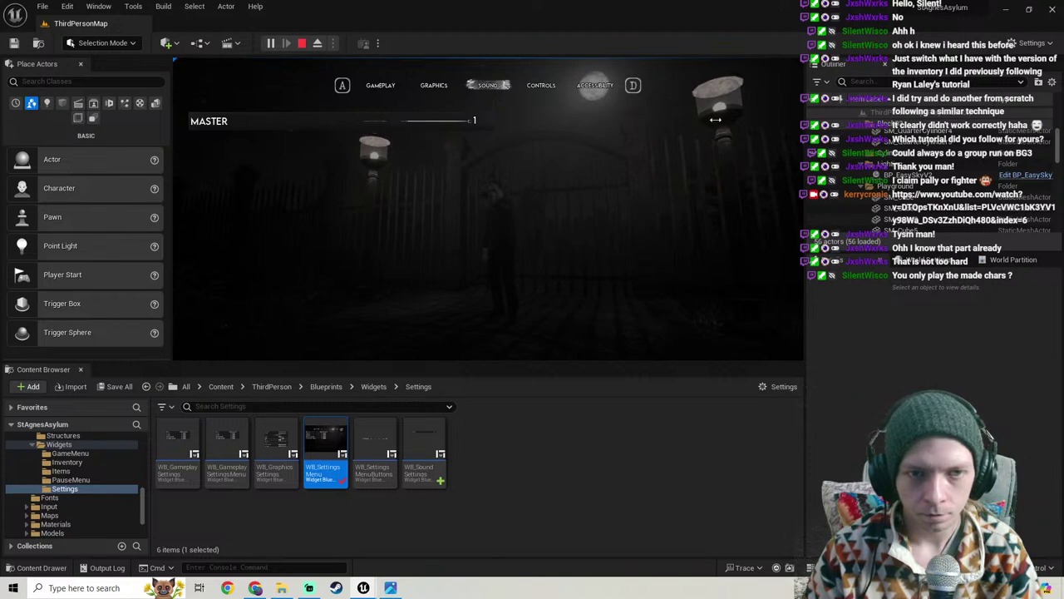
pyautogui.press('Escape')
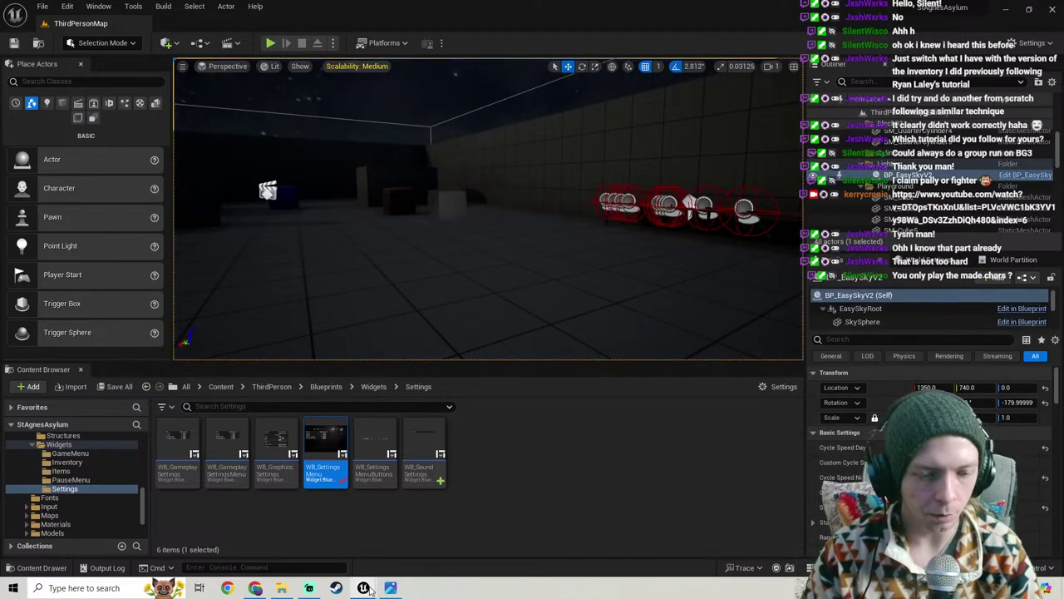
pyautogui.click(397, 484)
pyautogui.click(93, 22)
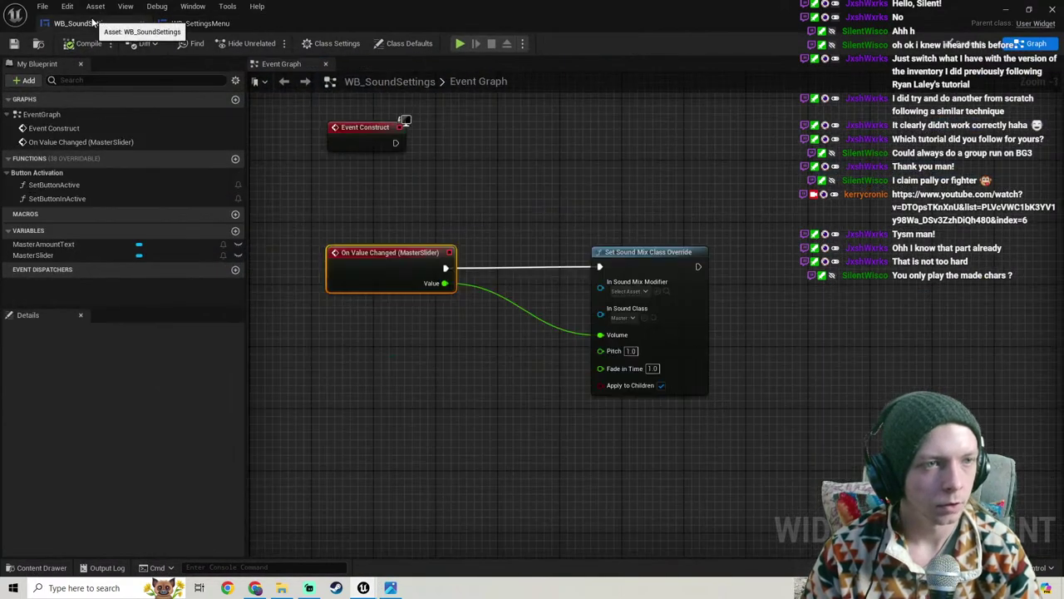
# Step: Move the Set Sound Mix Class Override node aside and search the actions available from On Value Changed (MasterSlider) for "sound class"
pyautogui.scroll(-3, 478, 334)
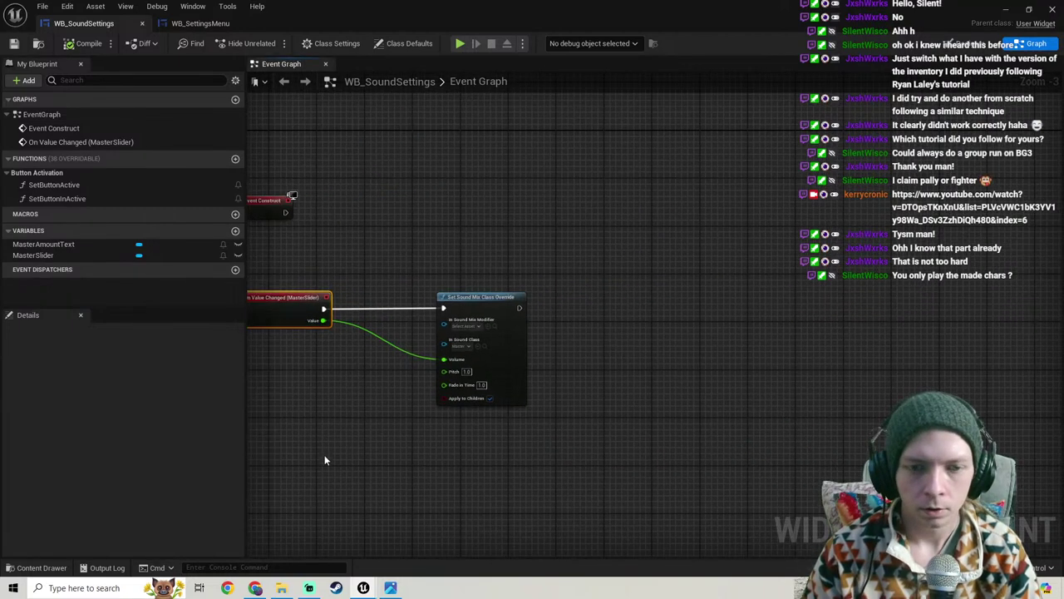
pyautogui.scroll(3, 471, 345)
pyautogui.scroll(-3, 535, 435)
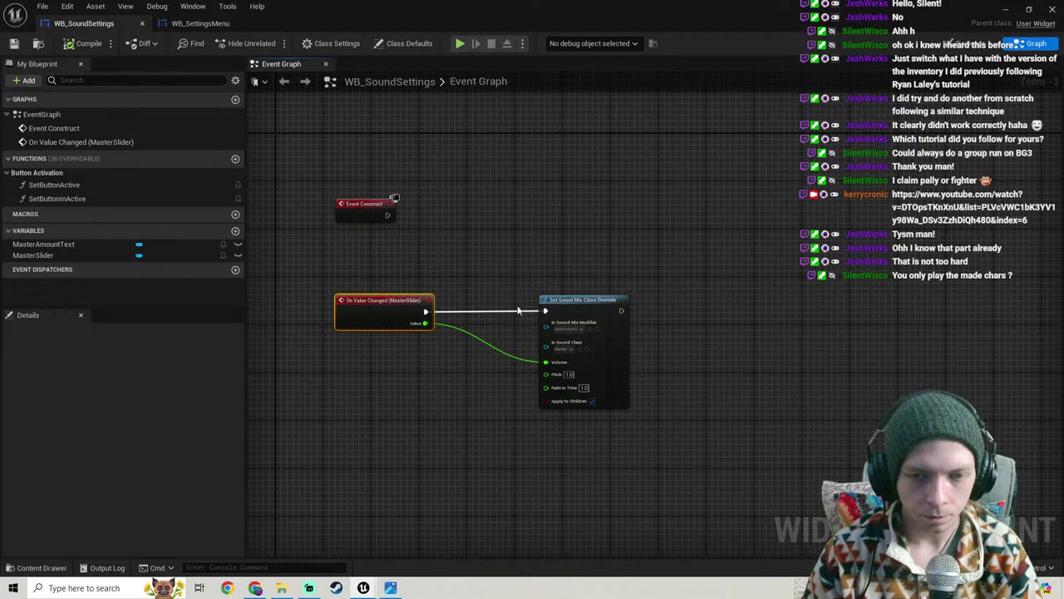
pyautogui.moveTo(595, 297); pyautogui.dragTo(677, 369)
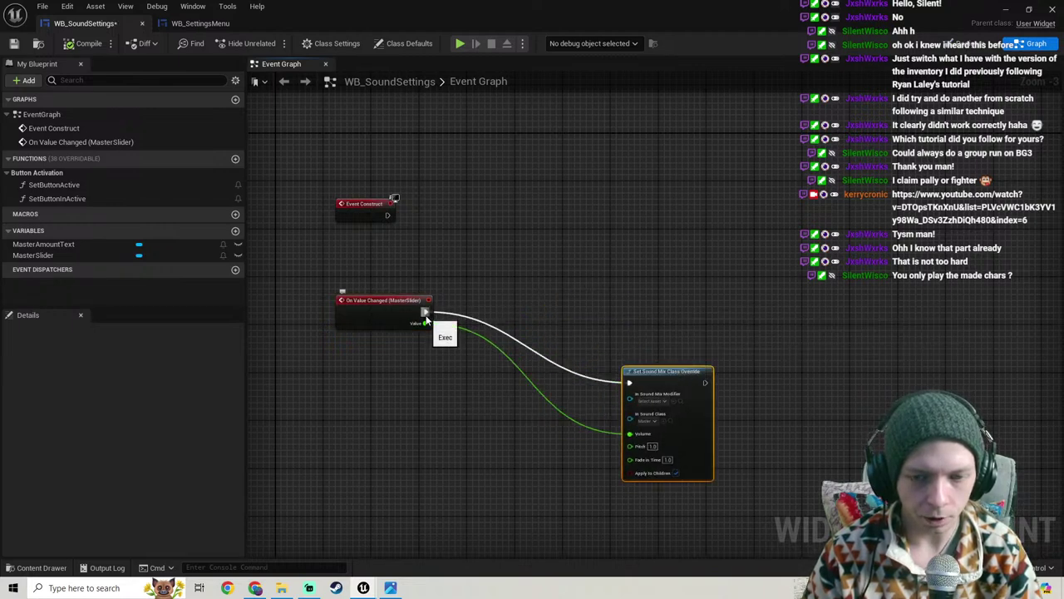
pyautogui.scroll(1, 455, 354)
pyautogui.moveTo(421, 314); pyautogui.dragTo(703, 223)
pyautogui.scroll(1, 703, 224)
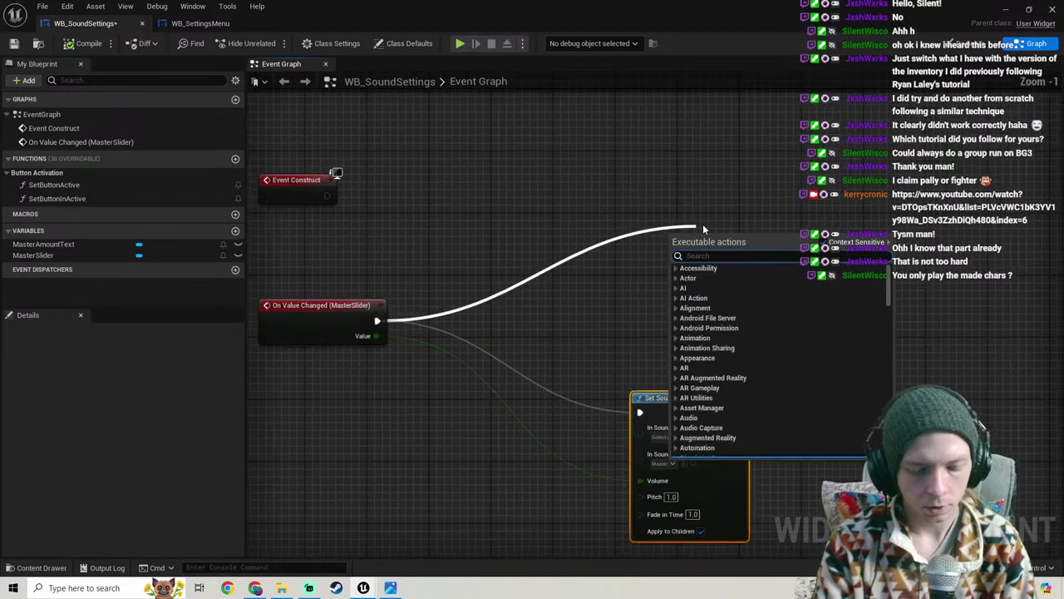
pyautogui.write('sound class')
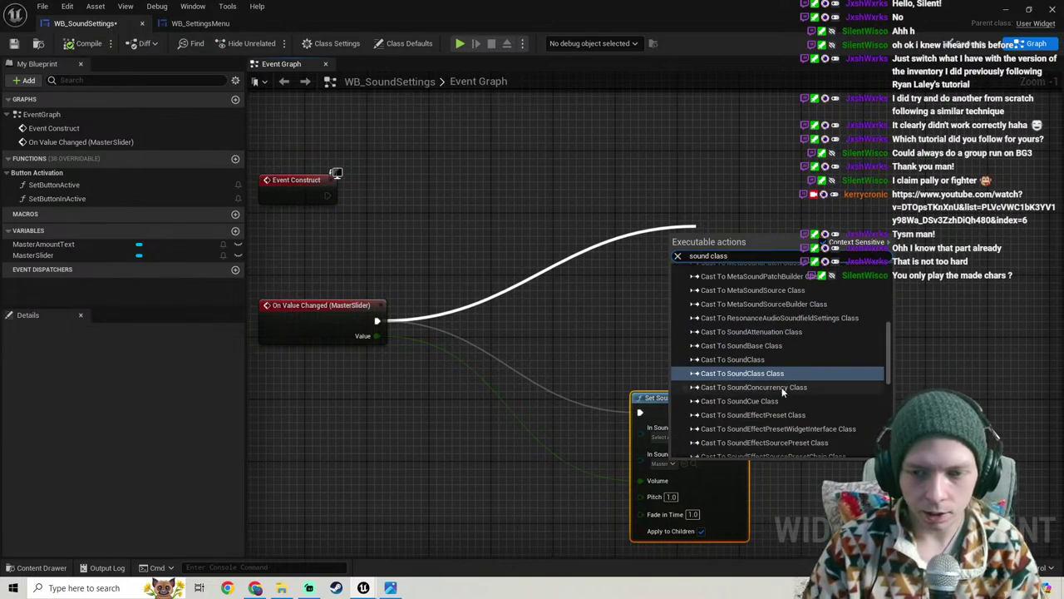
pyautogui.scroll(-5, 782, 387)
pyautogui.scroll(10, 771, 369)
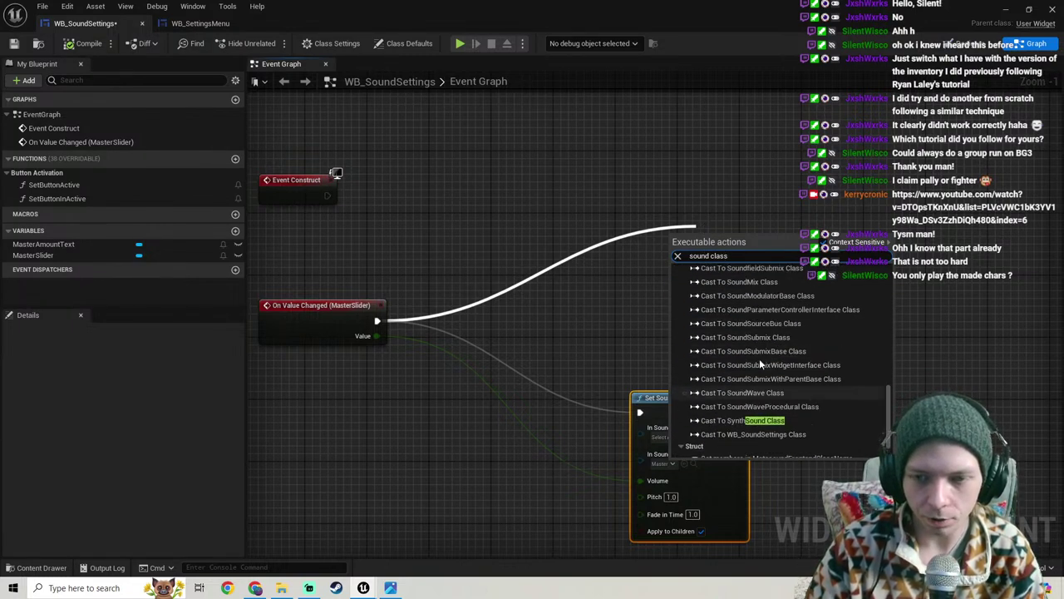
pyautogui.scroll(3, 767, 391)
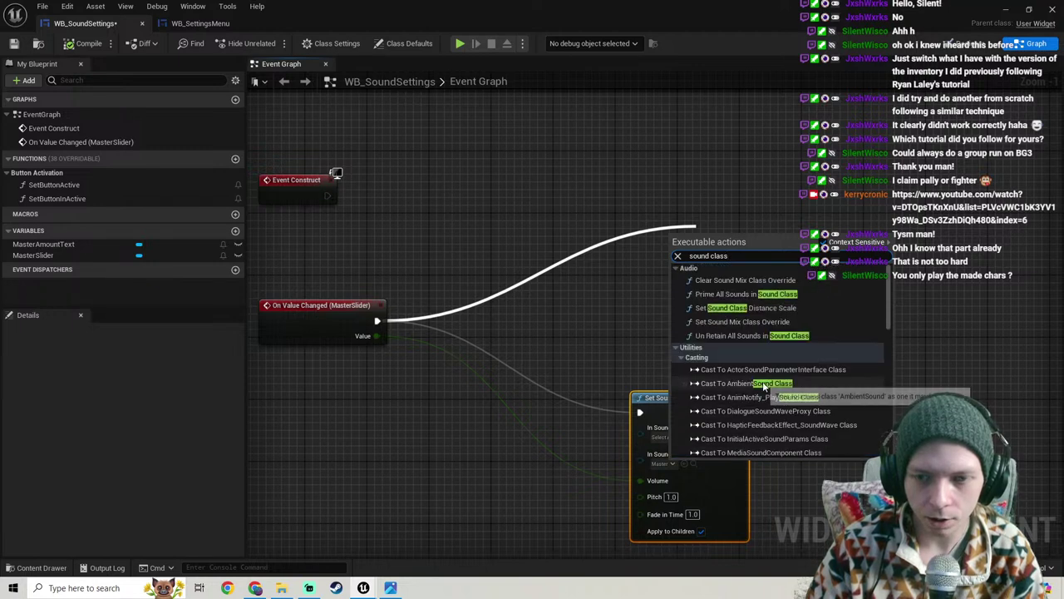
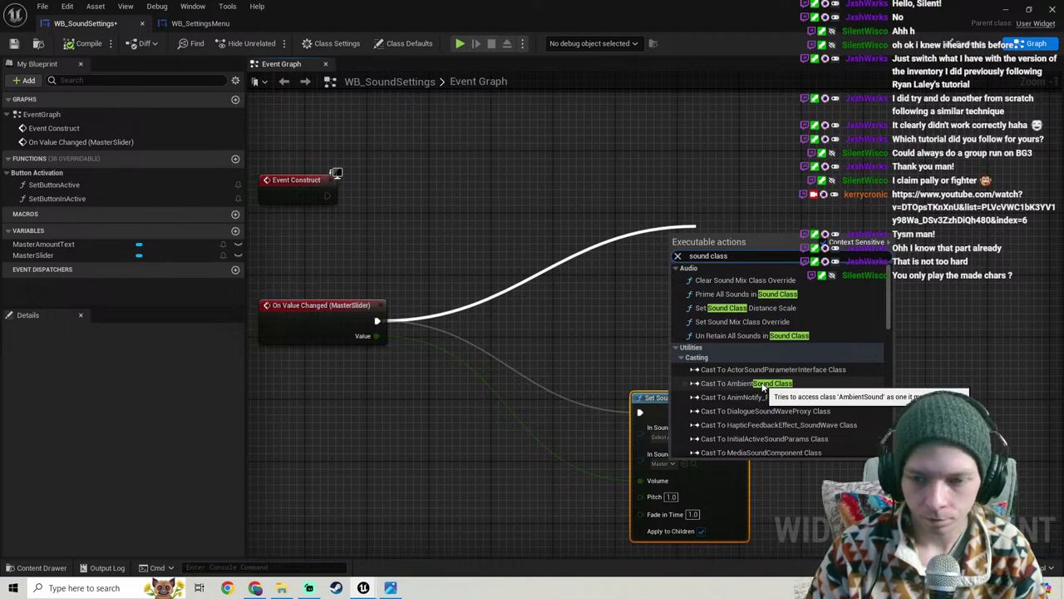
pyautogui.scroll(-10, 761, 383)
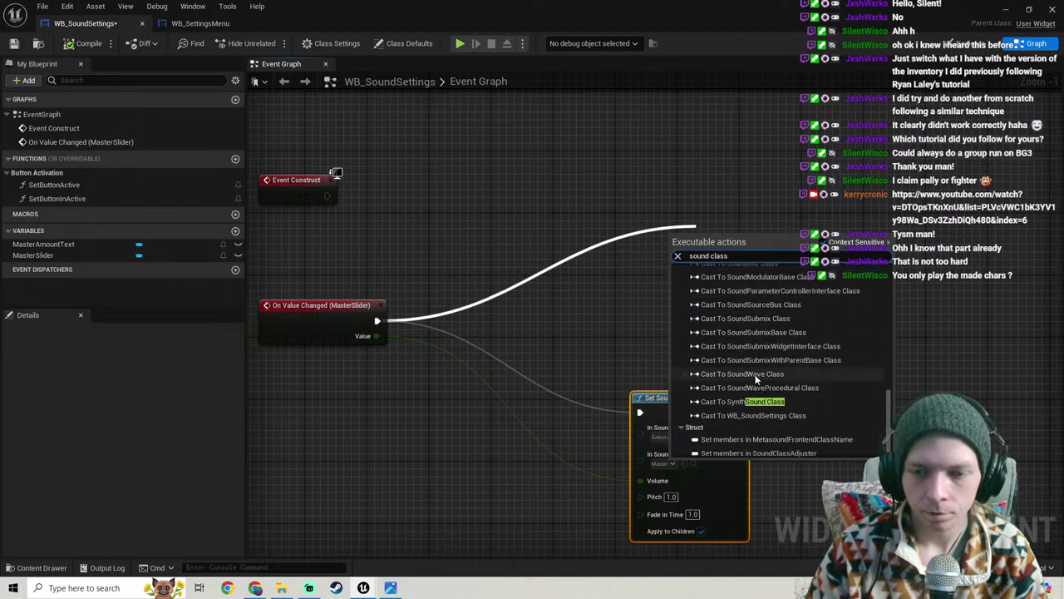
pyautogui.scroll(-1, 756, 379)
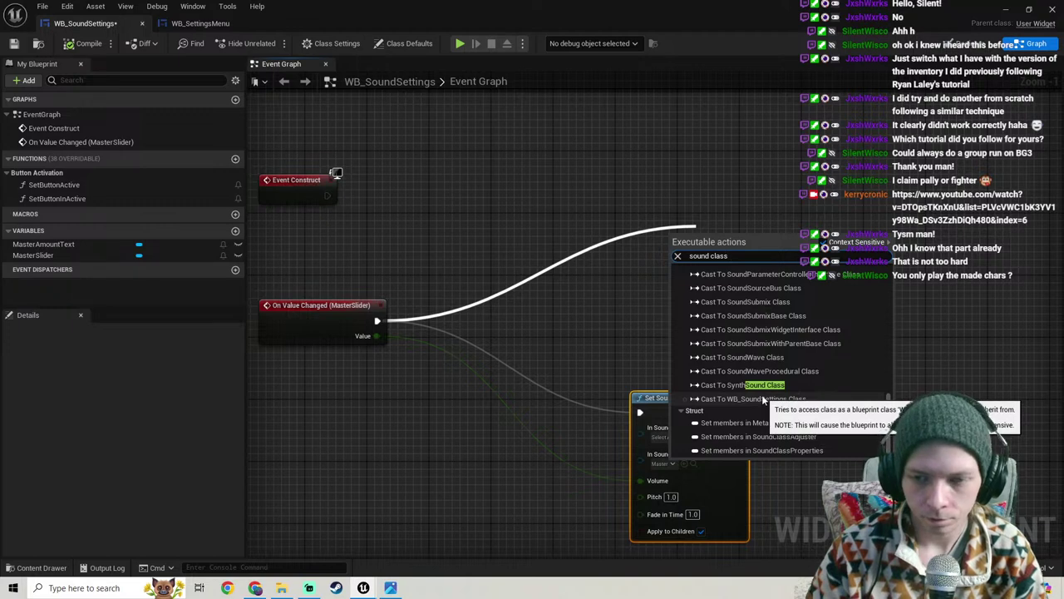
pyautogui.scroll(8, 760, 391)
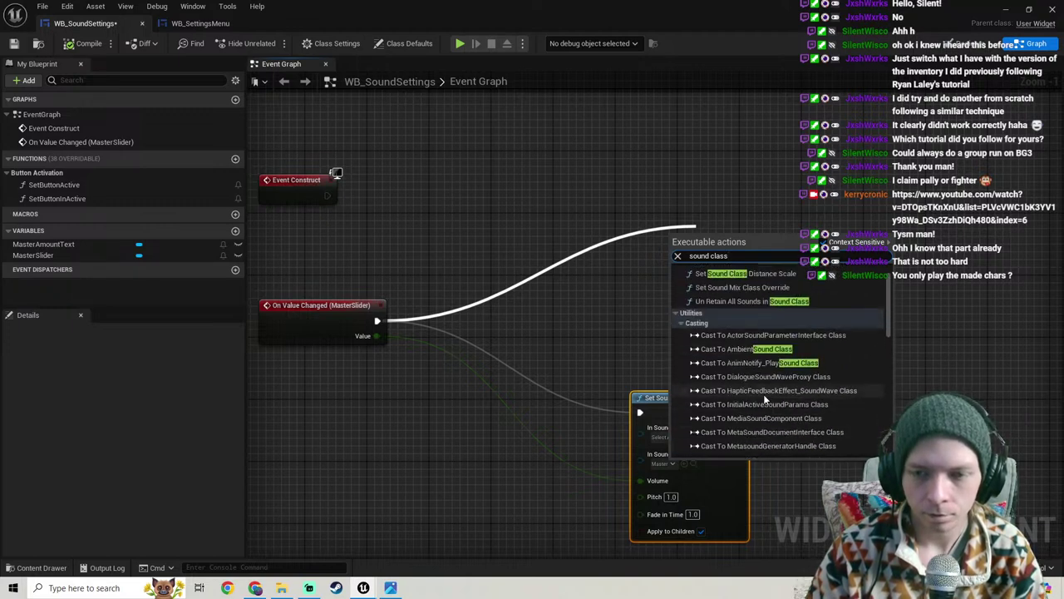
pyautogui.scroll(-3, 765, 398)
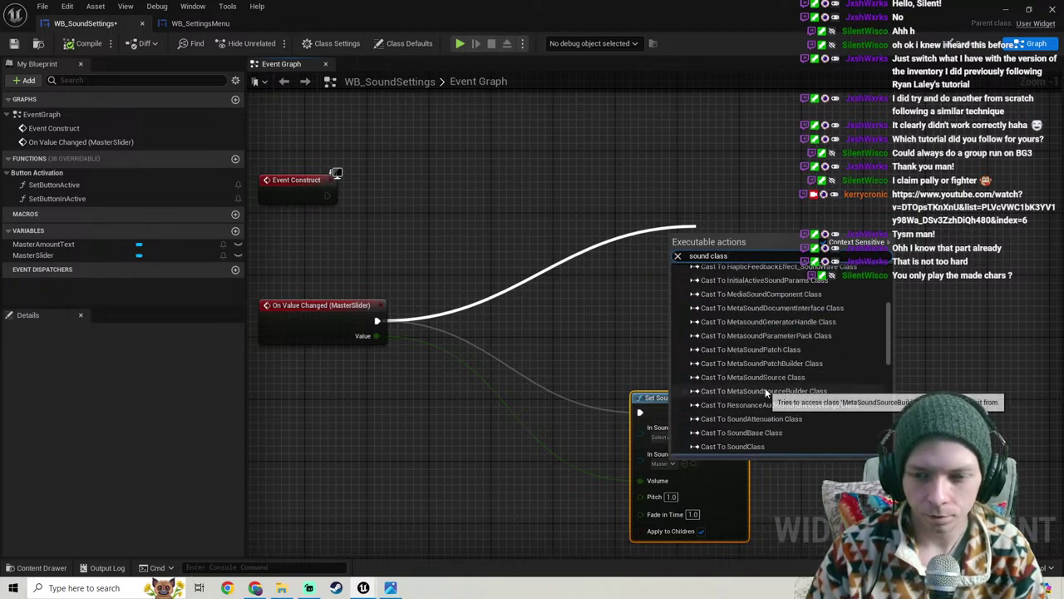
pyautogui.scroll(-2, 755, 355)
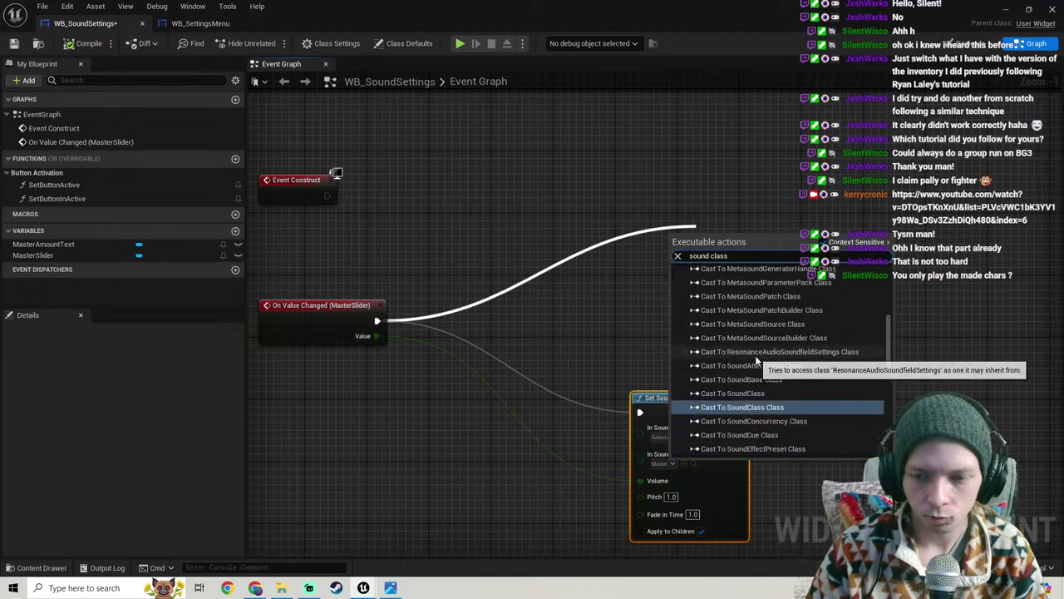
pyautogui.scroll(-4, 755, 355)
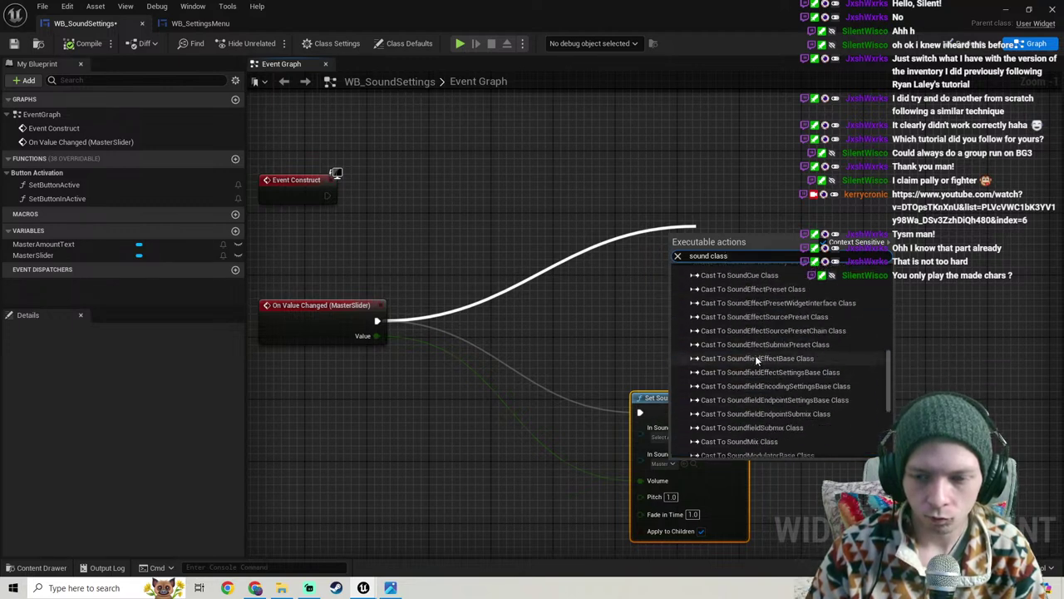
pyautogui.scroll(-2, 755, 355)
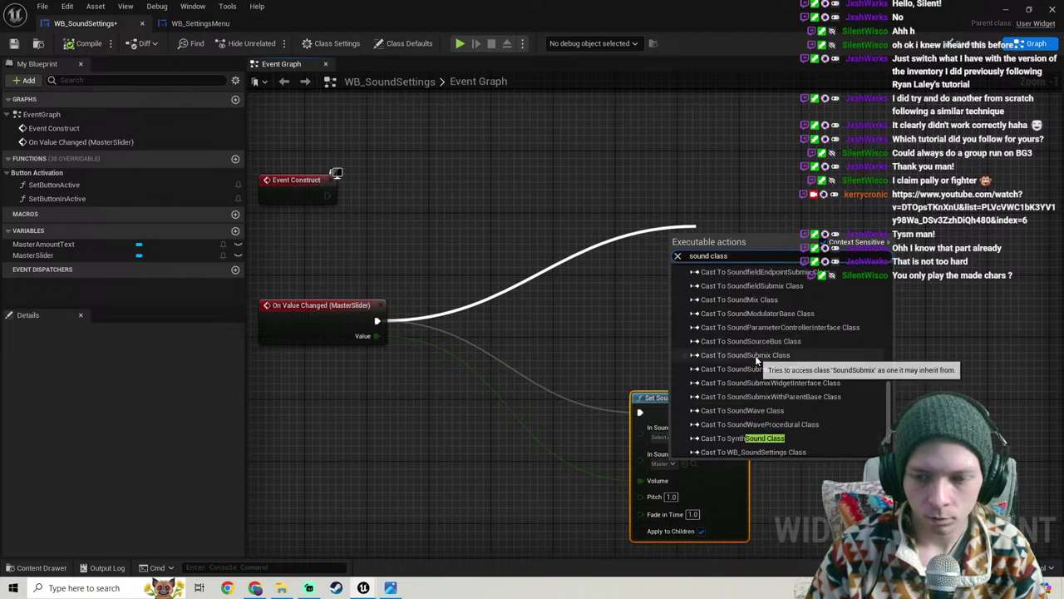
pyautogui.scroll(-3, 755, 358)
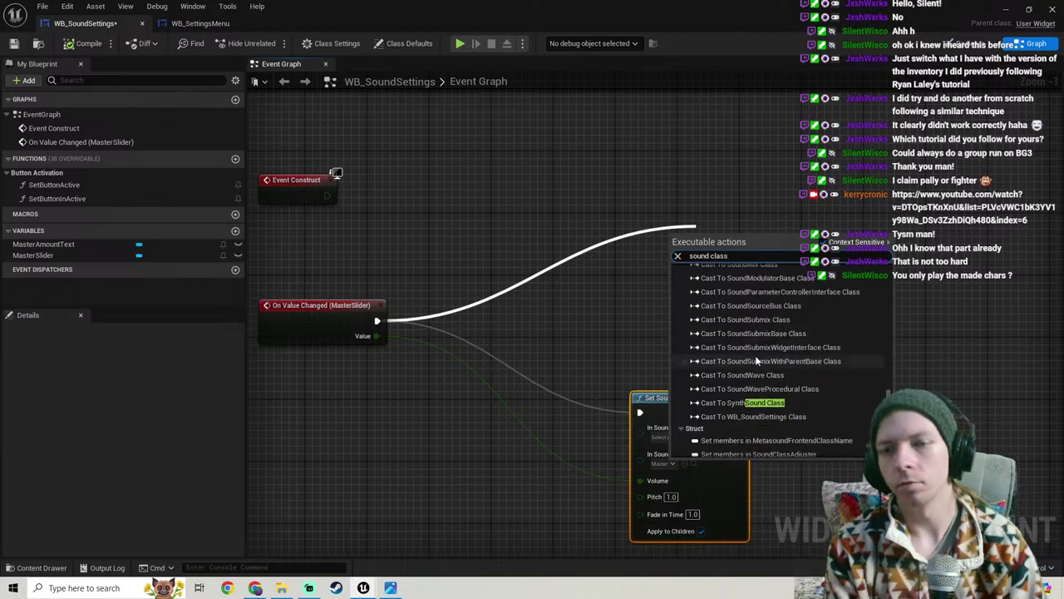
# Step: Search the same executable actions for "cast to sound class mas" and dismiss the search without adding a node
pyautogui.press('BackSpace')
pyautogui.press('BackSpace')
pyautogui.press('BackSpace')
pyautogui.press('BackSpace')
pyautogui.press('BackSpace')
pyautogui.press('BackSpace')
pyautogui.press('BackSpace')
pyautogui.press('BackSpace')
pyautogui.press('BackSpace')
pyautogui.press('BackSpace')
pyautogui.press('BackSpace')
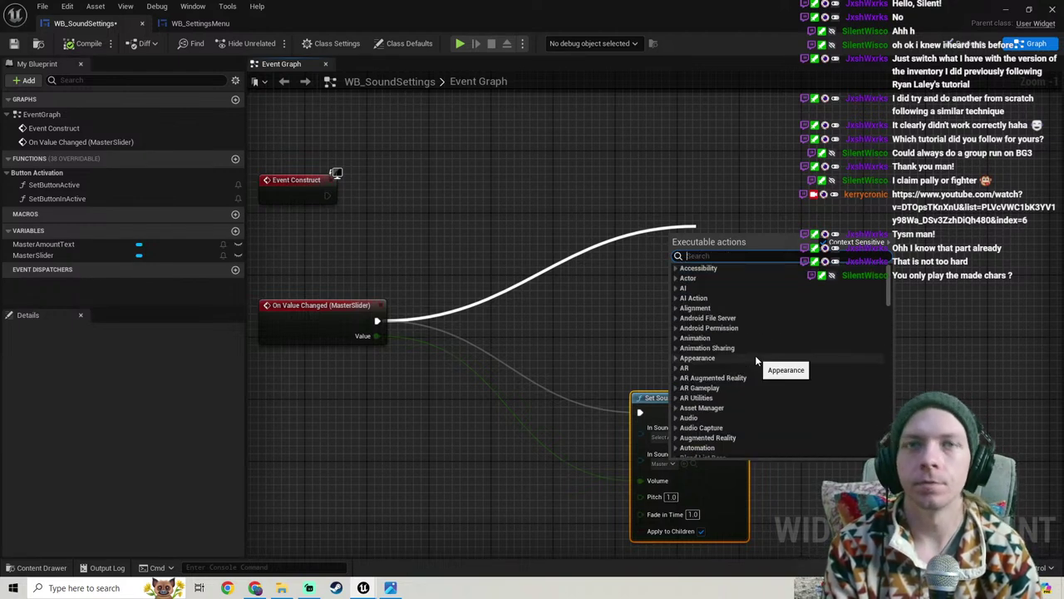
pyautogui.write('cast to sound cla')
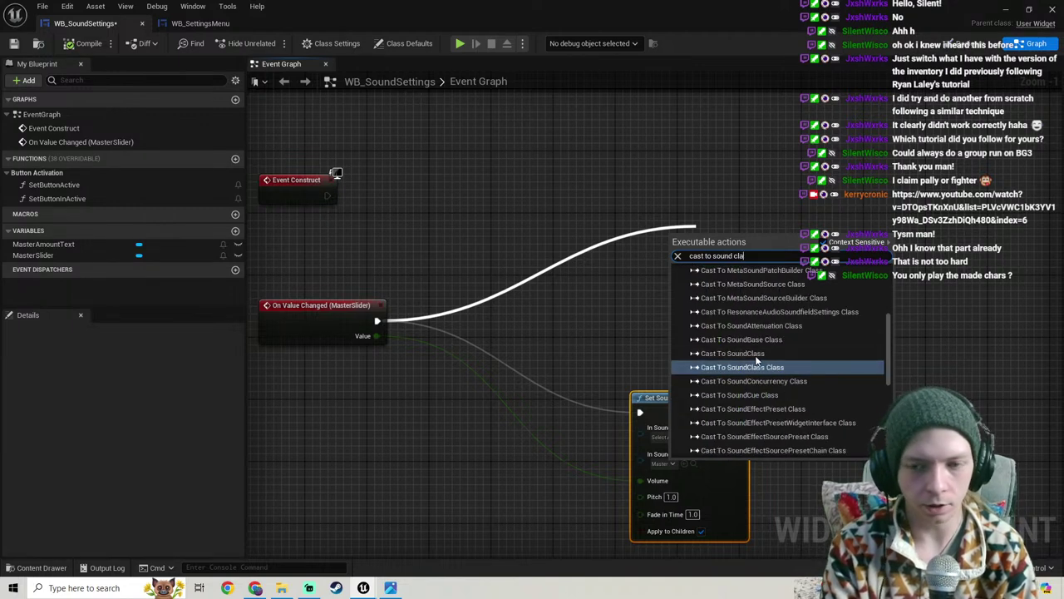
pyautogui.write('ss mas')
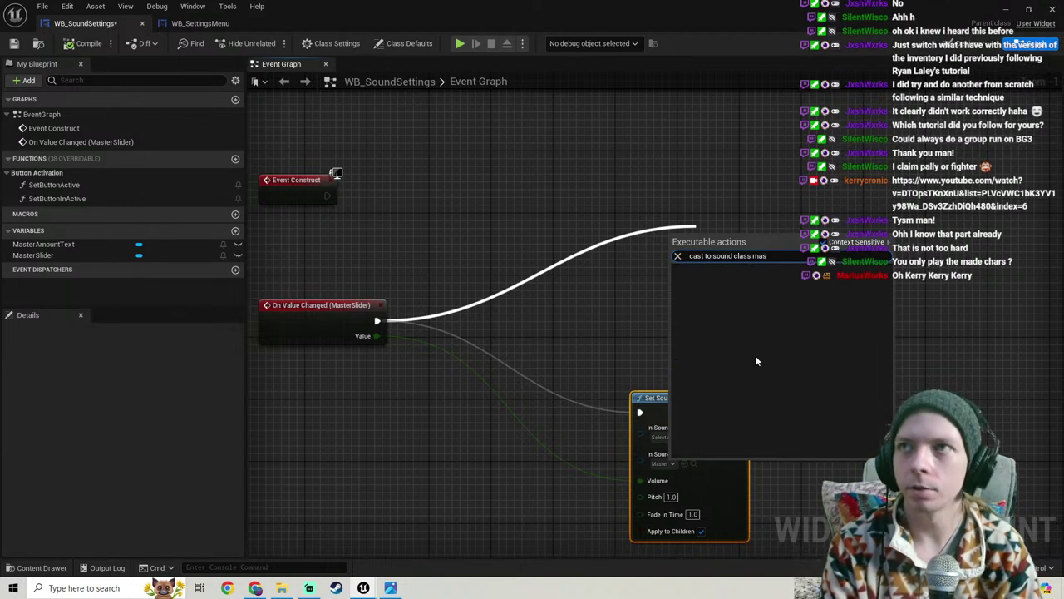
pyautogui.press('BackSpace')
pyautogui.press('BackSpace')
pyautogui.press('BackSpace')
pyautogui.press('BackSpace')
pyautogui.press('BackSpace')
pyautogui.press('BackSpace')
pyautogui.press('BackSpace')
pyautogui.press('BackSpace')
pyautogui.press('BackSpace')
pyautogui.press('BackSpace')
pyautogui.press('BackSpace')
pyautogui.press('BackSpace')
pyautogui.press('BackSpace')
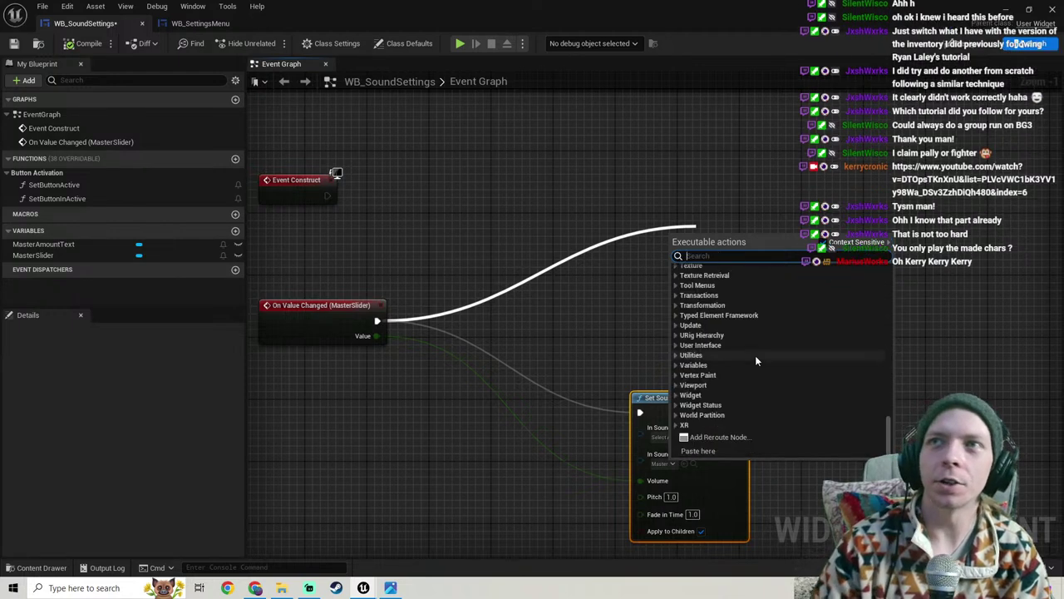
pyautogui.moveTo(494, 204); pyautogui.dragTo(456, 167, button='right')
# Step: Delete the Set Sound Mix Class Override node and compile the WB_SoundSettings blueprint
pyautogui.scroll(-2, 620, 202)
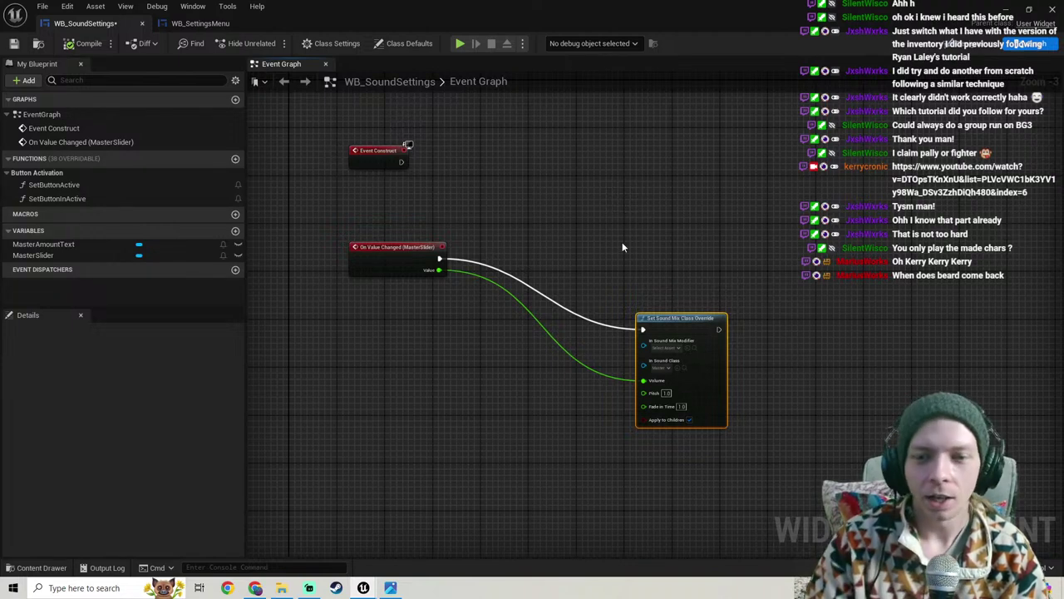
pyautogui.moveTo(781, 340); pyautogui.dragTo(729, 346, button='right')
pyautogui.moveTo(706, 408); pyautogui.dragTo(639, 327)
pyautogui.press('Delete')
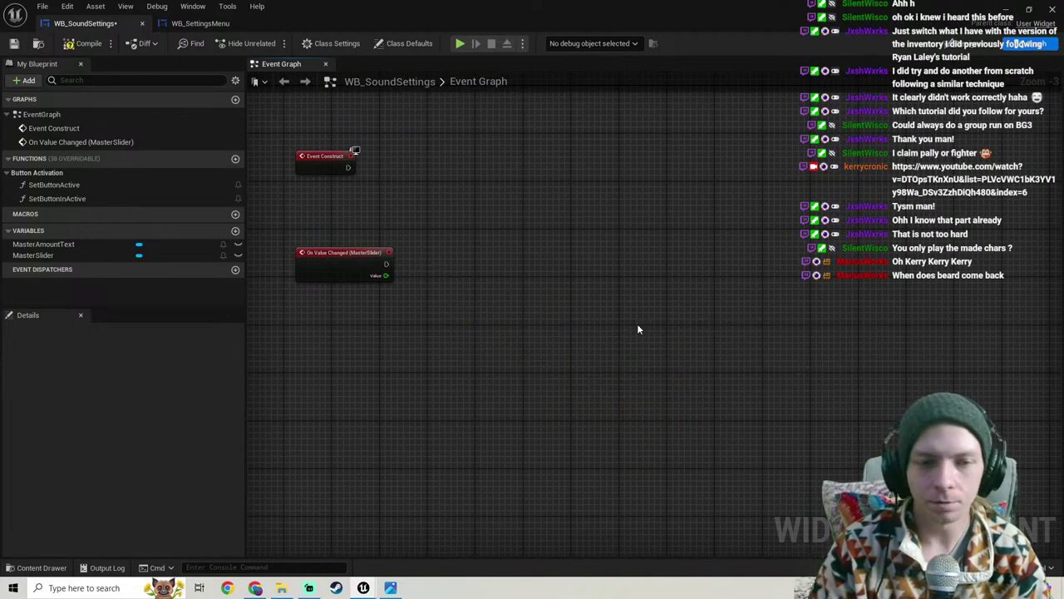
pyautogui.click(76, 48)
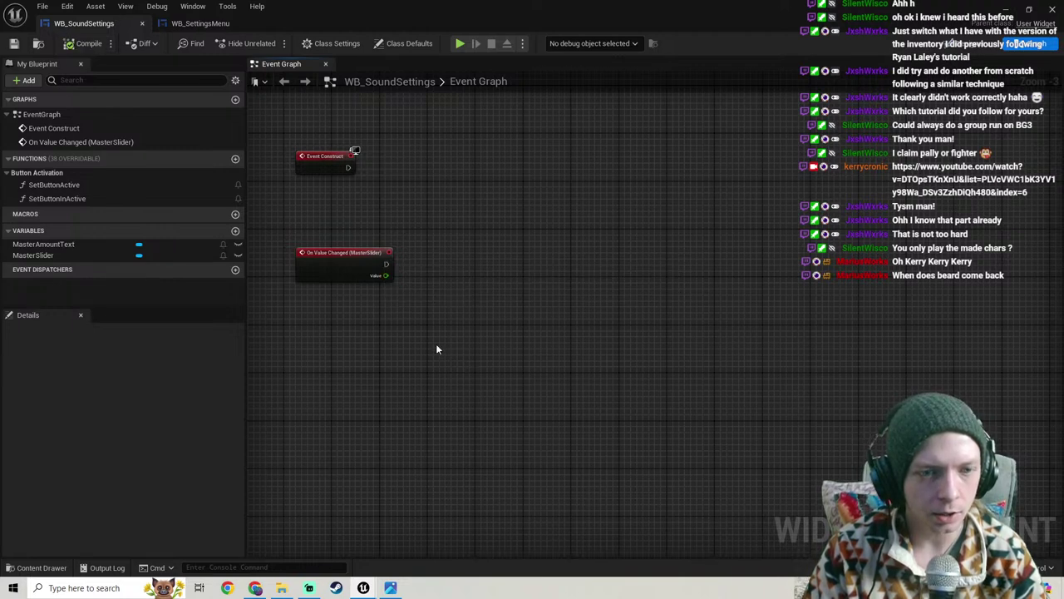
# Step: Try a Prime All Sounds in Sound Class call after On Value Changed (MasterSlider), and delete the node again
pyautogui.scroll(2, 438, 349)
pyautogui.moveTo(429, 293); pyautogui.dragTo(715, 287)
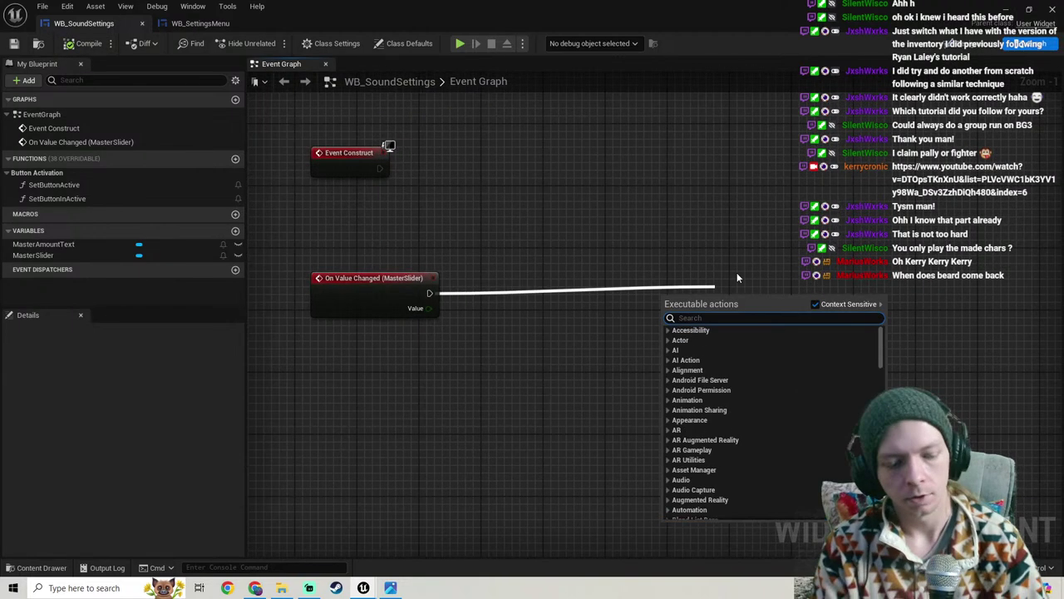
pyautogui.write('sound c')
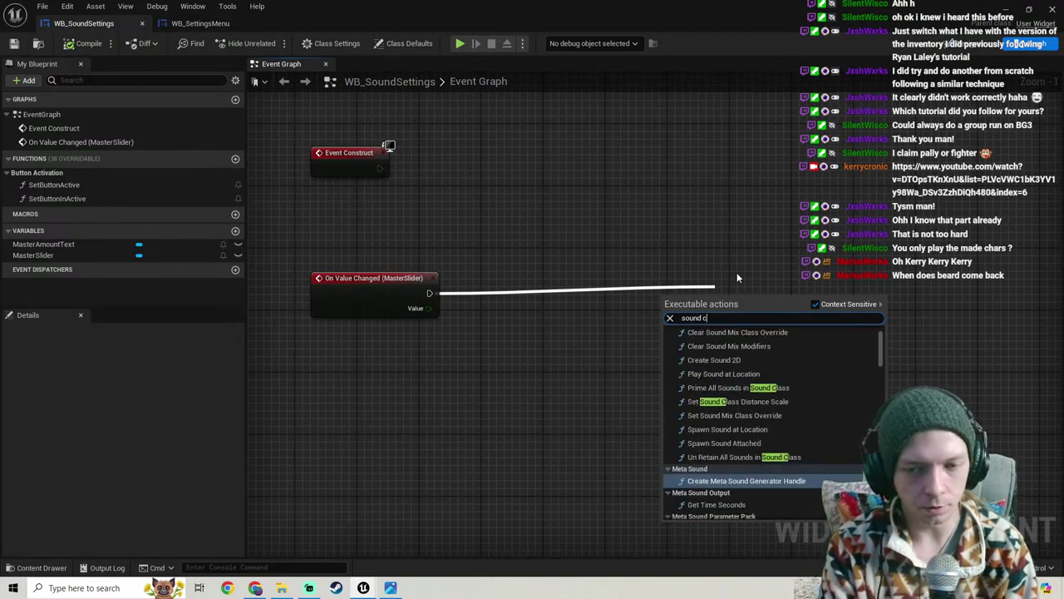
pyautogui.write('lass')
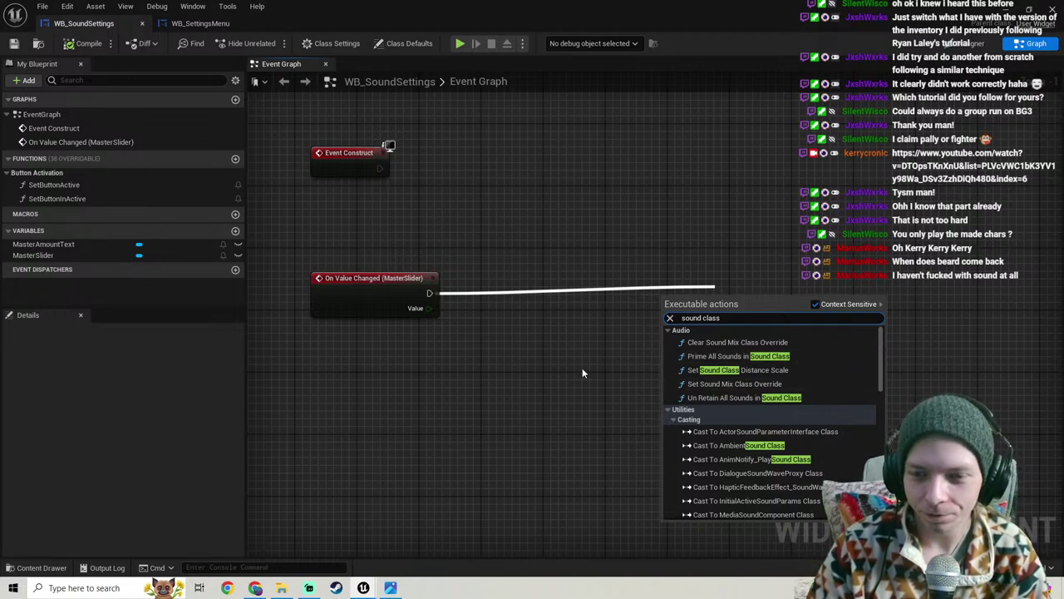
pyautogui.click(706, 356)
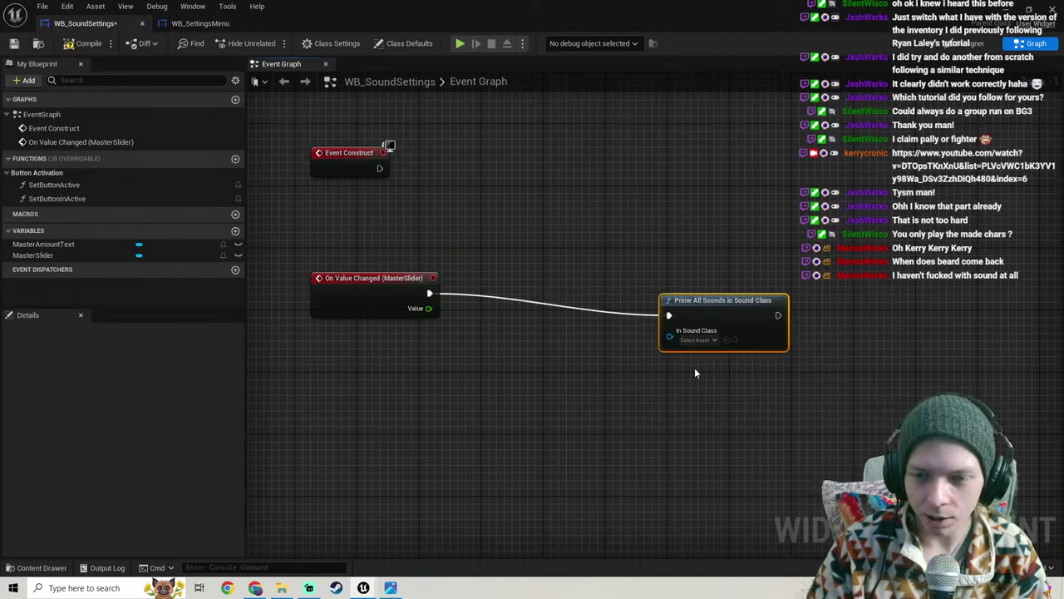
pyautogui.moveTo(704, 302); pyautogui.dragTo(650, 286)
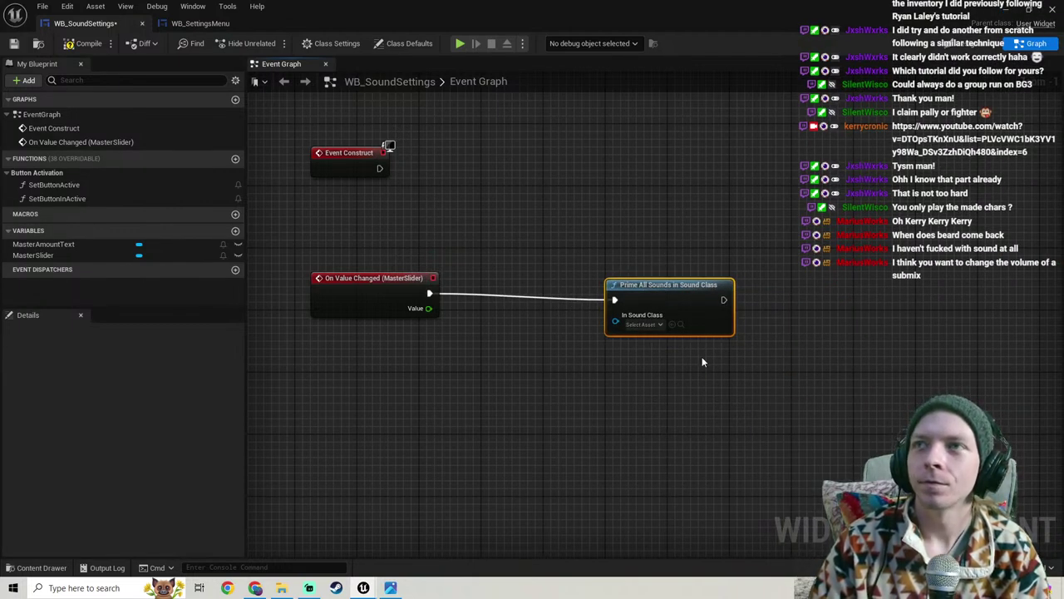
pyautogui.press('Delete')
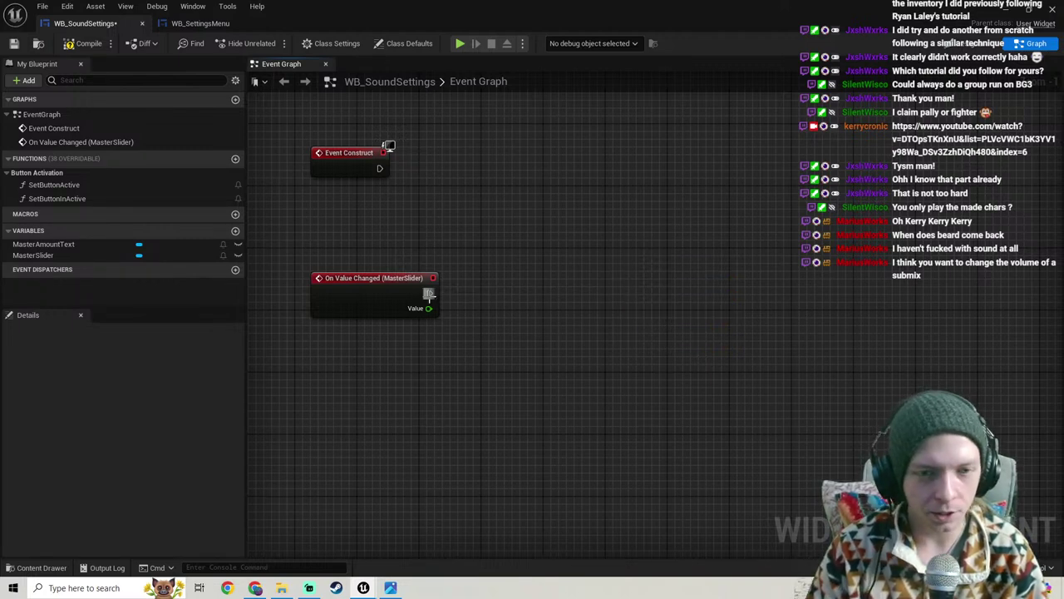
# Step: Try a Set Sound Mix Class Override node after On Value Changed (MasterSlider), found by searching for "sound class"
pyautogui.moveTo(428, 292); pyautogui.dragTo(720, 290)
pyautogui.write('sound')
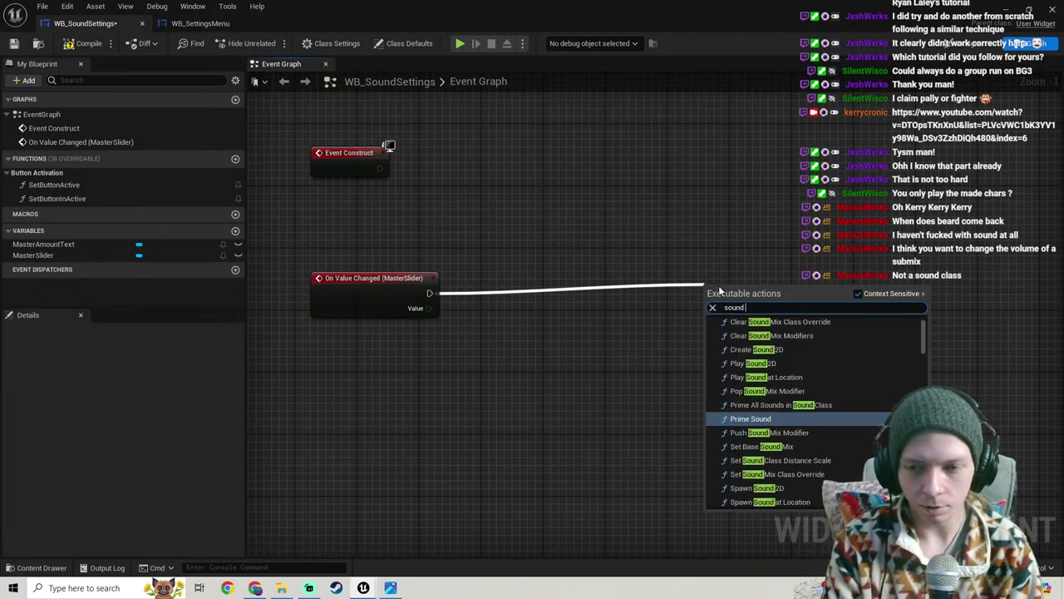
pyautogui.write(' class')
pyautogui.scroll(10, 755, 338)
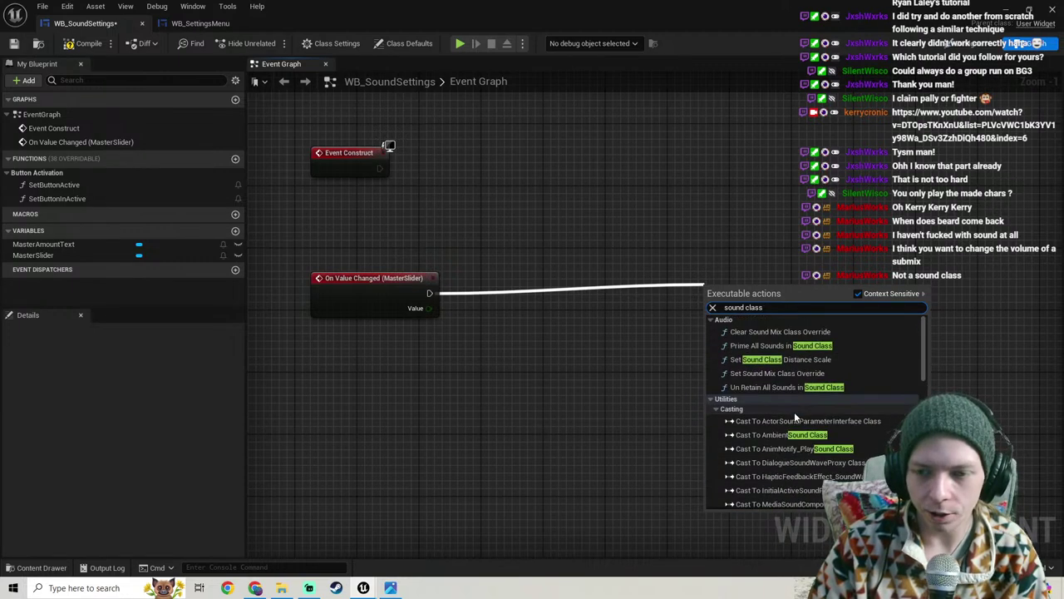
pyautogui.click(758, 376)
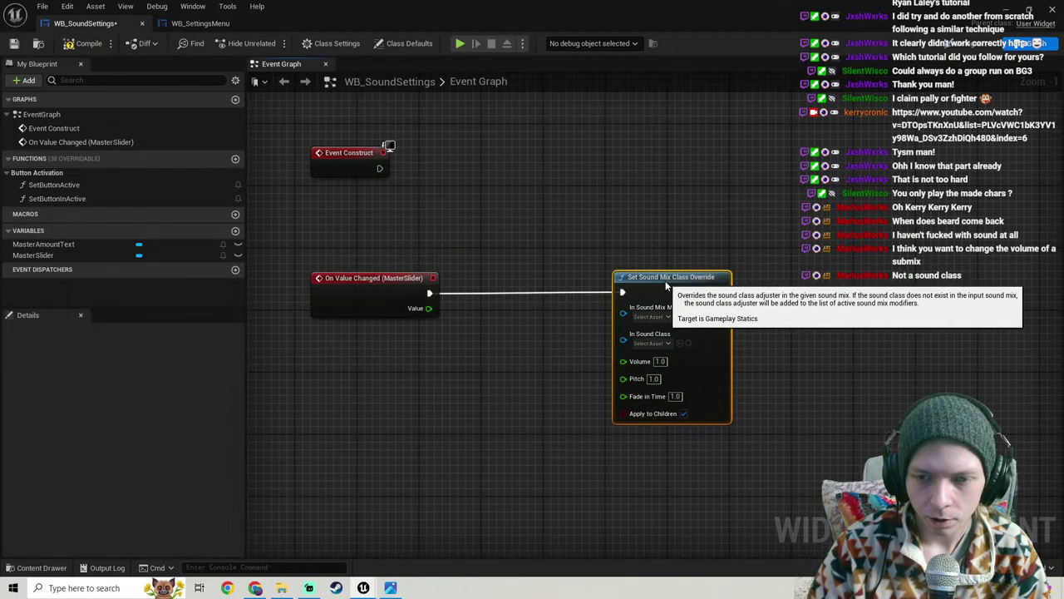
pyautogui.moveTo(674, 281); pyautogui.dragTo(674, 288)
# Step: Set the In Sound Class of the Set Sound Mix Class Override node to Master
pyautogui.click(659, 351)
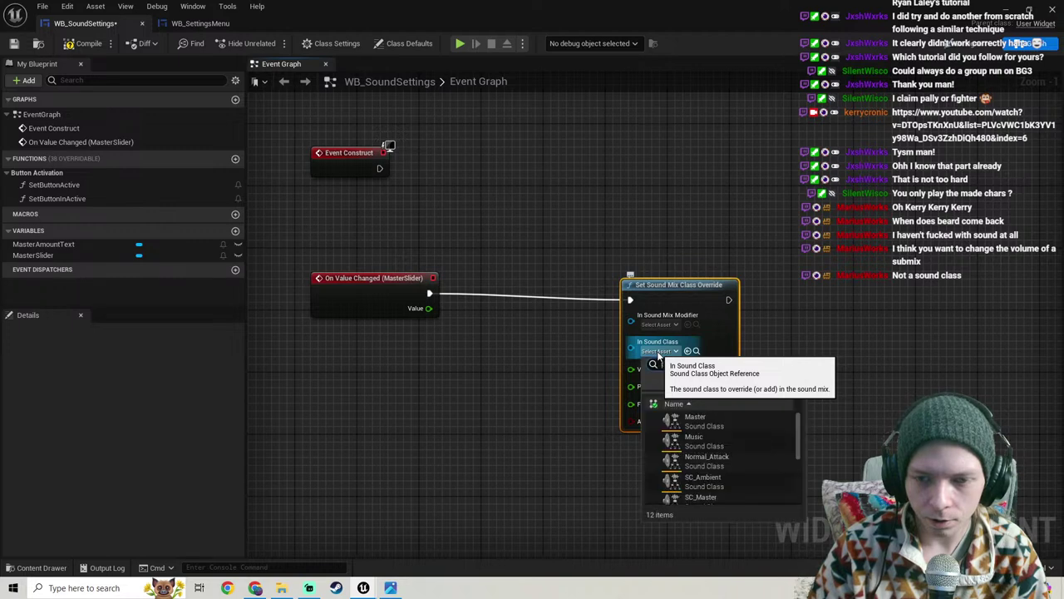
pyautogui.scroll(-3, 703, 465)
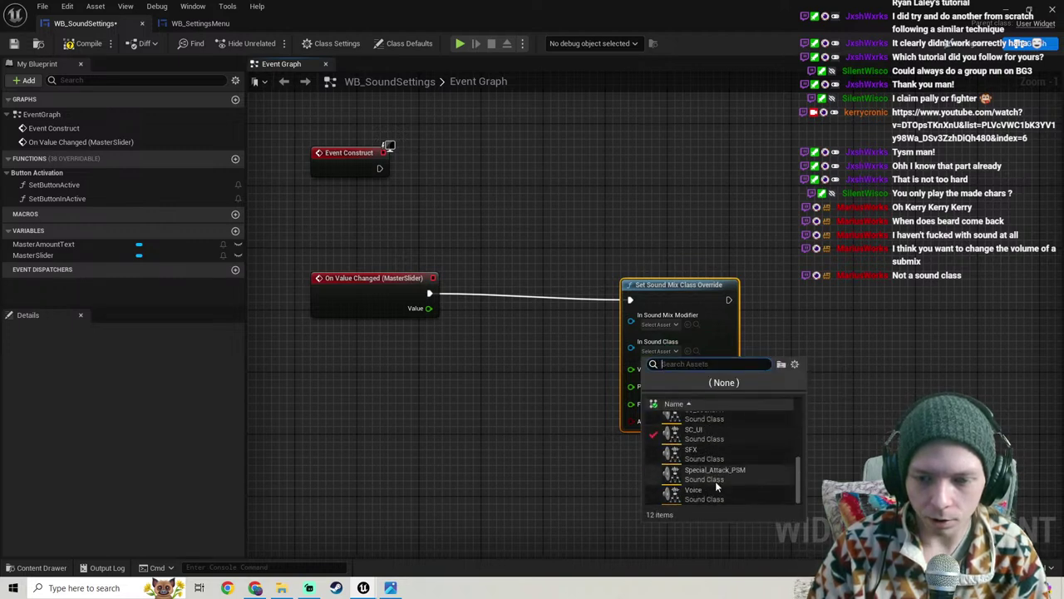
pyautogui.scroll(3, 715, 453)
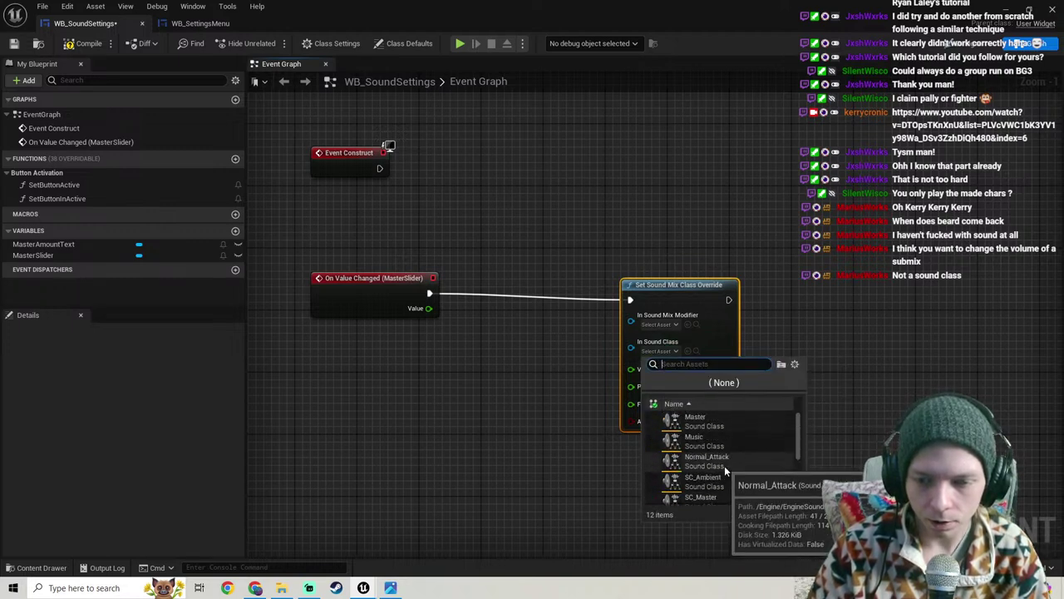
pyautogui.click(705, 426)
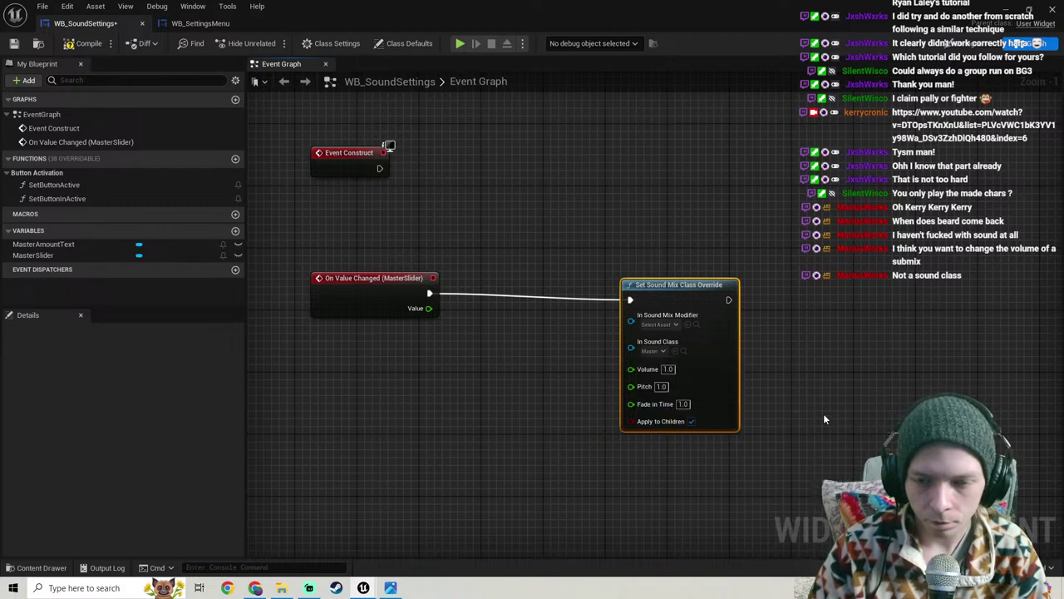
# Step: Align the Set Sound Mix Class Override node with the event and wire the slider's Value output to its Volume input
pyautogui.moveTo(824, 416); pyautogui.dragTo(732, 402, button='right')
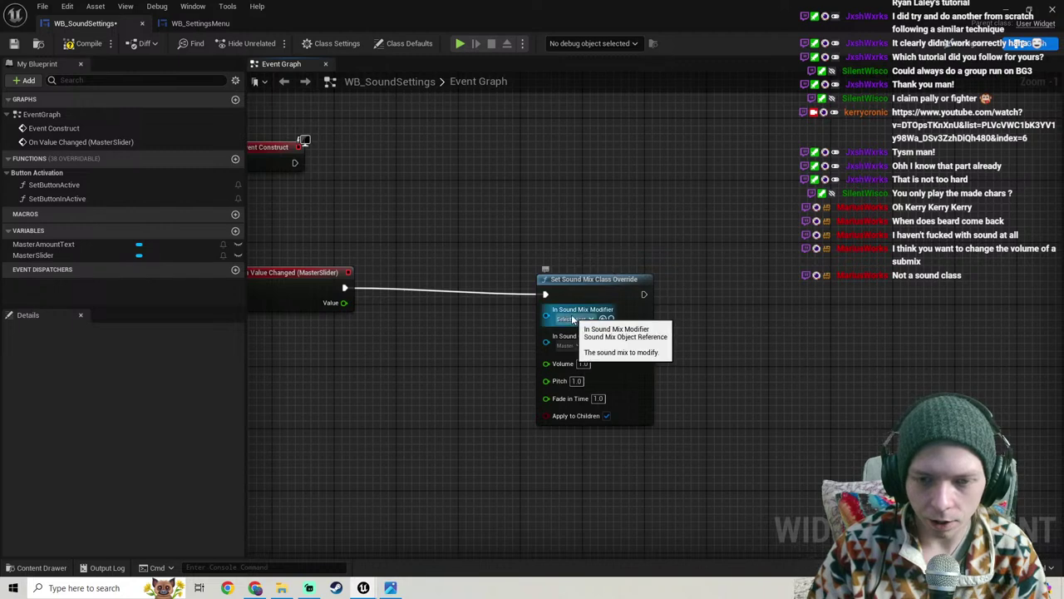
pyautogui.moveTo(607, 281); pyautogui.dragTo(615, 274)
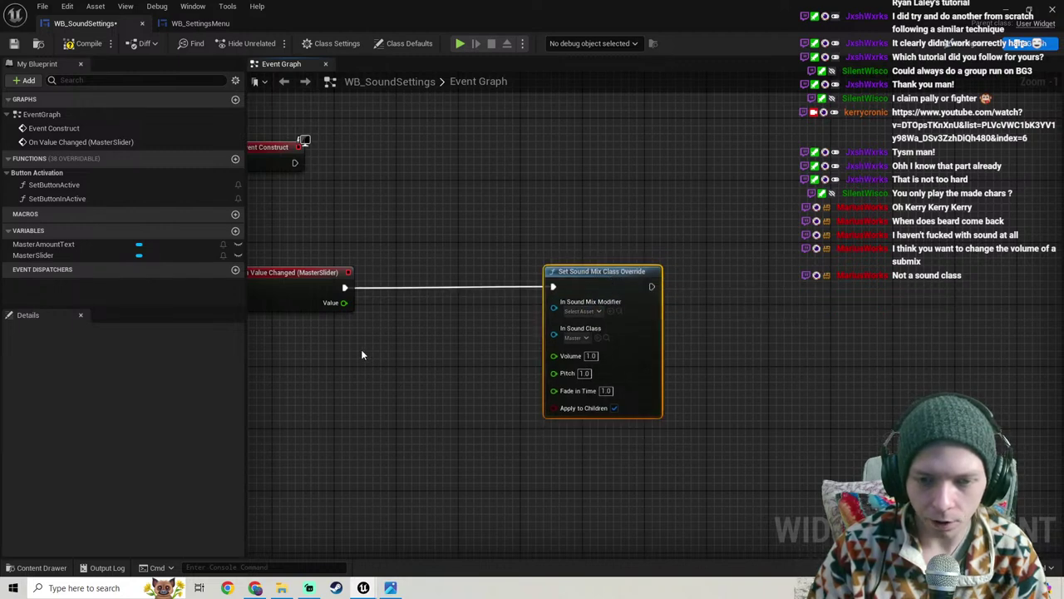
pyautogui.moveTo(344, 303); pyautogui.dragTo(584, 359)
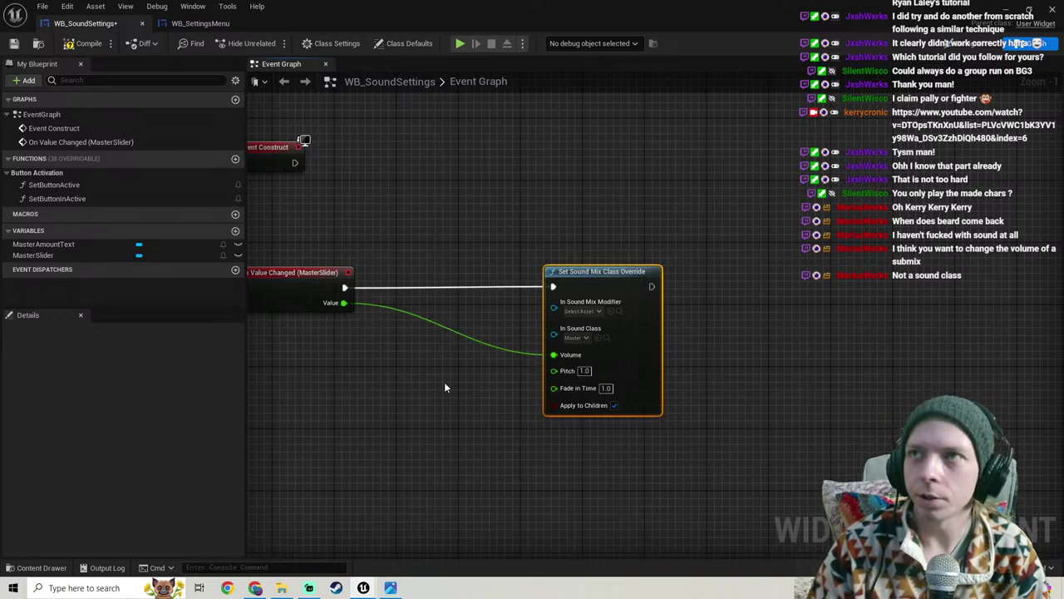
pyautogui.scroll(-2, 499, 356)
pyautogui.moveTo(502, 357); pyautogui.dragTo(477, 364, button='right')
pyautogui.scroll(2, 397, 350)
pyautogui.scroll(-2, 408, 342)
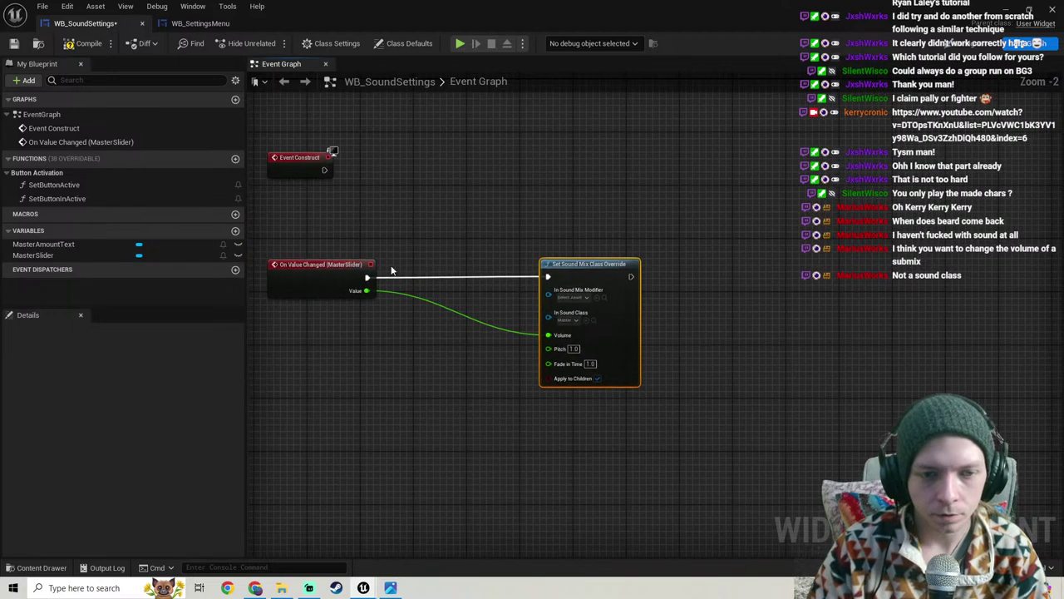
# Step: Insert a Push Sound Mix Modifier node between On Value Changed (MasterSlider) and Set Sound Mix Class Override, and space the nodes apart
pyautogui.moveTo(367, 277); pyautogui.dragTo(495, 215)
pyautogui.write('sound')
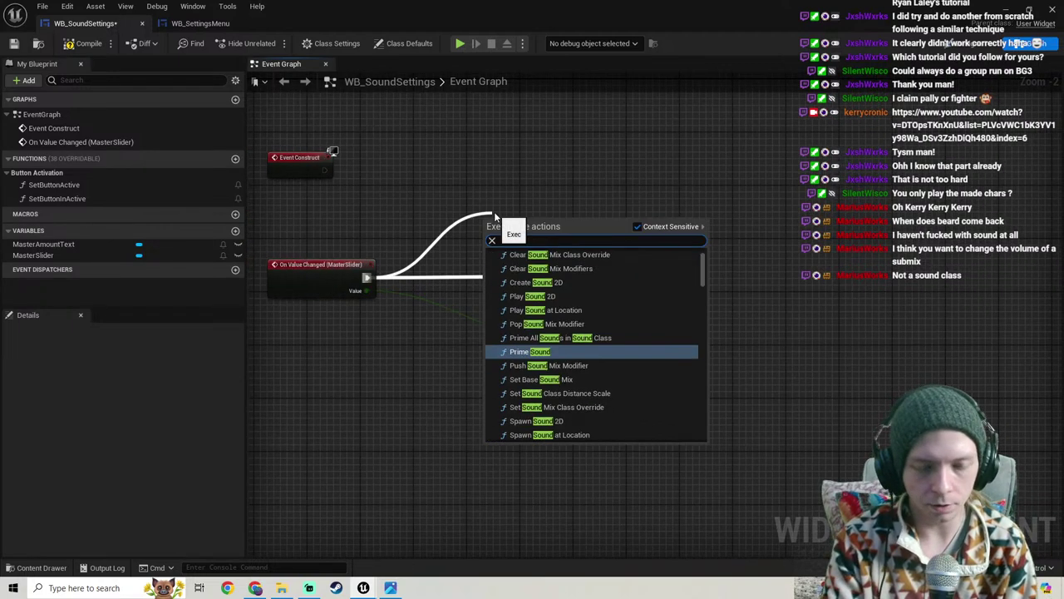
pyautogui.write(' mix')
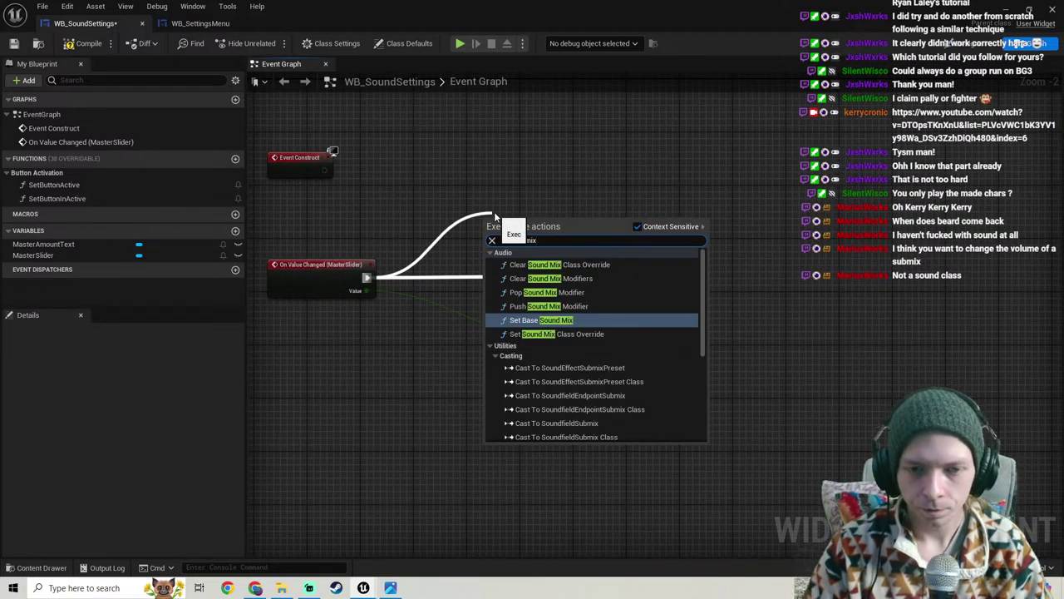
pyautogui.click(541, 307)
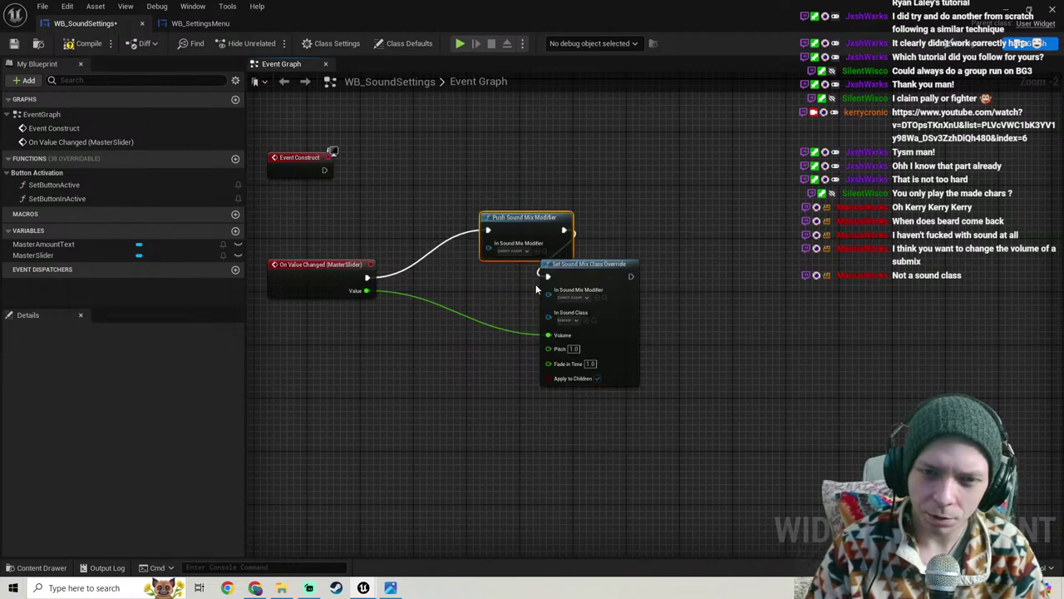
pyautogui.moveTo(609, 278); pyautogui.dragTo(666, 287)
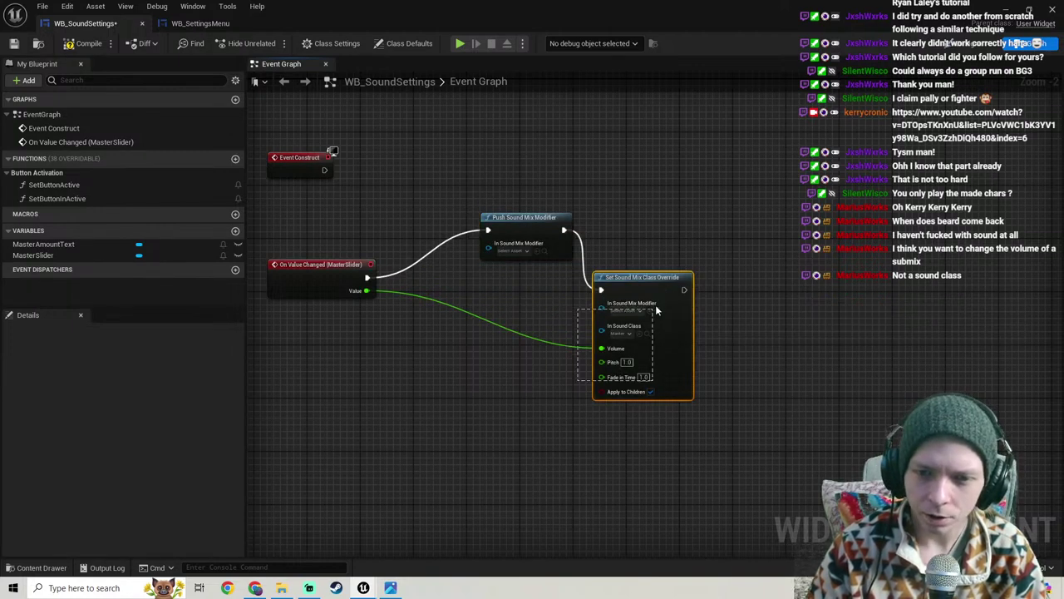
# Step: Delete the Set Sound Mix Class Override and Push Sound Mix Modifier nodes
pyautogui.press('Delete')
pyautogui.moveTo(532, 349); pyautogui.dragTo(473, 195)
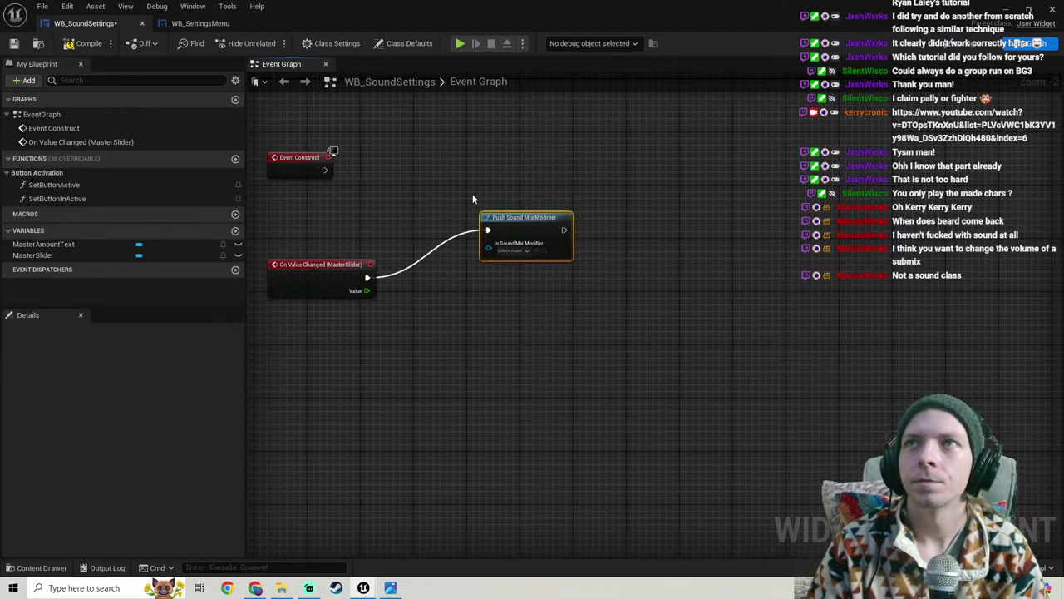
pyautogui.press('Delete')
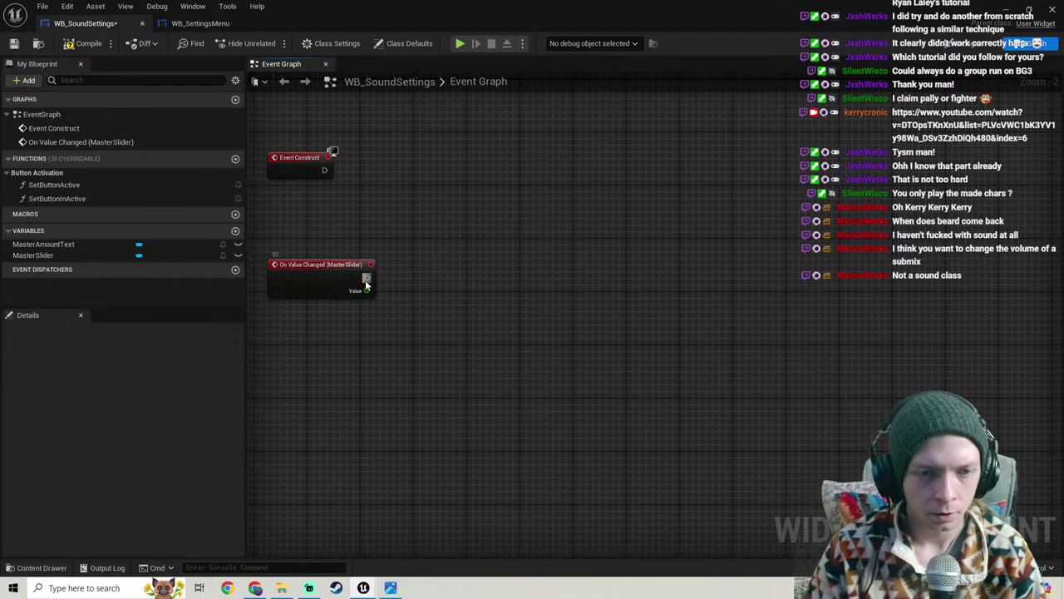
# Step: Search the actions available from On Value Changed (MasterSlider) for "sound mix" and dismiss the search without adding a node
pyautogui.moveTo(367, 278); pyautogui.dragTo(531, 238)
pyautogui.write('sound mic')
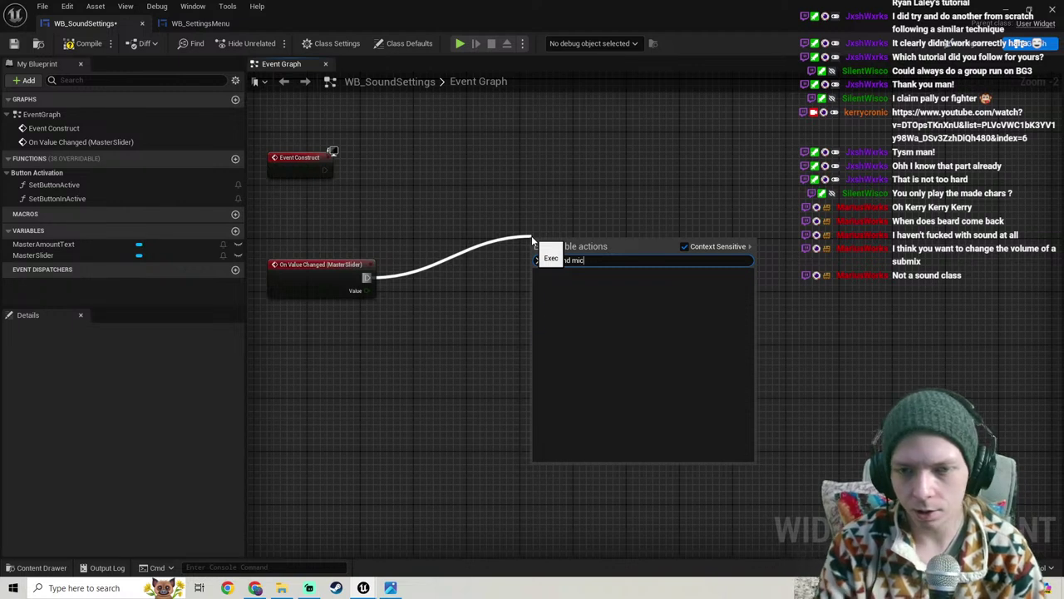
pyautogui.press('BackSpace')
pyautogui.write('x')
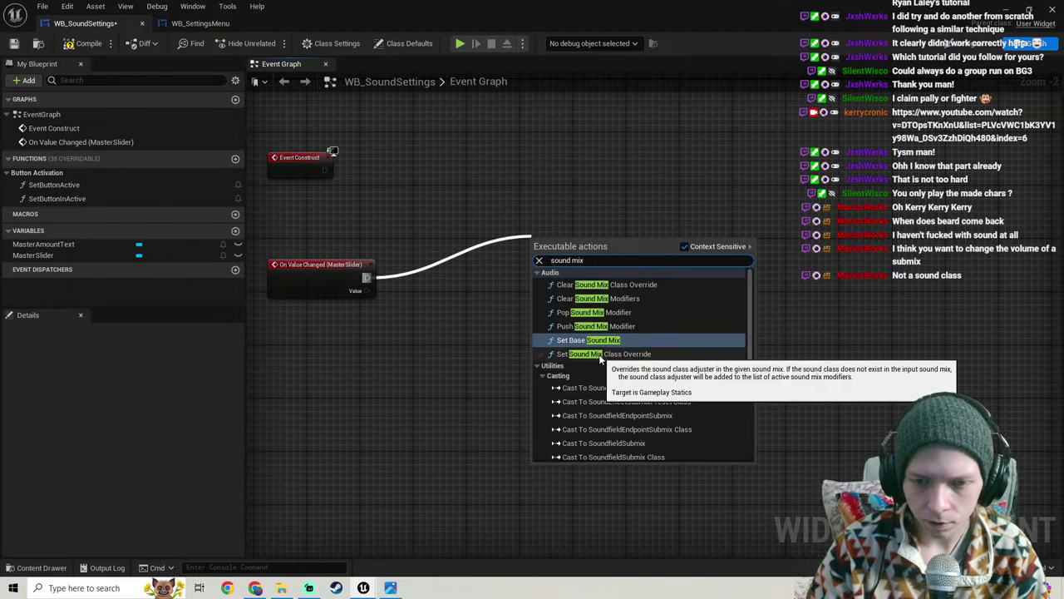
pyautogui.scroll(-5, 611, 378)
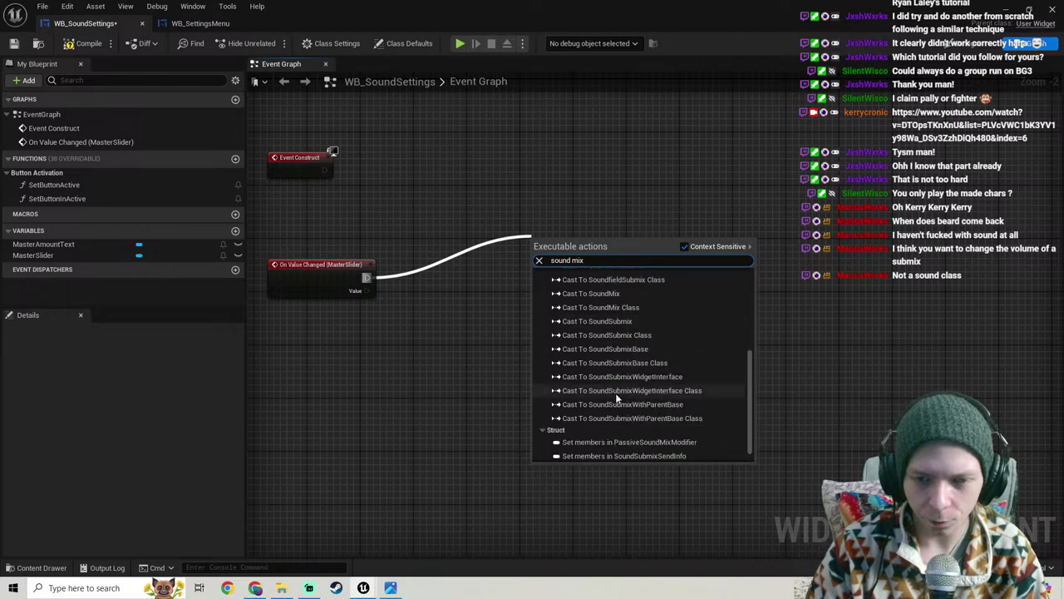
pyautogui.scroll(3, 618, 385)
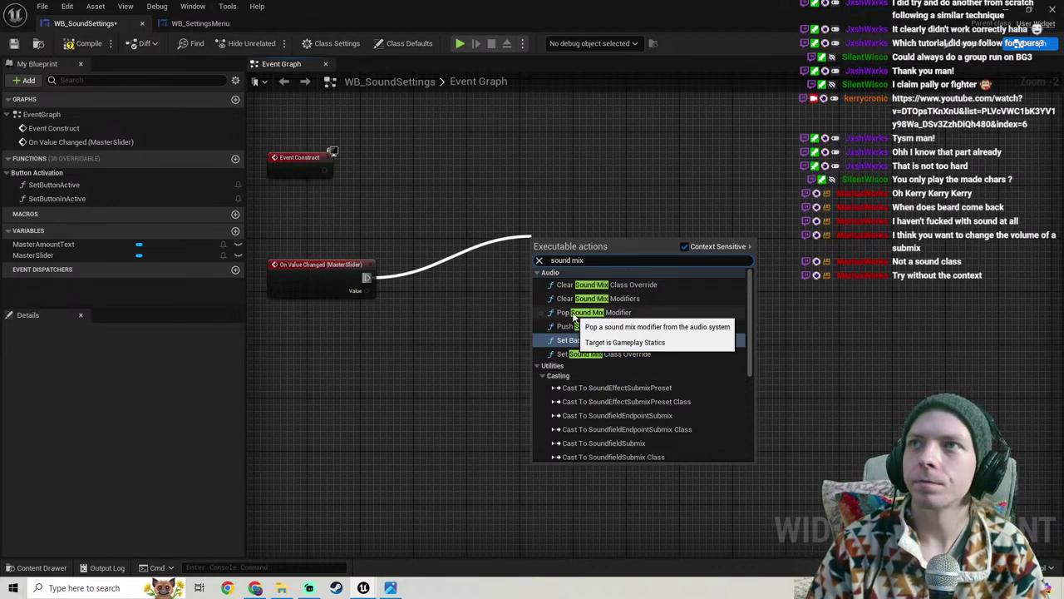
pyautogui.click(510, 328)
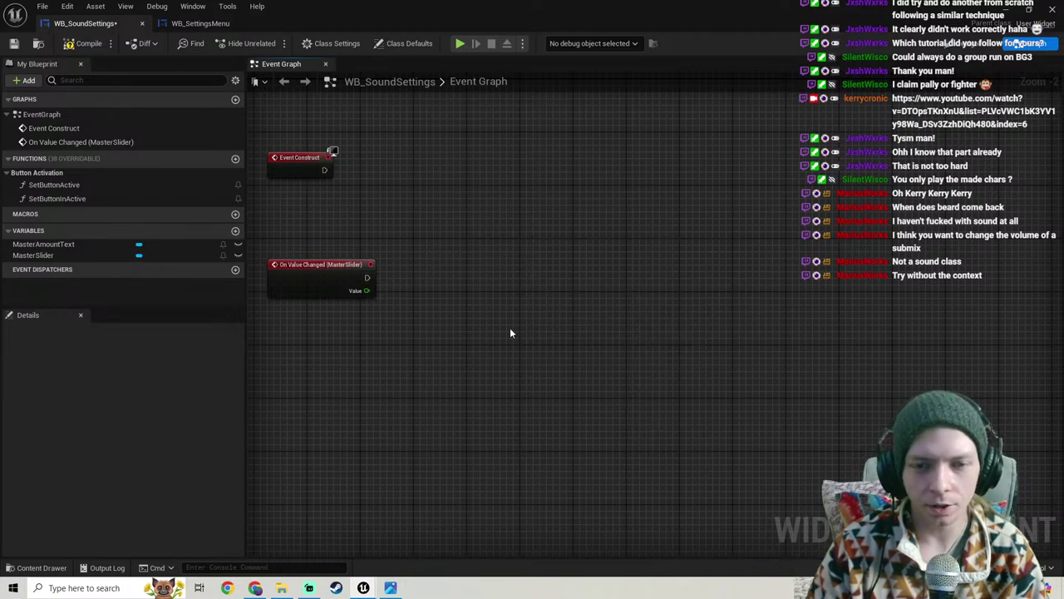
# Step: Search all blueprint actions for "sound mix" from an empty graph area, with Context Sensitive turned off
pyautogui.rightClick(509, 326)
pyautogui.write('sound mix')
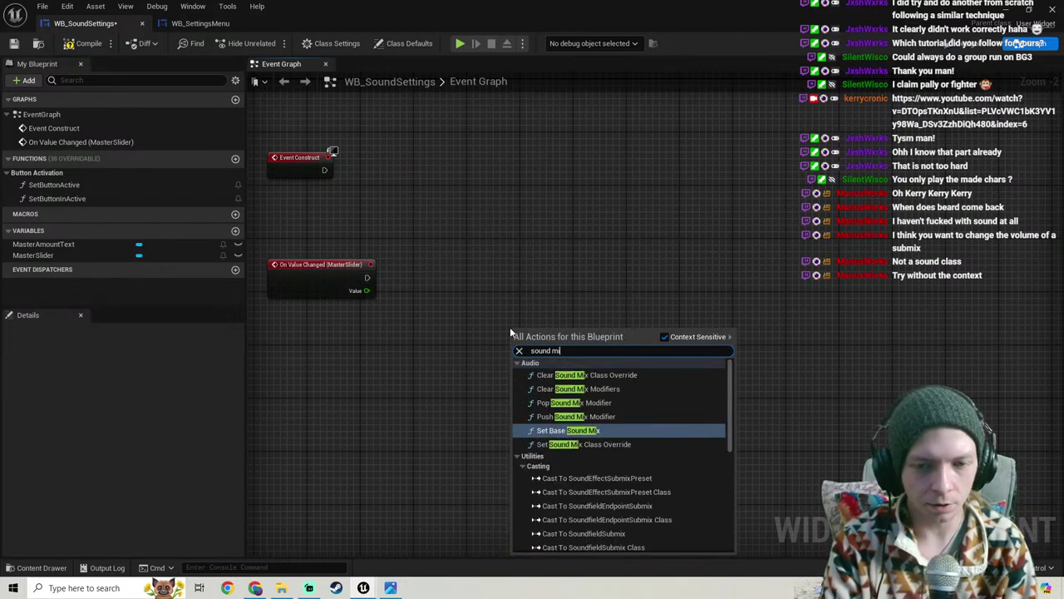
pyautogui.click(665, 336)
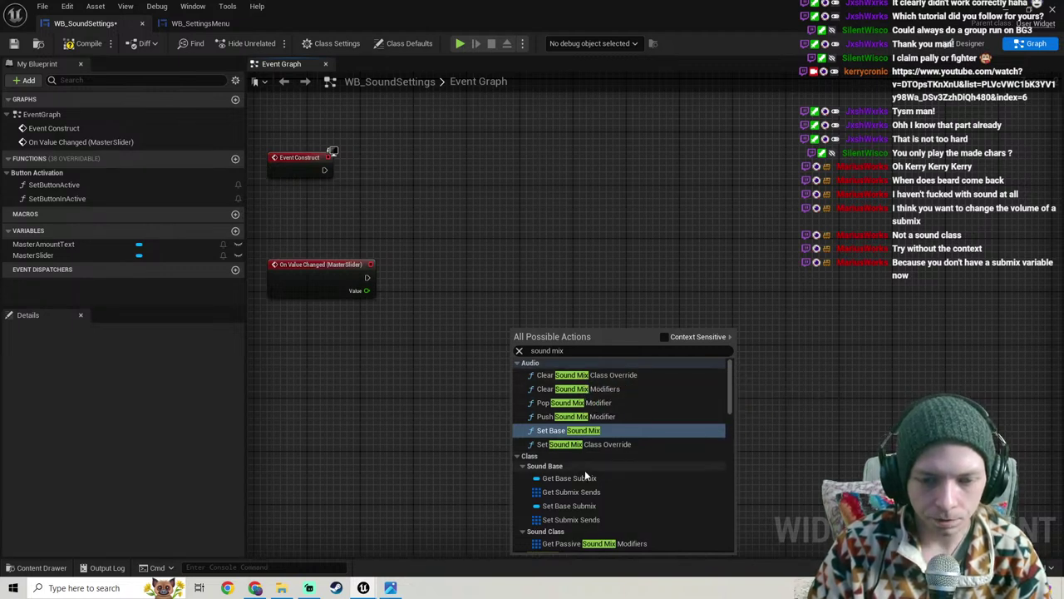
# Step: Look through the unfiltered sound mix and submix actions for a node that can control the volume
pyautogui.scroll(-1, 585, 470)
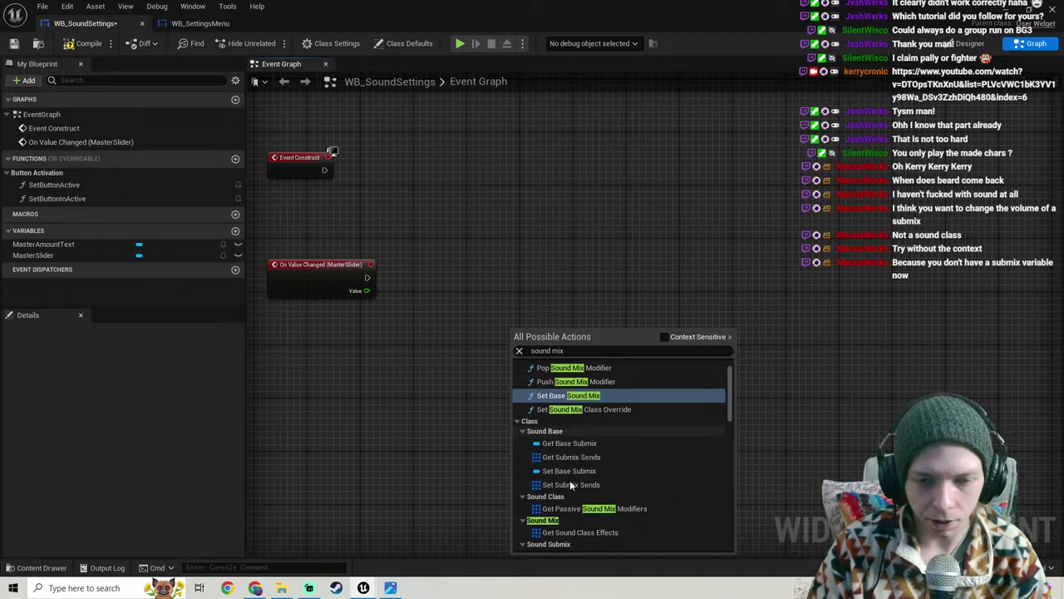
pyautogui.scroll(-3, 579, 489)
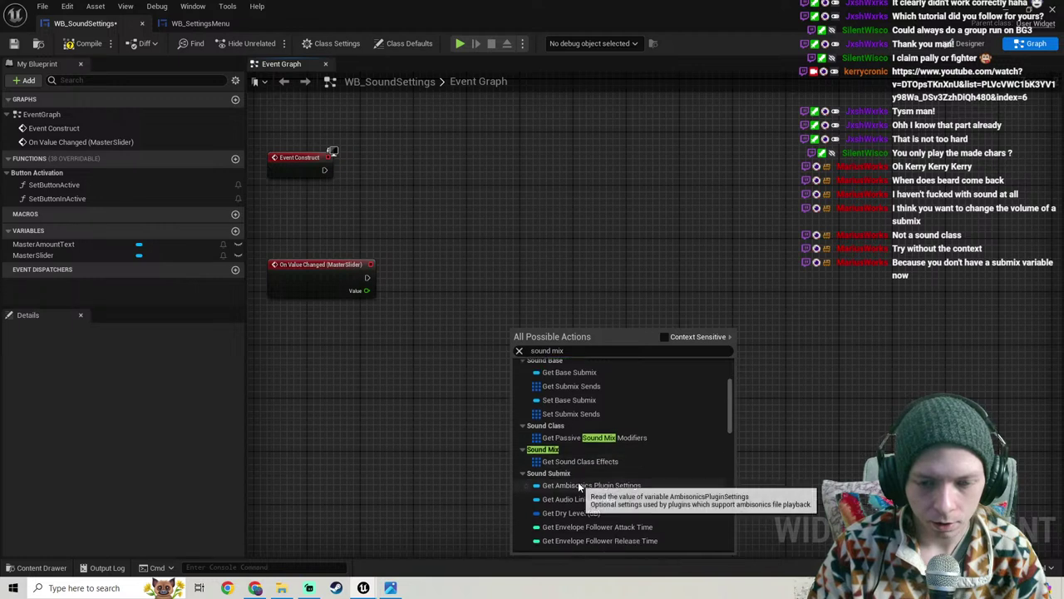
pyautogui.scroll(-3, 578, 481)
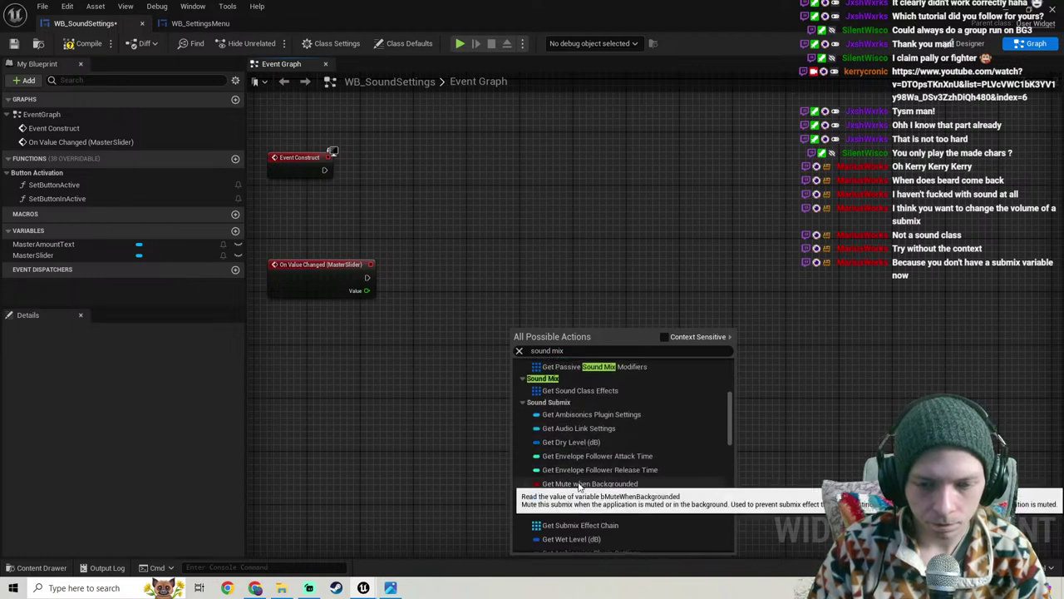
pyautogui.scroll(-1, 600, 486)
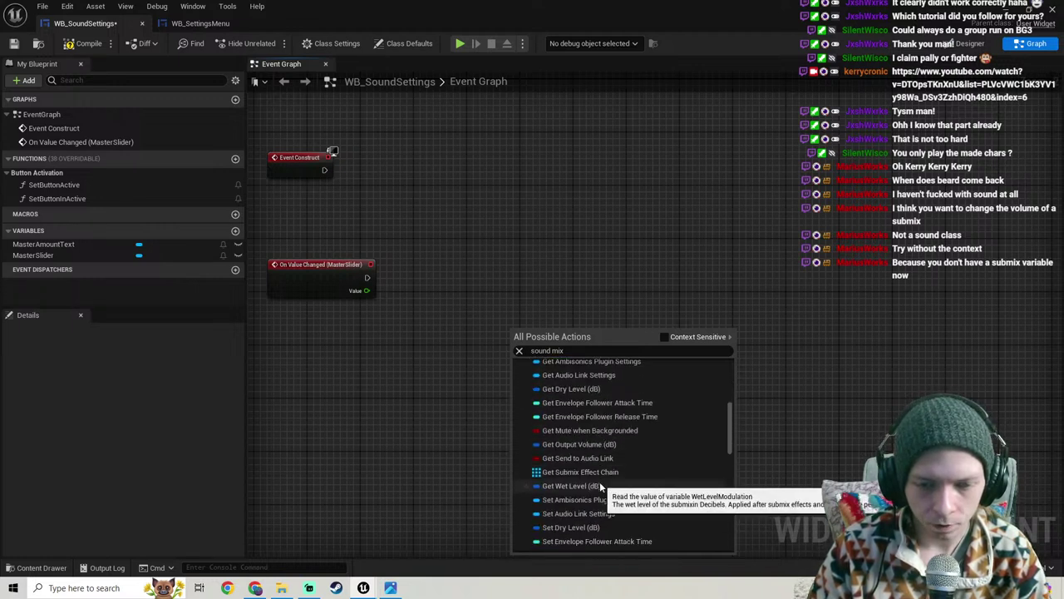
pyautogui.scroll(-3, 599, 482)
pyautogui.scroll(-4, 600, 483)
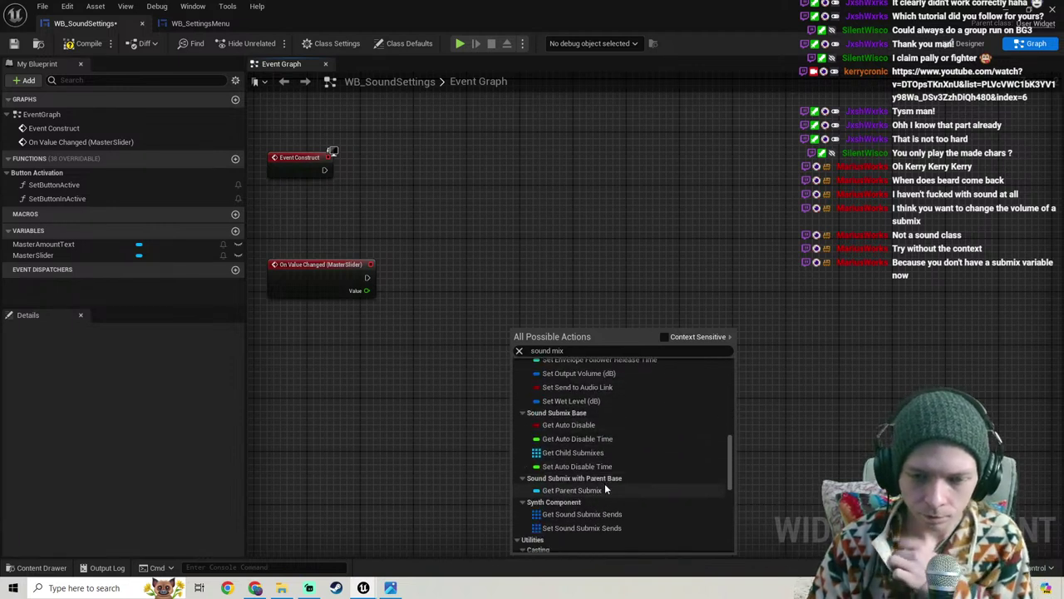
pyautogui.scroll(-8, 604, 486)
pyautogui.scroll(-2, 604, 479)
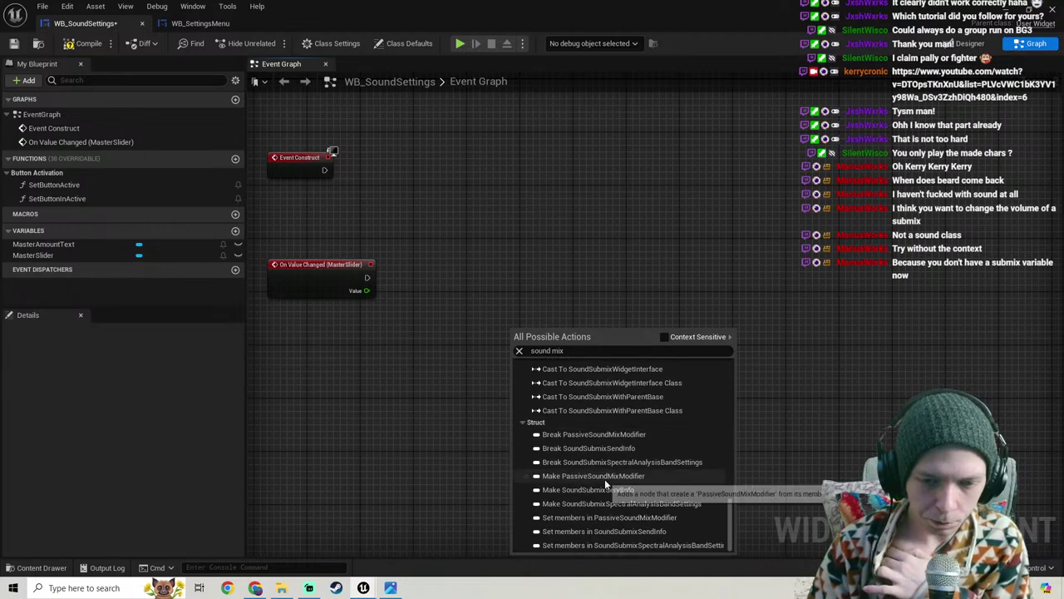
pyautogui.scroll(5, 602, 466)
pyautogui.scroll(10, 597, 457)
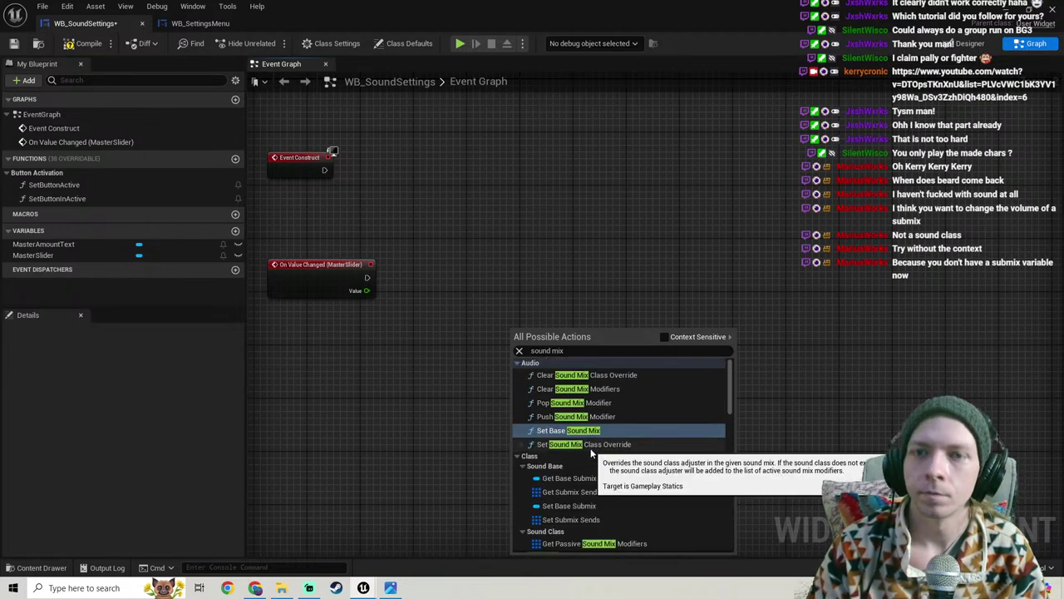
pyautogui.scroll(-2, 582, 474)
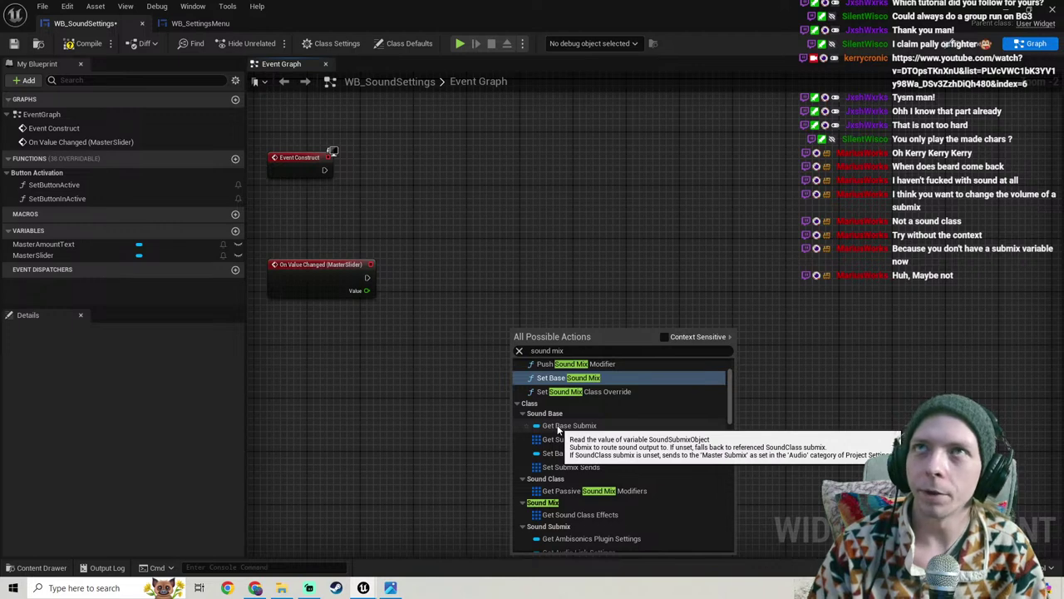
# Step: Leave the "sound mix" action search and switch to Streamlabs Desktop
pyautogui.click(585, 350)
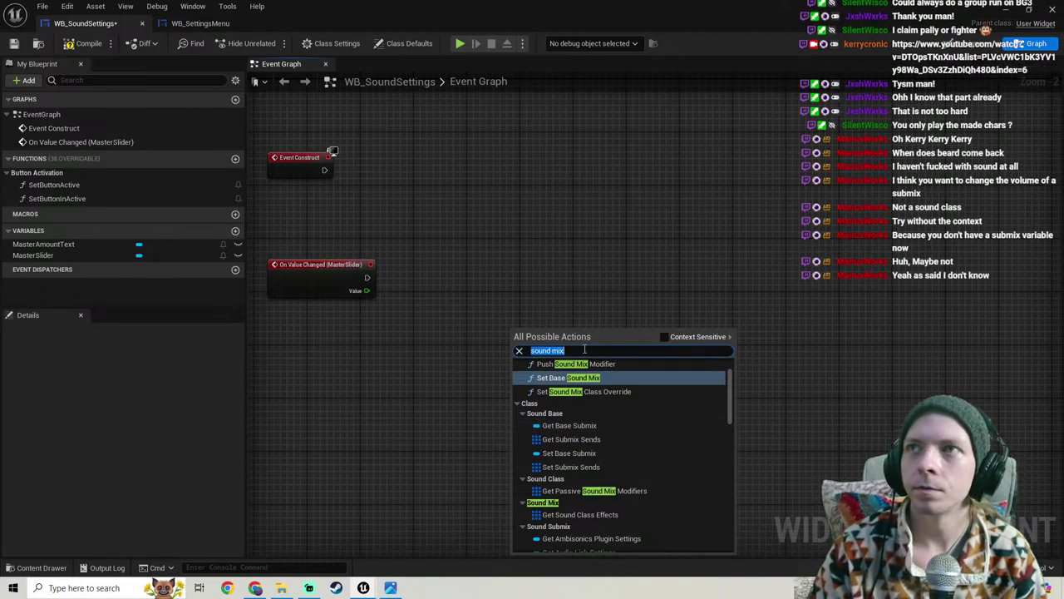
pyautogui.click(585, 350)
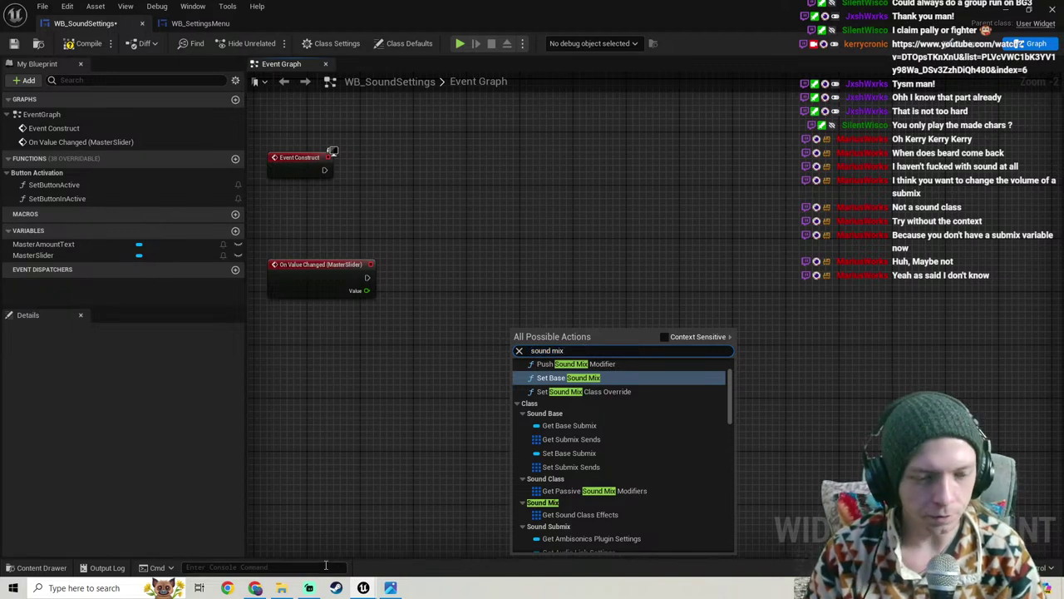
pyautogui.click(309, 588)
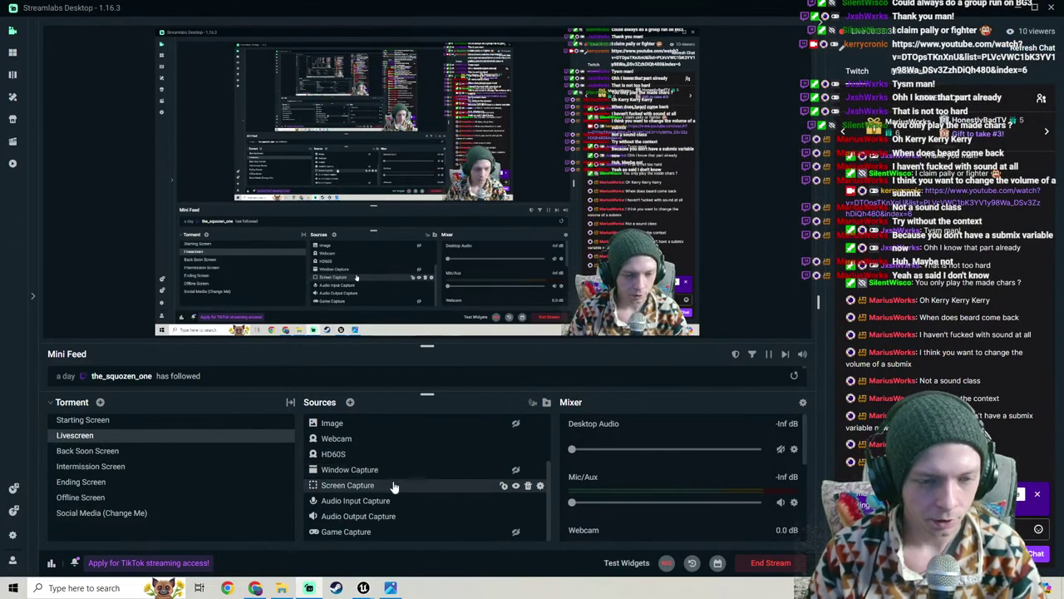
# Step: Hide the Screen Capture source in Streamlabs Desktop, show it again, and switch to the forum thread in Chrome
pyautogui.click(515, 486)
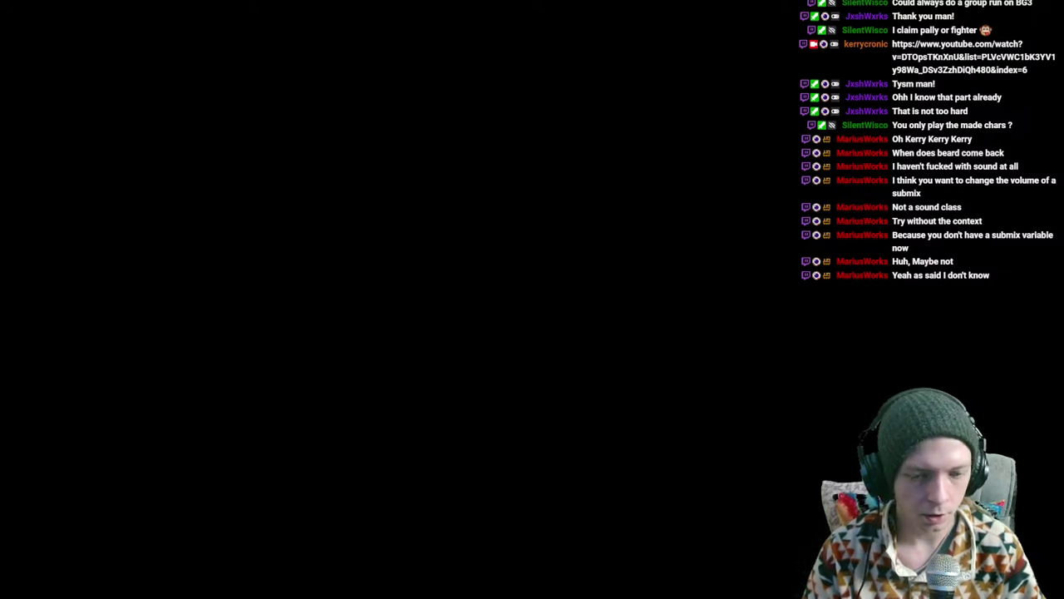
pyautogui.click(514, 485)
pyautogui.click(255, 588)
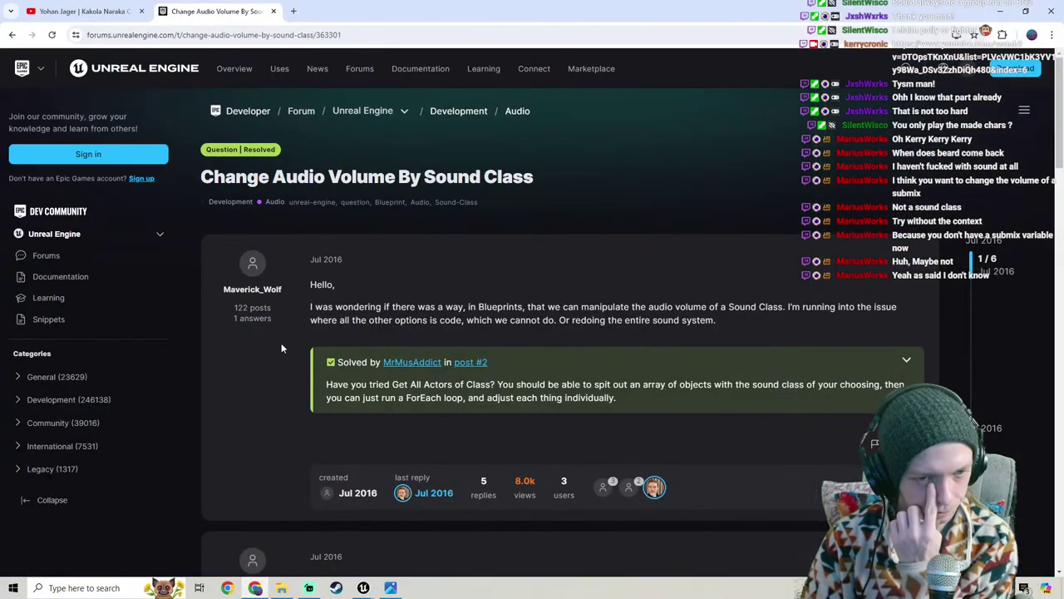
# Step: Read through the replies in the "Change Audio Volume By Sound Class" thread for a way to control volume from Blueprints
pyautogui.scroll(-1, 332, 326)
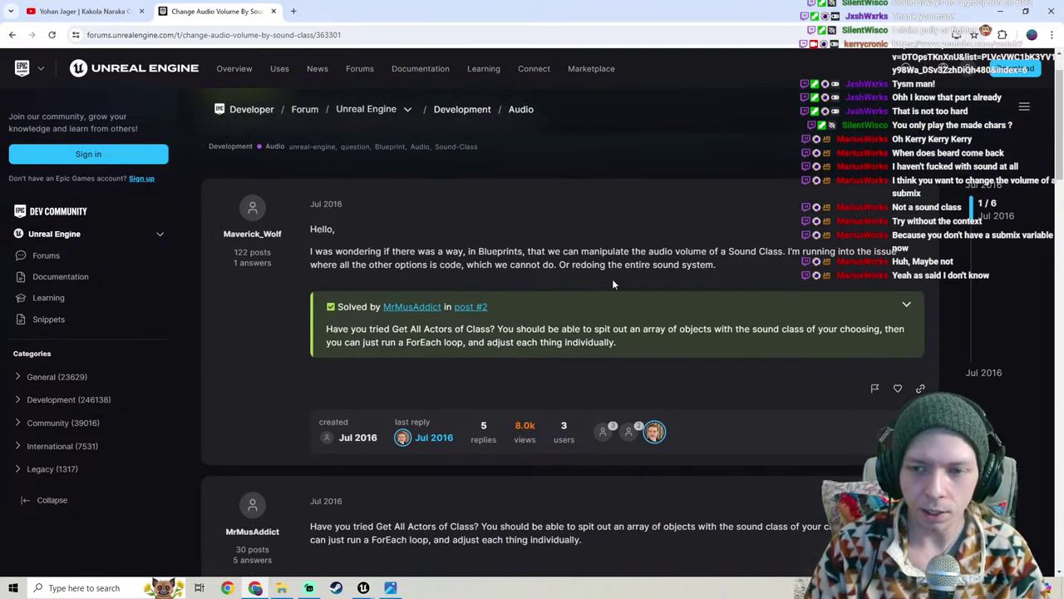
pyautogui.scroll(-5, 612, 283)
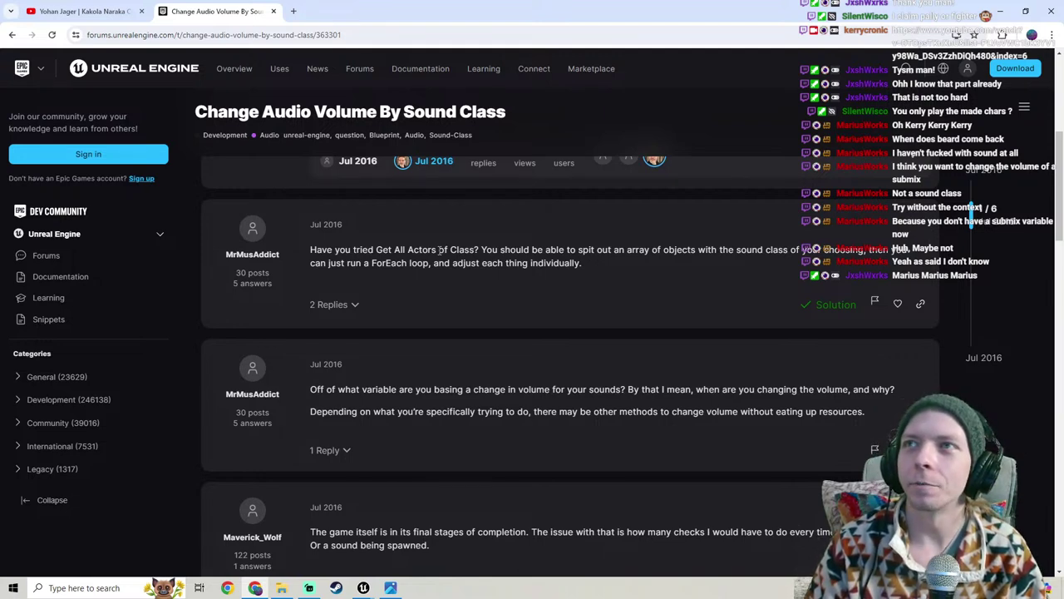
pyautogui.scroll(-2, 395, 378)
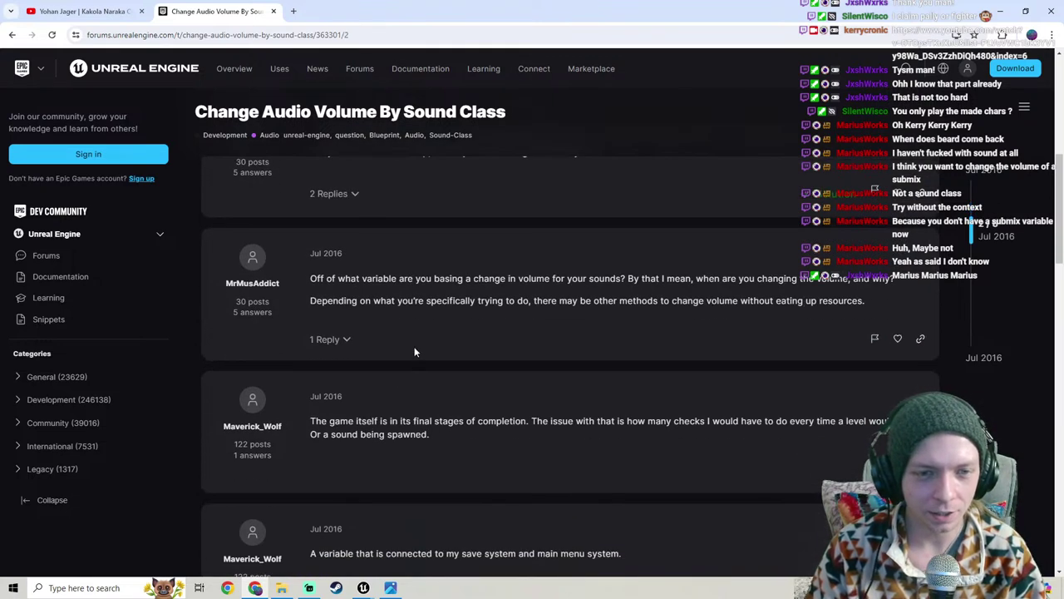
pyautogui.scroll(1, 415, 352)
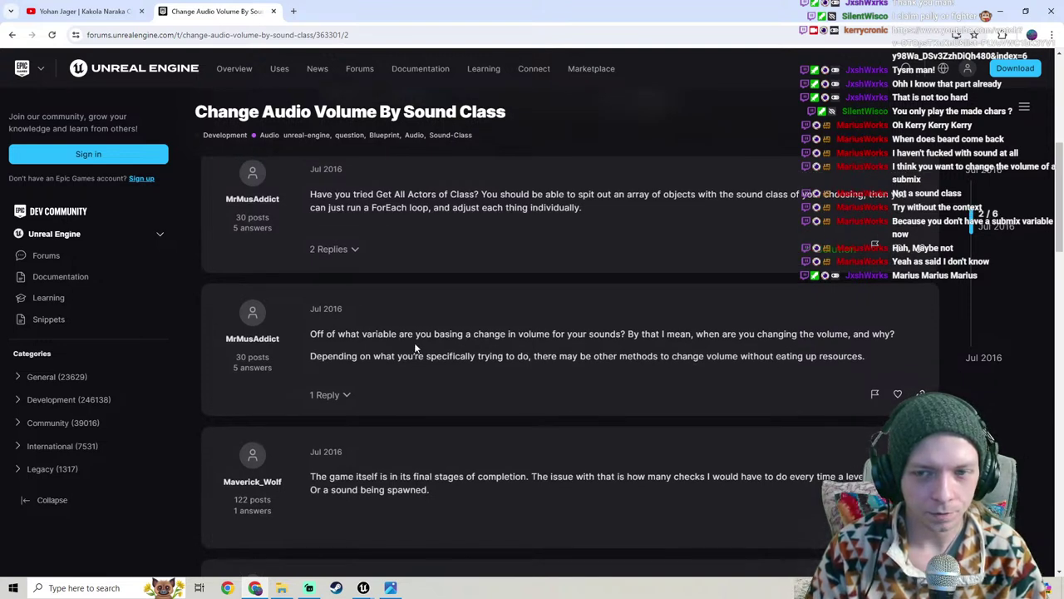
pyautogui.scroll(-1, 416, 347)
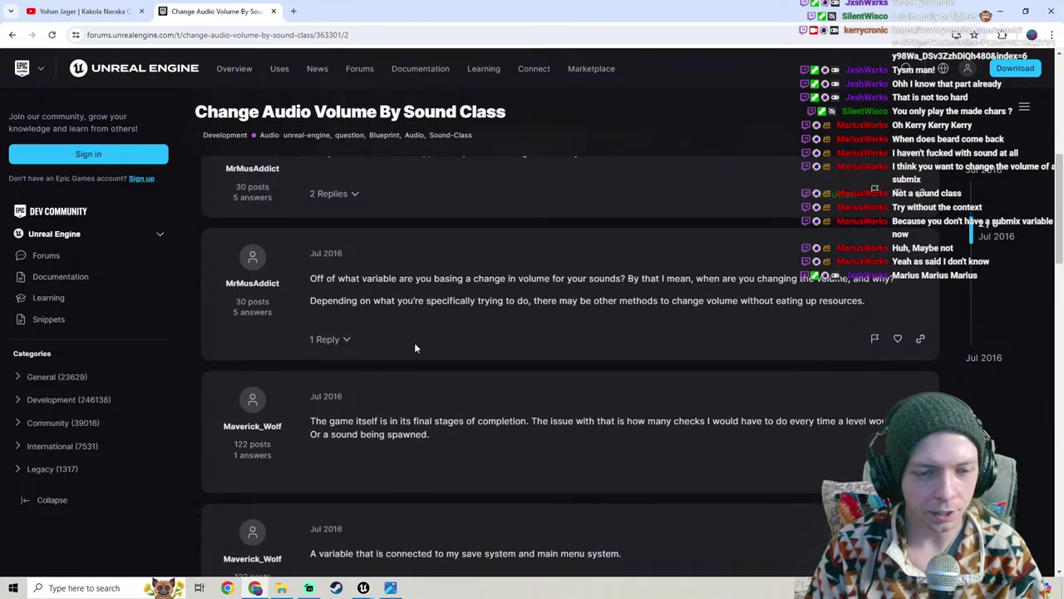
pyautogui.scroll(-2, 416, 348)
pyautogui.scroll(-5, 415, 347)
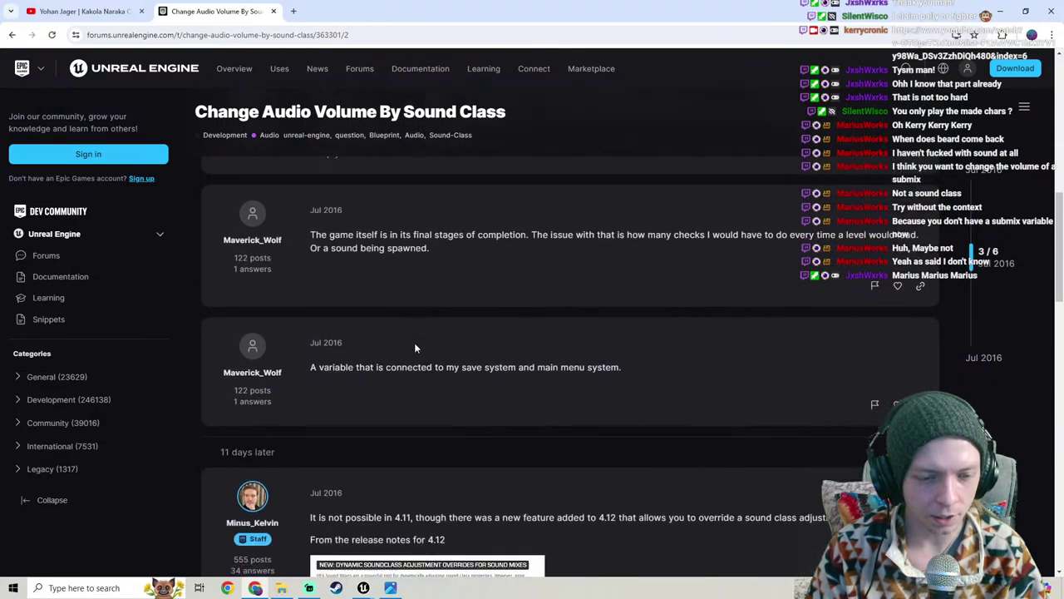
pyautogui.scroll(-1, 414, 348)
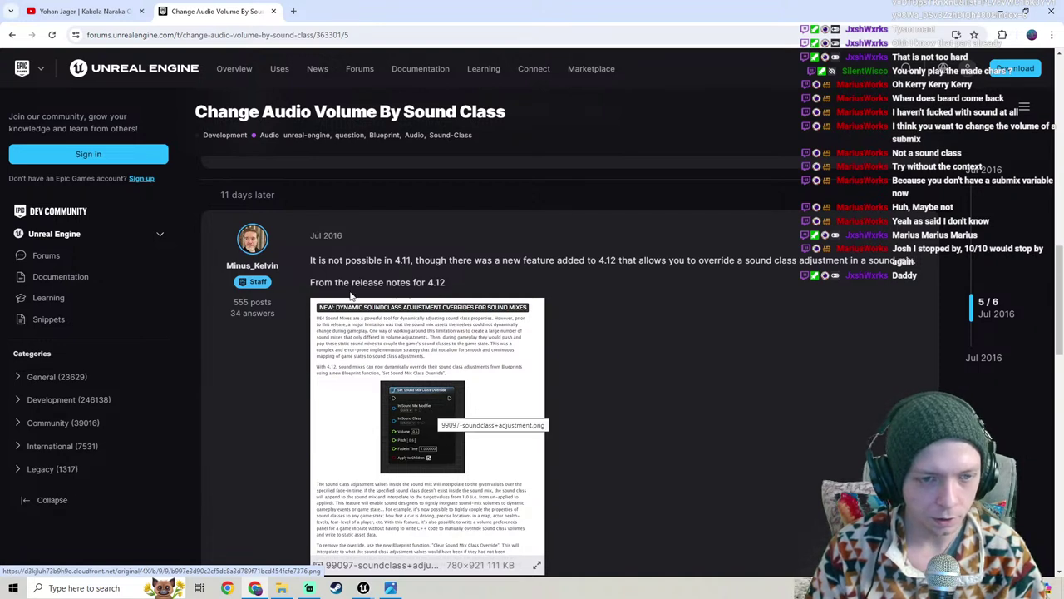
# Step: Examine the staff reply about overriding sound classes in 4.12 and enlarge its attached release notes image
pyautogui.moveTo(346, 260); pyautogui.dragTo(411, 260)
pyautogui.click(420, 259)
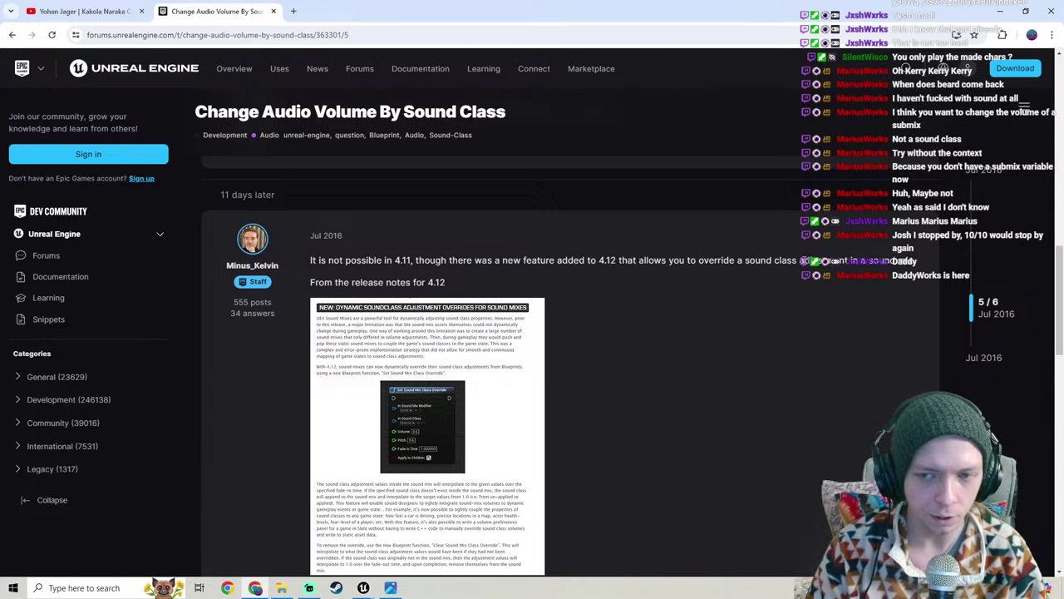
pyautogui.scroll(-3, 360, 296)
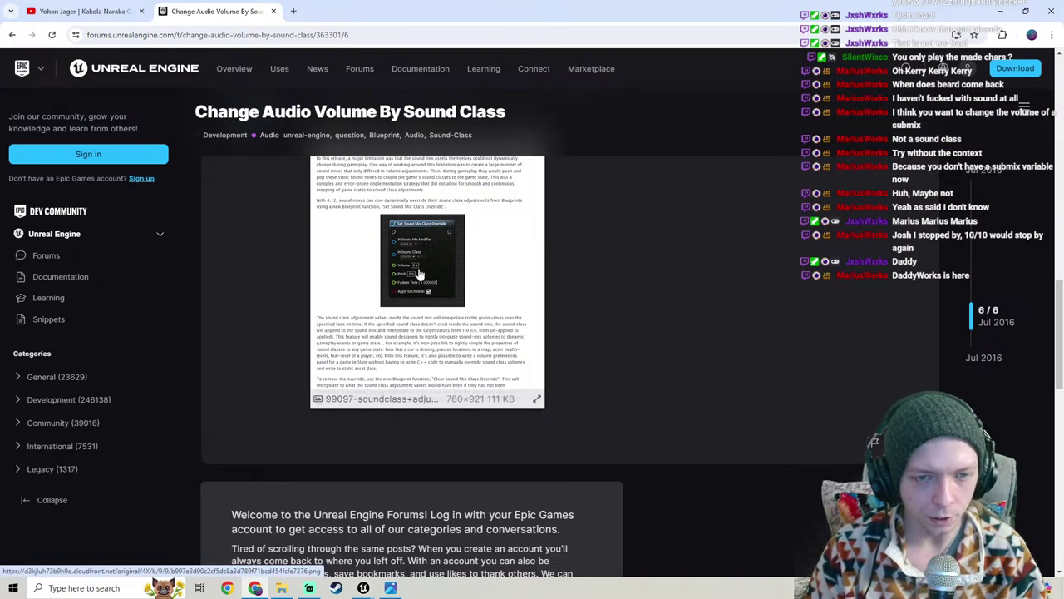
pyautogui.scroll(-3, 553, 331)
pyautogui.scroll(3, 587, 326)
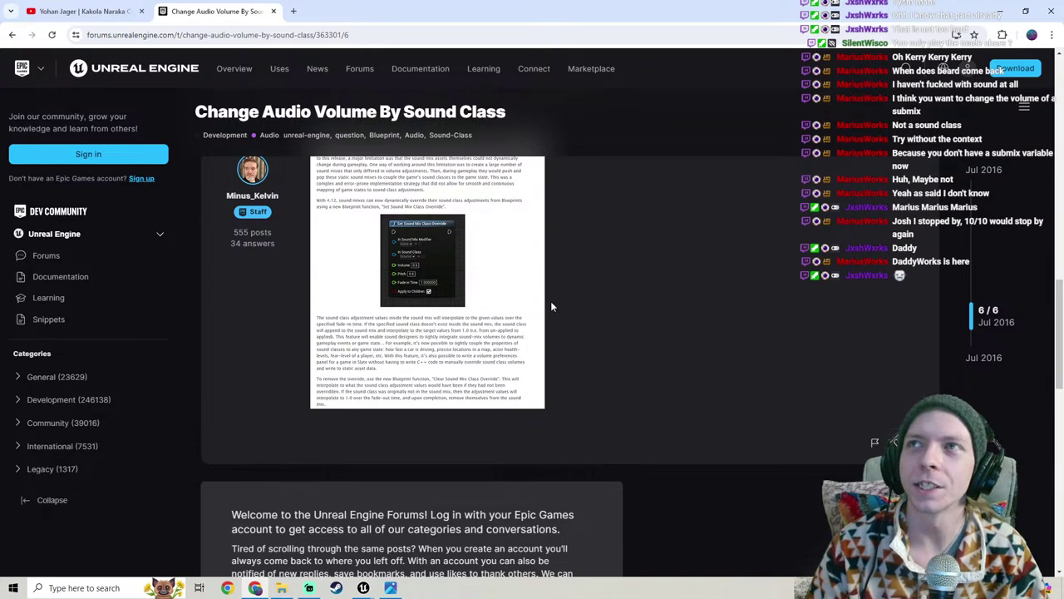
pyautogui.scroll(1, 431, 334)
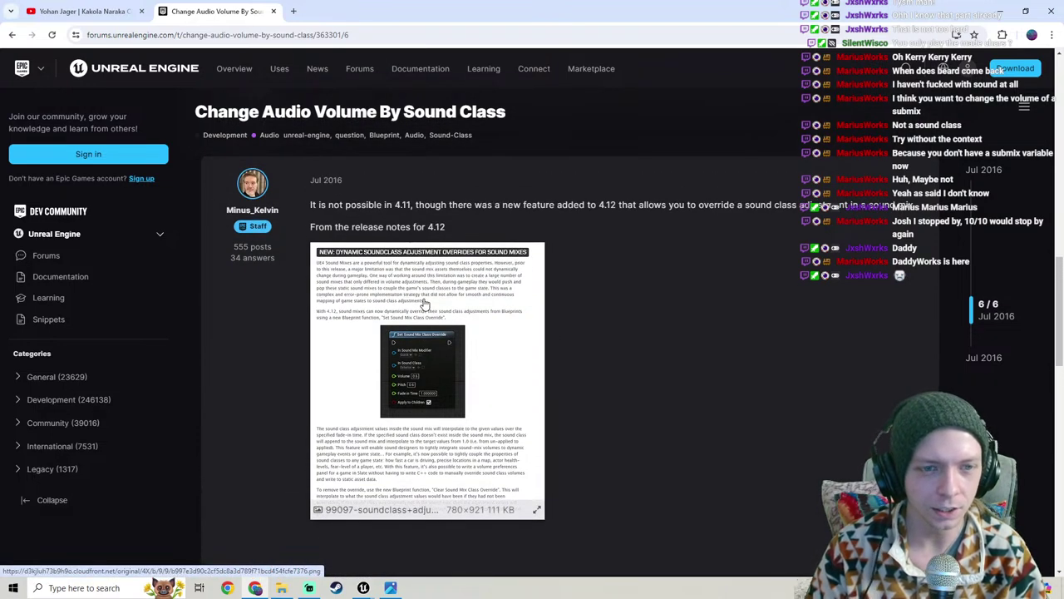
pyautogui.click(420, 331)
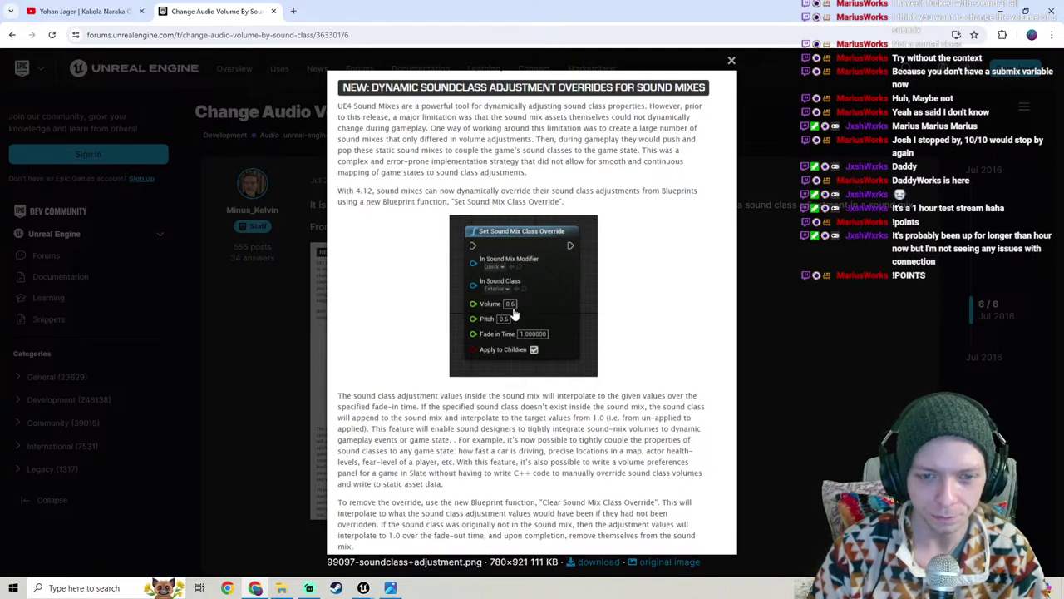
# Step: Switch to the WB_SoundSettings event graph in Unreal Editor and search its actions for "sound class" with Context Sensitive turned on
pyautogui.moveTo(364, 587)
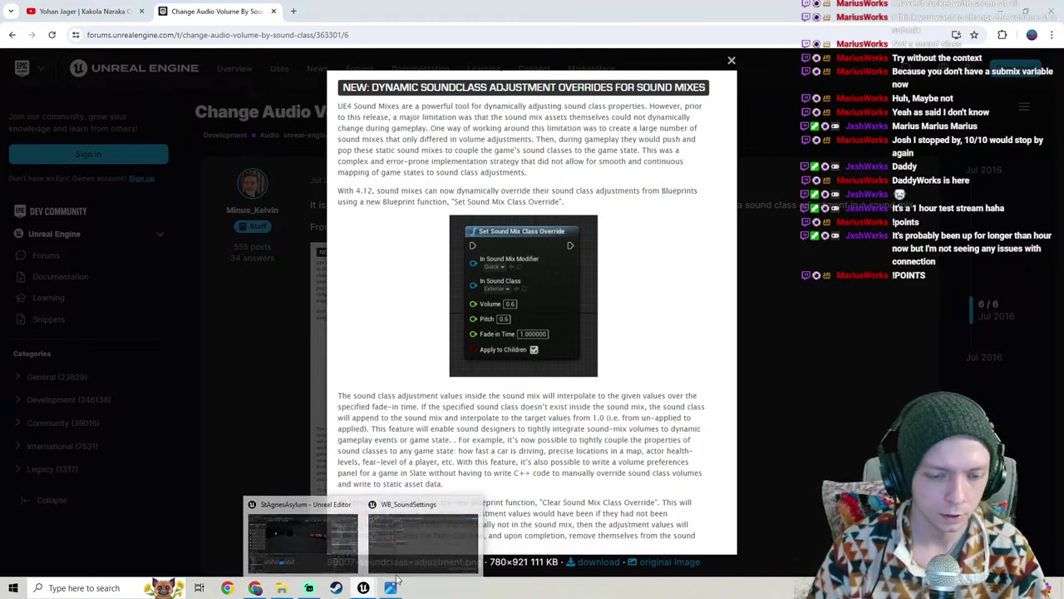
pyautogui.click(422, 506)
pyautogui.moveTo(356, 350); pyautogui.dragTo(443, 358, button='right')
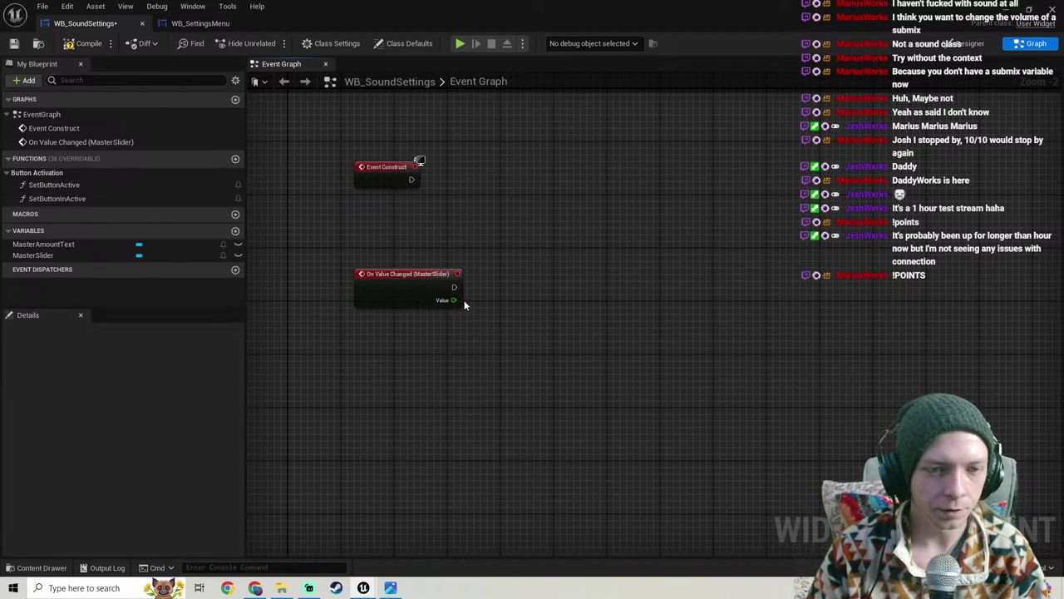
pyautogui.rightClick(658, 314)
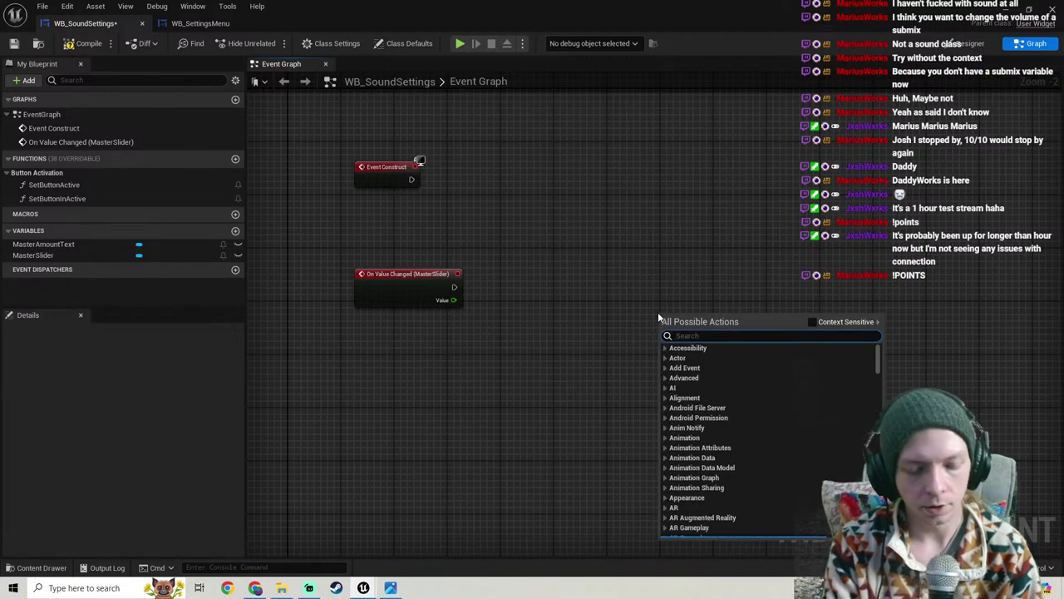
pyautogui.write('sound cla')
pyautogui.press('BackSpace')
pyautogui.press('BackSpace')
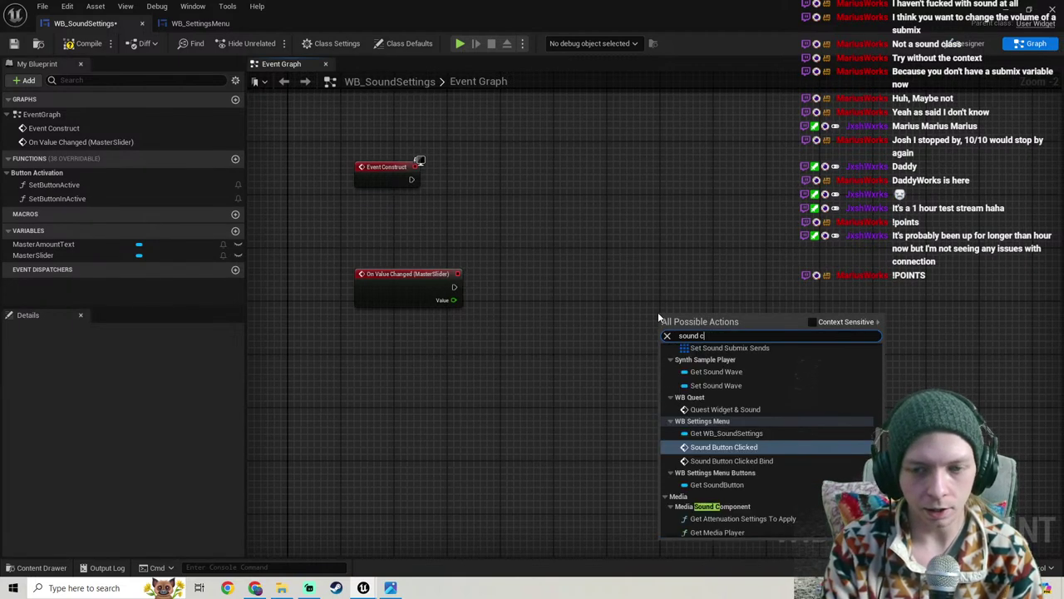
pyautogui.write('lass')
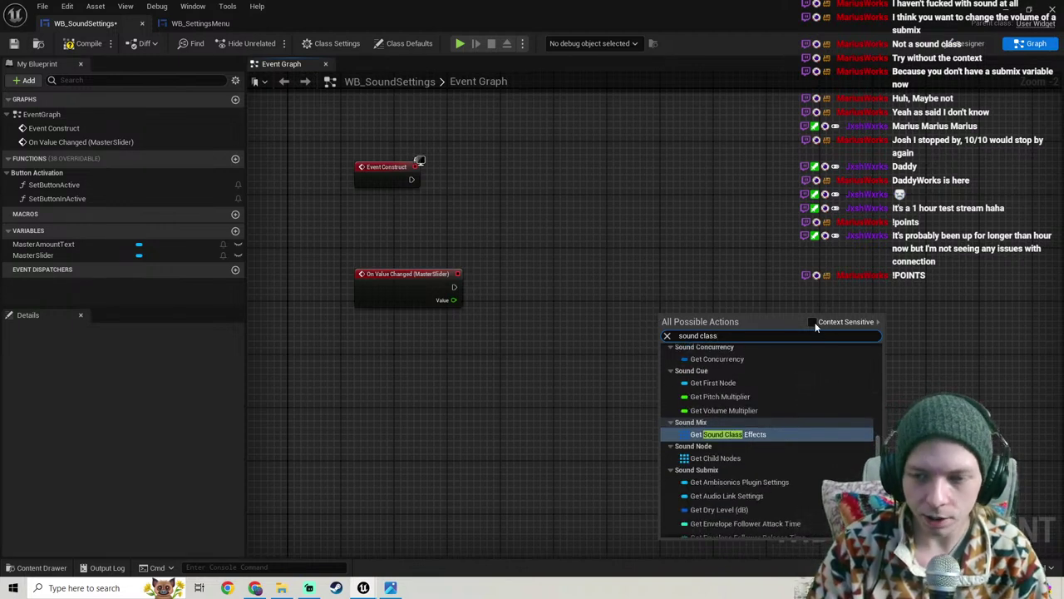
pyautogui.click(813, 322)
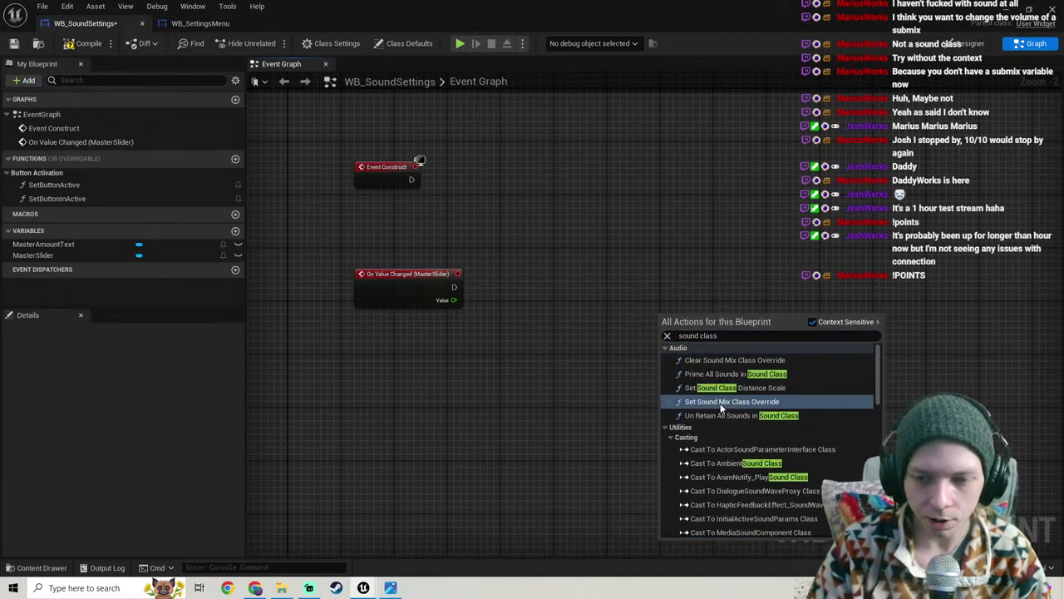
# Step: Add a Set Sound Mix Class Override node and connect its execution input to On Value Changed (MasterSlider)
pyautogui.click(720, 401)
pyautogui.moveTo(662, 325); pyautogui.dragTo(454, 287)
pyautogui.moveTo(708, 321); pyautogui.dragTo(668, 295)
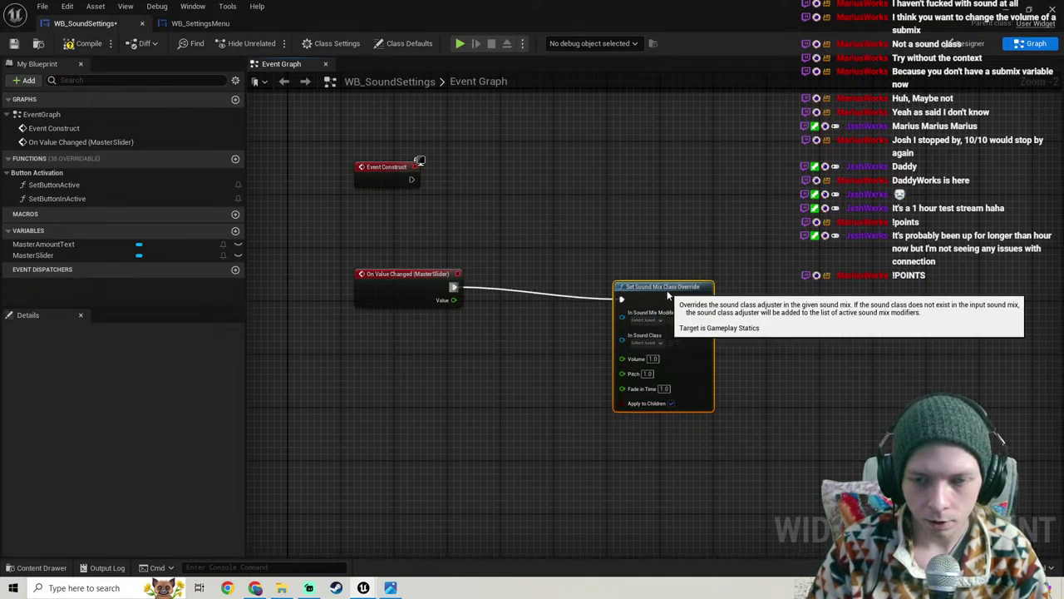
# Step: Check which sound mix assets are offered for In Sound Mix Modifier, and dismiss the list without choosing one
pyautogui.scroll(2, 667, 300)
pyautogui.click(610, 306)
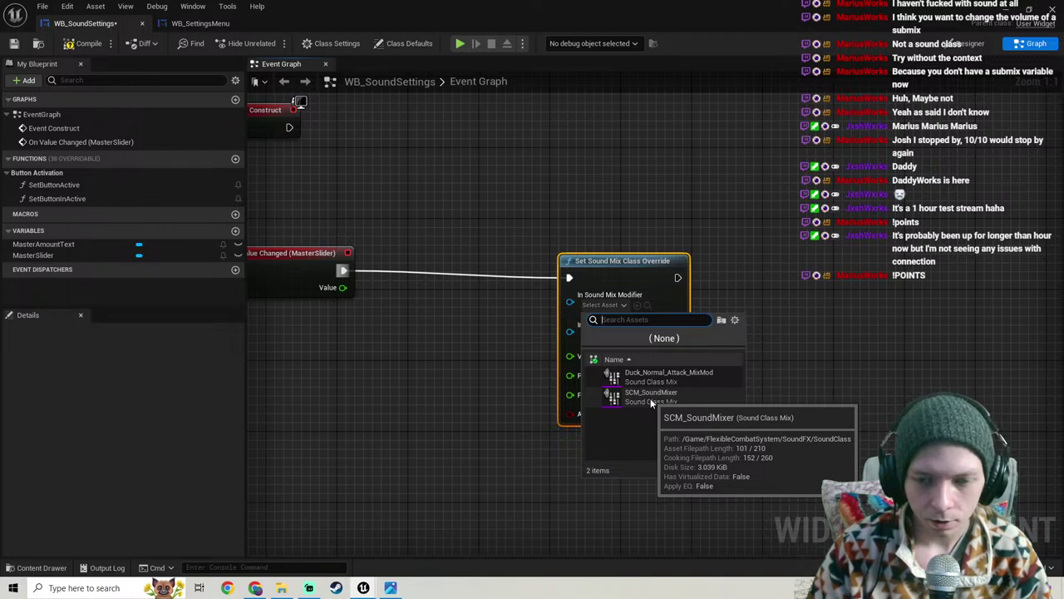
pyautogui.click(1006, 291)
# Step: Move the Set Sound Mix Class Override node level with On Value Changed (MasterSlider) to straighten their connection
pyautogui.scroll(-2, 881, 306)
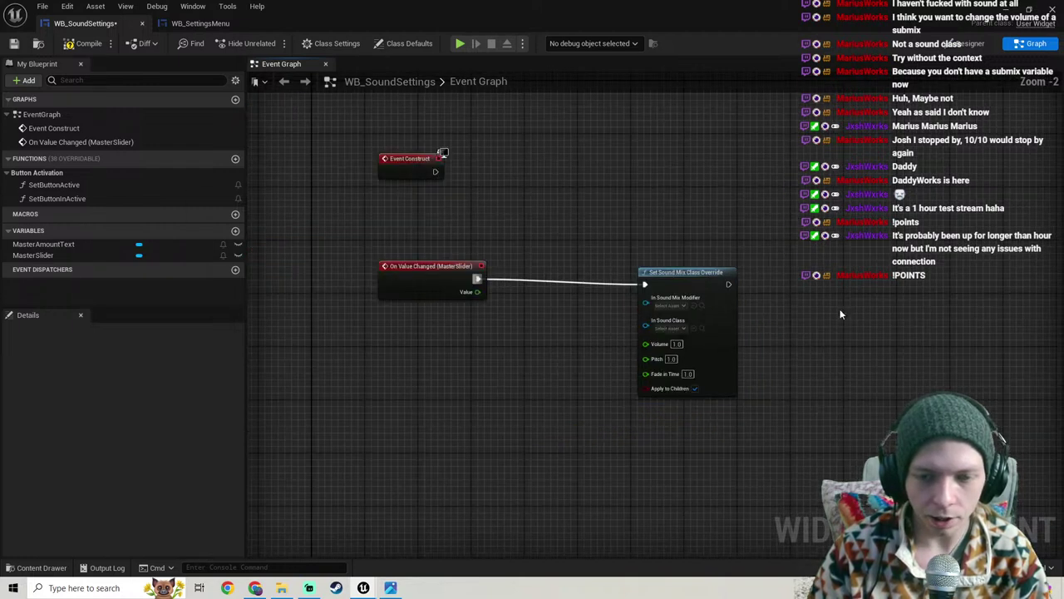
pyautogui.moveTo(840, 308); pyautogui.dragTo(710, 303, button='right')
pyautogui.moveTo(582, 268); pyautogui.dragTo(589, 261)
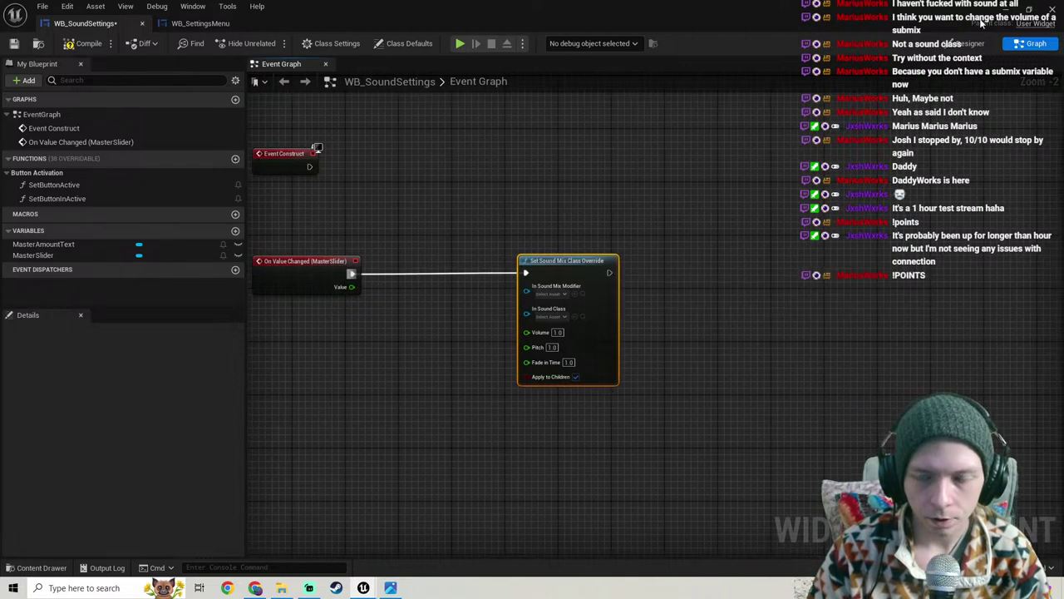
# Step: Return to the main editor and open the Sounds folder inside ThirdPerson in the project content
pyautogui.click(999, 14)
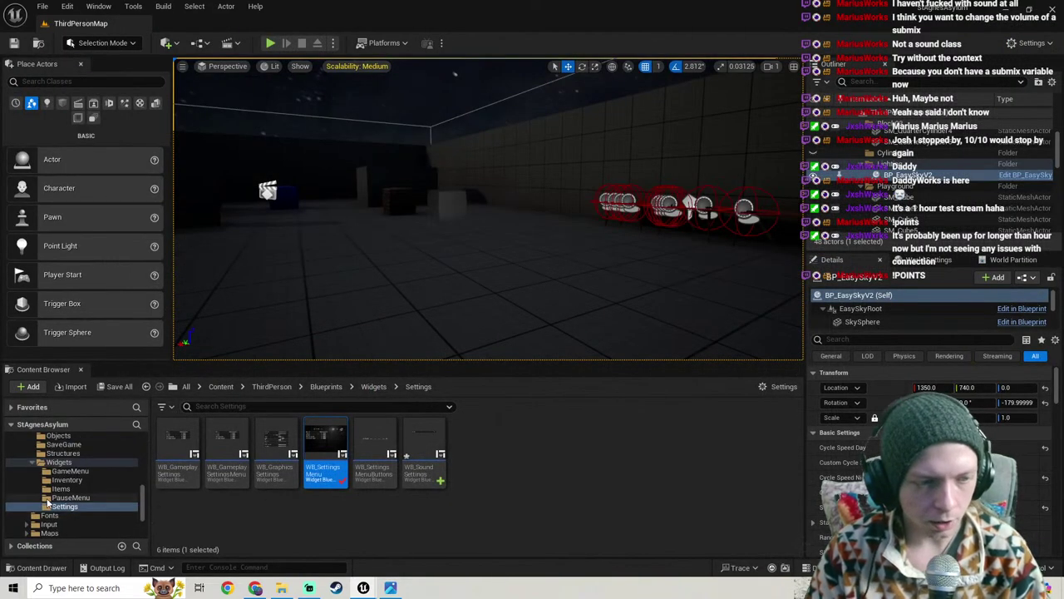
pyautogui.scroll(5, 63, 503)
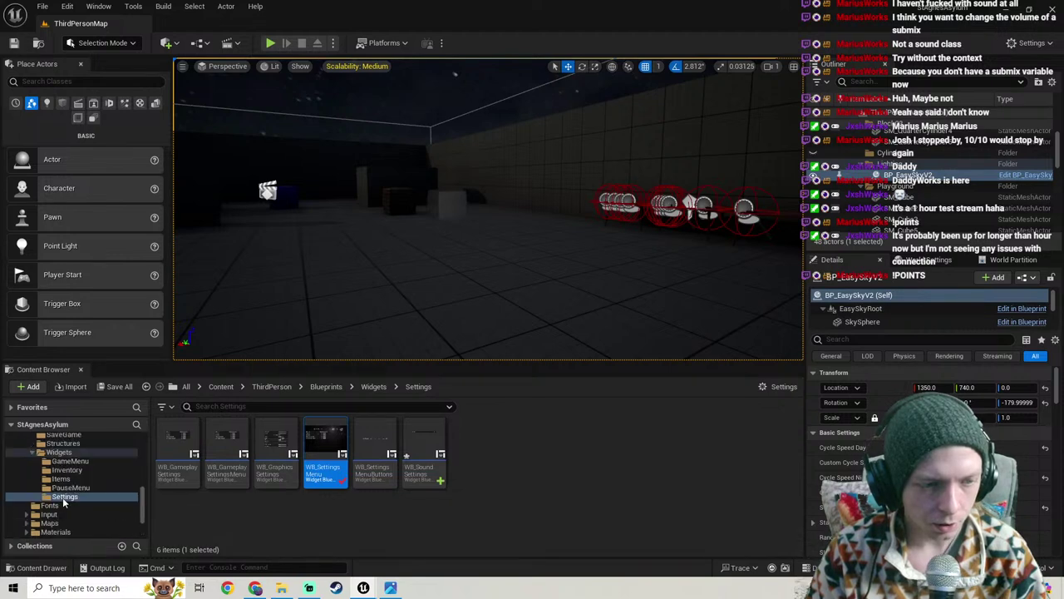
pyautogui.scroll(3, 63, 509)
pyautogui.click(55, 479)
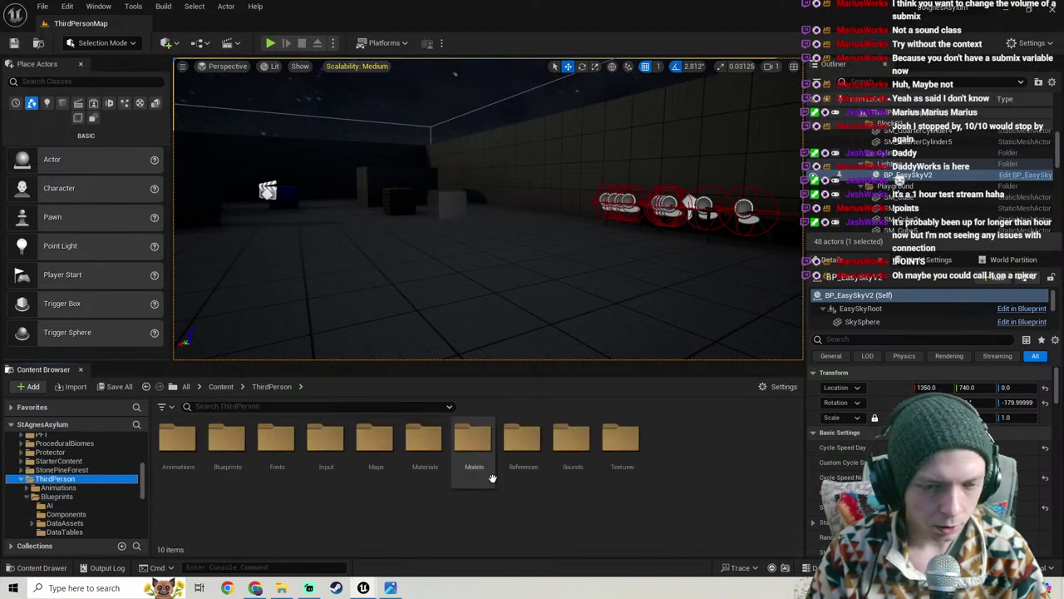
pyautogui.doubleClick(560, 438)
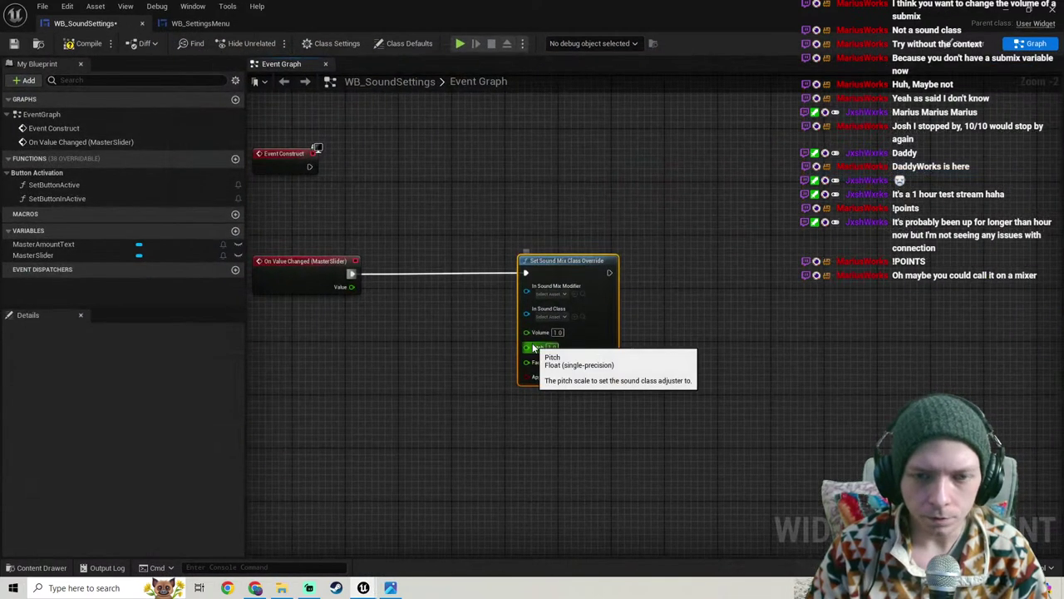
# Step: Back in WB_SoundSettings, check the assets offered for In Sound Mix Modifier and In Sound Class without choosing any
pyautogui.scroll(2, 530, 342)
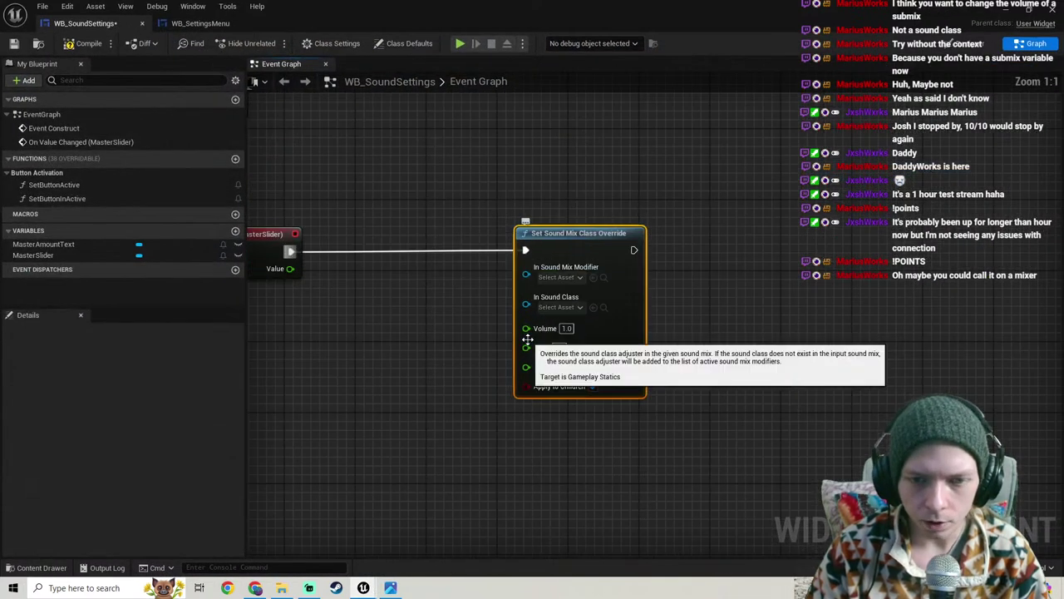
pyautogui.click(558, 279)
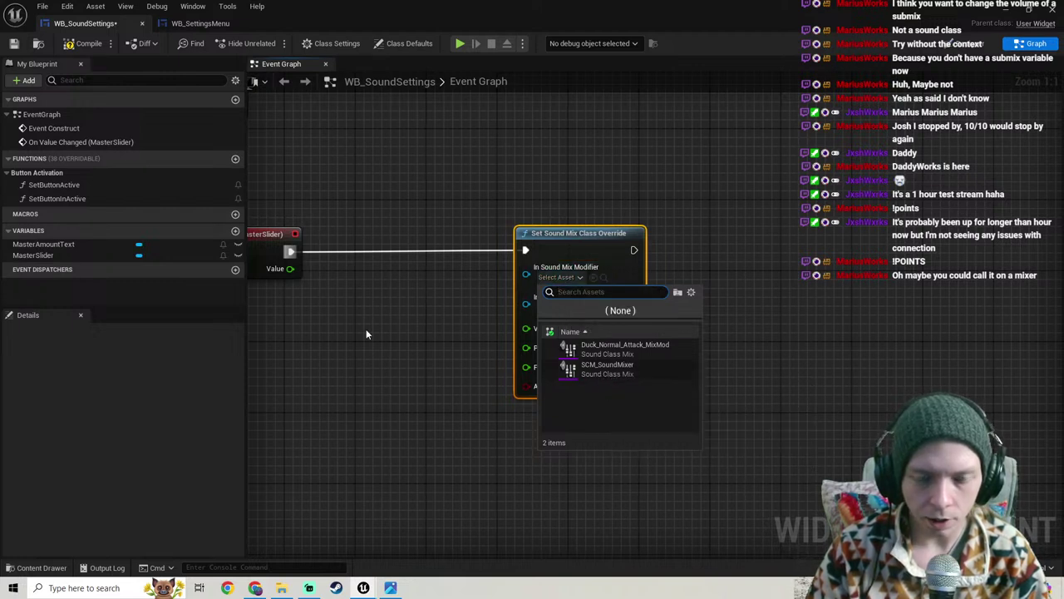
pyautogui.click(410, 319)
pyautogui.click(556, 307)
pyautogui.click(448, 383)
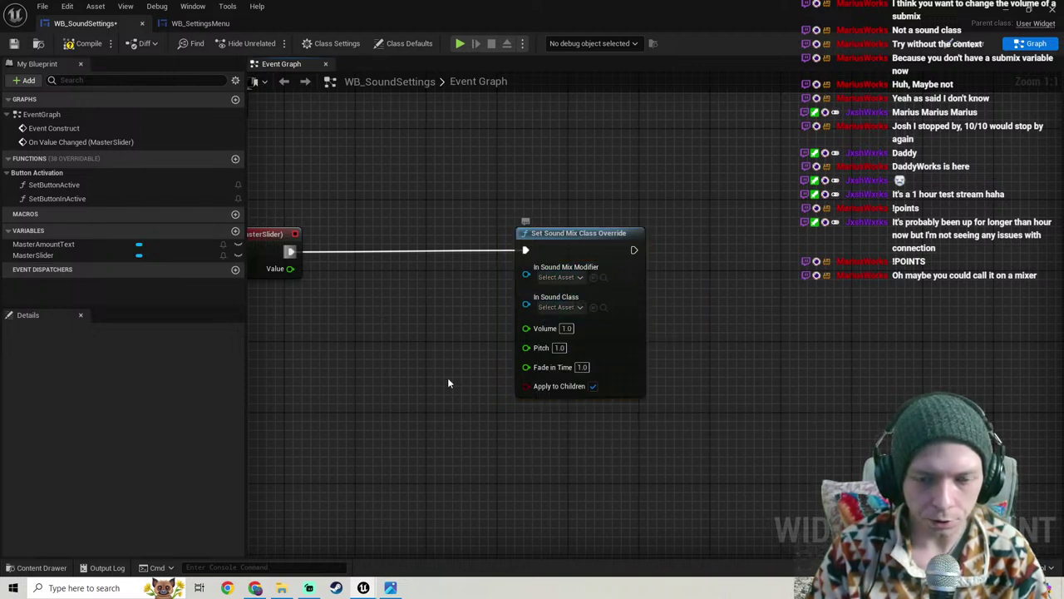
pyautogui.scroll(-2, 450, 433)
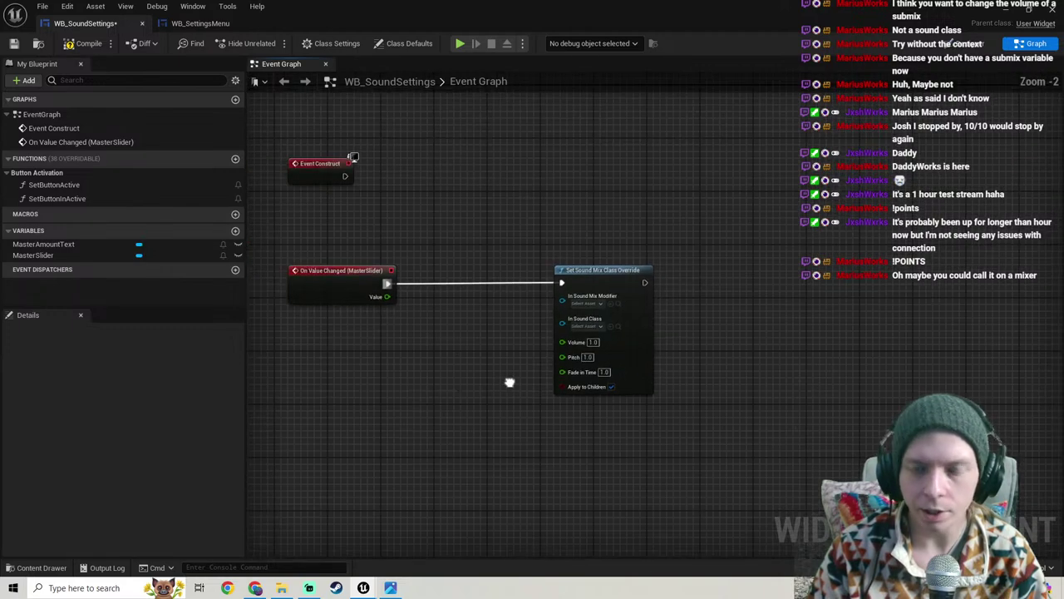
# Step: Return to the main editor and examine the audio asset types that can be created in the Sounds folder, including the Mix category
pyautogui.click(1006, 7)
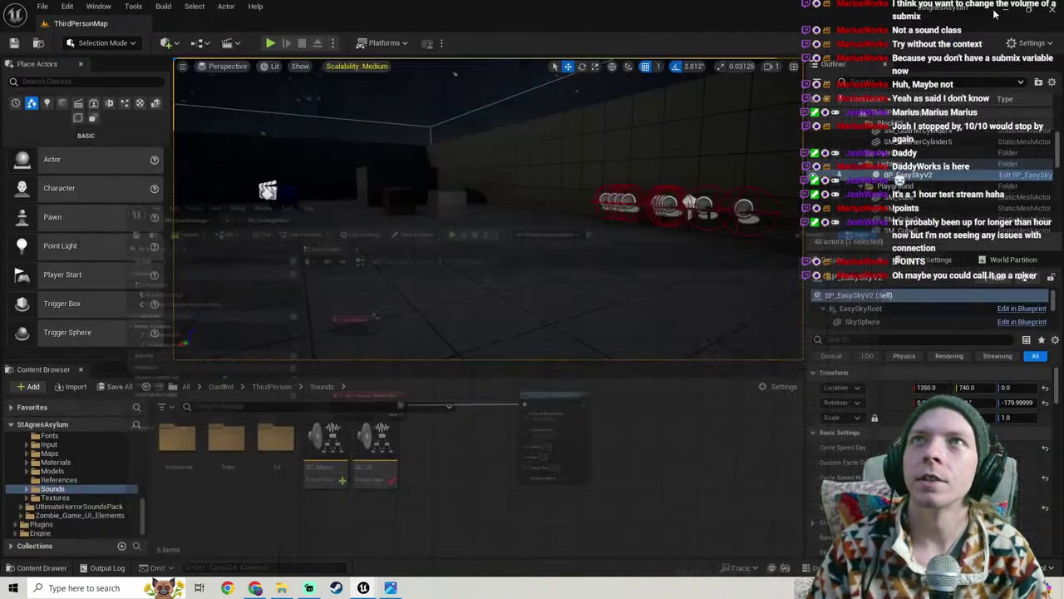
pyautogui.rightClick(430, 468)
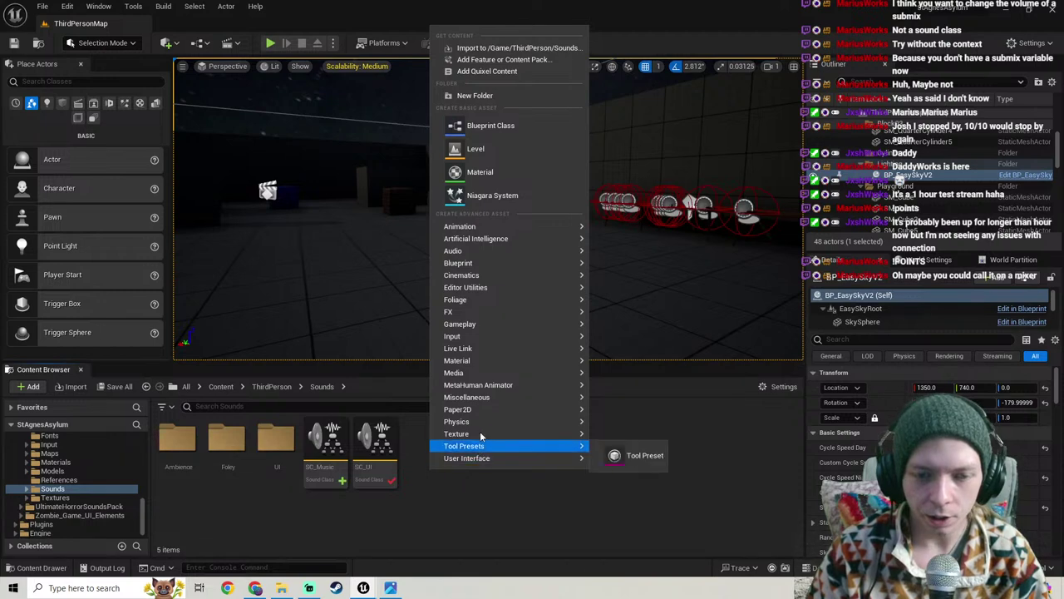
pyautogui.moveTo(487, 254)
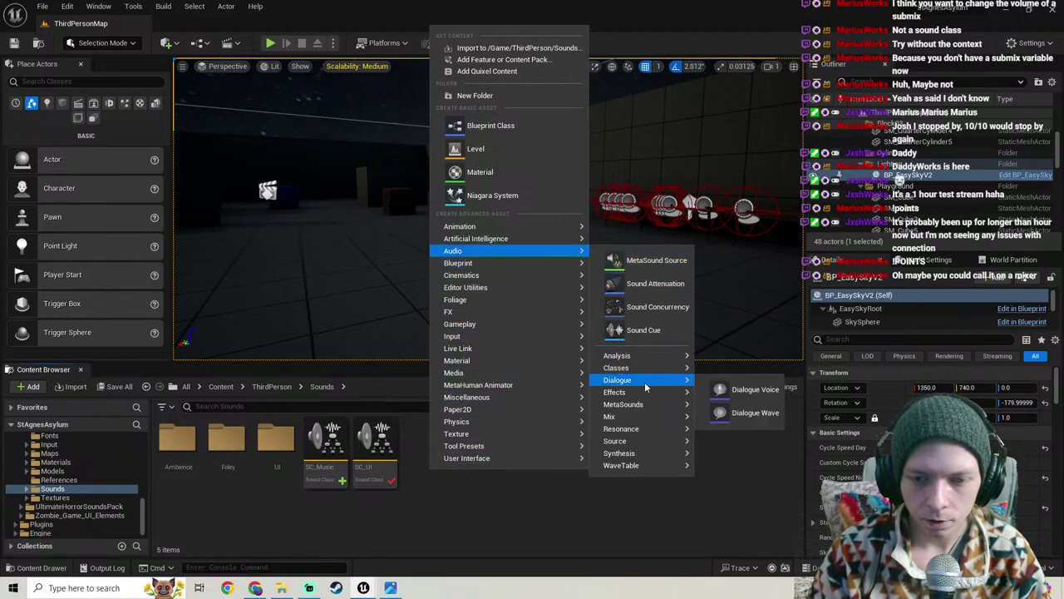
pyautogui.moveTo(637, 417)
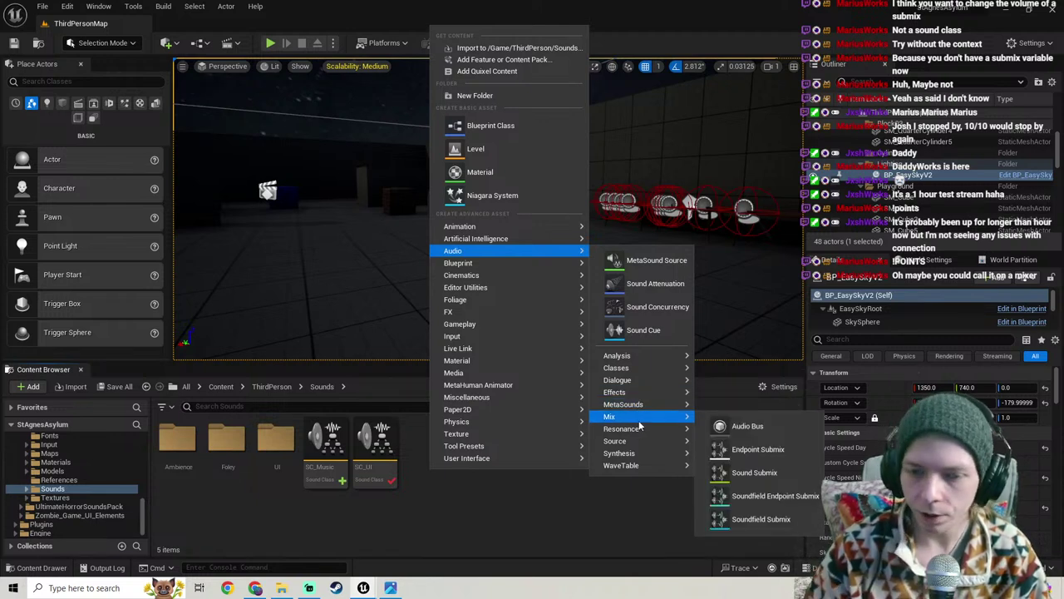
pyautogui.moveTo(634, 368)
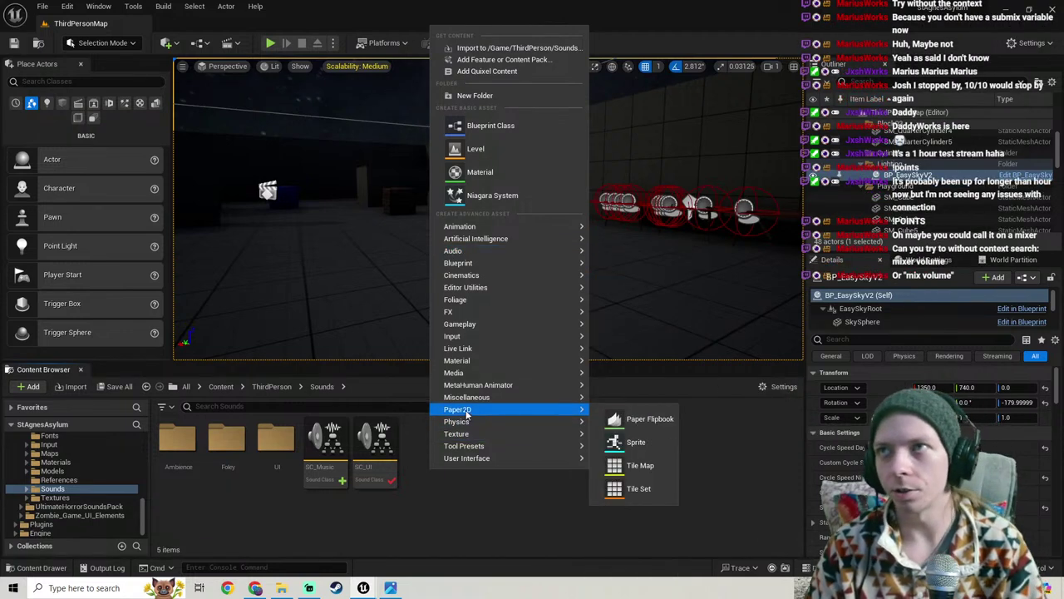
pyautogui.moveTo(470, 396)
# Step: Back in WB_SoundSettings, search the actions available in the event graph for "mix vol"
pyautogui.click(364, 589)
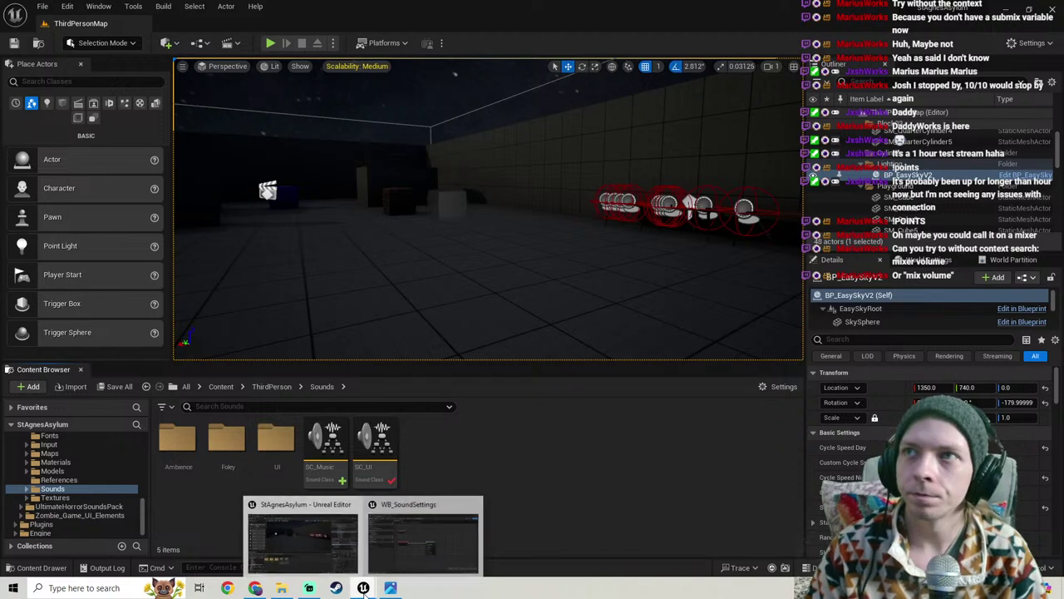
pyautogui.click(424, 541)
pyautogui.moveTo(452, 402); pyautogui.dragTo(486, 369, button='right')
pyautogui.rightClick(487, 369)
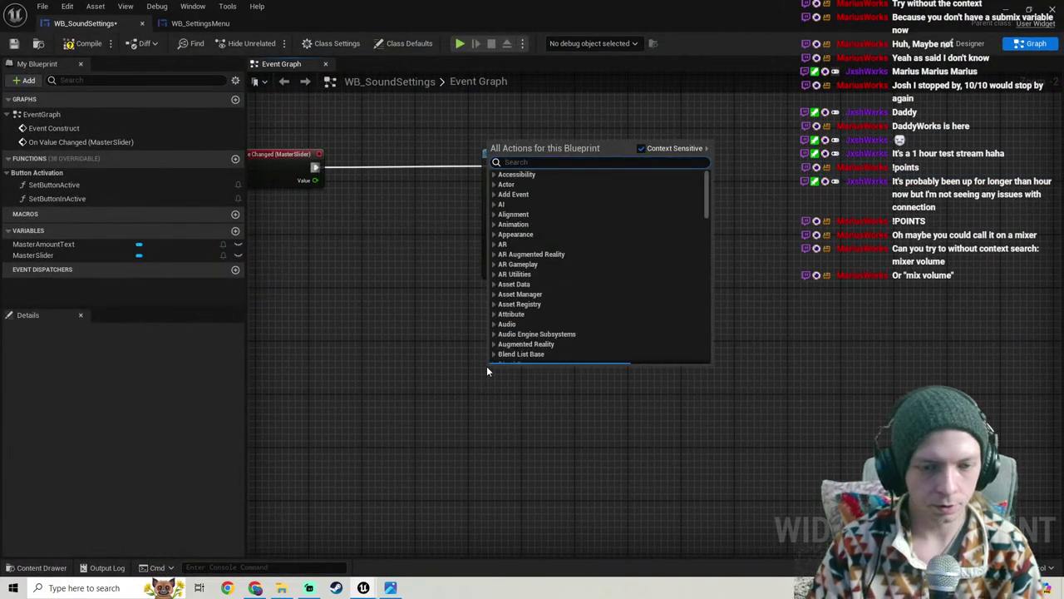
pyautogui.write('mix voluy')
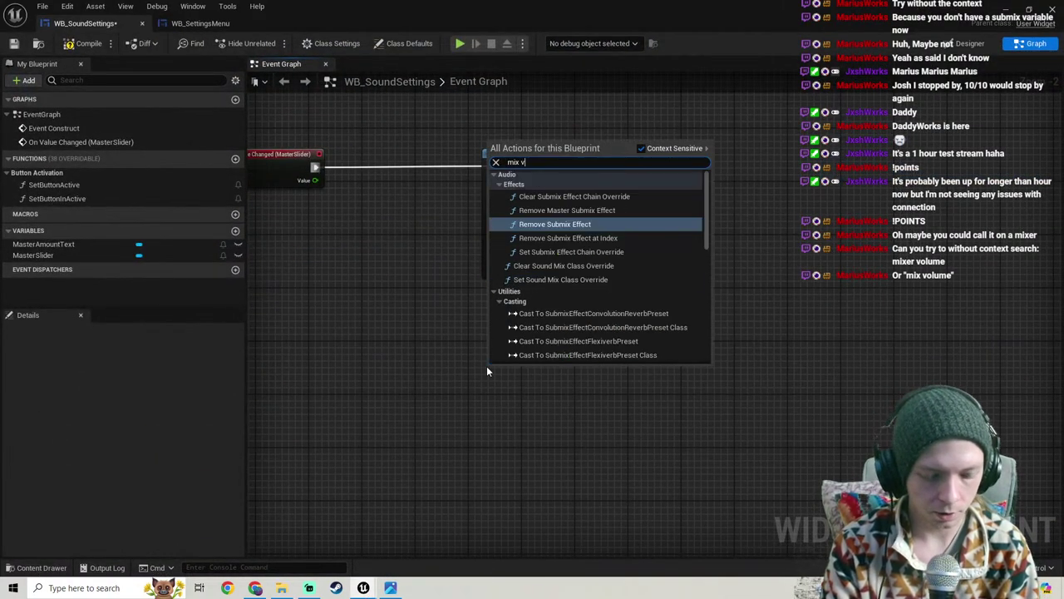
pyautogui.press('BackSpace')
pyautogui.press('BackSpace')
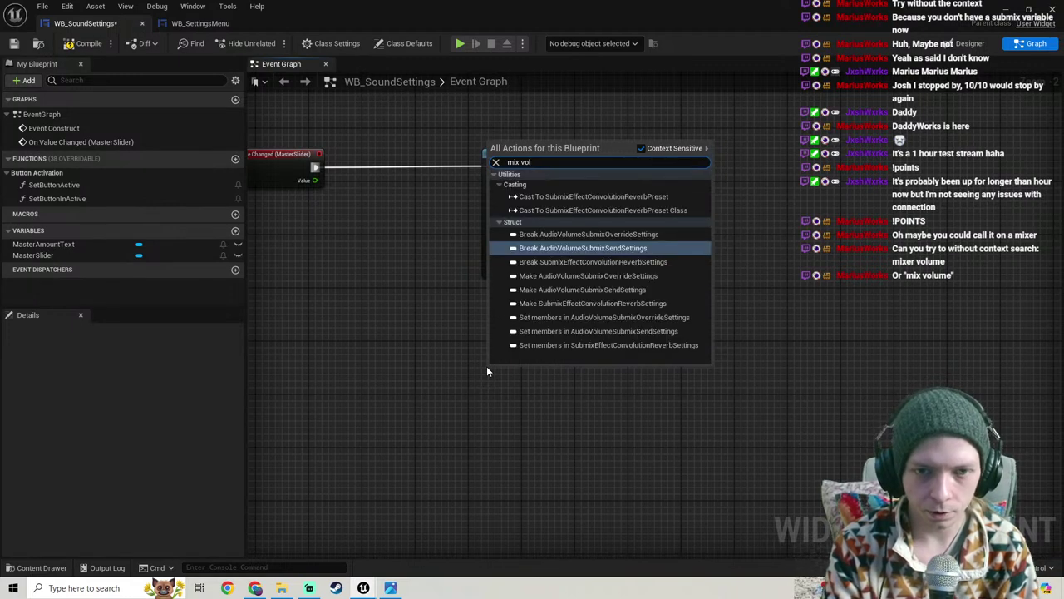
# Step: Broaden the action search to "mix", and try a Set Base Sound Mix node in the graph before removing it
pyautogui.press('BackSpace')
pyautogui.press('BackSpace')
pyautogui.press('BackSpace')
pyautogui.press('BackSpace')
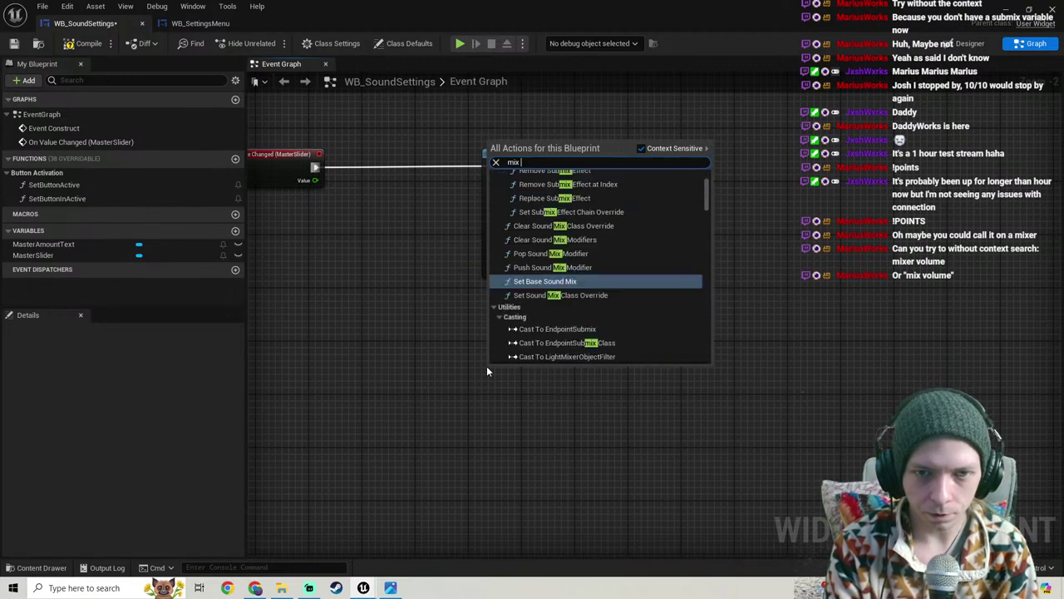
pyautogui.scroll(3, 607, 308)
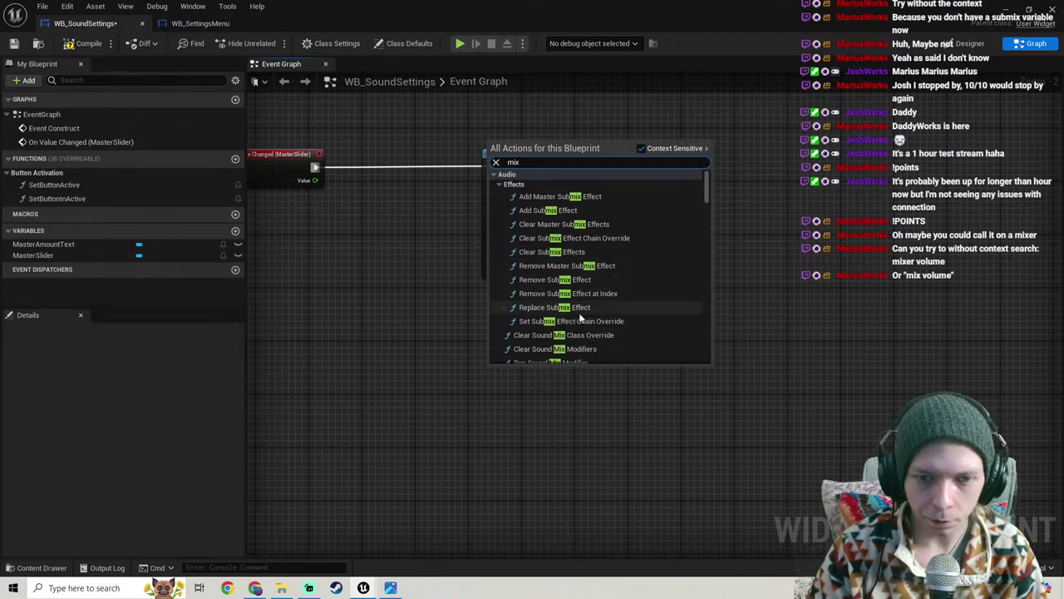
pyautogui.scroll(-3, 579, 316)
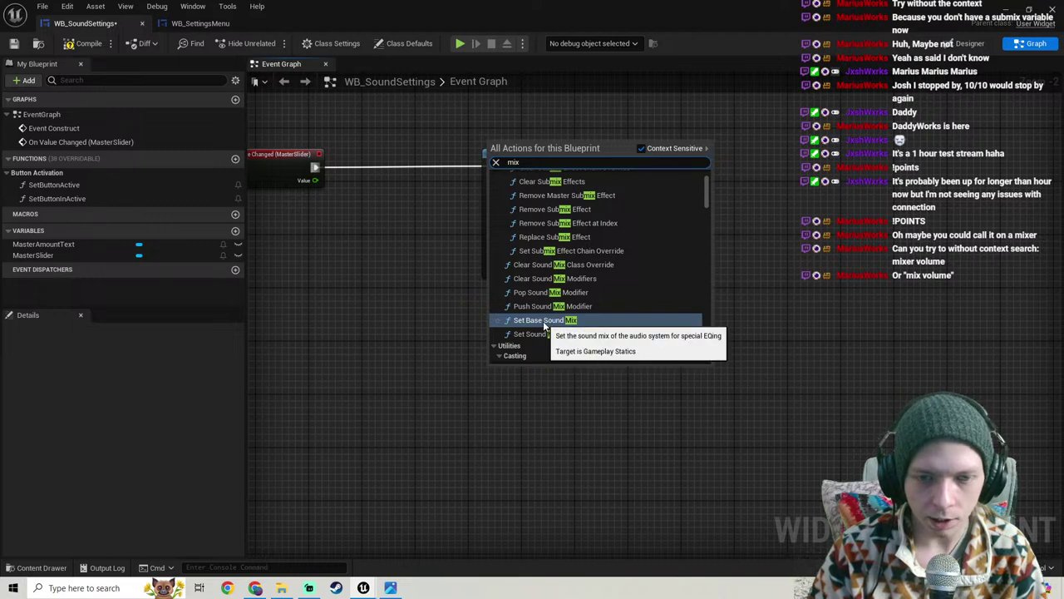
pyautogui.click(545, 320)
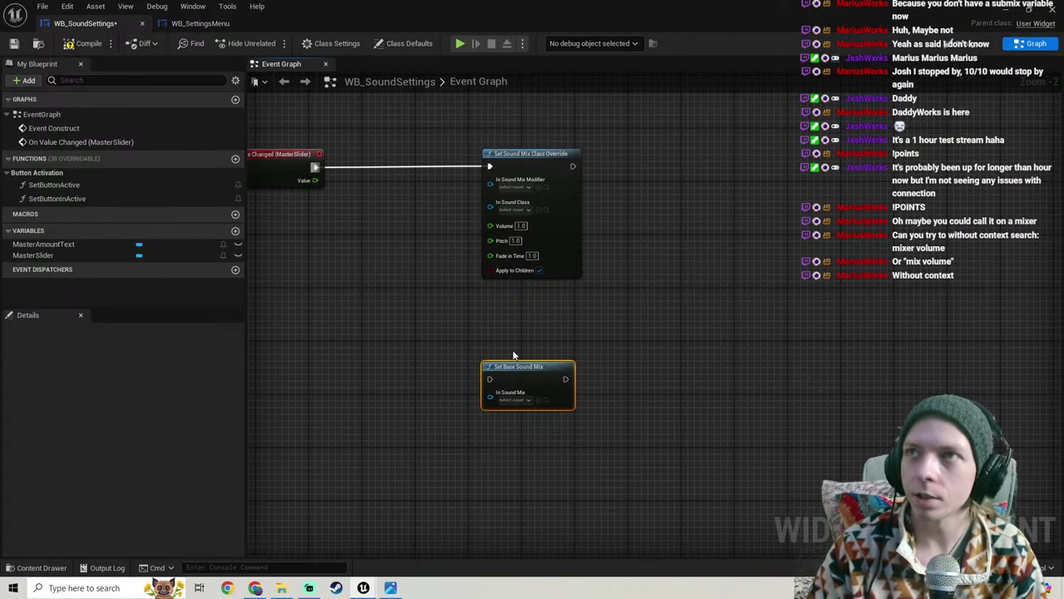
pyautogui.press('Delete')
# Step: Search the graph actions for "mix volume" and add a Make AudioVolumeSubmixOverrideSettings node below Set Sound Mix Class Override
pyautogui.rightClick(512, 350)
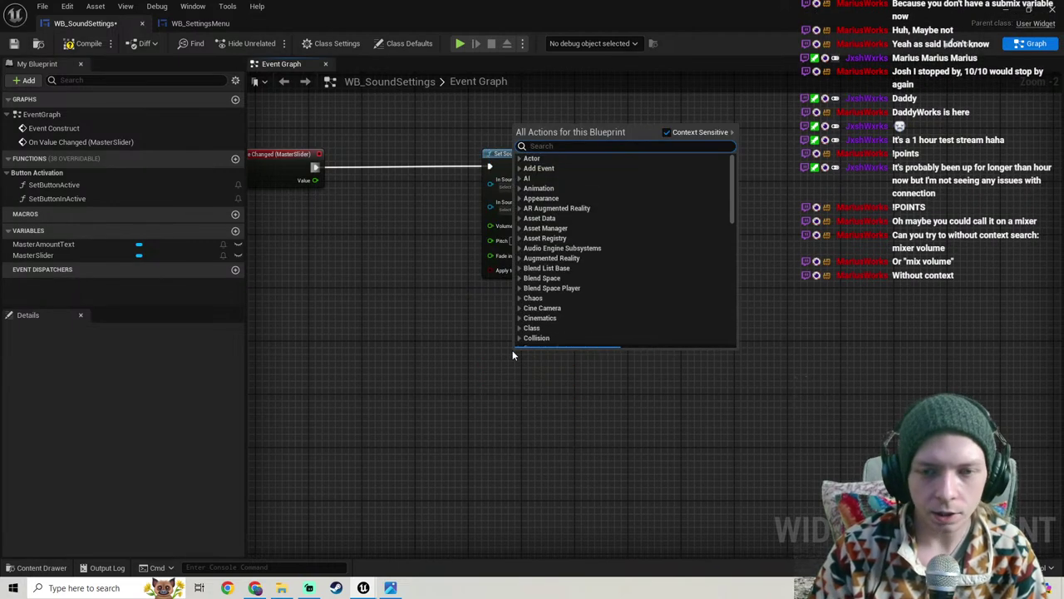
pyautogui.click(666, 133)
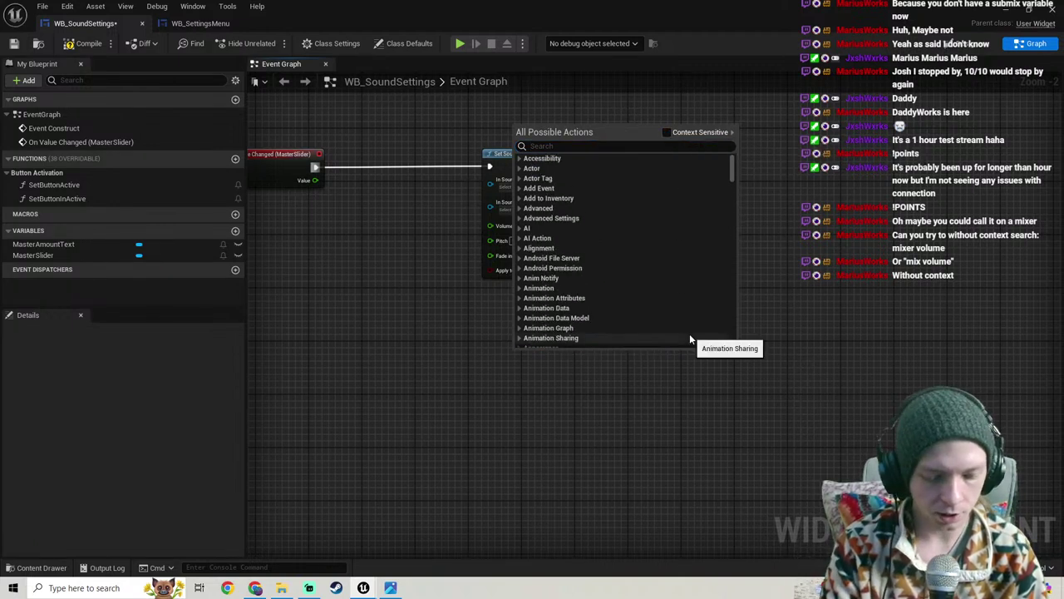
pyautogui.press('space')
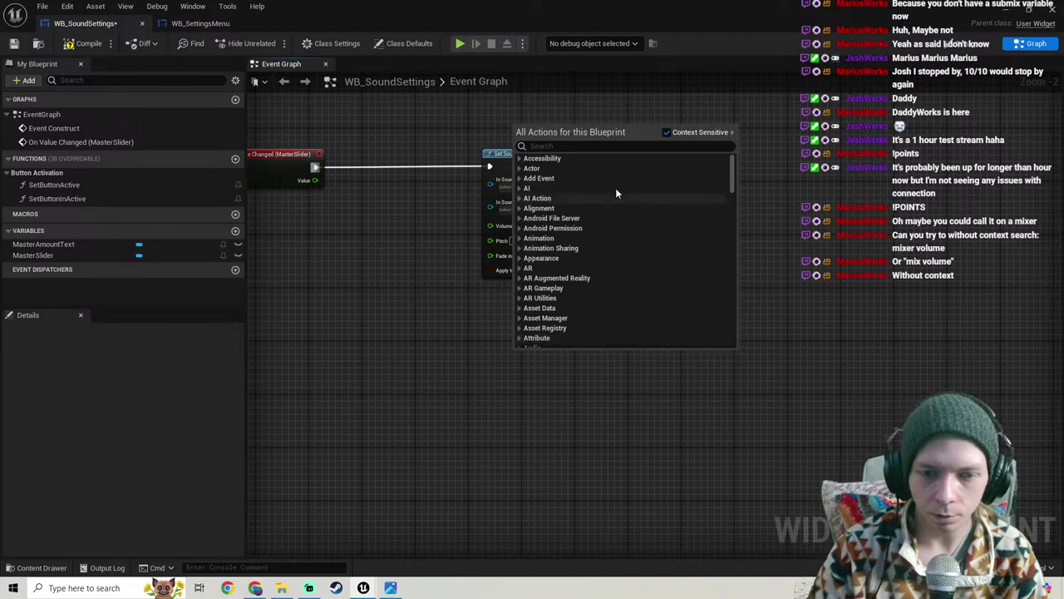
pyautogui.click(560, 148)
pyautogui.write('mix volume')
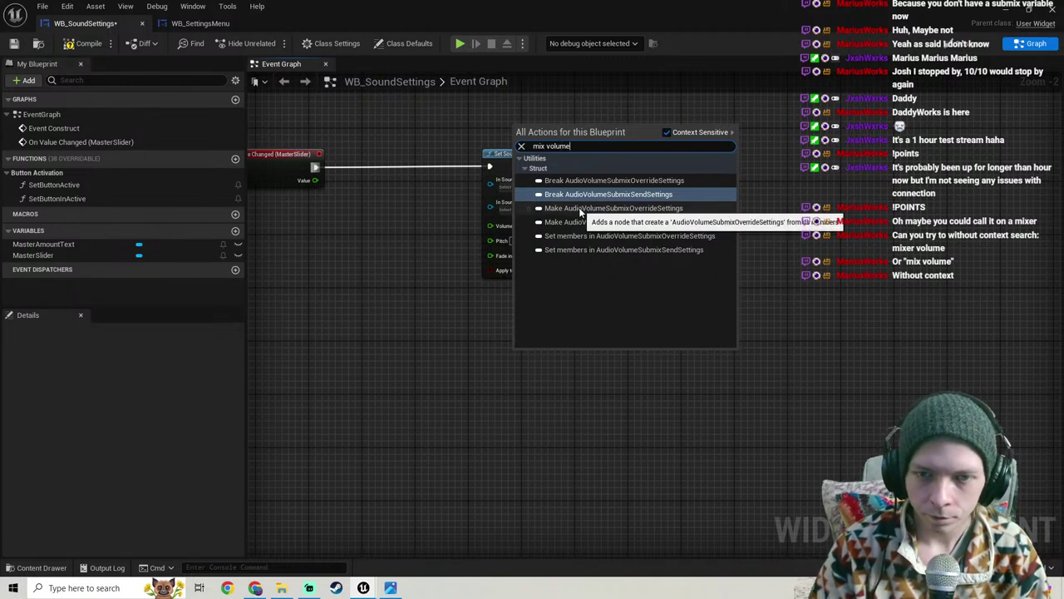
pyautogui.click(630, 210)
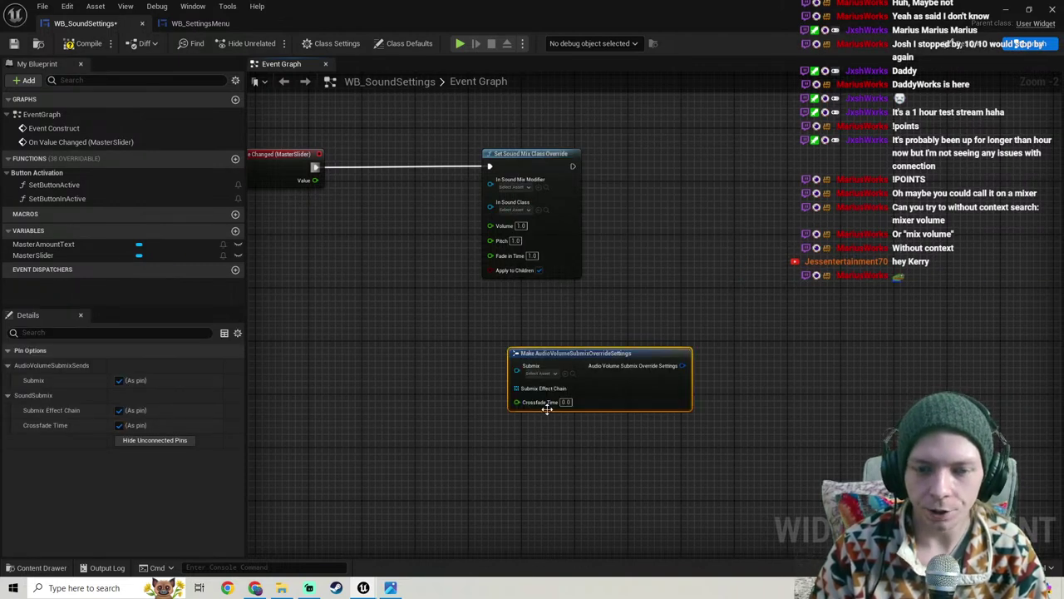
# Step: Check which actions can feed the Submix Effect Chain input of the Make AudioVolumeSubmixOverrideSettings node, without adding any
pyautogui.scroll(2, 540, 390)
pyautogui.click(542, 361)
pyautogui.click(543, 362)
pyautogui.moveTo(422, 395); pyautogui.dragTo(473, 361, button='right')
pyautogui.moveTo(549, 353); pyautogui.dragTo(476, 357)
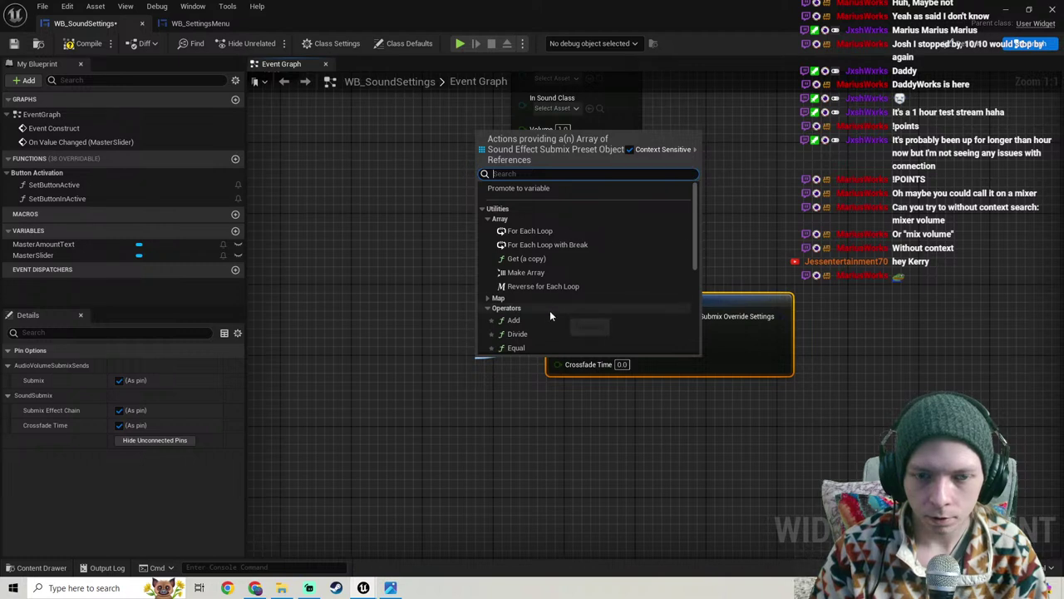
pyautogui.click(397, 276)
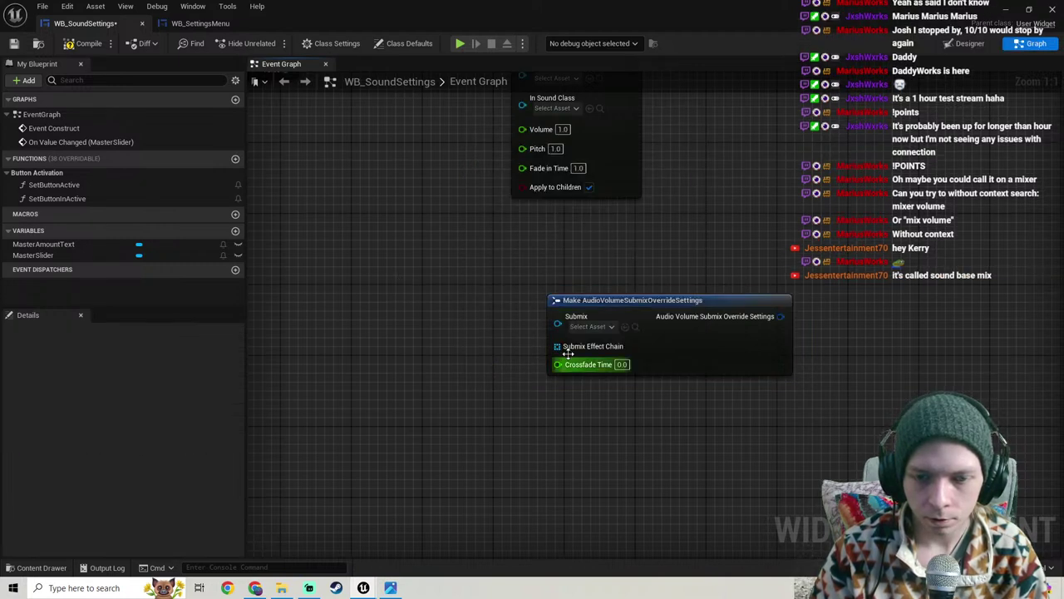
pyautogui.click(622, 344)
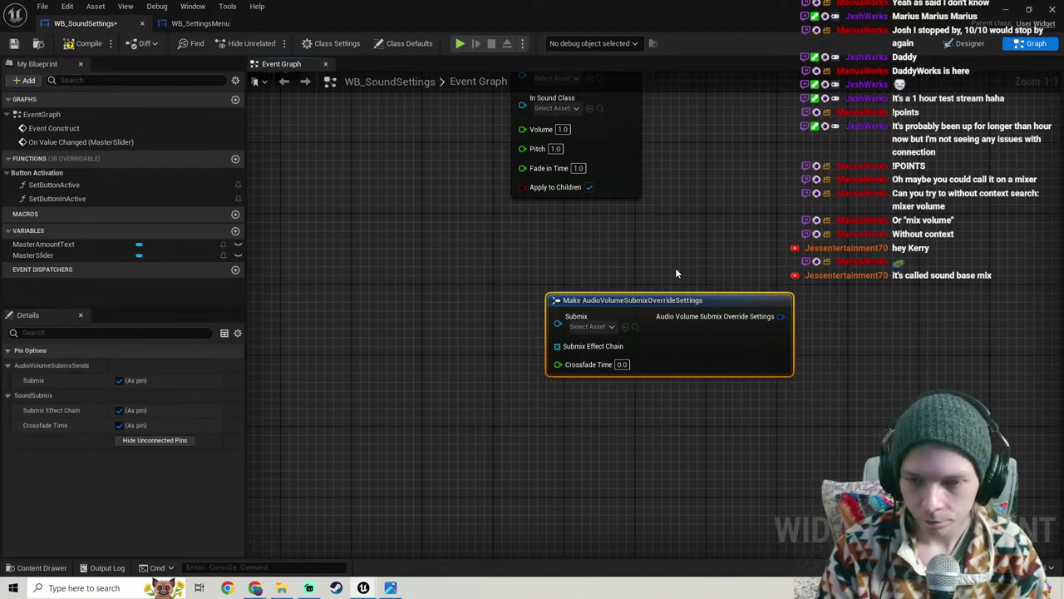
# Step: Try a Break AudioVolumeSubmixOverrideSettings node connected to the Make node's output, and remove it again
pyautogui.moveTo(823, 286); pyautogui.dragTo(635, 234, button='right')
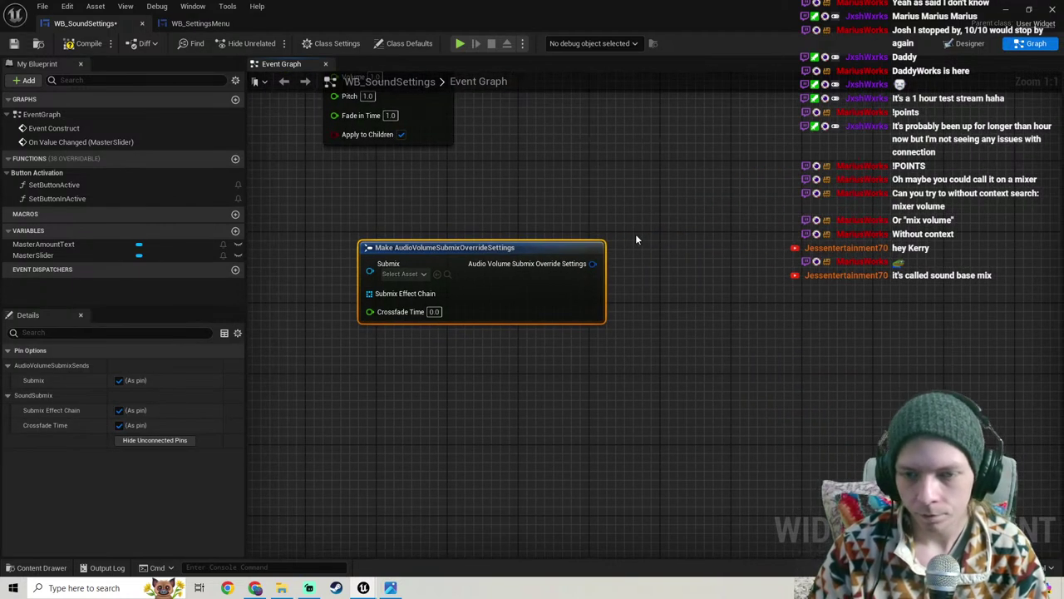
pyautogui.moveTo(580, 263); pyautogui.dragTo(838, 397)
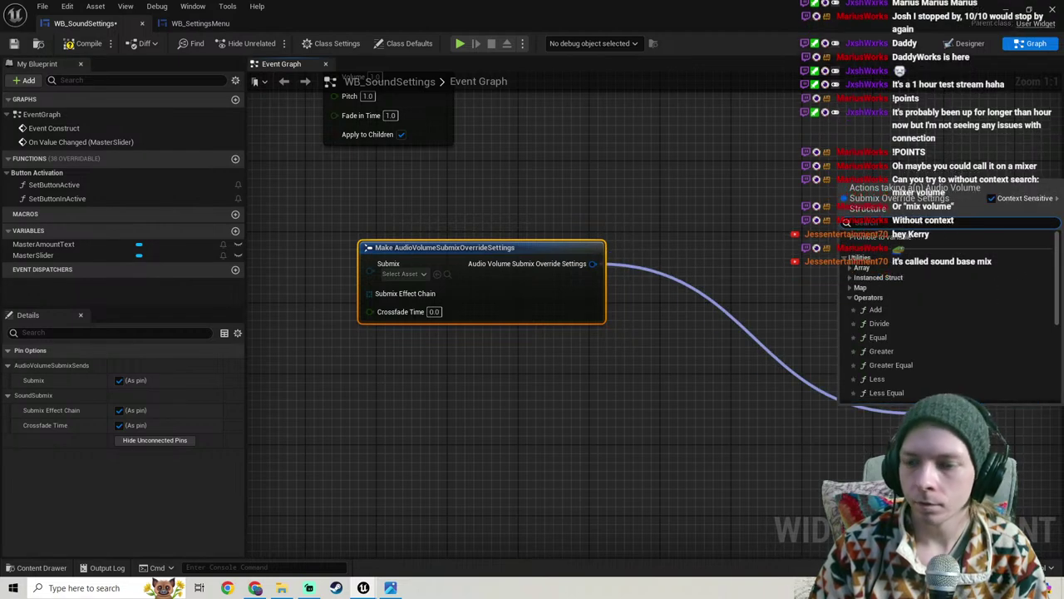
pyautogui.write('break')
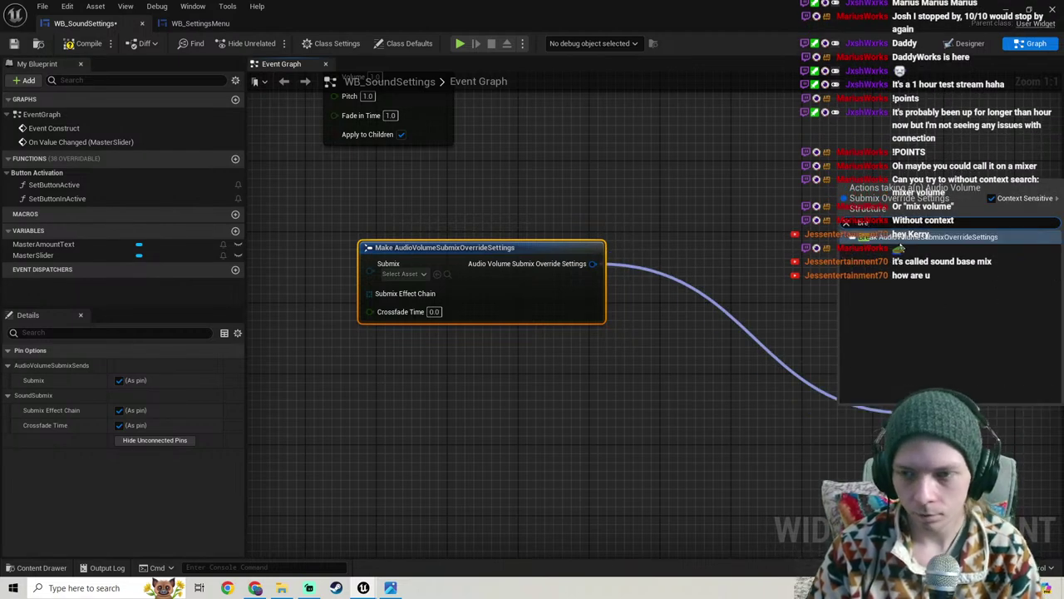
pyautogui.press('Return')
pyautogui.moveTo(722, 414); pyautogui.dragTo(560, 348, button='right')
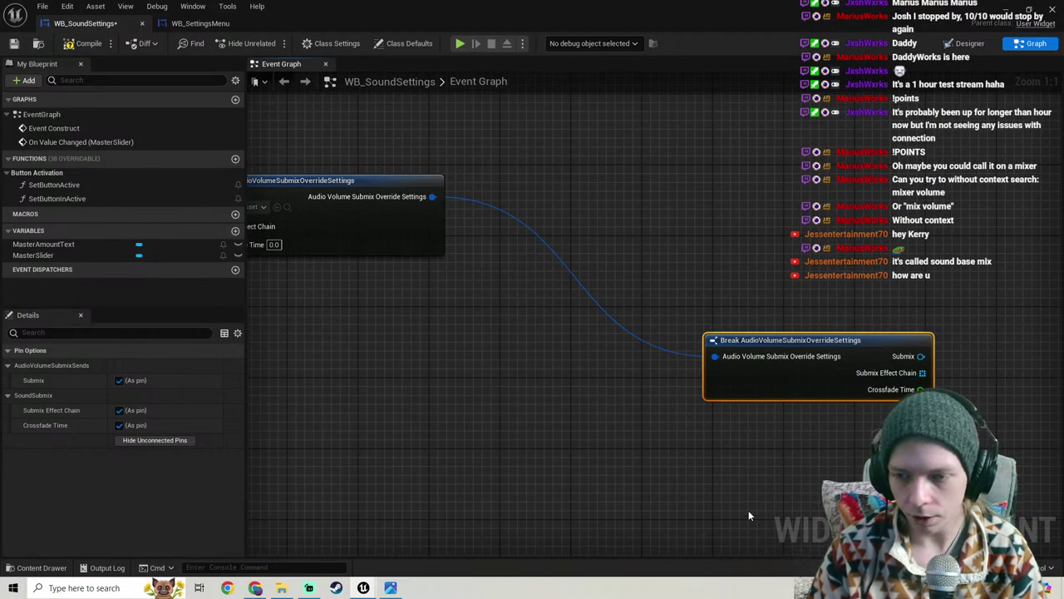
pyautogui.moveTo(751, 507); pyautogui.dragTo(763, 403)
pyautogui.press('Delete')
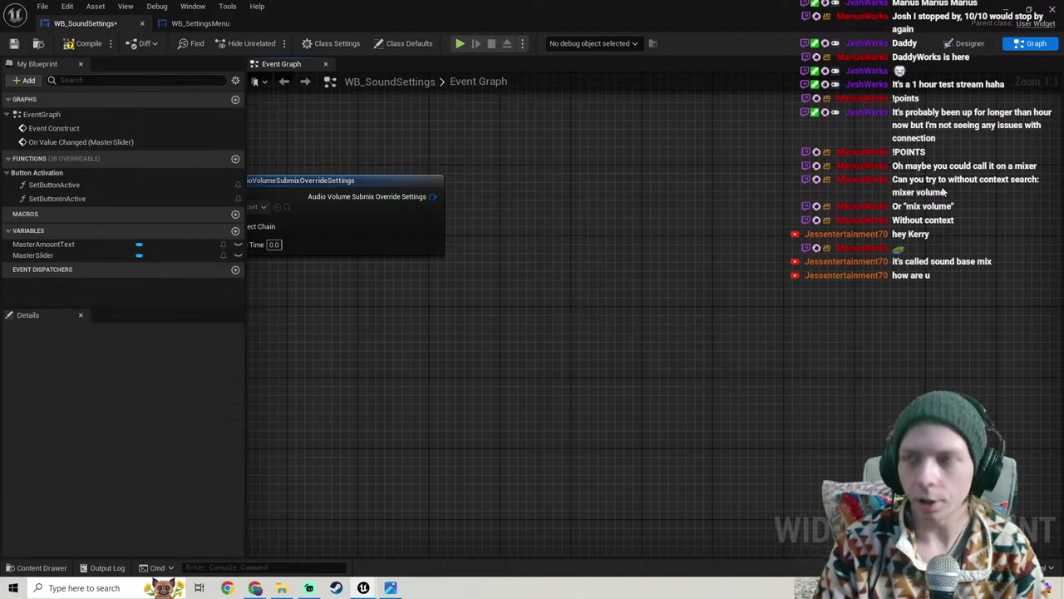
# Step: Delete the Make AudioVolumeSubmixOverrideSettings node from the event graph
pyautogui.scroll(-2, 741, 180)
pyautogui.moveTo(741, 180); pyautogui.dragTo(913, 296, button='right')
pyautogui.click(672, 295)
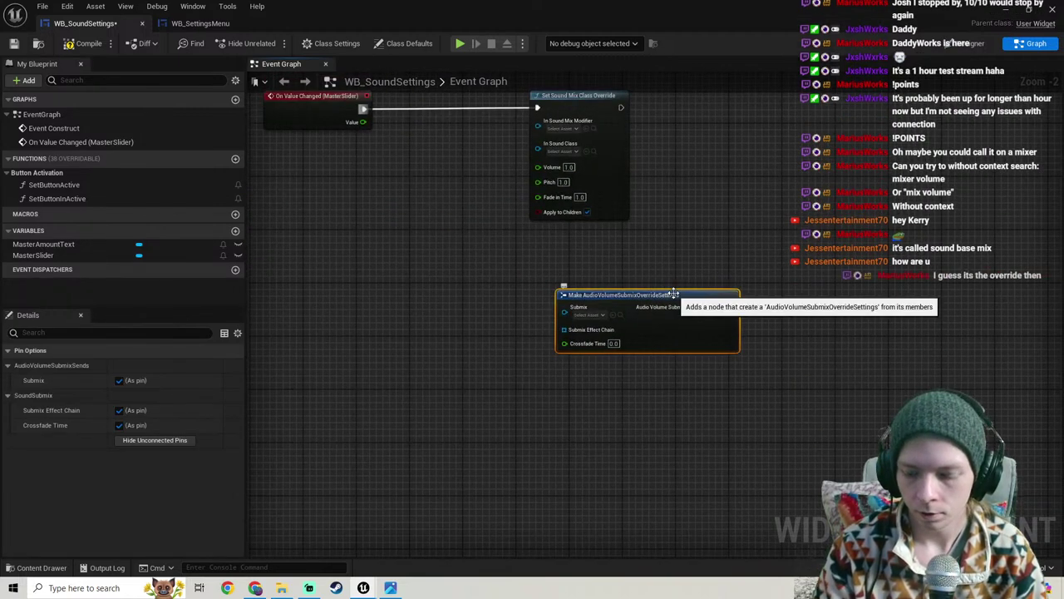
pyautogui.press('Delete')
pyautogui.moveTo(663, 297); pyautogui.dragTo(631, 329, button='right')
pyautogui.scroll(1, 619, 341)
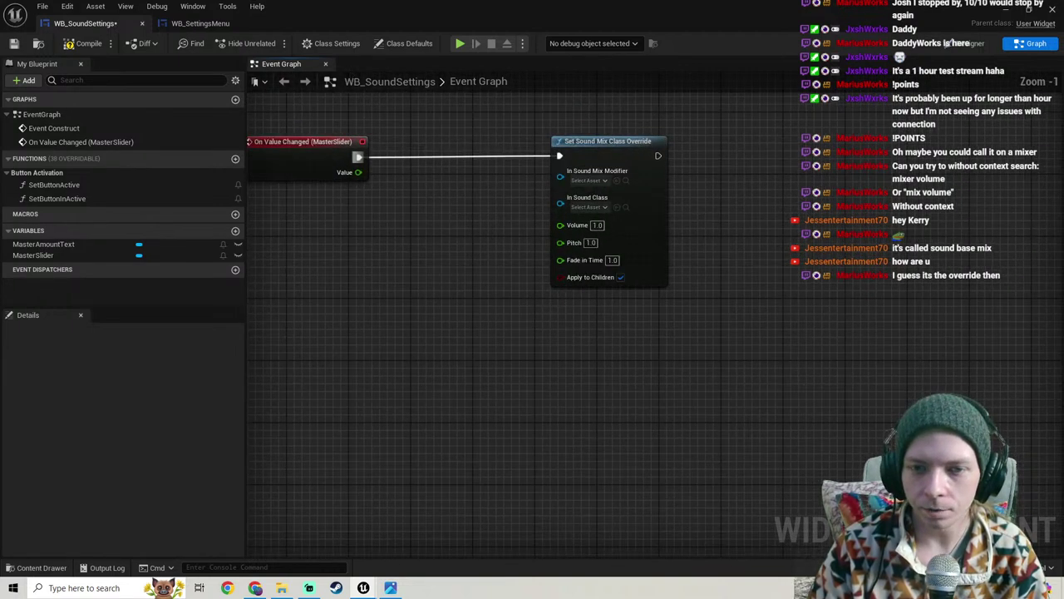
pyautogui.moveTo(571, 306); pyautogui.dragTo(575, 352, button='right')
pyautogui.rightClick(581, 379)
pyautogui.click(517, 386)
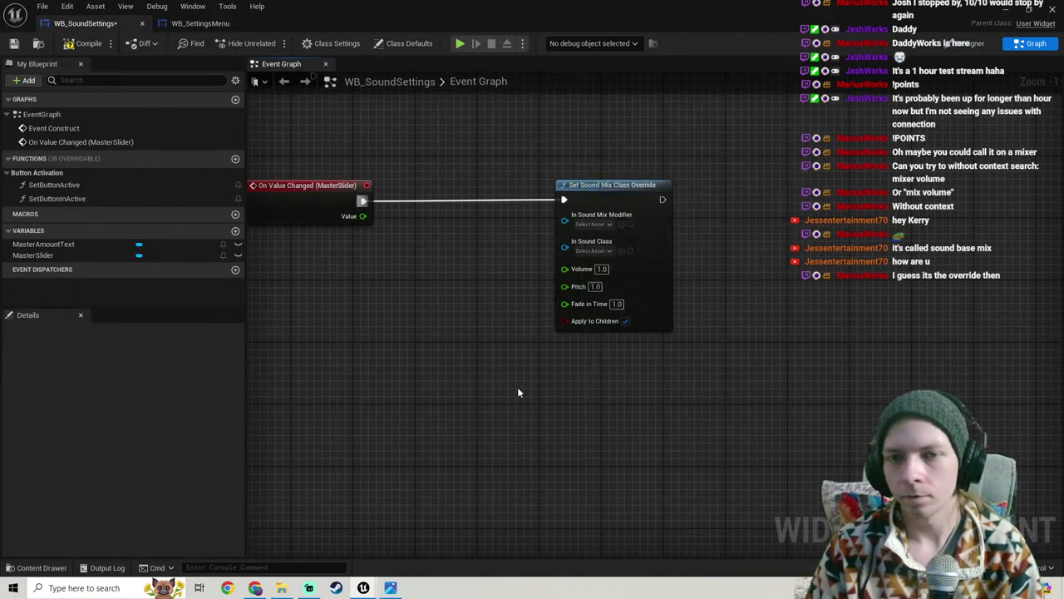
# Step: Move the Set Sound Mix Class Override node closer to On Value Changed (MasterSlider) and level with it
pyautogui.moveTo(641, 183); pyautogui.dragTo(606, 183)
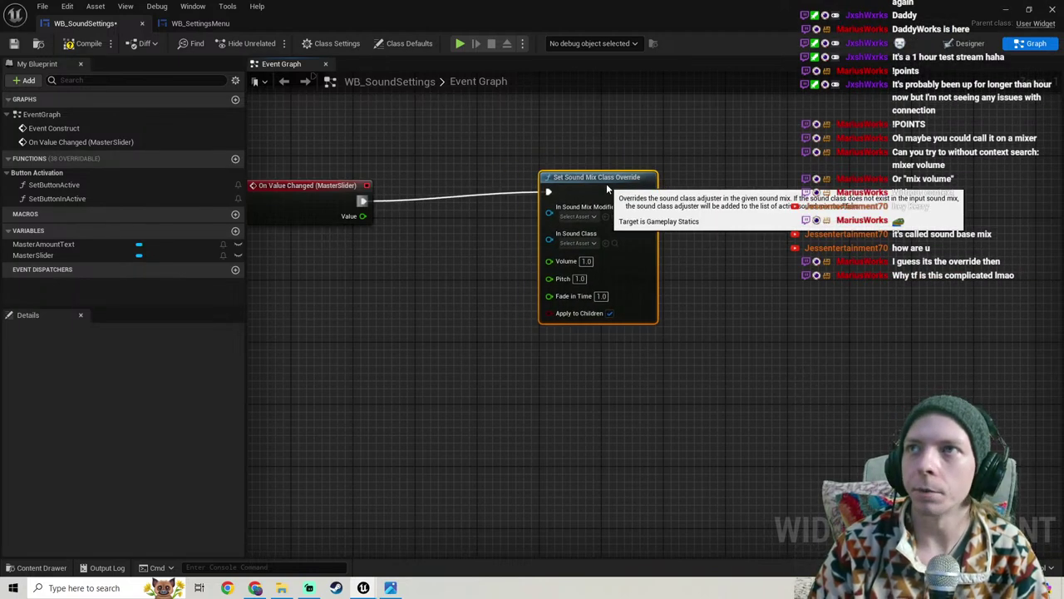
pyautogui.scroll(-1, 454, 277)
pyautogui.moveTo(460, 273); pyautogui.dragTo(546, 264, button='right')
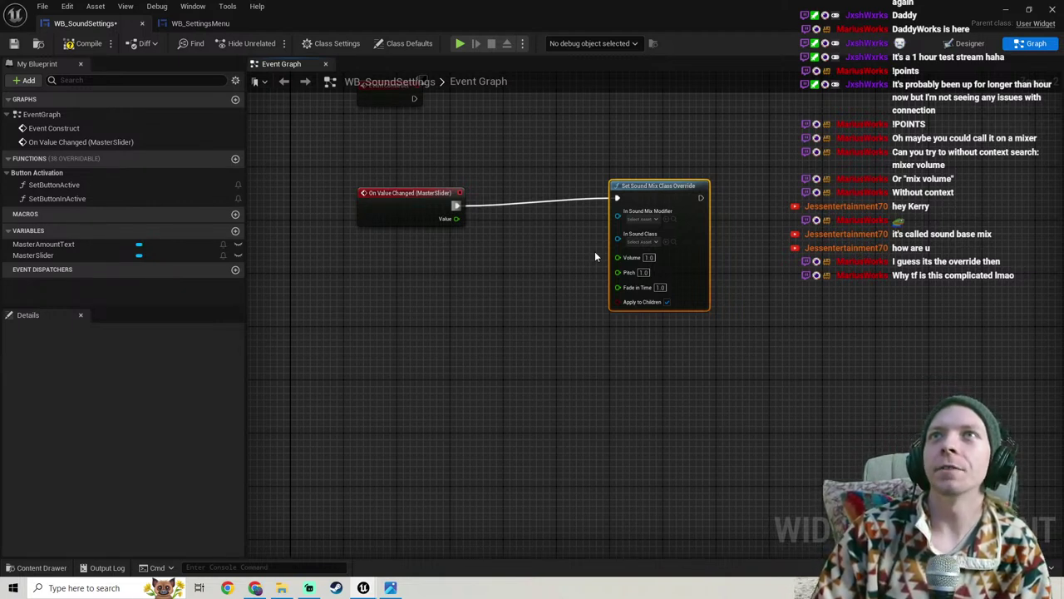
pyautogui.scroll(-2, 593, 208)
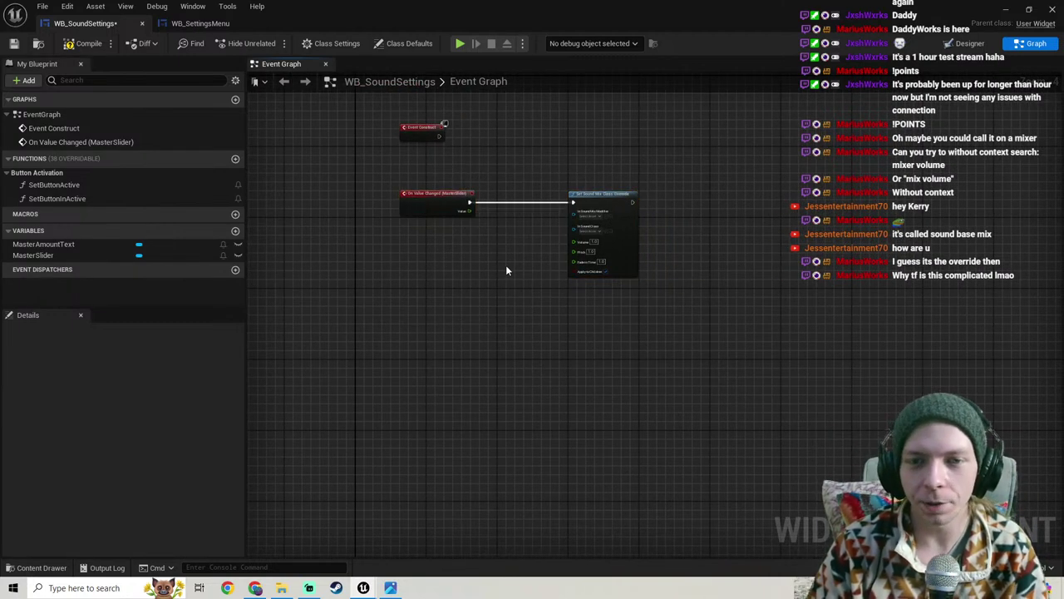
# Step: Search the event graph actions for "sound base mi", and dismiss the list without adding a node
pyautogui.moveTo(505, 269); pyautogui.dragTo(462, 278, button='right')
pyautogui.scroll(2, 462, 277)
pyautogui.rightClick(480, 348)
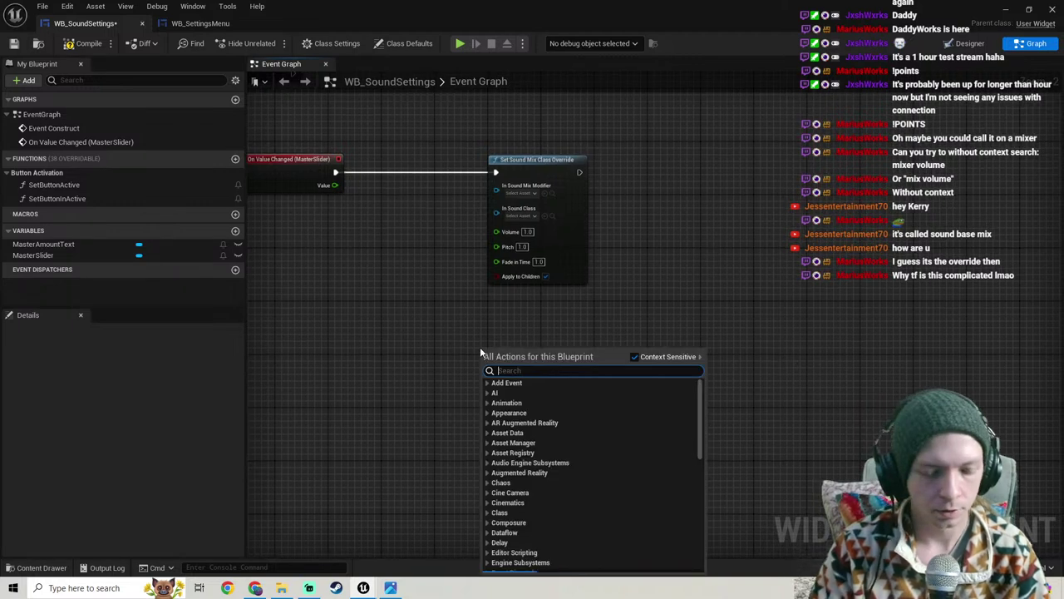
pyautogui.write('sound base mi')
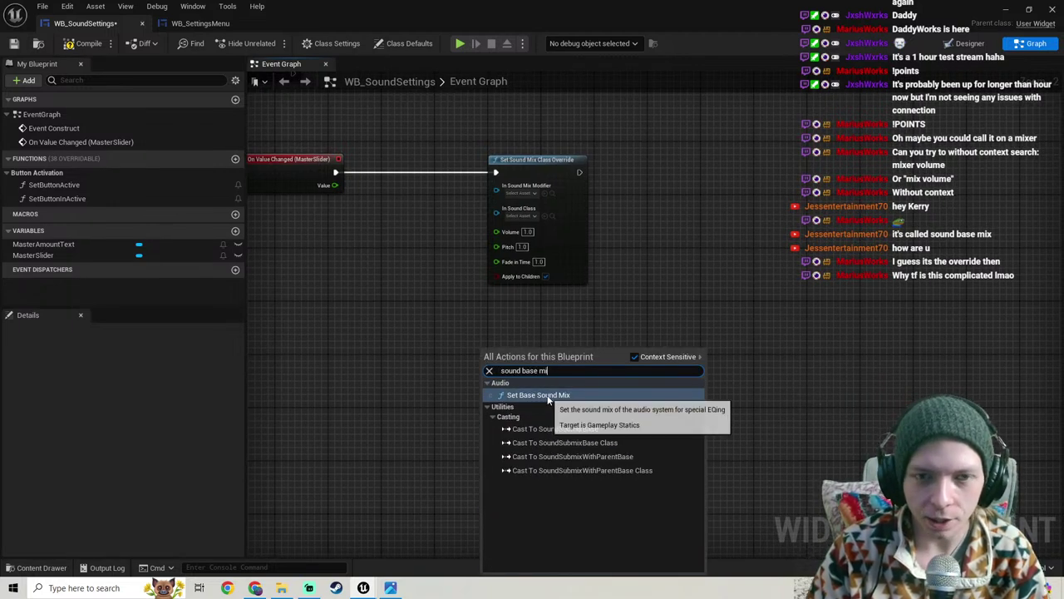
pyautogui.click(360, 308)
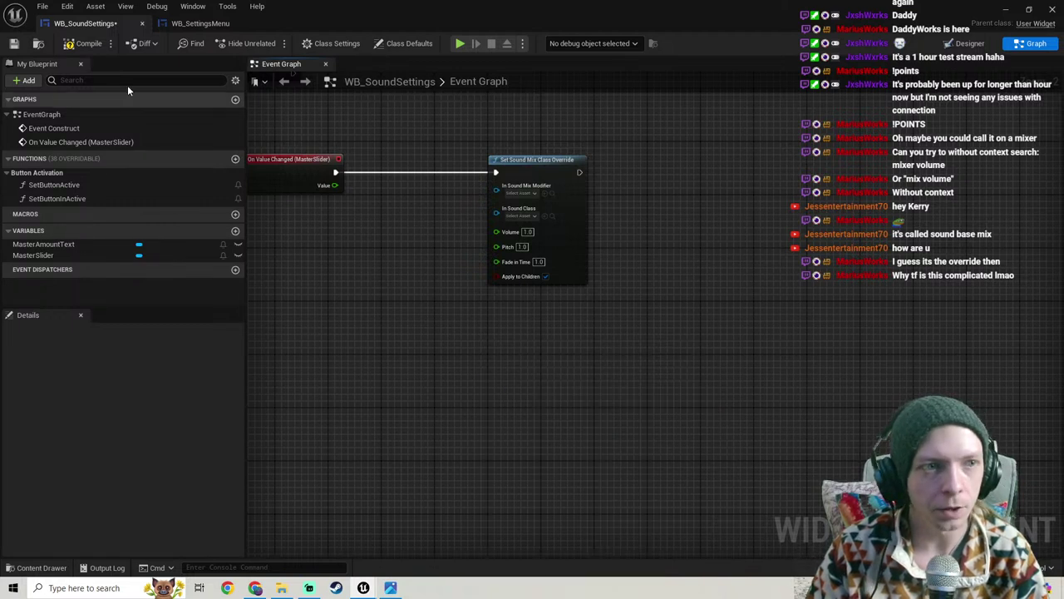
# Step: Compile and save the WB_SoundSettings widget blueprint
pyautogui.click(89, 43)
pyautogui.click(14, 43)
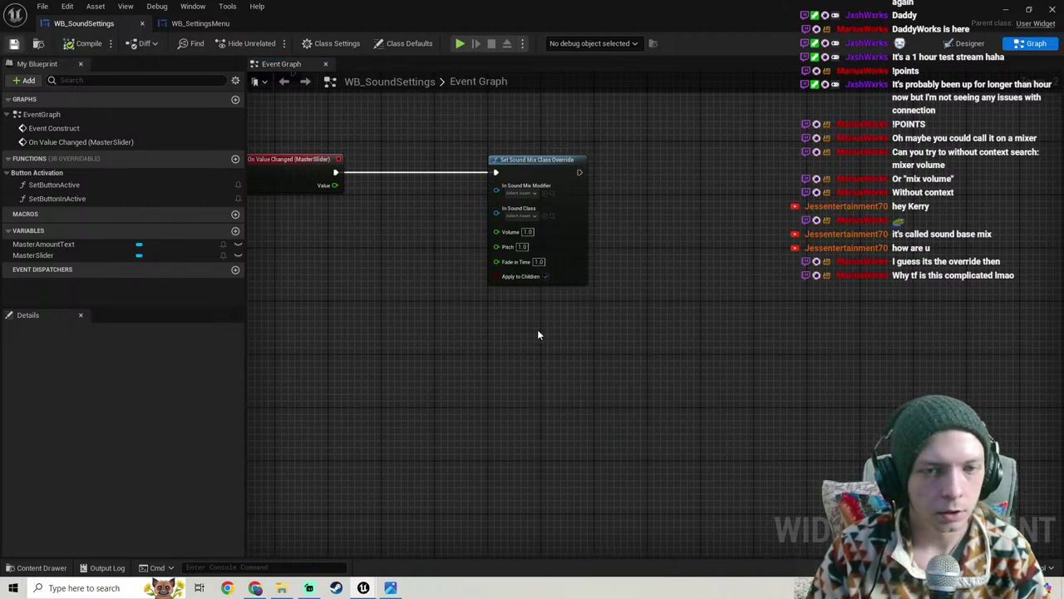
pyautogui.moveTo(444, 277); pyautogui.dragTo(468, 287, button='right')
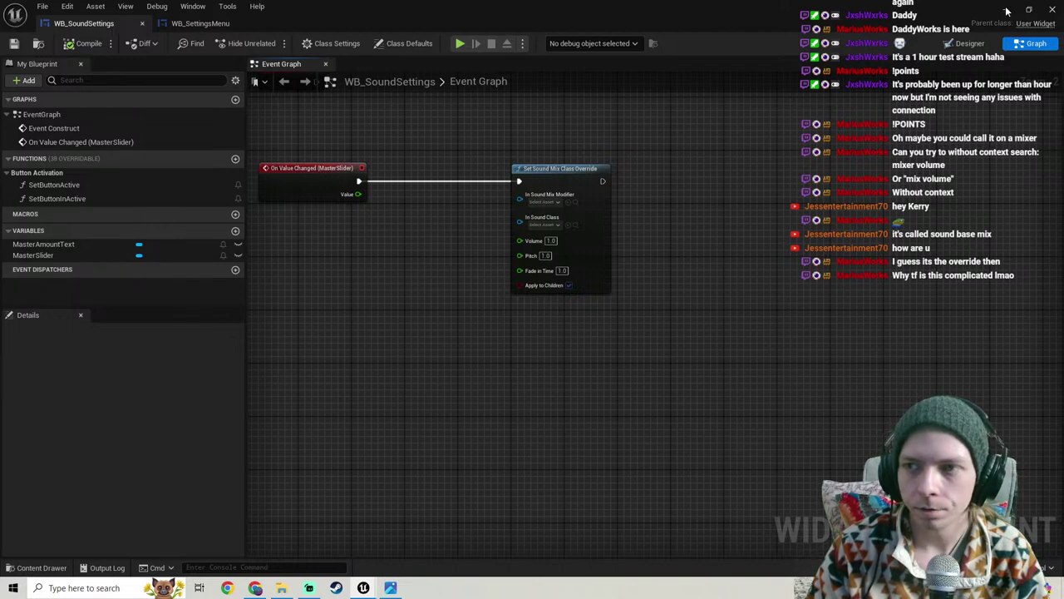
# Step: Create a Sound Class Mix asset in the project's Sounds folder
pyautogui.click(1006, 10)
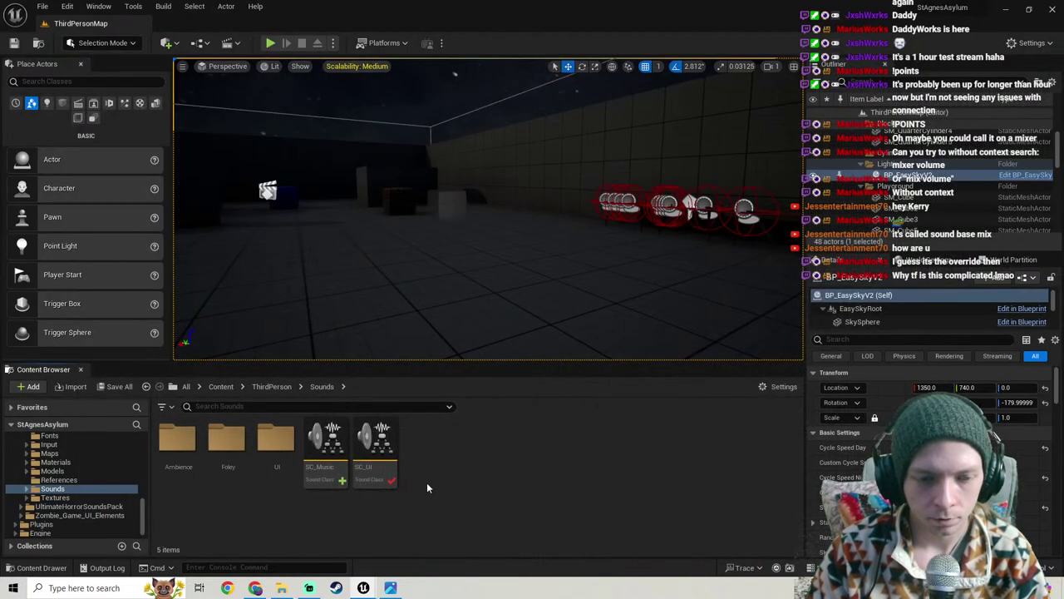
pyautogui.rightClick(424, 526)
pyautogui.moveTo(493, 260)
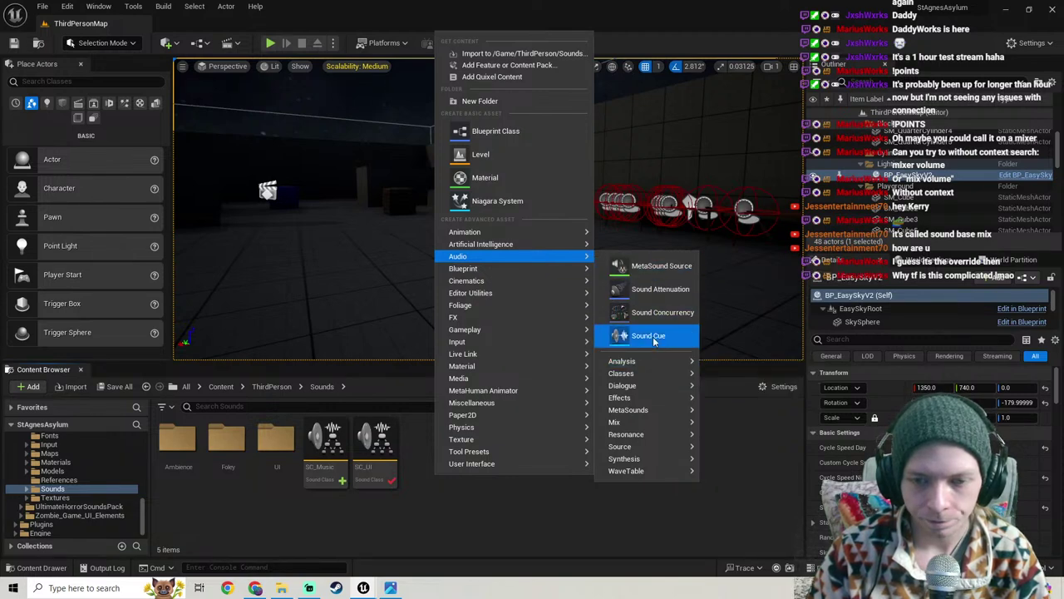
pyautogui.moveTo(644, 416)
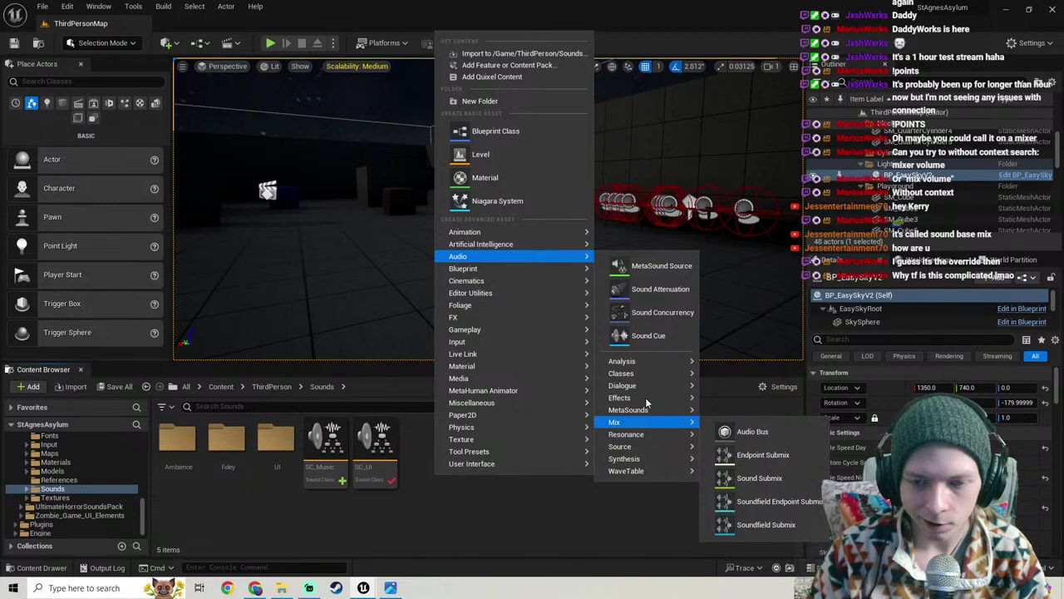
pyautogui.moveTo(651, 366)
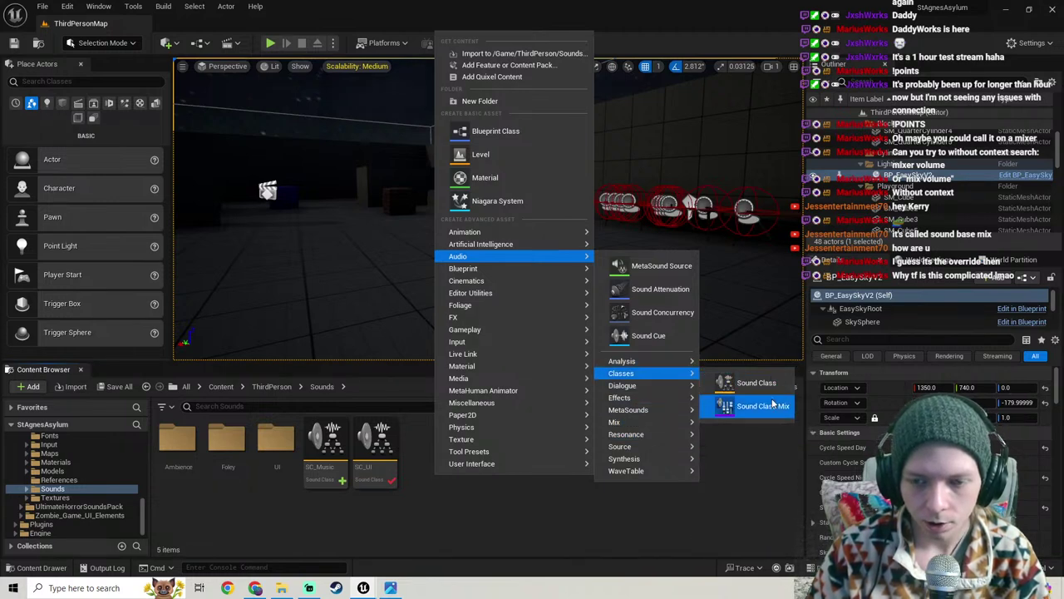
pyautogui.click(738, 405)
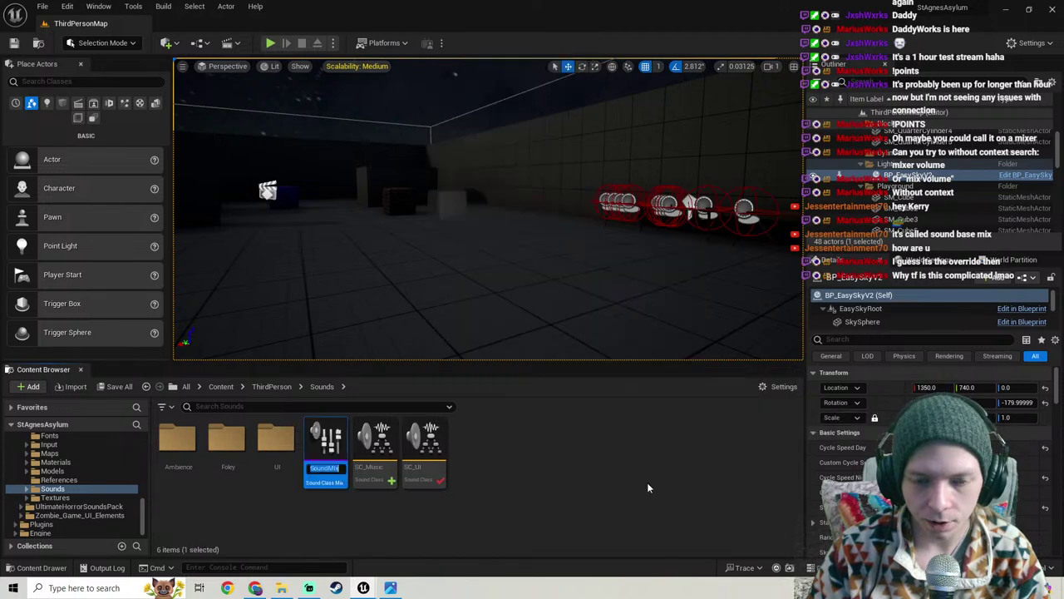
# Step: Add one sound class effect to the new sound mix, assign it the Master sound class, and save the asset
pyautogui.doubleClick(322, 442)
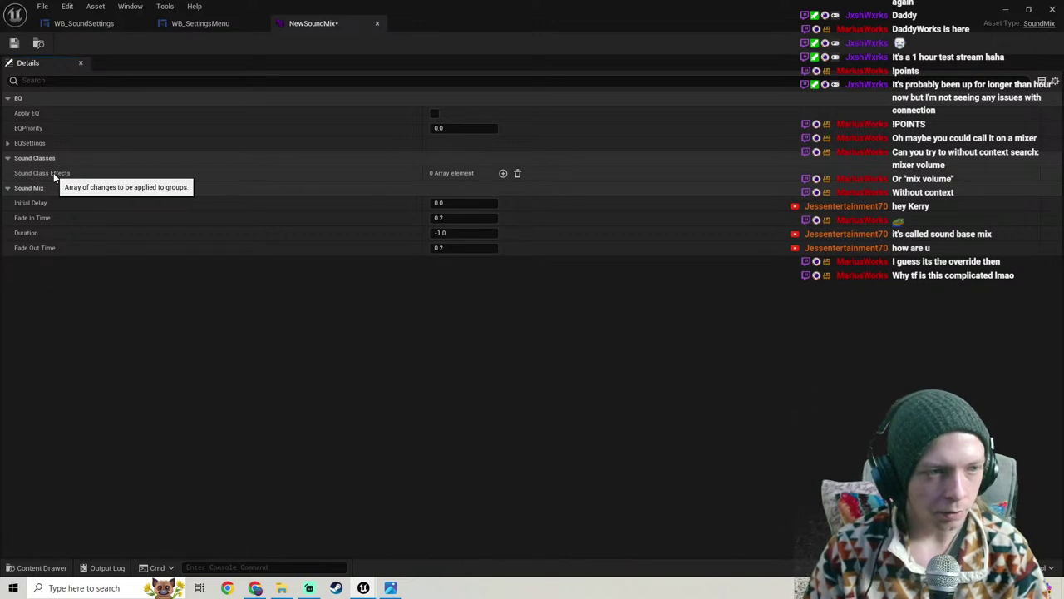
pyautogui.click(503, 173)
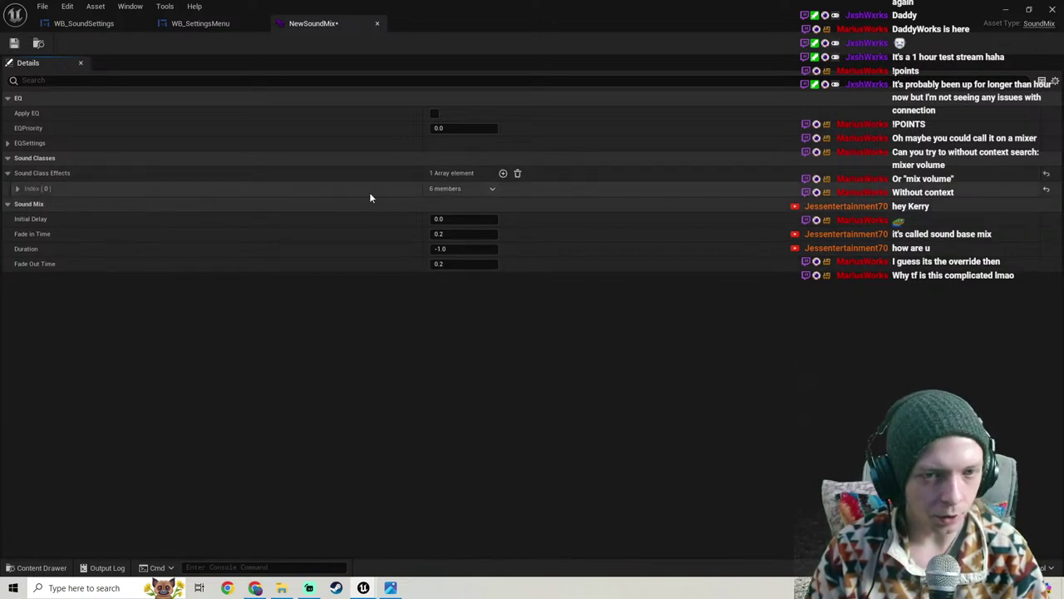
pyautogui.click(16, 189)
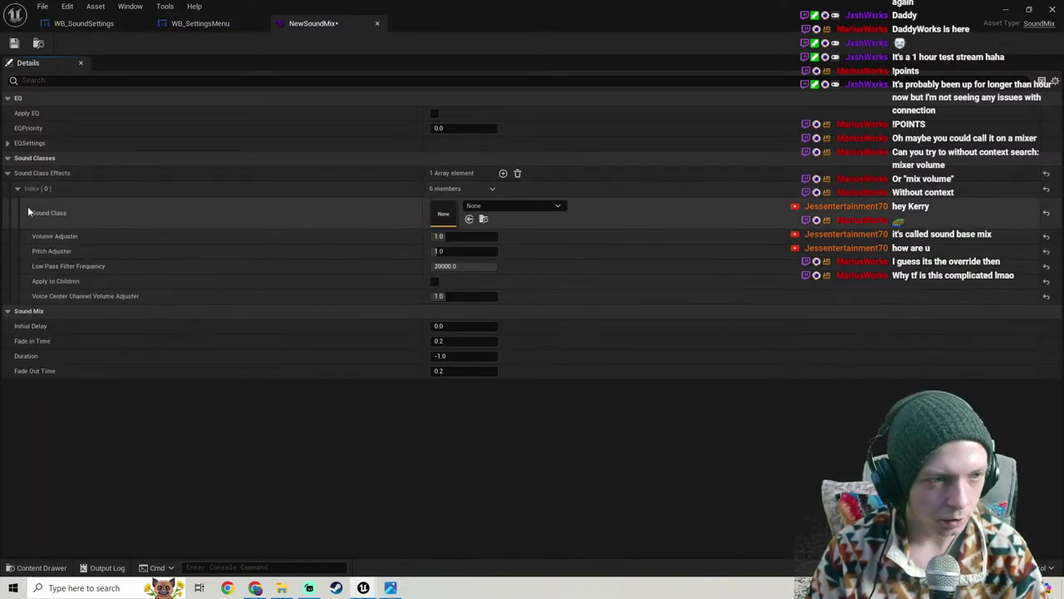
pyautogui.click(493, 208)
pyautogui.click(527, 346)
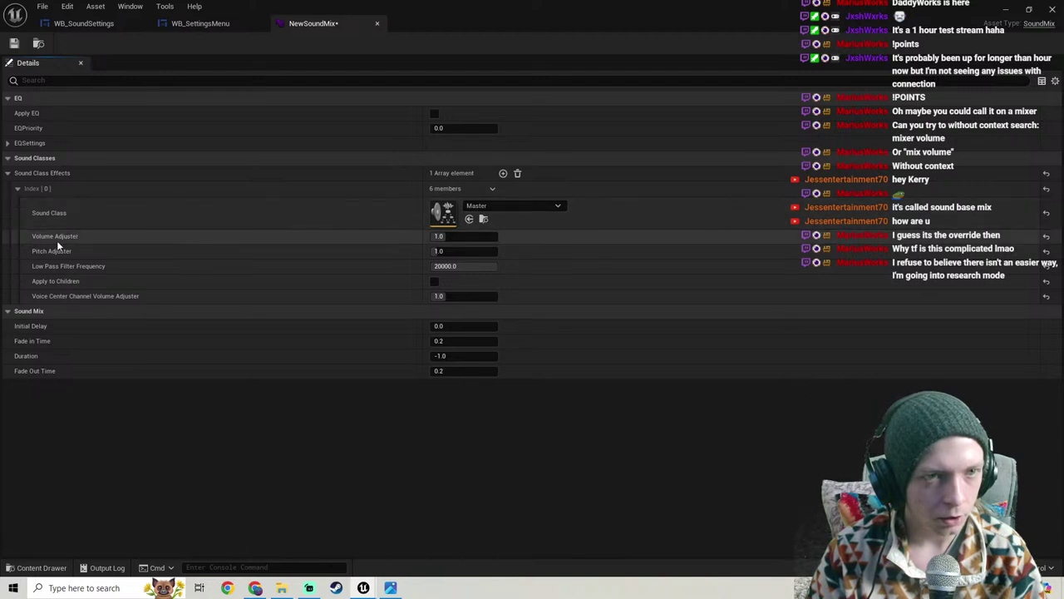
pyautogui.click(10, 48)
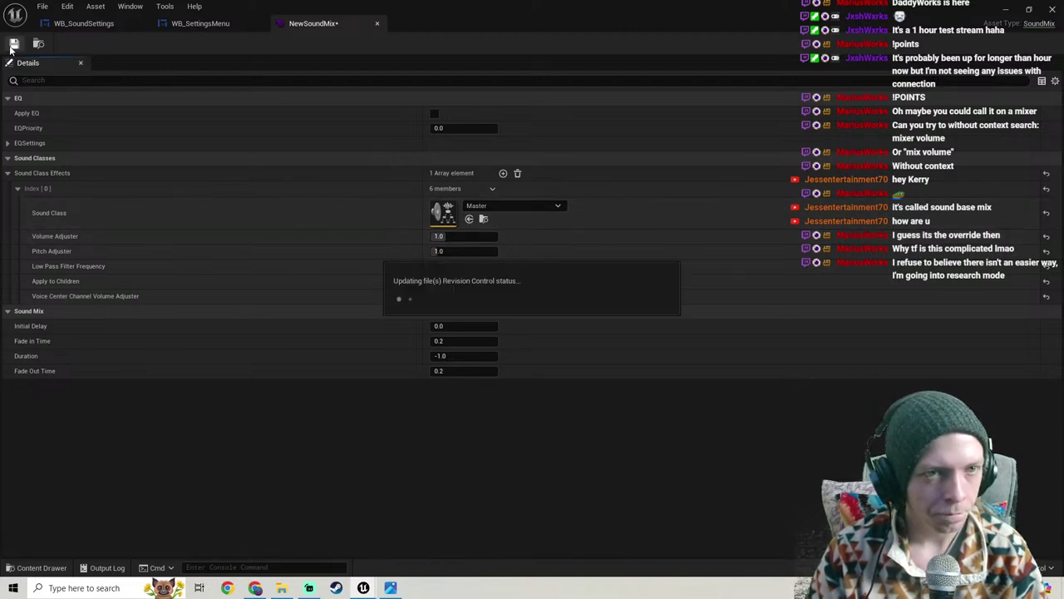
# Step: Rename the new sound mix asset in the Sounds folder as SCM_Master
pyautogui.click(1007, 10)
pyautogui.click(314, 469)
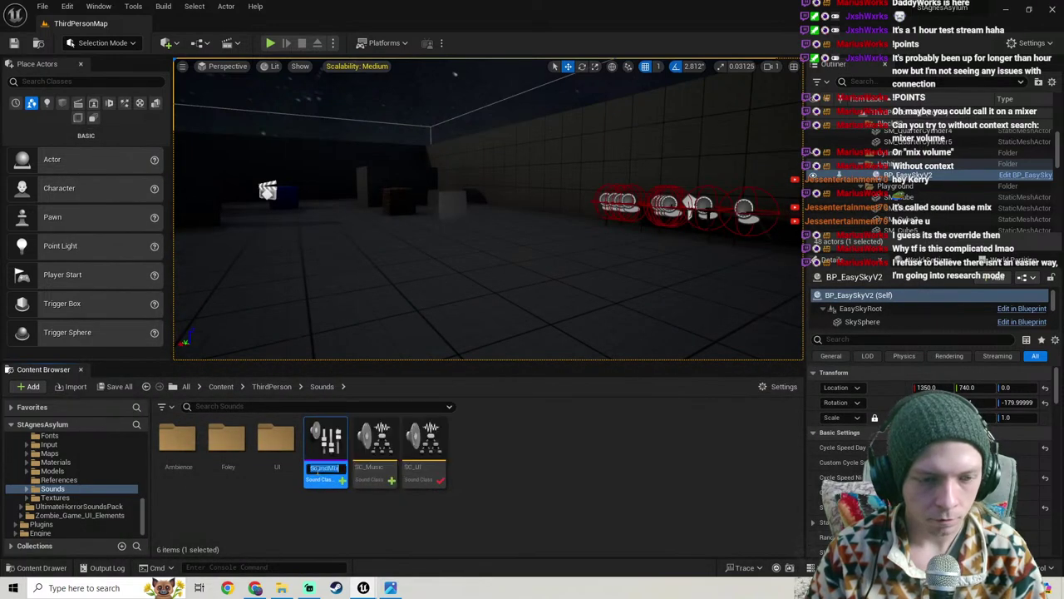
pyautogui.write('Maste')
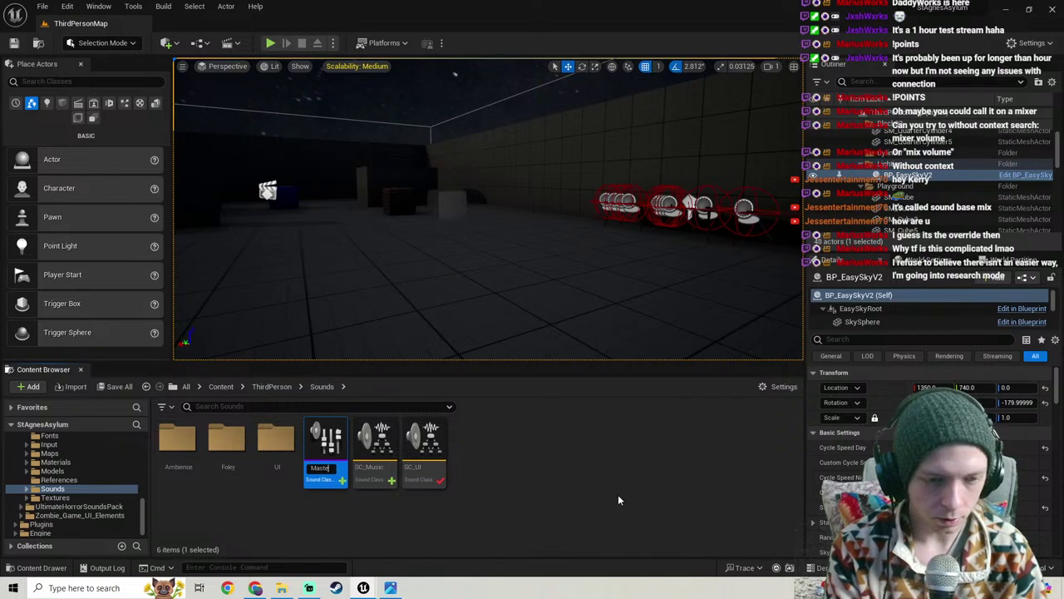
pyautogui.press('BackSpace')
pyautogui.press('BackSpace')
pyautogui.press('BackSpace')
pyautogui.press('BackSpace')
pyautogui.write('SC')
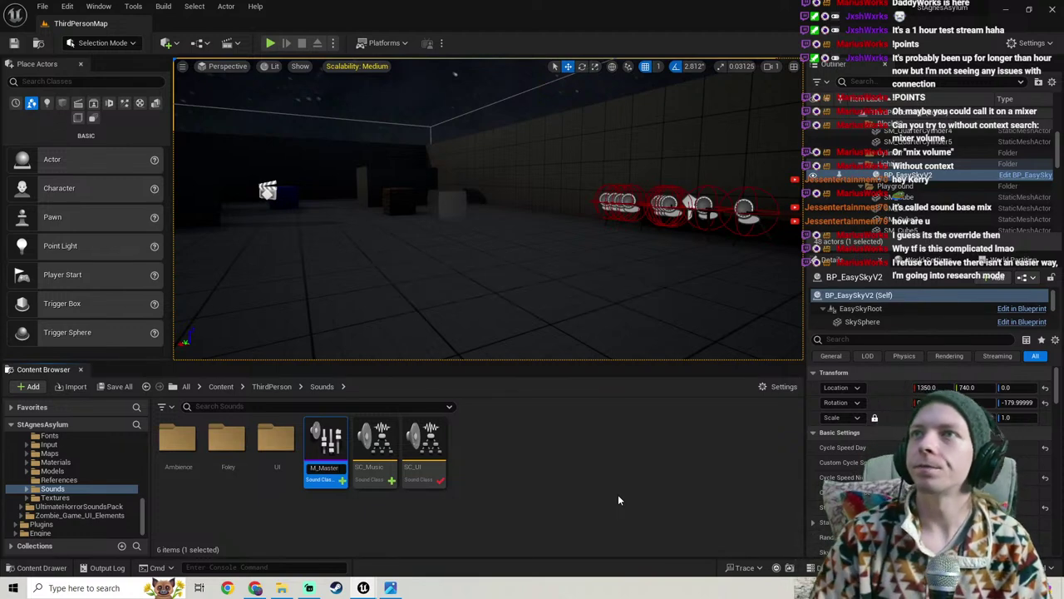
pyautogui.press('Return')
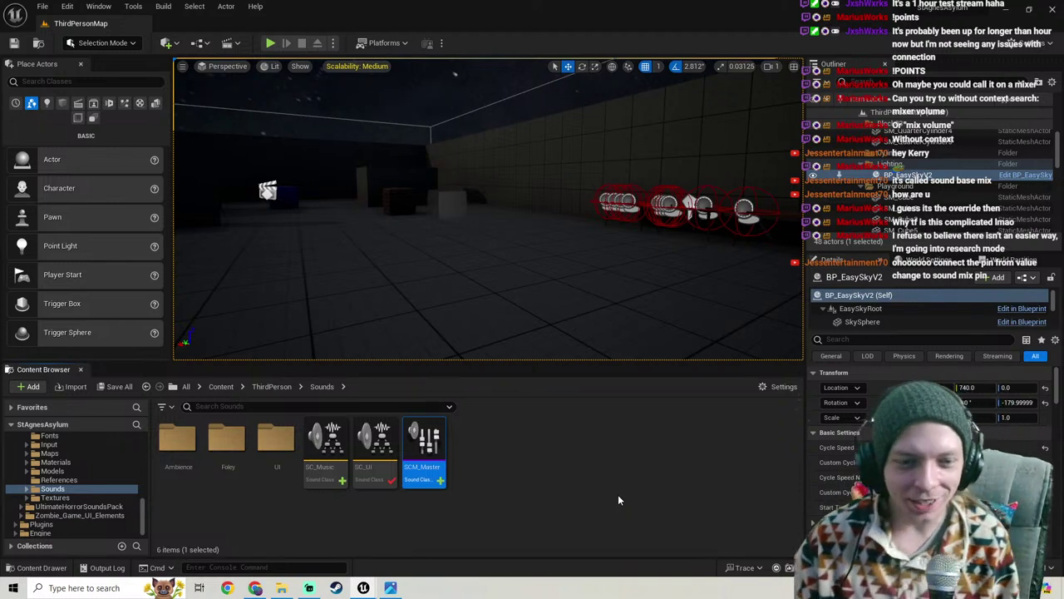
# Step: In WB_SoundSettings, set the Set Sound Mix Class Override node's sound mix modifier to SCM_Master and its sound class to Master
pyautogui.doubleClick(420, 436)
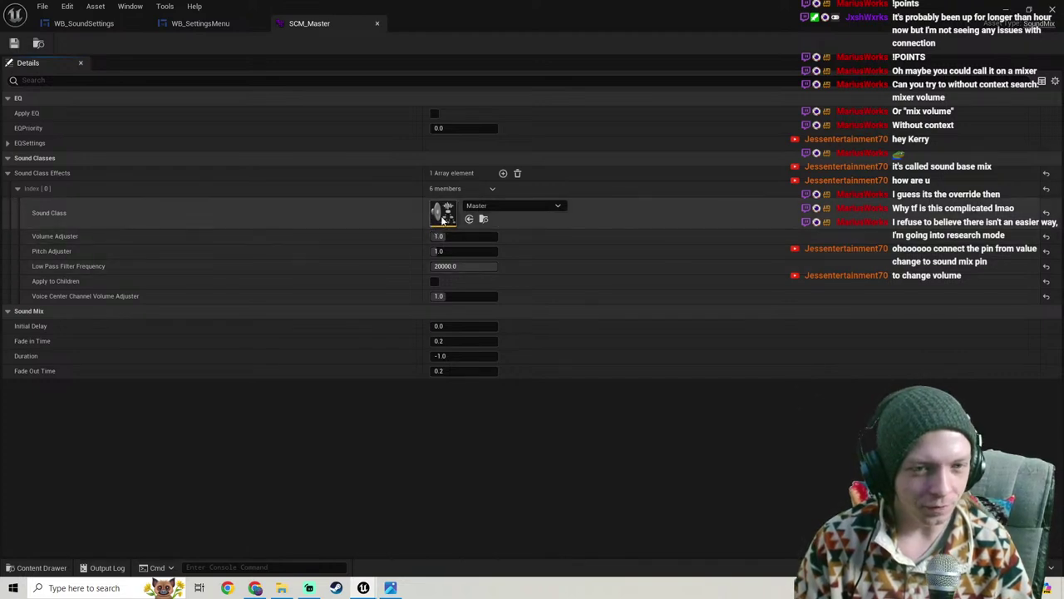
pyautogui.click(204, 23)
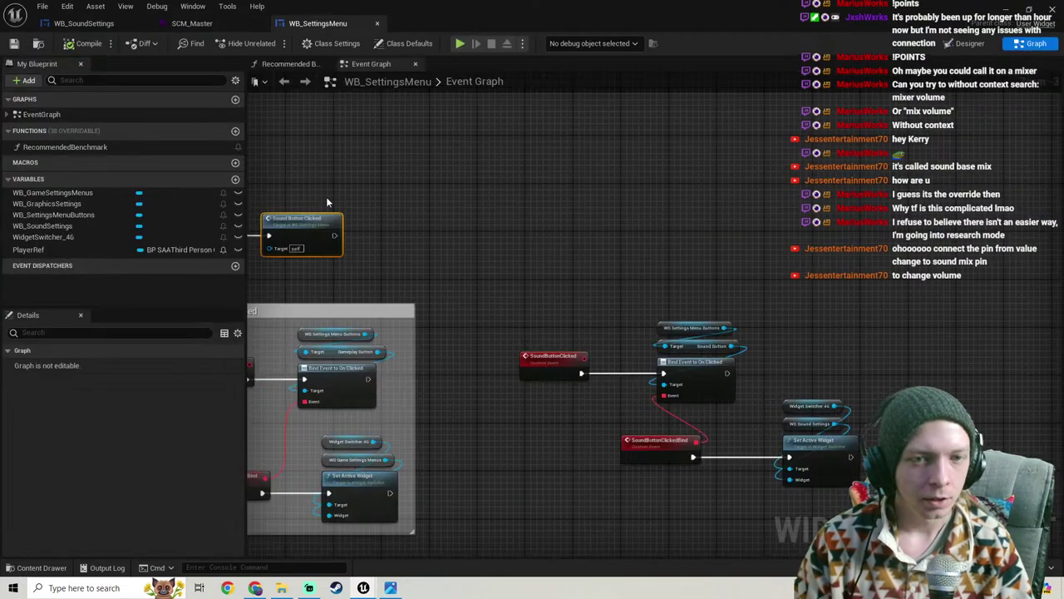
pyautogui.click(83, 23)
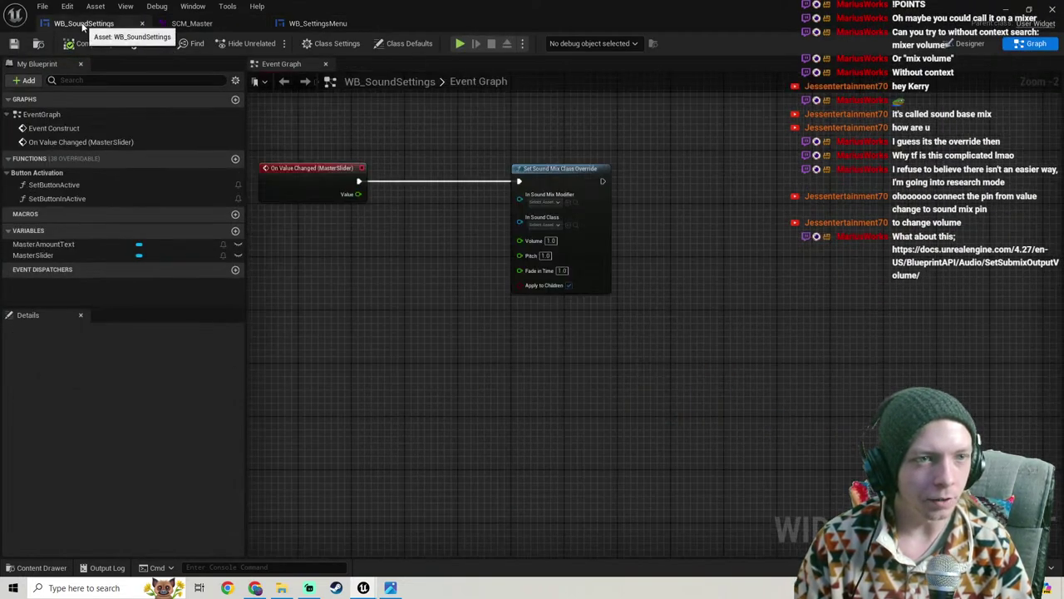
pyautogui.click(544, 202)
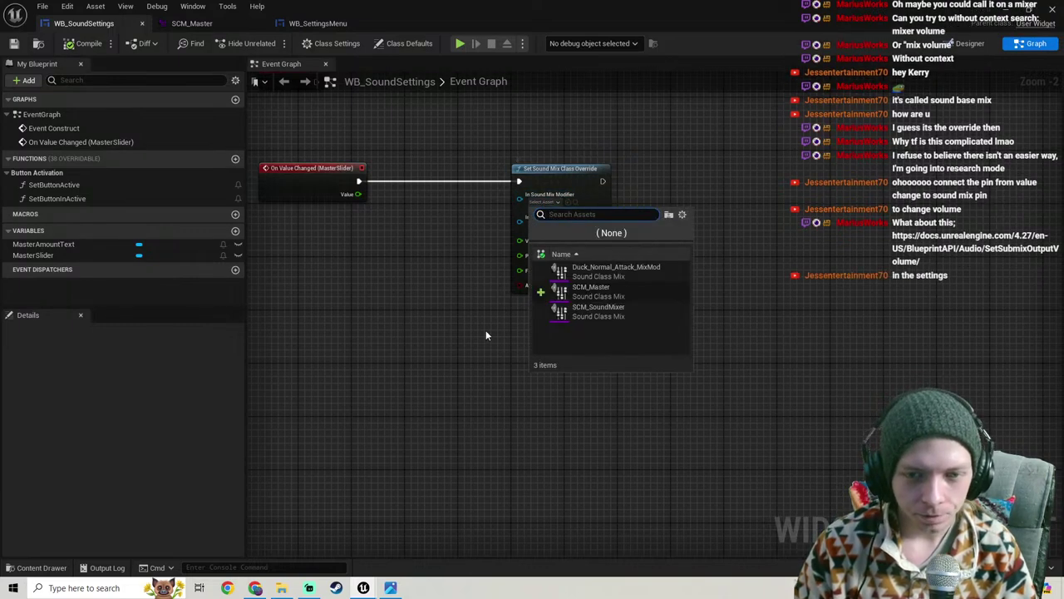
pyautogui.click(599, 293)
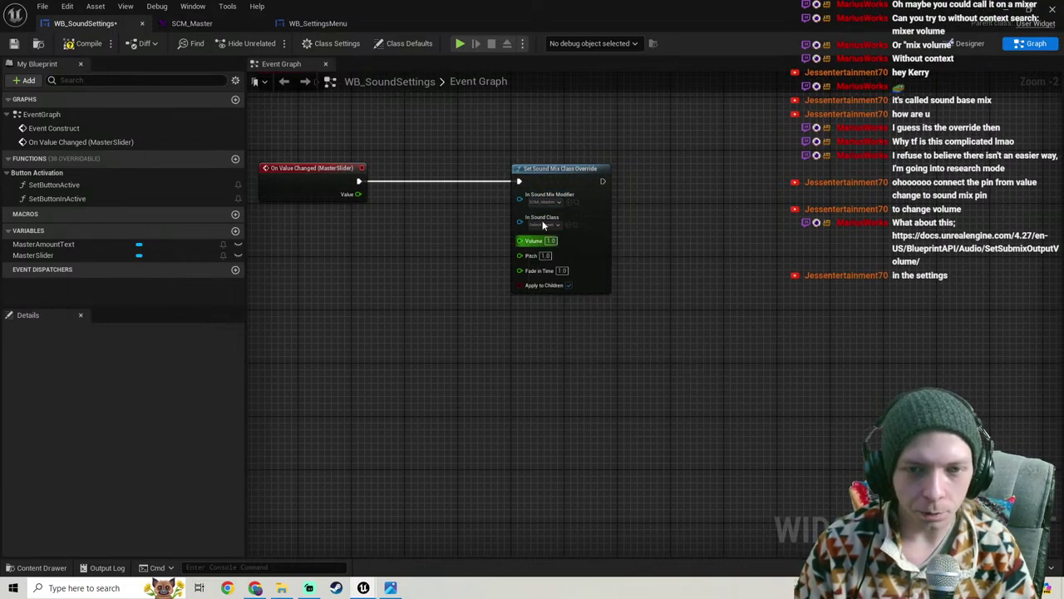
pyautogui.click(543, 225)
pyautogui.click(602, 298)
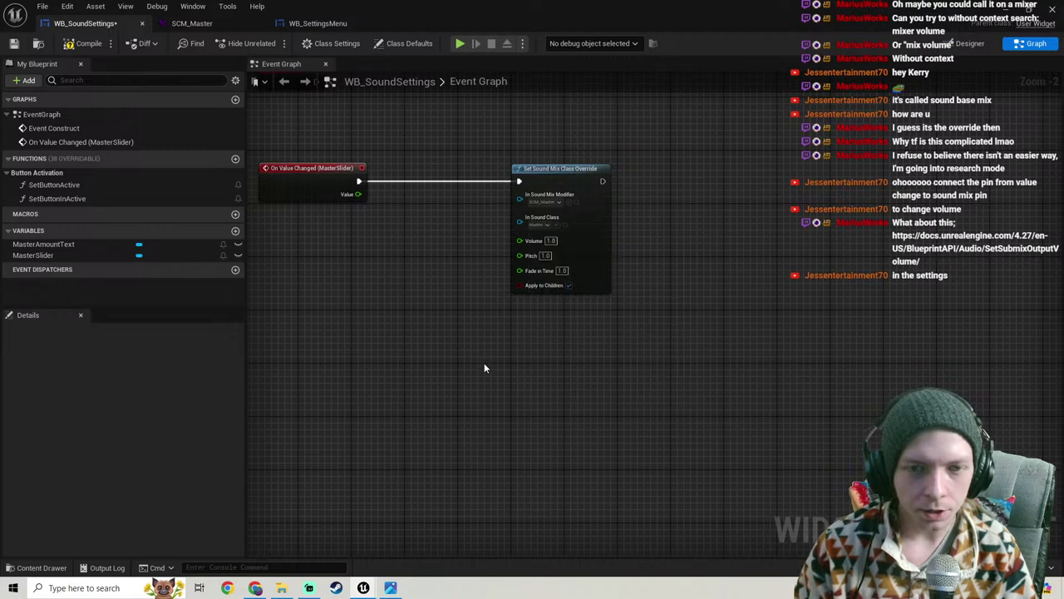
# Step: Connect On Value Changed (MasterSlider)'s Value to the override node's Volume input, and compile the widget blueprint
pyautogui.moveTo(358, 194); pyautogui.dragTo(520, 241)
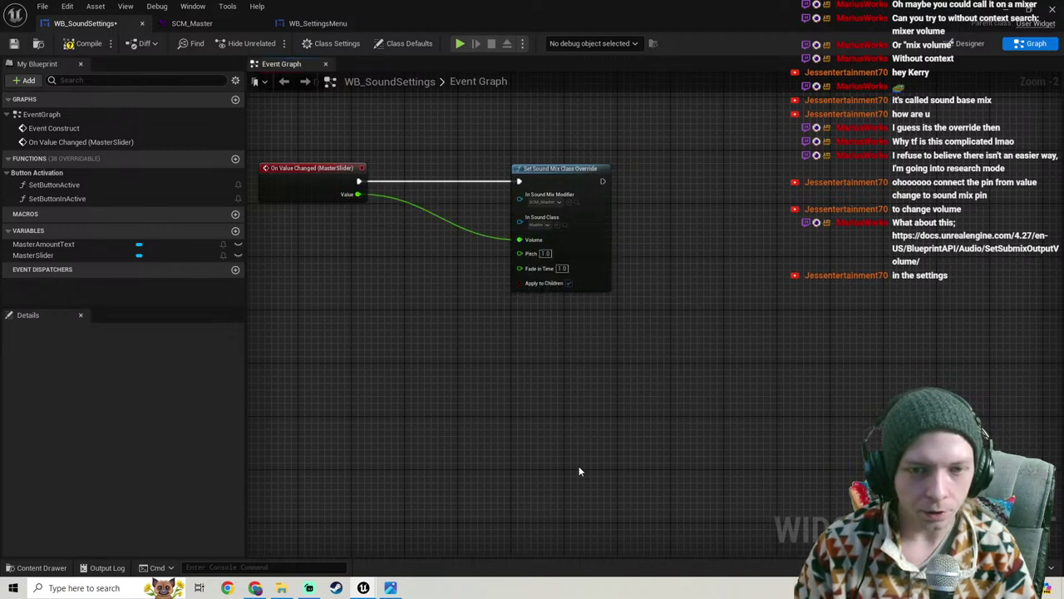
pyautogui.click(73, 45)
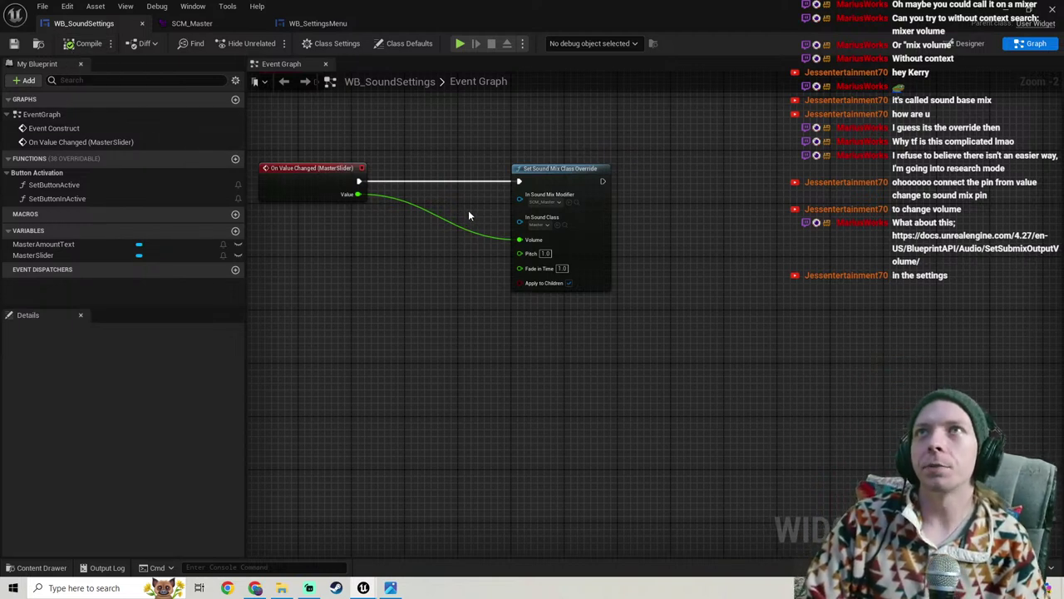
pyautogui.moveTo(394, 262); pyautogui.dragTo(441, 287, button='right')
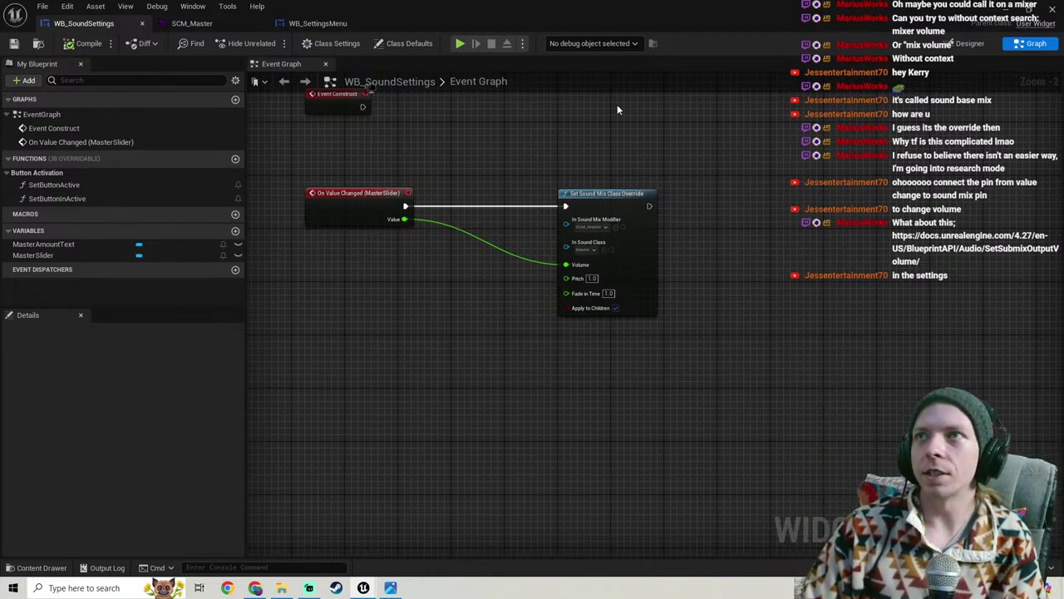
pyautogui.moveTo(569, 238); pyautogui.dragTo(564, 197, button='right')
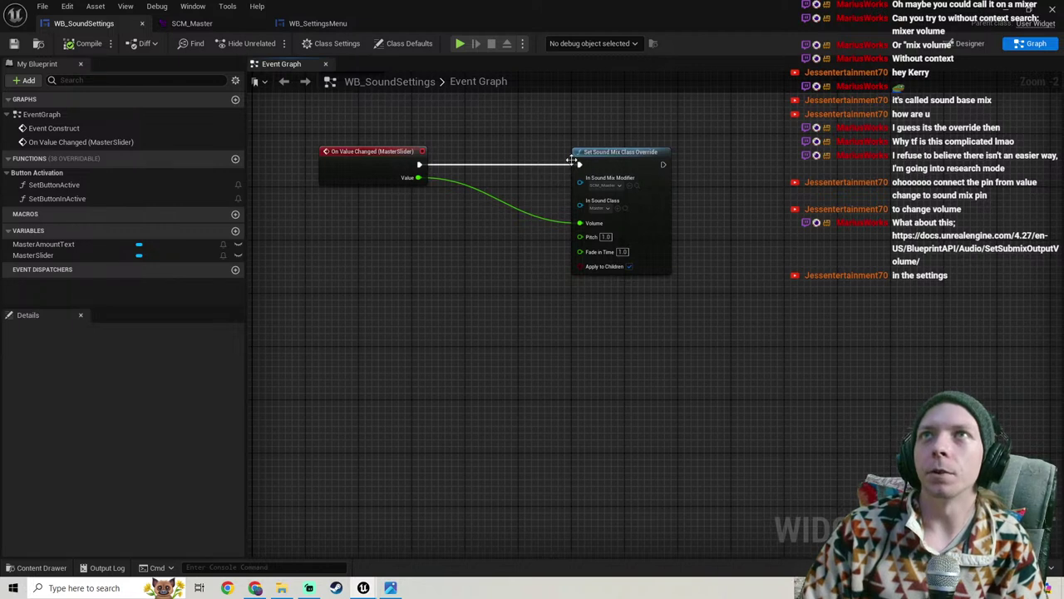
pyautogui.moveTo(518, 241); pyautogui.dragTo(537, 222, button='right')
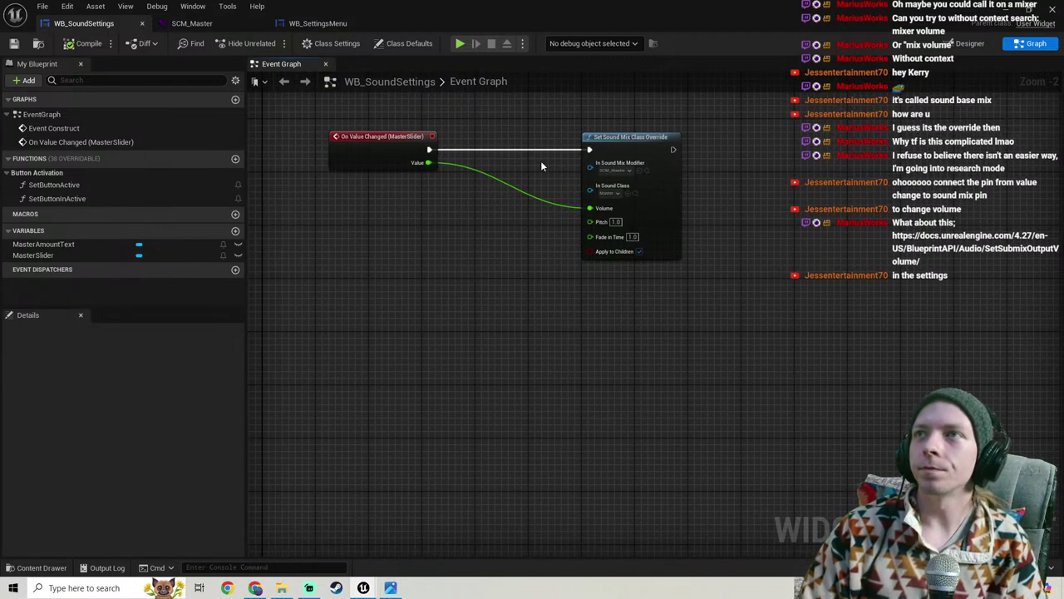
# Step: Switch to Streamlabs Desktop, open the Set Submix Output Volume documentation link from the chat in the browser, and read the page
pyautogui.click(309, 588)
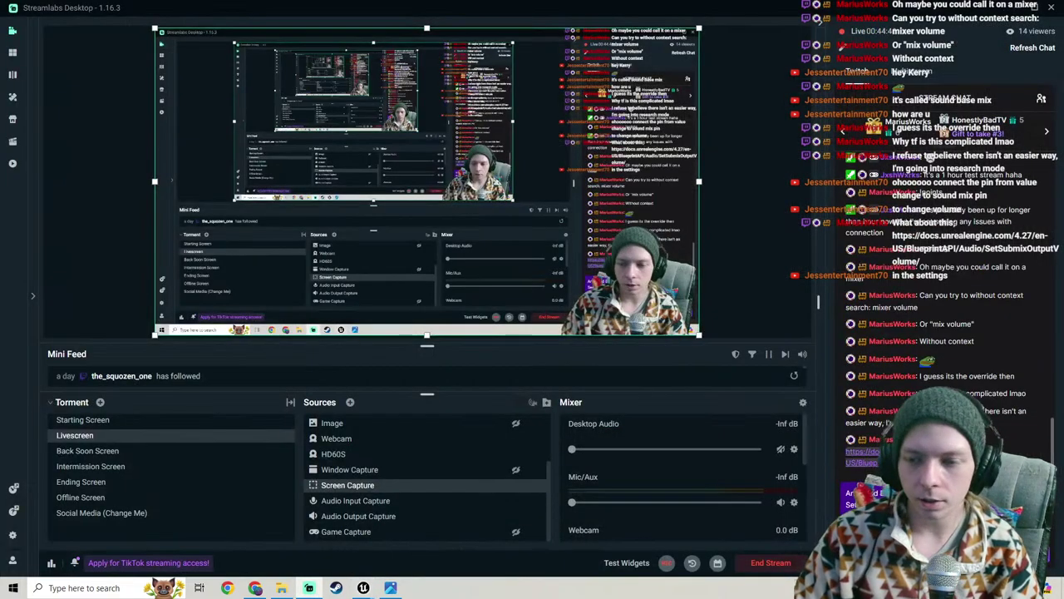
pyautogui.click(851, 450)
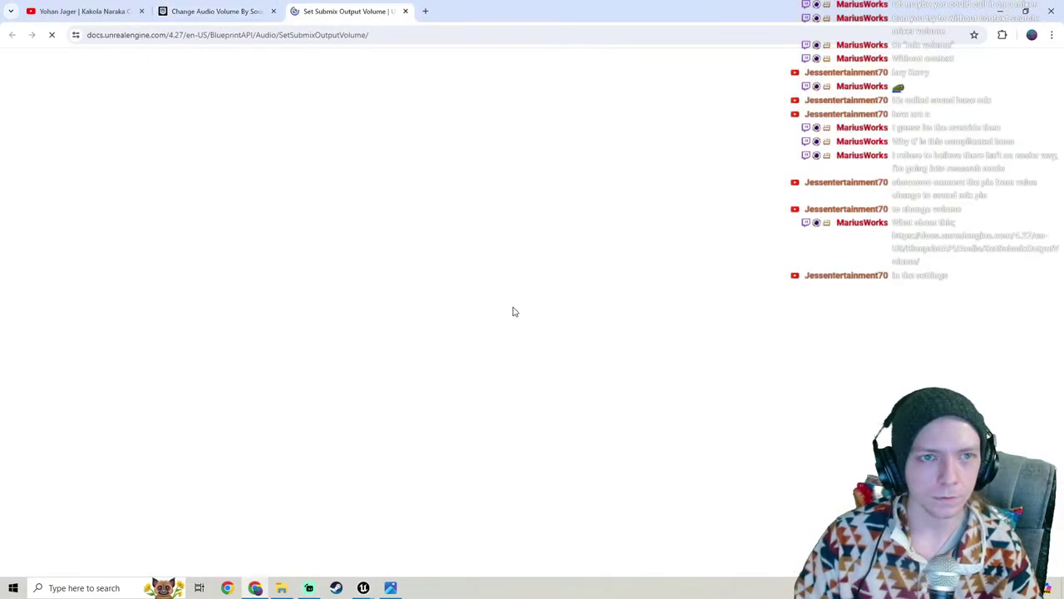
pyautogui.scroll(-1, 433, 331)
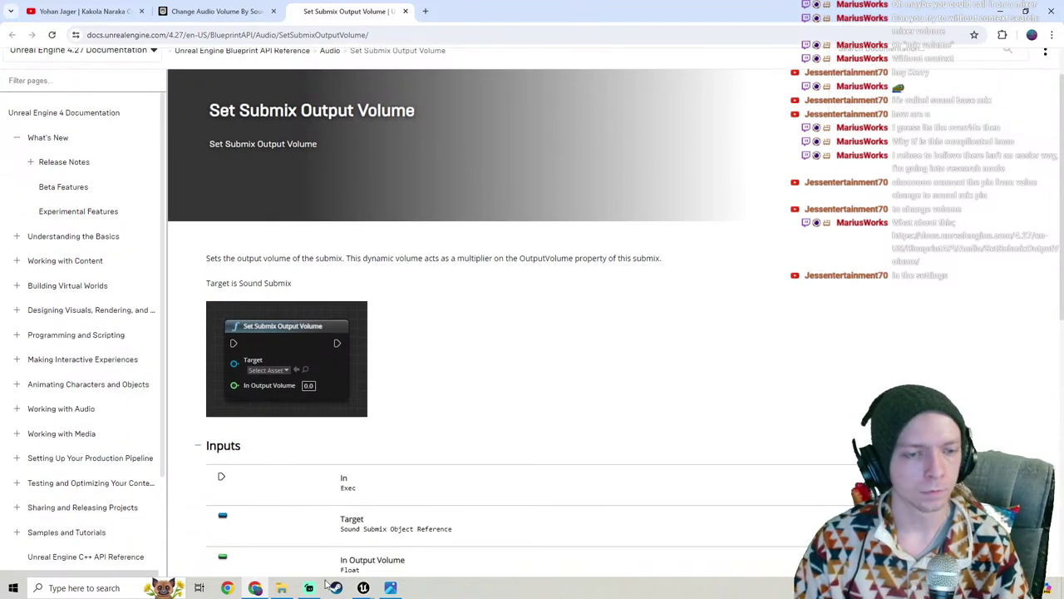
# Step: Back in Unreal Editor, search all possible actions without context sensitivity for "set submix out" and add a SetSubmixOutputVolume (linear gain) node below the existing nodes
pyautogui.moveTo(363, 588)
pyautogui.click(434, 499)
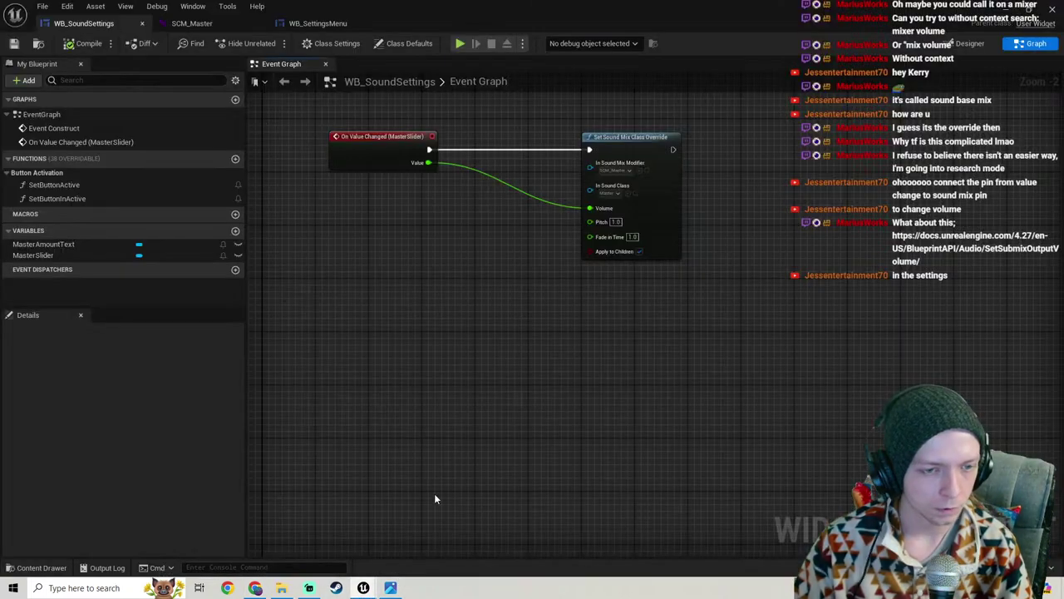
pyautogui.rightClick(474, 338)
pyautogui.write('set subm')
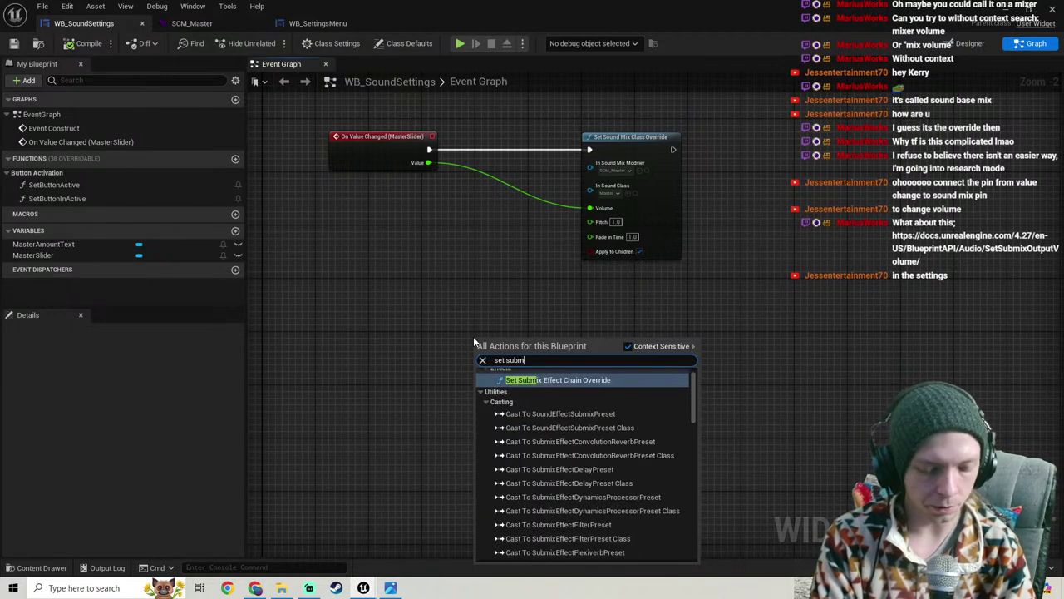
pyautogui.write('ix out')
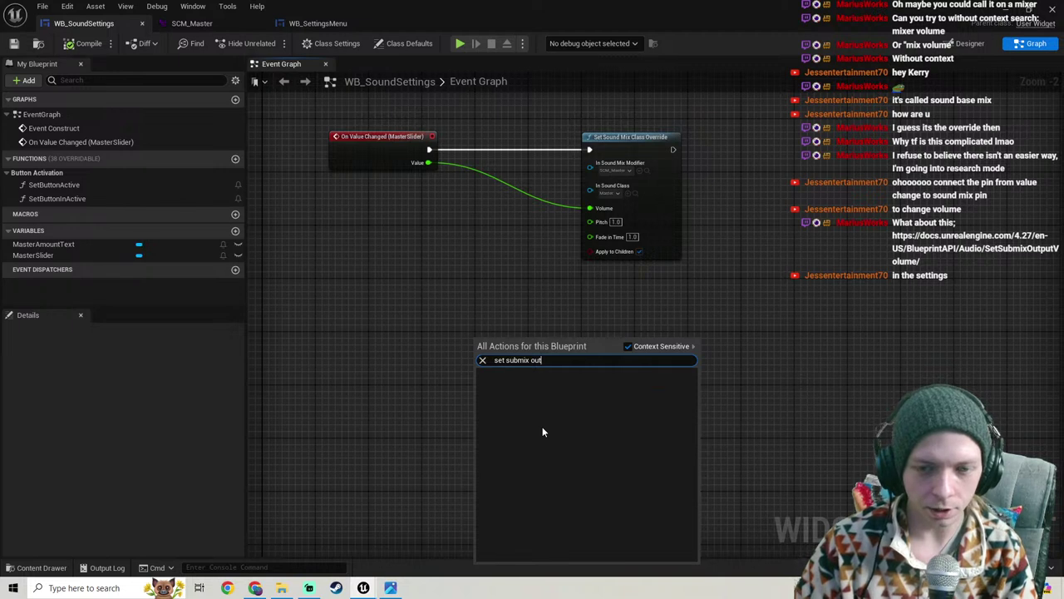
pyautogui.click(628, 346)
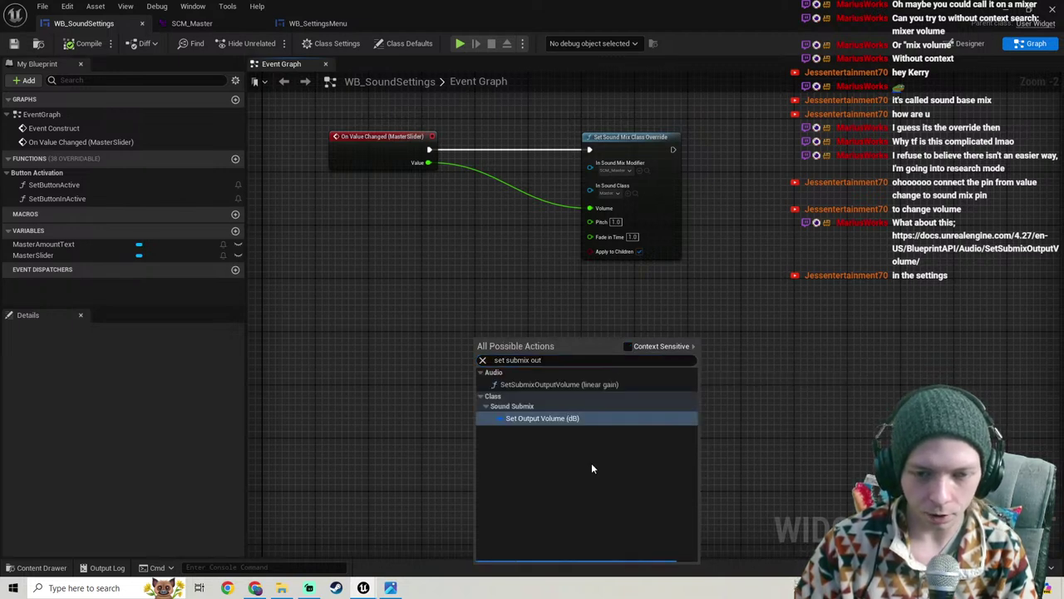
pyautogui.click(558, 384)
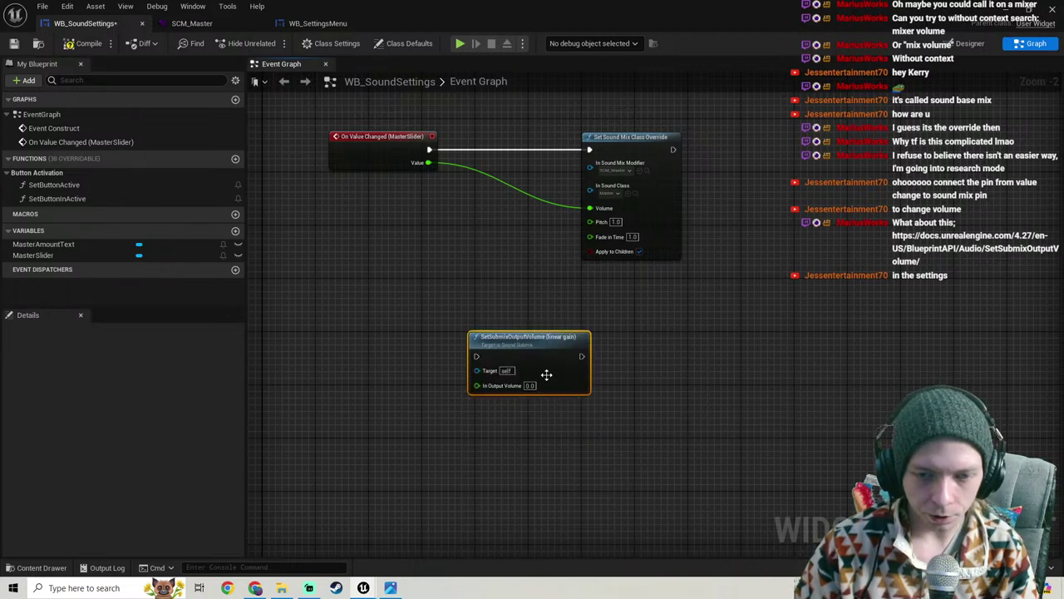
# Step: Connect the On Value Changed (MasterSlider) Value output to In Output Volume on the SetSubmixOutputVolume node
pyautogui.moveTo(575, 327); pyautogui.dragTo(546, 357, button='right')
pyautogui.moveTo(514, 376); pyautogui.dragTo(595, 376)
pyautogui.moveTo(527, 399); pyautogui.dragTo(409, 375)
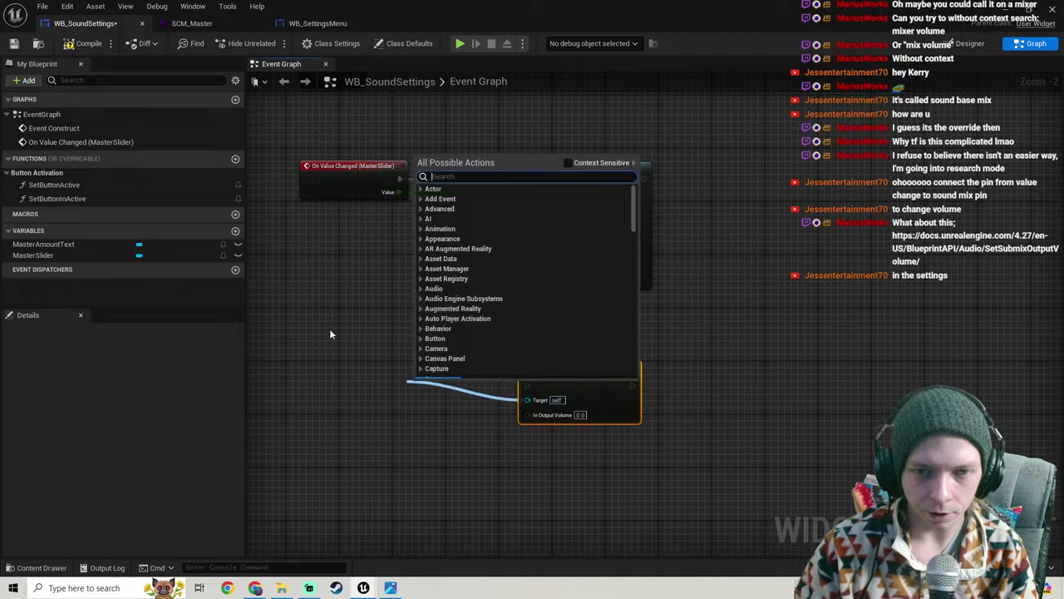
pyautogui.click(328, 327)
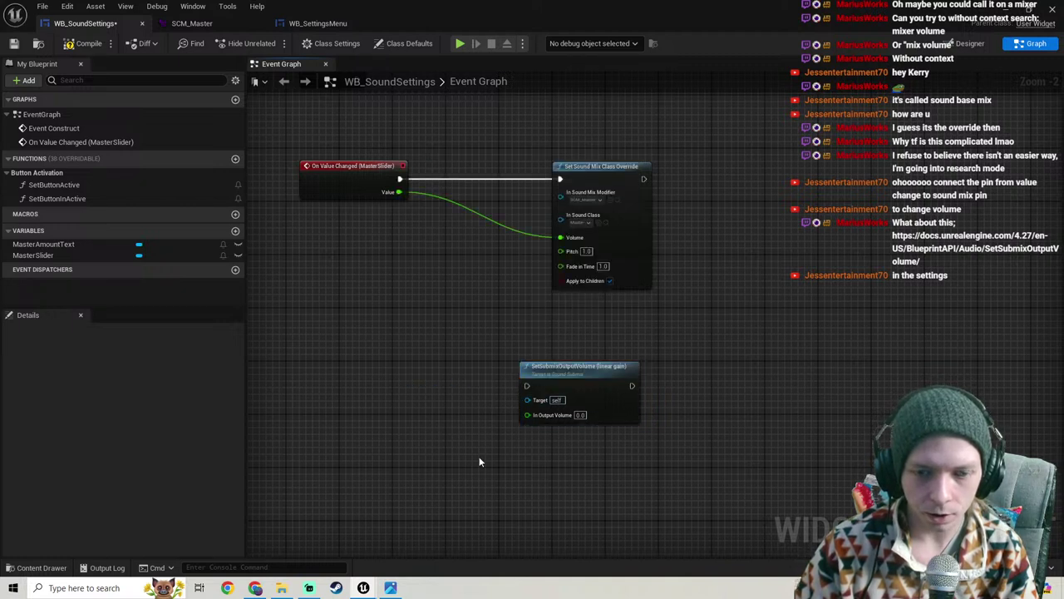
pyautogui.moveTo(541, 421); pyautogui.dragTo(397, 194)
pyautogui.moveTo(429, 271); pyautogui.dragTo(376, 305, button='right')
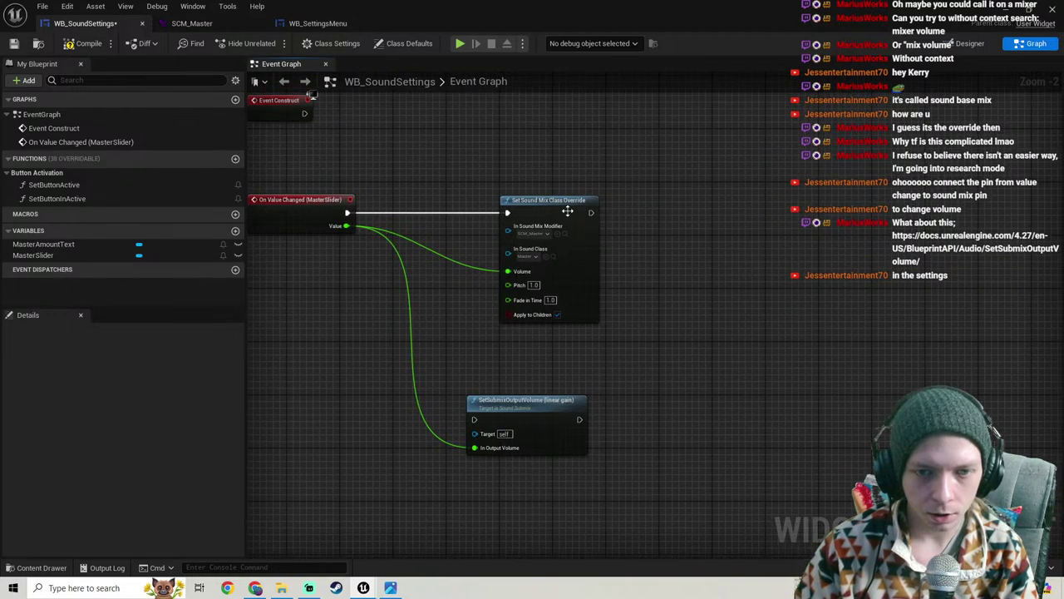
# Step: Move the Set Sound Mix Class Override node farther from the slider event and shift SetSubmixOutputVolume to make room in front of it
pyautogui.moveTo(567, 209); pyautogui.dragTo(632, 163)
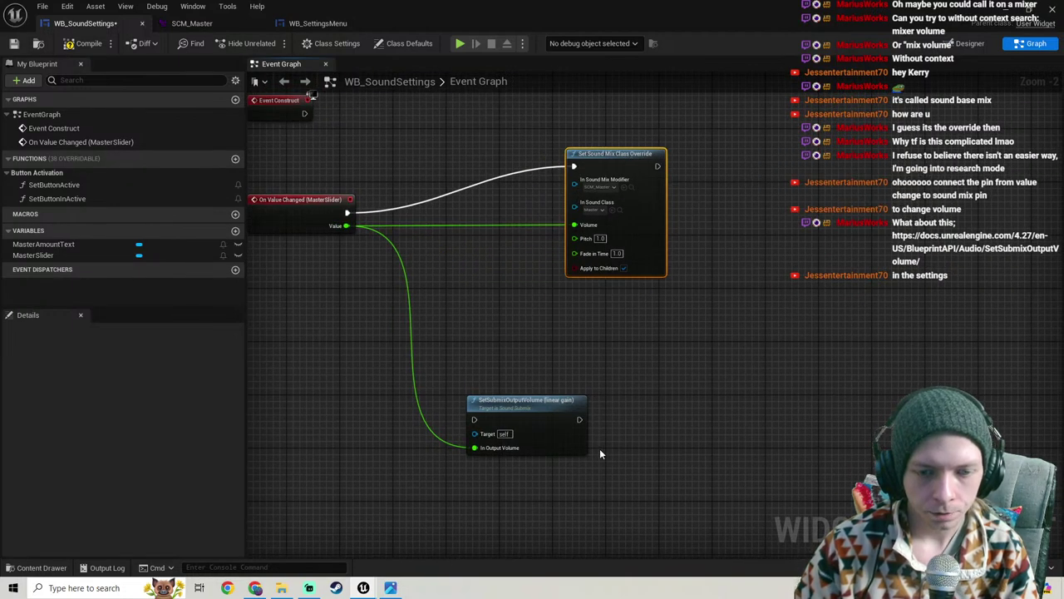
pyautogui.moveTo(599, 448); pyautogui.dragTo(557, 386, button='right')
pyautogui.moveTo(500, 343); pyautogui.dragTo(546, 342)
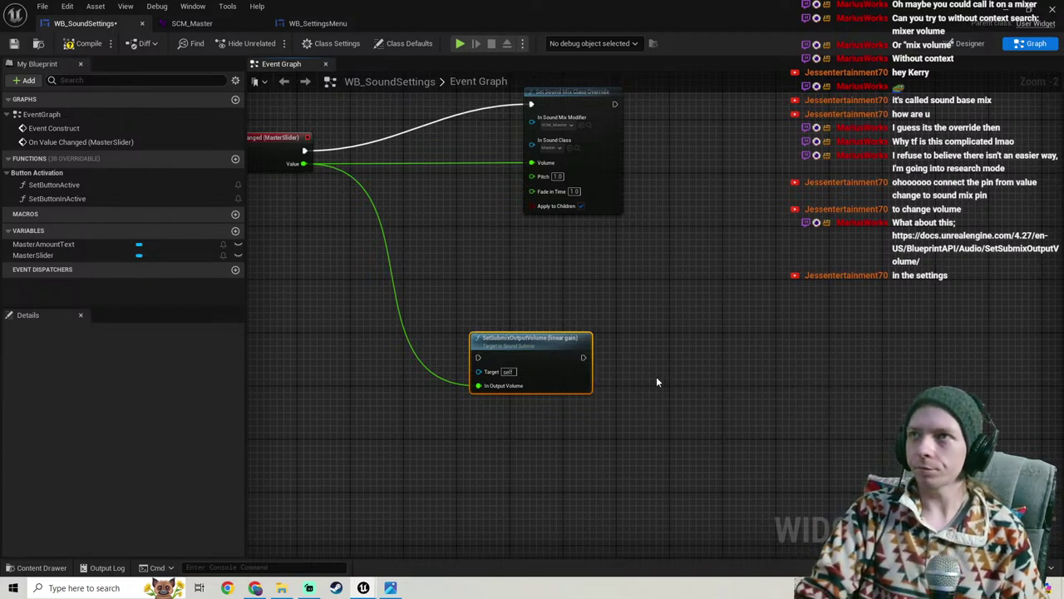
pyautogui.scroll(2, 591, 422)
pyautogui.moveTo(489, 424); pyautogui.dragTo(534, 419, button='right')
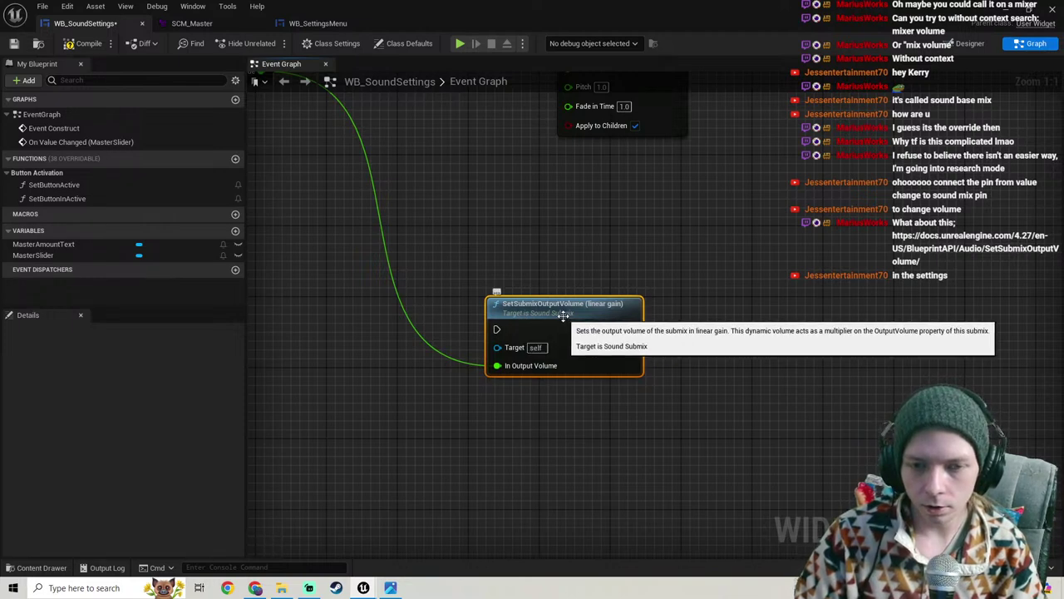
pyautogui.moveTo(533, 347); pyautogui.dragTo(663, 289, button='right')
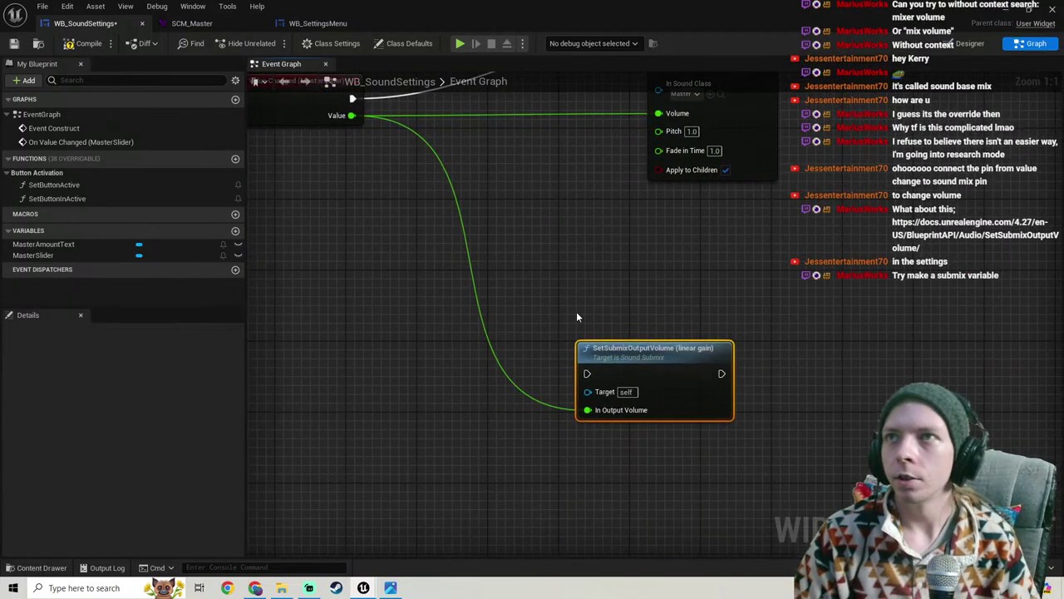
pyautogui.moveTo(577, 316); pyautogui.dragTo(636, 239, button='right')
pyautogui.moveTo(502, 282); pyautogui.dragTo(509, 320, button='right')
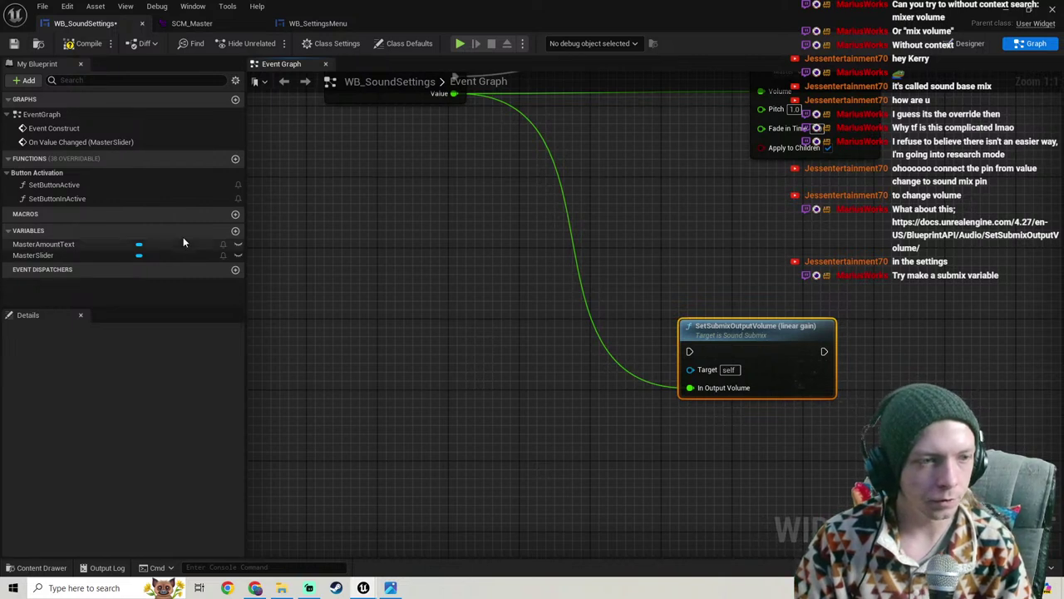
# Step: Add a new variable named MasterSubmix to the widget blueprint
pyautogui.click(235, 230)
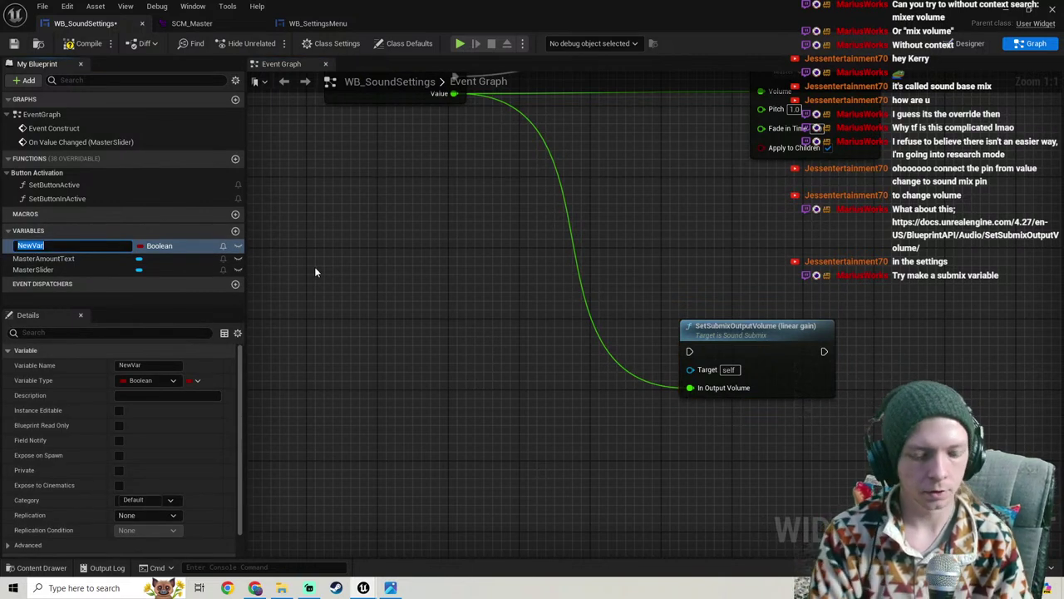
pyautogui.press('BackSpace')
pyautogui.write('MasterSubmix')
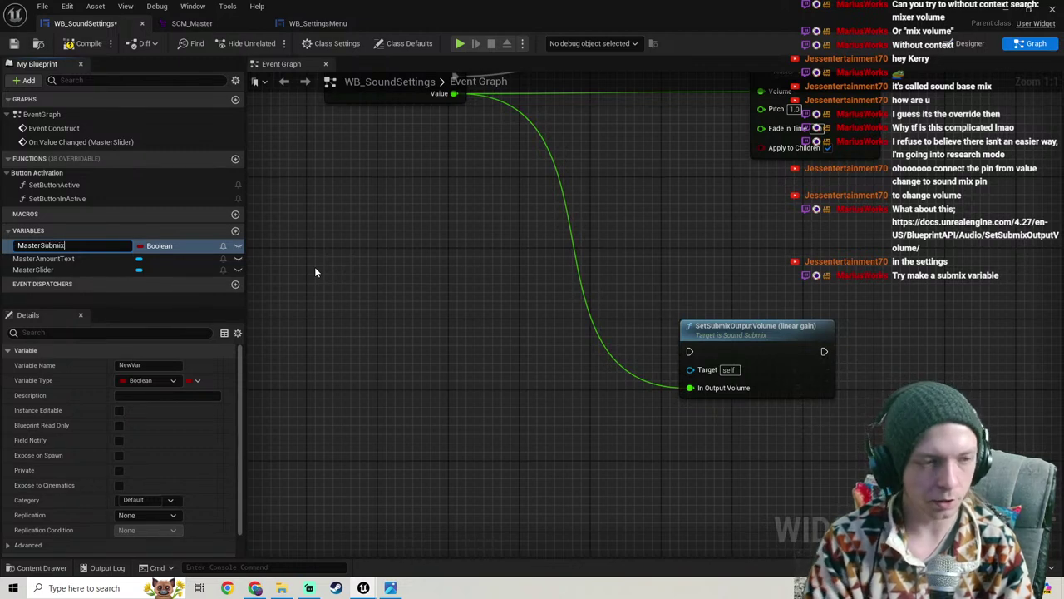
pyautogui.press('Return')
# Step: Set MasterSubmix's variable type to a Sound Submix object reference, searching the types for "submix"
pyautogui.click(175, 249)
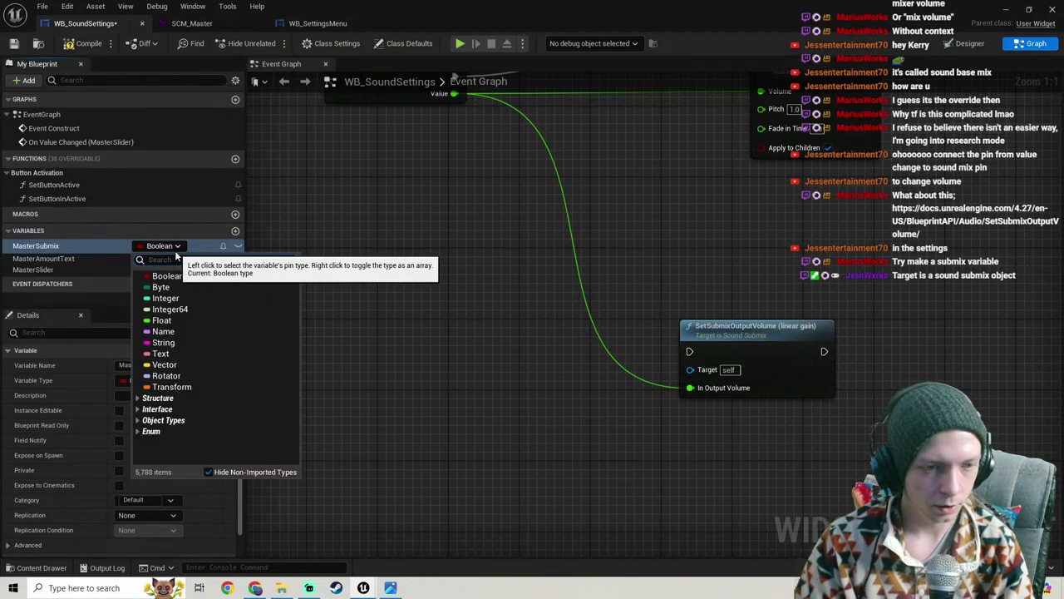
pyautogui.write('submix')
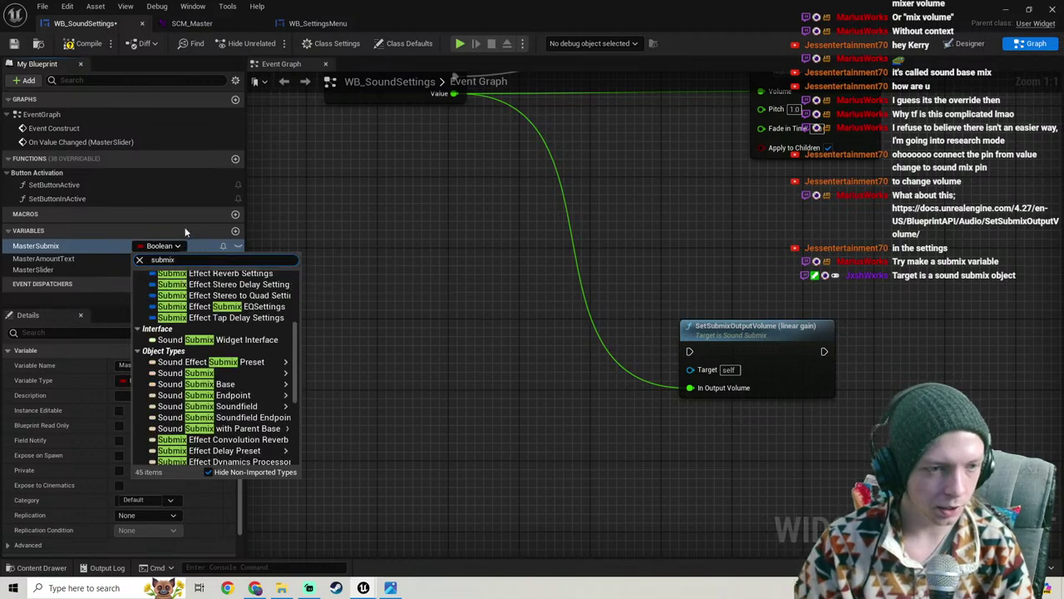
pyautogui.scroll(-4, 223, 391)
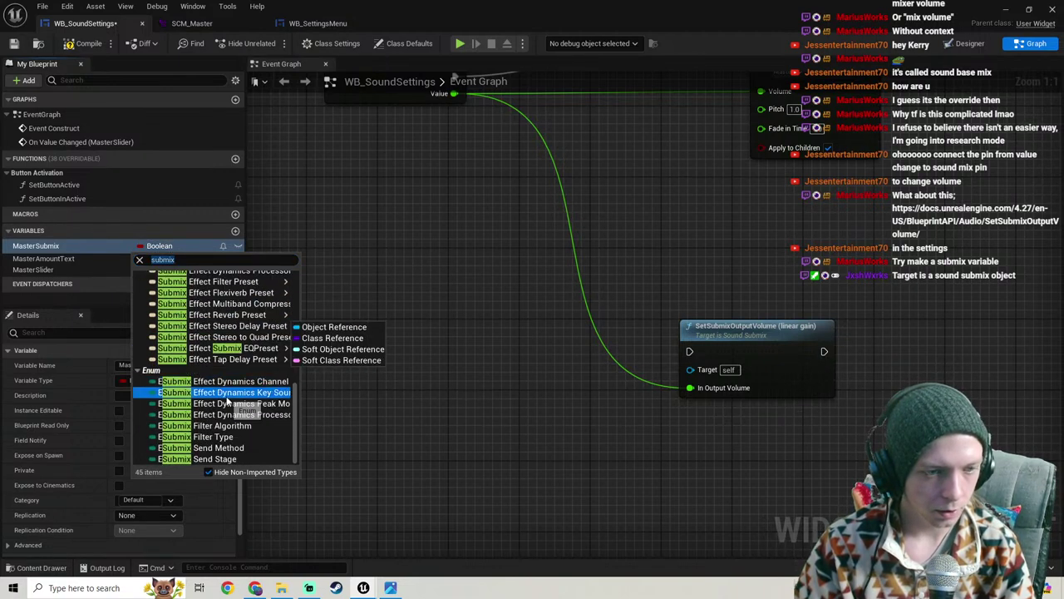
pyautogui.scroll(4, 228, 403)
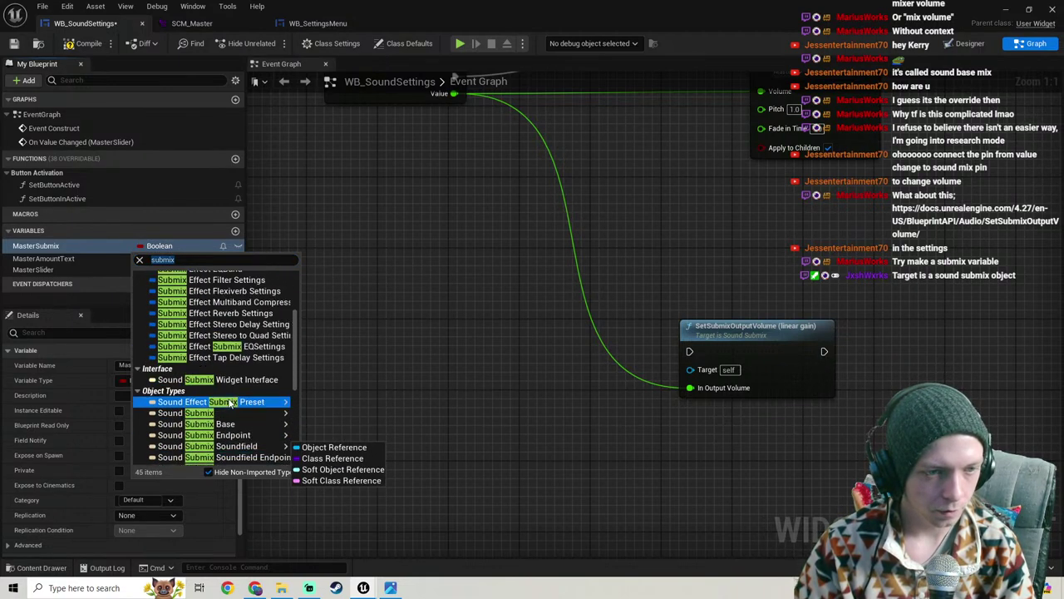
pyautogui.scroll(3, 219, 383)
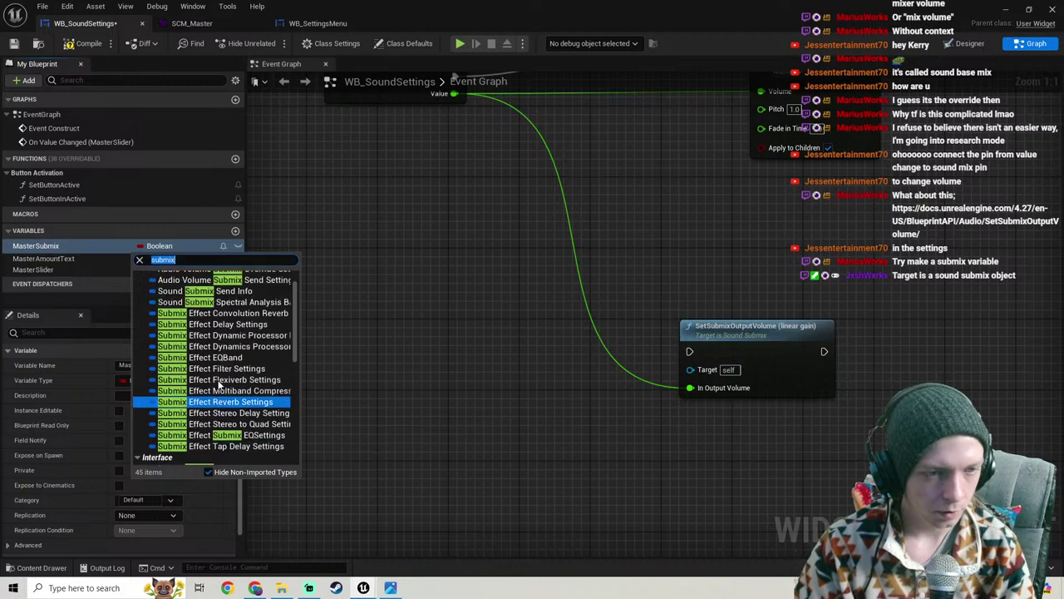
pyautogui.scroll(1, 218, 382)
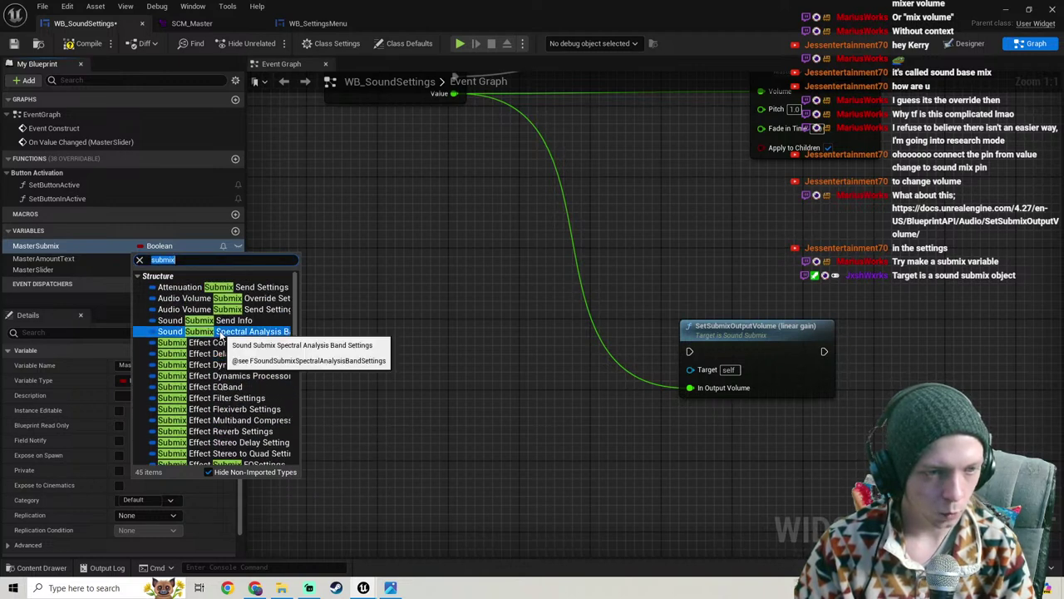
pyautogui.scroll(-6, 218, 358)
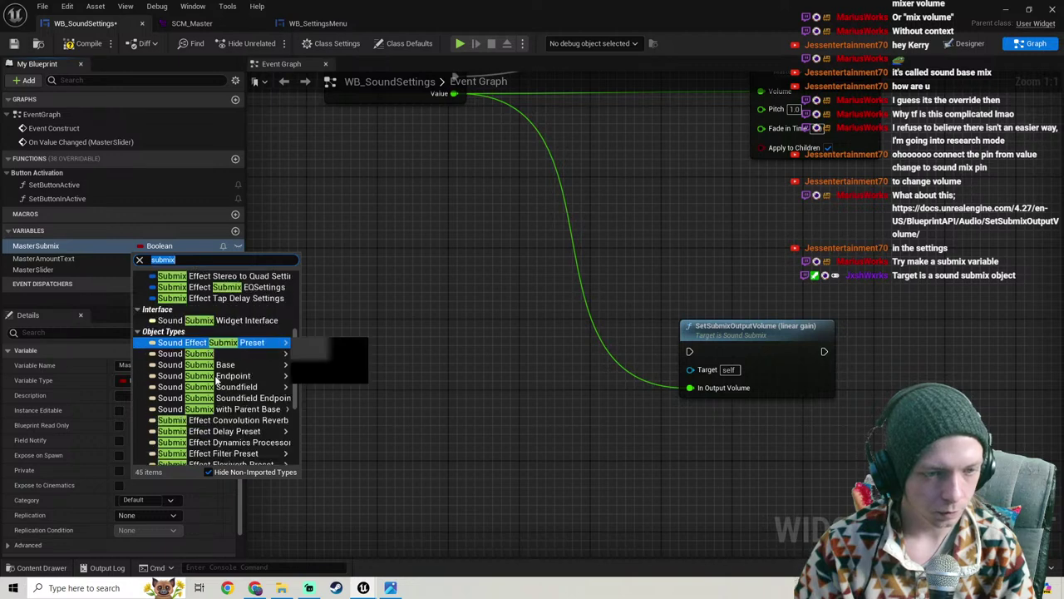
pyautogui.moveTo(197, 358)
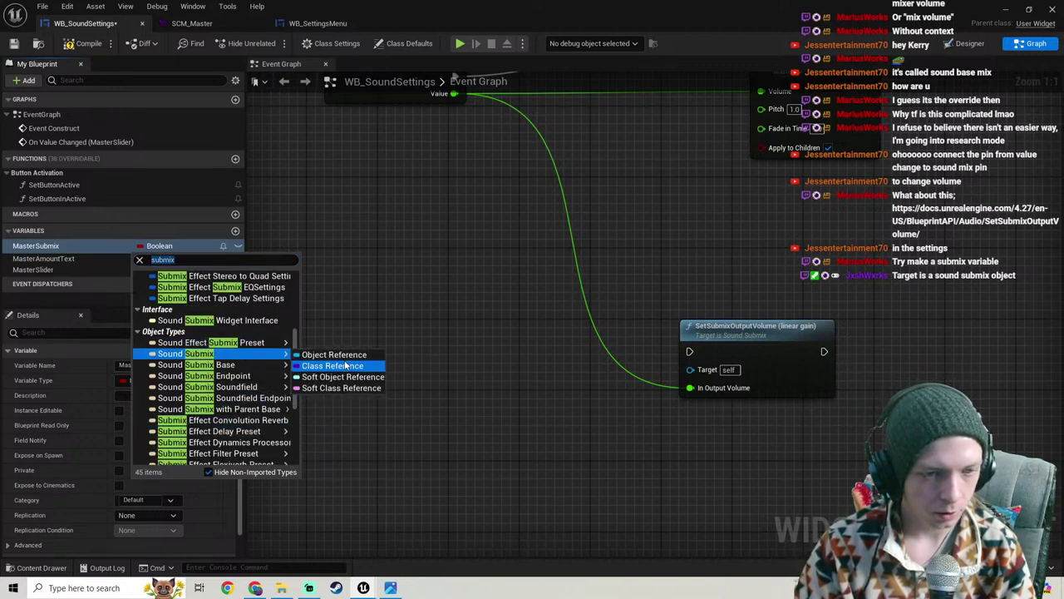
pyautogui.click(360, 355)
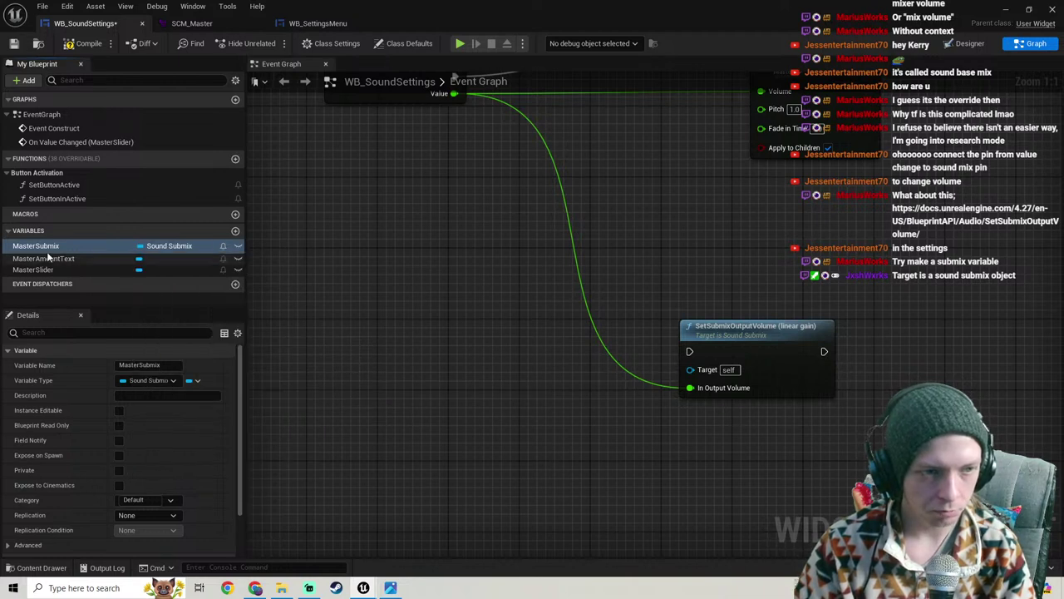
# Step: Place a MasterSubmix getter wired to the Target input of SetSubmixOutputVolume
pyautogui.moveTo(46, 248); pyautogui.dragTo(687, 370)
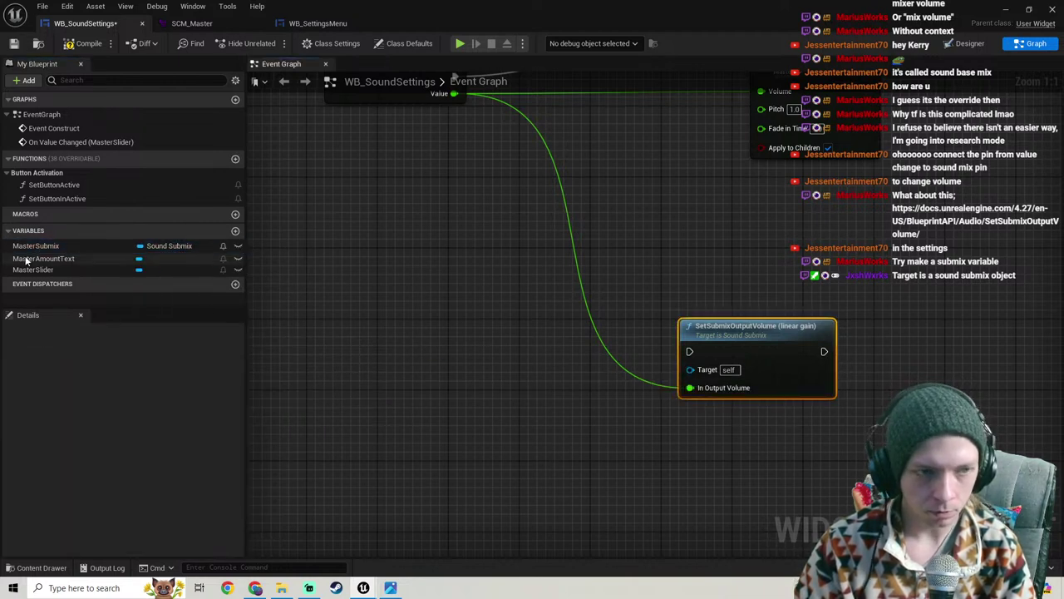
pyautogui.moveTo(33, 247); pyautogui.dragTo(691, 370)
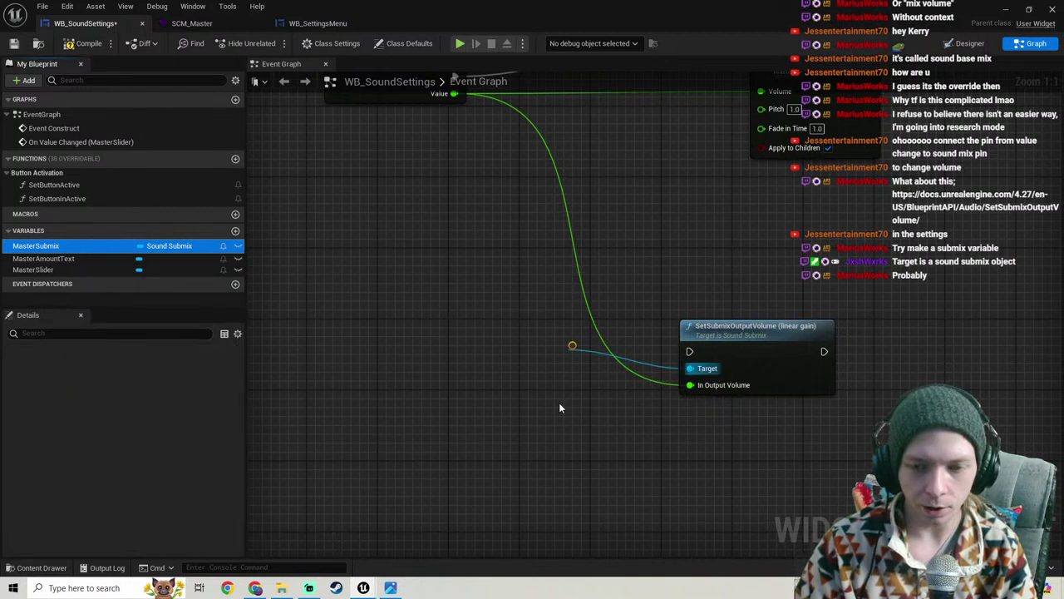
pyautogui.moveTo(629, 364); pyautogui.dragTo(441, 397, button='right')
pyautogui.scroll(-1, 441, 397)
pyautogui.scroll(-1, 477, 375)
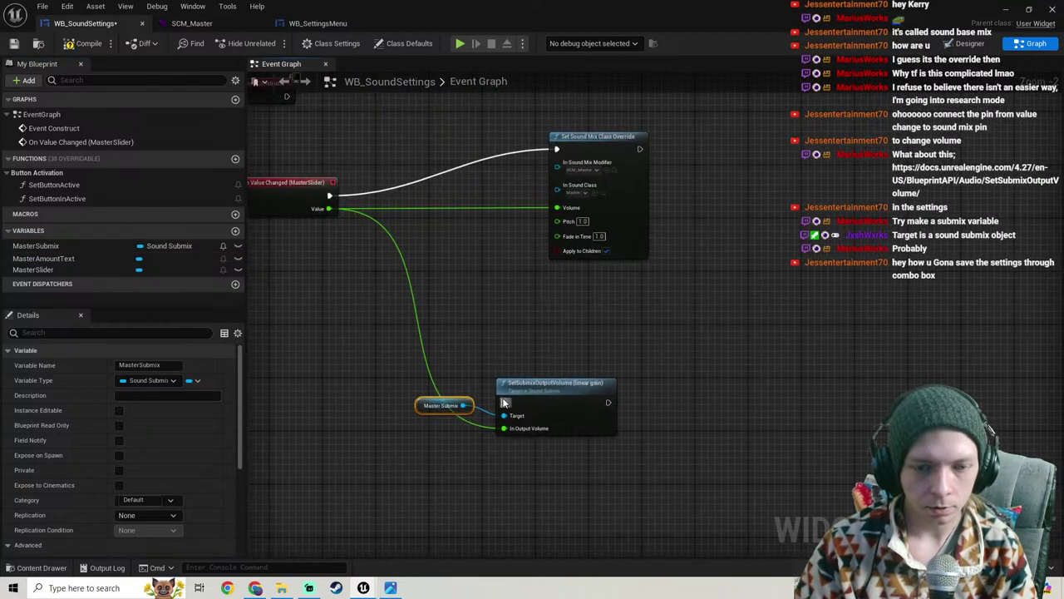
# Step: Reroute the On Value Changed (MasterSlider) execution from the override node to SetSubmixOutputVolume, and compile the blueprint
pyautogui.moveTo(503, 403); pyautogui.dragTo(504, 428)
pyautogui.click(79, 43)
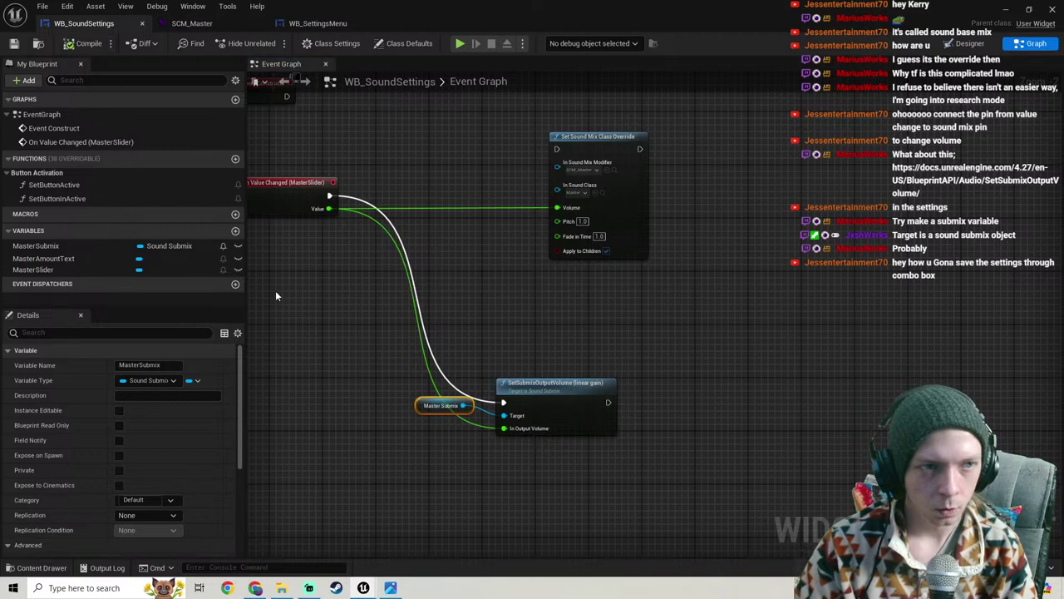
# Step: Return to the ThirdPersonMap level, play it to check where the character spawns, and stop the session
pyautogui.click(1004, 11)
pyautogui.moveTo(705, 213); pyautogui.dragTo(478, 163, button='right')
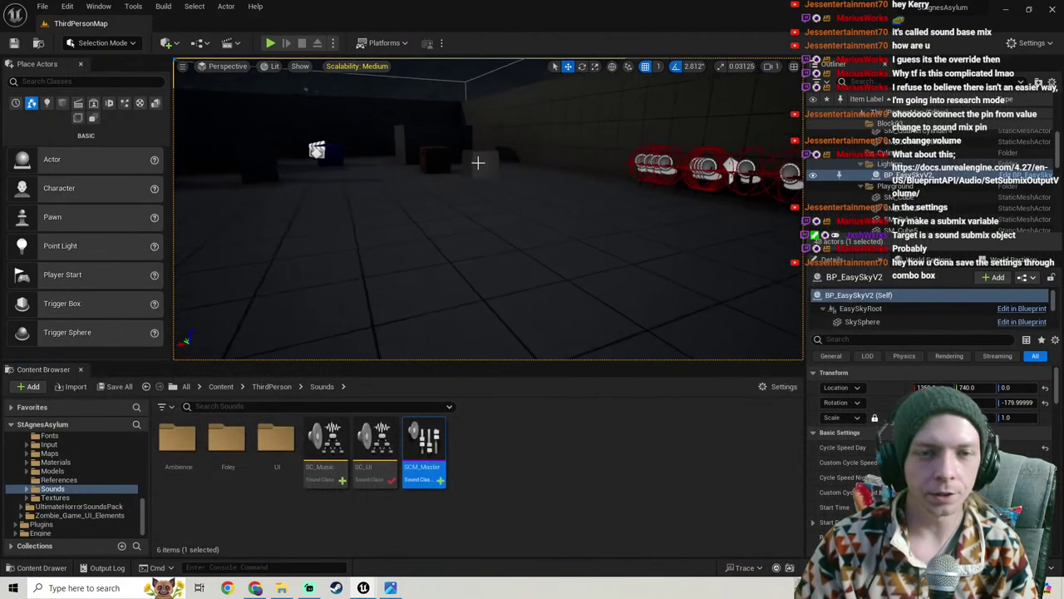
pyautogui.click(268, 43)
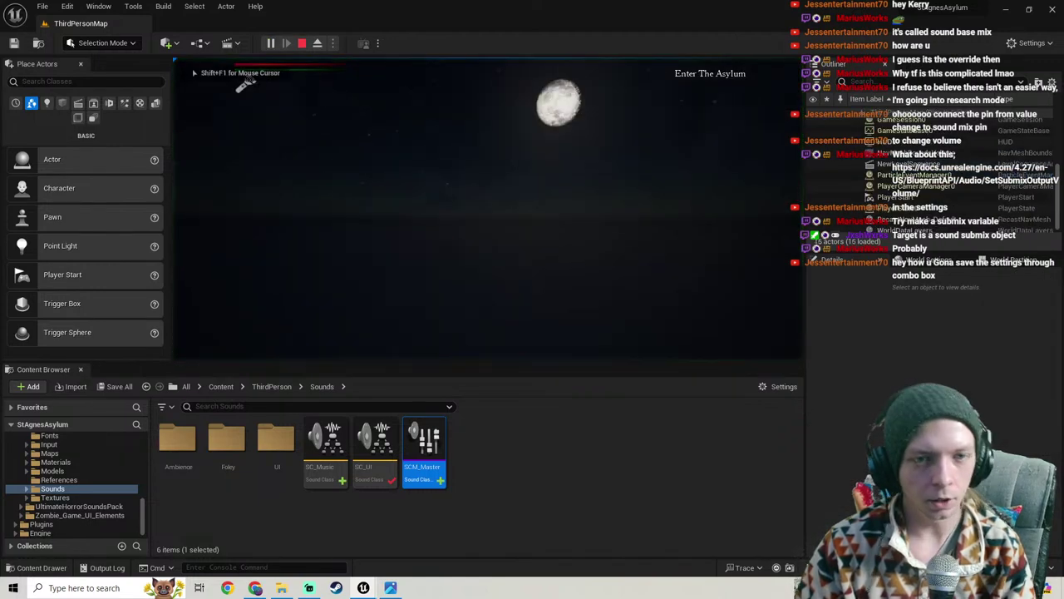
pyautogui.press('Escape')
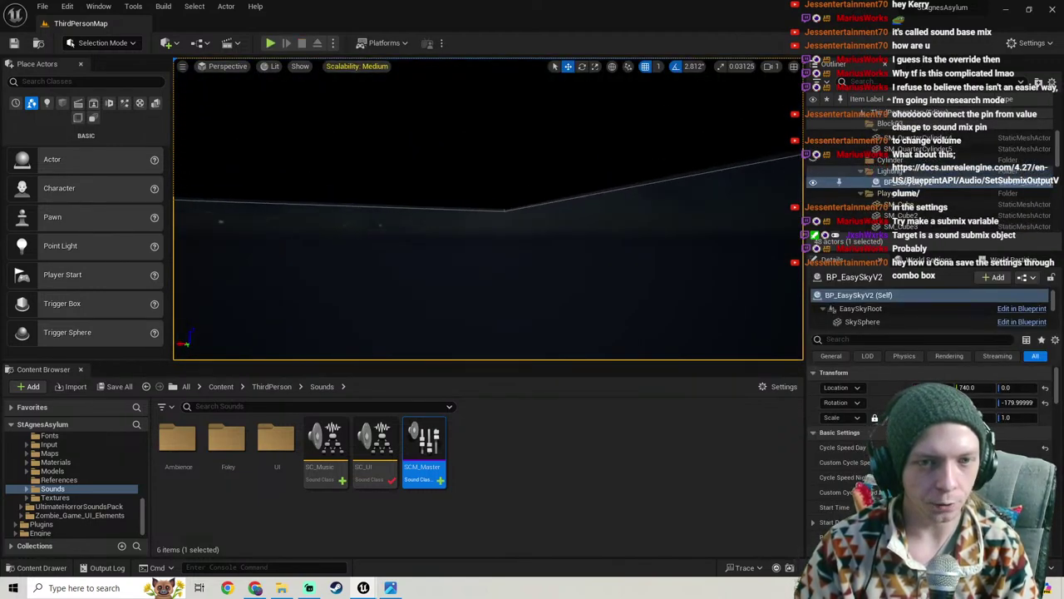
# Step: Raise the PlayerStart above the level floor to a Z location of 151
pyautogui.moveTo(407, 218); pyautogui.dragTo(549, 291, button='right')
pyautogui.click(471, 209)
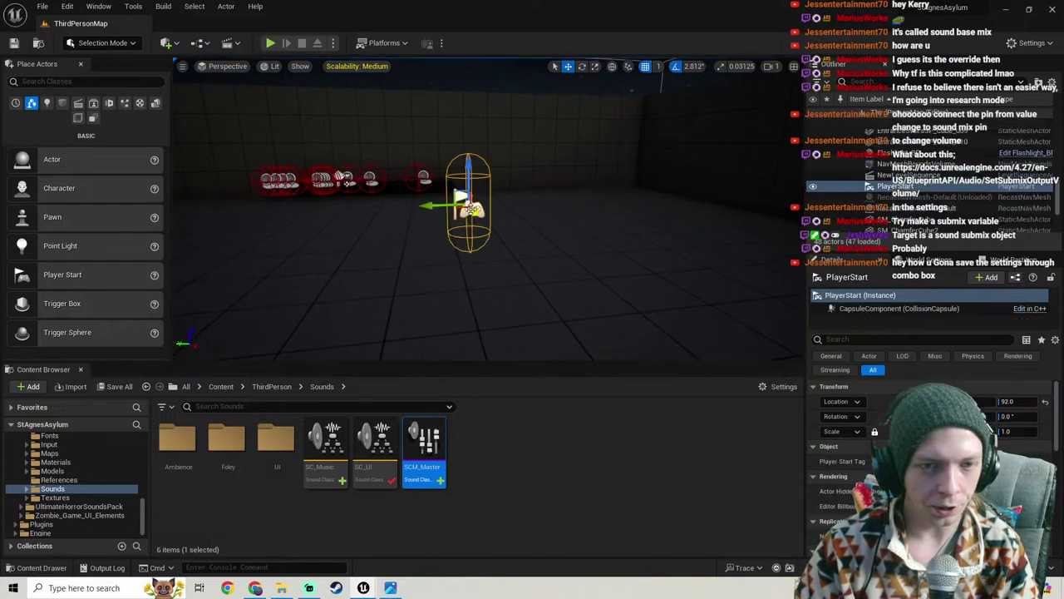
pyautogui.moveTo(469, 181); pyautogui.dragTo(468, 146)
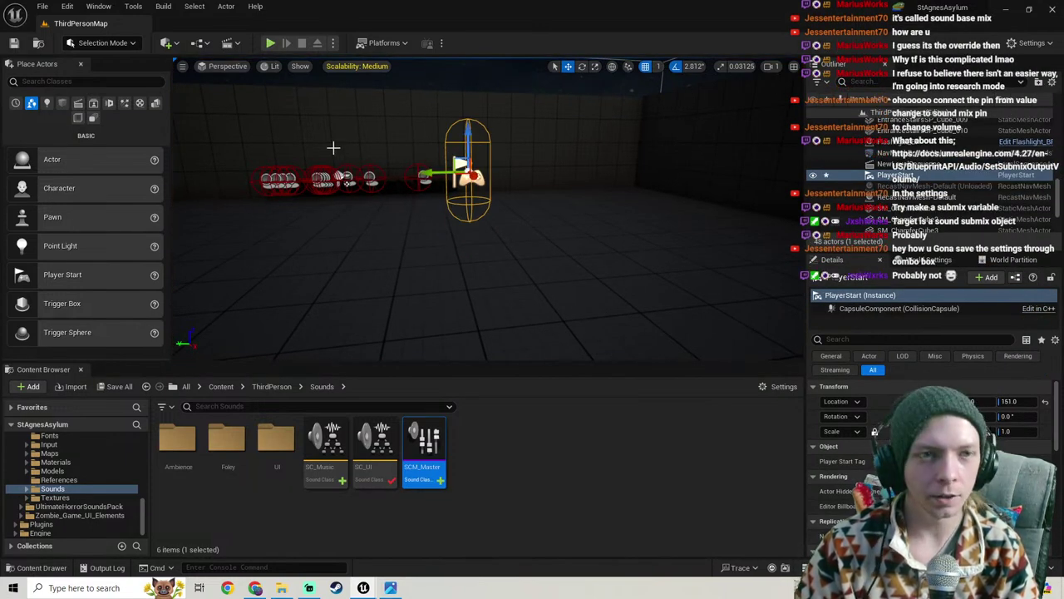
# Step: Play the level, lower the Master slider on the in-game Sound settings page, and return to gameplay
pyautogui.click(270, 42)
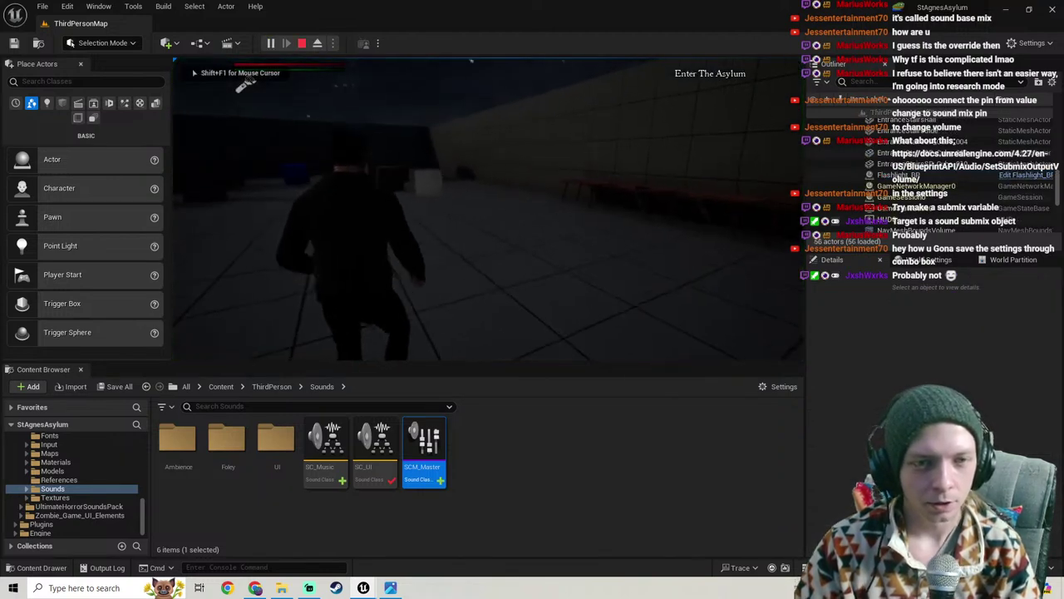
pyautogui.press('p')
pyautogui.click(739, 209)
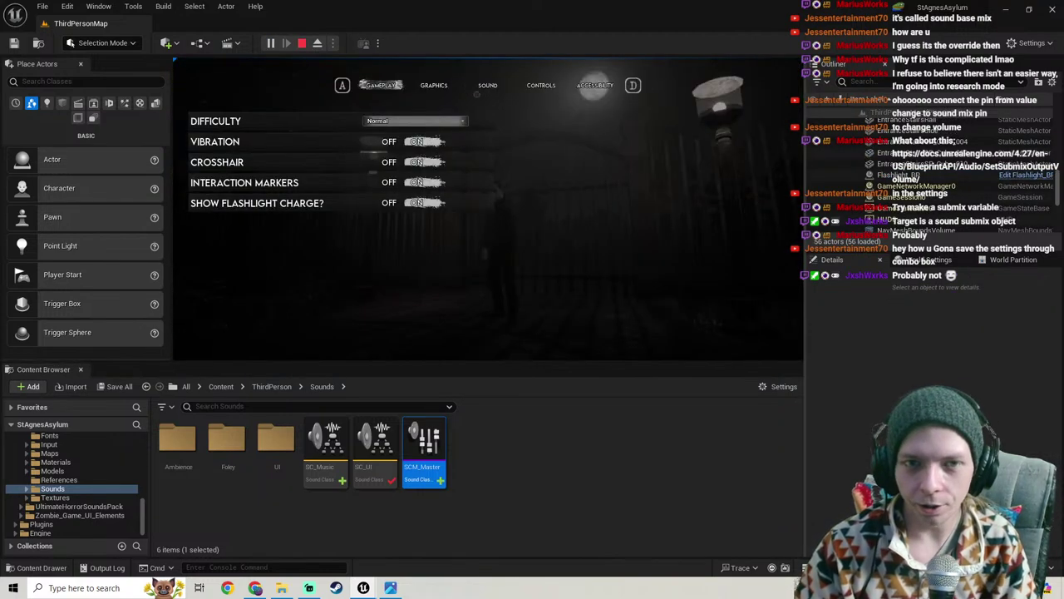
pyautogui.click(487, 87)
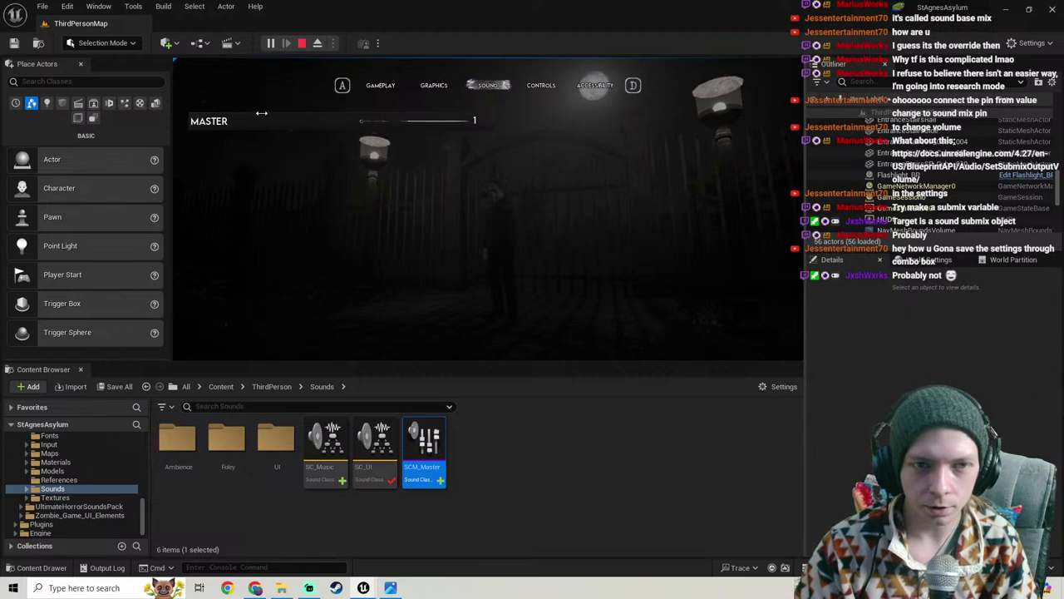
pyautogui.press('Escape')
pyautogui.press('p')
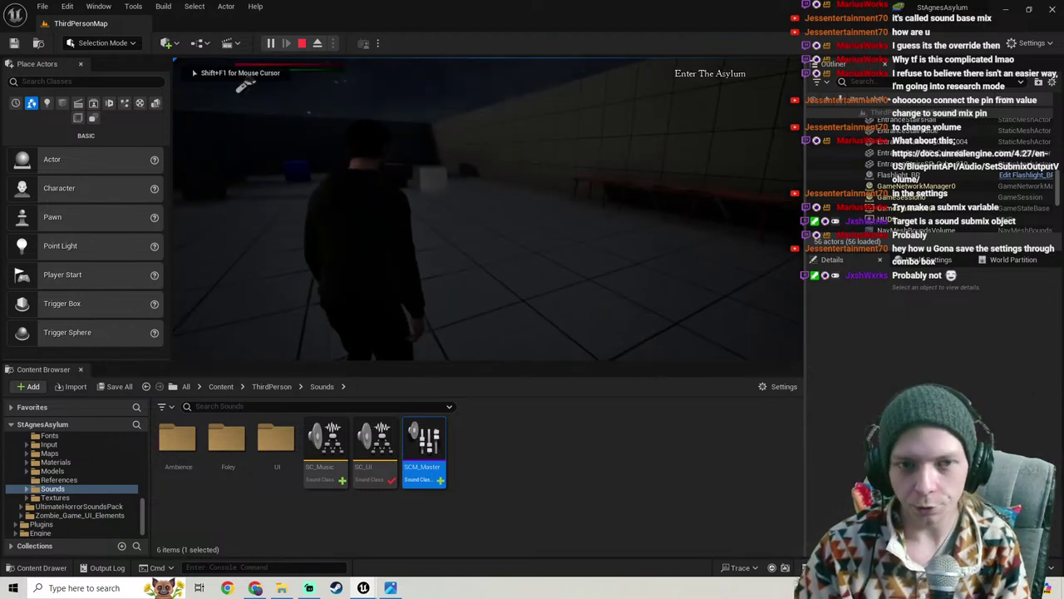
# Step: Walk the character around to check the sound volume, and end the play session
pyautogui.press('d')
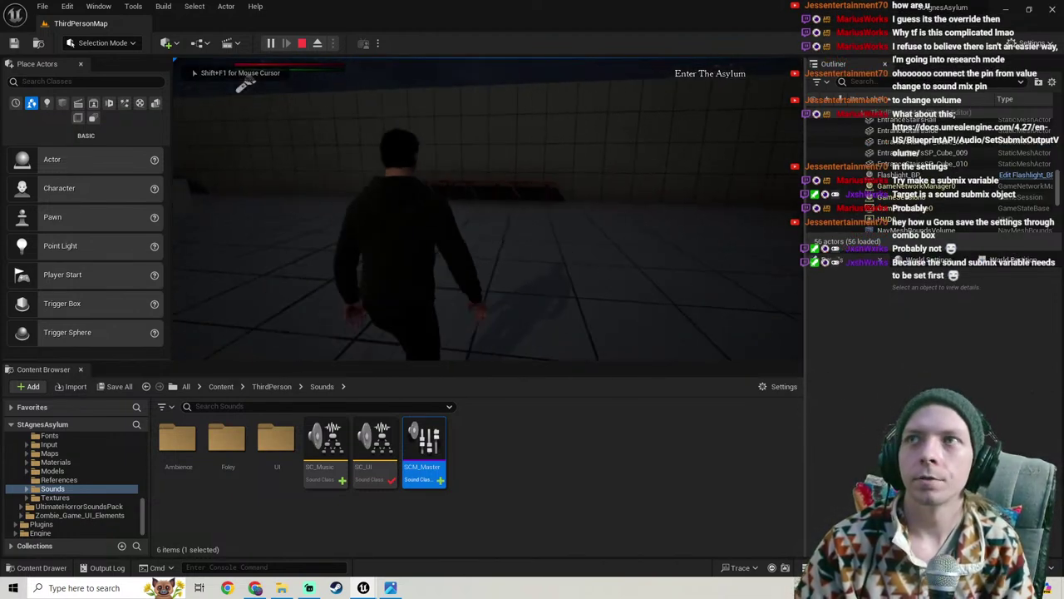
pyautogui.press('a')
pyautogui.press('d')
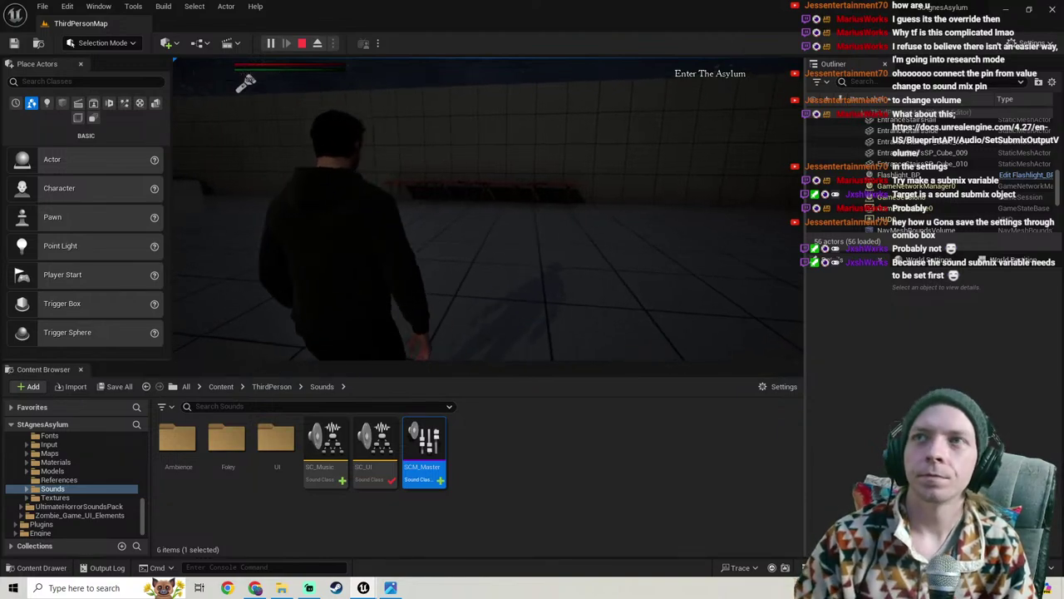
pyautogui.hotkey('shift', 'F1')
pyautogui.press('Escape')
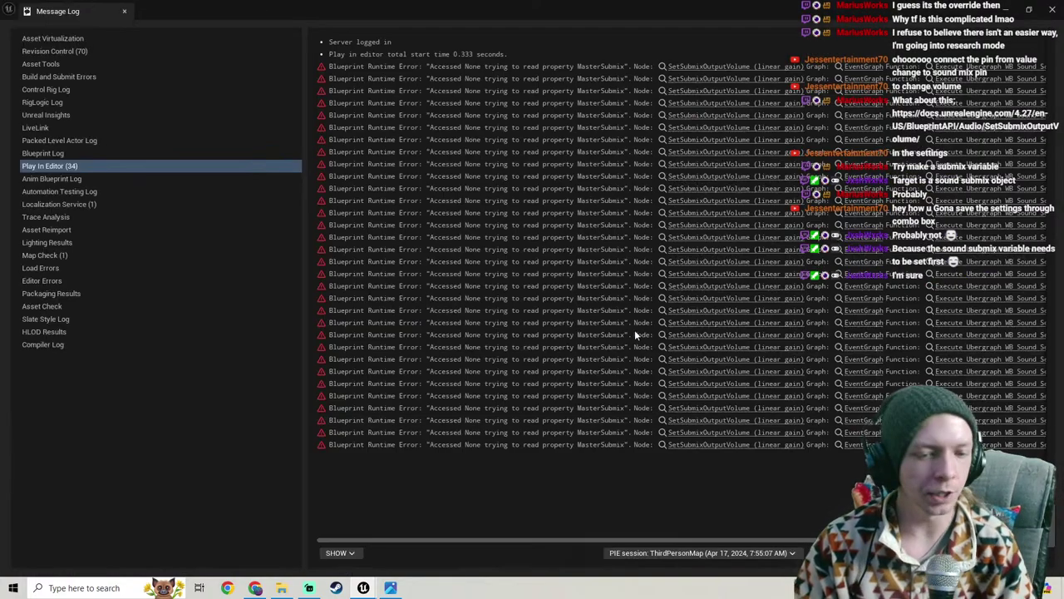
# Step: Jump to the SetSubmixOutputVolume node from its Message Log error, and move Event Construct farther above On Value Changed (MasterSlider)
pyautogui.click(713, 91)
pyautogui.scroll(1, 469, 343)
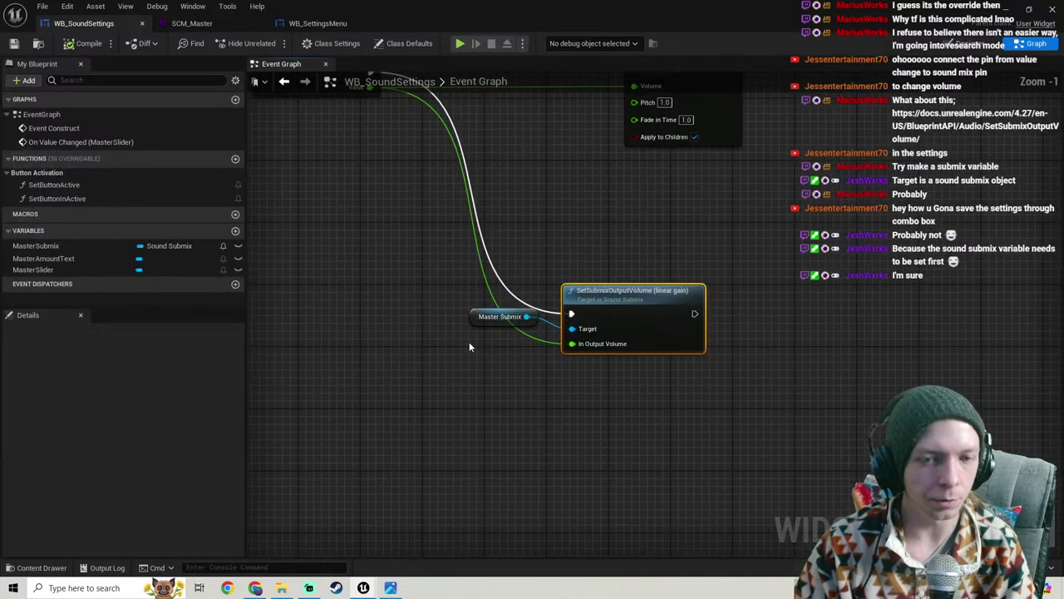
pyautogui.scroll(-3, 428, 343)
pyautogui.moveTo(489, 286); pyautogui.dragTo(585, 434, button='right')
pyautogui.scroll(3, 418, 295)
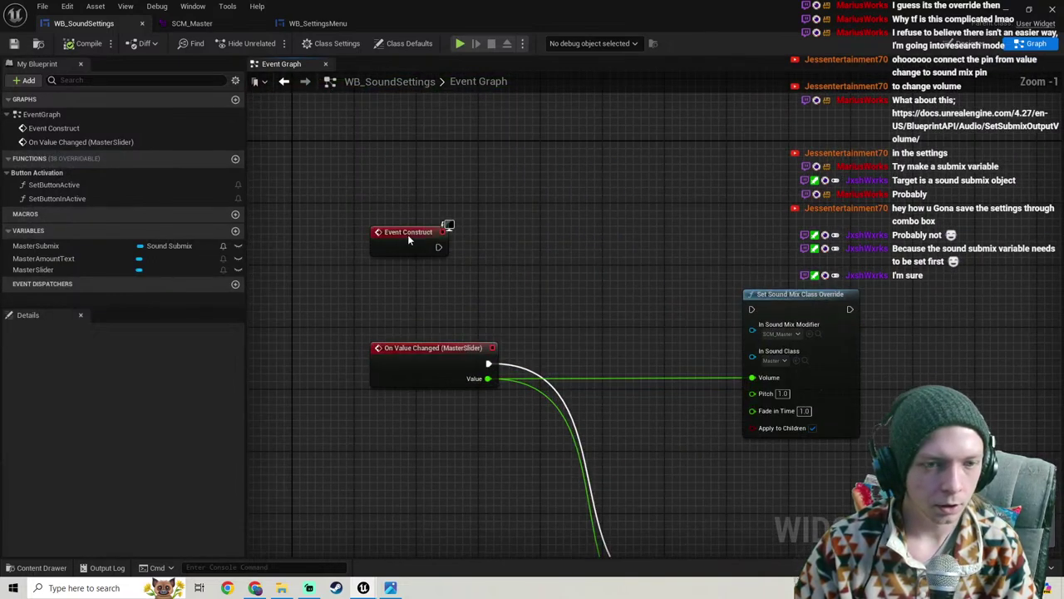
pyautogui.moveTo(407, 234); pyautogui.dragTo(405, 143)
# Step: Add a Set node for the MasterSubmix variable beside Event Construct, with MasterEQSubmixDefault as its submix asset
pyautogui.click(38, 247)
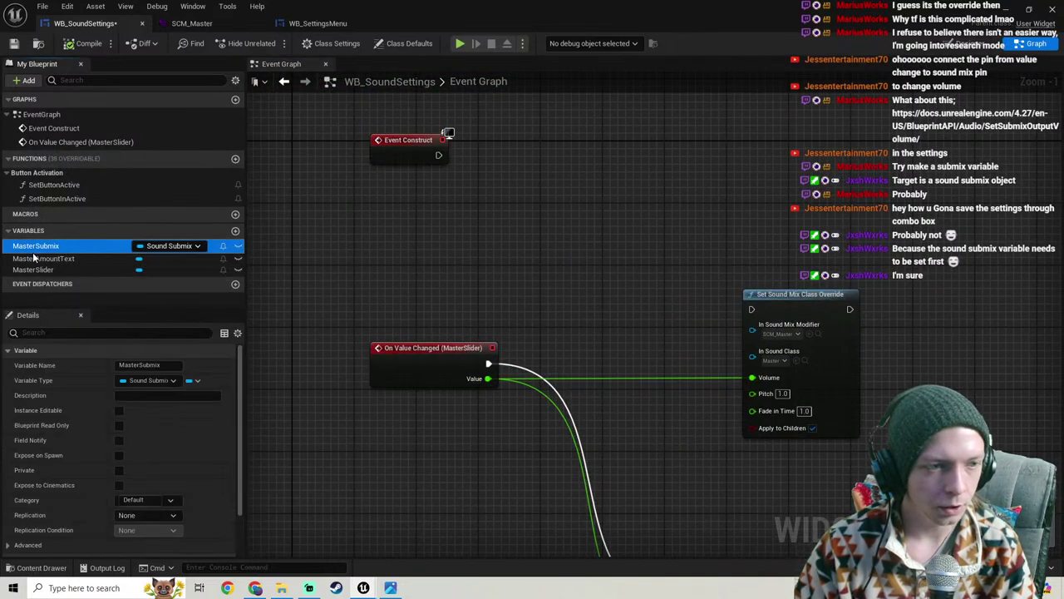
pyautogui.click(525, 177)
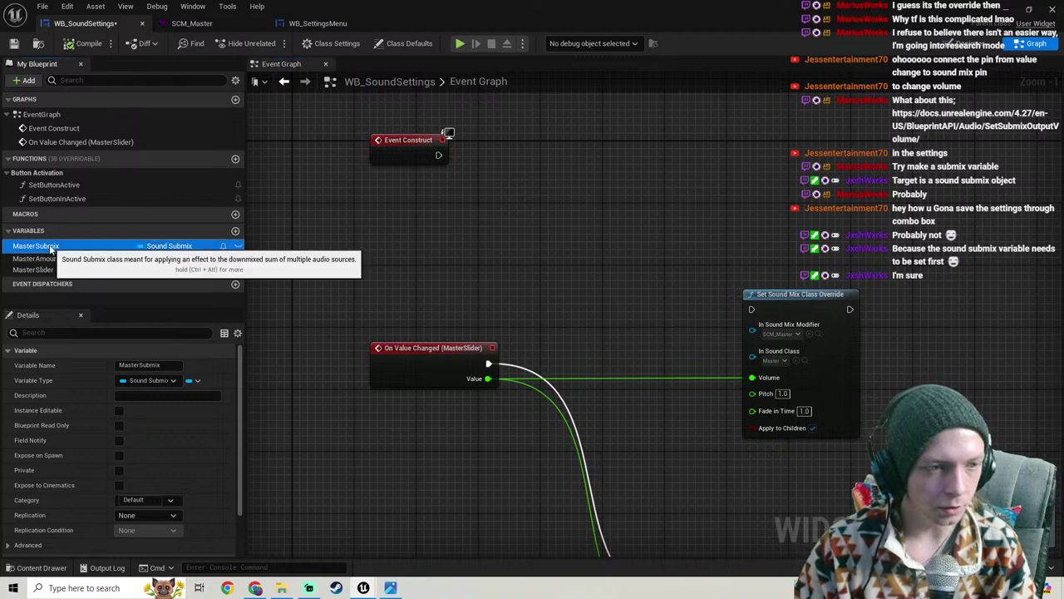
pyautogui.moveTo(50, 247); pyautogui.dragTo(570, 125)
pyautogui.keyDown('alt'); pyautogui.moveTo(499, 212); pyautogui.dragTo(634, 137); pyautogui.keyUp('alt')
pyautogui.click(639, 157)
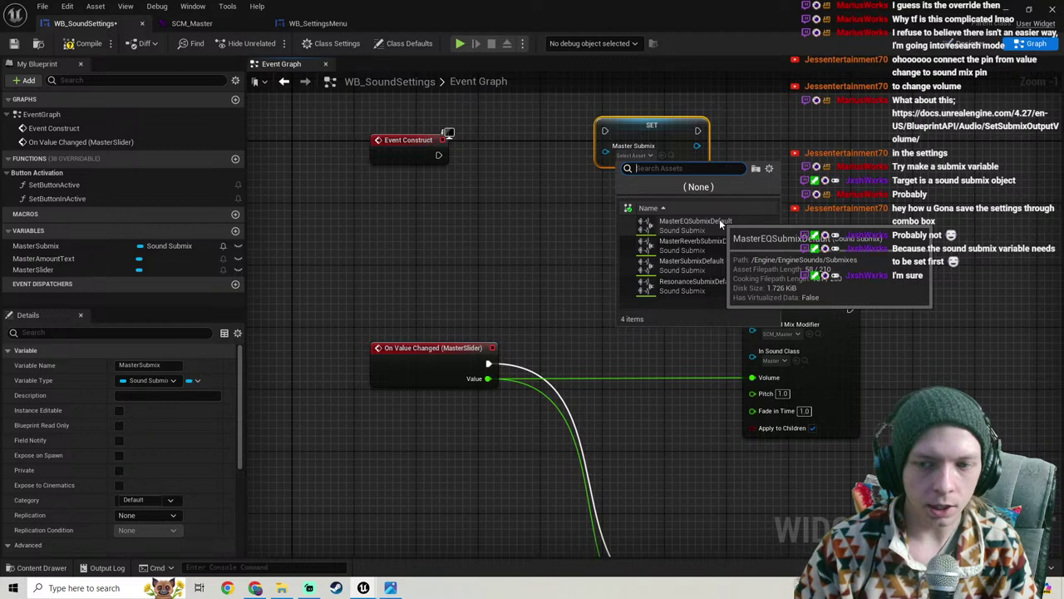
pyautogui.click(695, 221)
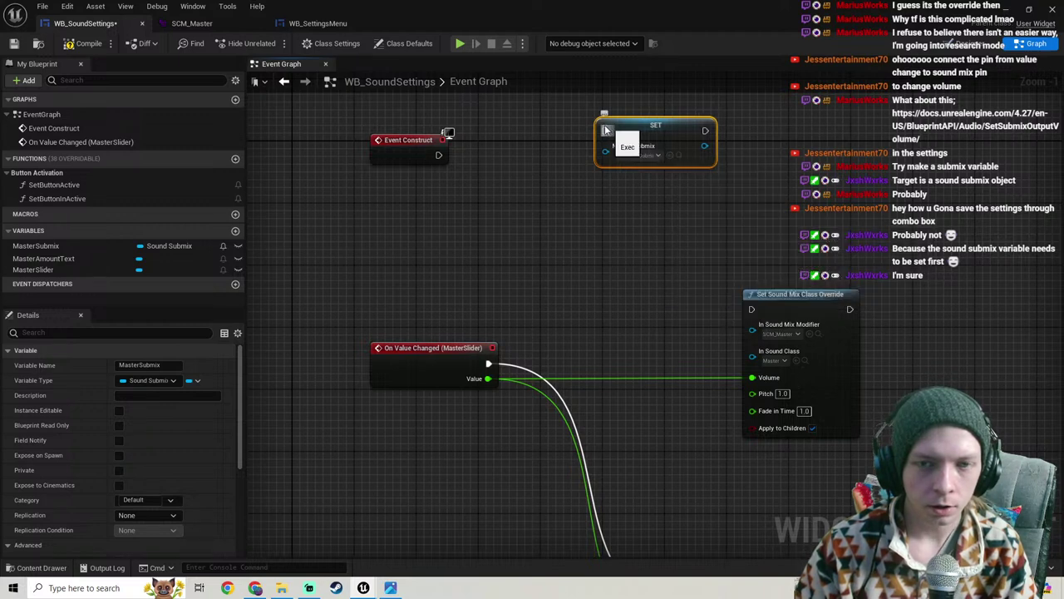
# Step: Connect Event Construct to the Set MasterSubmix node, line the node up with the event, and compile the widget
pyautogui.moveTo(604, 131); pyautogui.dragTo(439, 156)
pyautogui.moveTo(657, 126); pyautogui.dragTo(603, 150)
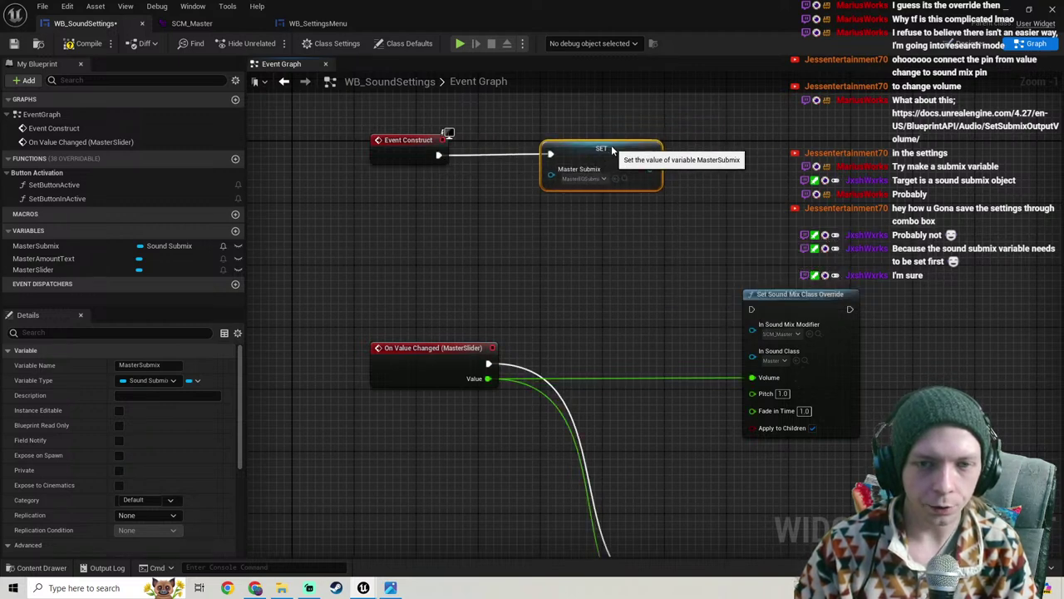
pyautogui.click(83, 43)
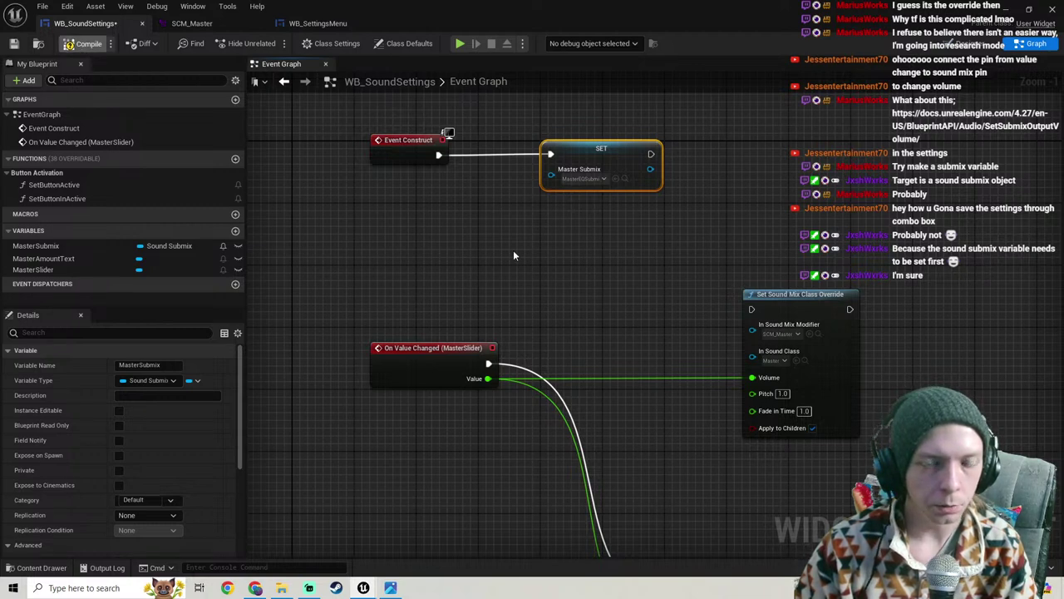
# Step: Close the Message Log and return to the ThirdPersonMap level
pyautogui.moveTo(618, 249); pyautogui.dragTo(385, 217, button='right')
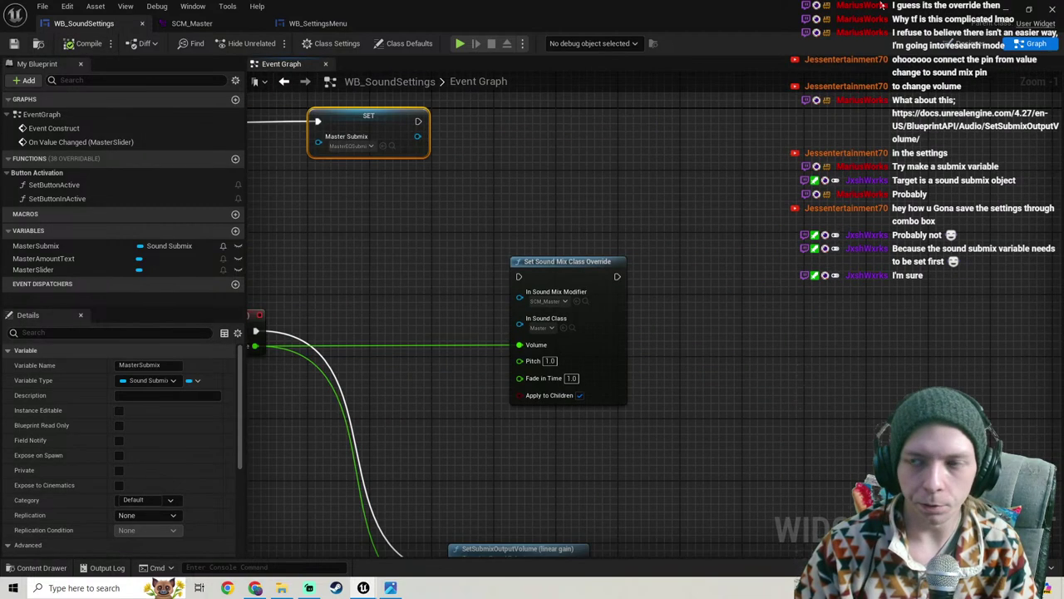
pyautogui.click(1008, 9)
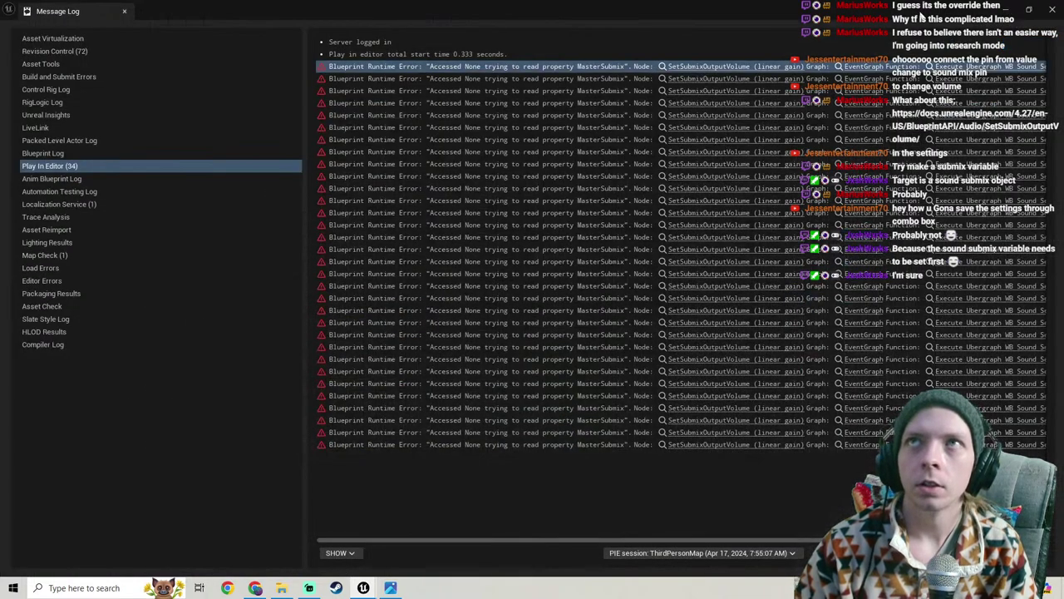
pyautogui.click(1054, 8)
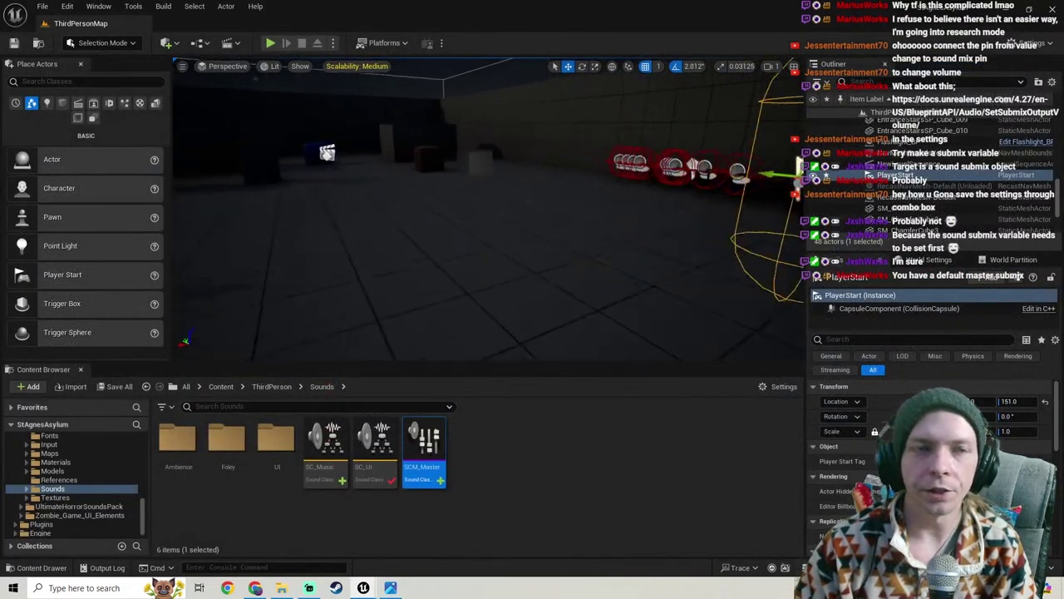
pyautogui.moveTo(499, 250); pyautogui.dragTo(611, 249, button='right')
# Step: Back in WB_SoundSettings, change the Set MasterSubmix node's asset to MasterSubmixDefault and compile the widget
pyautogui.moveTo(369, 588)
pyautogui.click(408, 568)
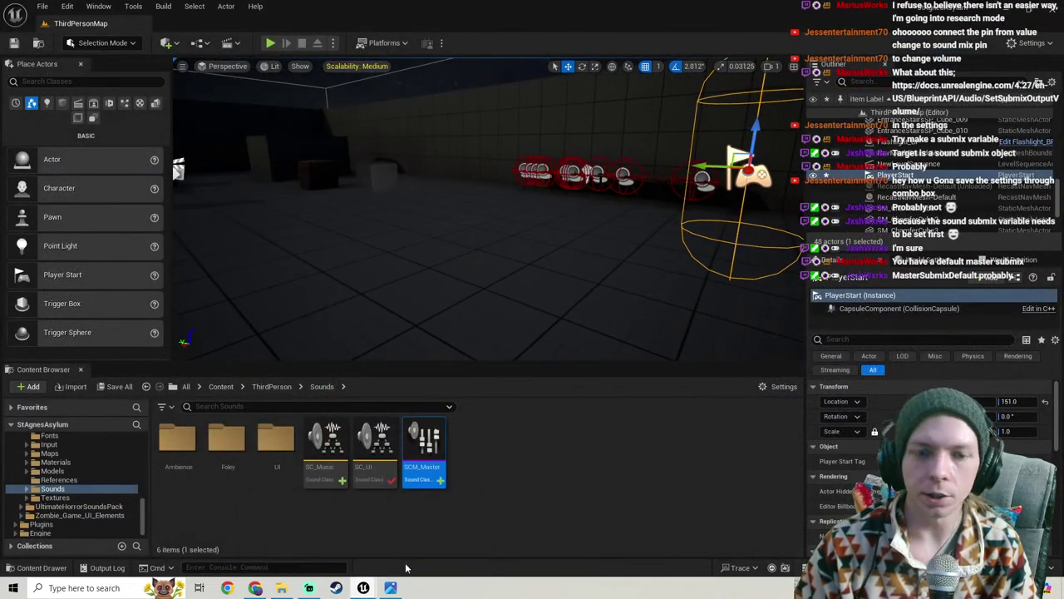
pyautogui.hotkey('alt', 'Tab')
pyautogui.click(352, 147)
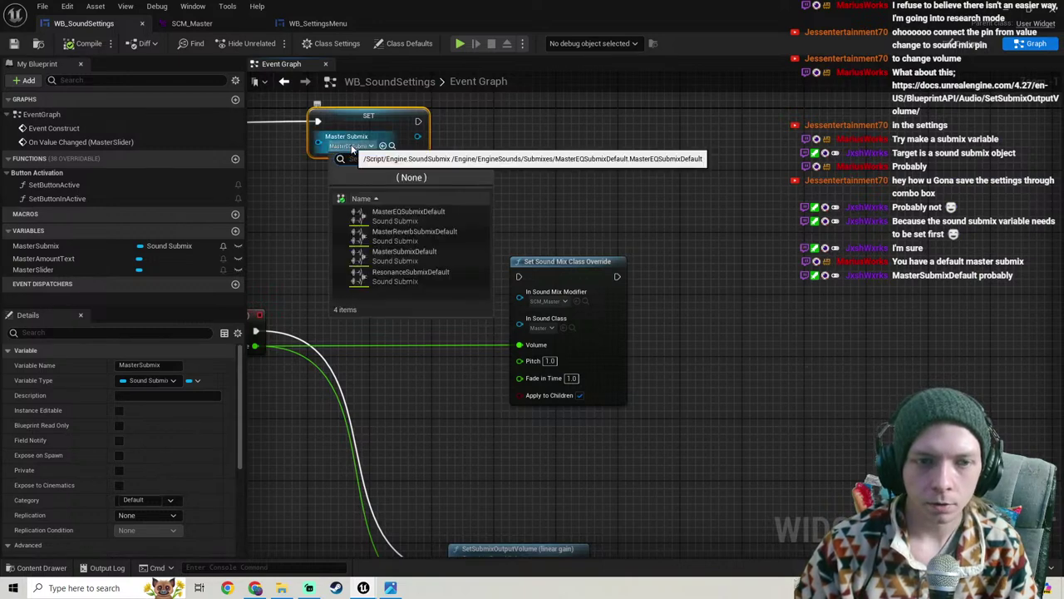
pyautogui.click(413, 254)
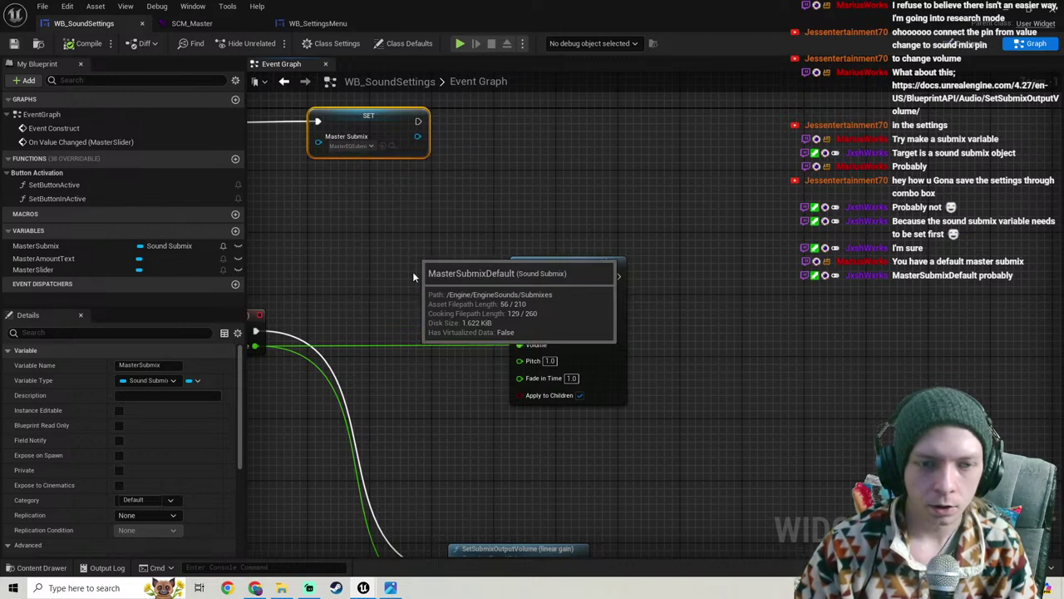
pyautogui.moveTo(382, 246); pyautogui.dragTo(550, 291, button='right')
pyautogui.click(88, 45)
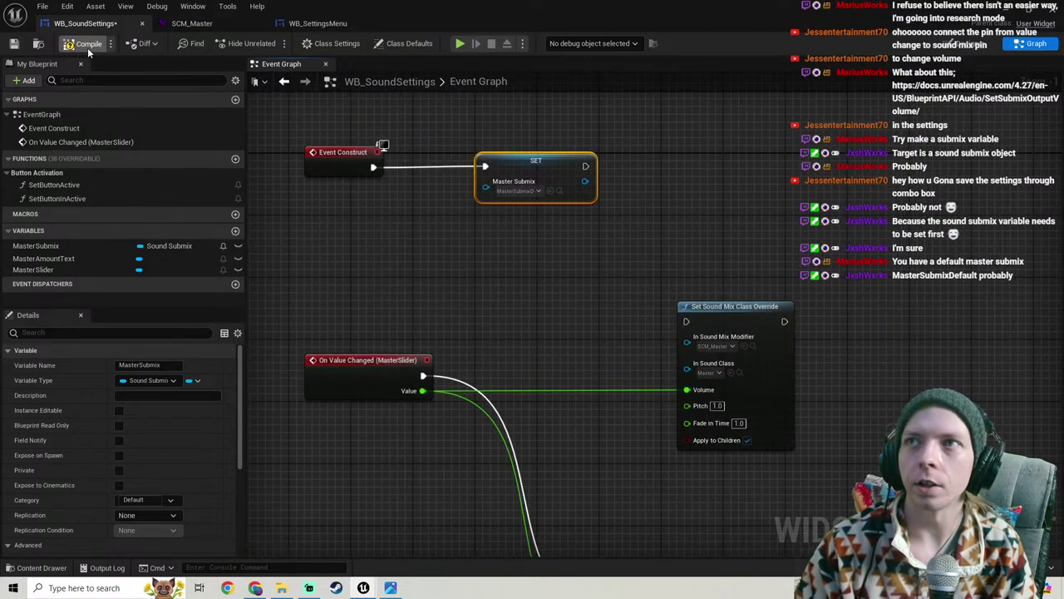
# Step: Move the SetSubmixOutputVolume node and its Master Submix getter farther from the slider event, and save WB_SoundSettings
pyautogui.scroll(-3, 465, 184)
pyautogui.moveTo(465, 184); pyautogui.dragTo(538, 179, button='right')
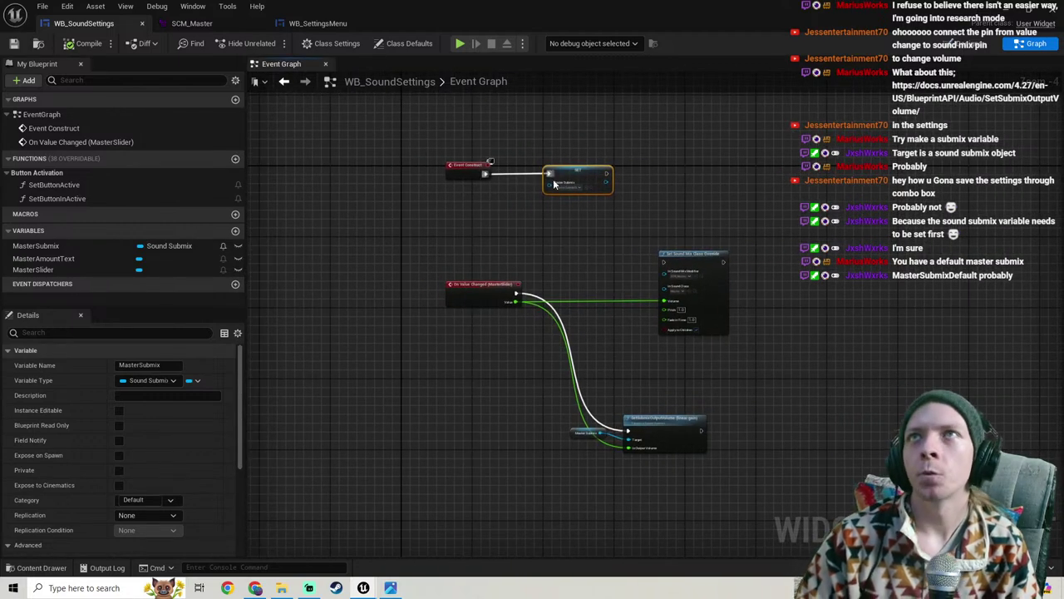
pyautogui.moveTo(549, 180); pyautogui.dragTo(549, 181)
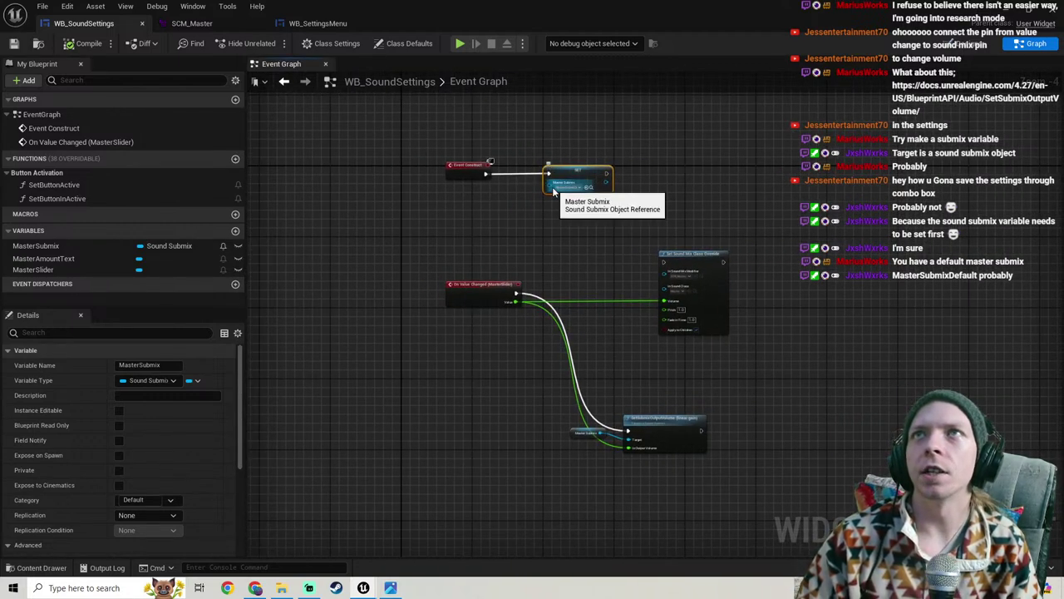
pyautogui.moveTo(597, 239); pyautogui.dragTo(469, 327, button='right')
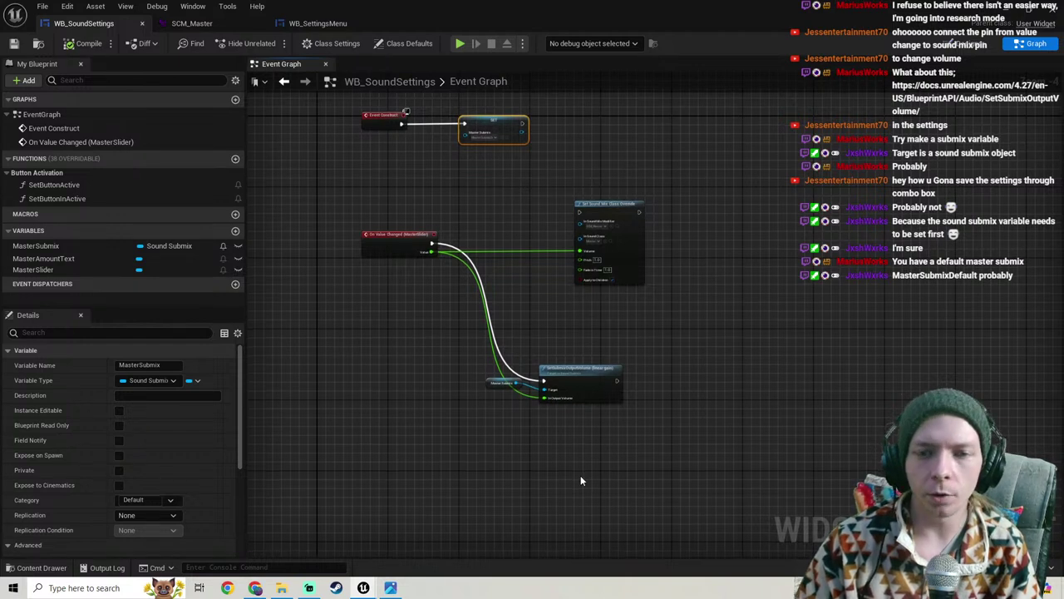
pyautogui.moveTo(470, 354); pyautogui.dragTo(471, 354)
pyautogui.moveTo(583, 370); pyautogui.dragTo(635, 388)
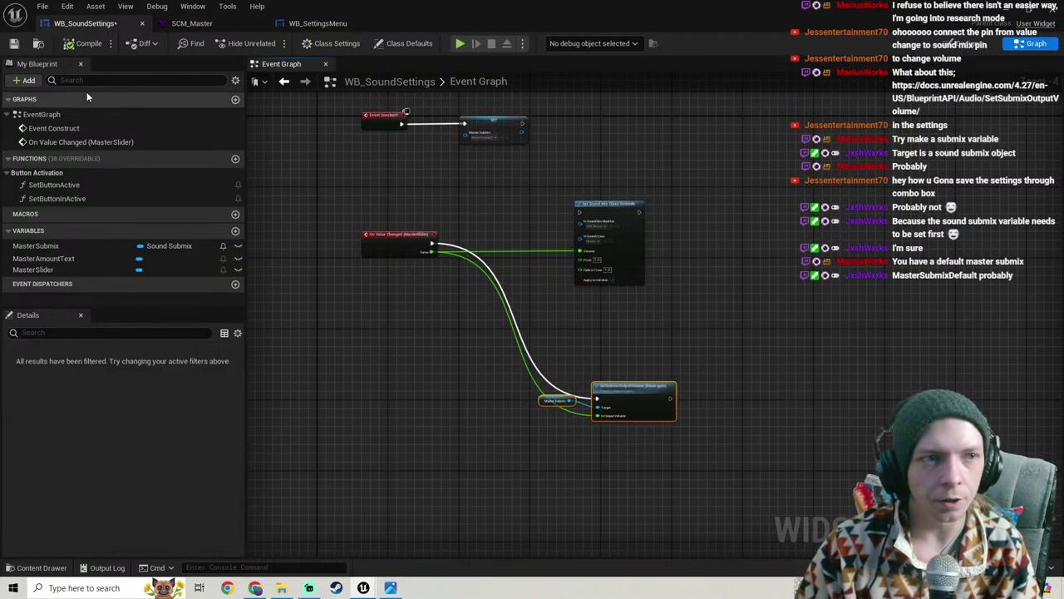
pyautogui.click(21, 47)
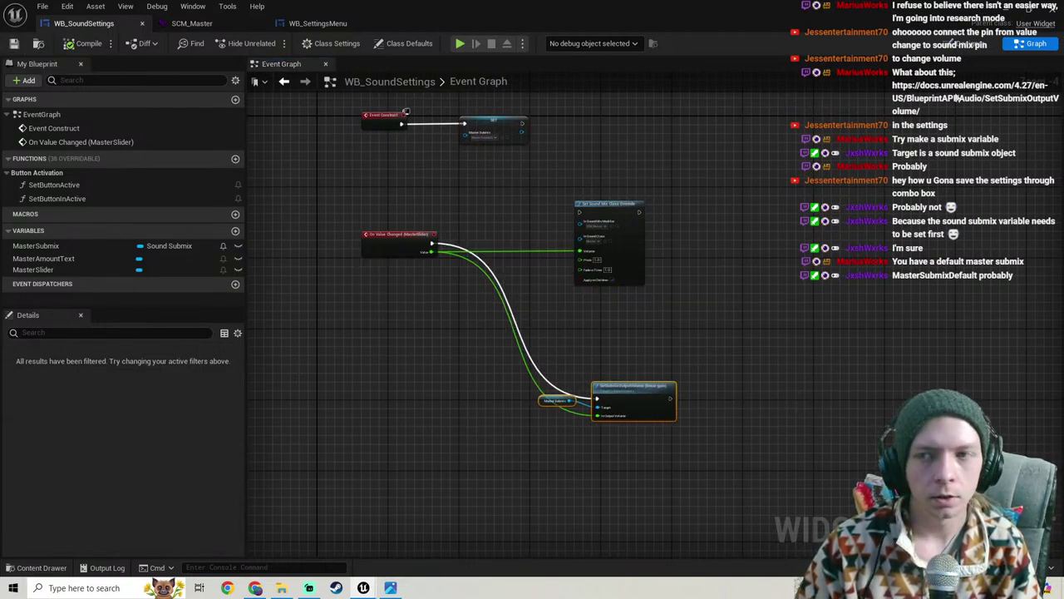
# Step: Play ThirdPersonMap, lower the Master slider on the in-game Sound settings page, and go back to gameplay
pyautogui.click(1006, 11)
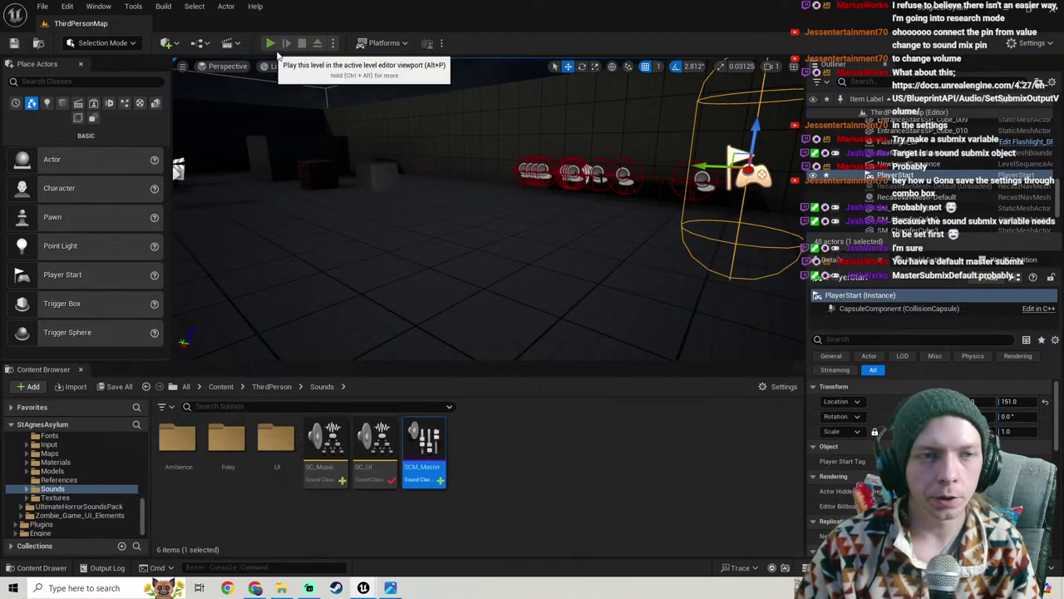
pyautogui.click(270, 43)
pyautogui.press('Escape')
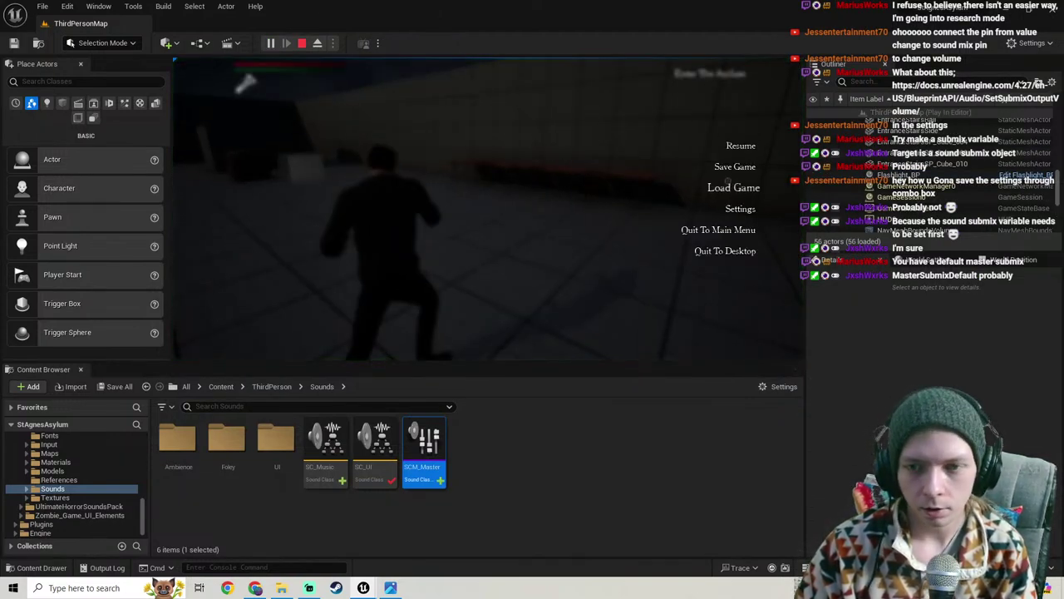
pyautogui.click(740, 209)
pyautogui.click(488, 84)
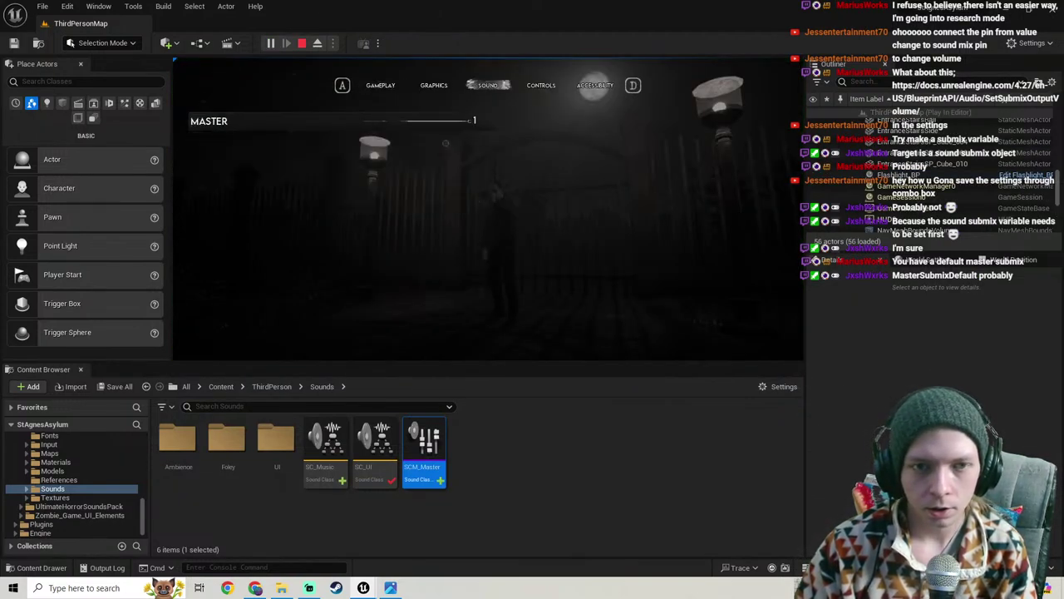
pyautogui.press('Escape')
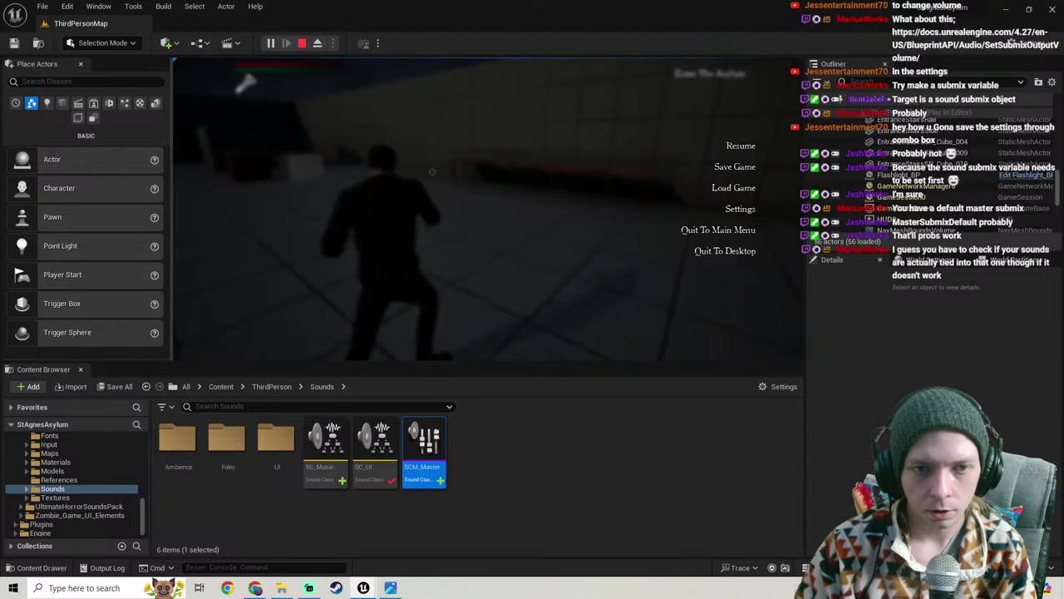
pyautogui.press('Escape')
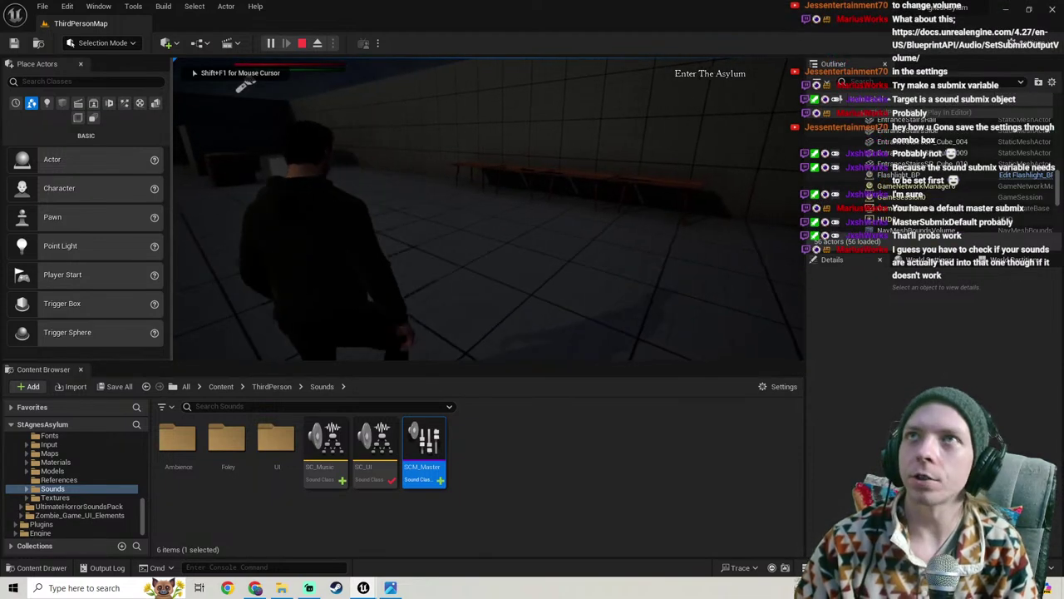
# Step: Walk the character along the wooden tables to listen for the lowered master volume
pyautogui.press('Escape')
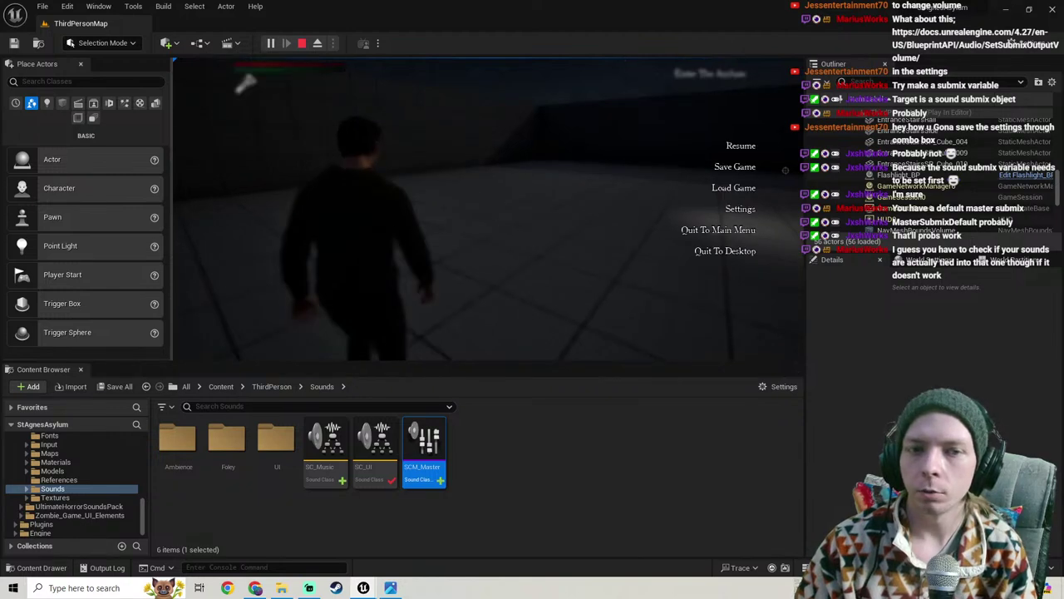
pyautogui.press('Escape')
pyautogui.press('w')
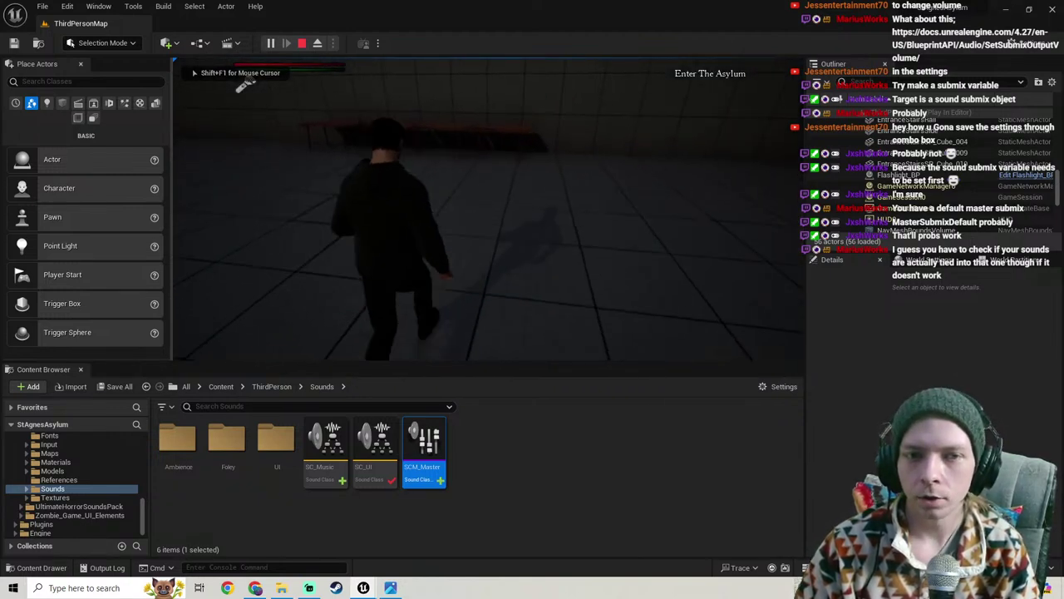
pyautogui.press('w')
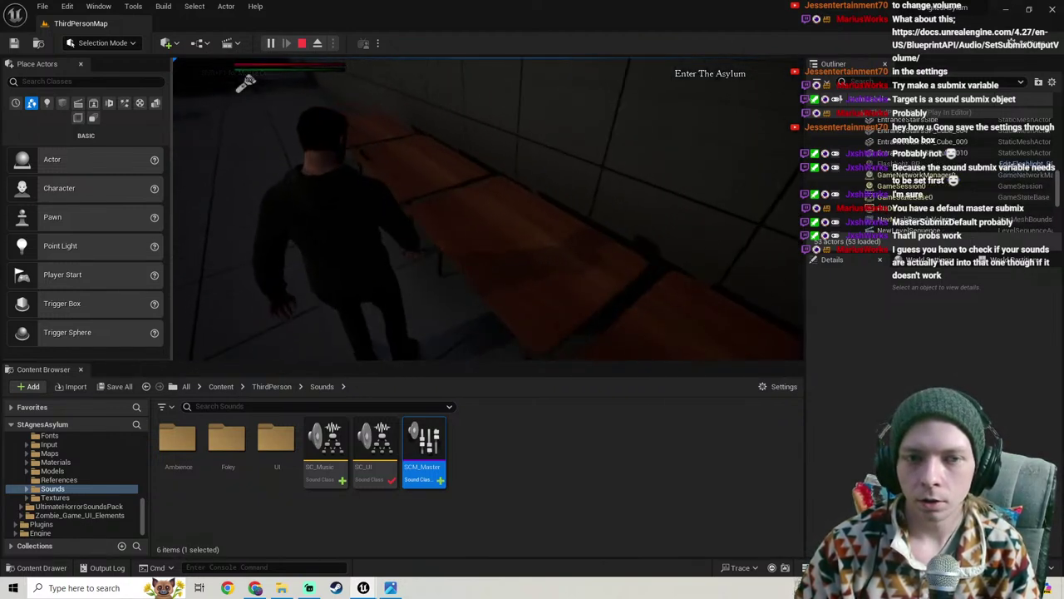
pyautogui.press('w')
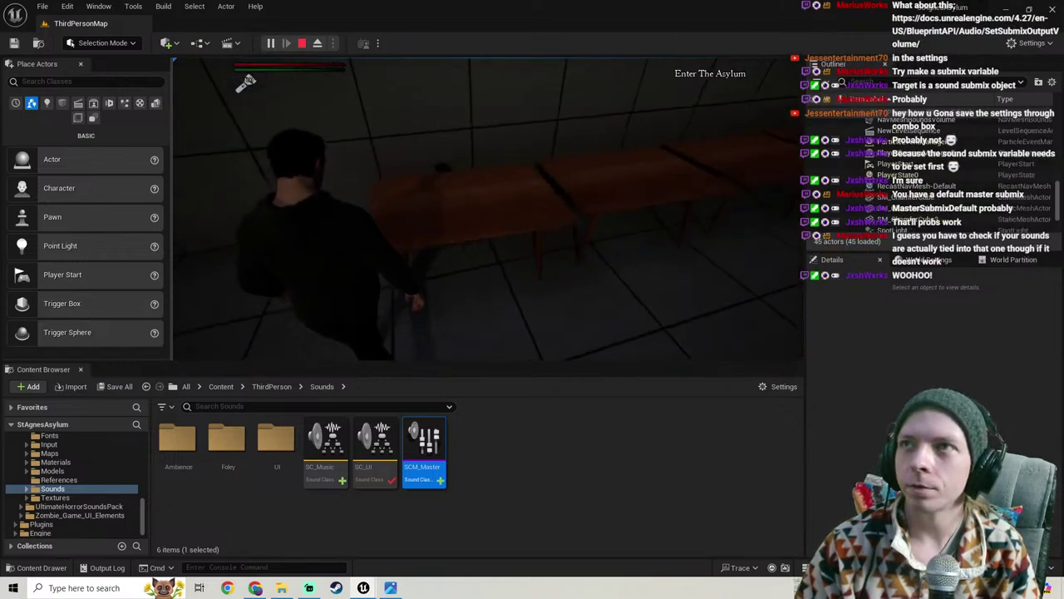
pyautogui.press('w')
# Step: Reopen the in-game Sound settings page, adjust the Master slider again, and resume the game
pyautogui.press('p')
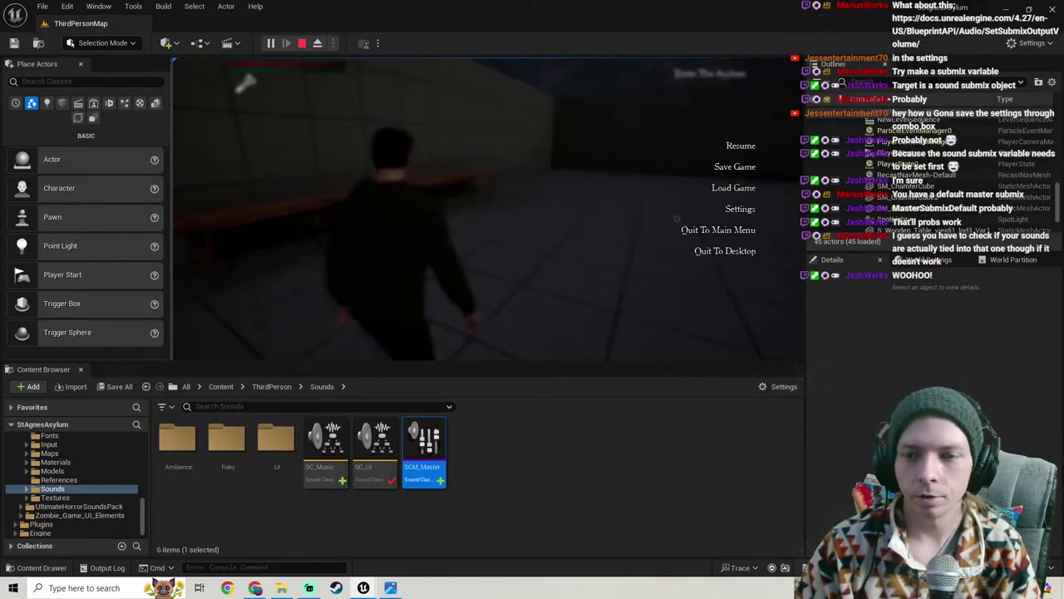
pyautogui.click(728, 214)
pyautogui.press('d')
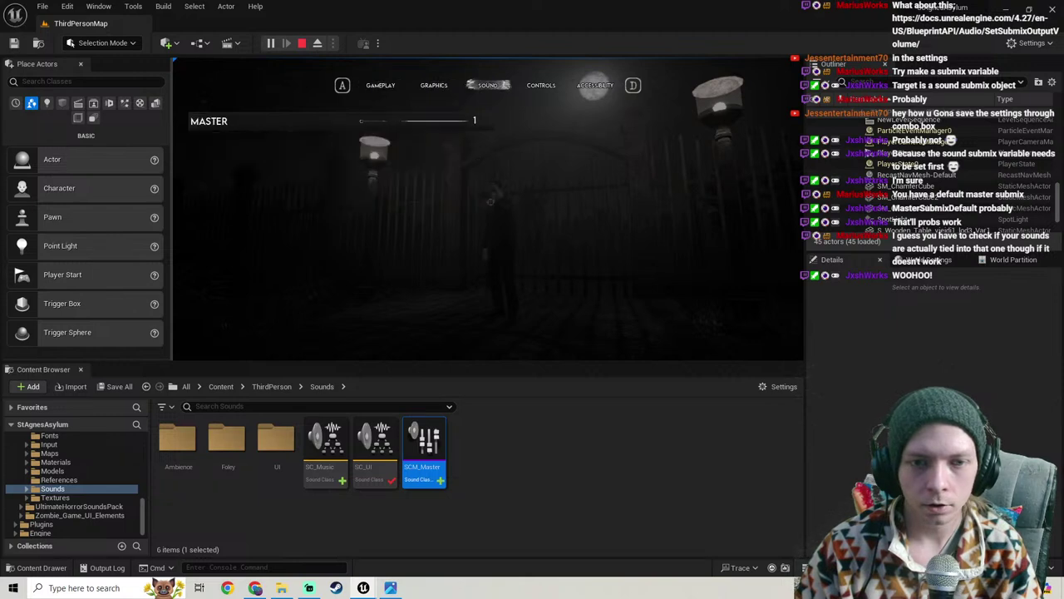
pyautogui.press('Escape')
pyautogui.press('Escape')
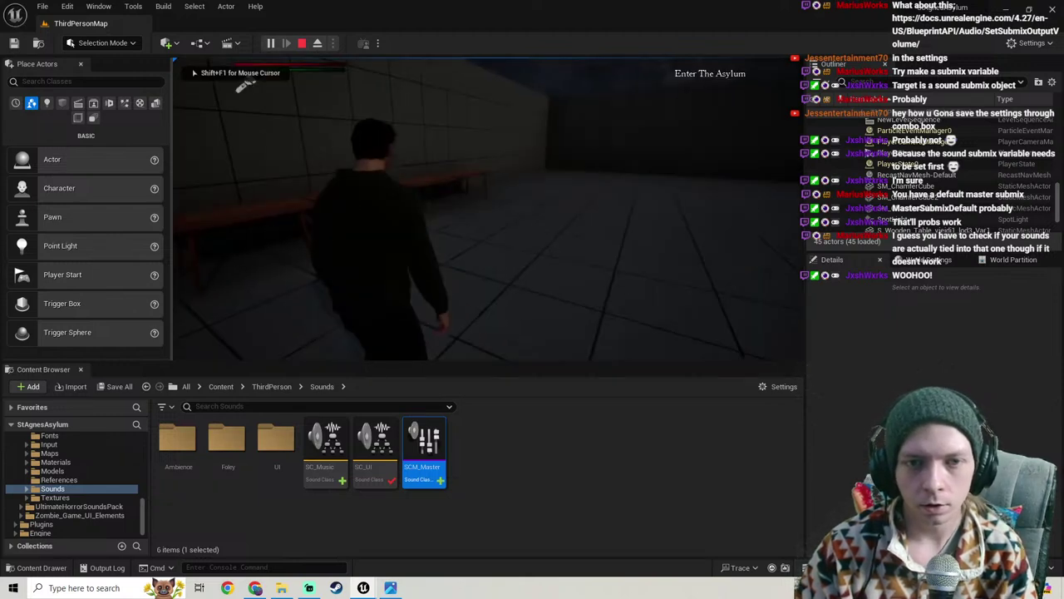
# Step: Walk the character across the open floor to check the volume at the new Master slider setting
pyautogui.press('w')
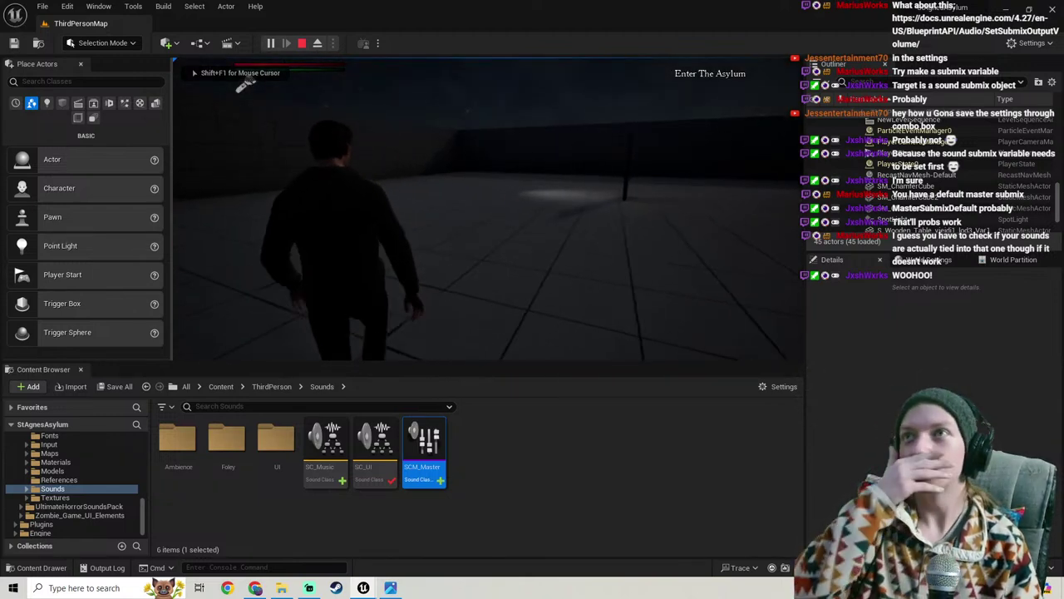
pyautogui.press('w')
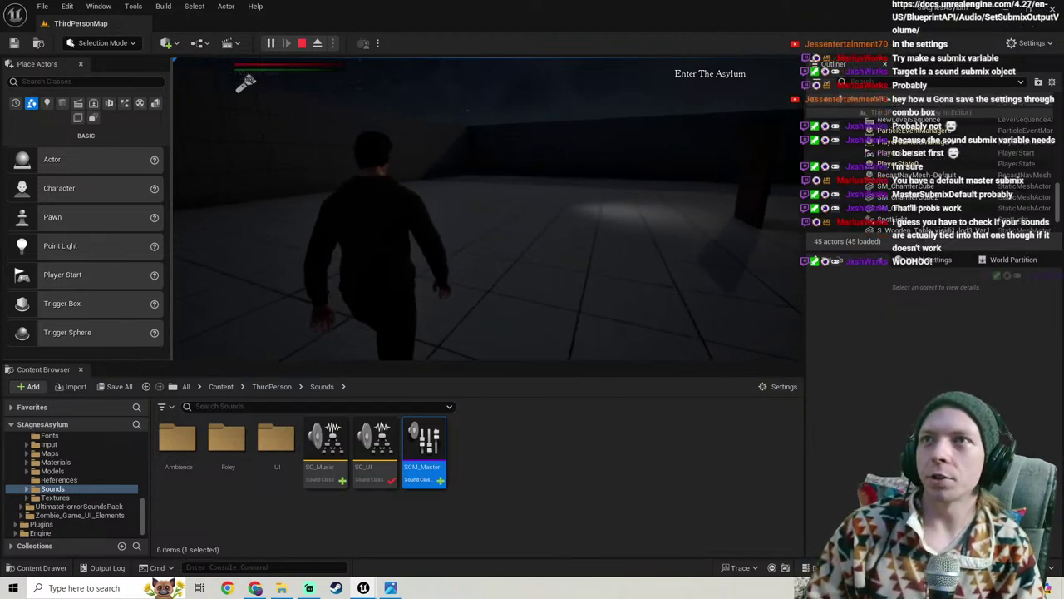
pyautogui.press('w')
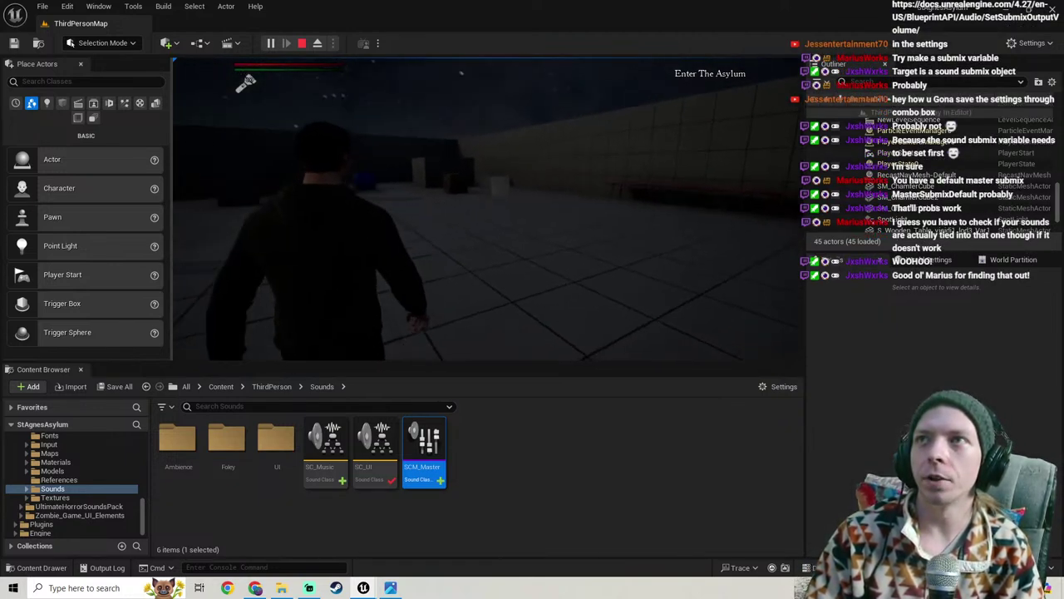
# Step: Walk the character across the floor toward the far wall to check the volume, and end the play session
pyautogui.press('w')
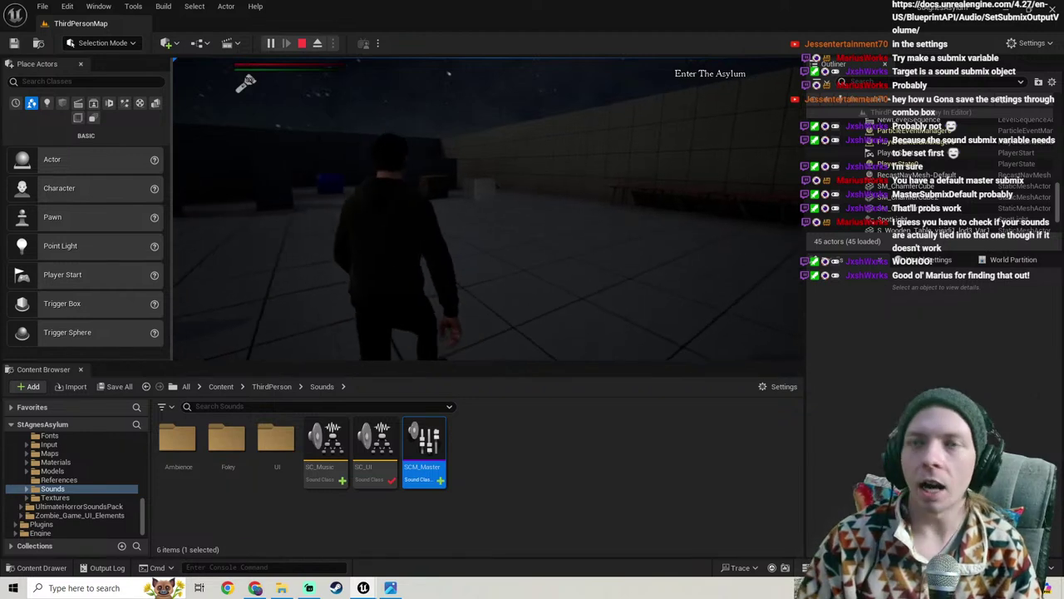
pyautogui.press('w')
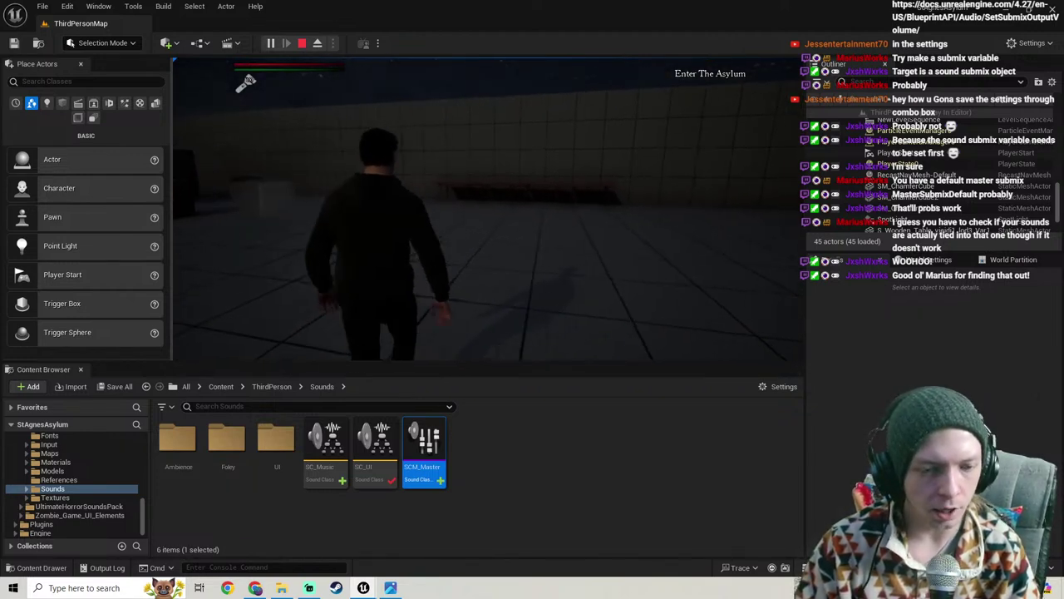
pyautogui.press('Escape')
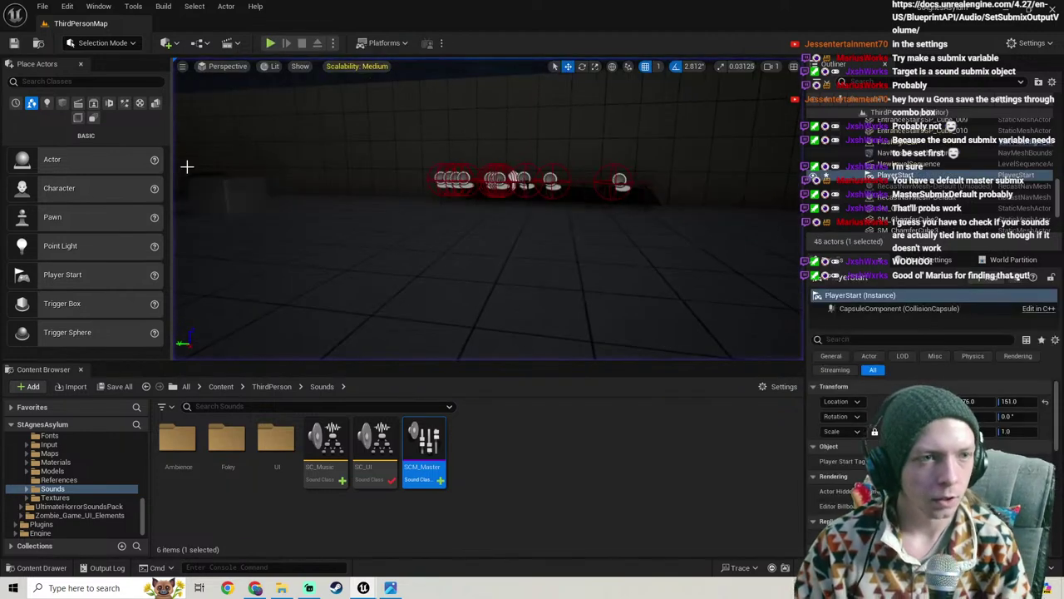
# Step: Open the Engine Audio page of the Project Settings and open its default sound class, Master, for editing
pyautogui.click(68, 6)
pyautogui.click(108, 166)
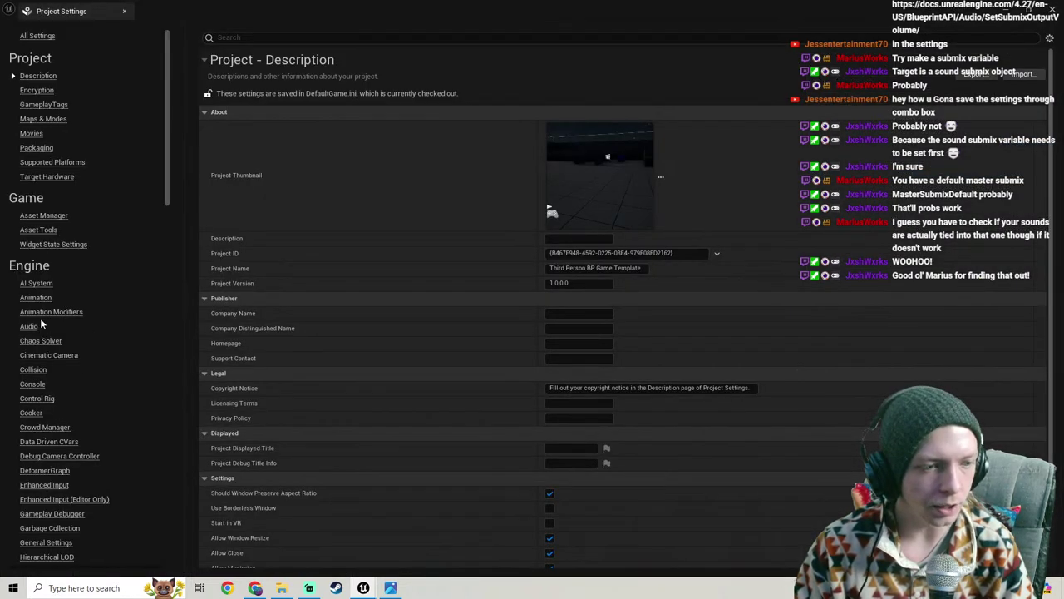
pyautogui.click(30, 327)
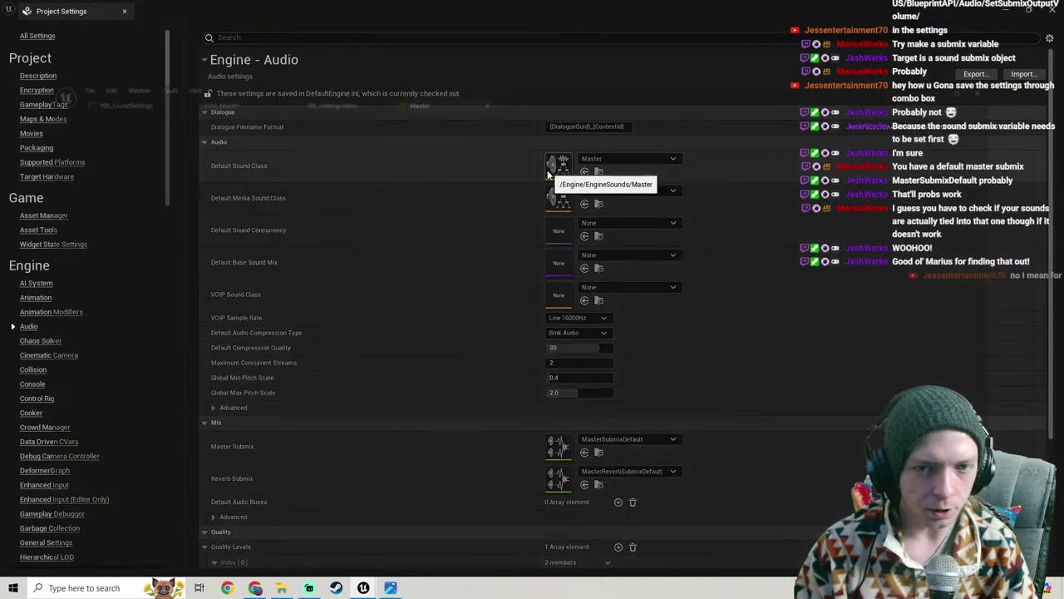
pyautogui.doubleClick(558, 166)
# Step: Examine the Master sound class's child classes, routing and Submix properties, widening the details area to read the full property names
pyautogui.scroll(-1, 41, 441)
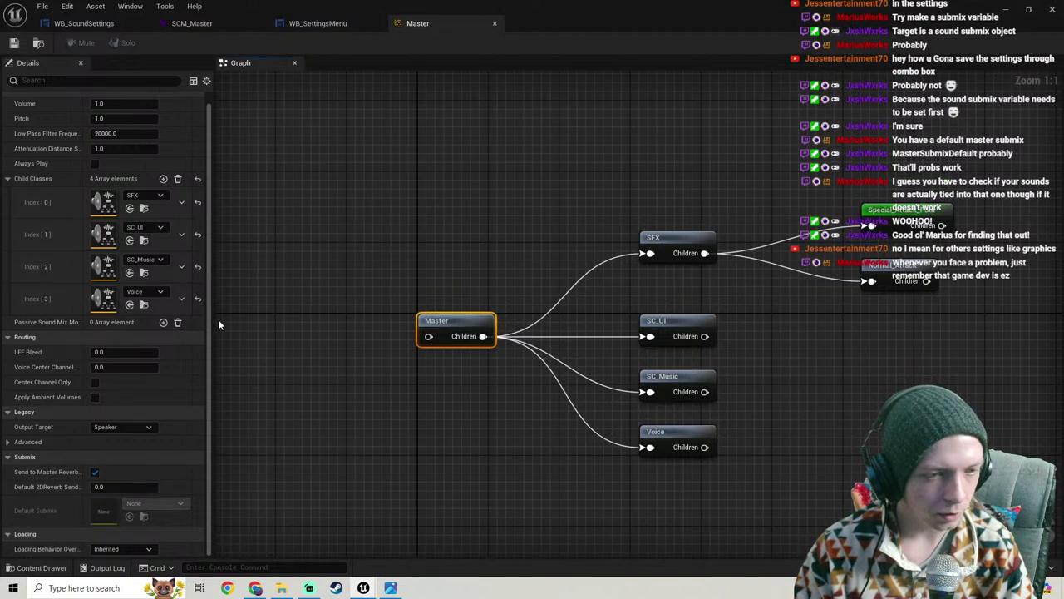
pyautogui.scroll(1, 209, 317)
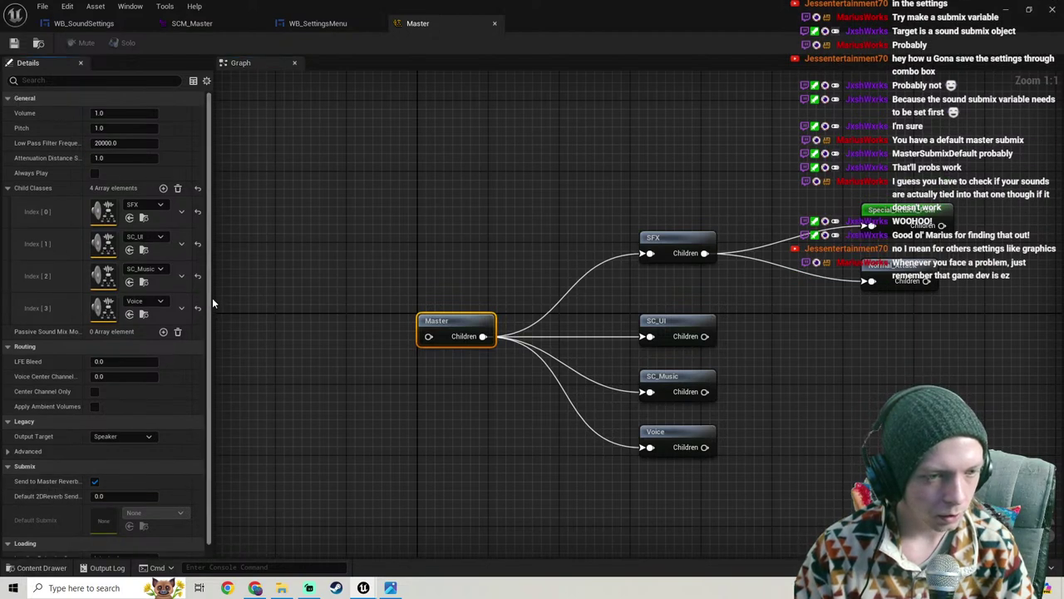
pyautogui.moveTo(213, 303); pyautogui.dragTo(336, 301)
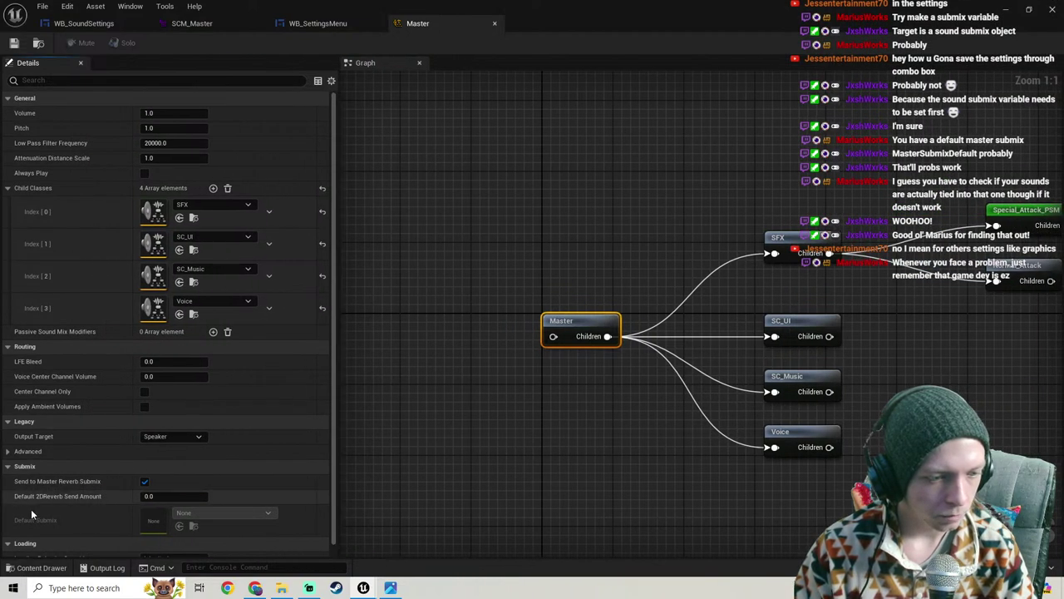
pyautogui.scroll(-1, 31, 509)
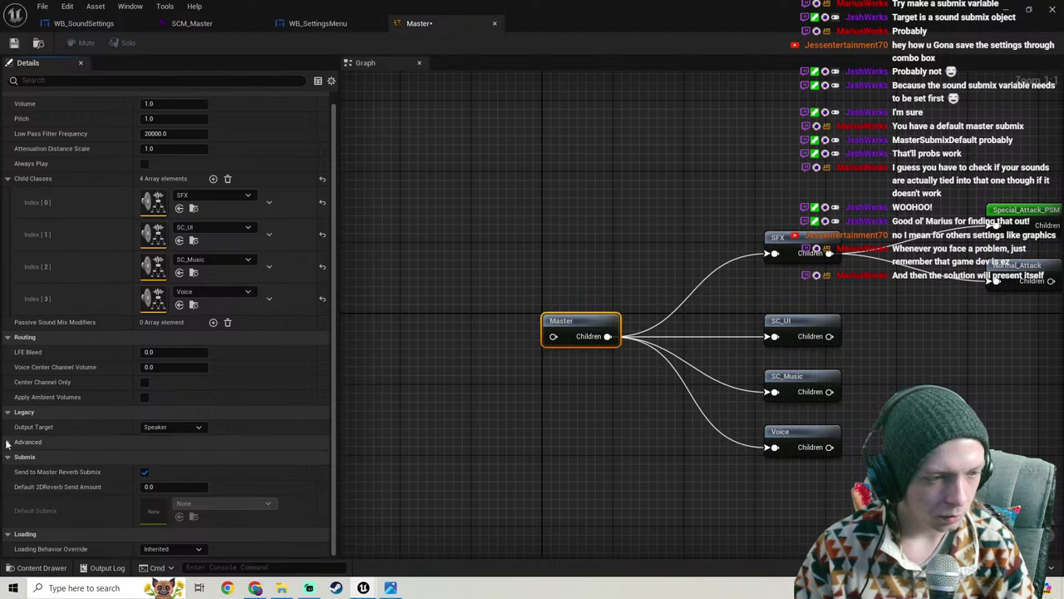
pyautogui.scroll(-2, 383, 379)
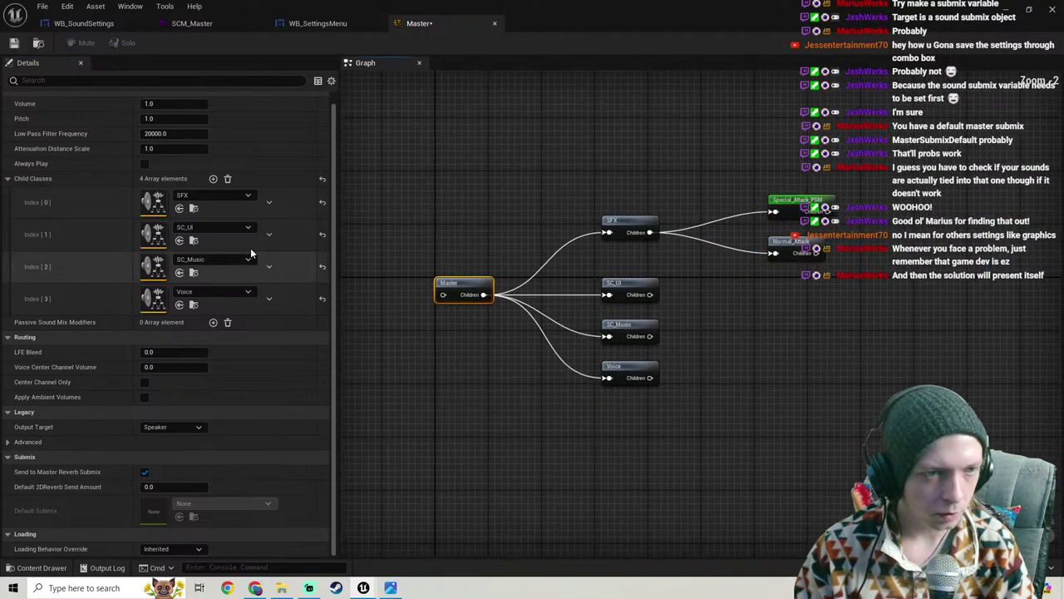
pyautogui.scroll(1, 83, 312)
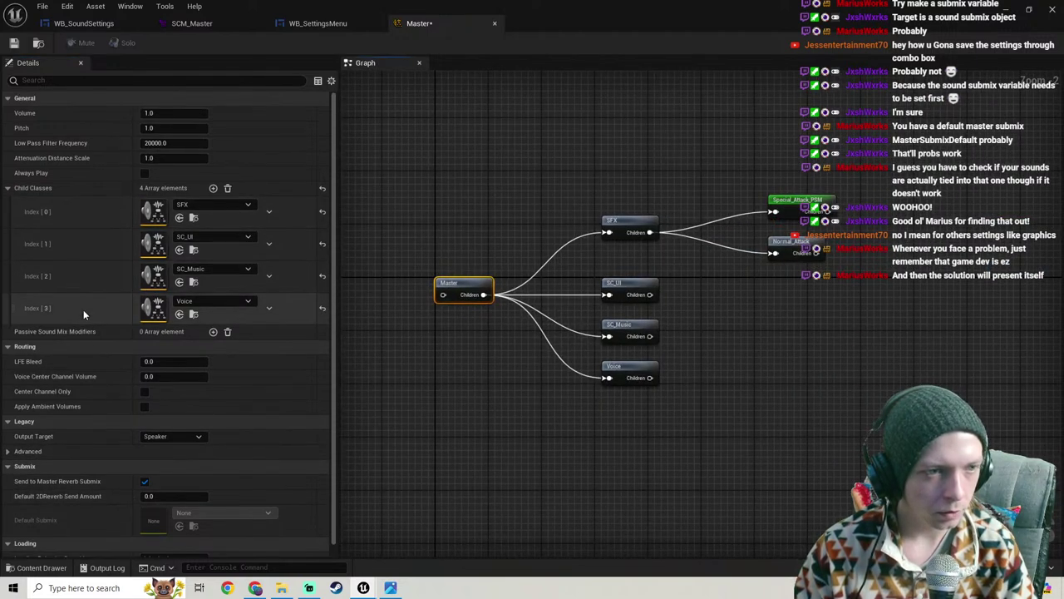
pyautogui.scroll(-1, 83, 313)
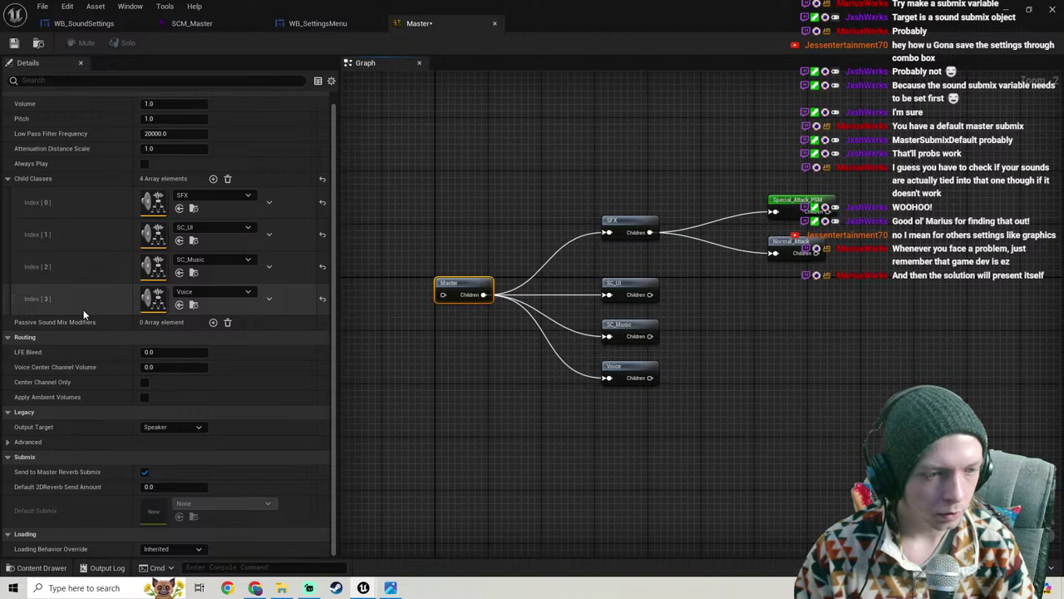
# Step: Expand the Master sound class's advanced legacy settings and review them alongside the submix options
pyautogui.click(8, 448)
pyautogui.scroll(-3, 73, 429)
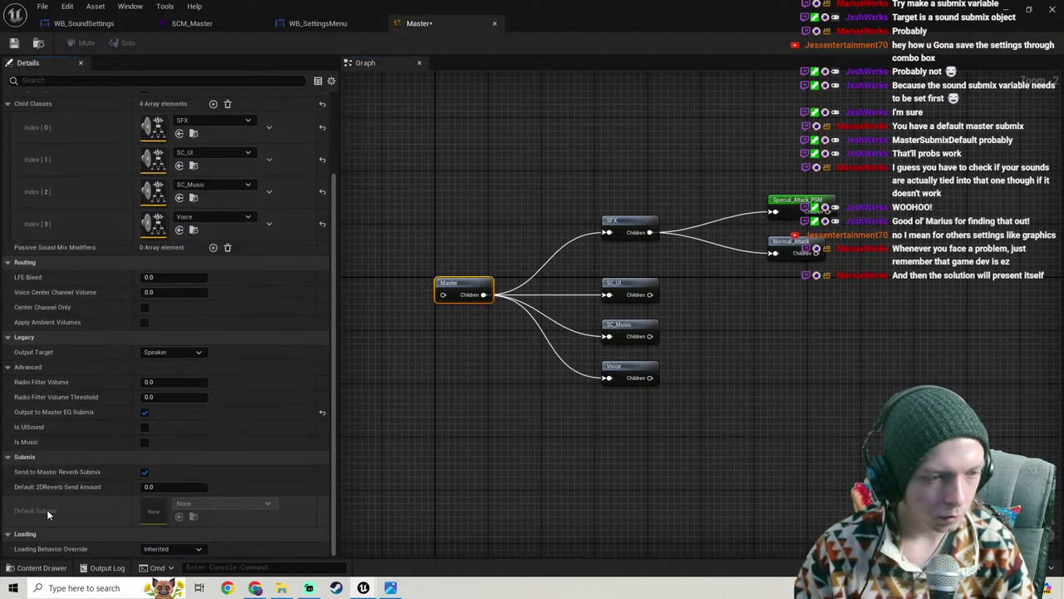
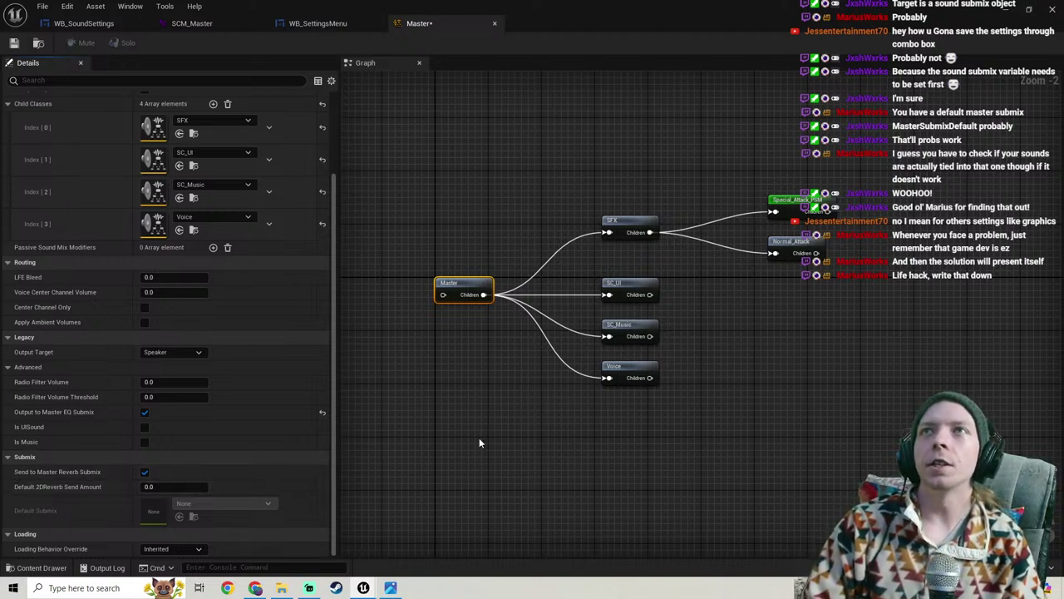
pyautogui.moveTo(479, 443); pyautogui.dragTo(356, 345, button='right')
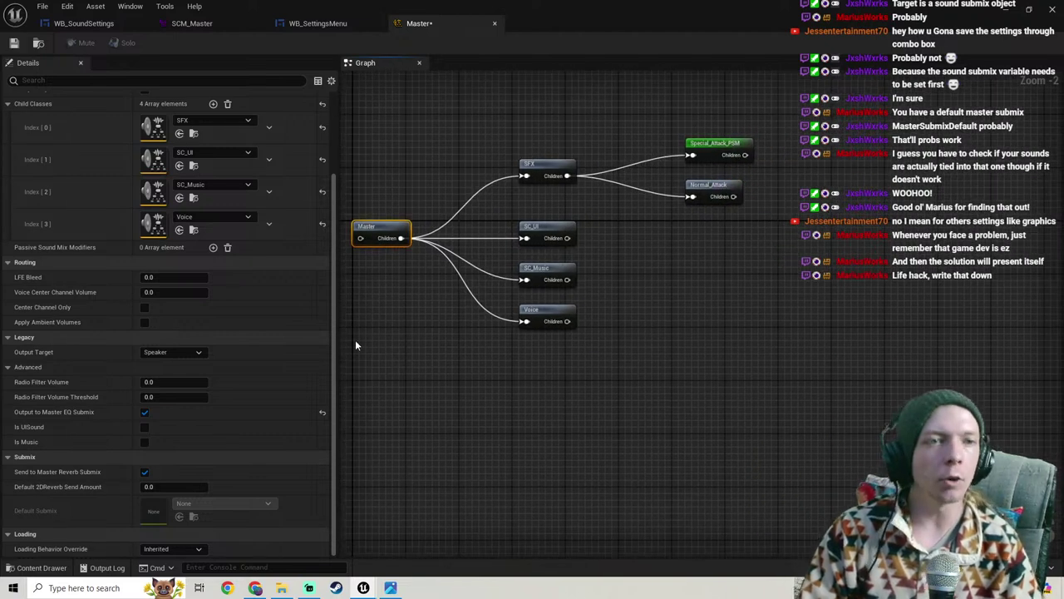
# Step: Check the WB_SoundSettings event graph and return to the main level editor
pyautogui.click(85, 24)
pyautogui.moveTo(518, 243); pyautogui.dragTo(456, 278, button='right')
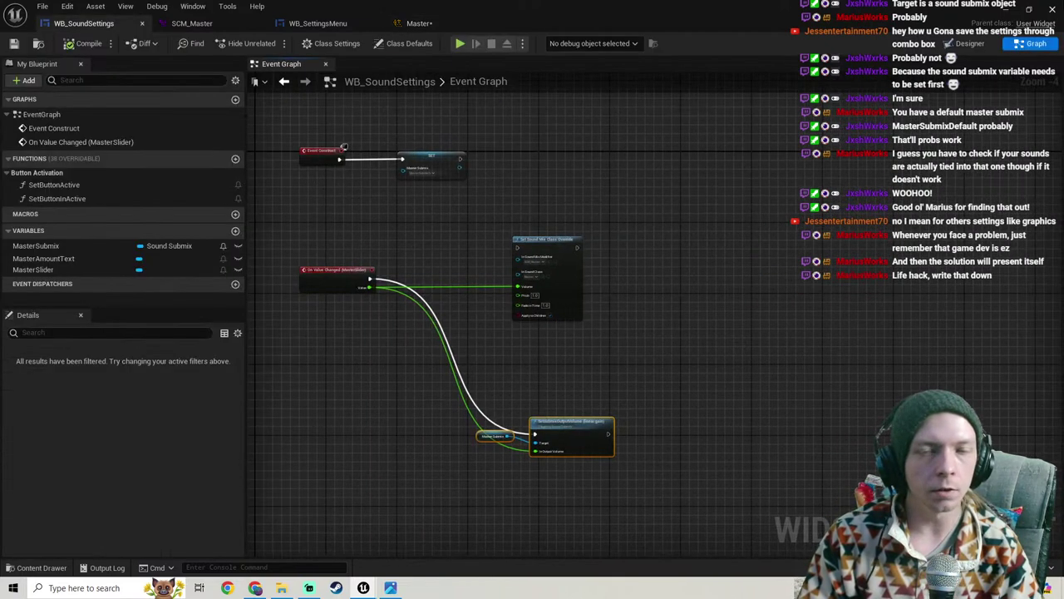
pyautogui.click(1009, 8)
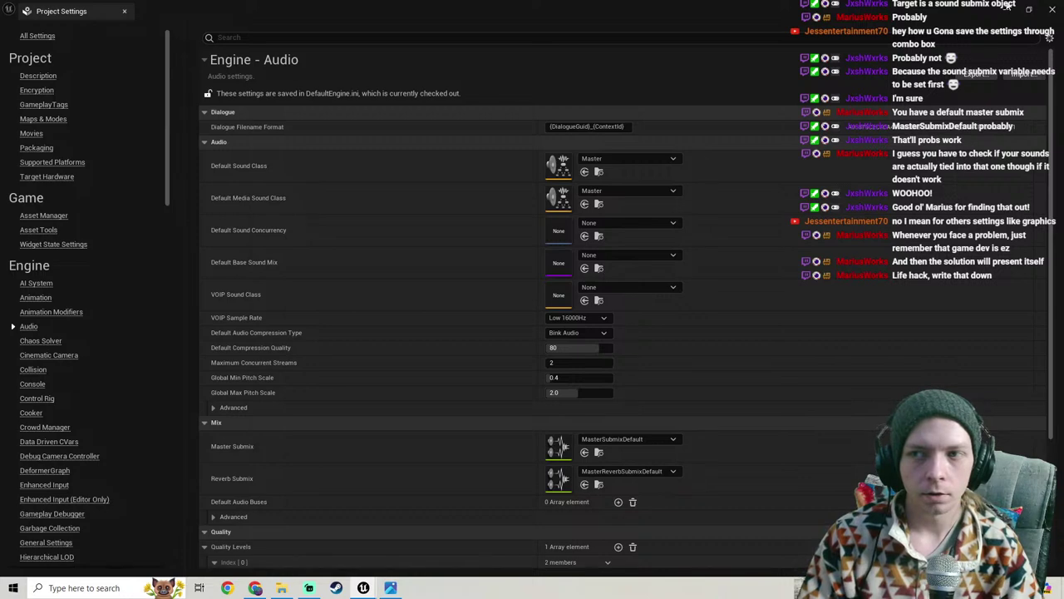
pyautogui.click(1007, 8)
# Step: Open the WB_GraphicsSettings widget from the ThirdPerson/Blueprints/Widgets/Settings folder
pyautogui.scroll(3, 67, 481)
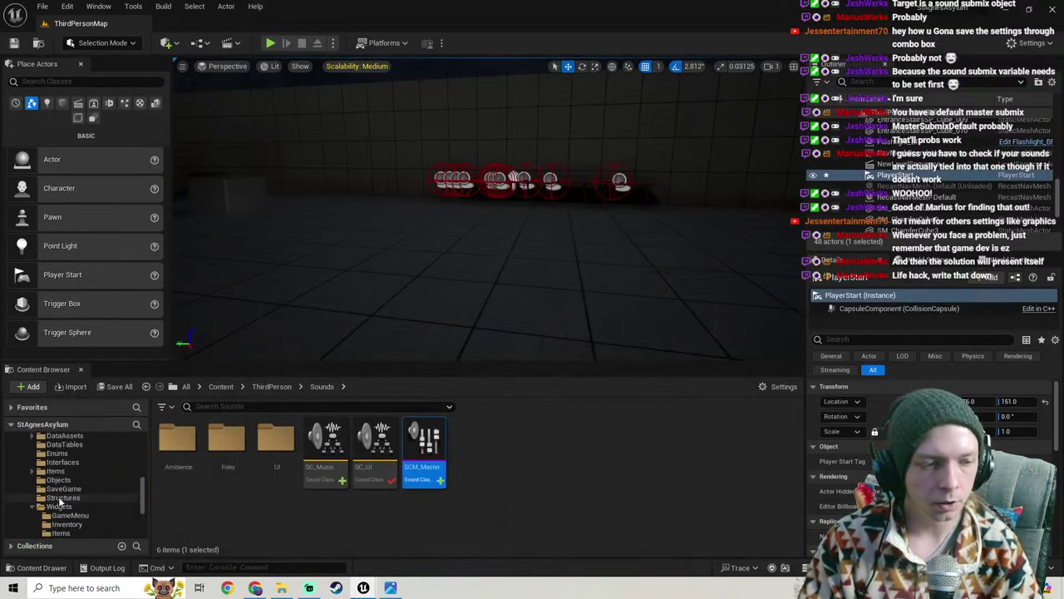
pyautogui.click(71, 463)
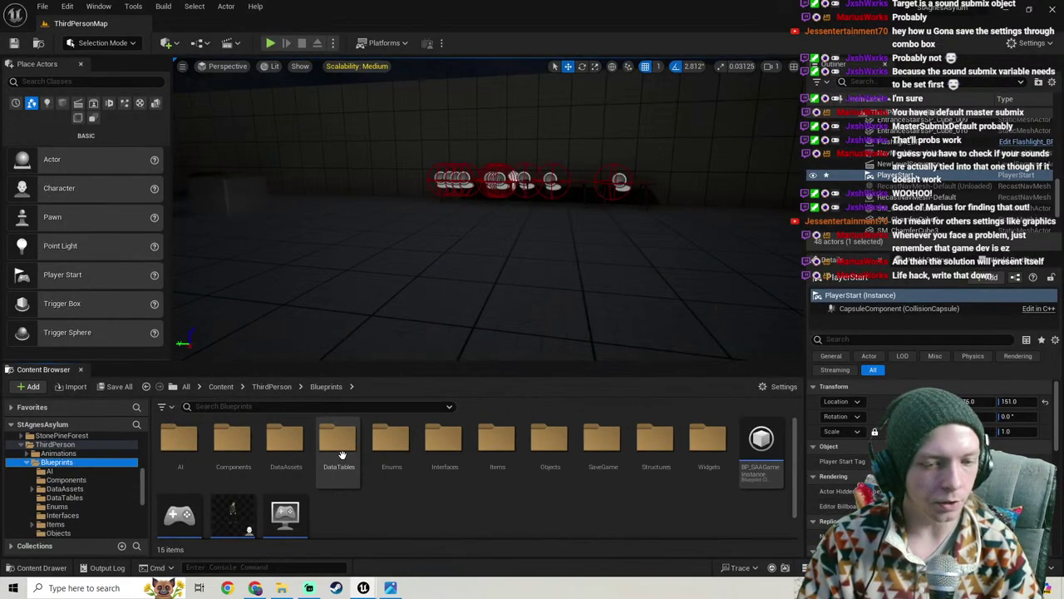
pyautogui.click(705, 446)
pyautogui.doubleClick(705, 446)
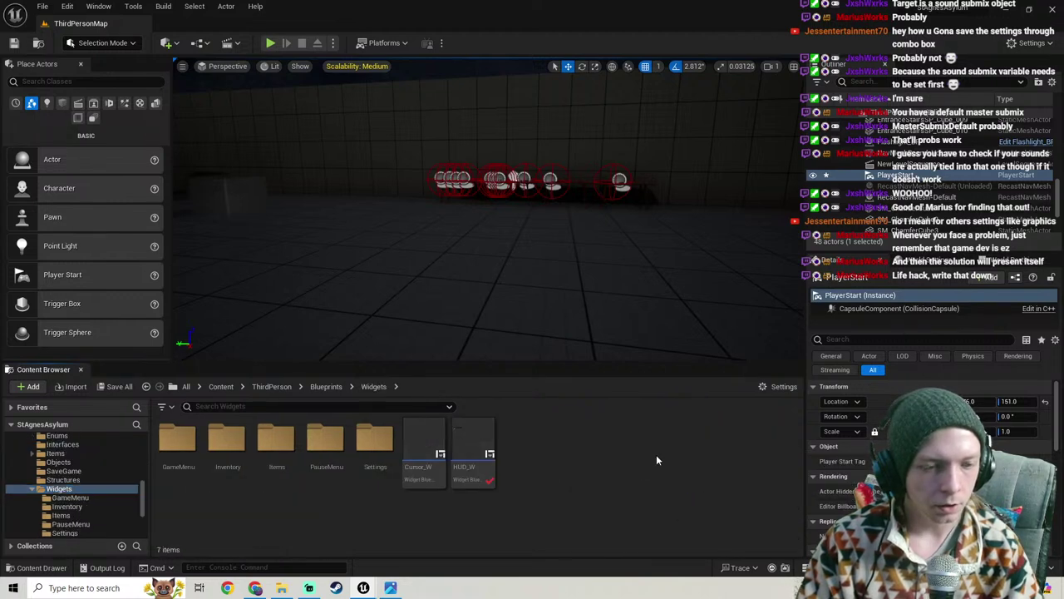
pyautogui.click(374, 440)
pyautogui.doubleClick(374, 441)
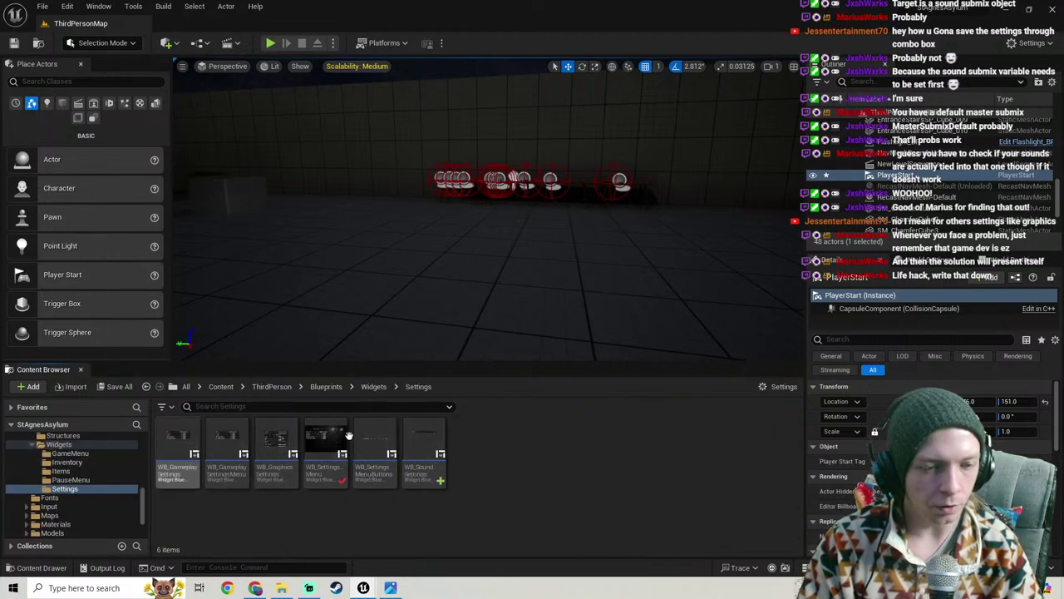
pyautogui.doubleClick(282, 440)
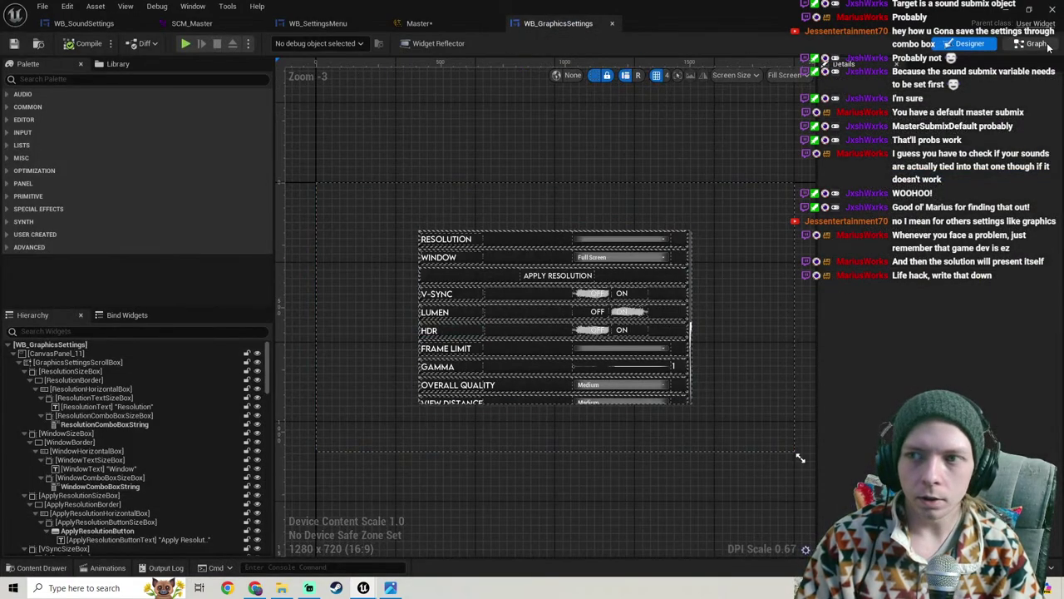
# Step: Show the WB_GraphicsSettings event graph and read the description of the Apply Settings node following Set Anti Aliasing Quality
pyautogui.doubleClick(608, 326)
pyautogui.scroll(10, 613, 289)
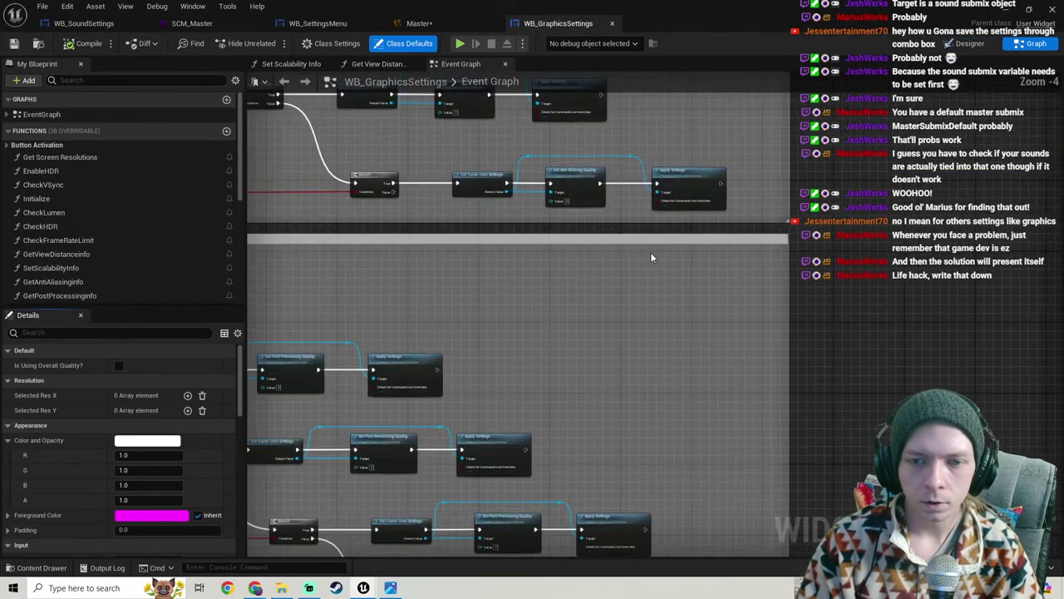
pyautogui.moveTo(541, 339); pyautogui.dragTo(540, 411, button='right')
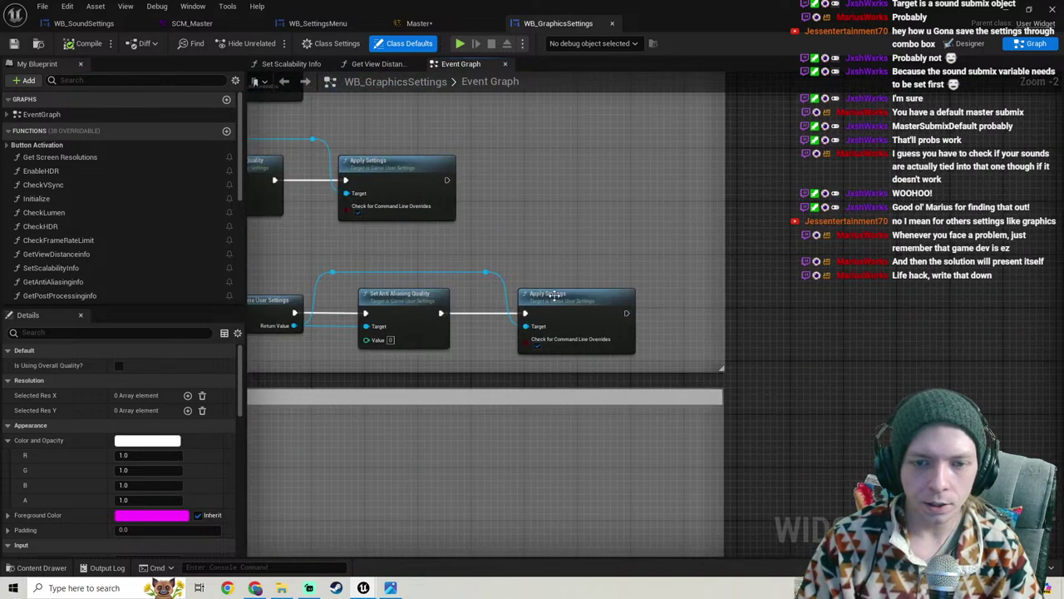
pyautogui.moveTo(600, 309); pyautogui.dragTo(601, 310)
pyautogui.moveTo(567, 301); pyautogui.dragTo(506, 278, button='right')
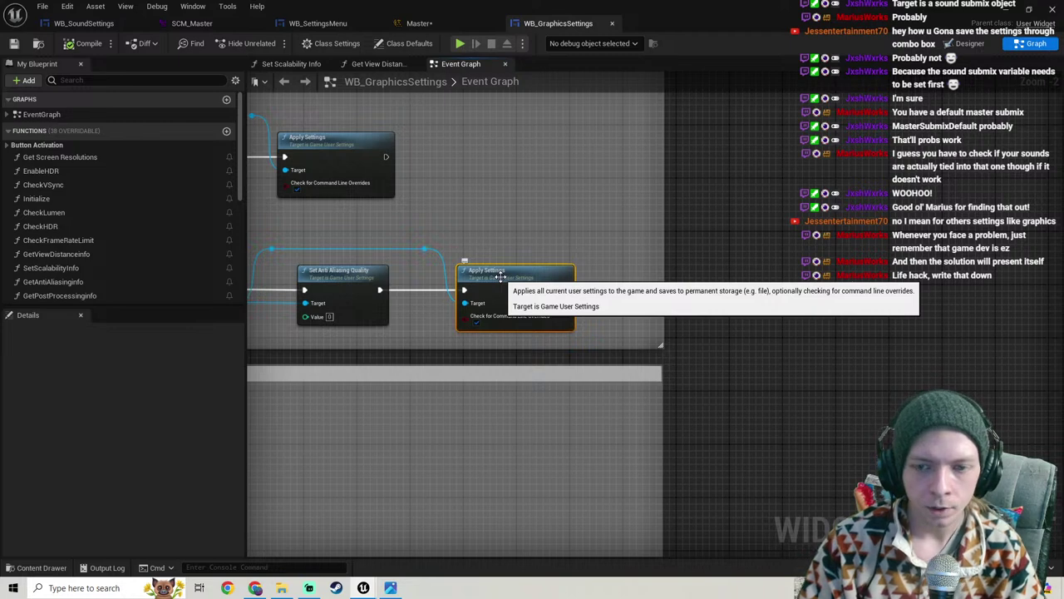
pyautogui.scroll(-3, 521, 277)
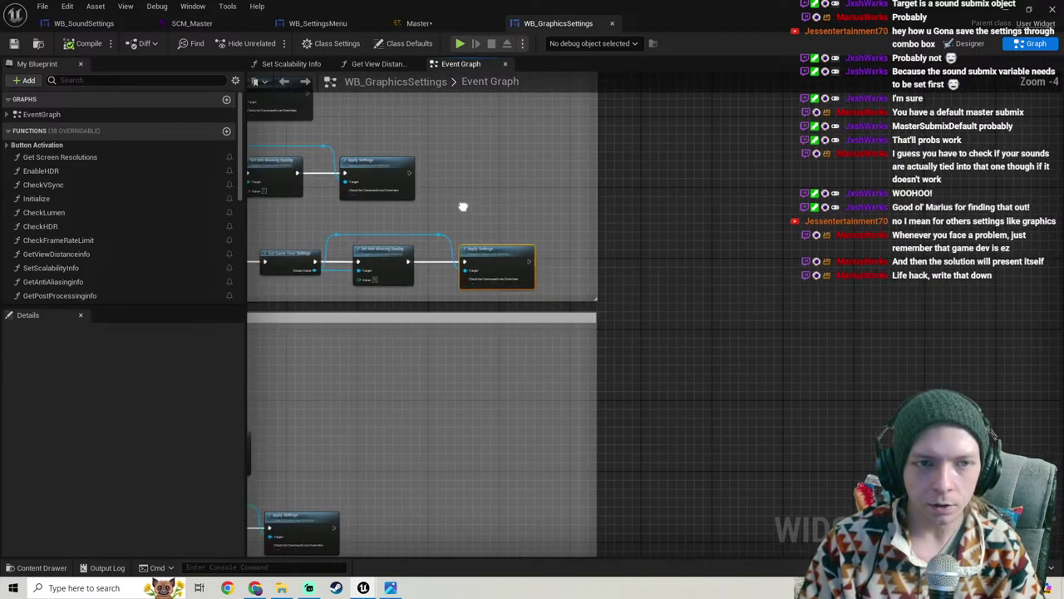
# Step: Open WB_SettingsMenu and examine how its event graph applies the VSync and frame limit settings
pyautogui.click(1009, 12)
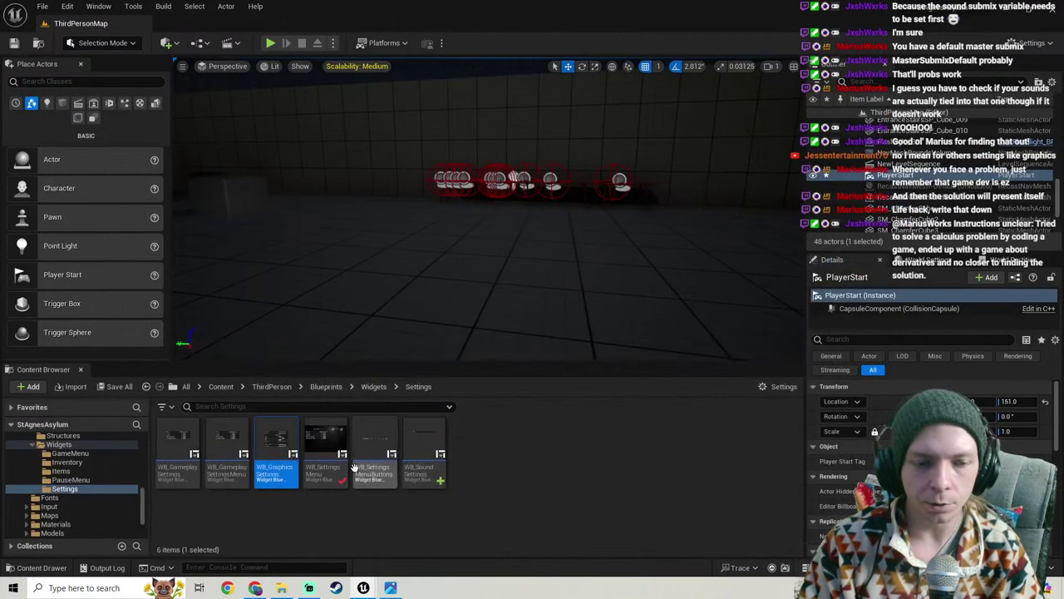
pyautogui.doubleClick(325, 444)
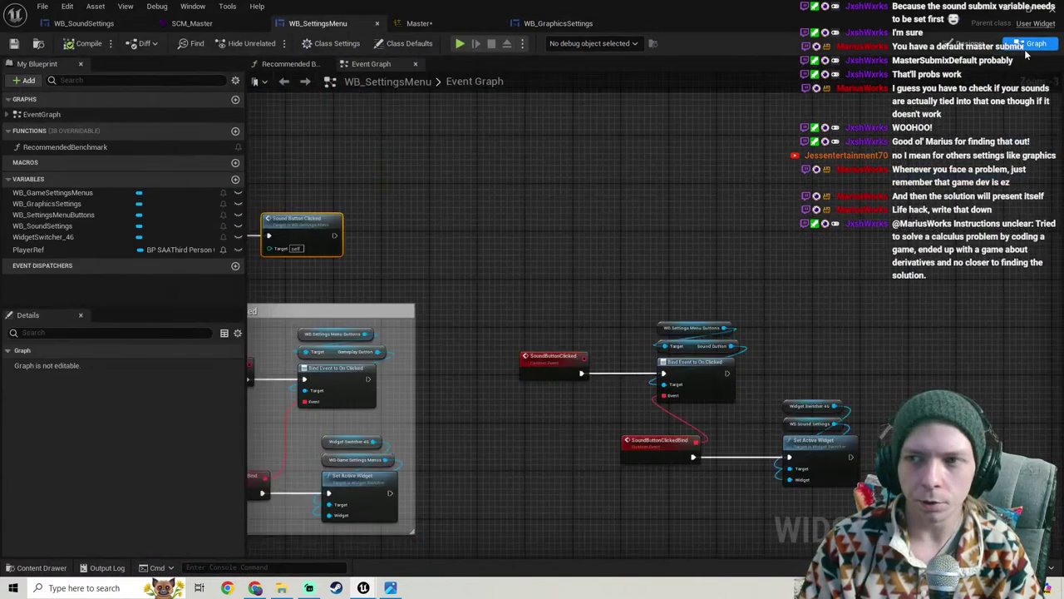
pyautogui.scroll(-3, 454, 278)
pyautogui.moveTo(452, 278); pyautogui.dragTo(943, 305, button='right')
pyautogui.scroll(-5, 742, 300)
pyautogui.scroll(8, 581, 226)
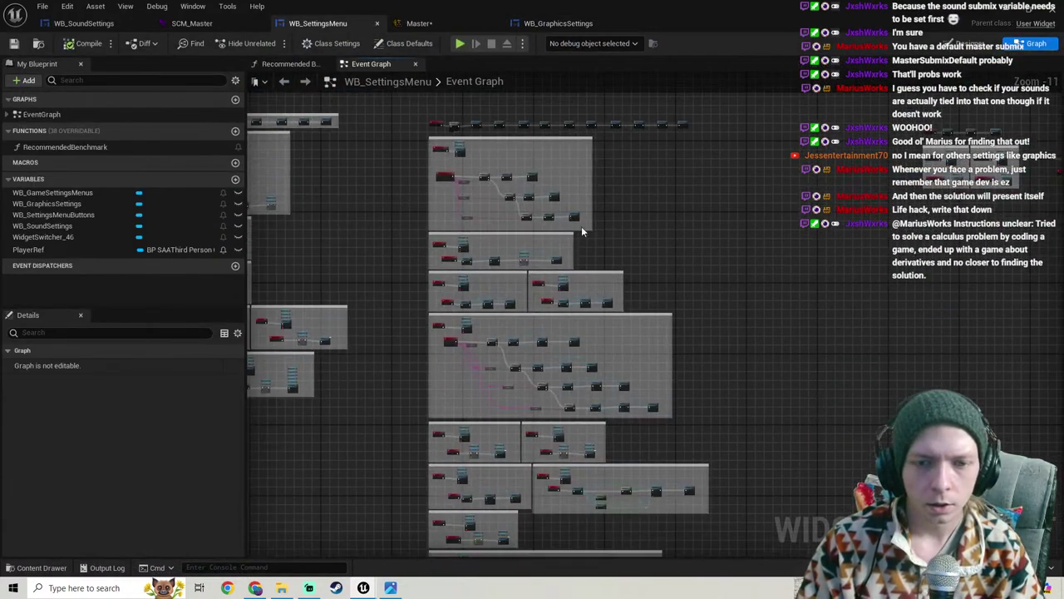
pyautogui.moveTo(597, 264); pyautogui.dragTo(1061, 291, button='right')
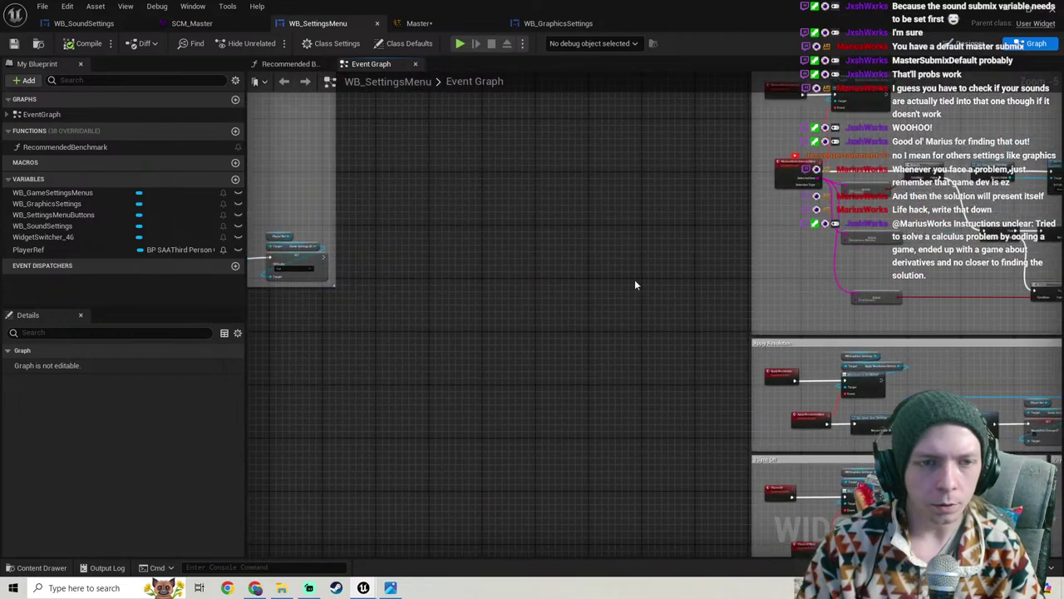
pyautogui.moveTo(634, 280); pyautogui.dragTo(389, 149, button='right')
pyautogui.moveTo(711, 306); pyautogui.dragTo(421, 142, button='right')
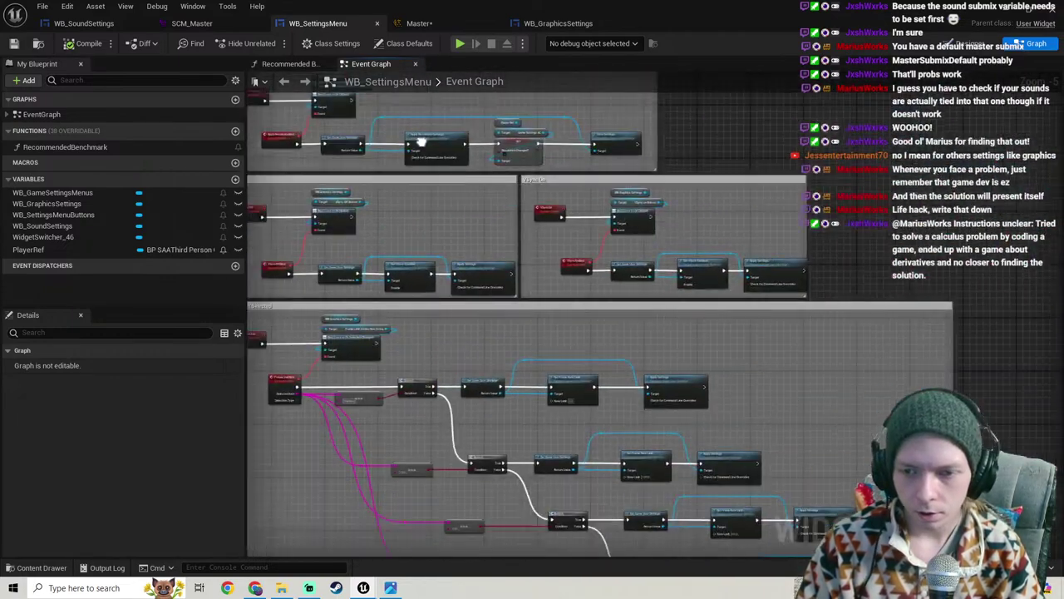
pyautogui.moveTo(699, 489); pyautogui.dragTo(629, 320, button='right')
pyautogui.scroll(3, 627, 315)
pyautogui.scroll(-3, 629, 320)
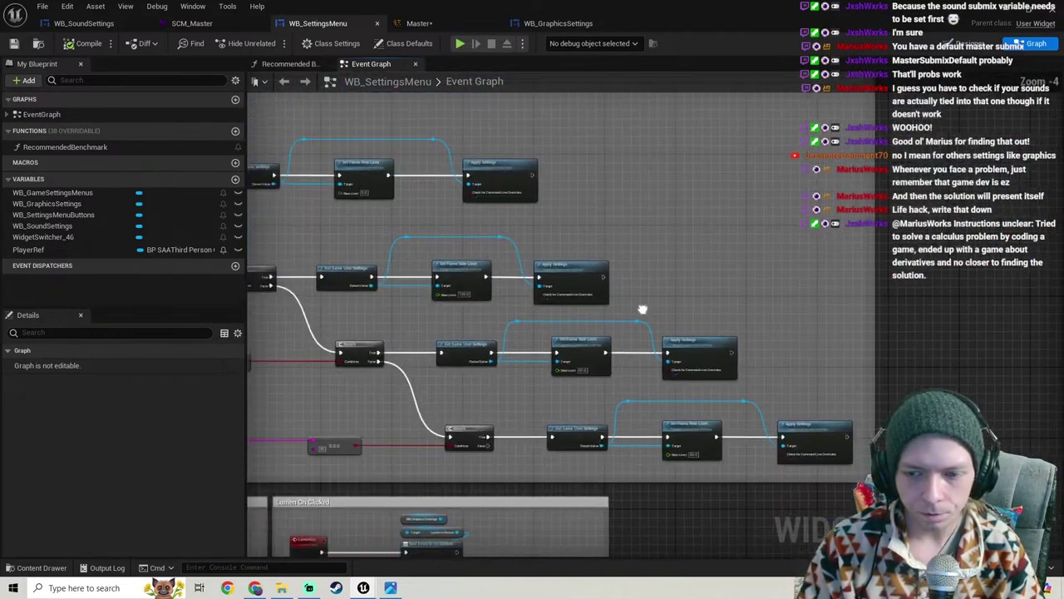
pyautogui.moveTo(379, 349); pyautogui.dragTo(560, 408, button='right')
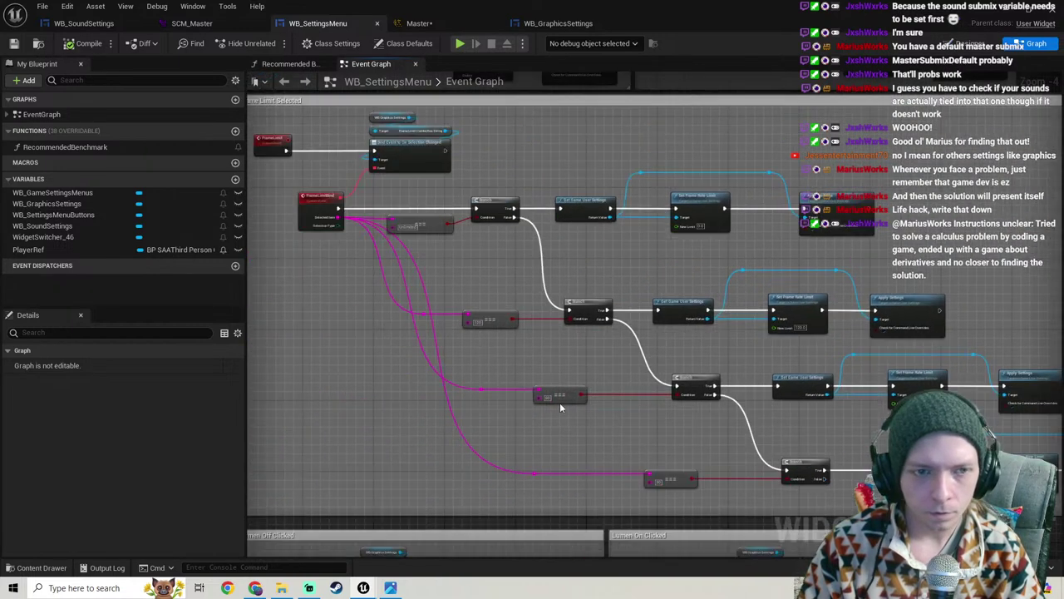
# Step: Examine the window mode, gamma amount and overall quality groups in the WB_SettingsMenu event graph
pyautogui.moveTo(538, 291); pyautogui.dragTo(381, 549, button='right')
pyautogui.moveTo(533, 166); pyautogui.dragTo(646, 518, button='right')
pyautogui.scroll(-3, 532, 304)
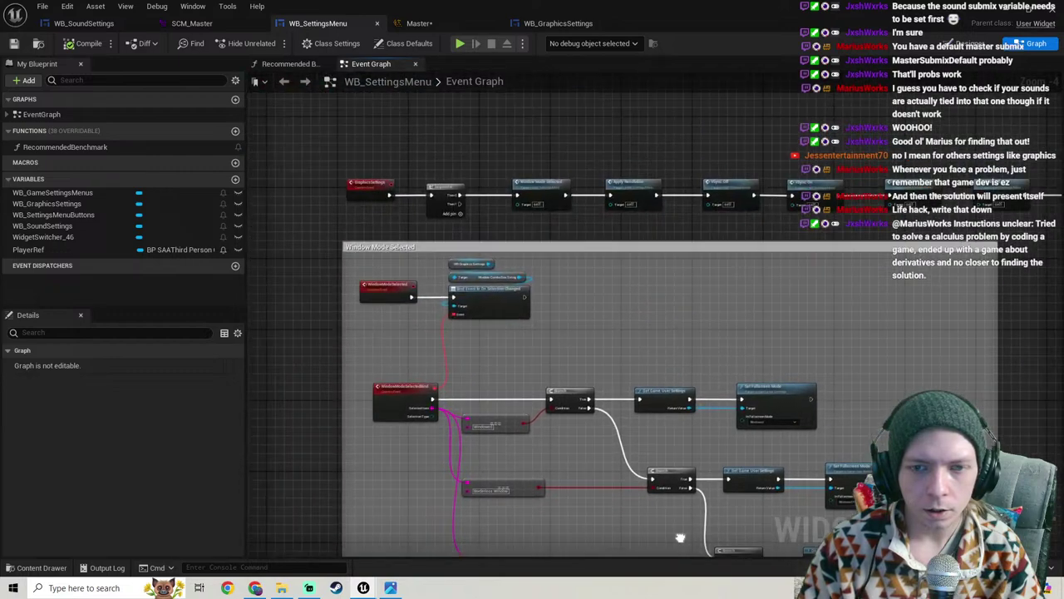
pyautogui.scroll(3, 445, 259)
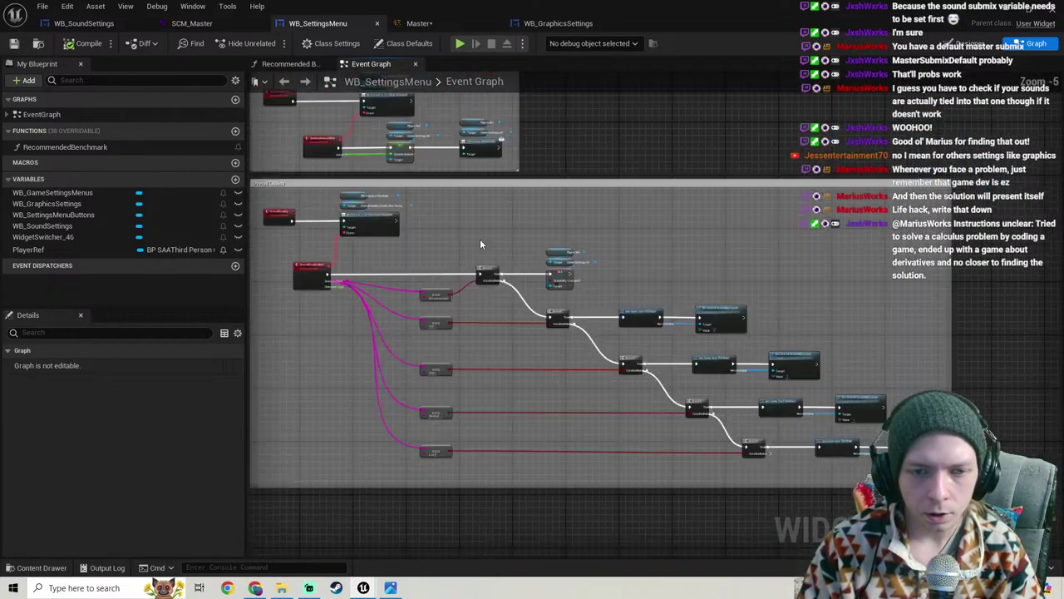
pyautogui.moveTo(480, 238); pyautogui.dragTo(586, 449, button='right')
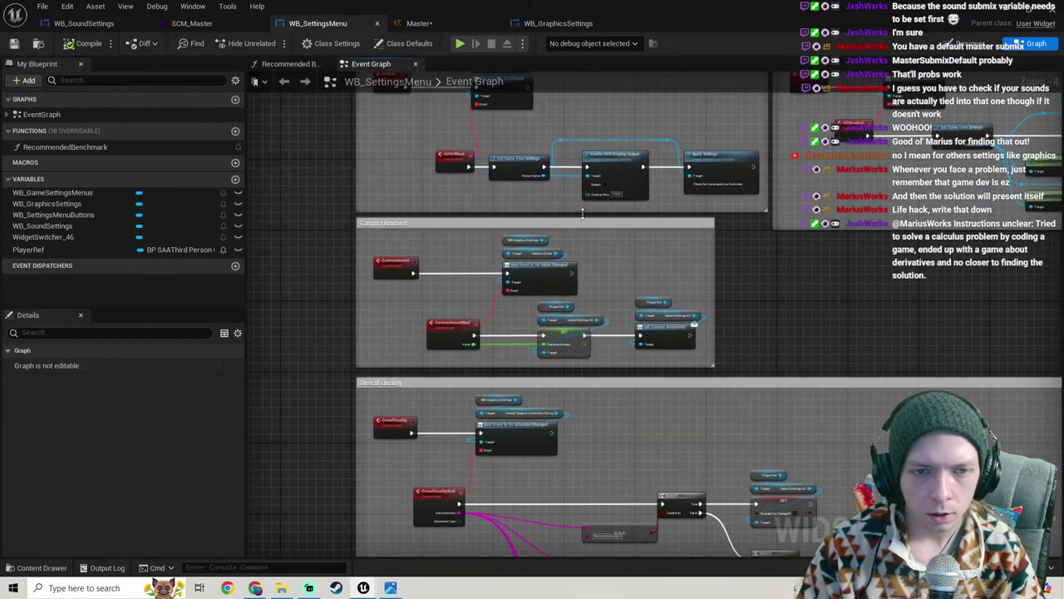
pyautogui.moveTo(582, 208); pyautogui.dragTo(533, 514, button='right')
pyautogui.scroll(-3, 537, 371)
pyautogui.moveTo(537, 370); pyautogui.dragTo(502, 480, button='right')
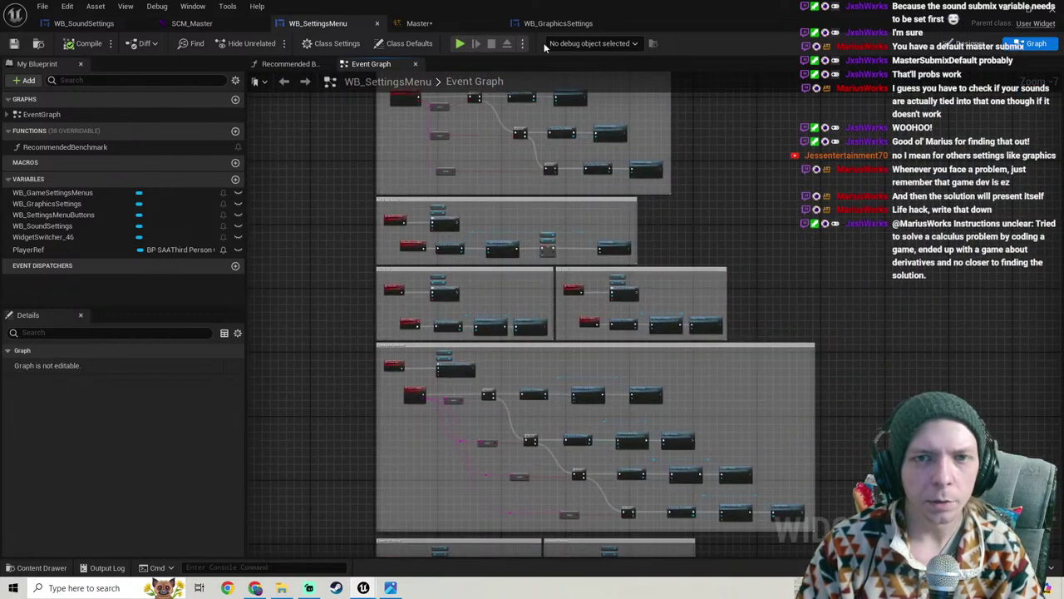
# Step: Examine the construct chain, resolution selection and button groups in the WB_GraphicsSettings event graph
pyautogui.click(558, 23)
pyautogui.moveTo(448, 181); pyautogui.dragTo(715, 550, button='right')
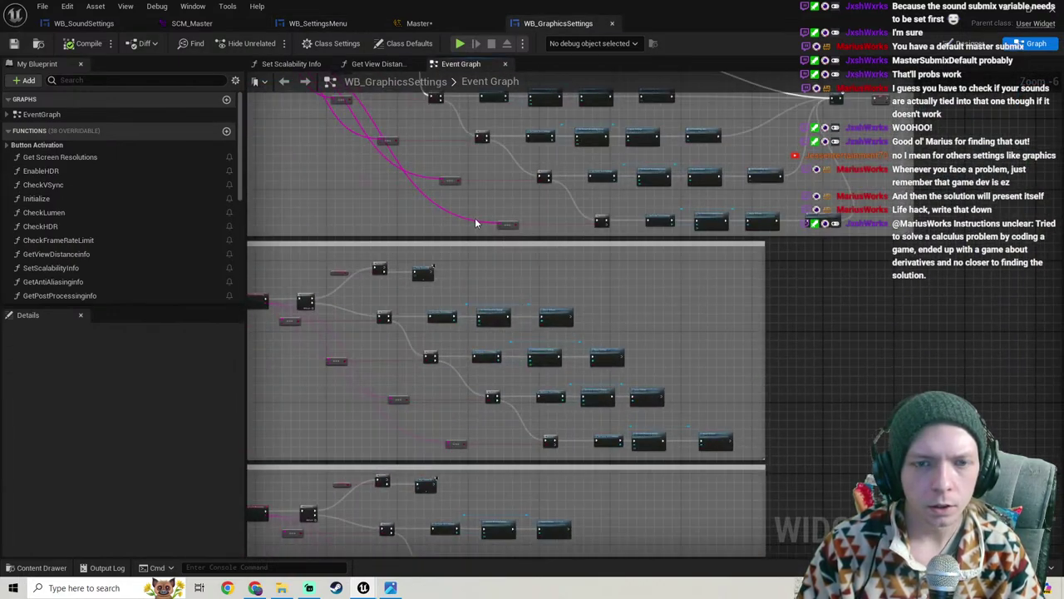
pyautogui.moveTo(475, 218); pyautogui.dragTo(558, 545, button='right')
pyautogui.moveTo(439, 225); pyautogui.dragTo(522, 464, button='right')
pyautogui.moveTo(494, 207); pyautogui.dragTo(494, 273, button='right')
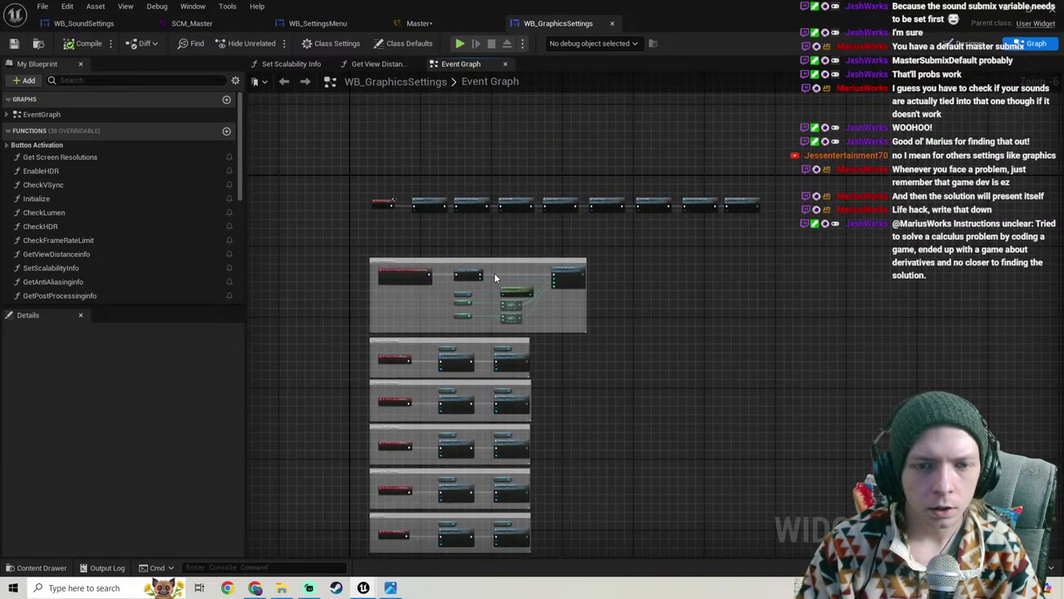
pyautogui.scroll(3, 494, 273)
pyautogui.moveTo(478, 325); pyautogui.dragTo(543, 275, button='right')
pyautogui.scroll(-5, 656, 237)
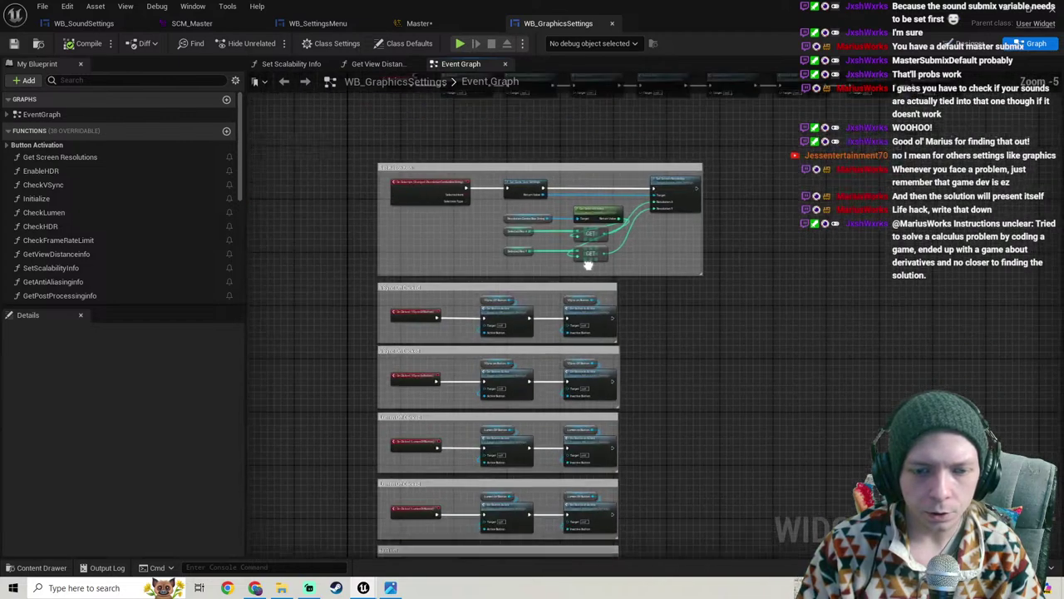
pyautogui.scroll(3, 463, 229)
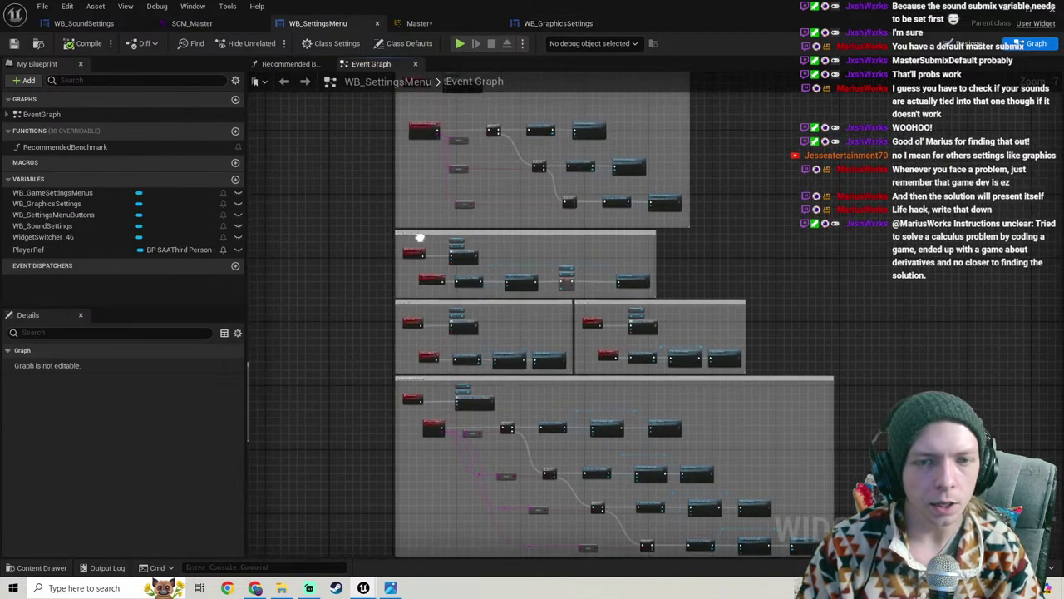
# Step: Return to WB_SettingsMenu and inspect the Apply Resolution Settings node in the Apply Resolution group
pyautogui.scroll(2, 462, 229)
pyautogui.moveTo(462, 230); pyautogui.dragTo(696, 229, button='right')
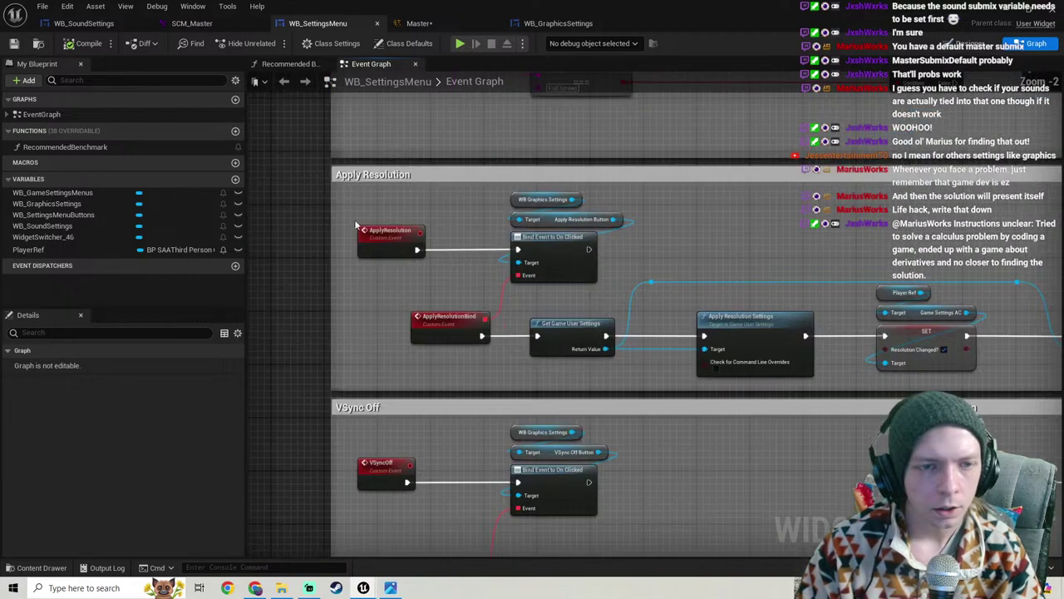
pyautogui.moveTo(341, 160); pyautogui.dragTo(425, 250)
pyautogui.scroll(-2, 691, 296)
pyautogui.moveTo(782, 322); pyautogui.dragTo(567, 265, button='right')
pyautogui.scroll(2, 697, 275)
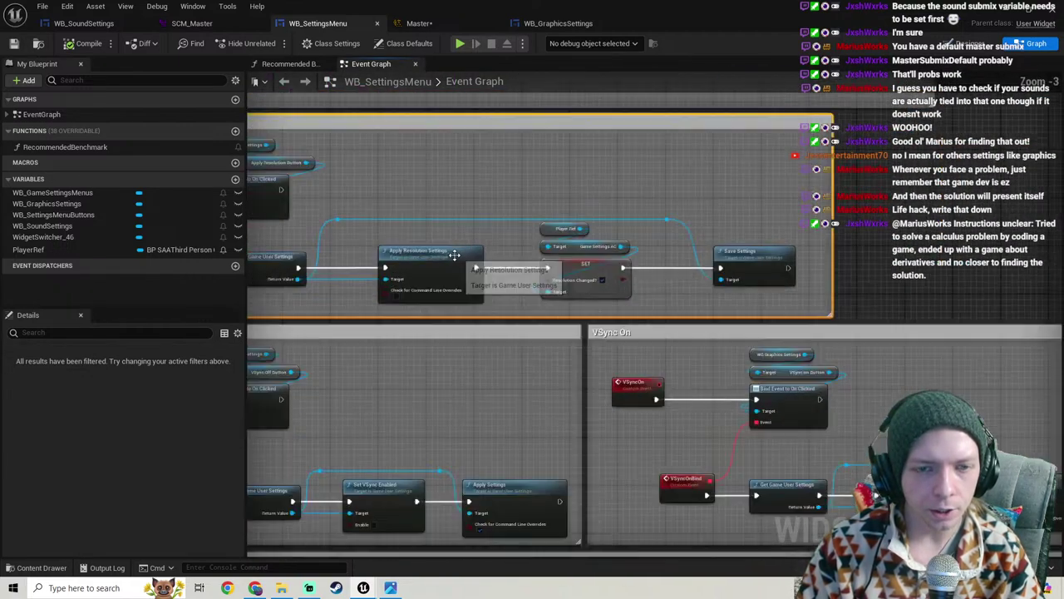
pyautogui.click(457, 264)
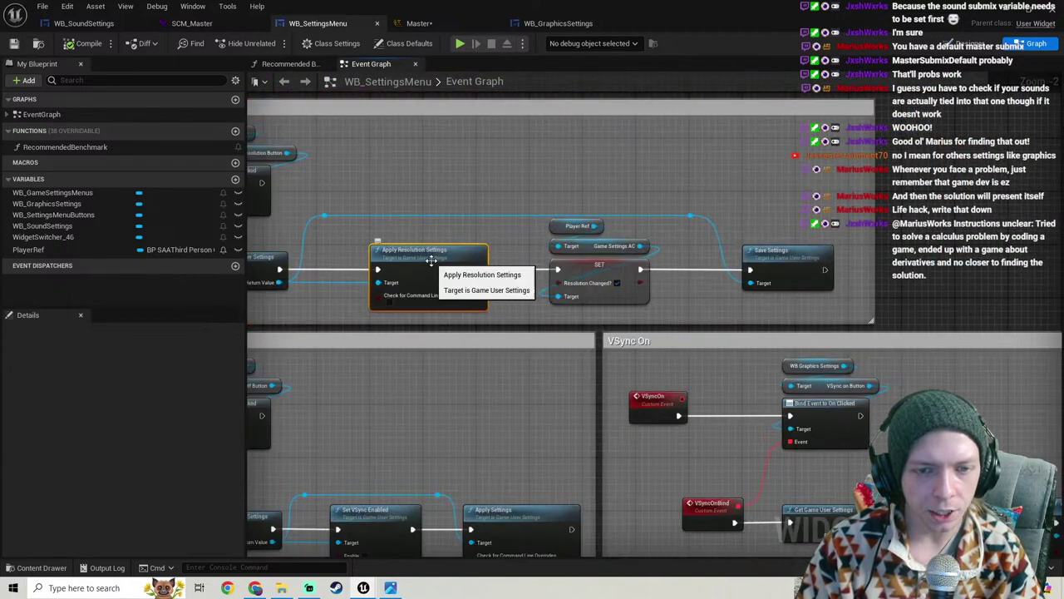
# Step: Inspect the Save Settings node at the end of the Apply Resolution group
pyautogui.moveTo(509, 210); pyautogui.dragTo(406, 199, button='right')
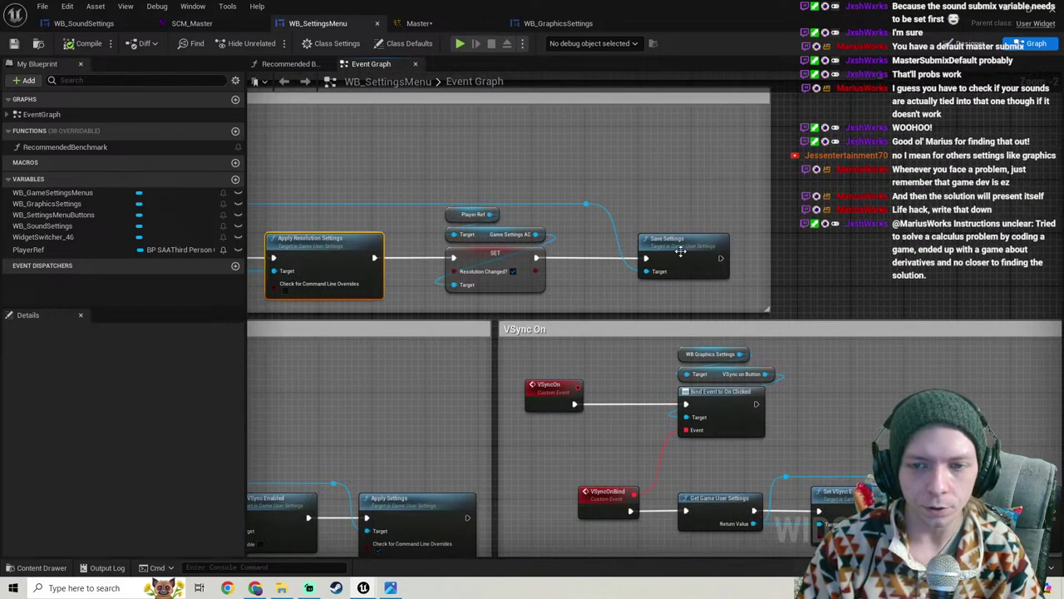
pyautogui.moveTo(677, 250)
pyautogui.mouseDown()
pyautogui.moveTo(692, 229)
pyautogui.moveTo(680, 252)
pyautogui.mouseUp()
pyautogui.click(595, 318)
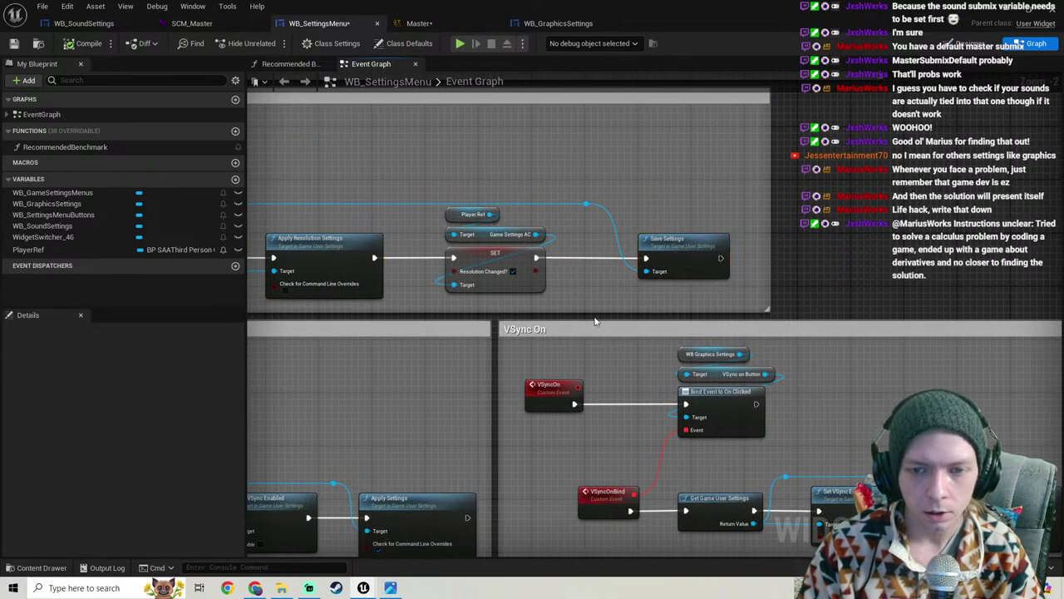
pyautogui.click(678, 245)
pyautogui.moveTo(801, 289); pyautogui.dragTo(763, 242, button='right')
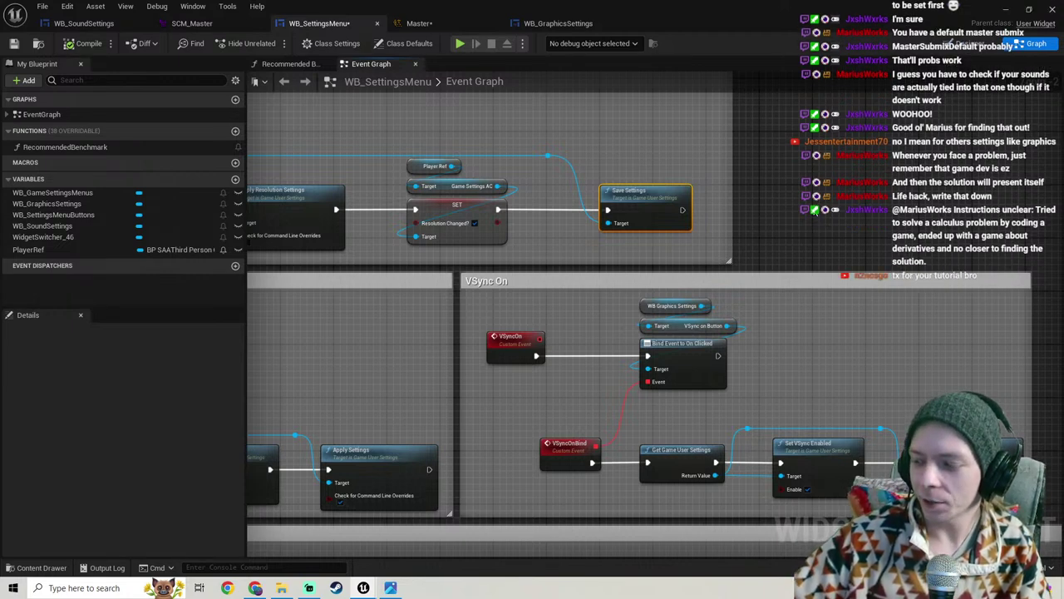
# Step: Save the WB_SettingsMenu widget blueprint
pyautogui.scroll(-1, 798, 218)
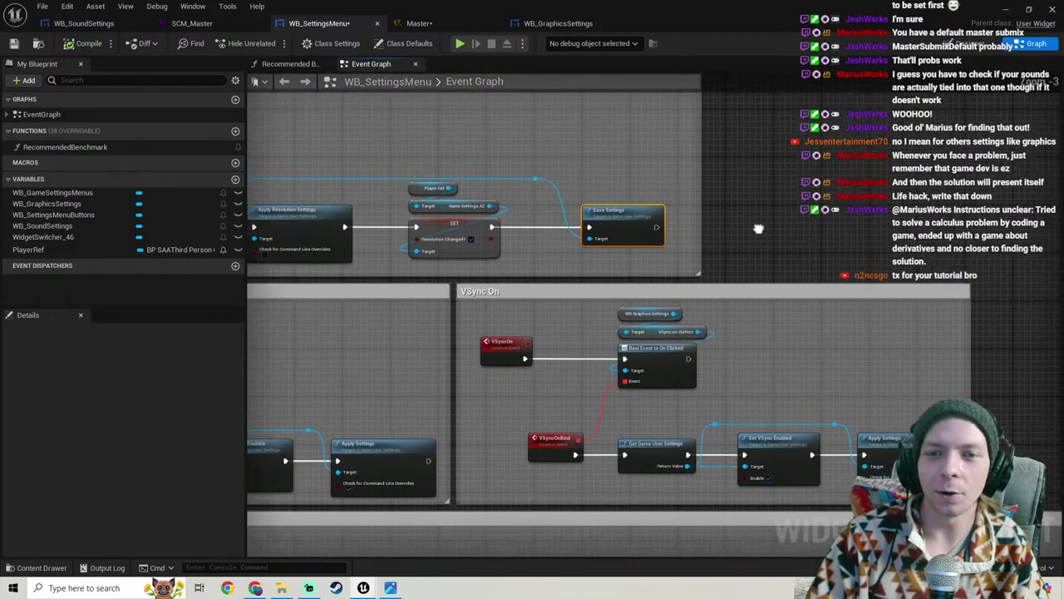
pyautogui.moveTo(757, 228); pyautogui.dragTo(745, 240, button='right')
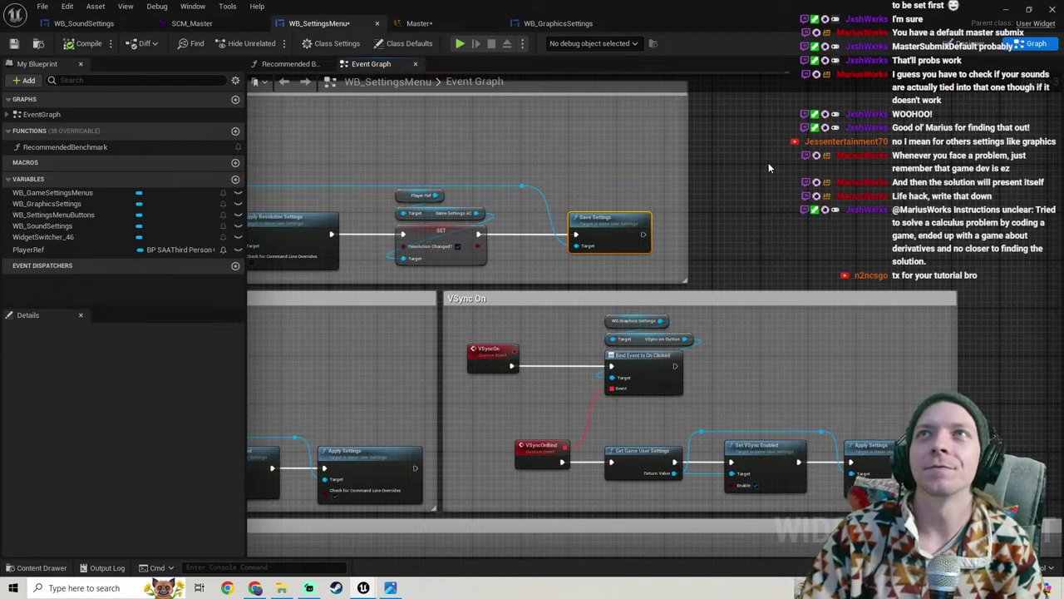
pyautogui.moveTo(768, 164); pyautogui.dragTo(782, 129, button='right')
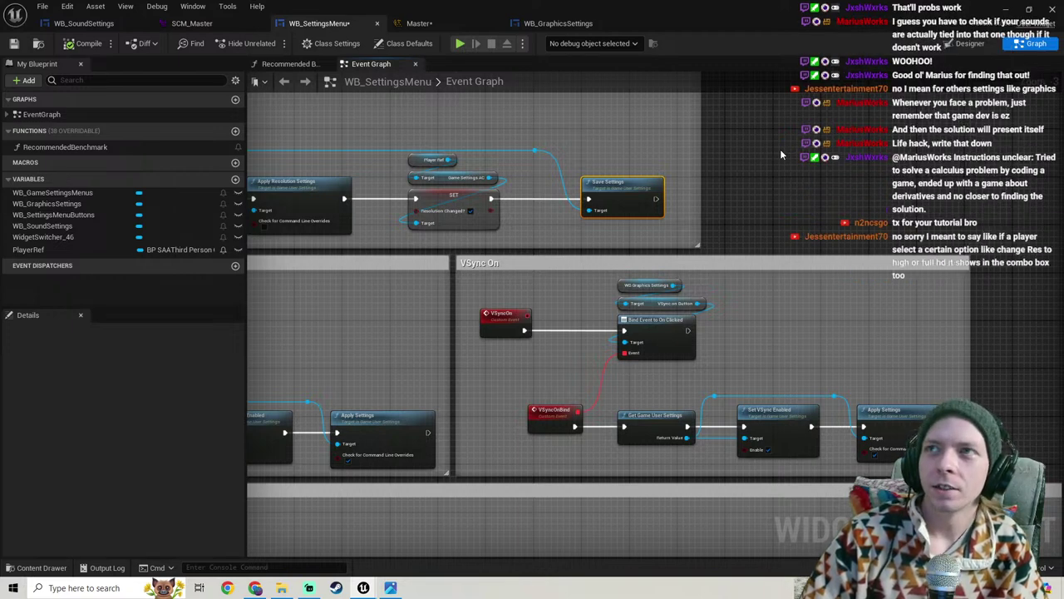
pyautogui.scroll(-1, 780, 150)
pyautogui.moveTo(777, 155); pyautogui.dragTo(686, 167, button='right')
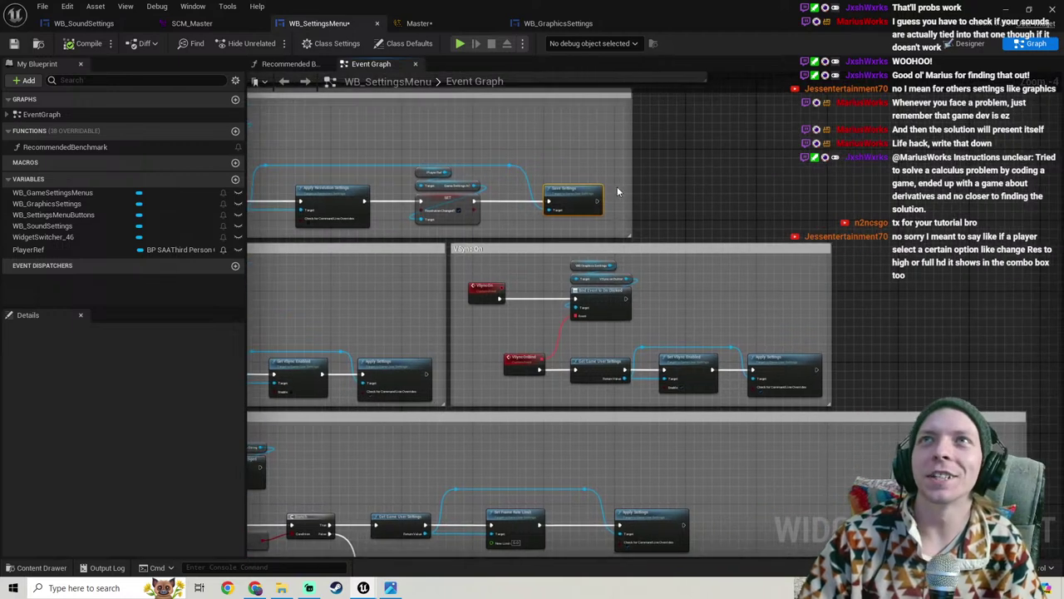
pyautogui.click(14, 43)
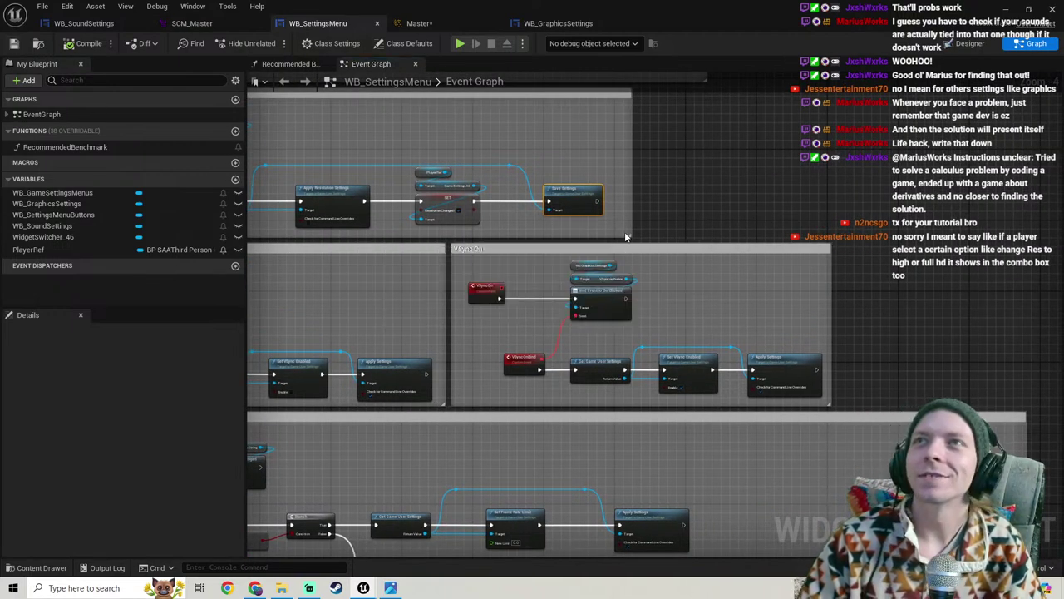
# Step: Examine the Apply Resolution, VSync and Window Mode Selected groups in the WB_SettingsMenu event graph
pyautogui.moveTo(626, 237); pyautogui.dragTo(675, 262, button='right')
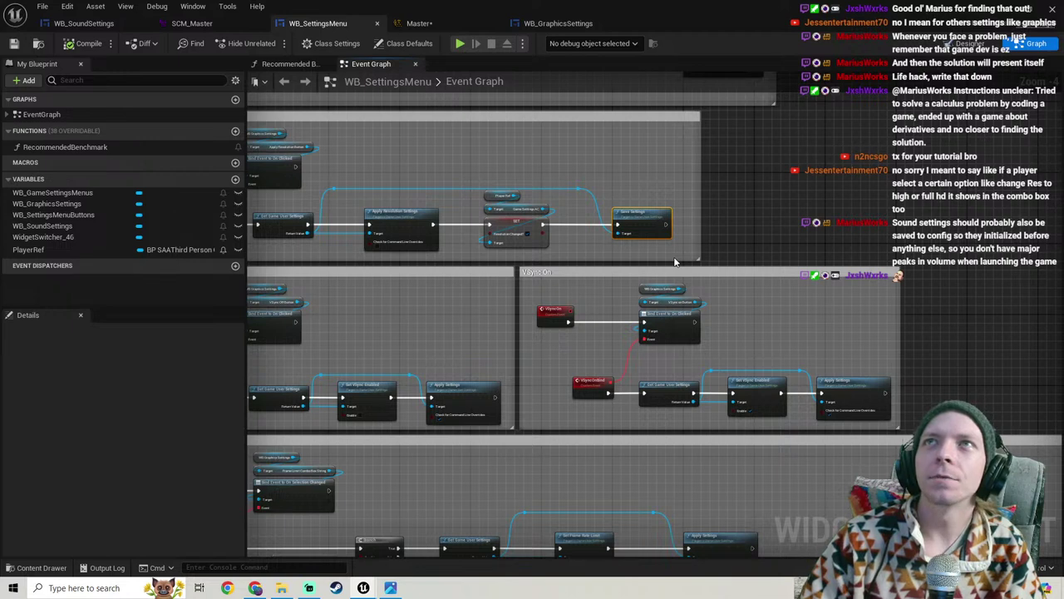
pyautogui.scroll(-2, 675, 262)
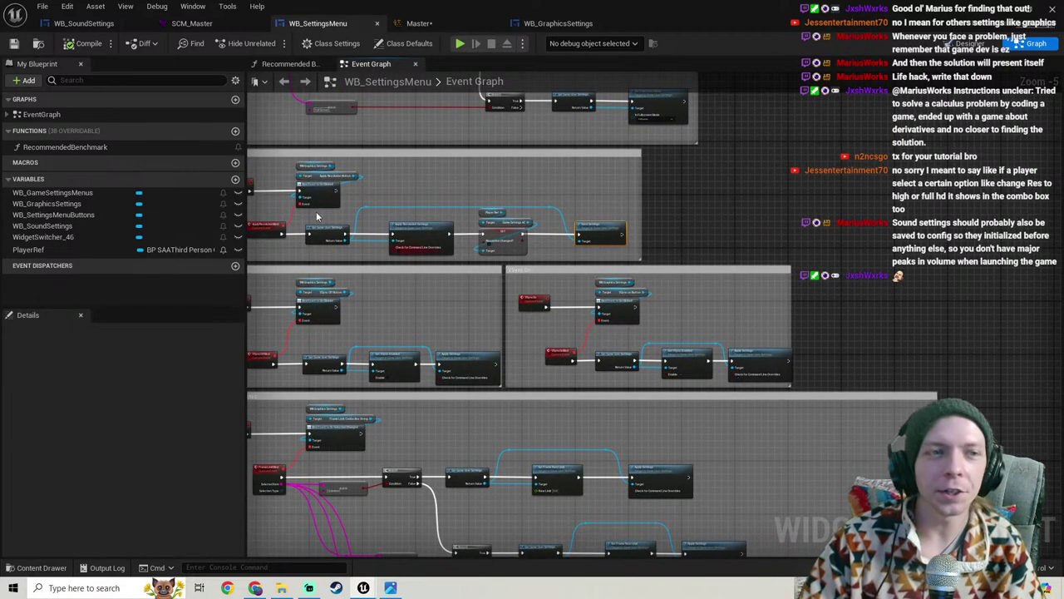
pyautogui.moveTo(680, 285); pyautogui.dragTo(695, 344, button='right')
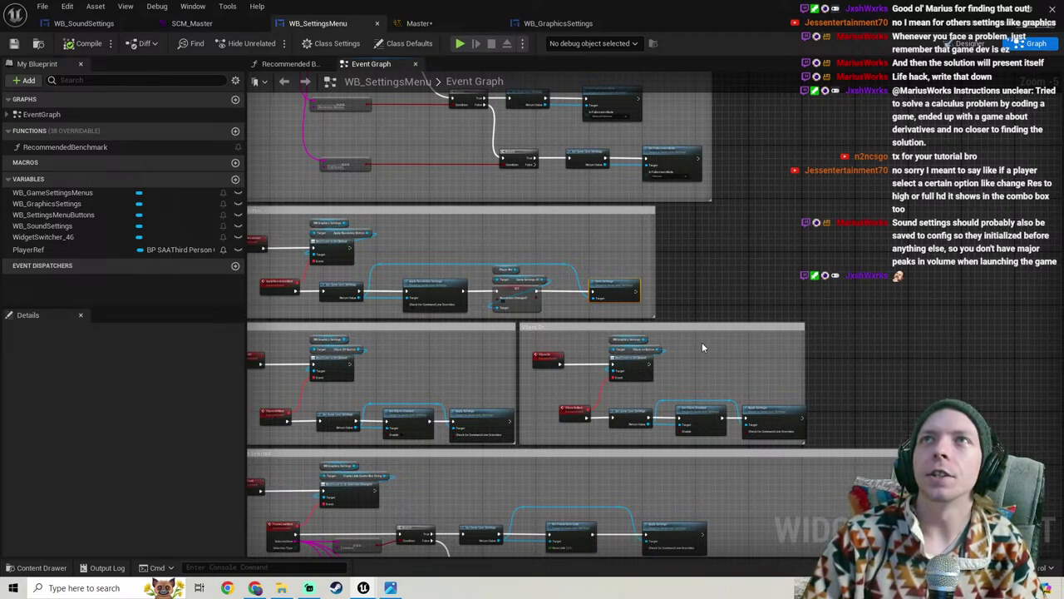
pyautogui.scroll(-3, 620, 303)
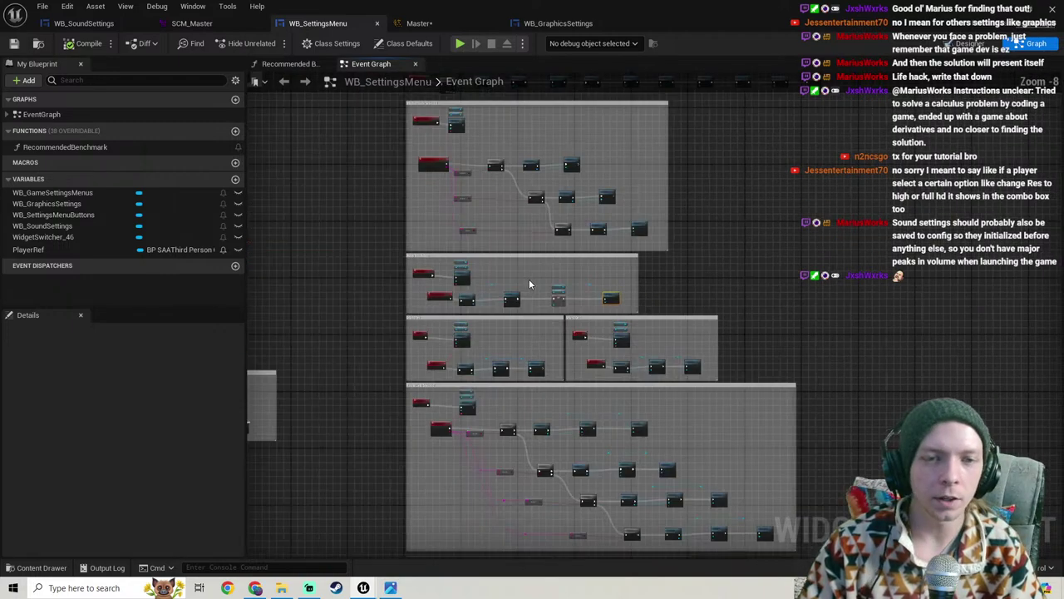
pyautogui.moveTo(529, 279); pyautogui.dragTo(573, 307, button='right')
pyautogui.scroll(2, 566, 310)
pyautogui.scroll(2, 570, 296)
pyautogui.moveTo(567, 248); pyautogui.dragTo(598, 429, button='right')
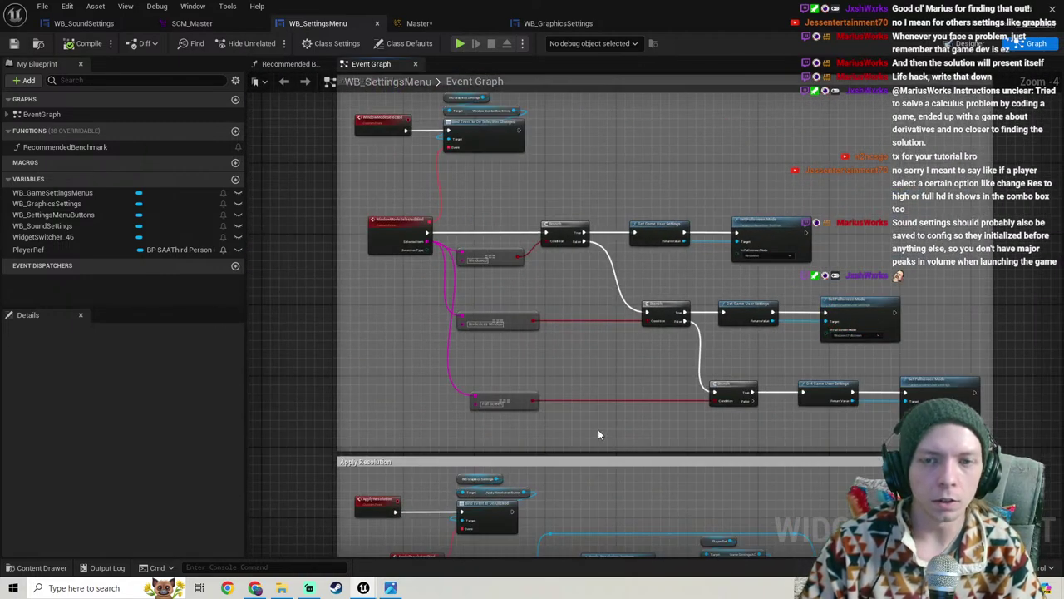
pyautogui.scroll(-6, 598, 429)
pyautogui.moveTo(562, 318); pyautogui.dragTo(544, 386, button='right')
pyautogui.scroll(8, 536, 369)
pyautogui.scroll(-3, 524, 395)
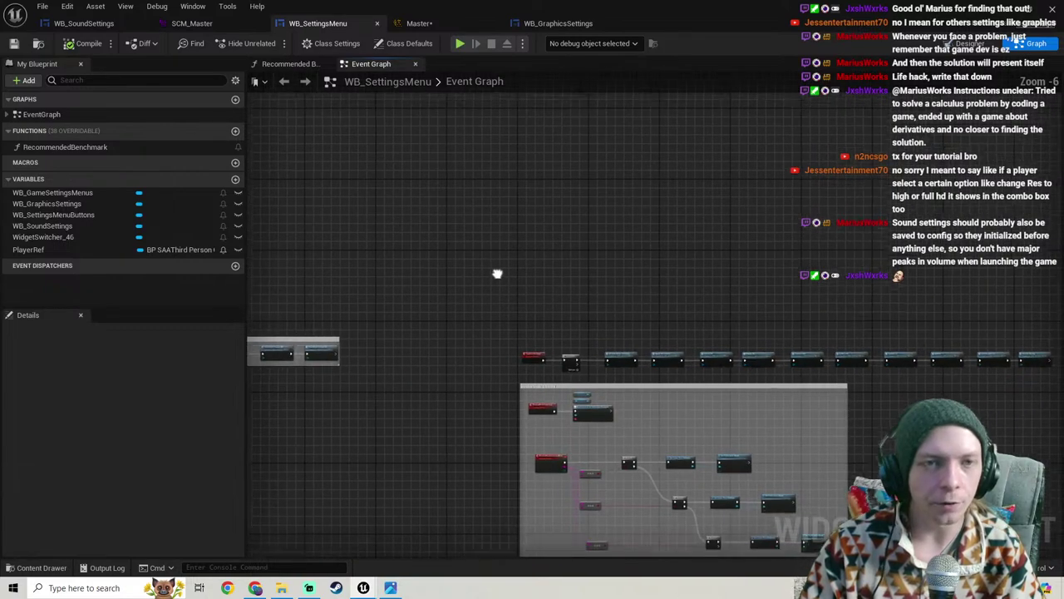
# Step: Switch to WB_GraphicsSettings and look along the function chain above its event groups
pyautogui.click(556, 24)
pyautogui.scroll(-2, 520, 211)
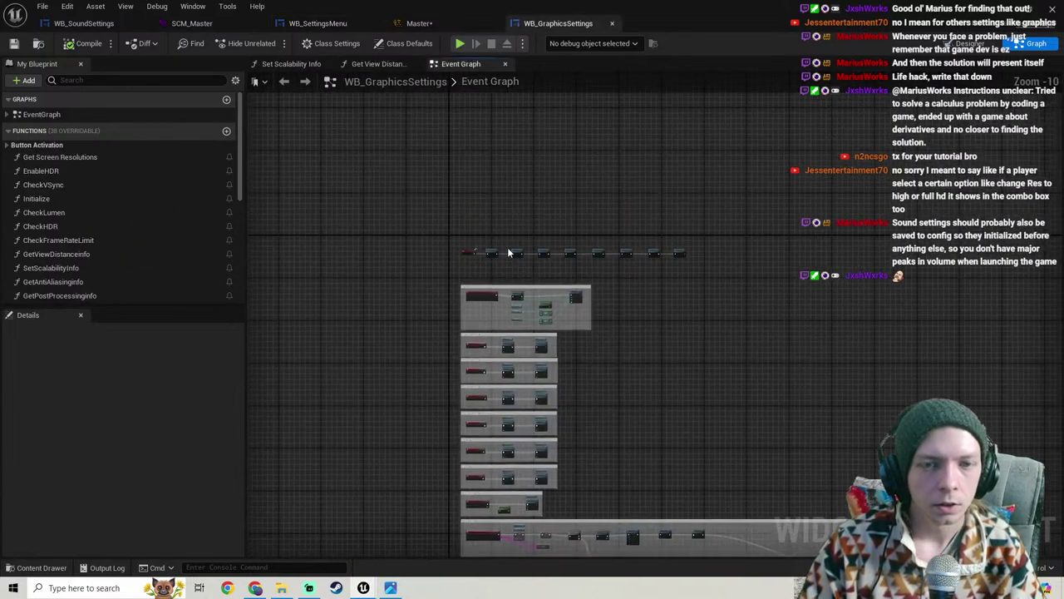
pyautogui.scroll(4, 498, 344)
pyautogui.moveTo(500, 347); pyautogui.dragTo(336, 354, button='right')
pyautogui.moveTo(784, 370); pyautogui.dragTo(418, 345, button='right')
# Step: Return to WB_SettingsMenu and inspect the start of the GraphicsSettings custom event chain
pyautogui.click(317, 23)
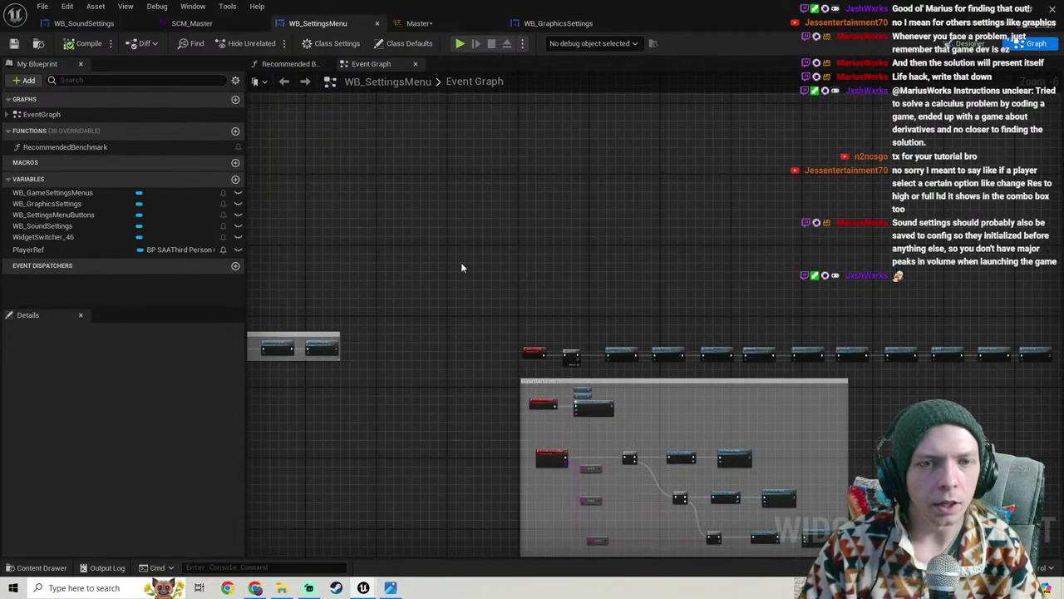
pyautogui.scroll(2, 461, 262)
pyautogui.scroll(1, 383, 240)
pyautogui.scroll(-6, 608, 402)
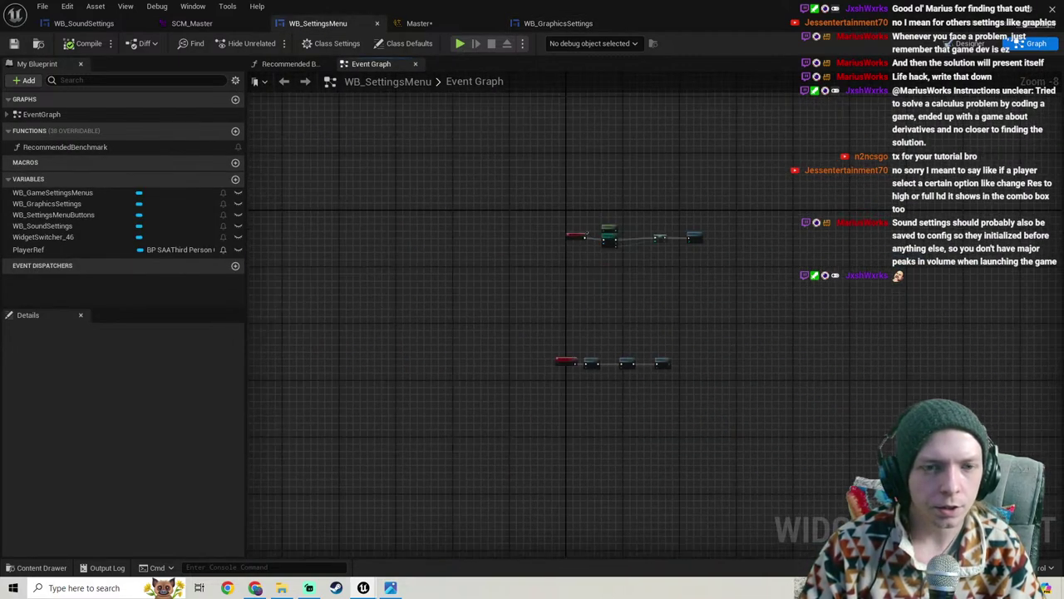
pyautogui.scroll(3, 451, 244)
pyautogui.moveTo(666, 409); pyautogui.dragTo(541, 311, button='right')
pyautogui.scroll(6, 544, 313)
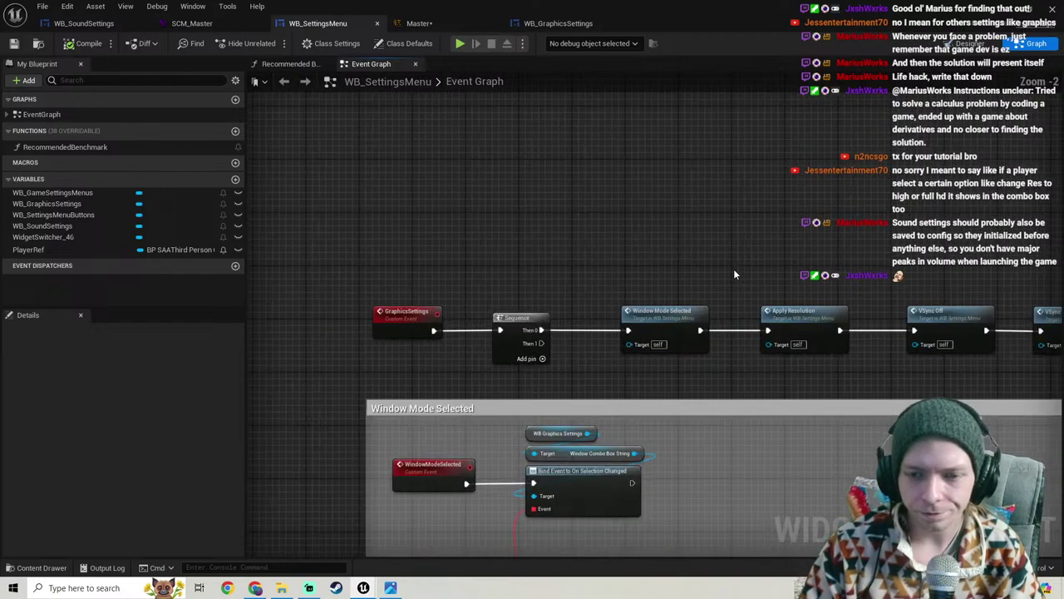
# Step: Examine the Gameplay Settings chain and the Difficulty Selected group in the WB_SettingsMenu event graph
pyautogui.scroll(-2, 435, 250)
pyautogui.moveTo(713, 277); pyautogui.dragTo(954, 284, button='right')
pyautogui.moveTo(582, 333); pyautogui.dragTo(1048, 315, button='right')
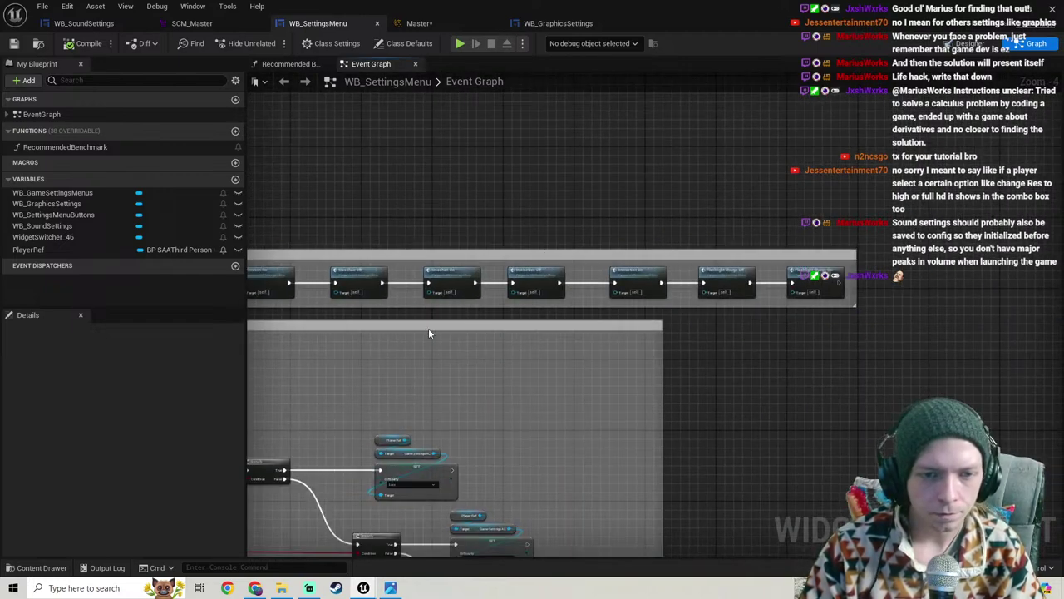
pyautogui.moveTo(430, 332); pyautogui.dragTo(611, 328, button='right')
pyautogui.moveTo(344, 316); pyautogui.dragTo(673, 313, button='right')
pyautogui.scroll(3, 622, 305)
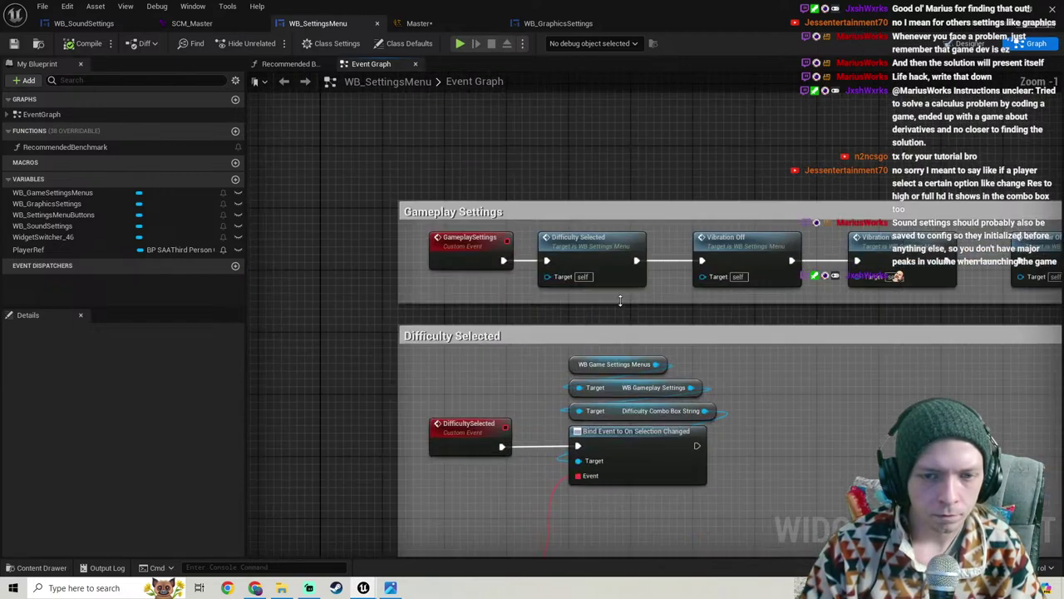
# Step: Review the Window Mode Selected bindings and follow the GraphicsSettings event chain through to Overall Quality
pyautogui.scroll(-2, 752, 334)
pyautogui.moveTo(752, 334); pyautogui.dragTo(699, 297, button='right')
pyautogui.scroll(-3, 790, 391)
pyautogui.moveTo(790, 390); pyautogui.dragTo(250, 73, button='right')
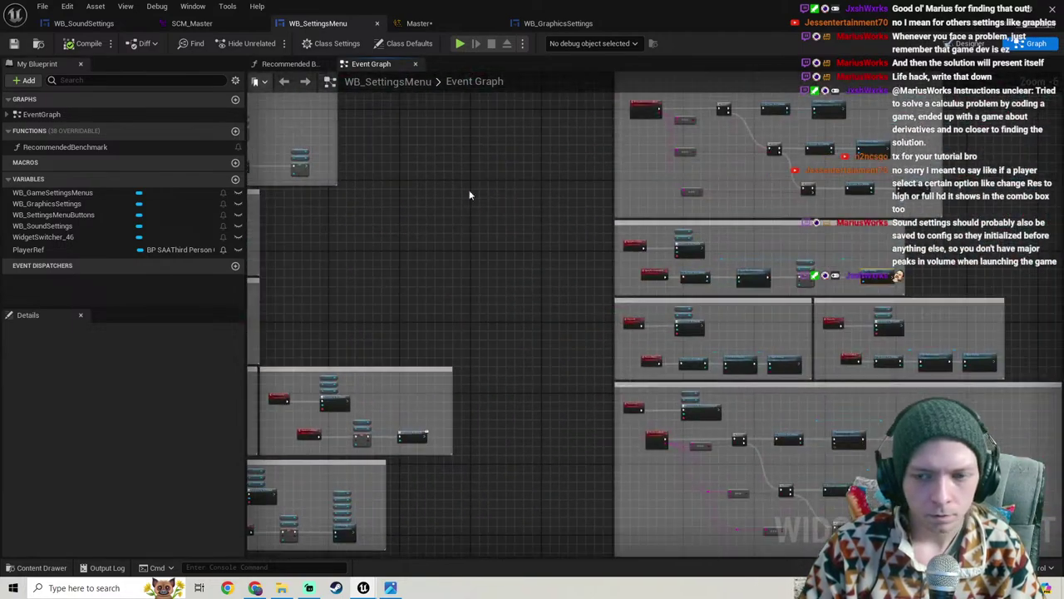
pyautogui.moveTo(662, 293); pyautogui.dragTo(432, 459, button='right')
pyautogui.scroll(4, 484, 220)
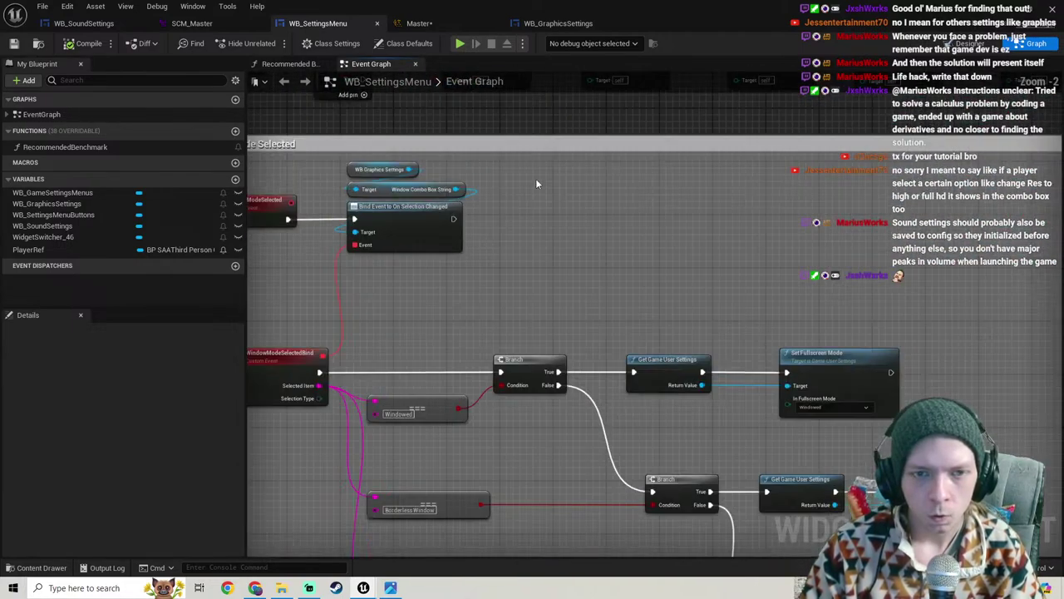
pyautogui.moveTo(535, 180); pyautogui.dragTo(511, 391, button='right')
pyautogui.scroll(-3, 598, 352)
pyautogui.moveTo(598, 352); pyautogui.dragTo(374, 334, button='right')
pyautogui.scroll(1, 747, 330)
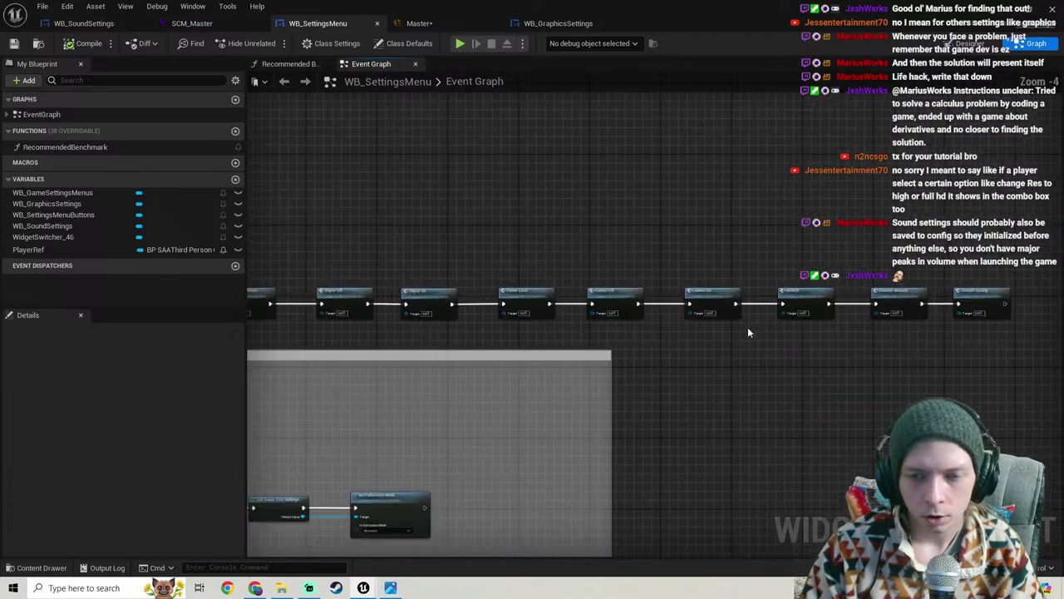
pyautogui.moveTo(696, 309); pyautogui.dragTo(1031, 409, button='right')
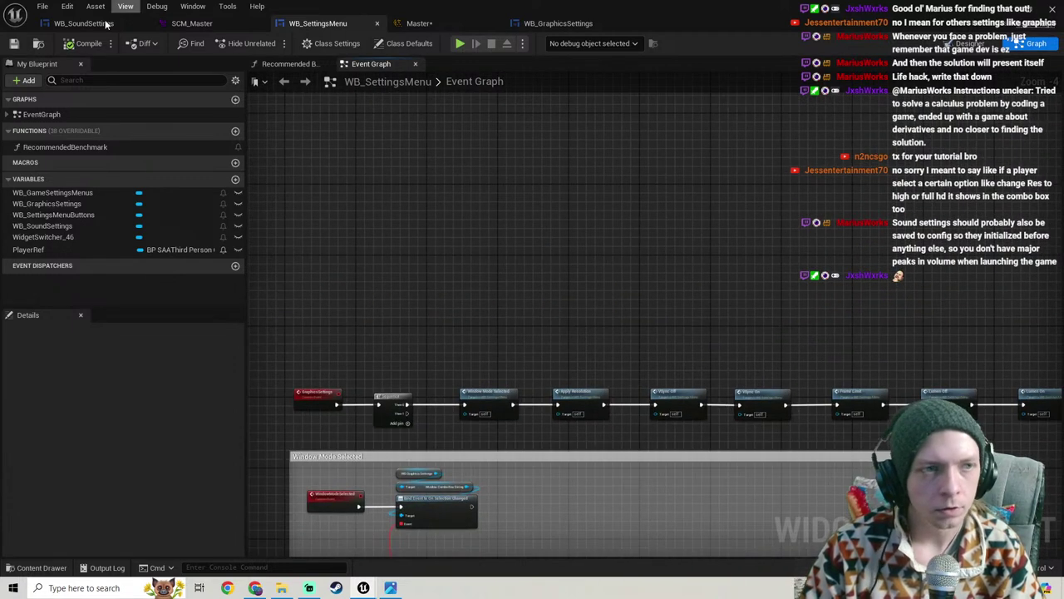
# Step: Open the Check VSync function from the construct chain in the WB_GraphicsSettings event graph
pyautogui.click(549, 25)
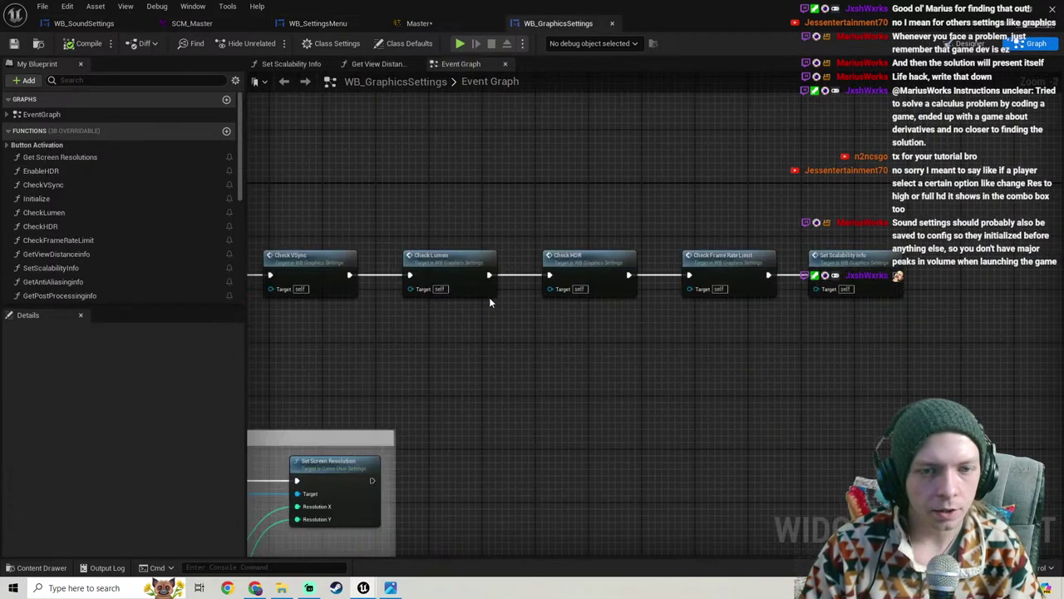
pyautogui.moveTo(489, 301); pyautogui.dragTo(539, 197, button='right')
pyautogui.moveTo(401, 253); pyautogui.dragTo(661, 267, button='right')
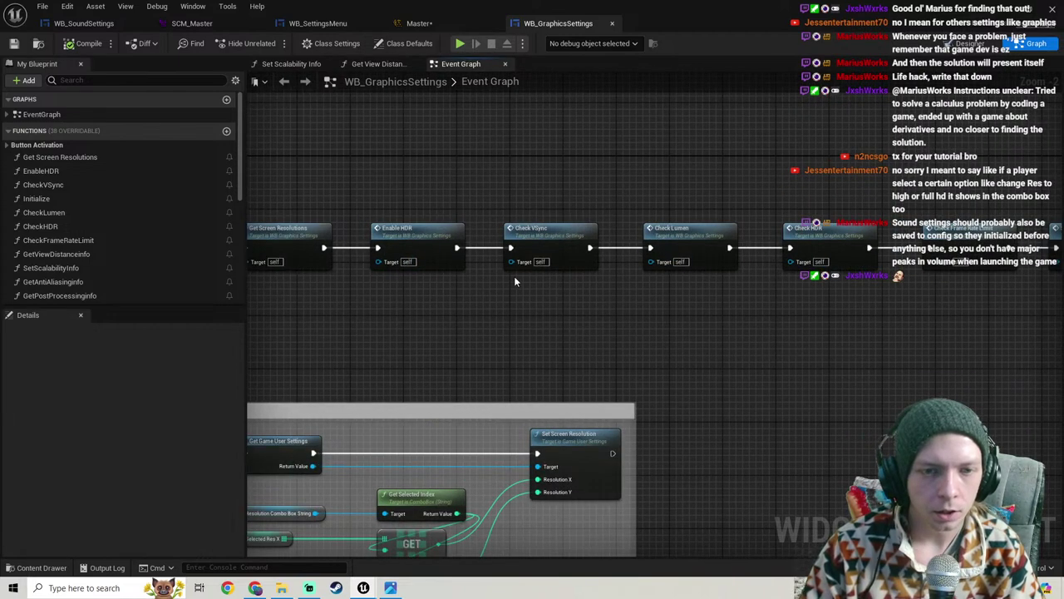
pyautogui.moveTo(498, 281); pyautogui.dragTo(355, 265, button='right')
pyautogui.moveTo(370, 176); pyautogui.dragTo(948, 279)
pyautogui.doubleClick(399, 212)
# Step: Examine the Is VSync Enabled node, the Branch and the true-path button nodes in the Check VSync function
pyautogui.scroll(-3, 586, 323)
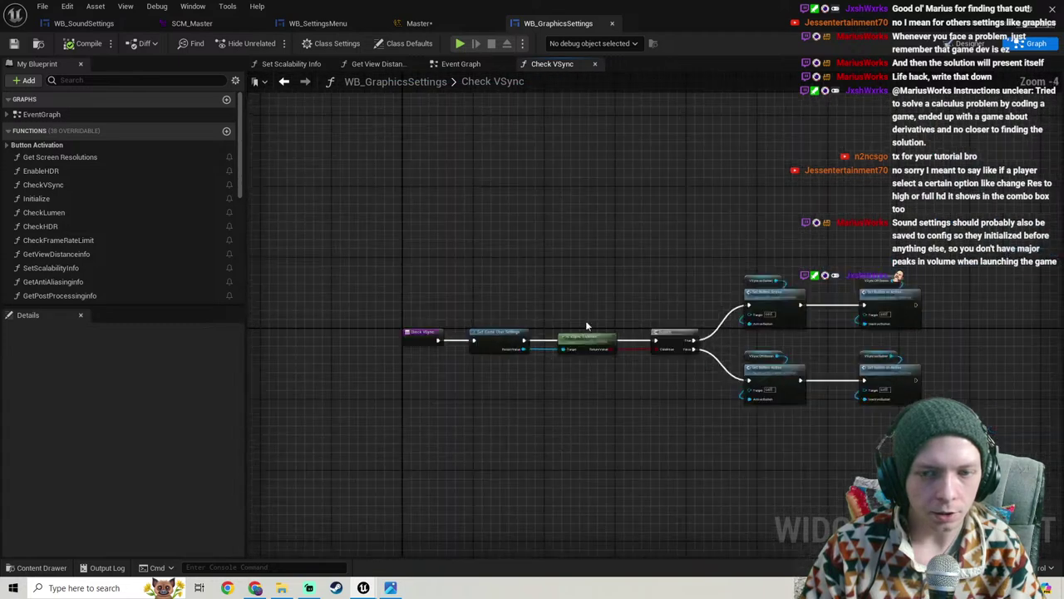
pyautogui.moveTo(586, 321); pyautogui.dragTo(585, 212, button='right')
pyautogui.scroll(3, 440, 268)
pyautogui.moveTo(528, 210); pyautogui.dragTo(503, 246)
pyautogui.moveTo(622, 309); pyautogui.dragTo(469, 307, button='right')
pyautogui.moveTo(468, 204); pyautogui.dragTo(483, 265)
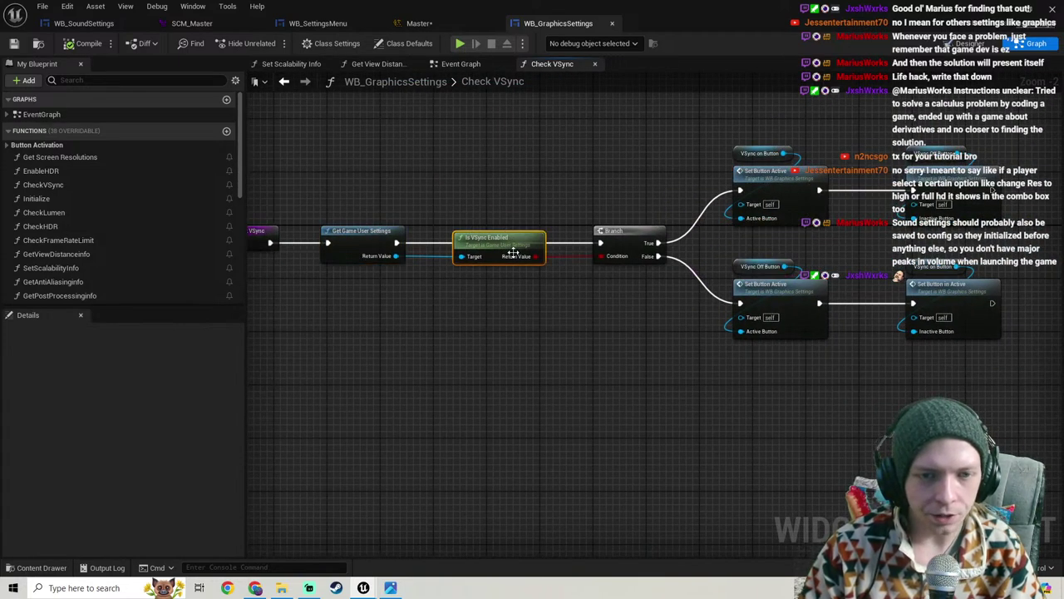
pyautogui.moveTo(611, 241); pyautogui.dragTo(478, 260, button='right')
pyautogui.moveTo(592, 170); pyautogui.dragTo(919, 275)
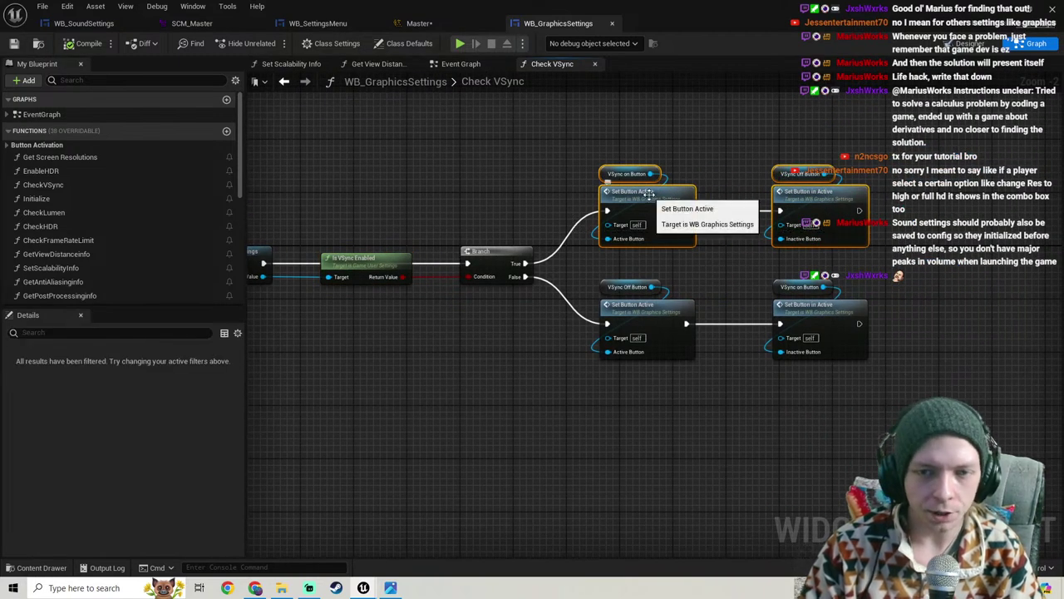
pyautogui.moveTo(651, 148); pyautogui.dragTo(895, 236)
pyautogui.moveTo(865, 246); pyautogui.dragTo(797, 218, button='right')
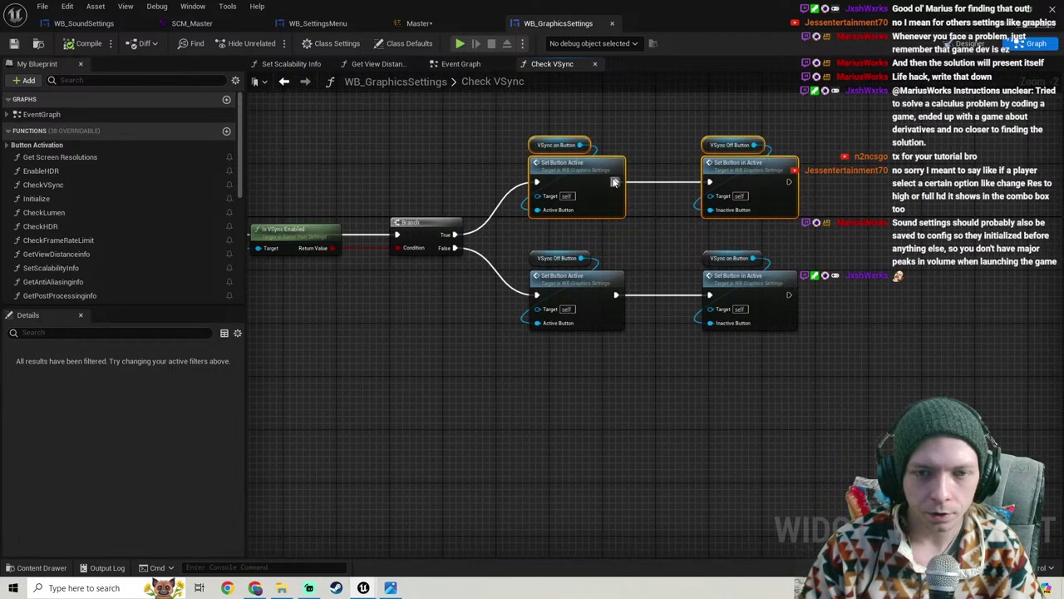
# Step: Inspect the Set Button Active function called on the true path, and return to Check VSync
pyautogui.doubleClick(573, 174)
pyautogui.scroll(-2, 562, 220)
pyautogui.moveTo(605, 227); pyautogui.dragTo(554, 243, button='right')
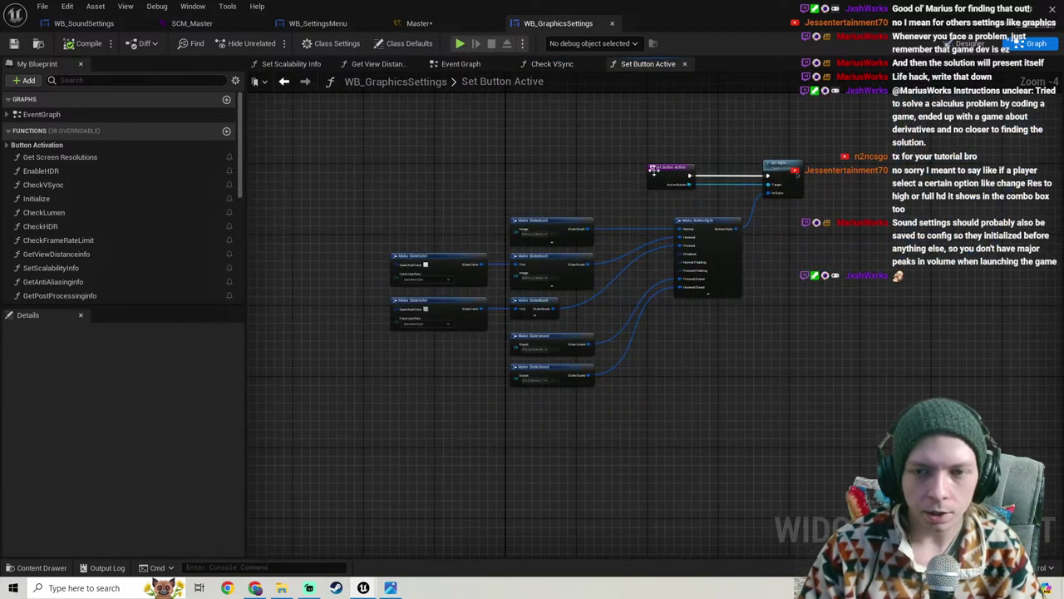
pyautogui.moveTo(823, 146); pyautogui.dragTo(374, 391)
pyautogui.click(286, 81)
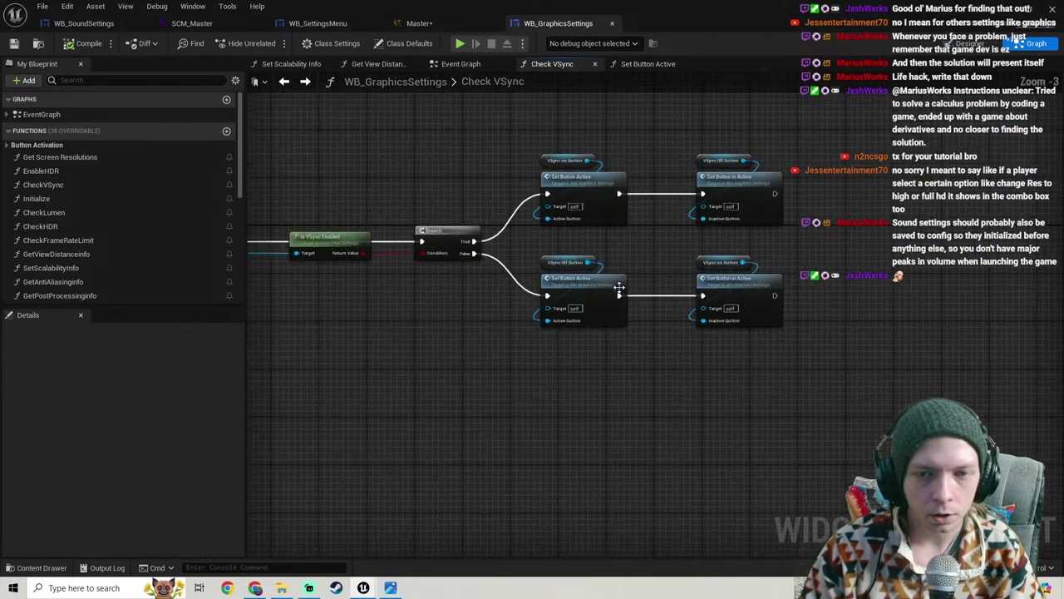
# Step: Inspect the Set Button Active function called on the false path, and go back to the Check VSync graph
pyautogui.moveTo(617, 288); pyautogui.dragTo(573, 250, button='right')
pyautogui.click(549, 251)
pyautogui.doubleClick(551, 252)
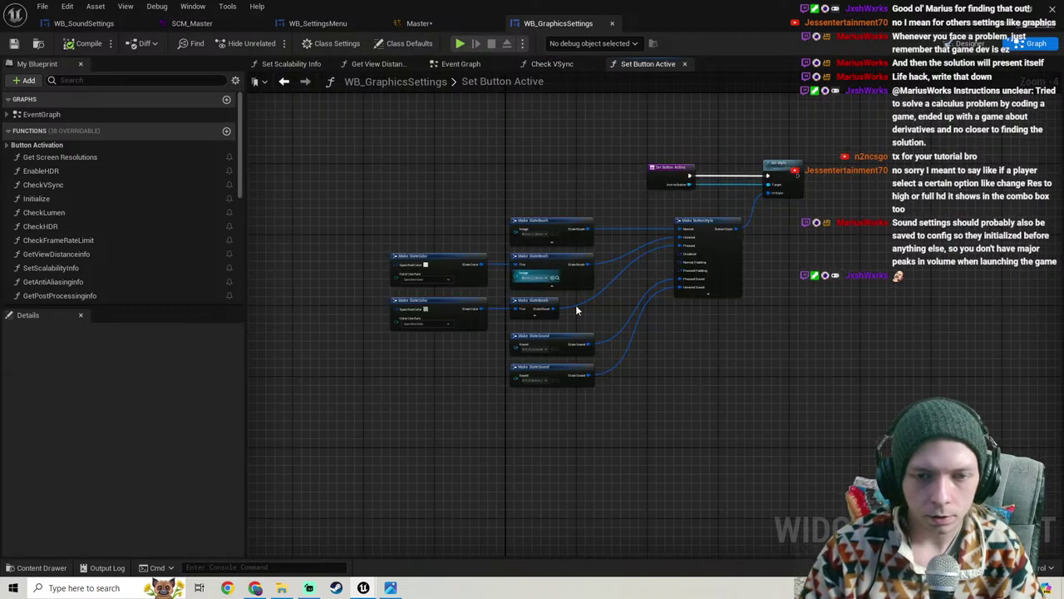
pyautogui.moveTo(820, 465); pyautogui.dragTo(287, 120)
pyautogui.click(284, 81)
pyautogui.scroll(-2, 386, 229)
pyautogui.scroll(3, 386, 229)
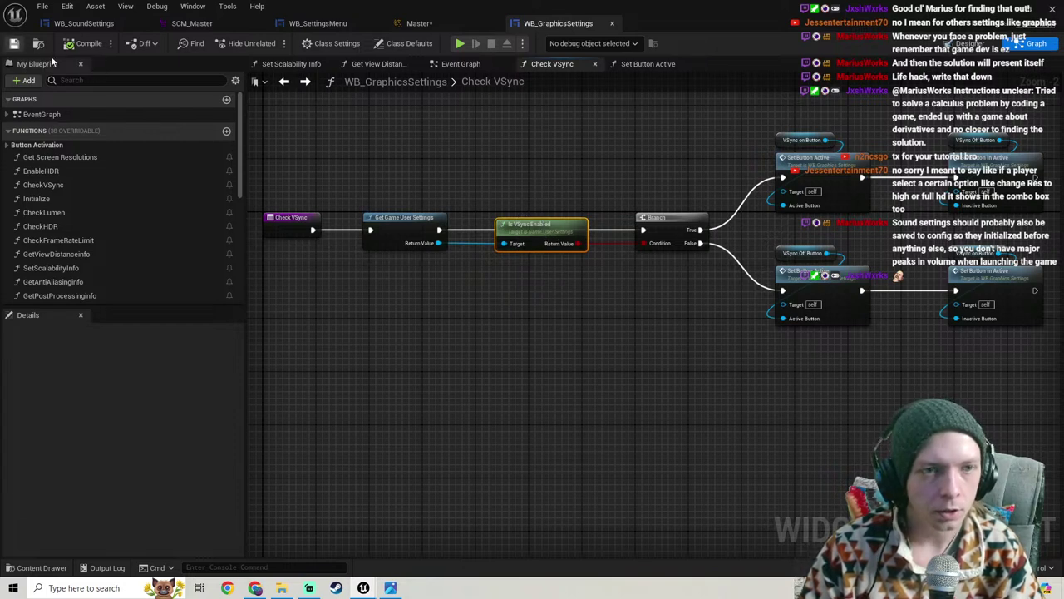
pyautogui.scroll(-3, 465, 200)
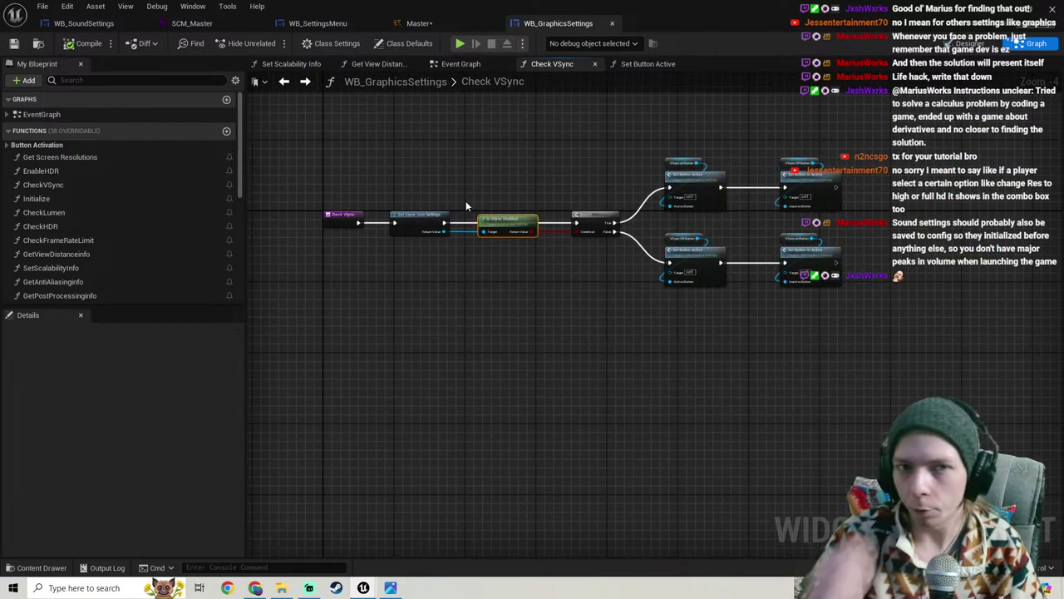
# Step: Return to the WB_GraphicsSettings event graph and examine the Event Construct chain from Initialize through the check functions
pyautogui.click(476, 64)
pyautogui.moveTo(465, 311); pyautogui.dragTo(729, 297, button='right')
pyautogui.moveTo(398, 232); pyautogui.dragTo(731, 222, button='right')
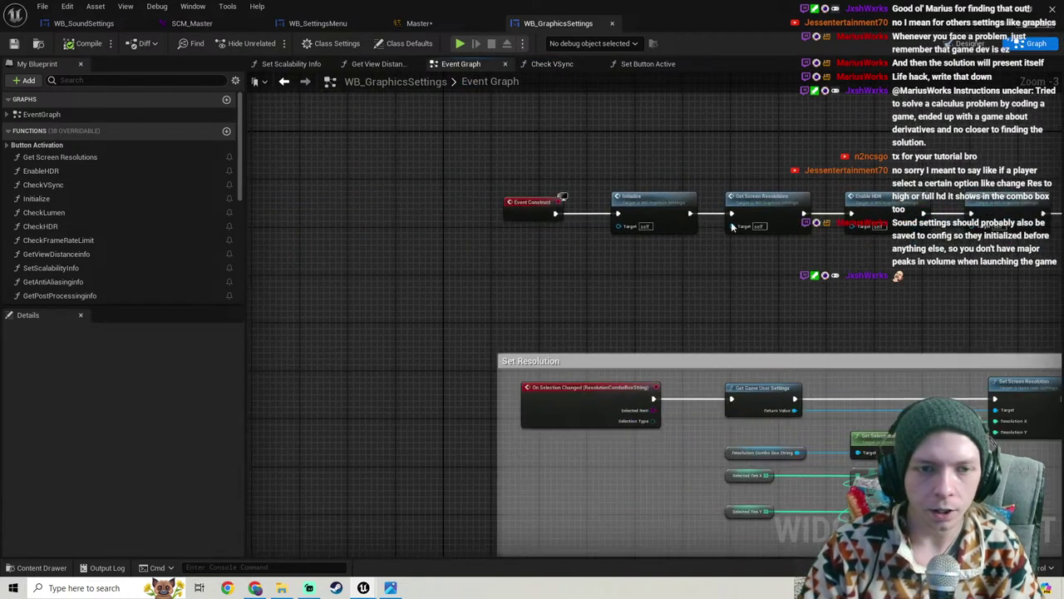
pyautogui.moveTo(504, 147); pyautogui.dragTo(632, 241)
pyautogui.moveTo(748, 288); pyautogui.dragTo(250, 287, button='right')
pyautogui.moveTo(807, 307); pyautogui.dragTo(464, 126)
pyautogui.moveTo(615, 232); pyautogui.dragTo(782, 222, button='right')
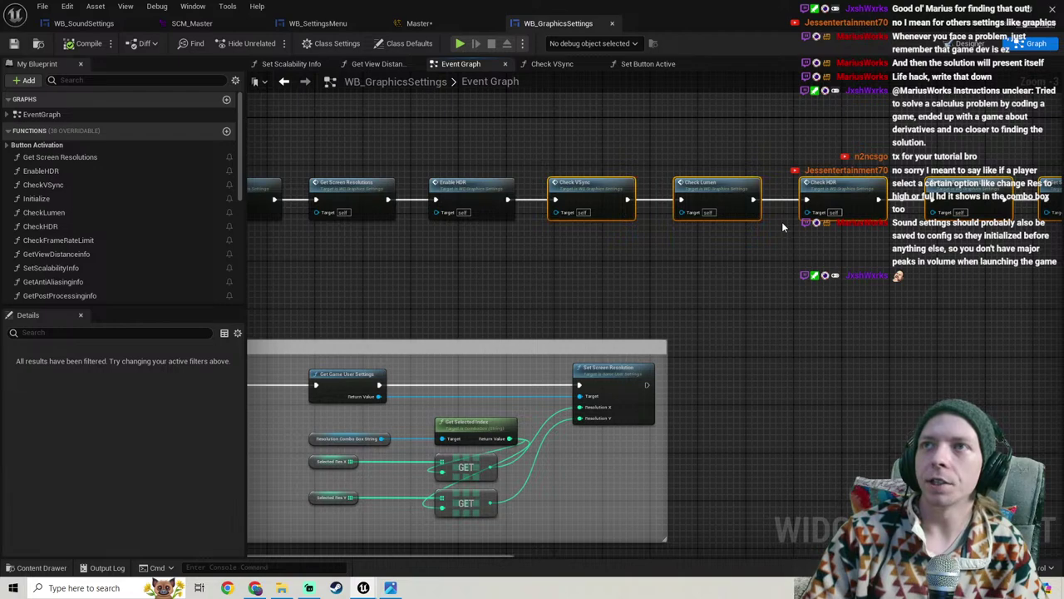
pyautogui.scroll(-1, 948, 264)
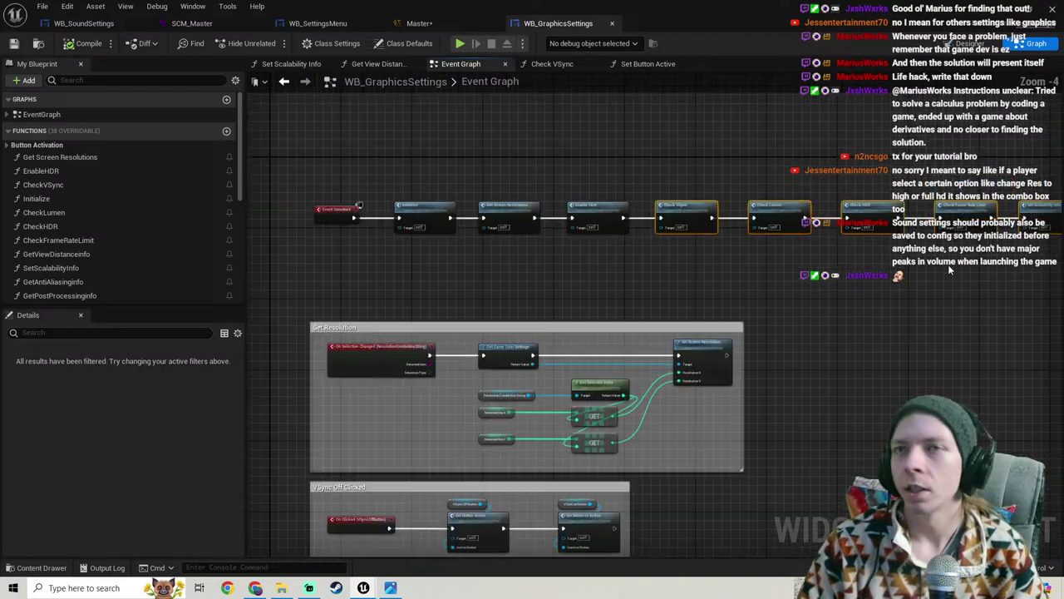
# Step: Go back to the Master sound class asset and save it
pyautogui.moveTo(881, 242); pyautogui.dragTo(514, 258, button='right')
pyautogui.click(433, 23)
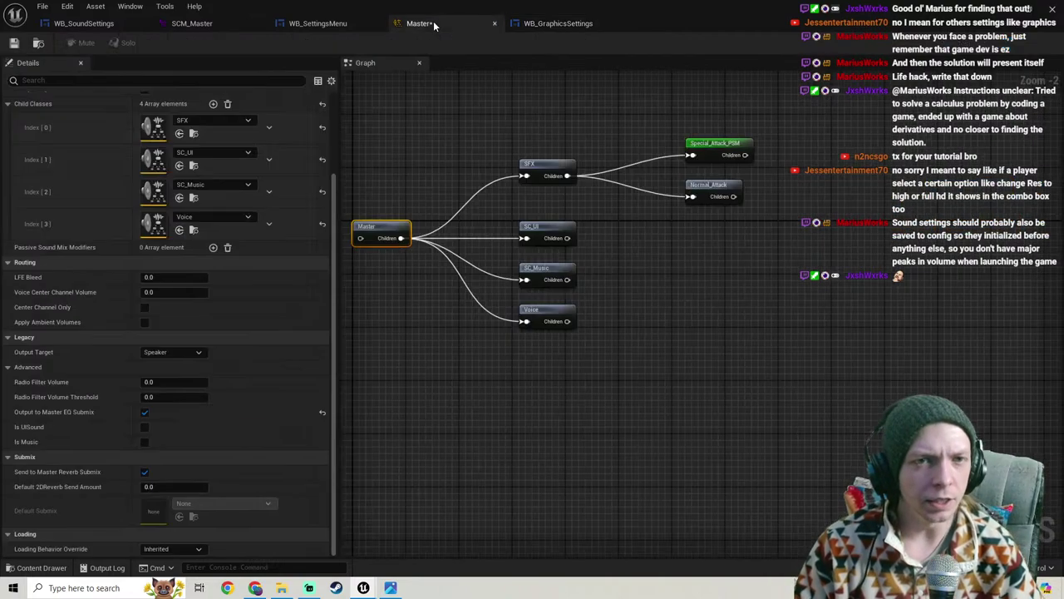
pyautogui.click(18, 42)
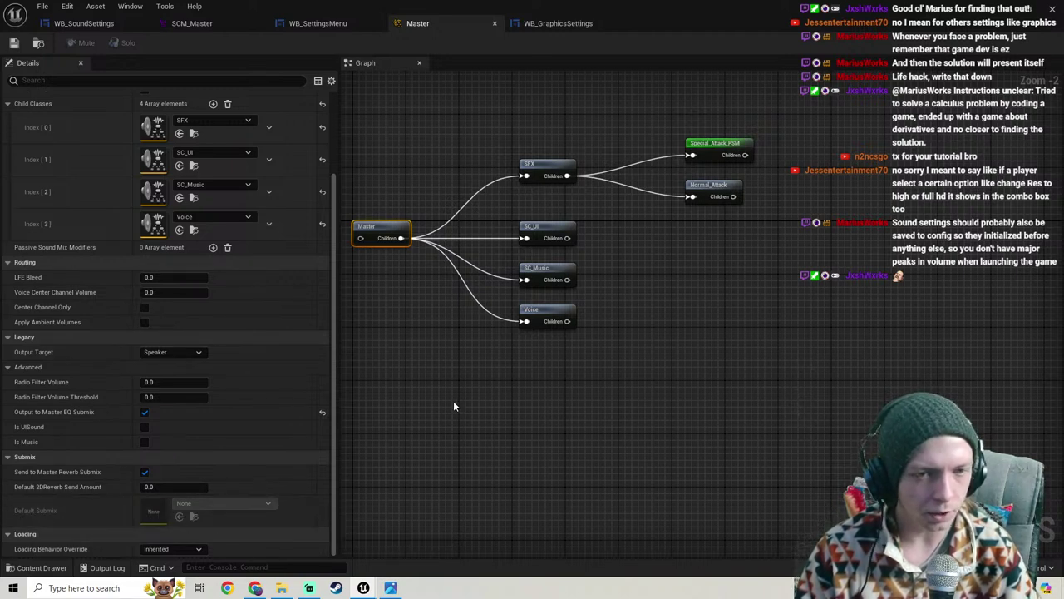
# Step: Examine the Master sound class hierarchy along with its legacy and submix properties, including the unavailable Default Submix
pyautogui.moveTo(489, 345); pyautogui.dragTo(532, 377, button='right')
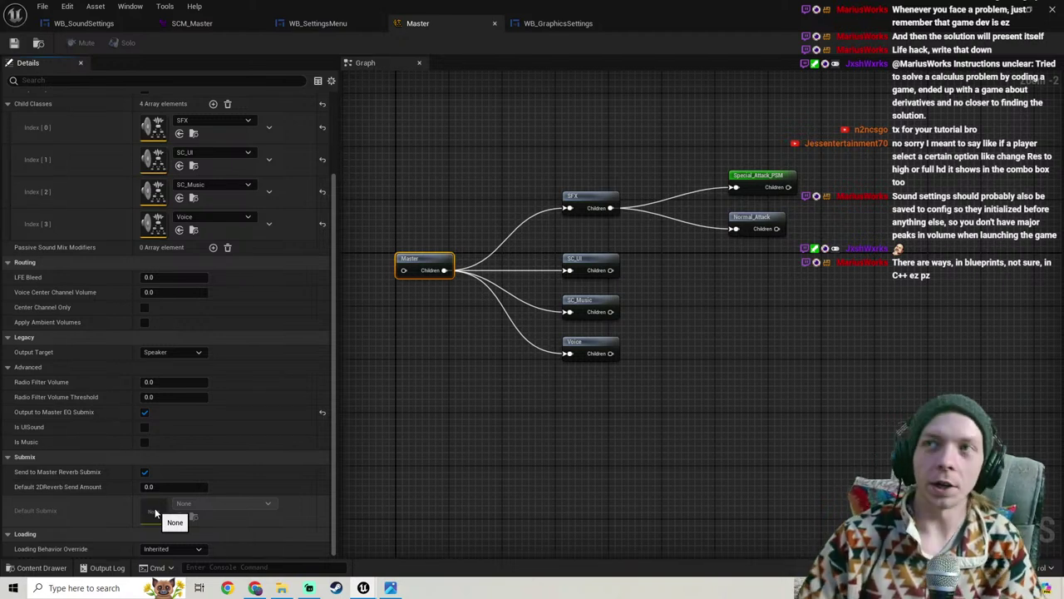
pyautogui.moveTo(430, 353); pyautogui.dragTo(502, 349, button='right')
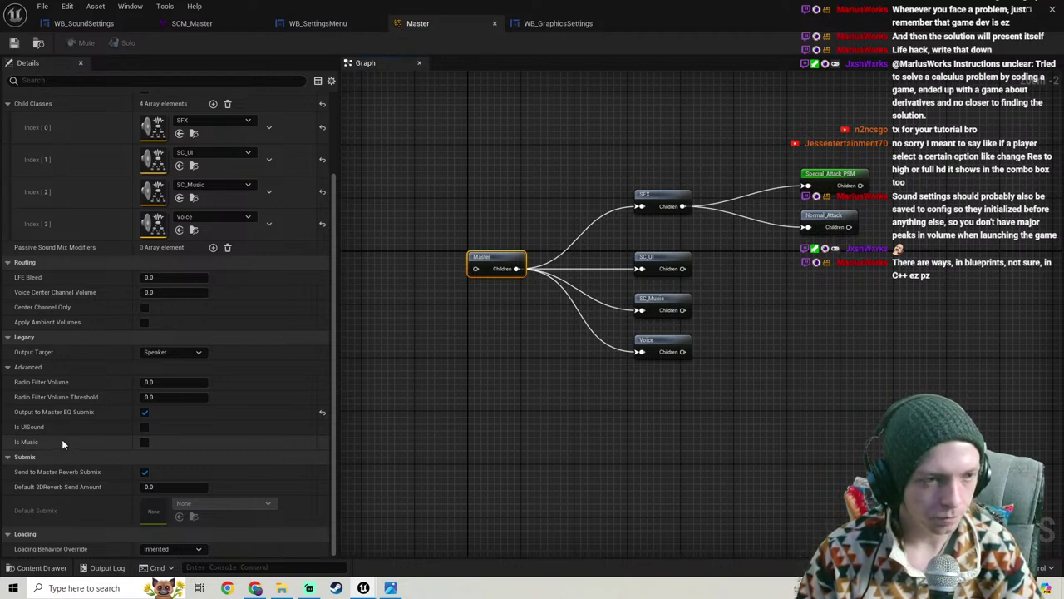
pyautogui.scroll(3, 61, 439)
pyautogui.scroll(-3, 61, 434)
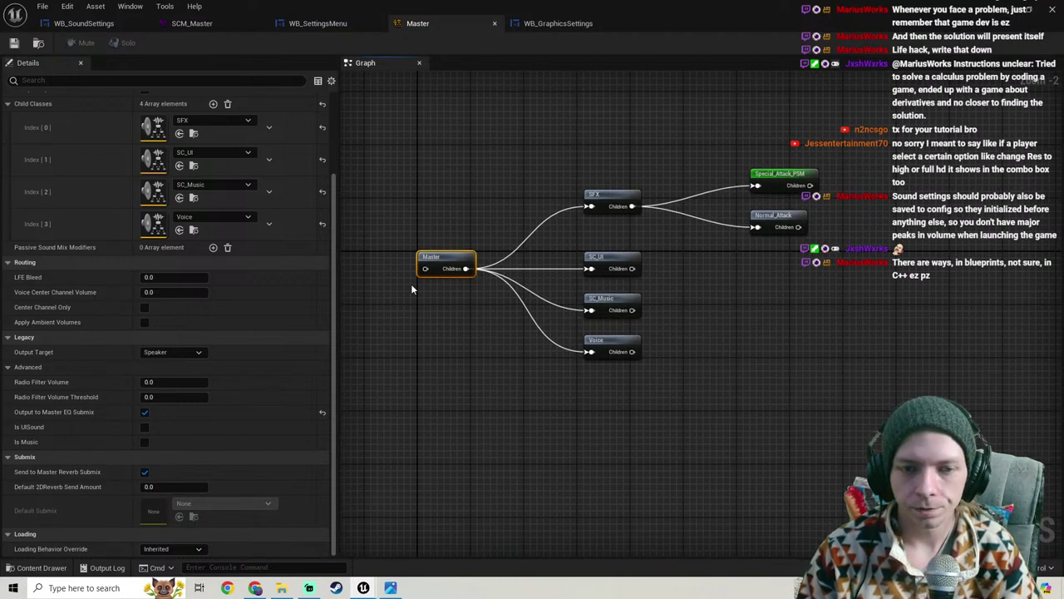
pyautogui.moveTo(411, 290); pyautogui.dragTo(648, 273, button='right')
pyautogui.rightClick(479, 260)
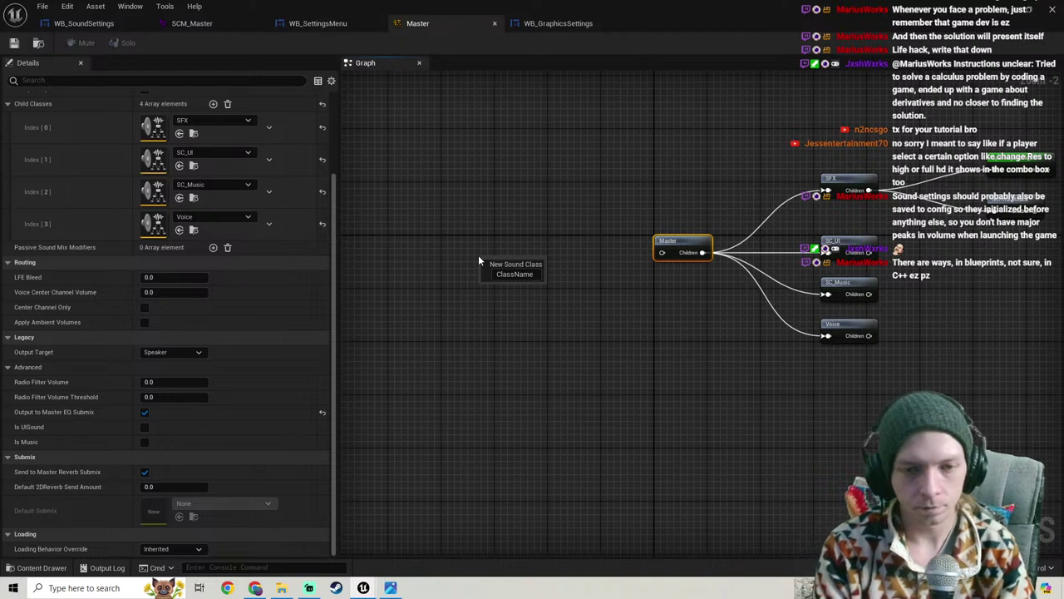
pyautogui.click(497, 239)
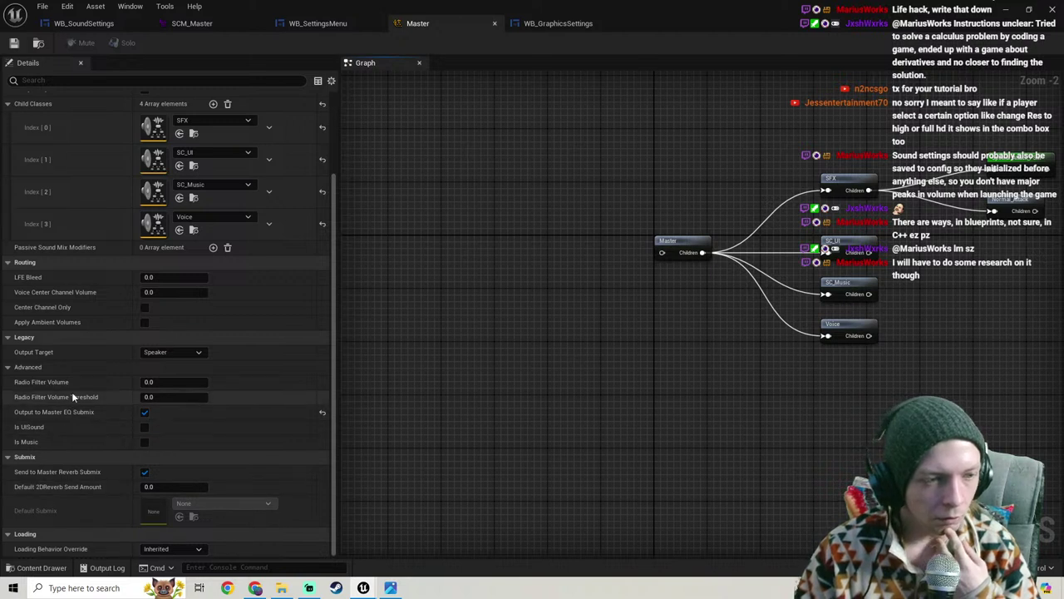
# Step: Check the Output Target options of the Master sound class, keeping Speaker, and look over its remaining properties
pyautogui.click(172, 353)
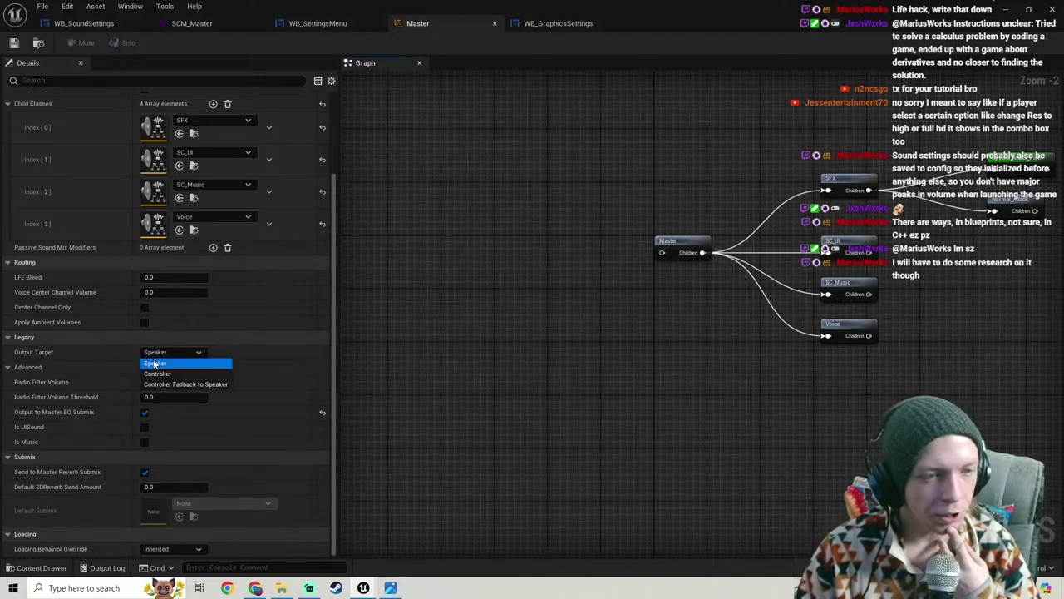
pyautogui.click(157, 364)
pyautogui.click(158, 353)
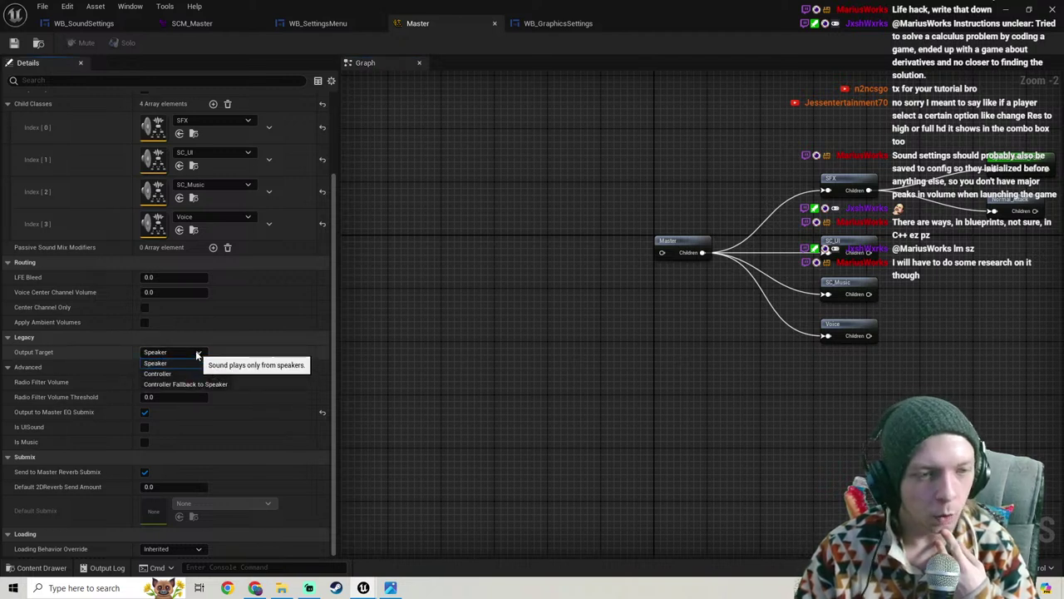
pyautogui.click(196, 353)
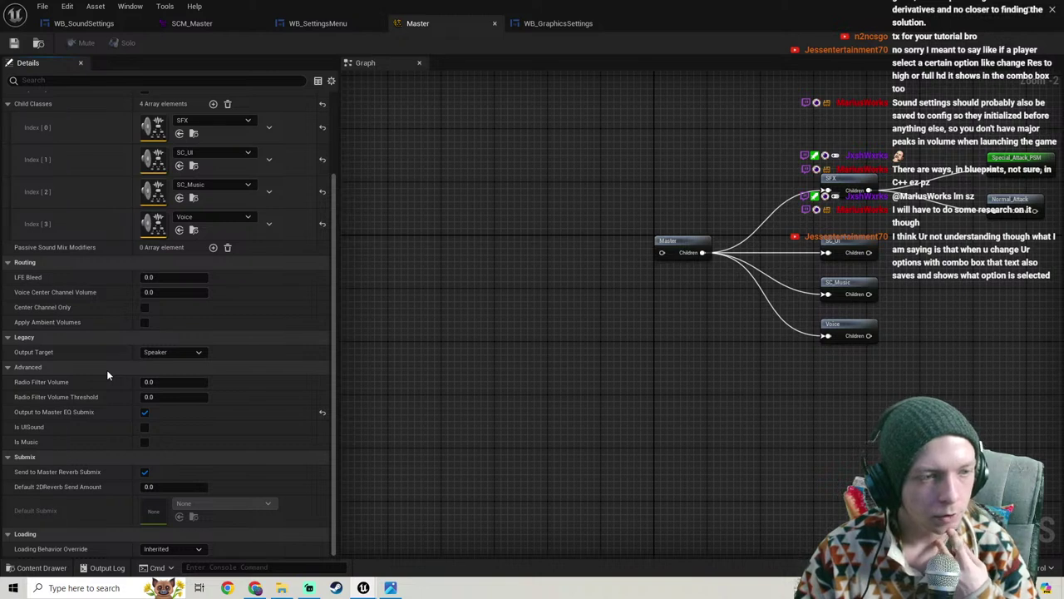
pyautogui.scroll(3, 47, 351)
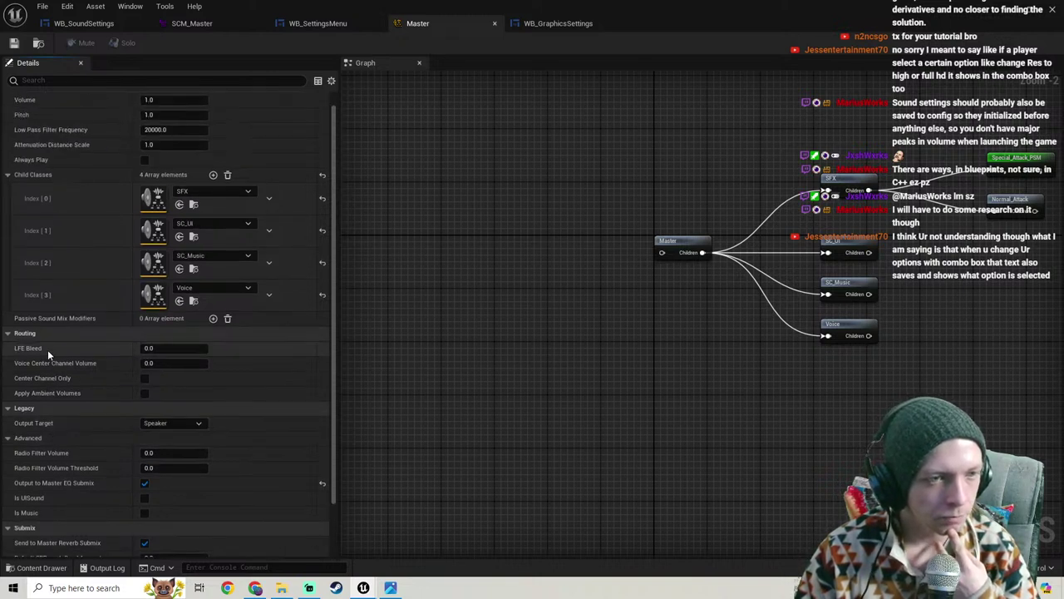
pyautogui.scroll(-3, 47, 349)
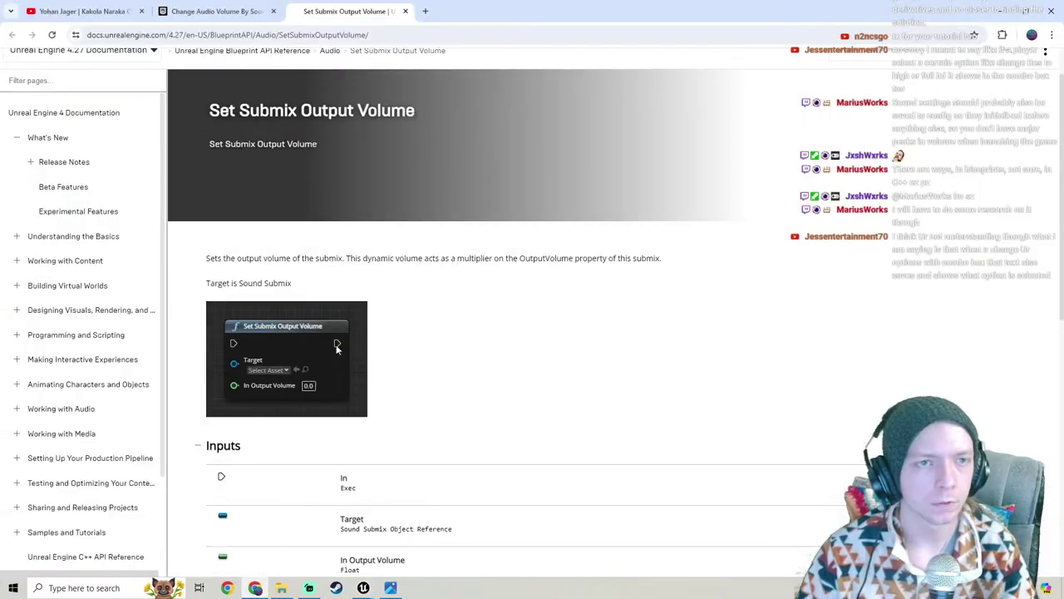
# Step: Switch to Chrome and search the web for "unreal engine sound class set default submix"
pyautogui.click(255, 587)
pyautogui.click(349, 35)
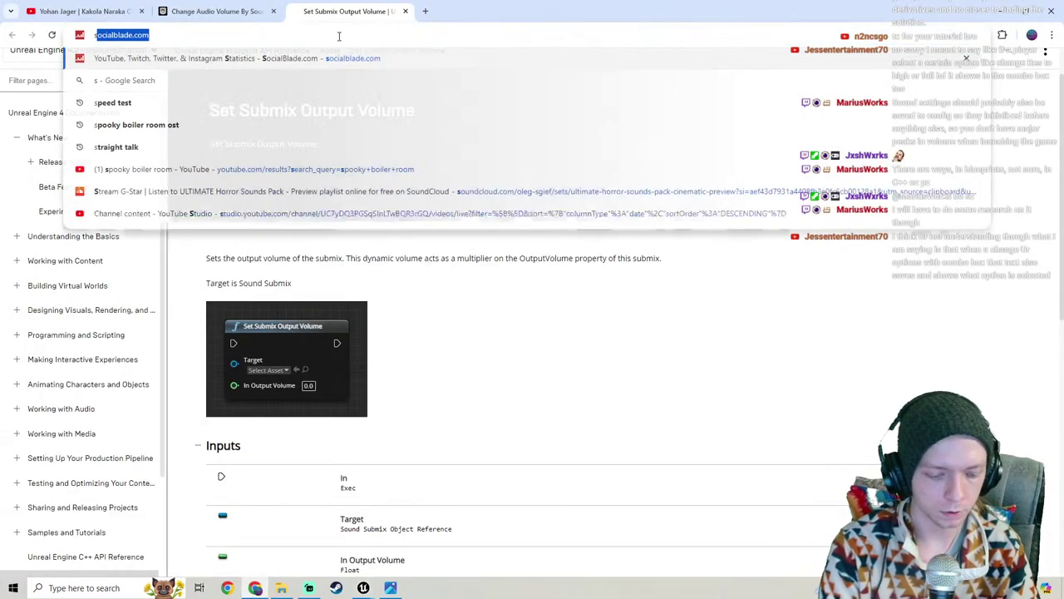
pyautogui.write('unreal engine sound class se')
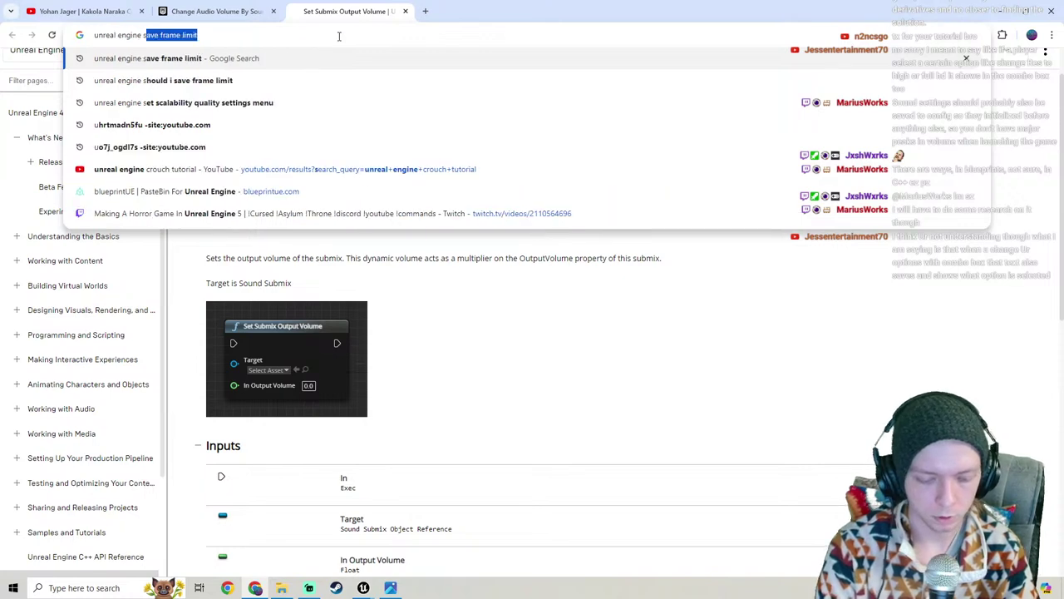
pyautogui.write('t ')
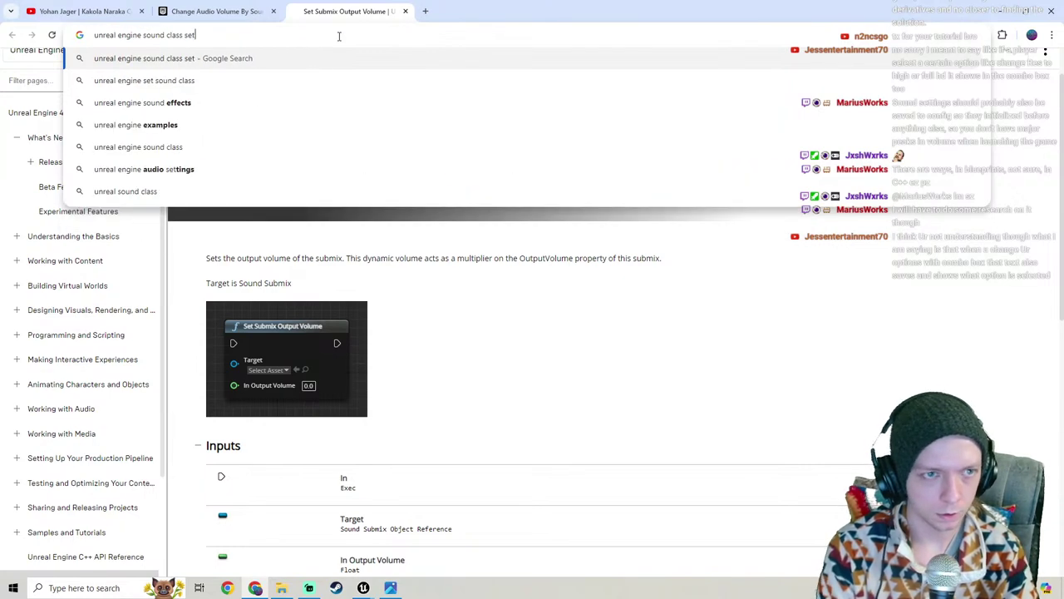
pyautogui.write('default su')
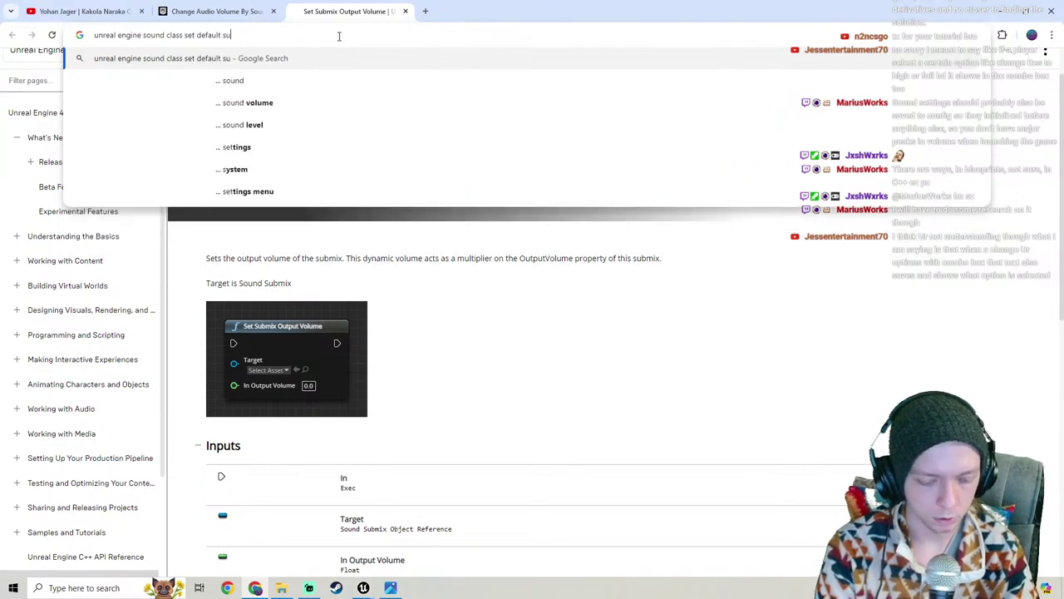
pyautogui.write('bmix')
pyautogui.press('Return')
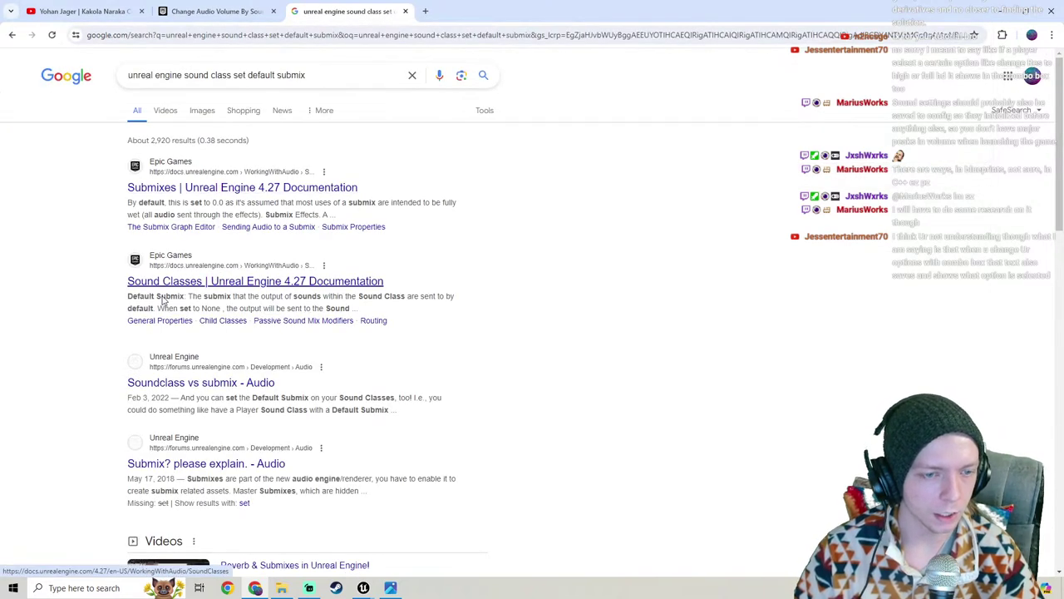
# Step: Look through the search results and open the DefaultSubmix page of the Unreal Engine Documentation
pyautogui.scroll(-2, 164, 301)
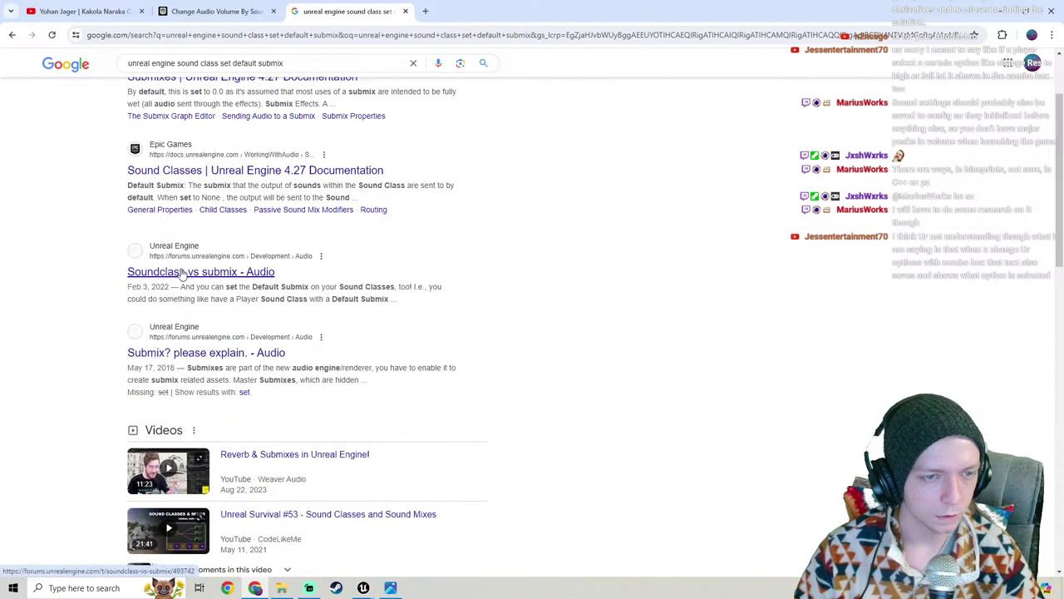
pyautogui.scroll(-4, 108, 283)
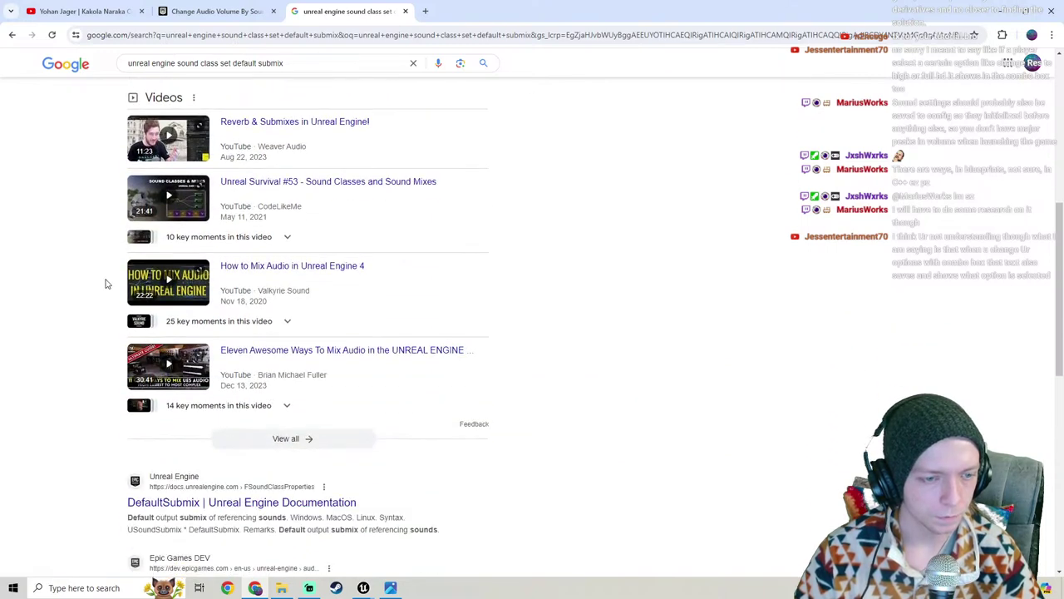
pyautogui.scroll(-3, 106, 284)
pyautogui.click(185, 287)
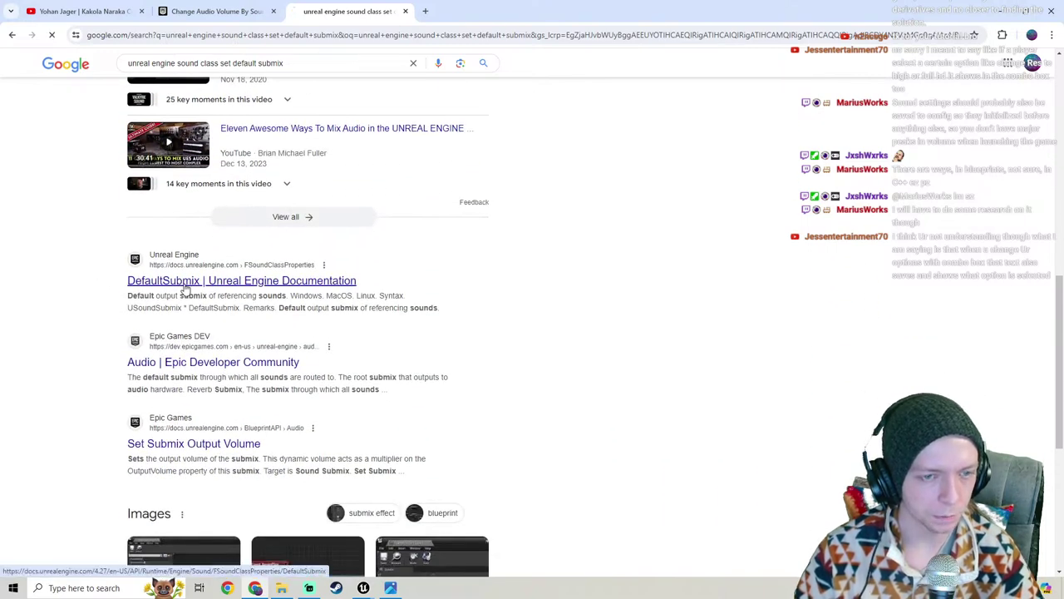
# Step: Read the Syntax and Remarks on the DefaultSubmix page, highlighting the part about the Audio category of Project Settings
pyautogui.scroll(-3, 350, 398)
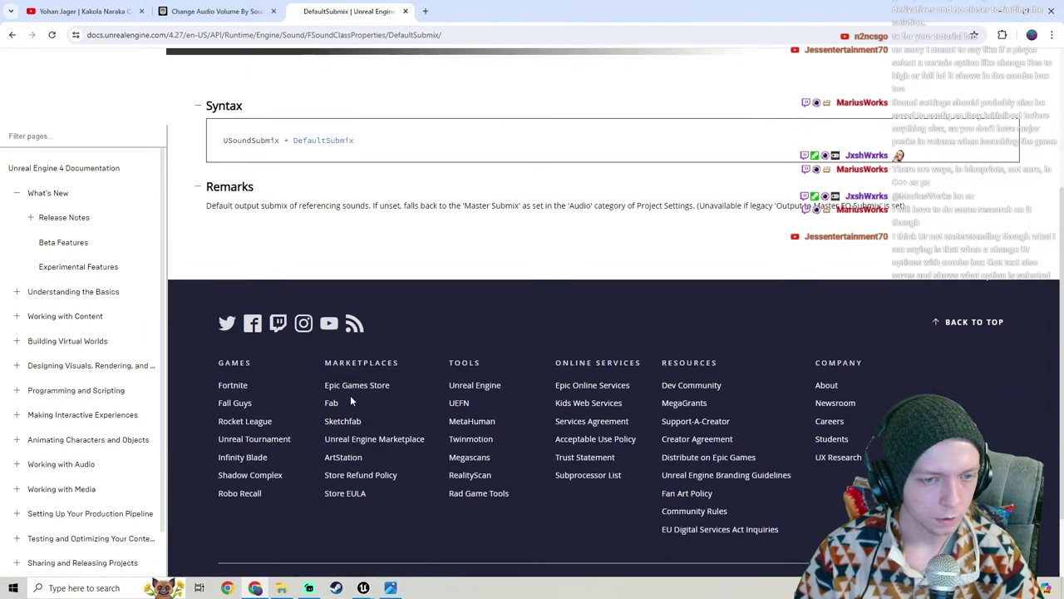
pyautogui.scroll(3, 350, 396)
pyautogui.scroll(-1, 352, 394)
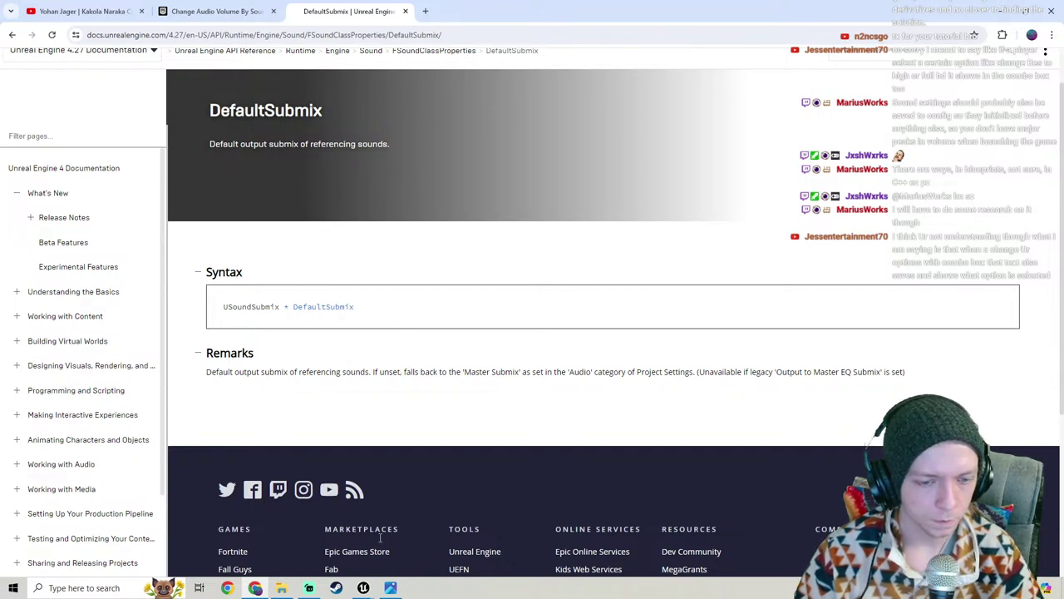
pyautogui.moveTo(378, 591)
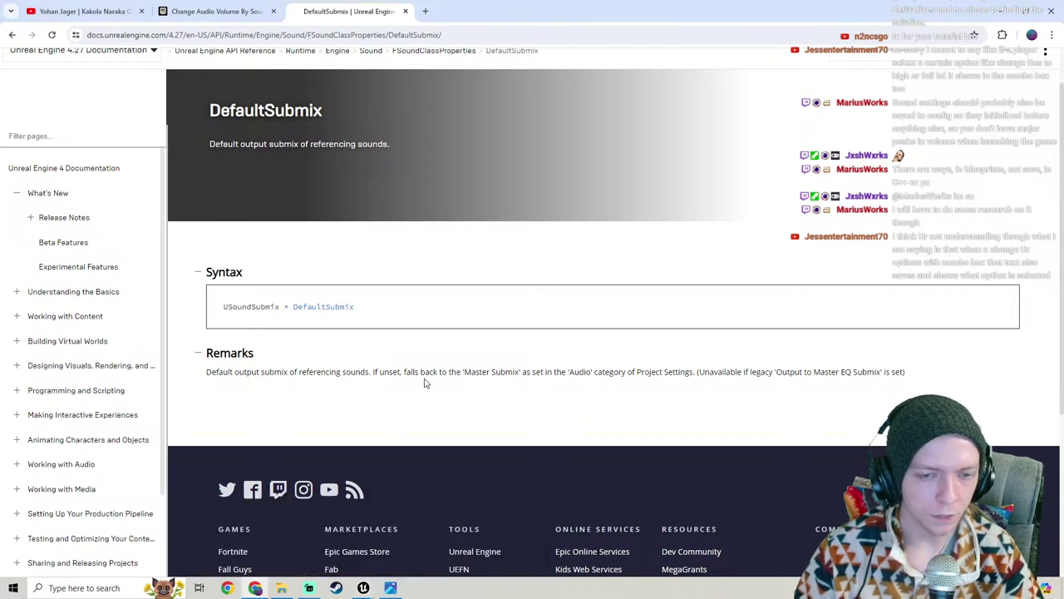
pyautogui.moveTo(380, 374); pyautogui.dragTo(711, 373)
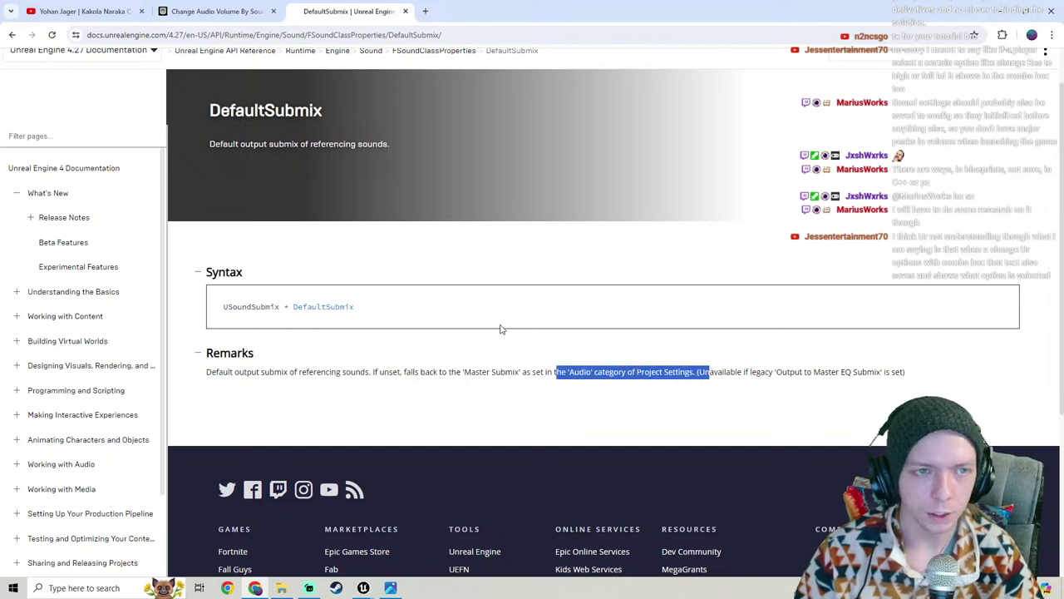
# Step: Return to Unreal Editor and open the Audio category of the Project Settings
pyautogui.click(999, 10)
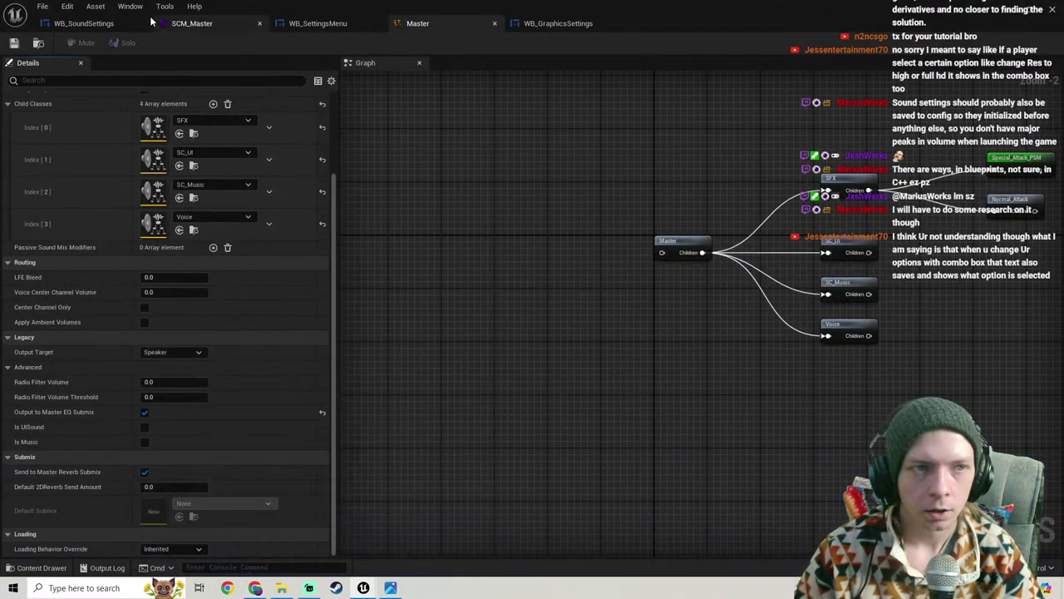
pyautogui.click(67, 6)
pyautogui.click(95, 95)
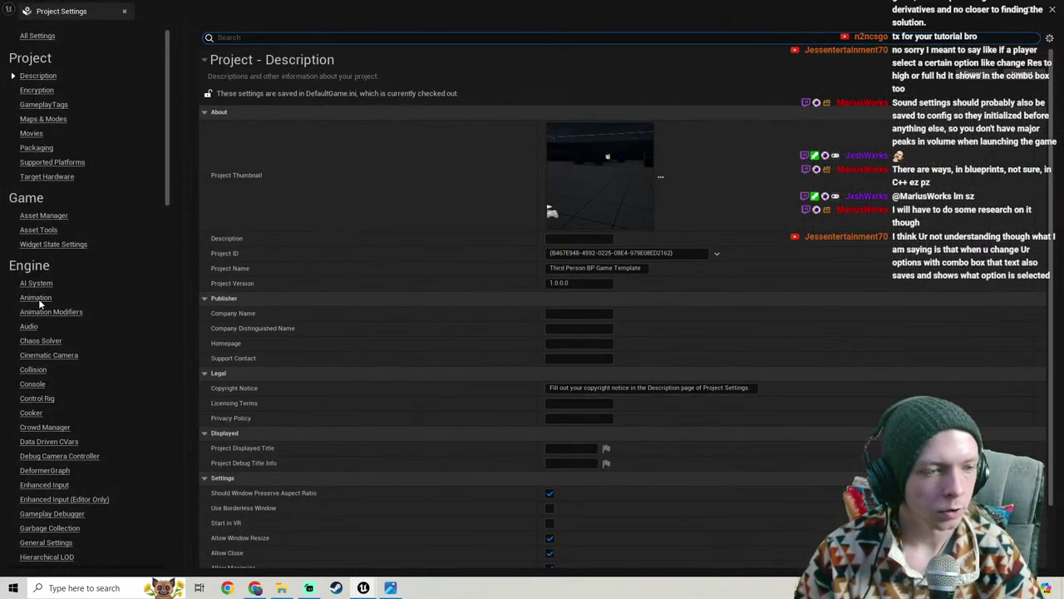
pyautogui.click(29, 327)
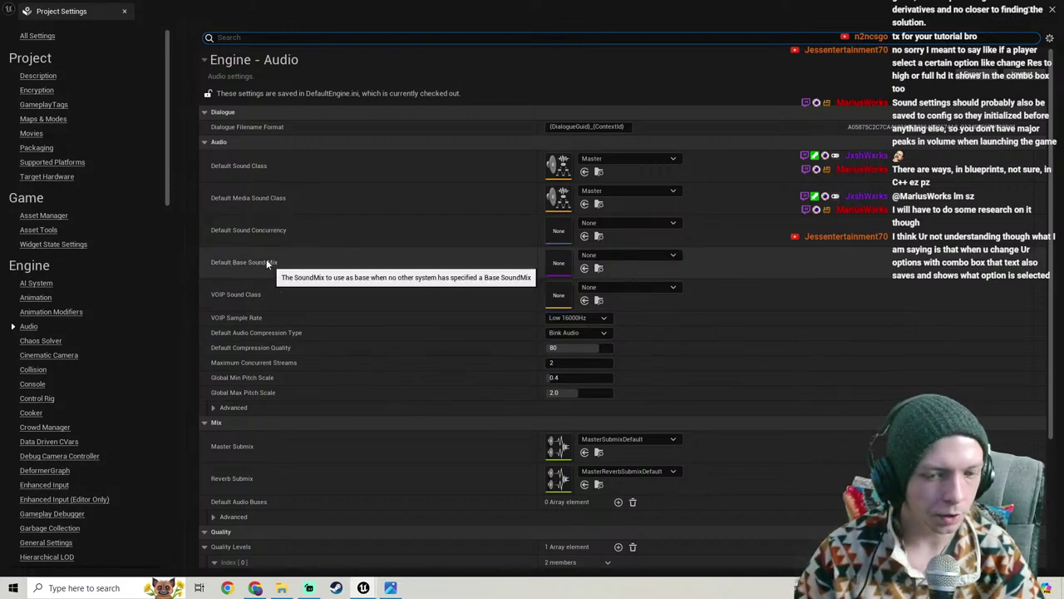
# Step: Examine the engine's audio settings, from the default sound classes and Master Submix to the quality and panning options
pyautogui.scroll(-3, 267, 279)
pyautogui.scroll(-1, 250, 366)
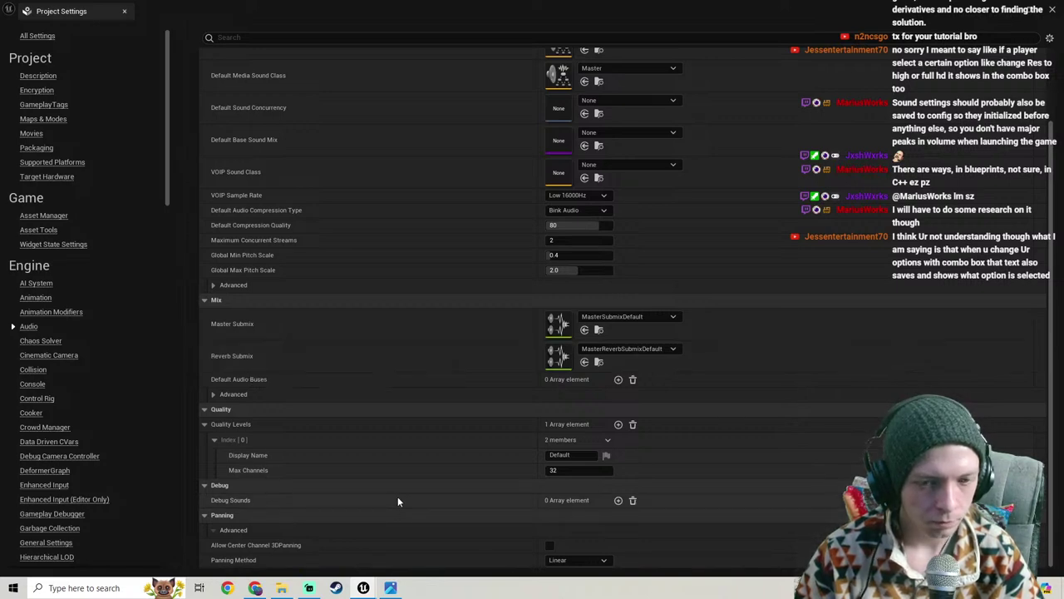
pyautogui.scroll(3, 402, 486)
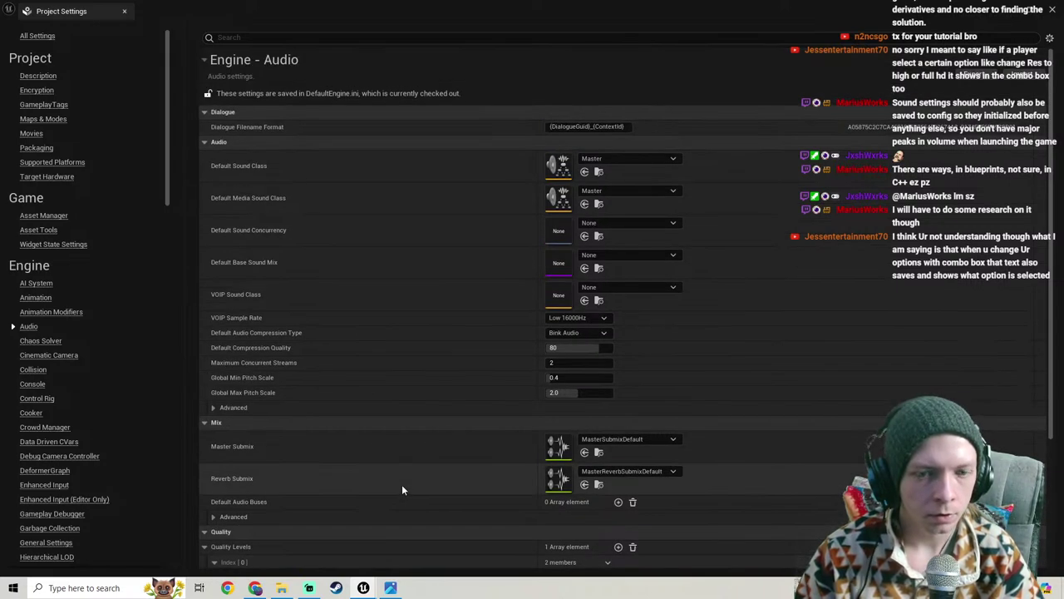
pyautogui.scroll(-2, 402, 489)
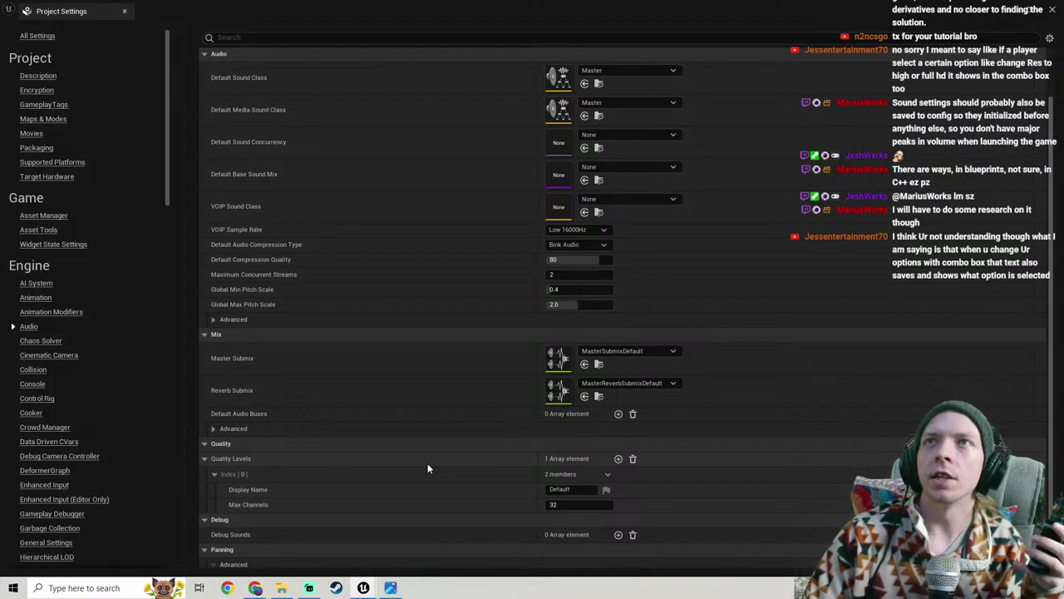
# Step: Play ThirdPersonMap from the main level editor, open the in-game settings menu and review the options on its Graphics page
pyautogui.click(1002, 10)
pyautogui.click(1008, 9)
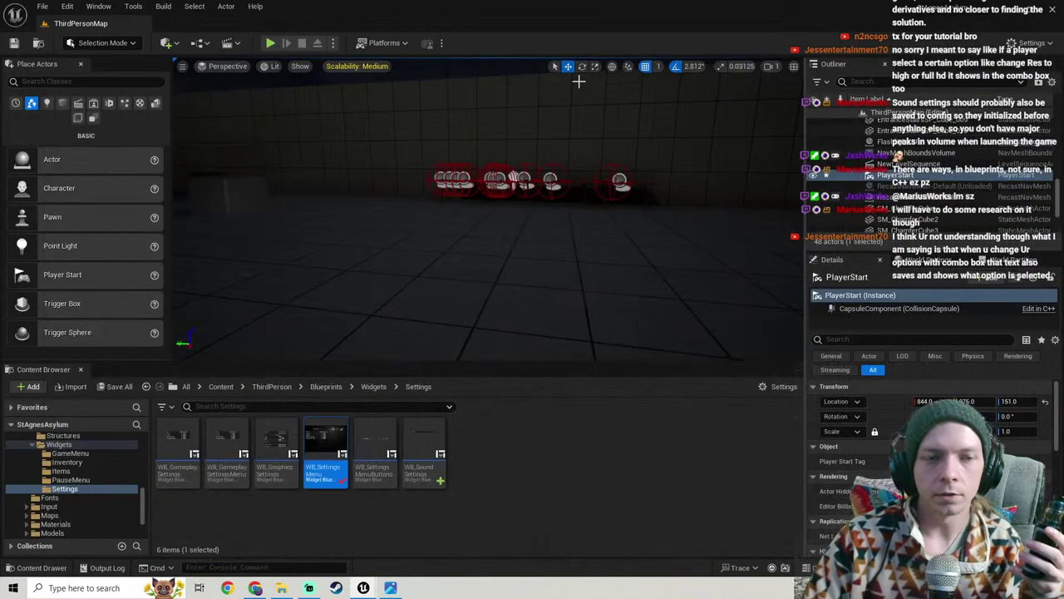
pyautogui.click(270, 43)
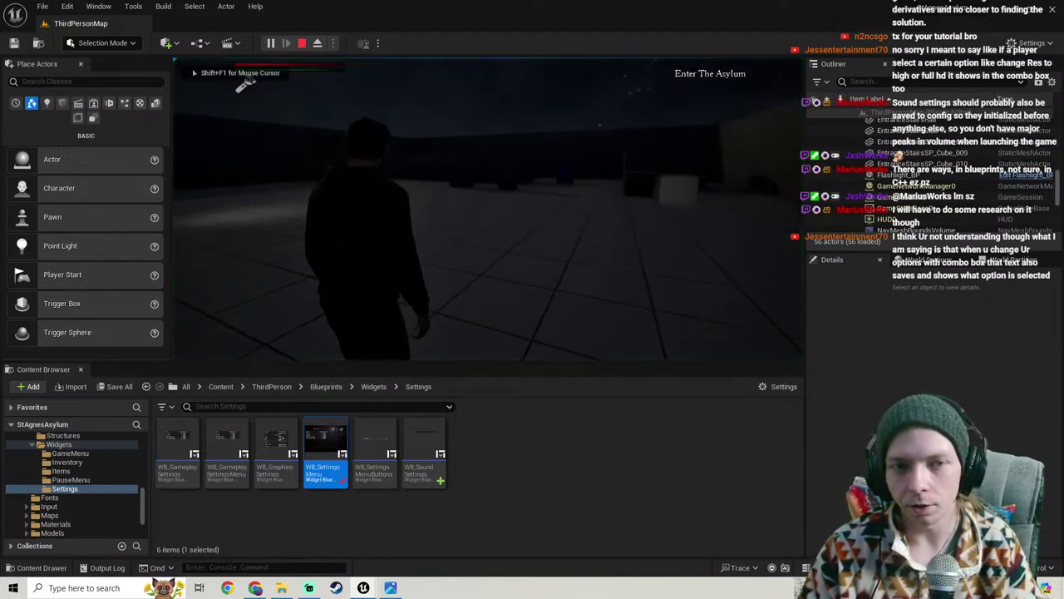
pyautogui.press('Tab')
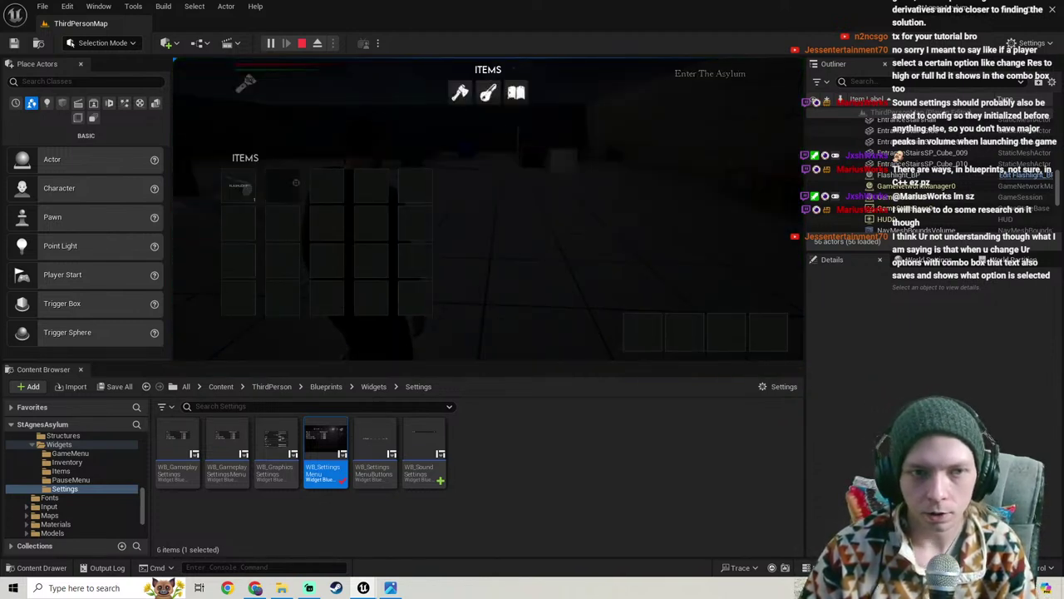
pyautogui.press('Escape')
pyautogui.click(736, 208)
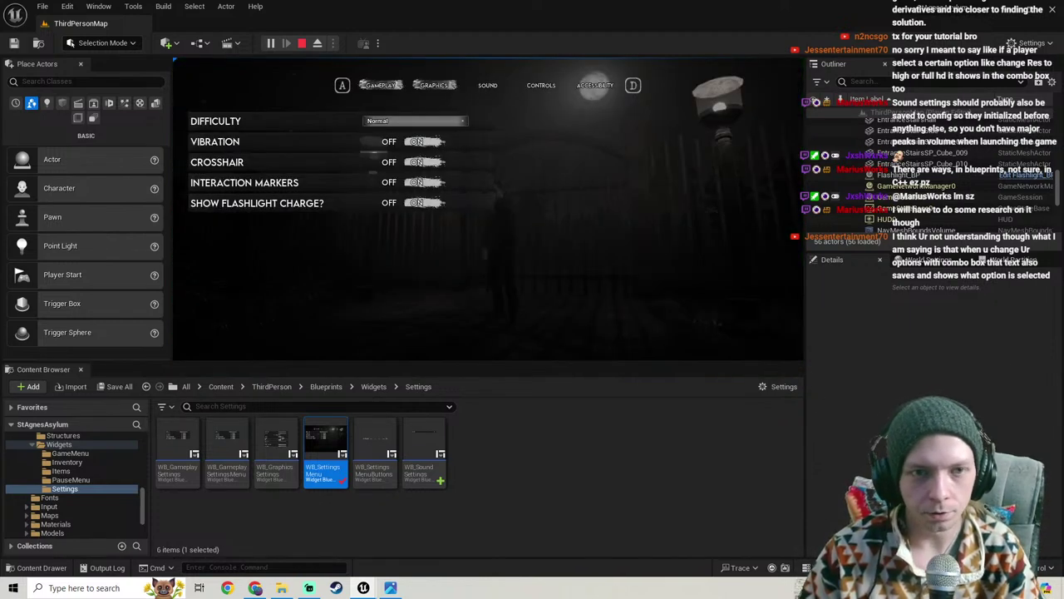
pyautogui.click(434, 86)
pyautogui.scroll(-3, 363, 194)
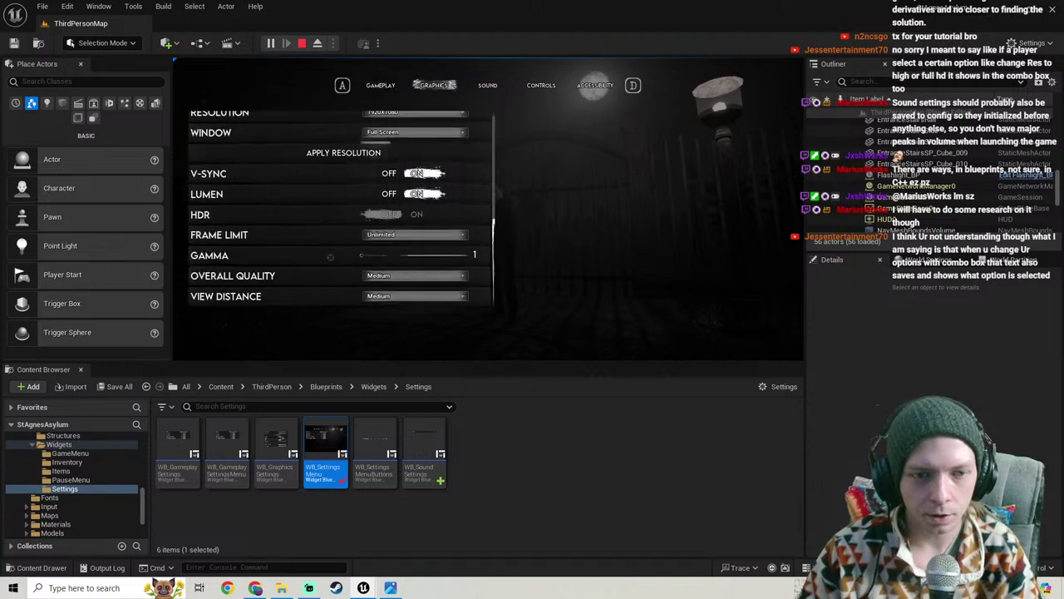
# Step: Set Overall Quality to High on the in-game Graphics page and end the play session
pyautogui.click(403, 194)
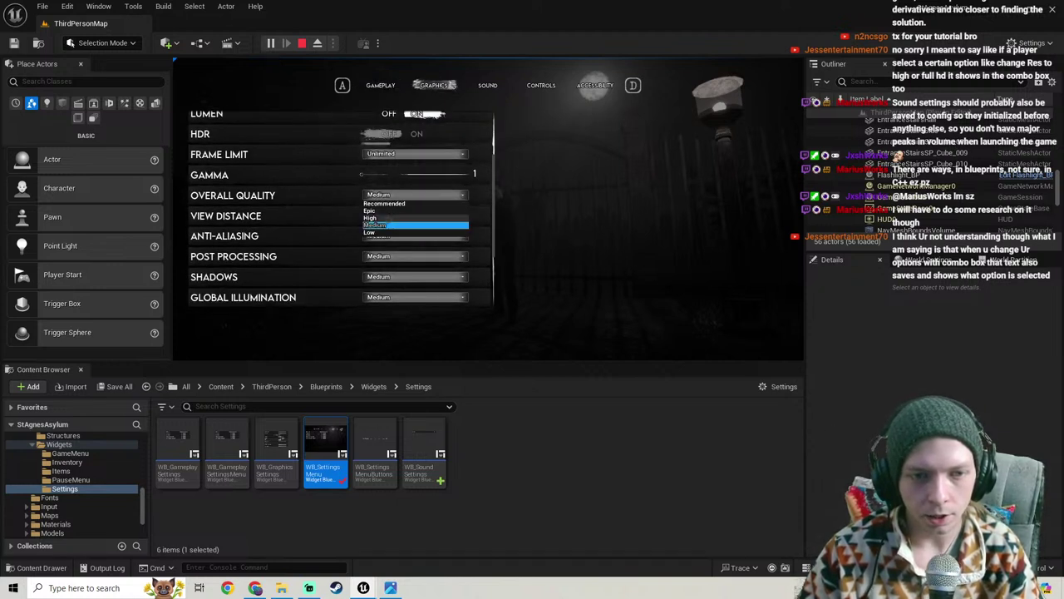
pyautogui.click(391, 218)
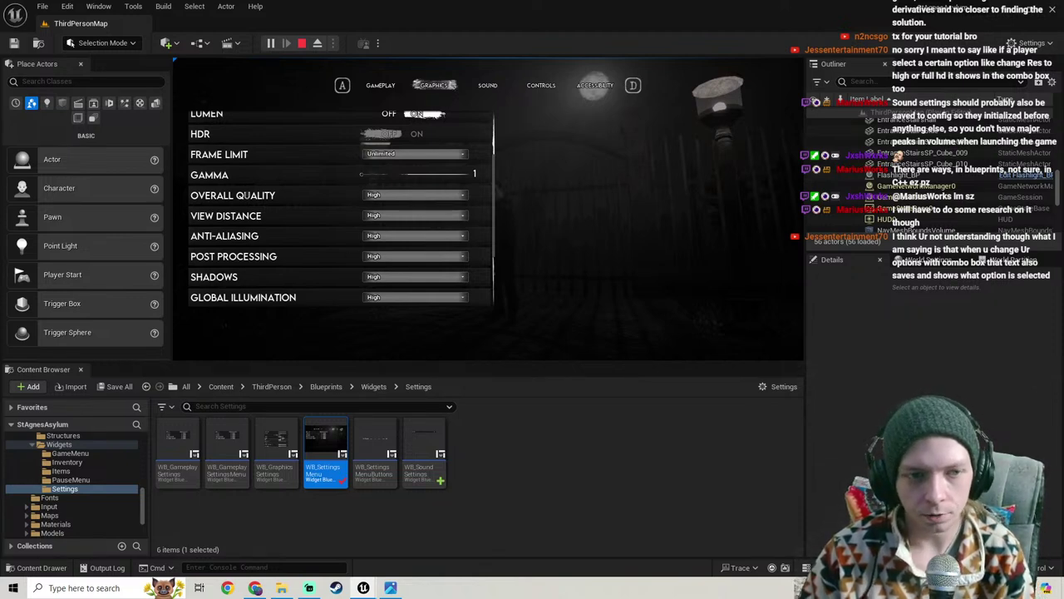
pyautogui.press('Escape')
pyautogui.press('Escape')
pyautogui.press('Escape')
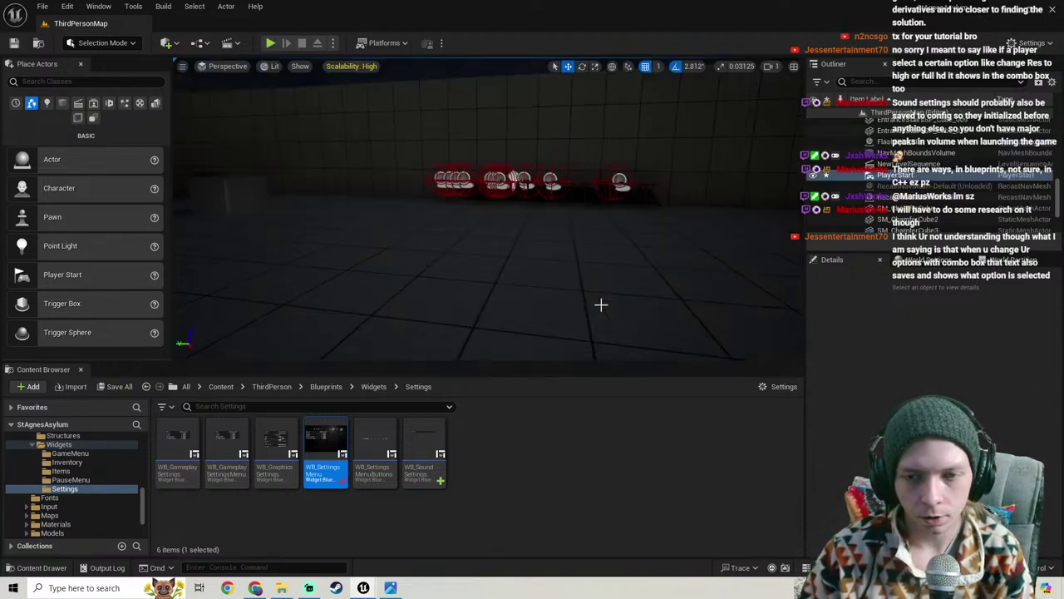
# Step: Play the map again, check the Overall Quality option on the in-game Graphics page, and stop playing
pyautogui.click(270, 43)
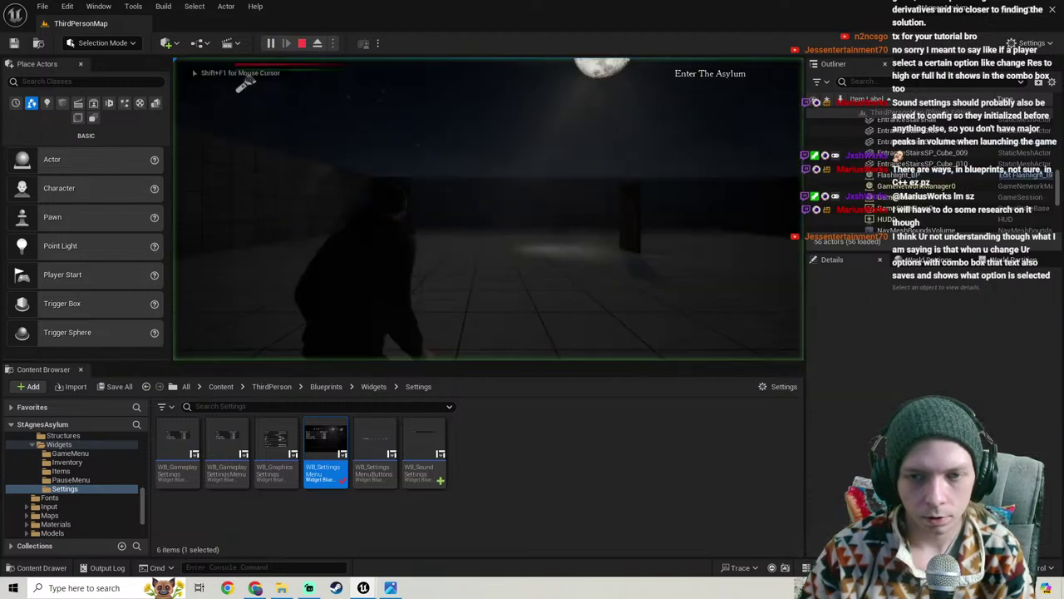
pyautogui.press('Escape')
pyautogui.click(742, 208)
pyautogui.click(434, 85)
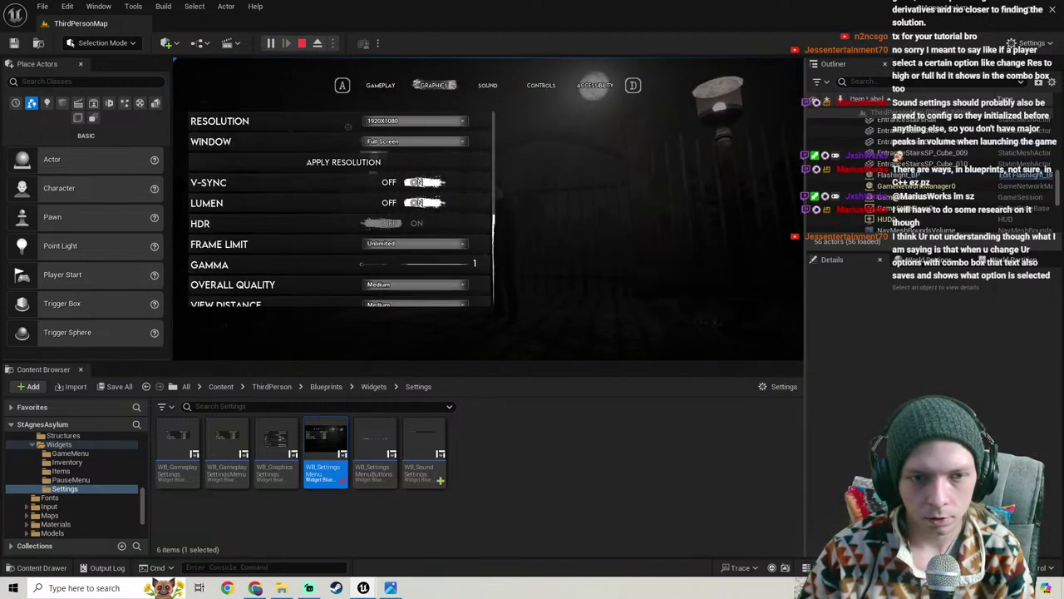
pyautogui.scroll(-4, 287, 220)
pyautogui.scroll(-1, 304, 228)
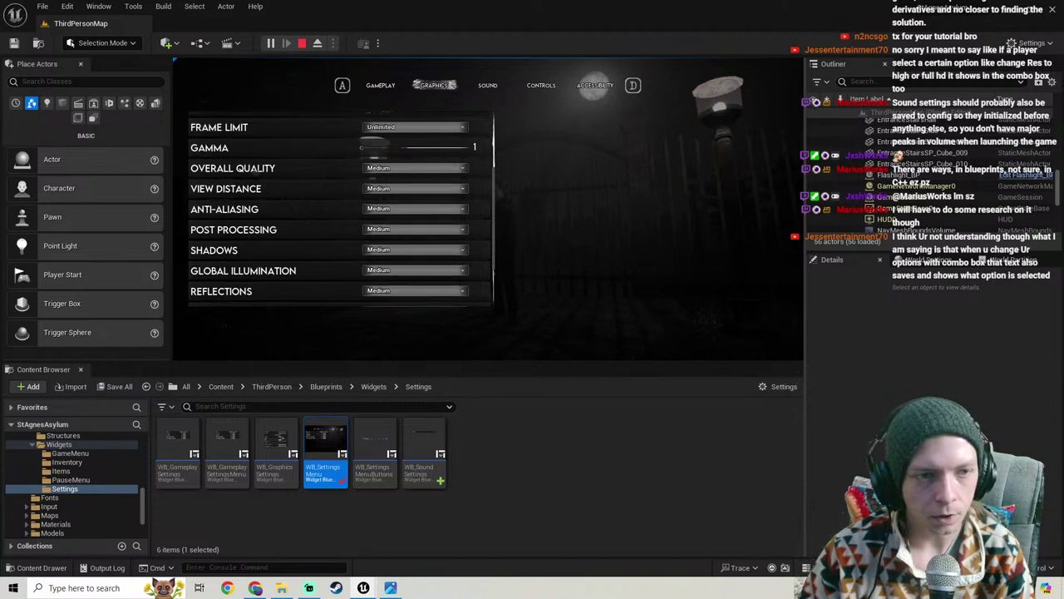
pyautogui.scroll(2, 266, 202)
pyautogui.click(402, 184)
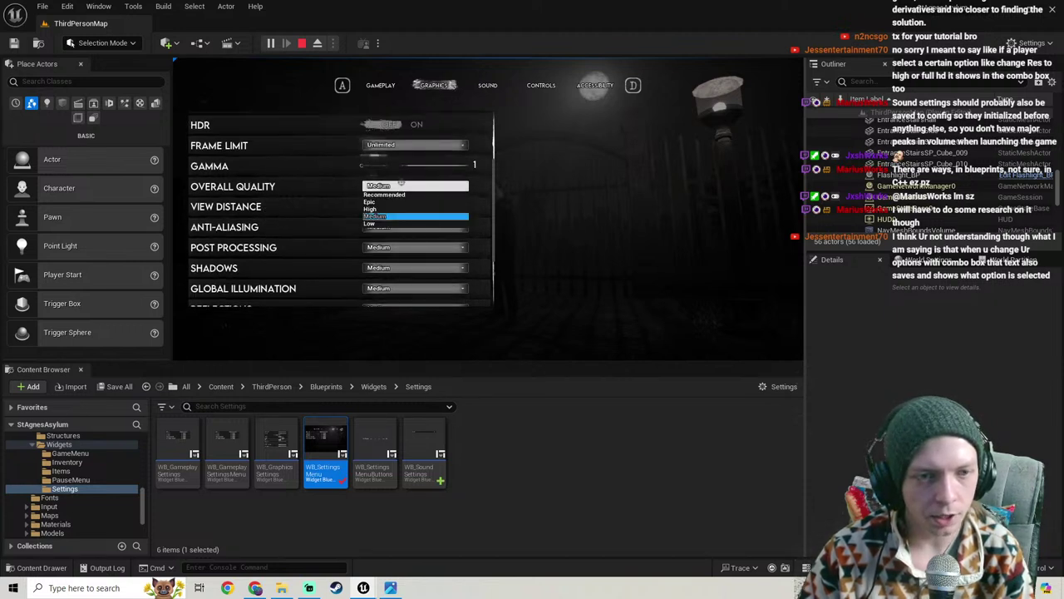
pyautogui.click(396, 184)
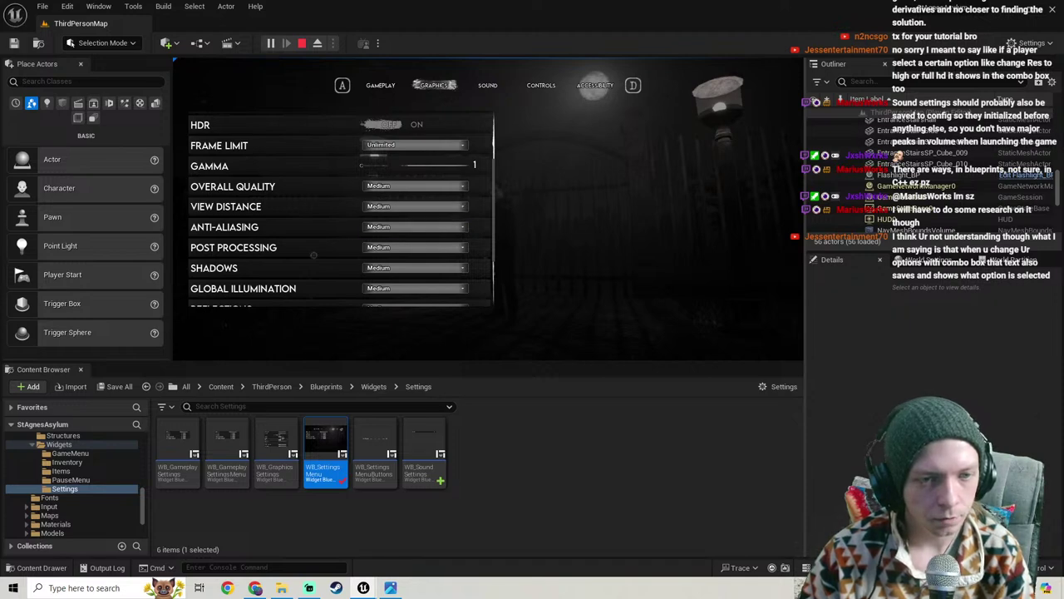
pyautogui.press('Escape')
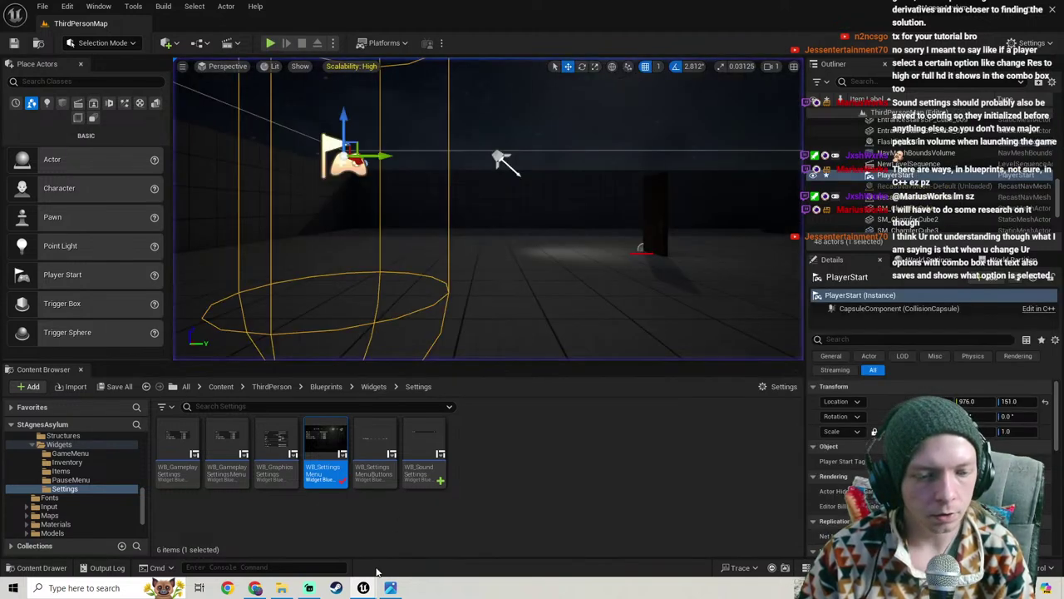
# Step: Open the GameSettings_AC blueprint from the ThirdPerson Blueprints Components folder
pyautogui.moveTo(363, 588)
pyautogui.click(404, 544)
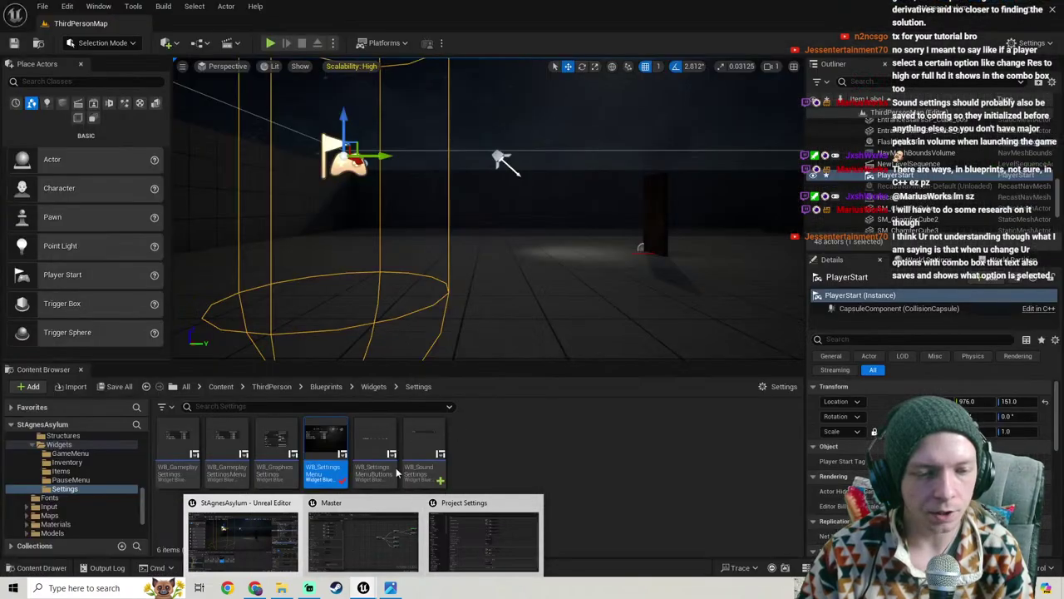
pyautogui.click(243, 540)
pyautogui.click(571, 484)
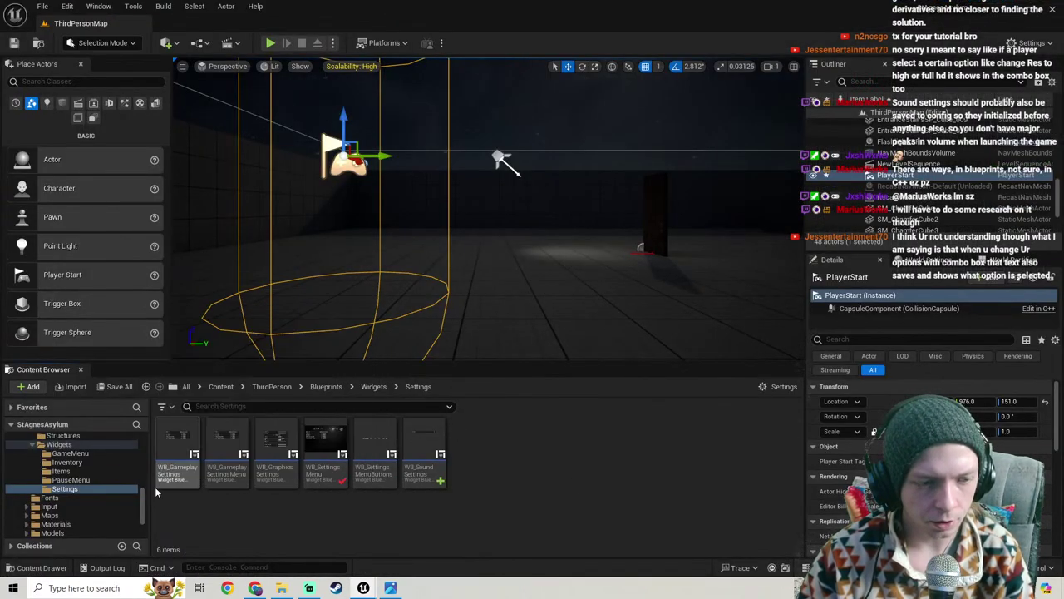
pyautogui.scroll(-2, 72, 475)
pyautogui.scroll(5, 72, 476)
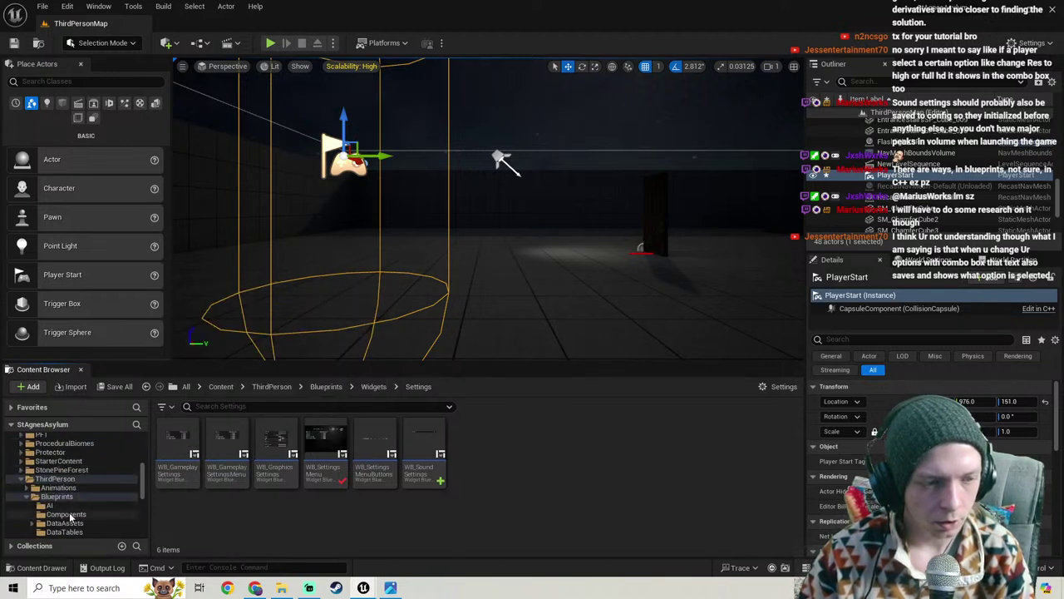
pyautogui.click(66, 514)
pyautogui.click(277, 439)
pyautogui.doubleClick(279, 430)
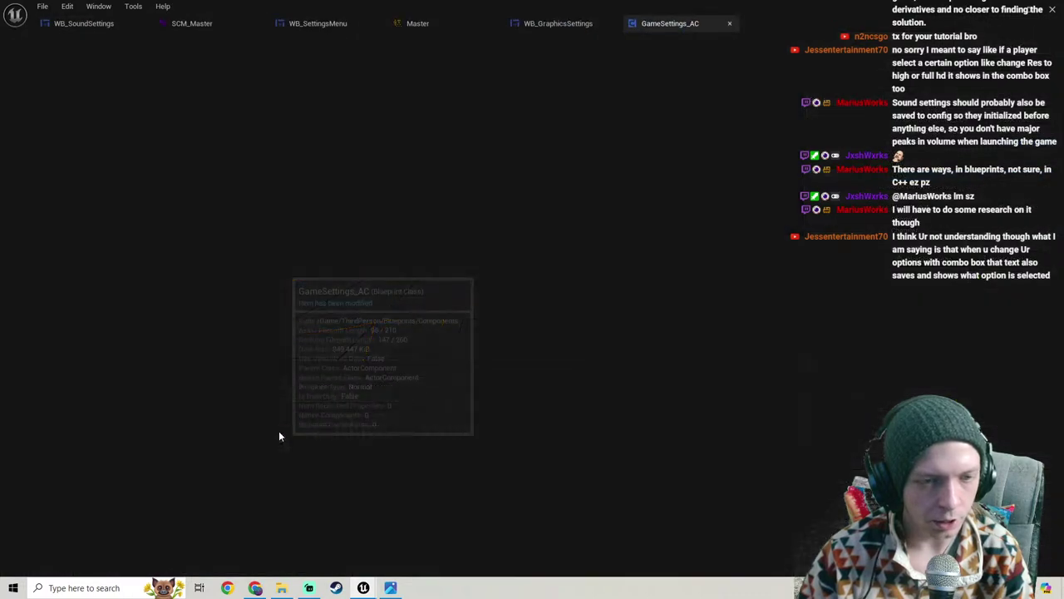
# Step: In the Event Graph, bypass Set Game Scalability by wiring Store Components directly to the Sequence, compile, and return to the level editor
pyautogui.moveTo(285, 311); pyautogui.dragTo(567, 290, button='right')
pyautogui.scroll(-2, 400, 268)
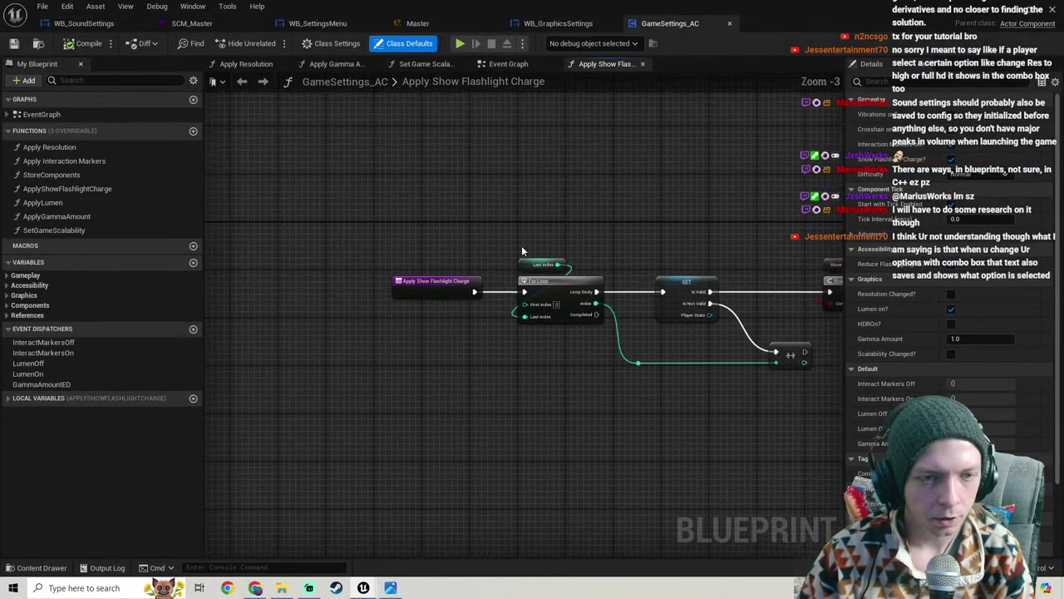
pyautogui.click(499, 64)
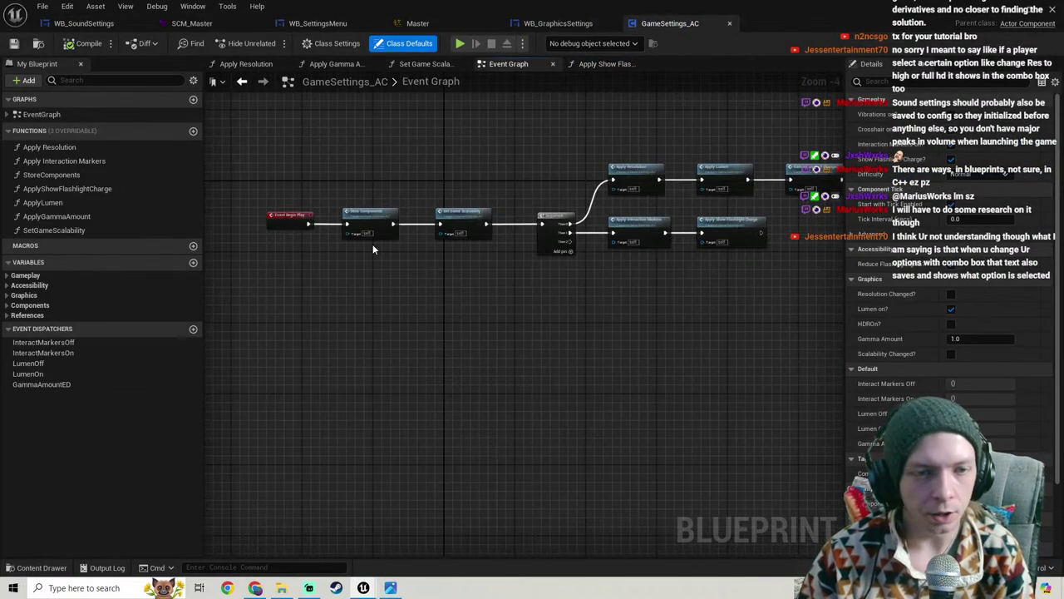
pyautogui.moveTo(373, 244); pyautogui.dragTo(422, 283, button='right')
pyautogui.scroll(1, 466, 287)
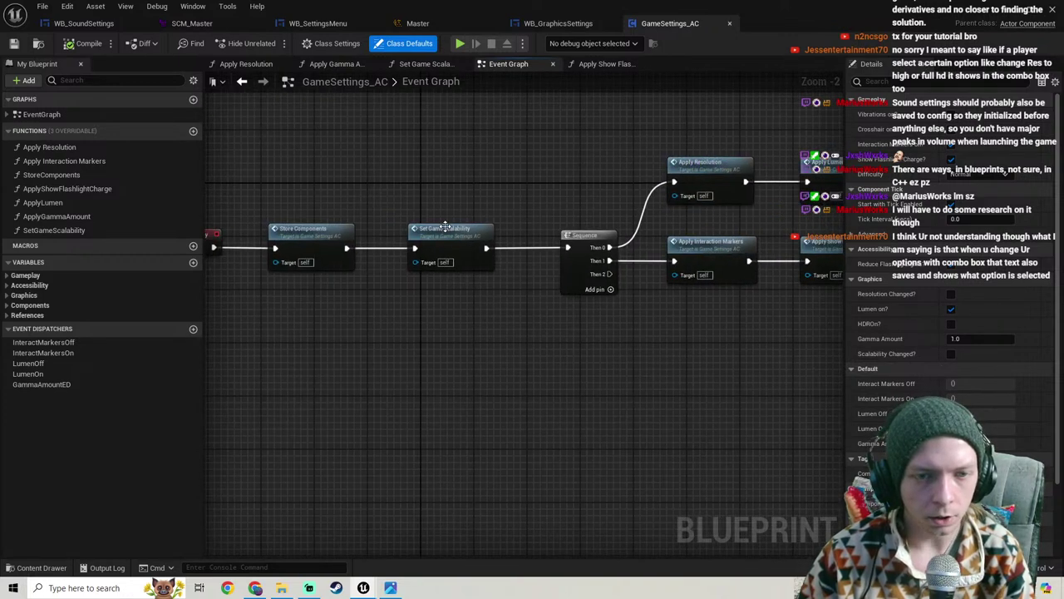
pyautogui.moveTo(347, 247); pyautogui.dragTo(568, 248)
pyautogui.moveTo(433, 229); pyautogui.dragTo(412, 171)
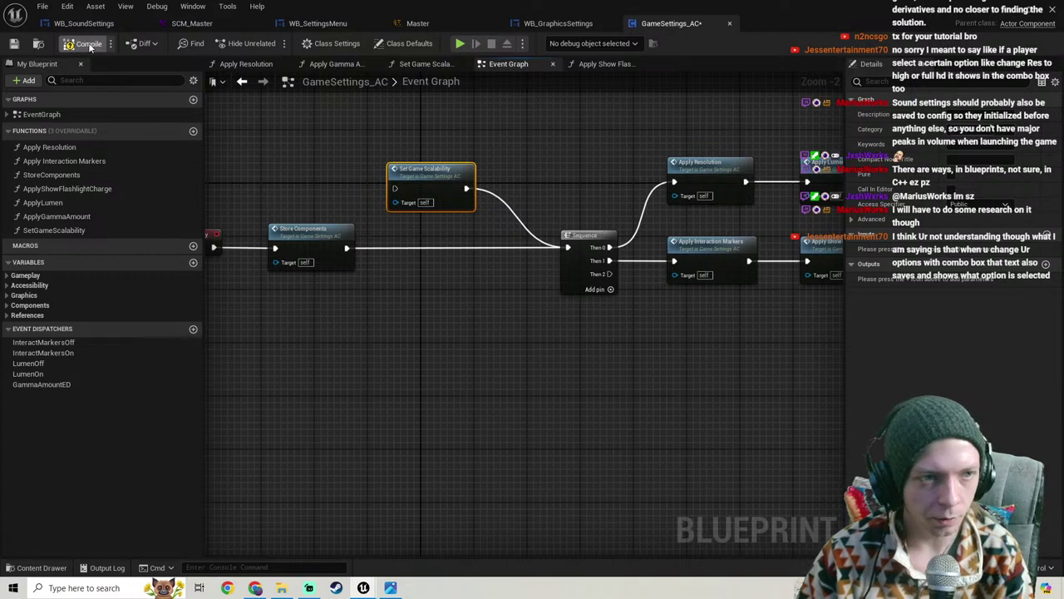
pyautogui.click(1008, 10)
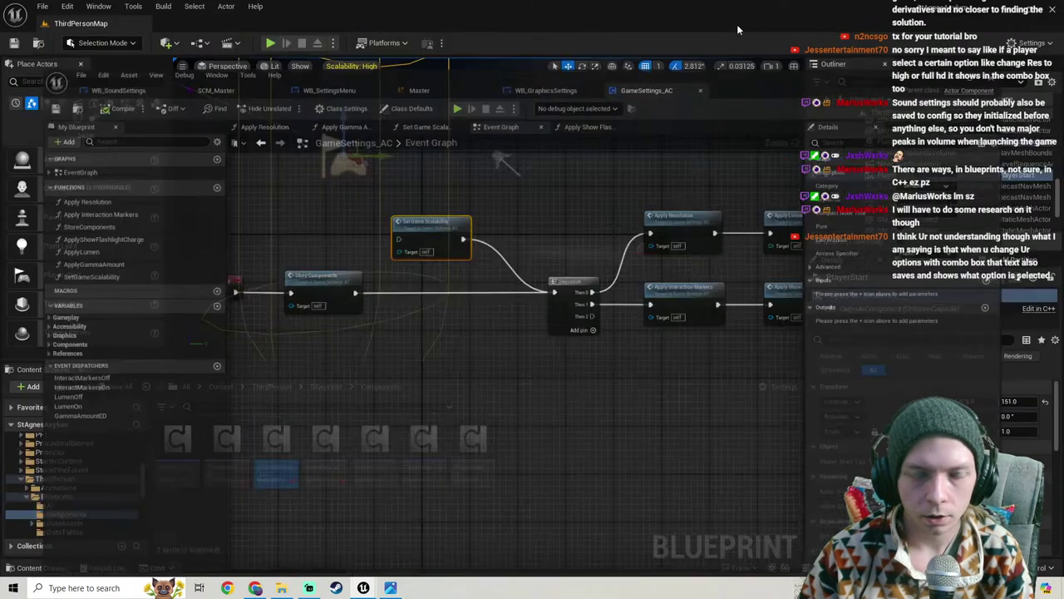
# Step: Play the map, set View Distance and Post Processing to High on the in-game Graphics page, and quit to desktop
pyautogui.click(270, 42)
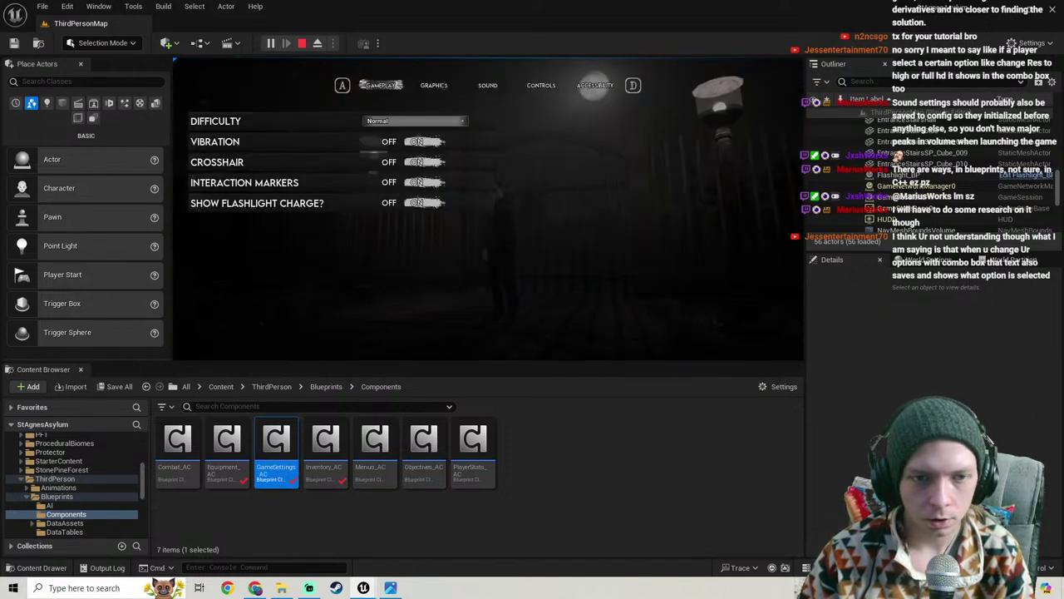
pyautogui.click(433, 85)
pyautogui.scroll(-4, 295, 236)
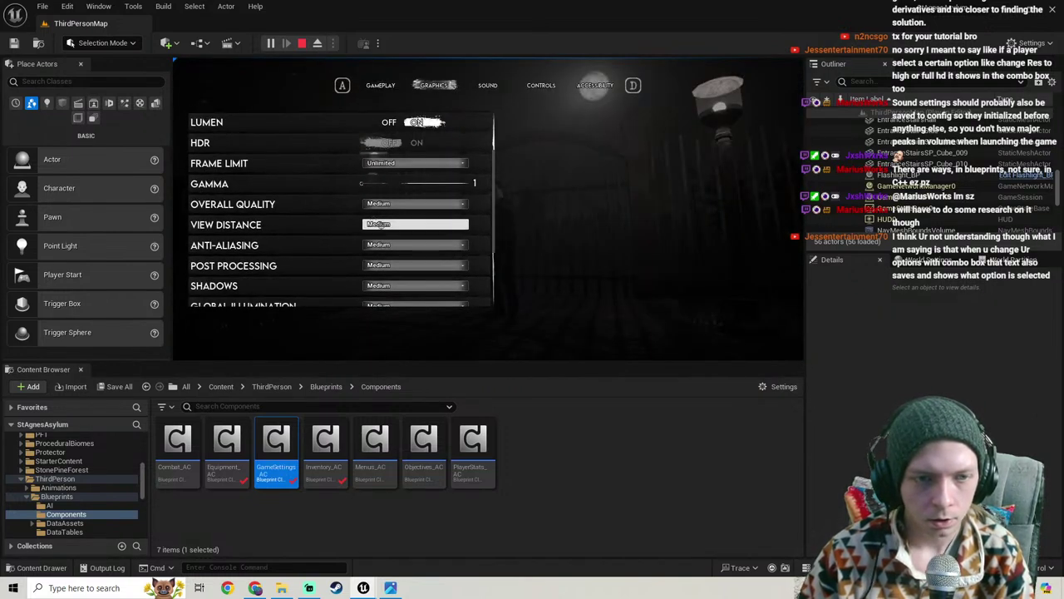
pyautogui.click(376, 224)
pyautogui.click(383, 250)
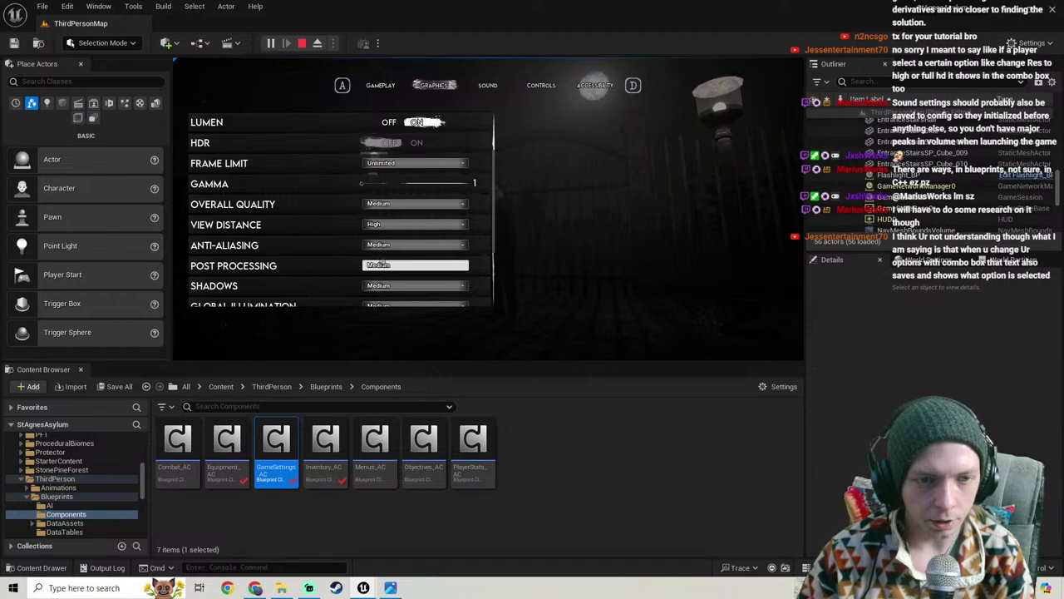
pyautogui.click(383, 266)
pyautogui.click(383, 286)
pyautogui.press('Escape')
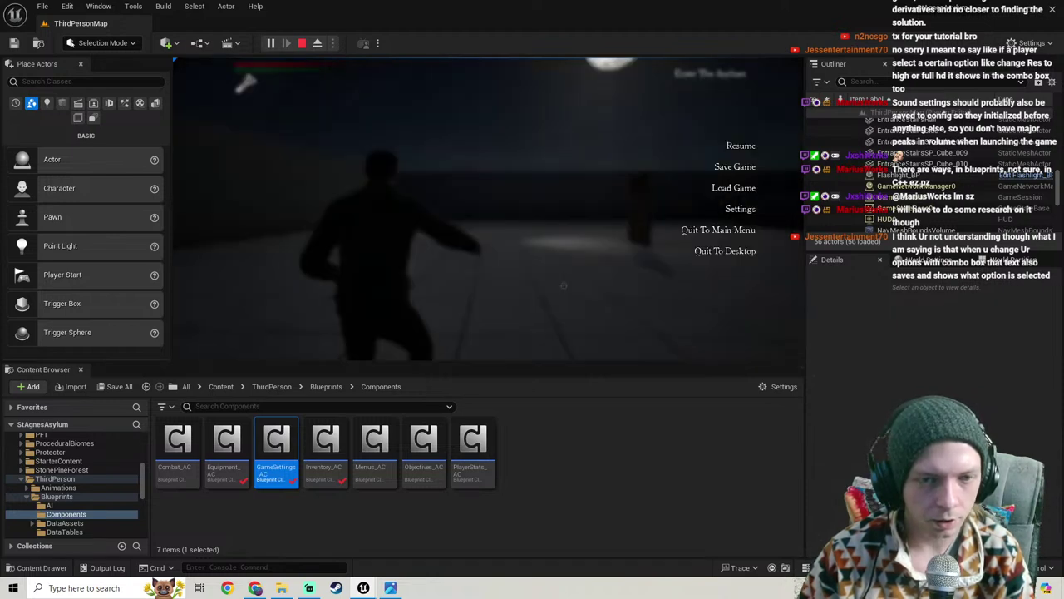
pyautogui.click(725, 250)
pyautogui.click(442, 211)
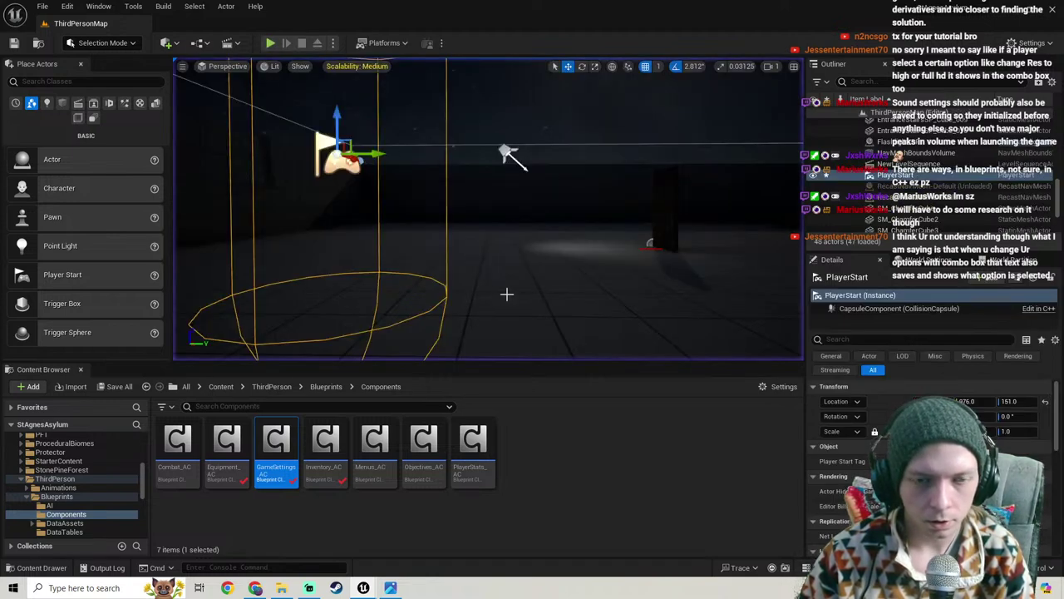
# Step: Play again, check the View Distance and Post Processing options on the in-game Graphics page, and end the session
pyautogui.click(270, 43)
pyautogui.press('Escape')
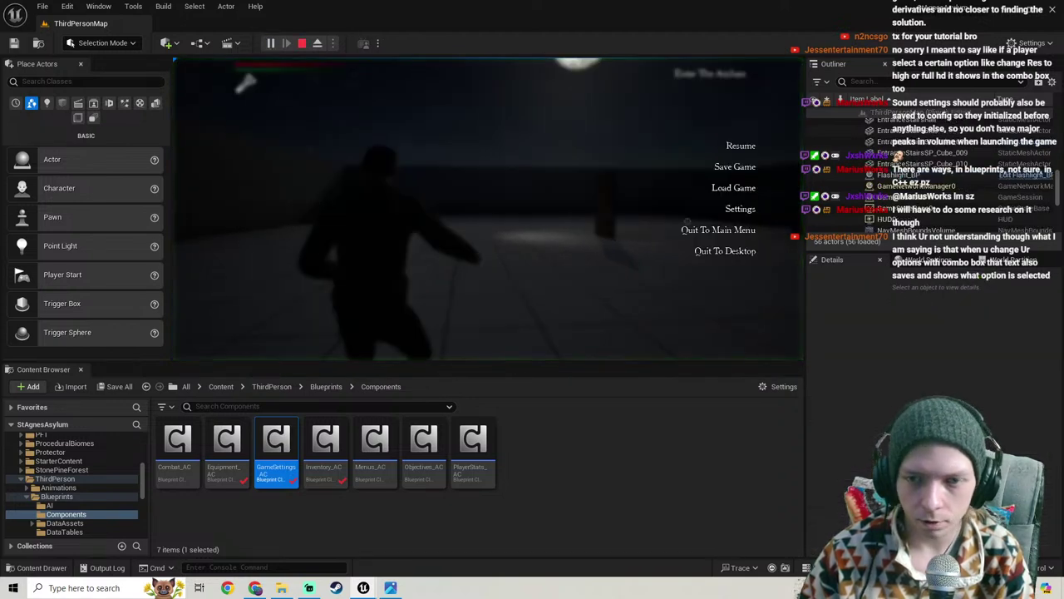
pyautogui.click(740, 208)
pyautogui.click(433, 85)
pyautogui.scroll(-5, 393, 212)
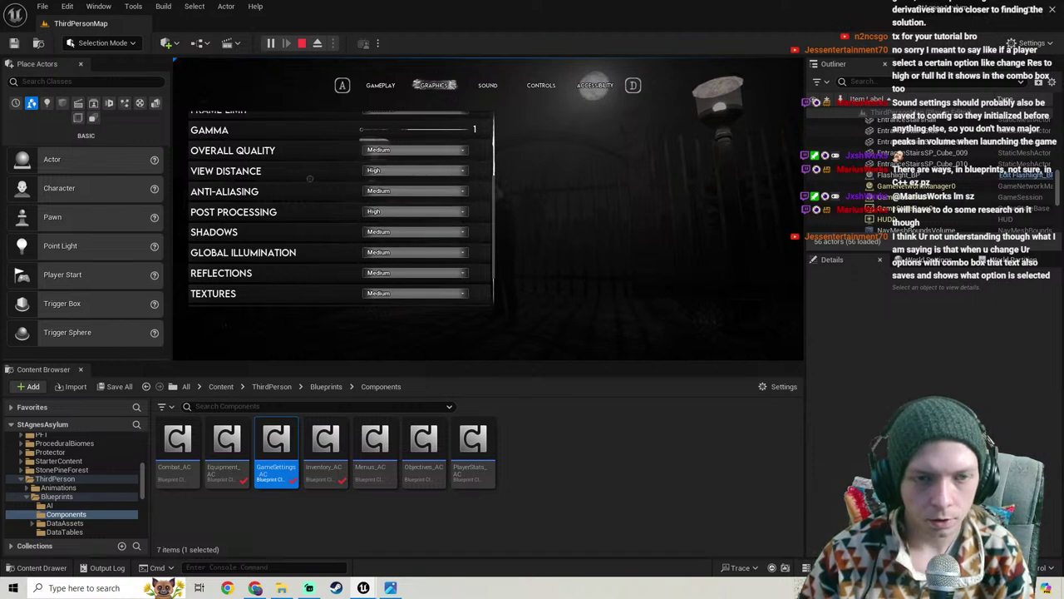
pyautogui.click(407, 170)
pyautogui.click(405, 171)
pyautogui.click(370, 211)
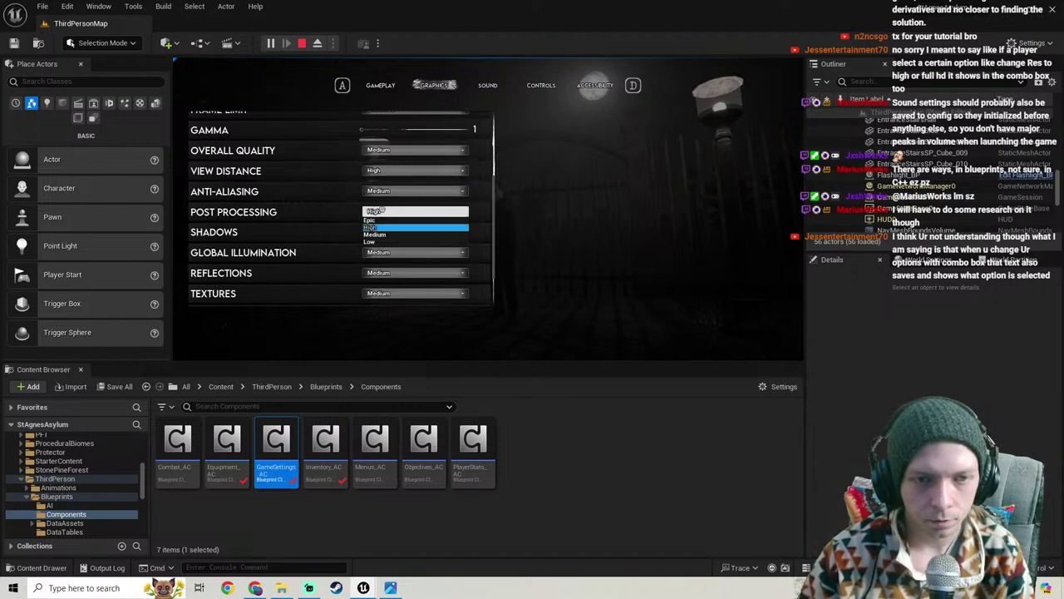
pyautogui.click(369, 221)
pyautogui.press('Escape')
# Step: Open the Set Game Scalability function in GameSettings_AC and examine its Scalability Changed? branch and Set Overall Scalability Level call
pyautogui.moveTo(363, 588)
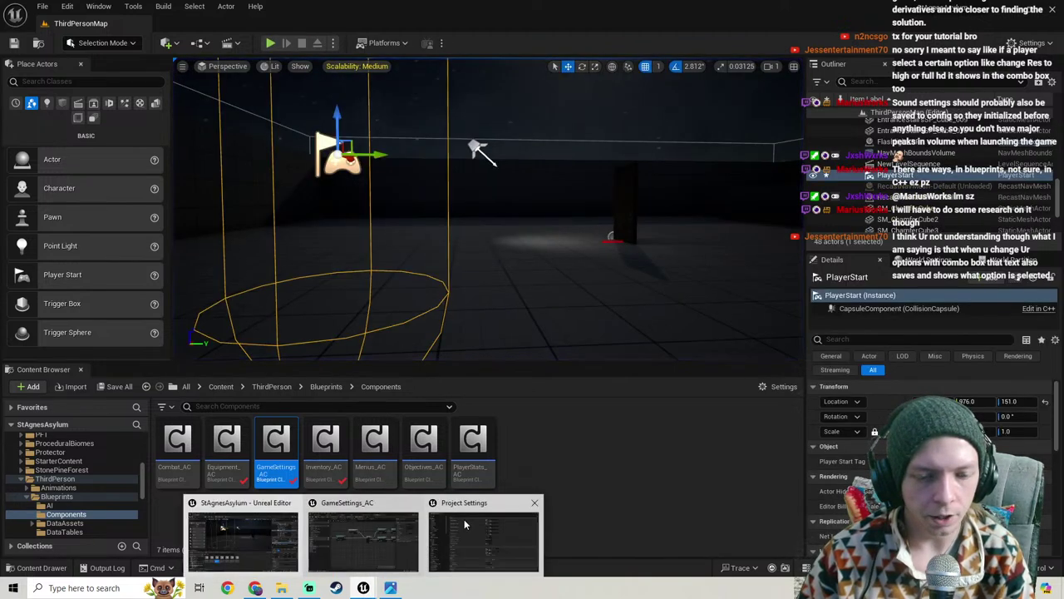
pyautogui.click(374, 532)
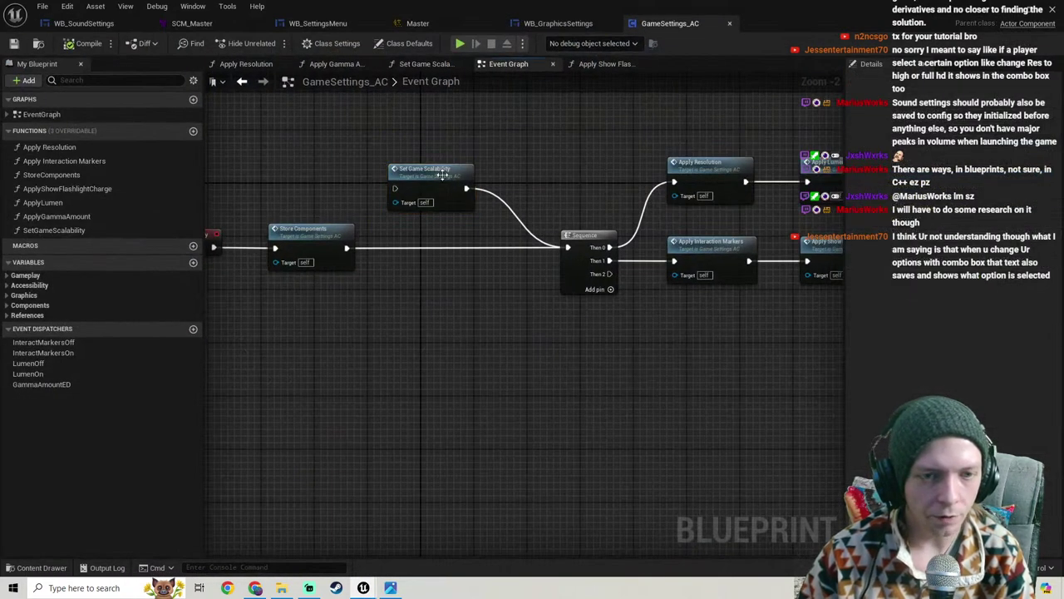
pyautogui.doubleClick(441, 168)
pyautogui.click(476, 267)
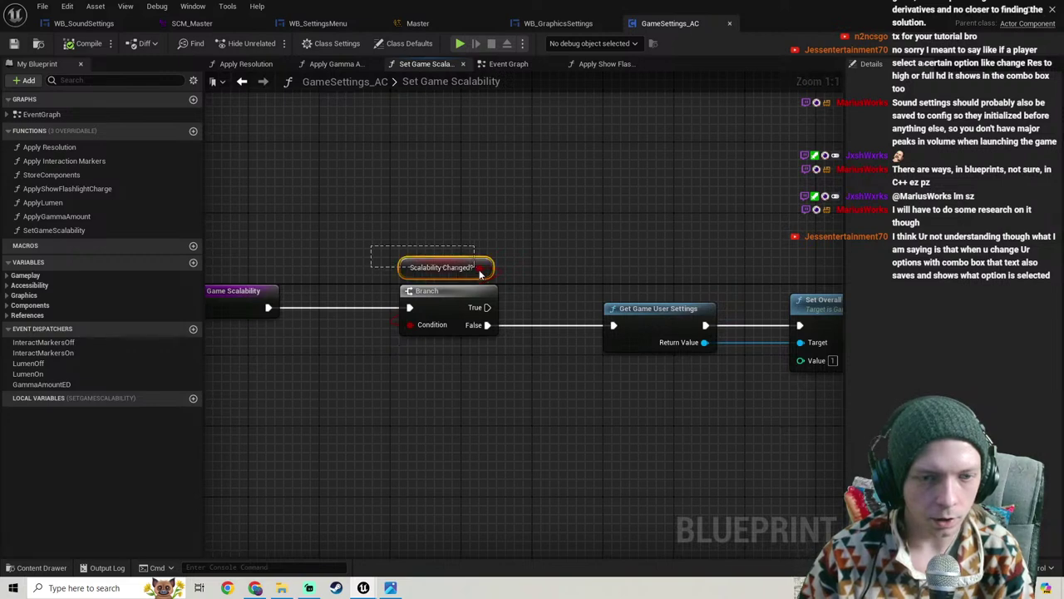
pyautogui.scroll(-1, 527, 391)
pyautogui.moveTo(424, 289); pyautogui.dragTo(422, 285)
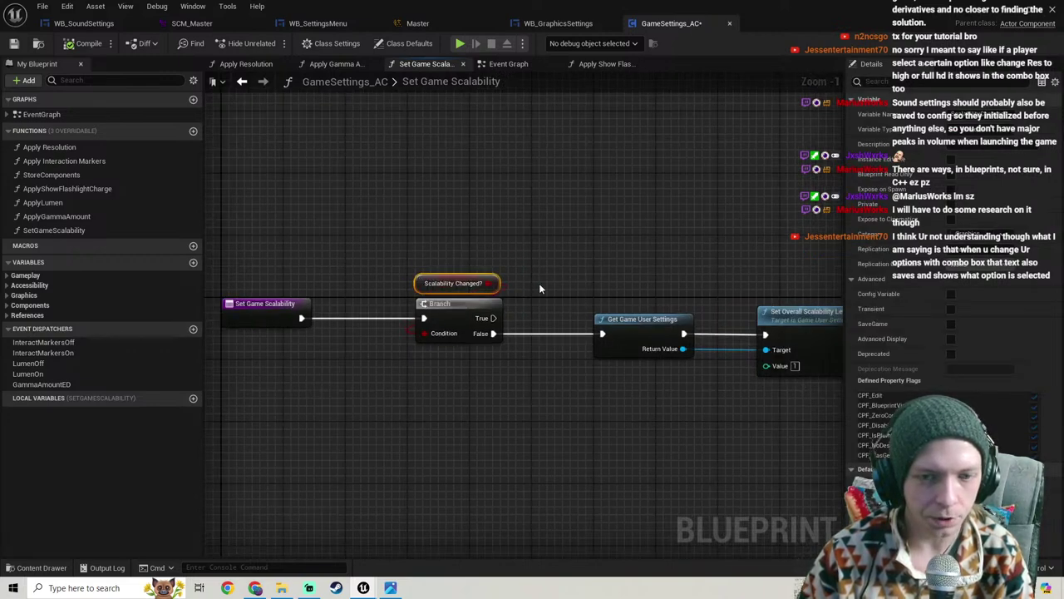
pyautogui.scroll(-2, 539, 282)
pyautogui.moveTo(389, 280); pyautogui.dragTo(639, 429)
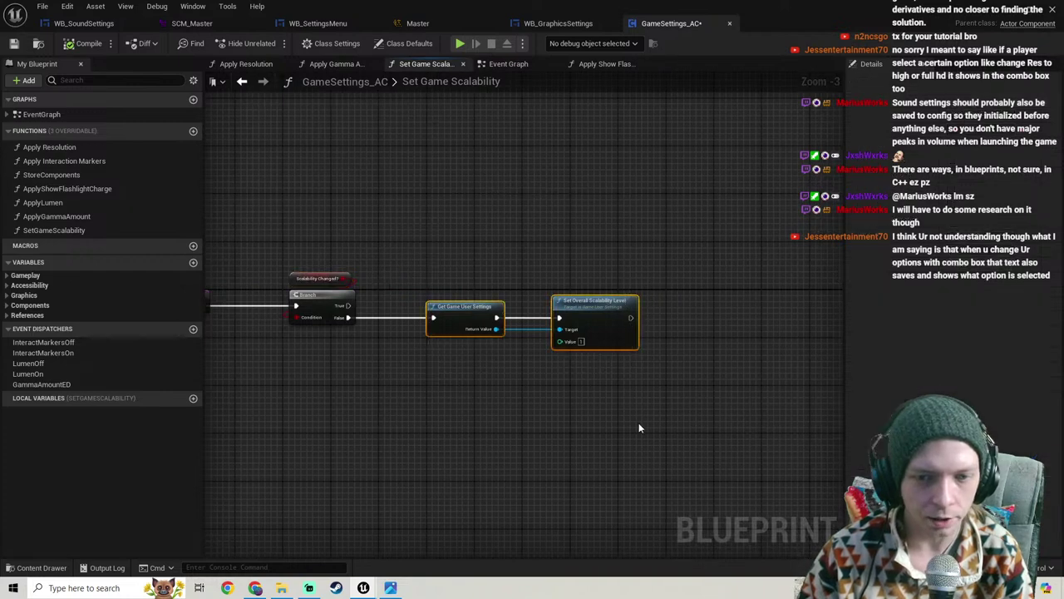
pyautogui.click(583, 392)
pyautogui.scroll(3, 573, 389)
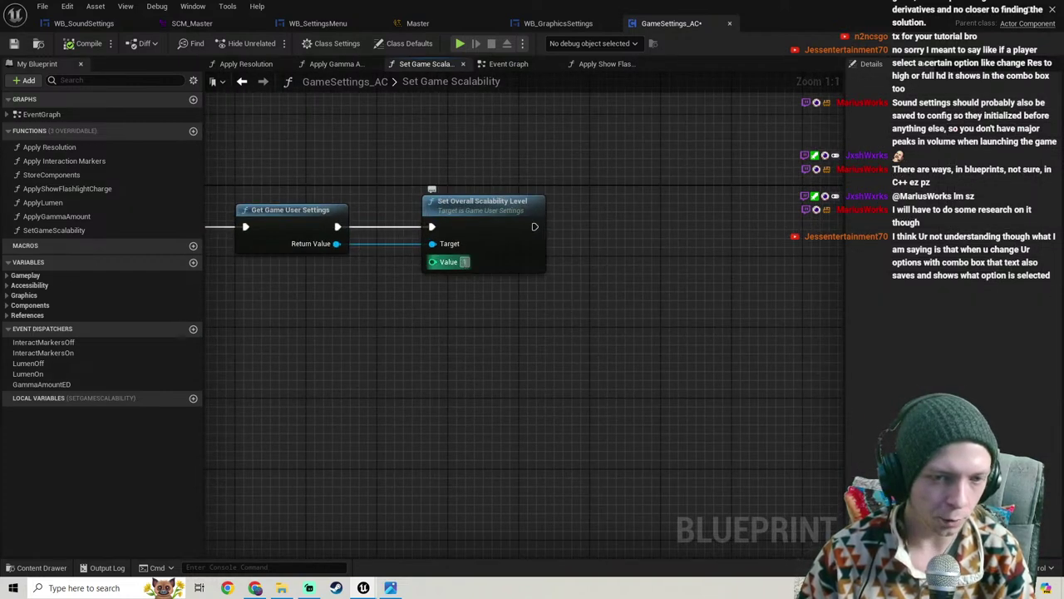
pyautogui.press('Home')
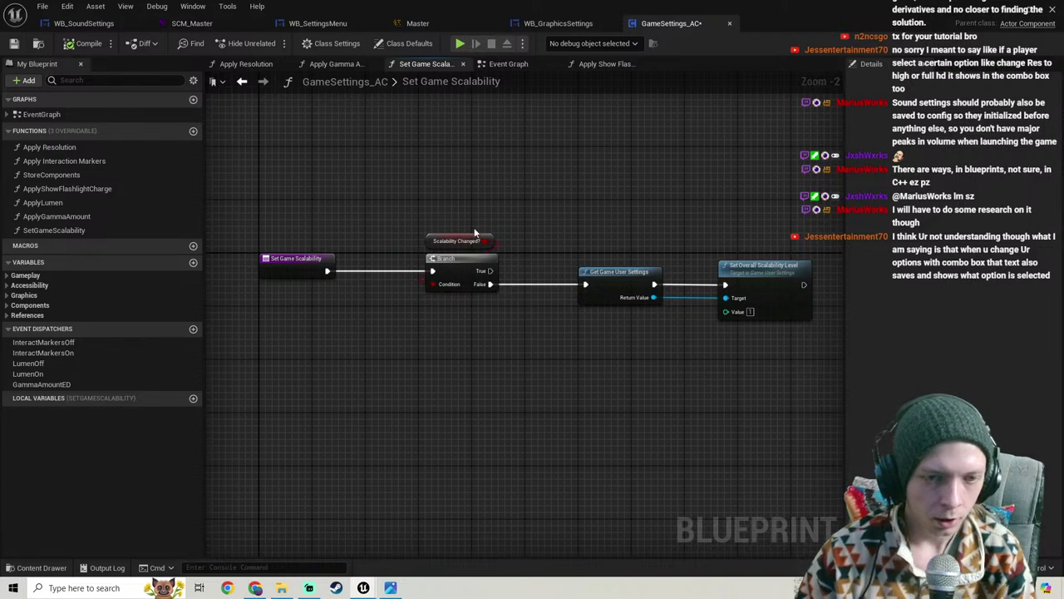
pyautogui.moveTo(434, 235)
pyautogui.mouseDown()
pyautogui.moveTo(464, 202)
pyautogui.moveTo(443, 202)
pyautogui.moveTo(435, 240)
pyautogui.mouseUp()
pyautogui.moveTo(414, 355); pyautogui.dragTo(355, 347, button='right')
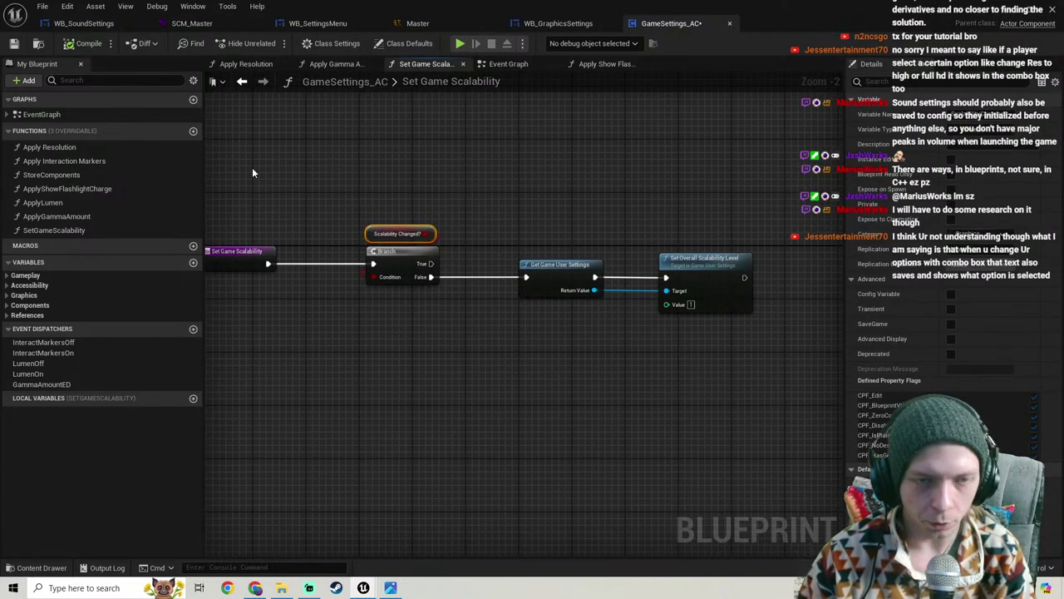
# Step: In the GameSettings_AC Event Graph, move the bypassed Set Game Scalability node slightly up from the main wire and return to the level editor
pyautogui.click(507, 65)
pyautogui.moveTo(365, 292); pyautogui.dragTo(296, 287, button='right')
pyautogui.moveTo(302, 248); pyautogui.dragTo(410, 279, button='right')
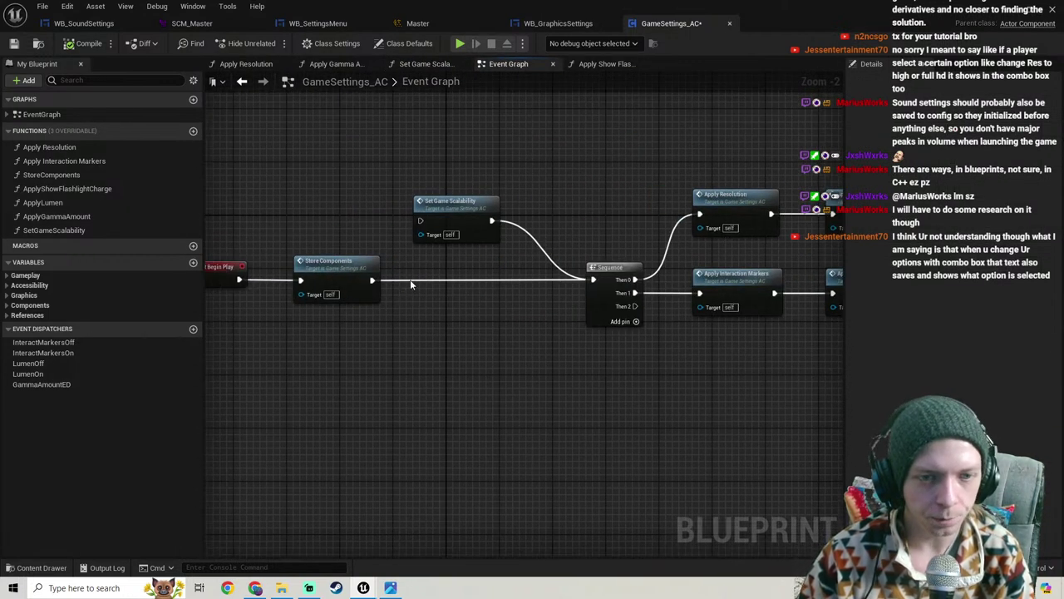
pyautogui.moveTo(459, 198); pyautogui.dragTo(465, 184)
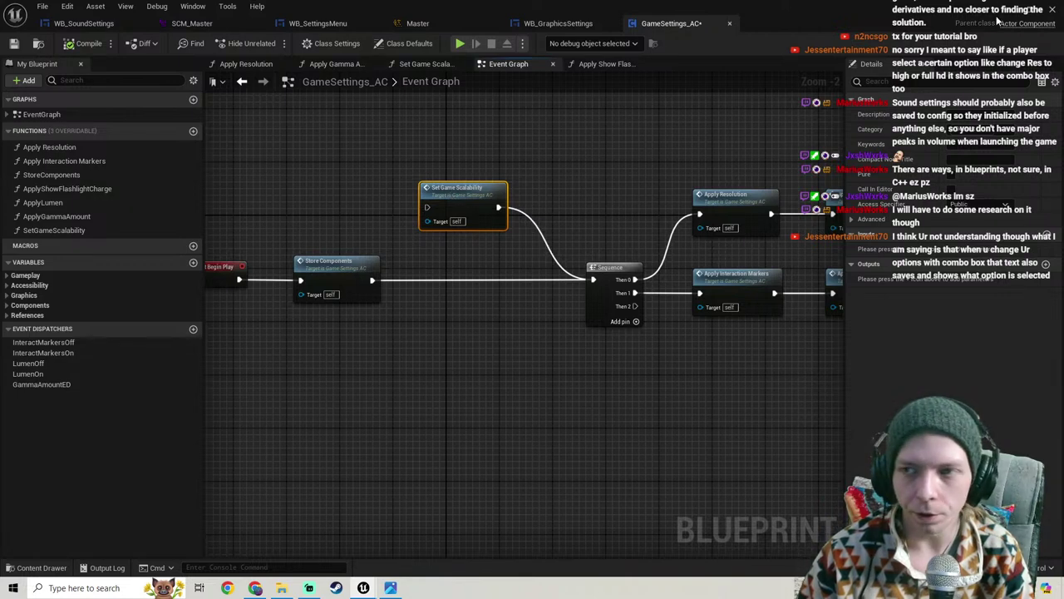
pyautogui.click(1004, 14)
# Step: Play the map and set View Distance to Low on the in-game Graphics settings page
pyautogui.click(272, 43)
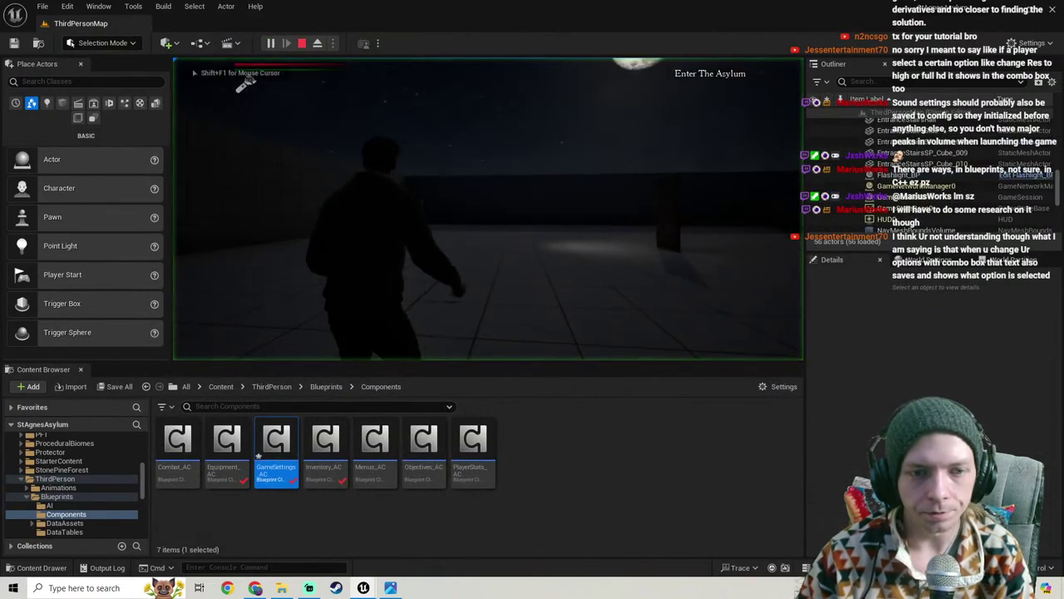
pyautogui.press('Escape')
pyautogui.click(736, 209)
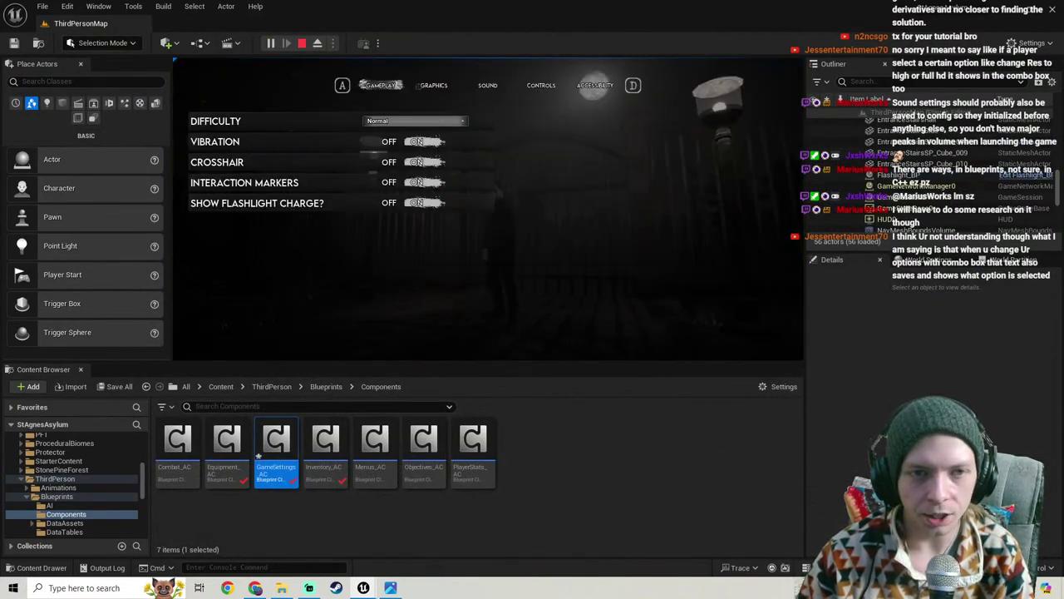
pyautogui.click(433, 84)
pyautogui.scroll(-3, 306, 257)
pyautogui.scroll(-3, 306, 256)
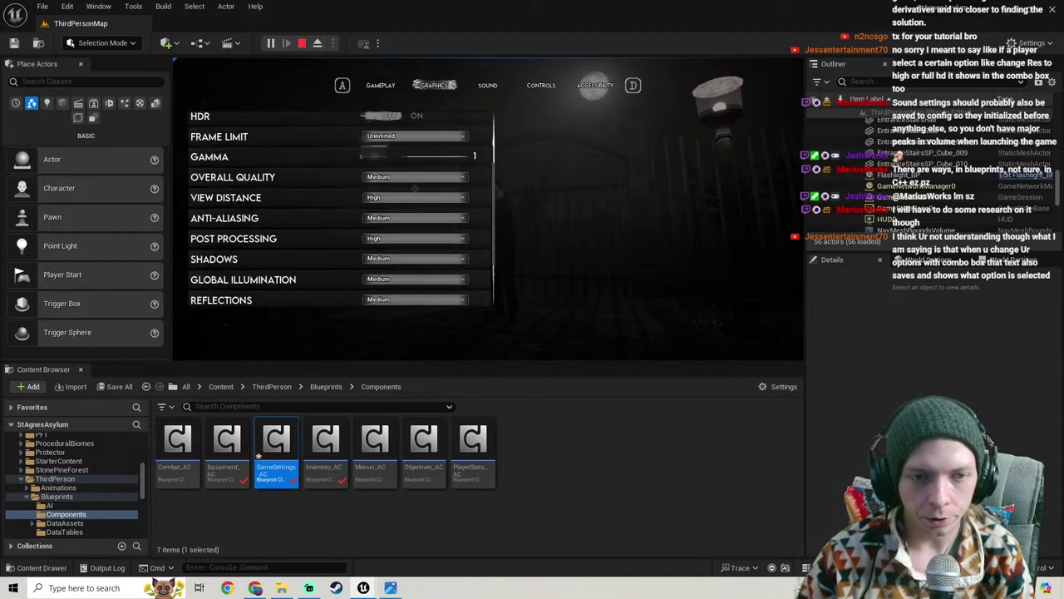
pyautogui.click(409, 197)
pyautogui.click(381, 227)
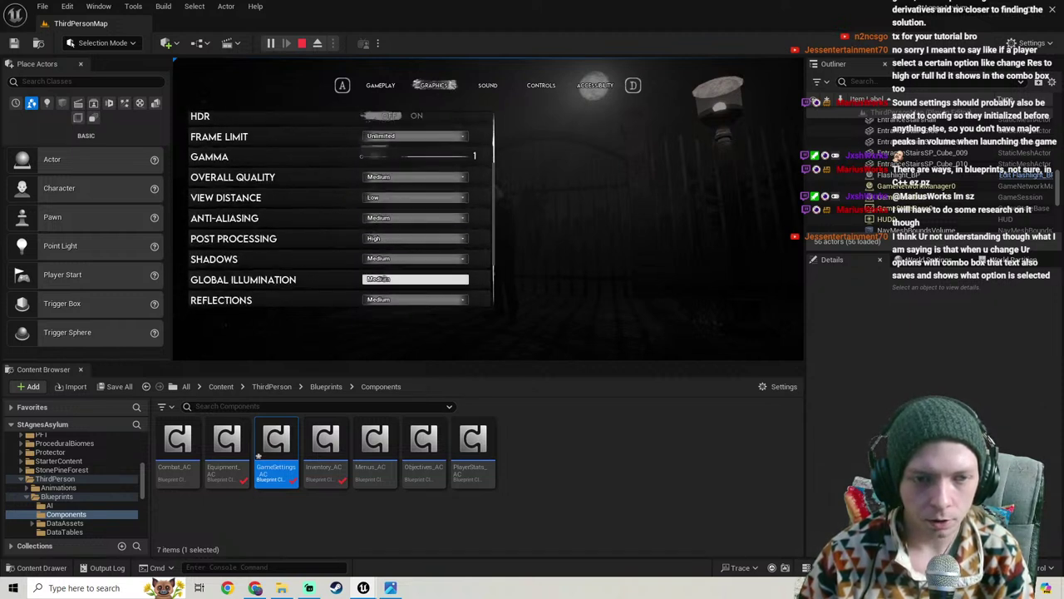
# Step: Set Shadows and Textures to High on the Graphics page, leave the settings, and end the play session
pyautogui.click(389, 258)
pyautogui.click(378, 283)
pyautogui.scroll(-2, 391, 303)
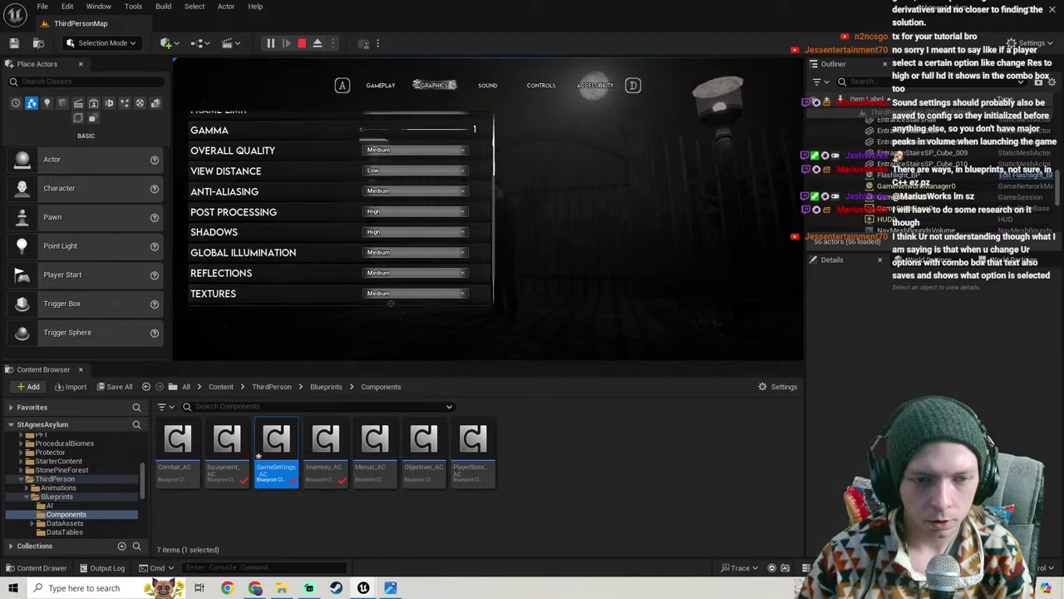
pyautogui.scroll(-1, 390, 302)
pyautogui.click(415, 267)
pyautogui.click(378, 285)
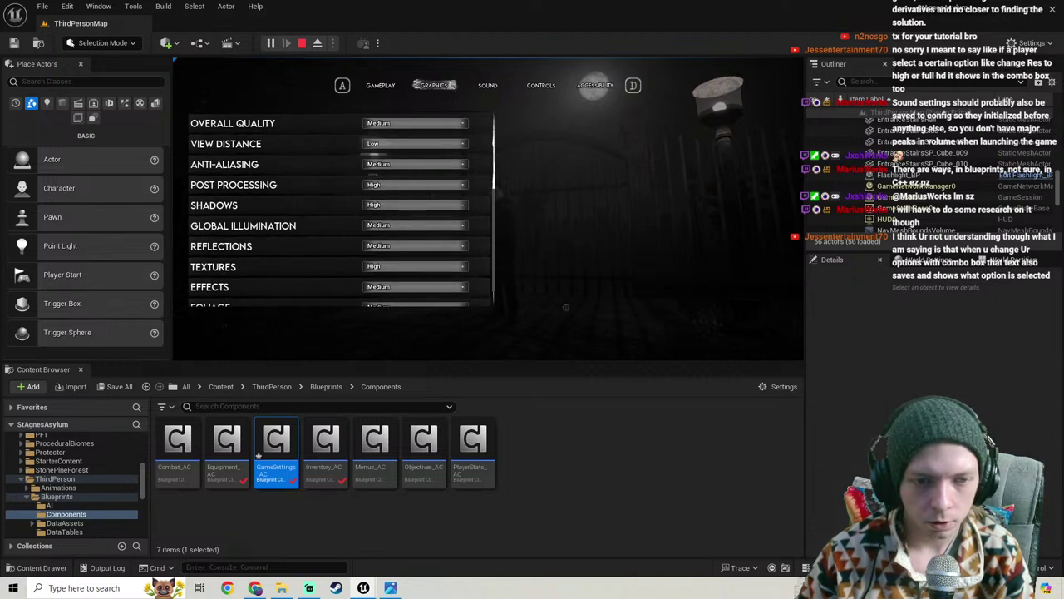
pyautogui.press('Escape')
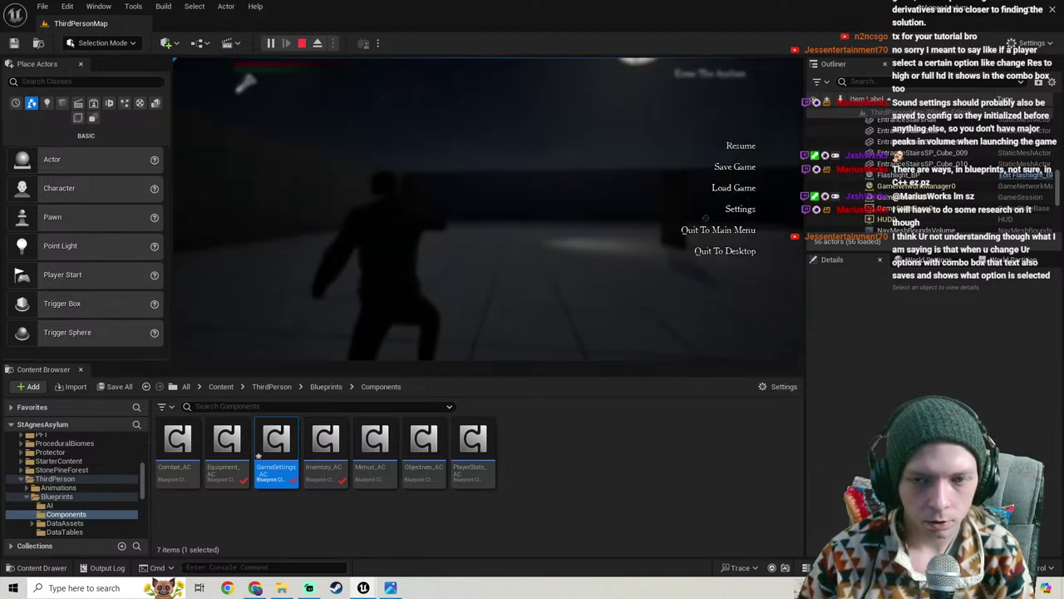
pyautogui.press('Escape')
pyautogui.press('Escape')
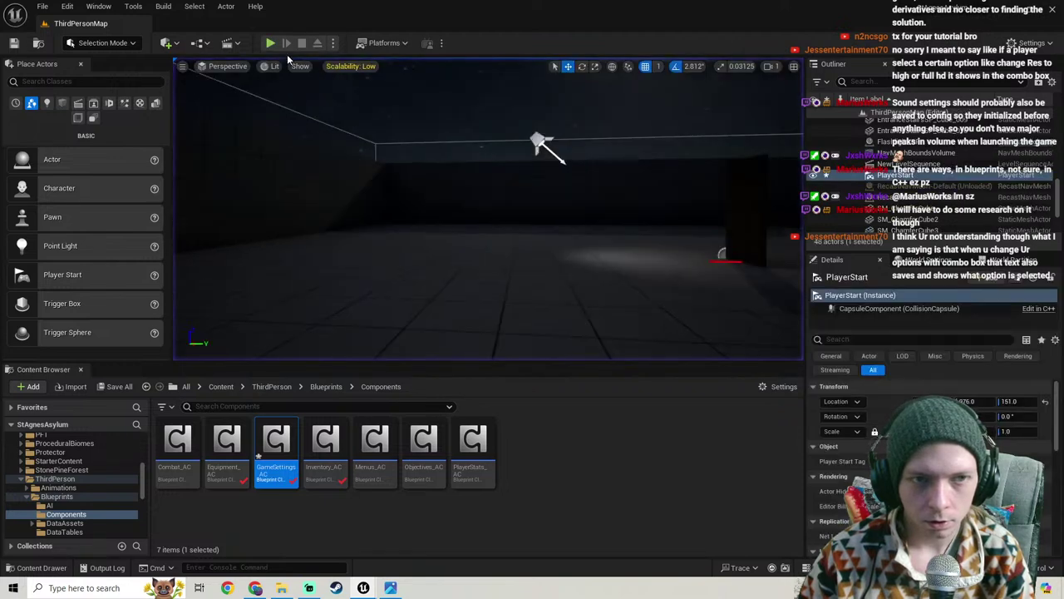
# Step: Play the map again, check the quality options from View Distance to Shading on the in-game Graphics page, and end the session
pyautogui.click(271, 42)
pyautogui.press('Escape')
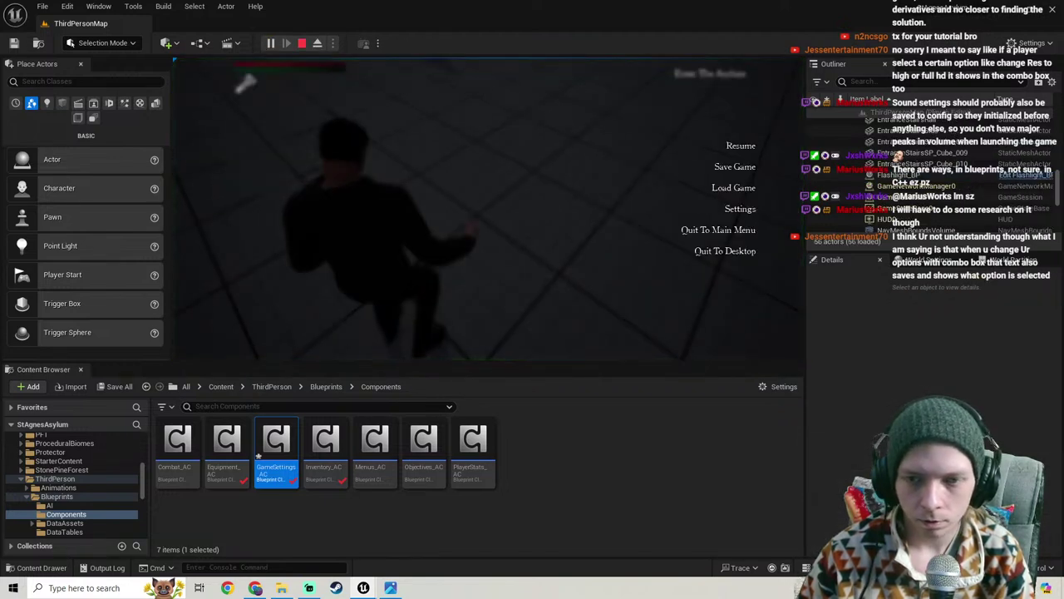
pyautogui.click(740, 209)
pyautogui.click(434, 85)
pyautogui.scroll(-2, 316, 245)
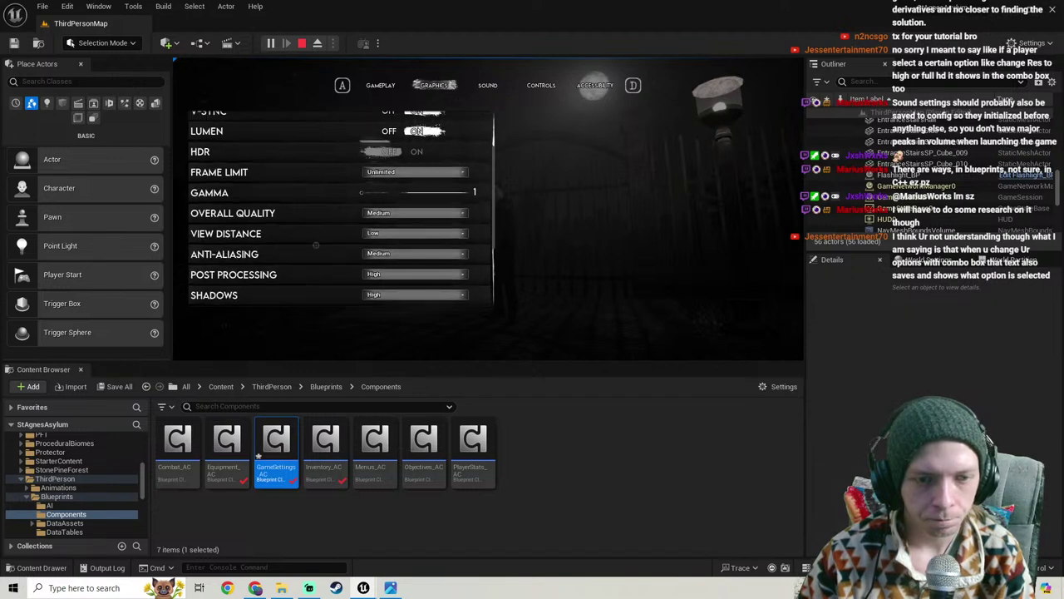
pyautogui.scroll(-4, 316, 245)
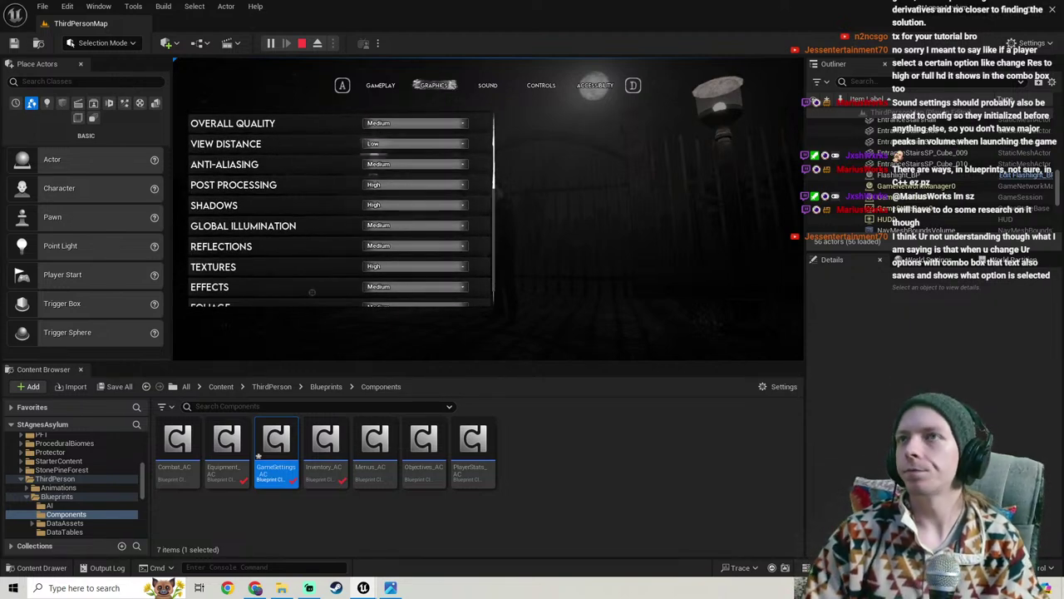
pyautogui.scroll(-2, 337, 255)
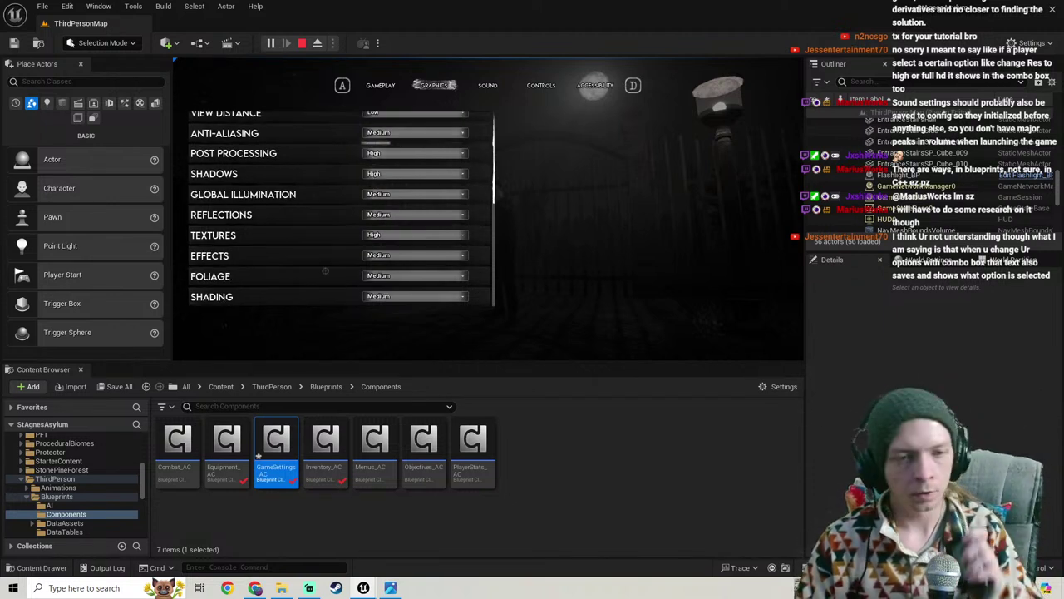
pyautogui.scroll(1, 303, 273)
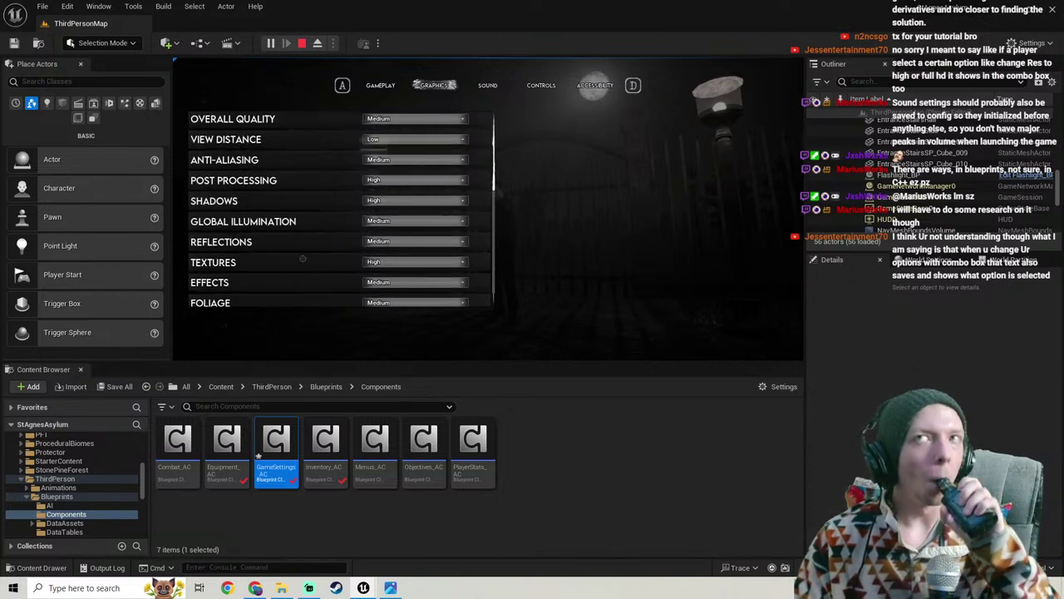
pyautogui.scroll(3, 303, 258)
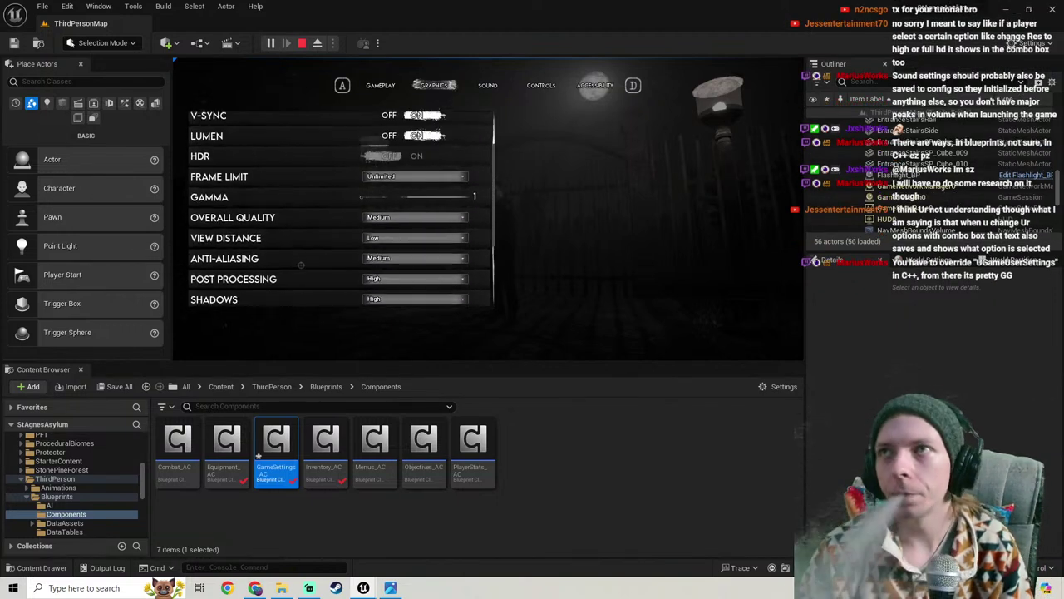
pyautogui.scroll(-4, 302, 264)
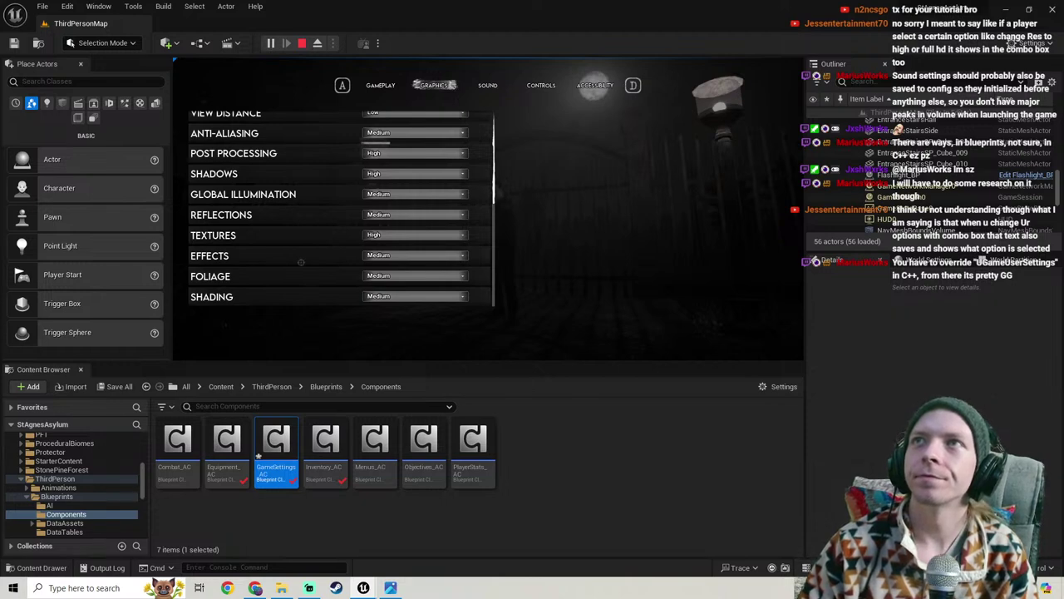
pyautogui.press('Escape')
pyautogui.moveTo(552, 211); pyautogui.dragTo(522, 171, button='right')
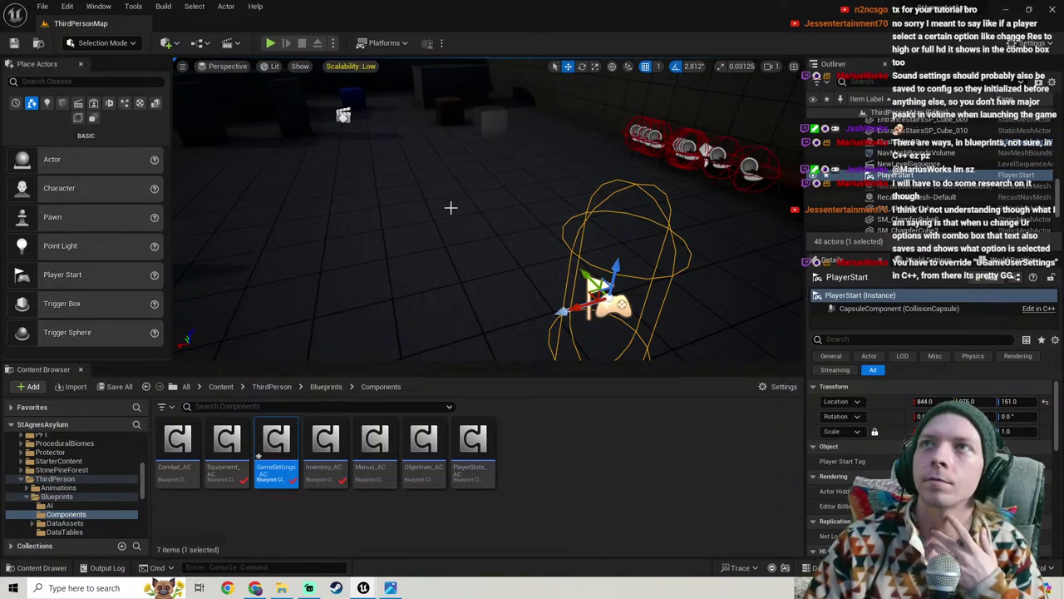
pyautogui.moveTo(418, 225); pyautogui.dragTo(466, 291, button='right')
pyautogui.press('s')
pyautogui.moveTo(391, 212); pyautogui.dragTo(379, 206, button='right')
pyautogui.moveTo(363, 588)
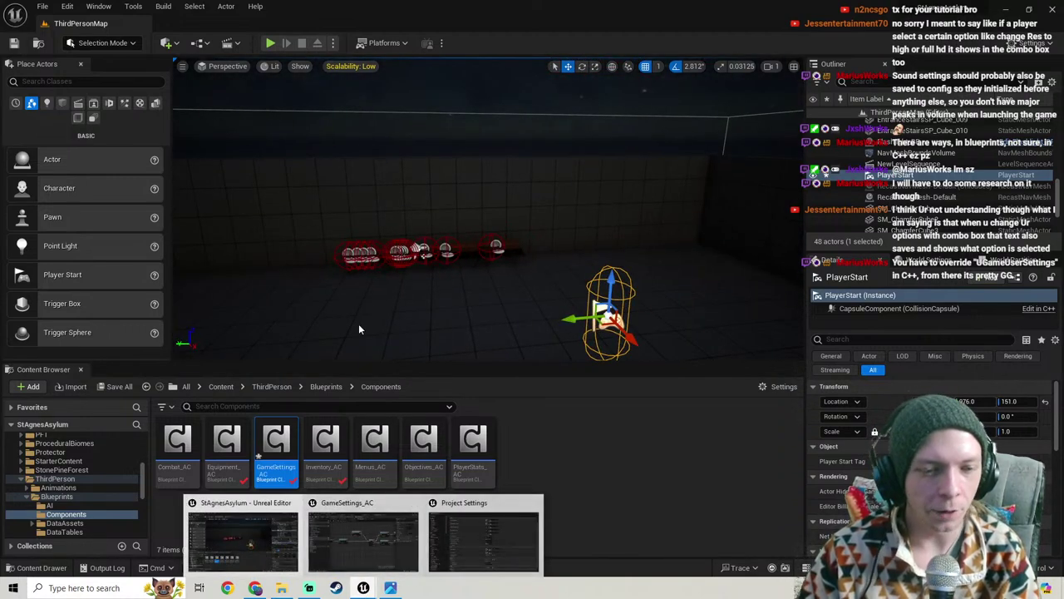
pyautogui.moveTo(359, 330); pyautogui.dragTo(505, 234, button='right')
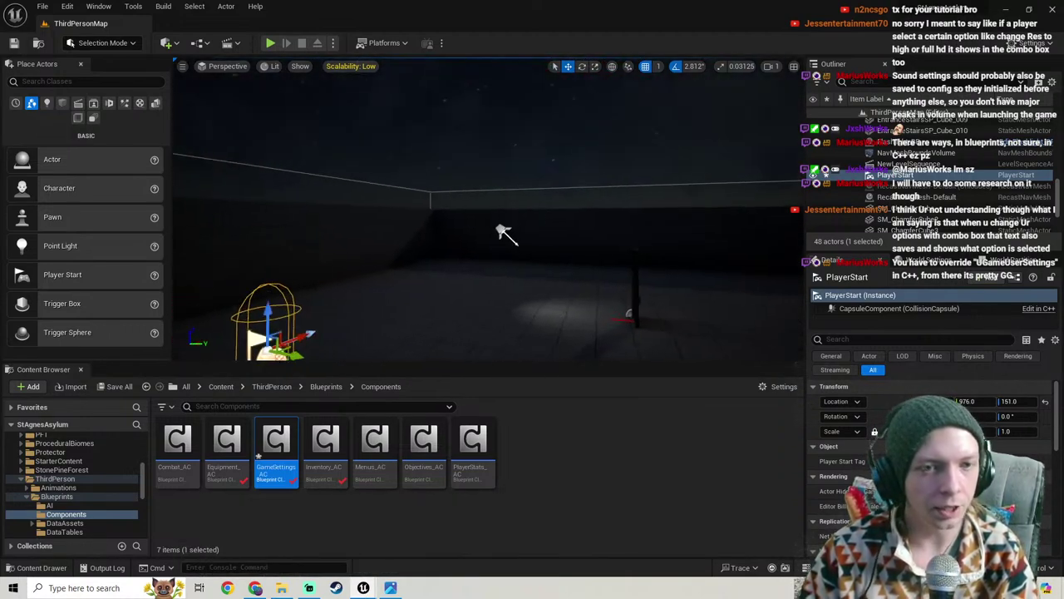
# Step: Save the modified GameSettings_AC and PlayerStart assets, and close the Project Settings window
pyautogui.click(114, 386)
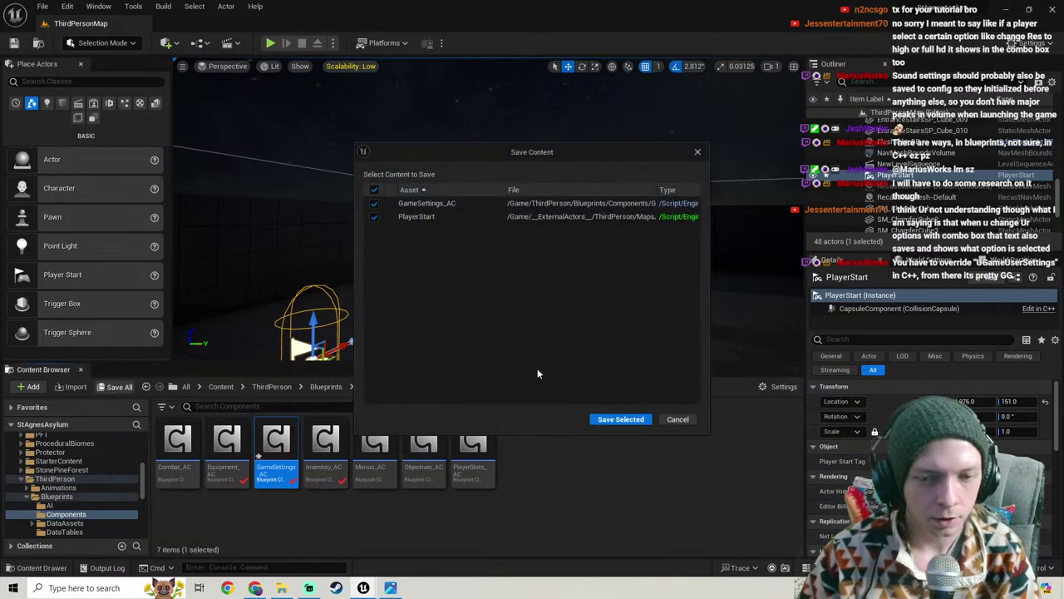
pyautogui.click(620, 420)
pyautogui.moveTo(542, 230); pyautogui.dragTo(703, 239, button='right')
pyautogui.moveTo(363, 588)
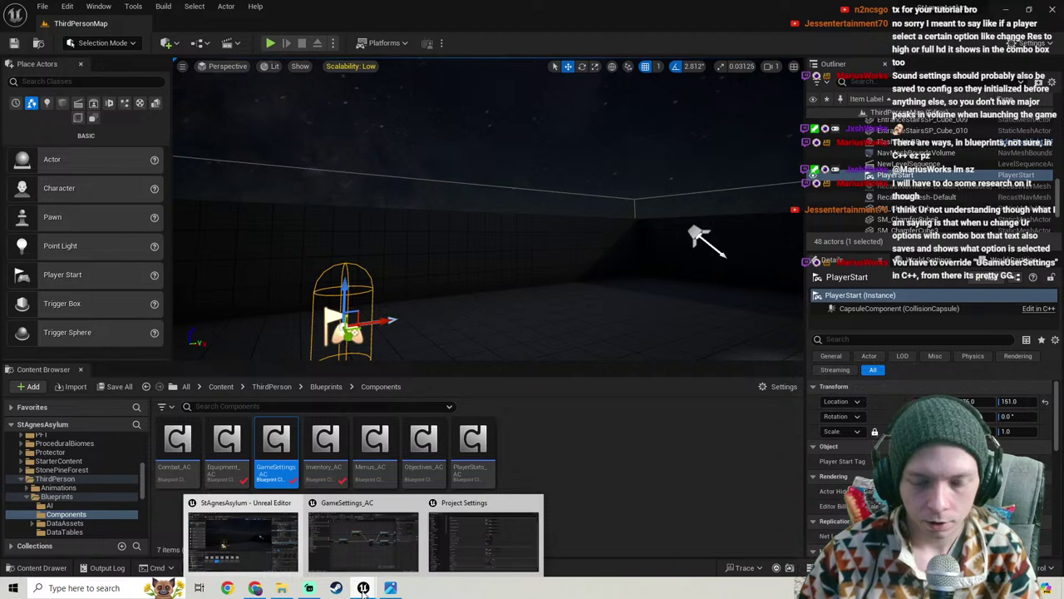
pyautogui.click(465, 549)
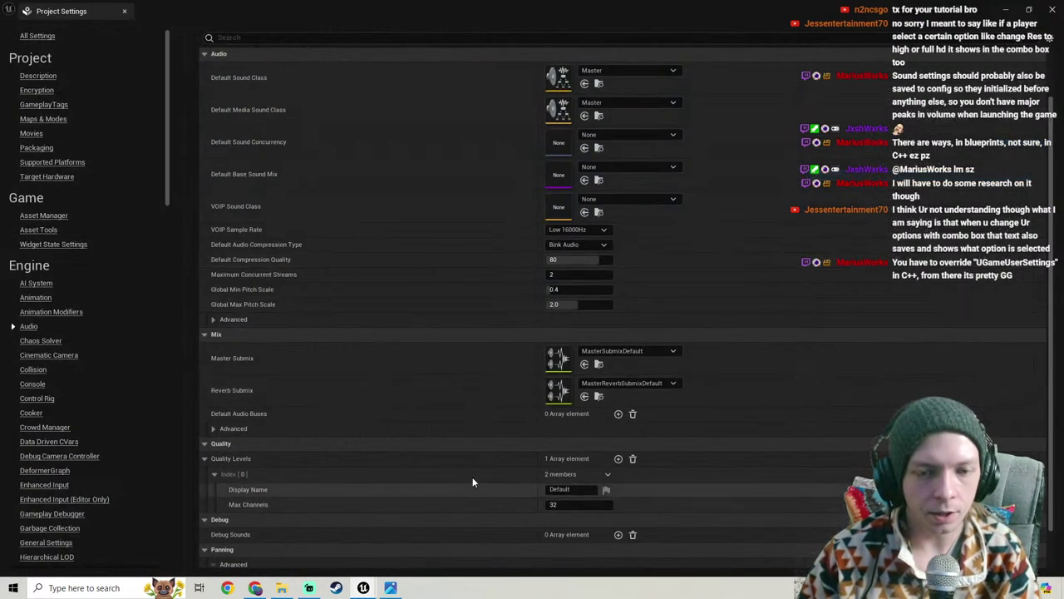
pyautogui.click(1052, 10)
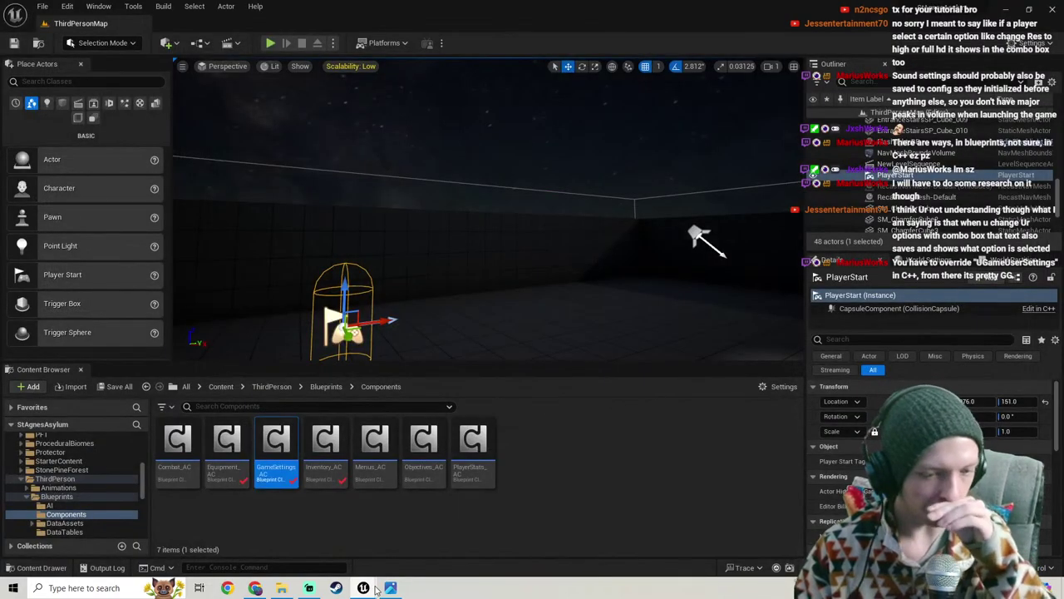
# Step: Return to the GameSettings_AC blueprint, glance over its Event Graph, and close the blueprint
pyautogui.moveTo(366, 588)
pyautogui.click(418, 528)
pyautogui.scroll(-2, 398, 376)
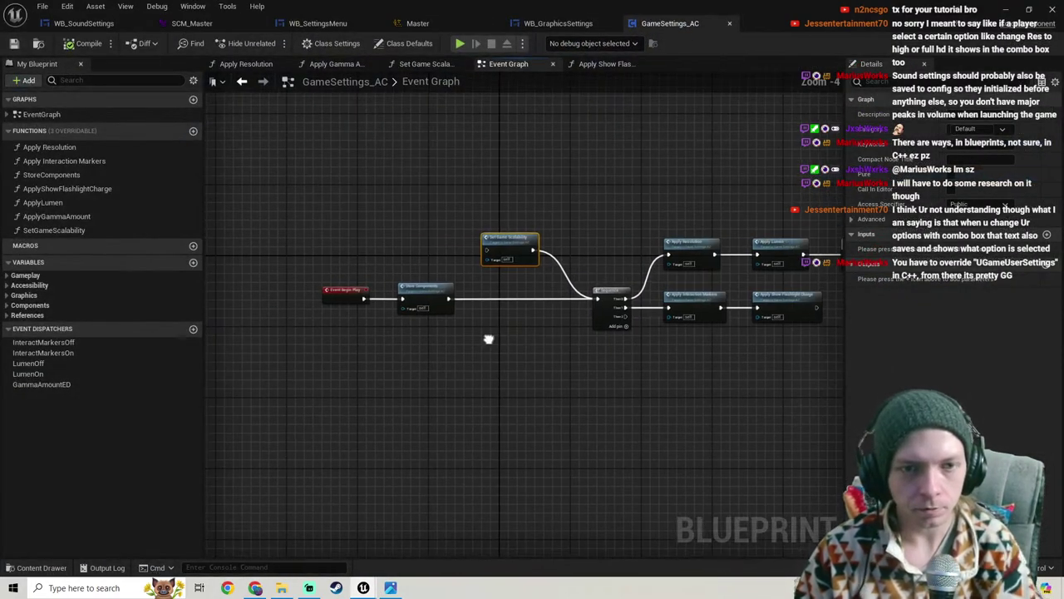
pyautogui.click(730, 24)
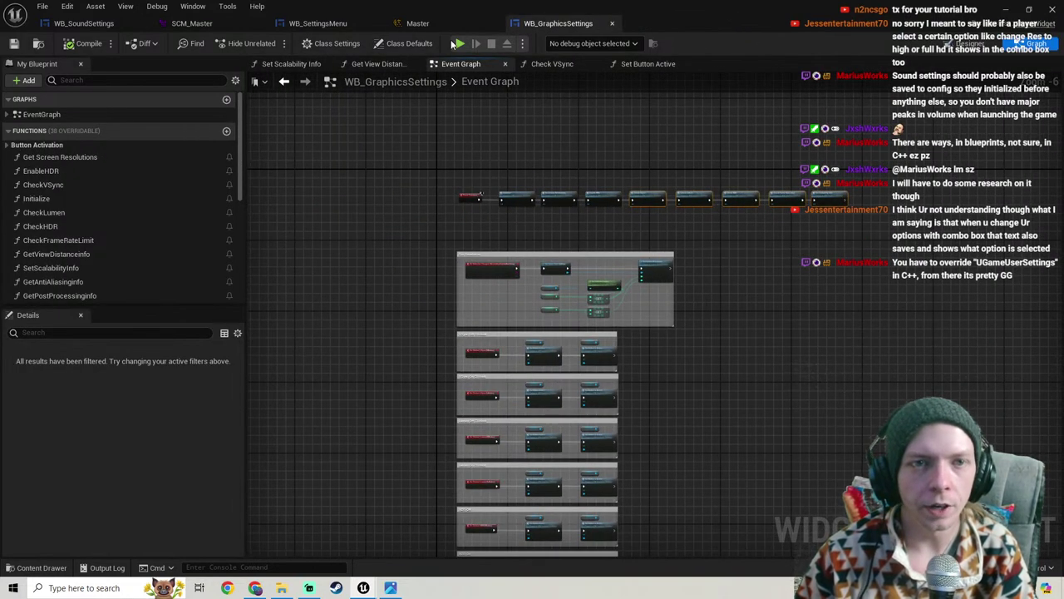
# Step: Review the Master sound class's child classes and graph, and close that asset
pyautogui.click(417, 23)
pyautogui.scroll(-2, 653, 235)
pyautogui.moveTo(653, 236); pyautogui.dragTo(401, 248, button='right')
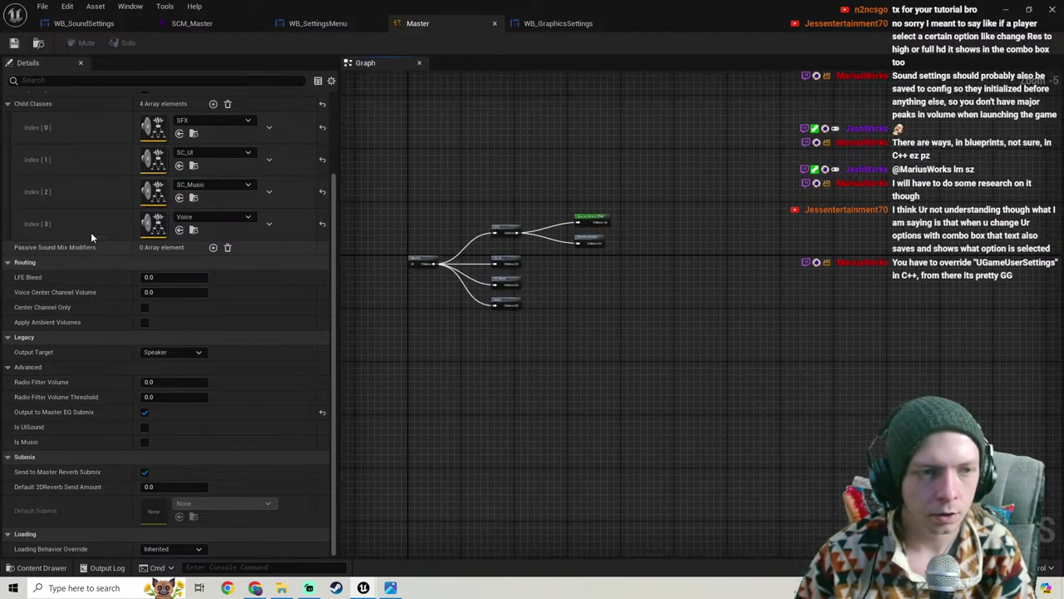
pyautogui.scroll(2, 91, 232)
pyautogui.click(495, 24)
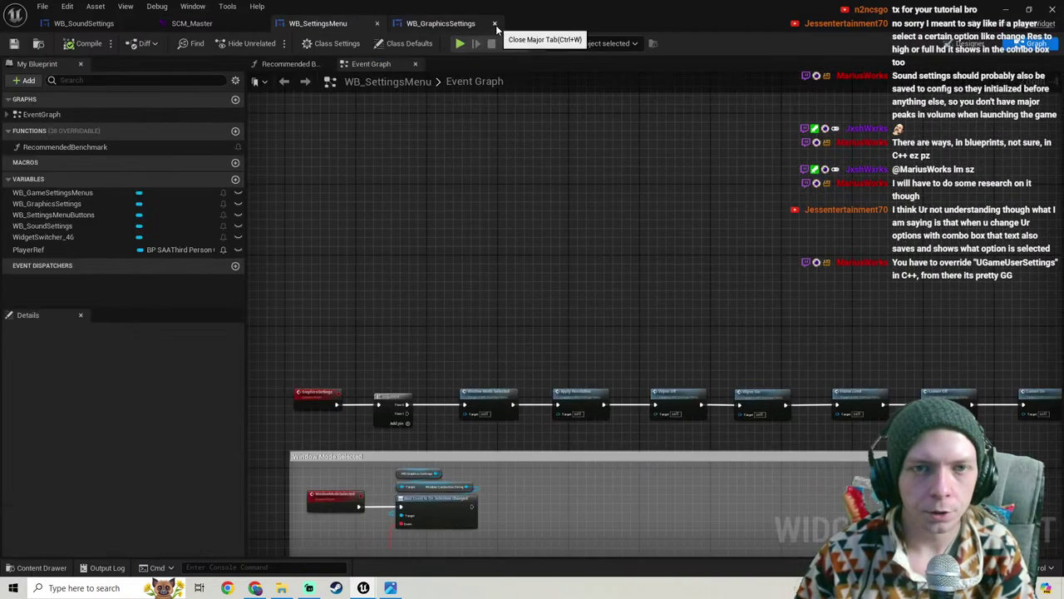
# Step: Look over the WB_GraphicsSettings and WB_SettingsMenu event graphs and close both widget blueprints
pyautogui.moveTo(370, 195); pyautogui.dragTo(456, 181, button='right')
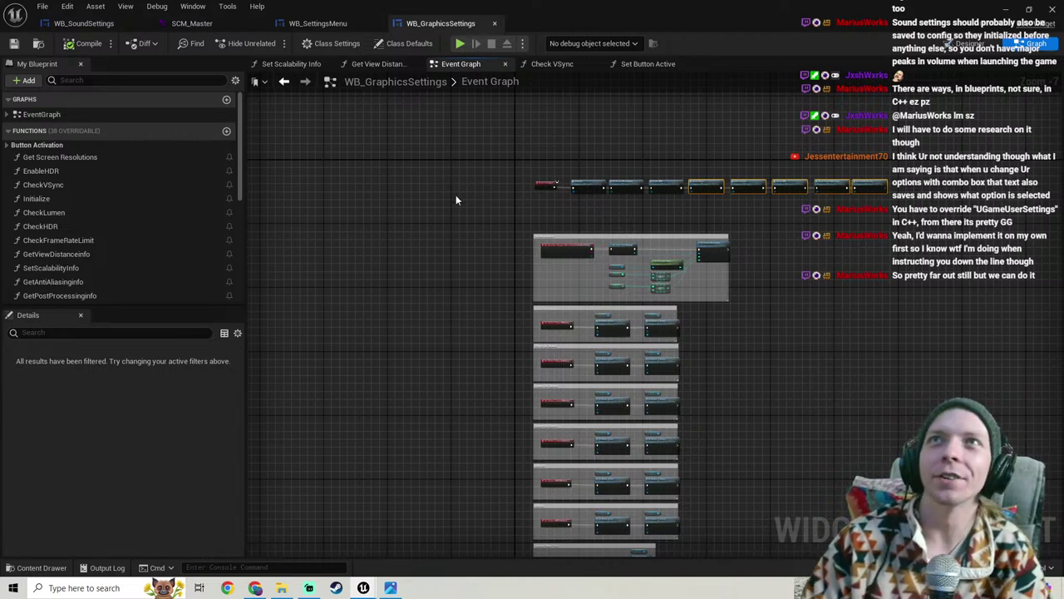
pyautogui.scroll(3, 457, 214)
pyautogui.moveTo(457, 218); pyautogui.dragTo(319, 221, button='right')
pyautogui.scroll(-3, 417, 223)
pyautogui.moveTo(412, 223); pyautogui.dragTo(318, 245, button='right')
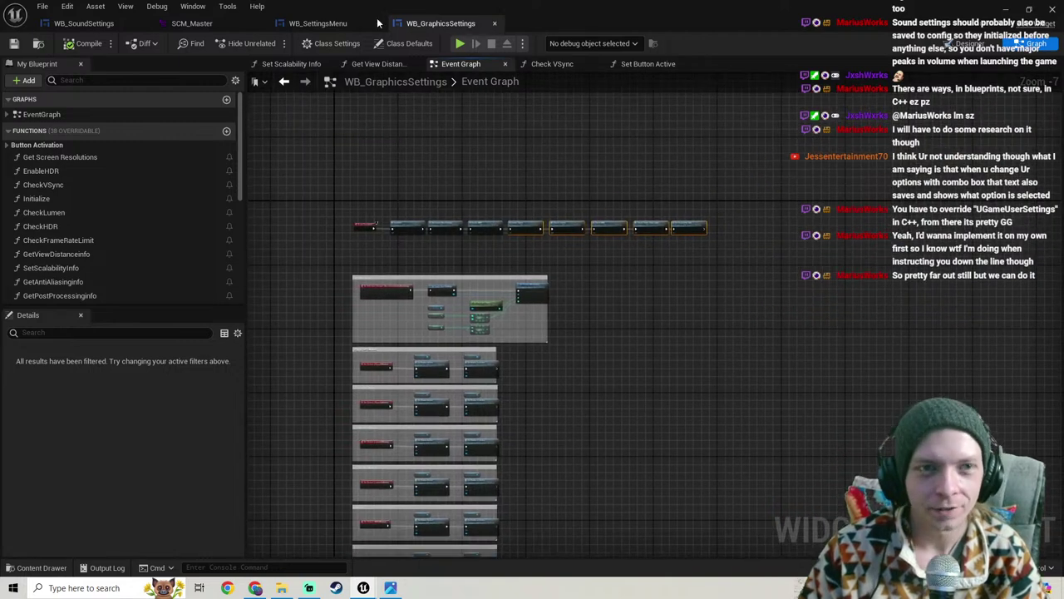
pyautogui.click(318, 24)
pyautogui.moveTo(464, 297); pyautogui.dragTo(465, 173, button='right')
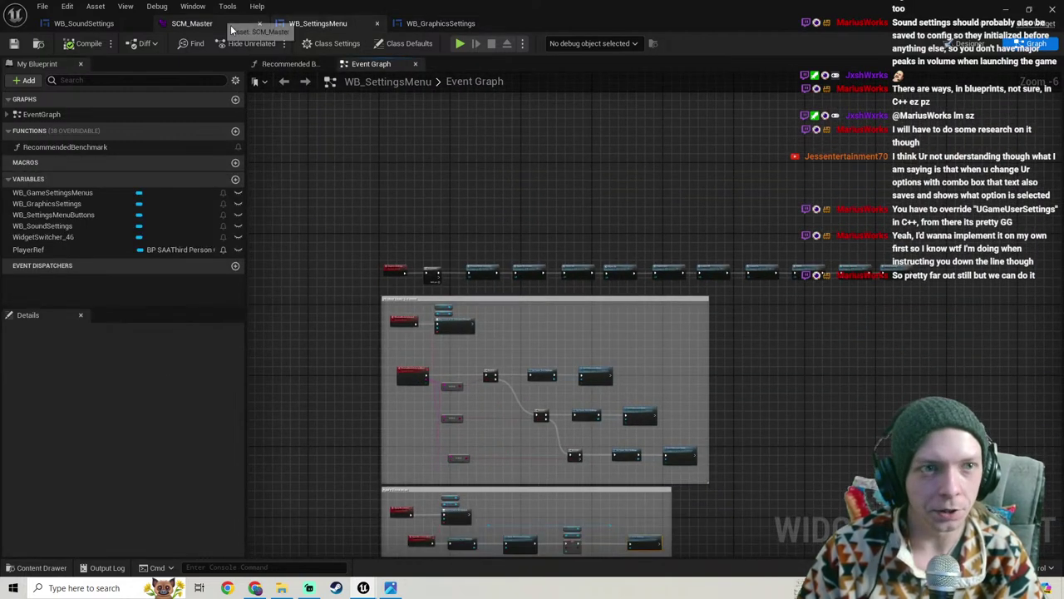
pyautogui.click(378, 23)
pyautogui.click(373, 24)
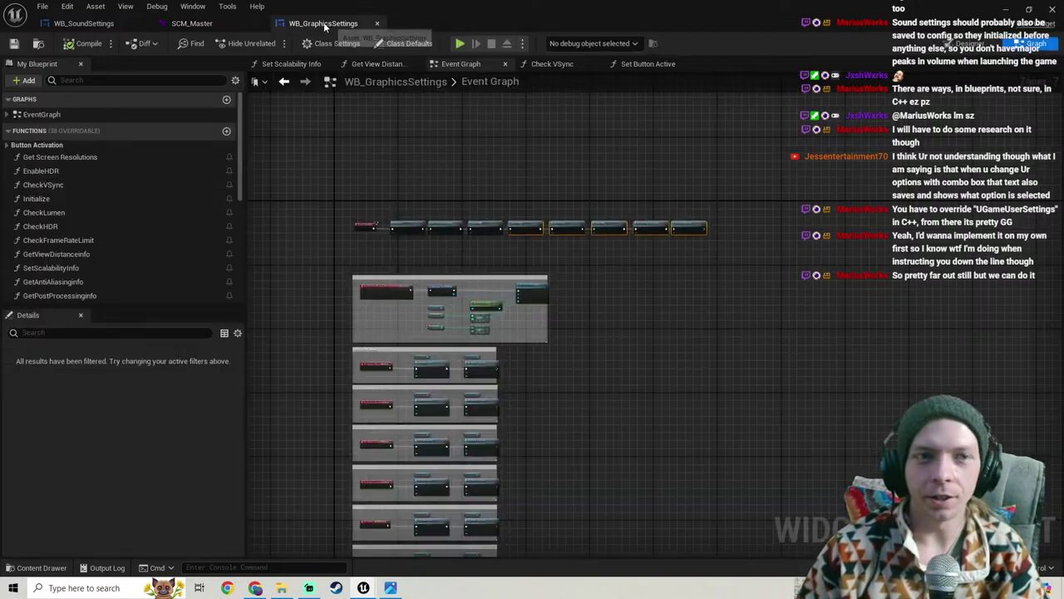
pyautogui.click(376, 23)
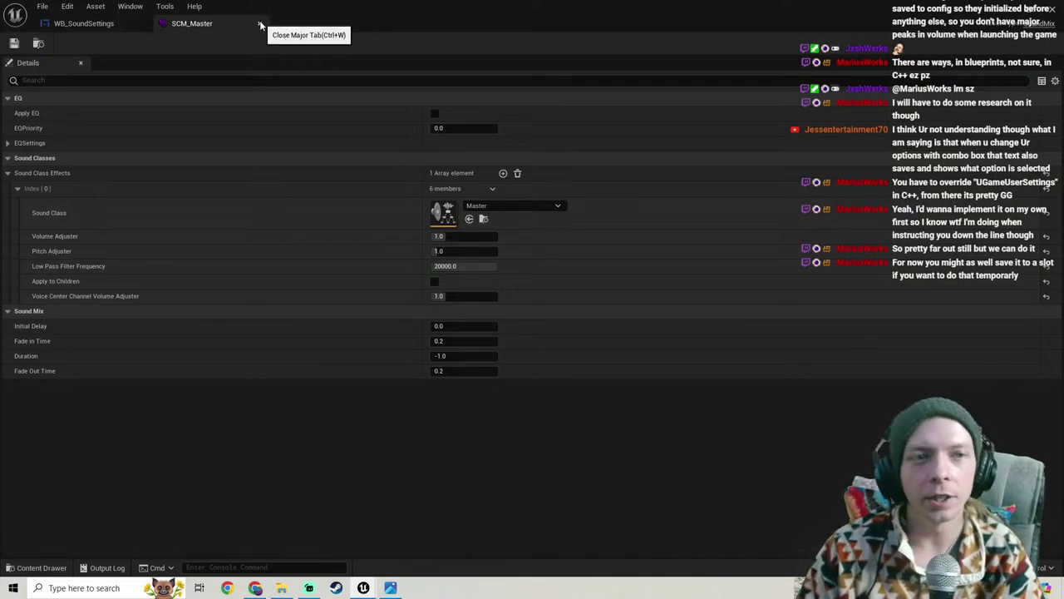
# Step: Return to the WB_SoundSettings event graph and straighten the connection between Event Construct and the Master Submix SET node
pyautogui.click(83, 23)
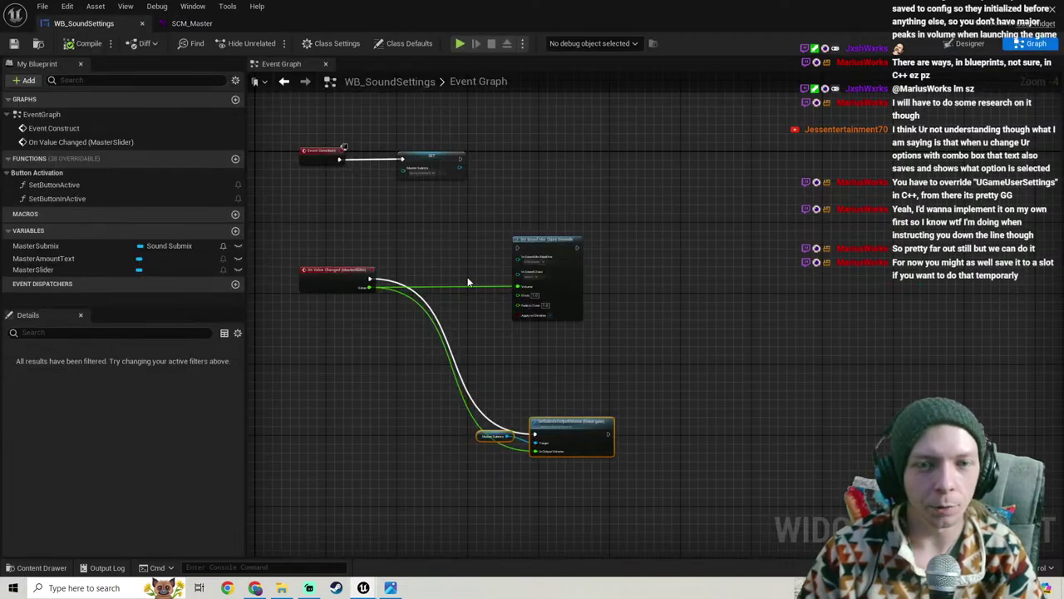
pyautogui.click(525, 240)
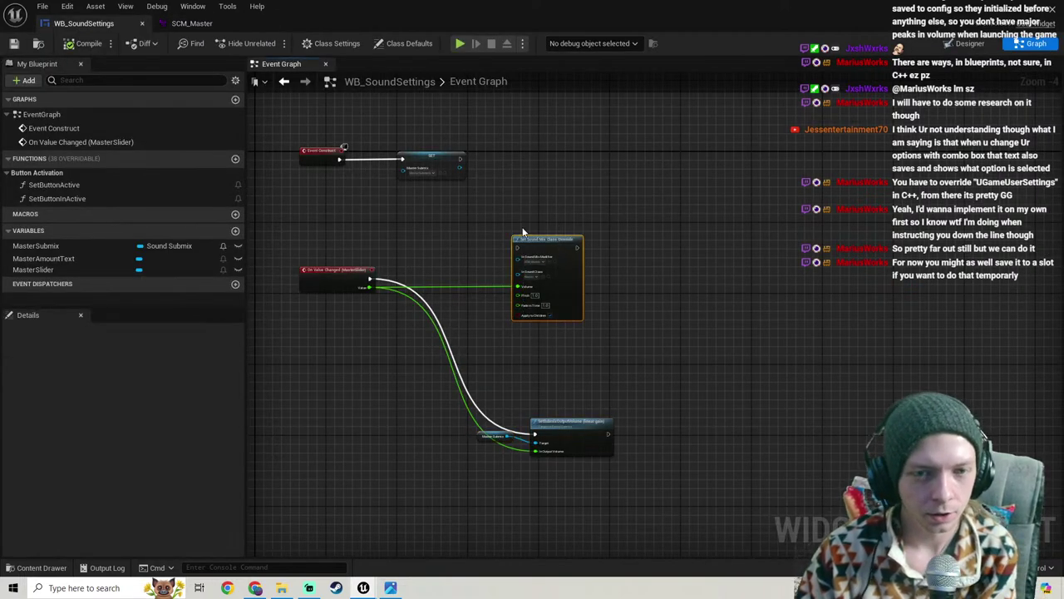
pyautogui.scroll(3, 433, 225)
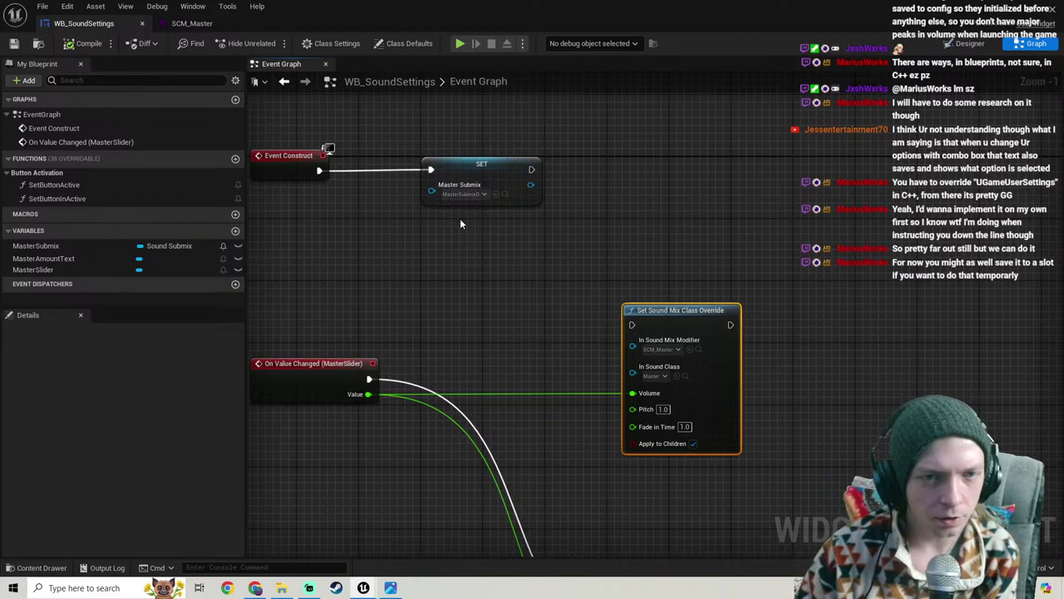
pyautogui.scroll(-1, 461, 223)
pyautogui.scroll(-2, 503, 283)
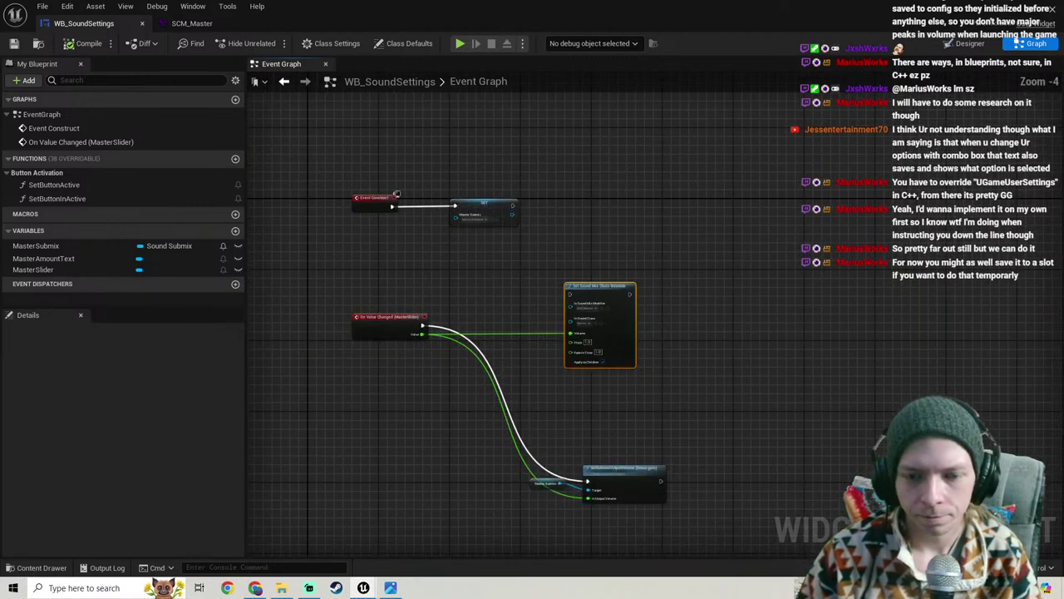
pyautogui.scroll(3, 489, 249)
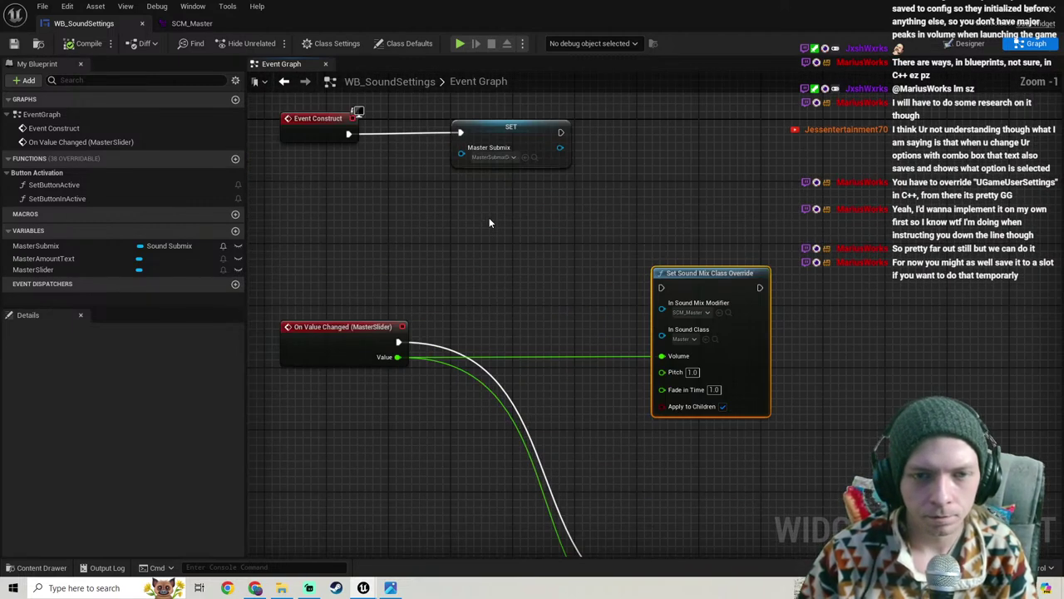
pyautogui.click(503, 157)
pyautogui.scroll(-1, 511, 242)
pyautogui.moveTo(511, 242); pyautogui.dragTo(531, 252, button='right')
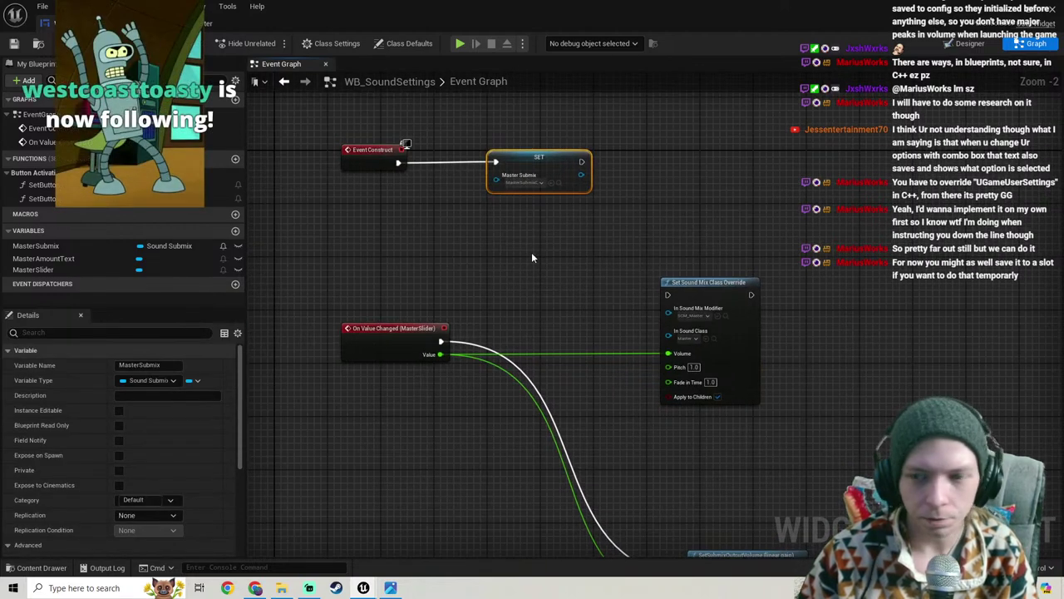
pyautogui.moveTo(532, 252); pyautogui.dragTo(353, 138)
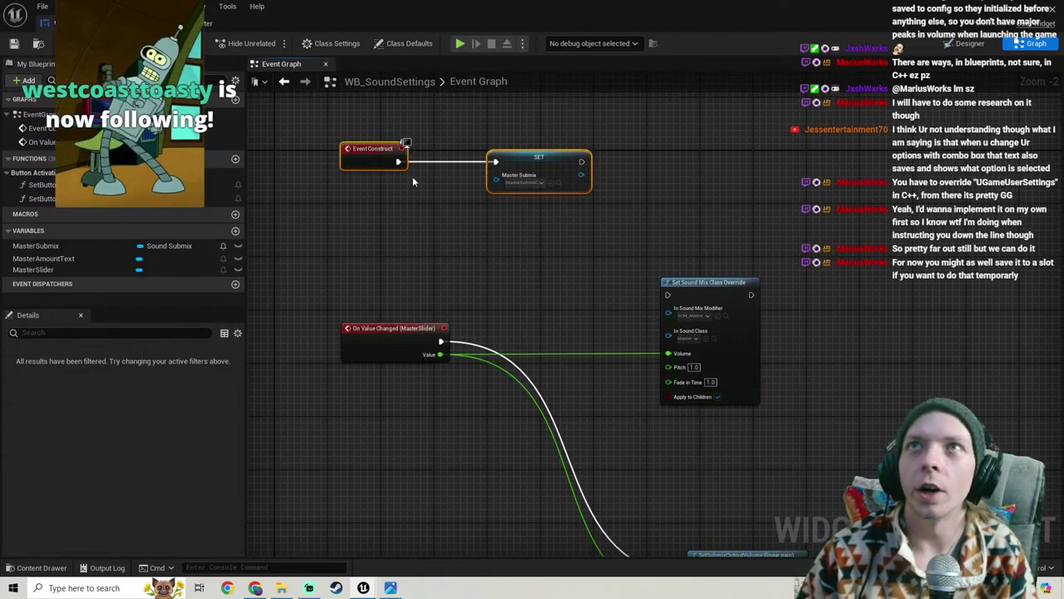
pyautogui.click(308, 588)
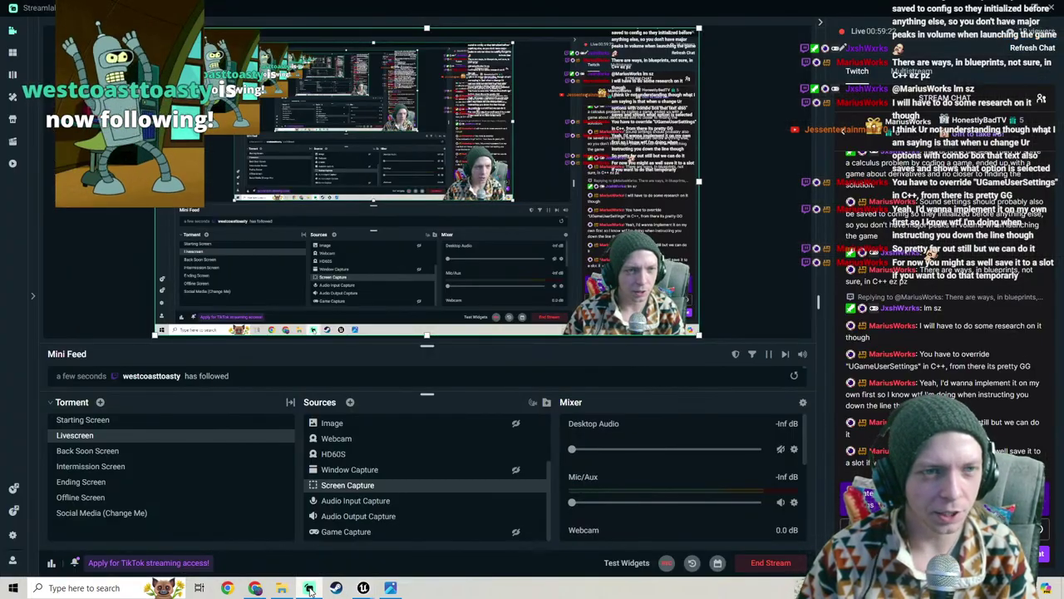
pyautogui.click(309, 589)
# Step: Delete the Set Sound Mix Class Override node and move the SetSubmixOutputVolume nodes up beside On Value Changed (MasterSlider)
pyautogui.scroll(-3, 454, 289)
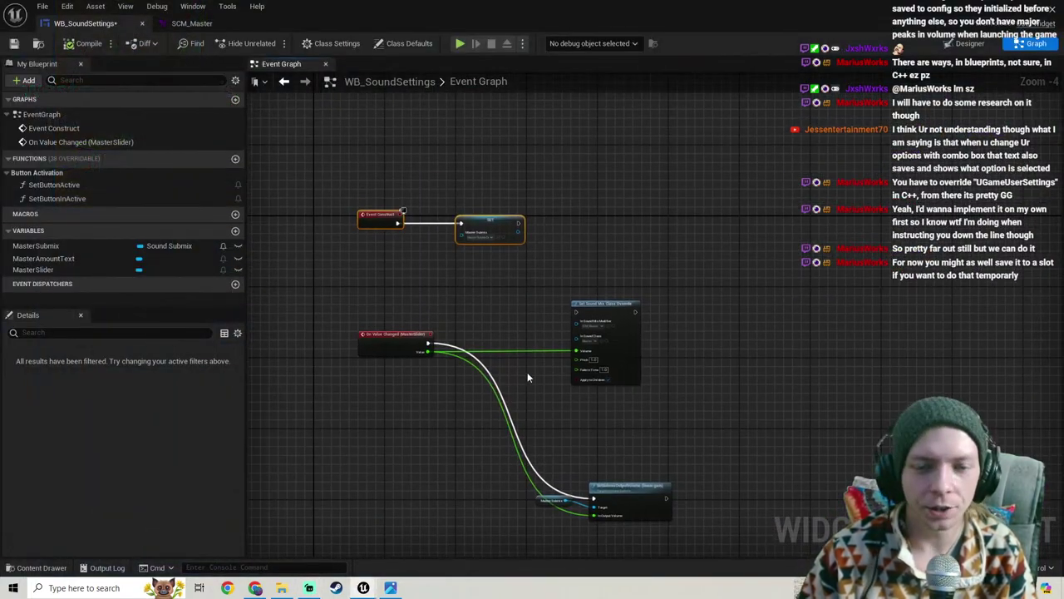
pyautogui.moveTo(536, 387); pyautogui.dragTo(444, 586)
pyautogui.press('Delete')
pyautogui.moveTo(557, 350); pyautogui.dragTo(507, 193)
# Step: Place the Master Submix getter directly above the SetSubmixOutputVolume node, clear of the execution wire
pyautogui.scroll(3, 454, 211)
pyautogui.moveTo(454, 211); pyautogui.dragTo(473, 291, button='right')
pyautogui.click(420, 324)
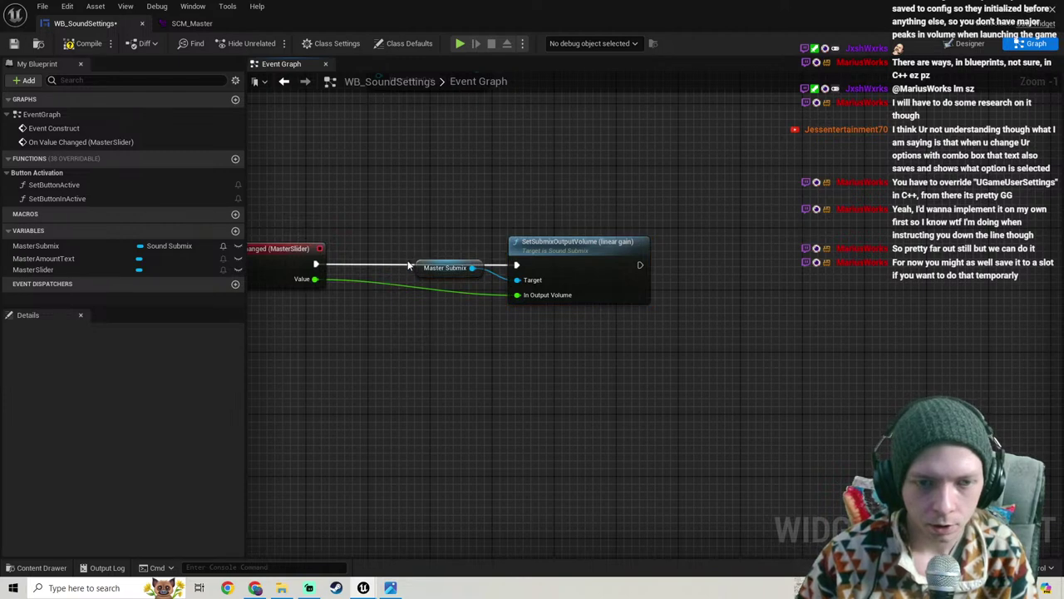
pyautogui.moveTo(418, 263); pyautogui.dragTo(497, 218)
# Step: Show the WB_SoundSettings layout in the Designer view, and compile and save the widget
pyautogui.scroll(-4, 447, 344)
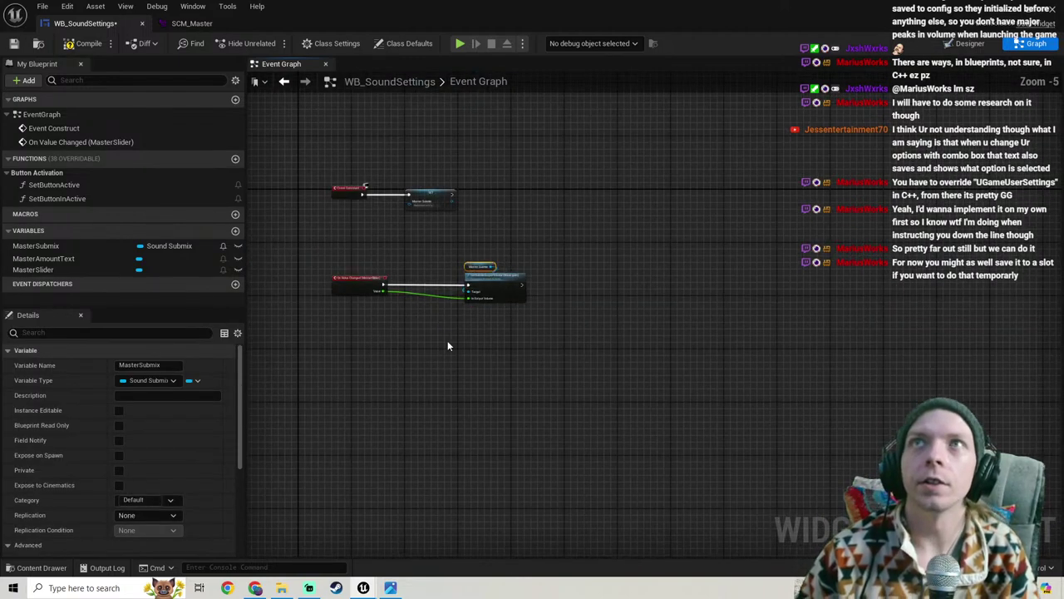
pyautogui.scroll(4, 437, 268)
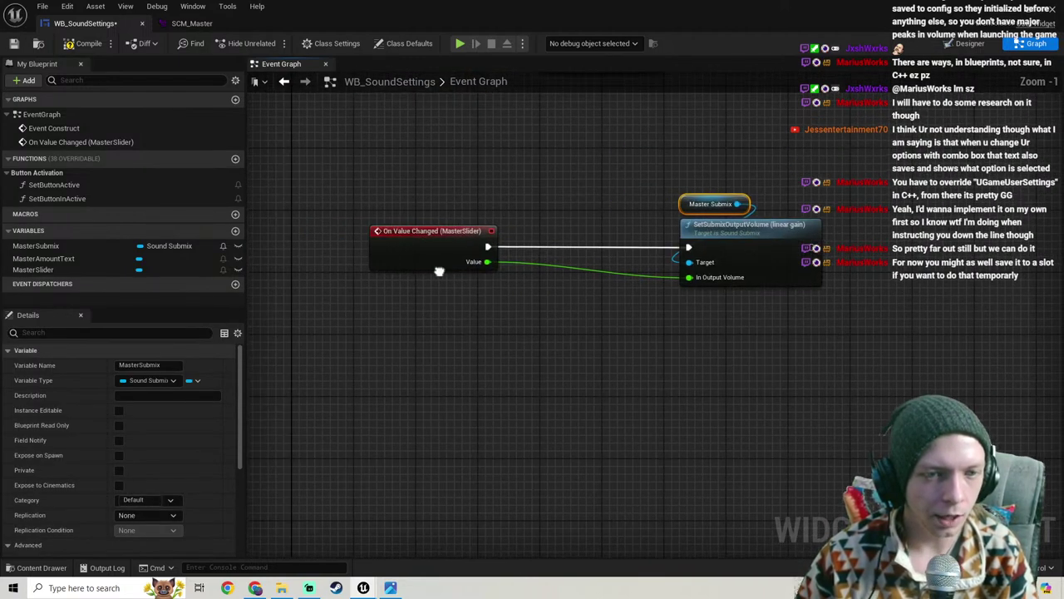
pyautogui.scroll(-3, 407, 188)
pyautogui.click(969, 43)
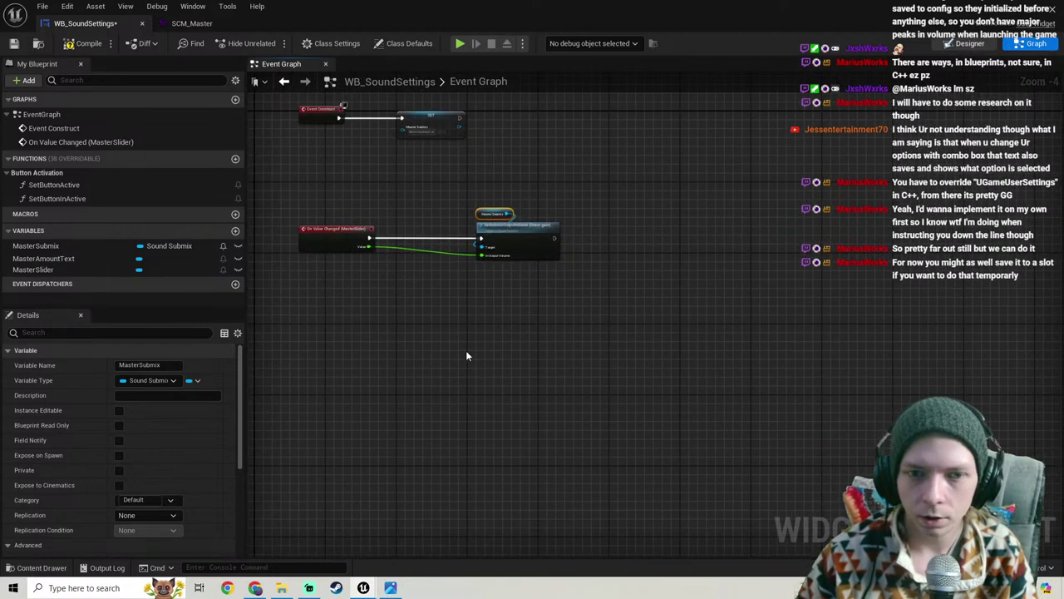
pyautogui.scroll(-2, 502, 280)
pyautogui.scroll(3, 441, 262)
pyautogui.scroll(2, 441, 262)
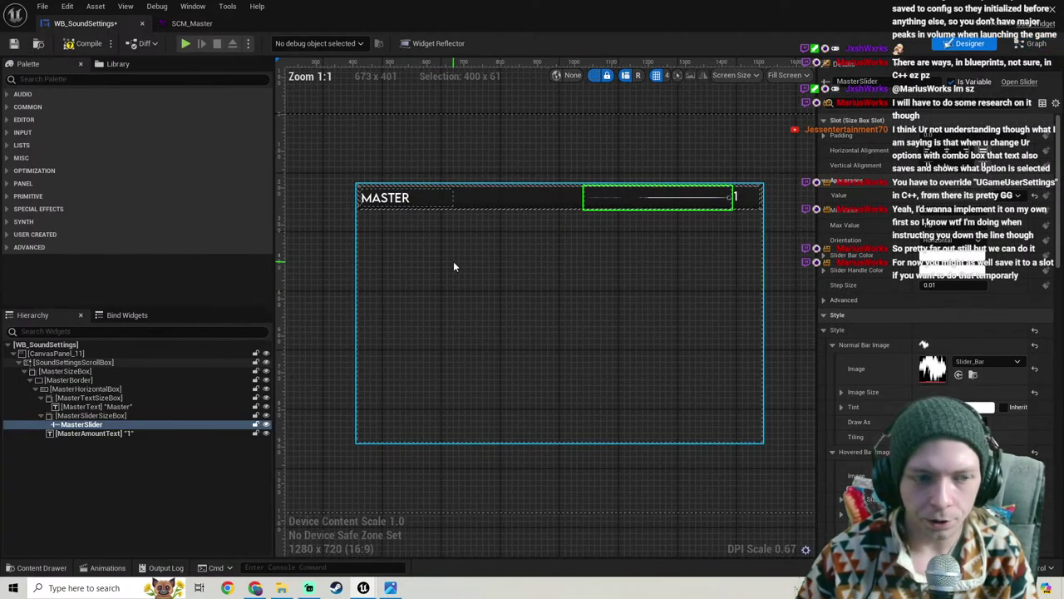
pyautogui.click(71, 44)
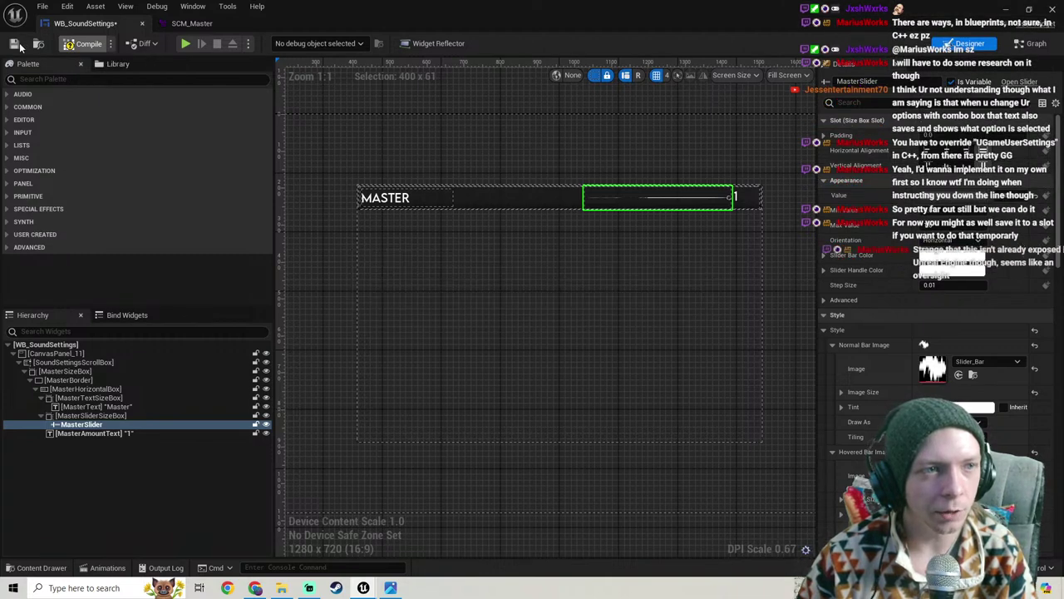
pyautogui.click(14, 43)
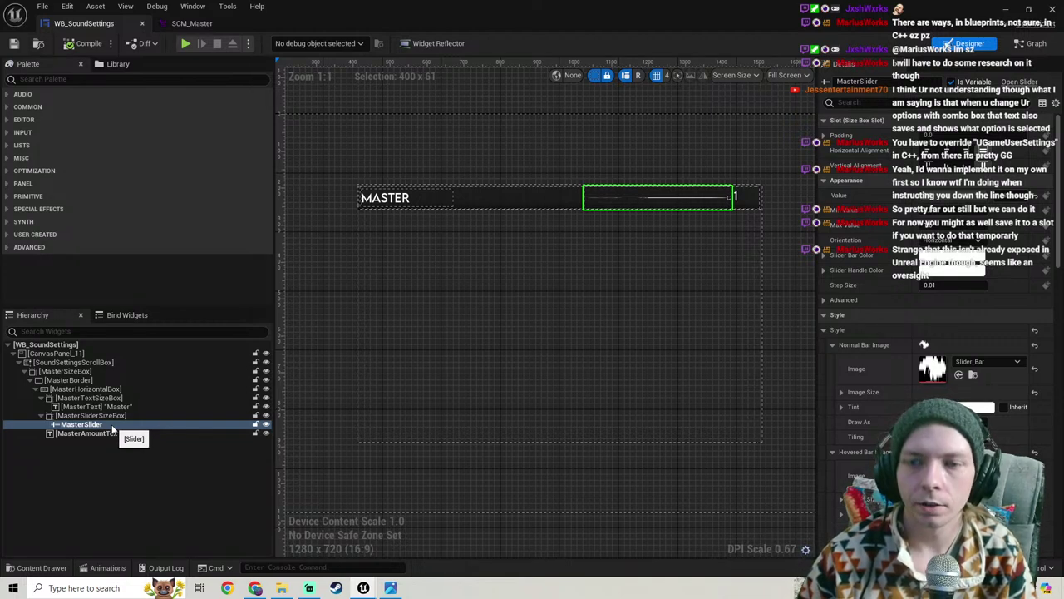
# Step: Go back to the WB_SoundSettings event graph and review the Event Construct and MasterSlider node chains
pyautogui.click(530, 315)
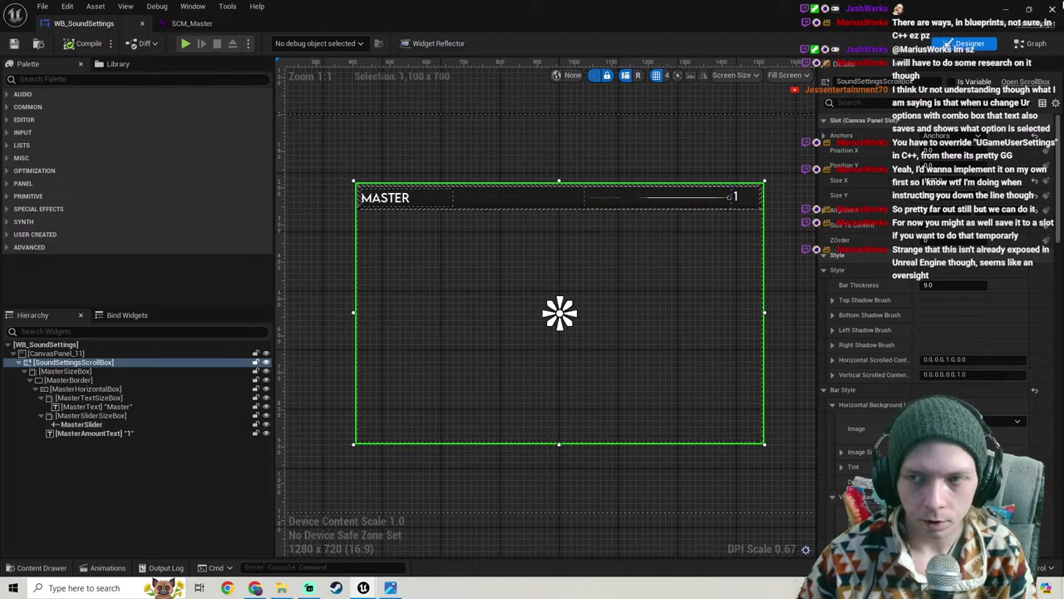
pyautogui.click(1026, 43)
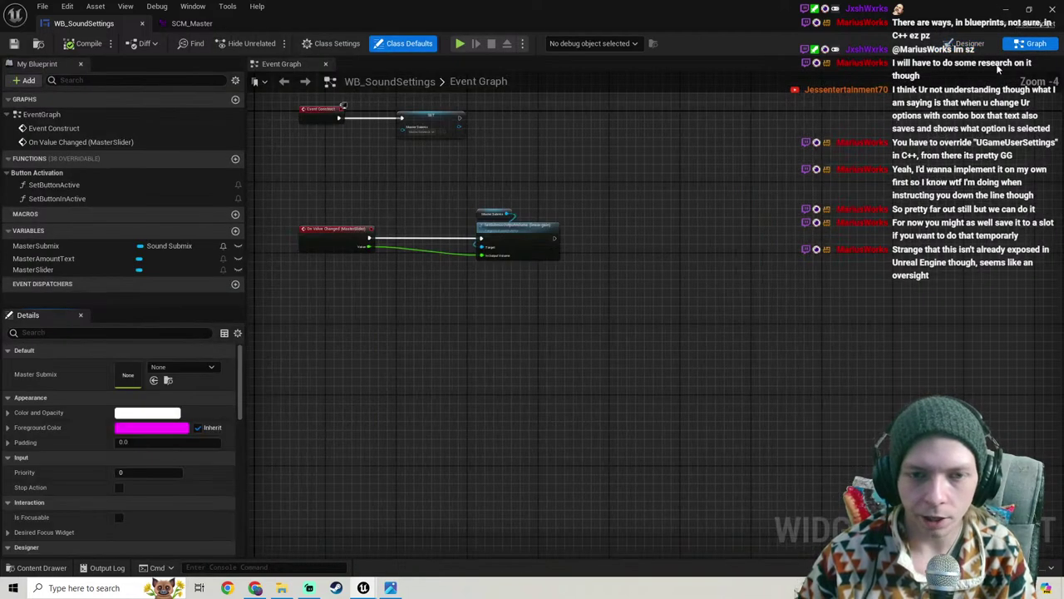
pyautogui.moveTo(412, 291); pyautogui.dragTo(478, 348, button='right')
pyautogui.scroll(3, 442, 164)
pyautogui.moveTo(547, 278); pyautogui.dragTo(586, 278, button='right')
pyautogui.moveTo(587, 278); pyautogui.dragTo(394, 194)
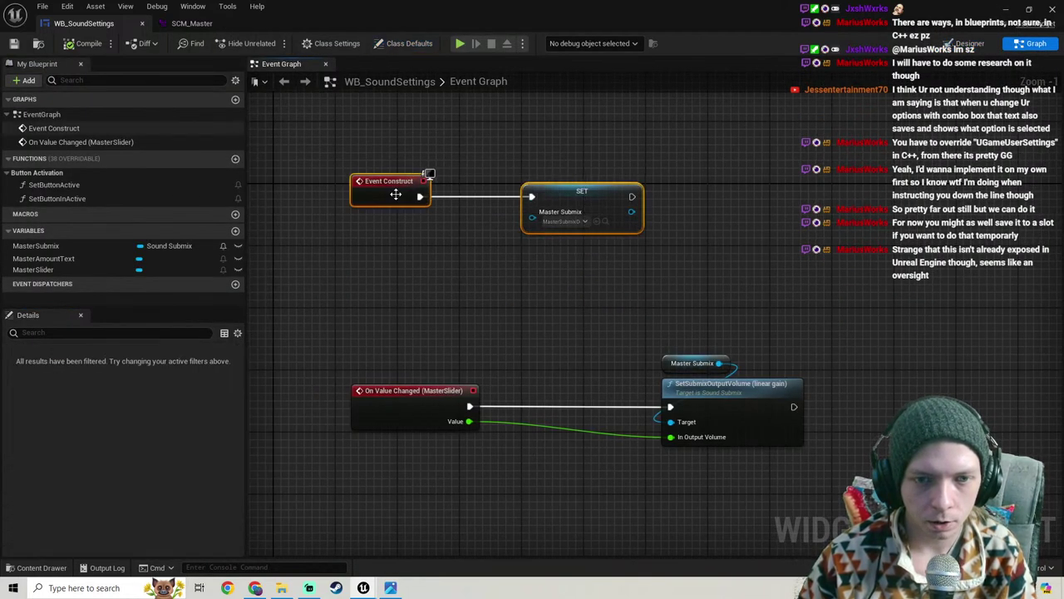
pyautogui.scroll(-2, 462, 237)
pyautogui.moveTo(436, 244); pyautogui.dragTo(336, 134, button='right')
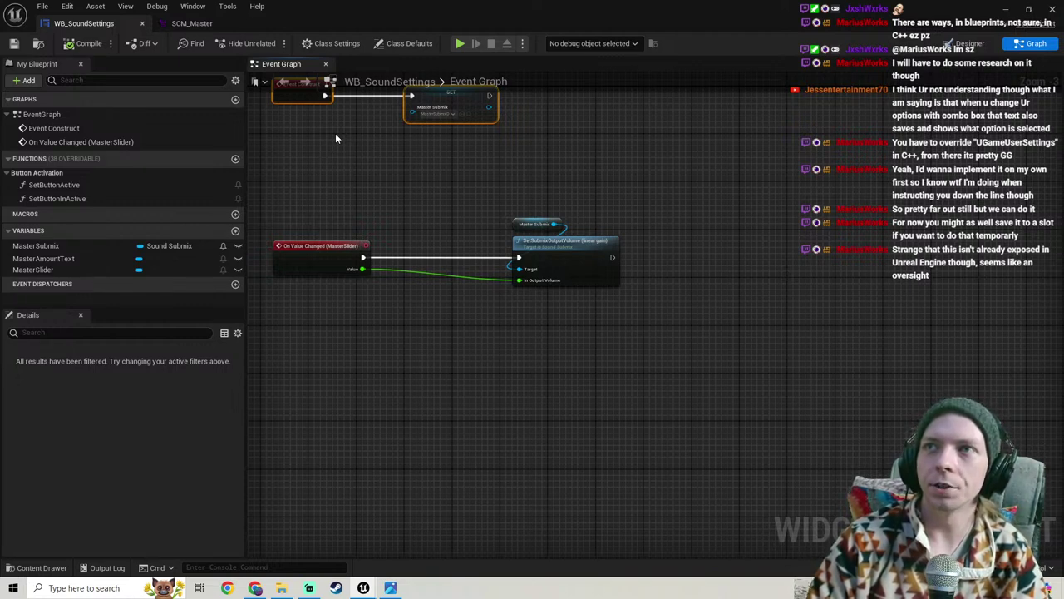
pyautogui.moveTo(413, 209); pyautogui.dragTo(473, 219, button='right')
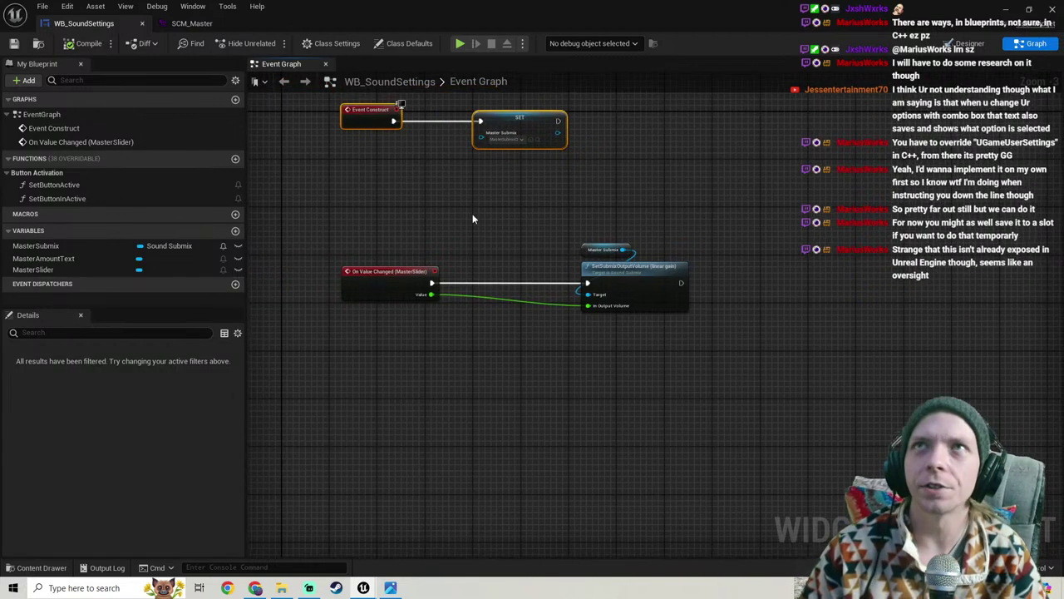
# Step: Left-align the SET, Master Submix and SetSubmixOutputVolume nodes with each other, and save the widget
pyautogui.moveTo(397, 339); pyautogui.dragTo(369, 97)
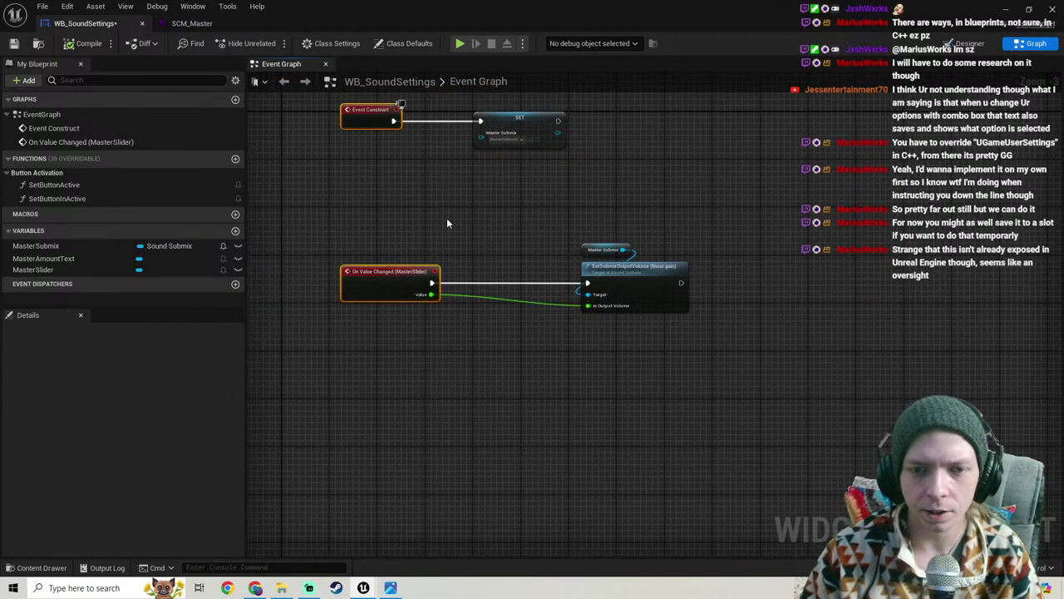
pyautogui.moveTo(446, 218); pyautogui.dragTo(458, 238, button='right')
pyautogui.moveTo(664, 394); pyautogui.dragTo(551, 153)
pyautogui.hotkey('shift', 'a')
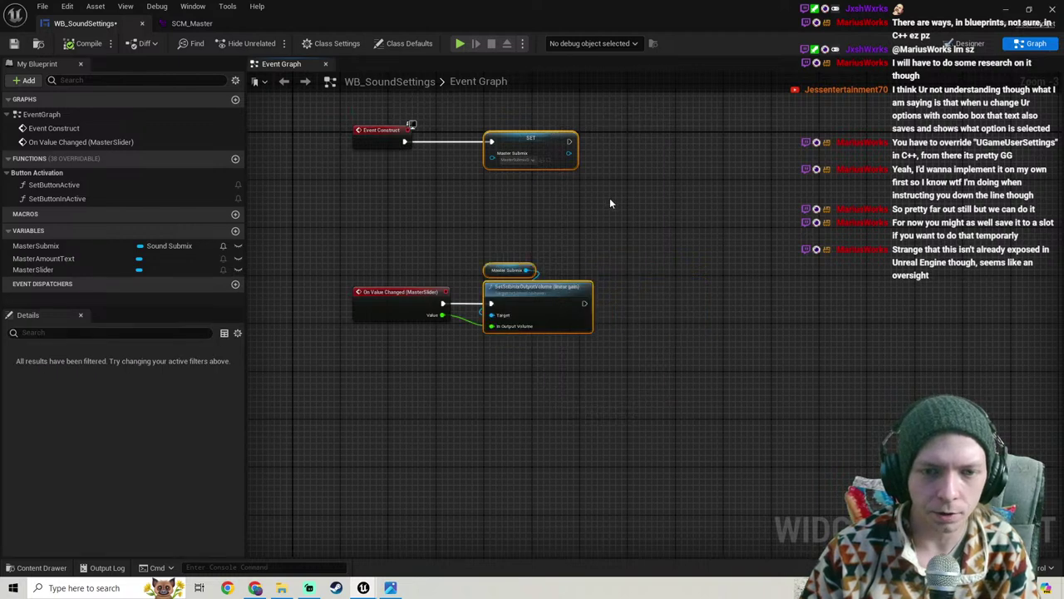
pyautogui.click(609, 214)
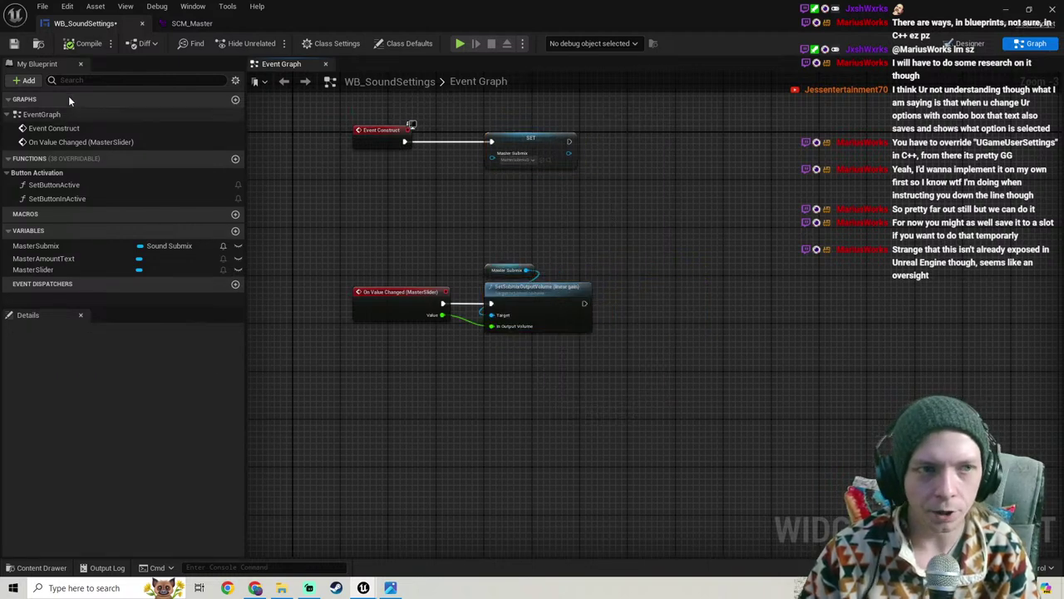
pyautogui.click(13, 43)
# Step: Shift the SET, Master Submix and SetSubmixOutputVolume nodes farther right of the two event nodes, keeping the execution wires straight, and save the widget
pyautogui.moveTo(409, 375); pyautogui.dragTo(427, 421, button='right')
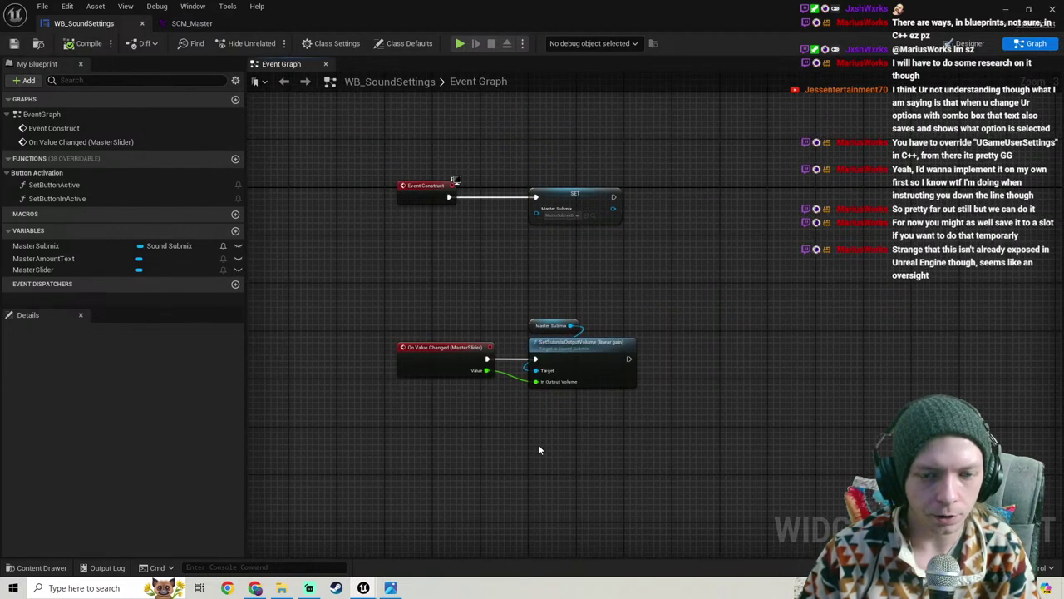
pyautogui.moveTo(539, 450); pyautogui.dragTo(570, 151)
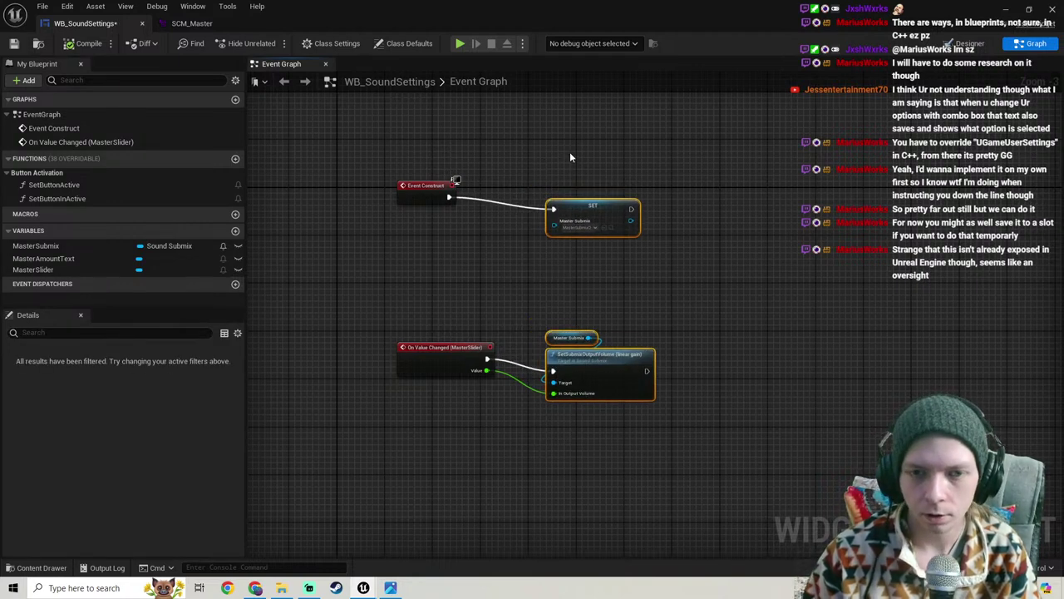
pyautogui.press('Up')
pyautogui.press('Up')
pyautogui.press('Up')
pyautogui.press('Down')
pyautogui.press('Right')
pyautogui.press('Right')
pyautogui.press('Right')
pyautogui.press('Right')
pyautogui.press('Right')
pyautogui.press('Right')
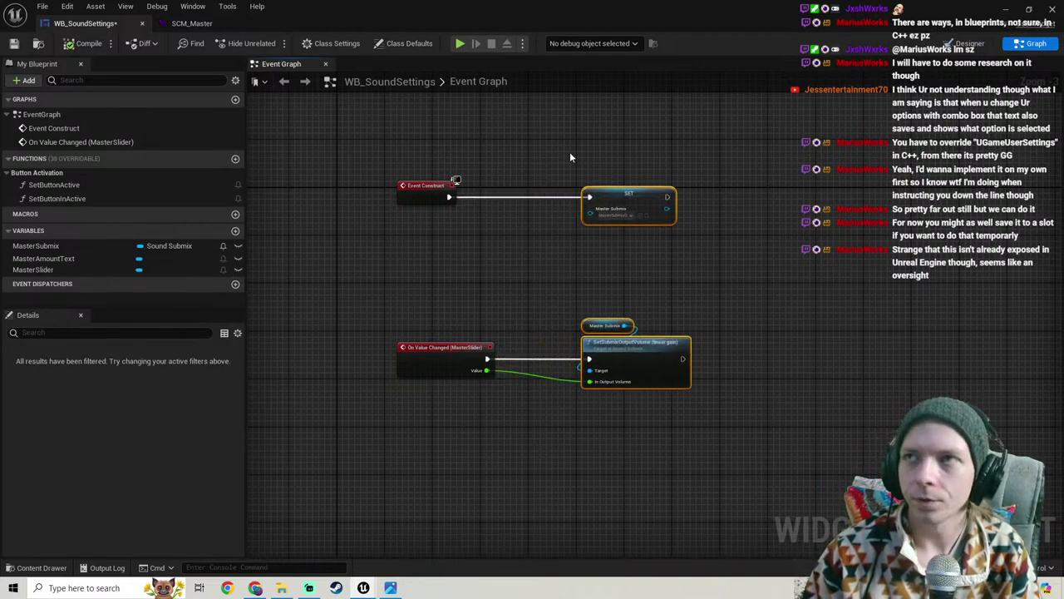
pyautogui.moveTo(524, 339); pyautogui.dragTo(502, 324, button='right')
pyautogui.moveTo(428, 411); pyautogui.dragTo(391, 154)
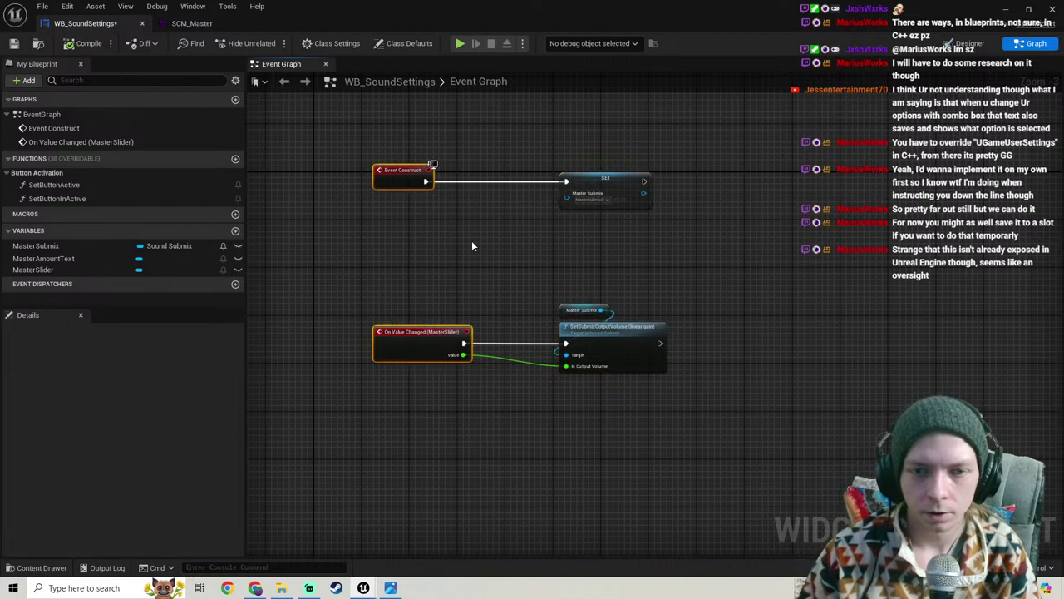
pyautogui.moveTo(472, 245); pyautogui.dragTo(492, 272, button='right')
pyautogui.click(13, 43)
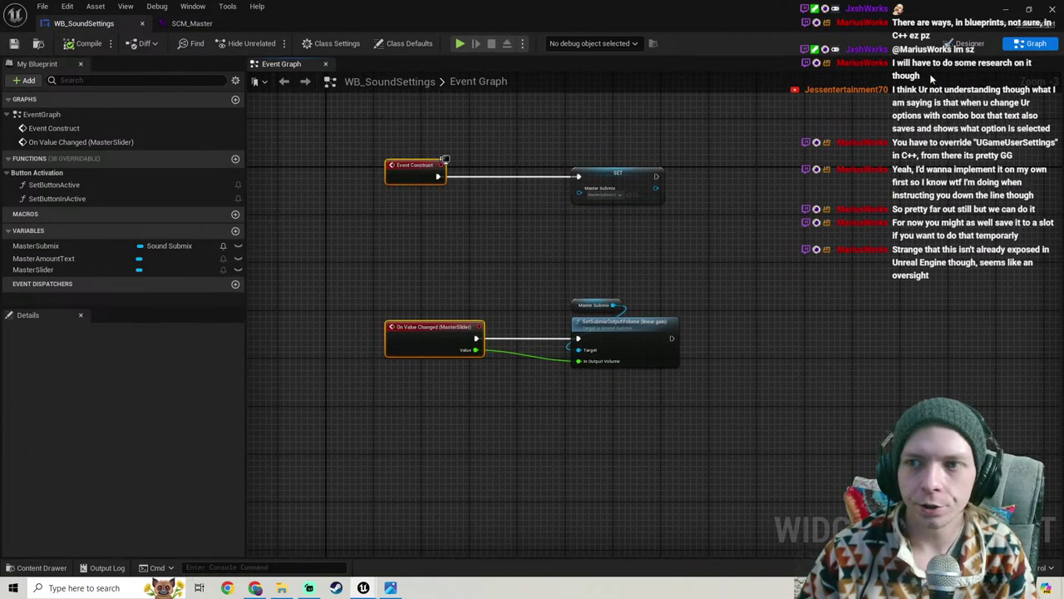
# Step: Switch WB_SoundSettings to the Designer view, glance at the music video playing in Chrome, and return to the Unreal widget editor
pyautogui.click(964, 43)
pyautogui.click(255, 588)
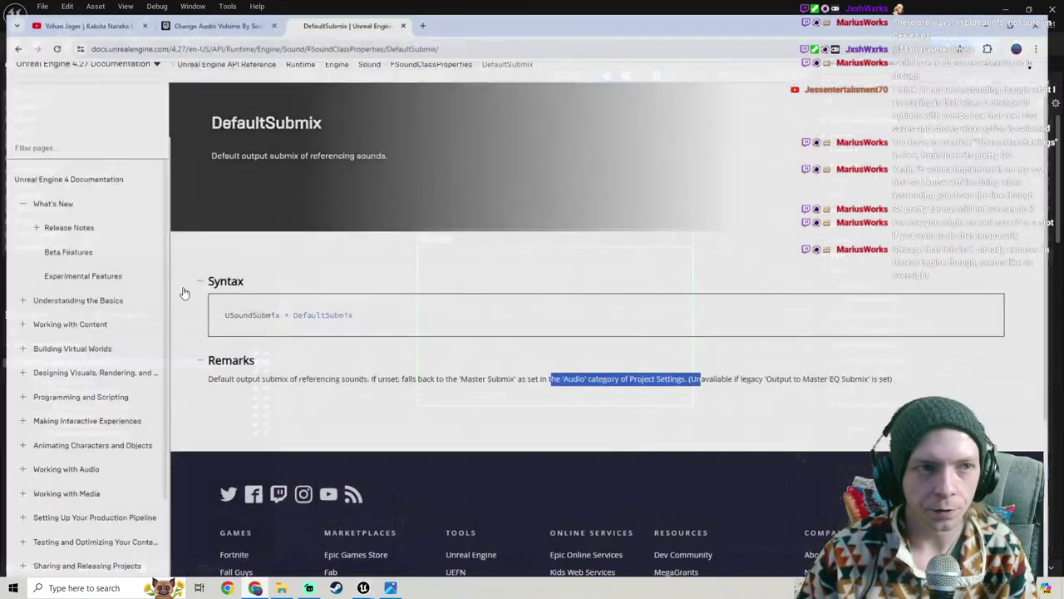
pyautogui.click(79, 11)
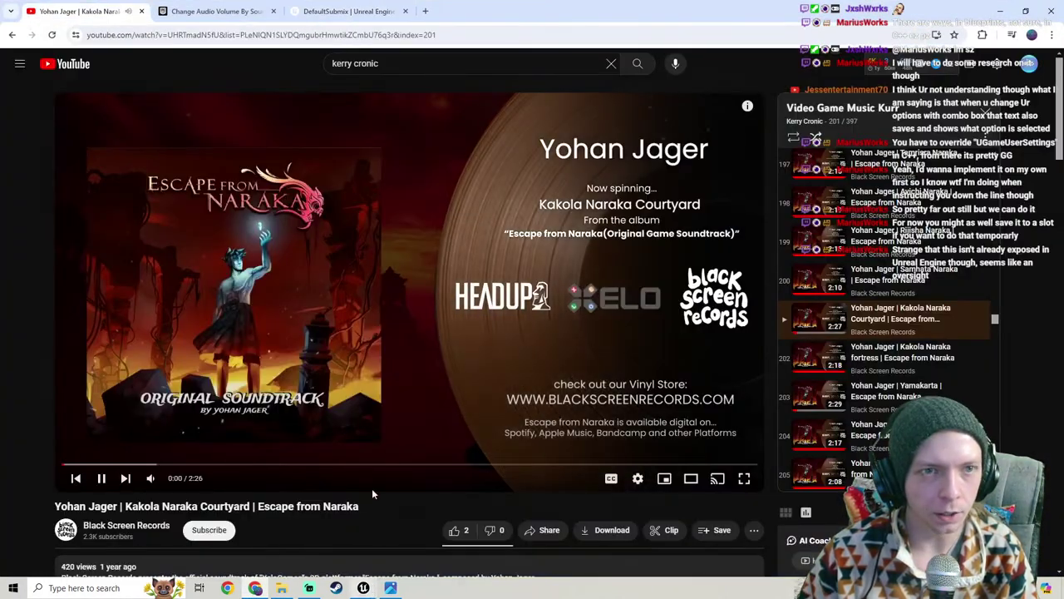
pyautogui.click(363, 588)
pyautogui.click(430, 536)
# Step: Look over the sound settings layout and open the reference screenshot of a game's Sound settings menu
pyautogui.scroll(-2, 524, 324)
pyautogui.moveTo(516, 313); pyautogui.dragTo(526, 319, button='right')
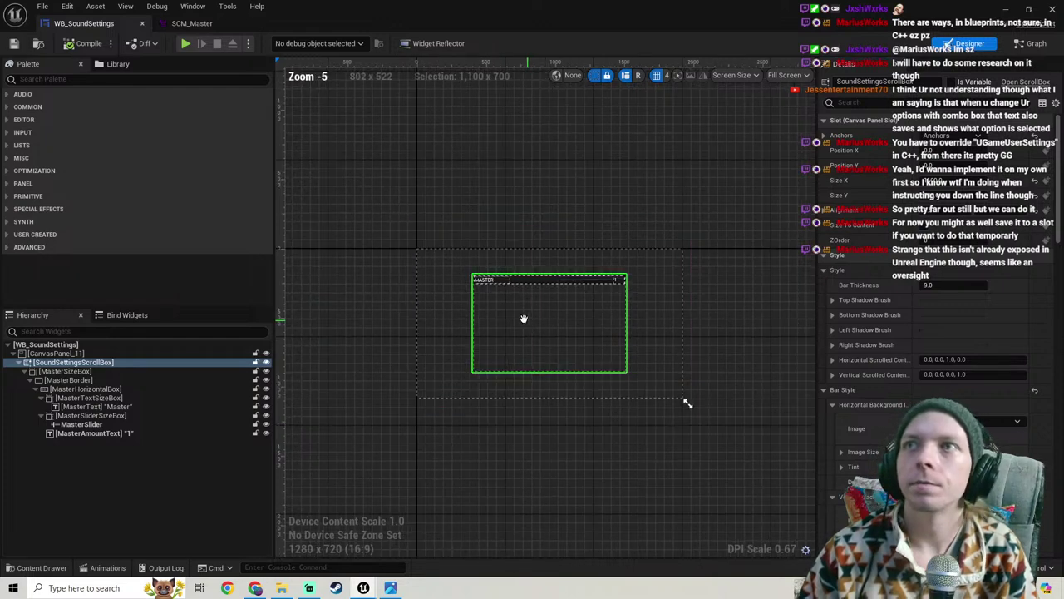
pyautogui.scroll(3, 465, 297)
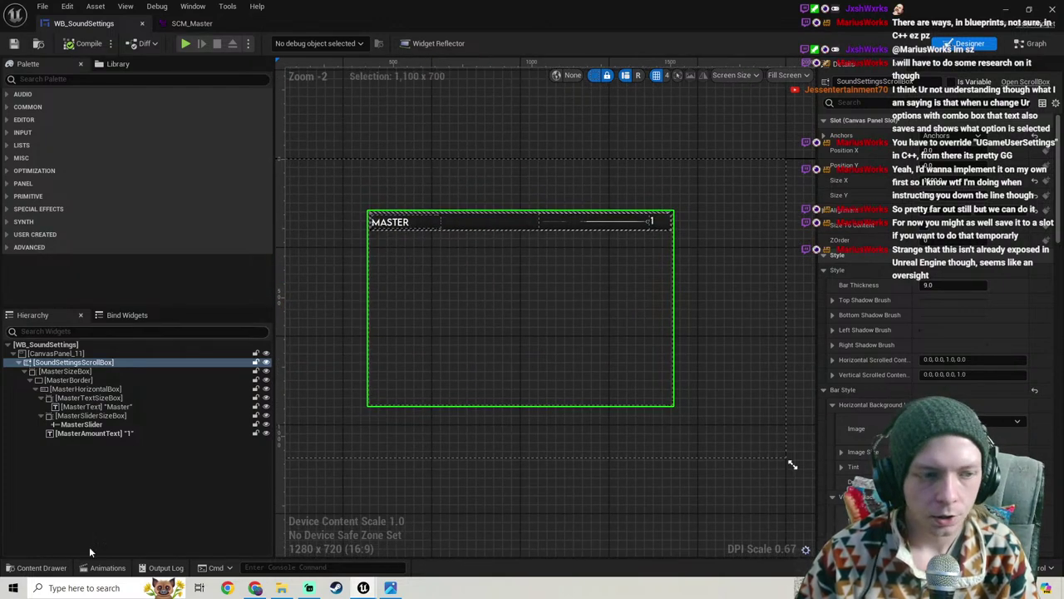
pyautogui.moveTo(281, 588)
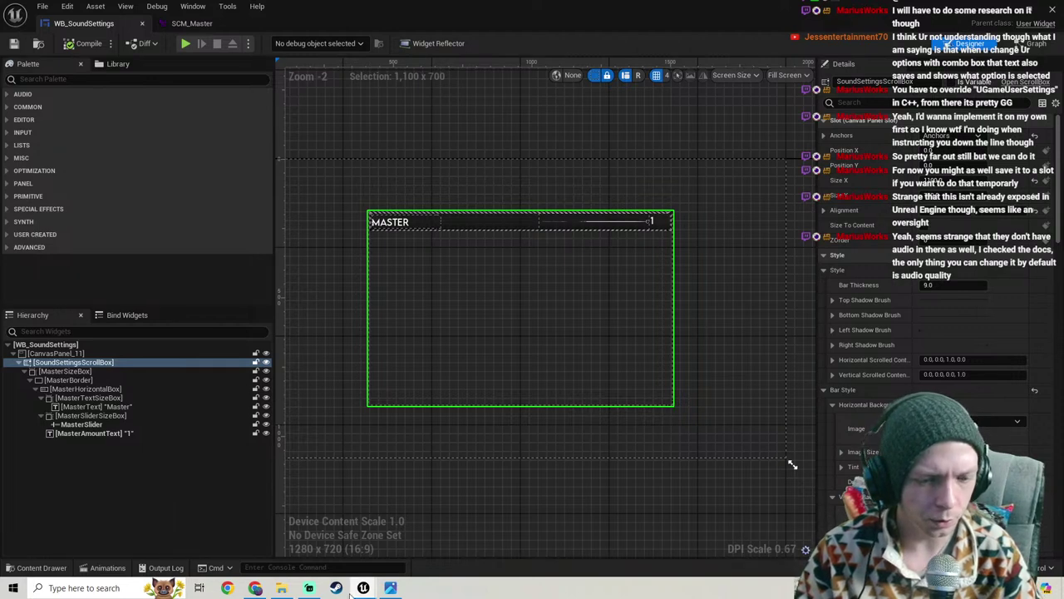
pyautogui.click(390, 588)
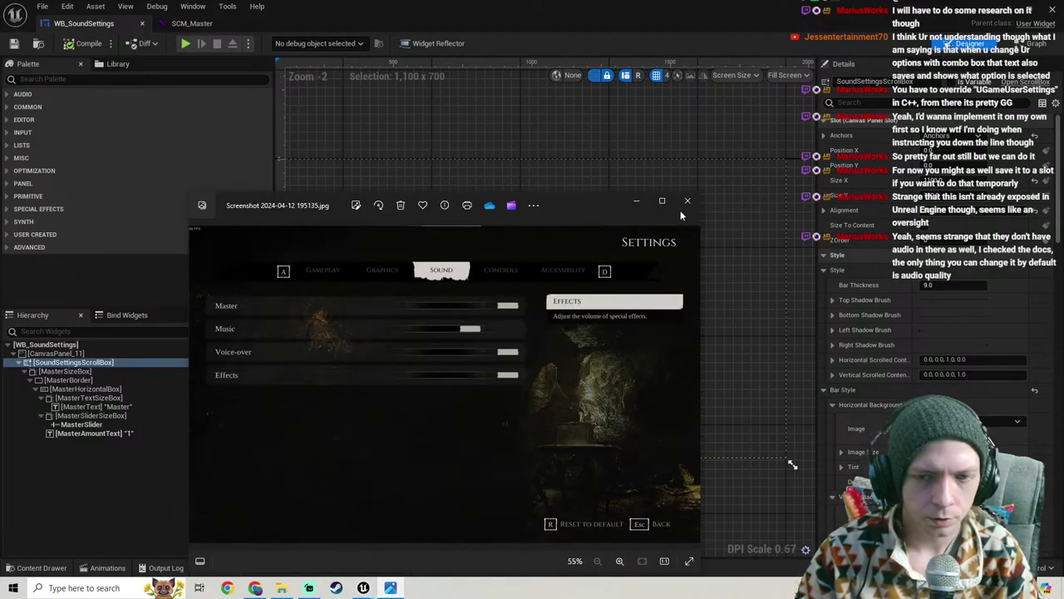
# Step: Close the reference screenshot, examine the child classes of the Master sound class used in SCM_Master, and return to WB_SoundSettings
pyautogui.click(687, 202)
pyautogui.click(195, 23)
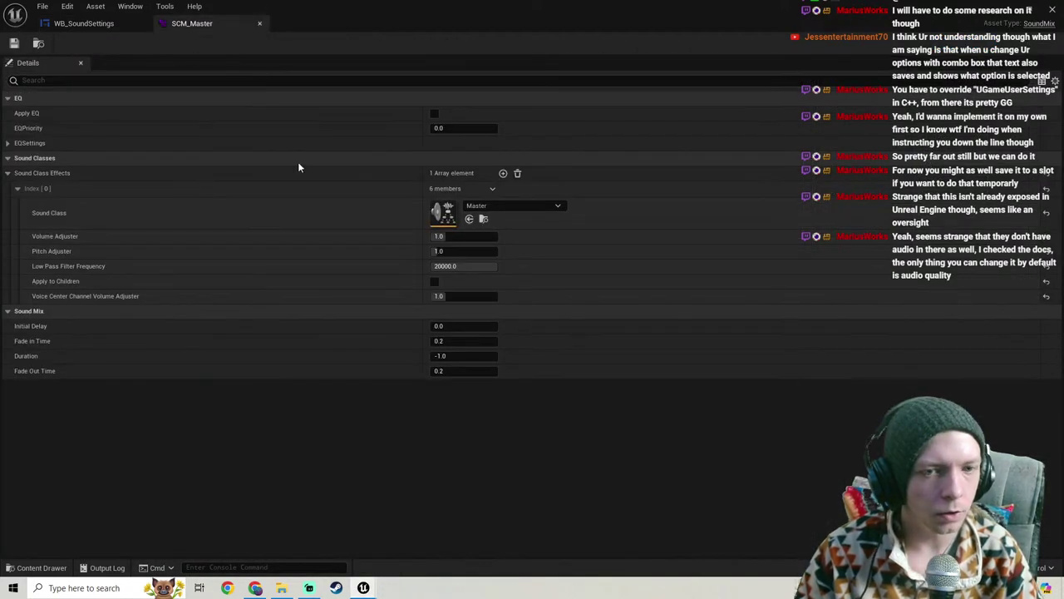
pyautogui.doubleClick(444, 213)
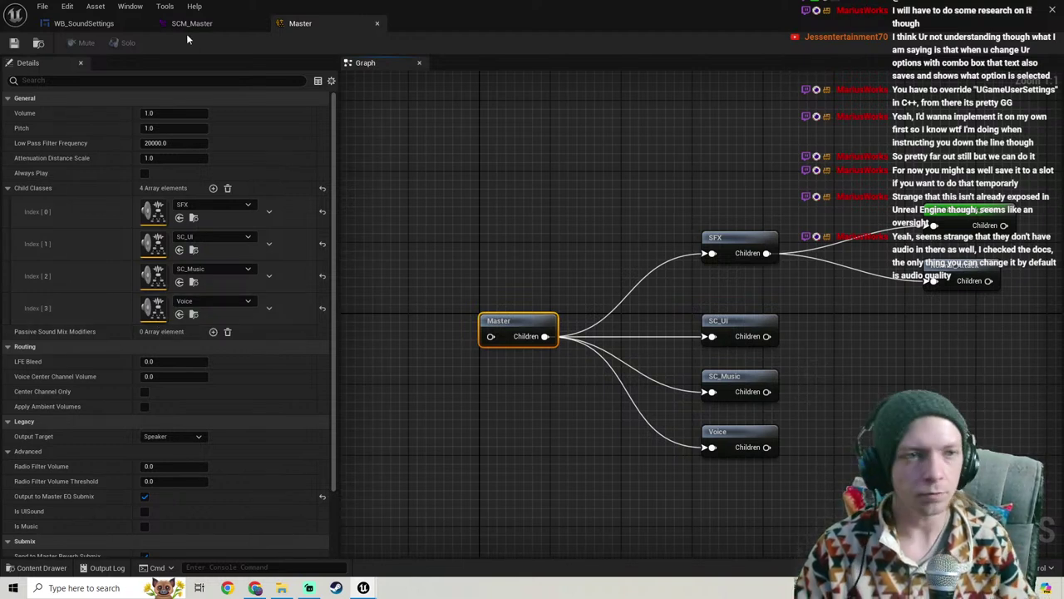
pyautogui.click(71, 24)
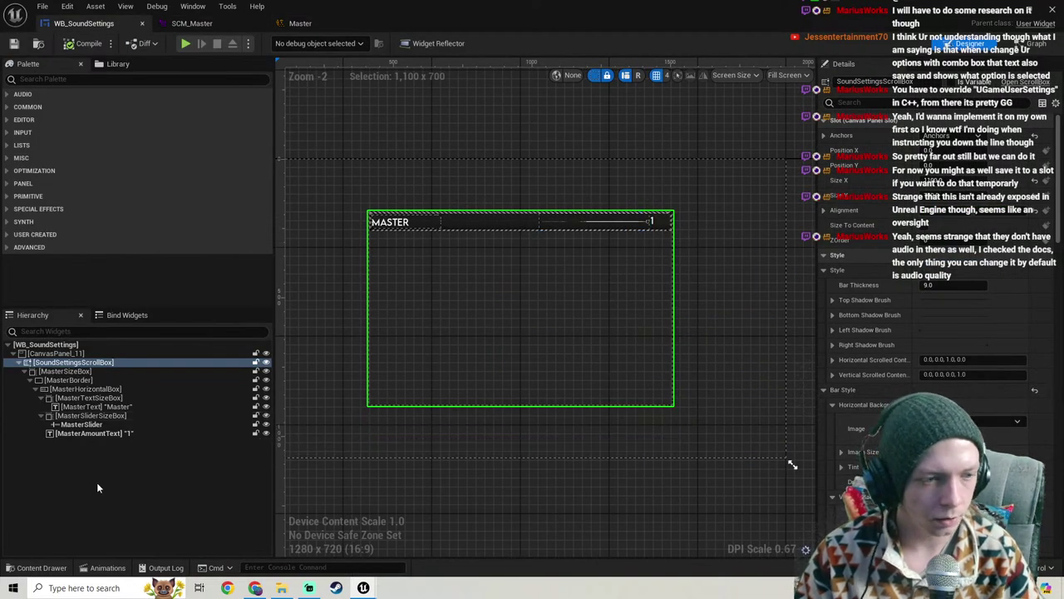
# Step: Duplicate the MasterSizeBox row with all its contents inside SoundSettingsScrollBox
pyautogui.click(104, 372)
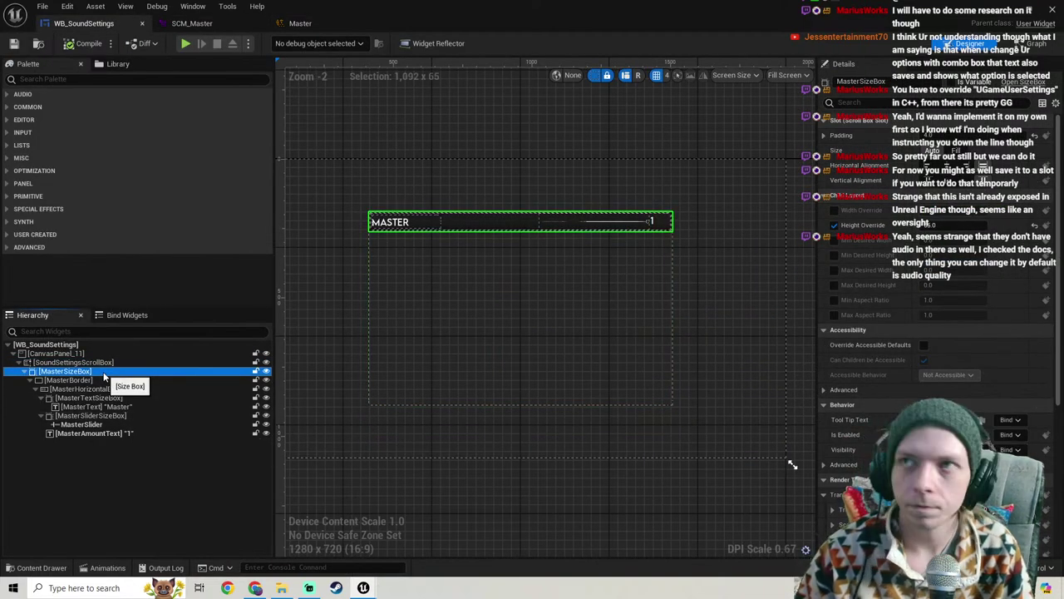
pyautogui.rightClick(103, 376)
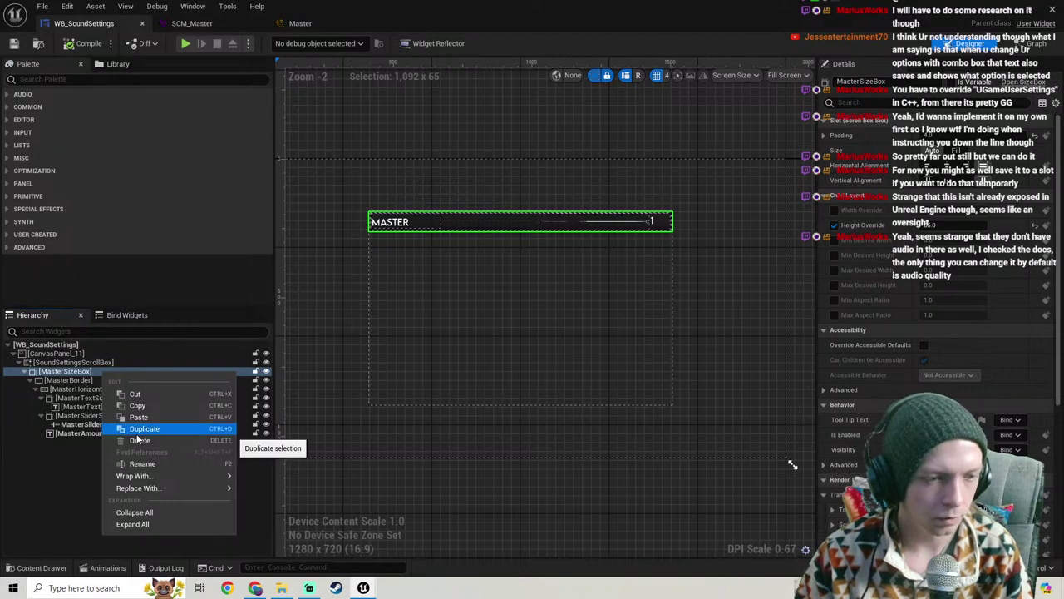
pyautogui.press('Escape')
pyautogui.hotkey('ctrl', 'd')
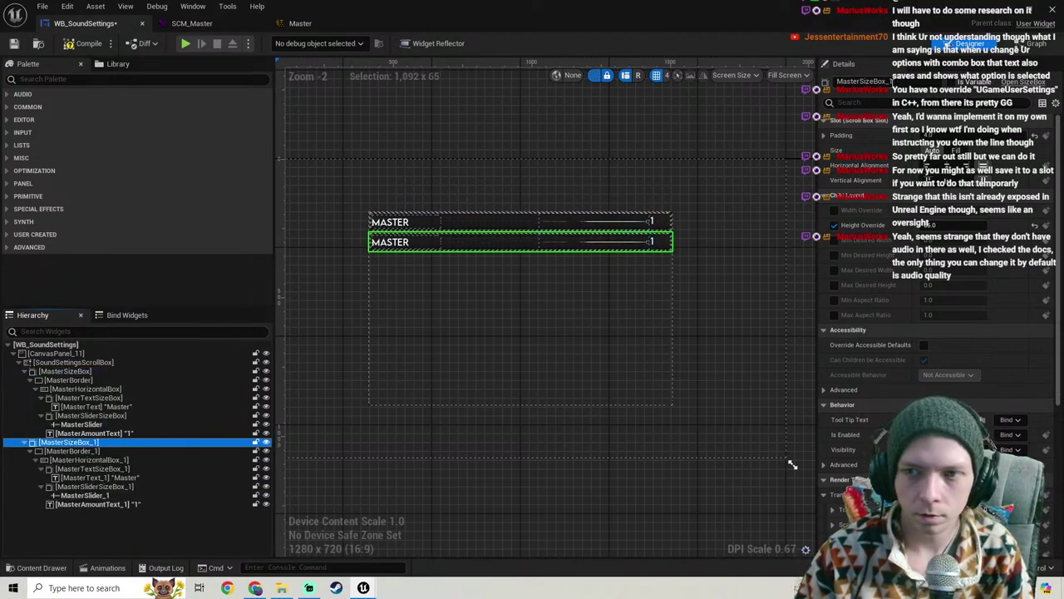
# Step: Rename the duplicated row's outer size box as SFXSizeBox
pyautogui.moveTo(888, 81); pyautogui.dragTo(939, 85)
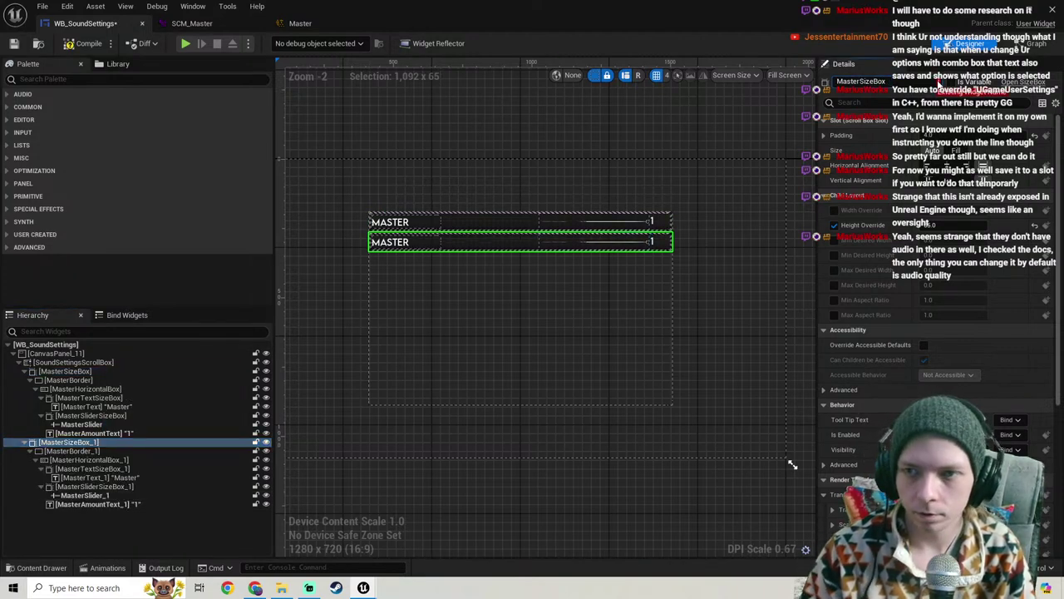
pyautogui.press('BackSpace')
pyautogui.press('BackSpace')
pyautogui.press('BackSpace')
pyautogui.press('BackSpace')
pyautogui.press('BackSpace')
pyautogui.press('BackSpace')
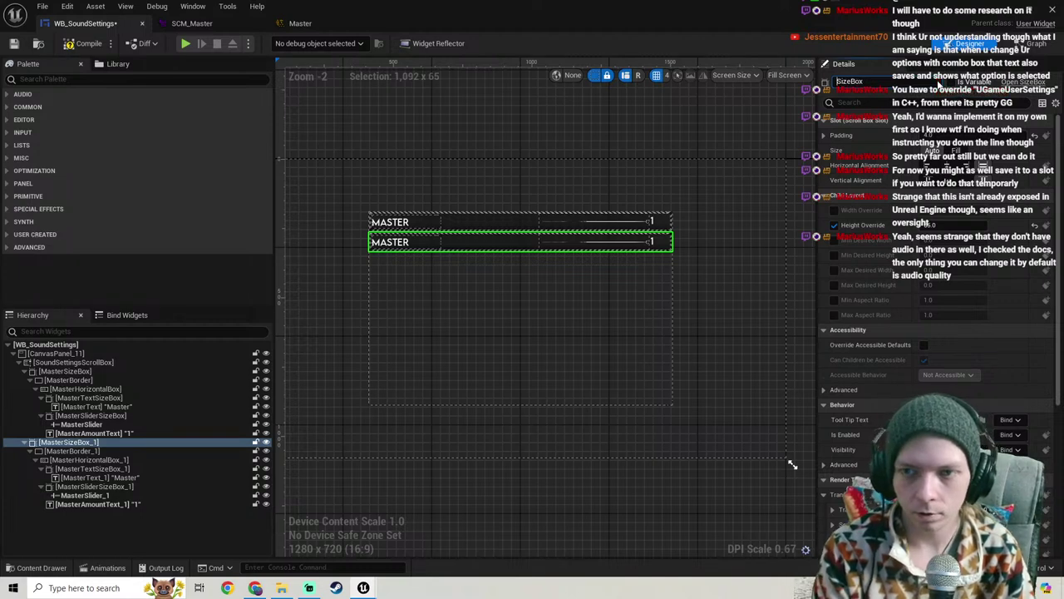
pyautogui.write('SFX')
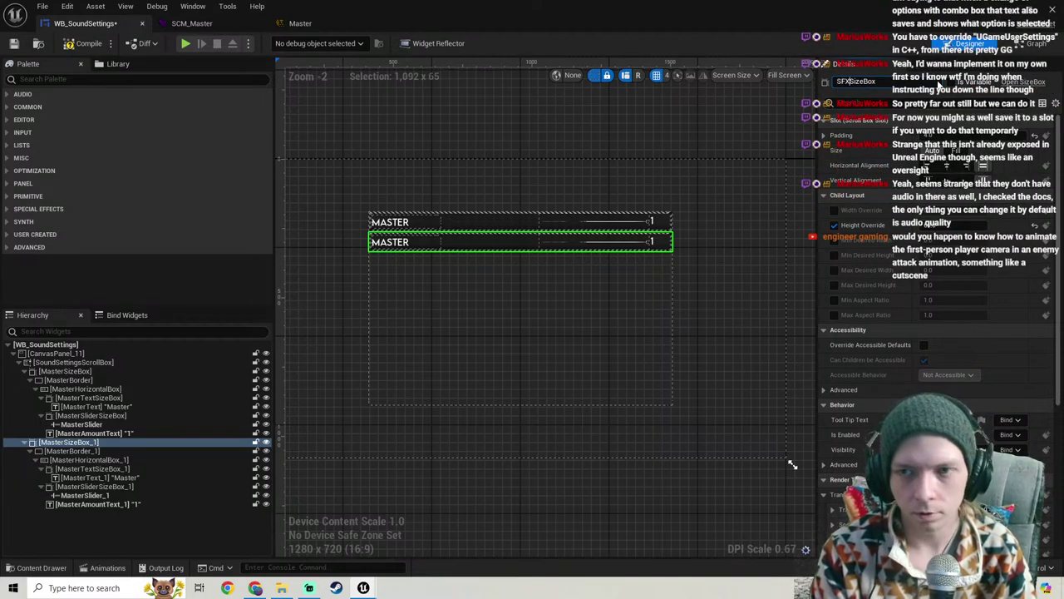
pyautogui.press('Return')
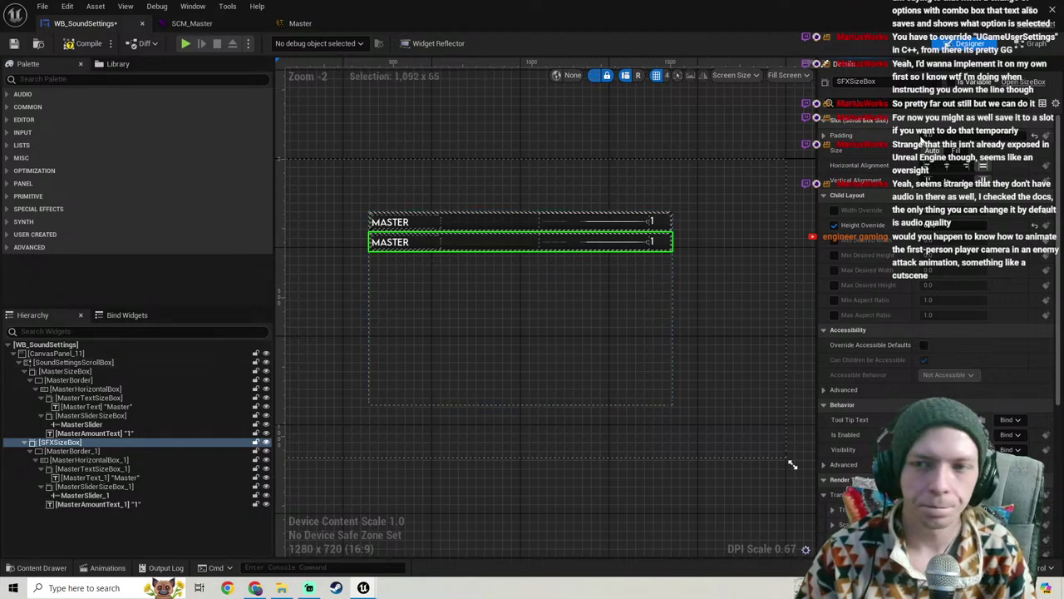
pyautogui.click(853, 80)
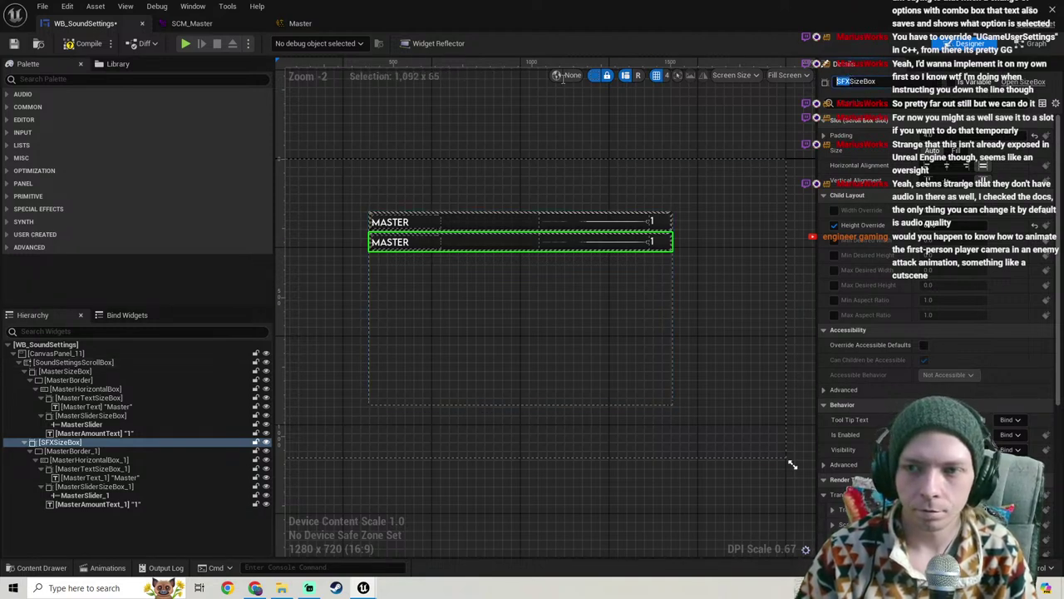
# Step: Rename the border inside SFXSizeBox as SFXBorder
pyautogui.click(93, 450)
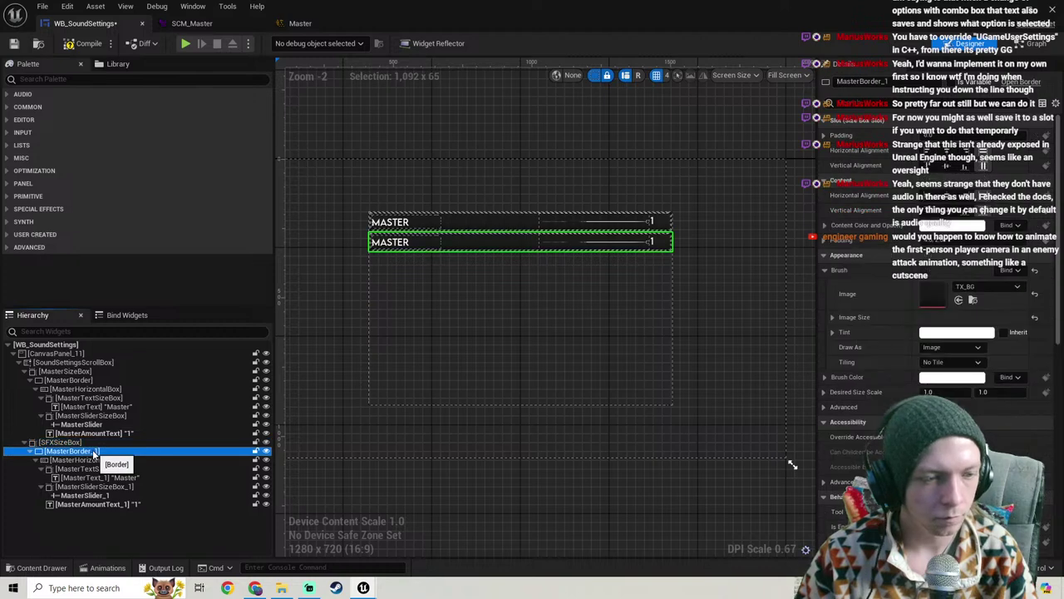
pyautogui.click(886, 81)
pyautogui.press('BackSpace')
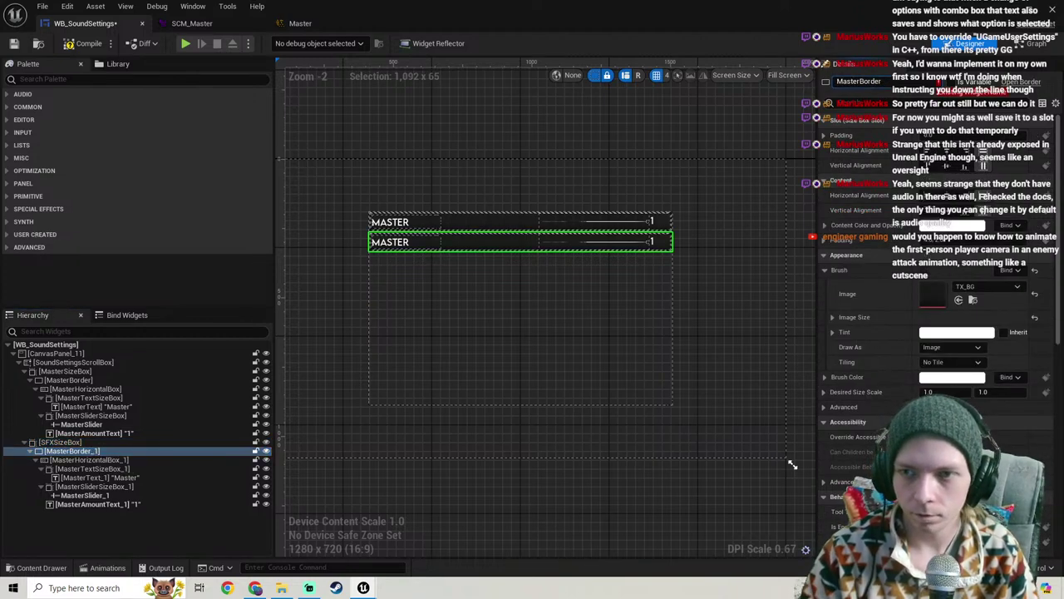
pyautogui.press('BackSpace')
pyautogui.press('BackSpace')
pyautogui.press('BackSpace')
pyautogui.press('BackSpace')
pyautogui.press('BackSpace')
pyautogui.press('BackSpace')
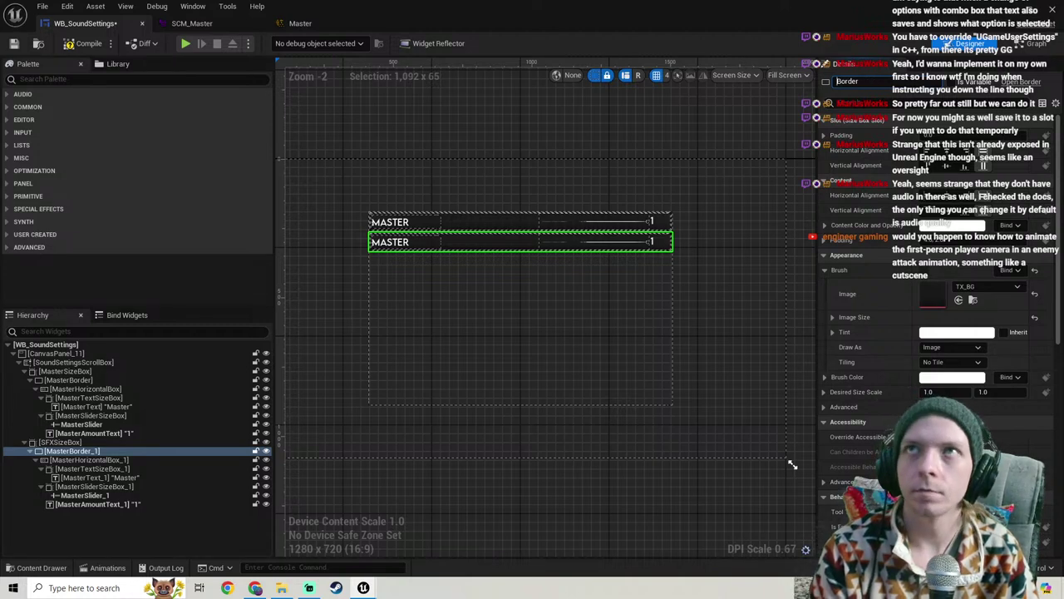
pyautogui.write('SFX')
pyautogui.press('Return')
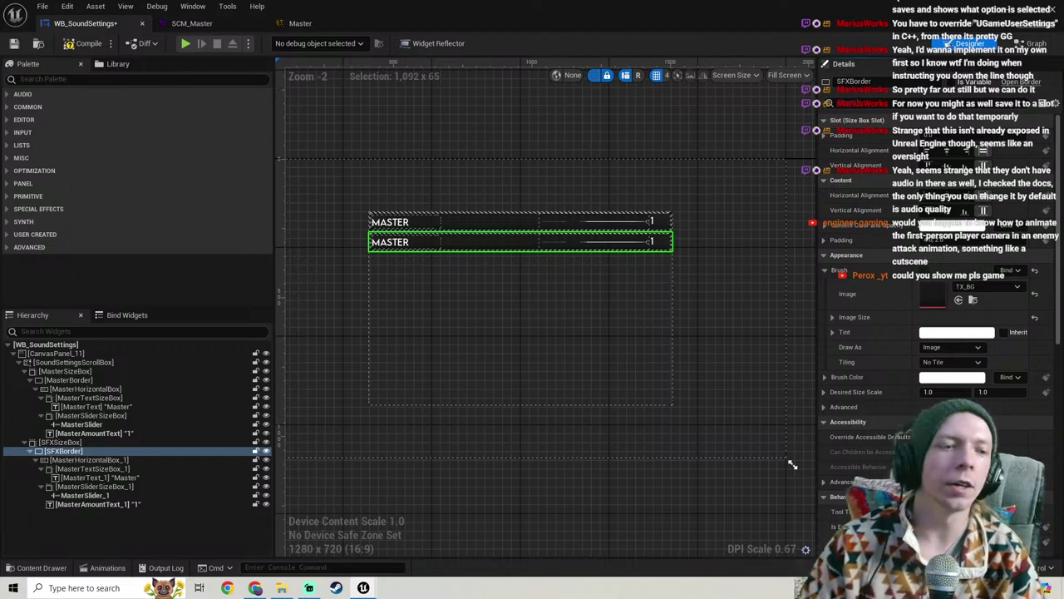
# Step: Rename the horizontal box inside SFXBorder as SFXHorizontalBox
pyautogui.click(93, 460)
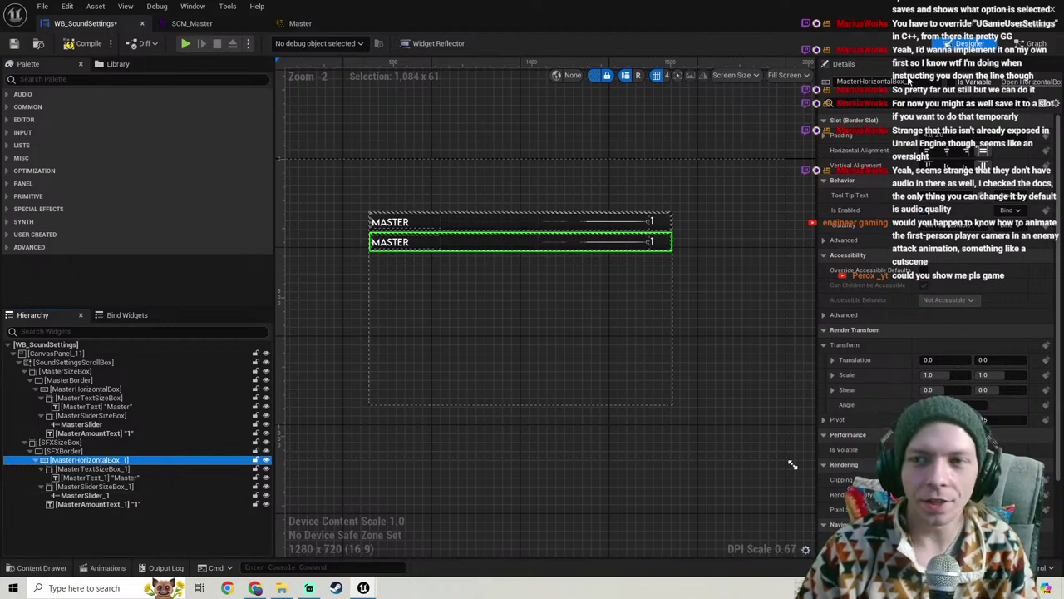
pyautogui.moveTo(908, 81); pyautogui.dragTo(1000, 80)
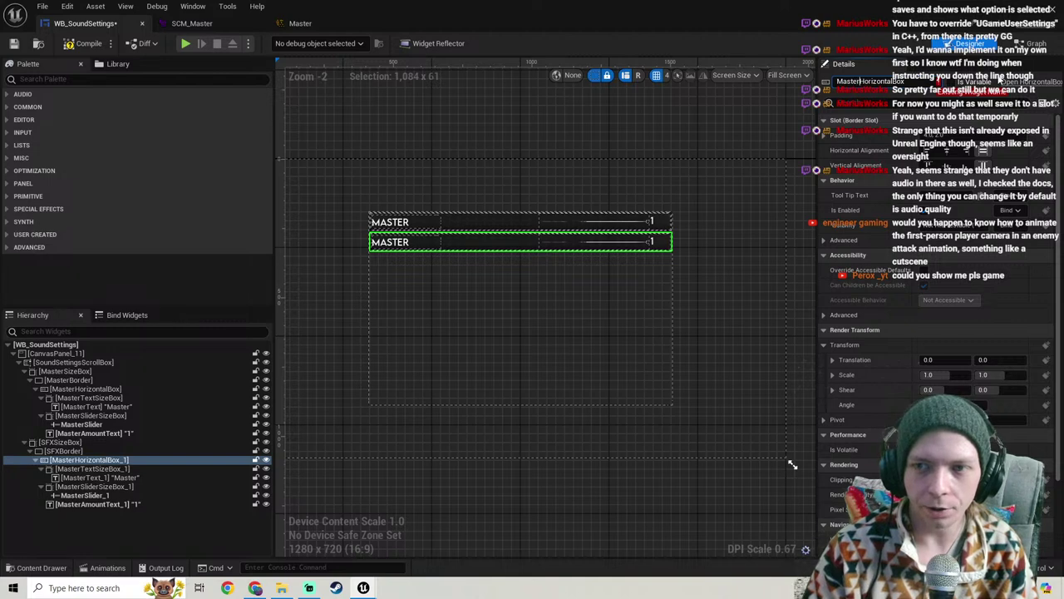
pyautogui.press('BackSpace')
pyautogui.press('BackSpace')
pyautogui.press('BackSpace')
pyautogui.press('BackSpace')
pyautogui.press('BackSpace')
pyautogui.press('BackSpace')
pyautogui.write('SFX')
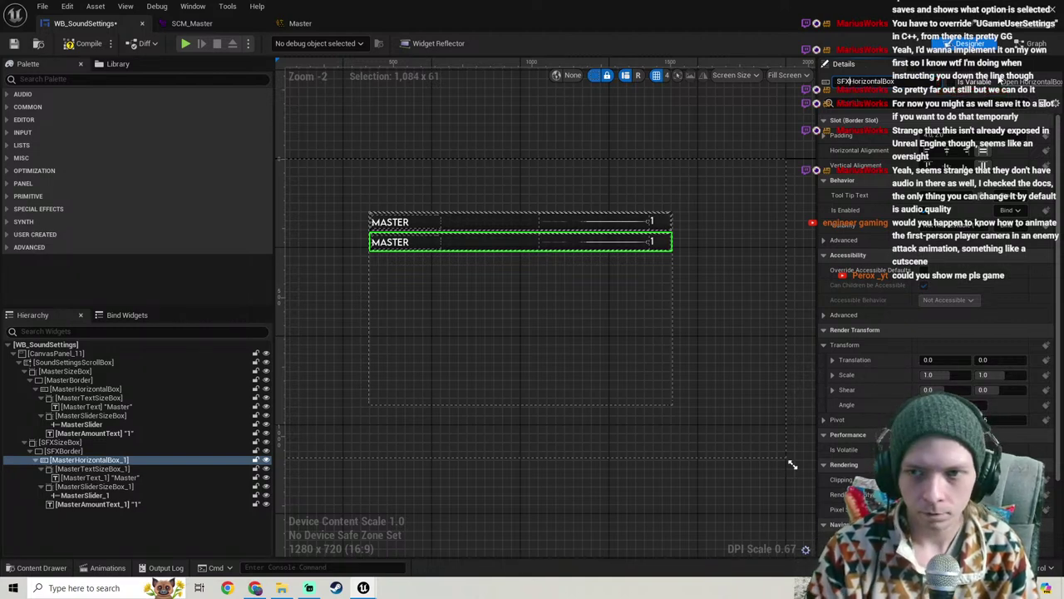
pyautogui.press('Return')
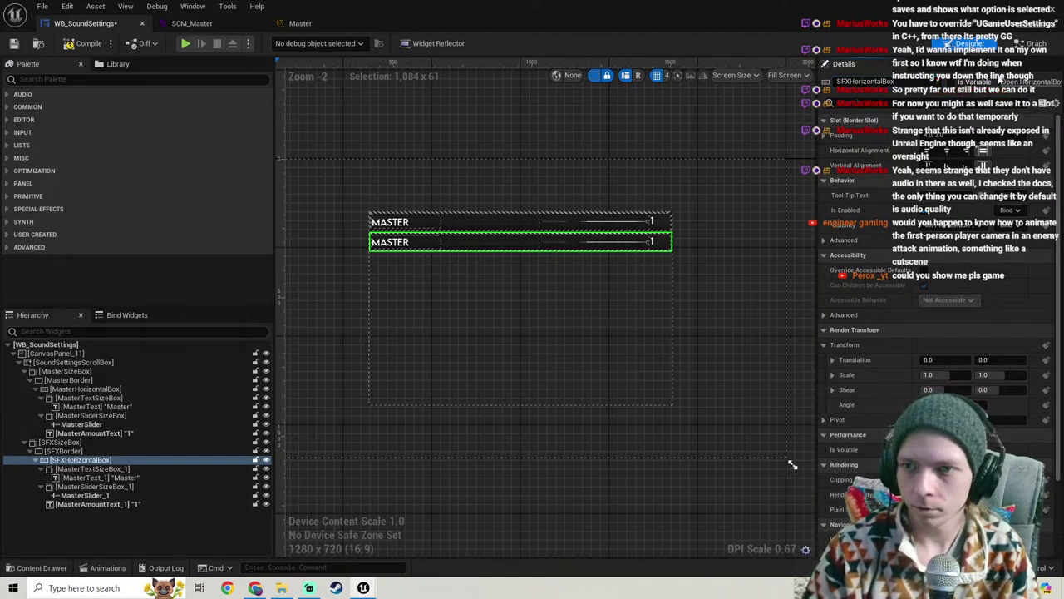
# Step: Rename the size box around the label text in SFXHorizontalBox as SFXTextSizeBox
pyautogui.click(114, 469)
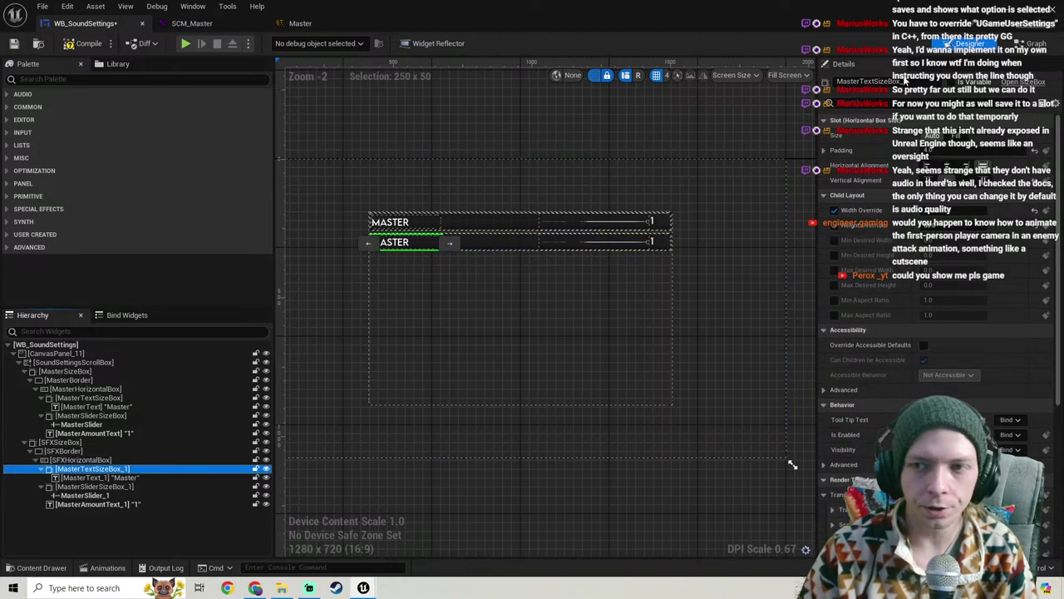
pyautogui.click(905, 82)
pyautogui.press('BackSpace')
pyautogui.press('BackSpace')
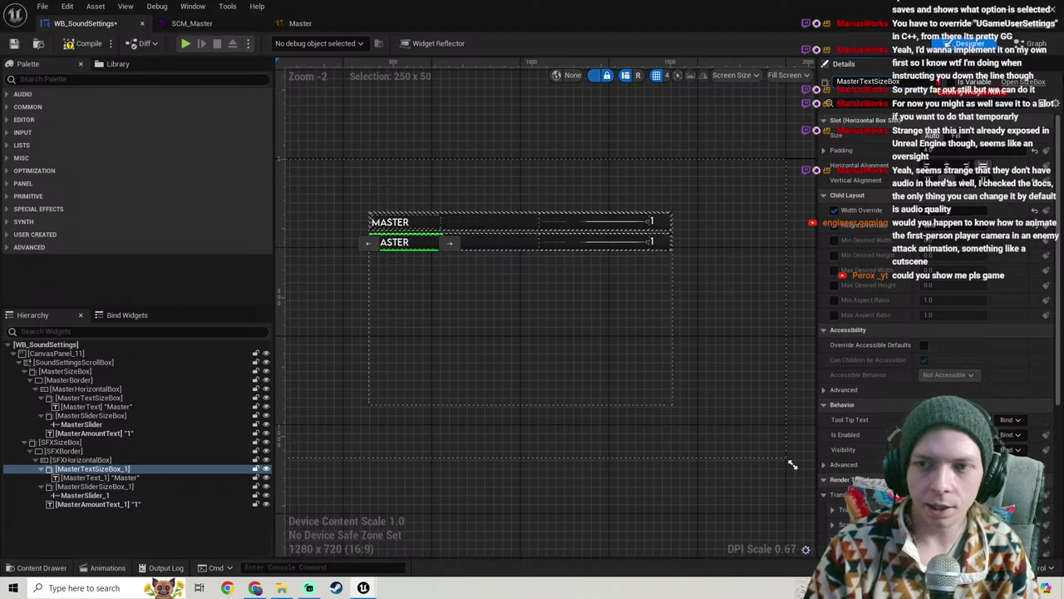
pyautogui.press('BackSpace')
pyautogui.press('BackSpace')
pyautogui.press('BackSpace')
pyautogui.press('BackSpace')
pyautogui.press('BackSpace')
pyautogui.press('BackSpace')
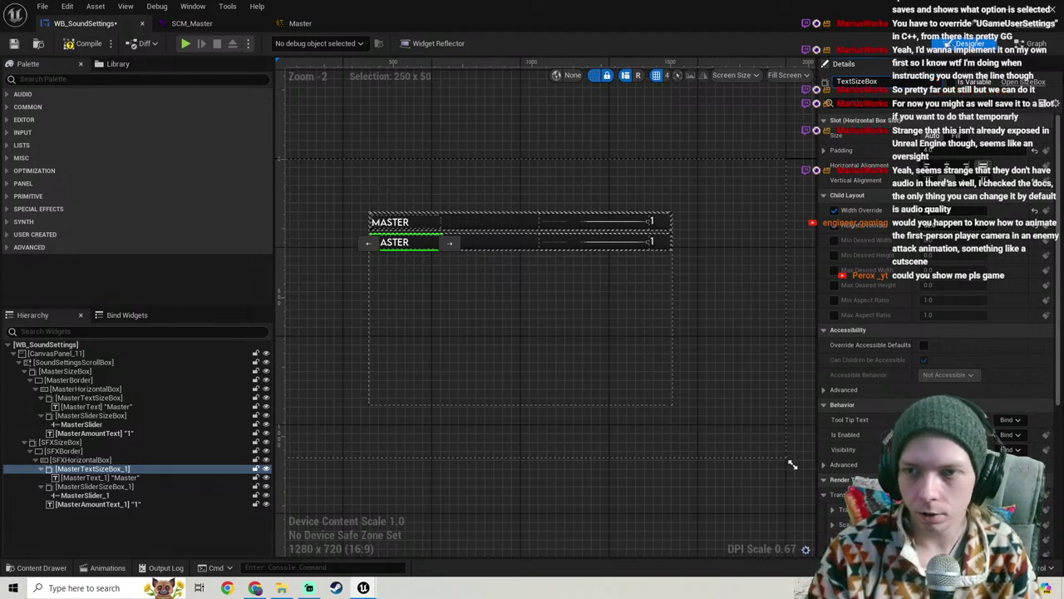
pyautogui.write('SFX')
pyautogui.press('Return')
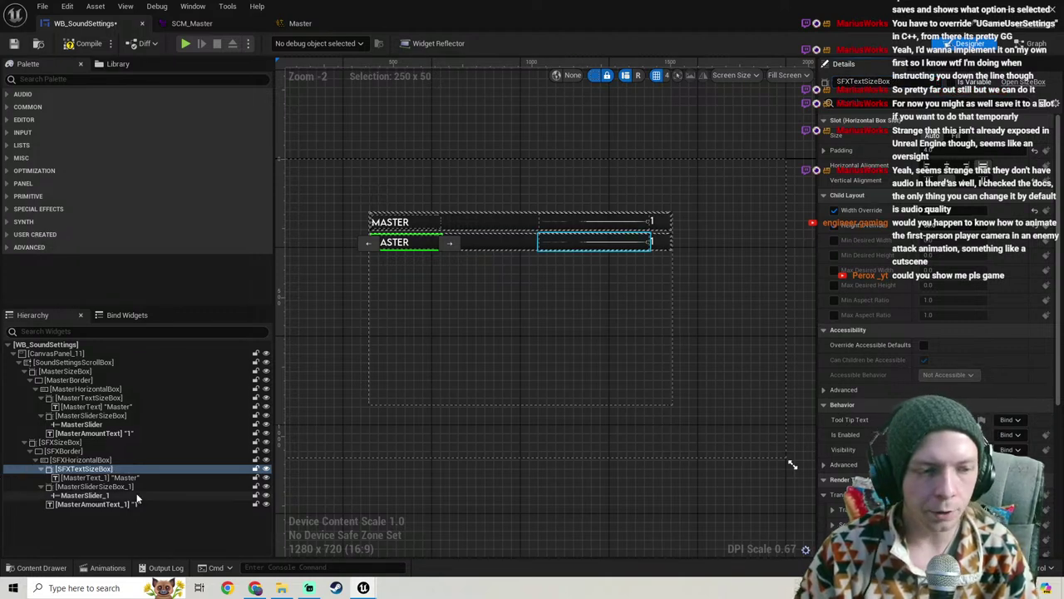
# Step: Rename the text block inside SFXTextSizeBox as SFXText
pyautogui.click(109, 479)
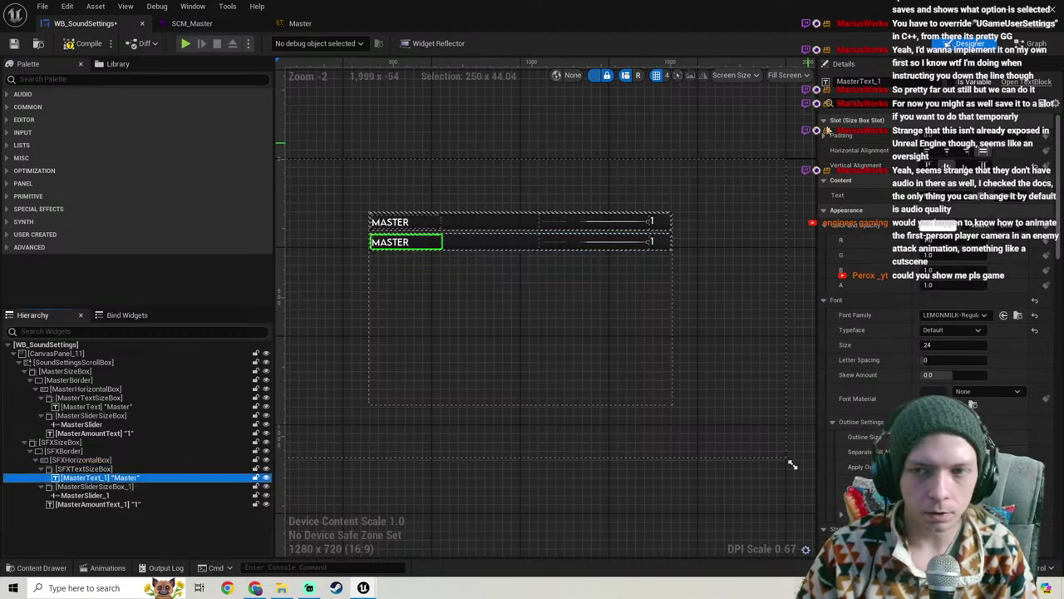
pyautogui.moveTo(883, 84); pyautogui.dragTo(875, 82)
pyautogui.press('BackSpace')
pyautogui.press('BackSpace')
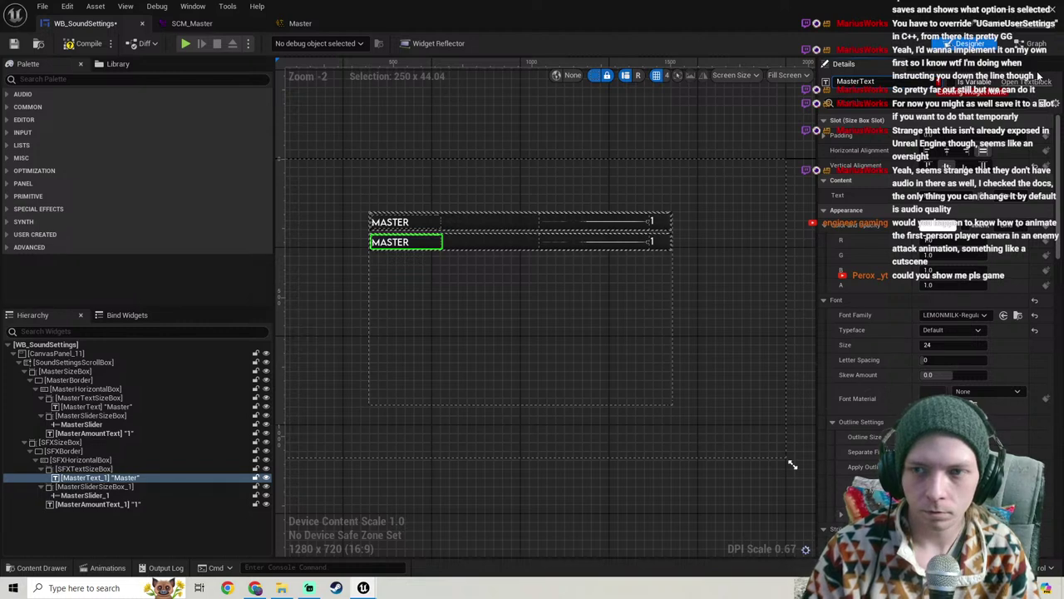
pyautogui.press('BackSpace')
pyautogui.press('BackSpace')
pyautogui.press('BackSpace')
pyautogui.press('BackSpace')
pyautogui.press('BackSpace')
pyautogui.press('BackSpace')
pyautogui.press('BackSpace')
pyautogui.press('BackSpace')
pyautogui.press('BackSpace')
pyautogui.press('BackSpace')
pyautogui.write('SFXText')
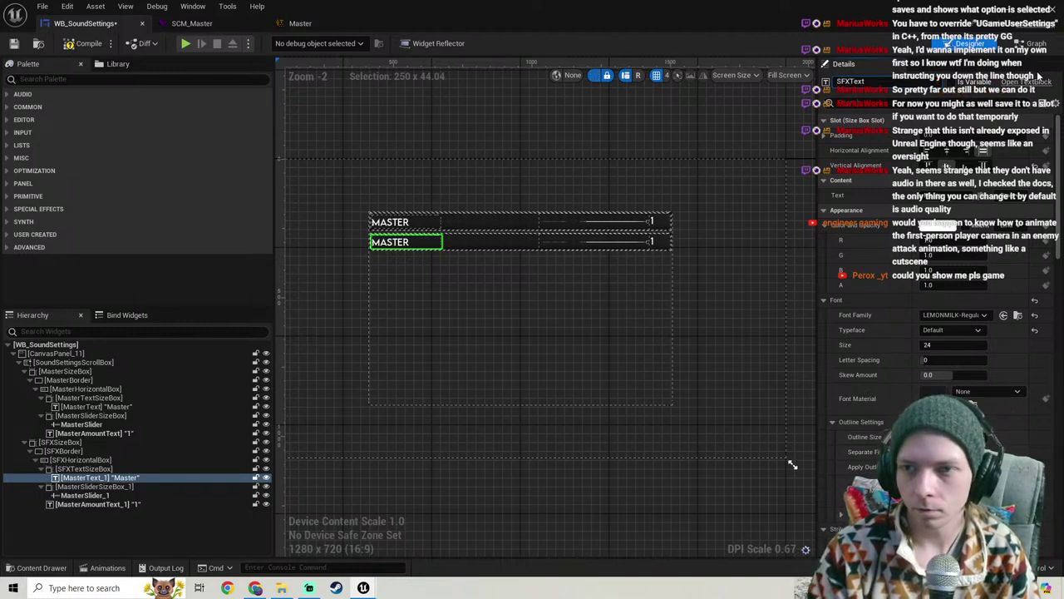
pyautogui.press('Return')
# Step: Rename the size box around the slider in SFXHorizontalBox as SFXSliderSizeBox
pyautogui.click(91, 486)
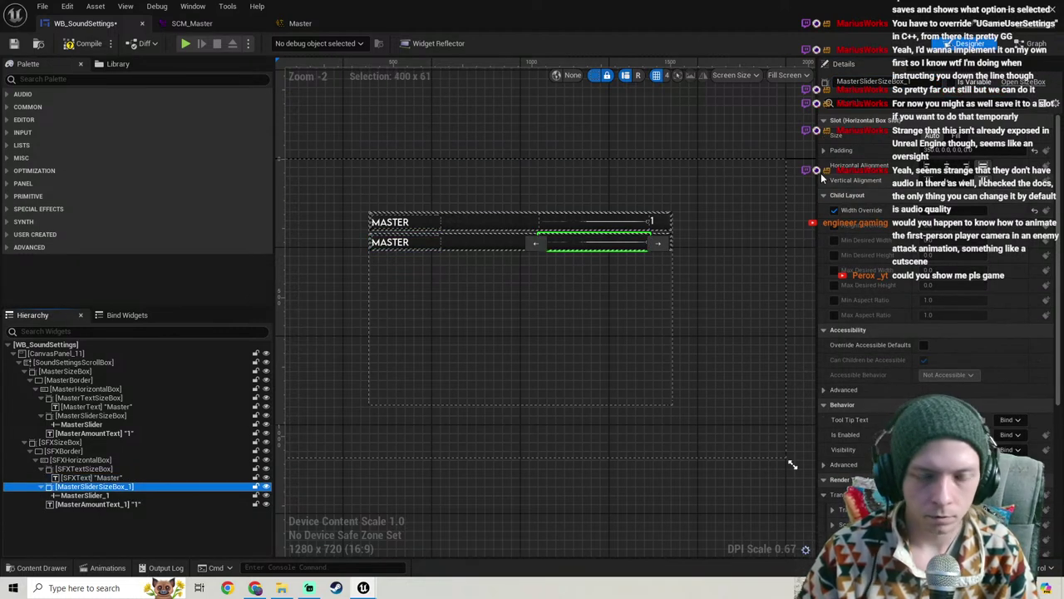
pyautogui.click(909, 81)
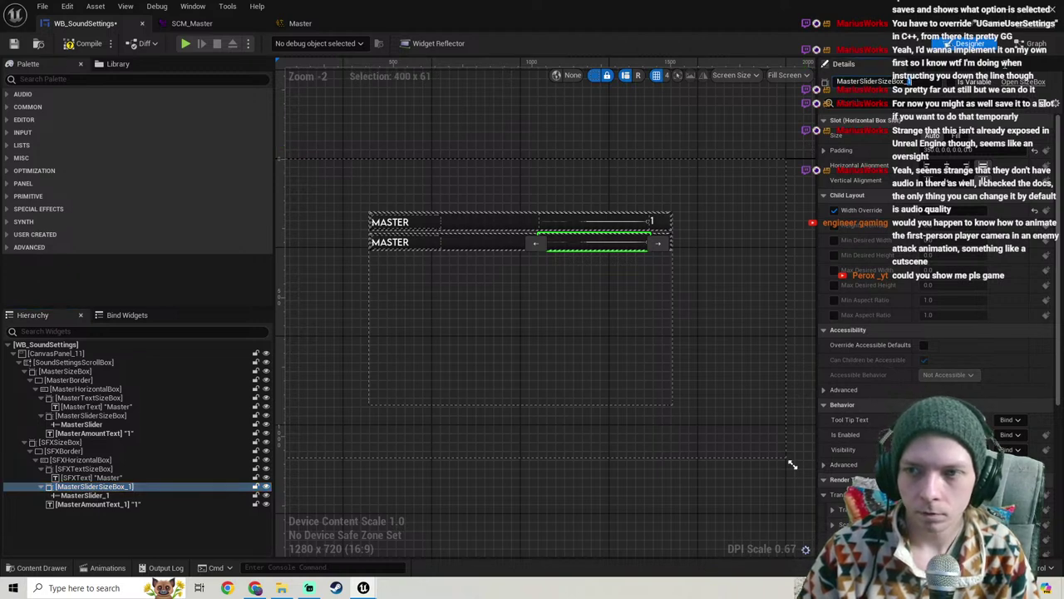
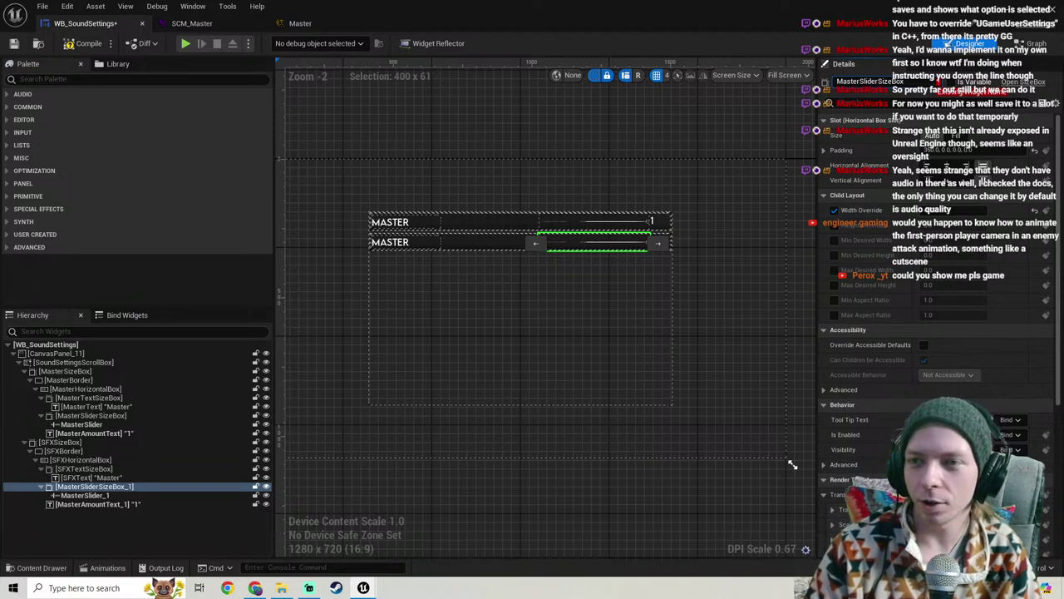
pyautogui.press('BackSpace')
pyautogui.press('BackSpace')
pyautogui.press('BackSpace')
pyautogui.press('BackSpace')
pyautogui.press('BackSpace')
pyautogui.press('BackSpace')
pyautogui.write('SFX')
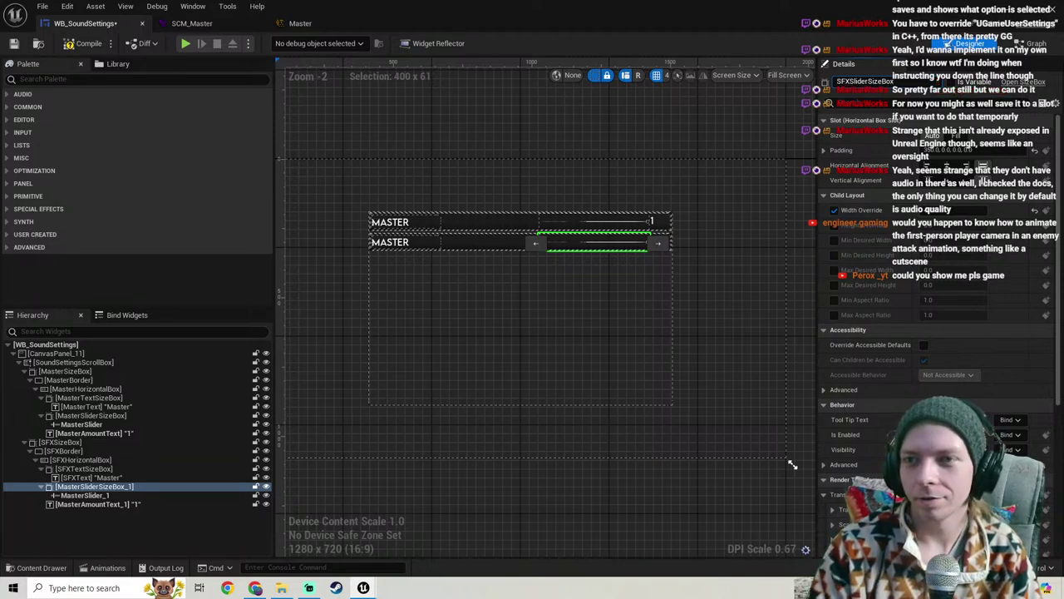
pyautogui.press('Return')
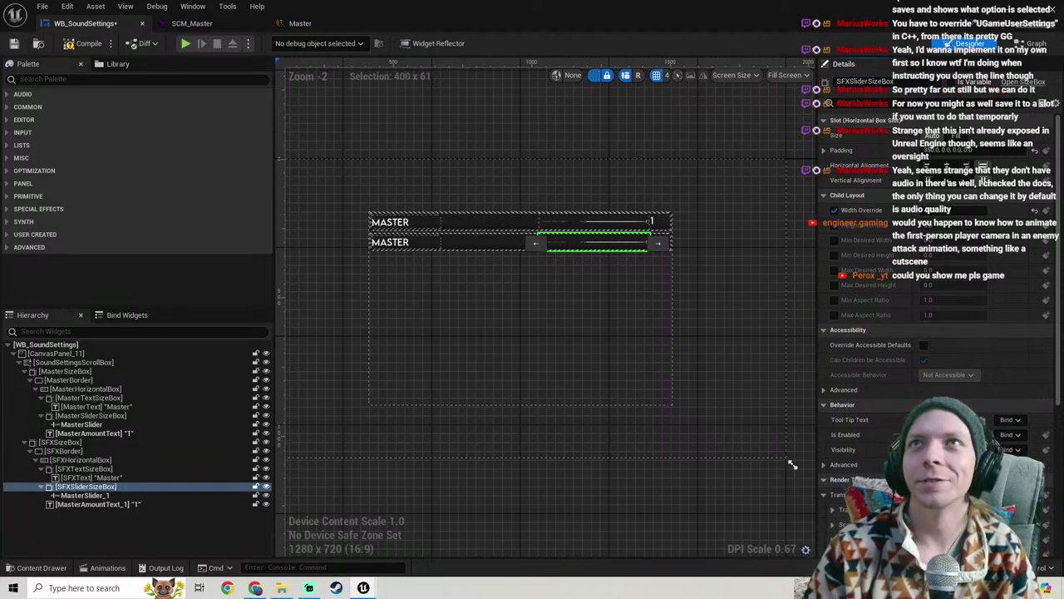
# Step: Rename the slider inside SFXSliderSizeBox as SFXSlide
pyautogui.click(79, 496)
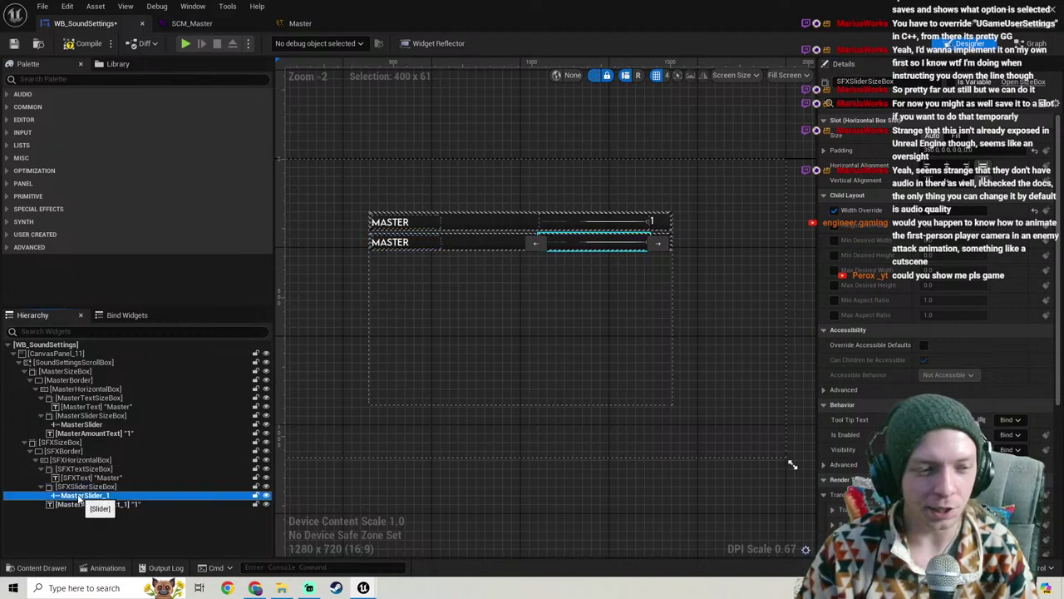
pyautogui.click(880, 81)
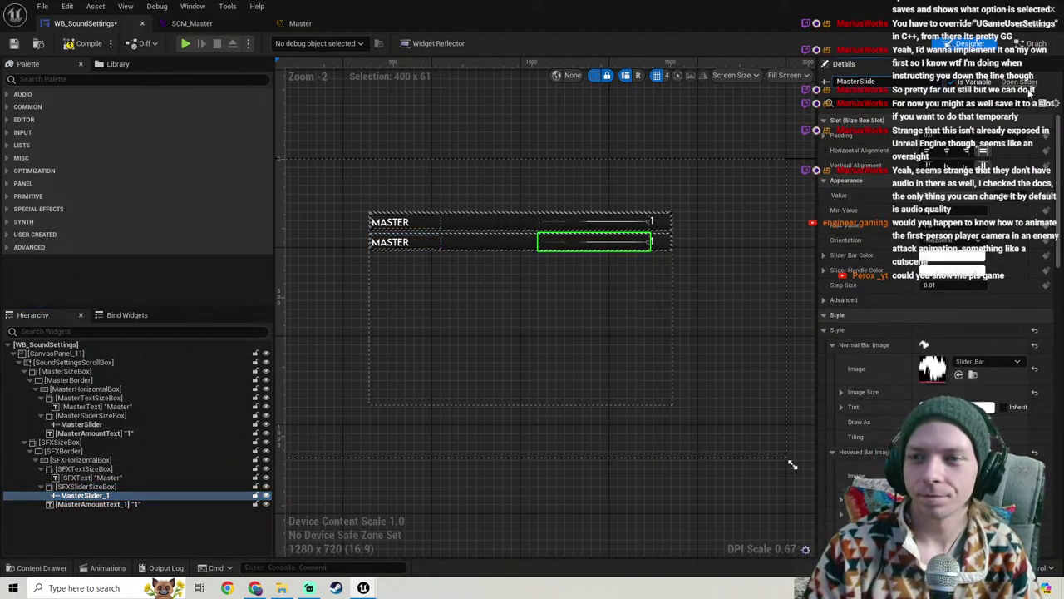
pyautogui.press('BackSpace')
pyautogui.press('BackSpace')
pyautogui.press('BackSpace')
pyautogui.press('BackSpace')
pyautogui.press('BackSpace')
pyautogui.press('BackSpace')
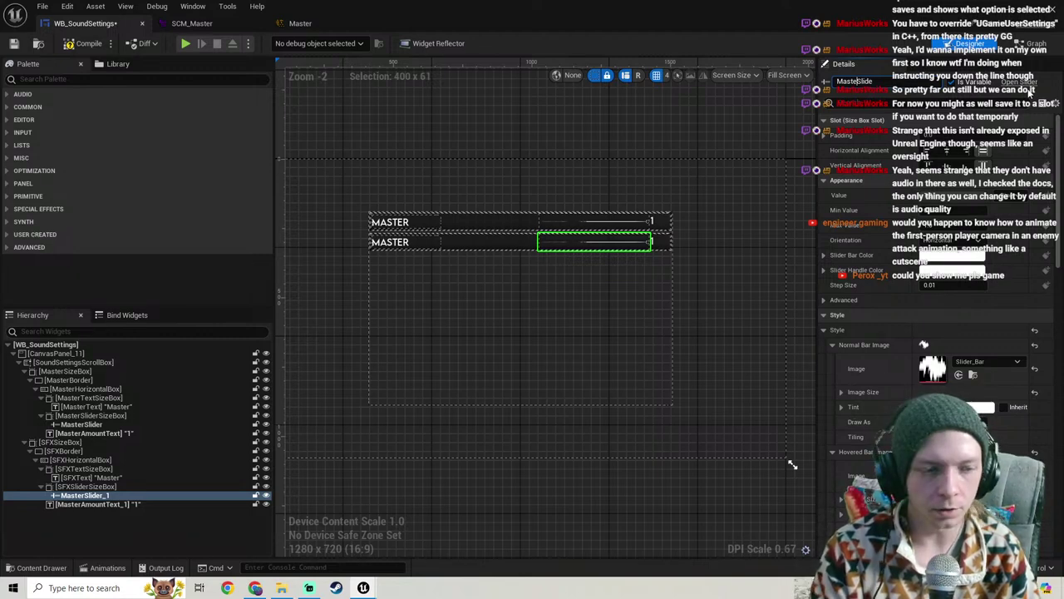
pyautogui.write('SFXSlide')
pyautogui.press('Return')
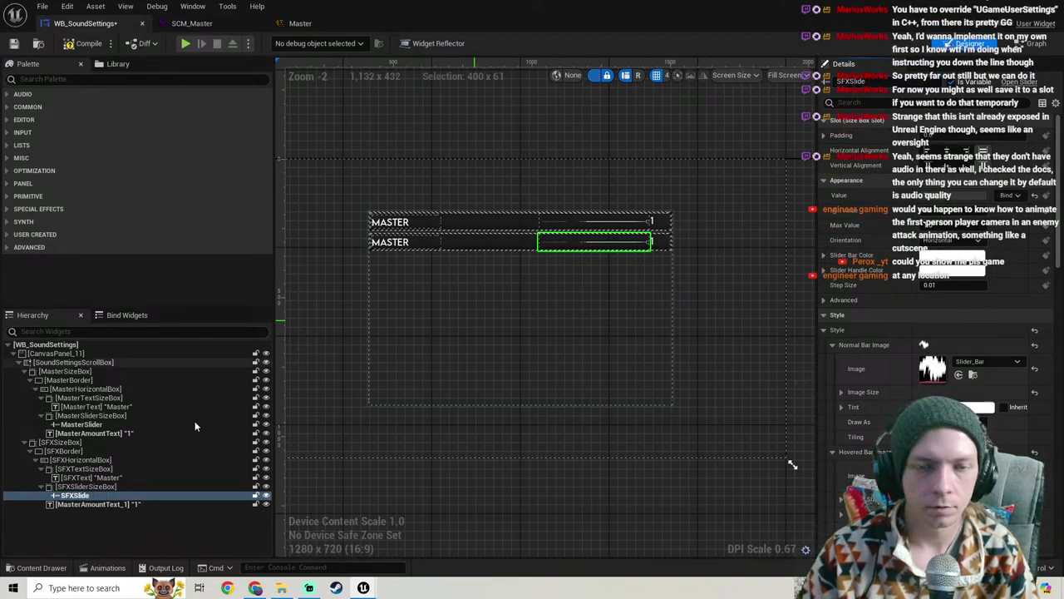
# Step: Rename the amount text block in the SFX row as SFXAmountText
pyautogui.click(108, 504)
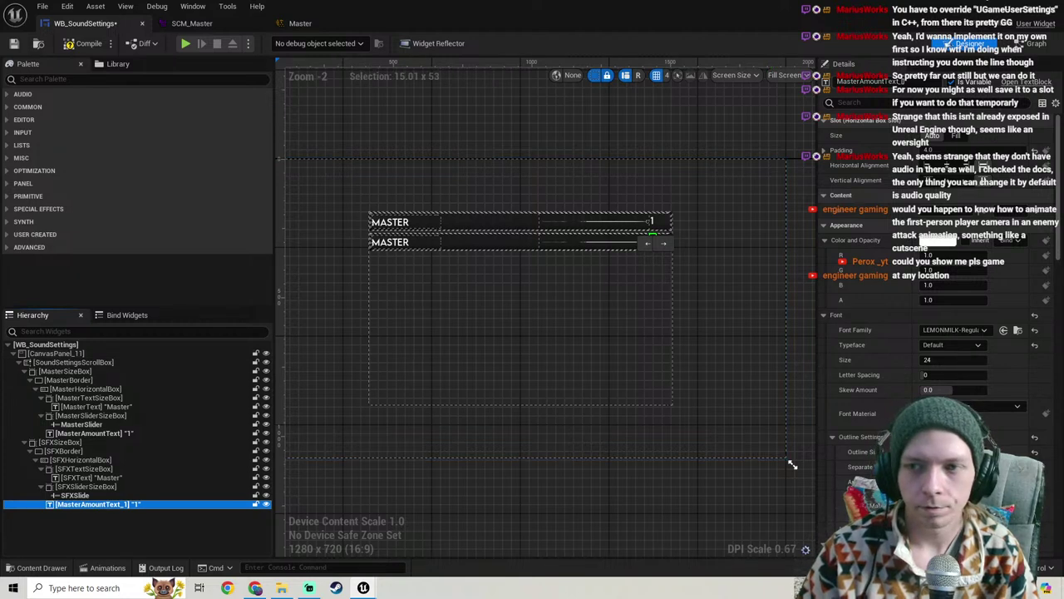
pyautogui.moveTo(901, 82); pyautogui.dragTo(1037, 76)
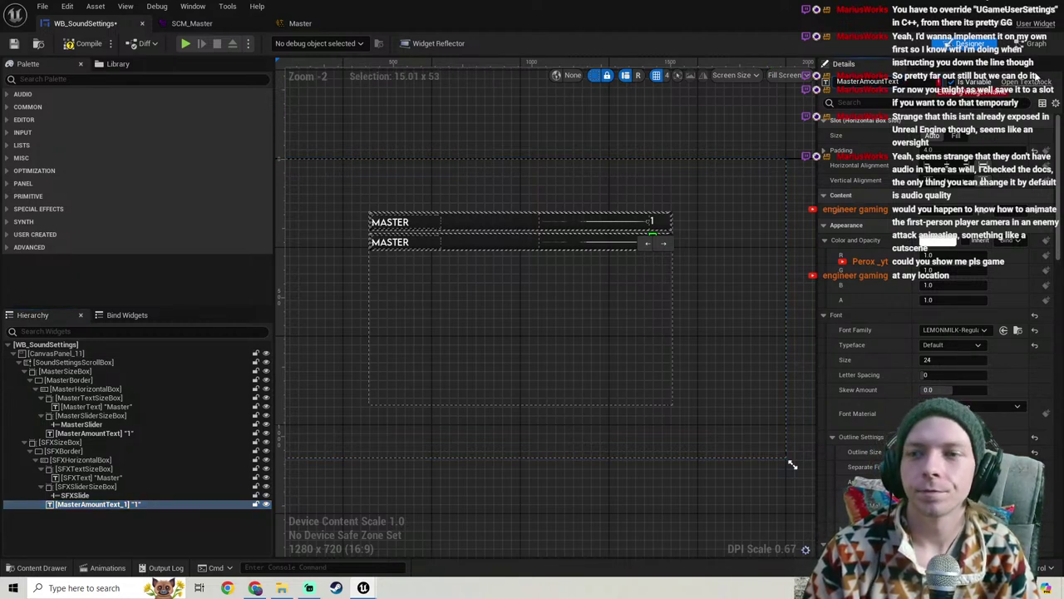
pyautogui.press('BackSpace')
pyautogui.press('BackSpace')
pyautogui.press('BackSpace')
pyautogui.press('BackSpace')
pyautogui.press('BackSpace')
pyautogui.press('BackSpace')
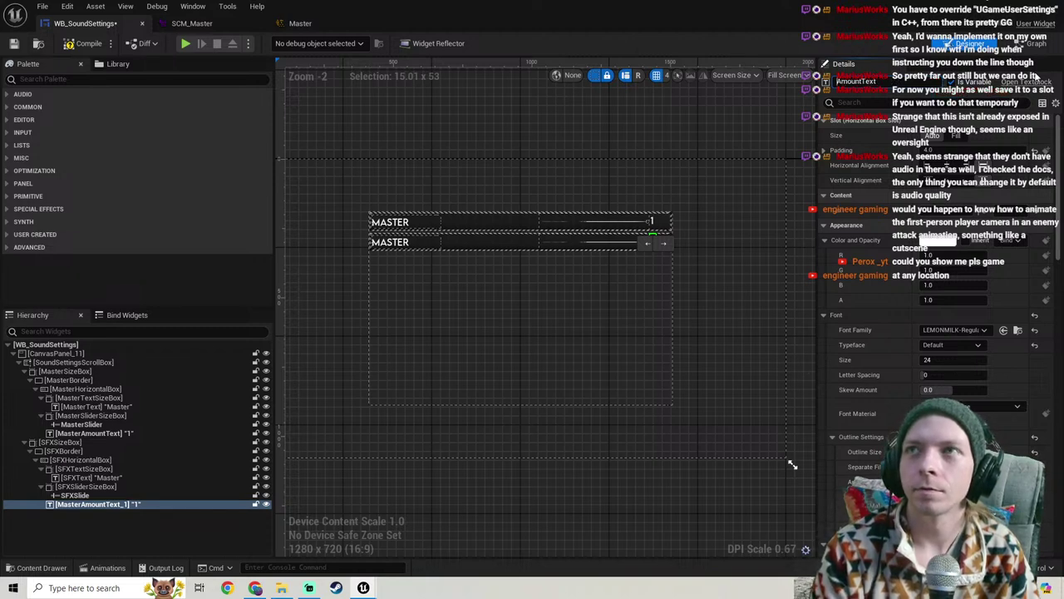
pyautogui.write('SFX')
pyautogui.press('Return')
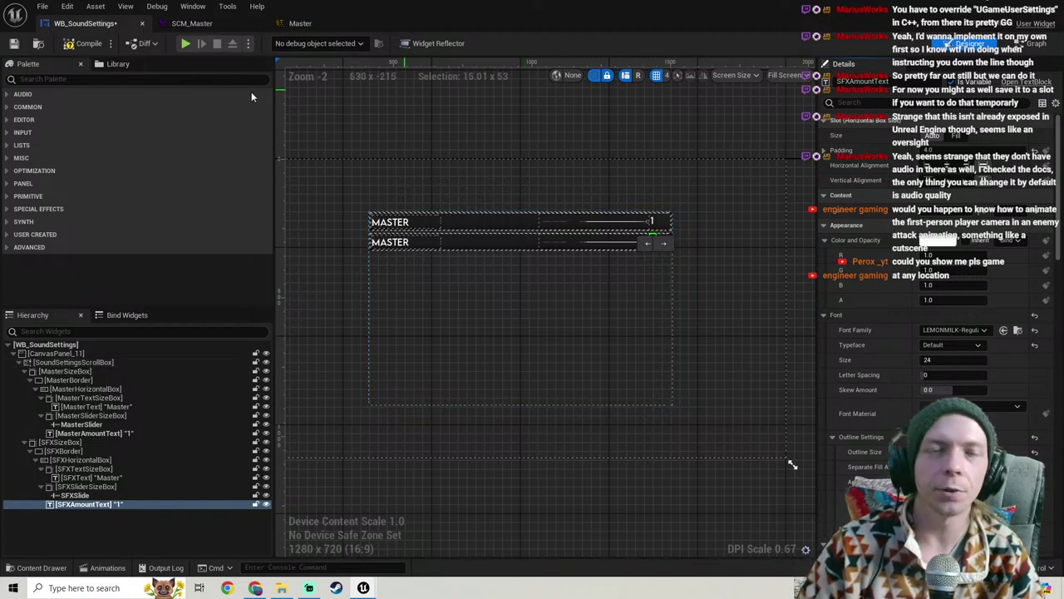
# Step: Compile and save the WB_SoundSettings widget
pyautogui.click(84, 43)
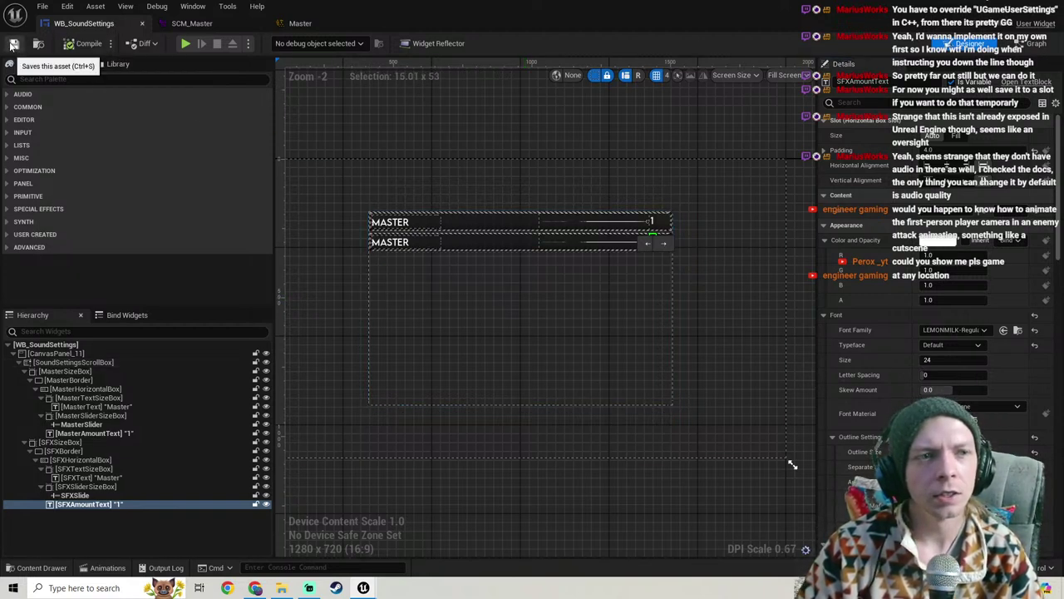
pyautogui.click(13, 43)
pyautogui.click(88, 43)
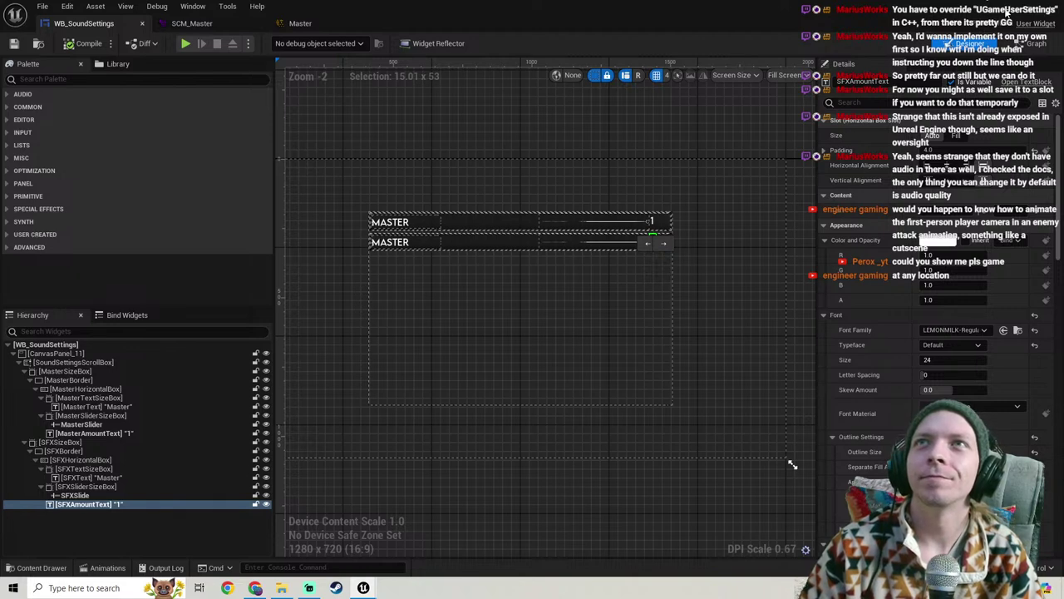
# Step: Switch to the level editor and duplicate BP_BaseAI in the ThirdPerson Blueprints AI folder
pyautogui.click(1006, 12)
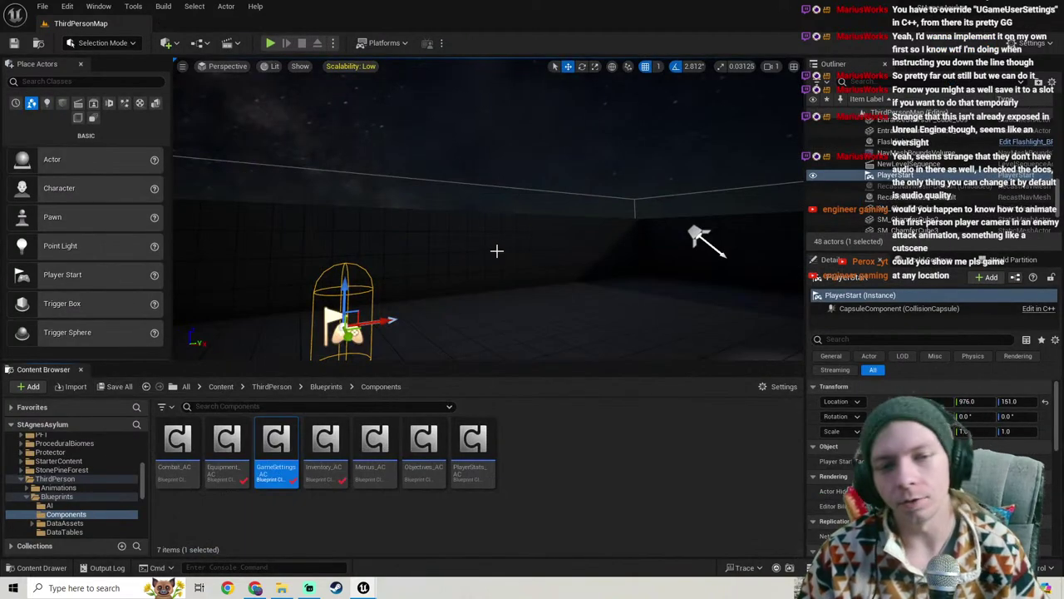
pyautogui.moveTo(496, 249); pyautogui.dragTo(497, 333, button='right')
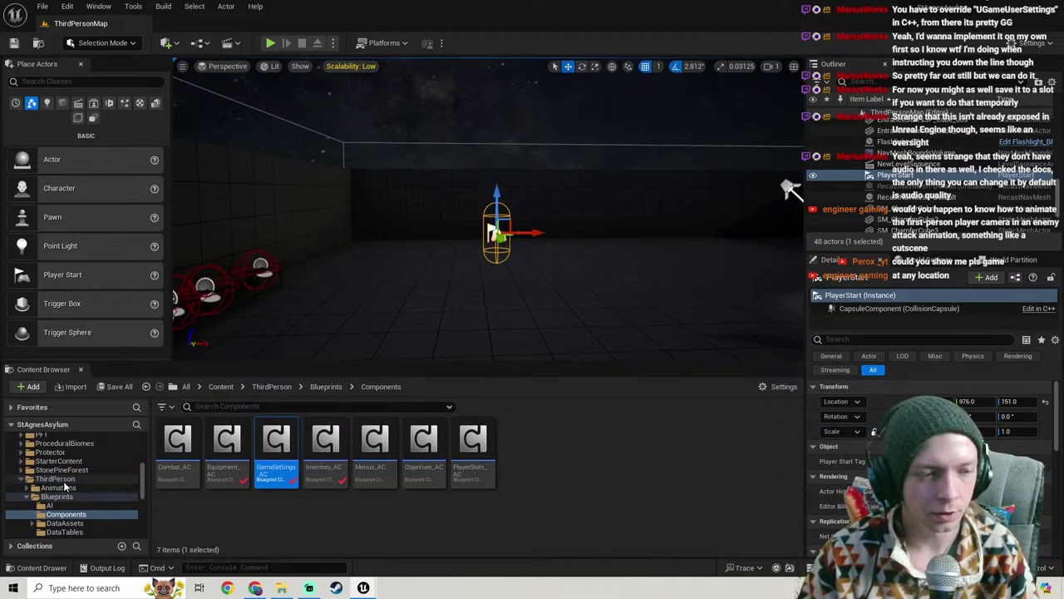
pyautogui.click(55, 479)
pyautogui.doubleClick(225, 441)
pyautogui.doubleClick(177, 440)
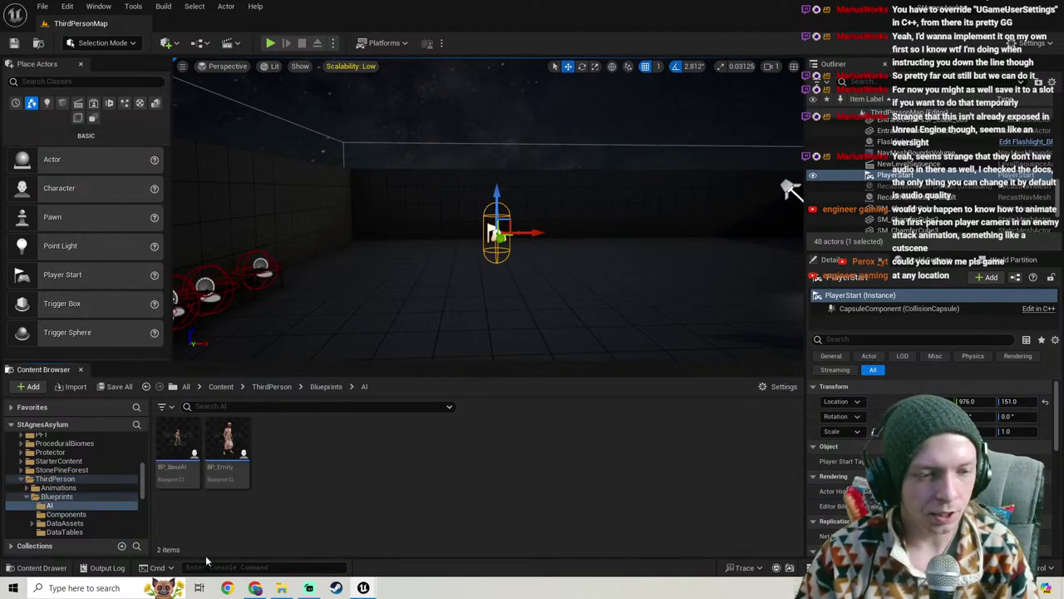
pyautogui.rightClick(190, 481)
pyautogui.click(258, 273)
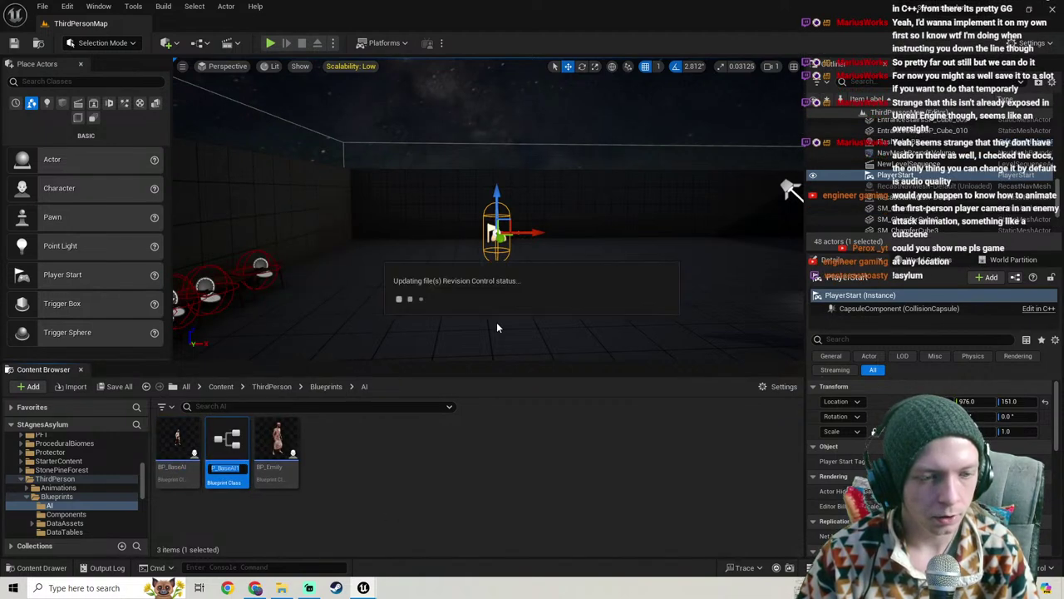
# Step: Place the duplicated BP_BaseAI1 character on the level floor near PlayerStart
pyautogui.moveTo(468, 310)
pyautogui.mouseDown(button='right')
pyautogui.moveTo(682, 309)
pyautogui.moveTo(466, 306)
pyautogui.mouseUp(button='right')
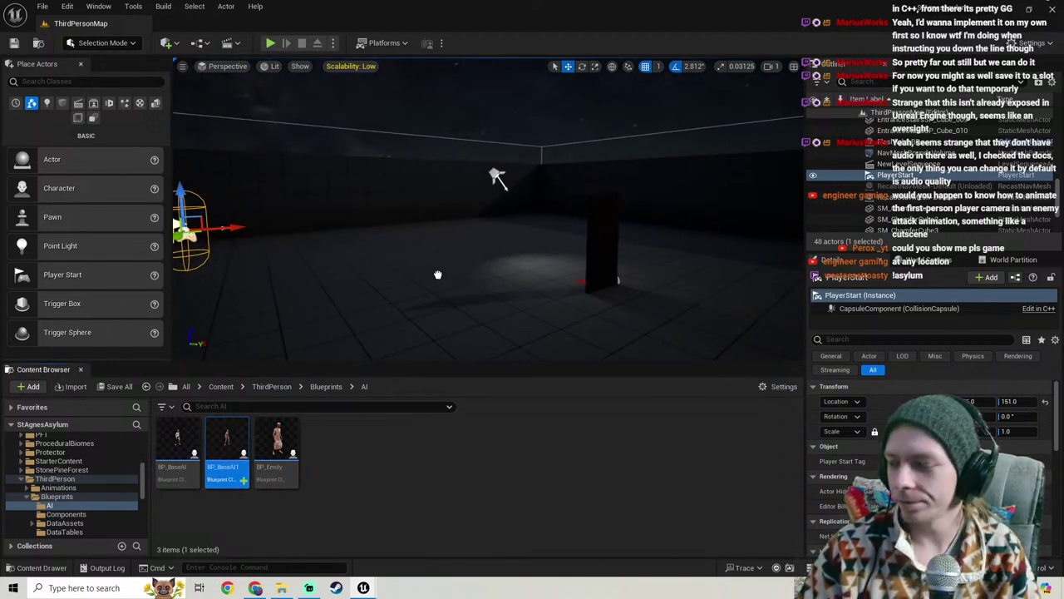
pyautogui.moveTo(438, 275); pyautogui.dragTo(437, 274)
pyautogui.moveTo(413, 293); pyautogui.dragTo(439, 275, button='right')
pyautogui.press('w')
pyautogui.press('d')
pyautogui.press('a')
pyautogui.press('s')
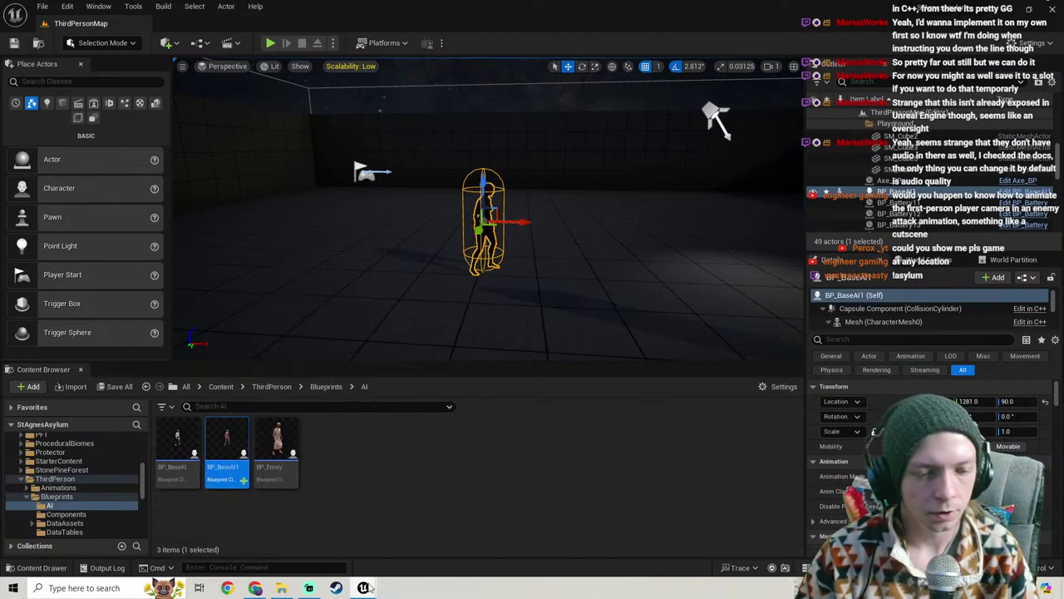
# Step: Return to WB_SoundSettings, set the SFXText label's text to SFX and compile the widget
pyautogui.moveTo(370, 588)
pyautogui.click(425, 539)
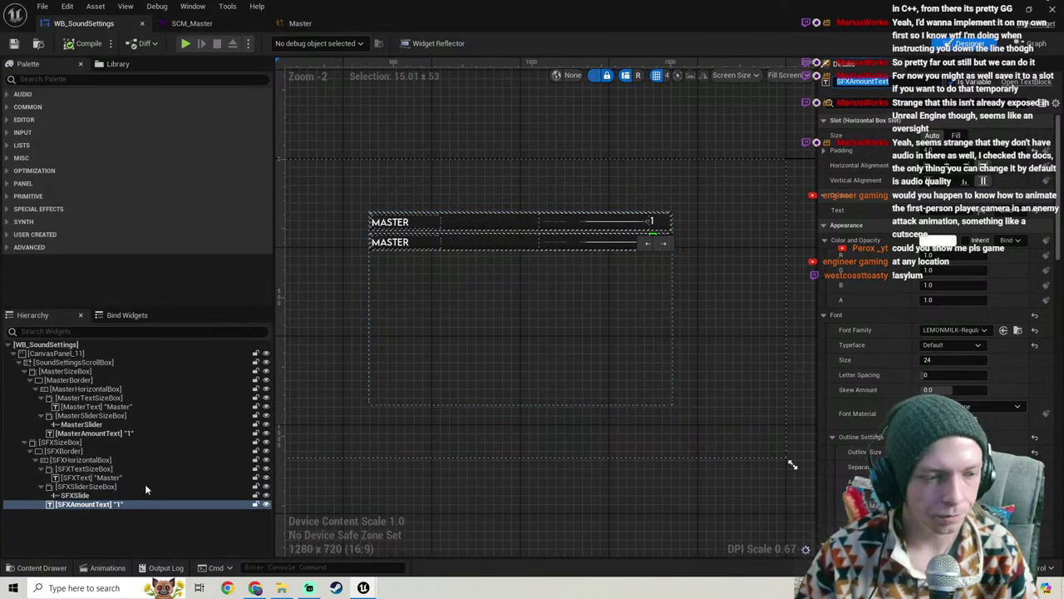
pyautogui.click(396, 243)
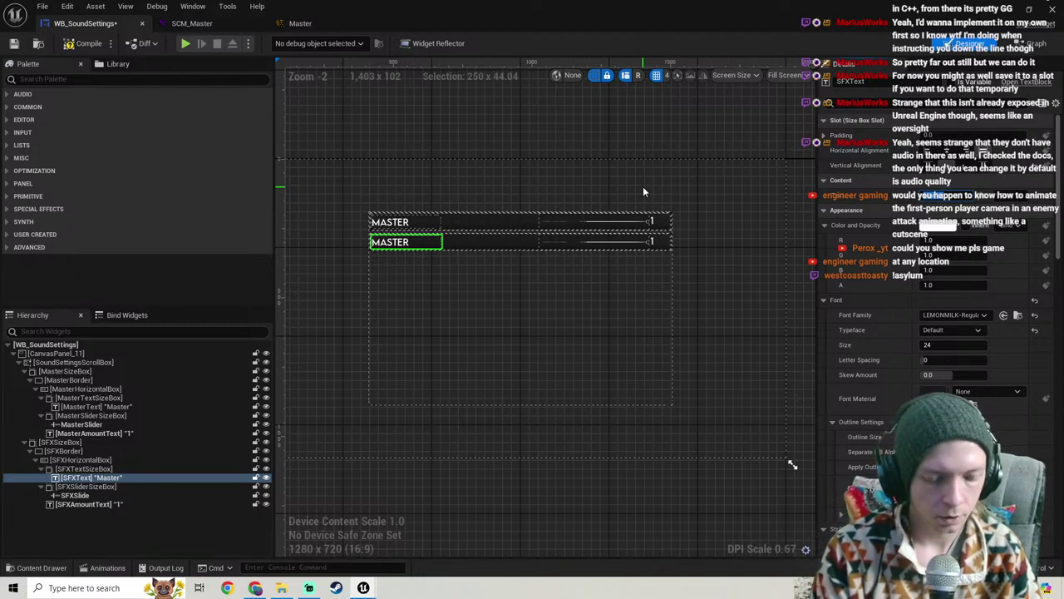
pyautogui.press('Return')
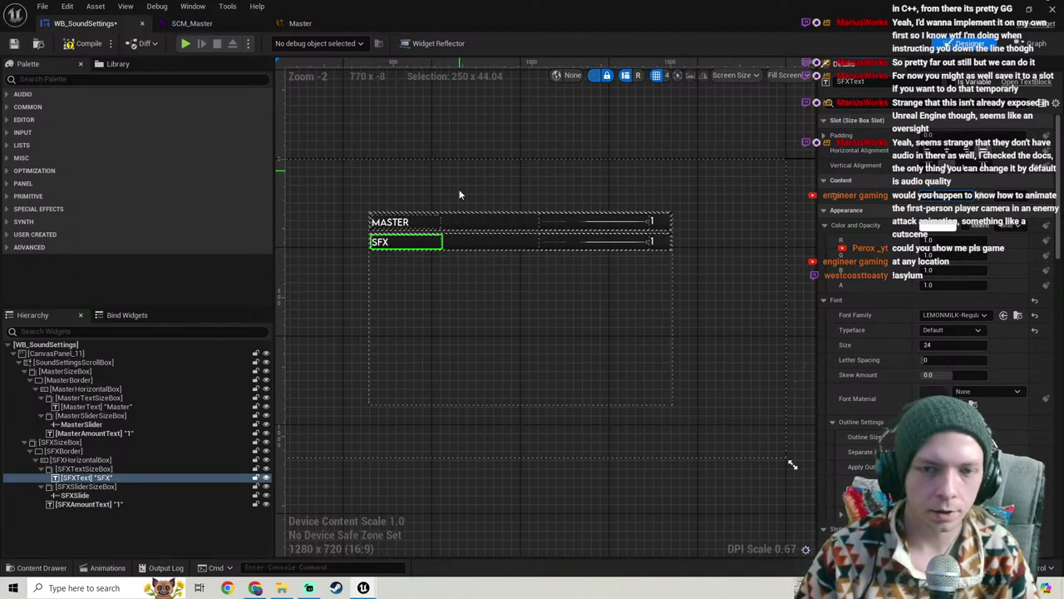
pyautogui.click(90, 44)
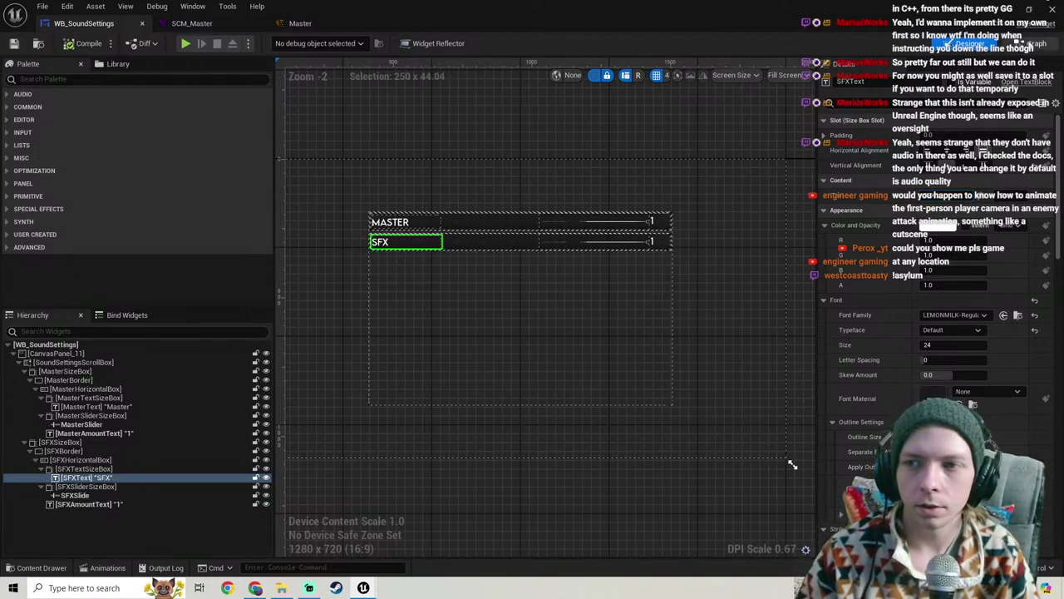
# Step: Delete the amount text blocks from the Master and SFX rows, and compile and save the widget
pyautogui.click(1035, 43)
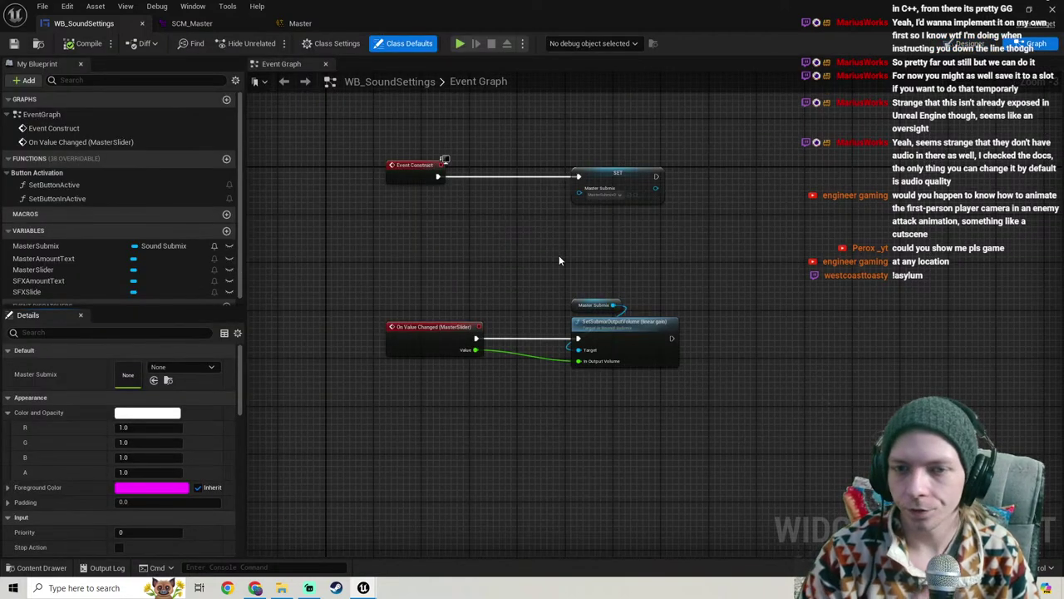
pyautogui.moveTo(560, 256); pyautogui.dragTo(418, 302, button='right')
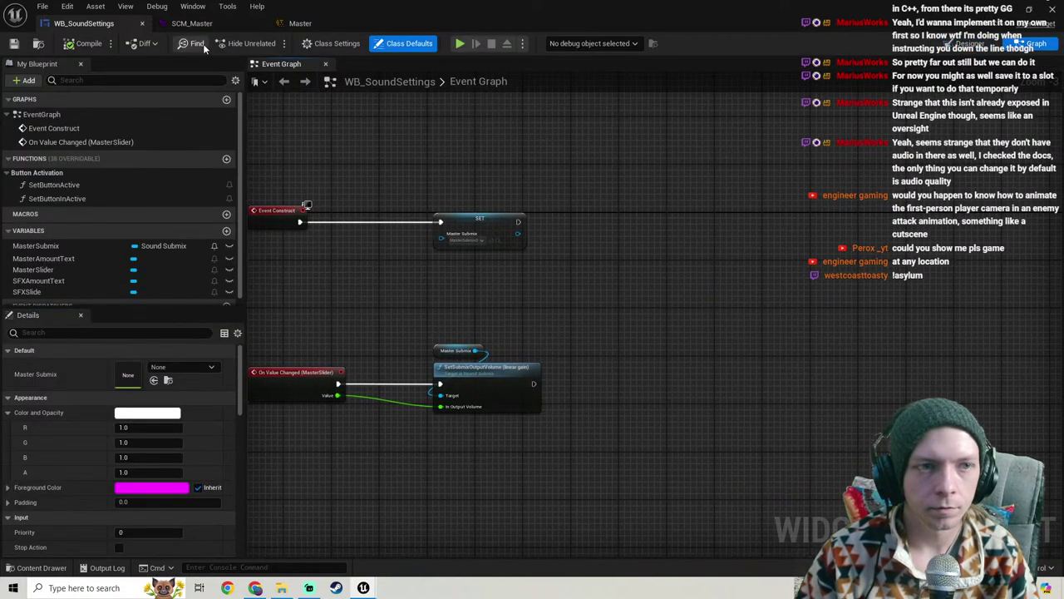
pyautogui.click(969, 43)
pyautogui.scroll(6, 710, 258)
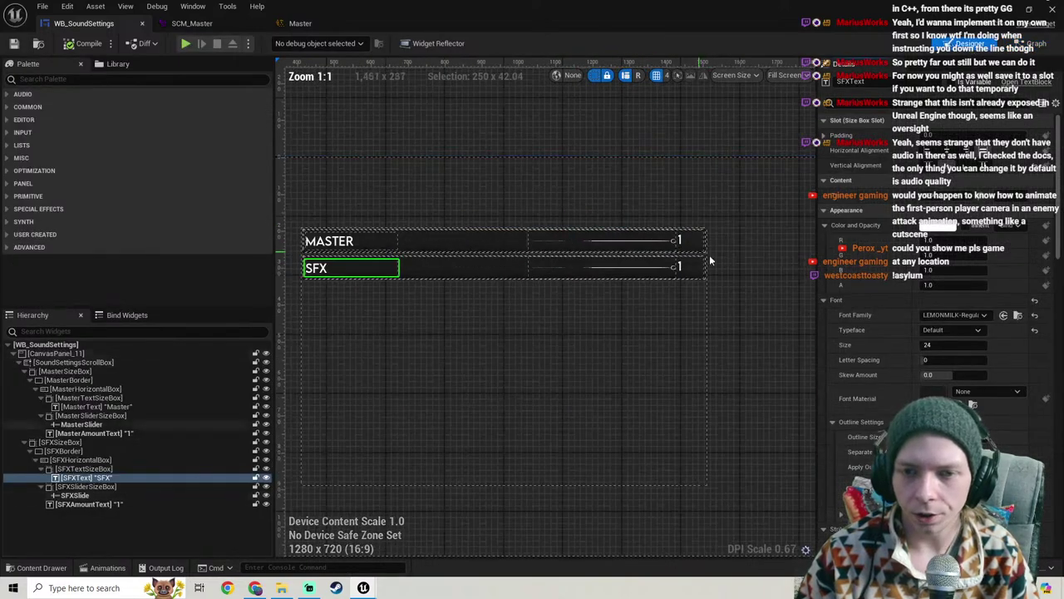
pyautogui.moveTo(710, 258); pyautogui.dragTo(580, 254, button='right')
pyautogui.click(508, 220)
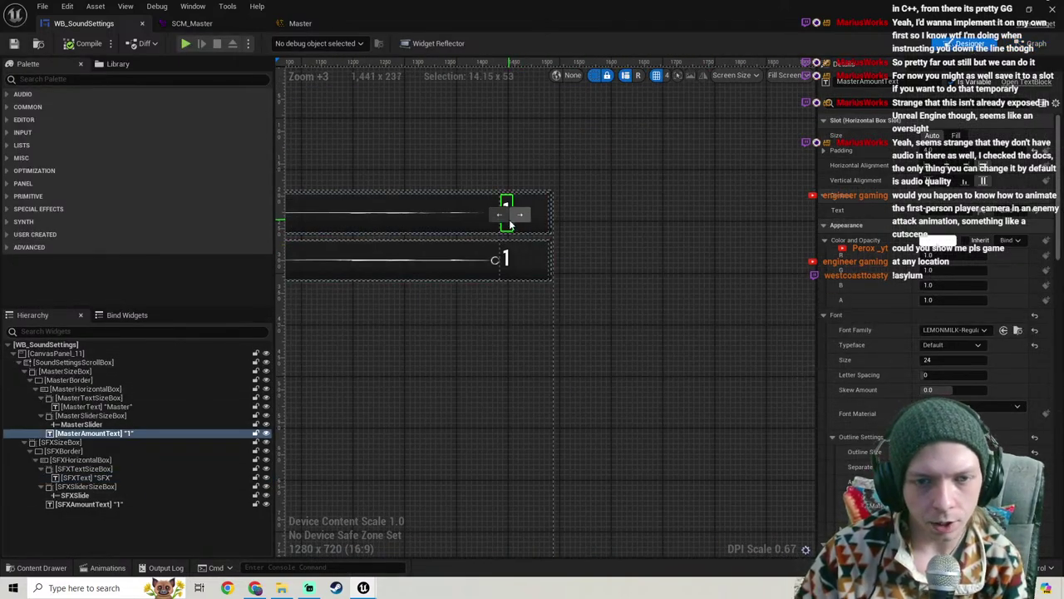
pyautogui.press('Delete')
pyautogui.click(504, 259)
pyautogui.press('Delete')
pyautogui.scroll(-3, 505, 270)
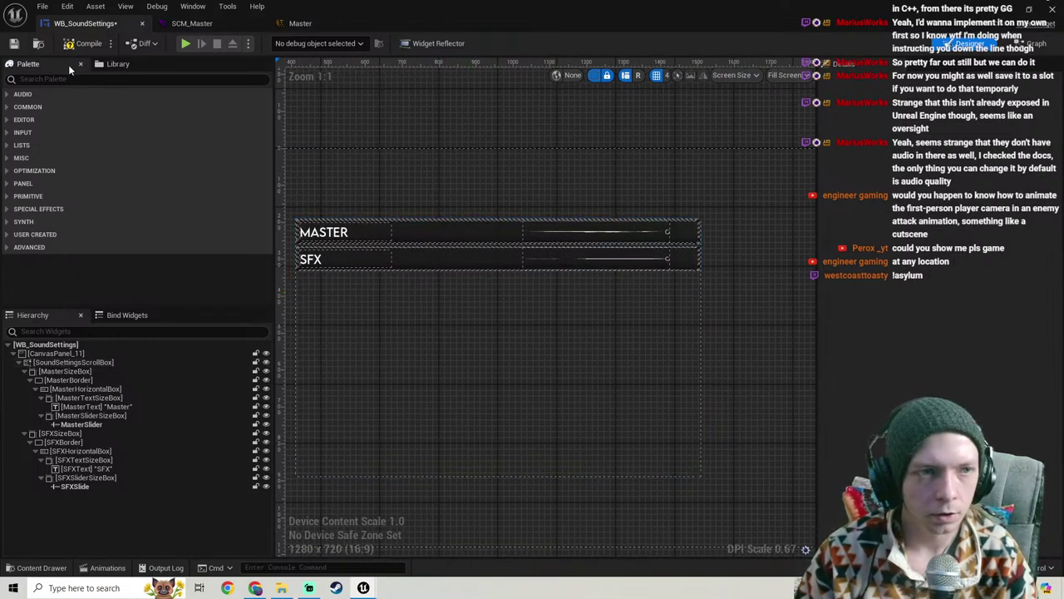
pyautogui.click(77, 49)
pyautogui.click(13, 43)
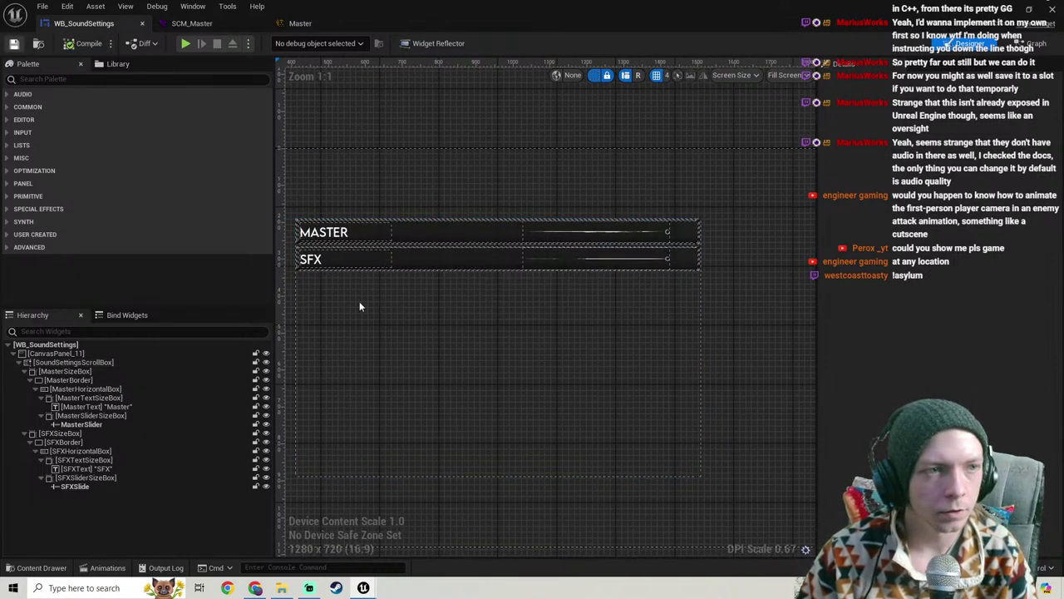
# Step: Check the child classes of the Master sound class and duplicate SFXSizeBox with its contents in WB_SoundSettings
pyautogui.scroll(-1, 409, 312)
pyautogui.moveTo(409, 312); pyautogui.dragTo(431, 231, button='right')
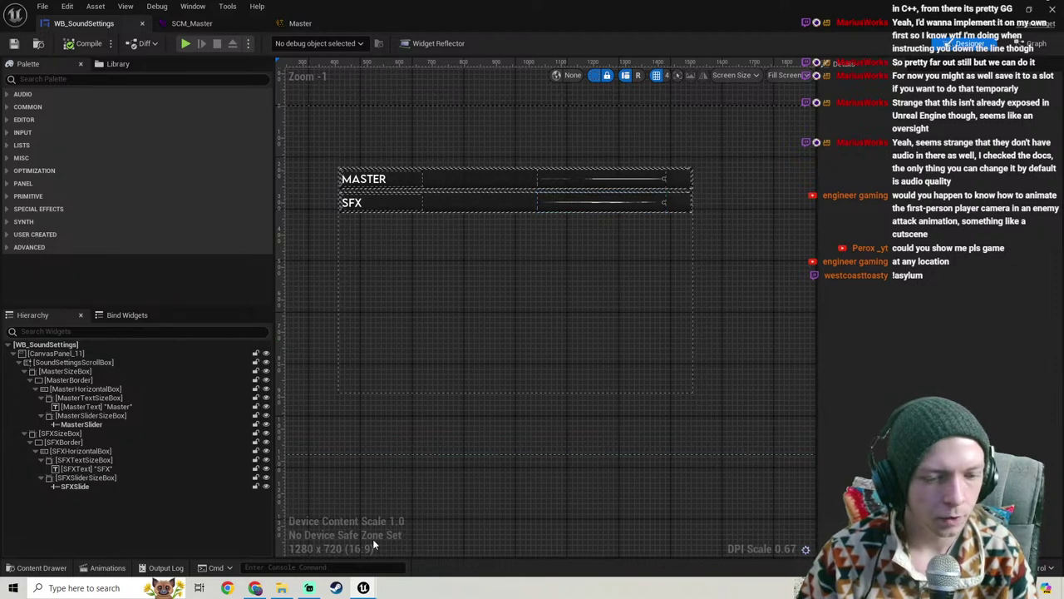
pyautogui.click(300, 23)
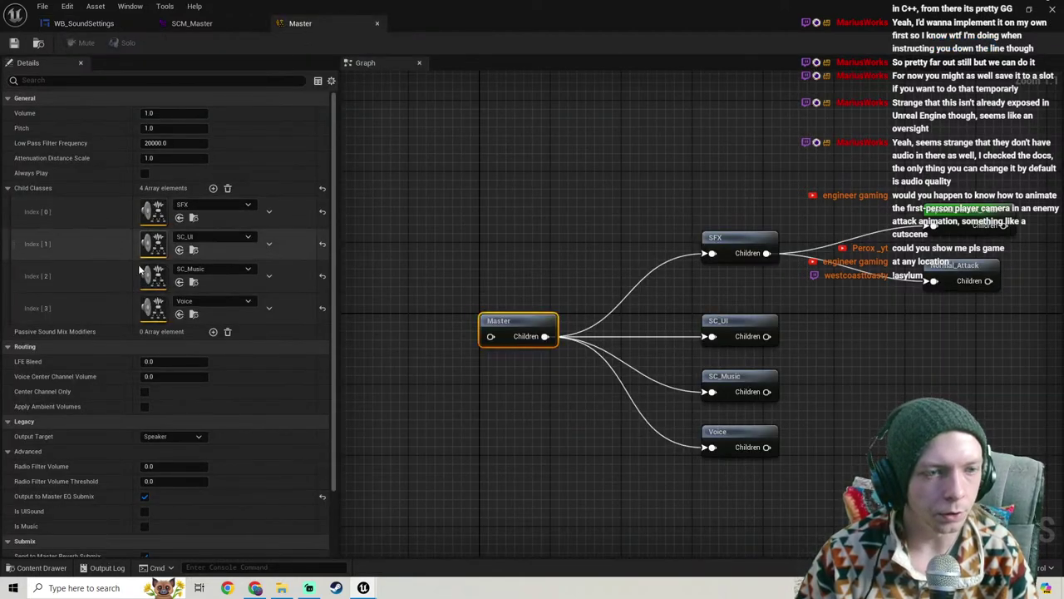
pyautogui.click(83, 23)
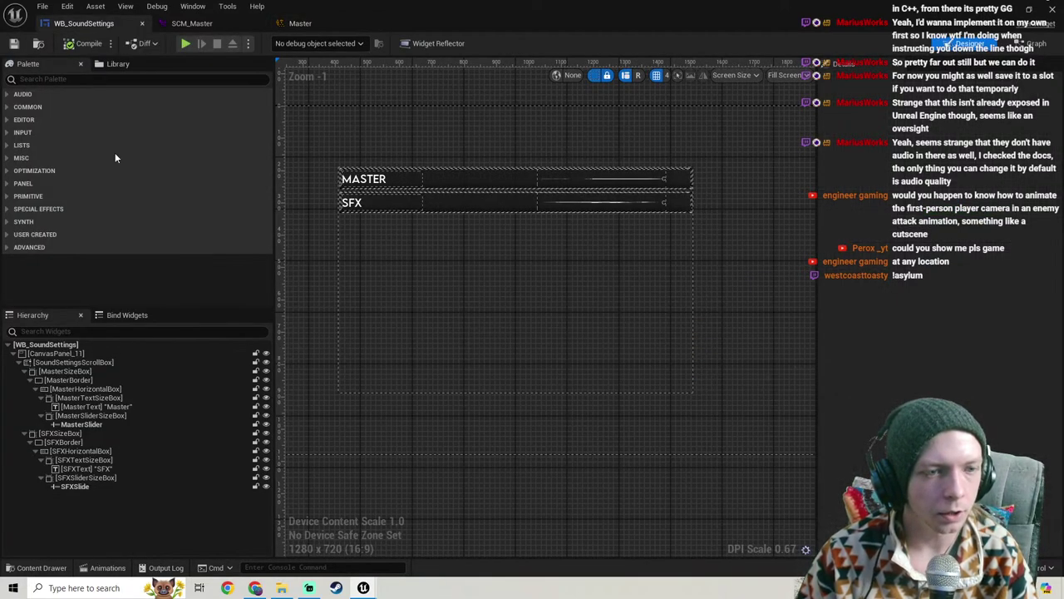
pyautogui.click(62, 433)
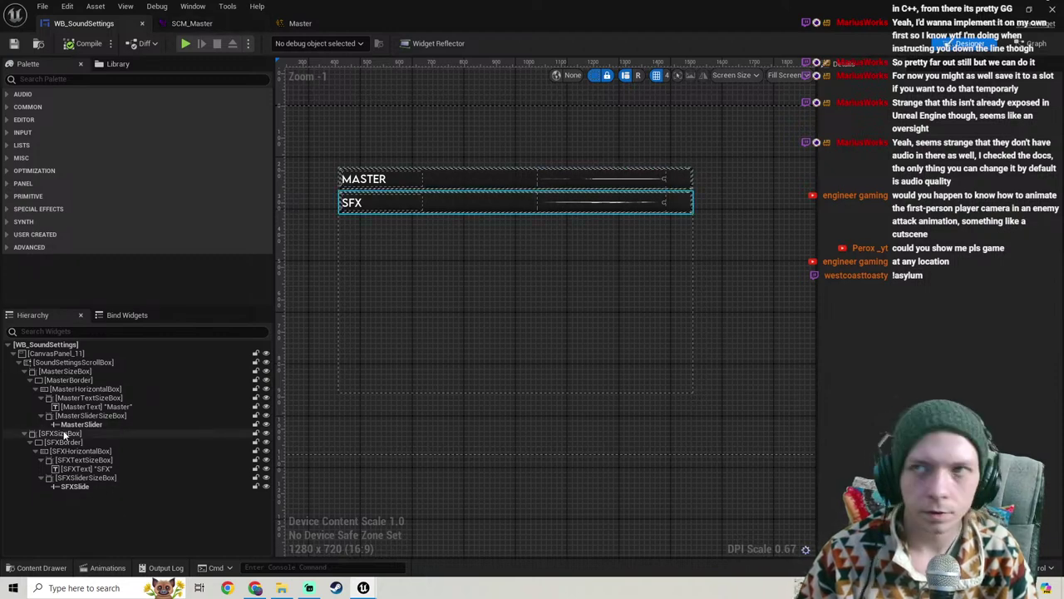
pyautogui.rightClick(65, 436)
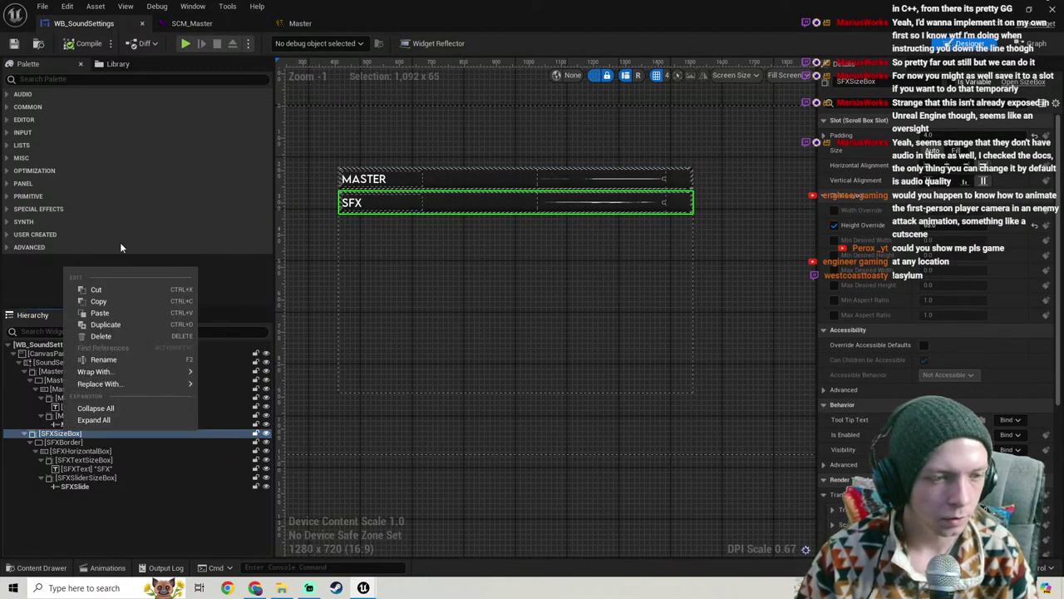
pyautogui.click(157, 324)
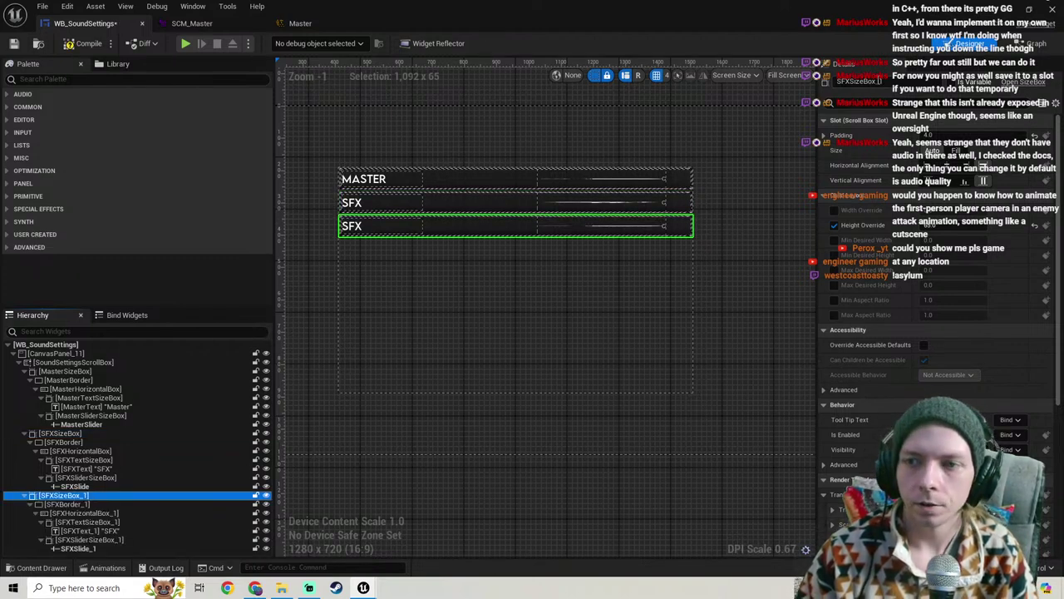
# Step: Rename the duplicated row's outer size box as UISizeBox and its border as UIBorder
pyautogui.moveTo(876, 81); pyautogui.dragTo(885, 80)
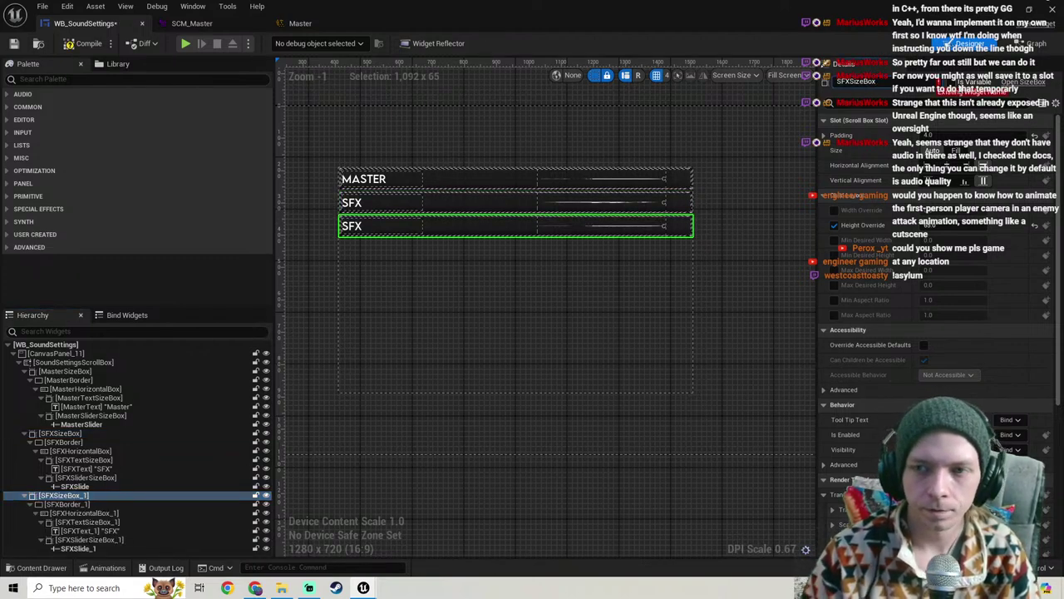
pyautogui.press('BackSpace')
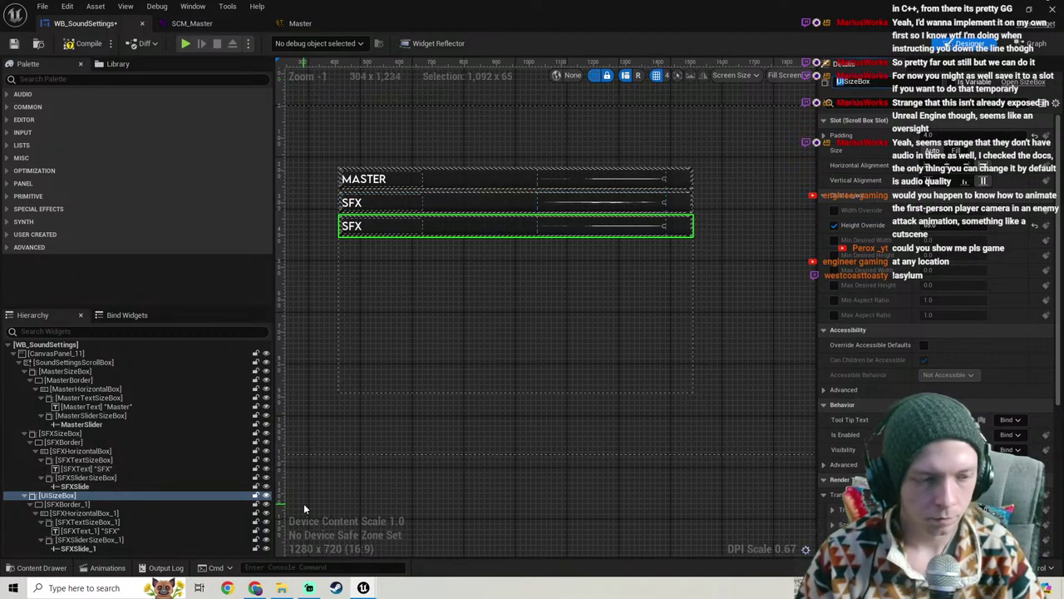
pyautogui.click(71, 497)
pyautogui.click(75, 504)
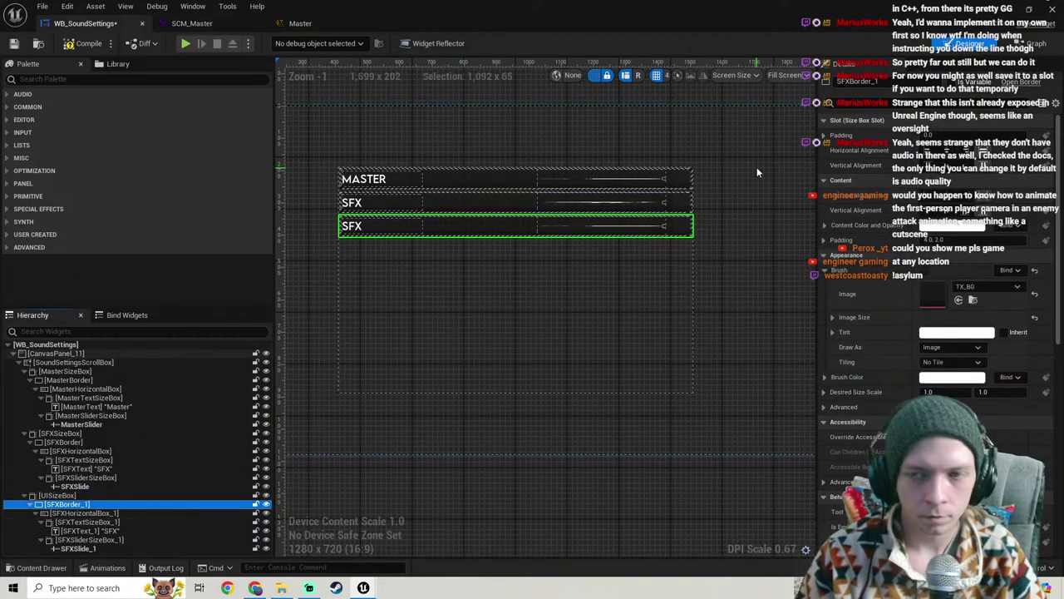
pyautogui.moveTo(874, 81); pyautogui.dragTo(1060, 73)
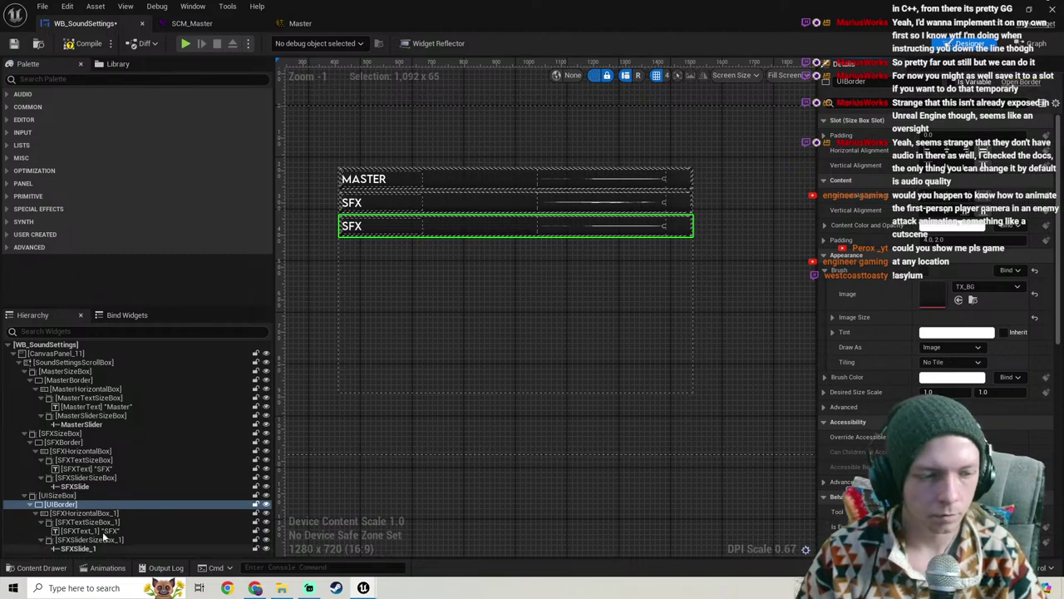
# Step: Rename the duplicated row's horizontal box as UIHorizontalBox and its text size box as UITextSizeBox
pyautogui.click(83, 513)
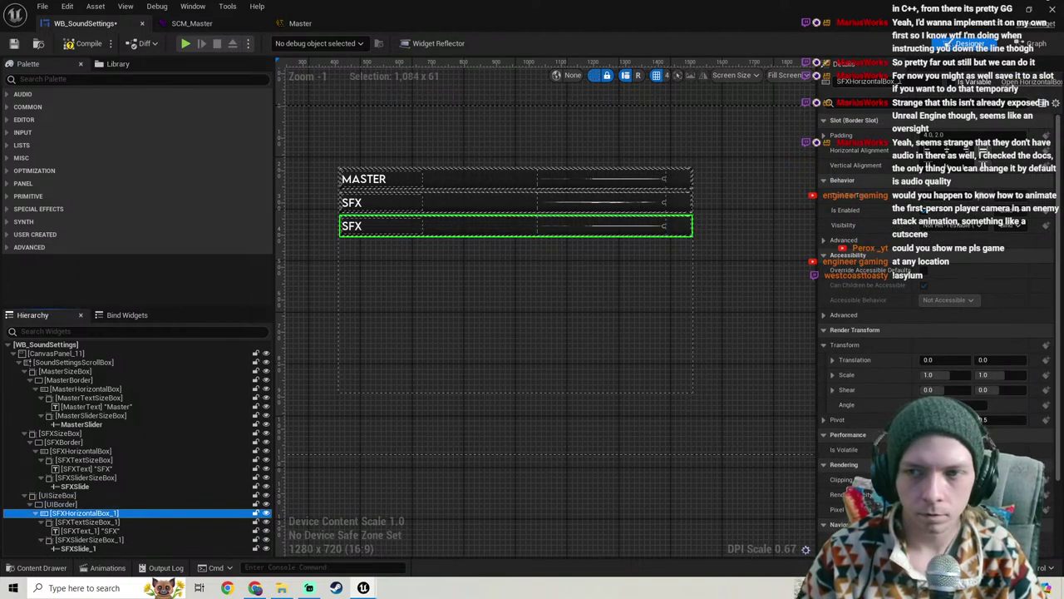
pyautogui.moveTo(903, 82); pyautogui.dragTo(896, 81)
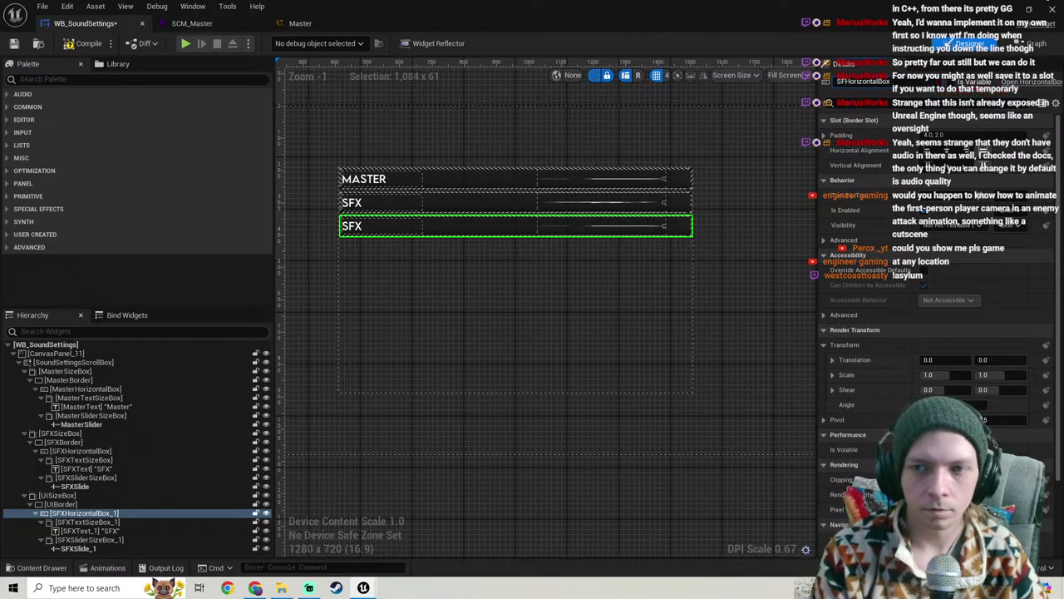
pyautogui.click(112, 522)
pyautogui.moveTo(889, 82); pyautogui.dragTo(995, 90)
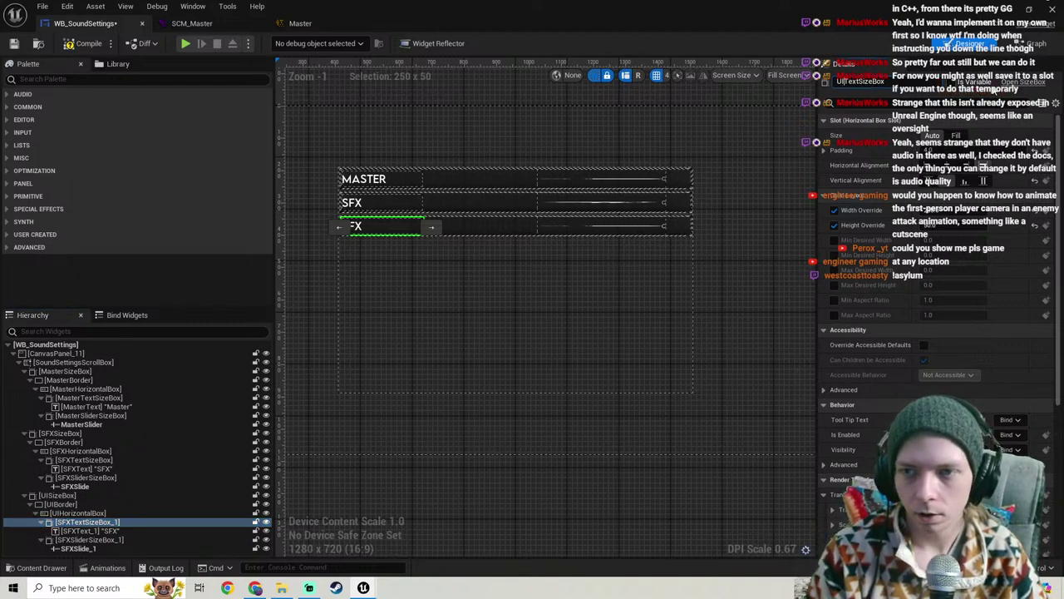
pyautogui.press('Return')
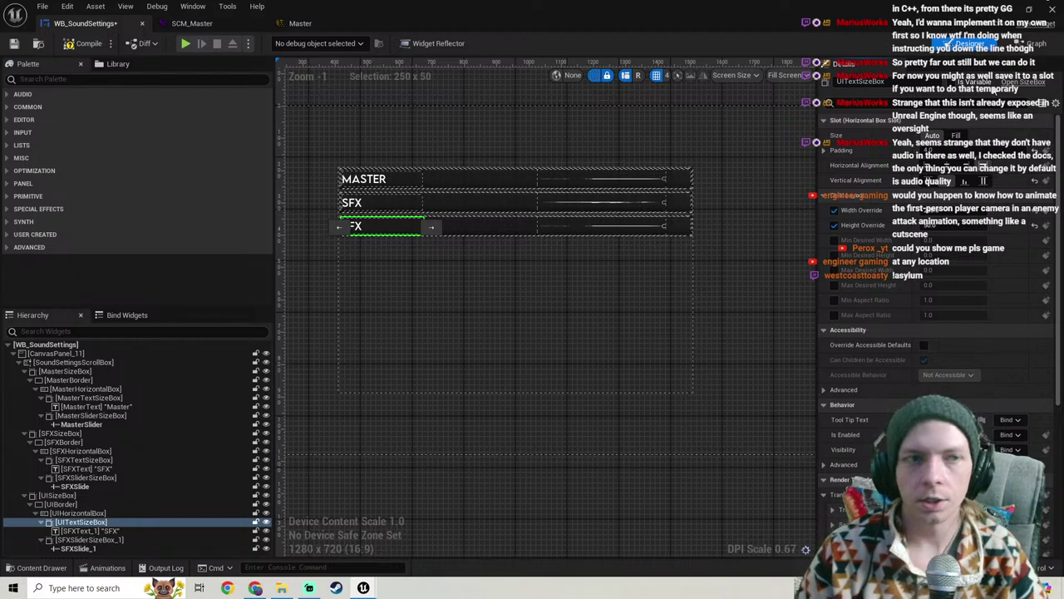
# Step: Save the WB_SoundSettings widget and all remaining modified assets in the project
pyautogui.click(16, 45)
pyautogui.click(1010, 10)
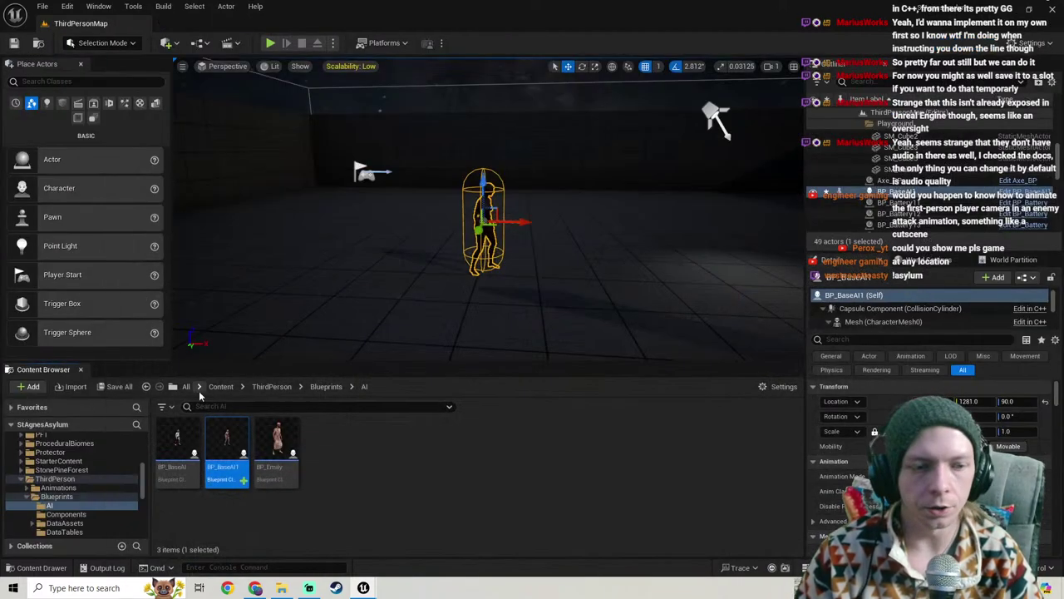
pyautogui.click(108, 388)
pyautogui.click(620, 419)
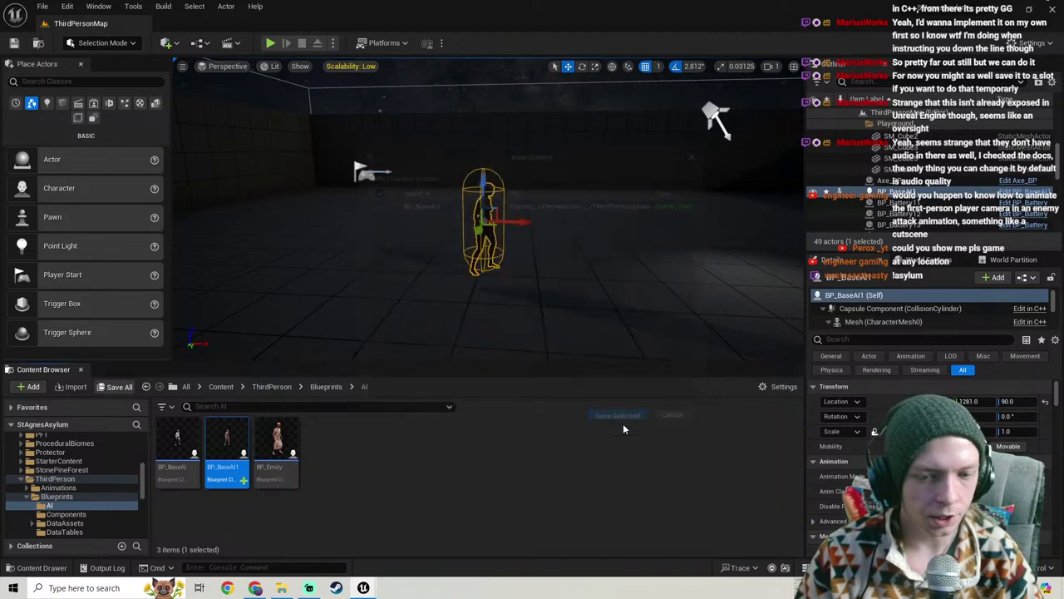
# Step: Open the BP_BaseAI1 blueprint from the AI folder and show the character in its component viewport
pyautogui.moveTo(522, 206); pyautogui.dragTo(516, 245)
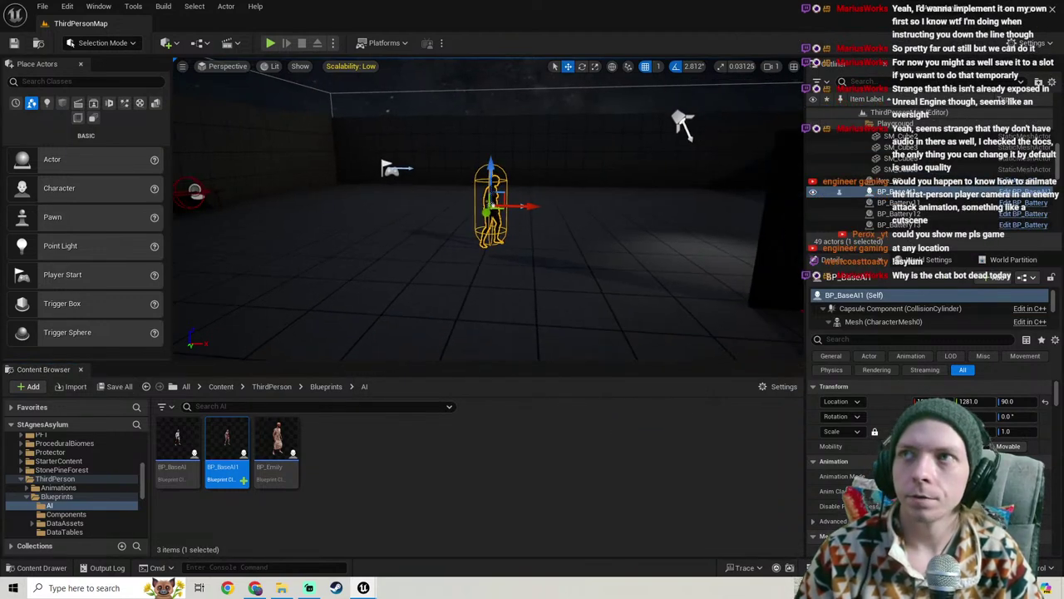
pyautogui.moveTo(522, 205); pyautogui.dragTo(519, 169)
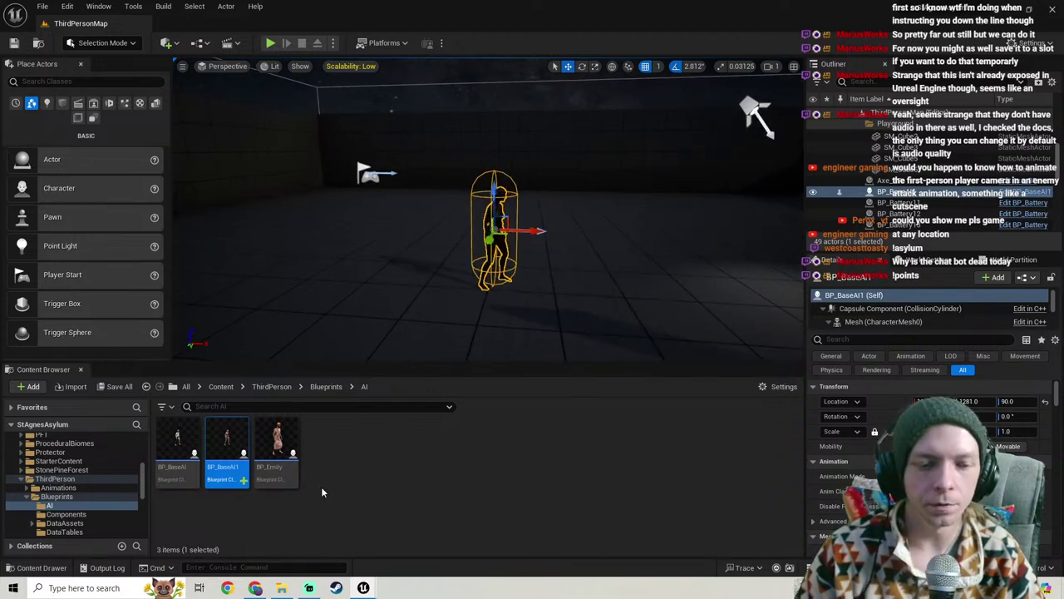
pyautogui.doubleClick(232, 440)
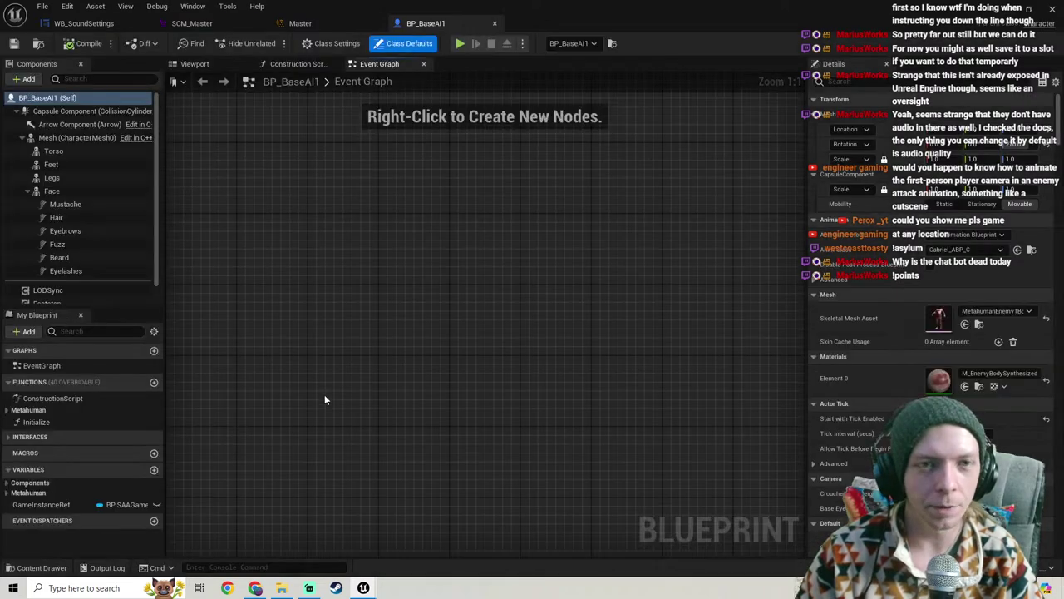
pyautogui.click(193, 64)
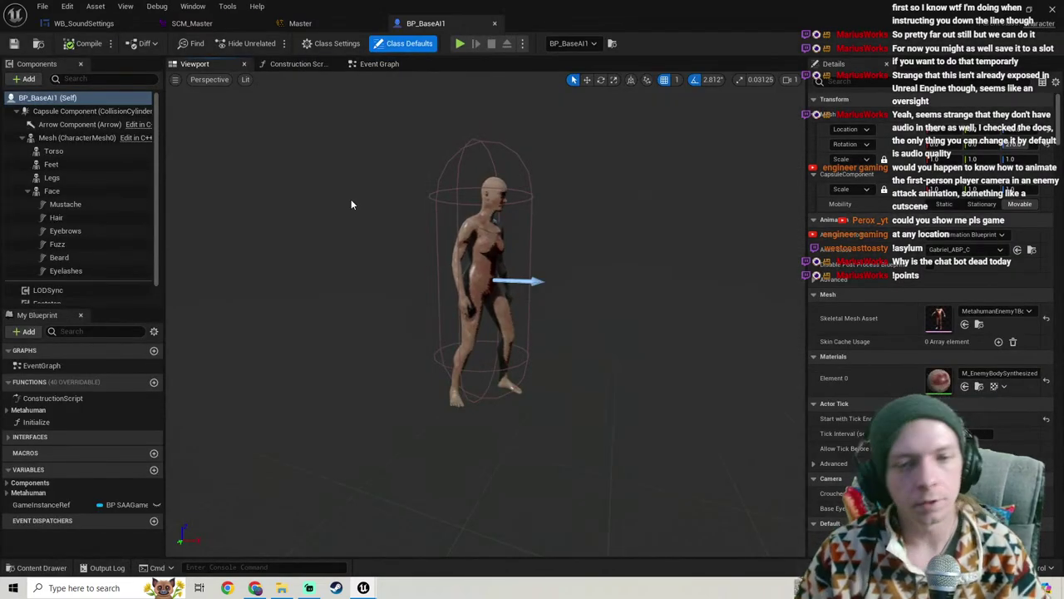
pyautogui.moveTo(351, 200)
pyautogui.mouseDown(button='right')
pyautogui.moveTo(351, 332)
pyautogui.moveTo(351, 250)
pyautogui.moveTo(351, 295)
pyautogui.moveTo(363, 212)
pyautogui.mouseUp(button='right')
pyautogui.press('s')
pyautogui.press('w')
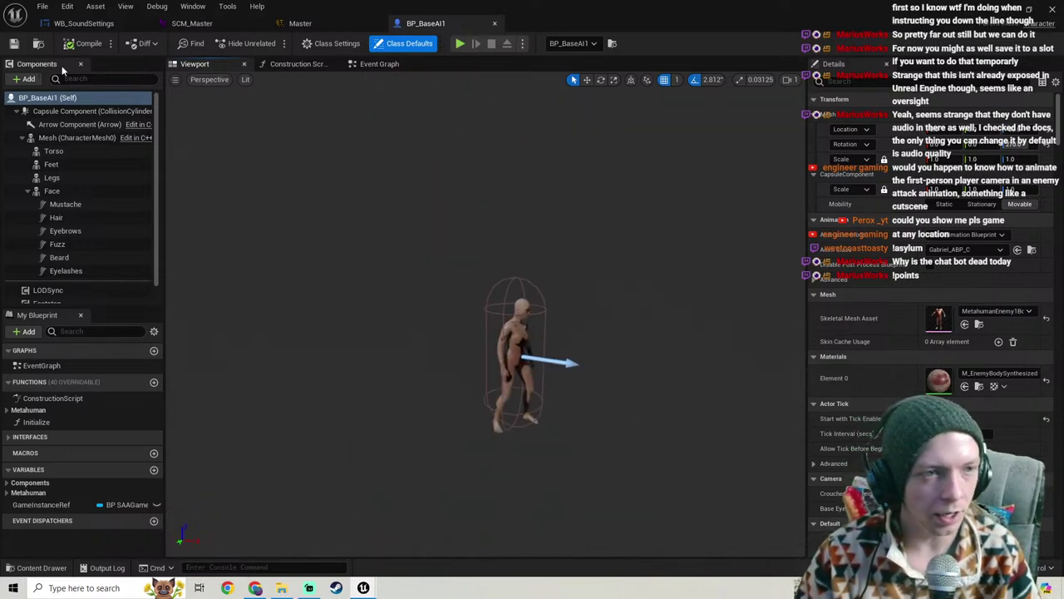
# Step: Add a Camera component to BP_BaseAI1
pyautogui.click(30, 79)
pyautogui.write('camera')
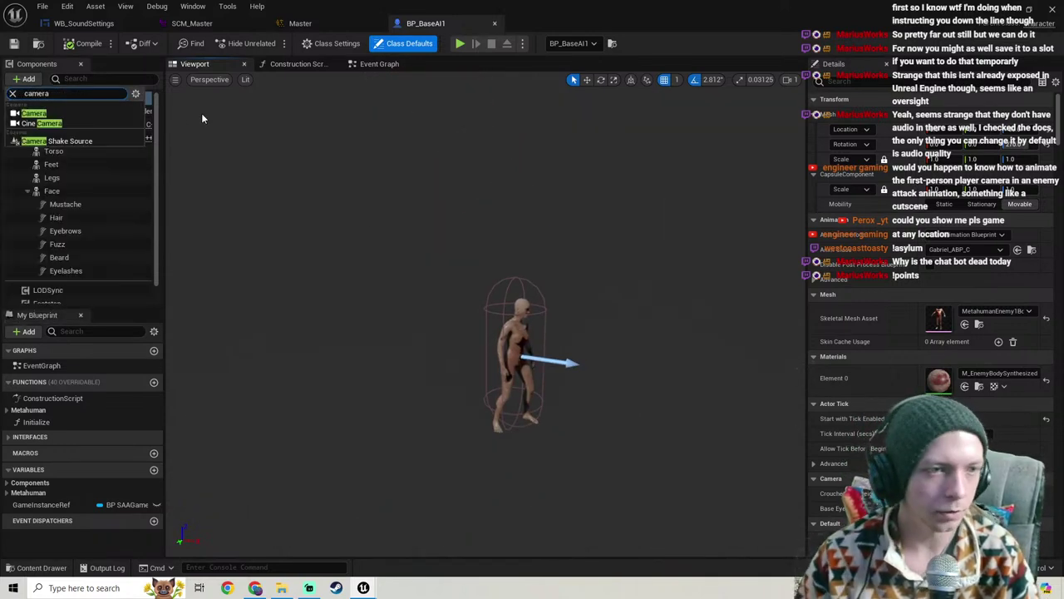
pyautogui.click(35, 113)
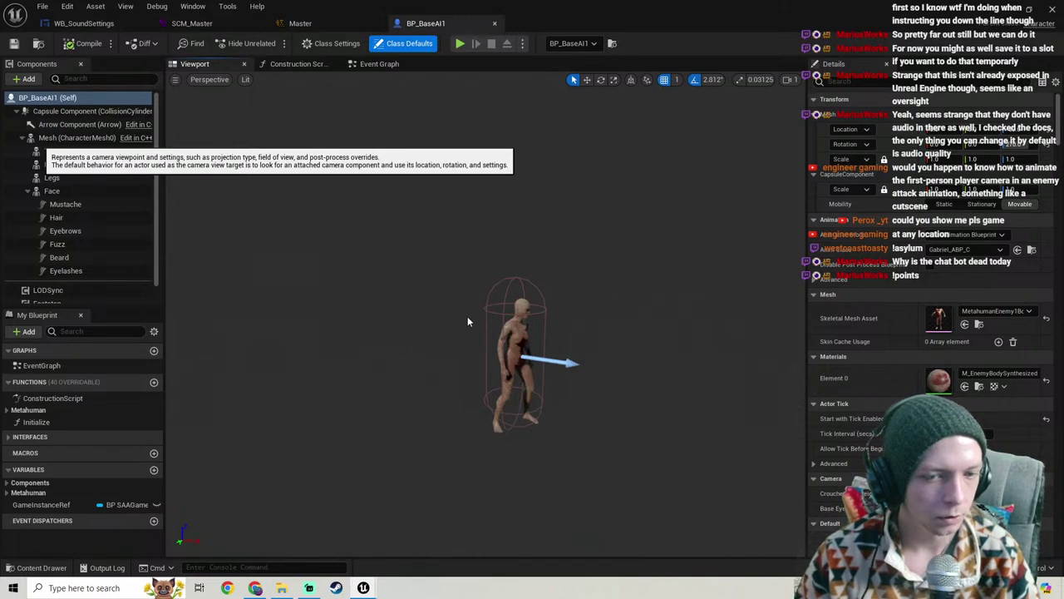
# Step: Move the camera about 138 units in front of the character and rotate it about 180° around the vertical axis to face the body
pyautogui.press('s')
pyautogui.moveTo(467, 299); pyautogui.dragTo(511, 398, button='right')
pyautogui.press('w')
pyautogui.press('s')
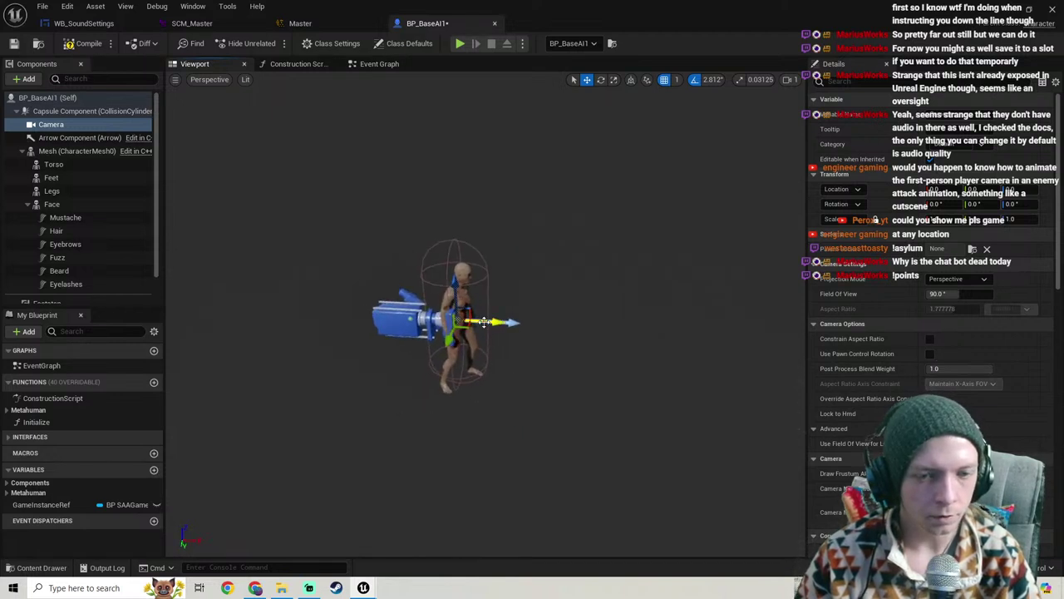
pyautogui.moveTo(512, 322); pyautogui.dragTo(623, 316)
pyautogui.scroll(-2, 499, 332)
pyautogui.press('e')
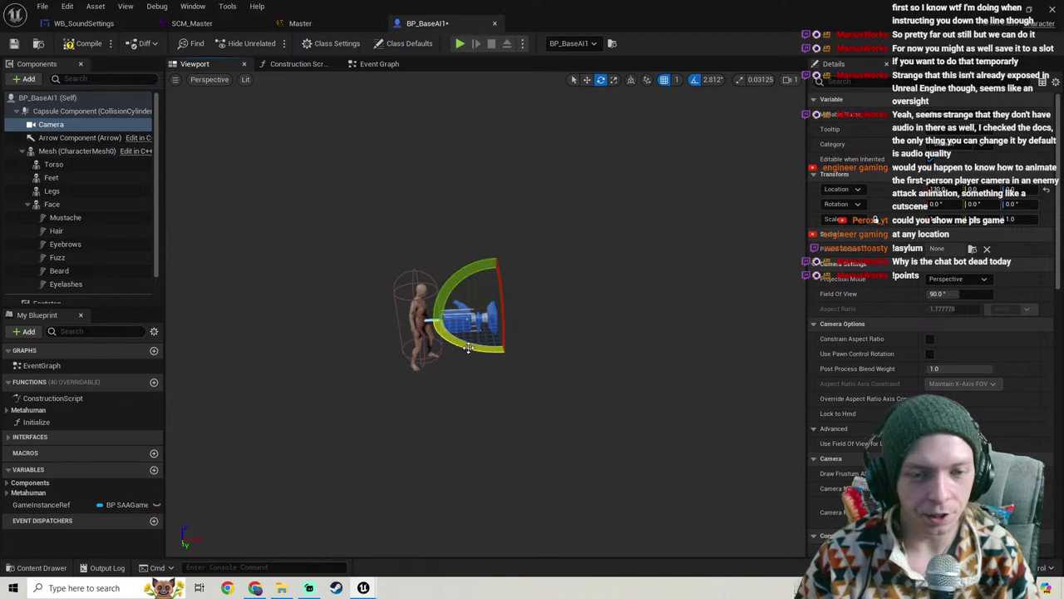
pyautogui.moveTo(469, 347)
pyautogui.mouseDown()
pyautogui.moveTo(591, 351)
pyautogui.moveTo(462, 353)
pyautogui.mouseUp()
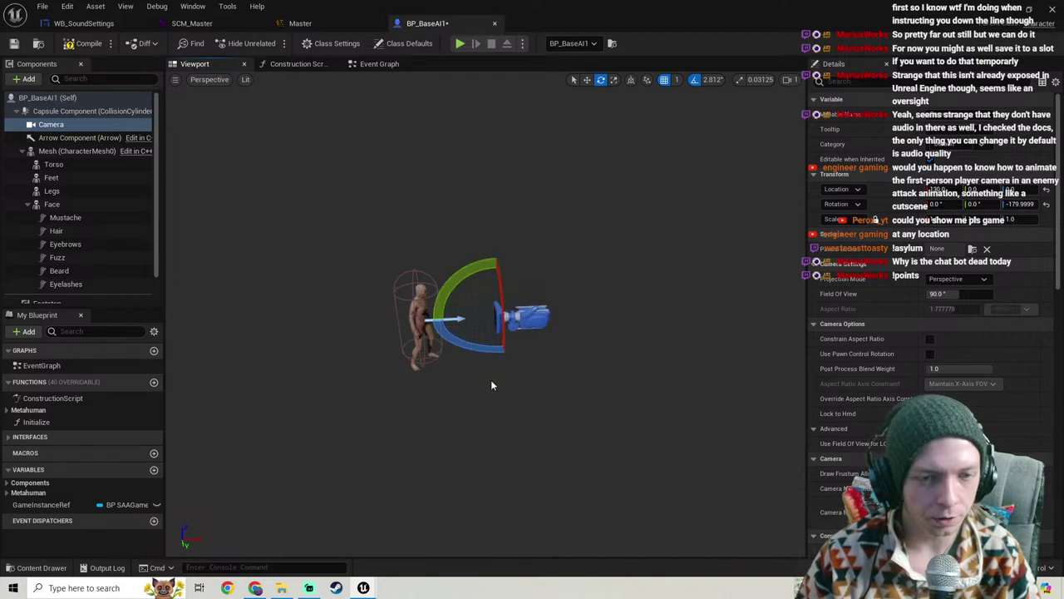
pyautogui.press('w')
pyautogui.moveTo(499, 359); pyautogui.dragTo(549, 359, button='right')
pyautogui.moveTo(463, 355)
pyautogui.mouseDown(button='right')
pyautogui.moveTo(546, 355)
pyautogui.moveTo(557, 372)
pyautogui.moveTo(463, 355)
pyautogui.mouseUp(button='right')
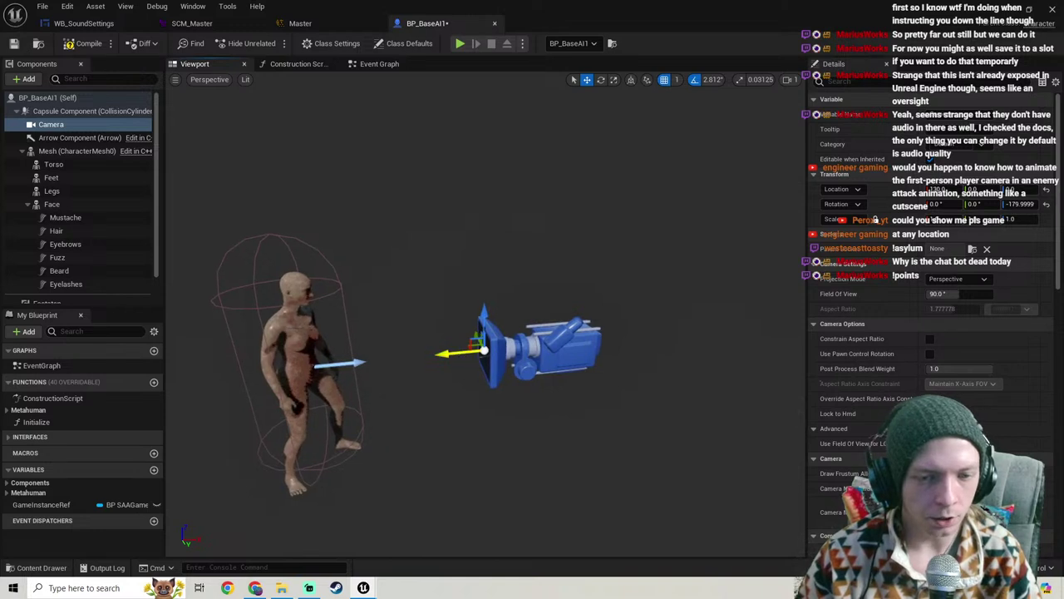
pyautogui.moveTo(480, 350); pyautogui.dragTo(485, 345)
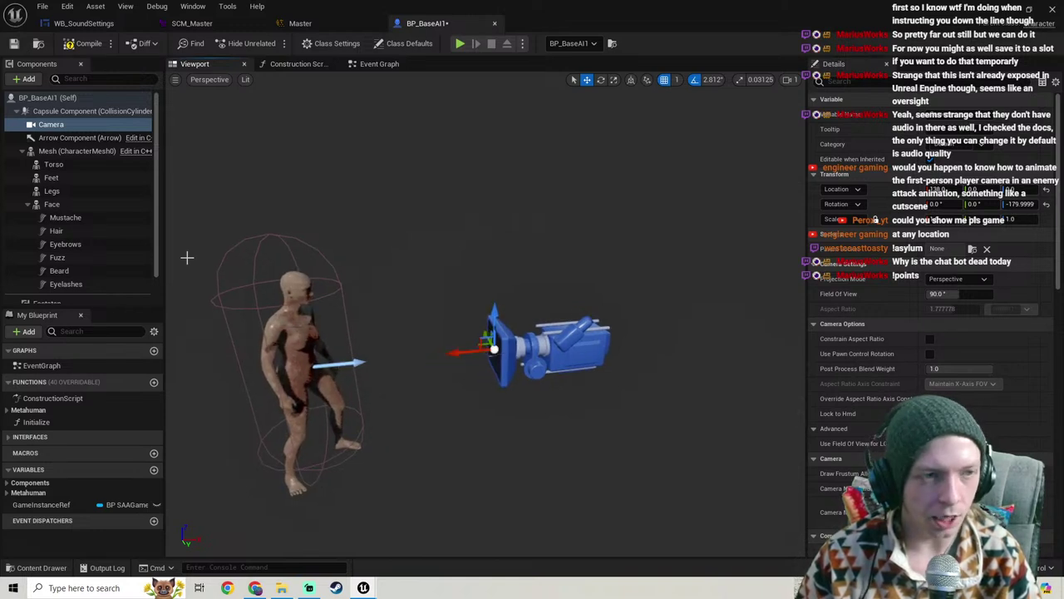
# Step: Attach the Camera component to the character's Mesh
pyautogui.moveTo(48, 125); pyautogui.dragTo(58, 156)
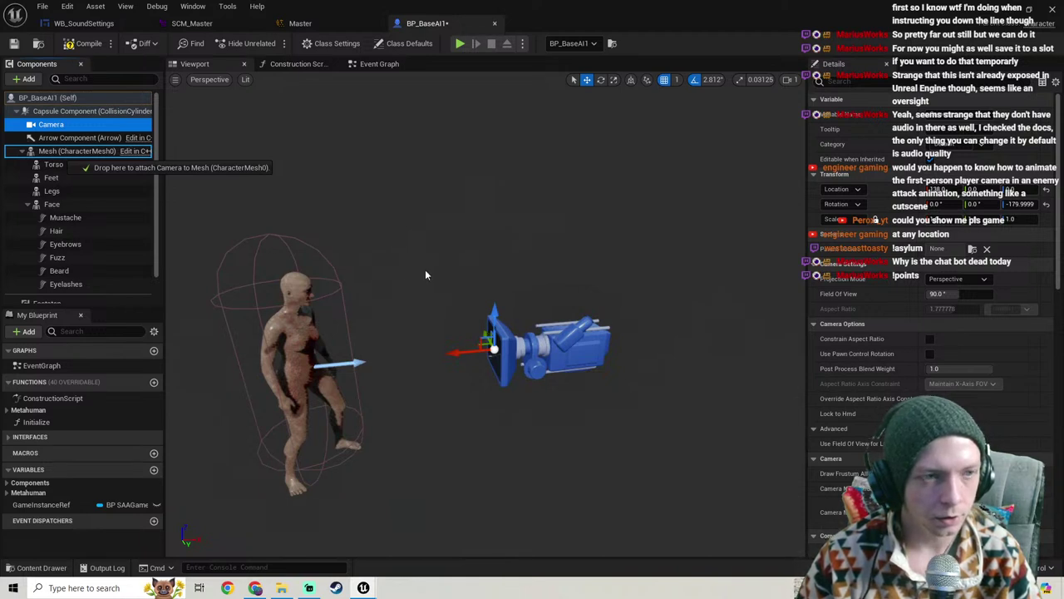
pyautogui.moveTo(424, 268); pyautogui.dragTo(377, 253, button='right')
pyautogui.press('w')
pyautogui.press('s')
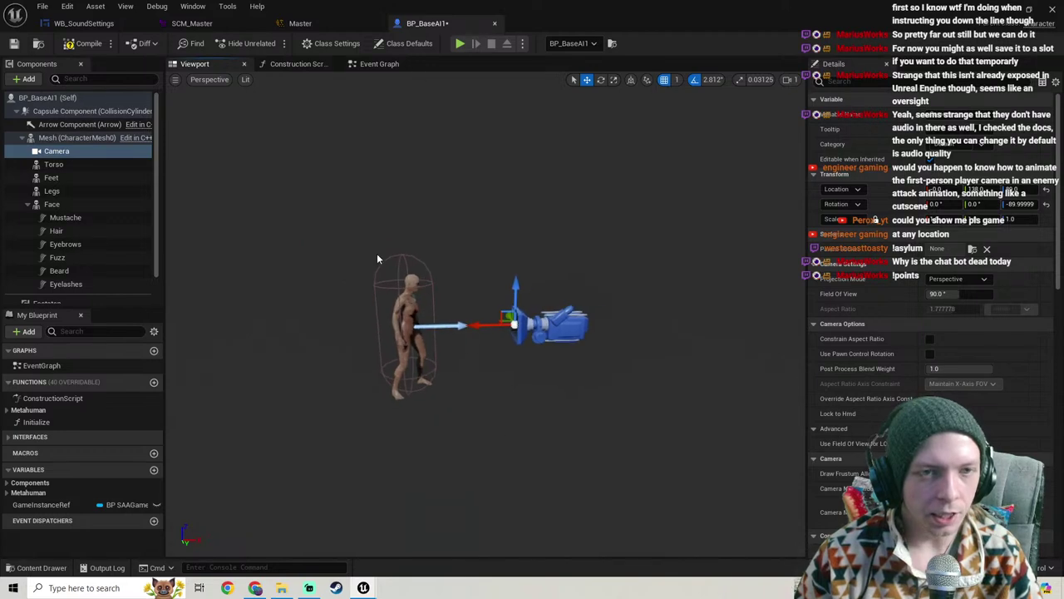
# Step: Open BP_BaseAI1's event graph and create a Boolean variable named IsDead
pyautogui.click(382, 64)
pyautogui.scroll(-5, 420, 262)
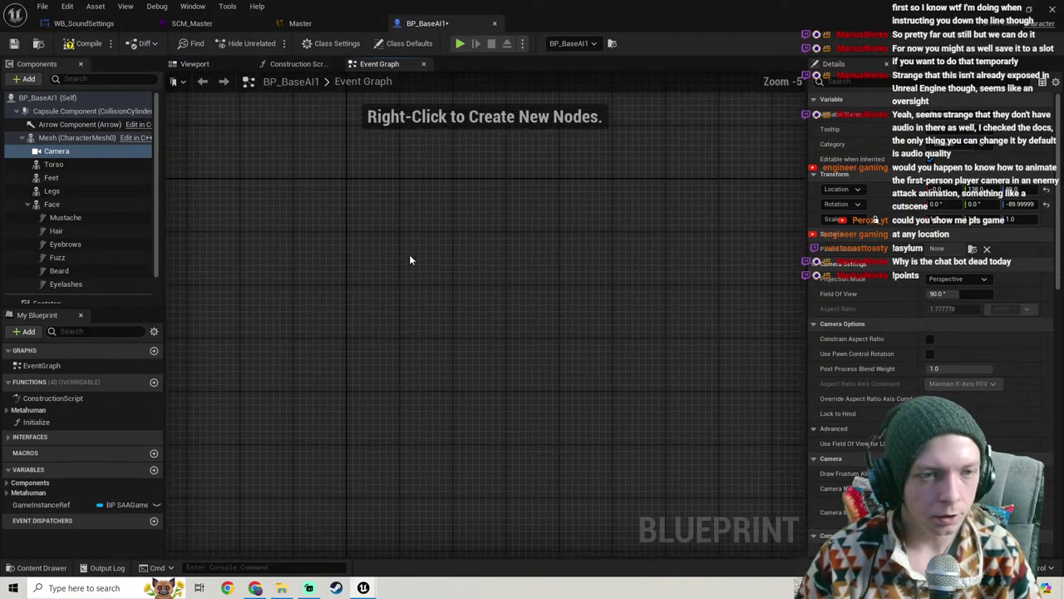
pyautogui.click(200, 64)
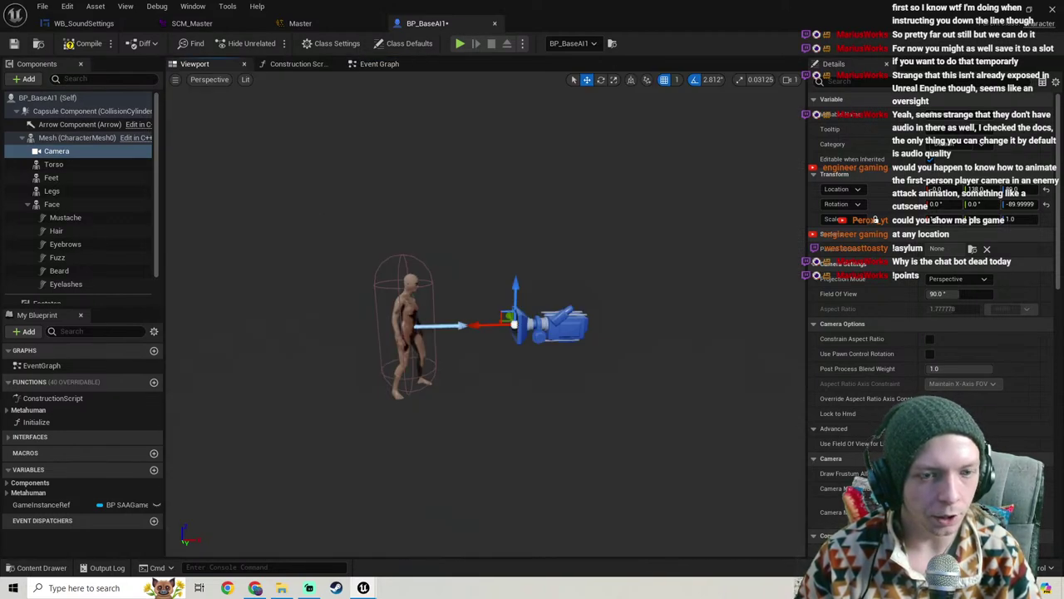
pyautogui.click(399, 296)
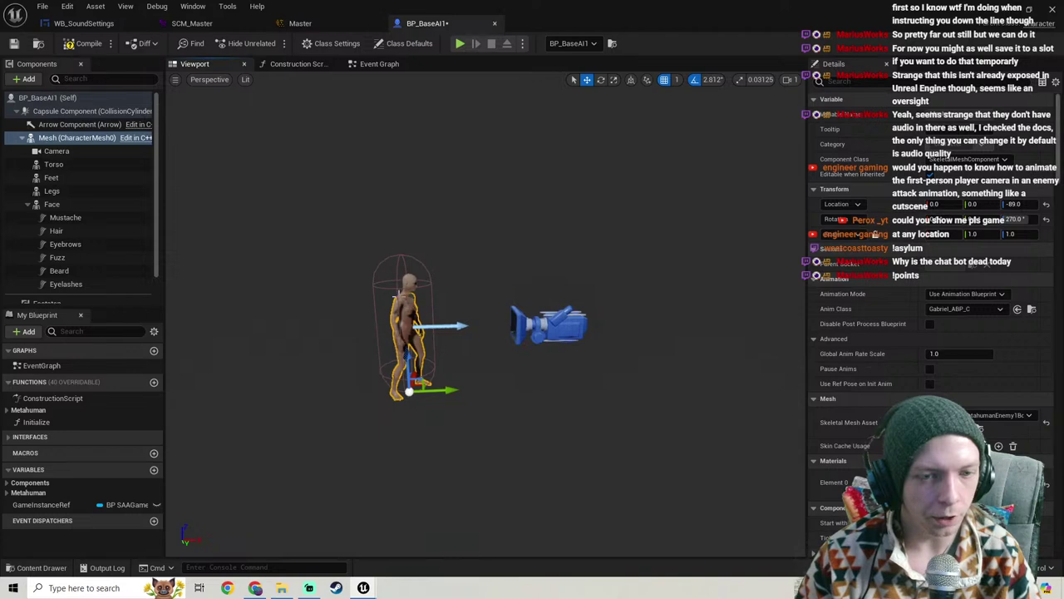
pyautogui.click(376, 65)
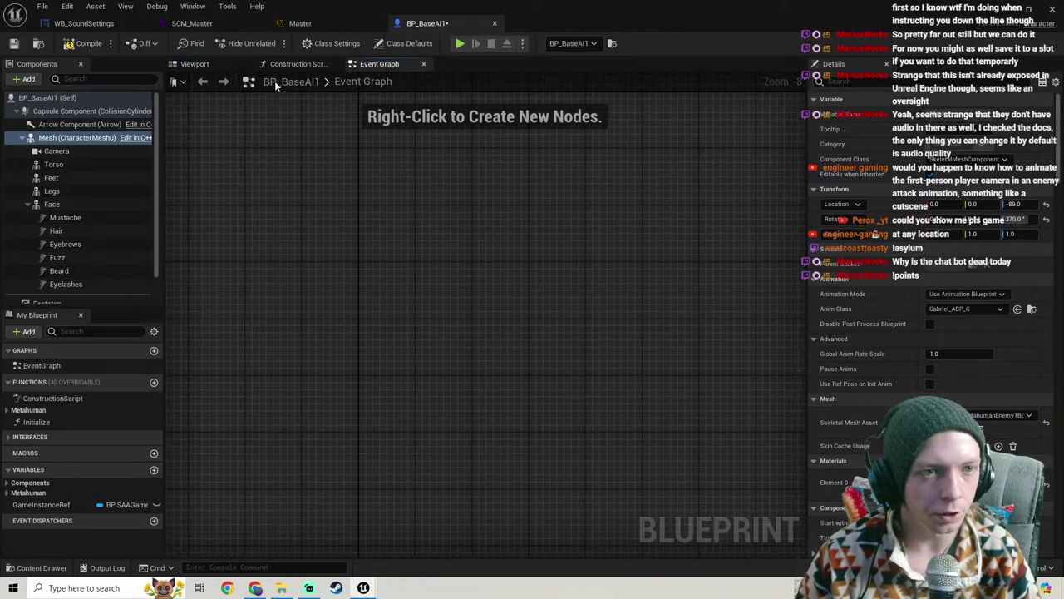
pyautogui.scroll(-2, 301, 296)
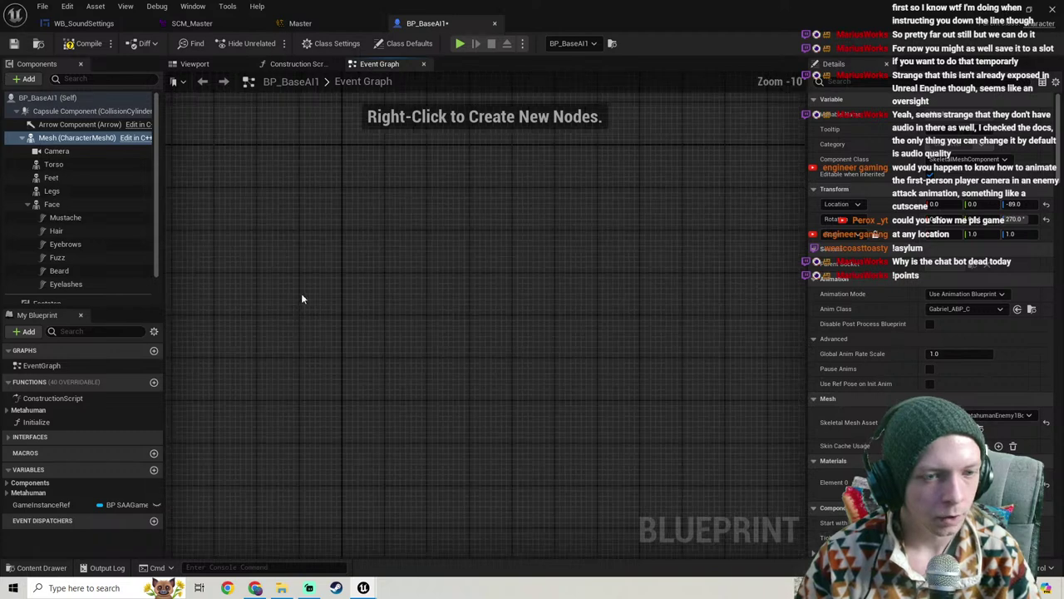
pyautogui.rightClick(422, 273)
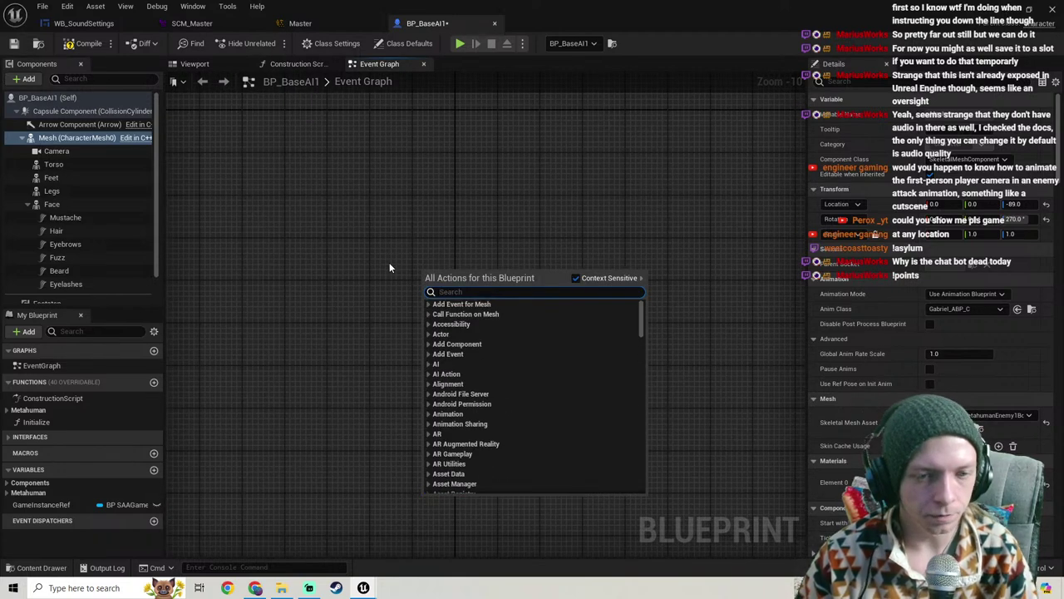
pyautogui.click(154, 469)
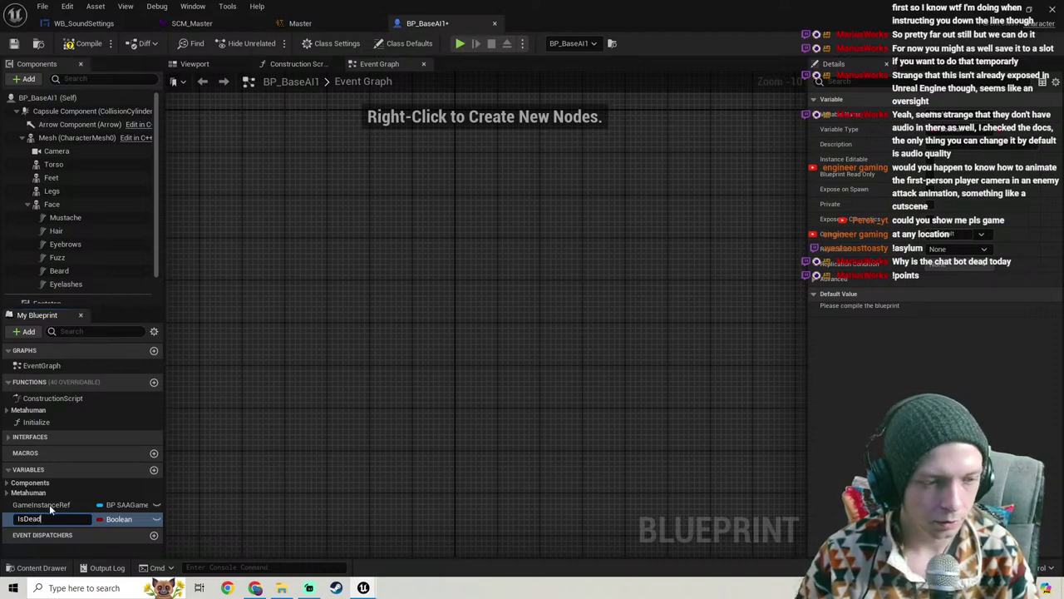
pyautogui.press('Return')
# Step: Place an IsDead getter and a Branch node in the event graph, and connect IsDead to the Branch's Condition
pyautogui.moveTo(34, 519); pyautogui.dragTo(311, 329)
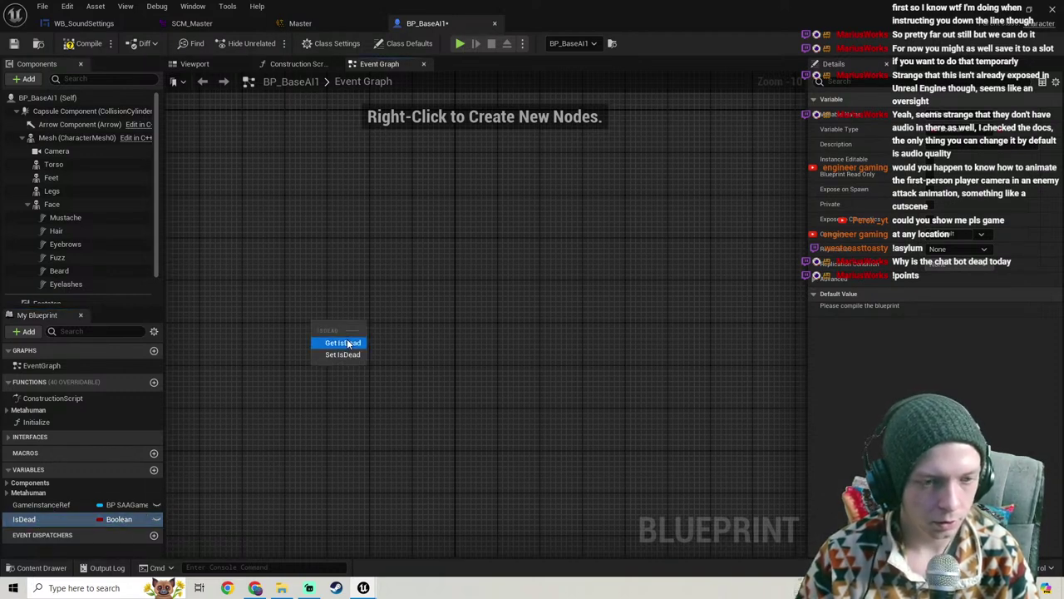
pyautogui.click(343, 342)
pyautogui.click(366, 283)
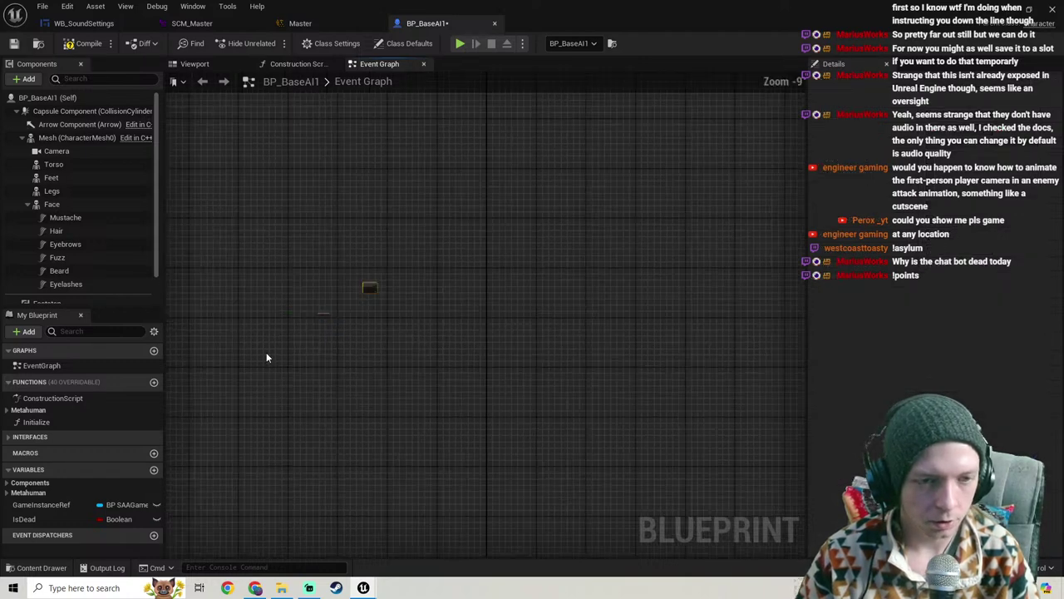
pyautogui.scroll(7, 356, 301)
pyautogui.moveTo(301, 369); pyautogui.dragTo(461, 288)
pyautogui.click(404, 331)
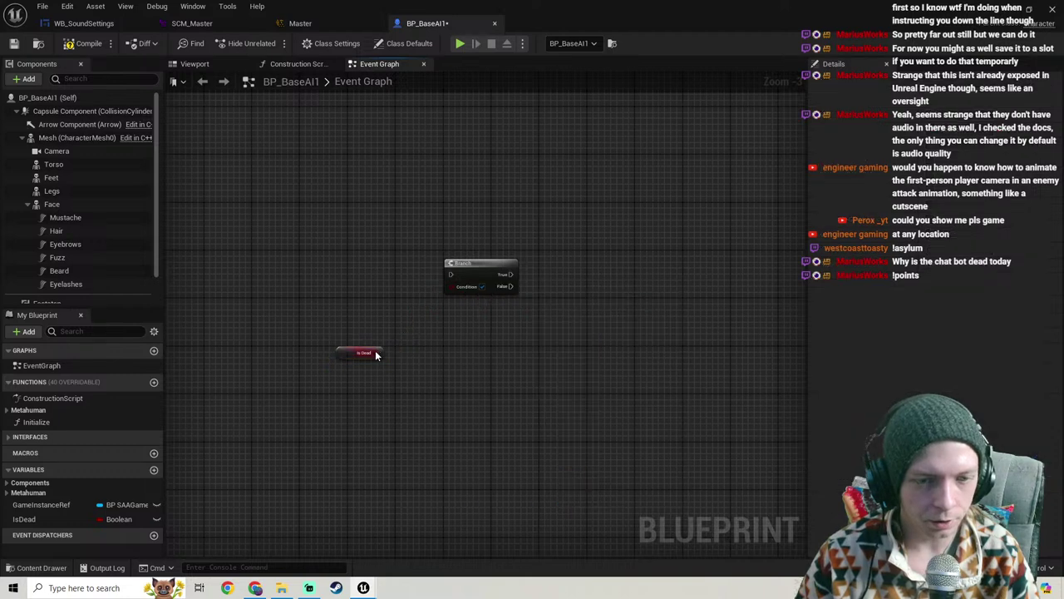
pyautogui.moveTo(384, 353); pyautogui.dragTo(494, 304)
# Step: Add a Play Animation node targeting the Mesh to the Branch's True output
pyautogui.scroll(-1, 434, 328)
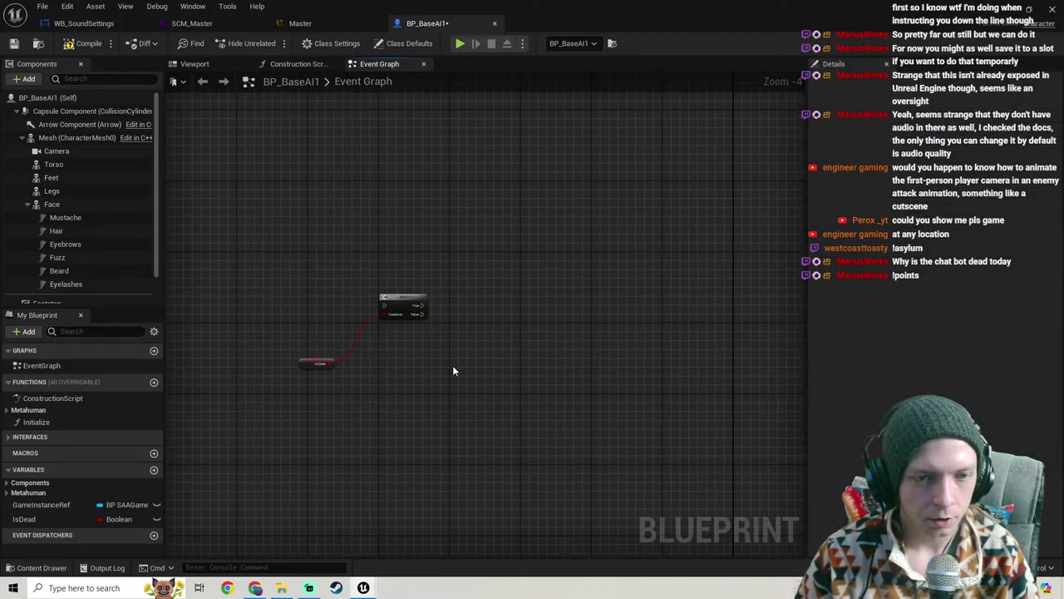
pyautogui.moveTo(420, 306); pyautogui.dragTo(587, 252)
pyautogui.write('play')
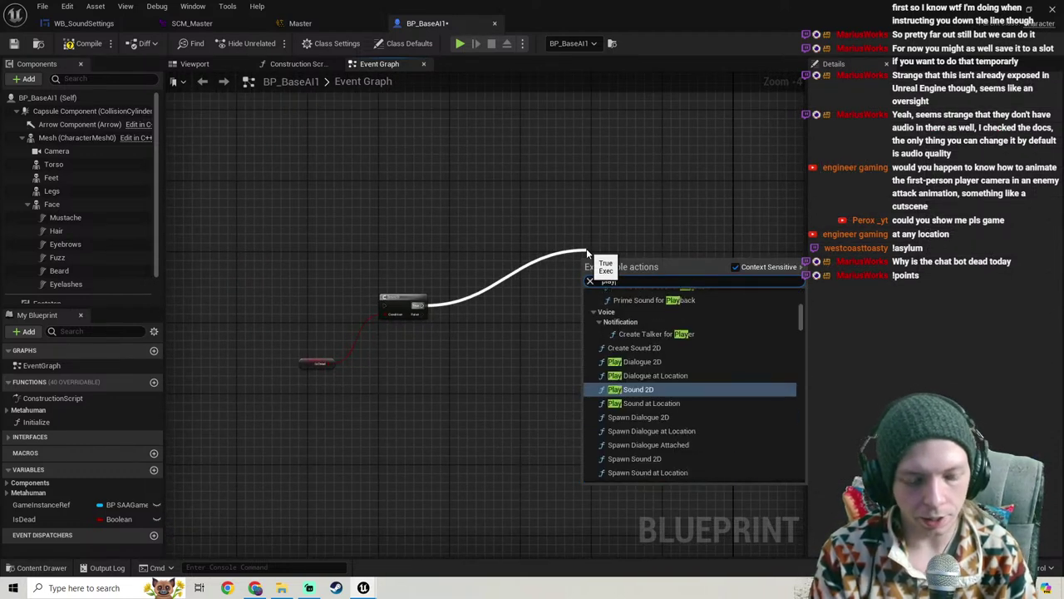
pyautogui.write(' animation')
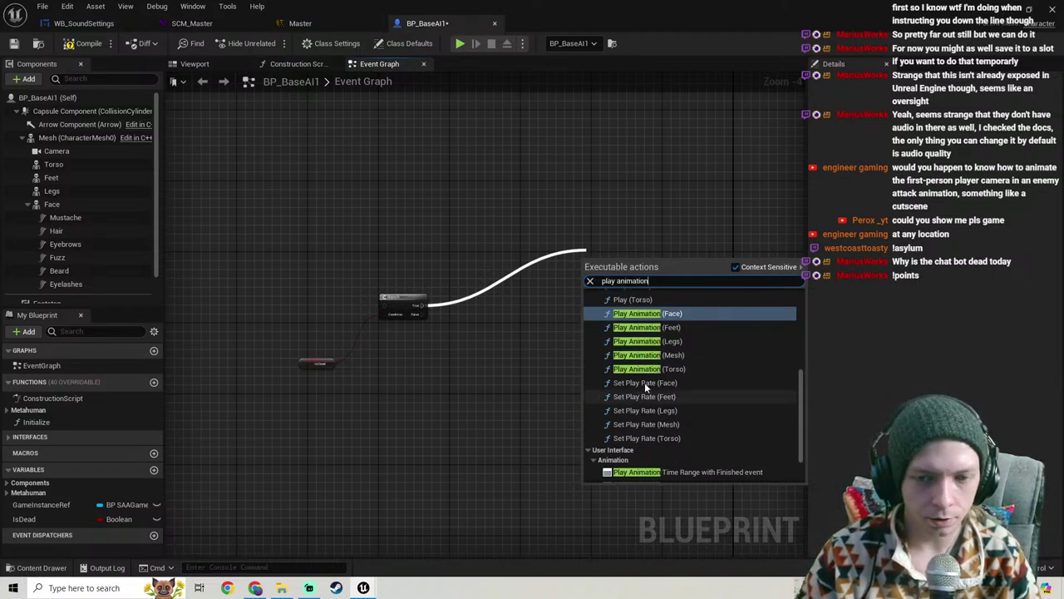
pyautogui.click(678, 355)
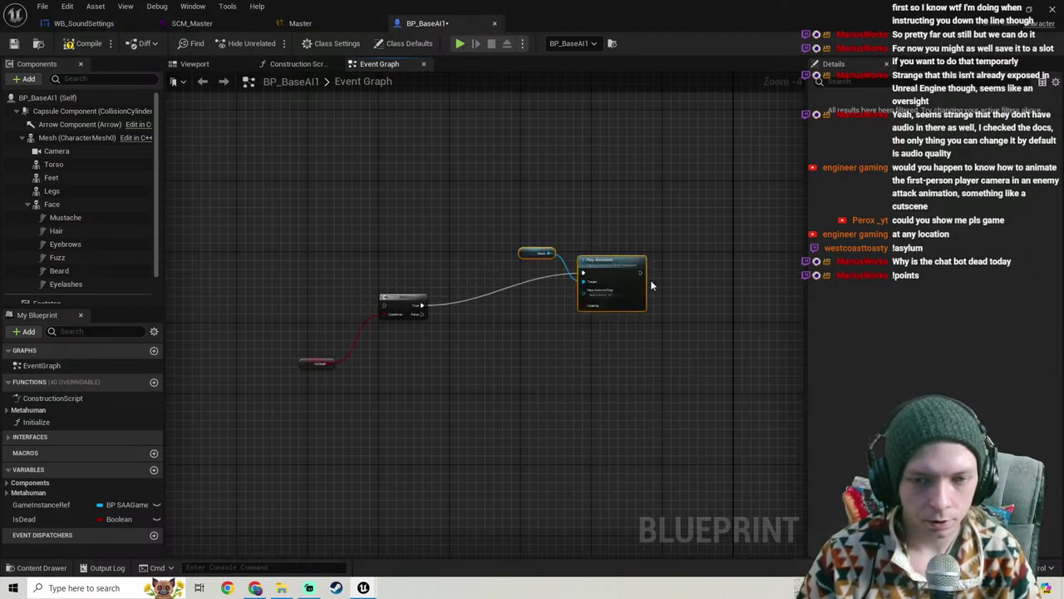
pyautogui.moveTo(605, 352); pyautogui.dragTo(458, 357, button='right')
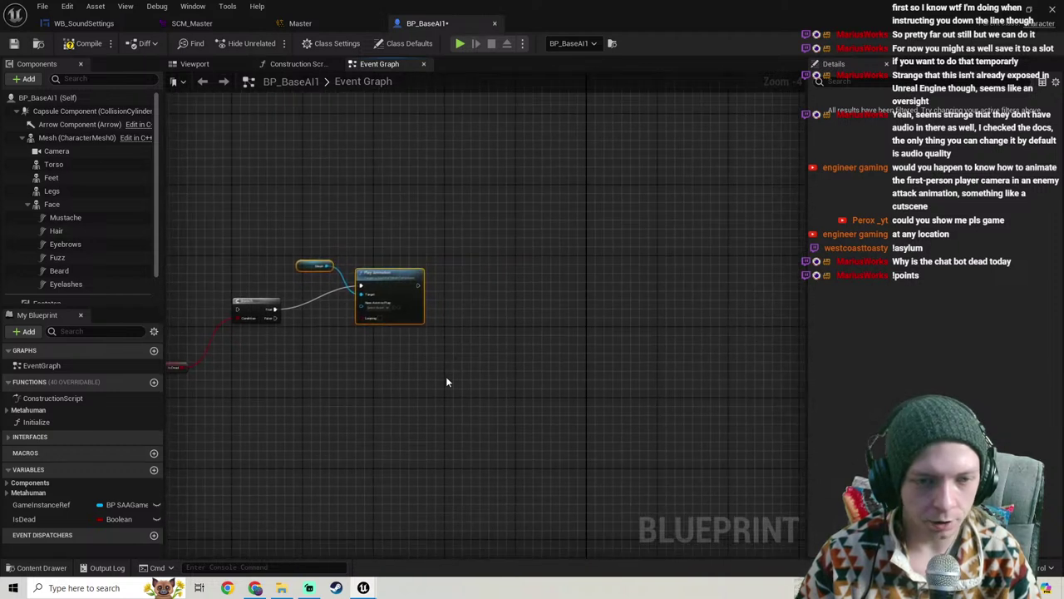
# Step: Add a Get Player Controller node beside the Play Animation node in the event graph
pyautogui.rightClick(491, 273)
pyautogui.write('get pla')
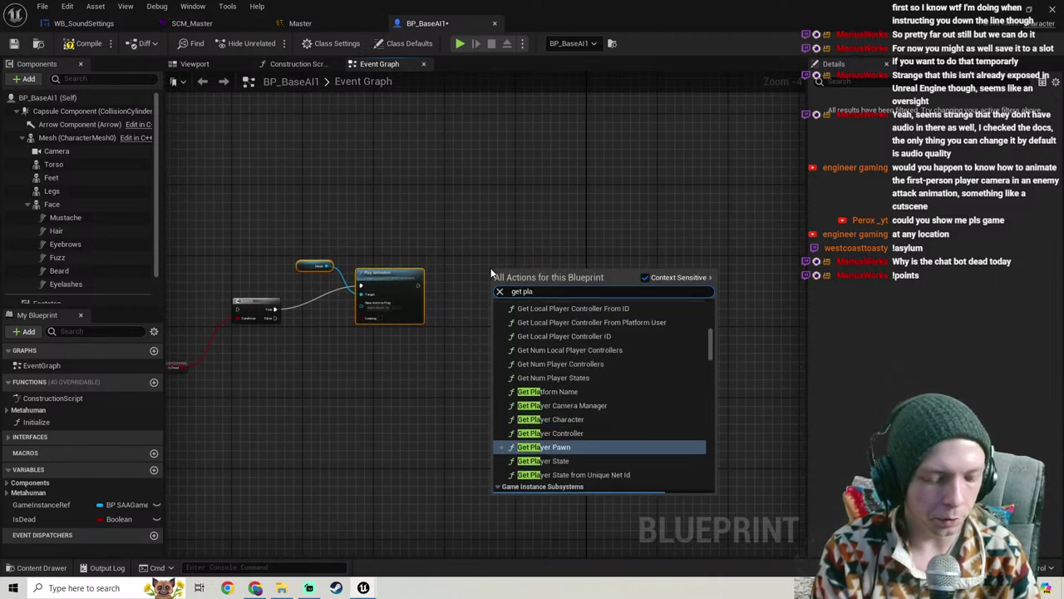
pyautogui.write('yer controller')
pyautogui.press('Return')
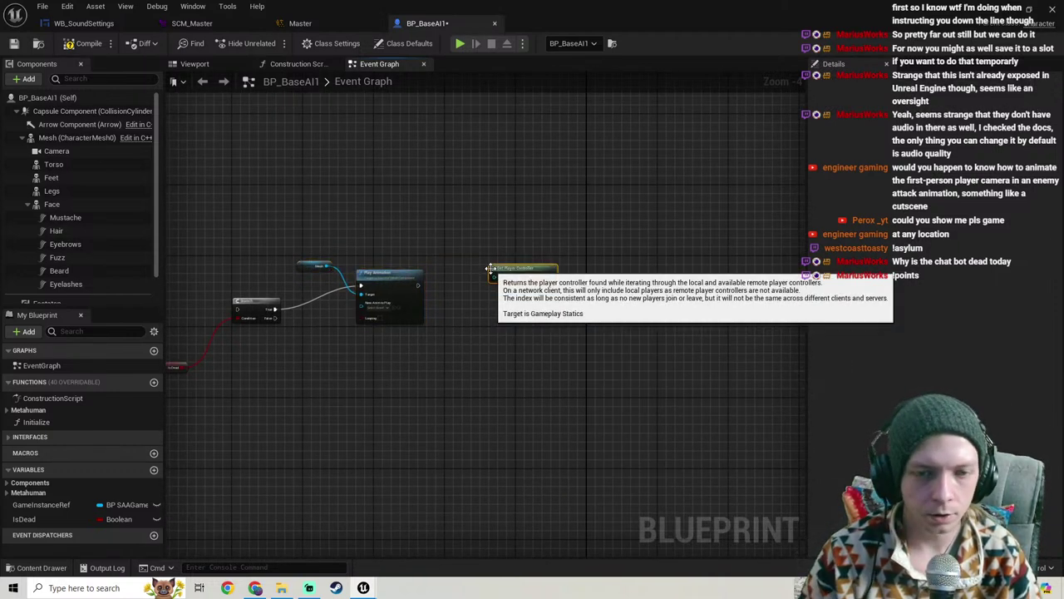
# Step: Add a Set View Target with Blend node targeting the player controller and place it beside that node
pyautogui.moveTo(523, 280); pyautogui.dragTo(602, 266)
pyautogui.scroll(3, 487, 344)
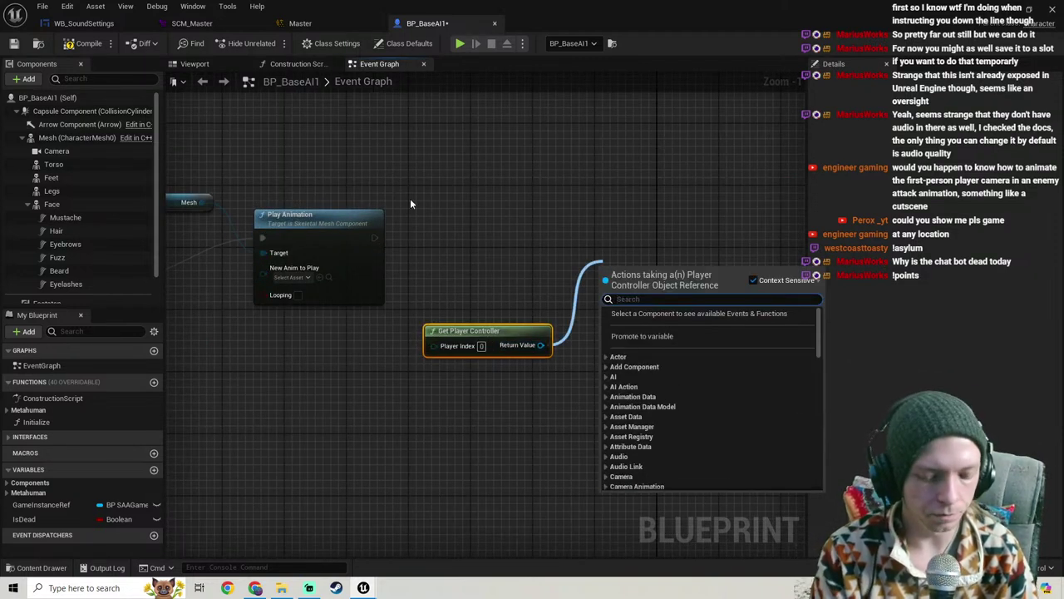
pyautogui.write('set view t')
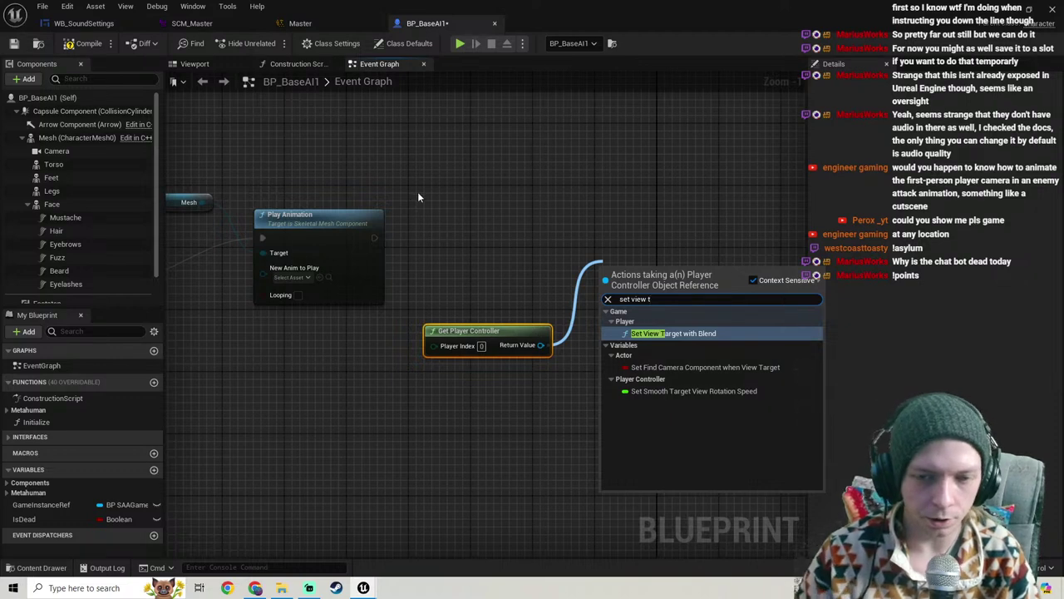
pyautogui.click(661, 333)
pyautogui.scroll(1, 416, 334)
pyautogui.moveTo(667, 280); pyautogui.dragTo(666, 229)
pyautogui.scroll(-2, 596, 248)
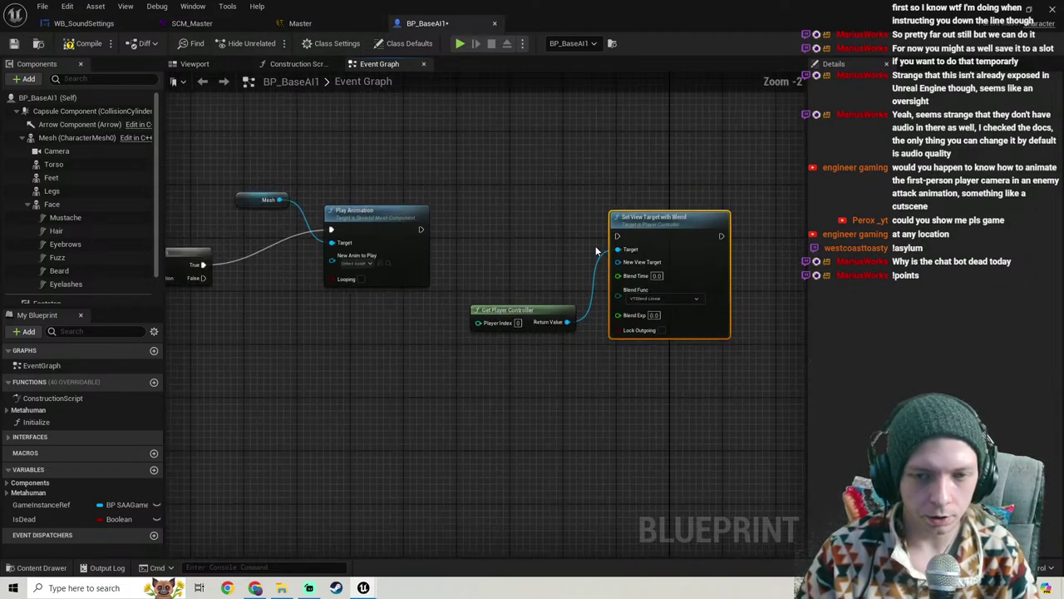
# Step: Place Get Player Controller above Set View Target with Blend, and connect Play Animation's execution output to Set View Target with Blend
pyautogui.moveTo(595, 250); pyautogui.dragTo(479, 253, button='right')
pyautogui.moveTo(422, 313); pyautogui.dragTo(563, 183)
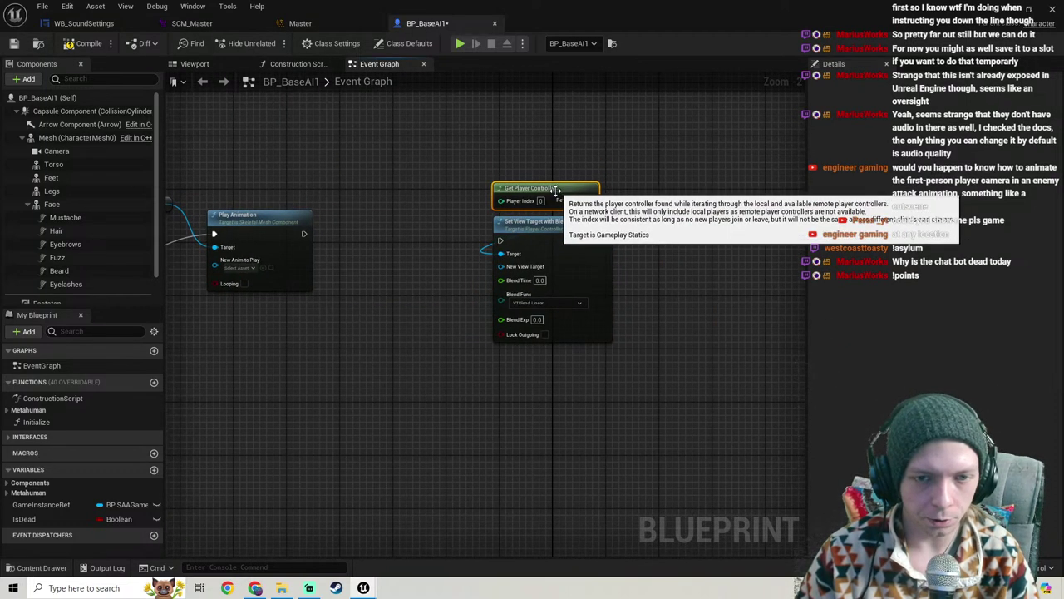
pyautogui.moveTo(499, 240); pyautogui.dragTo(305, 234)
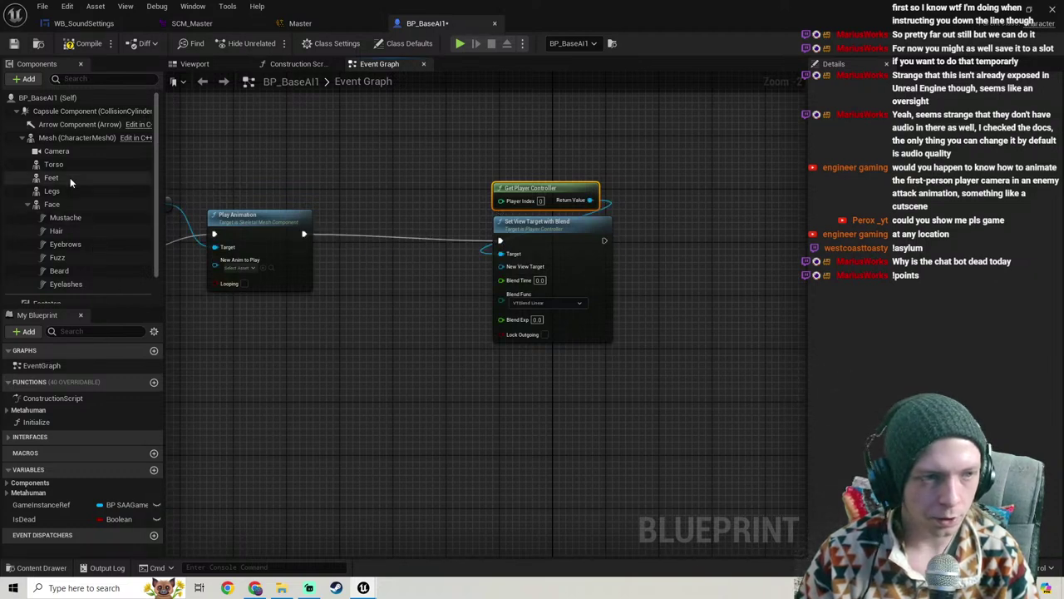
# Step: Place a getter for the Camera component in the graph below and between Play Animation and Set View Target with Blend
pyautogui.moveTo(56, 150); pyautogui.dragTo(513, 263)
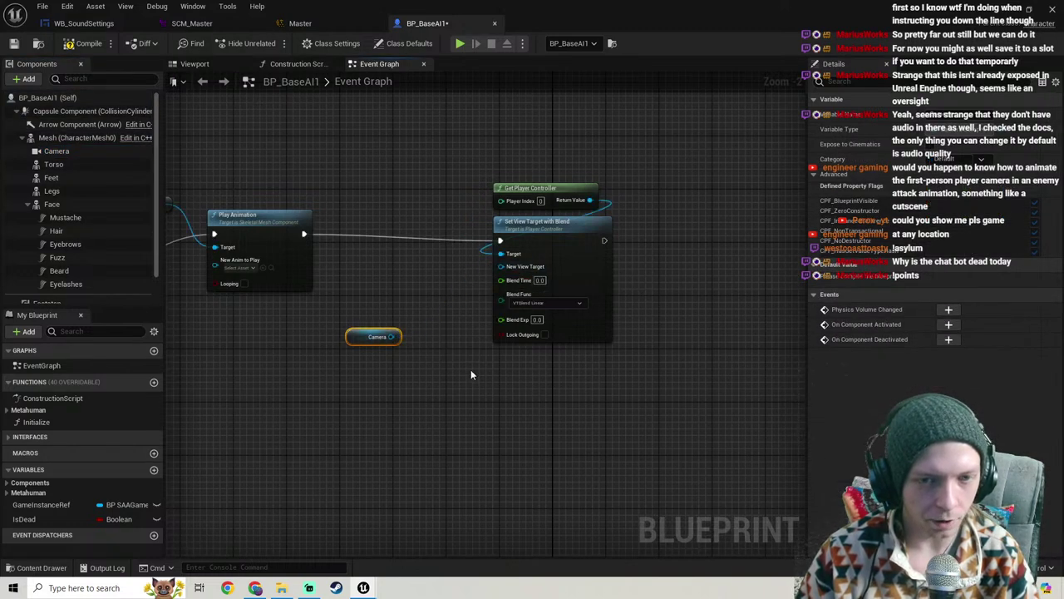
pyautogui.scroll(-1, 470, 374)
pyautogui.moveTo(471, 374); pyautogui.dragTo(513, 363, button='right')
pyautogui.moveTo(490, 318); pyautogui.dragTo(463, 269, button='right')
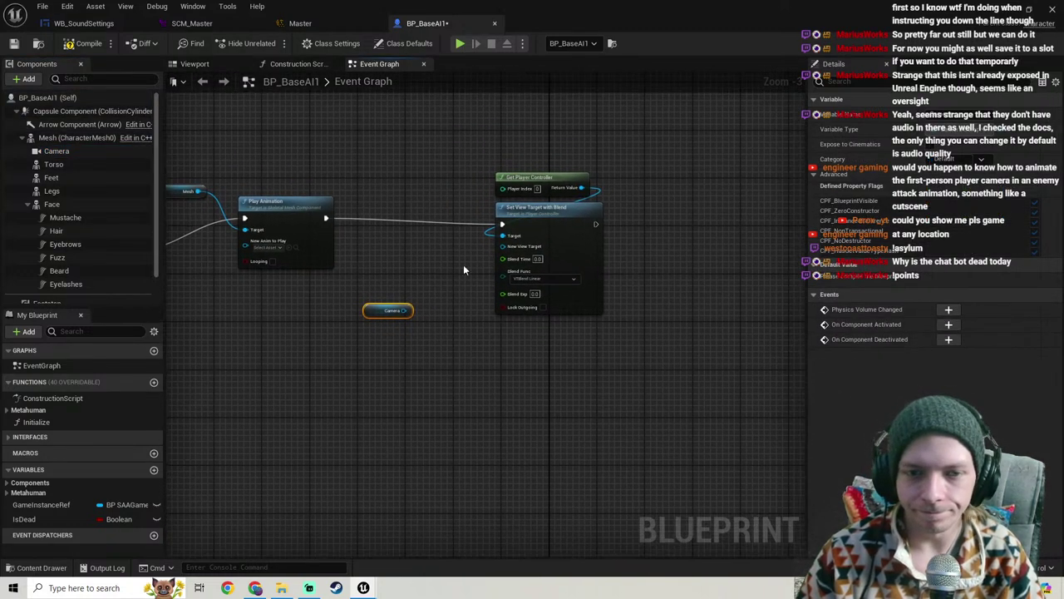
pyautogui.scroll(-2, 401, 318)
pyautogui.moveTo(401, 318); pyautogui.dragTo(465, 324, button='right')
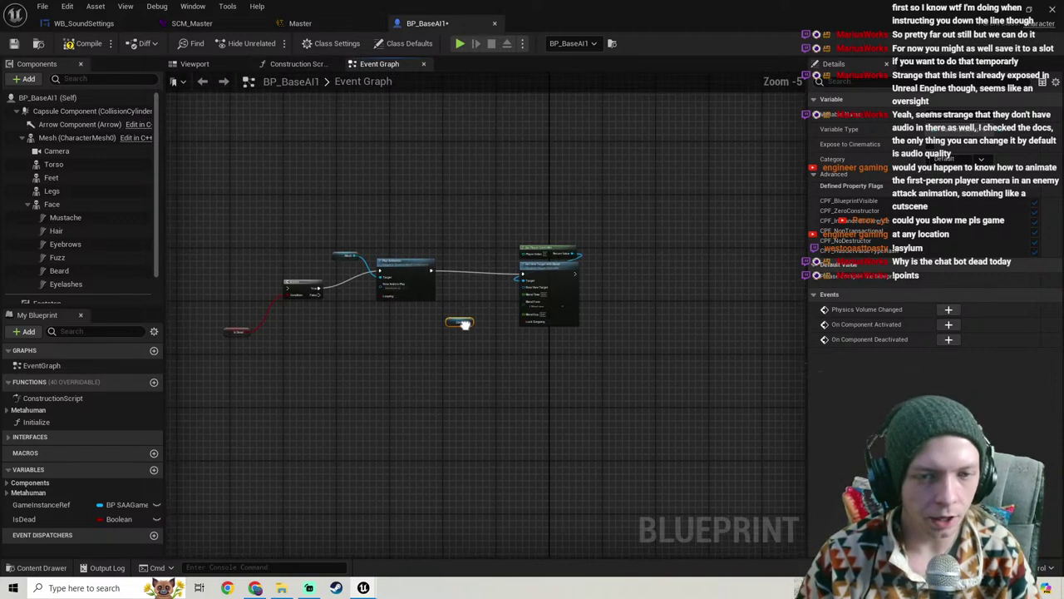
# Step: Move Get Player Controller and Set View Target with Blend together farther away from the Play Animation node
pyautogui.scroll(3, 473, 314)
pyautogui.moveTo(499, 288); pyautogui.dragTo(421, 310, button='right')
pyautogui.moveTo(538, 415); pyautogui.dragTo(560, 182)
pyautogui.moveTo(566, 243); pyautogui.dragTo(625, 241)
# Step: Check the camera in the character's viewport and try to connect the Camera getter to New View Target
pyautogui.click(196, 64)
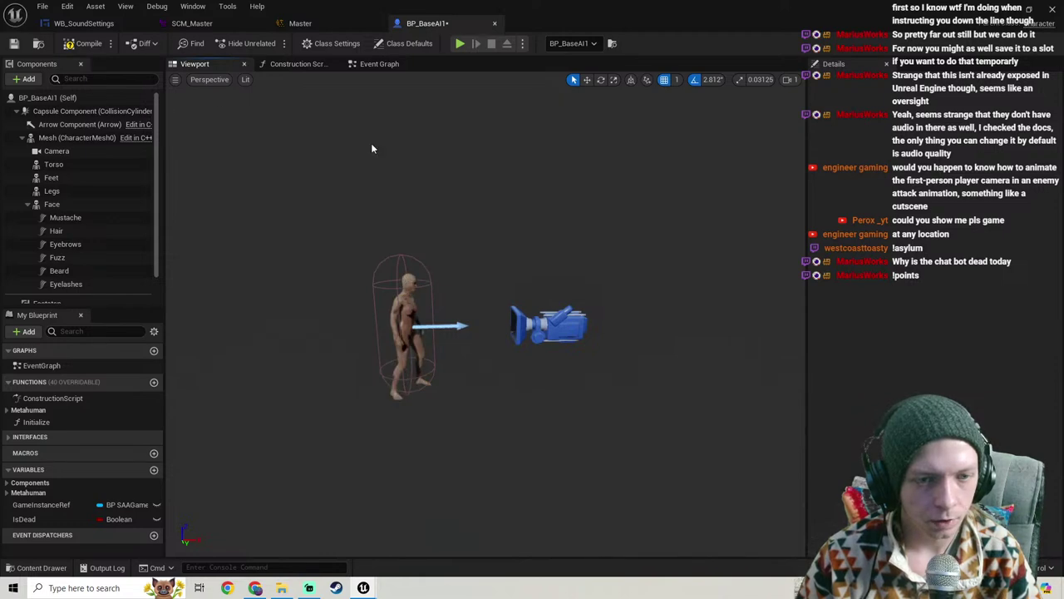
pyautogui.click(377, 66)
pyautogui.moveTo(429, 228); pyautogui.dragTo(488, 182, button='right')
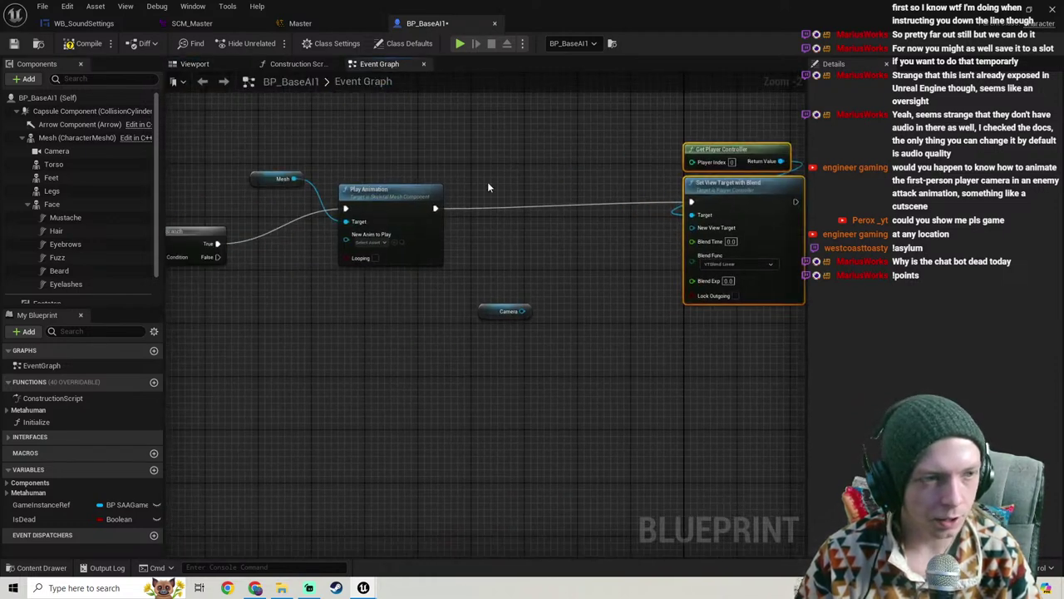
pyautogui.scroll(-1, 488, 182)
pyautogui.moveTo(452, 238); pyautogui.dragTo(402, 277, button='right')
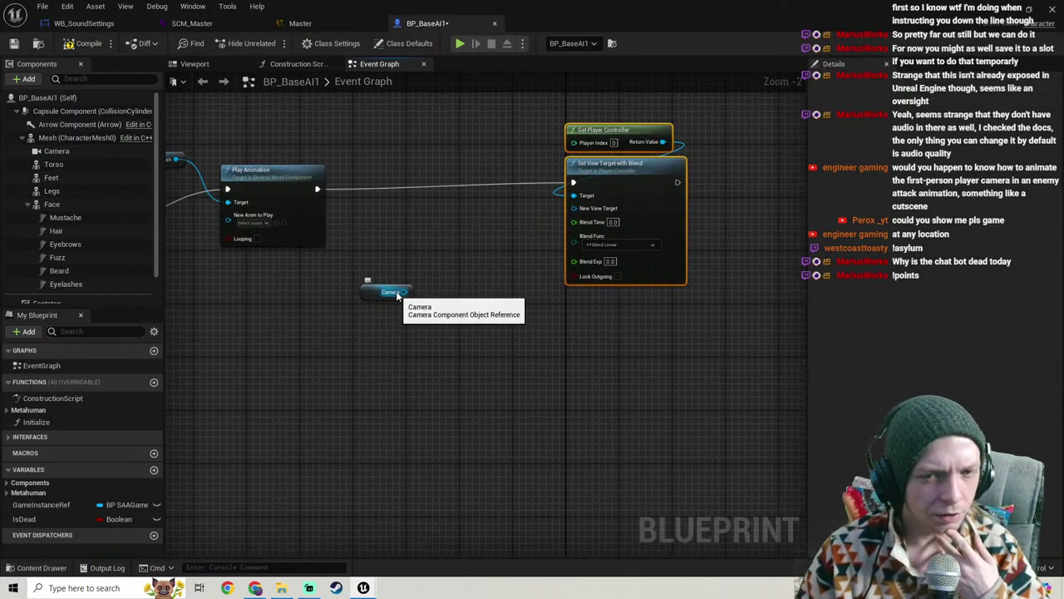
pyautogui.moveTo(406, 291); pyautogui.dragTo(580, 214)
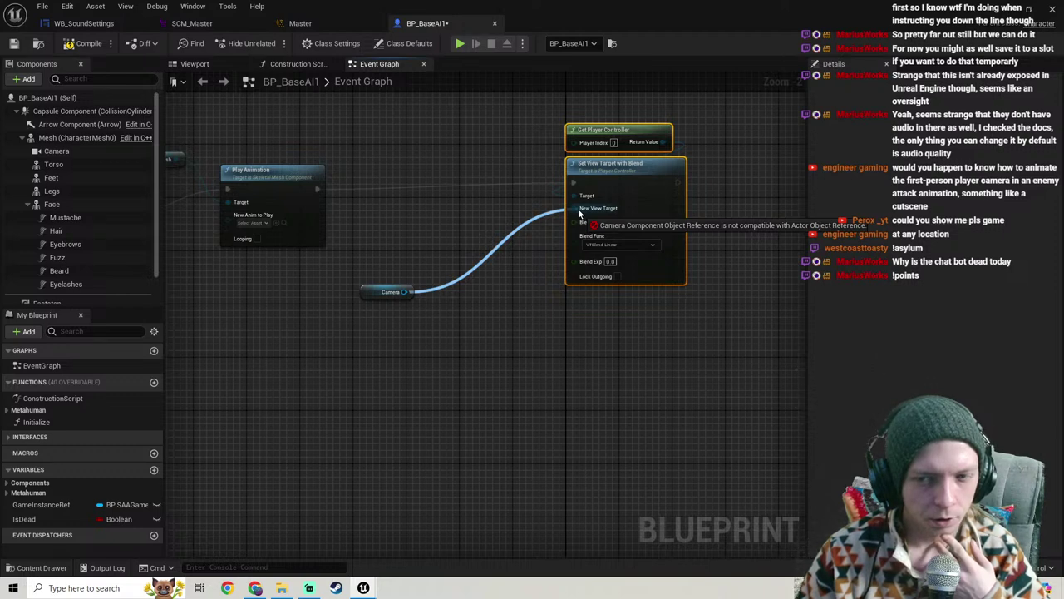
pyautogui.moveTo(580, 214); pyautogui.dragTo(580, 215)
# Step: Add a Cine Camera component to BP_BaseAI1
pyautogui.click(23, 78)
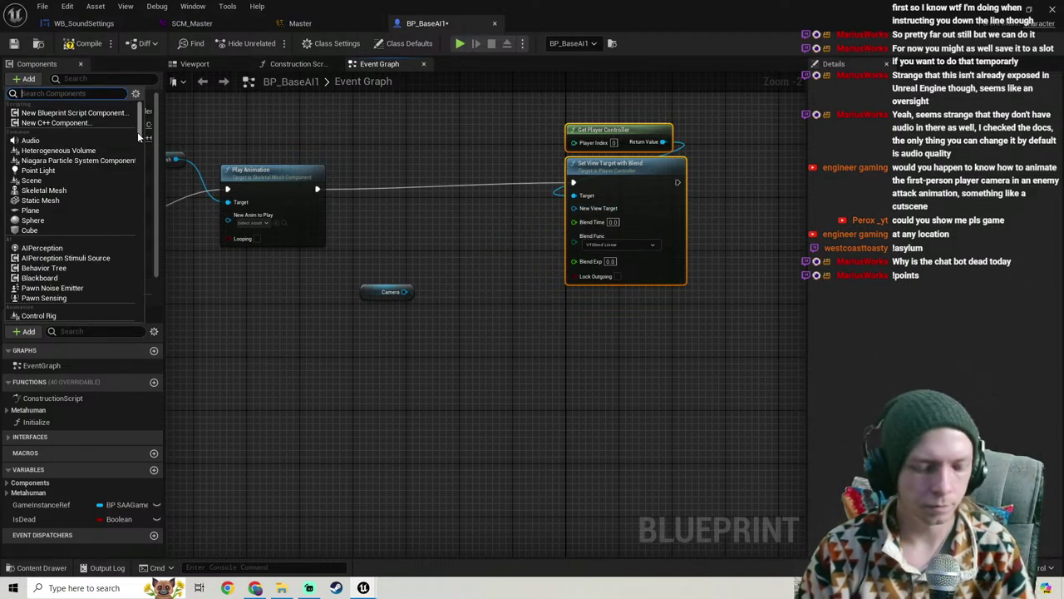
pyautogui.write('camera')
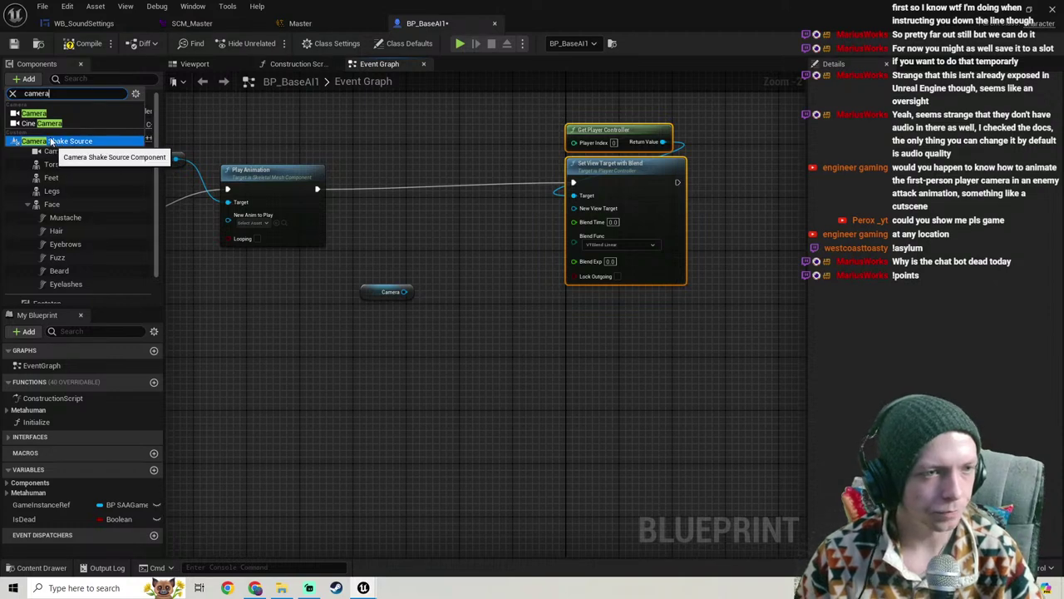
pyautogui.click(35, 123)
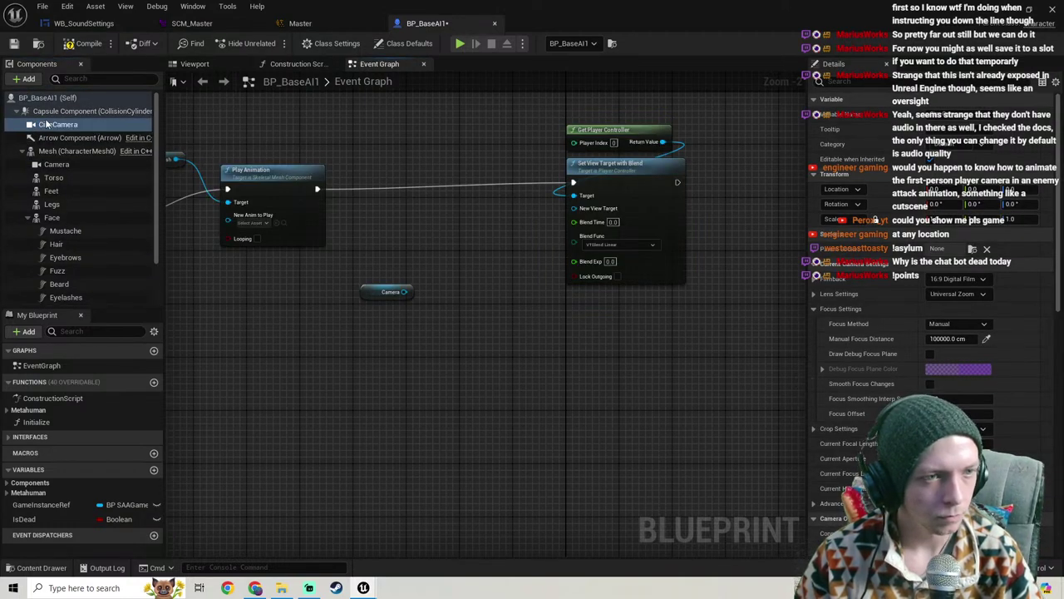
# Step: Try a Cine Camera getter as the source for New View Target, and delete the getter from the graph
pyautogui.moveTo(48, 123); pyautogui.dragTo(463, 402)
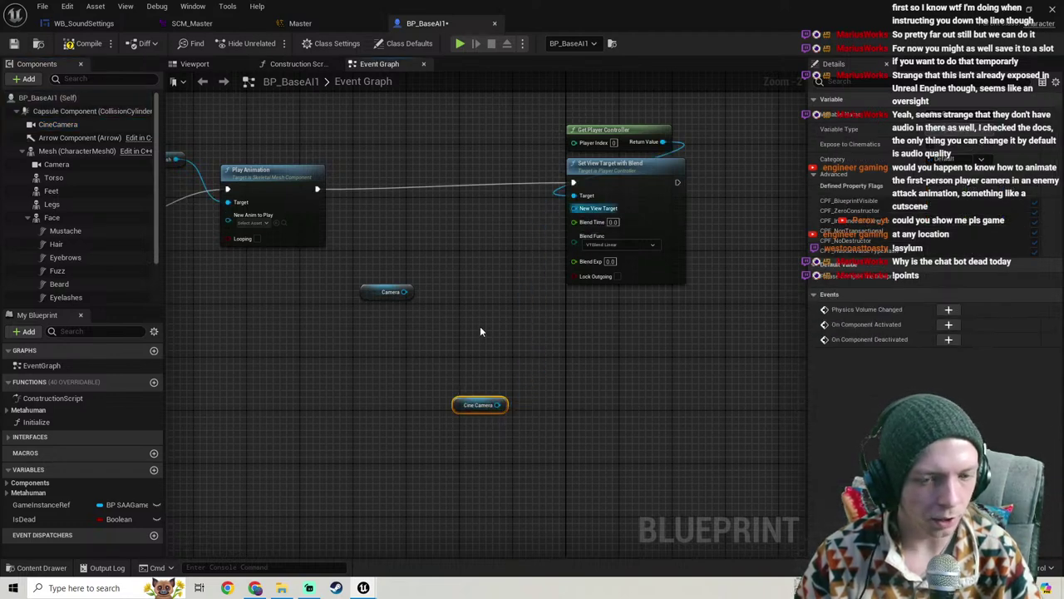
pyautogui.press('Delete')
pyautogui.scroll(-1, 474, 284)
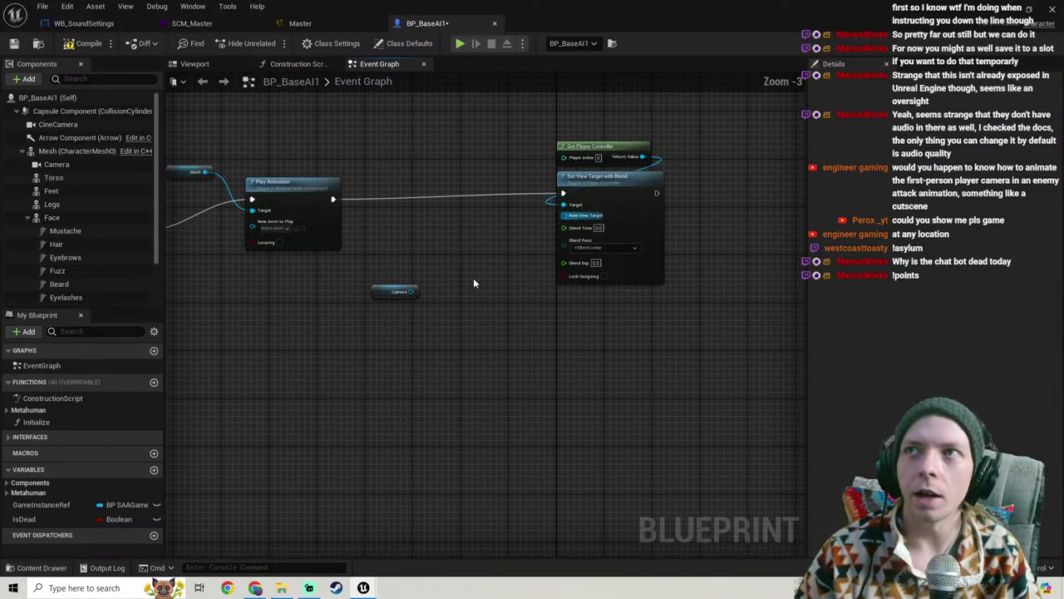
pyautogui.scroll(2, 475, 280)
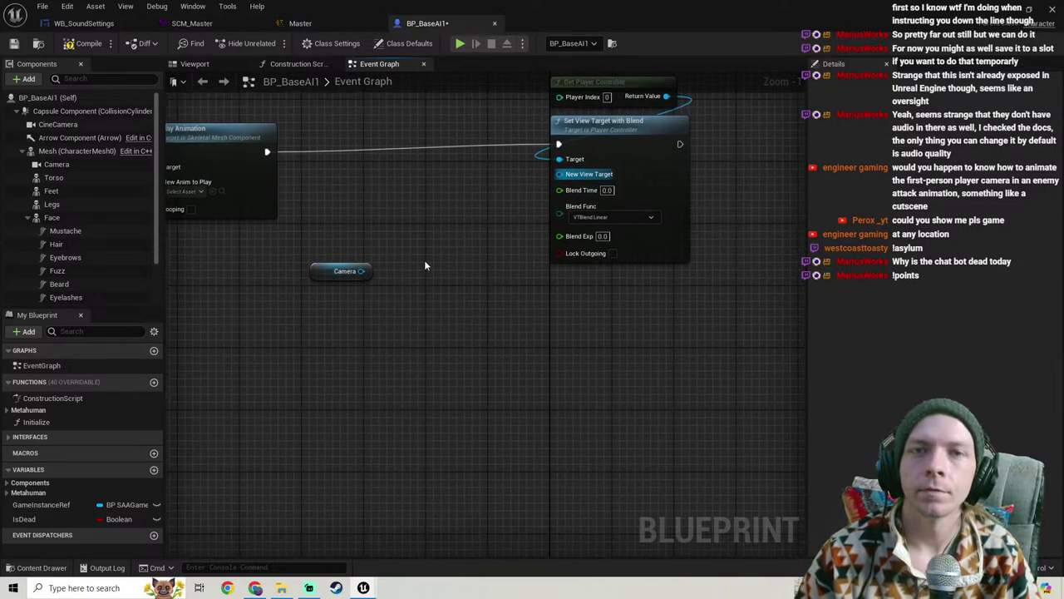
pyautogui.moveTo(510, 203); pyautogui.dragTo(489, 213, button='right')
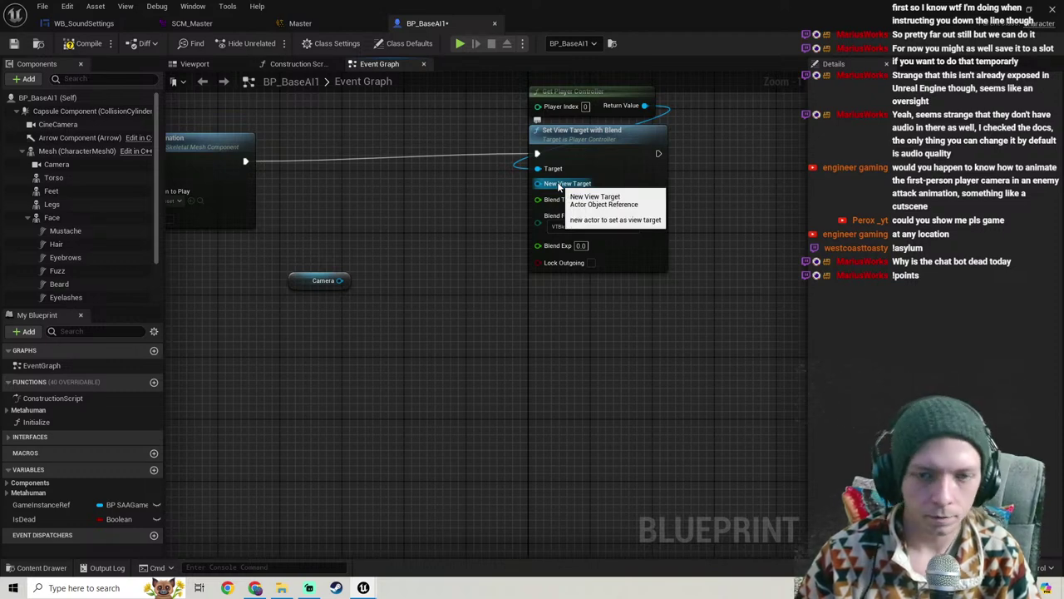
pyautogui.scroll(-2, 348, 302)
pyautogui.moveTo(347, 301); pyautogui.dragTo(492, 323, button='right')
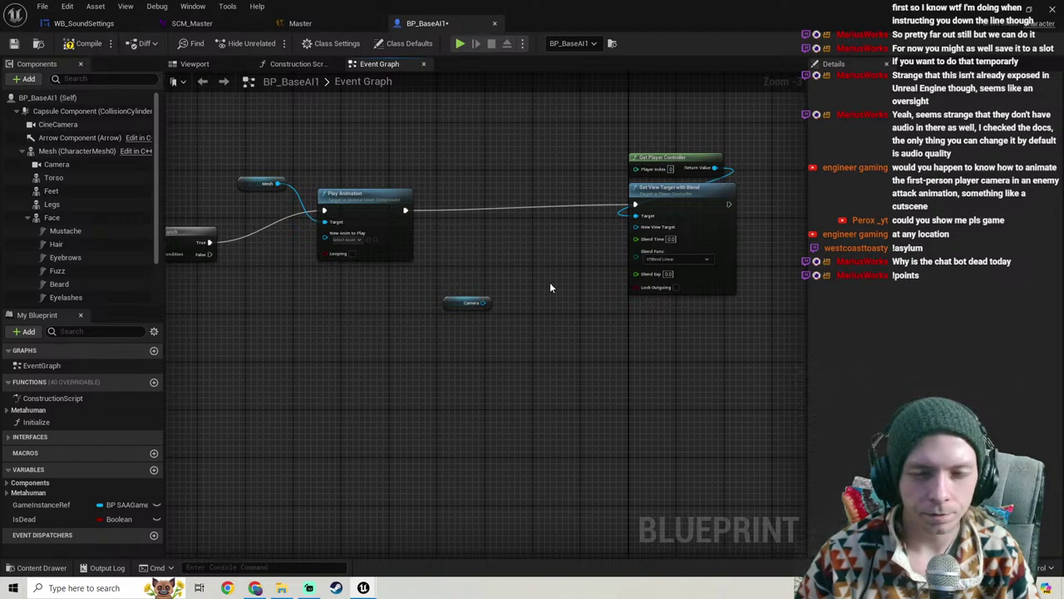
pyautogui.moveTo(549, 288); pyautogui.dragTo(484, 272, button='right')
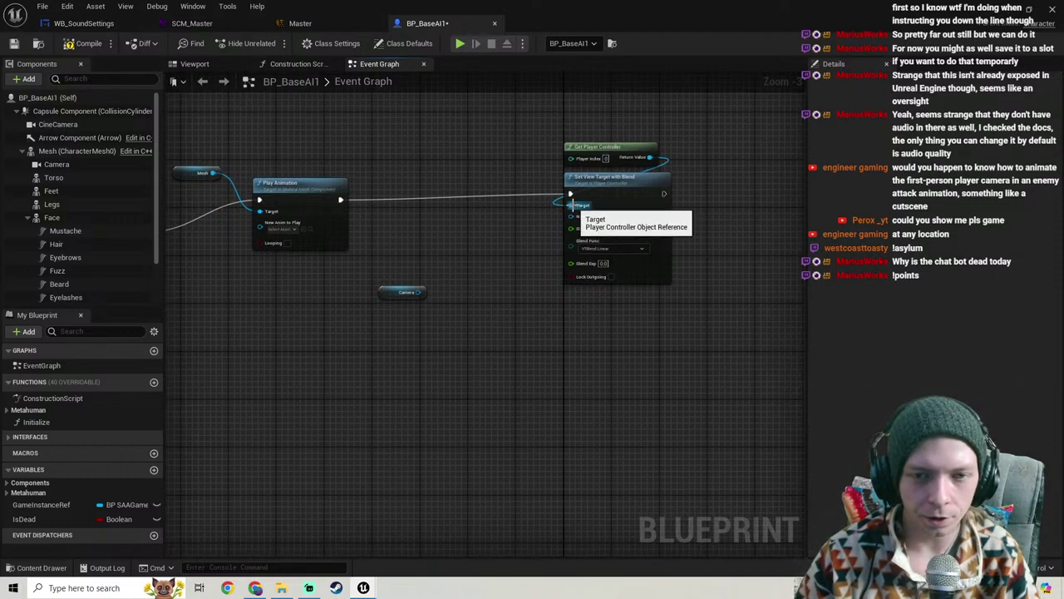
pyautogui.keyDown('alt'); pyautogui.click(570, 204); pyautogui.keyUp('alt')
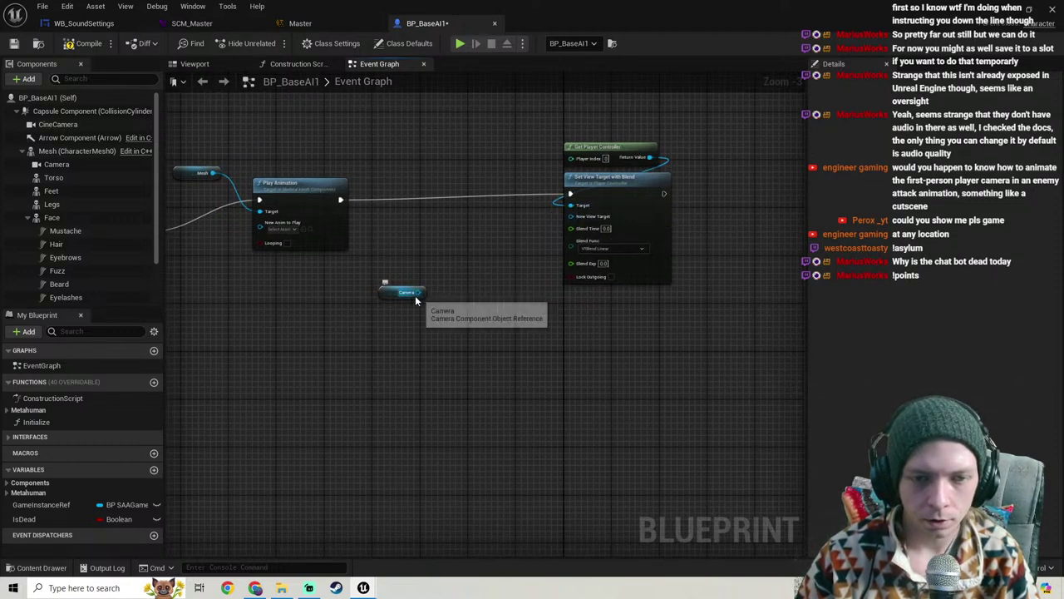
pyautogui.moveTo(418, 292); pyautogui.dragTo(548, 337)
pyautogui.click(464, 381)
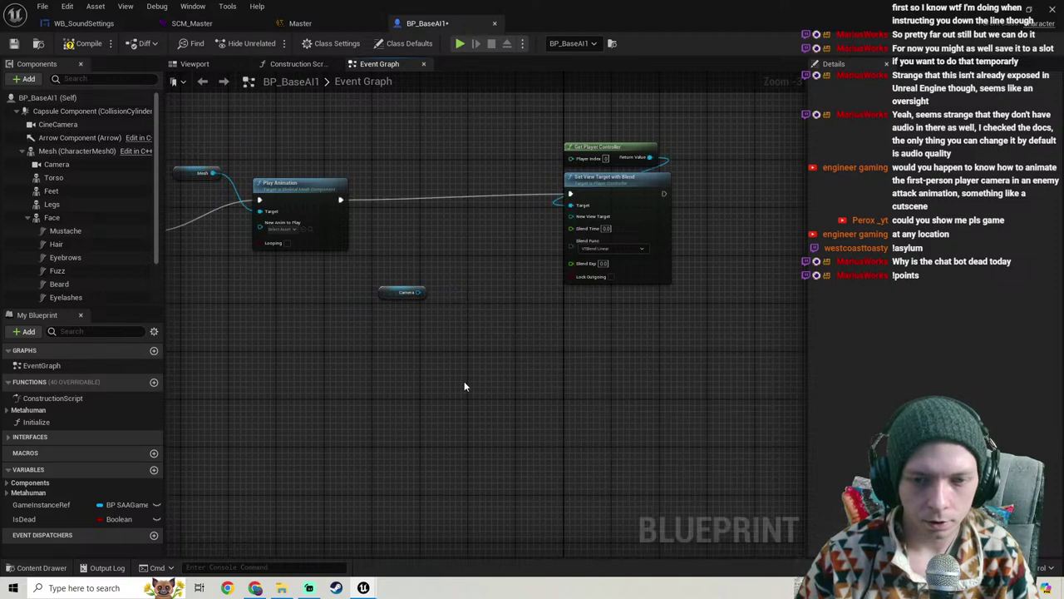
# Step: Try to feed New View Target from a Player Camera Manager getter targeting the Camera, and delete that getter
pyautogui.moveTo(464, 381); pyautogui.dragTo(403, 400, button='right')
pyautogui.scroll(2, 453, 299)
pyautogui.moveTo(493, 248); pyautogui.dragTo(416, 358)
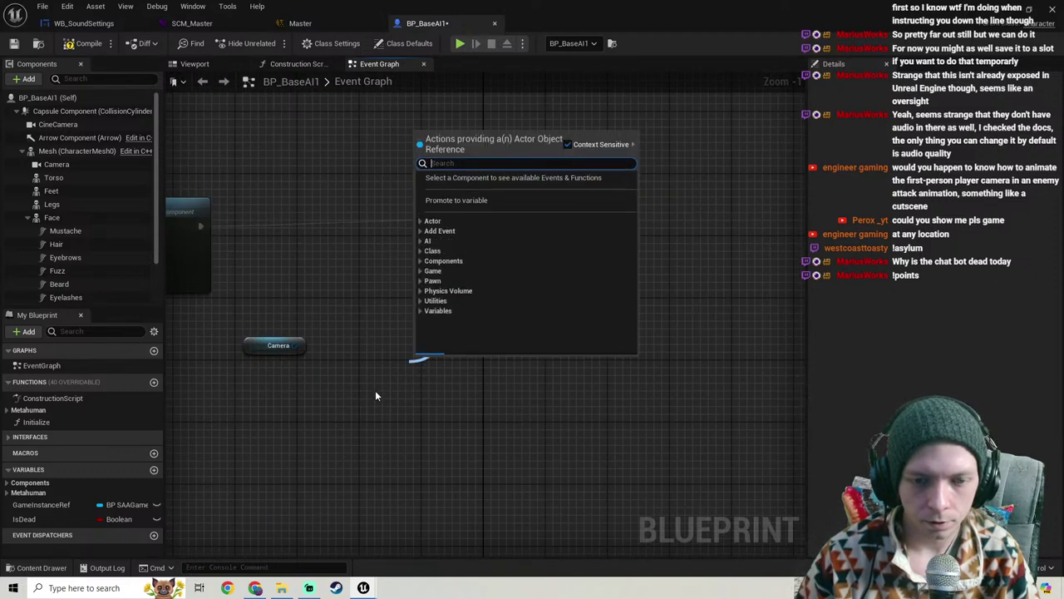
pyautogui.write('ca')
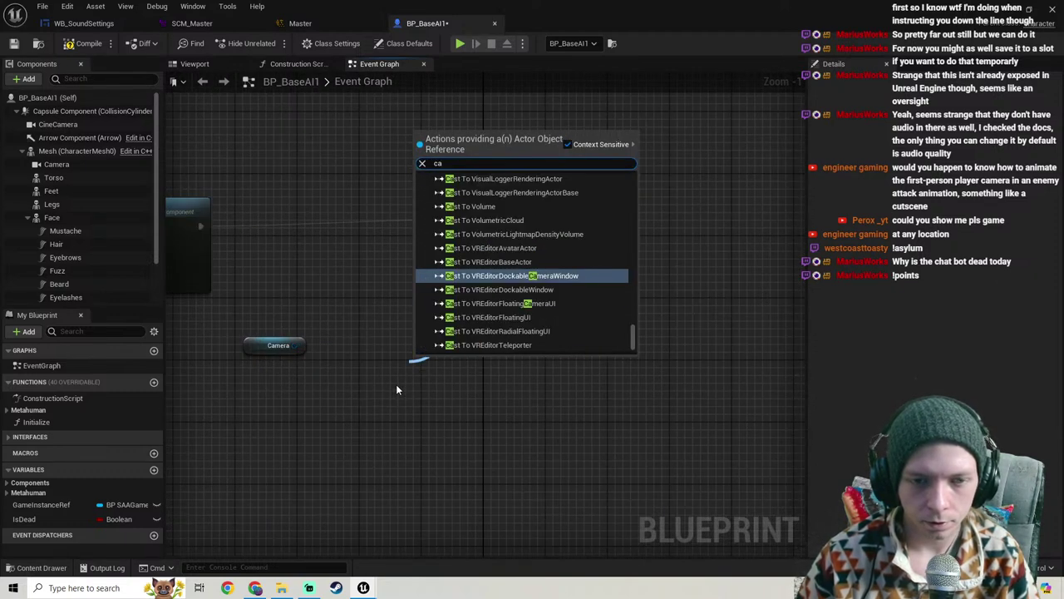
pyautogui.write('mer')
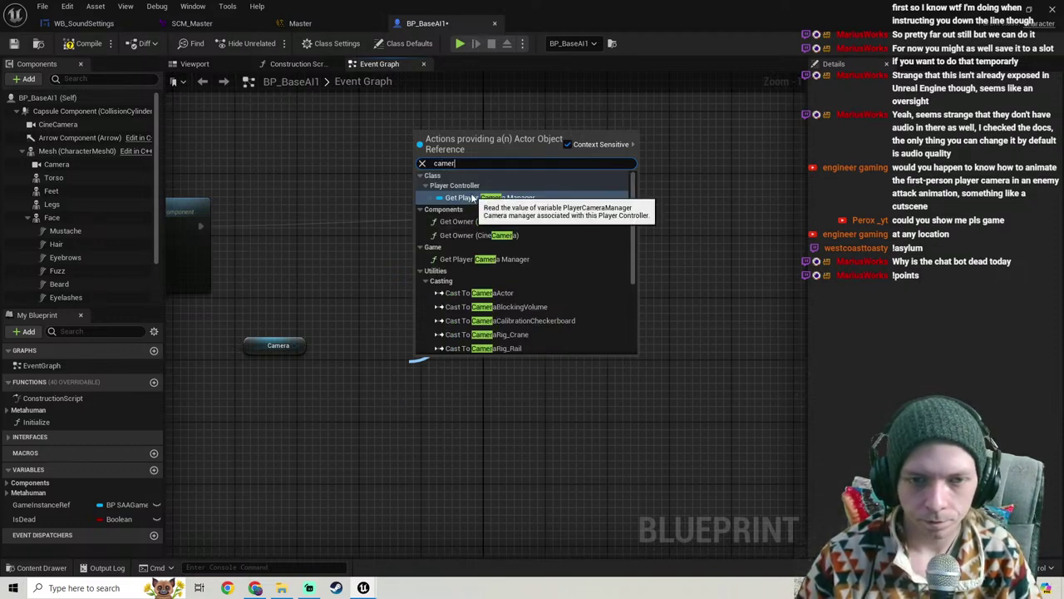
pyautogui.scroll(-5, 494, 307)
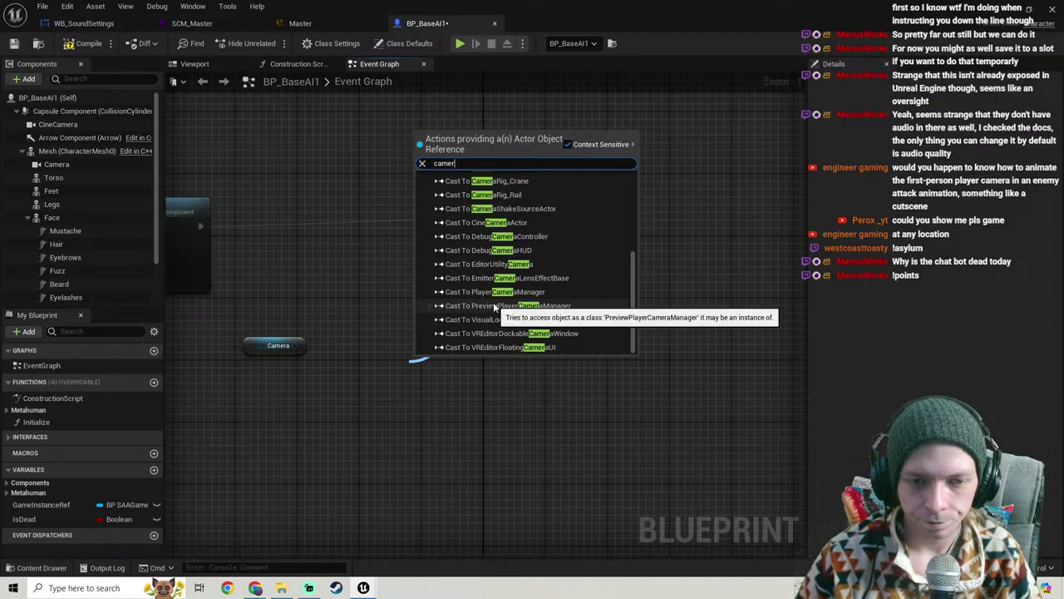
pyautogui.scroll(5, 494, 308)
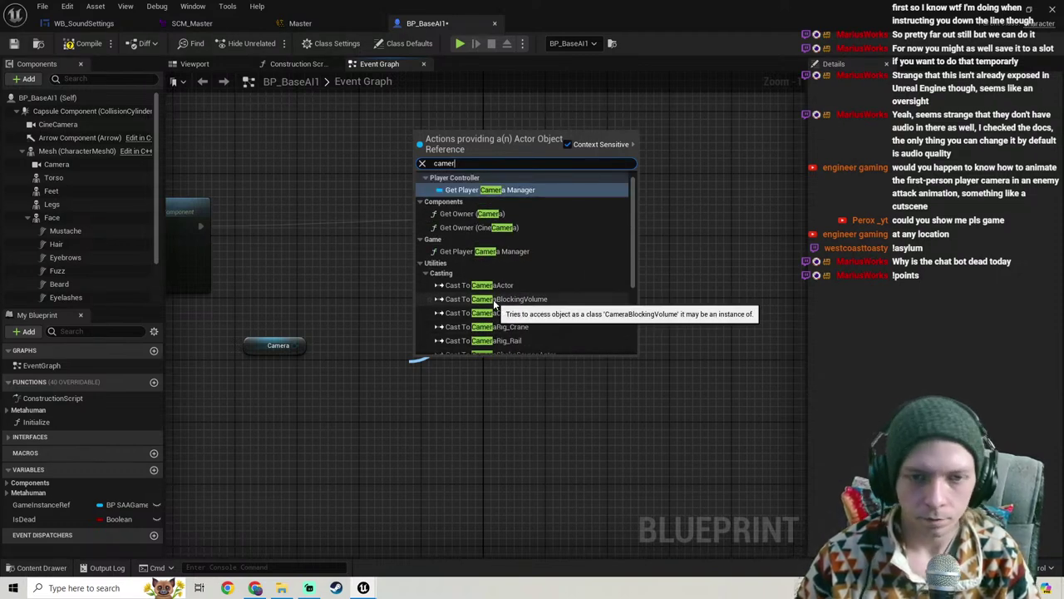
pyautogui.scroll(1, 499, 218)
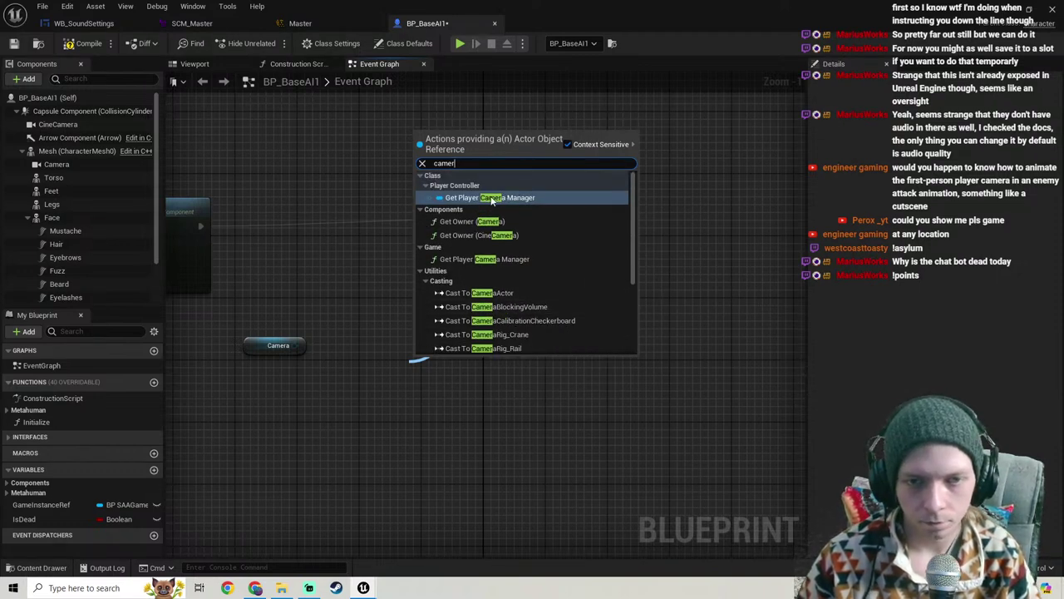
pyautogui.click(491, 198)
pyautogui.moveTo(500, 361); pyautogui.dragTo(438, 423)
pyautogui.moveTo(295, 346); pyautogui.dragTo(357, 447)
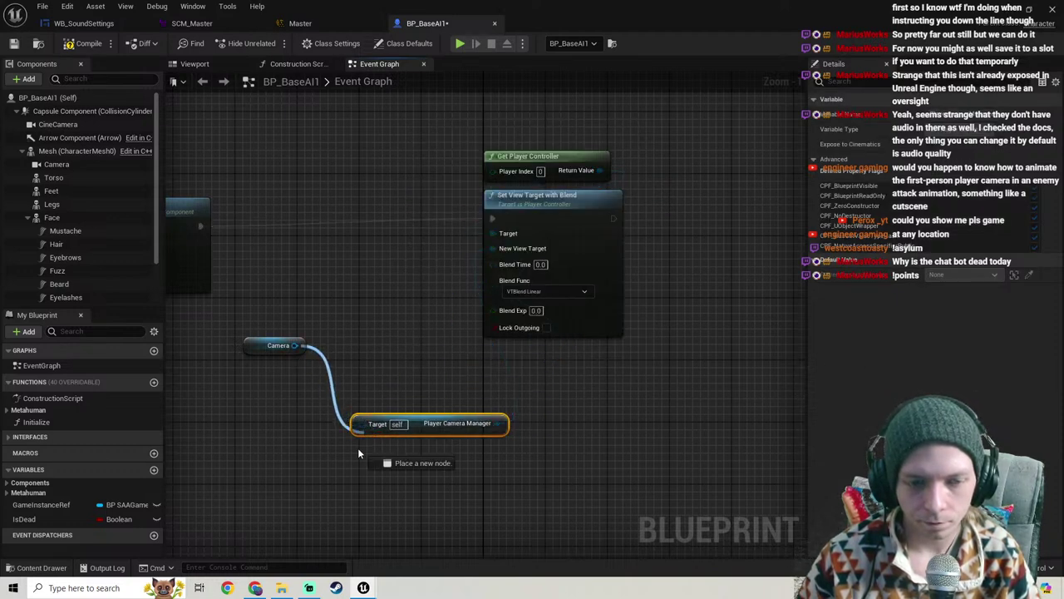
pyautogui.moveTo(436, 480); pyautogui.dragTo(409, 408)
pyautogui.press('Delete')
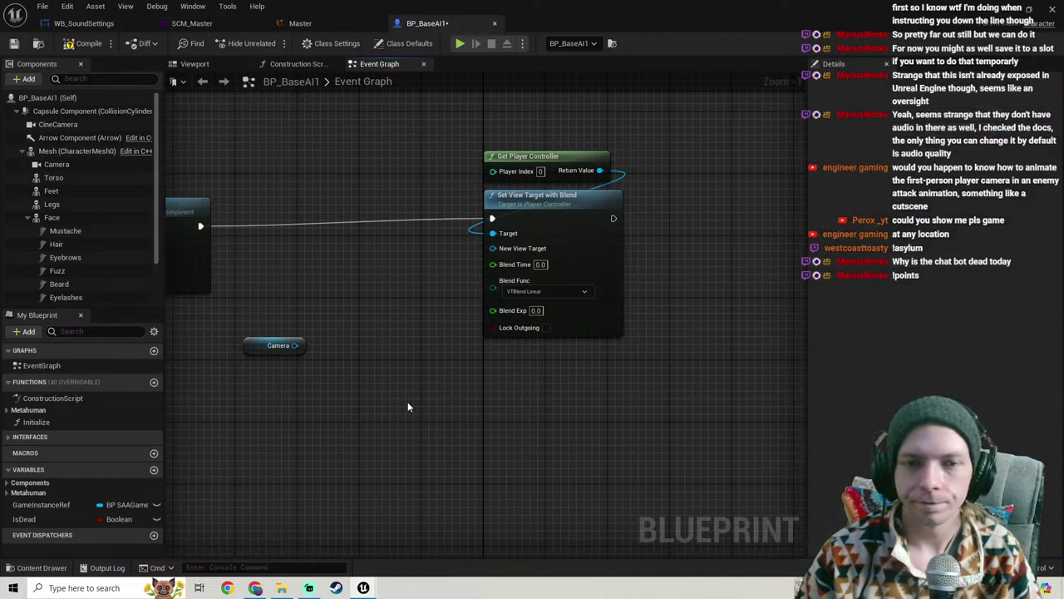
pyautogui.scroll(-5, 446, 238)
pyautogui.scroll(2, 491, 274)
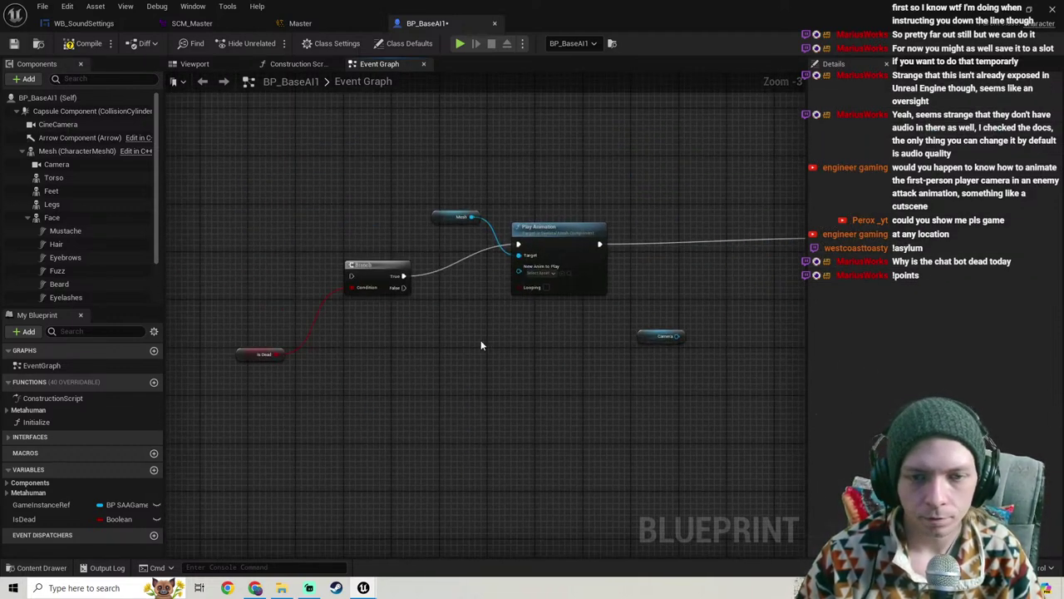
pyautogui.scroll(2, 516, 324)
pyautogui.scroll(-2, 455, 327)
pyautogui.moveTo(455, 327); pyautogui.dragTo(167, 298, button='right')
pyautogui.moveTo(417, 326); pyautogui.dragTo(504, 331, button='right')
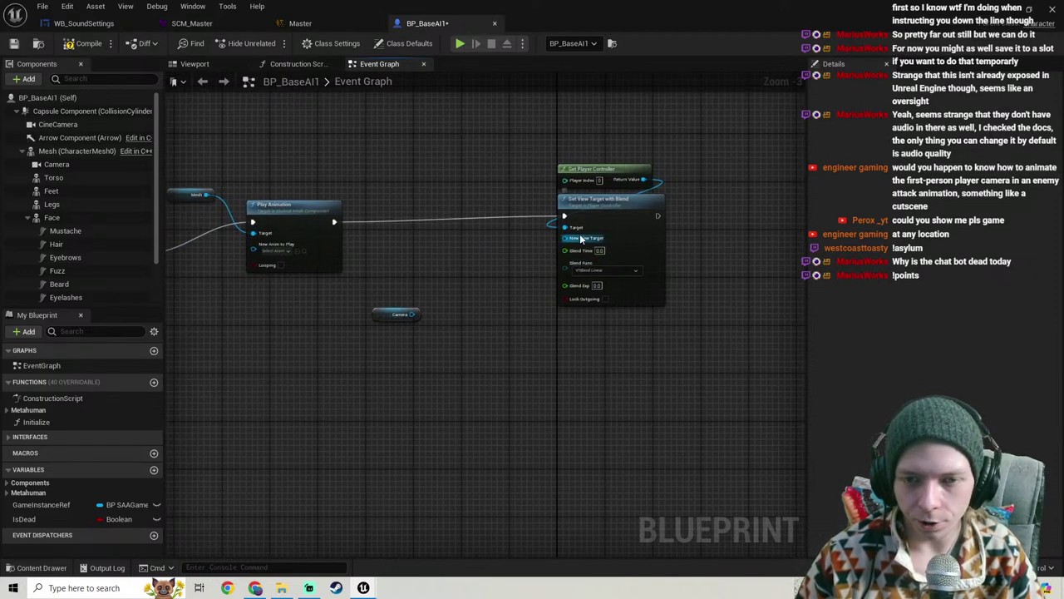
# Step: Delete the Camera component attached to the character's Mesh in BP_BaseAI1
pyautogui.moveTo(581, 242); pyautogui.dragTo(607, 207)
pyautogui.moveTo(565, 238); pyautogui.dragTo(496, 268)
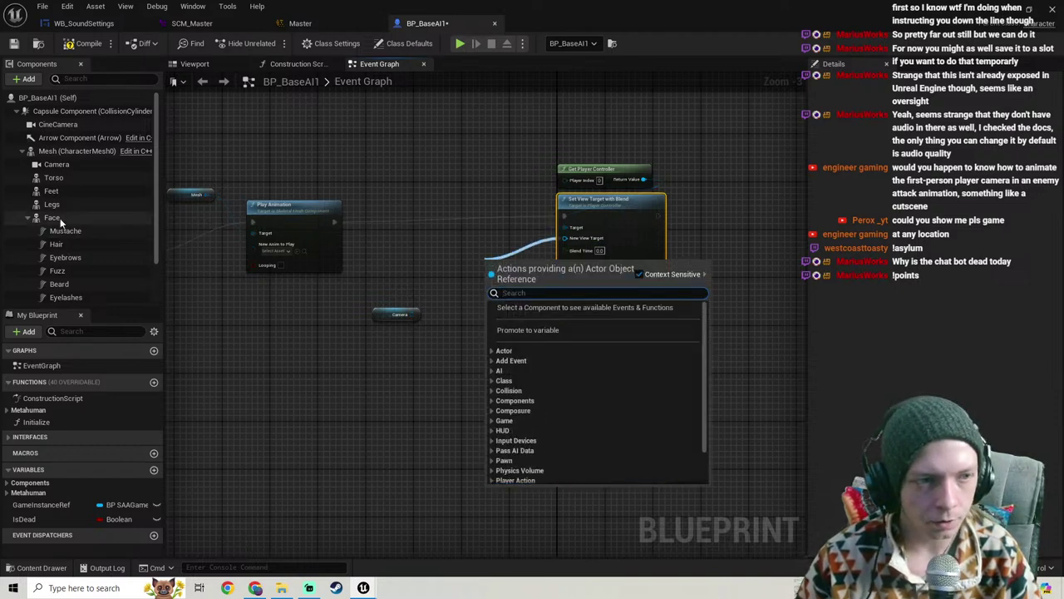
pyautogui.click(75, 151)
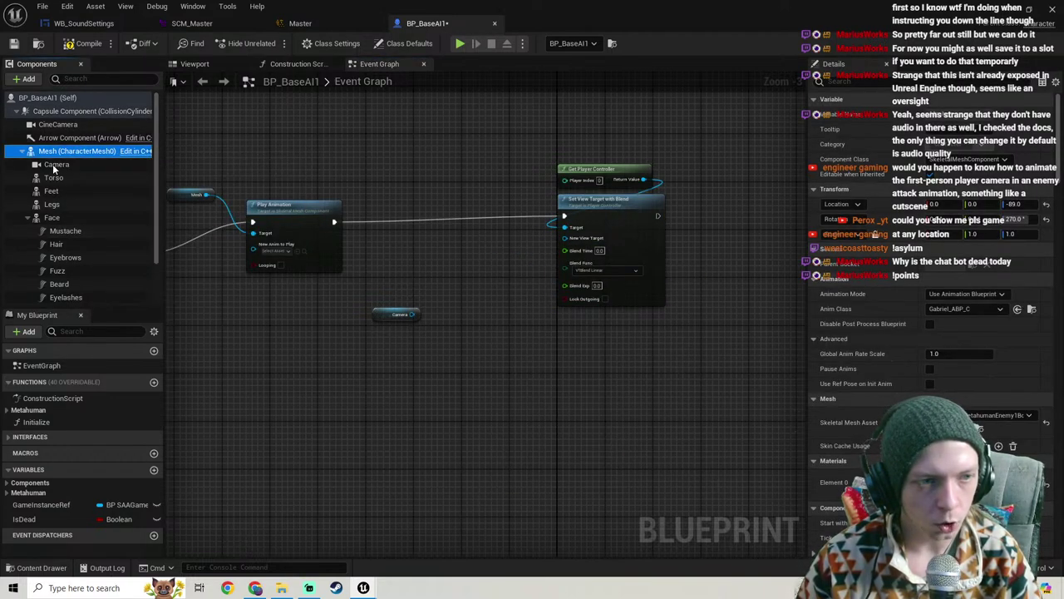
pyautogui.click(55, 165)
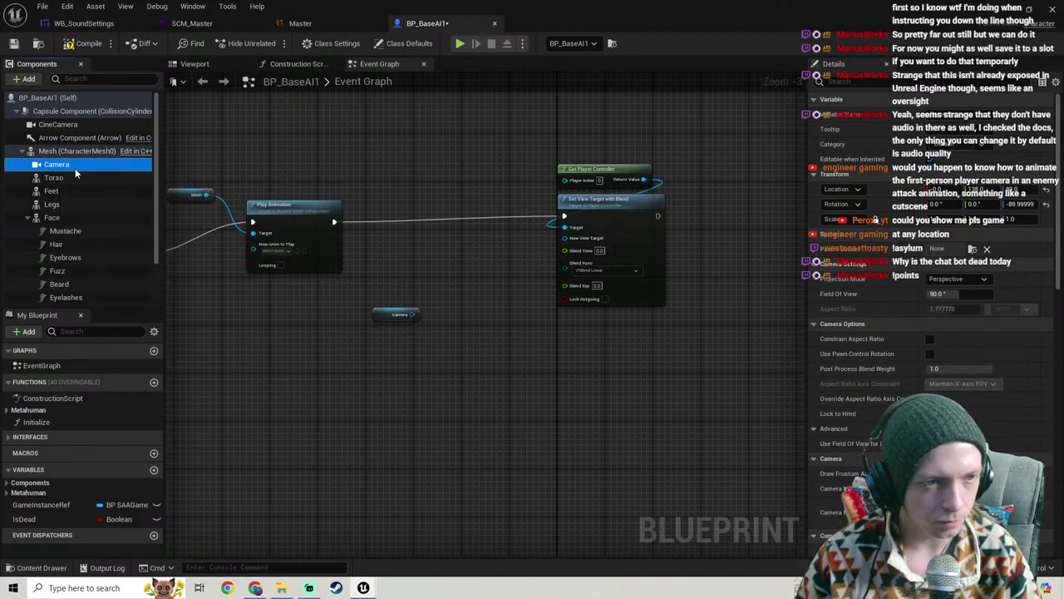
pyautogui.press('Delete')
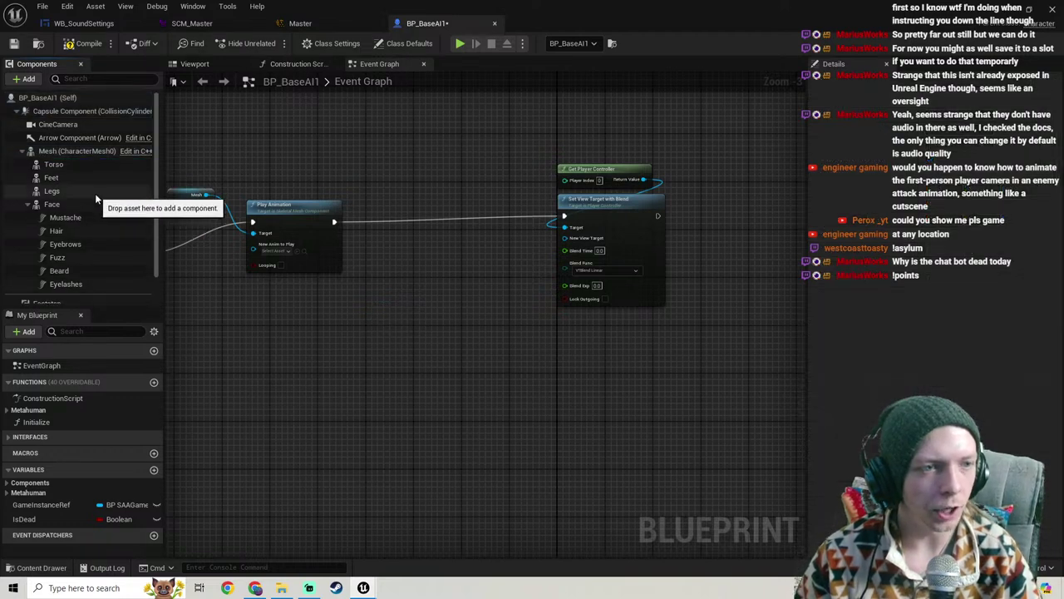
# Step: Select the locked door in the level and open its BP_CommonLockedDoor blueprint
pyautogui.click(1001, 8)
pyautogui.moveTo(588, 313); pyautogui.dragTo(460, 266, button='right')
pyautogui.click(382, 186)
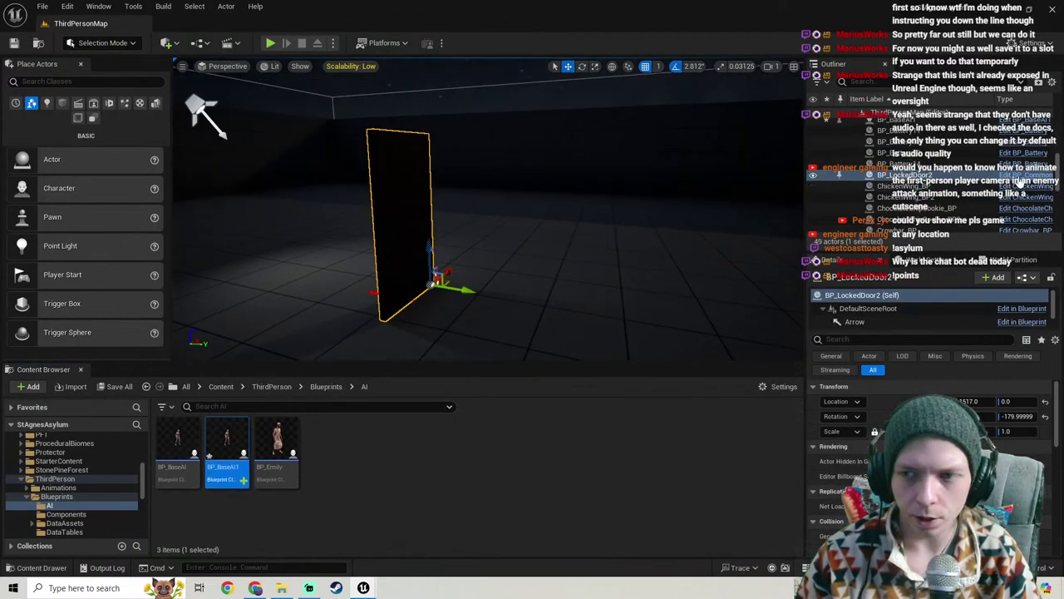
pyautogui.click(1021, 175)
# Step: Examine the BP_CommonLockedDoor event graph, tracing from the crowbar montage through the player rotation and movement groups to the preceding interaction nodes
pyautogui.scroll(-10, 523, 279)
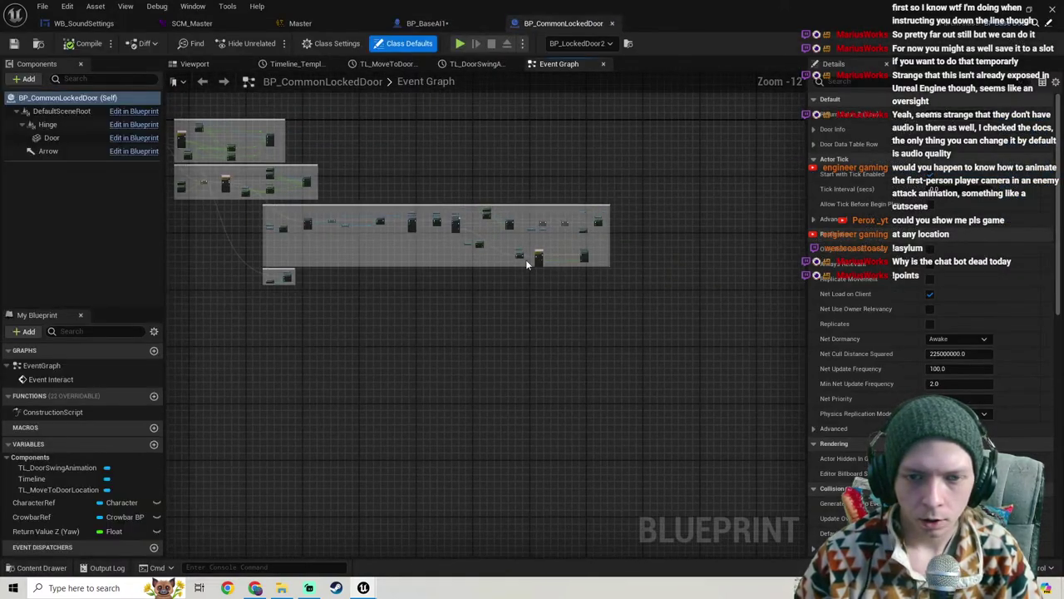
pyautogui.scroll(9, 526, 259)
pyautogui.moveTo(515, 216); pyautogui.dragTo(805, 380, button='right')
pyautogui.scroll(-1, 403, 297)
pyautogui.moveTo(404, 297); pyautogui.dragTo(670, 319, button='right')
pyautogui.moveTo(445, 319); pyautogui.dragTo(805, 307, button='right')
pyautogui.scroll(-1, 304, 317)
pyautogui.moveTo(303, 317); pyautogui.dragTo(729, 444, button='right')
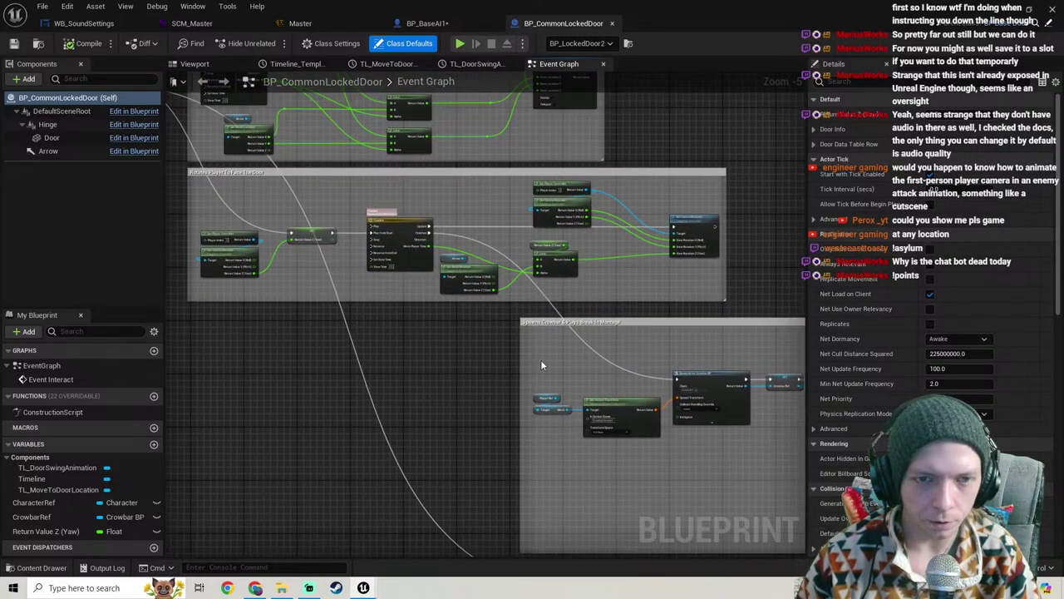
pyautogui.moveTo(439, 329); pyautogui.dragTo(607, 511, button='right')
pyautogui.moveTo(370, 331); pyautogui.dragTo(646, 303, button='right')
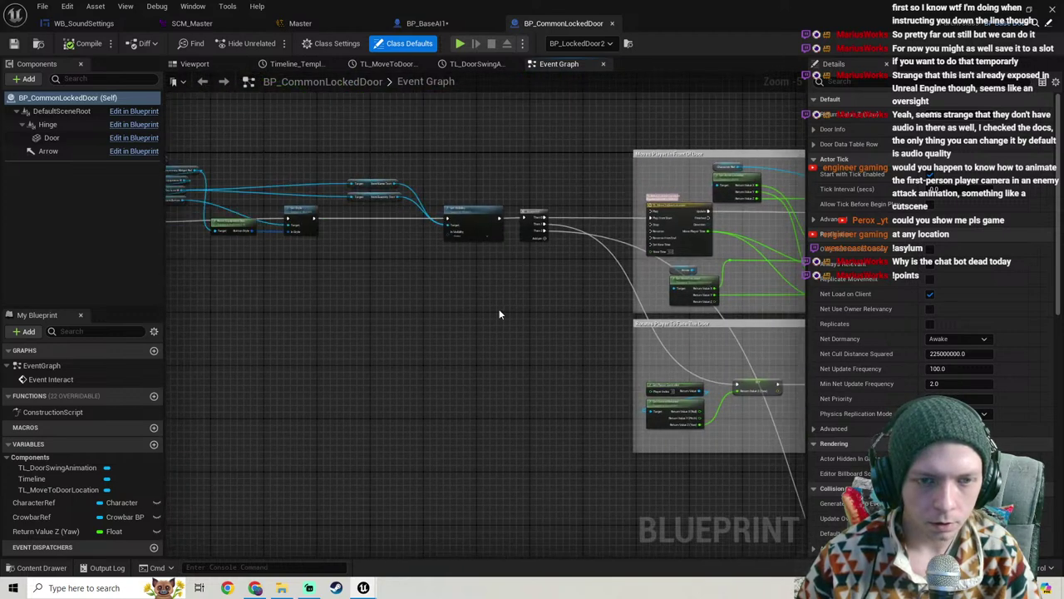
pyautogui.moveTo(499, 315); pyautogui.dragTo(520, 371, button='right')
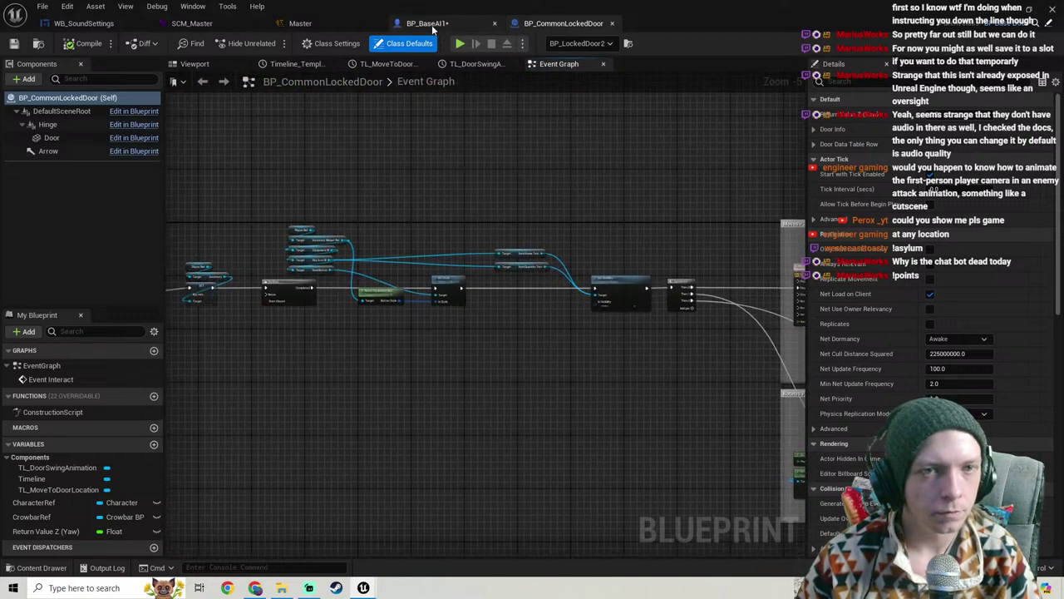
# Step: Return to BP_BaseAI1 and check the animations offered for New Anim to Play on the Play Animation node
pyautogui.click(428, 23)
pyautogui.scroll(-4, 381, 343)
pyautogui.moveTo(349, 322); pyautogui.dragTo(432, 275, button='right')
pyautogui.scroll(7, 433, 276)
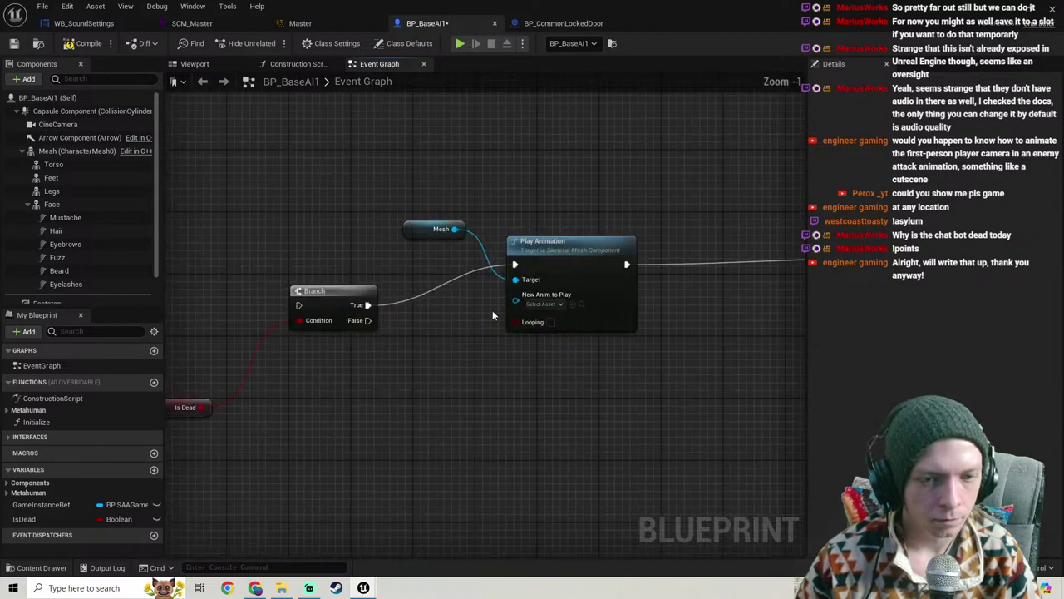
pyautogui.moveTo(571, 346); pyautogui.dragTo(375, 273, button='right')
pyautogui.scroll(-2, 375, 273)
pyautogui.click(356, 246)
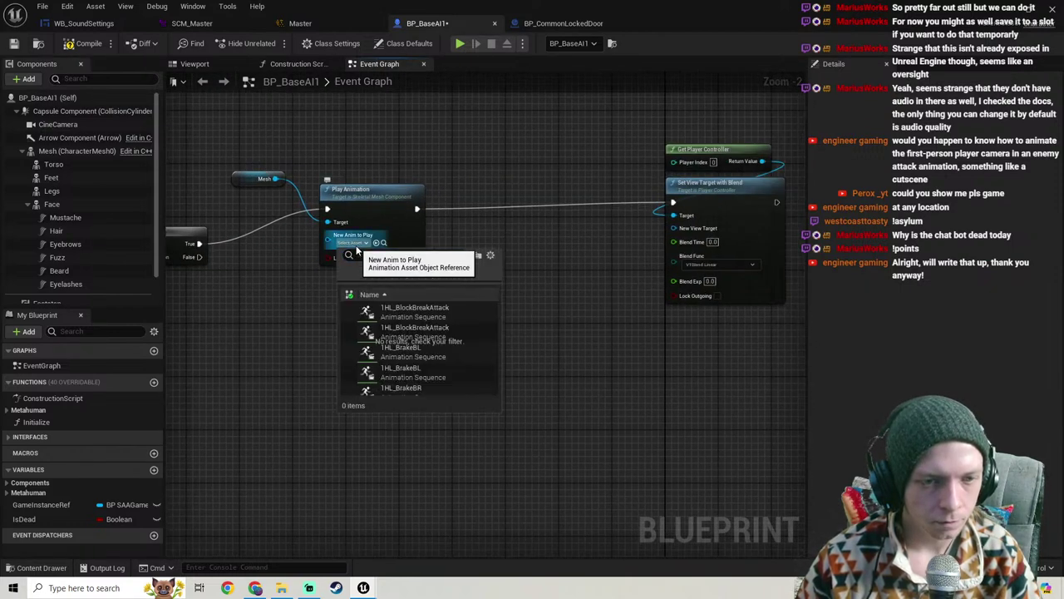
pyautogui.click(353, 244)
# Step: Check which actions can supply an actor to New View Target on the Set View Target with Blend node
pyautogui.moveTo(617, 308); pyautogui.dragTo(469, 281, button='right')
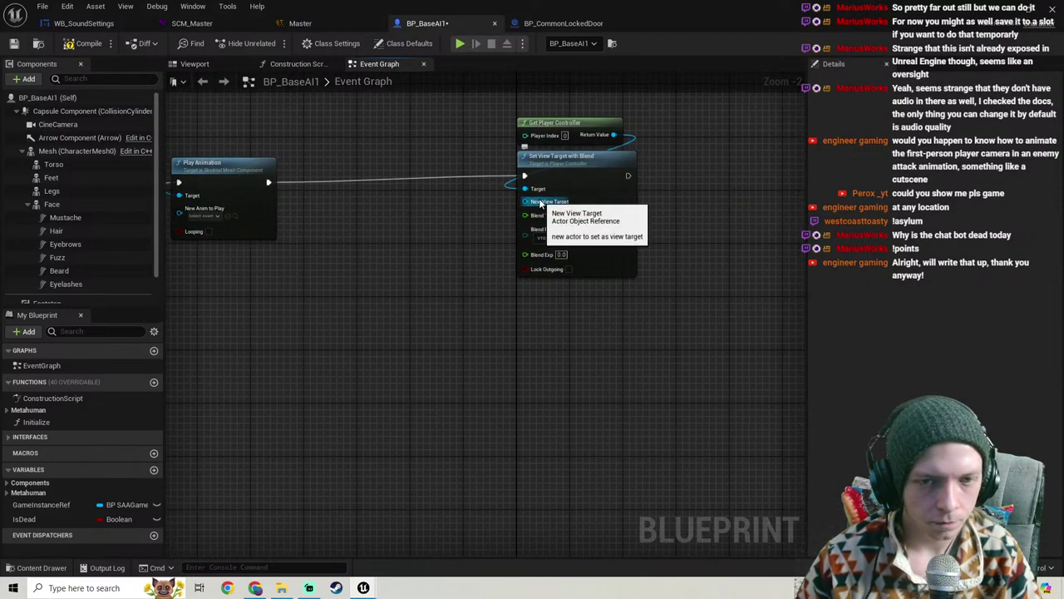
pyautogui.moveTo(525, 201); pyautogui.dragTo(428, 273)
pyautogui.click(267, 342)
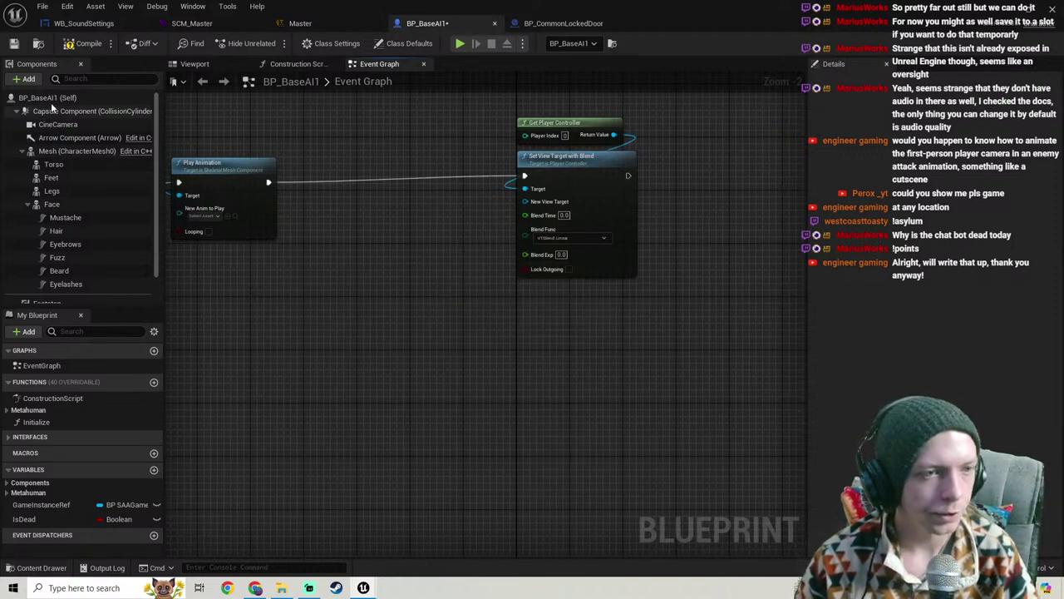
# Step: Place a reference node for the CineCamera component in the Event Graph, below the Play Animation and Set View Target with Blend nodes
pyautogui.click(60, 125)
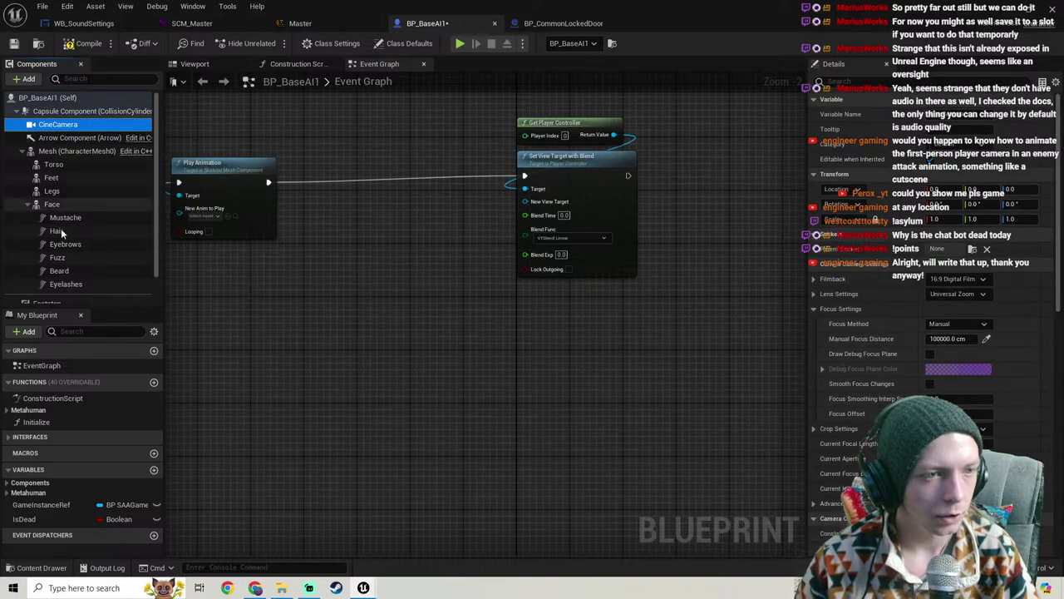
pyautogui.scroll(-1, 57, 211)
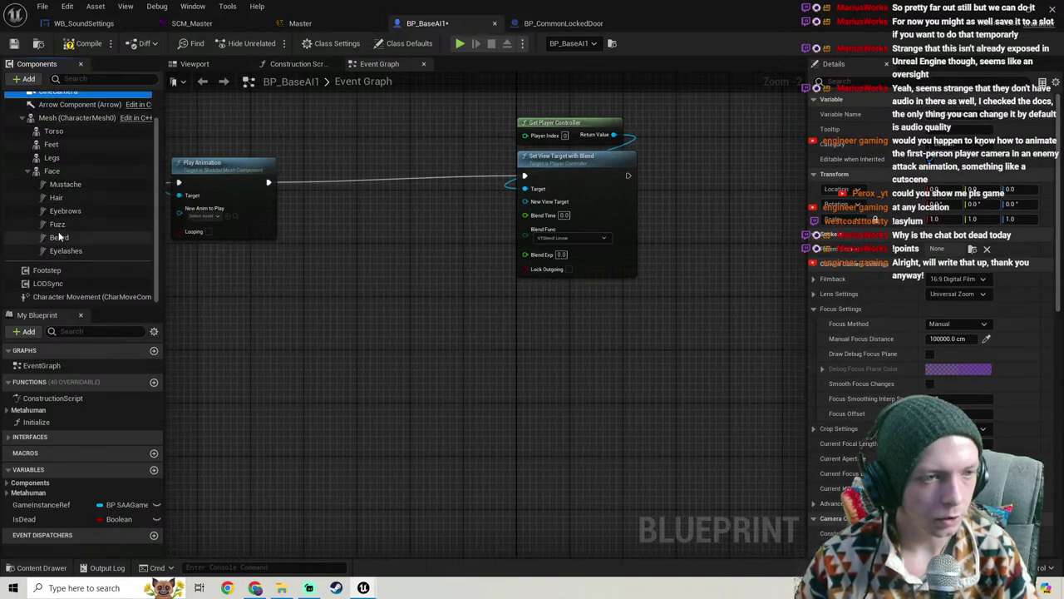
pyautogui.scroll(1, 60, 229)
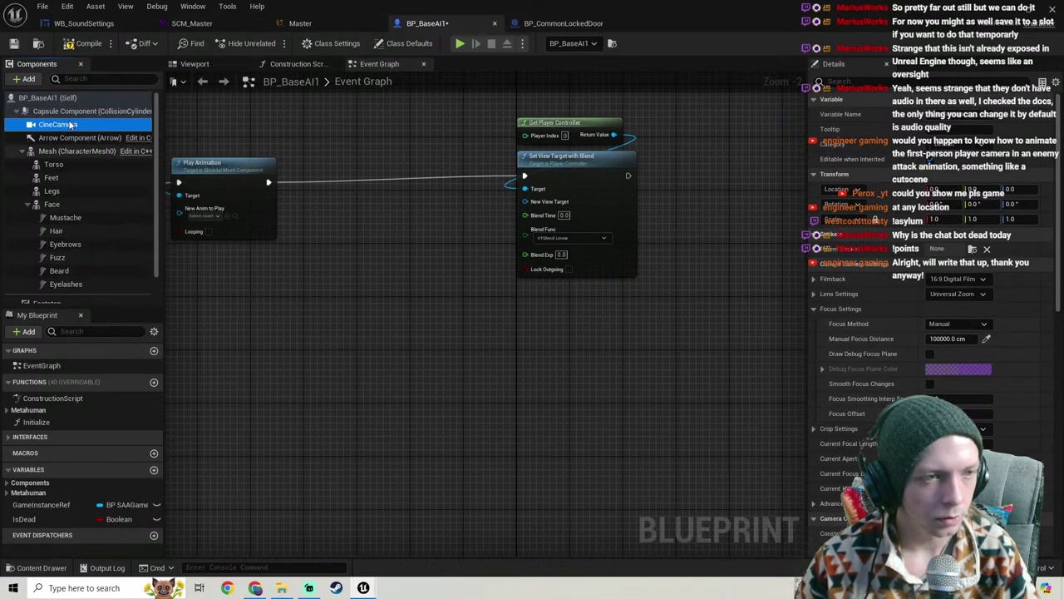
pyautogui.moveTo(51, 131); pyautogui.dragTo(525, 202)
pyautogui.moveTo(465, 349); pyautogui.dragTo(499, 331, button='right')
pyautogui.scroll(-3, 564, 300)
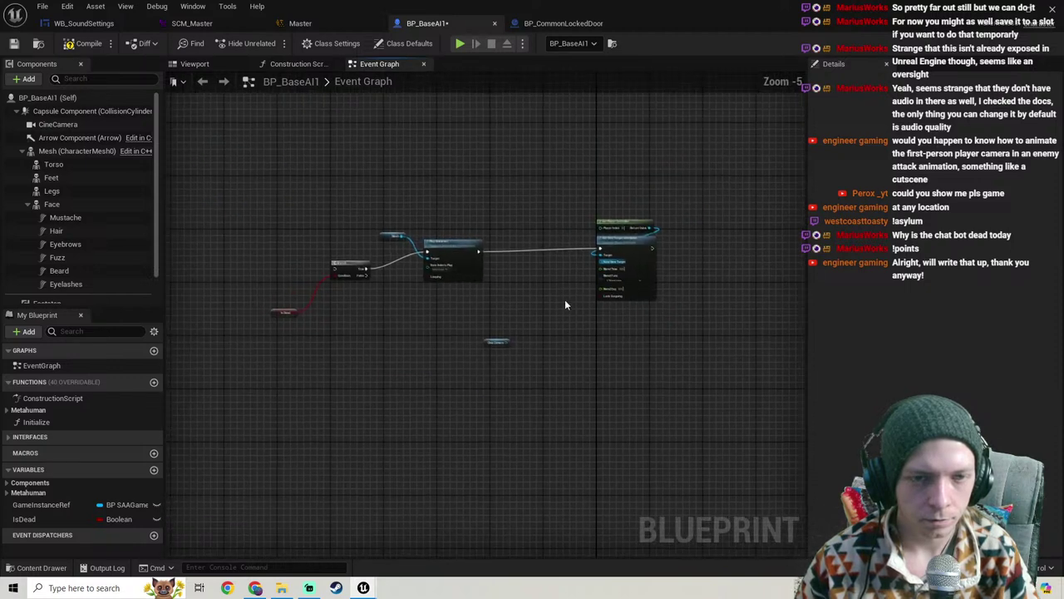
pyautogui.scroll(2, 565, 299)
pyautogui.moveTo(565, 282); pyautogui.dragTo(665, 170)
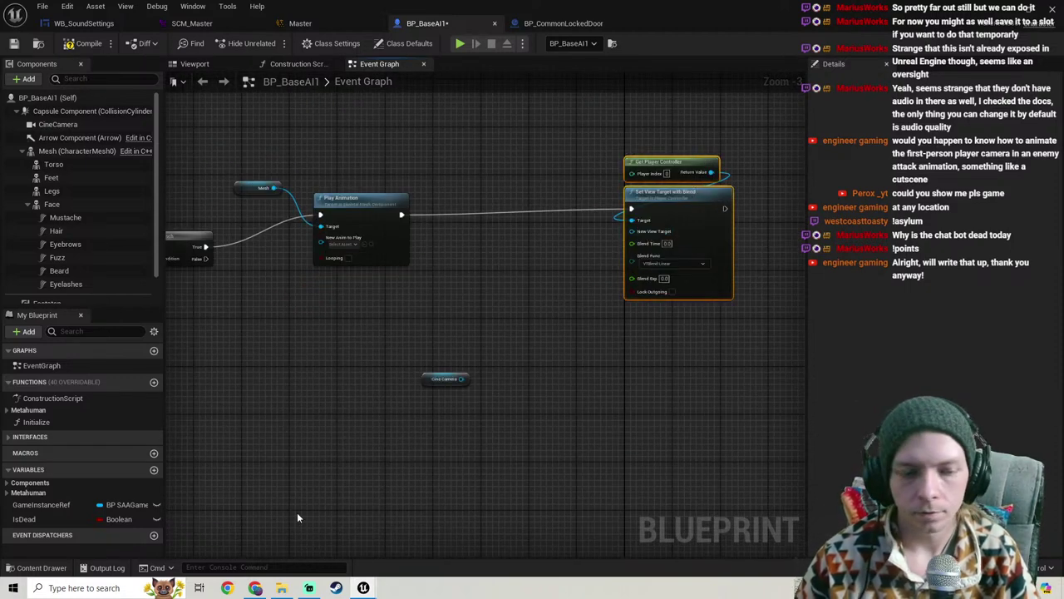
# Step: Switch to Chrome and open the YouTube home page in a new tab, leaving the music video open
pyautogui.click(256, 588)
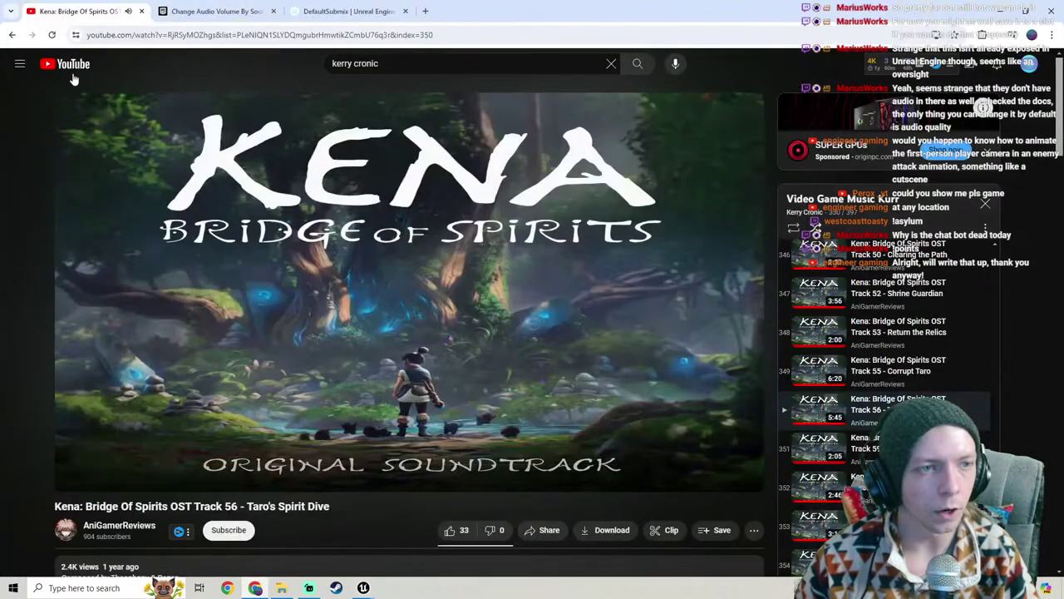
pyautogui.middleClick(72, 71)
pyautogui.click(212, 12)
# Step: Search YouTube for "ryan laley camera swapping"
pyautogui.click(390, 63)
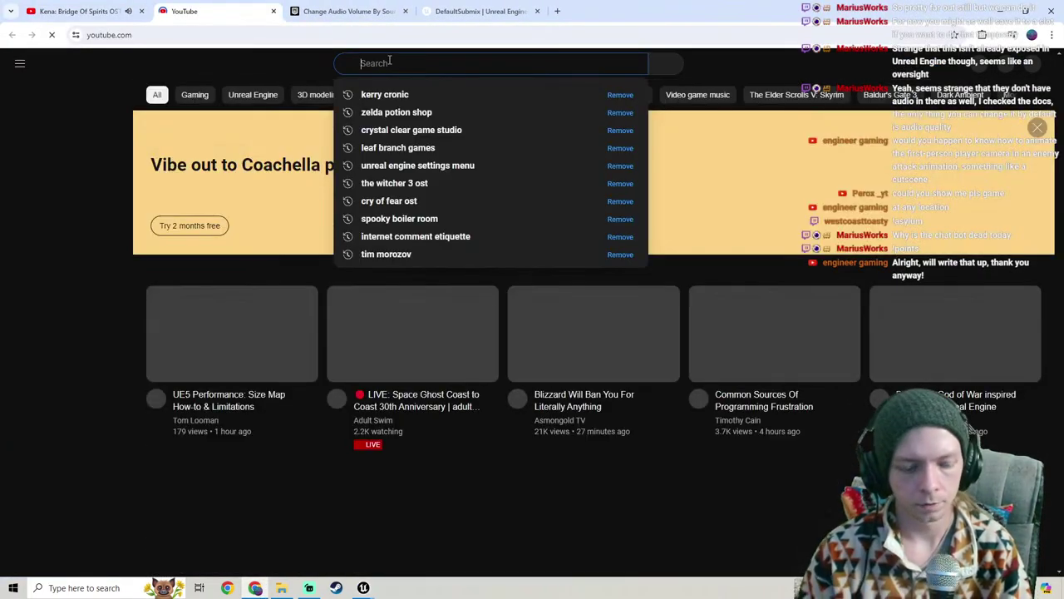
pyautogui.write('ryaan')
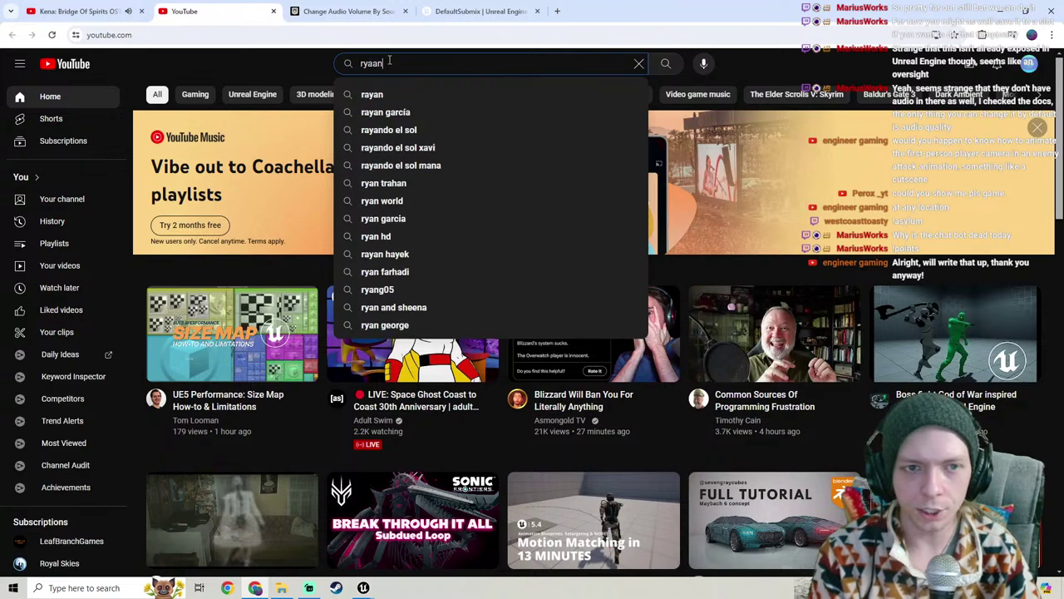
pyautogui.press('BackSpace')
pyautogui.press('BackSpace')
pyautogui.write('n')
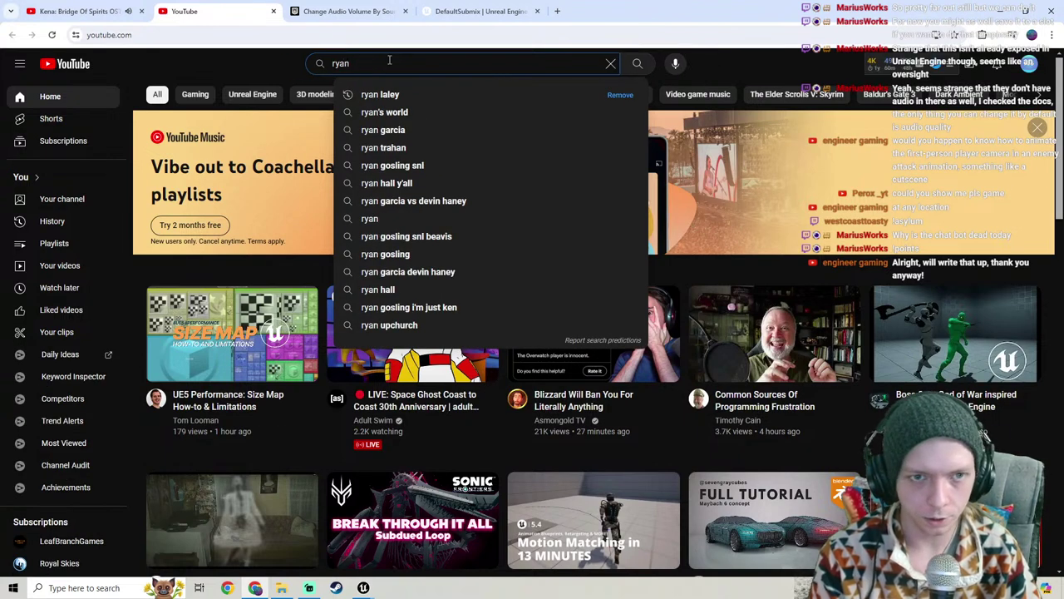
pyautogui.write(' lalyte')
pyautogui.press('BackSpace')
pyautogui.press('BackSpace')
pyautogui.press('BackSpace')
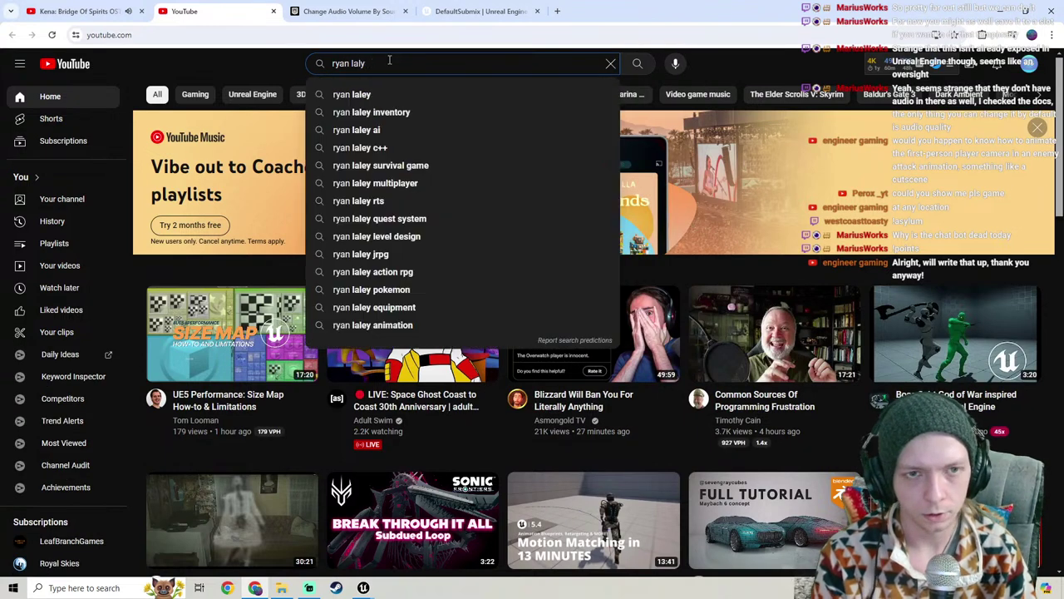
pyautogui.write('ey camera ')
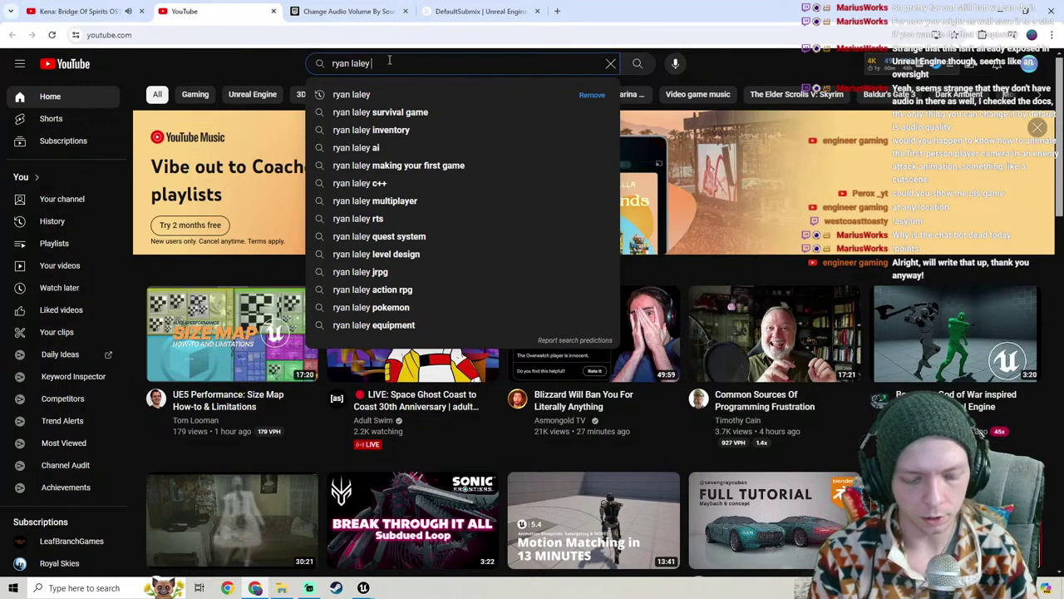
pyautogui.write('swapping')
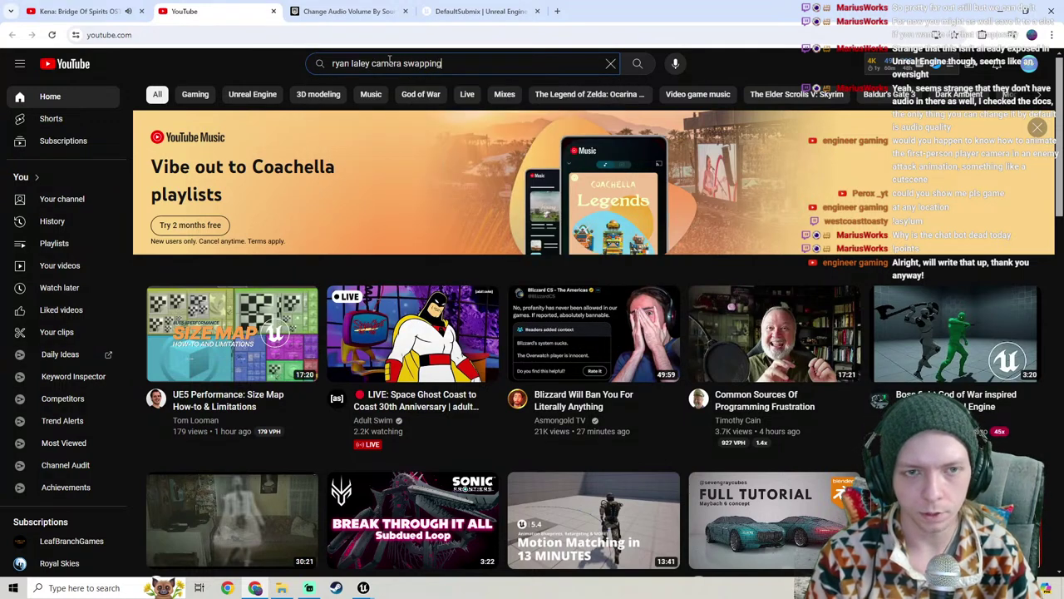
pyautogui.press('Return')
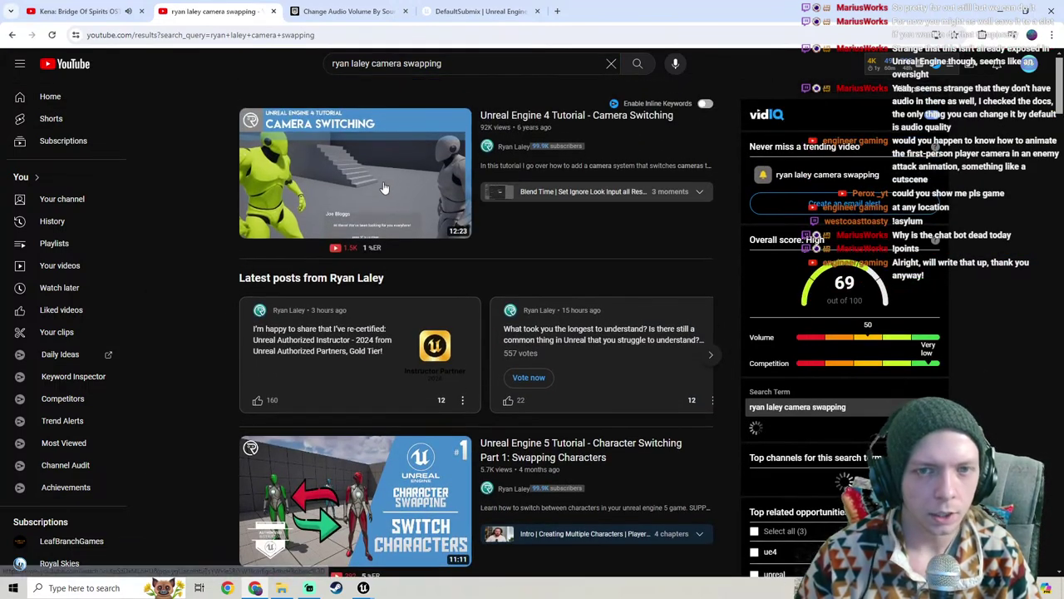
# Step: Open the "Unreal Engine 4 Tutorial - Camera Switching" video, mute it, skim through its blueprint sections and pause at 8:20
pyautogui.click(360, 218)
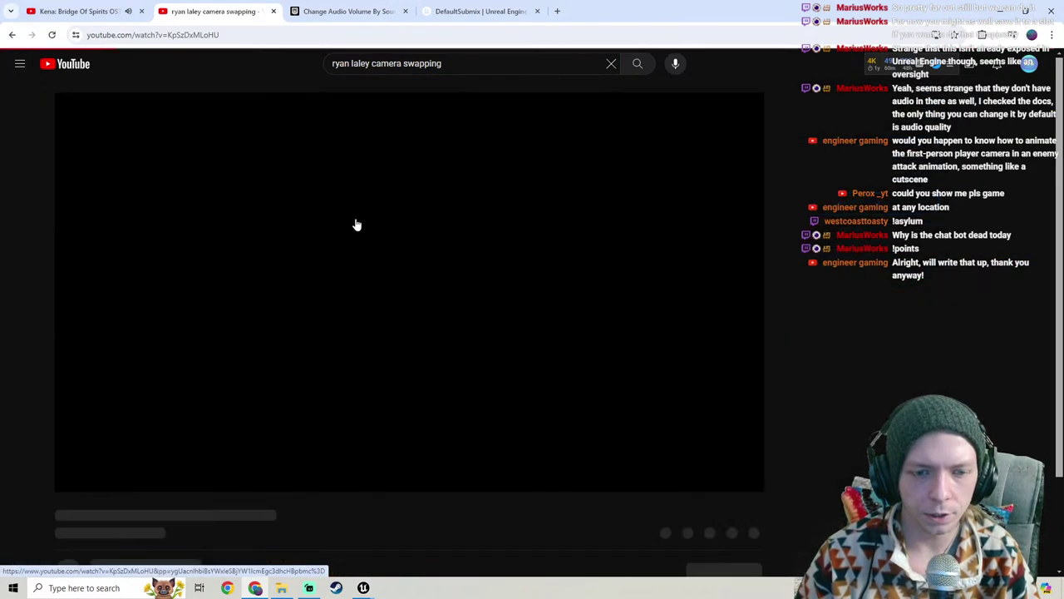
pyautogui.click(126, 478)
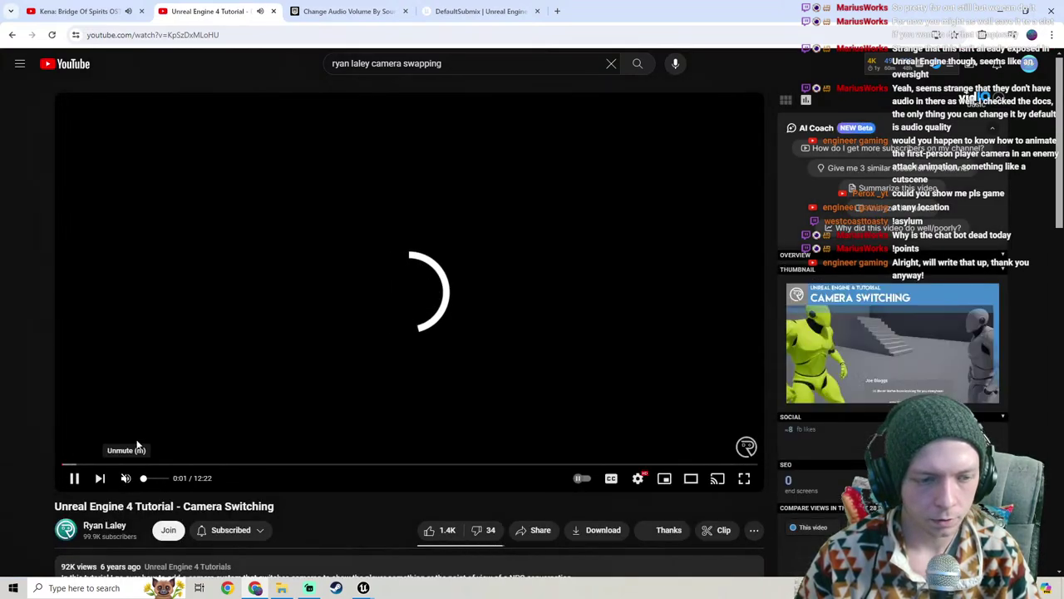
pyautogui.click(218, 464)
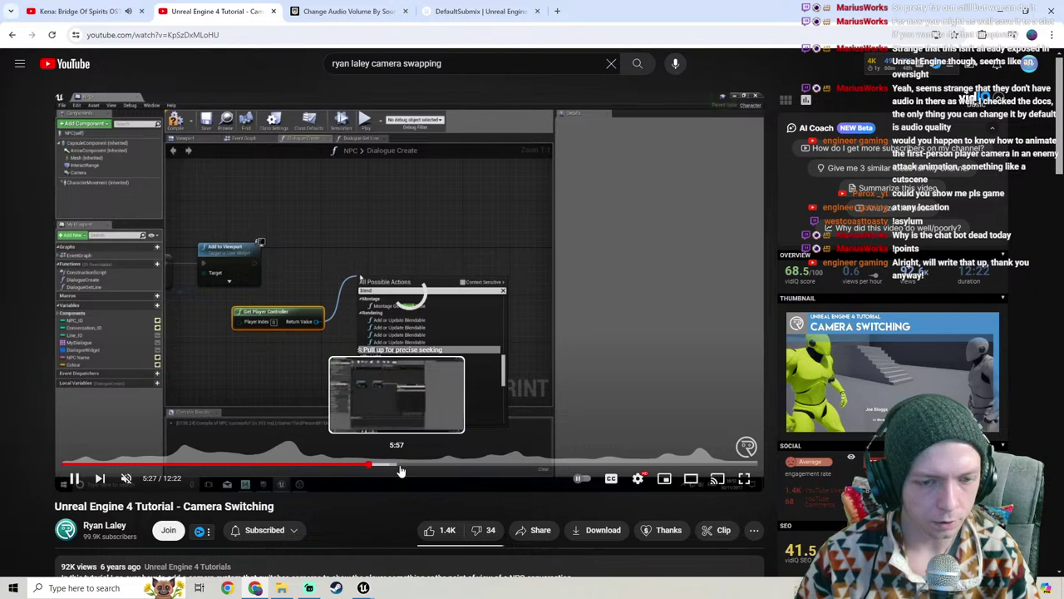
pyautogui.click(425, 468)
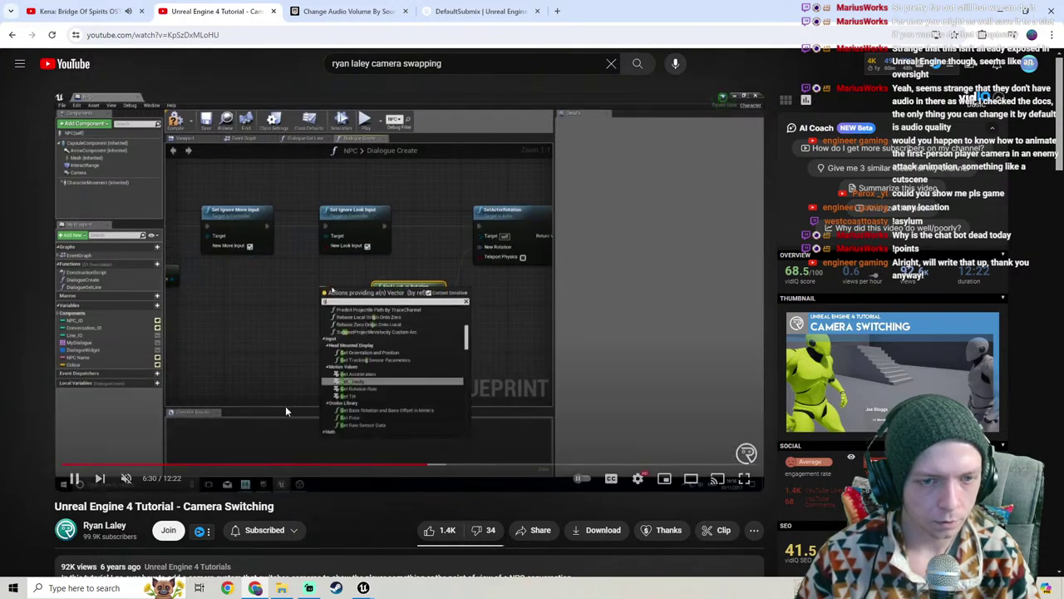
pyautogui.click(461, 467)
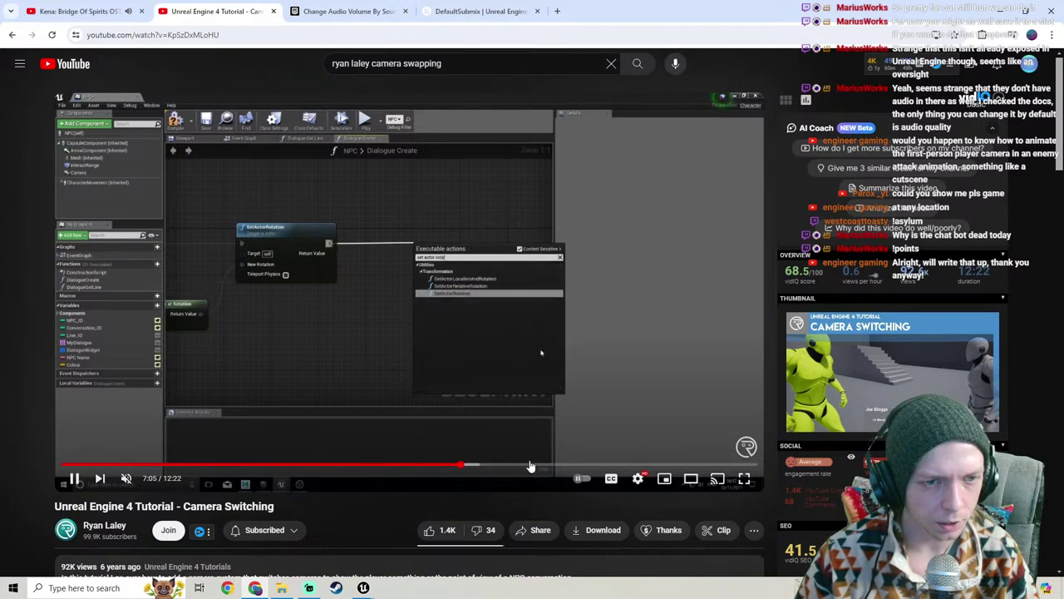
pyautogui.click(530, 466)
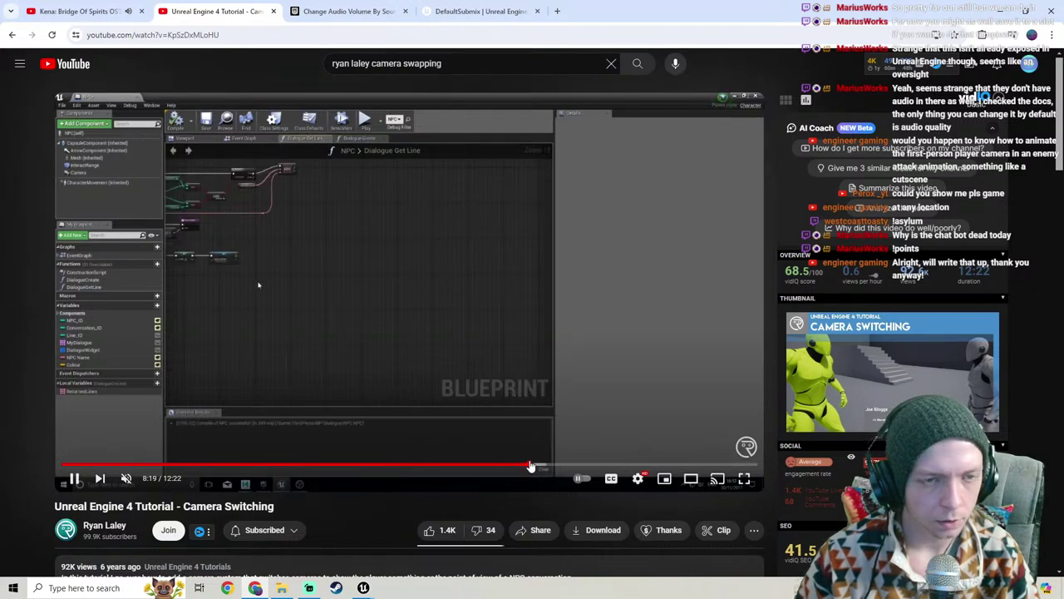
pyautogui.click(290, 300)
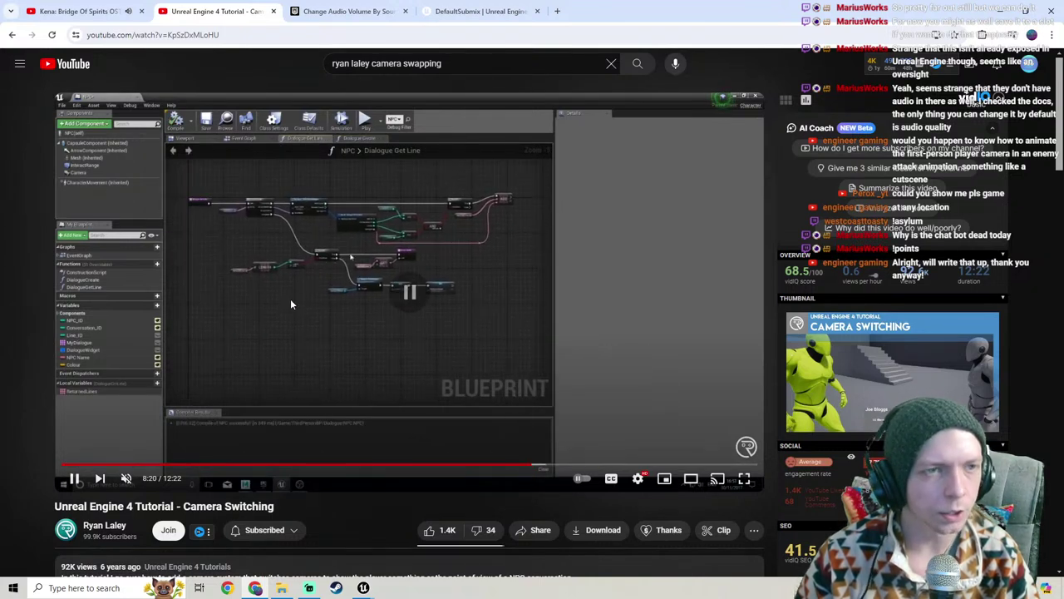
# Step: Copy the web address of the Camera Switching tutorial video
pyautogui.click(179, 36)
pyautogui.rightClick(180, 37)
pyautogui.click(233, 141)
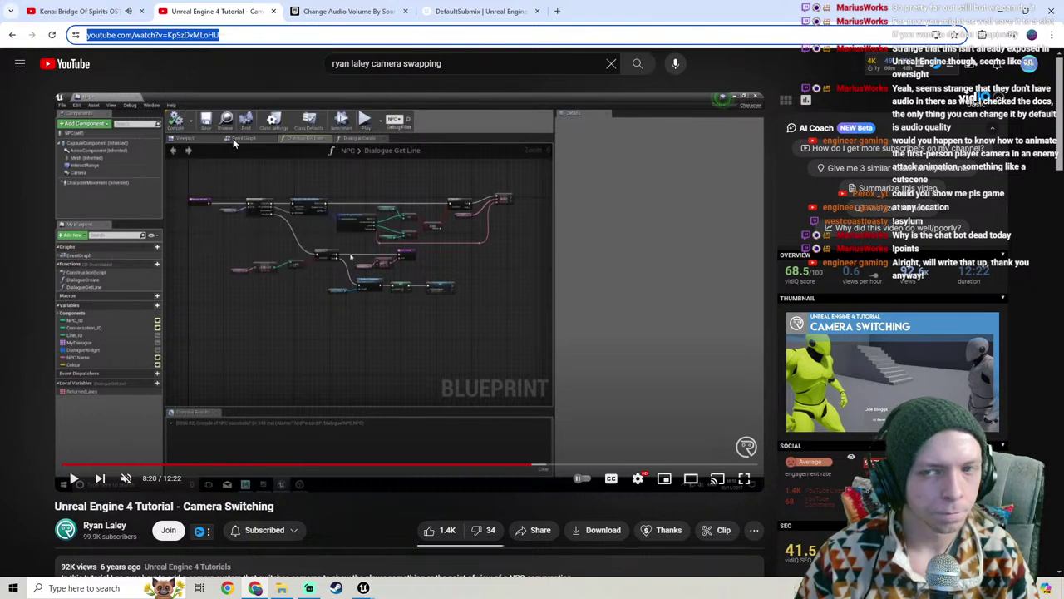
# Step: Open the signed-in Reality2 Games channel and go to its live stream "Making A Horror Game In Unreal Engine 5"
pyautogui.click(1030, 64)
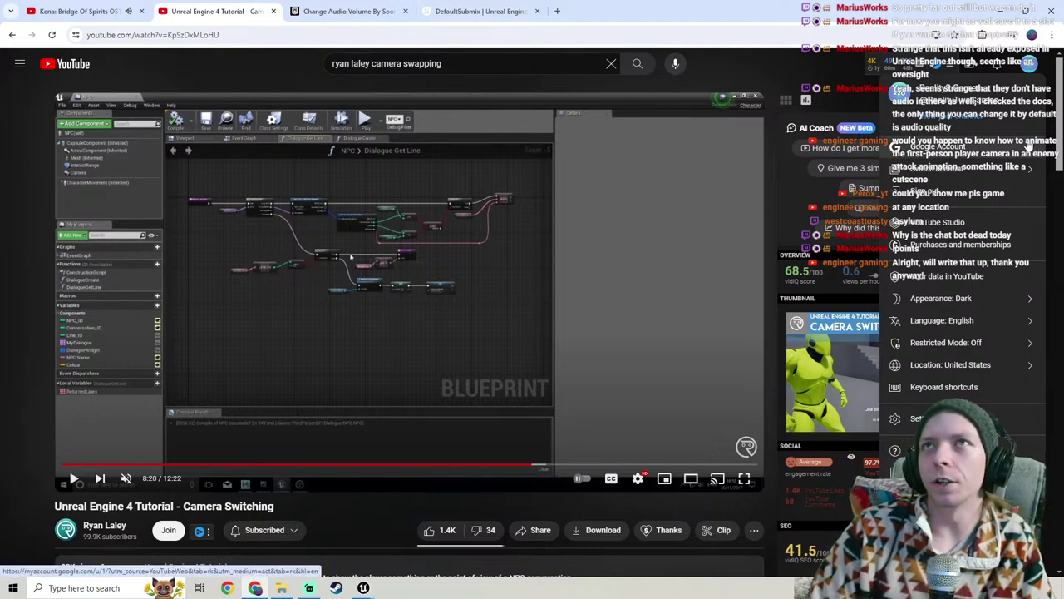
pyautogui.click(946, 123)
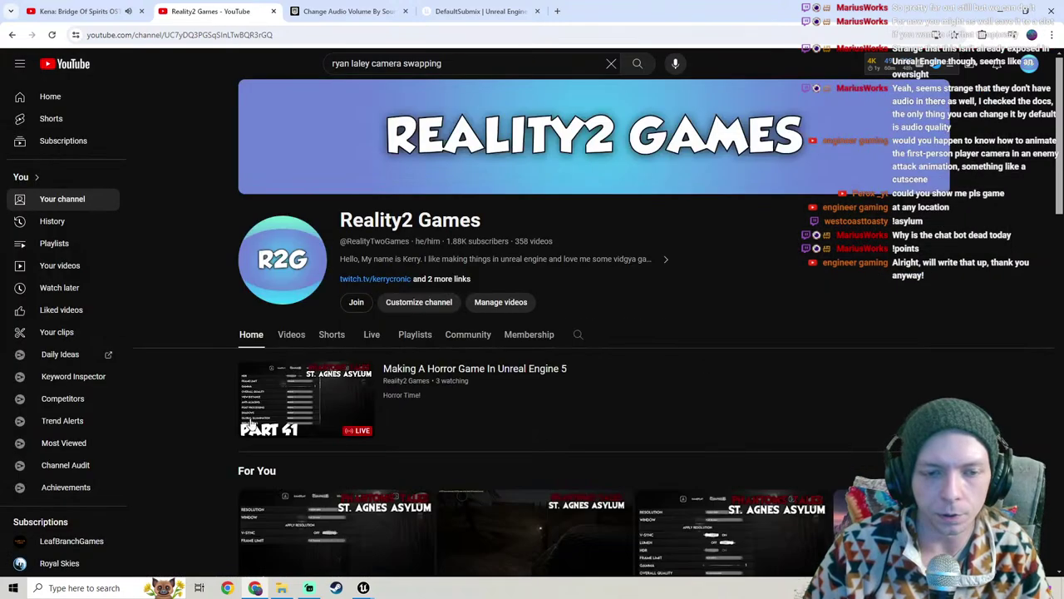
pyautogui.scroll(-1, 186, 402)
pyautogui.click(261, 342)
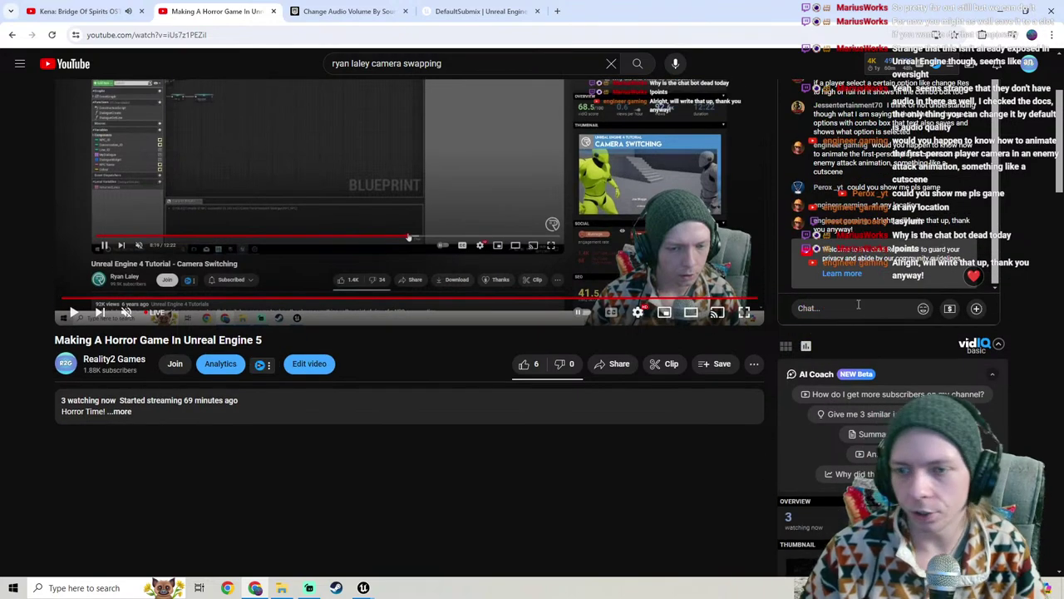
# Step: Post the copied tutorial link in the stream's live chat and close the stream's browser tab
pyautogui.hotkey('ctrl', 'v')
pyautogui.press('Return')
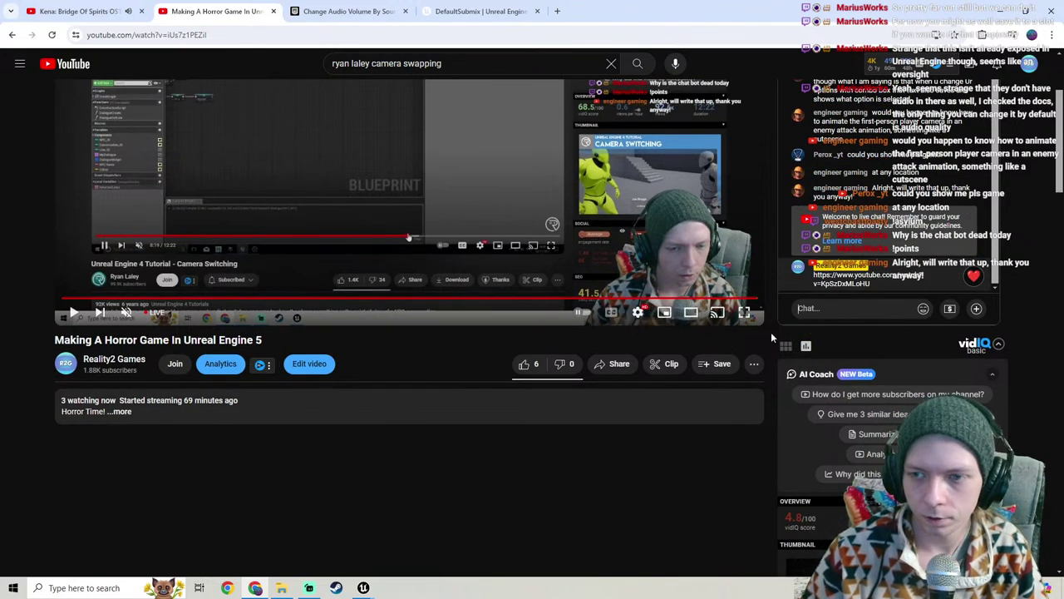
pyautogui.scroll(2, 161, 356)
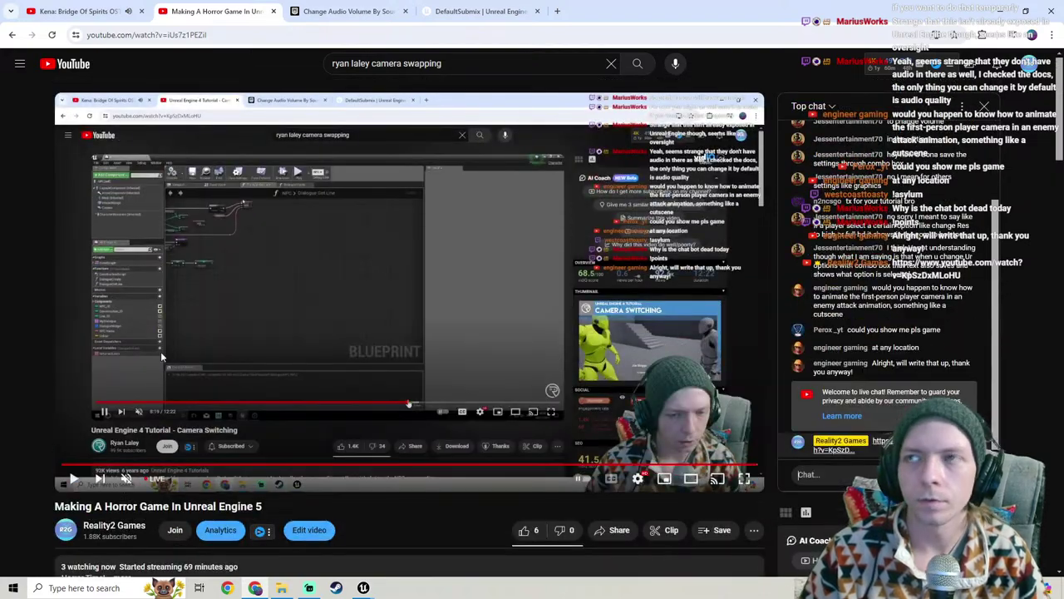
pyautogui.click(274, 11)
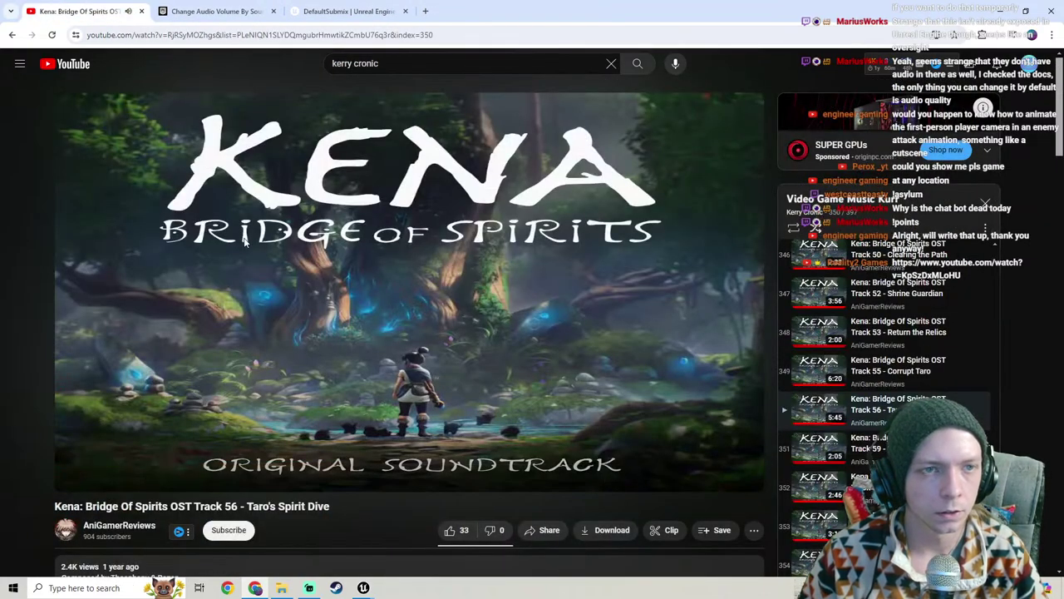
# Step: Switch back to Unreal Editor, delete all nodes from BP_BaseAI1's Event Graph, and close the blueprint to return to the level editor
pyautogui.click(363, 587)
pyautogui.click(428, 537)
pyautogui.scroll(-2, 479, 477)
pyautogui.moveTo(348, 367); pyautogui.dragTo(405, 303, button='right')
pyautogui.moveTo(624, 436); pyautogui.dragTo(191, 187)
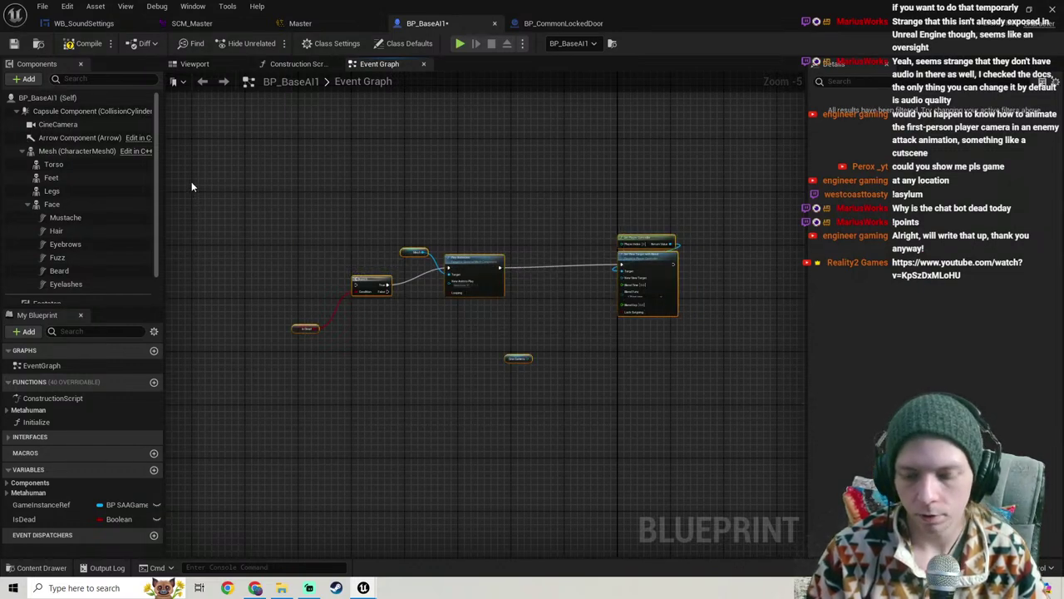
pyautogui.press('Delete')
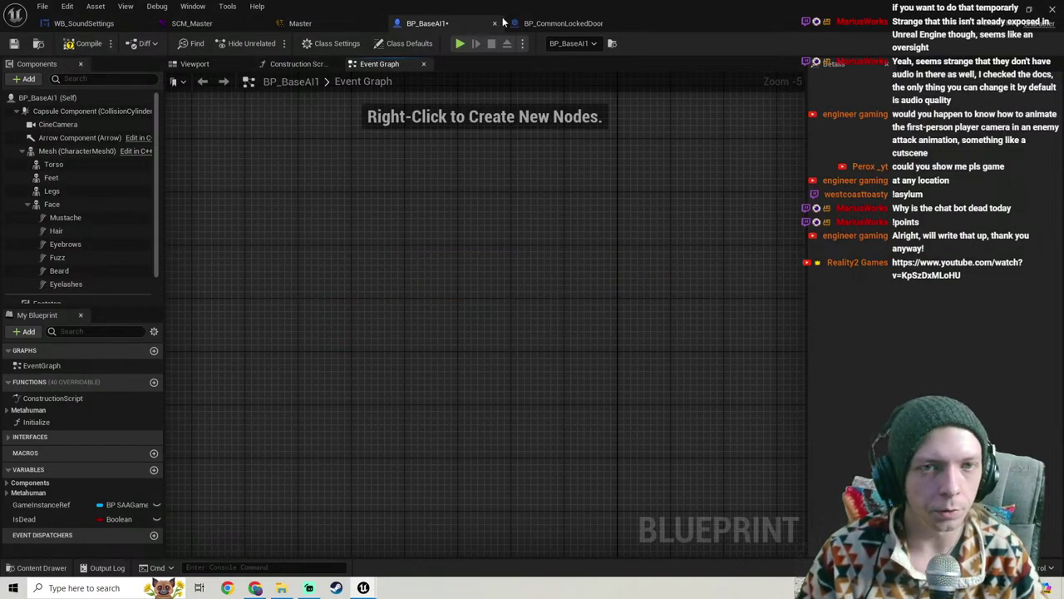
pyautogui.click(495, 23)
pyautogui.click(1007, 9)
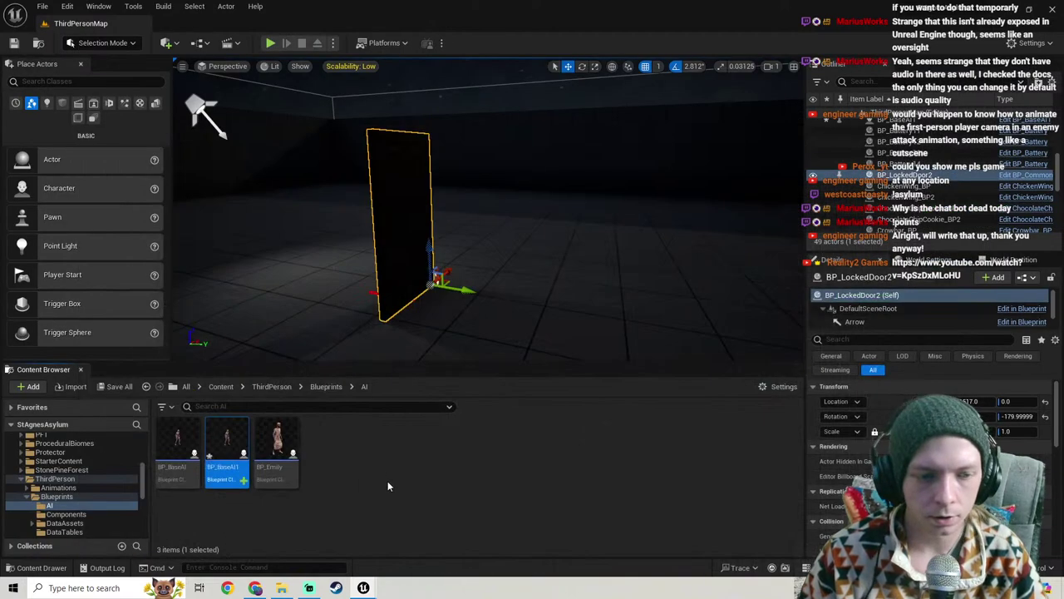
# Step: Force-delete the BP_BaseAI1 blueprint from the AI folder and save all modified content, including ThirdPersonMap
pyautogui.click(387, 484)
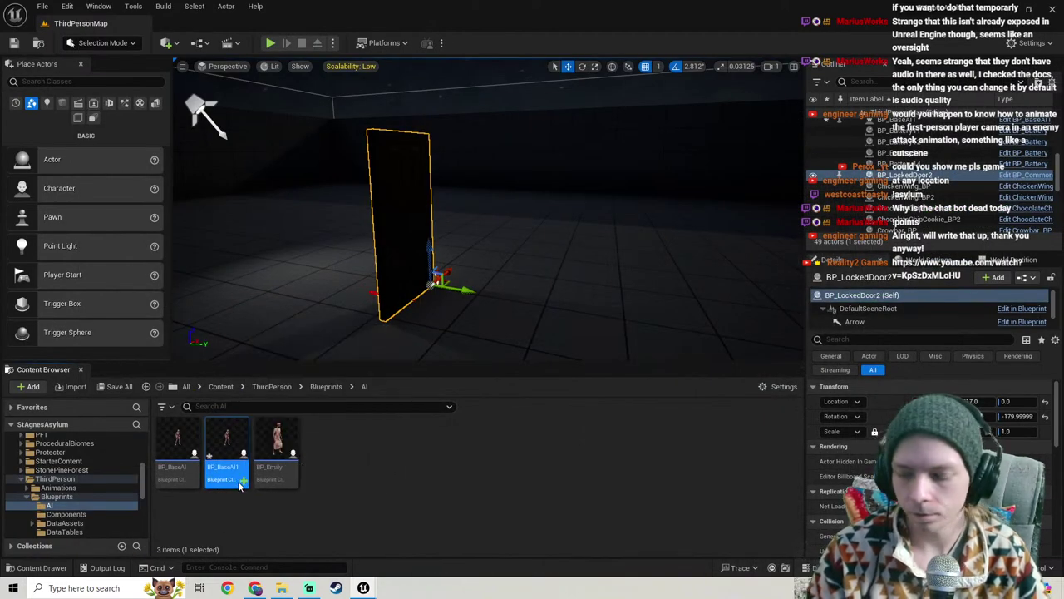
pyautogui.press('Delete')
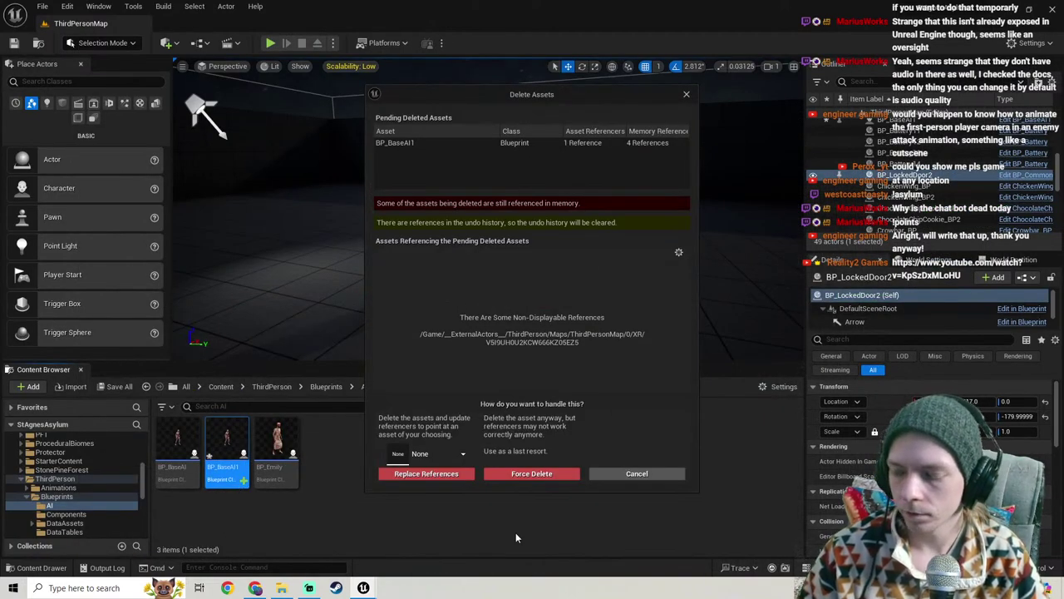
pyautogui.click(532, 472)
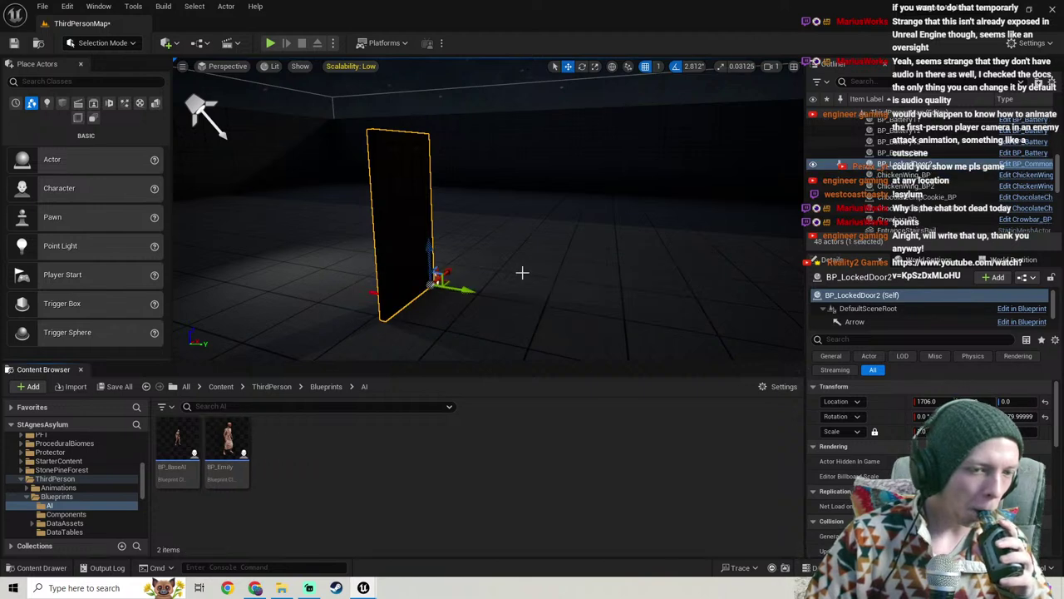
pyautogui.click(119, 385)
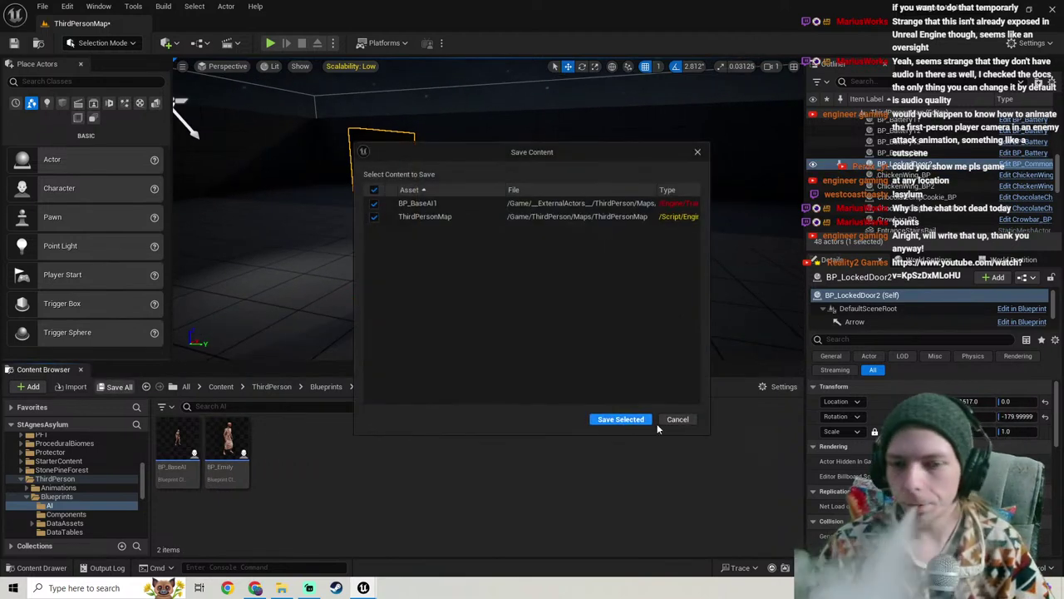
pyautogui.click(605, 419)
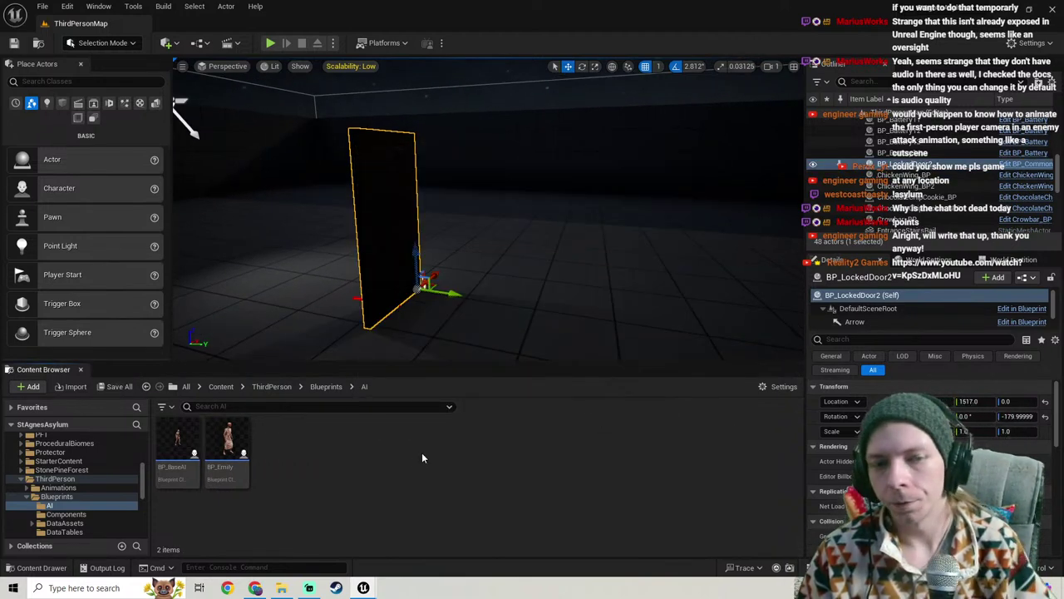
pyautogui.moveTo(478, 332); pyautogui.dragTo(533, 358, button='right')
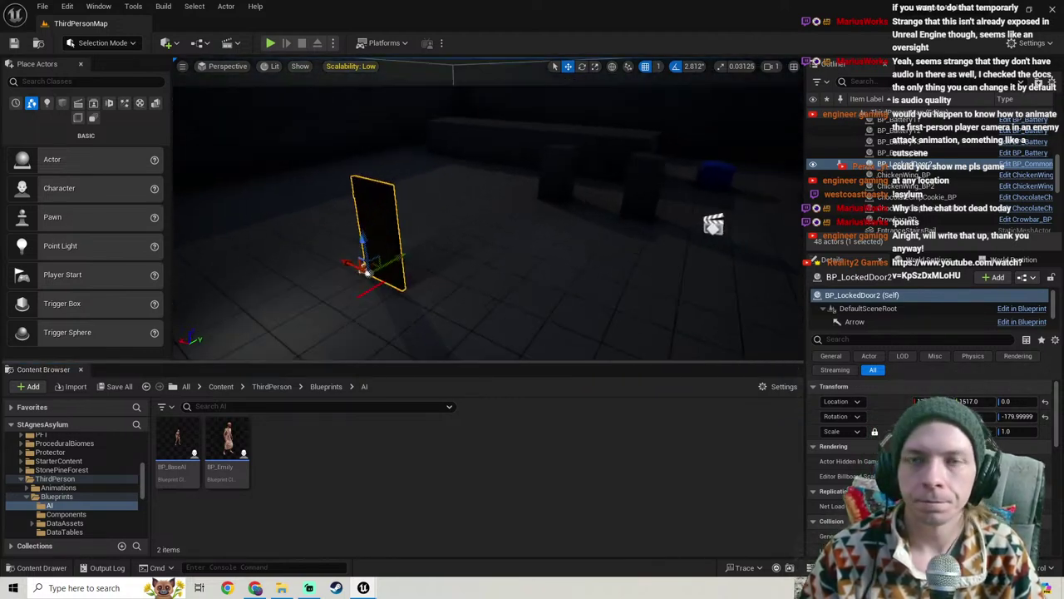
pyautogui.moveTo(483, 216); pyautogui.dragTo(400, 308, button='right')
pyautogui.click(20, 479)
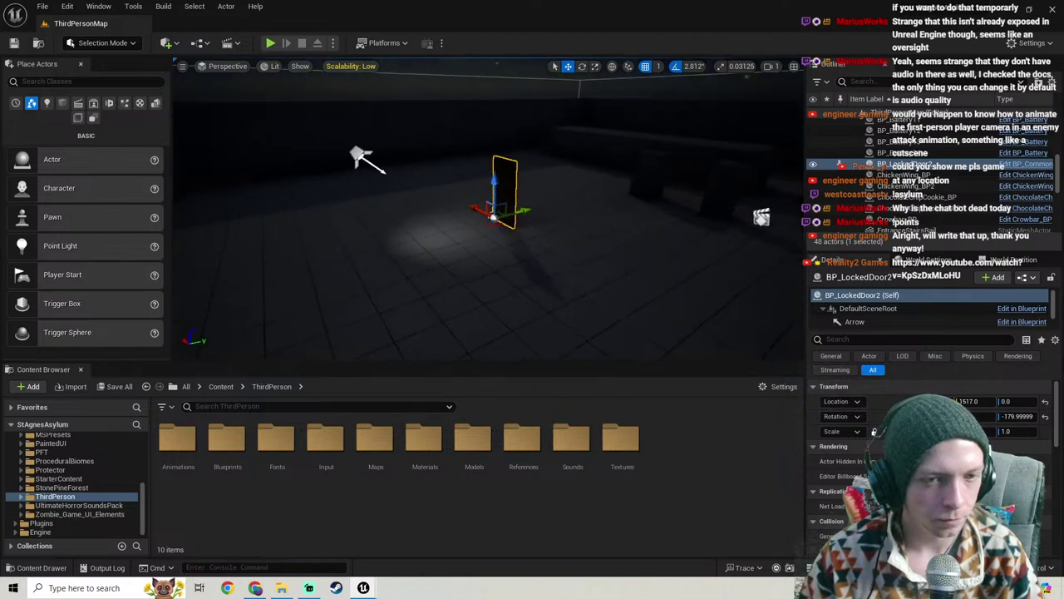
pyautogui.moveTo(499, 243); pyautogui.dragTo(327, 339, button='right')
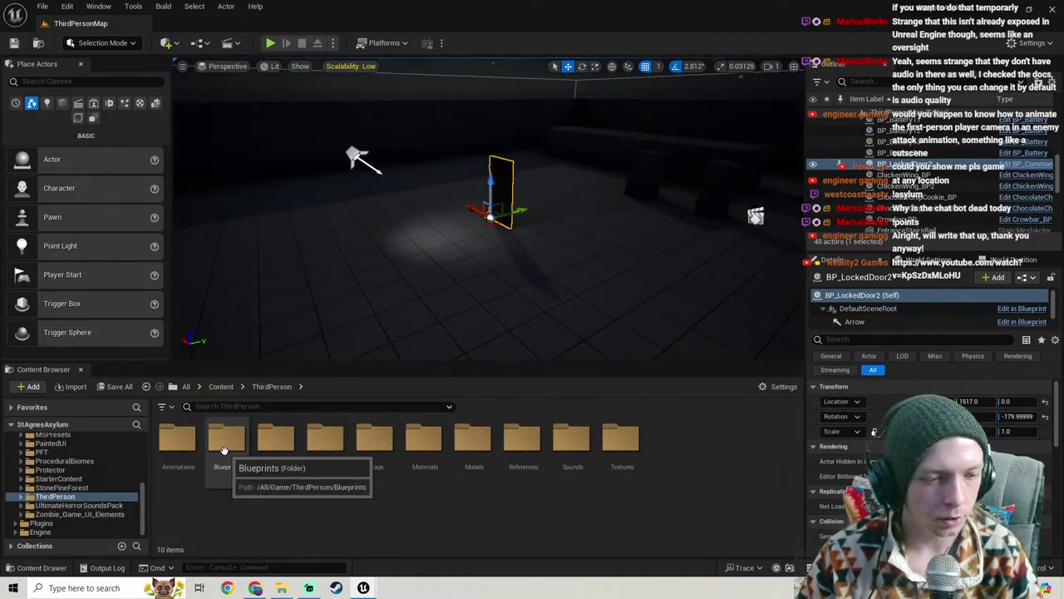
pyautogui.moveTo(349, 316); pyautogui.dragTo(381, 298, button='right')
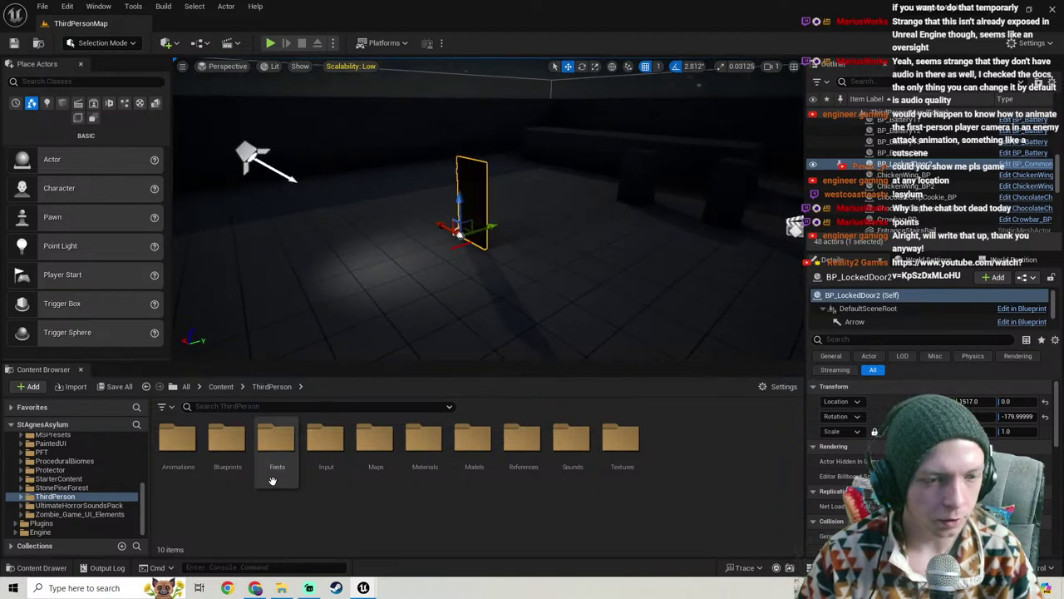
pyautogui.moveTo(442, 214); pyautogui.dragTo(439, 214, button='right')
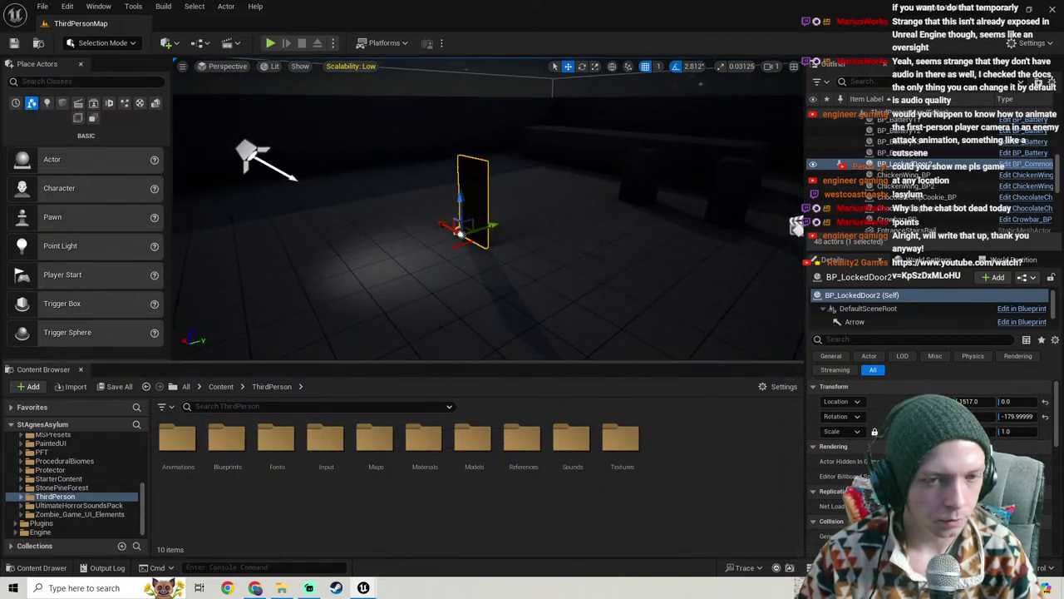
pyautogui.press('w')
pyautogui.moveTo(503, 259); pyautogui.dragTo(476, 235, button='right')
pyautogui.press('s')
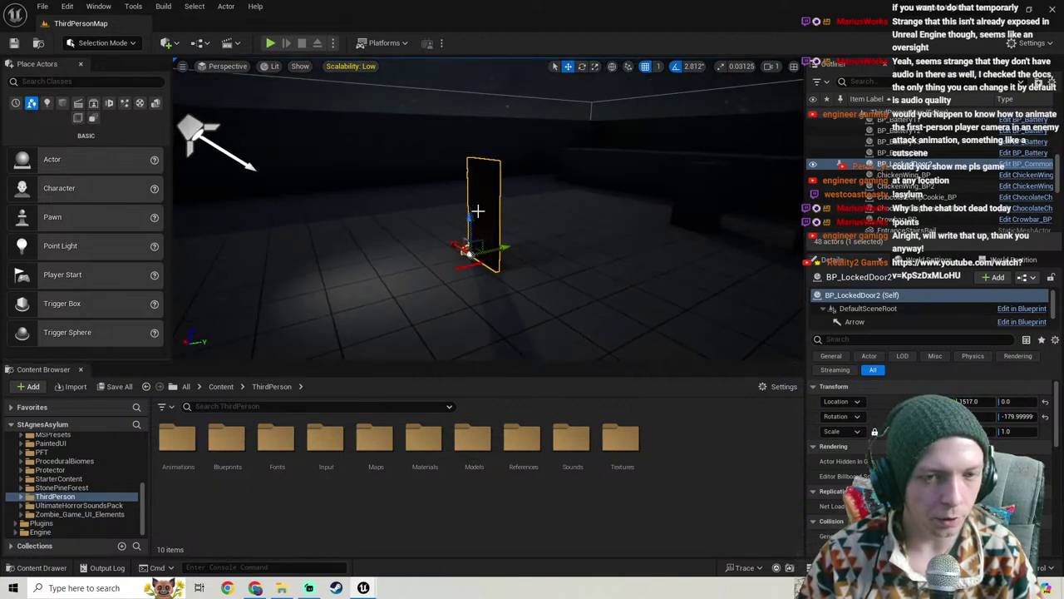
pyautogui.press('f')
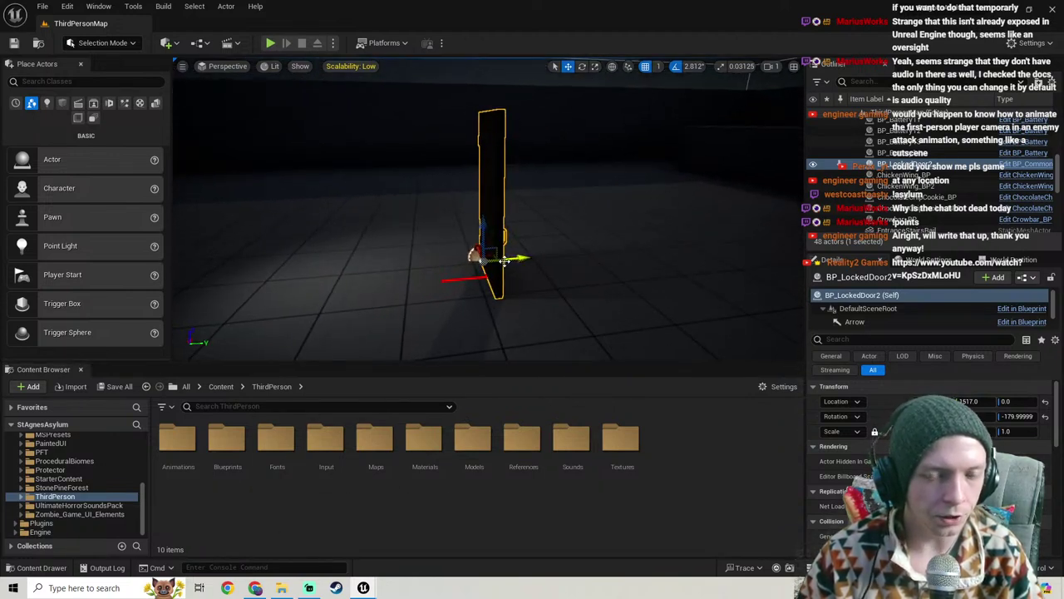
pyautogui.moveTo(509, 191); pyautogui.dragTo(509, 191, button='right')
pyautogui.press('s')
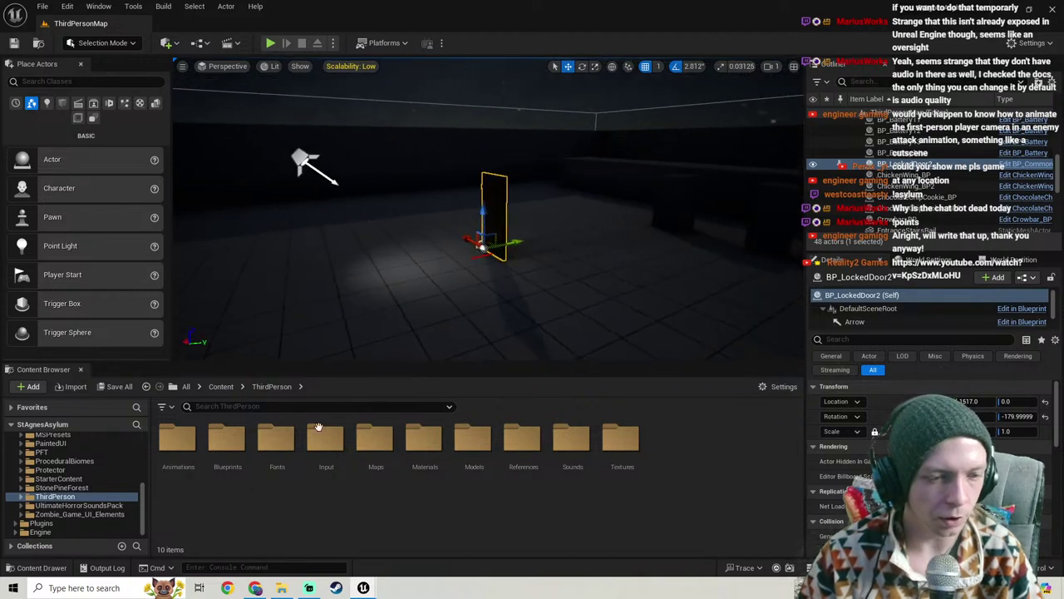
pyautogui.moveTo(382, 250); pyautogui.dragTo(433, 250, button='right')
pyautogui.press('s')
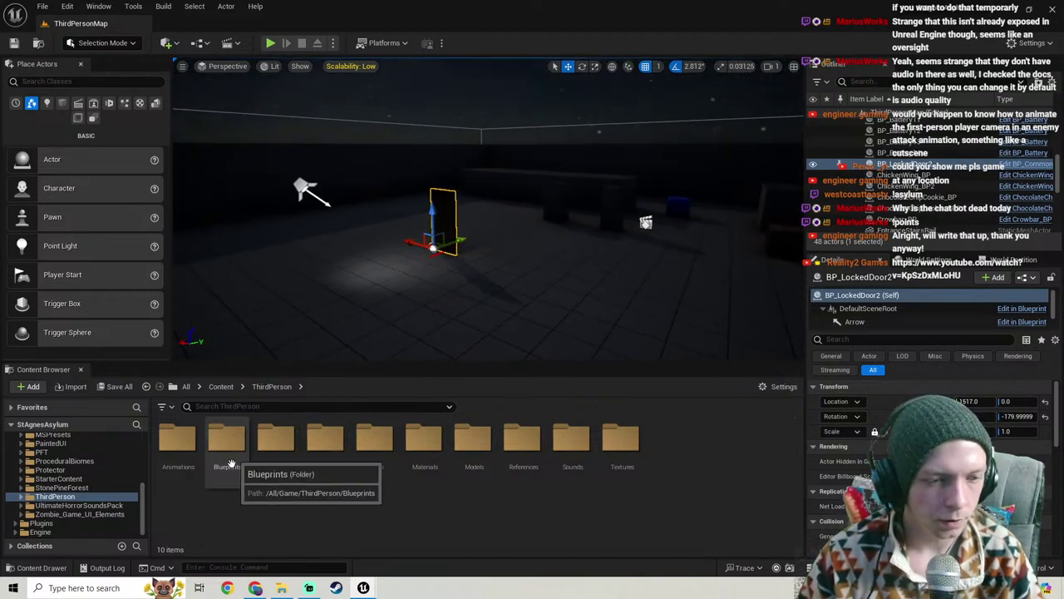
# Step: Duplicate BP_BaseAI in the AI folder under Blueprints, keep the default name, and open the copy for editing
pyautogui.doubleClick(230, 463)
pyautogui.doubleClick(178, 439)
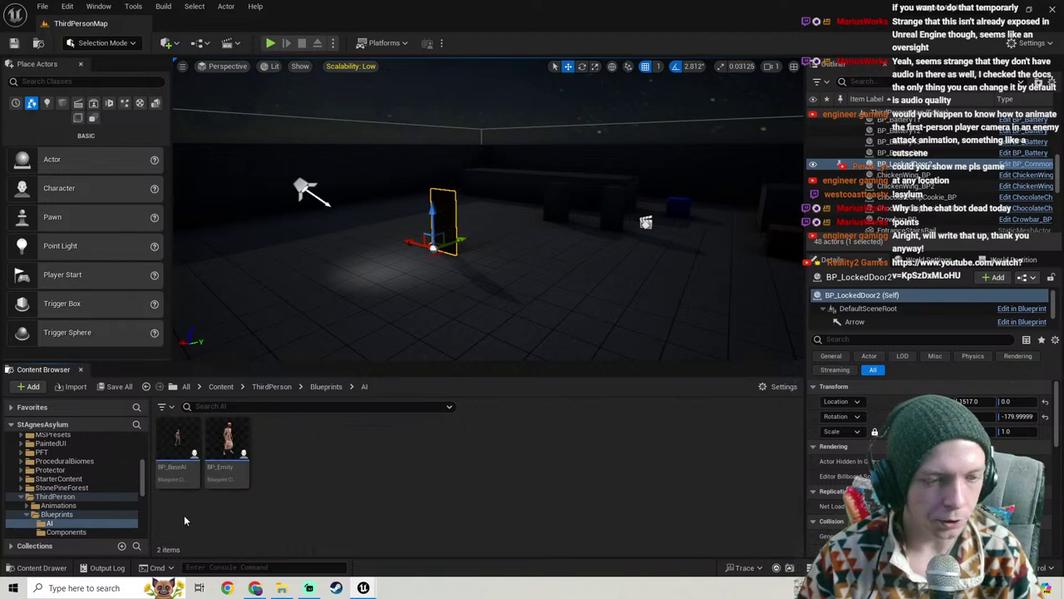
pyautogui.rightClick(180, 477)
pyautogui.moveTo(244, 308)
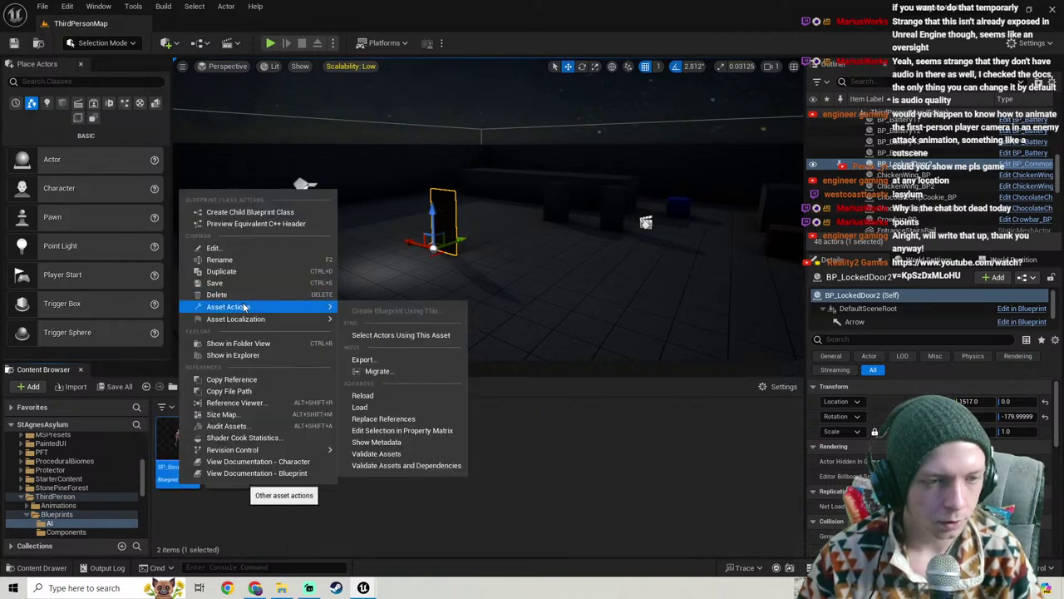
pyautogui.click(225, 271)
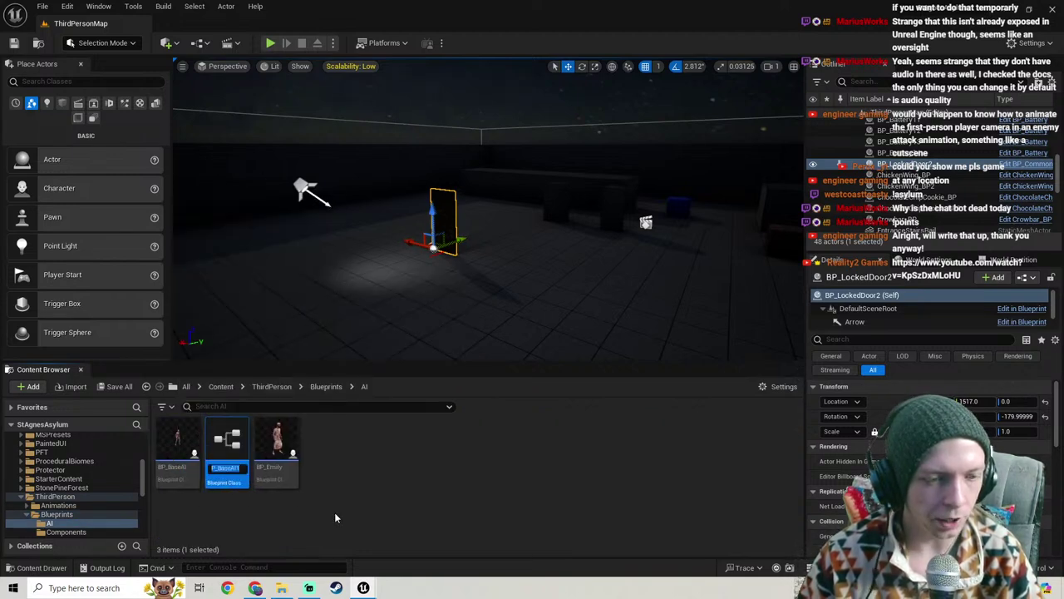
pyautogui.doubleClick(228, 449)
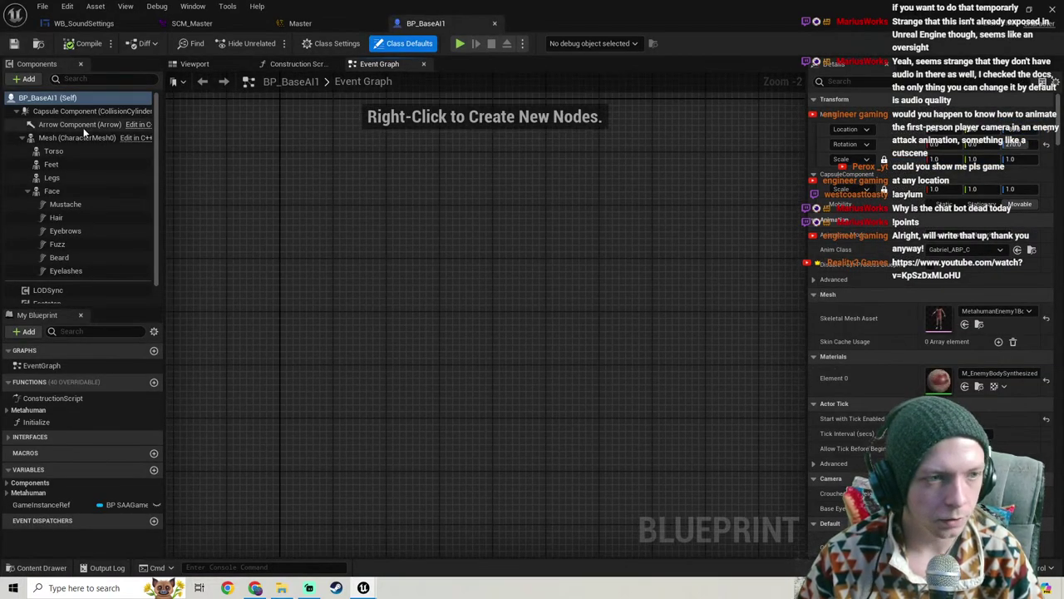
# Step: Add a Camera component to the duplicated AI blueprint, keeping its default name
pyautogui.click(28, 80)
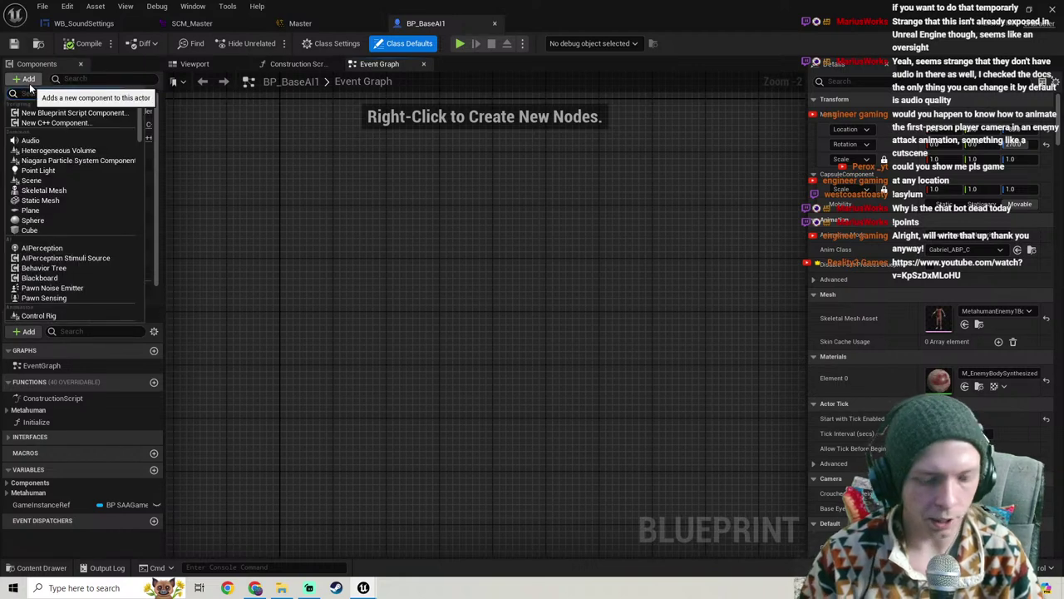
pyautogui.write('camera')
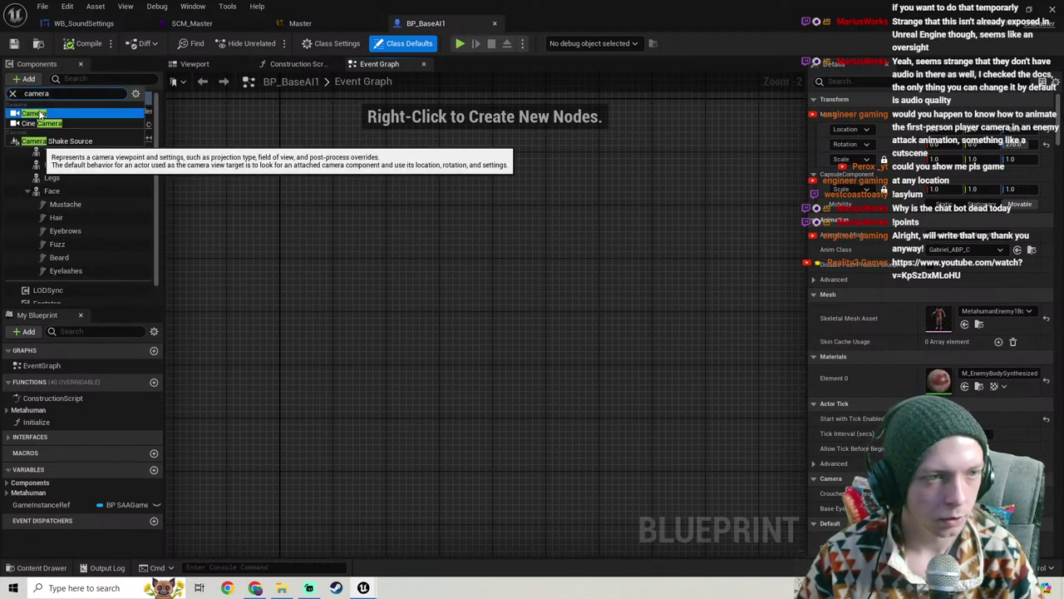
pyautogui.click(50, 112)
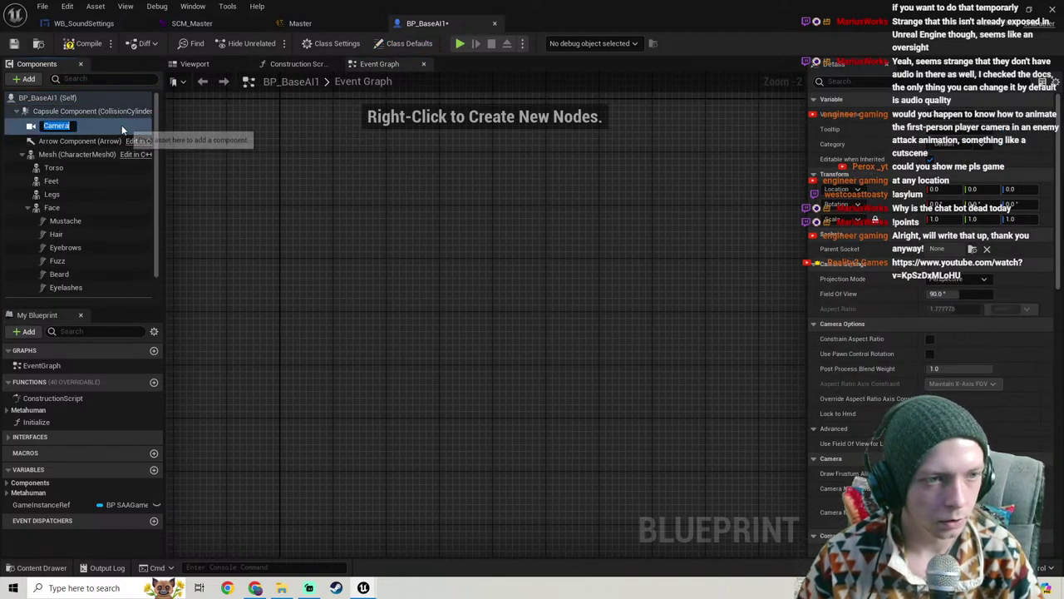
pyautogui.press('Return')
# Step: Move the camera behind the character to an X location of -95 and return to the Event Graph
pyautogui.click(195, 64)
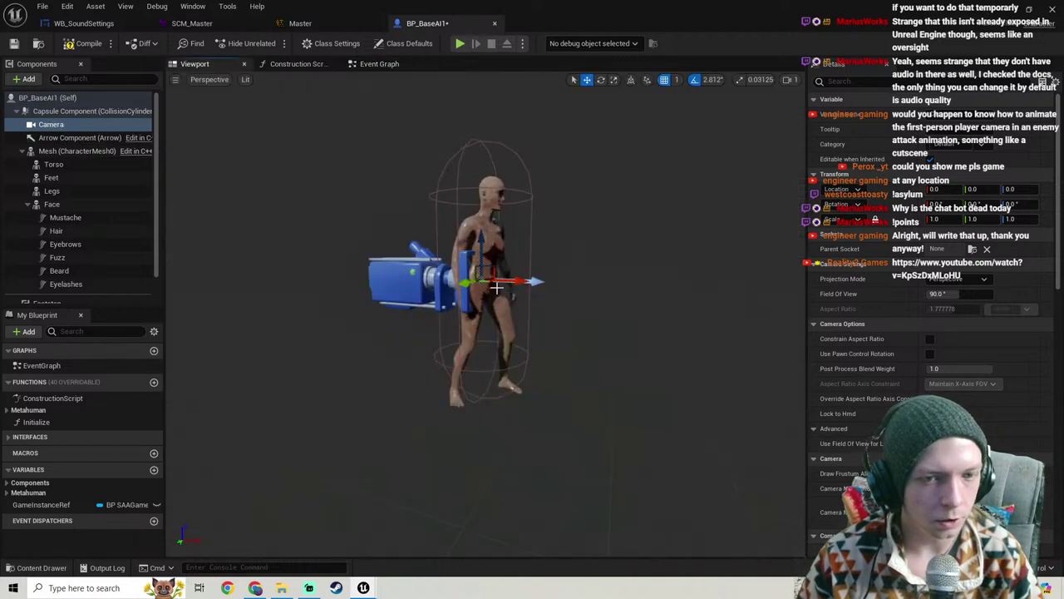
pyautogui.moveTo(547, 271); pyautogui.dragTo(483, 271, button='right')
pyautogui.moveTo(547, 271); pyautogui.dragTo(477, 274)
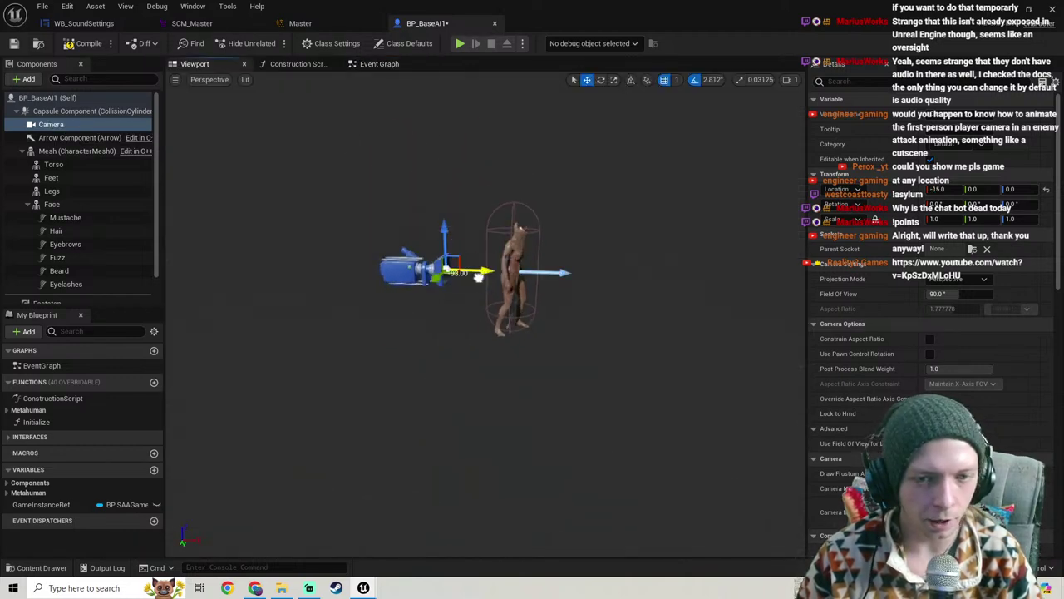
pyautogui.click(379, 64)
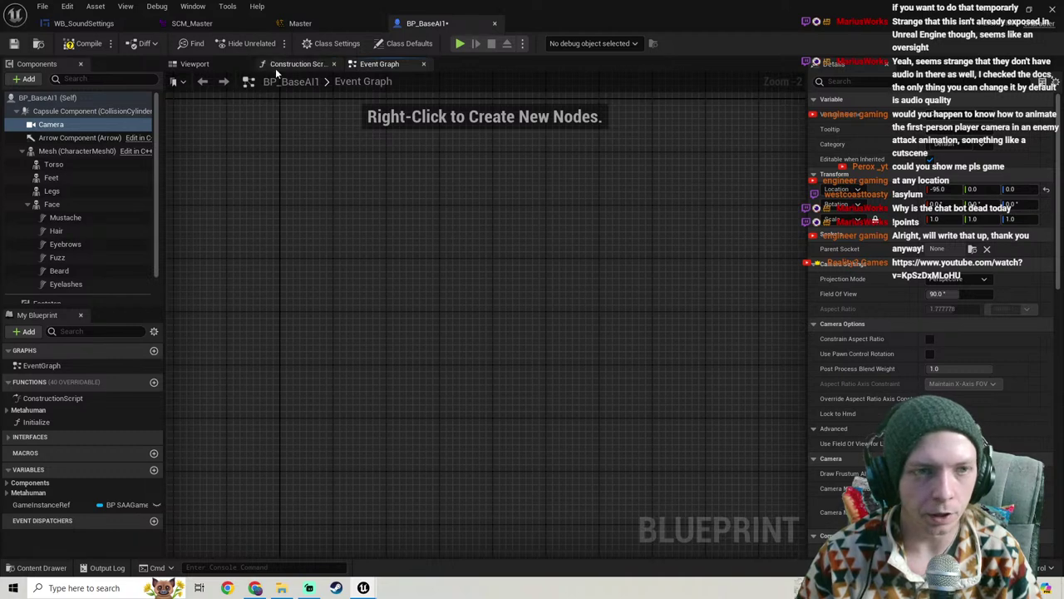
pyautogui.click(203, 64)
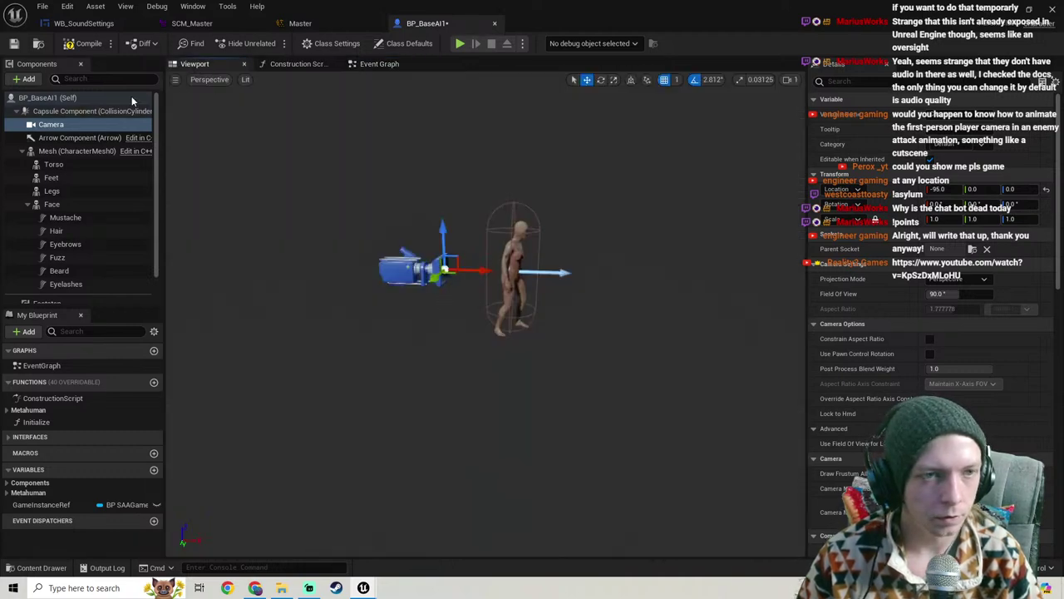
pyautogui.click(379, 64)
pyautogui.rightClick(429, 285)
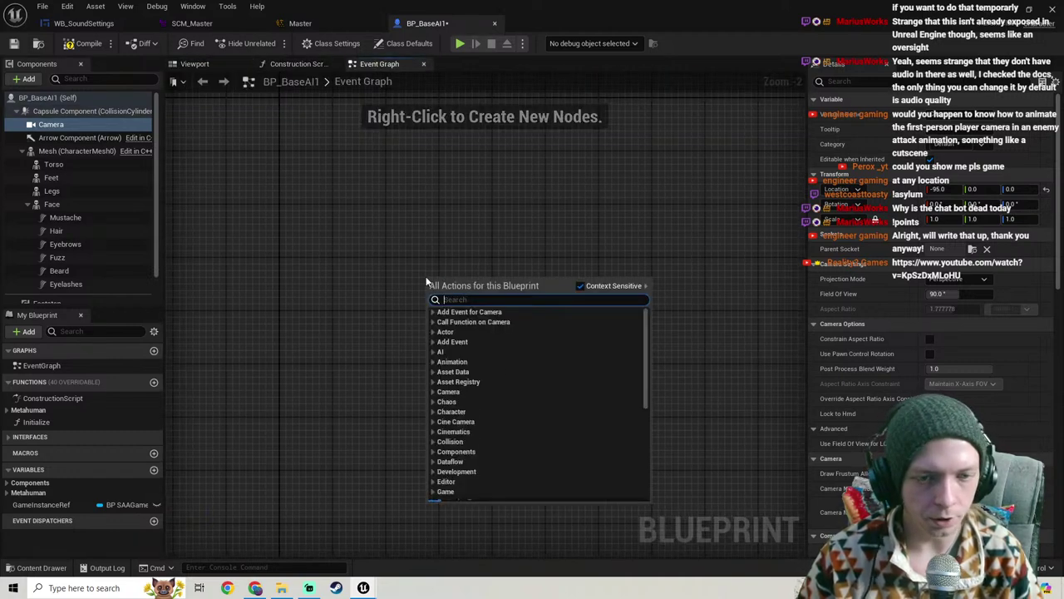
pyautogui.write('set view t')
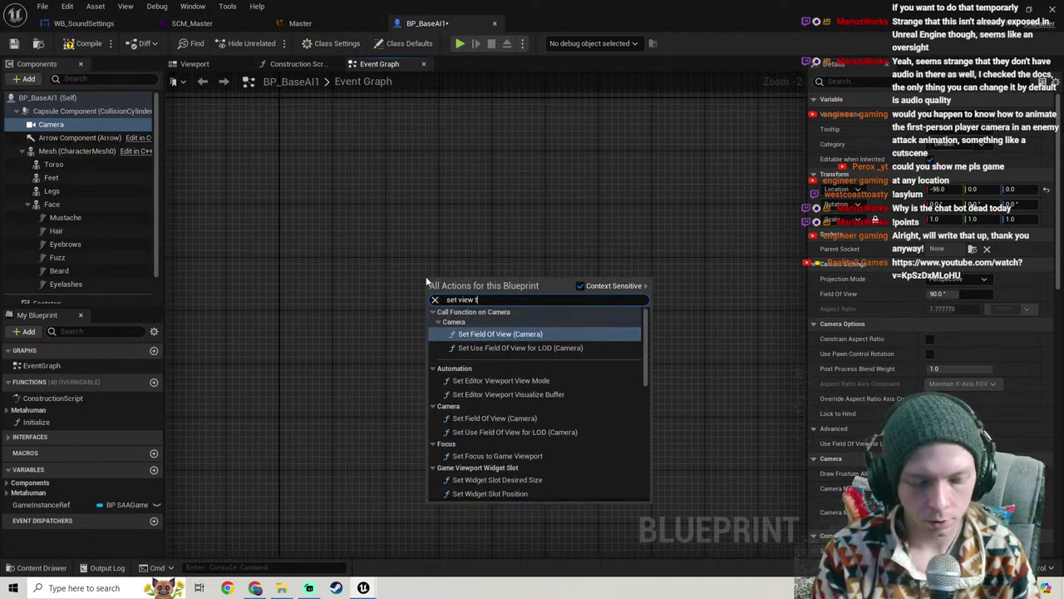
pyautogui.write('arget')
pyautogui.press('Escape')
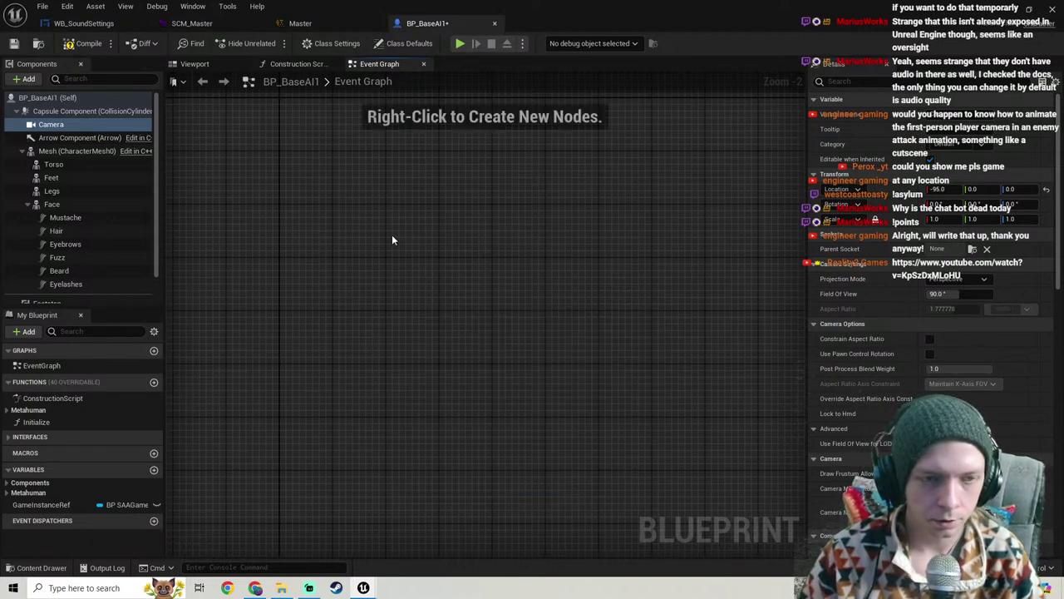
# Step: Add a Get Player Controller node and connect its return value to the target of a new Set View Target with Blend node
pyautogui.rightClick(482, 315)
pyautogui.write('get player contro')
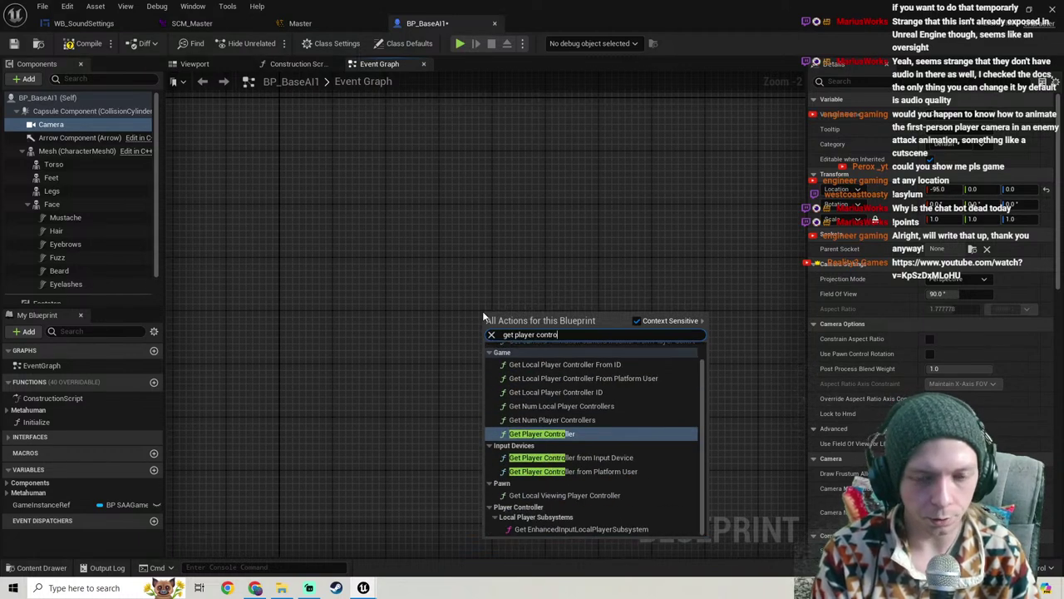
pyautogui.press('Escape')
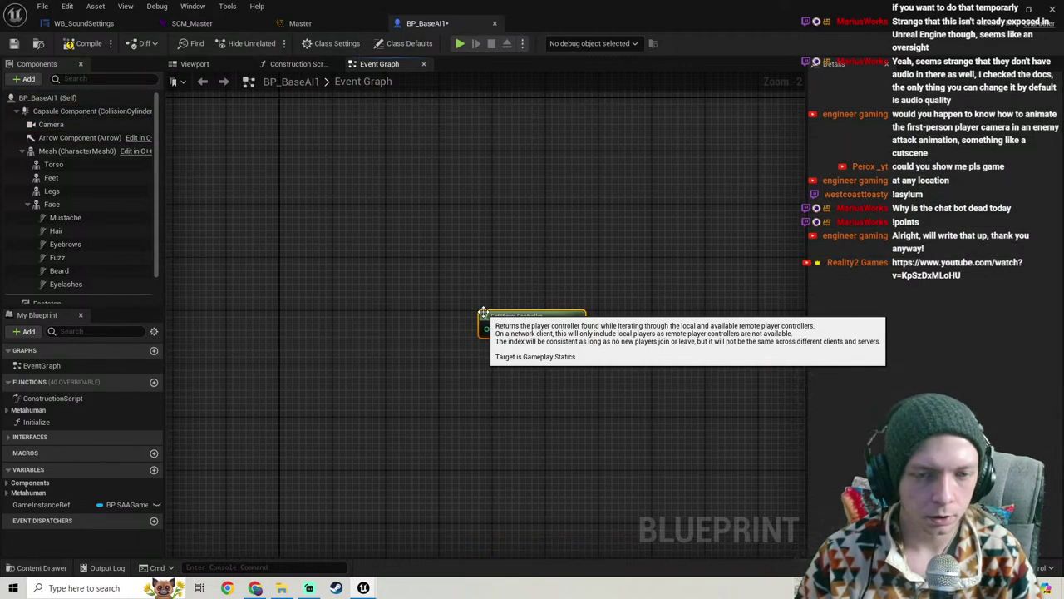
pyautogui.scroll(-3, 449, 346)
pyautogui.moveTo(458, 344); pyautogui.dragTo(604, 277)
pyautogui.write('se')
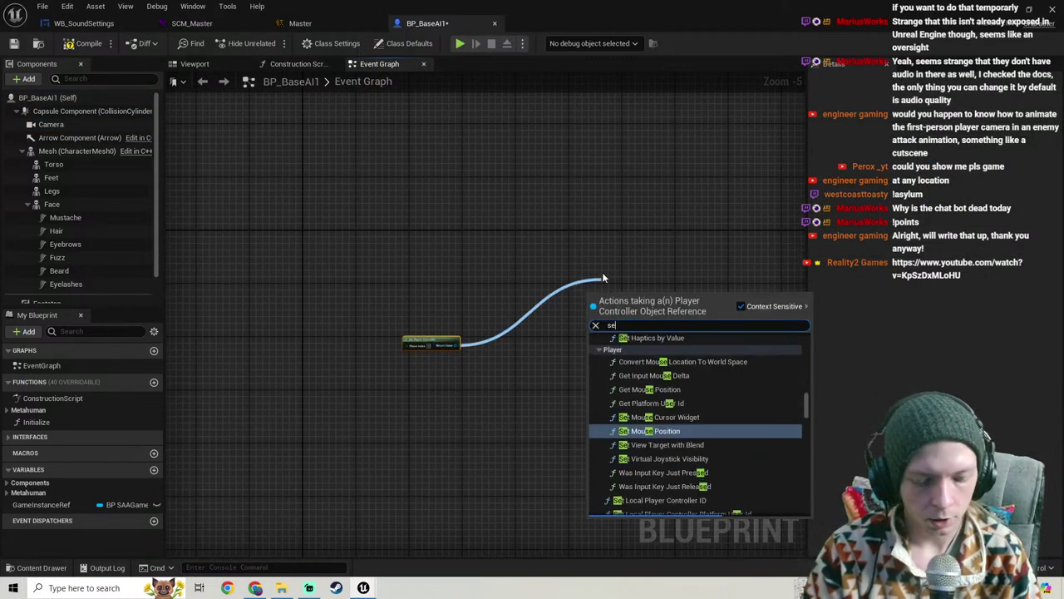
pyautogui.write('t view target')
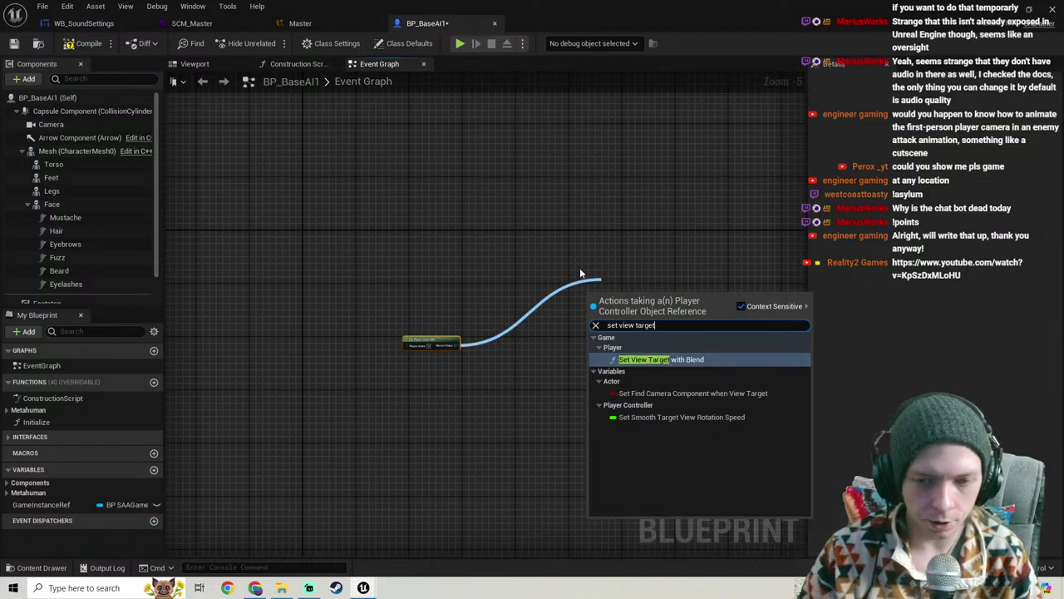
pyautogui.press('Return')
pyautogui.scroll(2, 474, 345)
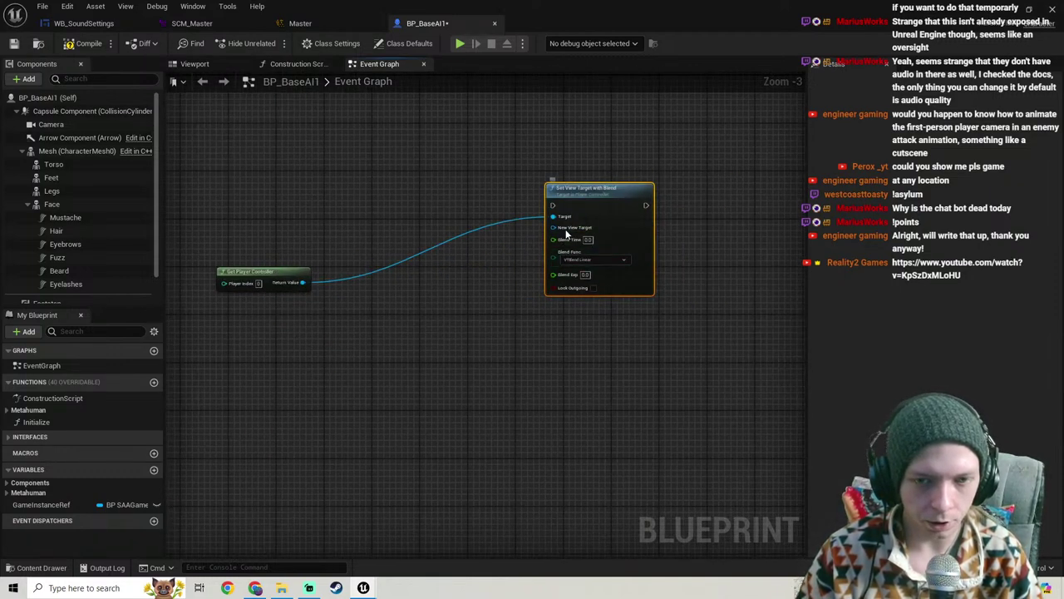
# Step: Feed a reference to self into the New View Target input and check the camera's placement beside the character model
pyautogui.moveTo(553, 227); pyautogui.dragTo(507, 288)
pyautogui.write('self')
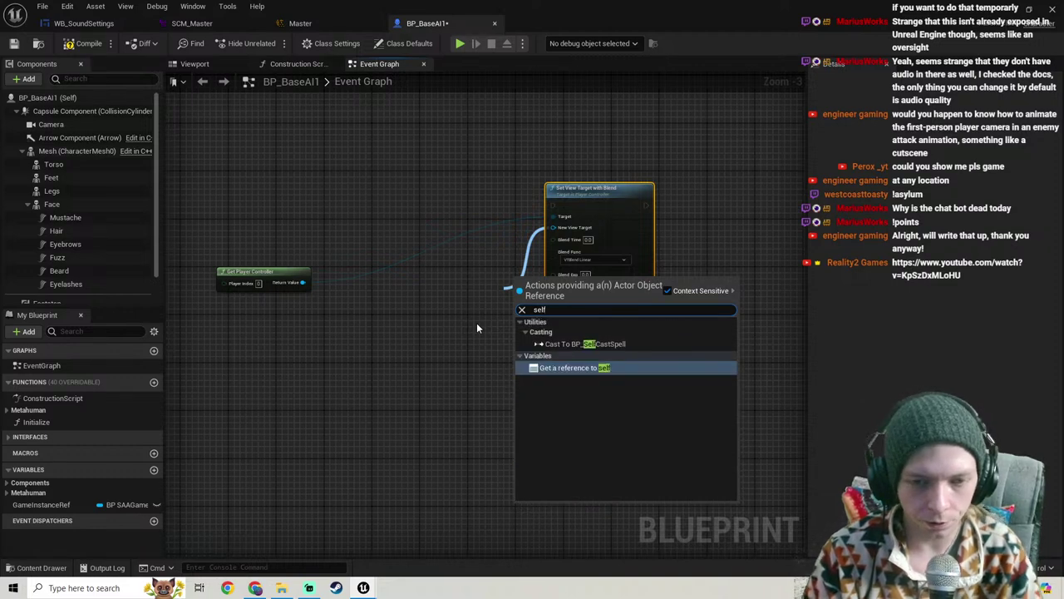
pyautogui.press('Return')
pyautogui.moveTo(474, 286); pyautogui.dragTo(431, 350, button='right')
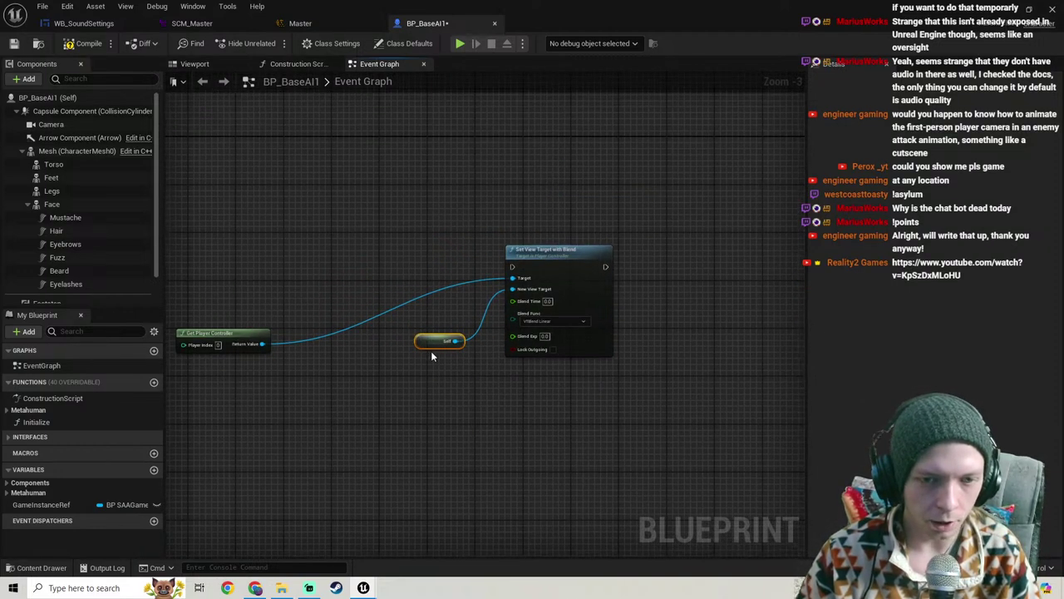
pyautogui.click(197, 65)
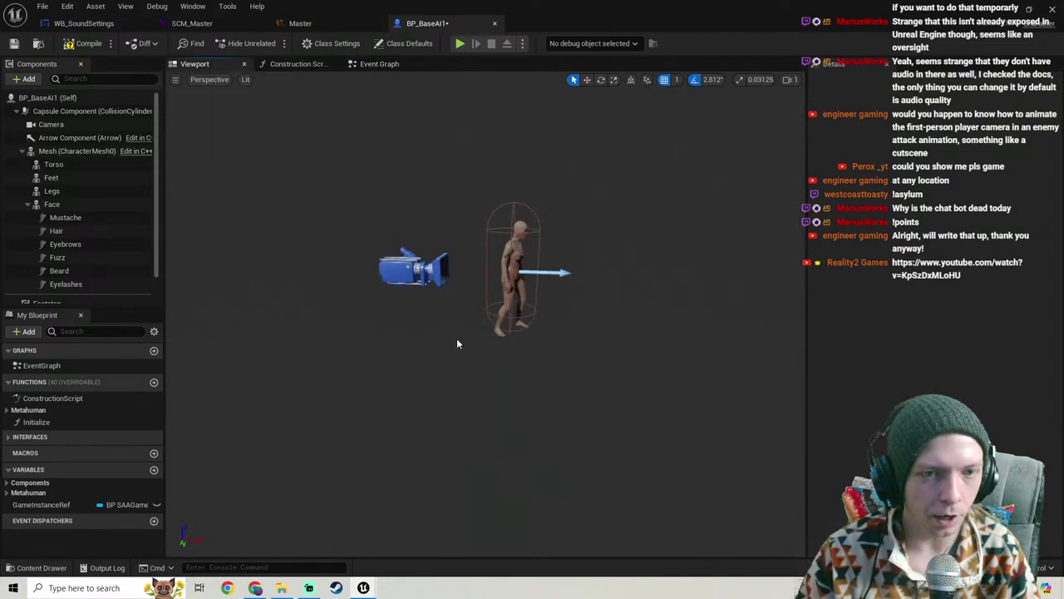
pyautogui.click(409, 268)
pyautogui.click(378, 64)
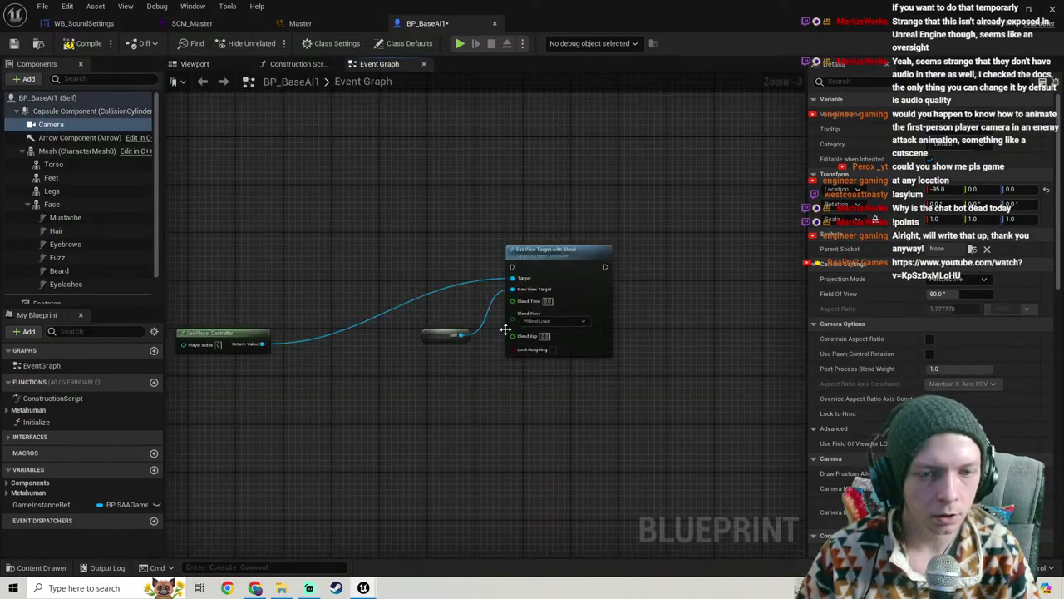
# Step: Set the Blend Time of the Set View Target with Blend node to 0.2
pyautogui.moveTo(513, 267); pyautogui.dragTo(171, 145)
pyautogui.click(585, 302)
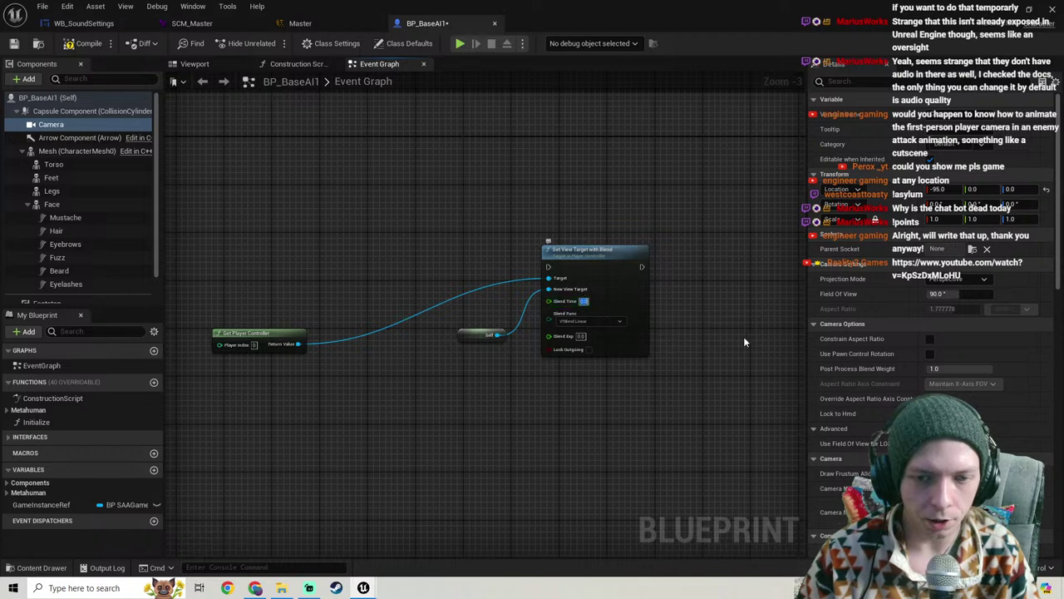
pyautogui.write('0.2')
pyautogui.scroll(-3, 747, 321)
pyautogui.moveTo(695, 309); pyautogui.dragTo(412, 332, button='right')
pyautogui.scroll(3, 412, 324)
pyautogui.moveTo(413, 385); pyautogui.dragTo(520, 385, button='right')
# Step: Delete the Get Player Controller, Self and Set View Target with Blend nodes from the Event Graph
pyautogui.click(625, 196)
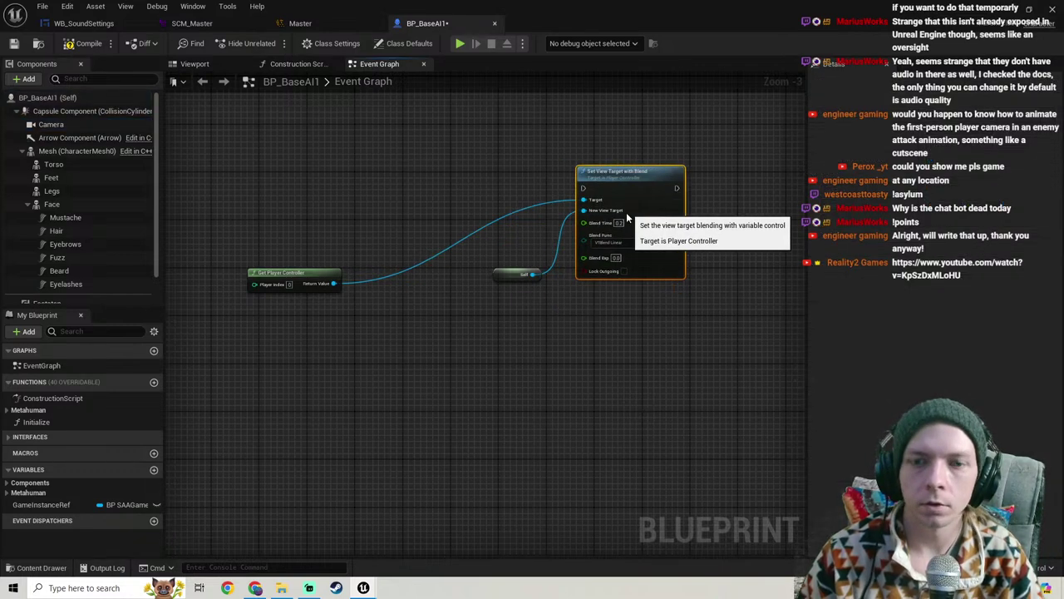
pyautogui.moveTo(627, 212); pyautogui.dragTo(614, 200)
pyautogui.moveTo(631, 401); pyautogui.dragTo(197, 187)
pyautogui.press('Delete')
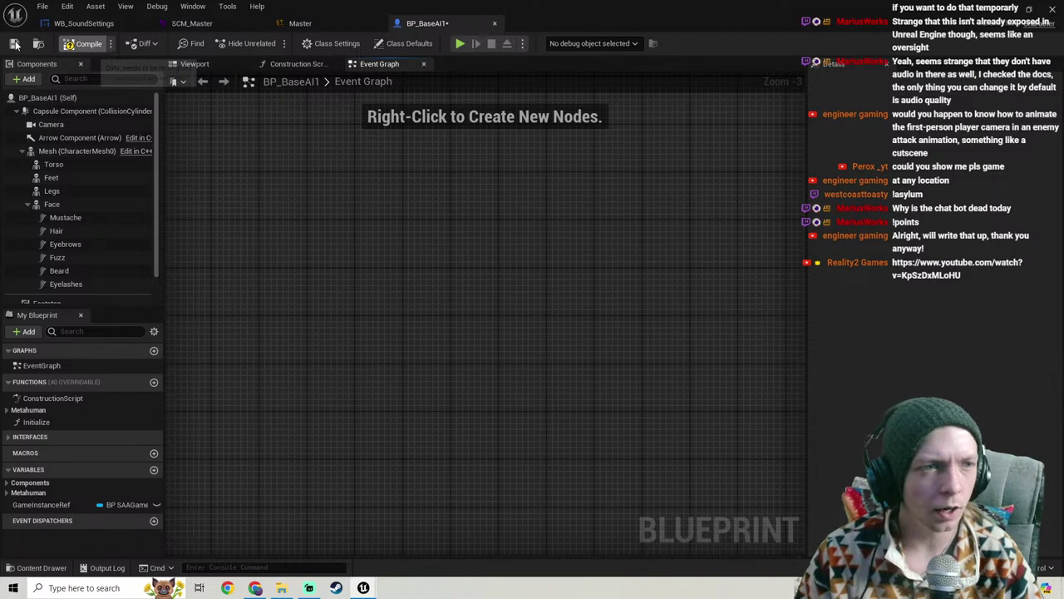
# Step: Save and close the BP_BaseAI1 blueprint, and delete its asset from the AI folder
pyautogui.hotkey('ctrl', 's')
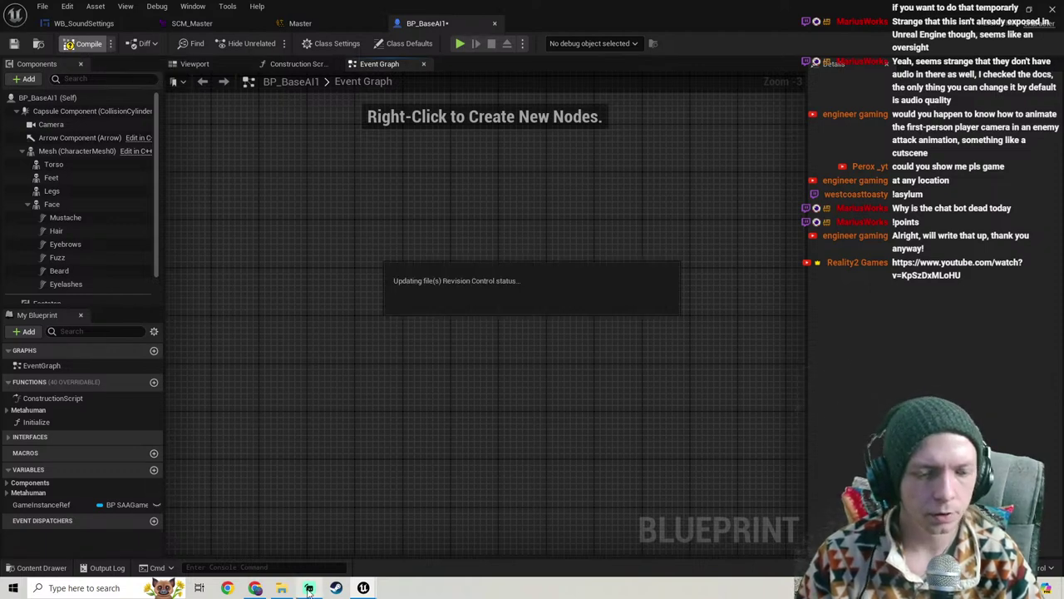
pyautogui.click(493, 23)
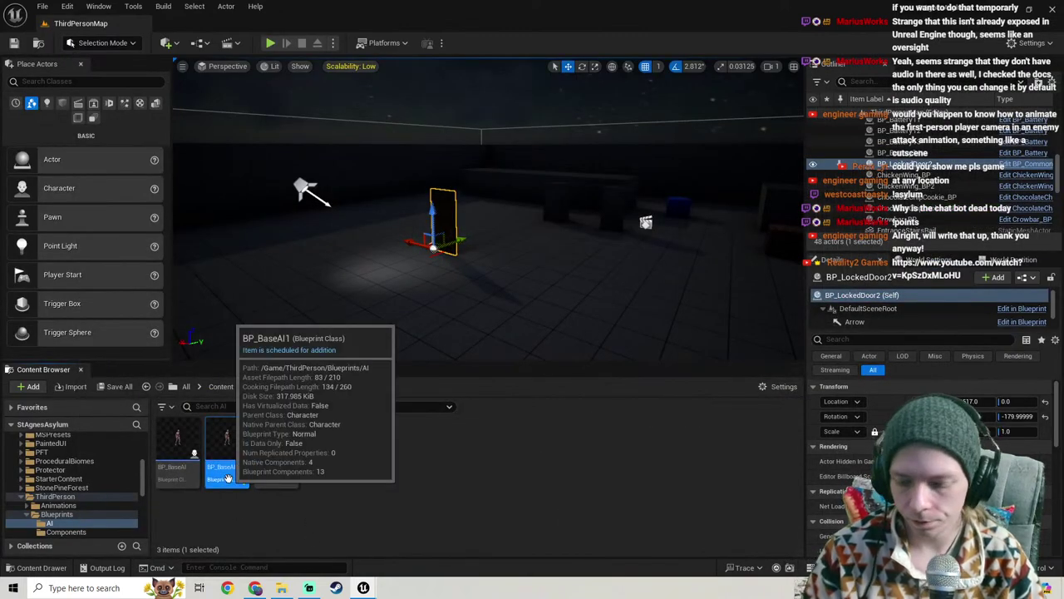
pyautogui.press('Delete')
pyautogui.click(483, 474)
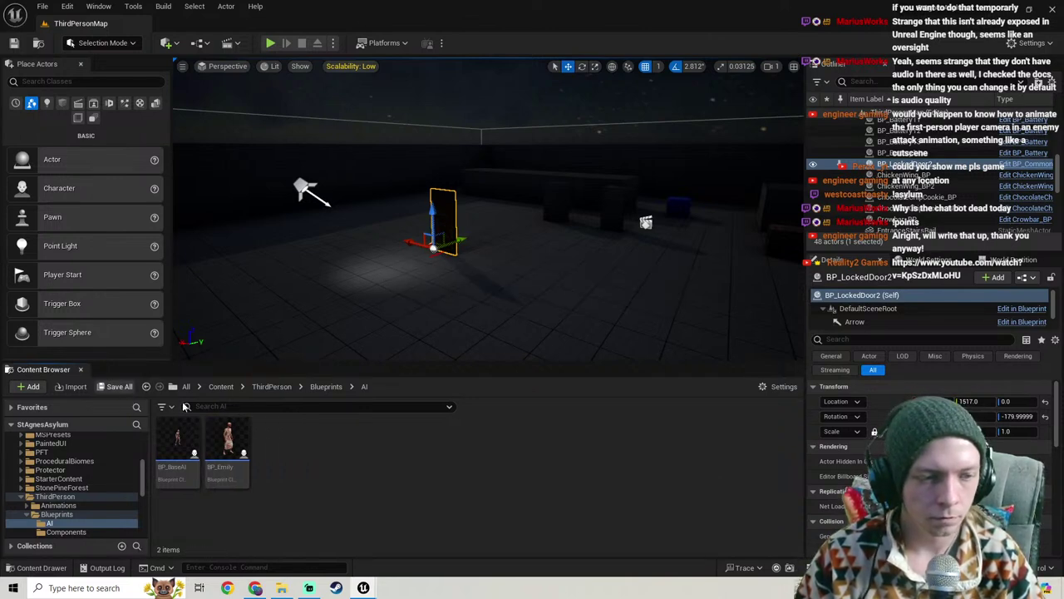
# Step: Switch to Streamlabs Desktop, hide the Screen Capture source and make it visible again
pyautogui.click(309, 588)
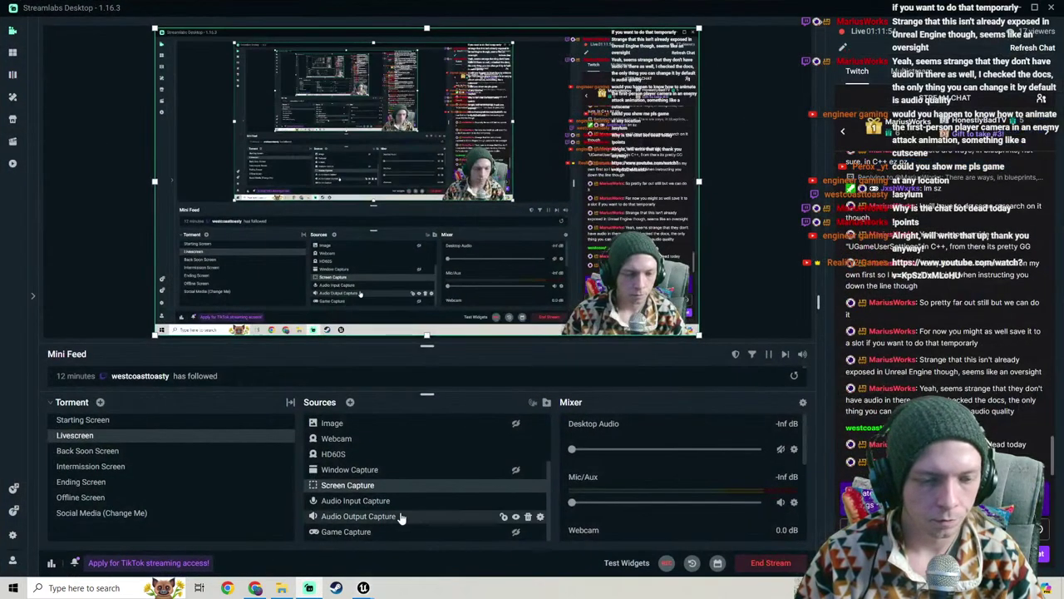
pyautogui.click(516, 485)
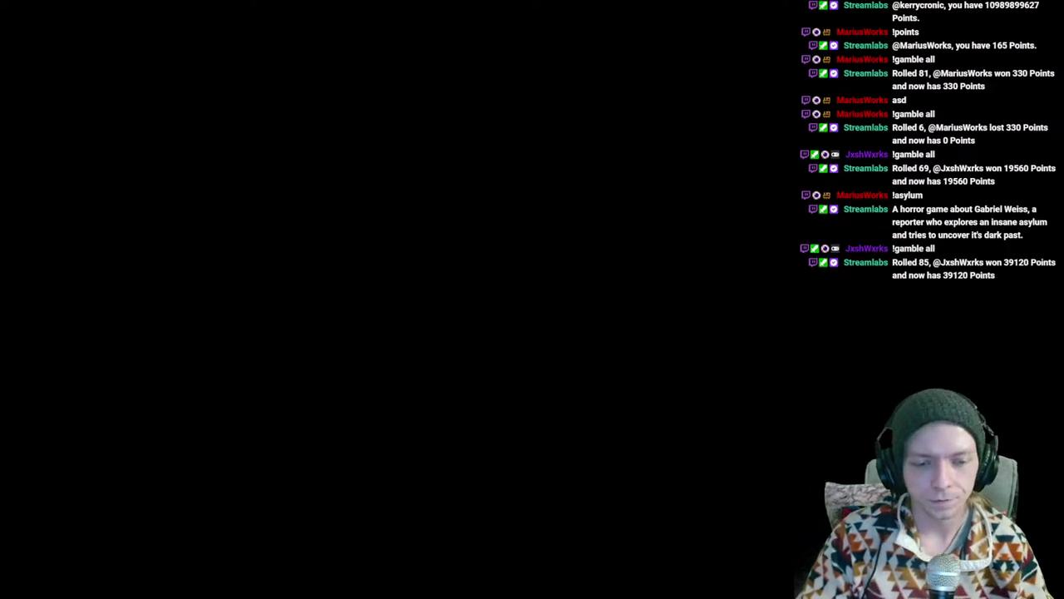
pyautogui.click(516, 486)
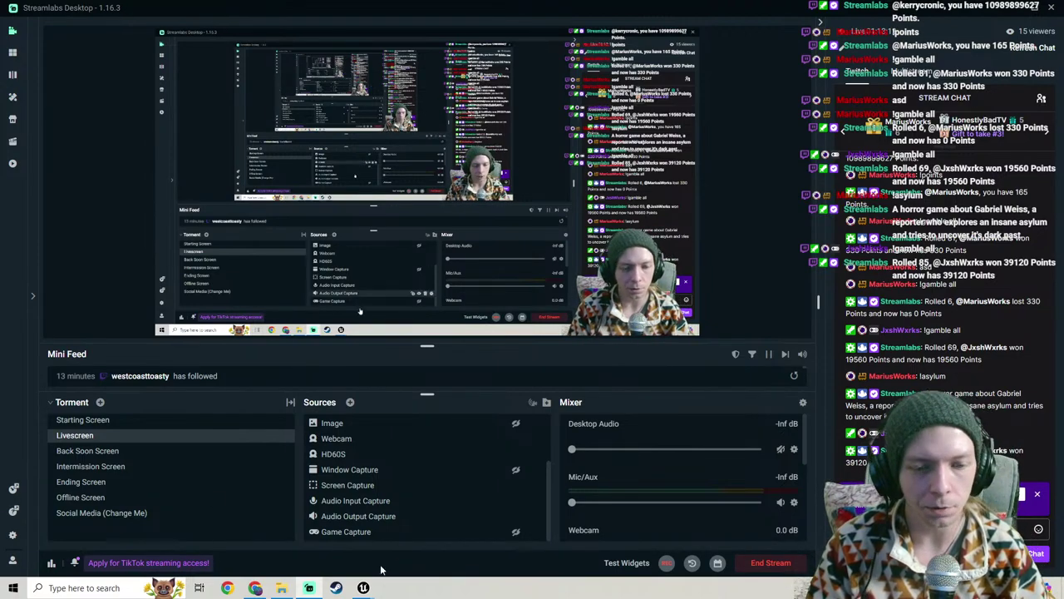
# Step: Switch back to Unreal Editor, close the Master sound class and return to the ThirdPersonMap level editor
pyautogui.hotkey('alt', 'Tab')
pyautogui.scroll(-3, 411, 296)
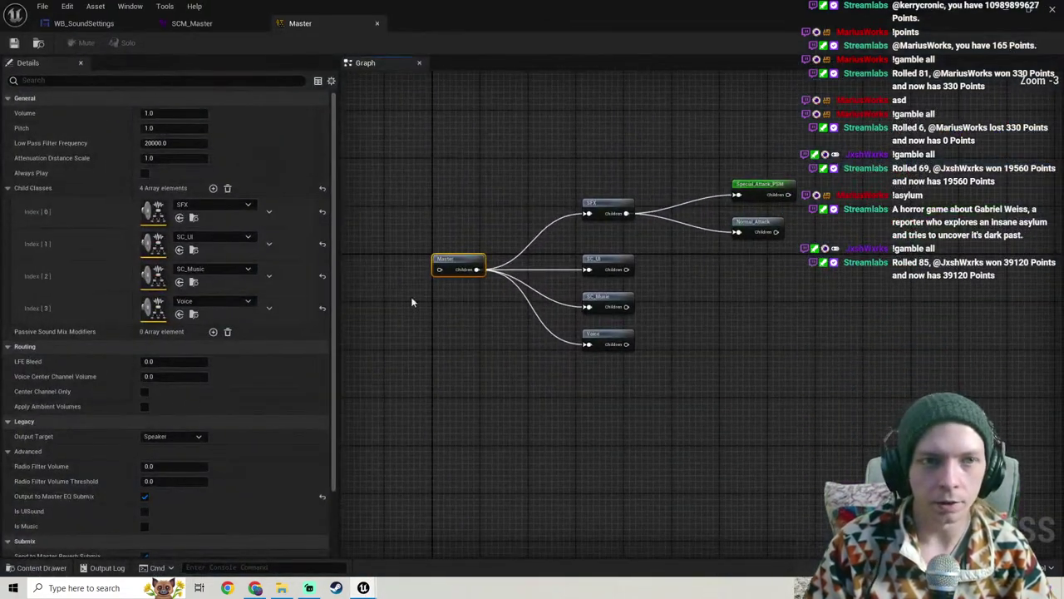
pyautogui.click(379, 26)
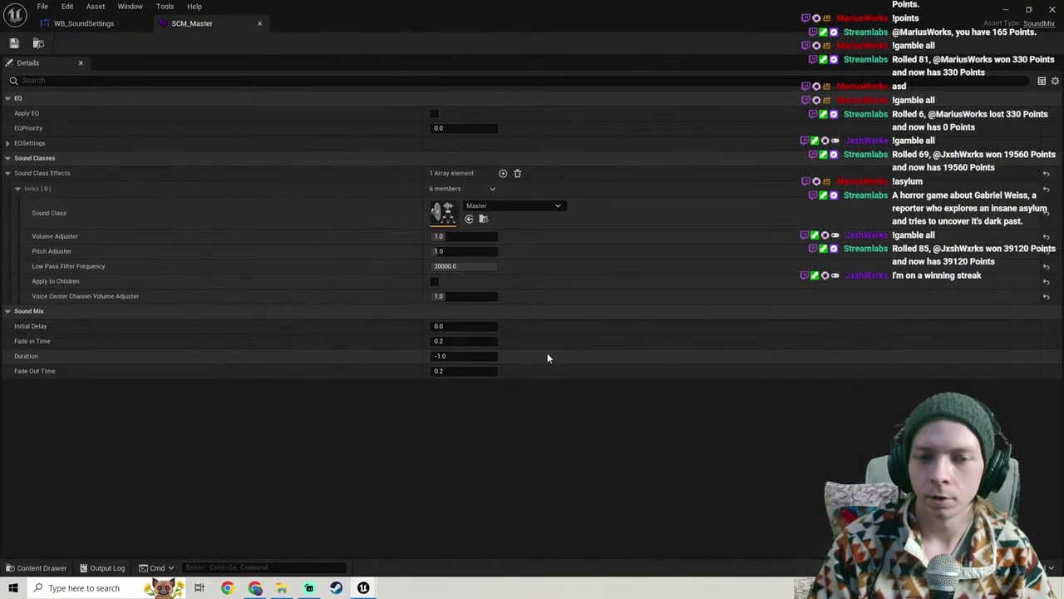
pyautogui.click(1006, 12)
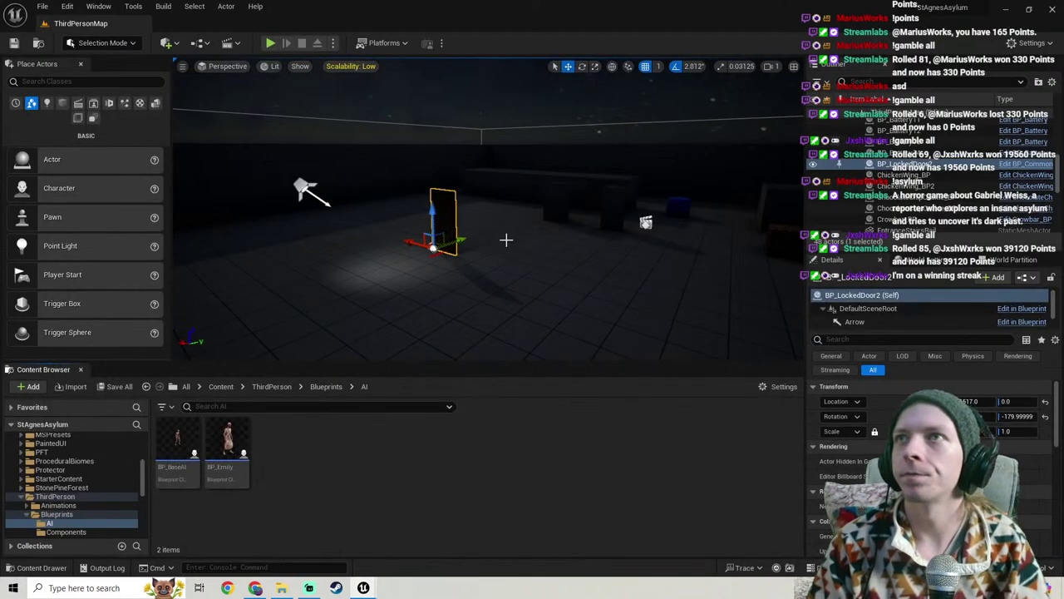
pyautogui.moveTo(506, 240); pyautogui.dragTo(782, 271, button='right')
pyautogui.press('s')
pyautogui.press('w')
pyautogui.press('a')
pyautogui.press('s')
pyautogui.moveTo(488, 212)
pyautogui.mouseDown(button='right')
pyautogui.moveTo(407, 212)
pyautogui.moveTo(599, 225)
pyautogui.moveTo(489, 216)
pyautogui.mouseUp(button='right')
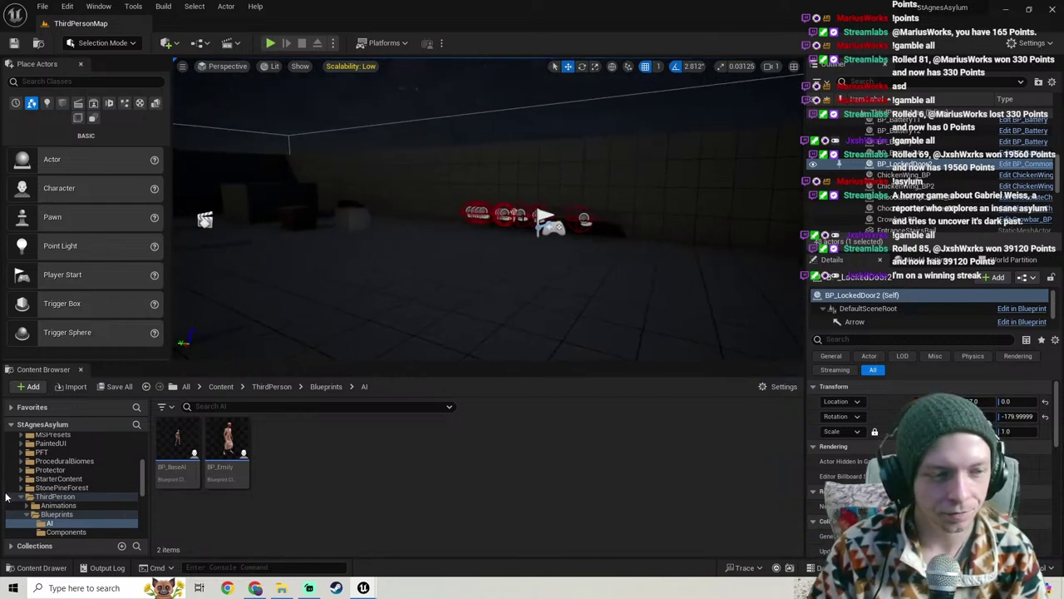
# Step: Open the WB_SoundSettings widget from the ThirdPerson/Blueprints/Widgets/Settings folder
pyautogui.click(58, 496)
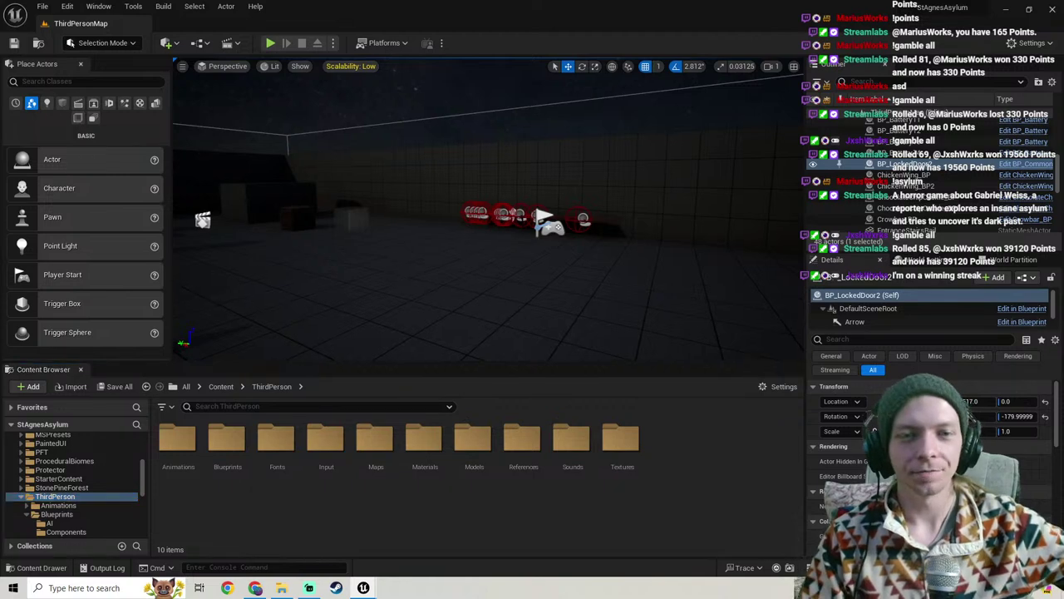
pyautogui.moveTo(403, 271); pyautogui.dragTo(403, 271, button='right')
pyautogui.moveTo(390, 337); pyautogui.dragTo(390, 337, button='right')
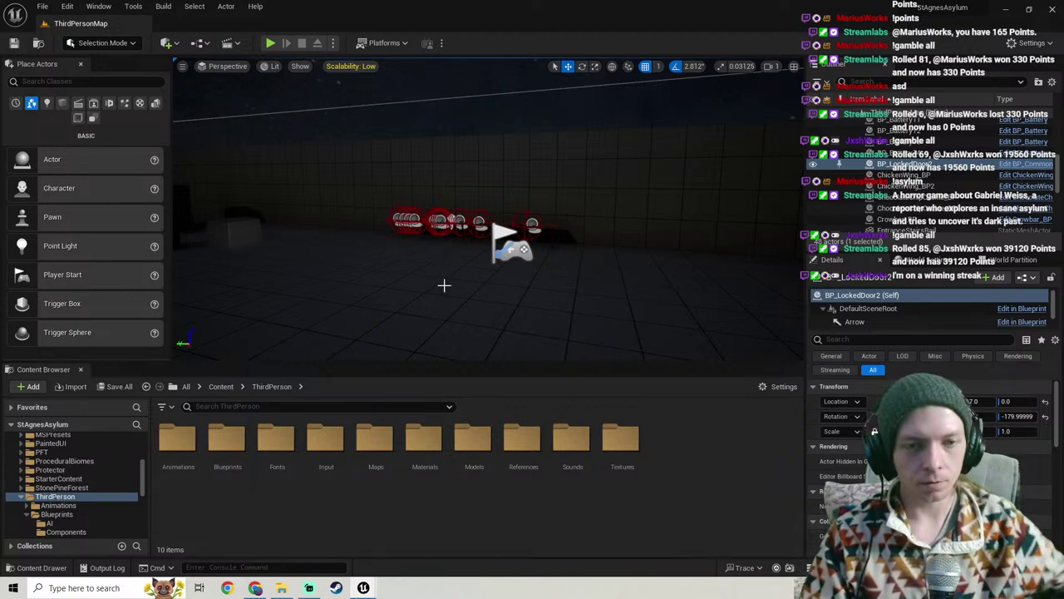
pyautogui.moveTo(423, 258); pyautogui.dragTo(424, 258, button='right')
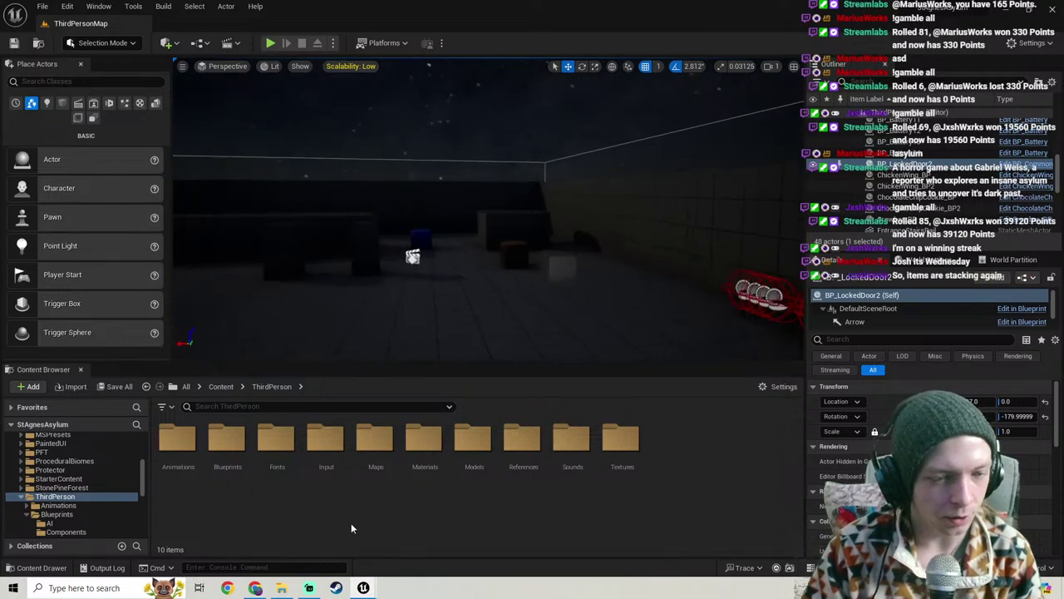
pyautogui.click(629, 450)
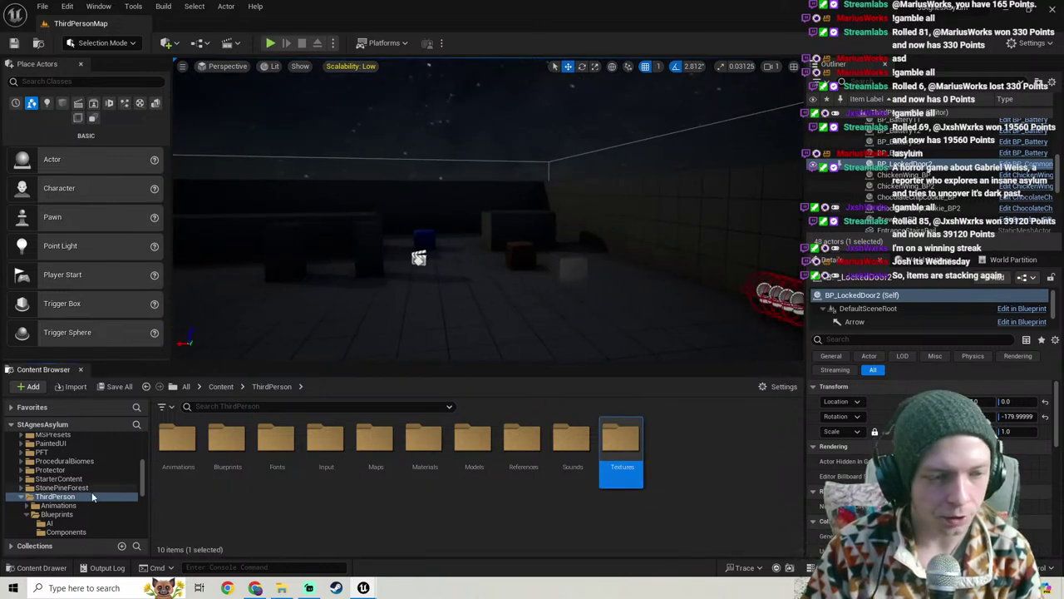
pyautogui.doubleClick(239, 454)
pyautogui.doubleClick(707, 443)
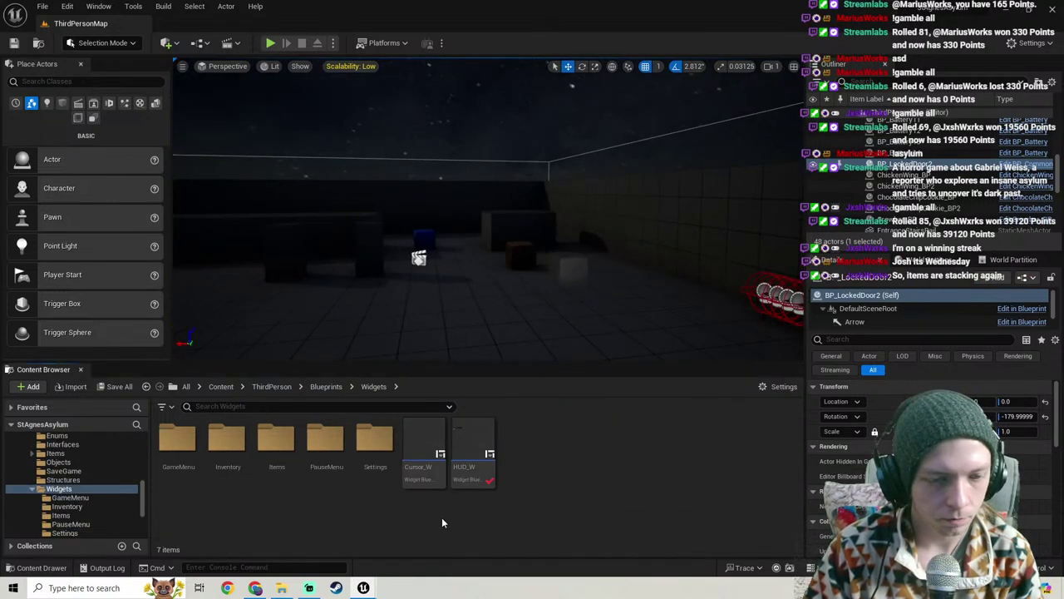
pyautogui.moveTo(465, 316); pyautogui.dragTo(441, 300, button='right')
pyautogui.press('g')
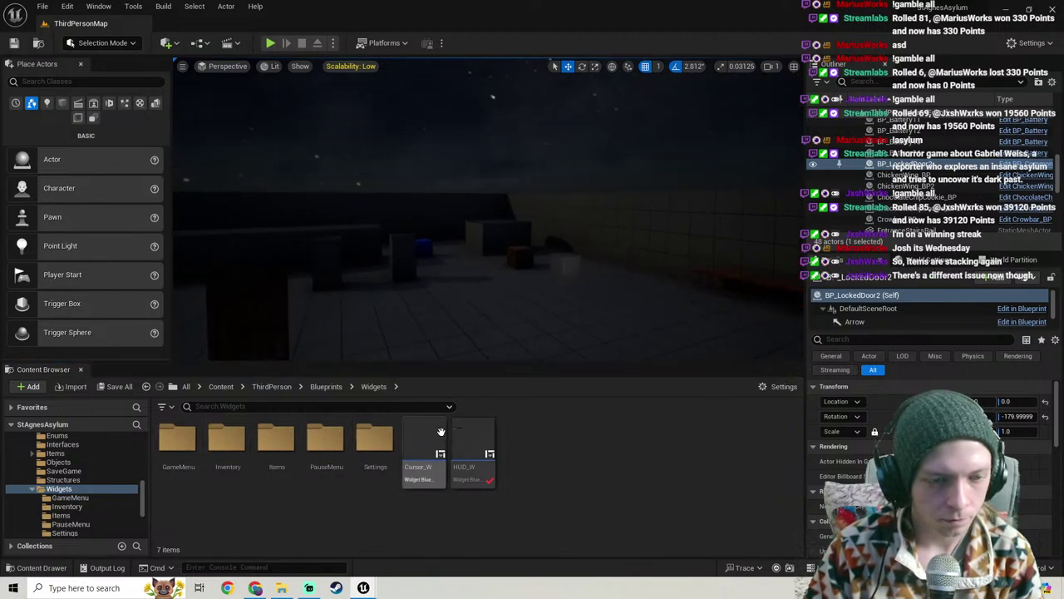
pyautogui.moveTo(488, 344); pyautogui.dragTo(488, 344, button='right')
pyautogui.doubleClick(375, 441)
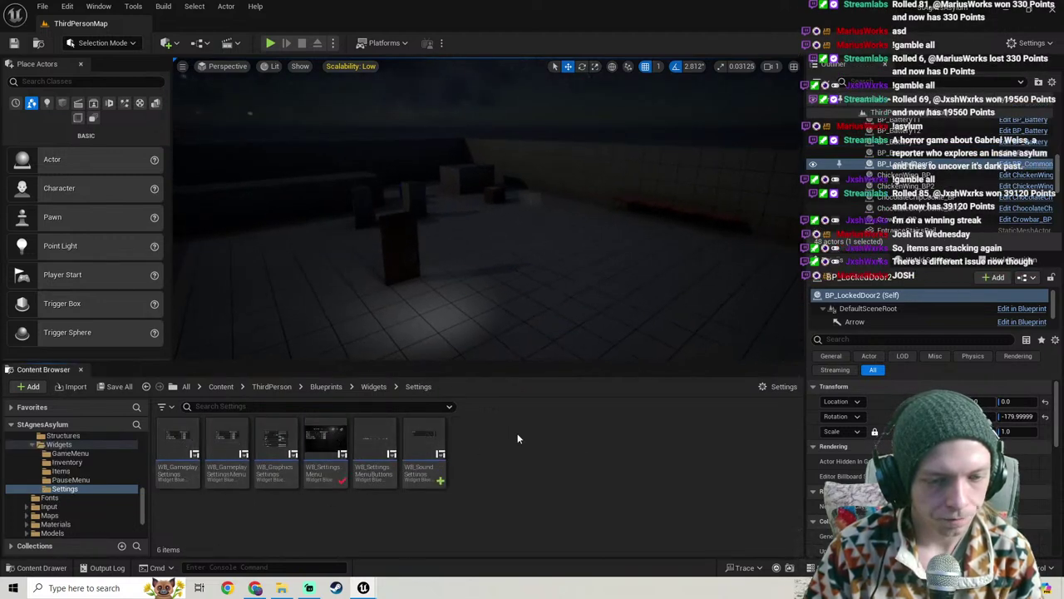
pyautogui.doubleClick(424, 453)
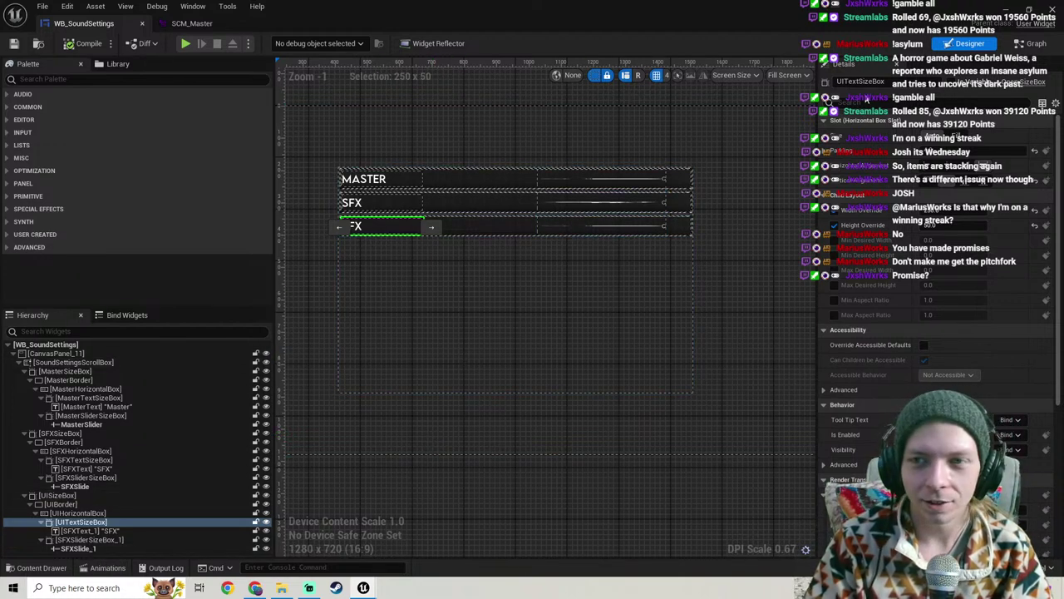
# Step: Rename the SFXText_1 text block inside UITextSizeBox as UIText
pyautogui.moveTo(846, 83); pyautogui.dragTo(834, 79)
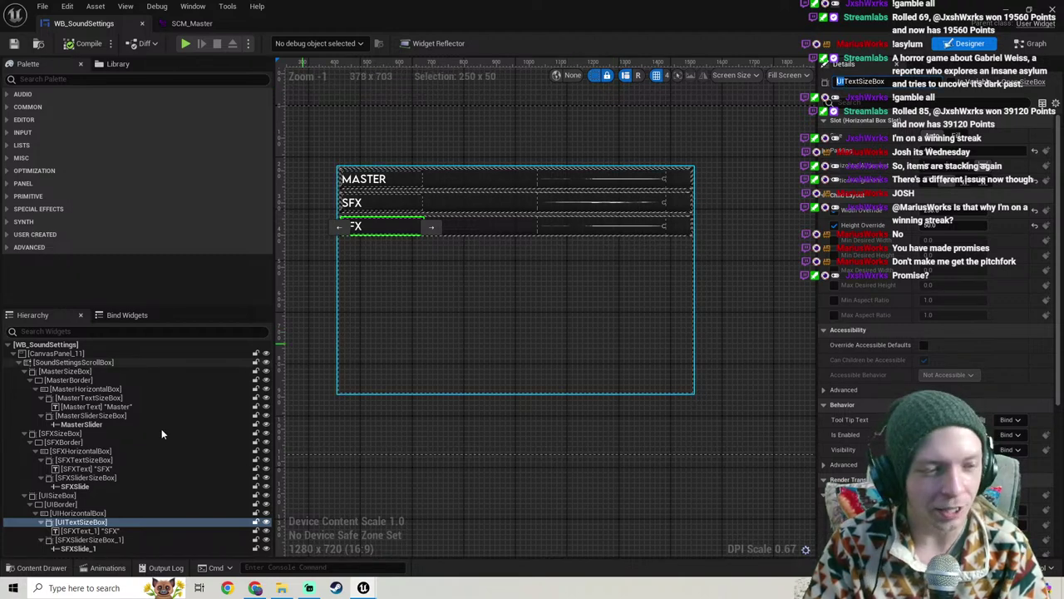
pyautogui.click(81, 530)
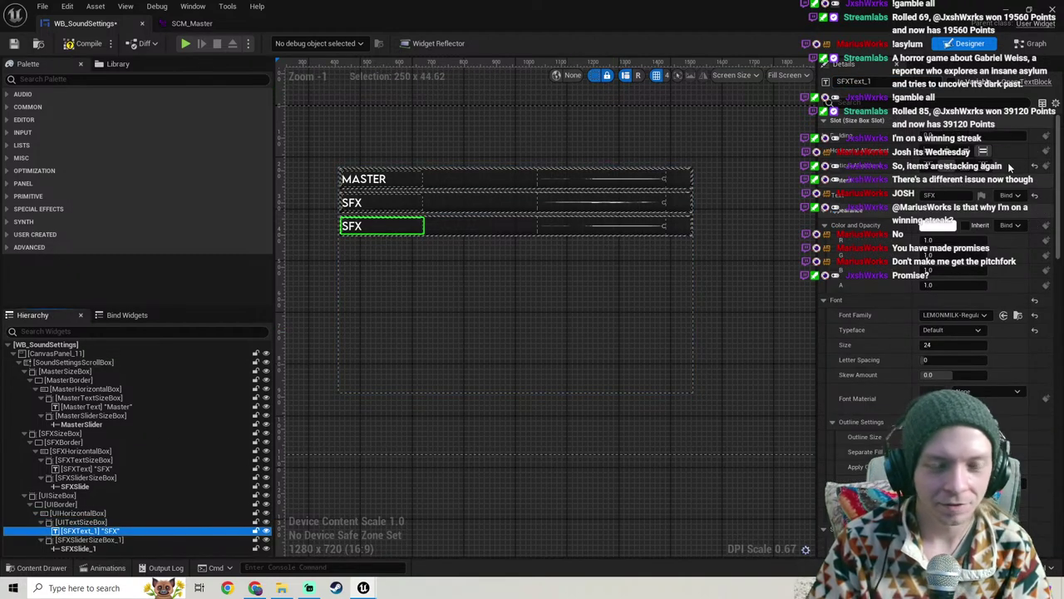
pyautogui.click(867, 82)
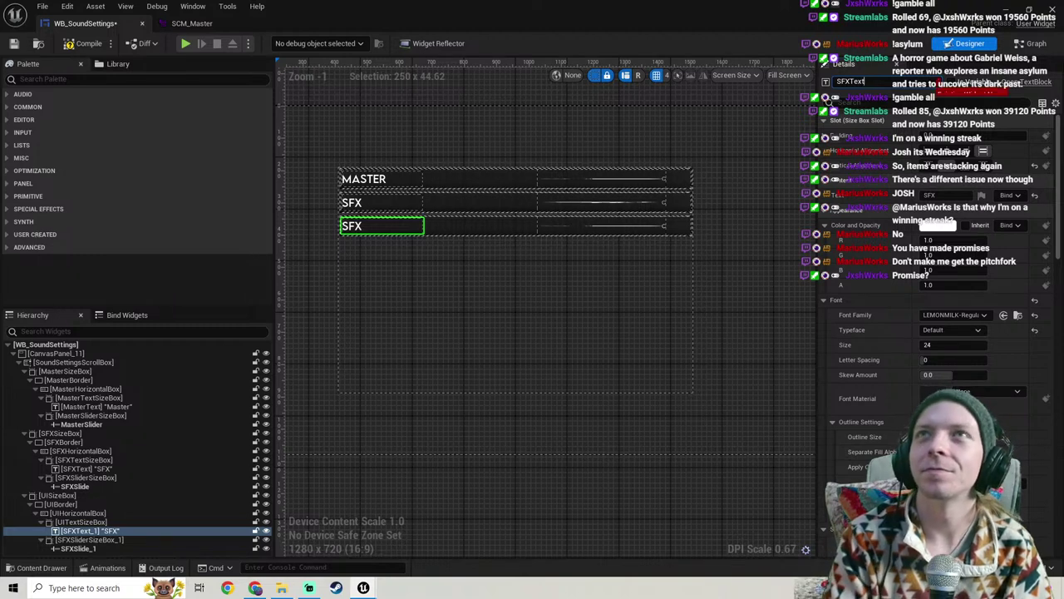
pyautogui.press('BackSpace')
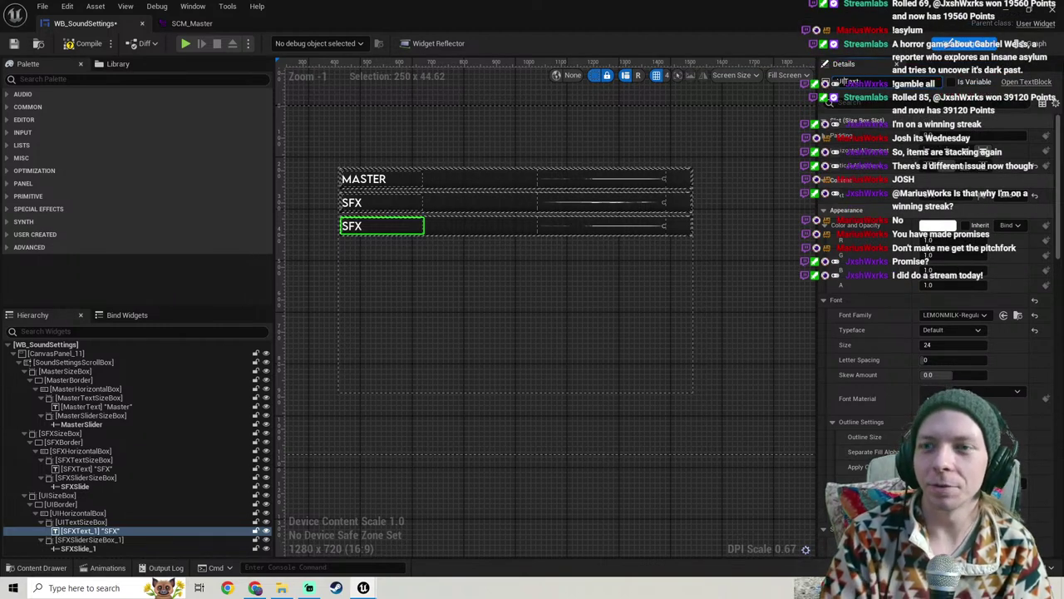
pyautogui.press('Return')
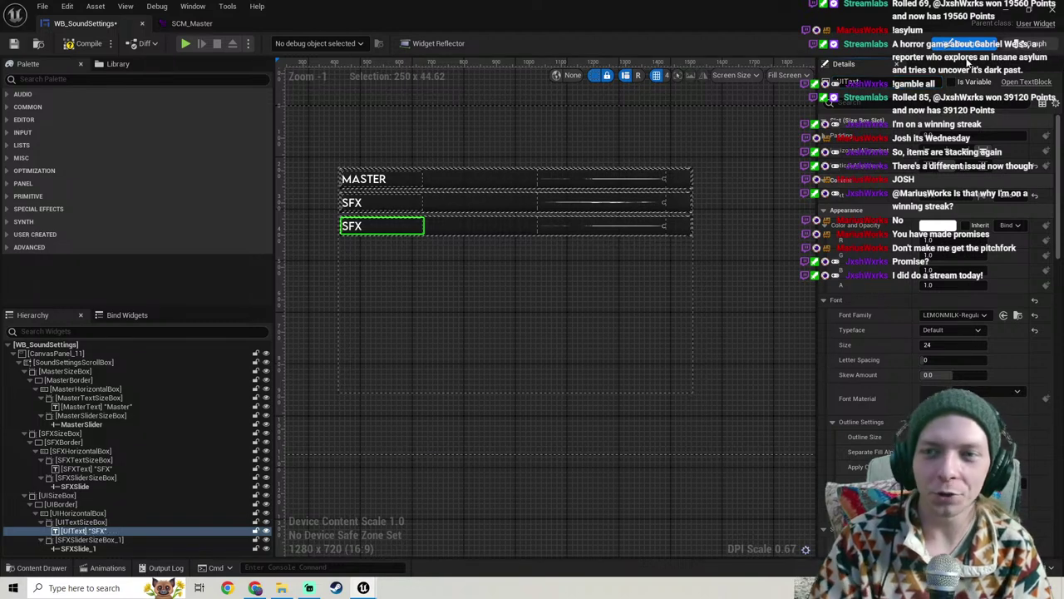
# Step: Rename the SFXSliderSizeBox_1 size box in the UI row as UISliderSizeBox
pyautogui.click(85, 540)
pyautogui.click(894, 82)
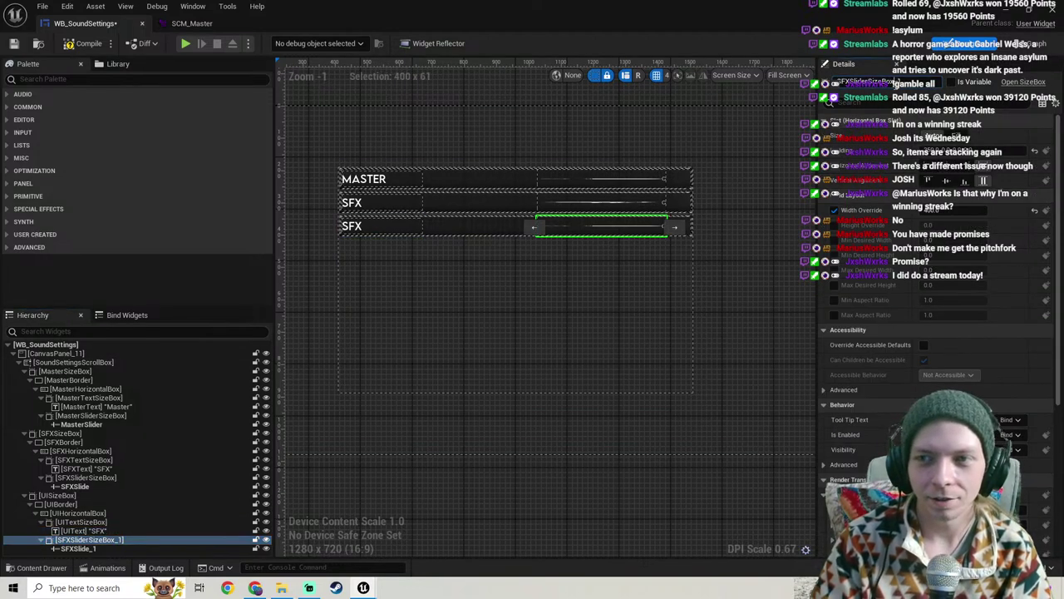
pyautogui.press('BackSpace')
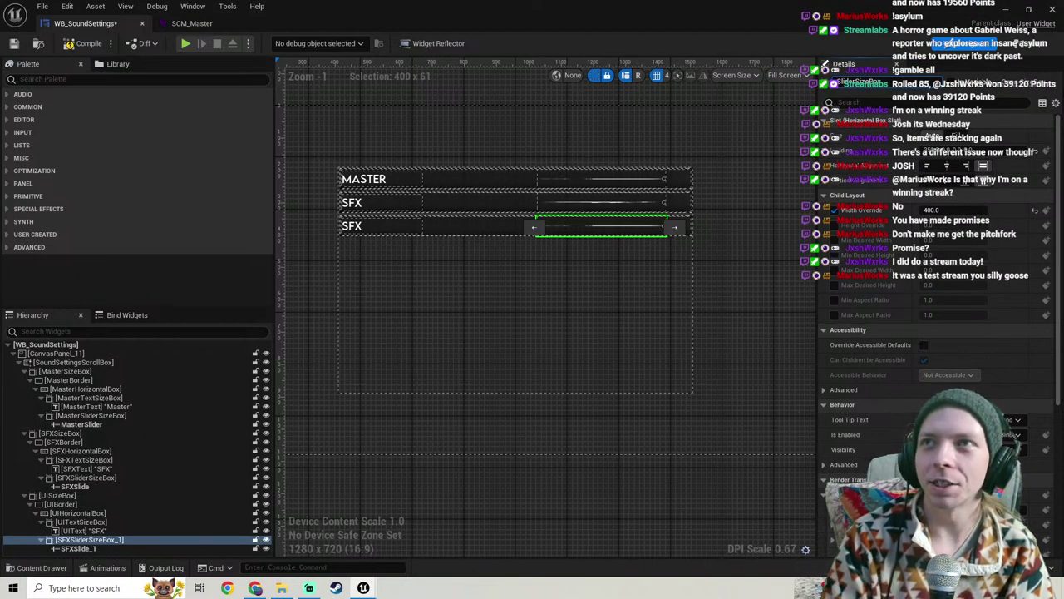
pyautogui.press('Return')
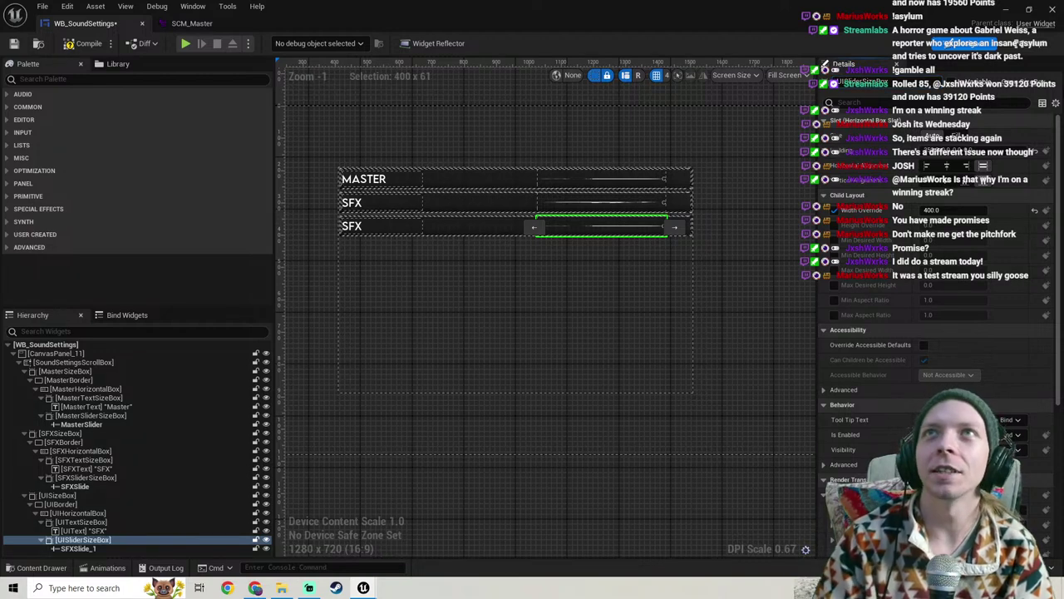
# Step: Rename the SFXSlide_1 slider as UISlide and compile the widget blueprint
pyautogui.click(52, 548)
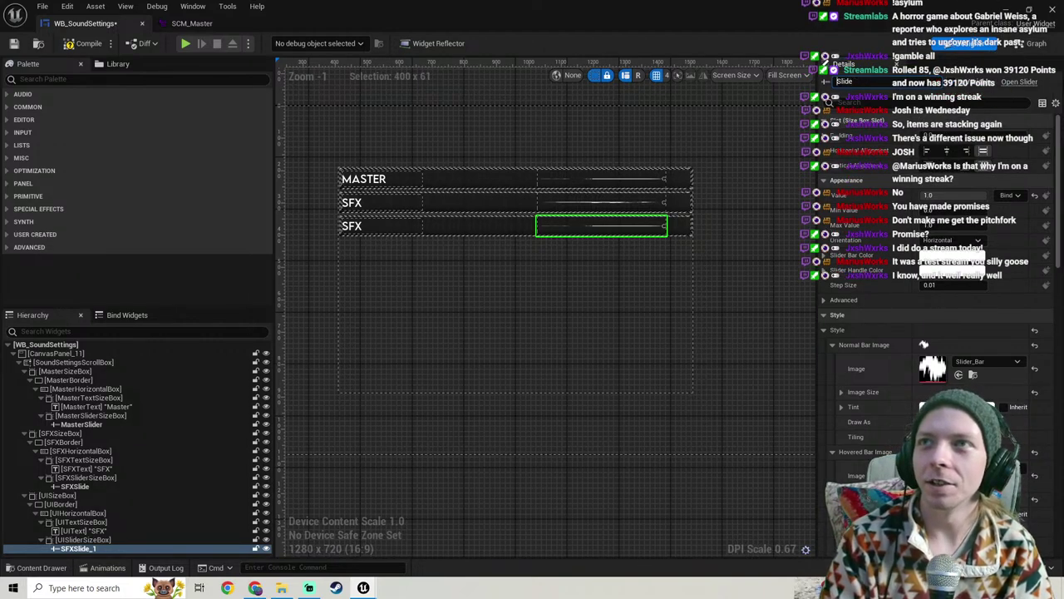
pyautogui.press('Return')
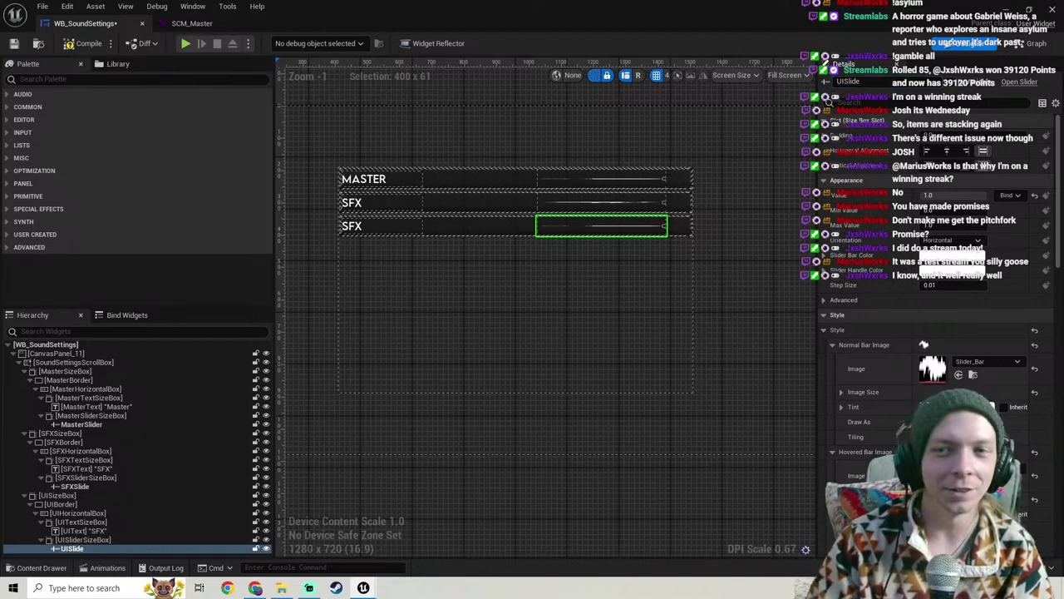
pyautogui.click(78, 44)
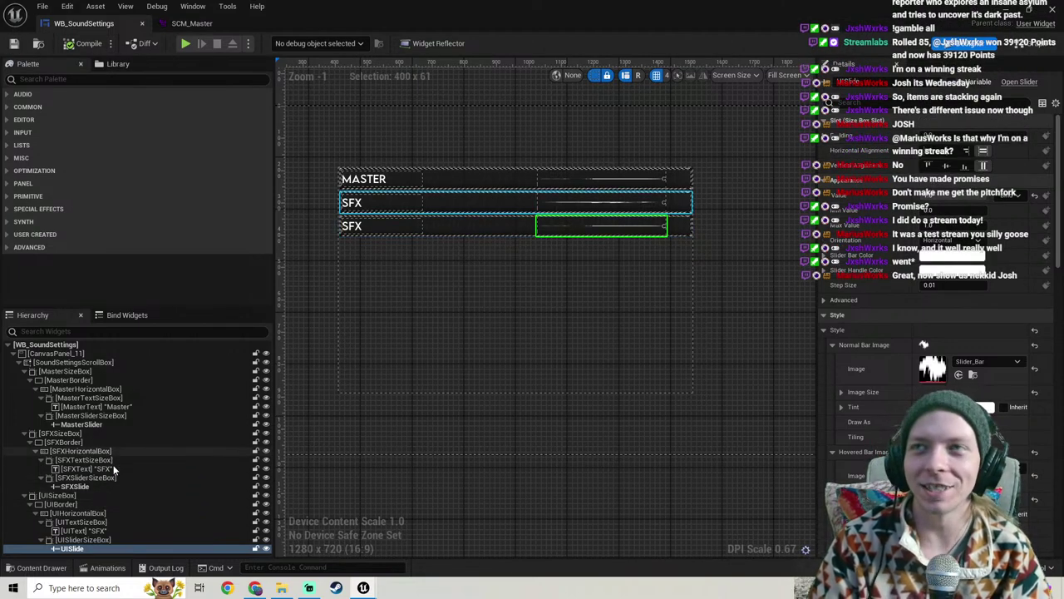
# Step: Open the graph of WB_SoundSettings and examine its nodes
pyautogui.click(99, 546)
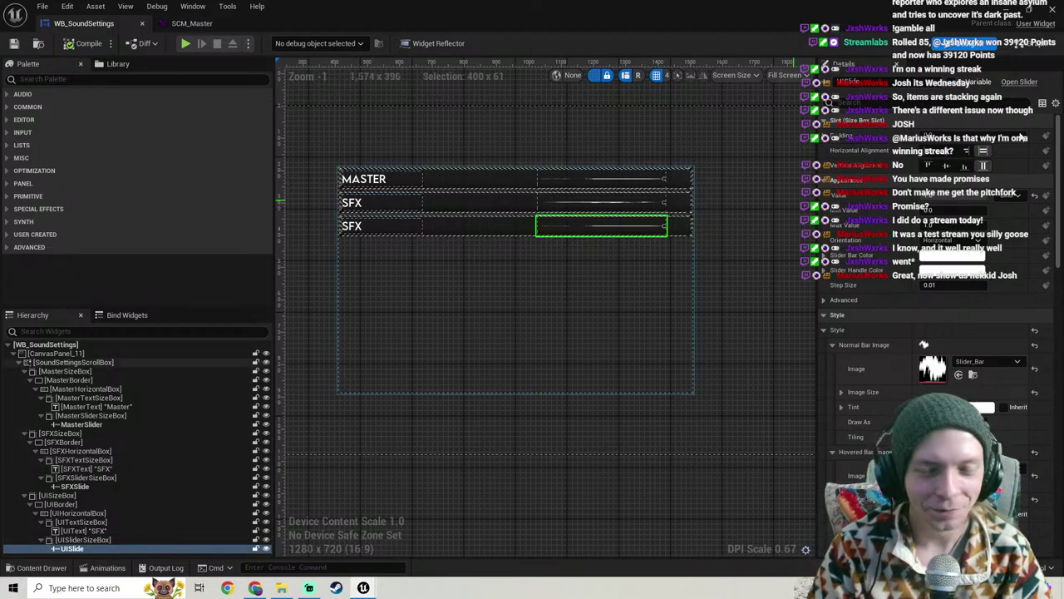
pyautogui.click(1037, 46)
pyautogui.moveTo(618, 383); pyautogui.dragTo(377, 202)
pyautogui.press('Down')
pyautogui.press('Down')
pyautogui.press('Down')
pyautogui.moveTo(423, 210); pyautogui.dragTo(386, 320, button='right')
pyautogui.scroll(3, 432, 334)
# Step: Return to the level editor and select the SCM_Master asset in the ThirdPerson/Sounds folder
pyautogui.click(1004, 10)
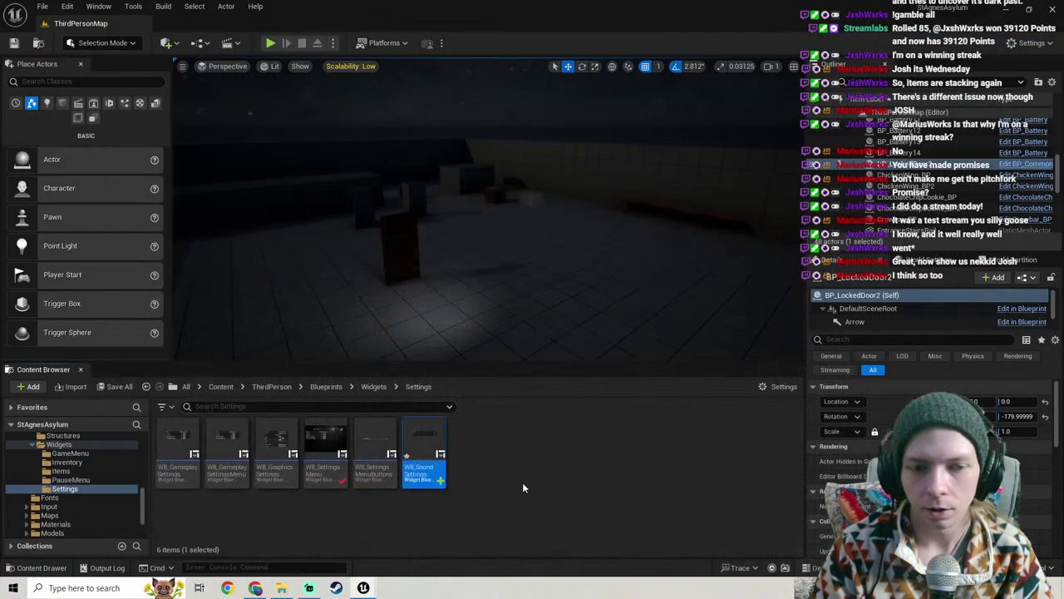
pyautogui.scroll(5, 50, 497)
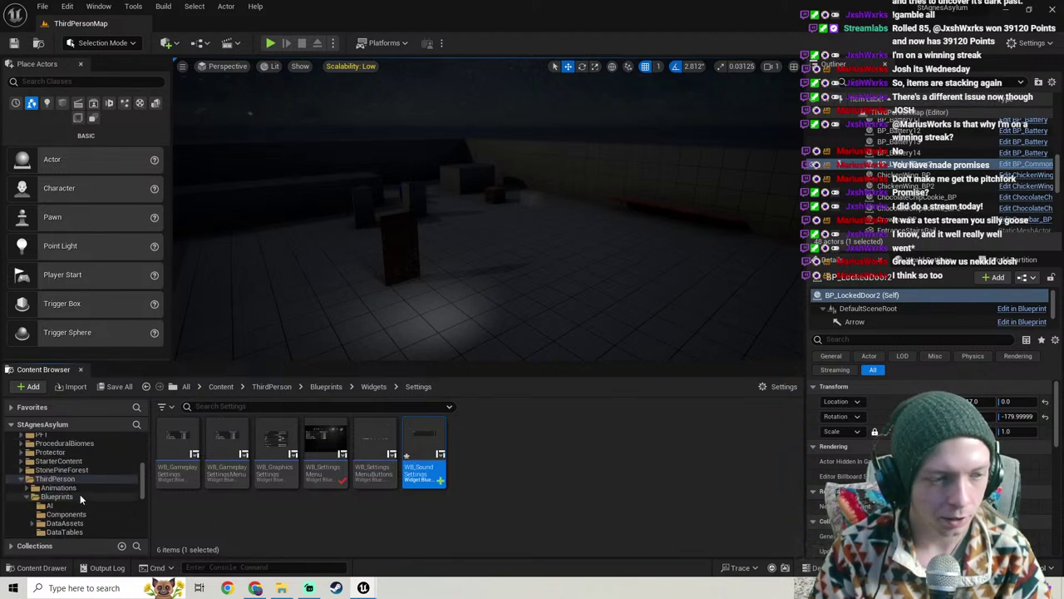
pyautogui.click(60, 479)
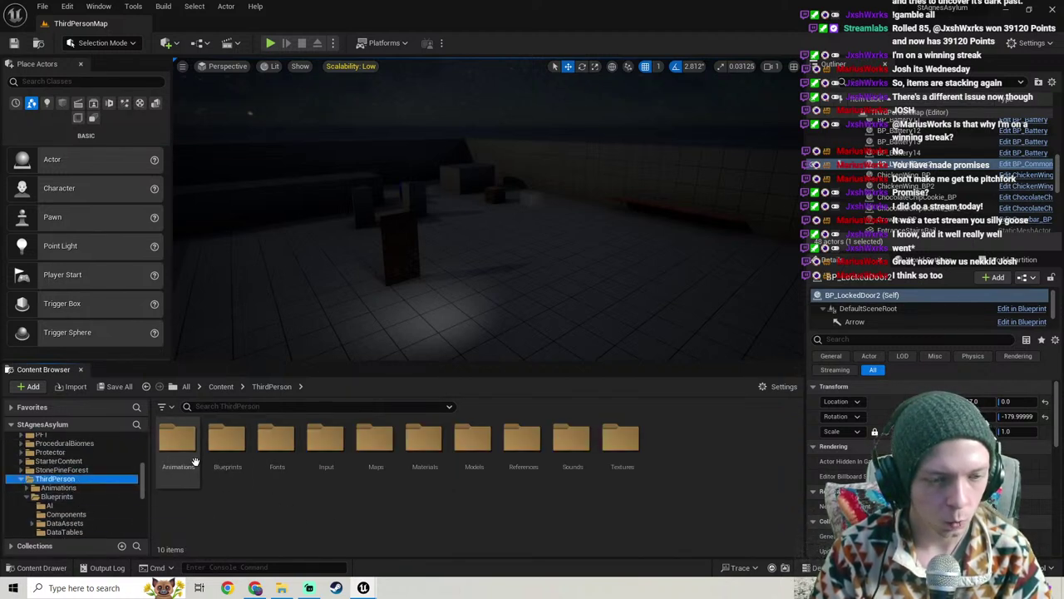
pyautogui.doubleClick(575, 456)
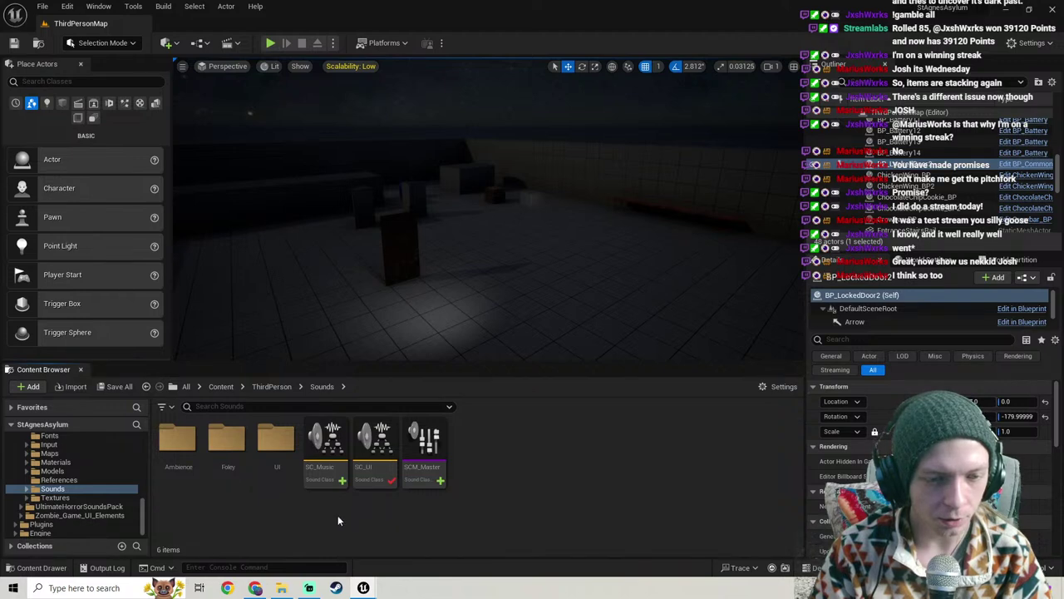
pyautogui.click(425, 480)
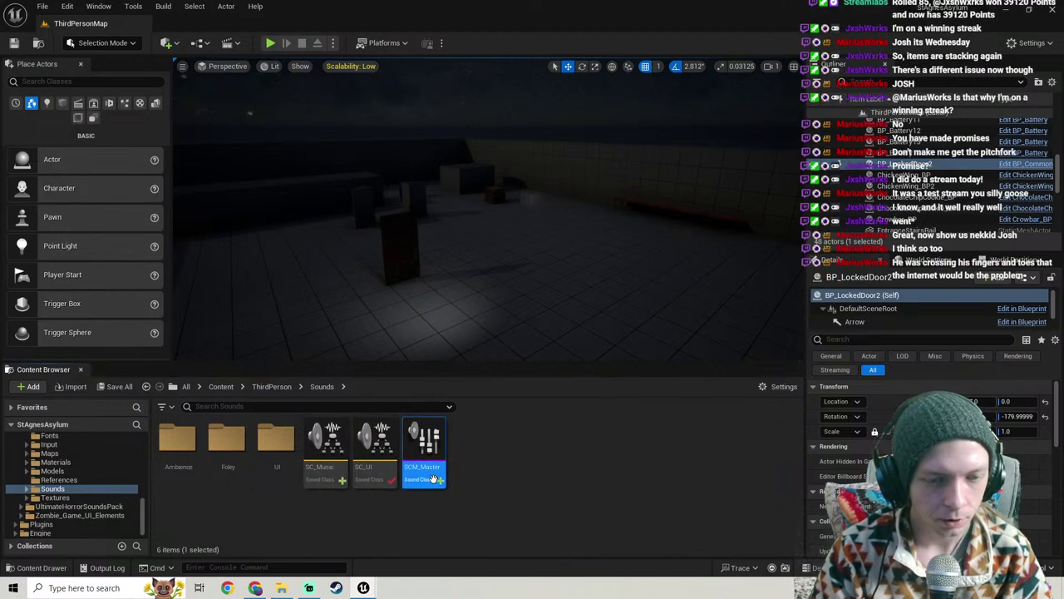
# Step: Check the SCM_Master sound mix settings, then delete the asset from the ThirdPerson/Sounds folder
pyautogui.doubleClick(432, 481)
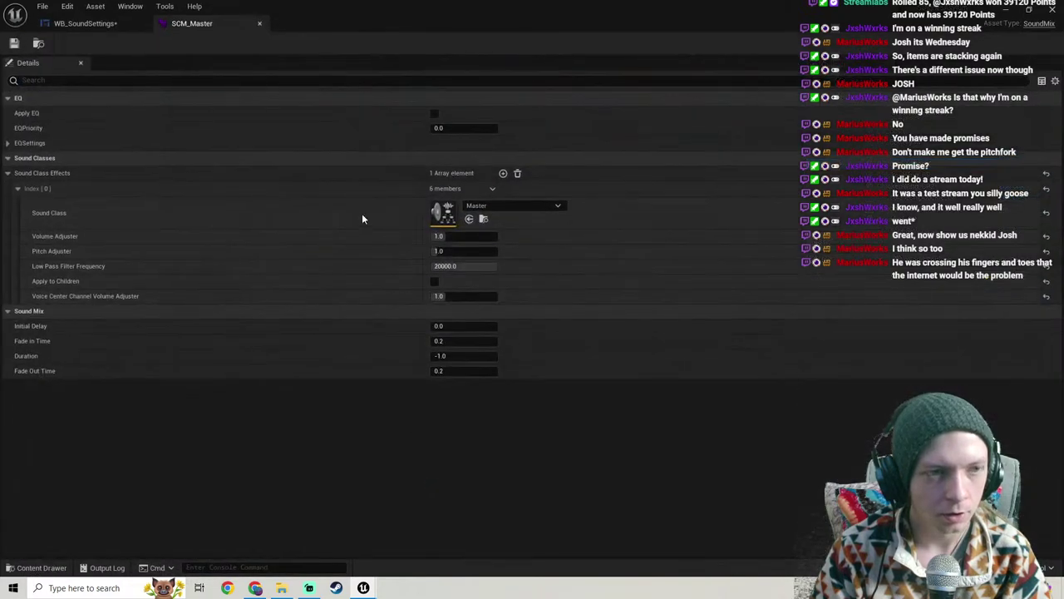
pyautogui.click(260, 24)
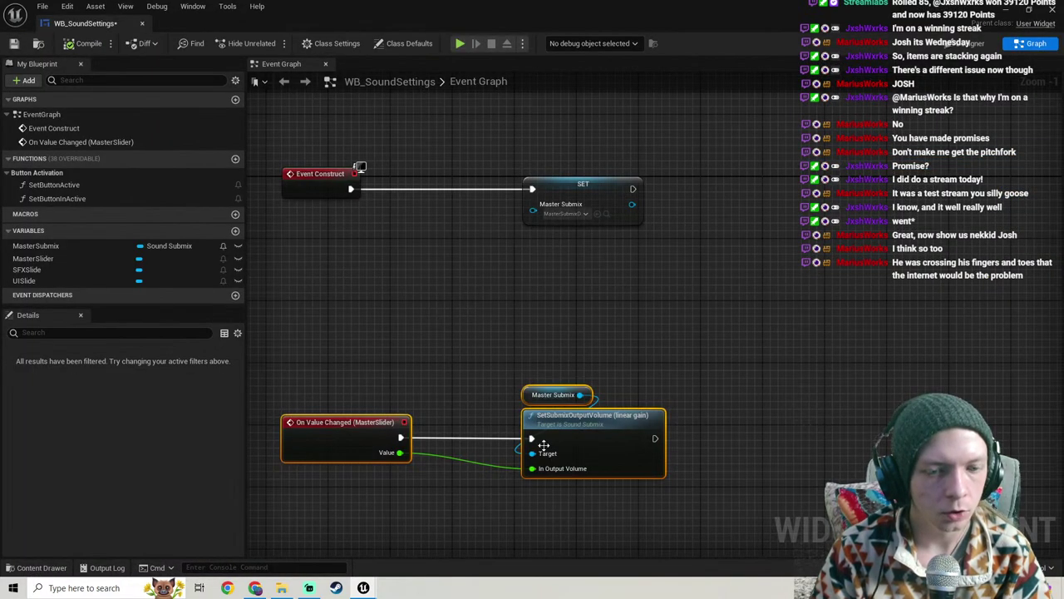
pyautogui.click(1003, 11)
pyautogui.press('Delete')
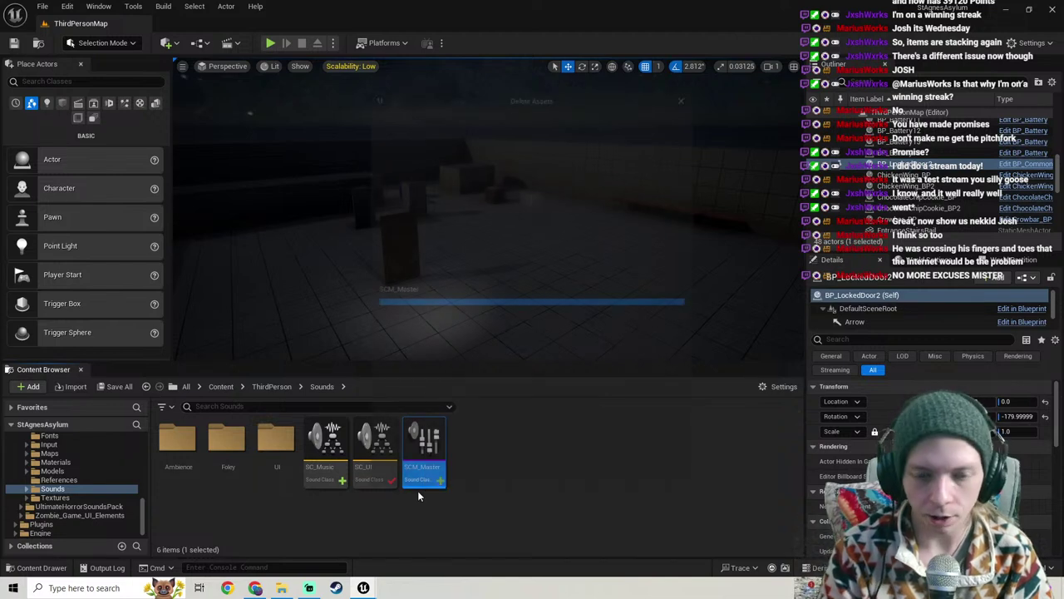
pyautogui.click(476, 474)
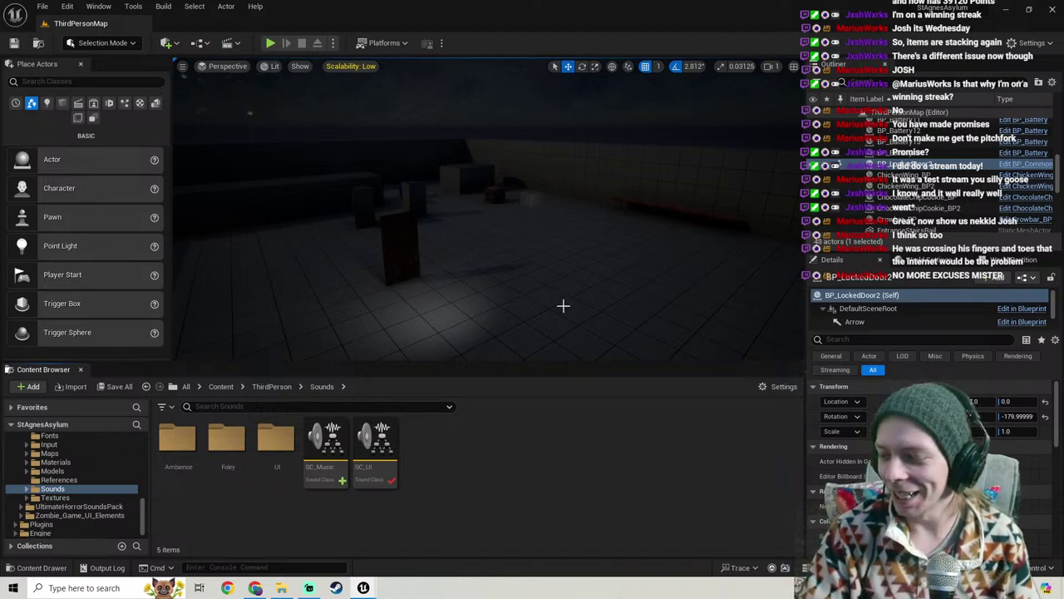
# Step: Save all modified assets in the project
pyautogui.moveTo(550, 329); pyautogui.dragTo(401, 389, button='right')
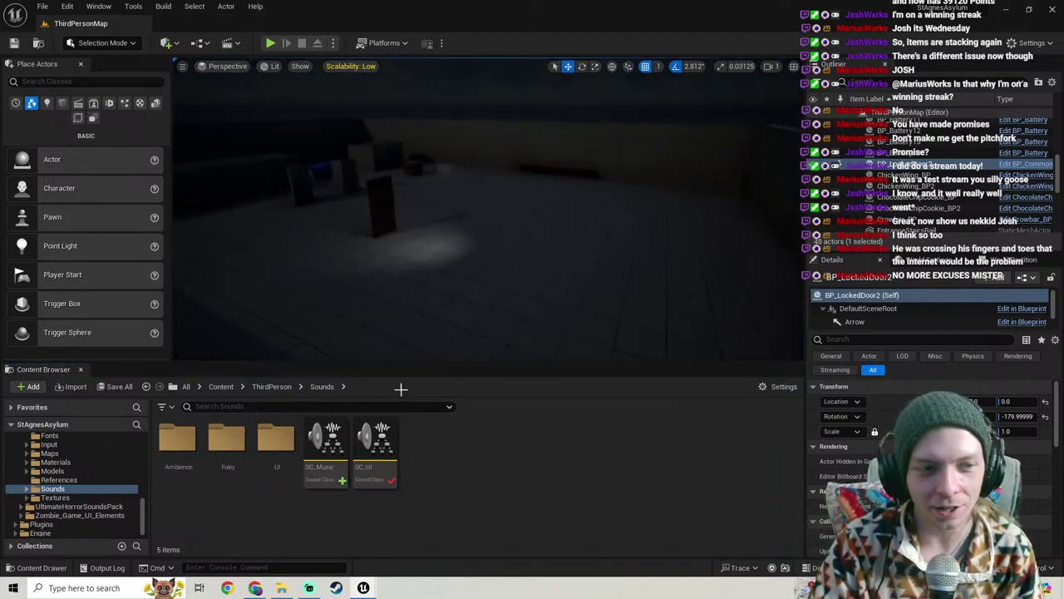
pyautogui.click(112, 386)
pyautogui.click(617, 416)
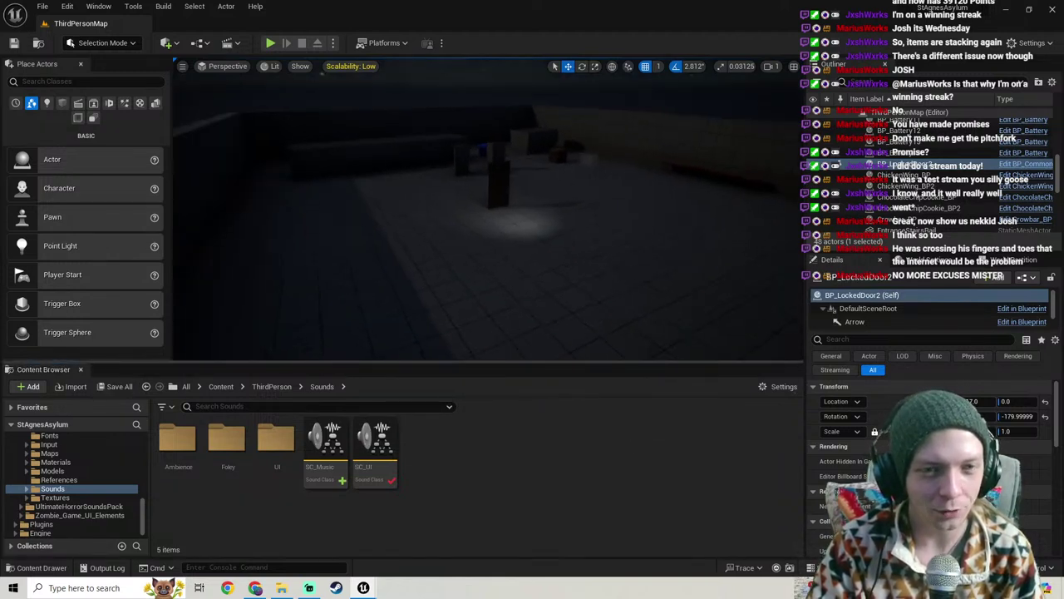
# Step: In the WB_SoundSettings event graph, straighten the connections of the Event Construct and On Value Changed (MasterSlider) nodes
pyautogui.click(363, 588)
pyautogui.click(420, 545)
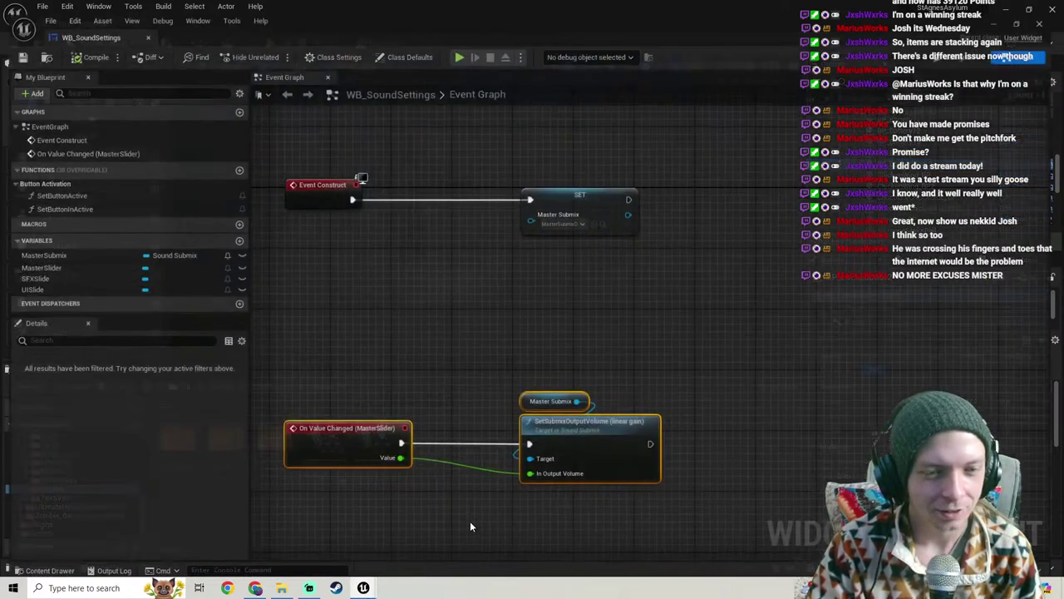
pyautogui.scroll(-1, 449, 474)
pyautogui.moveTo(428, 445); pyautogui.dragTo(452, 323, button='right')
pyautogui.scroll(-1, 426, 291)
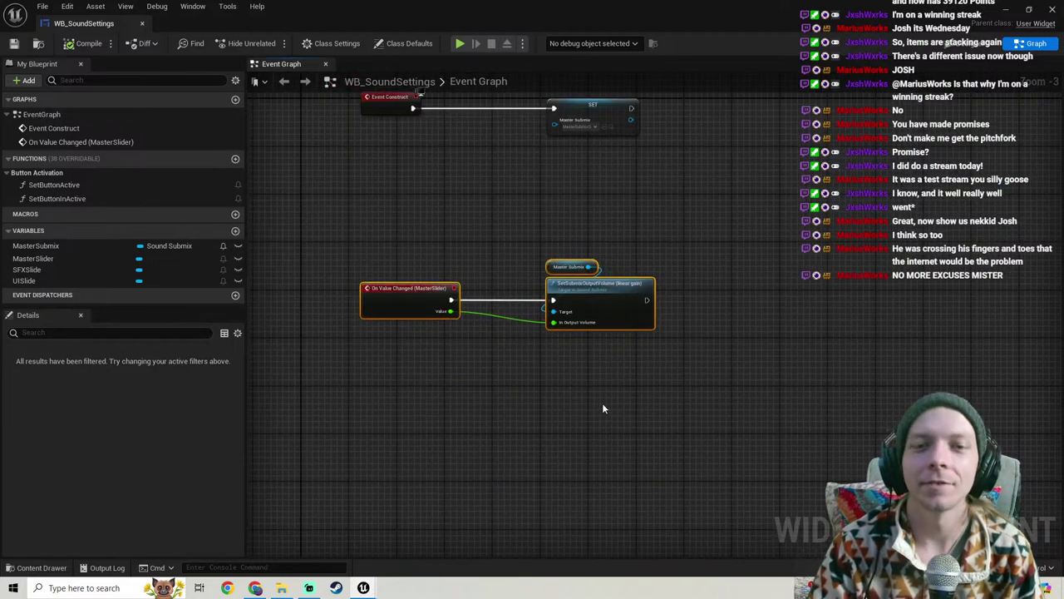
pyautogui.moveTo(617, 397); pyautogui.dragTo(451, 342)
pyautogui.moveTo(425, 373); pyautogui.dragTo(444, 438, button='right')
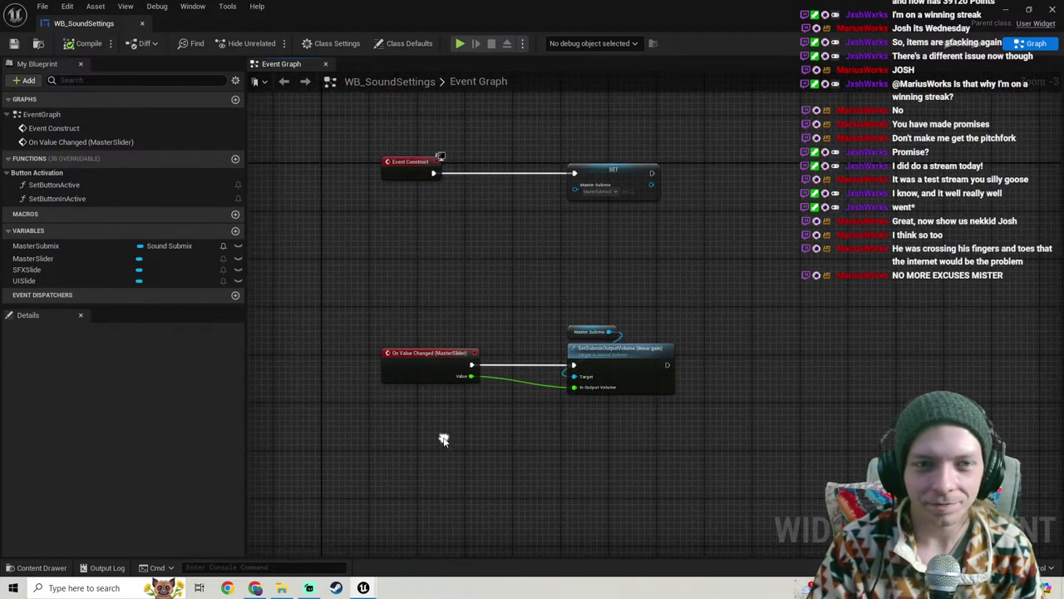
pyautogui.moveTo(430, 447); pyautogui.dragTo(392, 96)
pyautogui.press('q')
# Step: Select the SET, Master Submix and SetSubmixOutputVolume nodes together and save the widget blueprint
pyautogui.moveTo(509, 276); pyautogui.dragTo(464, 288, button='right')
pyautogui.click(587, 432)
pyautogui.moveTo(586, 431); pyautogui.dragTo(544, 175)
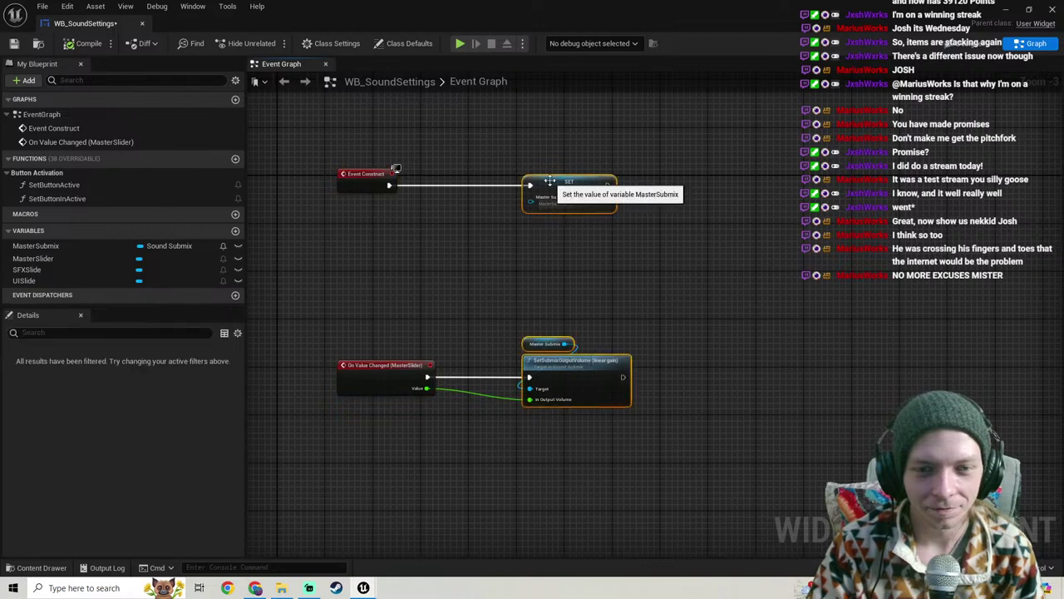
pyautogui.moveTo(529, 170); pyautogui.dragTo(628, 116, button='right')
pyautogui.click(14, 43)
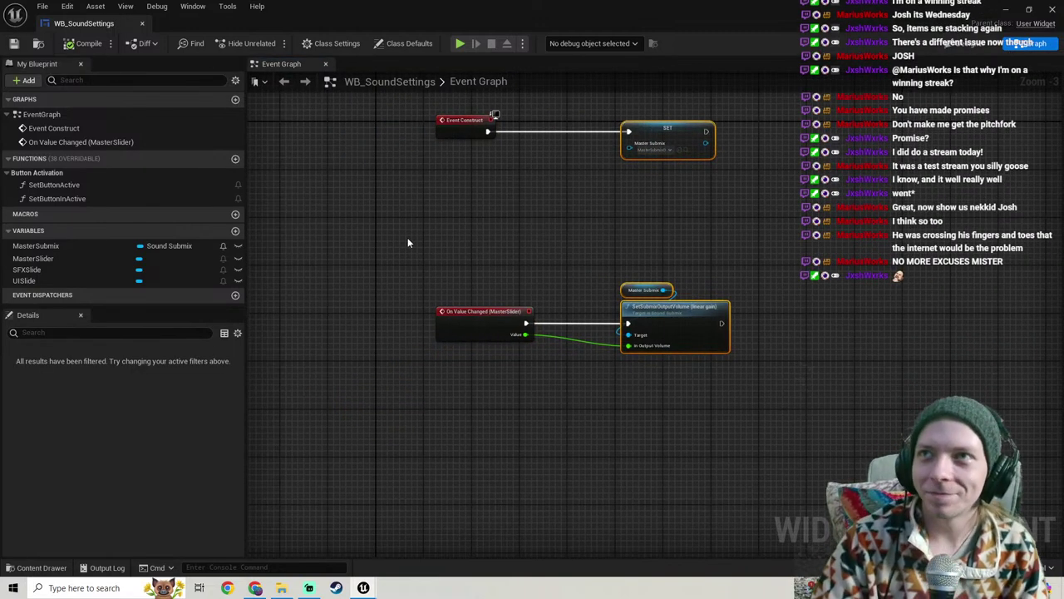
# Step: Review the widget's designer layout and the graph nodes that assign MasterSubmix and set its output volume
pyautogui.scroll(-1, 463, 201)
pyautogui.moveTo(463, 201); pyautogui.dragTo(392, 294, button='right')
pyautogui.scroll(1, 422, 223)
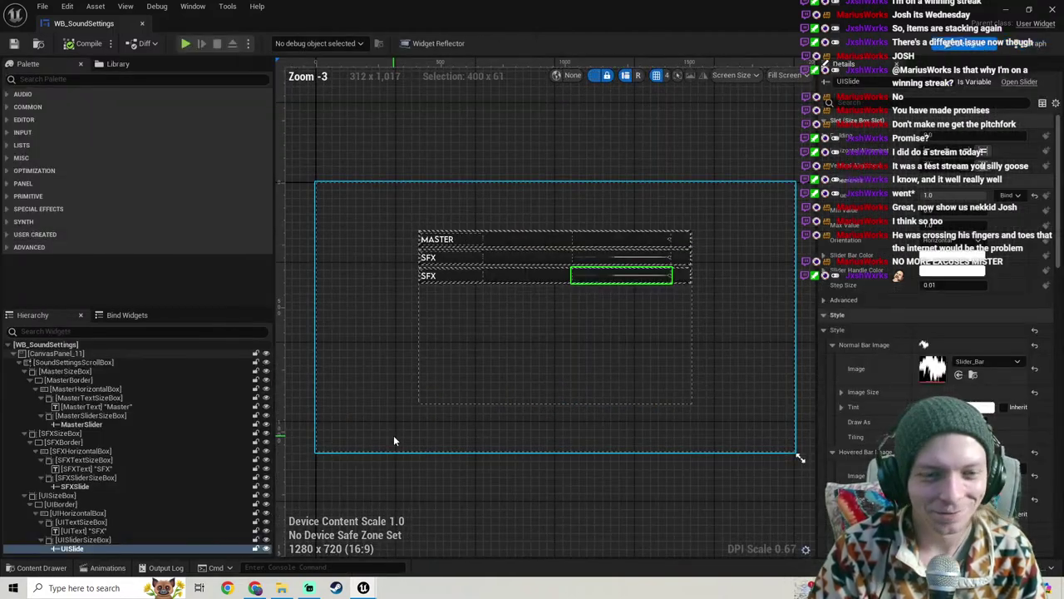
pyautogui.moveTo(358, 414); pyautogui.dragTo(236, 405, button='right')
pyautogui.click(1006, 7)
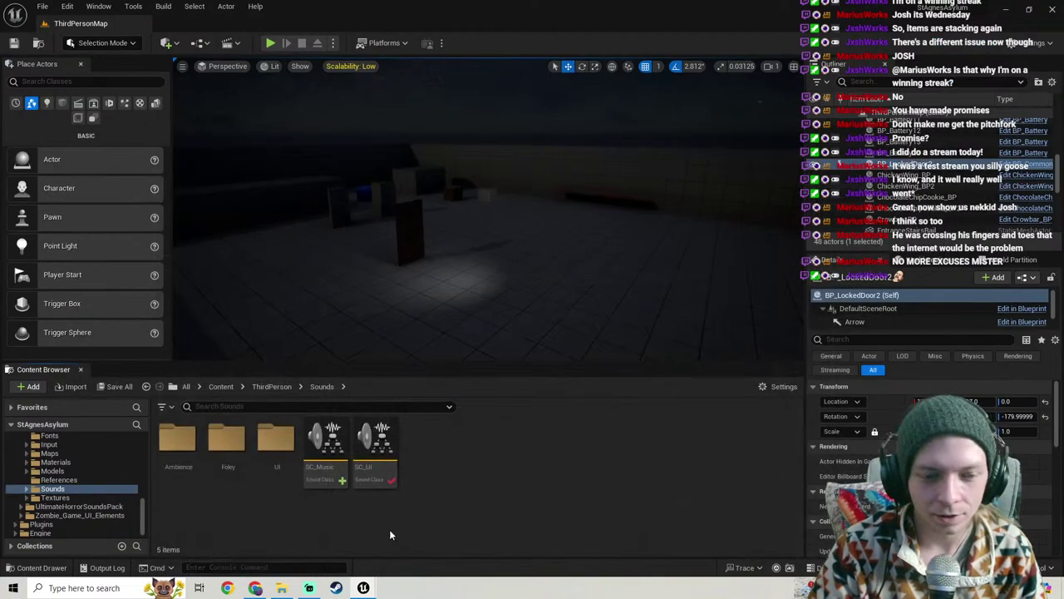
pyautogui.hotkey('alt', 'Tab')
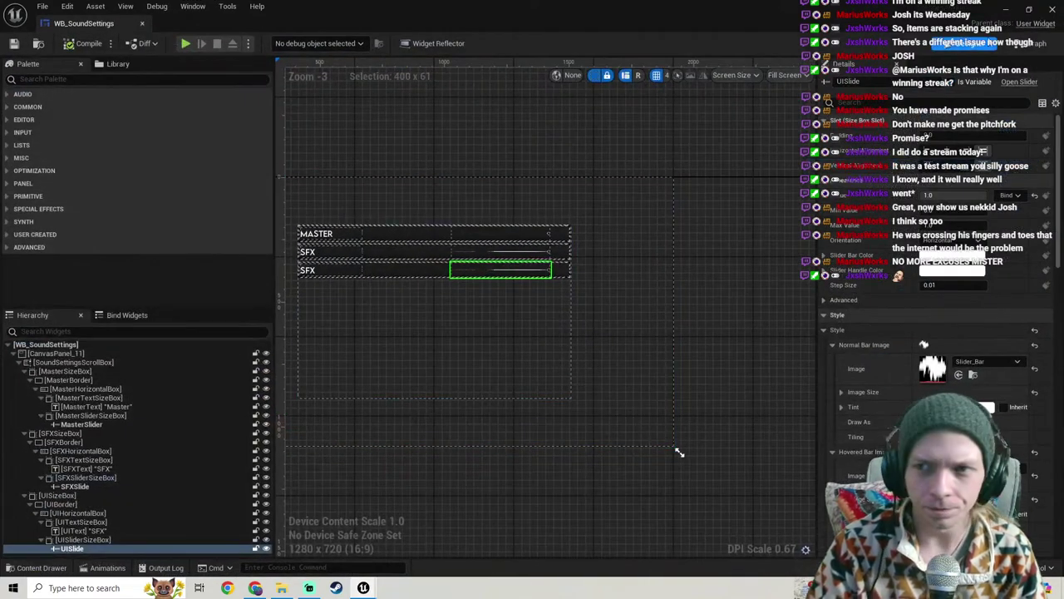
pyautogui.click(1031, 43)
pyautogui.scroll(4, 478, 422)
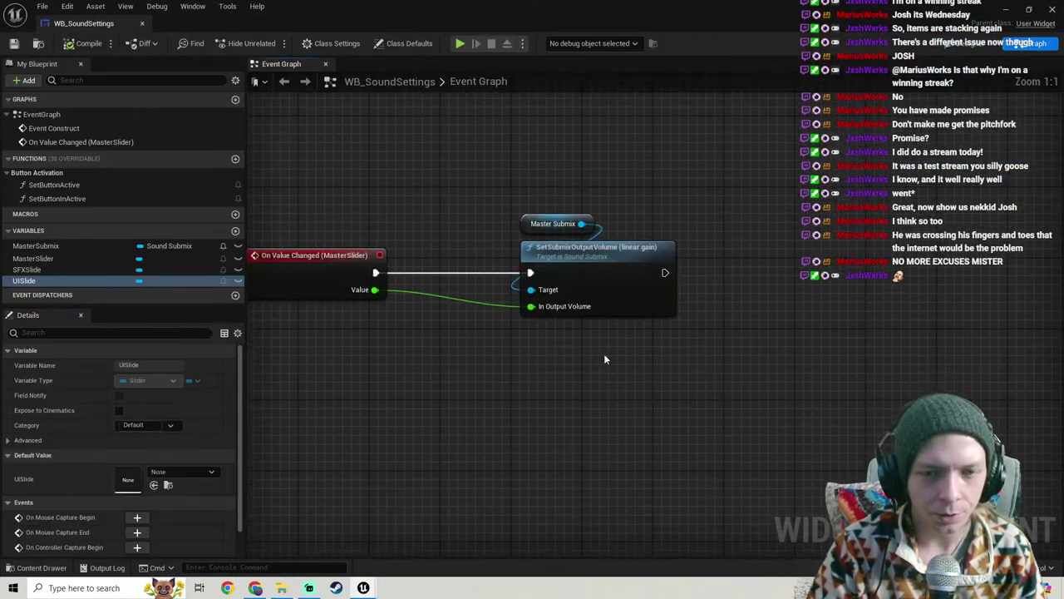
pyautogui.click(593, 276)
pyautogui.scroll(-1, 453, 342)
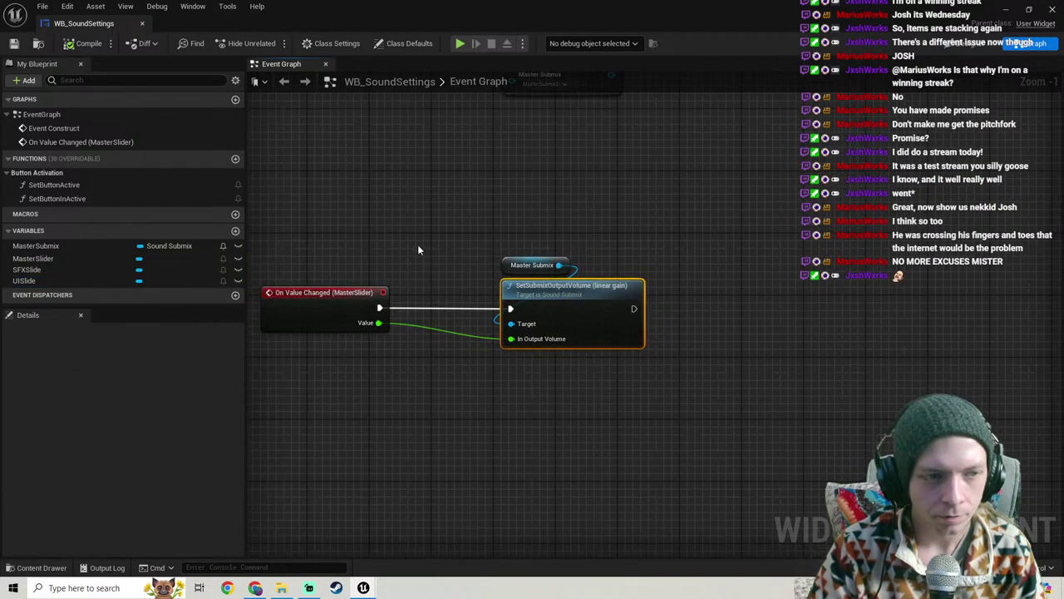
pyautogui.click(522, 267)
pyautogui.moveTo(511, 230); pyautogui.dragTo(501, 419, button='right')
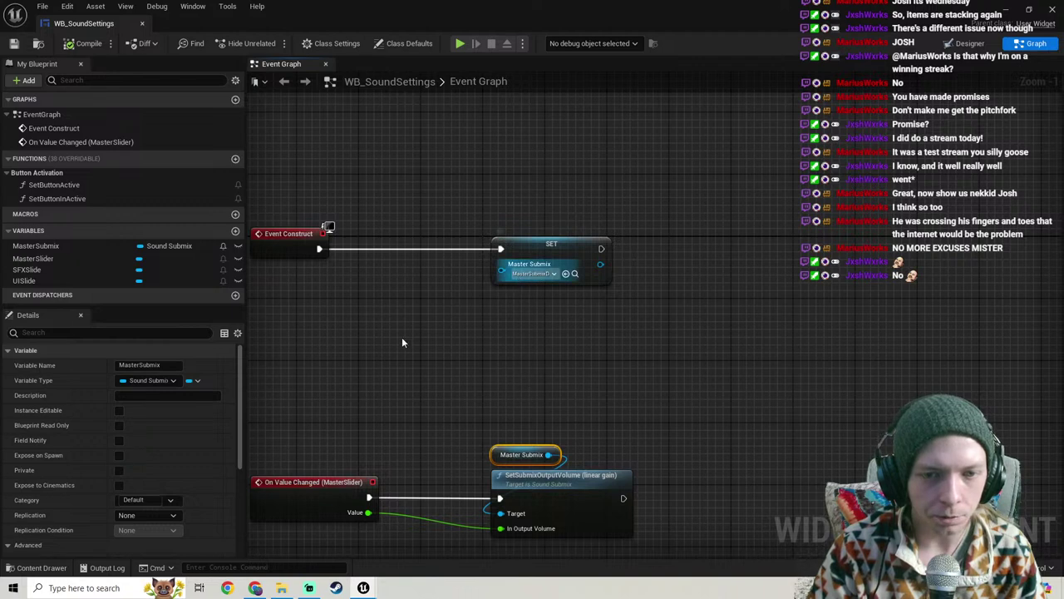
pyautogui.scroll(-2, 517, 338)
pyautogui.moveTo(475, 329); pyautogui.dragTo(467, 240, button='right')
pyautogui.moveTo(417, 432); pyautogui.dragTo(451, 386, button='right')
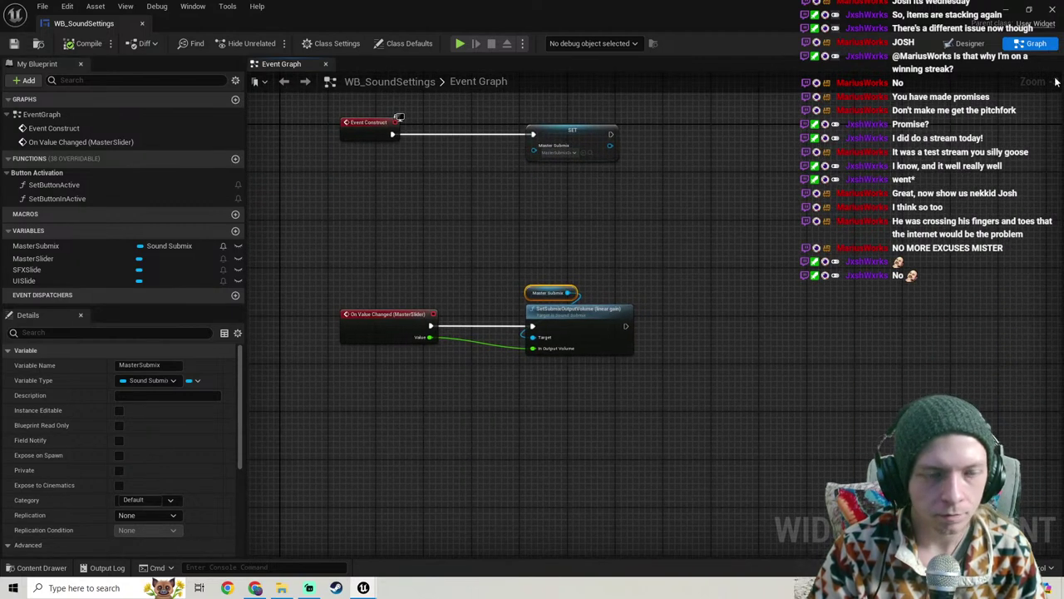
# Step: Return to the level editor and create a folder named Submixes inside ThirdPerson/Sounds
pyautogui.click(1004, 10)
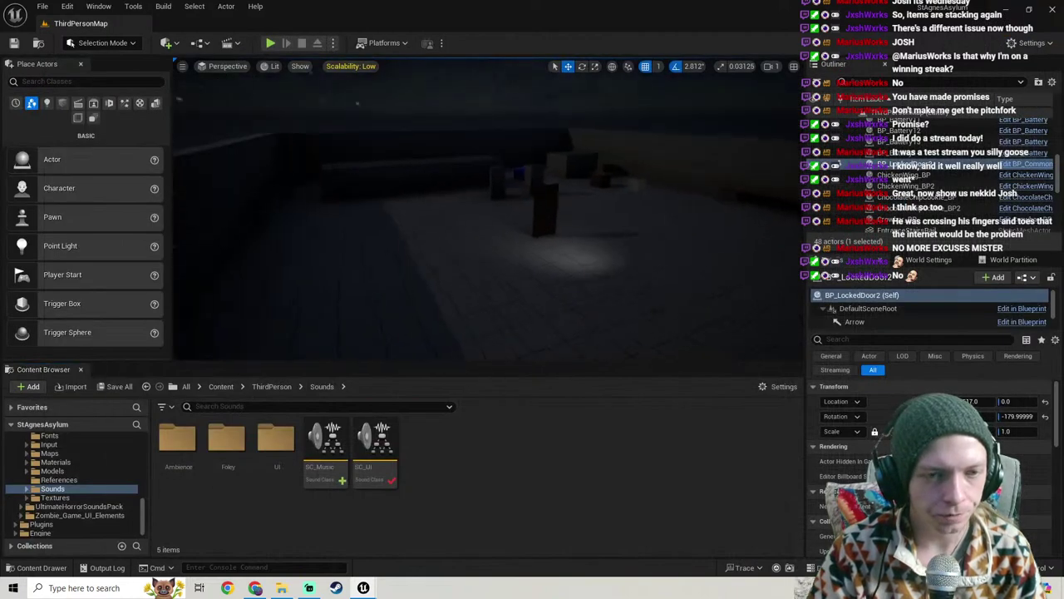
pyautogui.moveTo(374, 285); pyautogui.dragTo(353, 275, button='right')
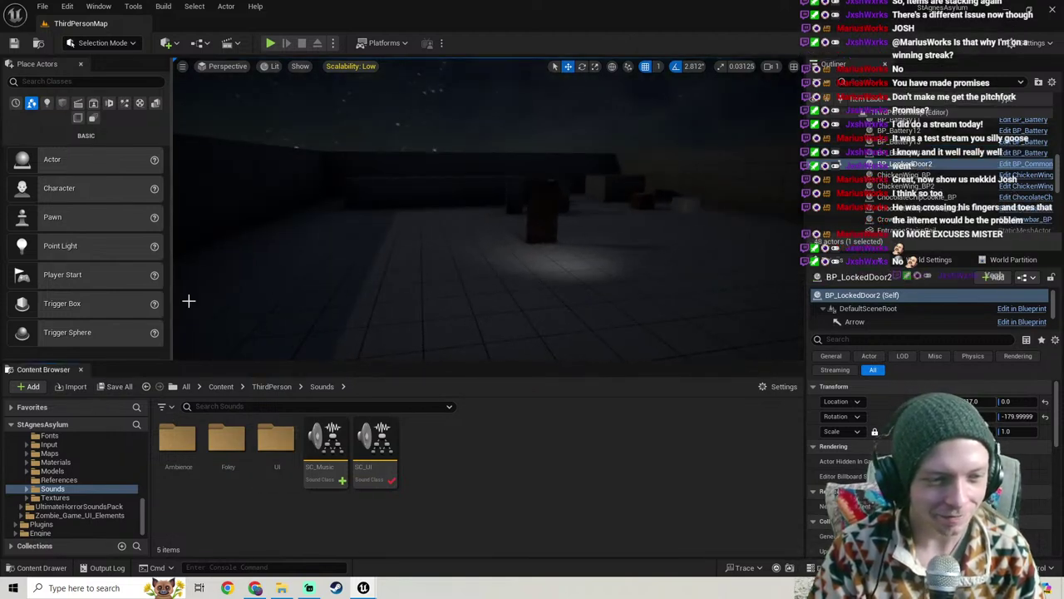
pyautogui.moveTo(188, 301); pyautogui.dragTo(233, 301, button='right')
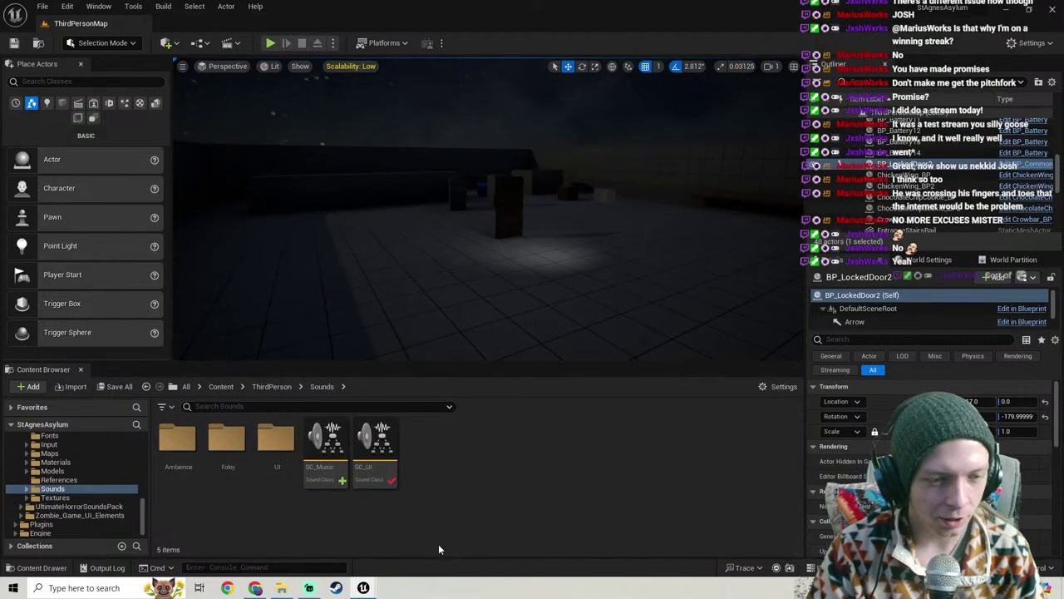
pyautogui.rightClick(457, 490)
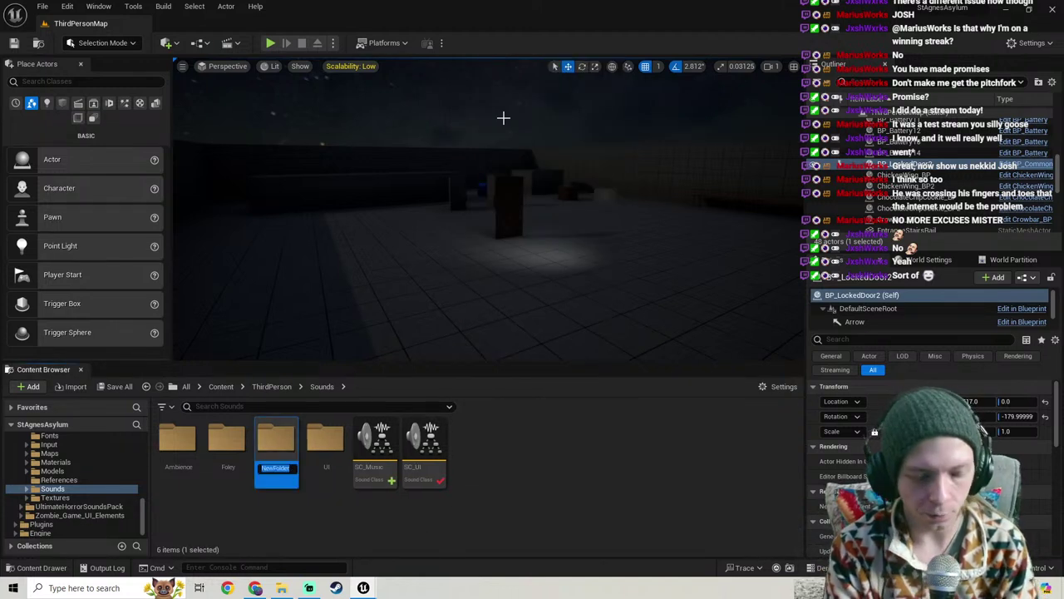
pyautogui.write('Submixes')
pyautogui.press('Return')
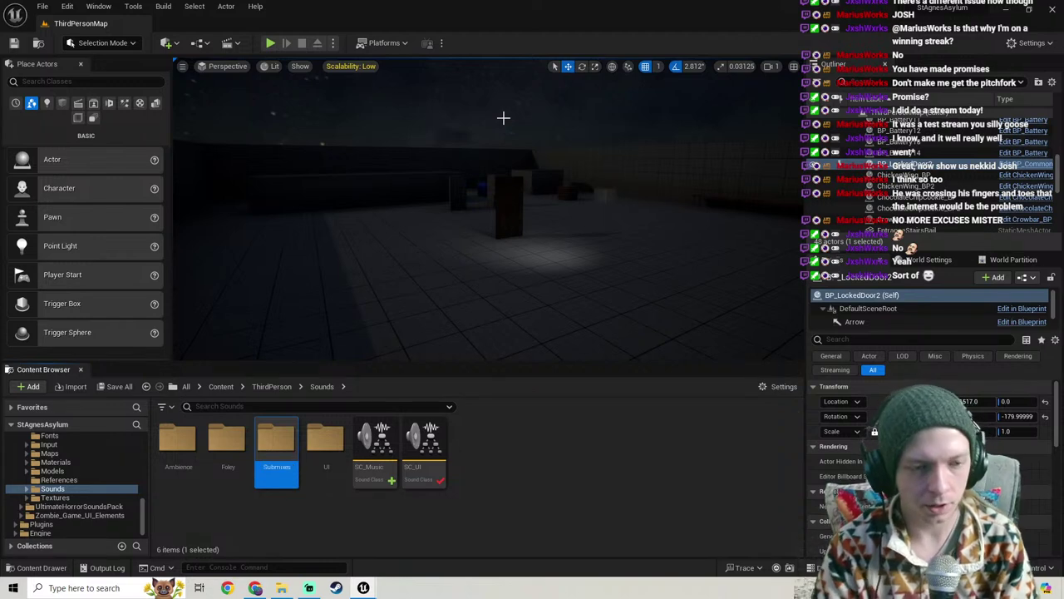
# Step: Create a Sound Submix asset named SS_UISubmix inside the Submixes folder
pyautogui.doubleClick(276, 440)
pyautogui.rightClick(256, 478)
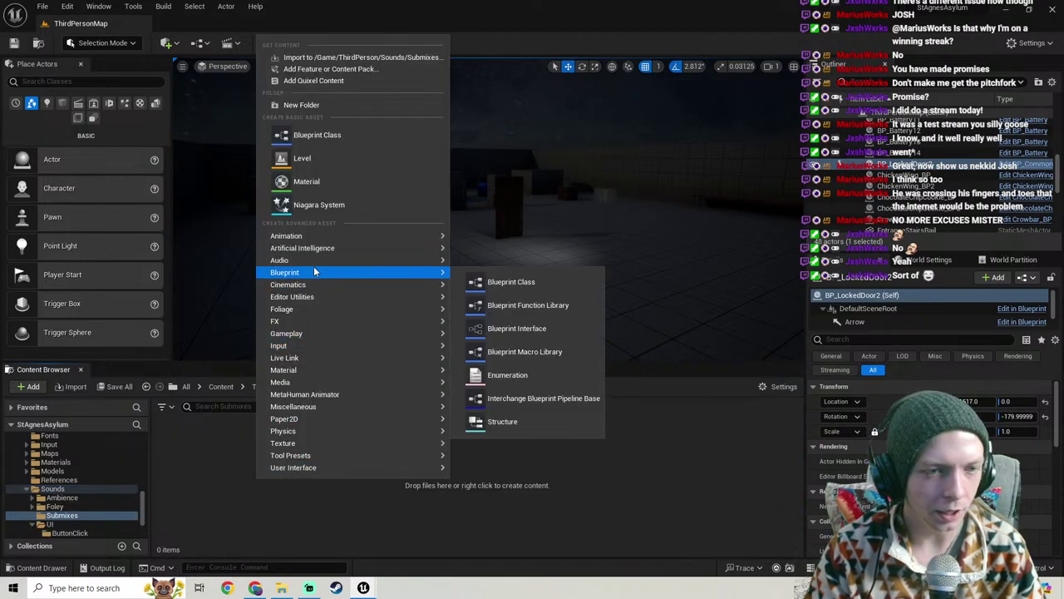
pyautogui.moveTo(316, 261)
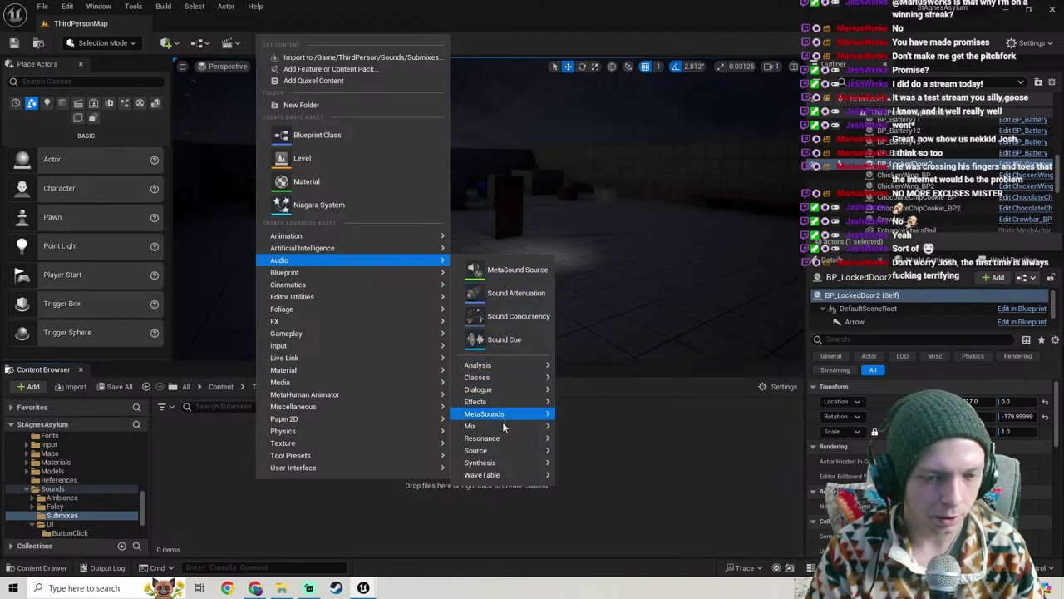
pyautogui.moveTo(502, 426)
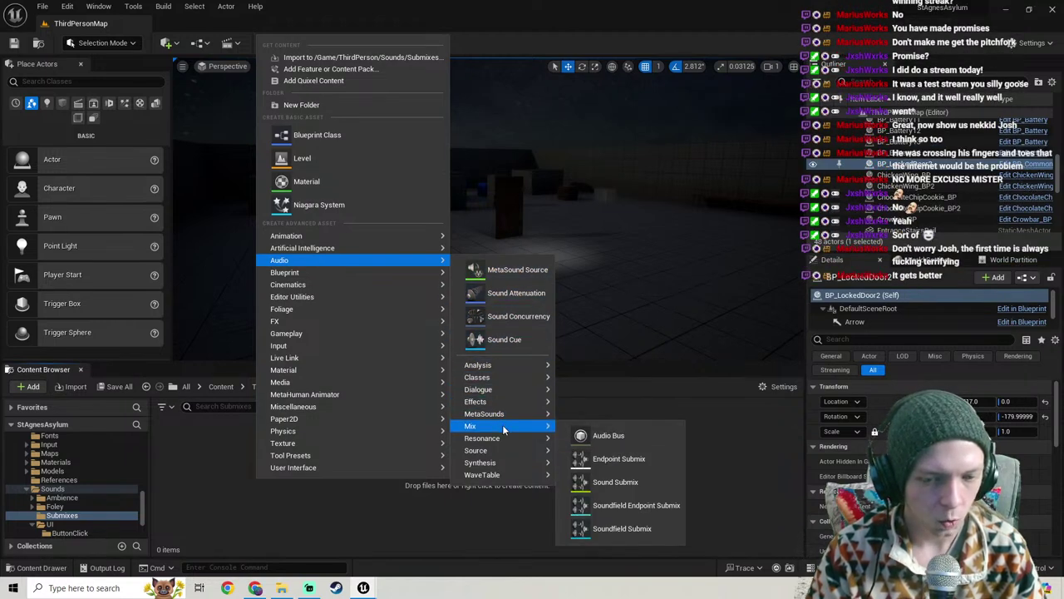
pyautogui.click(627, 482)
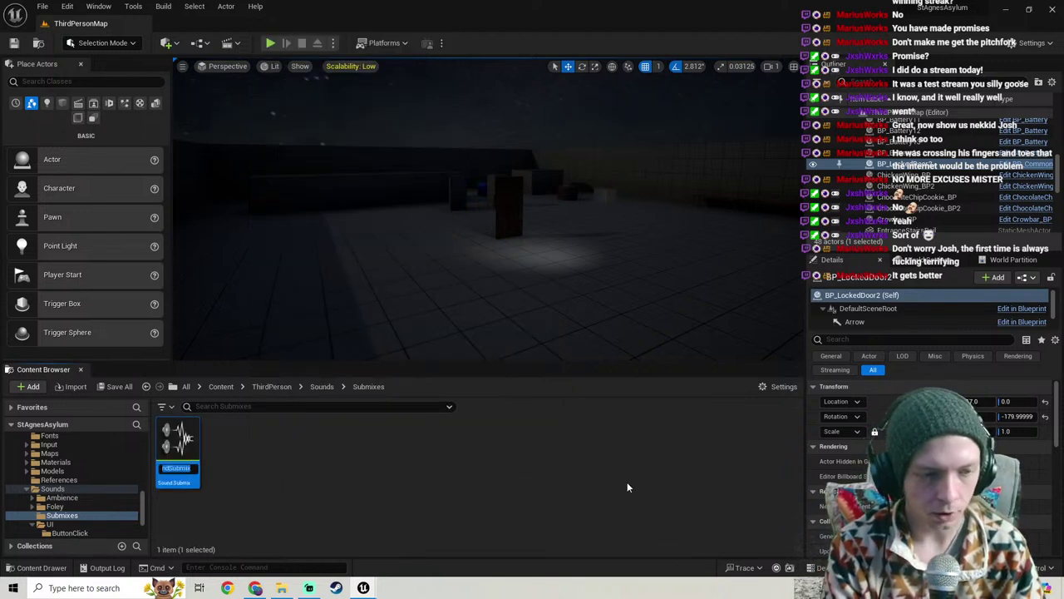
pyautogui.write('S')
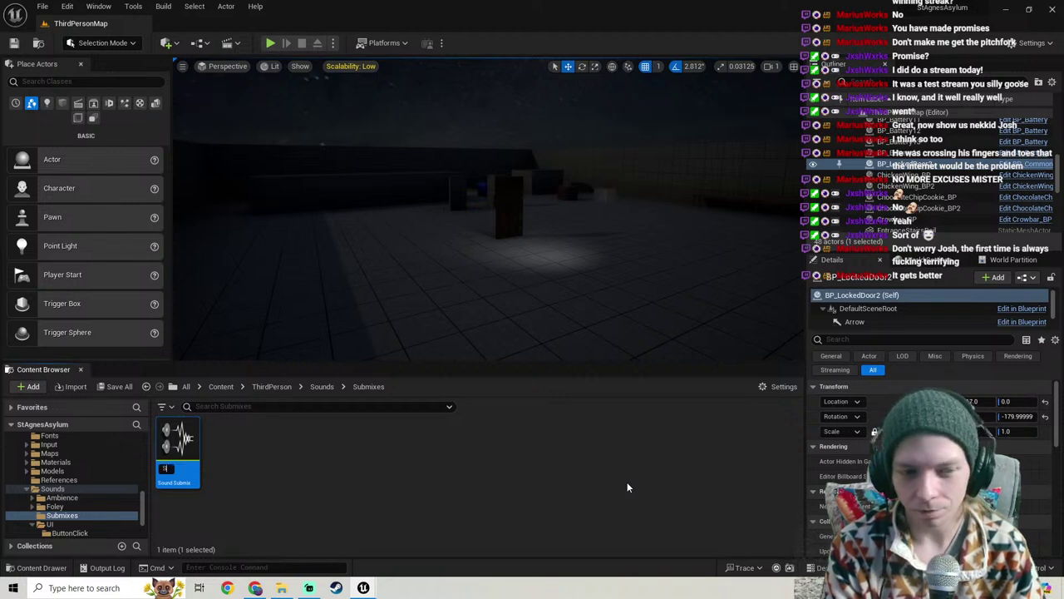
pyautogui.write('SM')
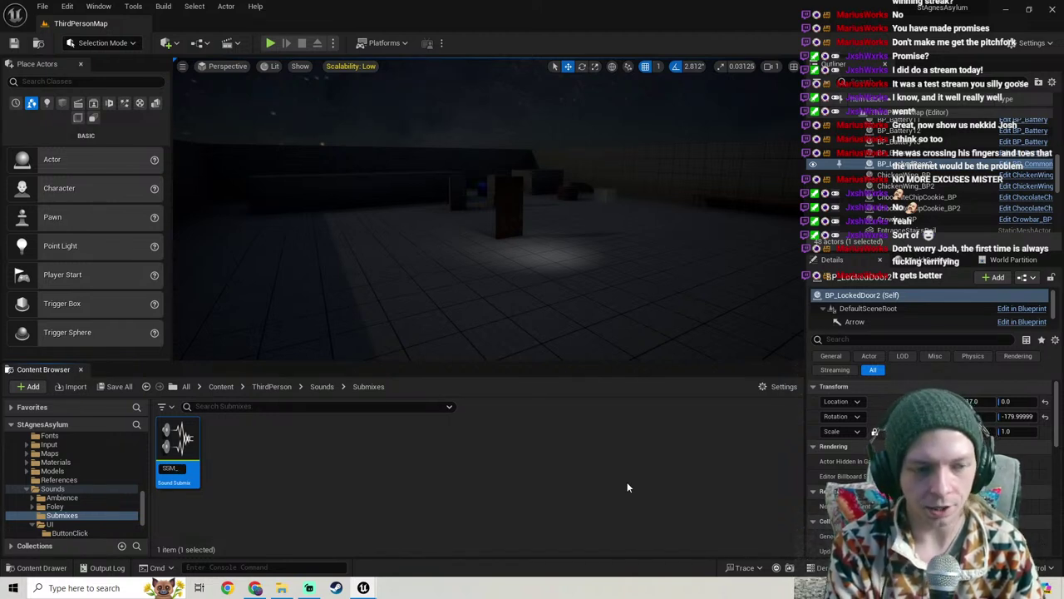
pyautogui.press('BackSpace')
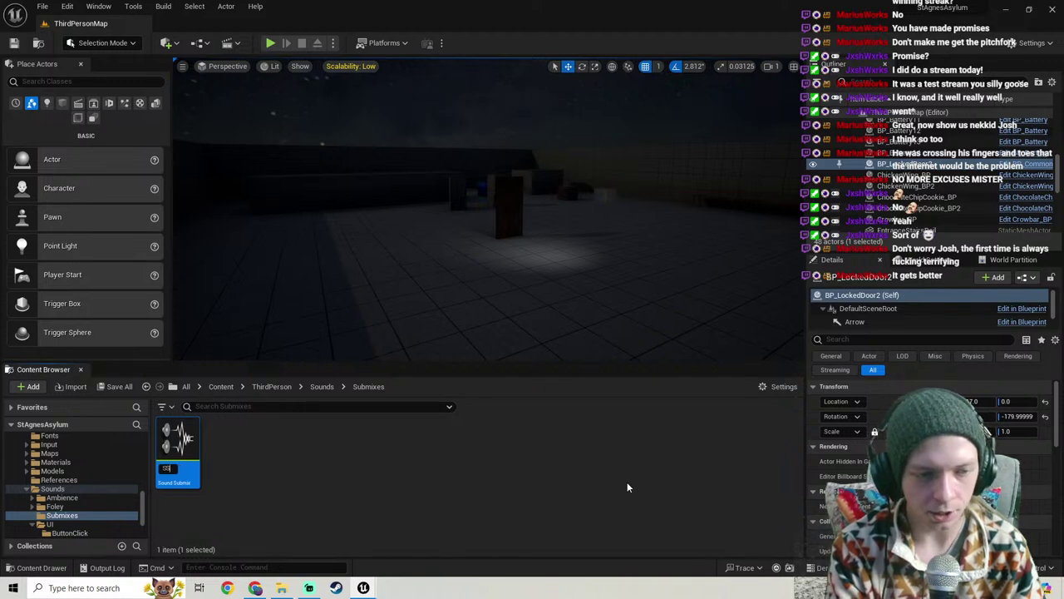
pyautogui.write('_')
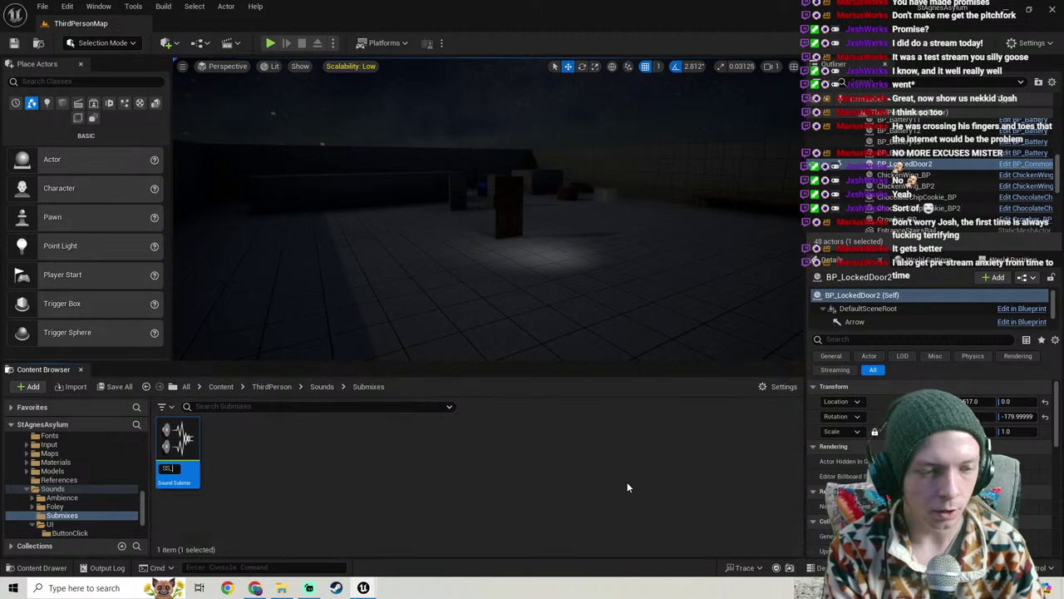
pyautogui.write('UI')
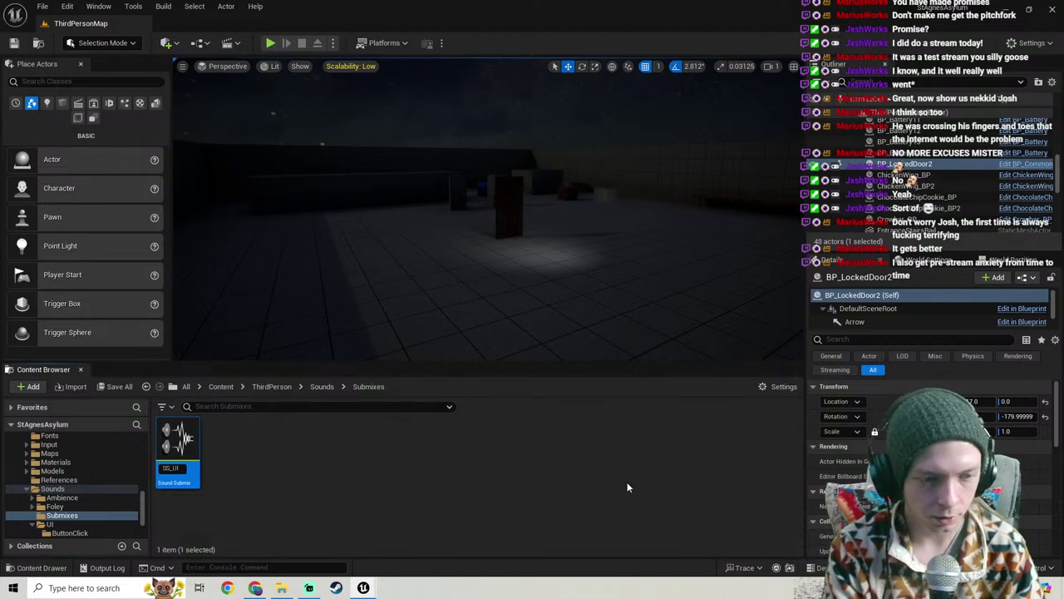
pyautogui.write('Sub')
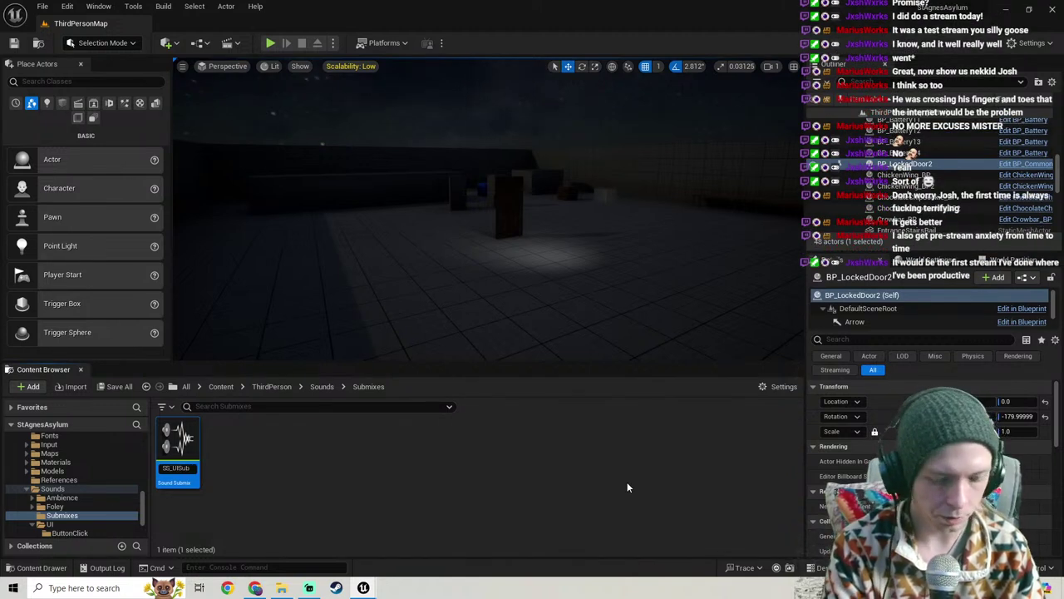
pyautogui.write('mix')
pyautogui.press('Return')
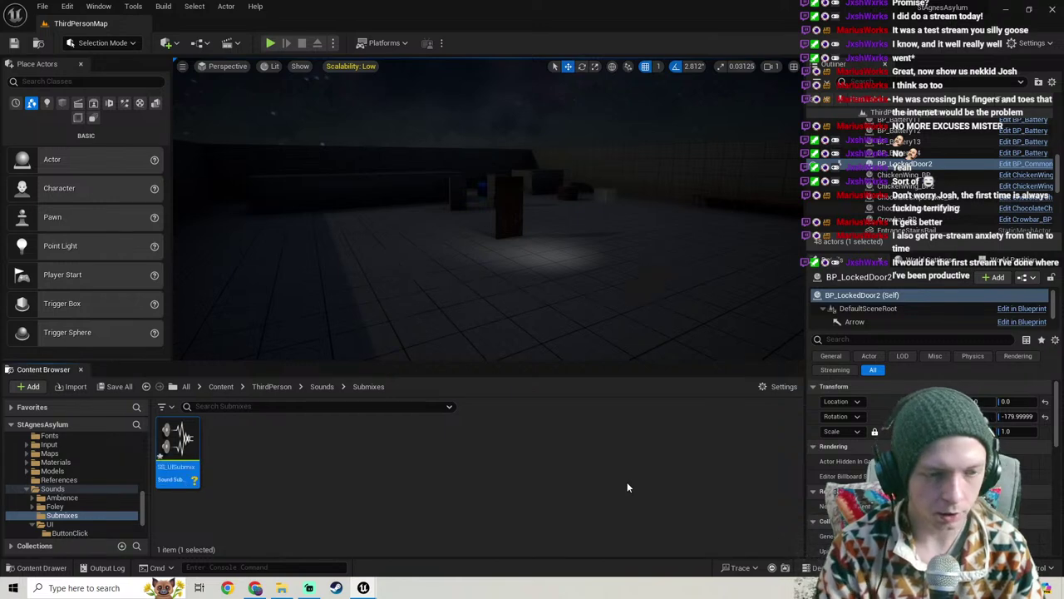
# Step: Open SS_UISubmix in its editor and examine its submix node and level settings
pyautogui.doubleClick(179, 448)
pyautogui.scroll(-4, 418, 329)
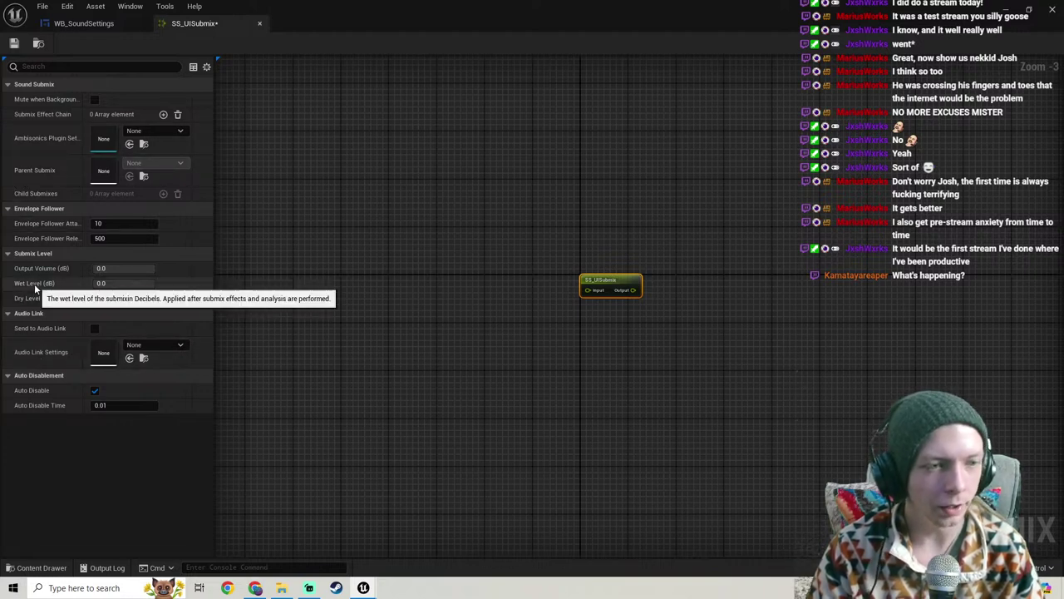
# Step: Save the SS_UISubmix asset
pyautogui.click(14, 47)
pyautogui.moveTo(421, 254); pyautogui.dragTo(339, 218, button='right')
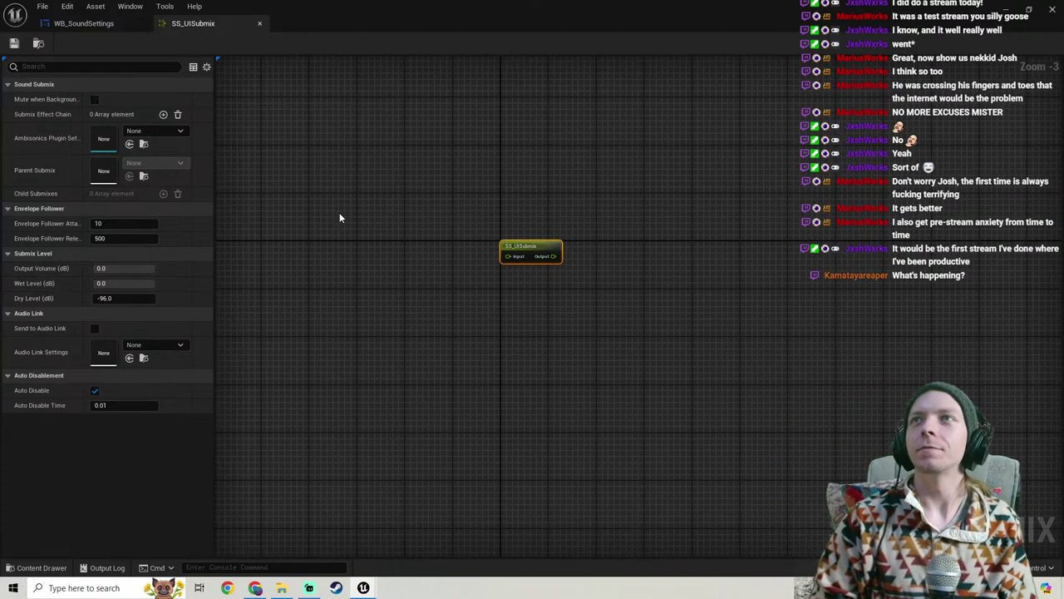
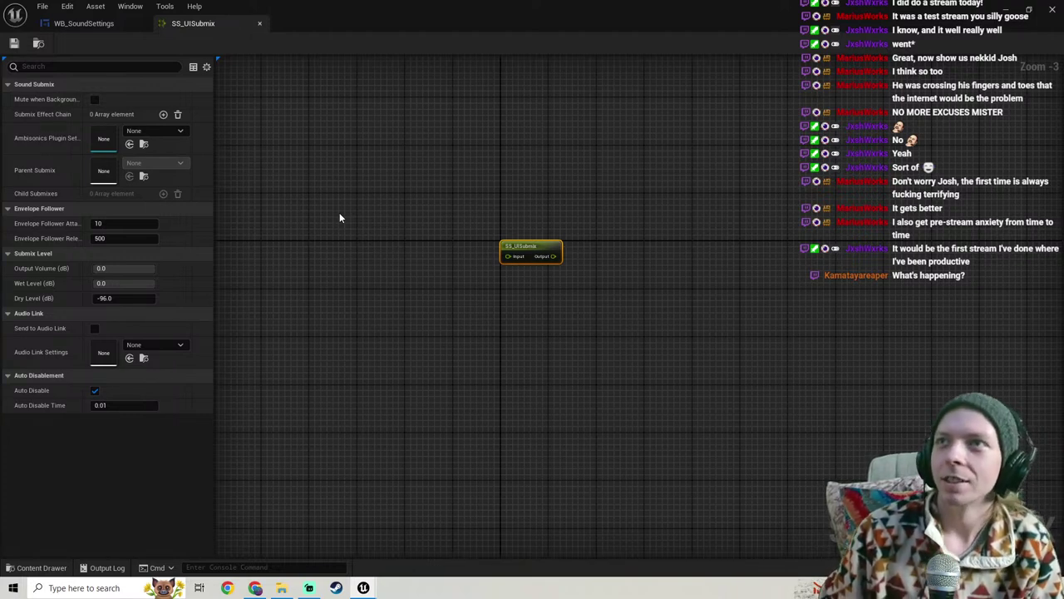
pyautogui.scroll(-2, 511, 289)
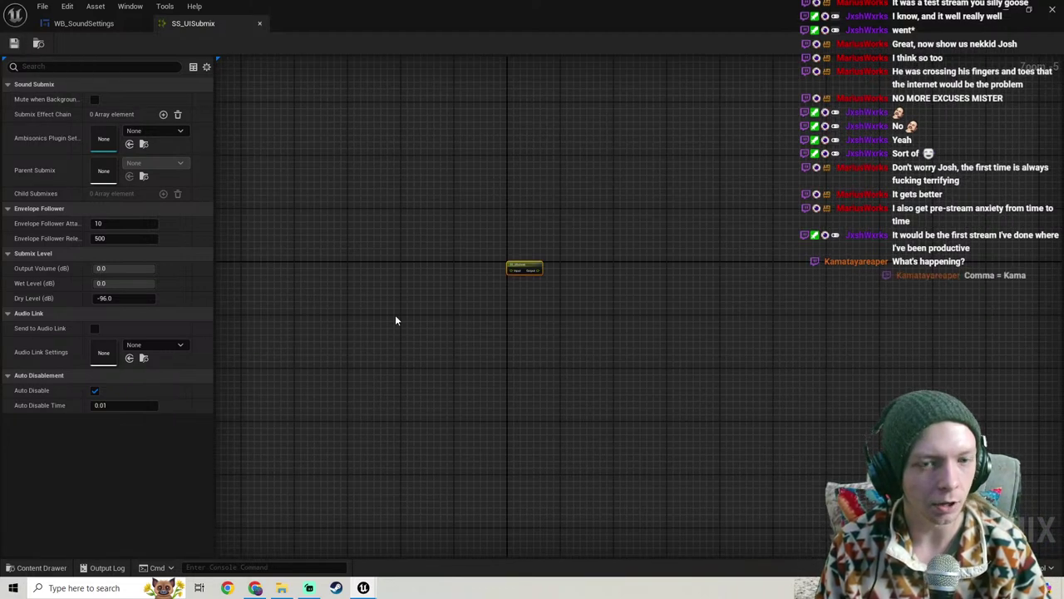
pyautogui.scroll(1, 538, 309)
pyautogui.moveTo(538, 308)
pyautogui.mouseDown(button='right')
pyautogui.moveTo(571, 308)
pyautogui.moveTo(548, 306)
pyautogui.mouseUp(button='right')
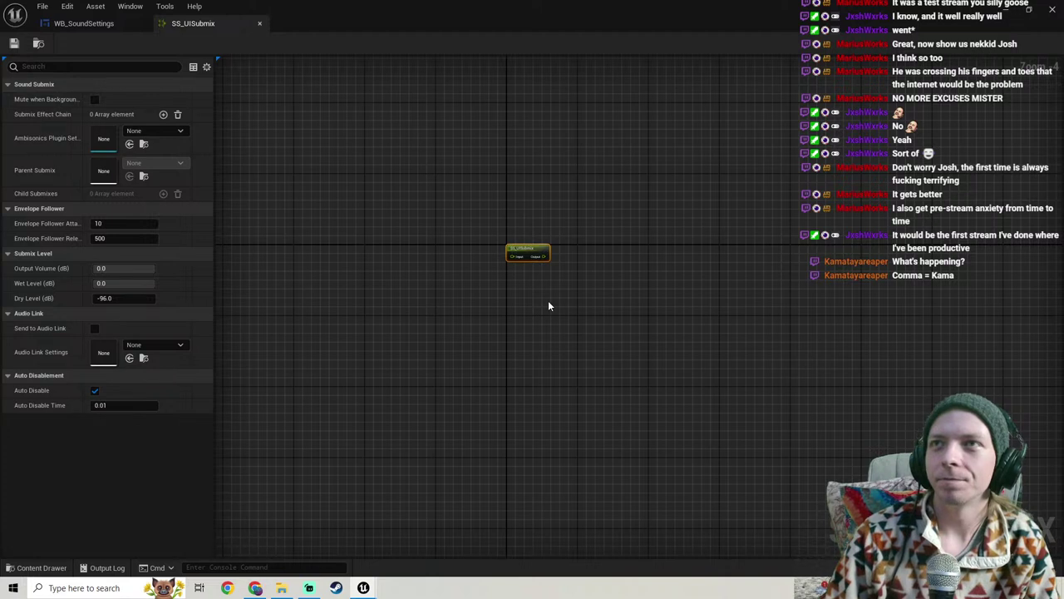
pyautogui.scroll(-1, 548, 301)
pyautogui.moveTo(549, 301); pyautogui.dragTo(524, 240, button='right')
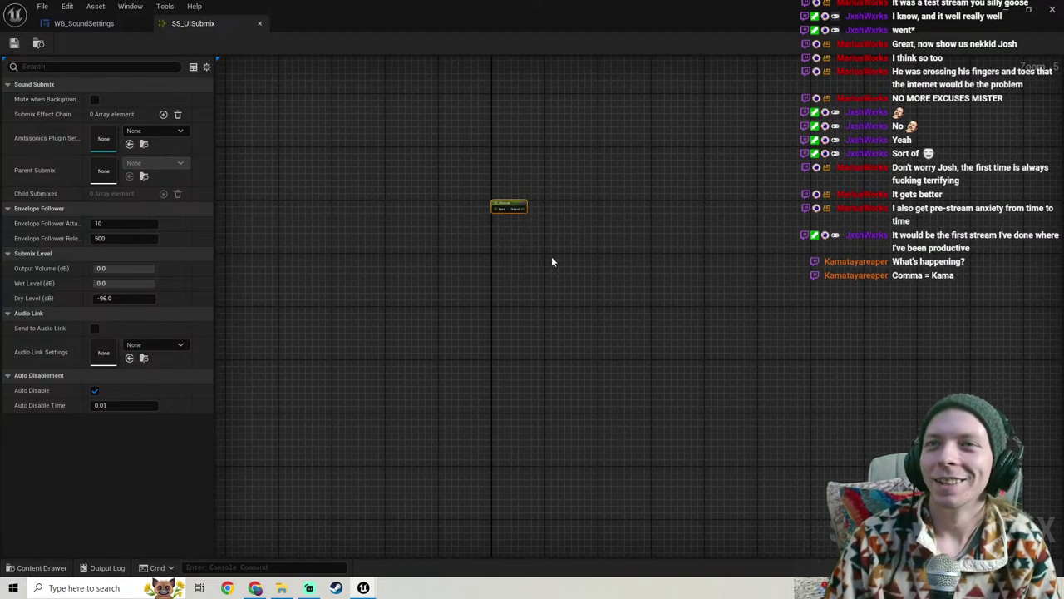
pyautogui.moveTo(551, 261); pyautogui.dragTo(480, 290, button='right')
# Step: Return to the level editor and open the SC_UI sound class from the ThirdPerson/Sounds folder
pyautogui.click(96, 24)
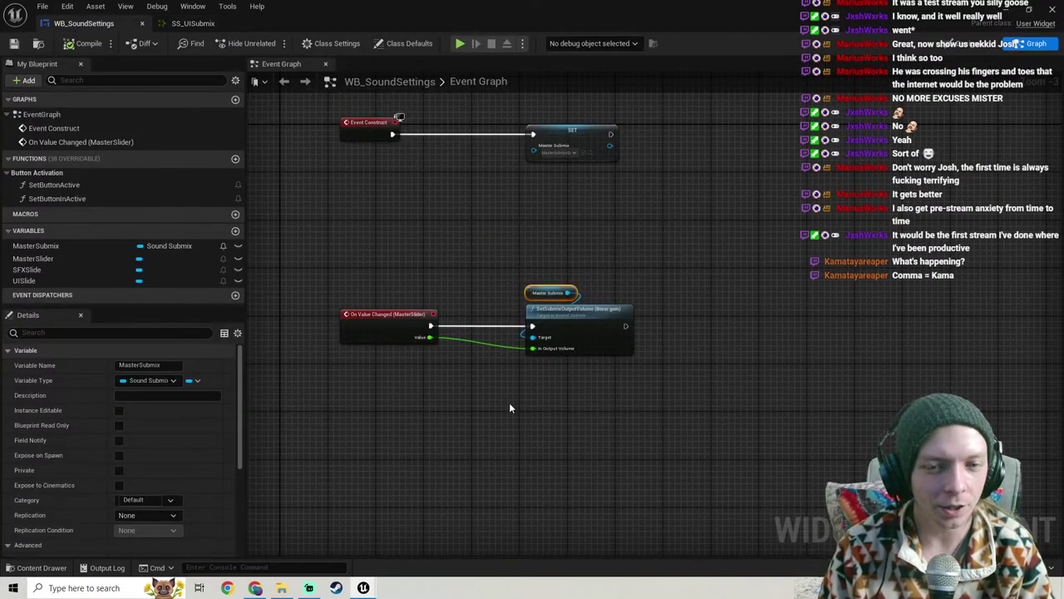
pyautogui.scroll(-1, 509, 408)
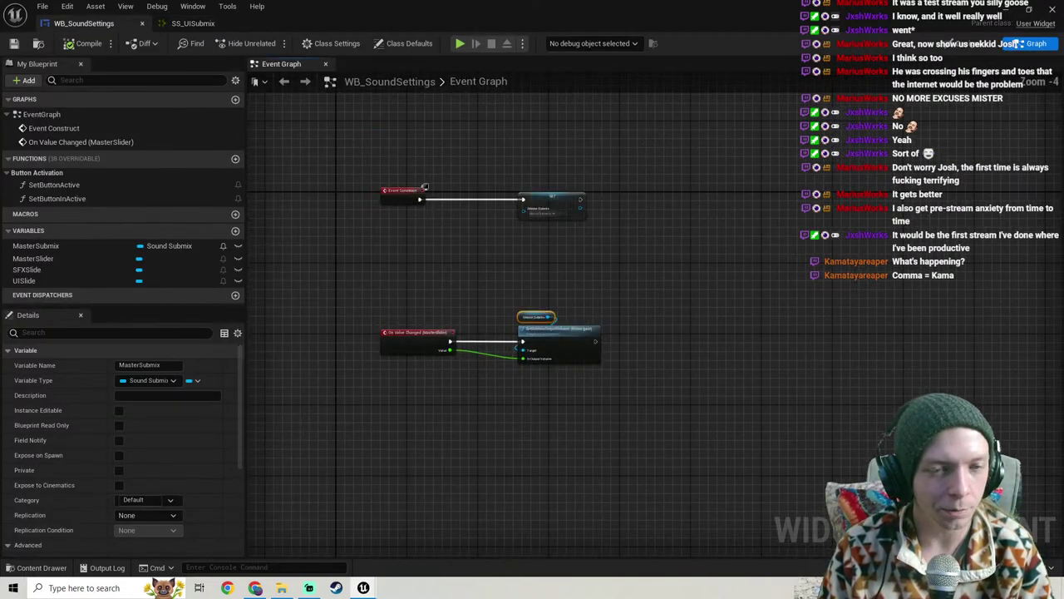
pyautogui.click(1007, 7)
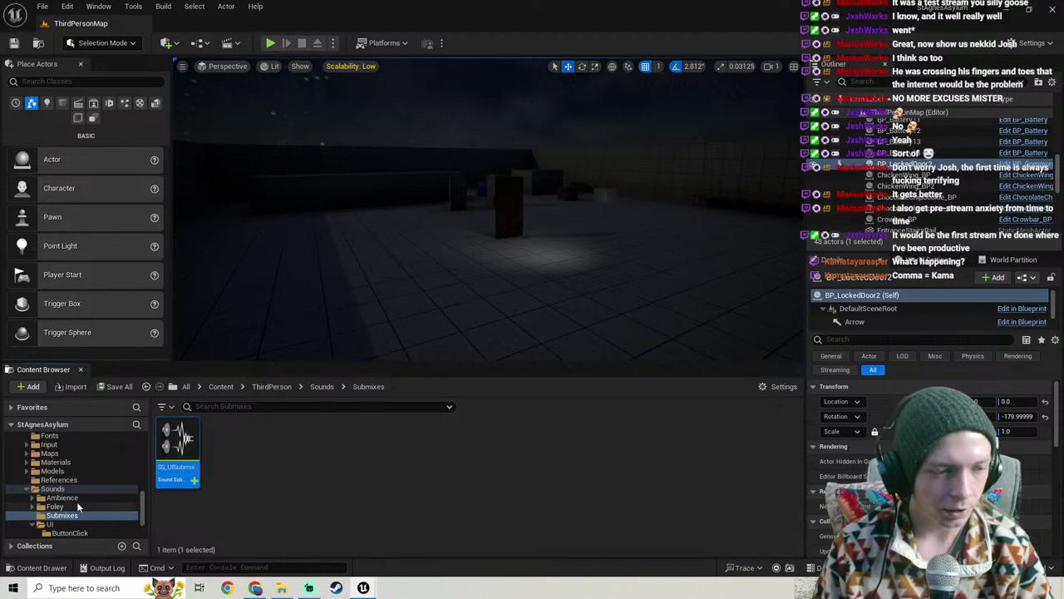
pyautogui.click(52, 488)
pyautogui.click(407, 439)
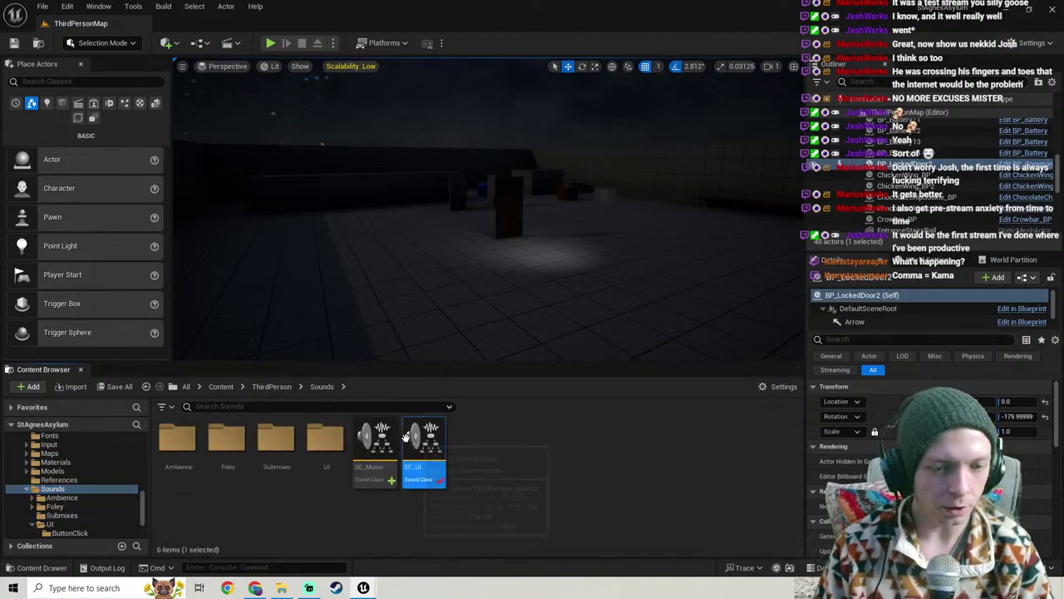
pyautogui.doubleClick(407, 439)
# Step: Try SS_UISubmix as the default submix of SC_UI, and reset the setting
pyautogui.click(221, 458)
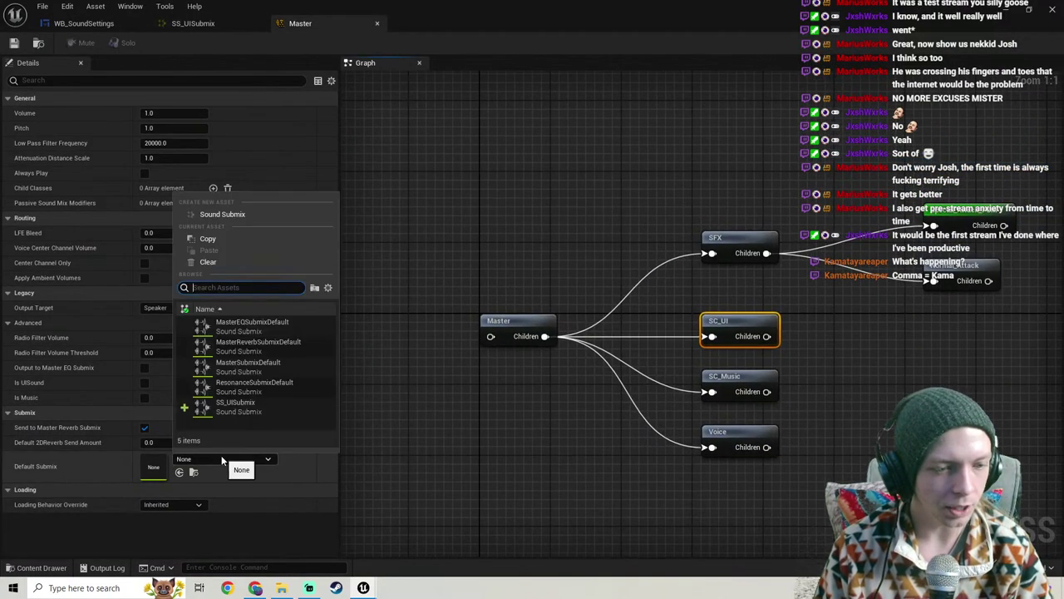
pyautogui.click(239, 407)
pyautogui.scroll(-3, 466, 383)
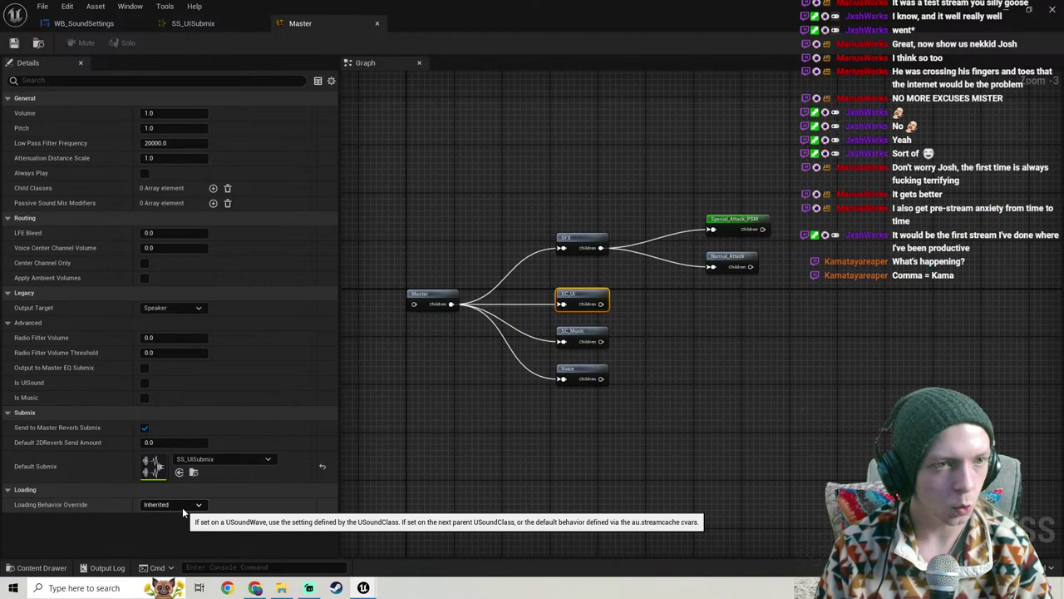
pyautogui.click(322, 466)
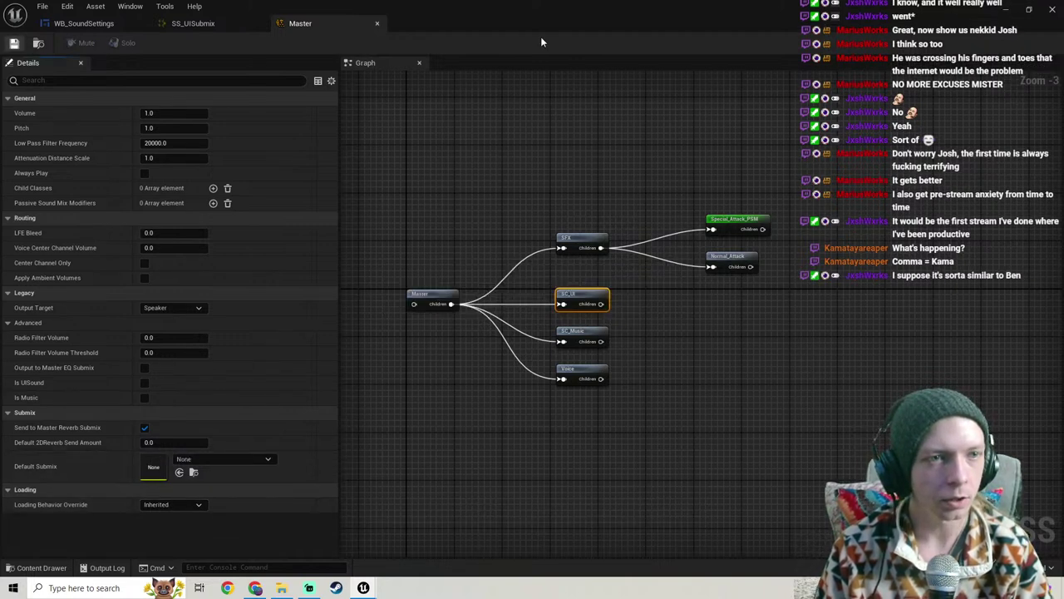
# Step: Reopen SC_UI from the Sounds folder and compare its submix settings with those of the Master sound class
pyautogui.click(1006, 8)
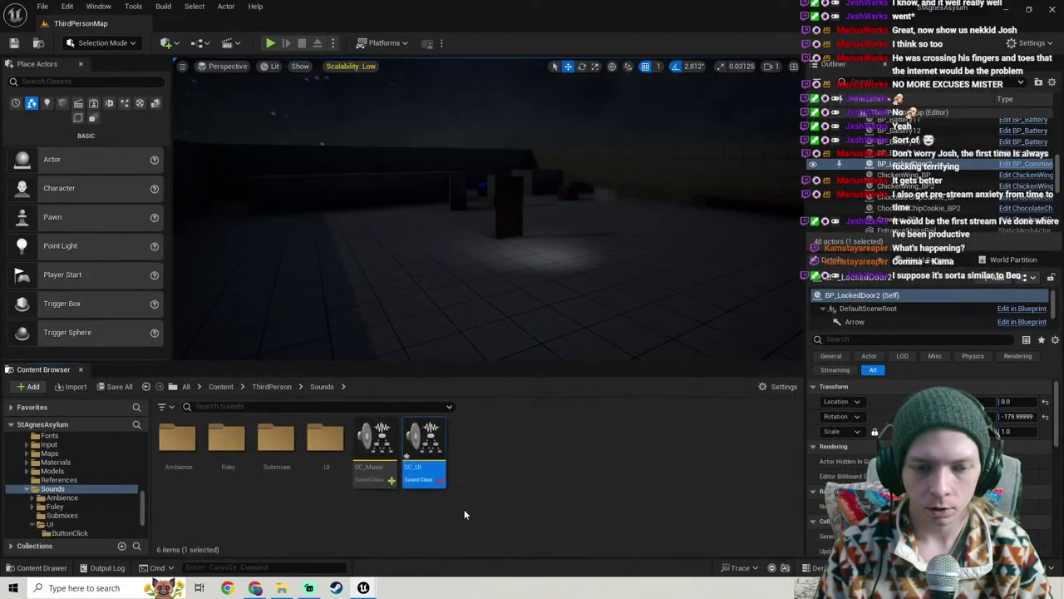
pyautogui.doubleClick(439, 445)
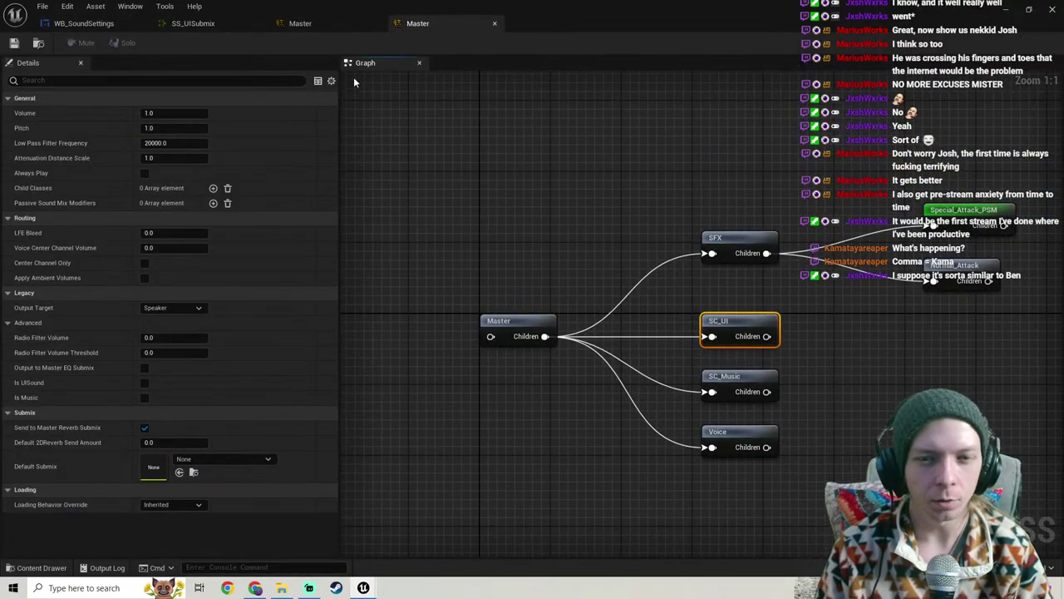
pyautogui.scroll(-4, 440, 213)
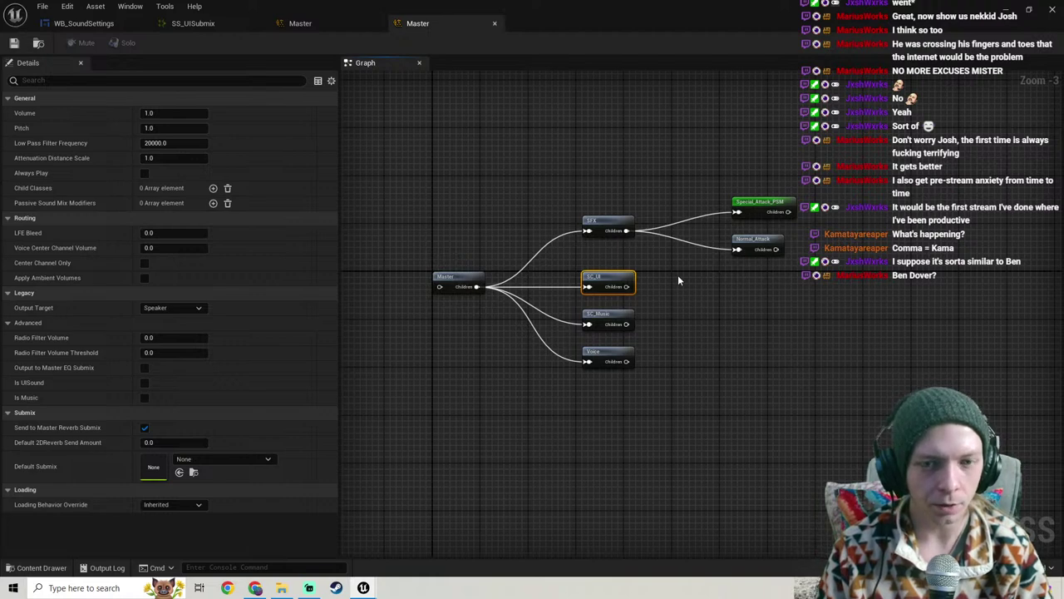
pyautogui.moveTo(672, 296); pyautogui.dragTo(634, 278, button='right')
pyautogui.click(631, 290)
pyautogui.click(569, 262)
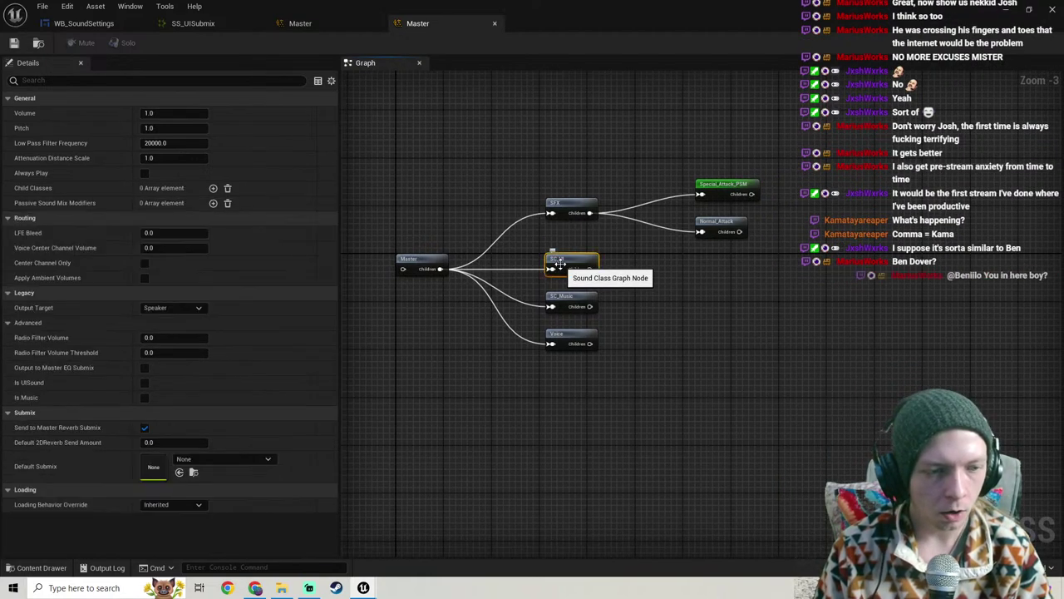
pyautogui.click(498, 228)
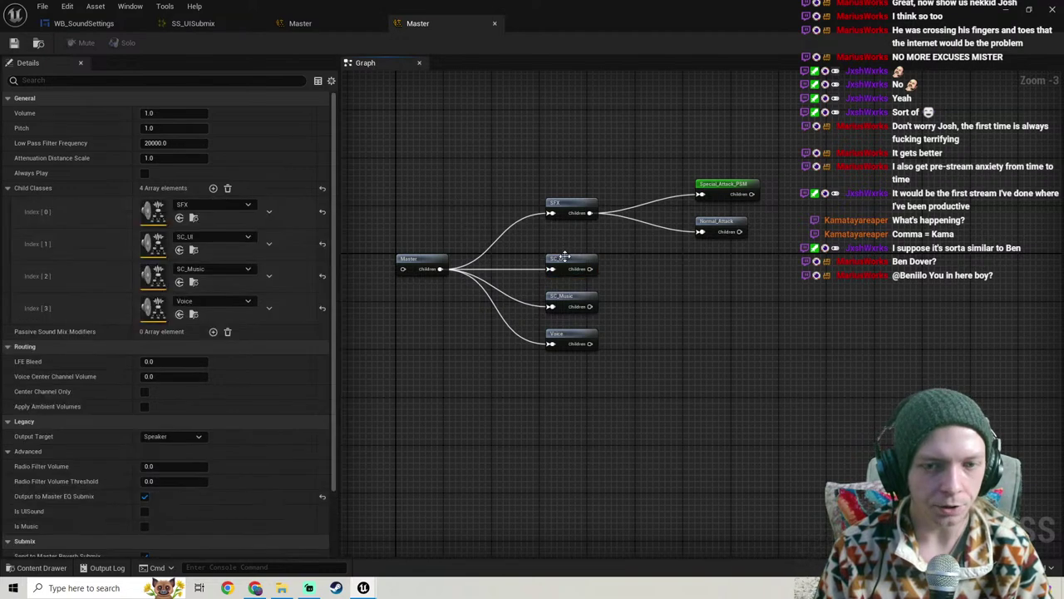
pyautogui.click(565, 257)
pyautogui.click(460, 170)
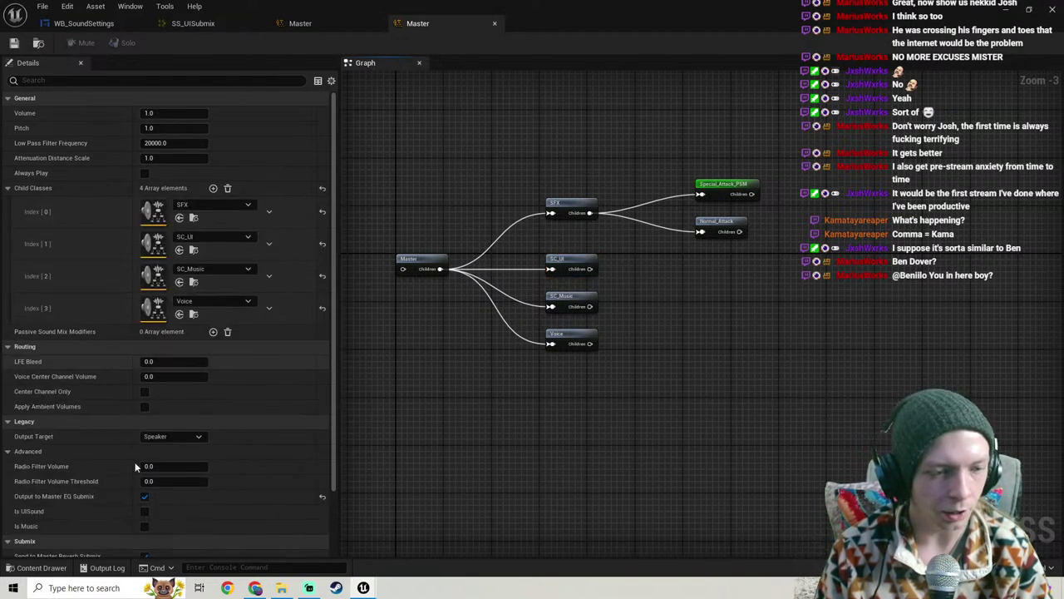
pyautogui.scroll(-3, 100, 399)
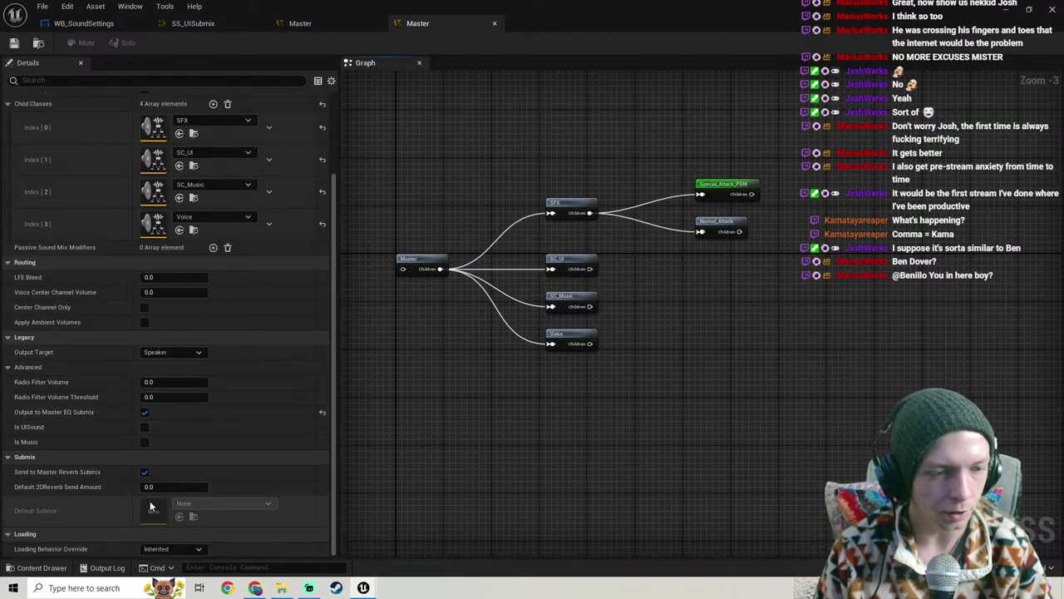
pyautogui.click(408, 262)
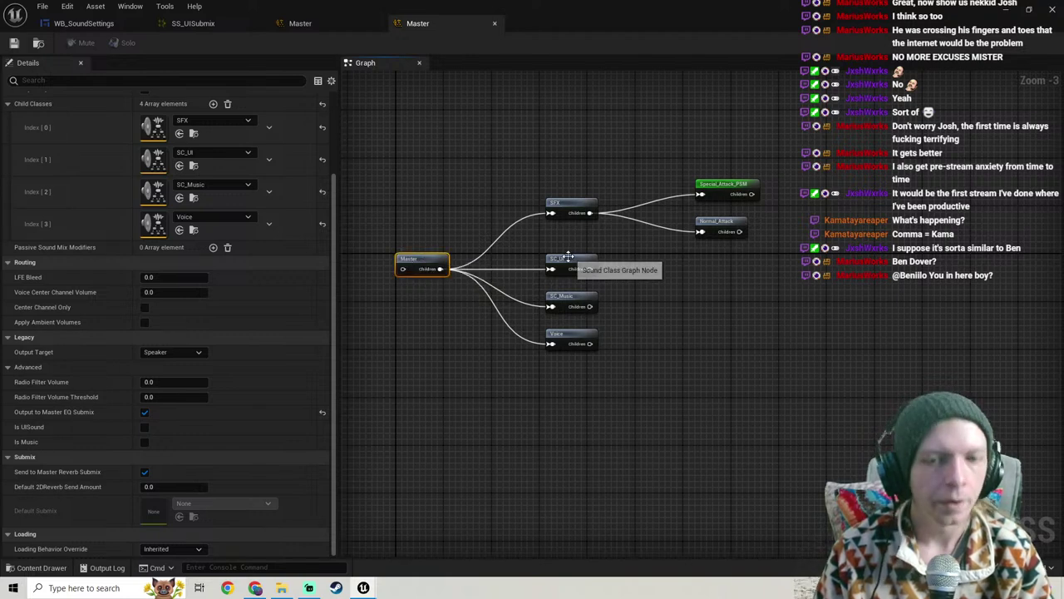
# Step: Assign SS_UISubmix as the default submix of the SC_UI sound class
pyautogui.click(570, 263)
pyautogui.click(223, 460)
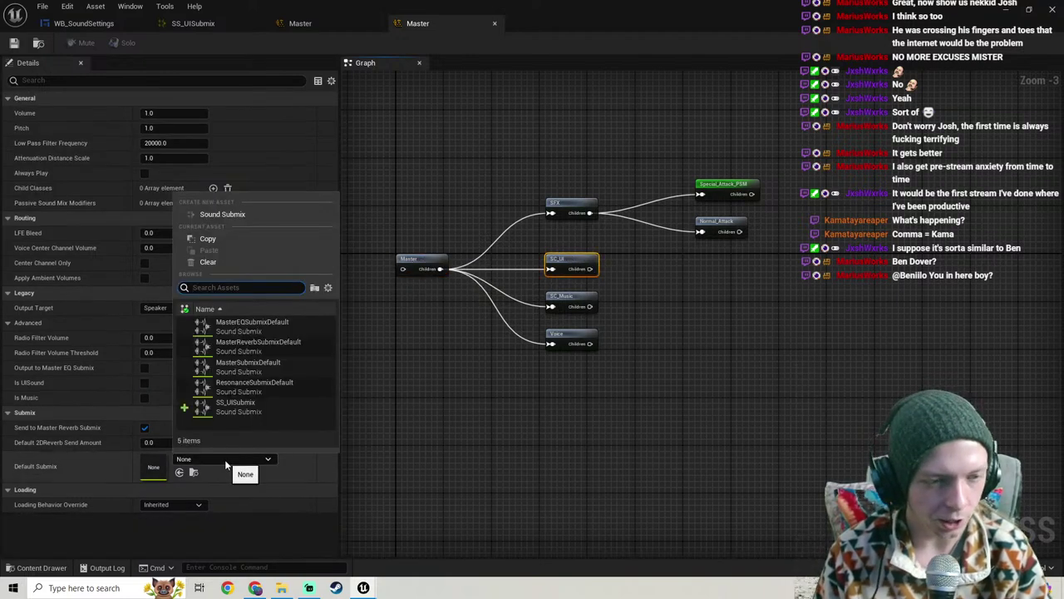
pyautogui.click(242, 402)
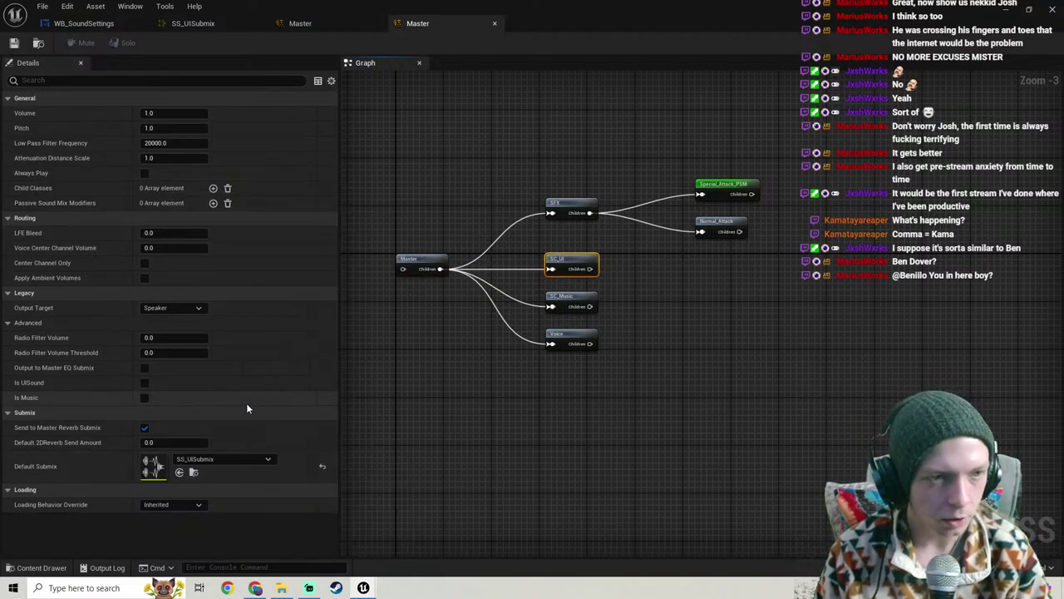
# Step: Save the modified SC_UI sound class through the project-wide save and return to the full-size sound class graph
pyautogui.click(14, 46)
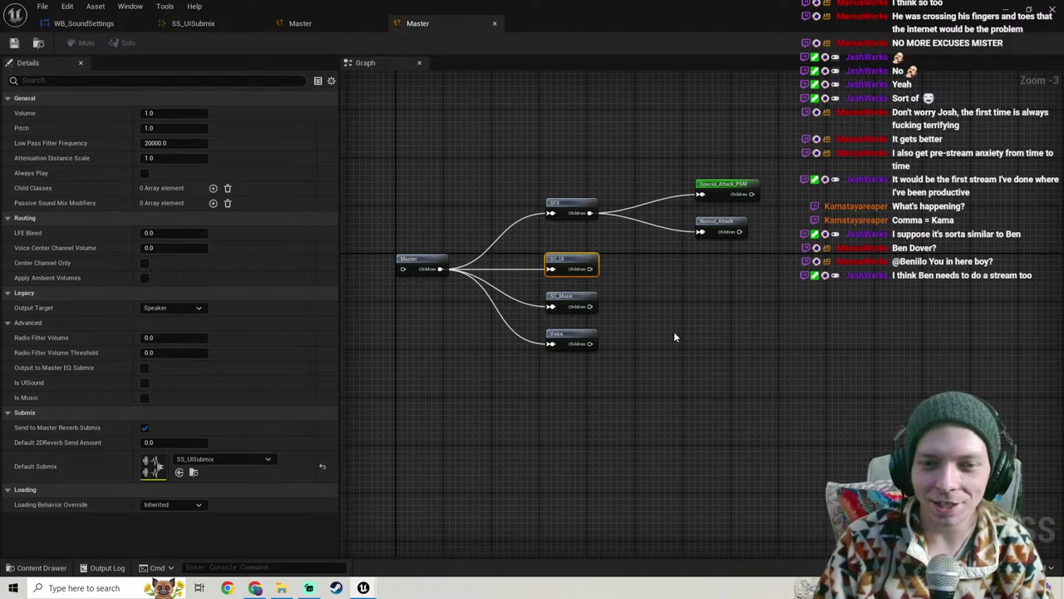
pyautogui.moveTo(674, 333); pyautogui.dragTo(659, 339, button='right')
pyautogui.click(1030, 10)
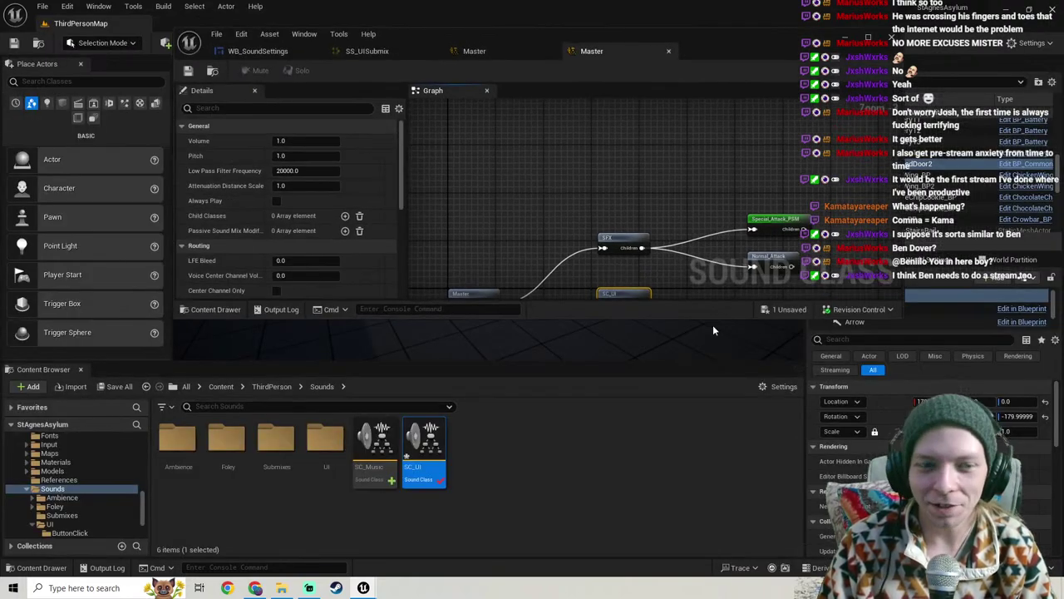
pyautogui.click(114, 387)
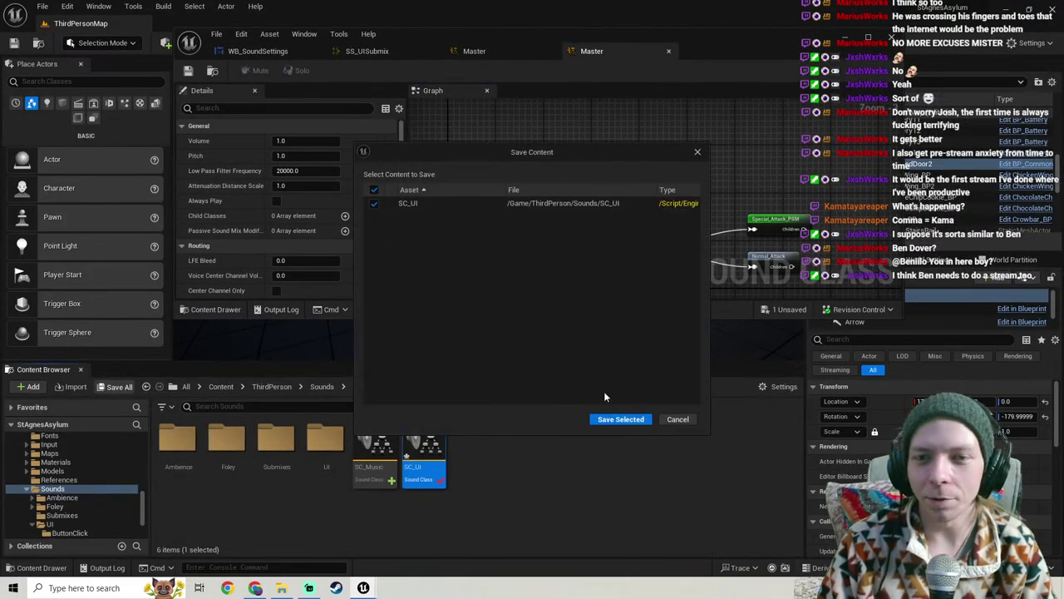
pyautogui.click(620, 419)
pyautogui.press('super+Up')
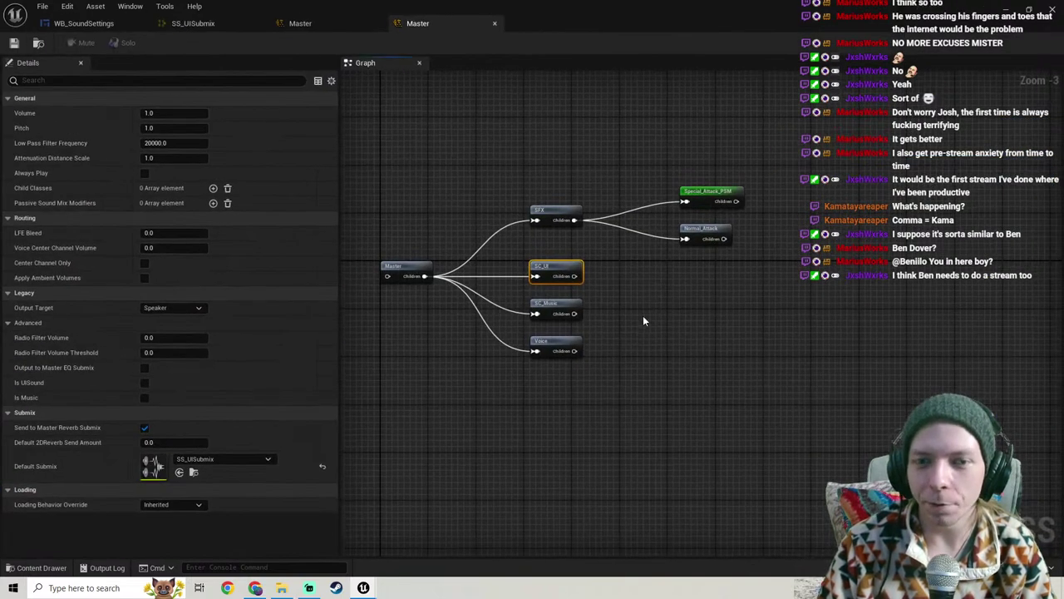
# Step: Tidy the sound class graph by nudging the SFX, Special_Attack_PSM and Normal_Attack nodes slightly down, closer to SC_UI
pyautogui.moveTo(586, 445); pyautogui.dragTo(585, 343)
pyautogui.moveTo(569, 278); pyautogui.dragTo(569, 278)
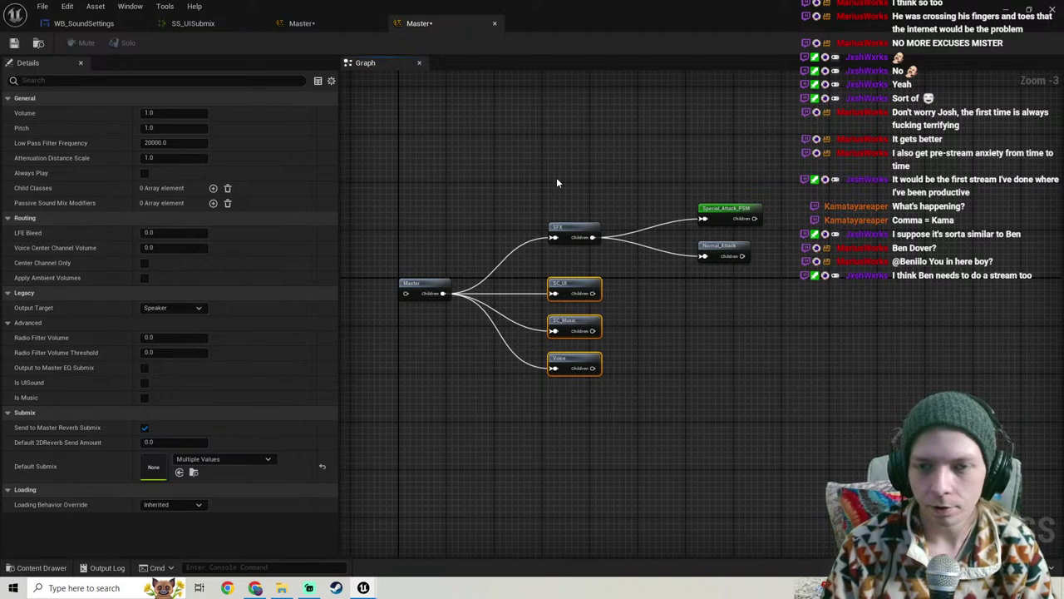
pyautogui.moveTo(556, 177); pyautogui.dragTo(767, 252)
pyautogui.press('Down')
pyautogui.press('Down')
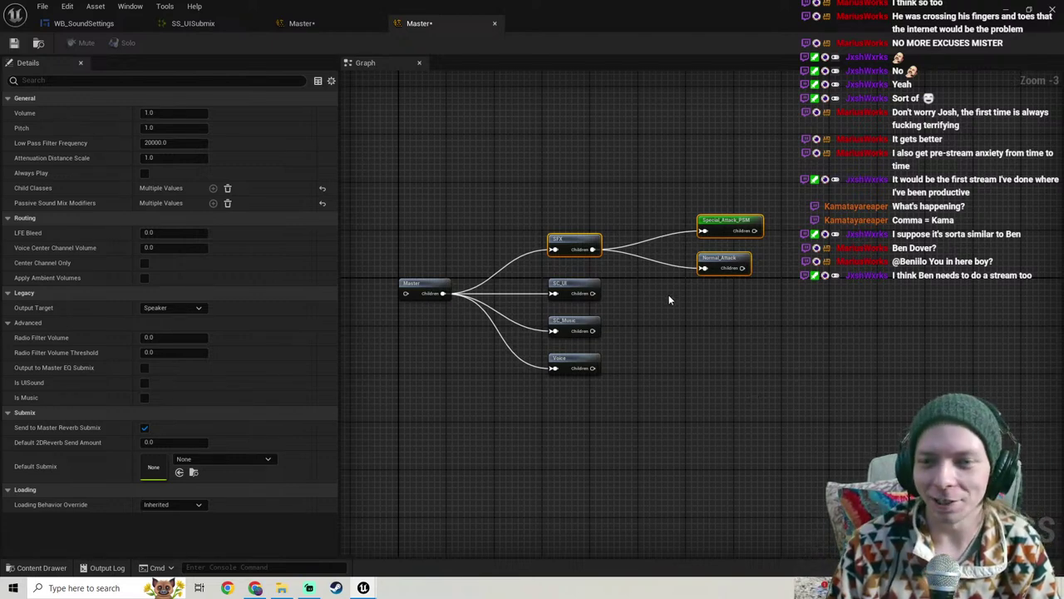
# Step: Examine the settings of the SC_UI, Special_Attack_PSM and Normal_Attack nodes in the sound class graph
pyautogui.moveTo(669, 295); pyautogui.dragTo(610, 290, button='right')
pyautogui.click(557, 172)
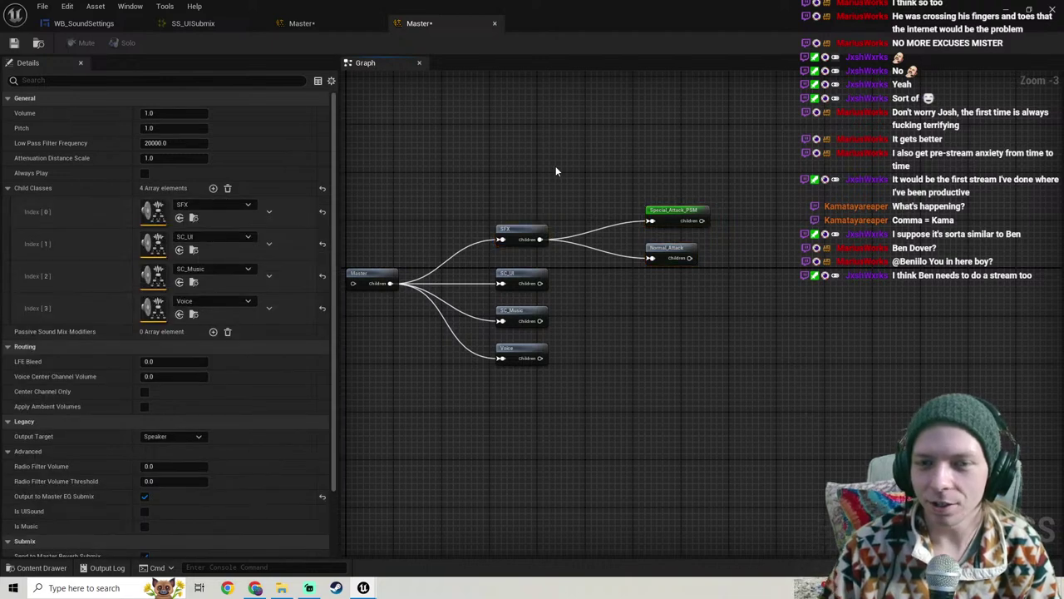
pyautogui.click(517, 273)
pyautogui.scroll(2, 625, 262)
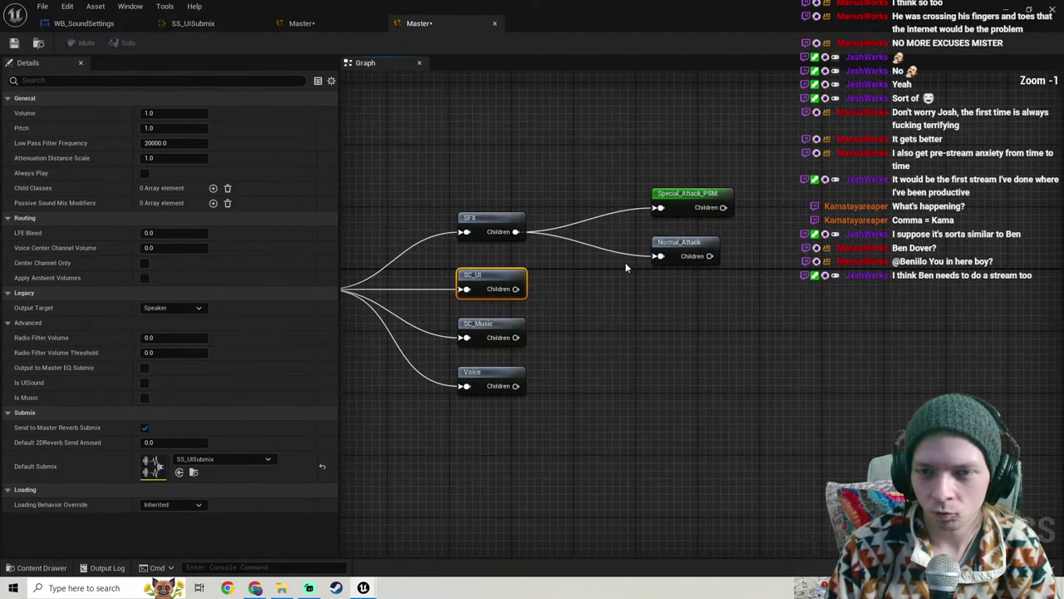
pyautogui.click(690, 199)
pyautogui.scroll(-2, 582, 260)
pyautogui.moveTo(567, 263); pyautogui.dragTo(630, 278, button='right')
pyautogui.scroll(1, 631, 249)
pyautogui.click(675, 223)
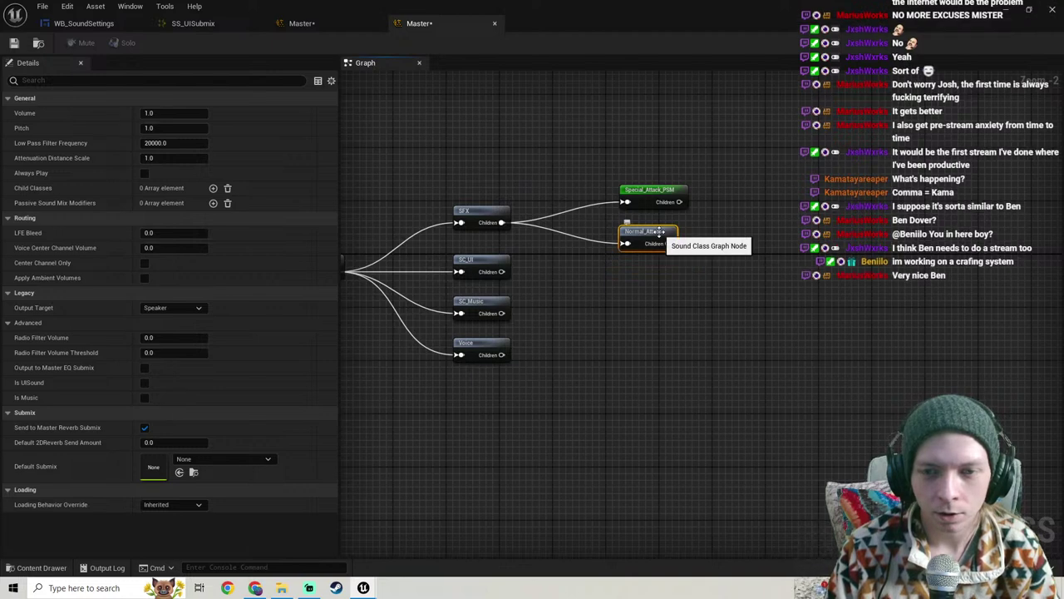
pyautogui.scroll(-1, 582, 287)
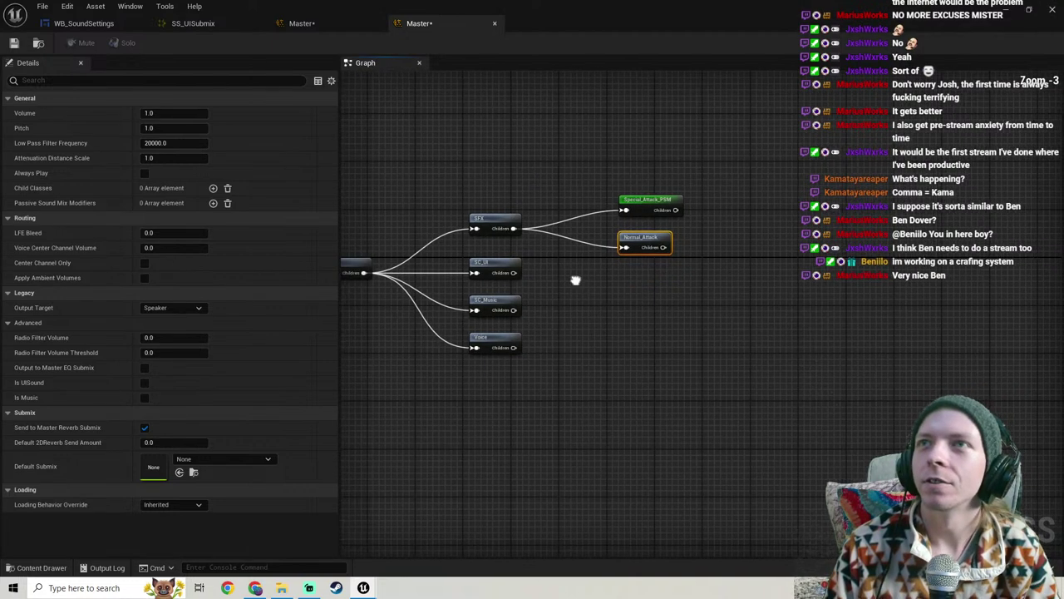
pyautogui.moveTo(575, 280)
pyautogui.mouseDown(button='right')
pyautogui.moveTo(643, 245)
pyautogui.moveTo(573, 271)
pyautogui.mouseUp(button='right')
pyautogui.click(552, 230)
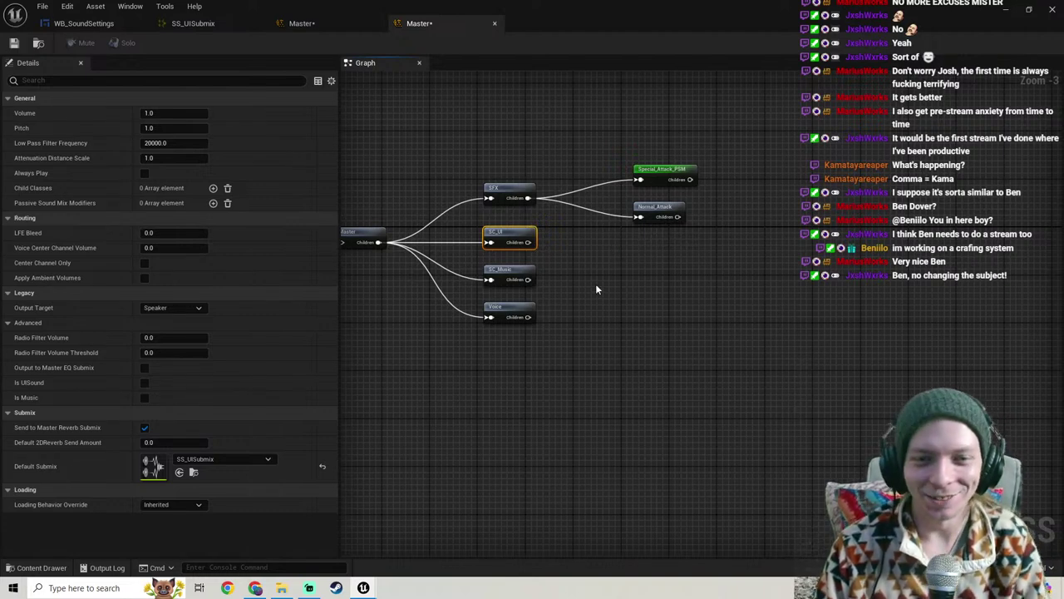
pyautogui.moveTo(595, 289); pyautogui.dragTo(621, 304, button='right')
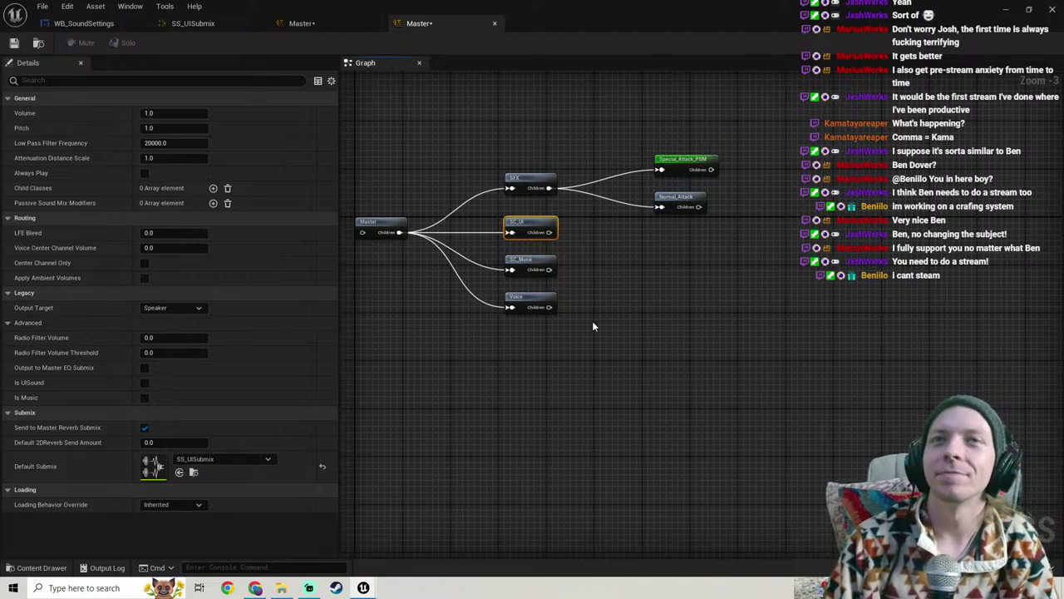
# Step: Compare the settings of the Master, Special_Attack_PSM, SFX and SC_UI nodes in the sound class graph, including their default submixes
pyautogui.moveTo(581, 314); pyautogui.dragTo(548, 373, button='right')
pyautogui.moveTo(476, 265); pyautogui.dragTo(693, 312)
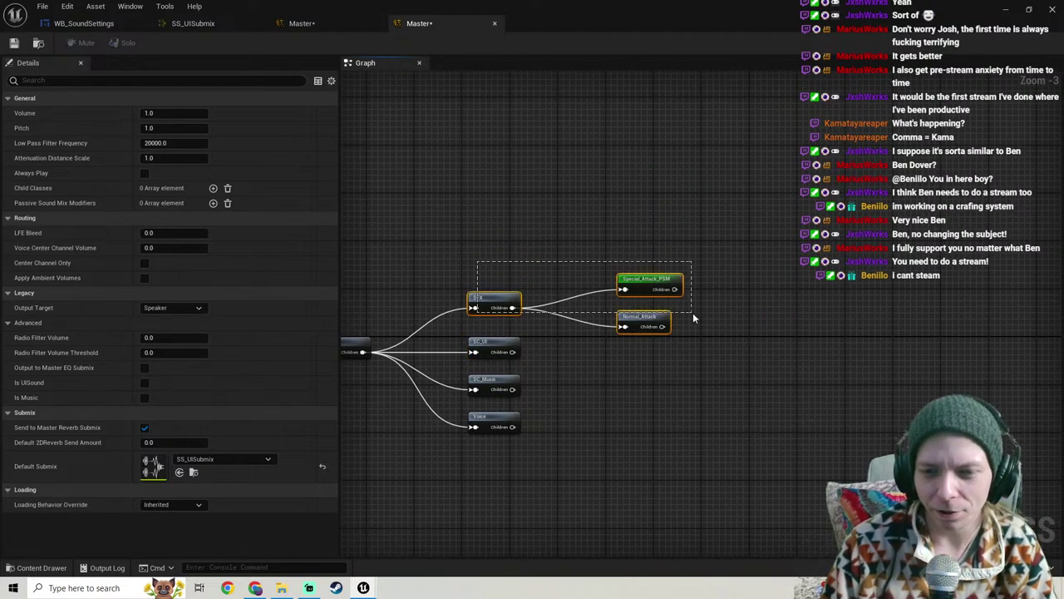
pyautogui.scroll(3, 609, 350)
pyautogui.click(609, 350)
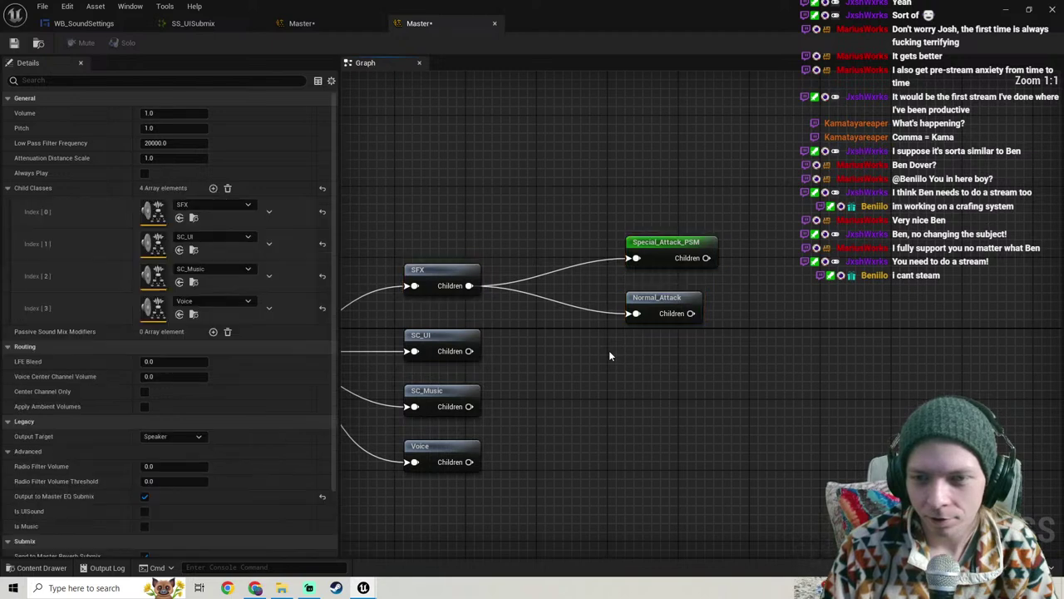
pyautogui.click(662, 243)
pyautogui.scroll(-3, 663, 244)
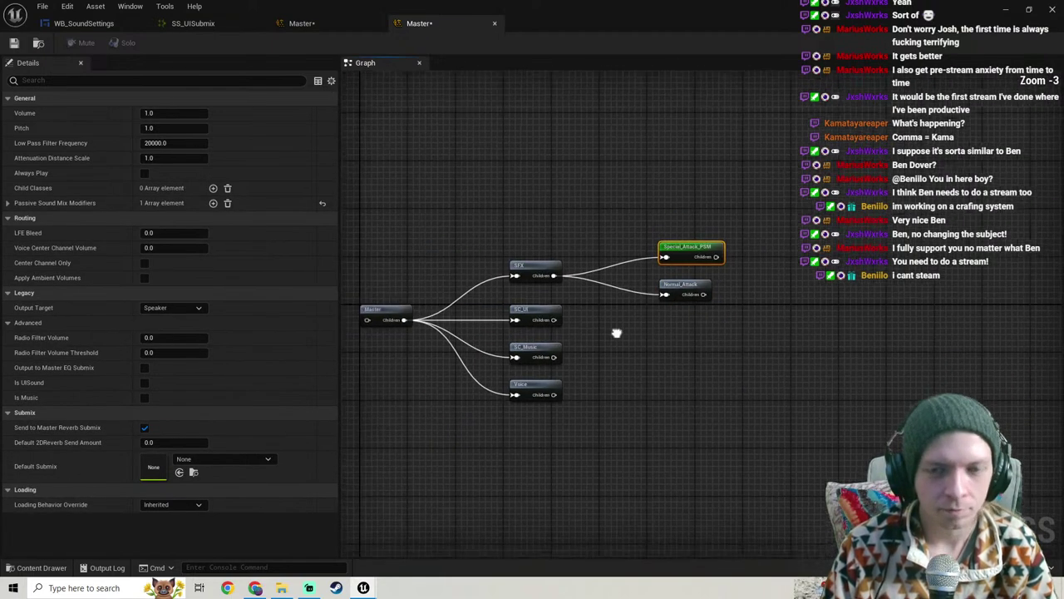
pyautogui.click(651, 311)
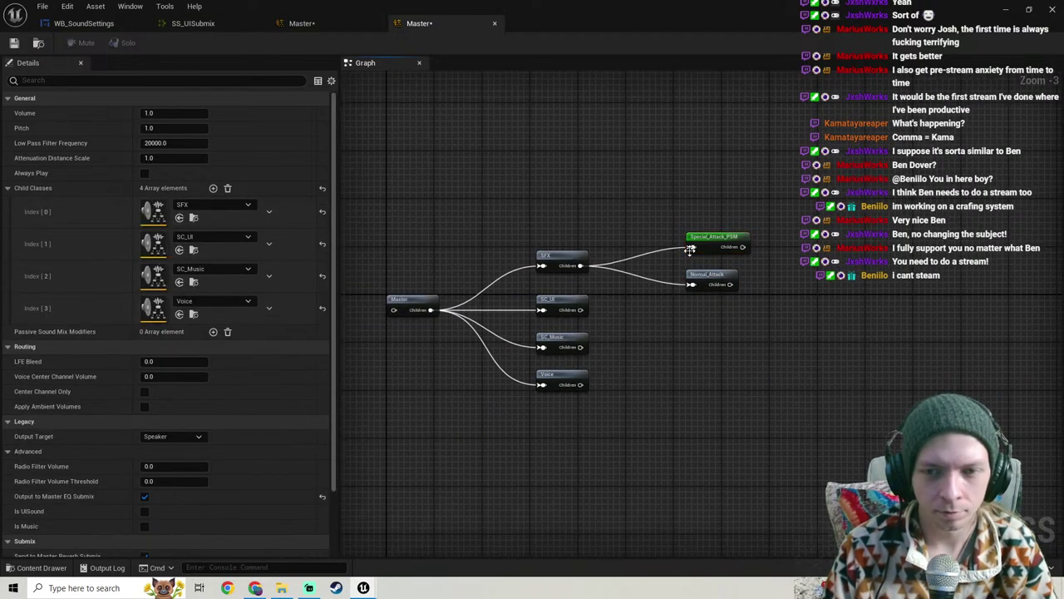
pyautogui.click(568, 261)
pyautogui.moveTo(674, 318); pyautogui.dragTo(593, 309, button='right')
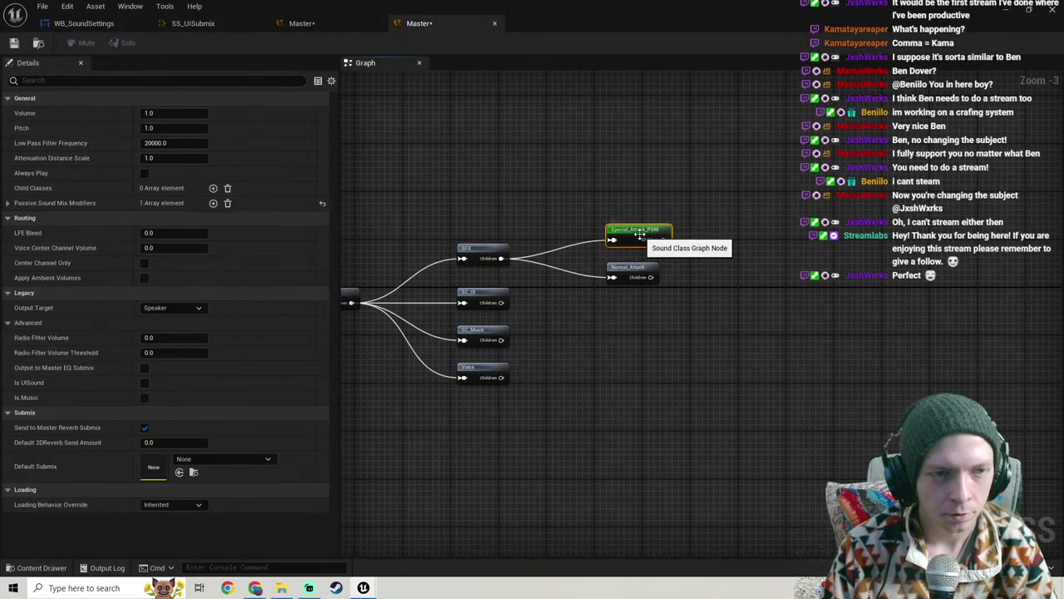
pyautogui.moveTo(511, 225); pyautogui.dragTo(558, 209, button='right')
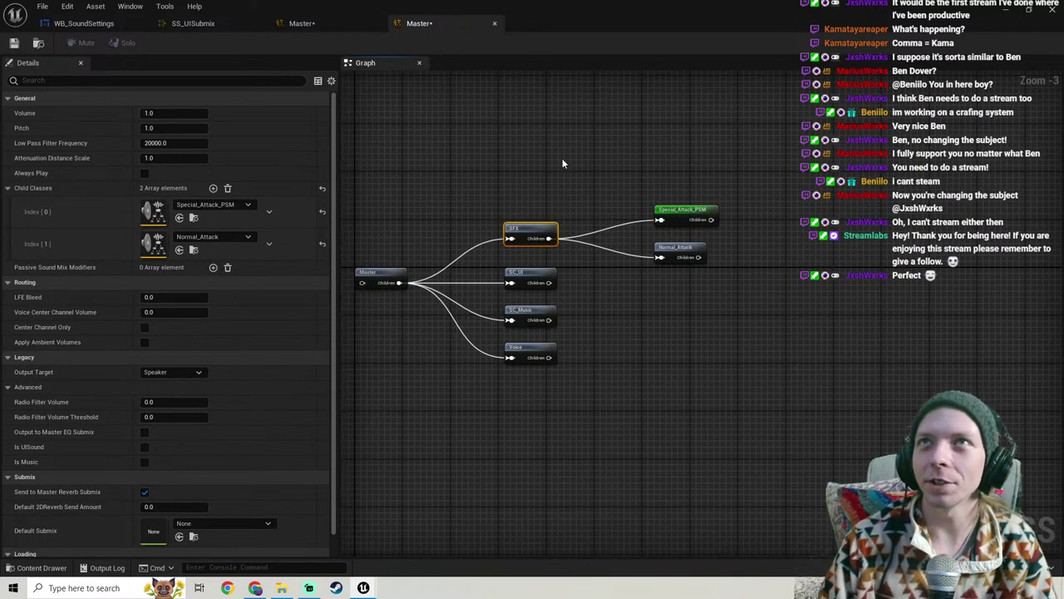
pyautogui.moveTo(539, 261); pyautogui.dragTo(549, 237, button='right')
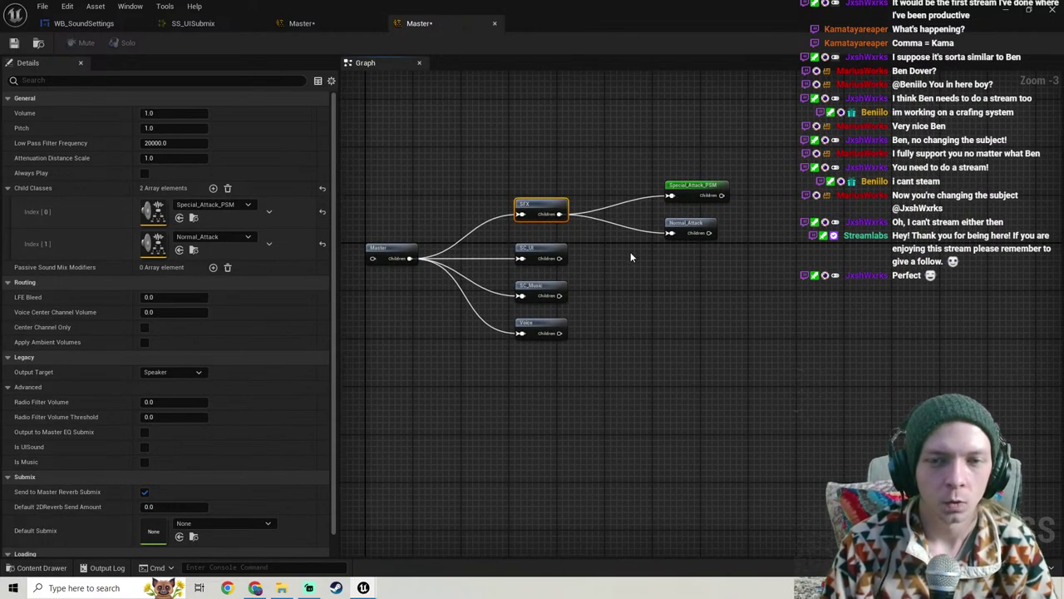
pyautogui.click(545, 251)
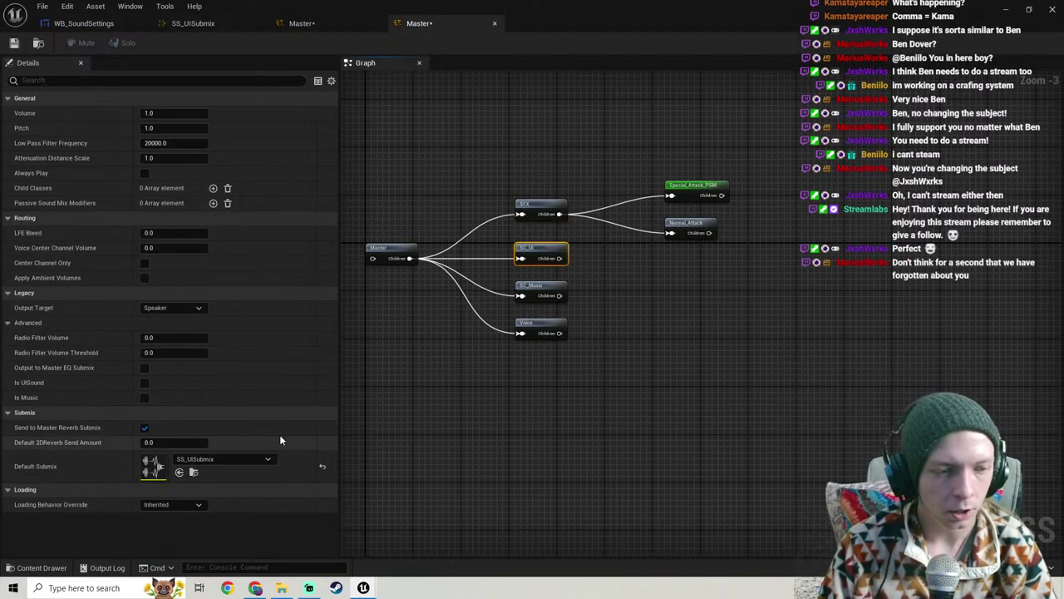
# Step: Save the Master sound class and return to the WB_SoundSettings event graph
pyautogui.click(286, 23)
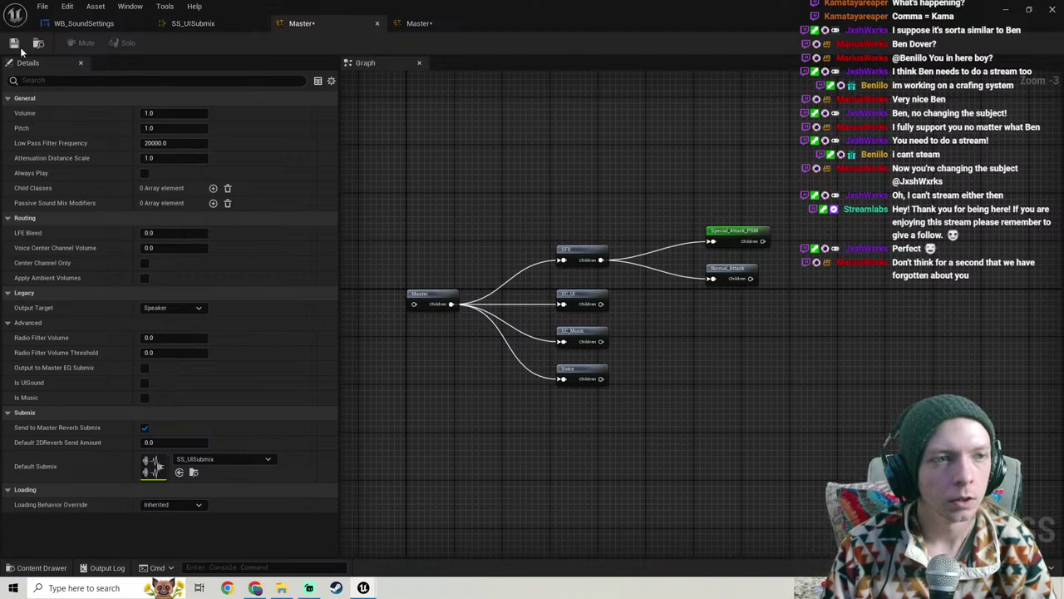
pyautogui.hotkey('ctrl', 's')
pyautogui.click(190, 23)
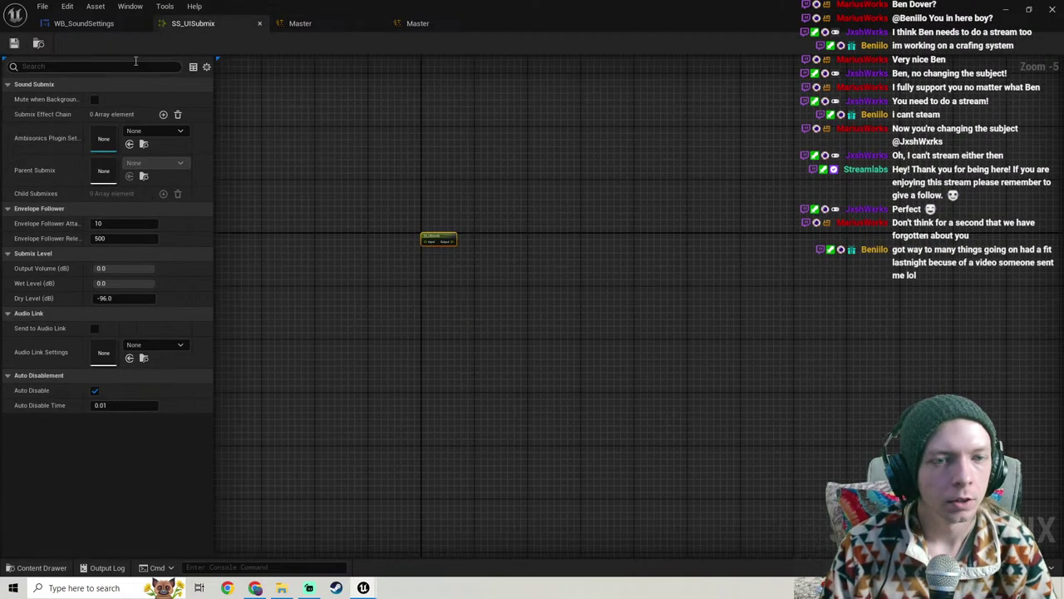
pyautogui.click(106, 23)
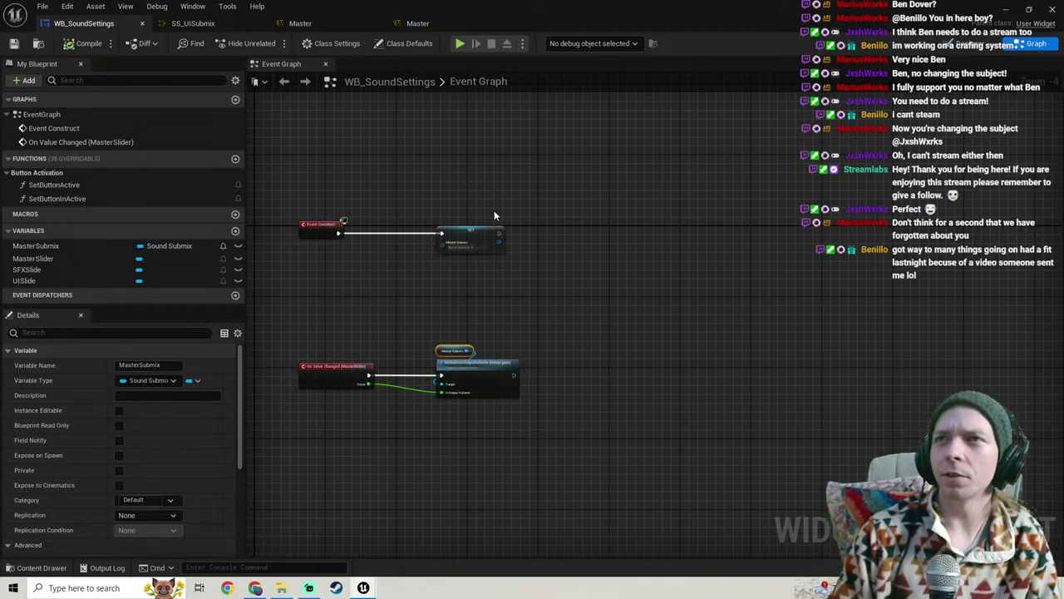
# Step: Examine how the MasterSlider value-changed event sets the Master Submix output volume in the event graph
pyautogui.moveTo(450, 298); pyautogui.dragTo(496, 272, button='right')
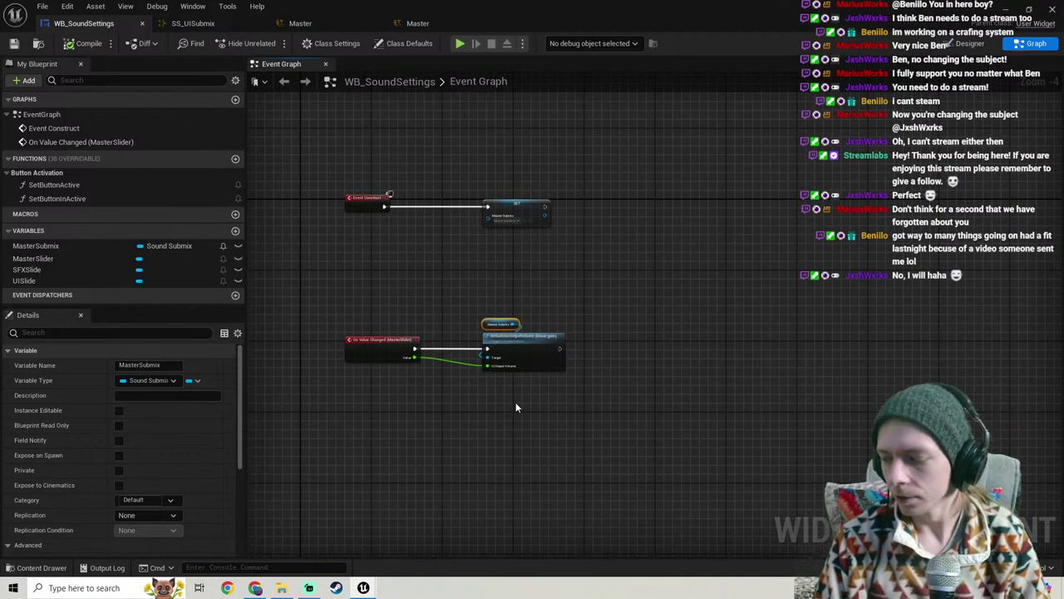
pyautogui.moveTo(473, 382); pyautogui.dragTo(484, 339, button='right')
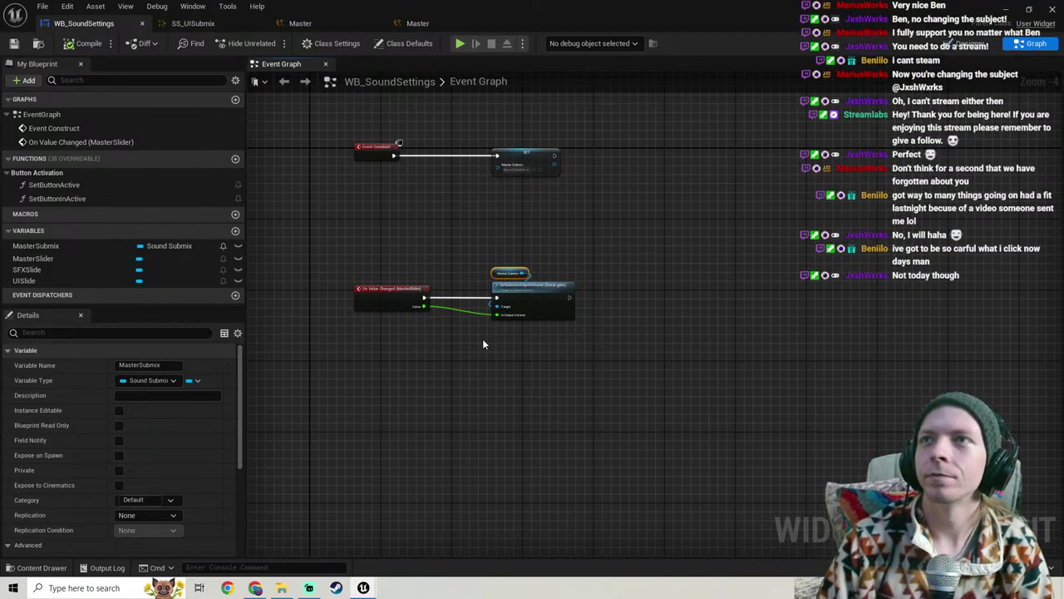
pyautogui.moveTo(502, 318); pyautogui.dragTo(537, 304, button='right')
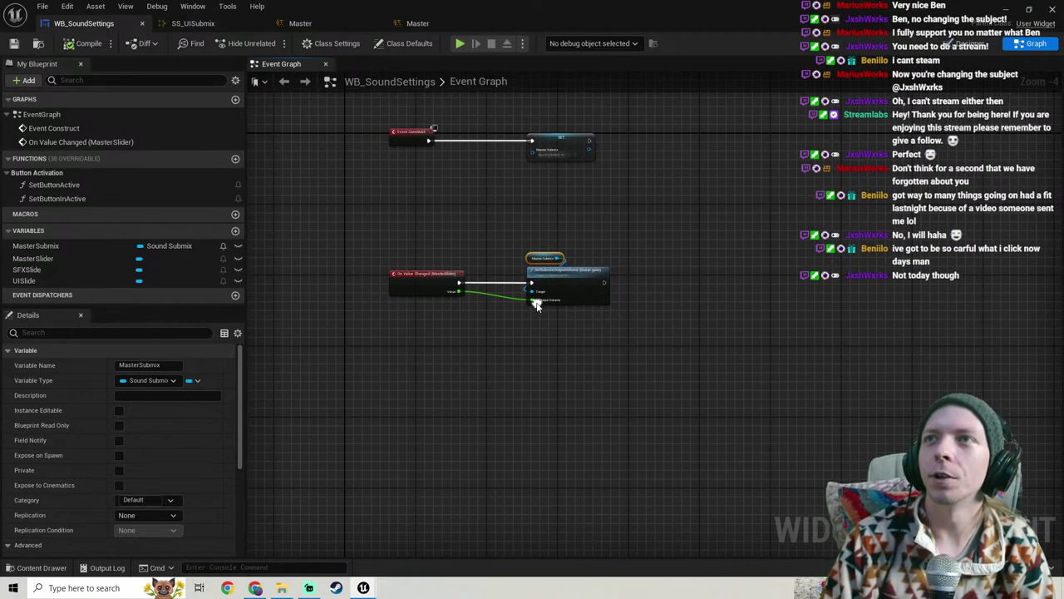
pyautogui.scroll(2, 539, 306)
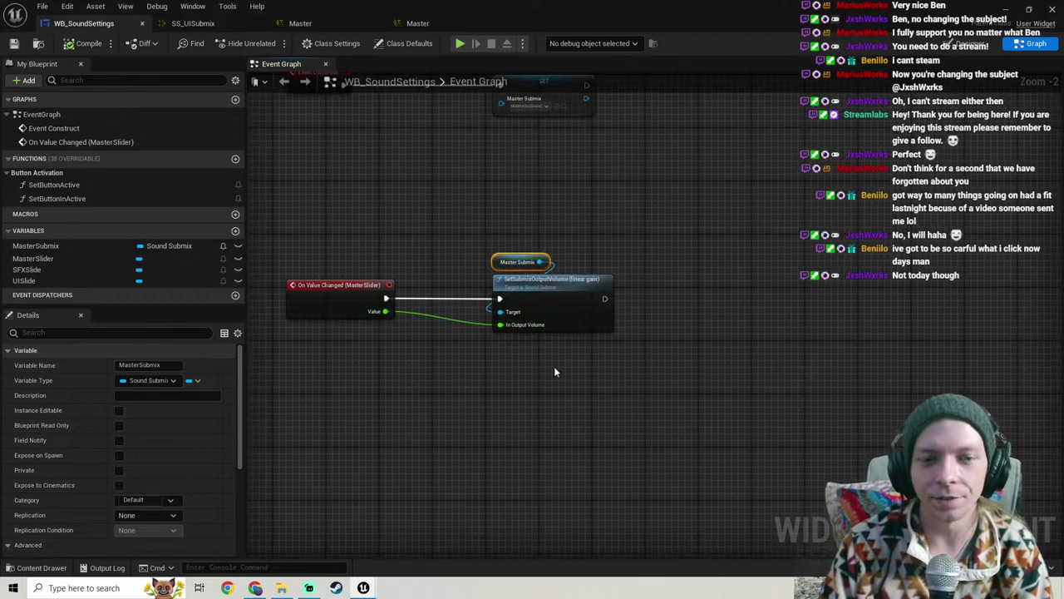
pyautogui.moveTo(556, 369); pyautogui.dragTo(285, 274)
pyautogui.click(345, 322)
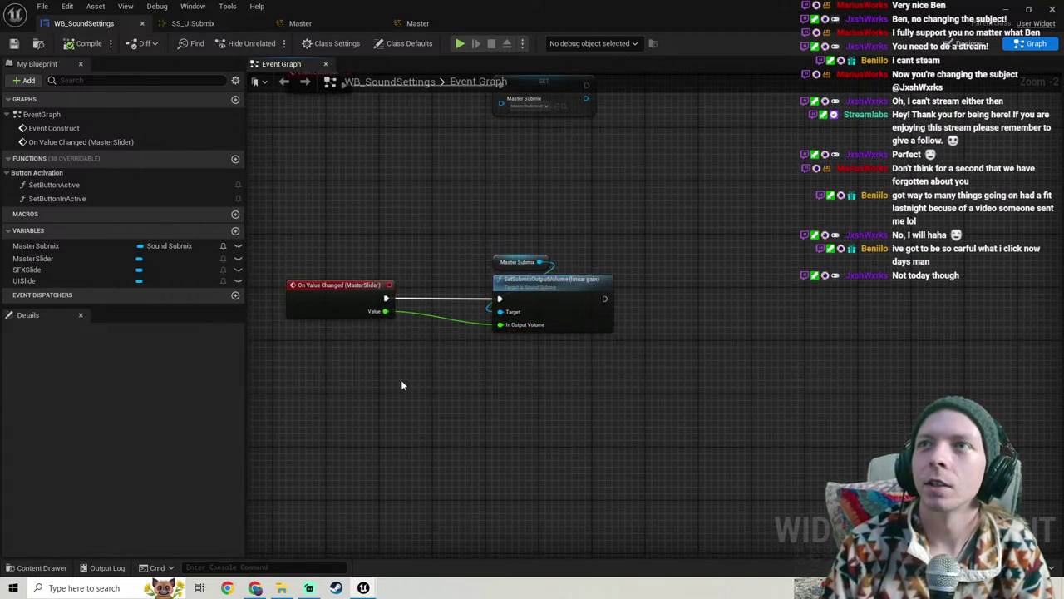
pyautogui.moveTo(402, 381); pyautogui.dragTo(479, 351, button='right')
pyautogui.scroll(-1, 528, 338)
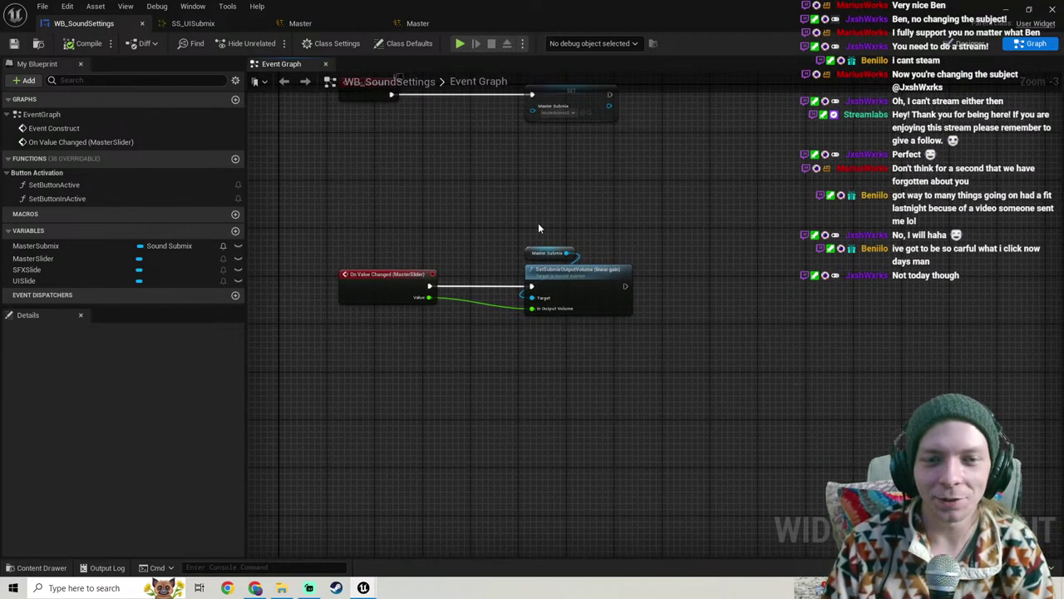
# Step: Nudge the On Value Changed (MasterSlider) event slightly, check the master volume nodes as a group, and save WB_SoundSettings
pyautogui.moveTo(385, 292); pyautogui.dragTo(377, 287)
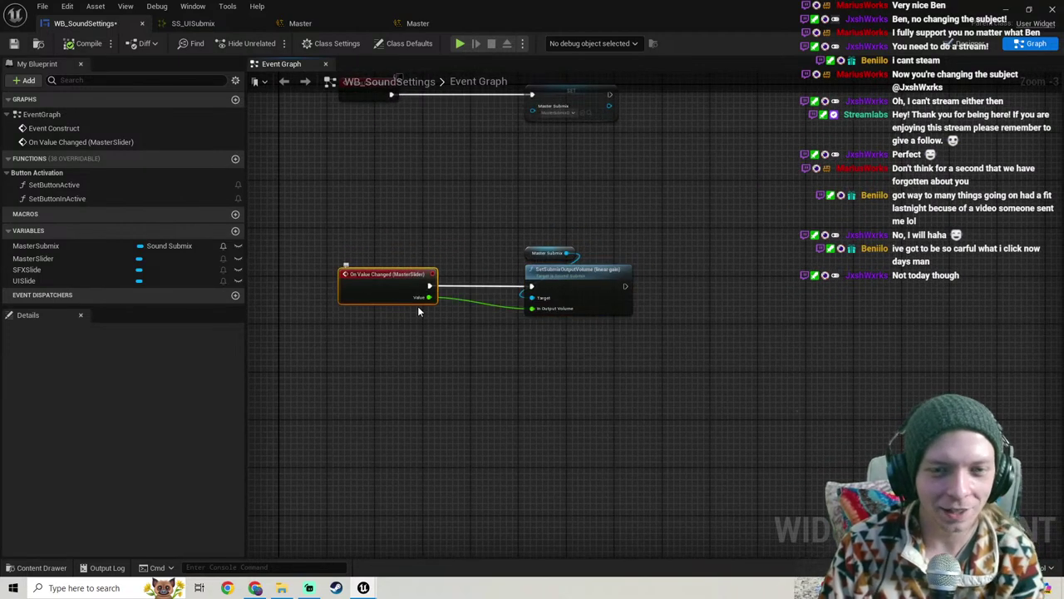
pyautogui.click(15, 45)
pyautogui.scroll(2, 471, 268)
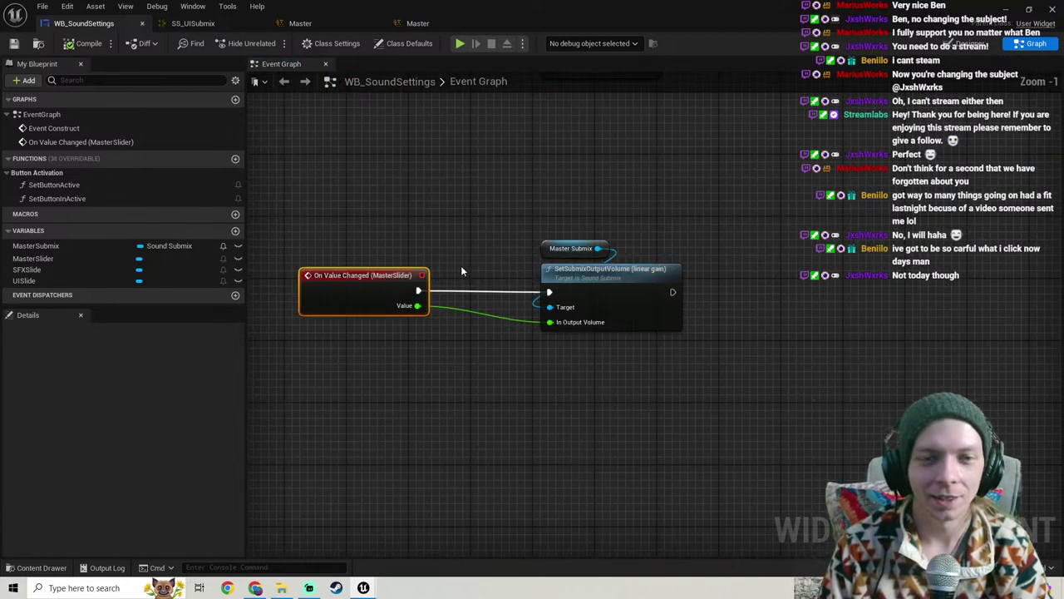
pyautogui.moveTo(461, 265); pyautogui.dragTo(487, 448, button='right')
pyautogui.scroll(-1, 507, 396)
pyautogui.moveTo(498, 369); pyautogui.dragTo(388, 234, button='right')
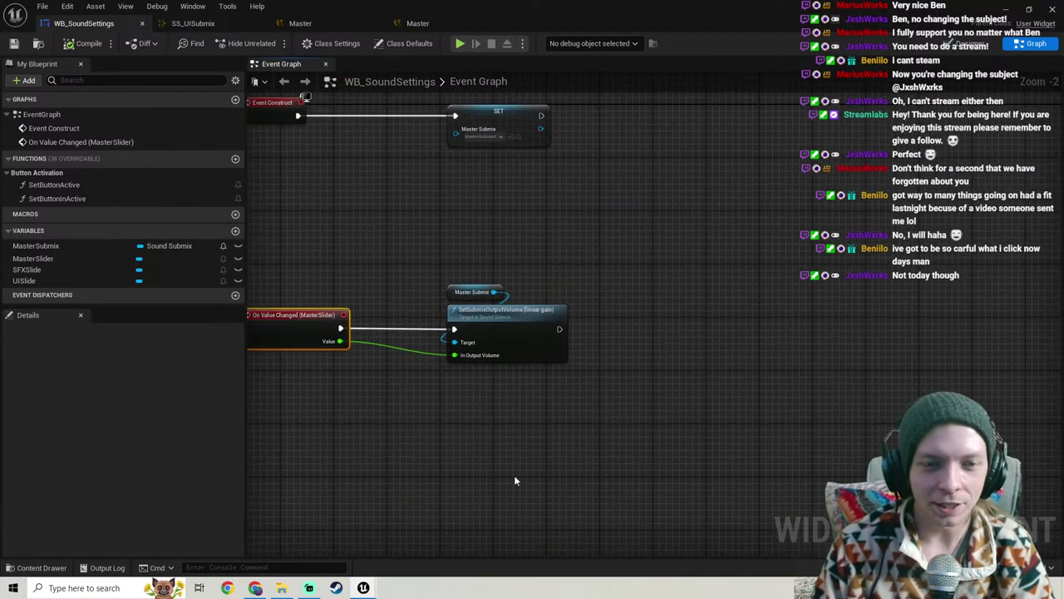
pyautogui.moveTo(556, 469); pyautogui.dragTo(720, 460, button='right')
pyautogui.moveTo(720, 465); pyautogui.dragTo(430, 199)
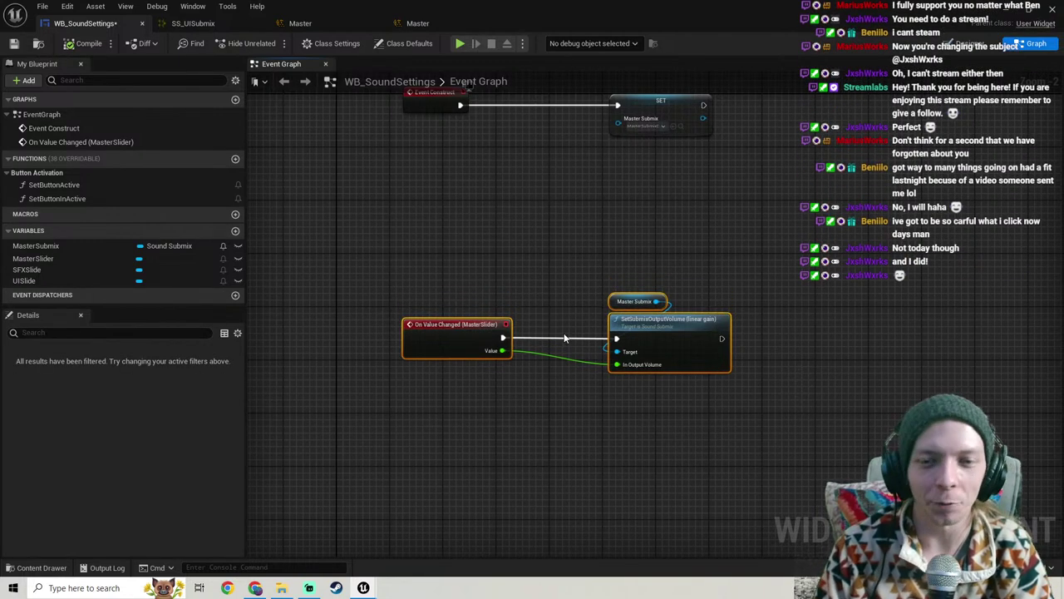
pyautogui.moveTo(647, 392); pyautogui.dragTo(524, 335, button='right')
pyautogui.click(525, 335)
pyautogui.click(13, 44)
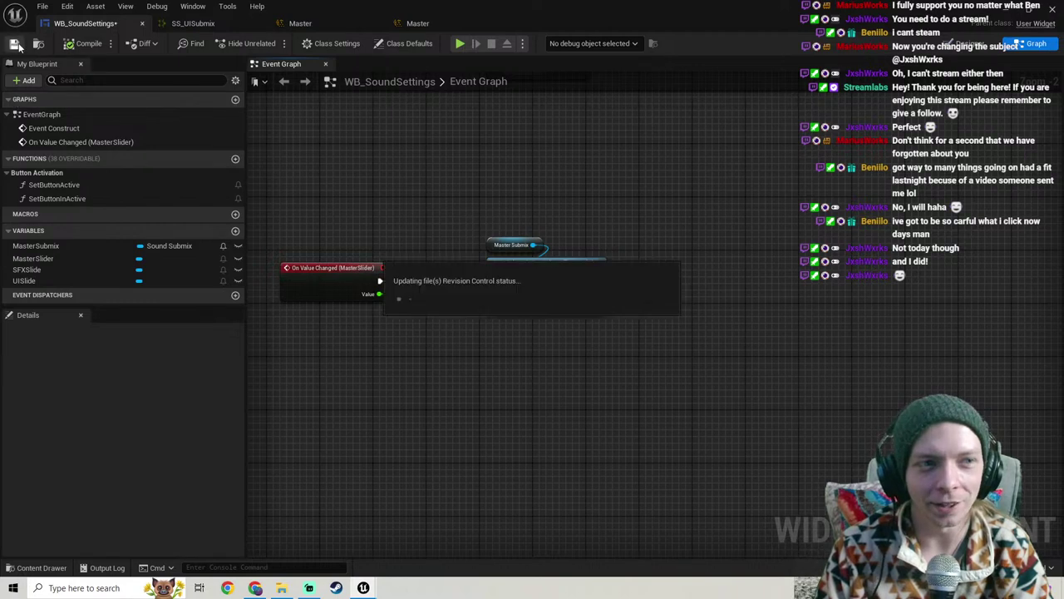
# Step: Add a Sound Submix variable named UISubmix to the widget blueprint
pyautogui.moveTo(366, 307); pyautogui.dragTo(334, 402, button='right')
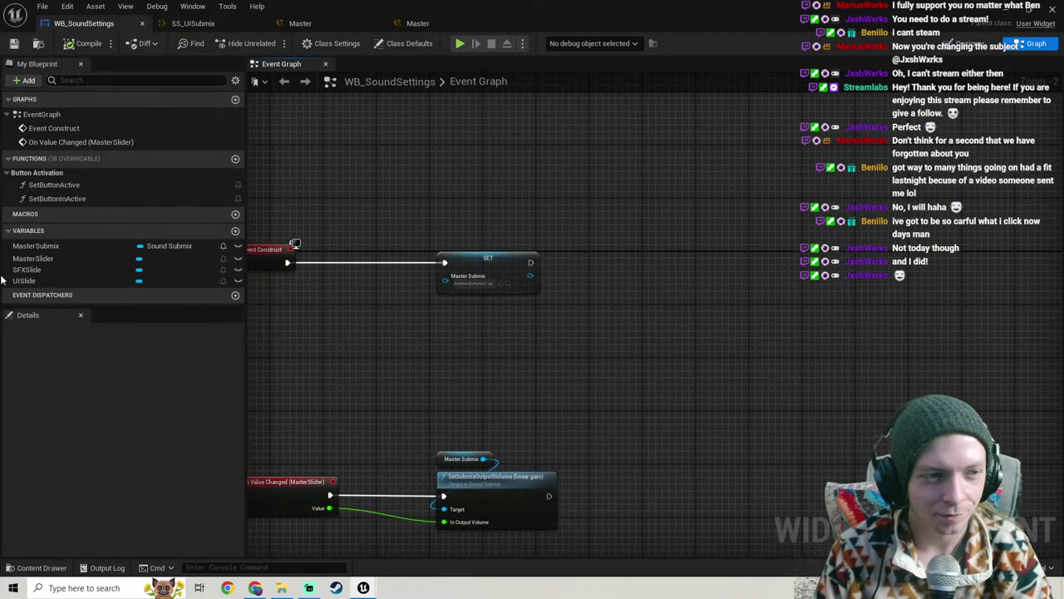
pyautogui.scroll(-2, 499, 340)
pyautogui.moveTo(499, 341); pyautogui.dragTo(421, 328, button='right')
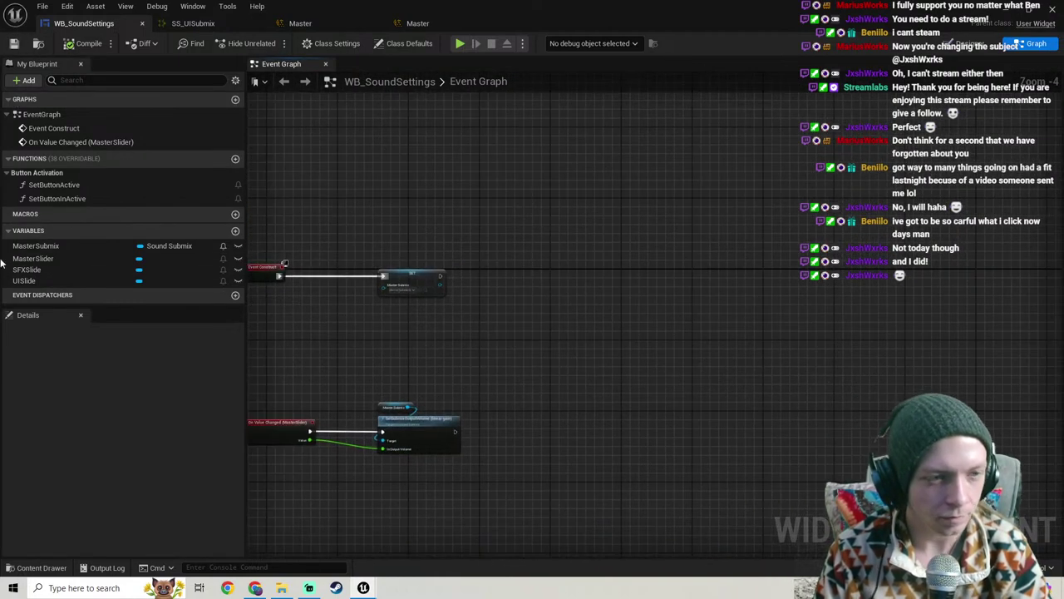
pyautogui.click(235, 232)
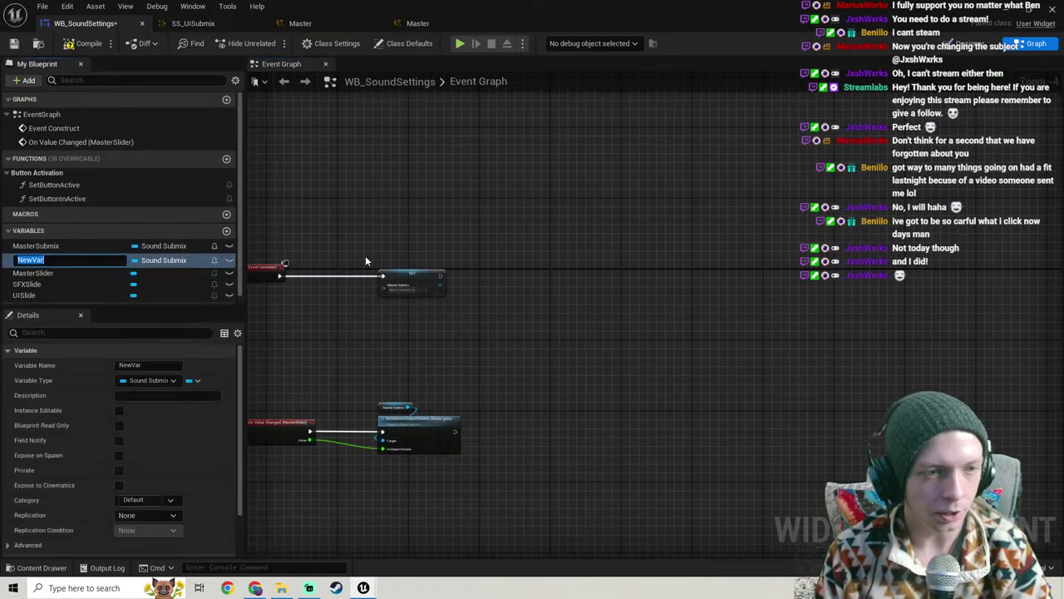
pyautogui.write('Submix')
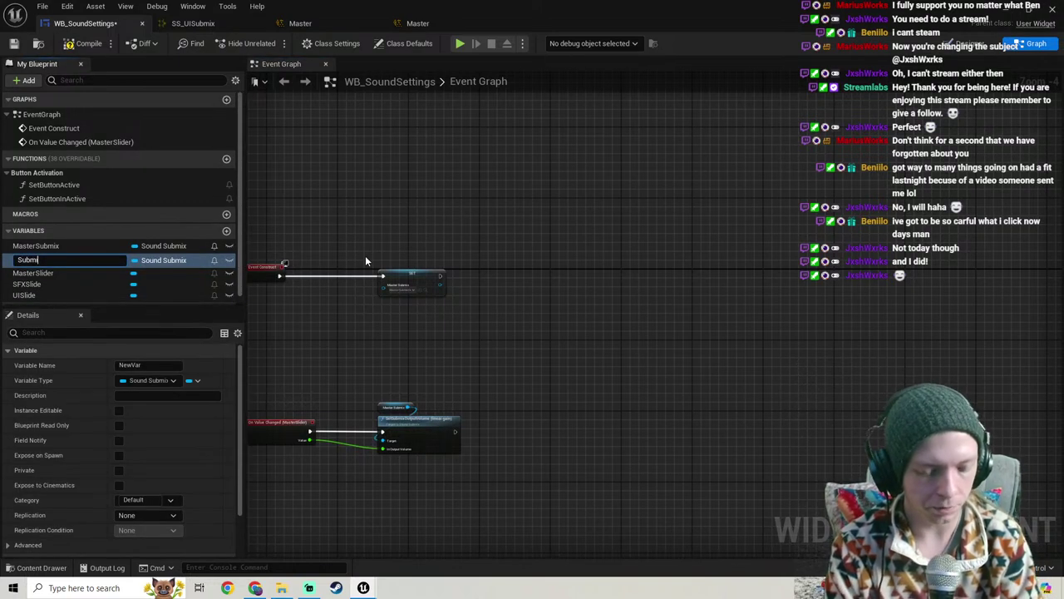
pyautogui.write('U')
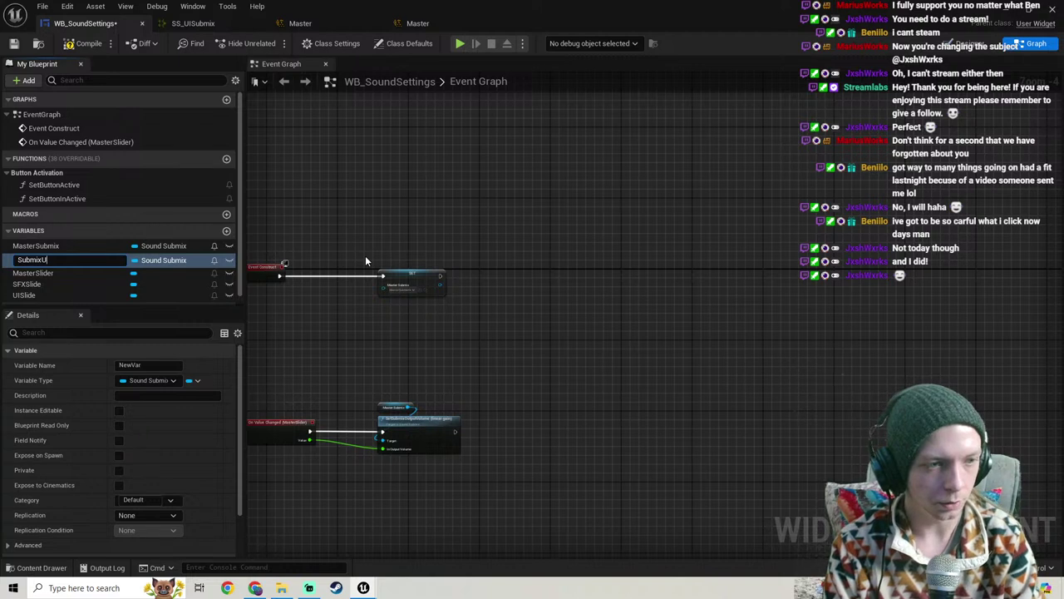
pyautogui.write('I')
pyautogui.press('BackSpace')
pyautogui.press('BackSpace')
pyautogui.press('BackSpace')
pyautogui.press('BackSpace')
pyautogui.press('BackSpace')
pyautogui.press('BackSpace')
pyautogui.press('BackSpace')
pyautogui.press('BackSpace')
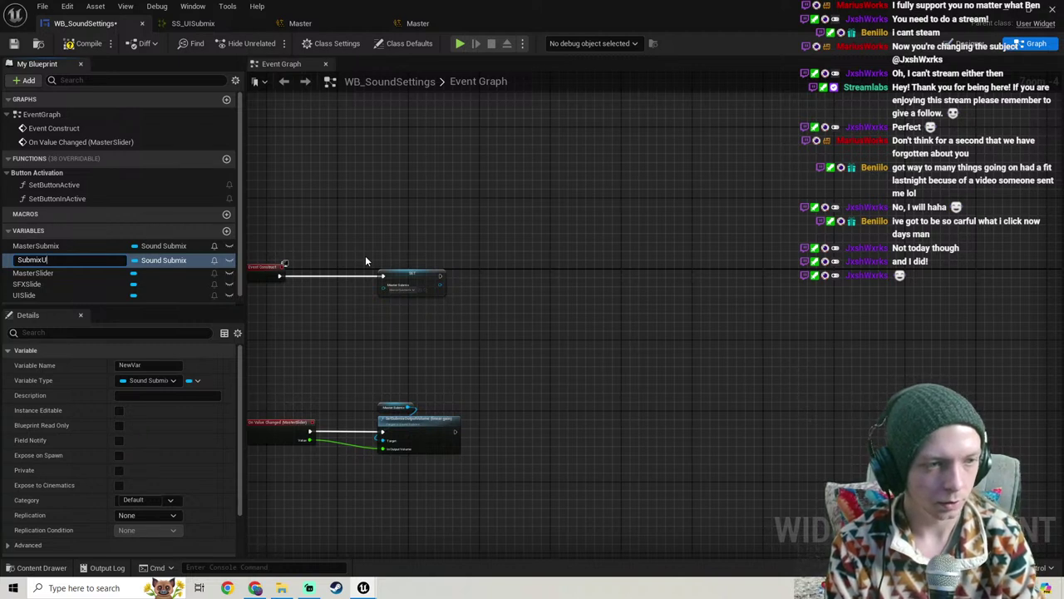
pyautogui.write('UI')
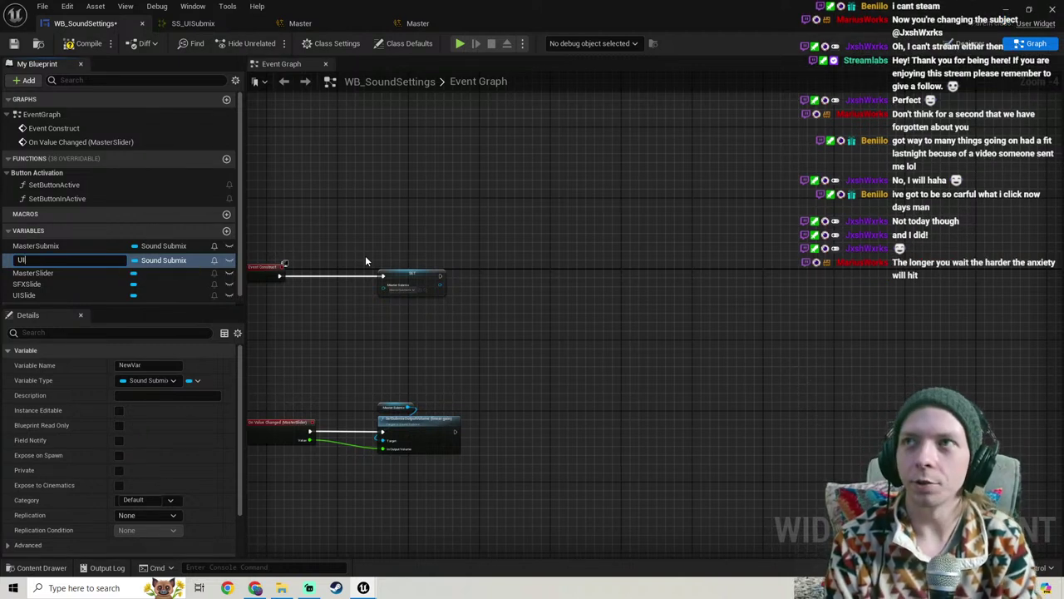
pyautogui.write('Submix')
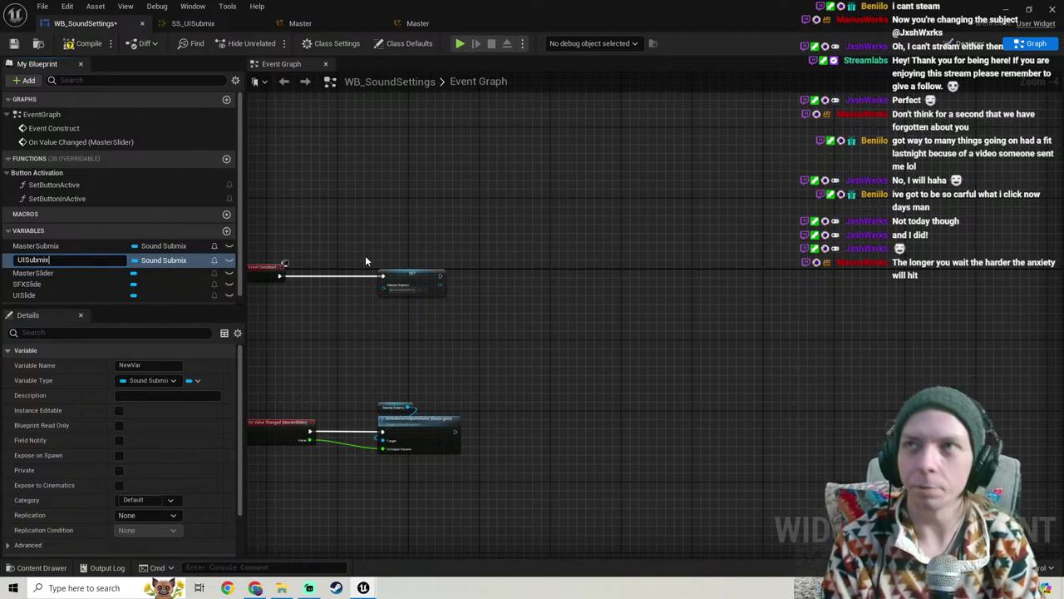
pyautogui.press('Return')
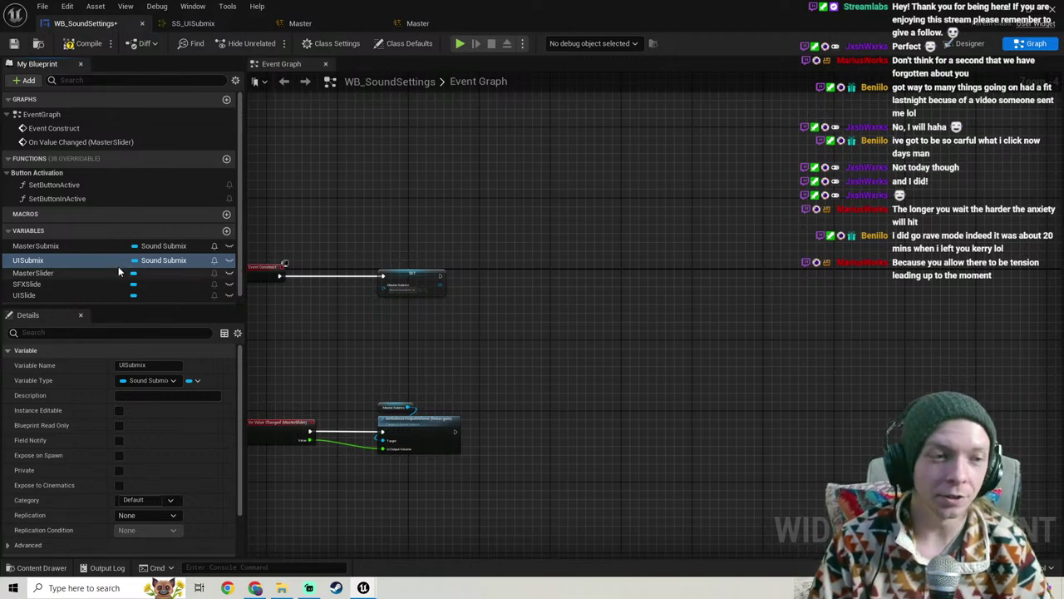
# Step: Add a Set UISubmix node after the Set Master Submix node on Event Construct and align the two nodes
pyautogui.moveTo(115, 263); pyautogui.dragTo(393, 271)
pyautogui.click(507, 304)
pyautogui.scroll(3, 487, 287)
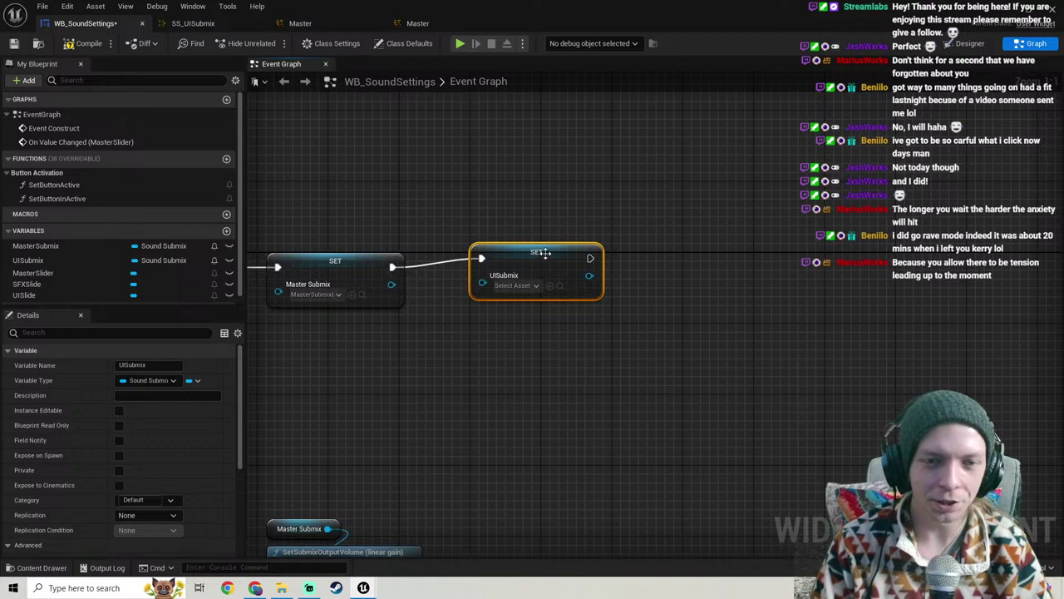
pyautogui.moveTo(544, 252); pyautogui.dragTo(563, 267)
pyautogui.scroll(-2, 390, 340)
pyautogui.moveTo(446, 358); pyautogui.dragTo(529, 326, button='right')
pyautogui.click(529, 326)
# Step: Choose SS_UISubmix as the value of the Set UISubmix node and compile the widget blueprint
pyautogui.click(569, 267)
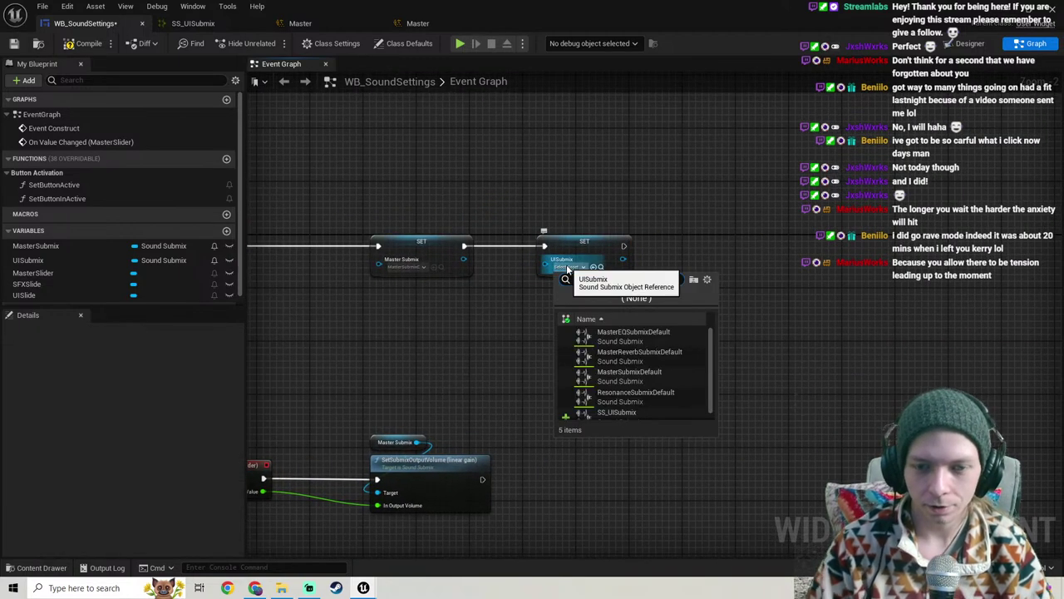
pyautogui.click(626, 411)
pyautogui.click(83, 43)
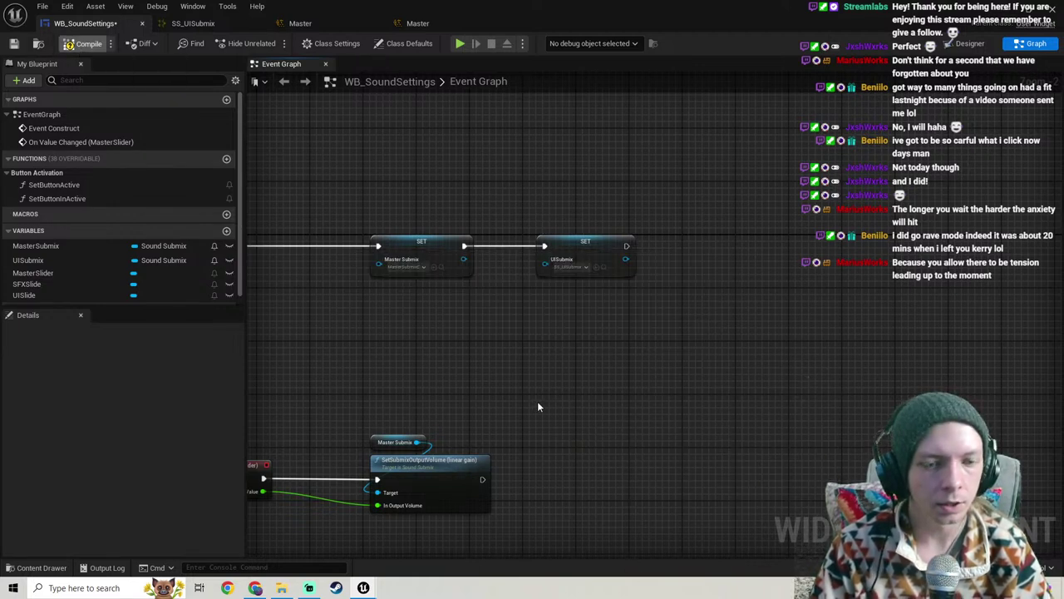
# Step: Open the Designer view of WB_SoundSettings
pyautogui.scroll(-4, 435, 380)
pyautogui.moveTo(435, 381); pyautogui.dragTo(551, 267, button='right')
pyautogui.click(970, 43)
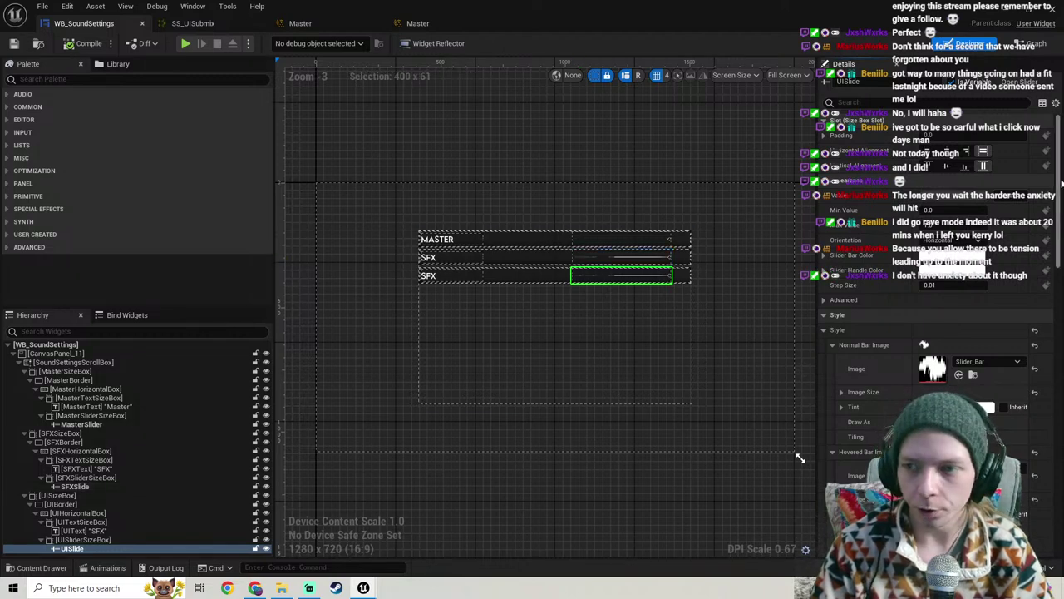
# Step: Add an On Value Changed event for UISlide and align it beneath the MasterSlider's On Value Changed event
pyautogui.moveTo(1059, 208); pyautogui.dragTo(1059, 484)
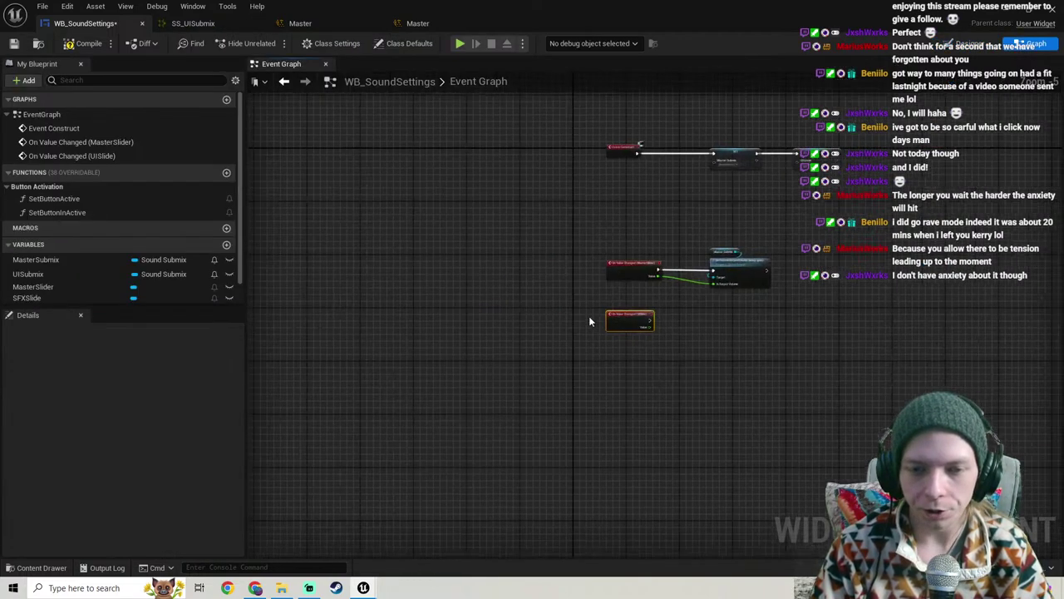
pyautogui.scroll(-3, 588, 318)
pyautogui.moveTo(588, 319); pyautogui.dragTo(504, 290, button='right')
pyautogui.scroll(3, 527, 288)
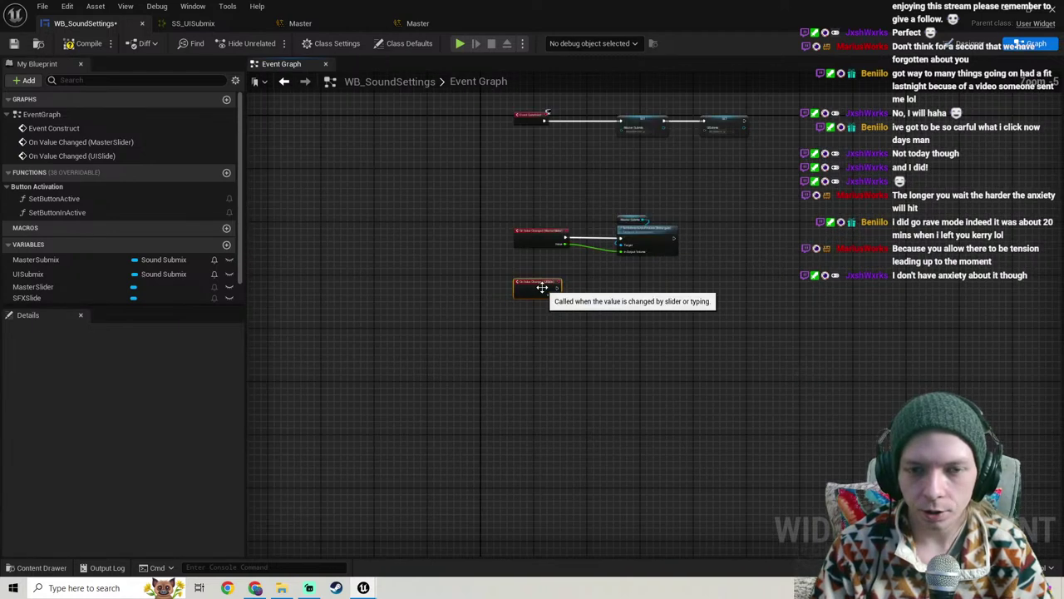
pyautogui.moveTo(543, 295); pyautogui.dragTo(553, 374)
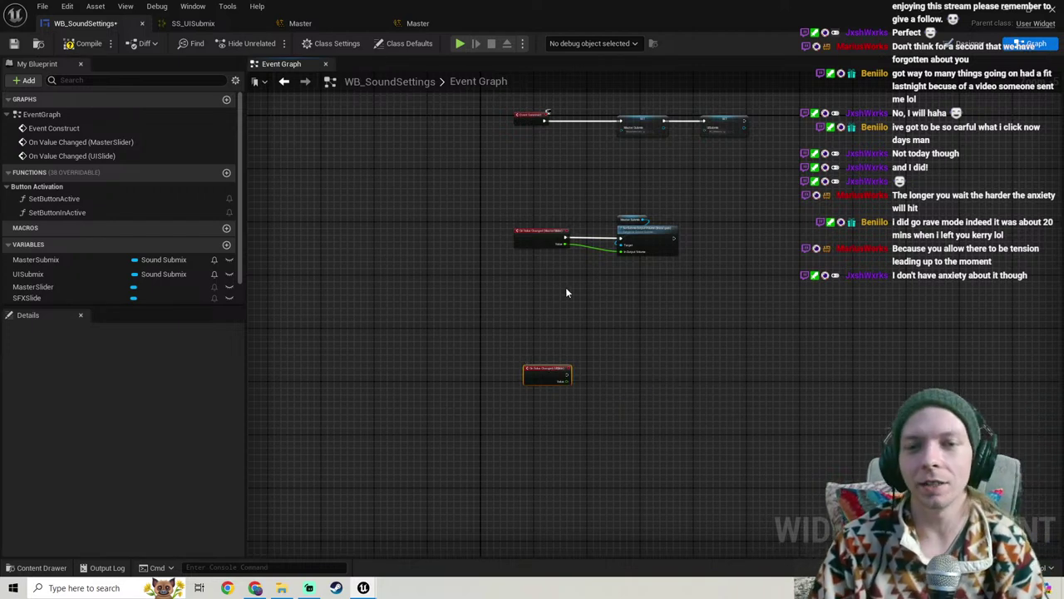
pyautogui.moveTo(531, 407); pyautogui.dragTo(518, 242)
pyautogui.hotkey('shift', 'a')
pyautogui.moveTo(604, 297); pyautogui.dragTo(562, 300, button='right')
pyautogui.scroll(3, 609, 282)
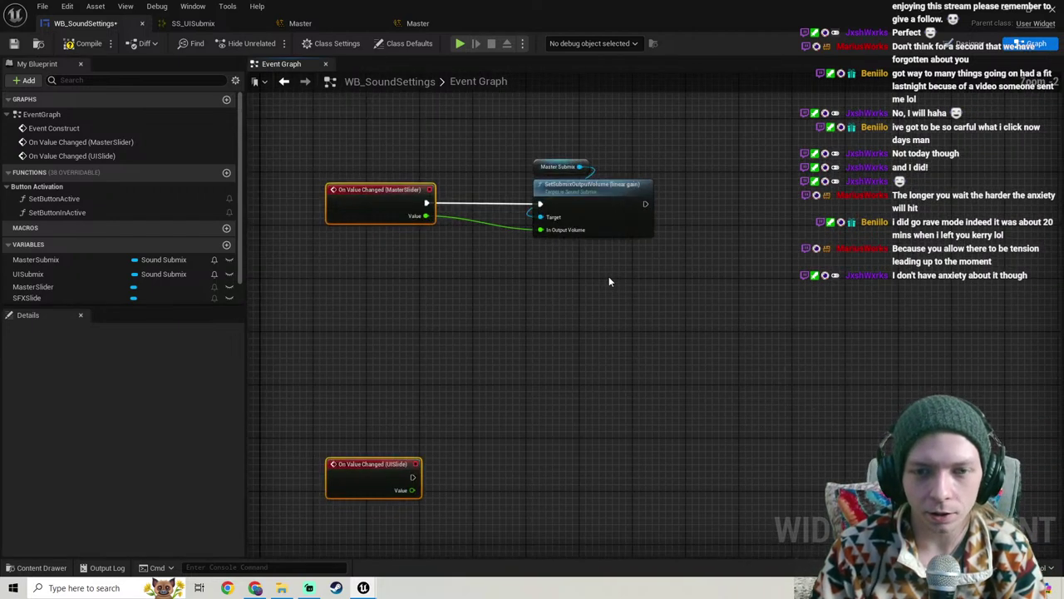
# Step: Copy the SetSubmixOutputVolume node beside the UISlide event, connect their execution pins and straighten the connection
pyautogui.moveTo(609, 282); pyautogui.dragTo(580, 194)
pyautogui.hotkey('ctrl', 'c')
pyautogui.moveTo(553, 431); pyautogui.dragTo(523, 280, button='right')
pyautogui.hotkey('ctrl', 'v')
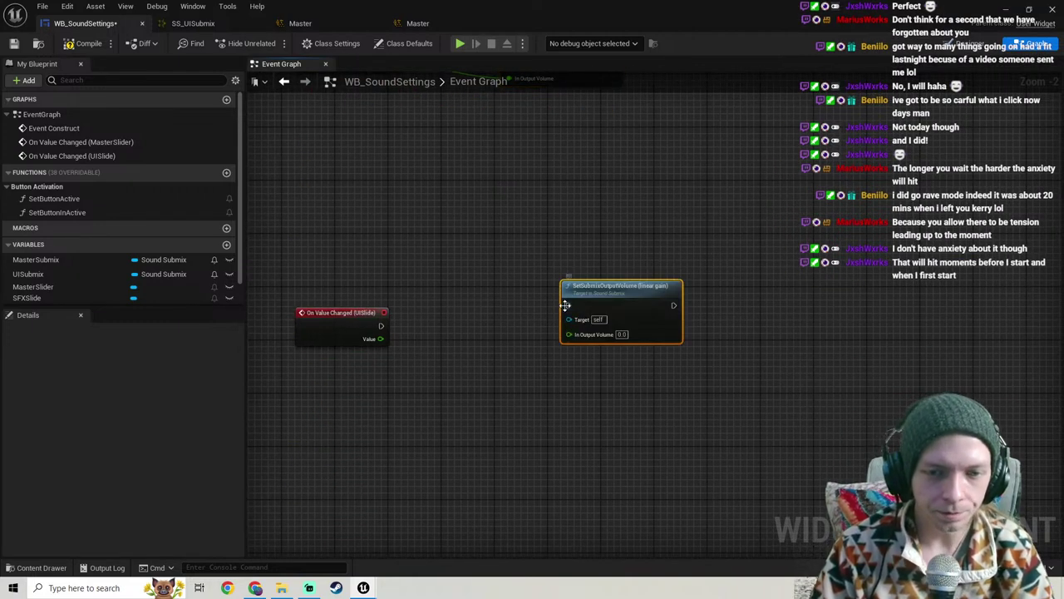
pyautogui.moveTo(564, 315); pyautogui.dragTo(381, 326)
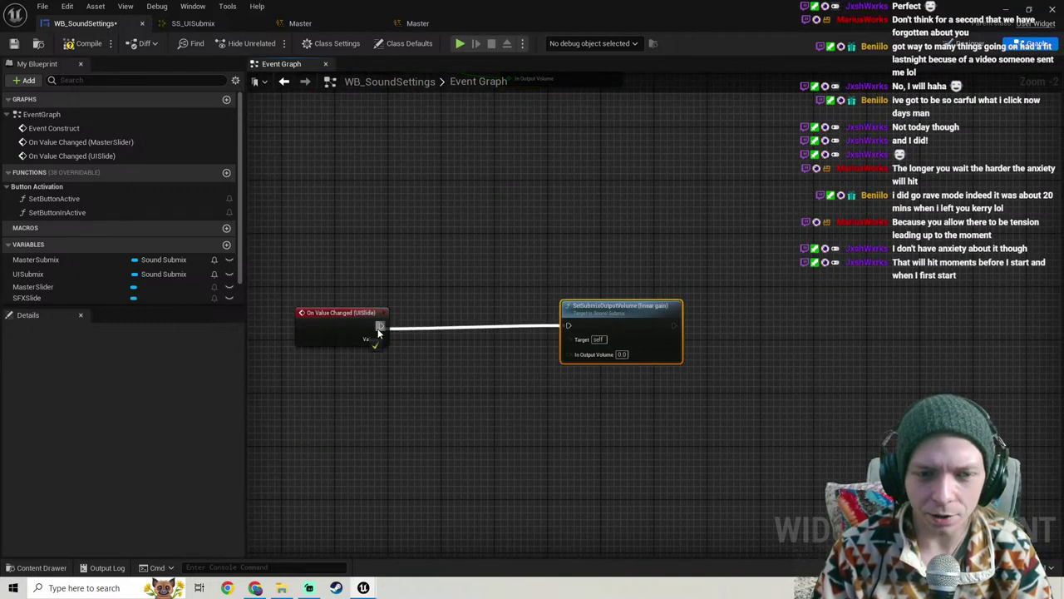
pyautogui.scroll(-2, 420, 407)
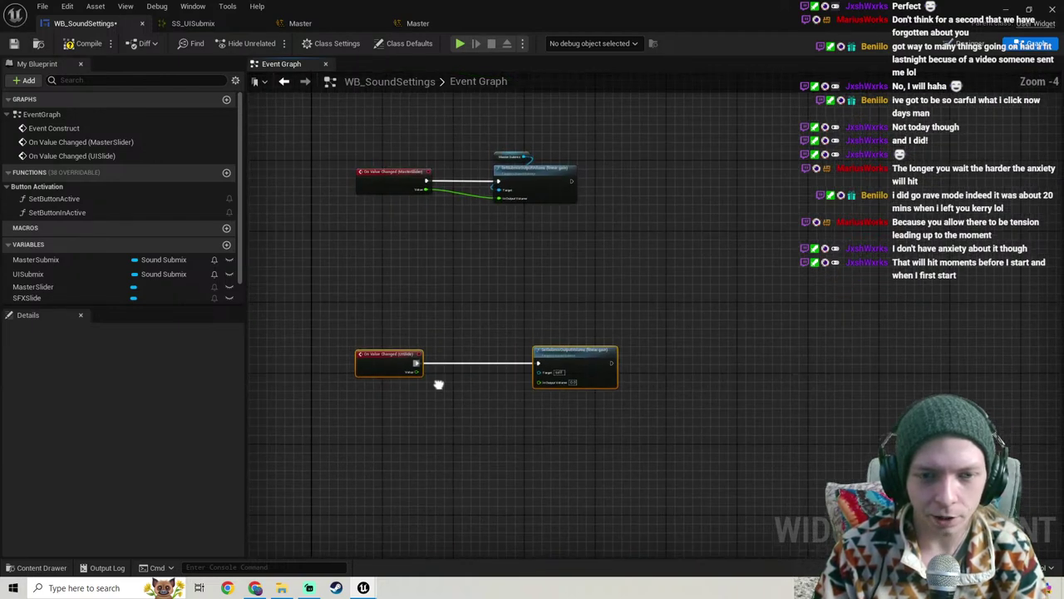
pyautogui.moveTo(484, 379); pyautogui.dragTo(484, 383, button='right')
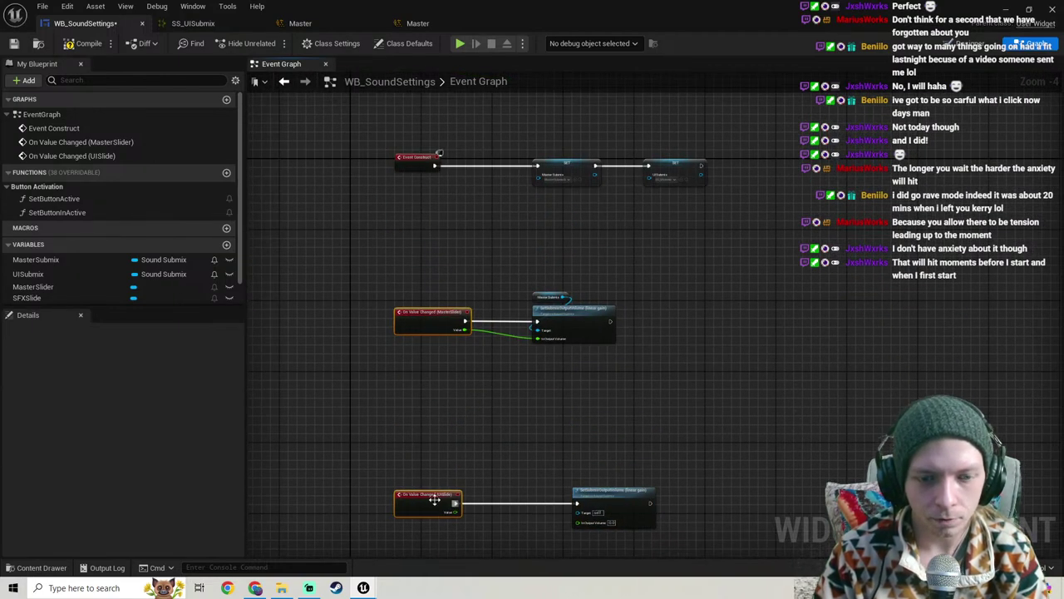
pyautogui.moveTo(417, 512); pyautogui.dragTo(395, 201)
pyautogui.hotkey('ctrl', 'z')
pyautogui.scroll(-2, 469, 390)
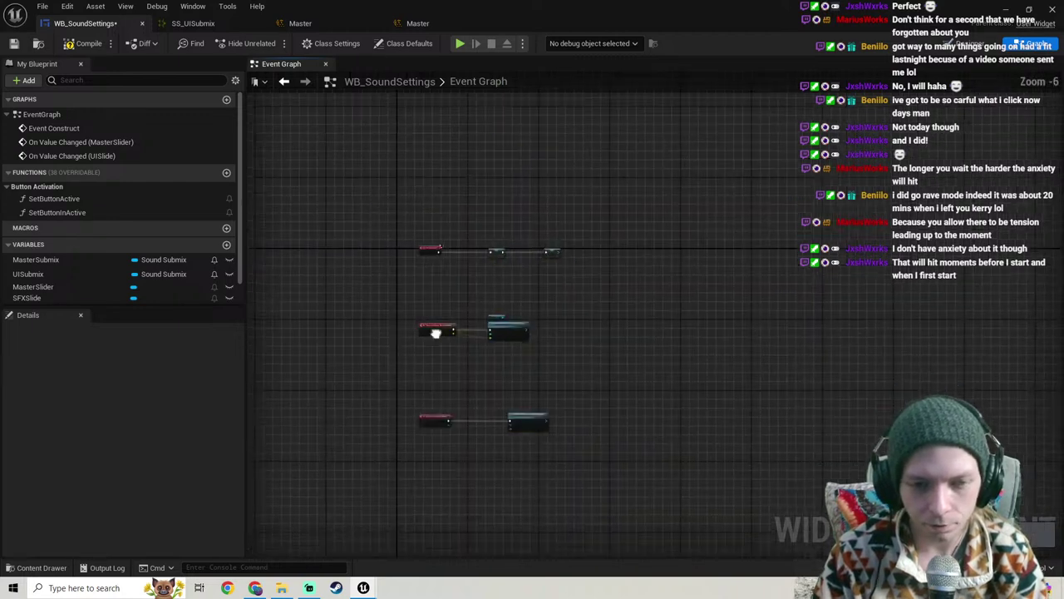
# Step: Connect the UISlide event's Value to In Output Volume and a UISubmix getter to Target, placing the getter above the SetSubmixOutputVolume node
pyautogui.moveTo(435, 330); pyautogui.dragTo(420, 200, button='right')
pyautogui.scroll(3, 446, 275)
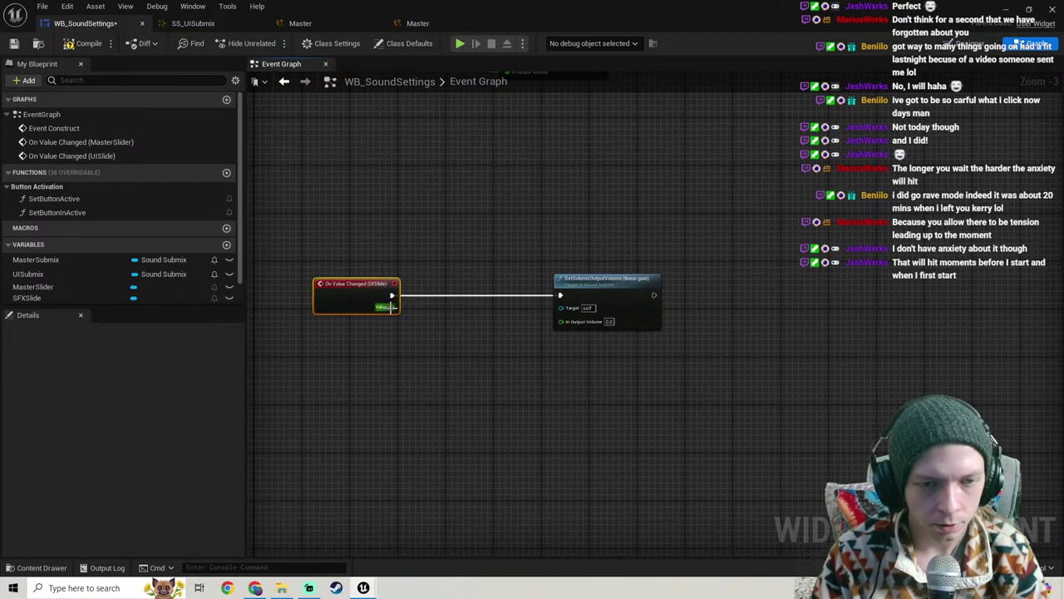
pyautogui.moveTo(391, 307); pyautogui.dragTo(567, 323)
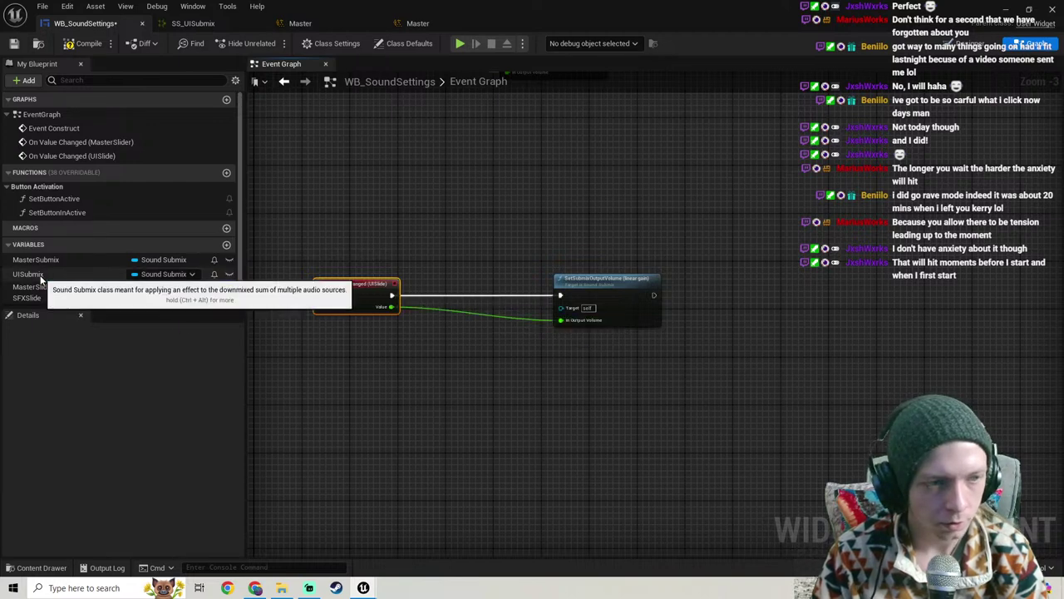
pyautogui.moveTo(41, 276); pyautogui.dragTo(566, 309)
pyautogui.click(498, 303)
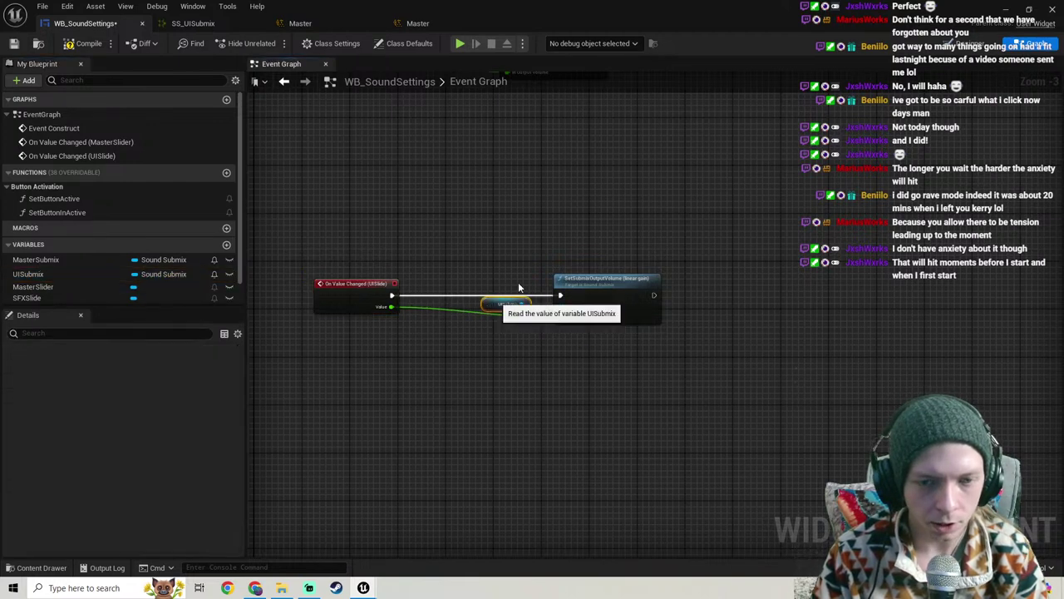
pyautogui.moveTo(492, 303); pyautogui.dragTo(562, 263)
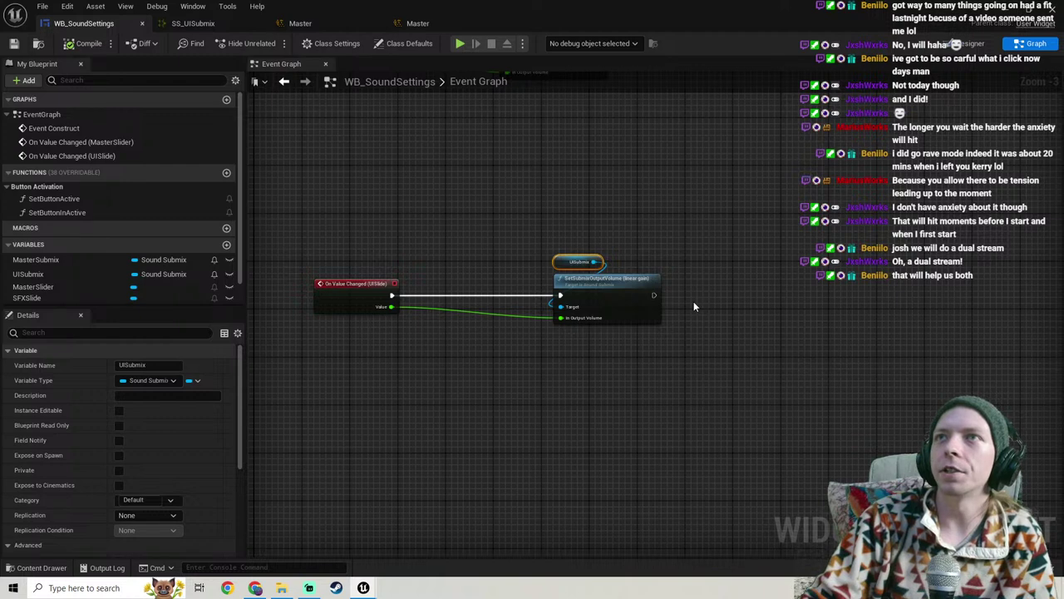
pyautogui.moveTo(694, 306); pyautogui.dragTo(671, 243, button='right')
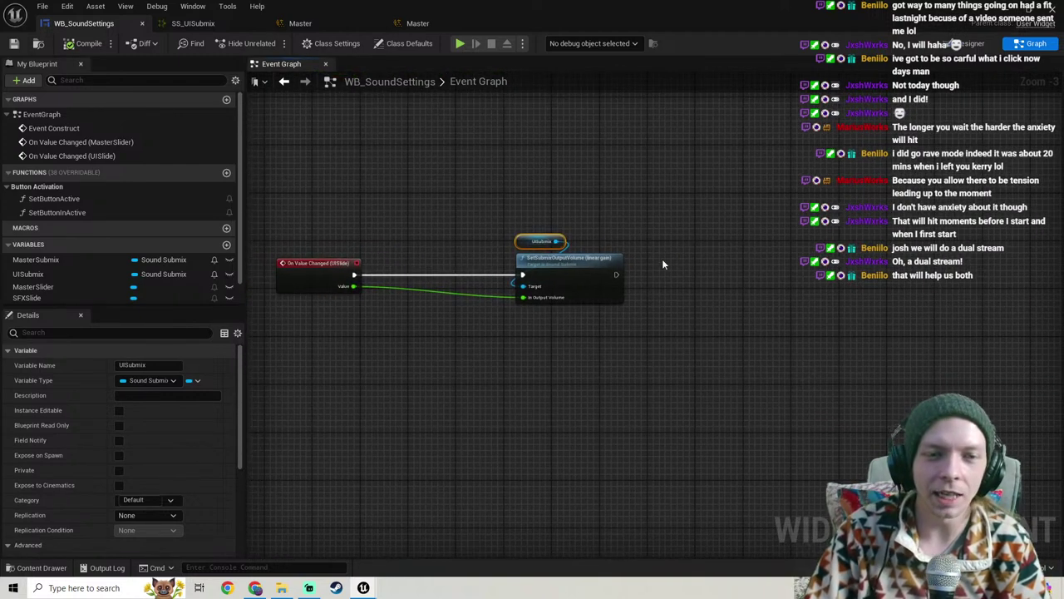
# Step: Switch to the browser, close the forum page about changing audio volume by sound class and return to Unreal Editor
pyautogui.click(255, 588)
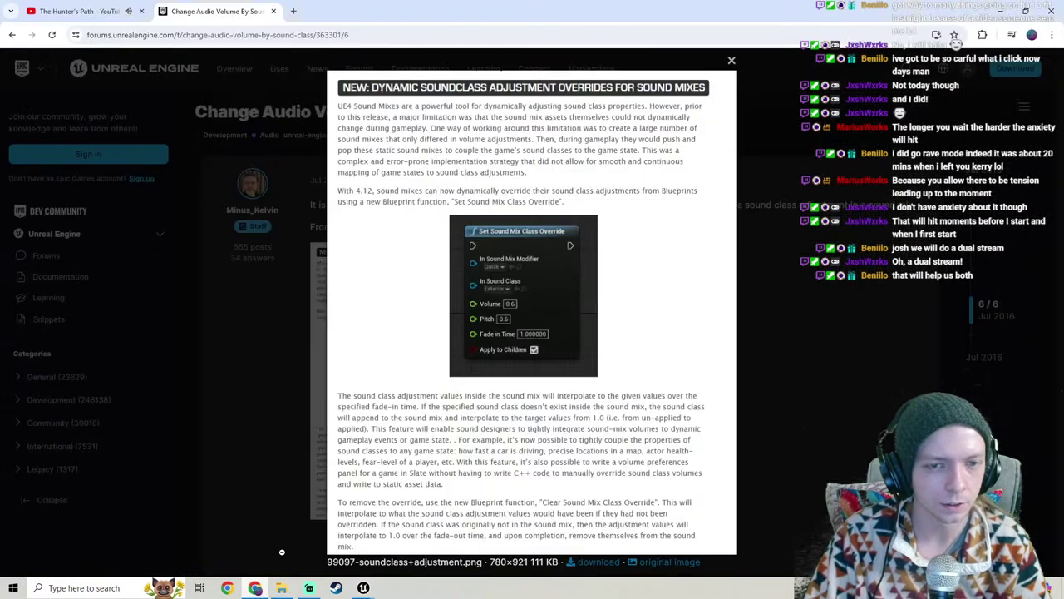
pyautogui.click(273, 11)
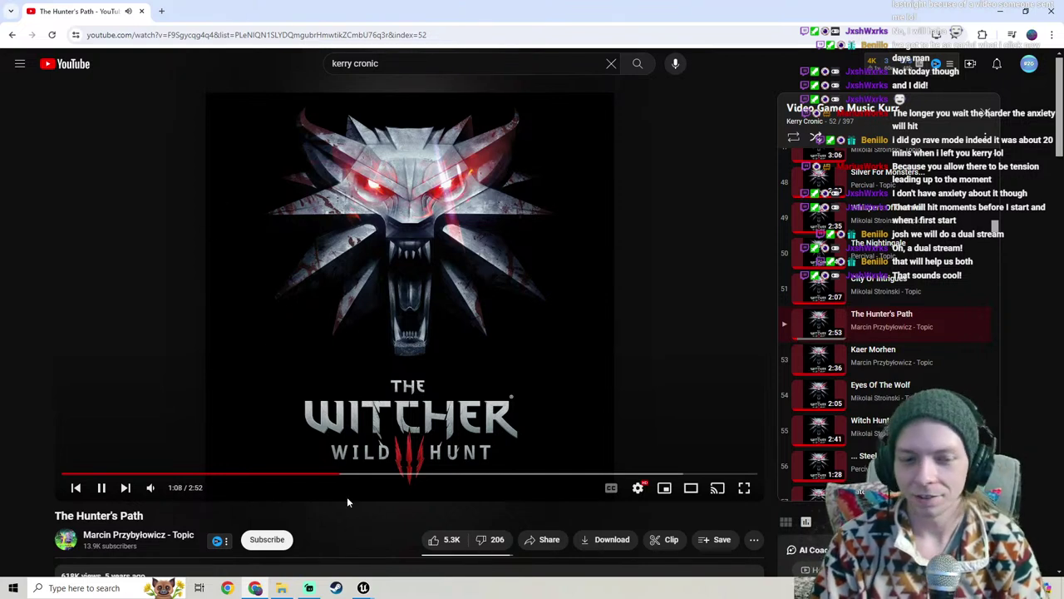
pyautogui.click(296, 290)
pyautogui.click(363, 588)
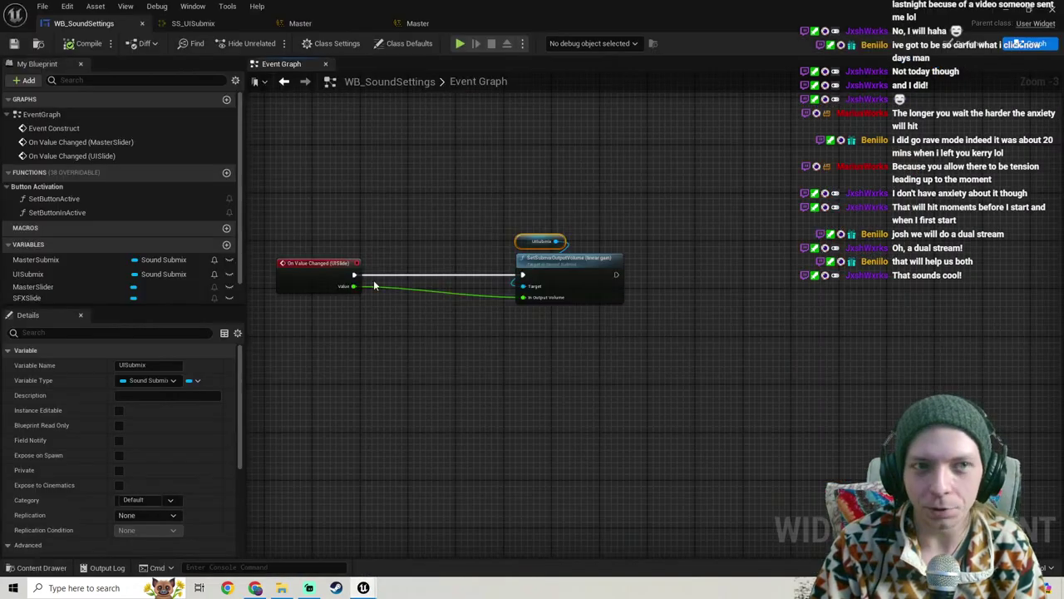
# Step: Play ThirdPersonMap in the level editor and open the Sound settings from the in-game pause menu
pyautogui.click(1007, 7)
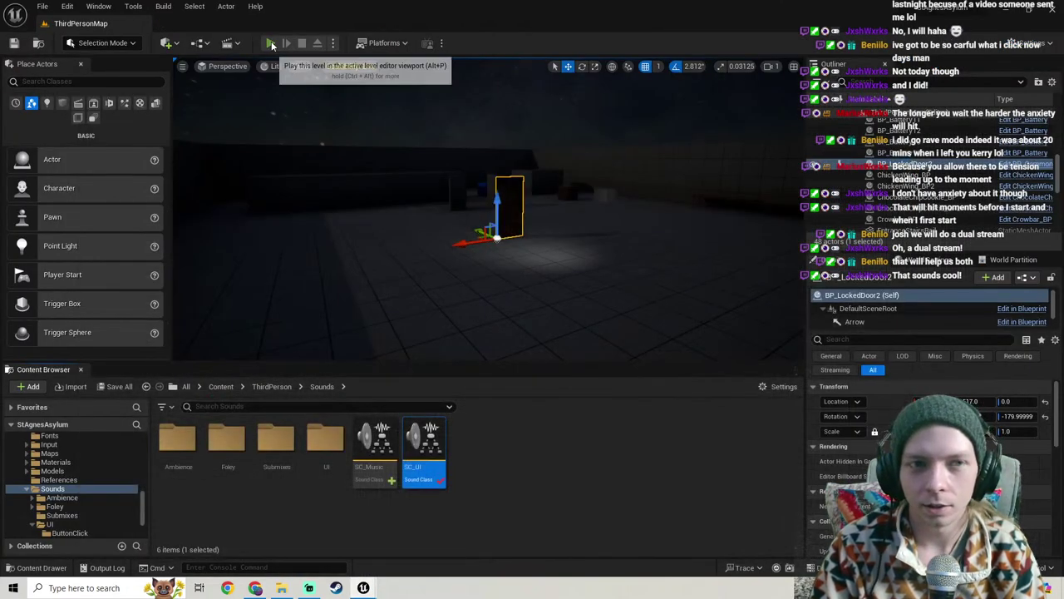
pyautogui.click(271, 44)
pyautogui.press('p')
pyautogui.click(728, 209)
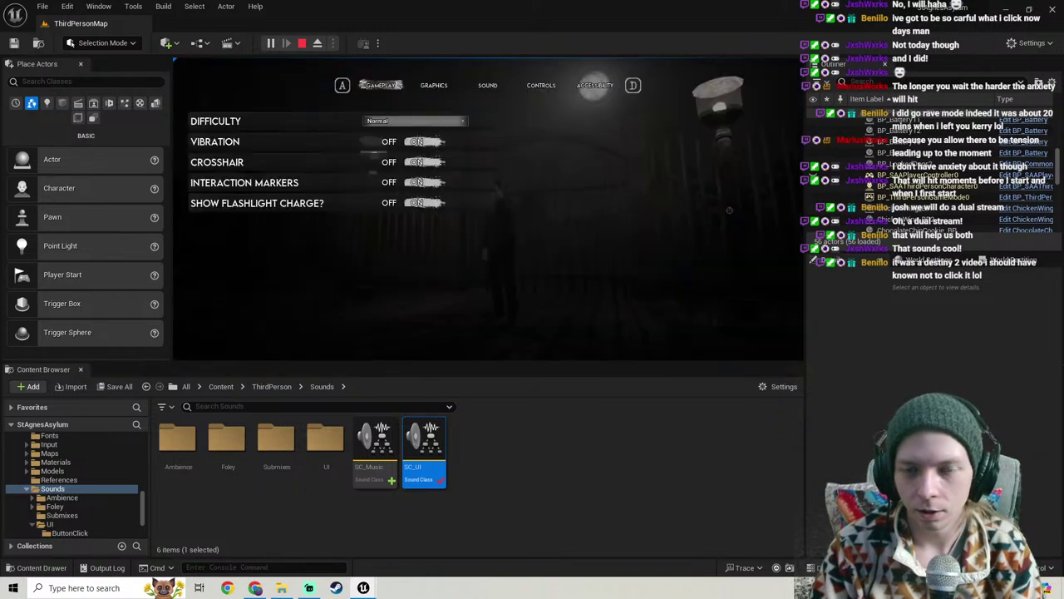
pyautogui.click(488, 85)
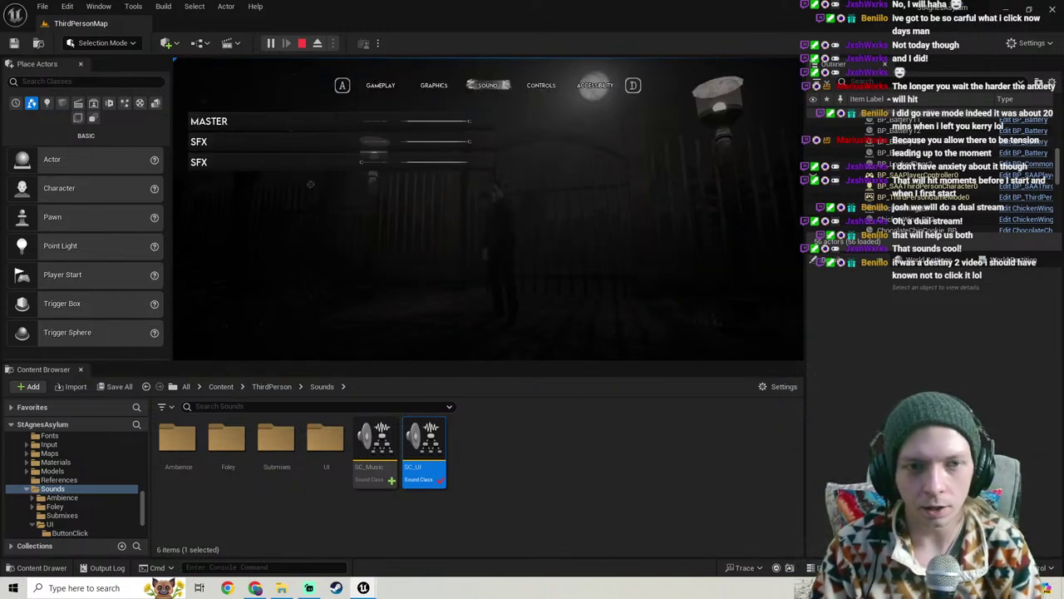
# Step: Close and reopen the pause menu and its Sound settings repeatedly to check the interface sounds
pyautogui.press('p')
pyautogui.press('p')
pyautogui.press('p')
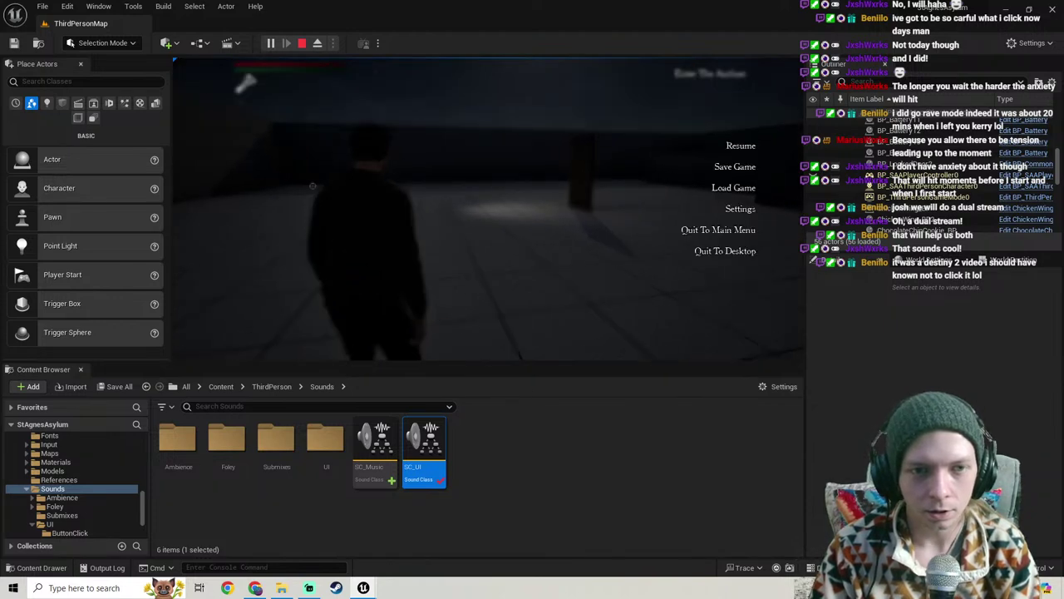
pyautogui.click(736, 209)
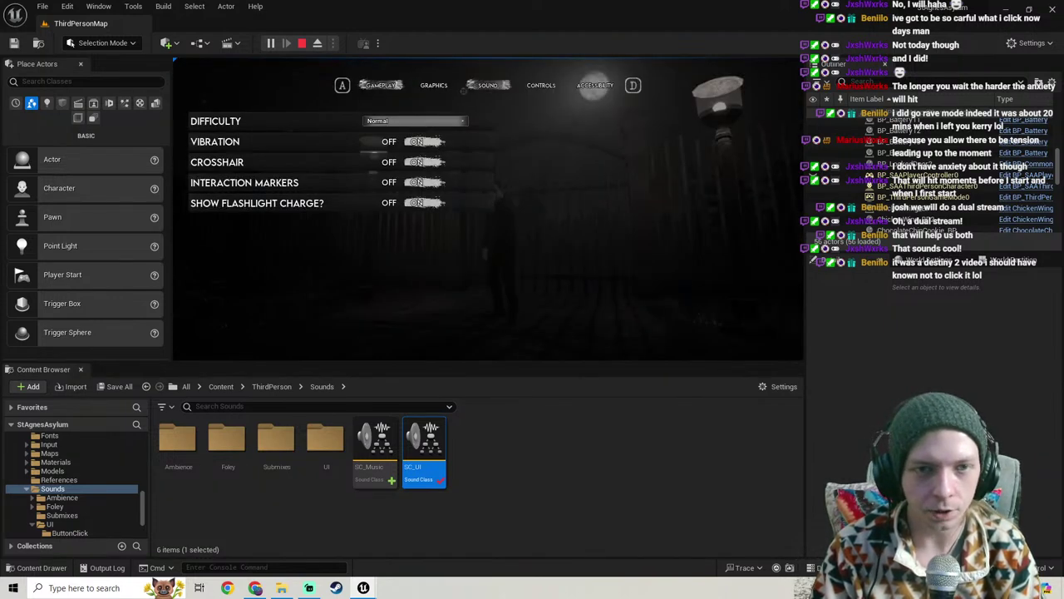
pyautogui.click(479, 93)
pyautogui.press('Escape')
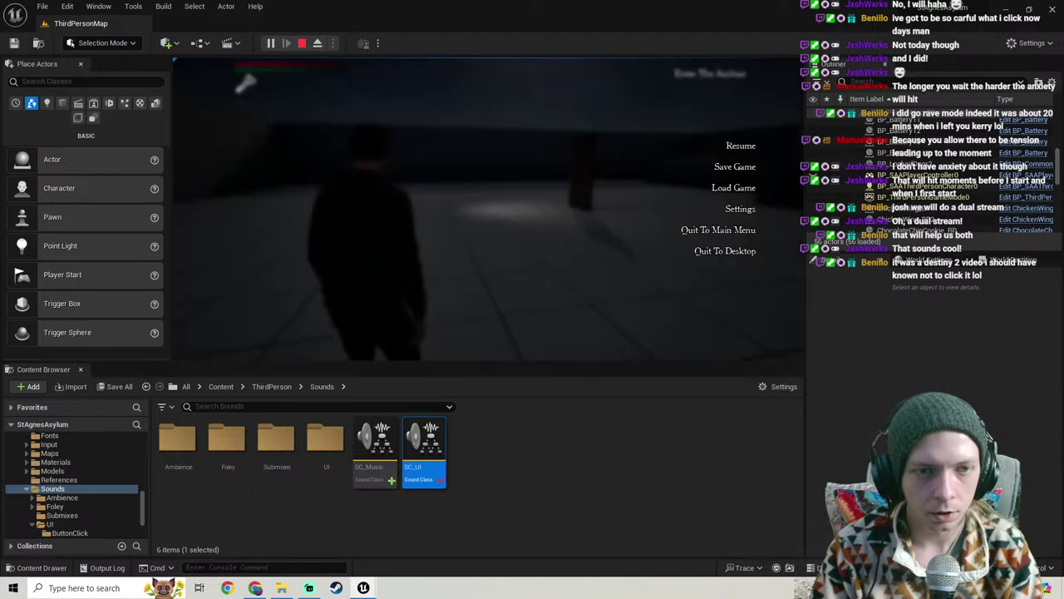
pyautogui.press('Escape')
pyautogui.press('Escape')
pyautogui.click(736, 209)
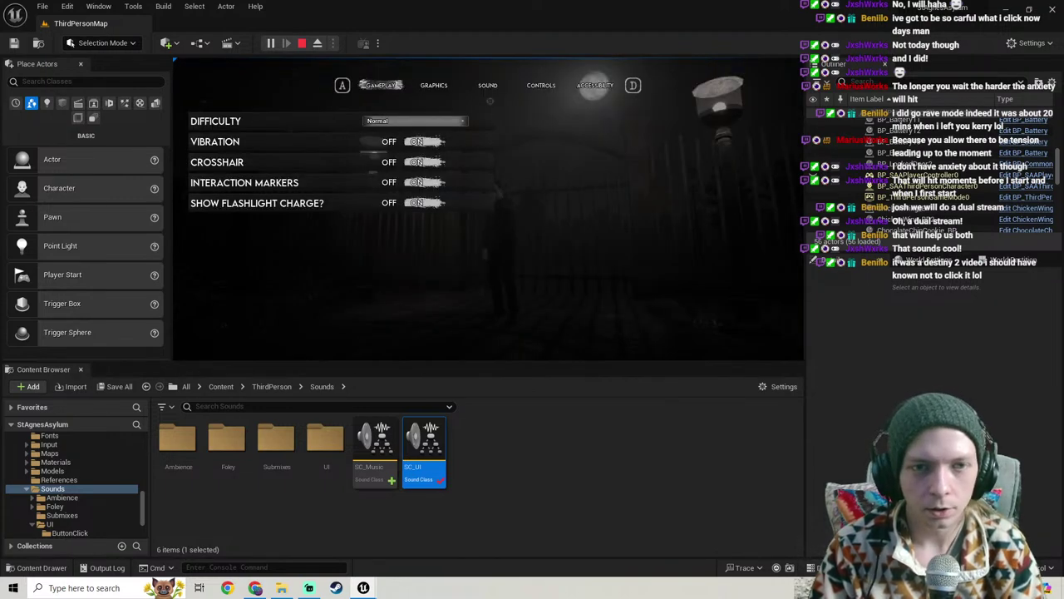
pyautogui.click(490, 86)
pyautogui.press('Escape')
pyautogui.press('Escape')
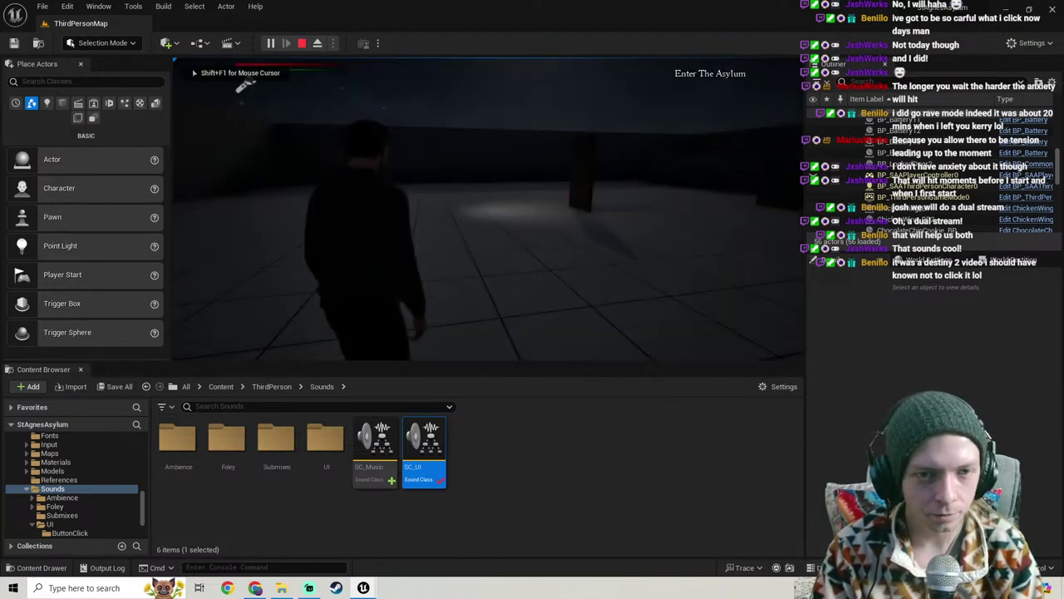
# Step: Set the second SFX row's slider to its minimum in the Sound settings and test the pause menu sounds
pyautogui.press('Escape')
pyautogui.click(736, 209)
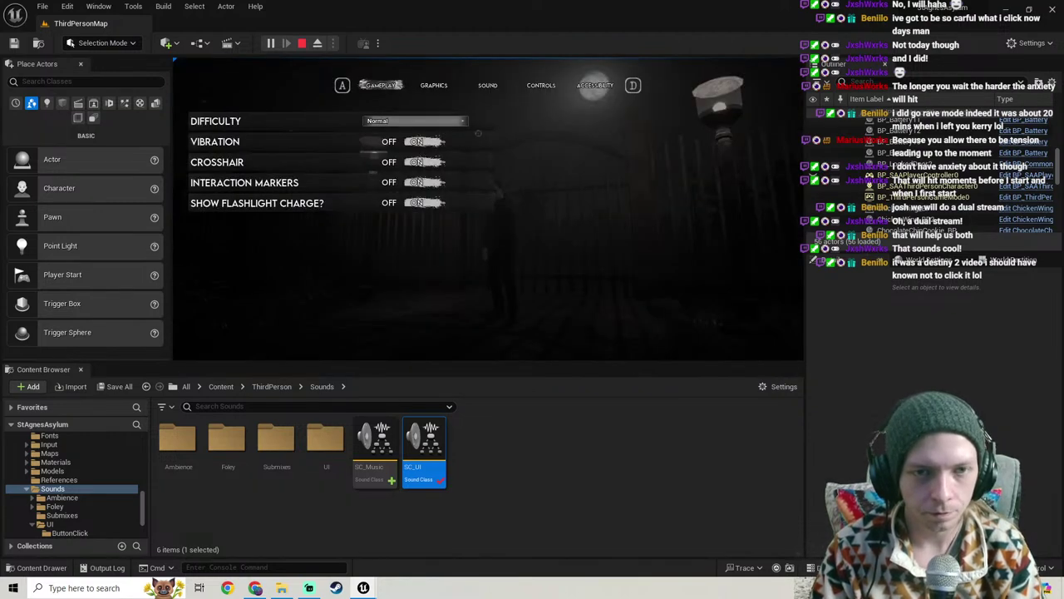
pyautogui.click(482, 88)
pyautogui.moveTo(443, 161); pyautogui.dragTo(310, 161)
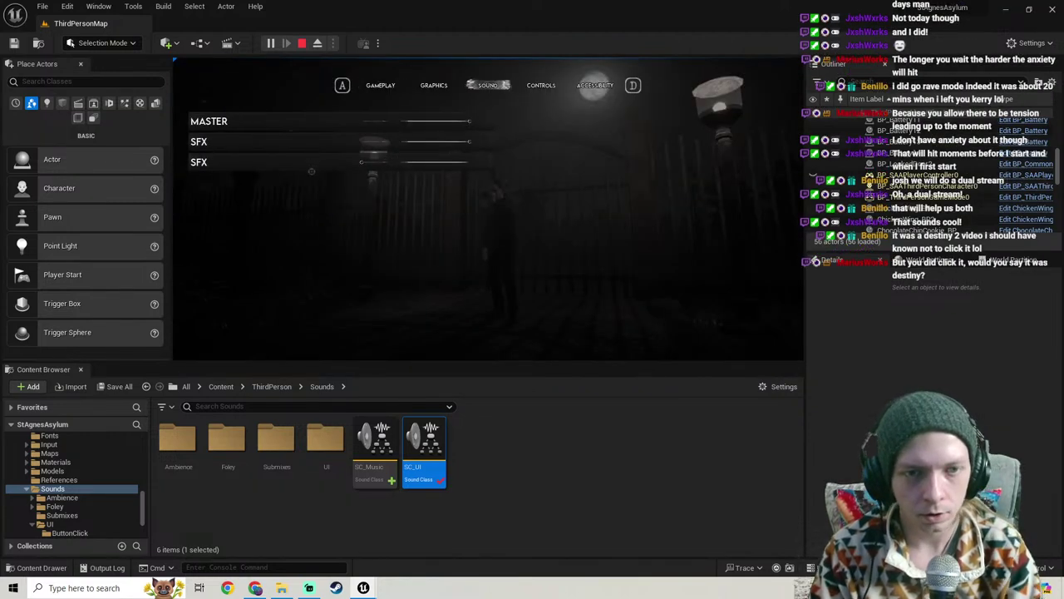
pyautogui.press('Escape')
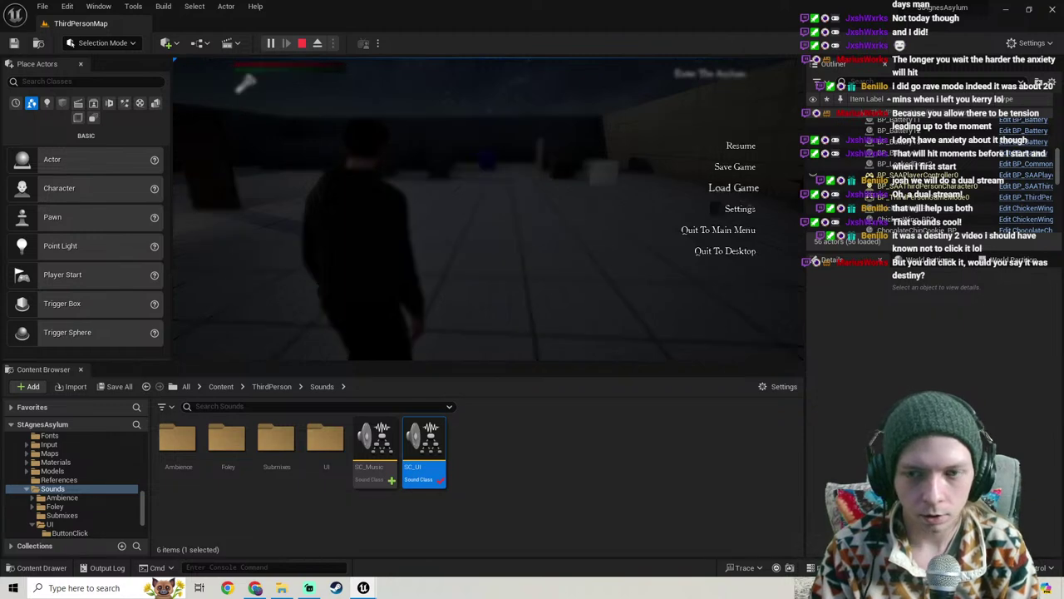
pyautogui.click(730, 209)
pyautogui.press('Escape')
pyautogui.press('Escape')
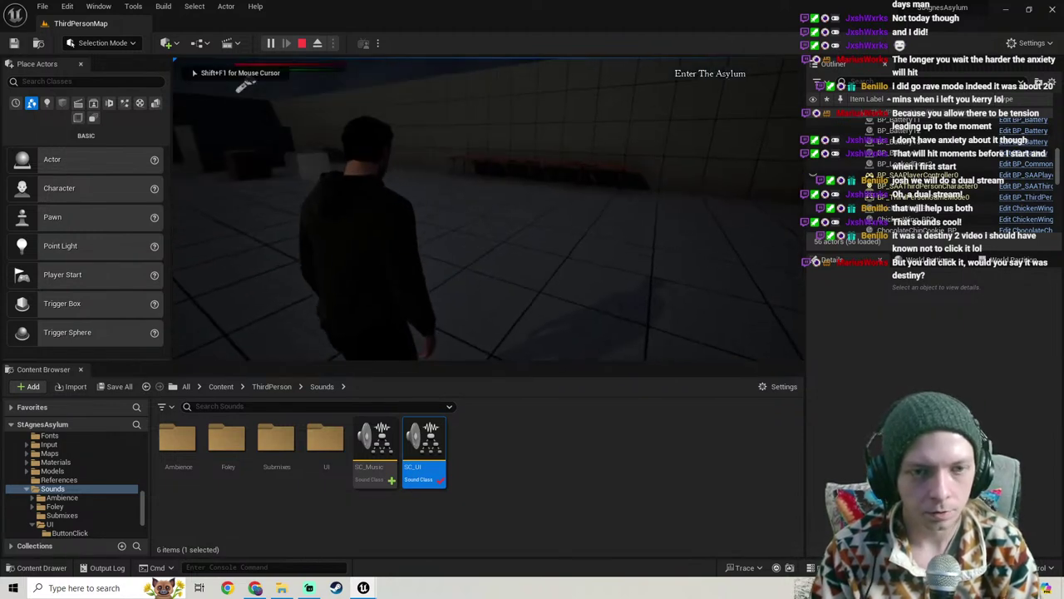
# Step: Walk the character through the level collecting items, and equip the axe from the inventory to test its sounds
pyautogui.press('w')
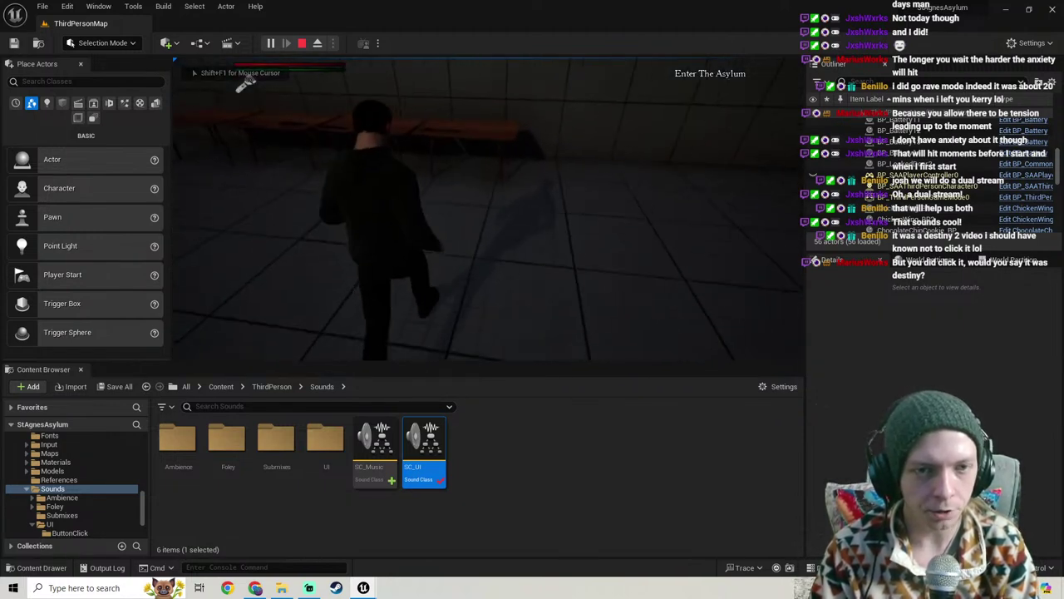
pyautogui.press('w')
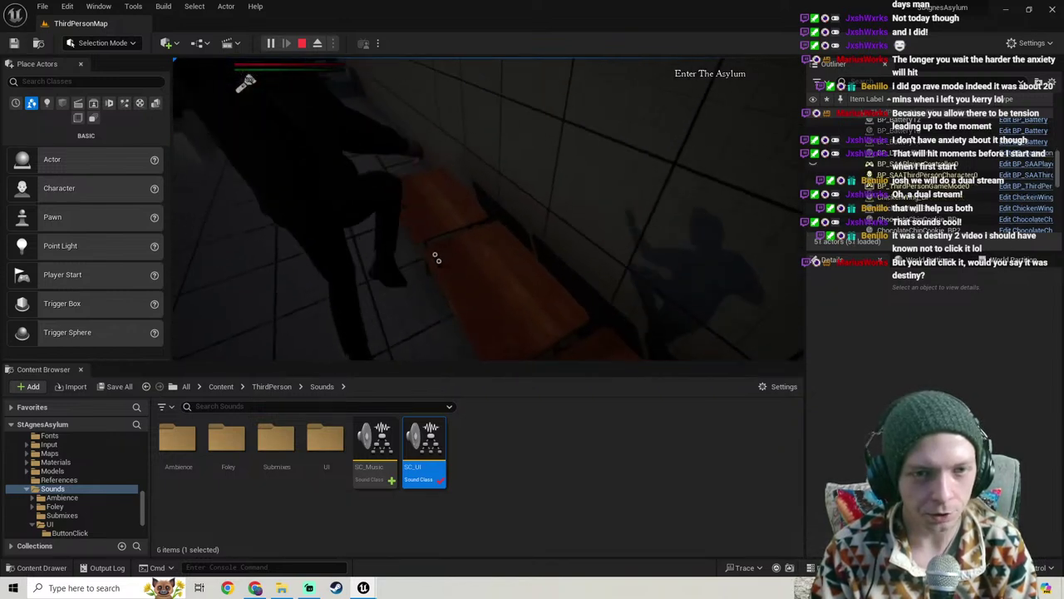
pyautogui.press('w')
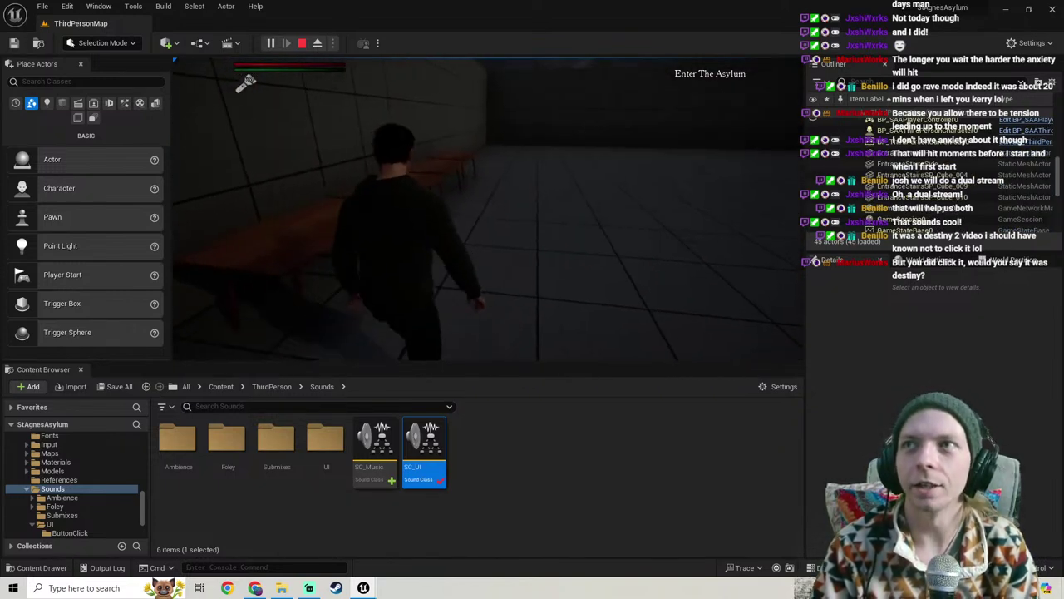
pyautogui.press('w')
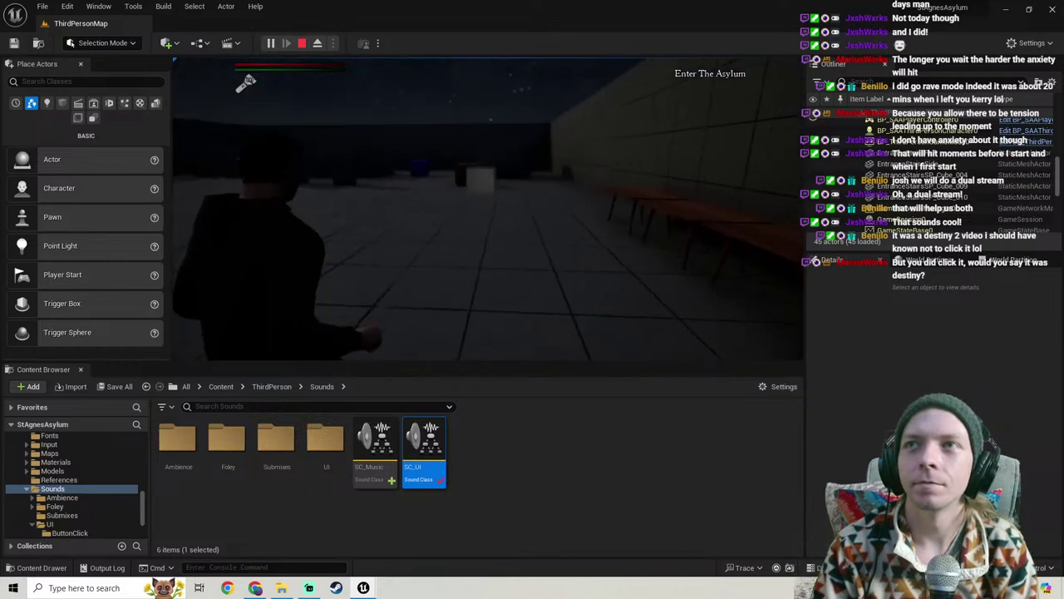
pyautogui.press('w')
pyautogui.press('Tab')
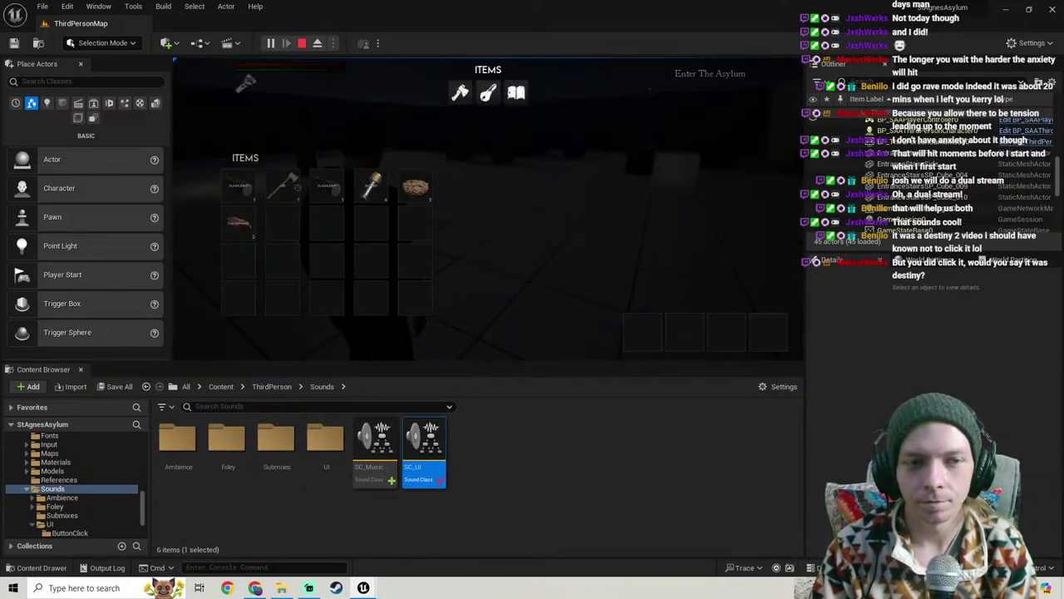
pyautogui.click(288, 188)
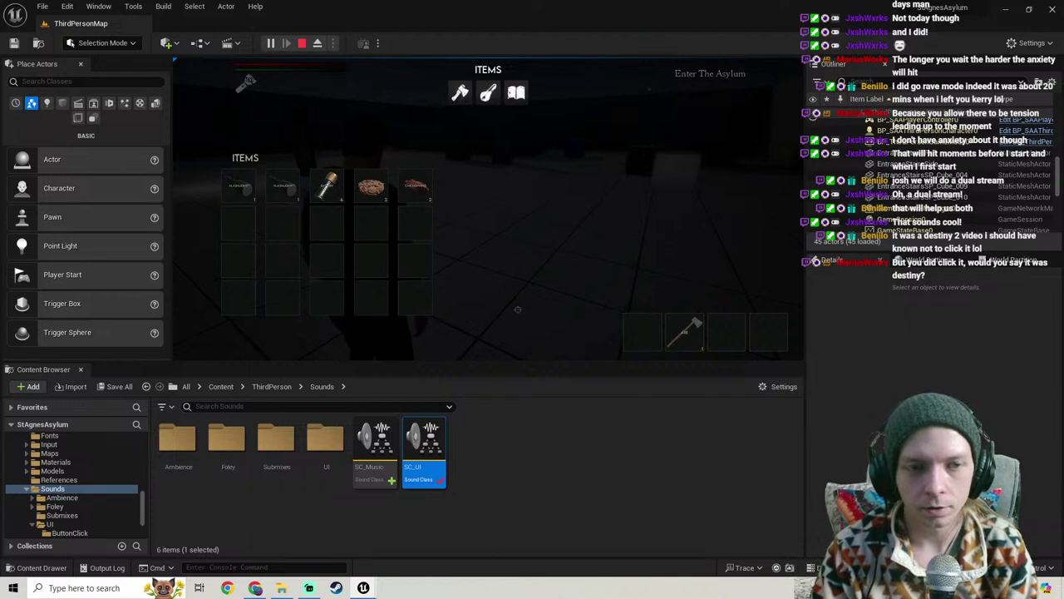
# Step: Stop the play session and review the UISlide value-changed event in the WB_SoundSettings graph
pyautogui.press('Escape')
pyautogui.moveTo(456, 321); pyautogui.dragTo(484, 257, button='right')
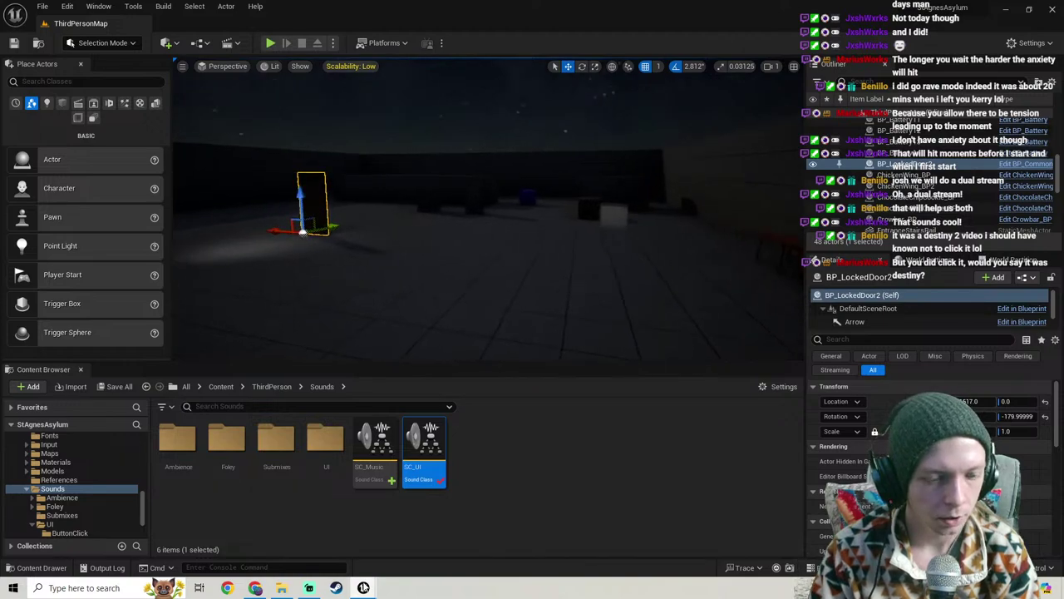
pyautogui.moveTo(364, 588)
pyautogui.click(412, 537)
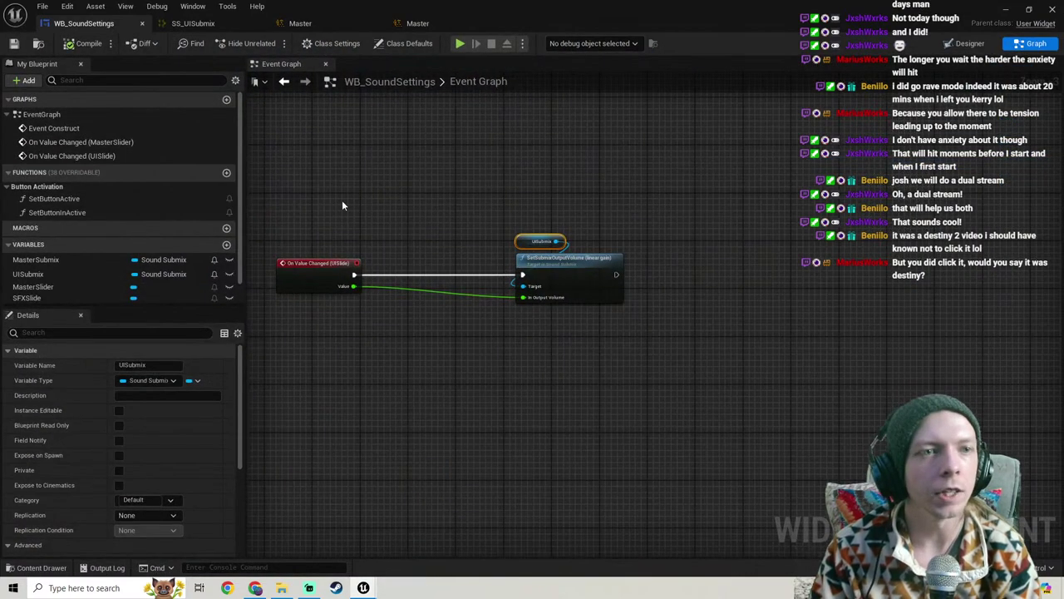
pyautogui.scroll(-3, 341, 200)
pyautogui.moveTo(342, 201); pyautogui.dragTo(382, 178, button='right')
pyautogui.click(1007, 11)
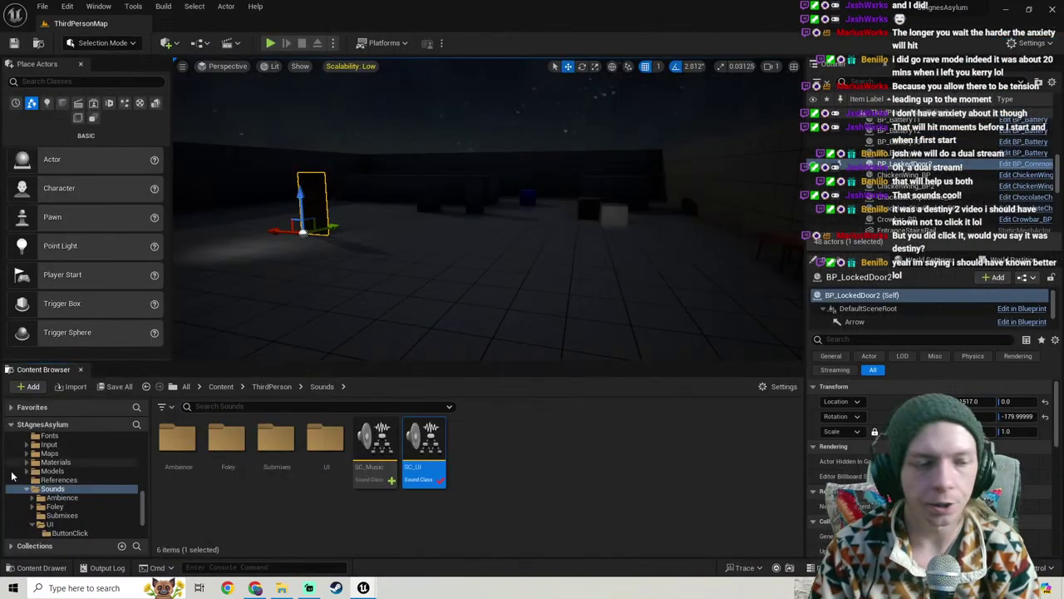
# Step: Open the BP_SAAThirdPersonCharacter blueprint from the ThirdPerson Blueprints folder
pyautogui.scroll(6, 59, 494)
pyautogui.click(60, 463)
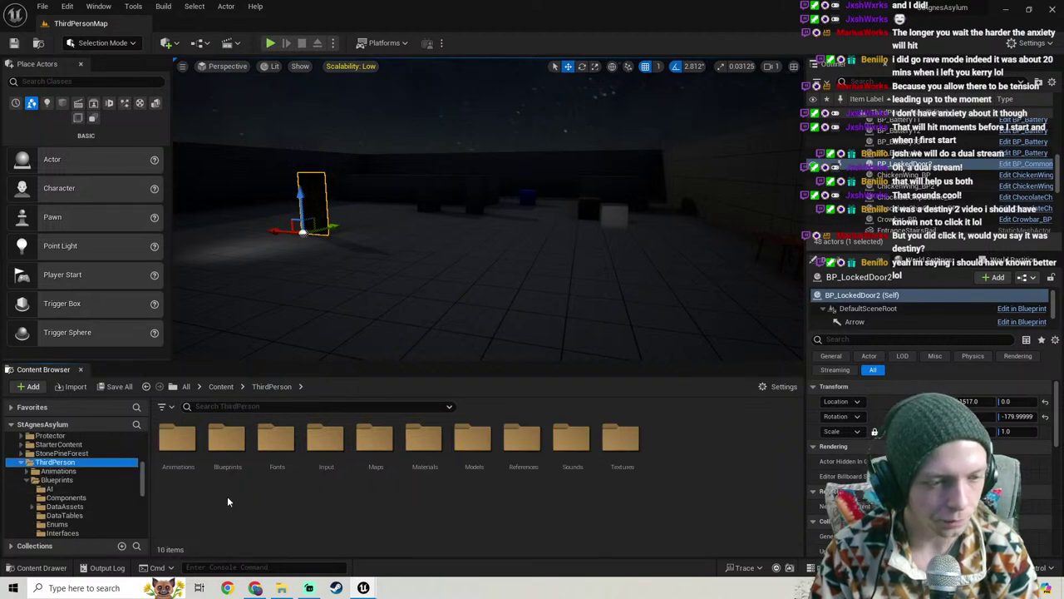
pyautogui.doubleClick(227, 439)
pyautogui.scroll(-1, 220, 499)
pyautogui.click(217, 517)
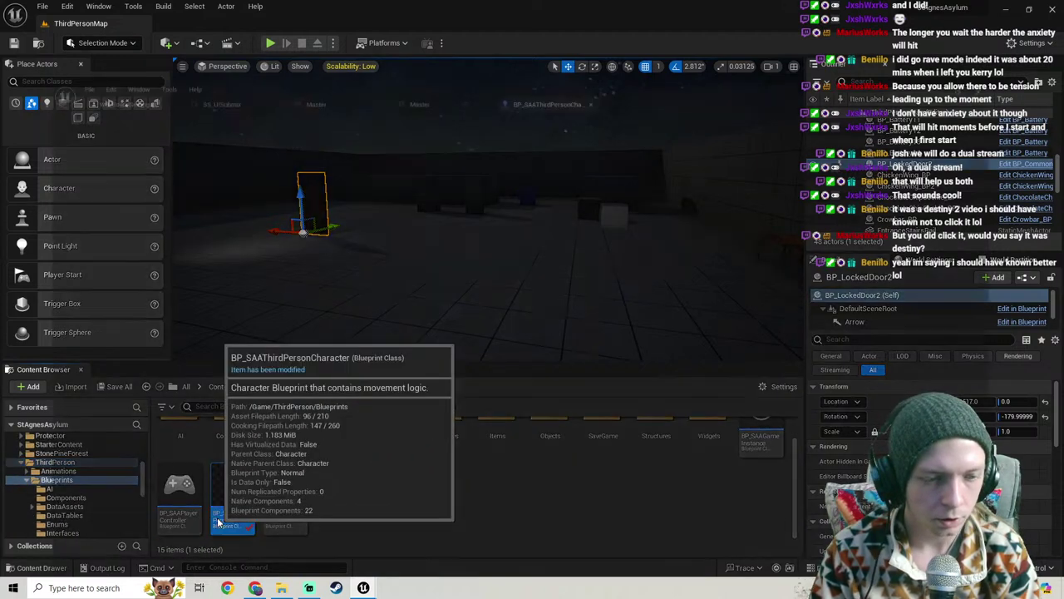
pyautogui.doubleClick(217, 517)
# Step: Find the Play Sound 2D node after the inventory's Set Input Mode Game And UI and locate its sound asset in the content browser
pyautogui.moveTo(429, 276); pyautogui.dragTo(497, 371, button='right')
pyautogui.scroll(8, 395, 209)
pyautogui.moveTo(388, 206); pyautogui.dragTo(330, 73, button='right')
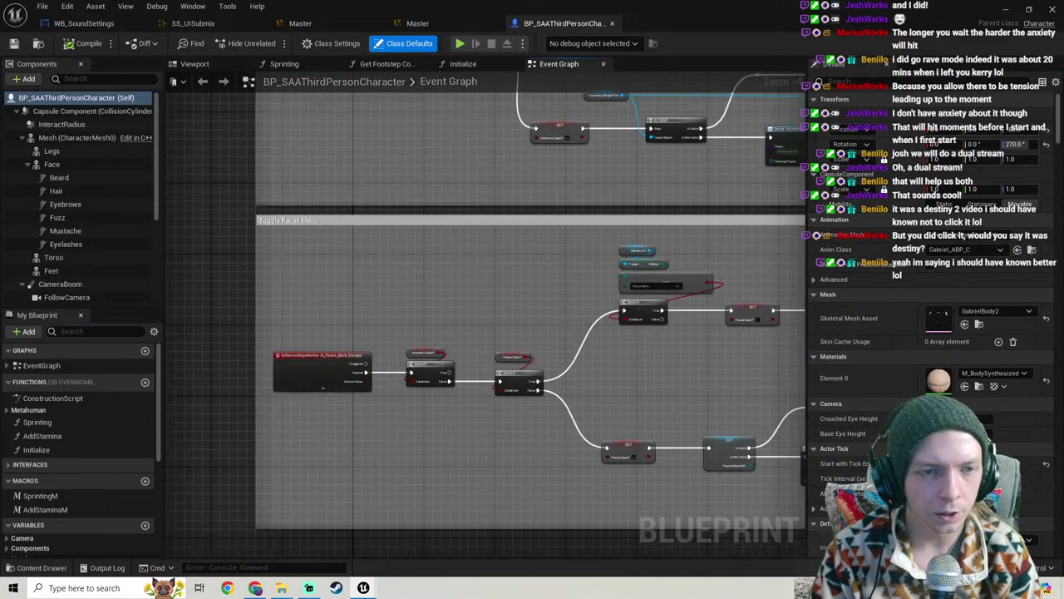
pyautogui.moveTo(515, 72); pyautogui.dragTo(168, 257, button='right')
pyautogui.moveTo(603, 233); pyautogui.dragTo(297, 205, button='right')
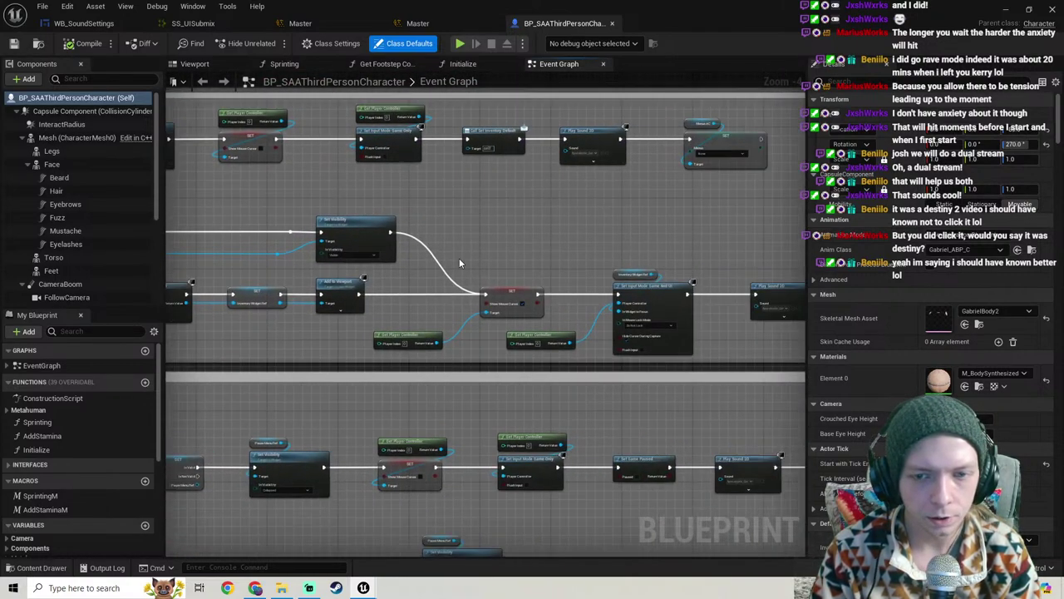
pyautogui.scroll(1, 575, 238)
pyautogui.moveTo(575, 238); pyautogui.dragTo(182, 197, button='right')
pyautogui.scroll(1, 428, 299)
pyautogui.scroll(2, 428, 302)
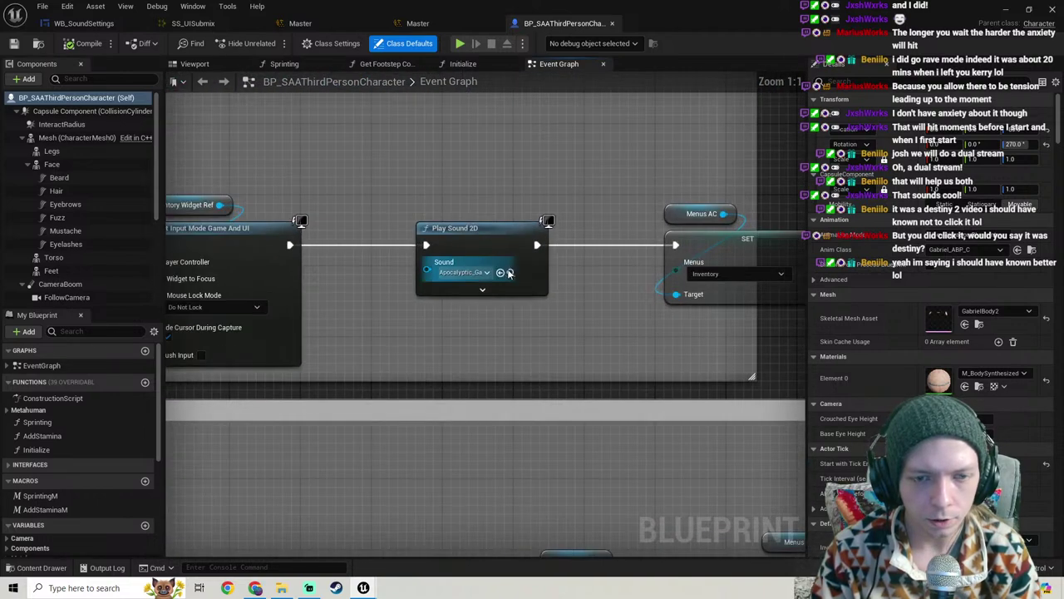
pyautogui.click(509, 274)
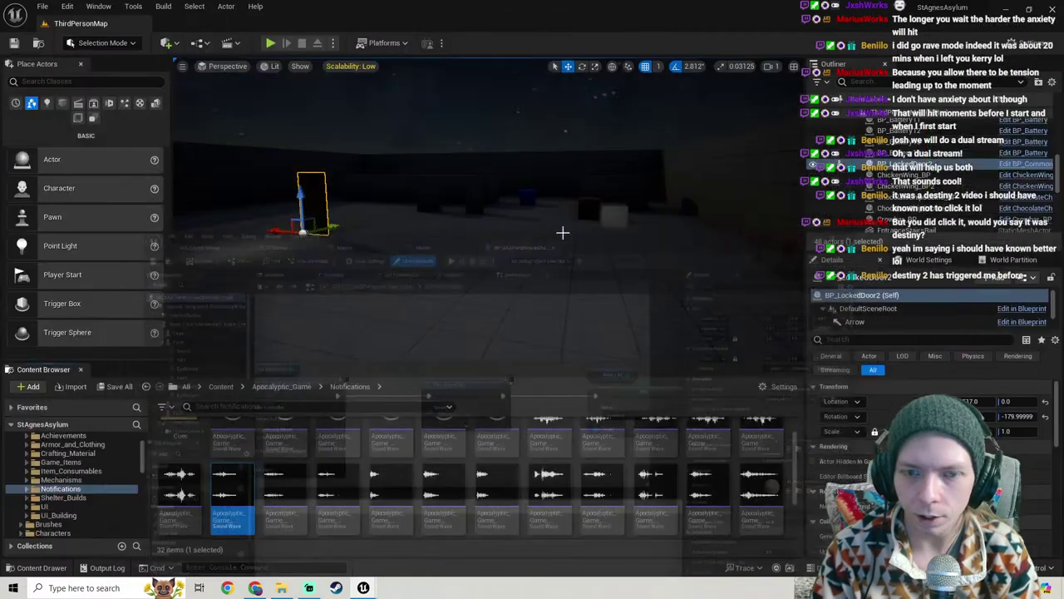
# Step: Set the inventory-opening sound wave's class to SC_UI, then save and close the asset
pyautogui.doubleClick(237, 517)
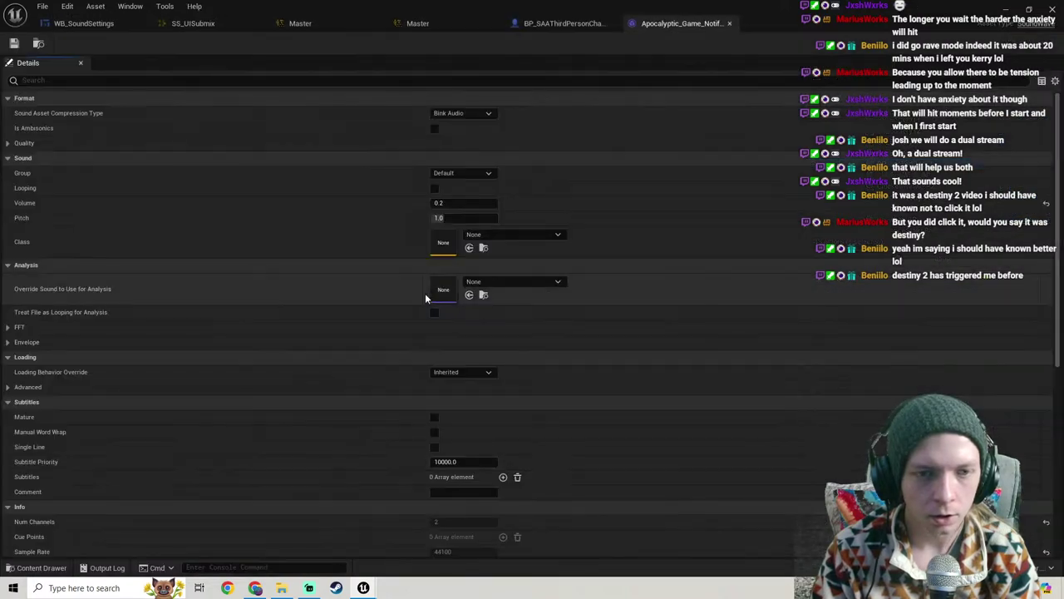
pyautogui.click(529, 236)
pyautogui.scroll(-3, 524, 402)
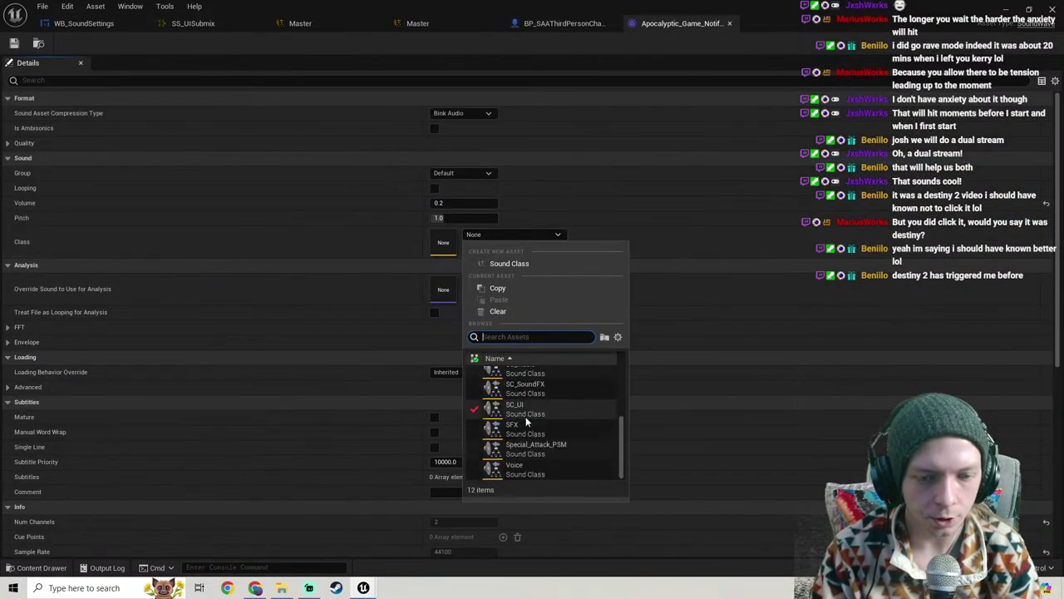
pyautogui.click(524, 408)
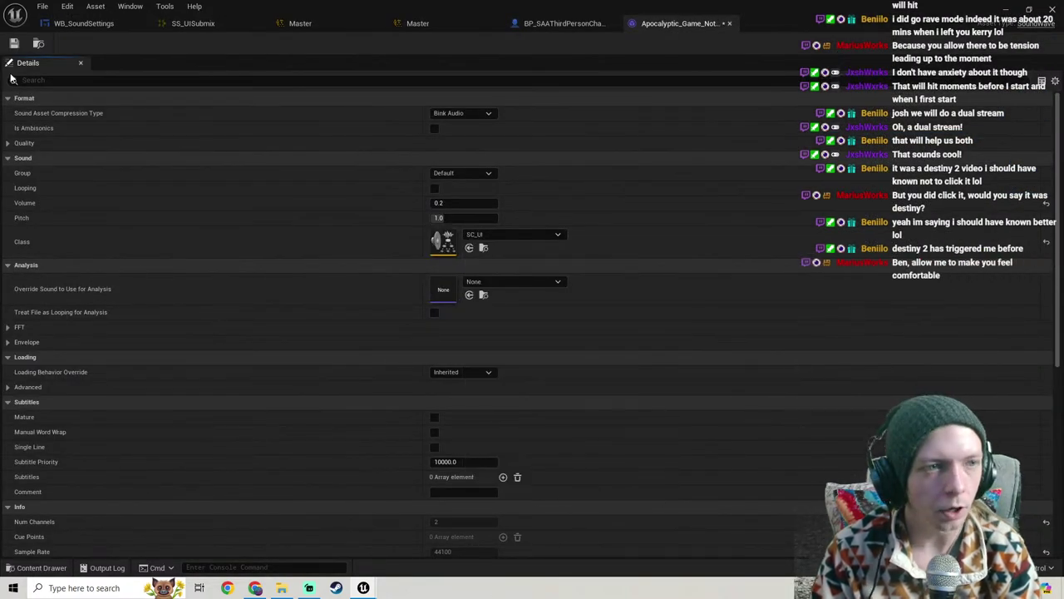
pyautogui.click(13, 42)
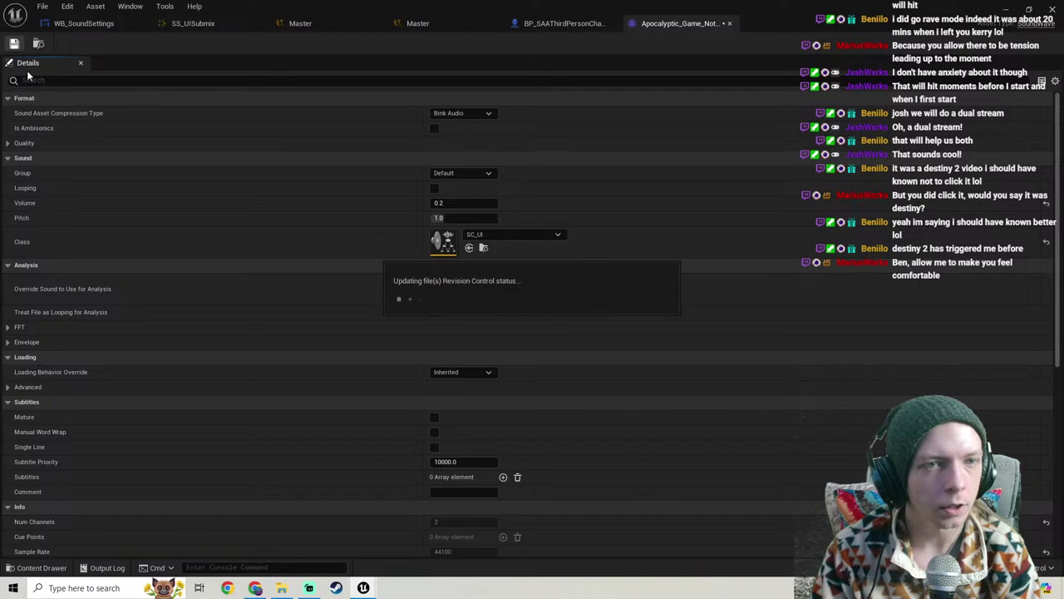
pyautogui.click(729, 23)
# Step: Locate the sound wave of the Play Sound 2D node following Call Set Inventory Default, assign it the SC_UI class and save it
pyautogui.moveTo(443, 161); pyautogui.dragTo(561, 377, button='right')
pyautogui.moveTo(272, 264); pyautogui.dragTo(521, 298, button='right')
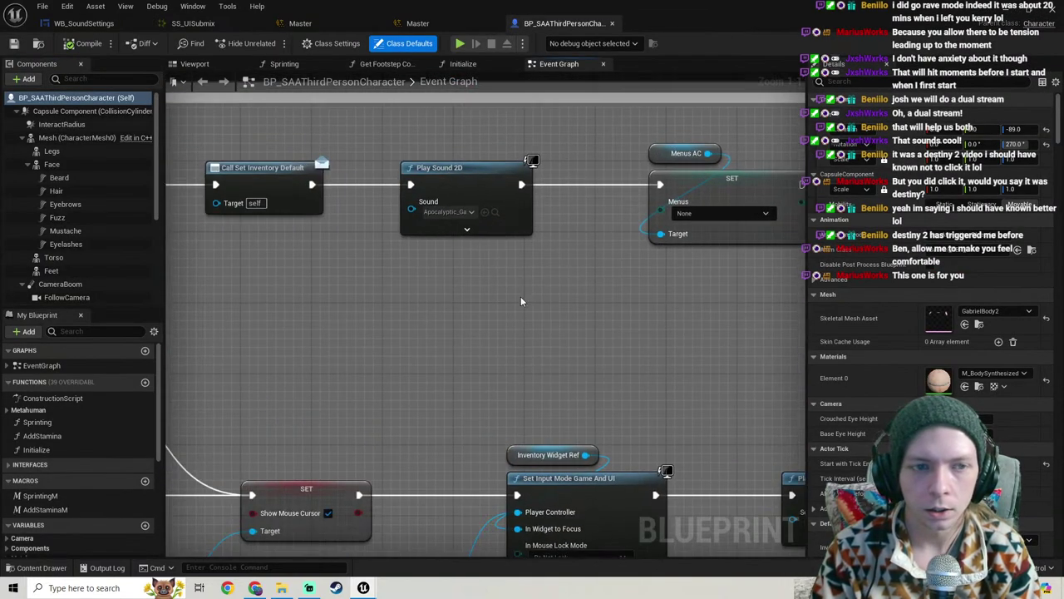
pyautogui.click(495, 213)
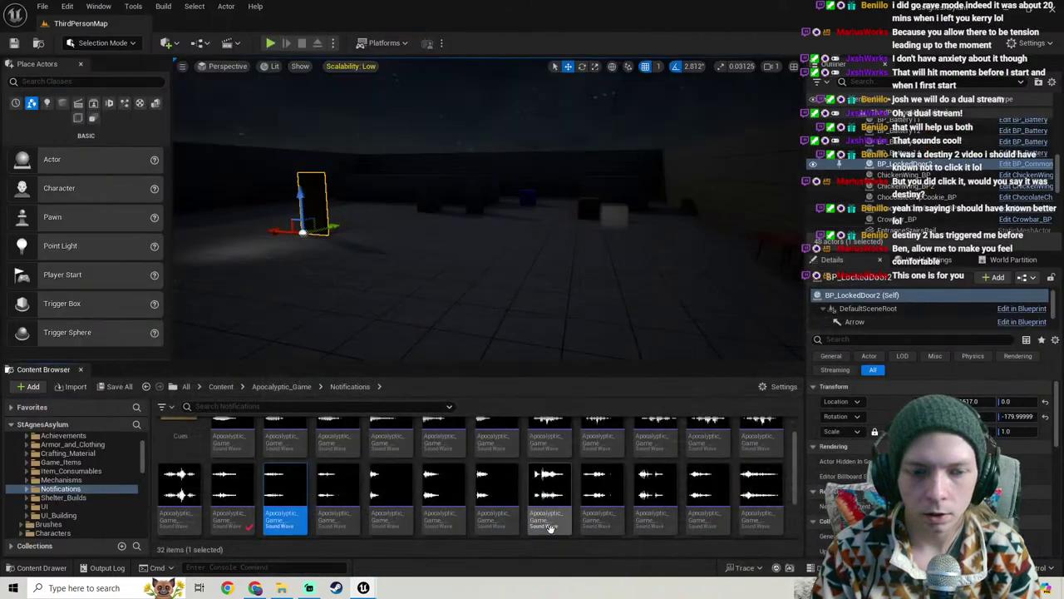
pyautogui.doubleClick(284, 522)
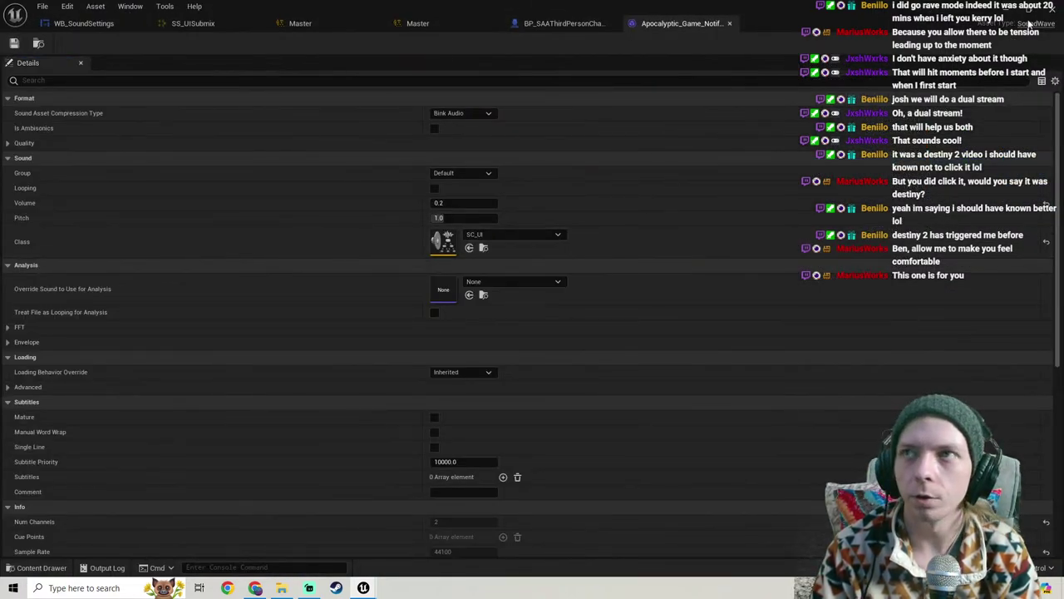
pyautogui.click(1004, 8)
pyautogui.moveTo(582, 254); pyautogui.dragTo(732, 254, button='right')
pyautogui.moveTo(511, 214); pyautogui.dragTo(371, 214, button='right')
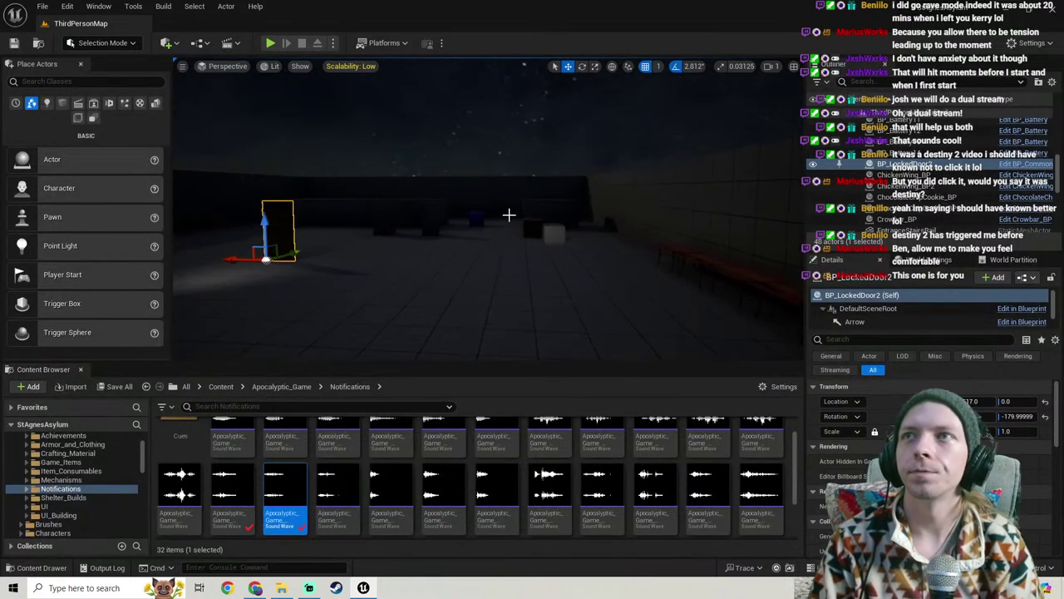
pyautogui.click(254, 588)
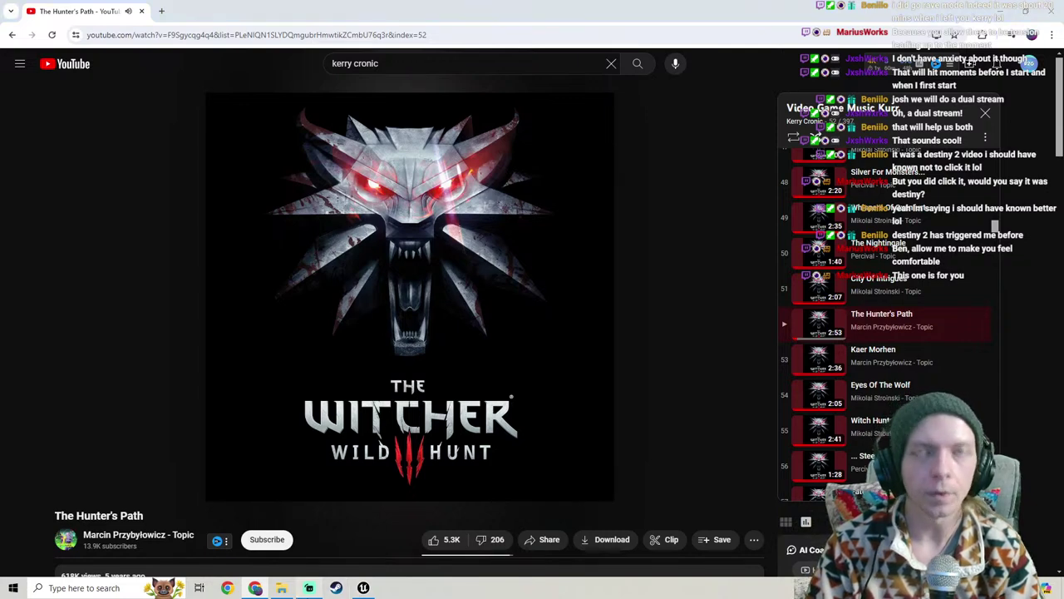
pyautogui.click(309, 588)
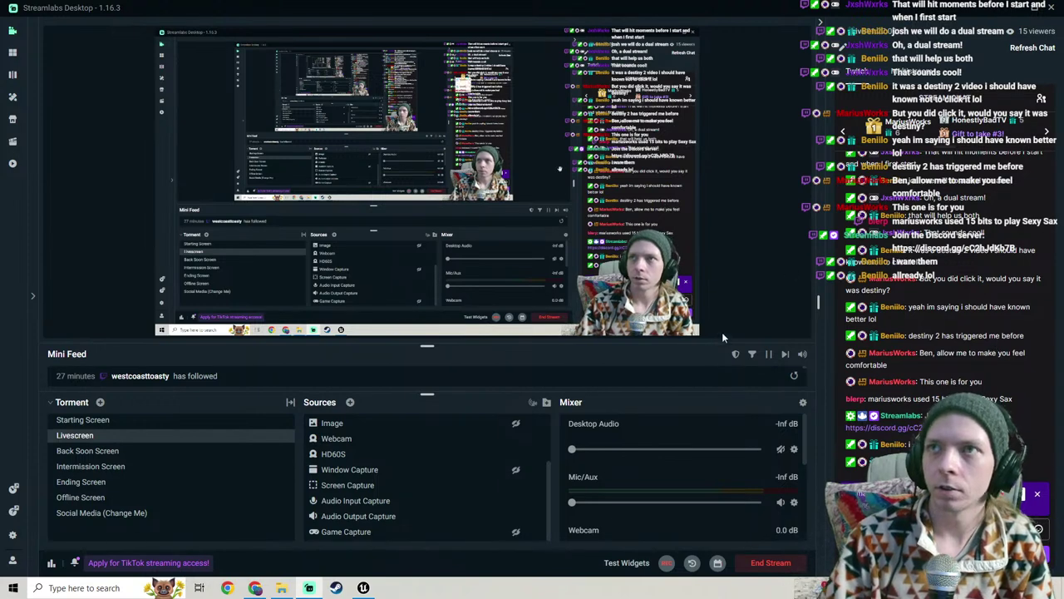
pyautogui.click(363, 587)
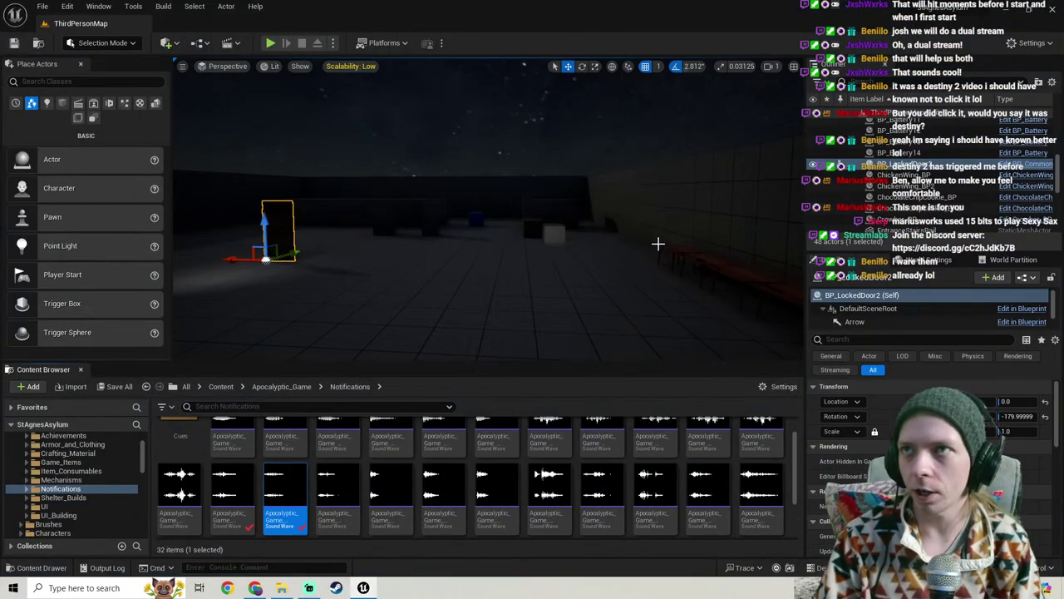
pyautogui.moveTo(658, 244); pyautogui.dragTo(626, 248, button='right')
pyautogui.moveTo(366, 282); pyautogui.dragTo(432, 263, button='right')
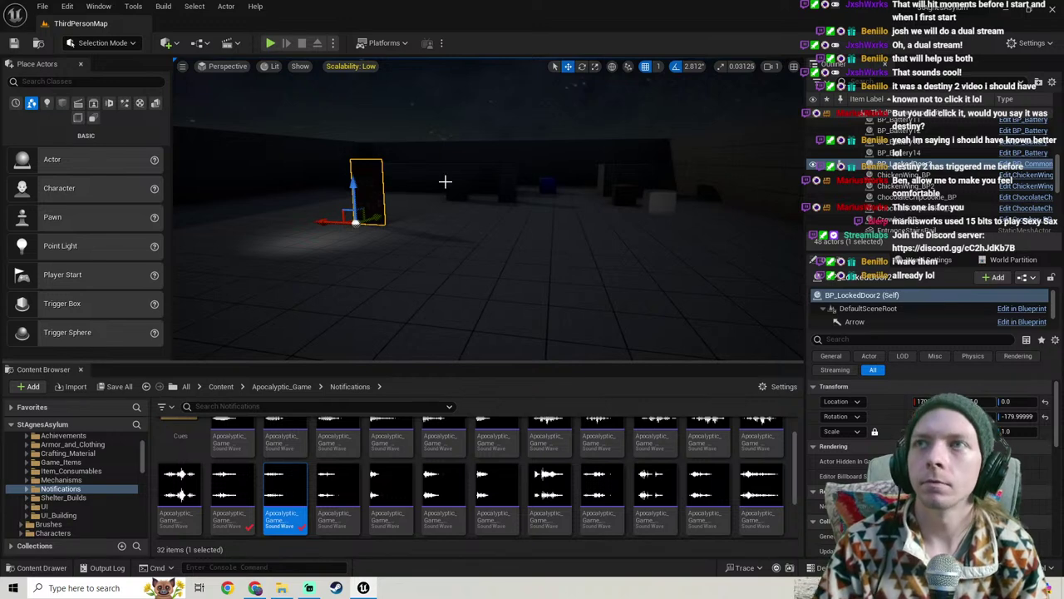
pyautogui.moveTo(444, 180); pyautogui.dragTo(507, 208, button='right')
# Step: Open the Submixes folder inside the ThirdPerson Sounds folder
pyautogui.scroll(3, 68, 463)
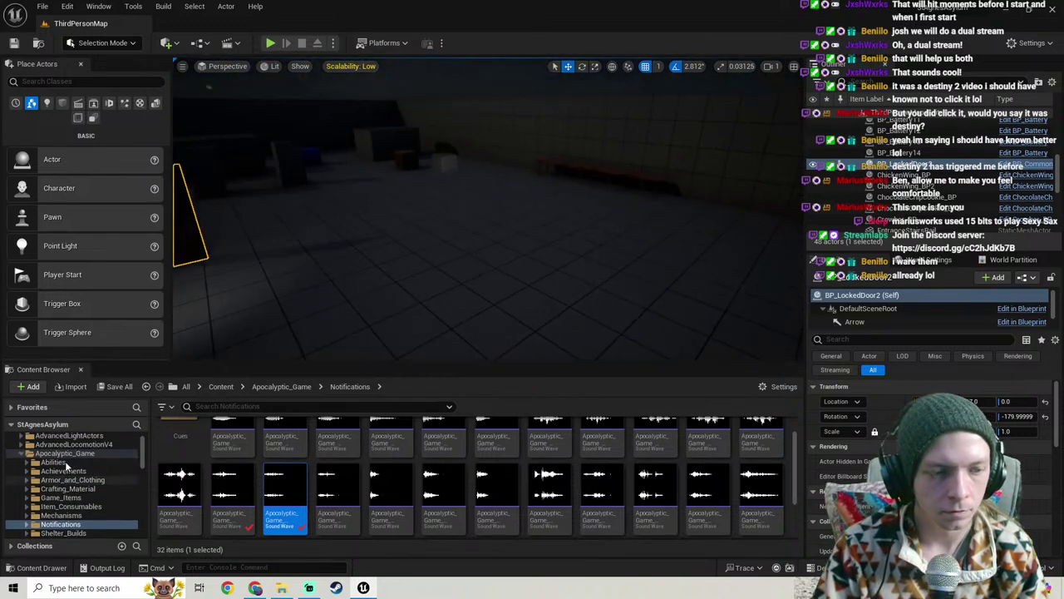
pyautogui.click(21, 473)
pyautogui.scroll(-3, 88, 498)
pyautogui.scroll(-5, 72, 516)
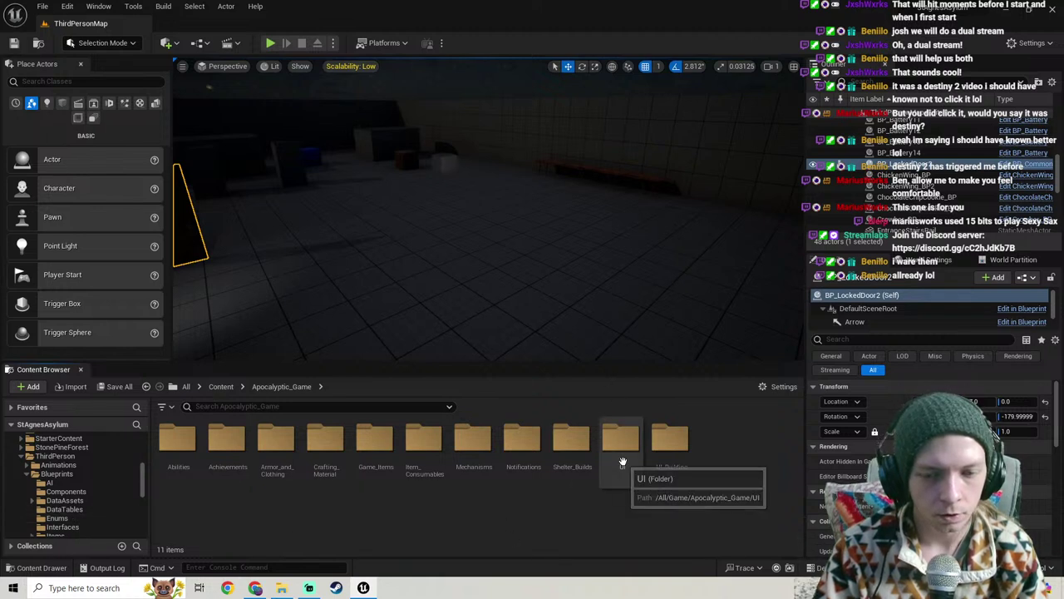
pyautogui.click(57, 457)
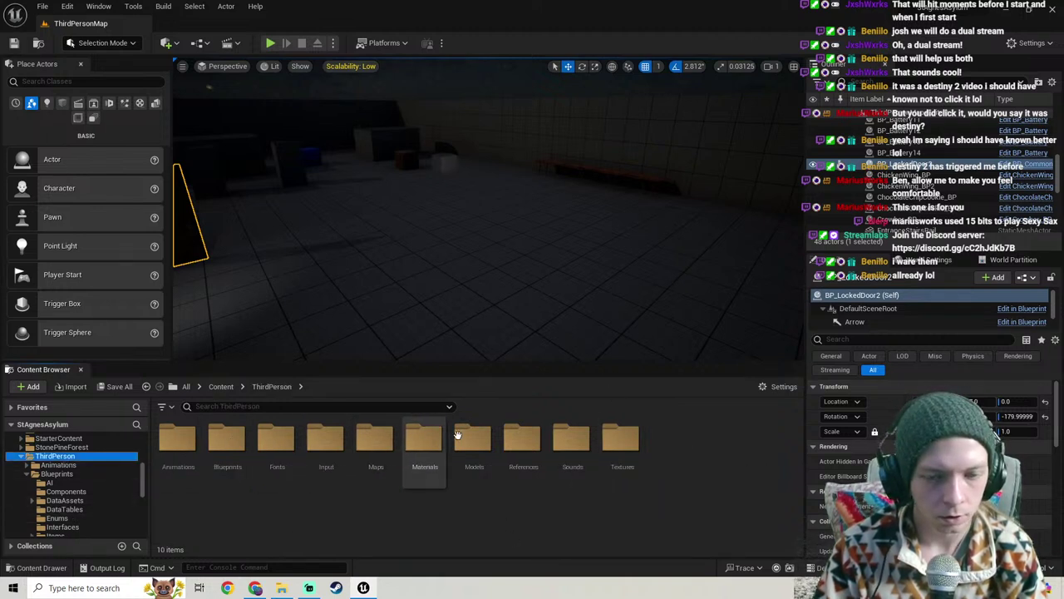
pyautogui.doubleClick(563, 433)
pyautogui.moveTo(455, 333); pyautogui.dragTo(508, 249, button='right')
pyautogui.moveTo(329, 77); pyautogui.dragTo(329, 104, button='right')
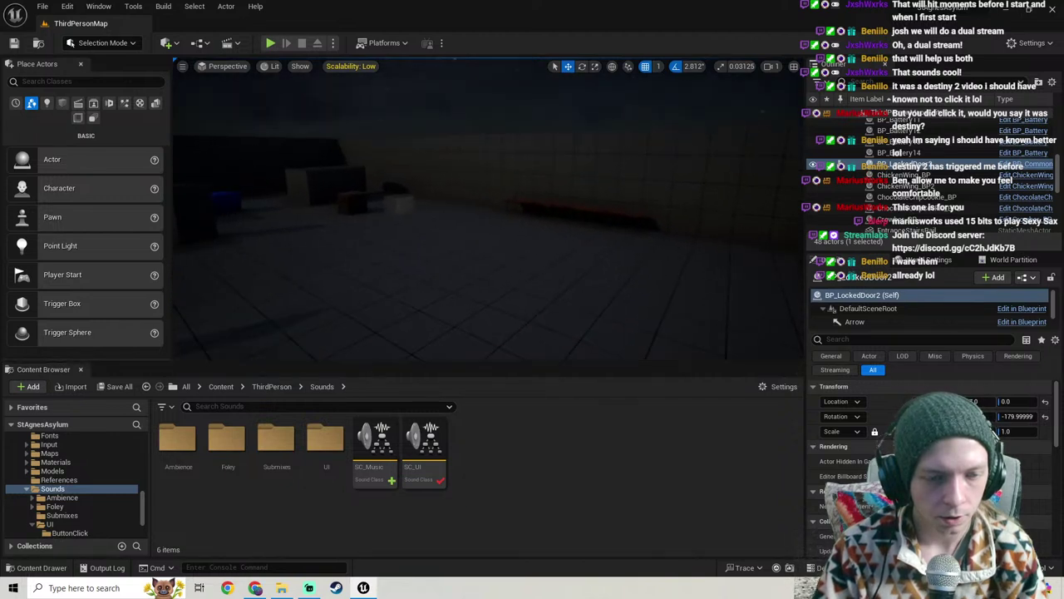
pyautogui.doubleClick(279, 445)
pyautogui.rightClick(282, 523)
pyautogui.click(226, 522)
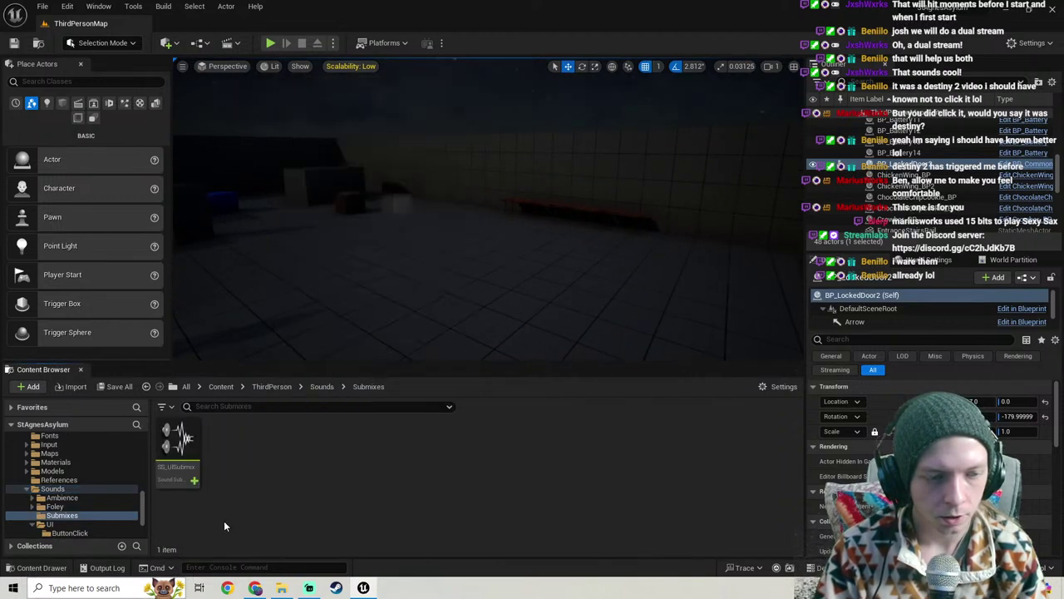
# Step: Duplicate the SS_UISubmix sound submix and name the copy SS_SFXSubmix
pyautogui.rightClick(174, 461)
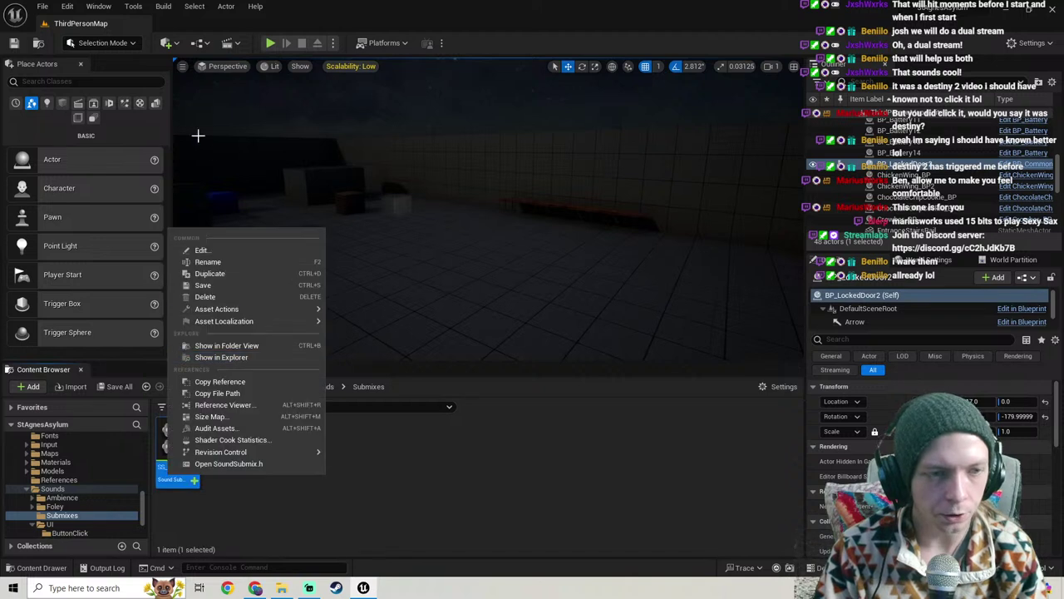
pyautogui.click(212, 274)
pyautogui.click(239, 468)
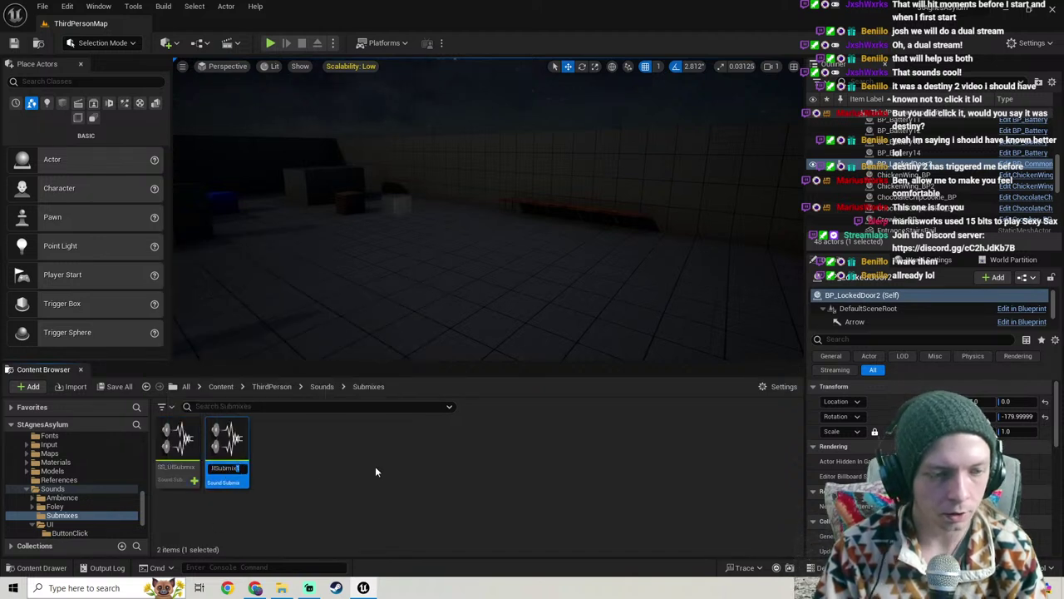
pyautogui.press('BackSpace')
pyautogui.press('Left')
pyautogui.press('Left')
pyautogui.press('Left')
pyautogui.press('Left')
pyautogui.press('Left')
pyautogui.press('Left')
pyautogui.press('Left')
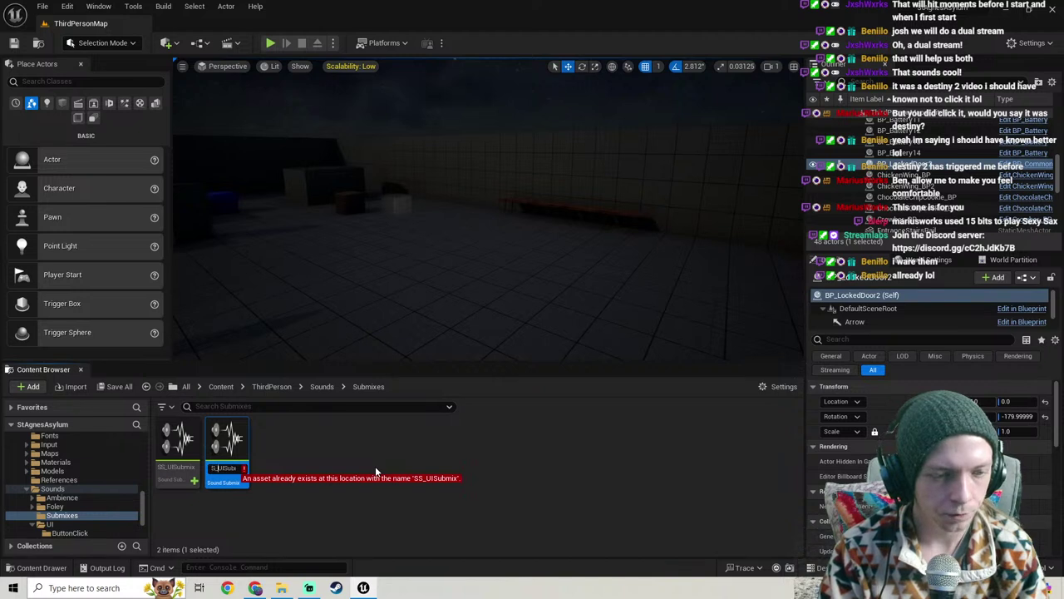
pyautogui.press('Delete')
pyautogui.press('Delete')
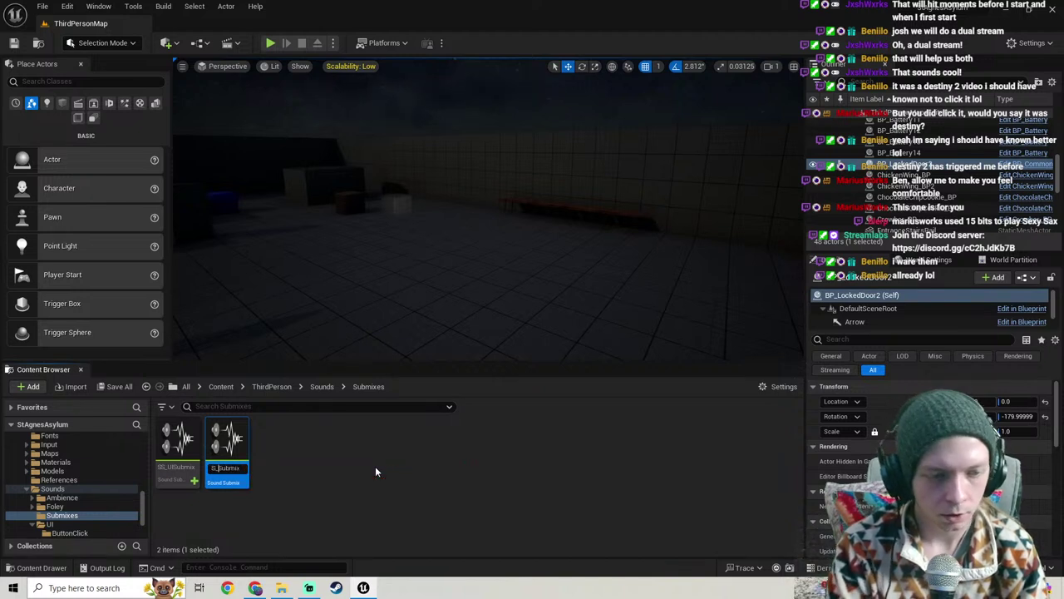
pyautogui.write('SFXS')
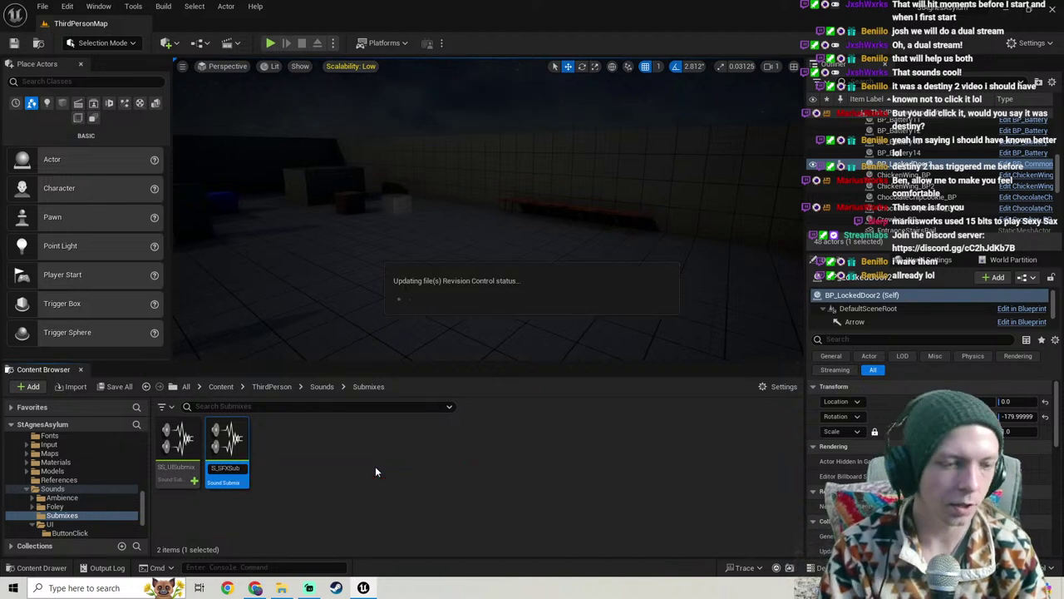
pyautogui.press('Return')
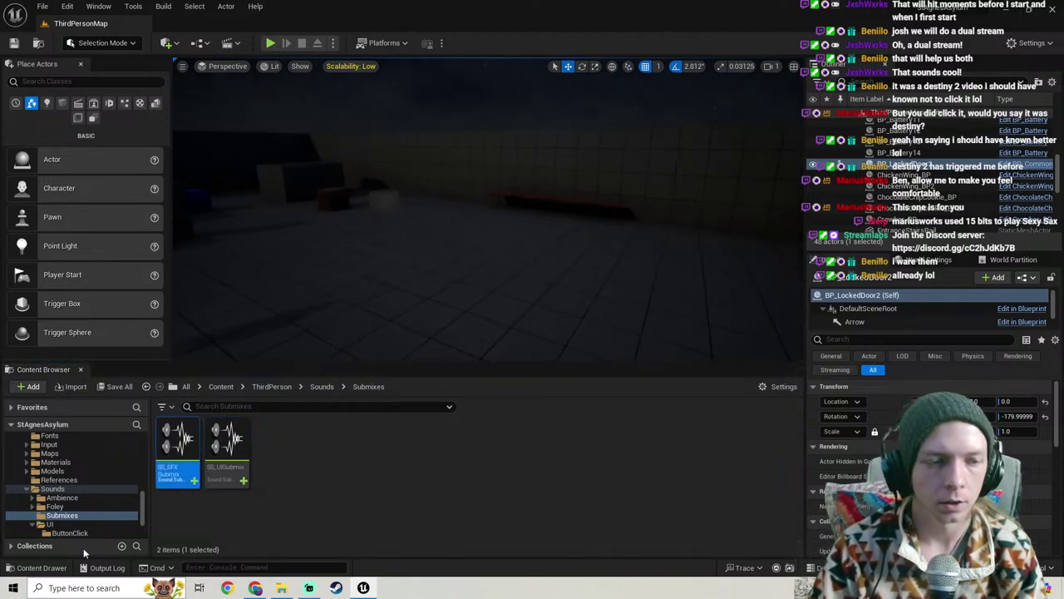
# Step: Open the WB_SoundSettings widget from the Settings folder under the ThirdPerson Blueprints Widgets folder
pyautogui.click(364, 588)
pyautogui.click(364, 588)
pyautogui.scroll(5, 55, 495)
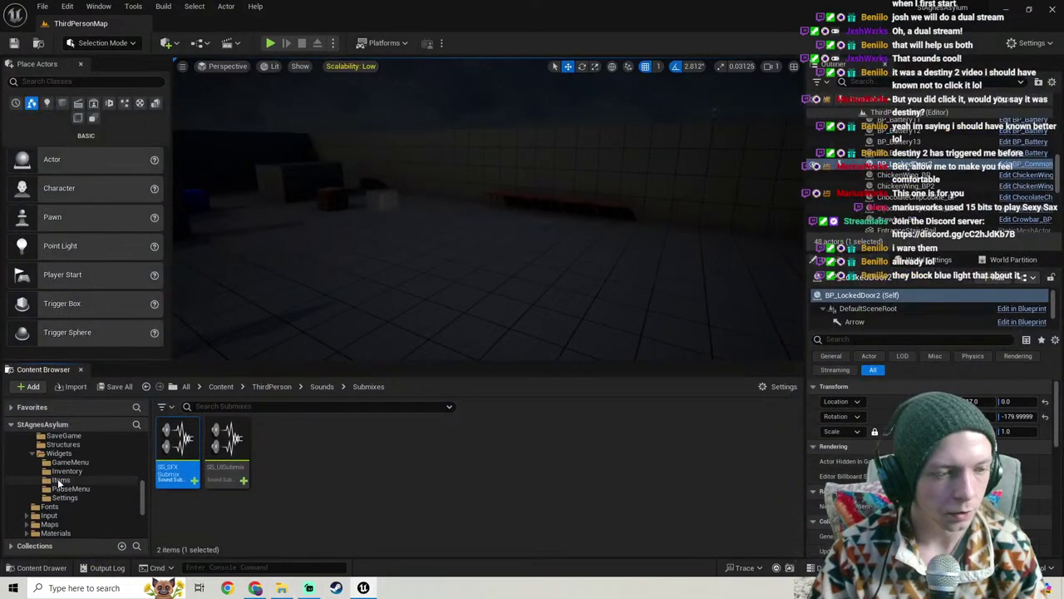
pyautogui.scroll(3, 55, 495)
pyautogui.click(53, 479)
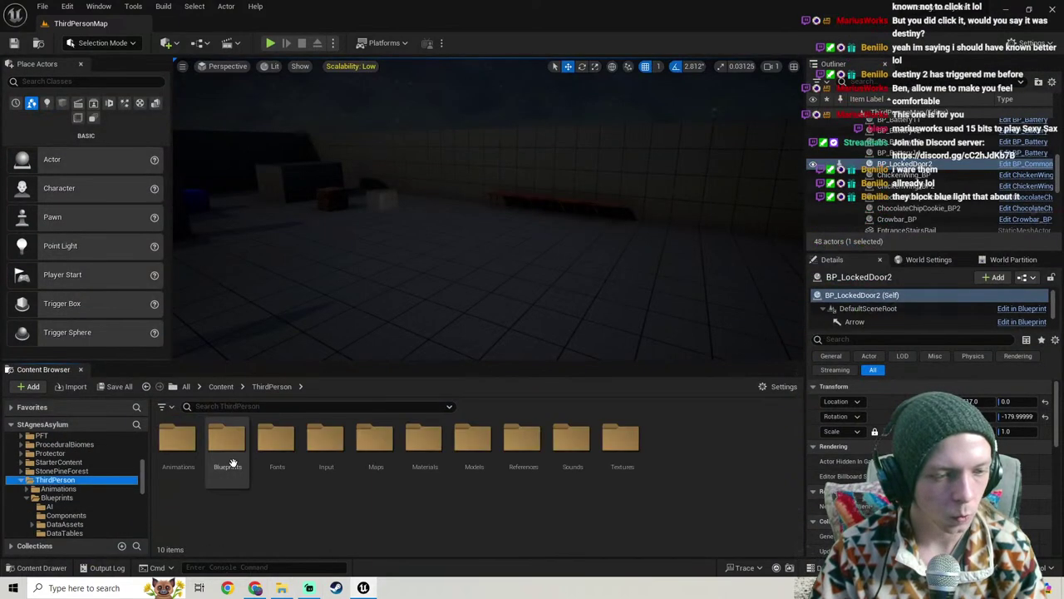
pyautogui.doubleClick(708, 439)
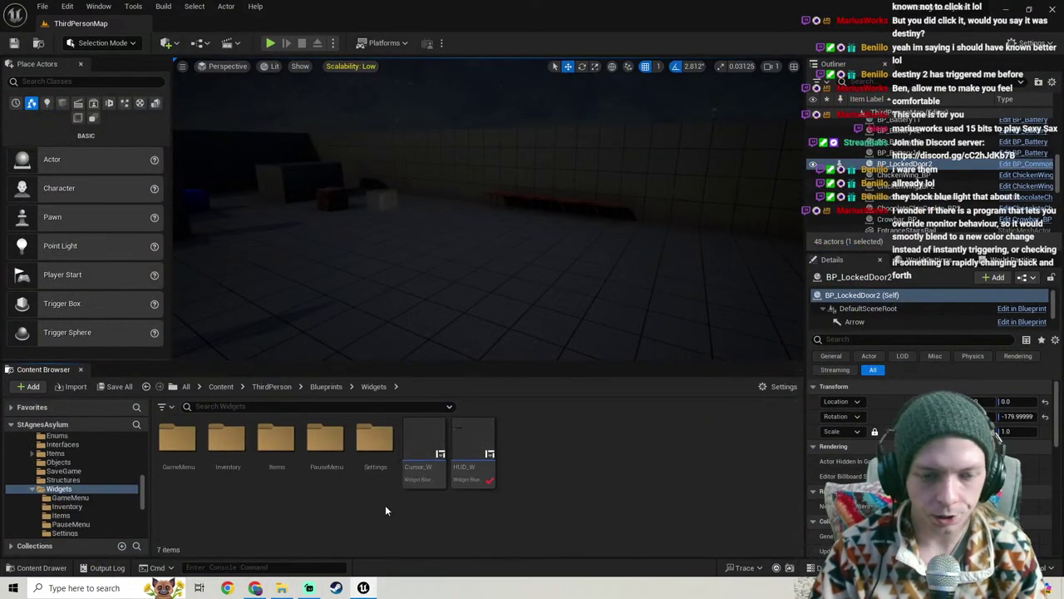
pyautogui.doubleClick(375, 439)
pyautogui.doubleClick(424, 454)
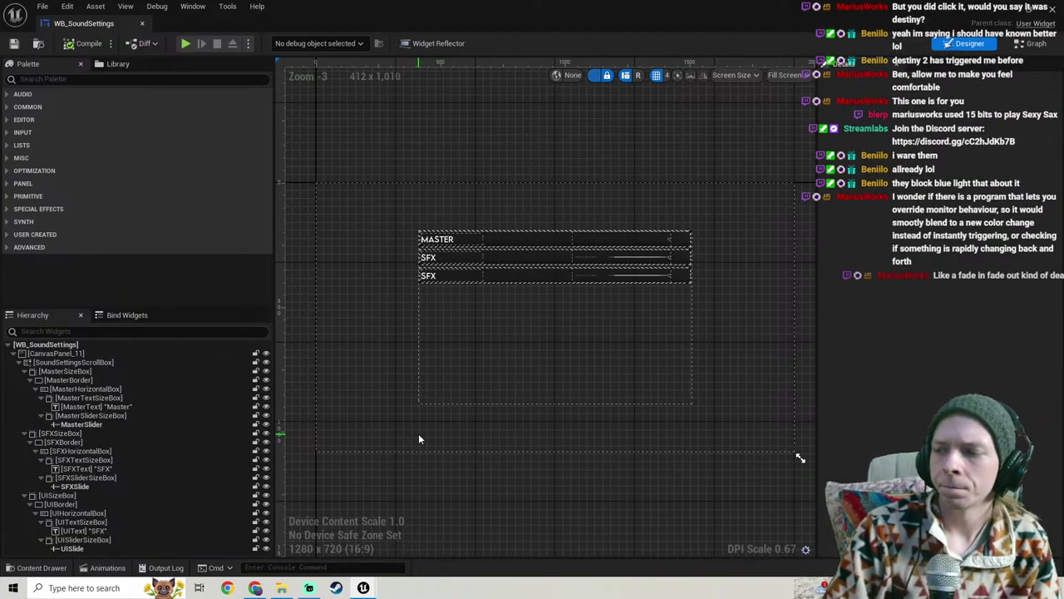
# Step: Review the volume rows in the WB_SoundSettings layout and the slider value-changed events in its event graph
pyautogui.moveTo(571, 366); pyautogui.dragTo(514, 362, button='right')
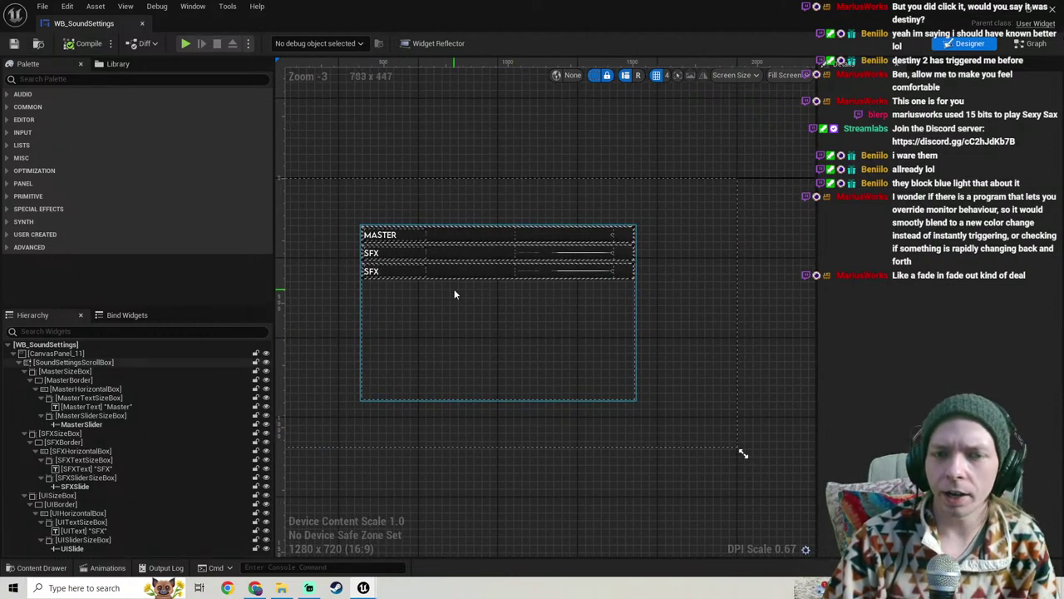
pyautogui.scroll(2, 499, 281)
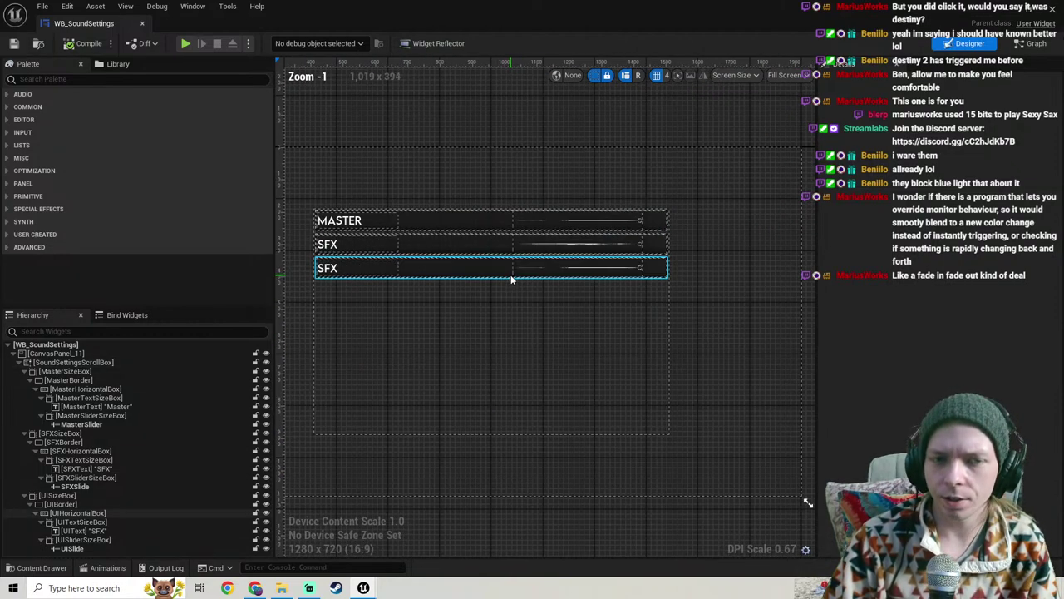
pyautogui.click(1031, 43)
pyautogui.moveTo(410, 218); pyautogui.dragTo(444, 349, button='right')
pyautogui.scroll(6, 442, 351)
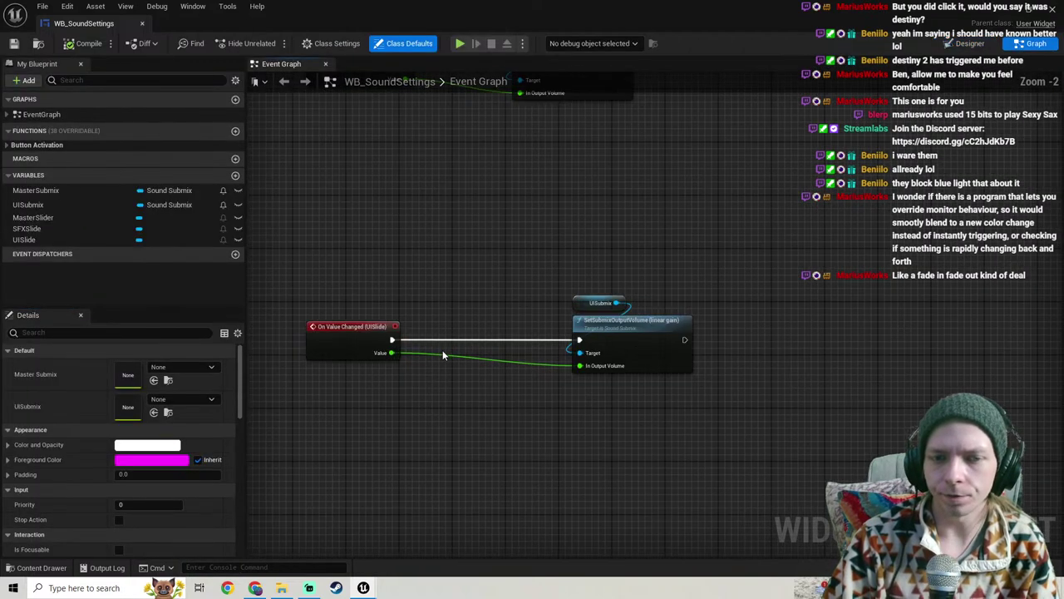
pyautogui.scroll(-6, 442, 350)
pyautogui.moveTo(468, 309)
pyautogui.mouseDown(button='right')
pyautogui.moveTo(481, 356)
pyautogui.moveTo(459, 297)
pyautogui.mouseUp(button='right')
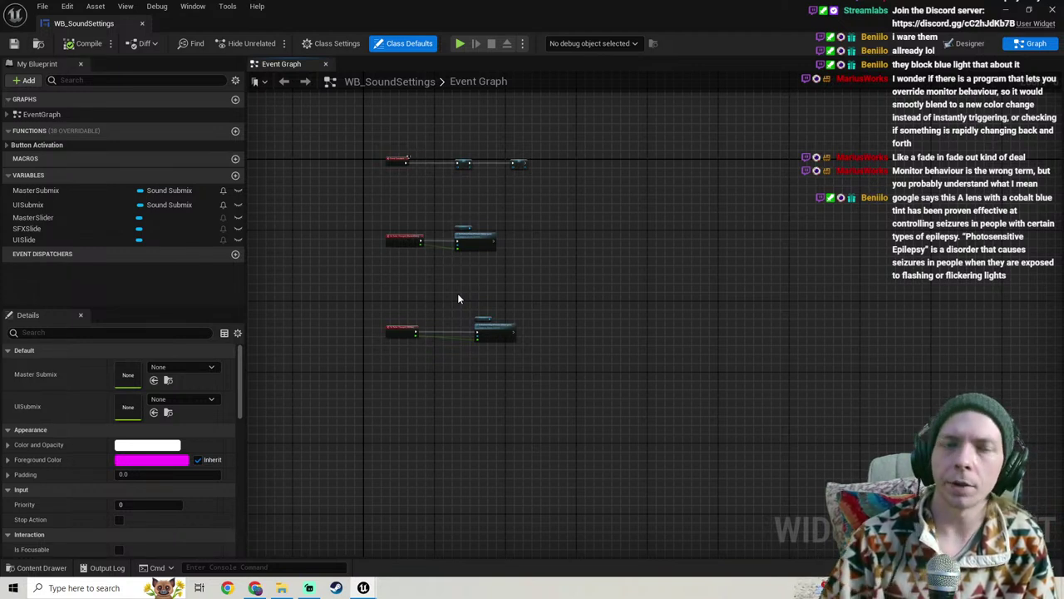
pyautogui.scroll(5, 463, 361)
pyautogui.moveTo(464, 361); pyautogui.dragTo(526, 385, button='right')
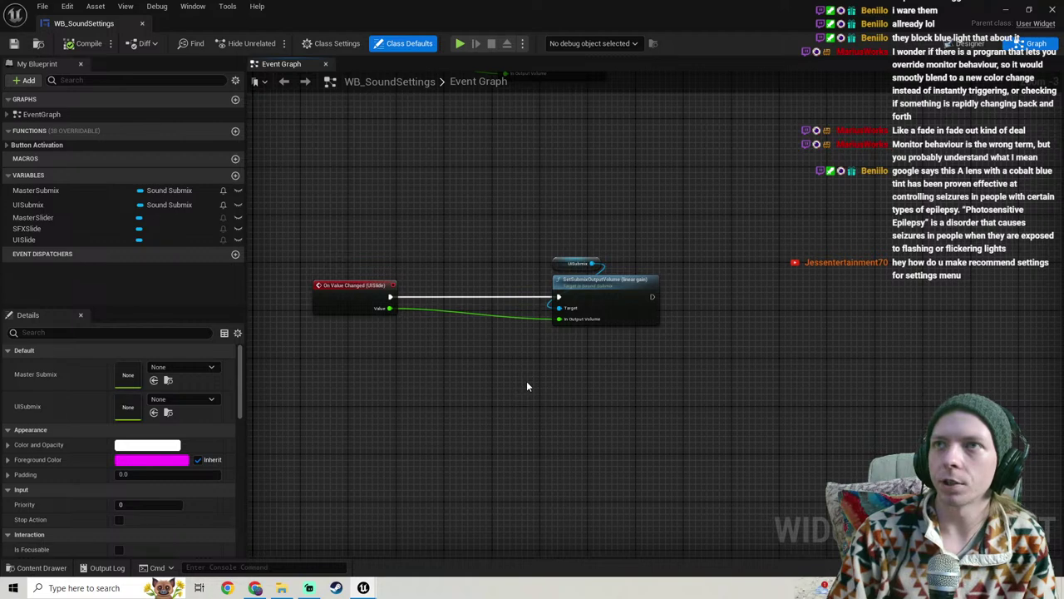
pyautogui.scroll(-4, 526, 386)
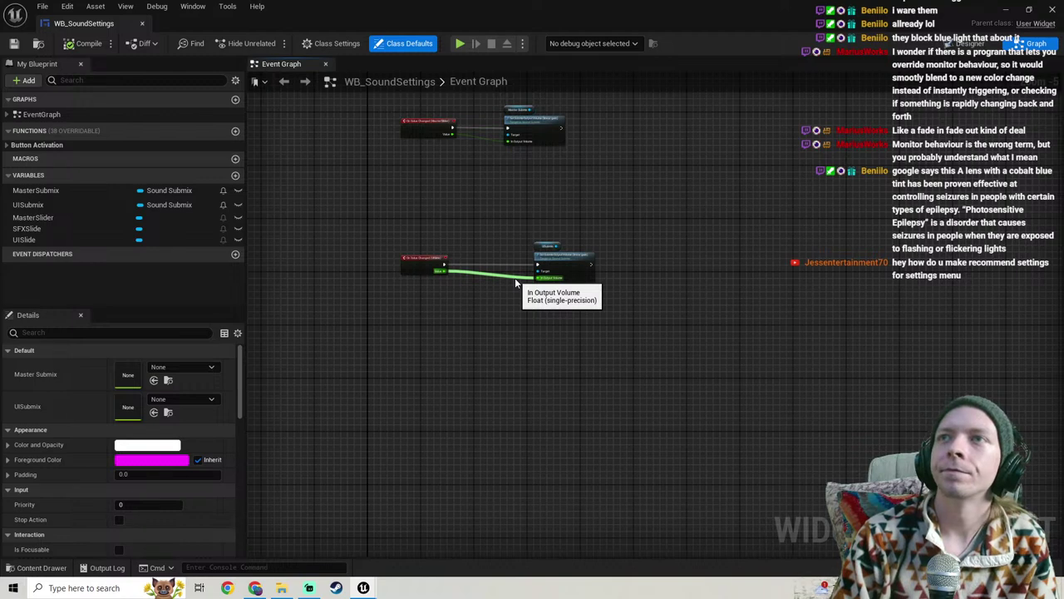
# Step: Save WB_SoundSettings and open the WB_GraphicsSettings widget from the Settings widgets folder
pyautogui.click(13, 43)
pyautogui.click(1006, 9)
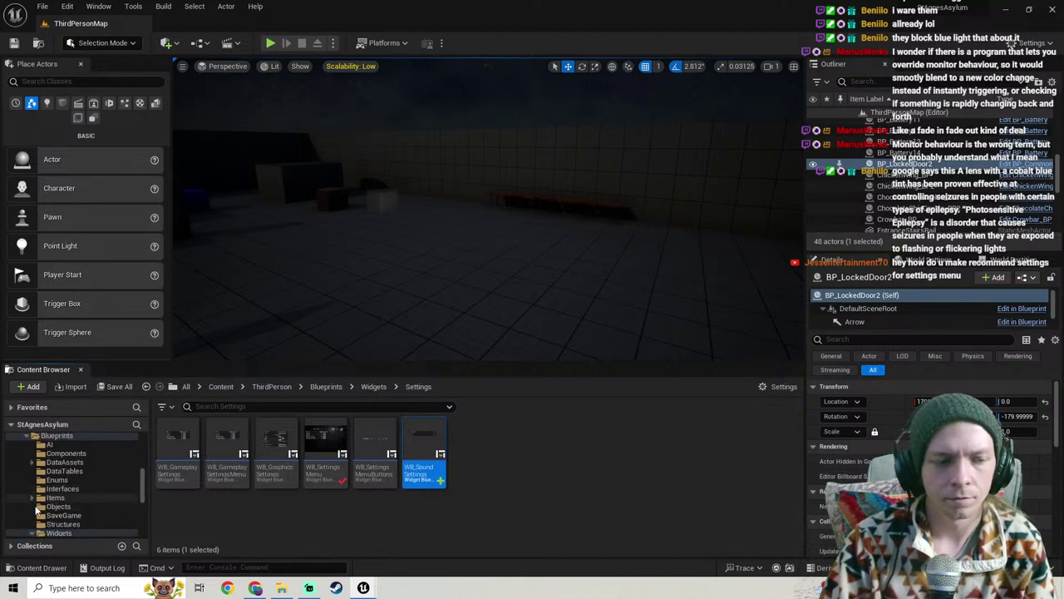
pyautogui.scroll(2, 31, 490)
pyautogui.click(45, 481)
pyautogui.scroll(-6, 39, 483)
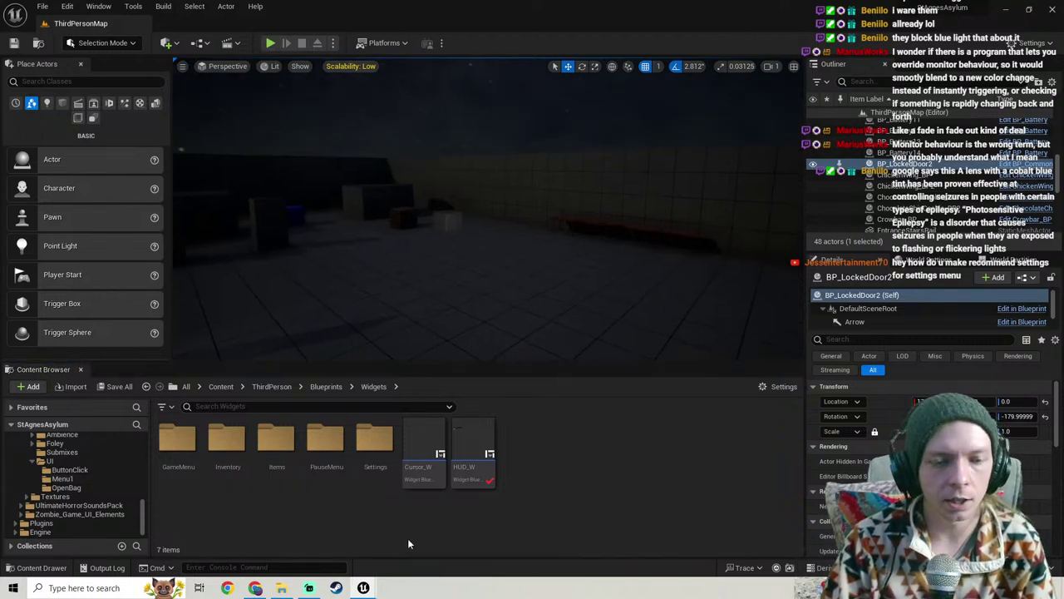
pyautogui.click(384, 460)
pyautogui.doubleClick(384, 460)
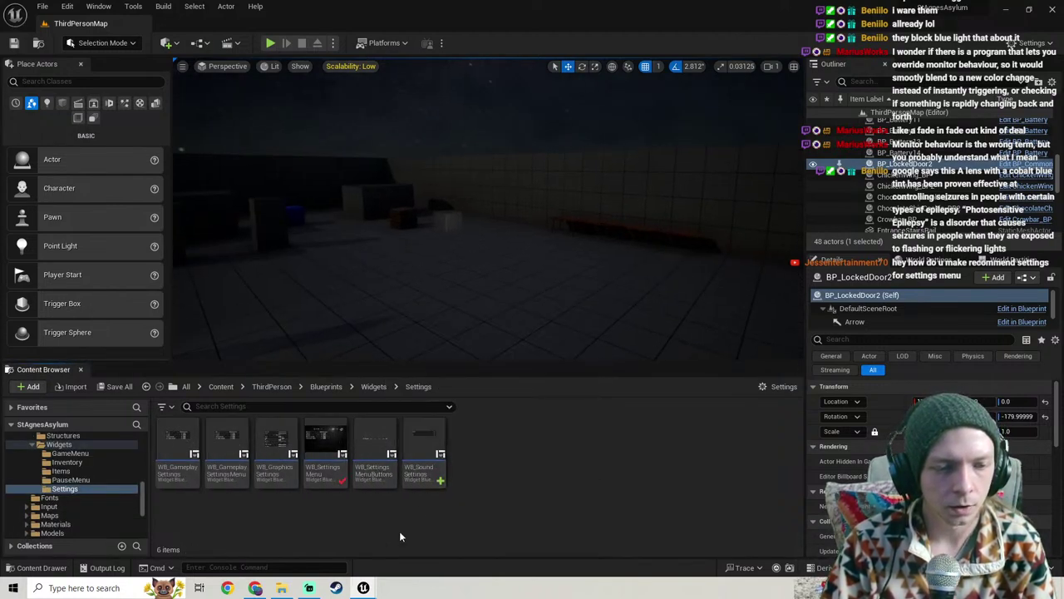
pyautogui.doubleClick(274, 441)
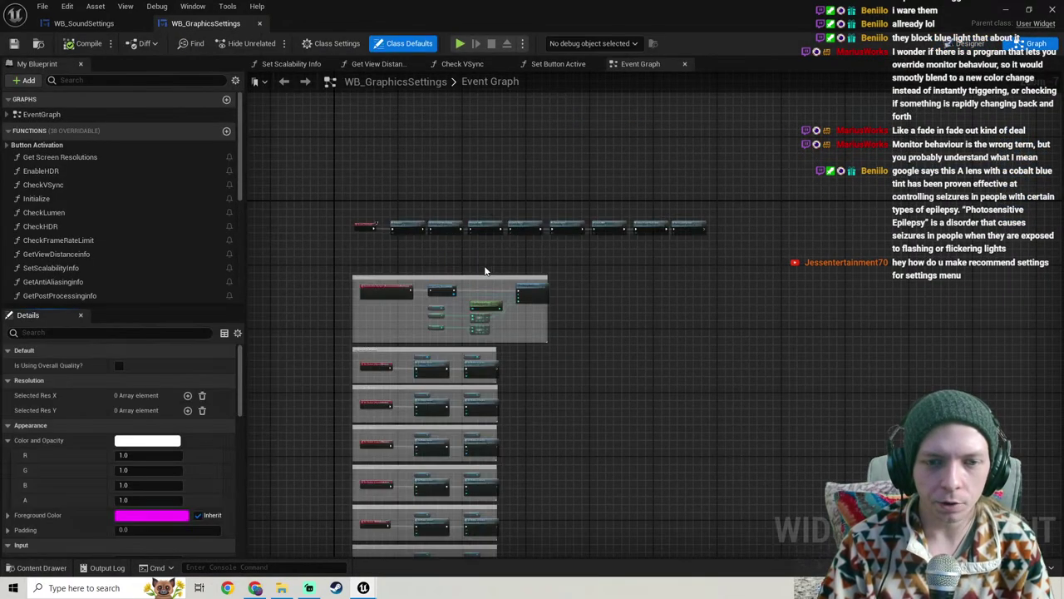
# Step: Examine the Overall Quality combo box event and its Recommended comparison branch in the WB_GraphicsSettings event graph
pyautogui.scroll(-5, 479, 266)
pyautogui.moveTo(475, 274); pyautogui.dragTo(434, 105, button='right')
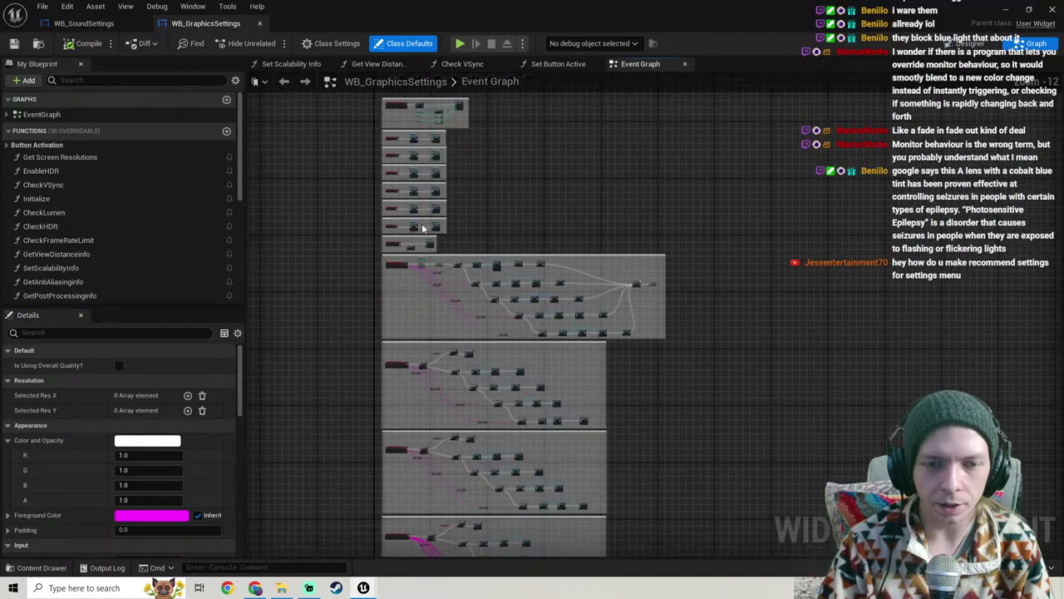
pyautogui.scroll(4, 399, 264)
pyautogui.scroll(3, 392, 255)
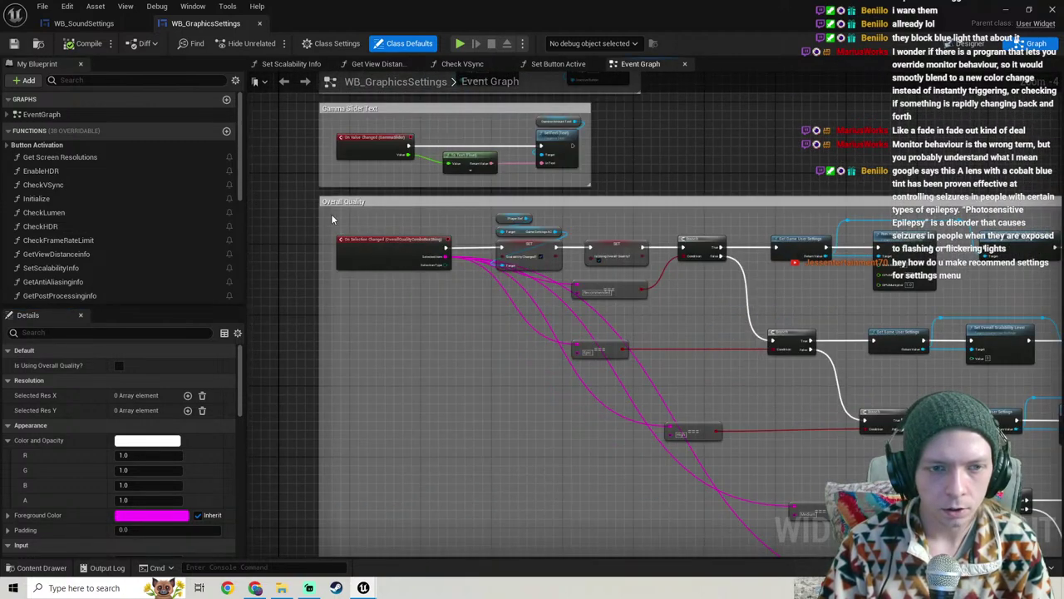
pyautogui.scroll(-2, 333, 221)
pyautogui.scroll(4, 501, 233)
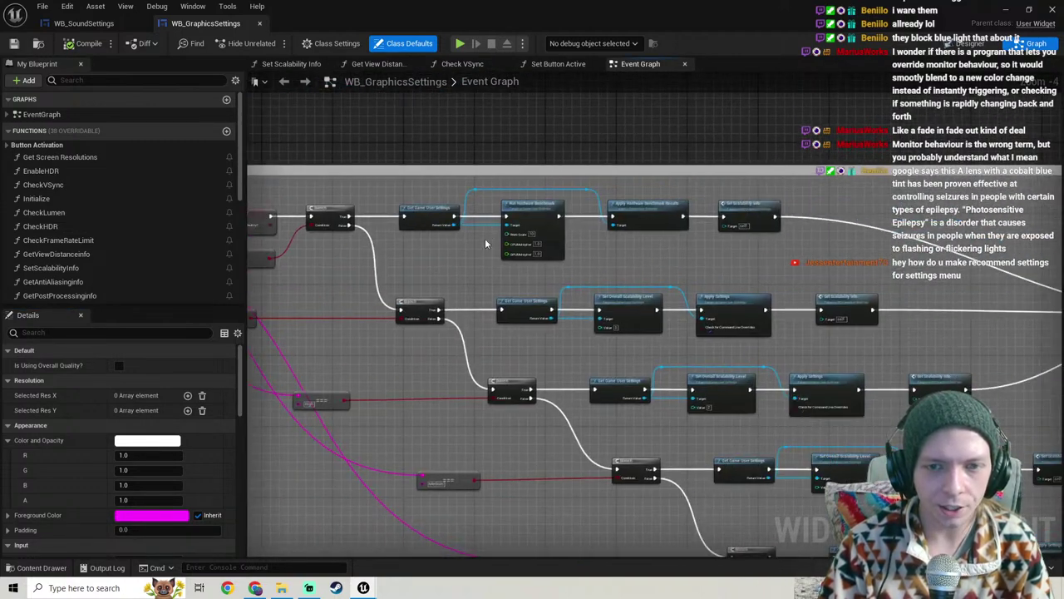
pyautogui.scroll(2, 501, 233)
pyautogui.moveTo(490, 242); pyautogui.dragTo(646, 258, button='right')
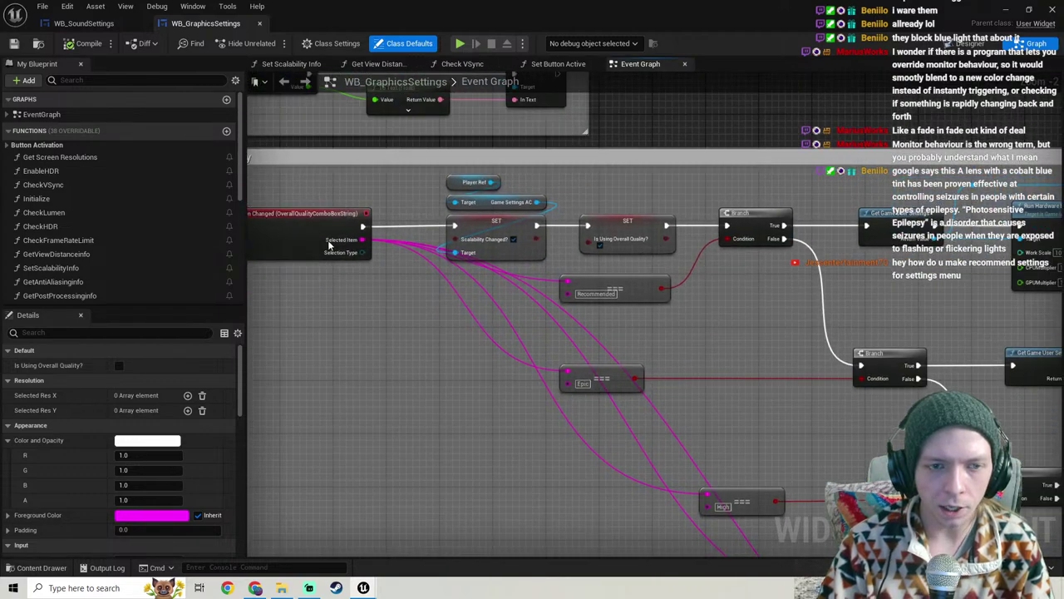
pyautogui.moveTo(518, 324); pyautogui.dragTo(408, 296, button='right')
pyautogui.click(486, 264)
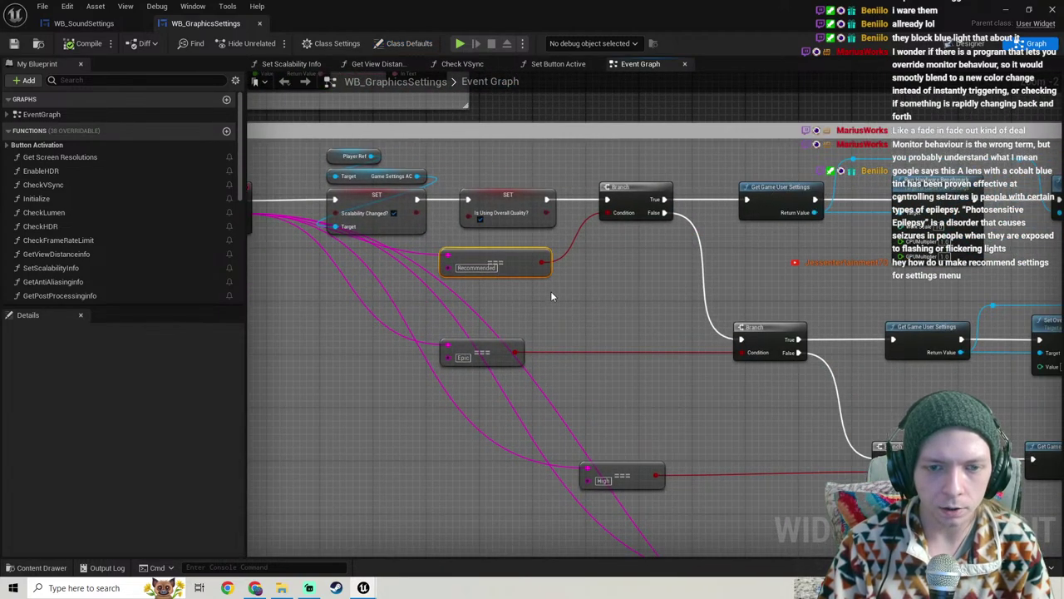
pyautogui.moveTo(551, 292); pyautogui.dragTo(909, 301, button='right')
pyautogui.moveTo(680, 264); pyautogui.dragTo(373, 258, button='right')
pyautogui.moveTo(525, 289); pyautogui.dragTo(591, 253)
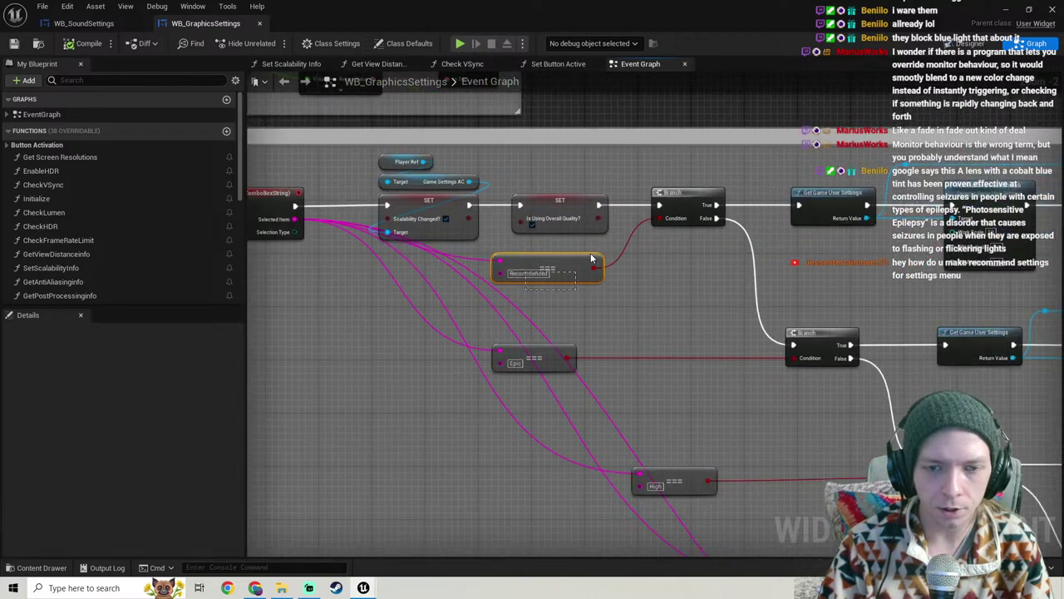
pyautogui.moveTo(671, 295); pyautogui.dragTo(391, 304, button='right')
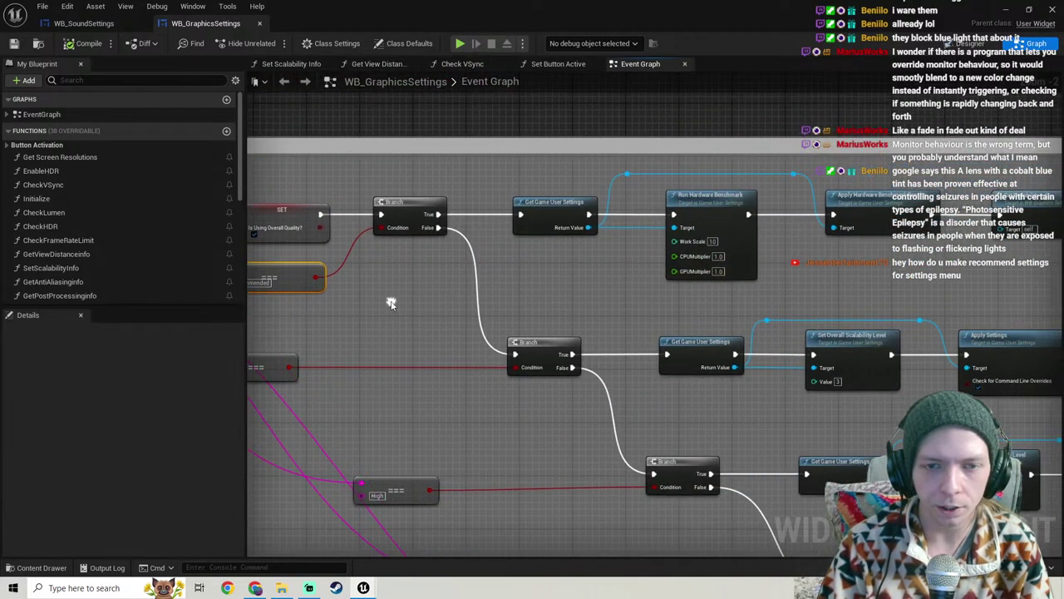
pyautogui.scroll(-2, 446, 238)
# Step: Examine the Recommended chain of Get Game User Settings, Run Hardware Benchmark, Apply Hardware Benchmark Results and Set Scalability Info nodes
pyautogui.click(362, 195)
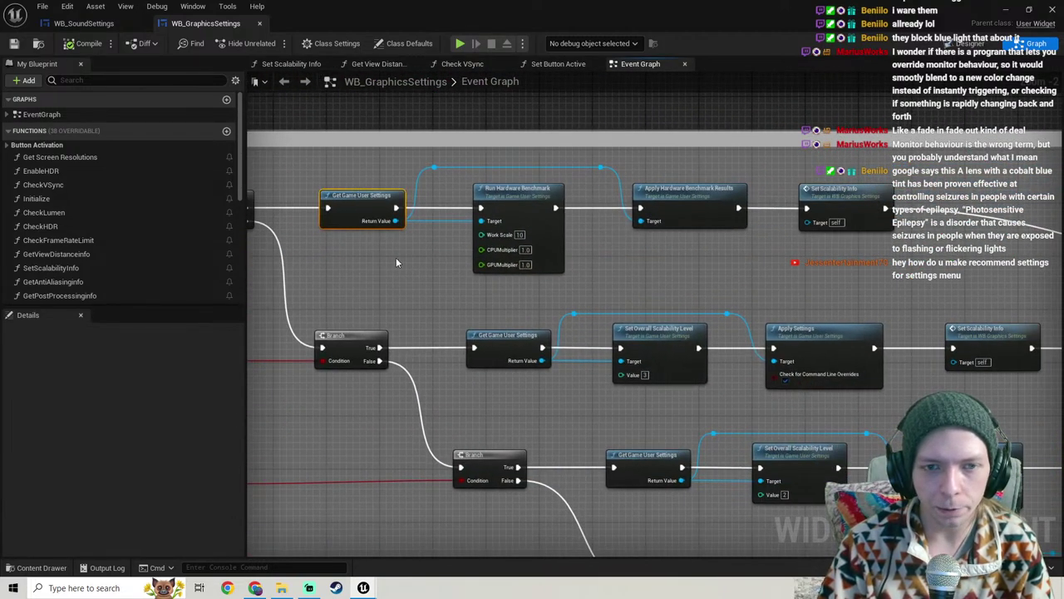
pyautogui.scroll(2, 404, 280)
pyautogui.click(493, 223)
pyautogui.moveTo(554, 225); pyautogui.dragTo(456, 223, button='right')
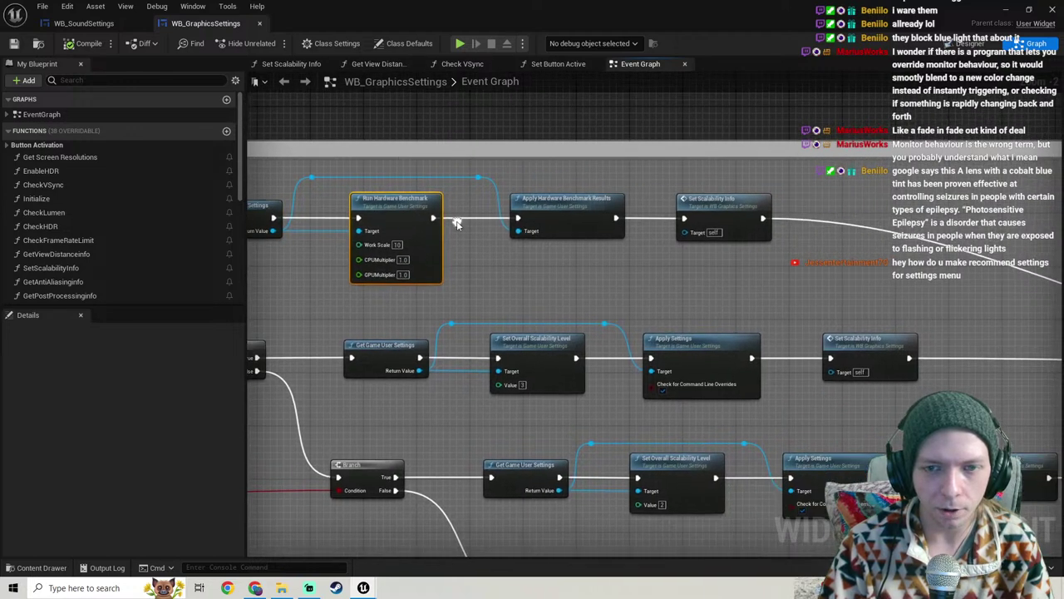
pyautogui.click(532, 200)
pyautogui.moveTo(623, 245); pyautogui.dragTo(474, 265, button='right')
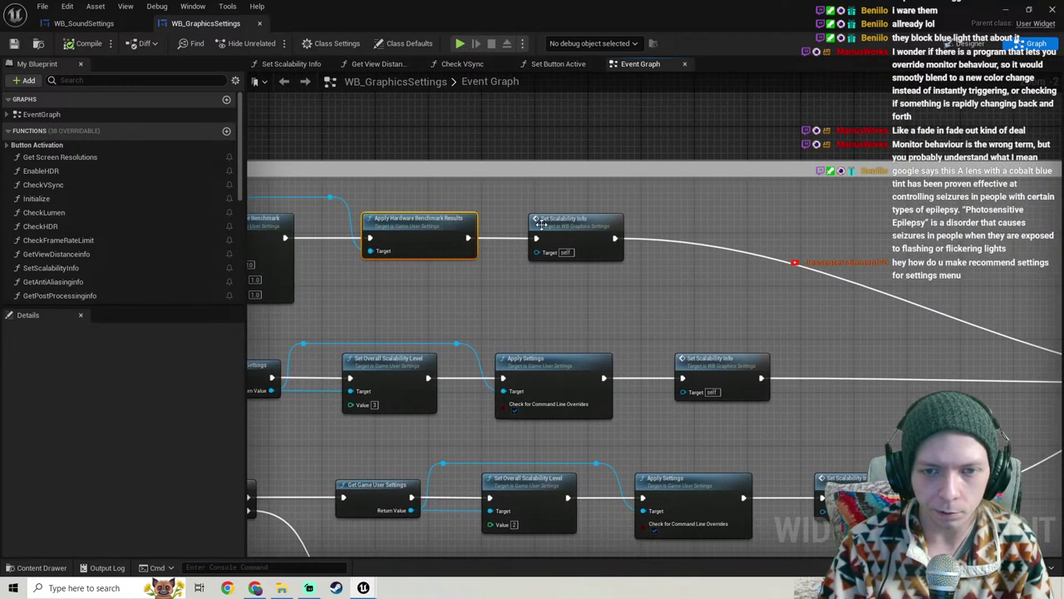
pyautogui.click(558, 226)
pyautogui.scroll(-3, 515, 237)
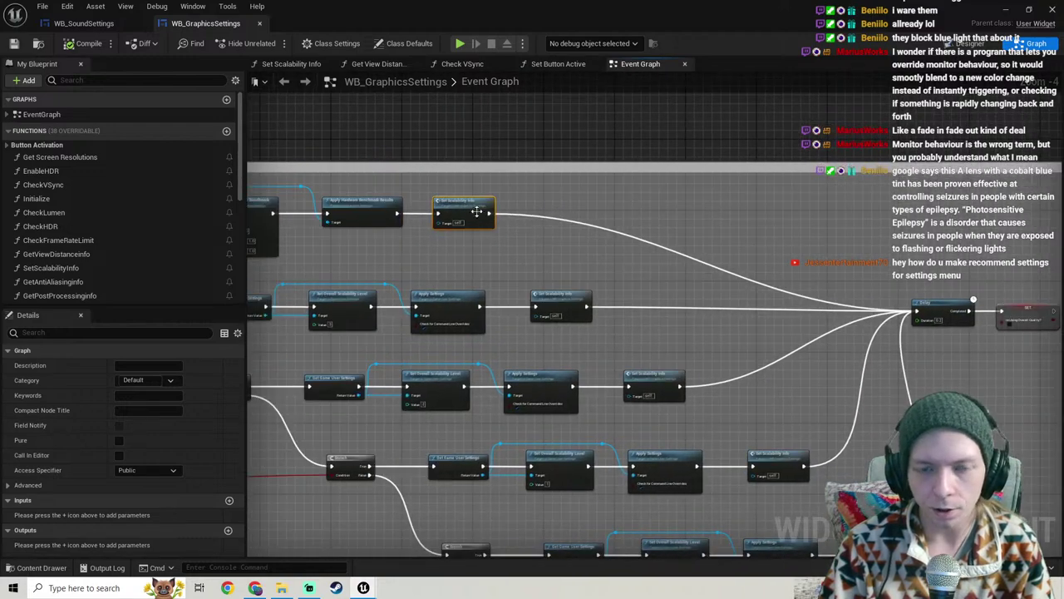
# Step: Open the Set Scalability Info function and examine the info functions called by its sequence
pyautogui.doubleClick(464, 200)
pyautogui.scroll(2, 569, 256)
pyautogui.scroll(-2, 616, 274)
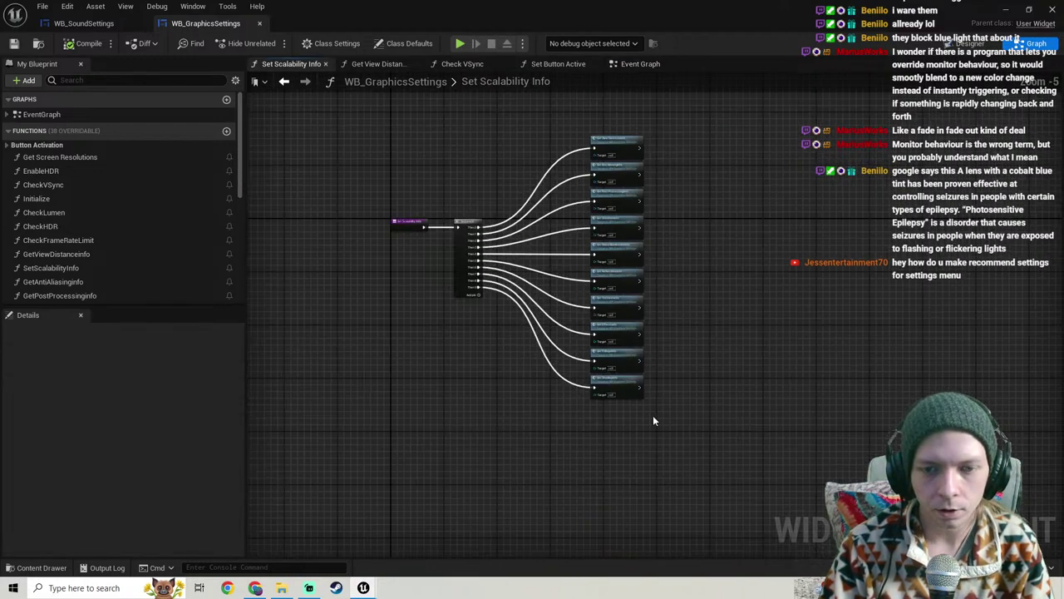
pyautogui.moveTo(653, 415); pyautogui.dragTo(589, 137)
pyautogui.scroll(5, 544, 243)
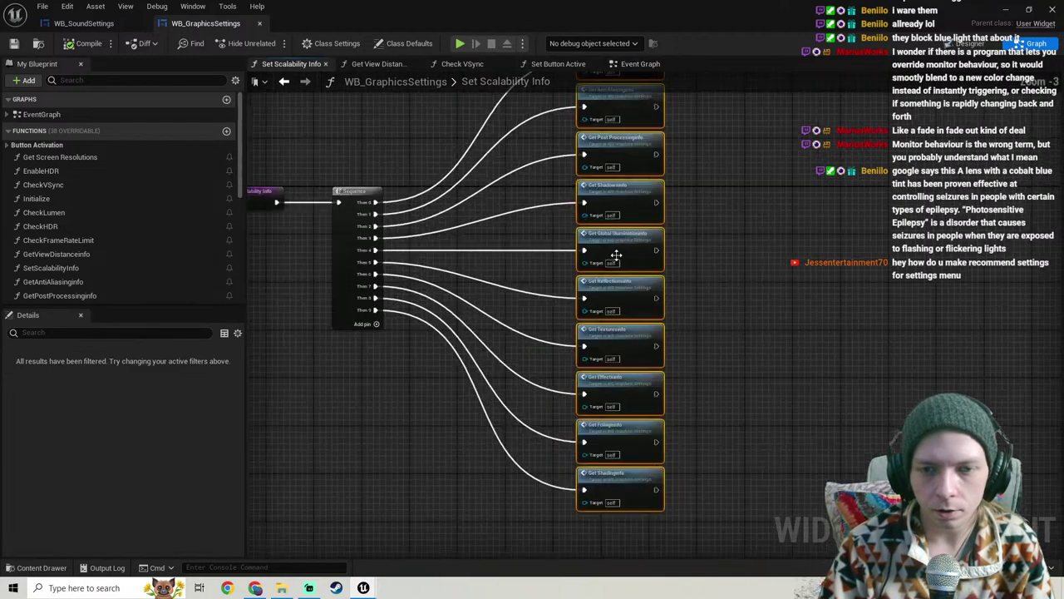
pyautogui.scroll(-6, 487, 324)
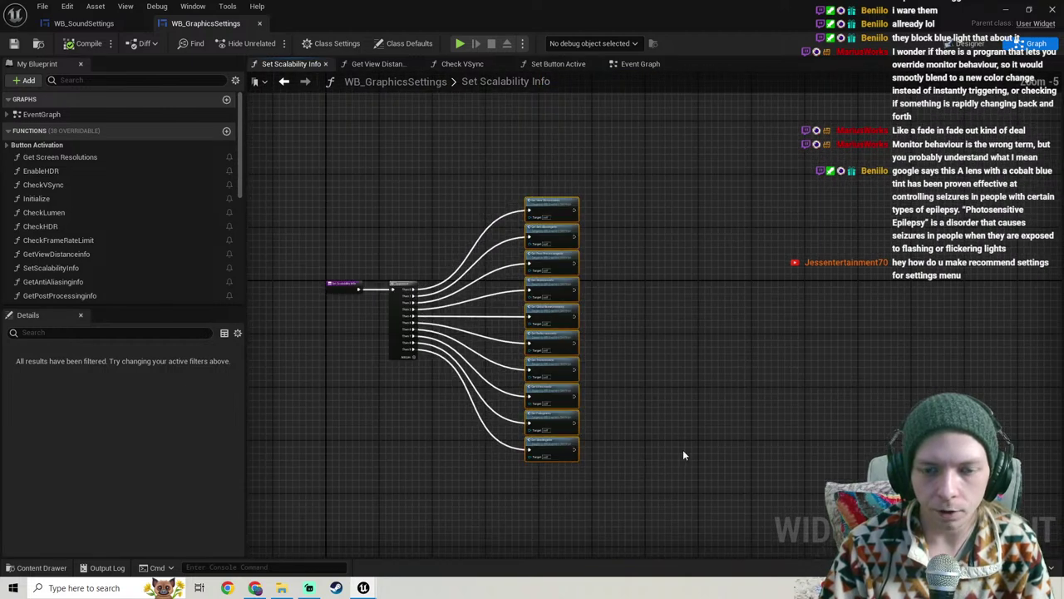
pyautogui.moveTo(627, 497); pyautogui.dragTo(519, 209)
pyautogui.scroll(3, 519, 209)
# Step: Open the Get View Distanceinfo function and examine its branches and Set Selected Option nodes for Low, Medium, High and Epic
pyautogui.doubleClick(582, 204)
pyautogui.scroll(-1, 543, 287)
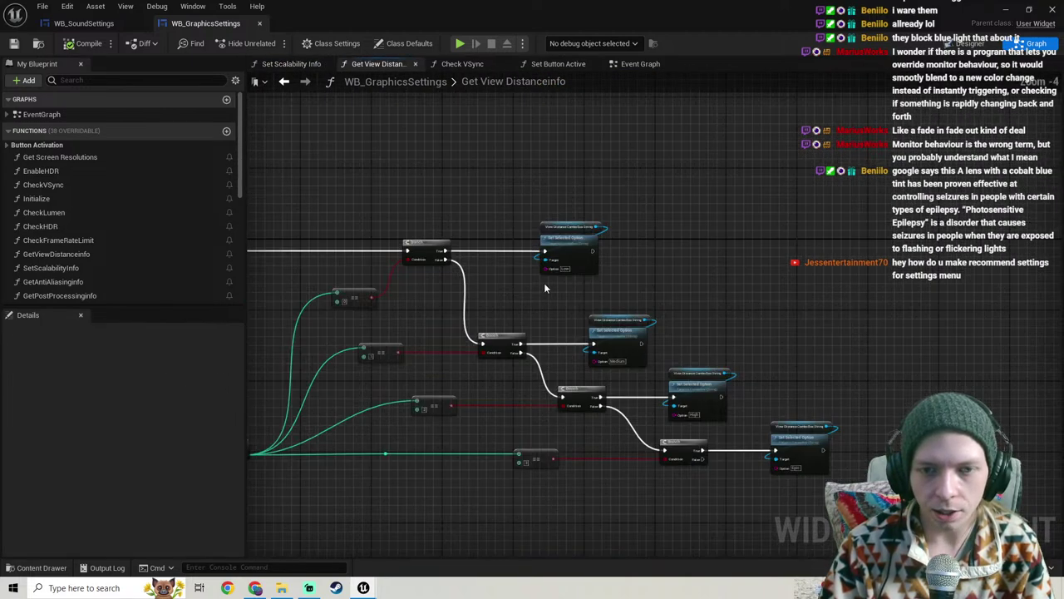
pyautogui.moveTo(544, 284); pyautogui.dragTo(647, 250, button='right')
pyautogui.scroll(1, 647, 250)
pyautogui.moveTo(582, 247); pyautogui.dragTo(443, 235, button='right')
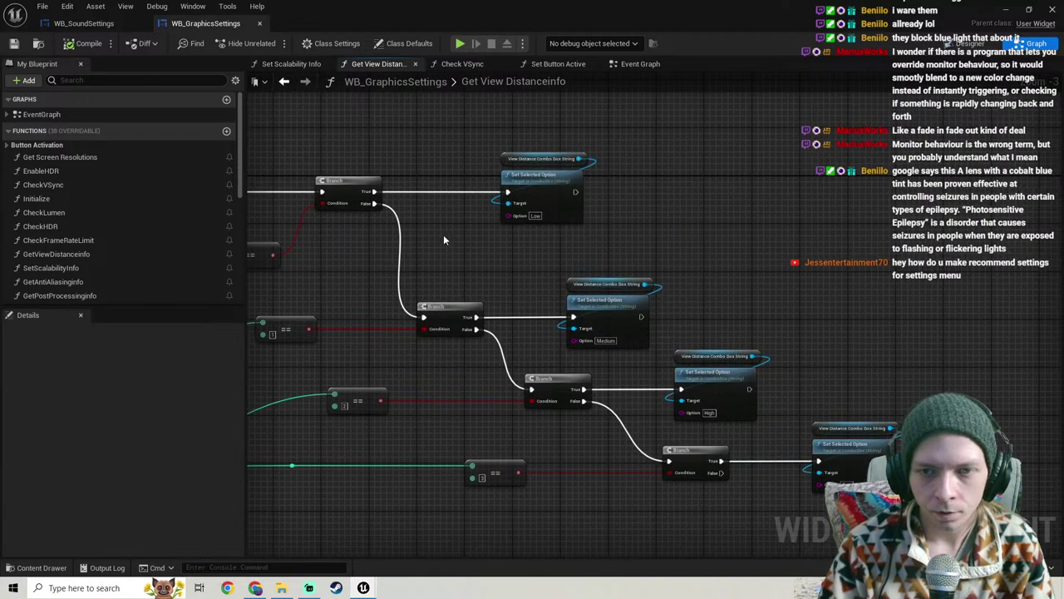
pyautogui.scroll(-1, 444, 235)
pyautogui.moveTo(495, 164); pyautogui.dragTo(704, 431)
pyautogui.scroll(4, 703, 431)
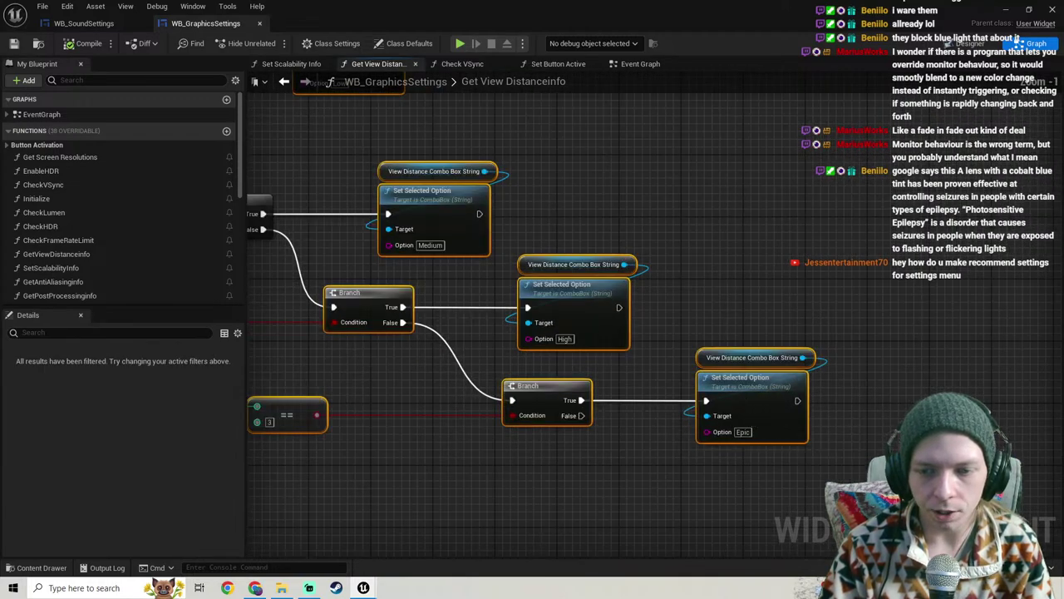
pyautogui.scroll(-3, 956, 366)
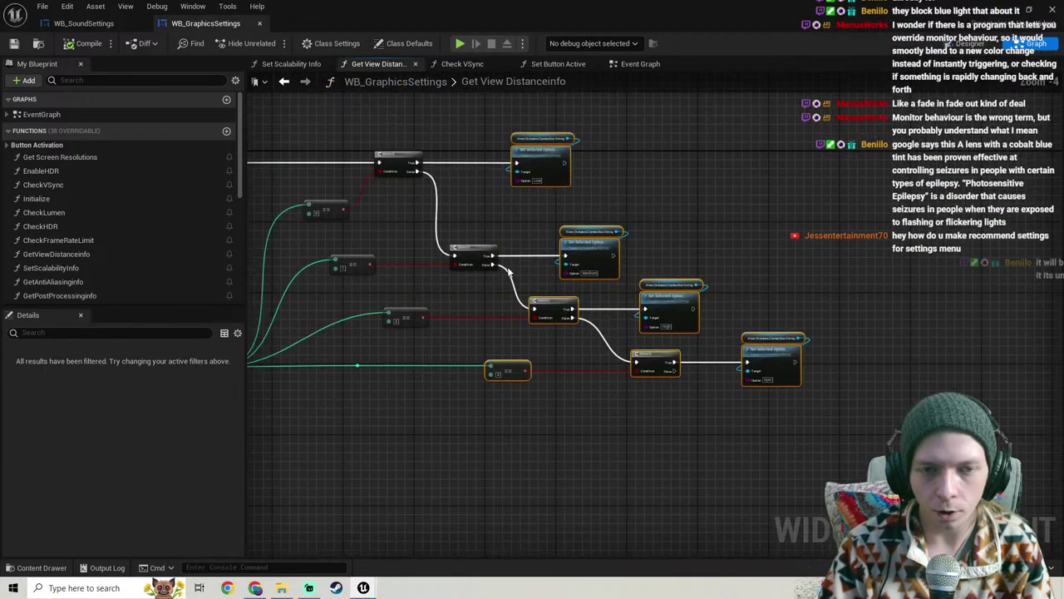
# Step: Look through the Get Anti Aliasinginfo and Get Post Processinginfo functions, then return to the Overall Quality section of the event graph
pyautogui.click(283, 81)
pyautogui.doubleClick(577, 261)
pyautogui.scroll(-6, 582, 266)
pyautogui.moveTo(607, 261); pyautogui.dragTo(458, 261, button='right')
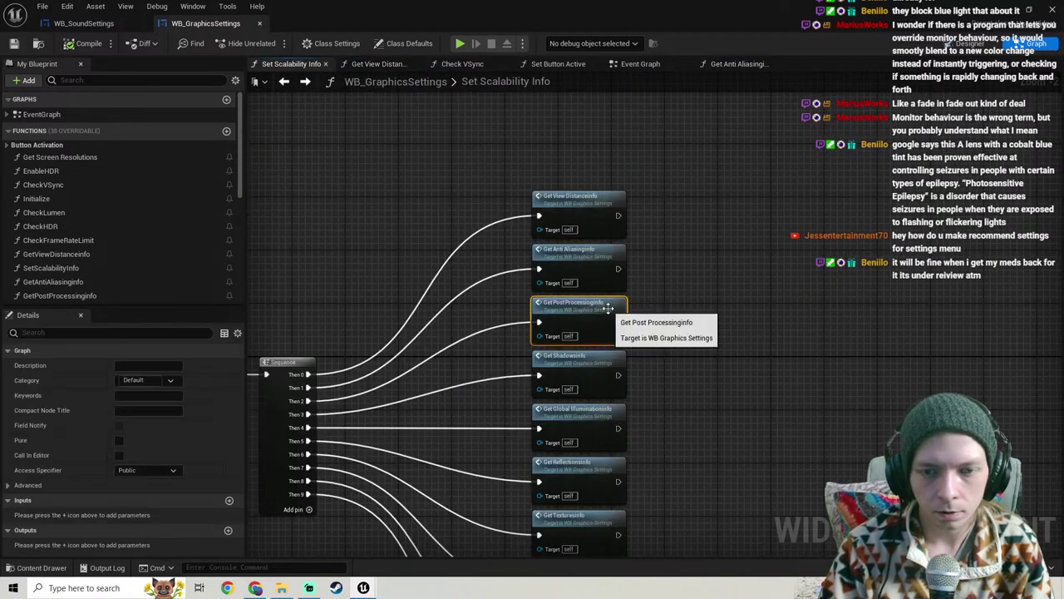
pyautogui.doubleClick(577, 307)
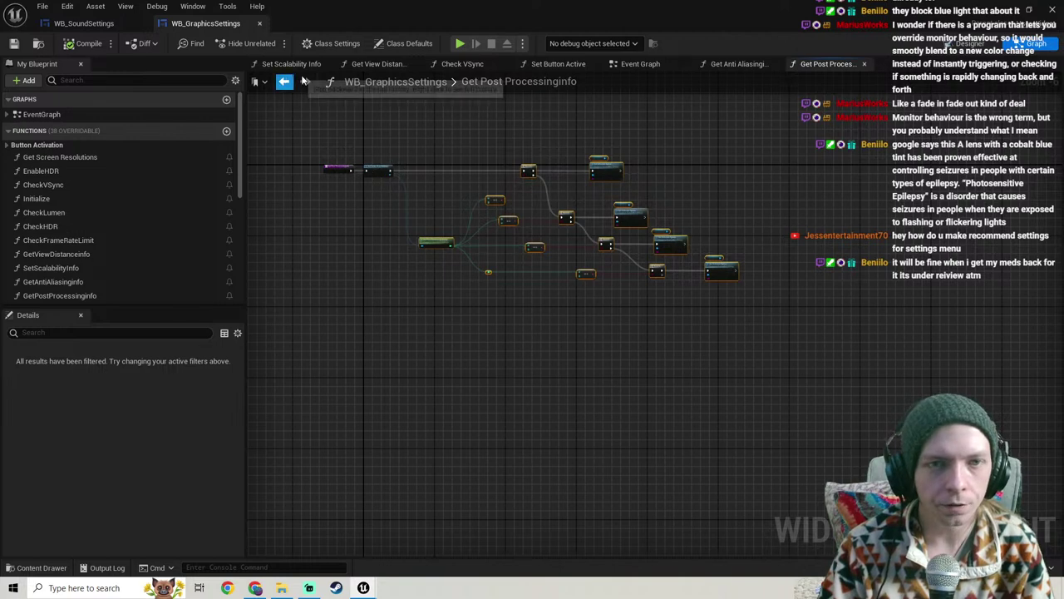
pyautogui.click(642, 65)
pyautogui.scroll(-5, 543, 237)
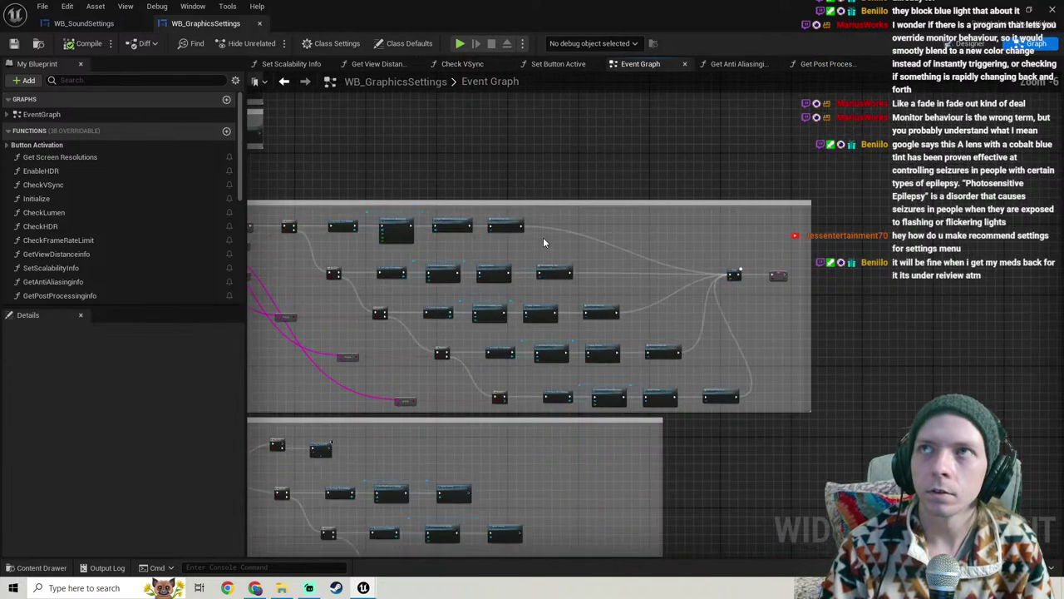
# Step: Examine the Overall Quality scalability chains, open the Set Scalability Info function and select all the info function calls on its sequence
pyautogui.scroll(6, 534, 244)
pyautogui.moveTo(534, 243); pyautogui.dragTo(578, 295, button='right')
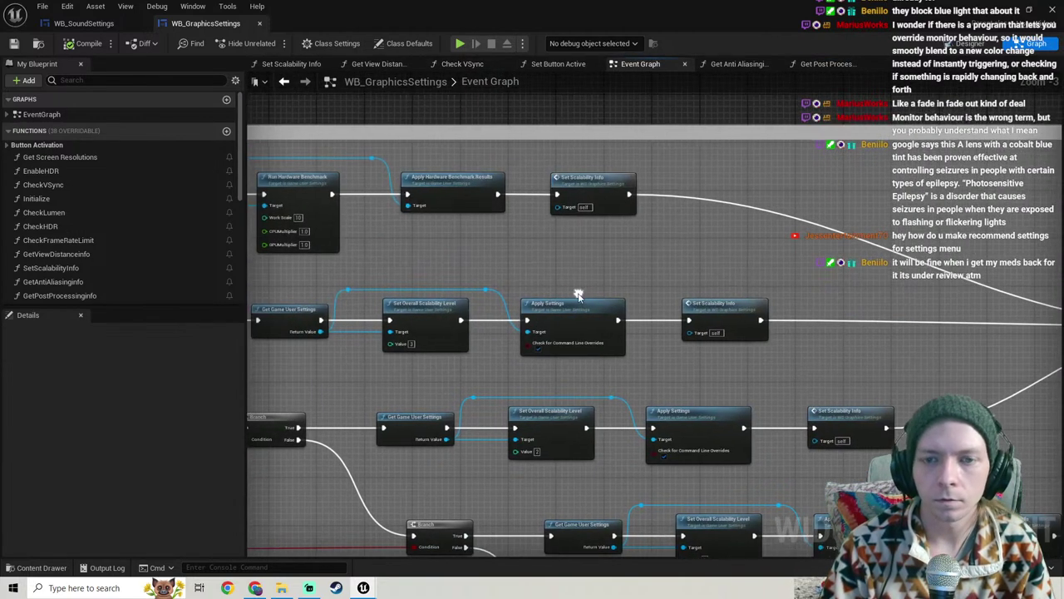
pyautogui.moveTo(578, 183); pyautogui.dragTo(532, 249, button='right')
pyautogui.doubleClick(532, 250)
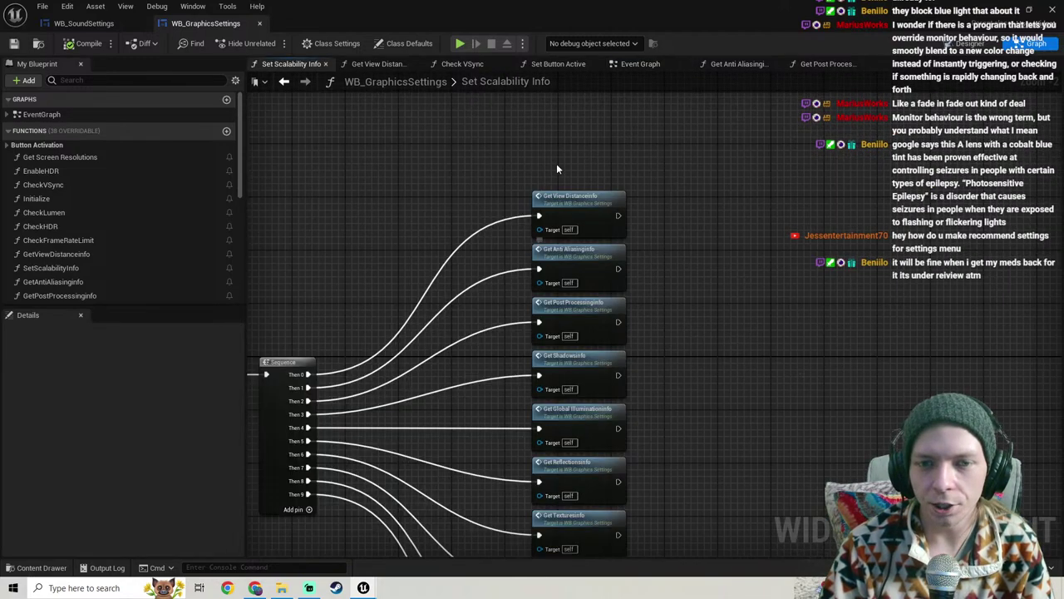
pyautogui.moveTo(558, 169); pyautogui.dragTo(593, 555)
pyautogui.moveTo(1025, 134); pyautogui.dragTo(931, 251, button='right')
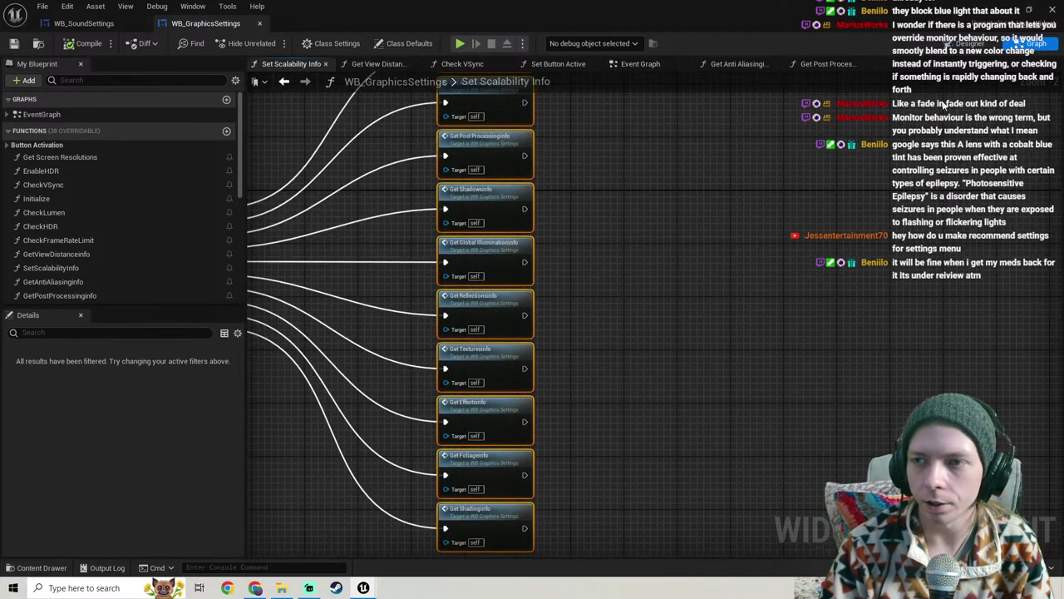
# Step: Inspect the OverallQualityComboBoxString options in the widget's design view and return to the Set Scalability Info graph
pyautogui.click(969, 45)
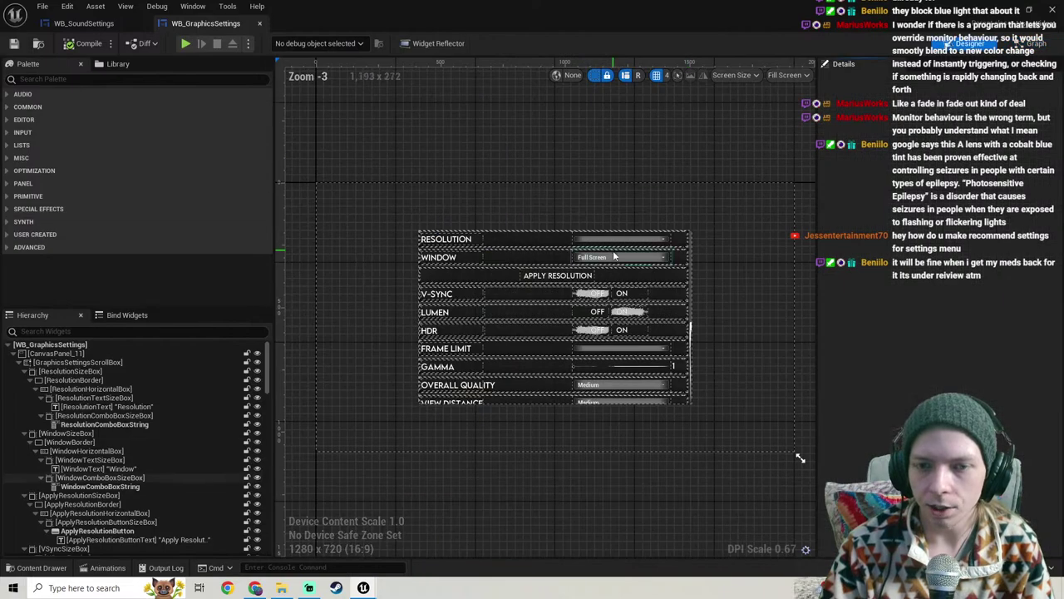
pyautogui.click(605, 391)
pyautogui.scroll(-2, 718, 433)
pyautogui.scroll(3, 780, 243)
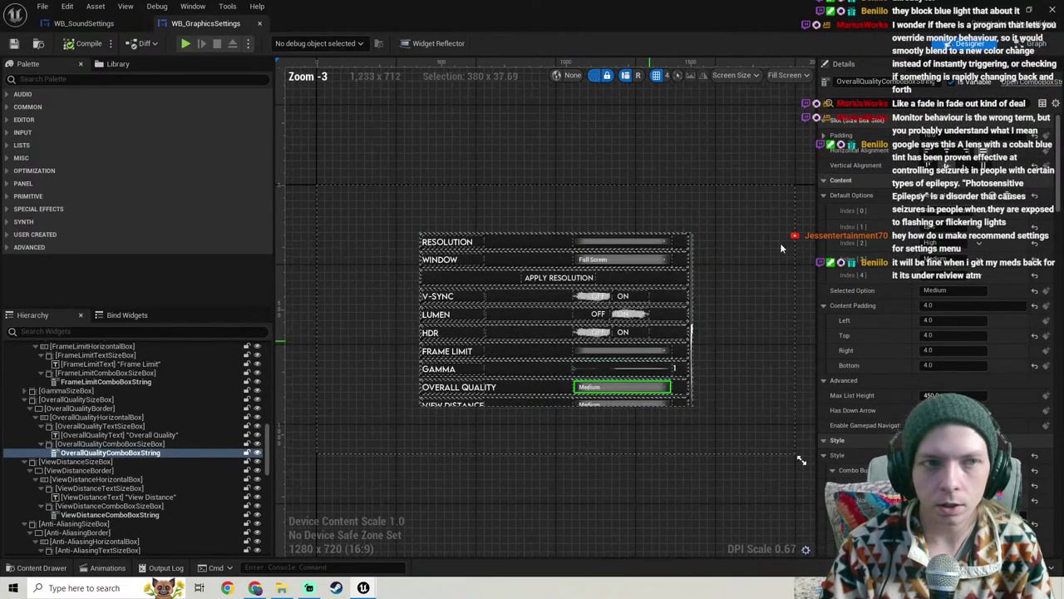
pyautogui.scroll(-1, 780, 242)
pyautogui.click(1038, 44)
# Step: Look through the Get View Distanceinfo, Get Anti Aliasinginfo and Get Post Processinginfo functions and close the WB_GraphicsSettings widget
pyautogui.moveTo(557, 291); pyautogui.dragTo(654, 372, button='right')
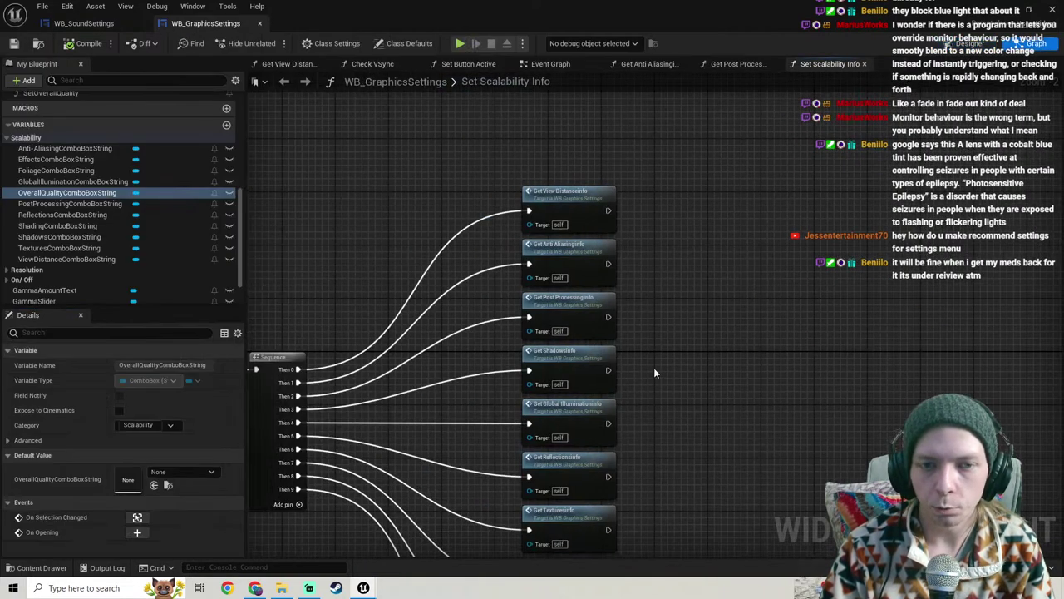
pyautogui.doubleClick(559, 196)
pyautogui.hotkey('alt', 'Left')
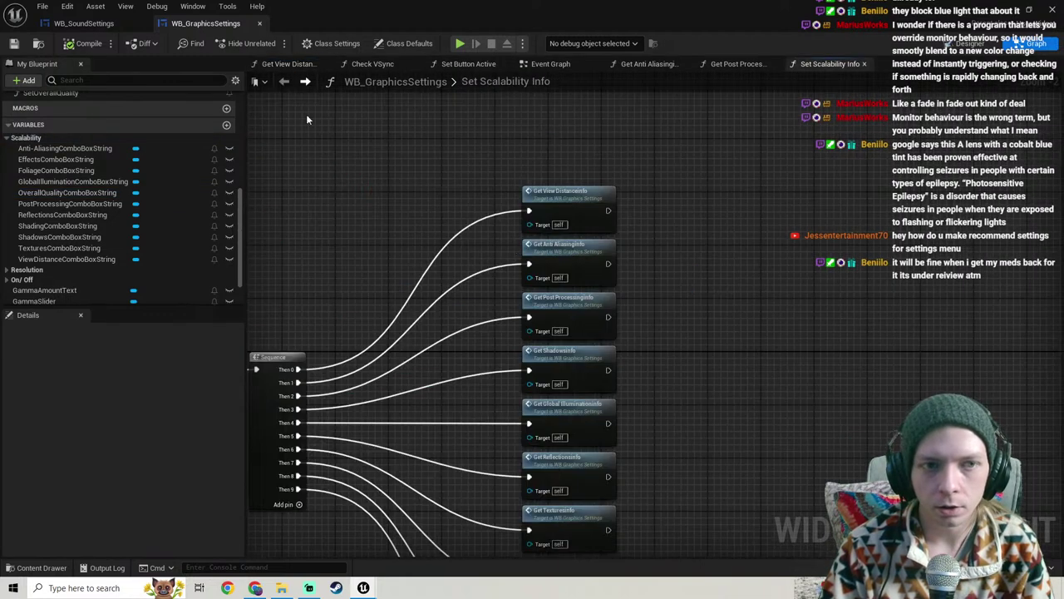
pyautogui.doubleClick(590, 268)
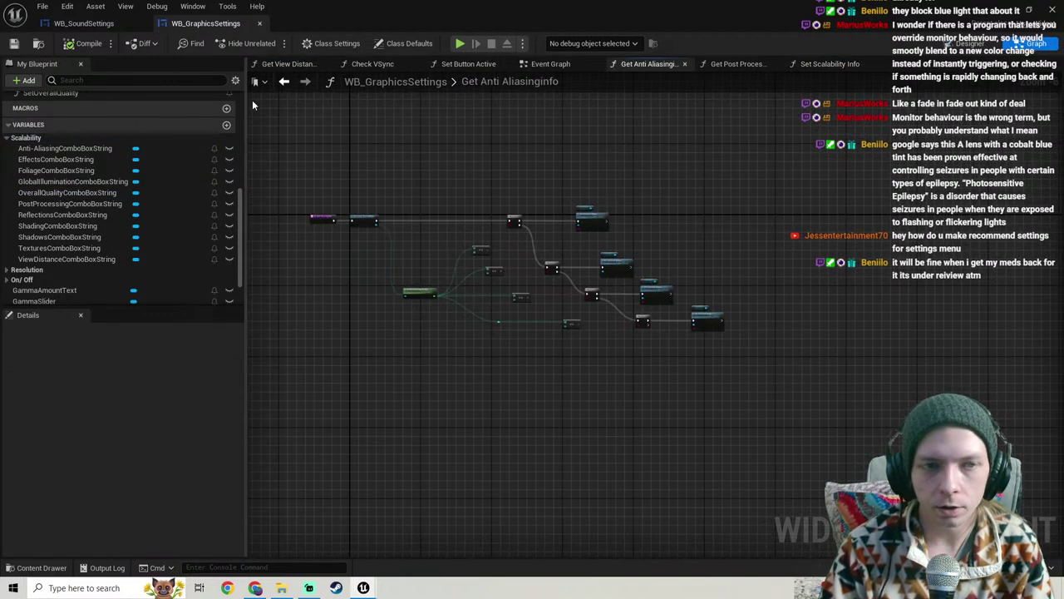
pyautogui.click(284, 81)
pyautogui.doubleClick(587, 316)
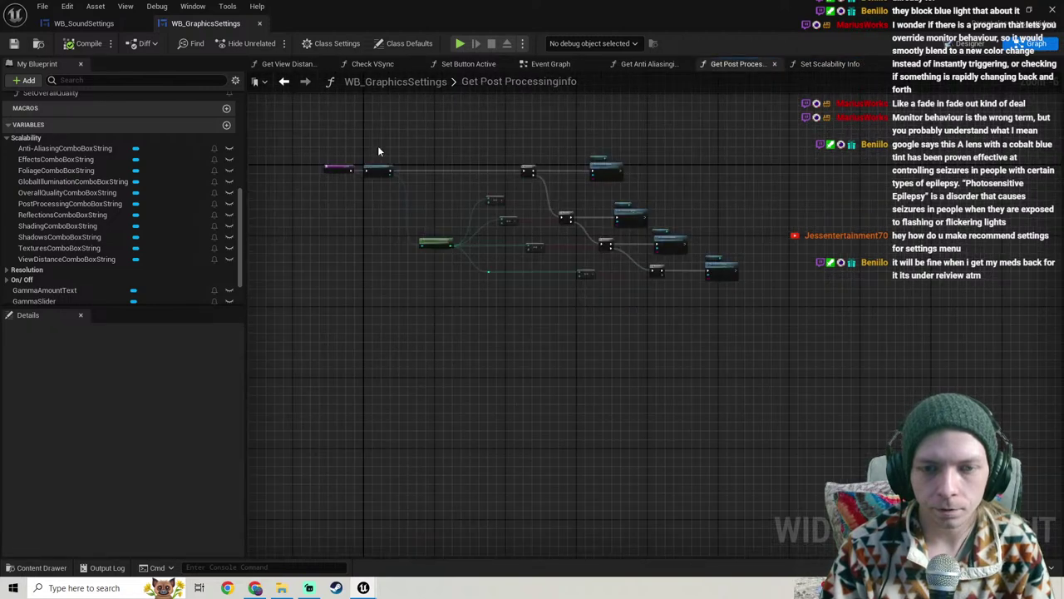
pyautogui.click(283, 82)
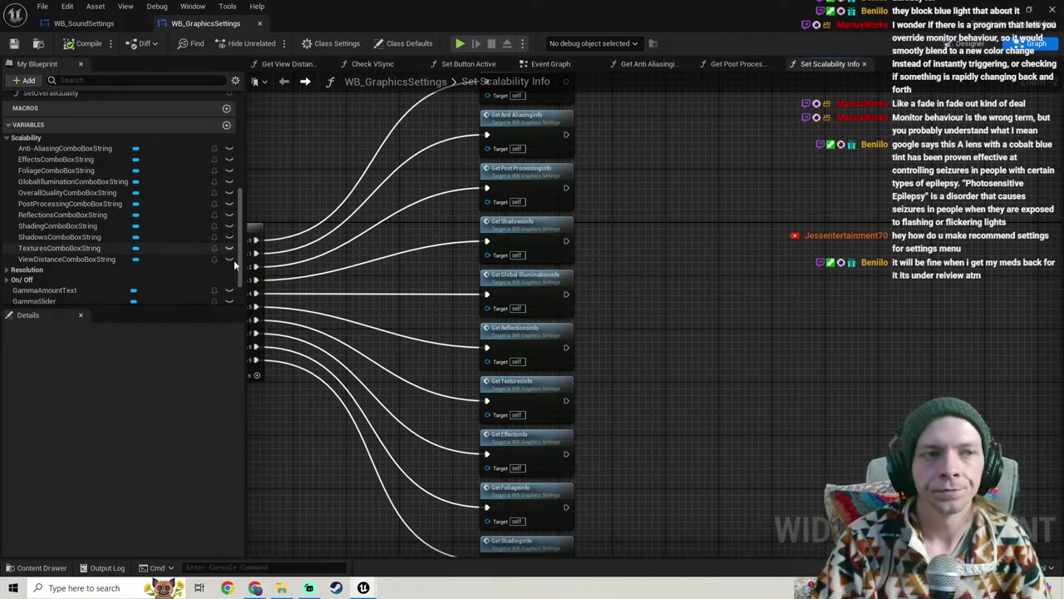
pyautogui.click(259, 23)
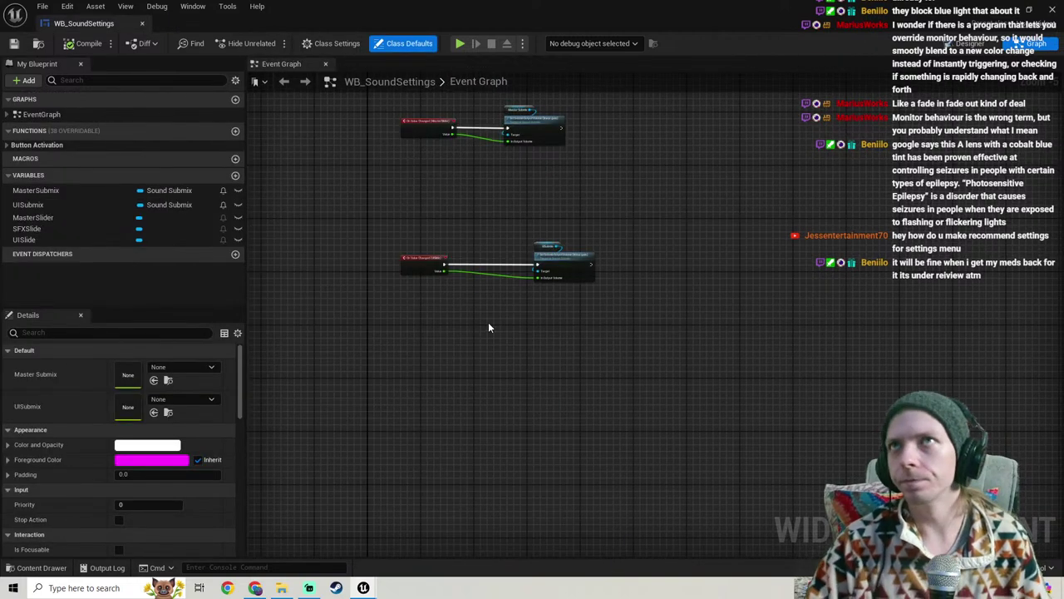
# Step: Left-align the MasterSlider and UISlide On Value Changed event nodes in the WB_SoundSettings event graph and save the widget
pyautogui.moveTo(489, 325); pyautogui.dragTo(492, 369, button='right')
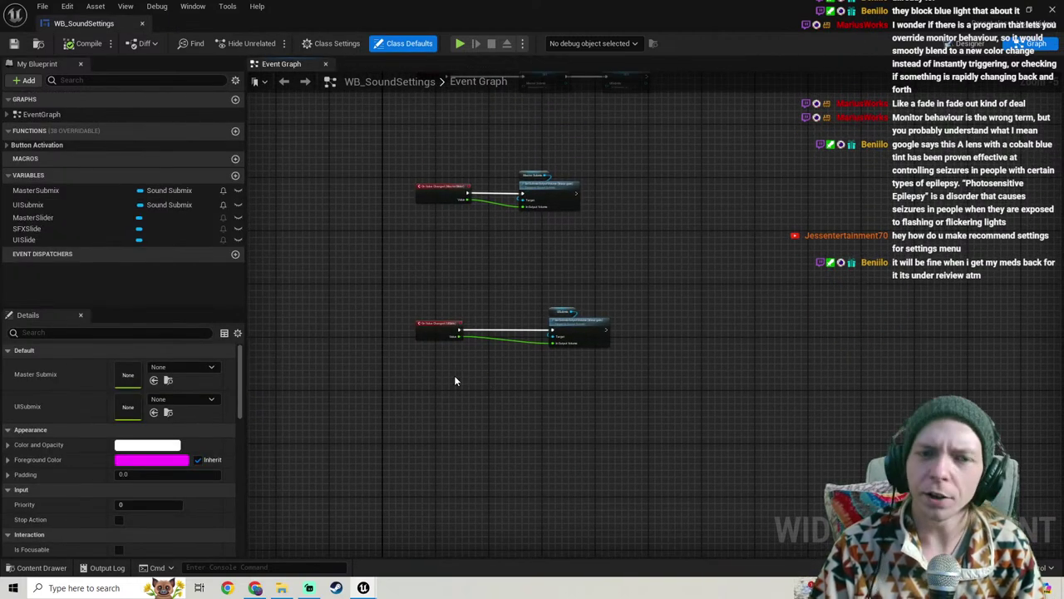
pyautogui.moveTo(454, 375); pyautogui.dragTo(399, 178)
pyautogui.moveTo(399, 178); pyautogui.dragTo(428, 243, button='right')
pyautogui.moveTo(452, 447); pyautogui.dragTo(453, 143)
pyautogui.hotkey('shift', 'a')
pyautogui.moveTo(677, 403); pyautogui.dragTo(623, 327, button='right')
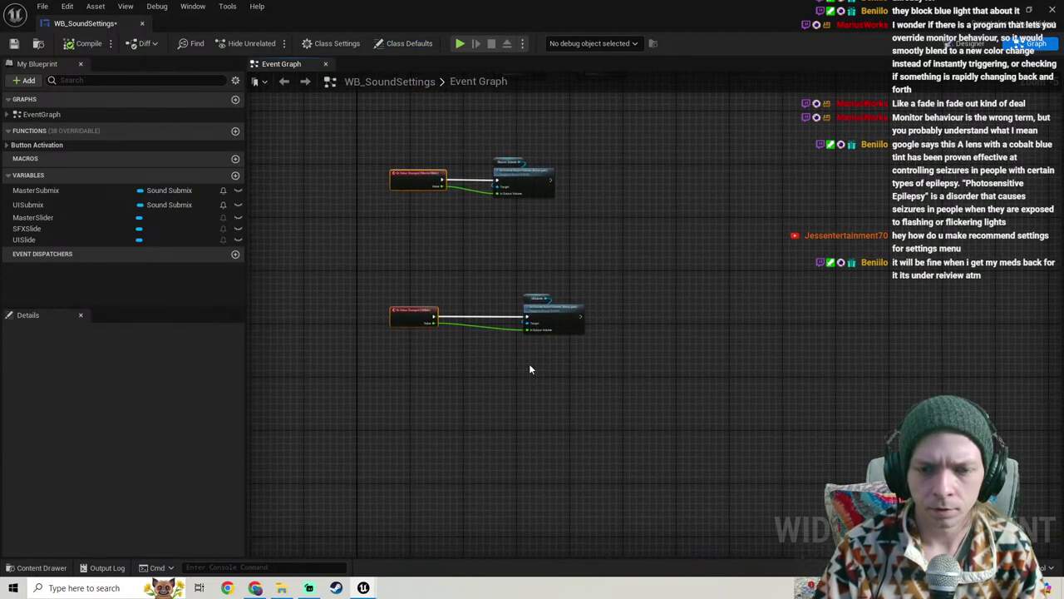
pyautogui.scroll(3, 529, 362)
pyautogui.click(529, 361)
pyautogui.moveTo(389, 331); pyautogui.dragTo(413, 338, button='right')
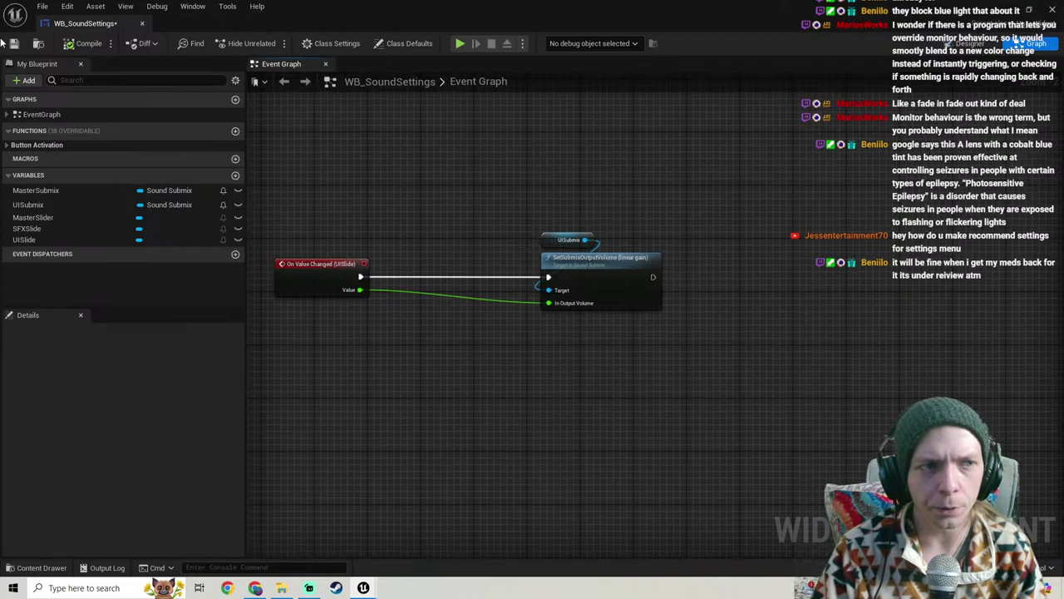
pyautogui.click(14, 43)
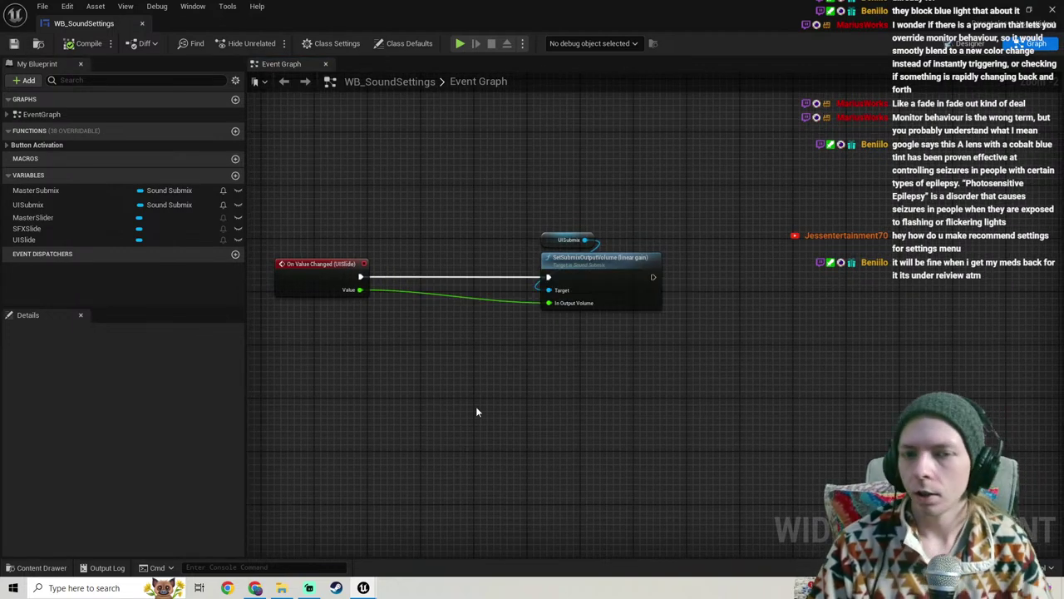
# Step: Move the UISlide On Value Changed event, its UISubmix variable and its SetSubmixOutputVolume node further down the graph and save the widget
pyautogui.scroll(-3, 477, 411)
pyautogui.moveTo(666, 389); pyautogui.dragTo(441, 295)
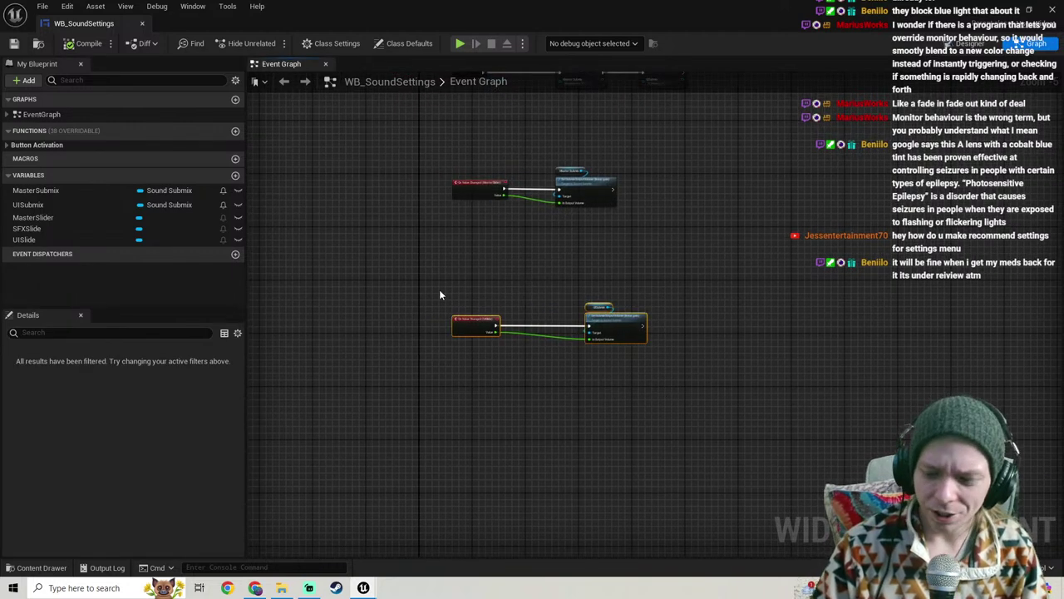
pyautogui.press('Down')
pyautogui.press('Down')
pyautogui.press('Down')
pyautogui.press('Down')
pyautogui.press('Down')
pyautogui.press('Down')
pyautogui.press('Down')
pyautogui.press('Down')
pyautogui.press('Down')
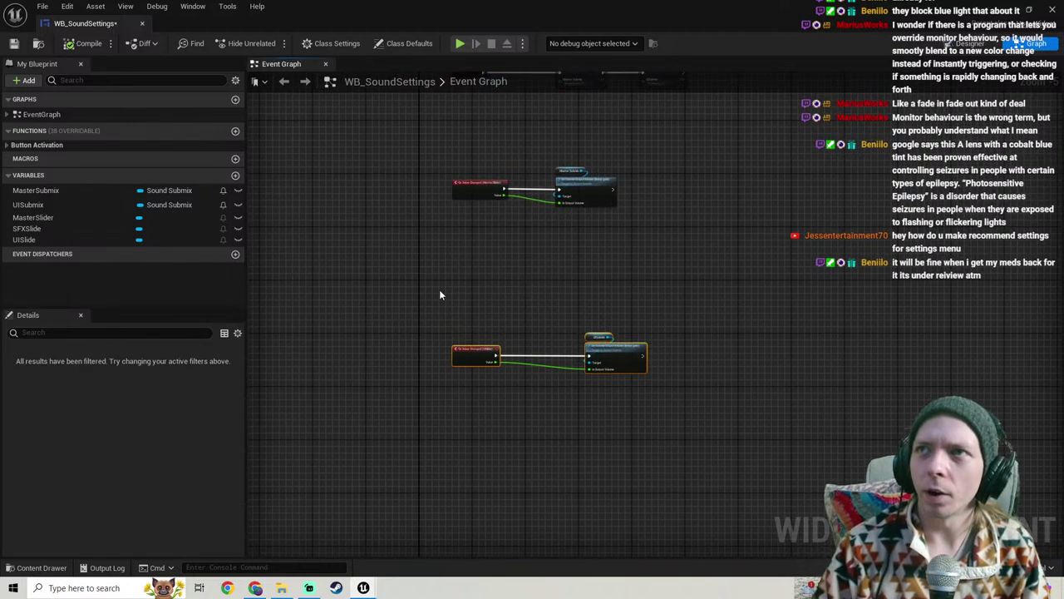
pyautogui.scroll(3, 546, 368)
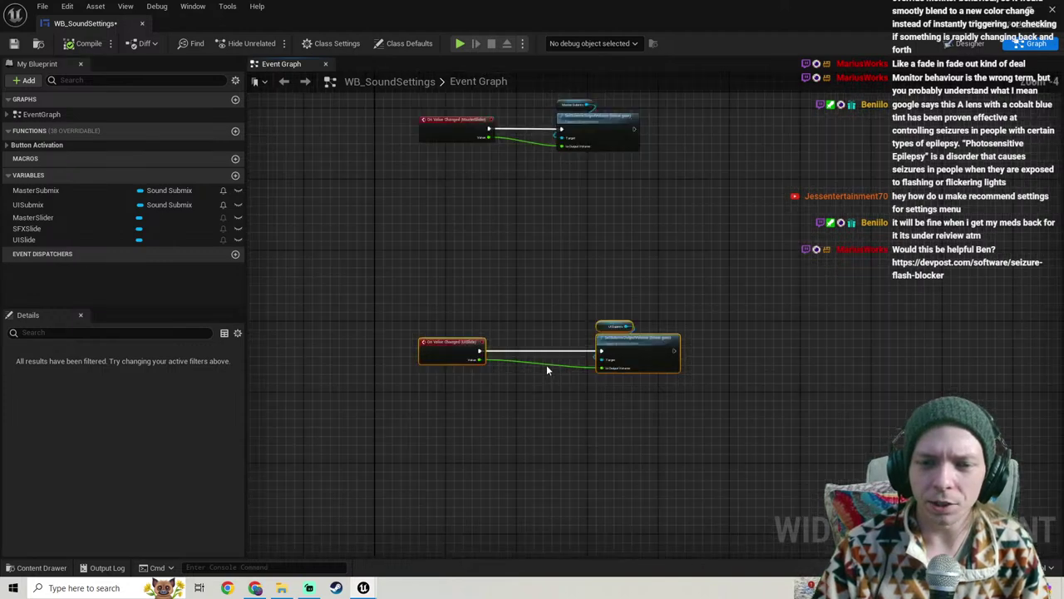
pyautogui.moveTo(546, 368); pyautogui.dragTo(463, 324, button='right')
pyautogui.moveTo(575, 376); pyautogui.dragTo(332, 284)
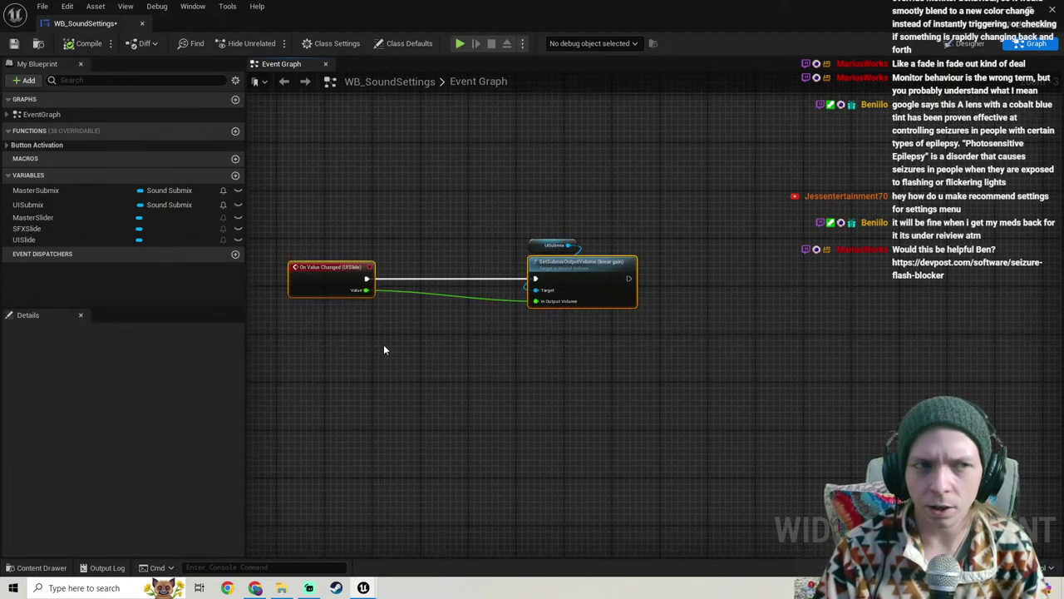
pyautogui.click(383, 345)
pyautogui.moveTo(383, 344); pyautogui.dragTo(444, 377, button='right')
pyautogui.click(13, 43)
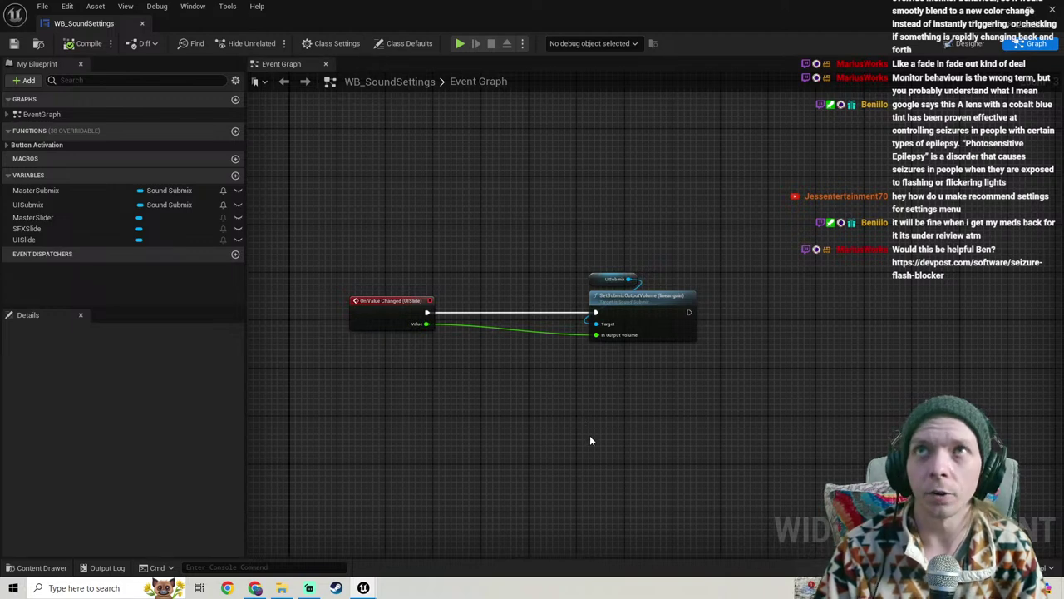
pyautogui.moveTo(594, 441); pyautogui.dragTo(613, 219)
pyautogui.moveTo(530, 219); pyautogui.dragTo(572, 212, button='right')
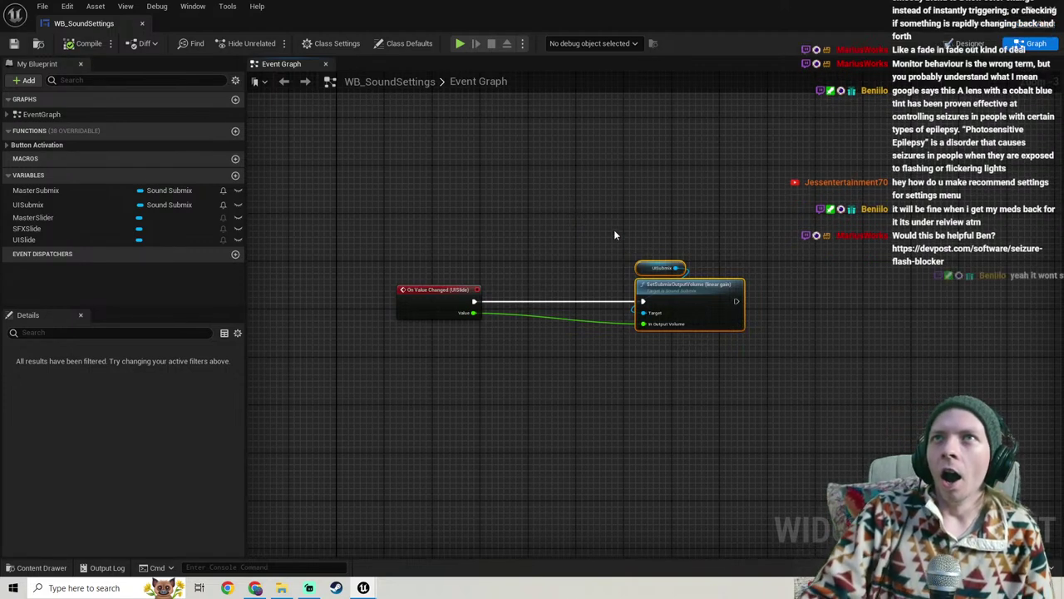
pyautogui.scroll(-2, 604, 191)
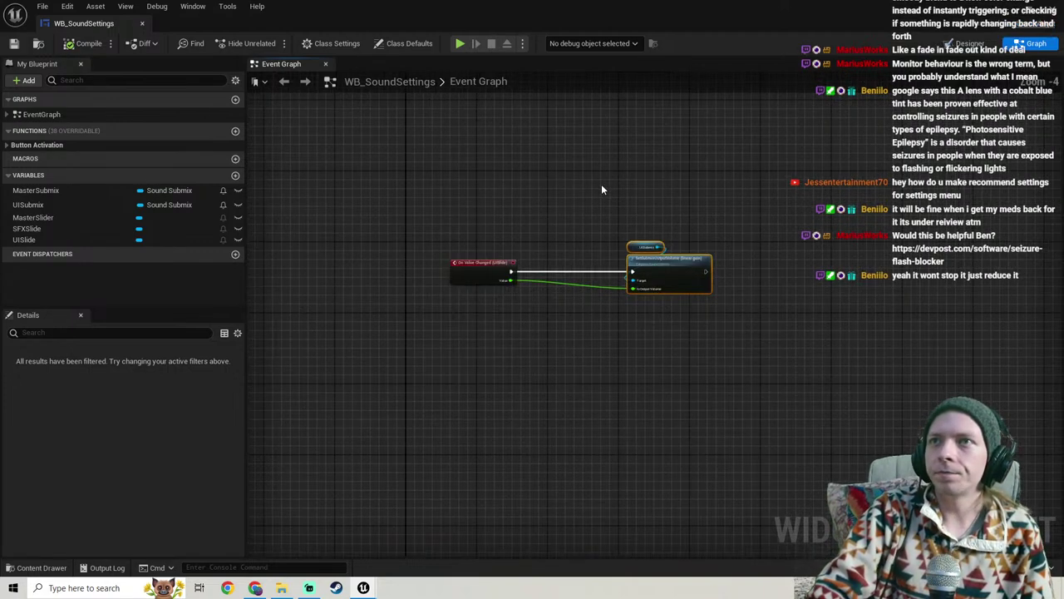
pyautogui.moveTo(601, 184); pyautogui.dragTo(566, 218, button='right')
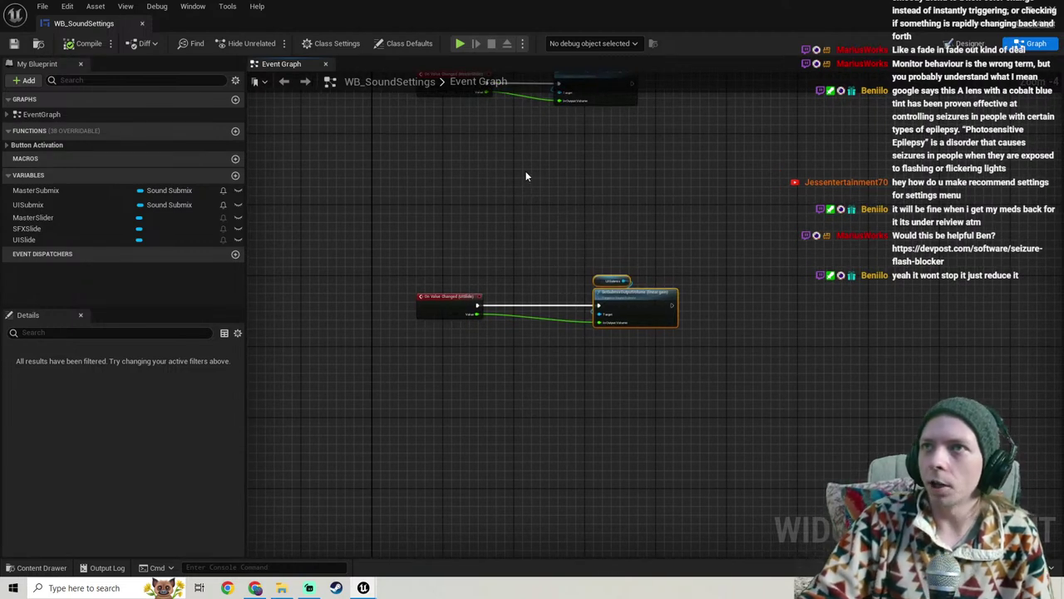
# Step: Switch to Streamlabs Desktop, open the Devpost Seizure Flash Blocker link from the stream chat and read why it was made and what it does
pyautogui.click(306, 587)
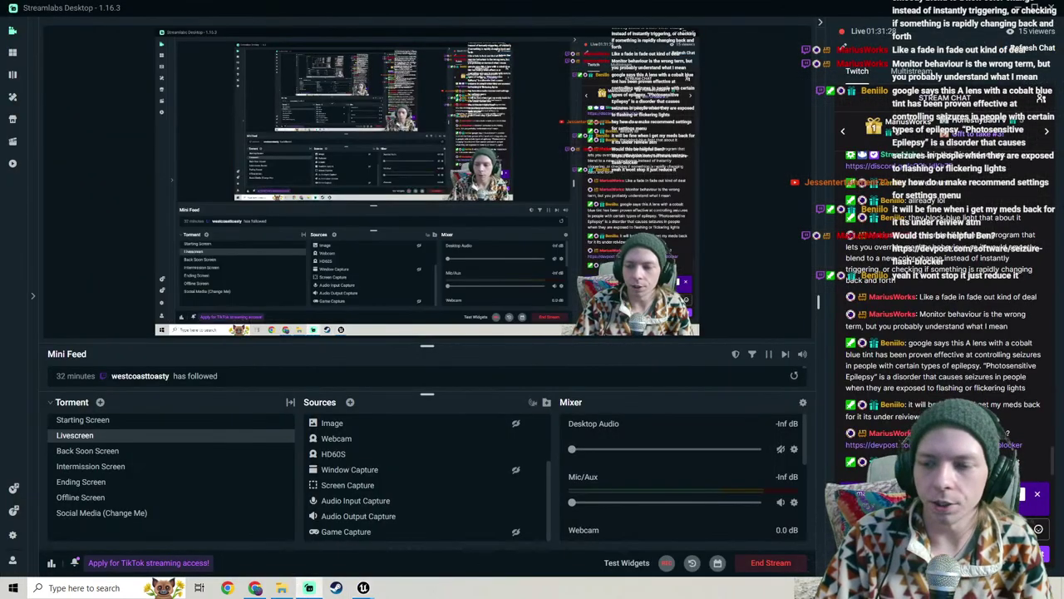
pyautogui.click(914, 462)
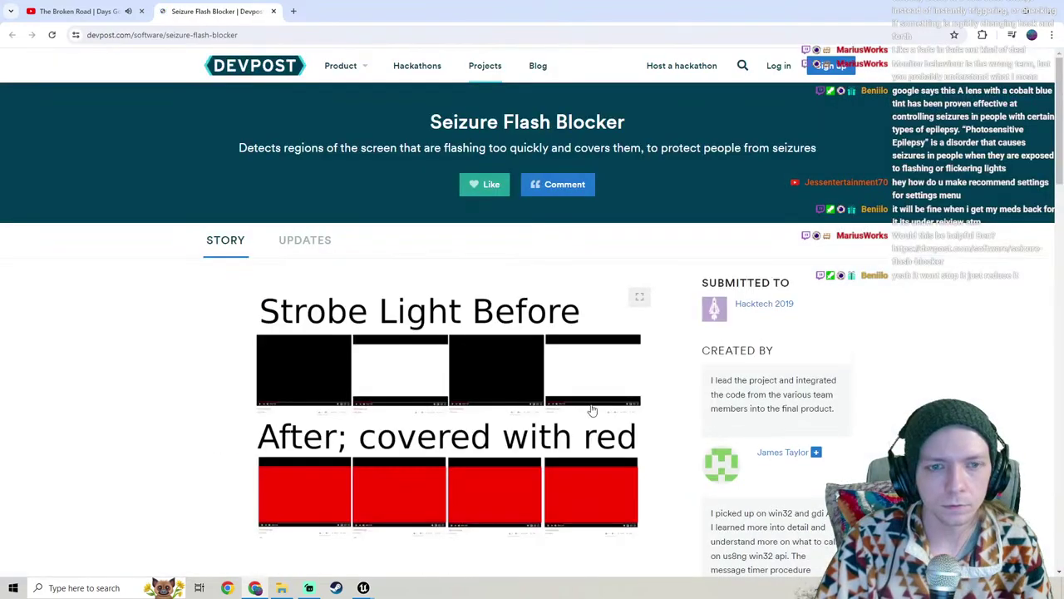
pyautogui.scroll(-2, 198, 343)
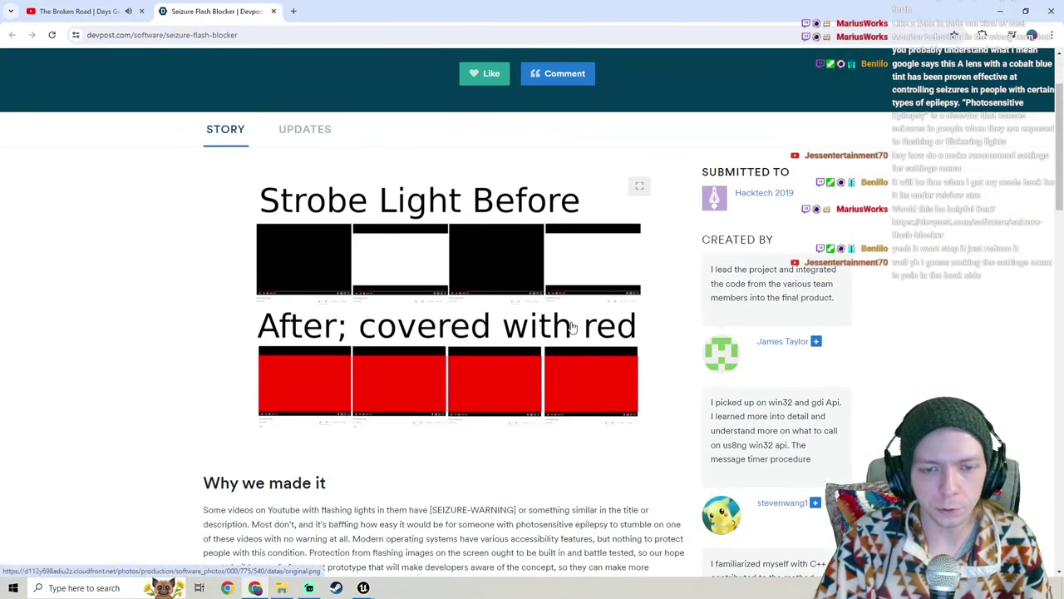
pyautogui.scroll(-3, 220, 301)
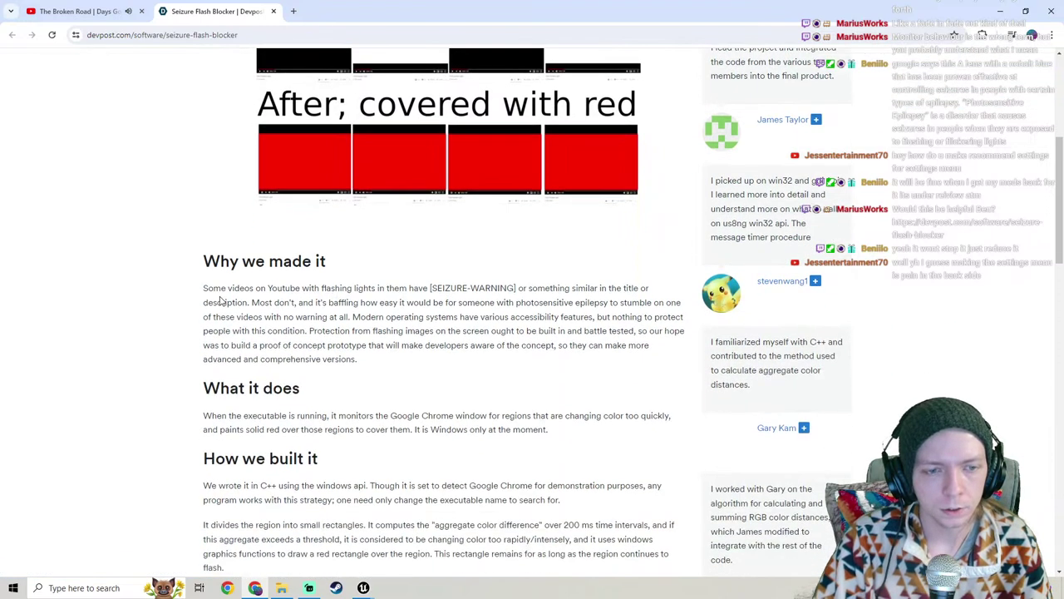
pyautogui.scroll(-1, 220, 301)
pyautogui.scroll(5, 211, 280)
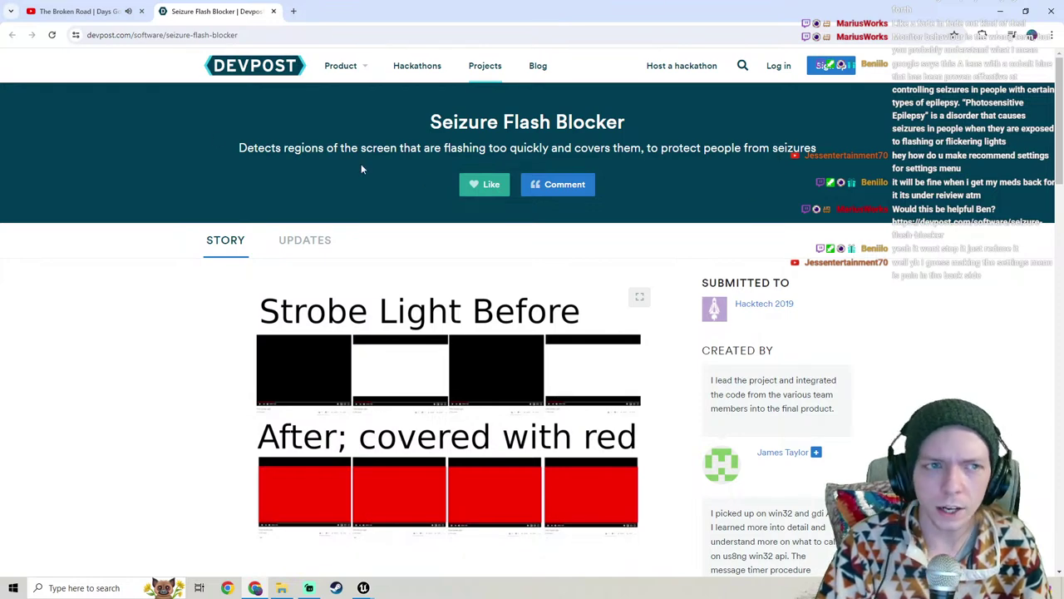
# Step: Read through the Seizure Flash Blocker page's build, challenges, next plans and GitHub Repo sections and return to its beginning
pyautogui.scroll(-3, 283, 278)
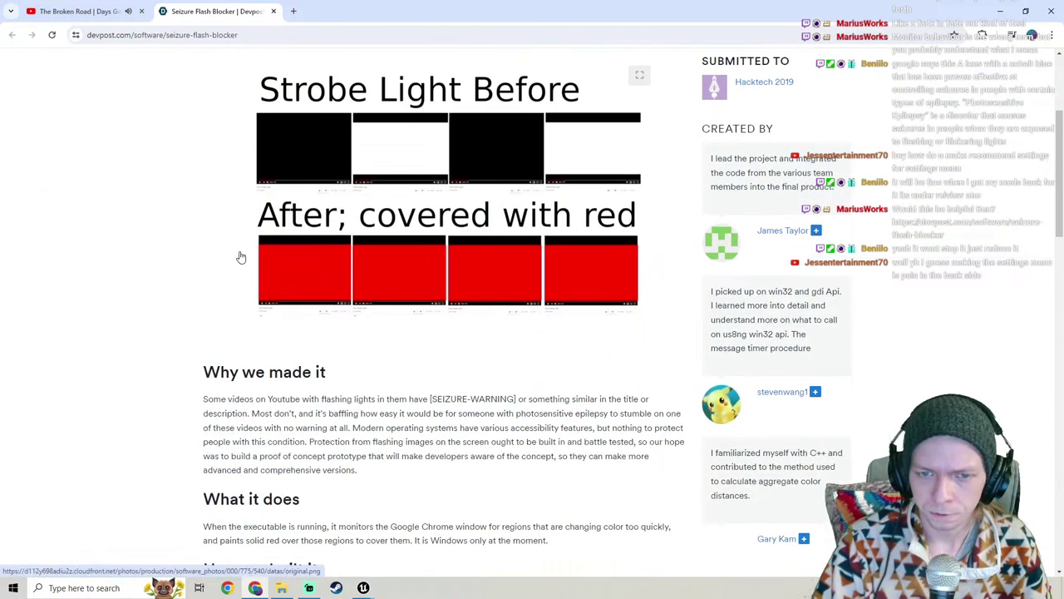
pyautogui.scroll(-4, 181, 270)
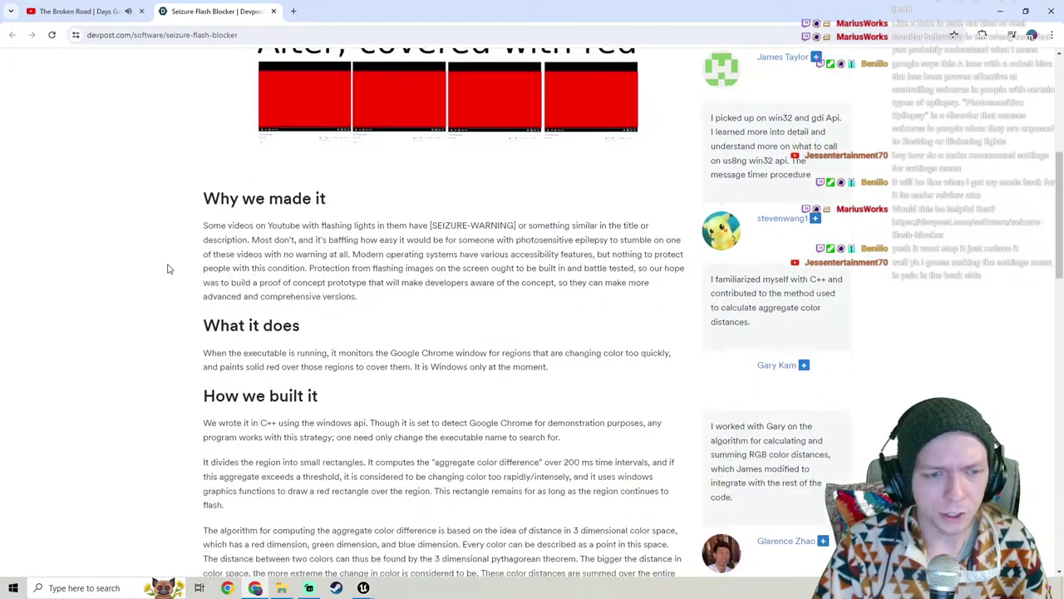
pyautogui.scroll(-10, 168, 268)
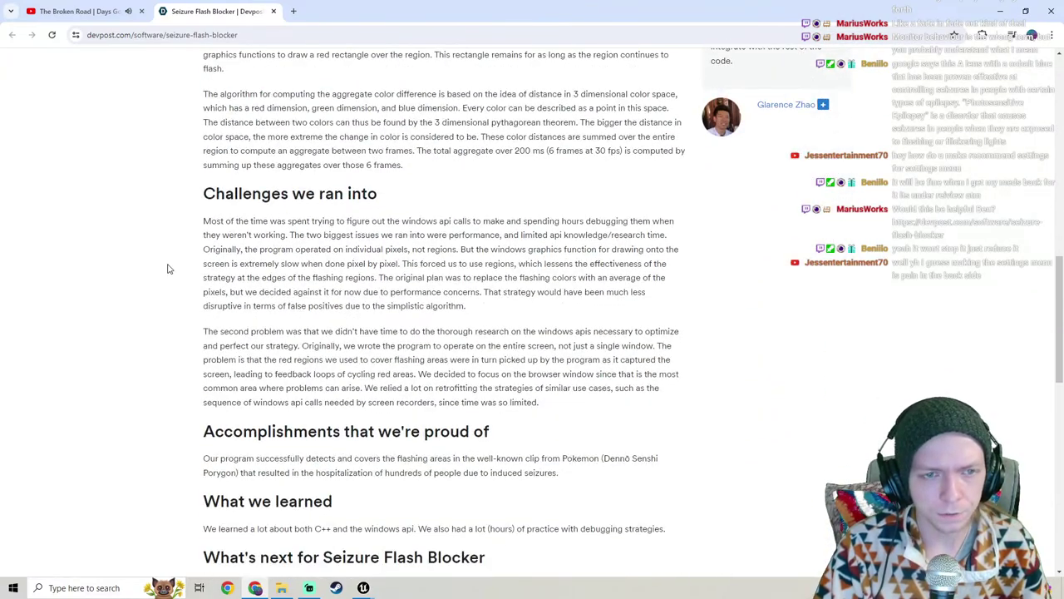
pyautogui.scroll(-1, 168, 269)
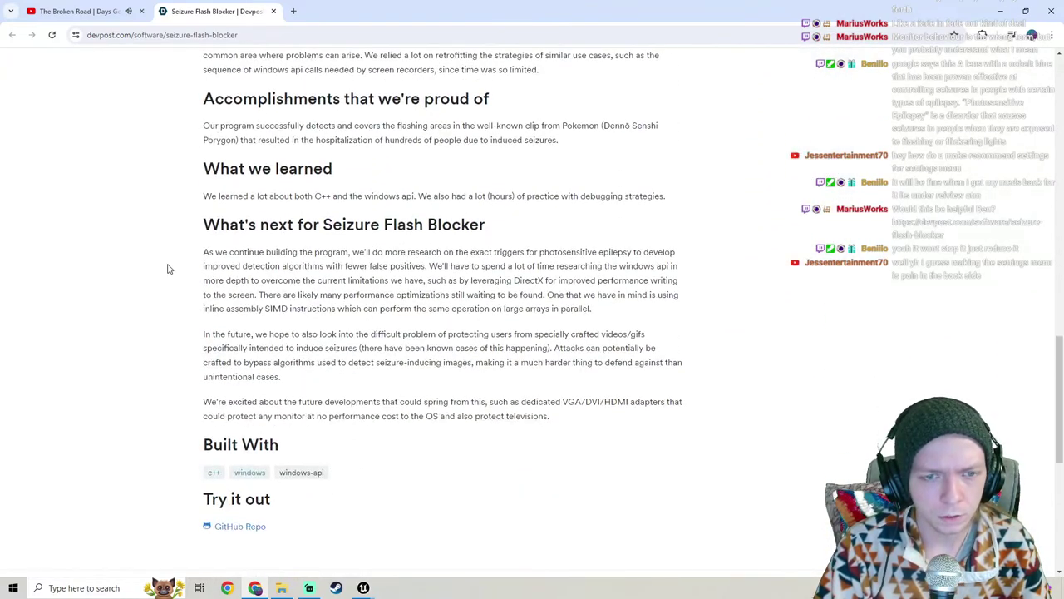
pyautogui.scroll(-4, 168, 268)
pyautogui.scroll(1, 168, 269)
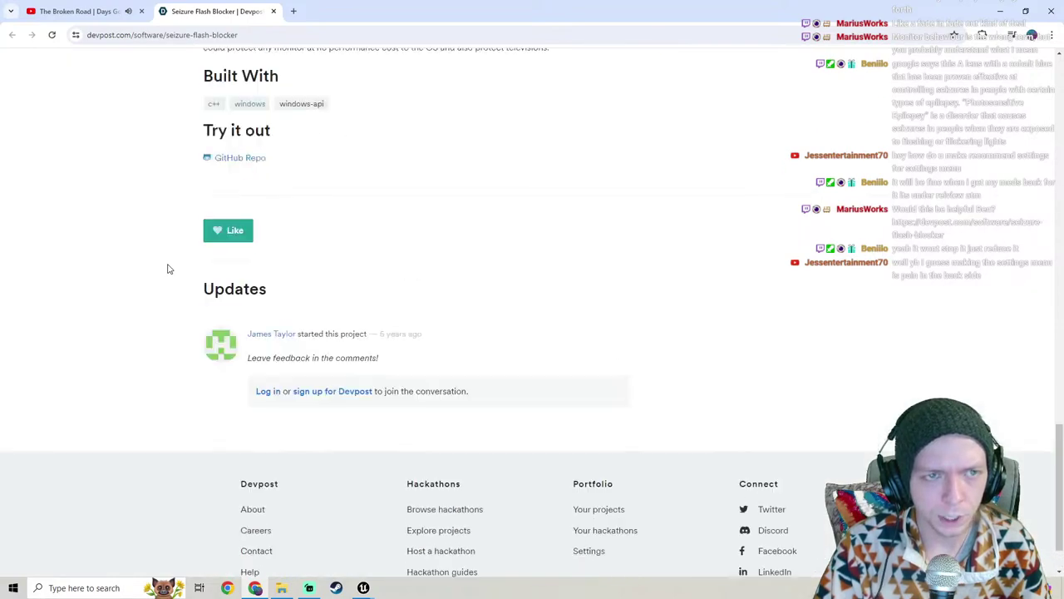
pyautogui.scroll(15, 168, 269)
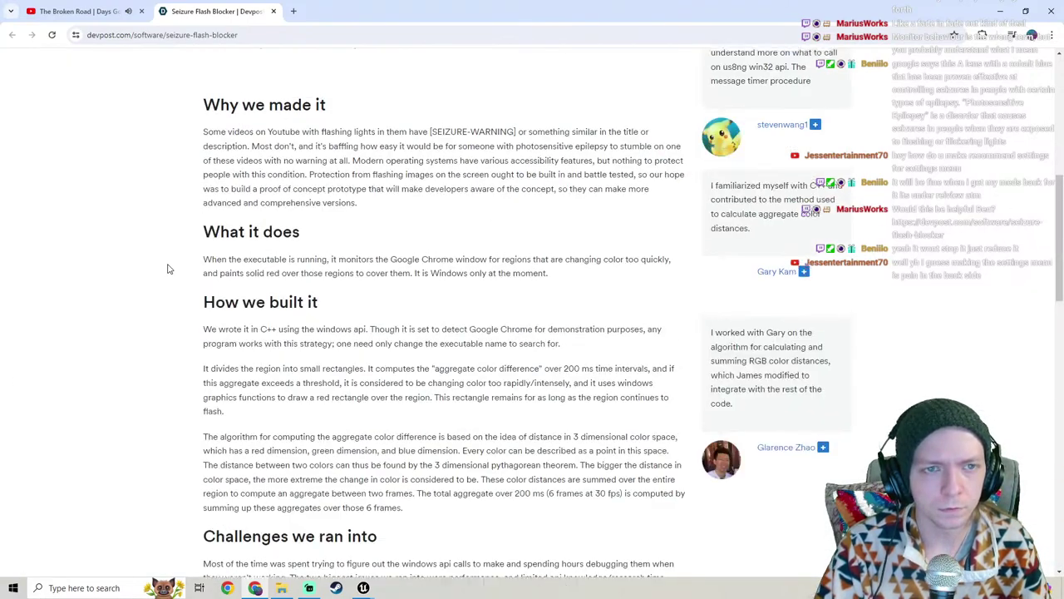
pyautogui.scroll(3, 168, 268)
pyautogui.scroll(3, 168, 269)
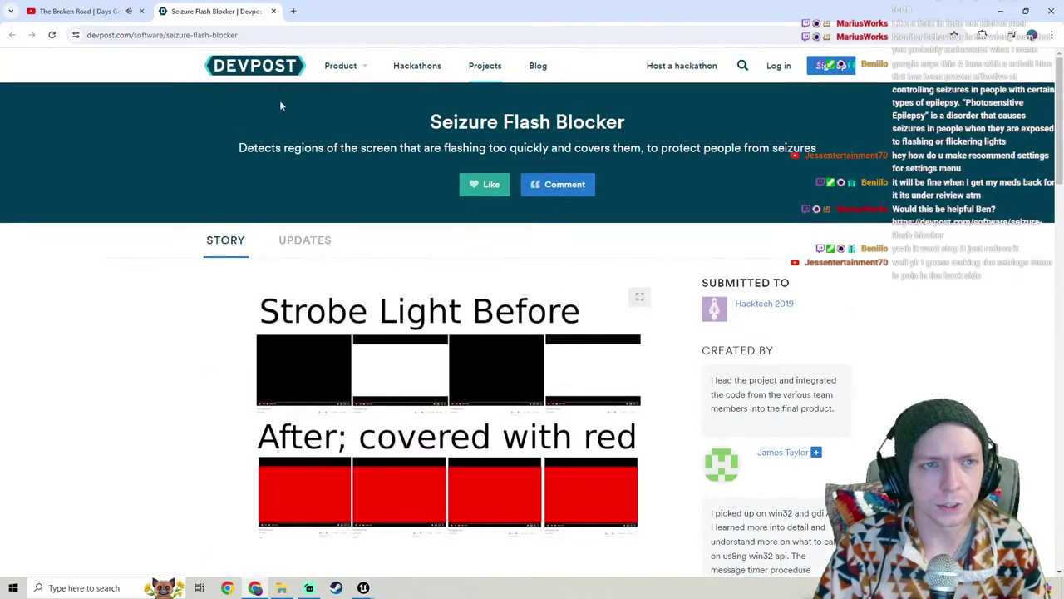
# Step: Close the Seizure Flash Blocker page and switch to Unreal Editor, returning to the WB_SoundSettings widget blueprint
pyautogui.click(272, 12)
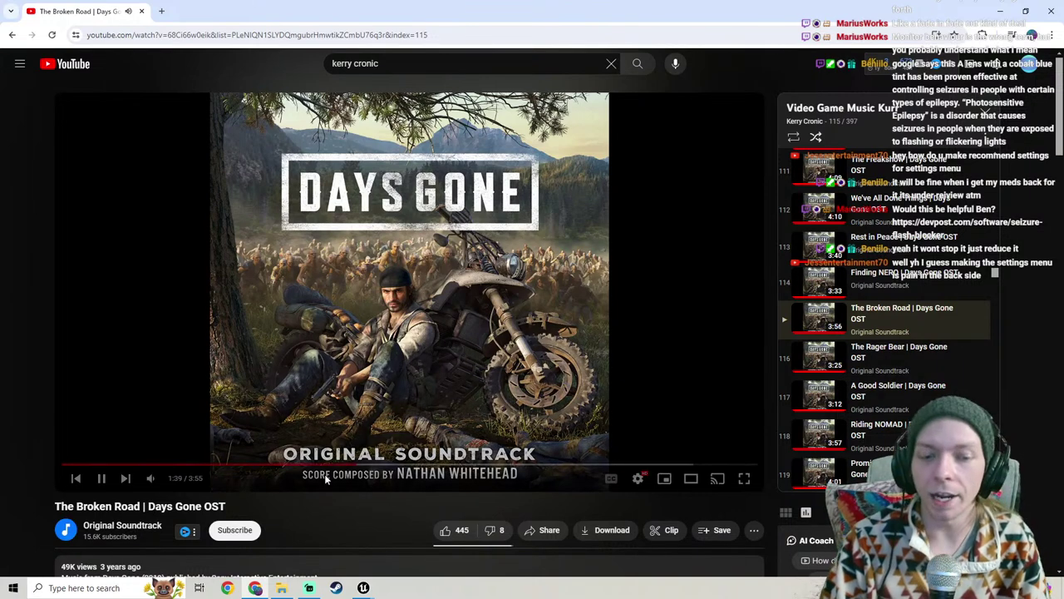
pyautogui.moveTo(363, 588)
pyautogui.click(425, 536)
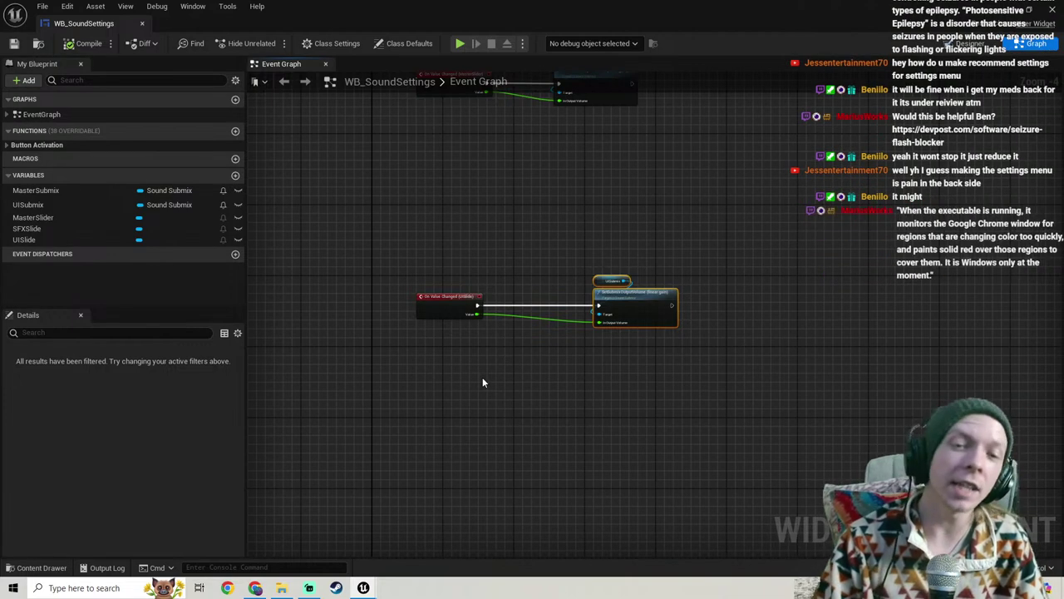
pyautogui.scroll(-5, 482, 380)
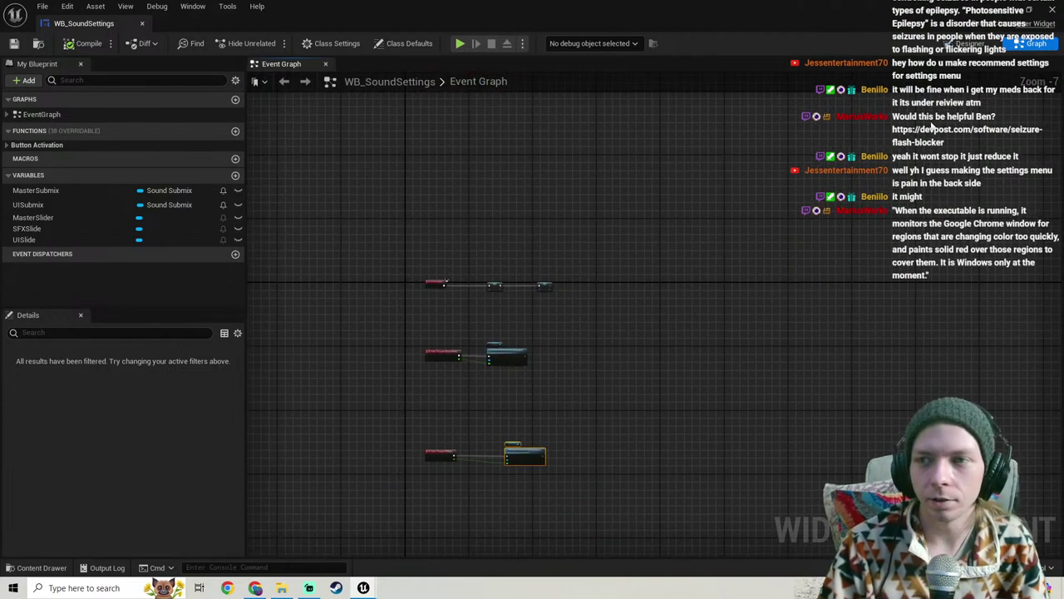
pyautogui.click(964, 43)
# Step: Open the WB_SettingsMenu widget from the Settings folder and look over the node groups in its event graph
pyautogui.click(1007, 9)
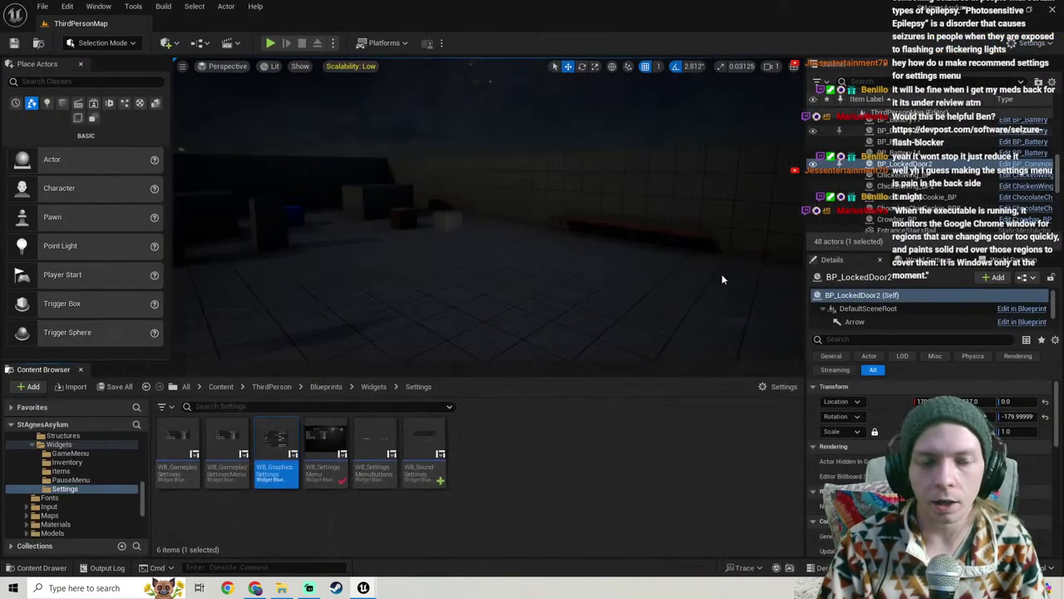
pyautogui.doubleClick(318, 457)
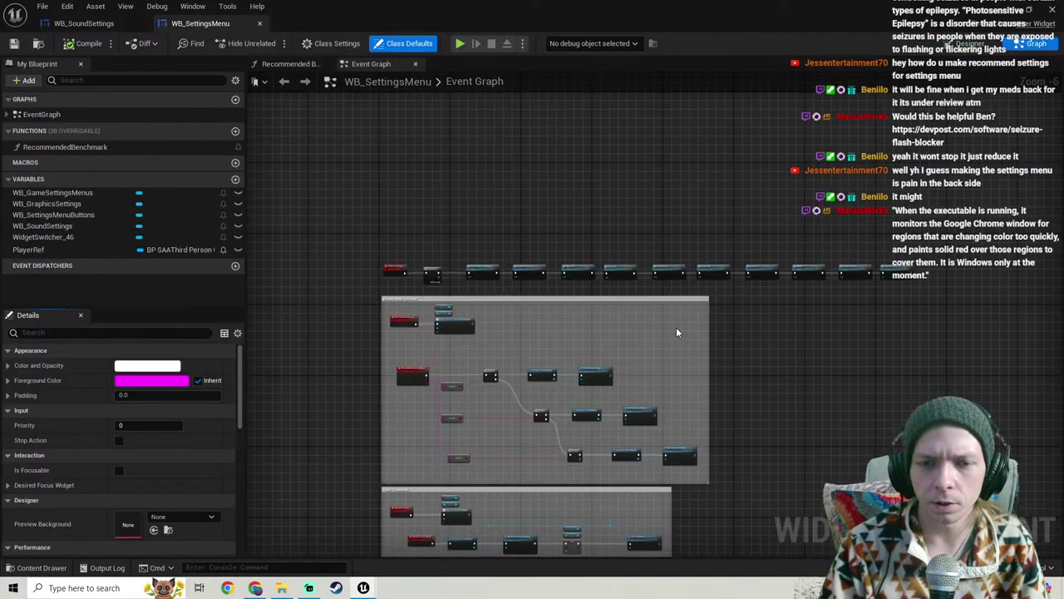
pyautogui.scroll(-6, 679, 333)
pyautogui.moveTo(683, 333); pyautogui.dragTo(744, 337, button='right')
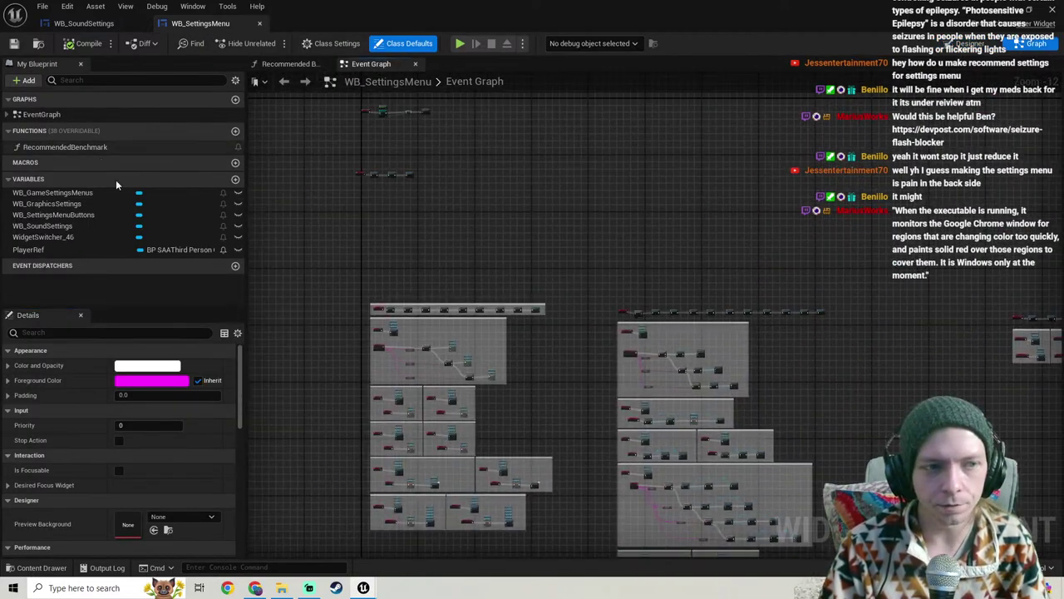
pyautogui.moveTo(516, 284); pyautogui.dragTo(350, 138, button='right')
pyautogui.moveTo(486, 251); pyautogui.dragTo(448, 284, button='right')
pyautogui.click(999, 5)
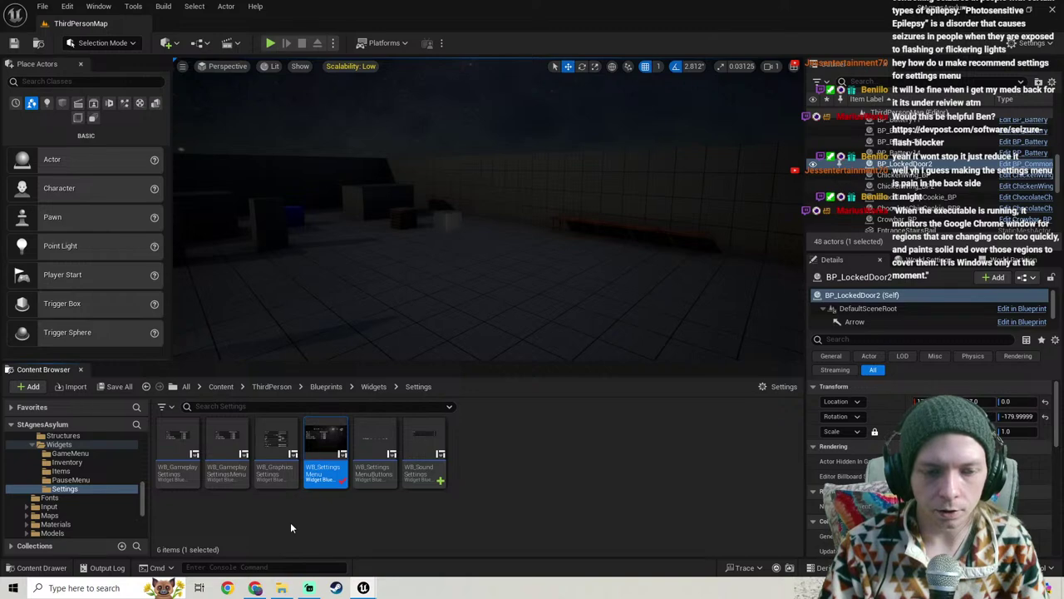
# Step: Open the WB_GraphicsSettings widget and examine its Set Scalability Info function and the node groups in its event graph
pyautogui.doubleClick(273, 445)
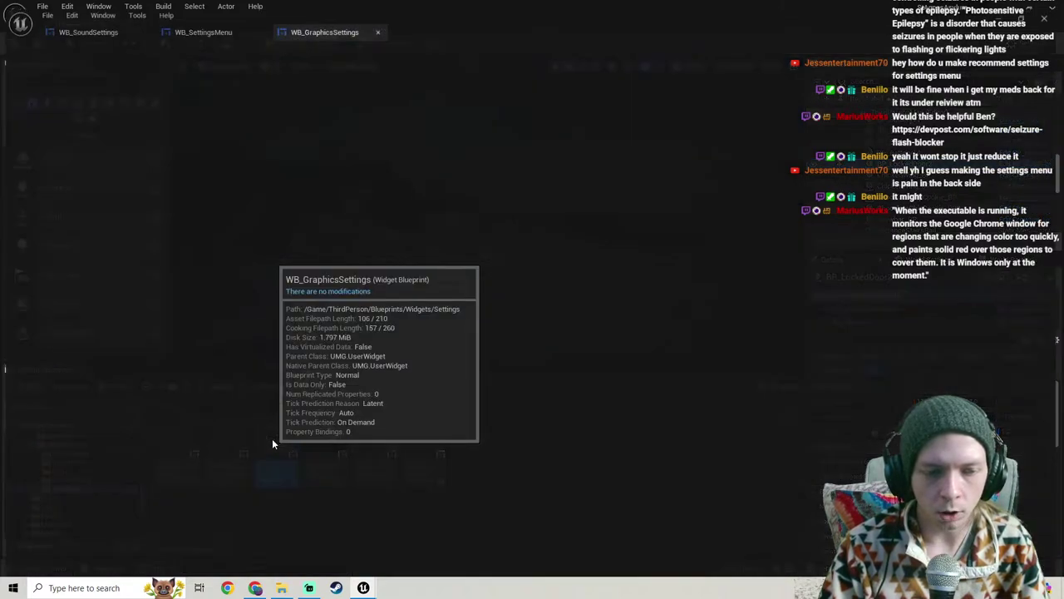
pyautogui.scroll(-3, 532, 348)
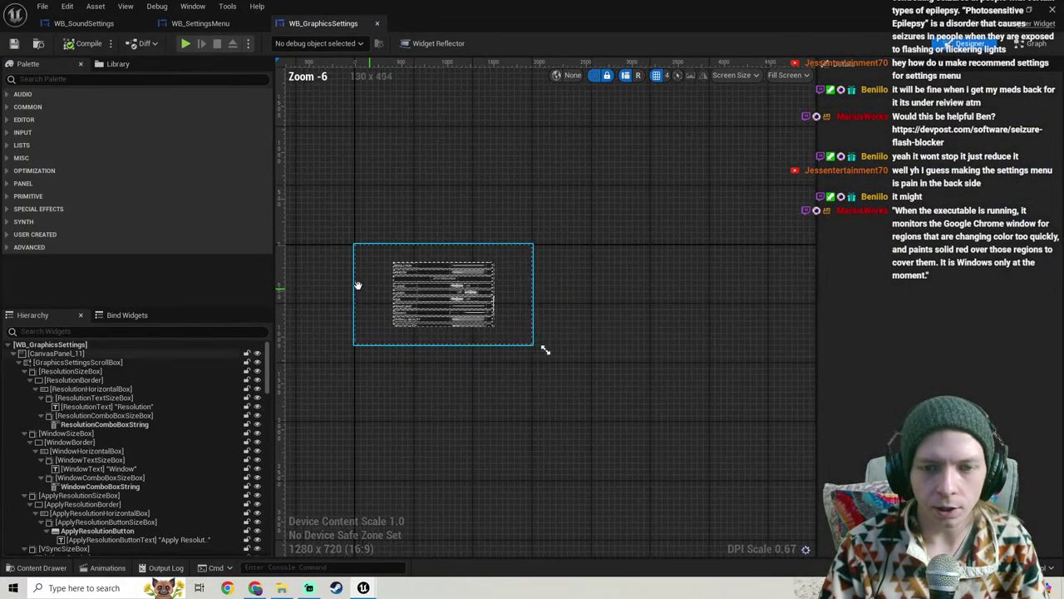
pyautogui.click(1031, 44)
pyautogui.scroll(-3, 546, 306)
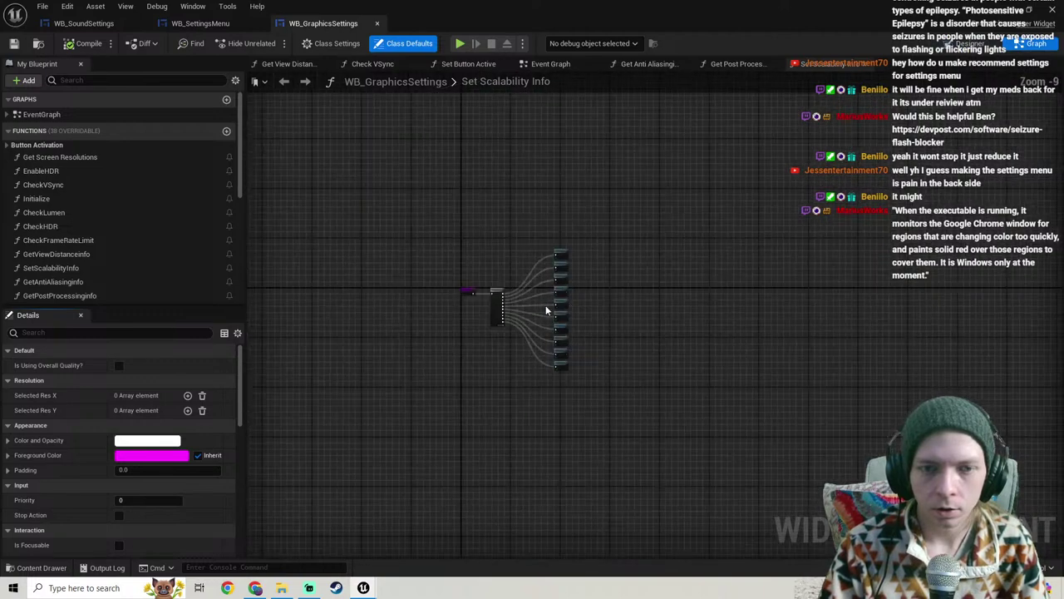
pyautogui.click(550, 65)
pyautogui.scroll(-4, 611, 368)
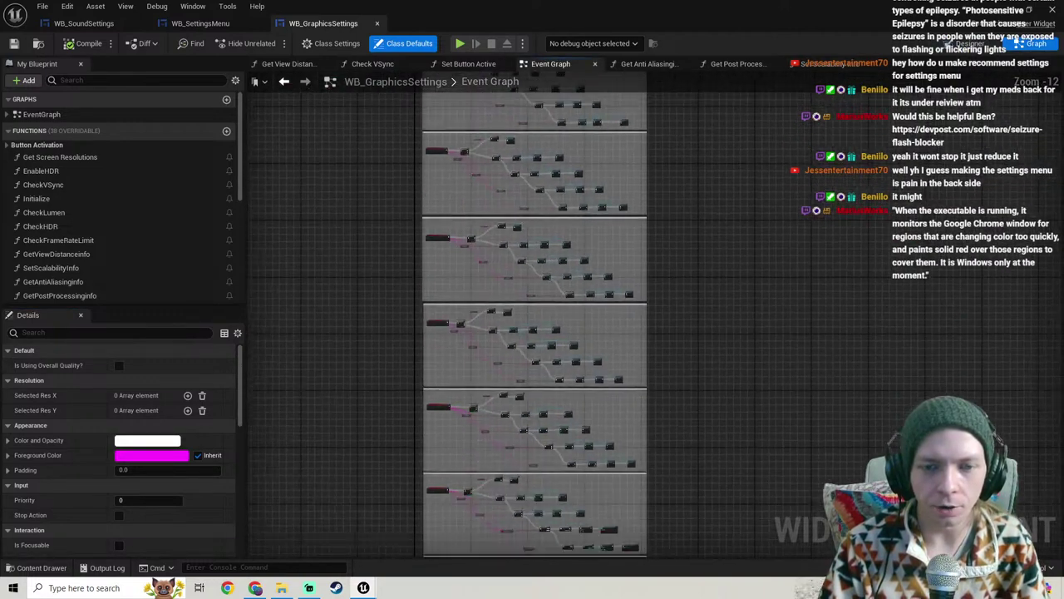
pyautogui.moveTo(592, 83); pyautogui.dragTo(585, 520, button='right')
pyautogui.click(1005, 8)
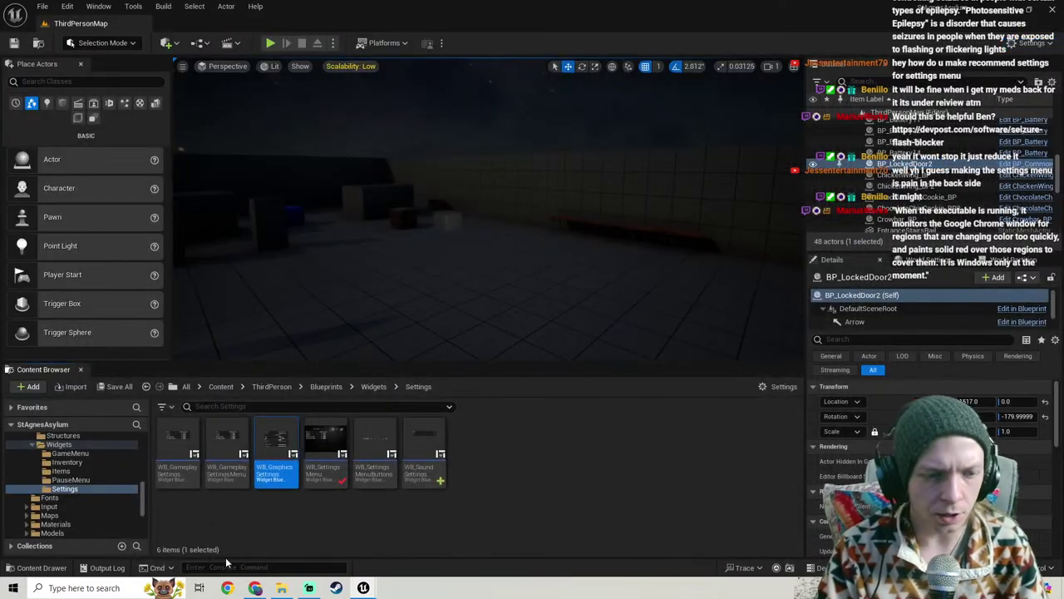
# Step: Open the WB_GameplaySettingsMenu widget, check its event graph, and close it again
pyautogui.doubleClick(229, 455)
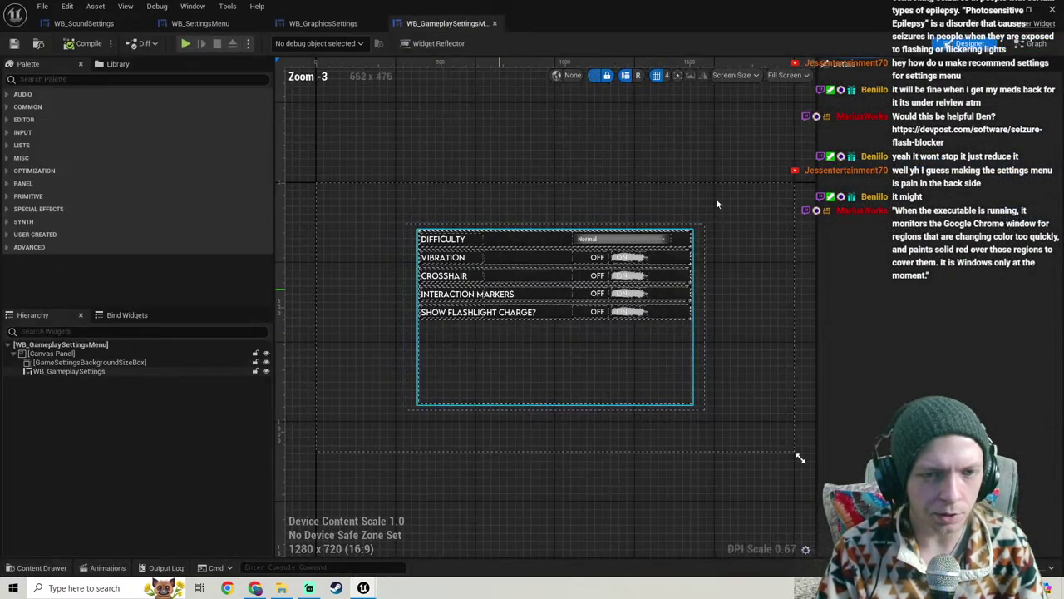
pyautogui.click(1031, 43)
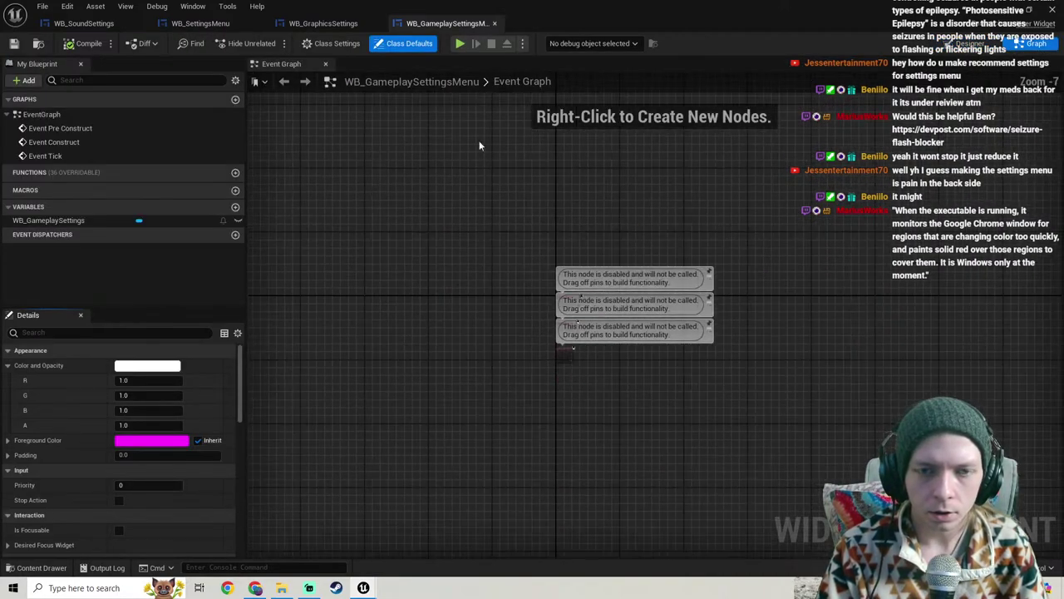
pyautogui.click(494, 23)
pyautogui.click(1008, 8)
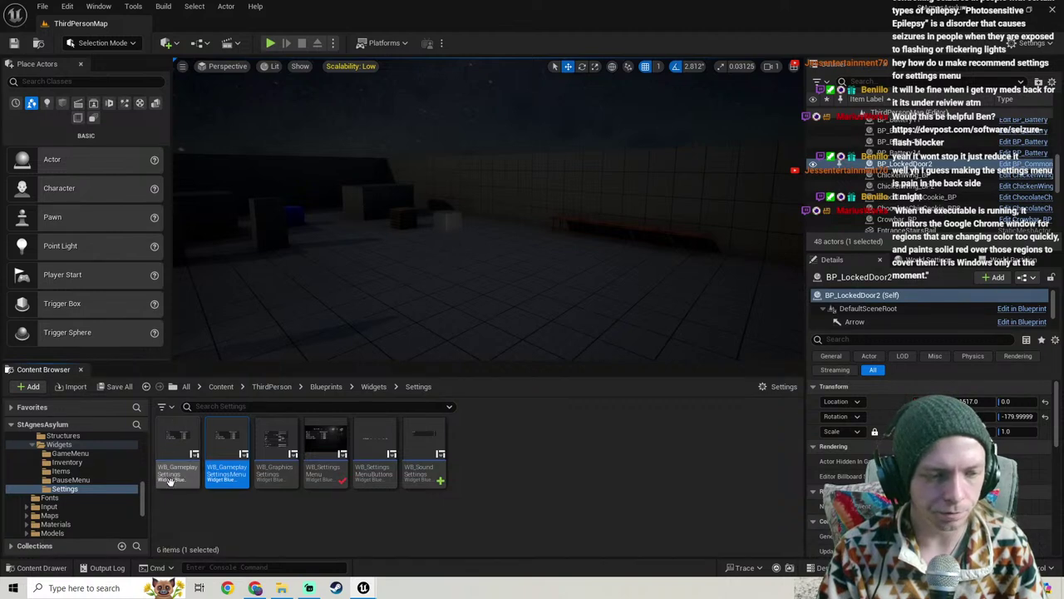
# Step: Open the WB_GameplaySettings widget and review the button click events in its event graph
pyautogui.doubleClick(179, 456)
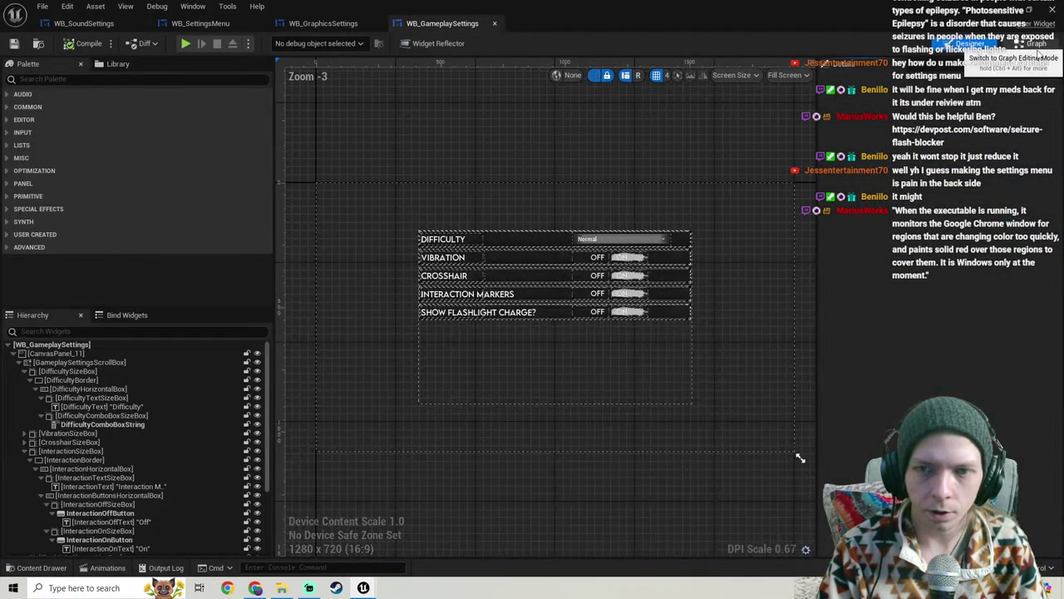
pyautogui.click(1035, 43)
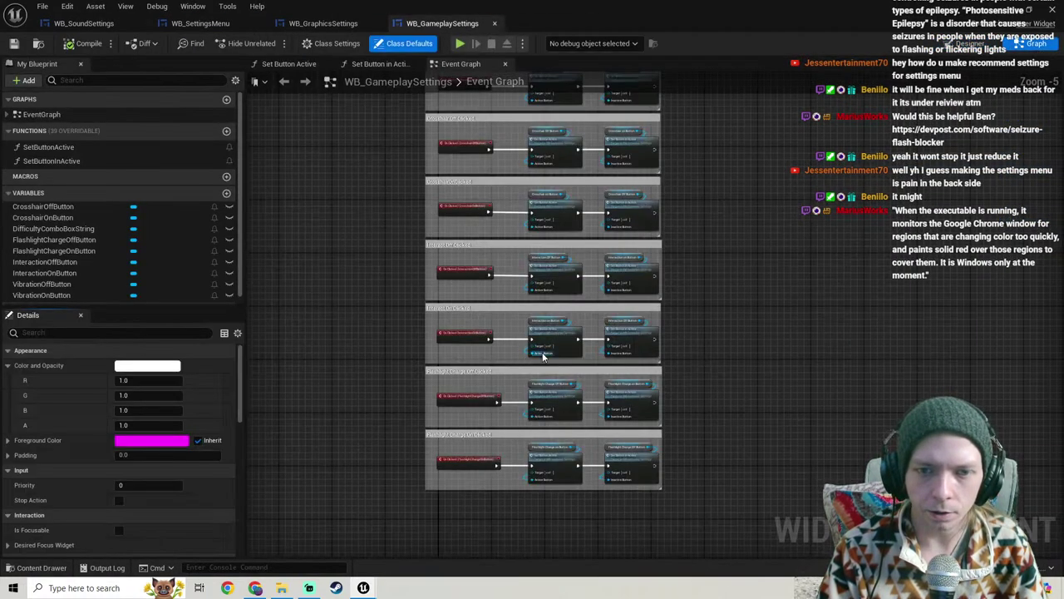
pyautogui.moveTo(612, 309); pyautogui.dragTo(551, 274, button='right')
pyautogui.click(1004, 12)
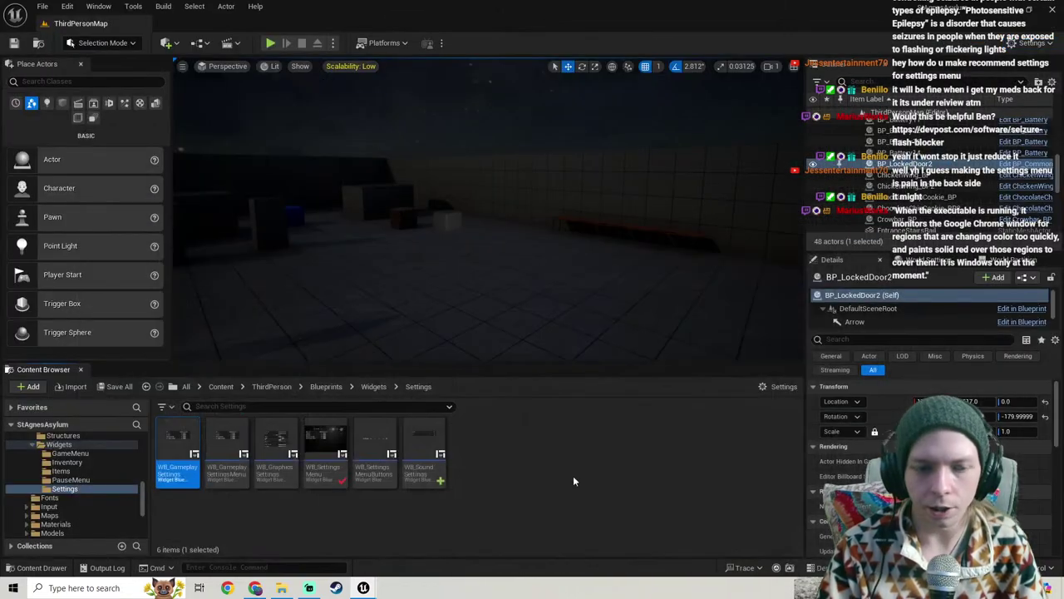
# Step: Open WB_SettingsMenu and review the lower comment blocks in the first column of its event graph
pyautogui.doubleClick(326, 441)
pyautogui.moveTo(351, 384); pyautogui.dragTo(574, 341, button='right')
pyautogui.scroll(2, 488, 344)
pyautogui.moveTo(564, 439); pyautogui.dragTo(384, 208)
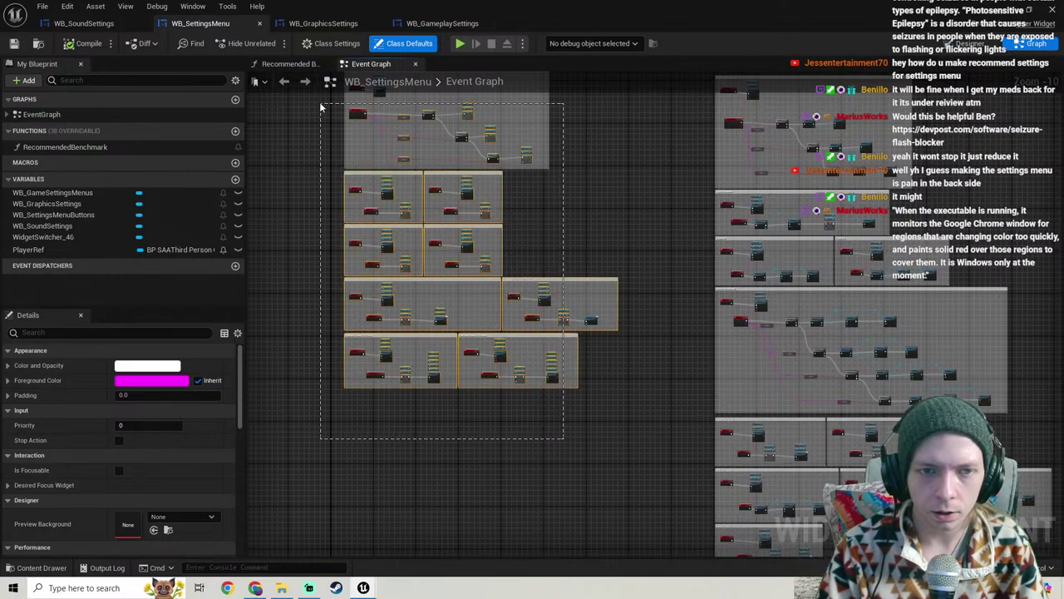
pyautogui.moveTo(547, 192); pyautogui.dragTo(527, 261, button='right')
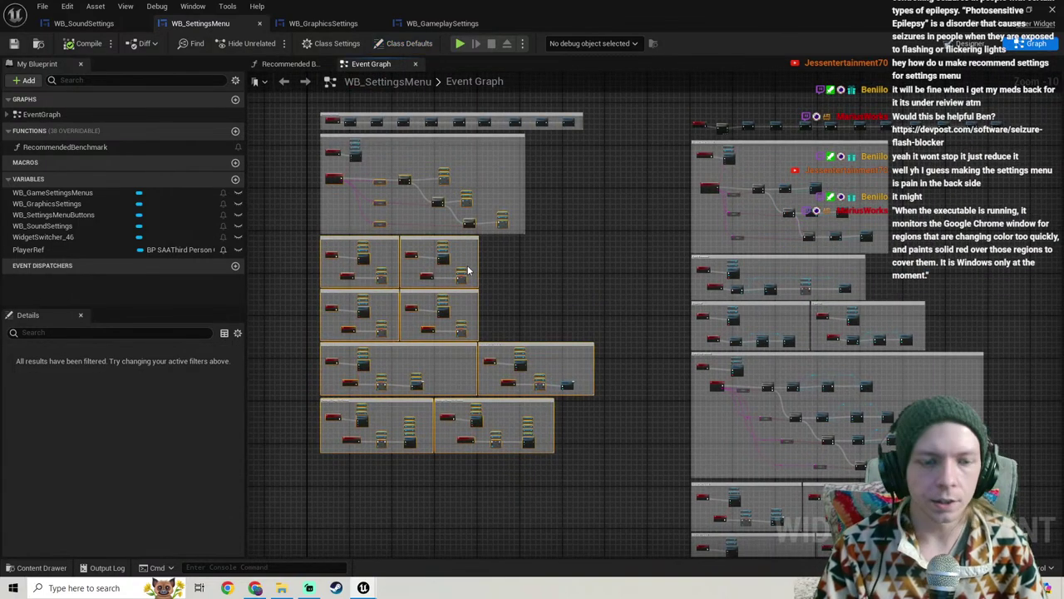
# Step: Switch to Streamlabs Desktop and change the stream from Livescreen to a break scene
pyautogui.click(308, 588)
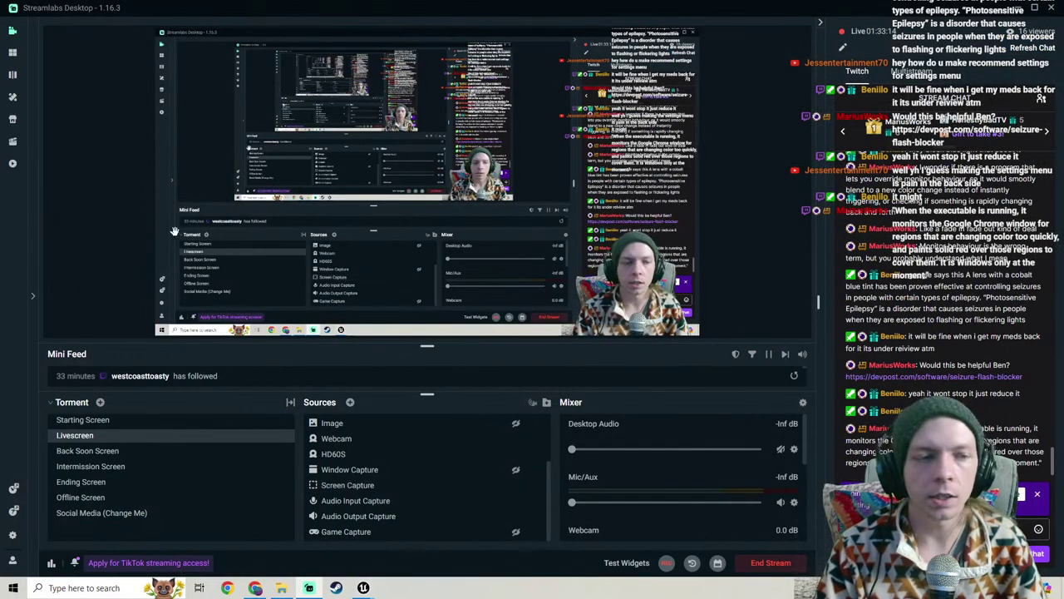
pyautogui.click(92, 457)
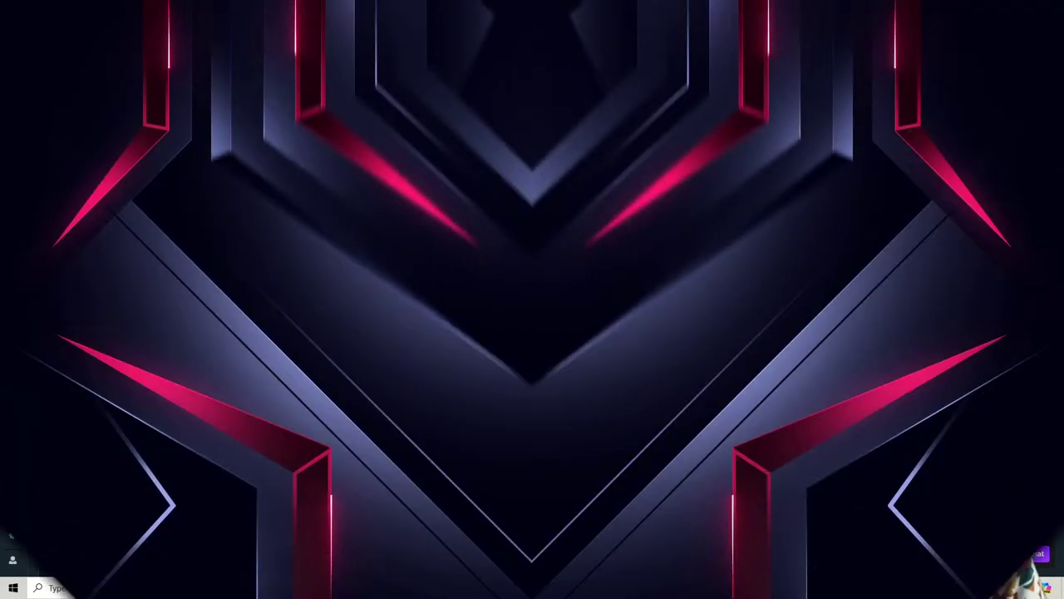
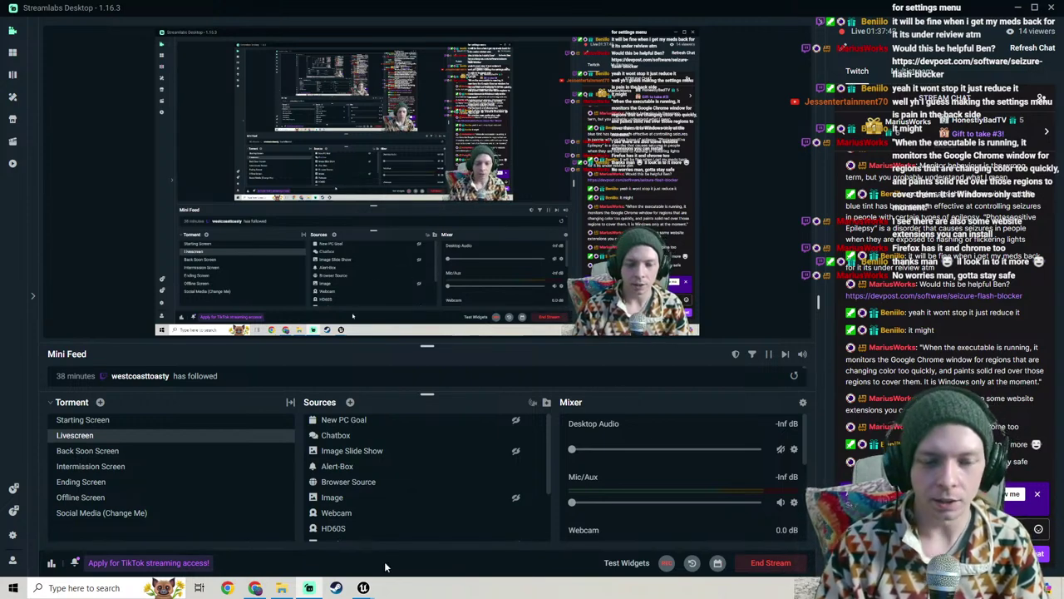
# Step: Return to the Unreal asset editor and close WB_SettingsMenu, WB_GraphicsSettings and WB_GameplaySettings, keeping WB_SoundSettings open
pyautogui.moveTo(363, 588)
pyautogui.click(420, 544)
pyautogui.scroll(-2, 566, 428)
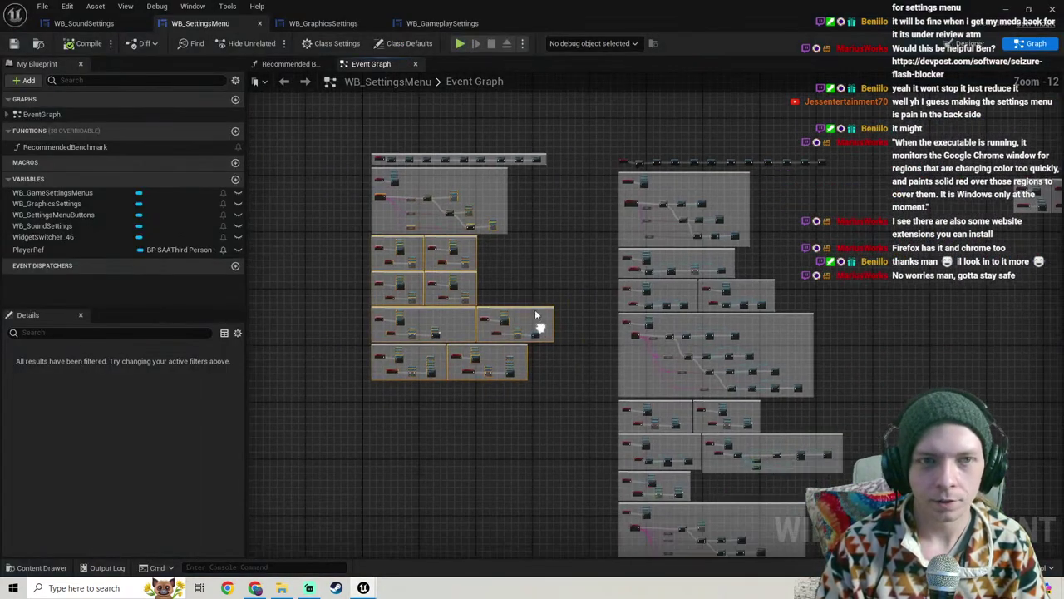
pyautogui.click(260, 23)
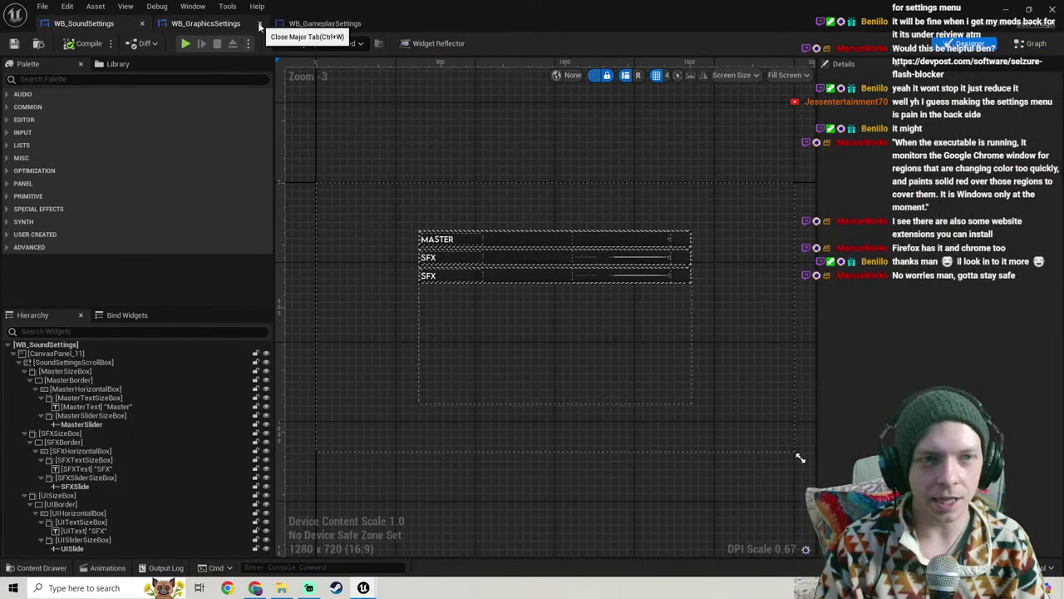
pyautogui.click(248, 25)
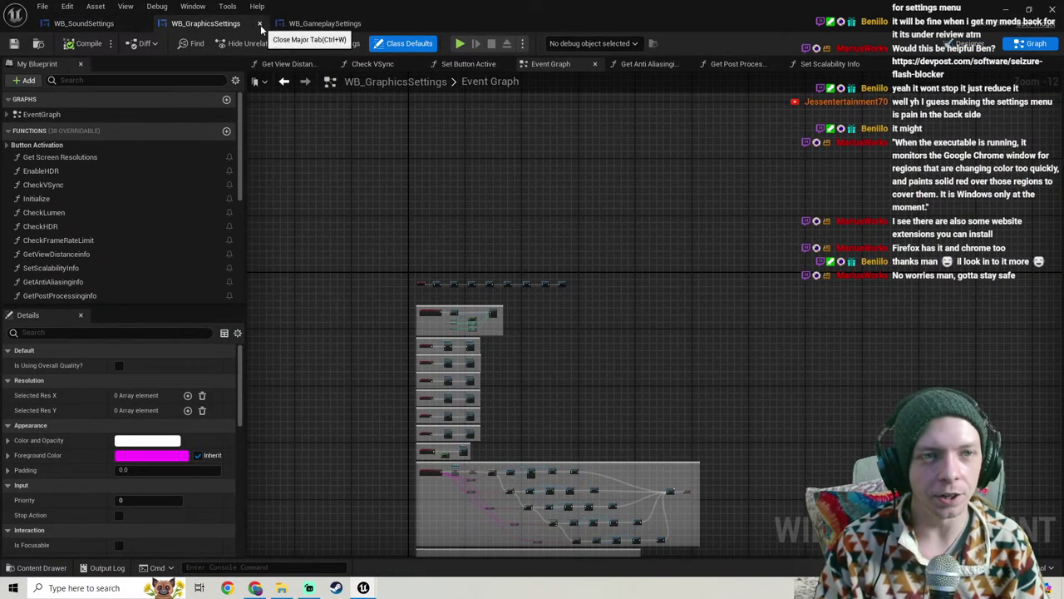
pyautogui.click(260, 25)
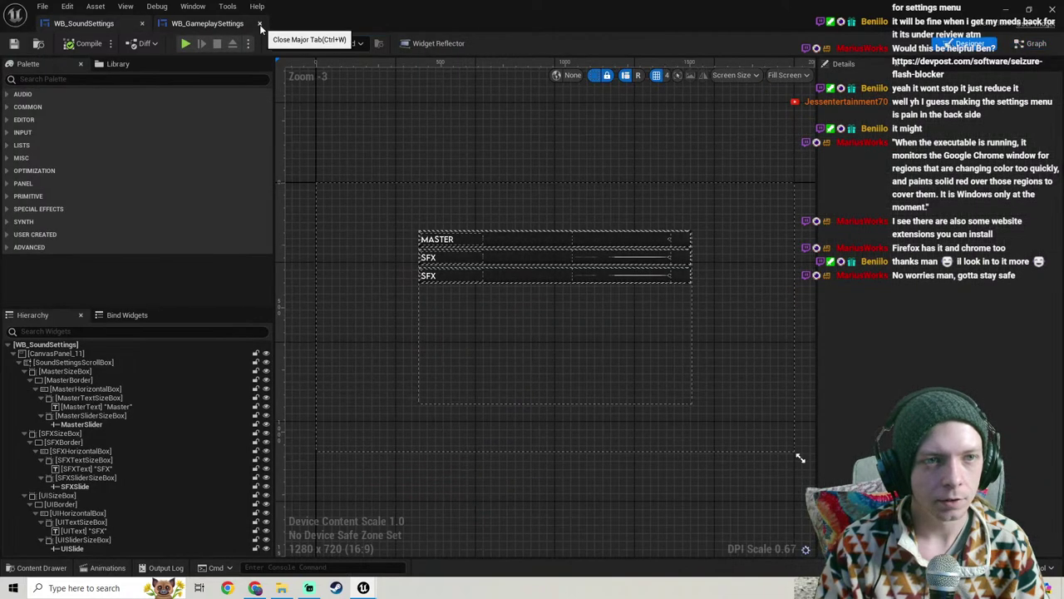
pyautogui.click(259, 24)
# Step: Change the third sound row's label to "User Interface", then compile and save WB_SoundSettings
pyautogui.scroll(2, 560, 345)
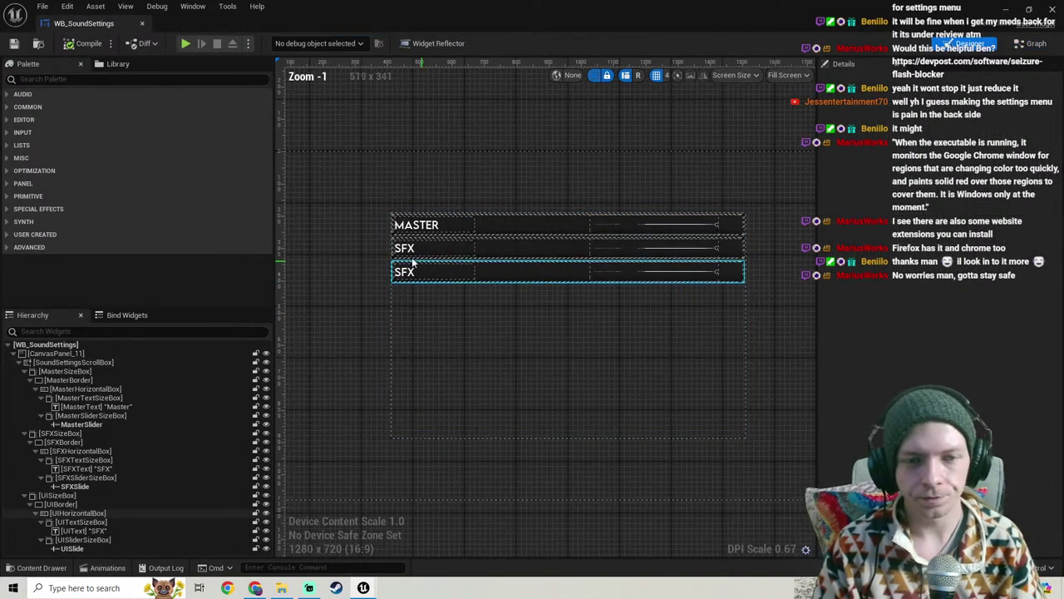
pyautogui.click(415, 272)
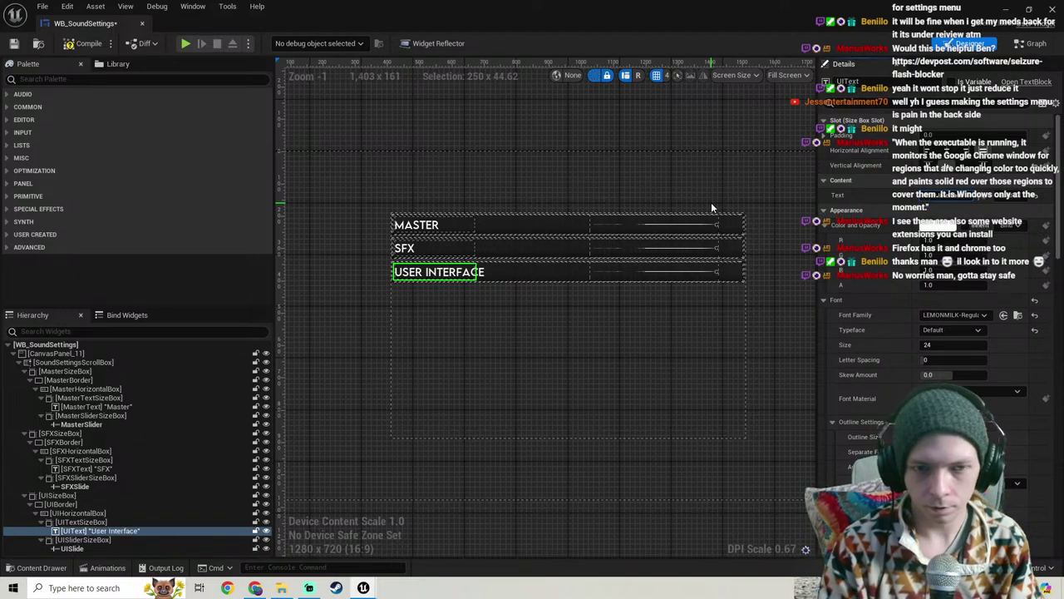
pyautogui.click(88, 43)
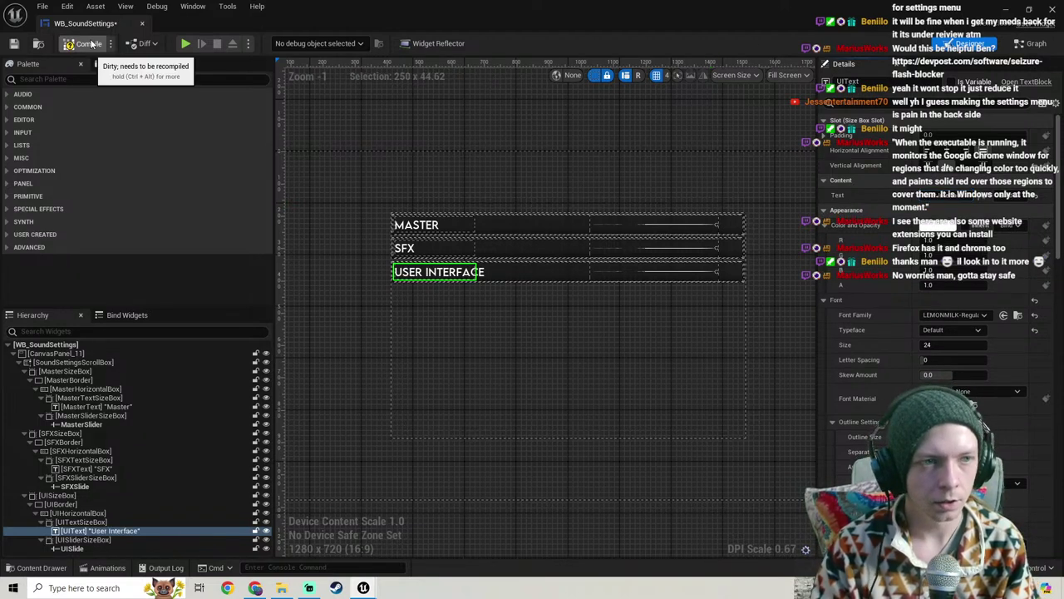
pyautogui.click(14, 44)
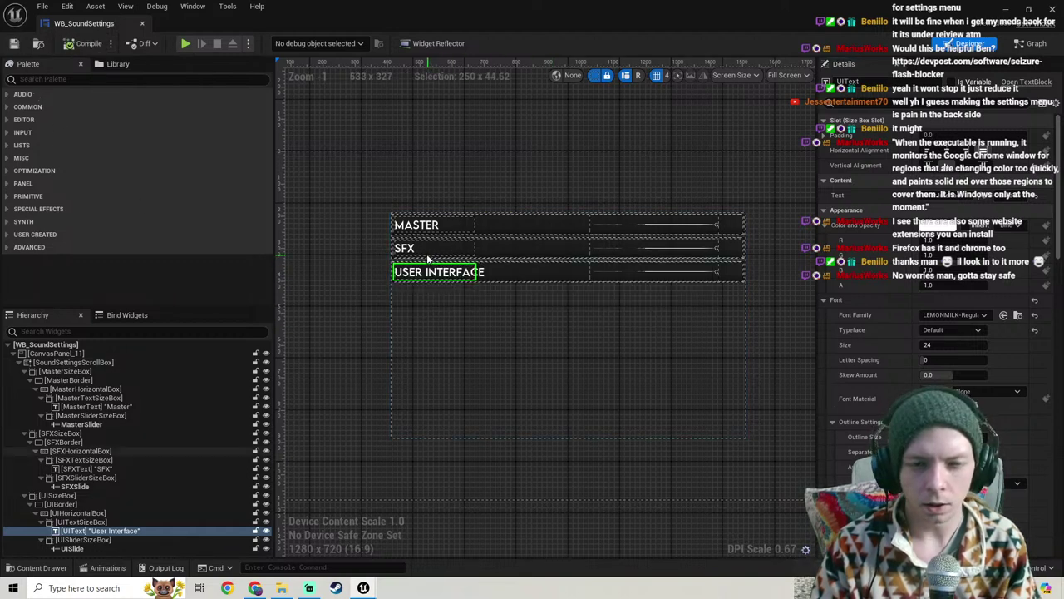
# Step: Select the SFX label and look through the project's Blueprints and Sounds folders
pyautogui.click(429, 249)
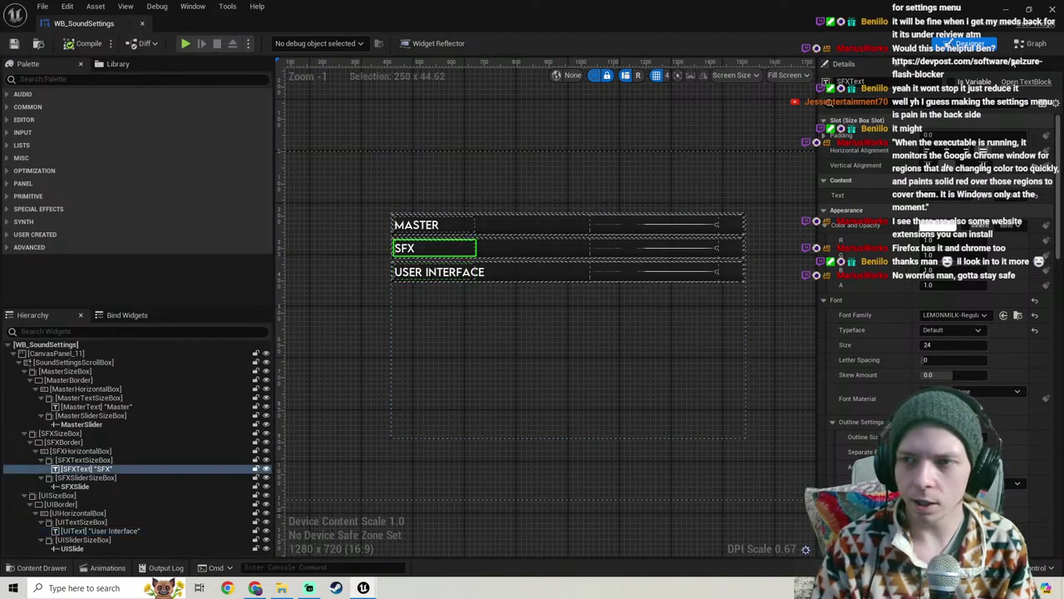
pyautogui.click(1006, 10)
pyautogui.scroll(3, 73, 502)
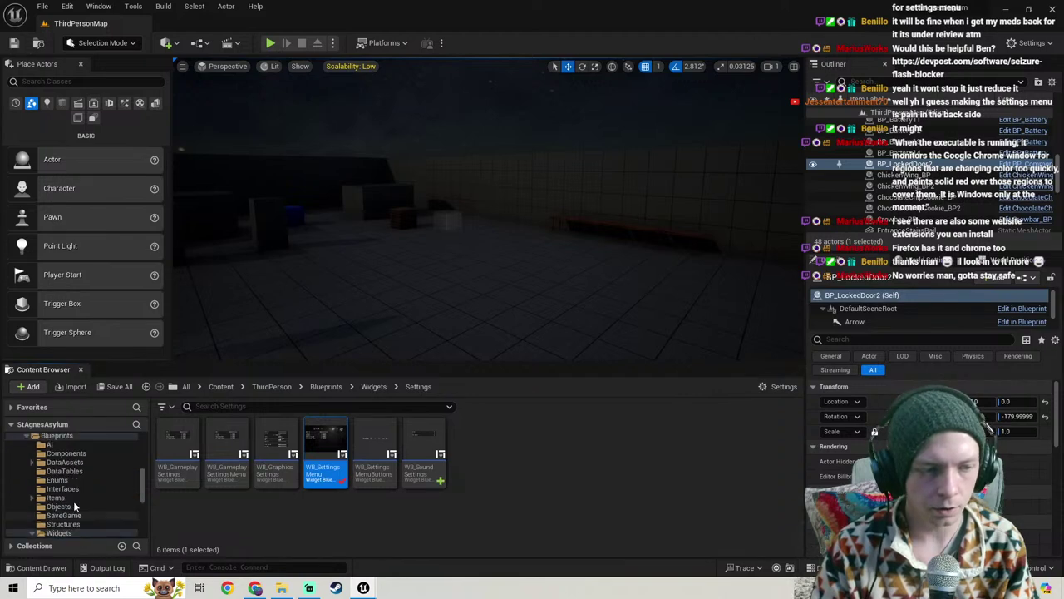
pyautogui.scroll(-6, 61, 508)
pyautogui.scroll(1, 59, 514)
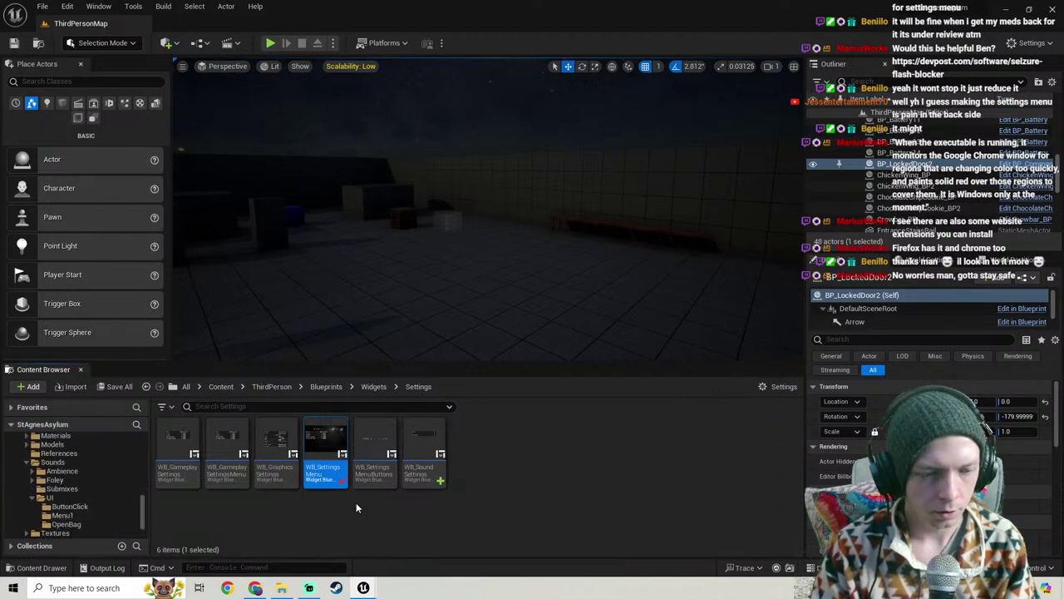
pyautogui.click(416, 551)
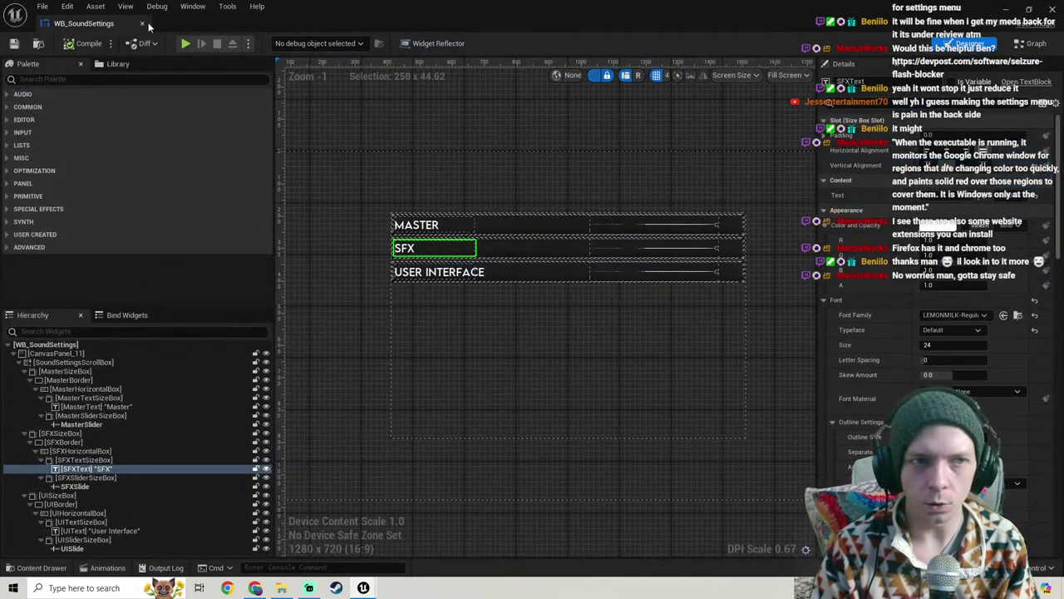
# Step: Open the Combat_AC blueprint from the Blueprints > Components folder
pyautogui.click(1009, 10)
pyautogui.scroll(5, 83, 516)
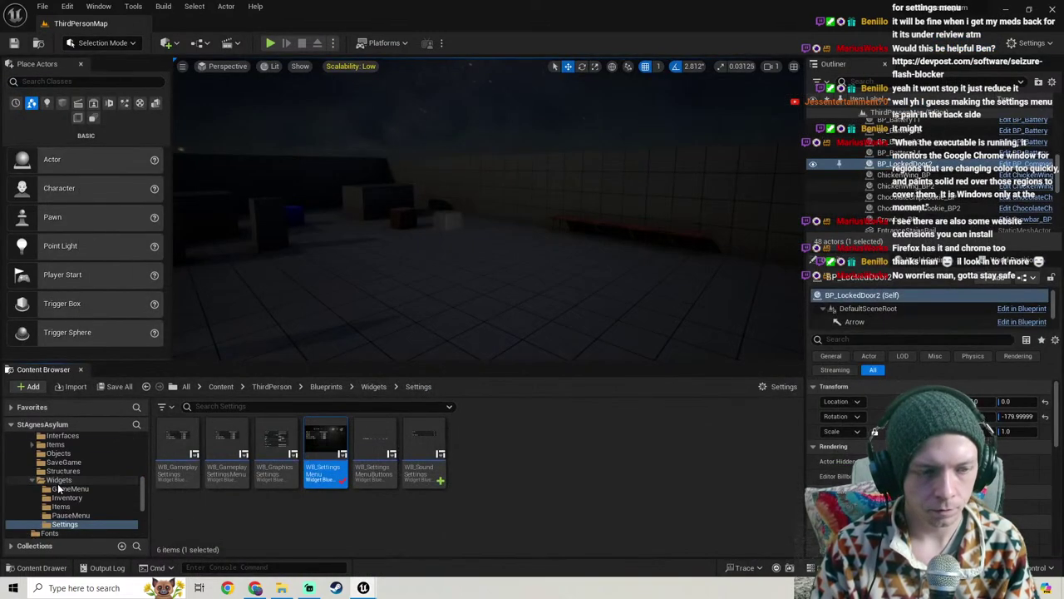
pyautogui.click(58, 488)
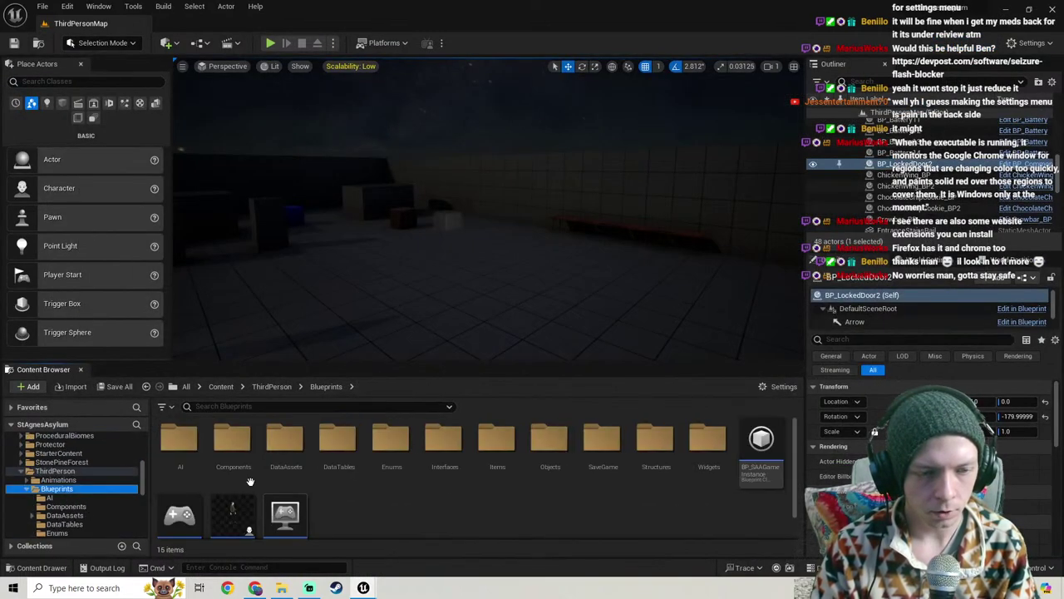
pyautogui.doubleClick(233, 454)
pyautogui.doubleClick(177, 445)
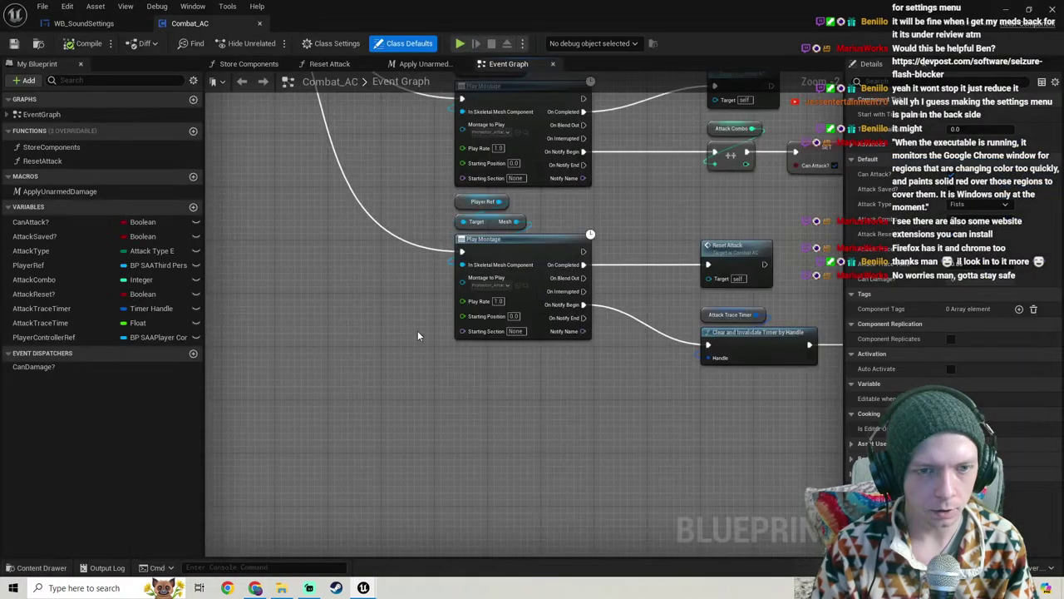
# Step: Locate the attack montage used by the lowest Play Montage node in the Combat_AC event graph and open it
pyautogui.moveTo(417, 336); pyautogui.dragTo(230, 336, button='right')
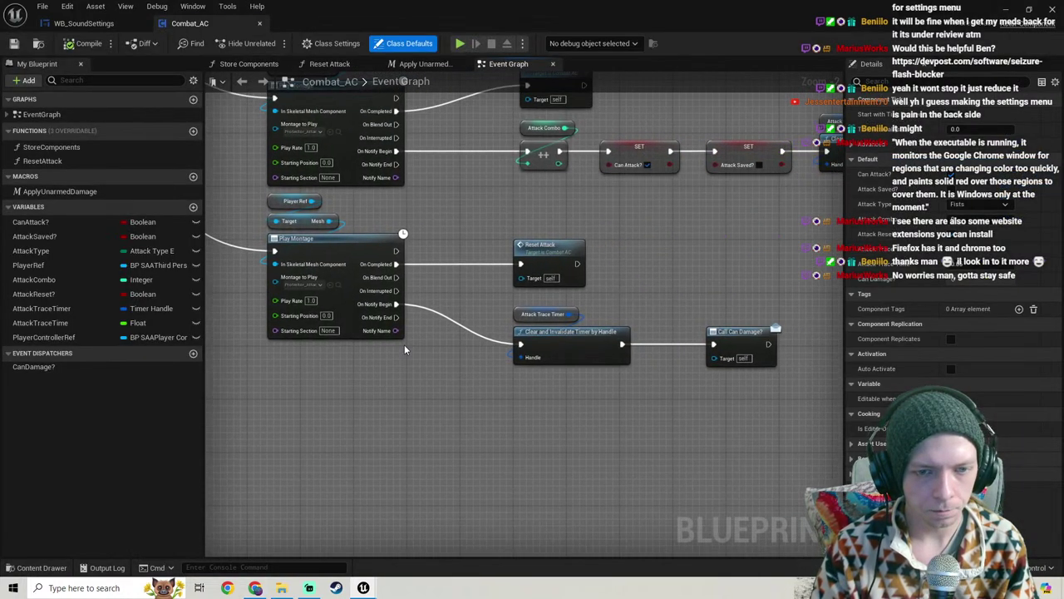
pyautogui.scroll(-3, 290, 303)
pyautogui.moveTo(283, 303); pyautogui.dragTo(1023, 408, button='right')
pyautogui.scroll(6, 479, 218)
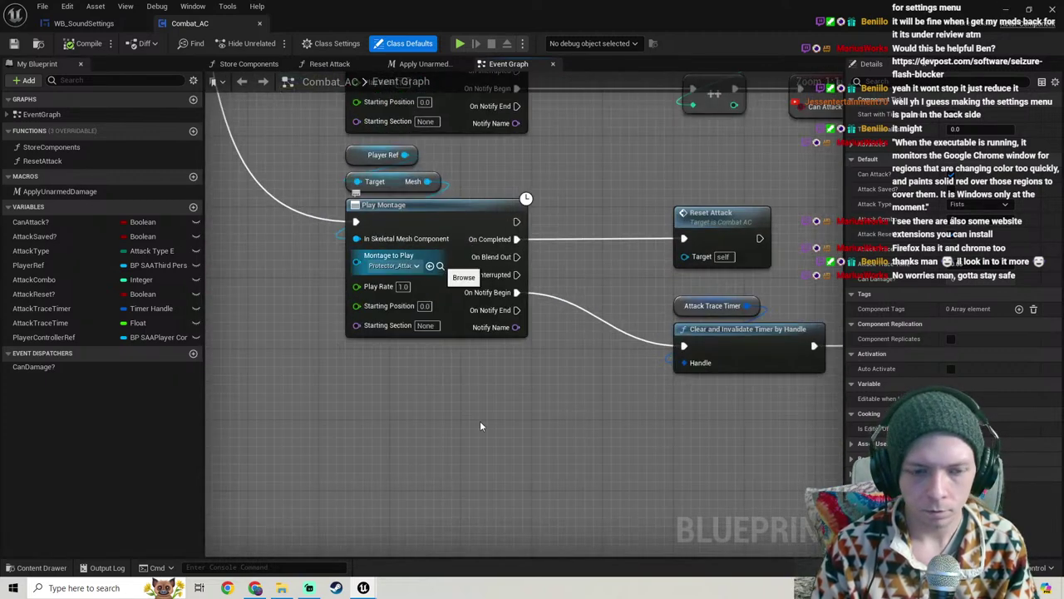
pyautogui.click(1029, 10)
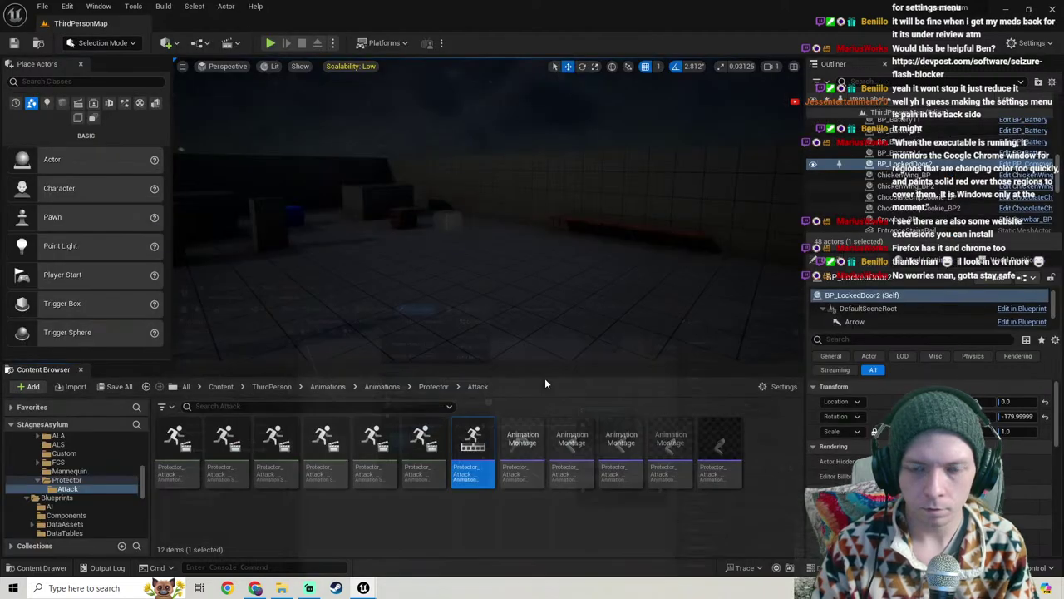
pyautogui.doubleClick(472, 481)
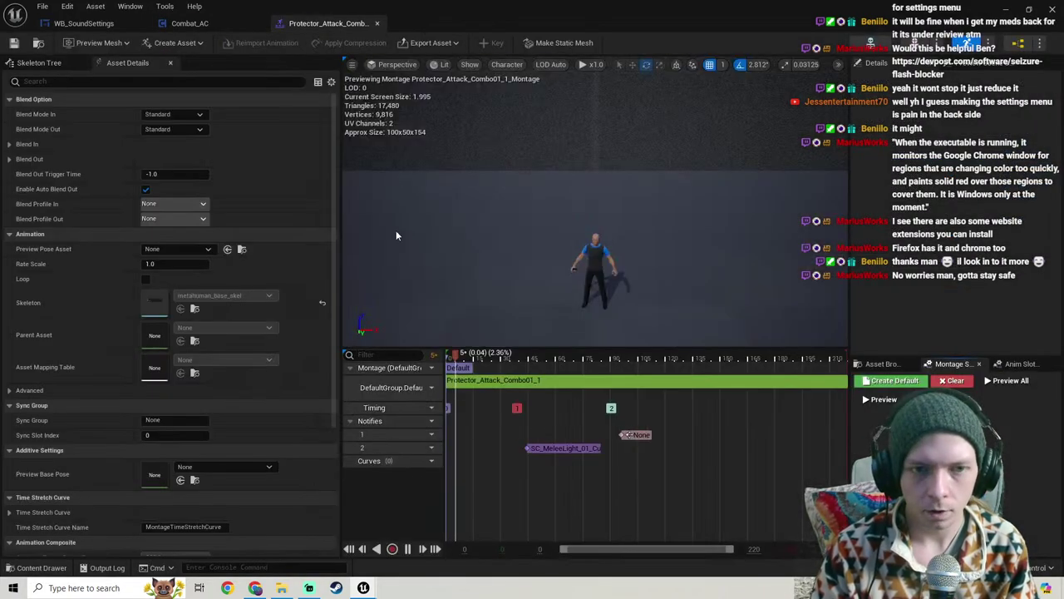
# Step: Scrub the montage to its sound notify and open the SC_MeleeLight_01_Cue sound cue assigned to it
pyautogui.click(515, 382)
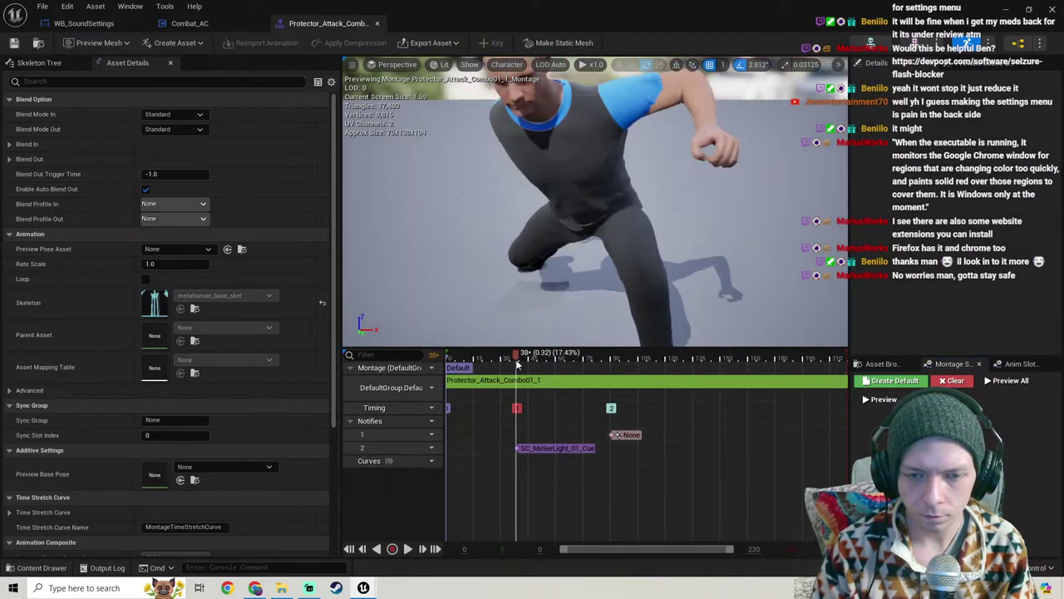
pyautogui.click(552, 449)
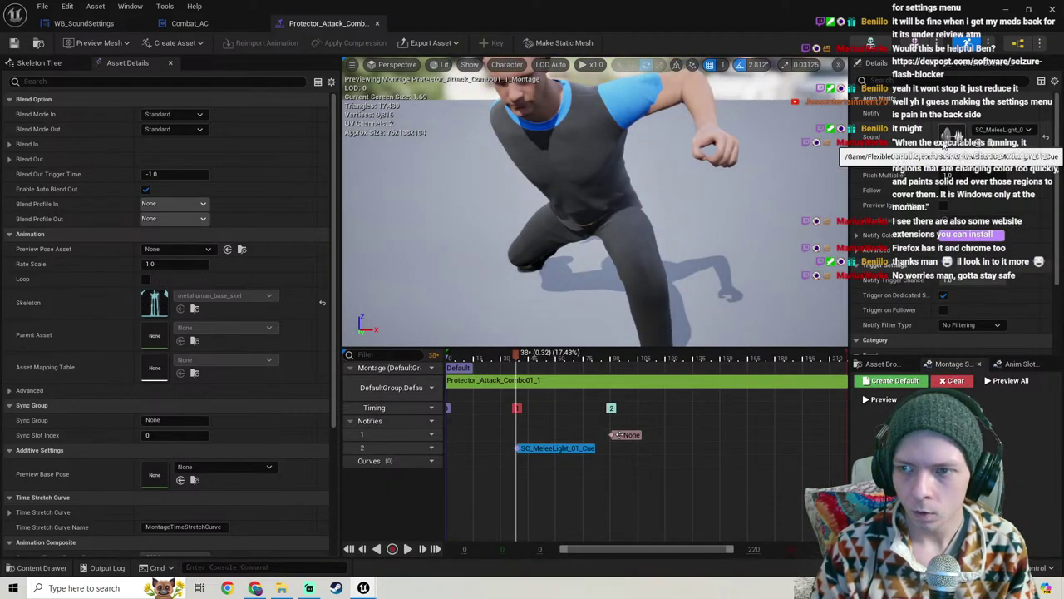
pyautogui.doubleClick(949, 136)
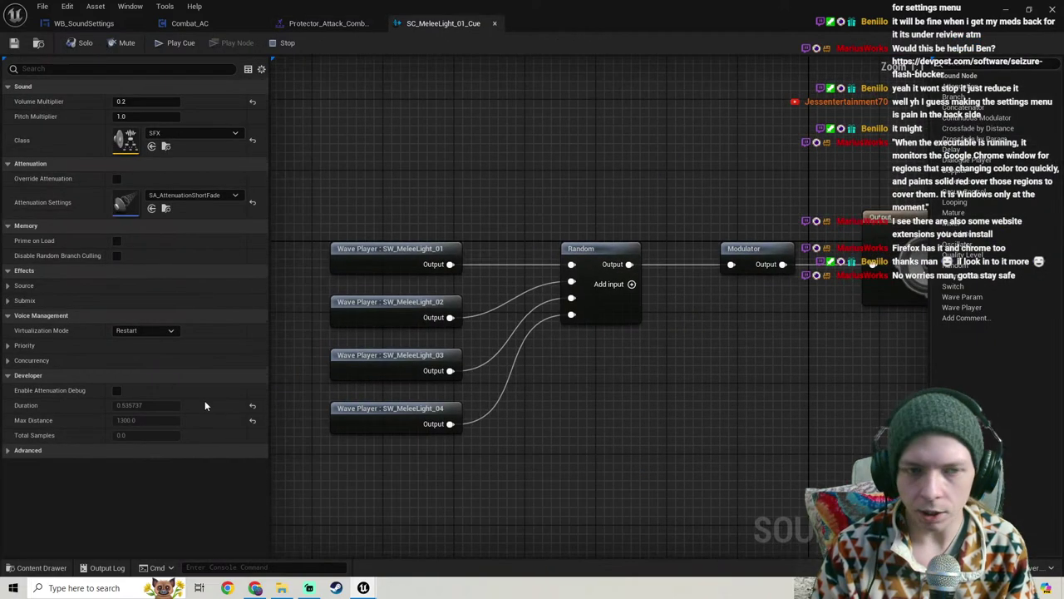
# Step: Open the SFX sound class assigned to the cue and set its Default Submix to SS_SFXSubmix
pyautogui.doubleClick(134, 148)
pyautogui.scroll(-2, 103, 456)
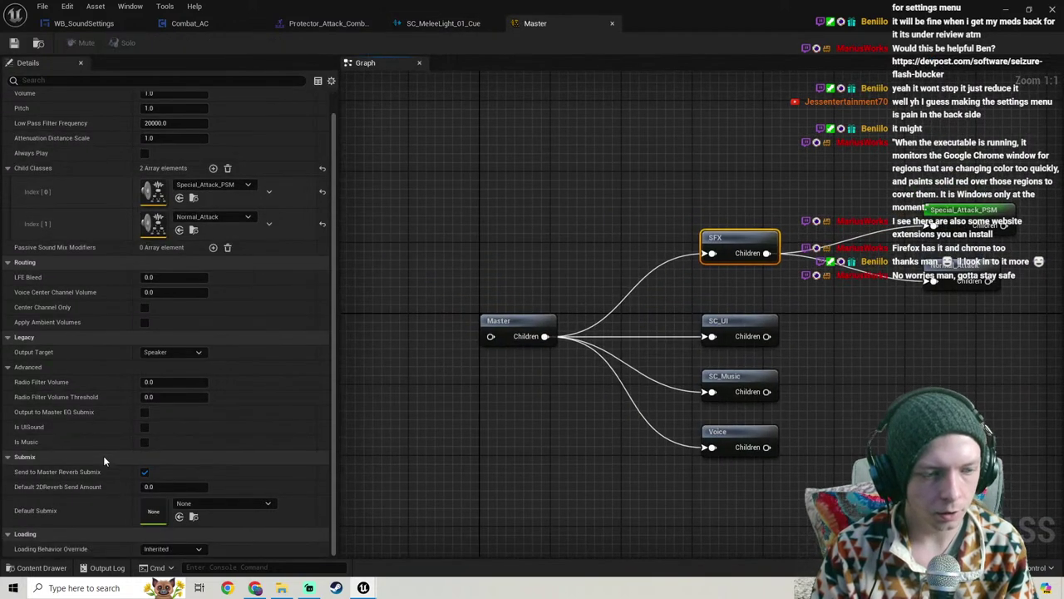
pyautogui.click(218, 503)
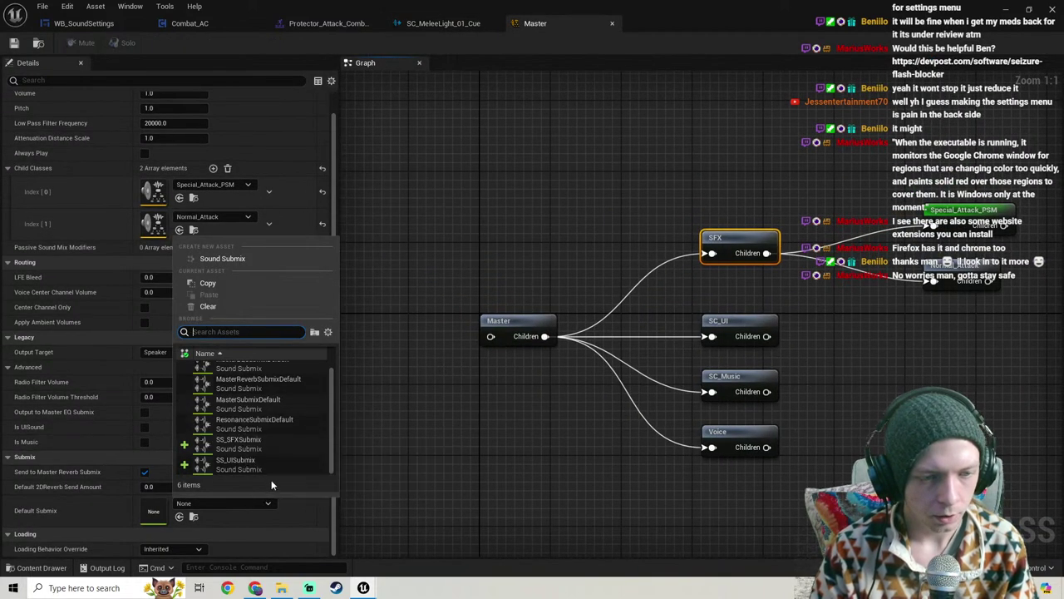
pyautogui.click(240, 445)
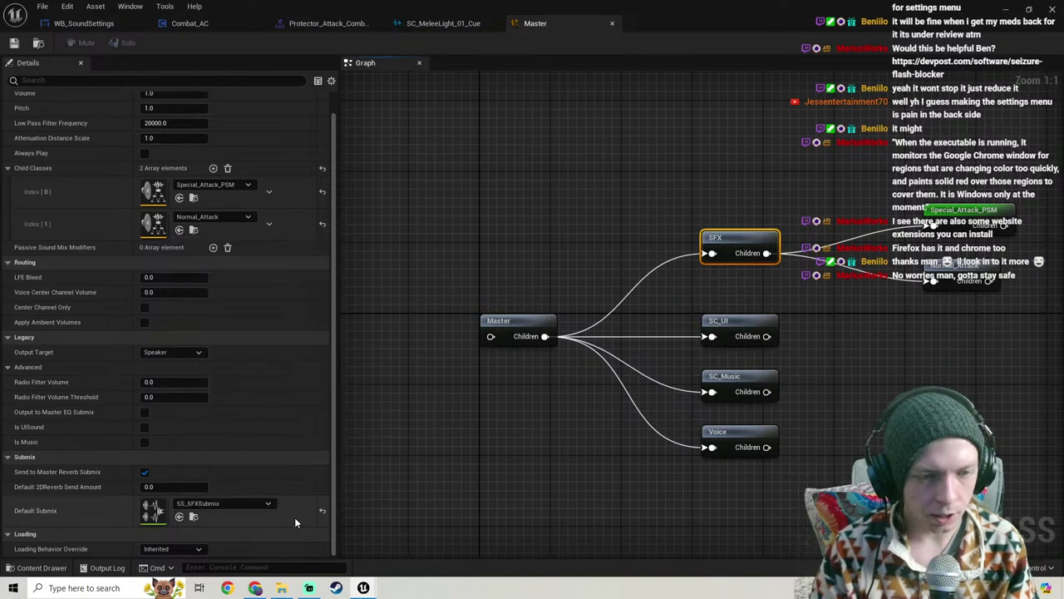
pyautogui.scroll(-2, 628, 273)
pyautogui.moveTo(629, 273); pyautogui.dragTo(473, 238, button='right')
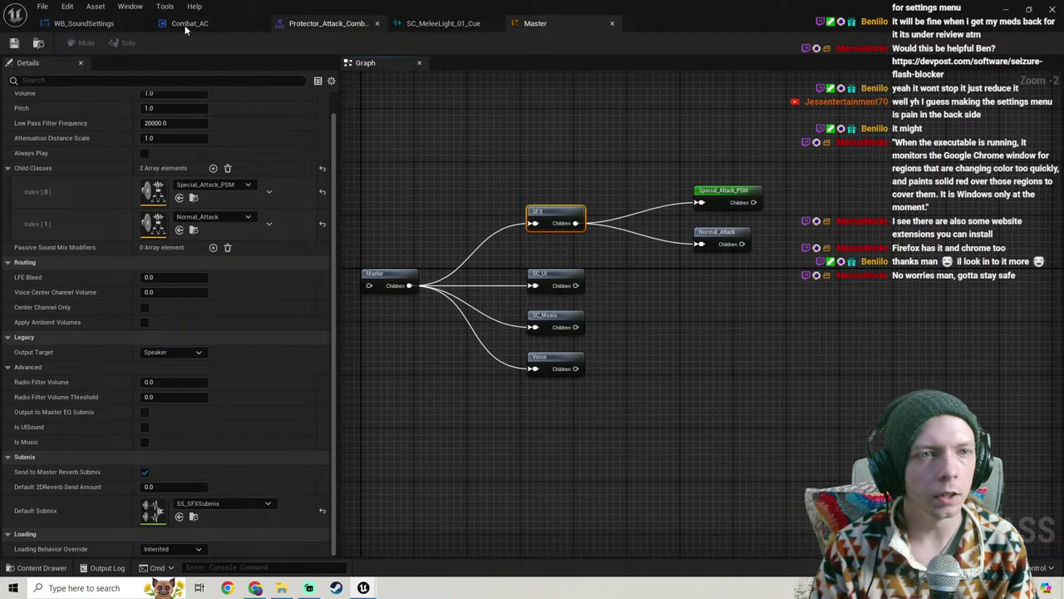
# Step: In WB_SoundSettings, add an On Value Changed event for the SFXSlide slider and place it between the MasterSlider and UISlide events
pyautogui.click(84, 24)
pyautogui.scroll(-2, 526, 307)
pyautogui.click(607, 258)
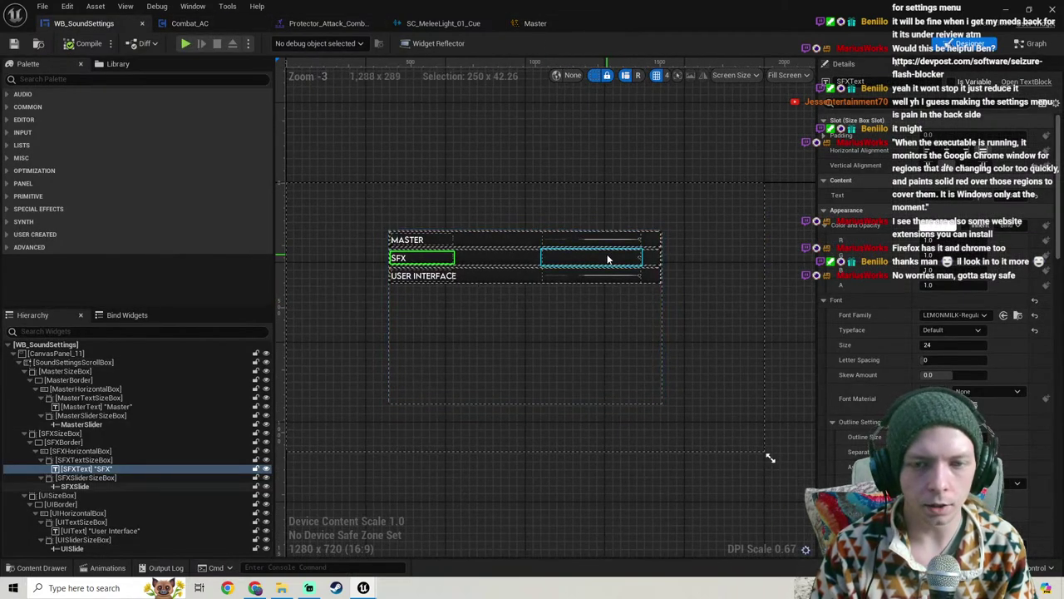
pyautogui.scroll(5, 578, 293)
pyautogui.moveTo(1058, 129); pyautogui.dragTo(1061, 514)
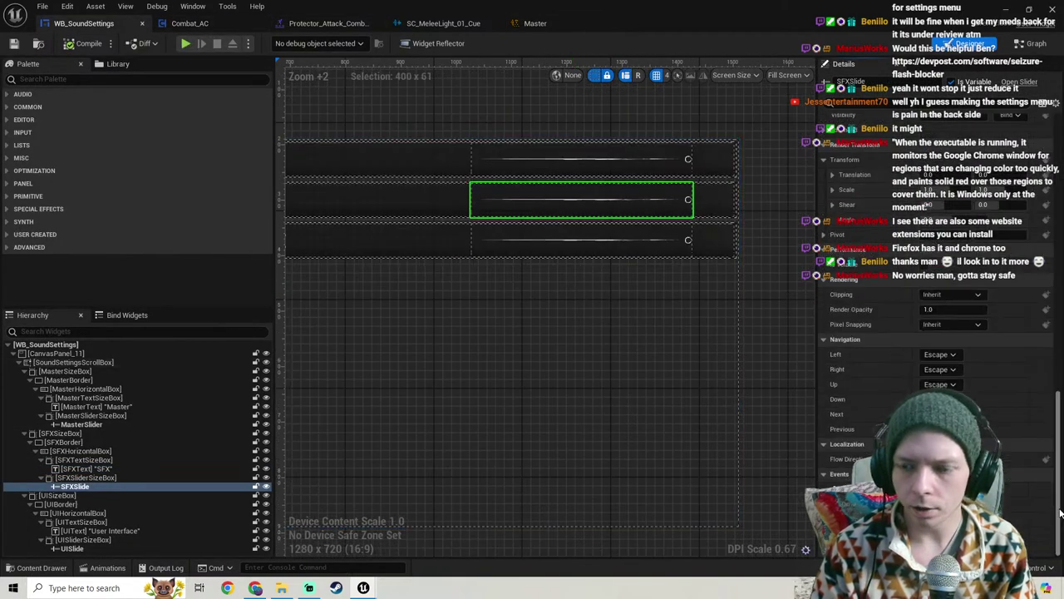
pyautogui.click(939, 541)
pyautogui.scroll(-1, 675, 268)
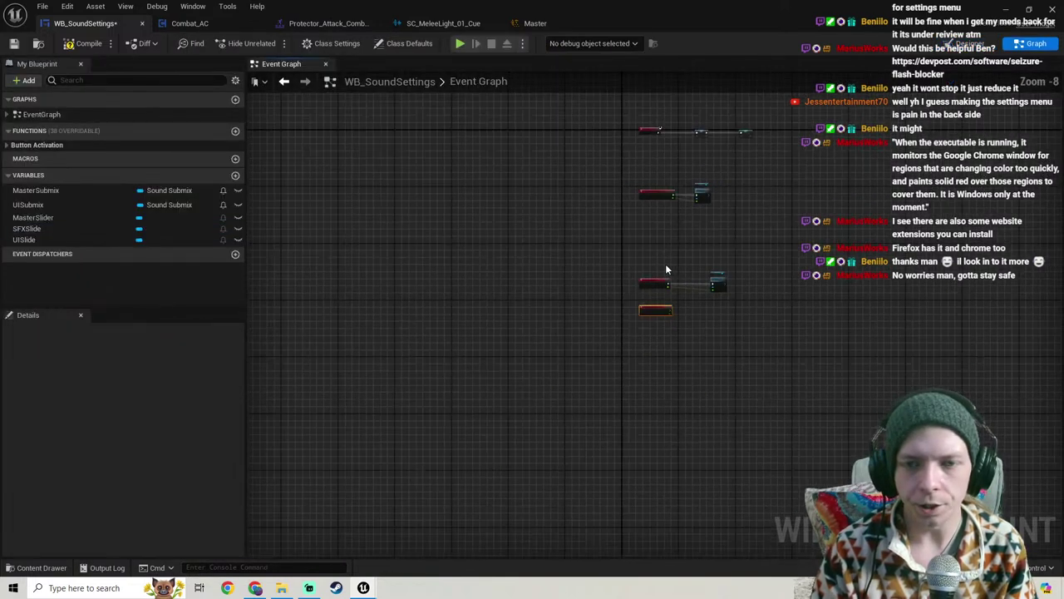
pyautogui.moveTo(666, 269); pyautogui.dragTo(590, 325, button='right')
pyautogui.scroll(3, 585, 357)
pyautogui.moveTo(569, 367); pyautogui.dragTo(567, 238)
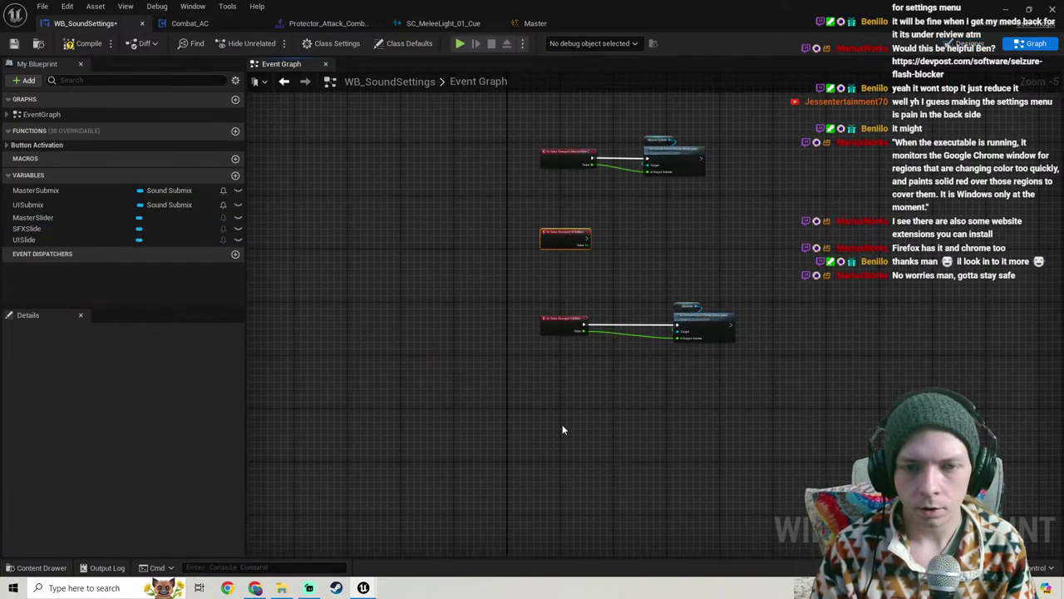
pyautogui.scroll(3, 552, 246)
pyautogui.moveTo(735, 491); pyautogui.dragTo(656, 447, button='right')
pyautogui.rightClick(39, 239)
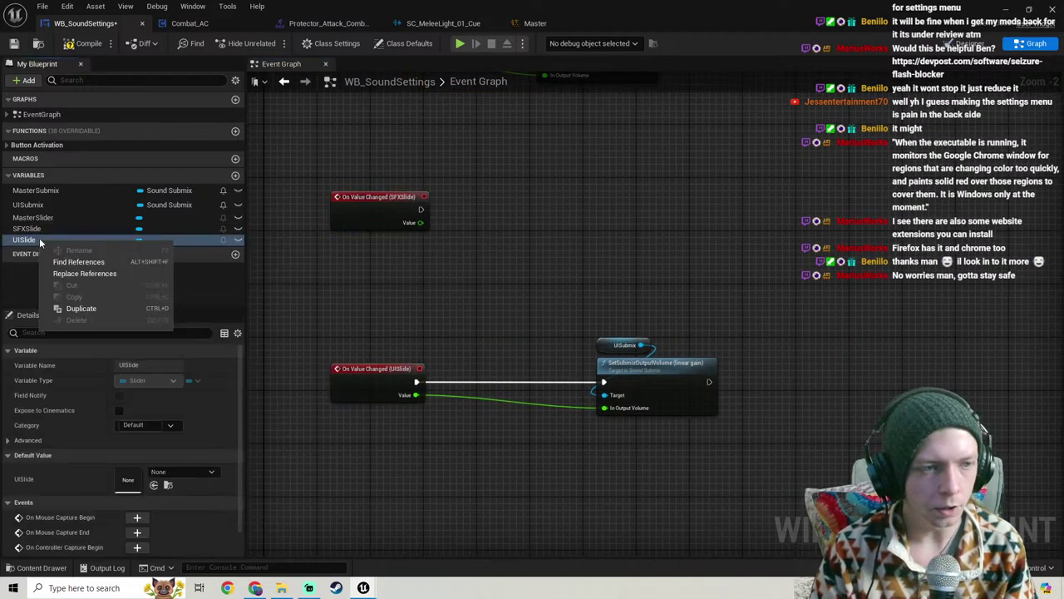
pyautogui.click(87, 308)
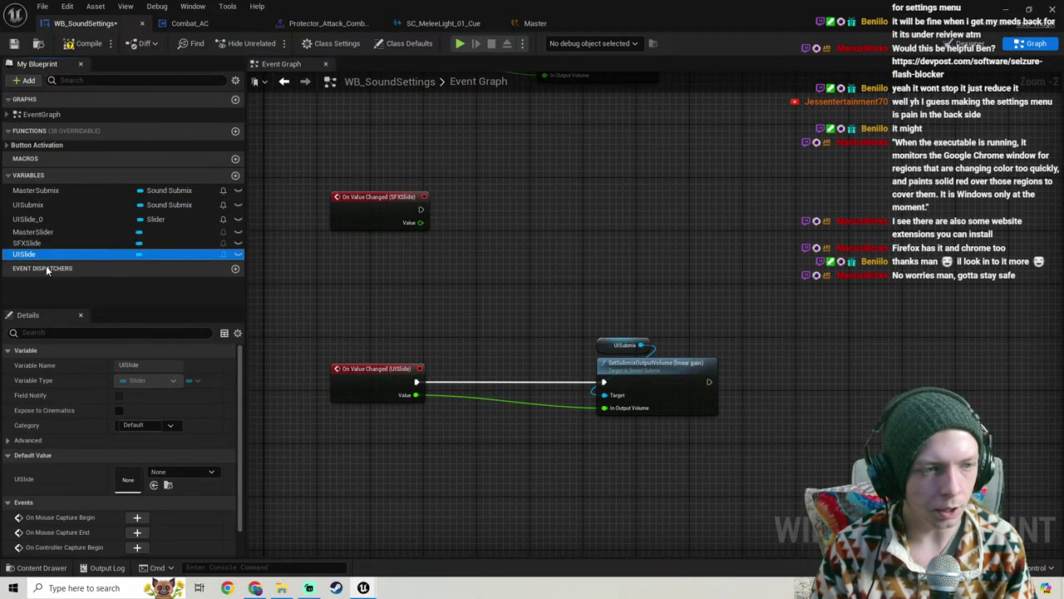
pyautogui.click(25, 218)
pyautogui.click(25, 219)
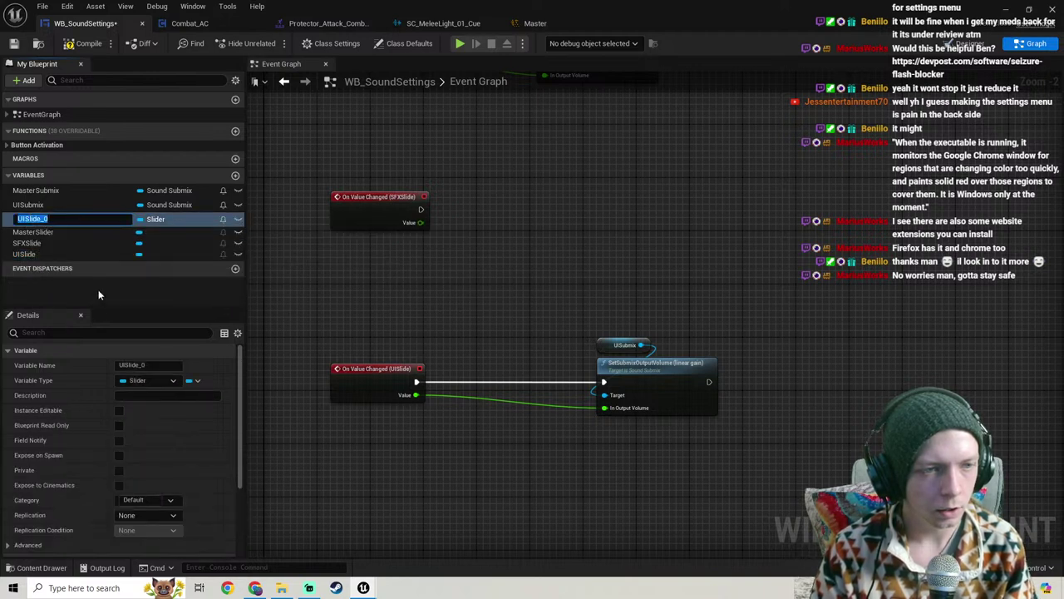
pyautogui.click(65, 204)
pyautogui.click(54, 218)
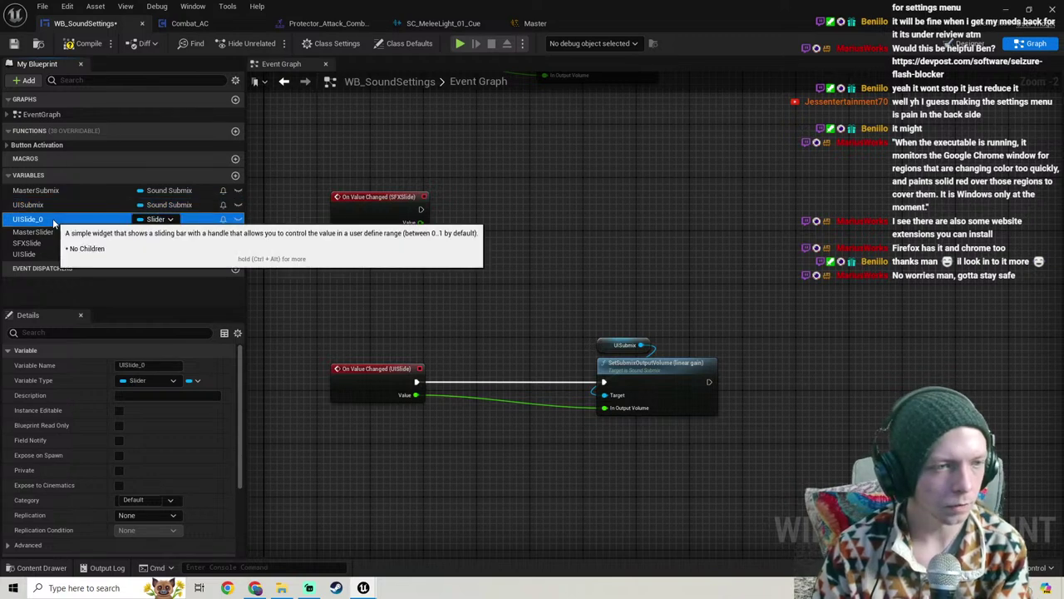
pyautogui.press('Delete')
# Step: Duplicate the UISubmix variable and name the copy SFXSubmix
pyautogui.click(47, 206)
pyautogui.rightClick(48, 206)
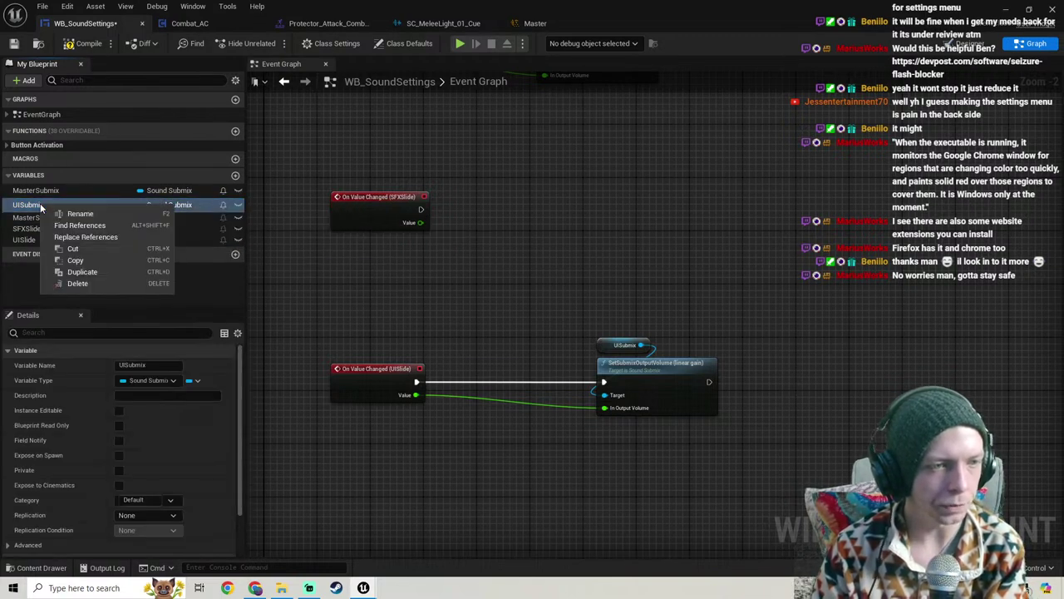
pyautogui.click(82, 271)
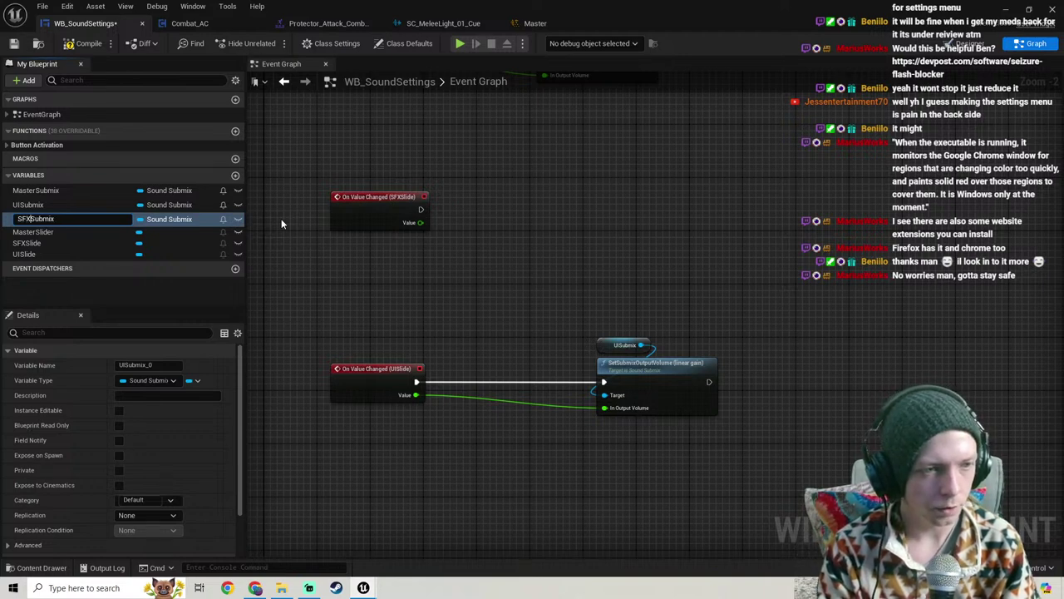
pyautogui.press('Return')
# Step: Move the MasterSubmix and UISubmix SET nodes closer to Event Construct
pyautogui.scroll(-1, 471, 173)
pyautogui.moveTo(471, 173); pyautogui.dragTo(393, 421, button='right')
pyautogui.moveTo(606, 316); pyautogui.dragTo(425, 247)
pyautogui.moveTo(411, 253); pyautogui.dragTo(570, 247, button='right')
pyautogui.scroll(2, 571, 250)
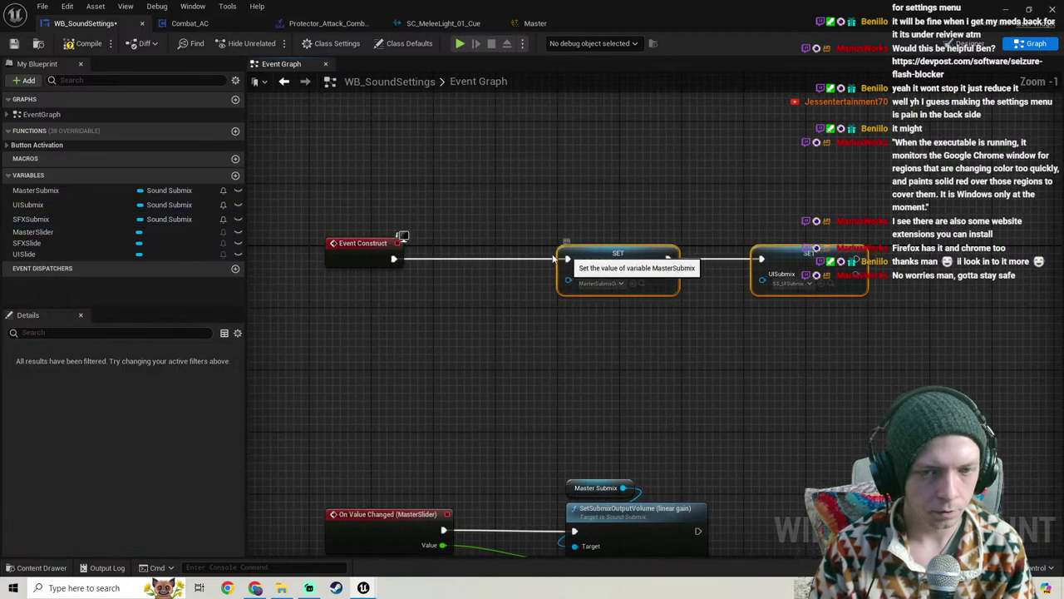
pyautogui.moveTo(574, 254); pyautogui.dragTo(511, 255)
# Step: Add a SET SFXSubmix node chained after SET UISubmix and assign SS_SFXSubmix as its value
pyautogui.moveTo(719, 228); pyautogui.dragTo(480, 242, button='right')
pyautogui.moveTo(55, 219); pyautogui.dragTo(538, 255)
pyautogui.click(658, 278)
pyautogui.scroll(1, 632, 304)
pyautogui.moveTo(673, 232); pyautogui.dragTo(690, 248)
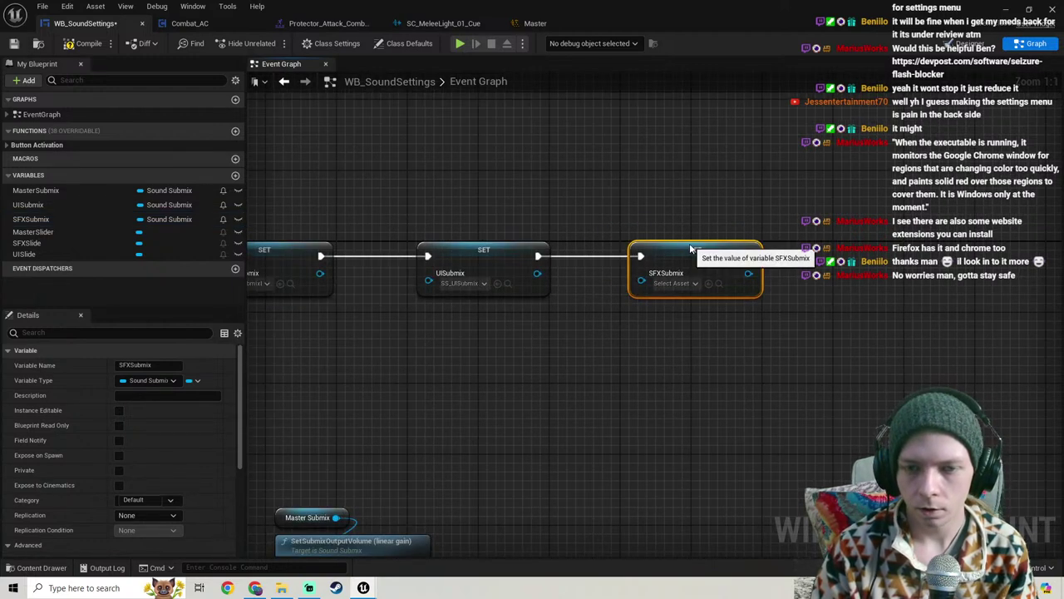
pyautogui.moveTo(710, 384); pyautogui.dragTo(613, 335, button='right')
pyautogui.click(580, 233)
pyautogui.scroll(-1, 641, 348)
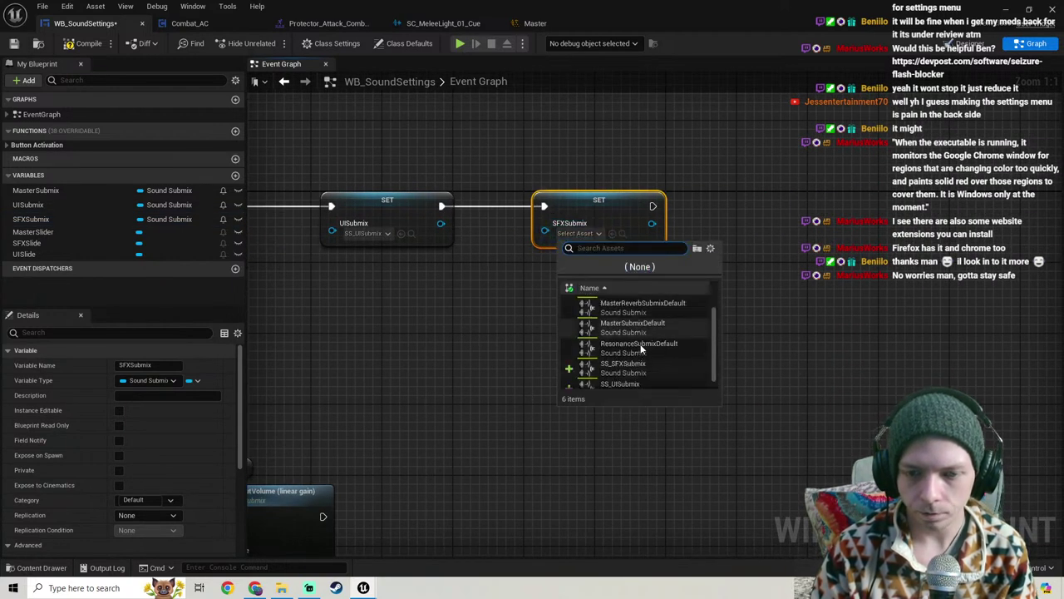
pyautogui.scroll(-1, 642, 349)
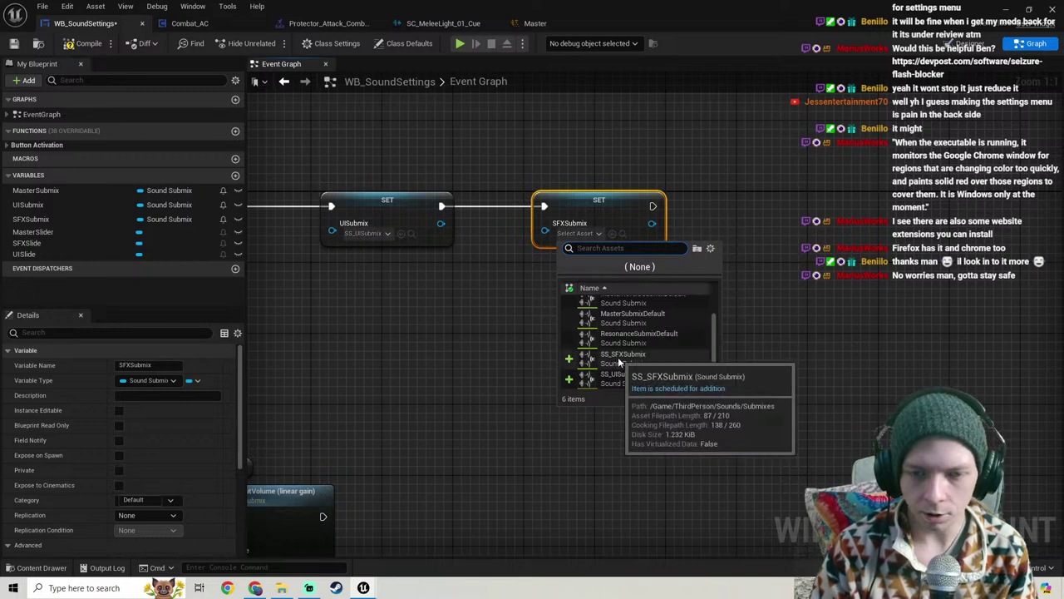
pyautogui.click(619, 361)
# Step: Duplicate the master SetSubmixOutputVolume node with its getter and connect its execution input to the On Value Changed (SFXSlide) event
pyautogui.scroll(-2, 580, 325)
pyautogui.moveTo(499, 420); pyautogui.dragTo(545, 290, button='right')
pyautogui.scroll(-3, 546, 290)
pyautogui.moveTo(516, 385); pyautogui.dragTo(690, 239, button='right')
pyautogui.scroll(3, 630, 357)
pyautogui.moveTo(632, 358); pyautogui.dragTo(556, 468, button='right')
pyautogui.moveTo(463, 292); pyautogui.dragTo(536, 393, button='right')
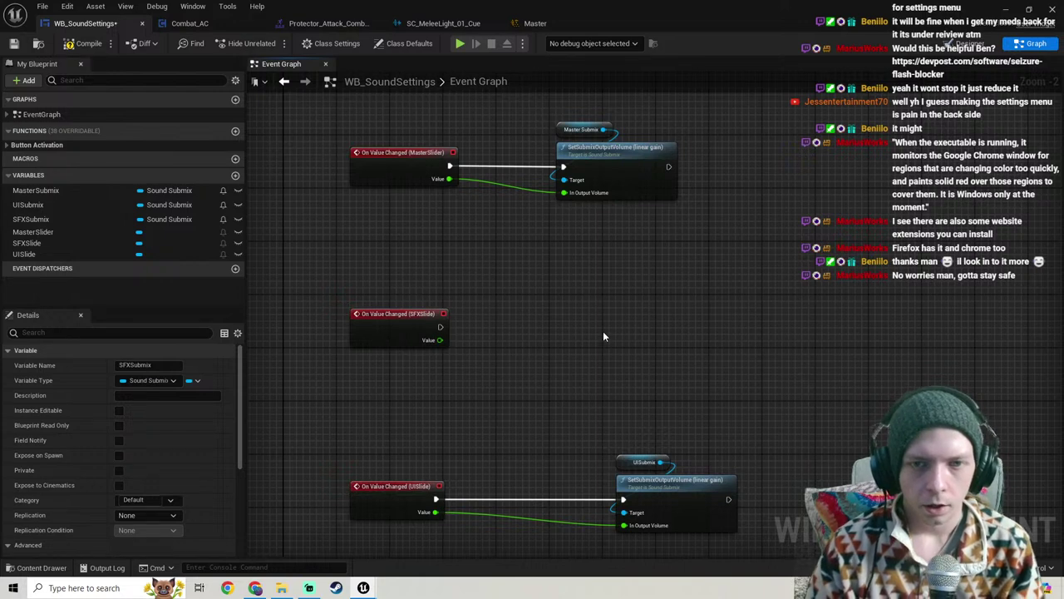
pyautogui.moveTo(604, 332); pyautogui.dragTo(557, 113)
pyautogui.hotkey('ctrl', 'd')
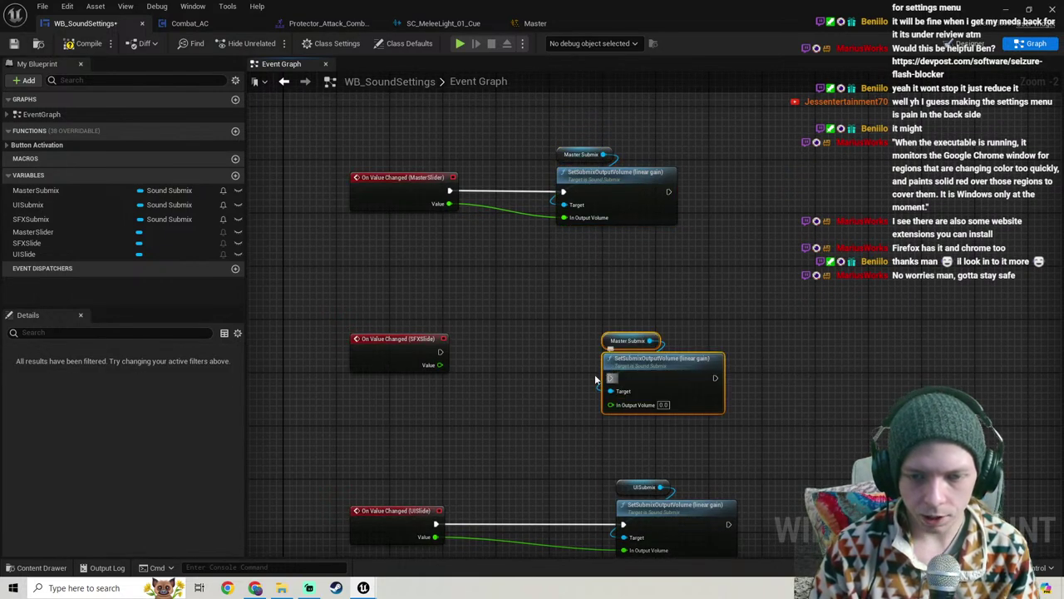
pyautogui.moveTo(610, 378); pyautogui.dragTo(440, 352)
pyautogui.moveTo(655, 381); pyautogui.dragTo(637, 354)
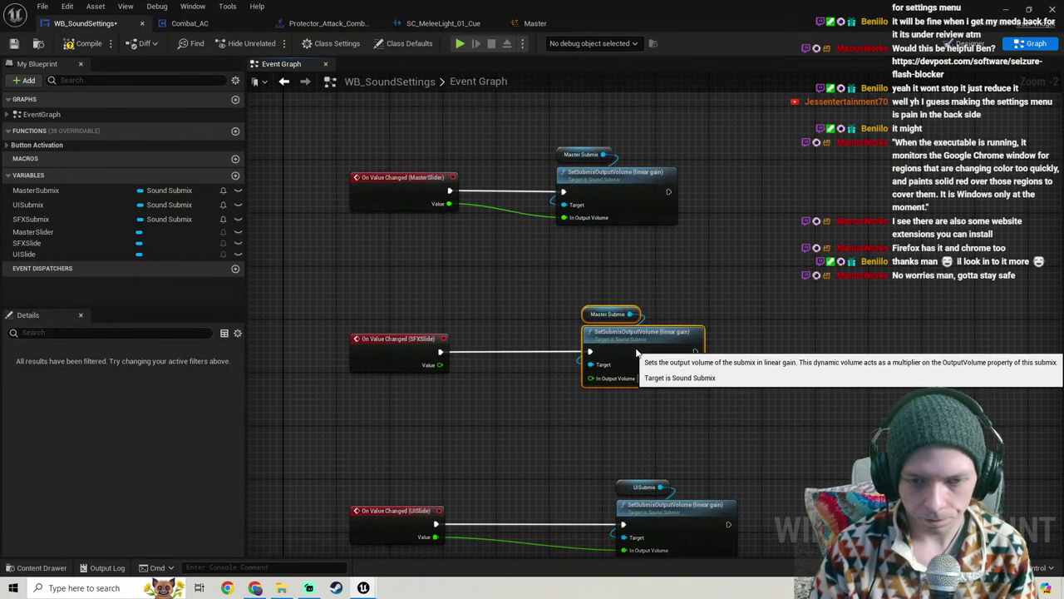
# Step: Replace the duplicate's Master Submix getter with an SFXSubmix getter wired to Target and place it above the node
pyautogui.moveTo(570, 281); pyautogui.dragTo(649, 313)
pyautogui.press('Delete')
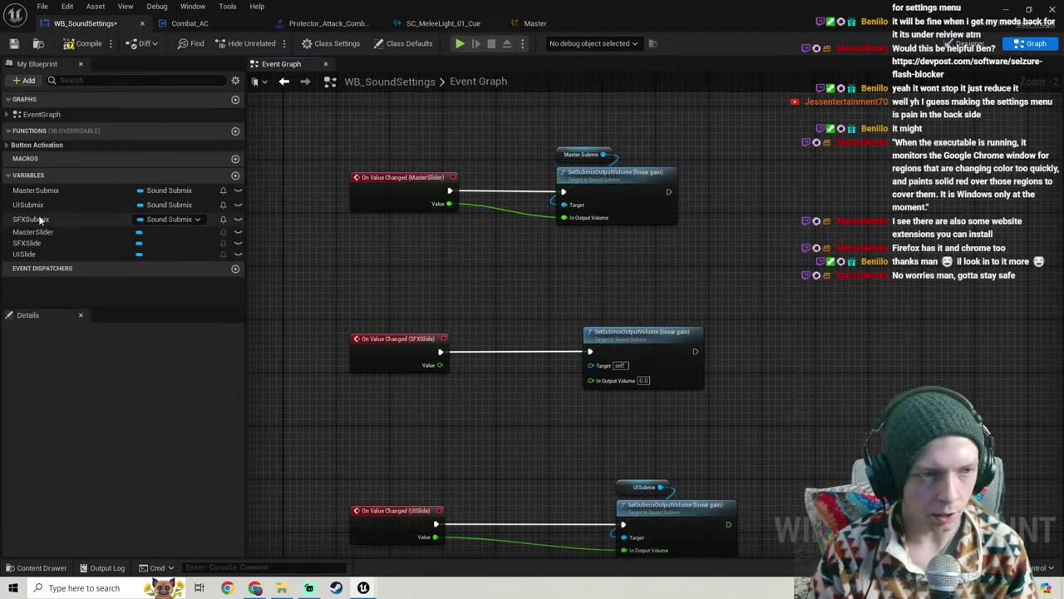
pyautogui.moveTo(39, 220); pyautogui.dragTo(605, 407)
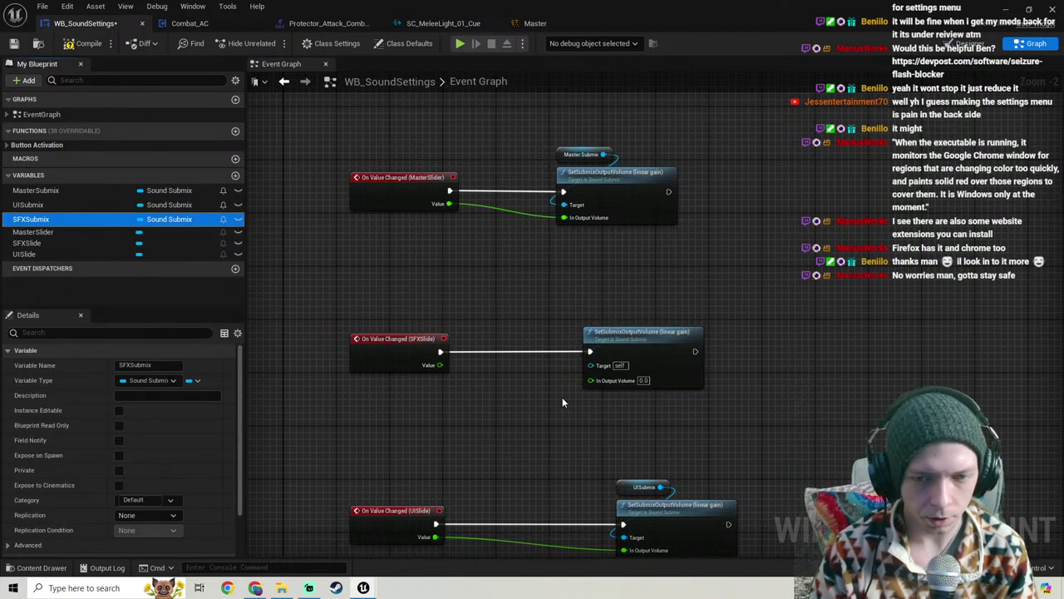
pyautogui.moveTo(37, 220); pyautogui.dragTo(590, 365)
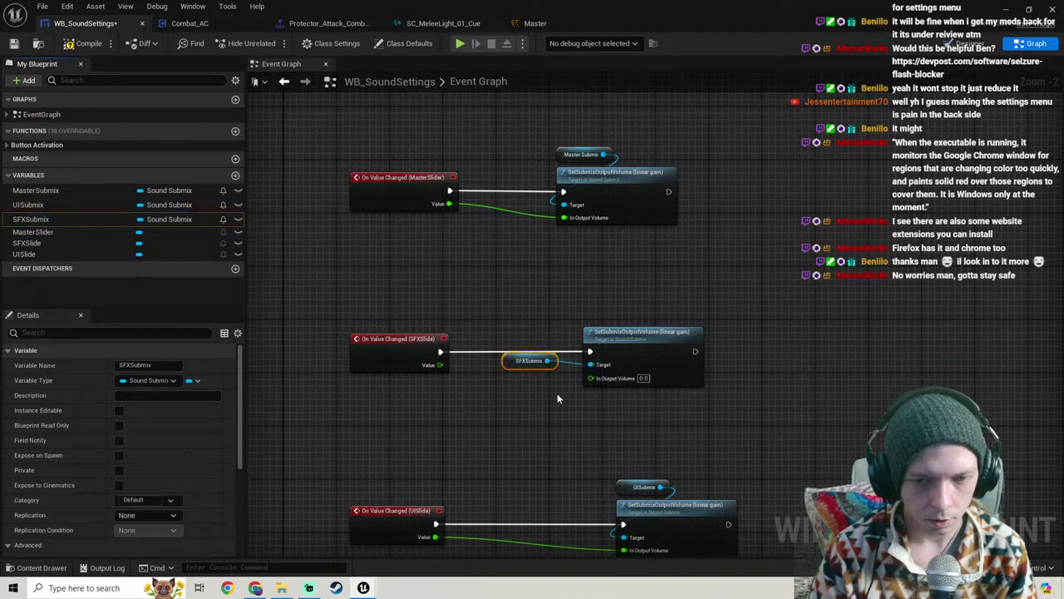
pyautogui.moveTo(513, 359); pyautogui.dragTo(600, 310)
# Step: Left-align the three SetSubmixOutputVolume nodes with their submix getters, and compile and save the widget blueprint
pyautogui.scroll(-2, 622, 458)
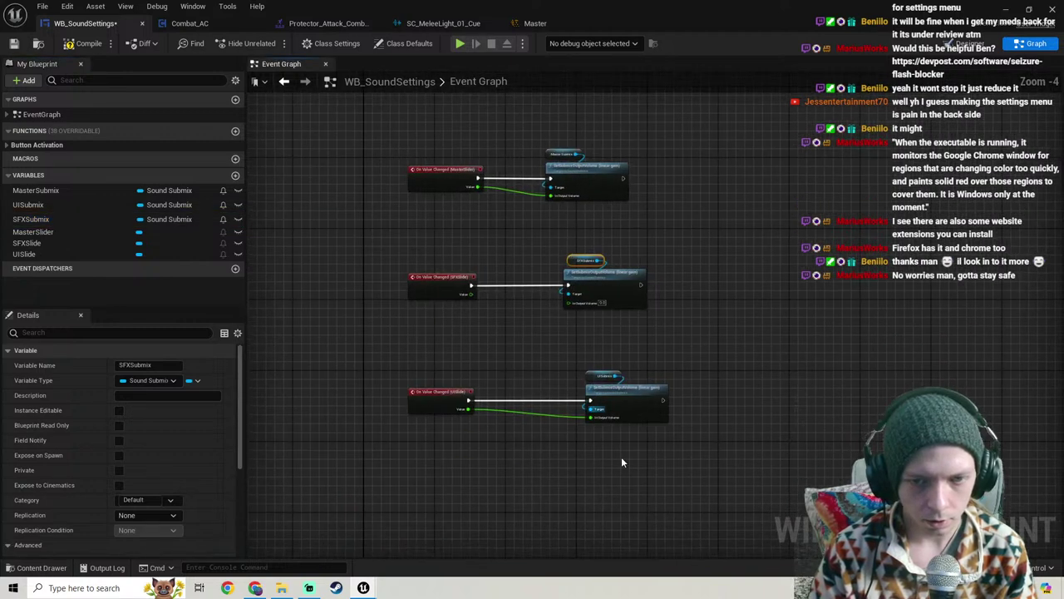
pyautogui.moveTo(620, 457); pyautogui.dragTo(577, 130)
pyautogui.hotkey('shift', 'a')
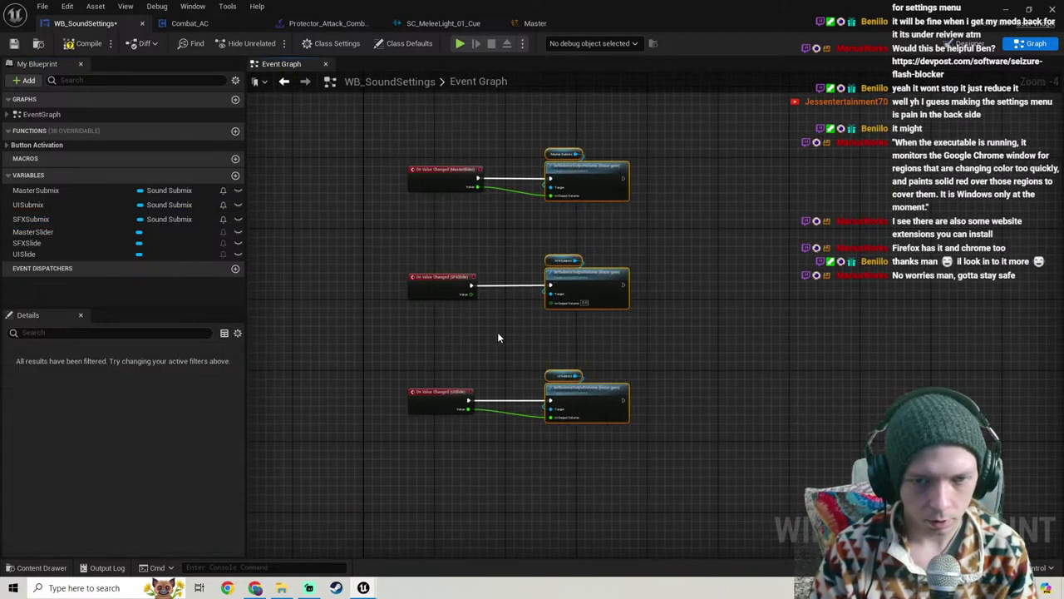
pyautogui.moveTo(441, 486); pyautogui.dragTo(479, 115)
pyautogui.moveTo(486, 188); pyautogui.dragTo(520, 234, button='right')
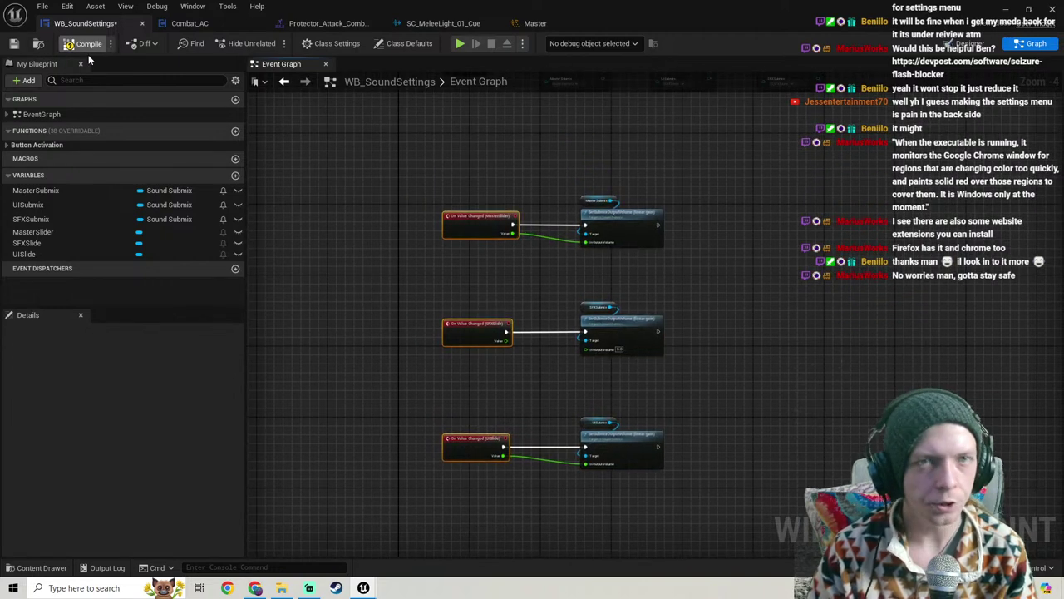
pyautogui.scroll(-2, 290, 182)
pyautogui.moveTo(368, 183); pyautogui.dragTo(344, 262, button='right')
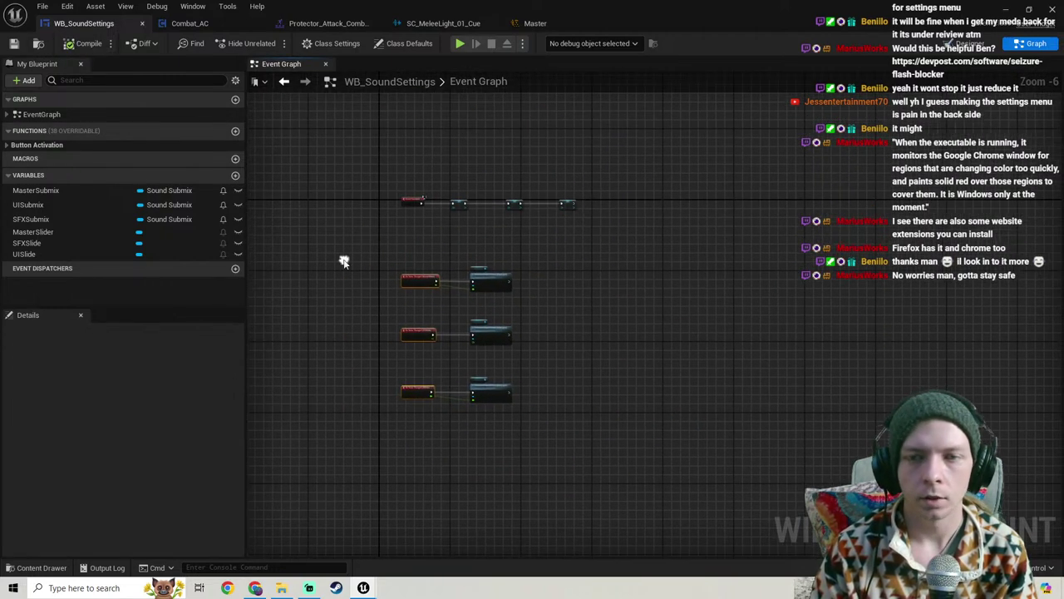
# Step: Switch to Chrome to pause the YouTube soundtrack and return to Unreal's ThirdPersonMap level editor
pyautogui.click(255, 587)
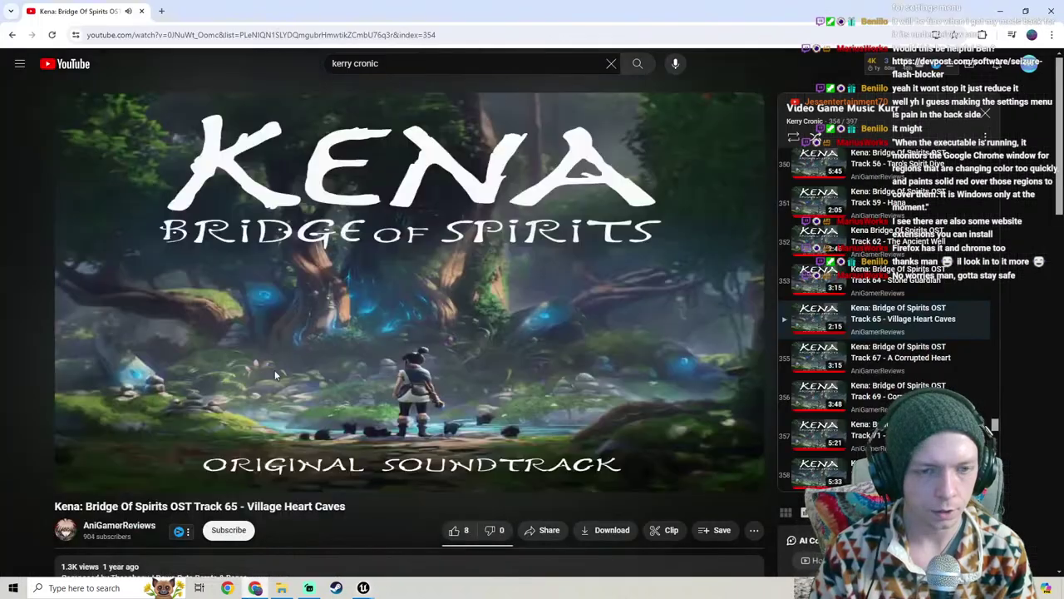
pyautogui.click(366, 416)
pyautogui.click(362, 587)
pyautogui.click(433, 555)
pyautogui.click(1003, 10)
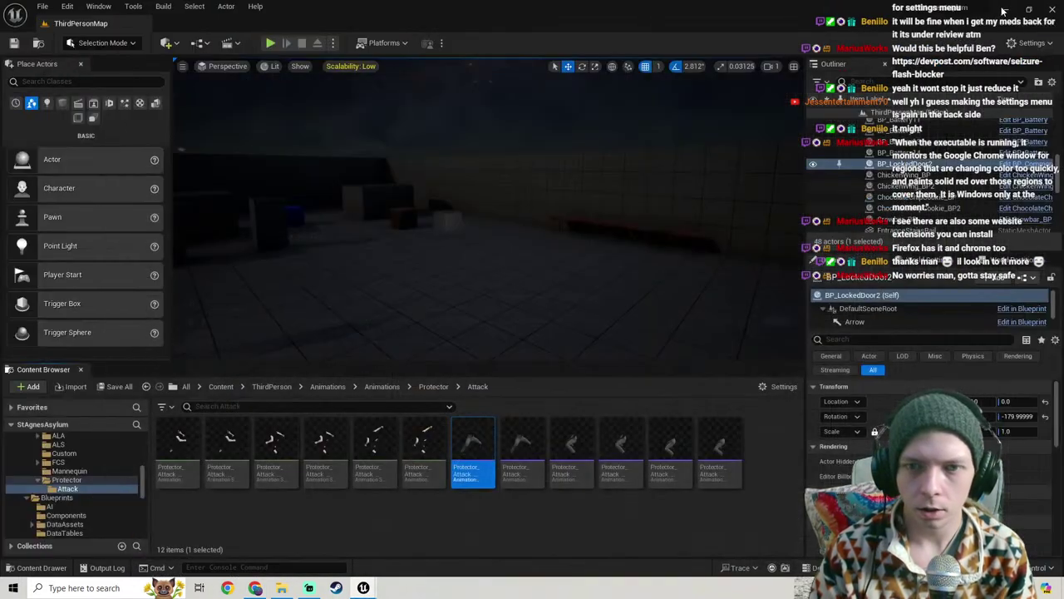
# Step: Set the engine scalability to Medium and start playing the level in the viewport
pyautogui.click(348, 66)
pyautogui.click(453, 98)
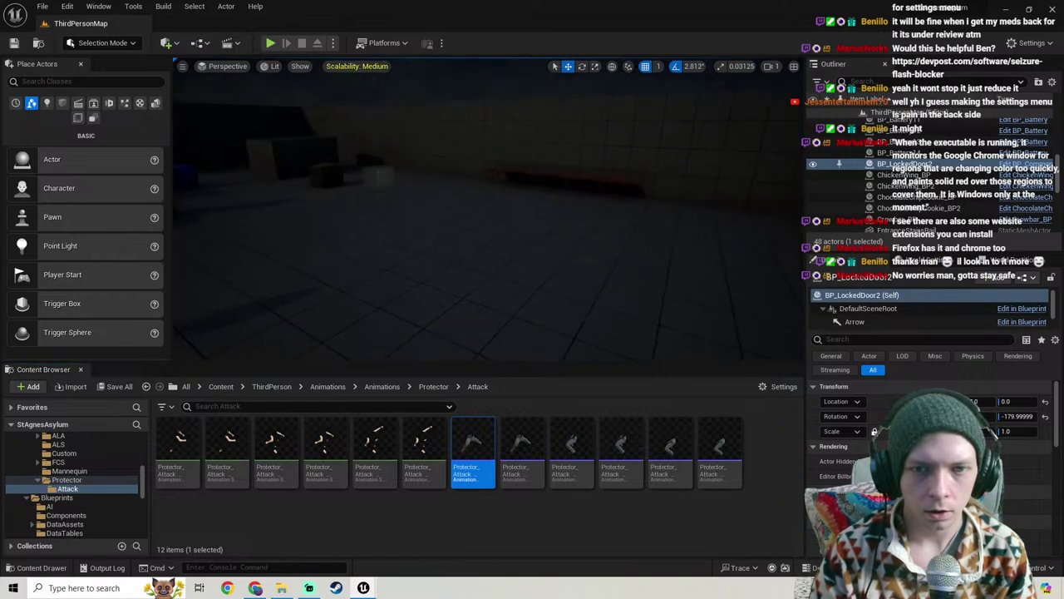
pyautogui.click(246, 82)
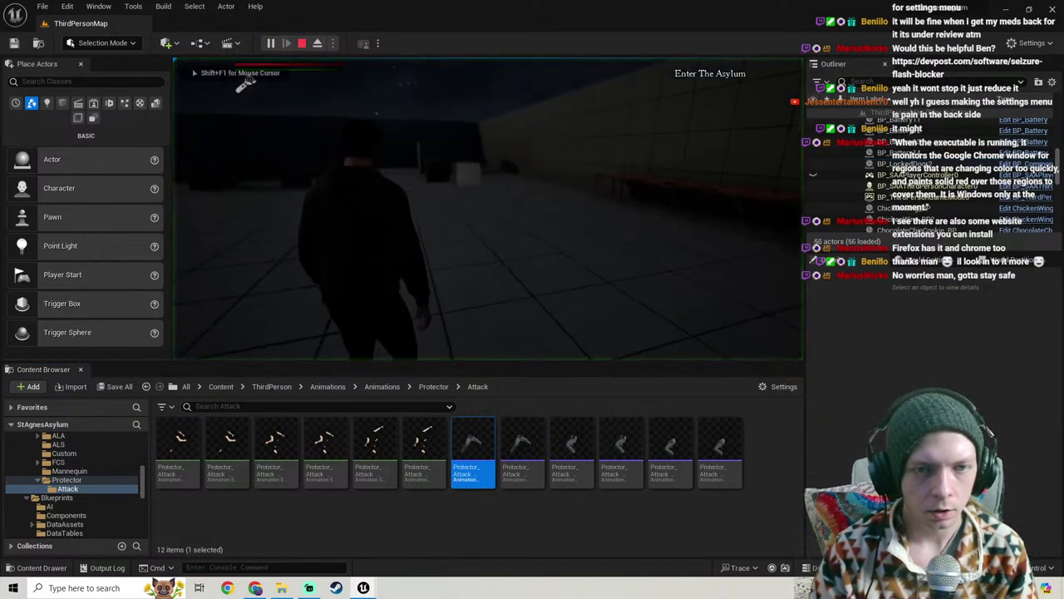
# Step: Walk the character past the tables in the play session and equip the axe
pyautogui.press('w')
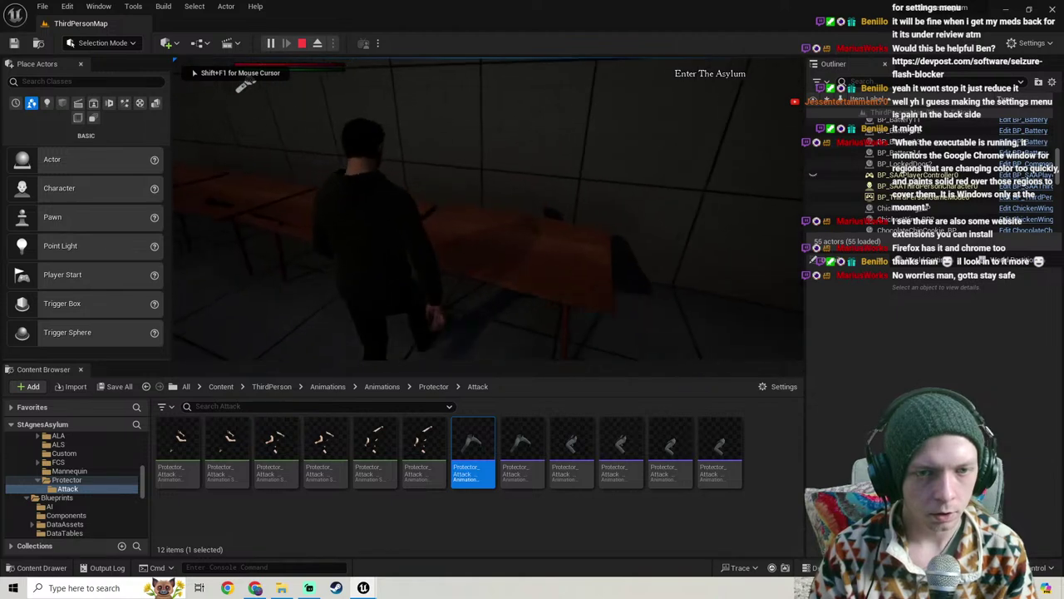
pyautogui.press('Tab')
pyautogui.click(269, 192)
pyautogui.press('Tab')
pyautogui.press('w')
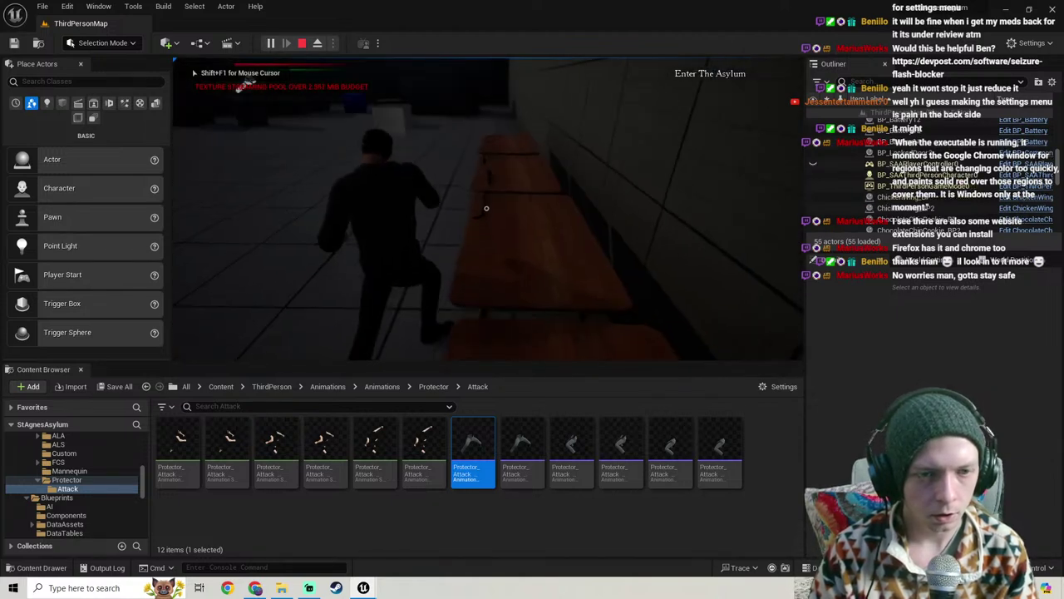
pyautogui.click(487, 208)
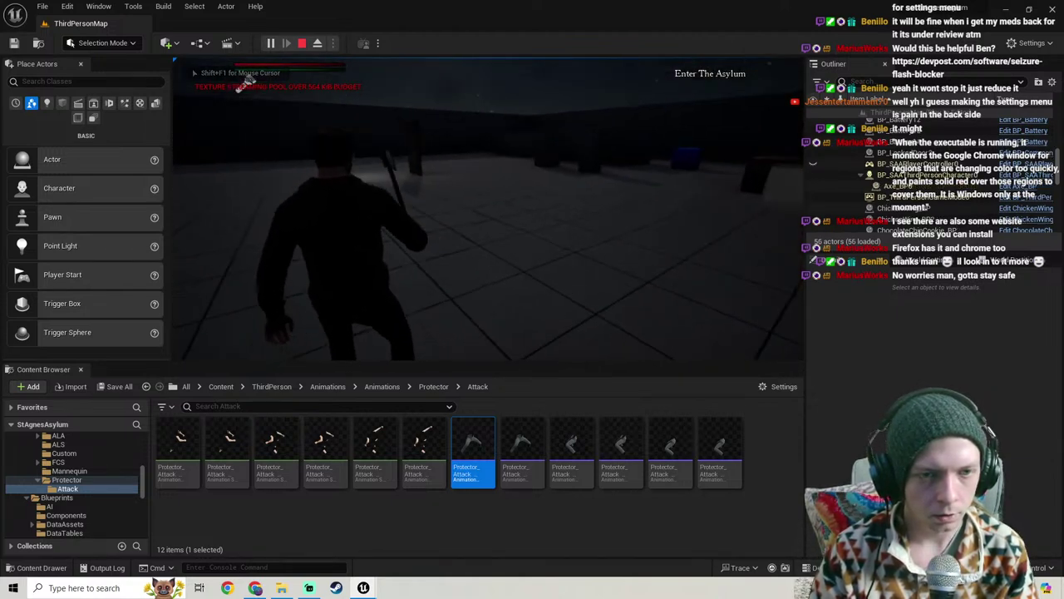
# Step: Swing the equipped axe twice and open and close the inventory to hear the sounds at full volume
pyautogui.click(487, 208)
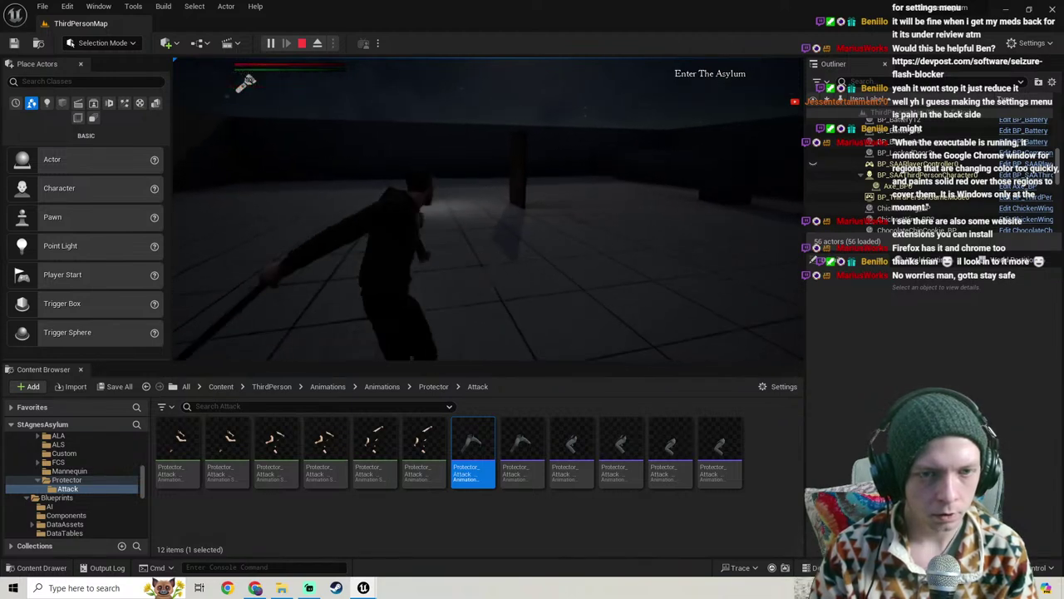
pyautogui.click(487, 208)
pyautogui.press('Tab')
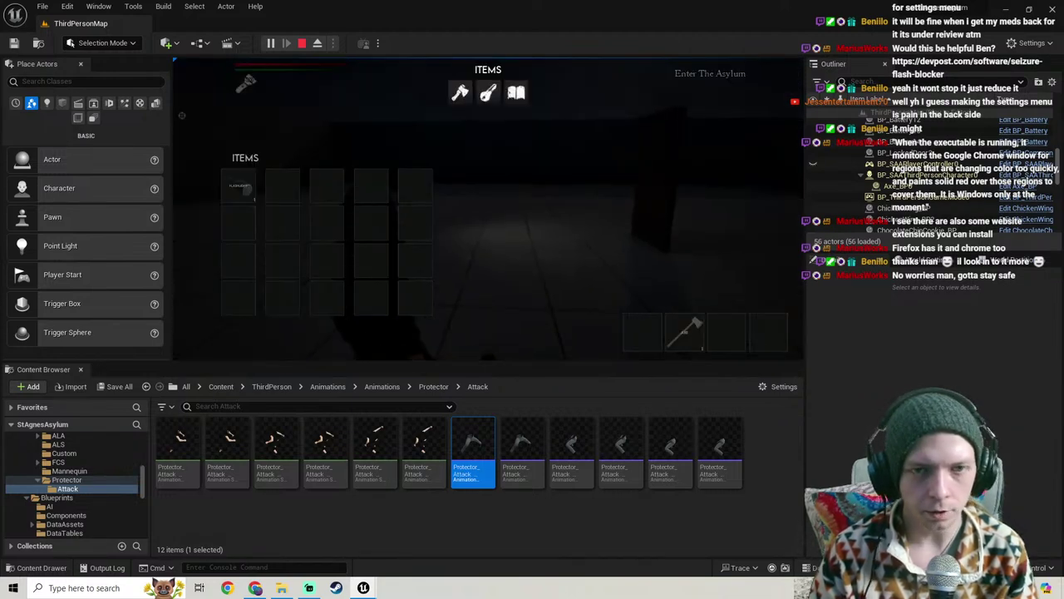
pyautogui.press('Tab')
# Step: Lower the SFX volume to its minimum in the game's Sound settings and resume play
pyautogui.press('Escape')
pyautogui.click(730, 208)
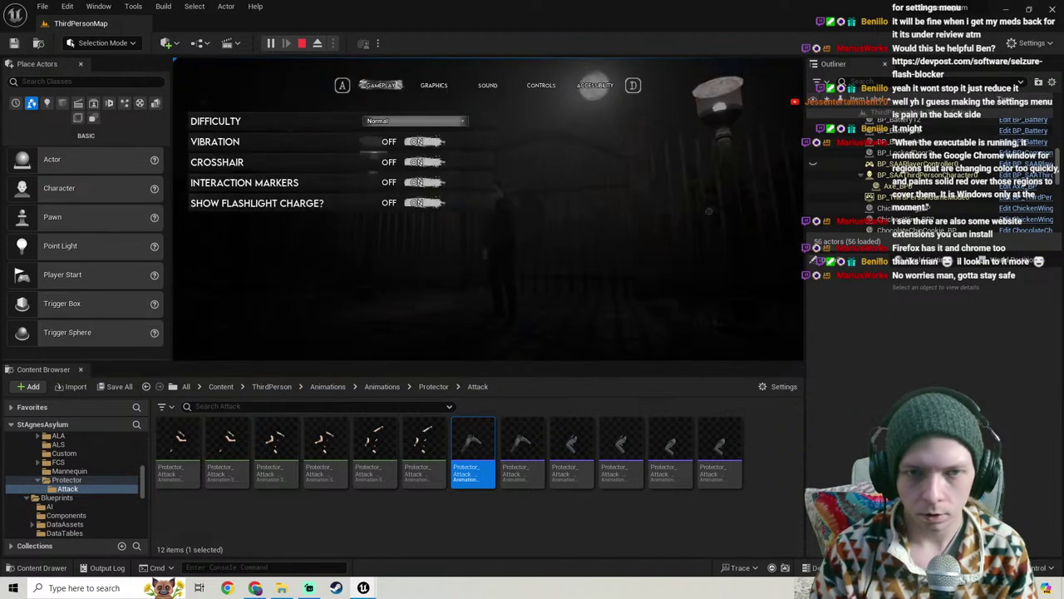
pyautogui.click(429, 91)
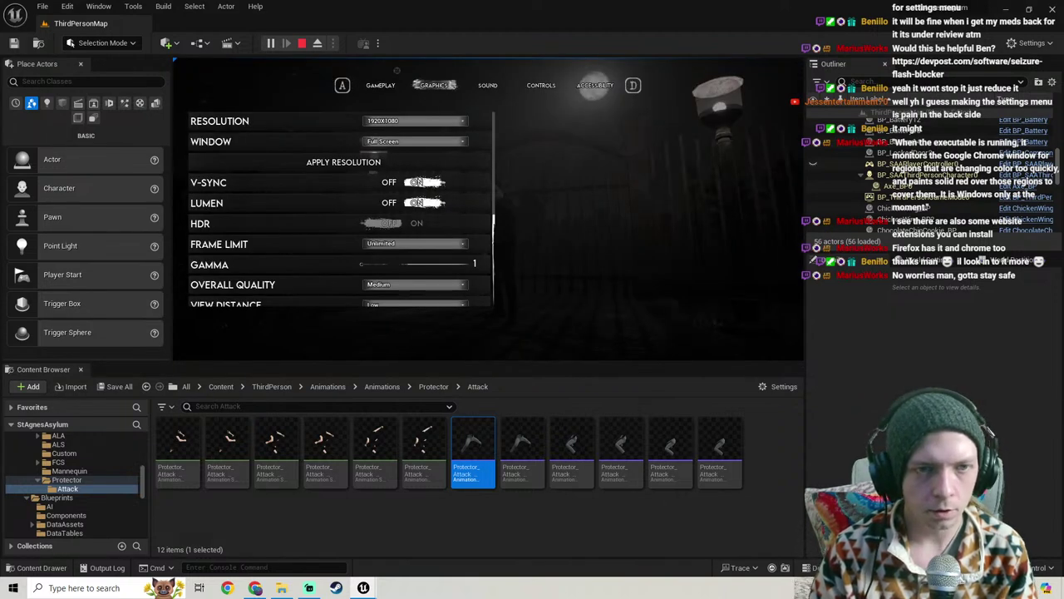
pyautogui.click(488, 85)
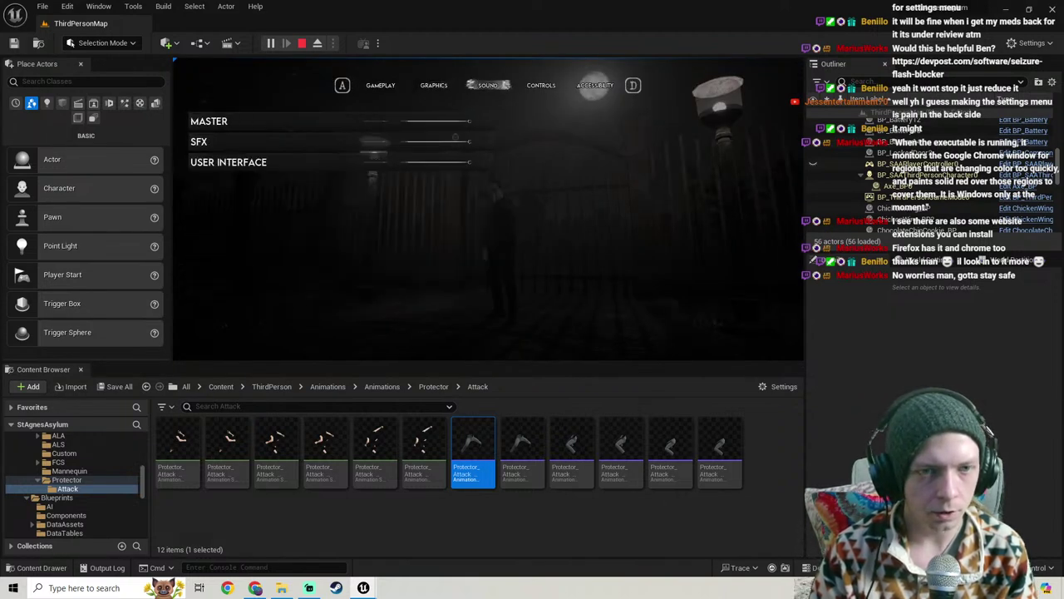
pyautogui.press('Escape')
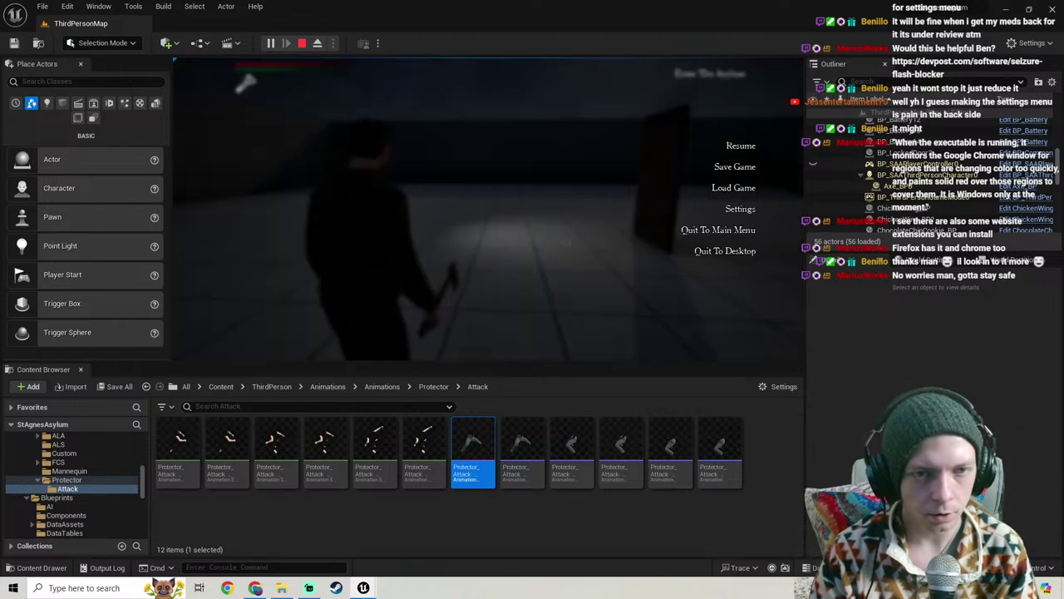
pyautogui.press('Escape')
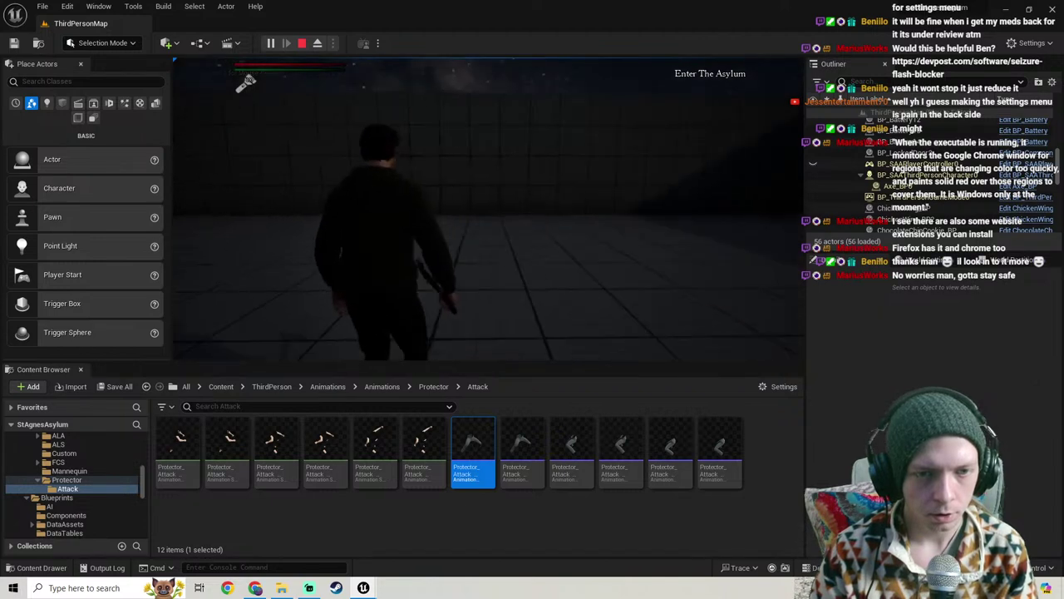
# Step: Open and close the pause menu and the inventory to check the interface sounds with SFX muted
pyautogui.press('Escape')
pyautogui.press('Escape')
pyautogui.press('Tab')
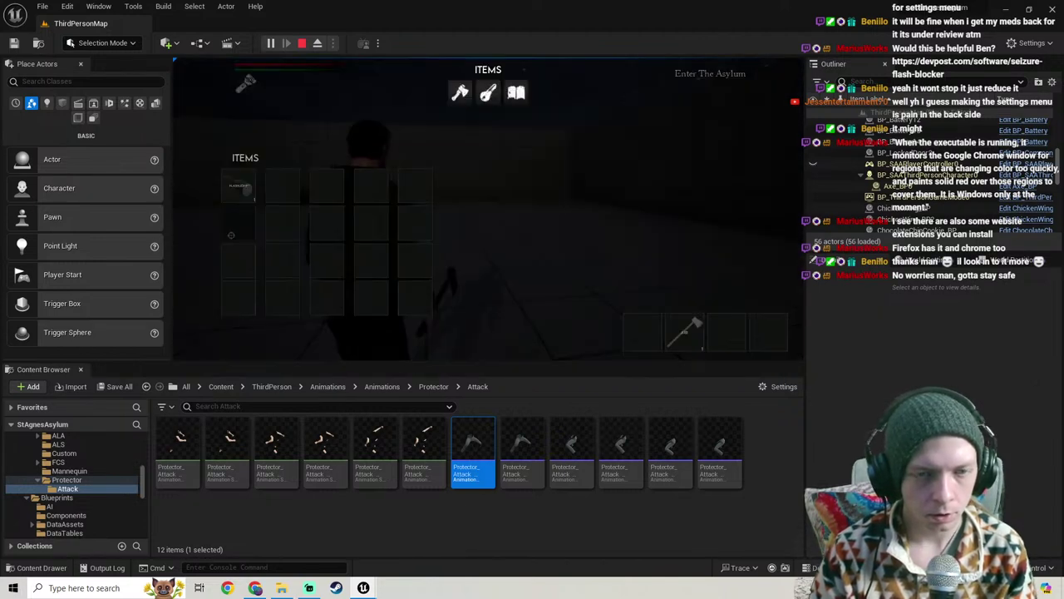
pyautogui.press('Tab')
# Step: Revisit the SFX slider in the game's Sound settings and return to gameplay
pyautogui.press('Escape')
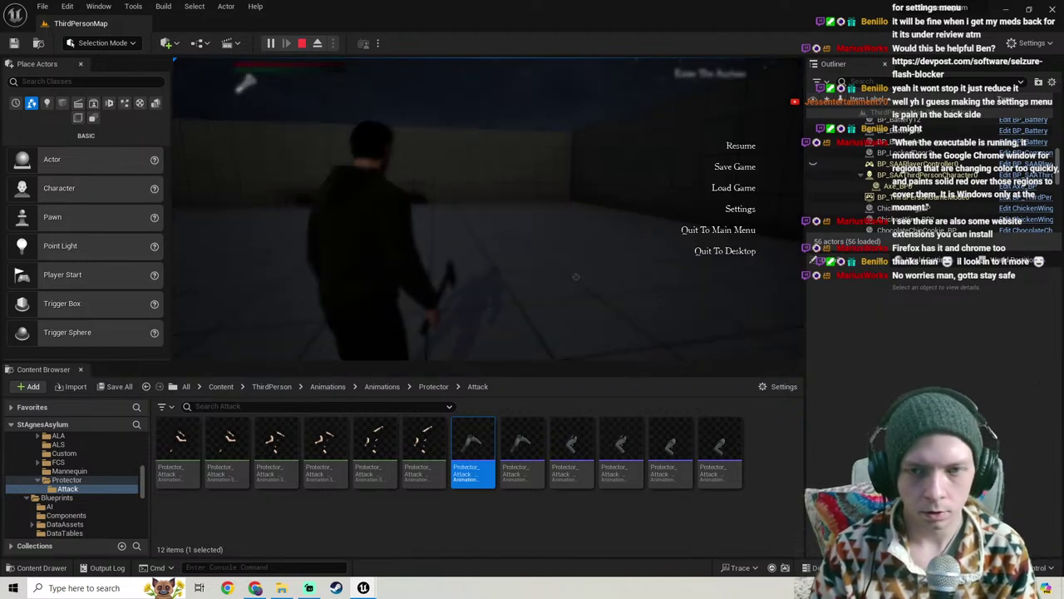
pyautogui.click(725, 209)
pyautogui.click(496, 91)
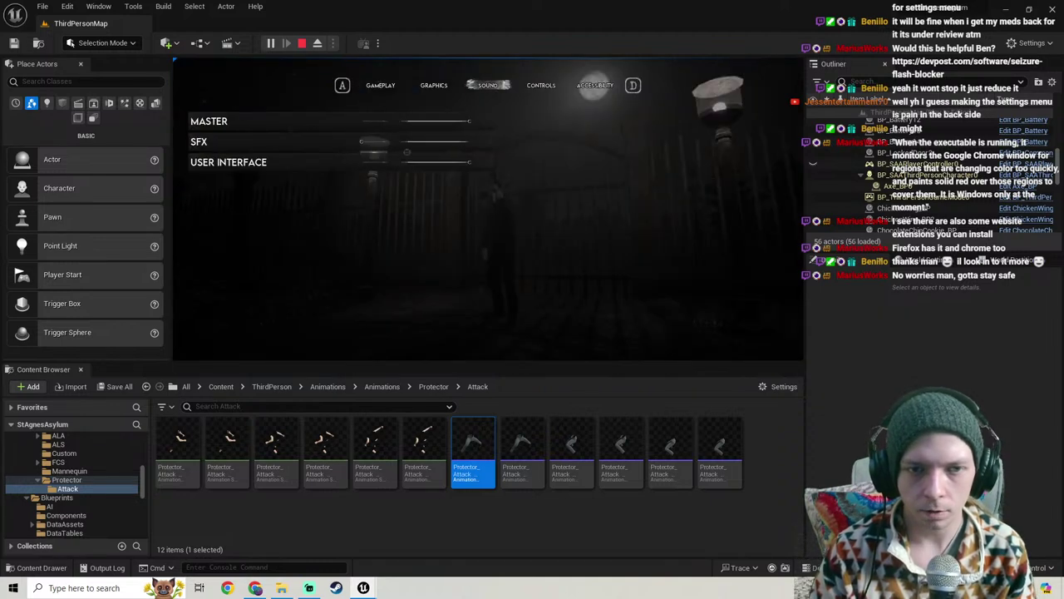
pyautogui.press('Escape')
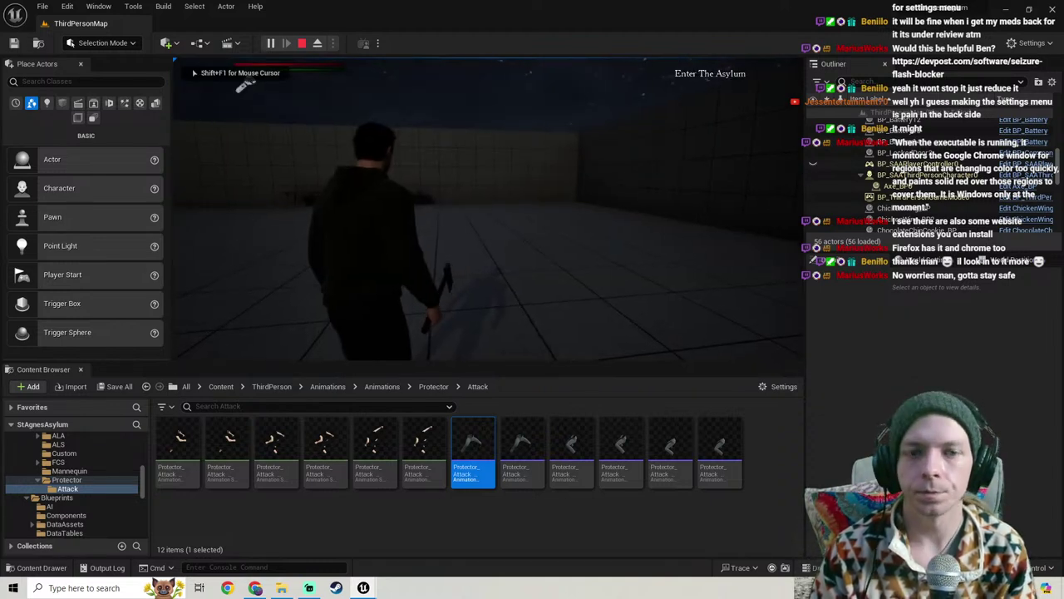
# Step: Swing the axe and toggle the inventory again to compare the sound effects with the interface sounds
pyautogui.click(489, 208)
pyautogui.press('Tab')
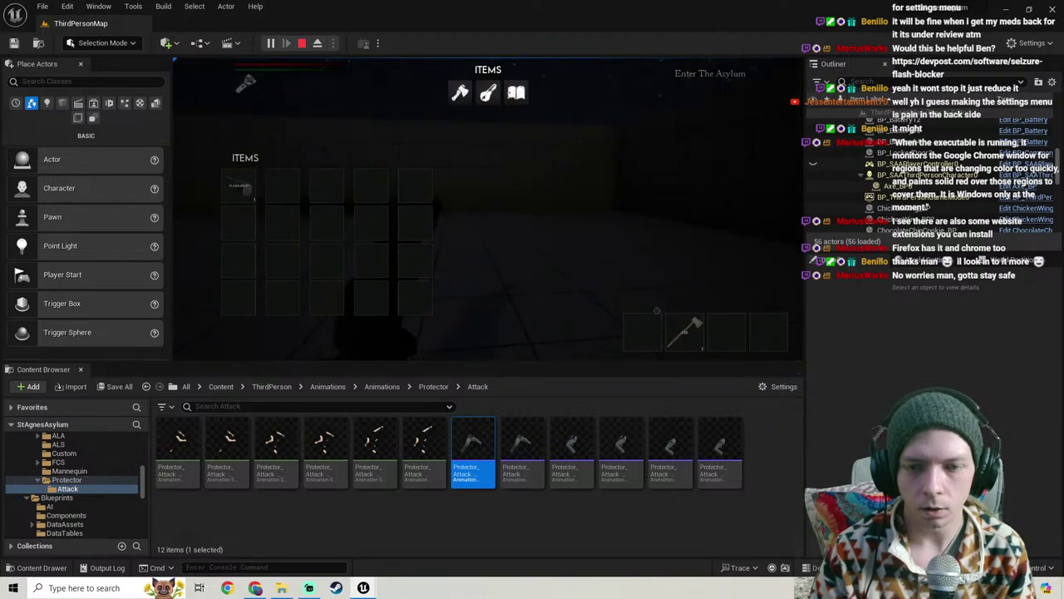
pyautogui.press('Tab')
# Step: Check the Sound settings once more, test another axe swing and end the play session
pyautogui.press('Escape')
pyautogui.click(732, 209)
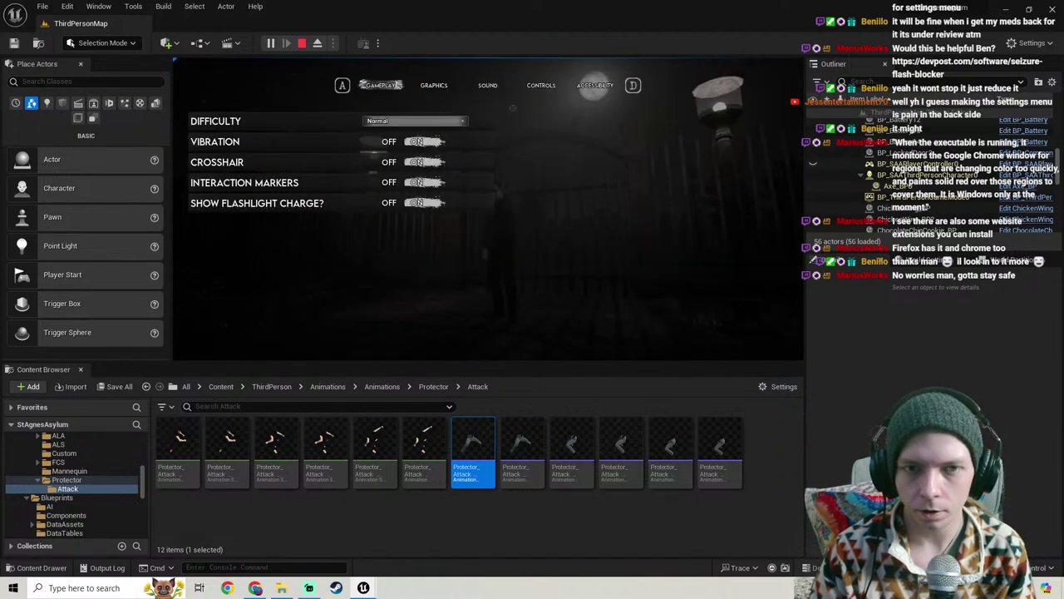
pyautogui.click(488, 85)
pyautogui.press('Escape')
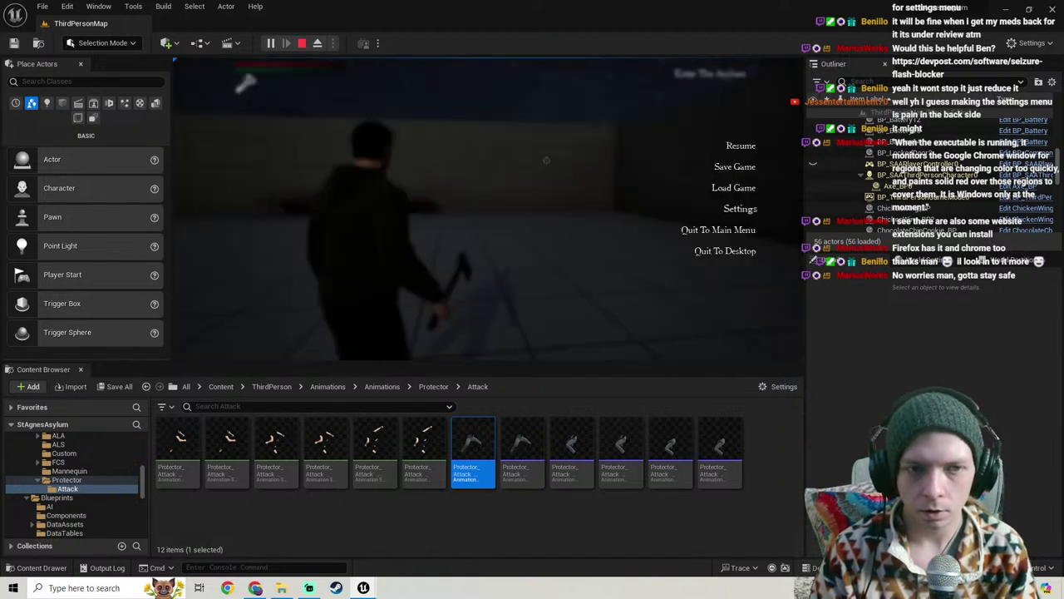
pyautogui.click(488, 209)
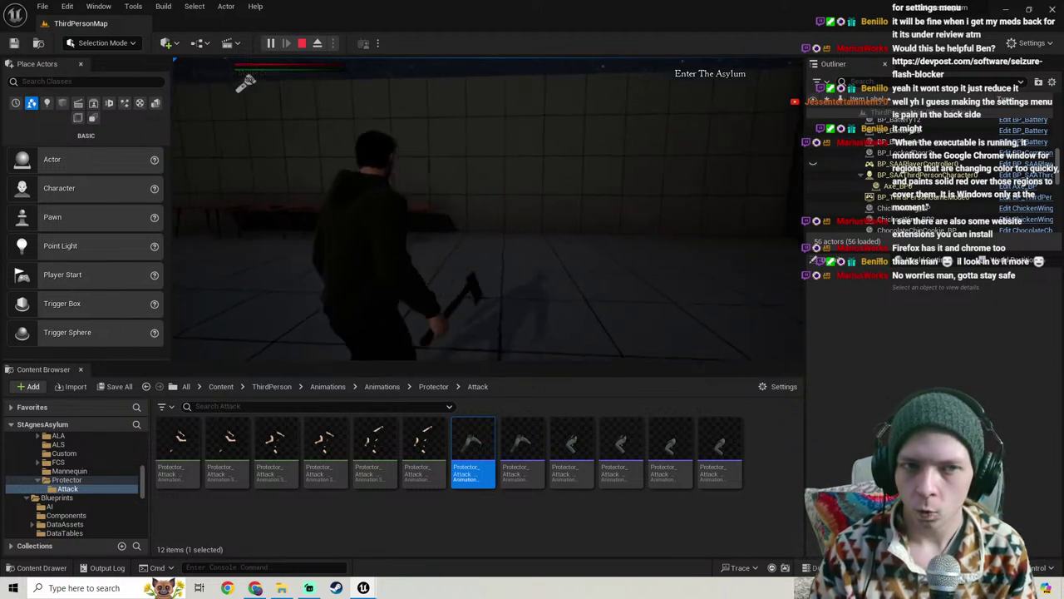
pyautogui.press('Escape')
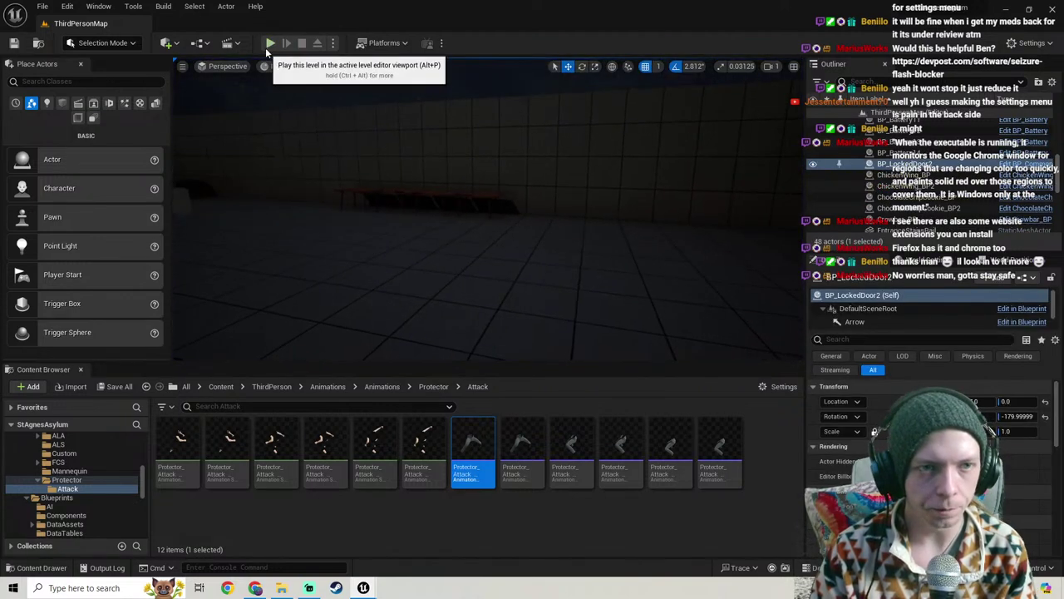
# Step: Adjust the placement of the three slider On Value Changed event nodes in the WB_SoundSettings graph and save the blueprint
pyautogui.hotkey('alt', 'Tab')
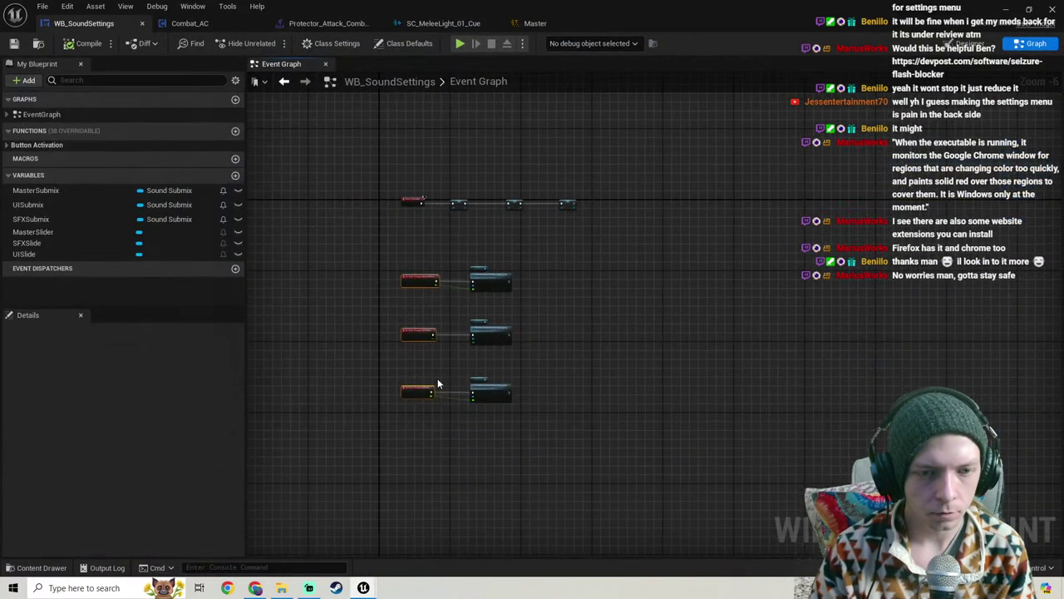
pyautogui.scroll(4, 444, 349)
pyautogui.moveTo(407, 315); pyautogui.dragTo(531, 327)
pyautogui.scroll(-3, 457, 382)
pyautogui.moveTo(455, 380); pyautogui.dragTo(455, 355, button='right')
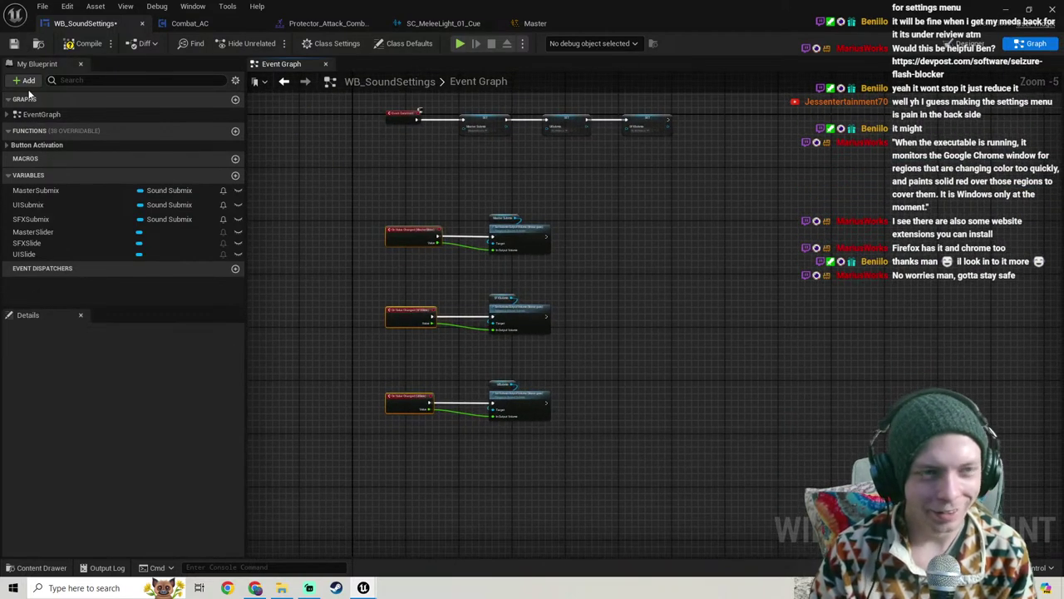
pyautogui.click(15, 43)
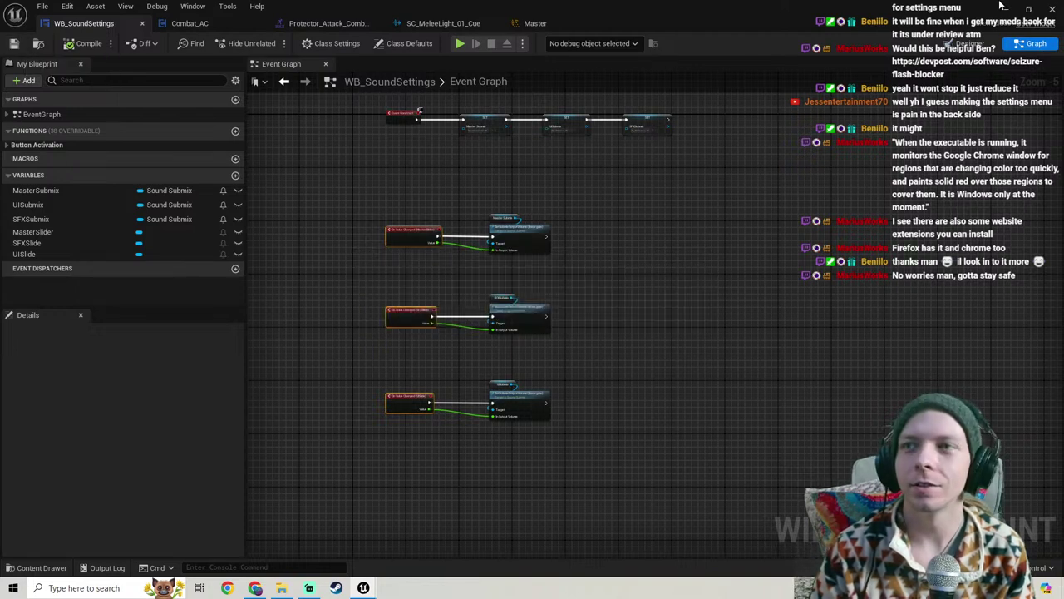
# Step: Return to the ThirdPersonMap level editor and run the console command r.streaming.poolsize 1
pyautogui.click(1006, 9)
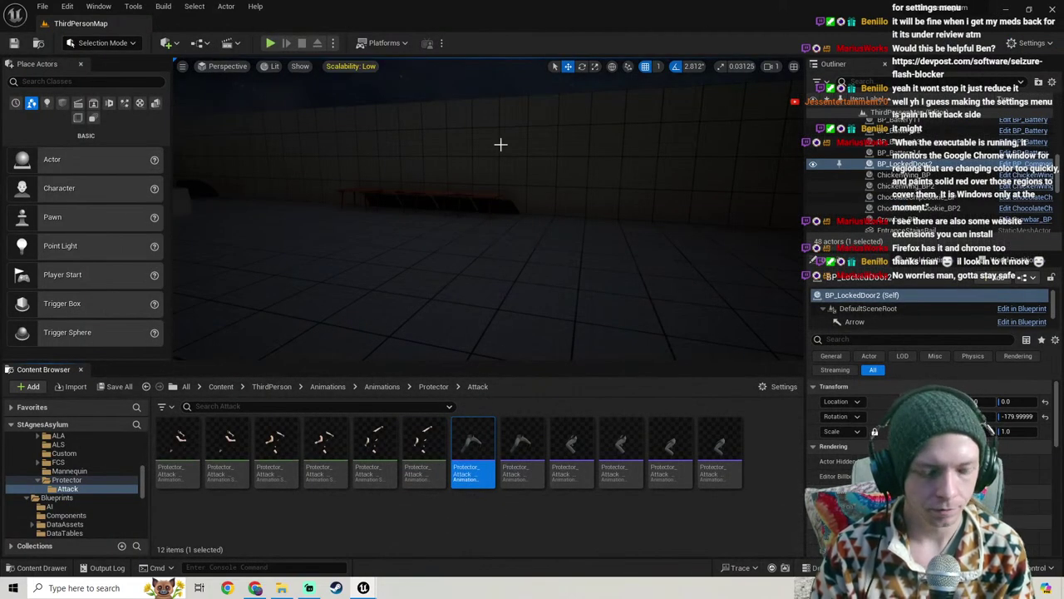
pyautogui.click(265, 566)
pyautogui.write('r.')
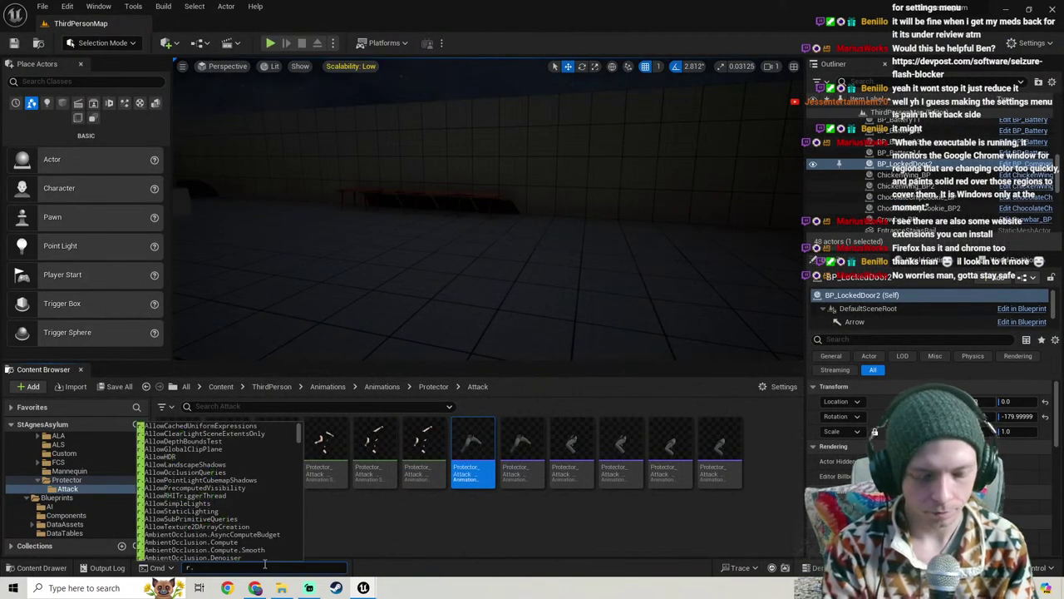
pyautogui.write('streaming.poo')
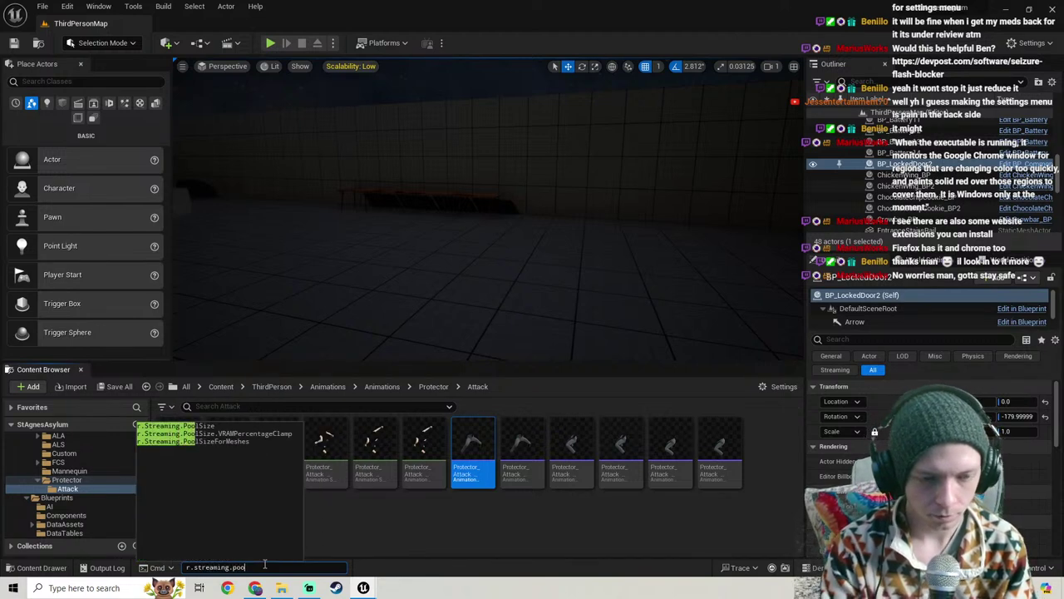
pyautogui.write('lsize 1')
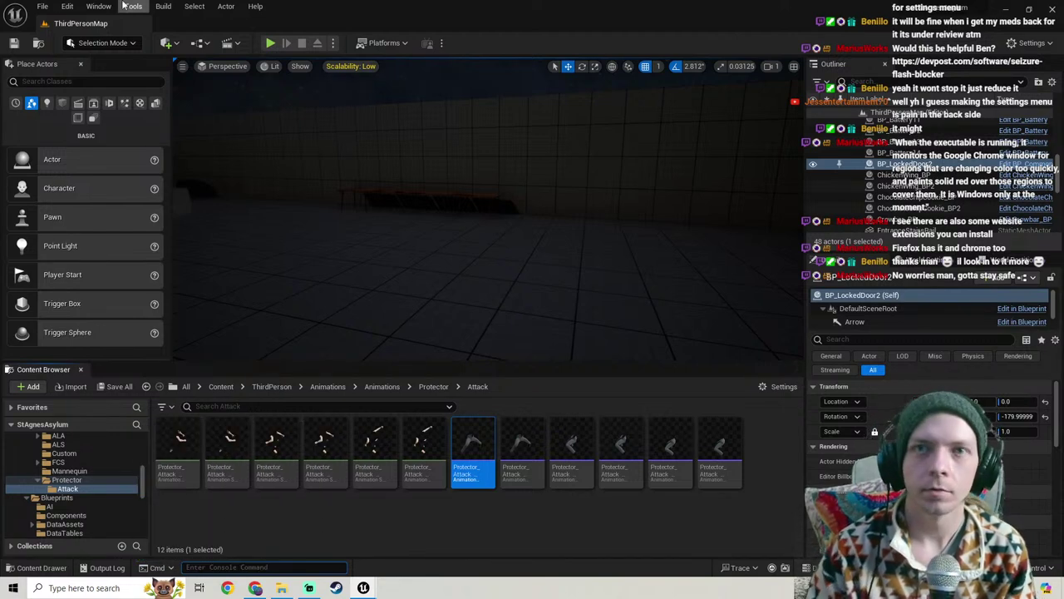
# Step: Start playing the level, walk to the tables, pick up the axe and equip it from the inventory
pyautogui.click(270, 42)
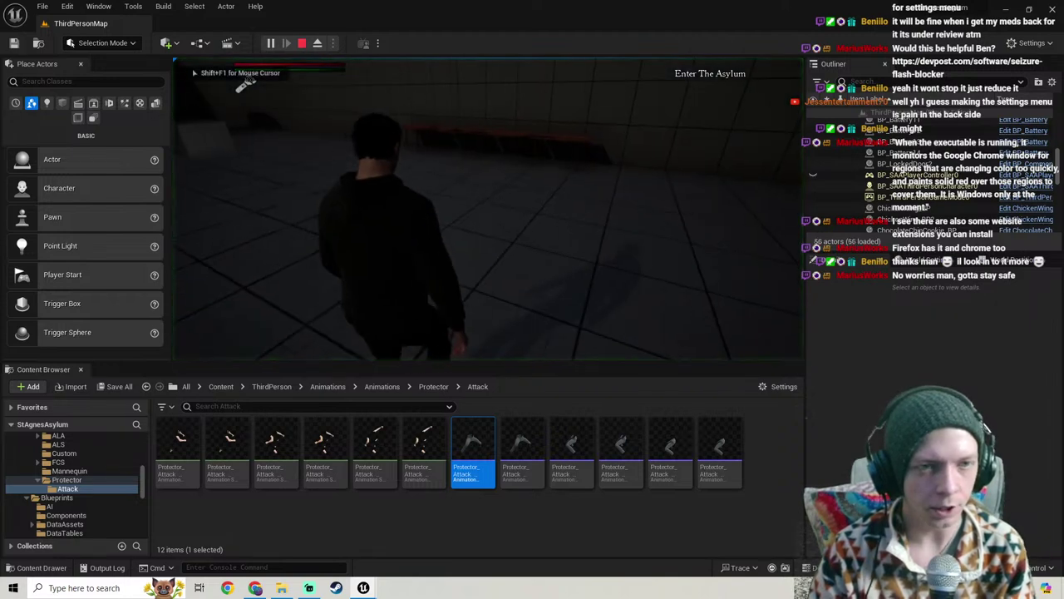
pyautogui.press('w')
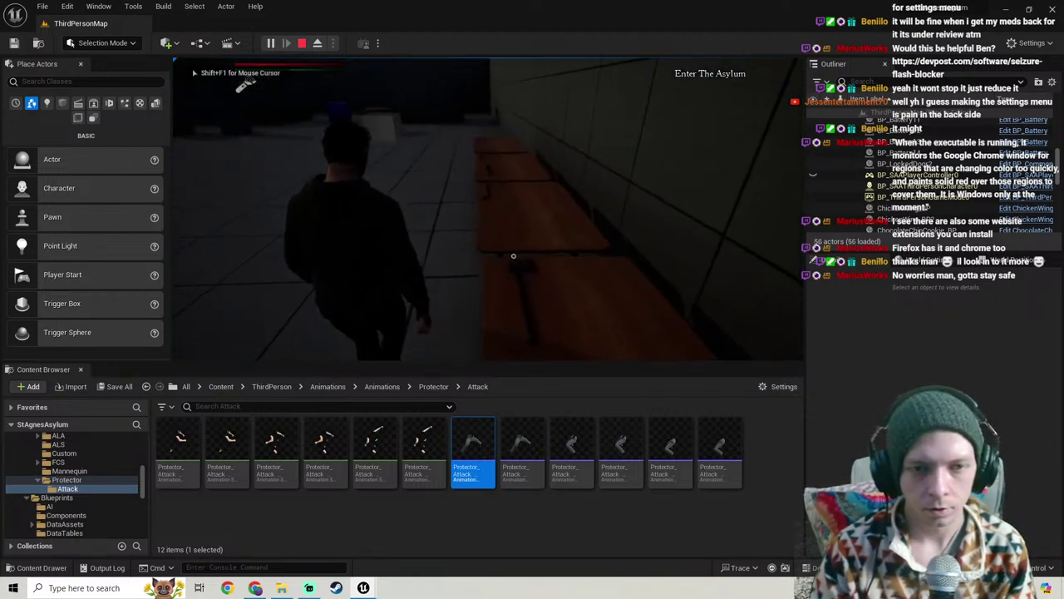
pyautogui.press('Tab')
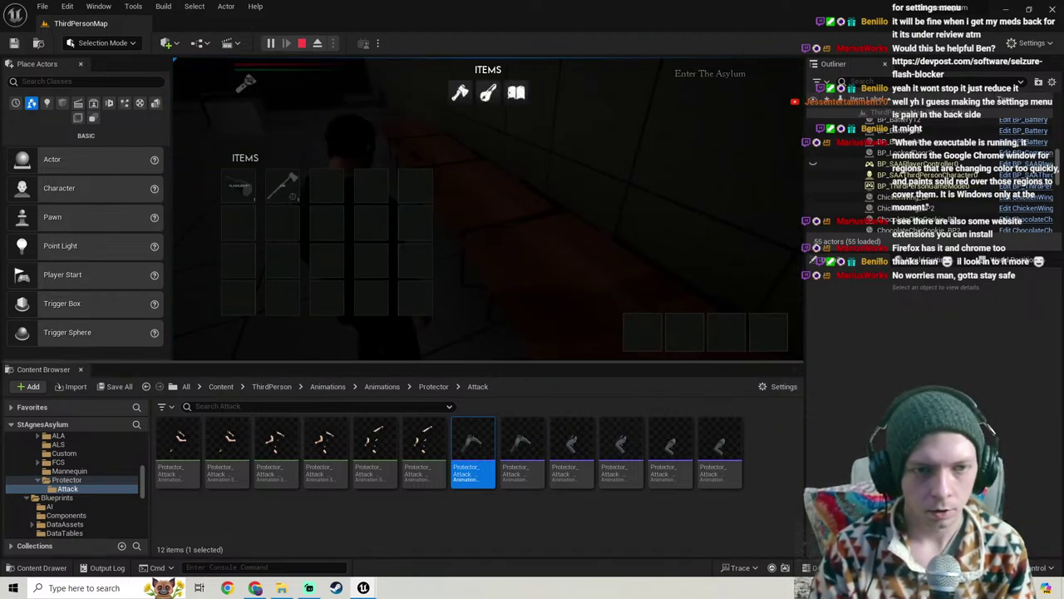
pyautogui.press('Tab')
# Step: Walk into the open area, expand the play viewport to full screen and test an axe swing
pyautogui.press('w')
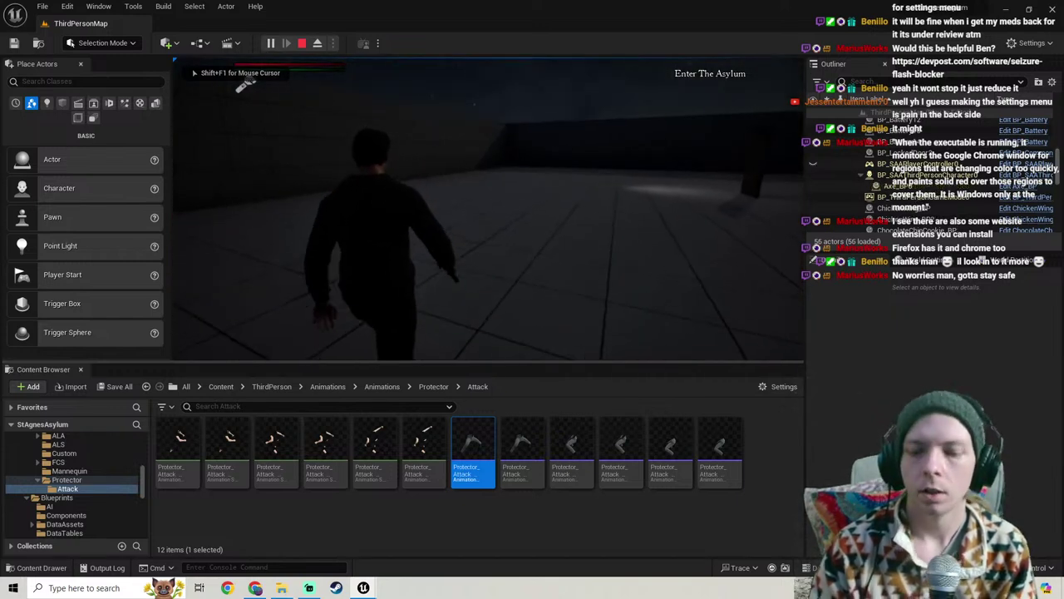
pyautogui.press('F11')
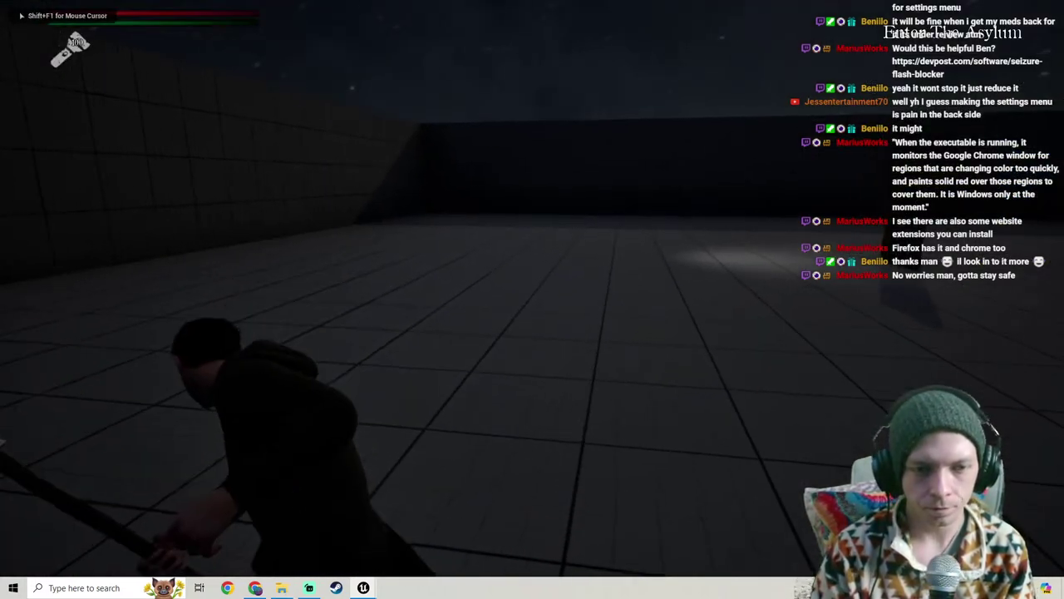
pyautogui.press('w')
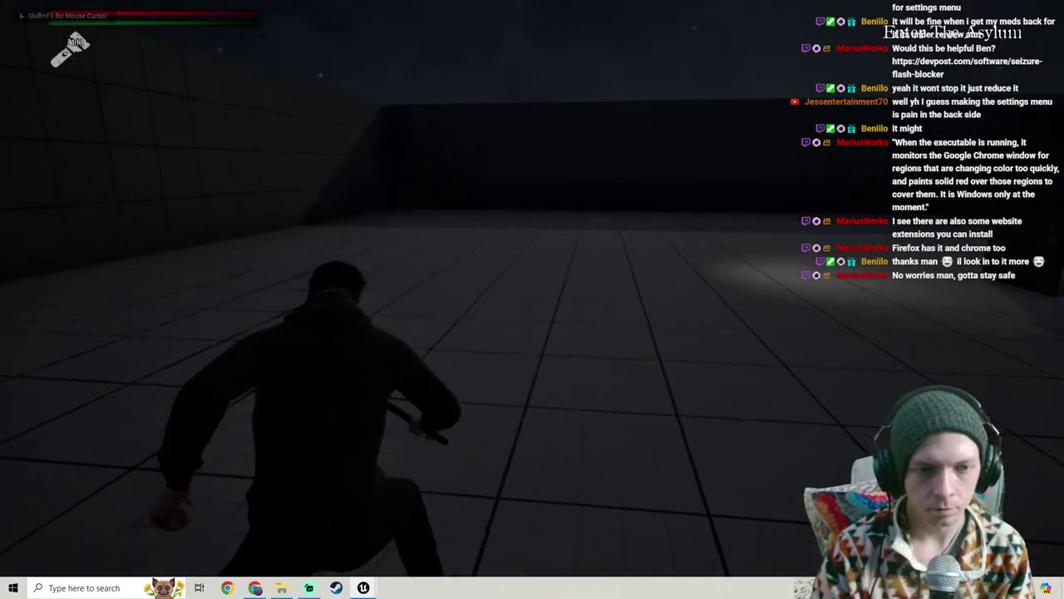
# Step: Turn the SFX volume down to minimum in the full-screen game's Sound settings and resume play to test the axe
pyautogui.press('Escape')
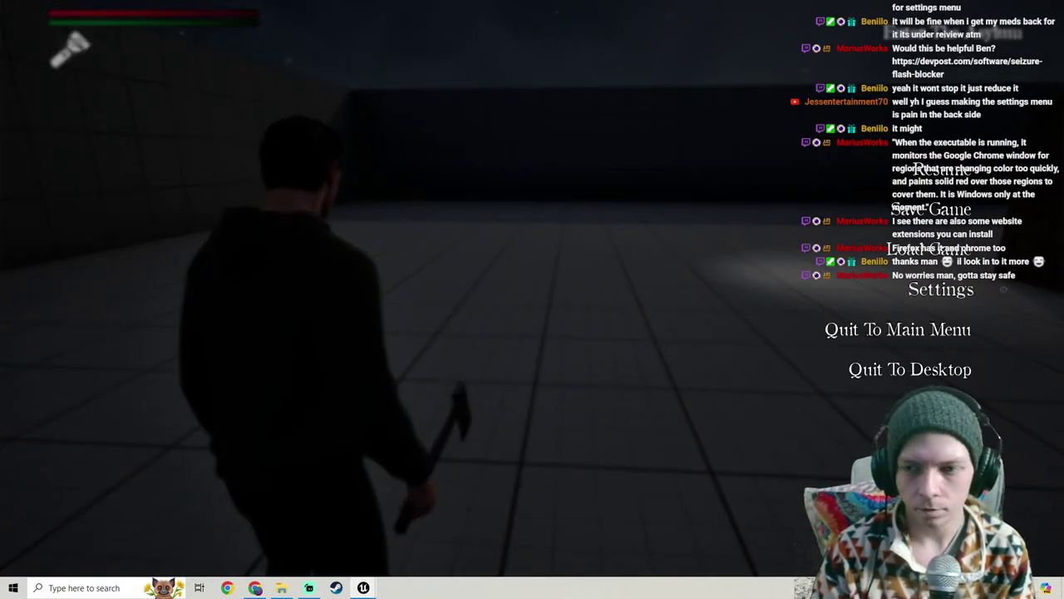
pyautogui.click(960, 288)
pyautogui.press('d')
pyautogui.press('d')
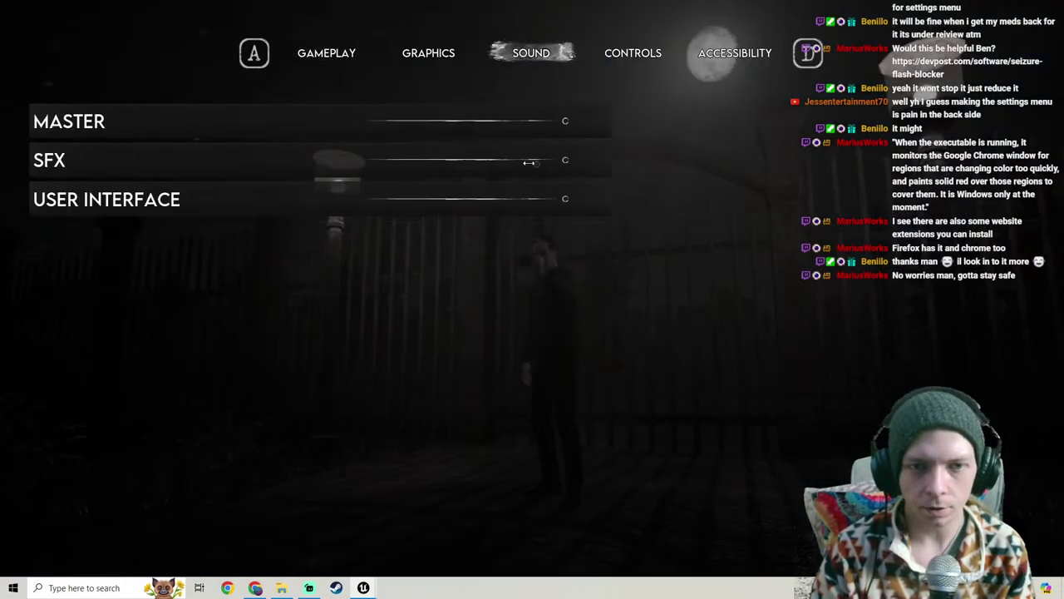
pyautogui.press('Escape')
pyautogui.press('Escape')
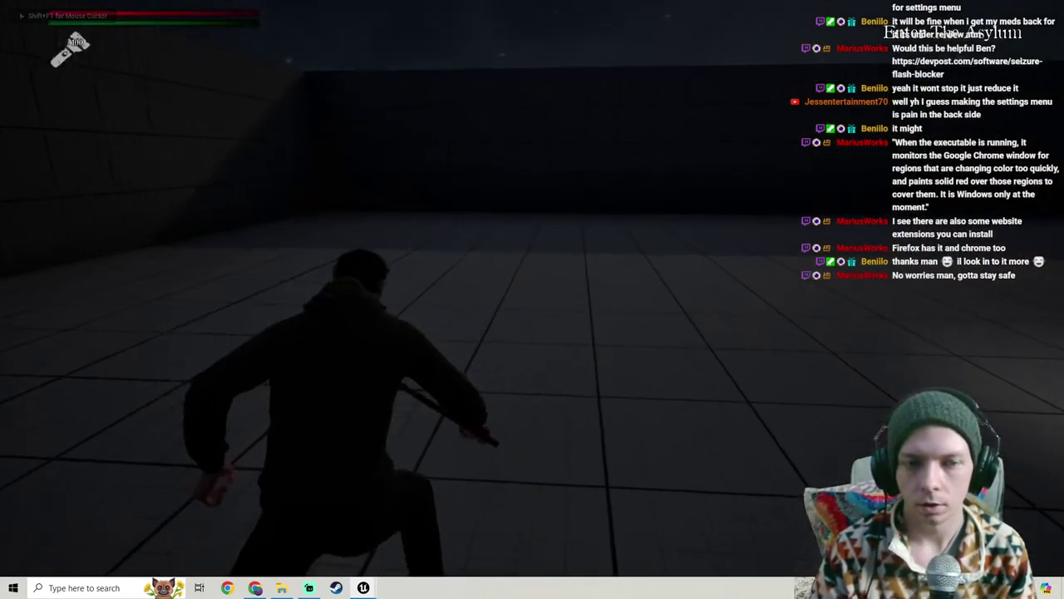
# Step: Revisit the SFX slider in the Sound settings, resume play, swing the axe again and open the inventory
pyautogui.press('Escape')
pyautogui.click(923, 290)
pyautogui.click(541, 57)
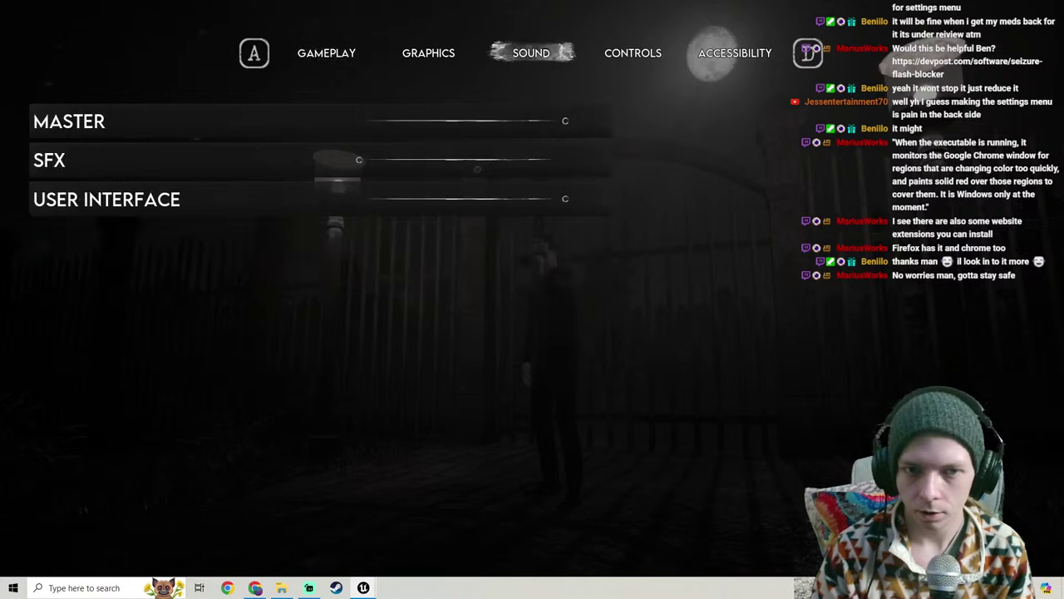
pyautogui.press('Escape')
pyautogui.press('Escape')
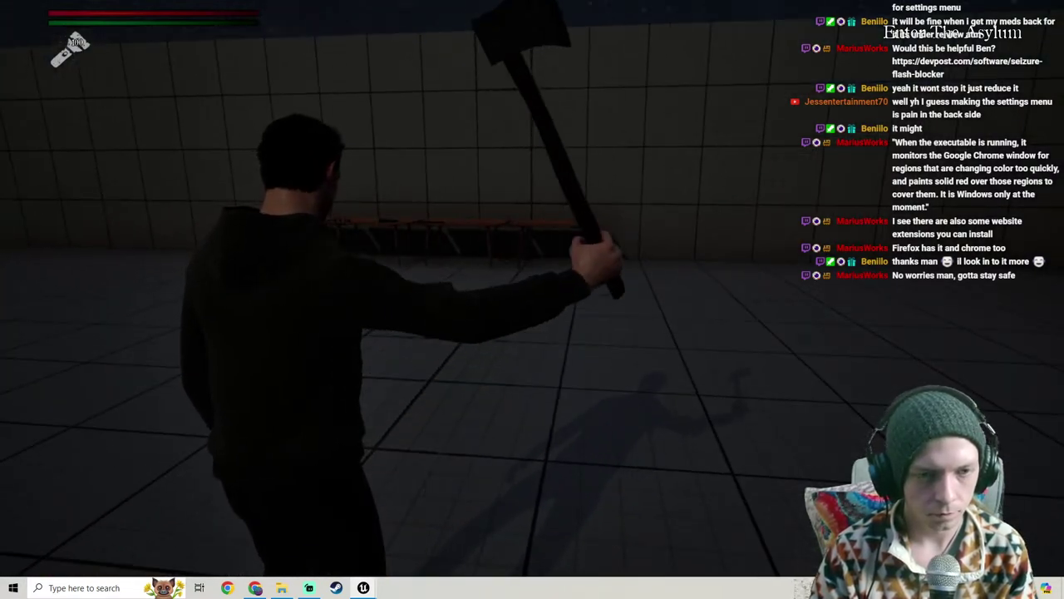
pyautogui.press('Tab')
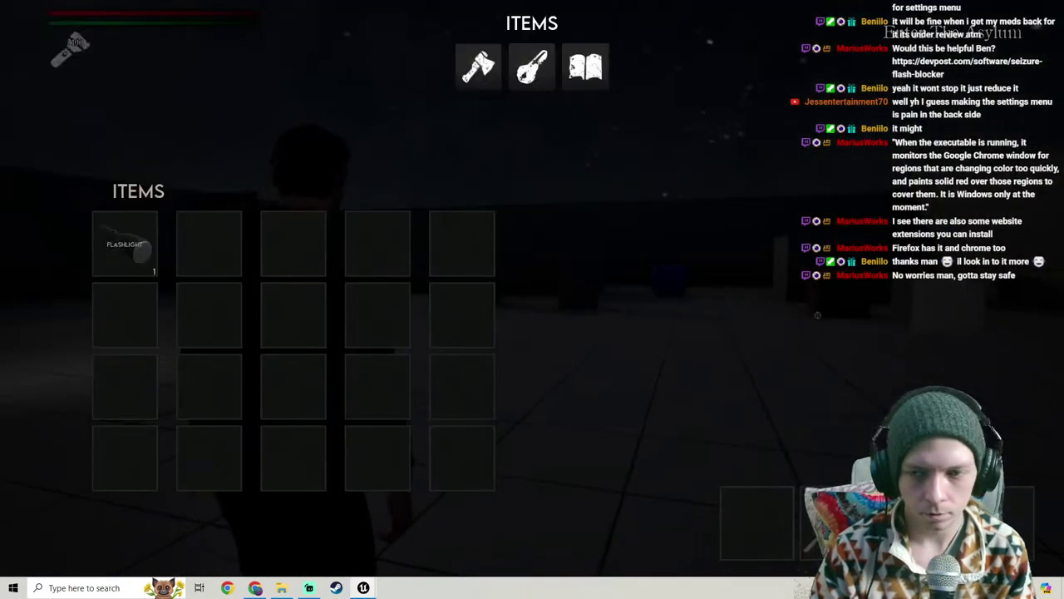
# Step: Close the inventory, check the SFX volume in the game's Sound settings and return to play
pyautogui.press('Tab')
pyautogui.press('Escape')
pyautogui.click(941, 288)
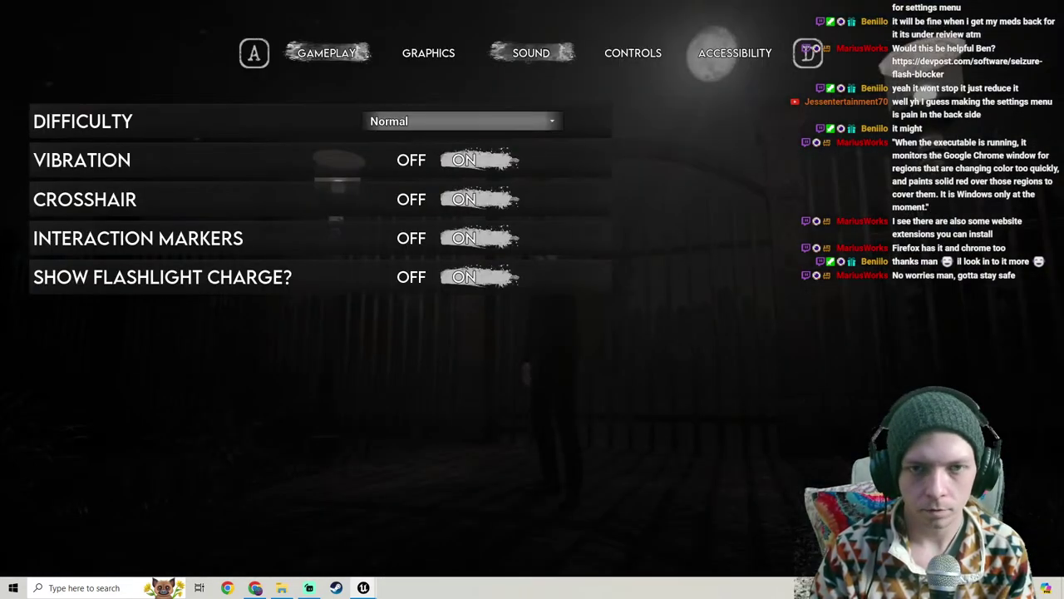
pyautogui.click(531, 52)
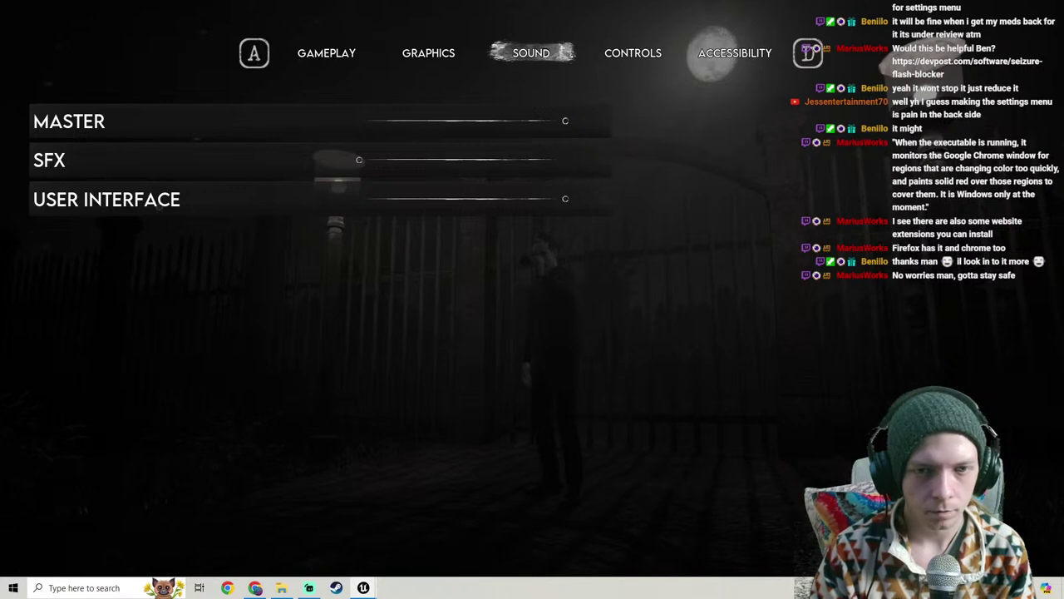
pyautogui.press('Escape')
pyautogui.press('Escape')
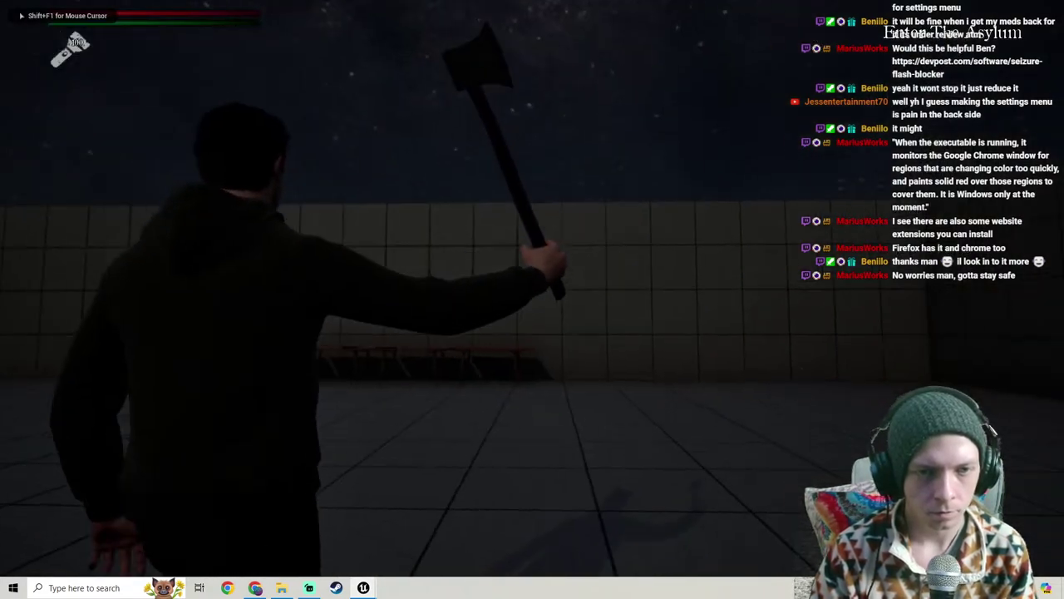
# Step: Stop the play session and restore the full-screen viewport to the normal editor layout
pyautogui.press('Escape')
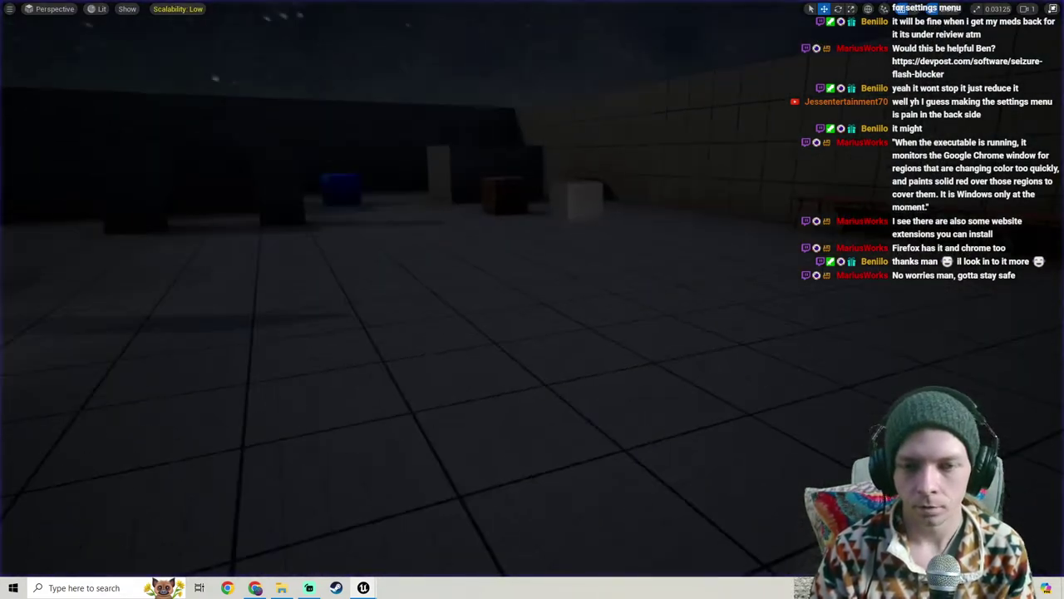
pyautogui.press('F11')
pyautogui.moveTo(701, 286); pyautogui.dragTo(459, 273, button='right')
pyautogui.press('s')
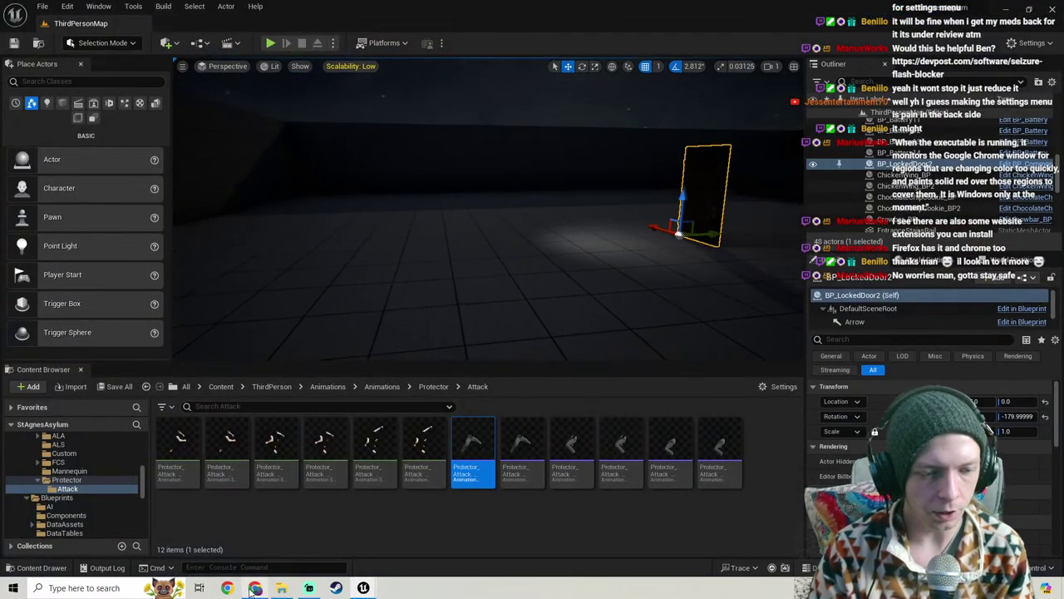
# Step: Examine the submix and child-class settings of the SFX and Master classes in the Master sound class graph
pyautogui.click(252, 588)
pyautogui.click(364, 588)
pyautogui.click(424, 537)
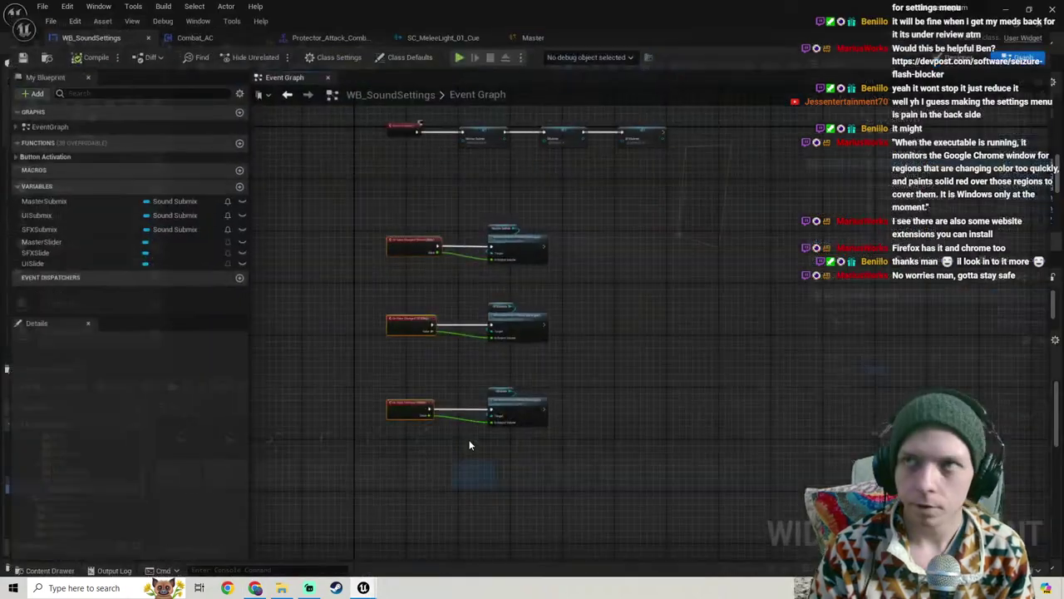
pyautogui.scroll(-3, 462, 412)
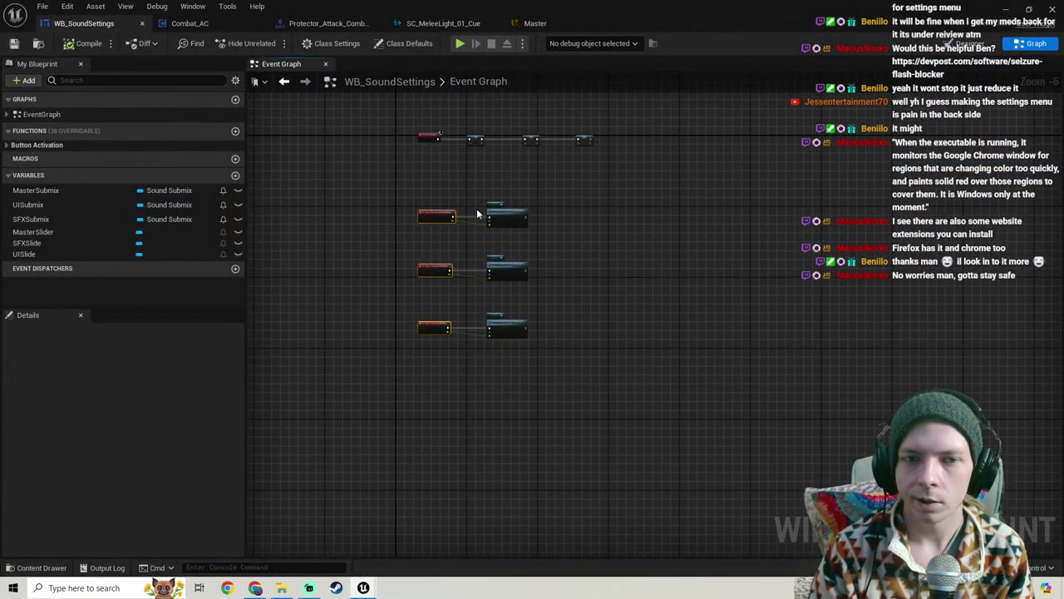
pyautogui.click(535, 23)
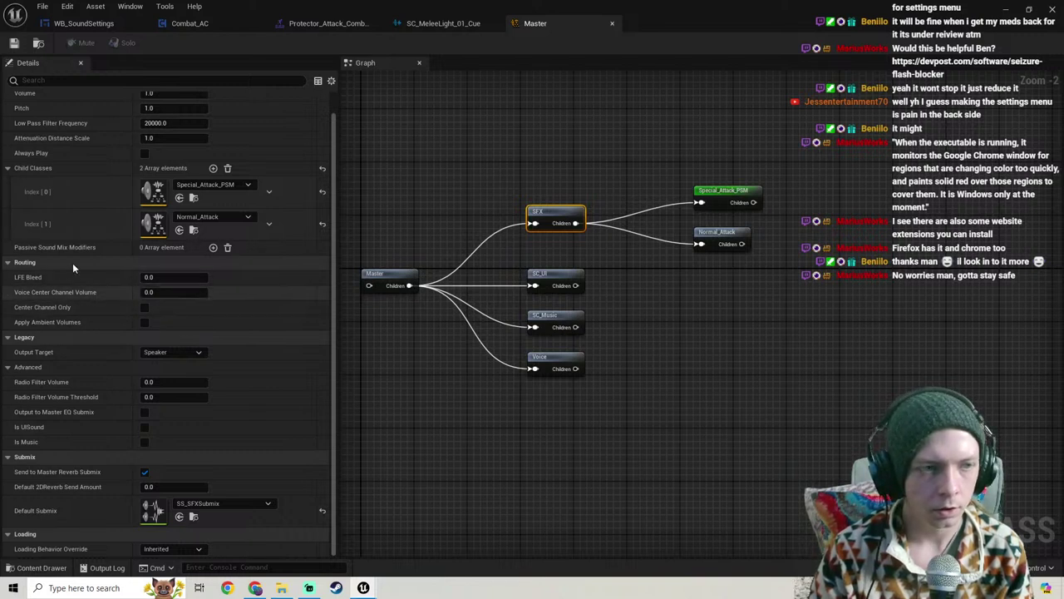
pyautogui.click(64, 195)
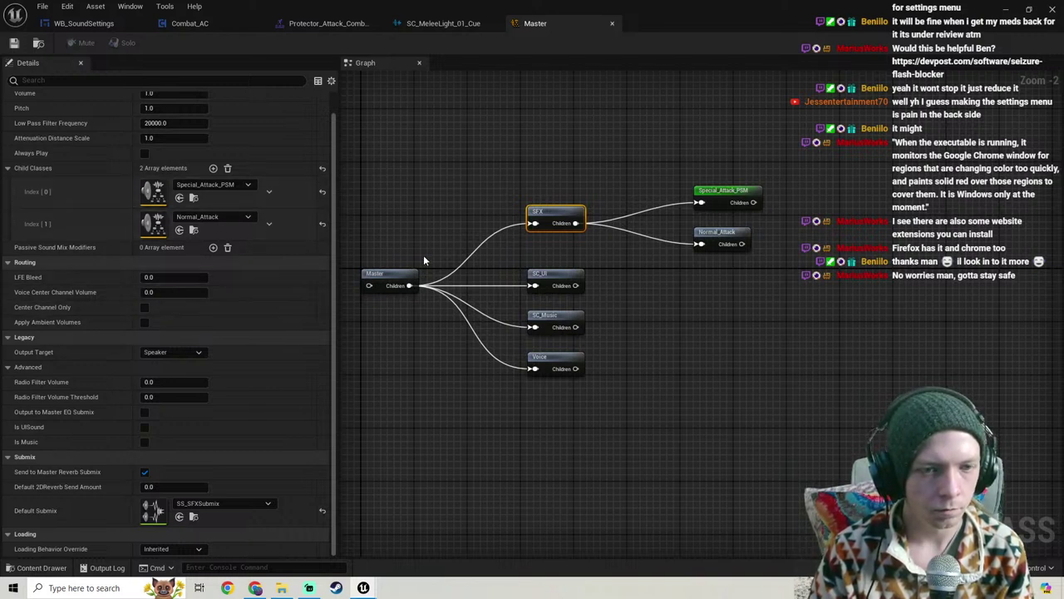
pyautogui.click(382, 273)
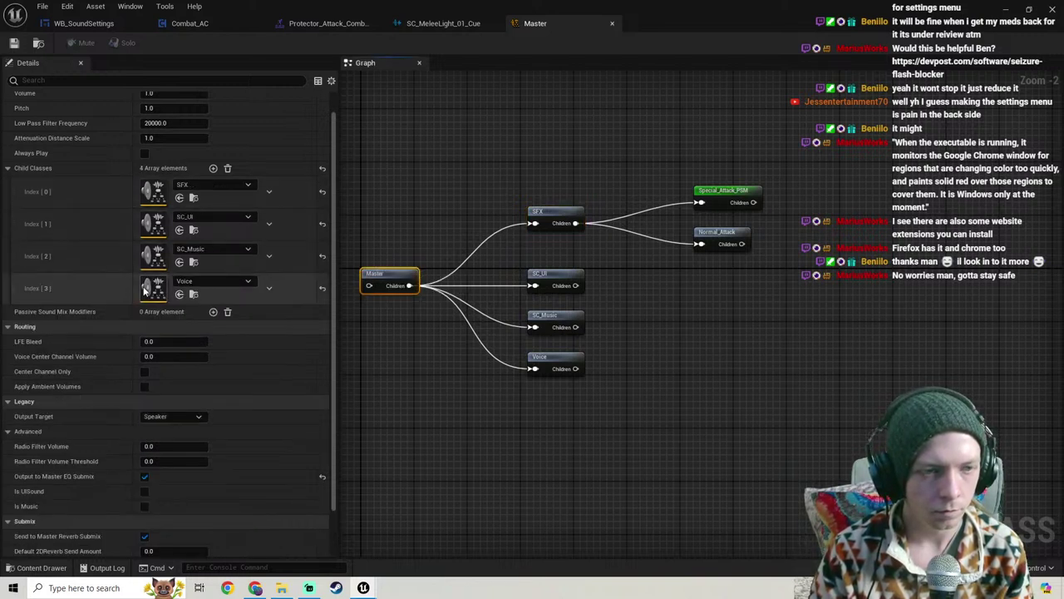
pyautogui.click(550, 214)
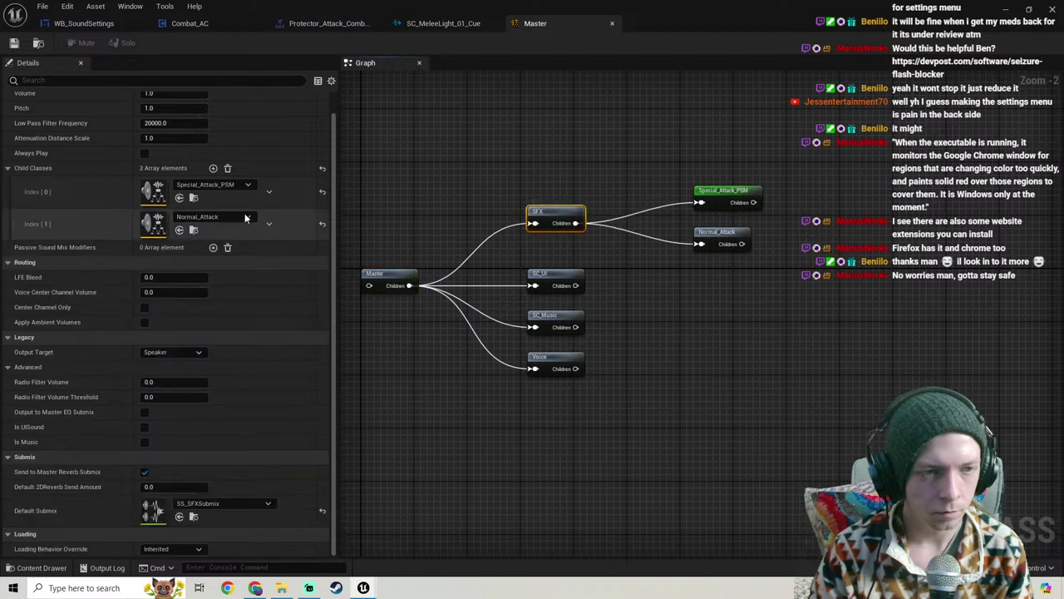
pyautogui.click(383, 272)
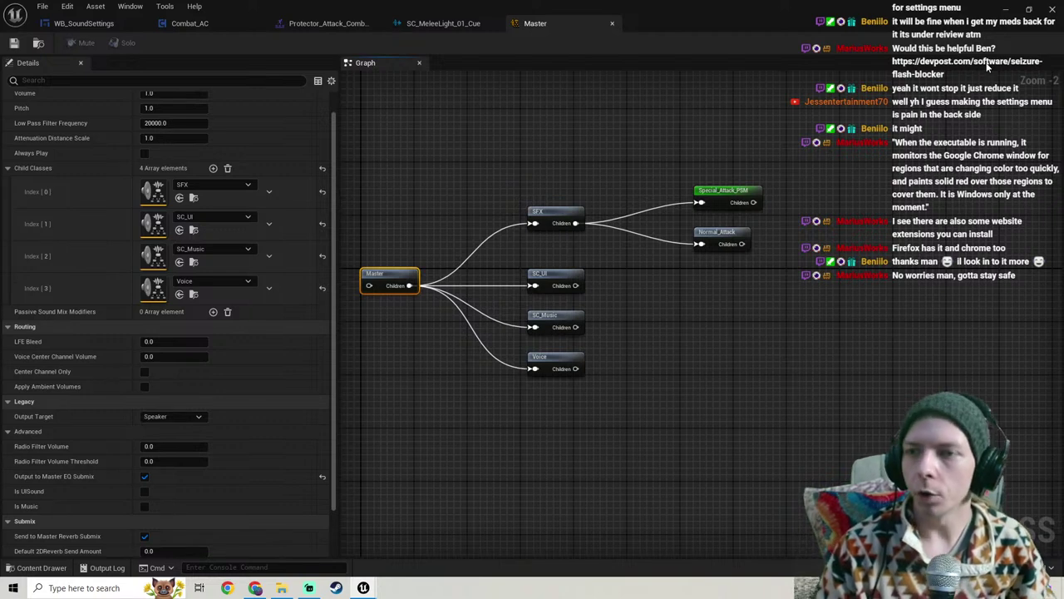
# Step: Return to the level editor and save all modified content, including the SFX sound class
pyautogui.click(1005, 10)
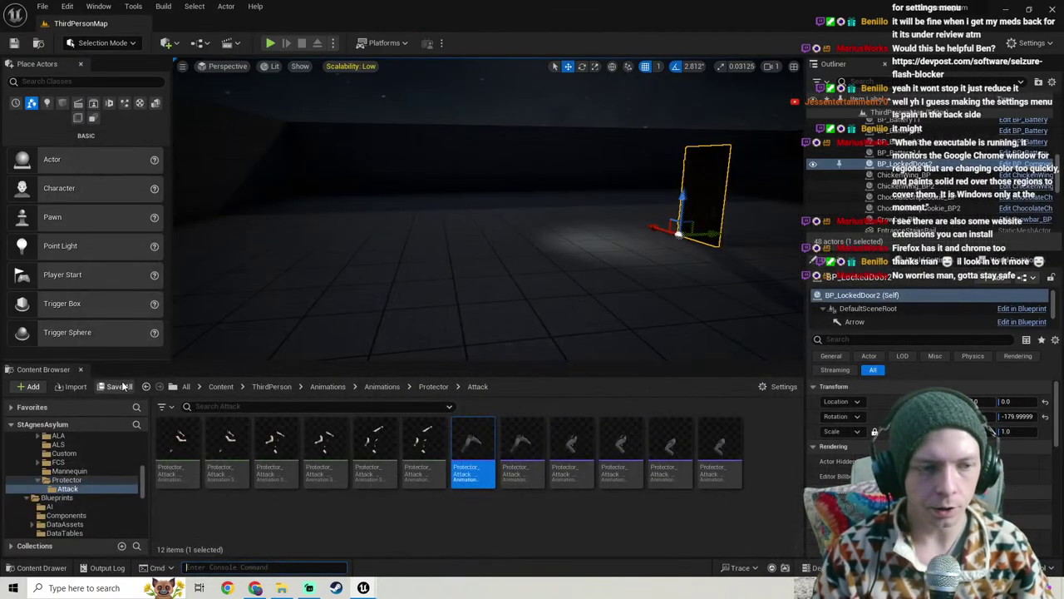
pyautogui.click(119, 387)
pyautogui.click(616, 420)
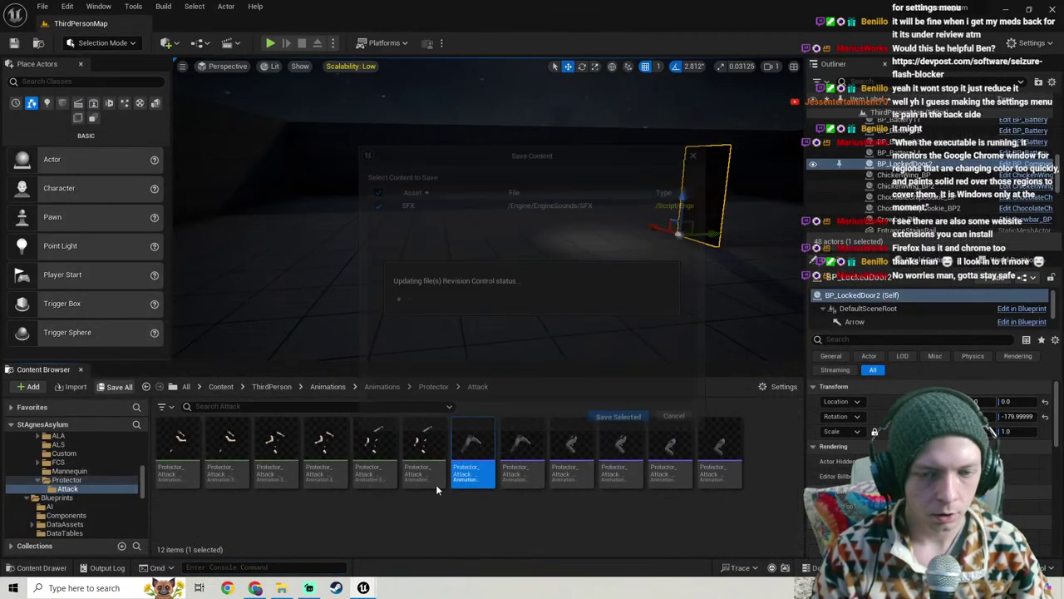
# Step: In the ThirdPerson Sounds Submixes folder, duplicate SS_SFXSubmix and name the copy SS_MusicSubmix
pyautogui.scroll(3, 41, 489)
pyautogui.click(20, 479)
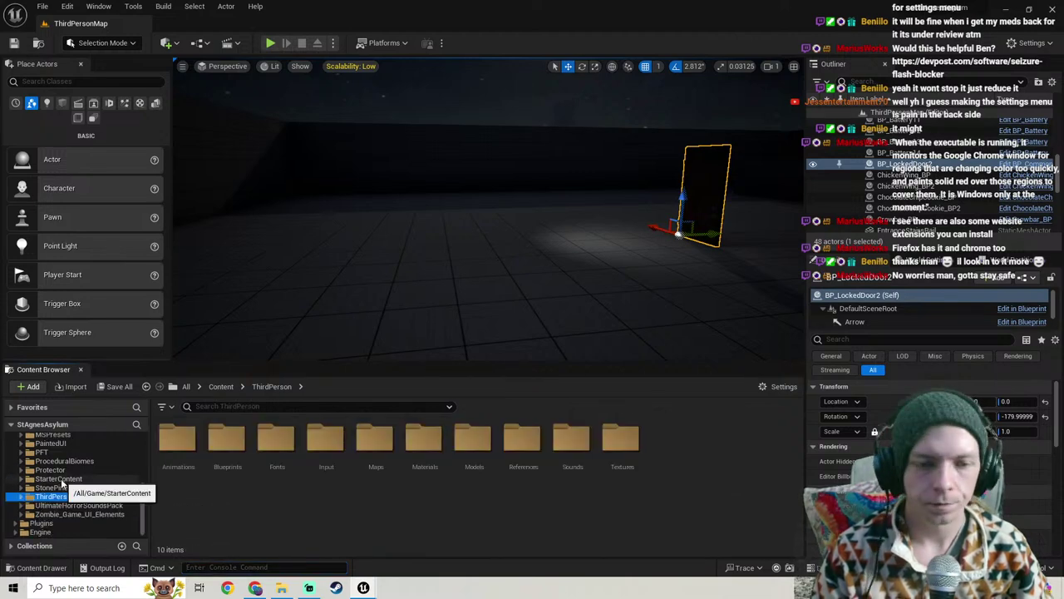
pyautogui.doubleClick(573, 439)
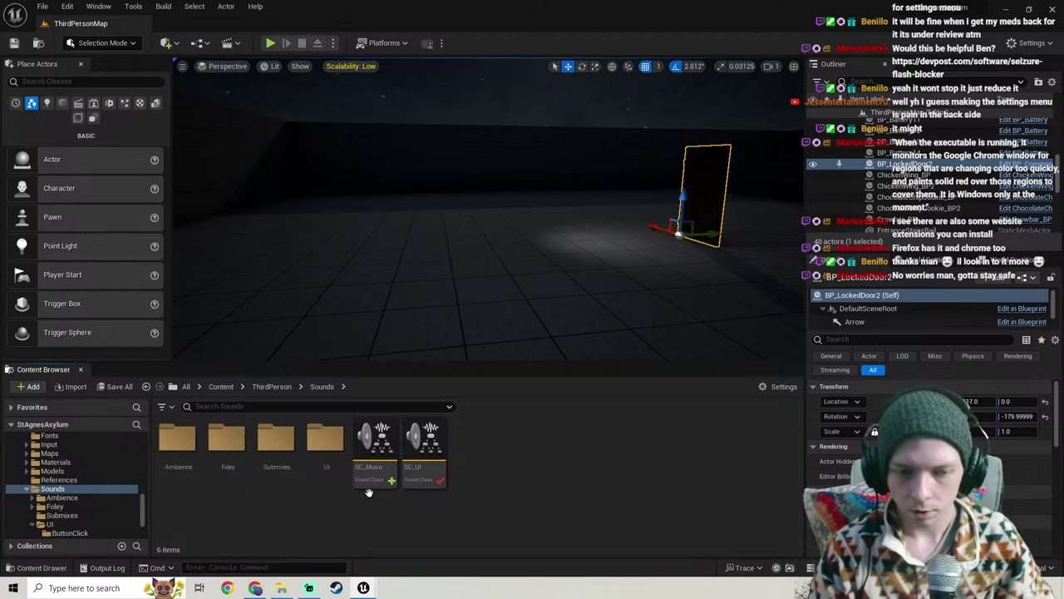
pyautogui.doubleClick(277, 443)
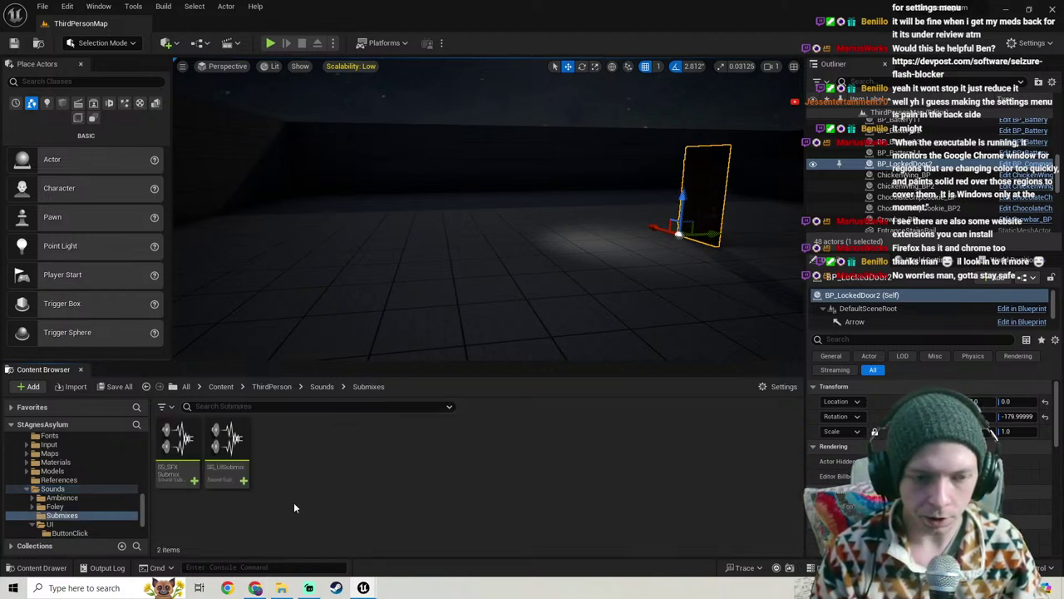
pyautogui.rightClick(178, 449)
pyautogui.moveTo(238, 326)
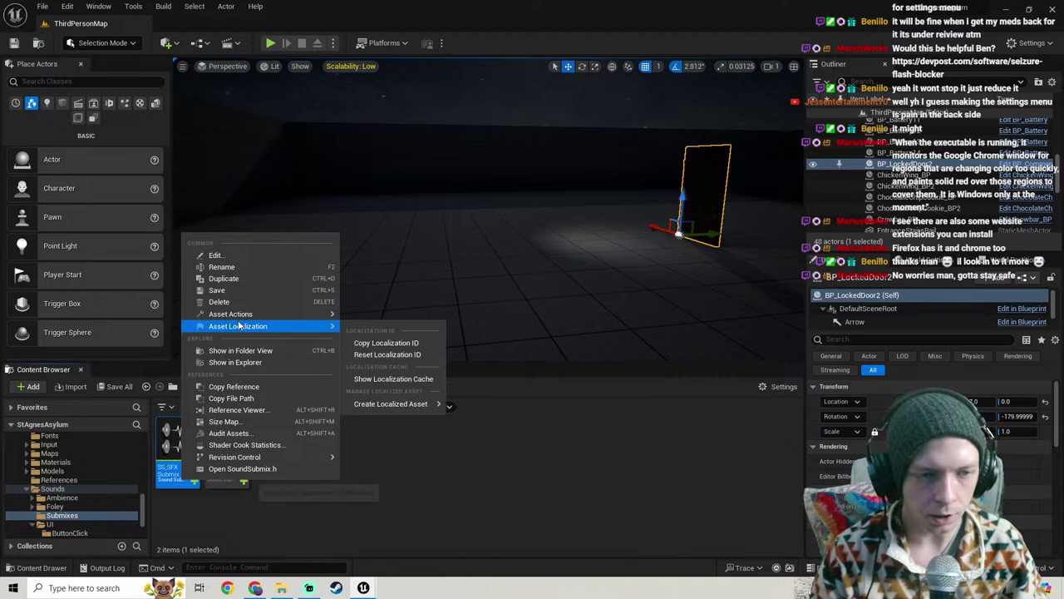
pyautogui.click(234, 279)
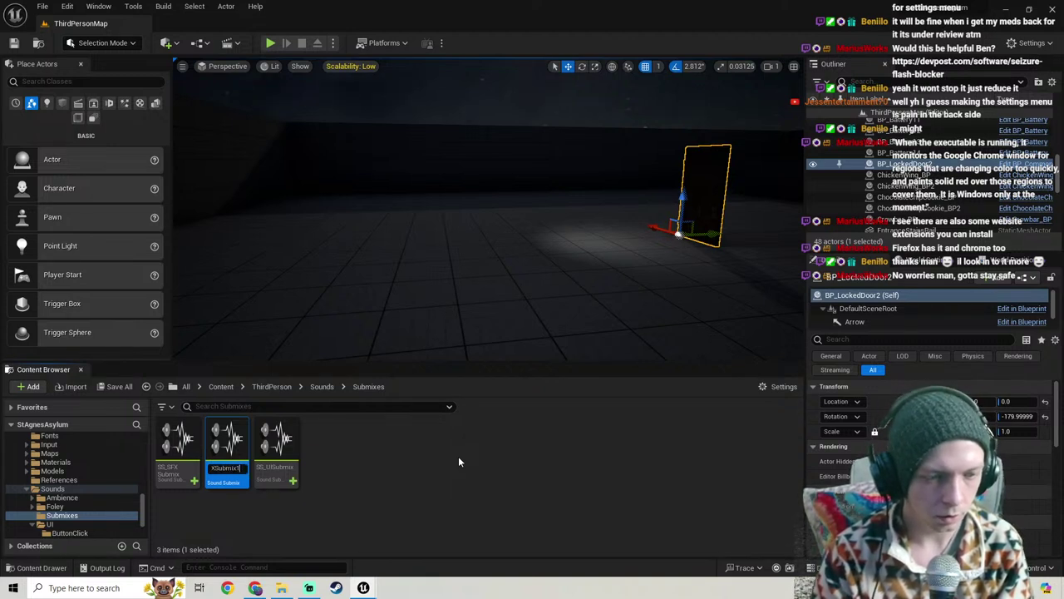
pyautogui.press('BackSpace')
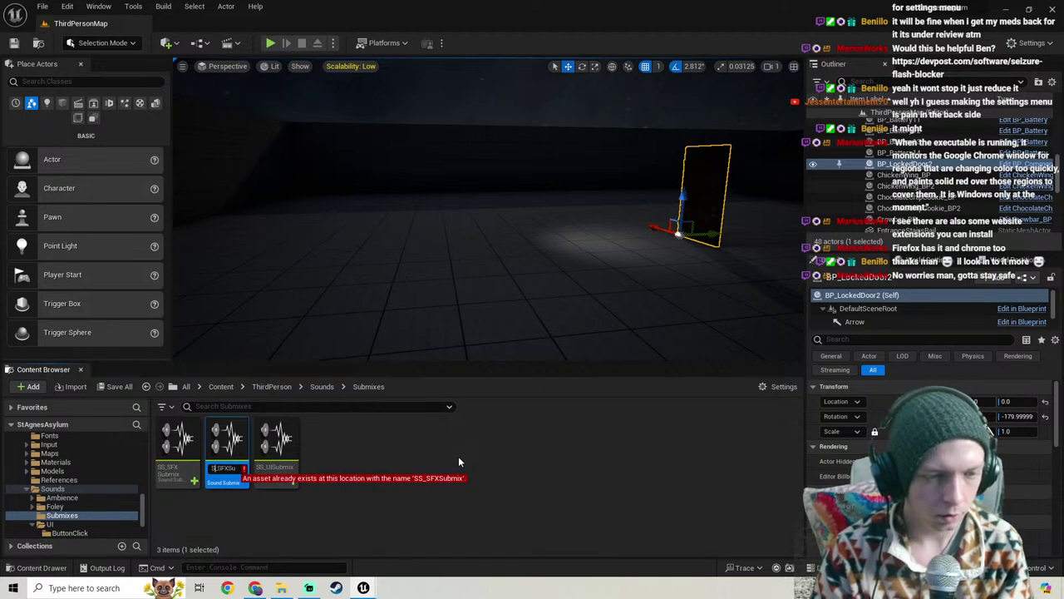
pyautogui.press('BackSpace')
pyautogui.press('BackSpace')
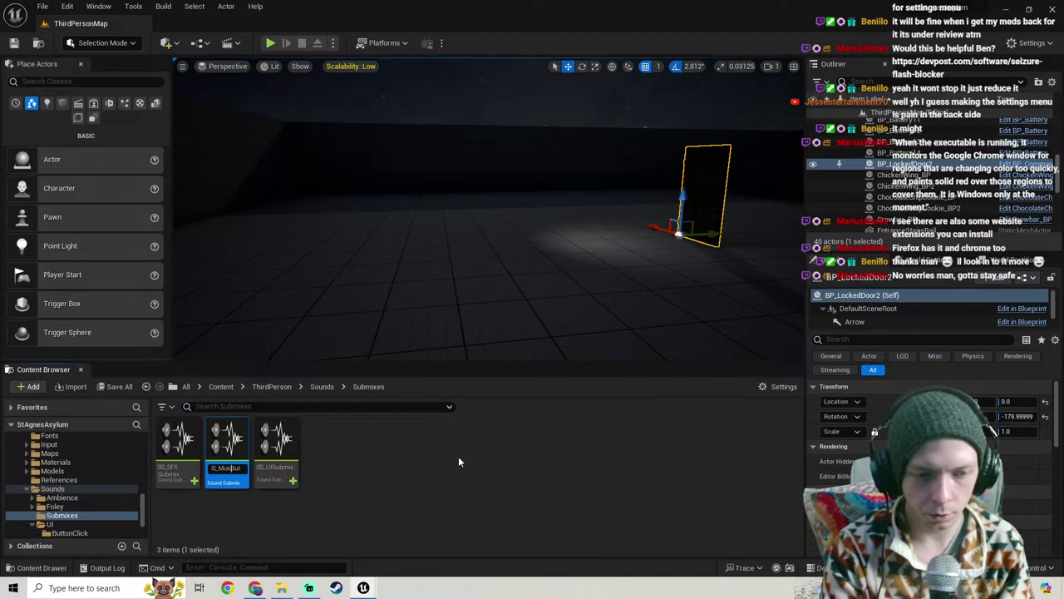
pyautogui.press('Return')
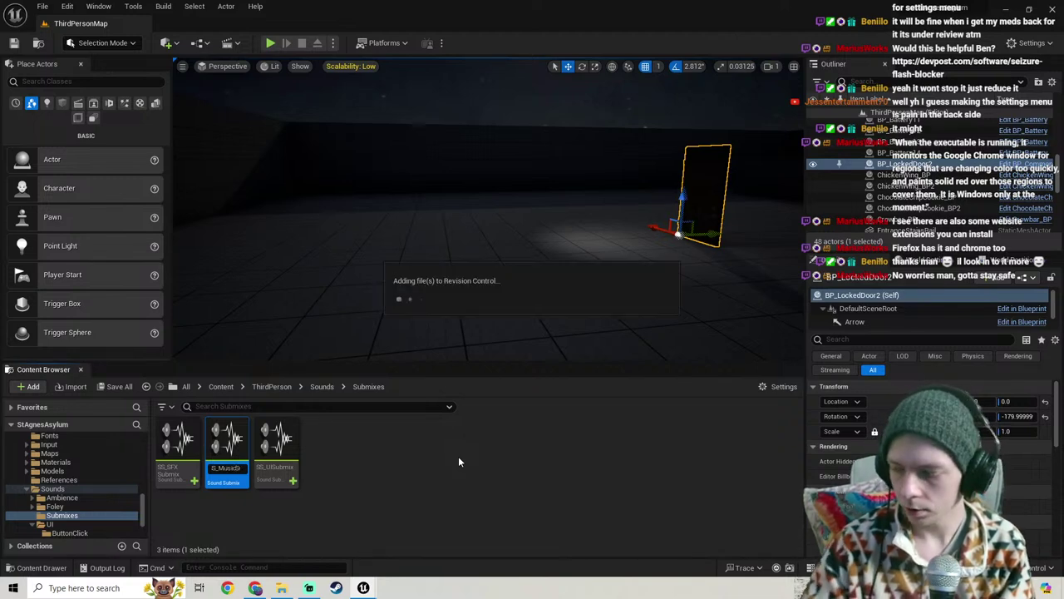
# Step: Open the WB_SoundSettings widget's designer and duplicate the UISizeBox row with all its children
pyautogui.moveTo(489, 210); pyautogui.dragTo(566, 189, button='right')
pyautogui.moveTo(418, 341); pyautogui.dragTo(208, 337, button='right')
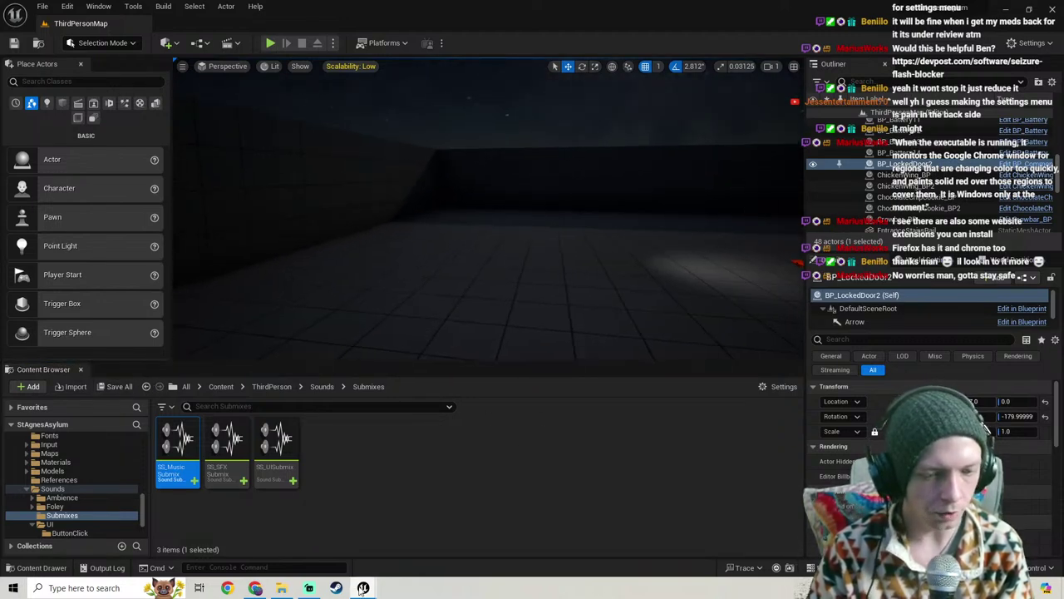
pyautogui.moveTo(362, 588)
pyautogui.click(432, 536)
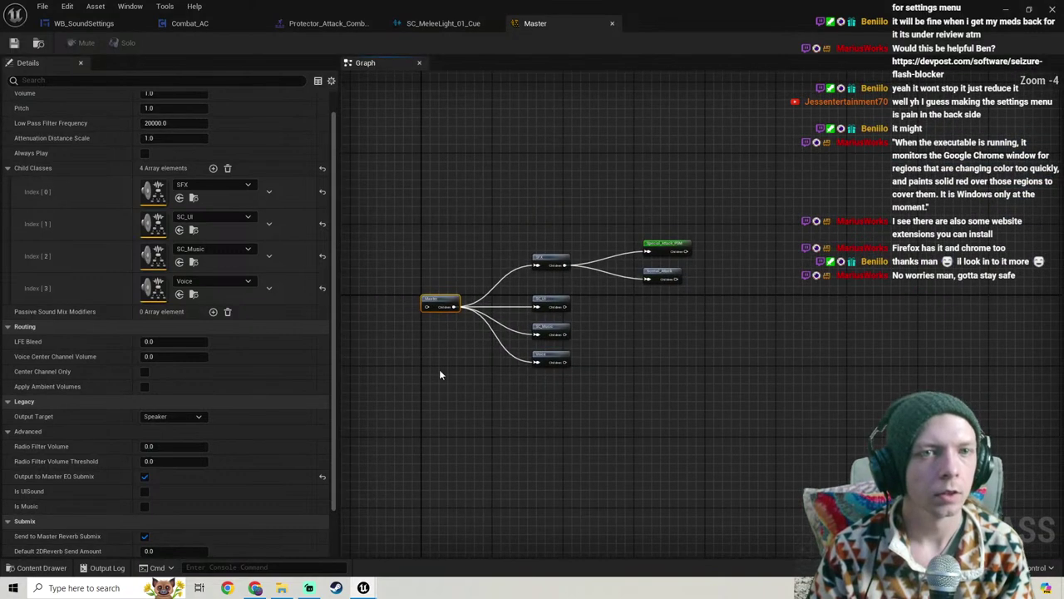
pyautogui.click(83, 23)
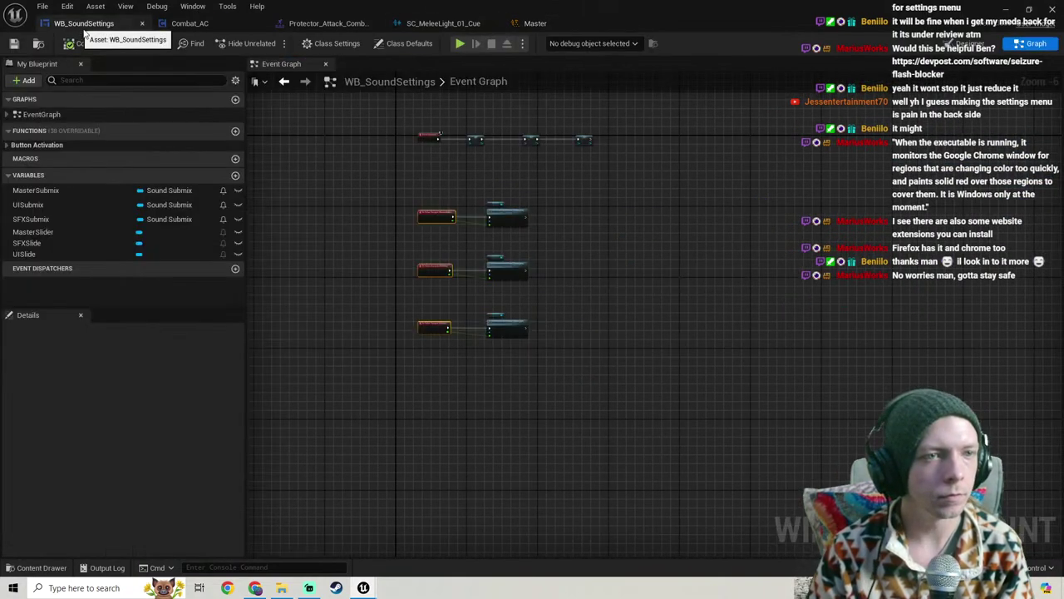
pyautogui.click(968, 43)
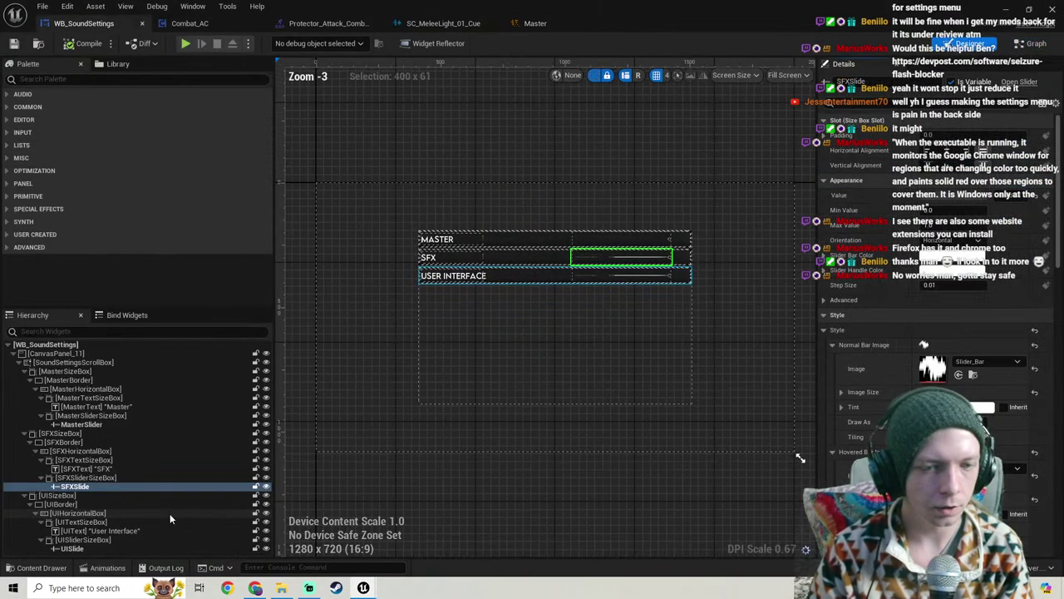
pyautogui.click(58, 495)
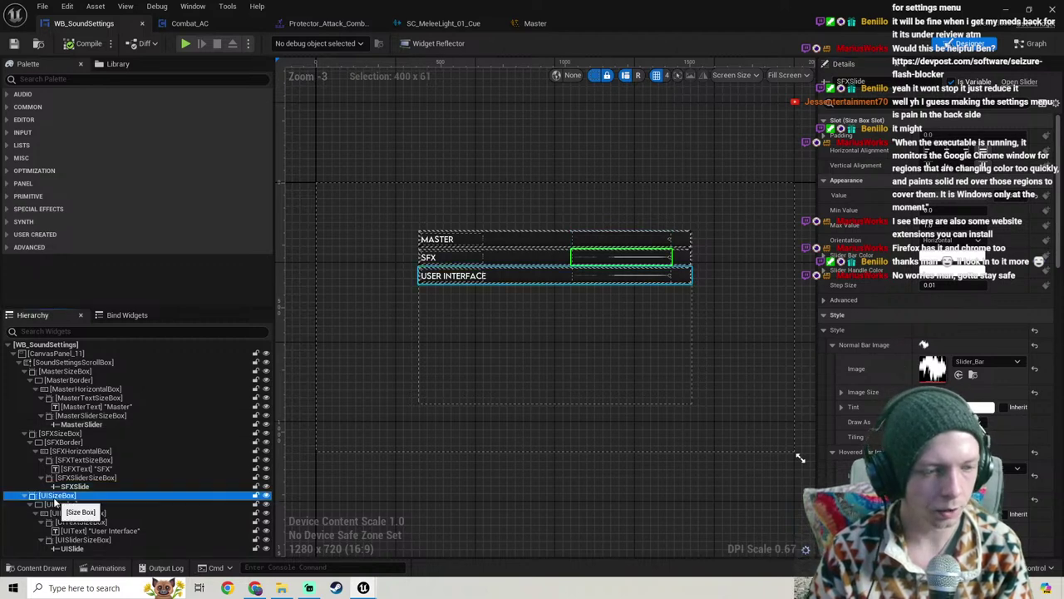
pyautogui.rightClick(68, 497)
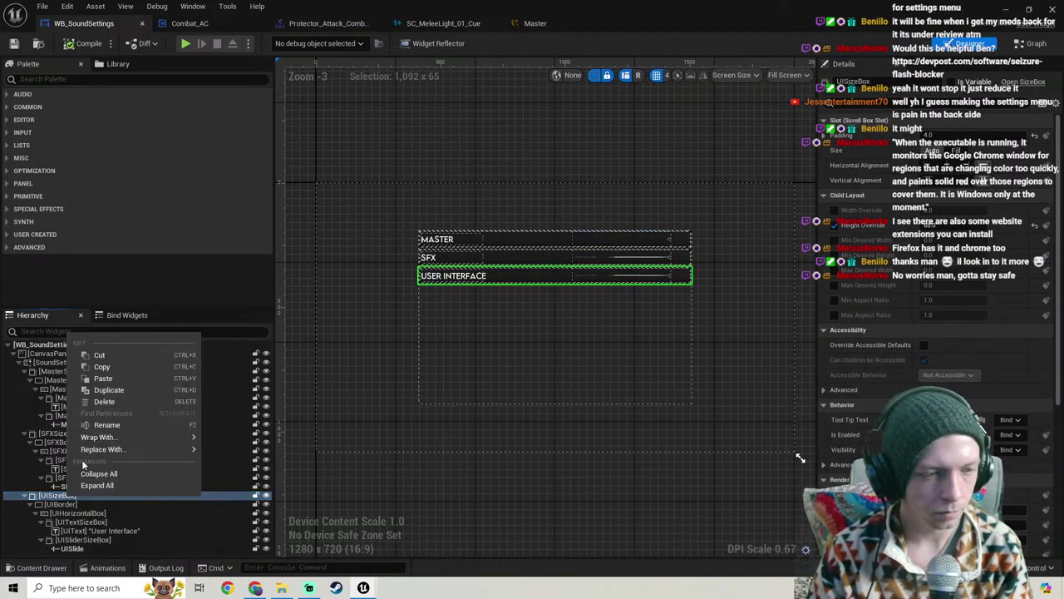
pyautogui.click(129, 392)
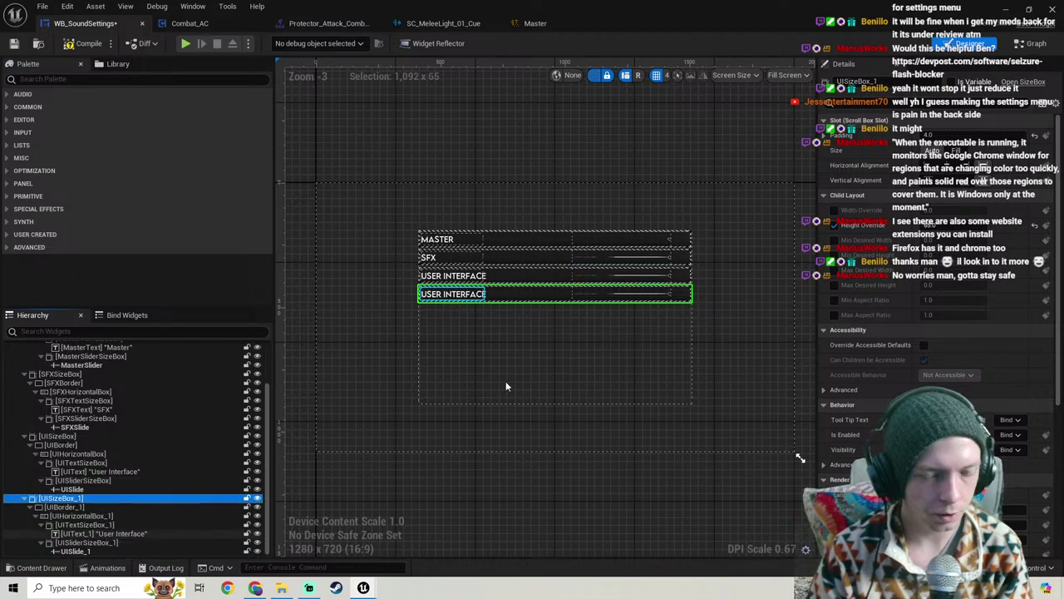
# Step: Rename the duplicated row's size box to MusicSizeBox and its border to MusicBorder
pyautogui.moveTo(877, 82); pyautogui.dragTo(872, 82)
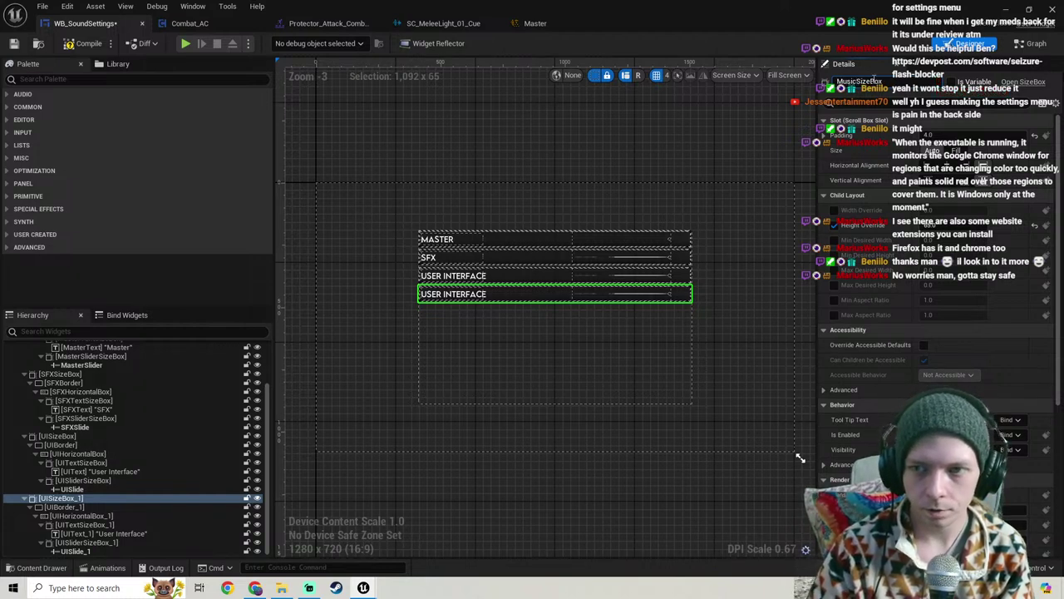
pyautogui.click(62, 499)
pyautogui.click(62, 507)
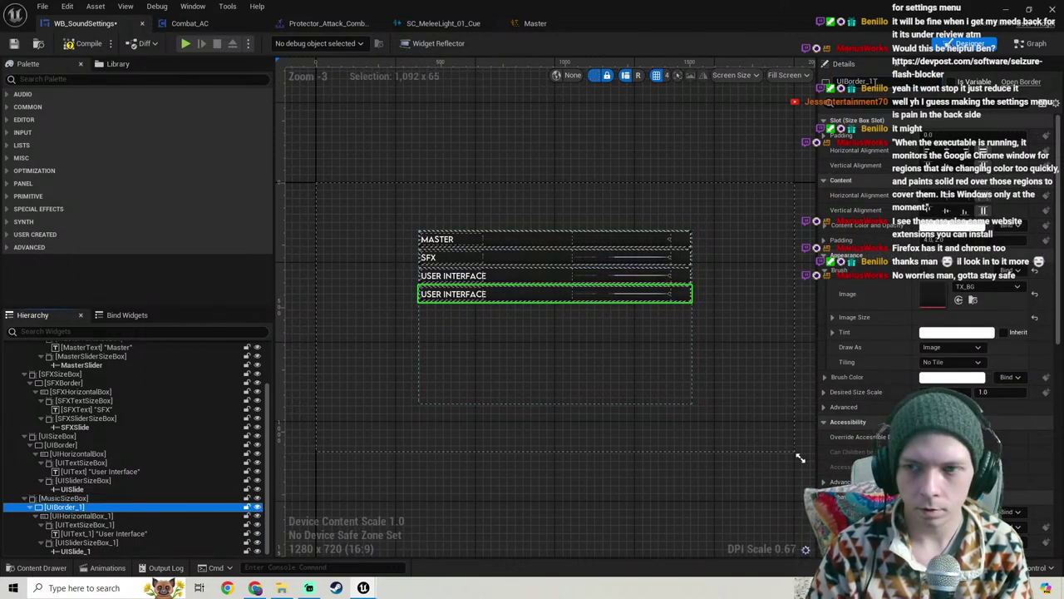
pyautogui.moveTo(866, 82); pyautogui.dragTo(1030, 87)
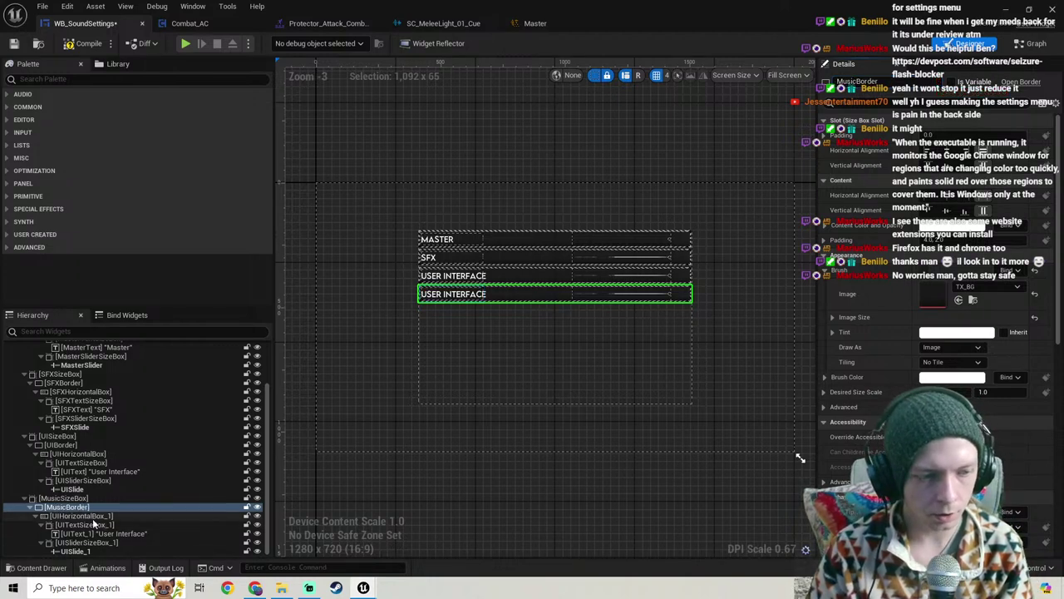
# Step: Rename the duplicated row's horizontal box, text size box and text to MusicHorizontalBox, MusicTextSizeBox and MusicText
pyautogui.click(125, 515)
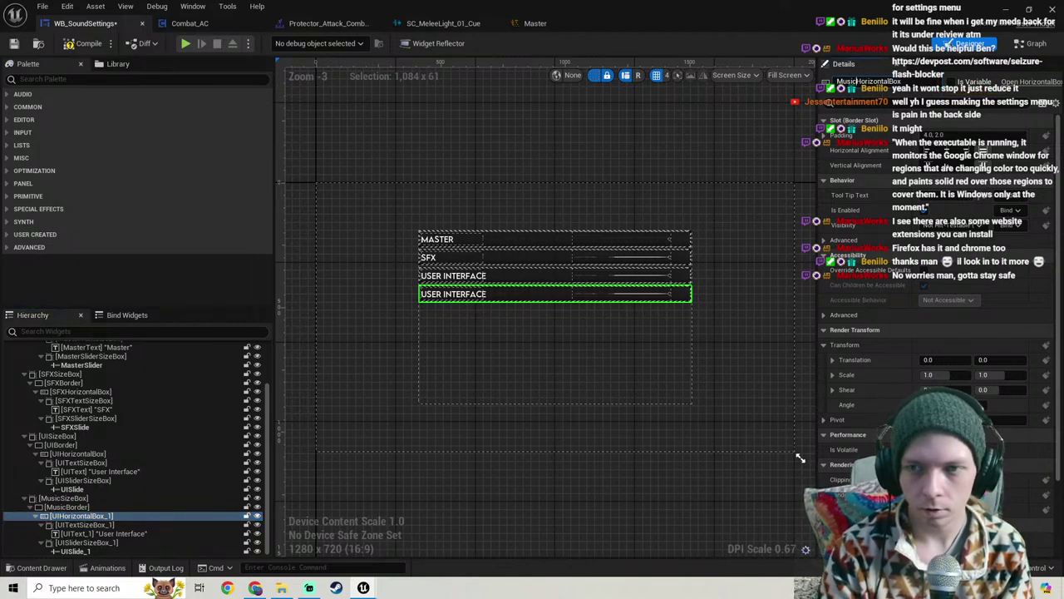
pyautogui.press('Return')
pyautogui.click(83, 525)
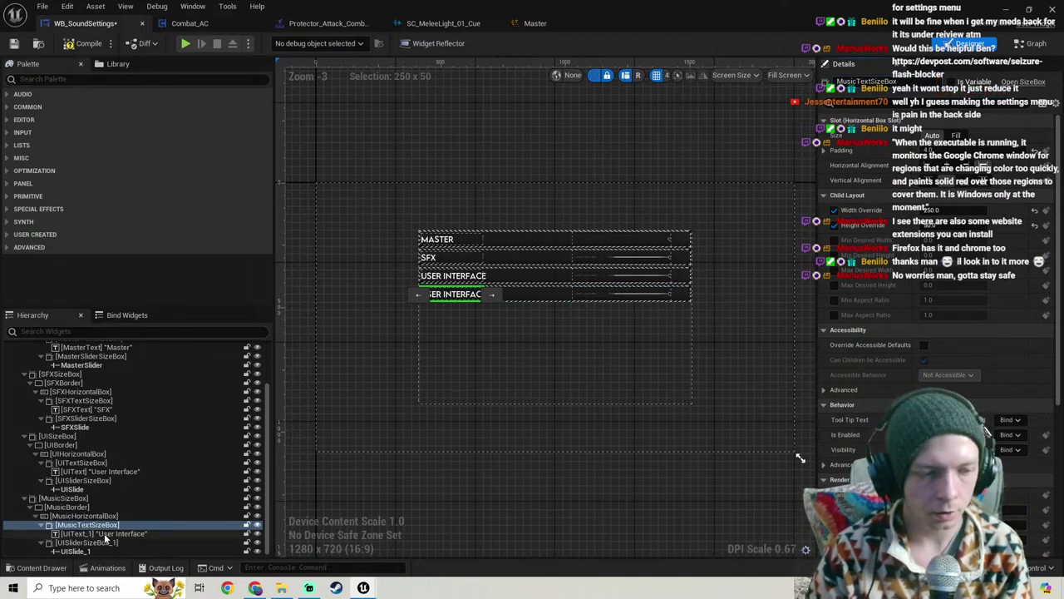
pyautogui.click(103, 534)
pyautogui.moveTo(866, 82); pyautogui.dragTo(861, 82)
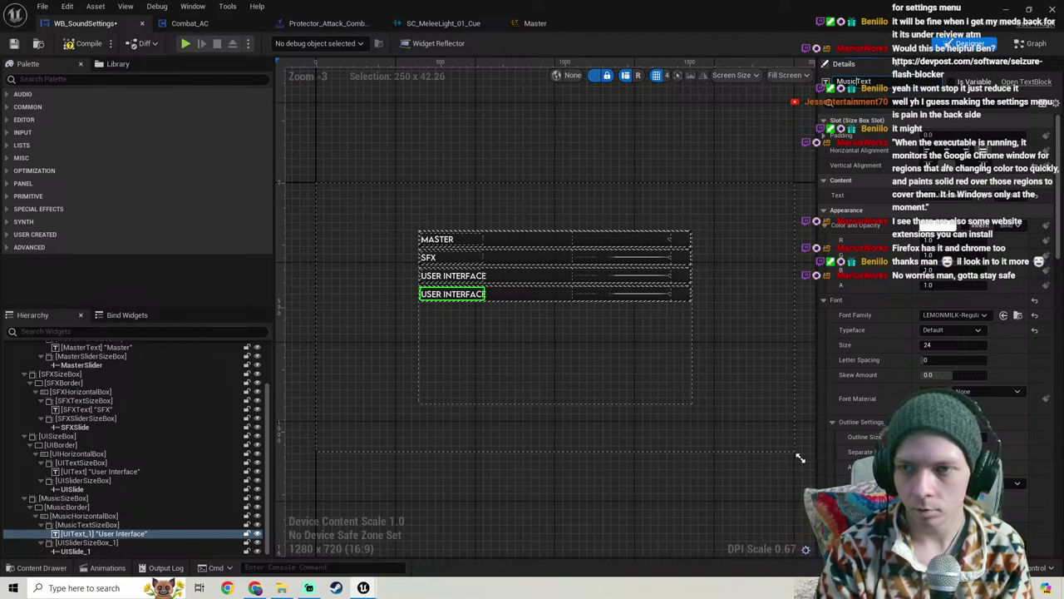
pyautogui.press('Return')
# Step: Rename the duplicated row's slider size box to MusicSliderSizeBox and its slider to MusicSlider
pyautogui.click(572, 296)
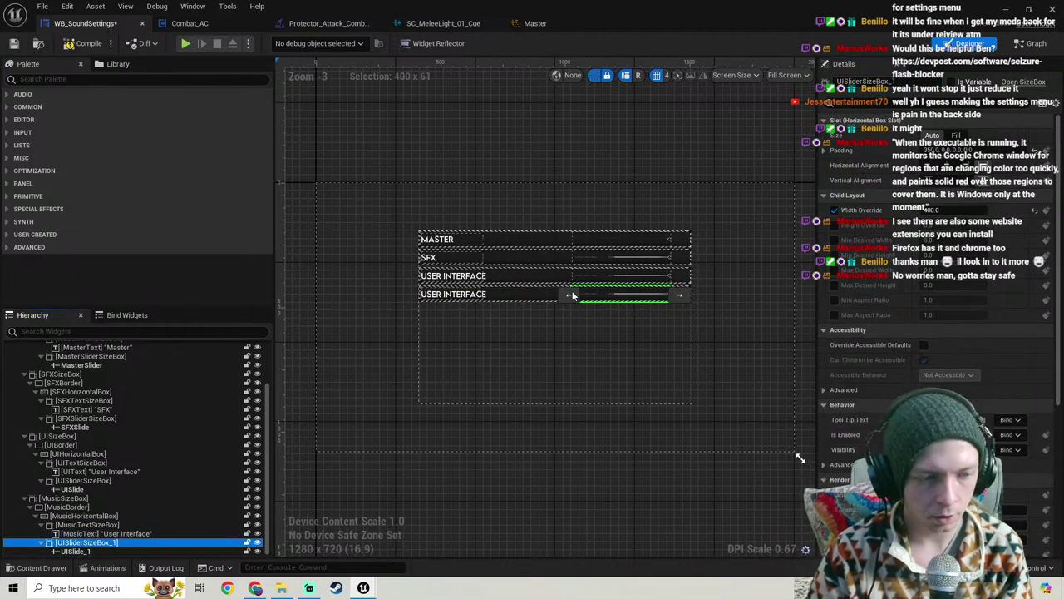
pyautogui.moveTo(895, 82); pyautogui.dragTo(889, 81)
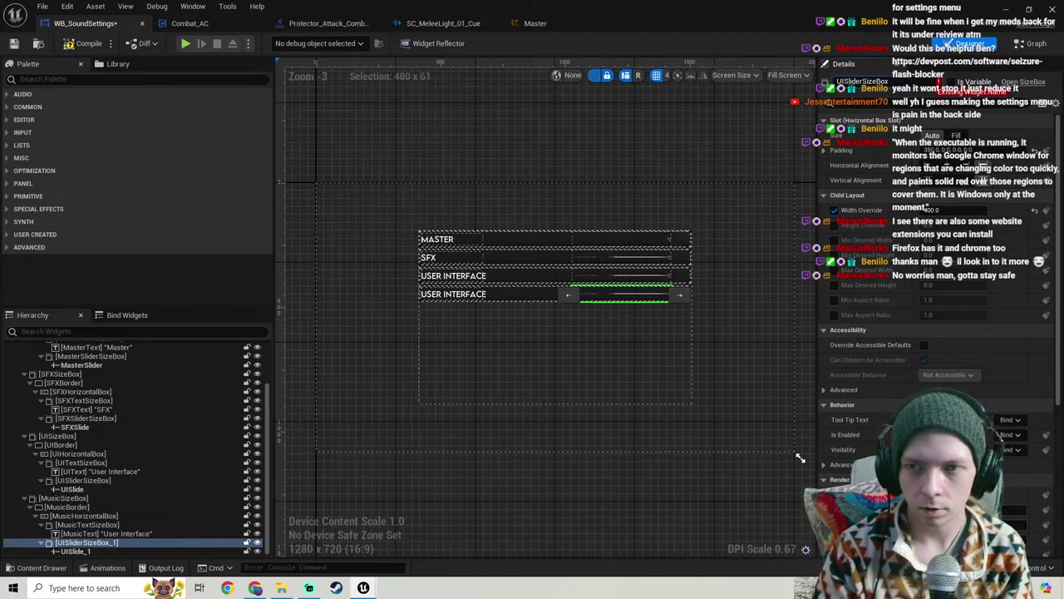
pyautogui.press('BackSpace')
pyautogui.press('BackSpace')
pyautogui.write('Music')
pyautogui.press('Return')
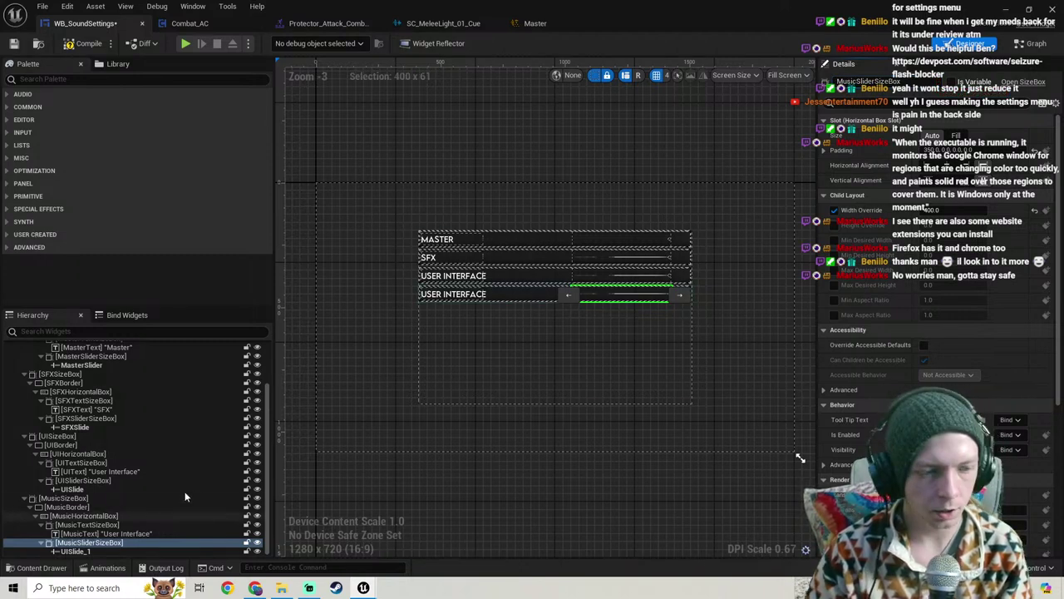
pyautogui.click(77, 552)
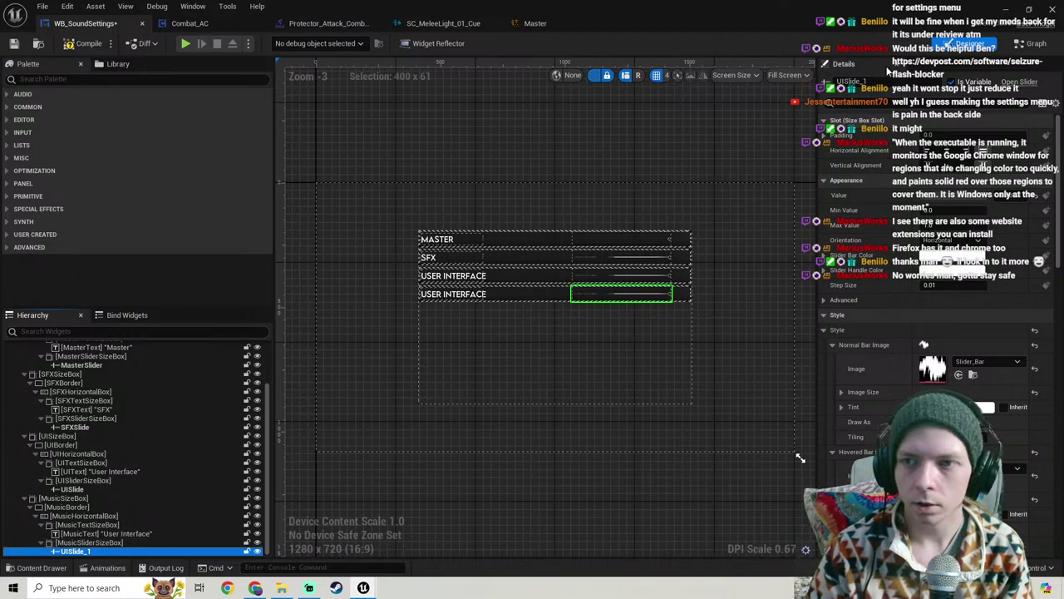
pyautogui.click(864, 81)
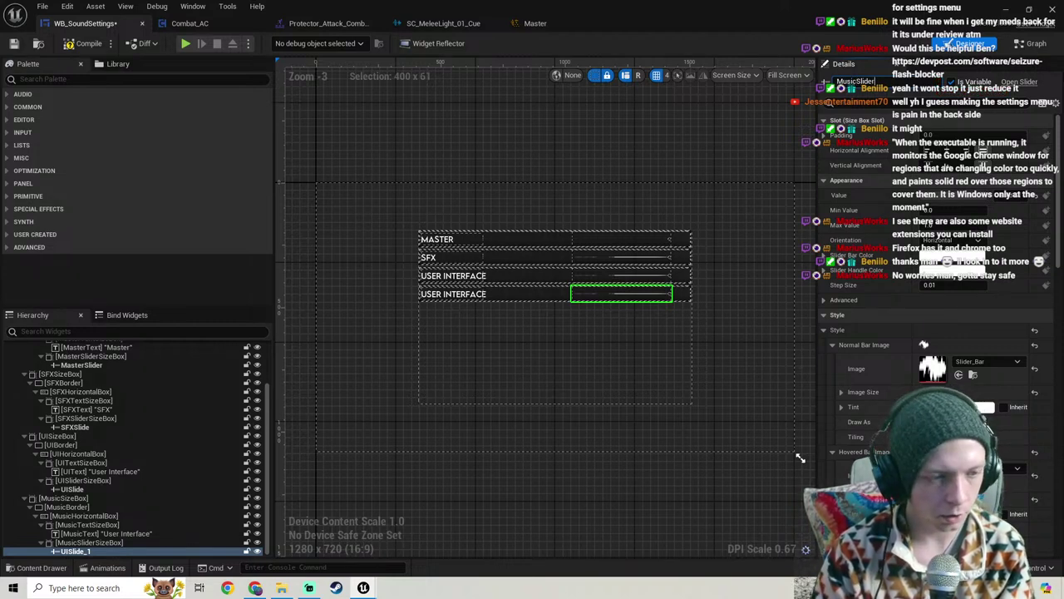
pyautogui.press('Return')
# Step: Rename the UISlide slider to UISlider and the SFXSlide slider to SFXSlider for consistent naming
pyautogui.click(63, 488)
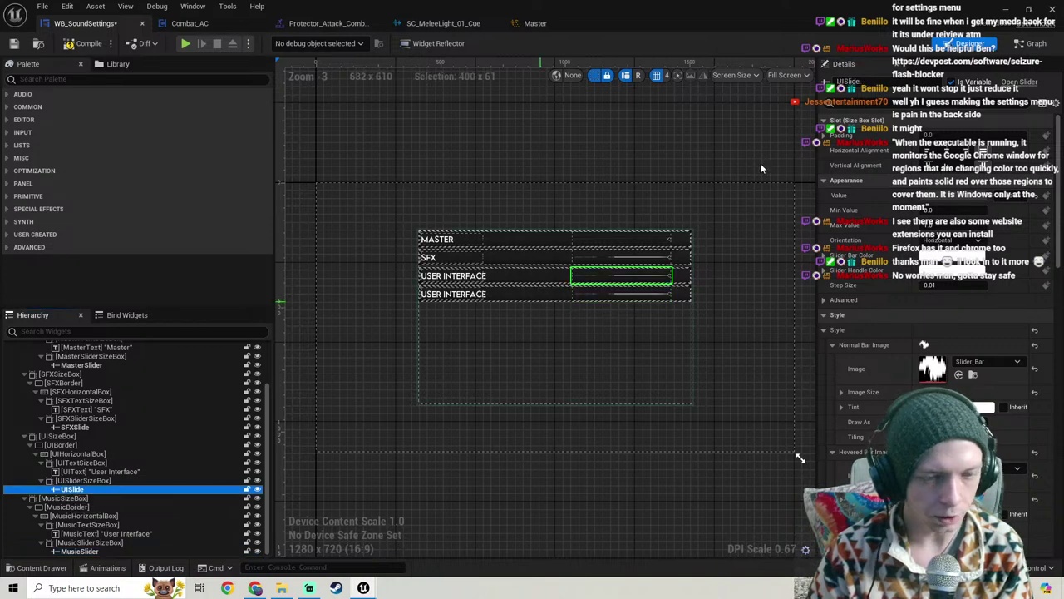
pyautogui.click(874, 82)
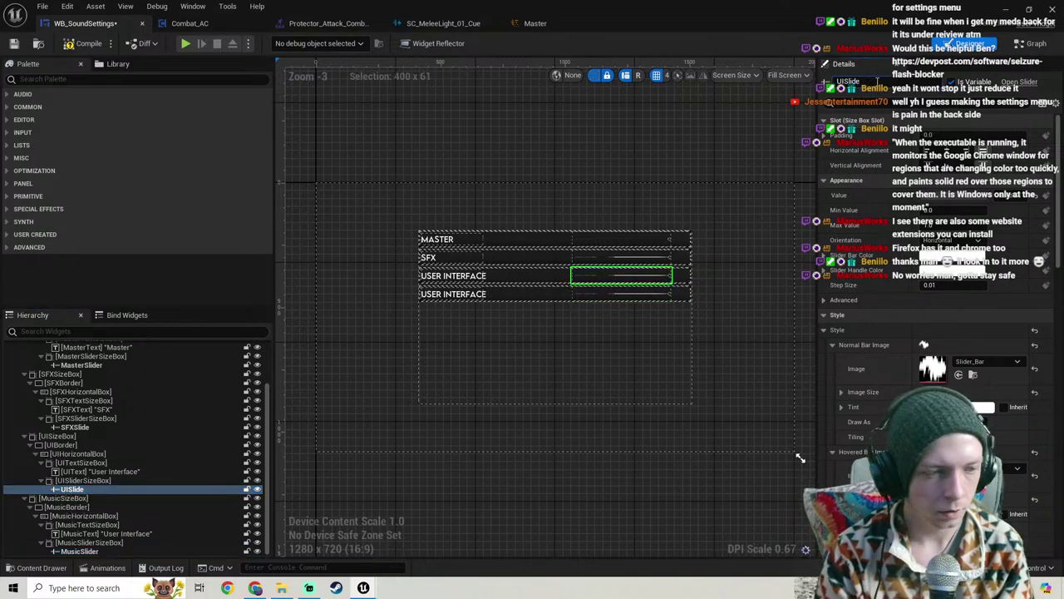
pyautogui.click(72, 427)
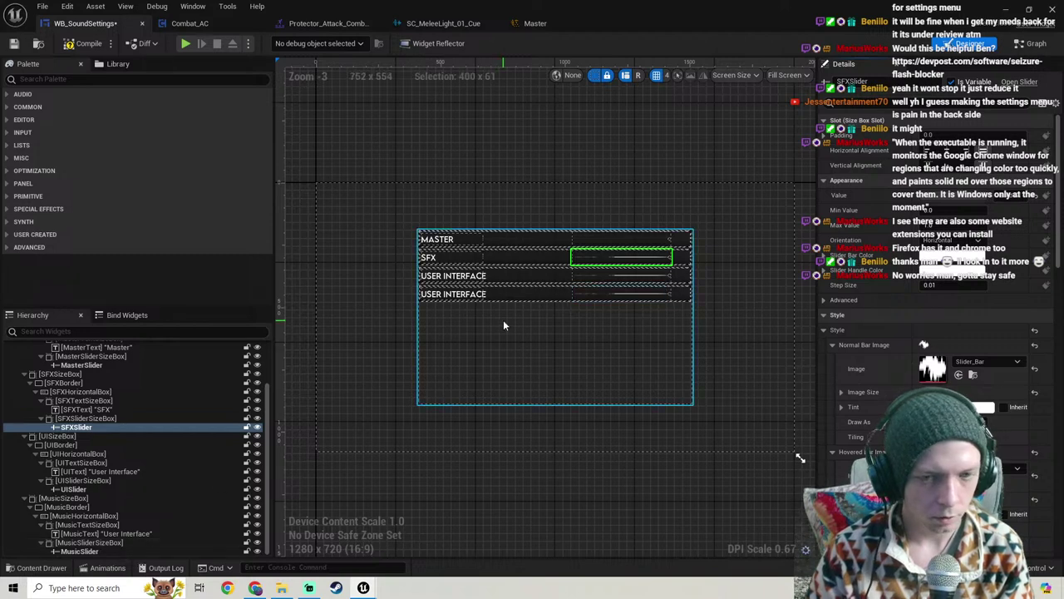
# Step: Set the MusicText label in the bottom row to "Music" and compile the widget
pyautogui.click(452, 295)
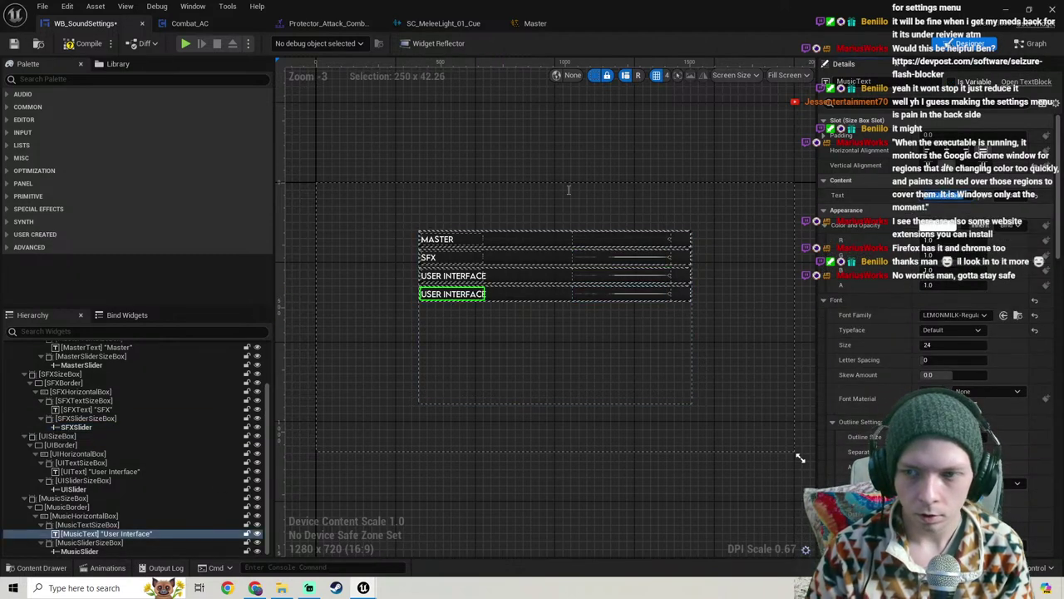
pyautogui.write('Music')
pyautogui.press('Return')
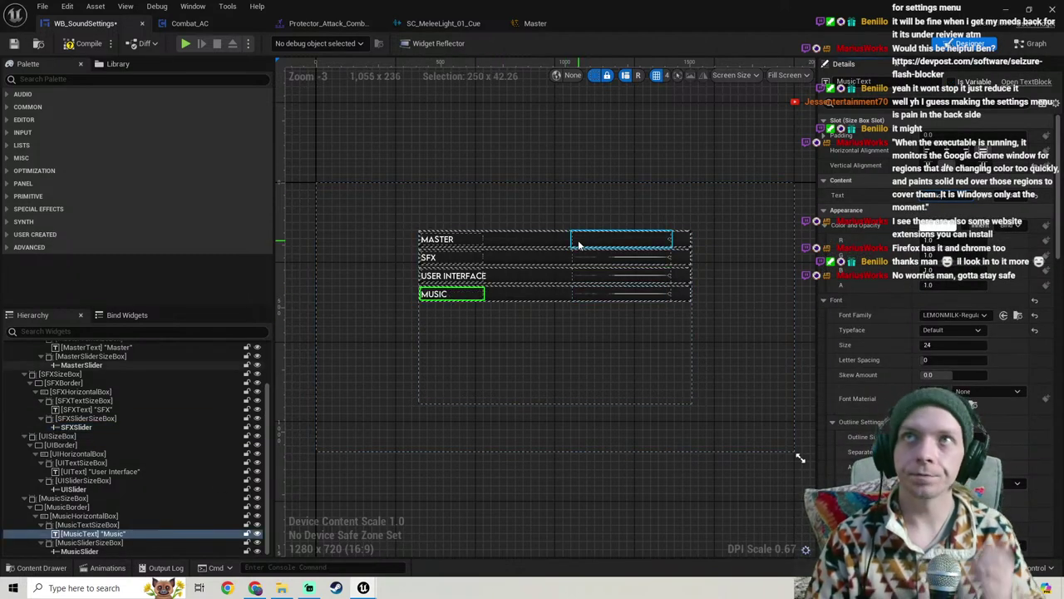
pyautogui.click(75, 46)
pyautogui.scroll(1, 469, 313)
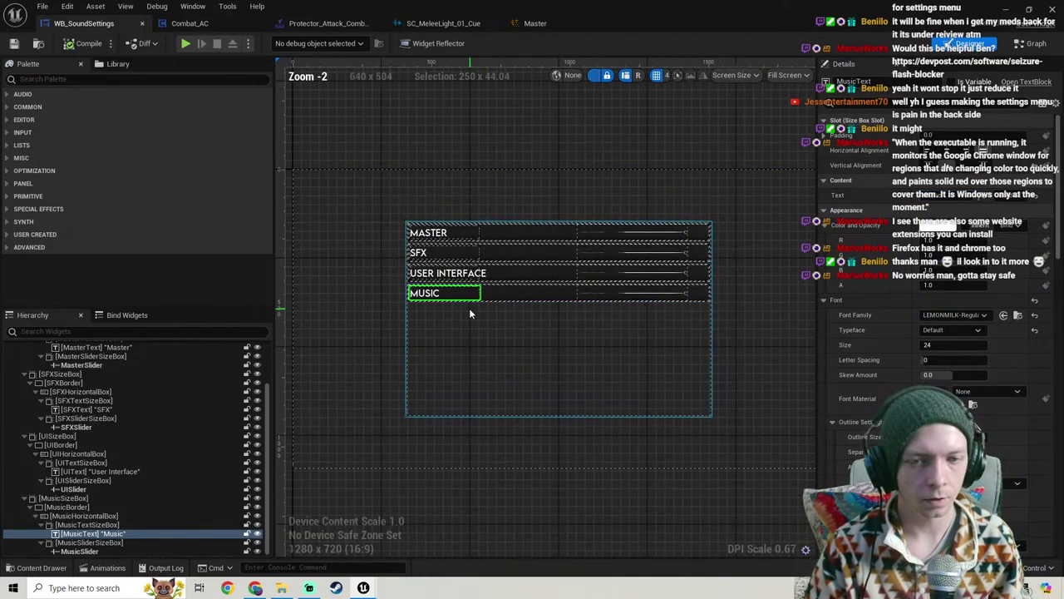
pyautogui.scroll(1, 471, 314)
pyautogui.moveTo(457, 302); pyautogui.dragTo(442, 298, button='right')
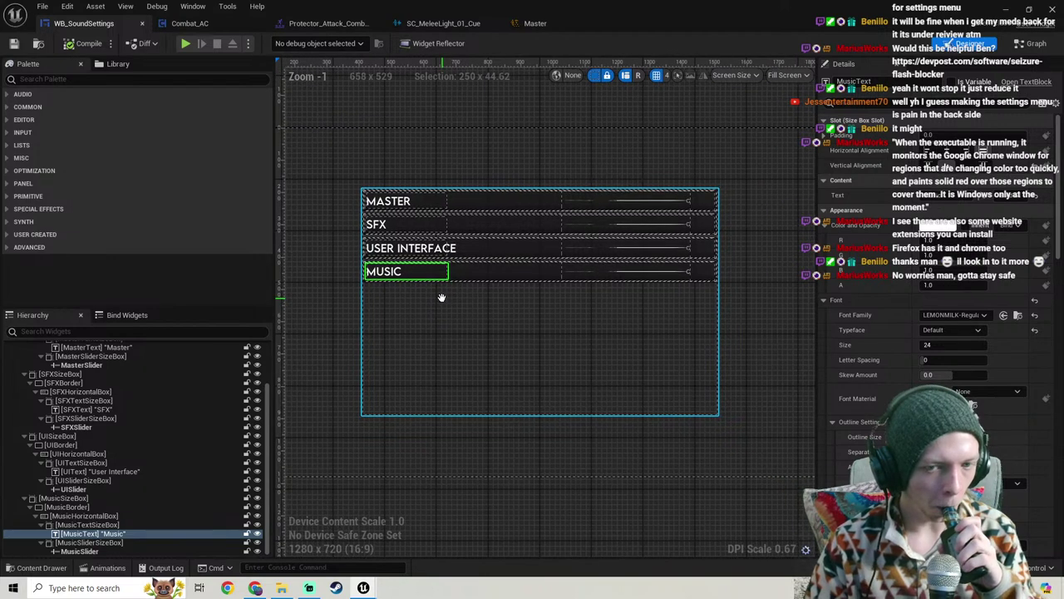
# Step: Add an On Value Changed event for MusicSlider and shift the existing Master, SFX and UI slider node groups upward in the graph
pyautogui.click(79, 551)
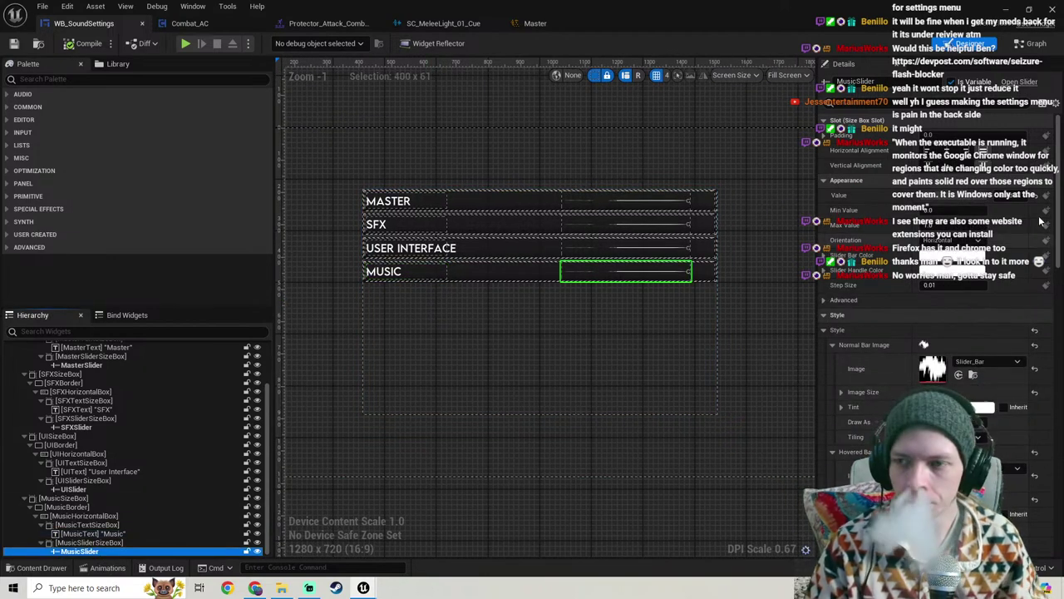
pyautogui.scroll(-10, 1040, 221)
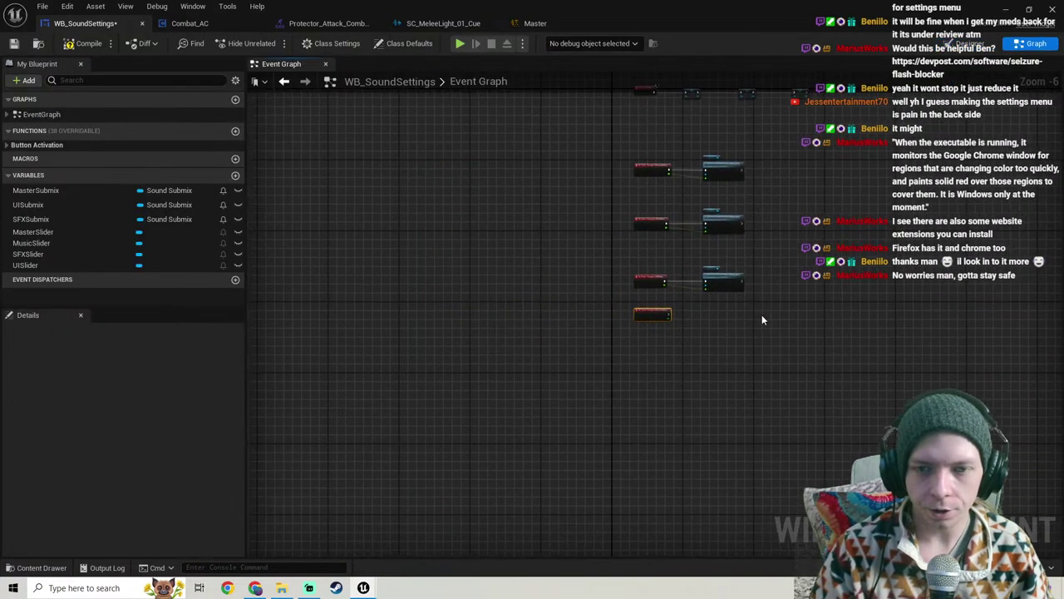
pyautogui.moveTo(762, 315); pyautogui.dragTo(668, 405, button='right')
pyautogui.scroll(2, 666, 401)
pyautogui.moveTo(702, 367); pyautogui.dragTo(438, 136)
pyautogui.moveTo(437, 137); pyautogui.dragTo(441, 197, button='right')
pyautogui.press('Up')
pyautogui.press('Up')
pyautogui.press('Up')
pyautogui.press('Up')
pyautogui.press('Up')
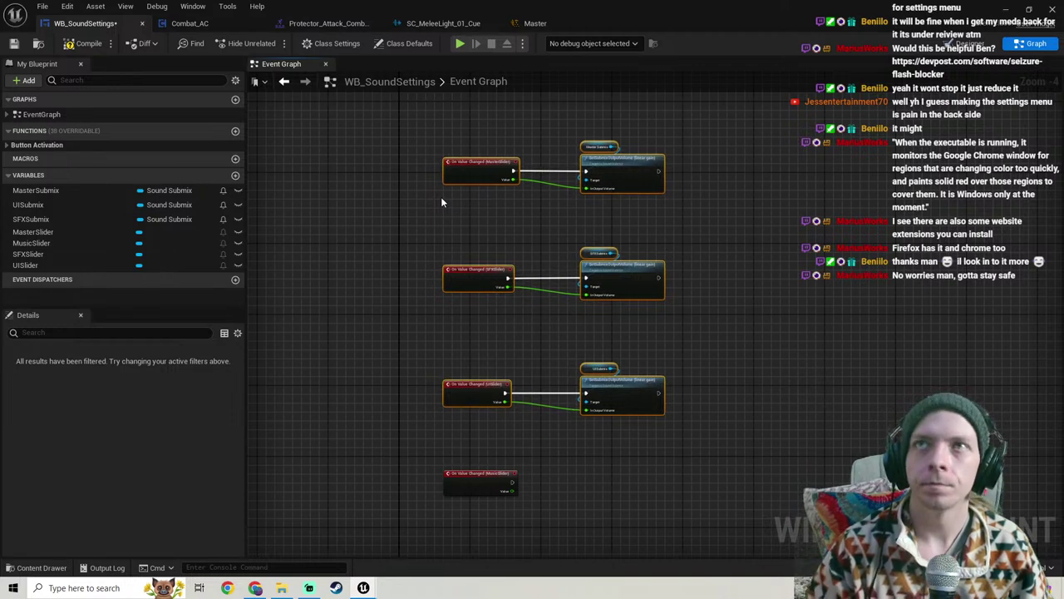
# Step: Duplicate the SFXSubmix variable and name the copy MusicSubmix
pyautogui.moveTo(506, 285); pyautogui.dragTo(217, 486, button='right')
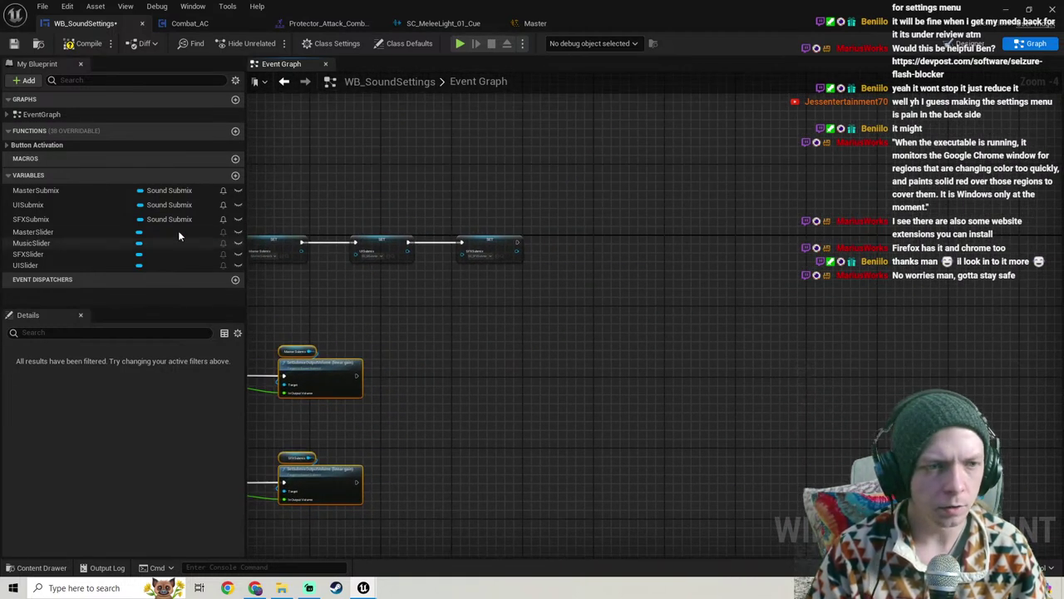
pyautogui.click(40, 219)
pyautogui.rightClick(41, 219)
pyautogui.click(83, 288)
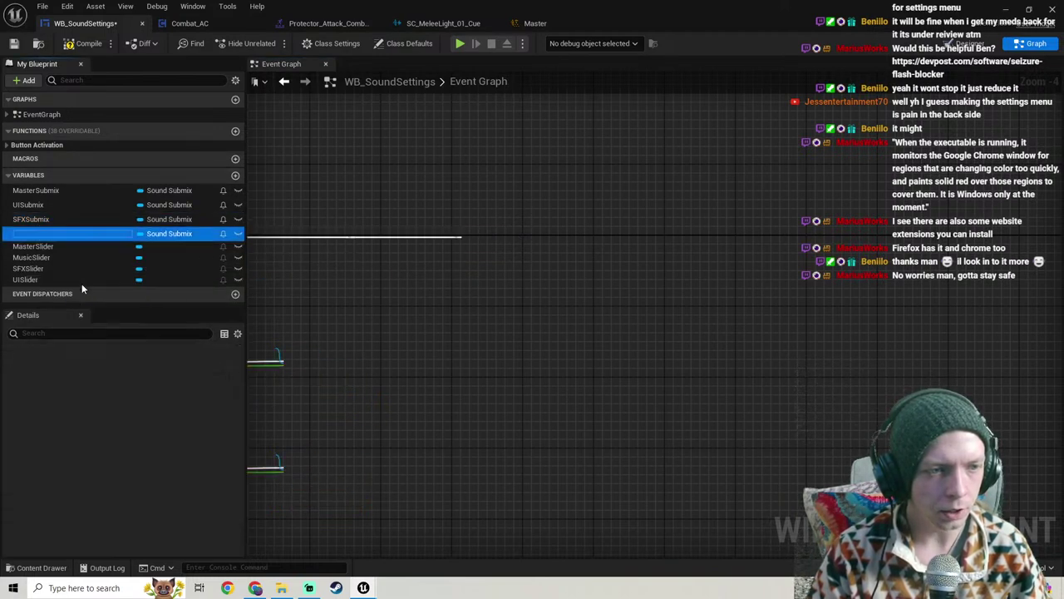
pyautogui.moveTo(57, 234); pyautogui.dragTo(179, 234)
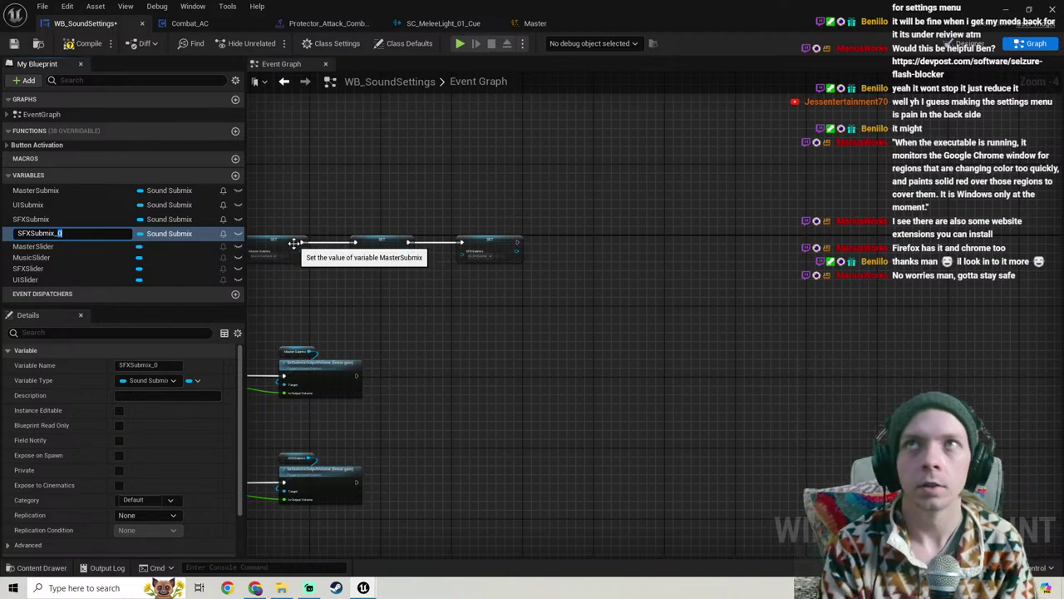
pyautogui.press('BackSpace')
pyautogui.press('BackSpace')
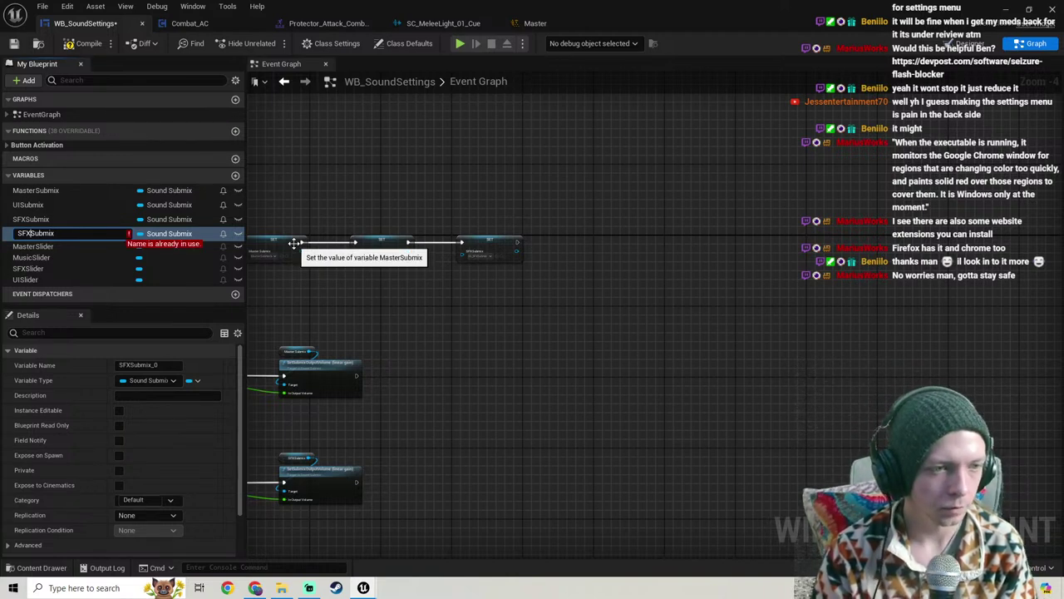
pyautogui.press('BackSpace')
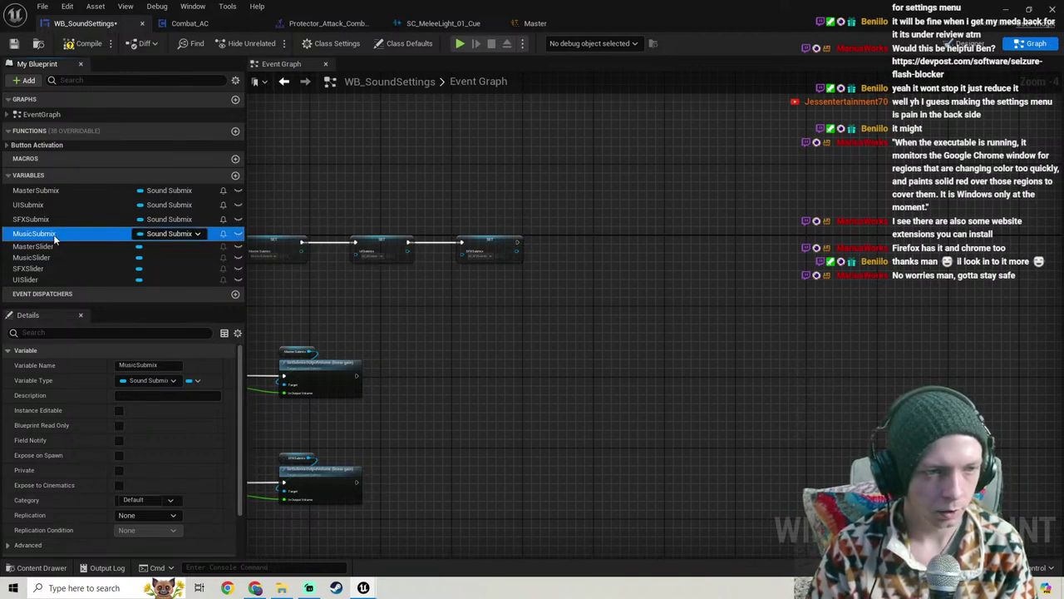
# Step: Add a Set MusicSubmix node connected after the SFXSubmix setter and assign it the SS_MusicSubmix asset
pyautogui.moveTo(52, 235); pyautogui.dragTo(549, 240)
pyautogui.click(594, 254)
pyautogui.scroll(4, 574, 247)
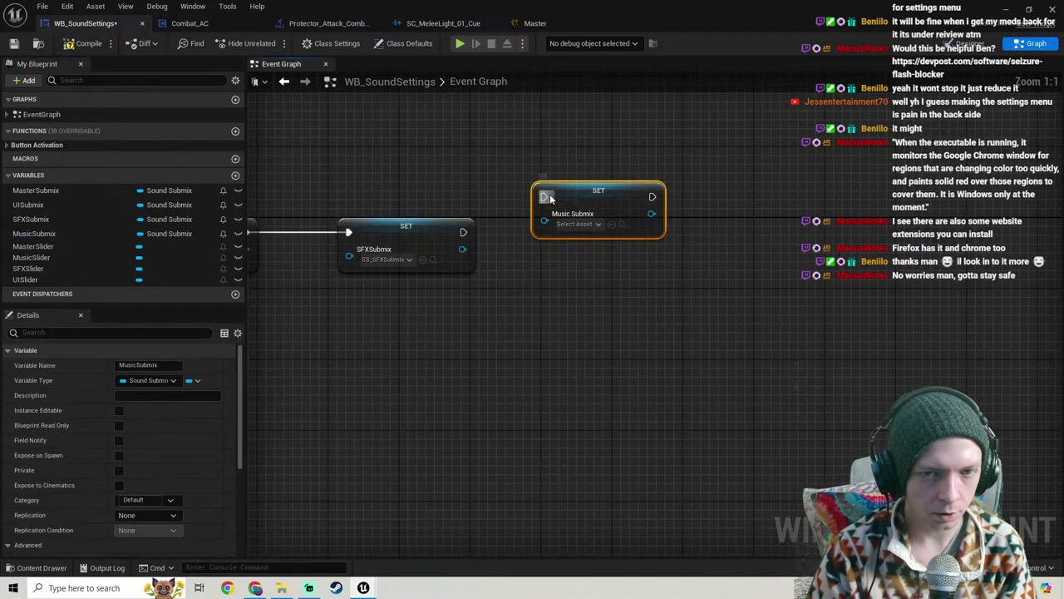
pyautogui.moveTo(544, 197); pyautogui.dragTo(463, 233)
pyautogui.moveTo(594, 193); pyautogui.dragTo(602, 230)
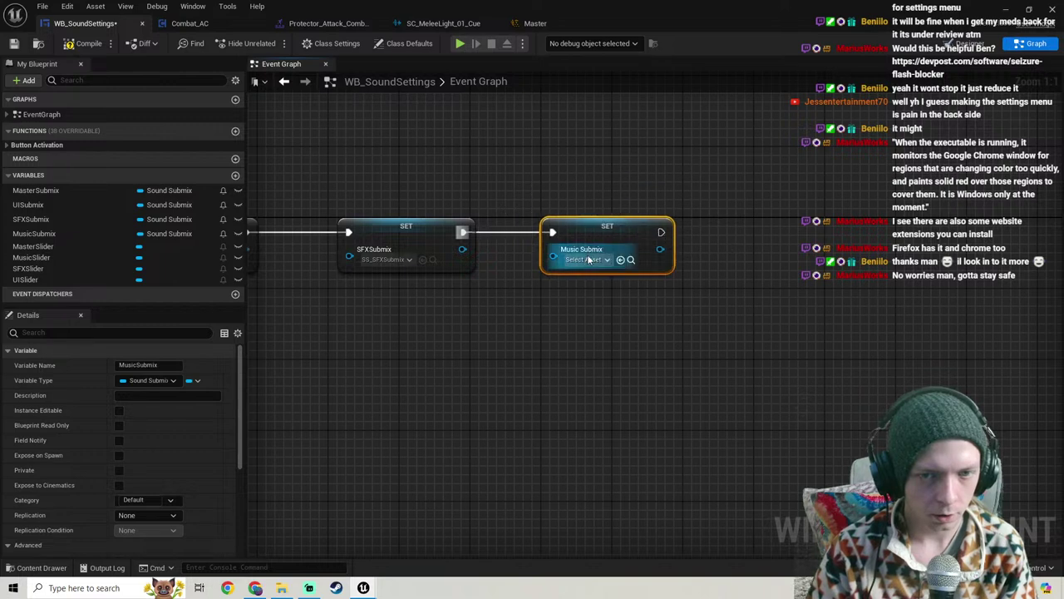
pyautogui.click(587, 259)
pyautogui.scroll(-1, 641, 377)
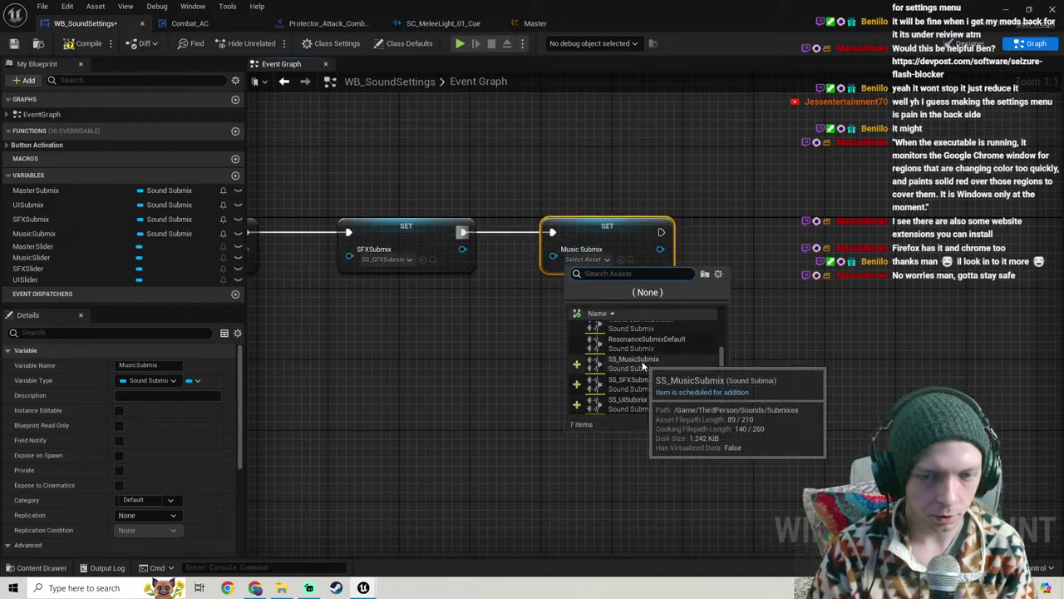
pyautogui.click(642, 360)
pyautogui.scroll(-3, 483, 371)
pyautogui.moveTo(484, 371); pyautogui.dragTo(709, 274, button='right')
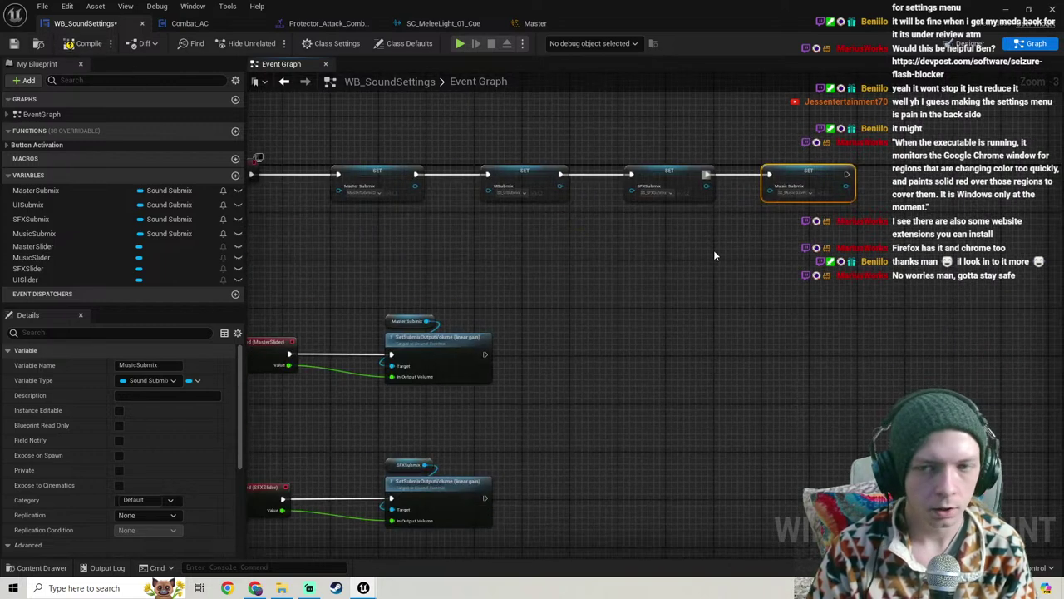
# Step: Duplicate the UI slider's UISubmix getter and SetSubmixOutputVolume nodes beside the MusicSlider event
pyautogui.scroll(-3, 713, 249)
pyautogui.moveTo(520, 349); pyautogui.dragTo(542, 120, button='right')
pyautogui.scroll(3, 560, 178)
pyautogui.moveTo(560, 178); pyautogui.dragTo(446, 289, button='right')
pyautogui.moveTo(664, 262); pyautogui.dragTo(644, 132)
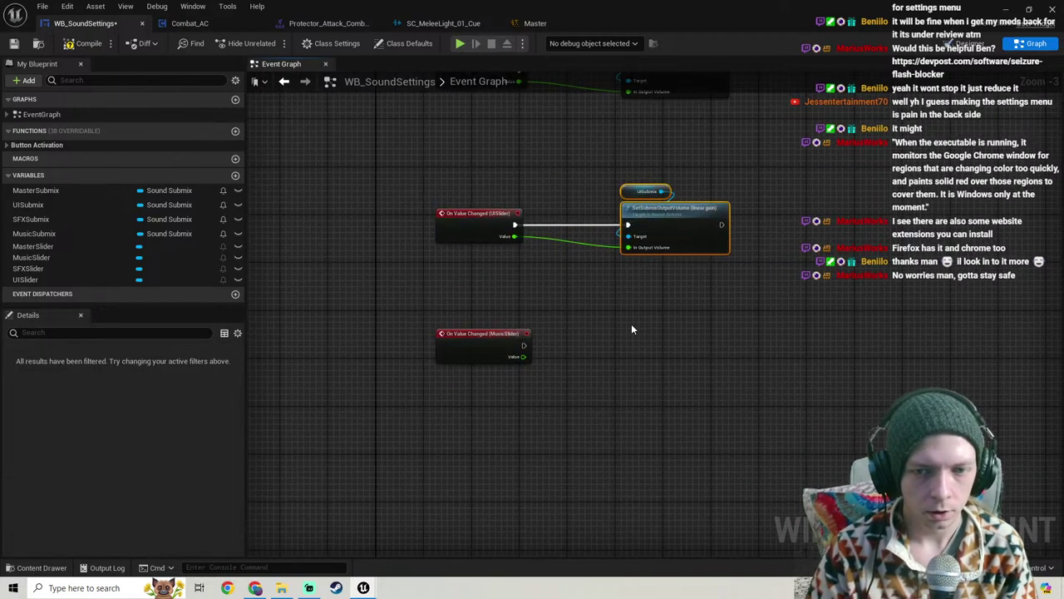
pyautogui.hotkey('ctrl', 'd')
# Step: Connect the MusicSlider event's execution and Value outputs to the duplicated SetSubmixOutputVolume node, and compile and save the widget
pyautogui.scroll(3, 695, 483)
pyautogui.moveTo(433, 277); pyautogui.dragTo(609, 284)
pyautogui.scroll(-4, 676, 274)
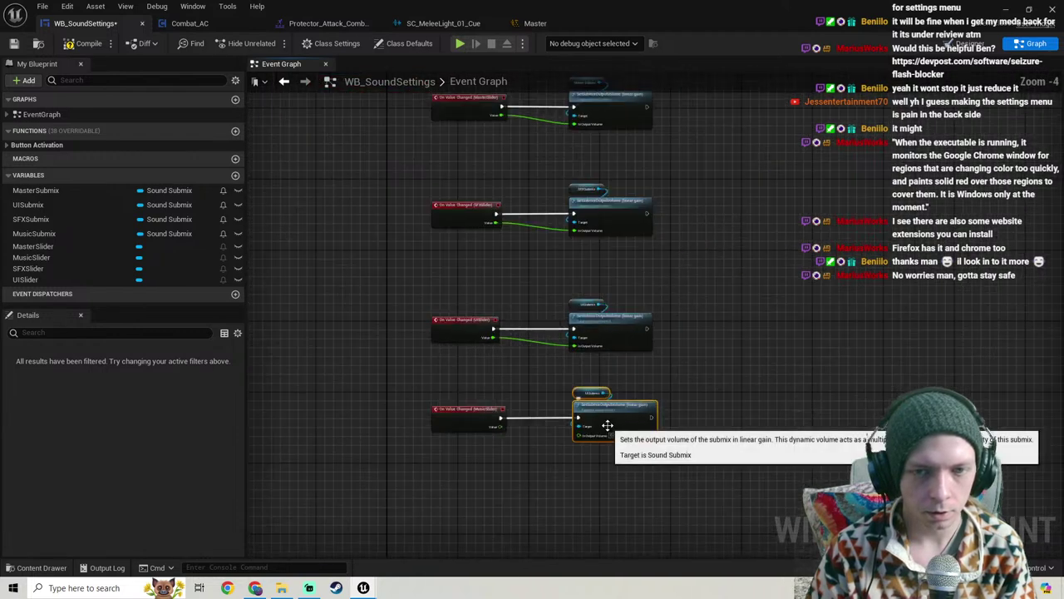
pyautogui.scroll(3, 484, 349)
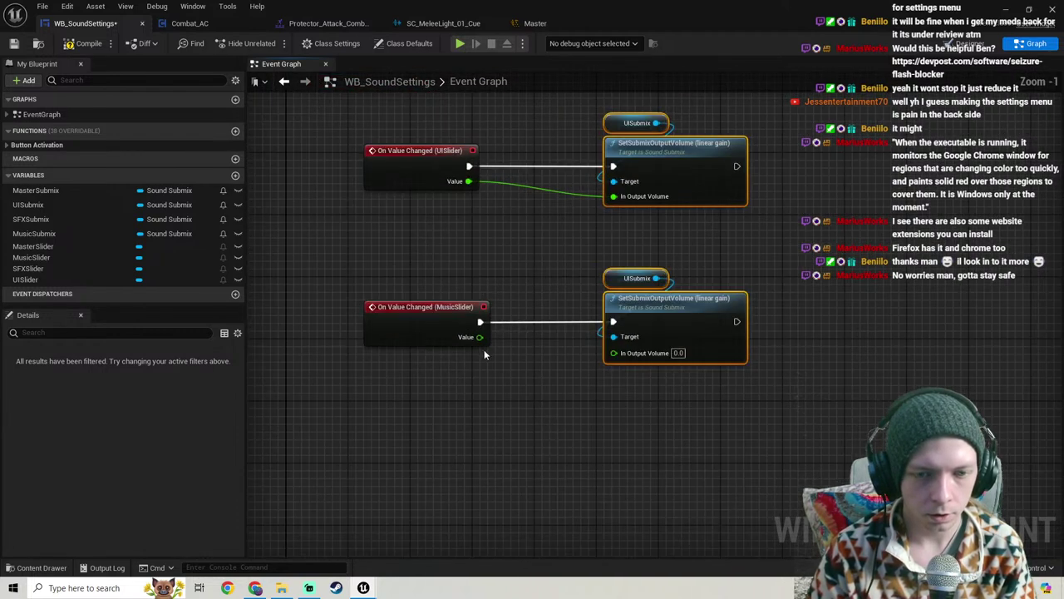
pyautogui.moveTo(503, 347); pyautogui.dragTo(619, 353)
pyautogui.scroll(-2, 646, 375)
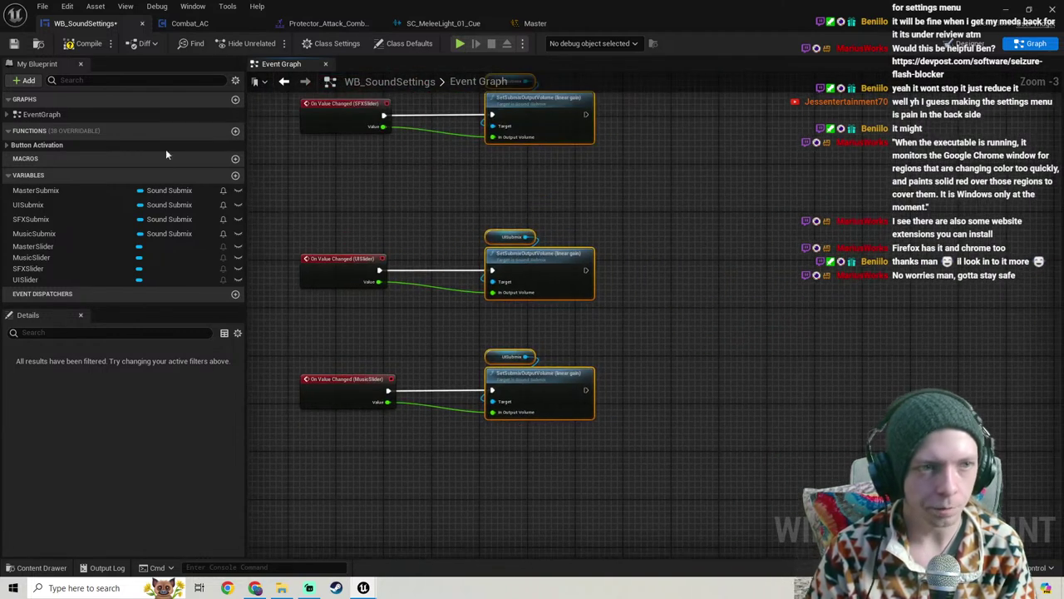
pyautogui.click(85, 47)
pyautogui.click(13, 44)
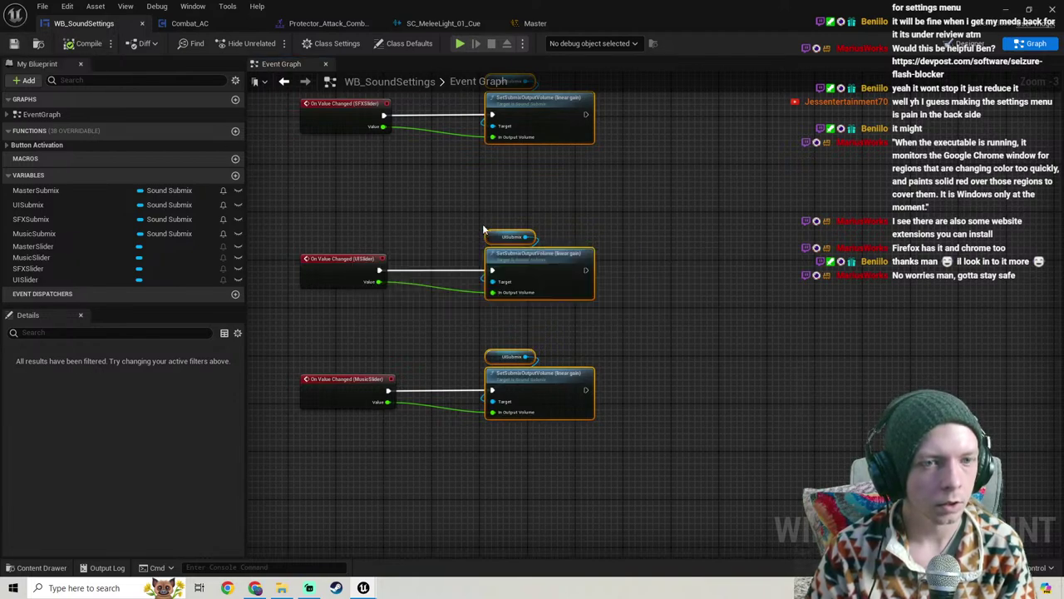
# Step: Examine the submix setter chain and the volume nodes of every slider event in the graph
pyautogui.scroll(-3, 501, 340)
pyautogui.moveTo(501, 341); pyautogui.dragTo(495, 416, button='right')
pyautogui.scroll(3, 426, 273)
pyautogui.scroll(2, 565, 353)
pyautogui.scroll(-3, 617, 370)
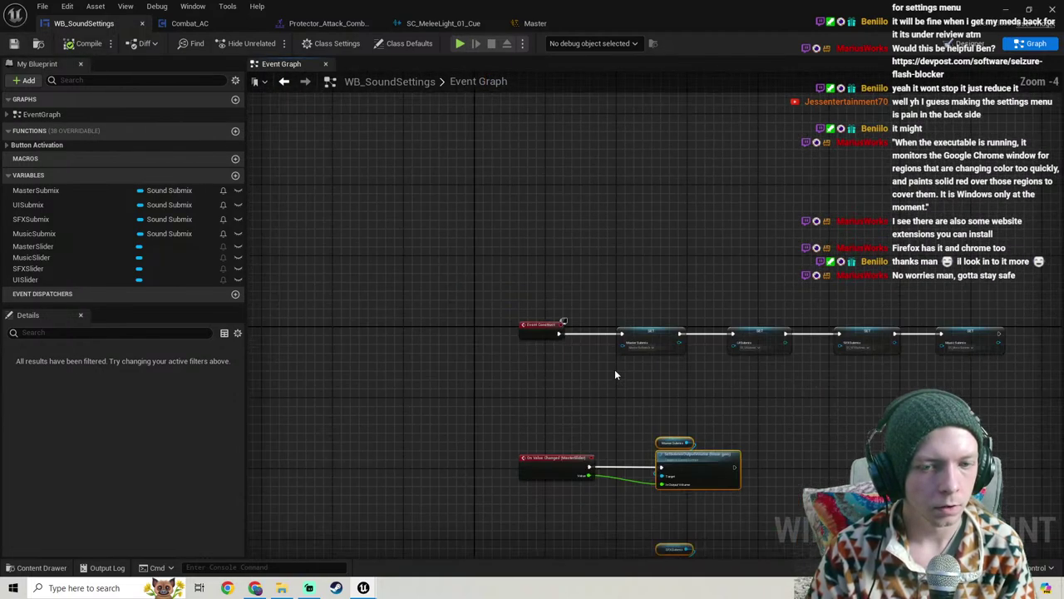
pyautogui.moveTo(615, 369); pyautogui.dragTo(356, 272, button='right')
pyautogui.scroll(-1, 437, 276)
pyautogui.moveTo(437, 277); pyautogui.dragTo(537, 73, button='right')
pyautogui.scroll(3, 546, 326)
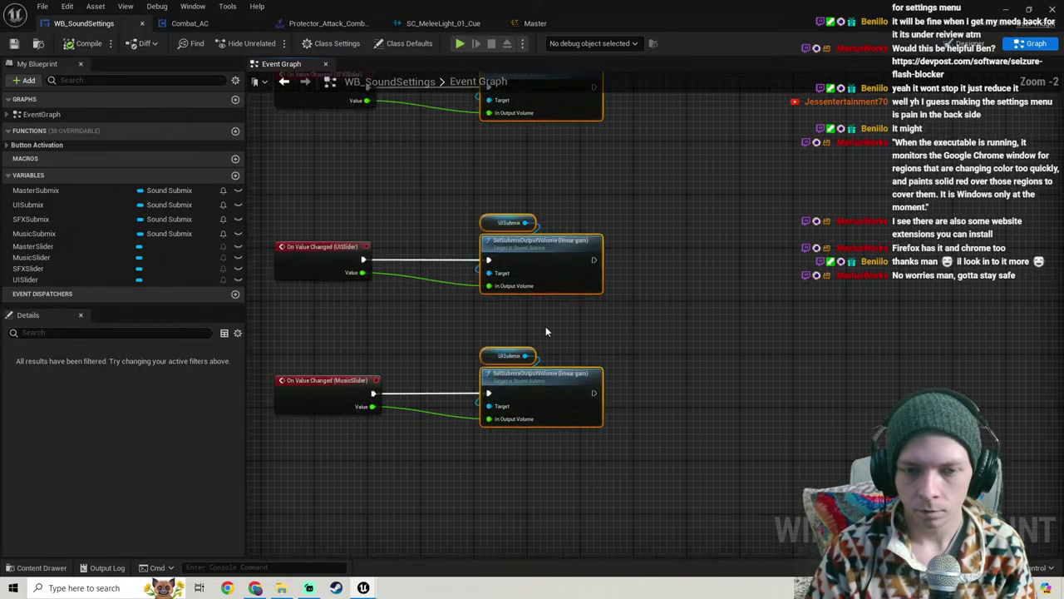
pyautogui.scroll(-1, 599, 193)
pyautogui.moveTo(600, 194); pyautogui.dragTo(572, 314, button='right')
pyautogui.scroll(-2, 566, 282)
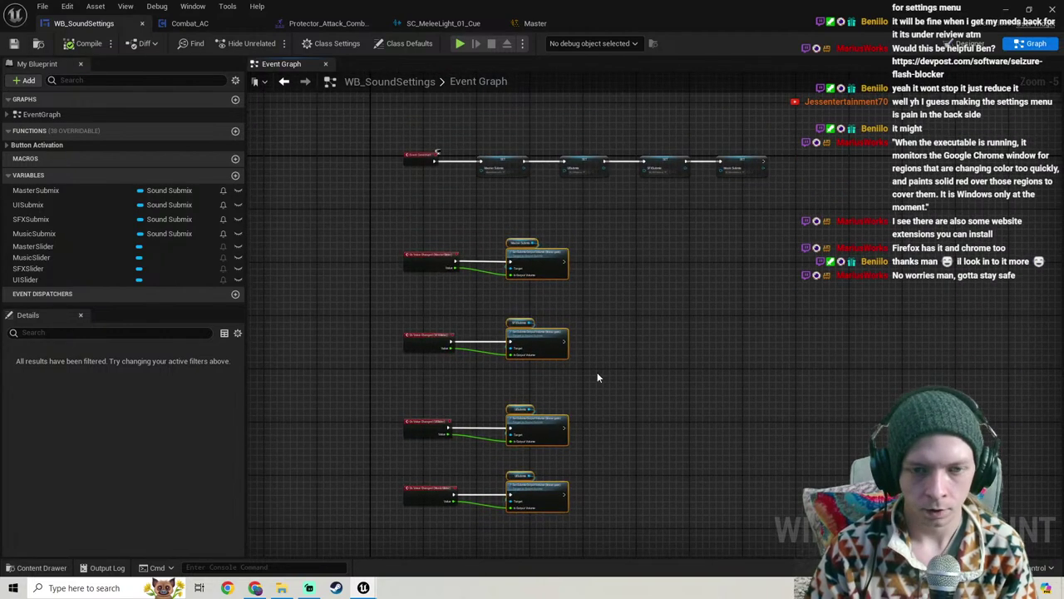
# Step: Duplicate the SS_MusicSubmix asset in the Submixes folder and name the copy SS_VoiceSubmix
pyautogui.moveTo(613, 399); pyautogui.dragTo(624, 333, button='right')
pyautogui.scroll(1, 638, 416)
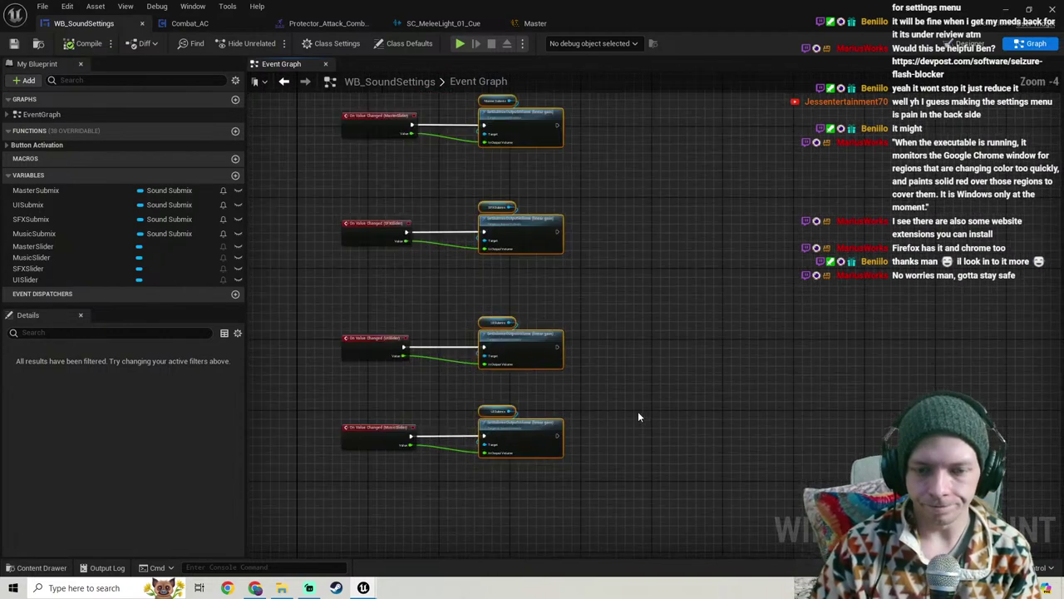
pyautogui.moveTo(638, 417); pyautogui.dragTo(566, 373, button='right')
pyautogui.click(1006, 10)
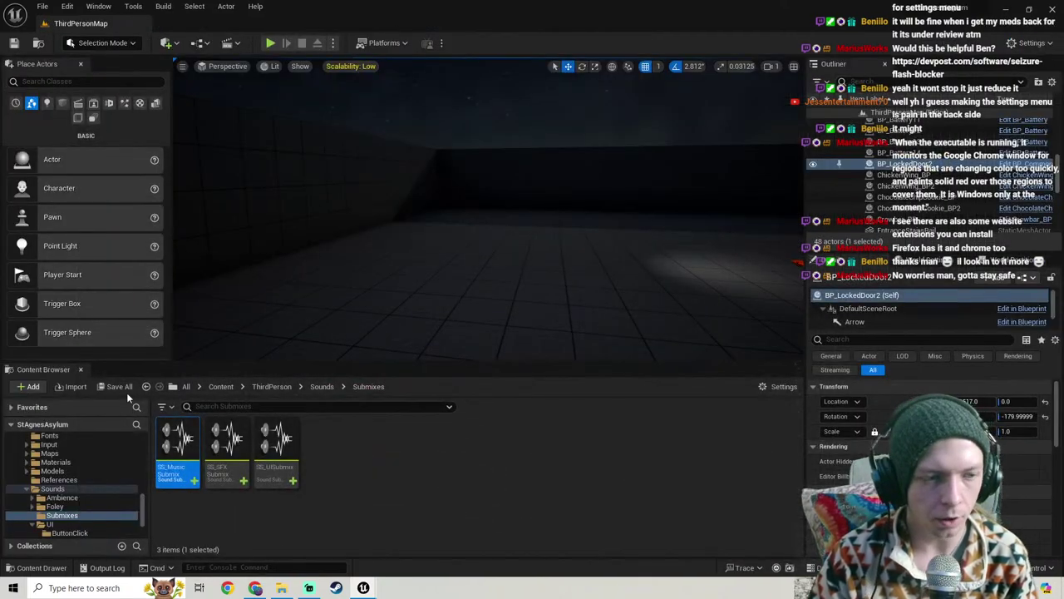
pyautogui.rightClick(174, 473)
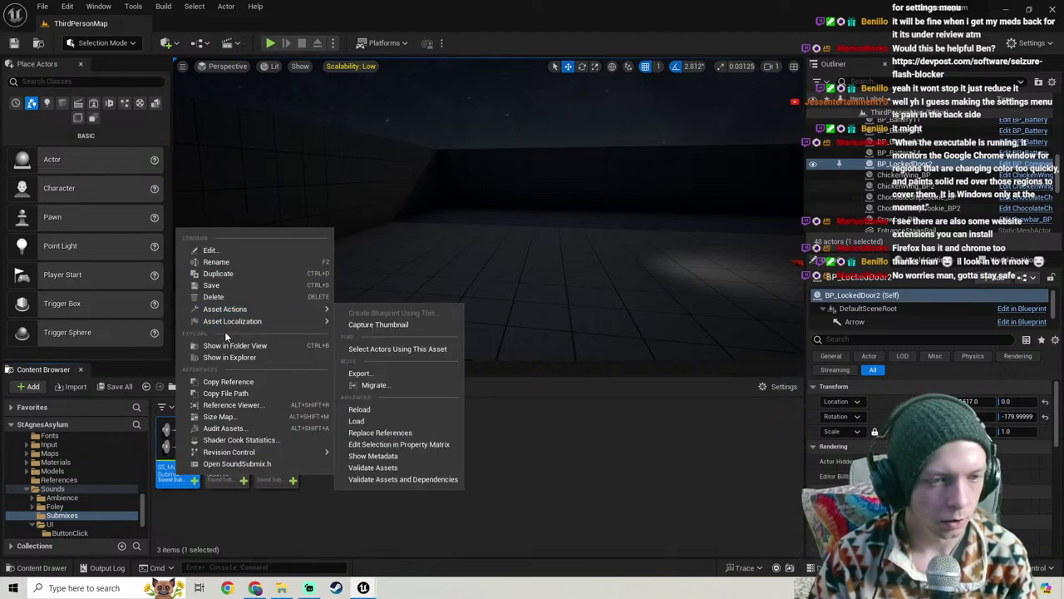
pyautogui.click(218, 273)
pyautogui.click(238, 469)
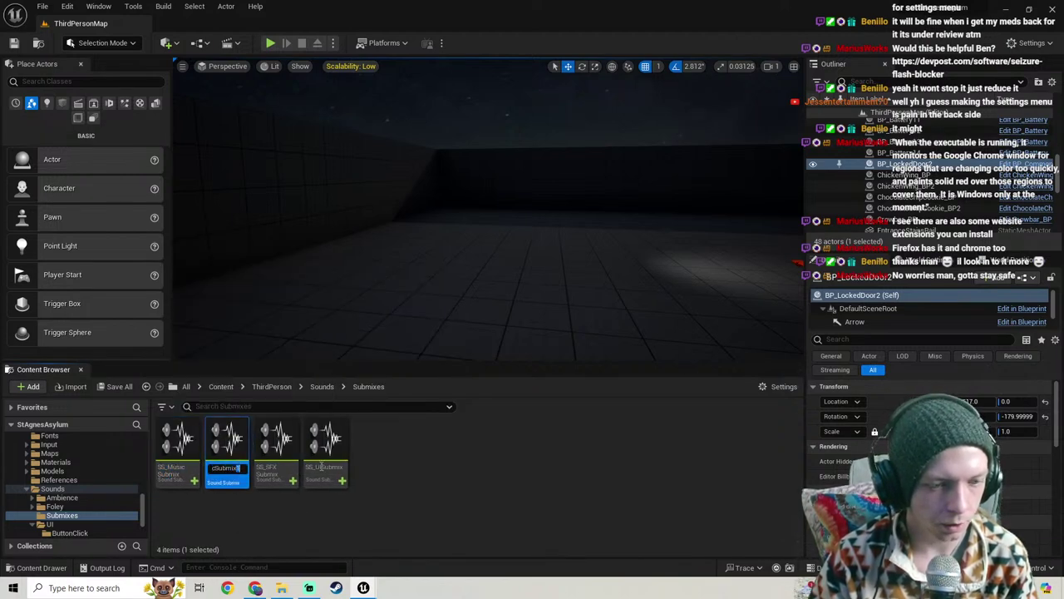
pyautogui.press('BackSpace')
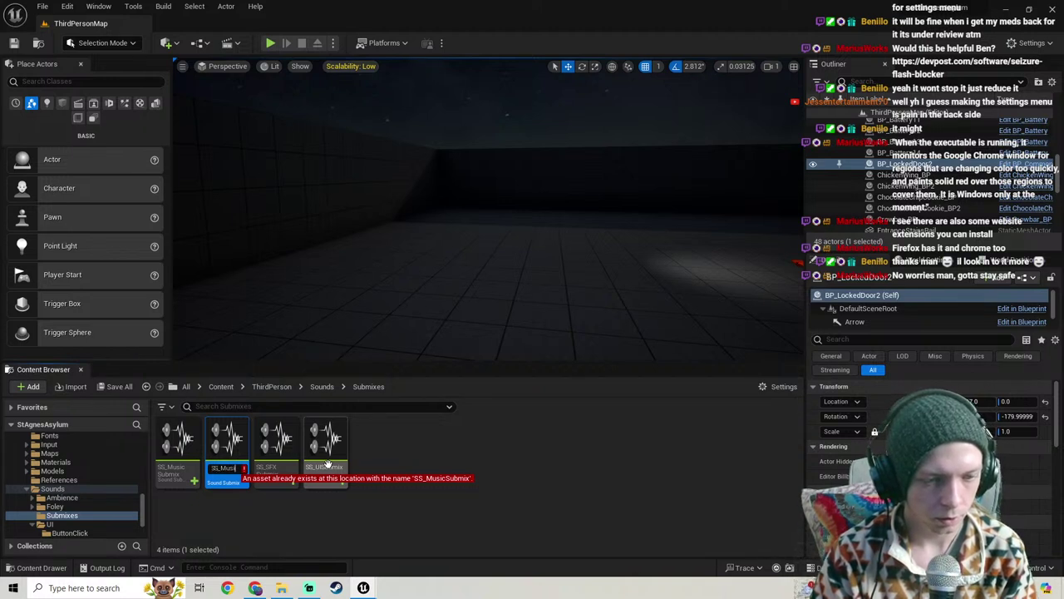
pyautogui.press('BackSpace')
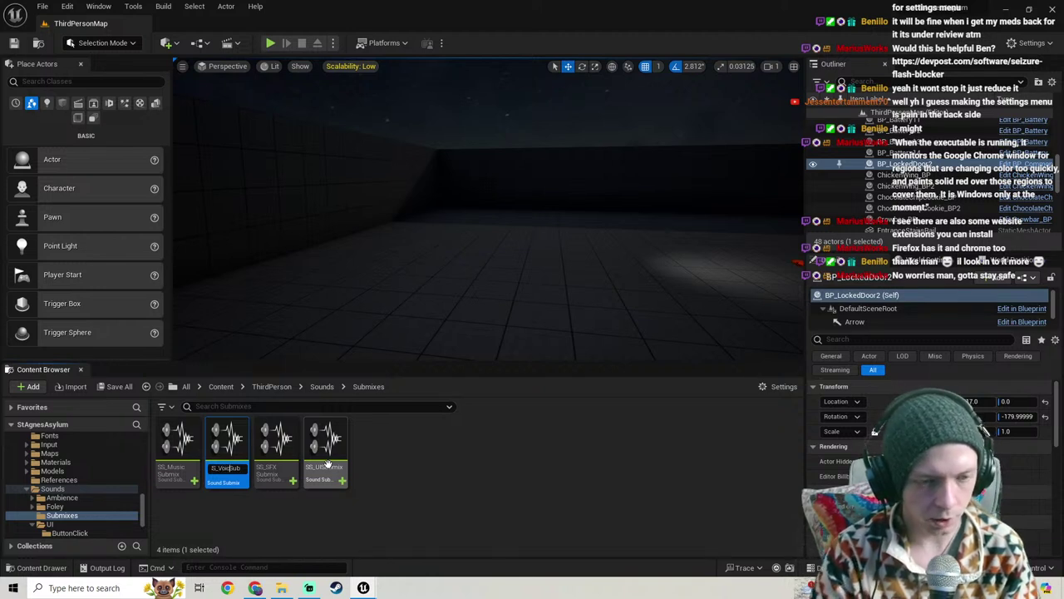
pyautogui.write('bmix')
pyautogui.press('Return')
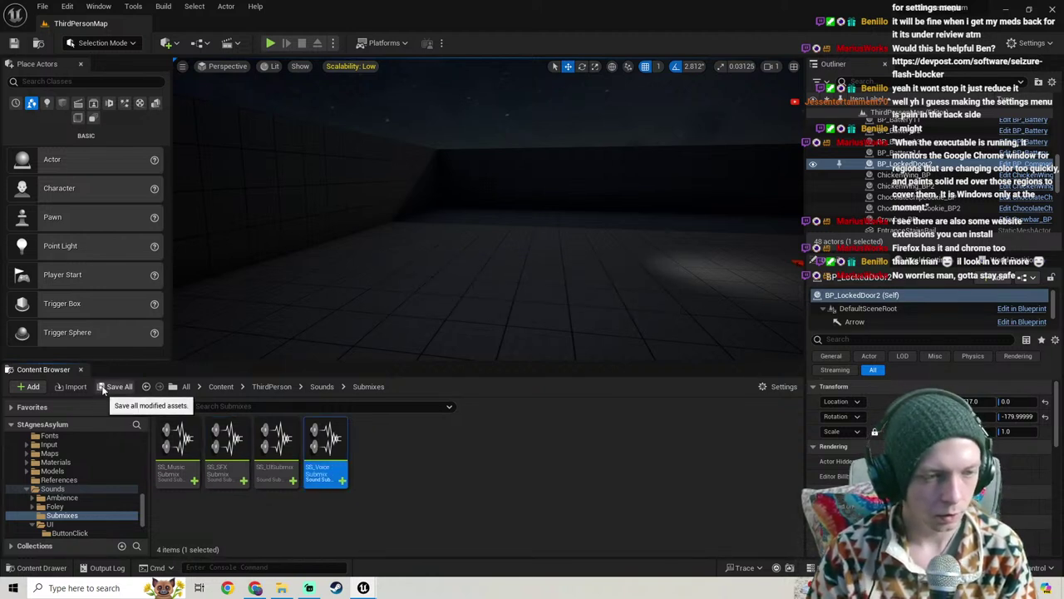
# Step: Set the Default Submix of the Voice sound class in the Master sound class graph to SS_VoiceSubmix
pyautogui.moveTo(362, 589)
pyautogui.click(415, 546)
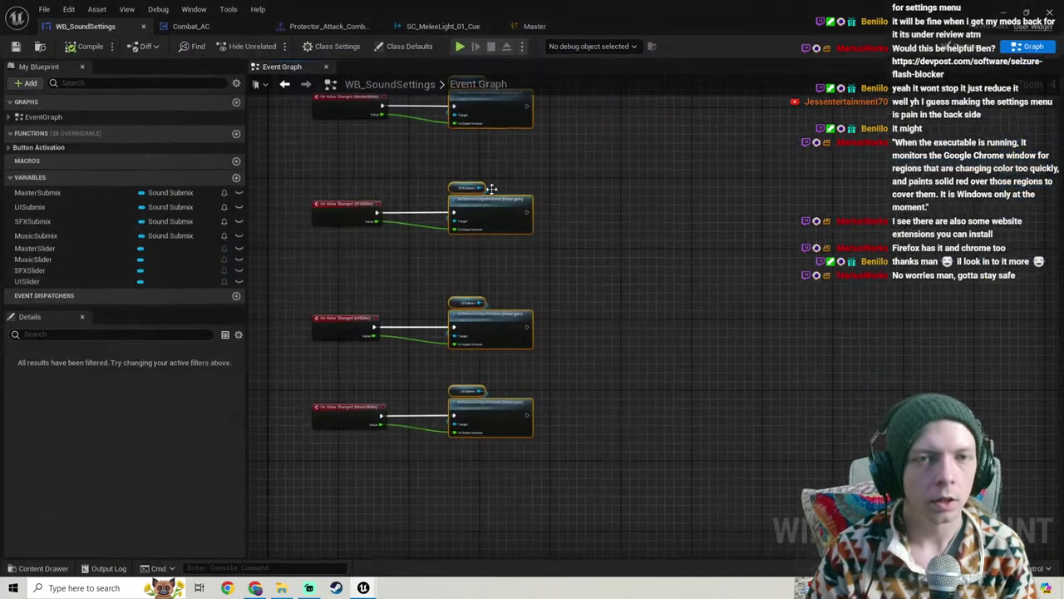
pyautogui.click(549, 23)
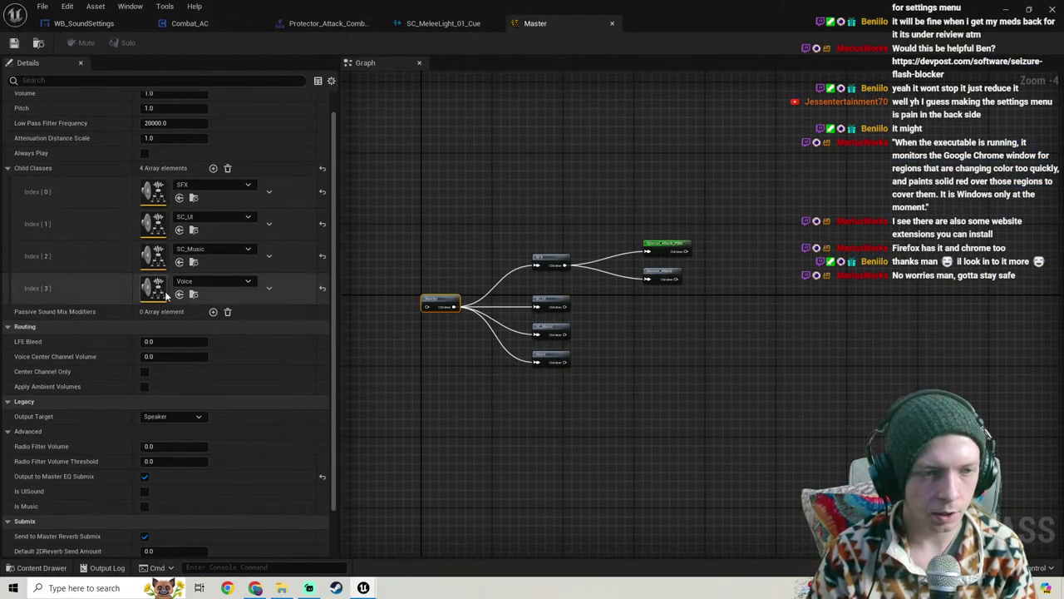
pyautogui.scroll(2, 545, 324)
pyautogui.click(549, 375)
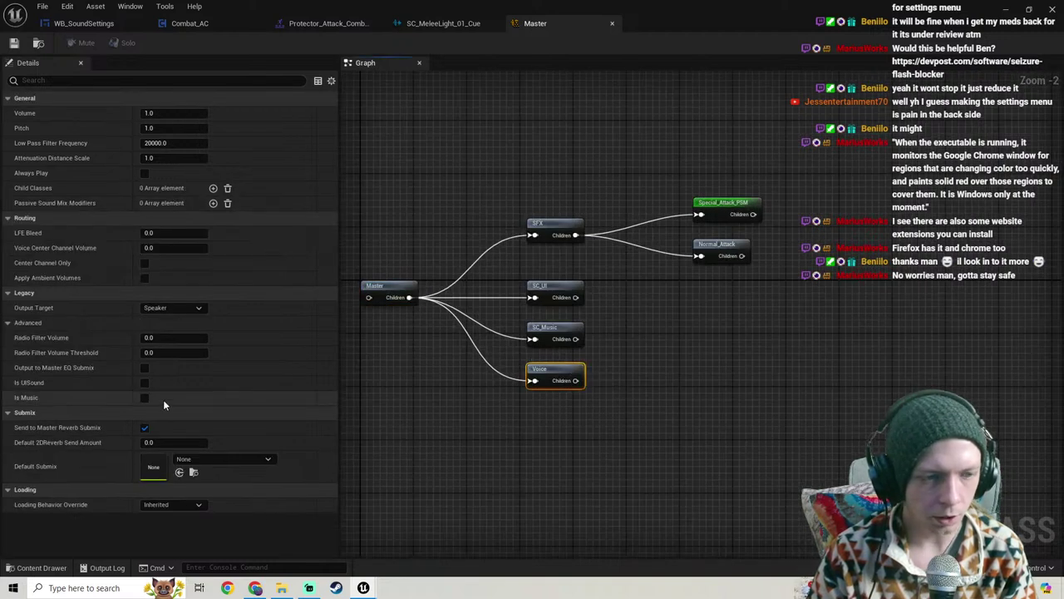
pyautogui.click(269, 459)
pyautogui.scroll(-2, 271, 368)
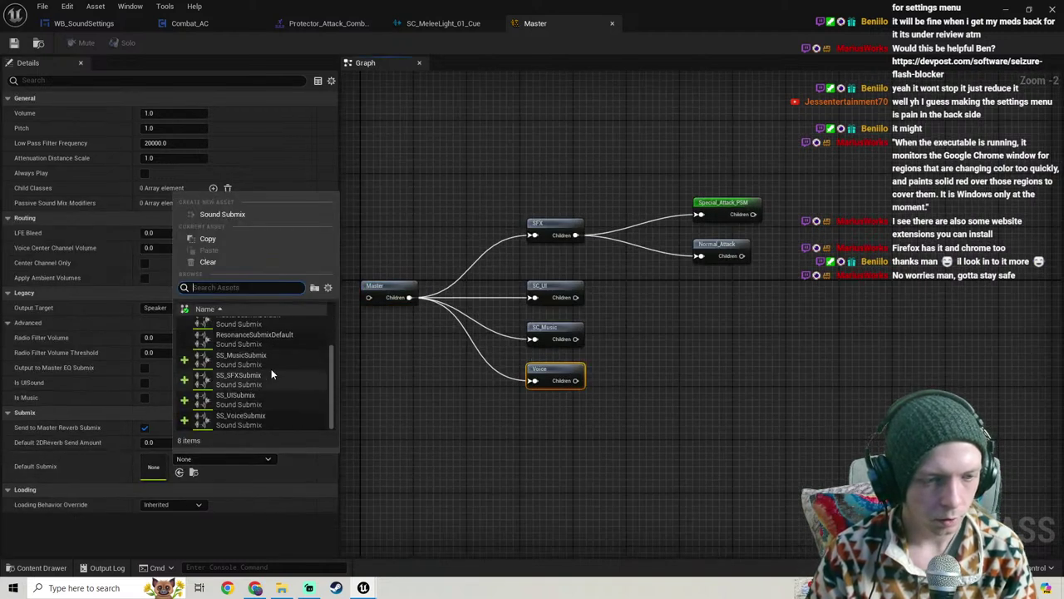
pyautogui.click(249, 418)
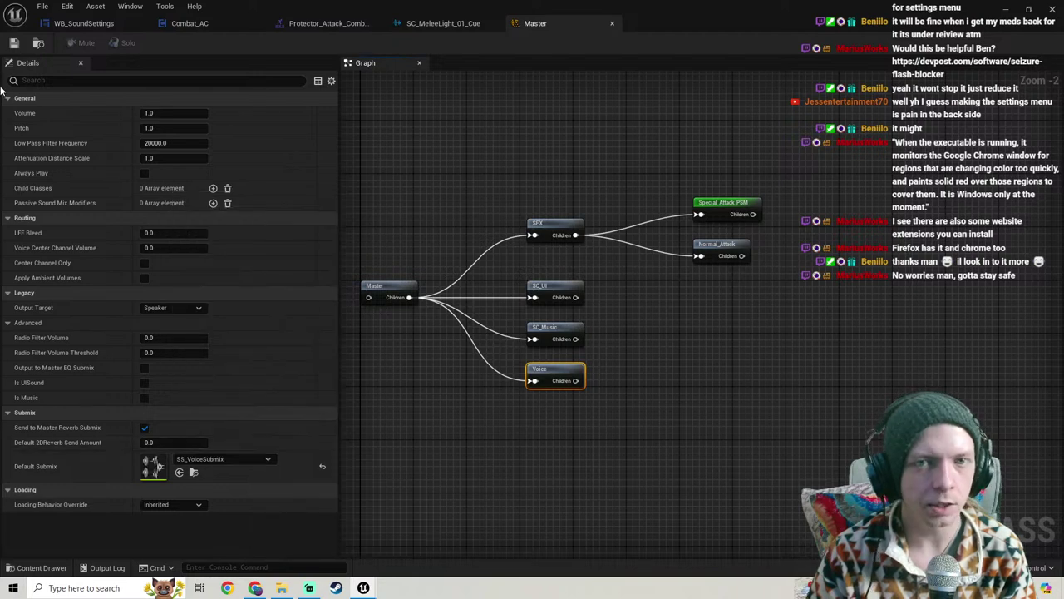
pyautogui.scroll(-2, 528, 402)
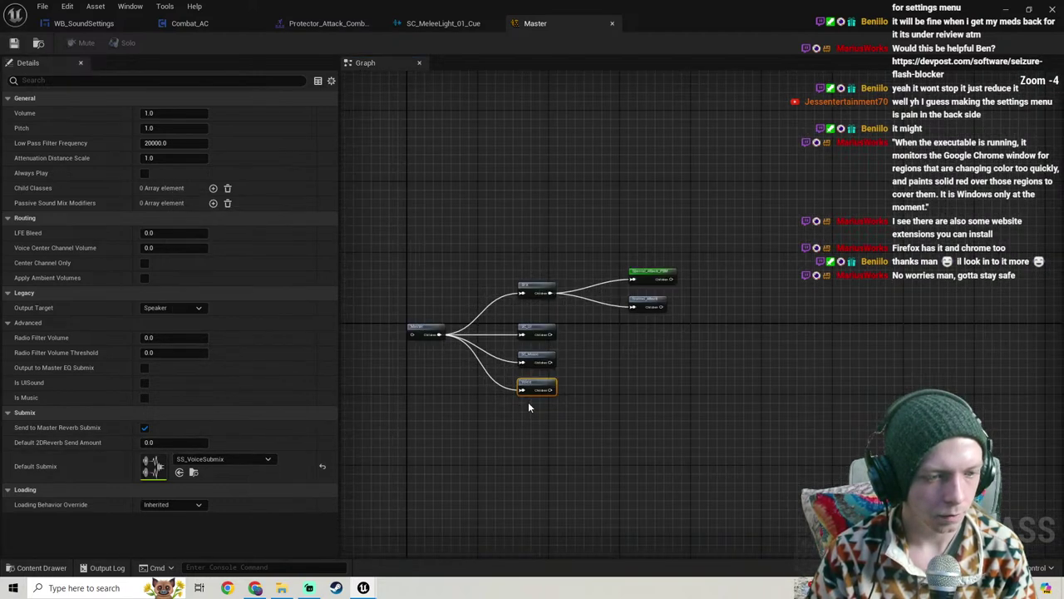
# Step: Duplicate the MusicSizeBox row with all its children in the WB_SoundSettings widget's layout
pyautogui.click(83, 23)
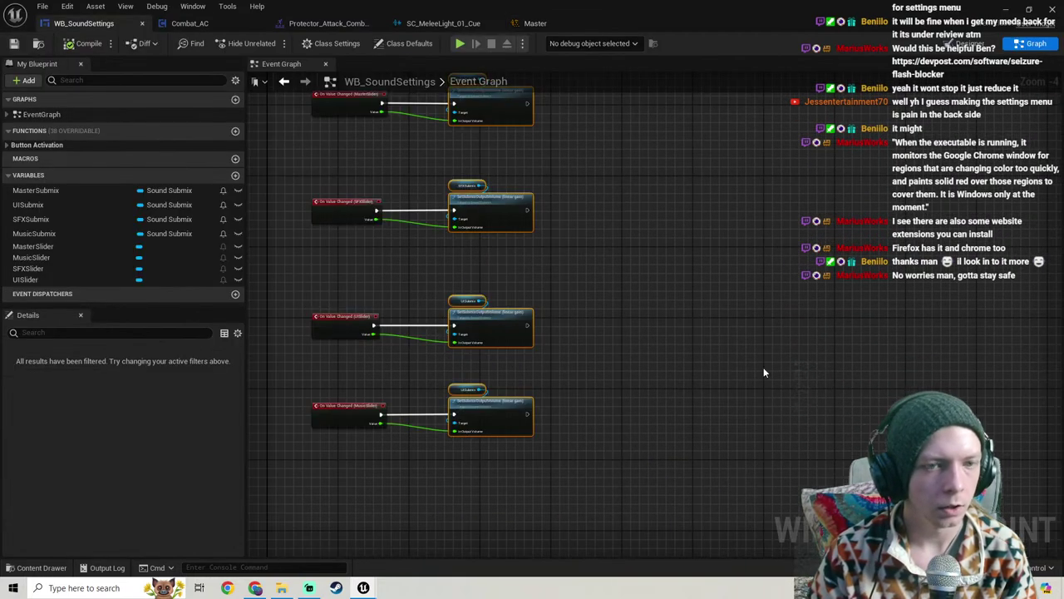
pyautogui.moveTo(561, 352); pyautogui.dragTo(444, 358, button='right')
pyautogui.click(950, 45)
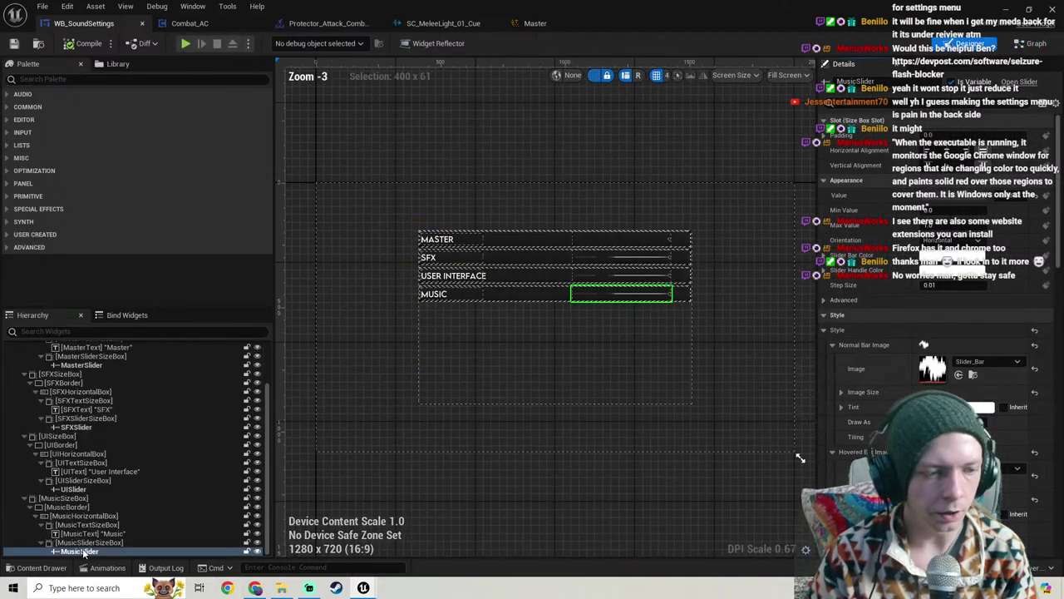
pyautogui.click(83, 498)
pyautogui.rightClick(83, 499)
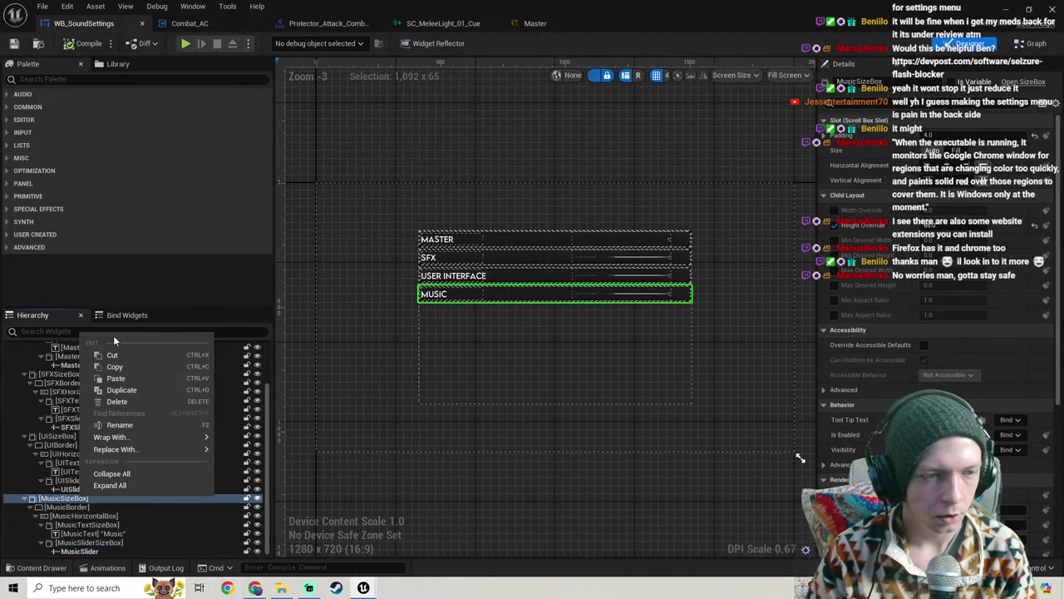
pyautogui.click(120, 392)
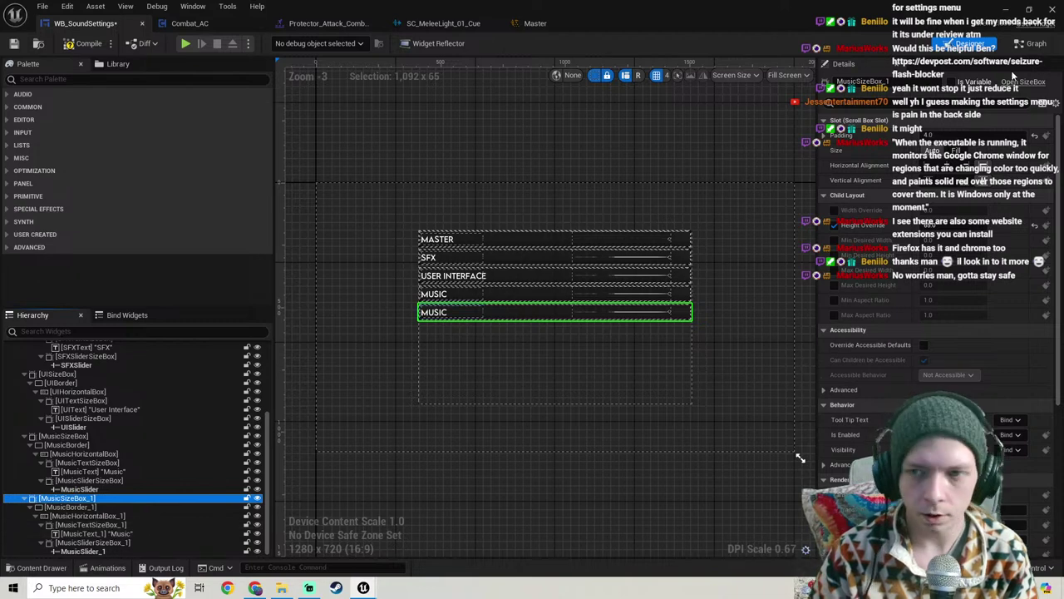
# Step: Rename the duplicated row's size box, border and horizontal box to VoiceSizeBox, VoiceBorder and VoiceHorizontalBox
pyautogui.click(888, 81)
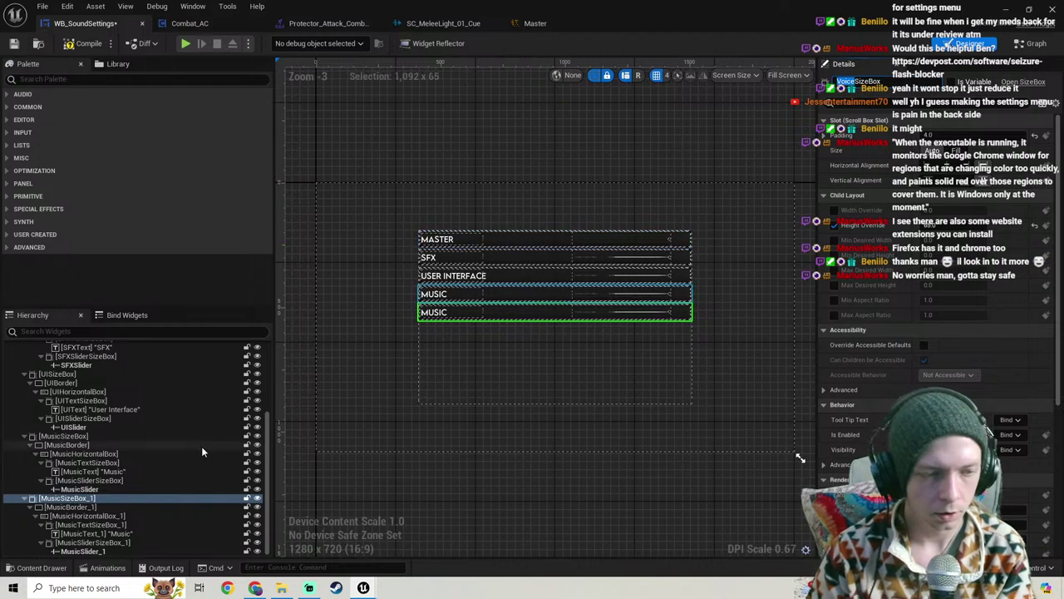
pyautogui.click(74, 507)
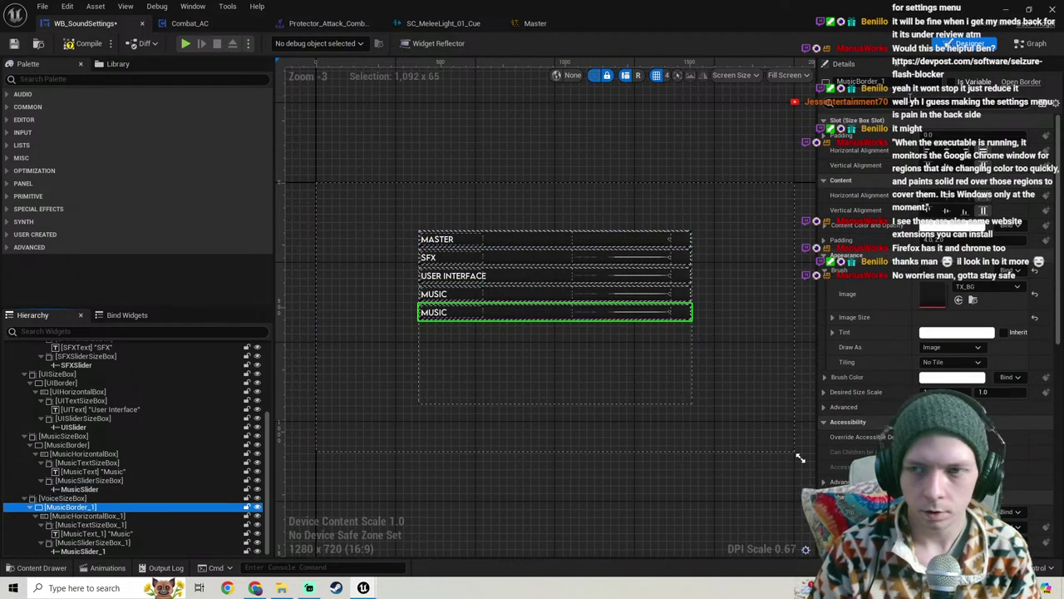
pyautogui.moveTo(885, 81); pyautogui.dragTo(878, 82)
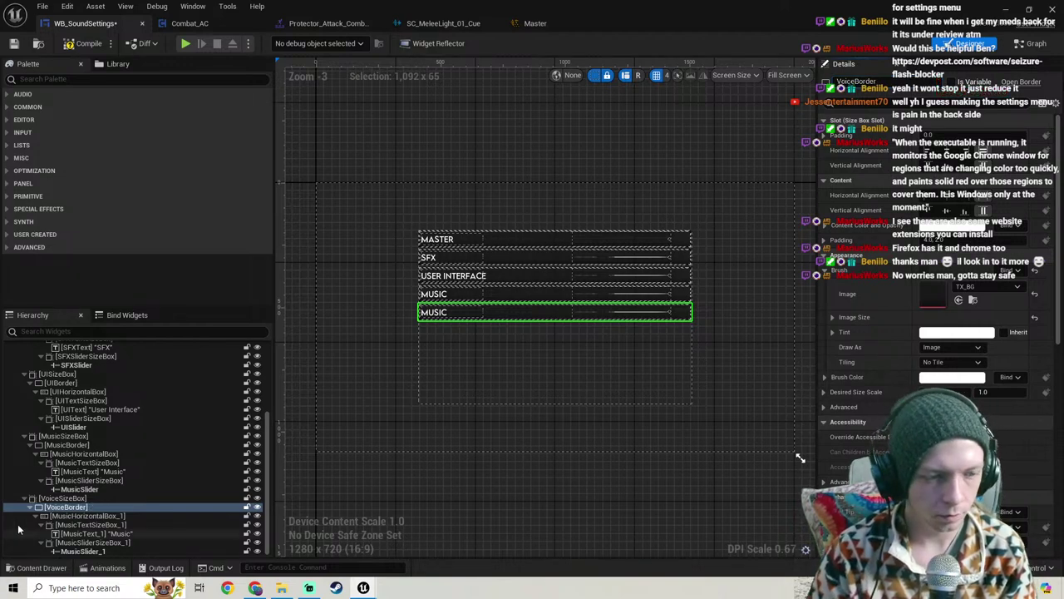
pyautogui.click(83, 516)
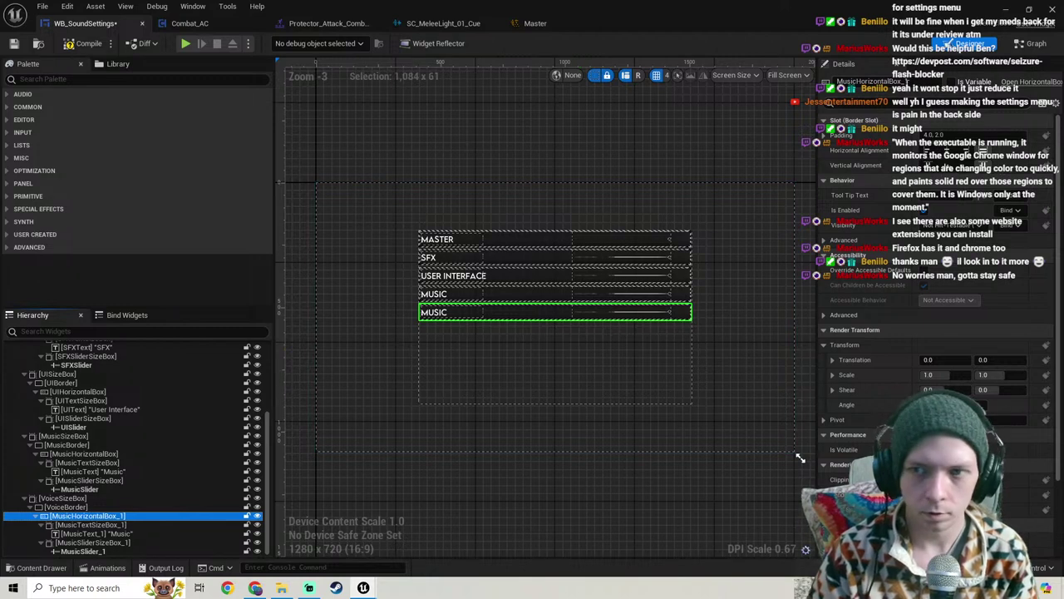
pyautogui.click(799, 457)
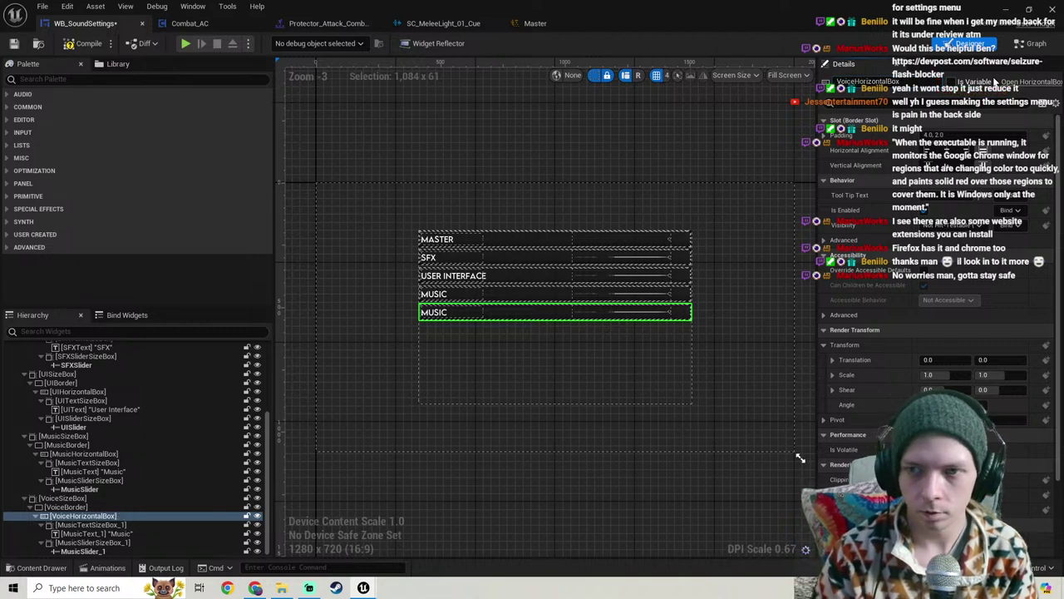
# Step: Rename the duplicated row's remaining widgets to VoiceTextSizeBox, VoiceText, VoiceSliderSizeBox and VoiceSlider
pyautogui.click(76, 525)
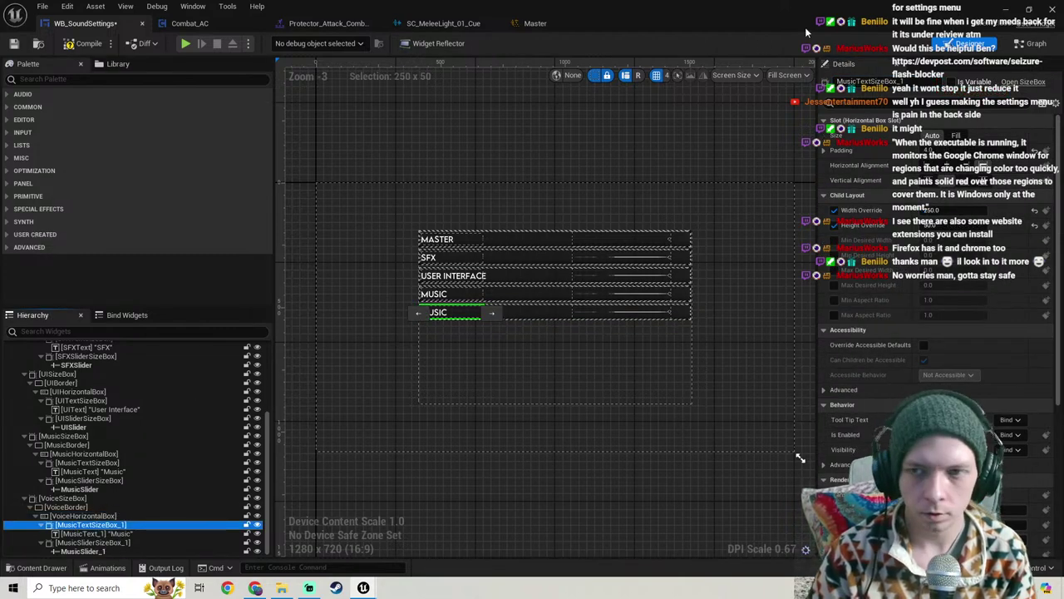
pyautogui.click(800, 458)
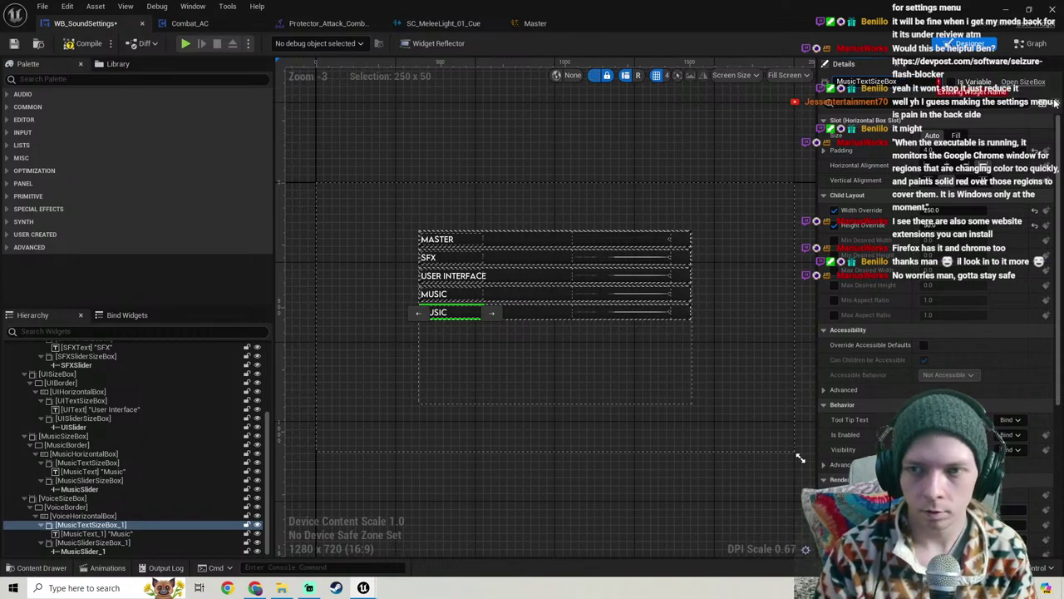
pyautogui.press('Return')
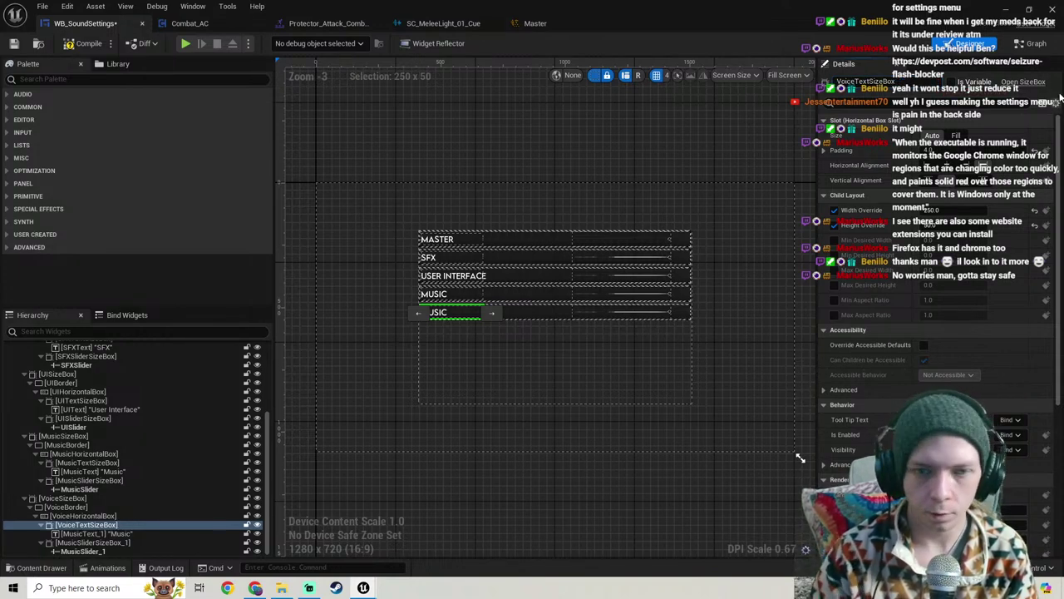
pyautogui.click(94, 533)
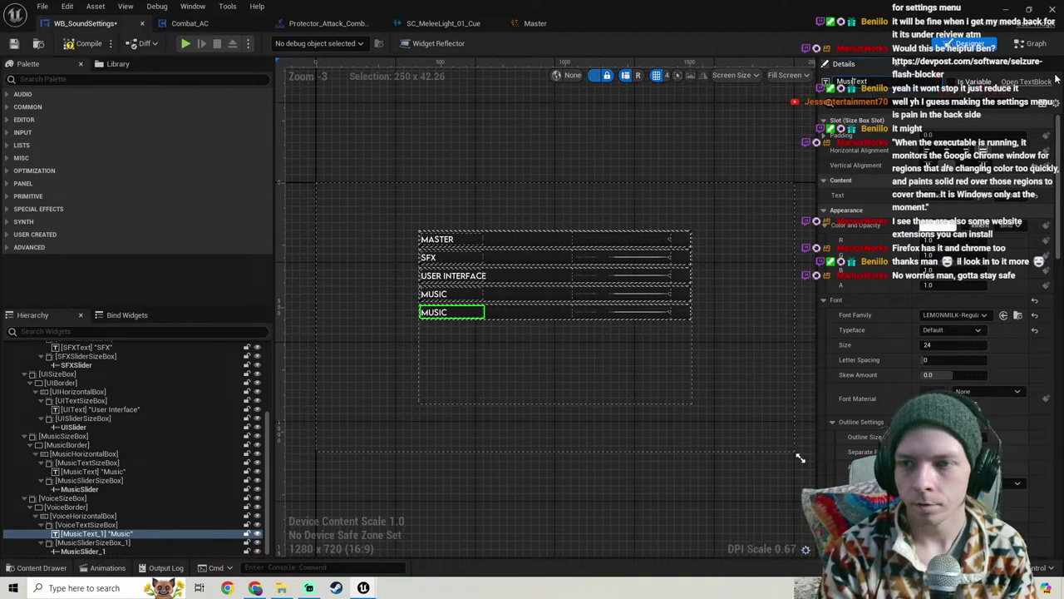
pyautogui.click(117, 543)
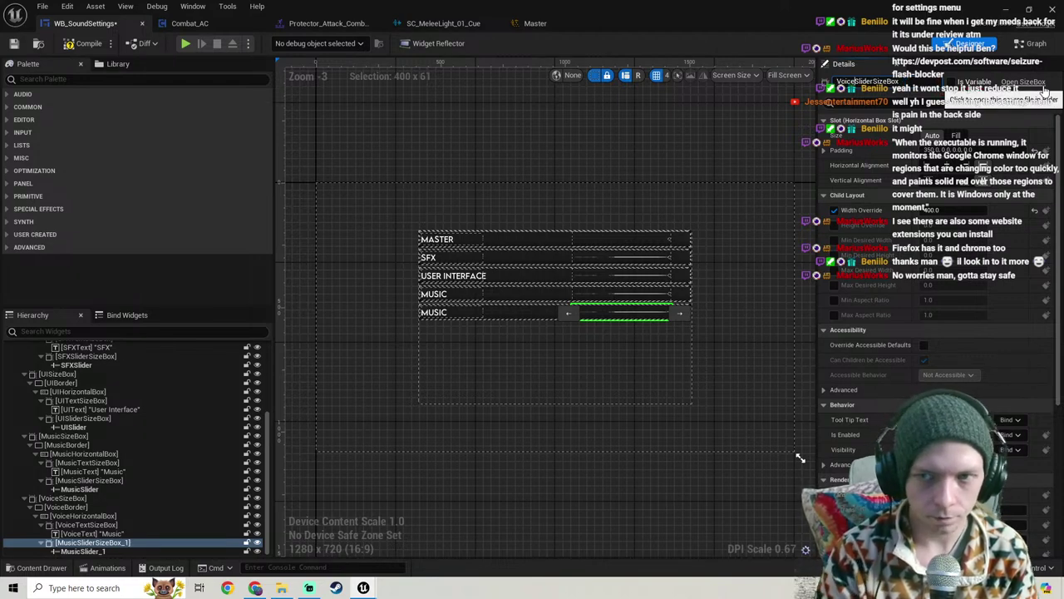
pyautogui.press('Return')
pyautogui.click(106, 552)
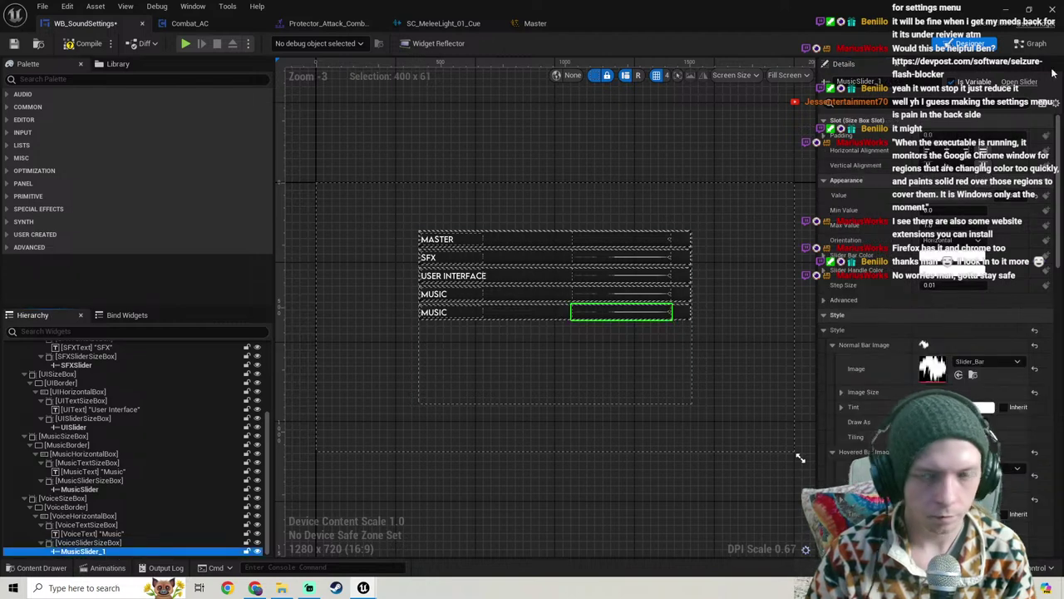
pyautogui.click(879, 81)
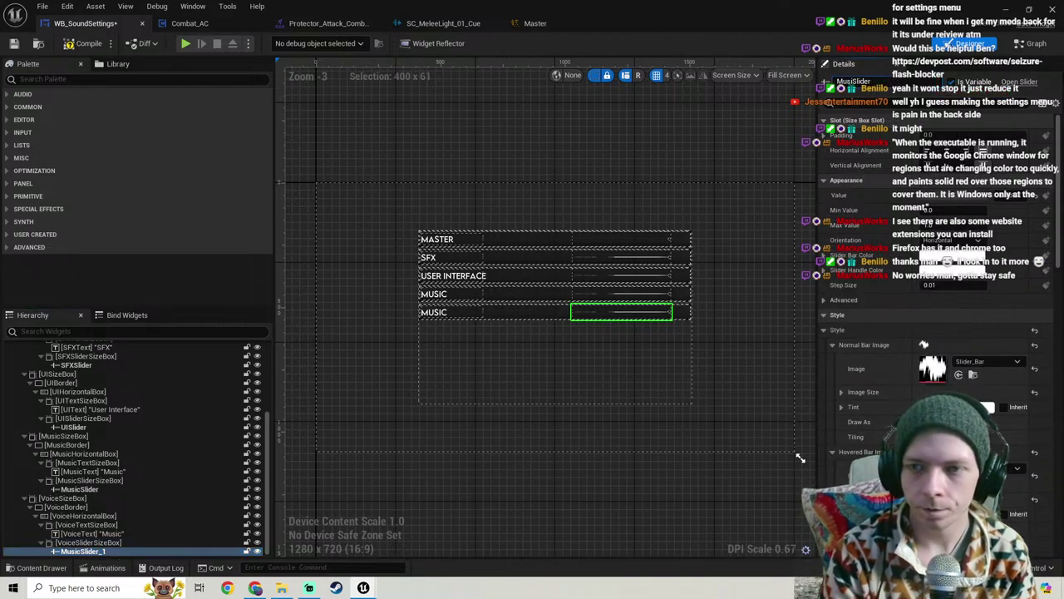
# Step: Change the VoiceText label's displayed text to "Voice"
pyautogui.click(129, 533)
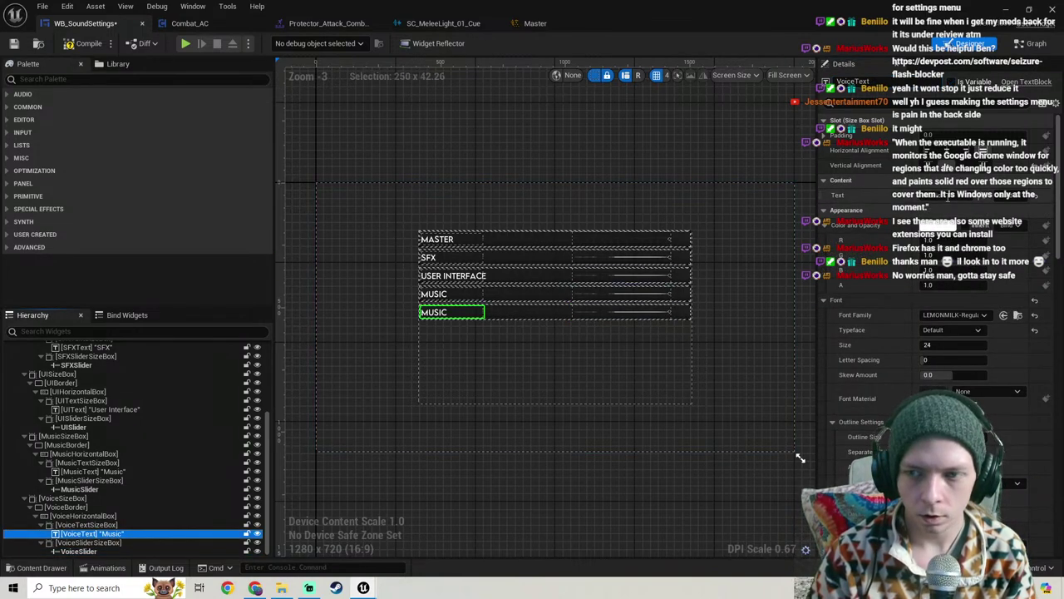
pyautogui.click(944, 195)
pyautogui.write('Voice')
pyautogui.press('Return')
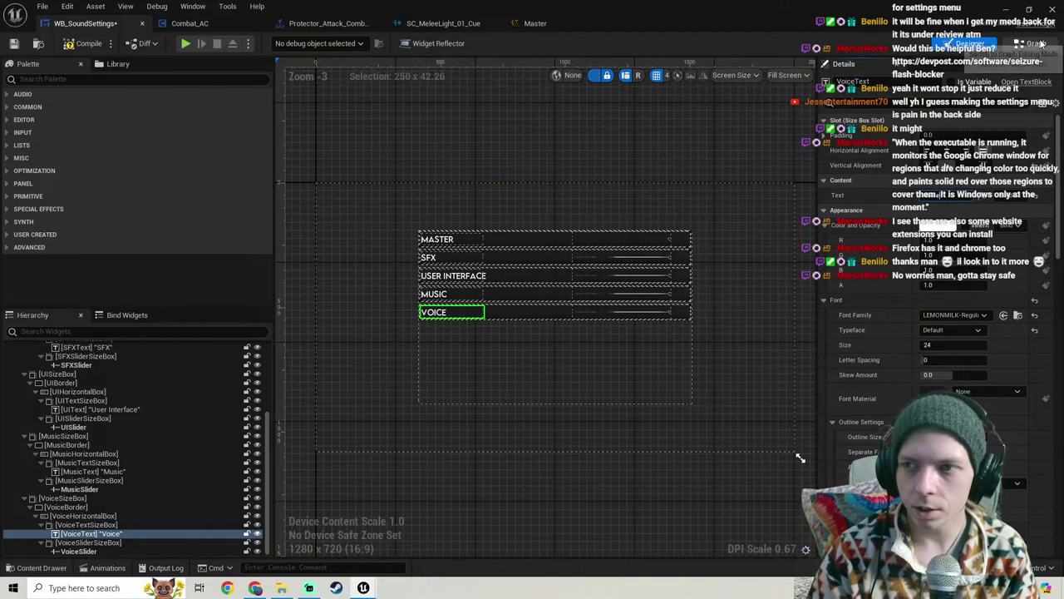
# Step: Add an On Value Changed event for VoiceSlider and select it together with the other slider events in the event graph
pyautogui.click(603, 314)
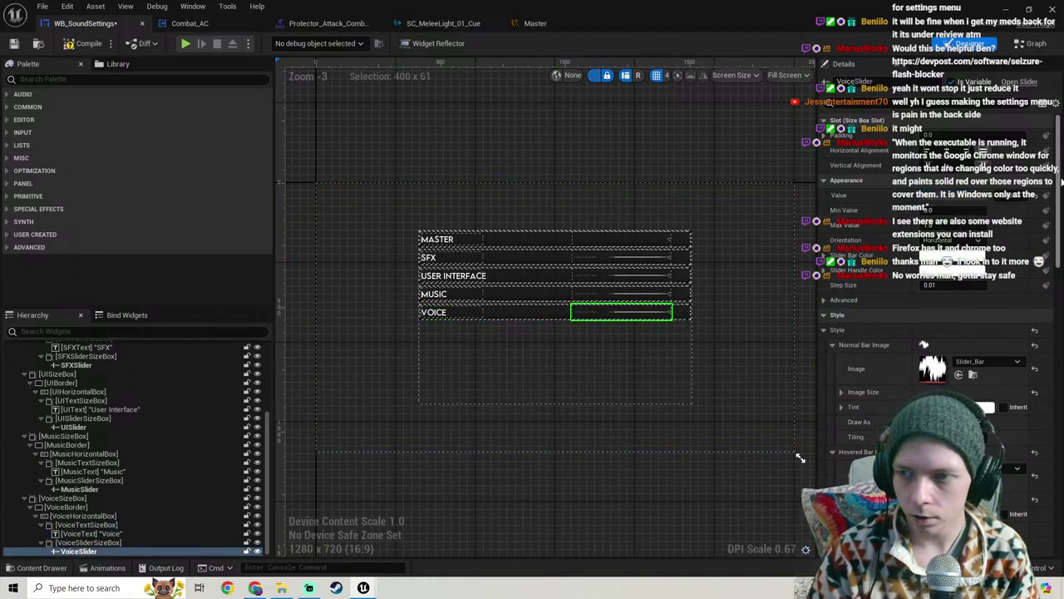
pyautogui.scroll(-10, 932, 374)
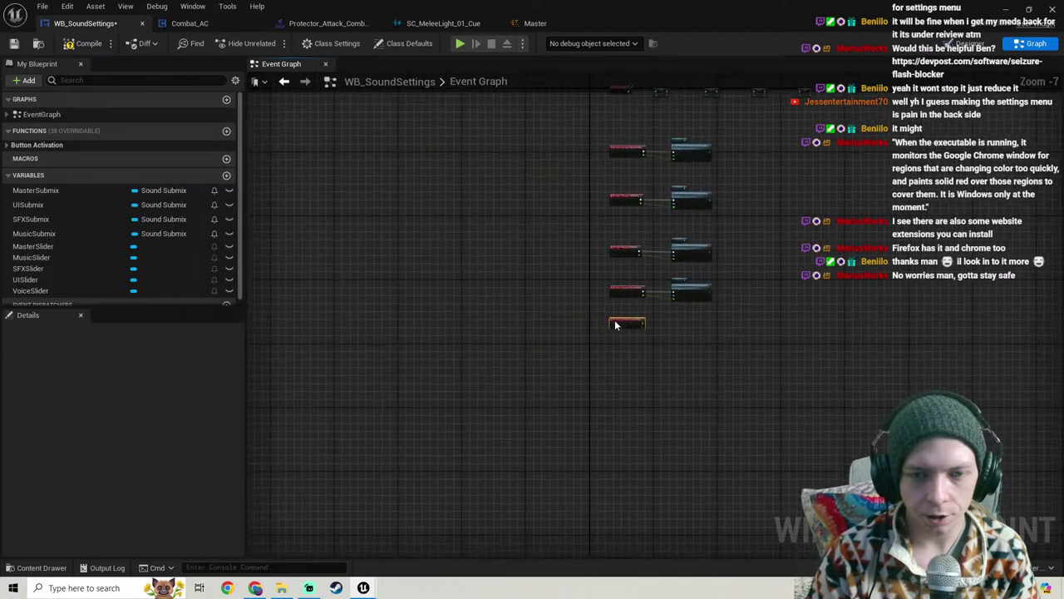
pyautogui.moveTo(589, 326); pyautogui.dragTo(452, 344, button='right')
pyautogui.scroll(2, 527, 364)
pyautogui.moveTo(464, 401); pyautogui.dragTo(479, 450, button='right')
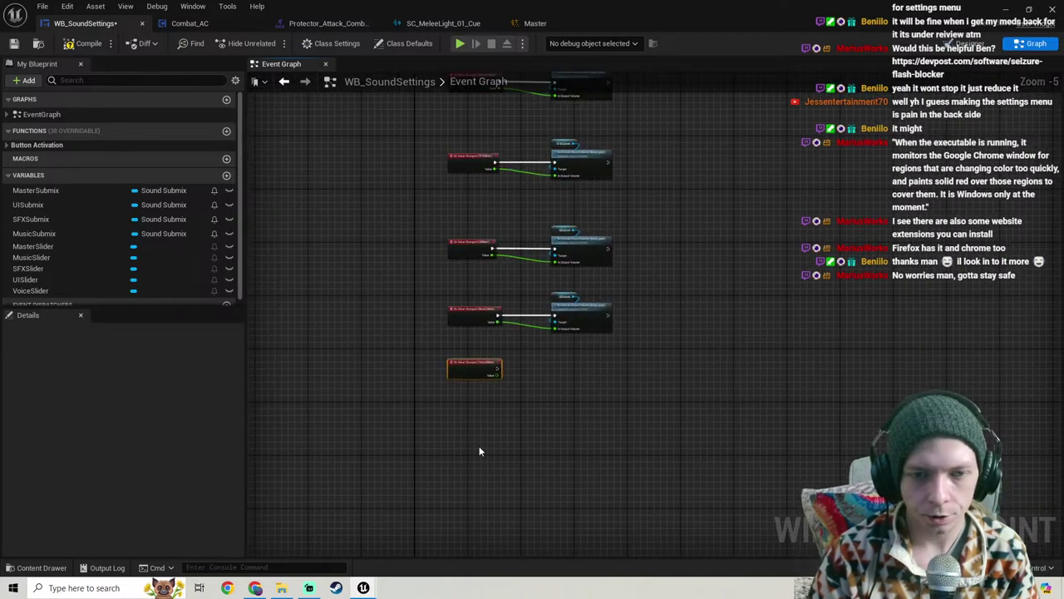
pyautogui.moveTo(493, 488); pyautogui.dragTo(465, 93)
pyautogui.scroll(2, 528, 408)
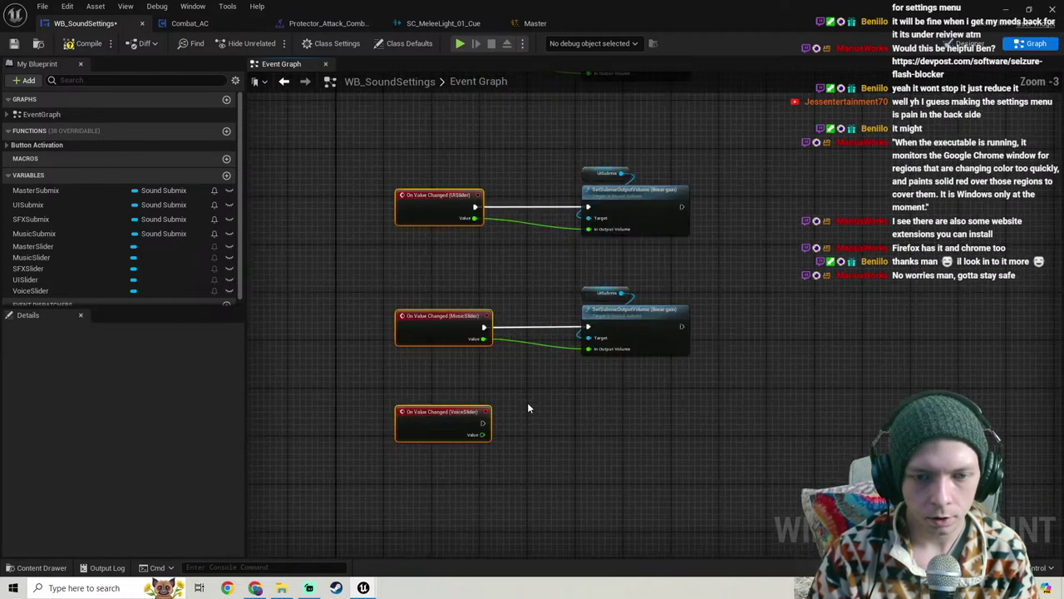
# Step: Copy the music slider's submix getter and SetSubmixOutputVolume nodes, and duplicate the MusicSubmix variable as VoiceSubmix
pyautogui.moveTo(528, 408); pyautogui.dragTo(469, 373, button='right')
pyautogui.moveTo(520, 371); pyautogui.dragTo(550, 237)
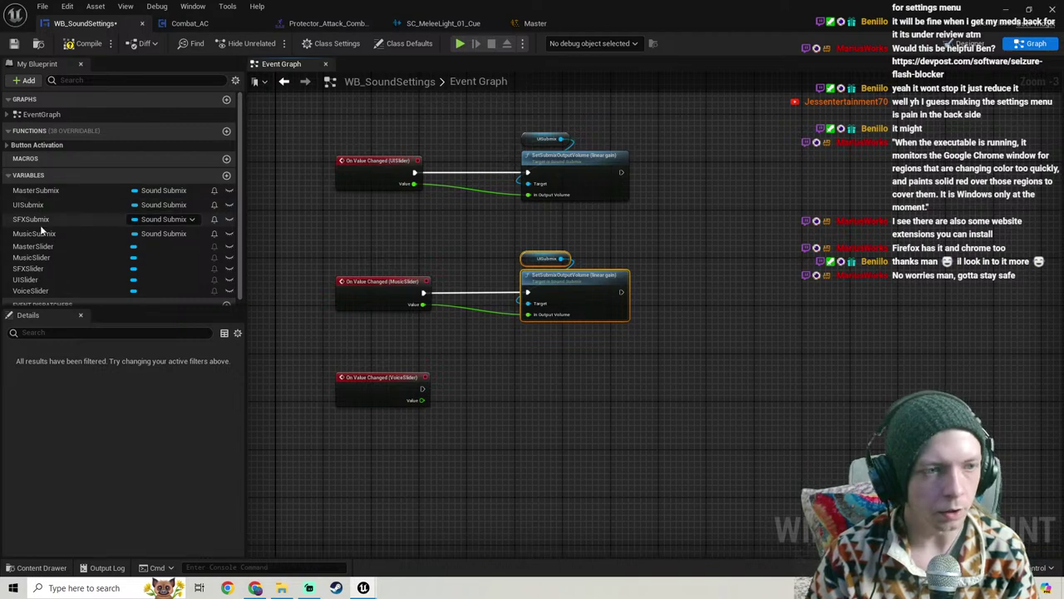
pyautogui.click(38, 233)
pyautogui.rightClick(52, 236)
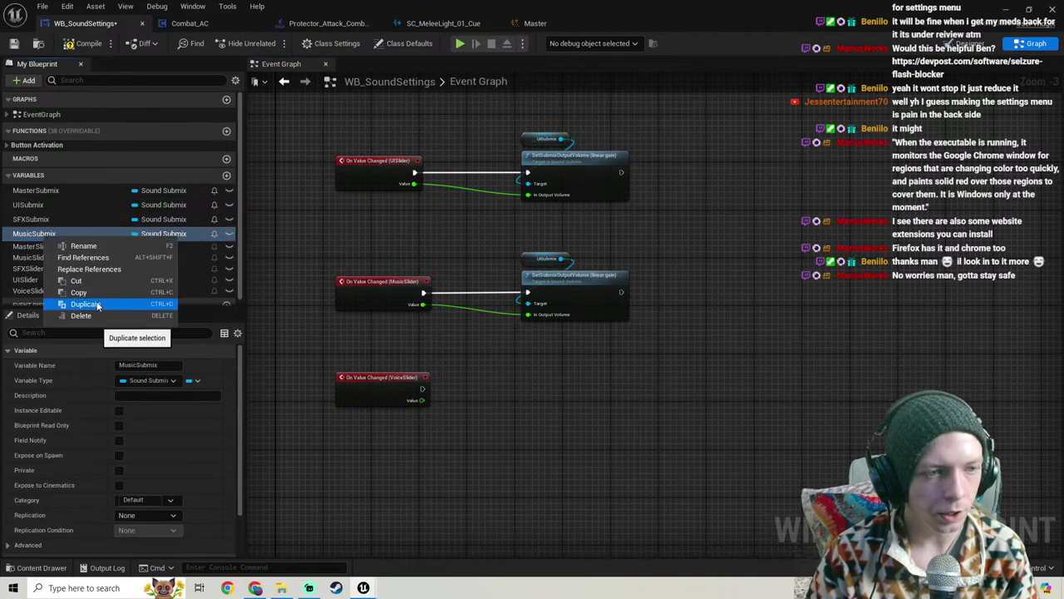
pyautogui.click(83, 303)
pyautogui.press('BackSpace')
pyautogui.press('BackSpace')
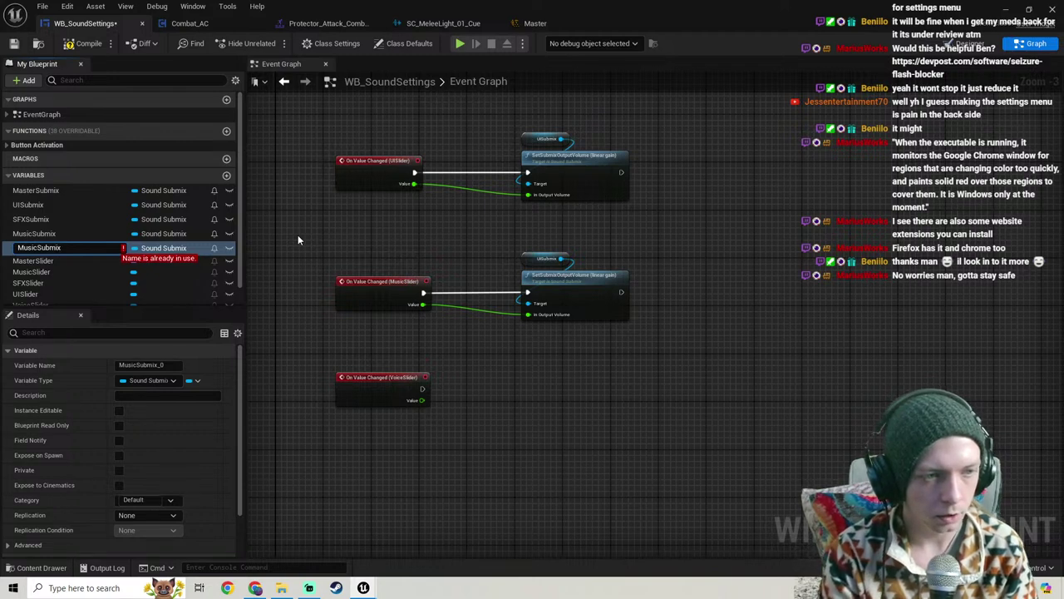
pyautogui.press('Left')
pyautogui.press('Left')
pyautogui.press('Left')
pyautogui.press('Left')
pyautogui.press('Left')
pyautogui.press('Left')
pyautogui.press('BackSpace')
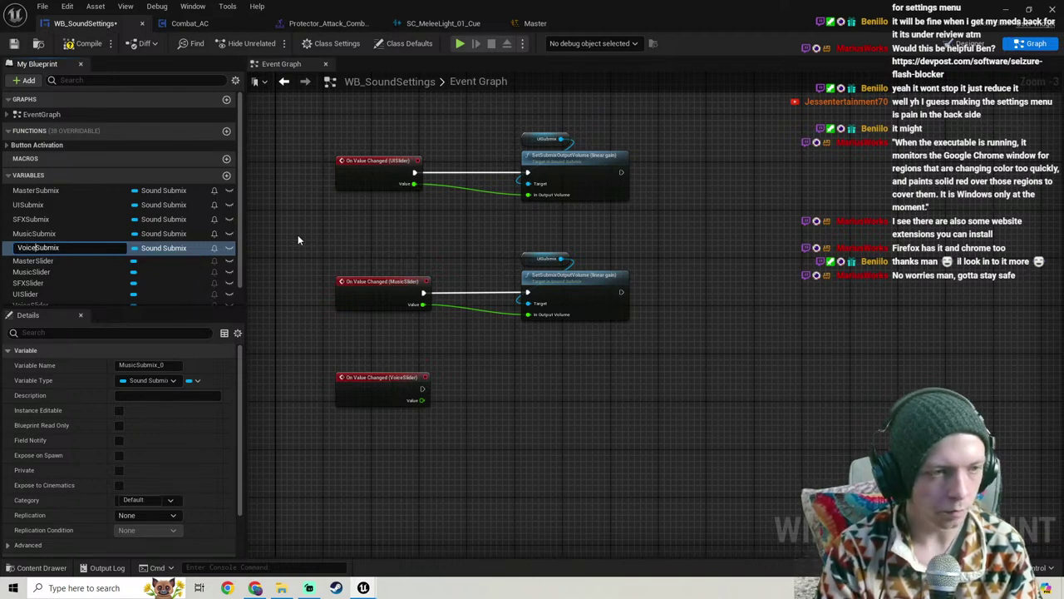
pyautogui.press('Return')
# Step: Add a Set VoiceSubmix node after the Music Submix setter, connect their execution, and assign SS_VoiceSubmix as its value
pyautogui.moveTo(526, 165); pyautogui.dragTo(441, 440, button='right')
pyautogui.moveTo(491, 209); pyautogui.dragTo(54, 442, button='right')
pyautogui.moveTo(21, 249); pyautogui.dragTo(539, 230)
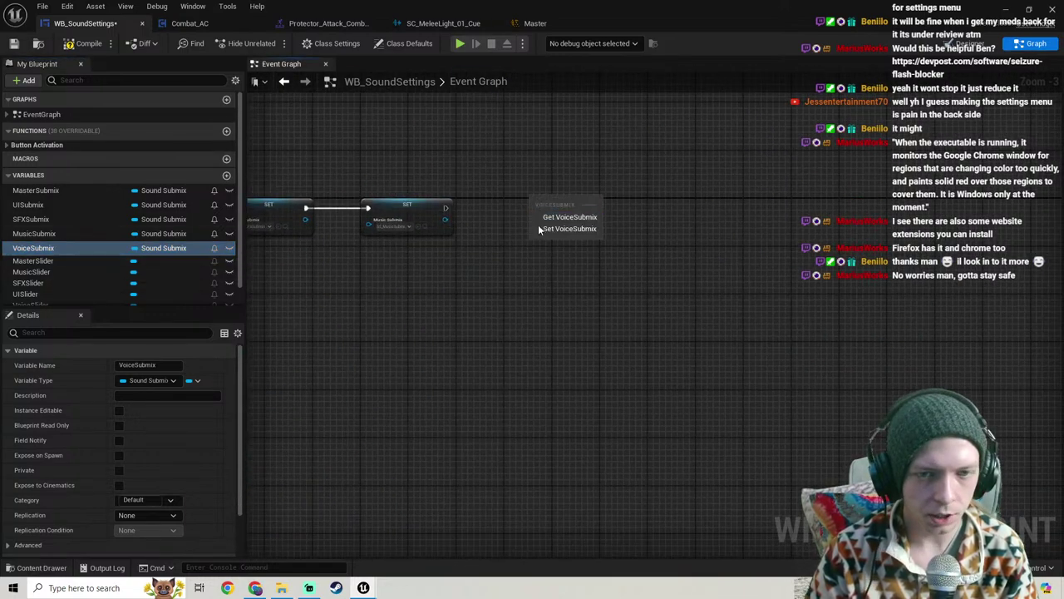
pyautogui.click(570, 228)
pyautogui.scroll(3, 538, 227)
pyautogui.moveTo(533, 186); pyautogui.dragTo(399, 197)
pyautogui.moveTo(590, 185); pyautogui.dragTo(572, 193)
pyautogui.click(558, 223)
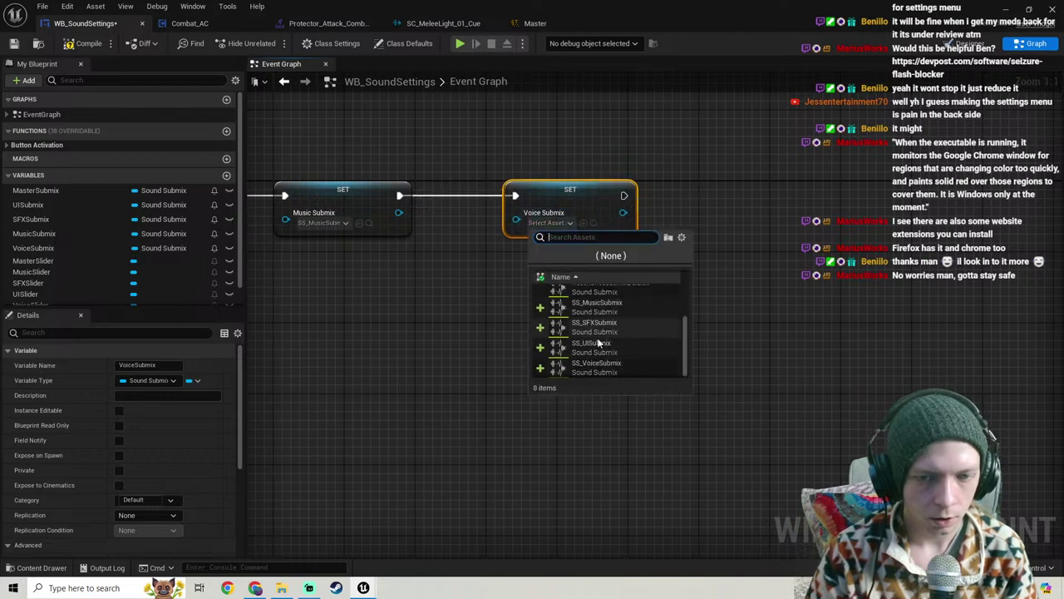
pyautogui.click(601, 368)
pyautogui.scroll(-2, 536, 354)
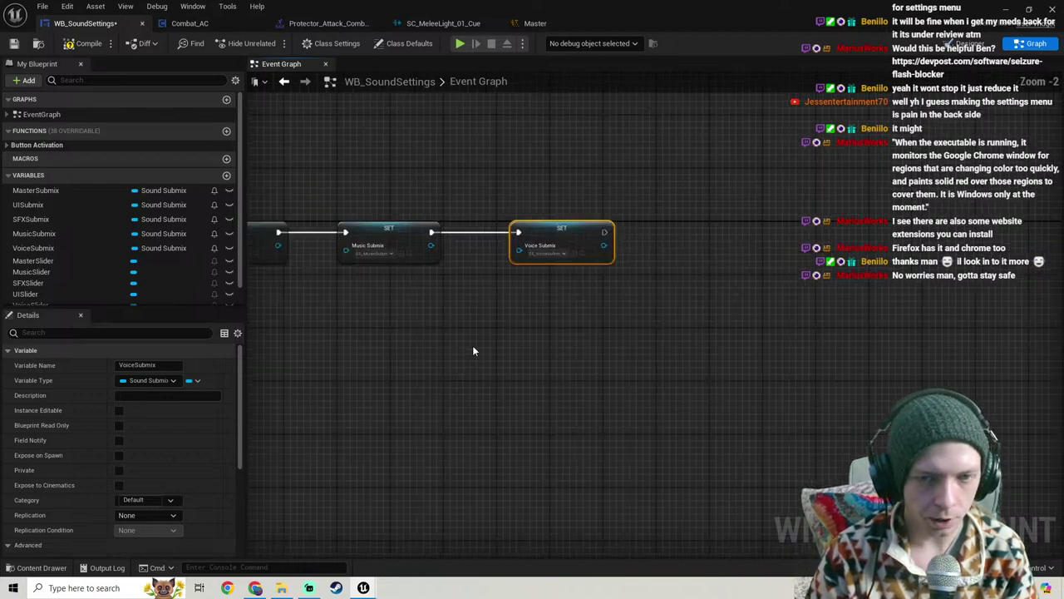
# Step: Paste the copied submix volume nodes beside the VoiceSlider event, connect the event's execution to them, and align them with it
pyautogui.scroll(-4, 473, 351)
pyautogui.moveTo(390, 532); pyautogui.dragTo(512, 277, button='right')
pyautogui.scroll(3, 366, 358)
pyautogui.moveTo(440, 225); pyautogui.dragTo(409, 403, button='right')
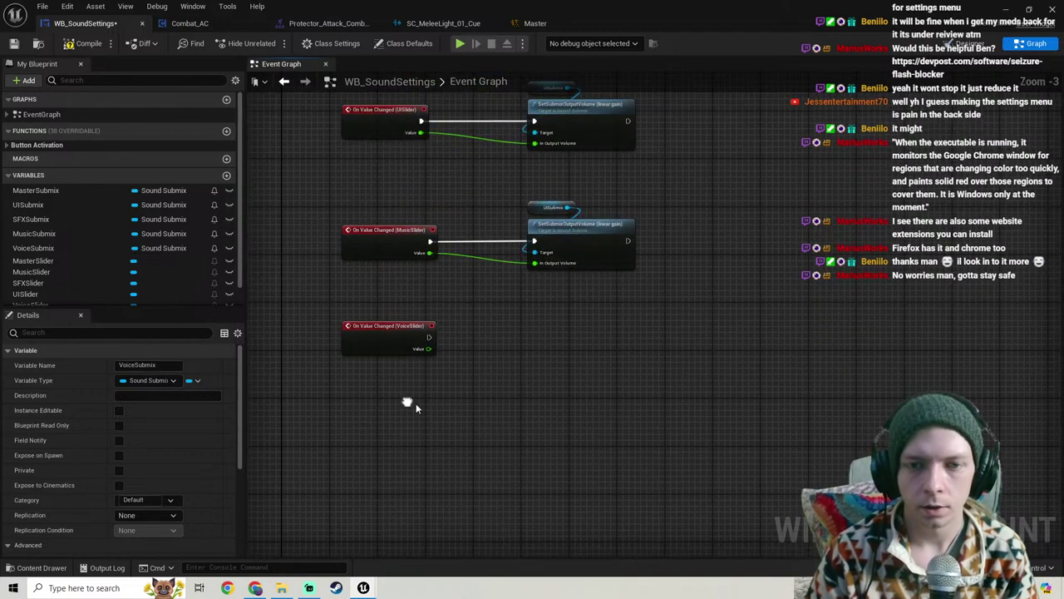
pyautogui.click(474, 365)
pyautogui.hotkey('ctrl', 'v')
pyautogui.scroll(3, 528, 332)
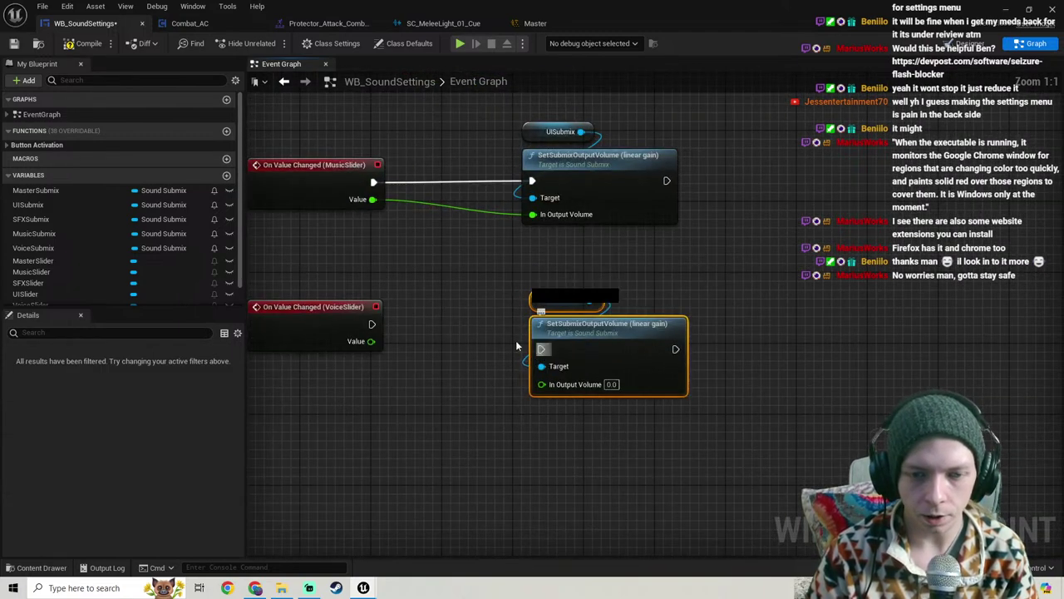
pyautogui.moveTo(542, 348); pyautogui.dragTo(371, 324)
pyautogui.moveTo(620, 326); pyautogui.dragTo(619, 308)
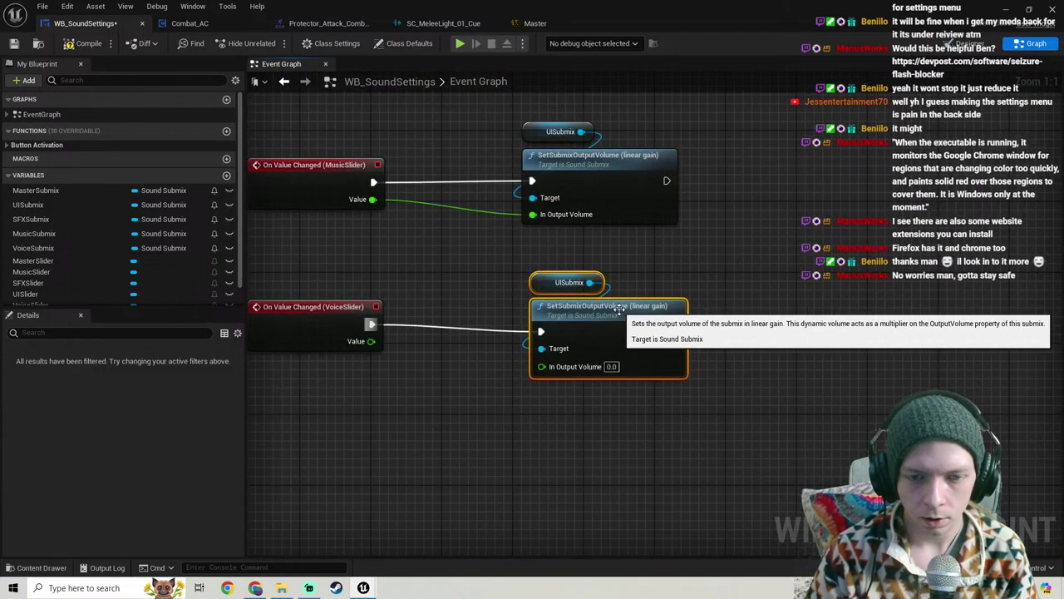
pyautogui.scroll(-4, 615, 455)
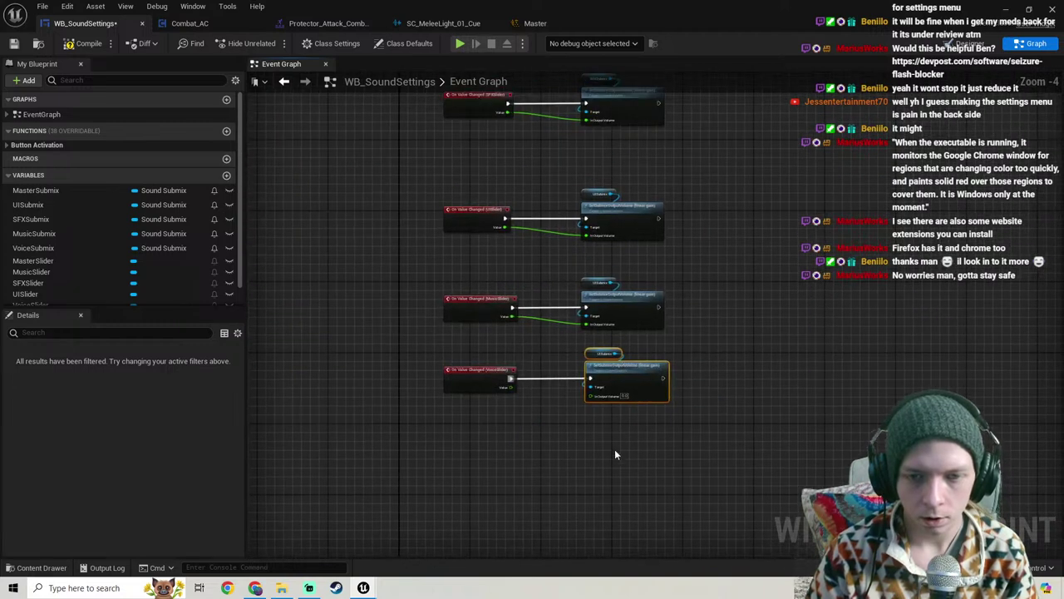
pyautogui.click(615, 455)
pyautogui.scroll(3, 615, 455)
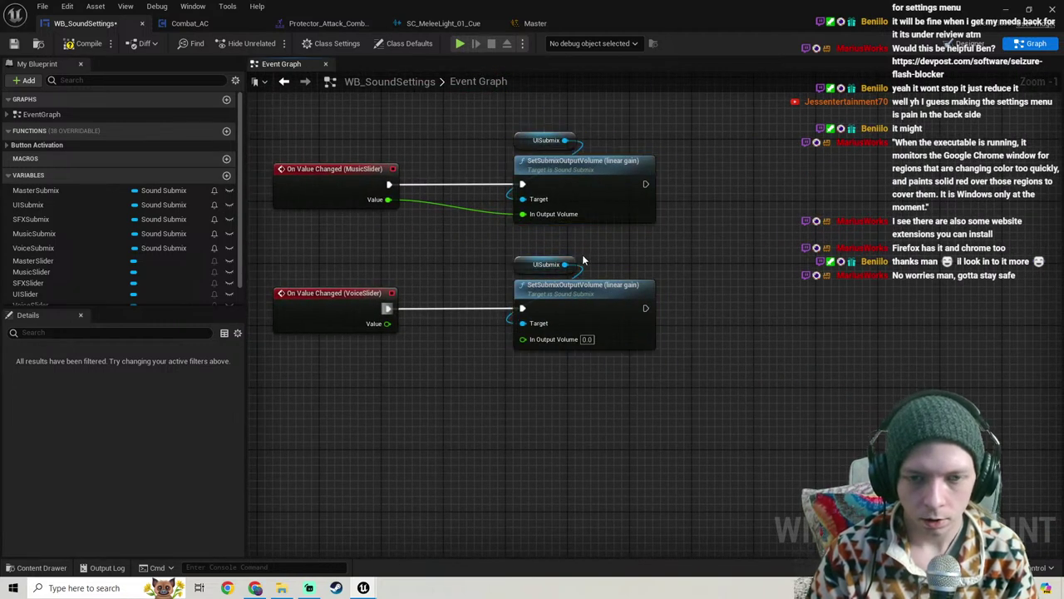
# Step: Replace the pasted UISubmix getter with VoiceSubmix as the volume node's target, and wire VoiceSlider's Value into In Output Volume
pyautogui.click(544, 264)
pyautogui.press('Delete')
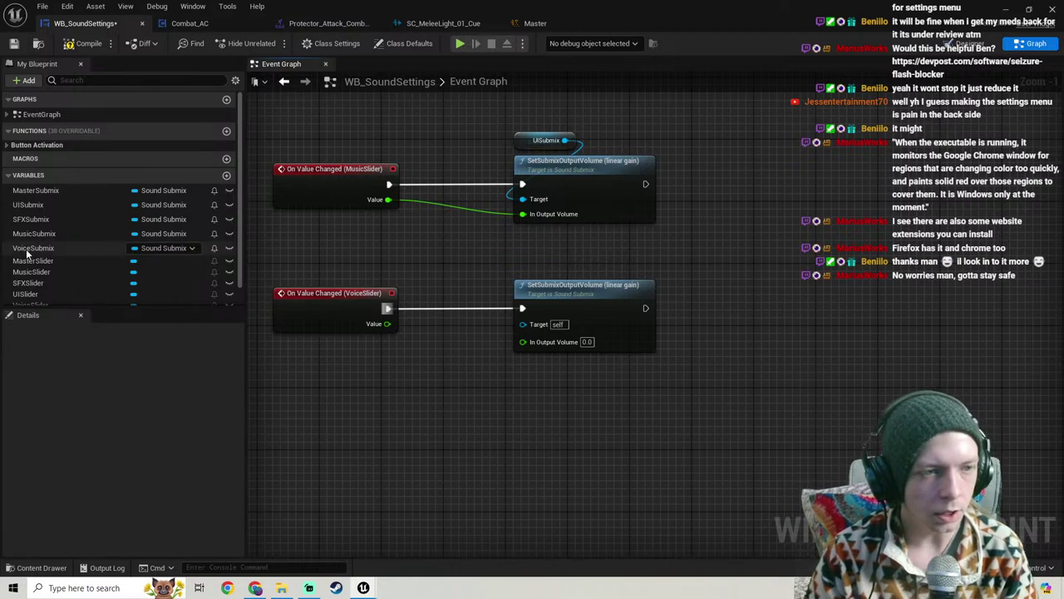
pyautogui.moveTo(33, 248); pyautogui.dragTo(537, 324)
pyautogui.moveTo(425, 327); pyautogui.dragTo(517, 273)
pyautogui.moveTo(388, 323); pyautogui.dragTo(522, 339)
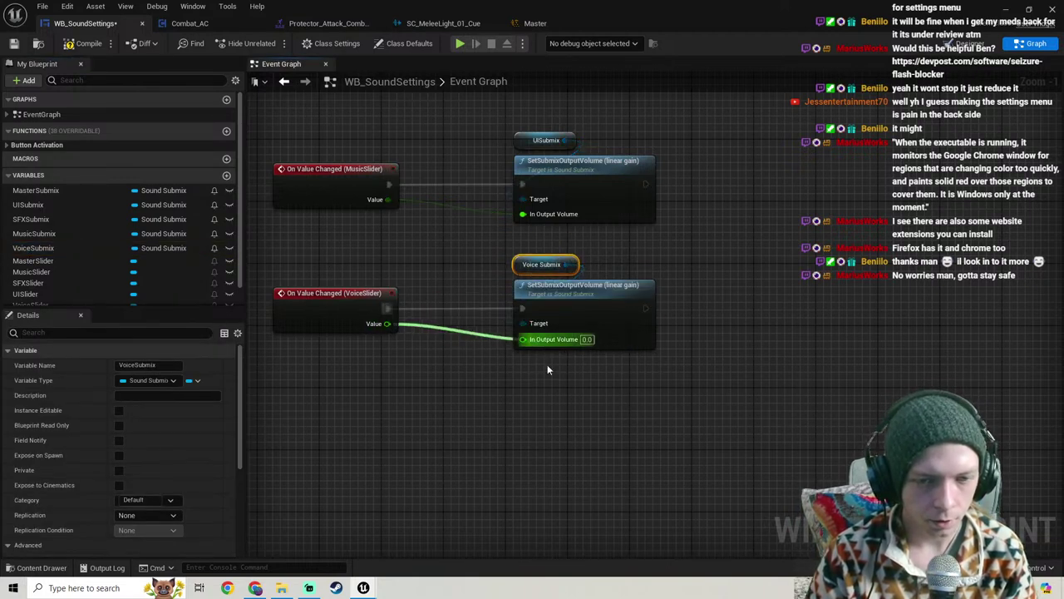
# Step: Shift the UI, Music and Voice slider node rows up together, closer to the SFX row
pyautogui.scroll(-4, 523, 441)
pyautogui.moveTo(584, 553); pyautogui.dragTo(584, 514, button='right')
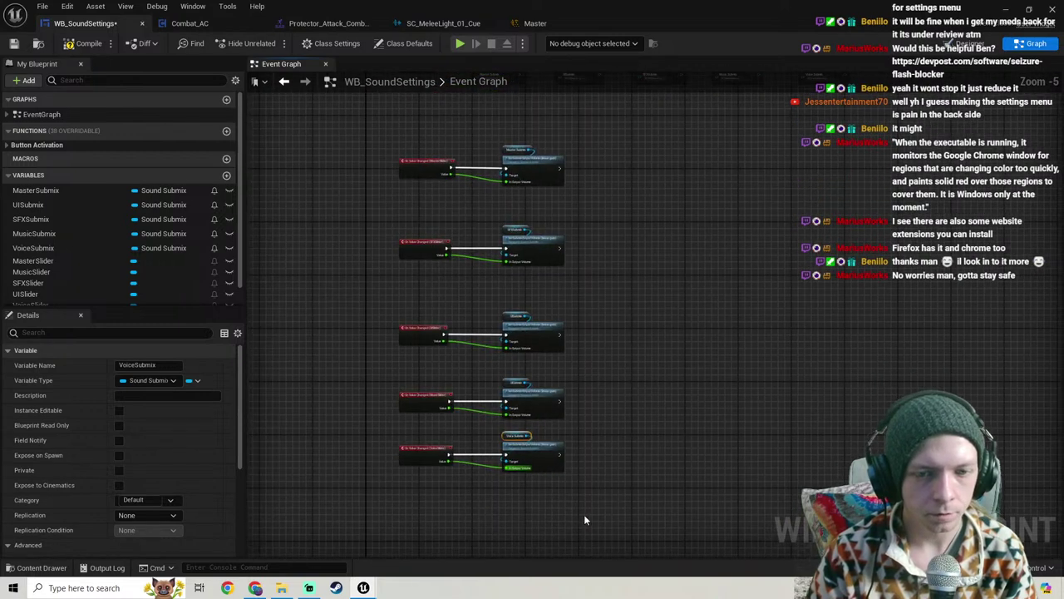
pyautogui.moveTo(584, 514); pyautogui.dragTo(374, 286)
pyautogui.press('Up')
pyautogui.press('Up')
pyautogui.press('Up')
pyautogui.press('Up')
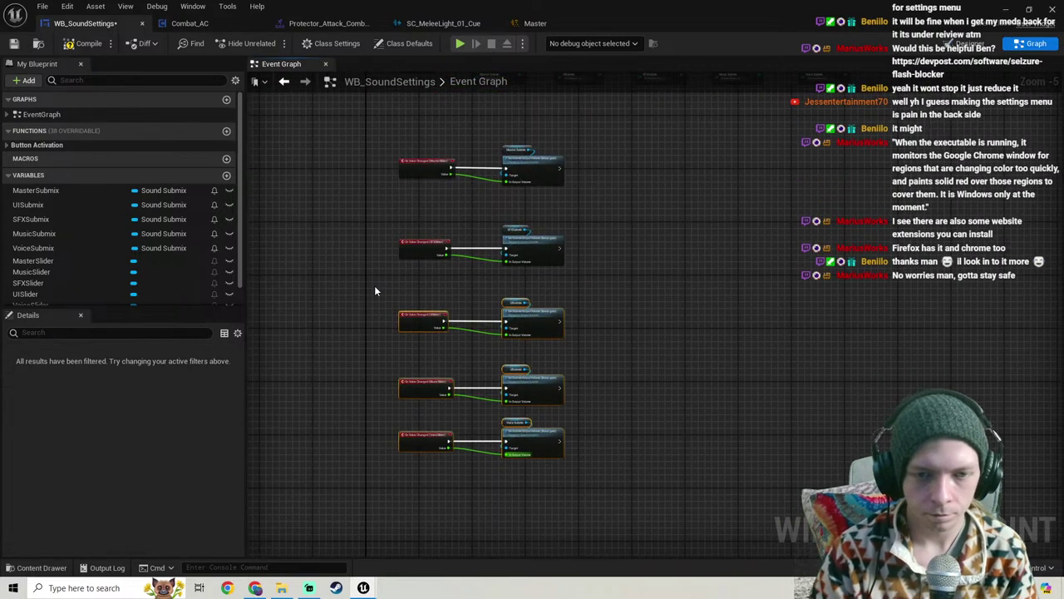
# Step: Wrap the MasterSlider event and its submix nodes in a comment titled "Master Volume"
pyautogui.moveTo(474, 180); pyautogui.dragTo(497, 229, button='right')
pyautogui.scroll(1, 496, 230)
pyautogui.scroll(2, 431, 193)
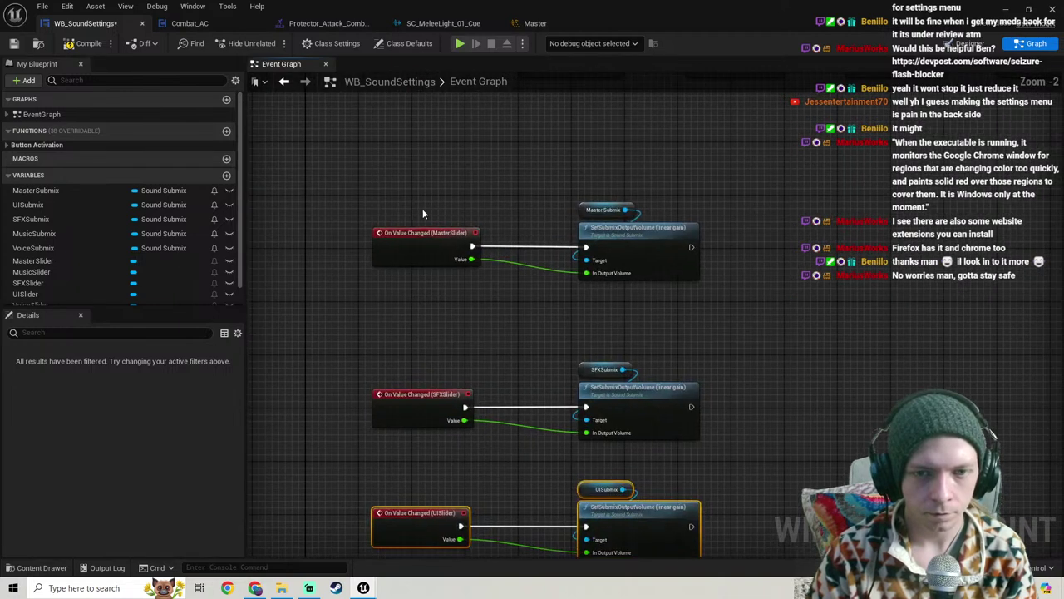
pyautogui.moveTo(365, 191); pyautogui.dragTo(821, 281)
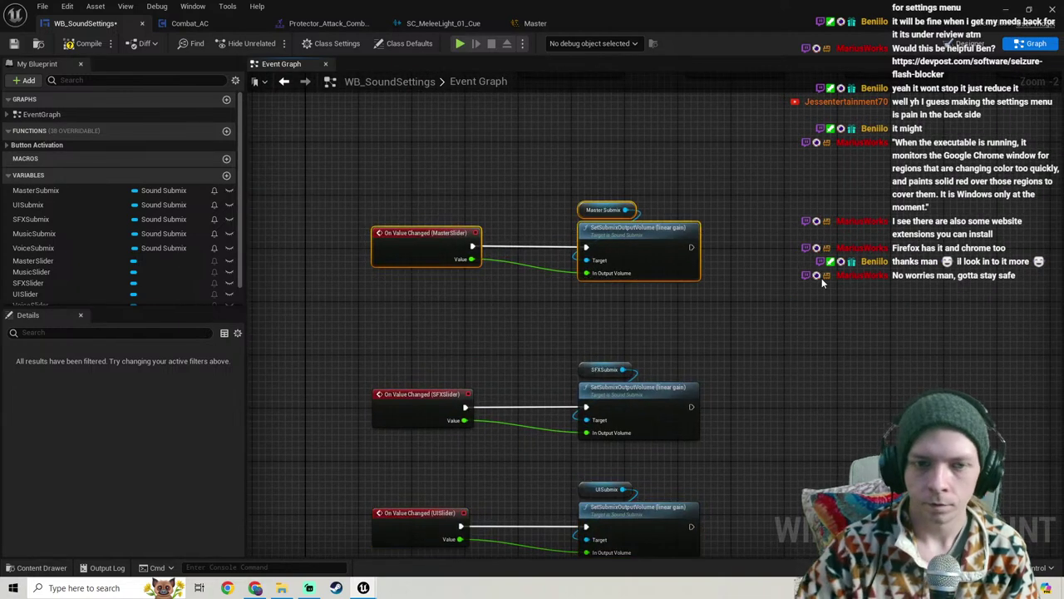
pyautogui.write('cMaster')
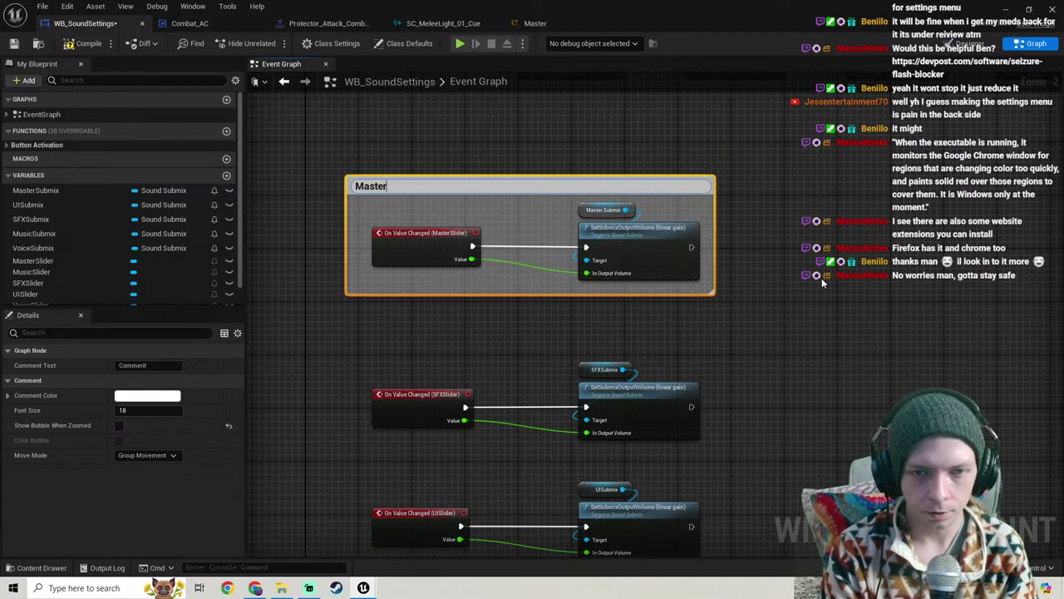
pyautogui.write(' Volume')
pyautogui.press('Return')
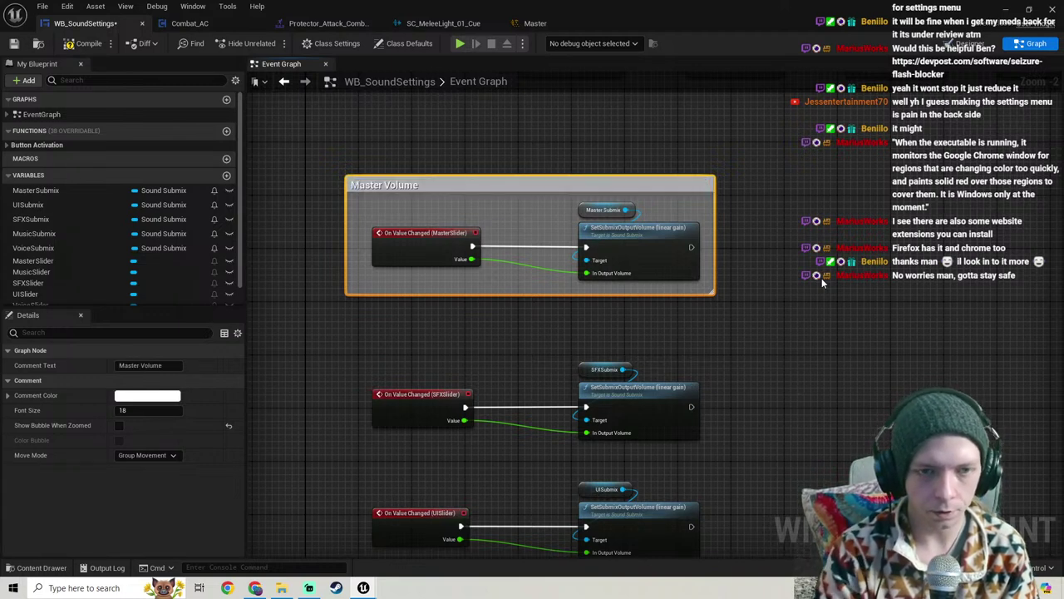
# Step: Move the UI, Music and Voice rows down, and wrap the SFXSlider nodes in a comment titled "SFX Volume"
pyautogui.scroll(-4, 706, 395)
pyautogui.moveTo(630, 409); pyautogui.dragTo(456, 273)
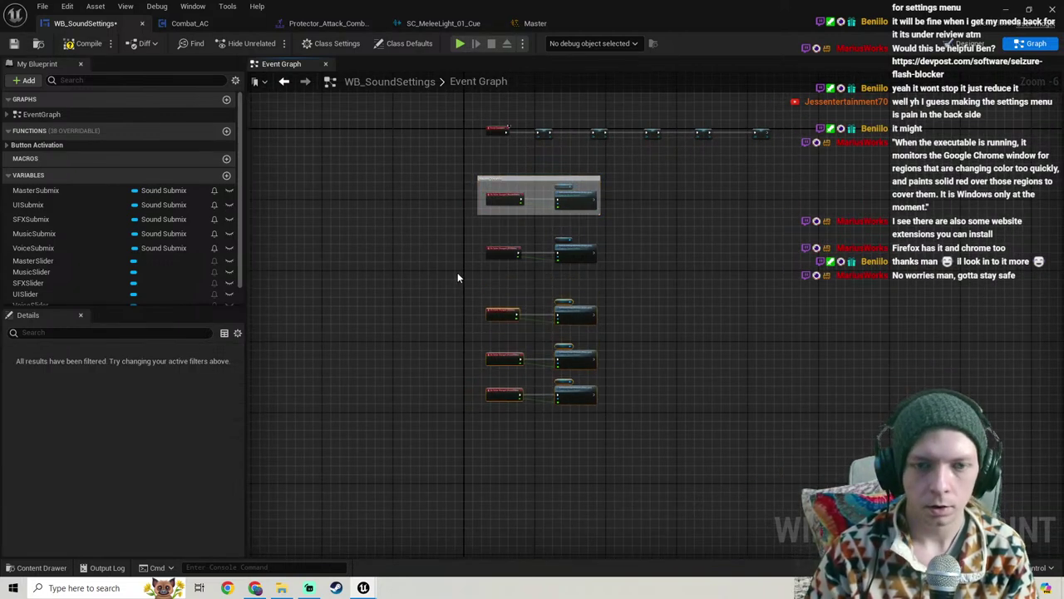
pyautogui.scroll(4, 457, 272)
pyautogui.moveTo(458, 272); pyautogui.dragTo(379, 308, button='right')
pyautogui.moveTo(400, 230); pyautogui.dragTo(737, 330)
pyautogui.write('c')
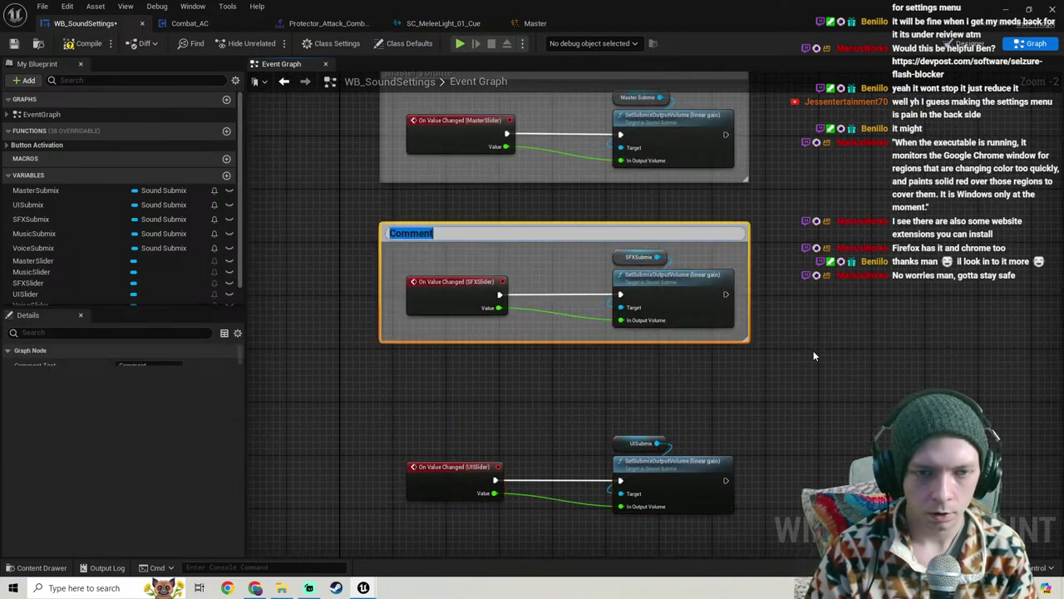
pyautogui.write('SFX ')
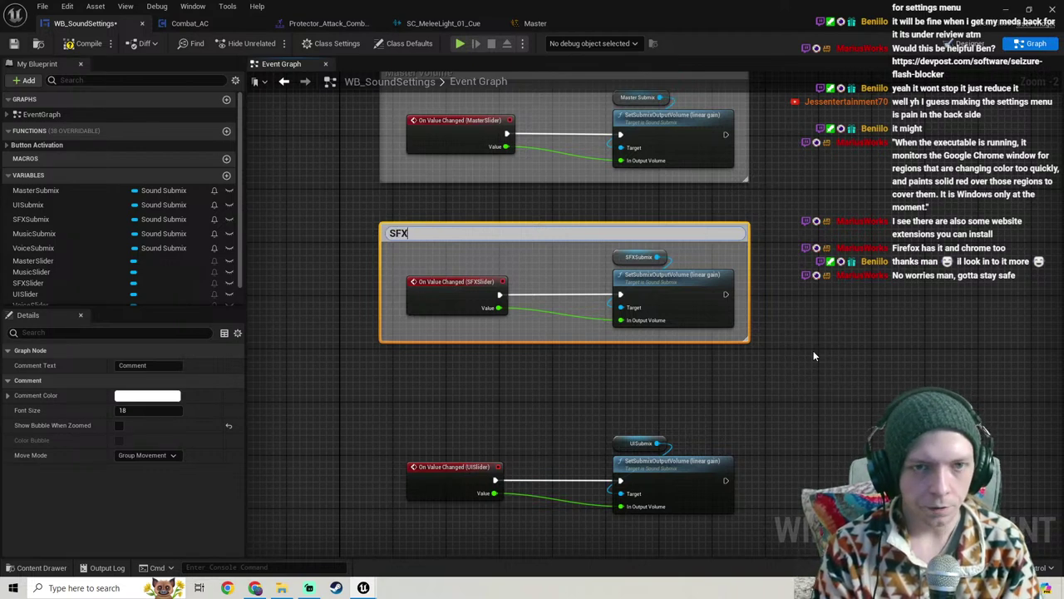
pyautogui.write('Volume')
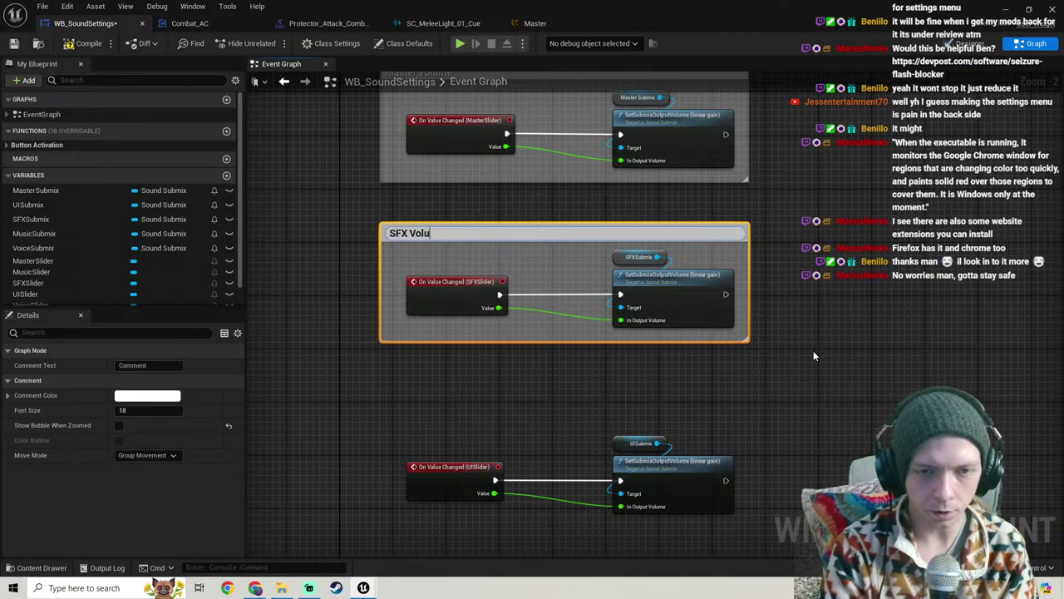
pyautogui.press('Return')
# Step: Move the SFX Volume comment and its nodes up to sit just below the Master Volume comment
pyautogui.moveTo(855, 391); pyautogui.dragTo(356, 215)
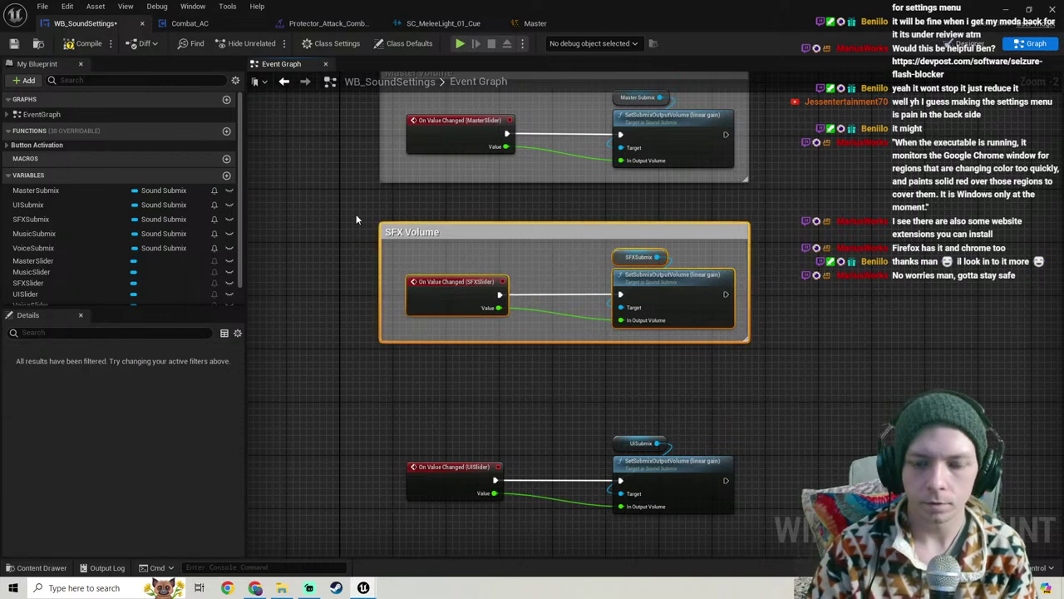
pyautogui.press('Up')
pyautogui.press('Up')
pyautogui.press('Up')
pyautogui.press('Up')
pyautogui.press('Up')
pyautogui.press('Up')
pyautogui.press('Up')
pyautogui.press('Down')
pyautogui.press('Down')
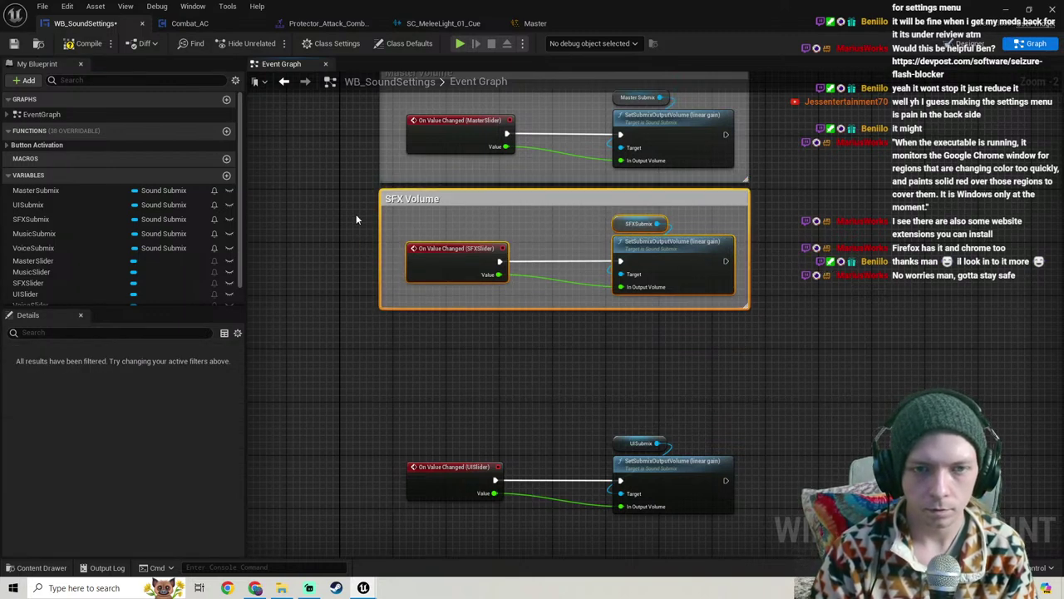
# Step: Wrap the UISlider event and its submix nodes in a comment titled "UI Volume"
pyautogui.moveTo(491, 366); pyautogui.dragTo(438, 270, button='right')
pyautogui.scroll(-2, 440, 250)
pyautogui.scroll(1, 394, 292)
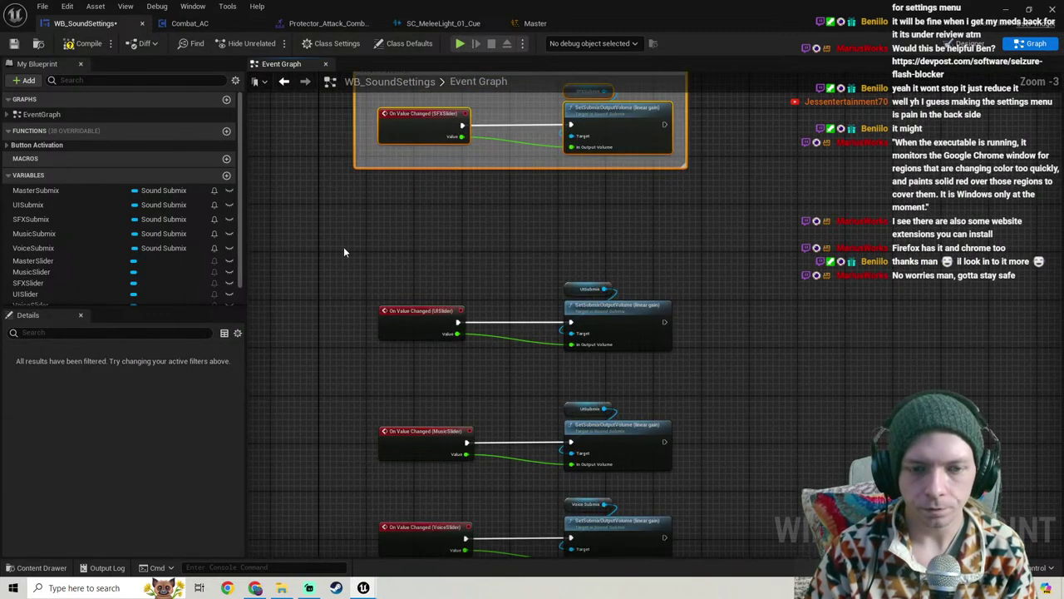
pyautogui.moveTo(344, 247); pyautogui.dragTo(703, 379)
pyautogui.write('cUI ')
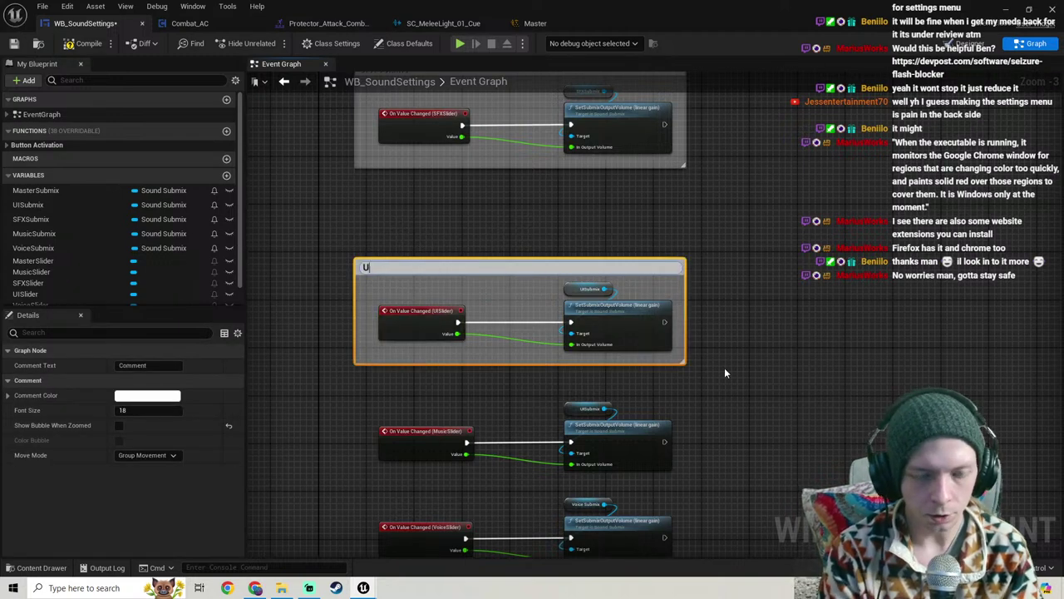
pyautogui.write('Volume')
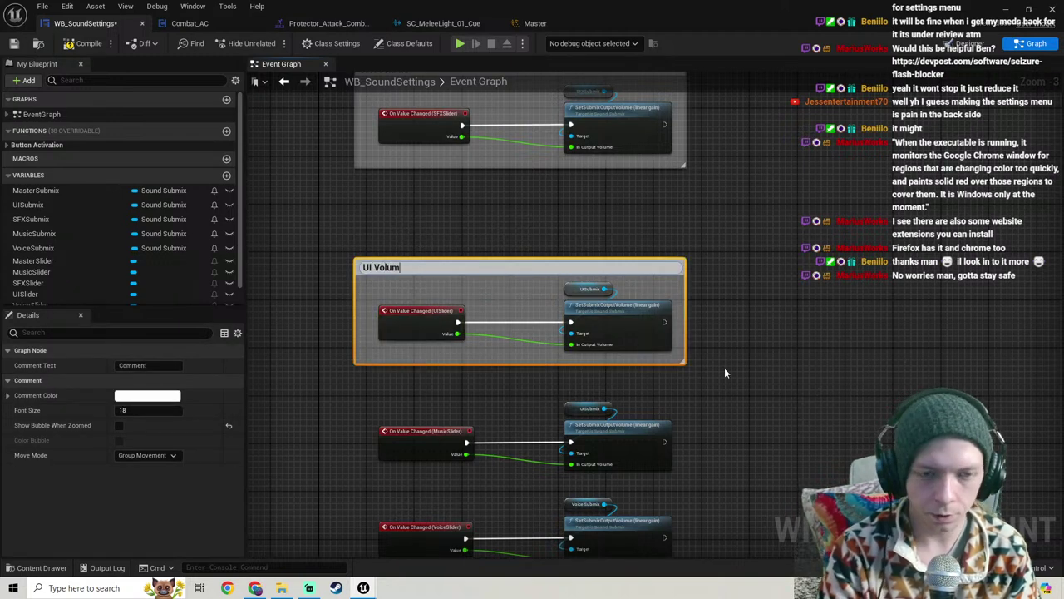
pyautogui.press('Return')
# Step: Move the UI Volume comment and its nodes up to sit just below the SFX Volume comment
pyautogui.moveTo(703, 378); pyautogui.dragTo(339, 221)
pyautogui.press('Up')
pyautogui.press('Up')
pyautogui.press('Up')
pyautogui.press('Up')
pyautogui.press('Up')
pyautogui.press('Up')
pyautogui.press('Up')
pyautogui.press('Up')
pyautogui.press('Up')
pyautogui.press('Up')
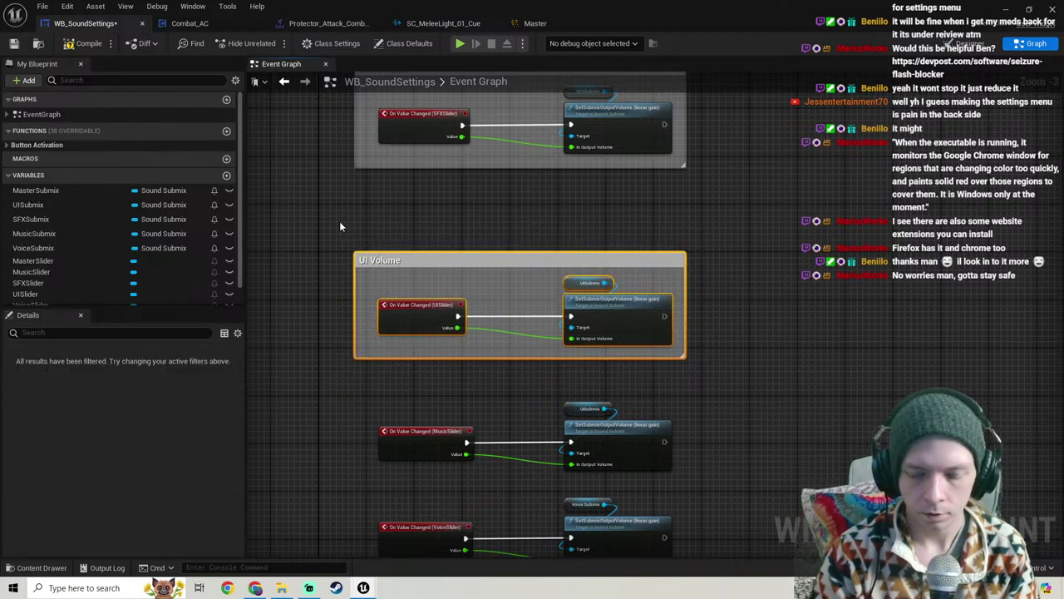
pyautogui.press('Up')
pyautogui.press('Up')
pyautogui.press('Up')
pyautogui.press('Up')
pyautogui.press('Up')
pyautogui.press('Down')
pyautogui.press('Down')
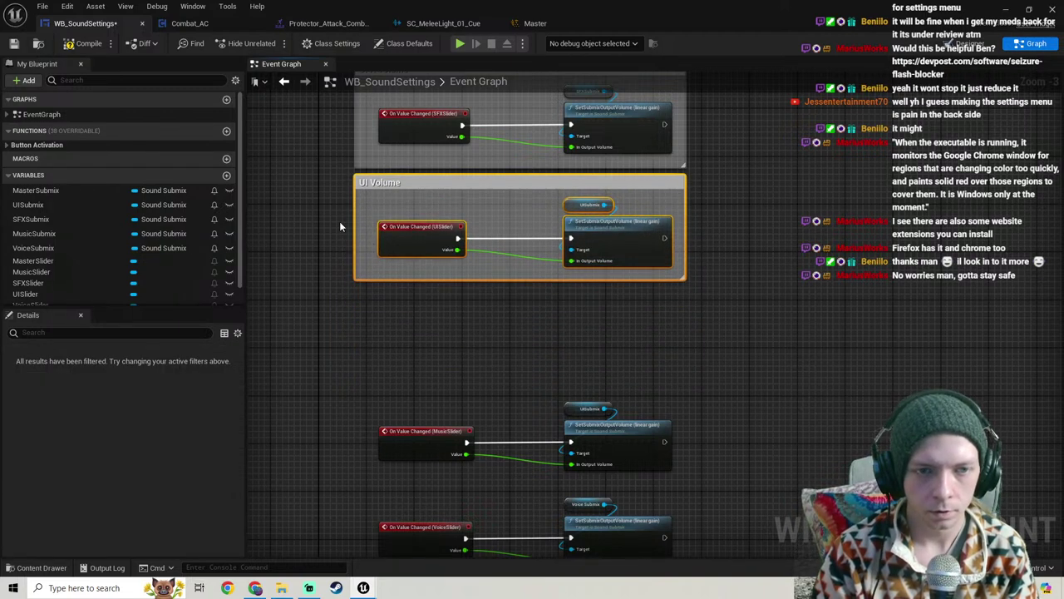
pyautogui.press('Up')
# Step: Wrap the MusicSlider event and its submix nodes in a comment titled "Music Volume", and select the whole commented group
pyautogui.moveTo(372, 356); pyautogui.dragTo(319, 231, button='right')
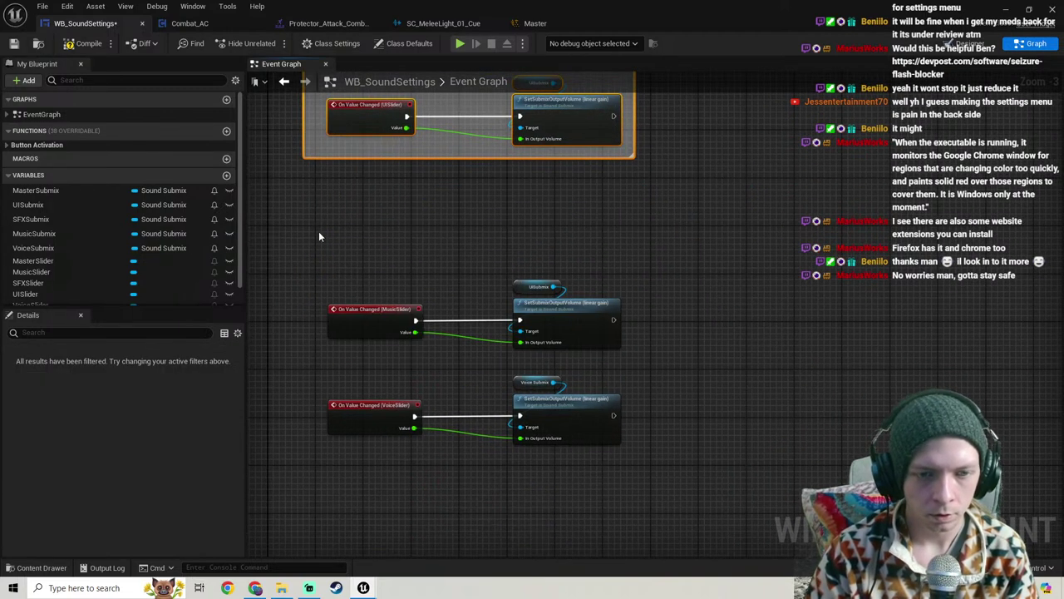
pyautogui.moveTo(318, 231); pyautogui.dragTo(669, 360)
pyautogui.press('c')
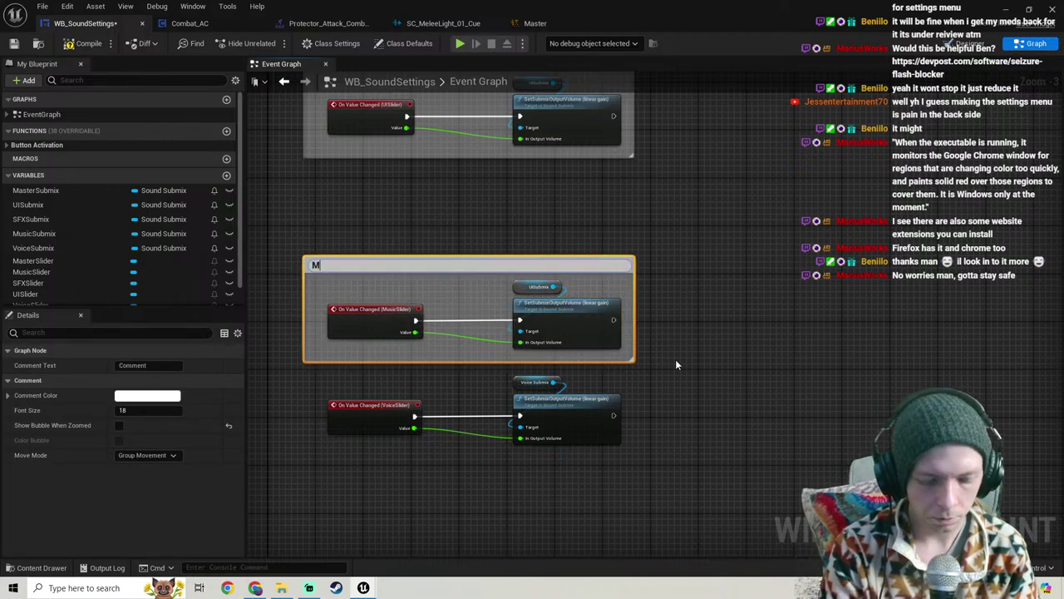
pyautogui.write('Music Volu')
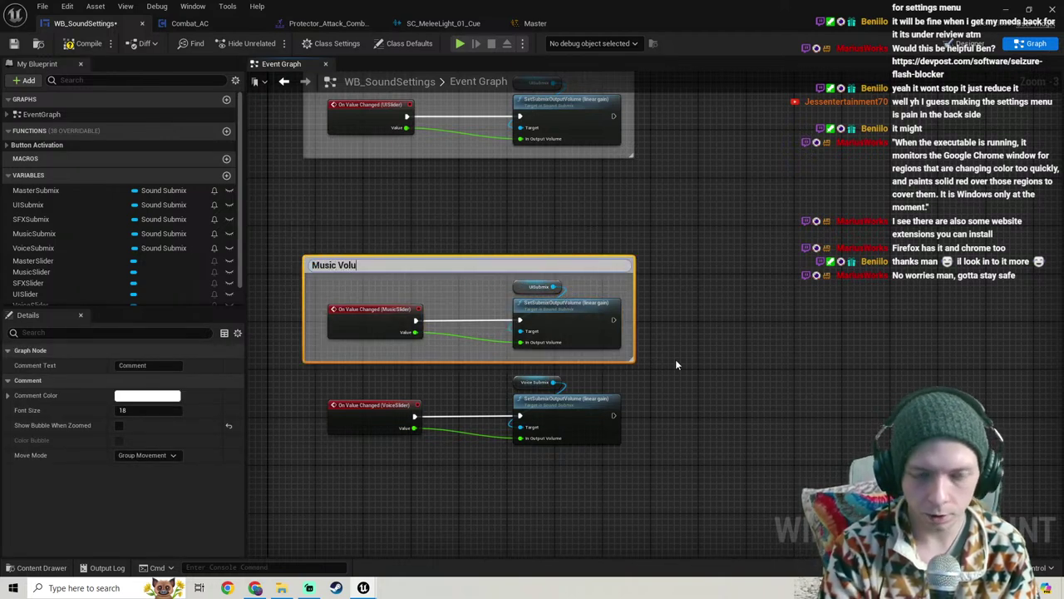
pyautogui.write('me')
pyautogui.press('Return')
pyautogui.moveTo(705, 199); pyautogui.dragTo(302, 366)
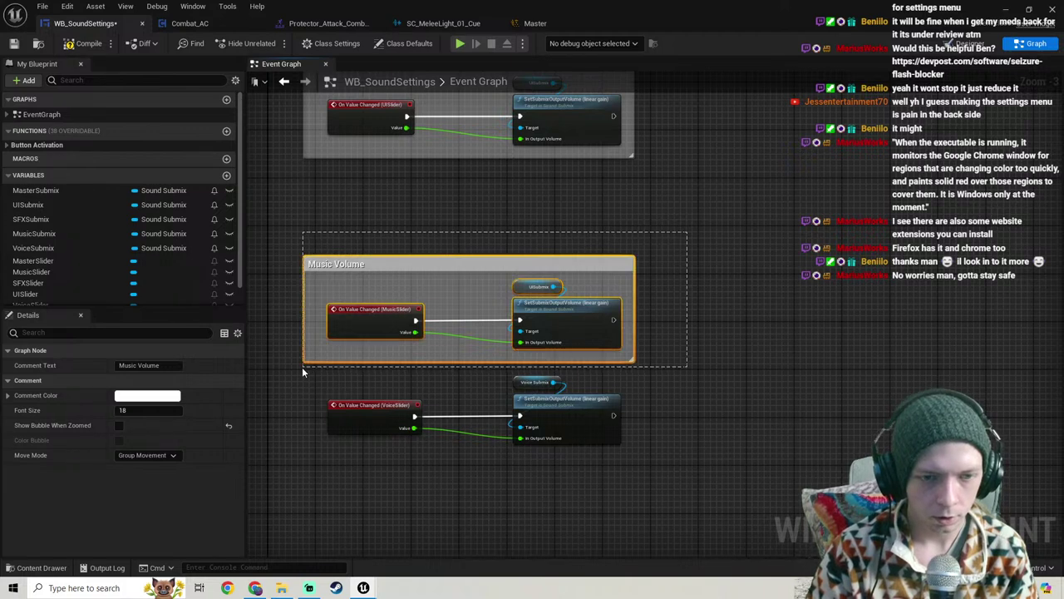
# Step: Move the Music Volume comment and its nodes up to sit just below the UI Volume comment
pyautogui.press('Up')
pyautogui.press('Up')
pyautogui.press('Up')
pyautogui.press('Up')
pyautogui.press('Up')
pyautogui.press('Up')
pyautogui.press('Up')
pyautogui.press('Up')
pyautogui.press('Up')
pyautogui.press('Up')
pyautogui.press('Up')
pyautogui.press('Up')
pyautogui.press('Up')
pyautogui.press('Up')
pyautogui.press('Up')
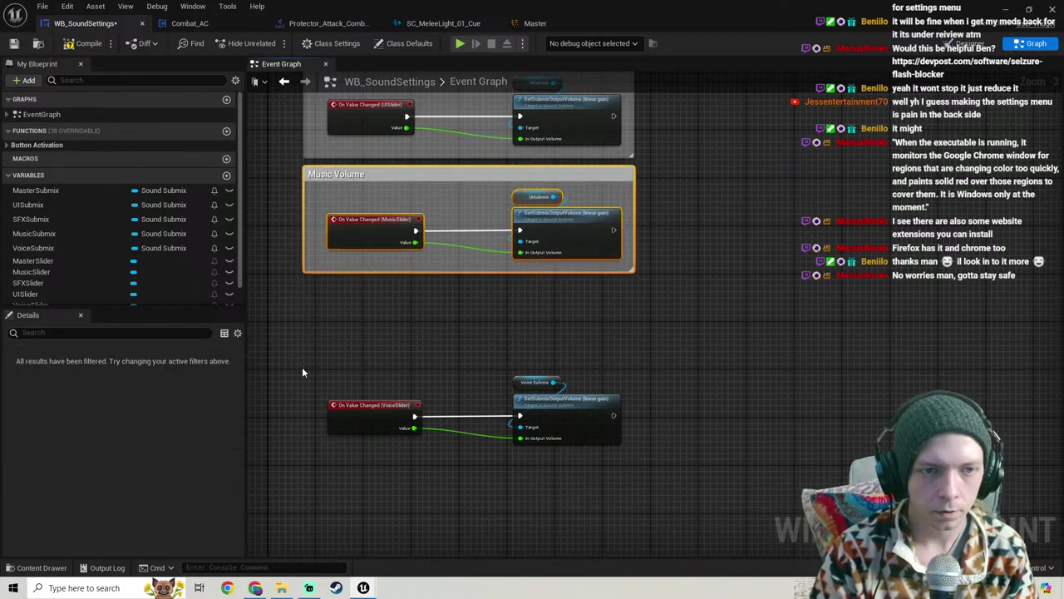
# Step: Wrap the VoiceSlider event and its submix nodes in a comment titled "Voice Volume"
pyautogui.moveTo(291, 334); pyautogui.dragTo(689, 549)
pyautogui.press('c')
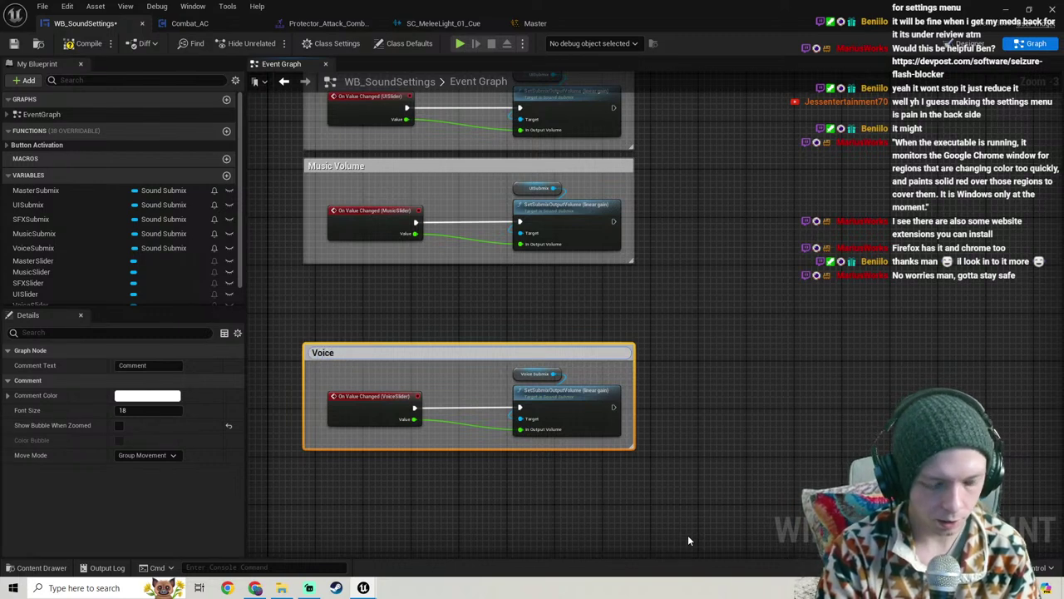
pyautogui.write('Voice Volume')
pyautogui.press('Return')
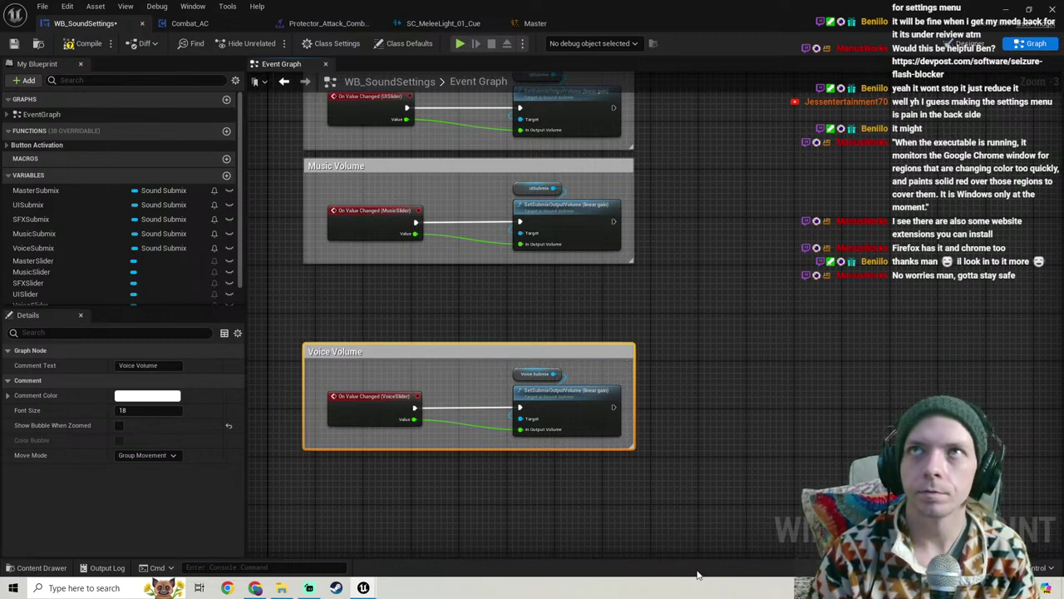
# Step: Move the Voice Volume comment and its nodes up to sit just below the Music Volume comment
pyautogui.moveTo(699, 501); pyautogui.dragTo(295, 321)
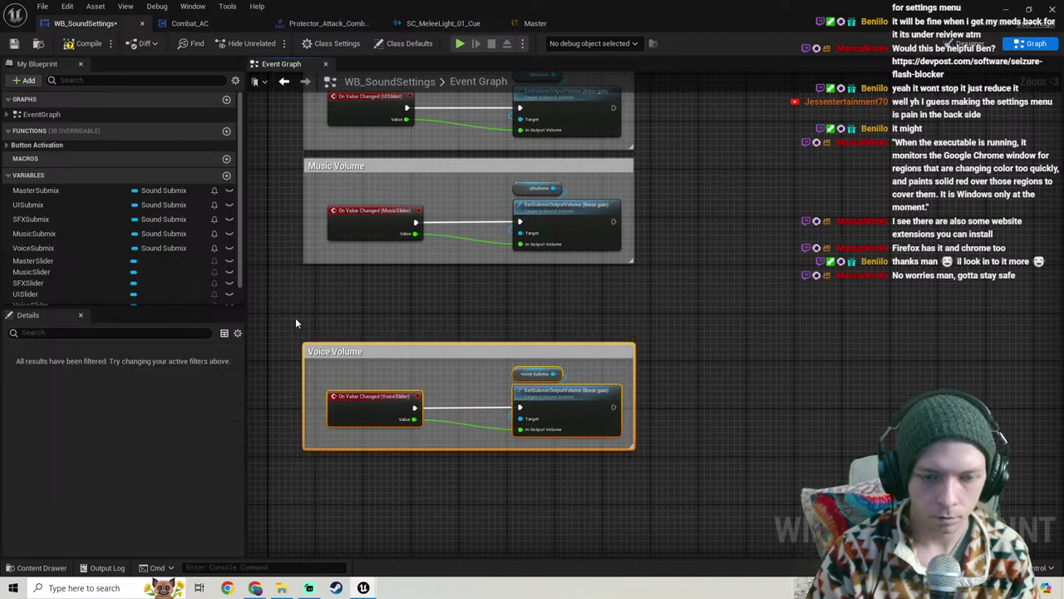
pyautogui.press('Up')
pyautogui.press('Up')
pyautogui.press('Up')
pyautogui.press('Up')
pyautogui.press('Up')
pyautogui.press('Up')
pyautogui.press('Up')
pyautogui.press('Up')
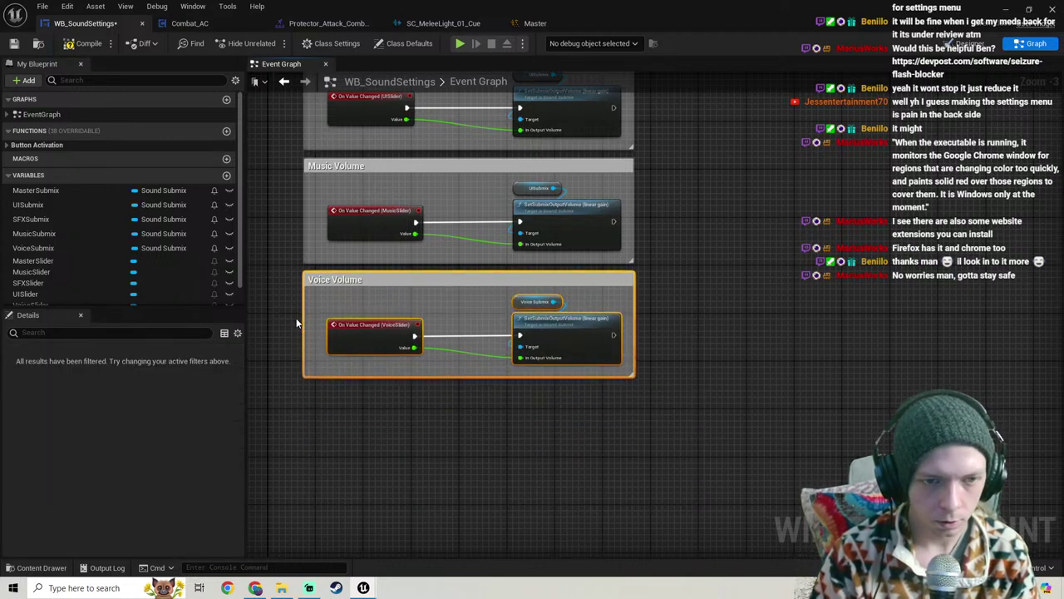
# Step: Look over the stacked volume comments in the event graph and save the WB_SoundSettings widget
pyautogui.scroll(-3, 403, 274)
pyautogui.moveTo(551, 232); pyautogui.dragTo(641, 356, button='right')
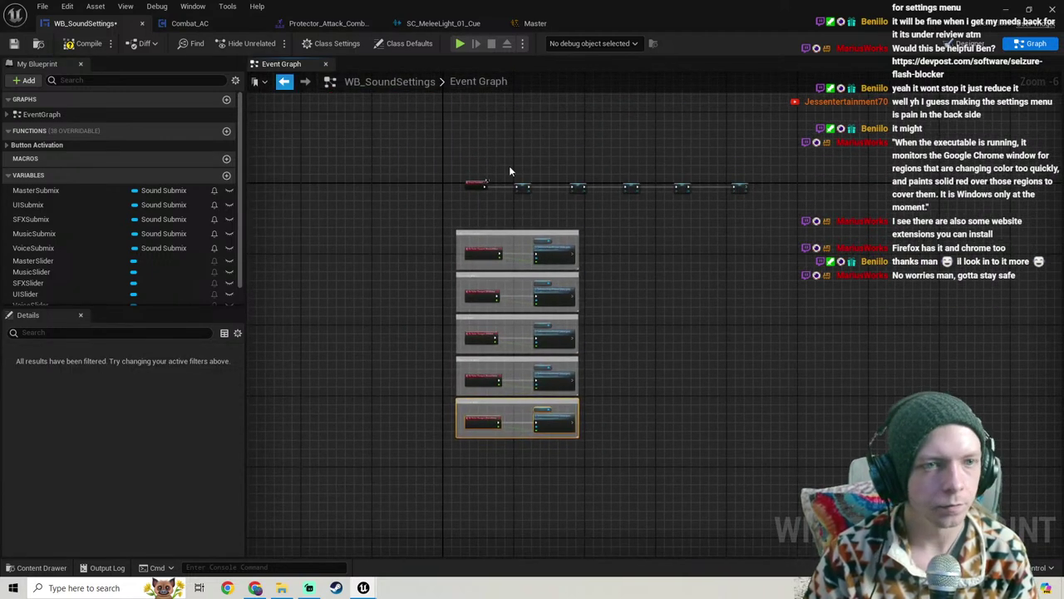
pyautogui.scroll(3, 543, 173)
pyautogui.moveTo(543, 173); pyautogui.dragTo(450, 175, button='right')
pyautogui.scroll(-2, 457, 184)
pyautogui.moveTo(475, 309); pyautogui.dragTo(534, 162, button='right')
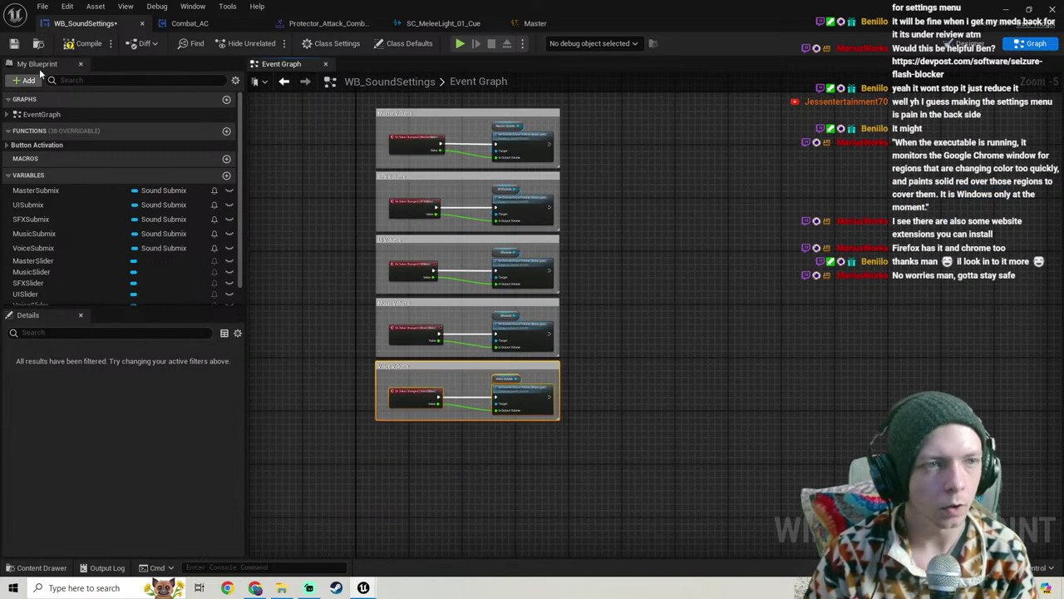
pyautogui.click(13, 43)
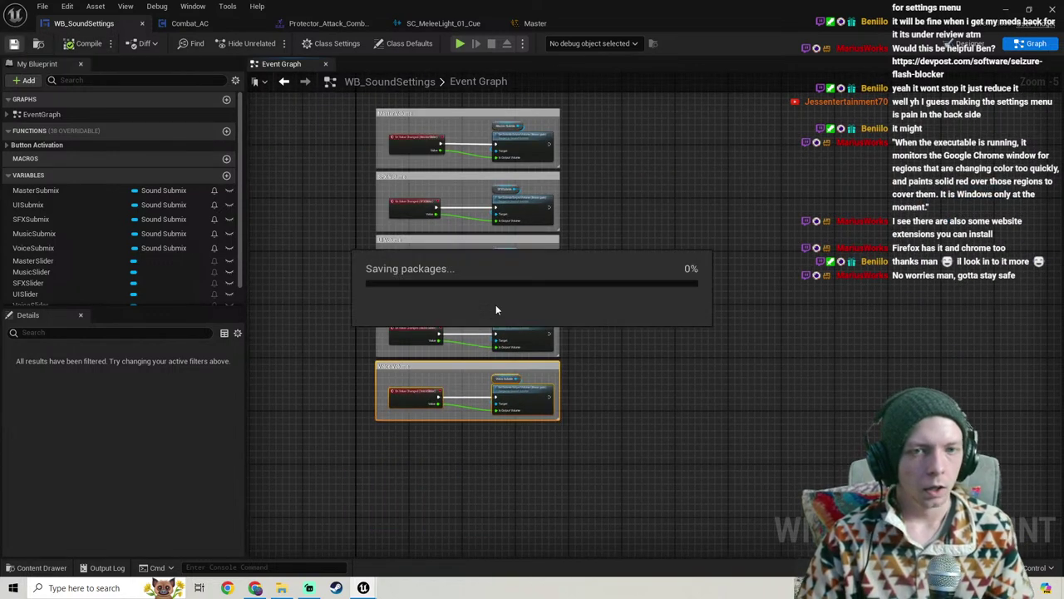
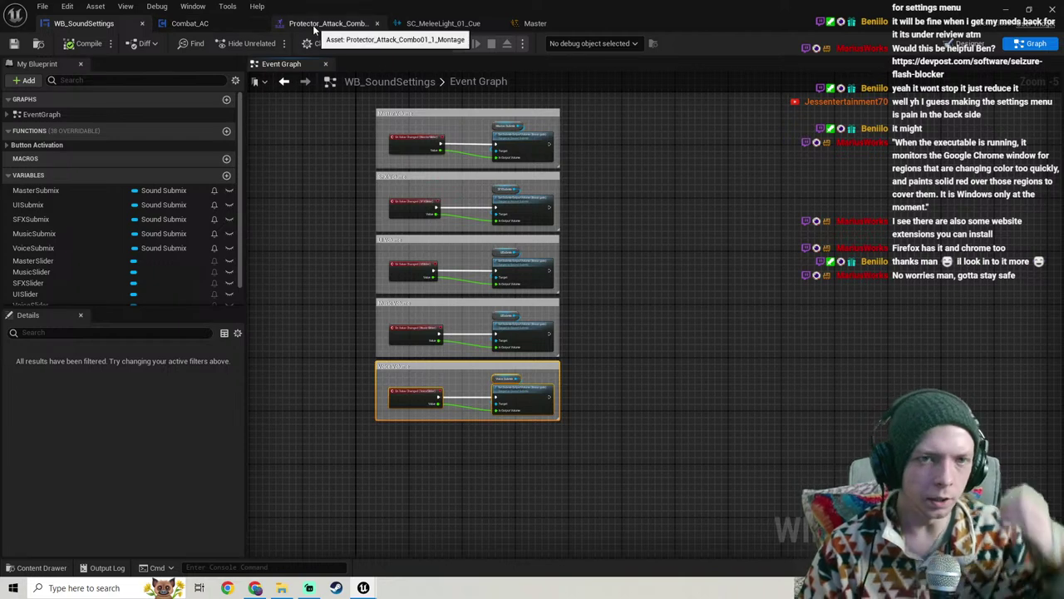
# Step: Close the attack montage, SC_MeleeLight_01_Cue, Master and Combat_AC assets, keeping only WB_SoundSettings open
pyautogui.click(377, 24)
pyautogui.click(377, 25)
pyautogui.click(378, 24)
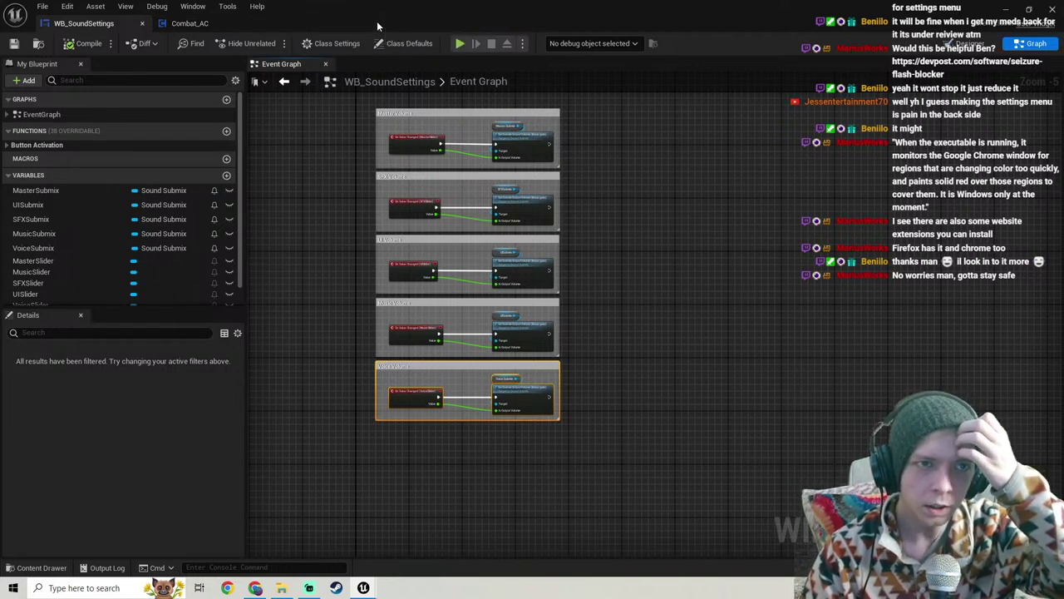
pyautogui.click(259, 25)
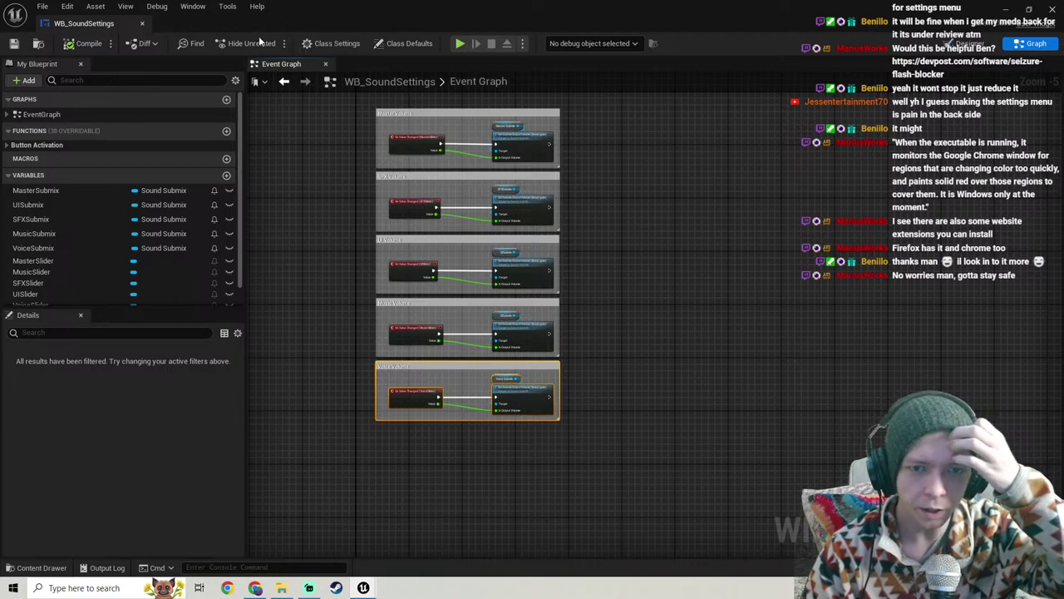
# Step: Return to the main level editor and save all remaining unsaved content, including the Voice asset
pyautogui.click(1005, 12)
pyautogui.click(117, 386)
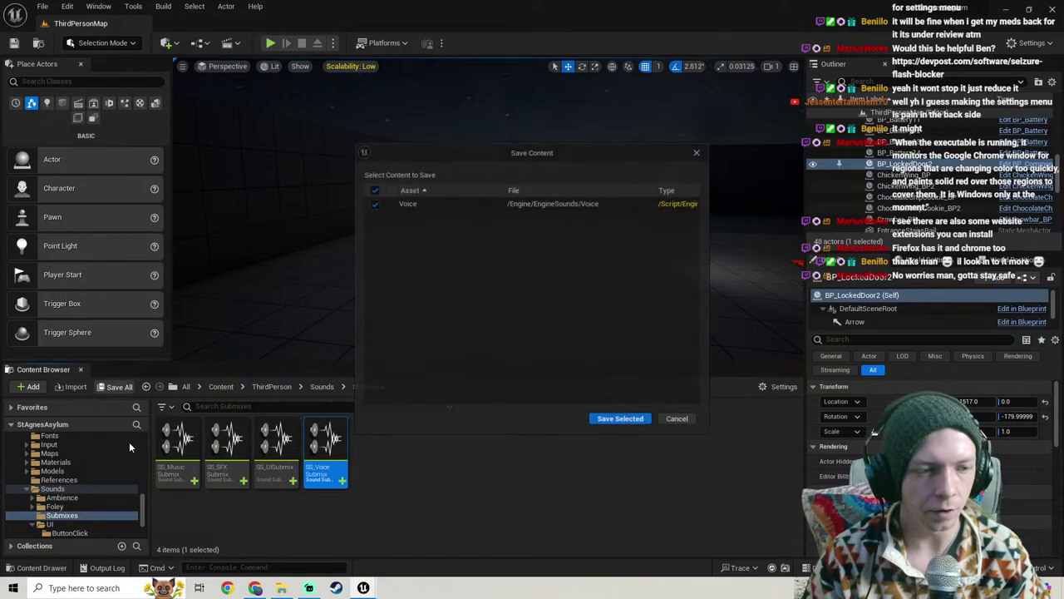
pyautogui.click(620, 419)
# Step: Open the GameSettings_AC blueprint from the ThirdPerson/Blueprints/Components folder
pyautogui.scroll(5, 58, 487)
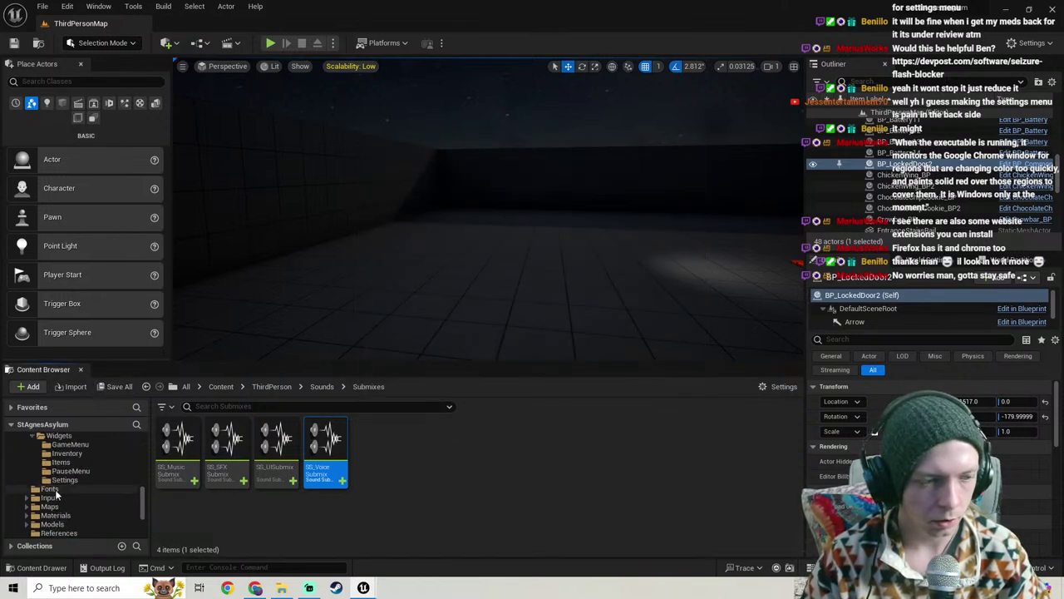
pyautogui.scroll(-5, 70, 489)
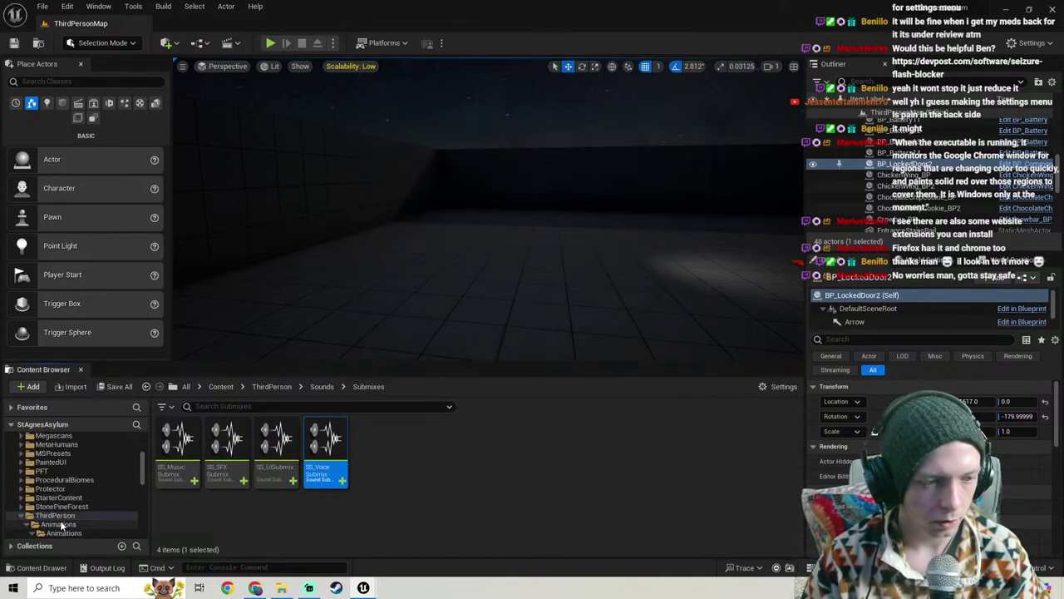
pyautogui.click(55, 515)
pyautogui.doubleClick(227, 438)
pyautogui.doubleClick(227, 438)
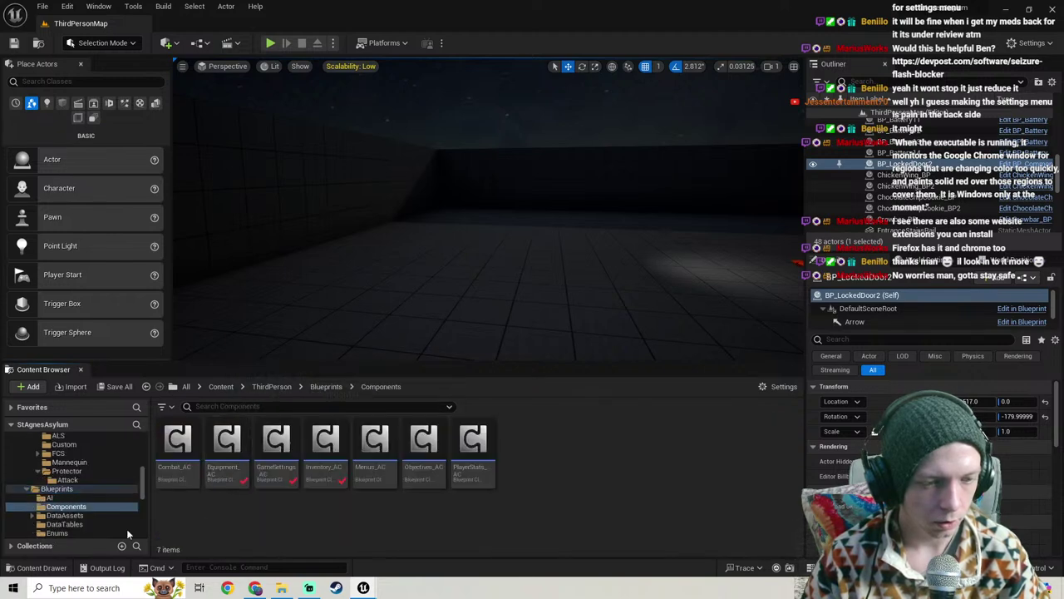
pyautogui.doubleClick(277, 441)
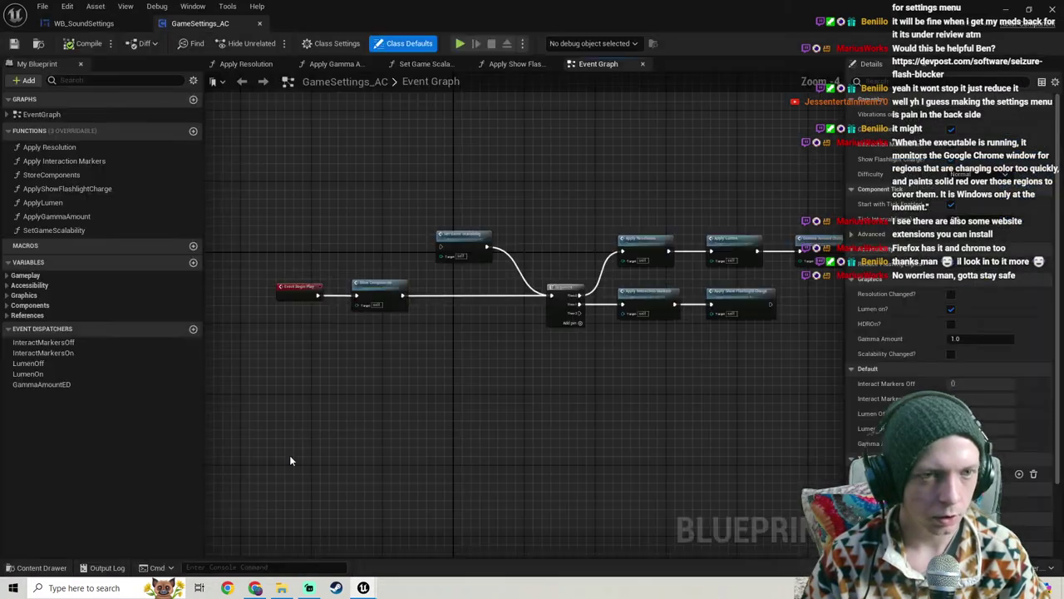
pyautogui.moveTo(326, 284); pyautogui.dragTo(381, 180, button='right')
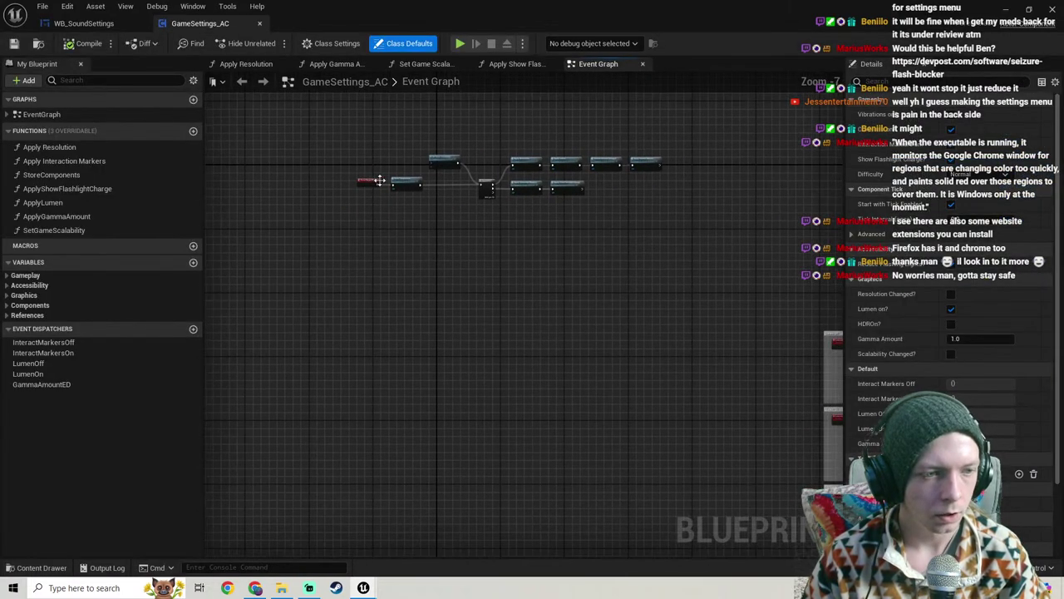
# Step: Add a float variable named MasterVolume to GameSettings_AC, then compile and save the blueprint
pyautogui.click(193, 262)
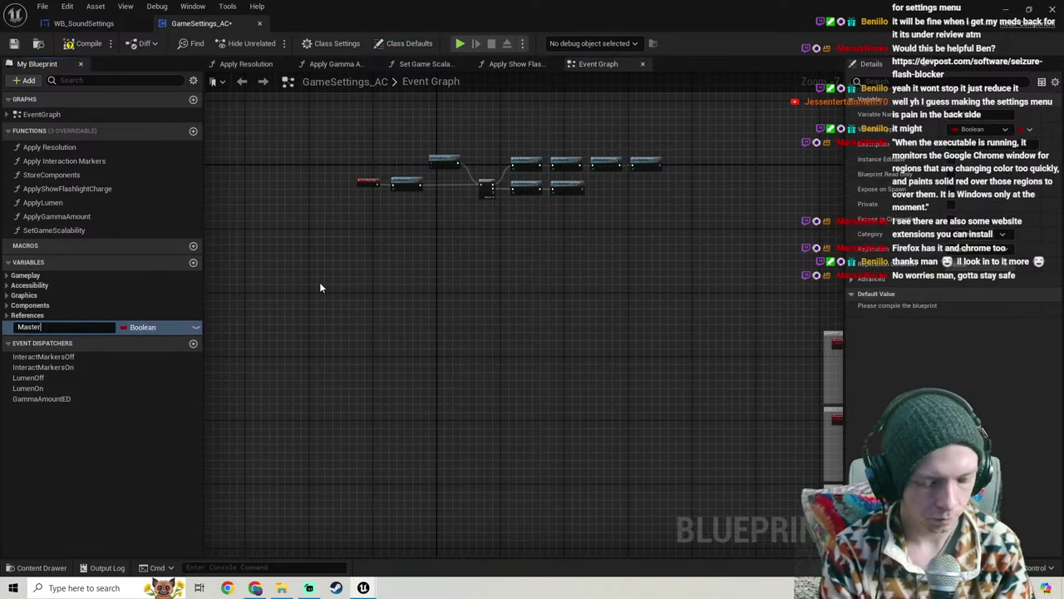
pyautogui.write('MasterVolume')
pyautogui.press('Return')
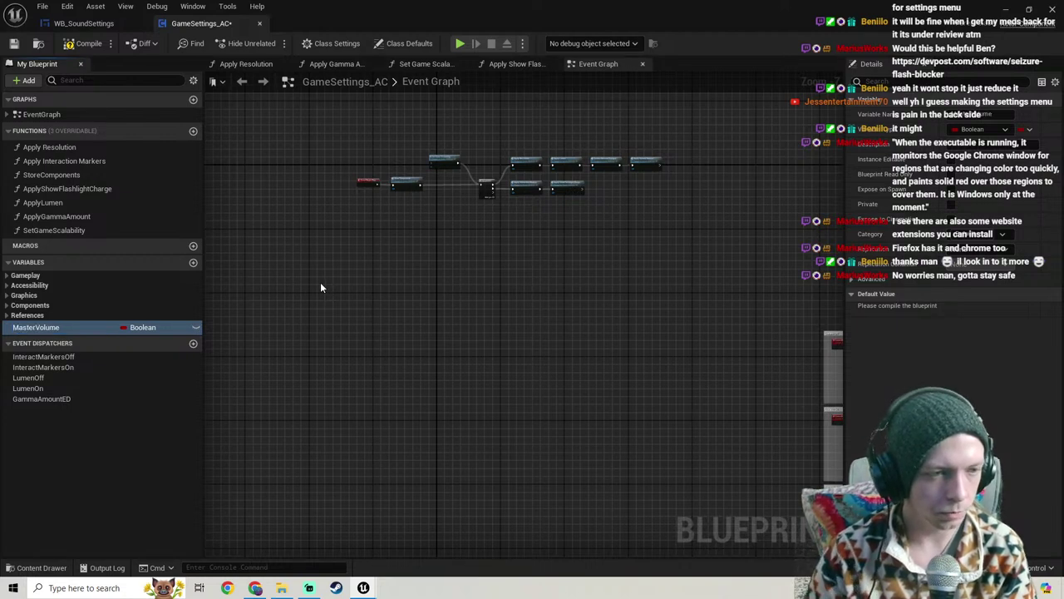
pyautogui.click(135, 328)
pyautogui.click(146, 401)
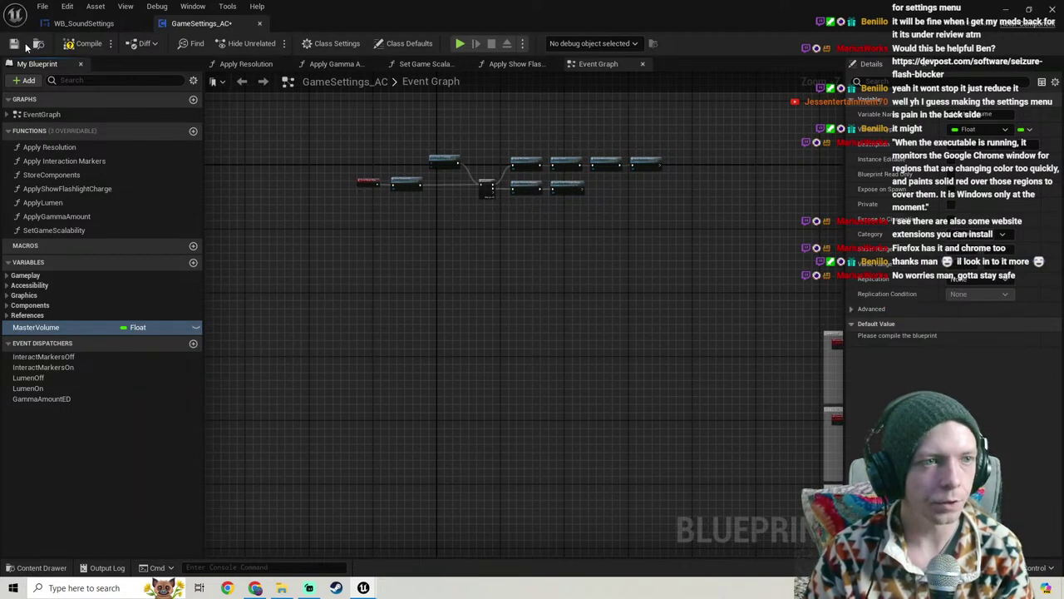
pyautogui.click(86, 46)
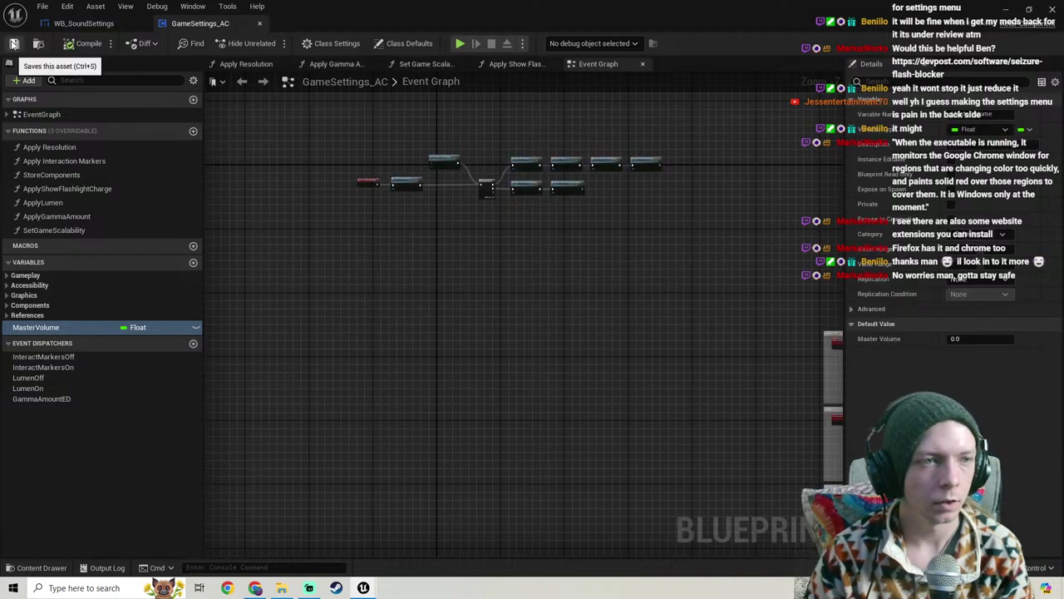
pyautogui.click(13, 43)
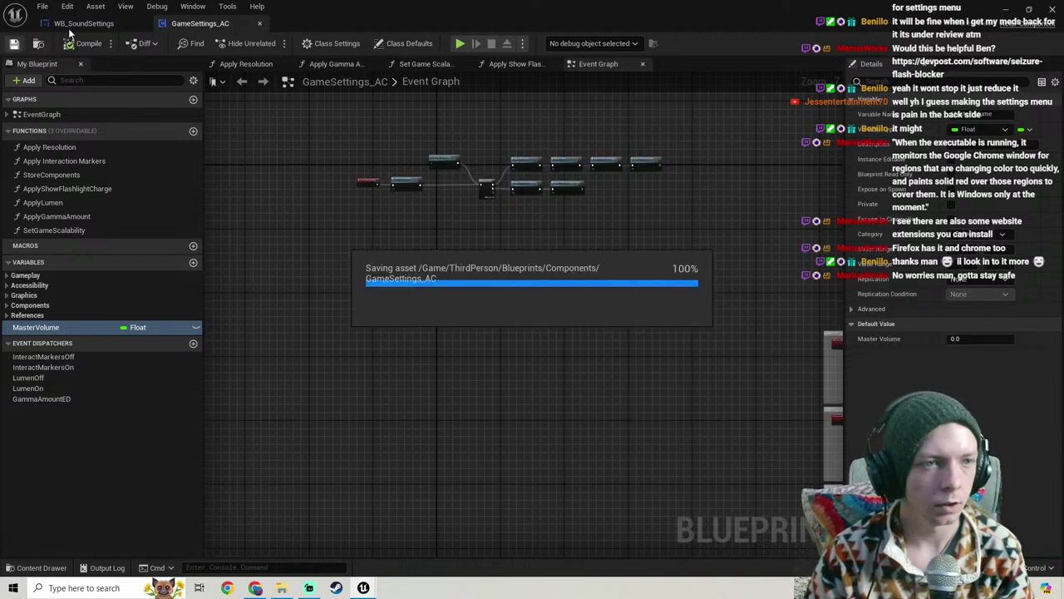
# Step: Add a float variable named SFXVolume to GameSettings_AC, then compile and save the blueprint
pyautogui.click(194, 262)
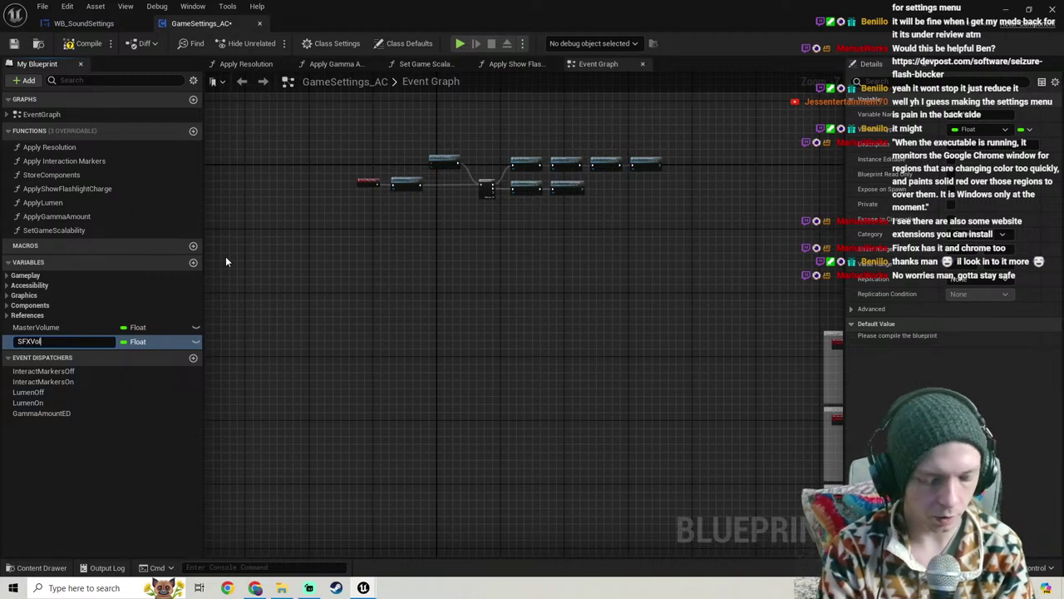
pyautogui.press('Return')
pyautogui.click(86, 45)
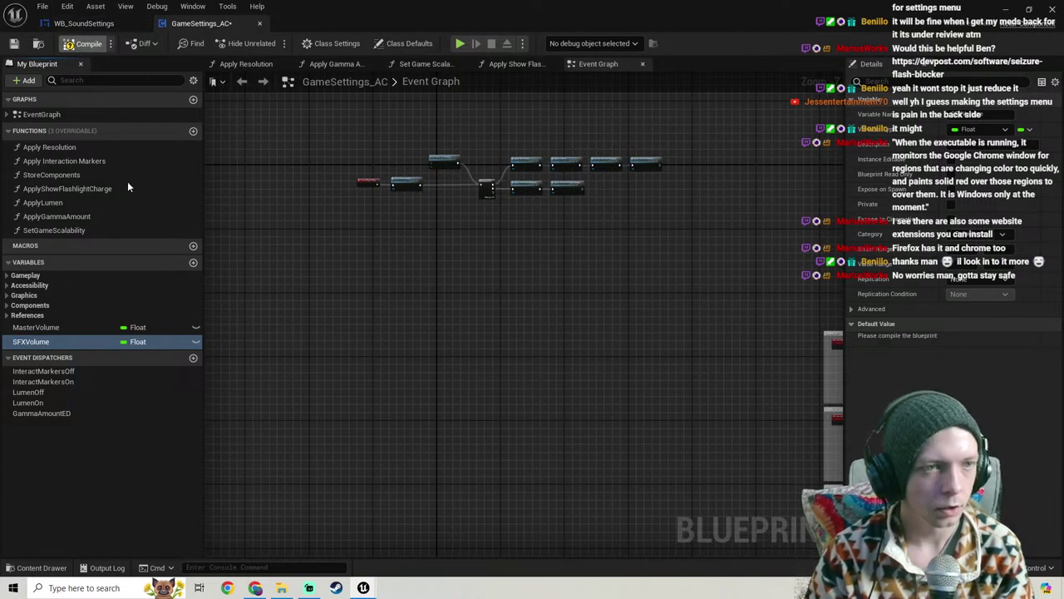
pyautogui.click(14, 45)
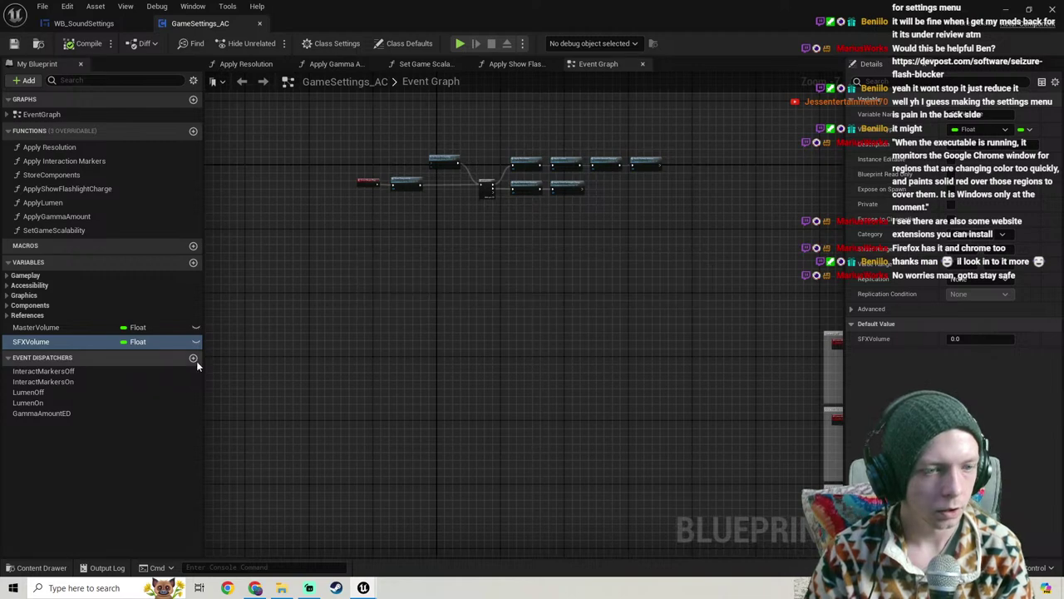
# Step: Add a float variable named UIVolume to GameSettings_AC, and check the volume comments in WB_SoundSettings for the remaining ones
pyautogui.click(193, 262)
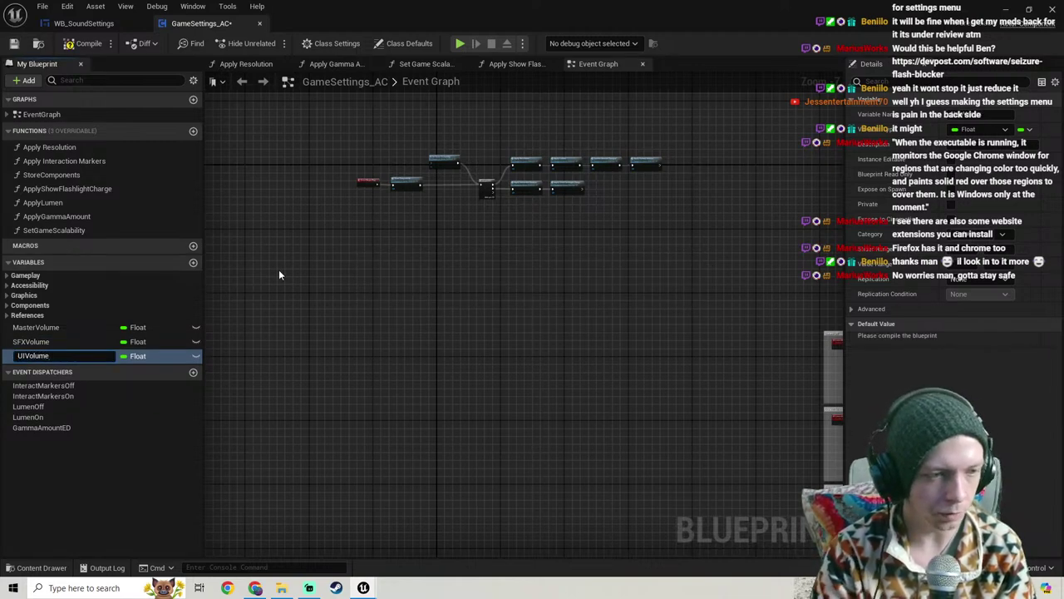
pyautogui.press('Return')
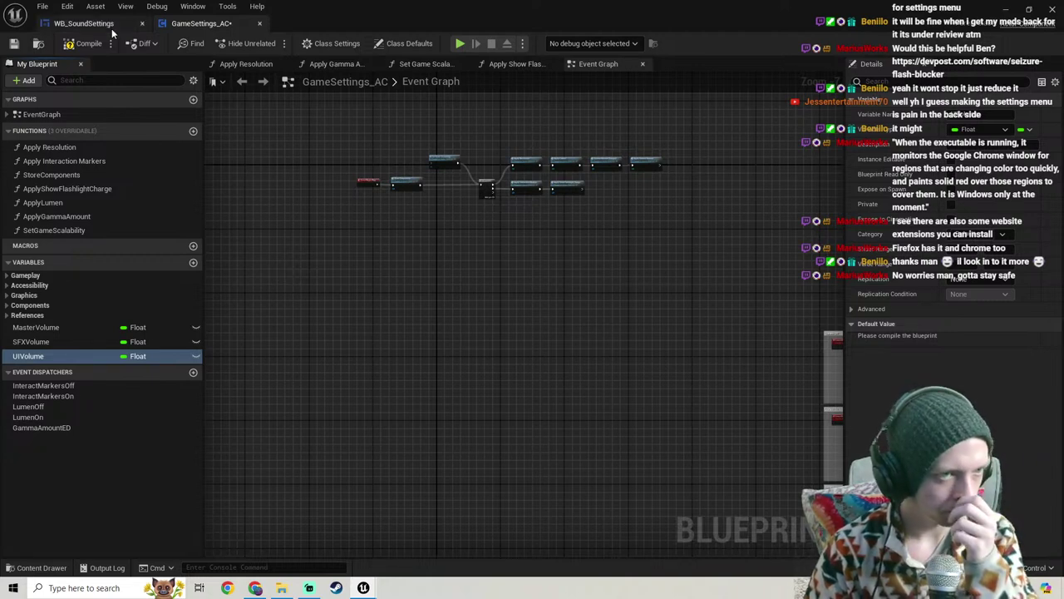
pyautogui.click(86, 22)
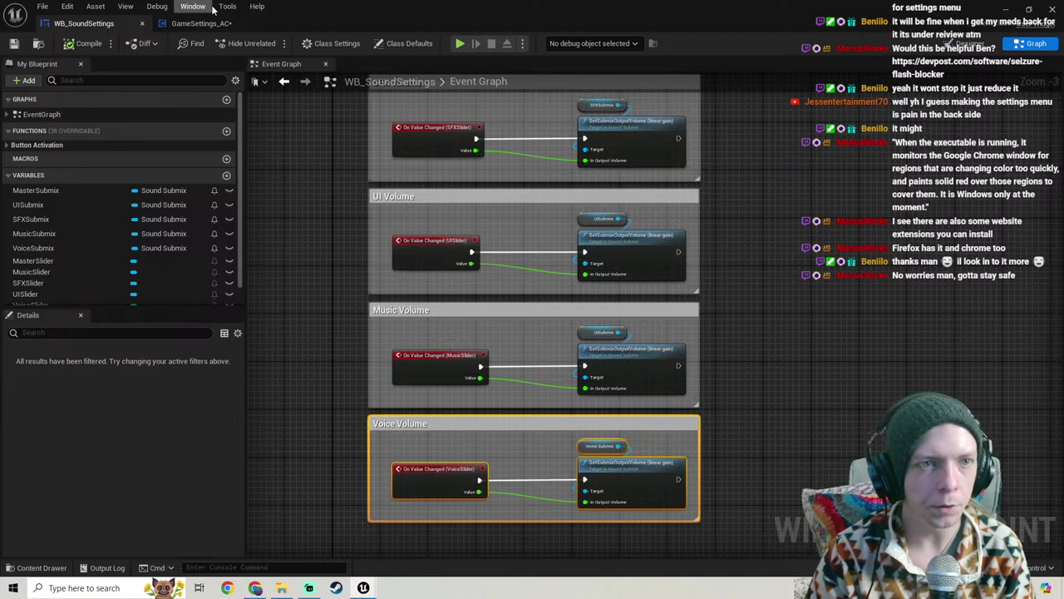
pyautogui.click(200, 23)
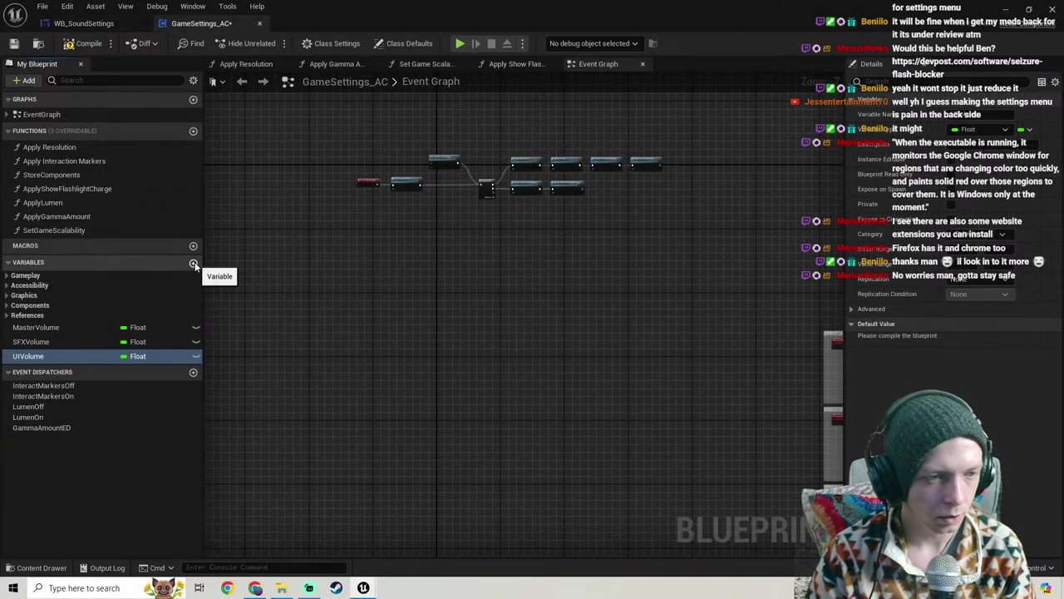
# Step: Add a float variable named MusicVolume to GameSettings_AC
pyautogui.click(193, 262)
pyautogui.write('N')
pyautogui.press('BackSpace')
pyautogui.write('MusicVolume')
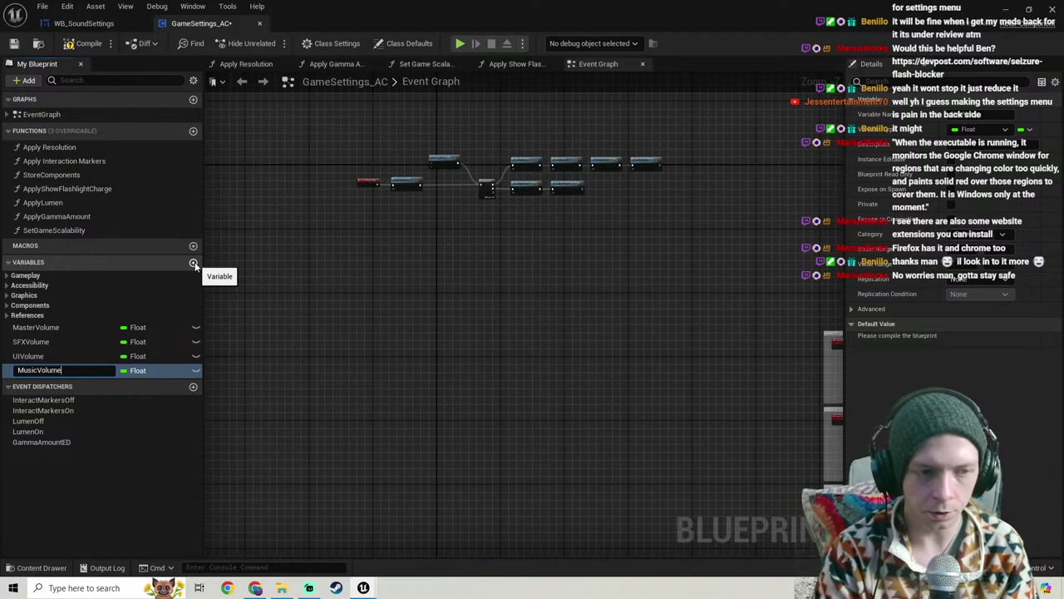
pyautogui.press('Return')
# Step: Add a float variable named VoiceVolume to GameSettings_AC and compile the blueprint
pyautogui.click(193, 262)
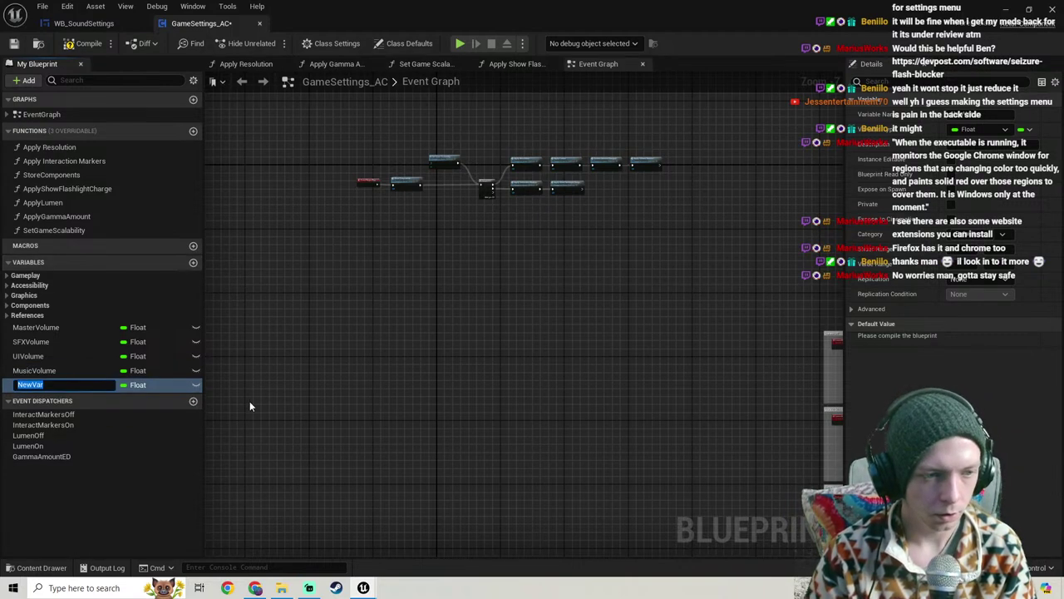
pyautogui.write('Voice')
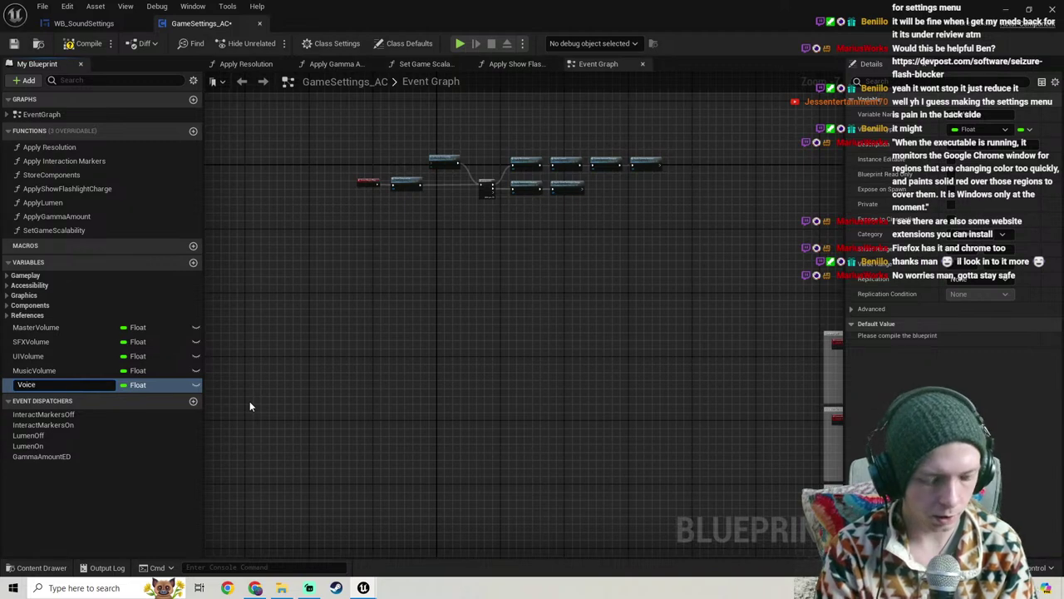
pyautogui.write('Volume')
pyautogui.press('Return')
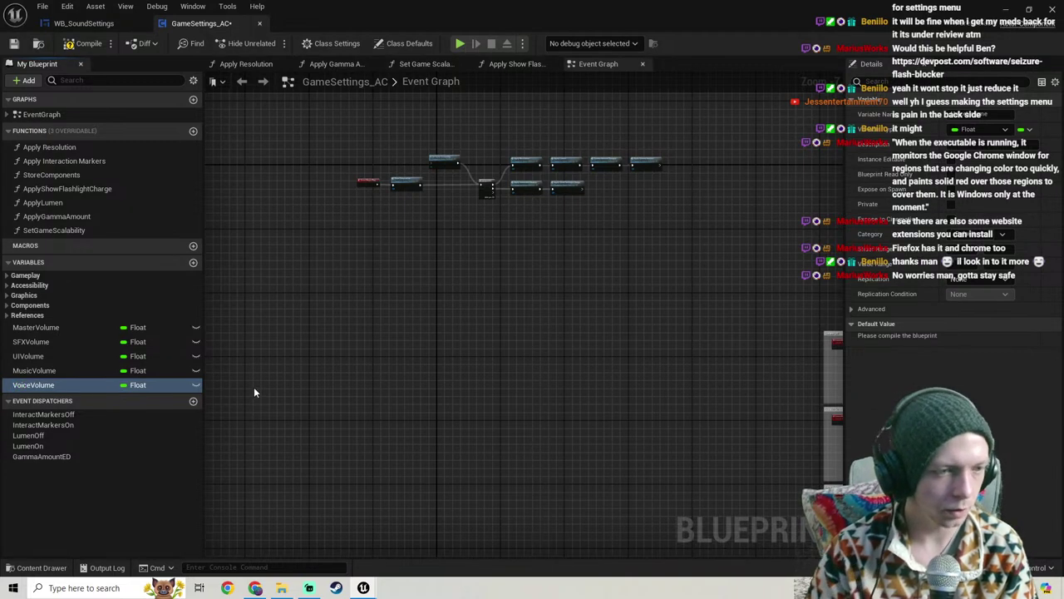
pyautogui.click(85, 48)
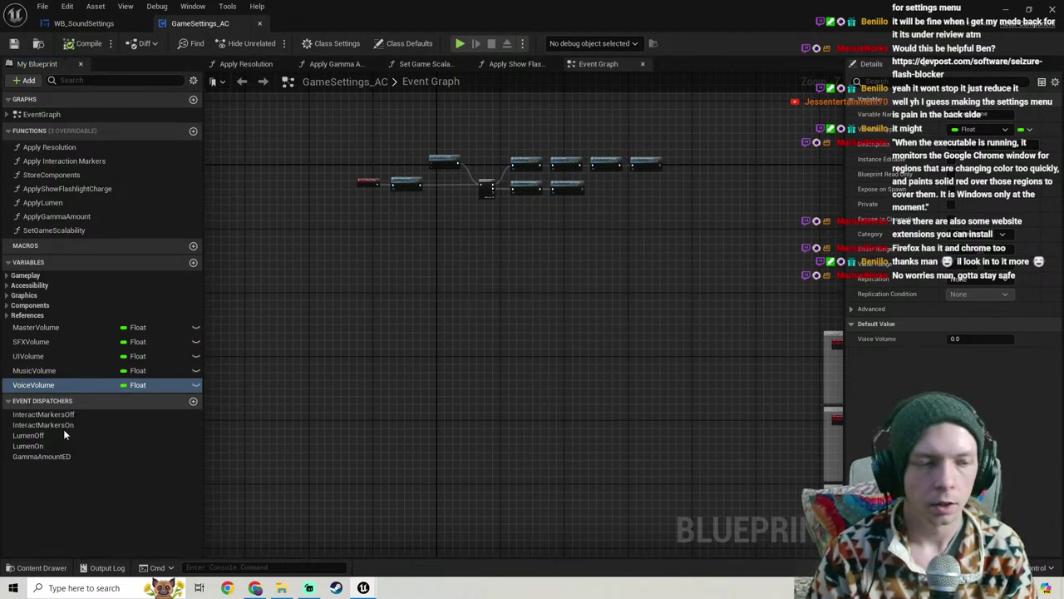
# Step: Set the default values of the MasterVolume and SFXVolume variables in GameSettings_AC to 1
pyautogui.click(38, 327)
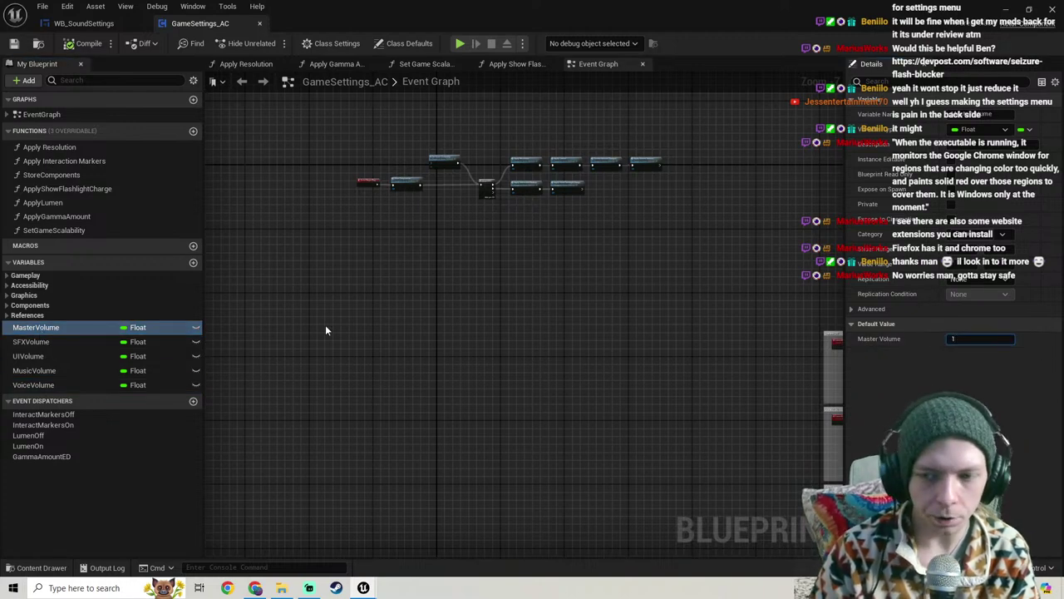
pyautogui.click(36, 342)
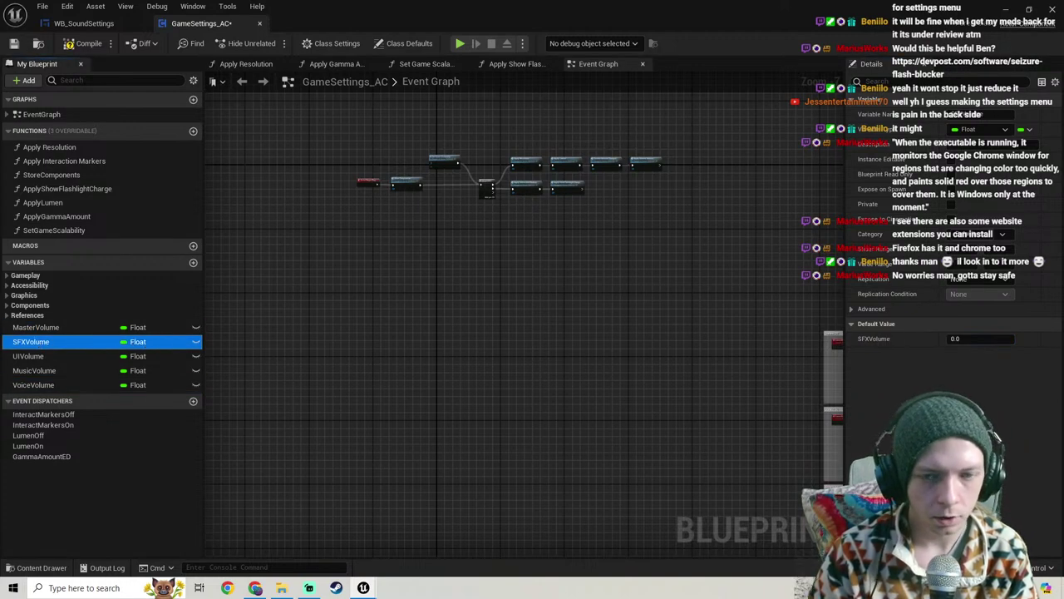
pyautogui.click(981, 338)
pyautogui.write('1')
# Step: Set the default values of the UIVolume and MusicVolume variables to 1
pyautogui.click(52, 362)
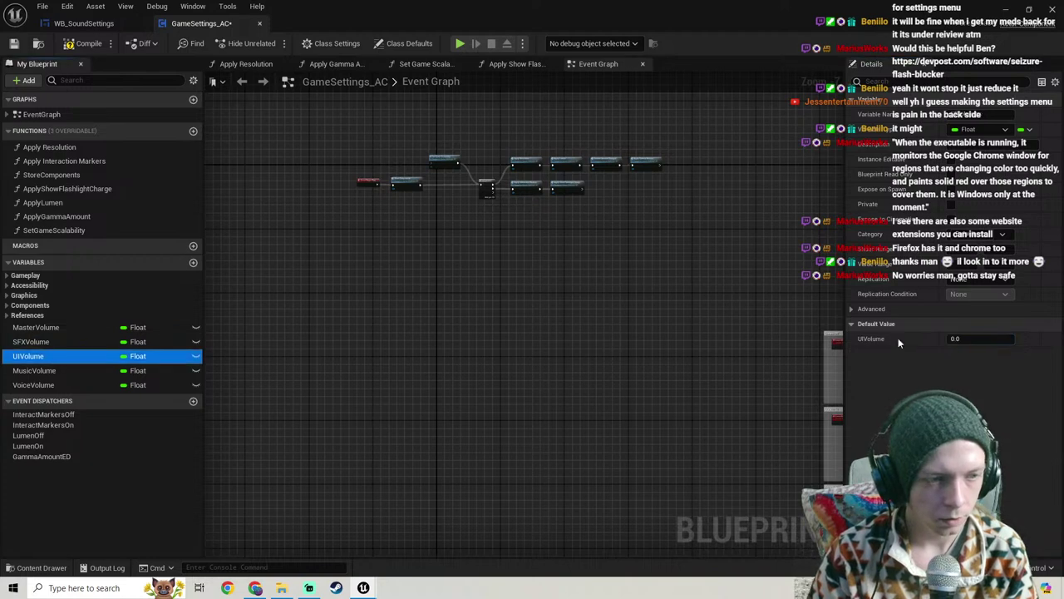
pyautogui.click(40, 371)
pyautogui.click(972, 339)
pyautogui.write('1')
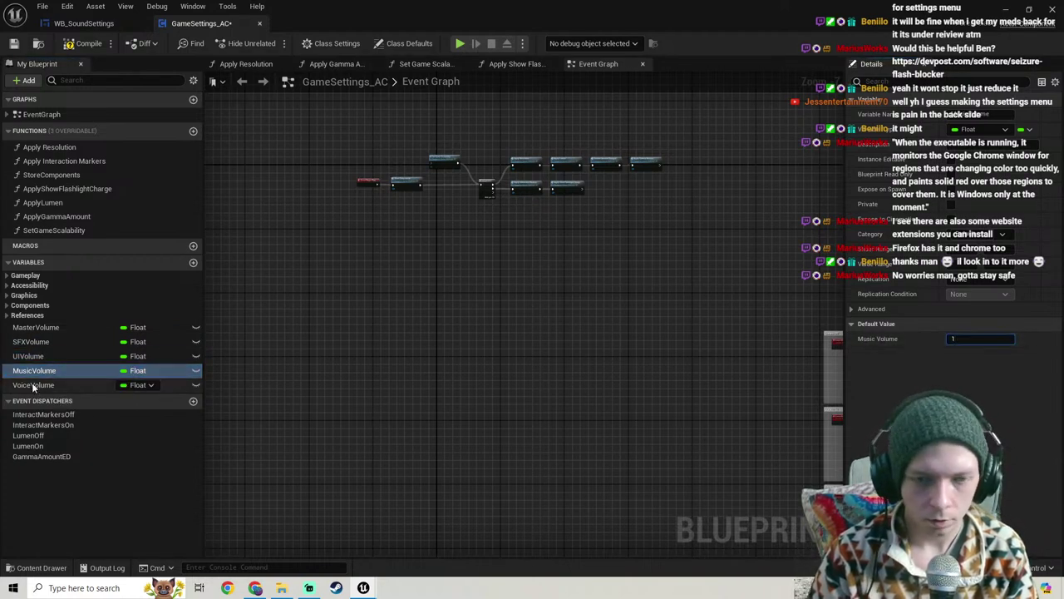
# Step: Set the default value of VoiceVolume to 1.0, then compile and save GameSettings_AC
pyautogui.click(54, 385)
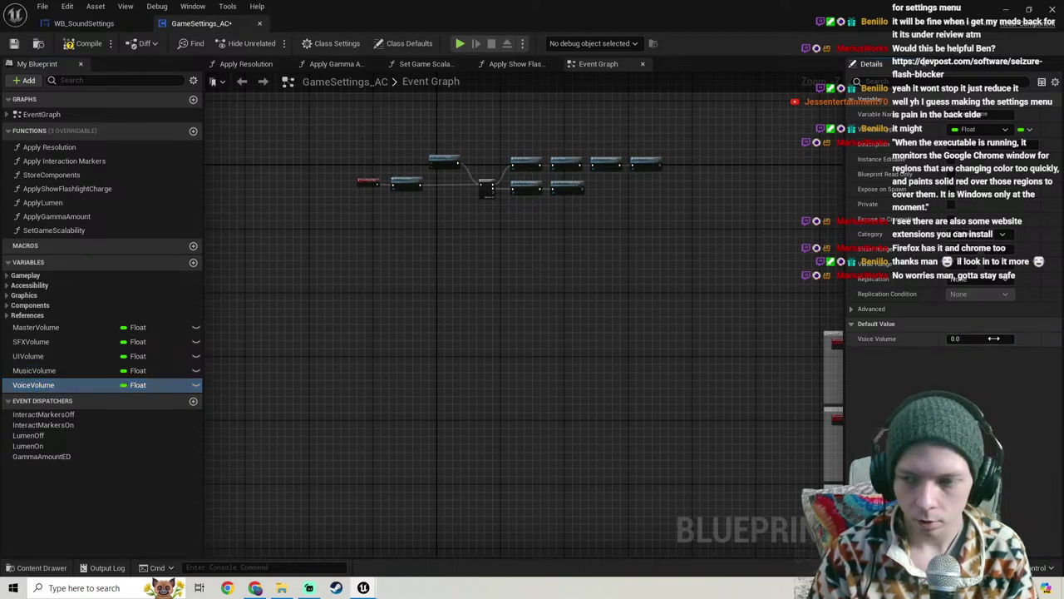
pyautogui.scroll(-2, 665, 320)
pyautogui.moveTo(669, 308); pyautogui.dragTo(508, 347, button='right')
pyautogui.click(76, 48)
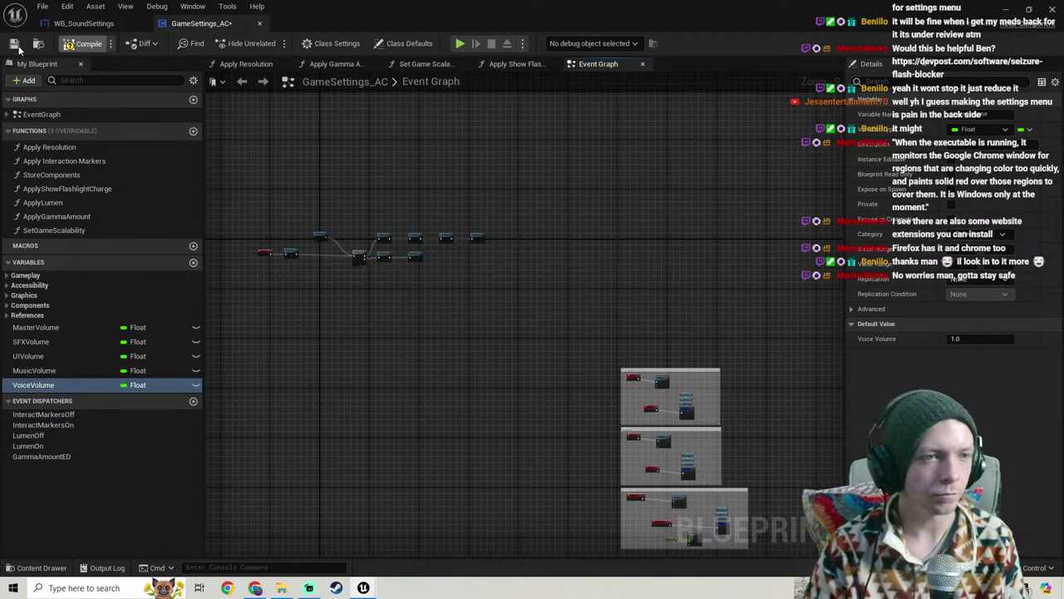
pyautogui.click(13, 43)
# Step: In WB_SoundSettings, shift the five submix SET nodes to the right to open a gap after Event Construct
pyautogui.moveTo(364, 361); pyautogui.dragTo(453, 324, button='right')
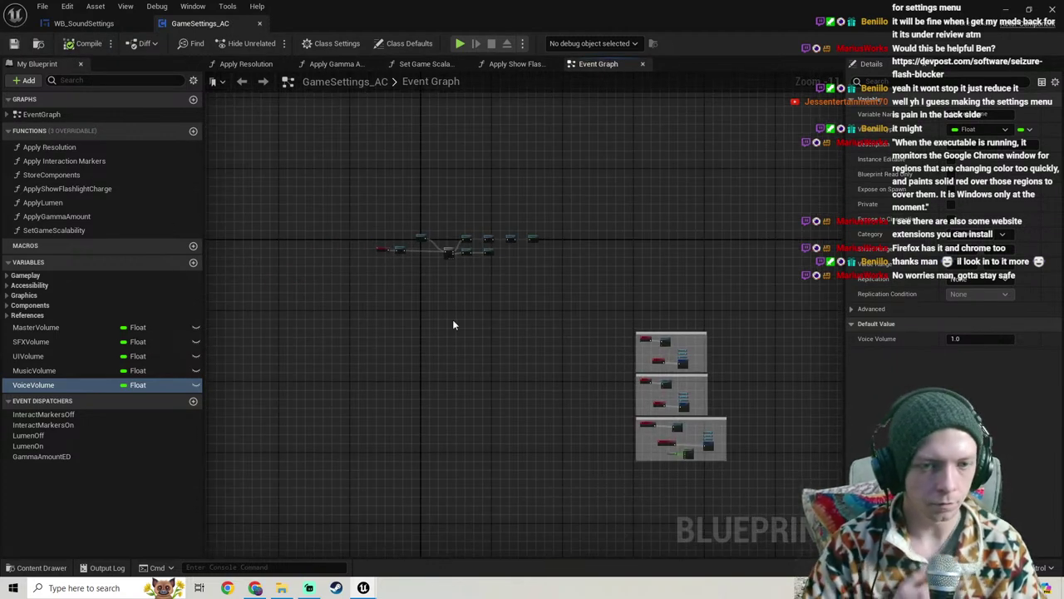
pyautogui.scroll(6, 457, 308)
pyautogui.moveTo(441, 252); pyautogui.dragTo(484, 300, button='right')
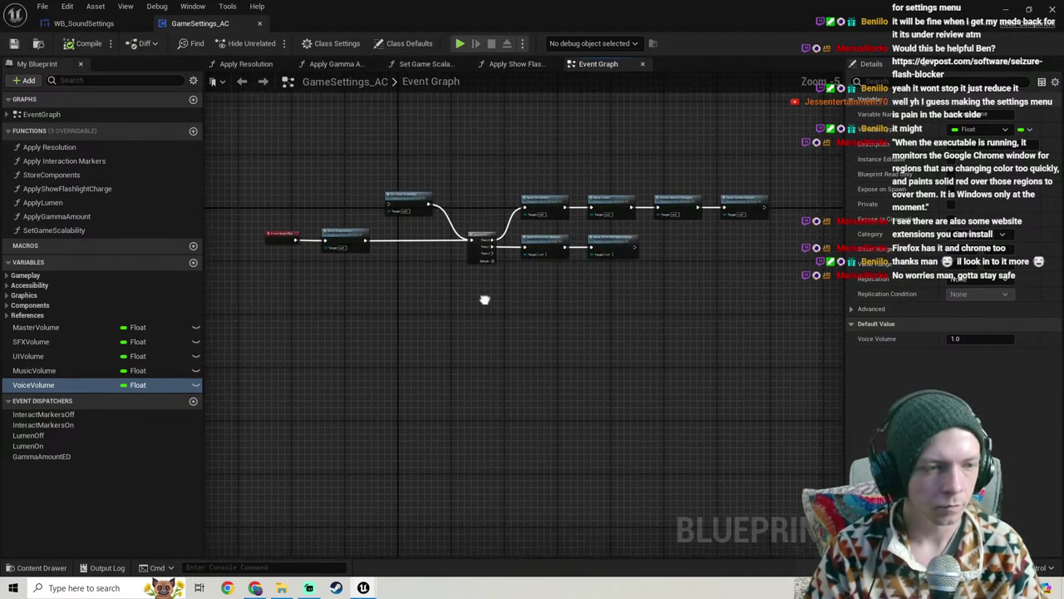
pyautogui.click(83, 23)
pyautogui.scroll(-3, 415, 274)
pyautogui.scroll(3, 566, 225)
pyautogui.moveTo(565, 225); pyautogui.dragTo(596, 468, button='right')
pyautogui.scroll(-3, 503, 348)
pyautogui.moveTo(503, 348); pyautogui.dragTo(430, 359, button='right')
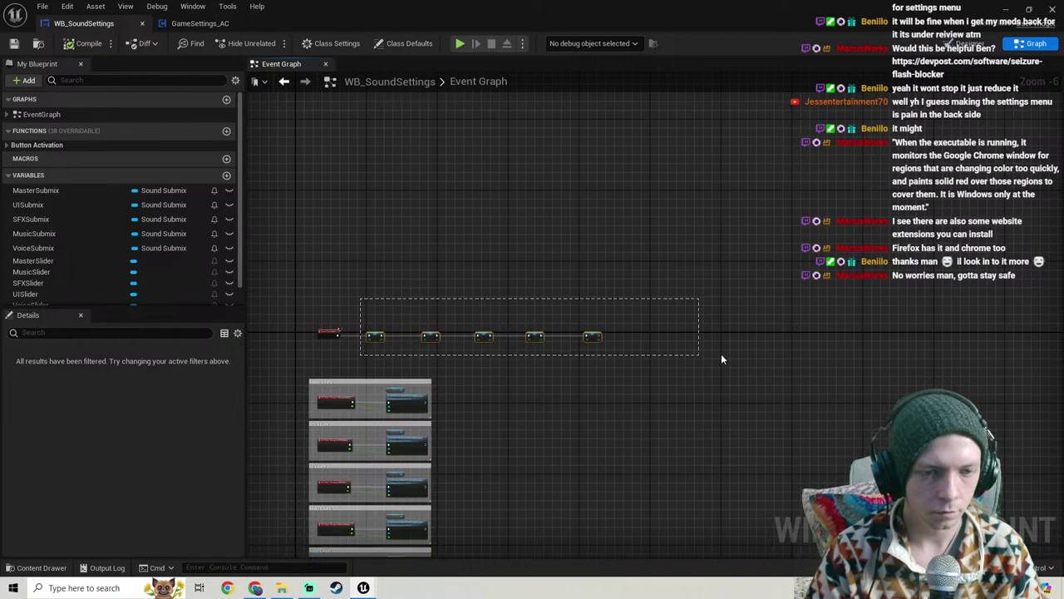
pyautogui.moveTo(721, 355); pyautogui.dragTo(722, 354)
pyautogui.press('Right')
pyautogui.press('Right')
pyautogui.press('Right')
pyautogui.press('Right')
pyautogui.press('Right')
pyautogui.press('Right')
pyautogui.press('Right')
pyautogui.press('Right')
pyautogui.press('Right')
pyautogui.press('Right')
pyautogui.press('Right')
pyautogui.press('Right')
pyautogui.press('Right')
pyautogui.press('Right')
pyautogui.press('Right')
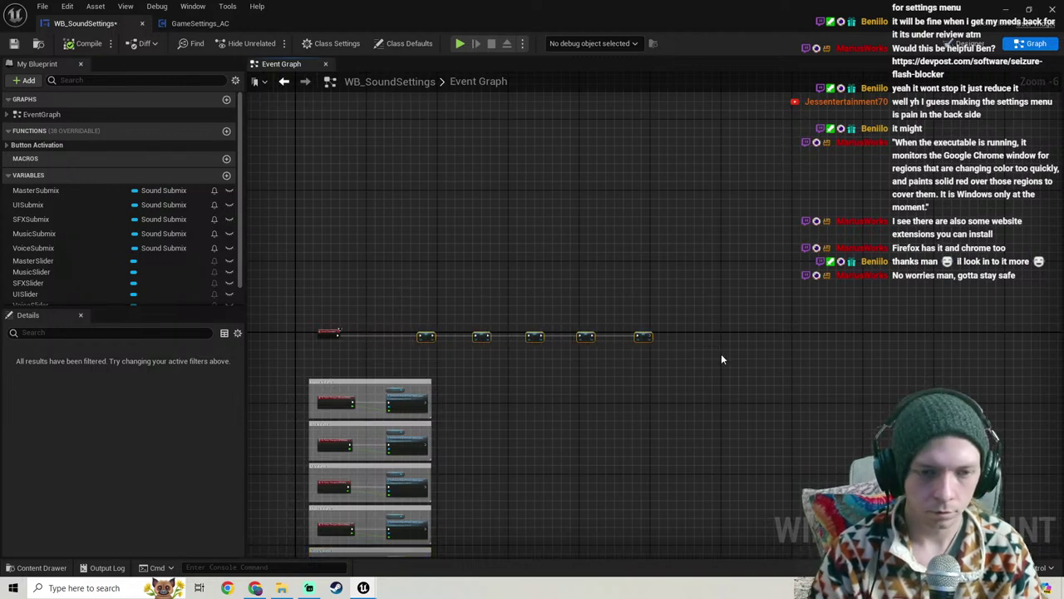
pyautogui.press('Right')
pyautogui.press('Right')
pyautogui.press('Right')
pyautogui.press('Right')
# Step: Look over the commented volume slider groups in the graph and save WB_SoundSettings
pyautogui.scroll(4, 384, 343)
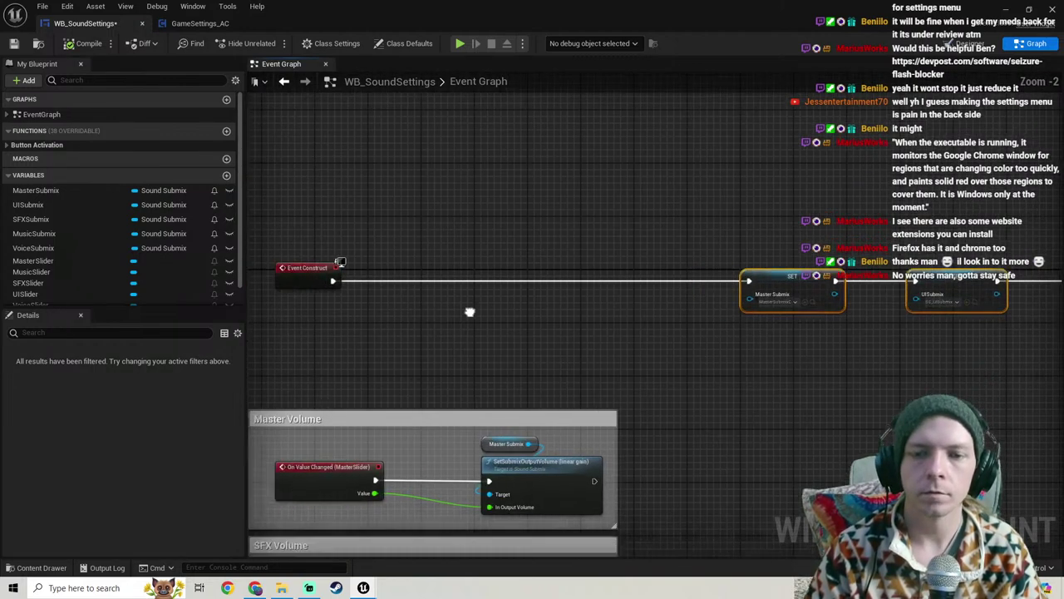
pyautogui.scroll(-4, 565, 285)
pyautogui.moveTo(566, 285); pyautogui.dragTo(515, 238, button='right')
pyautogui.scroll(3, 631, 293)
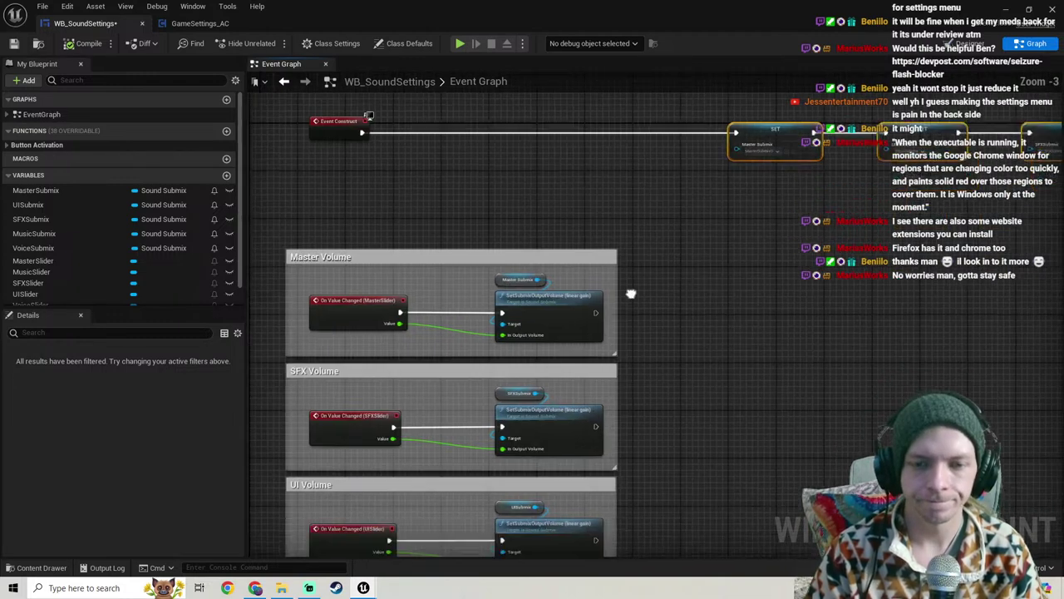
pyautogui.scroll(-2, 641, 291)
pyautogui.moveTo(654, 288); pyautogui.dragTo(618, 238, button='right')
pyautogui.scroll(1, 633, 358)
pyautogui.scroll(-2, 615, 278)
pyautogui.scroll(1, 615, 335)
pyautogui.scroll(1, 615, 335)
pyautogui.moveTo(615, 335); pyautogui.dragTo(606, 233, button='right')
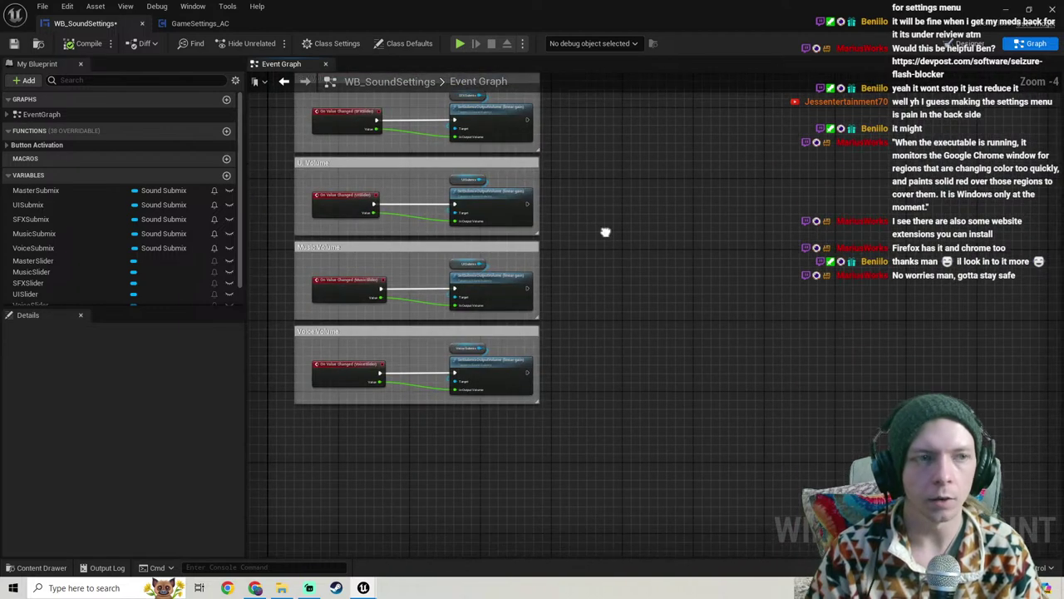
pyautogui.click(14, 43)
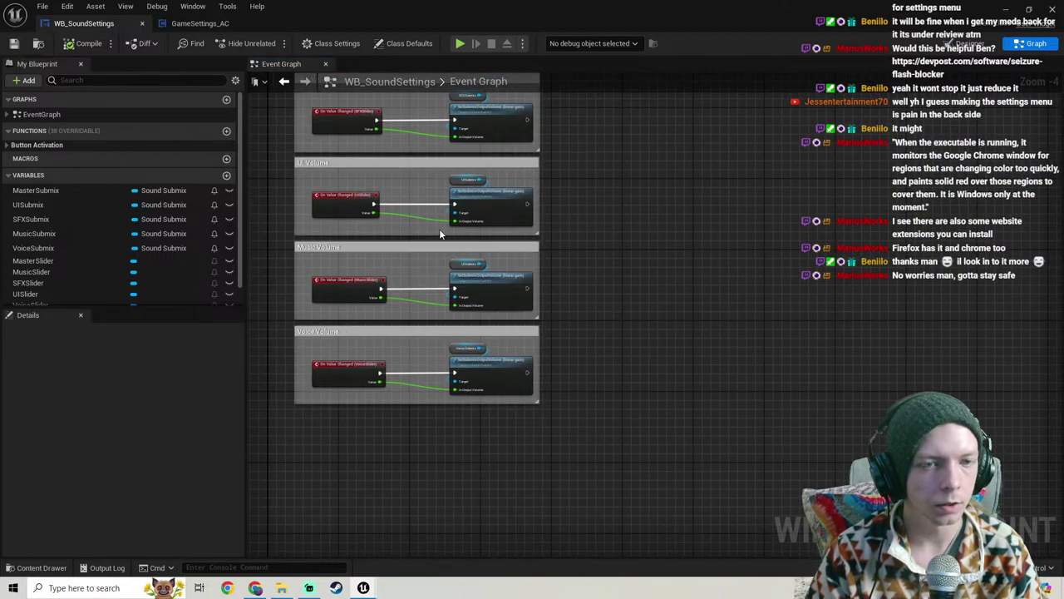
# Step: Add a Cast To BP_SAAThirdPersonCharacter node to the WB_SoundSettings event graph near Event Construct
pyautogui.scroll(-1, 441, 235)
pyautogui.moveTo(441, 234); pyautogui.dragTo(482, 410, button='right')
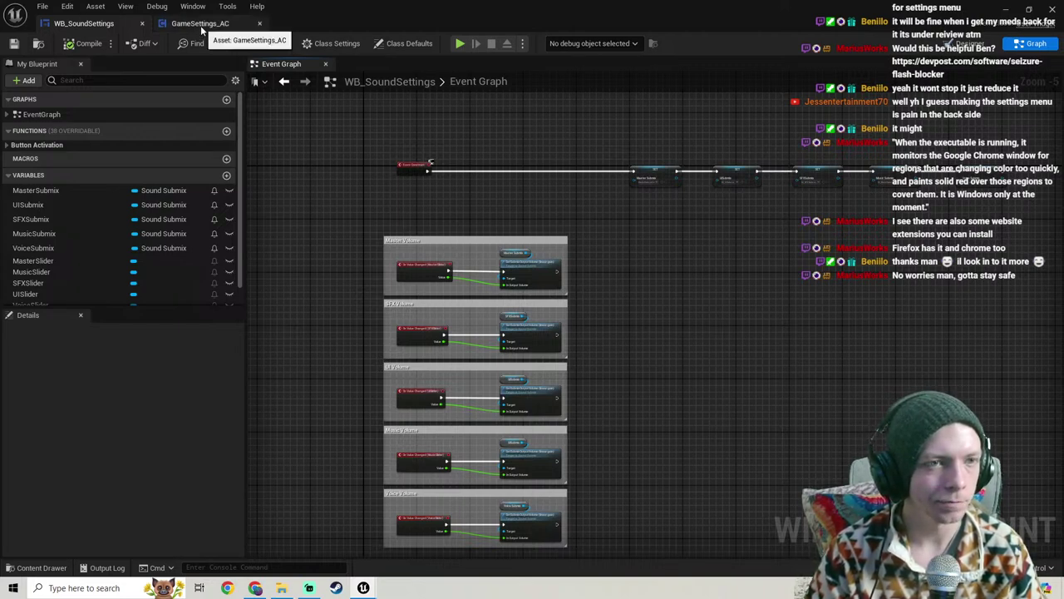
pyautogui.scroll(-1, 475, 249)
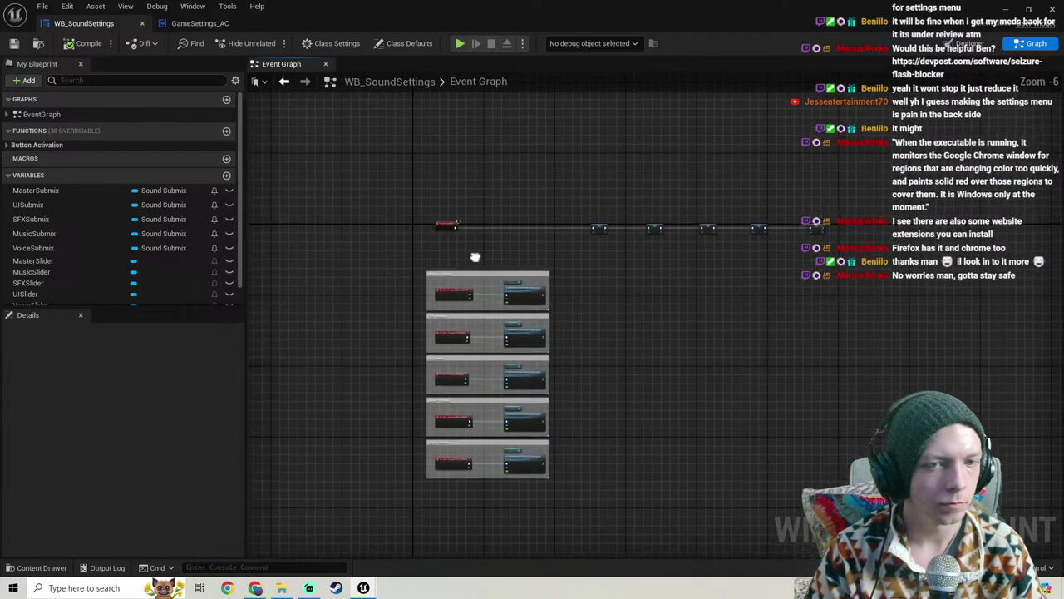
pyautogui.scroll(2, 475, 247)
pyautogui.scroll(-2, 475, 249)
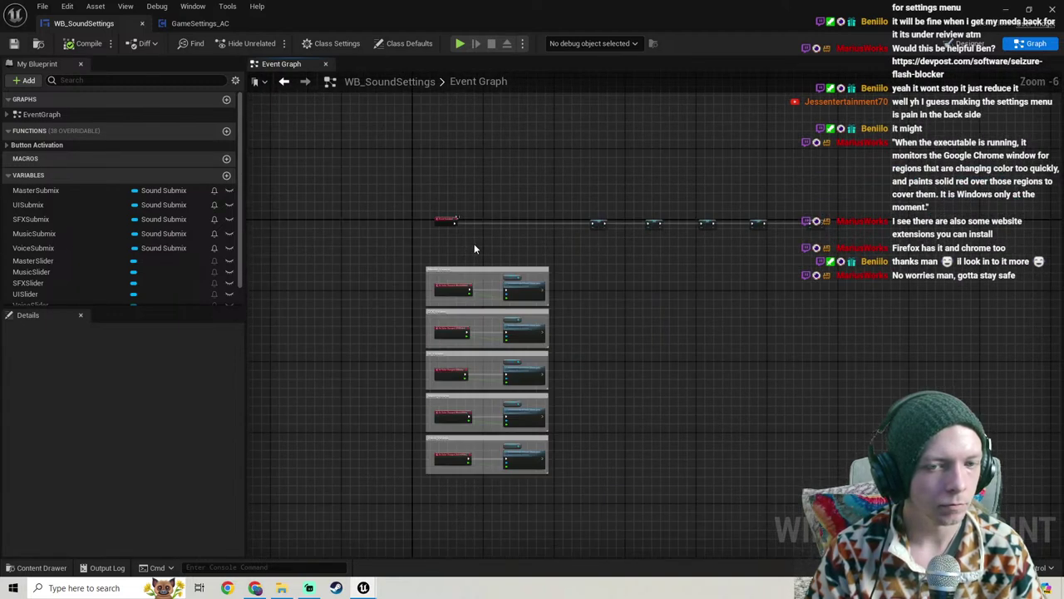
pyautogui.rightClick(474, 247)
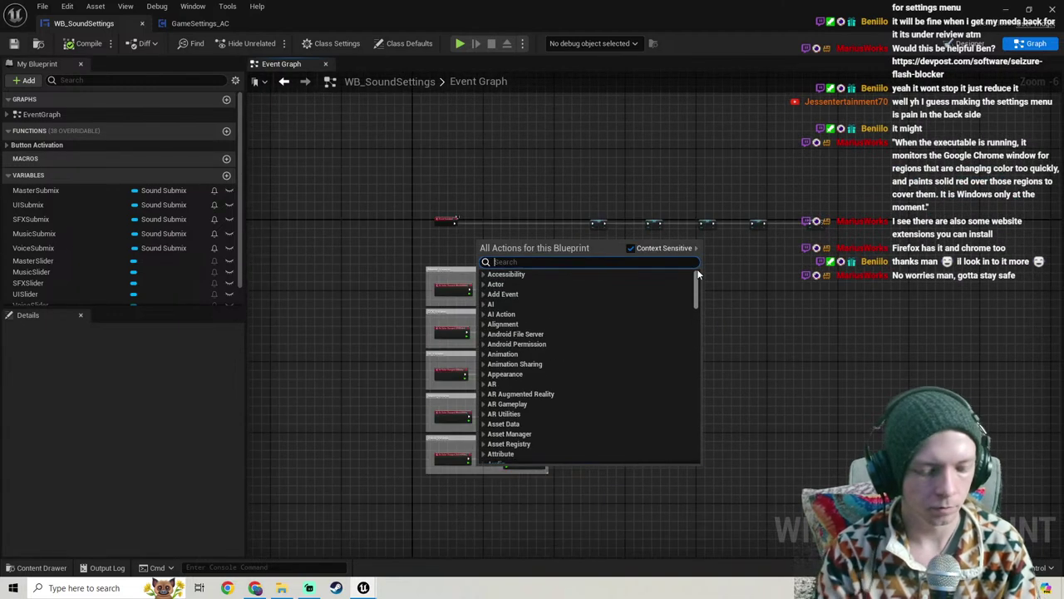
pyautogui.write('cast to third per')
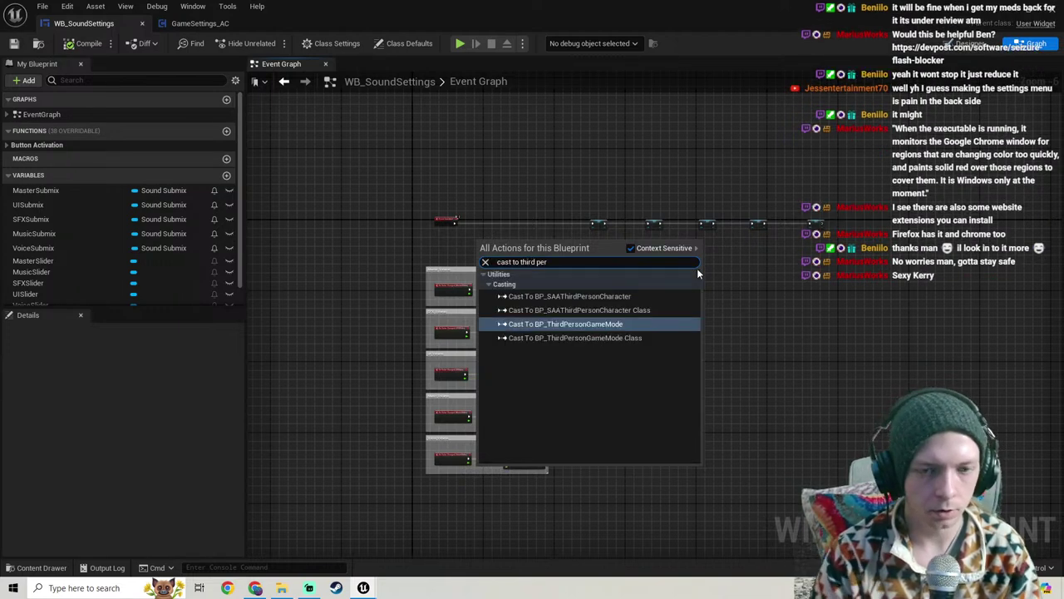
pyautogui.press('Return')
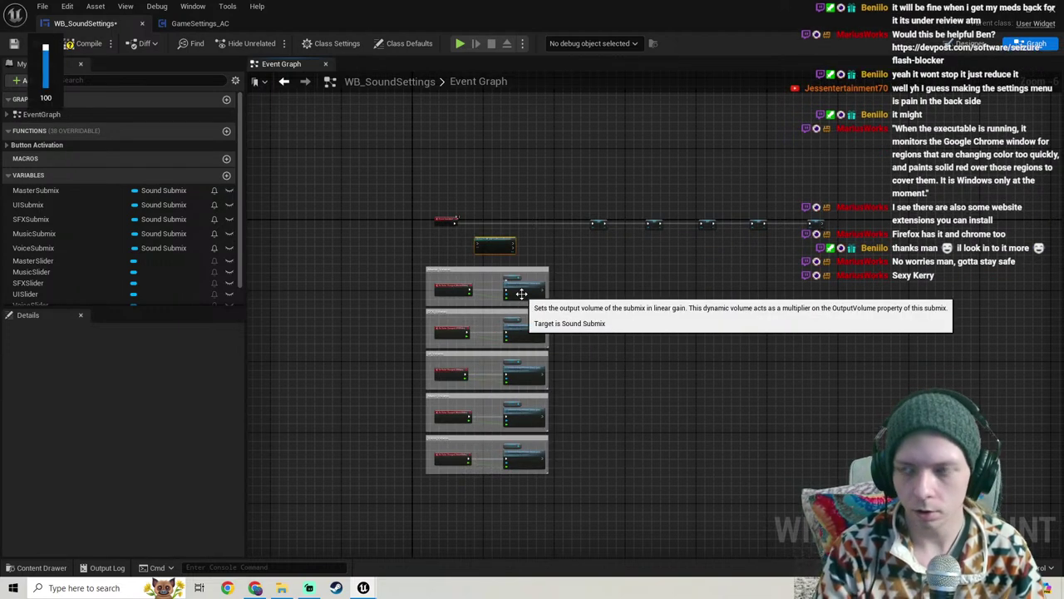
# Step: Wire the cast node's execution between Event Construct and the Master Submix SET node, aligning it with the chain
pyautogui.scroll(2, 451, 238)
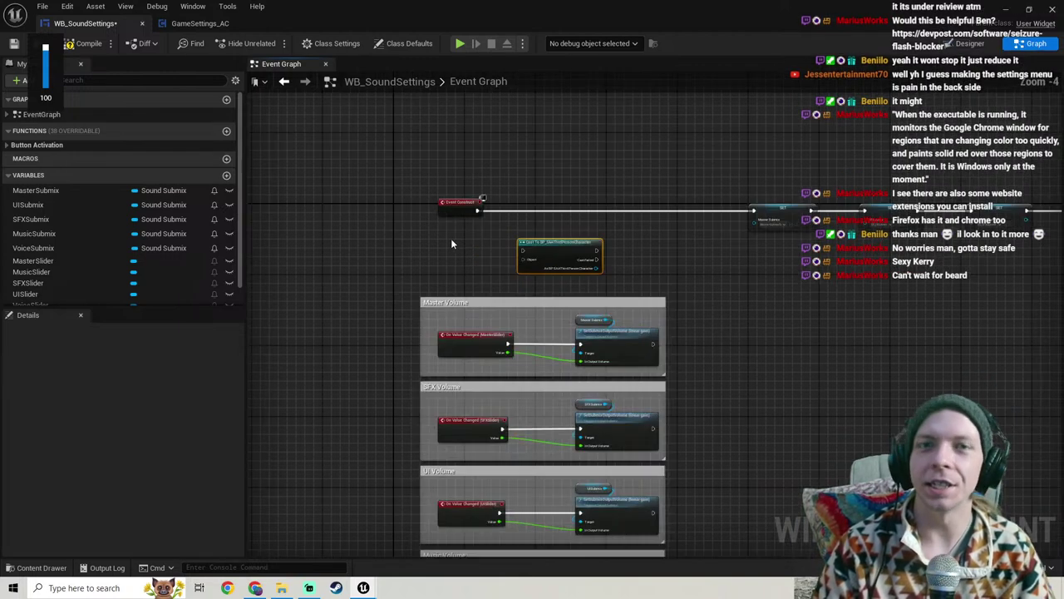
pyautogui.scroll(3, 524, 319)
pyautogui.moveTo(450, 335); pyautogui.dragTo(329, 258)
pyautogui.moveTo(519, 280); pyautogui.dragTo(513, 250)
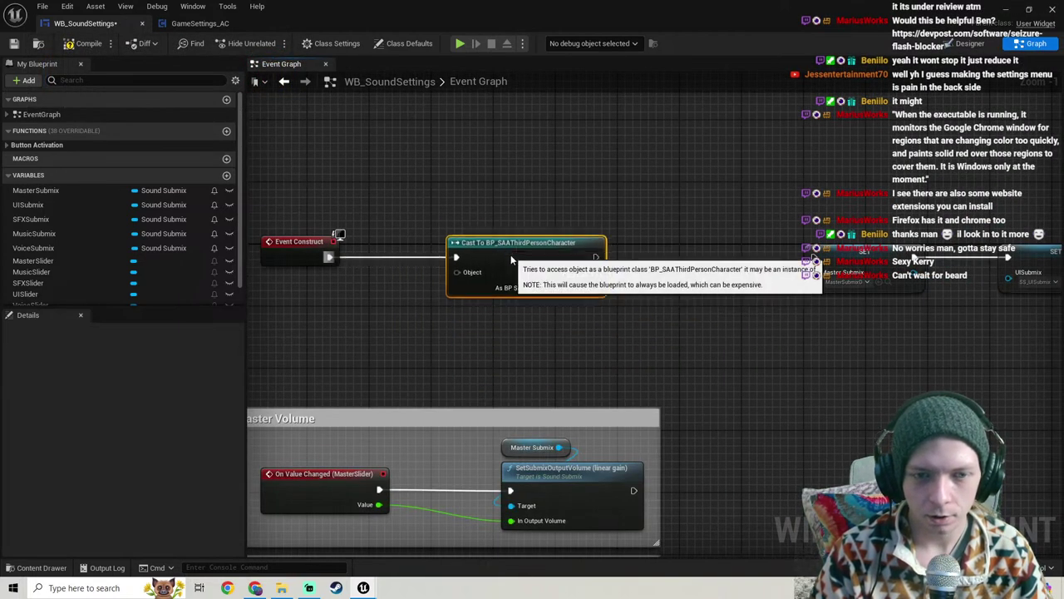
pyautogui.moveTo(566, 250); pyautogui.dragTo(460, 222, button='right')
pyautogui.scroll(-2, 517, 250)
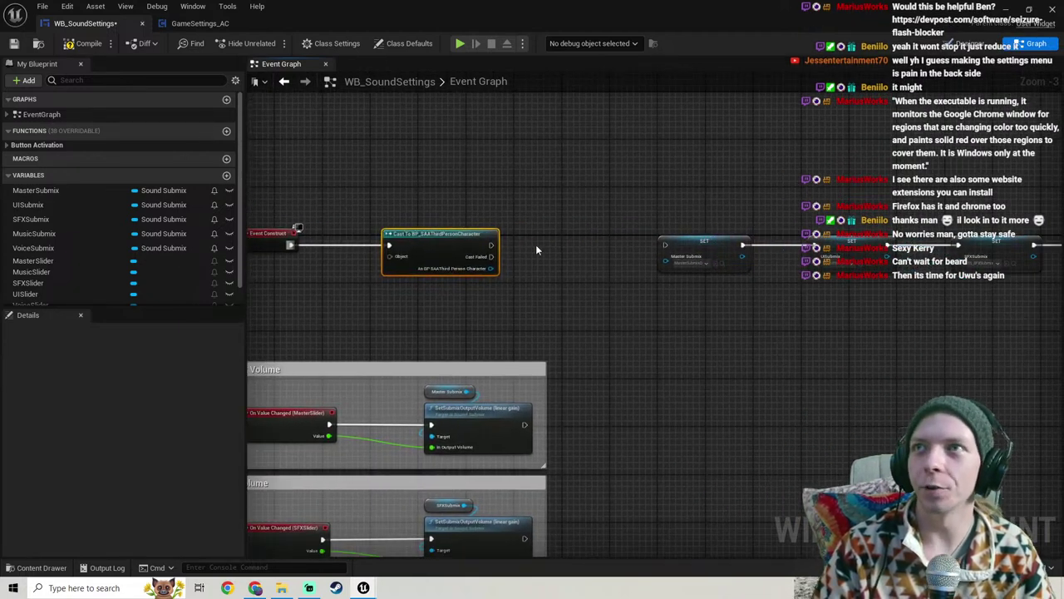
pyautogui.scroll(1, 541, 251)
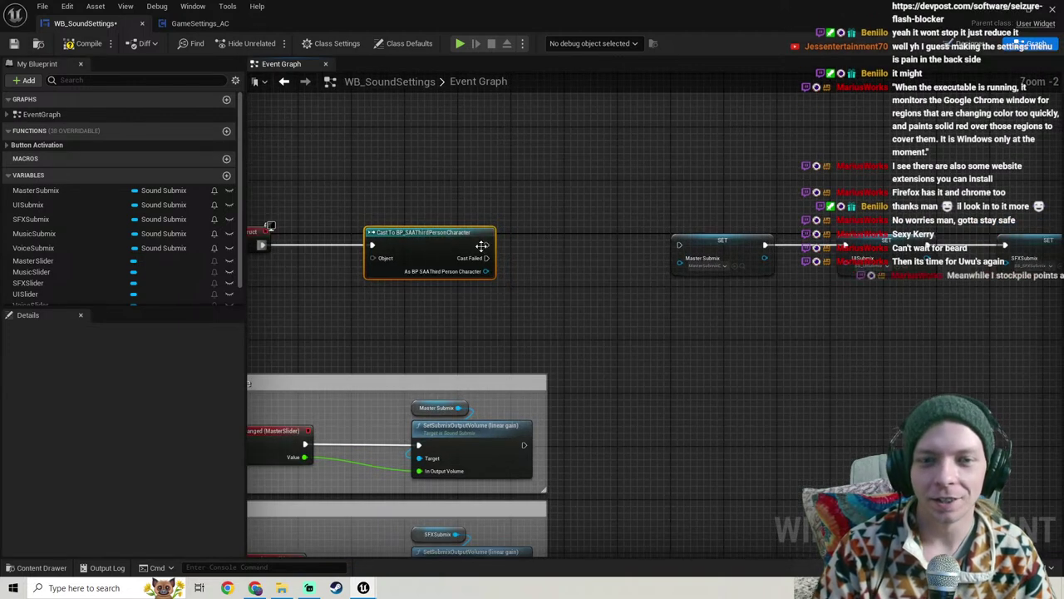
pyautogui.moveTo(487, 245); pyautogui.dragTo(680, 246)
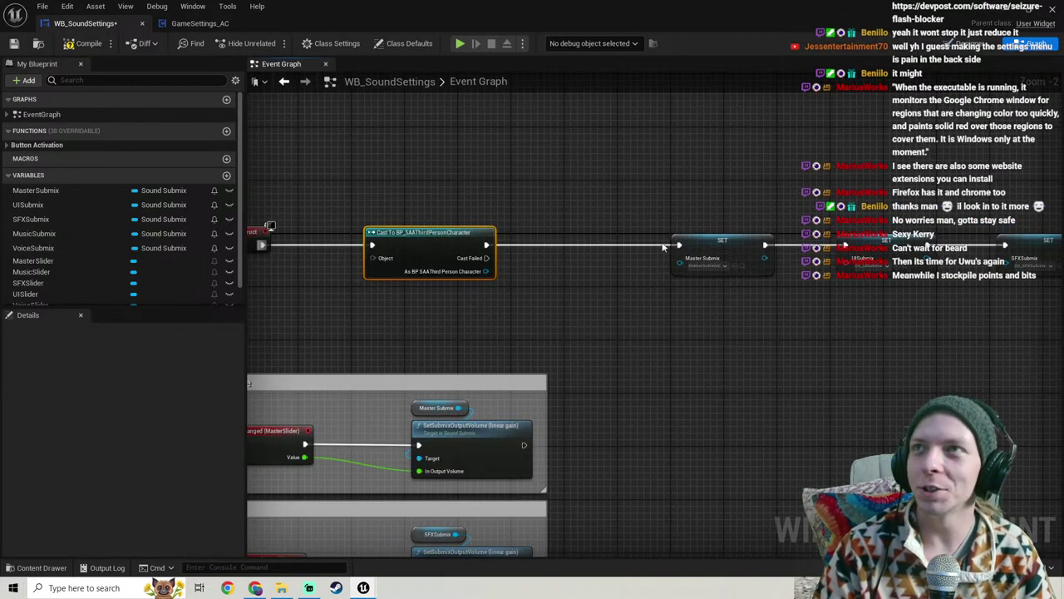
# Step: Feed the cast's Object input from a Get Player Character node and place that node below Event Construct
pyautogui.moveTo(484, 200); pyautogui.dragTo(640, 193, button='right')
pyautogui.moveTo(436, 242); pyautogui.dragTo(574, 241, button='right')
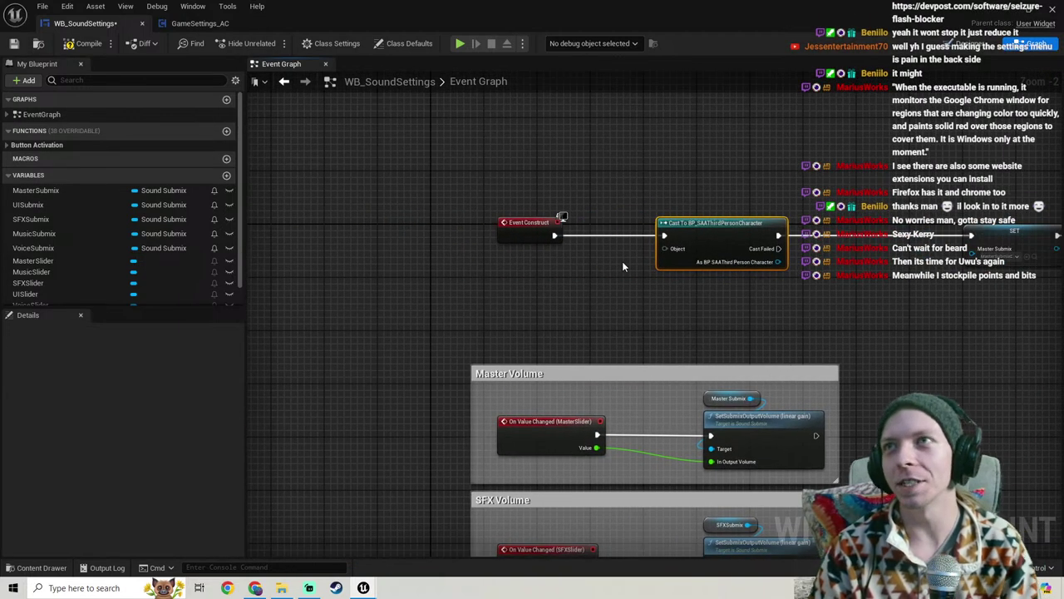
pyautogui.moveTo(683, 246); pyautogui.dragTo(605, 288)
pyautogui.write('get')
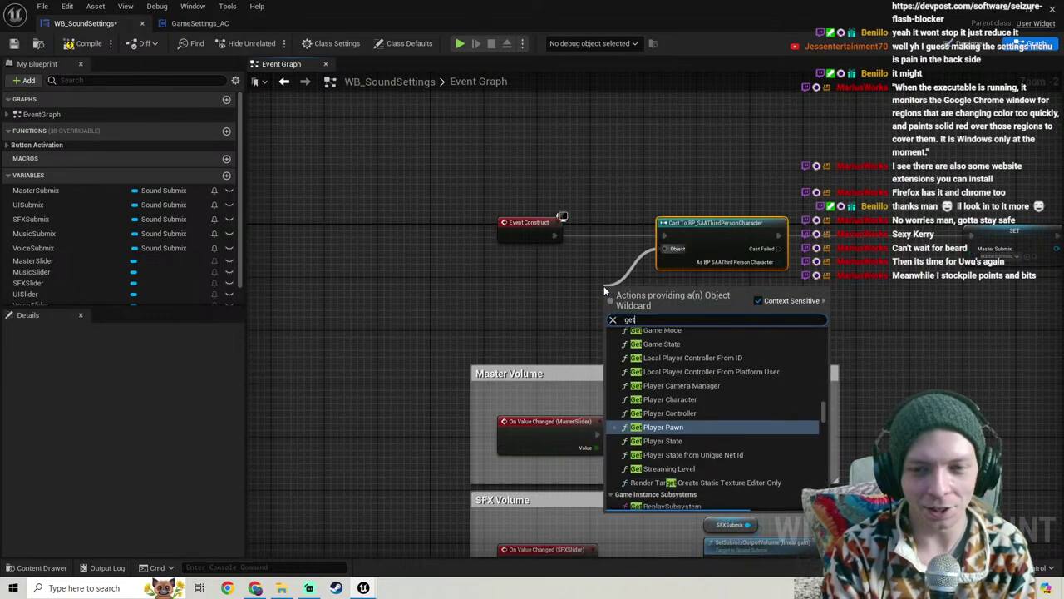
pyautogui.write(' player')
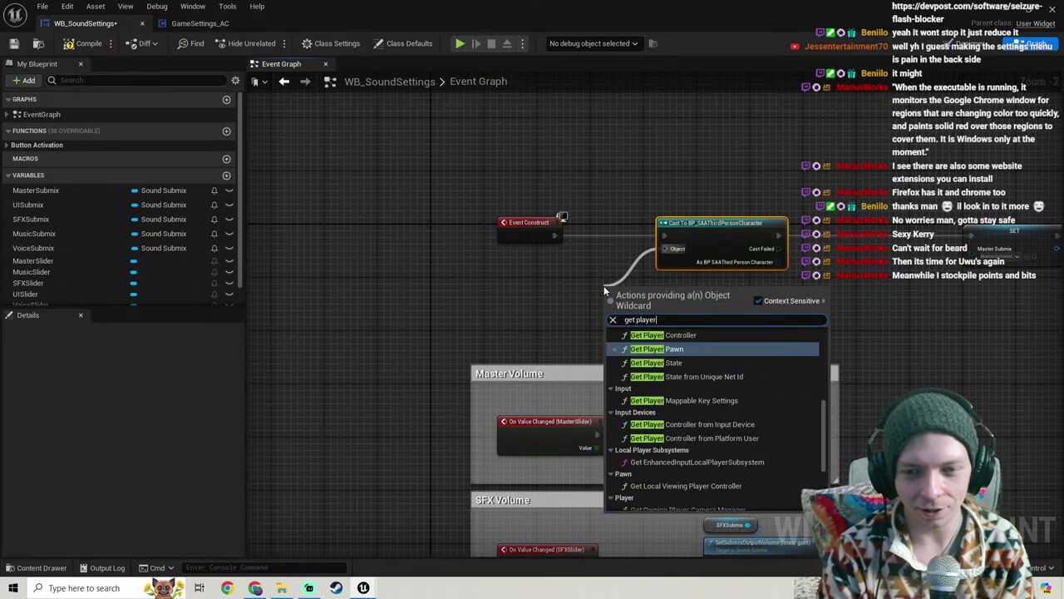
pyautogui.write(' character')
pyautogui.press('Return')
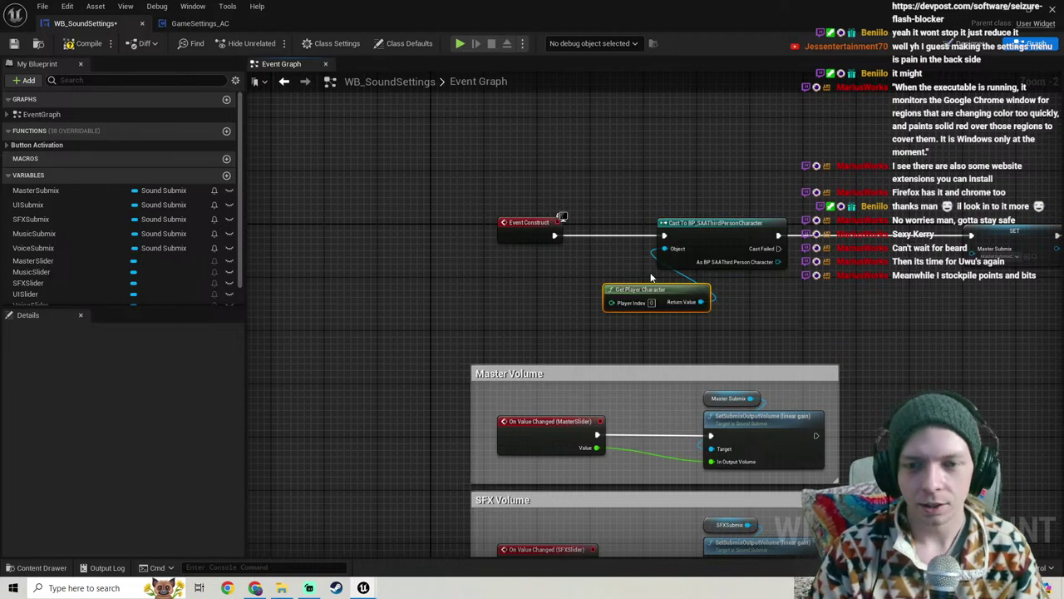
pyautogui.moveTo(651, 277); pyautogui.dragTo(559, 248, button='right')
pyautogui.moveTo(540, 272); pyautogui.dragTo(441, 239)
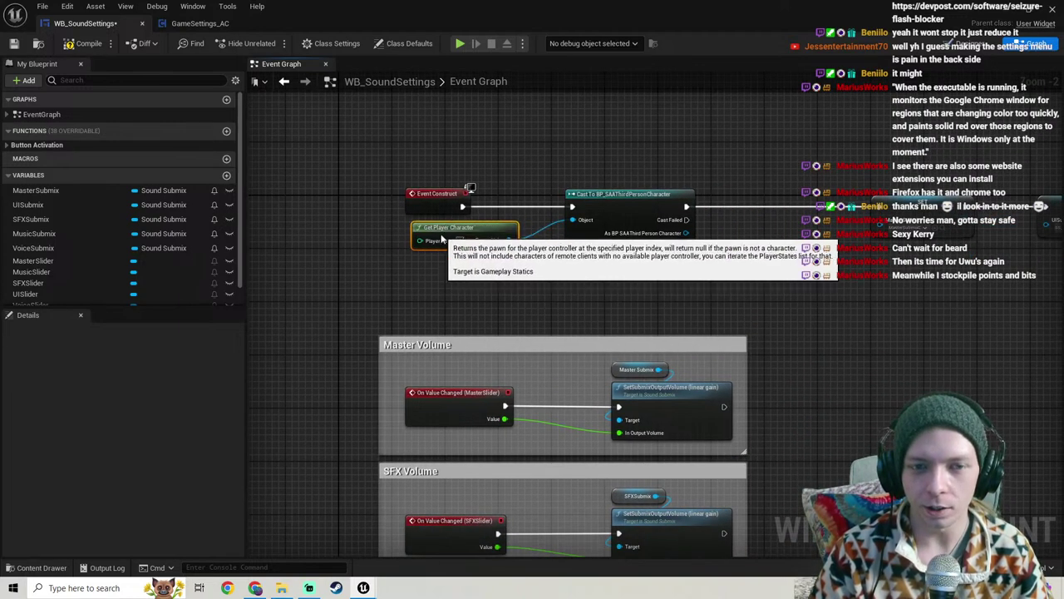
# Step: Shift the five submix SET nodes further right to make room after the BP_SAAThirdPersonCharacter cast
pyautogui.moveTo(713, 246); pyautogui.dragTo(409, 248, button='right')
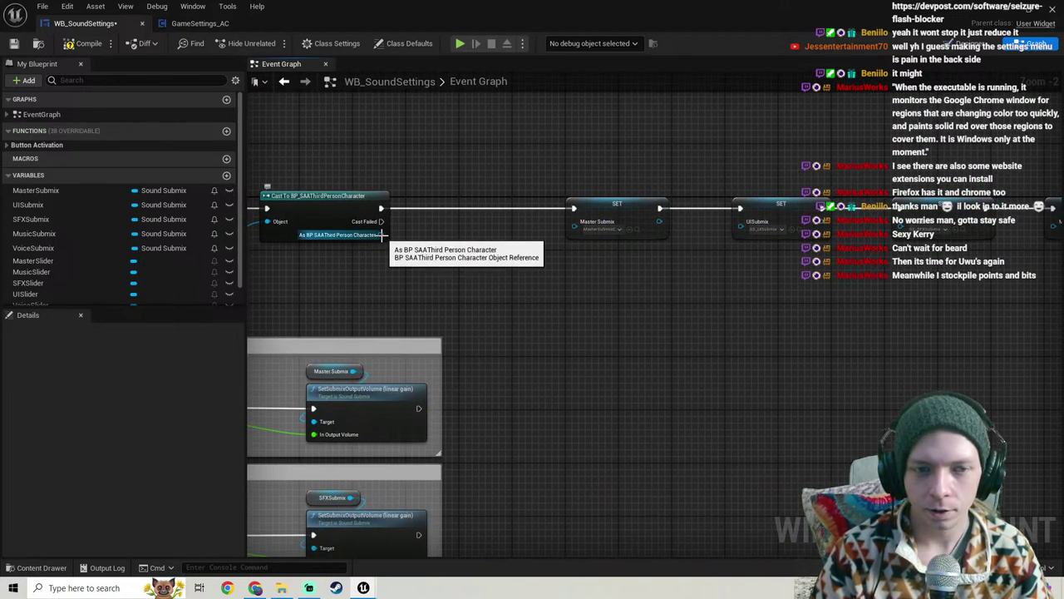
pyautogui.scroll(-2, 419, 231)
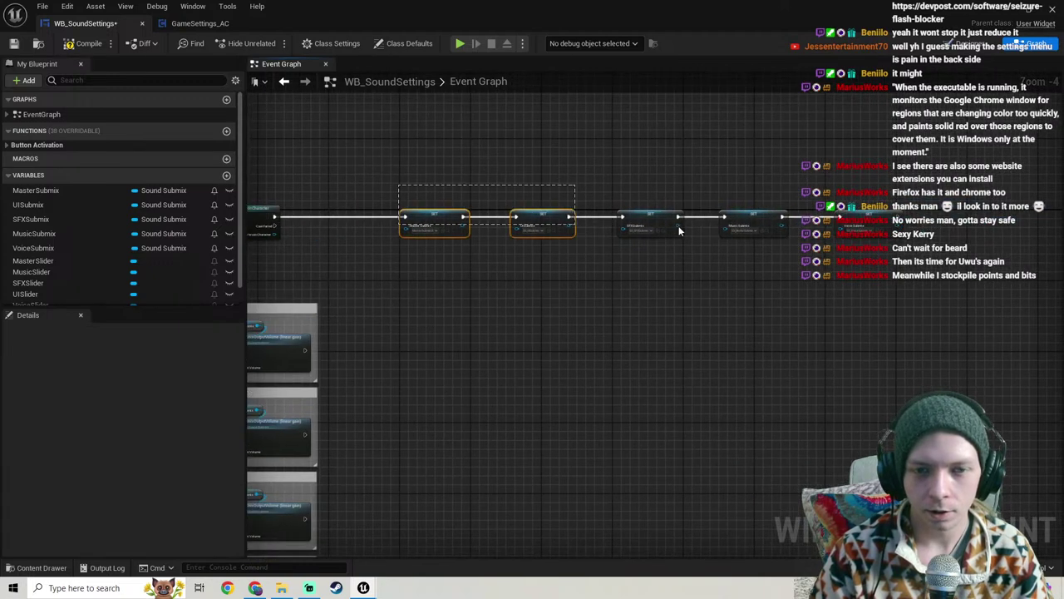
pyautogui.moveTo(932, 260); pyautogui.dragTo(932, 259)
pyautogui.press('Right')
pyautogui.press('Right')
pyautogui.press('Right')
pyautogui.press('Right')
pyautogui.press('Right')
pyautogui.press('Right')
pyautogui.press('Right')
pyautogui.press('Right')
pyautogui.press('Right')
pyautogui.press('Right')
pyautogui.press('Right')
pyautogui.press('Right')
pyautogui.press('Right')
pyautogui.press('Right')
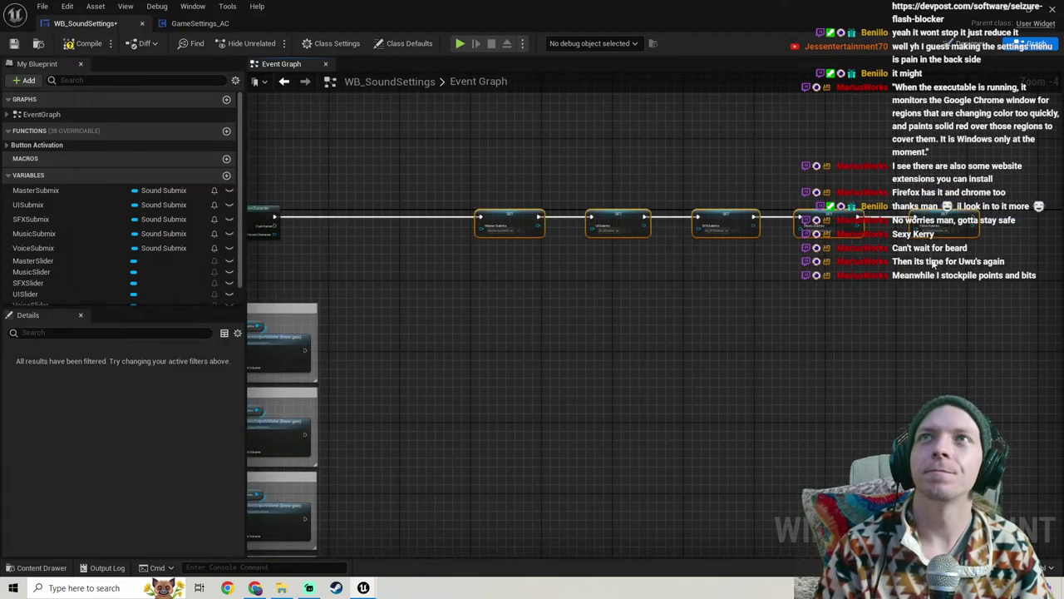
# Step: Promote the cast's As BP SAAThird Person Character output to a variable named PlayerRef
pyautogui.scroll(2, 381, 232)
pyautogui.moveTo(493, 253); pyautogui.dragTo(614, 278)
pyautogui.click(641, 324)
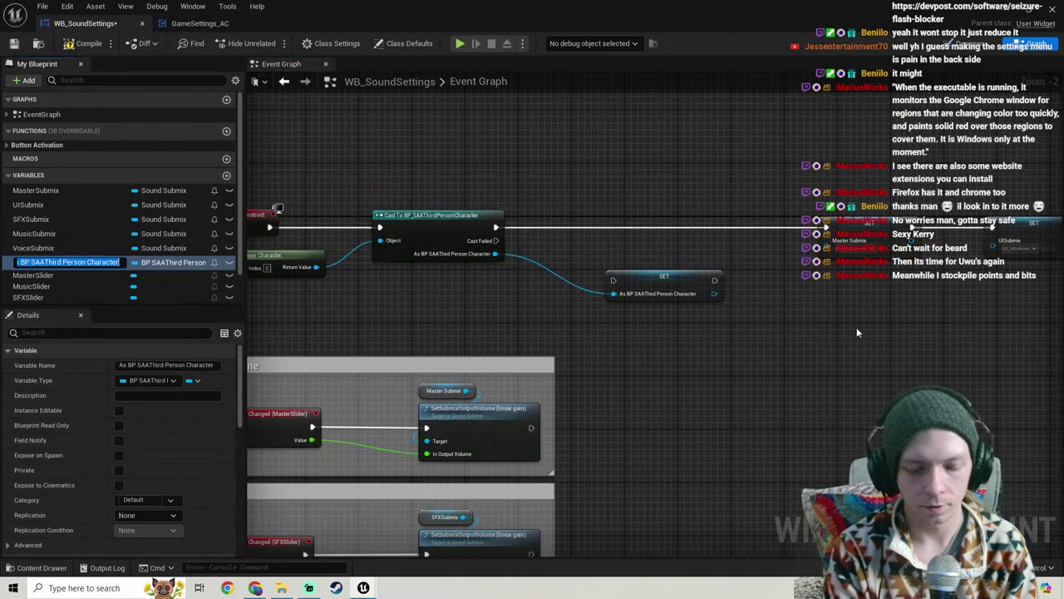
pyautogui.write('PlayerRef')
pyautogui.press('Return')
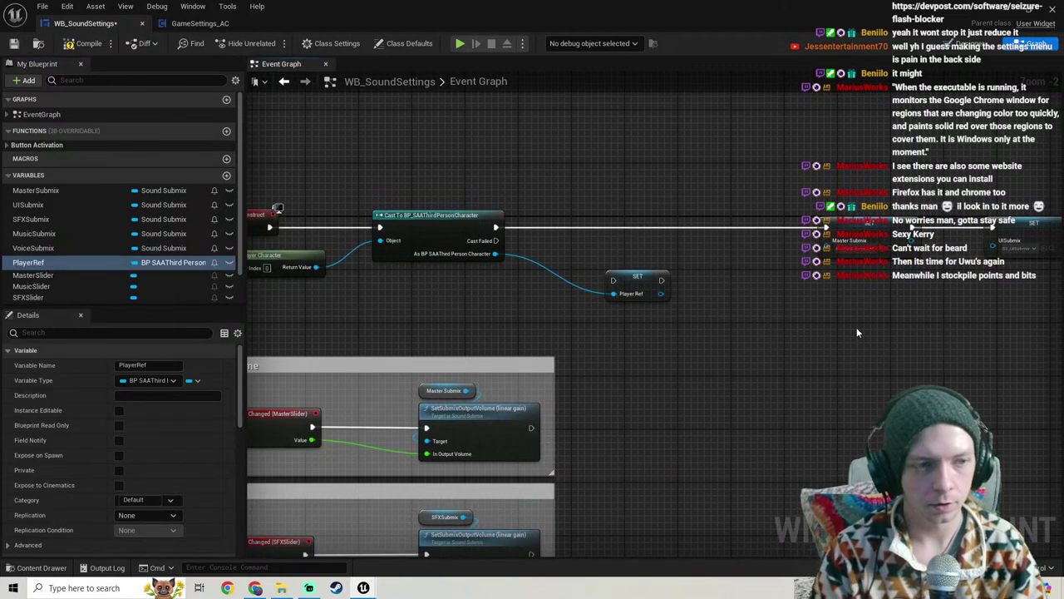
# Step: Wire the PlayerRef SET node's execution between the cast and the Master Submix SET node, aligning it with the chain
pyautogui.moveTo(613, 280); pyautogui.dragTo(496, 228)
pyautogui.moveTo(662, 280); pyautogui.dragTo(826, 229)
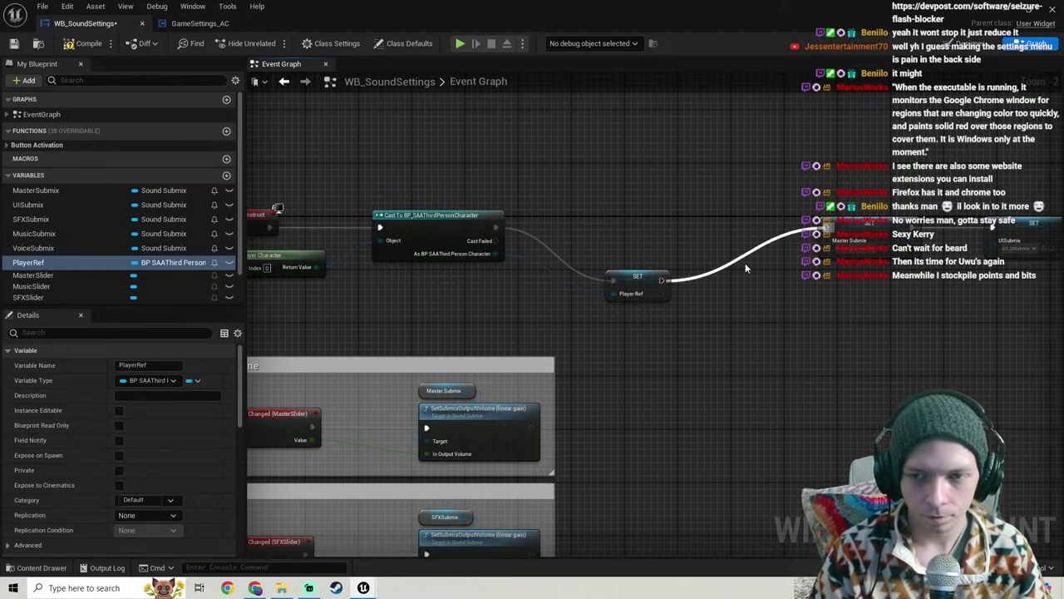
pyautogui.moveTo(640, 288); pyautogui.dragTo(607, 235)
# Step: Shift the five submix SET nodes left to close the gap after the PlayerRef SET node
pyautogui.scroll(-2, 607, 229)
pyautogui.moveTo(697, 241); pyautogui.dragTo(417, 266, button='right')
pyautogui.moveTo(472, 209); pyautogui.dragTo(463, 217)
pyautogui.moveTo(965, 327); pyautogui.dragTo(965, 326)
pyautogui.scroll(2, 613, 307)
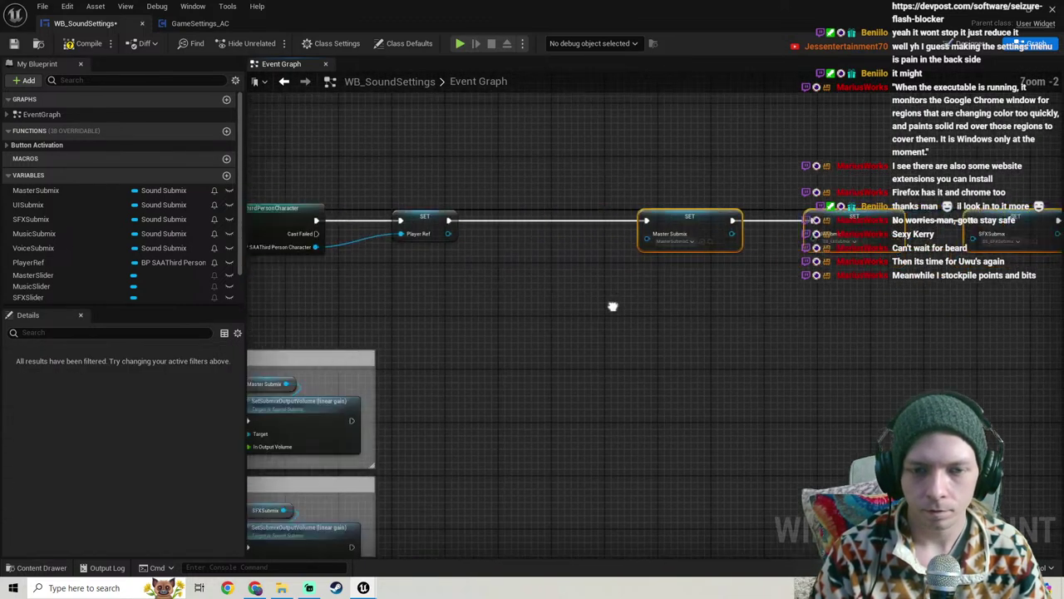
pyautogui.press('Left')
pyautogui.press('Left')
pyautogui.press('Left')
pyautogui.press('Left')
pyautogui.press('Left')
pyautogui.press('Left')
pyautogui.press('Left')
pyautogui.press('Left')
pyautogui.press('Left')
pyautogui.press('Left')
pyautogui.press('Left')
pyautogui.press('Left')
pyautogui.press('Left')
pyautogui.press('Left')
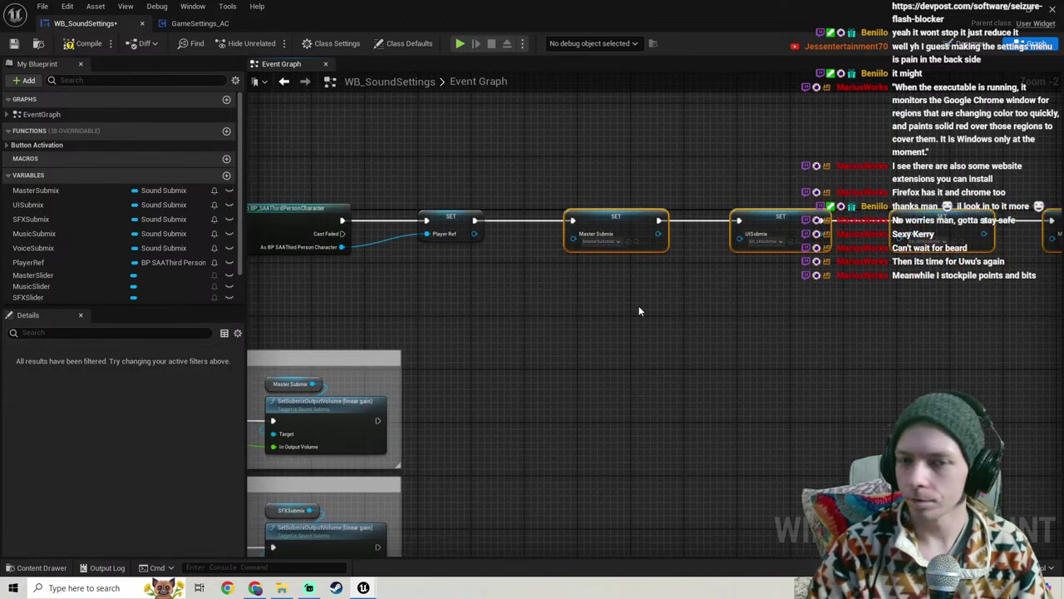
# Step: Move all five slider volume comment groups further down, away from the Event Construct chain
pyautogui.scroll(-5, 638, 308)
pyautogui.moveTo(599, 457); pyautogui.dragTo(402, 208)
pyautogui.press('Down')
pyautogui.press('Down')
pyautogui.press('Down')
pyautogui.press('Down')
pyautogui.press('Down')
pyautogui.press('Down')
pyautogui.press('Down')
pyautogui.press('Down')
pyautogui.press('Down')
pyautogui.press('Down')
pyautogui.press('Down')
pyautogui.press('Down')
pyautogui.press('Down')
pyautogui.press('Down')
pyautogui.press('Down')
pyautogui.press('Down')
pyautogui.press('Down')
pyautogui.press('Down')
pyautogui.press('Down')
pyautogui.press('Down')
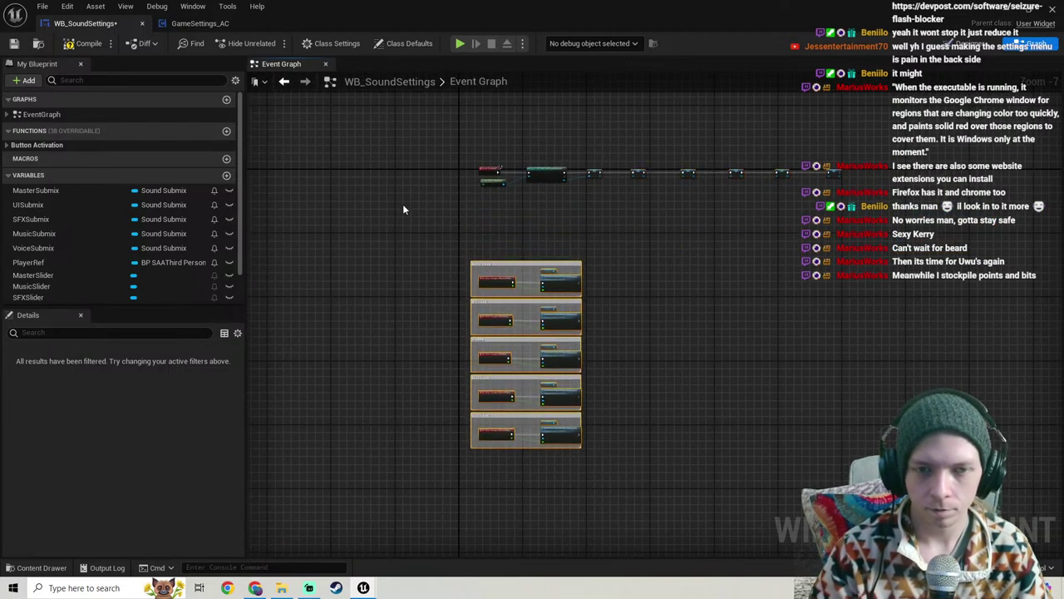
# Step: Place a Get PlayerRef node to the right of the Master Volume comment group
pyautogui.moveTo(452, 237); pyautogui.dragTo(324, 153, button='right')
pyautogui.scroll(-2, 46, 263)
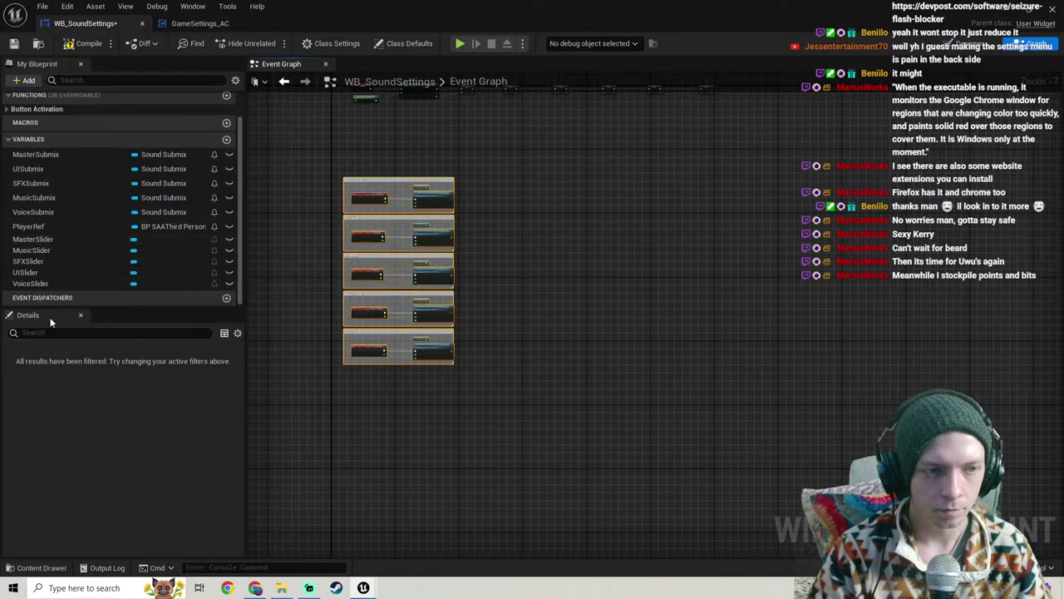
pyautogui.moveTo(17, 226); pyautogui.dragTo(509, 184)
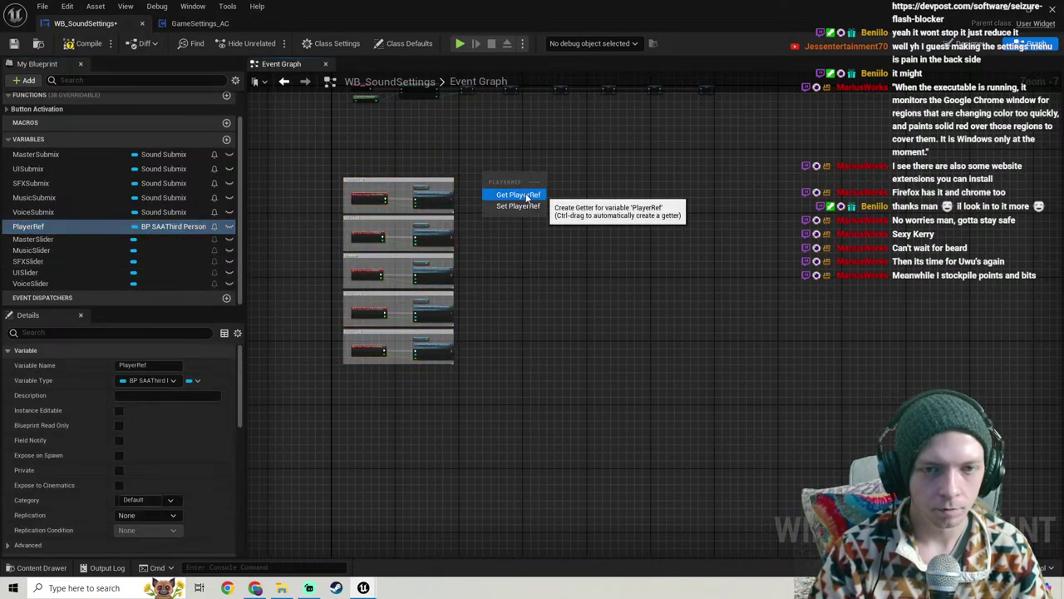
pyautogui.click(509, 193)
pyautogui.scroll(3, 510, 171)
pyautogui.scroll(2, 491, 266)
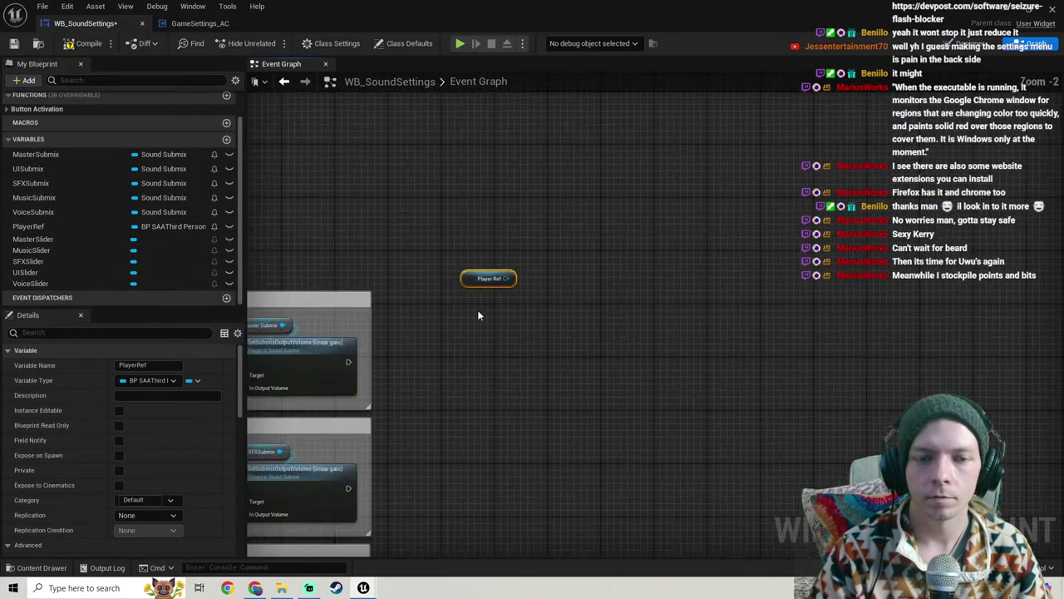
# Step: Compile and save the WB_SoundSettings widget blueprint
pyautogui.click(83, 43)
pyautogui.click(14, 43)
pyautogui.scroll(1, 477, 279)
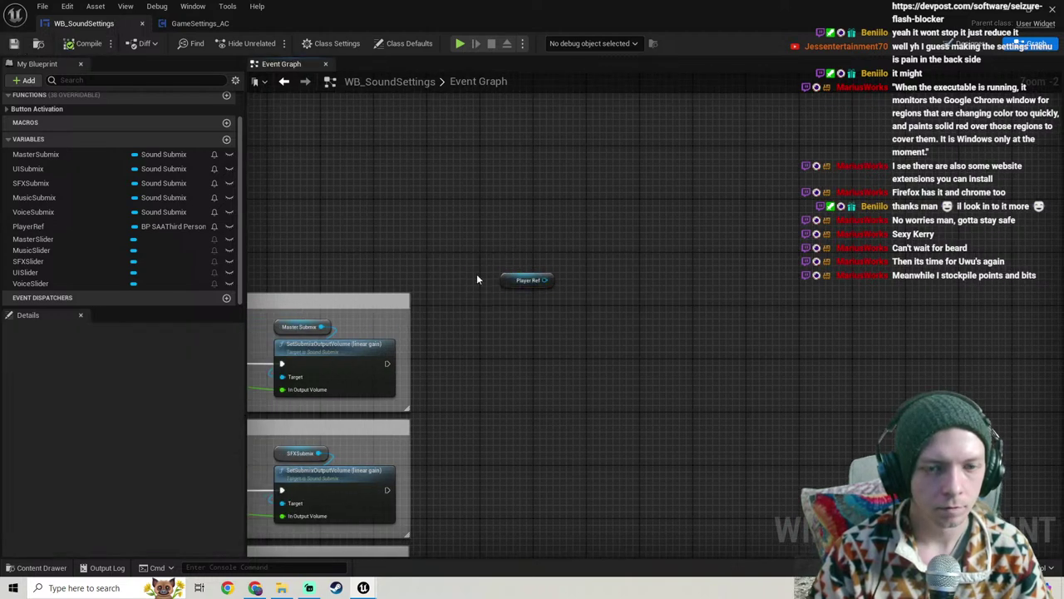
# Step: Add a Get Game Settings AC node from the Player Ref output and stack it directly beneath the Player Ref node
pyautogui.moveTo(478, 279); pyautogui.dragTo(426, 242, button='right')
pyautogui.scroll(-3, 609, 282)
pyautogui.moveTo(577, 284); pyautogui.dragTo(436, 260, button='right')
pyautogui.scroll(2, 459, 260)
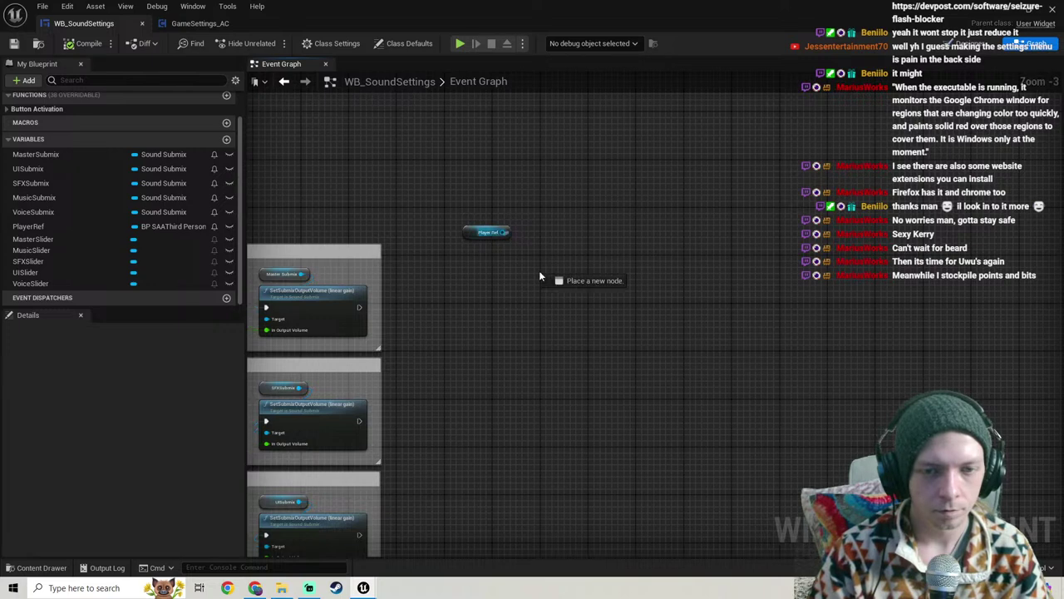
pyautogui.moveTo(505, 232); pyautogui.dragTo(558, 304)
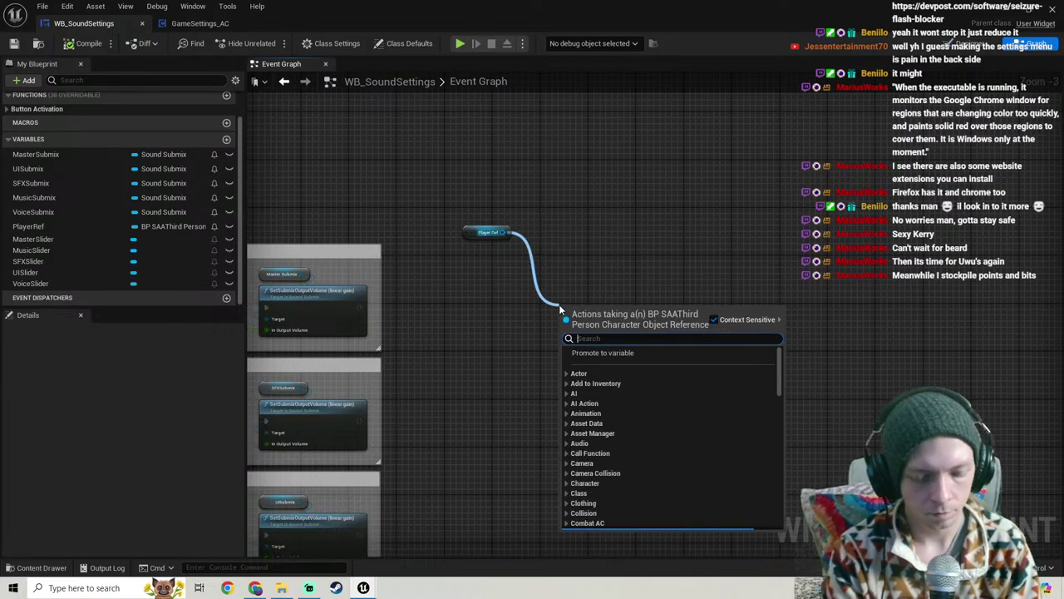
pyautogui.write('settings')
pyautogui.scroll(-5, 659, 443)
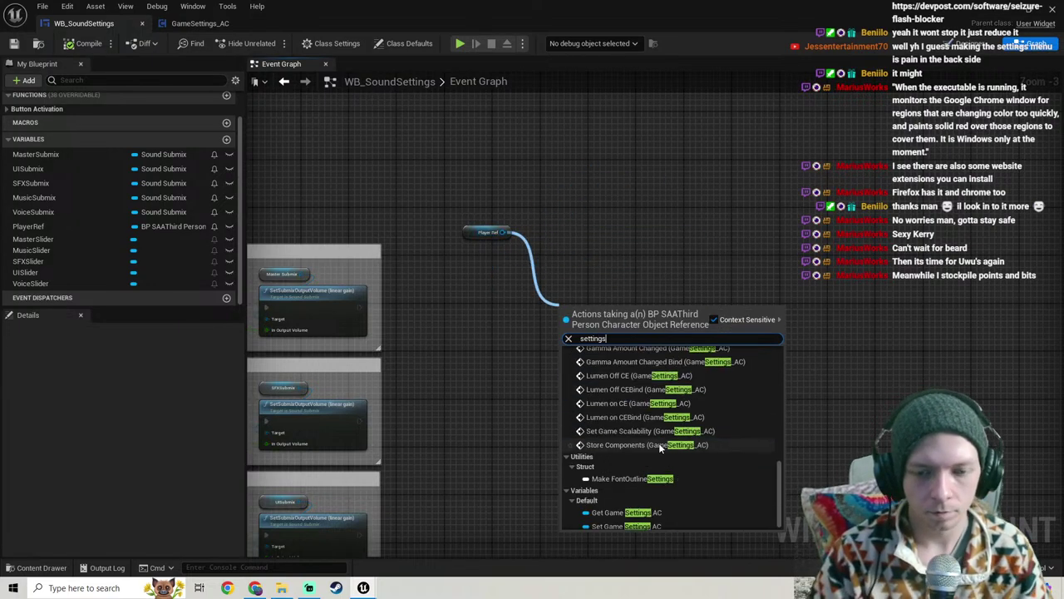
pyautogui.click(624, 509)
pyautogui.scroll(3, 571, 375)
pyautogui.moveTo(689, 419); pyautogui.dragTo(540, 304)
pyautogui.moveTo(565, 339); pyautogui.dragTo(520, 243)
# Step: Add a Set Master Volume node from the Game Settings AC output
pyautogui.scroll(-2, 522, 264)
pyautogui.moveTo(522, 265); pyautogui.dragTo(529, 271, button='right')
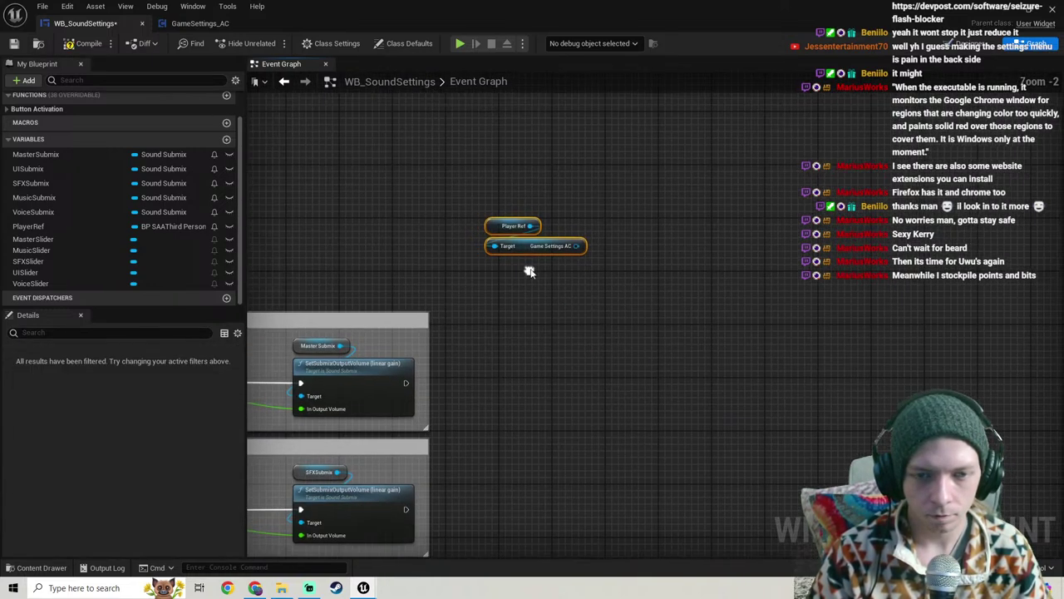
pyautogui.moveTo(576, 245); pyautogui.dragTo(587, 293)
pyautogui.write('master')
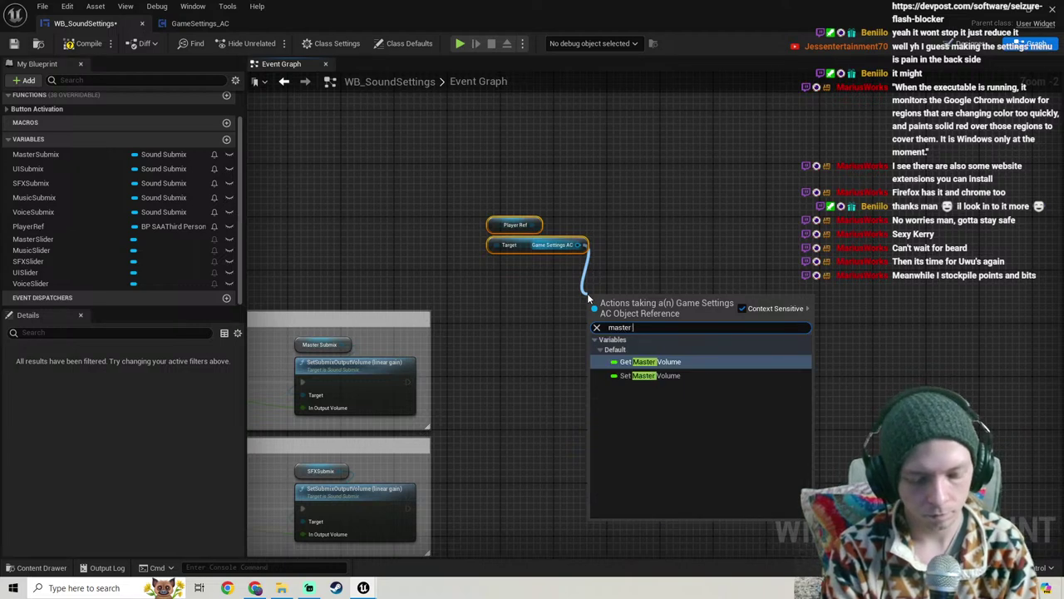
pyautogui.write(' volum')
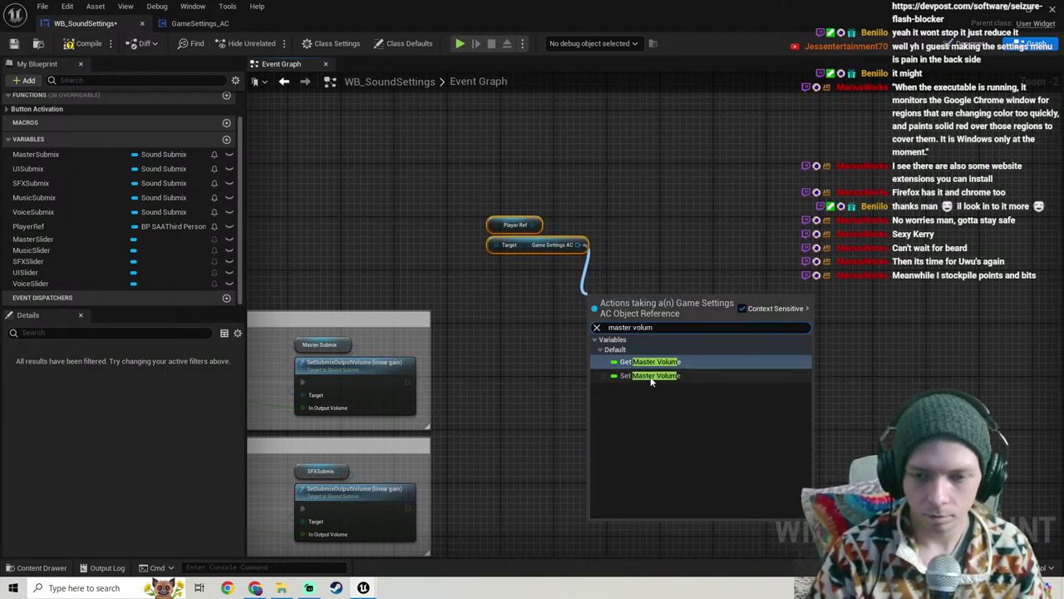
pyautogui.click(652, 376)
# Step: Wire the Master SetSubmixOutputVolume execution into the Master Volume SET node and align its node stack beside the Master Volume group
pyautogui.scroll(2, 533, 342)
pyautogui.moveTo(634, 282); pyautogui.dragTo(376, 389)
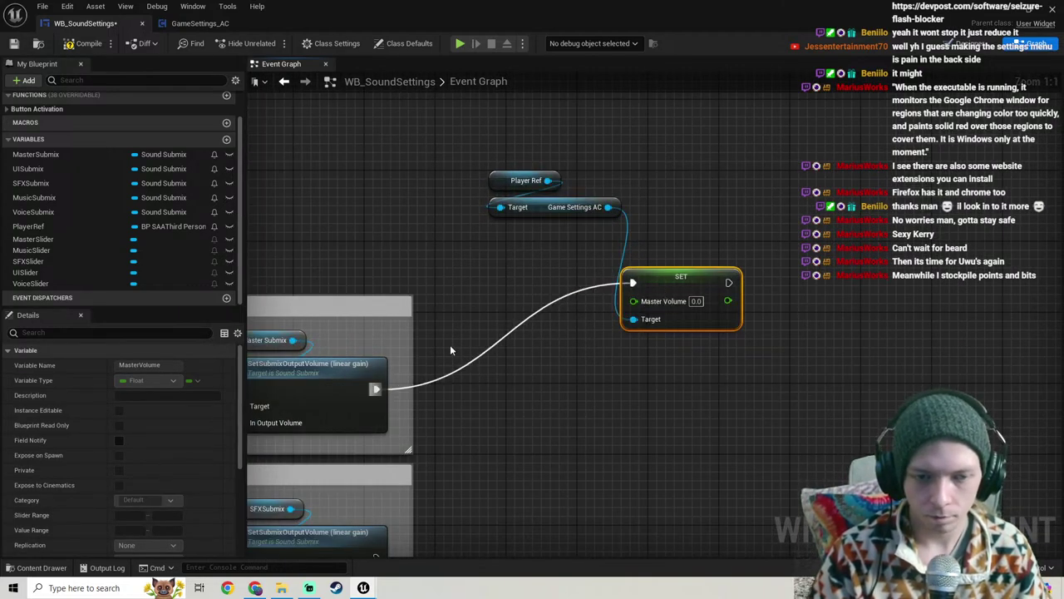
pyautogui.moveTo(482, 226); pyautogui.dragTo(564, 140)
pyautogui.moveTo(537, 207); pyautogui.dragTo(535, 398)
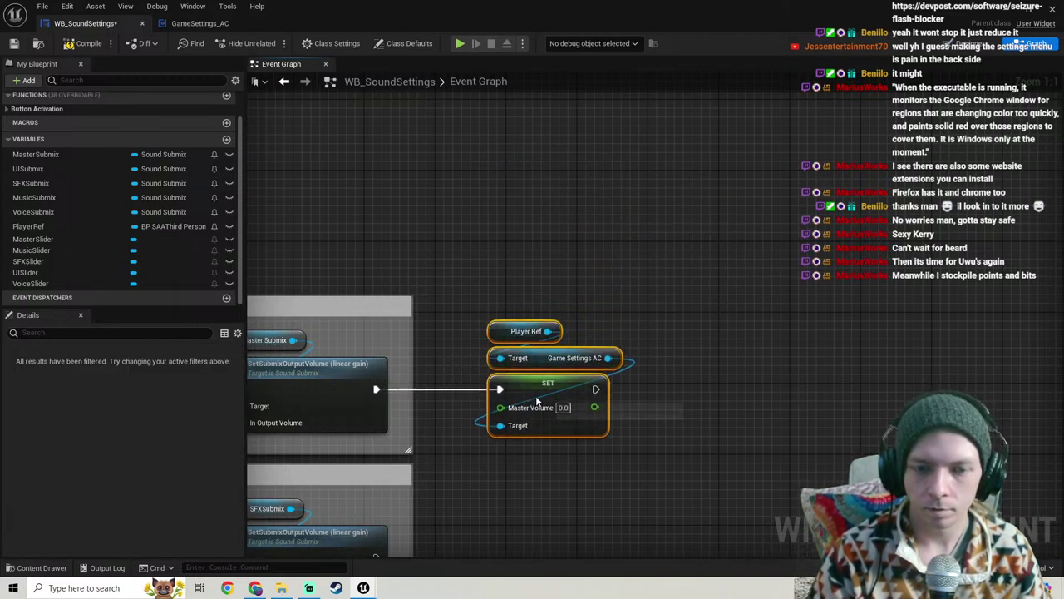
# Step: Duplicate the Player Ref and Game Settings AC pair beside the SFX Volume group and add a Set SFXVolume node from it
pyautogui.scroll(-3, 529, 366)
pyautogui.moveTo(517, 331); pyautogui.dragTo(658, 104, button='right')
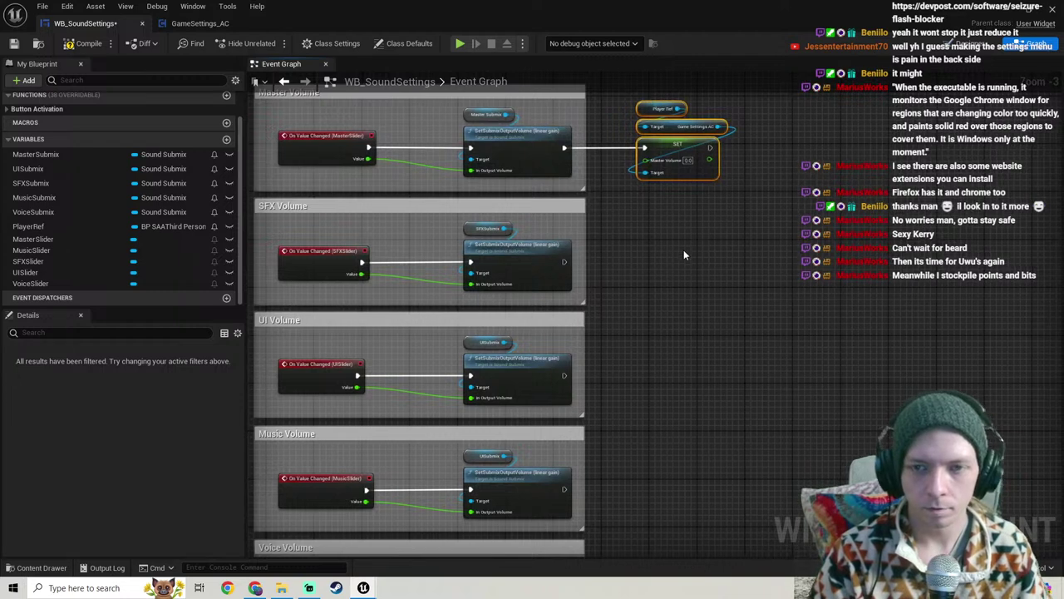
pyautogui.moveTo(657, 214); pyautogui.dragTo(653, 261, button='right')
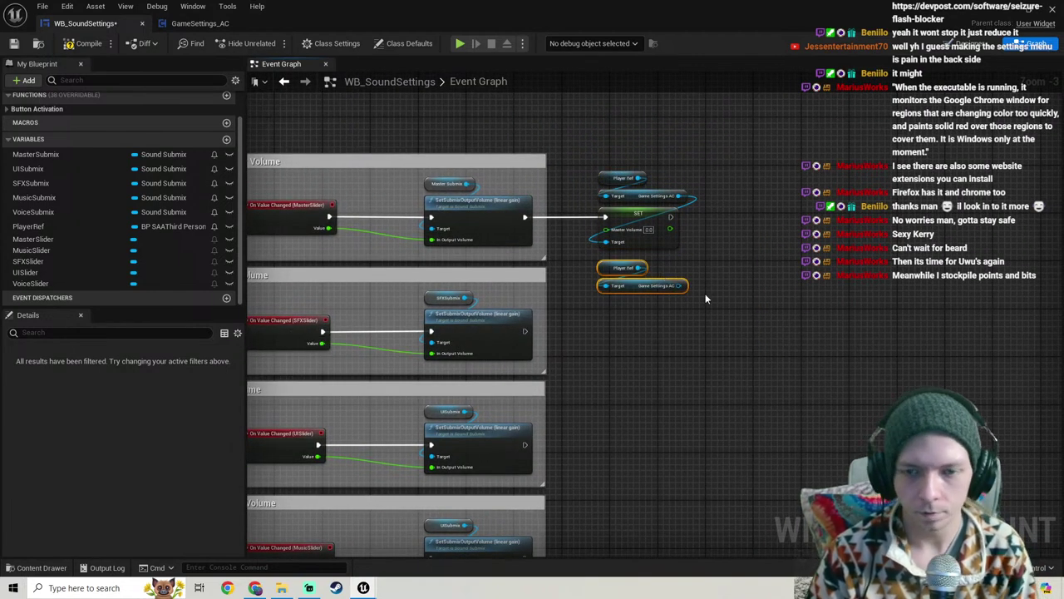
pyautogui.moveTo(684, 286); pyautogui.dragTo(665, 319)
pyautogui.write('sfx')
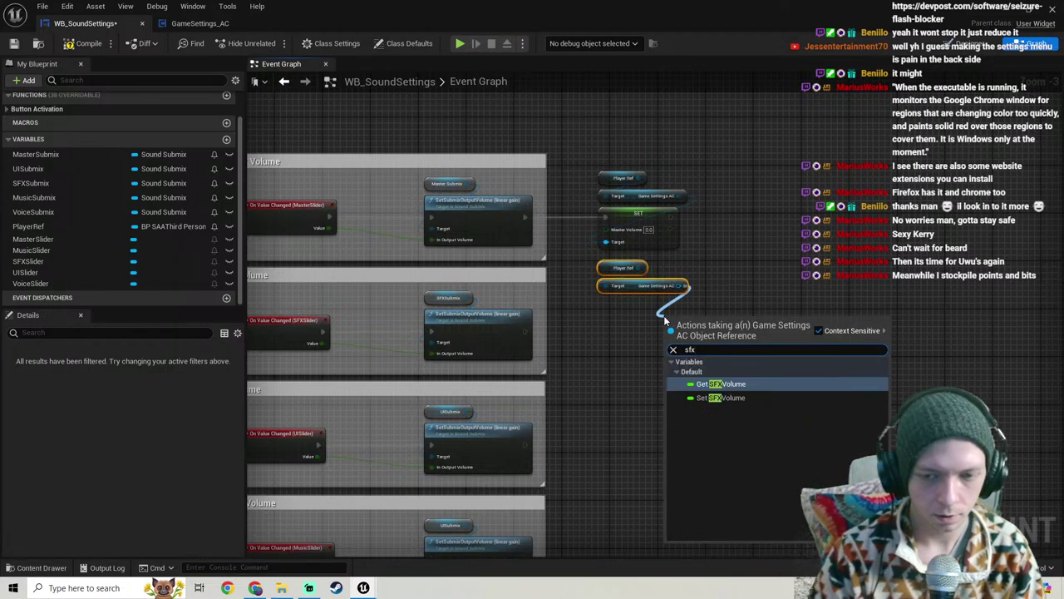
pyautogui.click(715, 401)
# Step: Connect the SFX SetSubmixOutputVolume execution to the SFXVolume SET node and line up its stack with the SFX Volume group
pyautogui.scroll(3, 649, 326)
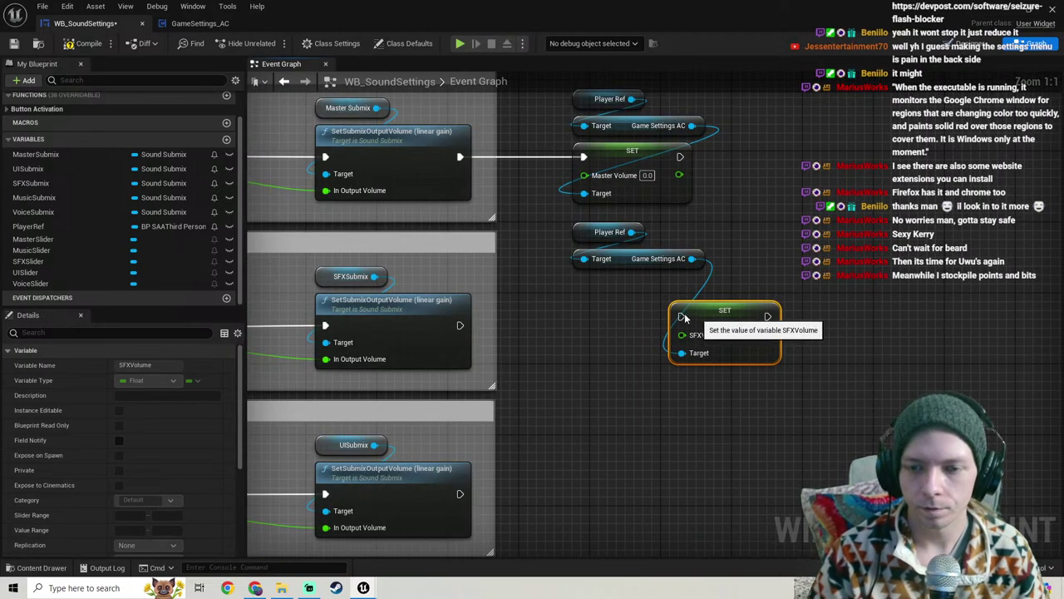
pyautogui.moveTo(692, 313); pyautogui.dragTo(460, 326)
pyautogui.moveTo(617, 418); pyautogui.dragTo(608, 221)
pyautogui.moveTo(616, 288); pyautogui.dragTo(616, 323)
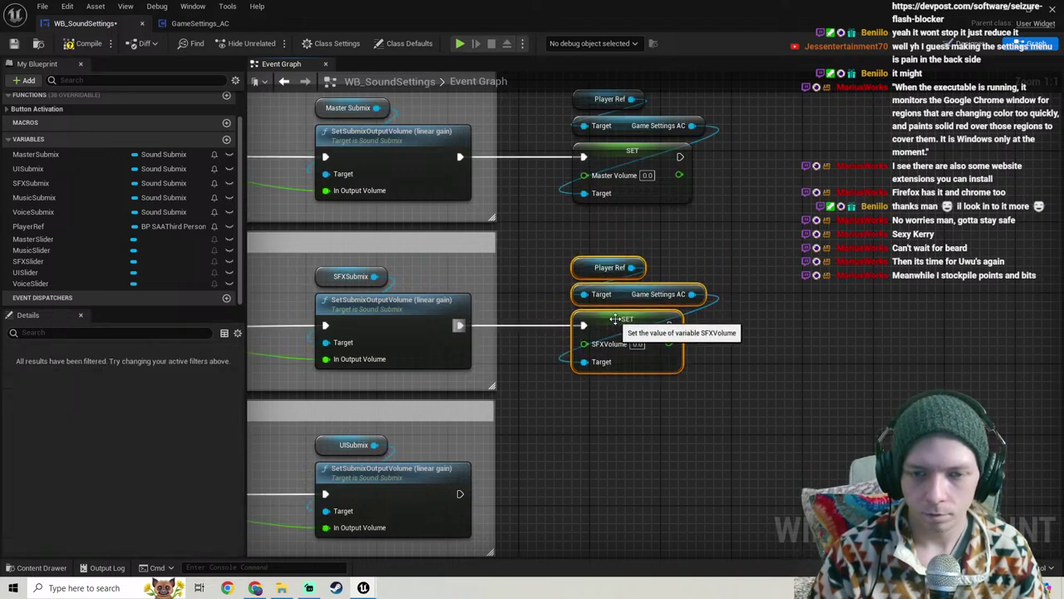
# Step: Duplicate the Player Ref and Game Settings AC pair for the UI Volume group and add a Set UIVolume node from it
pyautogui.scroll(-2, 514, 297)
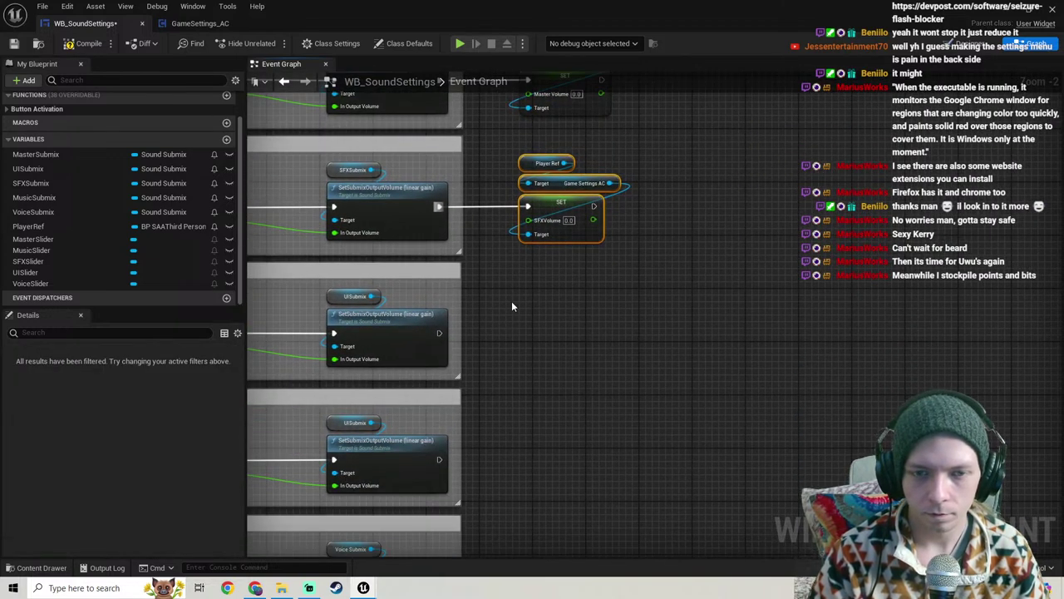
pyautogui.hotkey('ctrl', 'w')
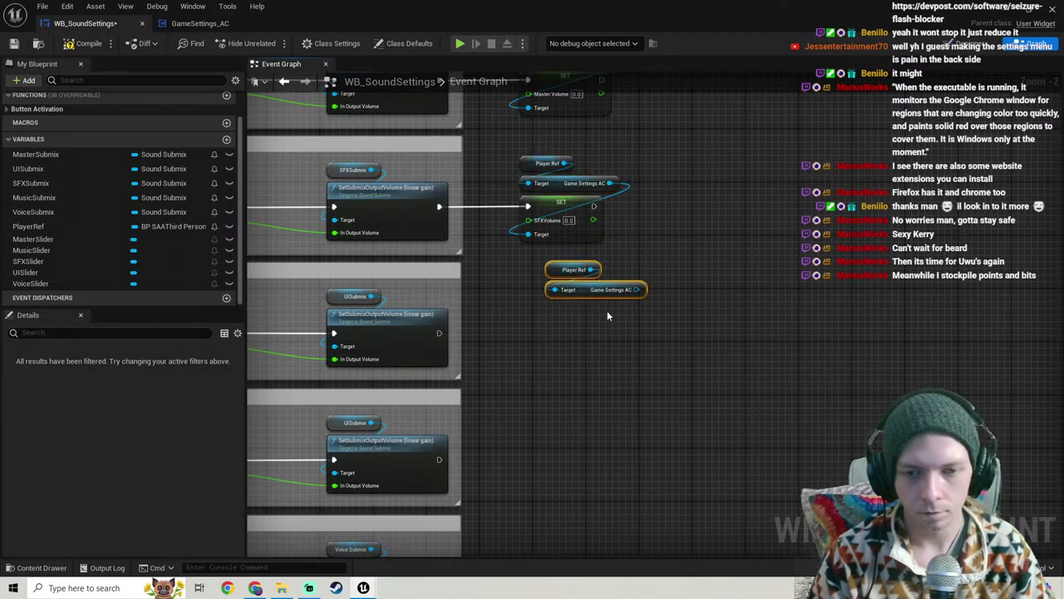
pyautogui.moveTo(630, 292); pyautogui.dragTo(541, 366)
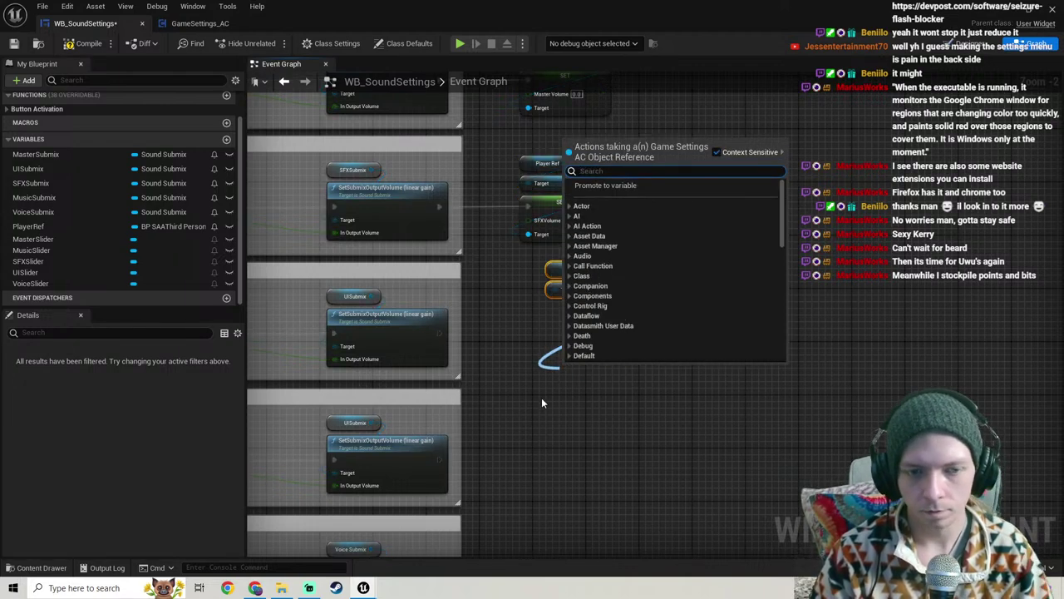
pyautogui.write('ui')
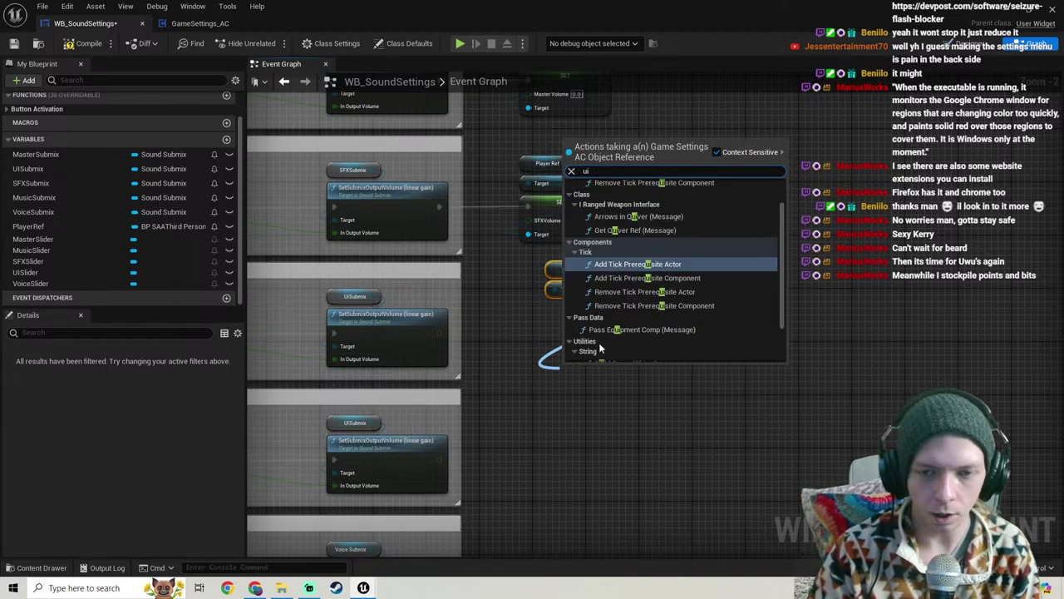
pyautogui.click(616, 354)
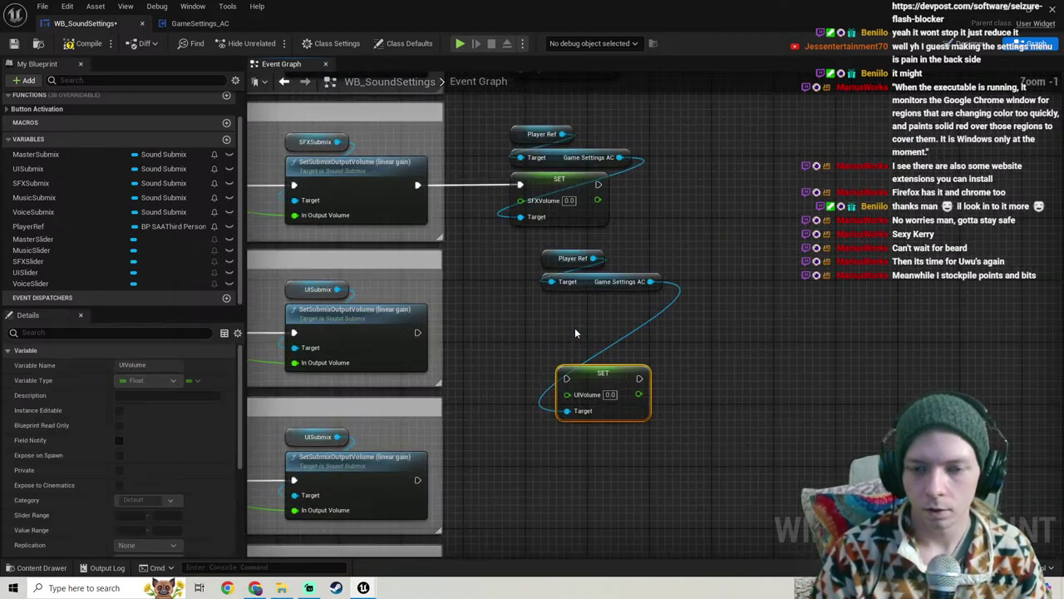
# Step: Connect the UI SetSubmixOutputVolume execution to the UIVolume SET node and line up its stack with the UI Volume group
pyautogui.scroll(2, 574, 328)
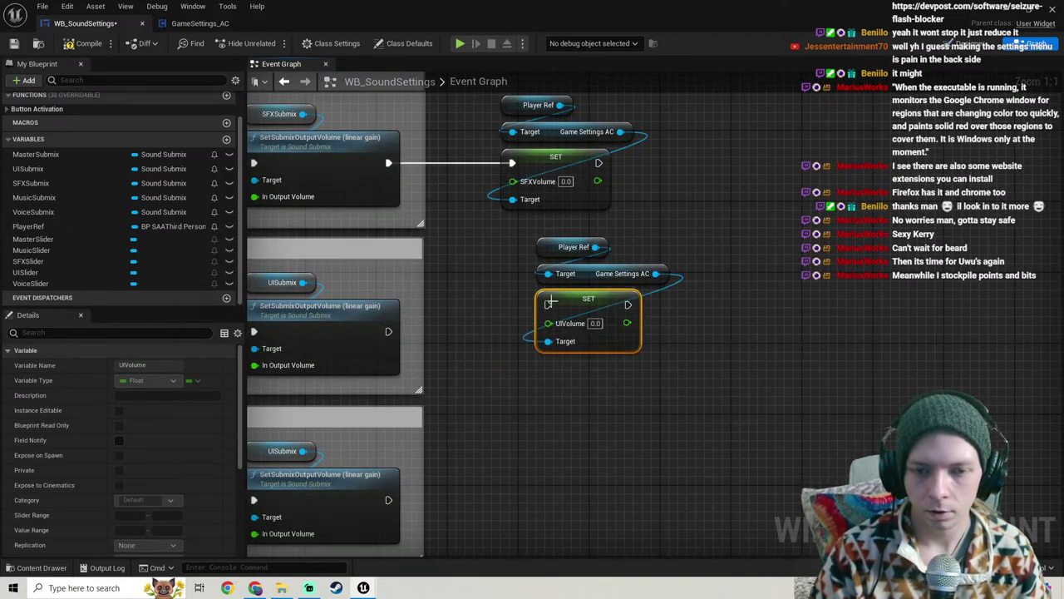
pyautogui.moveTo(548, 304); pyautogui.dragTo(387, 332)
pyautogui.moveTo(507, 374); pyautogui.dragTo(593, 236)
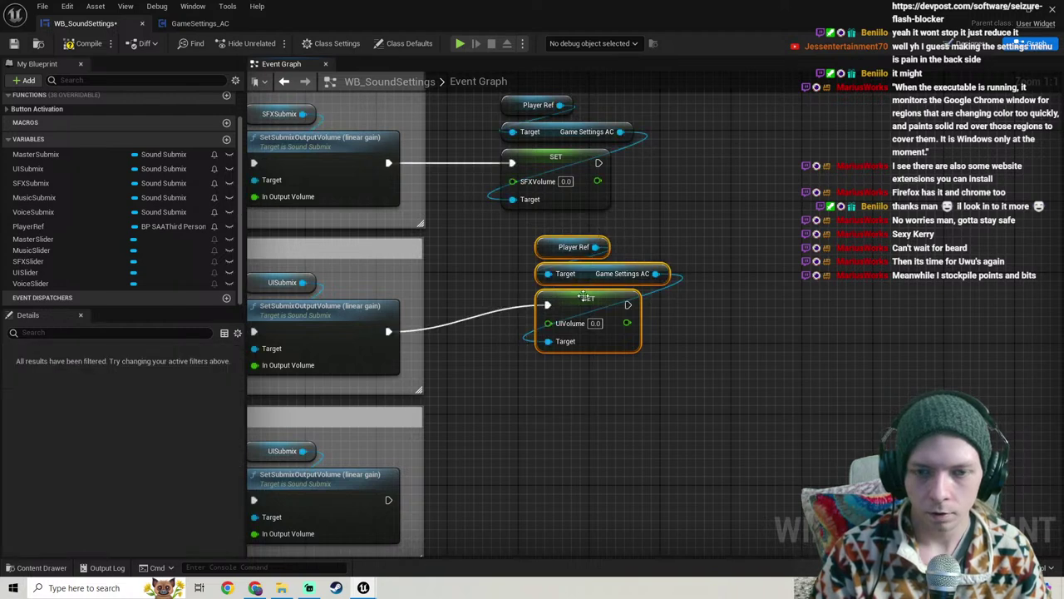
pyautogui.moveTo(575, 307); pyautogui.dragTo(556, 335)
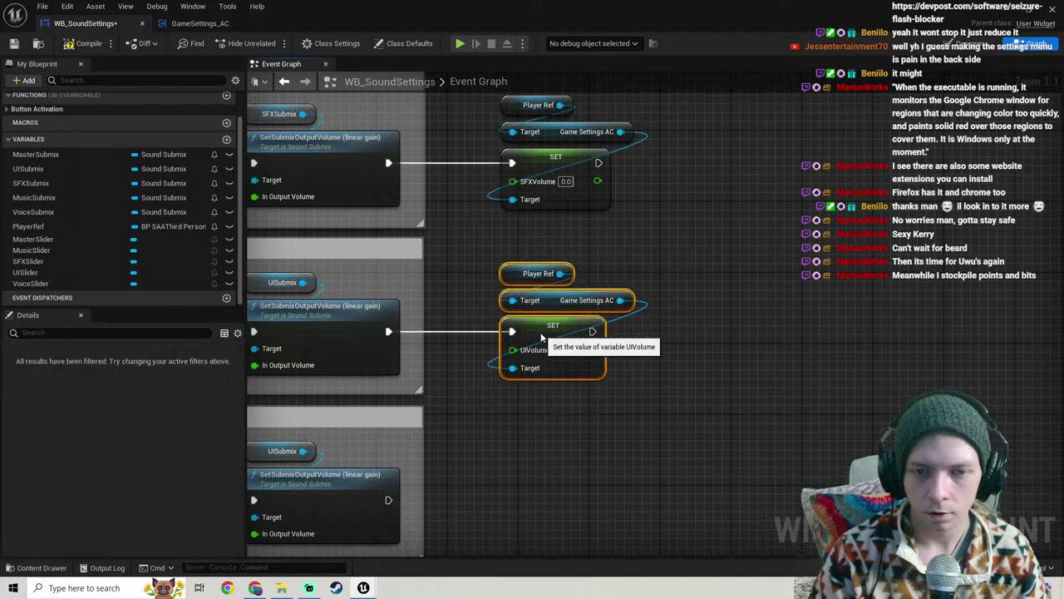
# Step: Left-align the Player Ref, Game Settings AC and SET node stacks for the Master, SFX and UI volumes
pyautogui.scroll(-2, 559, 378)
pyautogui.moveTo(563, 392); pyautogui.dragTo(530, 138)
pyautogui.hotkey('shift', 'a')
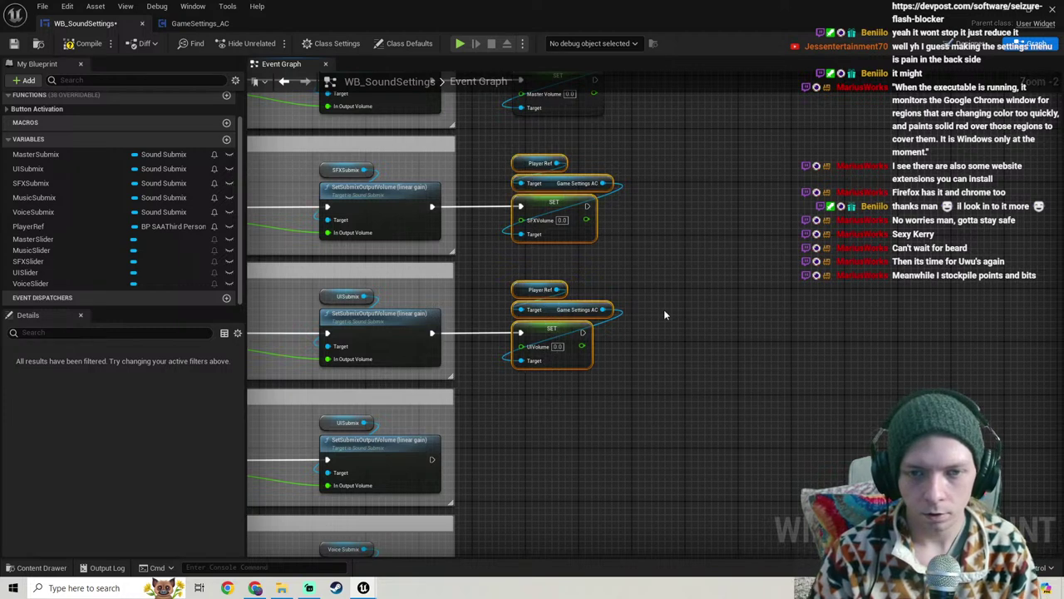
pyautogui.moveTo(658, 339); pyautogui.dragTo(632, 420, button='right')
pyautogui.scroll(-1, 589, 434)
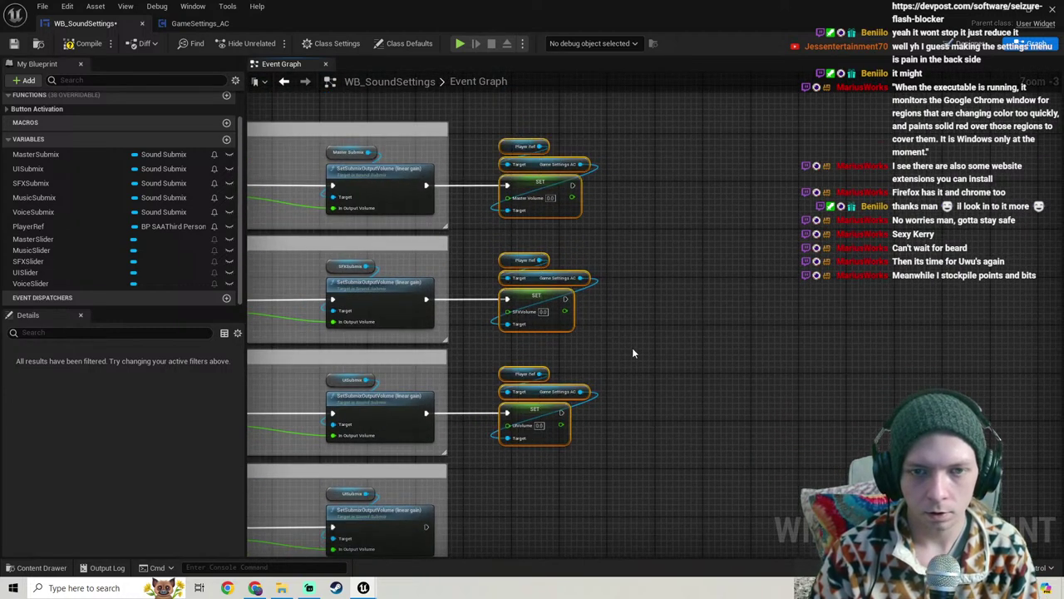
# Step: Duplicate the UI stack's Player Ref and Game Settings AC pair and place the copy beside the Music Volume group
pyautogui.moveTo(638, 365); pyautogui.dragTo(629, 241, button='right')
pyautogui.moveTo(611, 252); pyautogui.dragTo(527, 270)
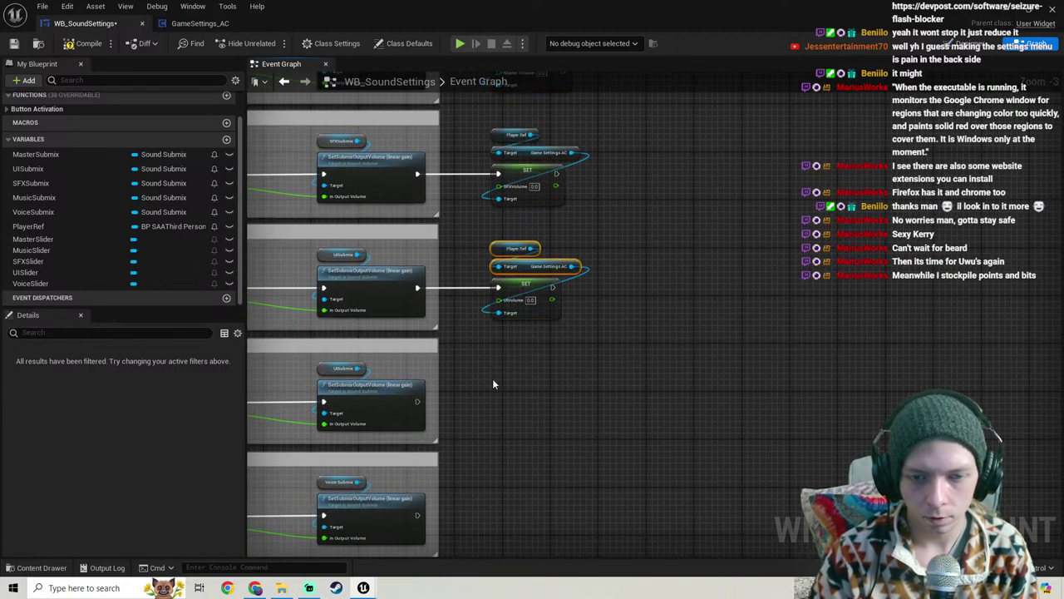
pyautogui.hotkey('ctrl', 'd')
pyautogui.moveTo(515, 379); pyautogui.dragTo(499, 309, button='right')
pyautogui.scroll(1, 499, 307)
pyautogui.moveTo(497, 276); pyautogui.dragTo(517, 302)
pyautogui.click(461, 316)
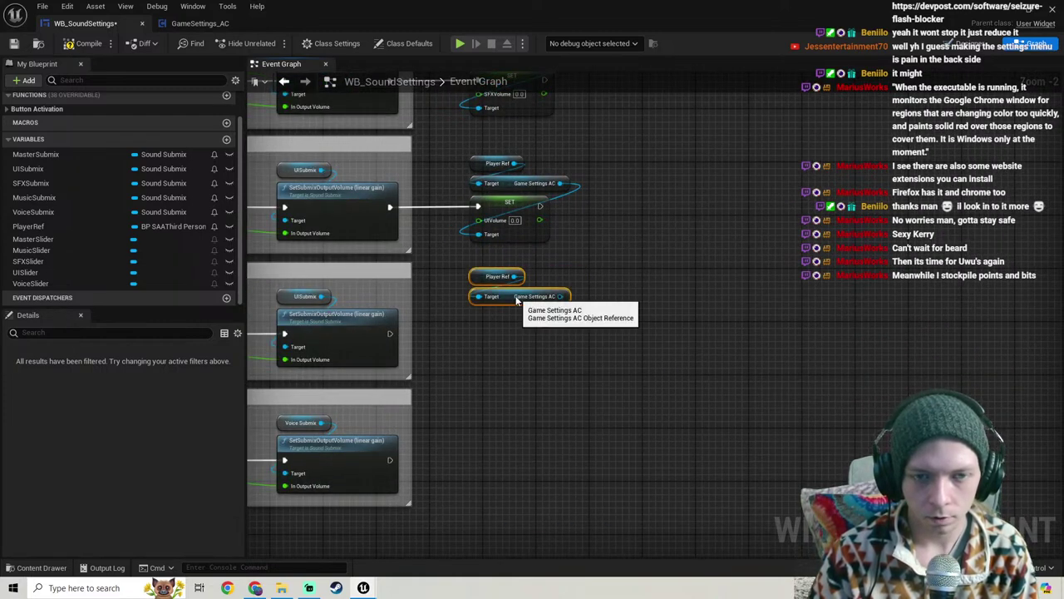
# Step: Add a Set Music Volume node from the duplicated Game Settings AC reference beside the Music Volume group
pyautogui.scroll(-1, 511, 299)
pyautogui.moveTo(509, 299); pyautogui.dragTo(730, 288, button='right')
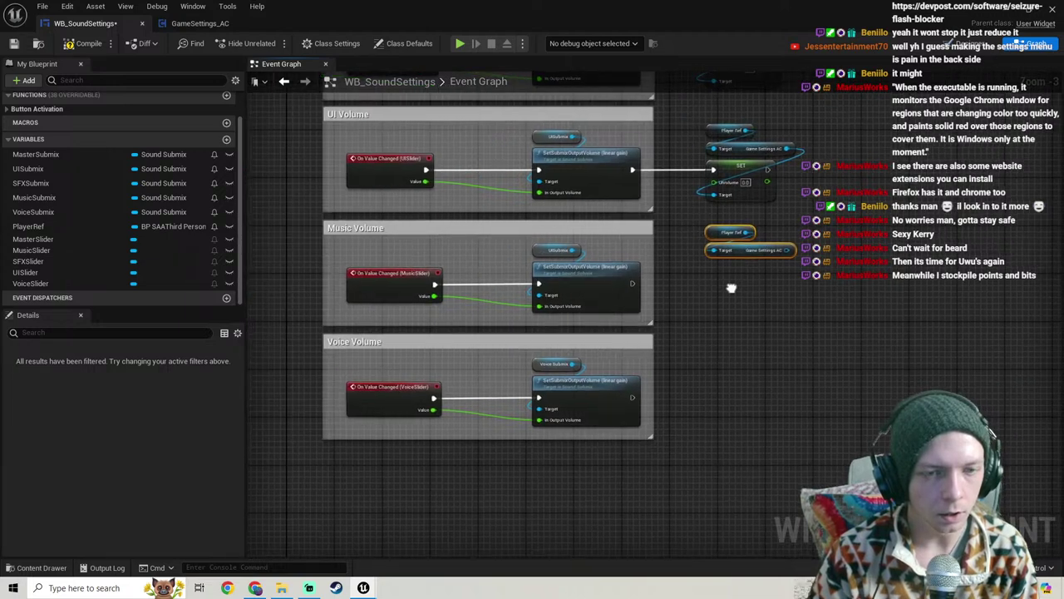
pyautogui.scroll(1, 731, 288)
pyautogui.moveTo(622, 248); pyautogui.dragTo(580, 289)
pyautogui.write('mu')
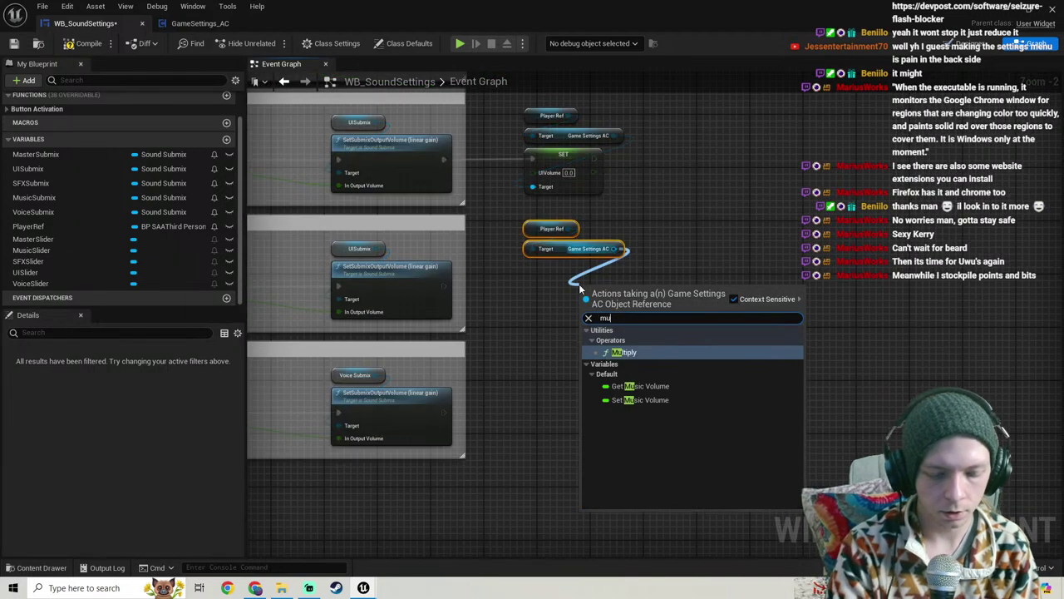
pyautogui.write('sic')
pyautogui.click(657, 367)
pyautogui.scroll(2, 629, 297)
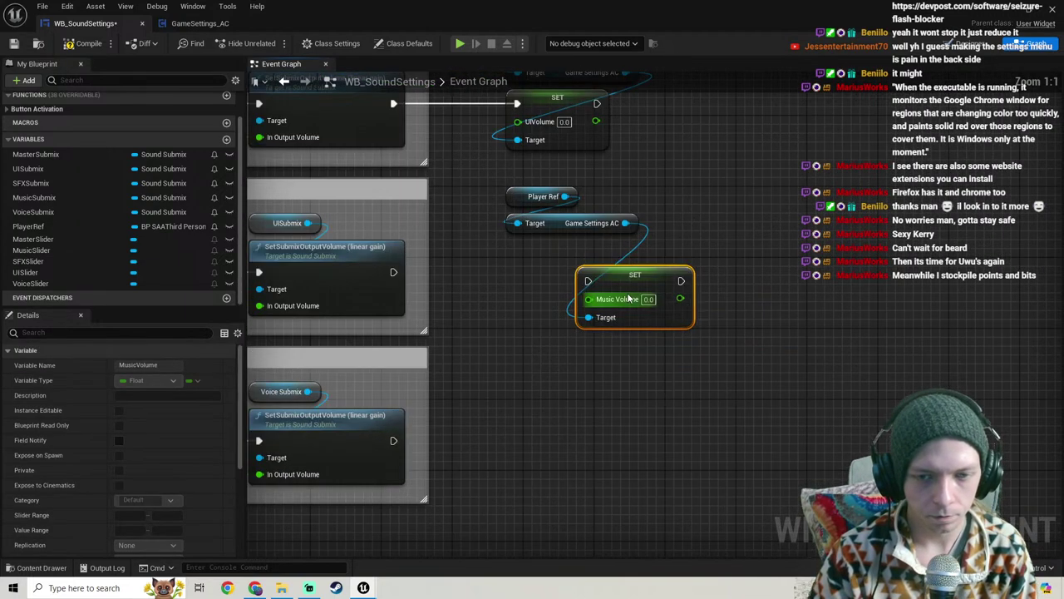
# Step: Connect the Music SetSubmixOutputVolume execution to the Music Volume SET node and line up its stack with the Music Volume group
pyautogui.moveTo(590, 281); pyautogui.dragTo(394, 272)
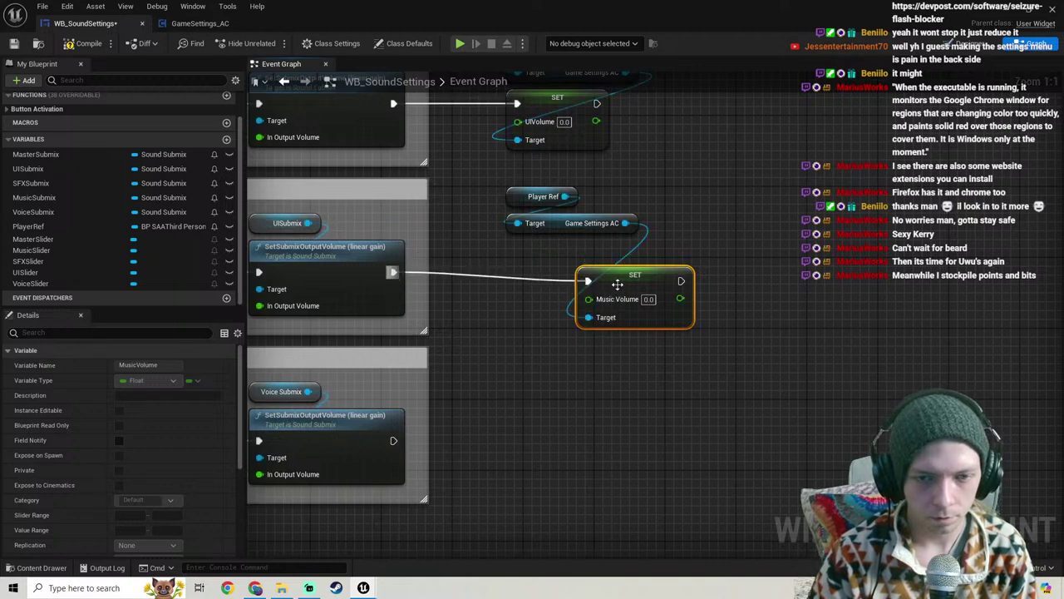
pyautogui.moveTo(618, 281); pyautogui.dragTo(553, 281)
pyautogui.moveTo(520, 246); pyautogui.dragTo(560, 242)
pyautogui.moveTo(553, 379); pyautogui.dragTo(554, 206)
# Step: Left-align the Player Ref, Game Settings AC and SET node stacks for the UI and Music volumes
pyautogui.moveTo(559, 199); pyautogui.dragTo(563, 306, button='right')
pyautogui.scroll(-1, 570, 352)
pyautogui.moveTo(571, 422); pyautogui.dragTo(540, 170)
pyautogui.hotkey('shift', 'a')
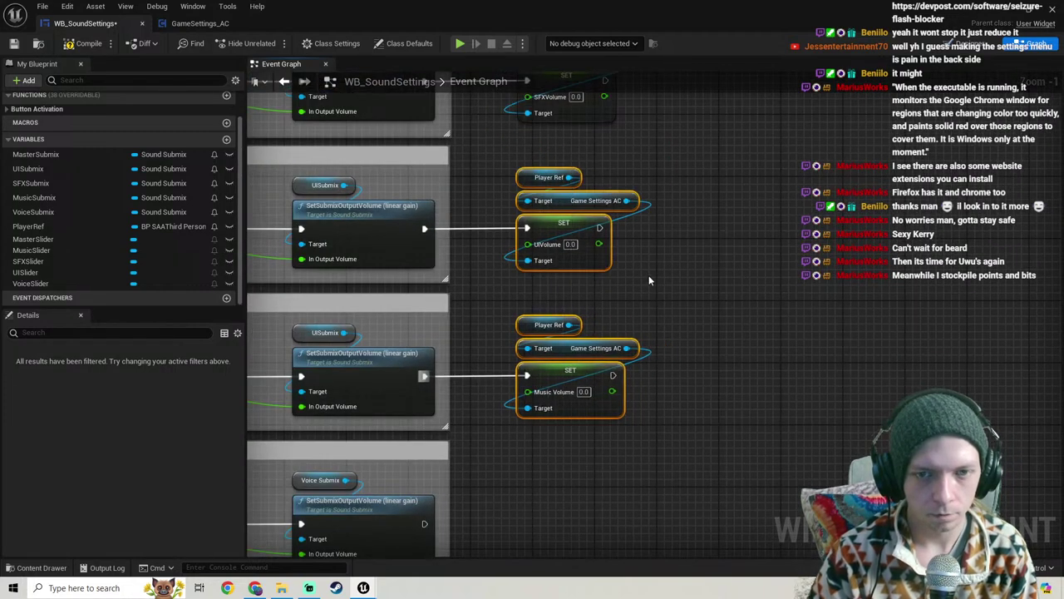
# Step: Duplicate the Player Ref and Game Settings AC pair for the Voice Volume group and add a Set Voice Volume node from it
pyautogui.moveTo(649, 275); pyautogui.dragTo(640, 204, button='right')
pyautogui.scroll(-1, 640, 204)
pyautogui.moveTo(539, 368); pyautogui.dragTo(528, 274, button='right')
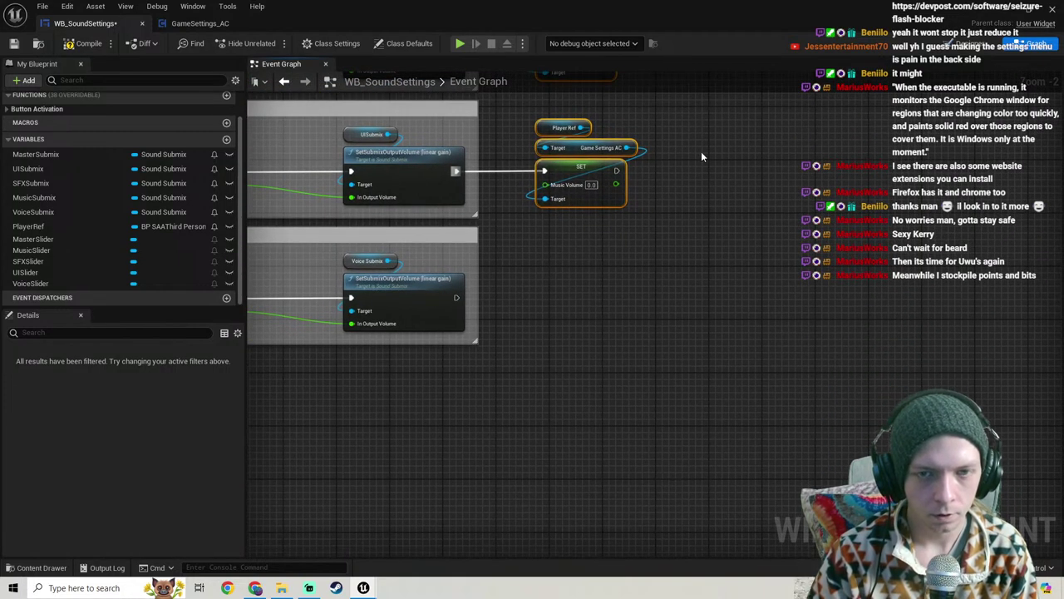
pyautogui.hotkey('ctrl', 'c')
pyautogui.hotkey('ctrl', 'v')
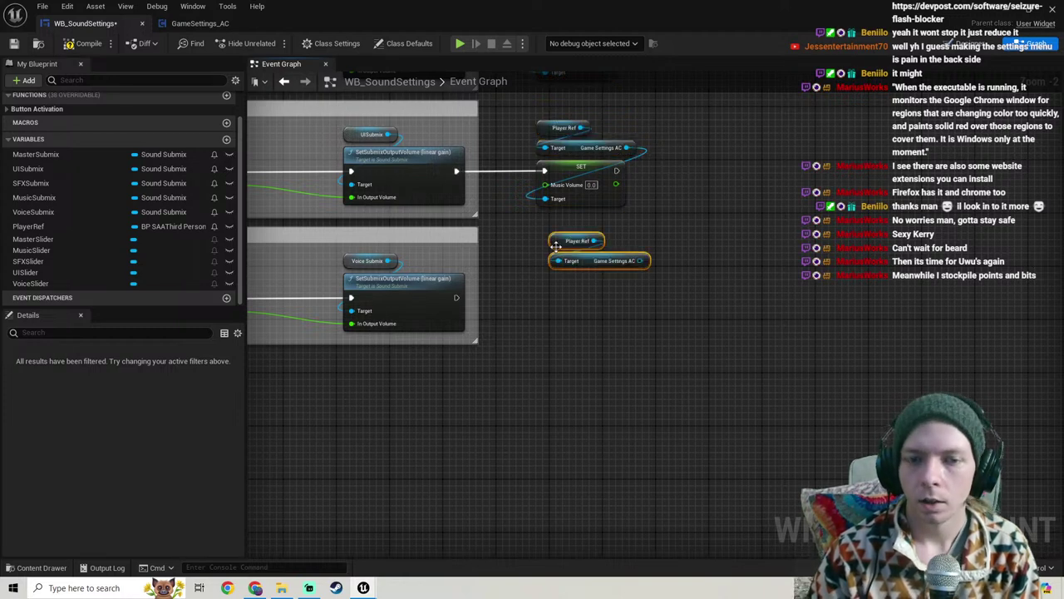
pyautogui.moveTo(536, 300); pyautogui.dragTo(582, 281, button='right')
pyautogui.moveTo(697, 242); pyautogui.dragTo(632, 287)
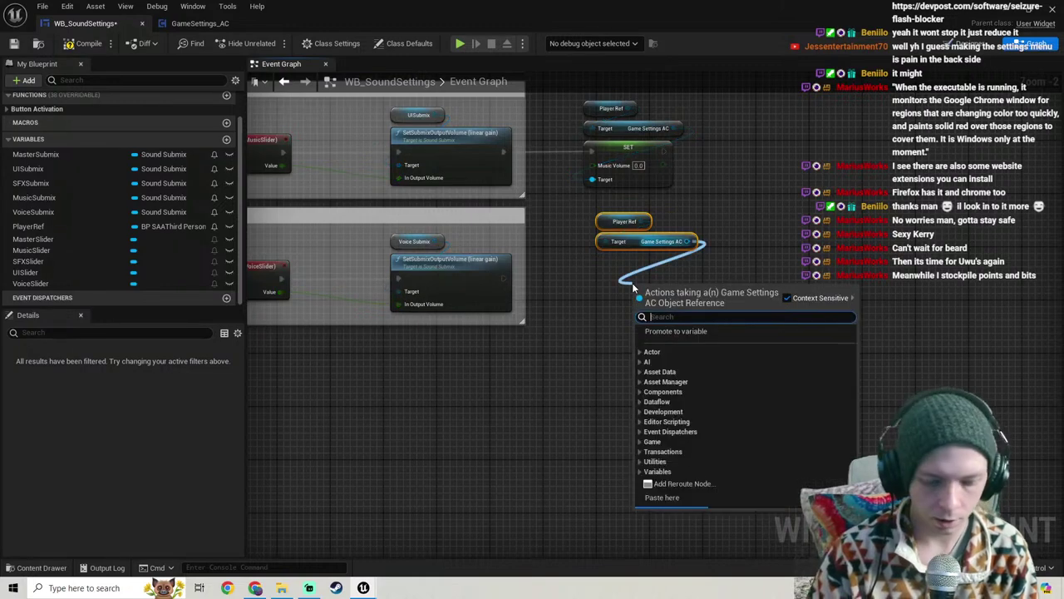
pyautogui.write('voice')
pyautogui.click(696, 368)
pyautogui.scroll(2, 608, 306)
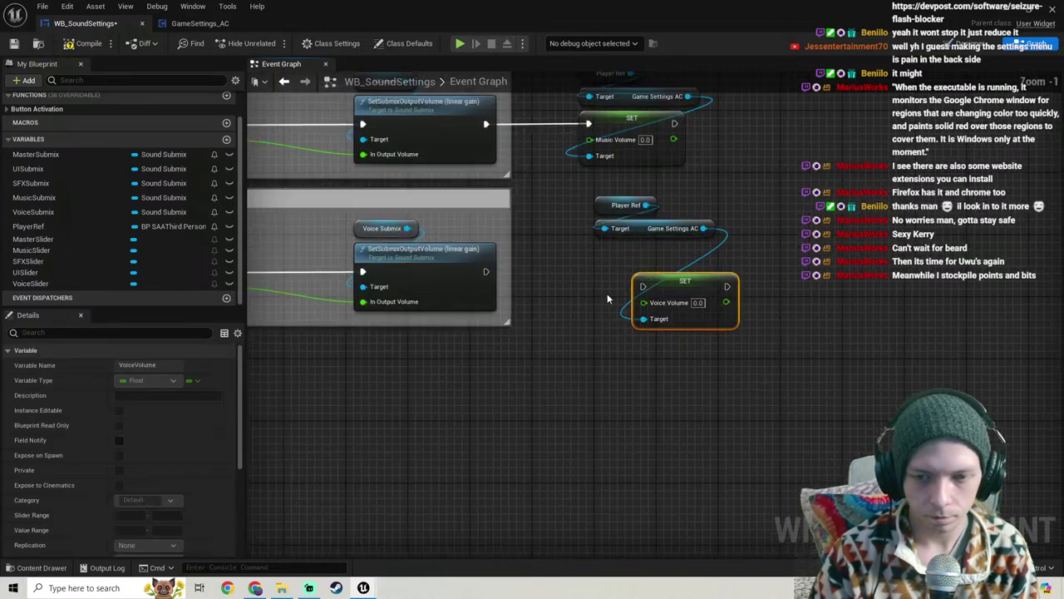
# Step: Connect the Voice SetSubmixOutputVolume execution to the Voice Volume SET node and arrange its reference nodes directly above it
pyautogui.moveTo(649, 283); pyautogui.dragTo(609, 256)
pyautogui.click(506, 258)
pyautogui.moveTo(674, 278); pyautogui.dragTo(632, 264)
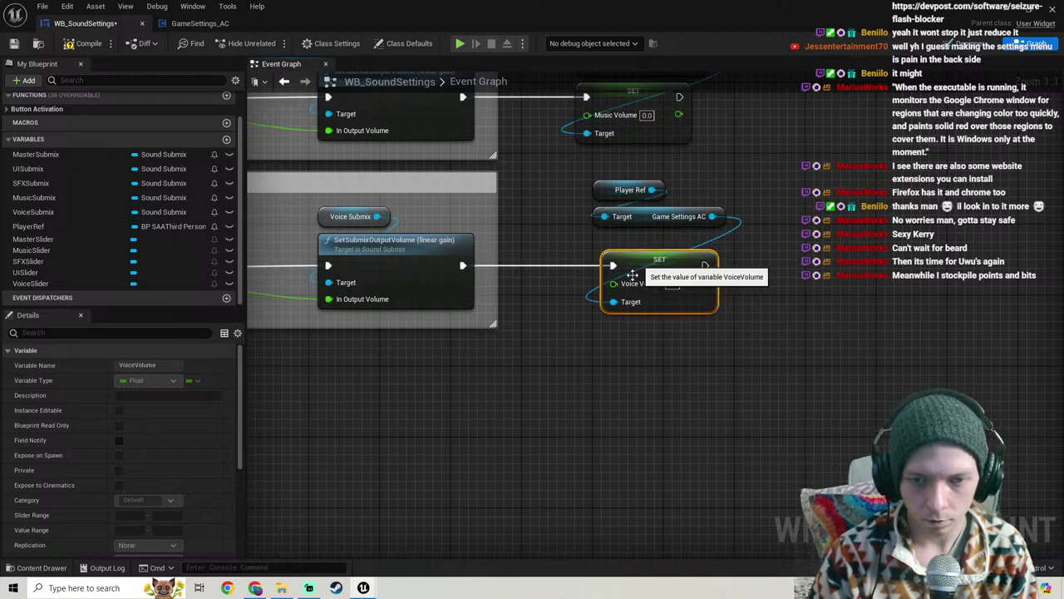
pyautogui.click(587, 288)
pyautogui.moveTo(585, 236); pyautogui.dragTo(663, 187)
pyautogui.moveTo(644, 222); pyautogui.dragTo(654, 242)
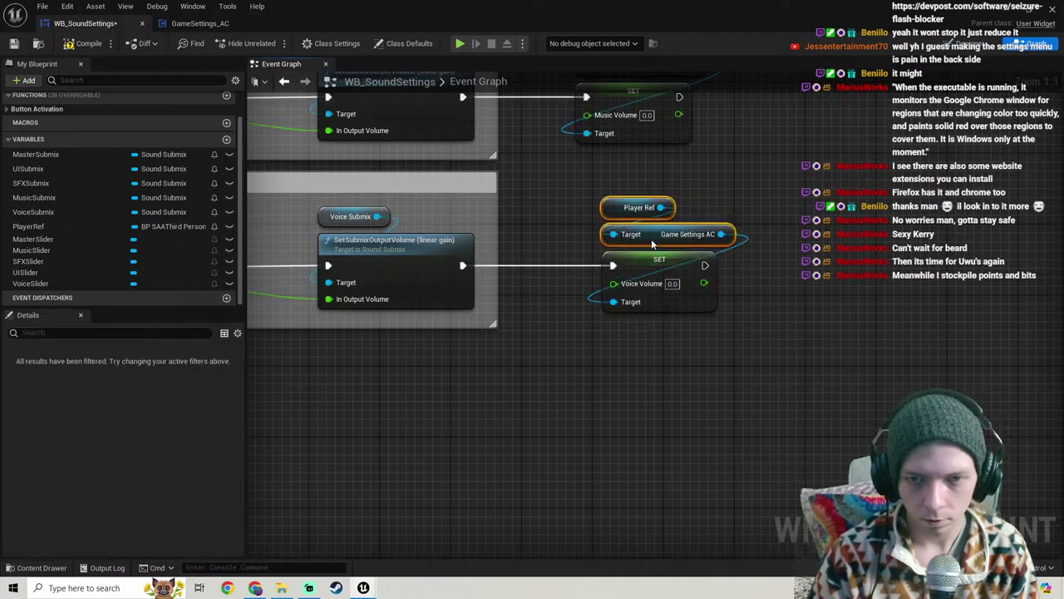
# Step: Left-align the Player Ref, Game Settings AC and SET node stacks for the Music and Voice volumes
pyautogui.scroll(-1, 626, 204)
pyautogui.moveTo(625, 204); pyautogui.dragTo(597, 282, button='right')
pyautogui.click(591, 260)
pyautogui.moveTo(692, 384); pyautogui.dragTo(537, 167)
pyautogui.hotkey('shift', 'a')
# Step: Connect the MasterSlider and SFXSlider event values to the Master Volume and SFXVolume inputs of their SET nodes
pyautogui.moveTo(270, 195); pyautogui.dragTo(491, 223, button='right')
pyautogui.scroll(-2, 463, 245)
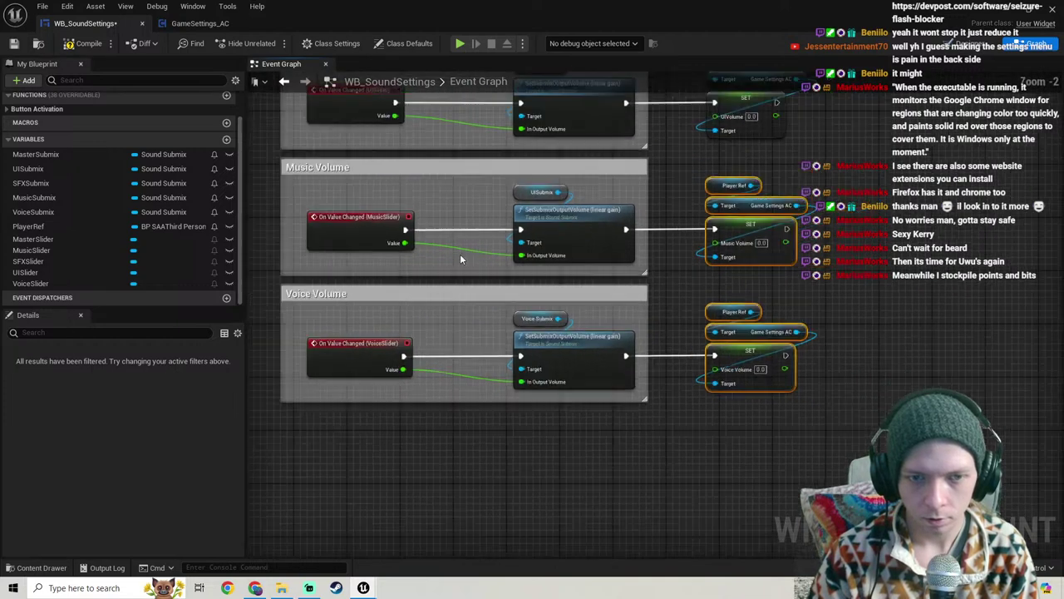
pyautogui.moveTo(478, 187); pyautogui.dragTo(458, 331, button='right')
pyautogui.moveTo(463, 222); pyautogui.dragTo(445, 361, button='right')
pyautogui.moveTo(377, 202); pyautogui.dragTo(374, 308, button='right')
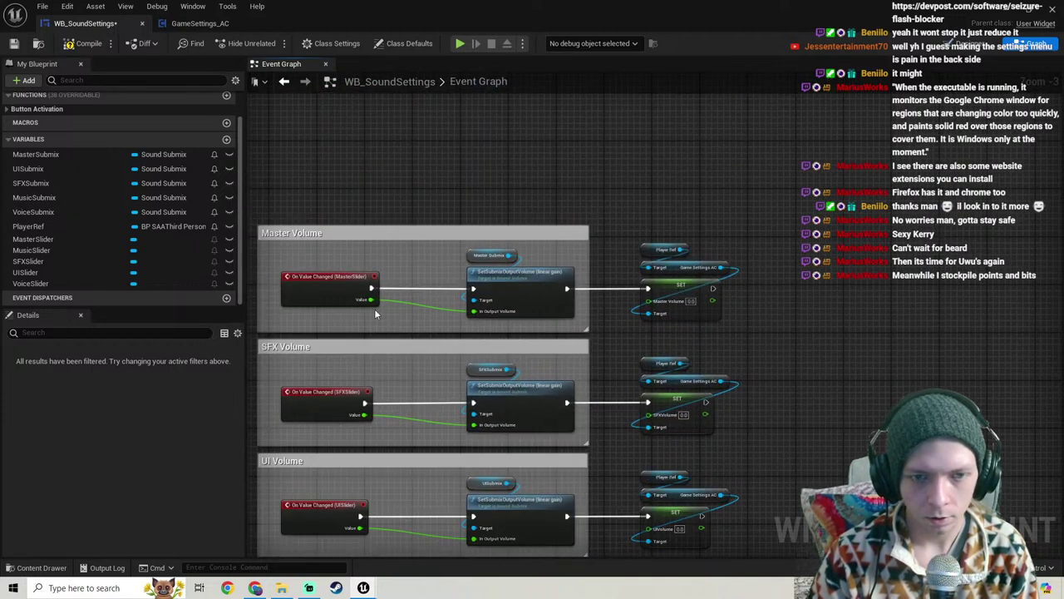
pyautogui.moveTo(372, 298); pyautogui.dragTo(671, 301)
pyautogui.moveTo(653, 418); pyautogui.dragTo(364, 415)
# Step: Connect the UISlider, MusicSlider and VoiceSlider event values to the matching volume inputs of their SET nodes
pyautogui.moveTo(385, 420); pyautogui.dragTo(335, 243, button='right')
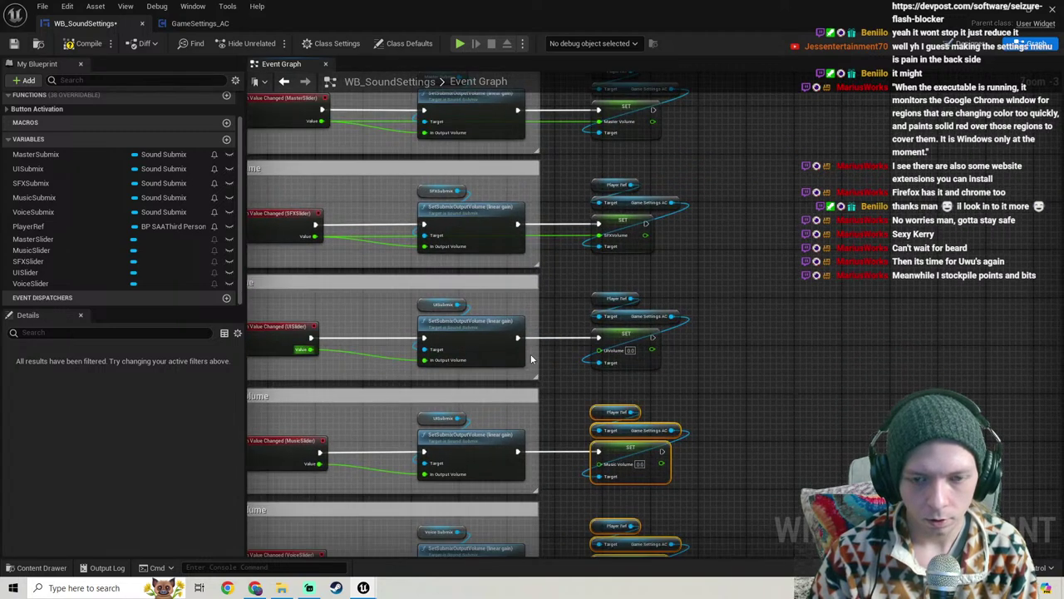
pyautogui.moveTo(531, 359); pyautogui.dragTo(616, 352)
pyautogui.moveTo(580, 366); pyautogui.dragTo(571, 196, button='right')
pyautogui.moveTo(590, 294); pyautogui.dragTo(310, 295)
pyautogui.moveTo(309, 295); pyautogui.dragTo(332, 266, button='right')
pyautogui.moveTo(293, 295); pyautogui.dragTo(576, 288)
# Step: Add a reroute node to the VoiceSlider value wire and place it above the execution wire inside the Voice Volume group
pyautogui.scroll(-2, 451, 306)
pyautogui.scroll(2, 451, 306)
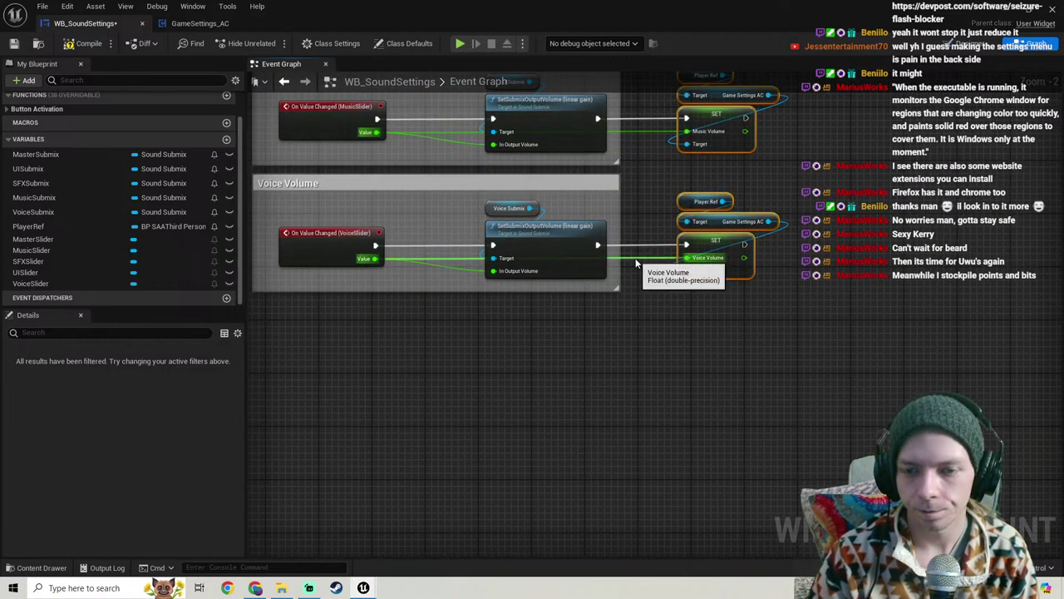
pyautogui.doubleClick(634, 258)
pyautogui.moveTo(634, 259); pyautogui.dragTo(435, 197)
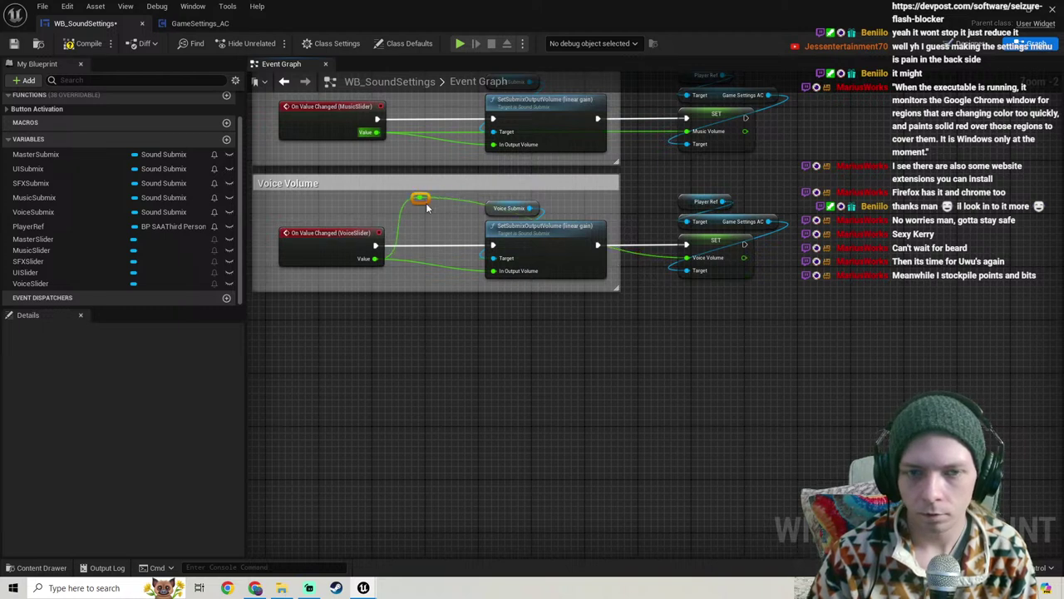
# Step: Add reroute points to the Voice Volume and Music Volume value wires so they run above the SetSubmixOutputVolume nodes
pyautogui.doubleClick(455, 201)
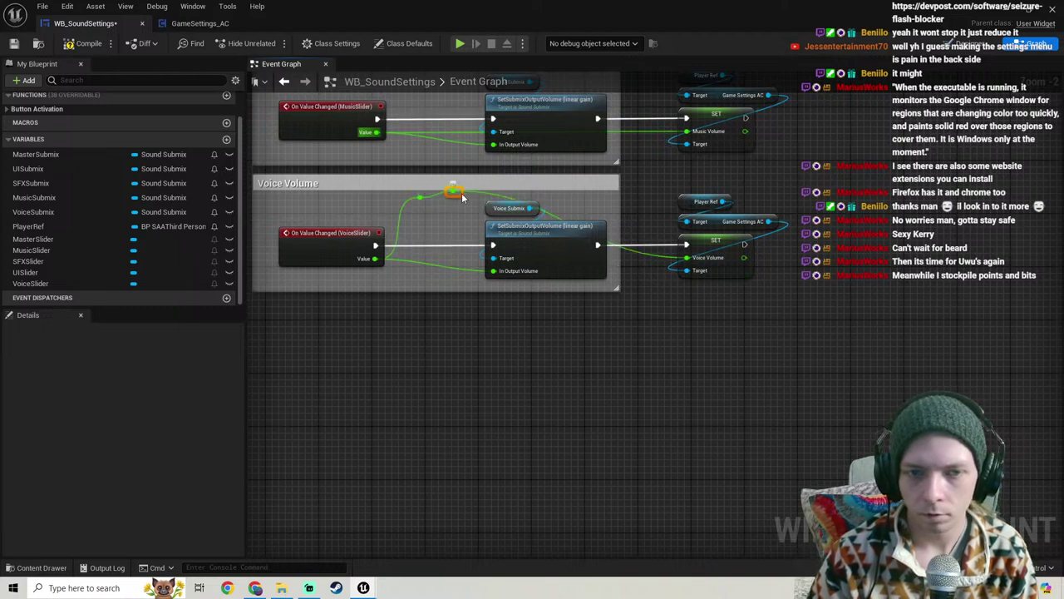
pyautogui.moveTo(462, 198); pyautogui.dragTo(635, 207)
pyautogui.moveTo(619, 159); pyautogui.dragTo(664, 290, button='right')
pyautogui.doubleClick(646, 249)
pyautogui.moveTo(656, 277); pyautogui.dragTo(641, 225)
# Step: Reroute the UI Volume and SFX Volume value wires above their SetSubmixOutputVolume nodes to the matching SET nodes
pyautogui.moveTo(641, 224); pyautogui.dragTo(647, 283, button='right')
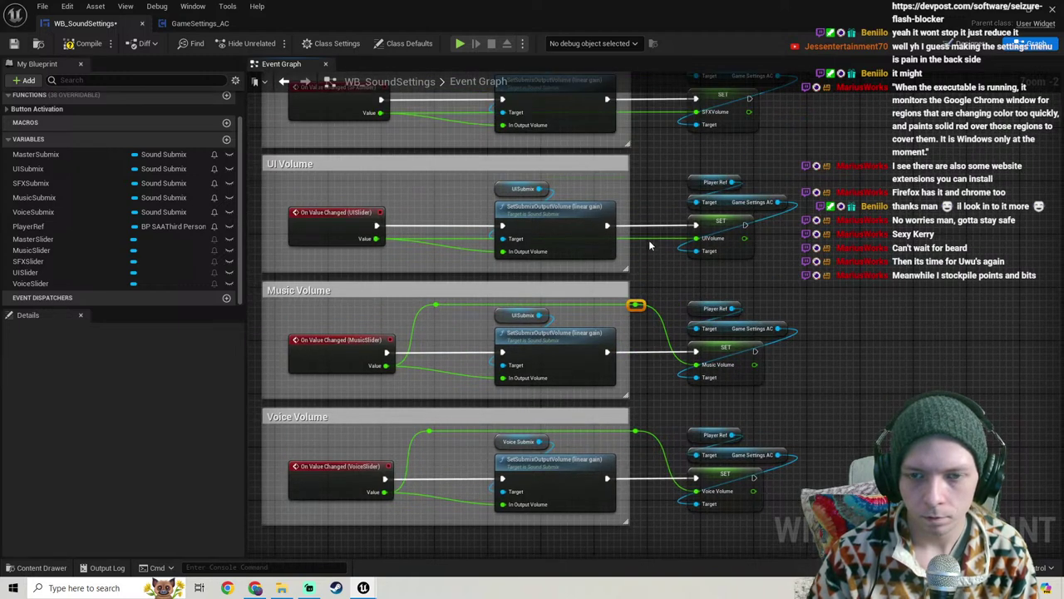
pyautogui.doubleClick(648, 239)
pyautogui.moveTo(647, 238); pyautogui.dragTo(630, 187)
pyautogui.moveTo(653, 117); pyautogui.dragTo(656, 257, button='right')
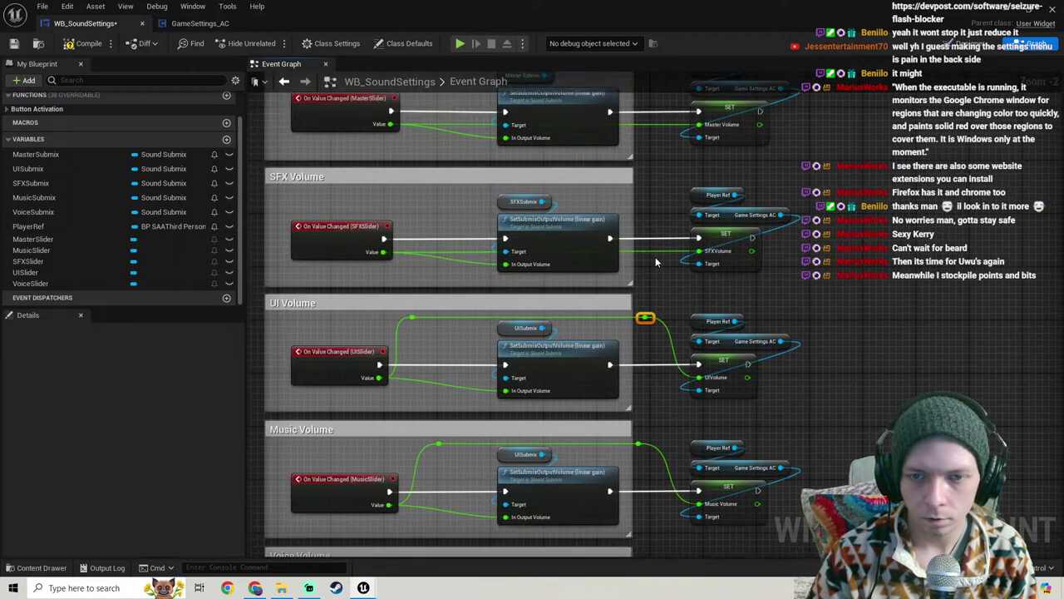
pyautogui.click(656, 252)
pyautogui.doubleClick(656, 252)
pyautogui.moveTo(656, 250); pyautogui.dragTo(663, 200)
pyautogui.doubleClick(441, 195)
# Step: Reroute the Master Volume value wire above its SetSubmixOutputVolume node using reroute points
pyautogui.moveTo(664, 200); pyautogui.dragTo(676, 360, button='right')
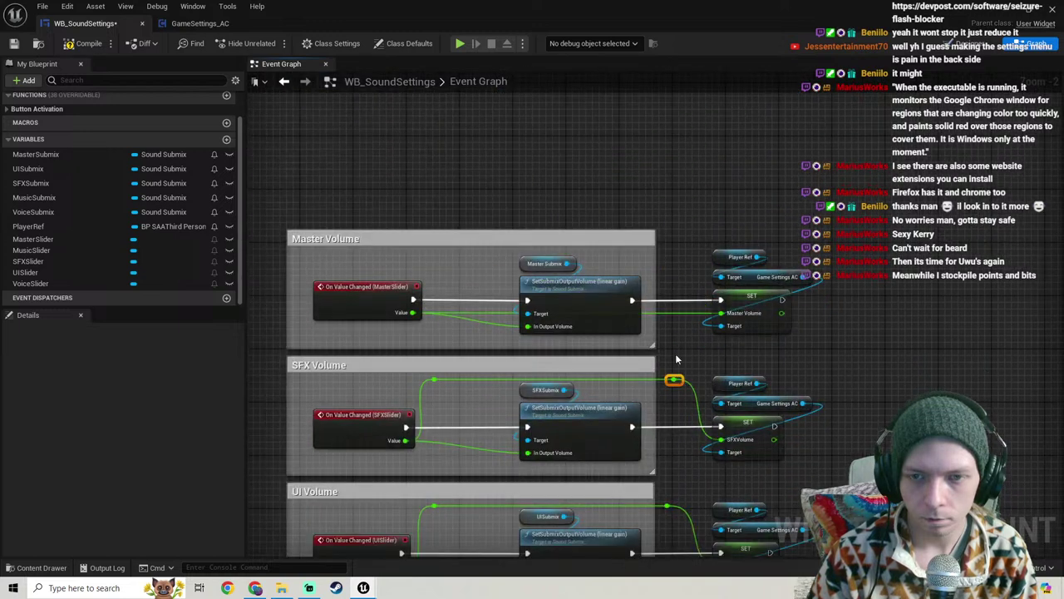
pyautogui.doubleClick(679, 315)
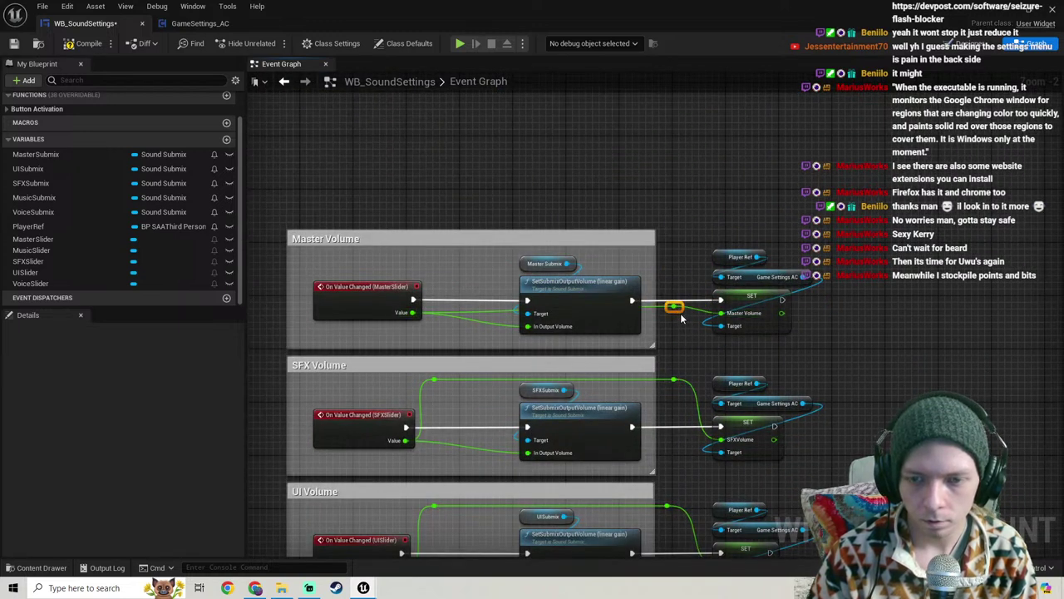
pyautogui.moveTo(565, 289); pyautogui.dragTo(684, 253)
pyautogui.doubleClick(477, 257)
# Step: Widen the Master Volume and SFX Volume comment boxes to enclose their Player Ref, Game Settings AC and SET nodes
pyautogui.scroll(-4, 684, 254)
pyautogui.scroll(2, 586, 216)
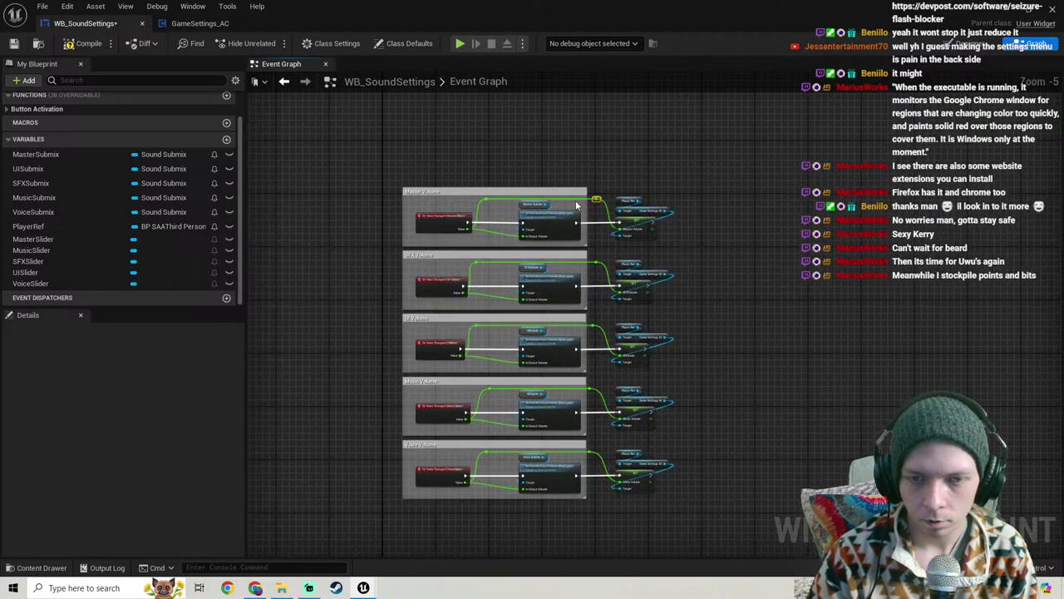
pyautogui.moveTo(617, 215); pyautogui.dragTo(701, 216)
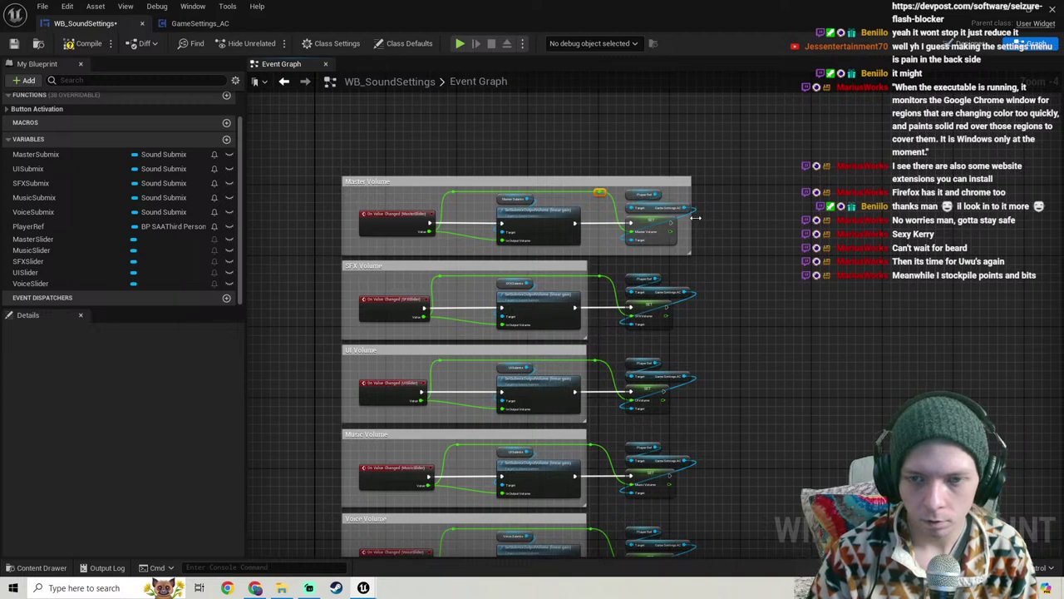
pyautogui.moveTo(740, 242); pyautogui.dragTo(567, 187, button='right')
pyautogui.scroll(1, 458, 252)
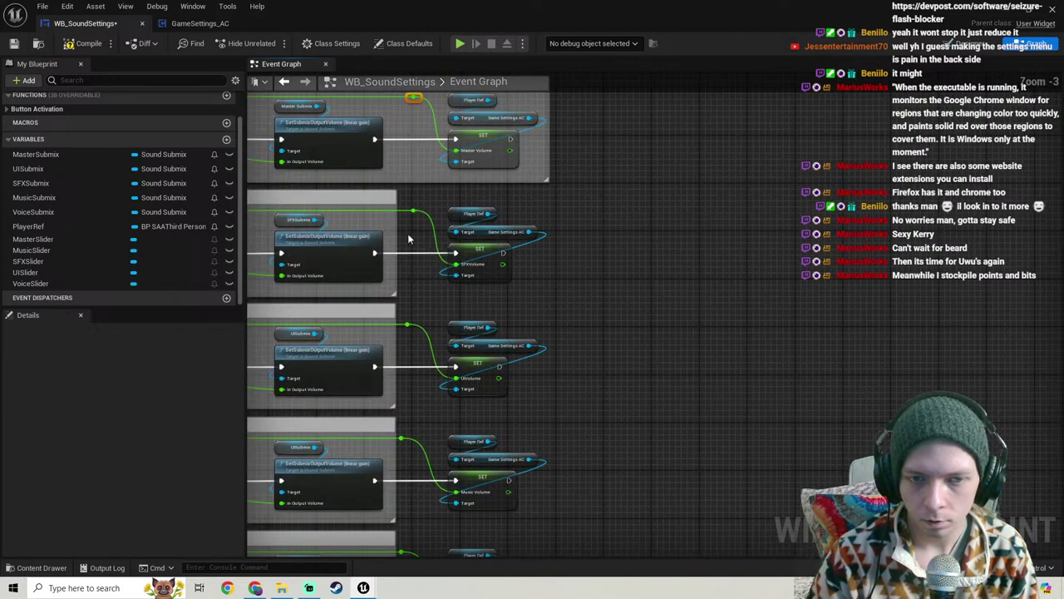
pyautogui.moveTo(398, 236); pyautogui.dragTo(565, 241)
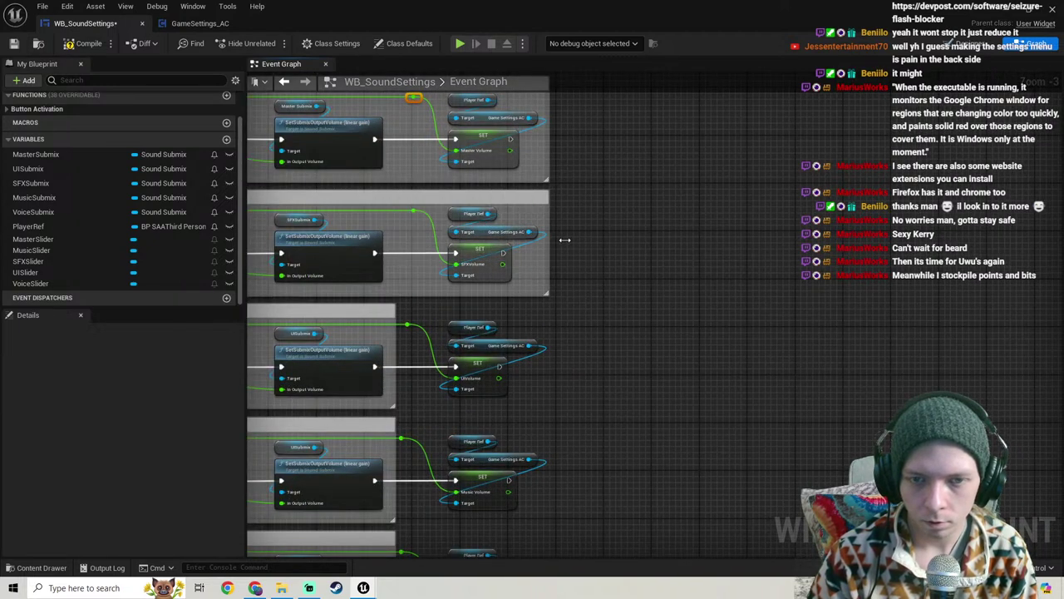
# Step: Extend the UI, Music and Voice Volume comment boxes around their Player Ref, Game Settings AC and SET nodes
pyautogui.moveTo(579, 308); pyautogui.dragTo(614, 169, button='right')
pyautogui.moveTo(438, 215); pyautogui.dragTo(606, 209)
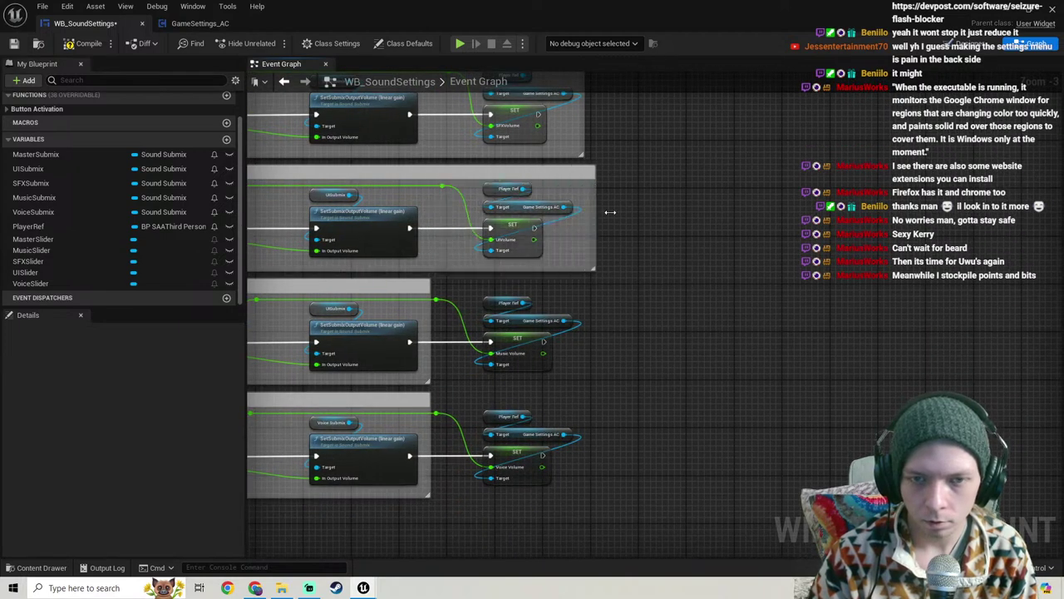
pyautogui.moveTo(470, 326); pyautogui.dragTo(478, 268, button='right')
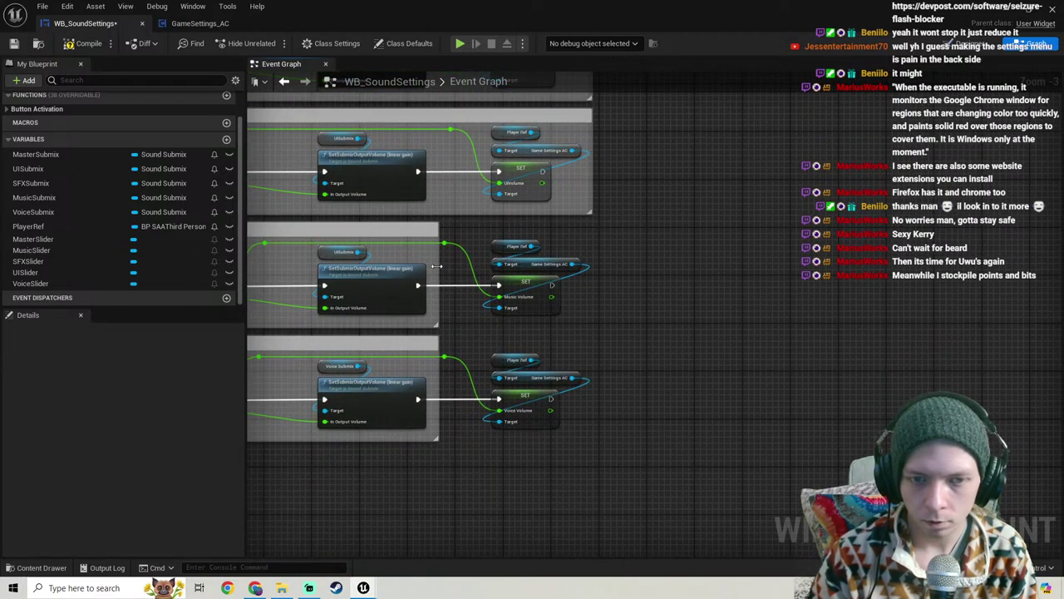
pyautogui.moveTo(437, 266); pyautogui.dragTo(592, 252)
pyautogui.moveTo(449, 389); pyautogui.dragTo(449, 317, button='right')
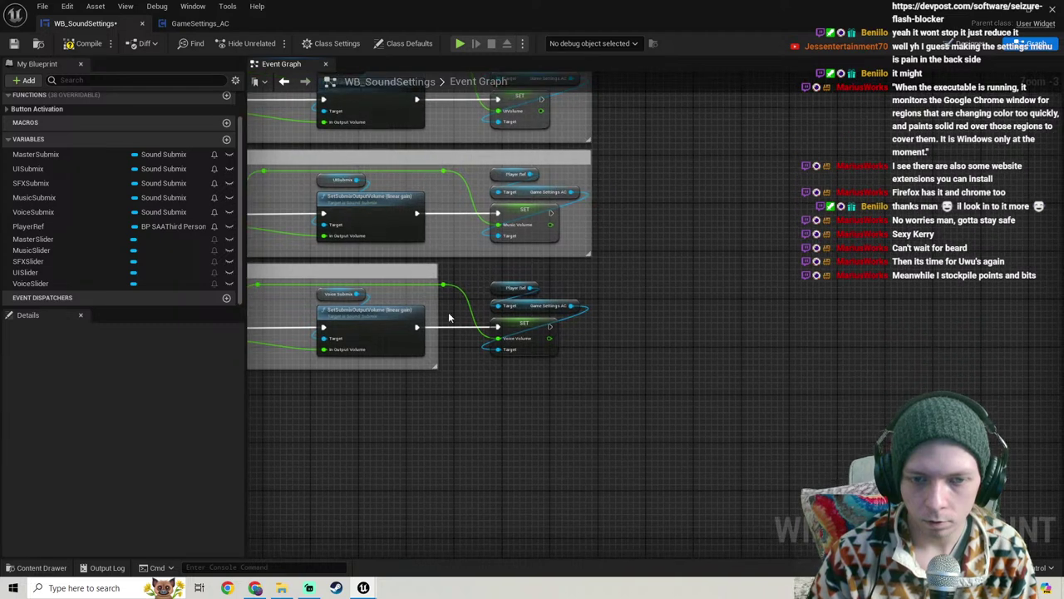
pyautogui.moveTo(439, 308); pyautogui.dragTo(597, 301)
# Step: Compile and save the WB_SoundSettings widget blueprint
pyautogui.moveTo(589, 278); pyautogui.dragTo(671, 404, button='right')
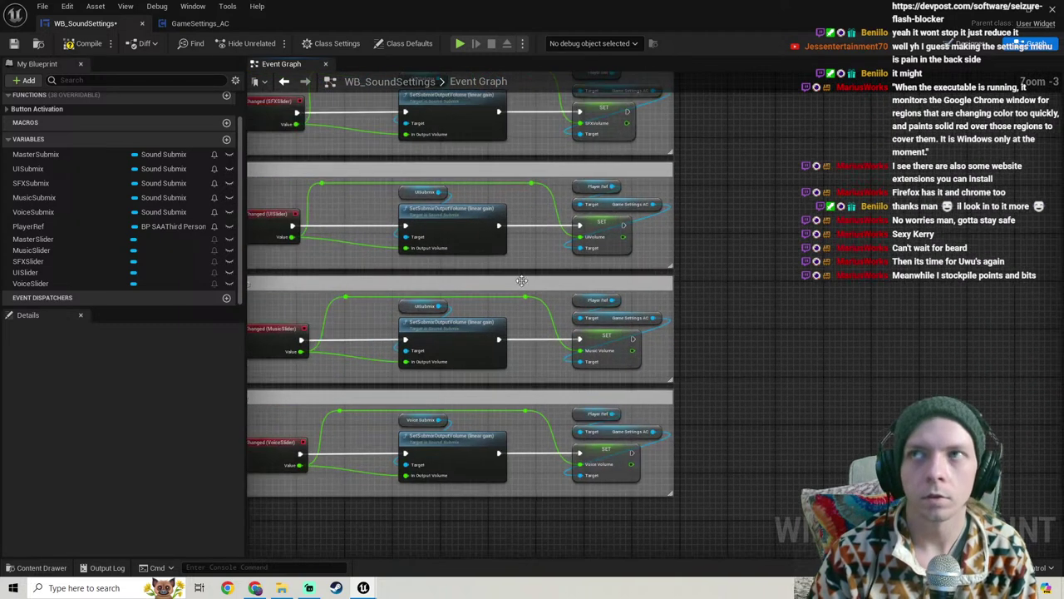
pyautogui.click(83, 44)
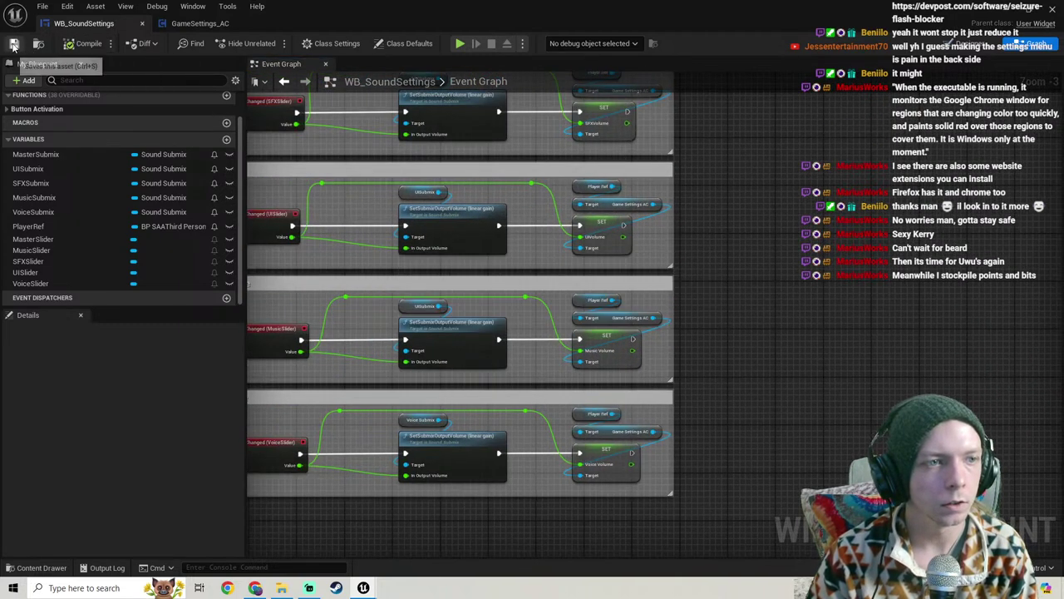
pyautogui.click(13, 43)
# Step: In the GameSettings_AC event graph, connect Store Components to Set Game Scalability and align that node in line before the Sequence
pyautogui.click(198, 23)
pyautogui.scroll(4, 487, 241)
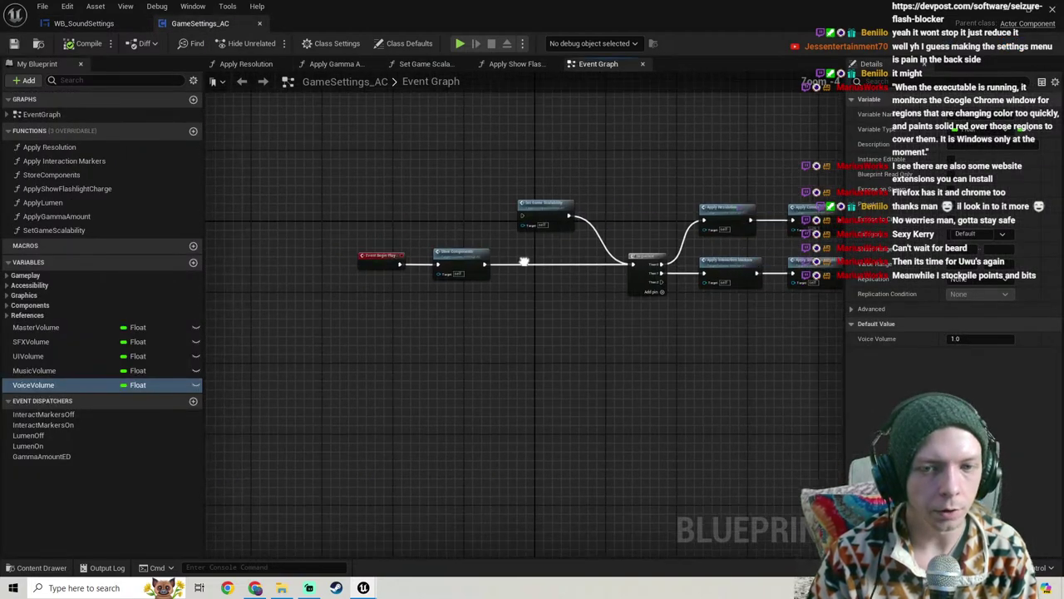
pyautogui.moveTo(476, 198); pyautogui.dragTo(417, 282)
pyautogui.click(532, 185)
pyautogui.moveTo(530, 179); pyautogui.dragTo(533, 272)
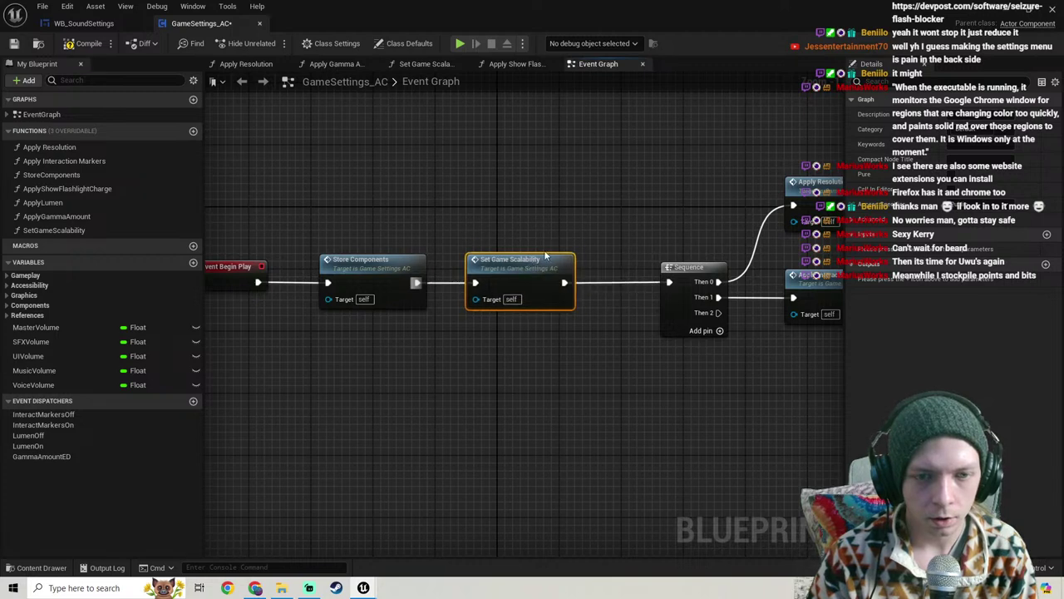
# Step: Create a function named ApplyVolumes in GameSettings_AC and compile the blueprint
pyautogui.scroll(-5, 307, 272)
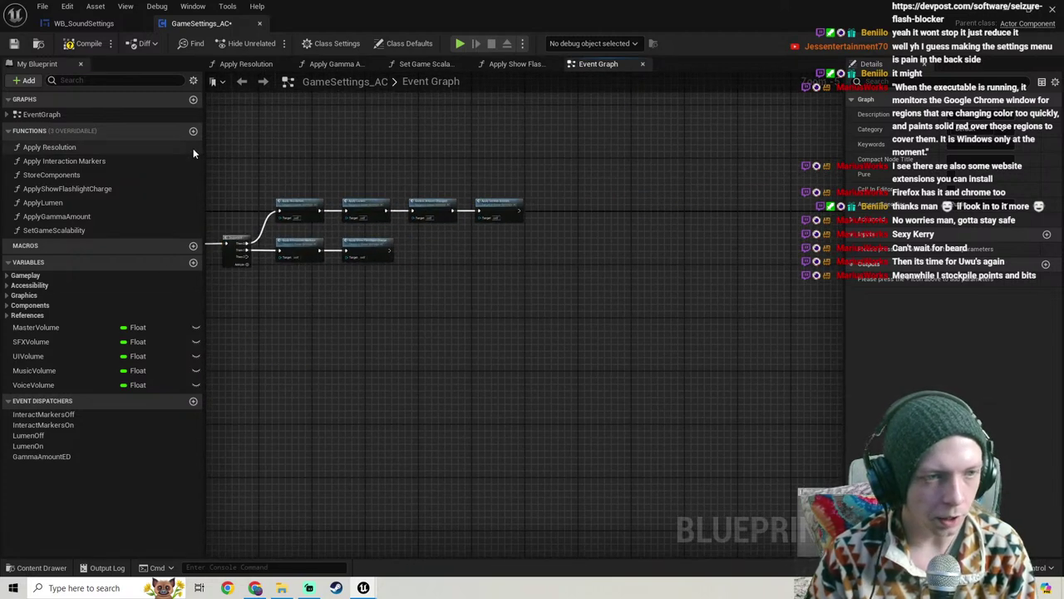
pyautogui.click(193, 130)
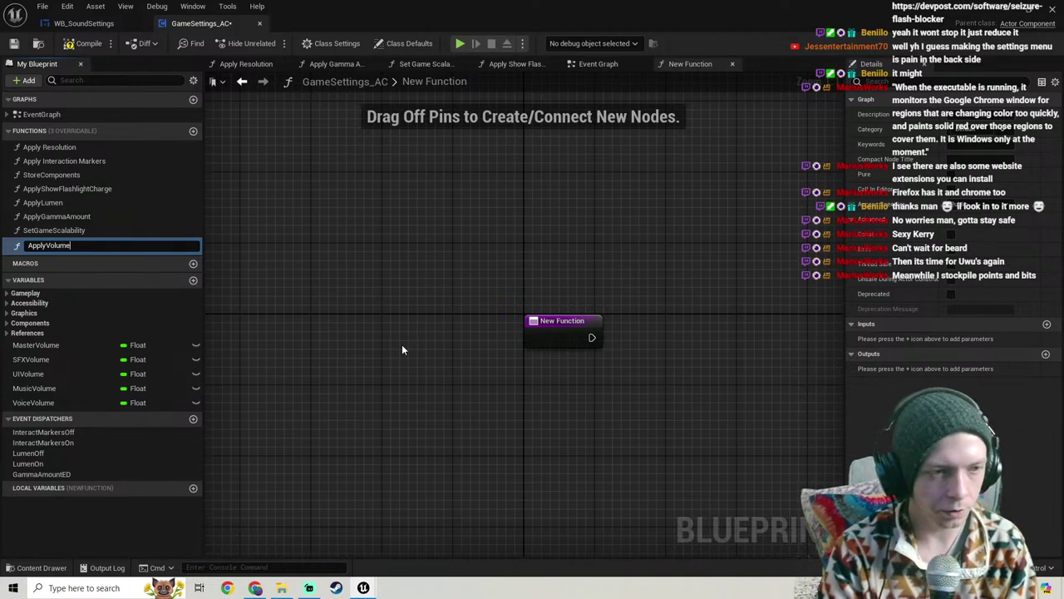
pyautogui.write('ApplyVolumes')
pyautogui.press('Return')
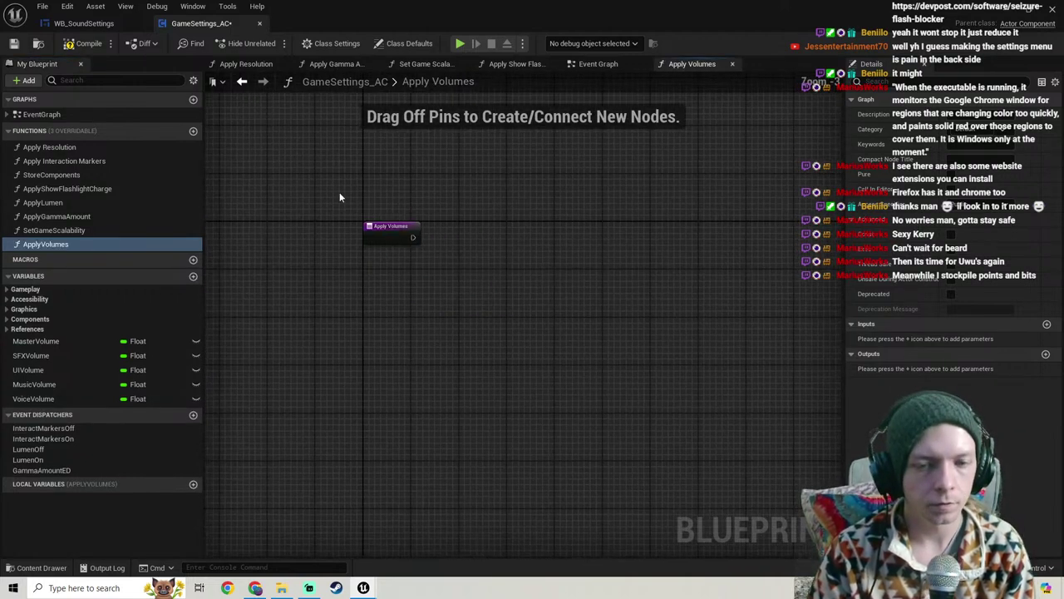
pyautogui.click(79, 46)
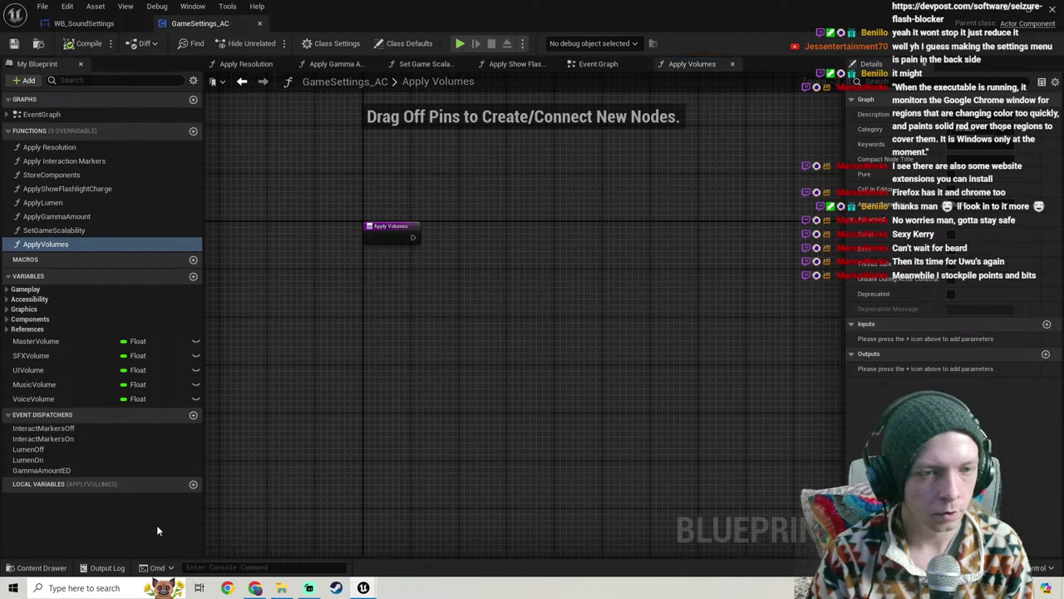
# Step: Place a MasterVolume getter below the Apply Volumes entry node
pyautogui.keyDown('ctrl'); pyautogui.moveTo(42, 341); pyautogui.dragTo(362, 316); pyautogui.keyUp('ctrl')
pyautogui.click(390, 329)
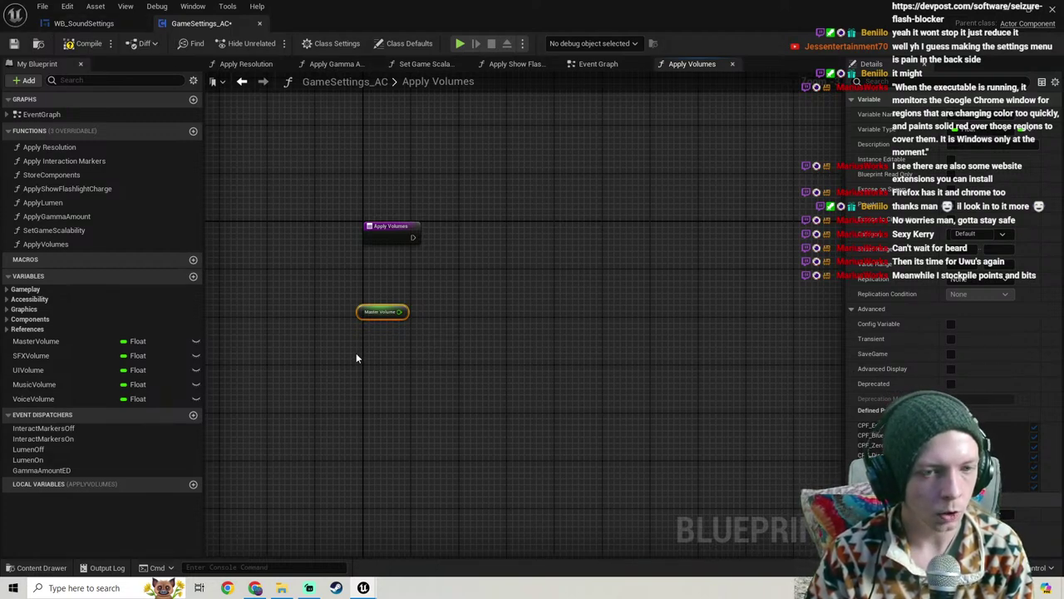
pyautogui.moveTo(364, 319); pyautogui.dragTo(388, 331)
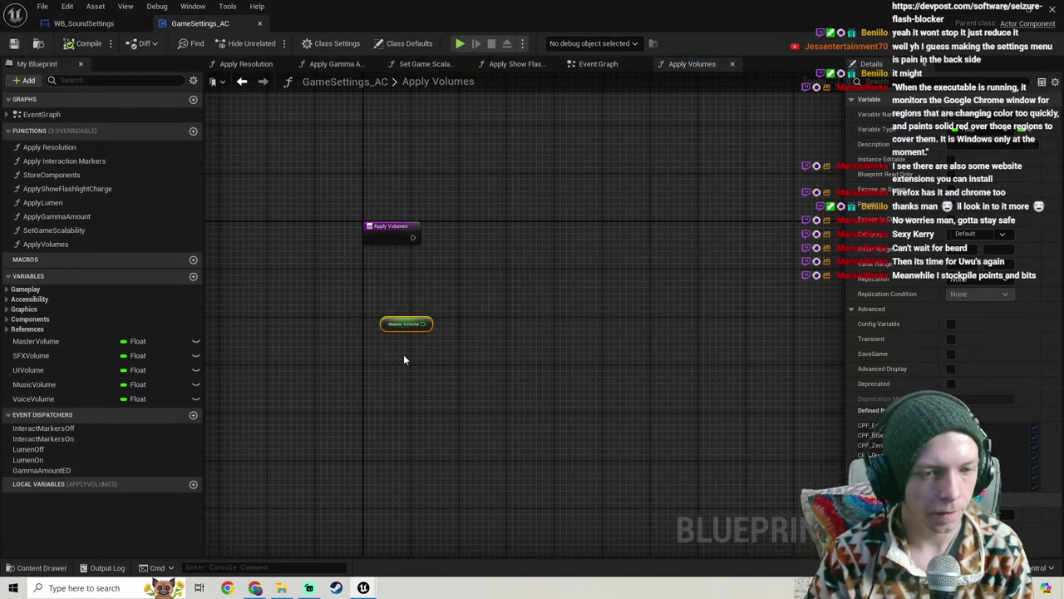
# Step: Copy the SetSubmixOutputVolume node from the Master Volume section of WB_SoundSettings into the Apply Volumes function
pyautogui.click(83, 23)
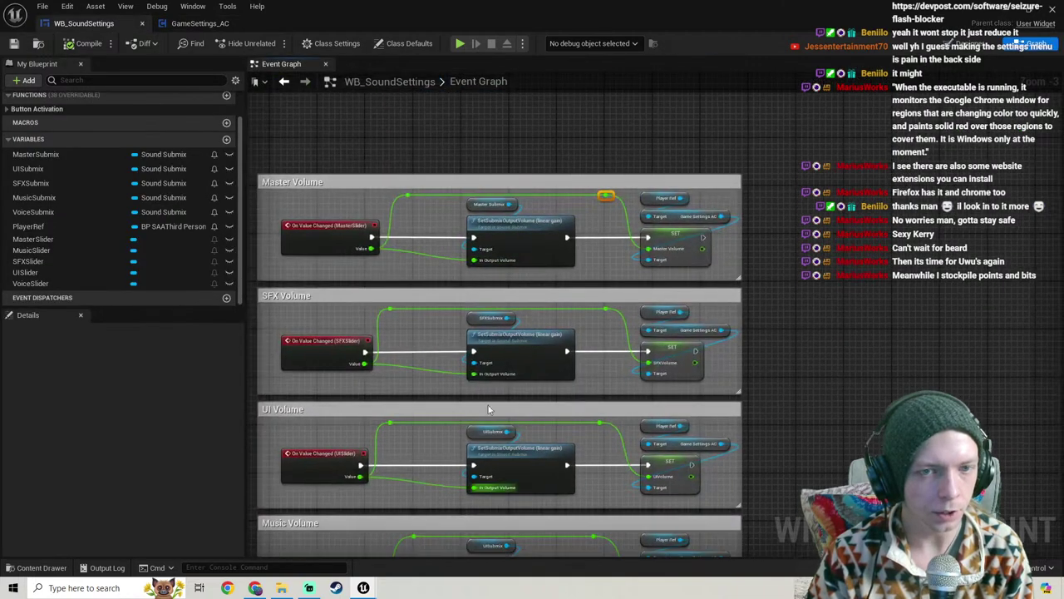
pyautogui.click(527, 246)
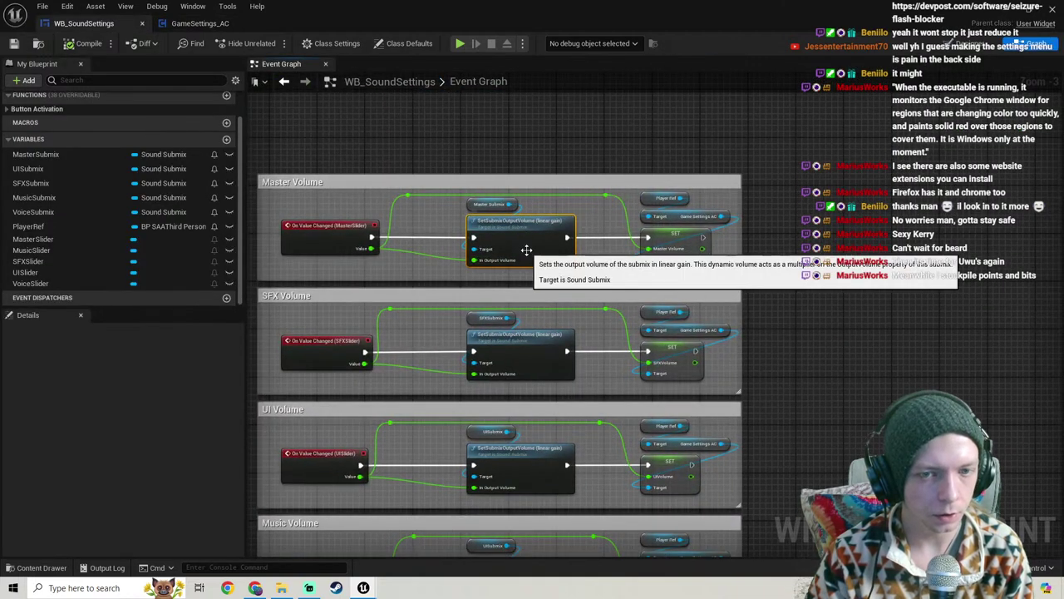
pyautogui.click(197, 24)
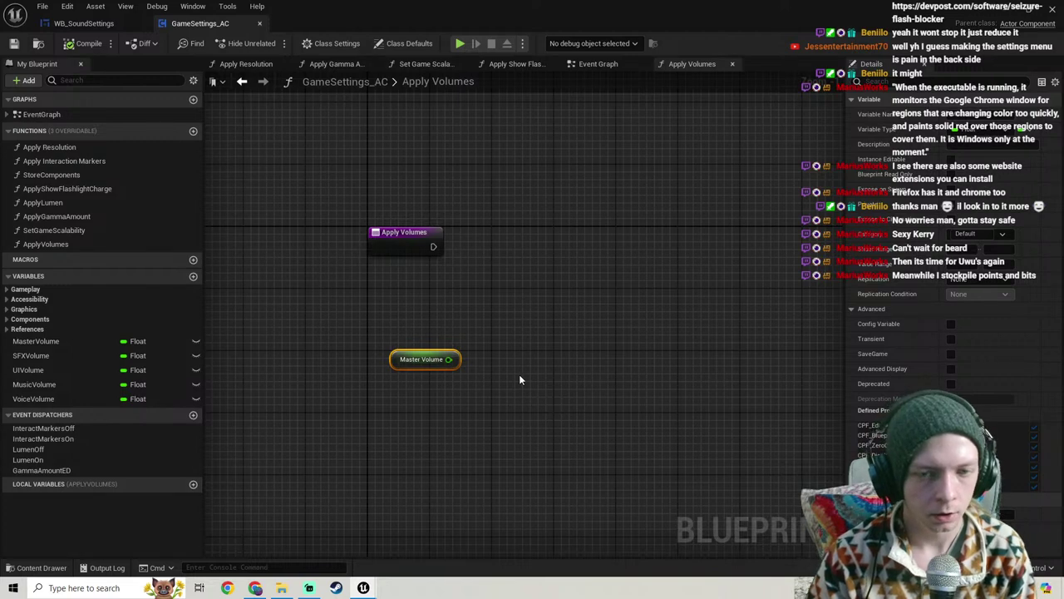
pyautogui.click(557, 328)
pyautogui.hotkey('ctrl', 'v')
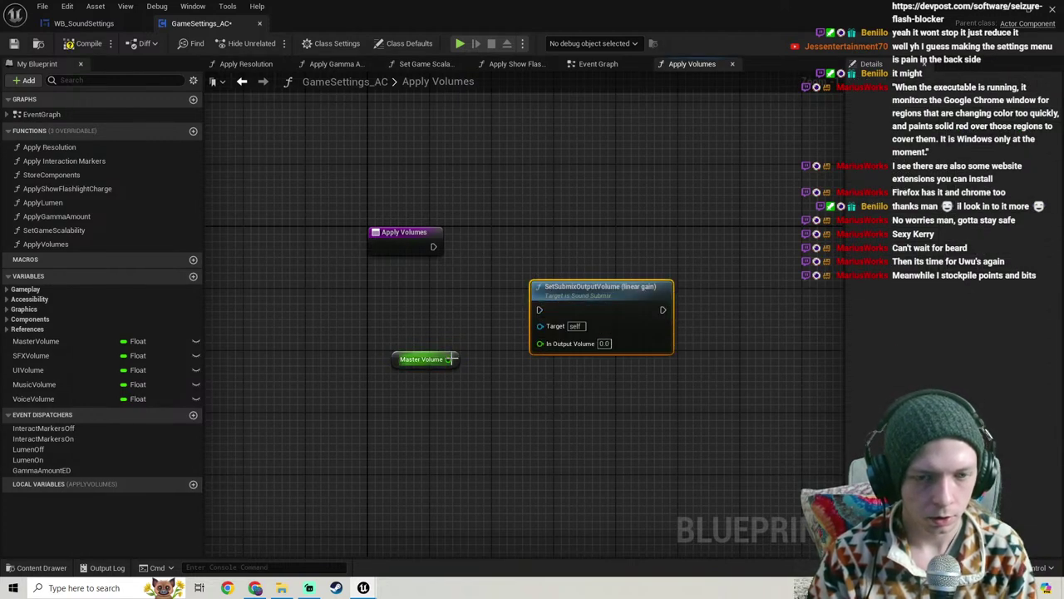
# Step: Wire Master Volume into In Output Volume, connect the function entry to SetSubmixOutputVolume, and arrange the nodes compactly
pyautogui.moveTo(450, 359); pyautogui.dragTo(604, 343)
pyautogui.moveTo(538, 310); pyautogui.dragTo(432, 247)
pyautogui.moveTo(606, 299); pyautogui.dragTo(606, 236)
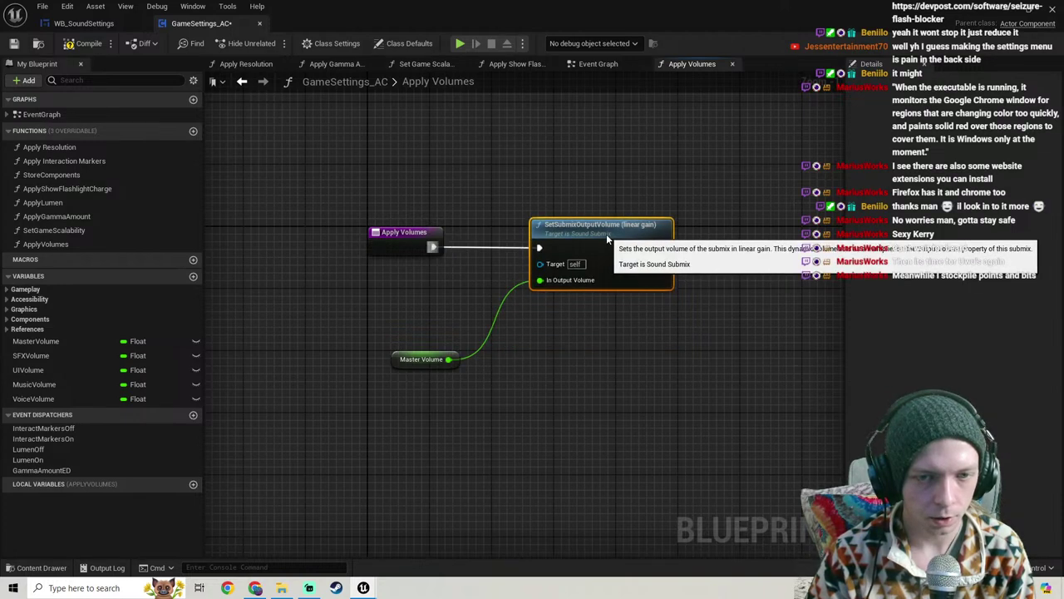
pyautogui.moveTo(573, 210); pyautogui.dragTo(490, 323, button='right')
pyautogui.moveTo(316, 468); pyautogui.dragTo(426, 296)
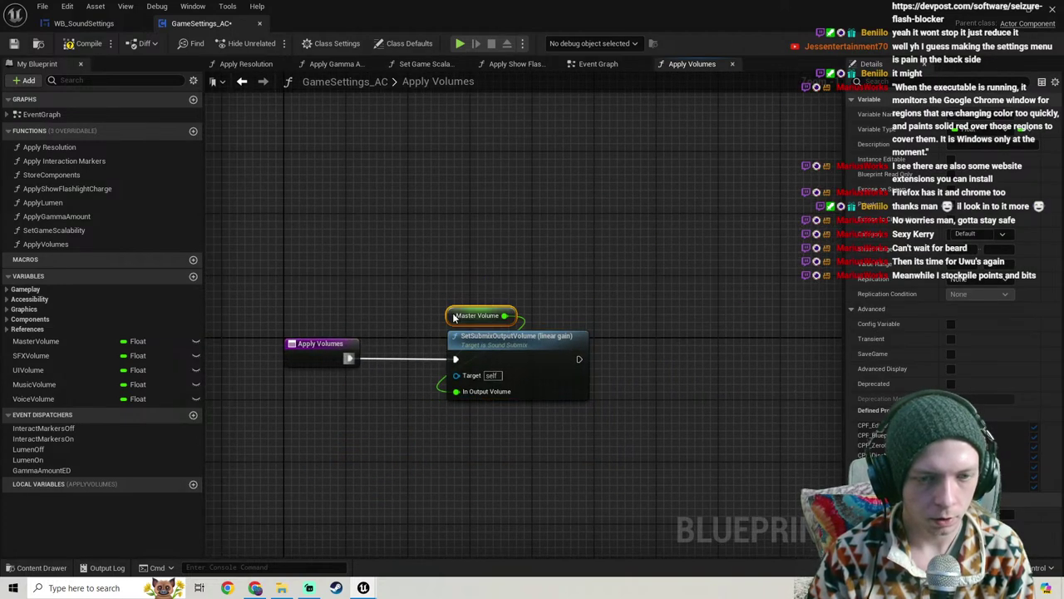
pyautogui.scroll(-1, 454, 317)
pyautogui.moveTo(403, 345); pyautogui.dragTo(443, 346, button='right')
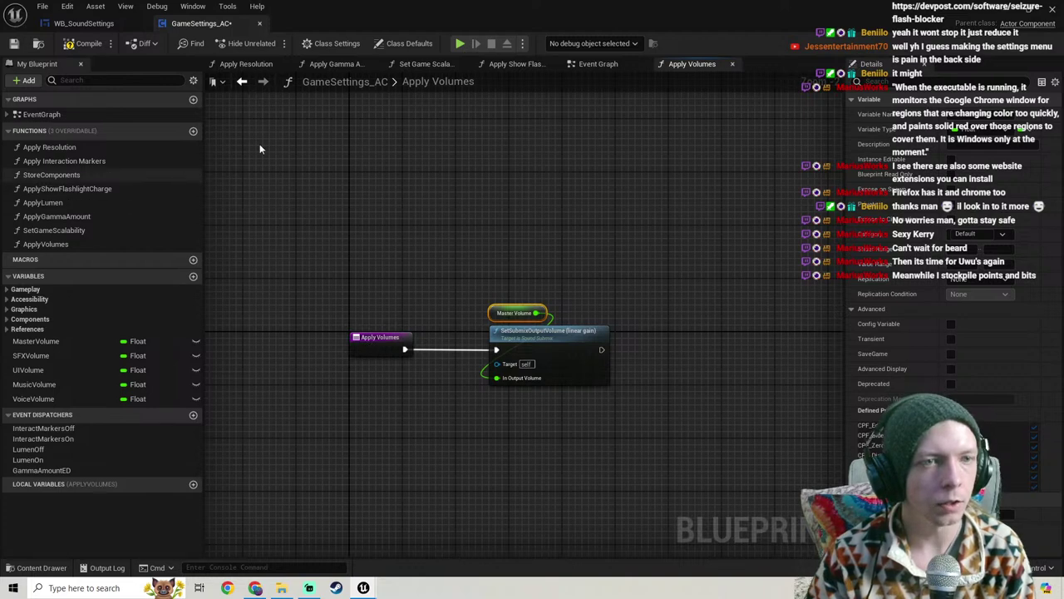
# Step: Check the submix variables in WB_SoundSettings and add a variable named MasterSubmix to GameSettings_AC
pyautogui.click(83, 23)
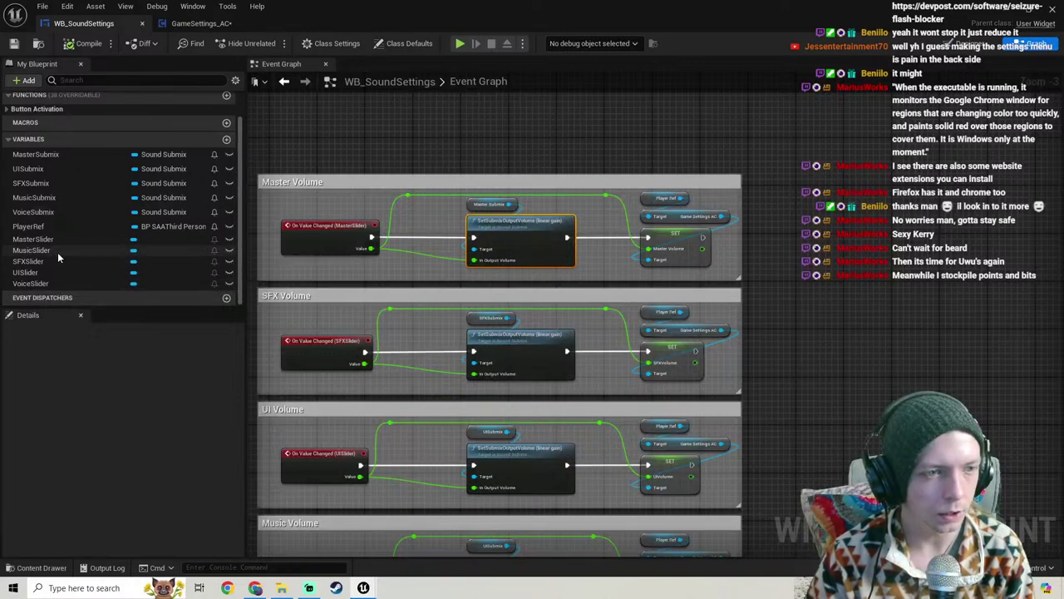
pyautogui.scroll(2, 58, 249)
pyautogui.click(221, 27)
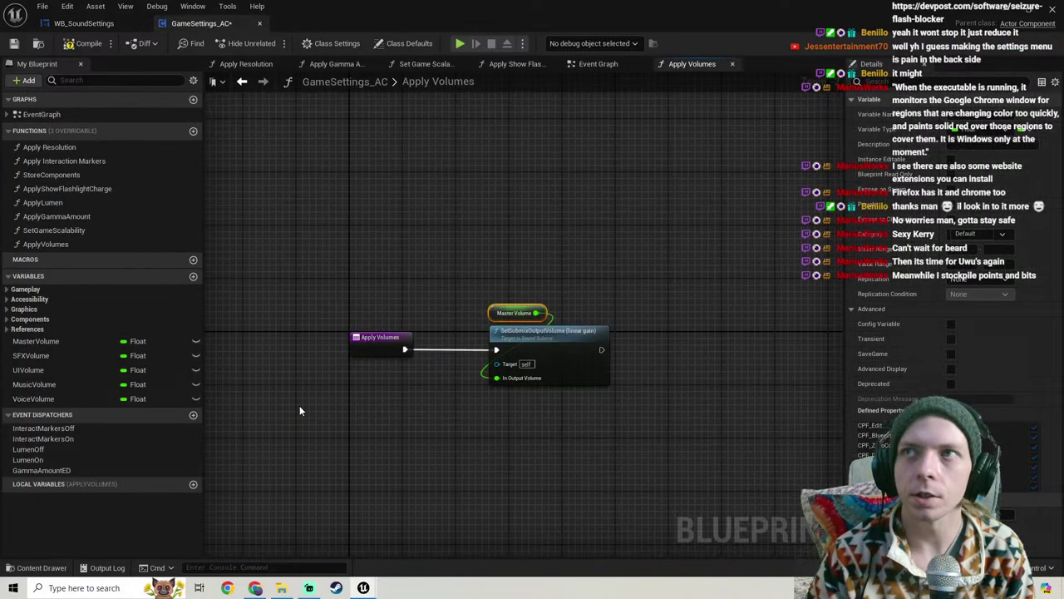
pyautogui.click(194, 277)
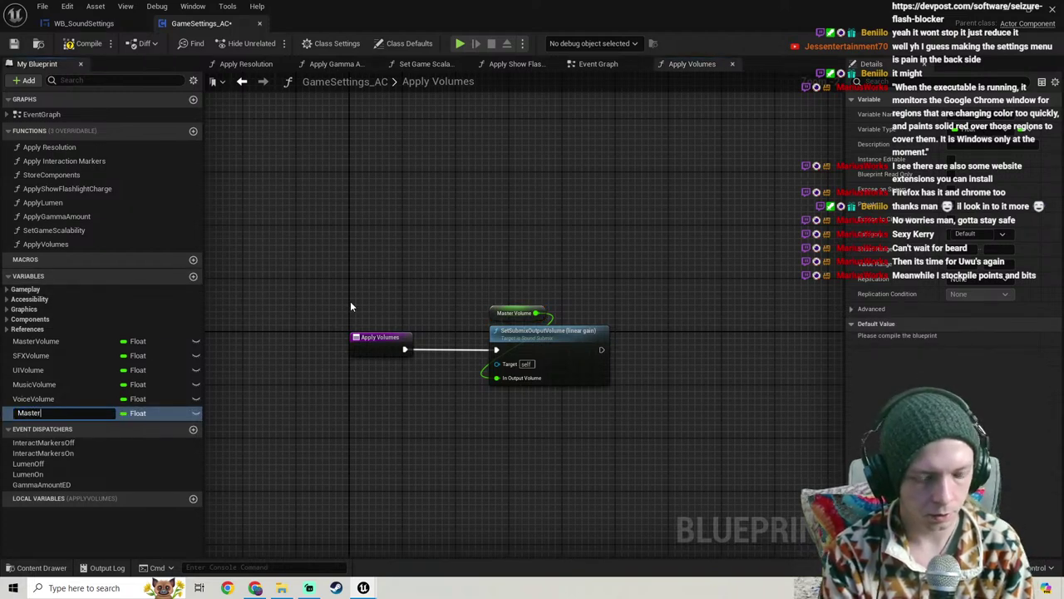
pyautogui.write('MasterSubmix')
pyautogui.press('Return')
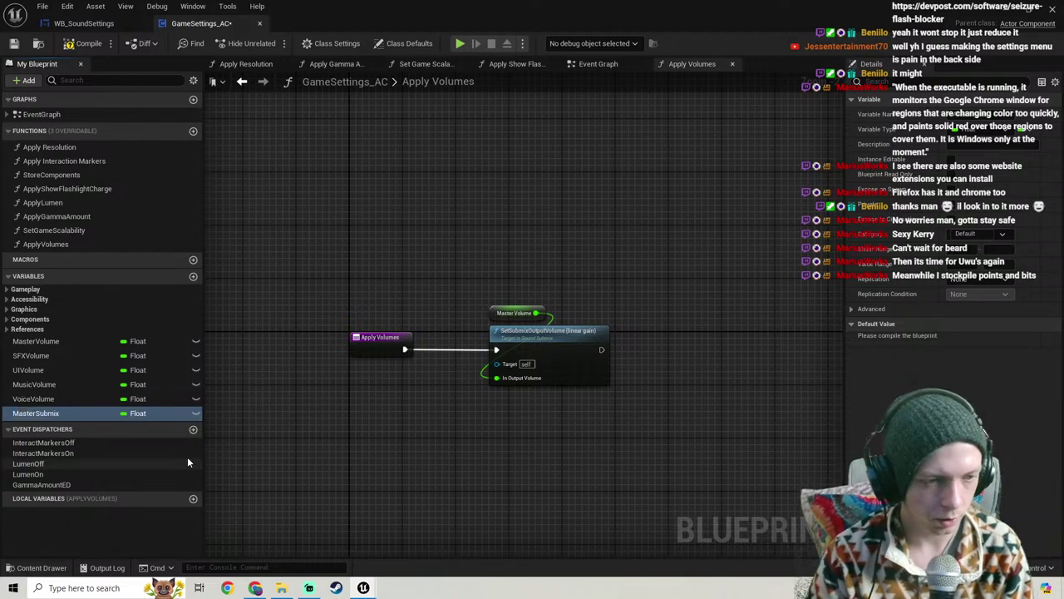
# Step: Change the MasterSubmix variable's type to a Sound Submix object reference
pyautogui.click(142, 413)
pyautogui.write('sound')
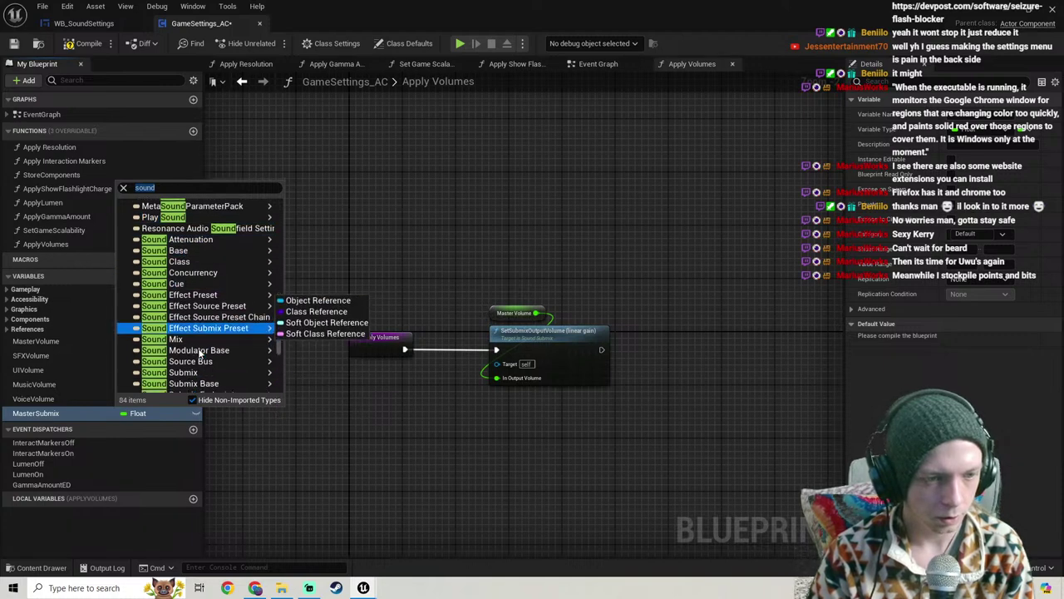
pyautogui.scroll(-1, 199, 358)
pyautogui.moveTo(241, 355)
pyautogui.click(316, 356)
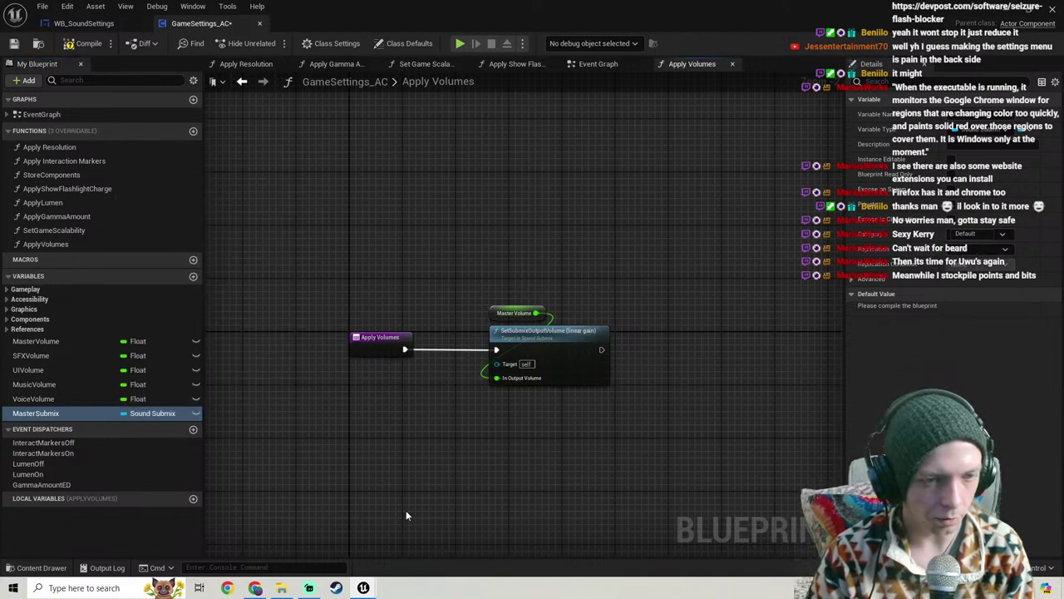
# Step: Create a new function named SetSubmixes in GameSettings_AC
pyautogui.scroll(-1, 340, 380)
pyautogui.moveTo(384, 218)
pyautogui.mouseDown(button='right')
pyautogui.moveTo(379, 285)
pyautogui.moveTo(370, 216)
pyautogui.mouseUp(button='right')
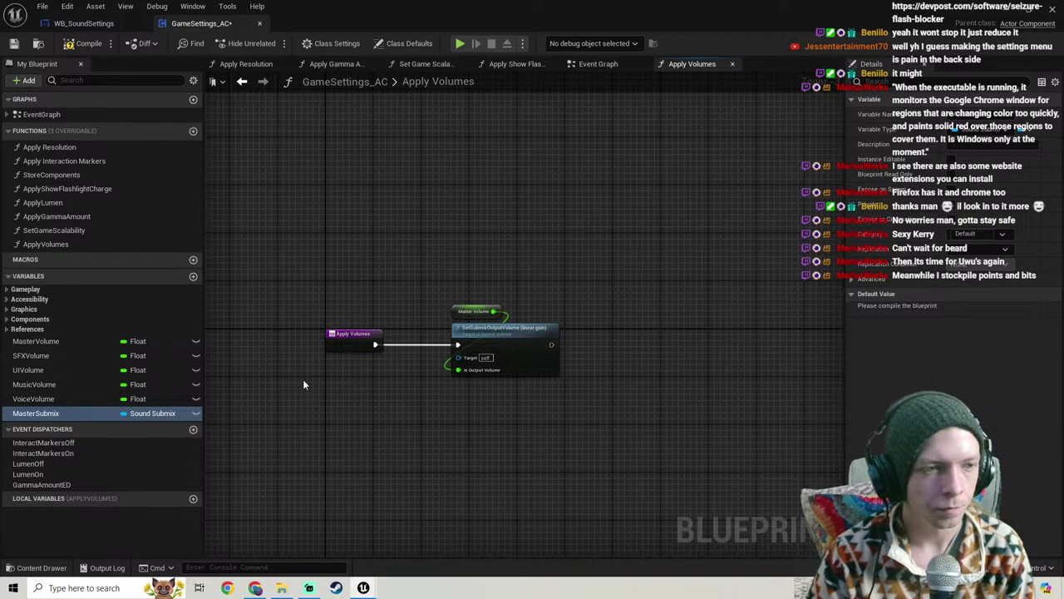
pyautogui.click(193, 131)
pyautogui.write('S')
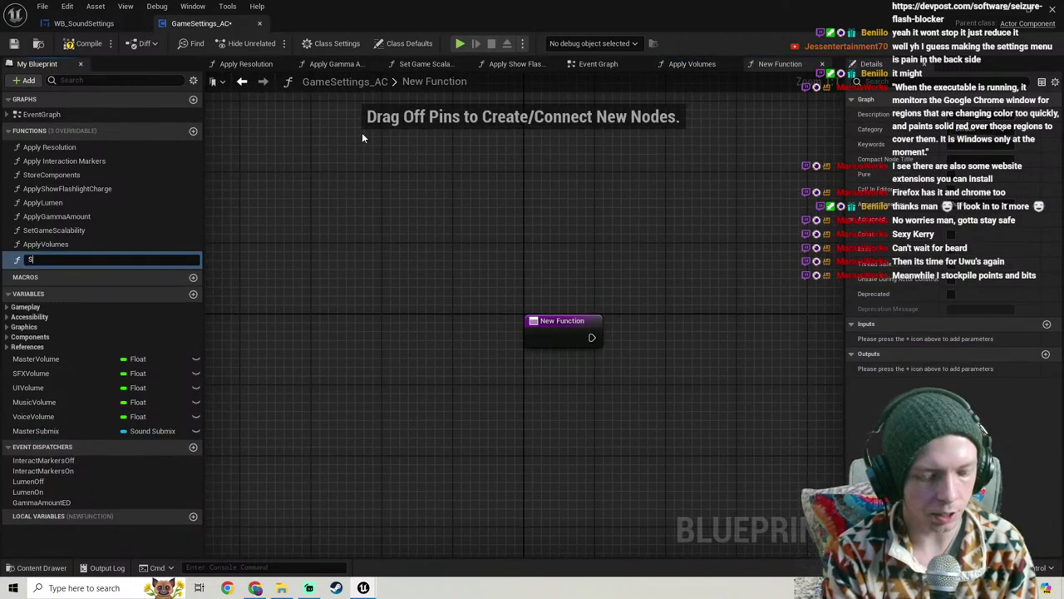
pyautogui.write('etSubmixe')
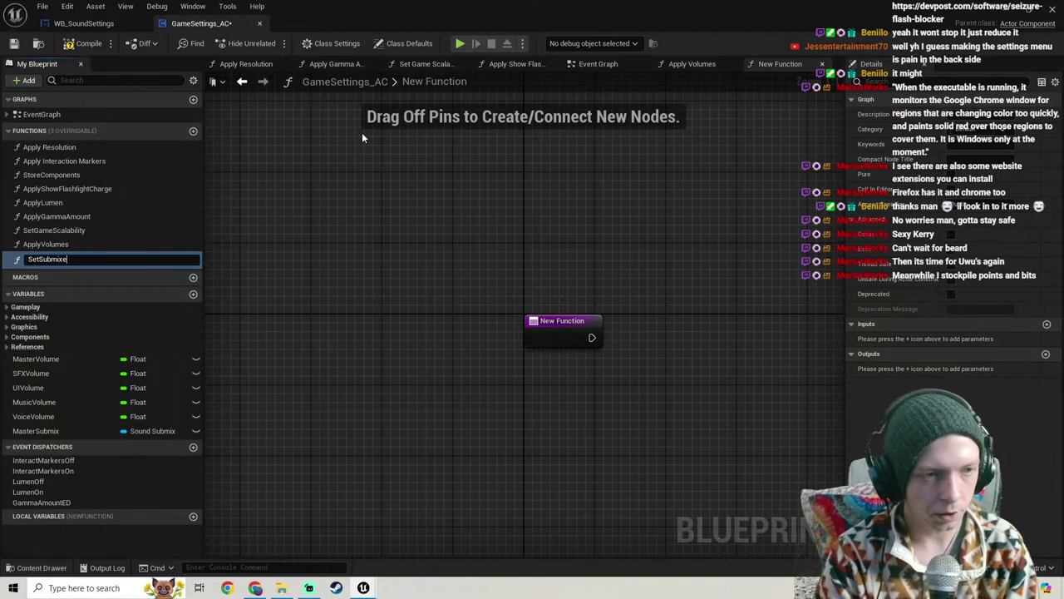
pyautogui.write('s')
pyautogui.press('Return')
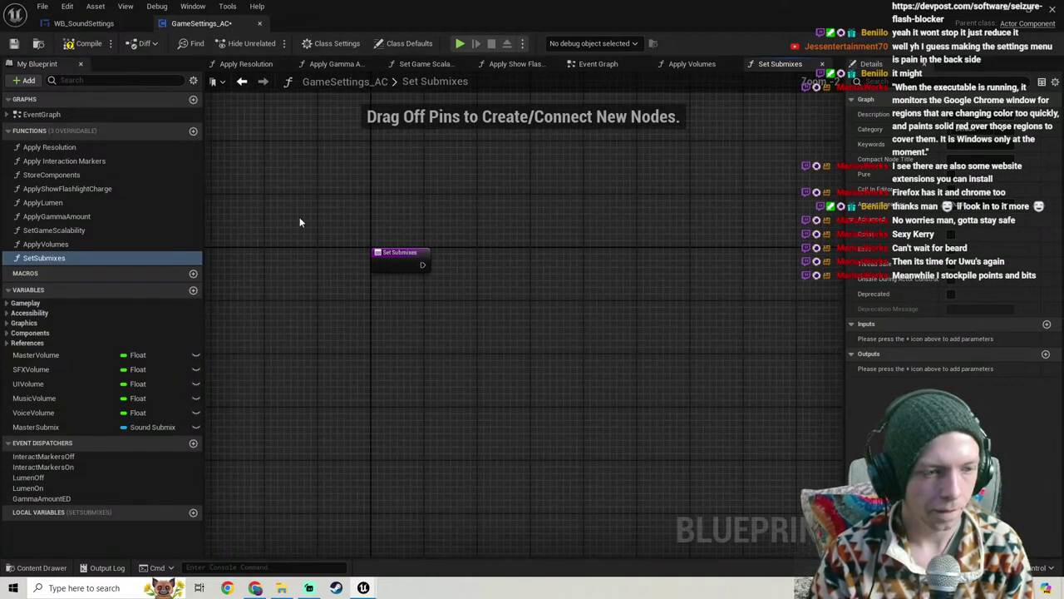
# Step: Add a Set MasterSubmix node connected to the Set Submixes entry and align it so the execution wire runs straight
pyautogui.moveTo(35, 427); pyautogui.dragTo(387, 261)
pyautogui.click(549, 287)
pyautogui.scroll(1, 549, 289)
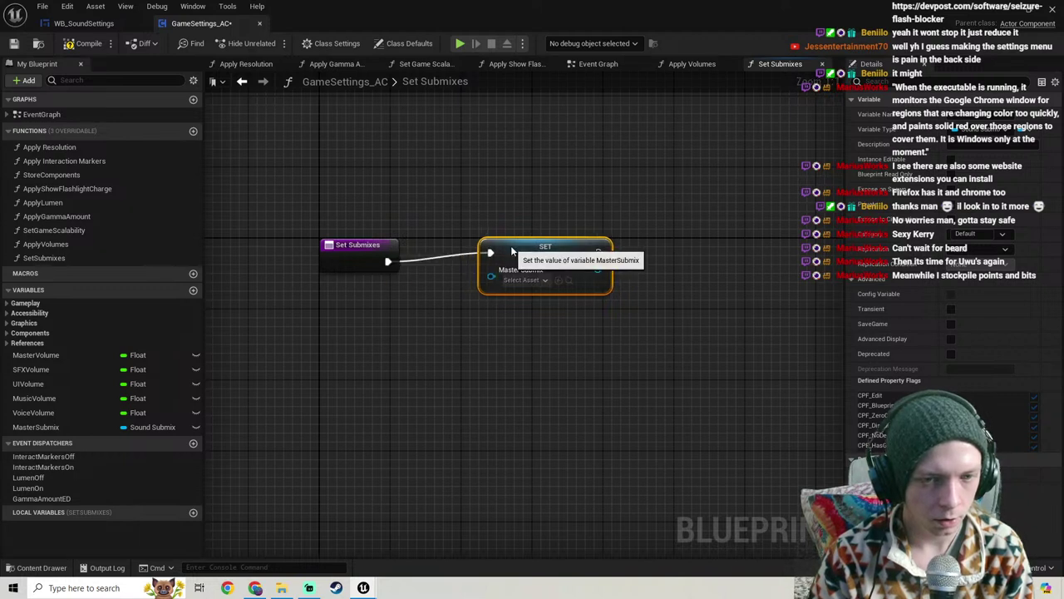
pyautogui.moveTo(513, 251); pyautogui.dragTo(513, 260)
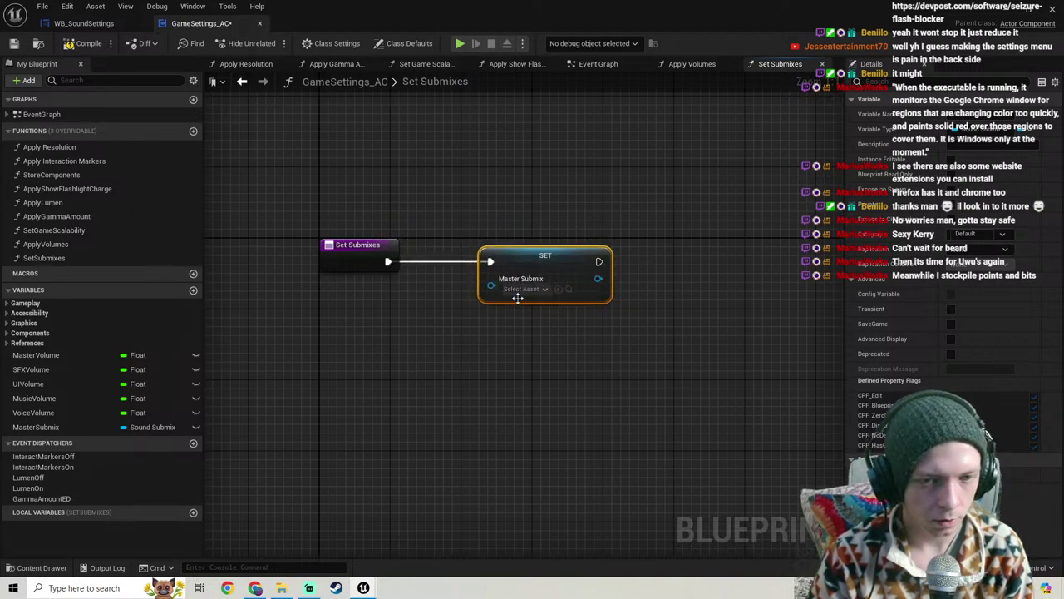
# Step: Assign MasterSubmixDefault to the Master Submix setter and compile the blueprint
pyautogui.click(521, 288)
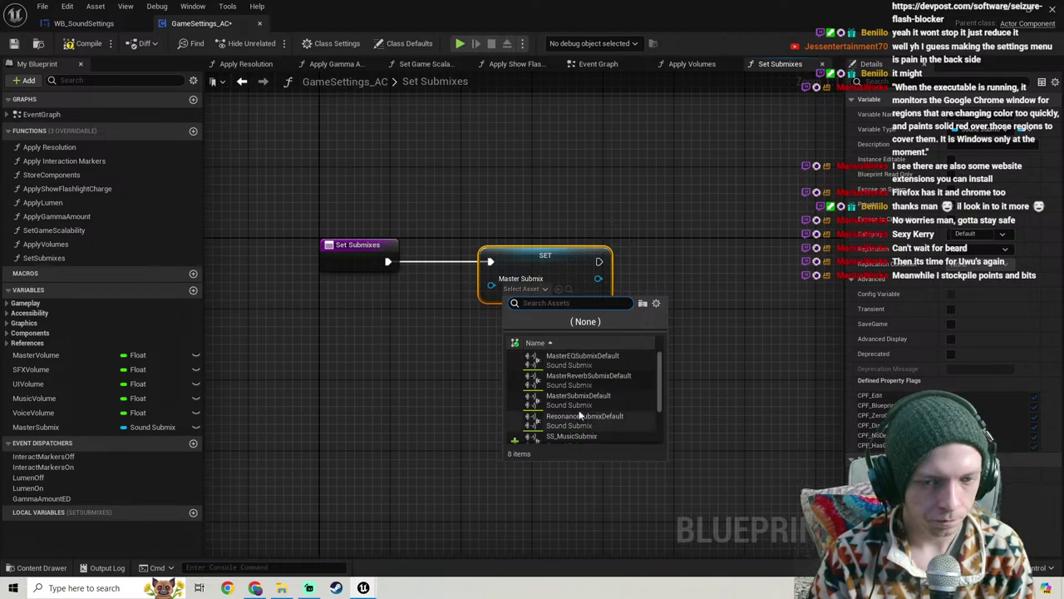
pyautogui.click(609, 394)
pyautogui.scroll(-2, 615, 344)
pyautogui.moveTo(615, 343); pyautogui.dragTo(458, 317, button='right')
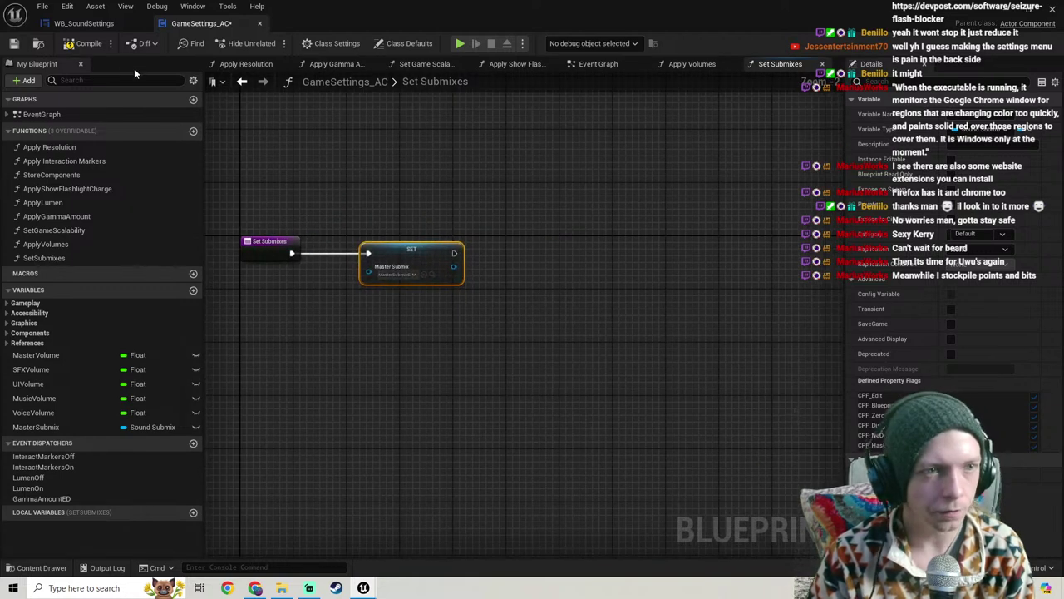
pyautogui.click(85, 44)
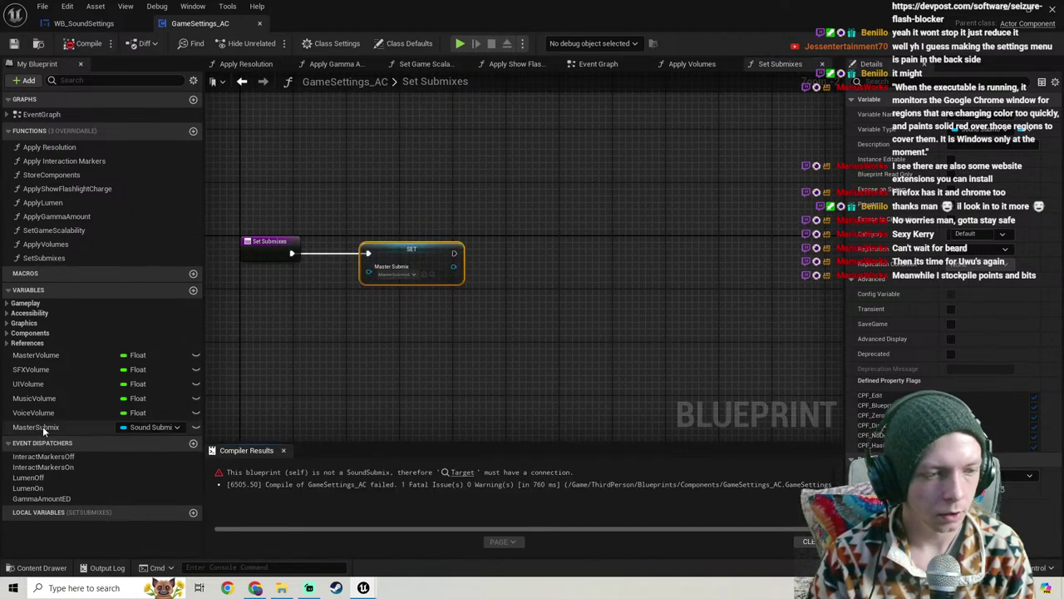
# Step: Duplicate the MasterSubmix variable and name the copy SFXSubmix
pyautogui.rightClick(44, 428)
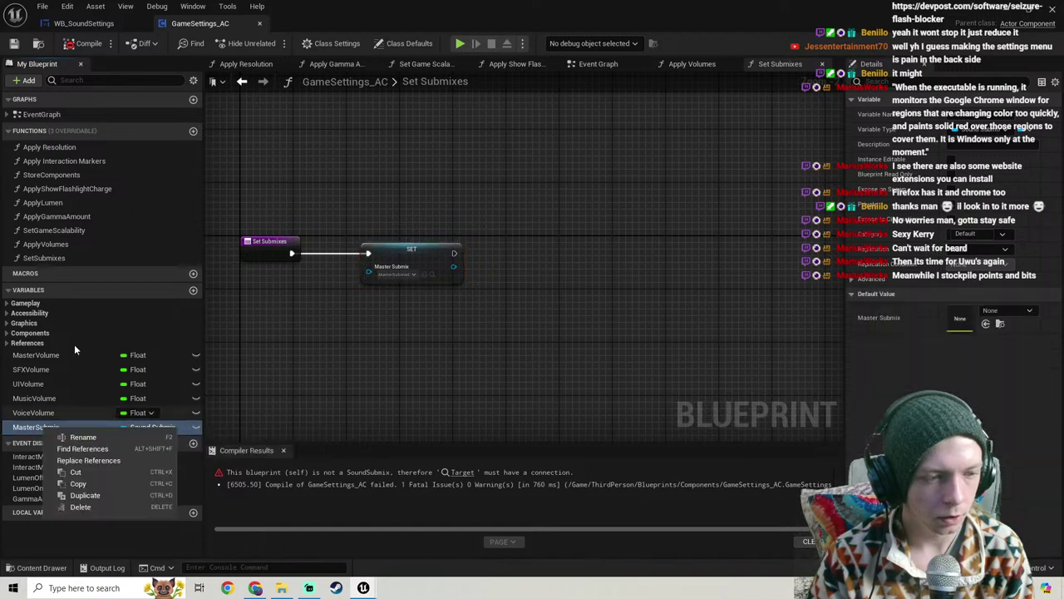
pyautogui.click(86, 496)
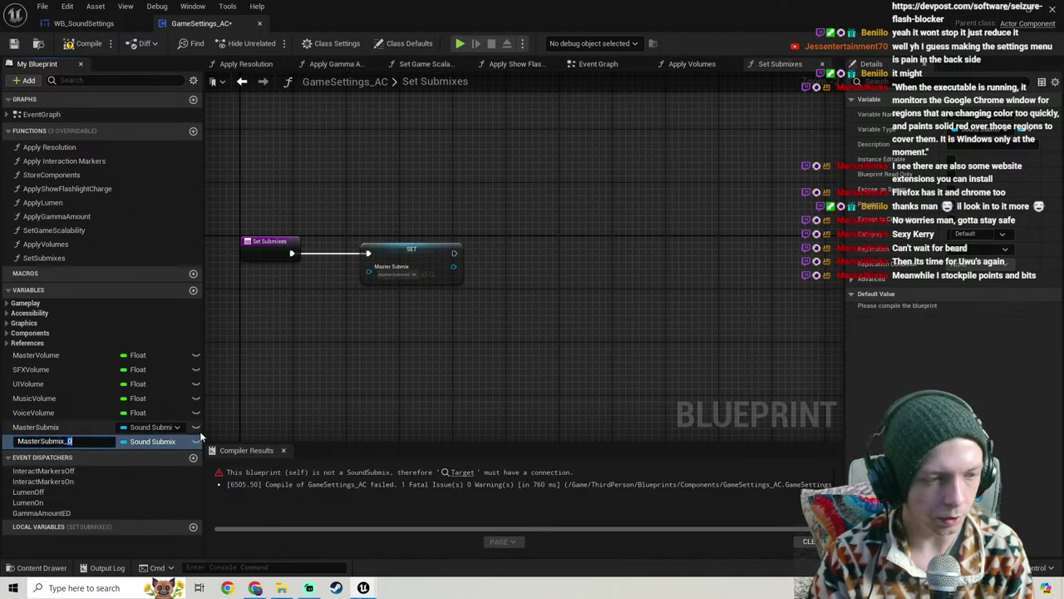
pyautogui.press('BackSpace')
pyautogui.press('BackSpace')
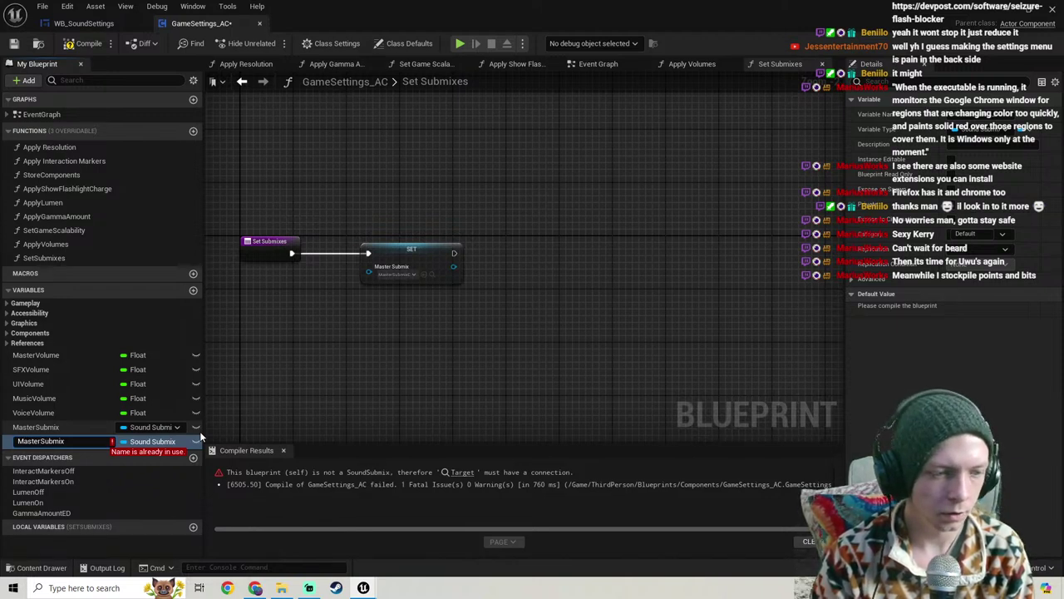
pyautogui.press('BackSpace')
pyautogui.press('BackSpace')
pyautogui.press('BackSpace')
pyautogui.press('BackSpace')
pyautogui.press('BackSpace')
pyautogui.press('BackSpace')
pyautogui.write('SFX')
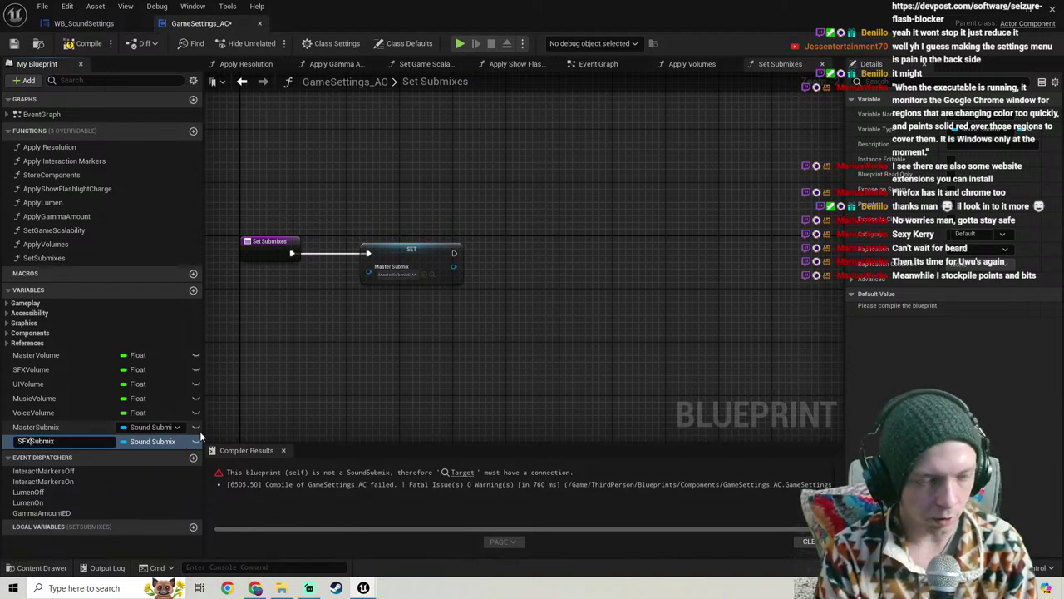
pyautogui.press('Return')
# Step: Add a Set SFXSubmix node after the Master Submix setter and assign SS_SFXSubmix to it
pyautogui.moveTo(9, 447); pyautogui.dragTo(430, 263)
pyautogui.click(550, 243)
pyautogui.scroll(2, 536, 246)
pyautogui.click(539, 293)
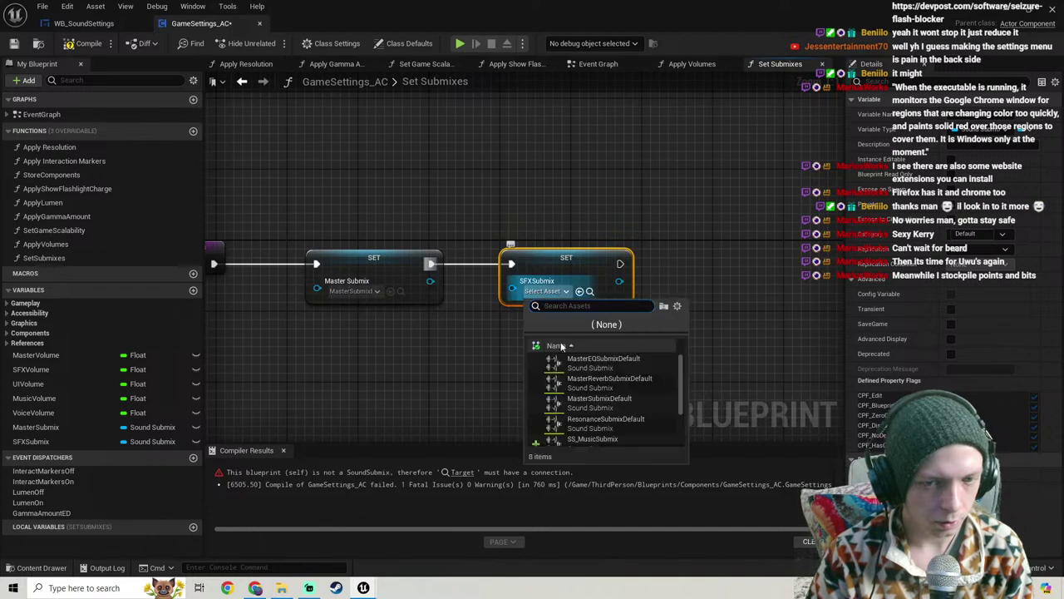
pyautogui.scroll(-2, 583, 391)
pyautogui.click(589, 393)
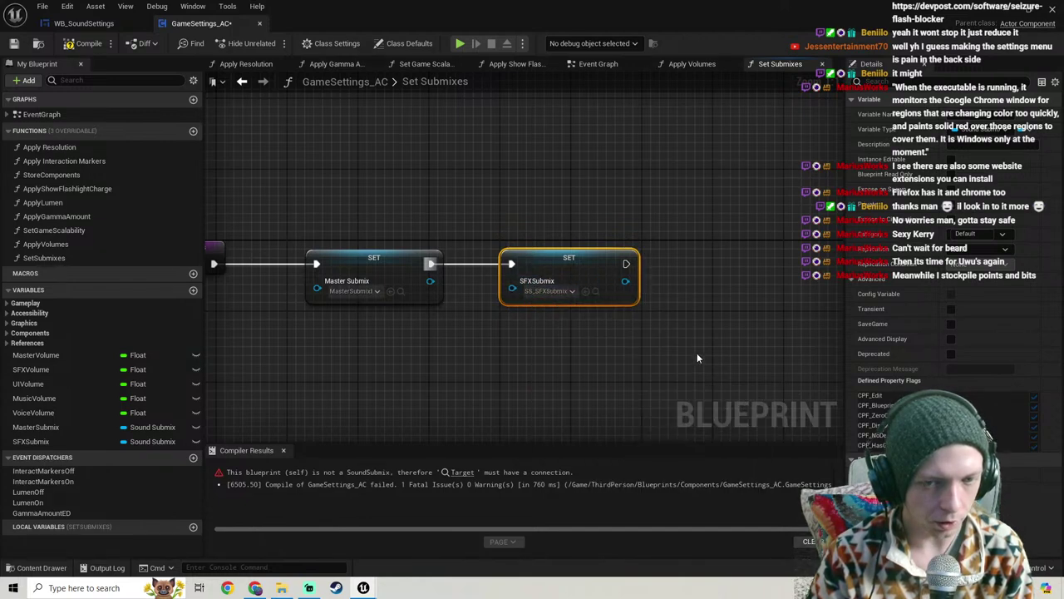
# Step: Duplicate the SFXSubmix variable and name the copy UISubmix
pyautogui.scroll(-1, 535, 316)
pyautogui.rightClick(19, 442)
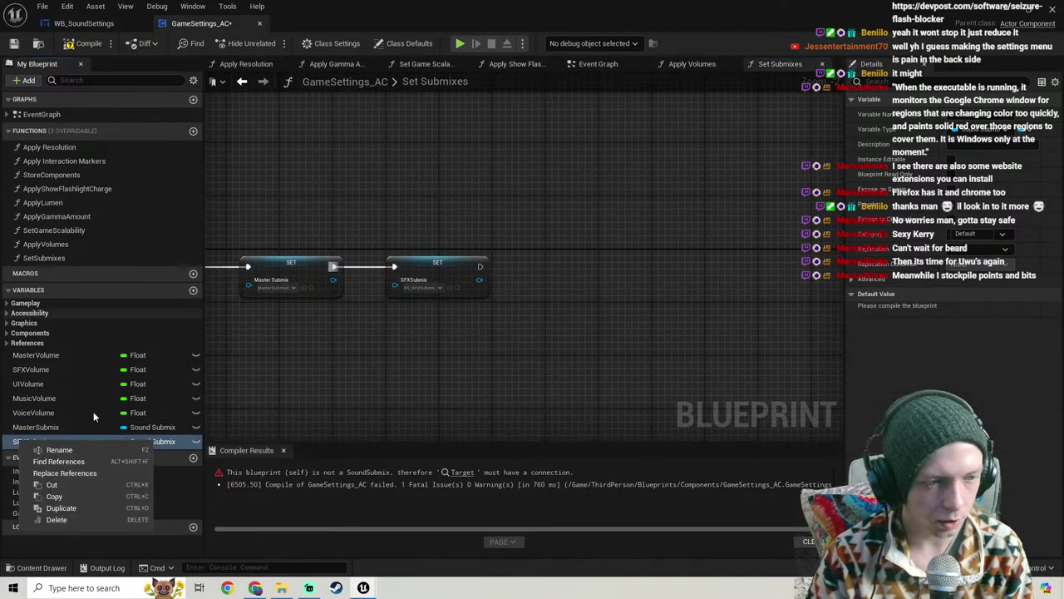
pyautogui.click(67, 508)
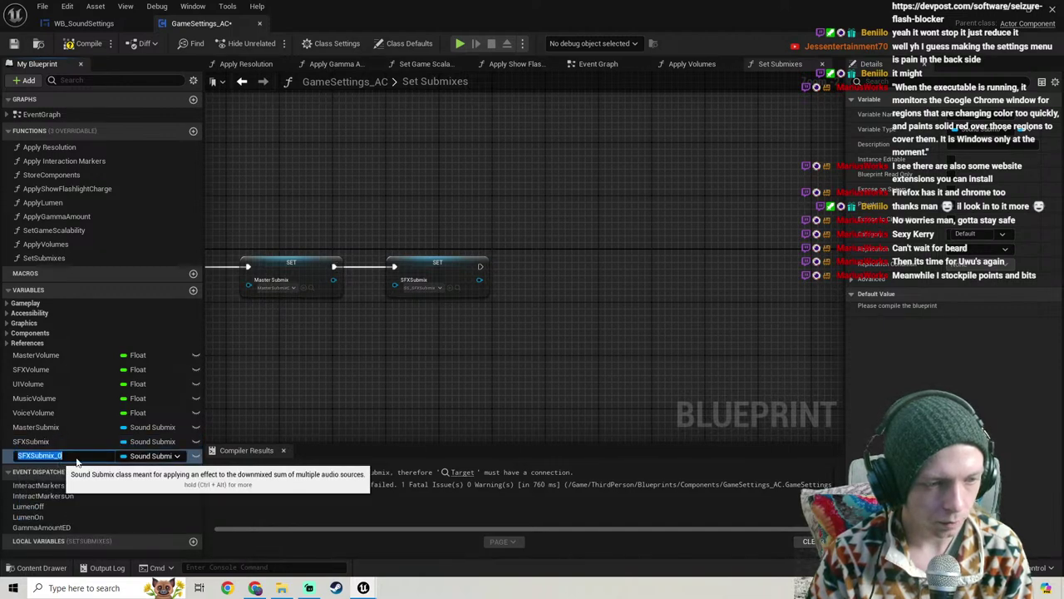
pyautogui.click(36, 459)
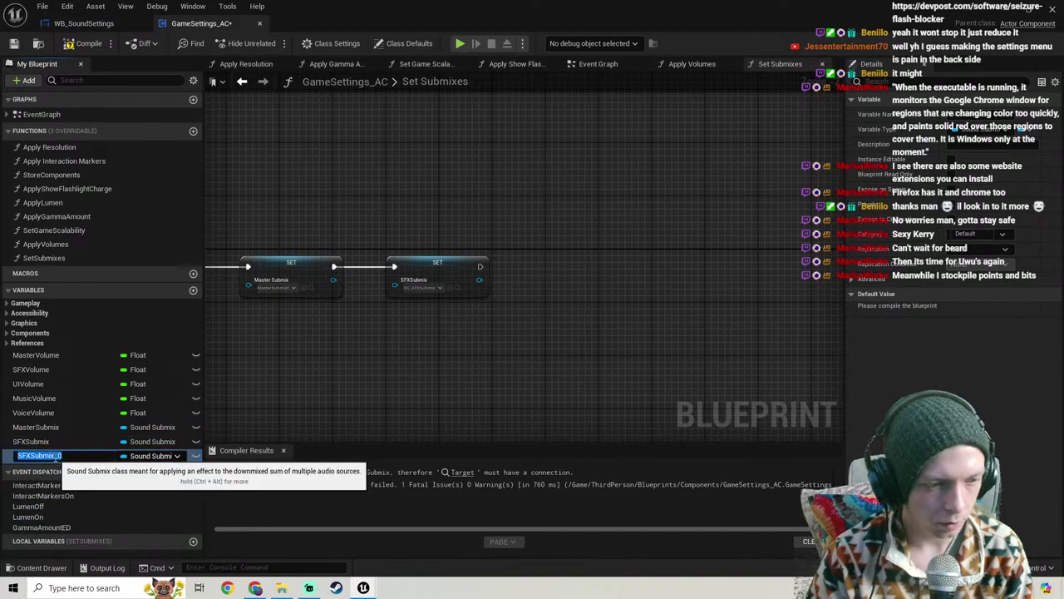
pyautogui.moveTo(54, 456); pyautogui.dragTo(309, 443)
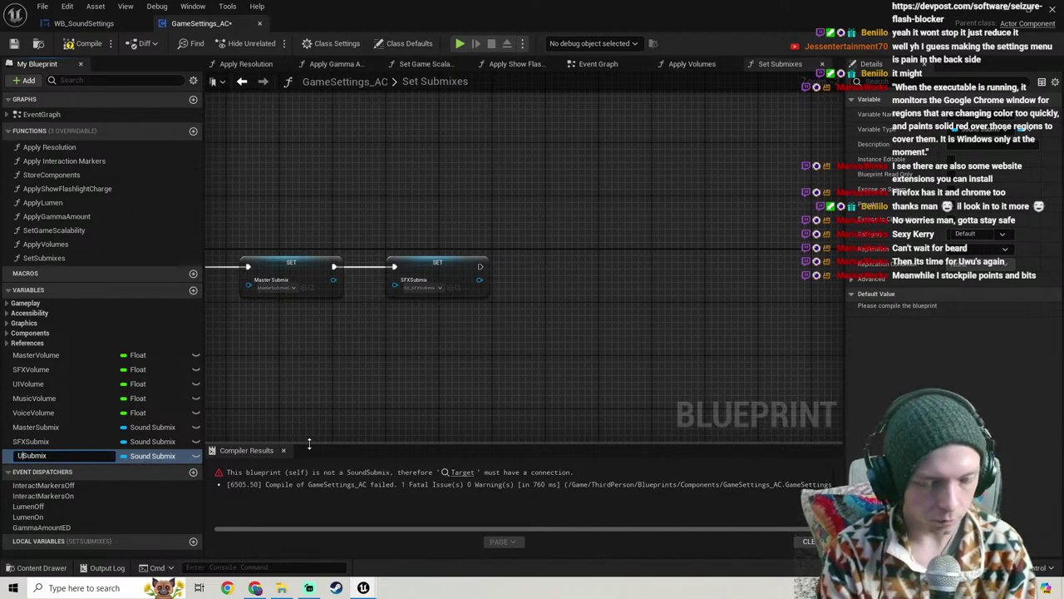
pyautogui.press('Return')
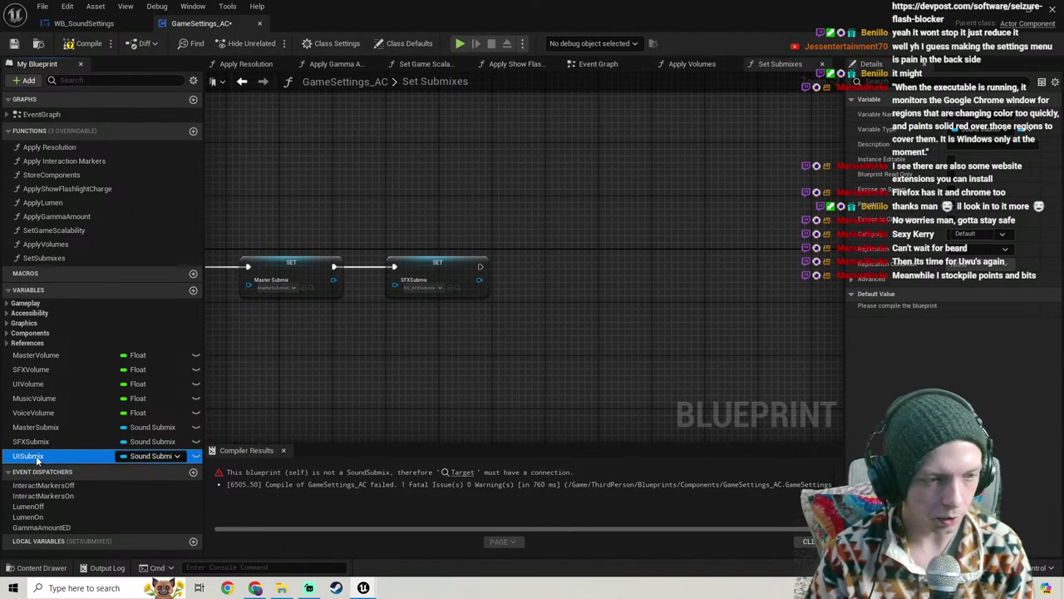
# Step: Add a Set UISubmix node, connect it after the SFXSubmix setter, and assign SS_UISubmix to it
pyautogui.moveTo(29, 455); pyautogui.dragTo(533, 267)
pyautogui.click(563, 292)
pyautogui.scroll(2, 537, 291)
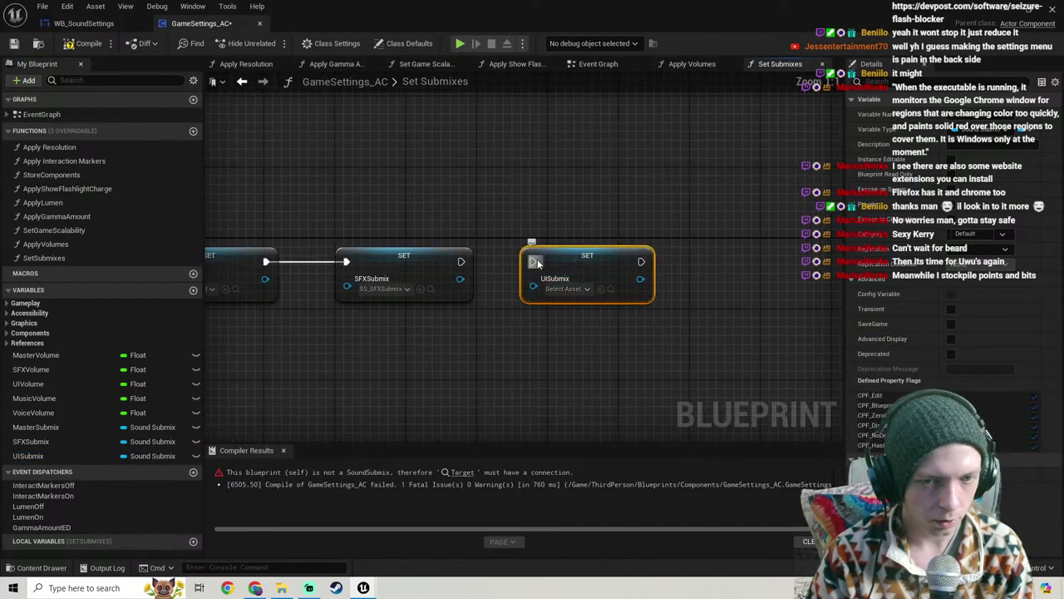
pyautogui.moveTo(461, 261); pyautogui.dragTo(532, 261)
pyautogui.click(566, 289)
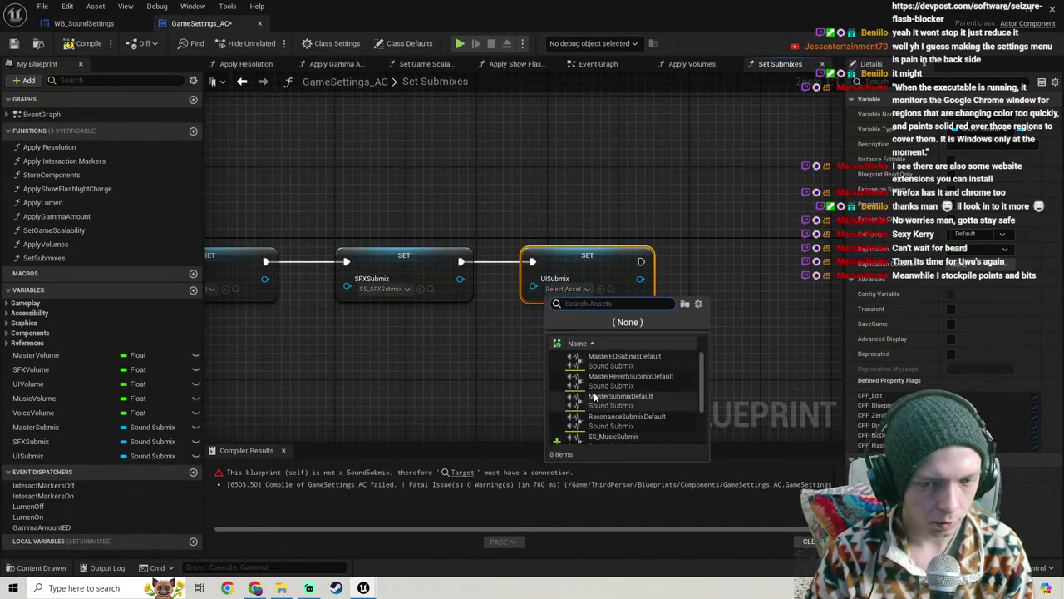
pyautogui.scroll(-2, 620, 391)
pyautogui.click(620, 411)
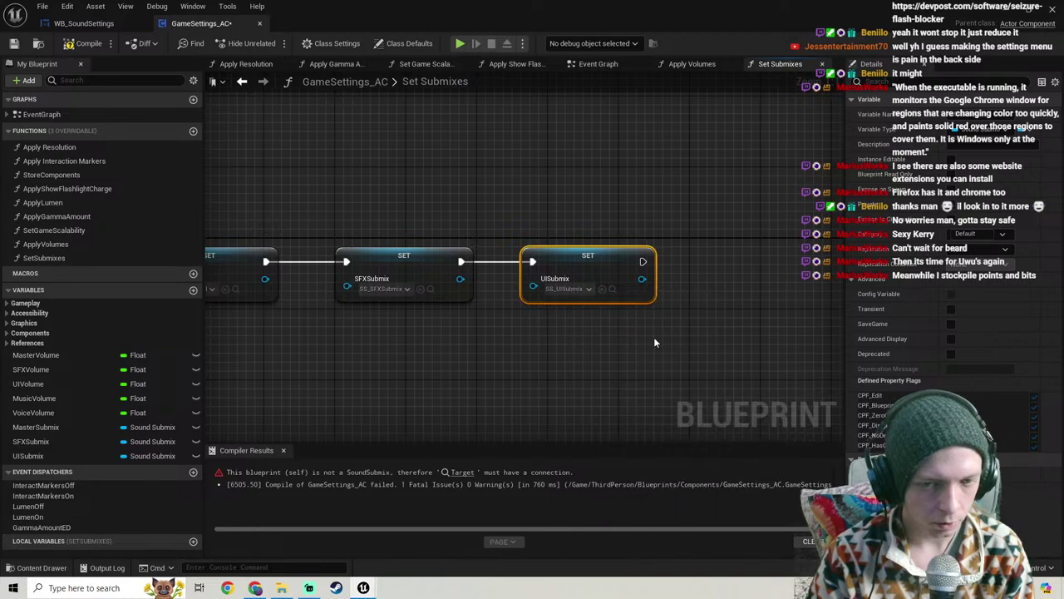
# Step: Duplicate the UISubmix variable and name the copy MusicSubmix
pyautogui.scroll(-2, 653, 337)
pyautogui.moveTo(587, 325); pyautogui.dragTo(527, 321, button='right')
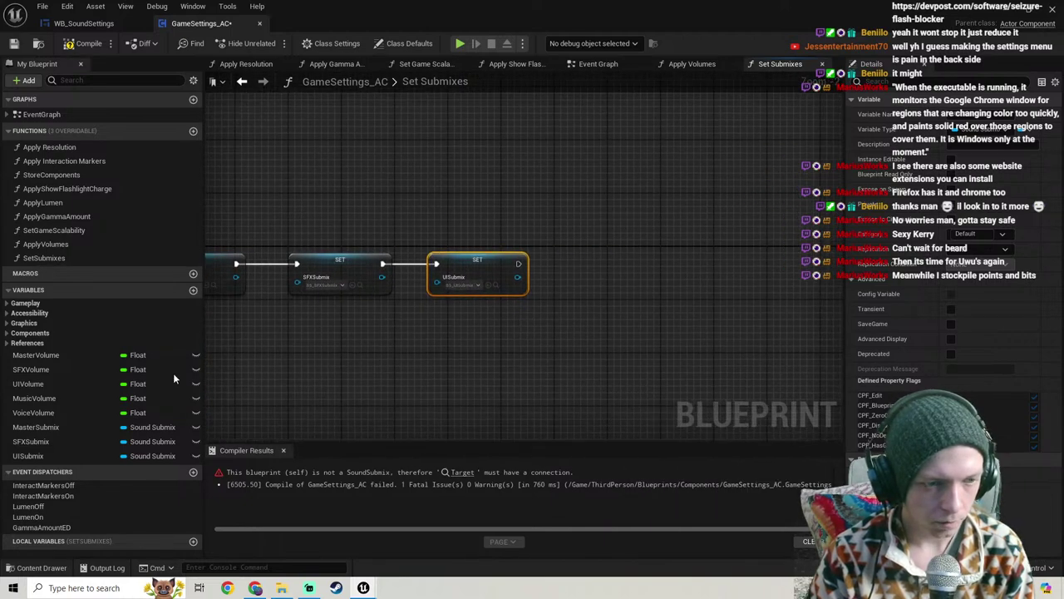
pyautogui.rightClick(25, 455)
pyautogui.click(70, 523)
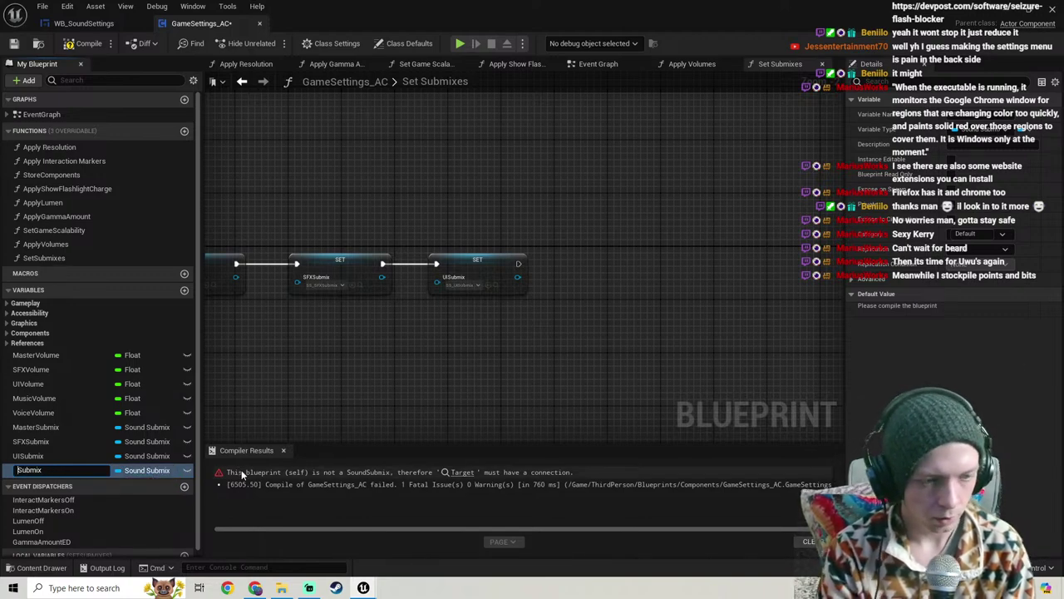
pyautogui.press('Return')
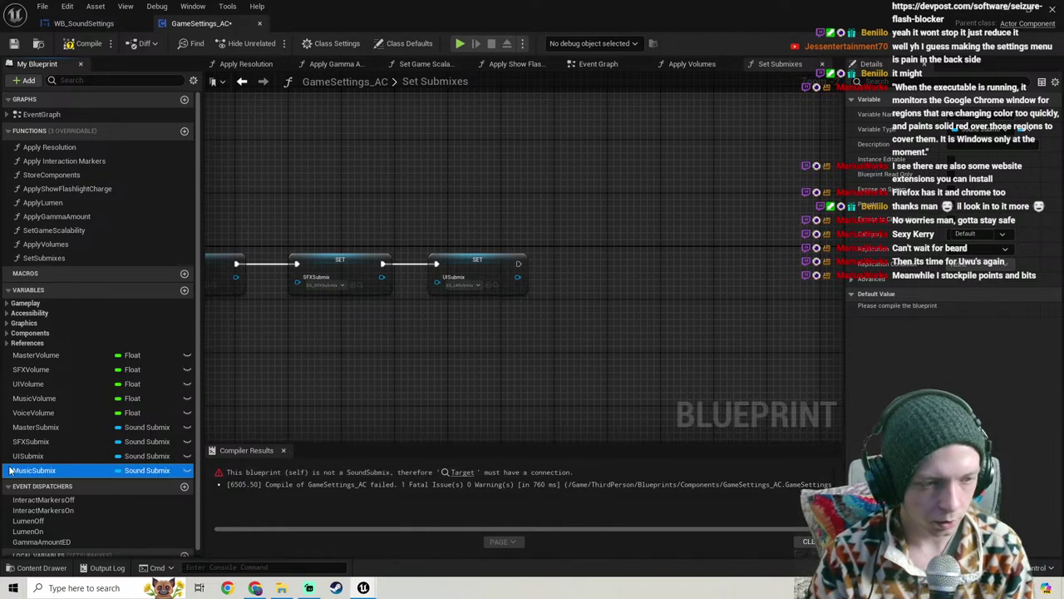
# Step: Add a Set MusicSubmix node after the UISubmix setter and assign SS_MusicSubmix to it
pyautogui.moveTo(411, 367); pyautogui.dragTo(608, 272)
pyautogui.click(594, 294)
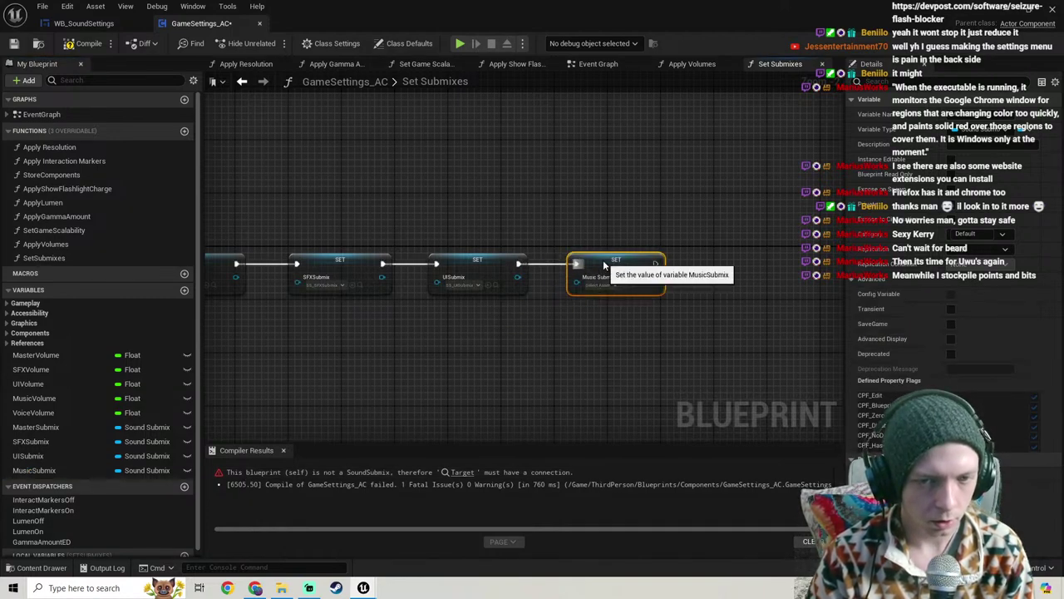
pyautogui.click(600, 286)
pyautogui.scroll(-2, 656, 412)
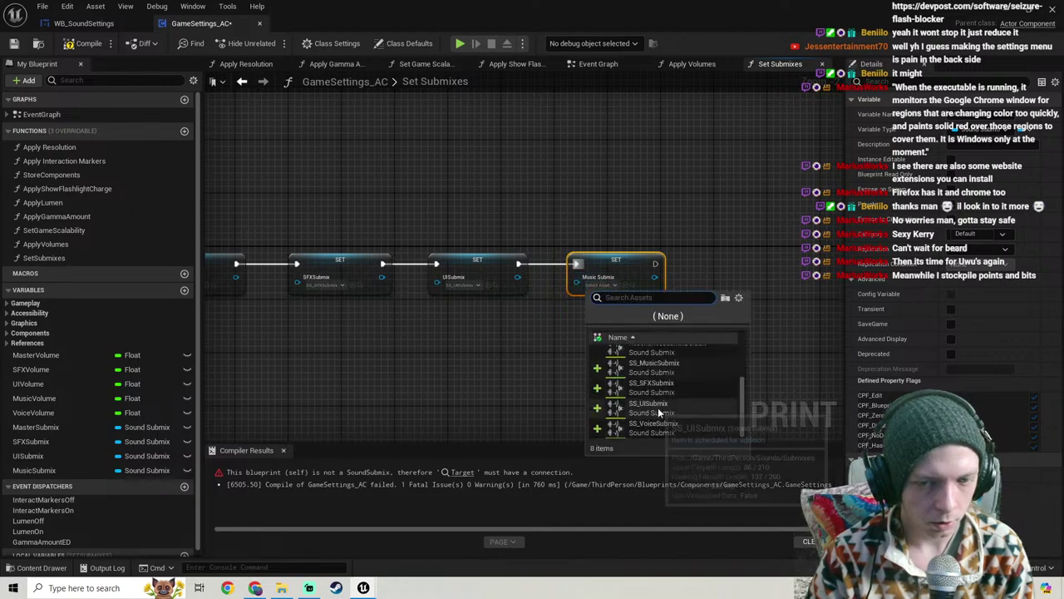
pyautogui.click(657, 363)
# Step: Duplicate the MusicSubmix variable and name the copy VoiceSubmix
pyautogui.moveTo(661, 351); pyautogui.dragTo(465, 349, button='right')
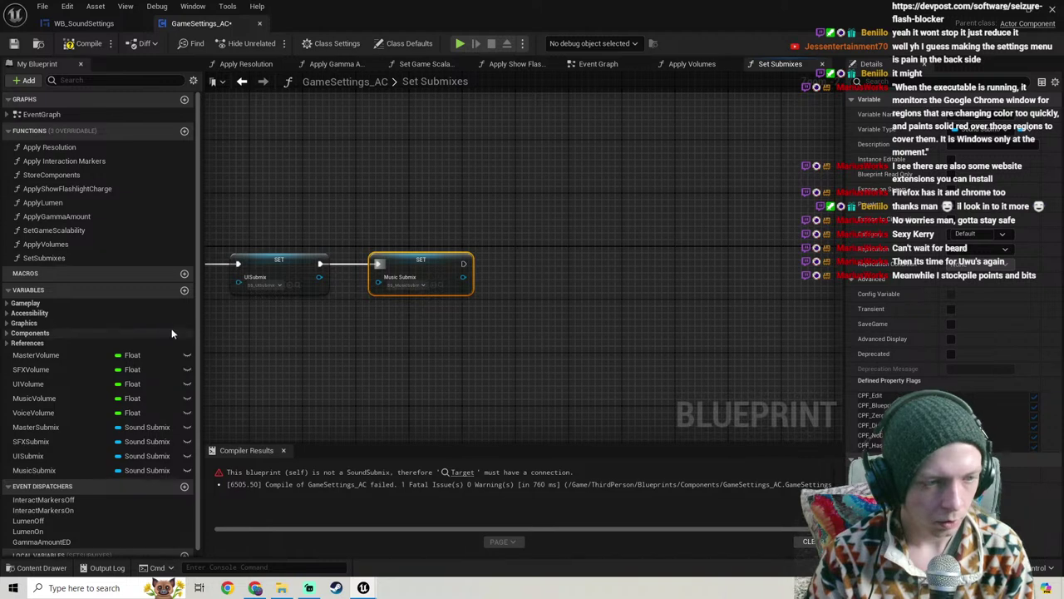
pyautogui.rightClick(34, 471)
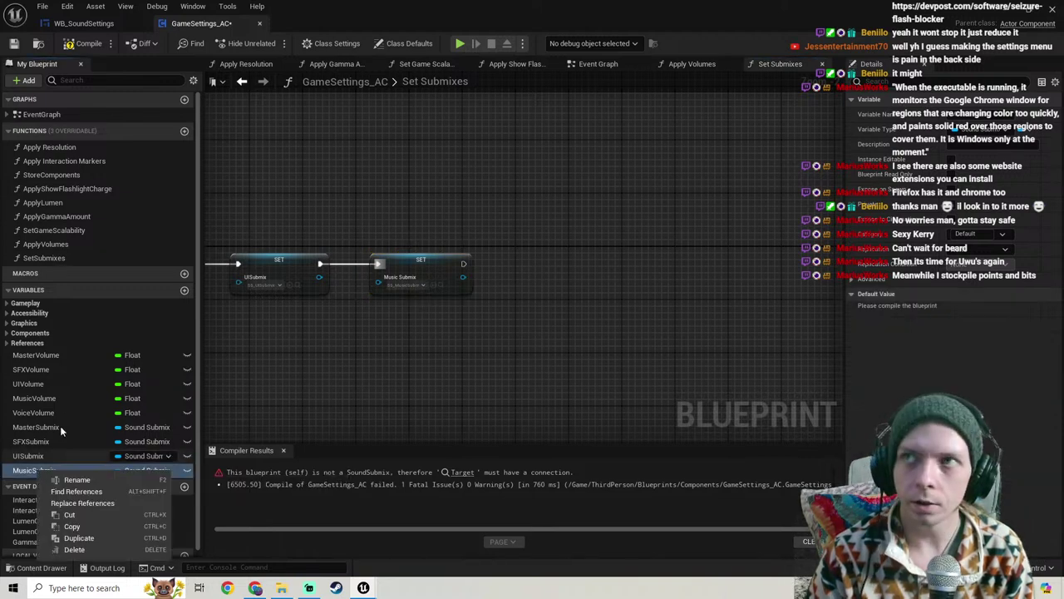
pyautogui.click(78, 538)
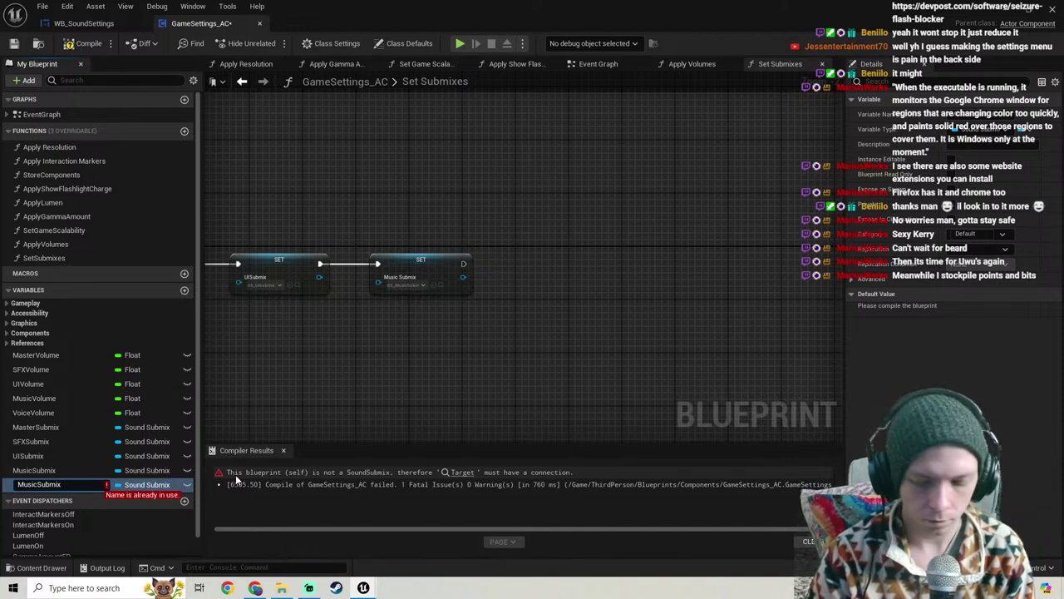
pyautogui.press('Left')
pyautogui.press('Left')
pyautogui.press('Left')
pyautogui.press('Left')
pyautogui.press('Left')
pyautogui.press('Left')
pyautogui.press('Delete')
pyautogui.press('Delete')
pyautogui.press('Delete')
pyautogui.press('Delete')
pyautogui.press('Delete')
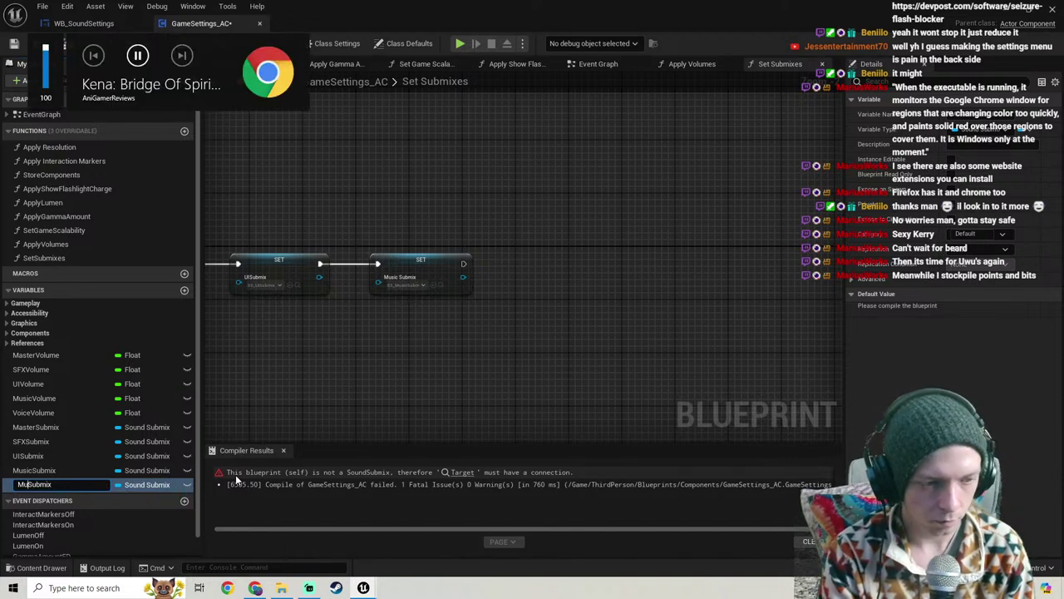
pyautogui.write('Voice')
pyautogui.press('Return')
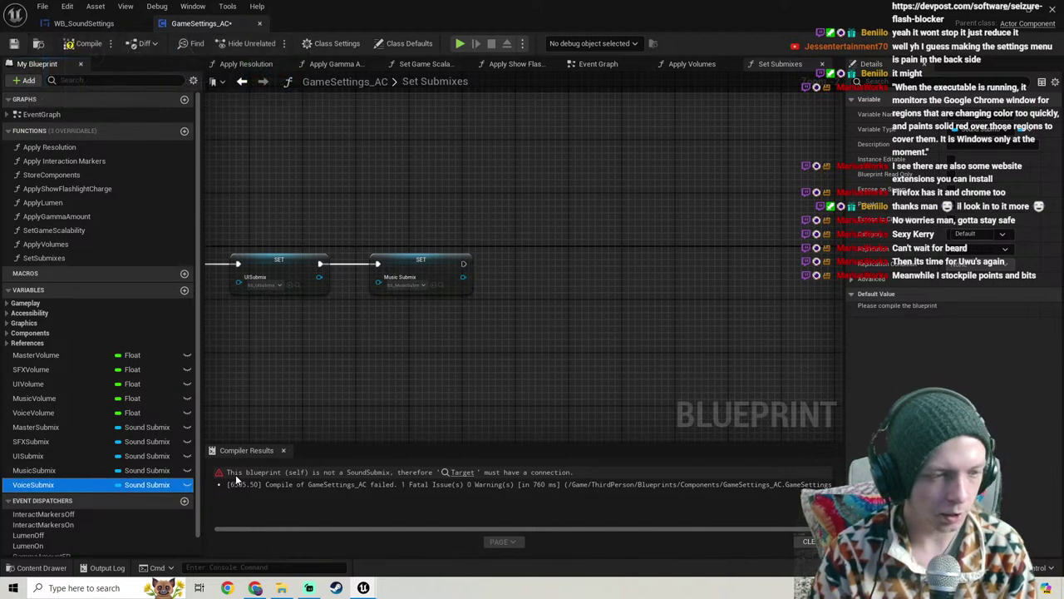
# Step: Connect the Set VoiceSubmix node after the MusicSubmix setter and assign SS_VoiceSubmix to it
pyautogui.moveTo(415, 315); pyautogui.dragTo(551, 266)
pyautogui.click(513, 289)
pyautogui.scroll(2, 504, 274)
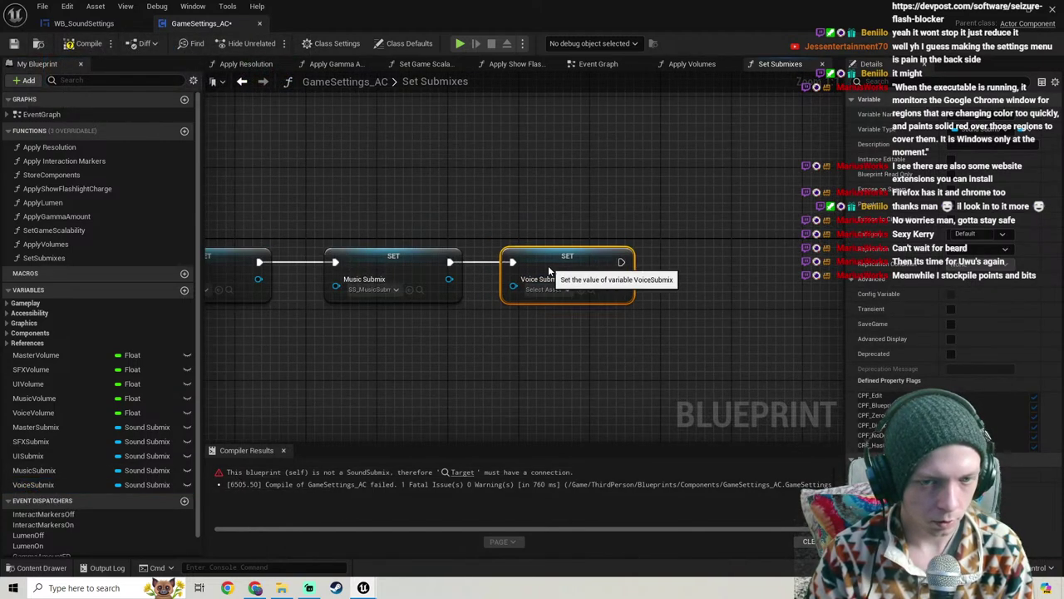
pyautogui.click(553, 288)
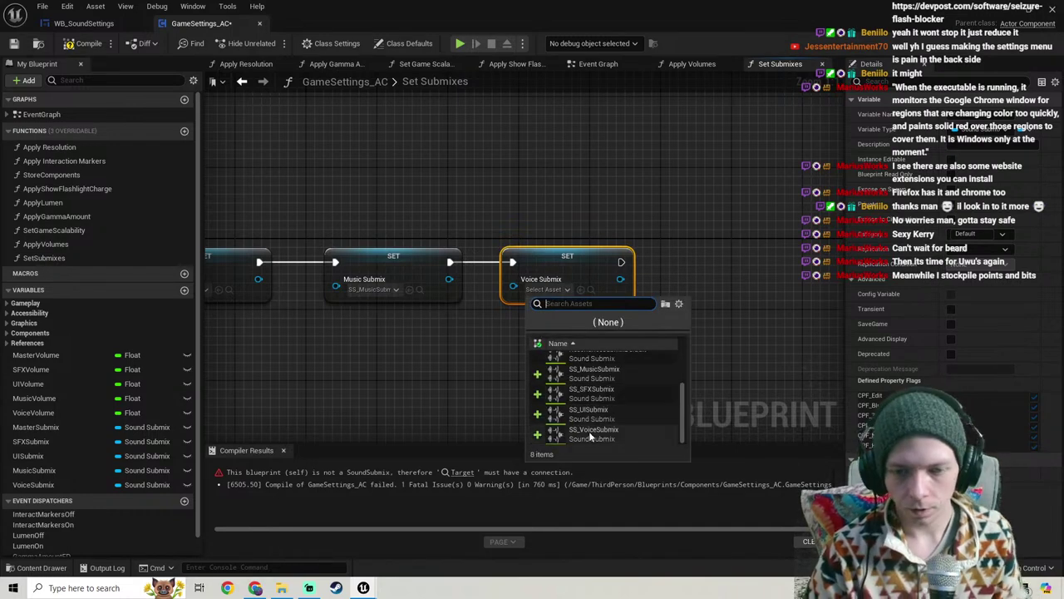
pyautogui.click(590, 432)
pyautogui.scroll(-3, 510, 400)
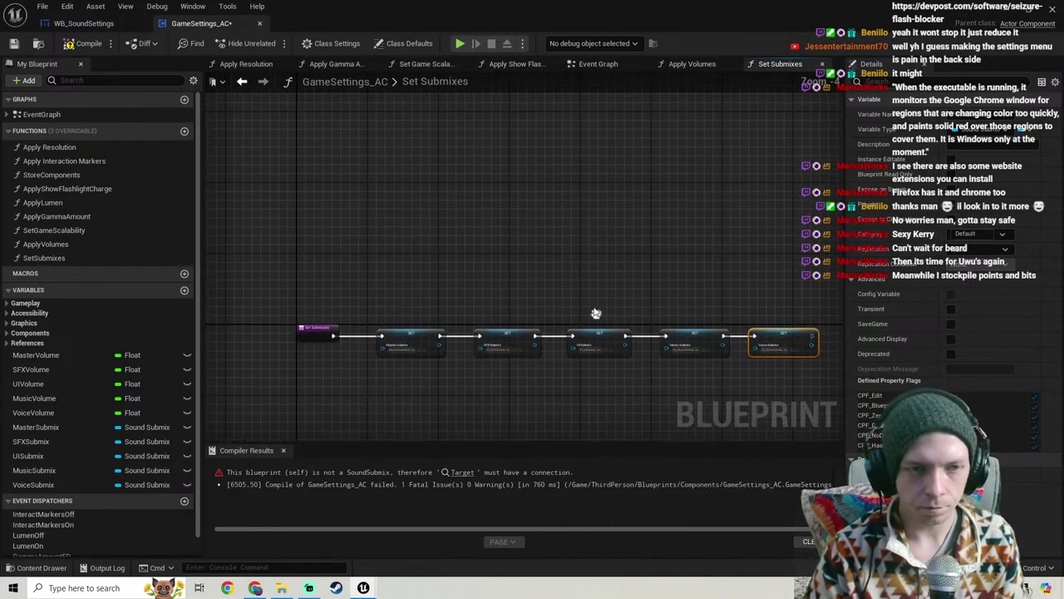
# Step: In the Event Graph, shift the Sequence node and the nodes it drives away from Set Game Scalability to make room
pyautogui.click(597, 64)
pyautogui.scroll(3, 499, 255)
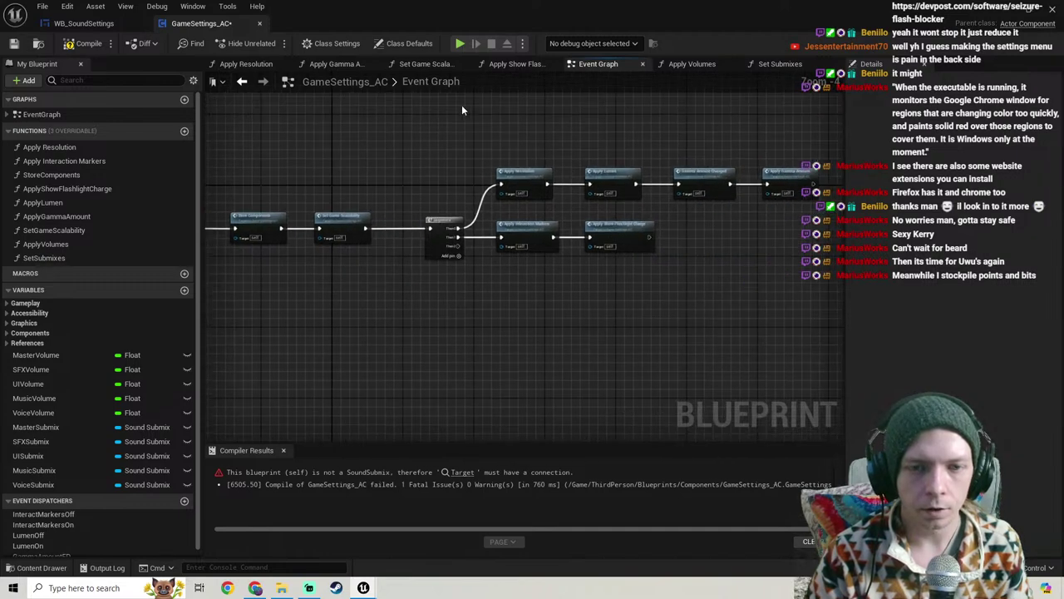
pyautogui.scroll(4, 433, 241)
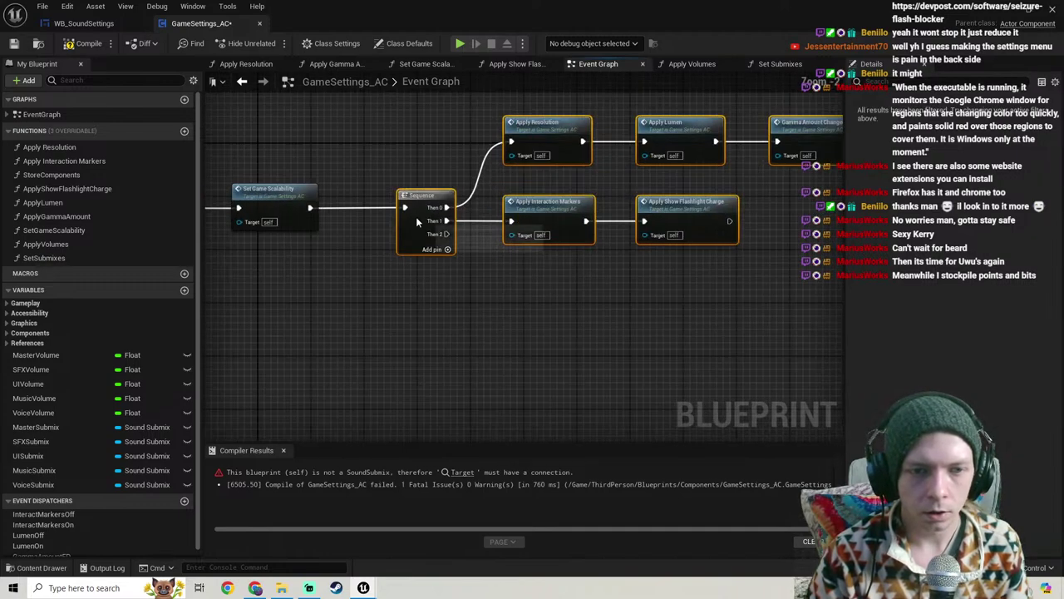
pyautogui.moveTo(519, 222); pyautogui.dragTo(526, 214)
# Step: Insert a Set Submixes call between Set Game Scalability and the Sequence node, wiring its execution pins and aligning it
pyautogui.moveTo(341, 265); pyautogui.dragTo(604, 273, button='right')
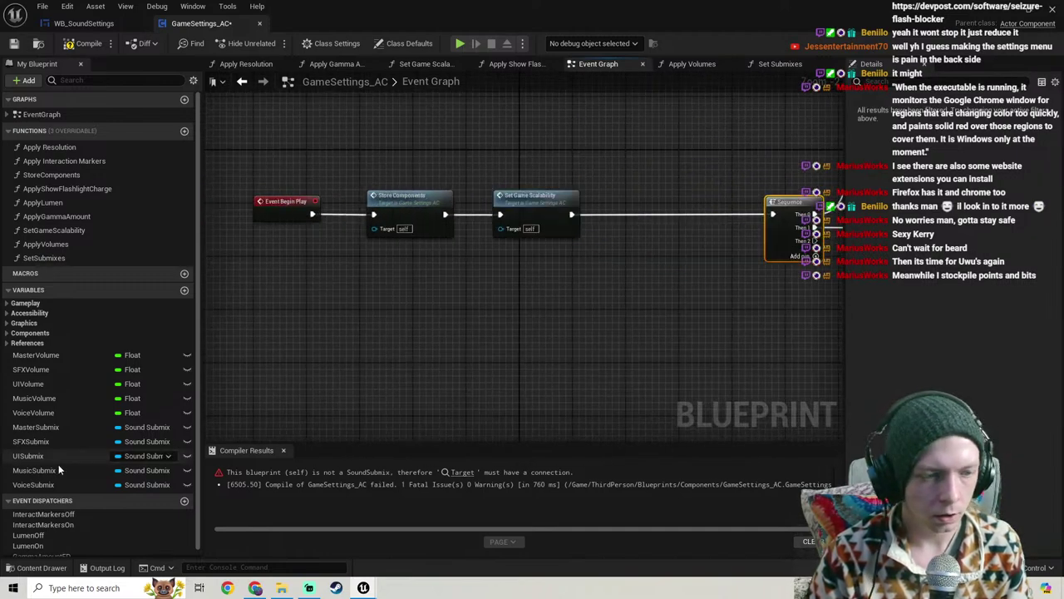
pyautogui.moveTo(119, 256); pyautogui.dragTo(662, 209)
pyautogui.moveTo(663, 211); pyautogui.dragTo(492, 259, button='right')
pyautogui.scroll(2, 374, 258)
pyautogui.moveTo(484, 270); pyautogui.dragTo(357, 252)
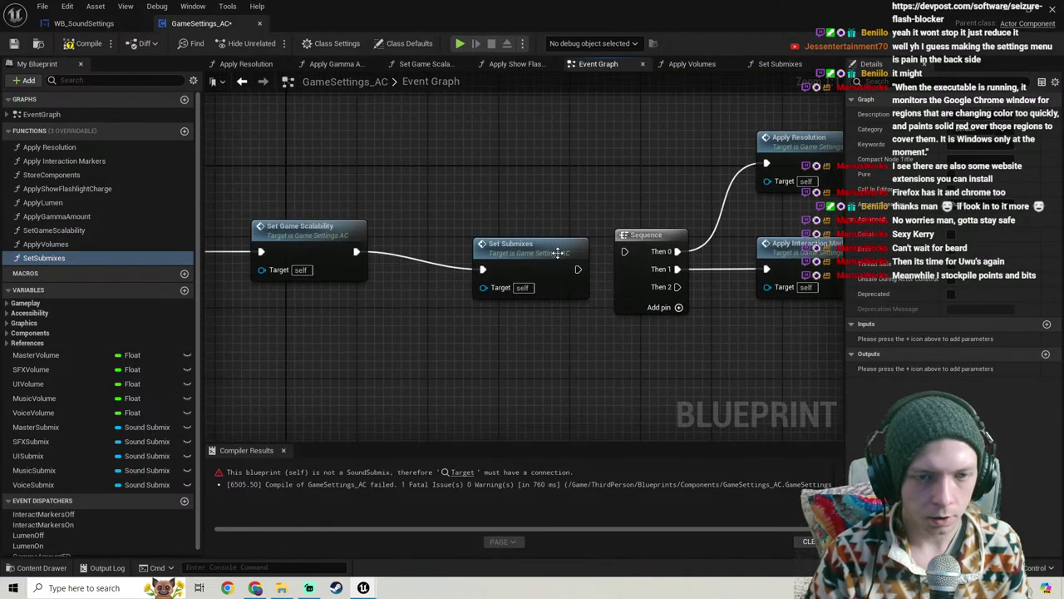
pyautogui.moveTo(543, 254); pyautogui.dragTo(497, 235)
pyautogui.moveTo(497, 232); pyautogui.dragTo(453, 224, button='right')
pyautogui.moveTo(396, 249); pyautogui.dragTo(487, 248)
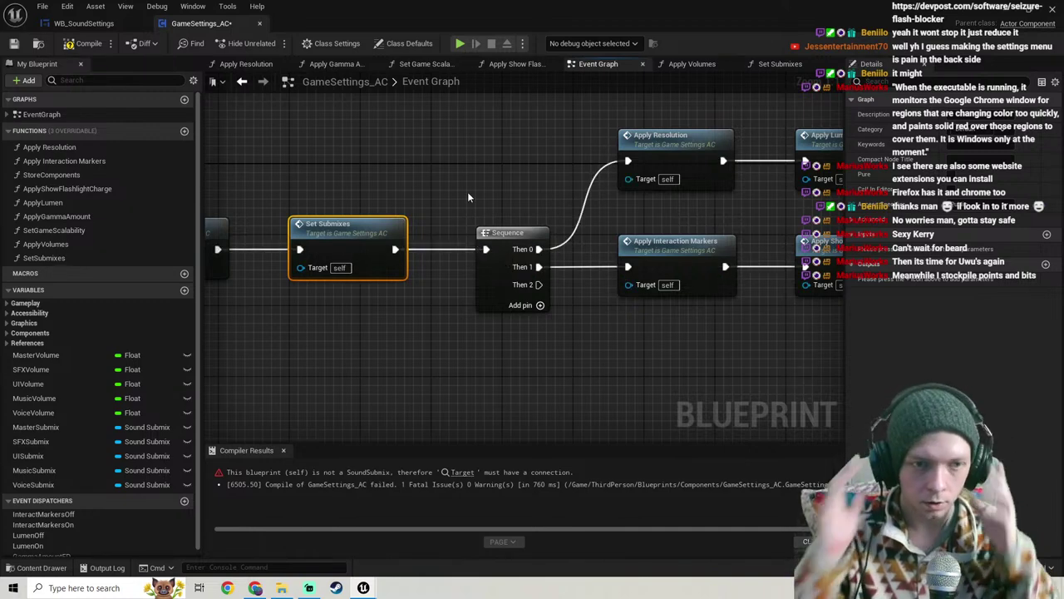
# Step: In the ApplyVolumes function, connect a MasterSubmix getter to the SetSubmixOutputVolume target and stack both master getters above the node
pyautogui.scroll(-8, 468, 197)
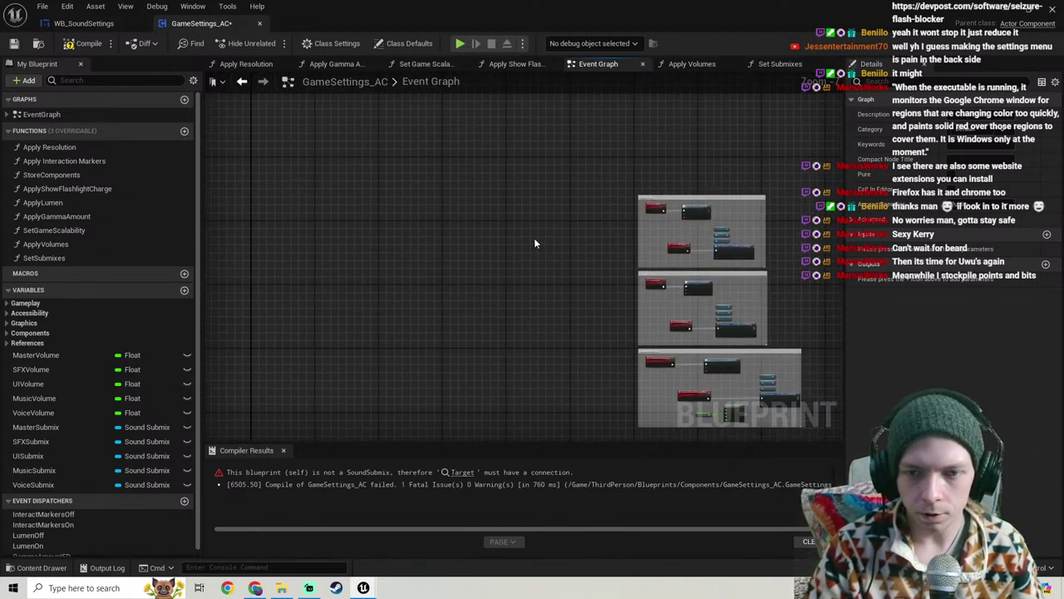
pyautogui.doubleClick(45, 243)
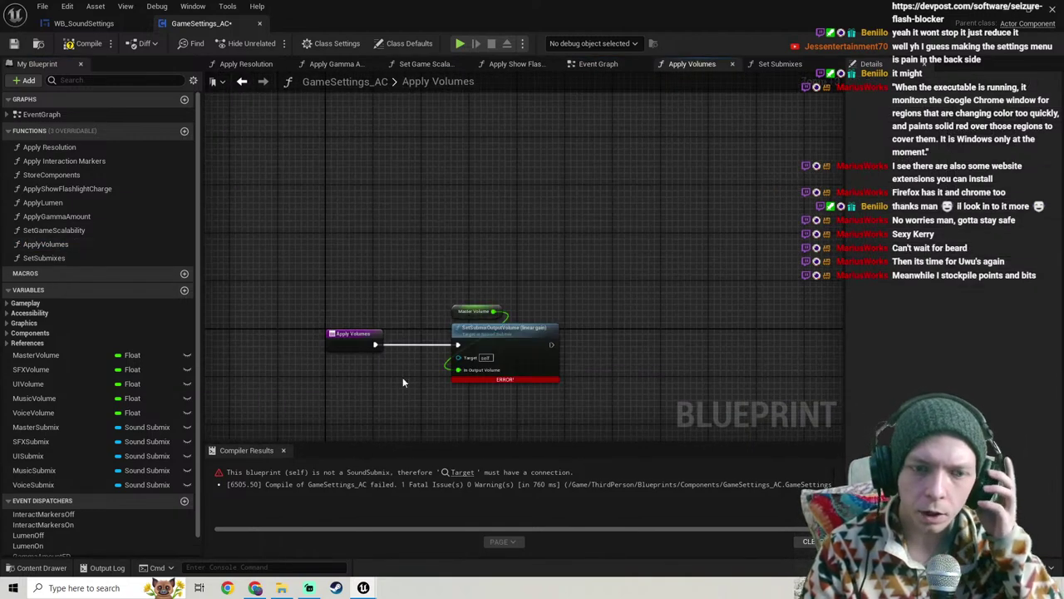
pyautogui.moveTo(403, 382); pyautogui.dragTo(358, 268, button='right')
pyautogui.moveTo(309, 335); pyautogui.dragTo(315, 413, button='right')
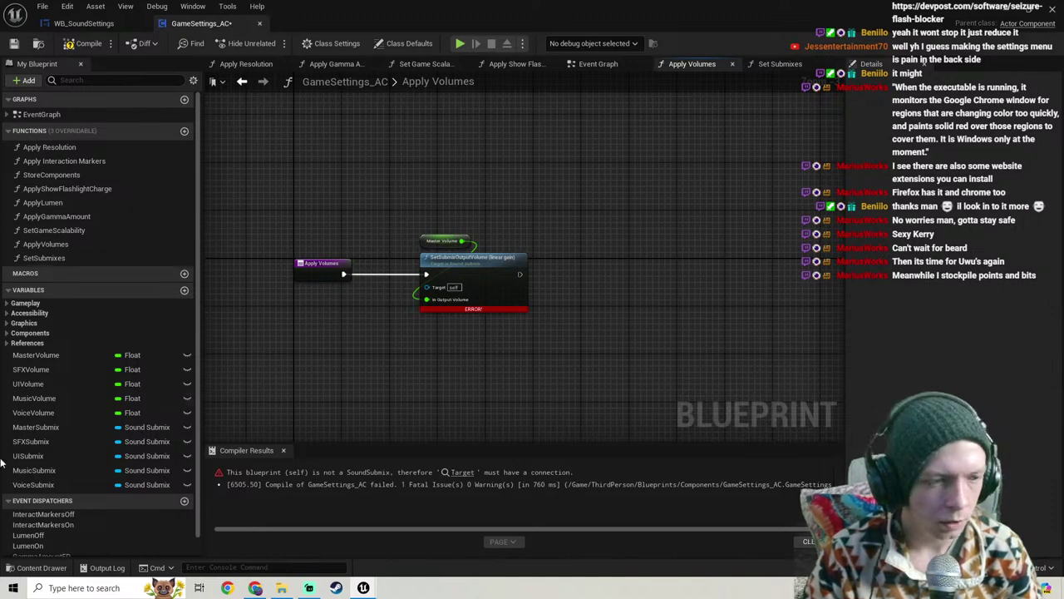
pyautogui.moveTo(36, 426); pyautogui.dragTo(425, 287)
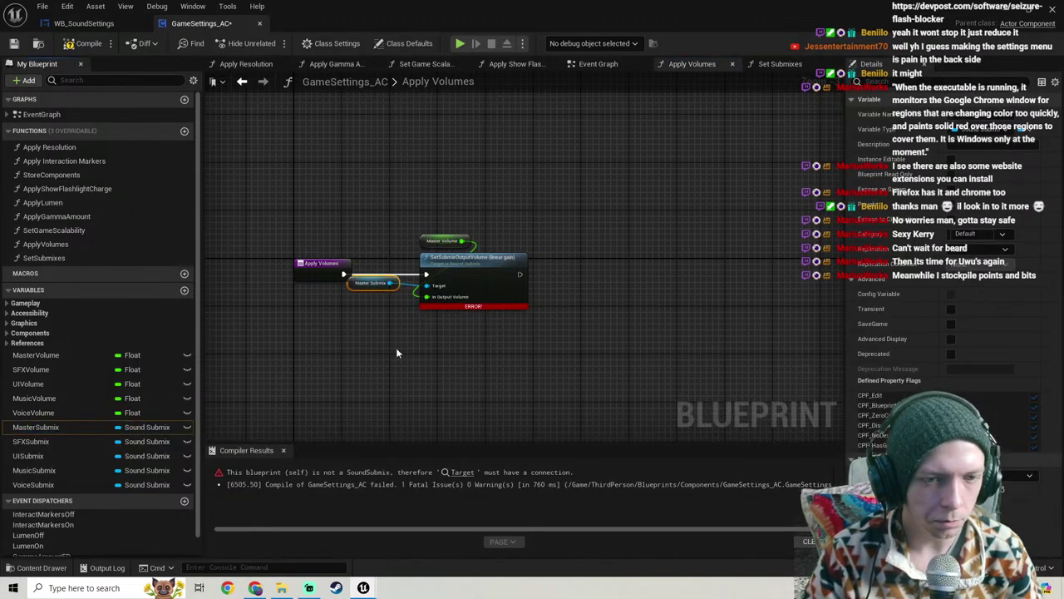
pyautogui.moveTo(397, 353); pyautogui.dragTo(374, 396, button='right')
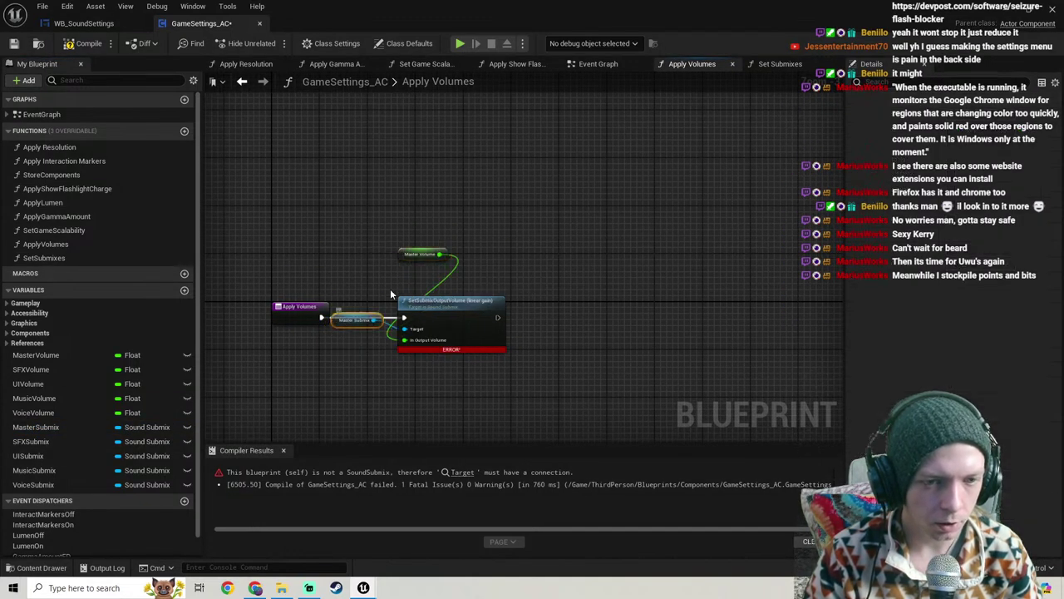
pyautogui.moveTo(358, 320); pyautogui.dragTo(426, 285)
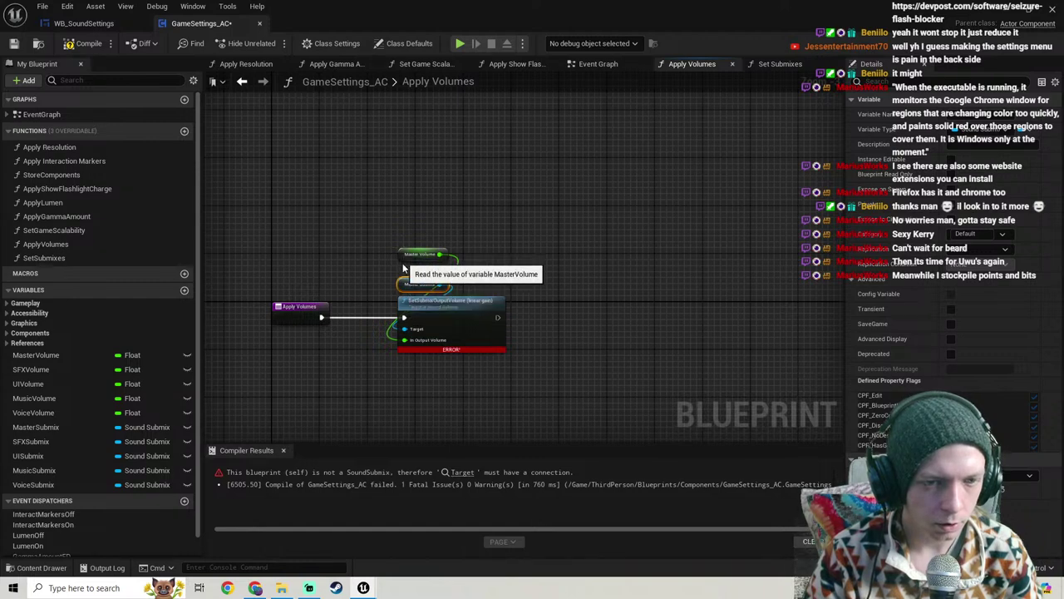
pyautogui.click(410, 254)
pyautogui.scroll(-2, 449, 262)
pyautogui.scroll(1, 470, 276)
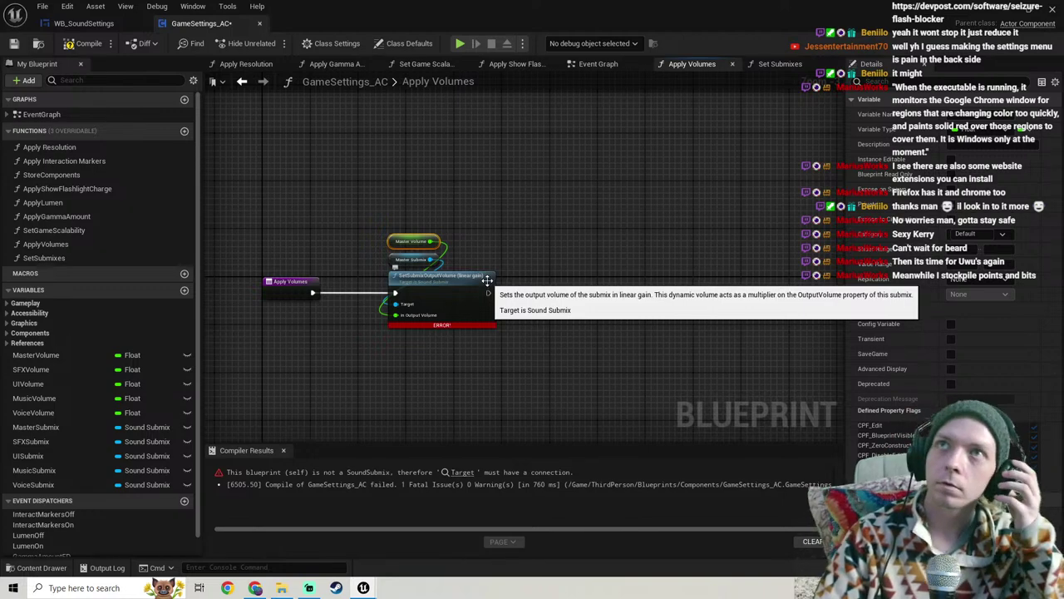
pyautogui.moveTo(560, 346); pyautogui.dragTo(521, 329, button='right')
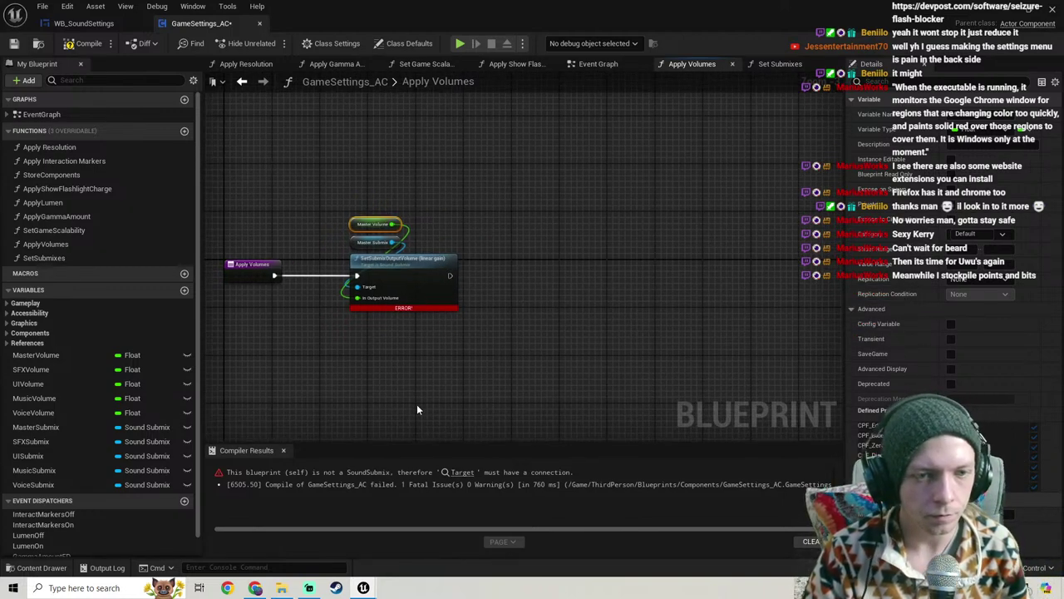
# Step: Paste a copy of the SetSubmixOutputVolume node and connect it after the master volume node
pyautogui.moveTo(418, 410); pyautogui.dragTo(378, 218)
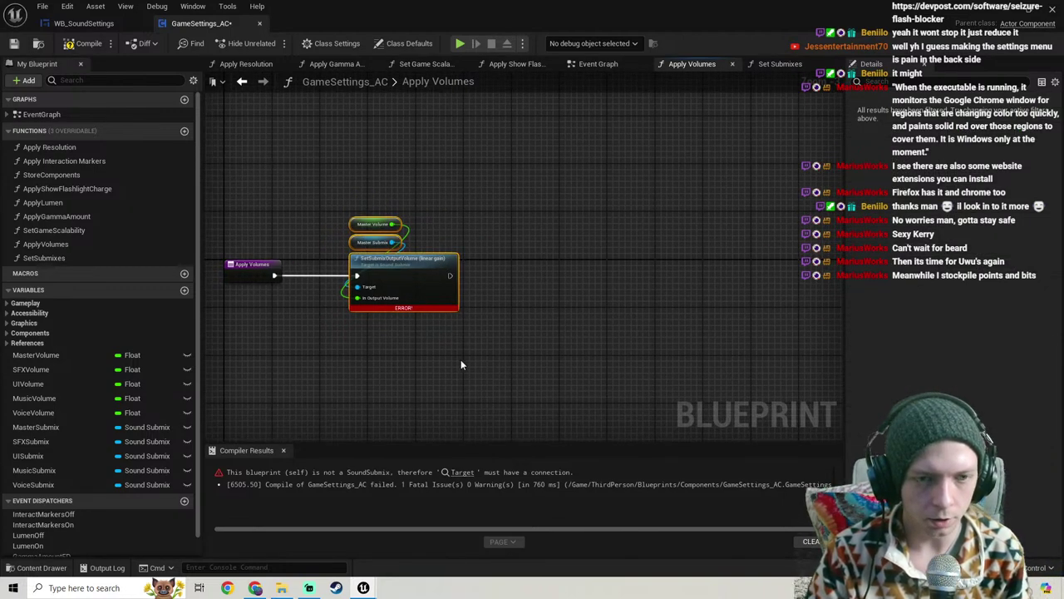
pyautogui.hotkey('ctrl', 'v')
pyautogui.scroll(2, 553, 282)
pyautogui.moveTo(544, 271); pyautogui.dragTo(403, 272)
pyautogui.moveTo(366, 345); pyautogui.dragTo(413, 308, button='right')
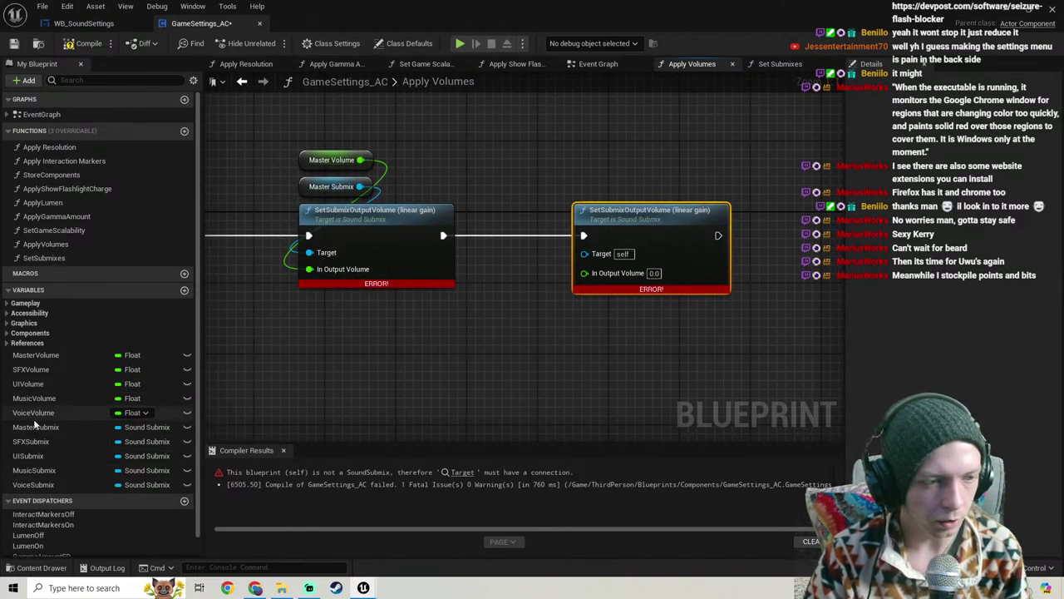
pyautogui.moveTo(33, 456); pyautogui.dragTo(584, 253)
pyautogui.moveTo(482, 231); pyautogui.dragTo(484, 233)
pyautogui.press('Delete')
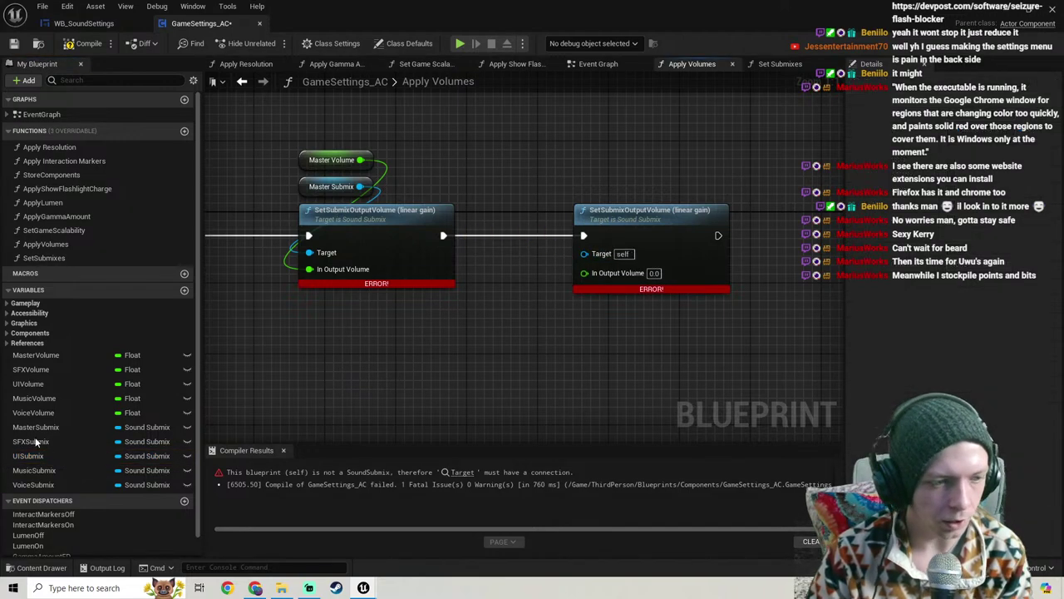
# Step: Connect SFXSubmix and SFXVolume getters to the second SetSubmixOutputVolume node's target and output volume, and stack them above it
pyautogui.moveTo(36, 441); pyautogui.dragTo(586, 253)
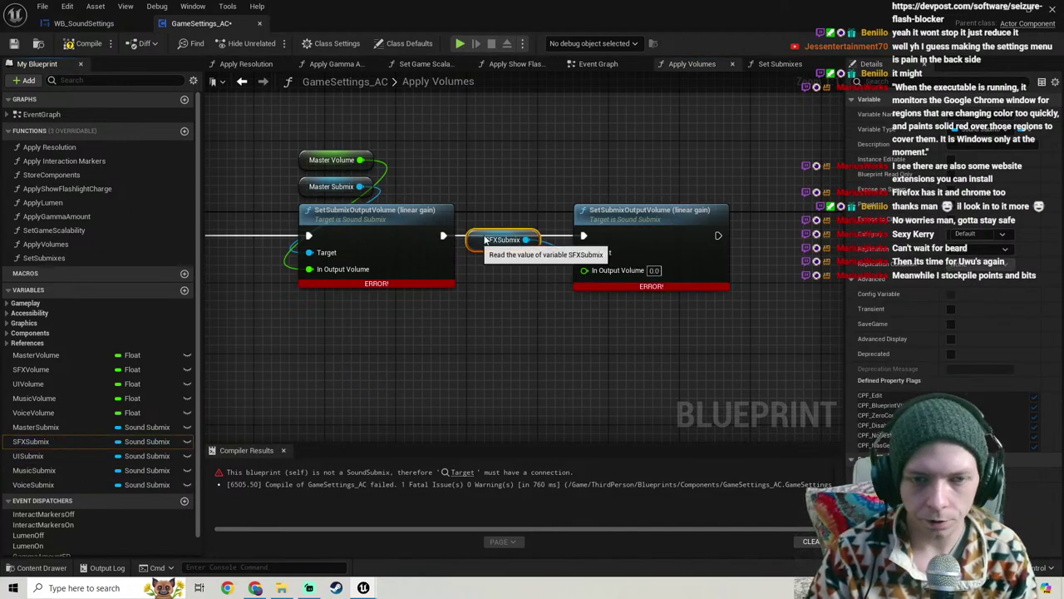
pyautogui.moveTo(484, 242); pyautogui.dragTo(590, 189)
pyautogui.moveTo(502, 317); pyautogui.dragTo(461, 351, button='right')
pyautogui.moveTo(42, 369); pyautogui.dragTo(543, 302)
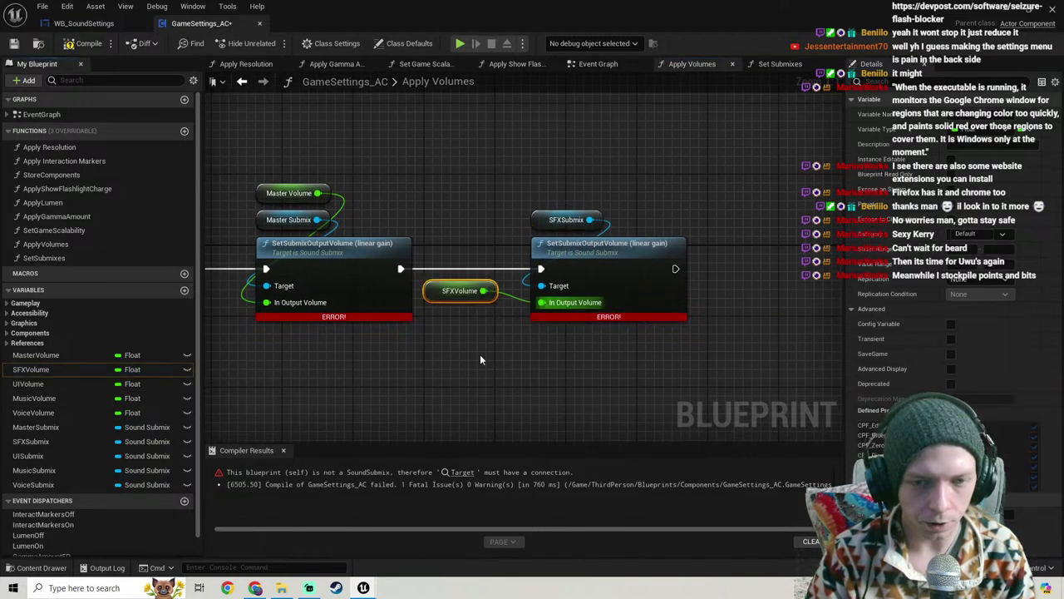
pyautogui.moveTo(436, 297); pyautogui.dragTo(586, 227)
# Step: Paste a third SetSubmixOutputVolume node, connect it after the SFX volume node, and align the two
pyautogui.scroll(-2, 707, 239)
pyautogui.moveTo(707, 239); pyautogui.dragTo(524, 214, button='right')
pyautogui.click(490, 223)
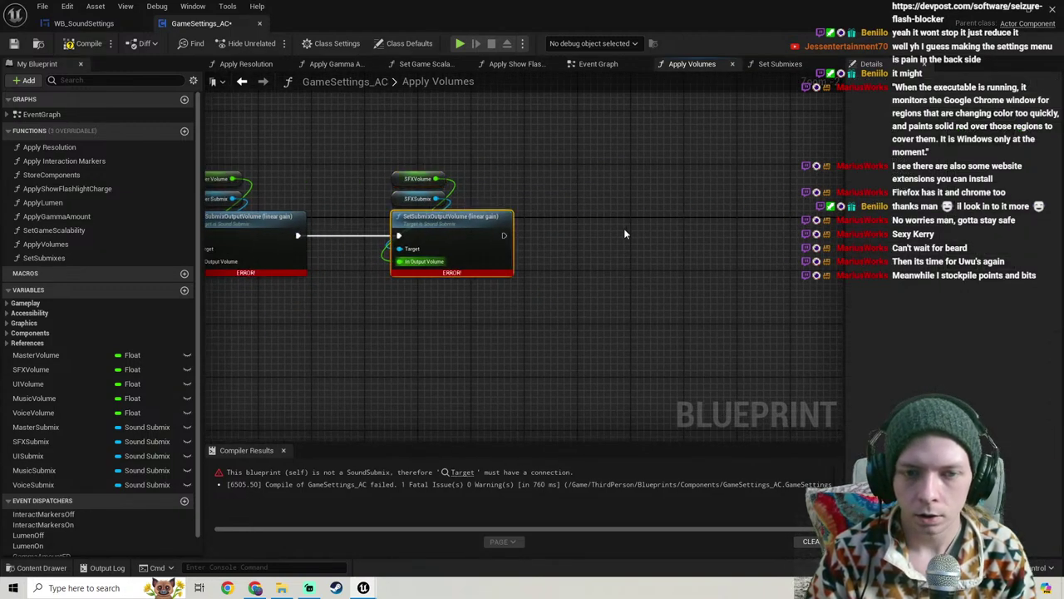
pyautogui.hotkey('ctrl', 'v')
pyautogui.scroll(2, 646, 265)
pyautogui.moveTo(627, 242); pyautogui.dragTo(451, 223)
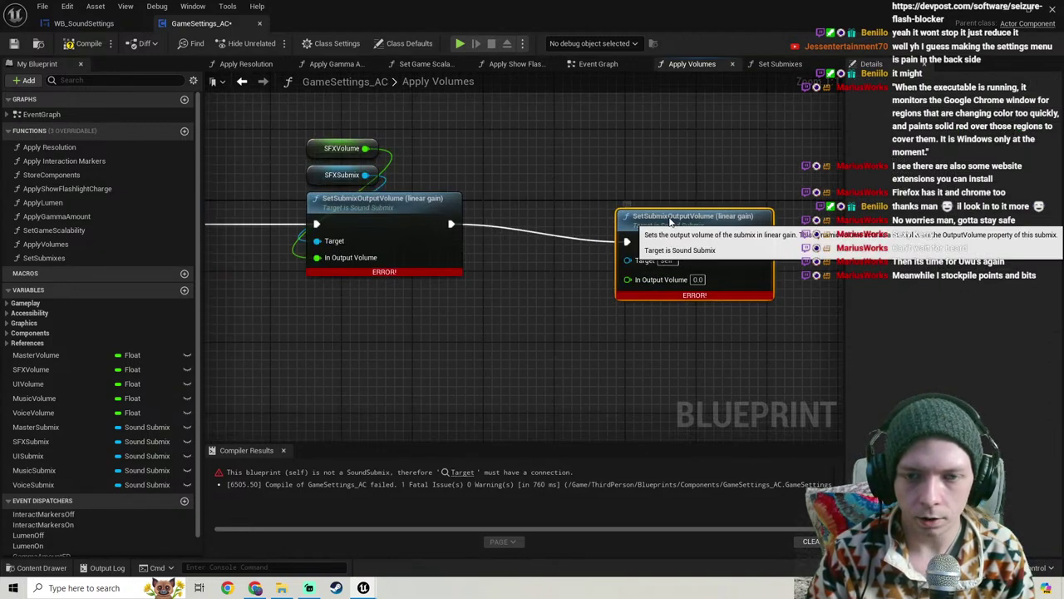
pyautogui.moveTo(671, 220); pyautogui.dragTo(644, 203)
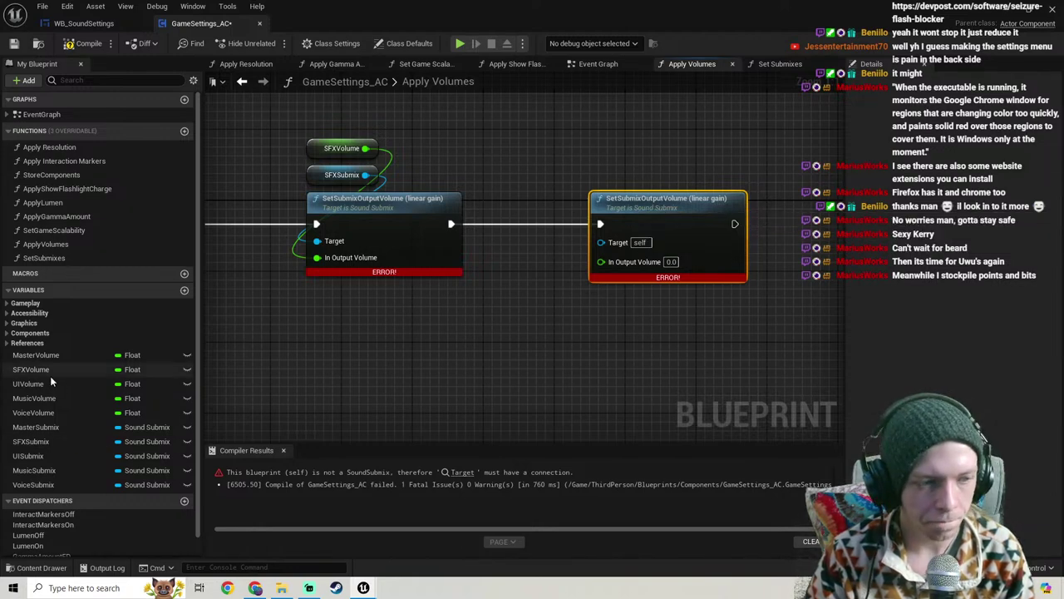
# Step: Connect UISubmix and UIVolume getters to the third SetSubmixOutputVolume node's target and output volume, and stack them above it
pyautogui.moveTo(29, 456); pyautogui.dragTo(611, 243)
pyautogui.moveTo(467, 248); pyautogui.dragTo(393, 318, button='right')
pyautogui.moveTo(412, 301); pyautogui.dragTo(515, 247)
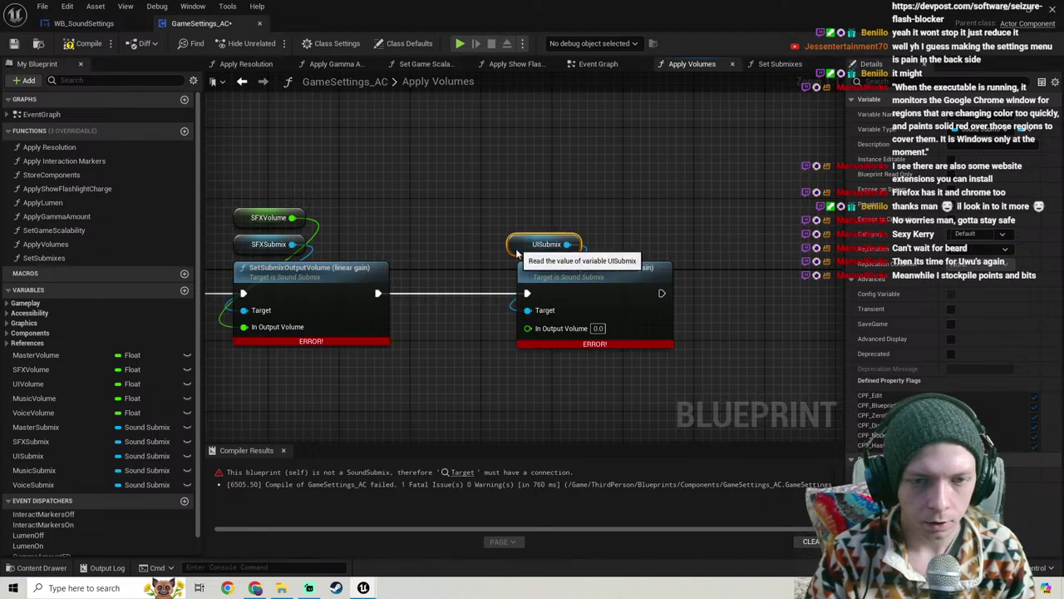
pyautogui.moveTo(577, 232); pyautogui.dragTo(535, 237, button='right')
pyautogui.moveTo(29, 384); pyautogui.dragTo(487, 333)
pyautogui.moveTo(391, 320); pyautogui.dragTo(497, 215)
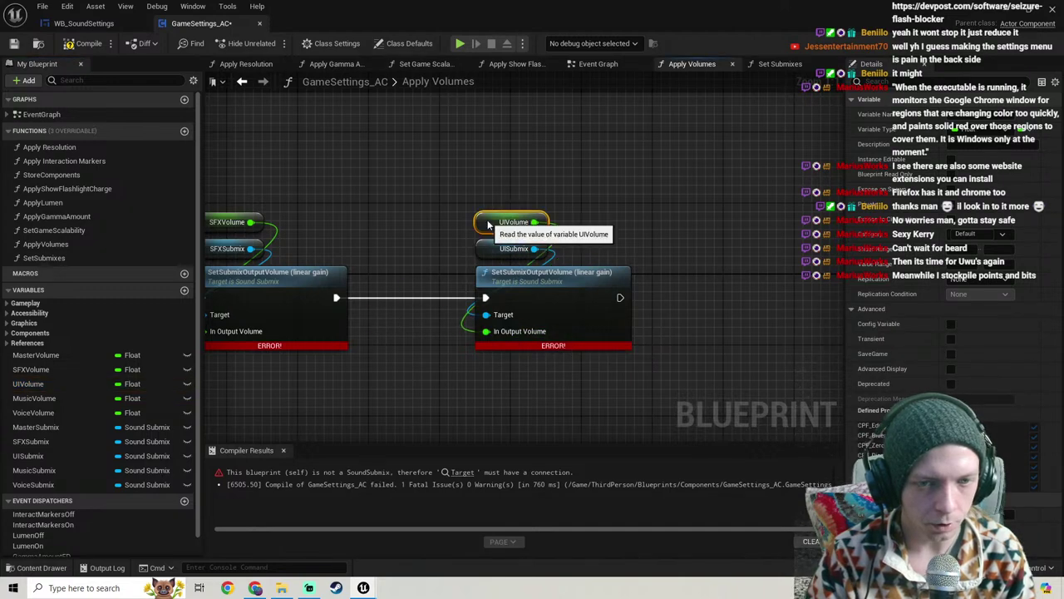
# Step: Duplicate the SetSubmixOutputVolume node a fourth time, line it up, and connect it after the UI volume node
pyautogui.moveTo(752, 352); pyautogui.dragTo(585, 323, button='right')
pyautogui.moveTo(571, 318); pyautogui.dragTo(415, 287)
pyautogui.hotkey('ctrl', 'd')
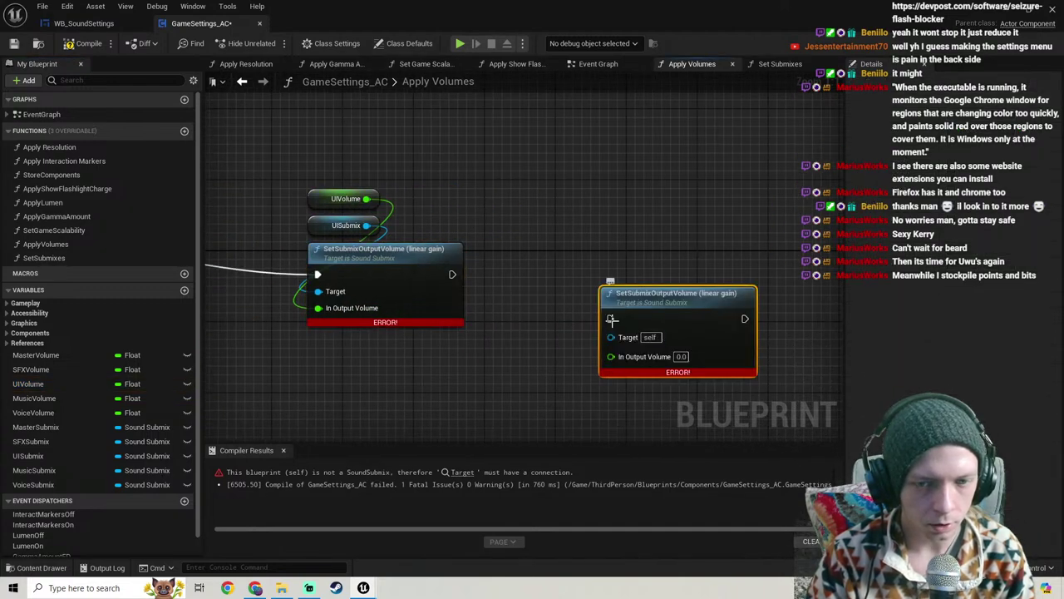
pyautogui.moveTo(611, 318); pyautogui.dragTo(639, 272)
pyautogui.click(481, 267)
pyautogui.moveTo(577, 305); pyautogui.dragTo(483, 304, button='right')
# Step: Connect MusicSubmix and MusicVolume getters to the fourth SetSubmixOutputVolume node's target and output volume, and stack them above it
pyautogui.click(30, 472)
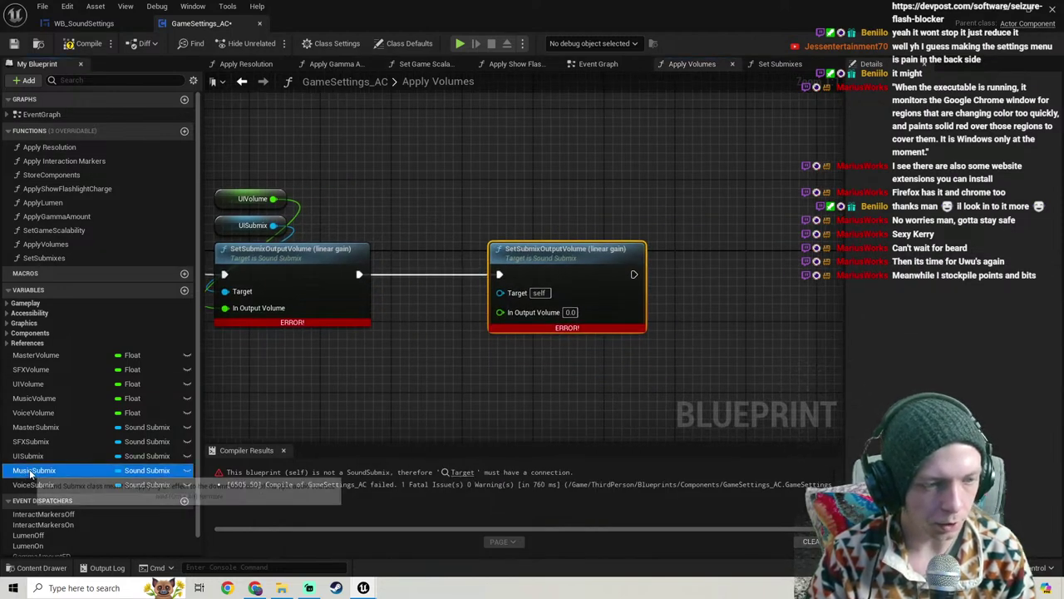
pyautogui.moveTo(31, 474); pyautogui.dragTo(507, 292)
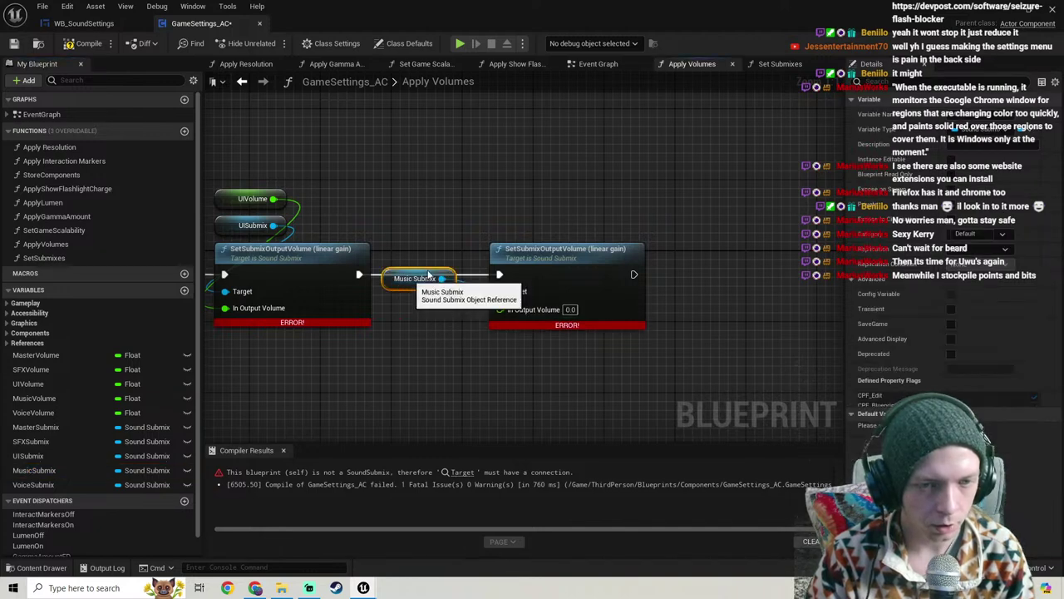
pyautogui.moveTo(428, 274); pyautogui.dragTo(501, 237)
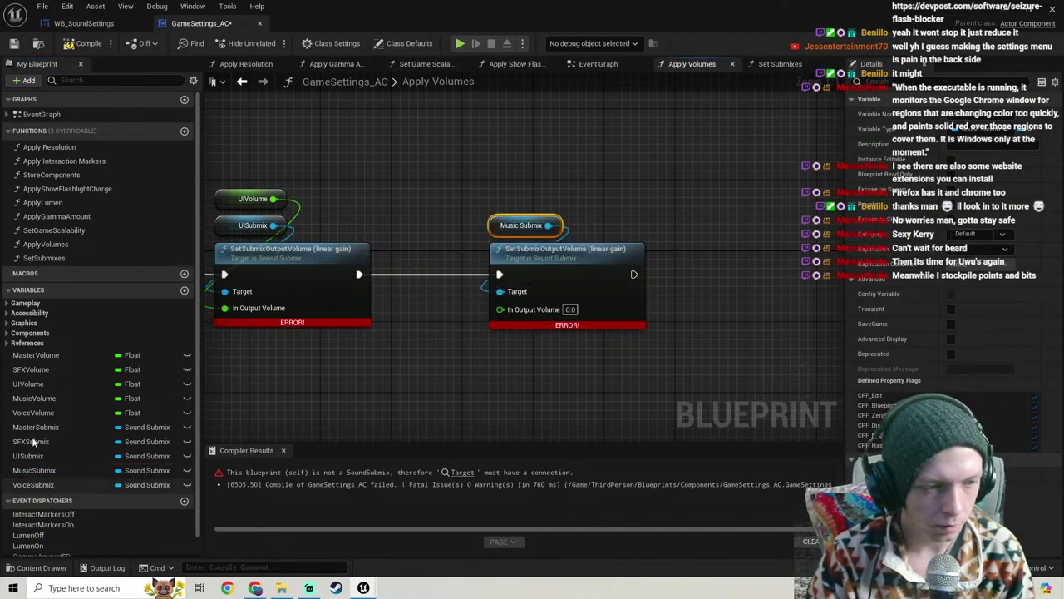
pyautogui.moveTo(47, 398); pyautogui.dragTo(521, 311)
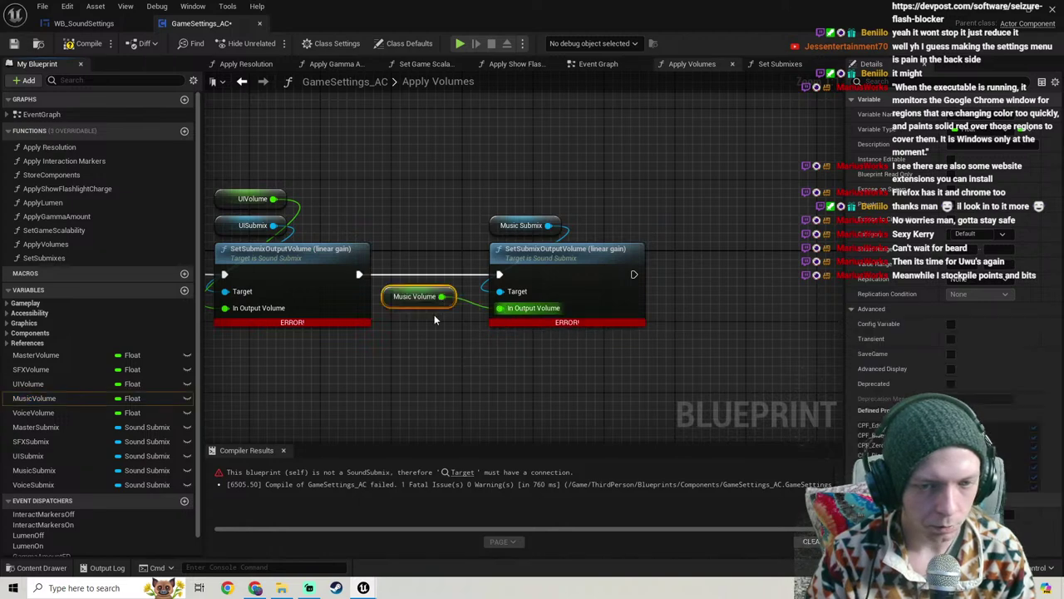
pyautogui.moveTo(403, 305); pyautogui.dragTo(509, 209)
pyautogui.moveTo(693, 297); pyautogui.dragTo(473, 286, button='right')
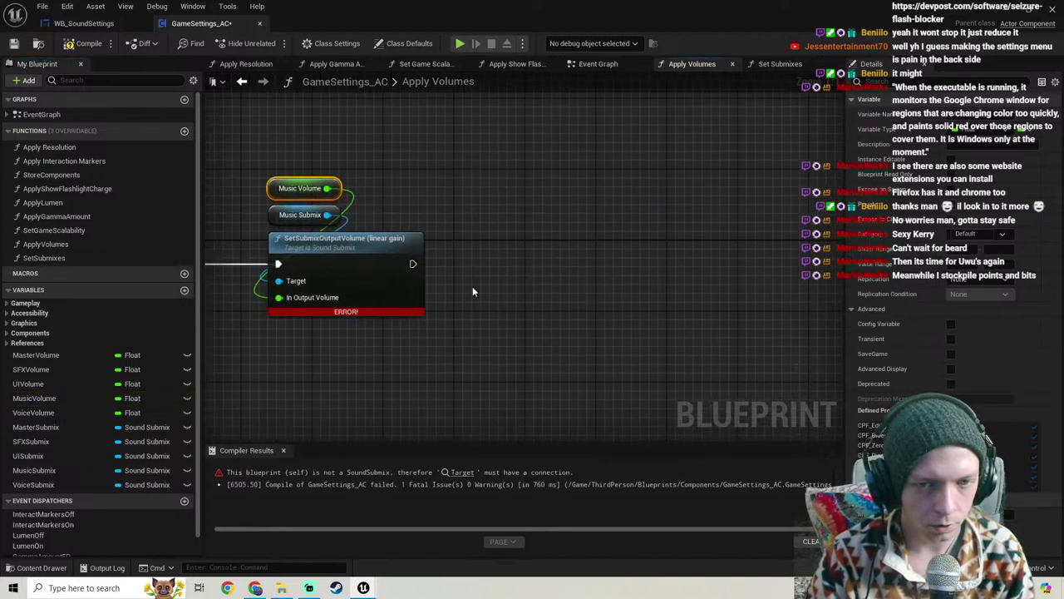
pyautogui.moveTo(345, 272); pyautogui.dragTo(387, 273)
pyautogui.moveTo(509, 270); pyautogui.dragTo(644, 274, button='right')
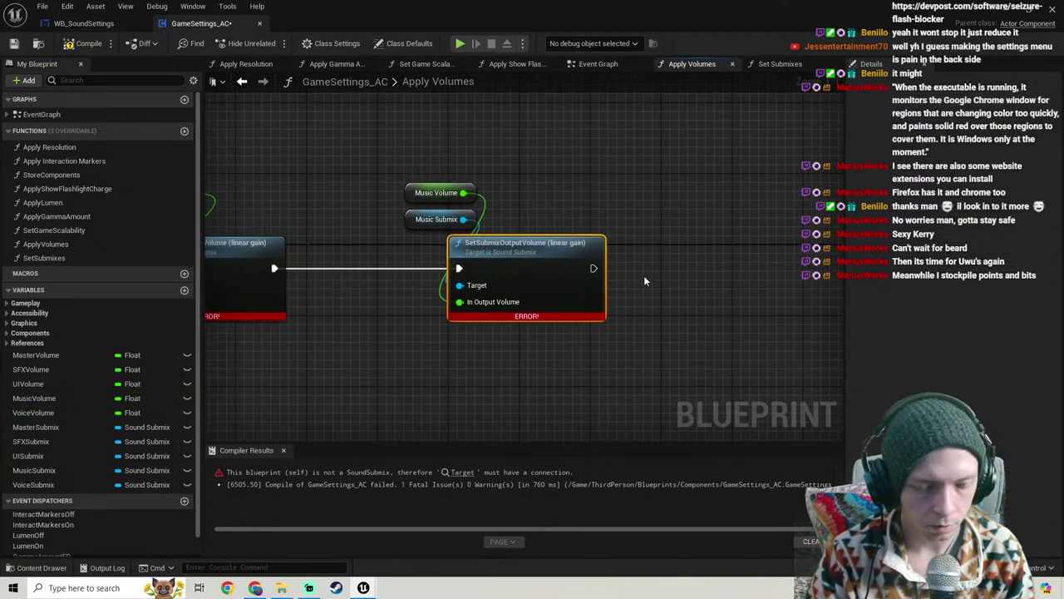
pyautogui.moveTo(572, 308); pyautogui.dragTo(527, 309)
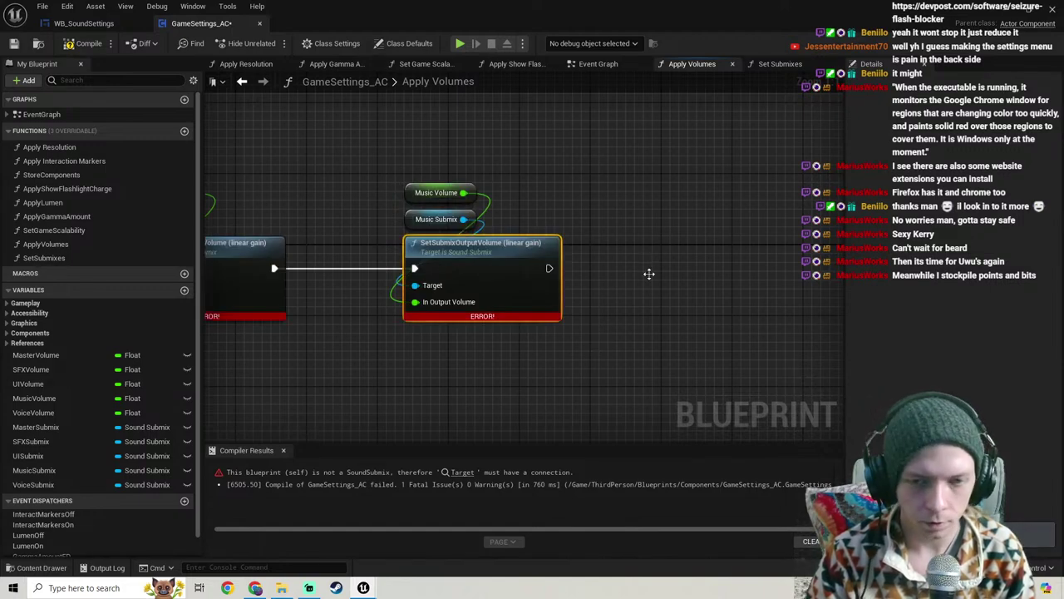
# Step: Paste a fifth SetSubmixOutputVolume node and connect its execution input to the music volume node's output
pyautogui.hotkey('ctrl', 'c')
pyautogui.hotkey('ctrl', 'v')
pyautogui.moveTo(668, 306); pyautogui.dragTo(555, 314, button='right')
pyautogui.moveTo(542, 292); pyautogui.dragTo(438, 278)
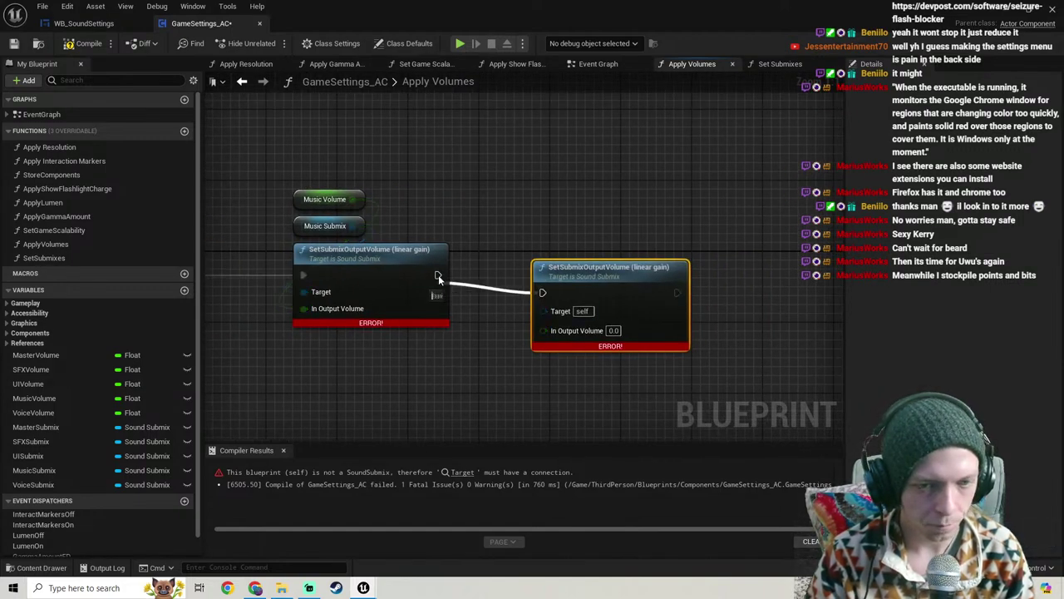
# Step: Line up the fifth SetSubmixOutputVolume node, connect VoiceSubmix and VoiceVolume getters to its target and output volume, and stack them above it
pyautogui.moveTo(590, 286); pyautogui.dragTo(600, 269)
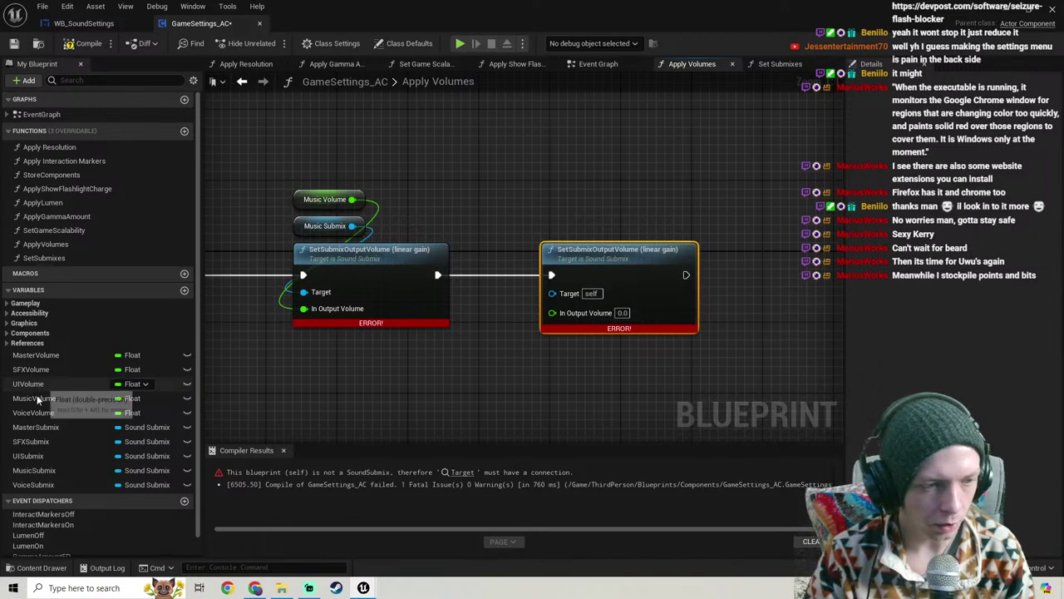
pyautogui.click(38, 485)
pyautogui.moveTo(133, 482); pyautogui.dragTo(552, 293)
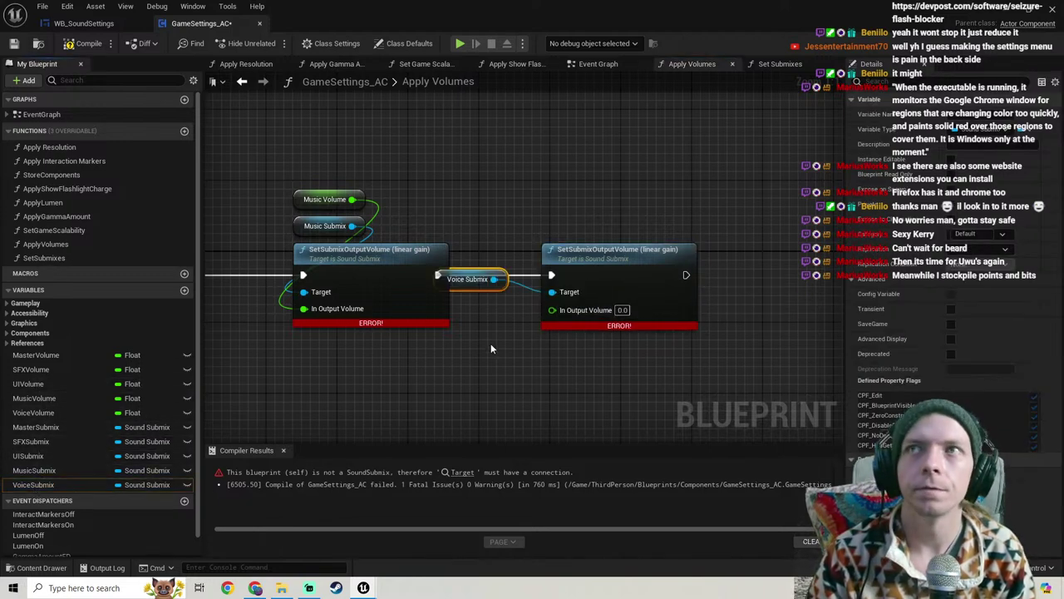
pyautogui.moveTo(466, 287); pyautogui.dragTo(576, 240)
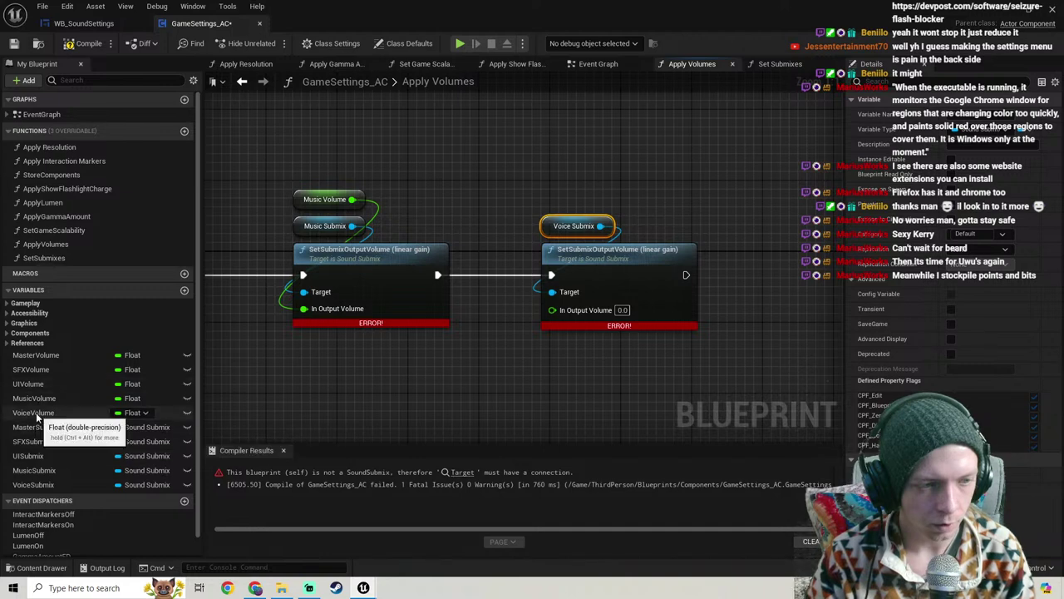
pyautogui.moveTo(36, 413); pyautogui.dragTo(552, 309)
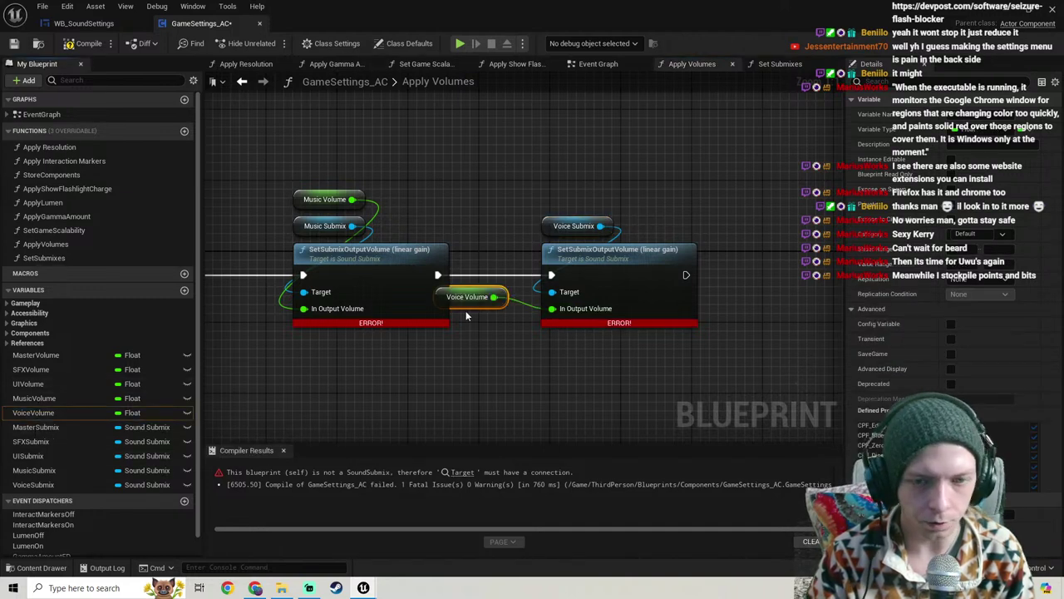
pyautogui.moveTo(455, 305); pyautogui.dragTo(558, 208)
# Step: Compile and save the GameSettings_AC blueprint, and open its Event Graph at the Sequence node
pyautogui.scroll(-2, 558, 207)
pyautogui.moveTo(360, 386); pyautogui.dragTo(469, 374, button='right')
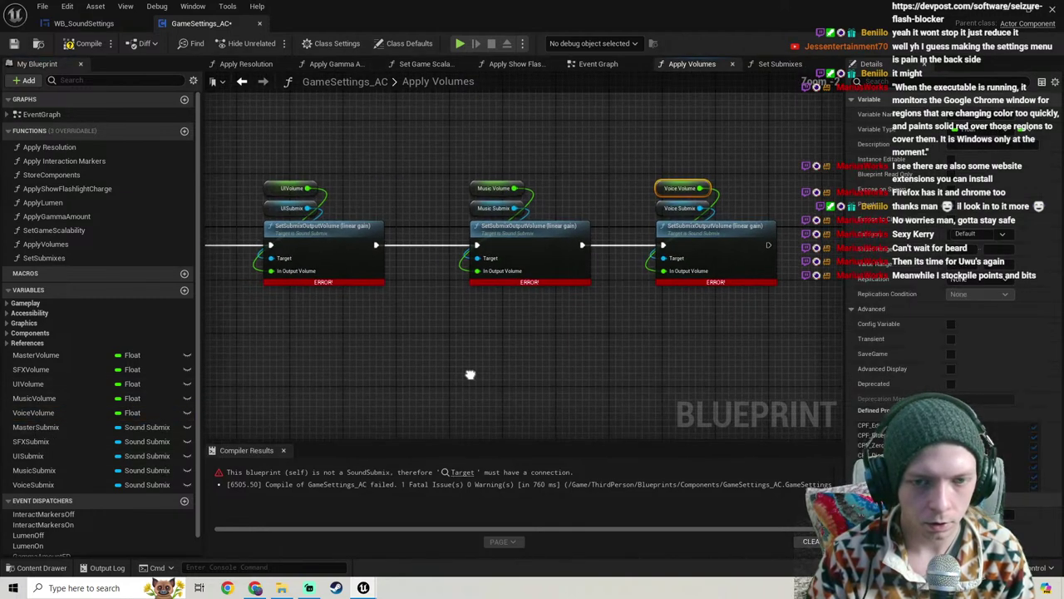
pyautogui.scroll(-2, 515, 334)
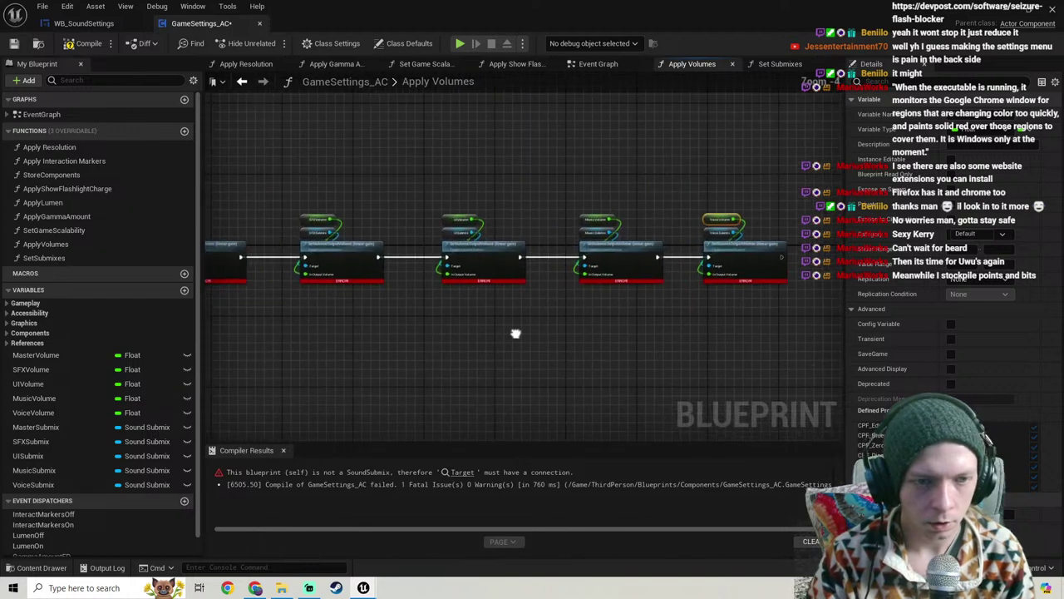
pyautogui.click(81, 43)
pyautogui.hotkey('ctrl', 's')
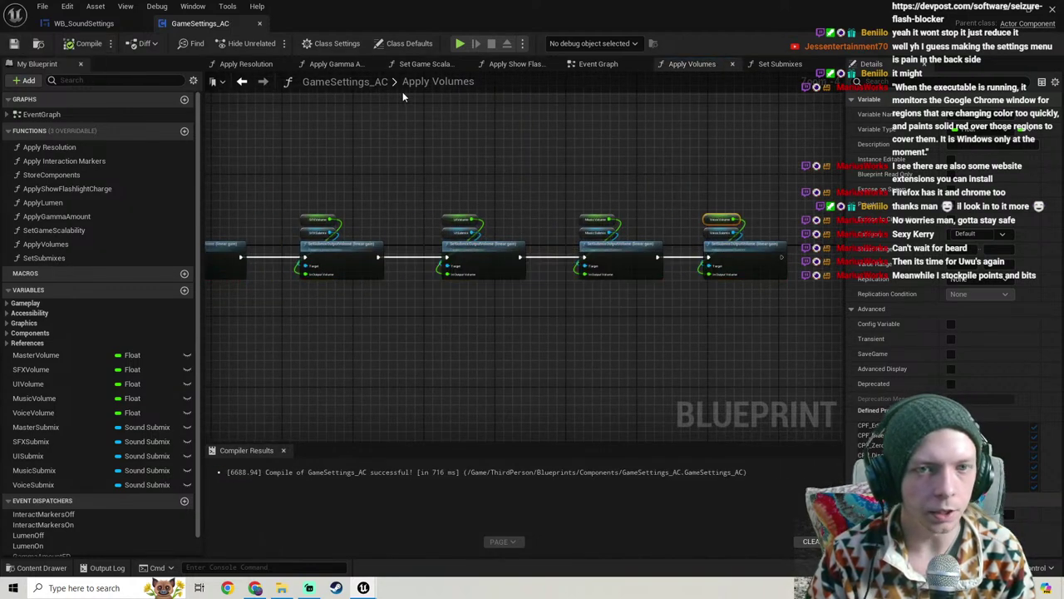
pyautogui.click(597, 64)
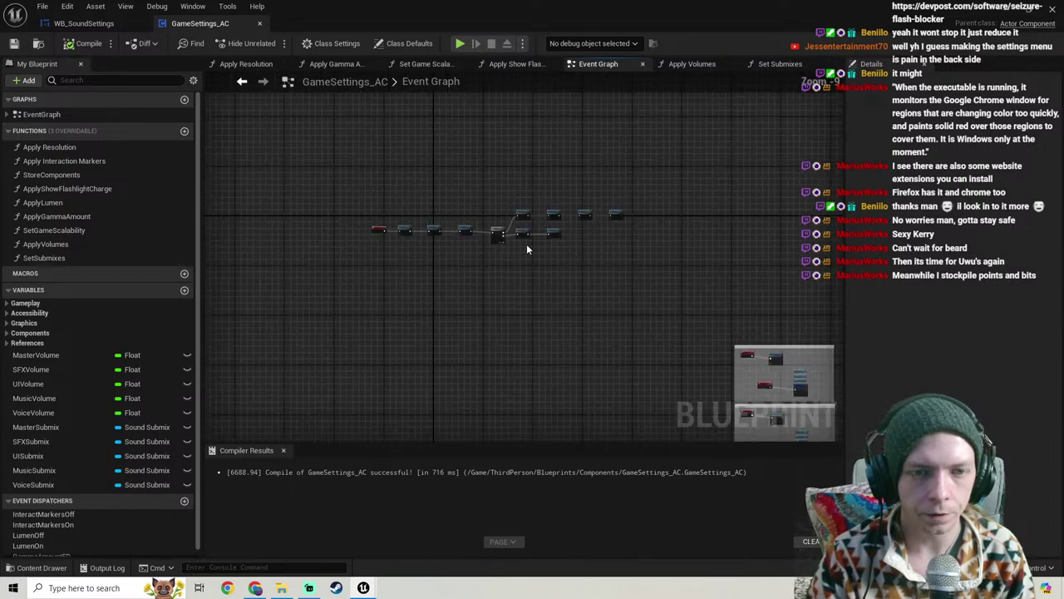
pyautogui.scroll(1, 497, 266)
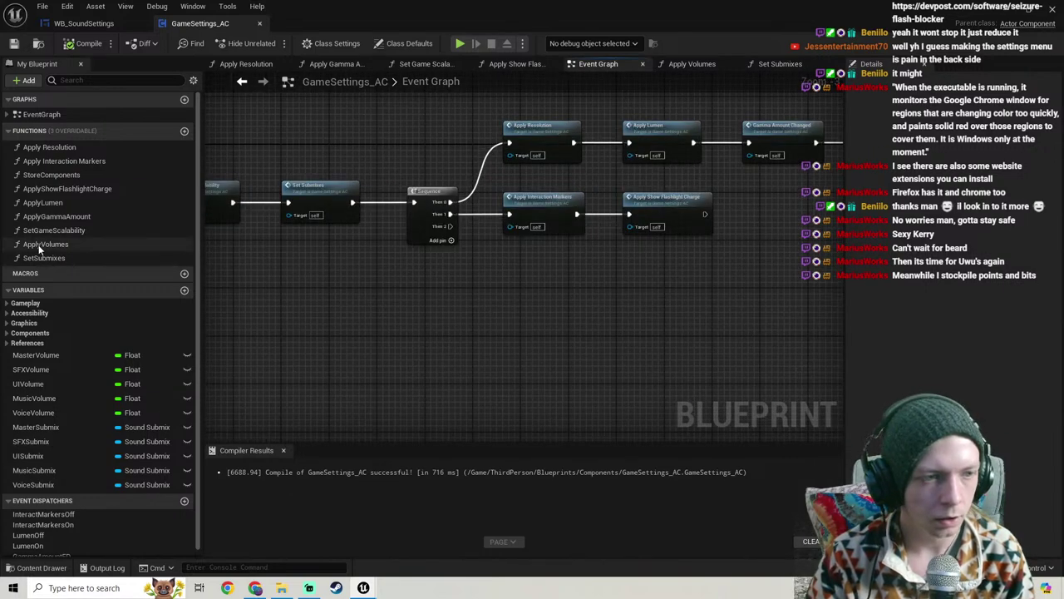
pyautogui.moveTo(41, 256); pyautogui.dragTo(523, 277)
pyautogui.scroll(2, 522, 287)
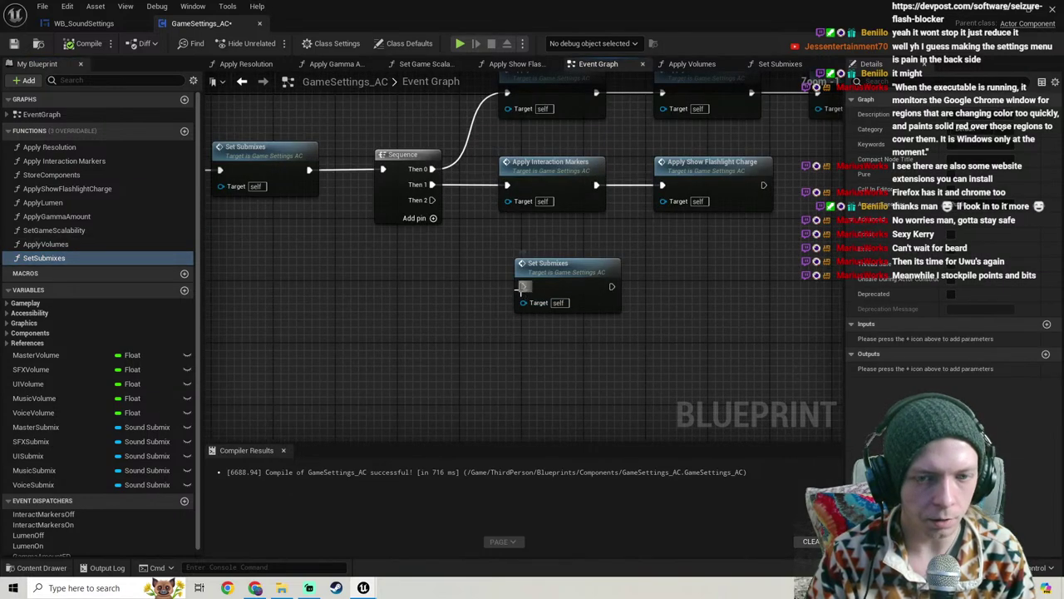
pyautogui.press('Delete')
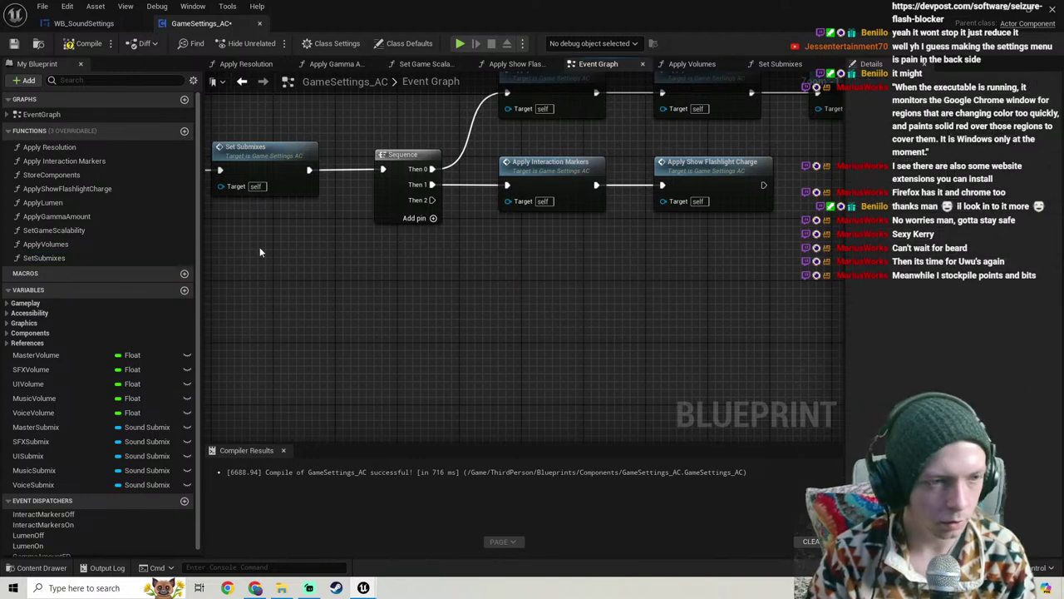
# Step: Add an ApplyVolumes call to the Event Graph, connect it to the Sequence node's Then 2 output, and compile and save
pyautogui.click(46, 243)
pyautogui.moveTo(600, 268); pyautogui.dragTo(430, 200)
pyautogui.moveTo(567, 262); pyautogui.dragTo(532, 241)
pyautogui.scroll(-1, 691, 291)
pyautogui.moveTo(707, 295); pyautogui.dragTo(508, 155, button='right')
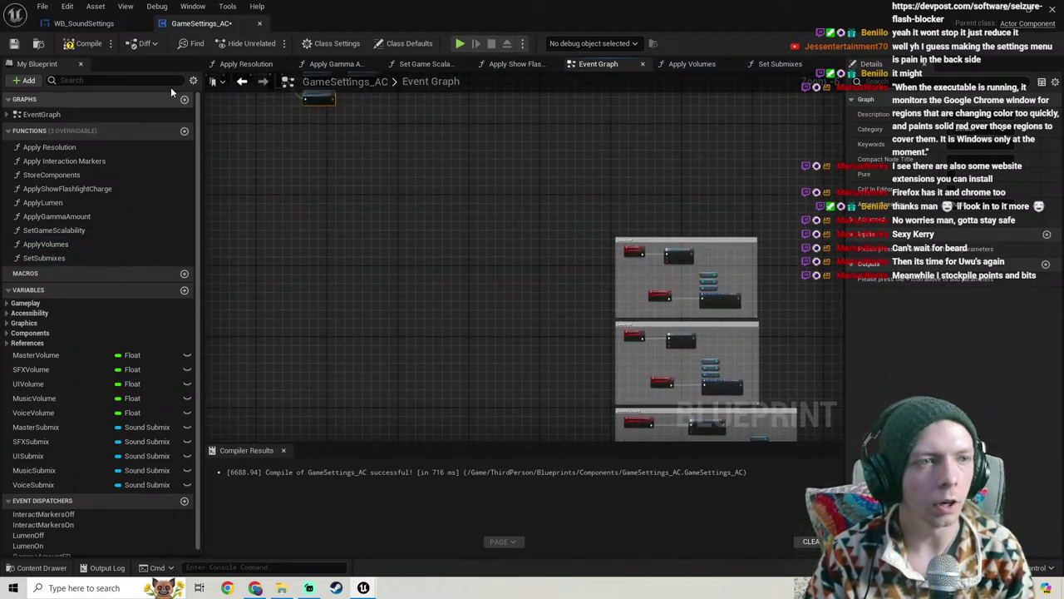
pyautogui.hotkey('ctrl', 's')
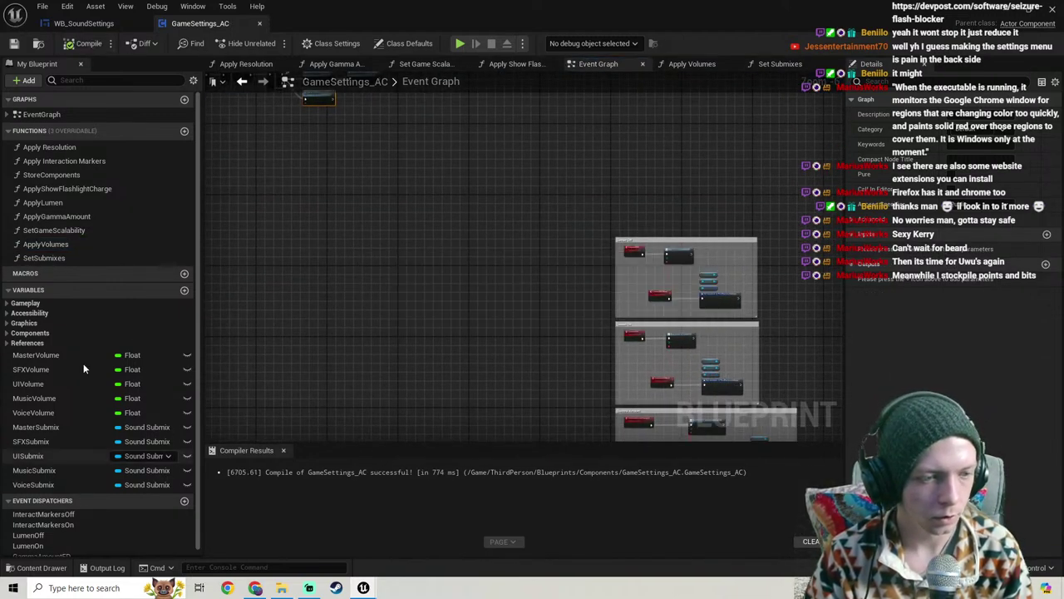
# Step: Create a variable category named Sound for MasterVolume and assign SFXVolume to it
pyautogui.click(36, 356)
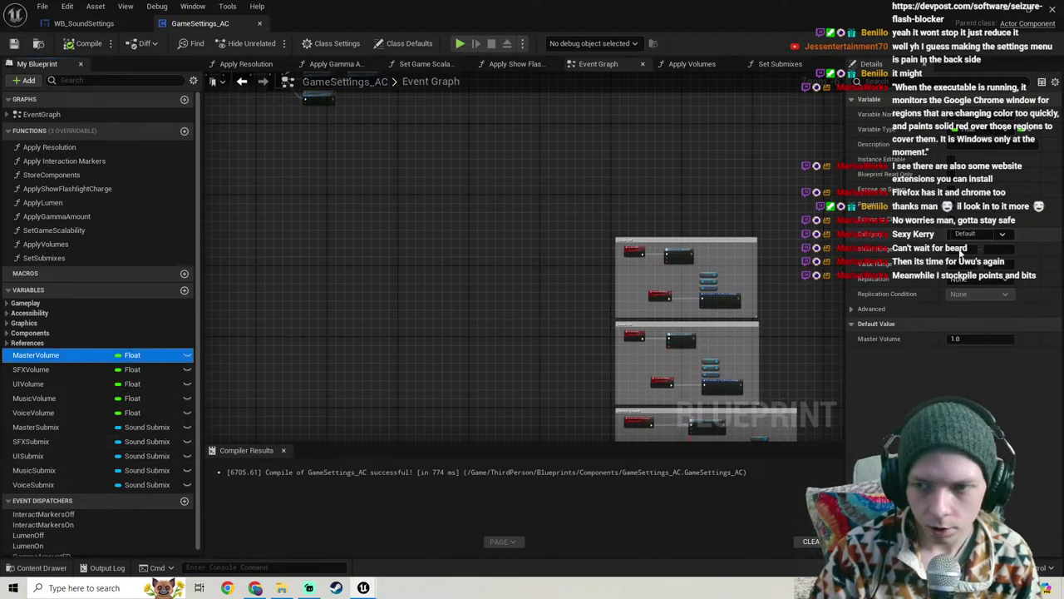
pyautogui.click(973, 237)
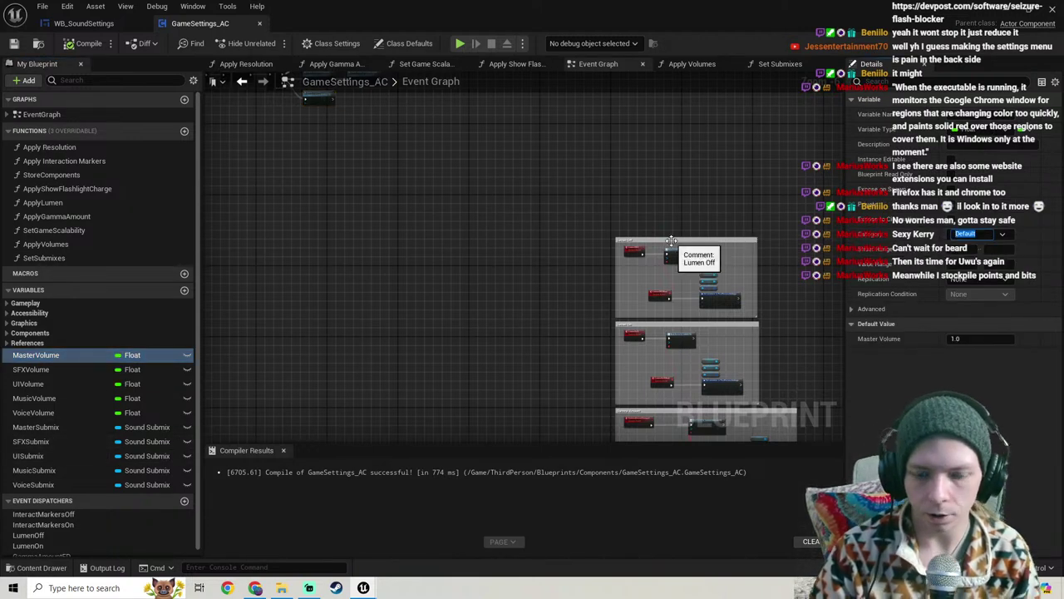
pyautogui.press('Return')
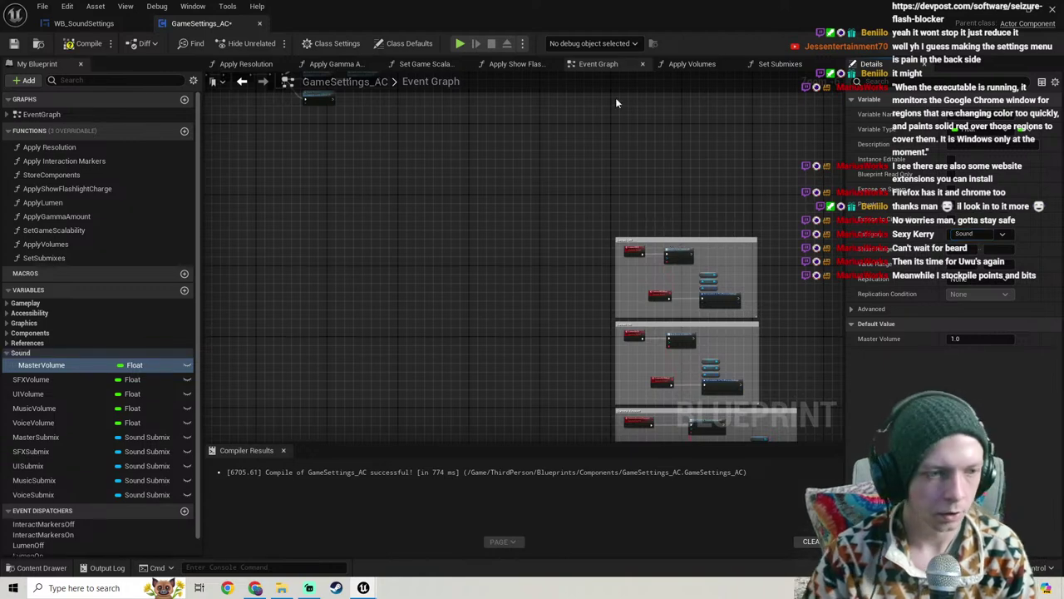
pyautogui.click(40, 379)
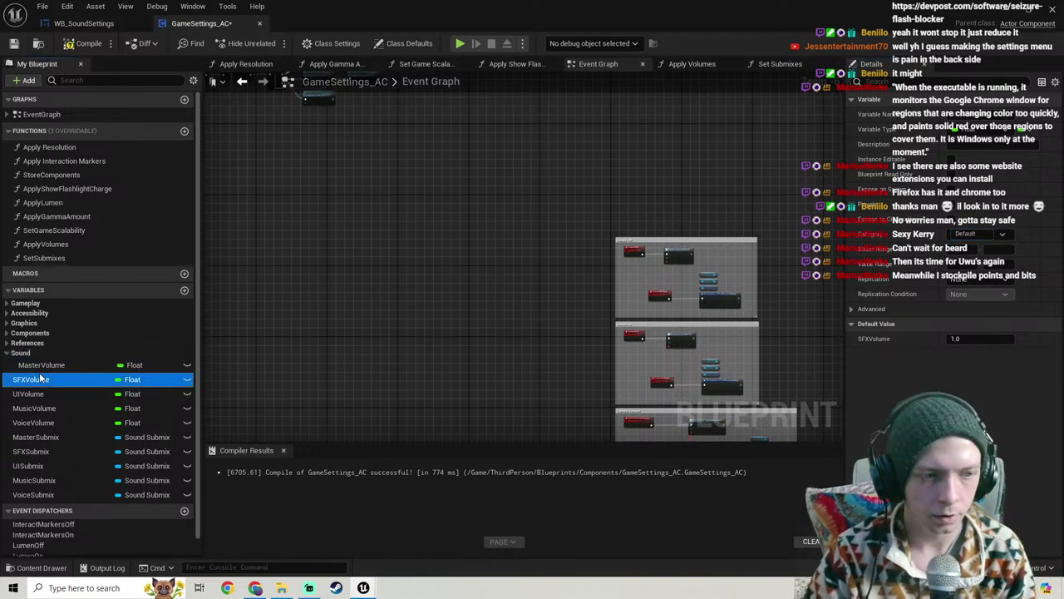
pyautogui.click(1002, 233)
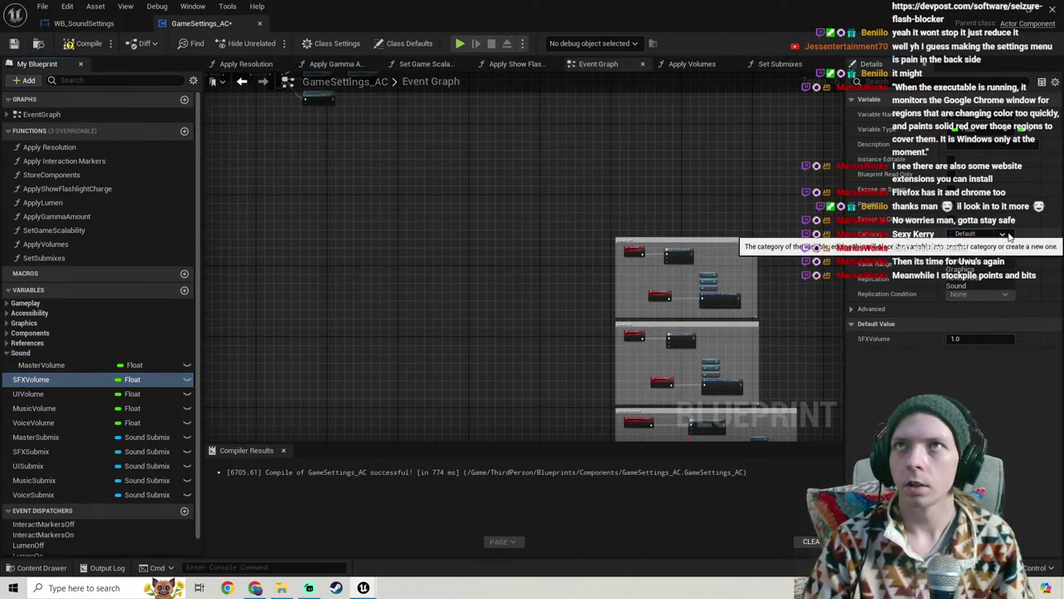
pyautogui.click(956, 286)
# Step: Assign the UIVolume, MusicVolume and VoiceVolume variables to the Sound category
pyautogui.click(28, 393)
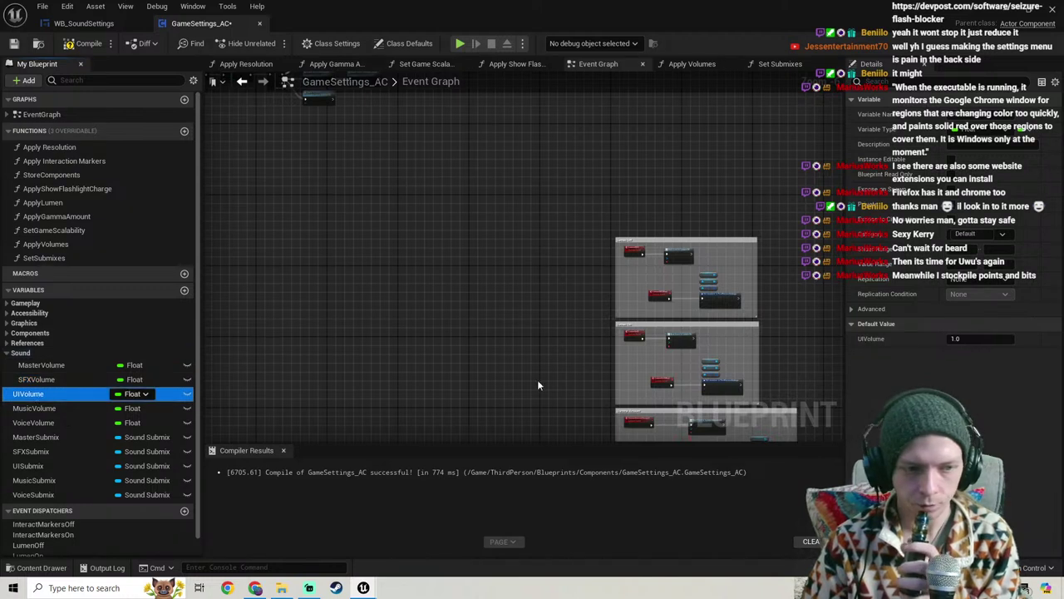
pyautogui.click(1003, 235)
pyautogui.click(959, 286)
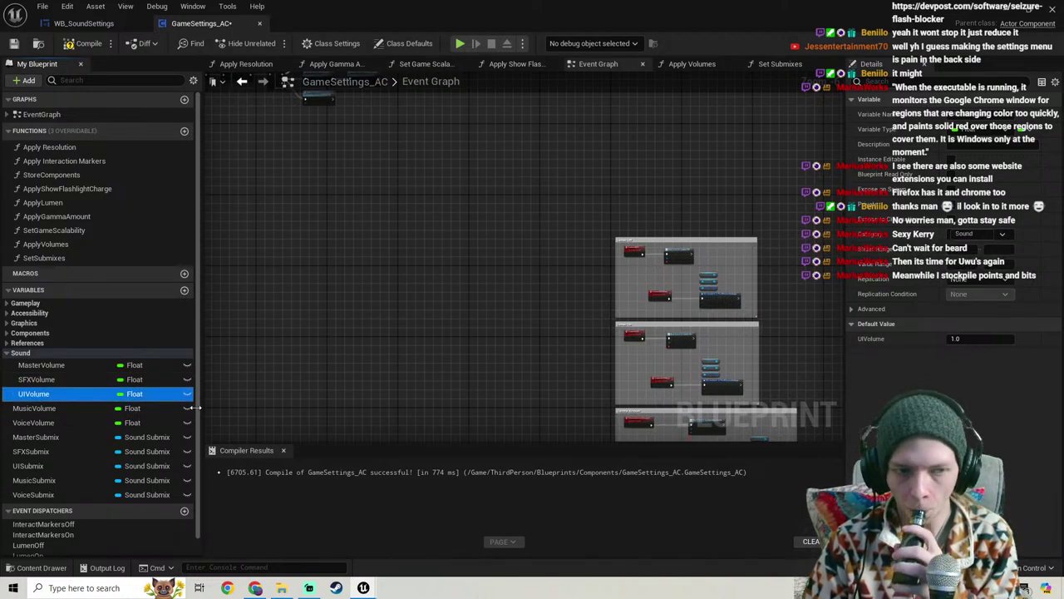
pyautogui.click(40, 408)
pyautogui.click(1007, 235)
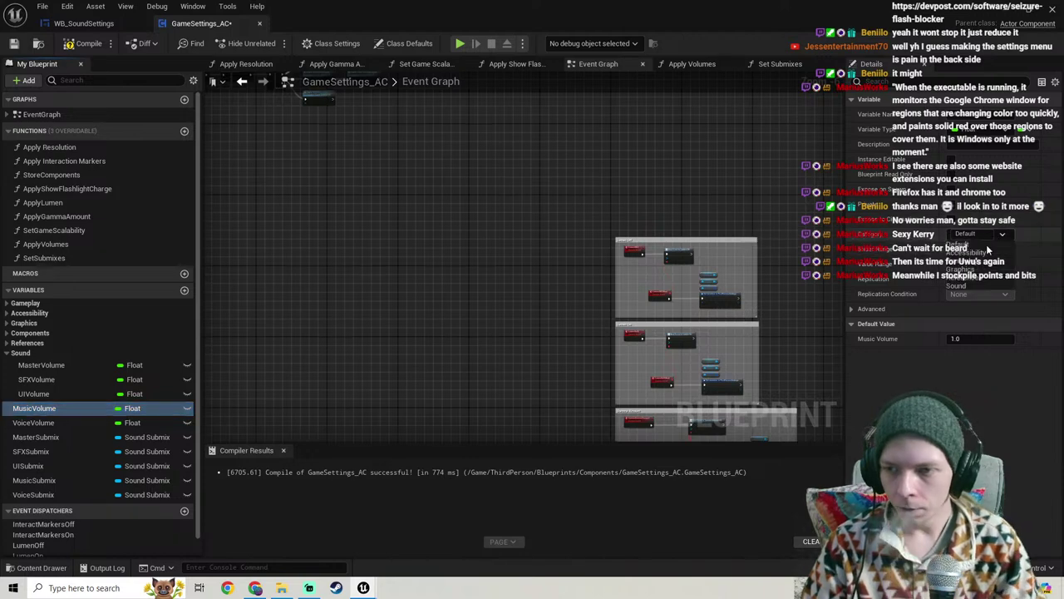
pyautogui.click(956, 286)
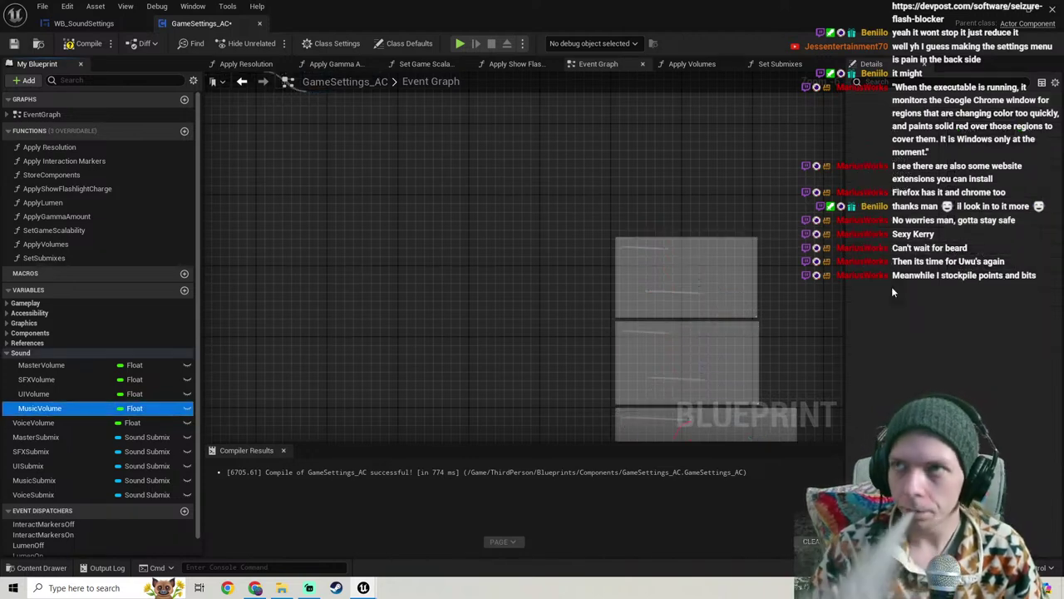
pyautogui.click(37, 423)
pyautogui.click(1003, 235)
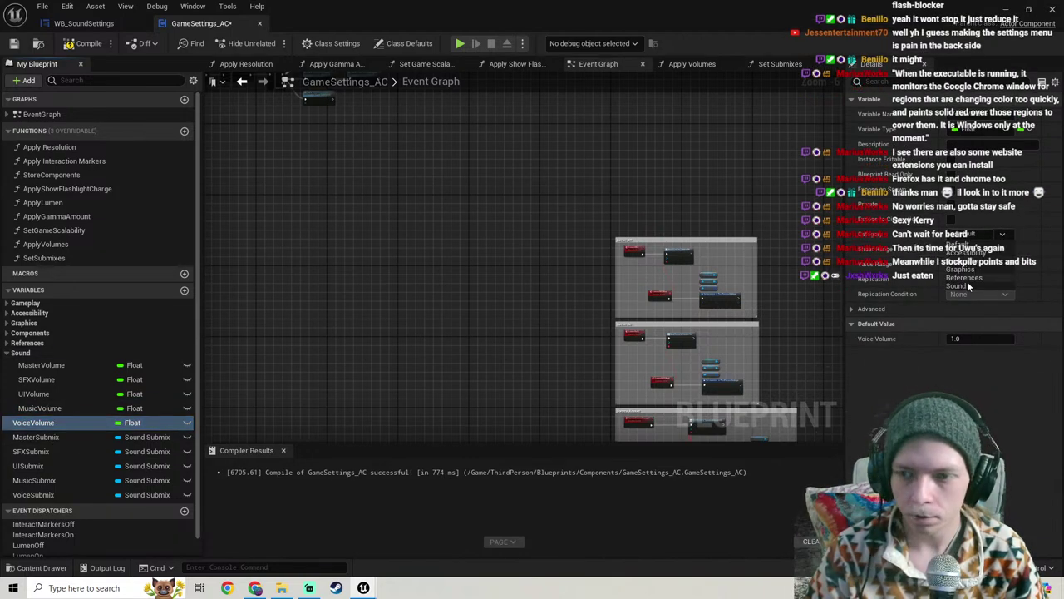
pyautogui.click(961, 286)
pyautogui.moveTo(578, 262); pyautogui.dragTo(487, 180, button='right')
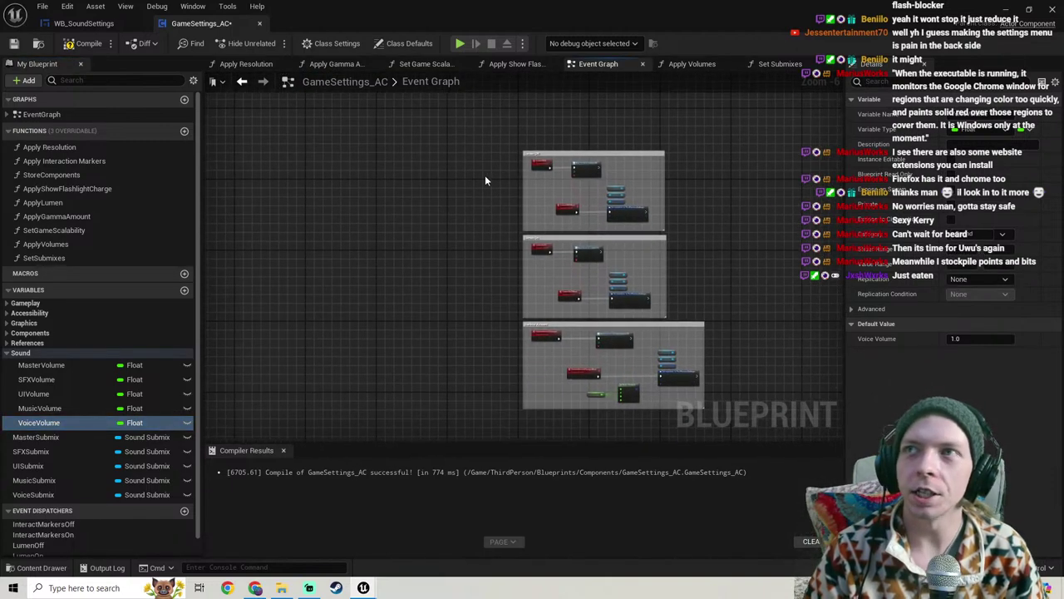
# Step: Assign the MasterSubmix, SFXSubmix, UISubmix, MusicSubmix and VoiceSubmix variables to the Sound category
pyautogui.click(37, 438)
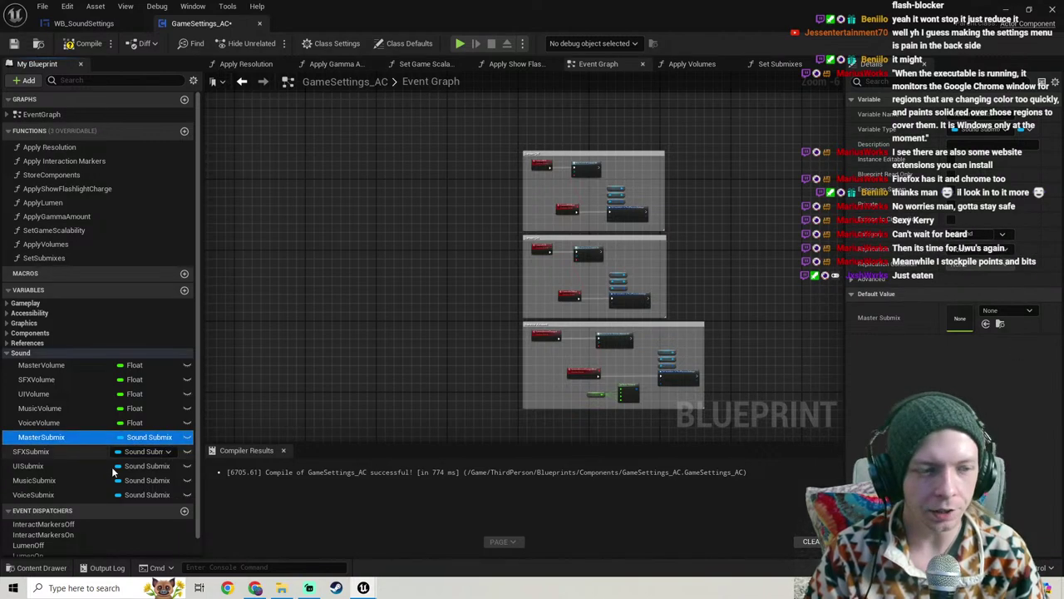
pyautogui.click(26, 452)
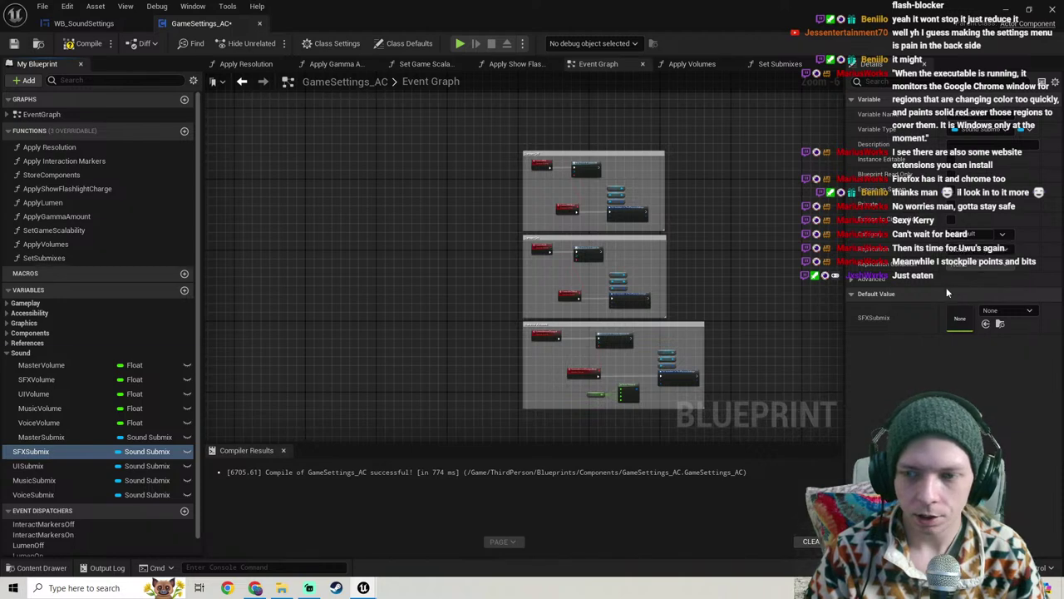
pyautogui.click(28, 466)
pyautogui.click(1003, 234)
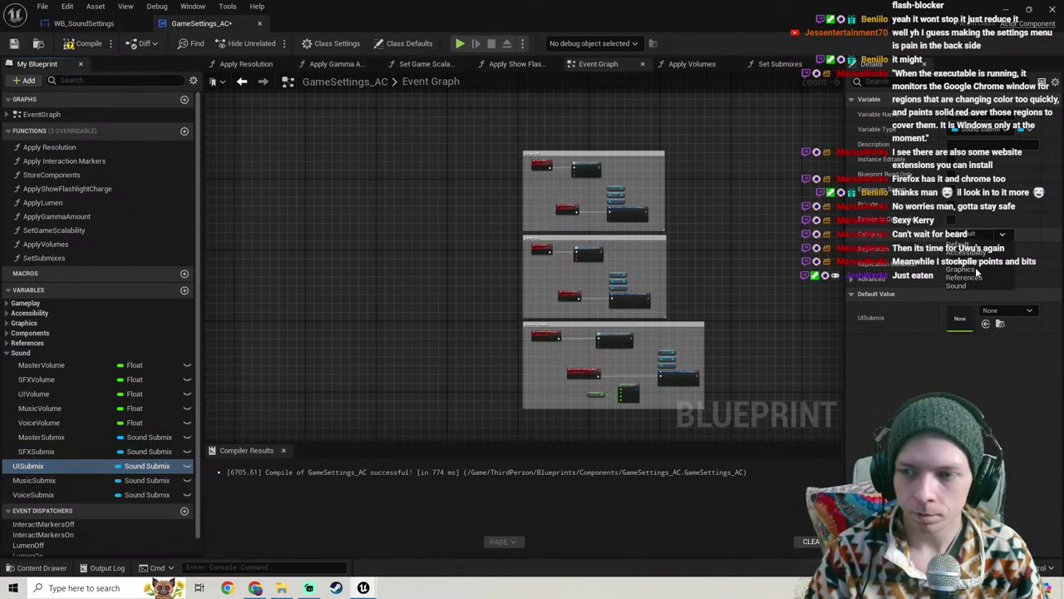
pyautogui.click(957, 286)
pyautogui.click(34, 480)
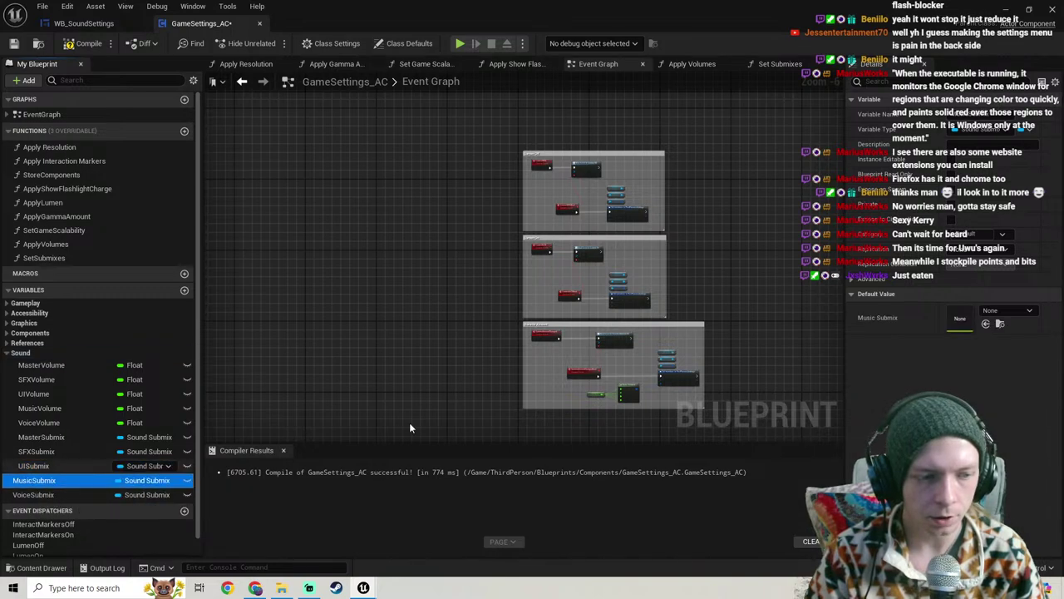
pyautogui.click(1003, 234)
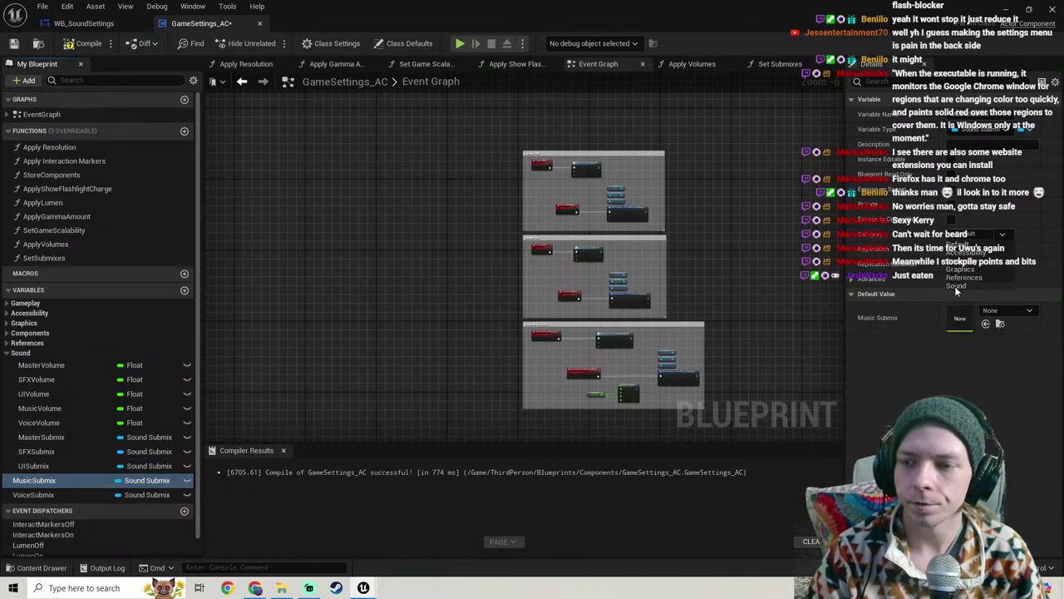
pyautogui.click(954, 286)
pyautogui.click(32, 495)
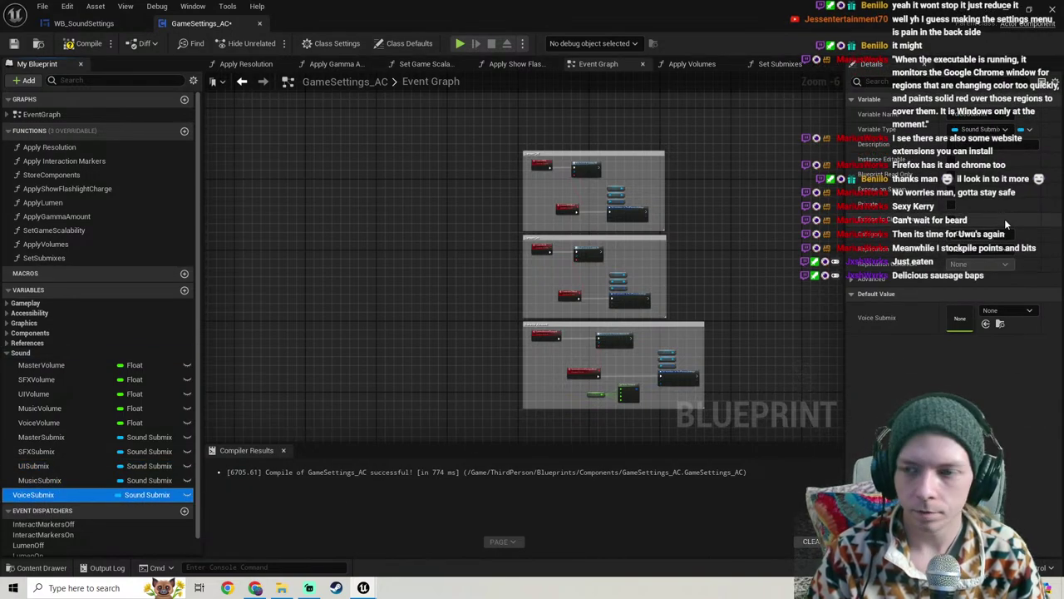
pyautogui.click(1004, 233)
pyautogui.click(958, 286)
# Step: Compile and save the GameSettings_AC blueprint with its recategorised sound variables
pyautogui.scroll(-2, 693, 245)
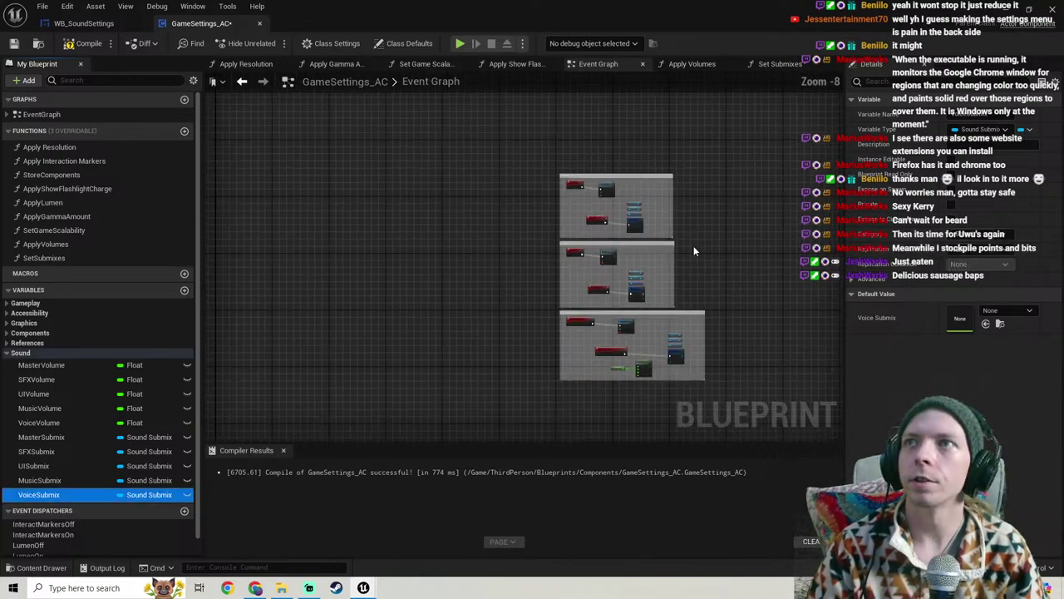
pyautogui.moveTo(693, 245); pyautogui.dragTo(602, 241, button='right')
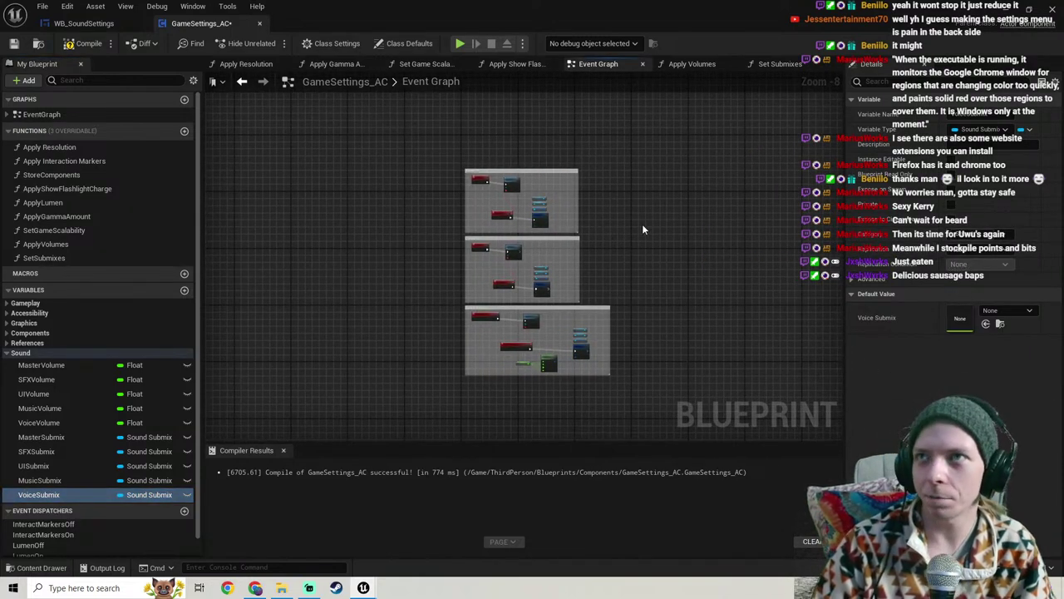
pyautogui.moveTo(641, 230); pyautogui.dragTo(610, 235, button='right')
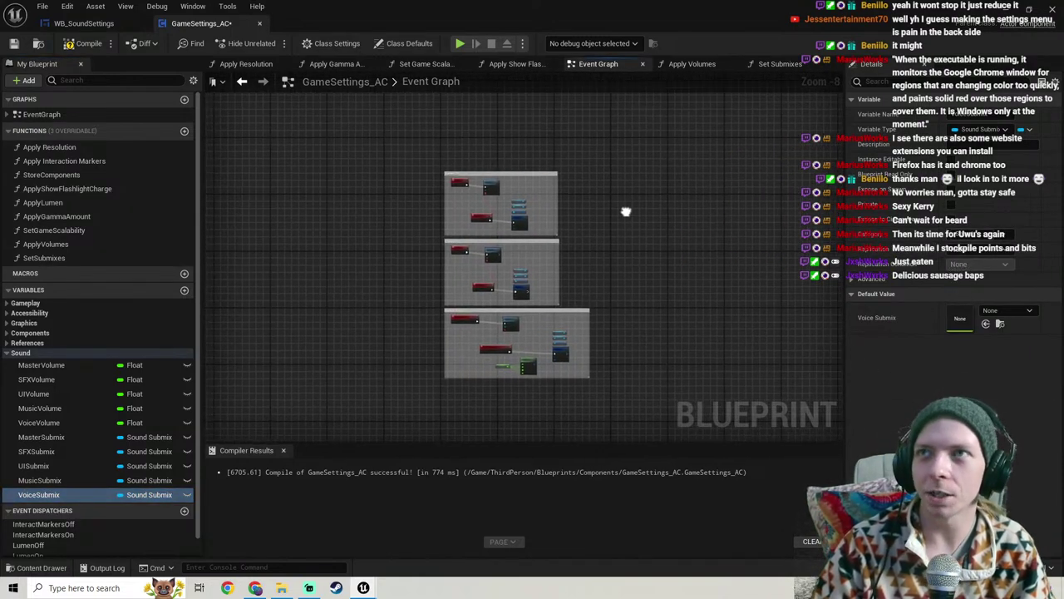
pyautogui.click(88, 45)
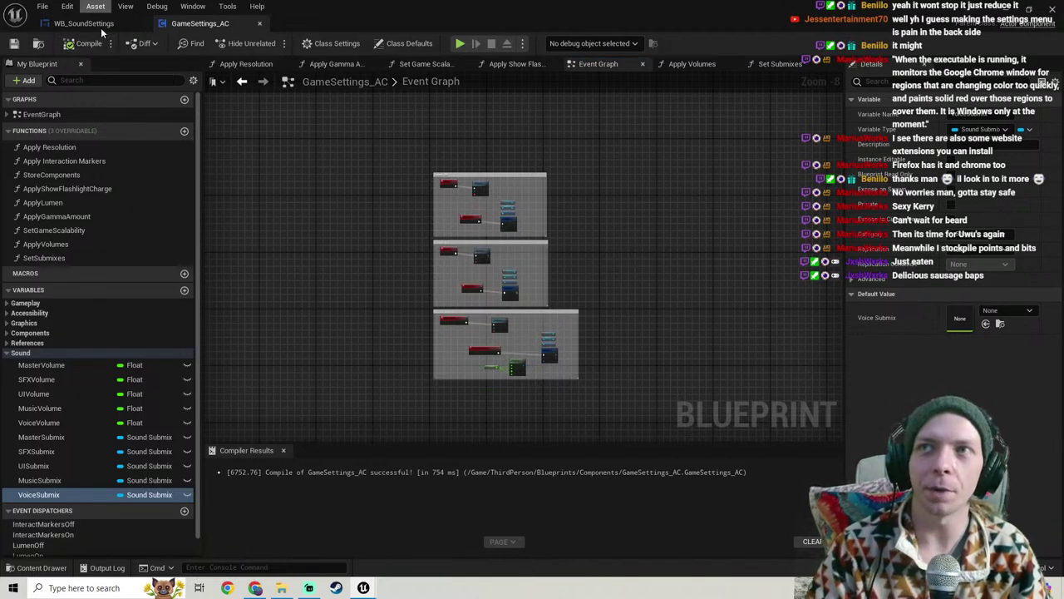
pyautogui.scroll(-1, 338, 243)
pyautogui.scroll(-2, 391, 282)
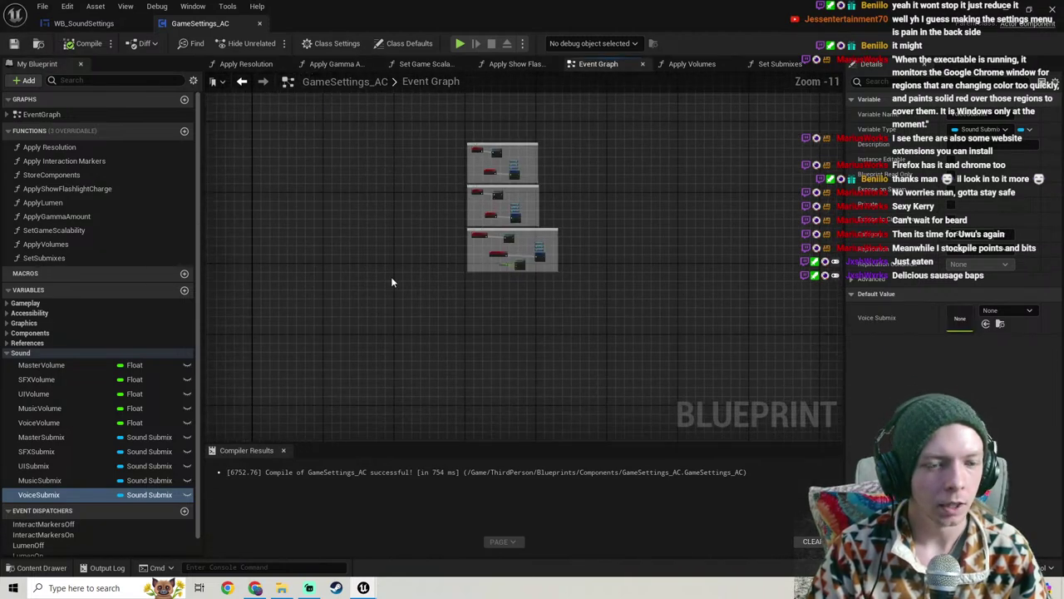
# Step: Dismiss the compiler results of GameSettings_AC and return to the ThirdPersonMap level editor
pyautogui.click(284, 450)
pyautogui.scroll(-1, 385, 249)
pyautogui.moveTo(386, 245); pyautogui.dragTo(560, 354, button='right')
pyautogui.scroll(3, 497, 339)
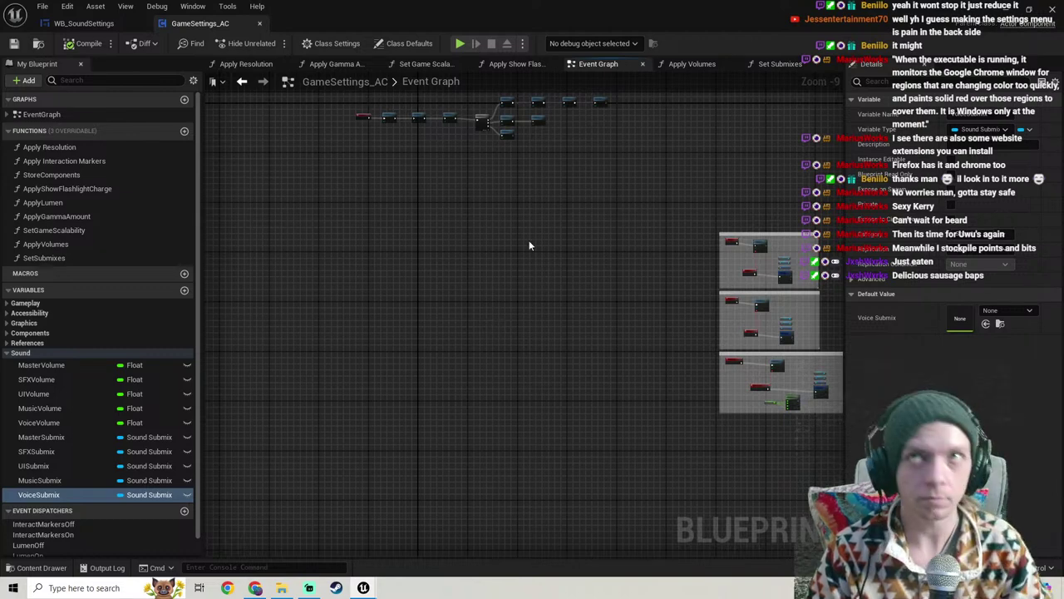
pyautogui.moveTo(539, 233); pyautogui.dragTo(405, 244, button='right')
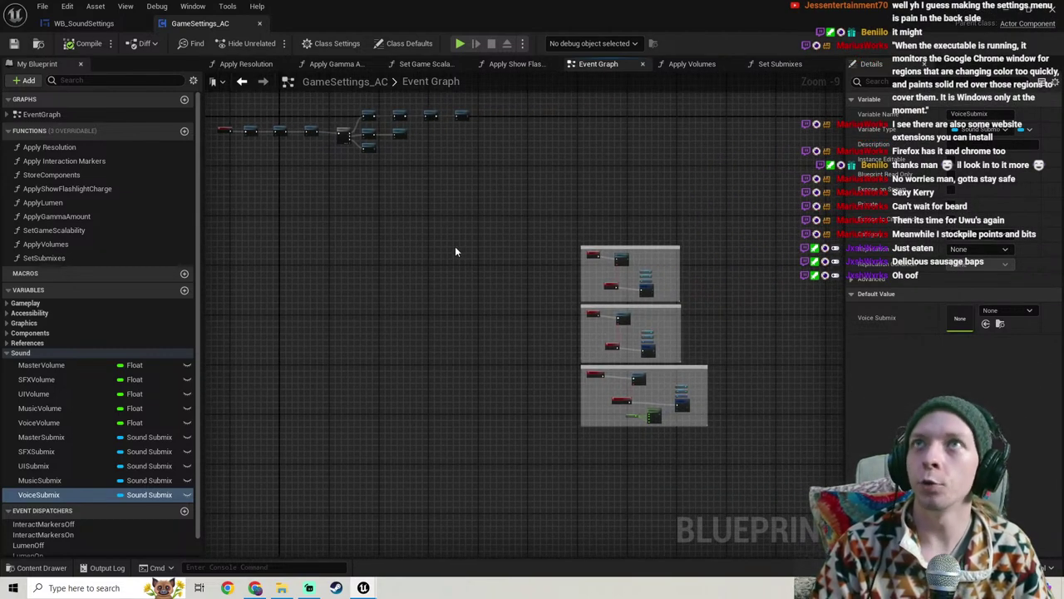
pyautogui.click(1004, 7)
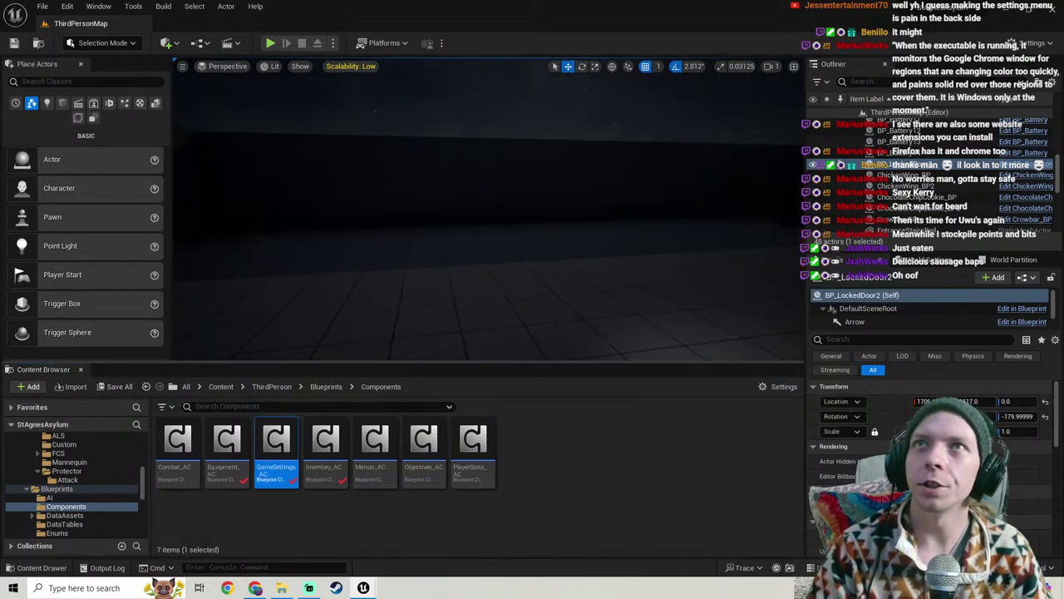
pyautogui.moveTo(466, 316); pyautogui.dragTo(715, 333, button='right')
pyautogui.moveTo(383, 310); pyautogui.dragTo(473, 352, button='right')
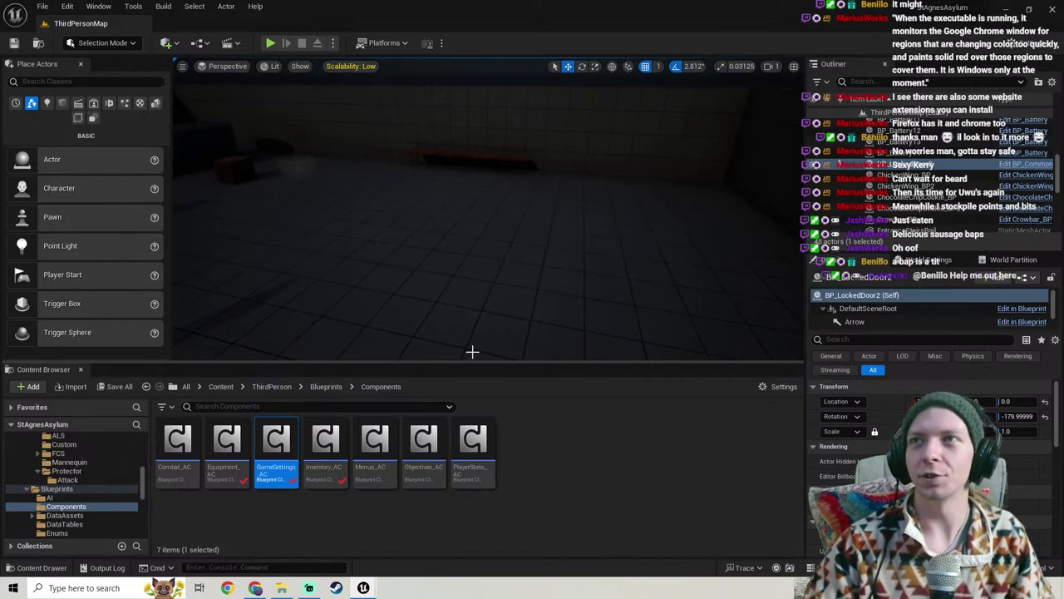
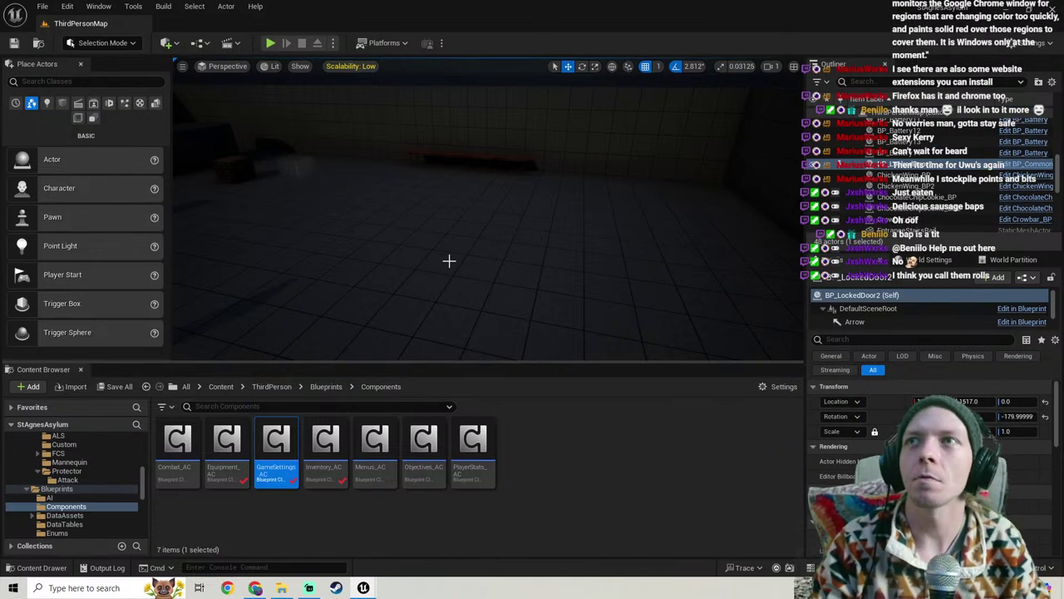
pyautogui.moveTo(441, 247); pyautogui.dragTo(416, 212, button='right')
pyautogui.press('s')
pyautogui.moveTo(482, 225); pyautogui.dragTo(306, 117, button='right')
# Step: Set the editor's overall scalability to Medium
pyautogui.click(352, 66)
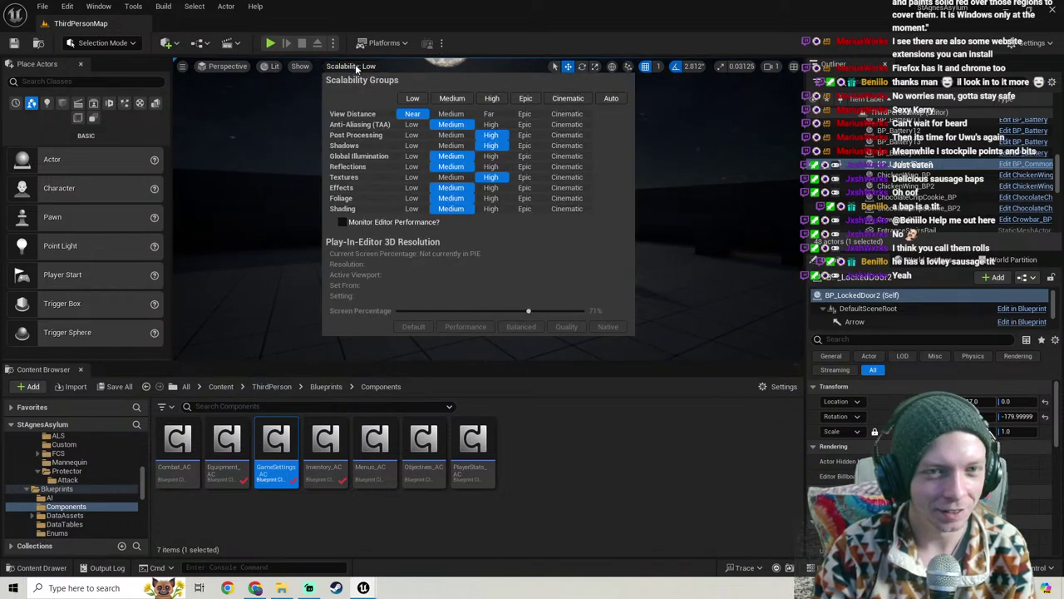
pyautogui.click(451, 99)
pyautogui.moveTo(694, 227); pyautogui.dragTo(761, 266, button='right')
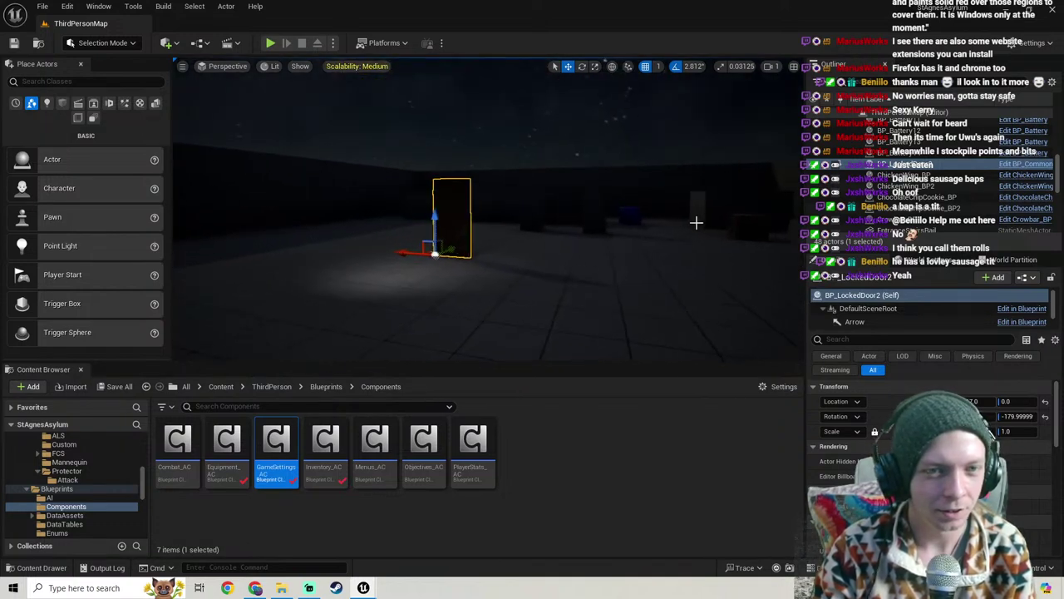
# Step: Playtest the level and bring up the Graphics page of the in-game settings menu
pyautogui.hotkey('alt', 'p')
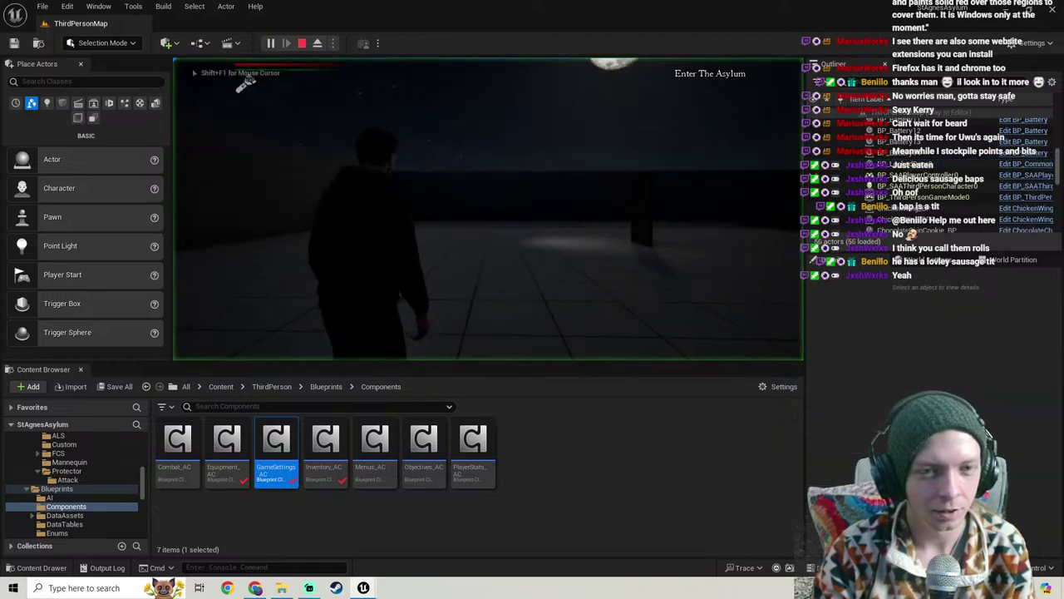
pyautogui.press('Tab')
pyautogui.click(722, 209)
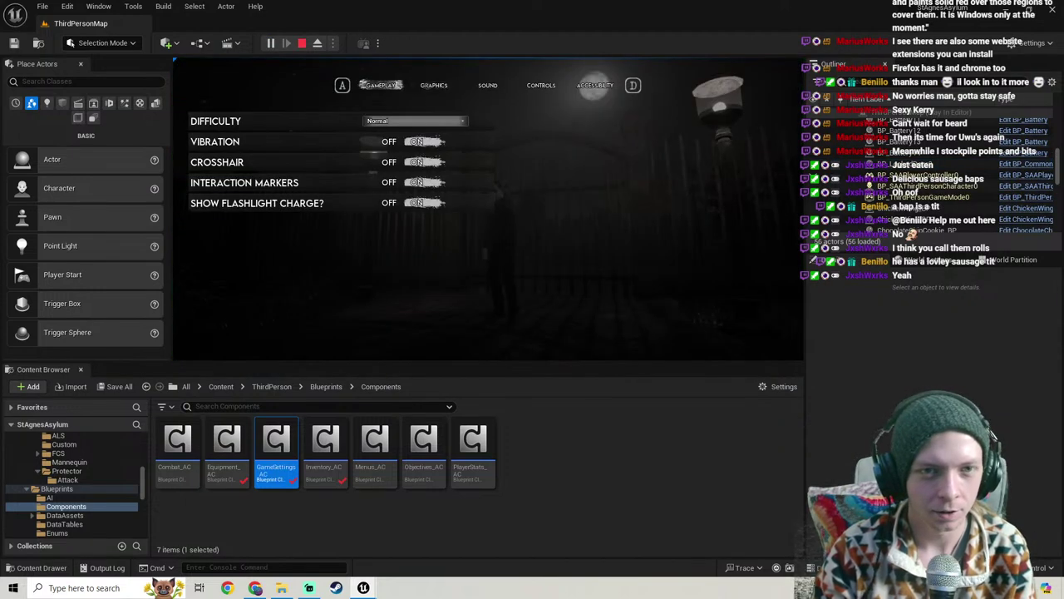
pyautogui.click(434, 84)
pyautogui.scroll(-2, 297, 255)
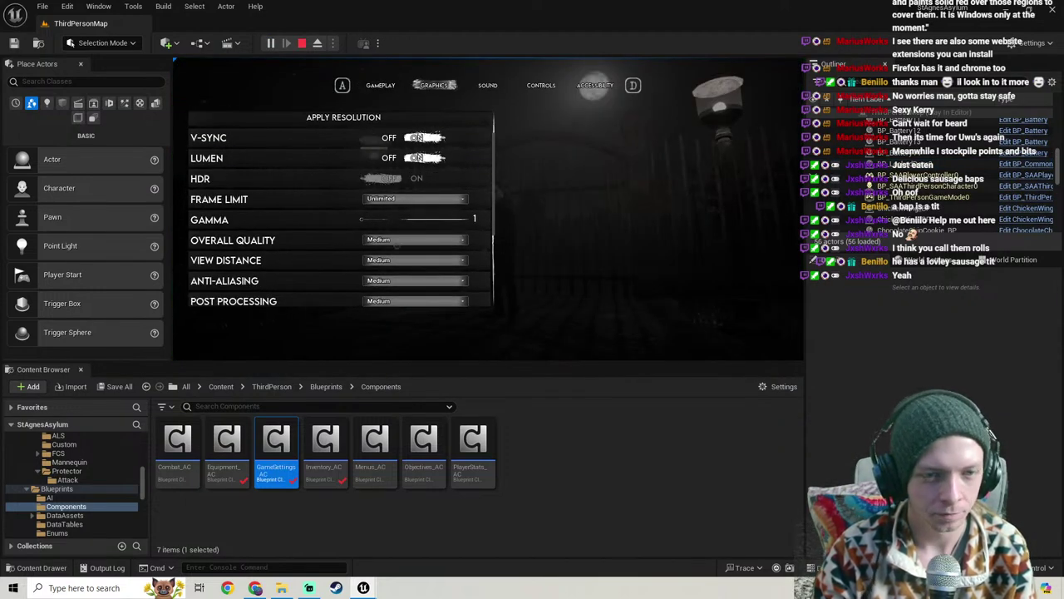
# Step: Choose Medium as the overall quality, review the individual graphics quality rows and end the playtest
pyautogui.click(397, 242)
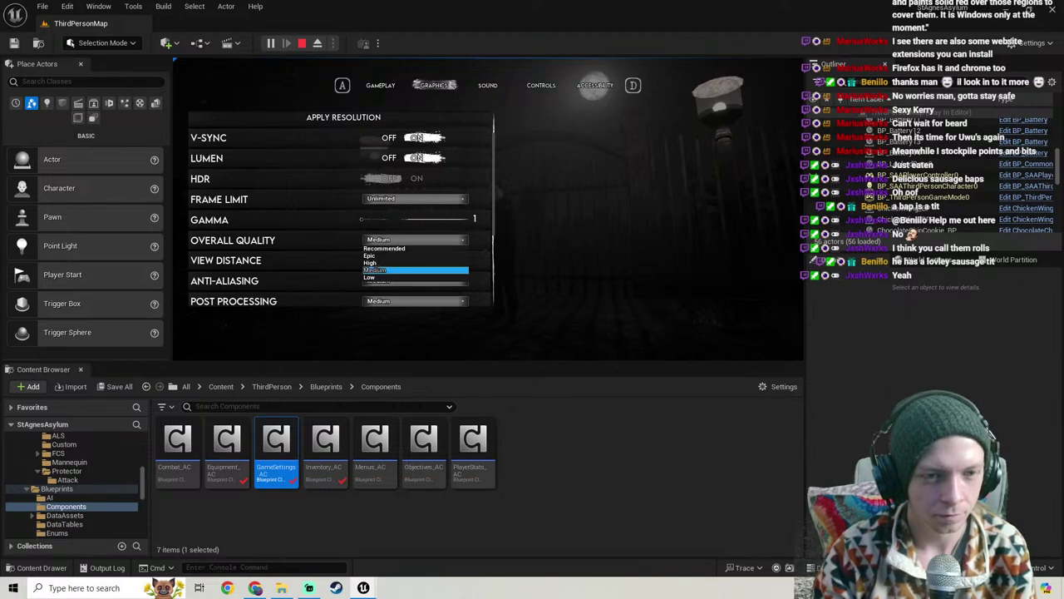
pyautogui.click(366, 271)
pyautogui.scroll(-3, 314, 272)
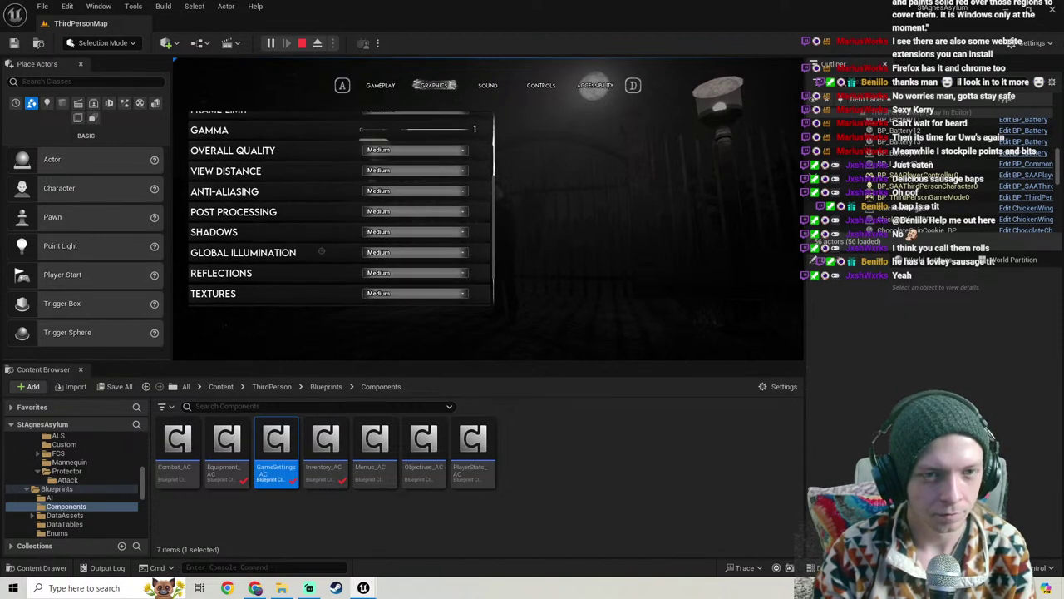
pyautogui.scroll(-2, 323, 253)
pyautogui.press('Escape')
pyautogui.press('Escape')
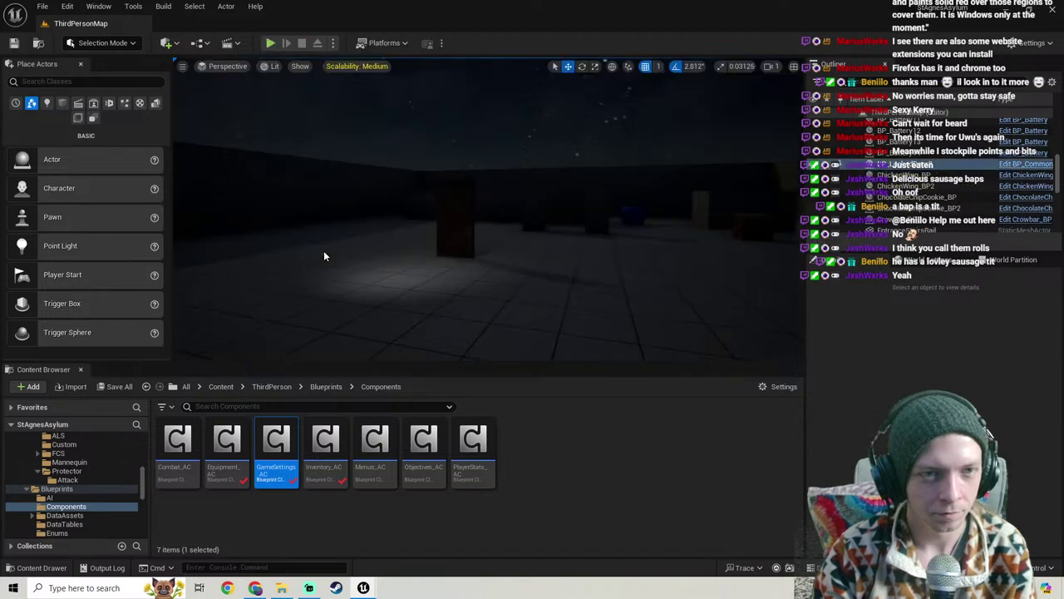
# Step: Playtest the level again and go to the Sound page of the in-game settings menu
pyautogui.click(270, 42)
pyautogui.press('Escape')
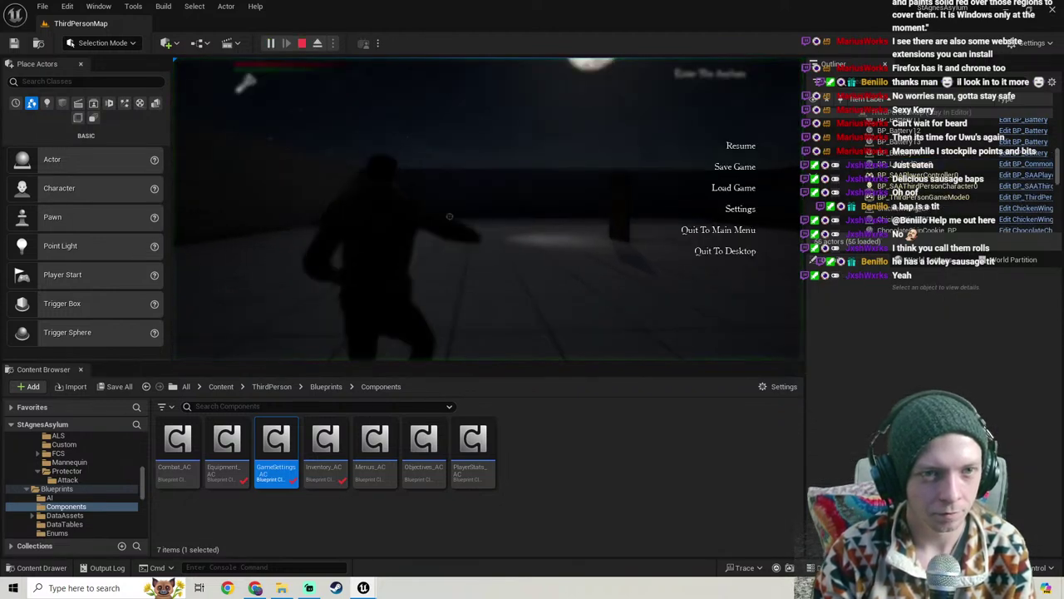
pyautogui.click(740, 209)
pyautogui.press('d')
pyautogui.press('d')
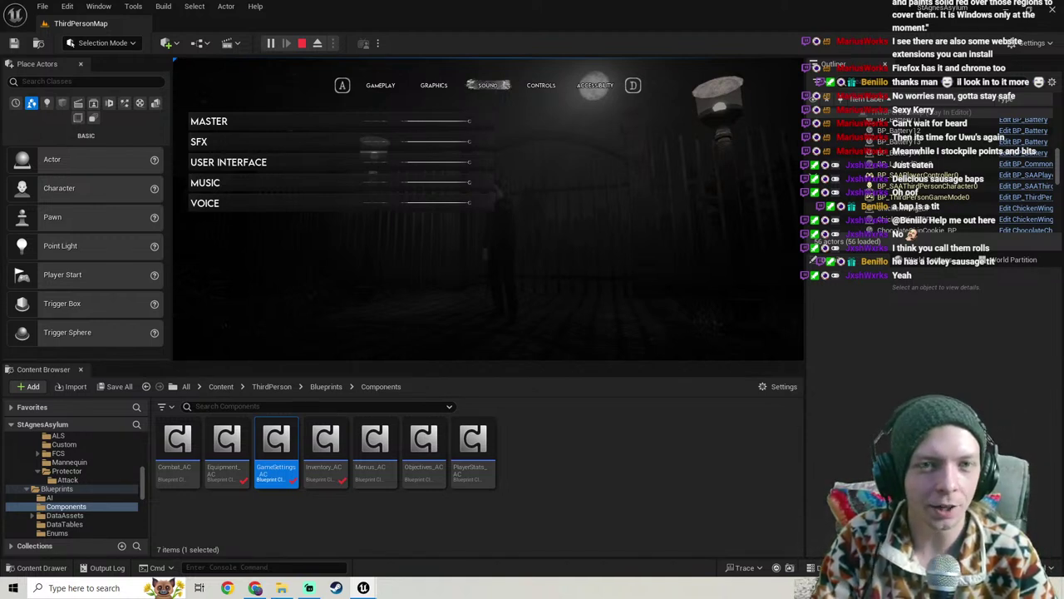
# Step: Cycle back and forth between the Gameplay, Graphics and Sound categories to check the page each one shows
pyautogui.press('a')
pyautogui.press('a')
pyautogui.press('d')
pyautogui.press('d')
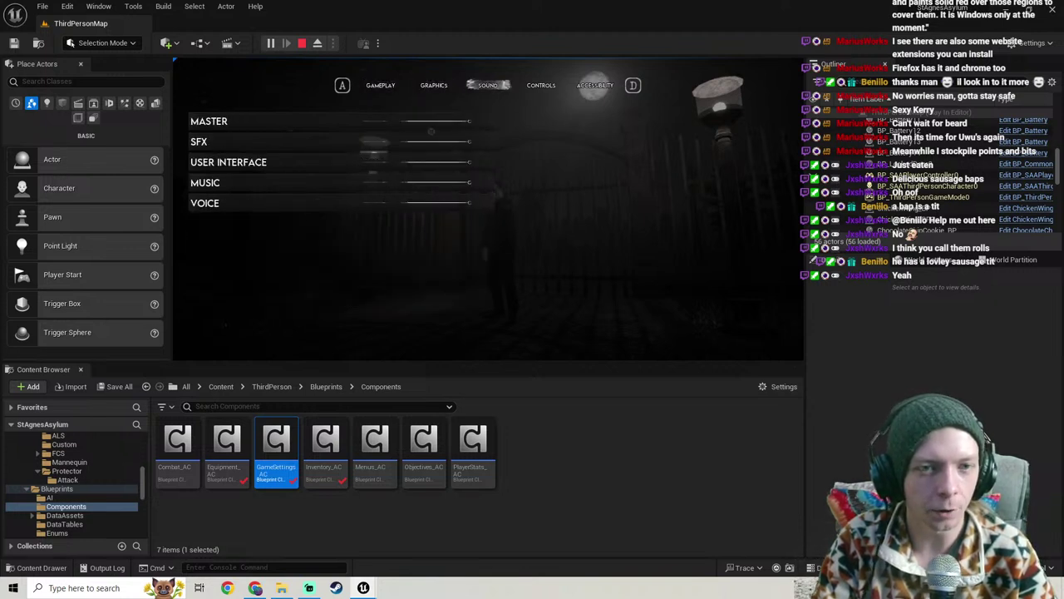
pyautogui.press('a')
pyautogui.press('a')
pyautogui.press('d')
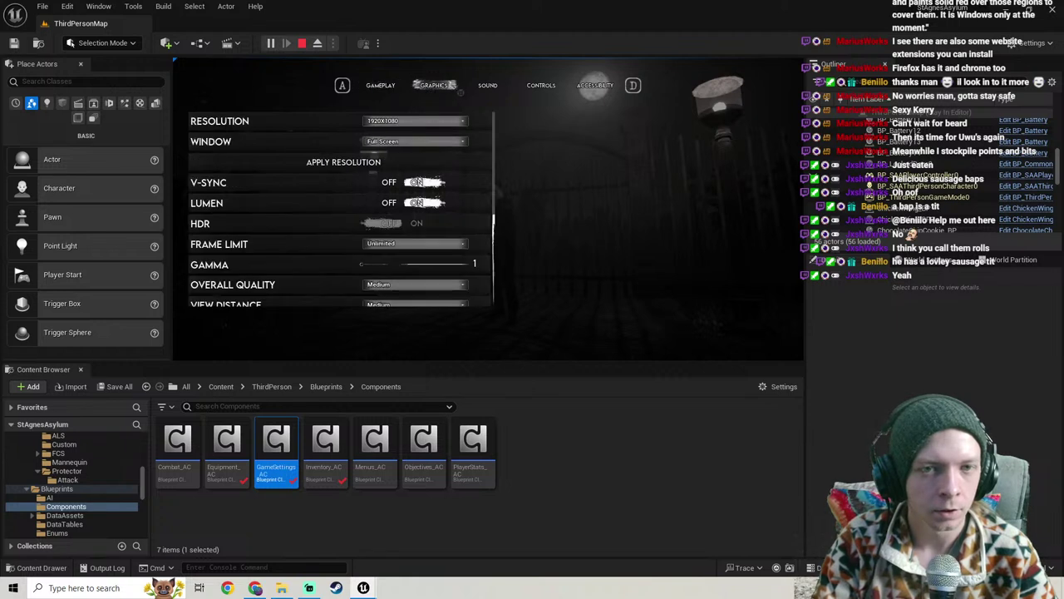
# Step: Advance to the Controls and Accessibility categories and check which page content each one shows
pyautogui.press('d')
pyautogui.press('d')
pyautogui.press('d')
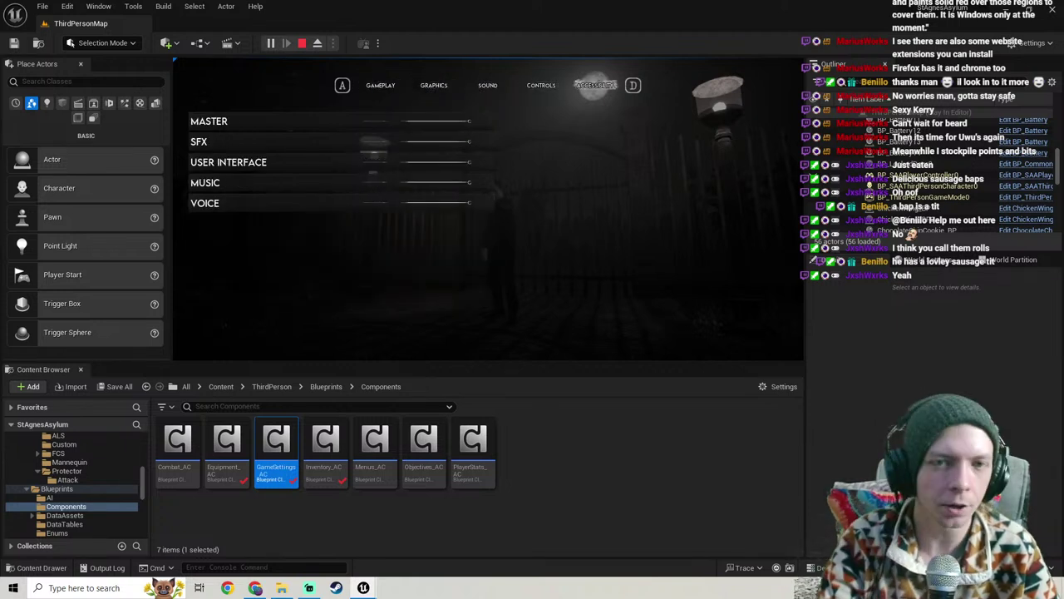
pyautogui.press('a')
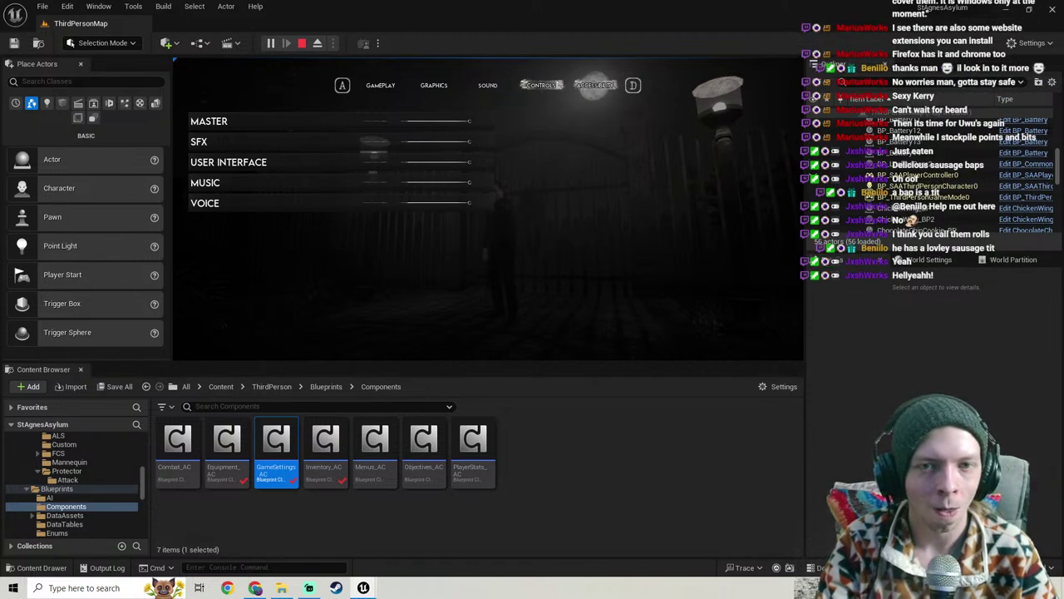
pyautogui.press('d')
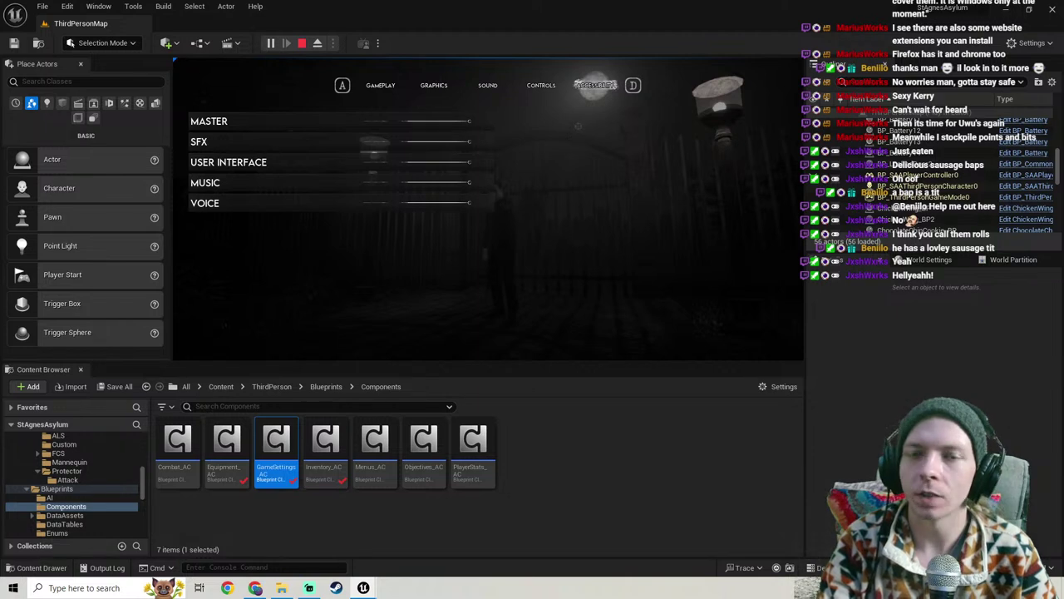
pyautogui.press('a')
pyautogui.press('d')
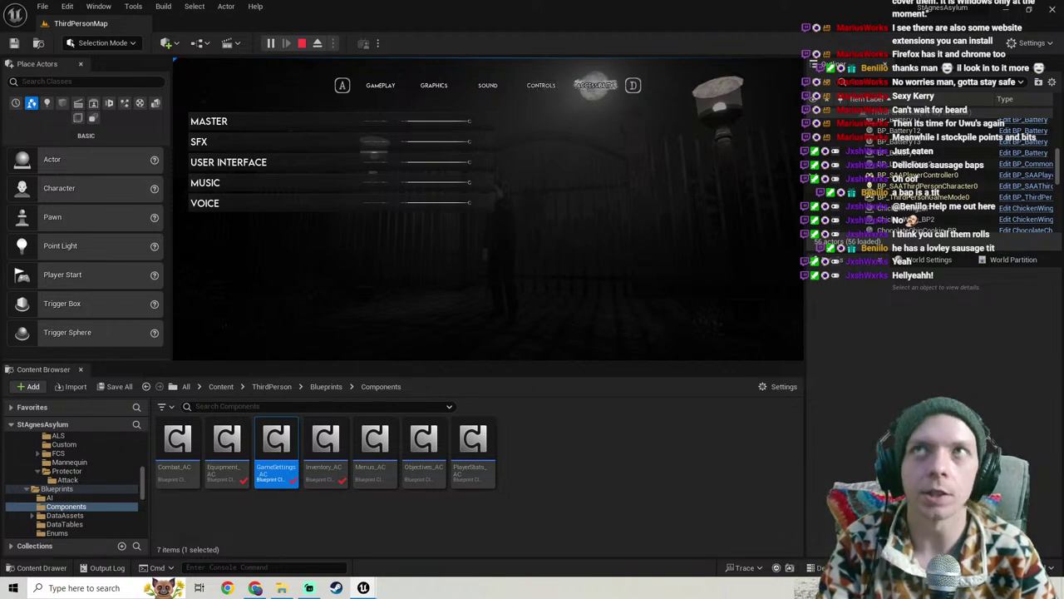
# Step: Go back through the settings categories to the Gameplay page and end the playtest
pyautogui.press('a')
pyautogui.press('a')
pyautogui.press('a')
pyautogui.press('a')
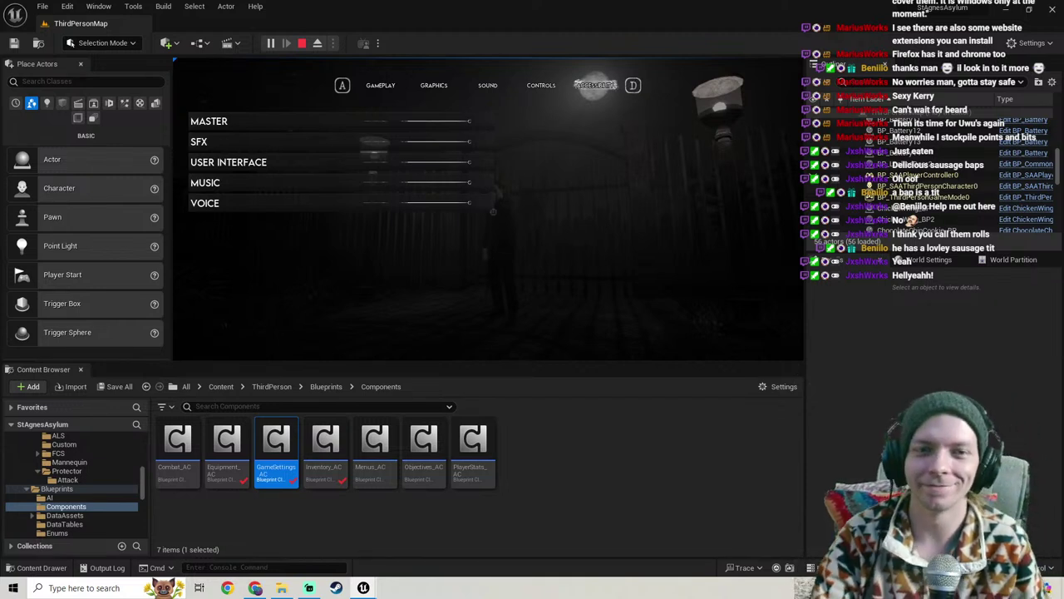
pyautogui.click(385, 86)
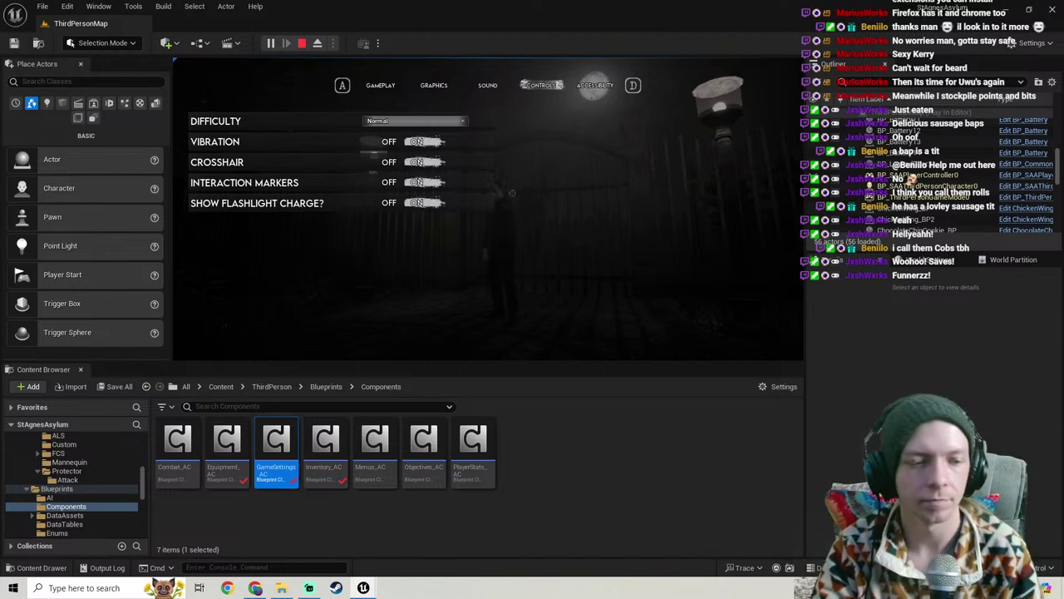
pyautogui.press('Escape')
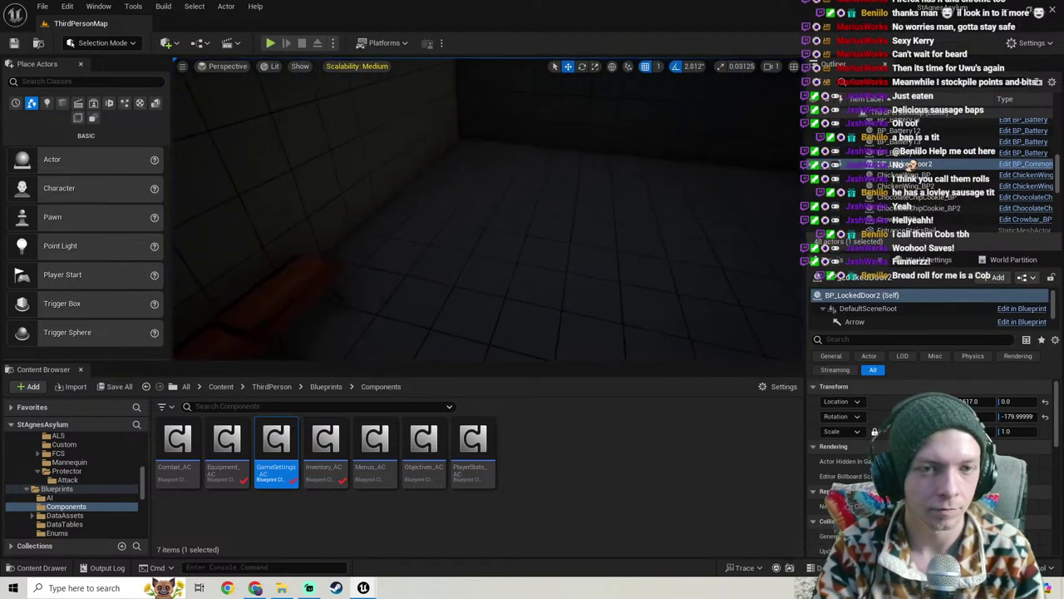
# Step: Open the Settings folder inside Blueprints > Widgets in the content browser
pyautogui.moveTo(502, 206); pyautogui.dragTo(502, 205, button='right')
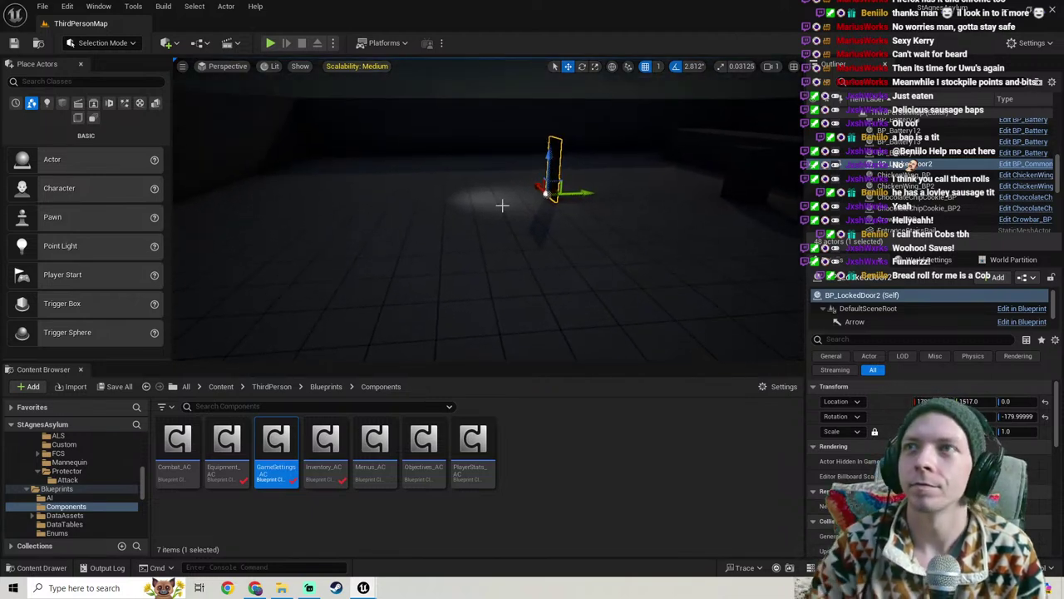
pyautogui.moveTo(442, 164); pyautogui.dragTo(441, 164, button='right')
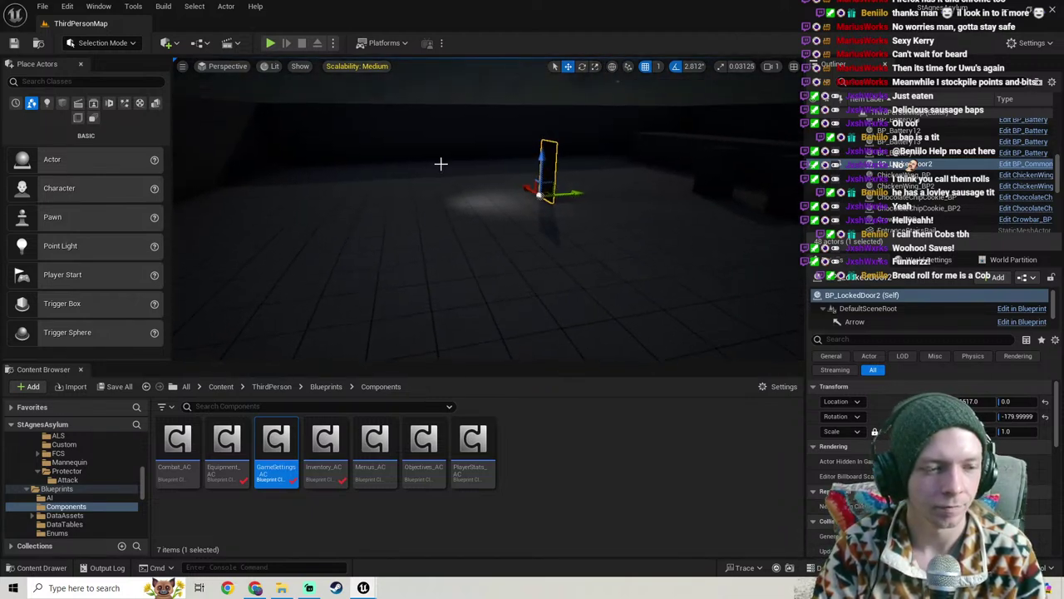
pyautogui.click(57, 488)
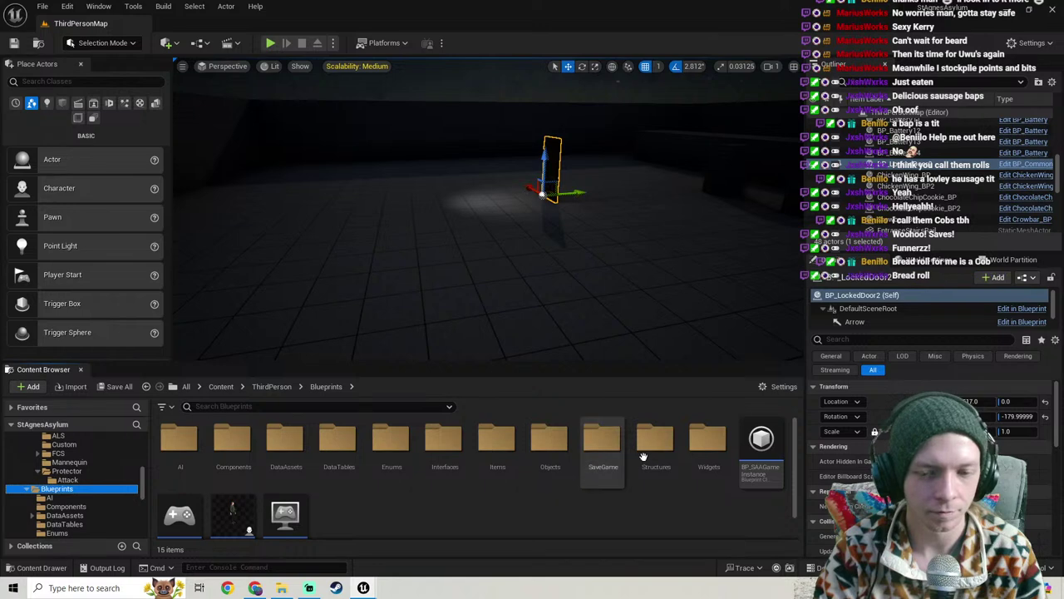
pyautogui.doubleClick(709, 449)
pyautogui.doubleClick(372, 444)
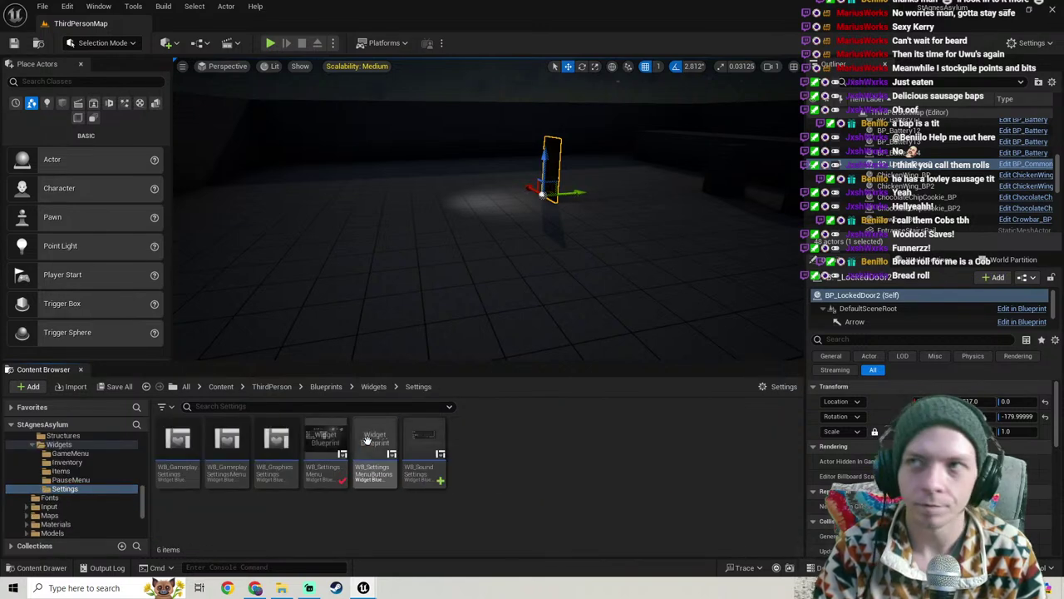
pyautogui.moveTo(489, 209); pyautogui.dragTo(482, 174, button='right')
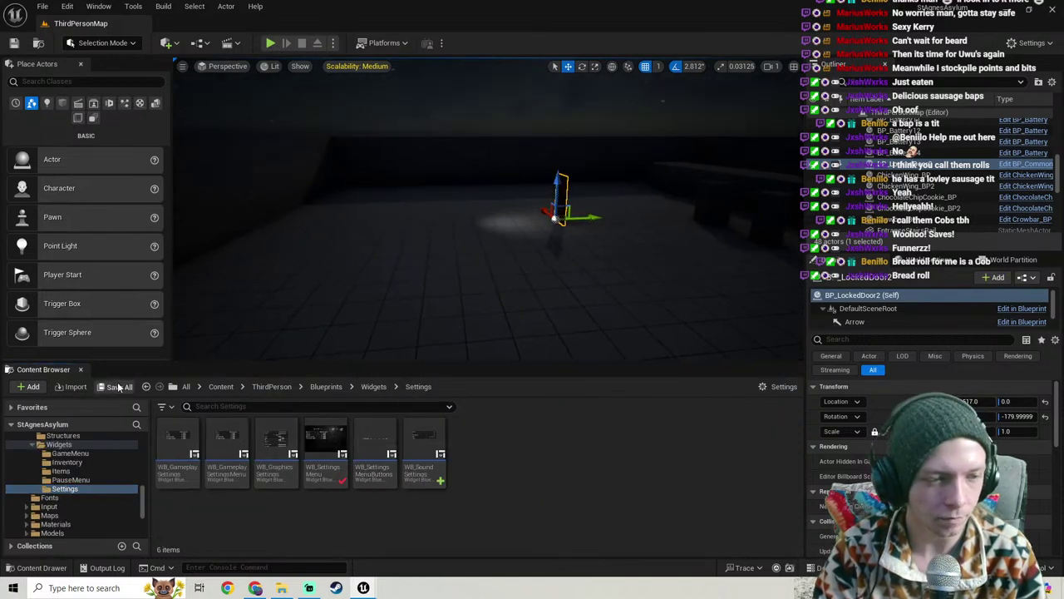
pyautogui.moveTo(363, 324); pyautogui.dragTo(307, 323, button='right')
pyautogui.press('w')
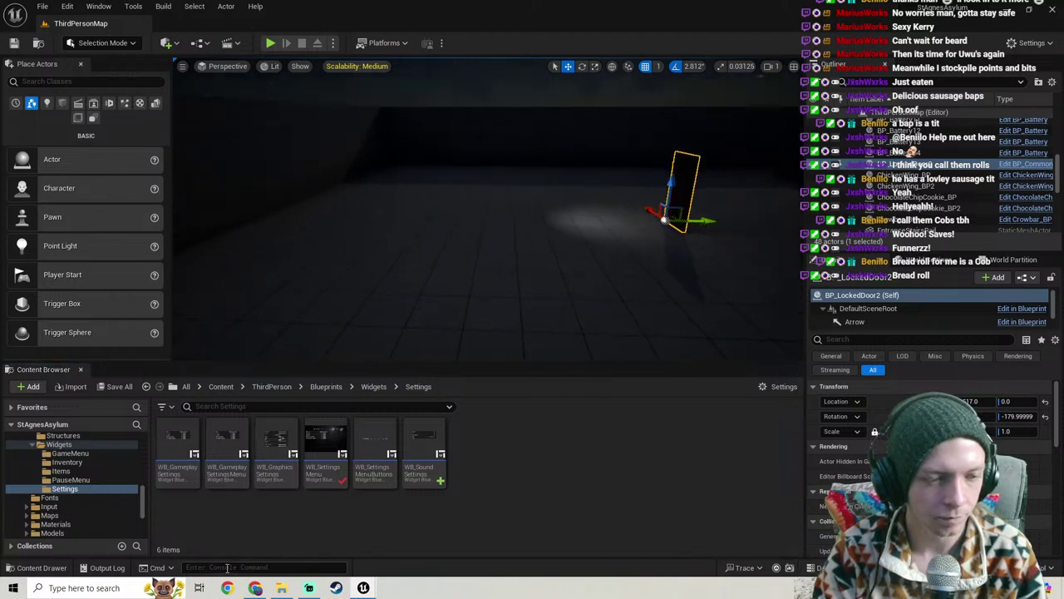
pyautogui.press('s')
pyautogui.moveTo(699, 214); pyautogui.dragTo(698, 241, button='right')
pyautogui.moveTo(369, 330)
pyautogui.mouseDown(button='right')
pyautogui.moveTo(370, 312)
pyautogui.moveTo(369, 330)
pyautogui.mouseUp(button='right')
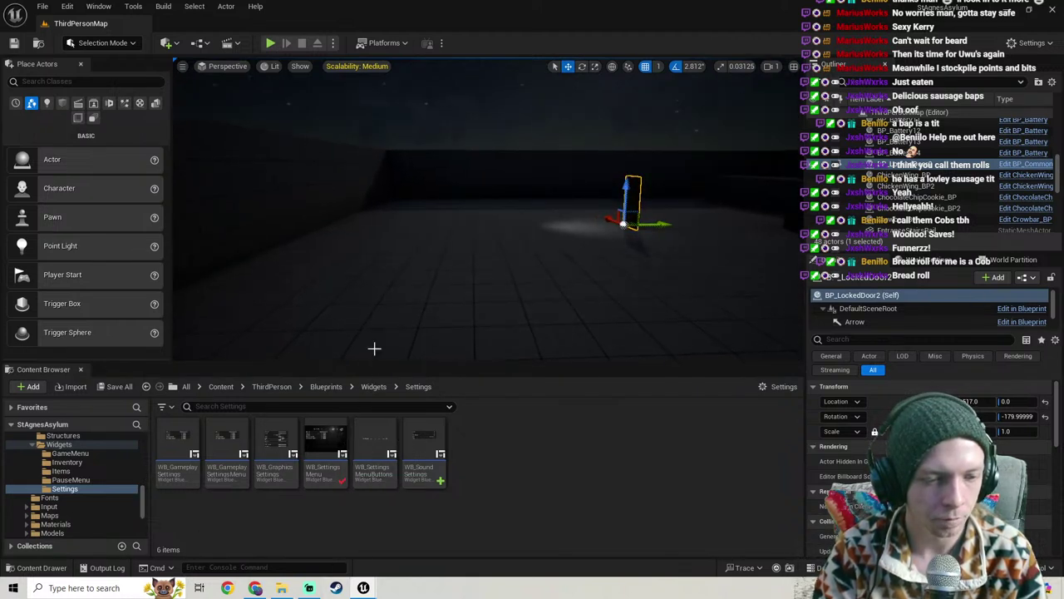
pyautogui.moveTo(373, 350); pyautogui.dragTo(365, 356, button='right')
# Step: Duplicate the WB_GraphicsSettings widget in the Settings folder and name the copy WB_AccessibilitySettings
pyautogui.rightClick(276, 453)
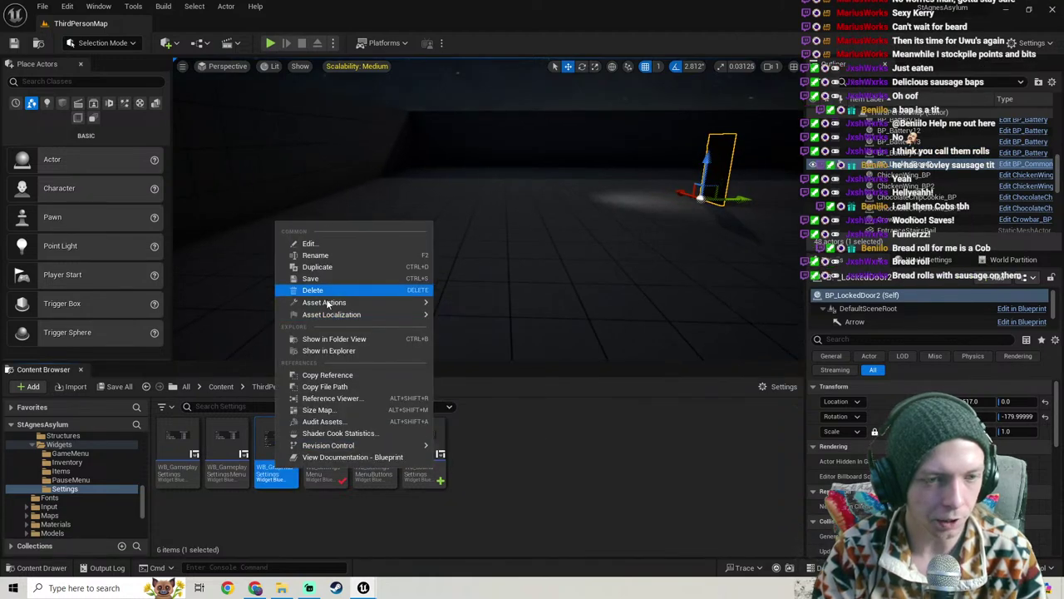
pyautogui.click(329, 266)
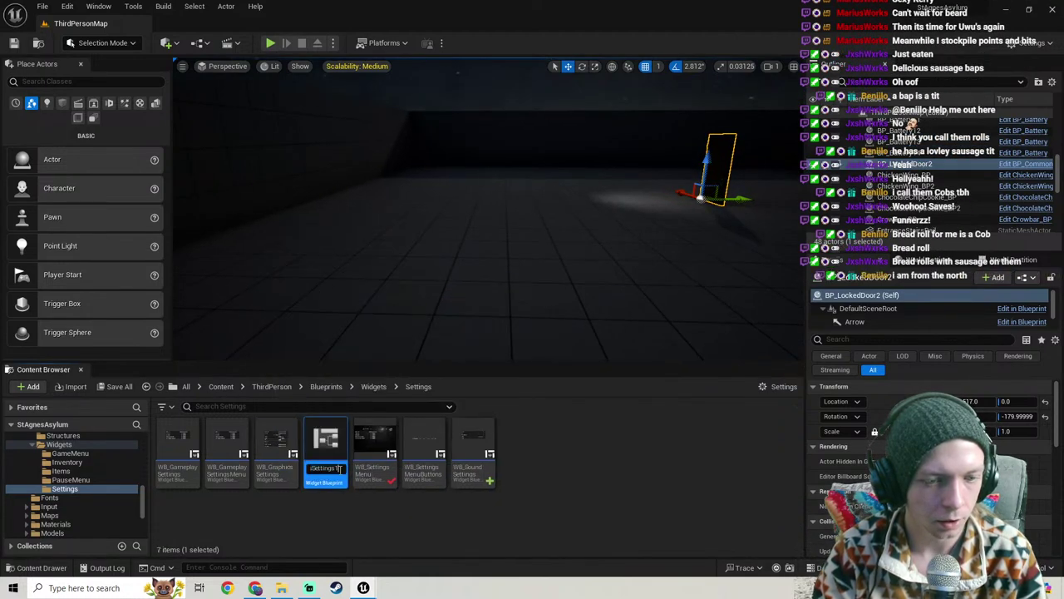
pyautogui.press('BackSpace')
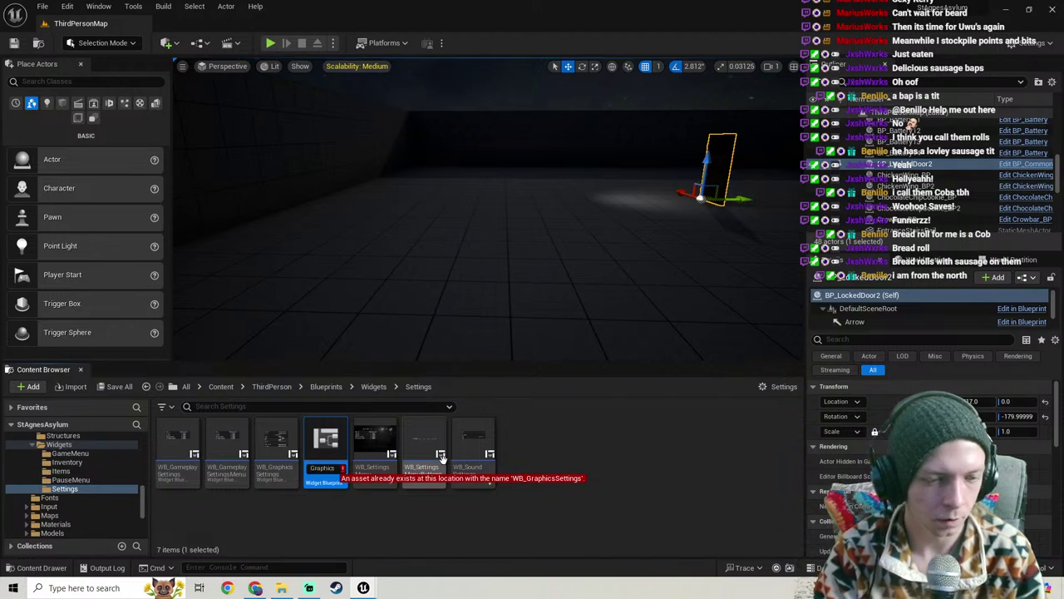
pyautogui.press('Right')
pyautogui.press('BackSpace')
pyautogui.press('BackSpace')
pyautogui.press('BackSpace')
pyautogui.press('BackSpace')
pyautogui.press('BackSpace')
pyautogui.press('BackSpace')
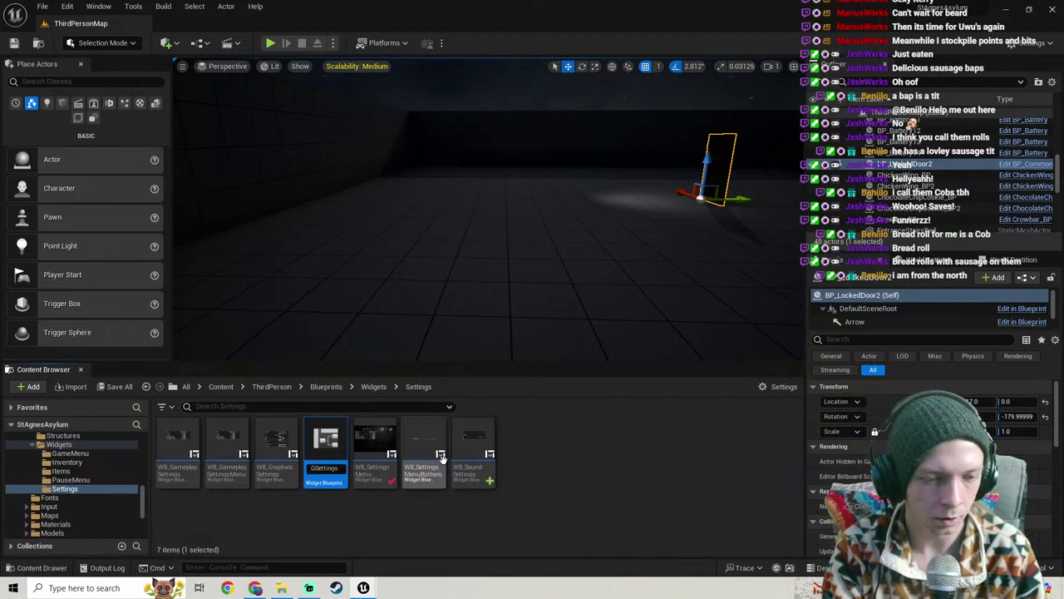
pyautogui.write('Accessib')
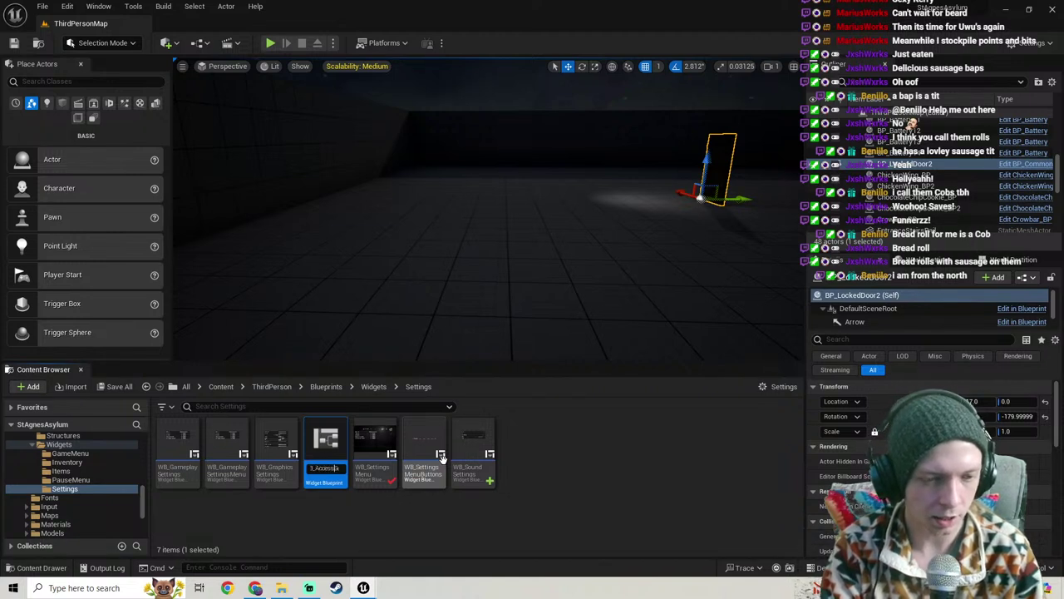
pyautogui.write('ility')
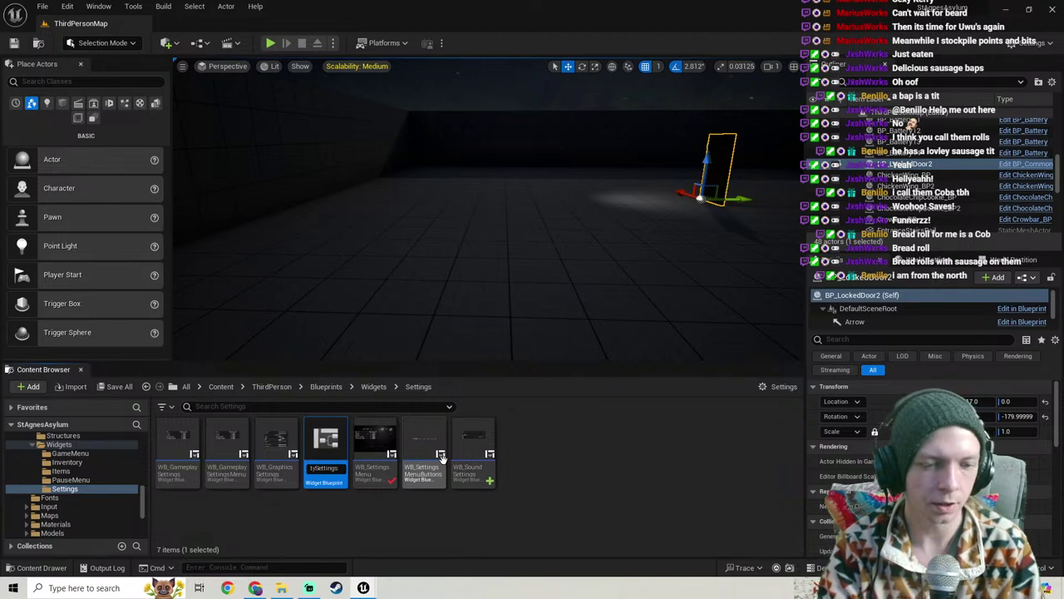
pyautogui.press('Return')
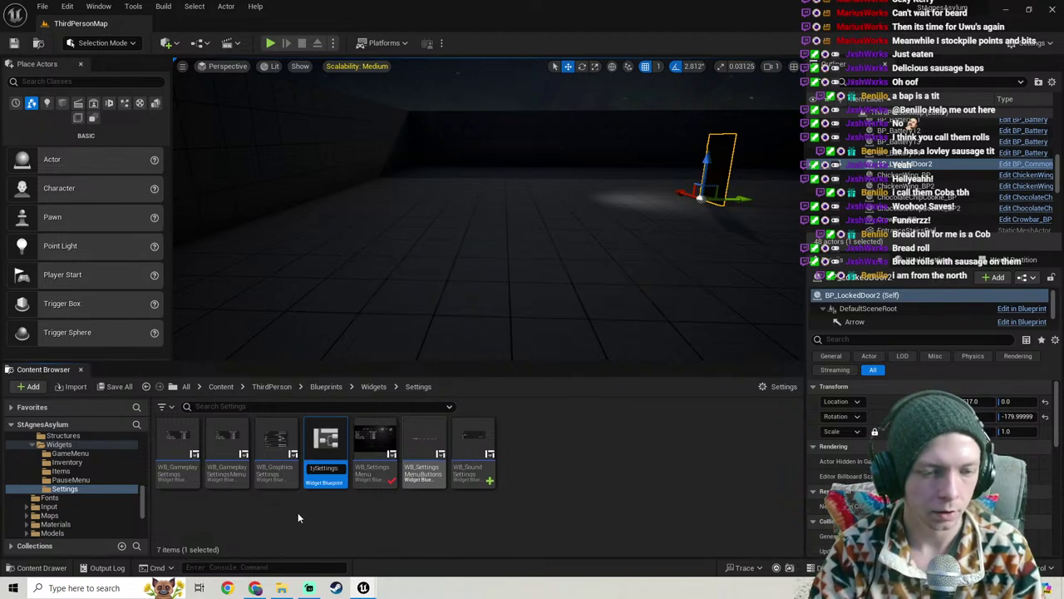
# Step: Open WB_AccessibilitySettings and delete the Shading, Foliage, Effects and Textures size boxes from the end of the scroll box
pyautogui.doubleClick(170, 441)
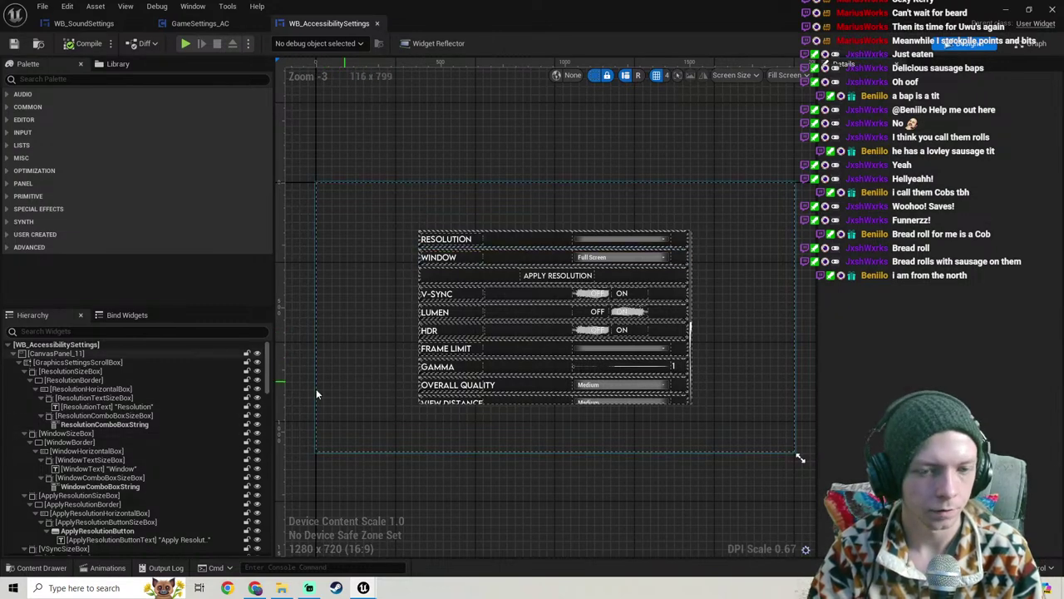
pyautogui.scroll(-10, 153, 466)
pyautogui.scroll(-3, 153, 479)
pyautogui.moveTo(265, 401); pyautogui.dragTo(265, 532)
pyautogui.click(74, 500)
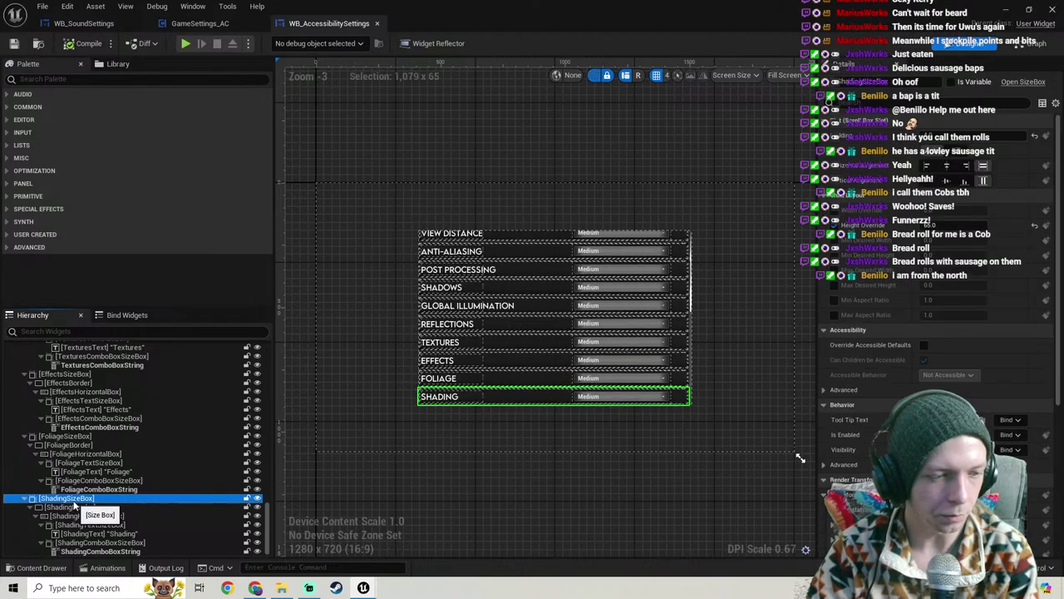
pyautogui.press('Delete')
pyautogui.click(74, 498)
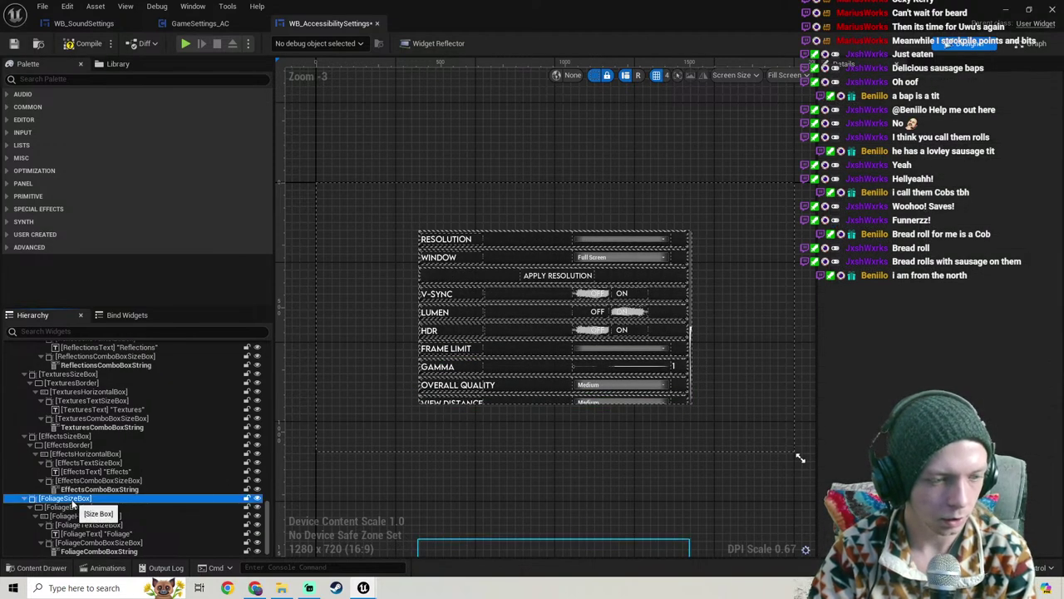
pyautogui.press('Delete')
pyautogui.click(72, 499)
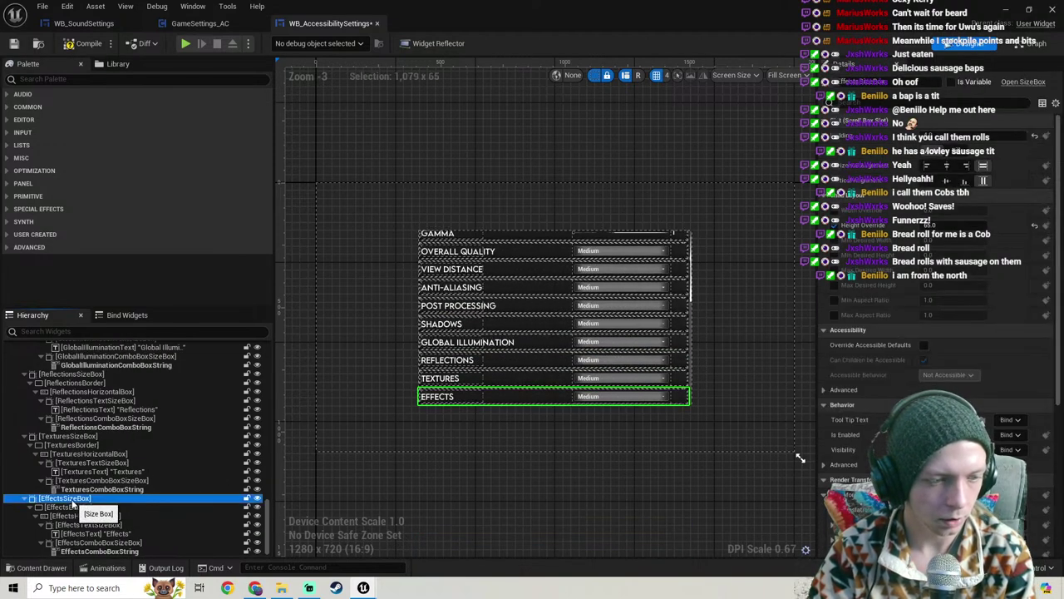
pyautogui.press('Delete')
pyautogui.click(74, 499)
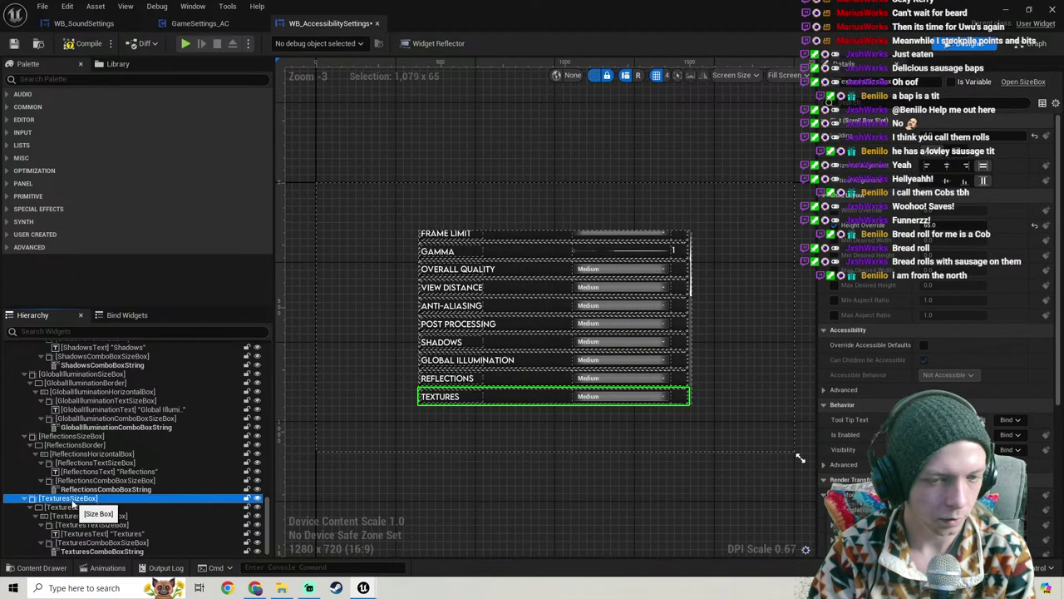
pyautogui.press('Delete')
# Step: Delete the Reflections, Global Illumination, Shadows, Post Processing, Anti-Aliasing and View Distance size boxes from the accessibility page
pyautogui.click(74, 498)
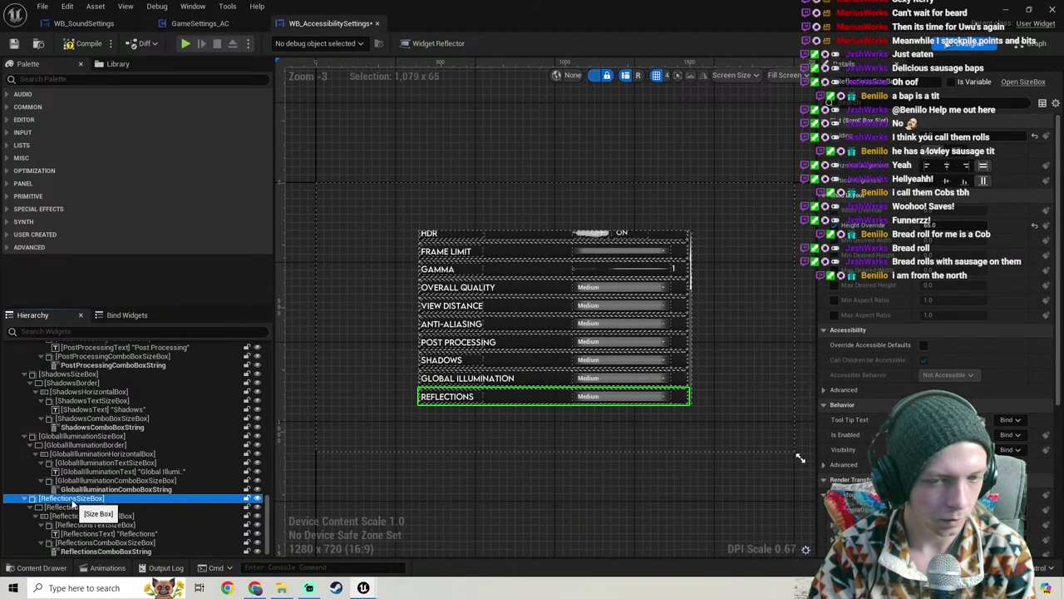
pyautogui.press('Delete')
pyautogui.click(72, 499)
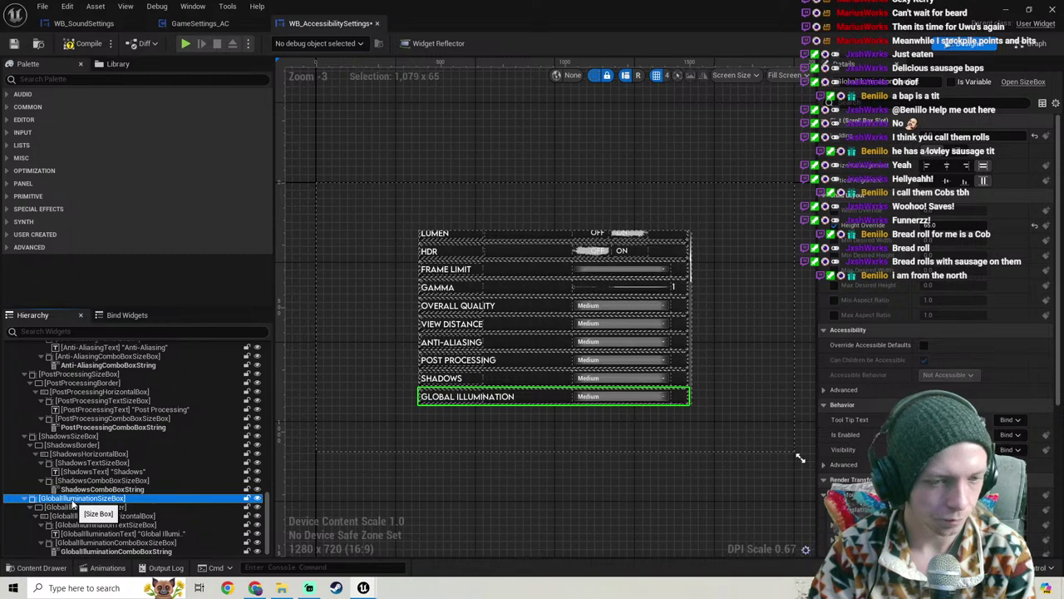
pyautogui.press('Delete')
pyautogui.click(73, 499)
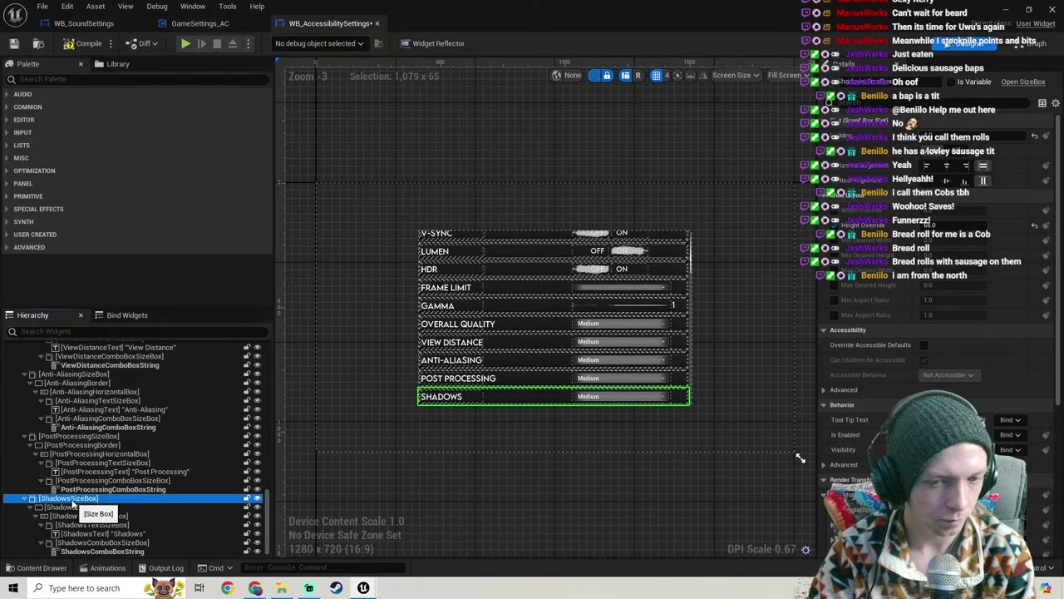
pyautogui.press('Delete')
pyautogui.click(73, 498)
pyautogui.press('Delete')
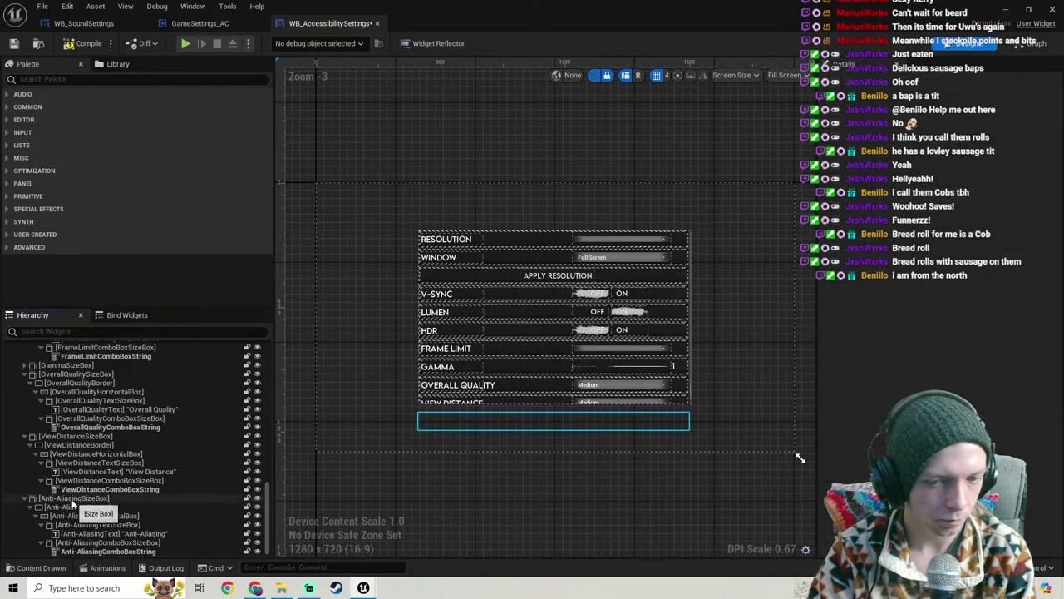
pyautogui.click(73, 498)
pyautogui.press('Delete')
pyautogui.click(73, 499)
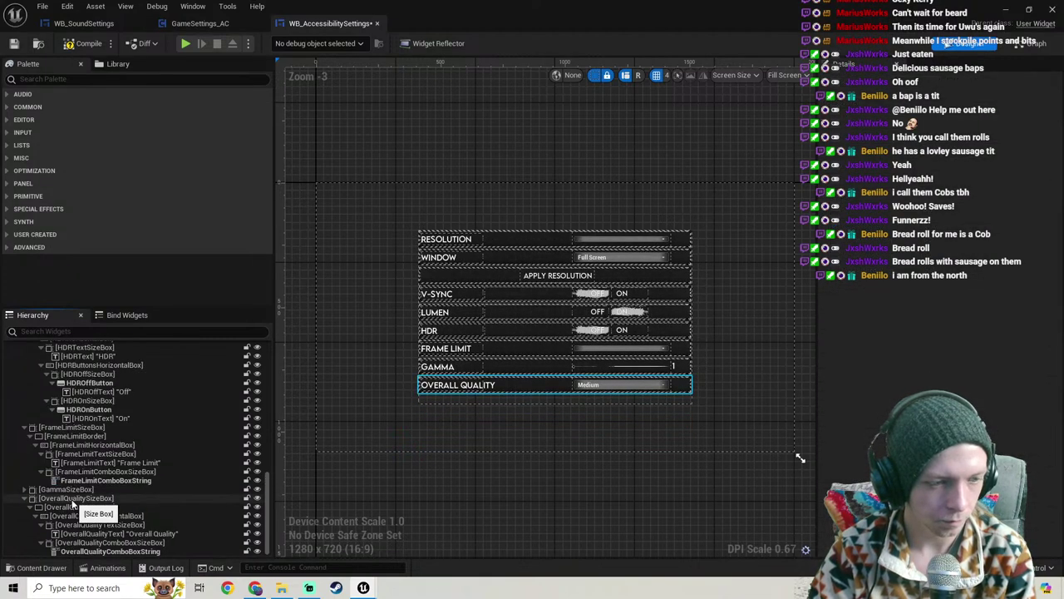
# Step: Delete the Frame Limit, HDR and Lumen size boxes, keeping the Gamma and Overall Quality rows as templates
pyautogui.click(73, 498)
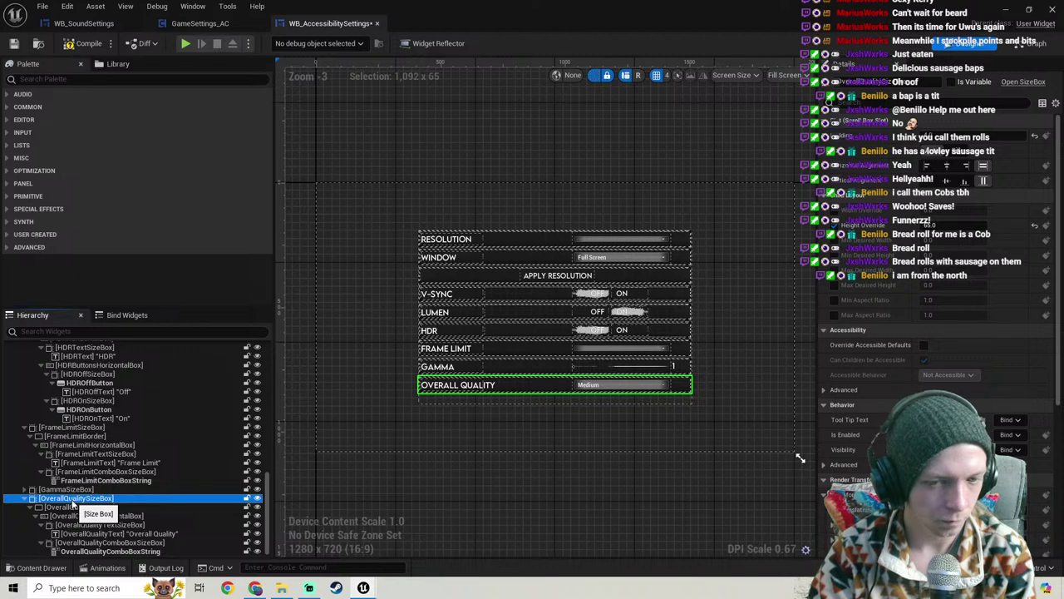
pyautogui.click(75, 428)
pyautogui.press('Delete')
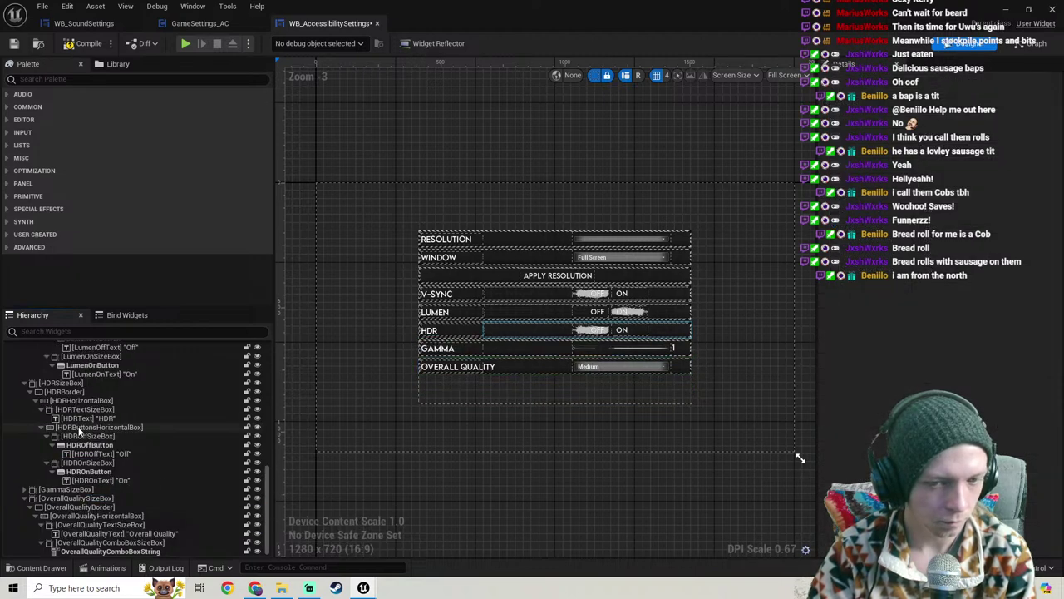
pyautogui.click(60, 383)
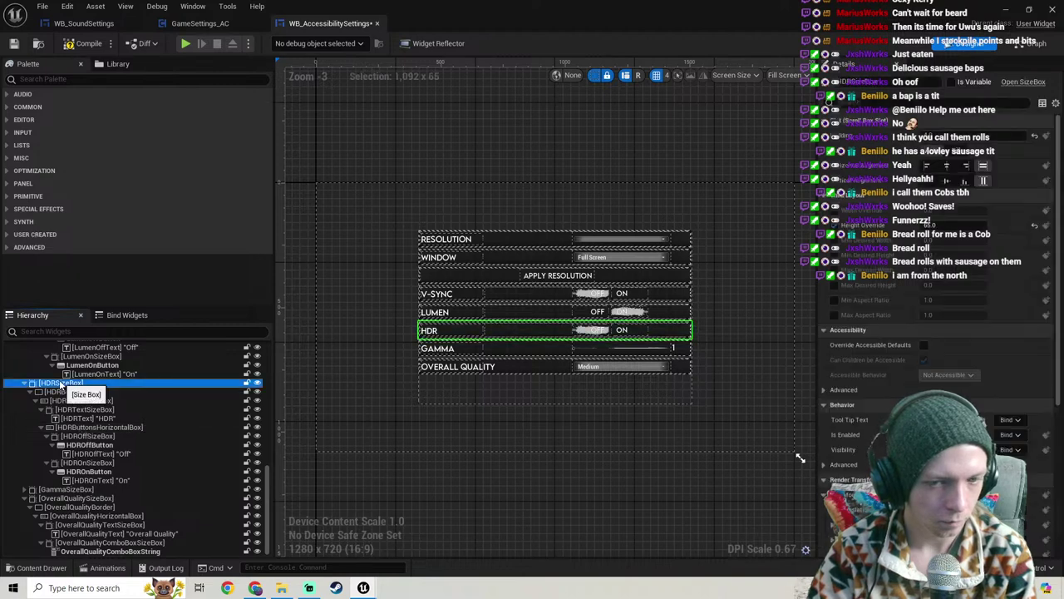
pyautogui.press('Delete')
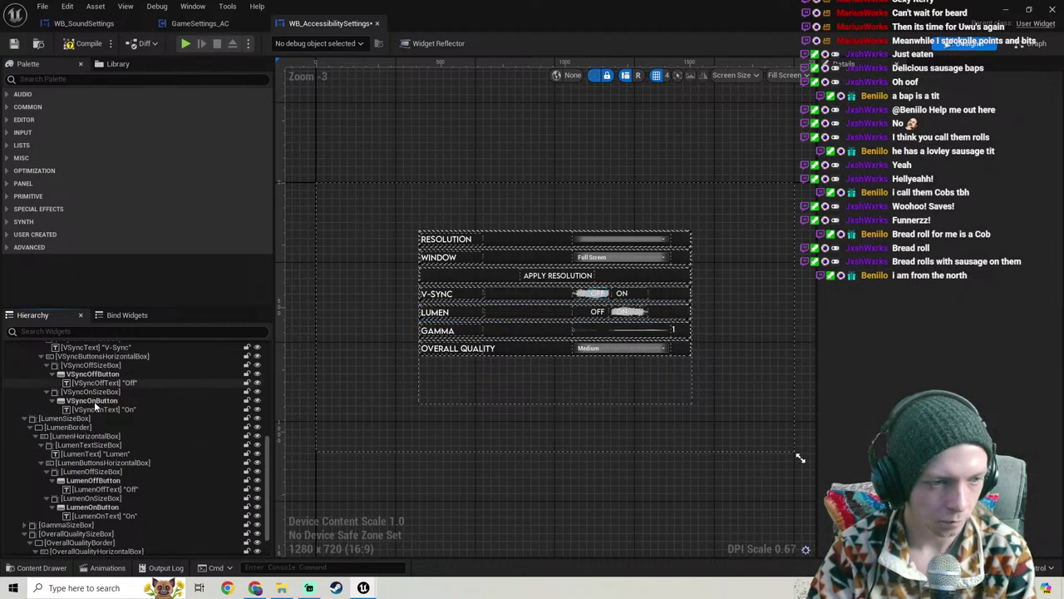
pyautogui.click(90, 419)
pyautogui.press('Delete')
# Step: Delete the Apply Resolution, Window and Resolution size boxes from the scroll box and compile the widget
pyautogui.scroll(2, 108, 407)
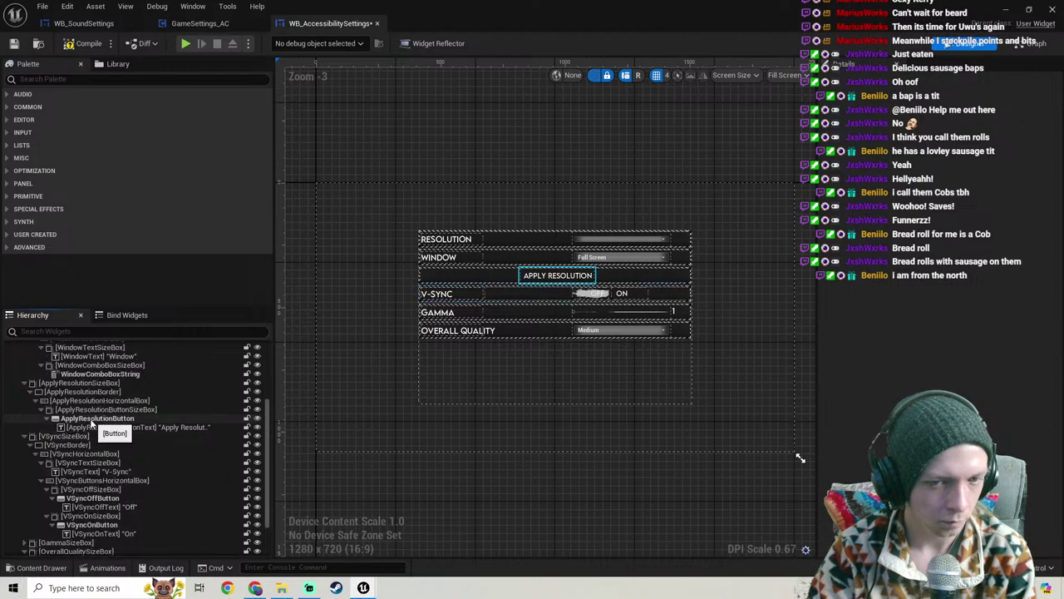
pyautogui.click(77, 384)
pyautogui.press('Delete')
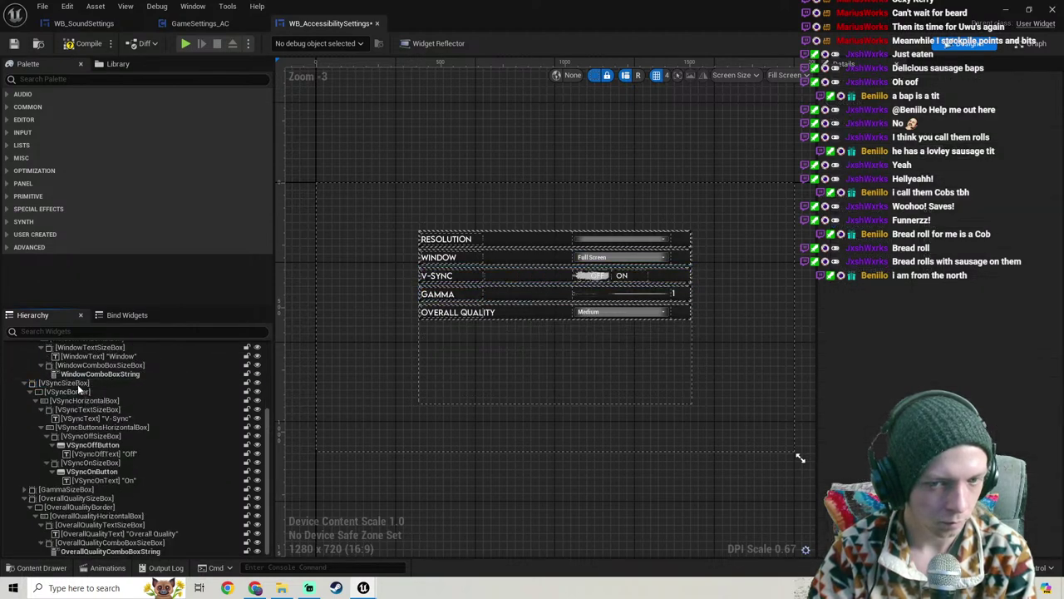
pyautogui.scroll(1, 91, 404)
pyautogui.click(84, 374)
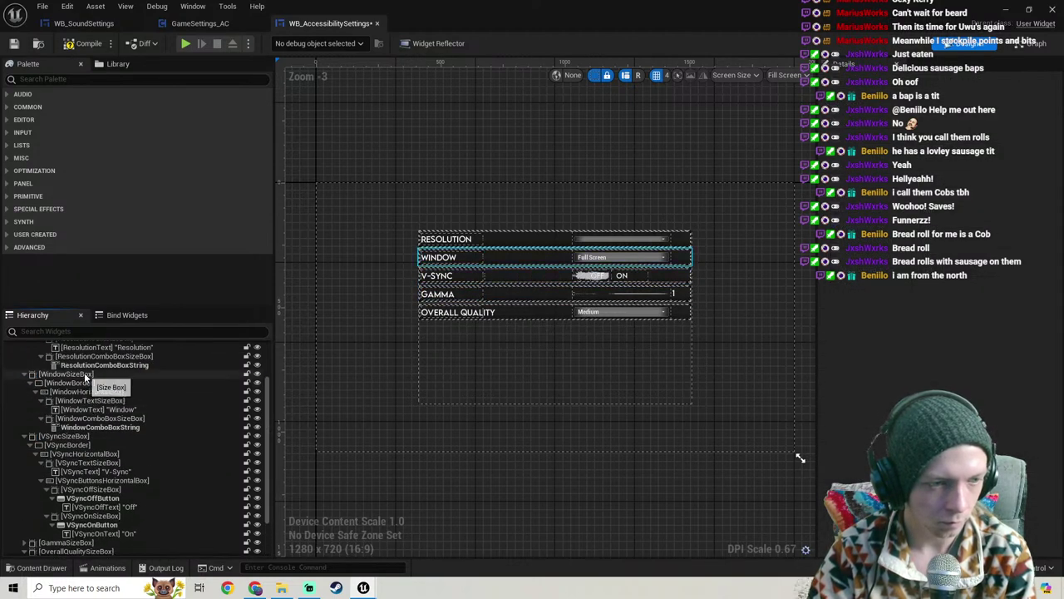
pyautogui.press('Delete')
pyautogui.scroll(2, 89, 401)
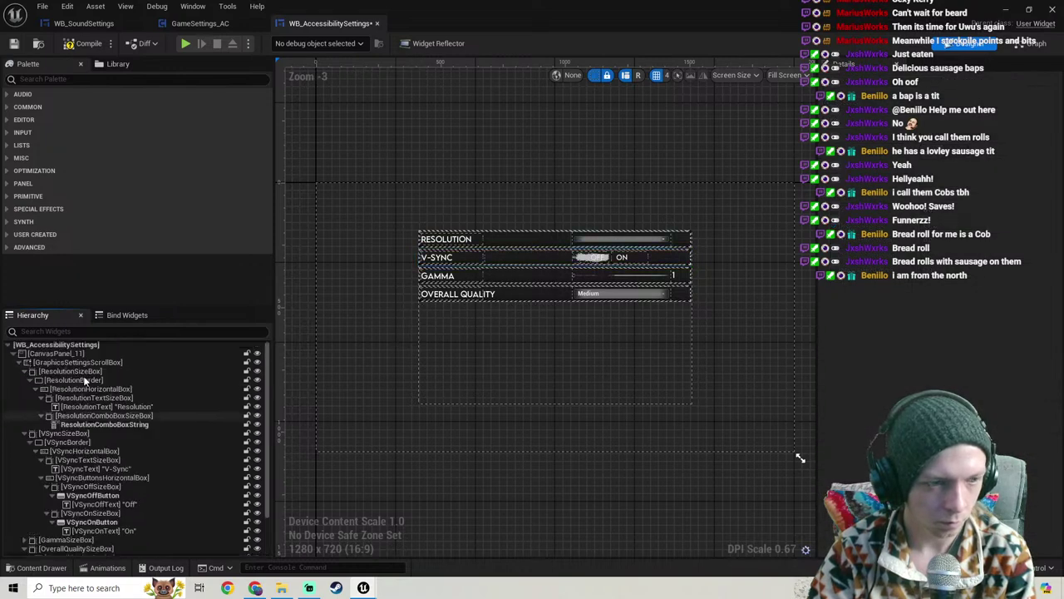
pyautogui.click(70, 372)
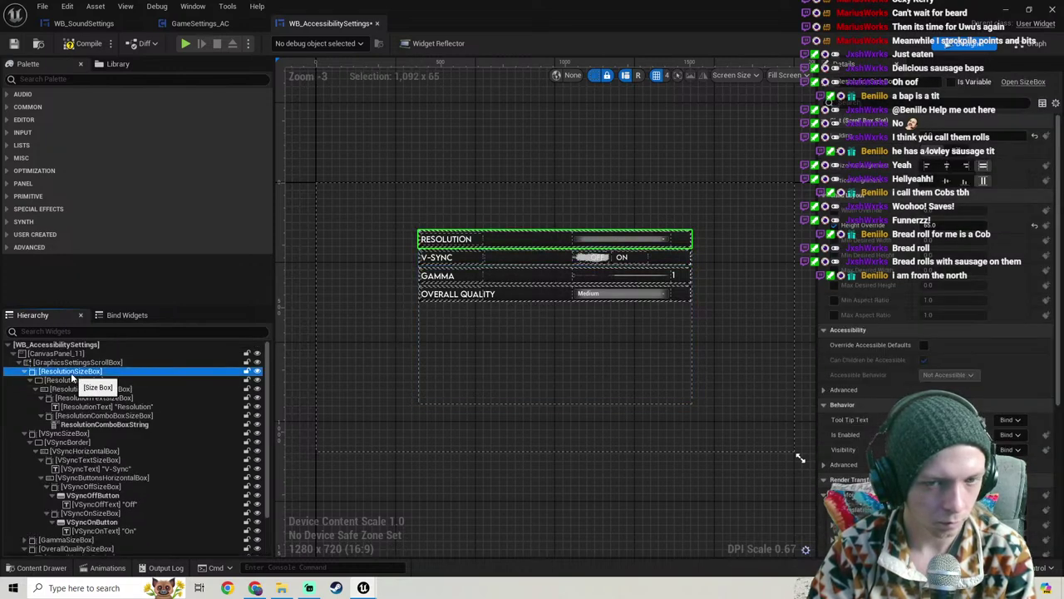
pyautogui.press('Delete')
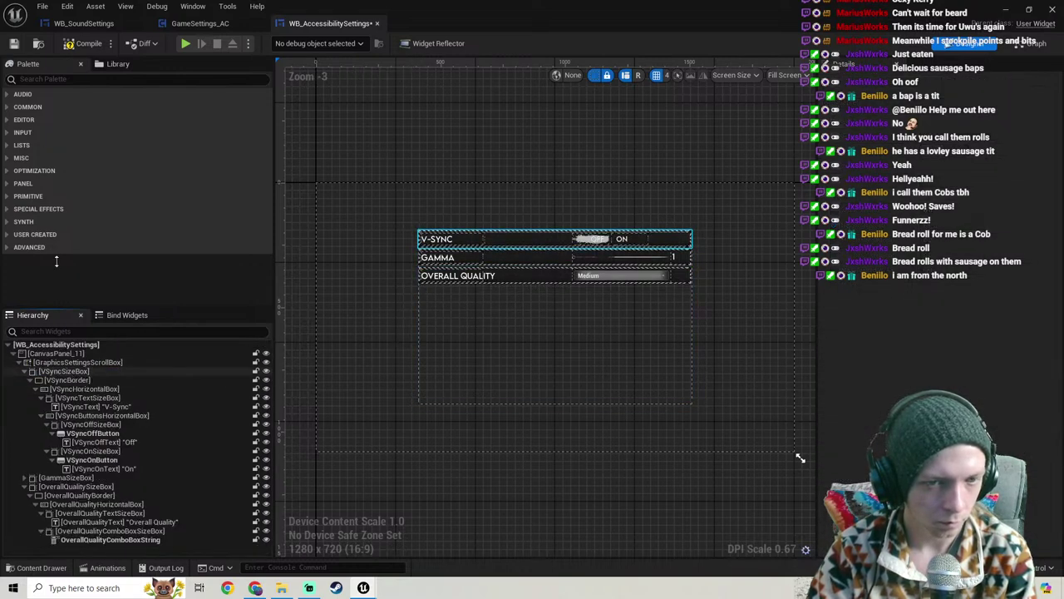
pyautogui.click(83, 44)
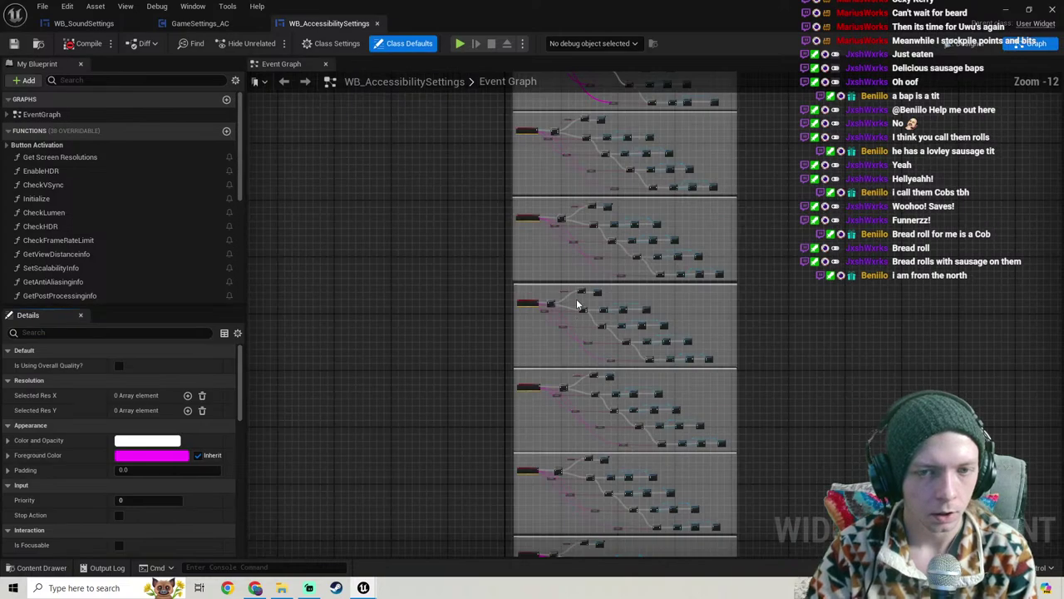
# Step: Delete all the copied graphics nodes and comment groups from the WB_AccessibilitySettings event graph
pyautogui.moveTo(577, 301); pyautogui.dragTo(479, 83, button='right')
pyautogui.moveTo(588, 347); pyautogui.dragTo(555, 177, button='right')
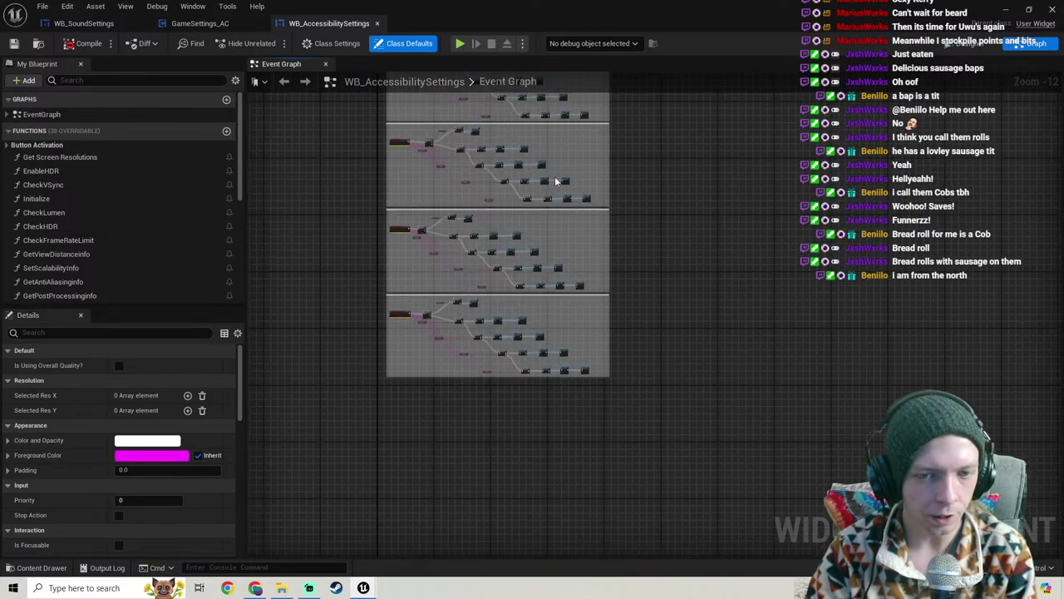
pyautogui.moveTo(696, 463); pyautogui.dragTo(484, 18)
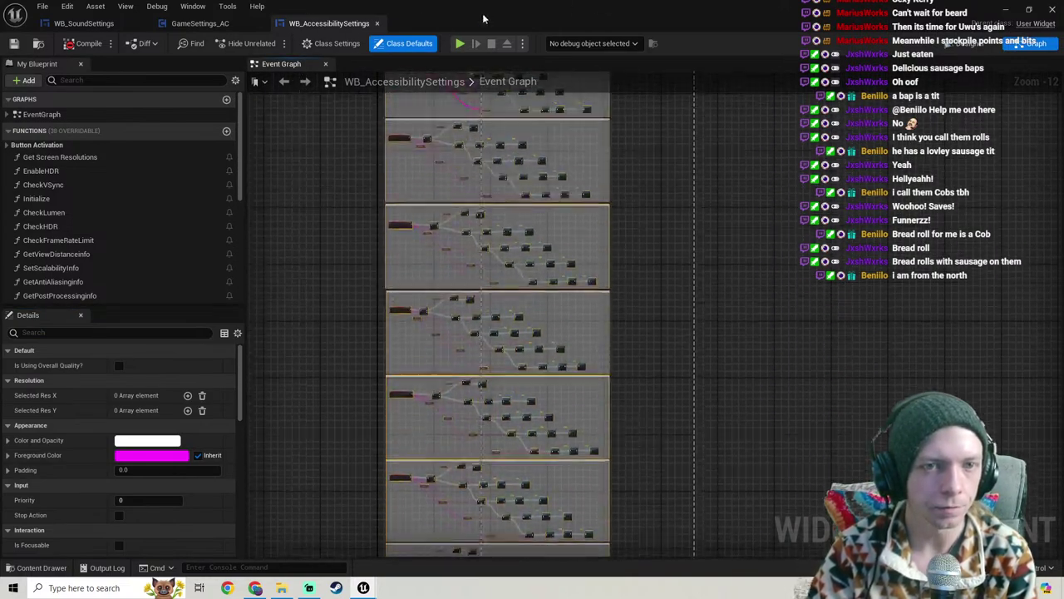
pyautogui.scroll(-5, 366, 374)
pyautogui.click(351, 402)
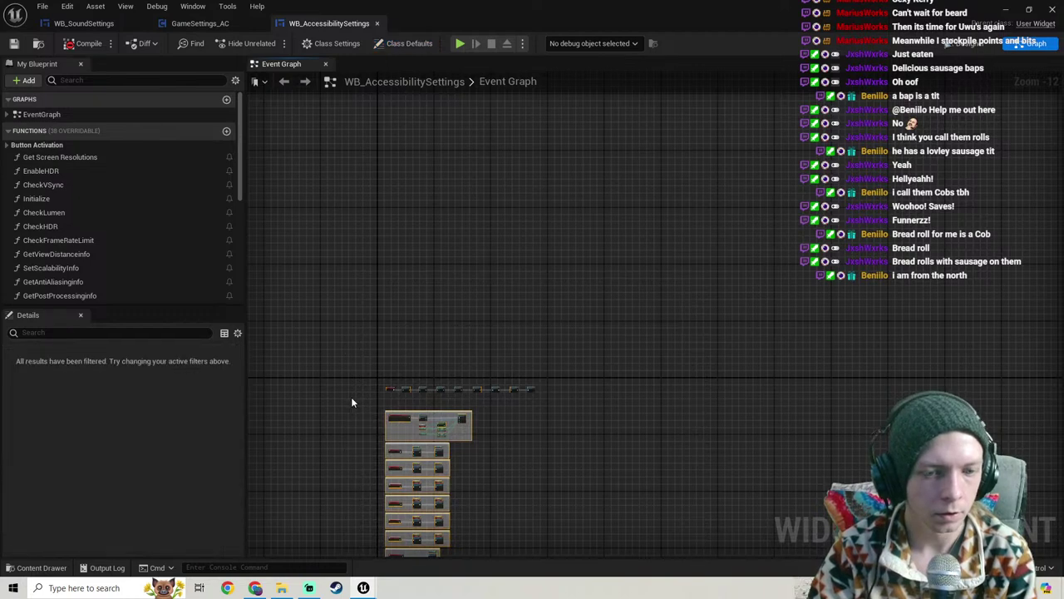
pyautogui.press('Delete')
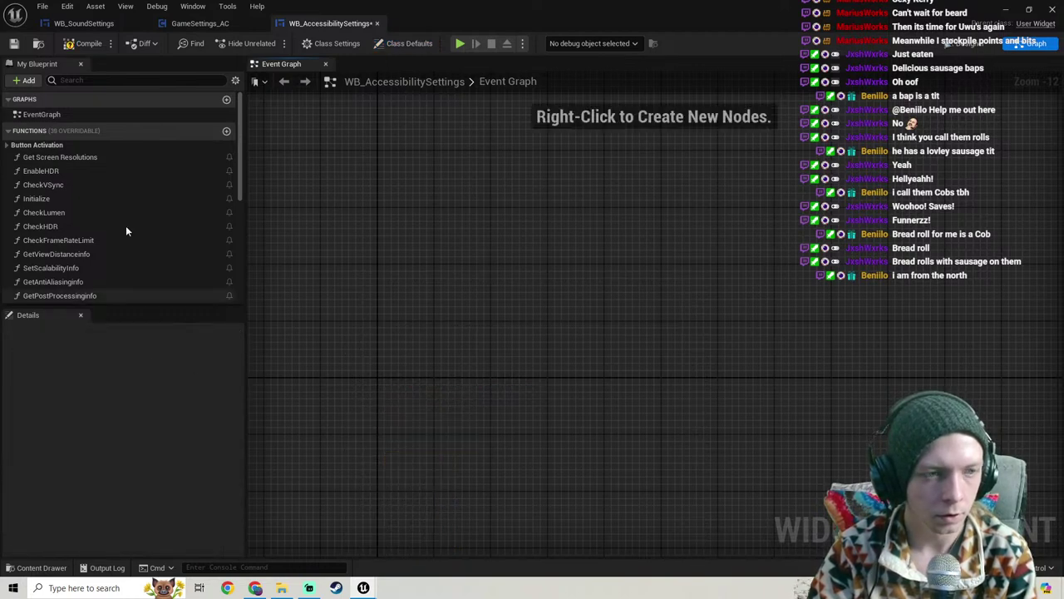
# Step: Delete the Get Screen Resolutions, EnableHDR, CheckVSync, Initialize, CheckLumen and CheckHDR functions from WB_AccessibilitySettings
pyautogui.click(54, 158)
pyautogui.press('Delete')
pyautogui.click(54, 158)
pyautogui.press('Delete')
pyautogui.click(53, 157)
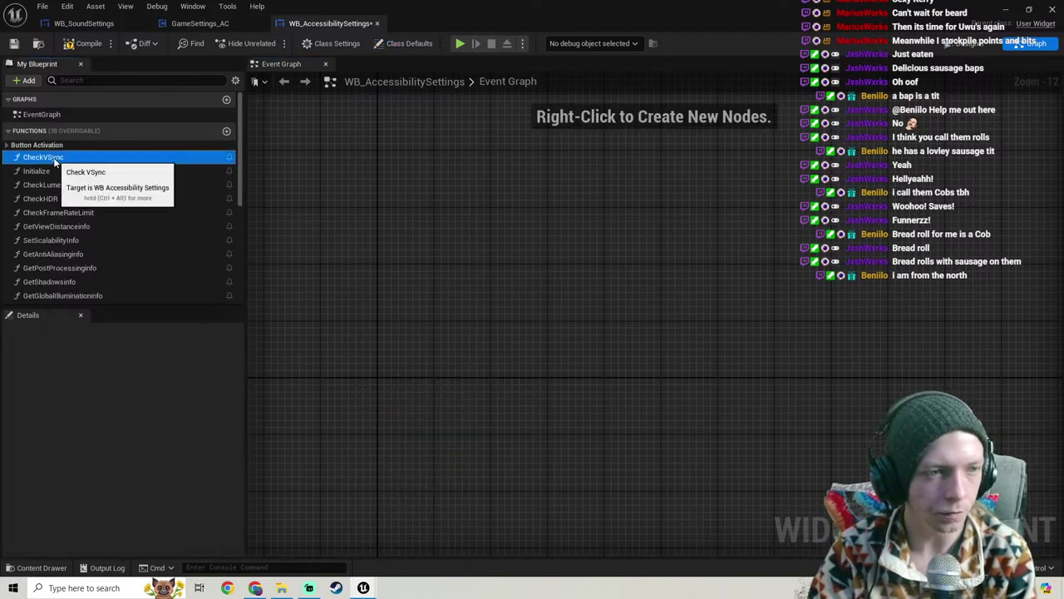
pyautogui.press('Delete')
pyautogui.click(54, 157)
pyautogui.press('Delete')
pyautogui.click(53, 157)
pyautogui.press('Delete')
pyautogui.click(53, 157)
pyautogui.press('Delete')
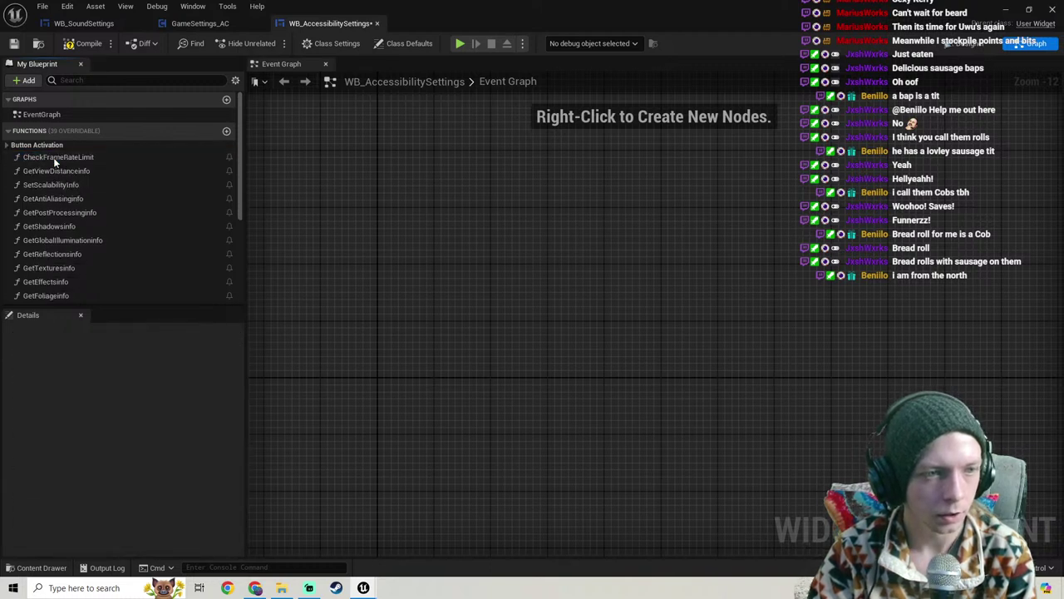
# Step: Delete the CheckFrameRateLimit function from WB_AccessibilitySettings, and compile and save the widget
pyautogui.click(53, 157)
pyautogui.press('Delete')
pyautogui.click(53, 157)
pyautogui.press('Delete')
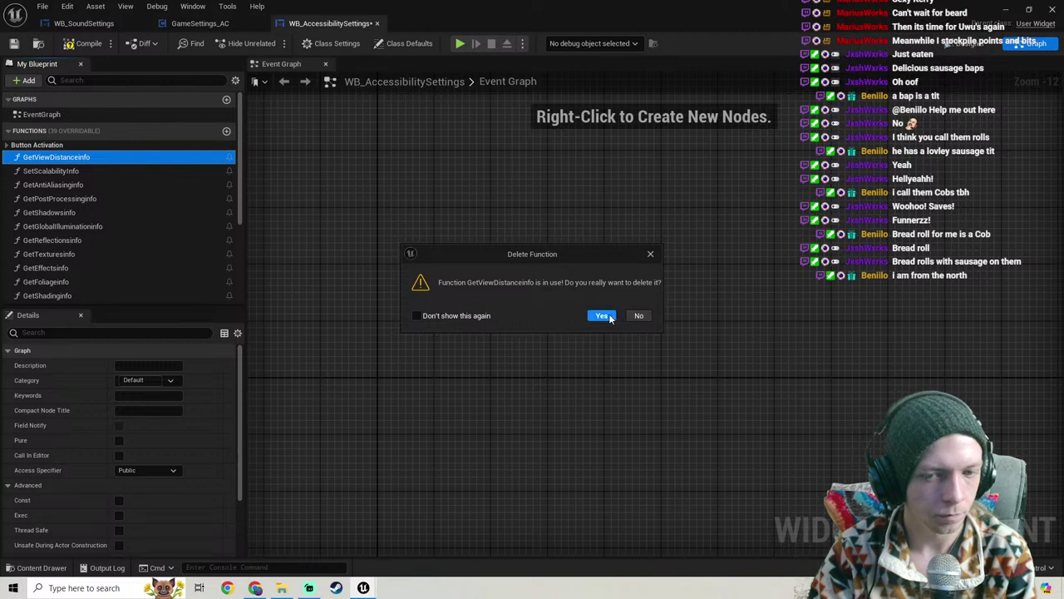
pyautogui.click(651, 253)
pyautogui.click(84, 44)
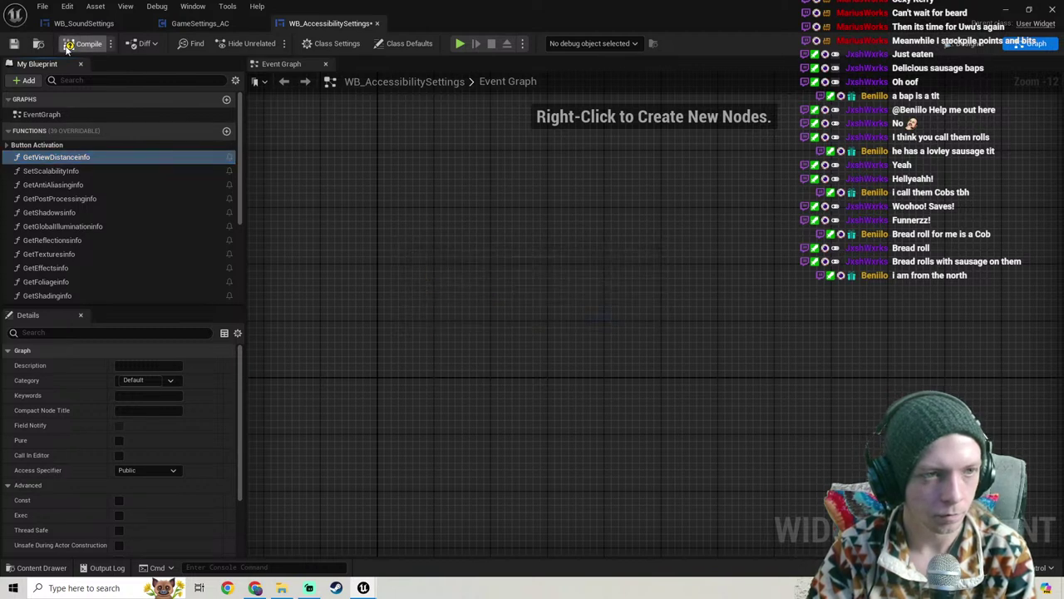
pyautogui.click(14, 46)
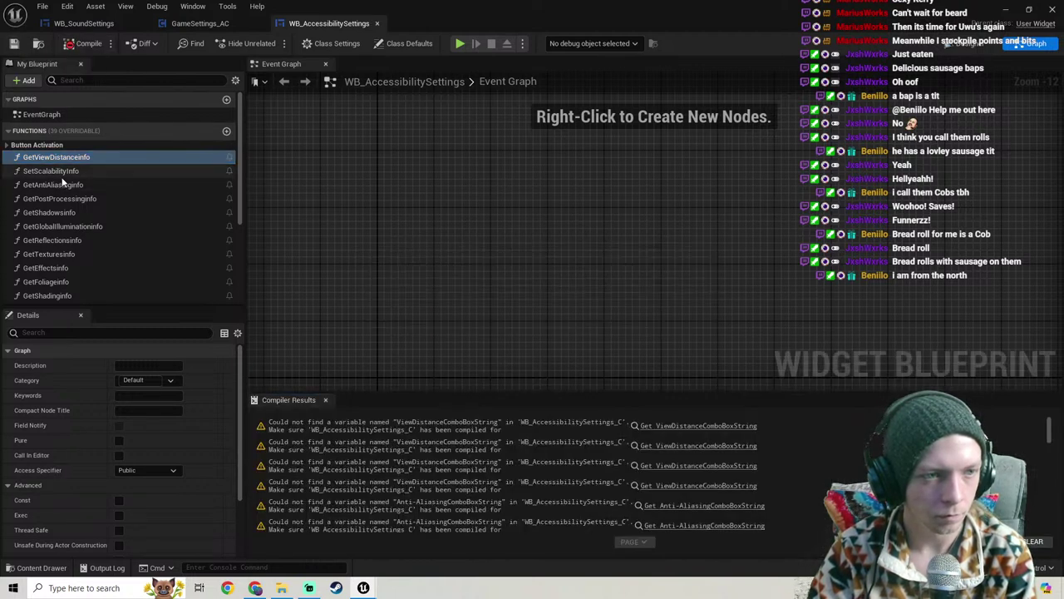
# Step: Delete the SetScalabilityInfo, GetAntiAliasinginfo, GetPostProcessinginfo, GetShadowsinfo, GetGlobalIlluminationinfo and GetReflectionsinfo functions
pyautogui.click(61, 175)
pyautogui.press('Delete')
pyautogui.click(62, 176)
pyautogui.press('Delete')
pyautogui.click(61, 173)
pyautogui.press('Delete')
pyautogui.click(61, 173)
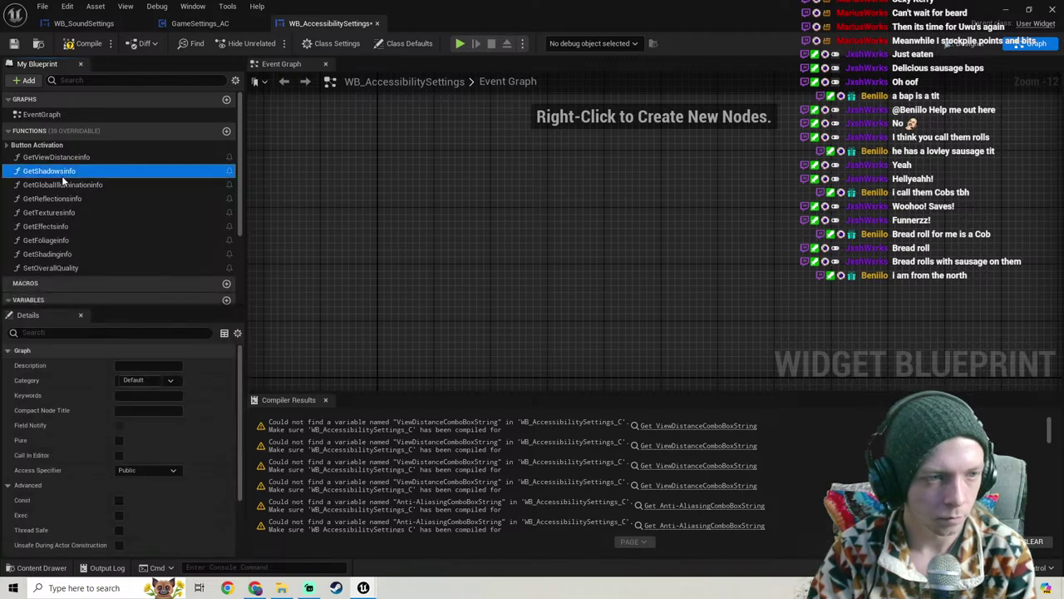
pyautogui.press('Delete')
pyautogui.click(62, 173)
pyautogui.press('Delete')
pyautogui.click(62, 172)
pyautogui.press('Delete')
# Step: Delete the GetTexturesinfo, GetEffectsinfo, GetFoliageinfo and GetShadinginfo functions
pyautogui.click(61, 172)
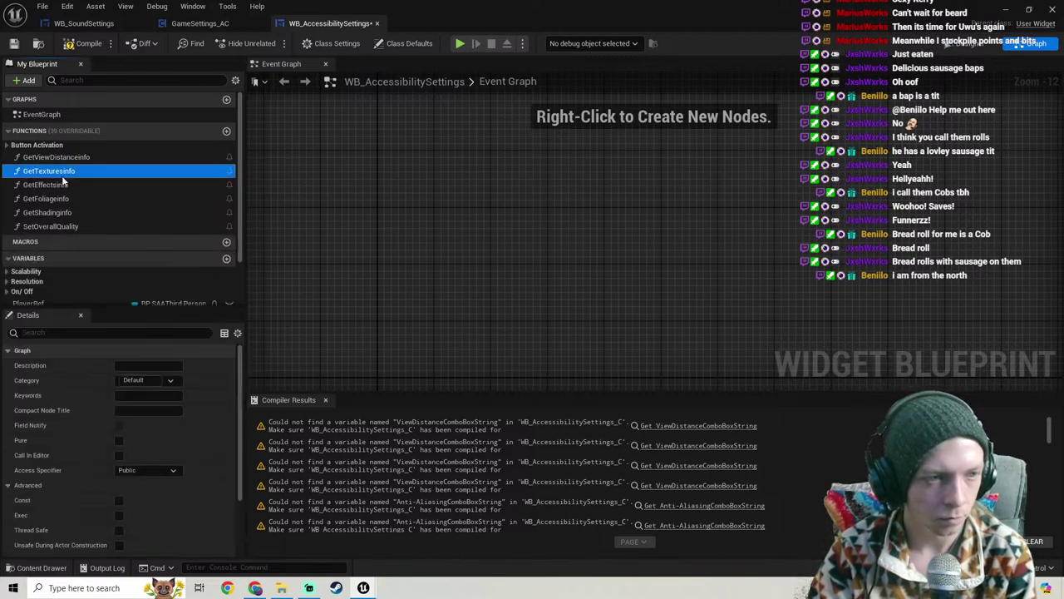
pyautogui.press('Delete')
pyautogui.click(62, 172)
pyautogui.press('Delete')
pyautogui.click(61, 172)
pyautogui.press('Delete')
pyautogui.click(62, 172)
pyautogui.press('Delete')
# Step: Delete the SetOverallQuality and GetViewDistanceinfo functions and compile WB_AccessibilitySettings
pyautogui.click(62, 172)
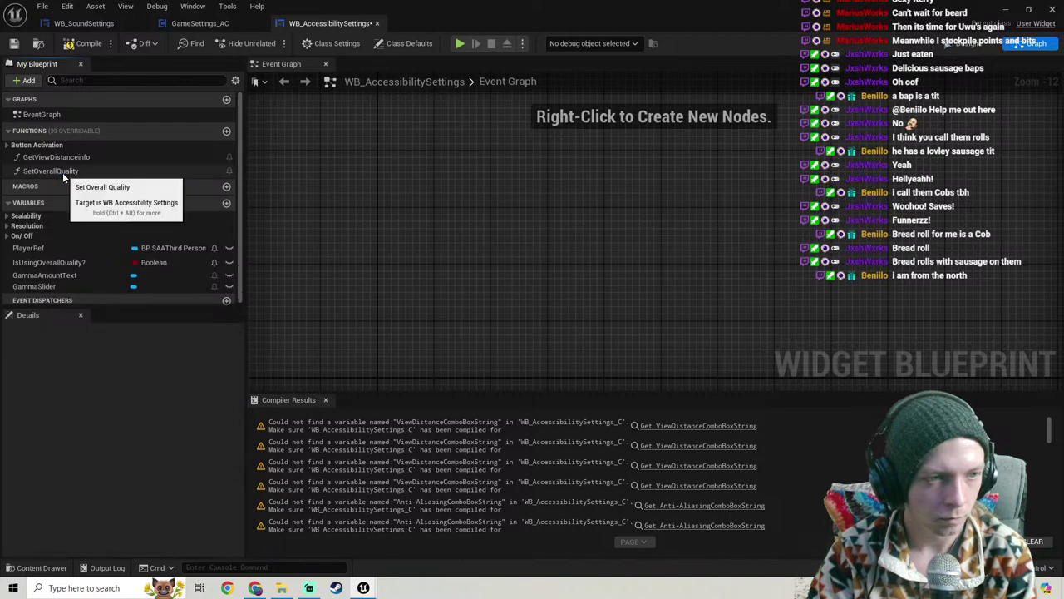
pyautogui.press('Delete')
pyautogui.click(65, 163)
pyautogui.press('Delete')
pyautogui.click(86, 24)
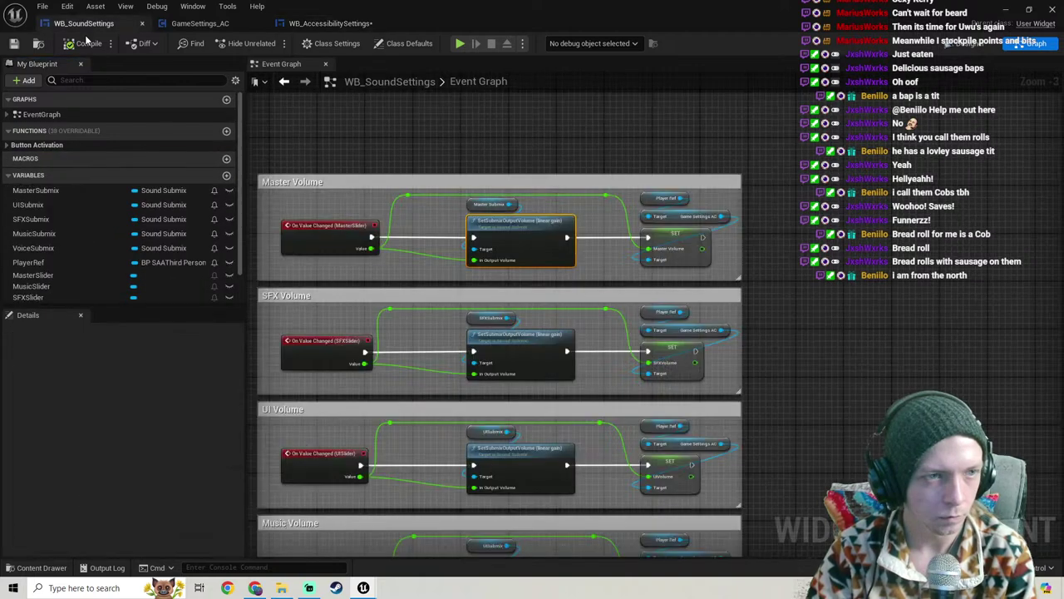
pyautogui.click(336, 23)
pyautogui.click(83, 44)
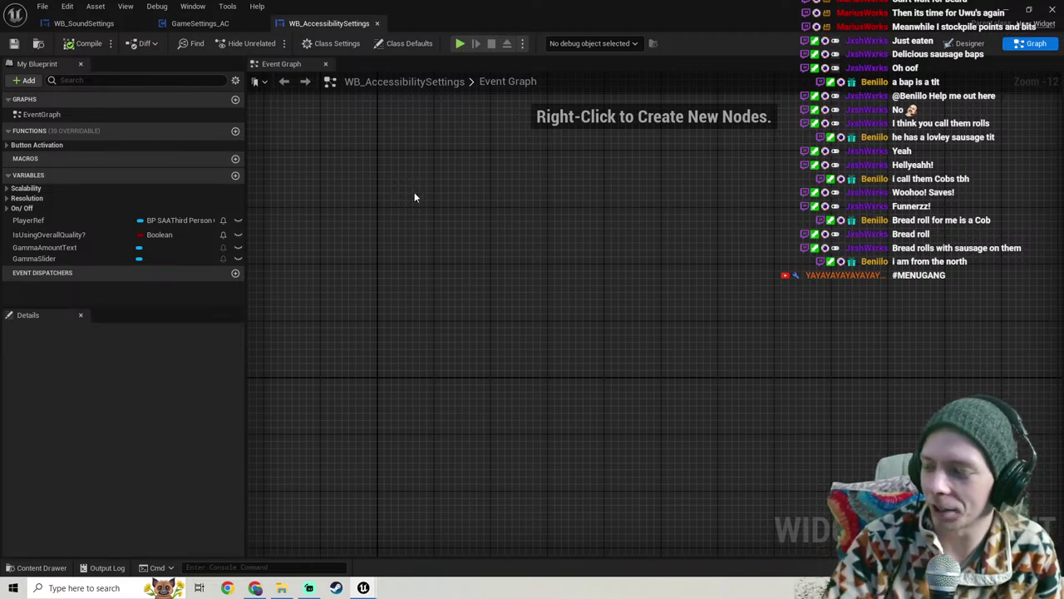
# Step: Delete the PlayerRef variable from WB_AccessibilitySettings and compile the widget
pyautogui.moveTo(439, 224); pyautogui.dragTo(527, 224, button='right')
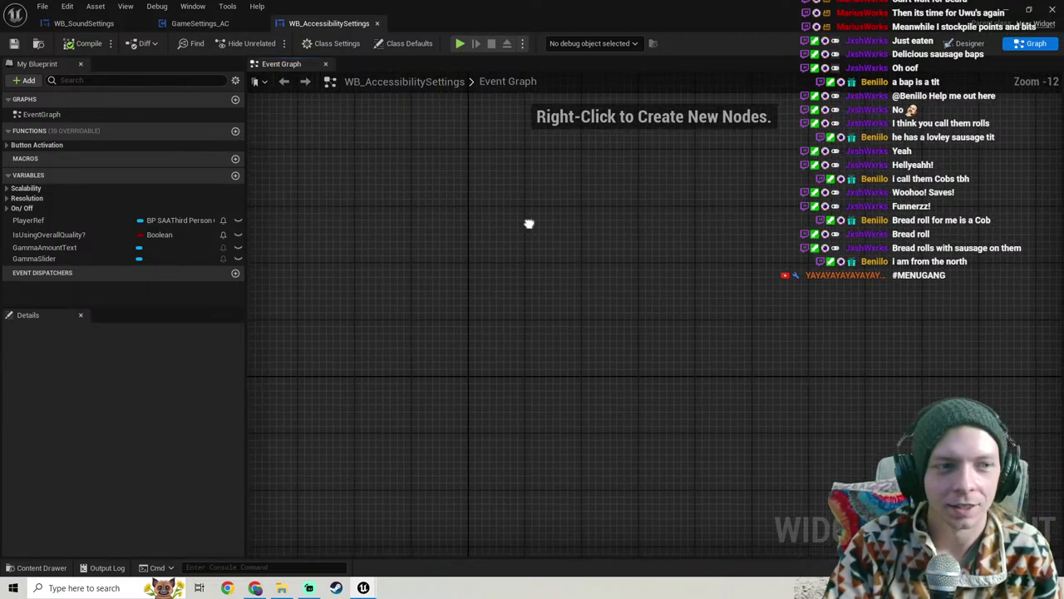
pyautogui.click(7, 208)
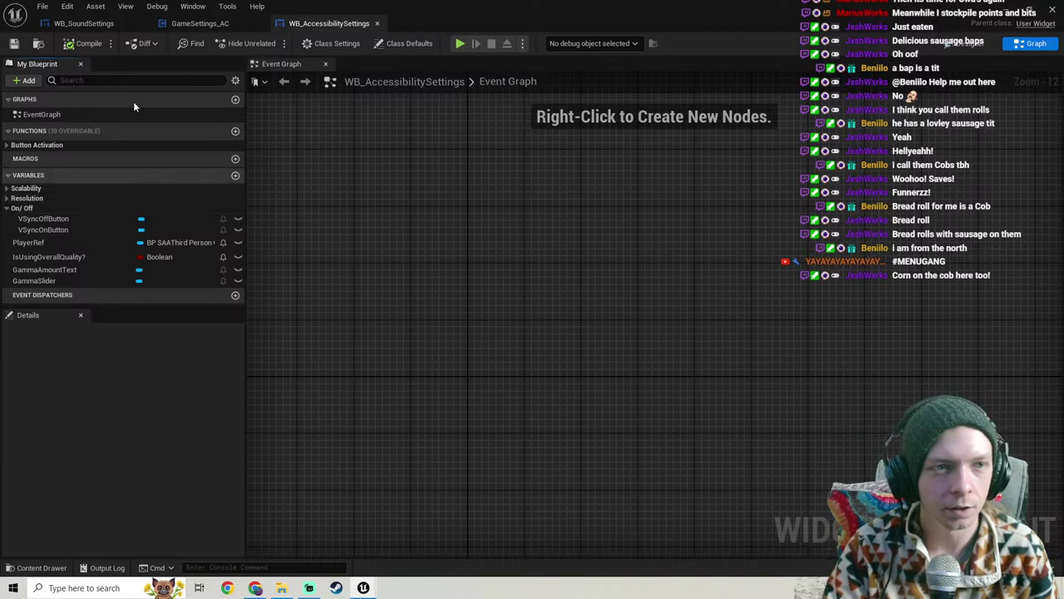
pyautogui.click(83, 23)
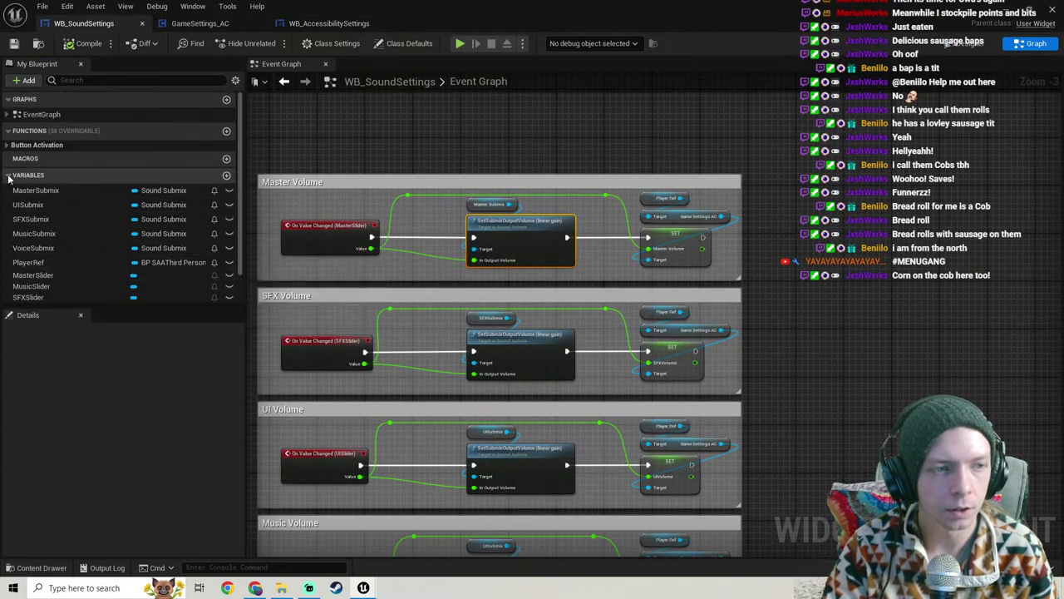
pyautogui.click(329, 23)
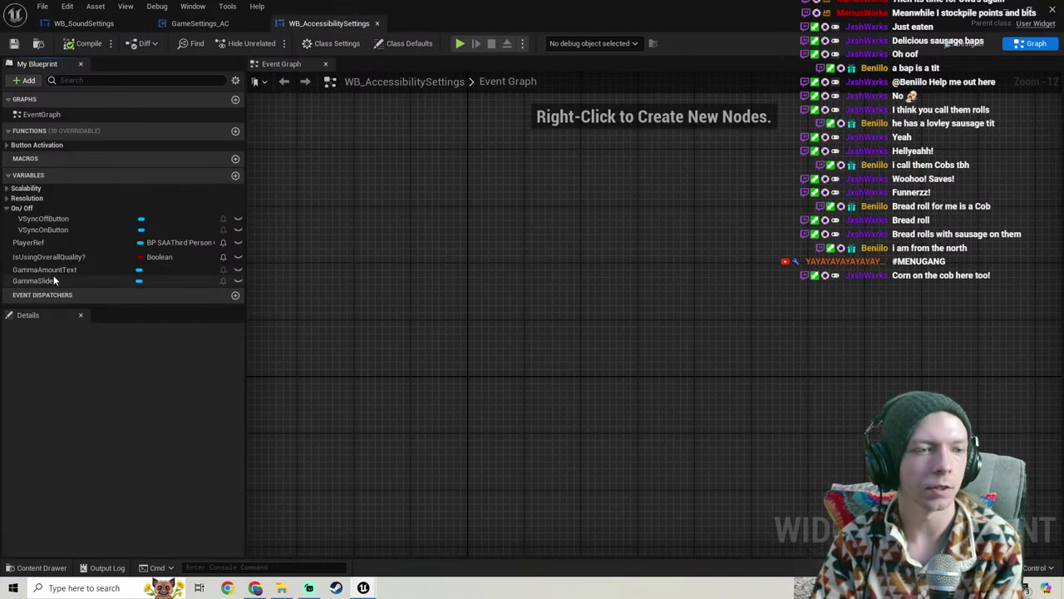
pyautogui.click(53, 280)
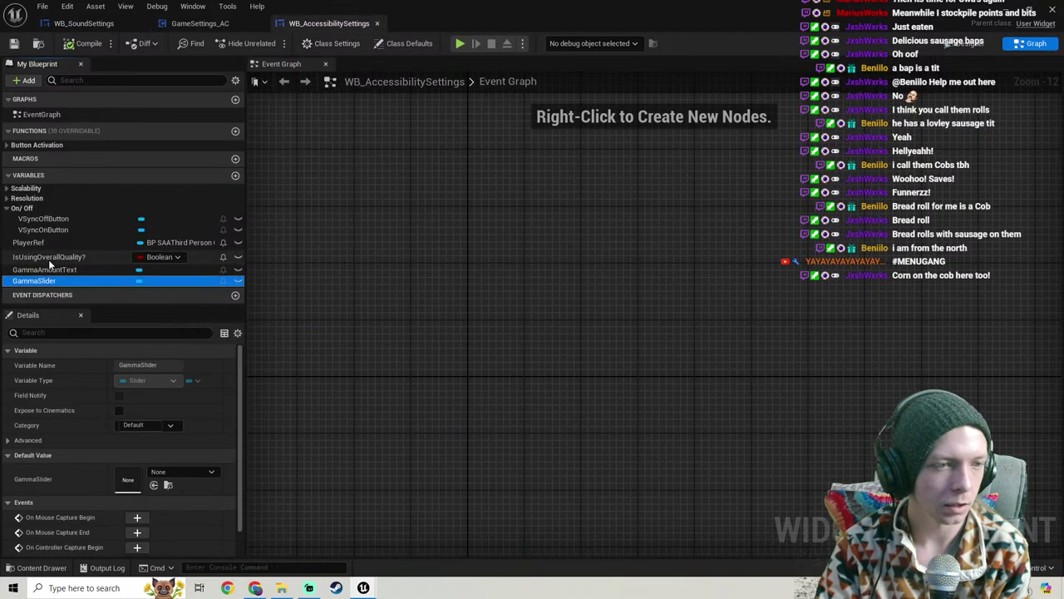
pyautogui.click(41, 239)
pyautogui.press('Delete')
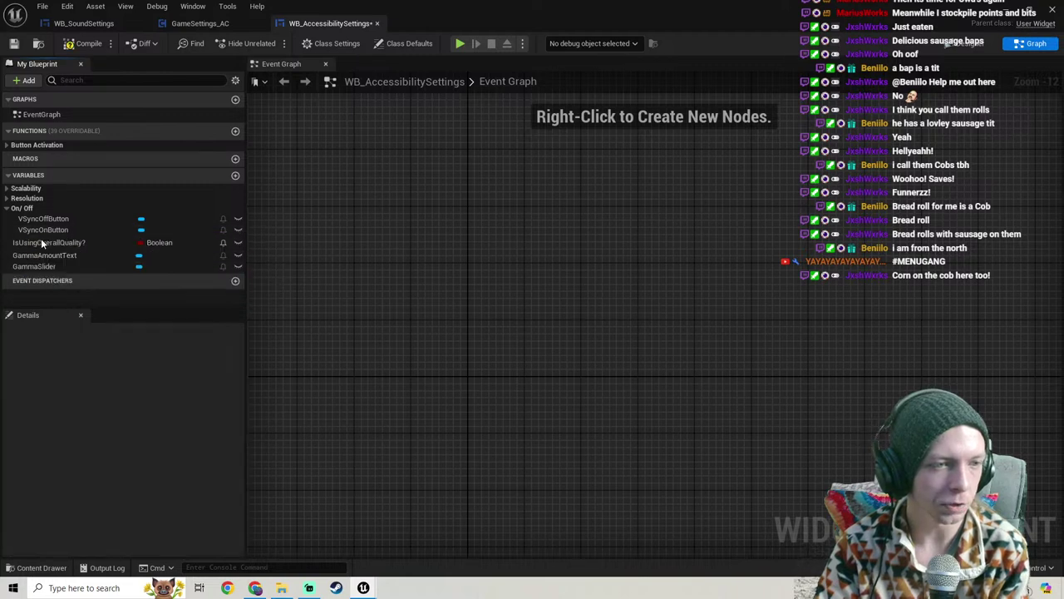
pyautogui.click(43, 229)
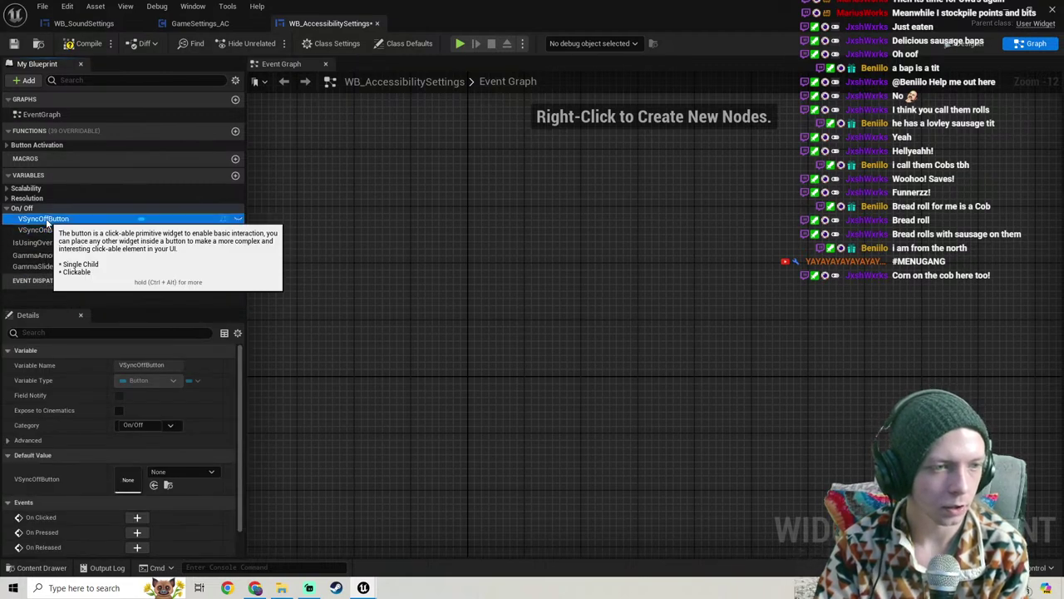
pyautogui.click(76, 47)
# Step: Delete the SelectedResX and SelectedResY integer arrays from the Resolution variable category
pyautogui.click(6, 199)
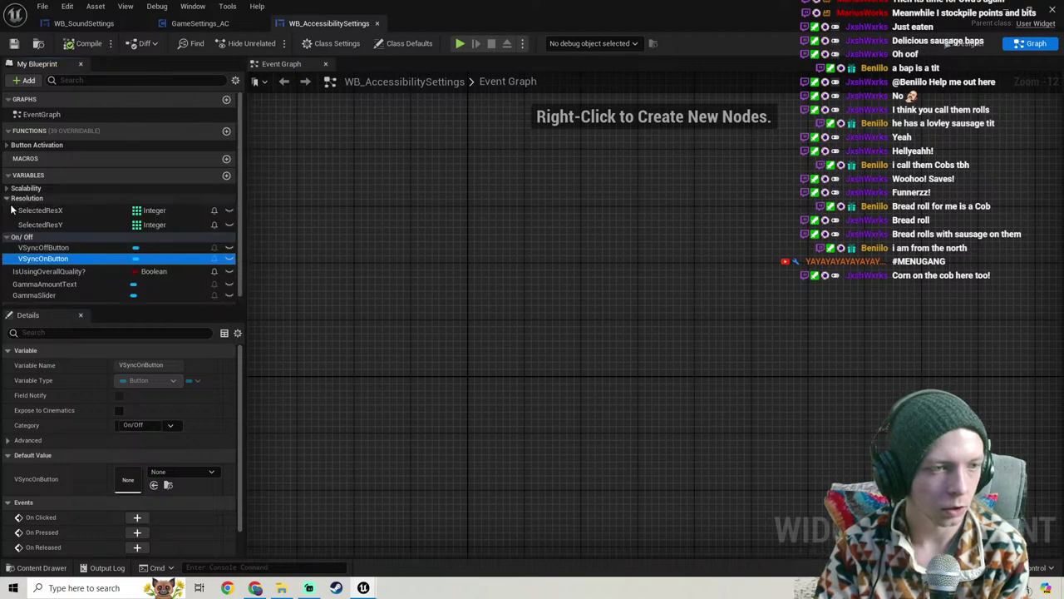
pyautogui.click(33, 222)
pyautogui.press('Delete')
pyautogui.click(33, 210)
pyautogui.press('Delete')
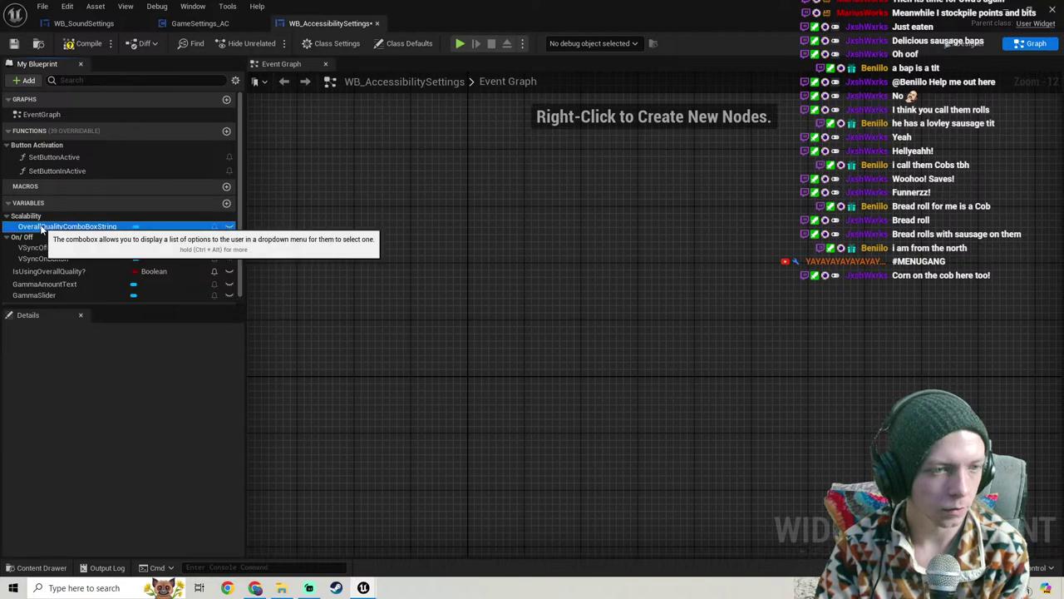
# Step: Delete the IsUsingOverallQuality? boolean variable and save WB_AccessibilitySettings
pyautogui.click(46, 226)
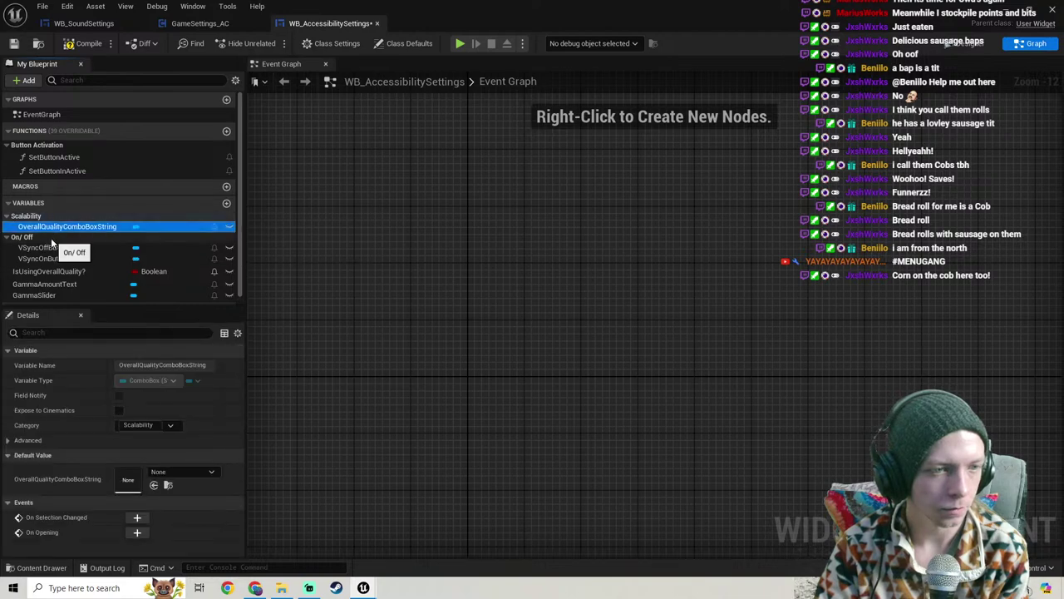
pyautogui.click(87, 47)
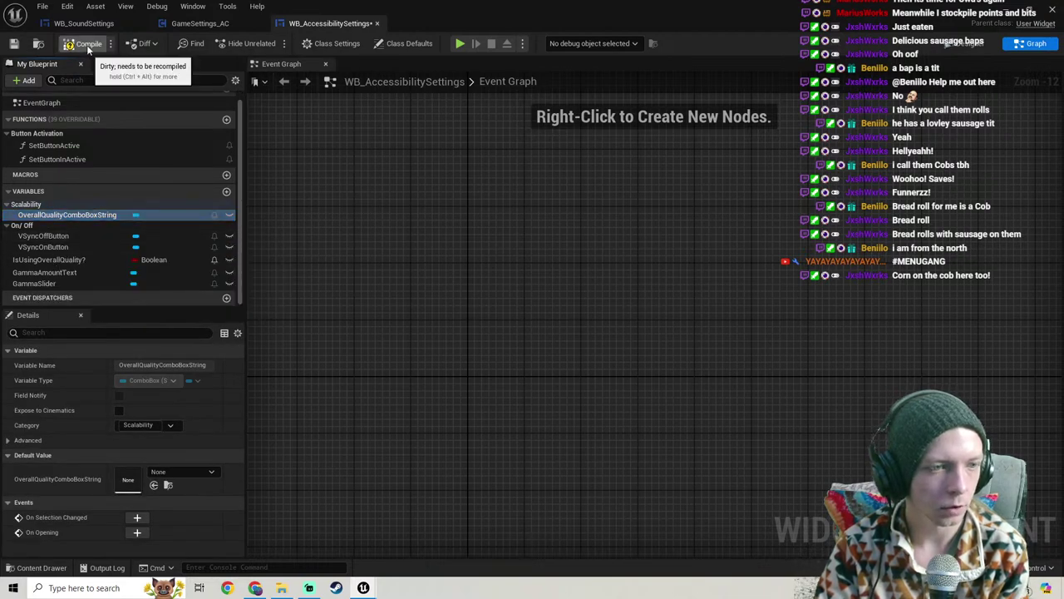
pyautogui.click(53, 261)
pyautogui.press('Delete')
pyautogui.hotkey('ctrl', 's')
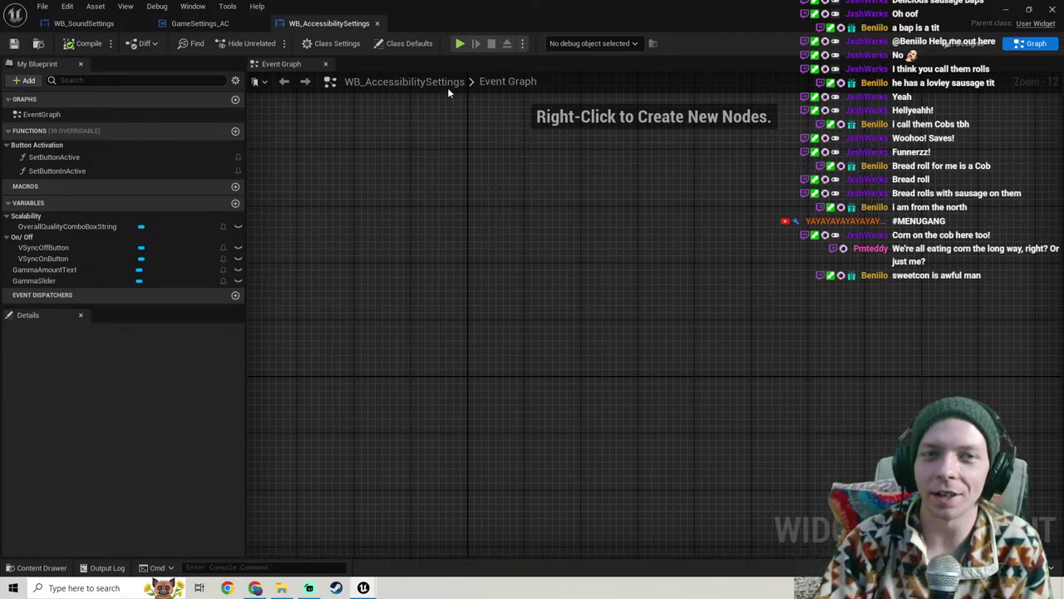
# Step: In the widget's Designer view, rename the V-Sync row's size box as ReduceFlashingSizeBox and its border as ReduceFlashingBorder
pyautogui.moveTo(705, 270); pyautogui.dragTo(662, 217, button='right')
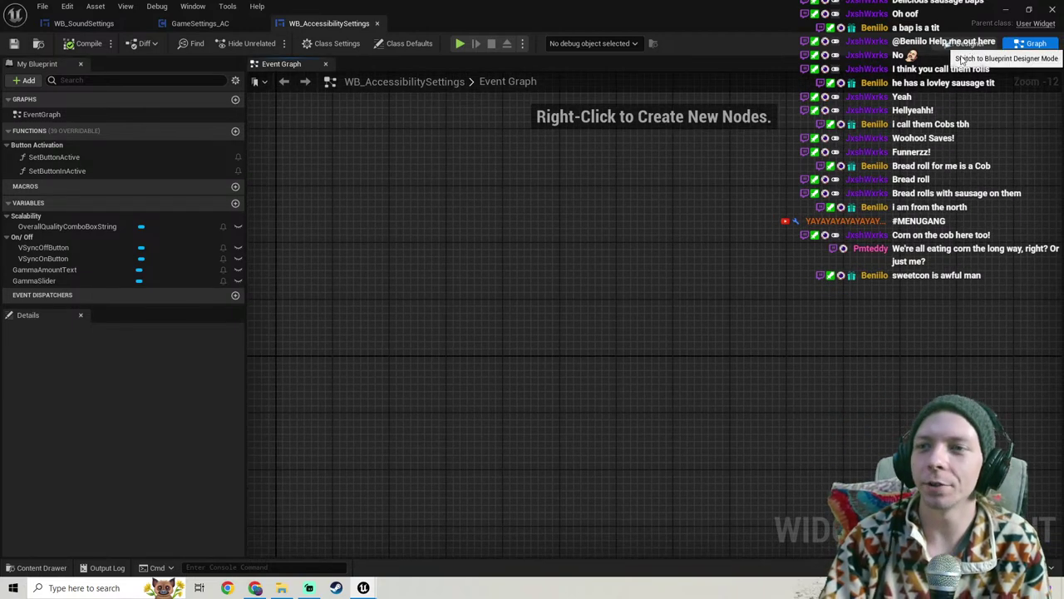
pyautogui.click(970, 45)
pyautogui.scroll(-3, 540, 281)
pyautogui.click(354, 415)
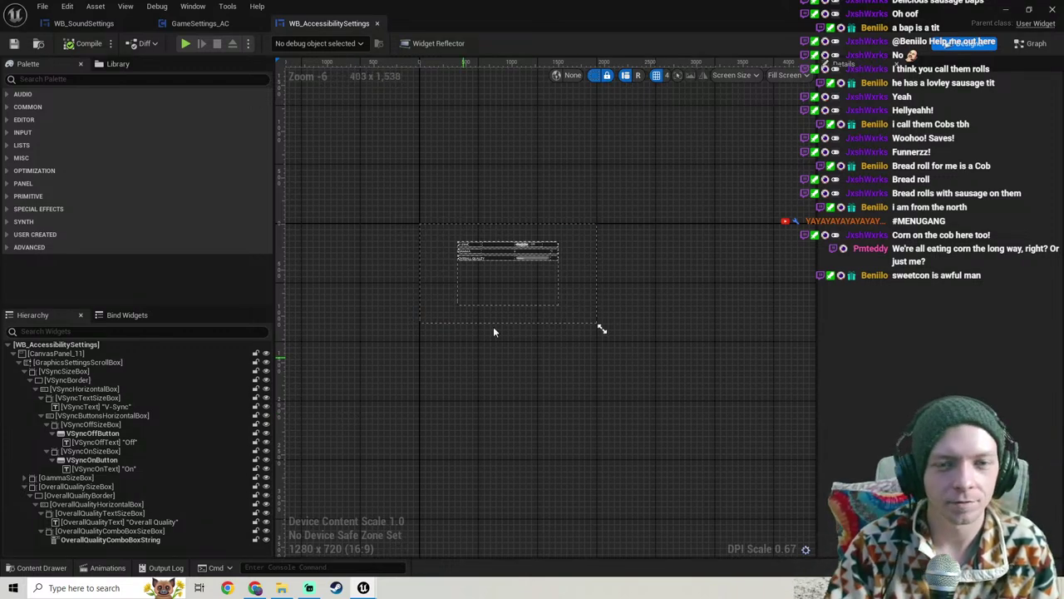
pyautogui.click(545, 301)
pyautogui.scroll(5, 544, 300)
pyautogui.moveTo(550, 303); pyautogui.dragTo(611, 372, button='right')
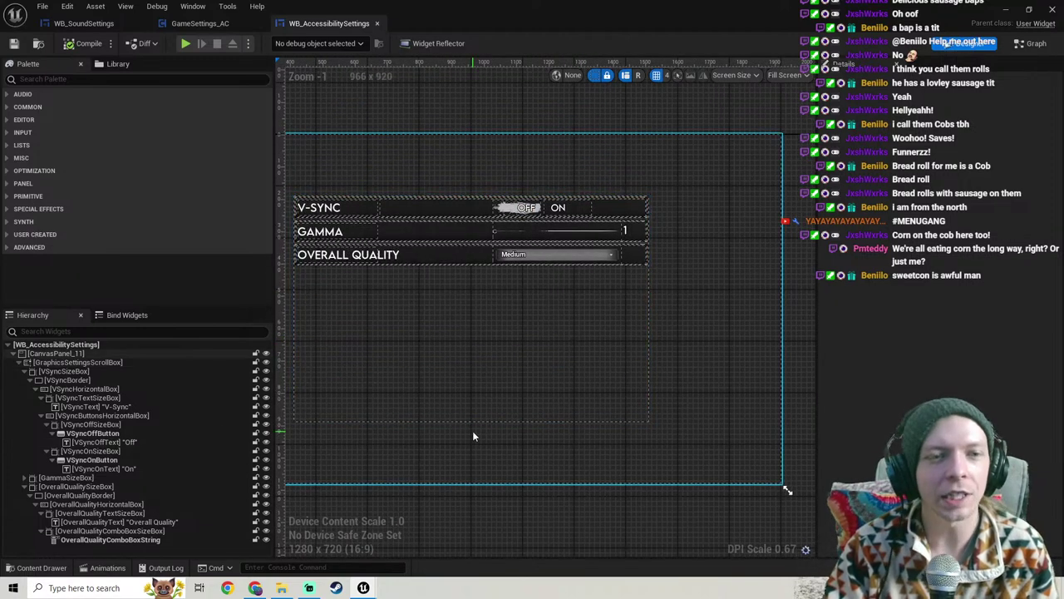
pyautogui.moveTo(395, 331); pyautogui.dragTo(417, 362, button='right')
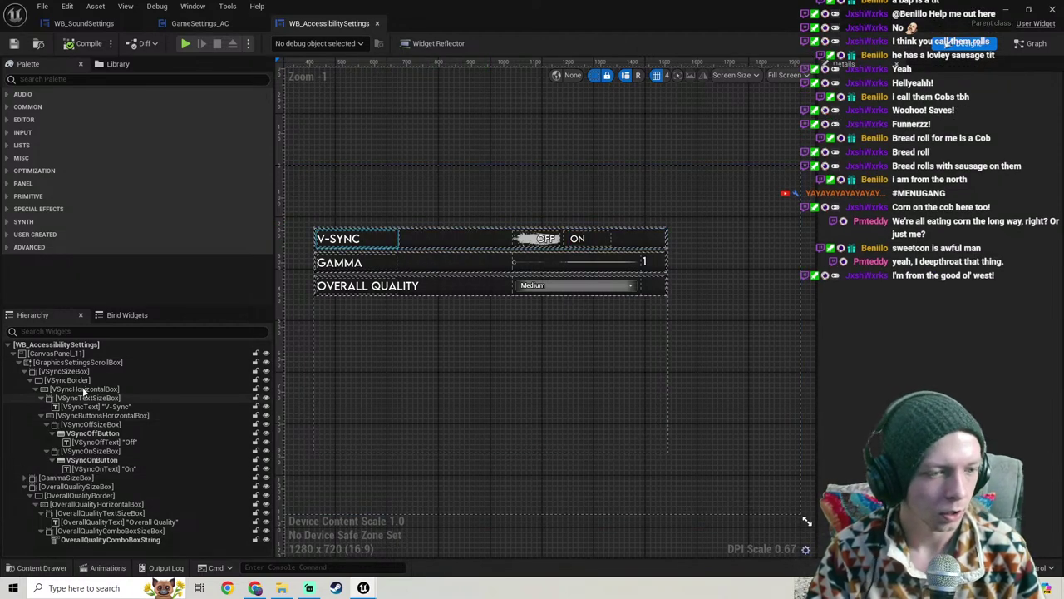
pyautogui.click(64, 371)
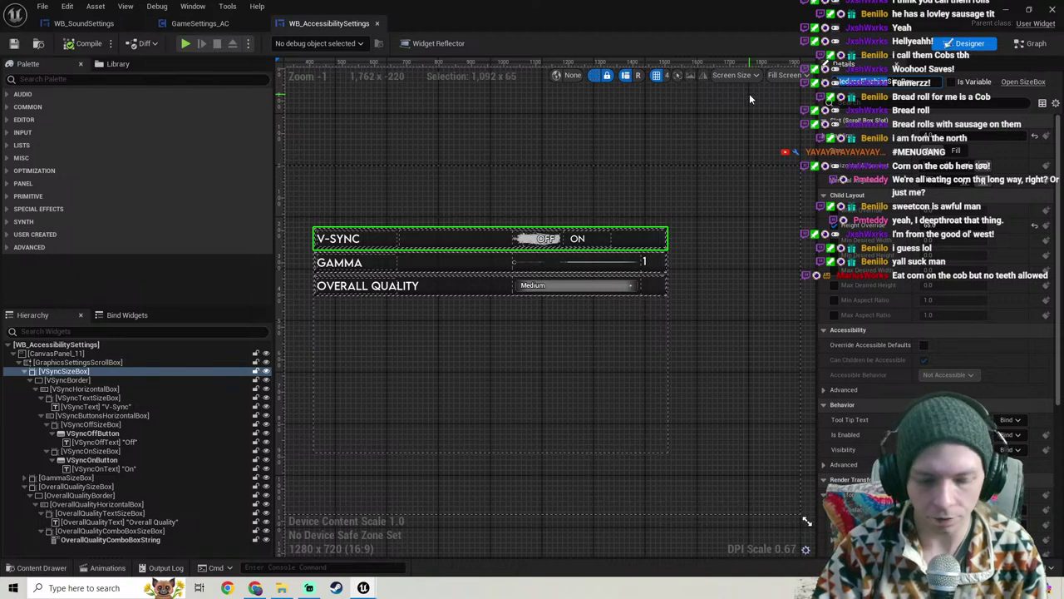
pyautogui.click(75, 382)
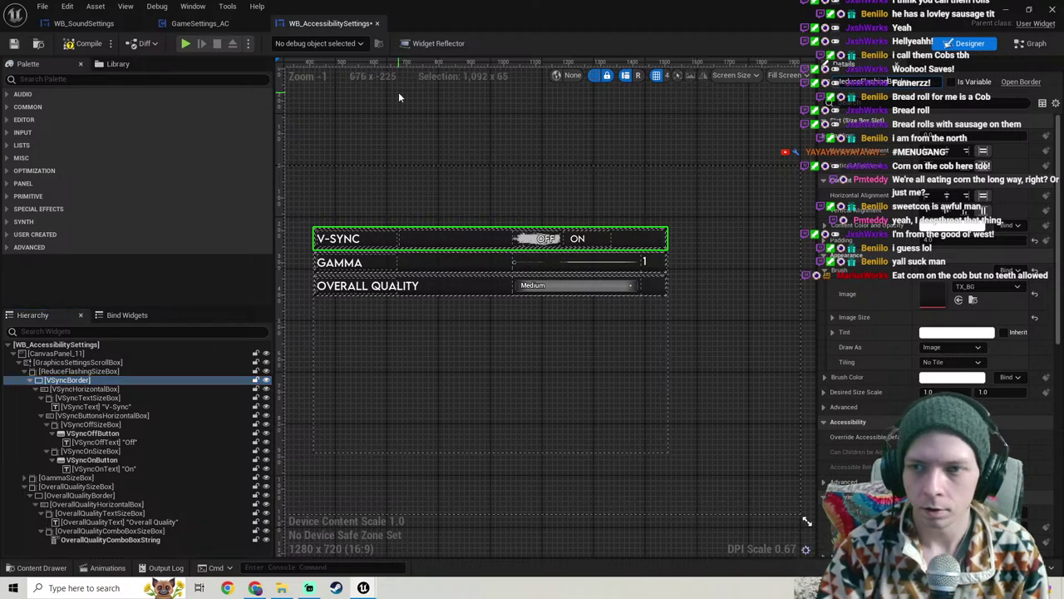
# Step: Rename the horizontal box inside ReduceFlashingBorder as ReduceFlashingHorizontalBox
pyautogui.click(466, 247)
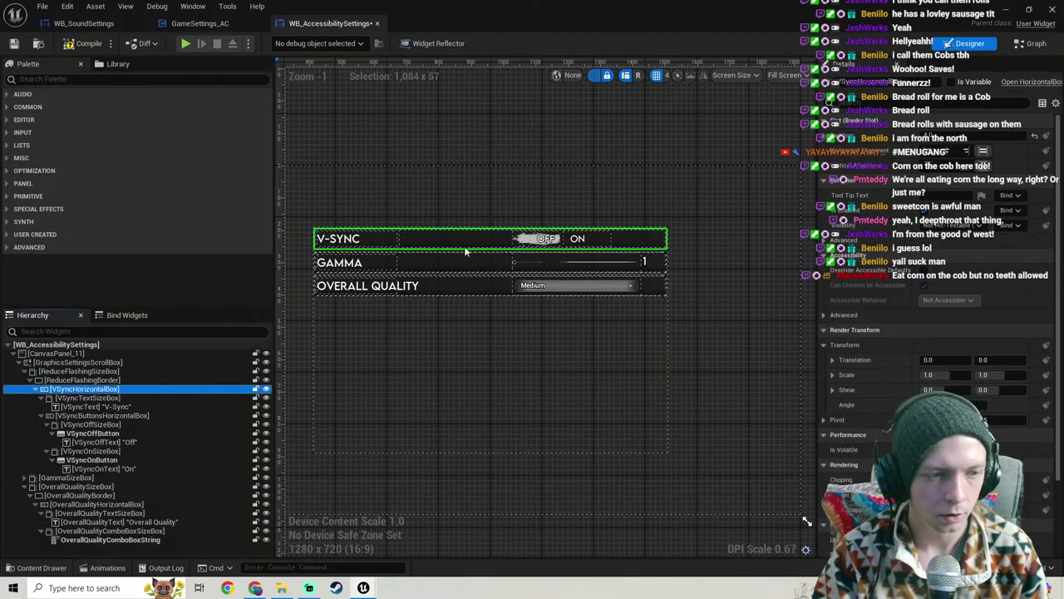
pyautogui.moveTo(861, 83); pyautogui.dragTo(654, 89)
pyautogui.write('ReduceFlashing')
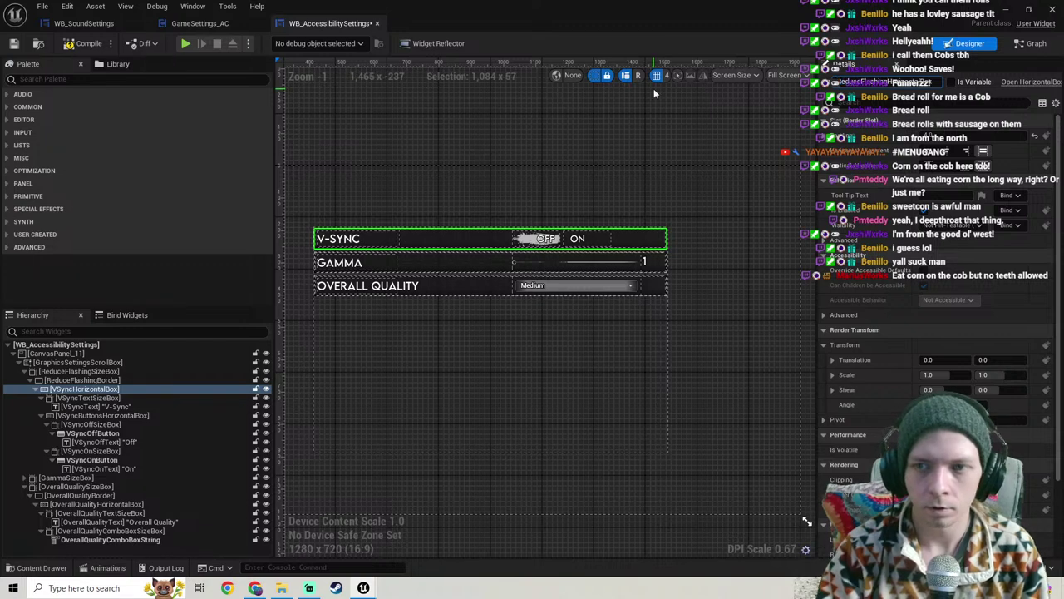
pyautogui.press('Return')
# Step: Rename the row's label size box as ReduceFlashingTextSizeBox and its text block as ReduceFlashingText
pyautogui.click(121, 398)
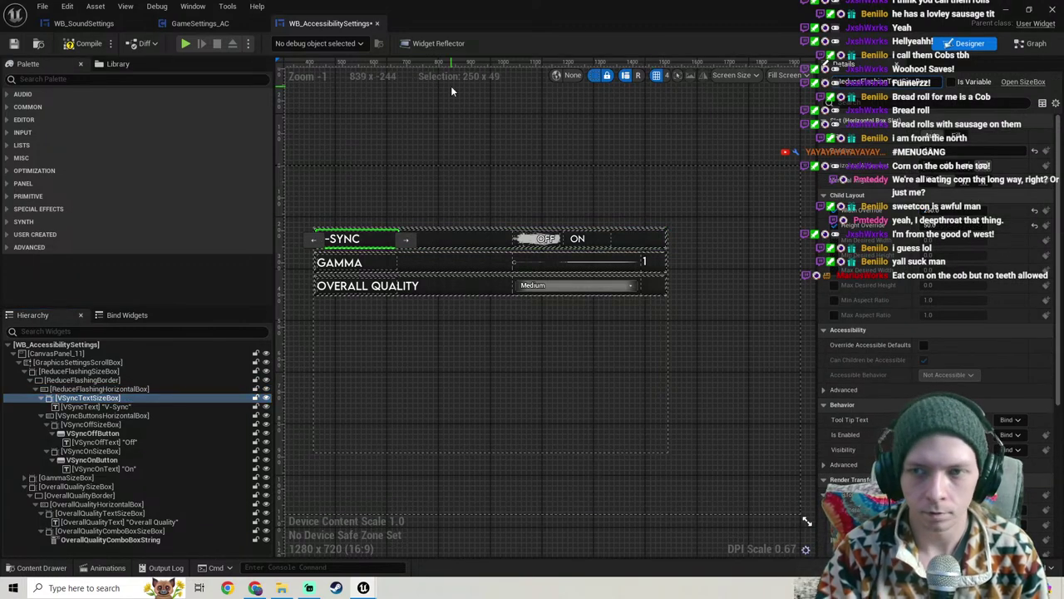
pyautogui.click(89, 406)
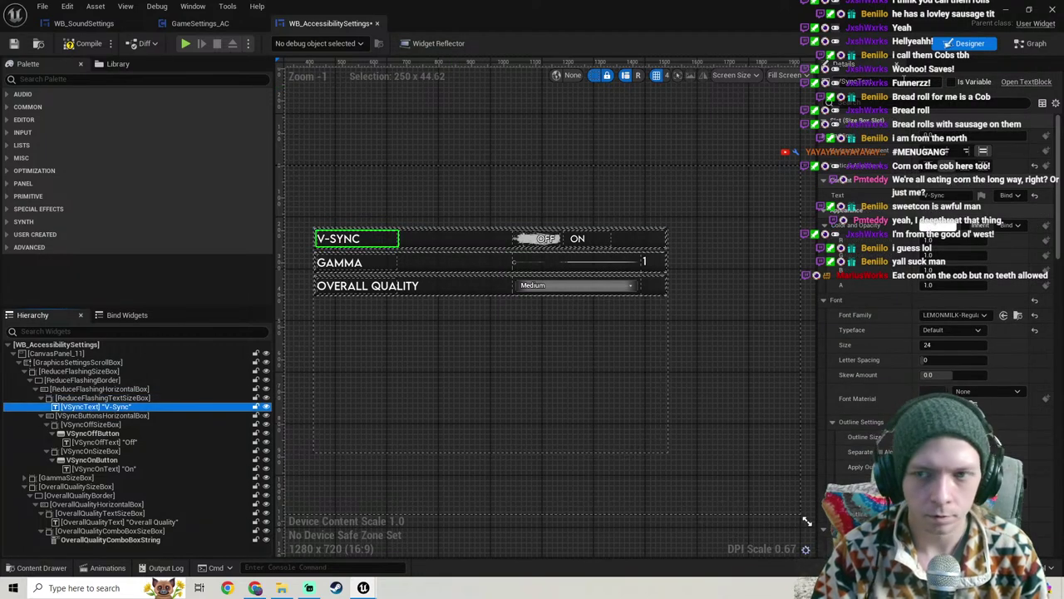
pyautogui.press('Return')
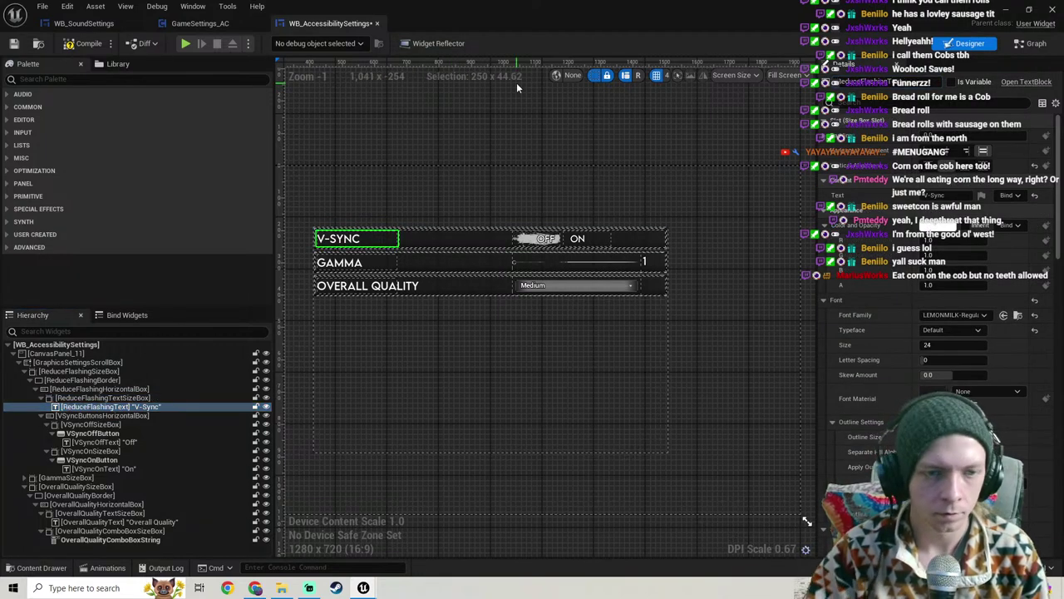
# Step: Rename the row's buttons container as ReduceFlashingButtonsHorizontalBox, and the Off size box and button as ReduceFlashingOffSizeBox and ReduceFlashingOffButton
pyautogui.click(93, 415)
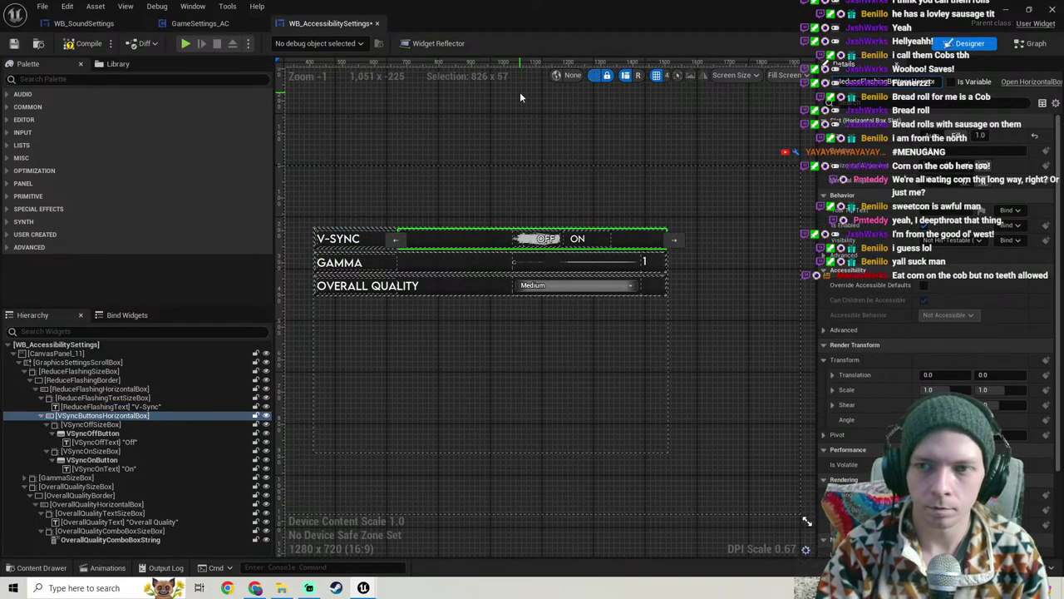
pyautogui.click(92, 424)
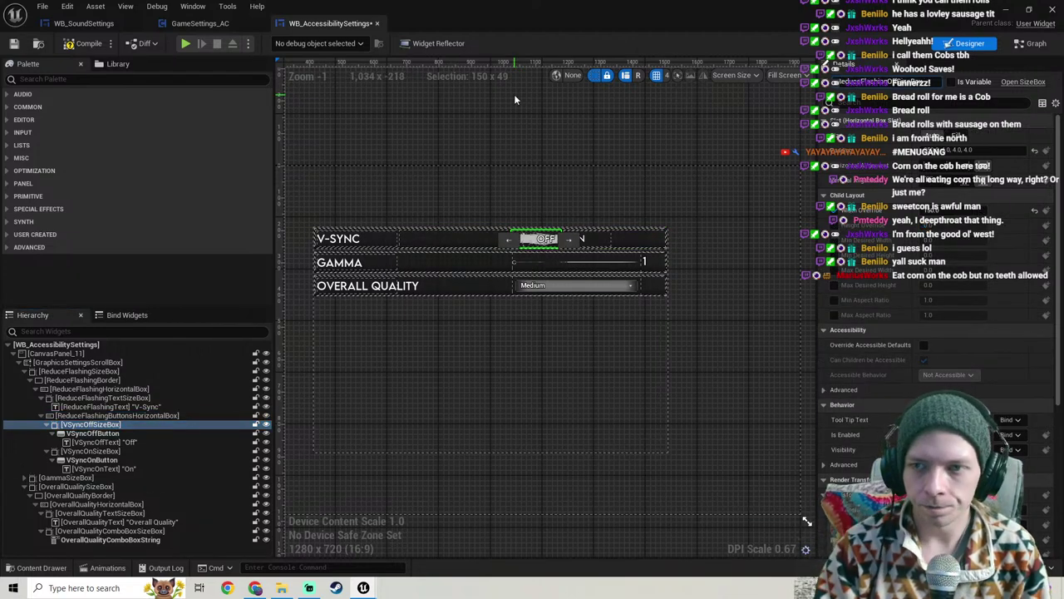
pyautogui.click(116, 434)
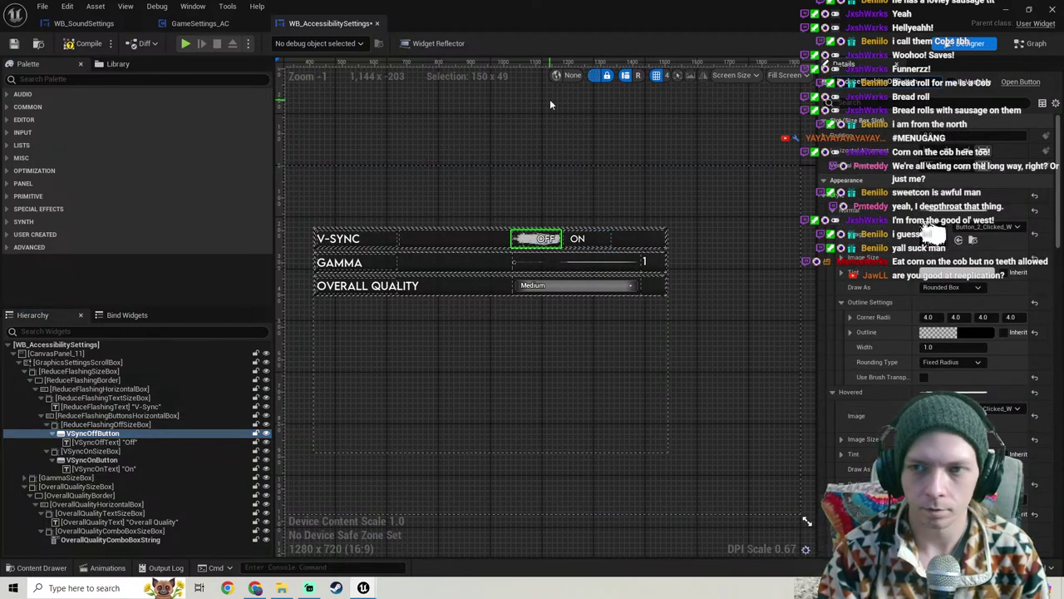
pyautogui.write('ReduceFlashingOffButton')
pyautogui.press('Return')
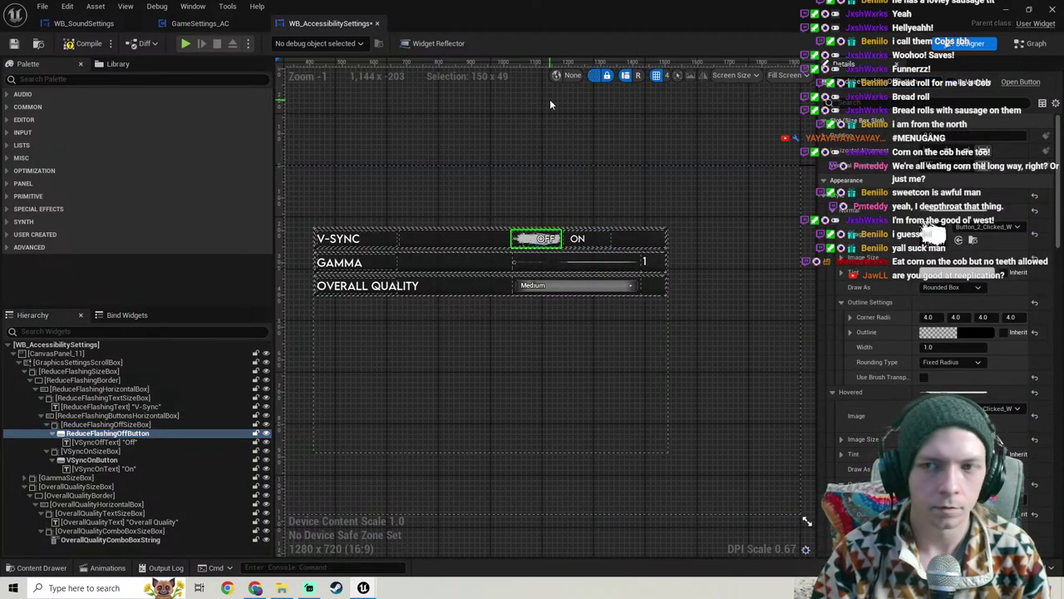
# Step: Rename the Off button's text block as ReduceFlashingOffText and the On size box as ReduceFlashingOnSizeBox
pyautogui.click(98, 442)
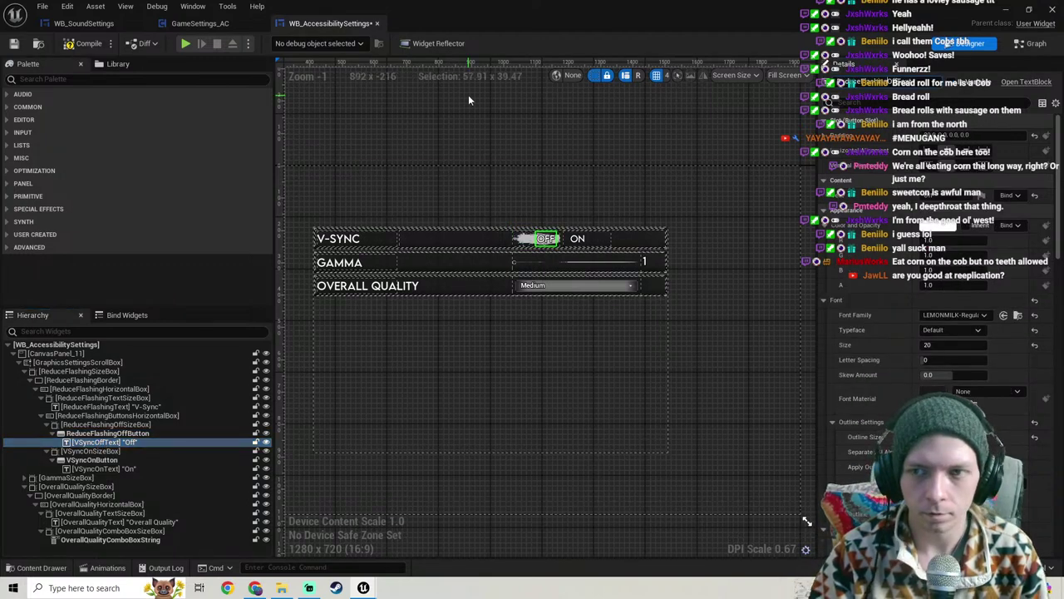
pyautogui.click(92, 451)
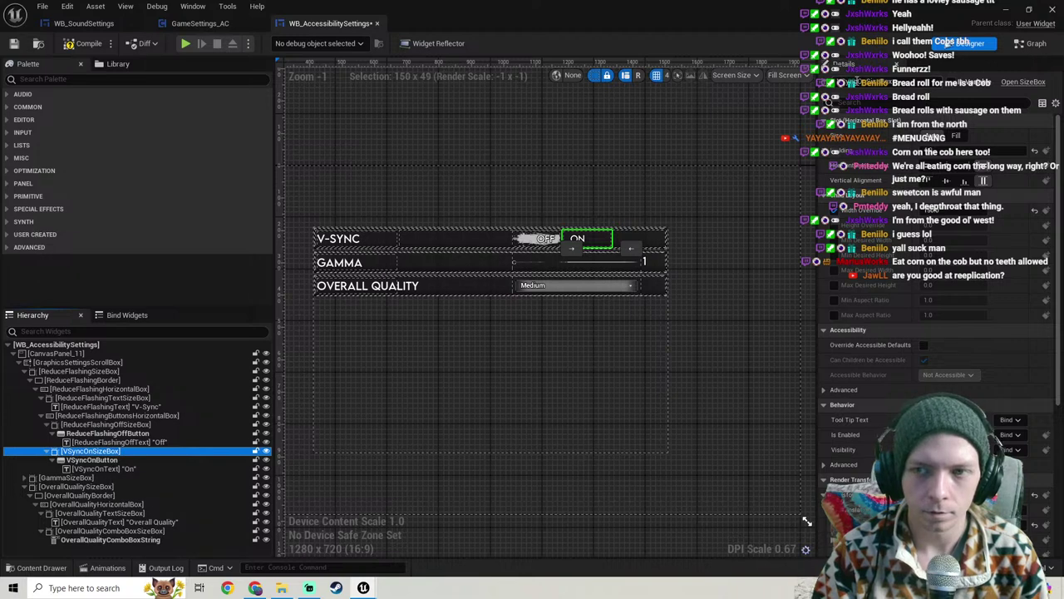
pyautogui.write('ReduceFlashing')
pyautogui.press('Return')
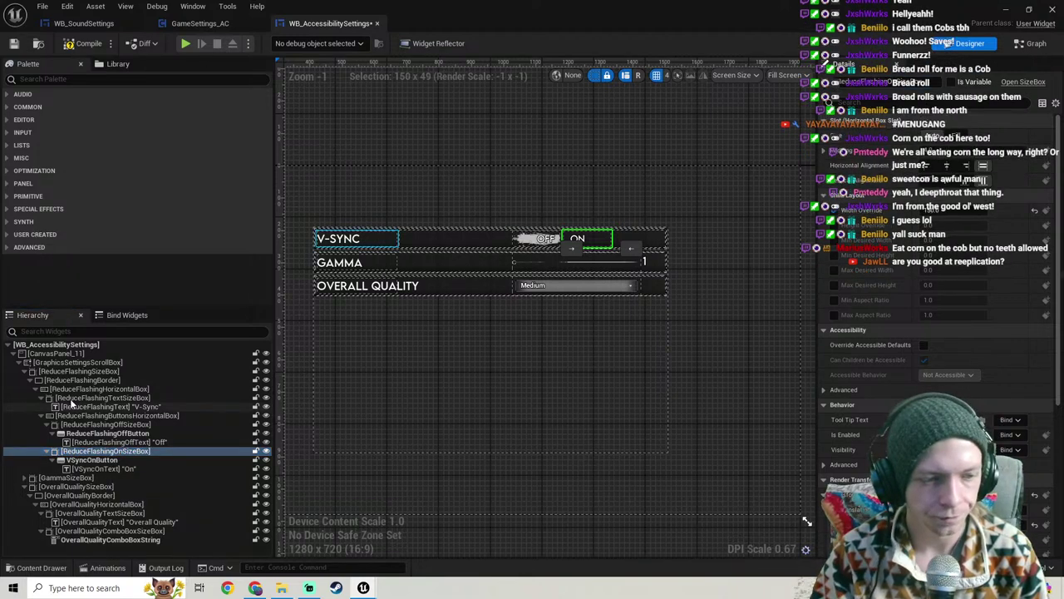
# Step: Rename the row's On button as ReduceFlashingOnButton and its text block as ReduceFlashingOnText
pyautogui.click(98, 461)
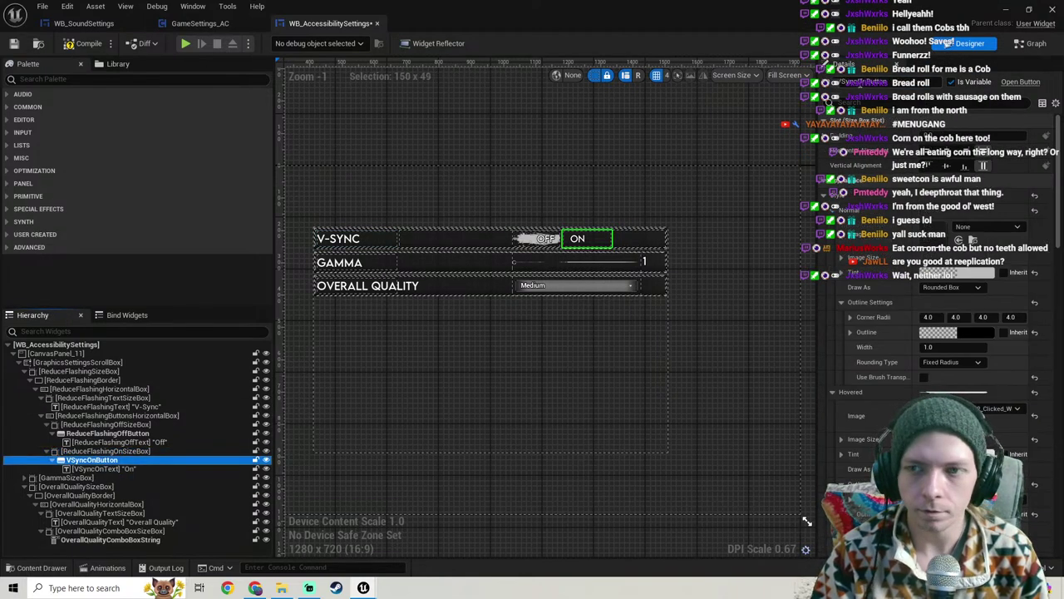
pyautogui.press('Return')
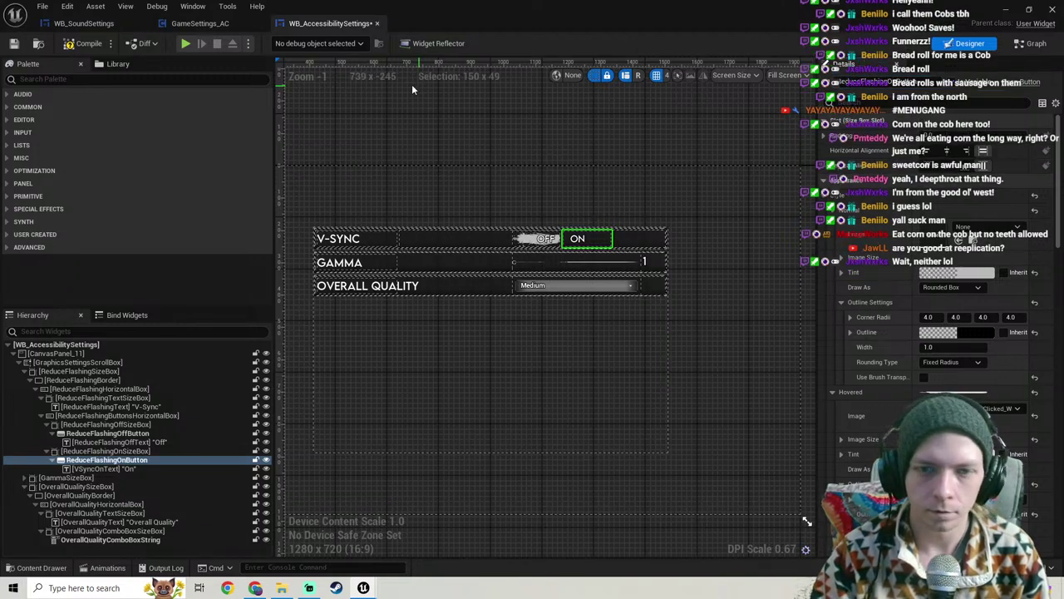
pyautogui.click(101, 469)
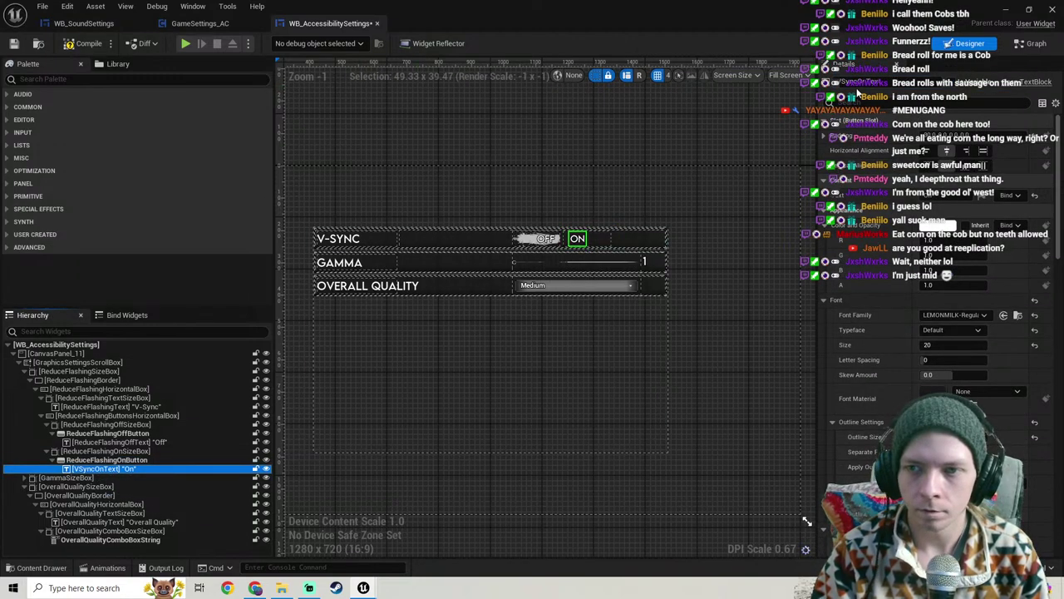
pyautogui.moveTo(858, 81); pyautogui.dragTo(823, 82)
pyautogui.write('ReduceFlashing')
pyautogui.press('Return')
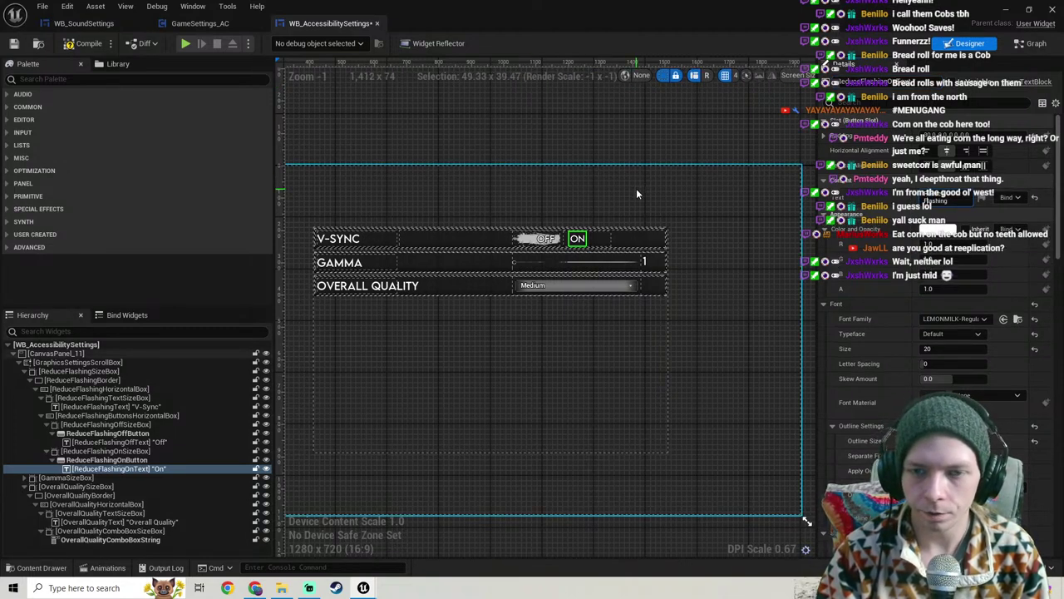
# Step: Undo the text change on the On button, set the row label's text to "Reduce Flashing Lights", and compile and save the widget
pyautogui.press('Return')
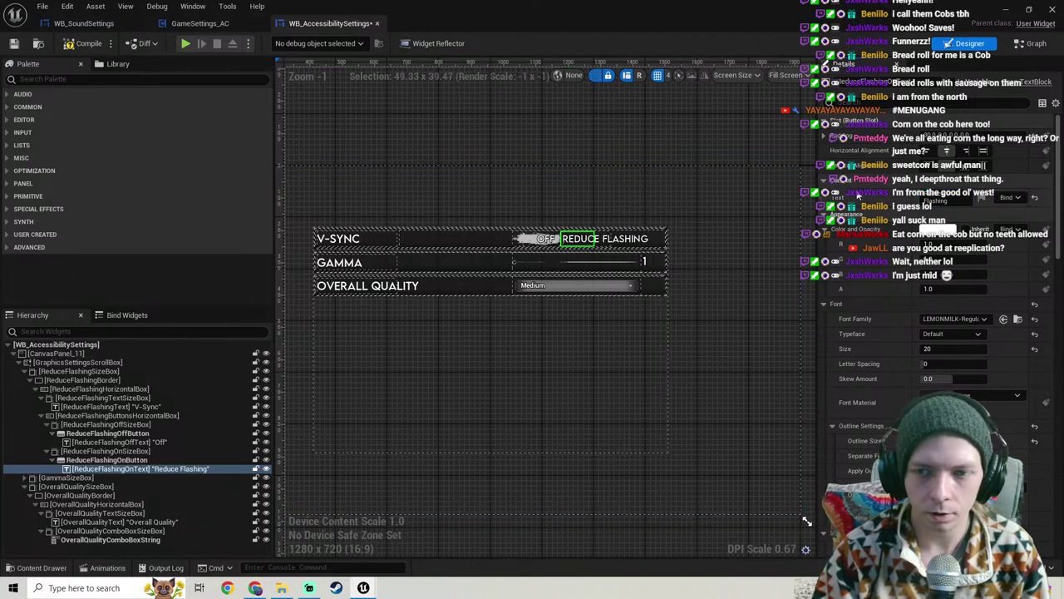
pyautogui.hotkey('ctrl', 'z')
pyautogui.click(345, 241)
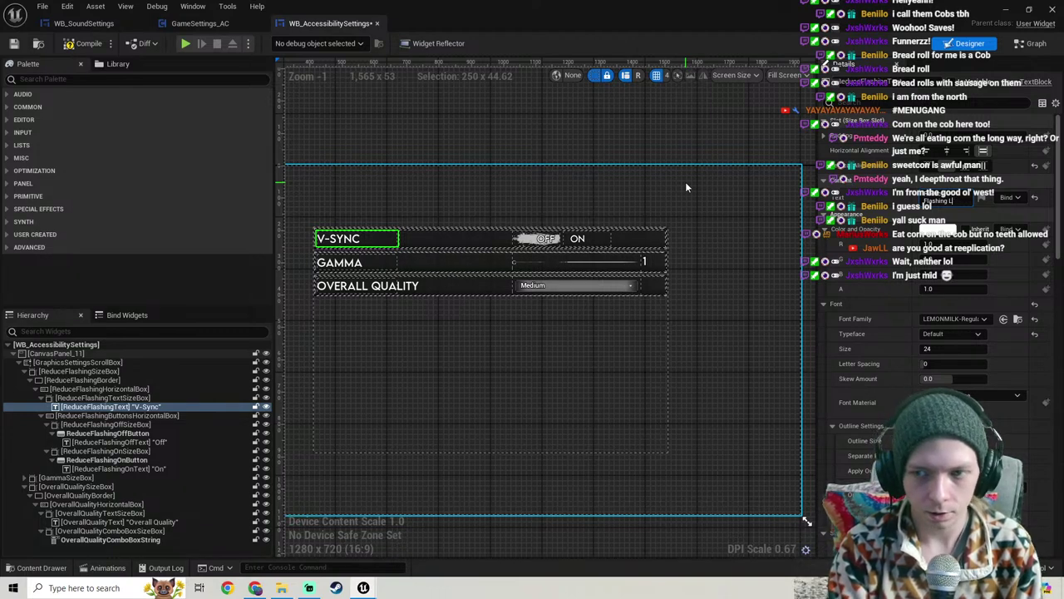
pyautogui.press('Return')
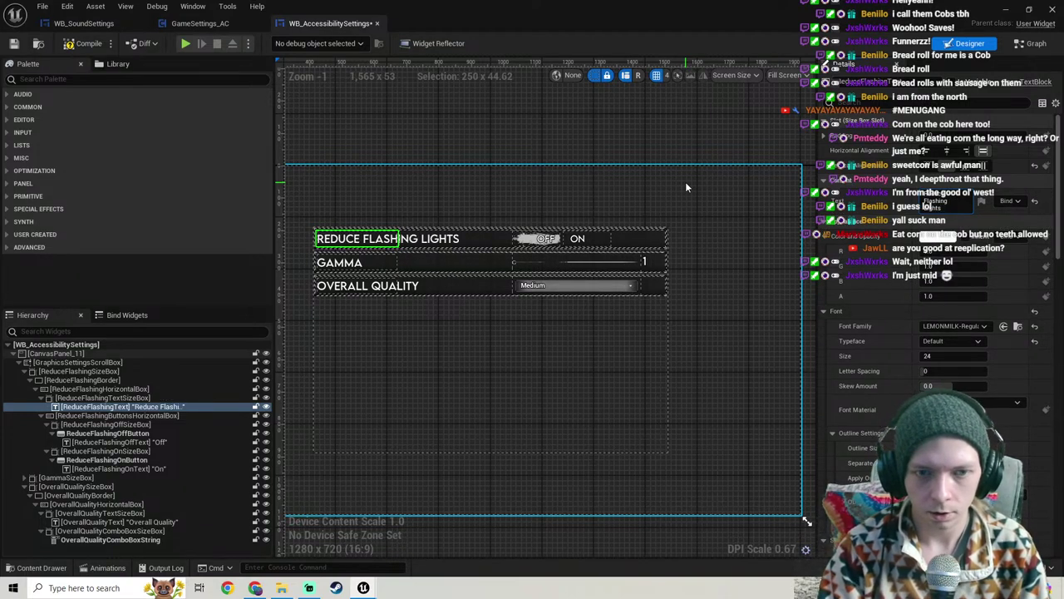
pyautogui.click(83, 43)
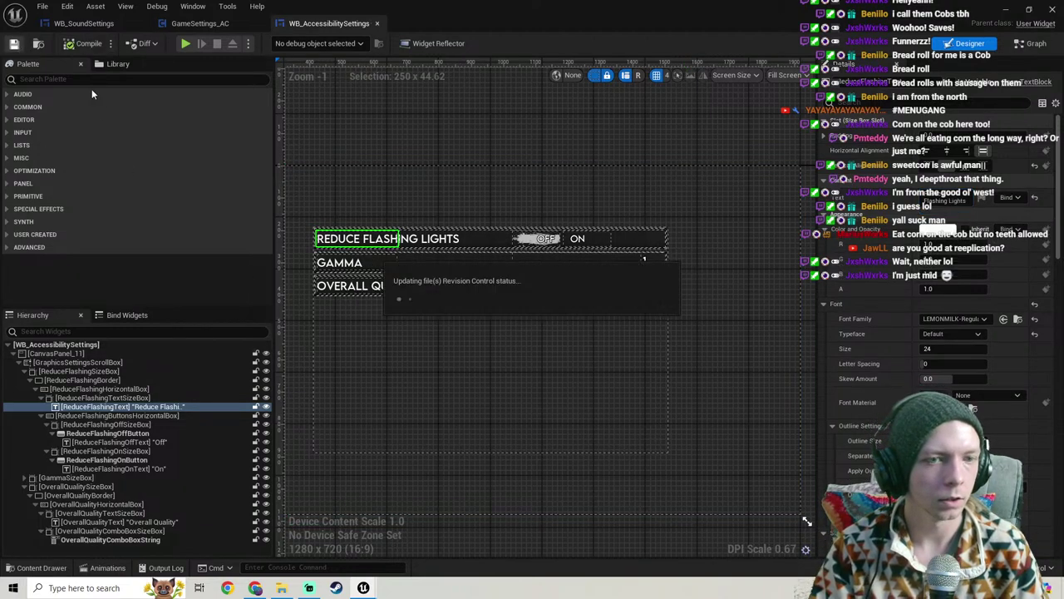
pyautogui.click(443, 206)
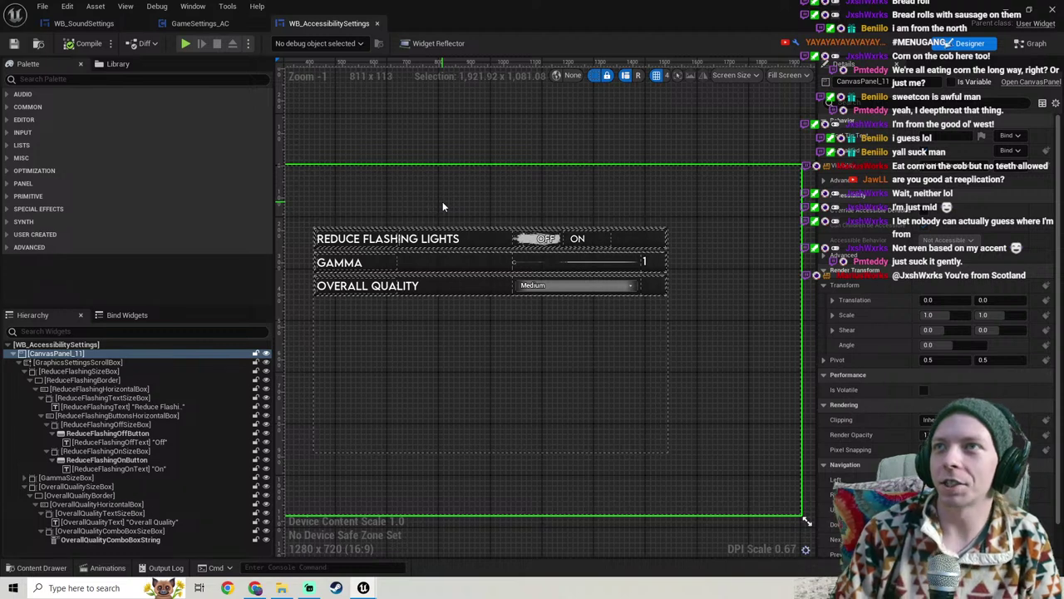
pyautogui.click(13, 43)
# Step: Return to the level editor and open the WB_SettingsMenu widget from the Settings folder
pyautogui.click(1004, 8)
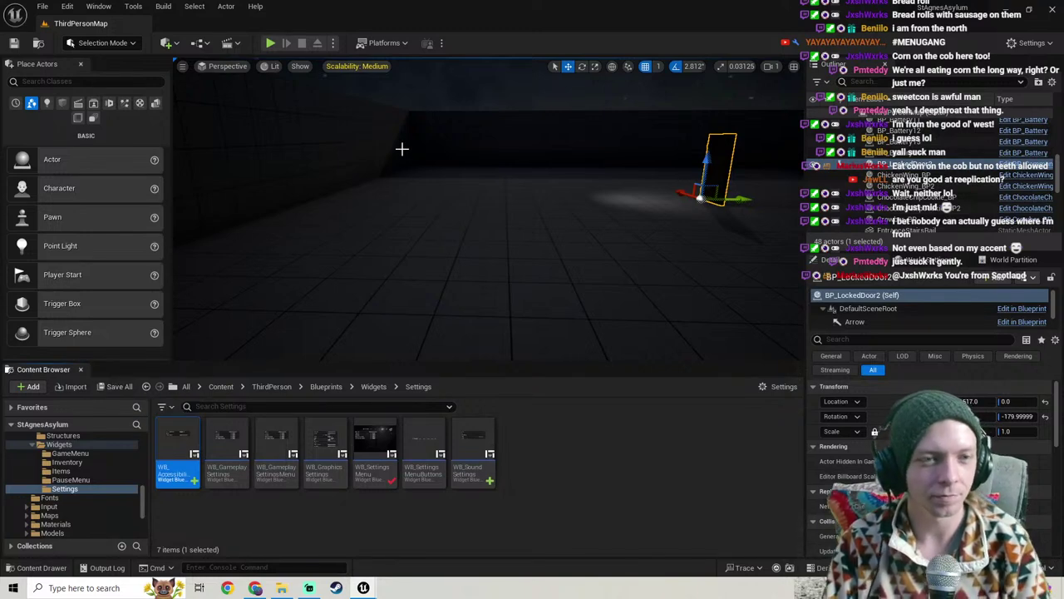
pyautogui.moveTo(373, 242)
pyautogui.mouseDown(button='right')
pyautogui.moveTo(376, 274)
pyautogui.moveTo(375, 237)
pyautogui.mouseUp(button='right')
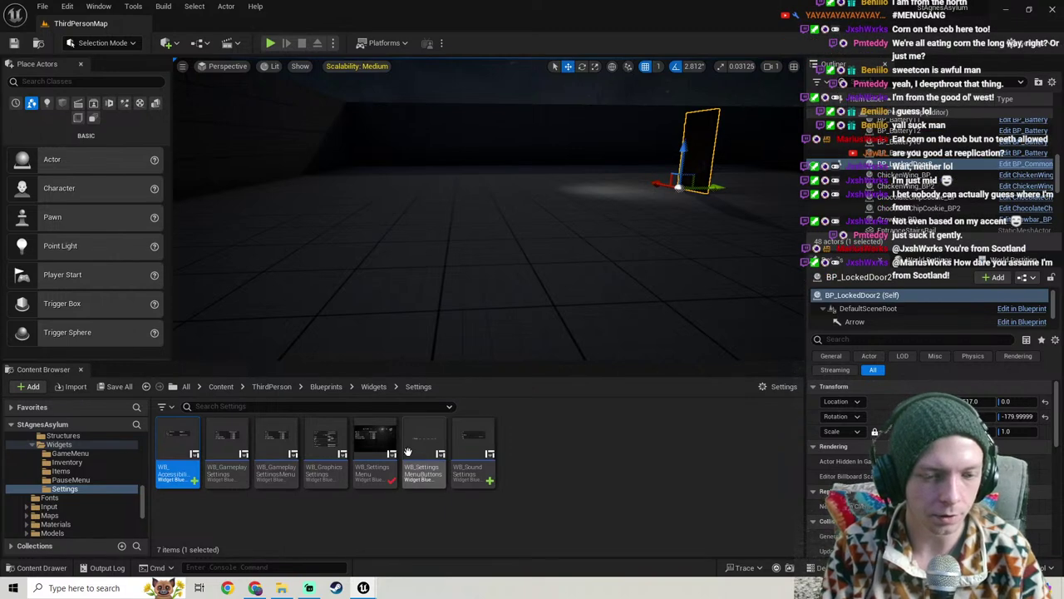
pyautogui.doubleClick(376, 457)
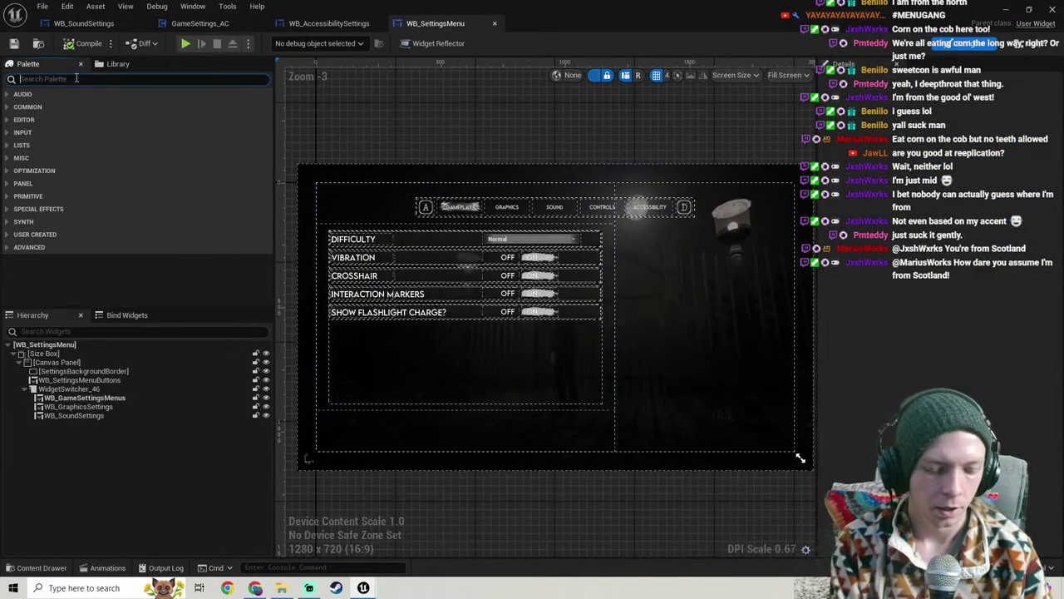
# Step: Add the WB_AccessibilitySettings widget as the last child of WidgetSwitcher_46, compile and save, and clear the palette search
pyautogui.write('access')
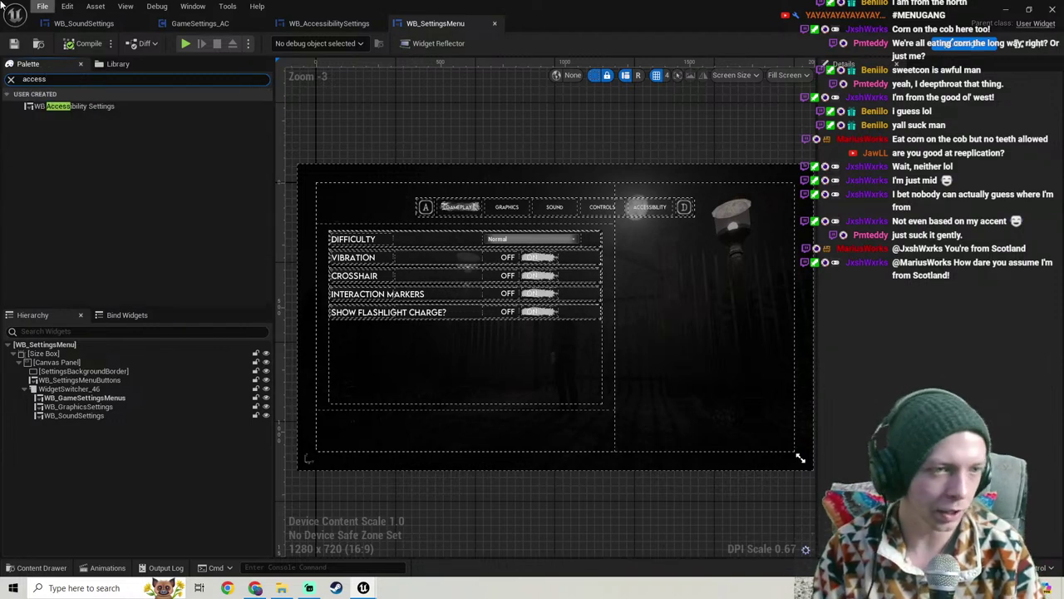
pyautogui.moveTo(84, 109); pyautogui.dragTo(79, 387)
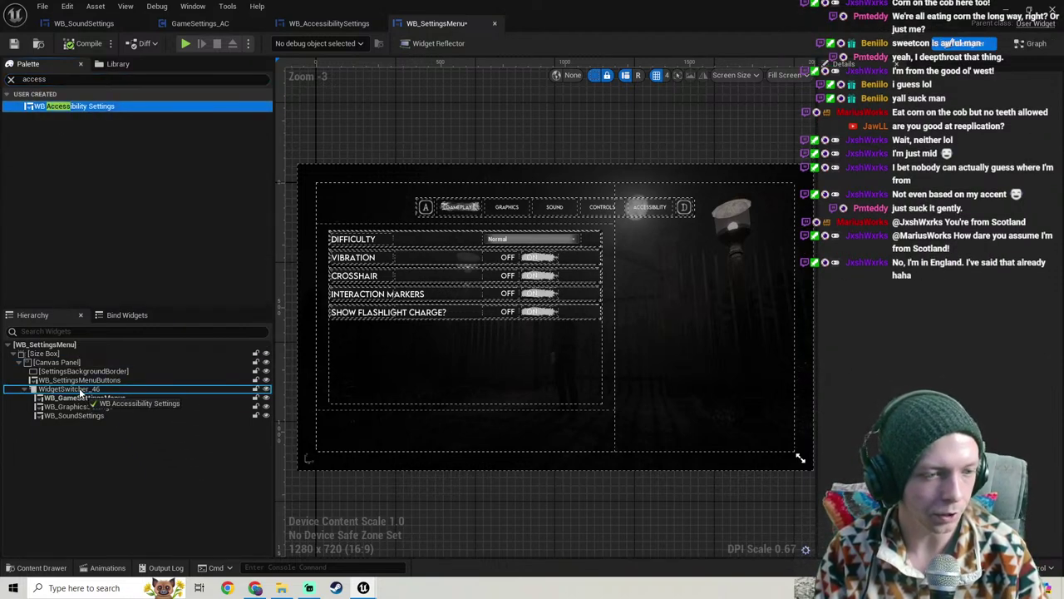
pyautogui.click(76, 45)
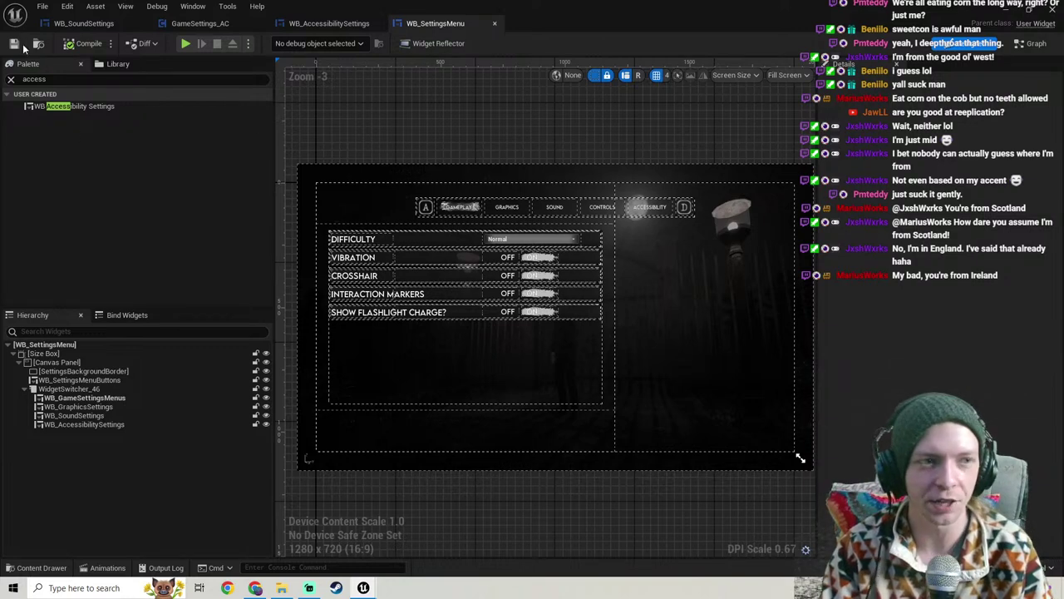
pyautogui.click(38, 78)
pyautogui.hotkey('ctrl', 'a')
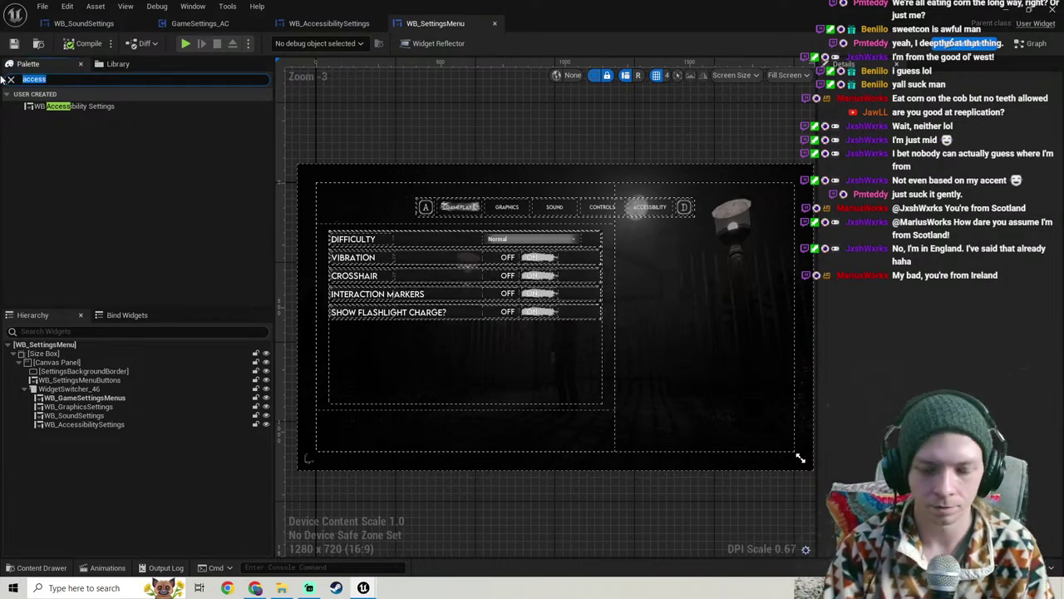
pyautogui.press('BackSpace')
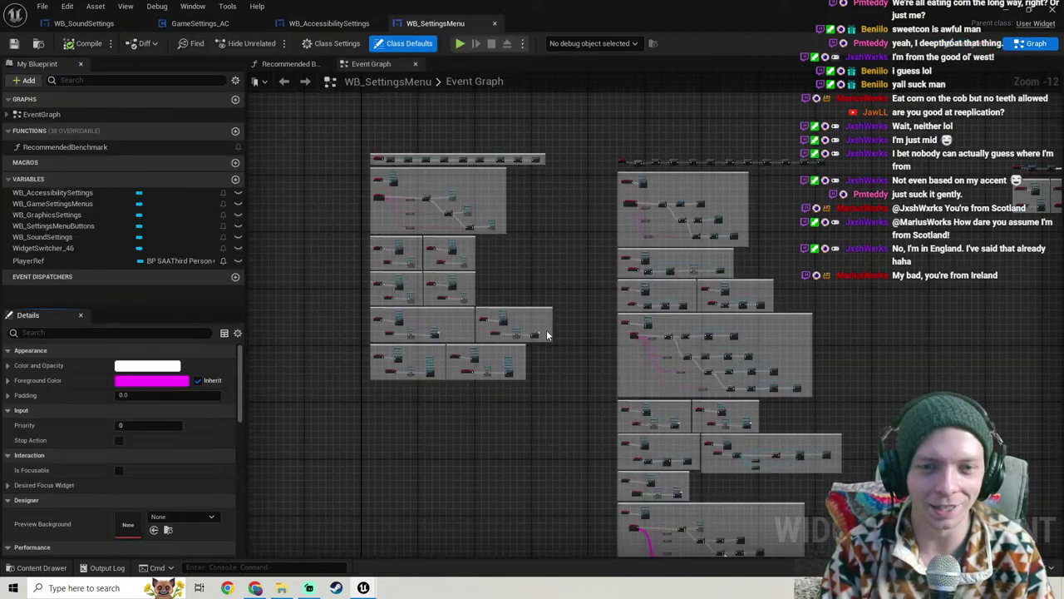
# Step: In the settings menu's Event Graph, wrap the SoundButtonClicked and SoundButtonClickedBind nodes in a comment titled "Sound Button Clicked"
pyautogui.moveTo(547, 331); pyautogui.dragTo(532, 211, button='right')
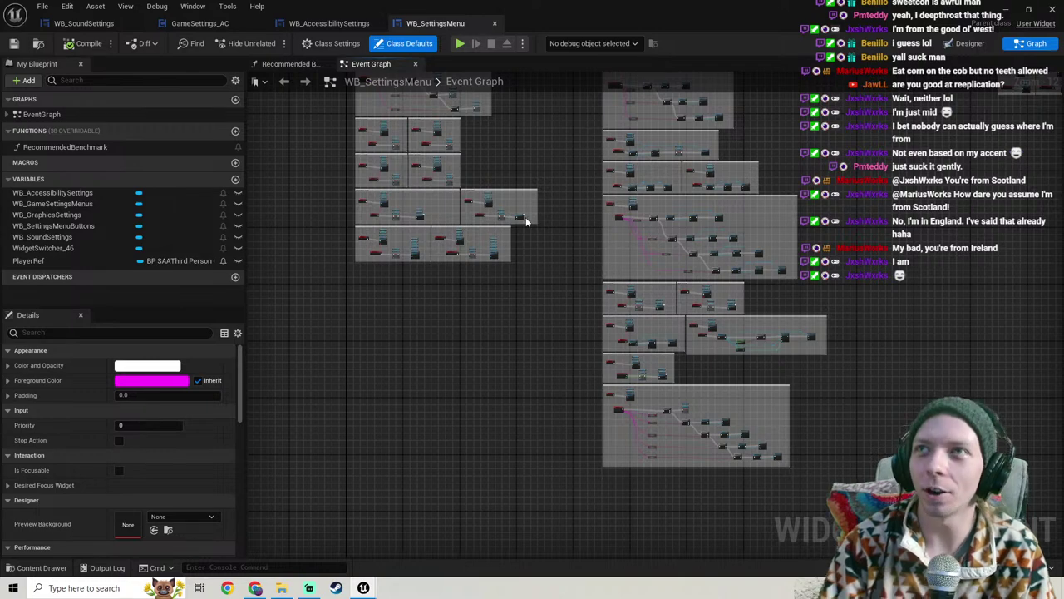
pyautogui.moveTo(526, 219); pyautogui.dragTo(503, 168, button='right')
pyautogui.scroll(5, 558, 300)
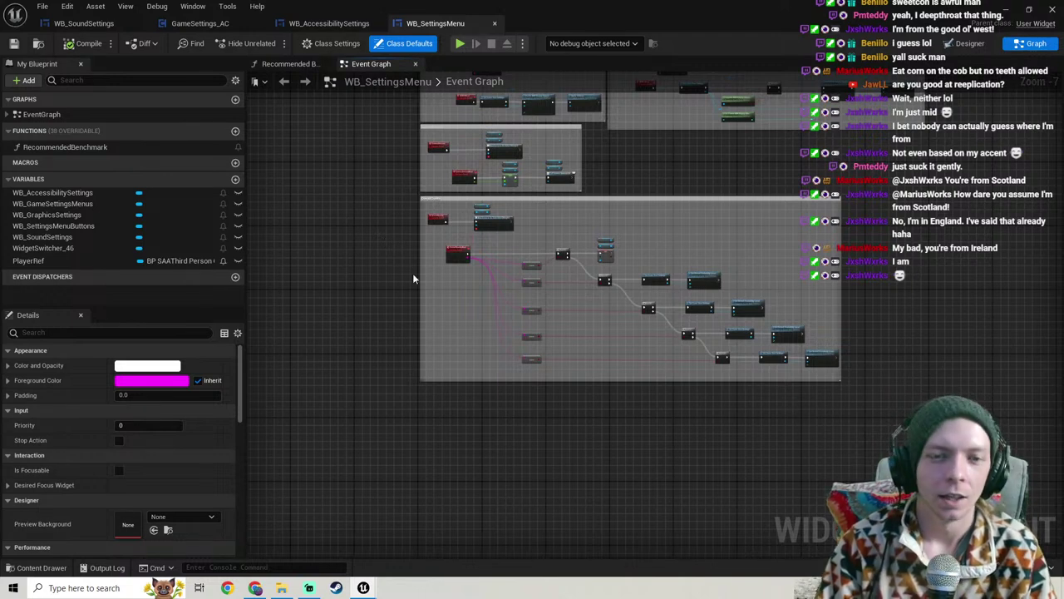
pyautogui.scroll(-5, 421, 316)
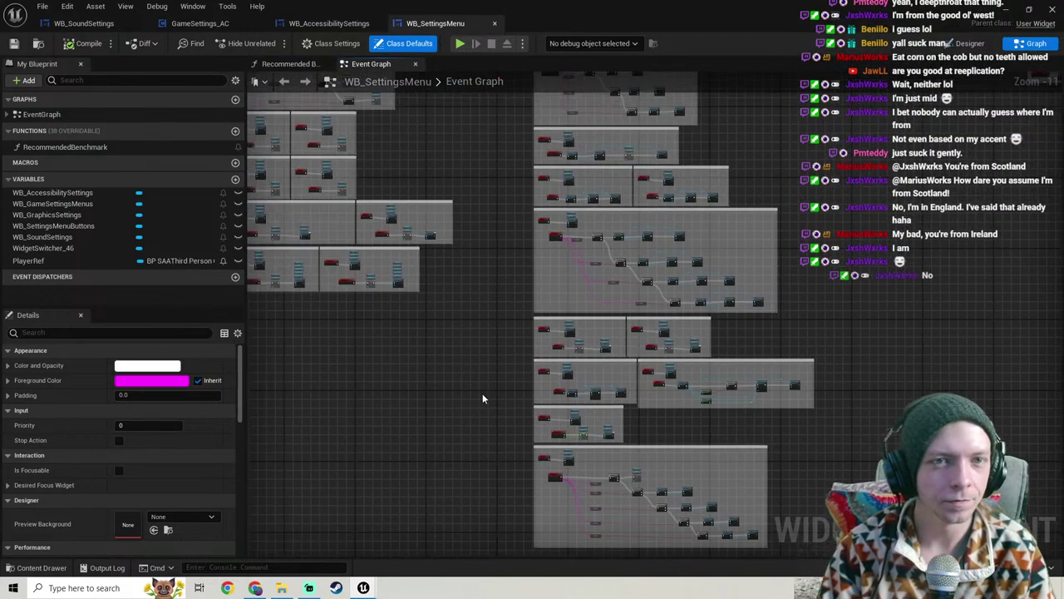
pyautogui.scroll(8, 582, 371)
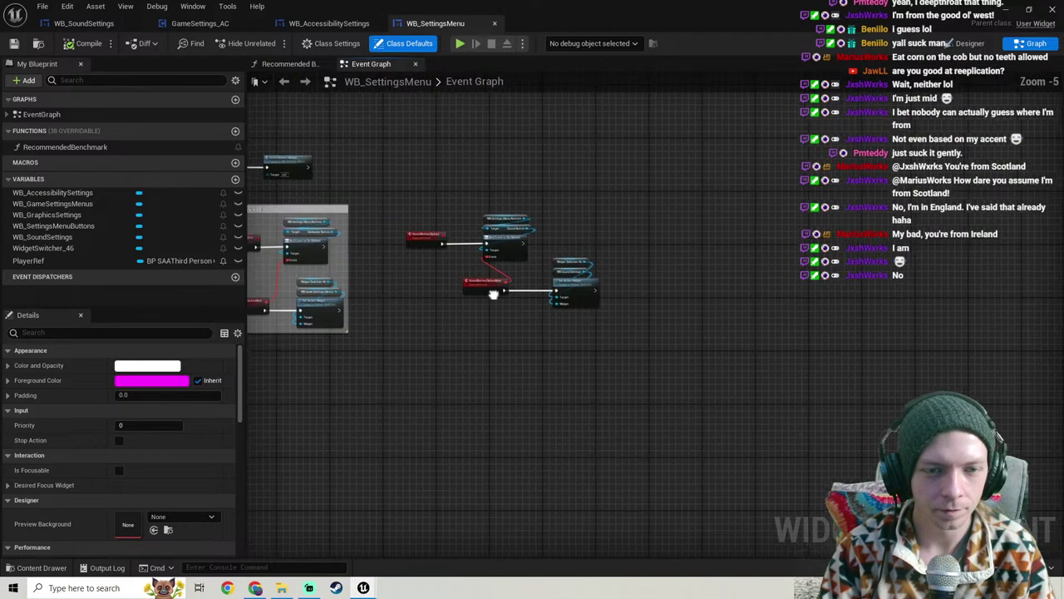
pyautogui.scroll(-4, 582, 371)
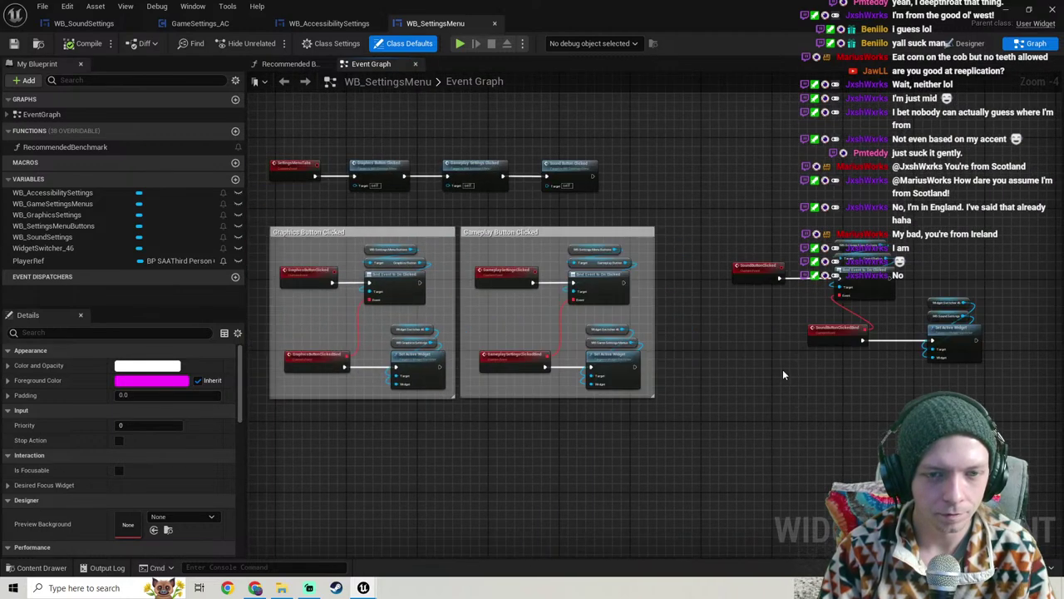
pyautogui.scroll(4, 598, 378)
pyautogui.moveTo(795, 387); pyautogui.dragTo(496, 210)
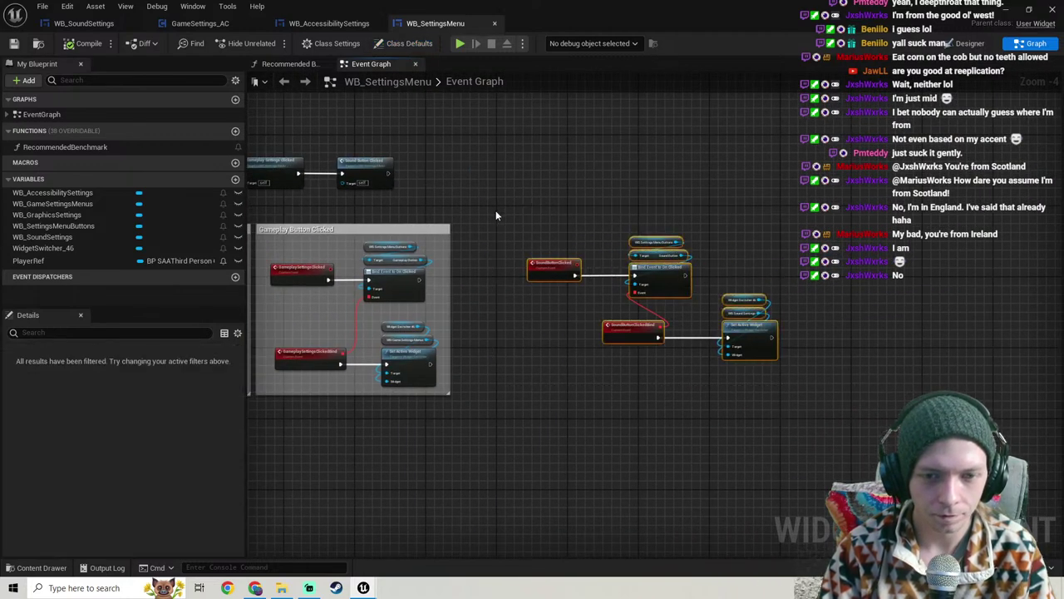
pyautogui.write('cSound')
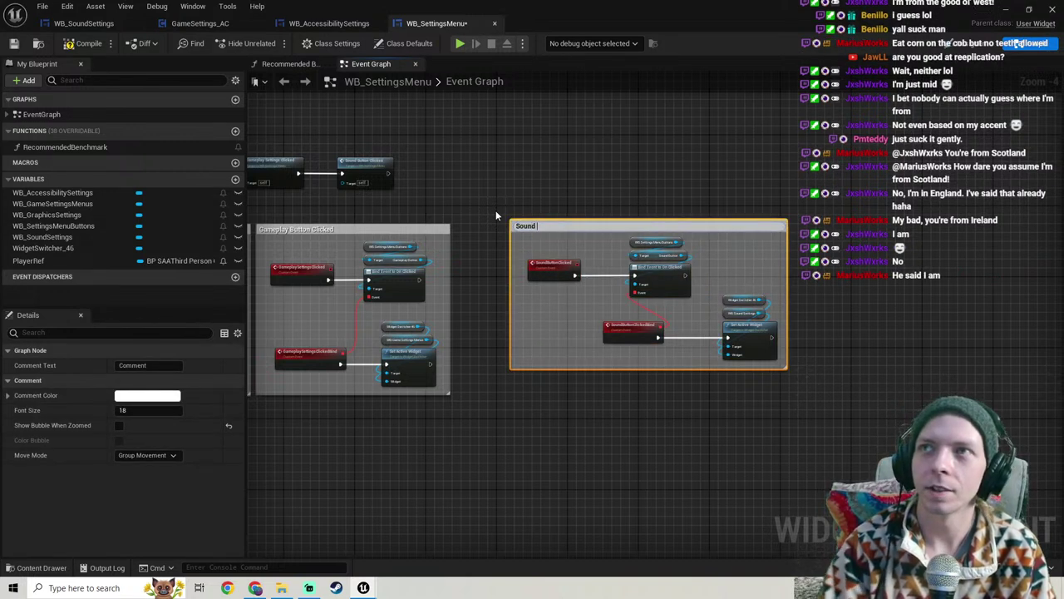
pyautogui.press('Return')
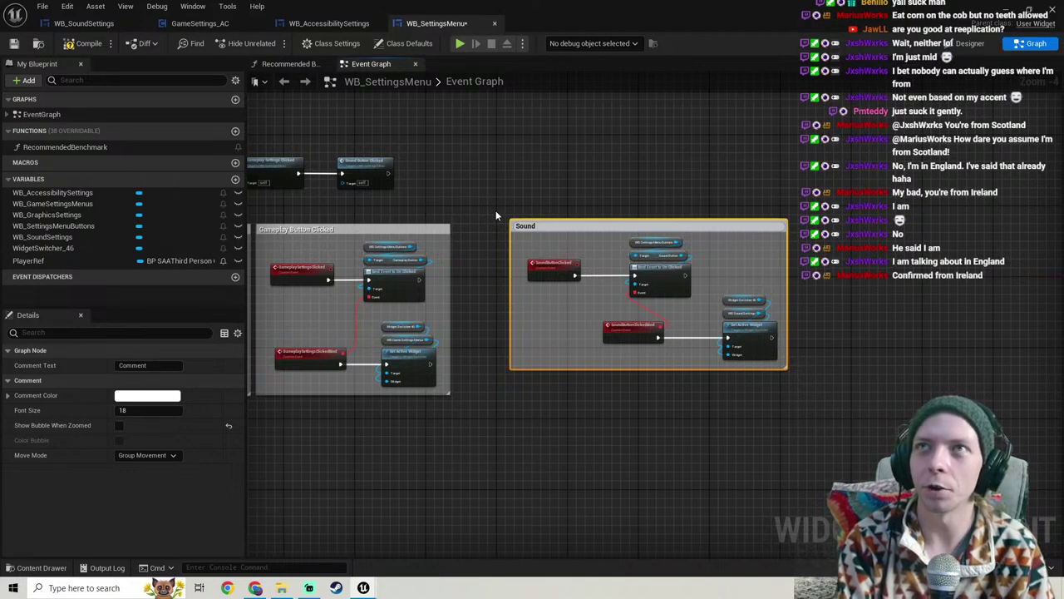
pyautogui.write('B')
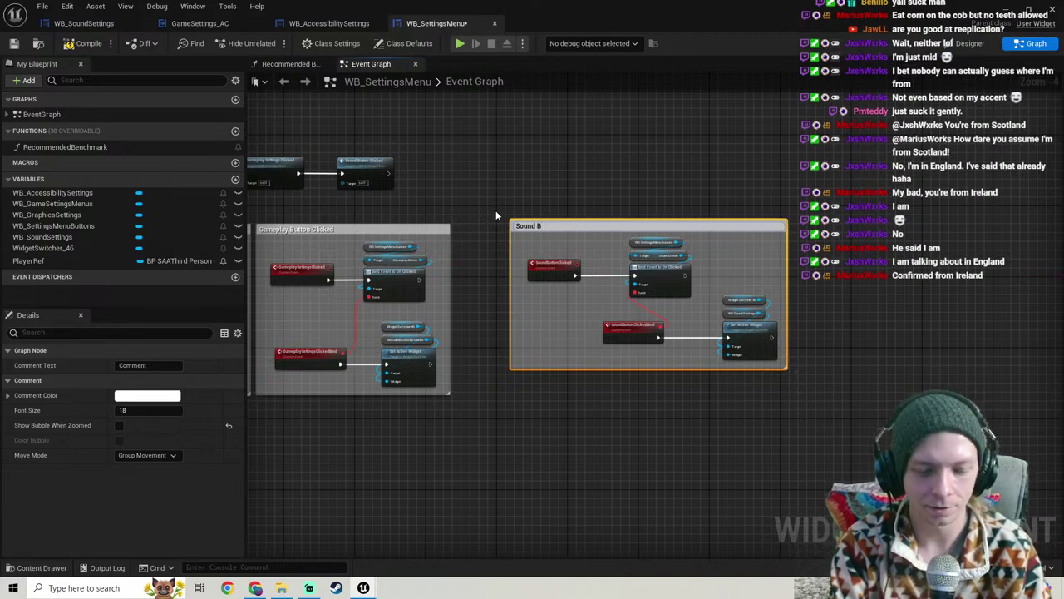
pyautogui.write('utton')
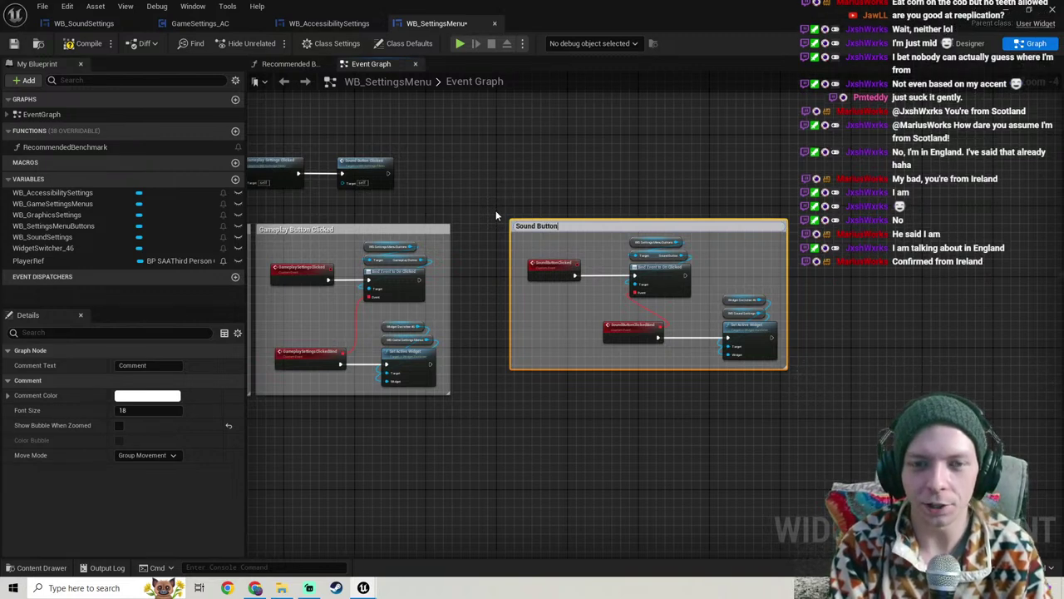
pyautogui.write(' Clicked')
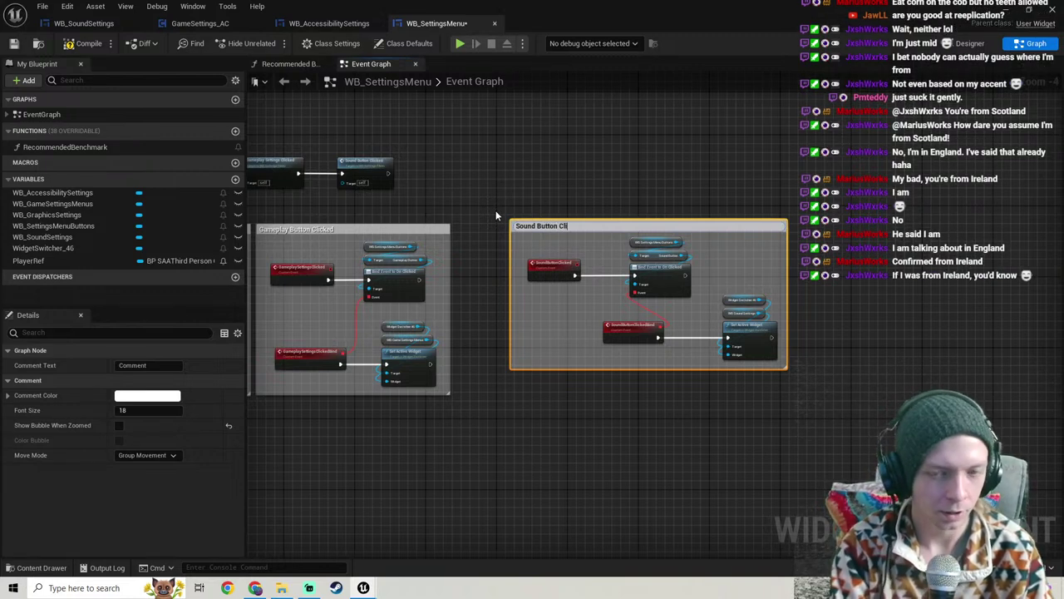
pyautogui.press('Return')
# Step: Extend the Sound Button Clicked comment box downward to match the height of the Gameplay Button Clicked box
pyautogui.scroll(5, 476, 183)
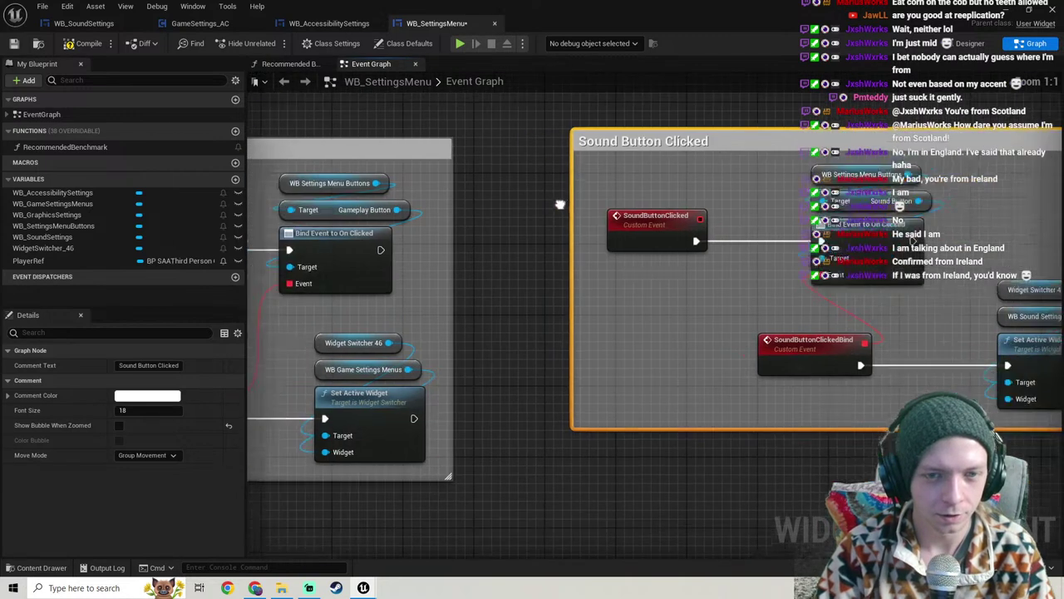
pyautogui.scroll(-2, 562, 165)
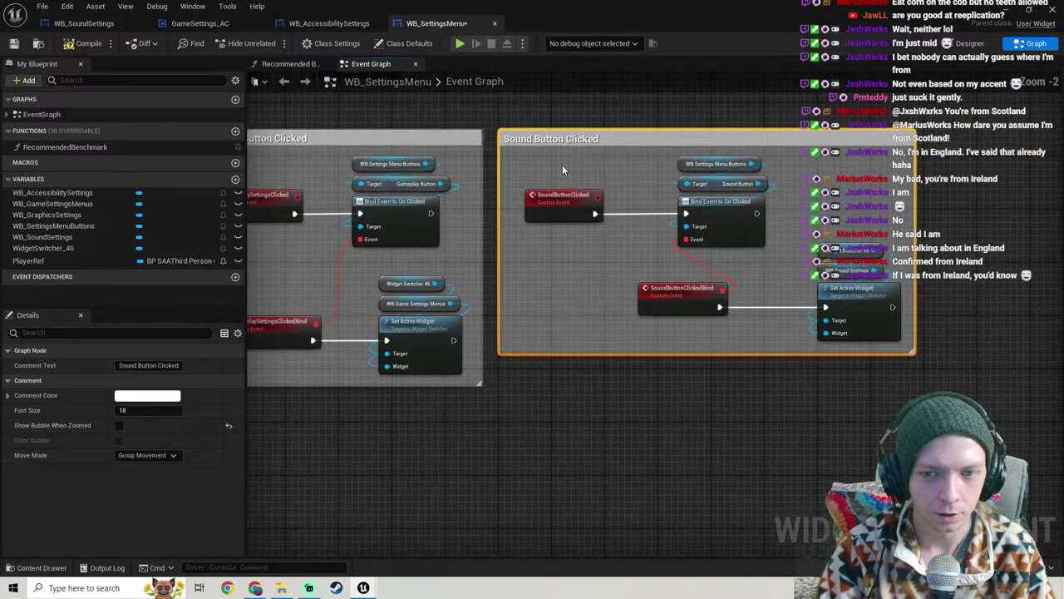
pyautogui.moveTo(527, 365); pyautogui.dragTo(518, 401)
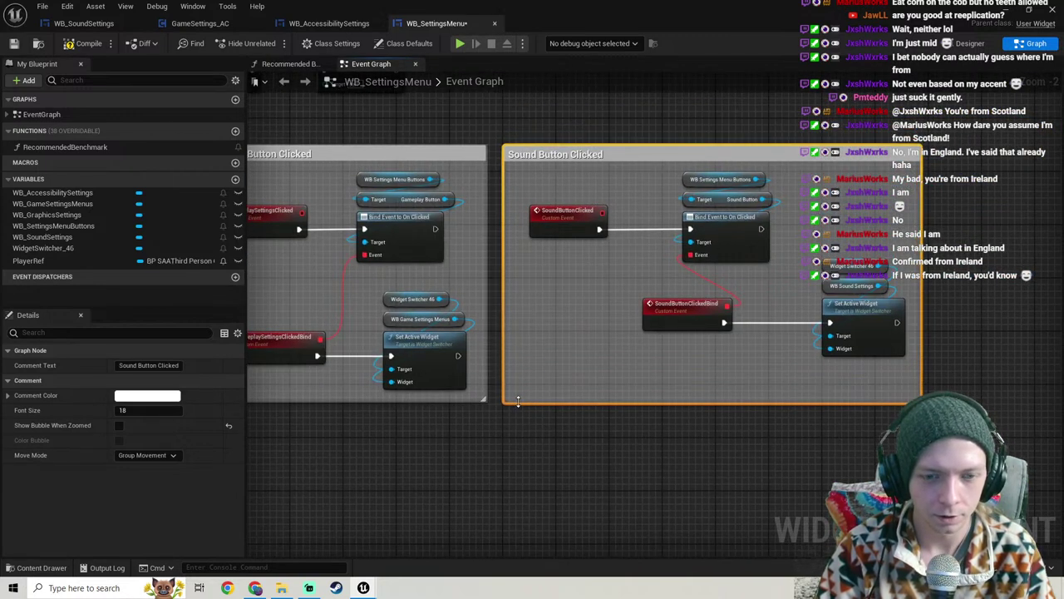
pyautogui.scroll(-2, 540, 321)
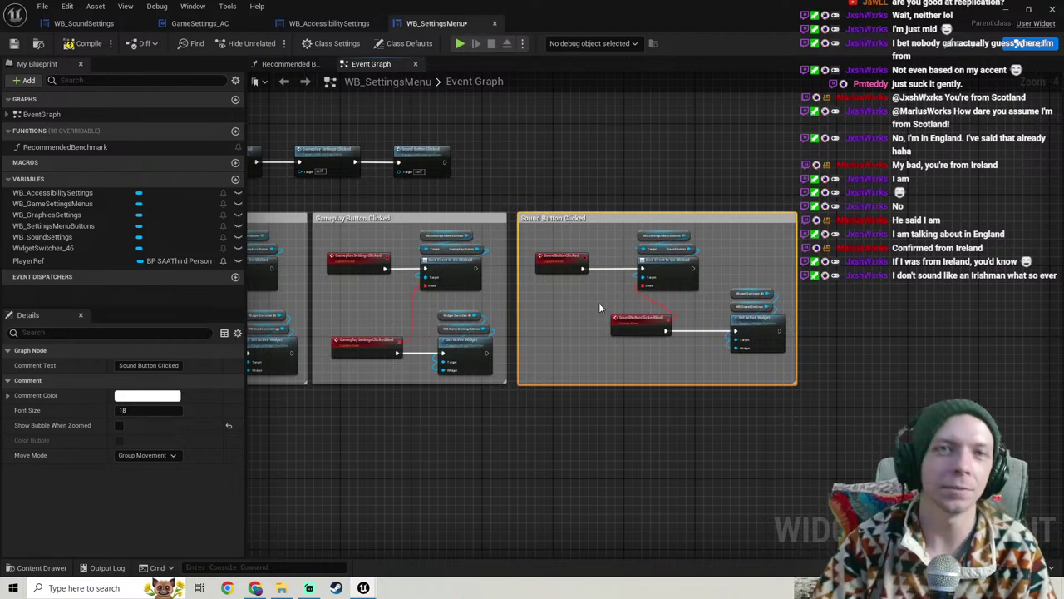
# Step: Select the whole Sound Button Clicked comment group and shift it closer to the Gameplay Button Clicked box
pyautogui.scroll(1, 549, 337)
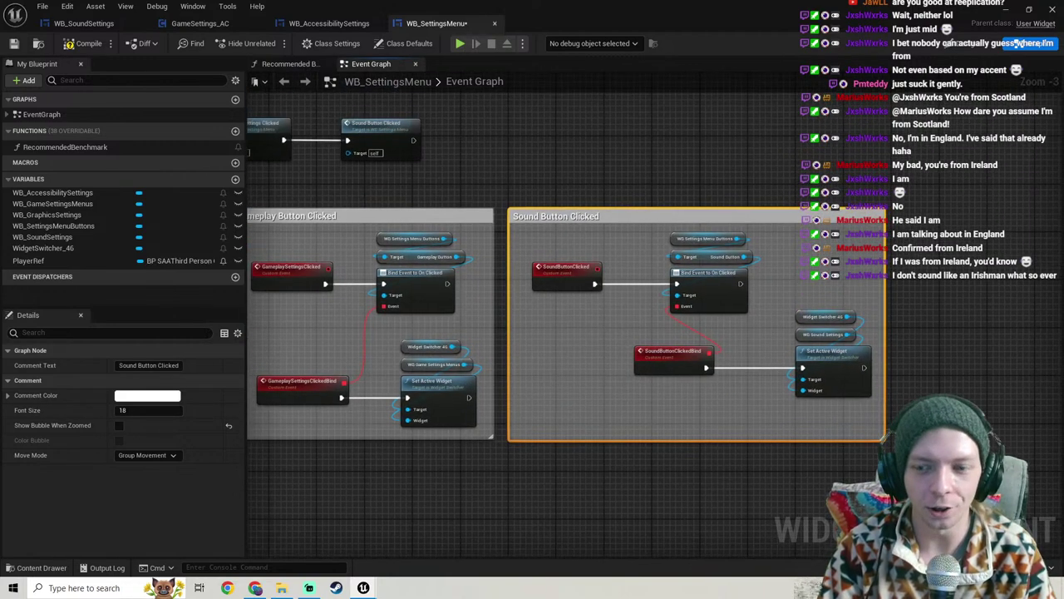
pyautogui.moveTo(654, 321); pyautogui.dragTo(503, 196)
pyautogui.press('Left')
pyautogui.press('Left')
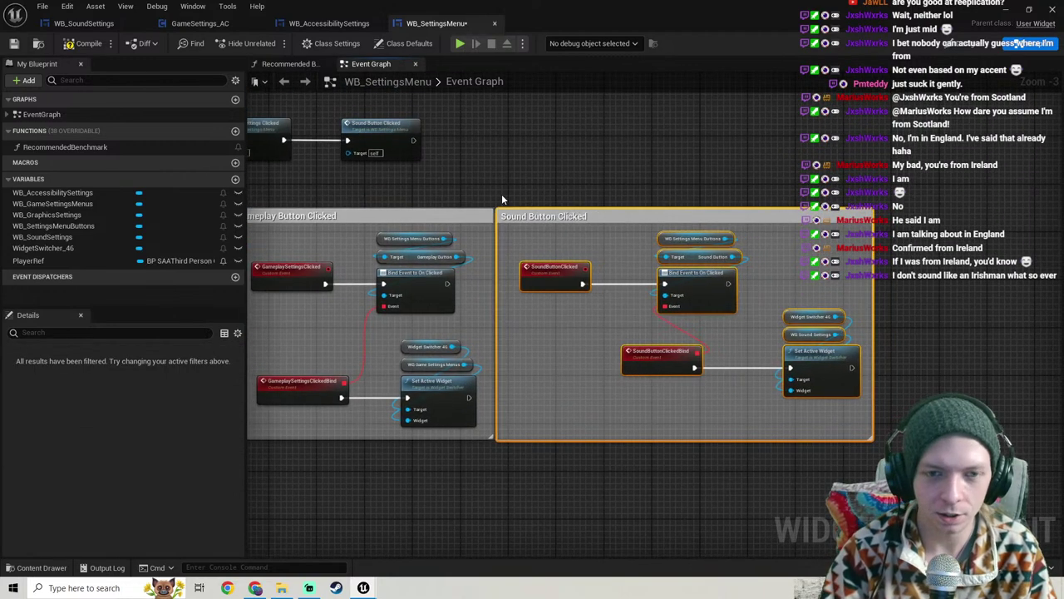
pyautogui.press('Right')
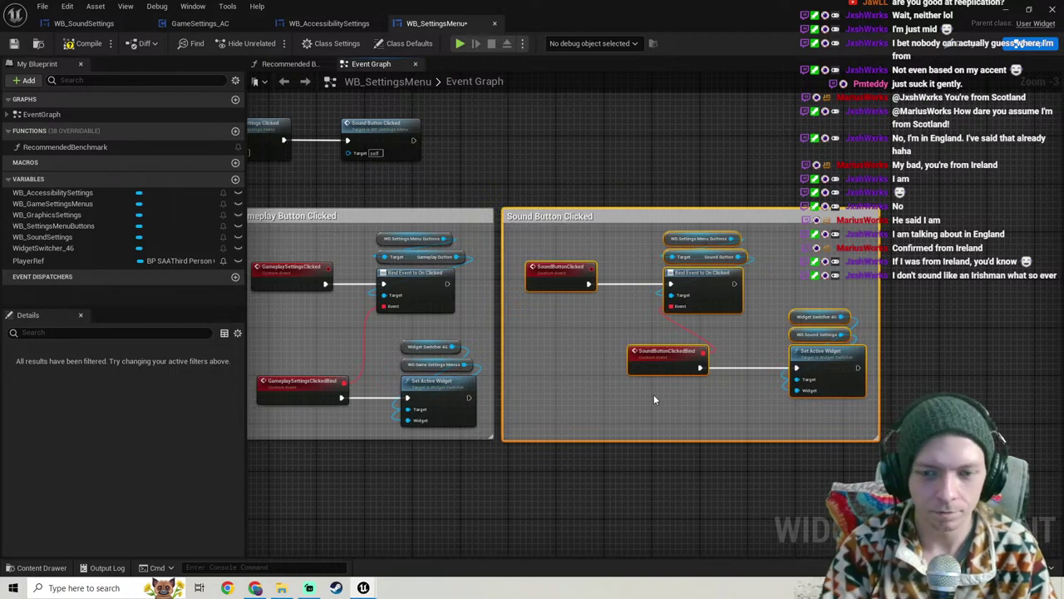
# Step: Level the SoundButtonClickedBind event and its Set Active Widget node with their counterparts in the Gameplay Button Clicked box
pyautogui.click(658, 362)
pyautogui.moveTo(596, 382); pyautogui.dragTo(565, 374, button='right')
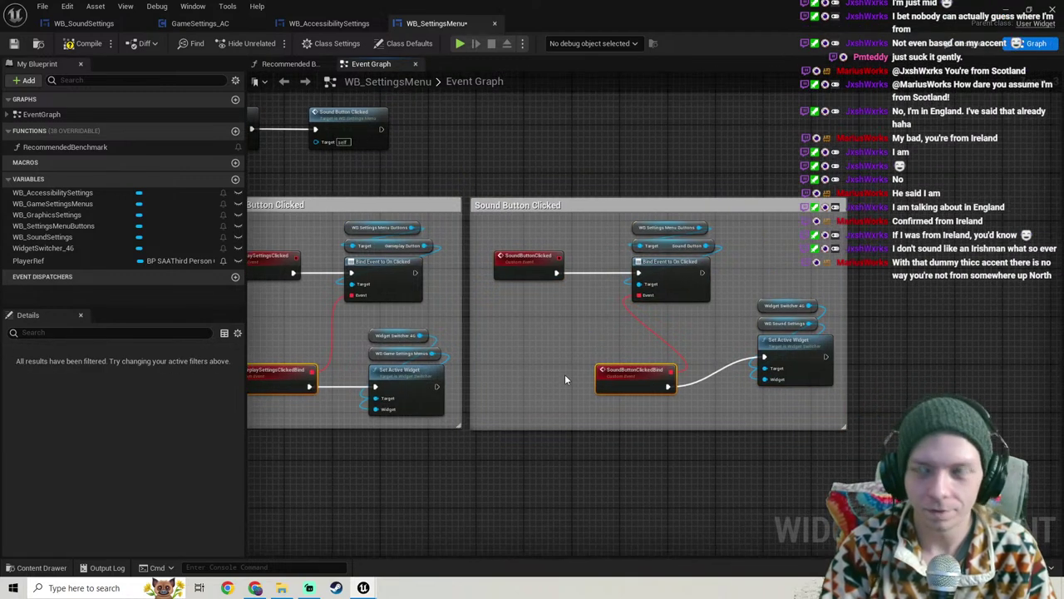
pyautogui.moveTo(706, 418); pyautogui.dragTo(664, 386, button='right')
pyautogui.click(762, 328)
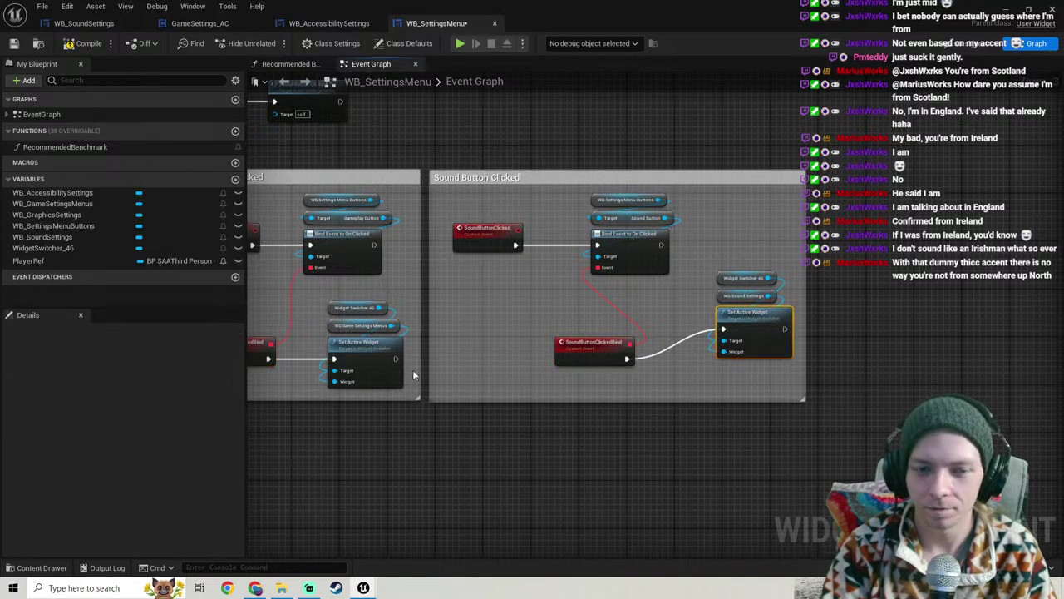
pyautogui.keyDown('shift'); pyautogui.click(385, 366); pyautogui.keyUp('shift')
pyautogui.hotkey('shift', 's')
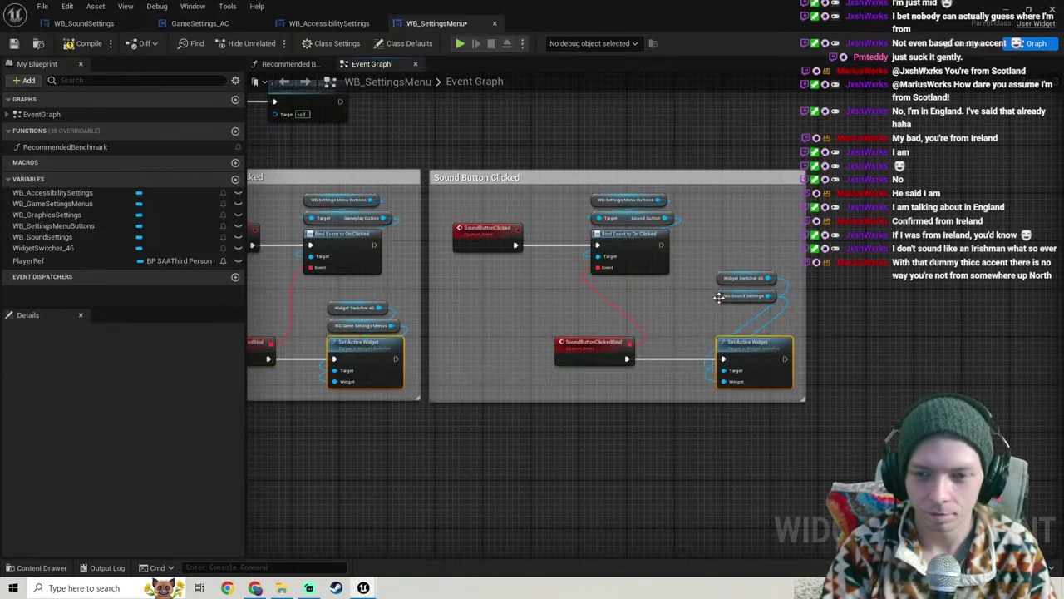
# Step: Line up the WB Sound Settings and Widget Switcher 46 getters with those in the Gameplay Button Clicked box and save the widget
pyautogui.moveTo(722, 296); pyautogui.dragTo(722, 326)
pyautogui.keyDown('ctrl'); pyautogui.click(364, 325); pyautogui.keyUp('ctrl')
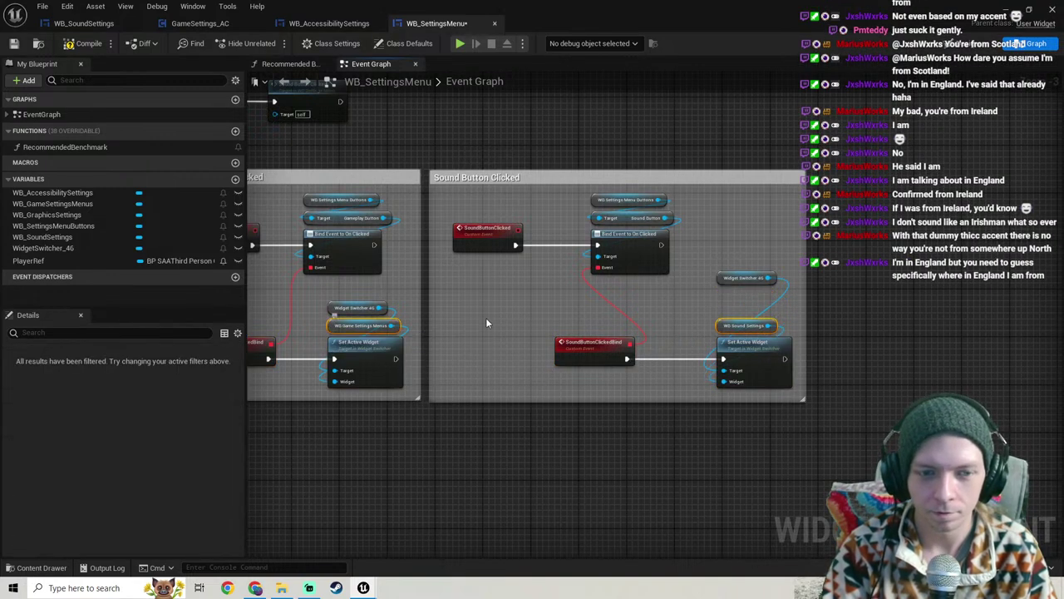
pyautogui.click(720, 276)
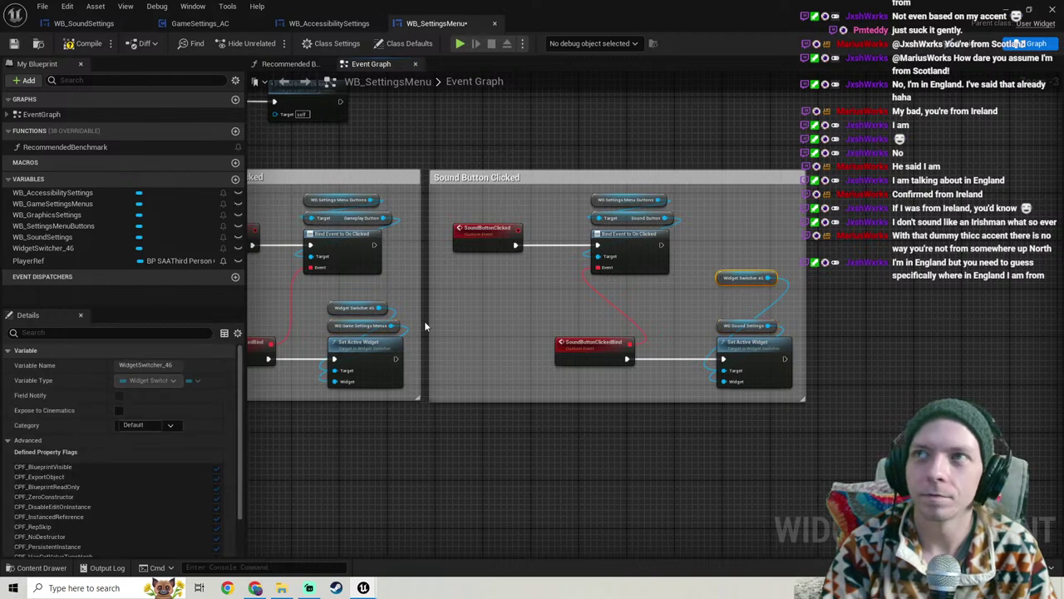
pyautogui.keyDown('shift'); pyautogui.click(340, 309); pyautogui.keyUp('shift')
pyautogui.hotkey('shift', 's')
pyautogui.click(840, 272)
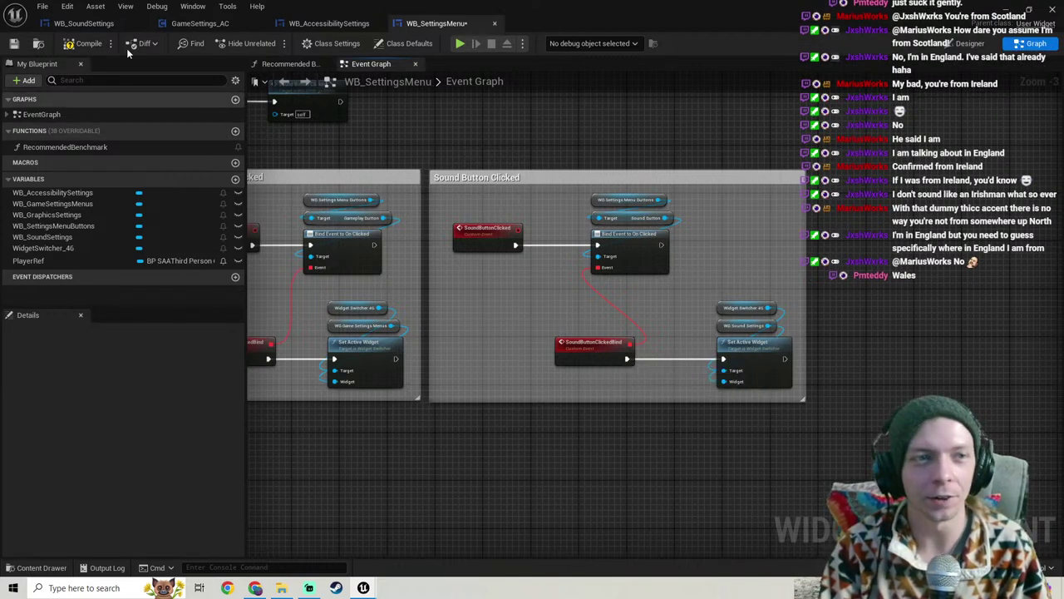
pyautogui.click(14, 43)
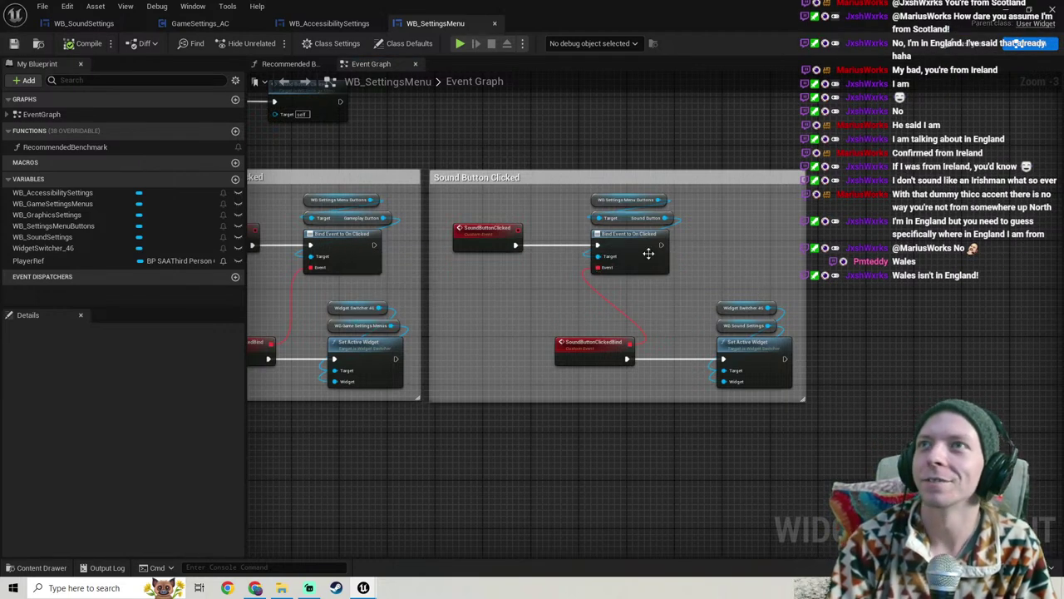
pyautogui.moveTo(647, 253); pyautogui.dragTo(560, 214, button='right')
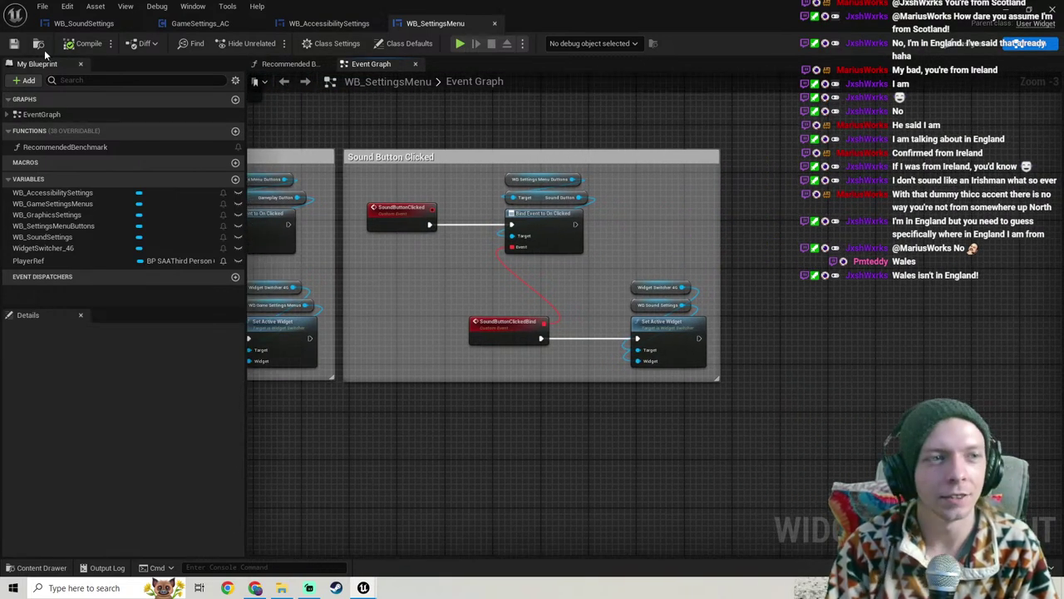
pyautogui.click(13, 43)
# Step: Place a copy of the WB Settings Menu Buttons getter in the empty space beside the Sound Button Clicked box
pyautogui.moveTo(445, 279); pyautogui.dragTo(560, 285, button='right')
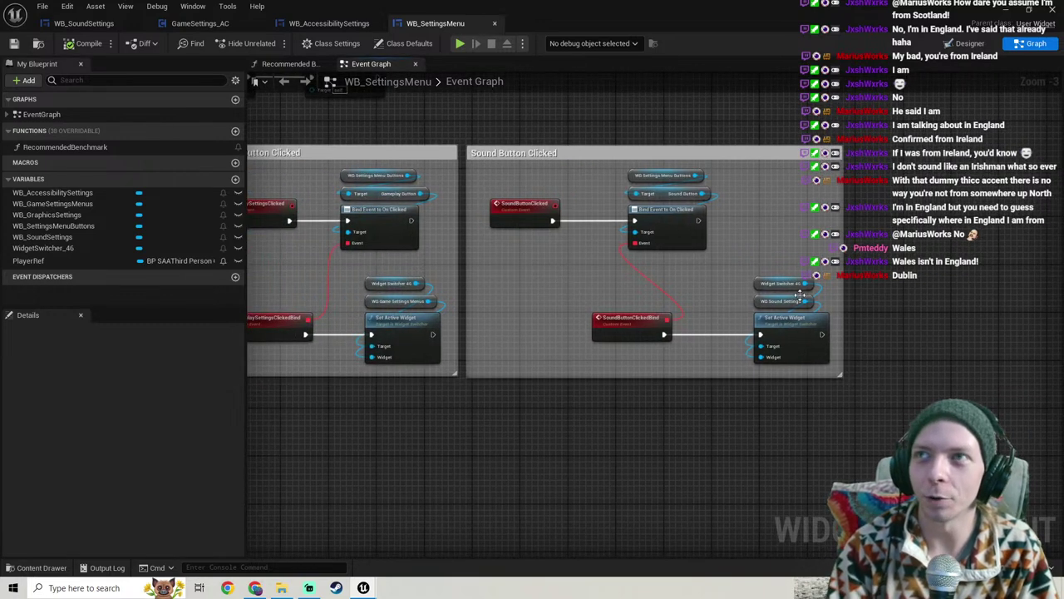
pyautogui.moveTo(800, 295); pyautogui.dragTo(712, 278, button='right')
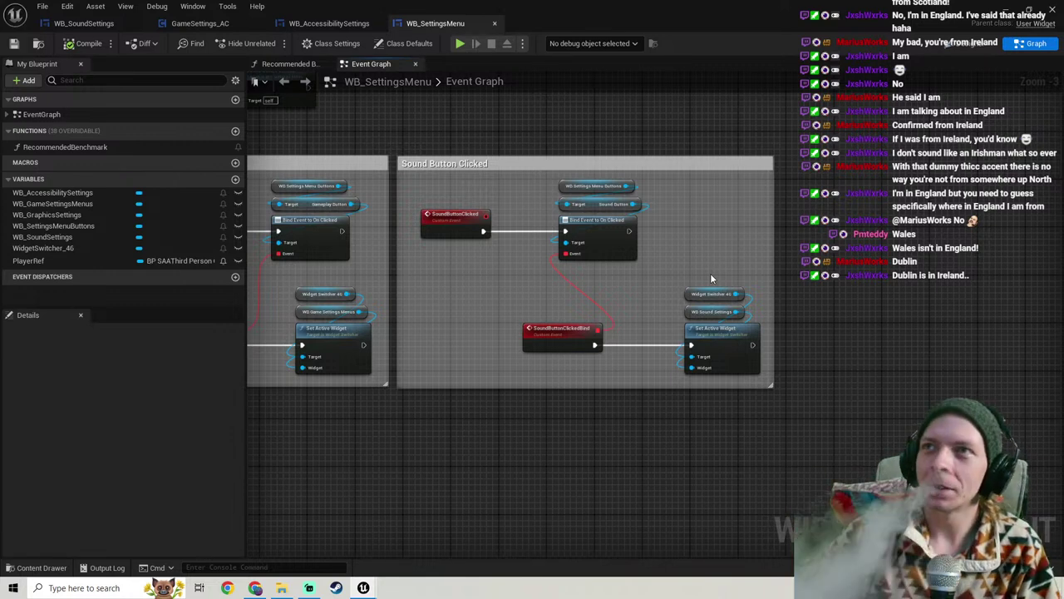
pyautogui.moveTo(631, 319); pyautogui.dragTo(544, 353, button='right')
pyautogui.moveTo(585, 281); pyautogui.dragTo(554, 288, button='right')
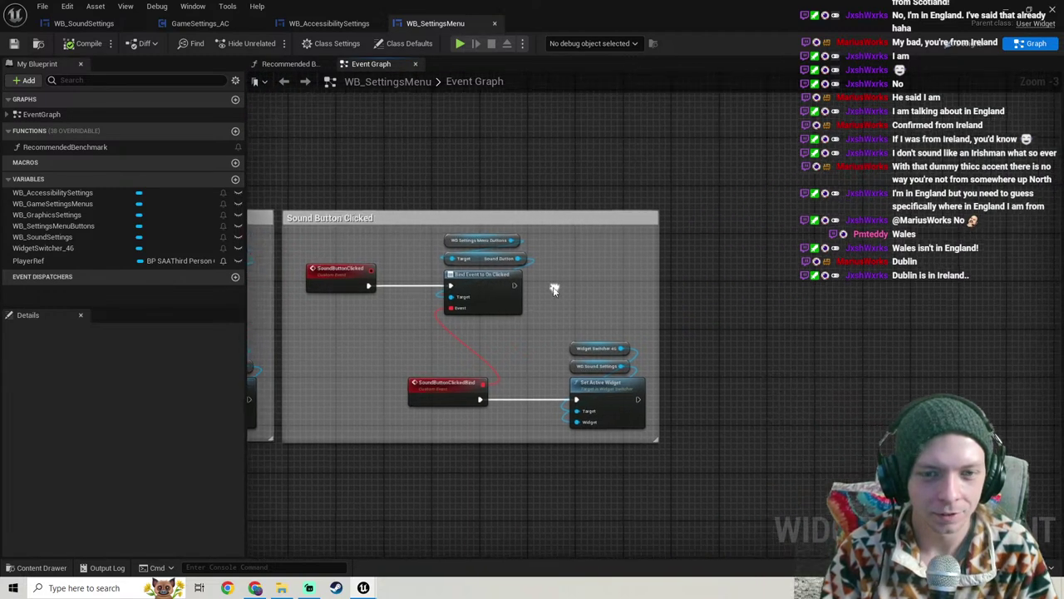
pyautogui.click(449, 241)
pyautogui.hotkey('ctrl', 'c')
pyautogui.hotkey('ctrl', 'v')
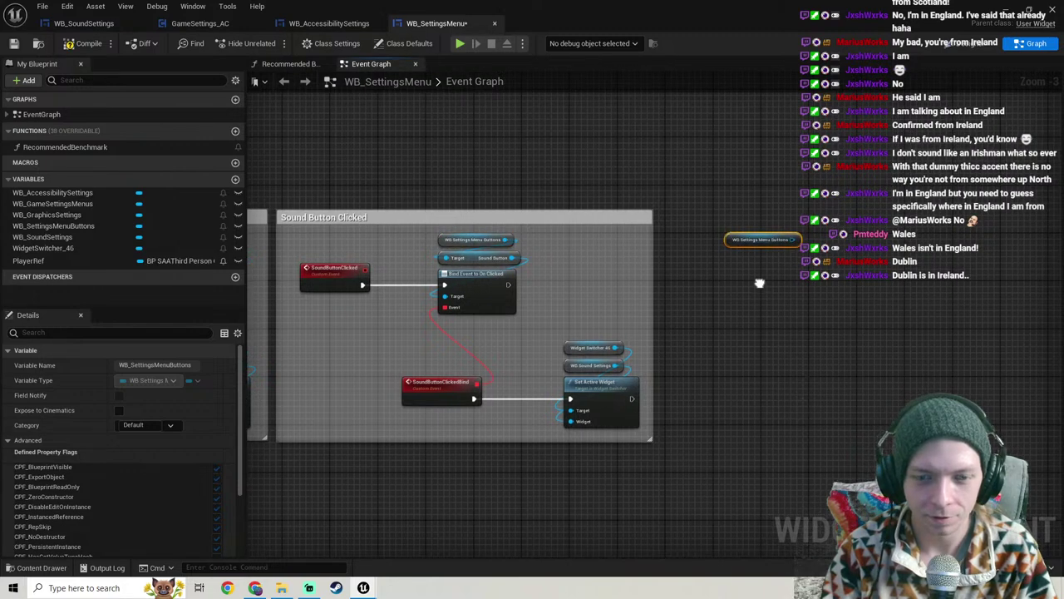
pyautogui.moveTo(753, 258); pyautogui.dragTo(541, 243, button='right')
pyautogui.moveTo(528, 221); pyautogui.dragTo(582, 223)
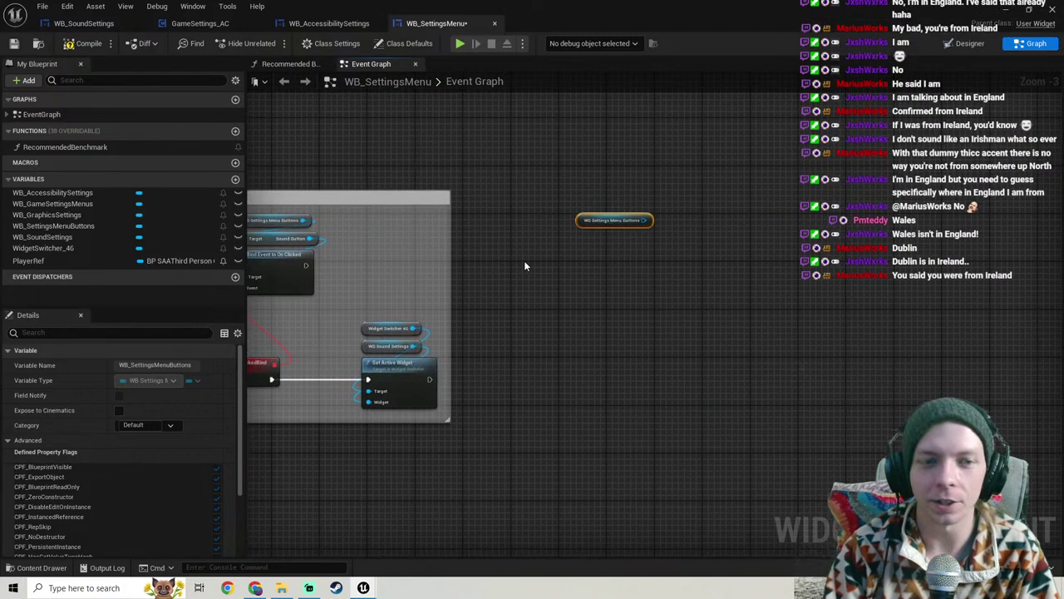
# Step: Get AccessibilityButton from the copied WB Settings Menu Buttons reference and stack the two getters neatly
pyautogui.moveTo(526, 258); pyautogui.dragTo(584, 248, button='right')
pyautogui.moveTo(677, 225); pyautogui.dragTo(587, 234, button='right')
pyautogui.moveTo(610, 220); pyautogui.dragTo(559, 253)
pyautogui.write('access')
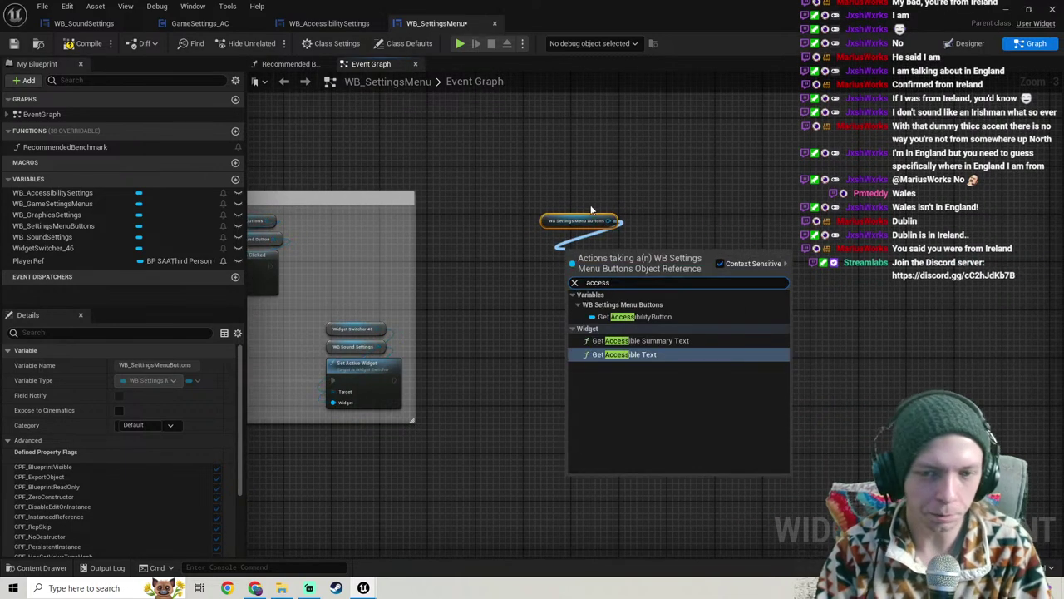
pyautogui.press('Escape')
pyautogui.scroll(1, 612, 292)
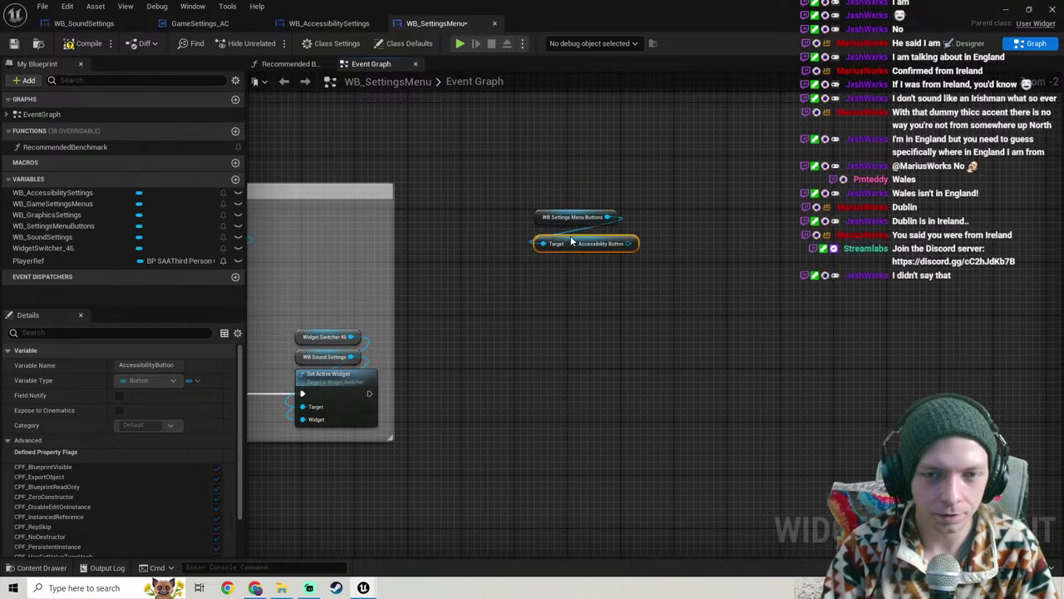
pyautogui.keyDown('shift'); pyautogui.click(582, 217); pyautogui.keyUp('shift')
pyautogui.moveTo(675, 242); pyautogui.dragTo(642, 228, button='right')
pyautogui.click(641, 233)
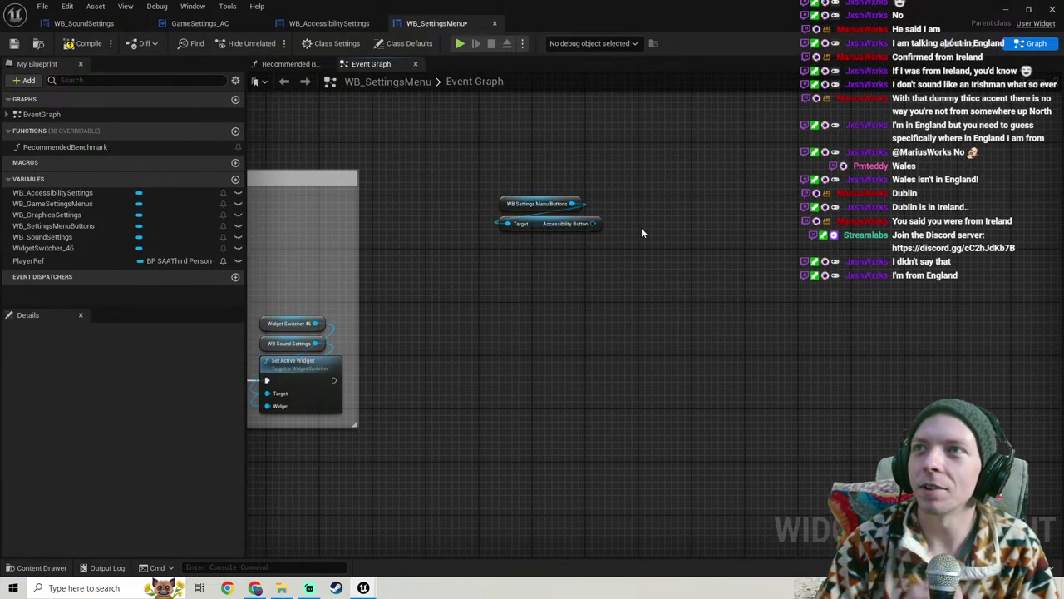
# Step: Add a Bind Event to On Clicked node for the Accessibility Button, stack it under the getters, and shift the stack farther from the Sound box
pyautogui.moveTo(593, 223); pyautogui.dragTo(573, 278)
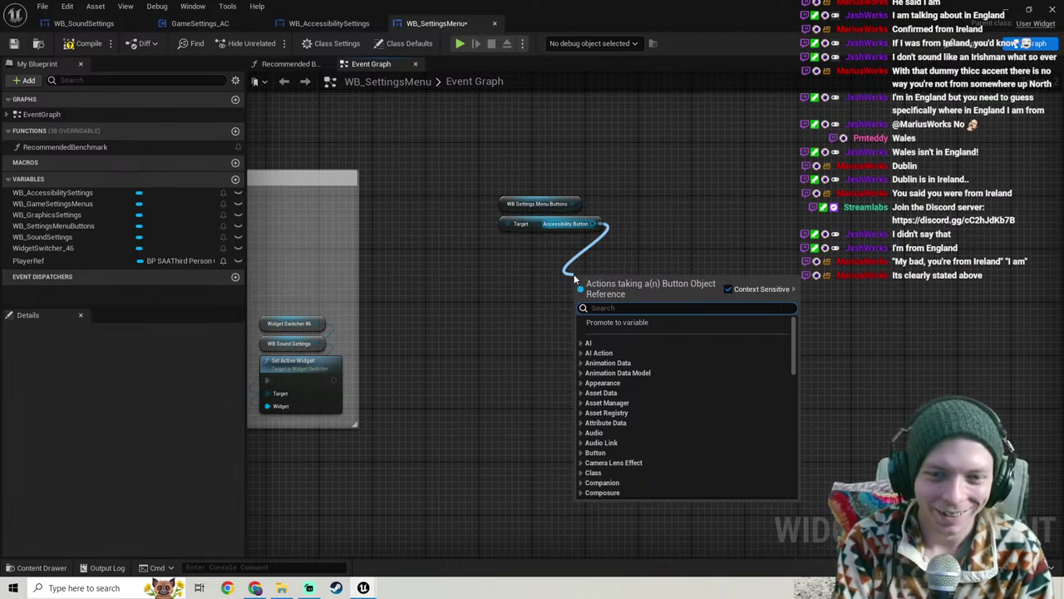
pyautogui.write('clicke')
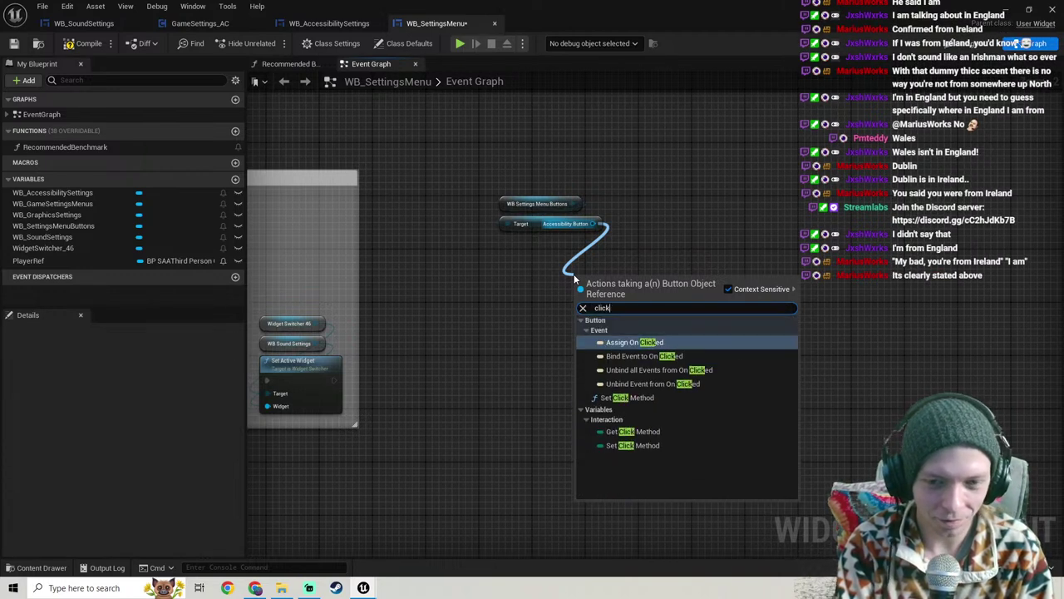
pyautogui.click(632, 356)
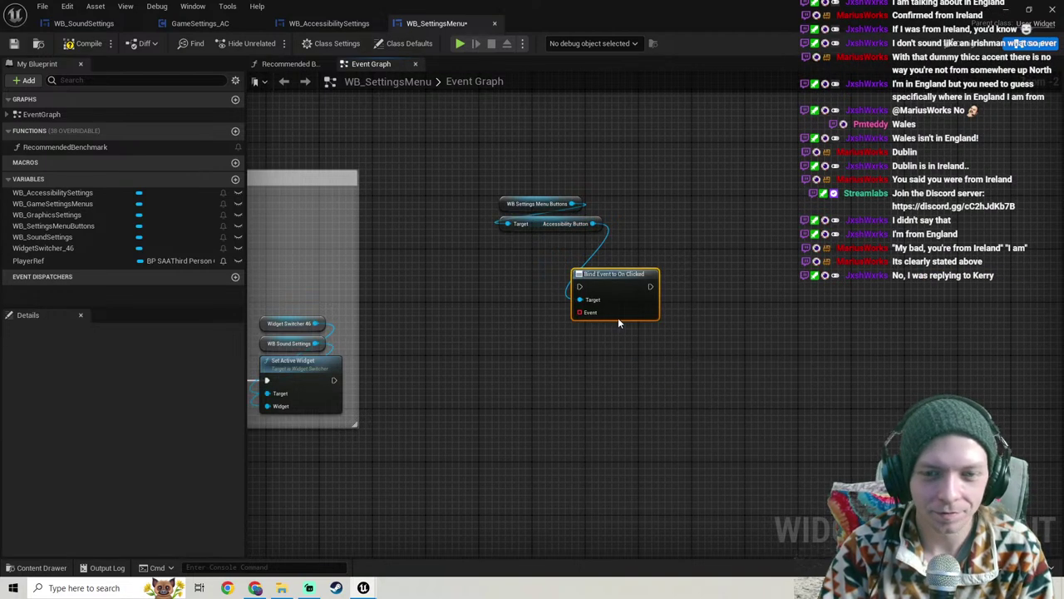
pyautogui.moveTo(535, 336); pyautogui.dragTo(546, 178)
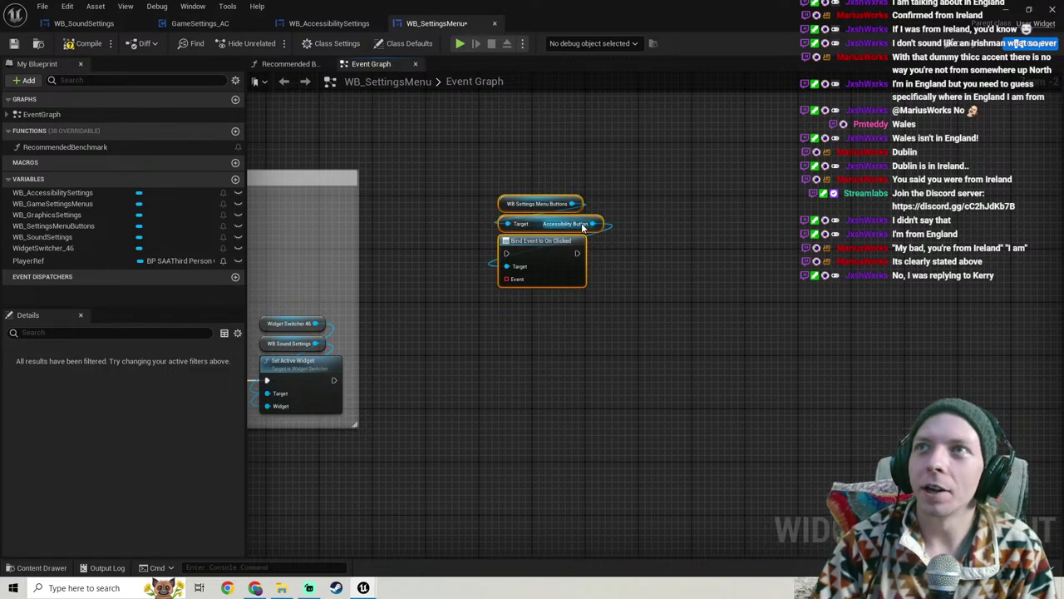
pyautogui.moveTo(549, 267); pyautogui.dragTo(598, 288, button='right')
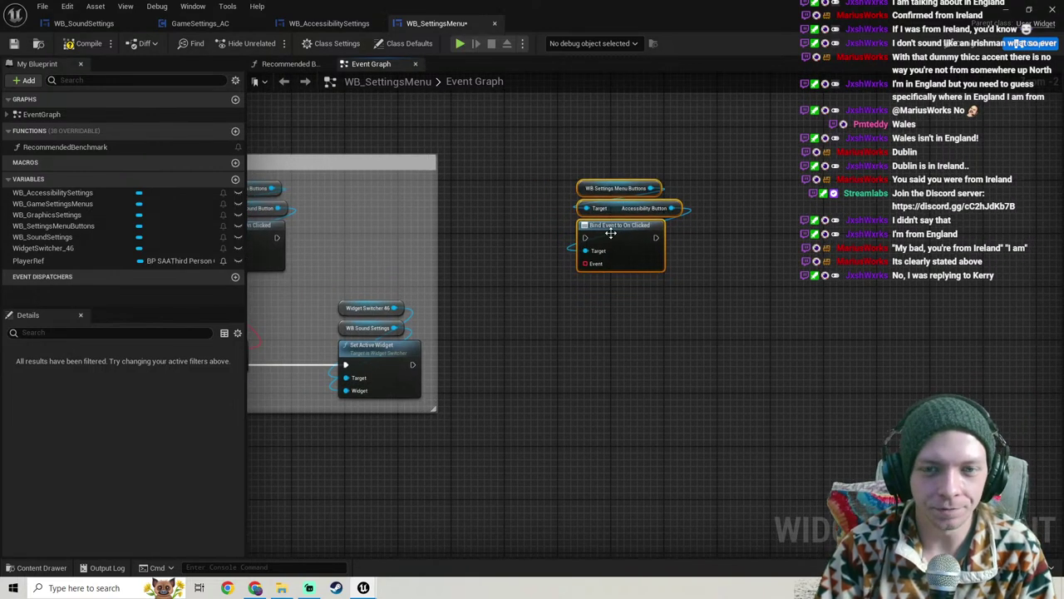
pyautogui.moveTo(611, 234); pyautogui.dragTo(675, 234)
pyautogui.click(640, 300)
pyautogui.moveTo(640, 301); pyautogui.dragTo(580, 244, button='right')
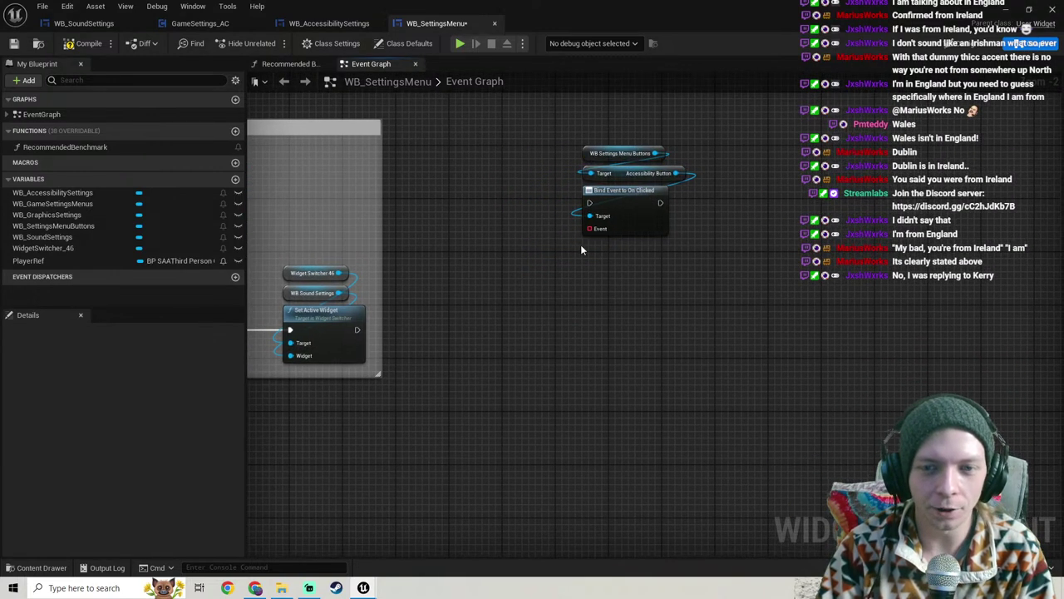
# Step: Add a custom event ahead of the Accessibility Button's bind node and align it with the Sound Button Clicked event row
pyautogui.moveTo(589, 228); pyautogui.dragTo(563, 286)
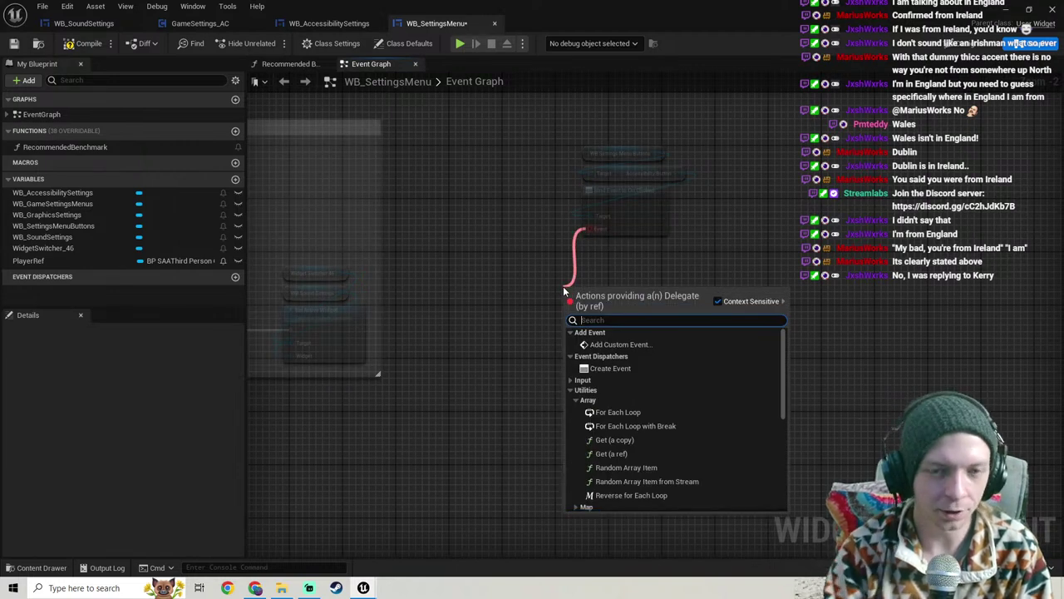
pyautogui.click(516, 206)
pyautogui.rightClick(470, 208)
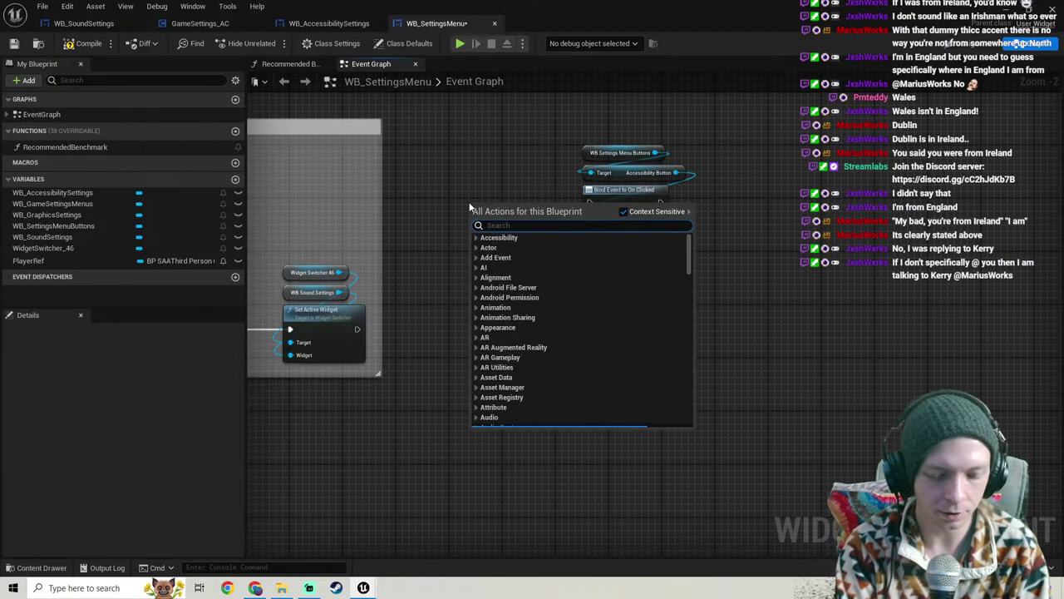
pyautogui.write('cus')
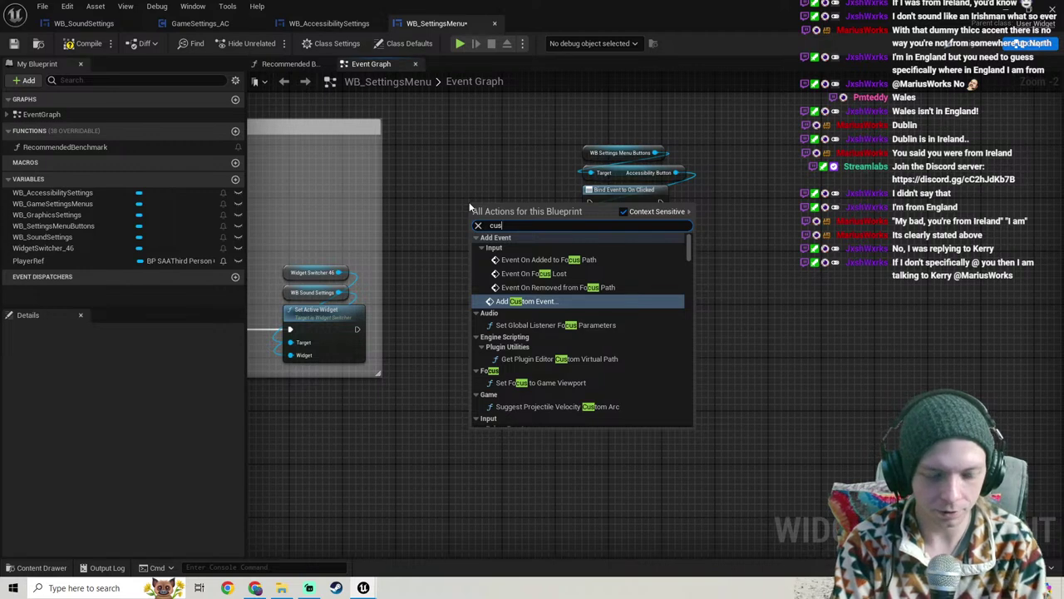
pyautogui.write('tom eve')
pyautogui.press('Return')
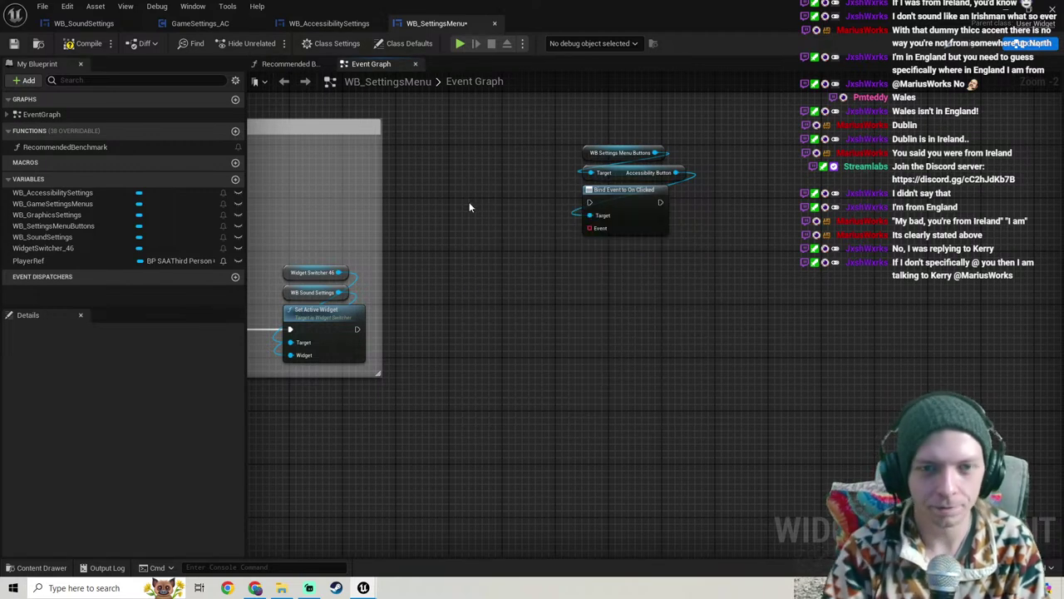
pyautogui.moveTo(521, 251); pyautogui.dragTo(741, 308, button='right')
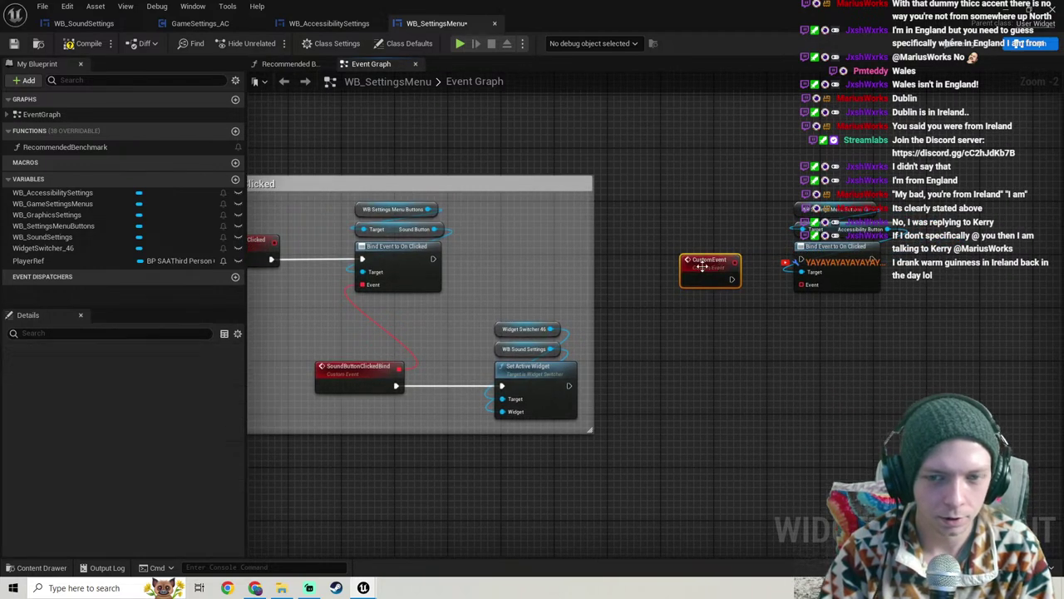
pyautogui.moveTo(582, 270); pyautogui.dragTo(723, 261, button='right')
pyautogui.keyDown('shift'); pyautogui.click(363, 235); pyautogui.keyUp('shift')
pyautogui.hotkey('shift', 'w')
pyautogui.moveTo(813, 276); pyautogui.dragTo(596, 244, button='right')
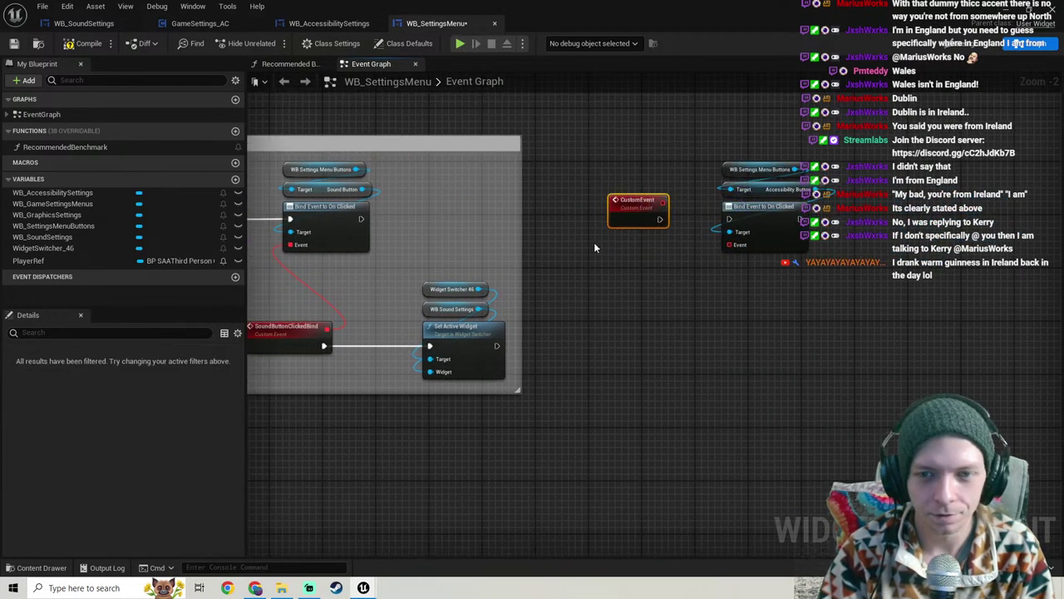
# Step: Rename the new custom event ahead of the Accessibility Button's bind node to AccessibilityButtonClicked and copy that name
pyautogui.click(630, 199)
pyautogui.doubleClick(630, 200)
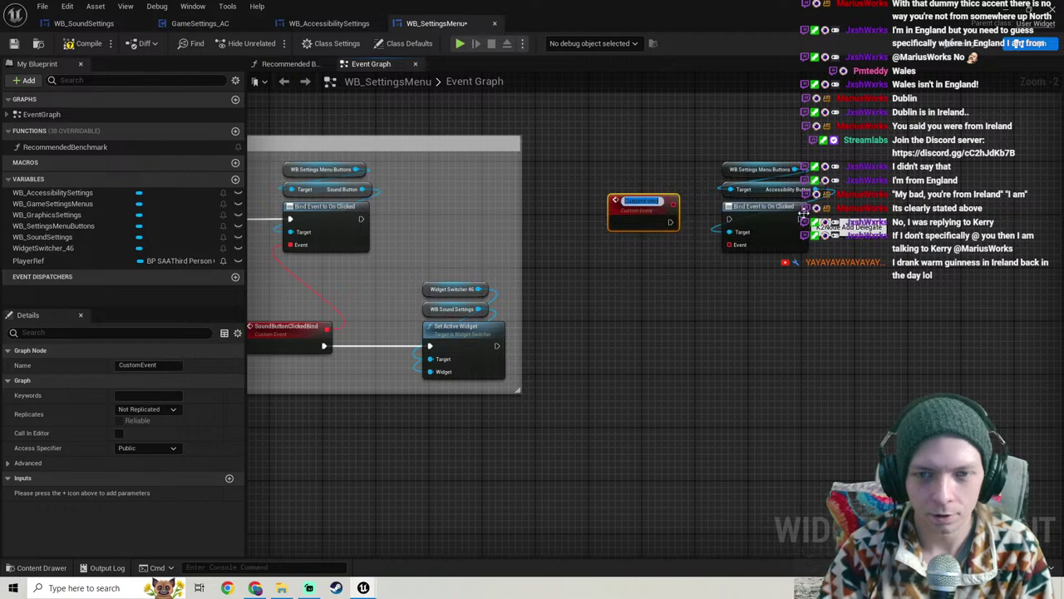
pyautogui.write('Accessib')
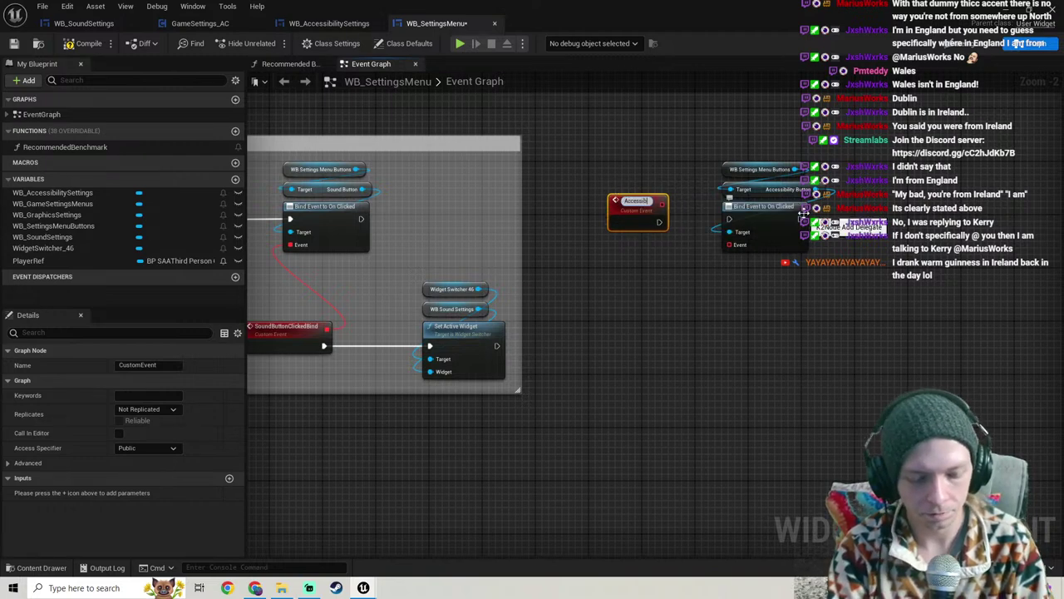
pyautogui.write('ilityButton')
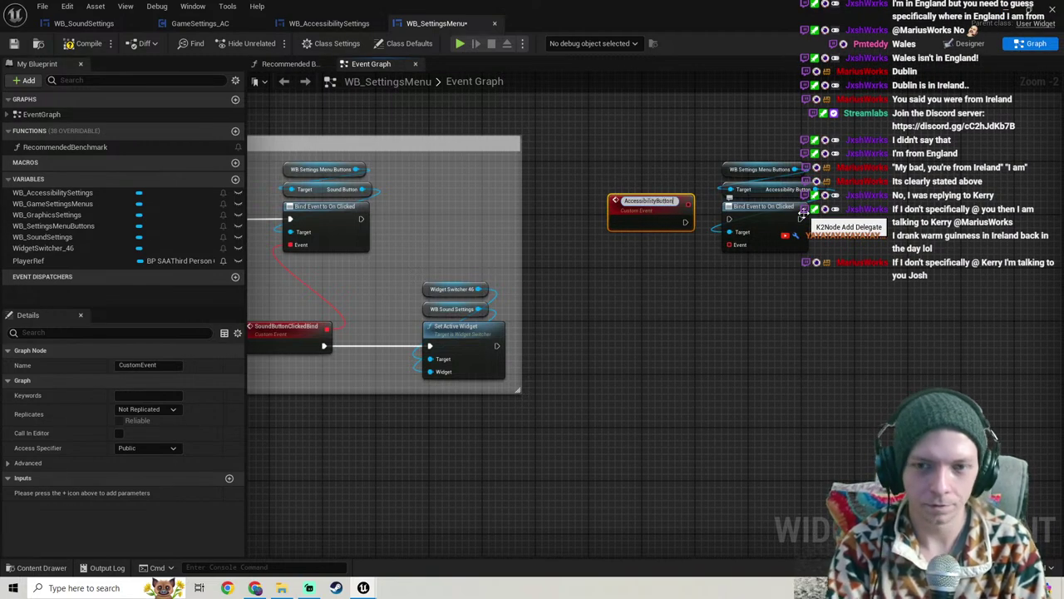
pyautogui.write('Clicked')
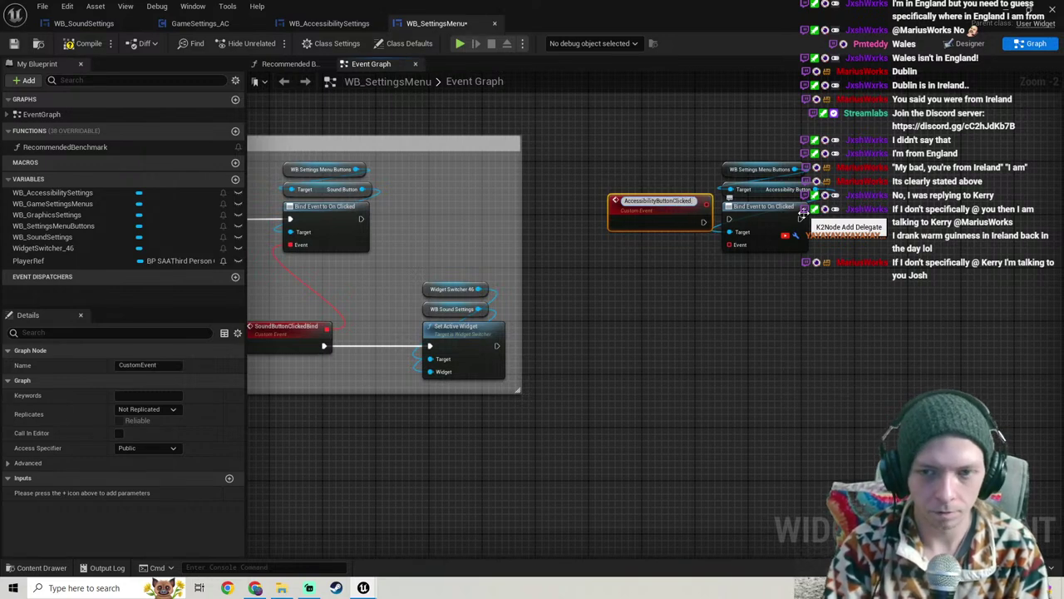
pyautogui.doubleClick(659, 201)
pyautogui.hotkey('ctrl', 'c')
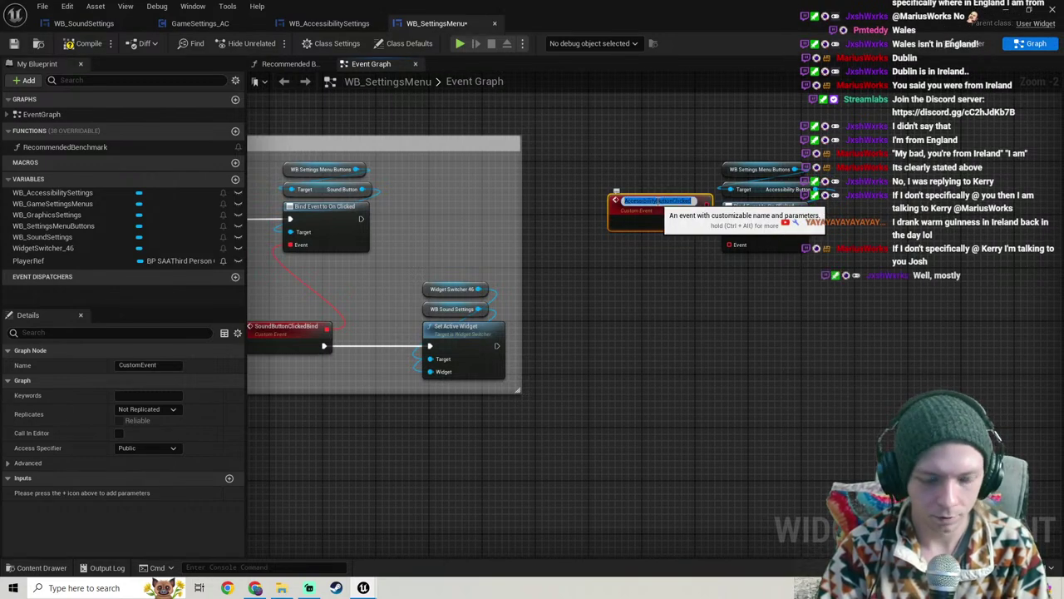
pyautogui.click(687, 304)
# Step: Create a custom event named AccessibilityButtonClickedBind from the Event input of the Accessibility Button's Bind Event to On Clicked node
pyautogui.moveTo(687, 300); pyautogui.dragTo(589, 254, button='right')
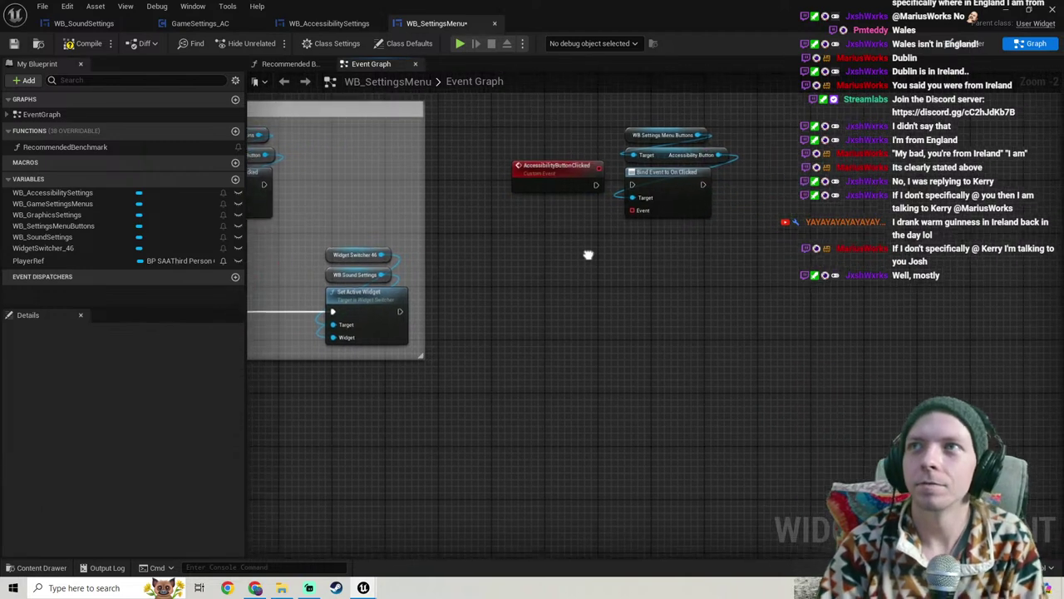
pyautogui.moveTo(625, 207); pyautogui.dragTo(607, 265)
pyautogui.write('custom ev')
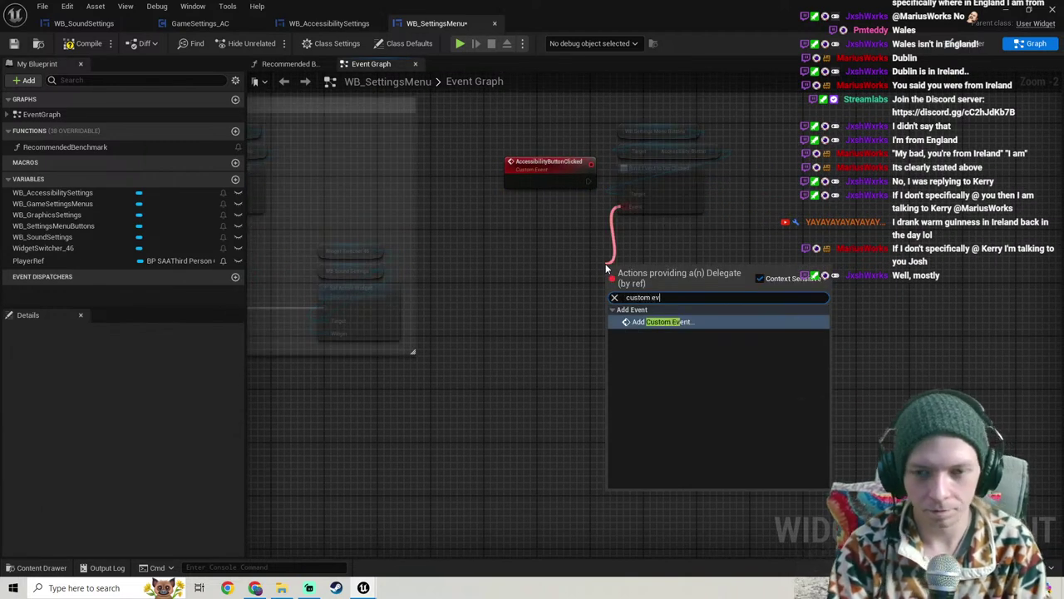
pyautogui.press('Return')
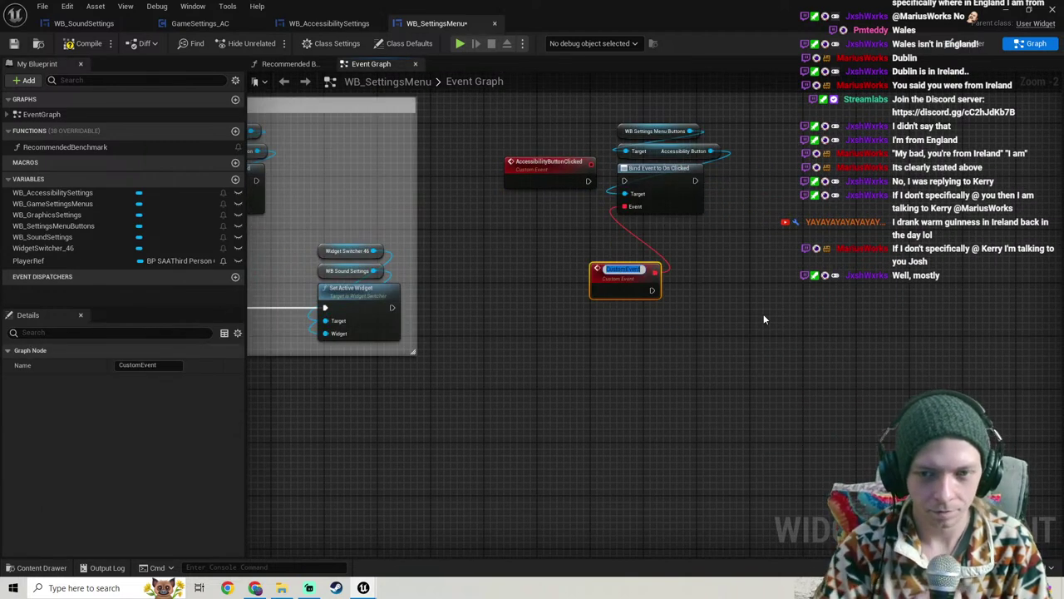
pyautogui.hotkey('ctrl', 'v')
pyautogui.write('Bind')
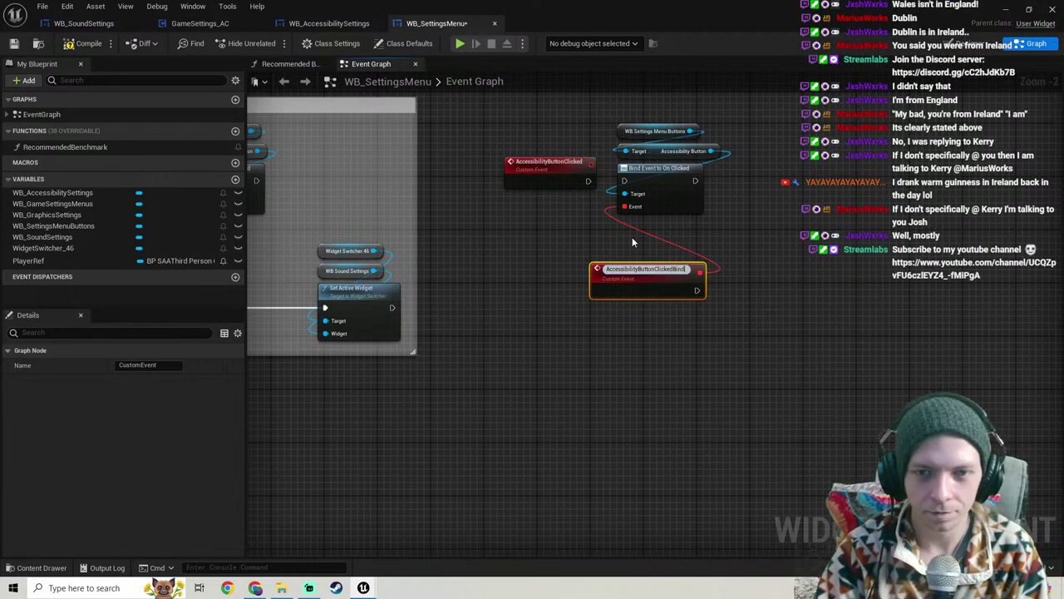
pyautogui.press('Return')
# Step: Connect AccessibilityButtonClicked's execution output to its Bind Event to On Clicked node and nudge the event farther from that node
pyautogui.moveTo(589, 180); pyautogui.dragTo(624, 180)
pyautogui.moveTo(555, 222); pyautogui.dragTo(501, 149)
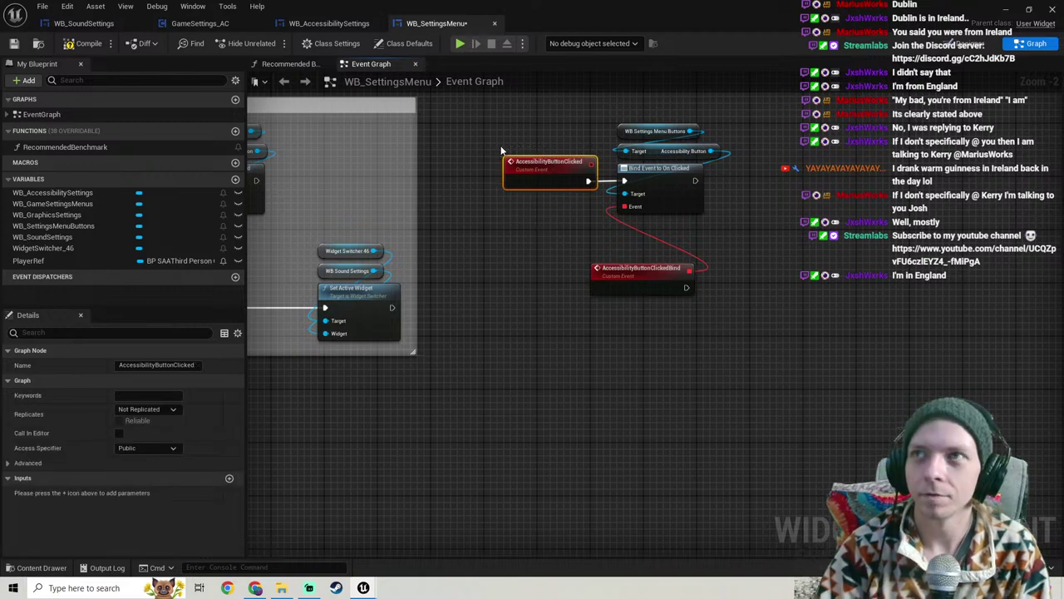
pyautogui.press('Left')
pyautogui.press('Left')
pyautogui.press('Left')
pyautogui.press('Left')
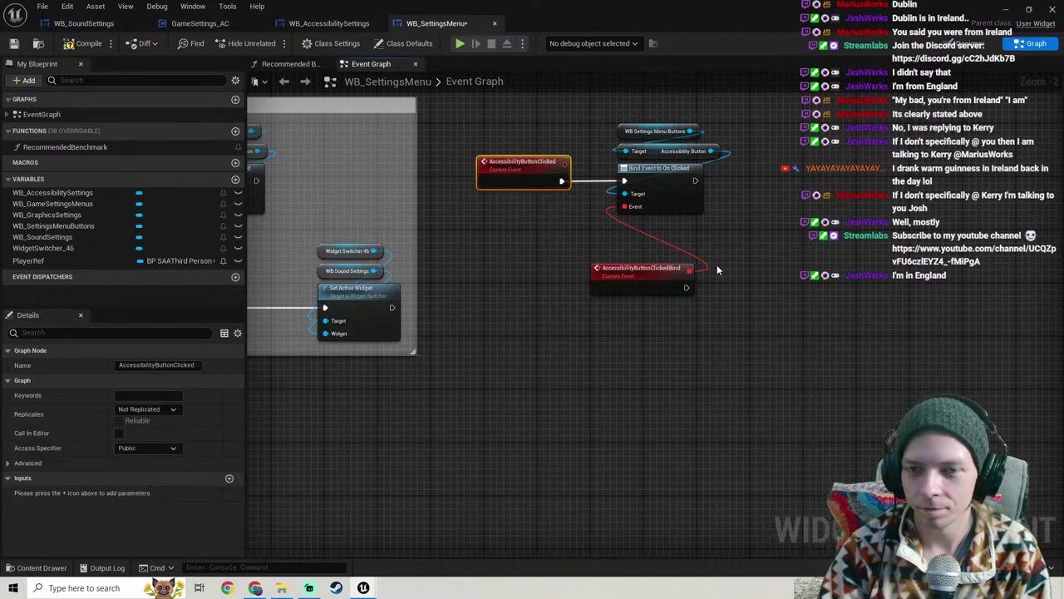
# Step: Copy the Set Active Widget node and its getters from the Sound box, connect the copy to AccessibilityButtonClickedBind, and align it
pyautogui.scroll(-2, 717, 264)
pyautogui.click(582, 250)
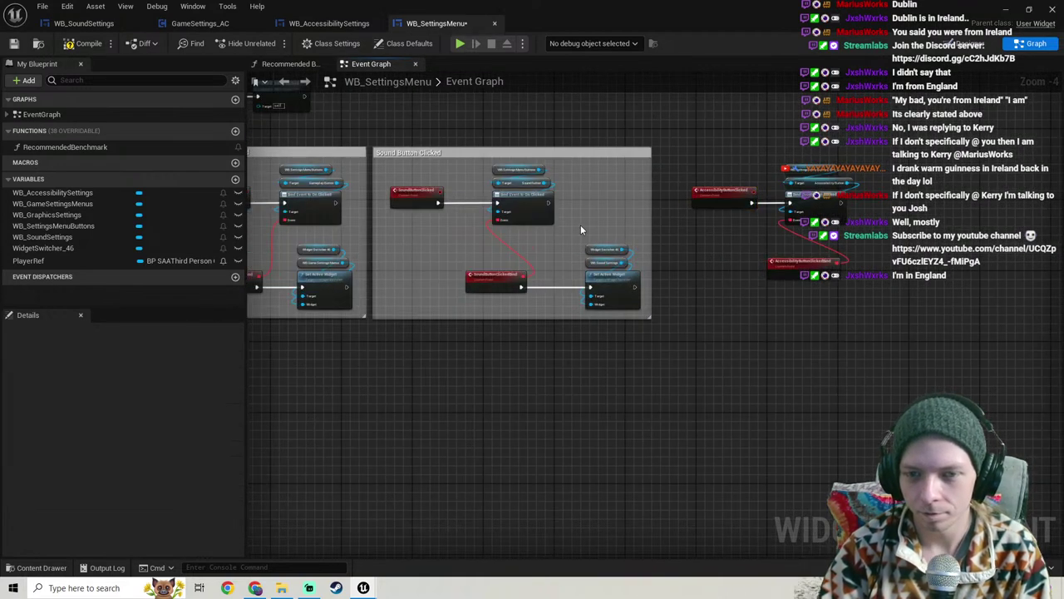
pyautogui.moveTo(581, 227); pyautogui.dragTo(844, 310)
pyautogui.hotkey('ctrl', 'v')
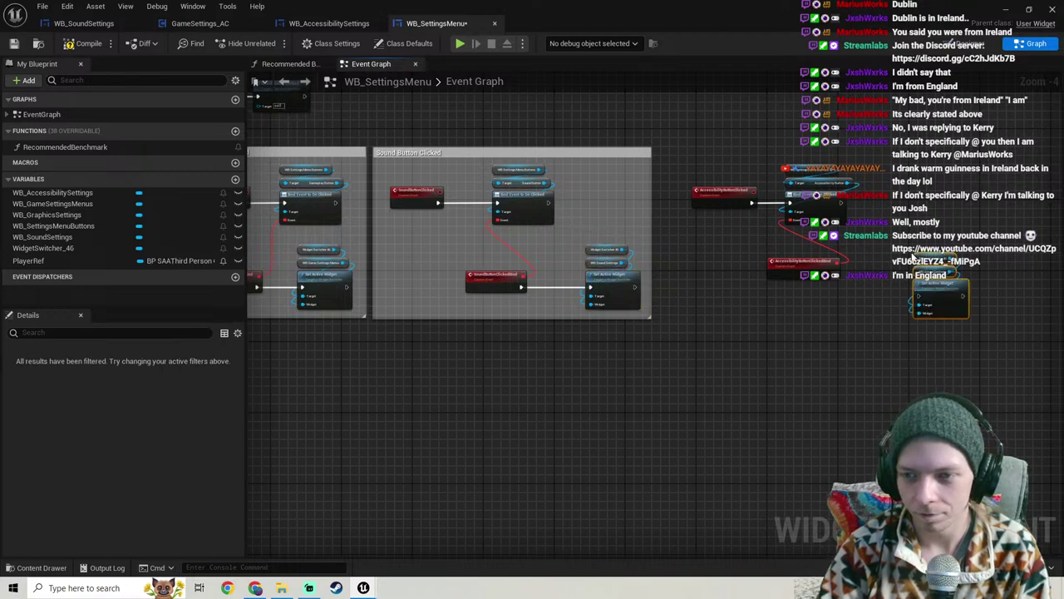
pyautogui.moveTo(943, 311); pyautogui.dragTo(775, 278, button='right')
pyautogui.scroll(4, 774, 278)
pyautogui.moveTo(726, 246); pyautogui.dragTo(548, 202)
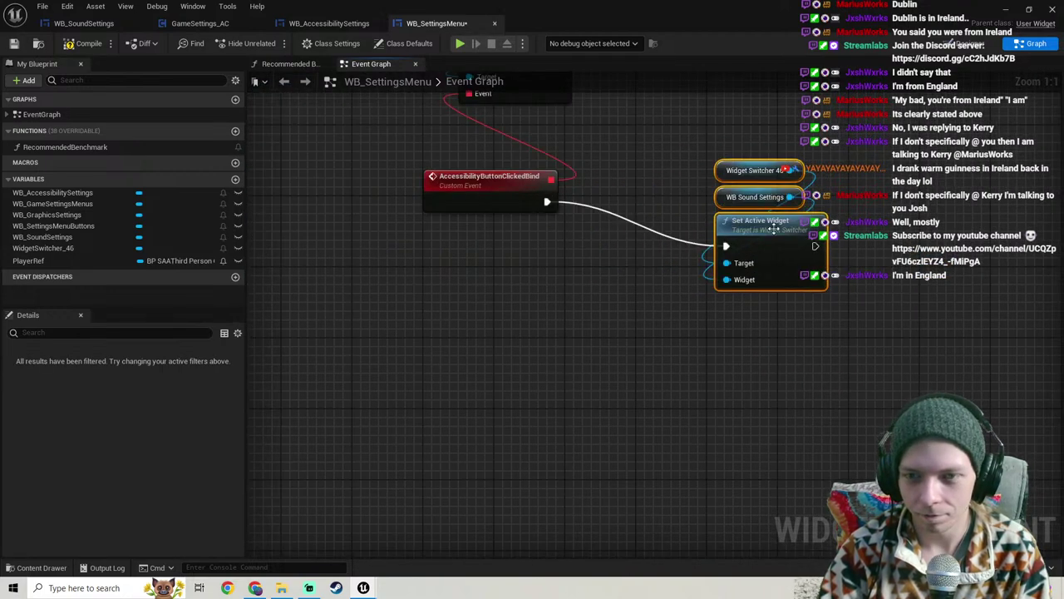
pyautogui.moveTo(771, 223); pyautogui.dragTo(779, 181)
pyautogui.moveTo(744, 177); pyautogui.dragTo(649, 275, button='right')
pyautogui.click(602, 244)
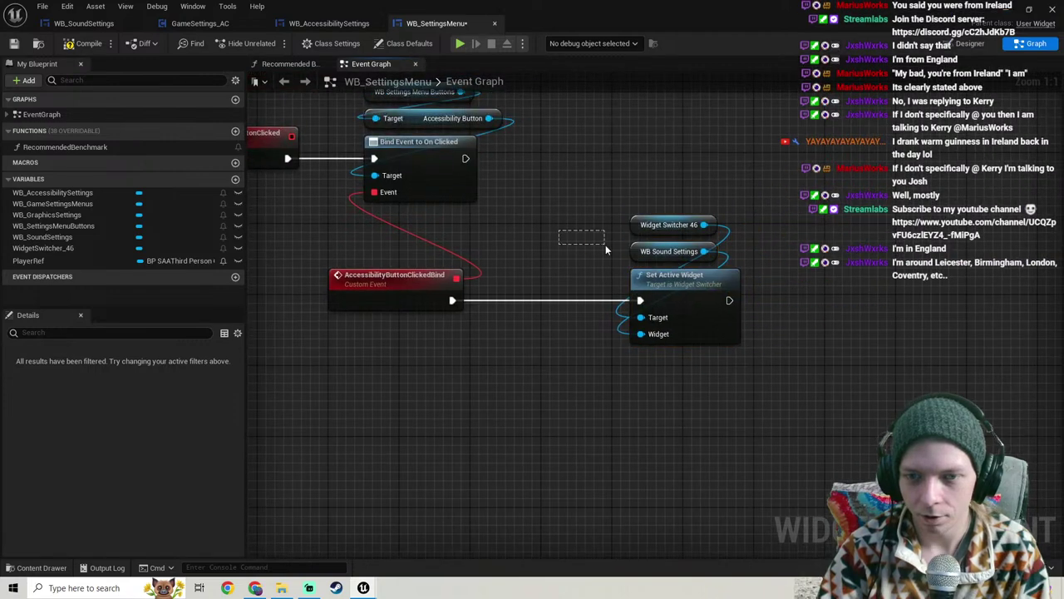
# Step: Replace the copied WB Sound Settings getter with WB_AccessibilitySettings, feeding the Widget input of Set Active Widget, and stack it under Widget Switcher 46
pyautogui.click(670, 251)
pyautogui.press('Delete')
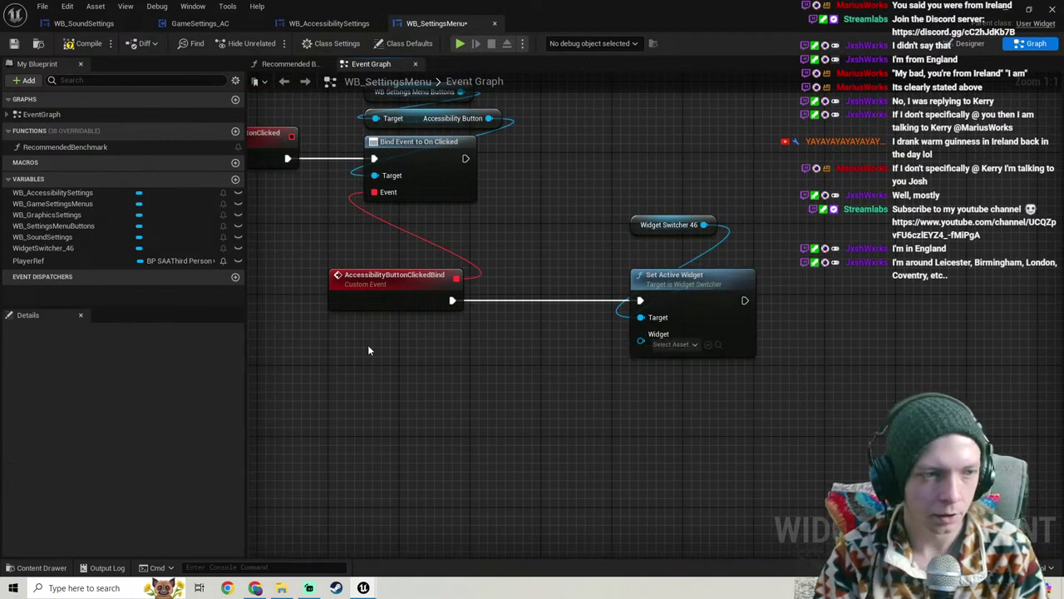
pyautogui.click(50, 192)
pyautogui.moveTo(340, 211); pyautogui.dragTo(641, 334)
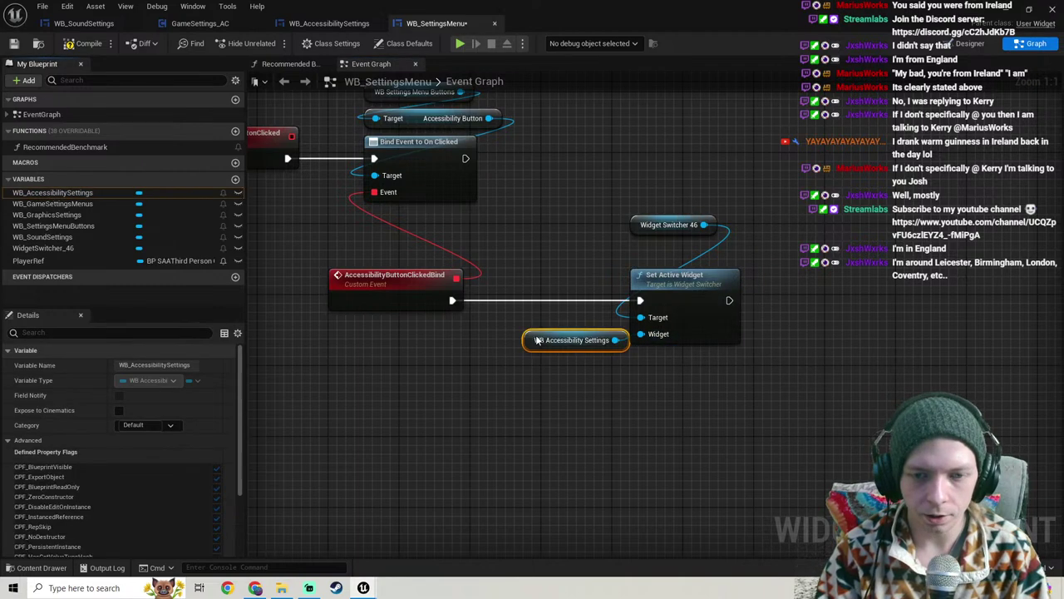
pyautogui.moveTo(574, 340); pyautogui.dragTo(674, 258)
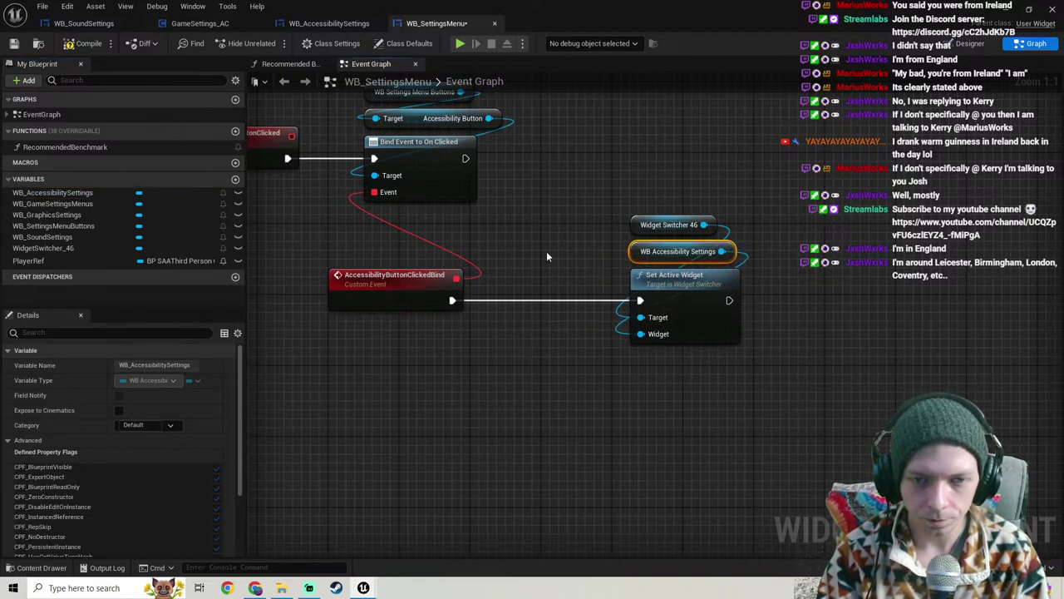
# Step: Add an Accessibility Button Clicked call after Sound Button Clicked in the SettingsMenuTabs chain, connect it, and align it with the row
pyautogui.scroll(-4, 583, 258)
pyautogui.moveTo(618, 267); pyautogui.dragTo(845, 263, button='right')
pyautogui.scroll(-2, 415, 187)
pyautogui.moveTo(416, 187); pyautogui.dragTo(521, 247, button='right')
pyautogui.scroll(5, 457, 215)
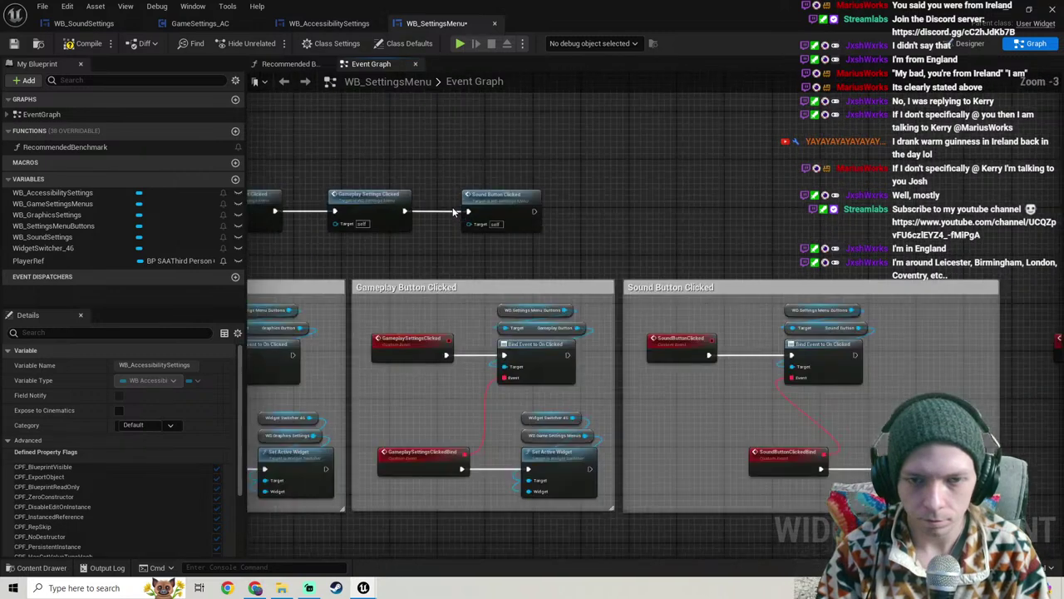
pyautogui.moveTo(644, 236); pyautogui.dragTo(416, 265, button='right')
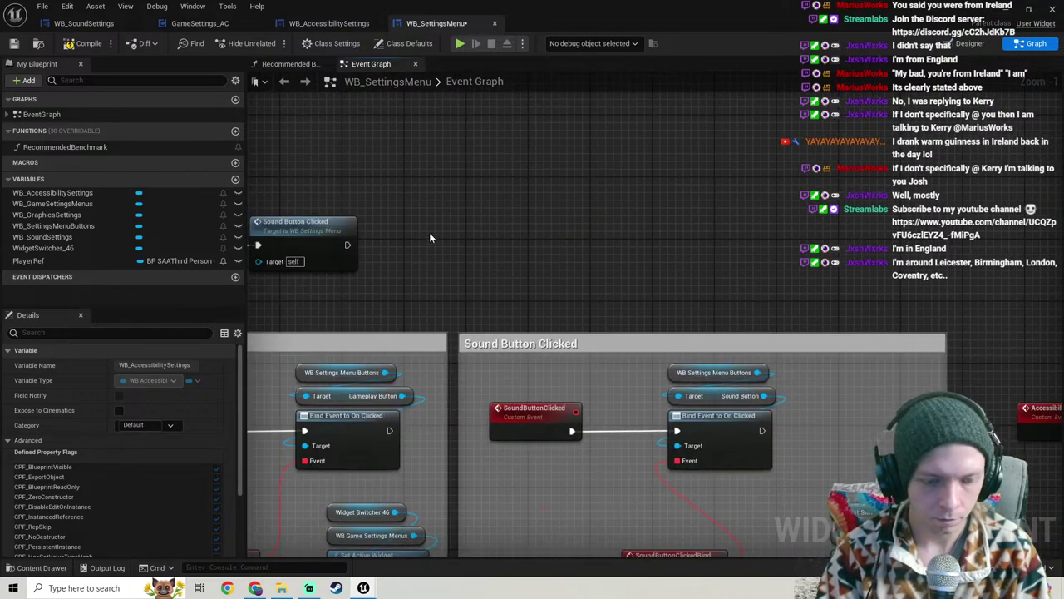
pyautogui.rightClick(430, 234)
pyautogui.write('accessi')
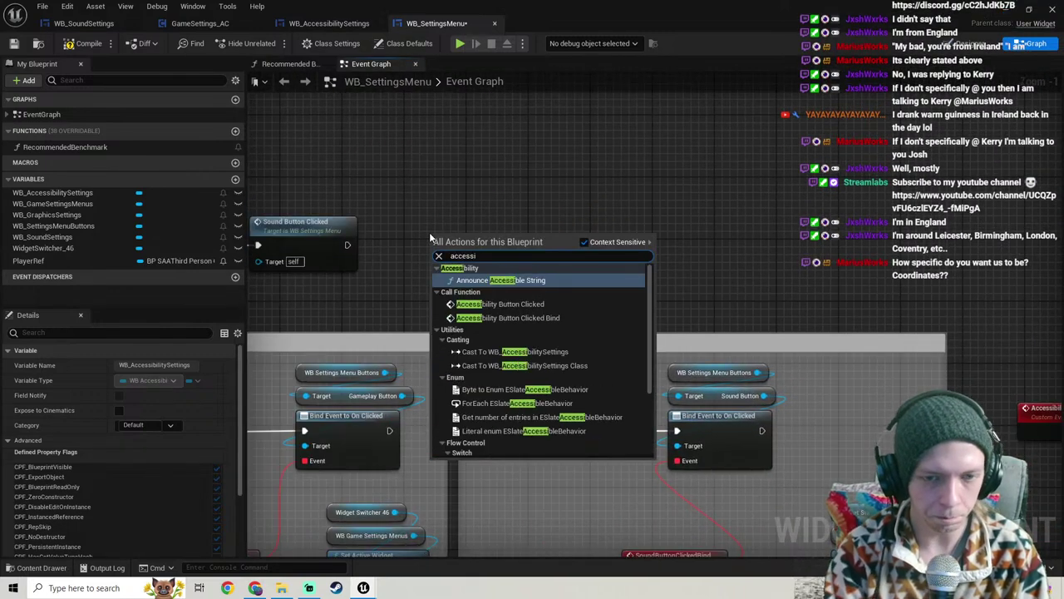
pyautogui.click(499, 304)
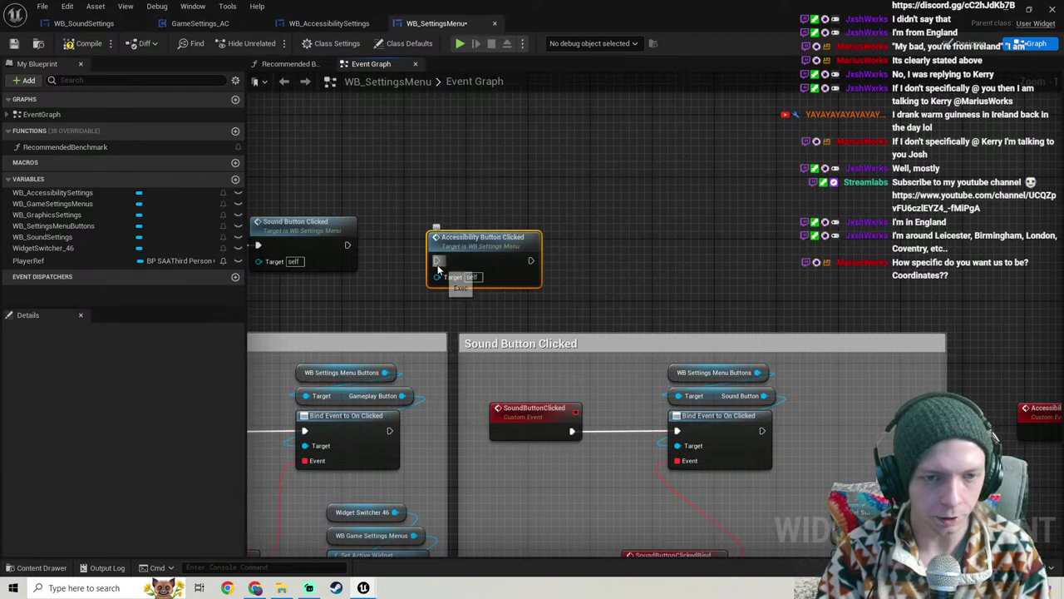
pyautogui.moveTo(438, 265); pyautogui.dragTo(348, 246)
pyautogui.moveTo(464, 237); pyautogui.dragTo(456, 221)
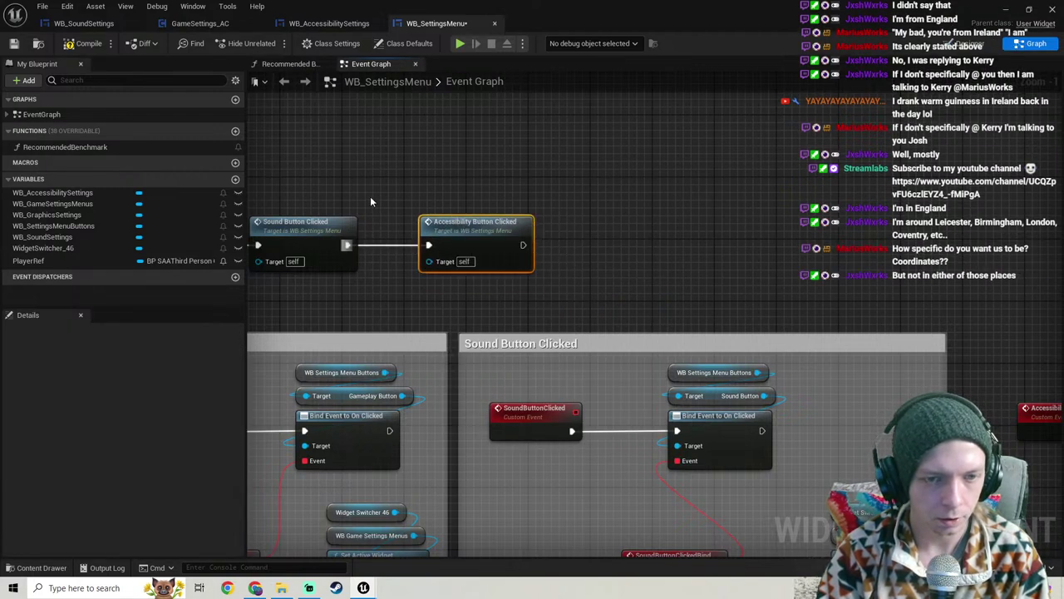
pyautogui.scroll(-3, 623, 204)
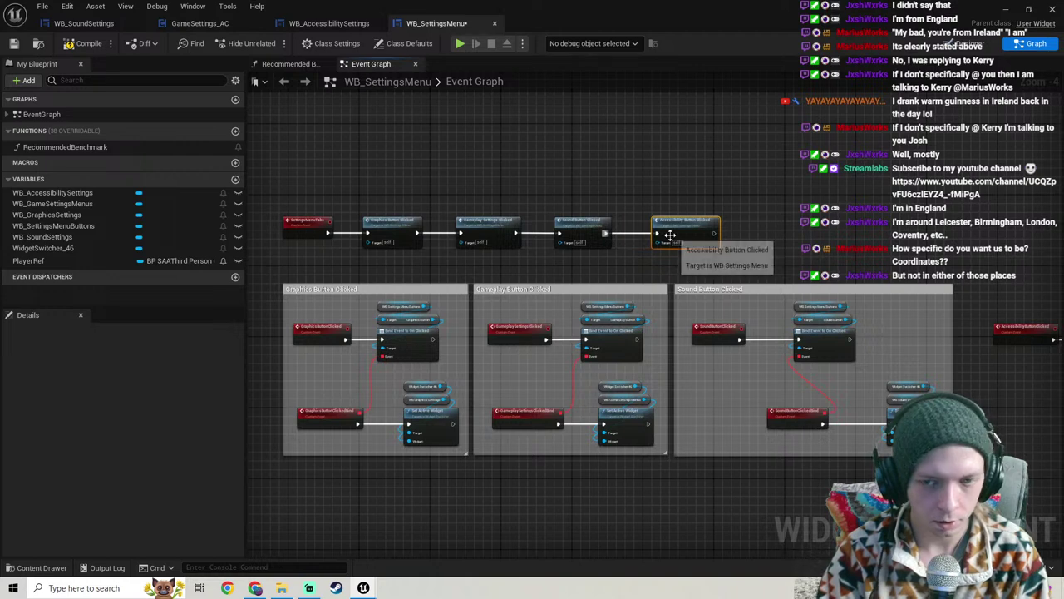
pyautogui.moveTo(675, 225); pyautogui.dragTo(667, 225)
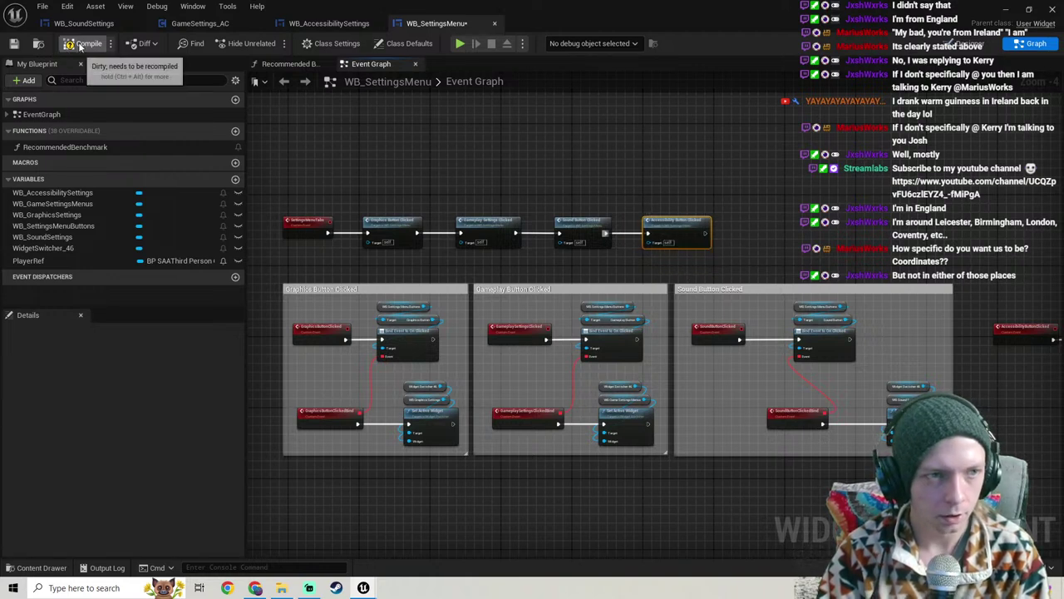
# Step: Compile and save WB_SettingsMenu, and start a play test of ThirdPersonMap in the level editor
pyautogui.click(86, 44)
pyautogui.click(16, 45)
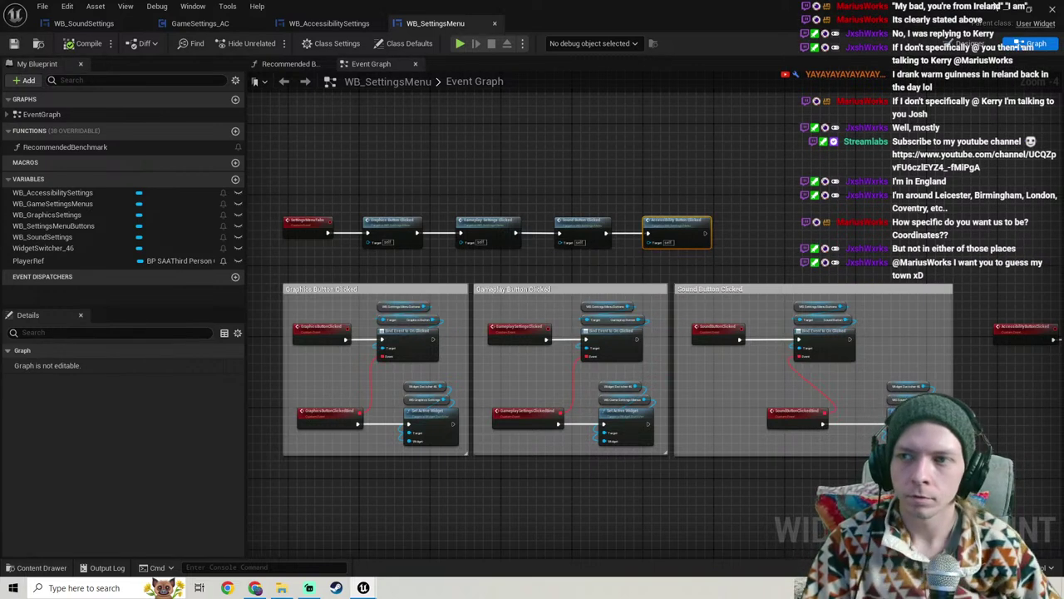
pyautogui.click(1004, 10)
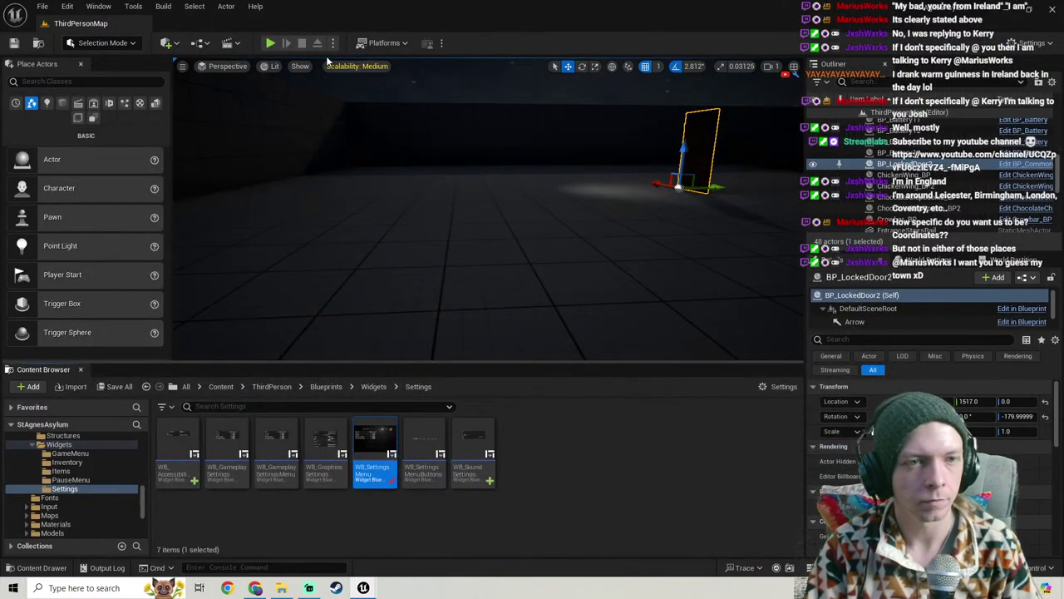
pyautogui.click(270, 42)
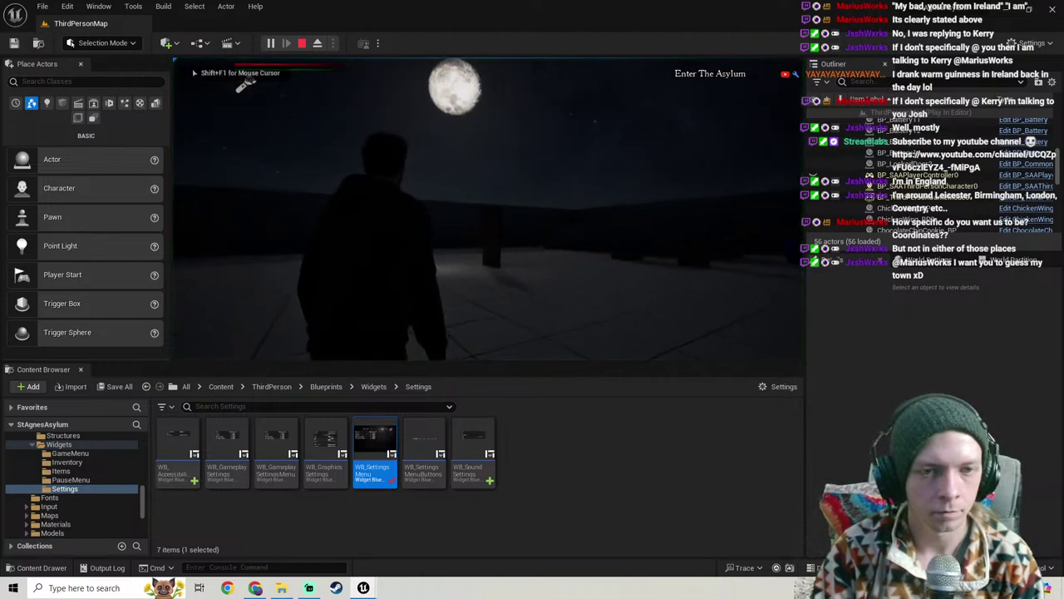
# Step: Open Settings from the in-game pause menu and cycle forward through the tabs to Accessibility
pyautogui.press('Escape')
pyautogui.click(732, 209)
pyautogui.press('d')
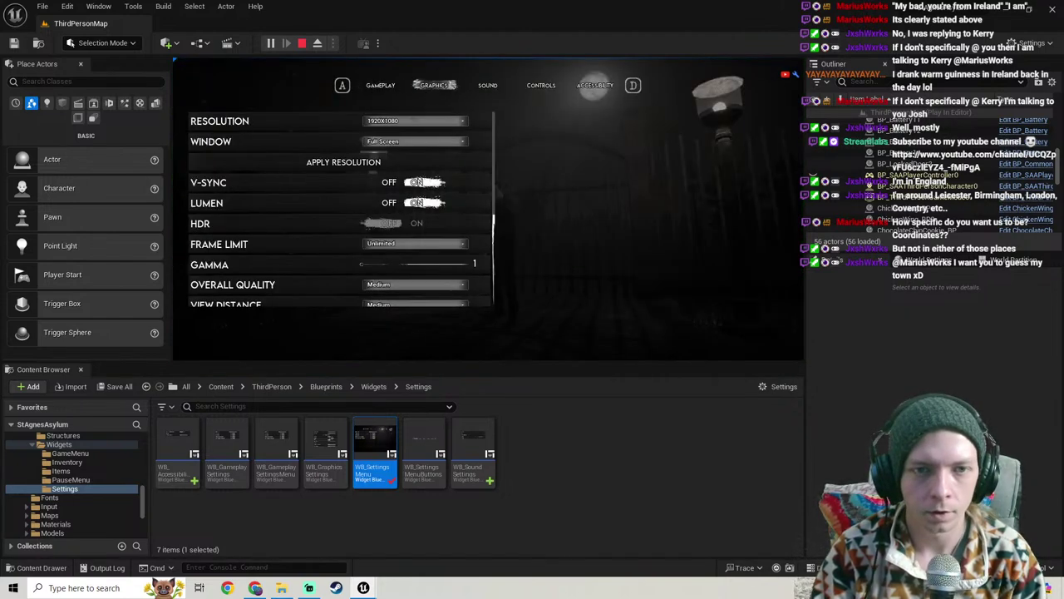
pyautogui.press('d')
pyautogui.press('d')
pyautogui.press('d')
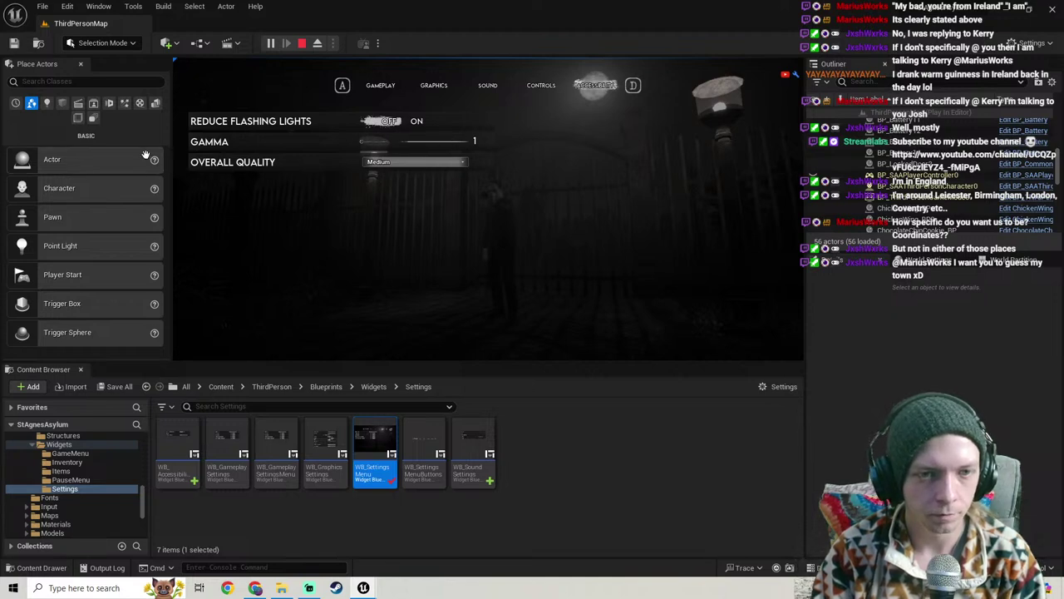
# Step: Leave the settings screen, reopen it from the pause menu, and select the Accessibility tab directly
pyautogui.press('Escape')
pyautogui.press('Escape')
pyautogui.press('Escape')
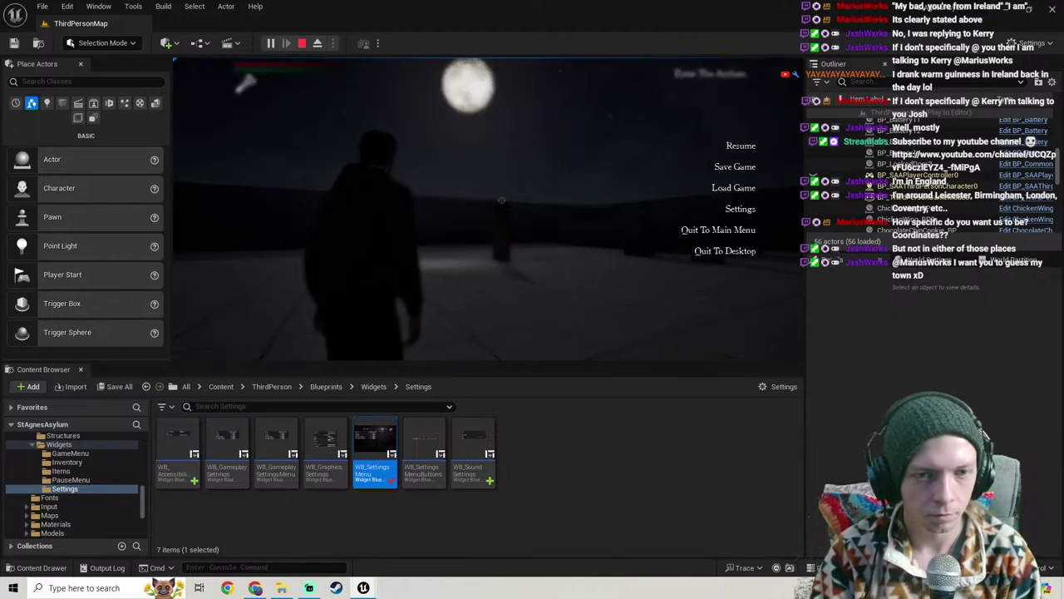
pyautogui.click(740, 209)
pyautogui.click(597, 85)
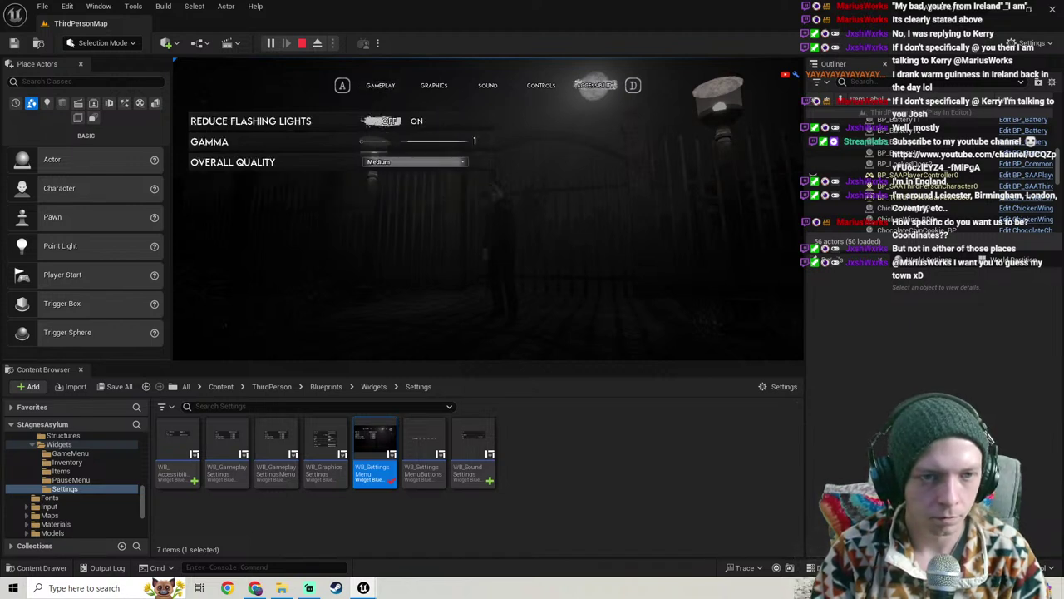
# Step: Cycle backward through the settings tabs from Accessibility to Gameplay and forward again to Sound to test the page switching
pyautogui.press('a')
pyautogui.press('a')
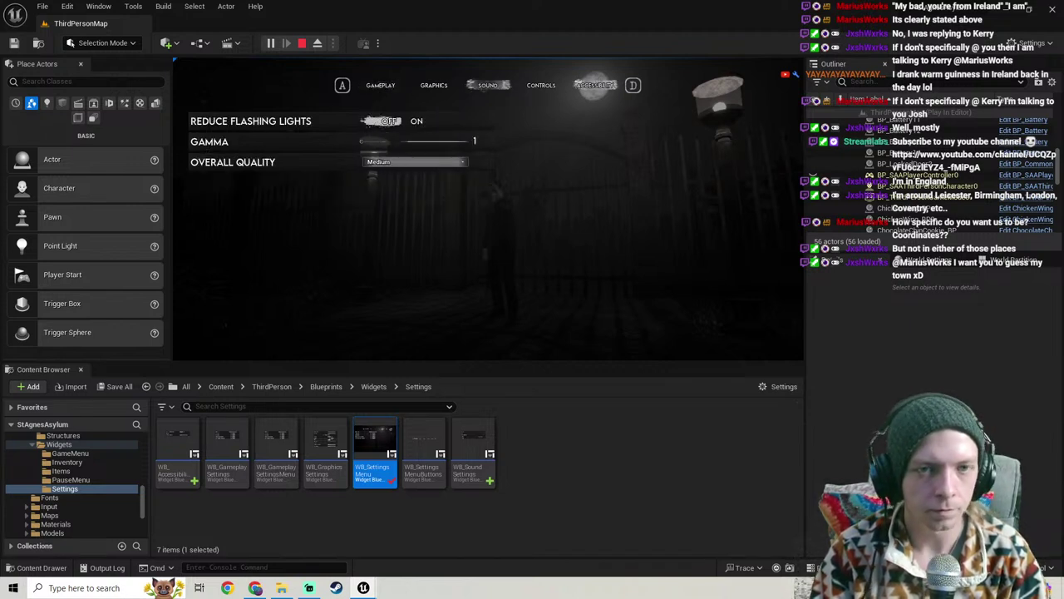
pyautogui.press('a')
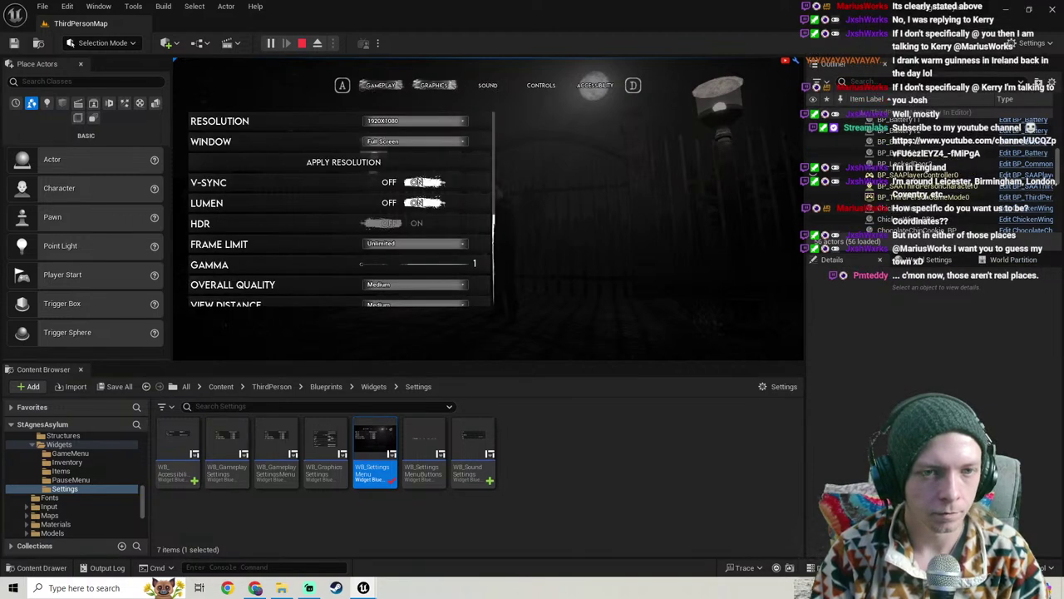
pyautogui.press('a')
pyautogui.press('d')
pyautogui.press('d')
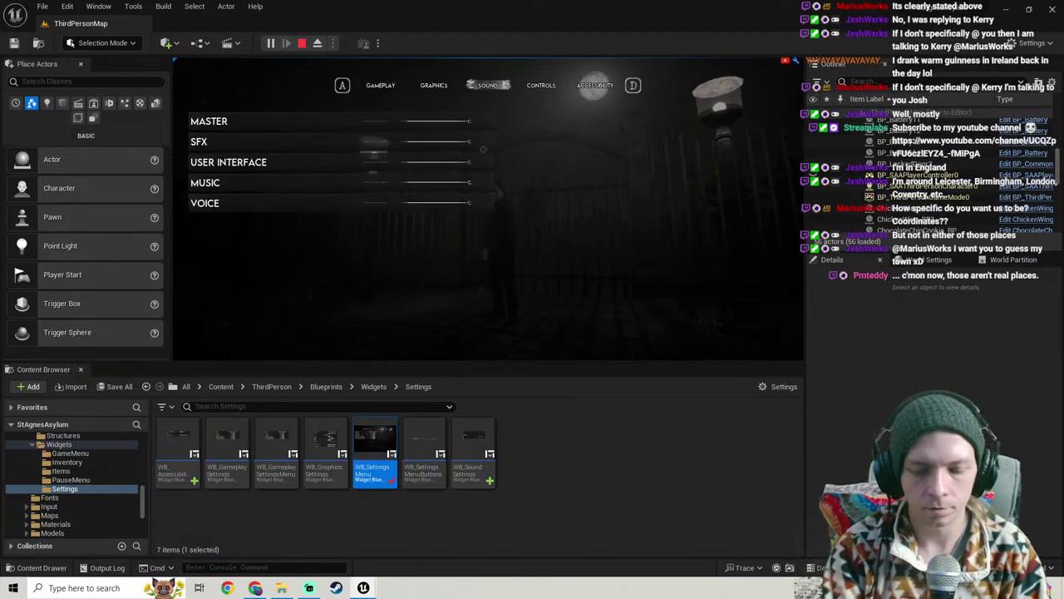
# Step: Show the play test full screen, cycle back from Sound to Gameplay, and select Accessibility and Gameplay directly to test page switching
pyautogui.press('F11')
pyautogui.press('a')
pyautogui.press('a')
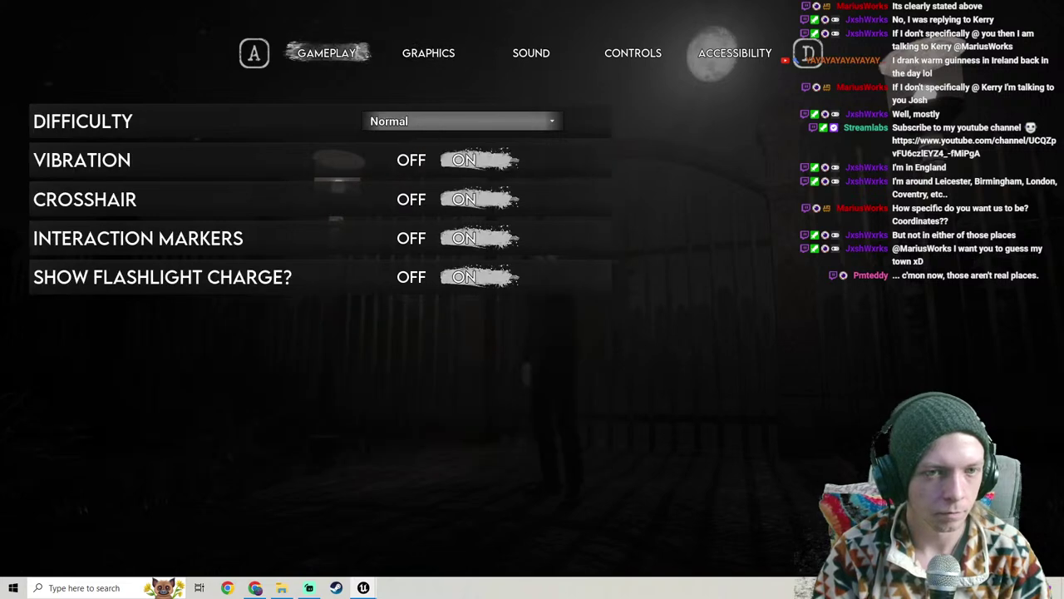
pyautogui.click(735, 60)
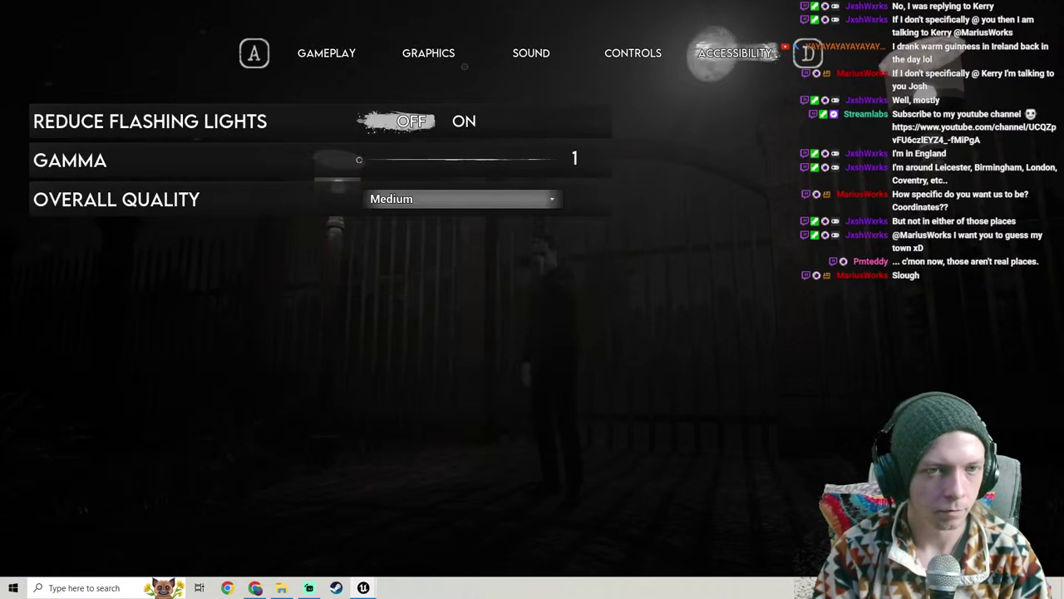
pyautogui.click(344, 67)
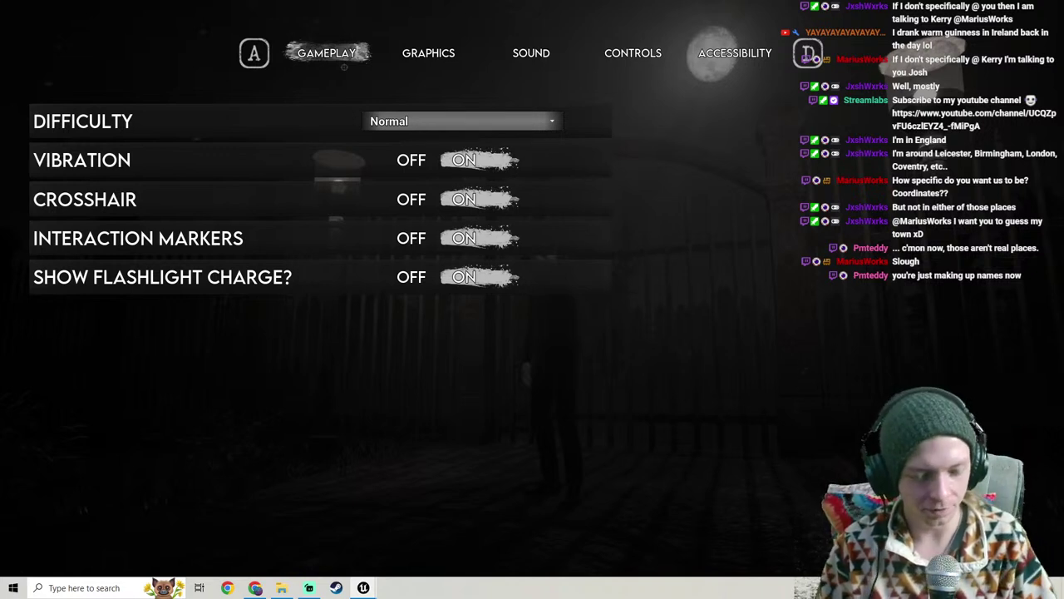
# Step: End the play test and restore the level viewport from full screen to the normal editor layout
pyautogui.press('Escape')
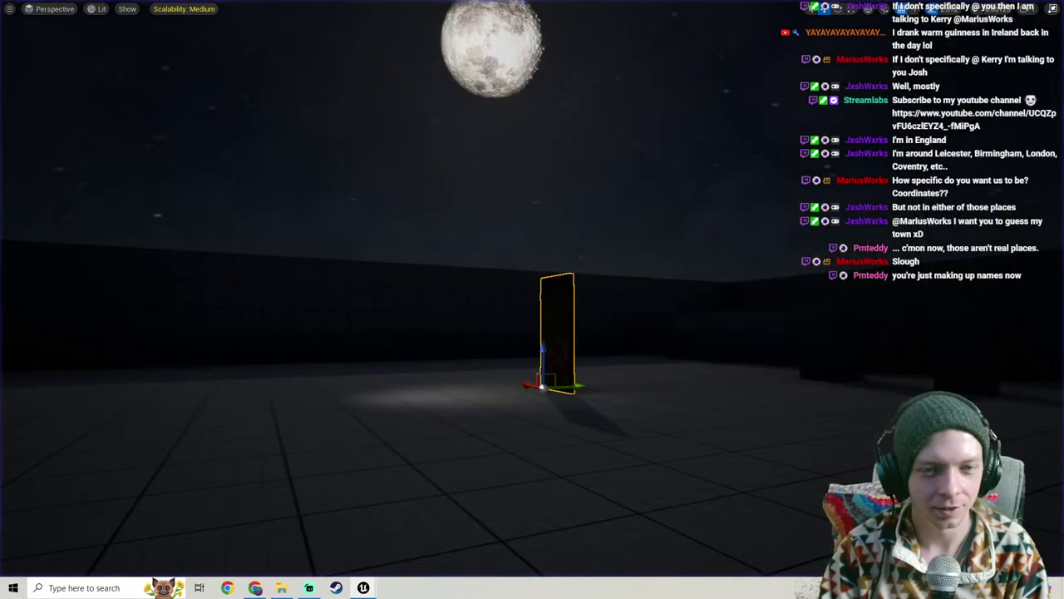
pyautogui.press('s')
pyautogui.moveTo(504, 231)
pyautogui.mouseDown(button='right')
pyautogui.moveTo(338, 408)
pyautogui.moveTo(504, 231)
pyautogui.mouseUp(button='right')
pyautogui.press('F11')
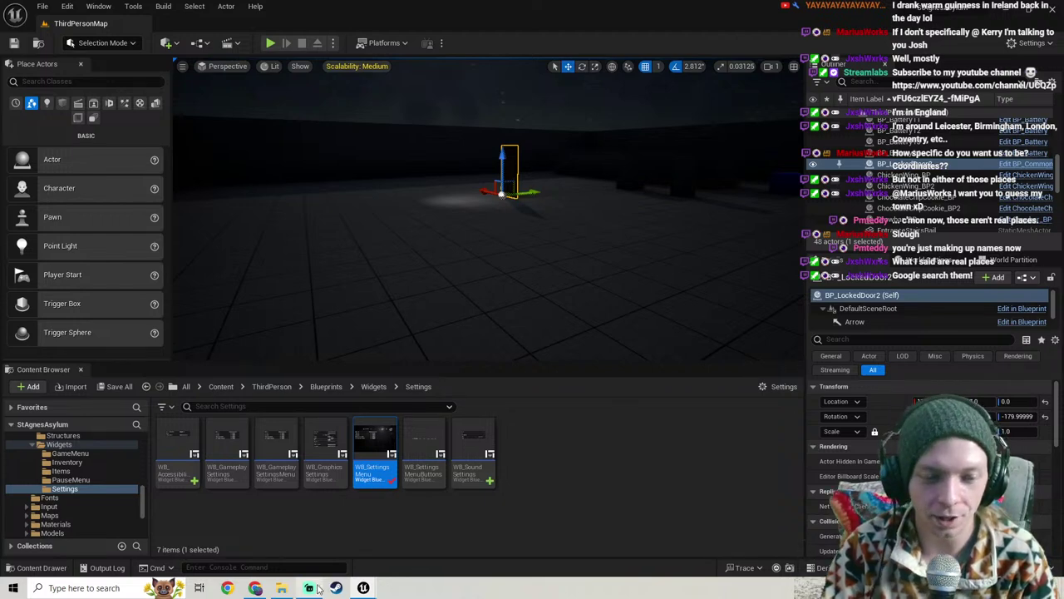
# Step: Switch to Streamlabs Desktop and read through the recent stream chat messages
pyautogui.hotkey('alt', 'Tab')
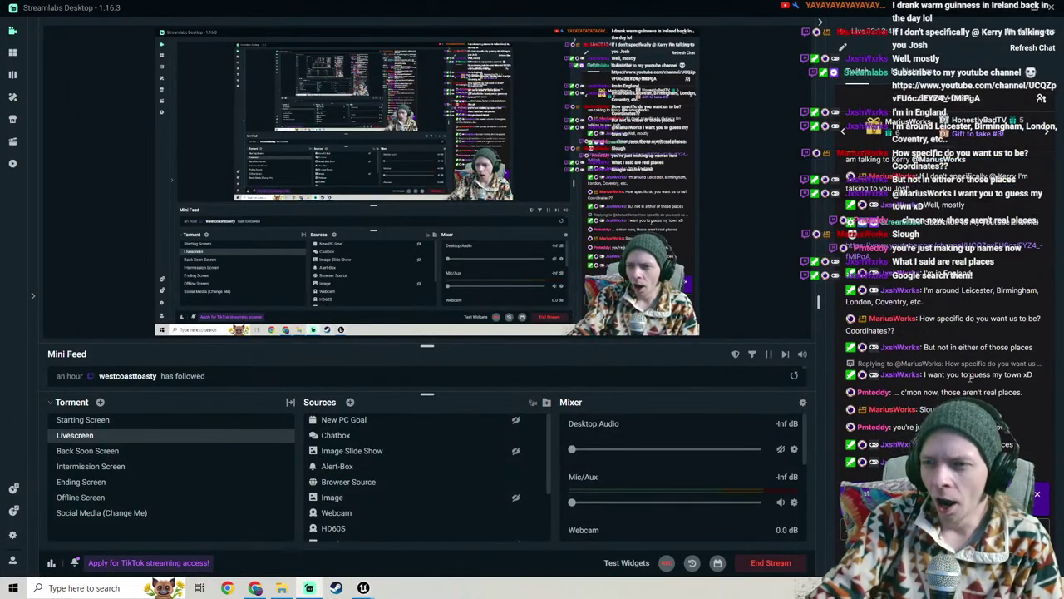
pyautogui.scroll(3, 964, 378)
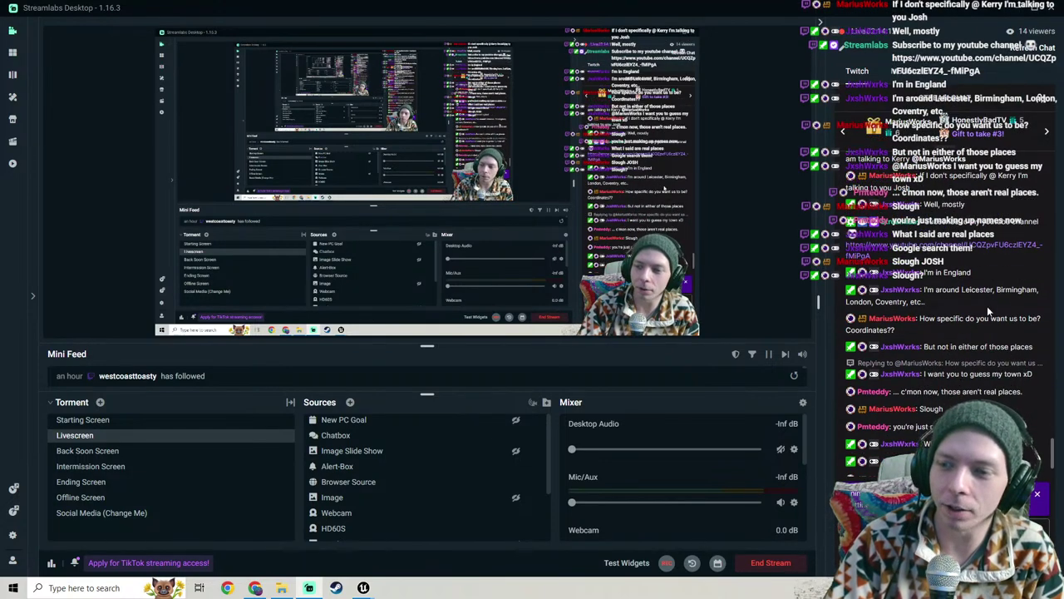
pyautogui.doubleClick(1002, 290)
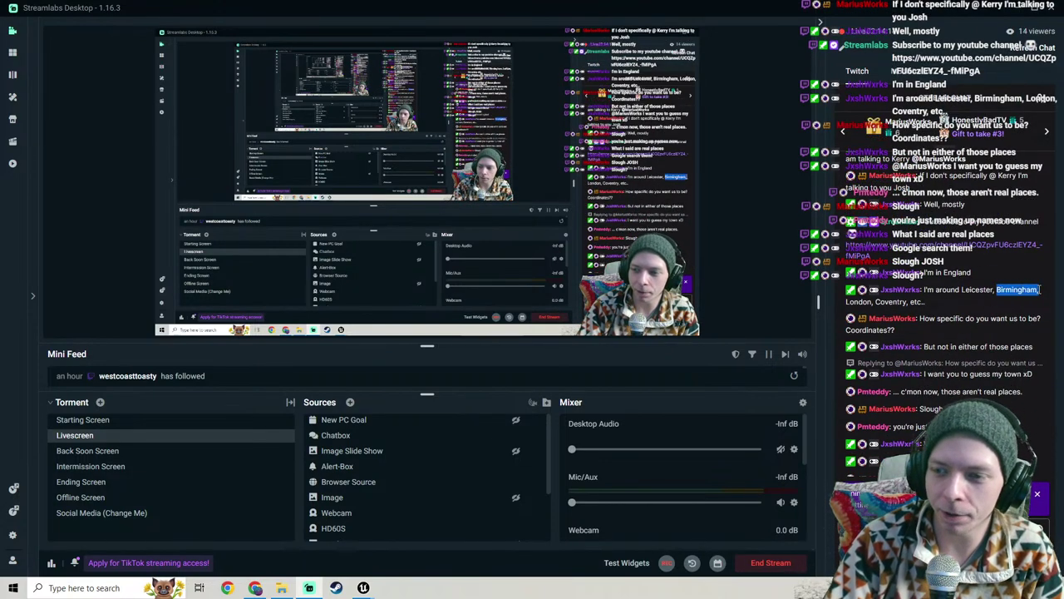
pyautogui.click(937, 319)
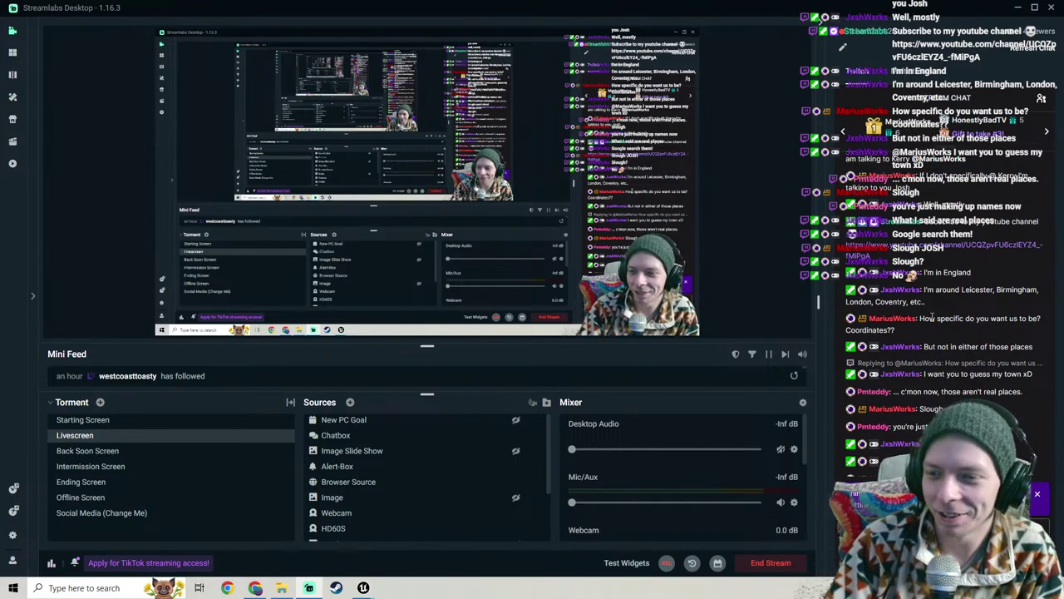
pyautogui.scroll(-1, 933, 318)
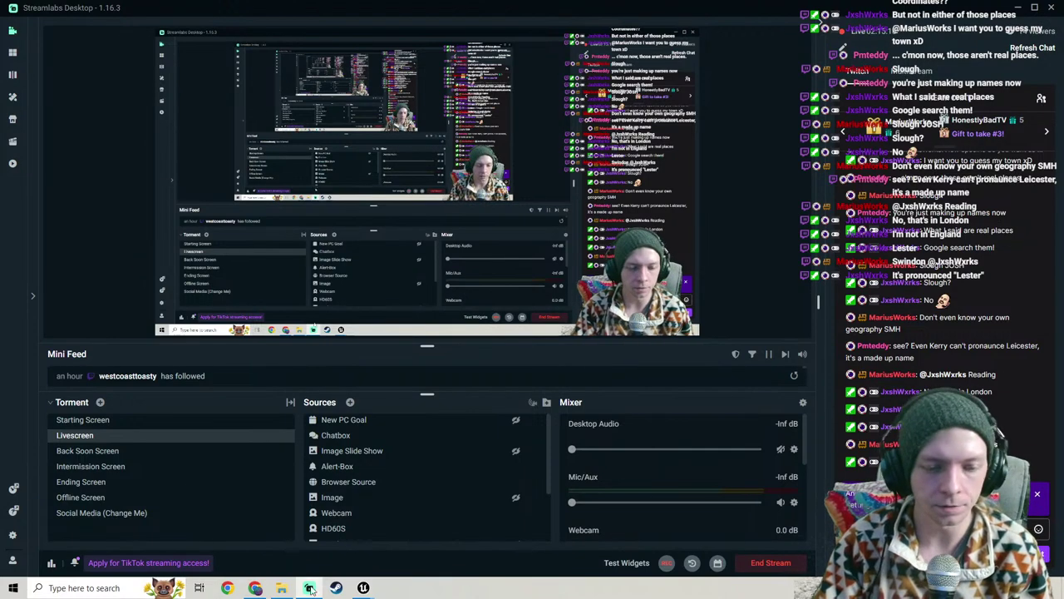
# Step: Return to Unreal Editor, bring up WB_AccessibilitySettings from the WB_SettingsMenu window, and check its event graph and designer layout
pyautogui.hotkey('alt', 'Tab')
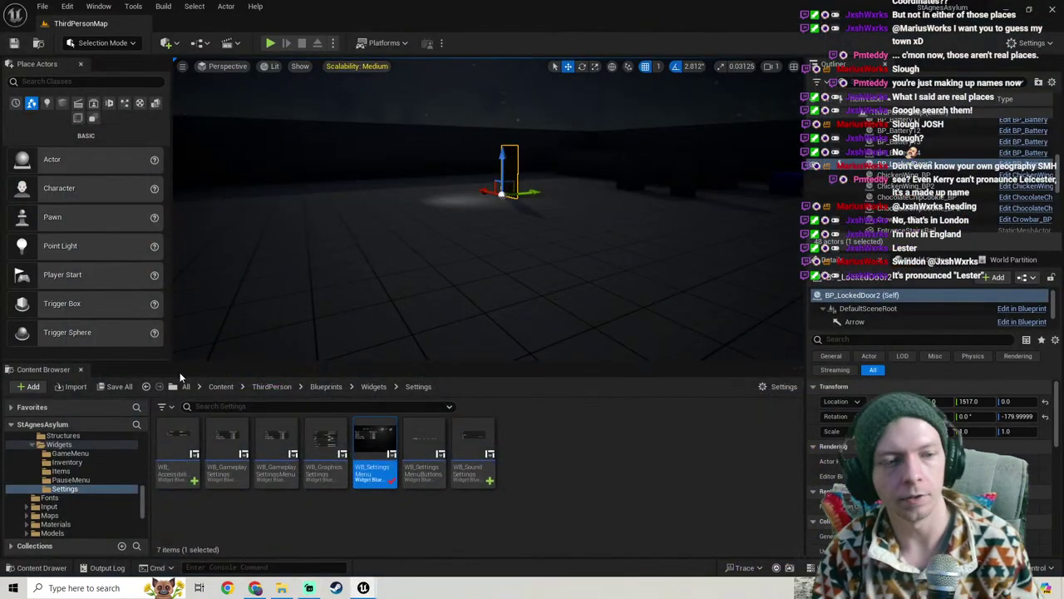
pyautogui.moveTo(363, 586)
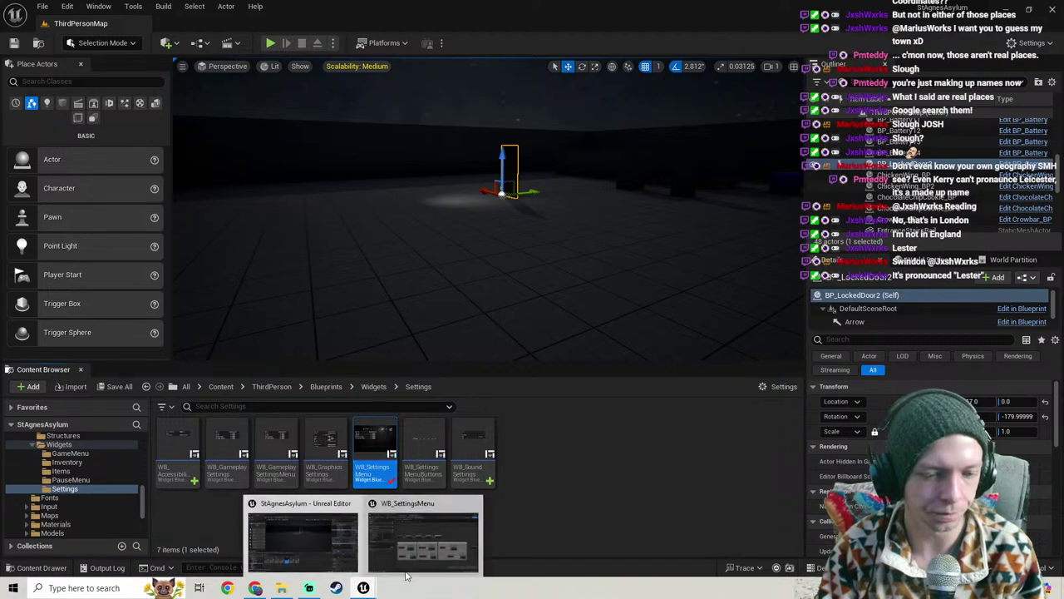
pyautogui.click(420, 541)
pyautogui.moveTo(534, 247); pyautogui.dragTo(371, 232, button='right')
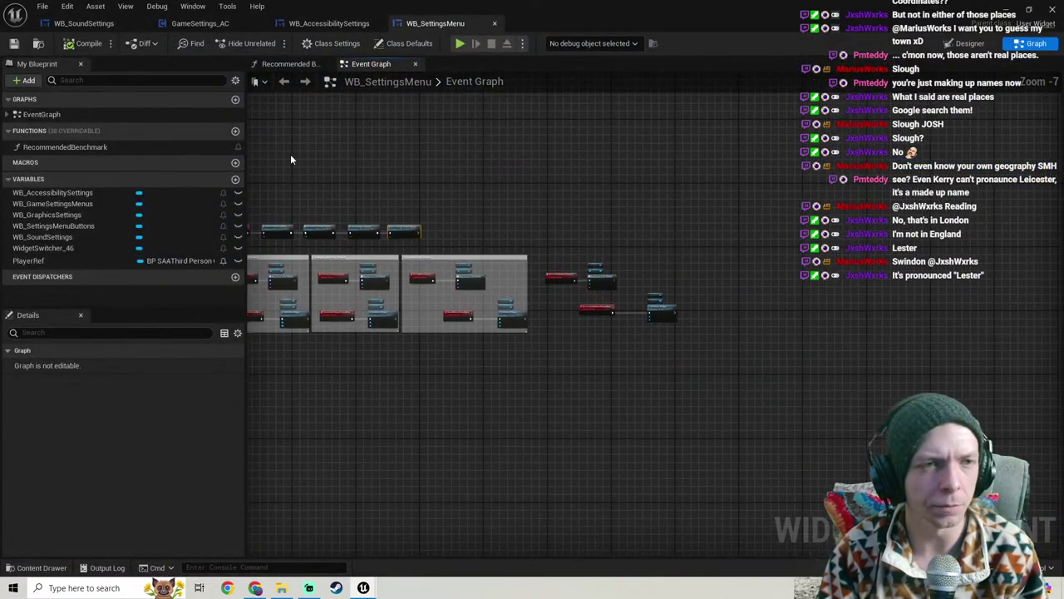
pyautogui.click(329, 24)
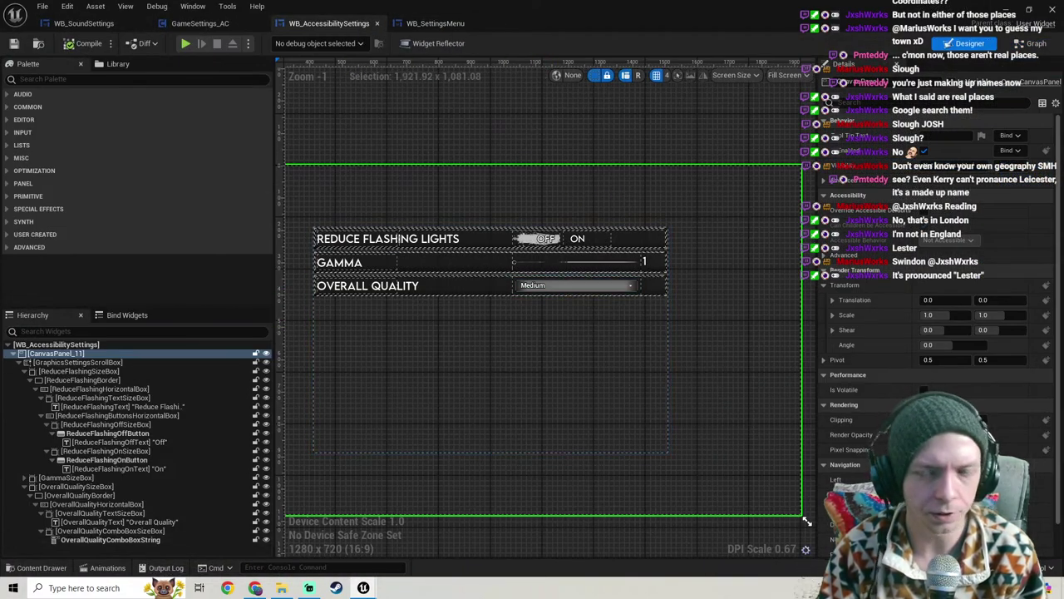
pyautogui.click(1036, 43)
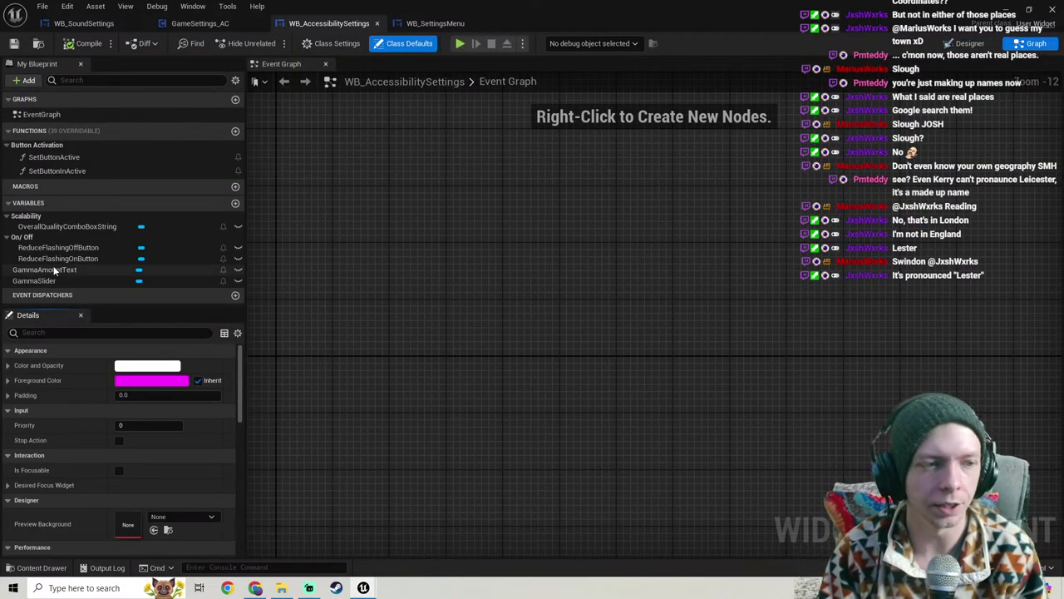
pyautogui.click(970, 43)
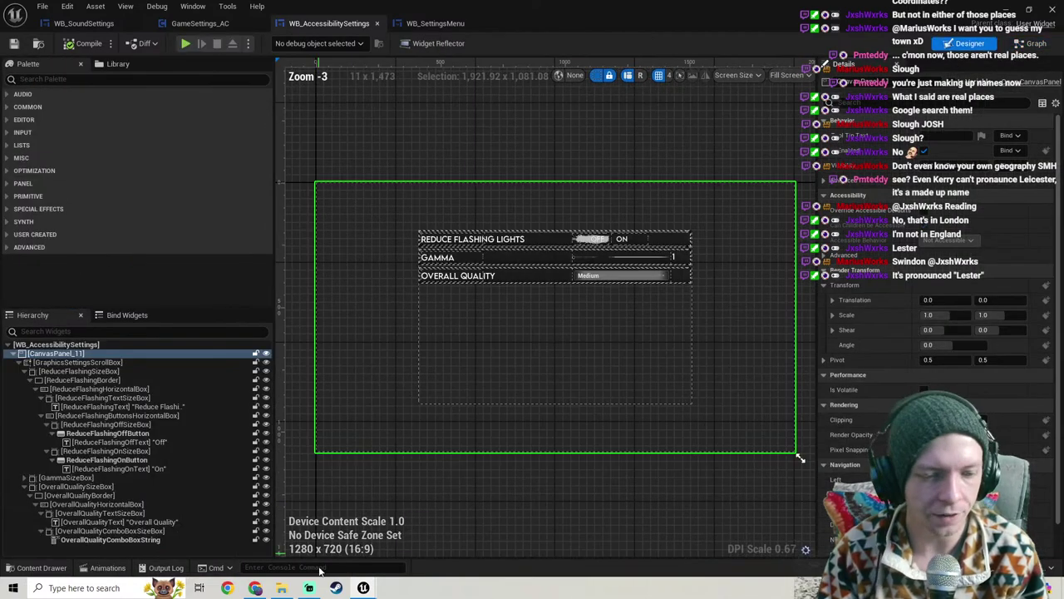
# Step: Switch to Streamlabs Desktop and hide the Screen Capture source in the Livescreen scene
pyautogui.click(308, 588)
pyautogui.scroll(-1, 355, 505)
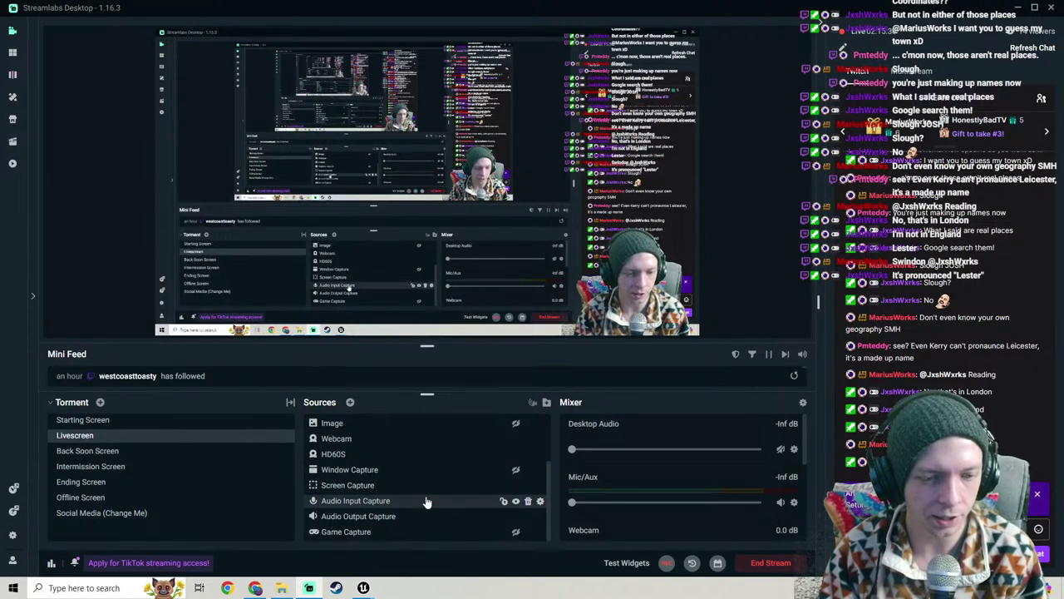
pyautogui.click(515, 485)
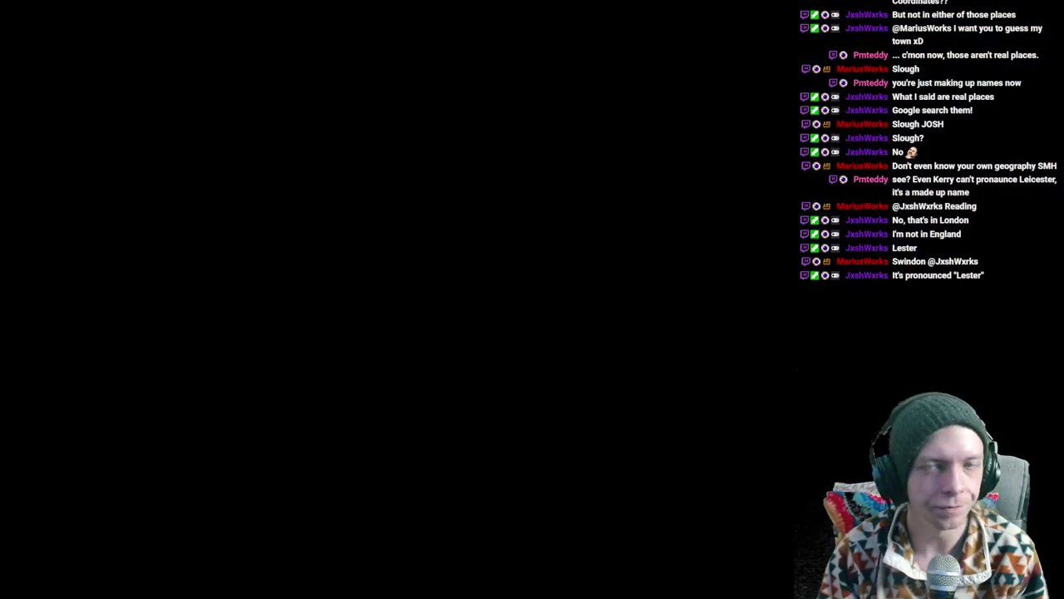